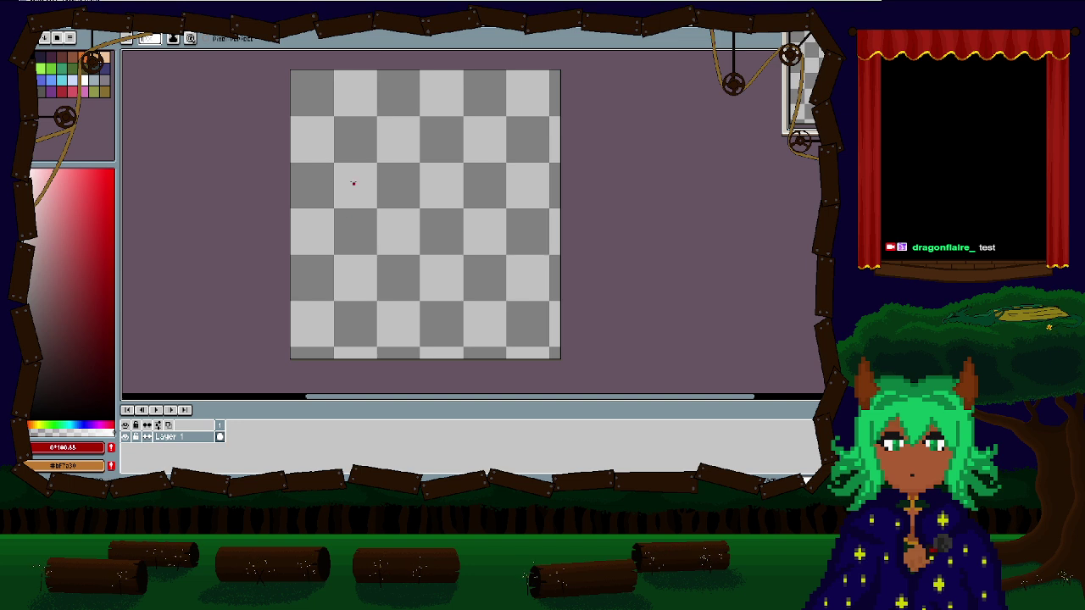
# Step: Resize the canvas to 160 px wide and 90 px high
pyautogui.hotkey('ctrl', 'alt', 'c')
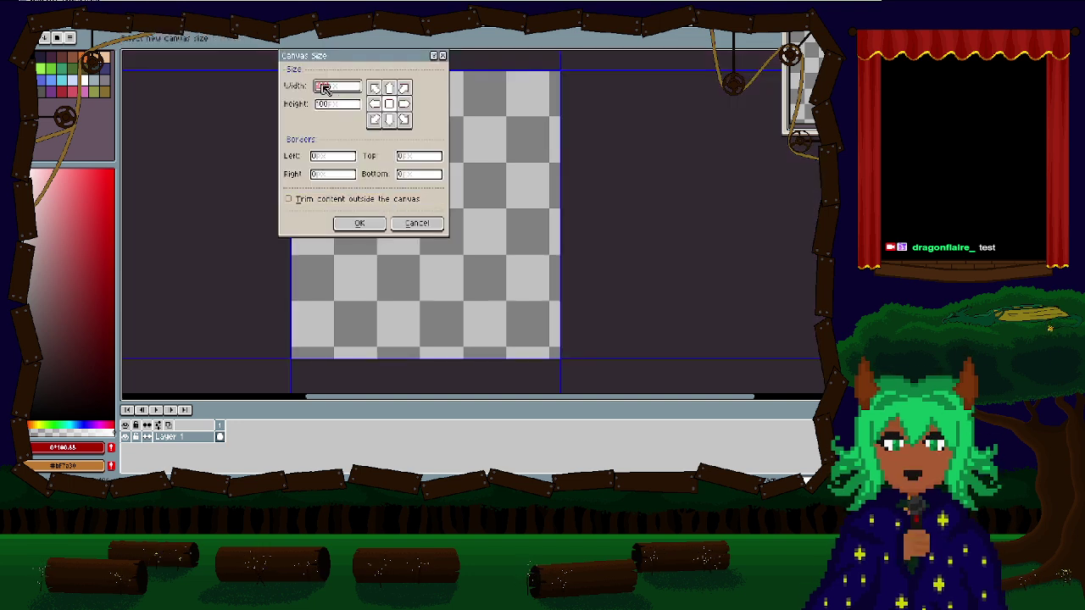
pyautogui.write('160')
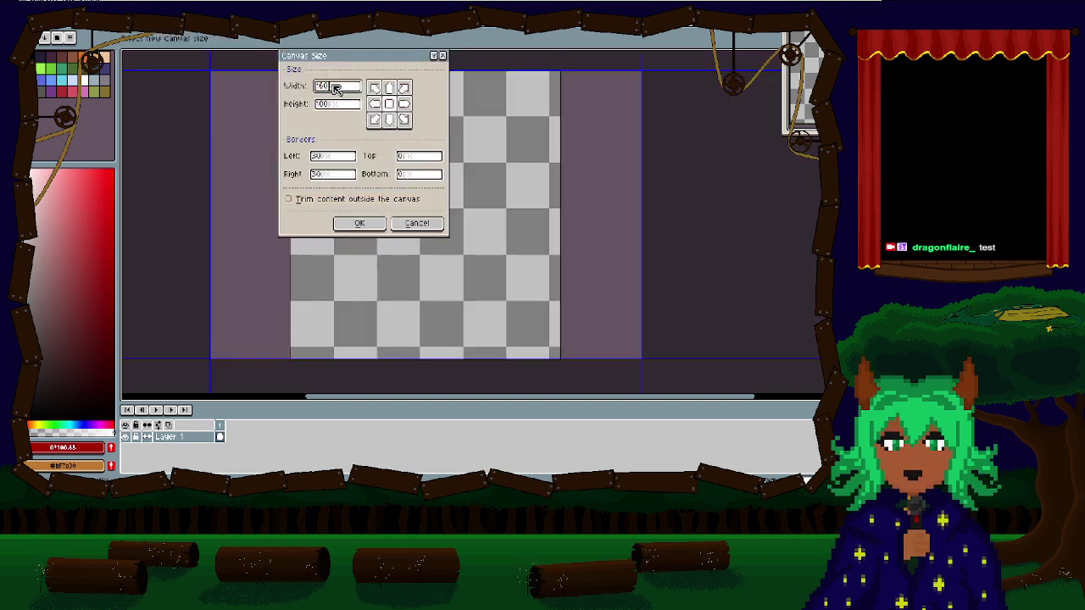
pyautogui.click(338, 103)
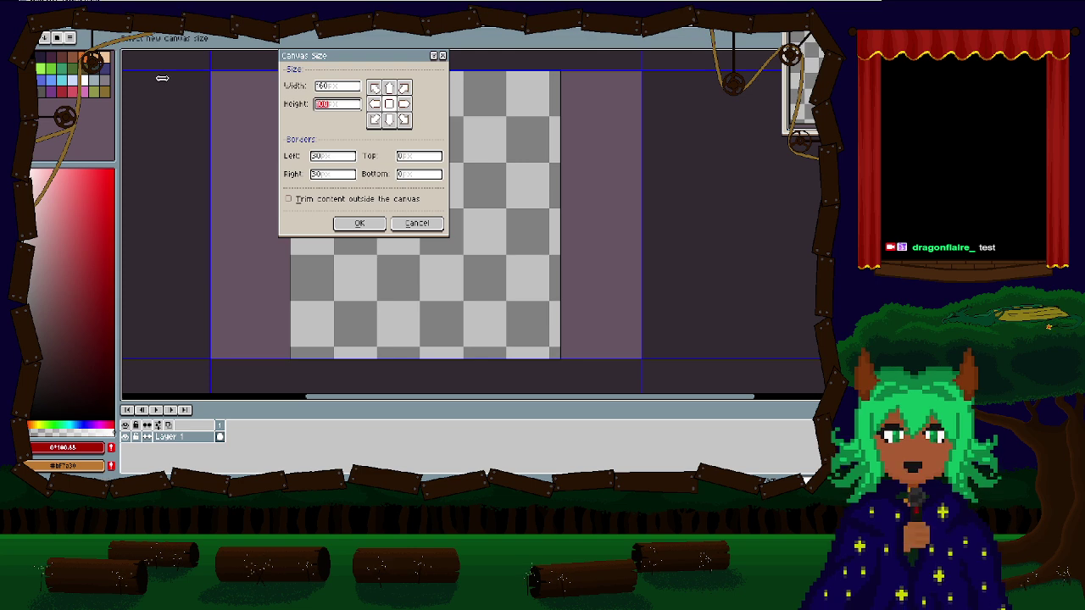
pyautogui.write('90')
pyautogui.press('Return')
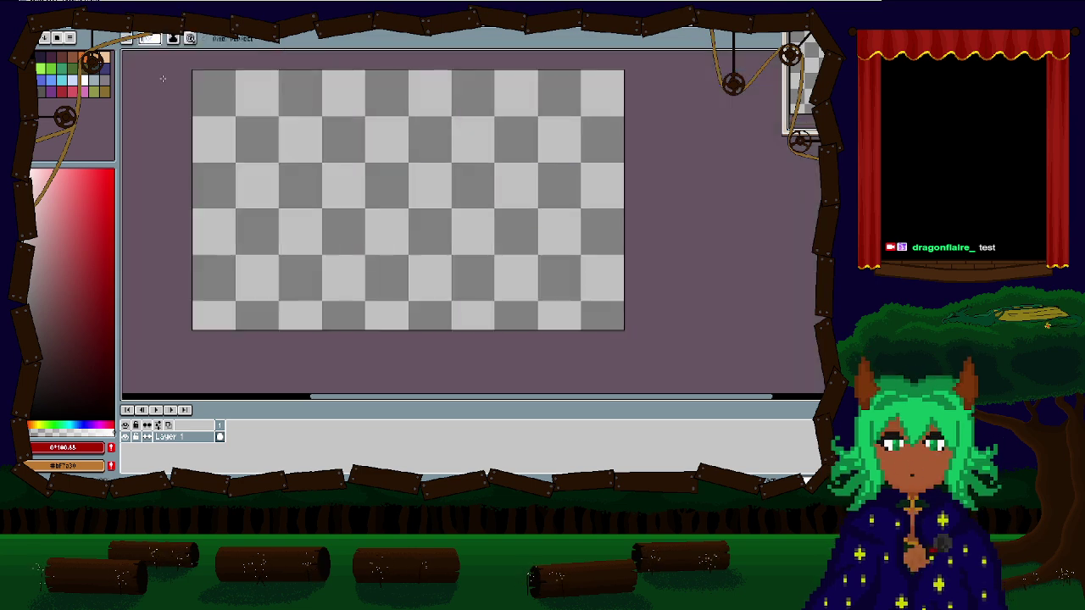
# Step: Set the foreground color to a muted red
pyautogui.moveTo(344, 177); pyautogui.dragTo(472, 234)
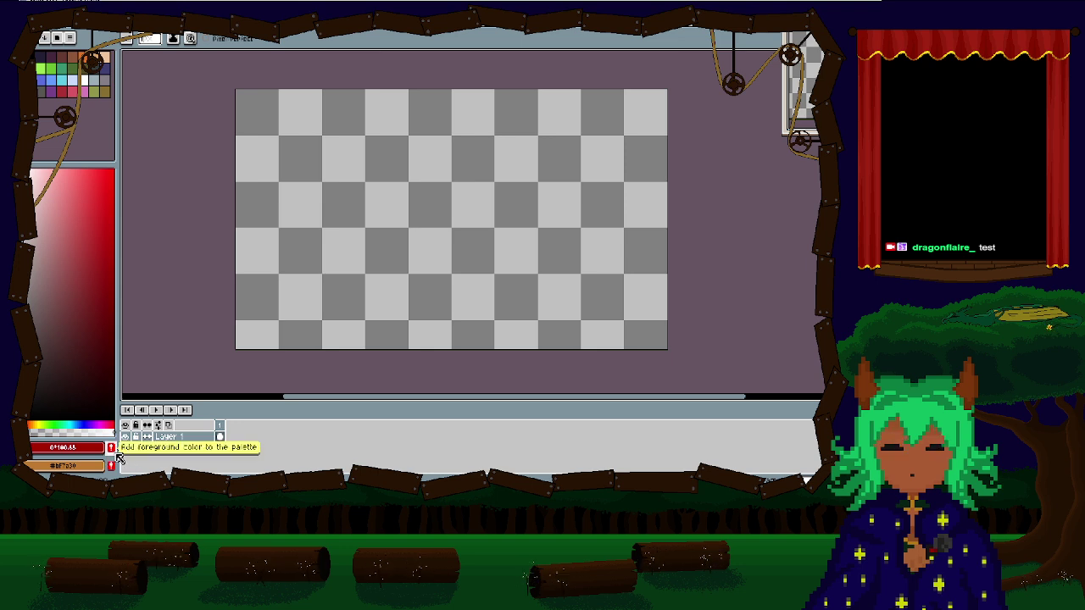
pyautogui.click(72, 294)
pyautogui.click(69, 255)
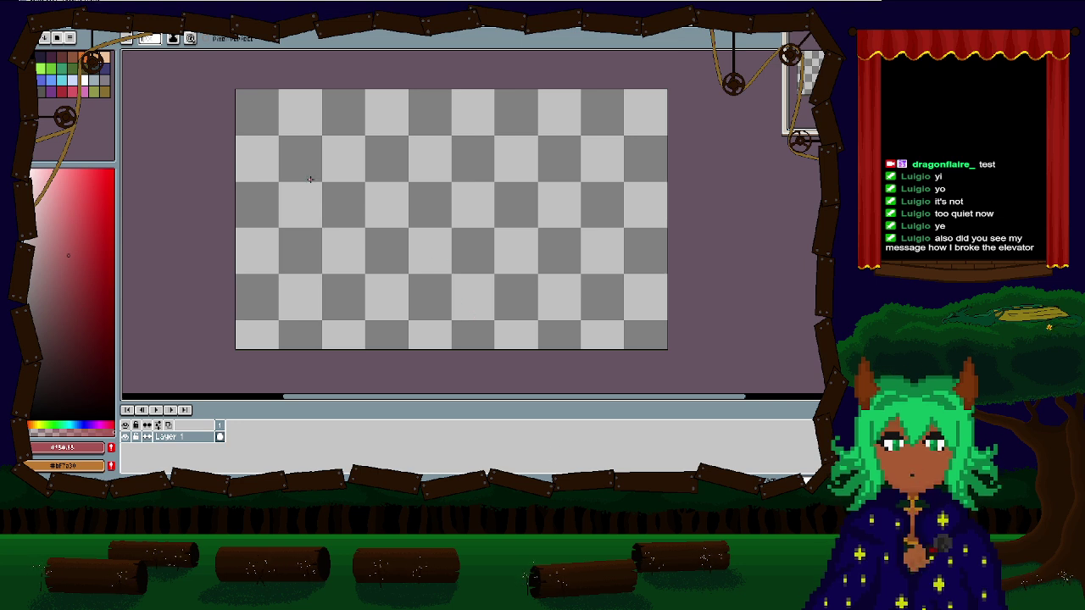
pyautogui.scroll(2, 461, 254)
pyautogui.scroll(-2, 462, 263)
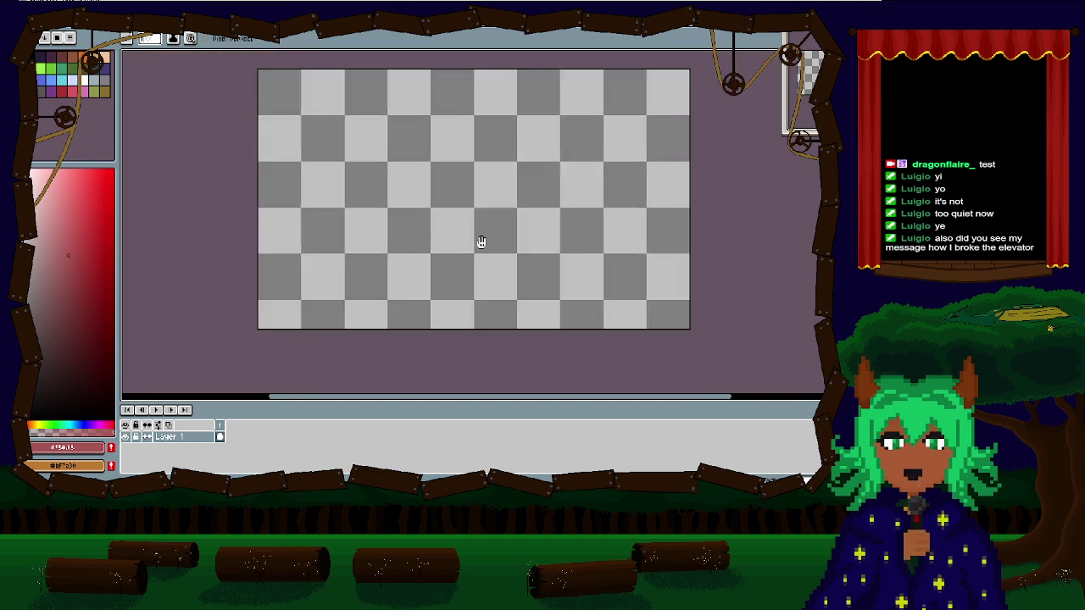
pyautogui.scroll(1, 479, 240)
pyautogui.scroll(-1, 335, 155)
pyautogui.scroll(1, 270, 182)
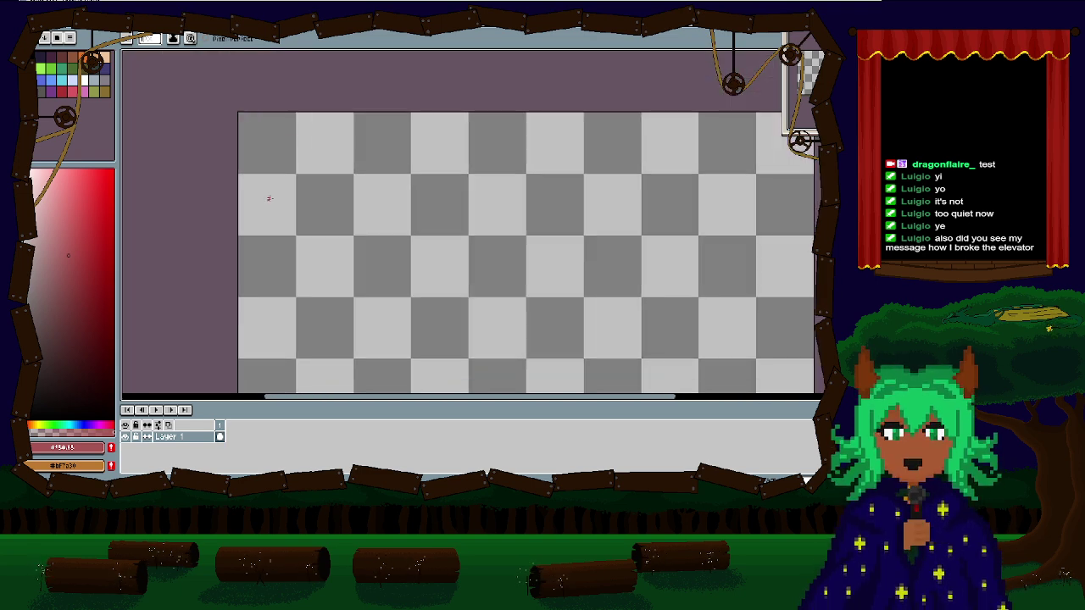
# Step: Add four new layers above Layer 1 and enlarge the timeline to show all five
pyautogui.hotkey('shift', 'n')
pyautogui.hotkey('shift', 'n')
pyautogui.hotkey('shift', 'n')
pyautogui.hotkey('shift', 'n')
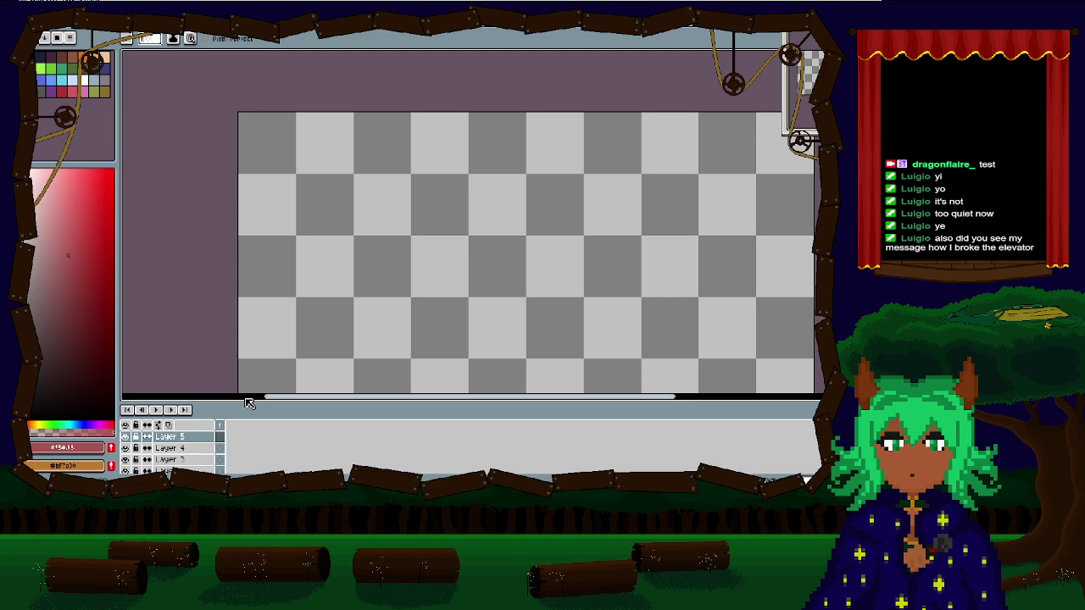
pyautogui.moveTo(249, 399)
pyautogui.mouseDown()
pyautogui.moveTo(247, 367)
pyautogui.moveTo(251, 391)
pyautogui.mouseUp()
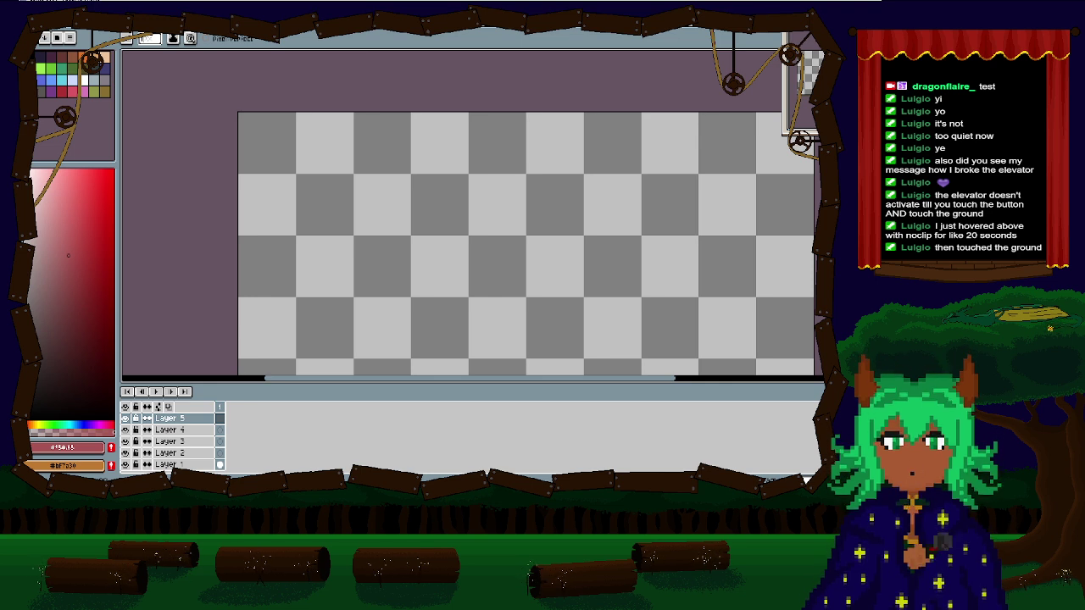
# Step: Enlarge the preview window to fit the whole canvas and reposition it in the upper-right corner of the workspace
pyautogui.scroll(-2, 343, 227)
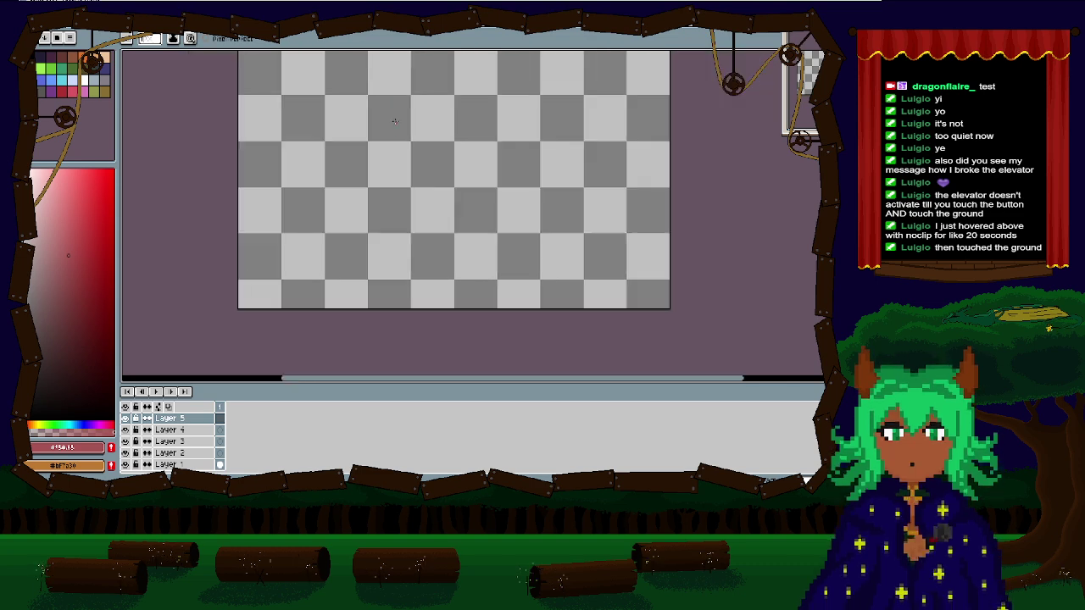
pyautogui.moveTo(807, 41); pyautogui.dragTo(751, 43)
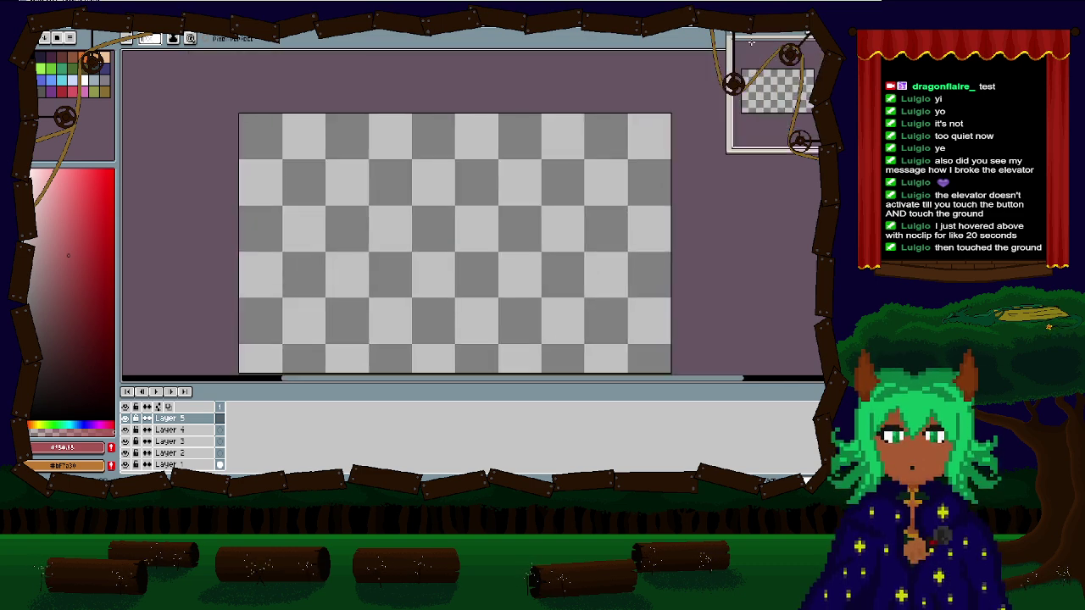
pyautogui.moveTo(725, 154); pyautogui.dragTo(688, 124)
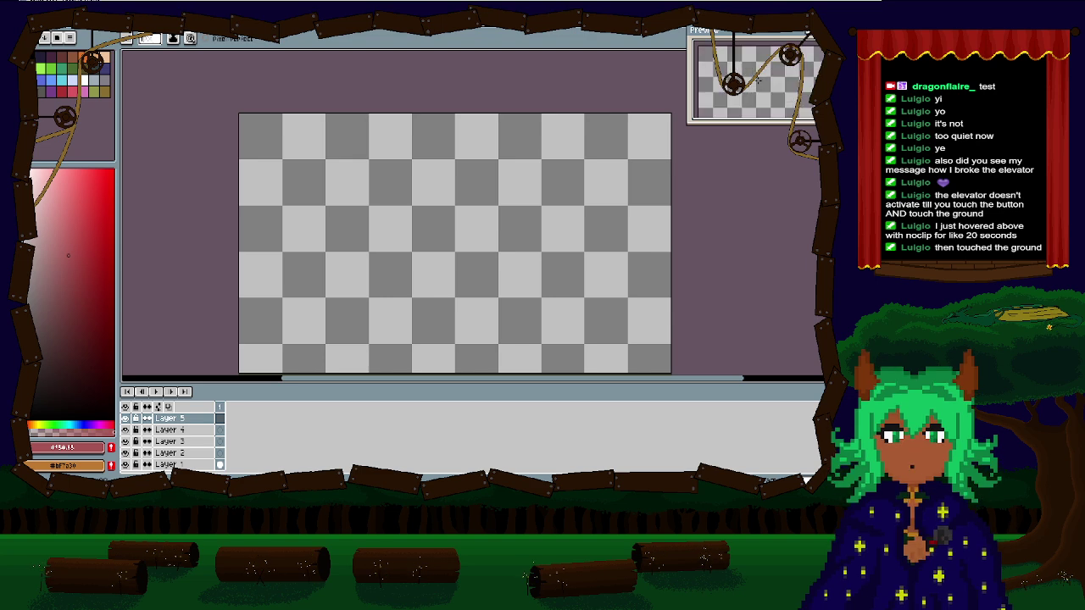
pyautogui.moveTo(690, 126); pyautogui.dragTo(668, 135)
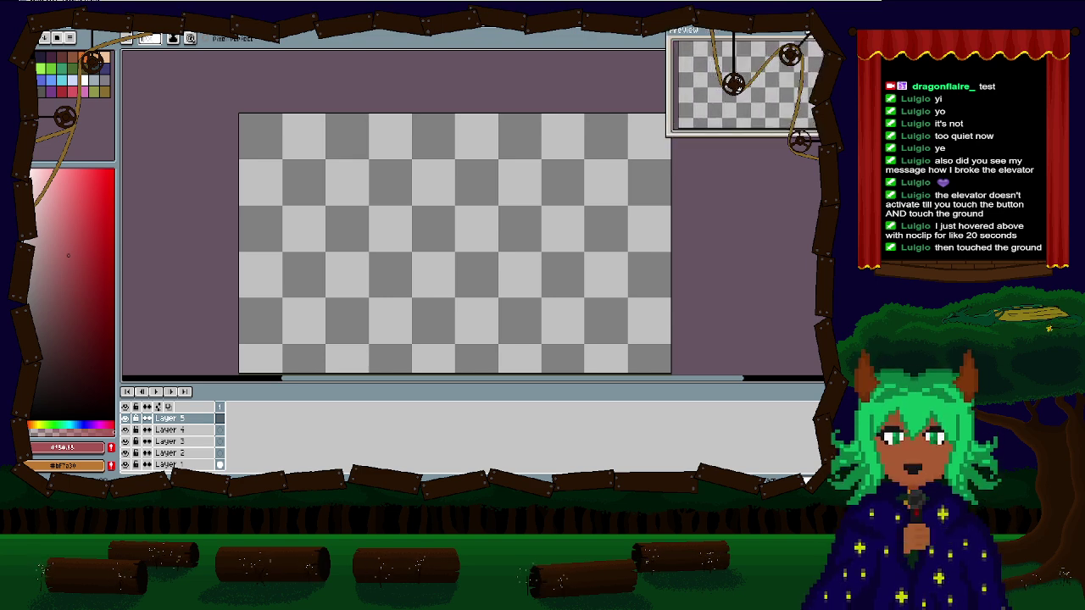
pyautogui.moveTo(742, 40); pyautogui.dragTo(767, 23)
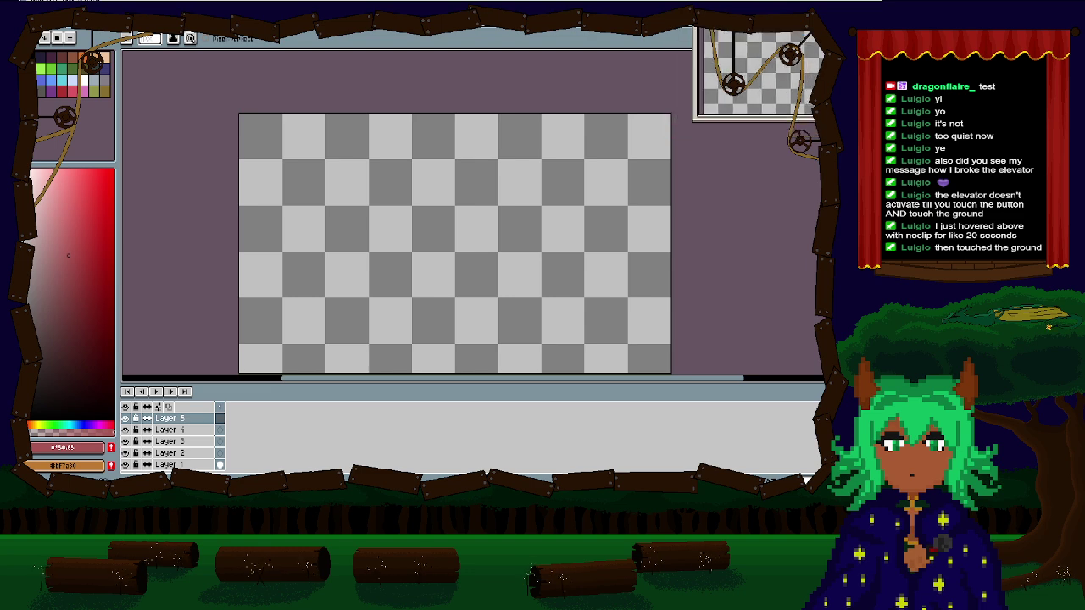
# Step: Try a freehand sketch of looping curves in muted red on Layer 5, then undo it
pyautogui.moveTo(408, 264)
pyautogui.mouseDown()
pyautogui.moveTo(394, 246)
pyautogui.moveTo(295, 261)
pyautogui.moveTo(410, 269)
pyautogui.mouseUp()
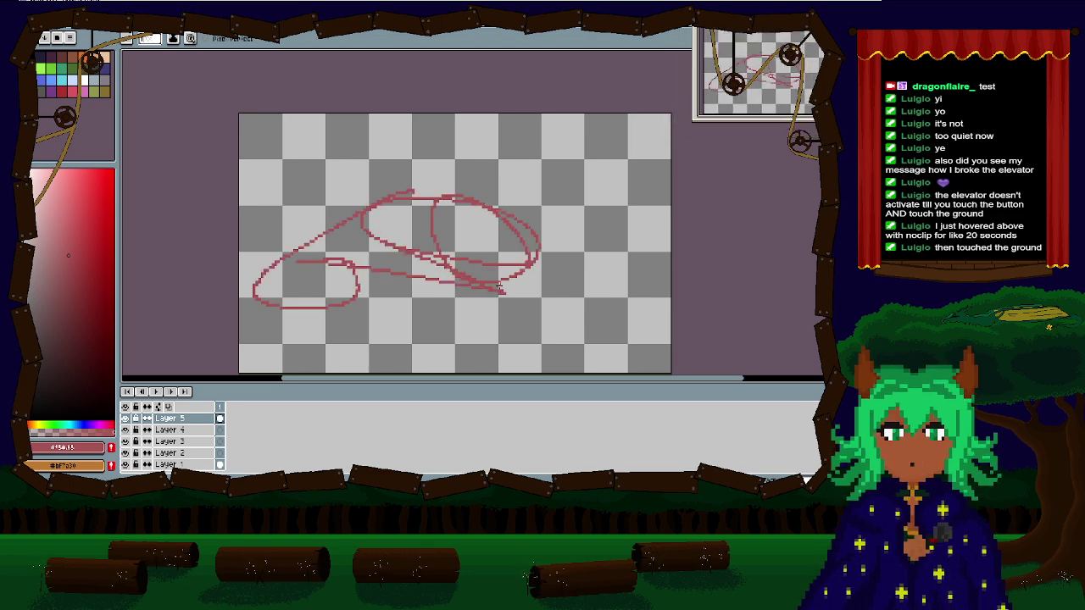
pyautogui.hotkey('ctrl', 'z')
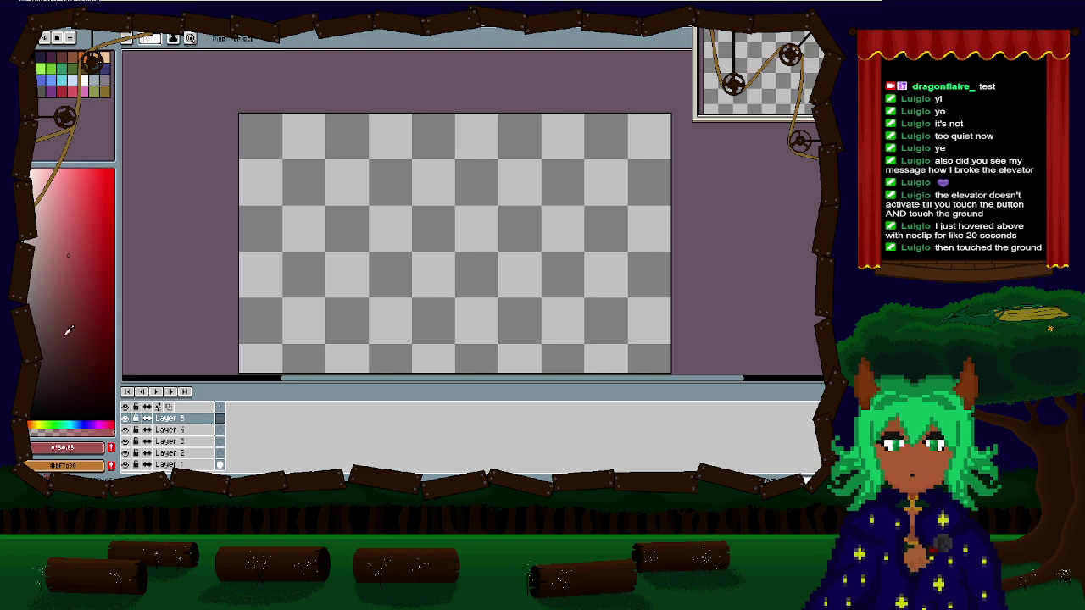
# Step: Set the foreground color to bright green and try a thin test stroke on Layer 5
pyautogui.click(57, 423)
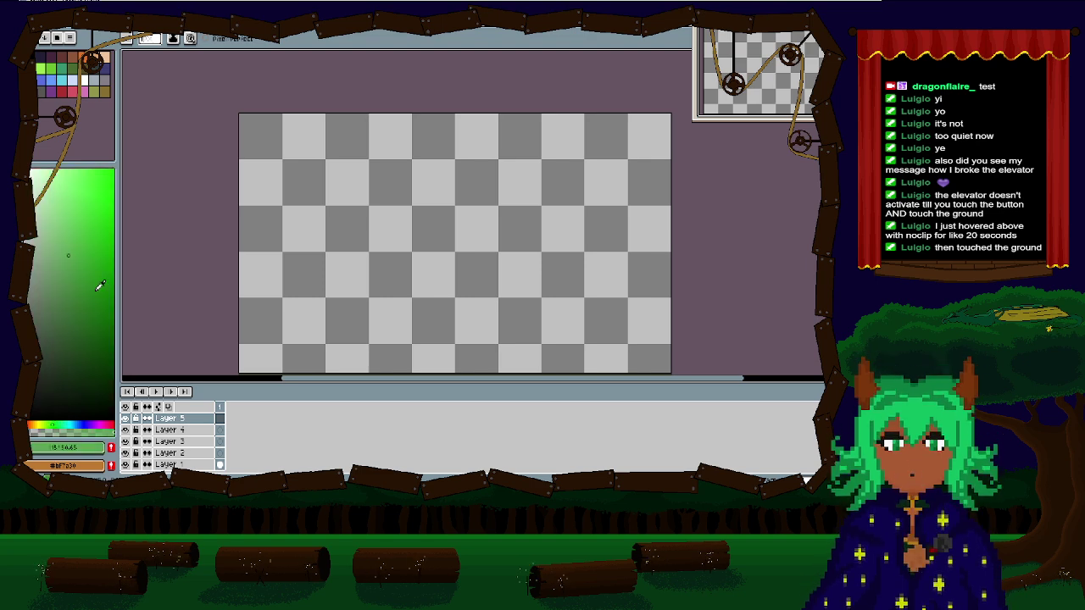
pyautogui.moveTo(100, 286); pyautogui.dragTo(119, 211)
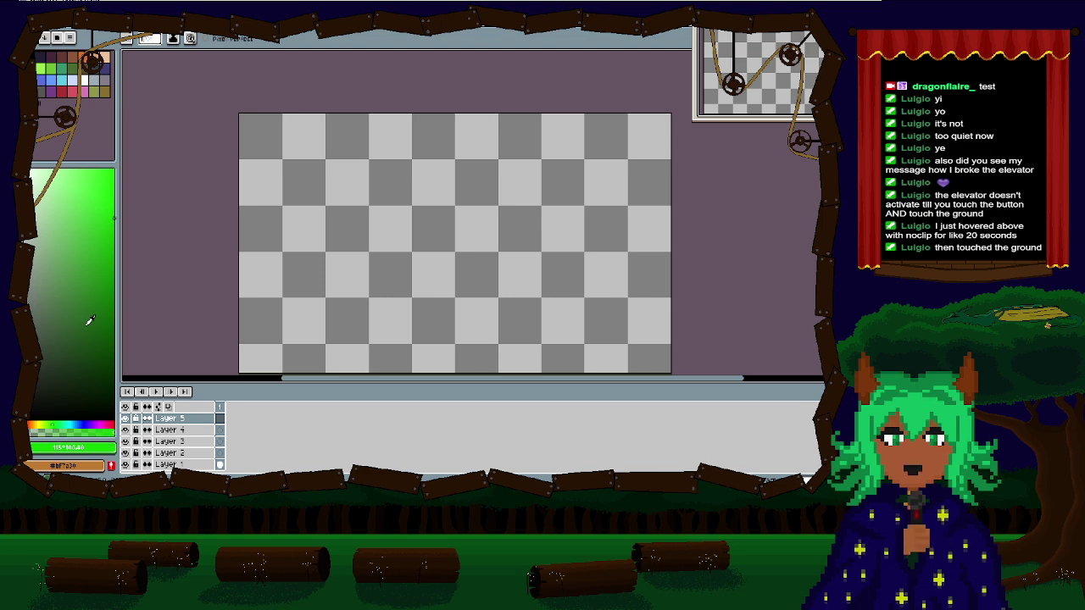
pyautogui.moveTo(427, 257)
pyautogui.mouseDown()
pyautogui.moveTo(541, 278)
pyautogui.moveTo(539, 296)
pyautogui.mouseUp()
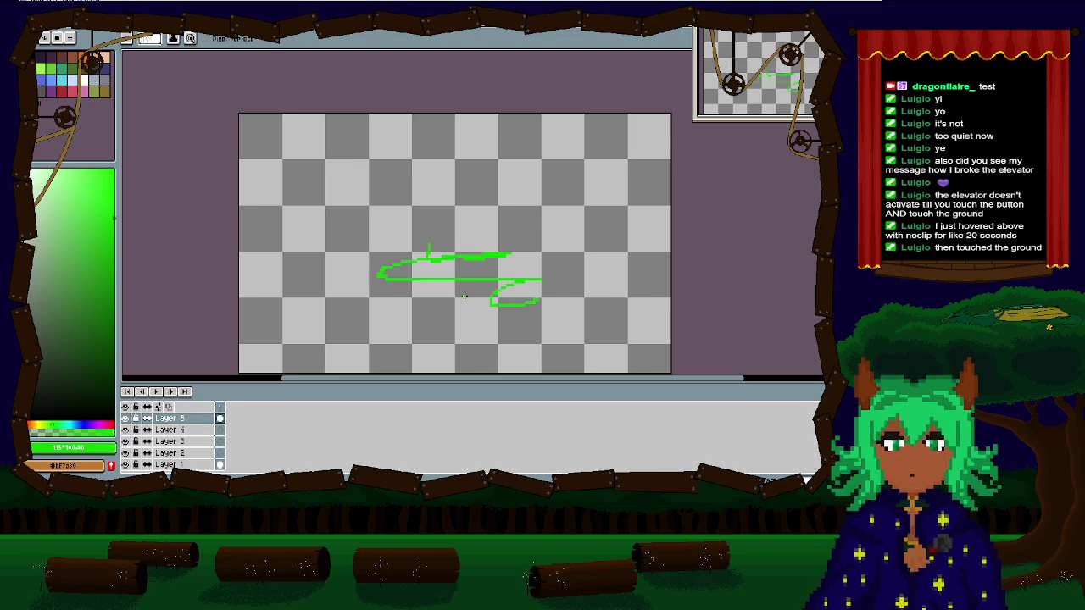
pyautogui.hotkey('ctrl', 'z')
pyautogui.scroll(3, 415, 264)
pyautogui.scroll(-3, 425, 264)
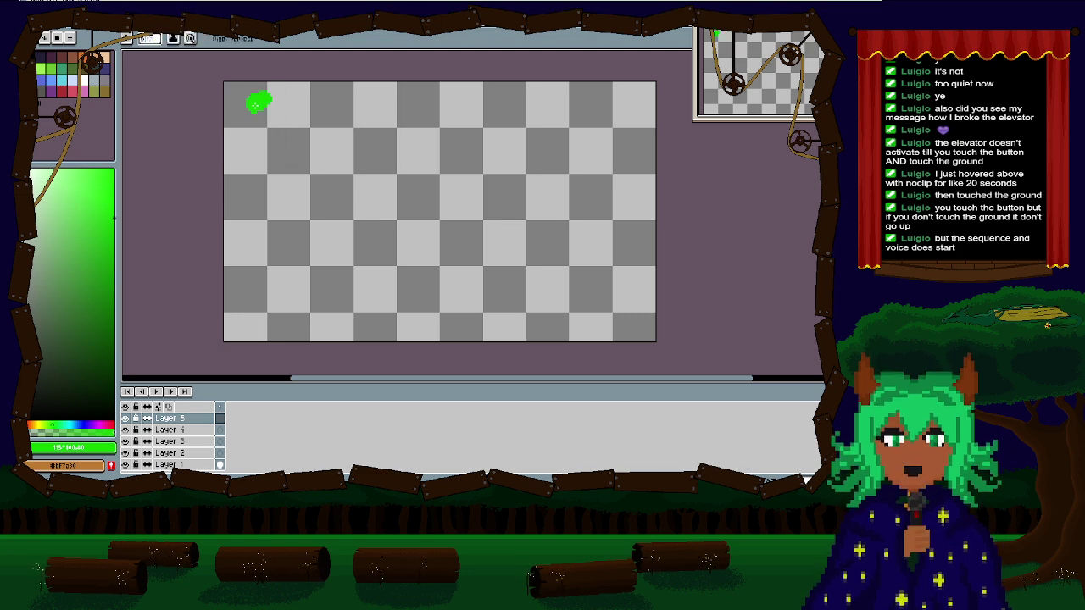
pyautogui.moveTo(257, 99)
pyautogui.mouseDown()
pyautogui.moveTo(287, 128)
pyautogui.moveTo(257, 164)
pyautogui.mouseUp()
pyautogui.hotkey('ctrl', 'z')
pyautogui.moveTo(286, 93)
pyautogui.mouseDown()
pyautogui.moveTo(251, 113)
pyautogui.moveTo(242, 158)
pyautogui.mouseUp()
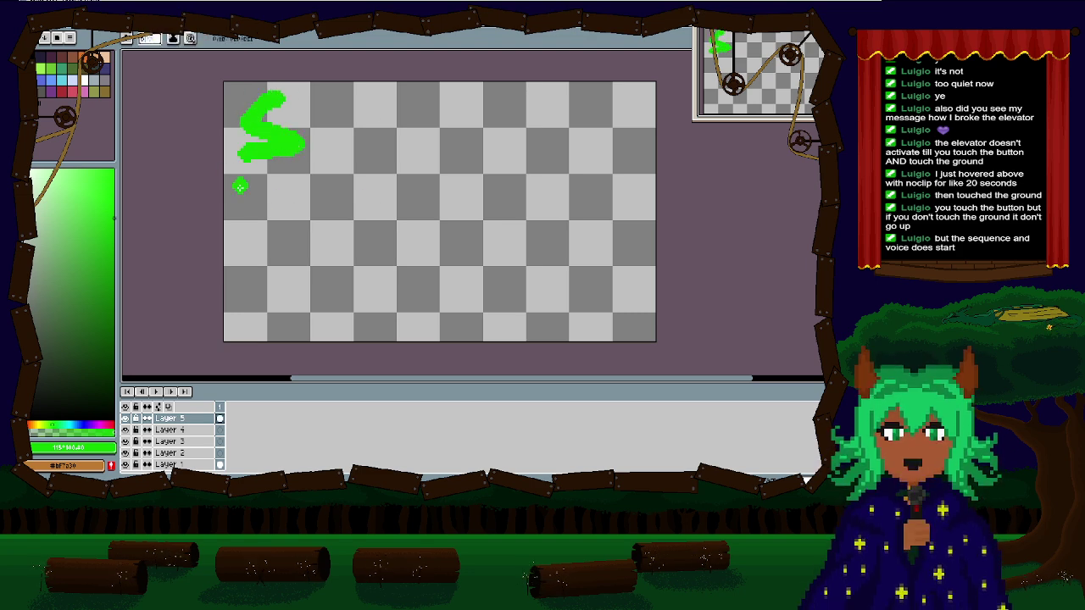
pyautogui.hotkey('ctrl', 'z')
pyautogui.moveTo(271, 94)
pyautogui.mouseDown()
pyautogui.moveTo(266, 158)
pyautogui.moveTo(254, 106)
pyautogui.moveTo(258, 178)
pyautogui.mouseUp()
pyautogui.hotkey('ctrl', 'z')
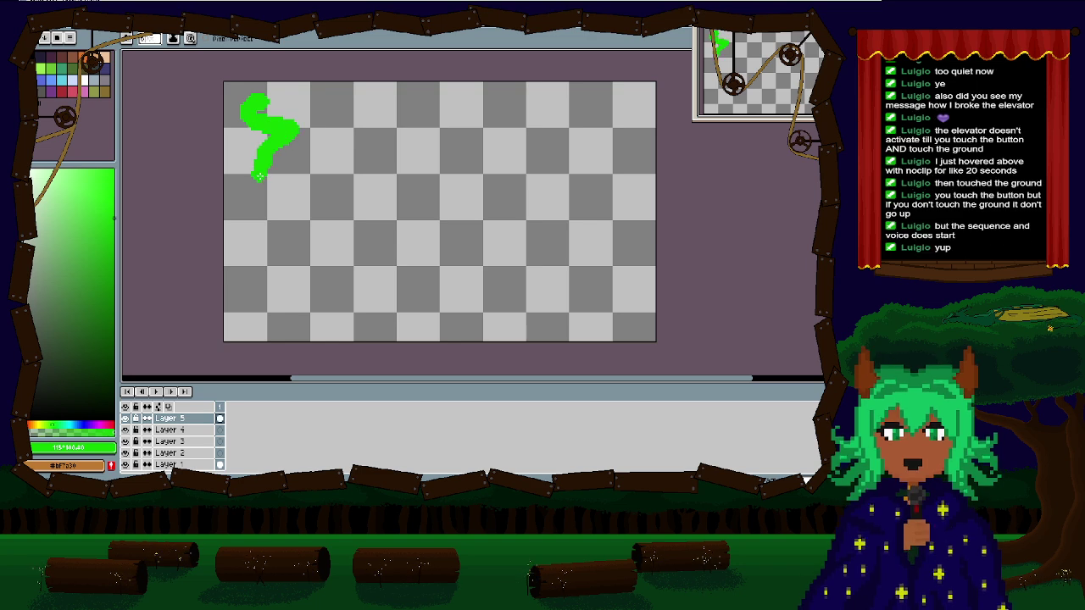
pyautogui.hotkey('ctrl', 'z')
pyautogui.moveTo(269, 119)
pyautogui.mouseDown()
pyautogui.moveTo(256, 123)
pyautogui.moveTo(335, 314)
pyautogui.moveTo(428, 225)
pyautogui.moveTo(382, 165)
pyautogui.moveTo(540, 246)
pyautogui.mouseUp()
pyautogui.press('t')
pyautogui.hotkey('ctrl', 'z')
pyautogui.moveTo(422, 201)
pyautogui.mouseDown()
pyautogui.moveTo(425, 256)
pyautogui.moveTo(465, 61)
pyautogui.mouseUp()
pyautogui.hotkey('ctrl', 'z')
pyautogui.press('b')
pyautogui.moveTo(337, 160)
pyautogui.mouseDown()
pyautogui.moveTo(364, 203)
pyautogui.moveTo(271, 259)
pyautogui.moveTo(339, 258)
pyautogui.mouseUp()
pyautogui.hotkey('ctrl', 'z')
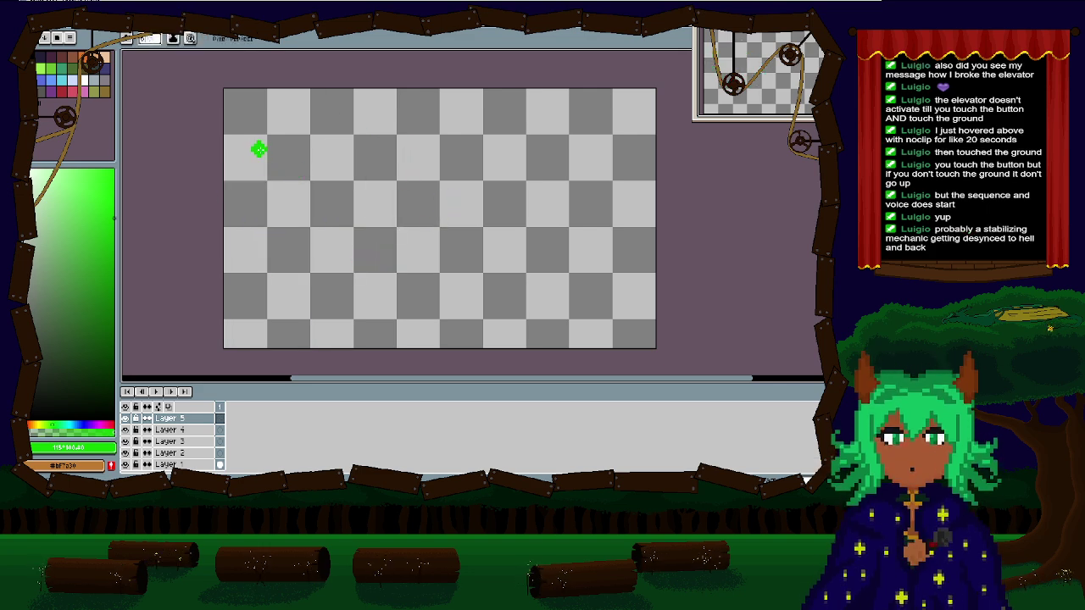
pyautogui.moveTo(283, 112)
pyautogui.mouseDown()
pyautogui.moveTo(294, 159)
pyautogui.moveTo(254, 180)
pyautogui.mouseUp()
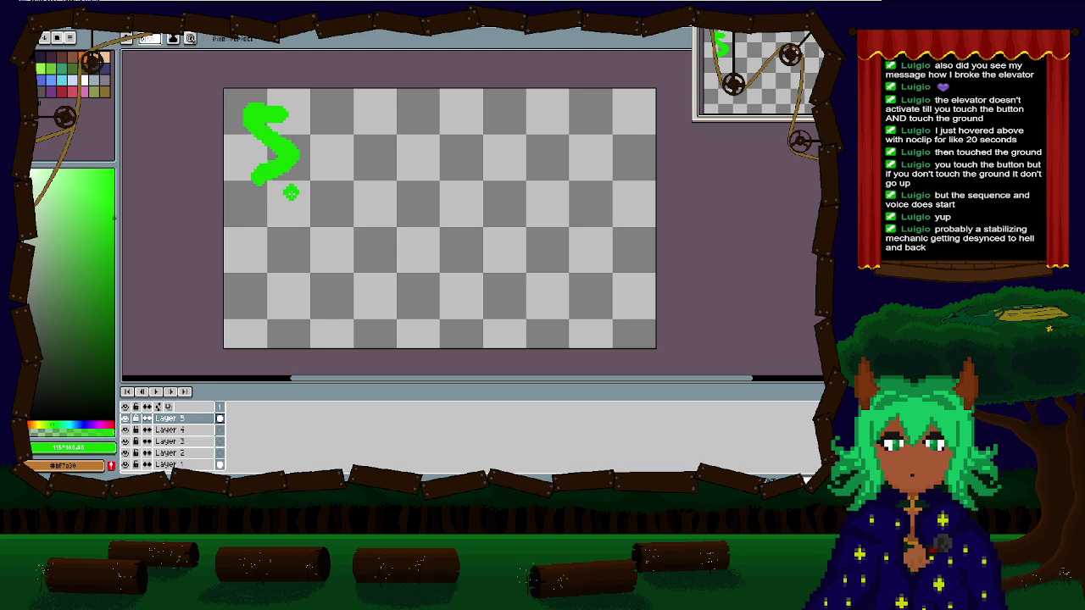
pyautogui.hotkey('ctrl', 'z')
pyautogui.moveTo(293, 111)
pyautogui.mouseDown()
pyautogui.moveTo(281, 151)
pyautogui.moveTo(256, 171)
pyautogui.moveTo(292, 160)
pyautogui.moveTo(288, 113)
pyautogui.moveTo(268, 112)
pyautogui.moveTo(267, 169)
pyautogui.moveTo(236, 176)
pyautogui.mouseUp()
pyautogui.hotkey('ctrl', 'z')
pyautogui.hotkey('ctrl', 'z')
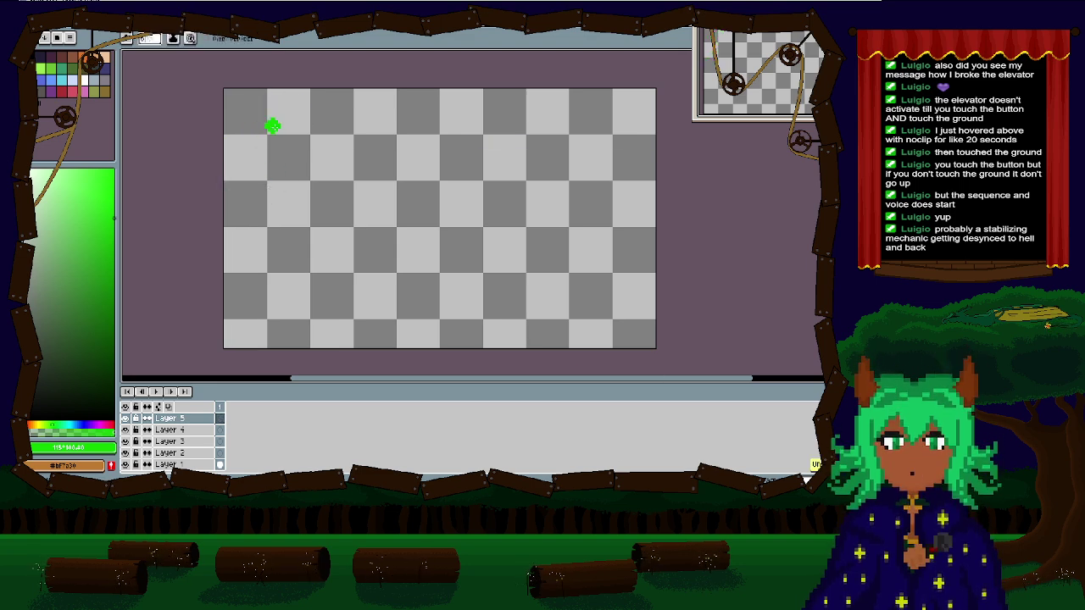
pyautogui.moveTo(273, 106)
pyautogui.mouseDown()
pyautogui.moveTo(320, 106)
pyautogui.moveTo(294, 108)
pyautogui.moveTo(303, 111)
pyautogui.moveTo(300, 161)
pyautogui.mouseUp()
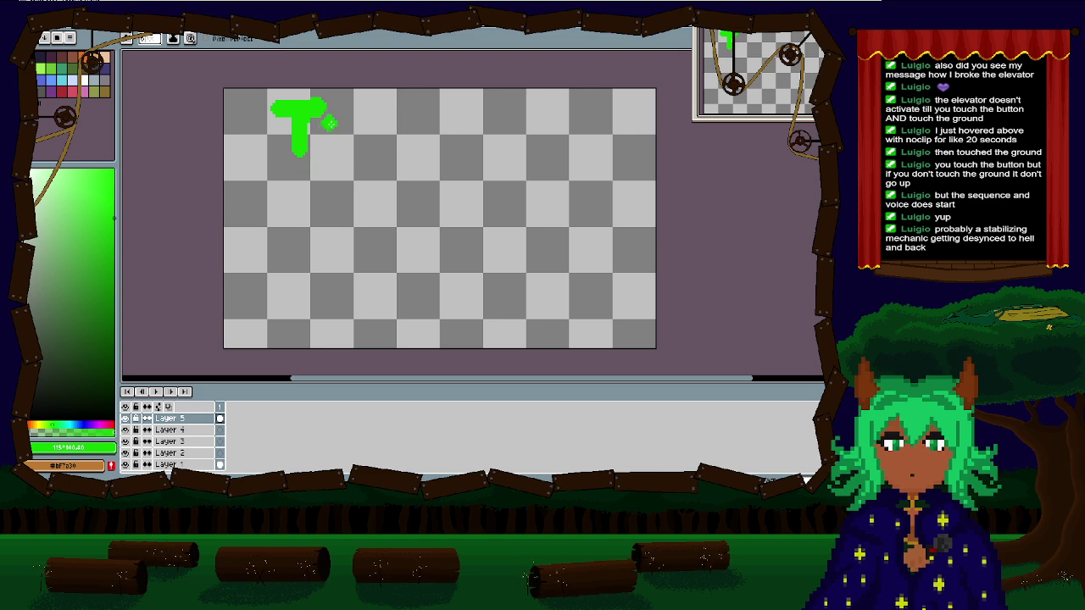
pyautogui.hotkey('ctrl', 'z')
pyautogui.hotkey('ctrl', 'z')
pyautogui.scroll(-3, 292, 125)
pyautogui.scroll(4, 291, 124)
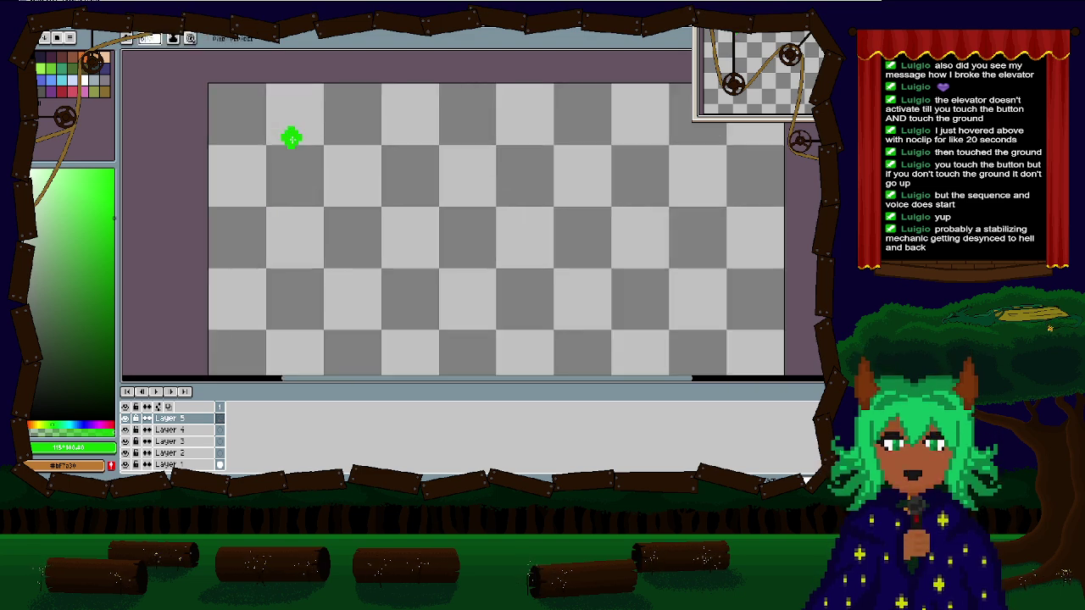
pyautogui.moveTo(328, 179)
pyautogui.mouseDown()
pyautogui.moveTo(300, 150)
pyautogui.moveTo(279, 160)
pyautogui.moveTo(311, 175)
pyautogui.moveTo(214, 174)
pyautogui.moveTo(190, 271)
pyautogui.mouseUp()
pyautogui.scroll(1, 292, 141)
pyautogui.hotkey('ctrl', 'z')
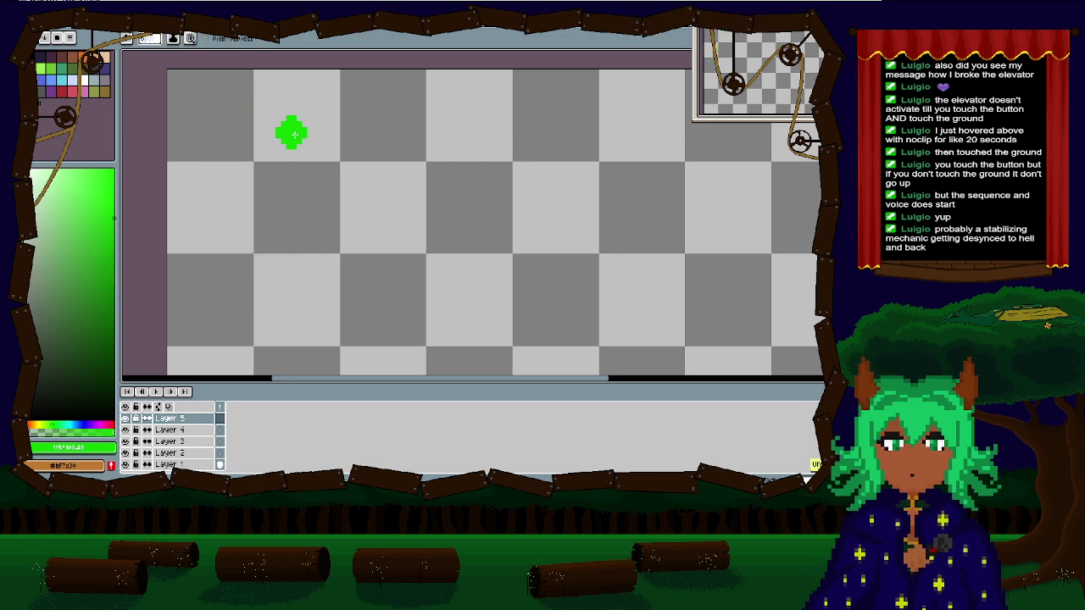
# Step: Enlarge the brush and paint two vertically stacked round green blobs near the canvas's upper-left corner
pyautogui.scroll(-5, 266, 151)
pyautogui.scroll(20, 260, 158)
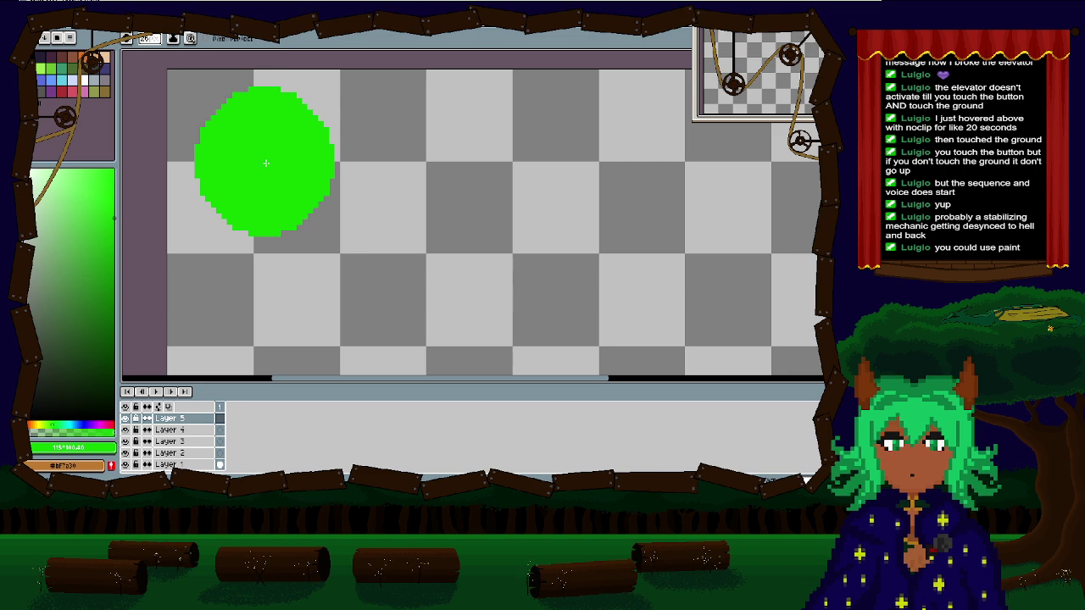
pyautogui.scroll(-5, 265, 164)
pyautogui.scroll(3, 266, 164)
pyautogui.moveTo(248, 146)
pyautogui.mouseDown()
pyautogui.moveTo(245, 197)
pyautogui.moveTo(240, 180)
pyautogui.moveTo(231, 197)
pyautogui.moveTo(209, 185)
pyautogui.moveTo(237, 194)
pyautogui.mouseUp()
# Step: Undo the lower green blob and paint it again with a large brush, overlapping the upper blob more closely
pyautogui.press('e')
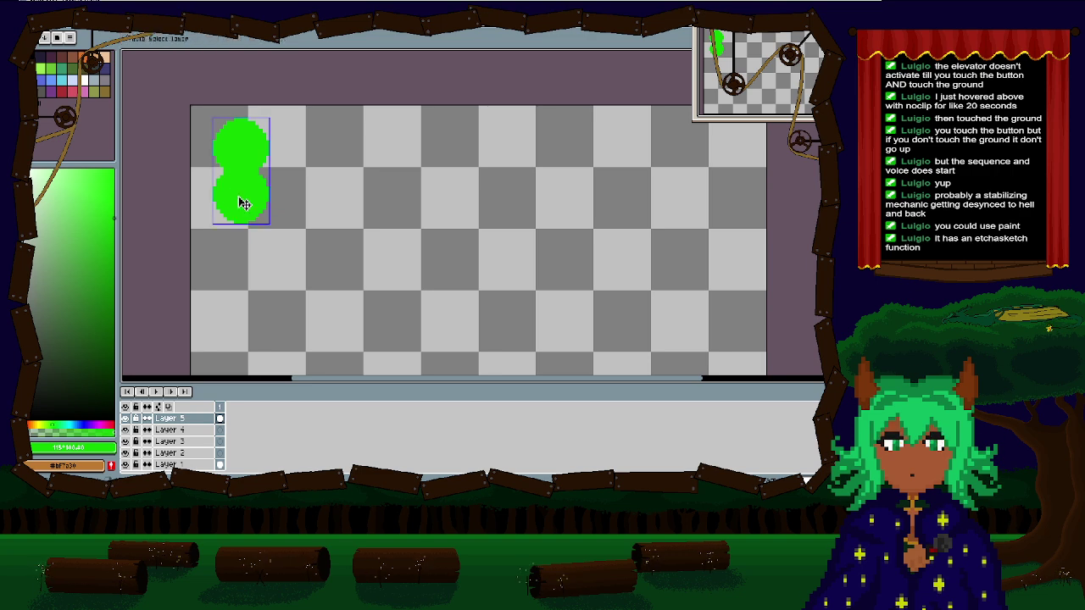
pyautogui.hotkey('ctrl', 'z')
pyautogui.hotkey('ctrl', 'z')
pyautogui.hotkey('ctrl', 'z')
pyautogui.press('b')
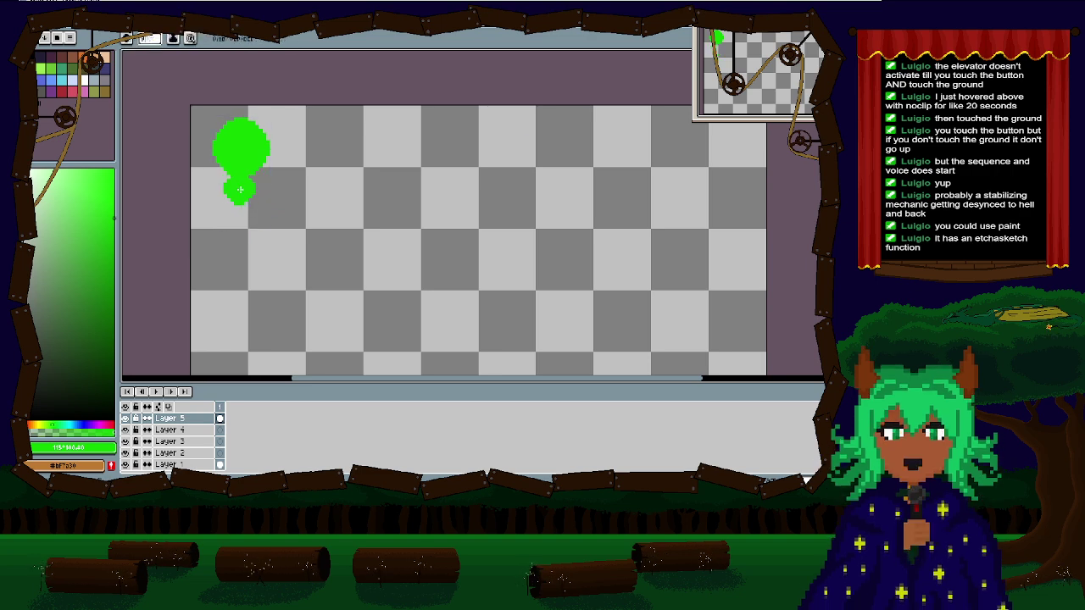
pyautogui.scroll(-7, 240, 184)
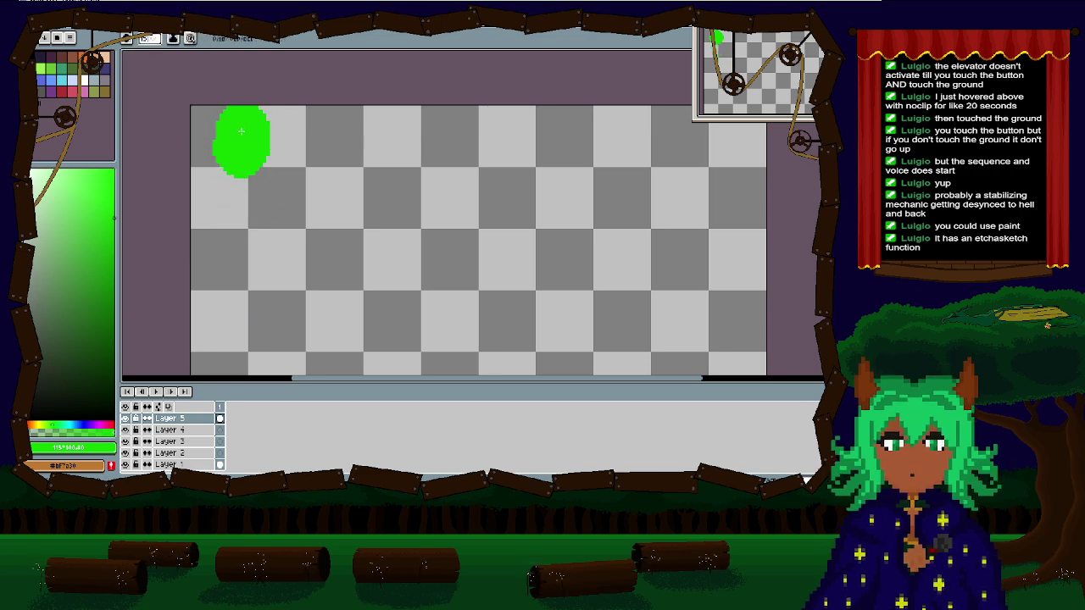
pyautogui.scroll(1, 242, 125)
pyautogui.click(243, 192)
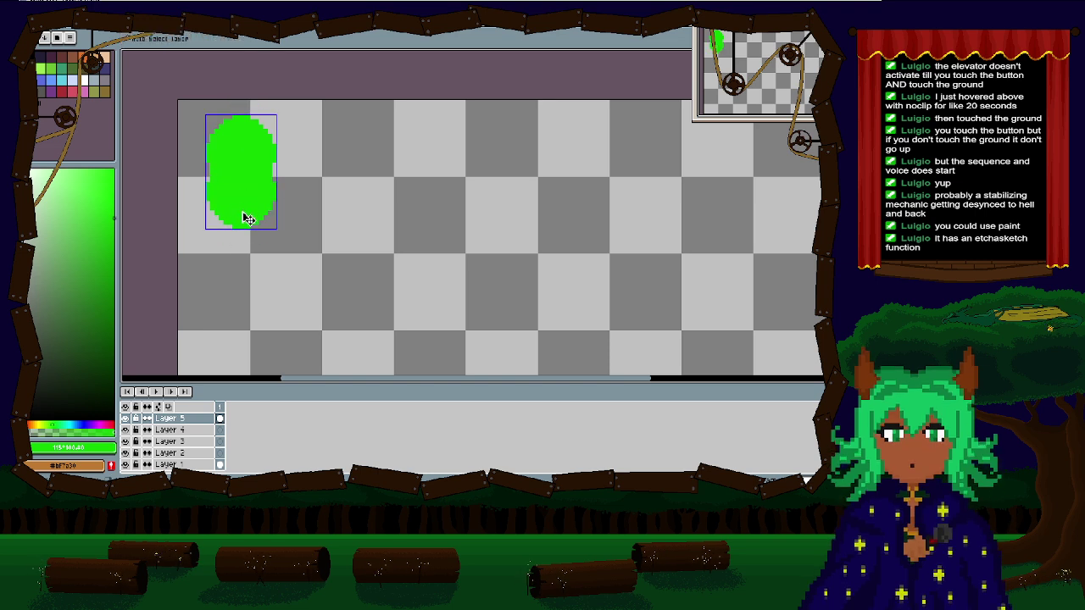
pyautogui.hotkey('ctrl', 'e')
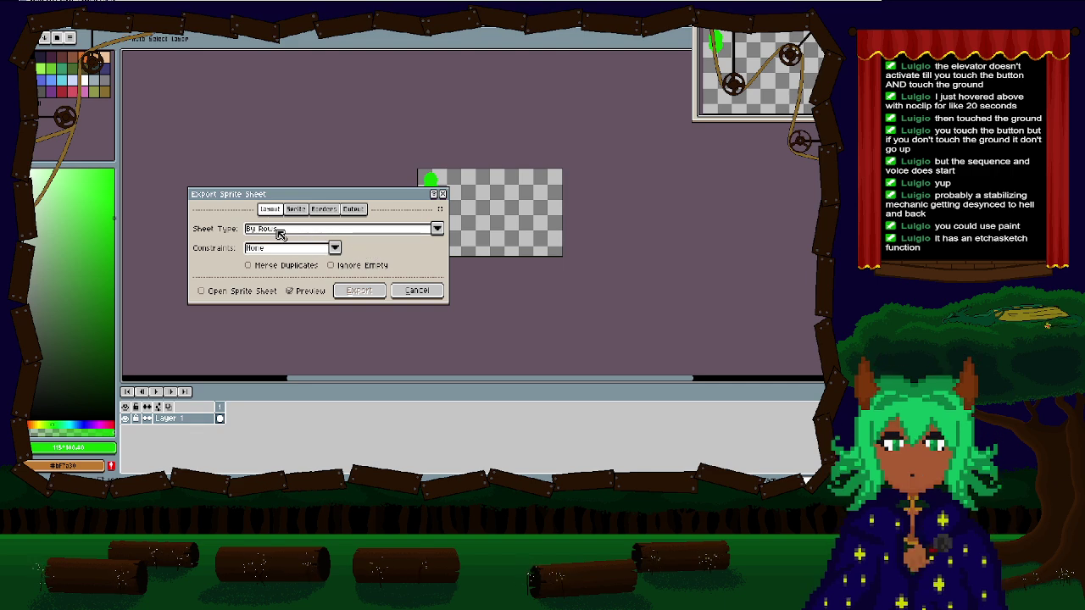
pyautogui.click(443, 194)
pyautogui.scroll(2, 452, 215)
pyautogui.moveTo(389, 209); pyautogui.dragTo(521, 217)
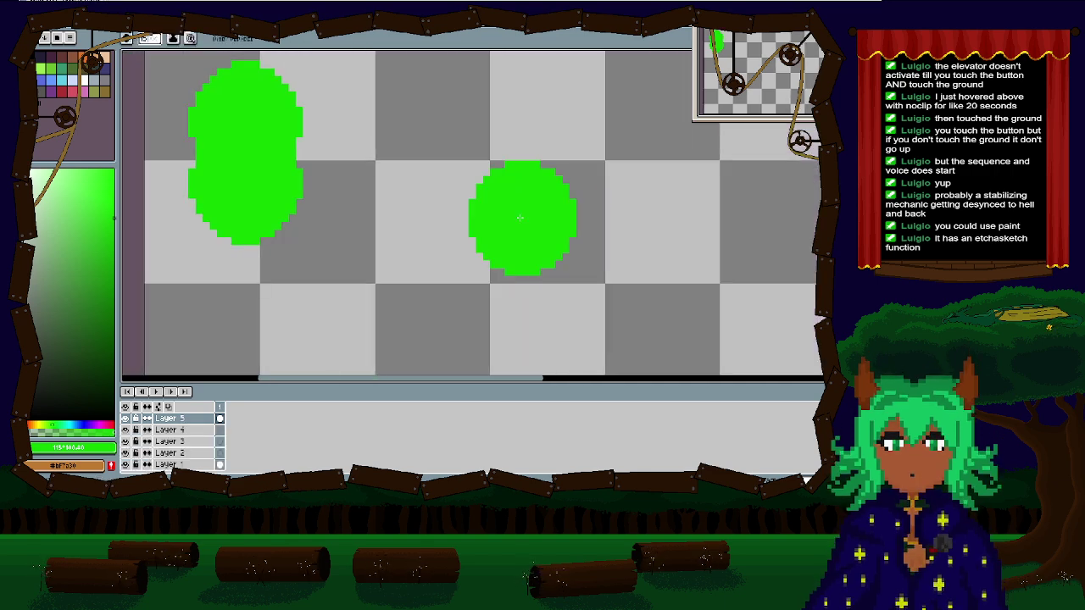
pyautogui.scroll(-2, 288, 217)
pyautogui.moveTo(288, 218); pyautogui.dragTo(350, 203)
# Step: Carve the green blobs on Layer 5 into a figure 6 with the Eraser, undoing the cut through the lower loop's side
pyautogui.press('b')
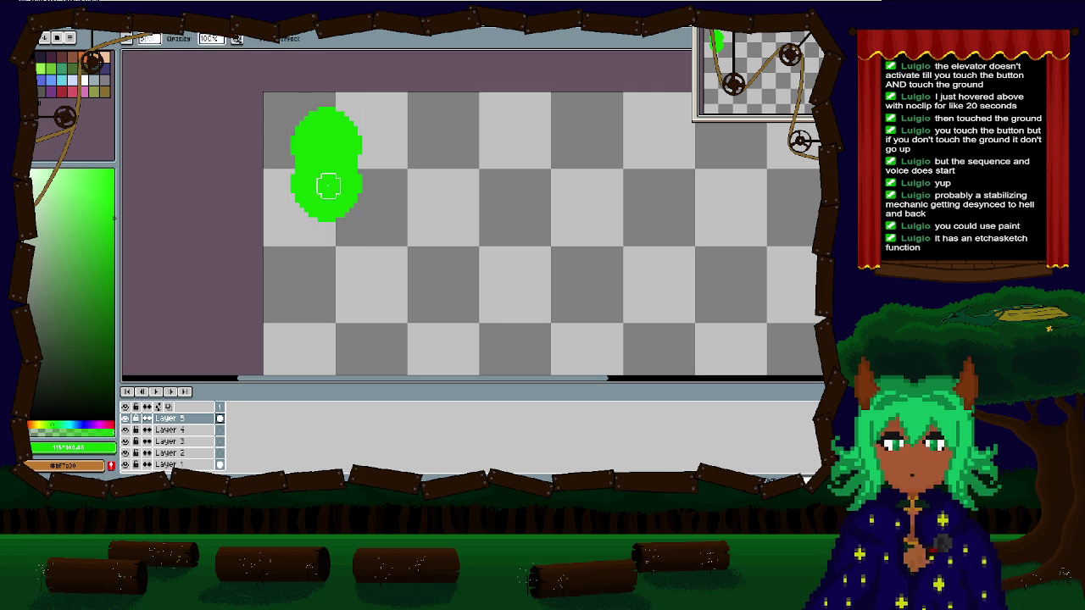
pyautogui.moveTo(325, 190)
pyautogui.mouseDown()
pyautogui.moveTo(298, 175)
pyautogui.moveTo(308, 194)
pyautogui.moveTo(280, 189)
pyautogui.mouseUp()
pyautogui.hotkey('ctrl', 'z')
pyautogui.hotkey('ctrl', 'z')
pyautogui.hotkey('ctrl', 'z')
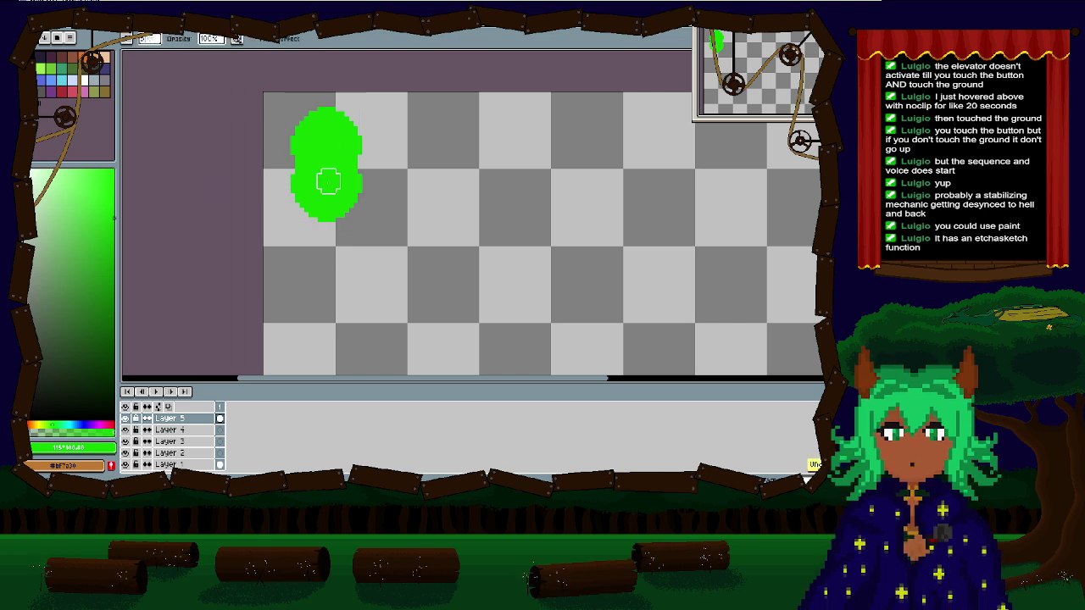
pyautogui.hotkey('ctrl', 'z')
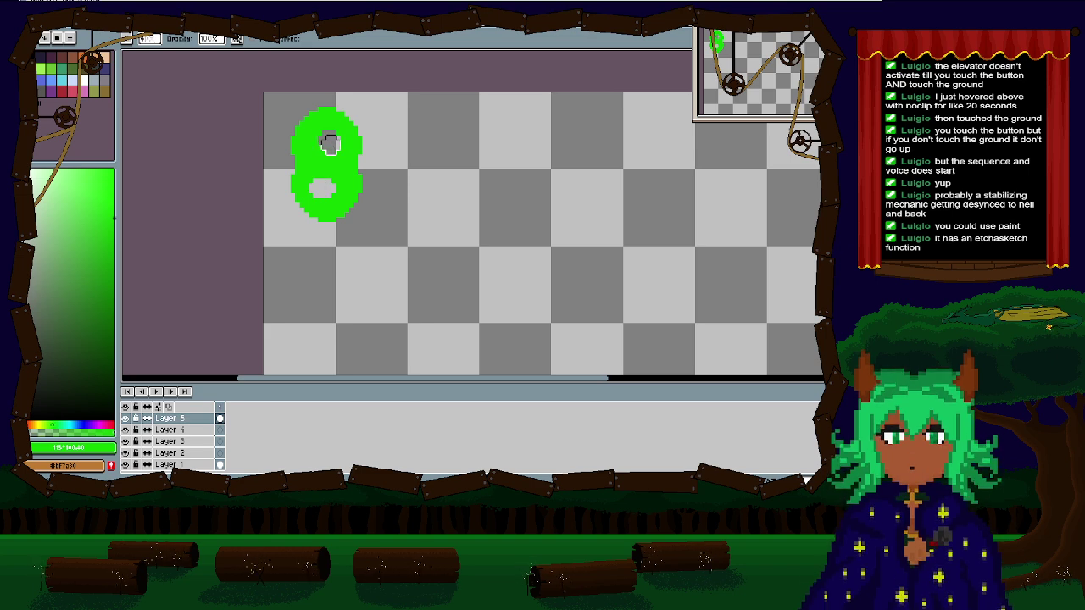
pyautogui.hotkey('ctrl', 'z')
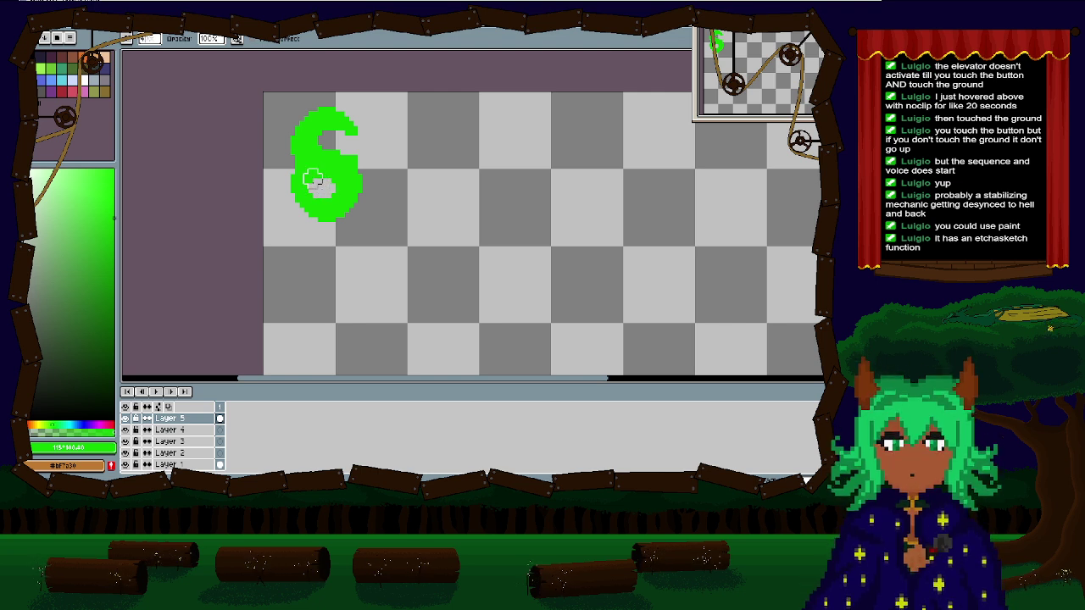
pyautogui.moveTo(313, 177); pyautogui.dragTo(298, 184)
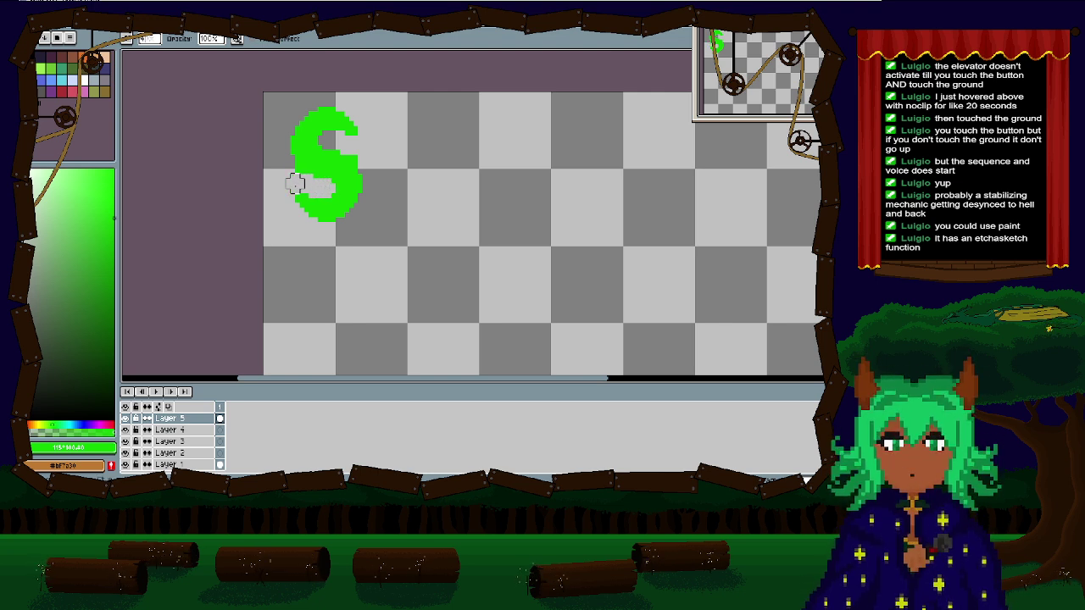
pyautogui.hotkey('ctrl', 'z')
# Step: Try a very large 2-shaped bright green stroke on Layer 4 beside the small figure 6, then undo it
pyautogui.hotkey('alt', 'Down')
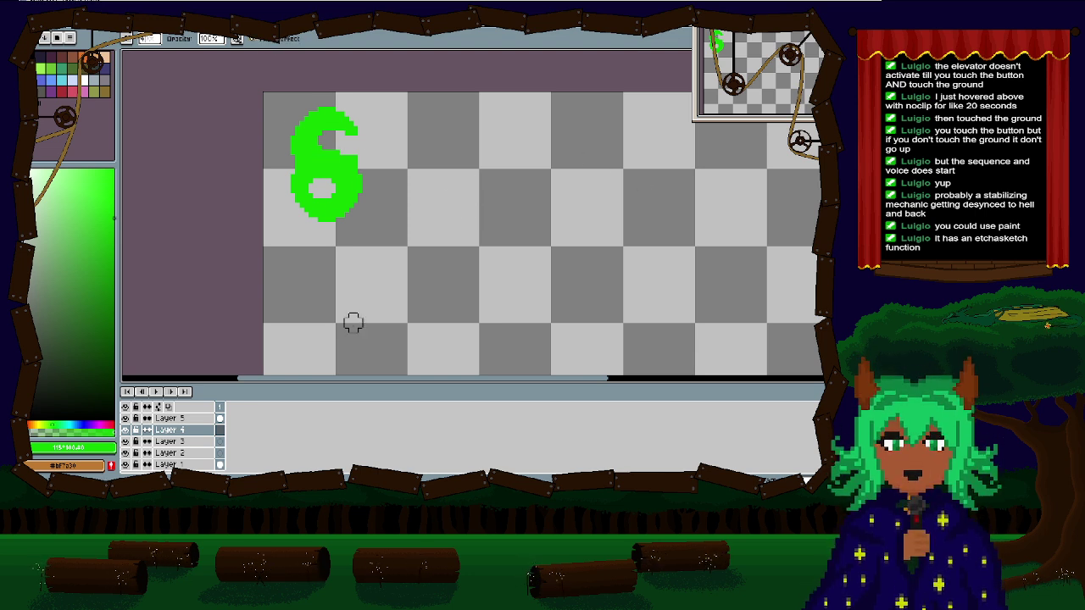
pyautogui.press('b')
pyautogui.moveTo(403, 156)
pyautogui.mouseDown()
pyautogui.moveTo(519, 178)
pyautogui.moveTo(522, 358)
pyautogui.moveTo(490, 272)
pyautogui.mouseUp()
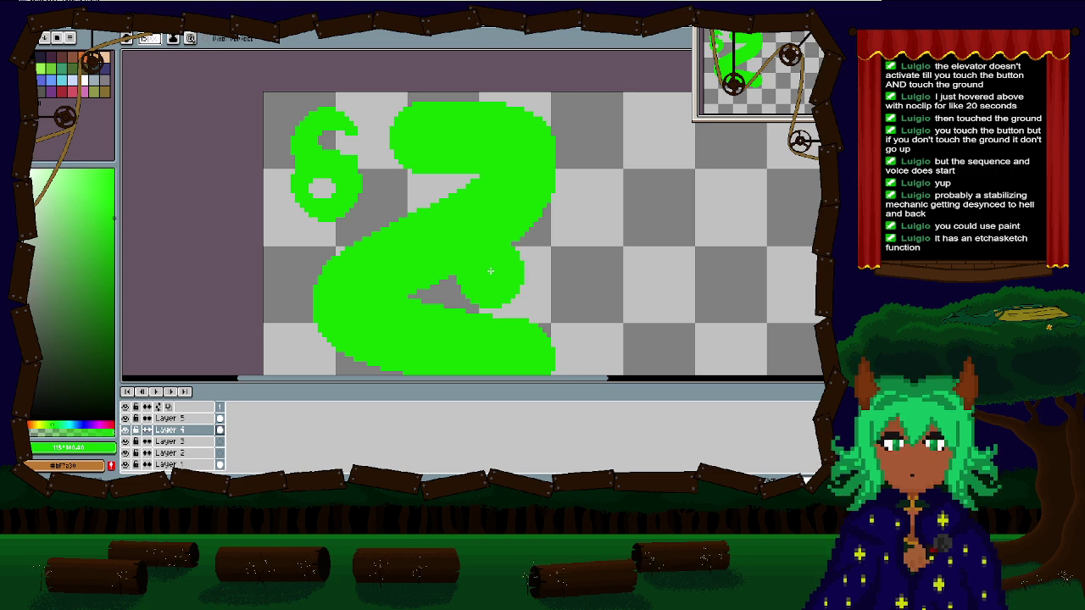
pyautogui.hotkey('ctrl', 'z')
# Step: Try a round green dot and thinner 2-shaped strokes with a smaller brush on Layer 4, then undo them all
pyautogui.click(419, 186)
pyautogui.scroll(-6, 422, 194)
pyautogui.moveTo(486, 157); pyautogui.dragTo(533, 295)
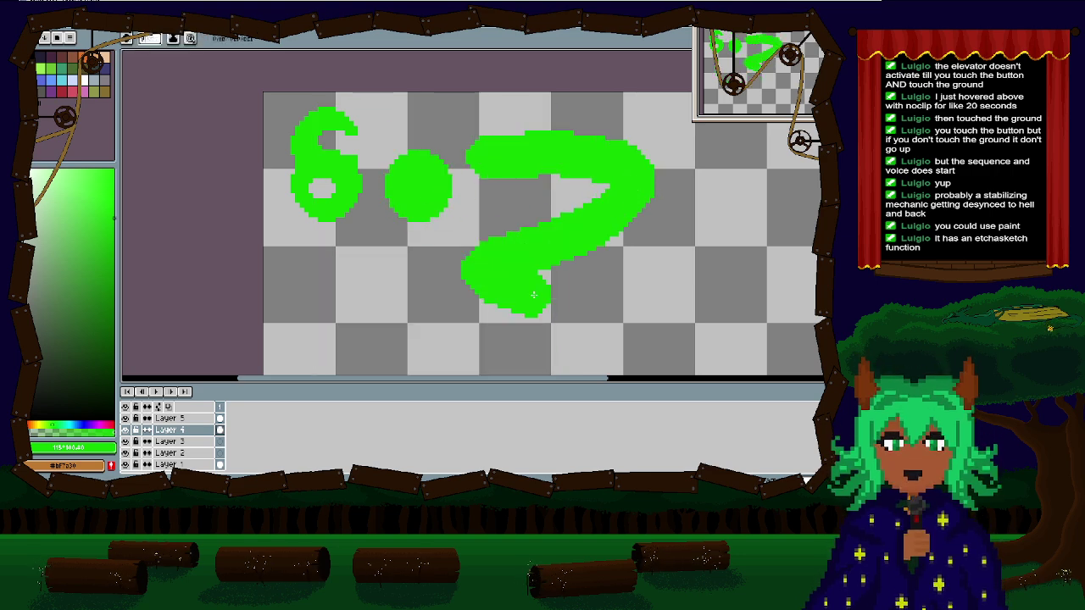
pyautogui.hotkey('ctrl', 'z')
pyautogui.moveTo(500, 195)
pyautogui.mouseDown()
pyautogui.moveTo(564, 166)
pyautogui.moveTo(580, 196)
pyautogui.moveTo(536, 252)
pyautogui.moveTo(595, 297)
pyautogui.mouseUp()
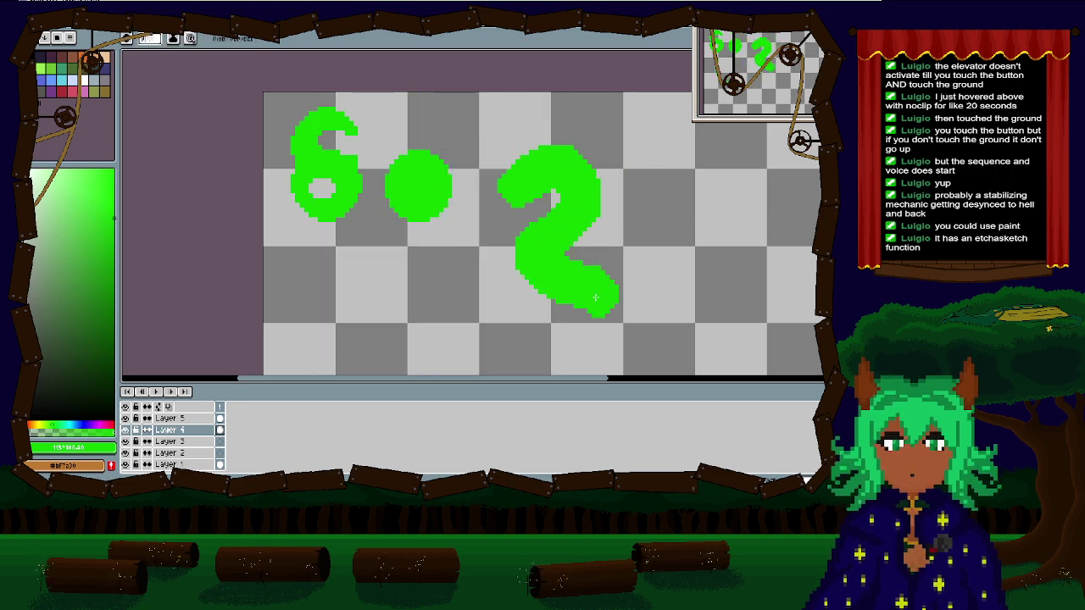
pyautogui.hotkey('ctrl', 'z')
pyautogui.hotkey('ctrl', 'z')
# Step: Remove the green figure from Layer 5 and make Layer 1 the active layer
pyautogui.press('w')
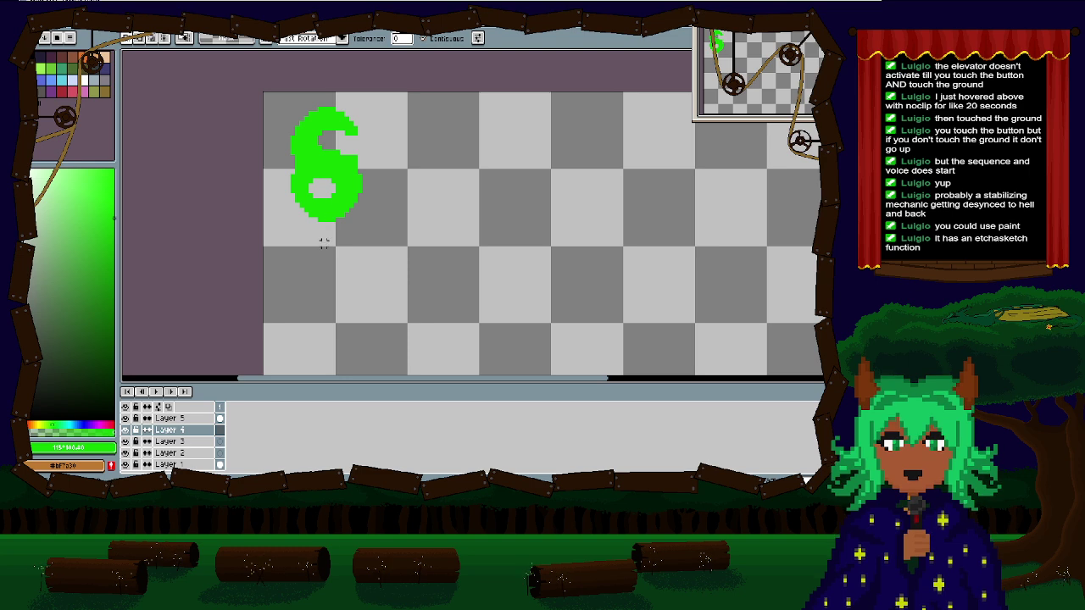
pyautogui.press('b')
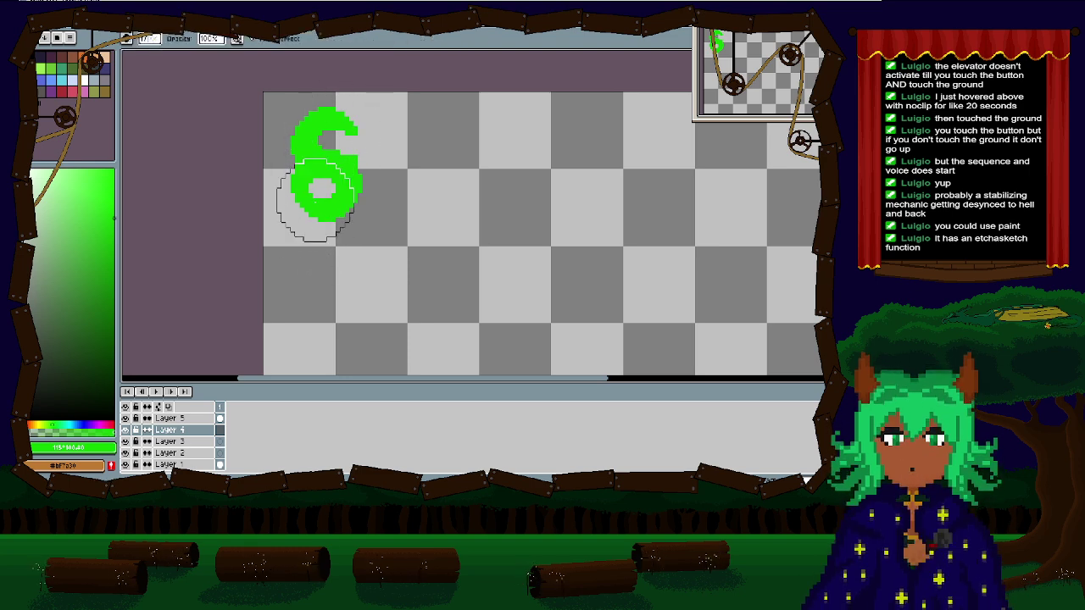
pyautogui.click(170, 417)
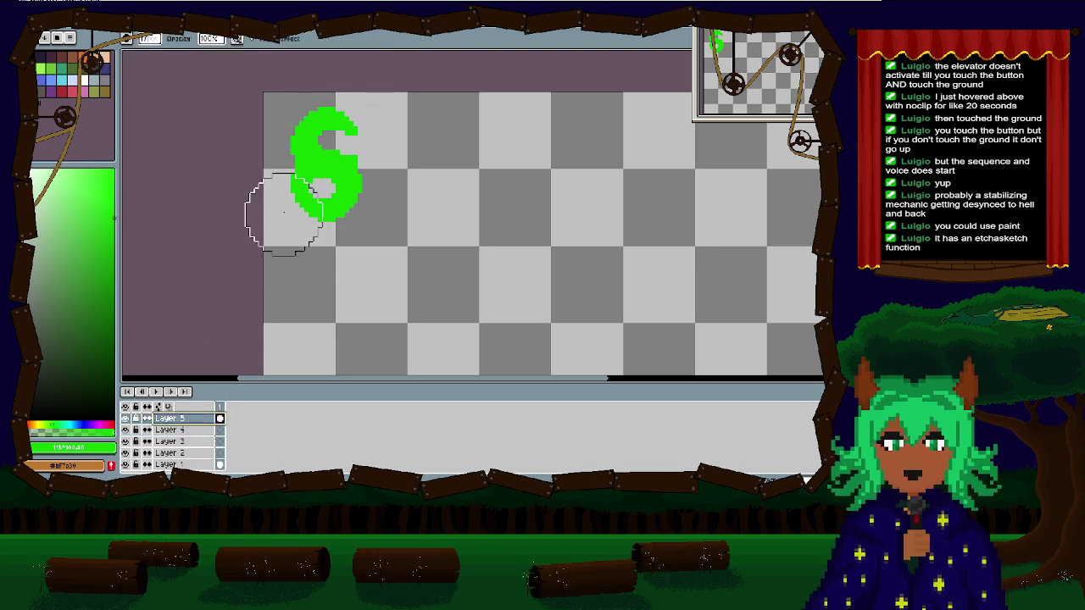
pyautogui.hotkey('ctrl', 'z')
pyautogui.click(170, 464)
pyautogui.scroll(-3, 389, 252)
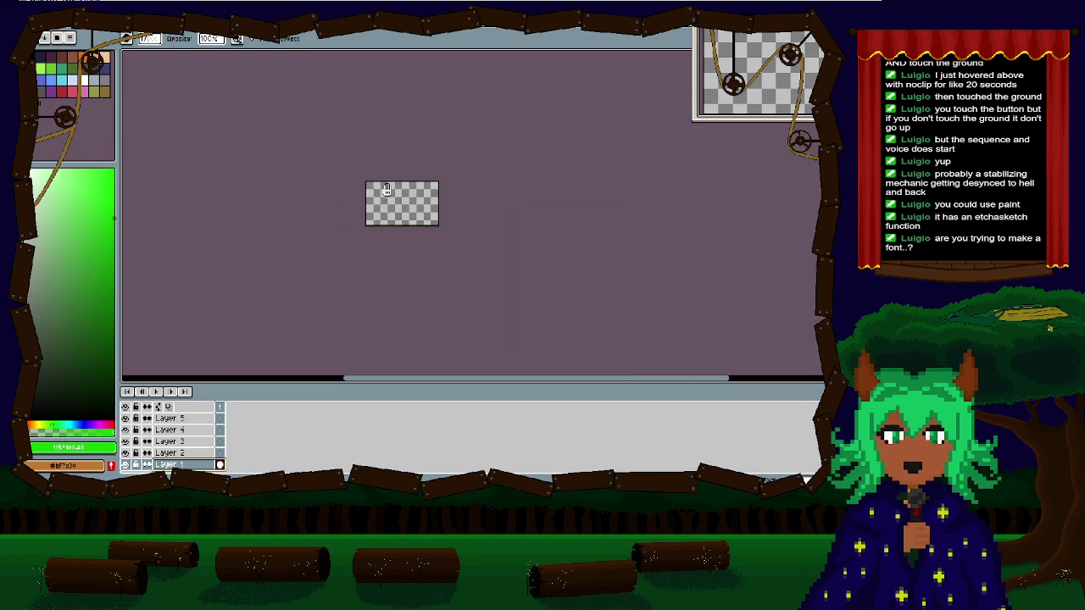
pyautogui.scroll(1, 388, 253)
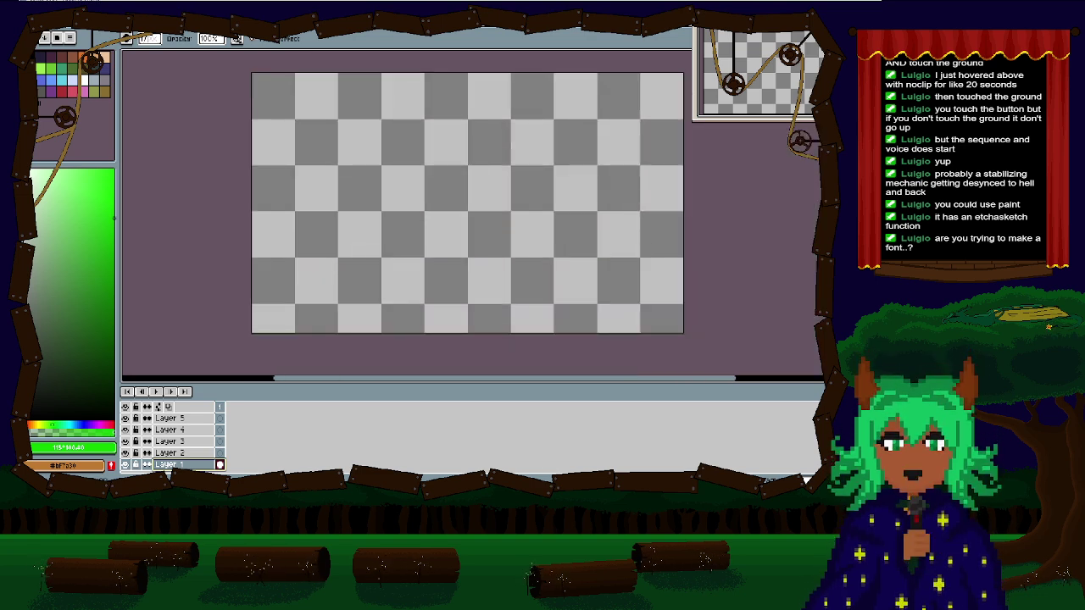
pyautogui.moveTo(297, 145); pyautogui.dragTo(314, 170)
pyautogui.scroll(2, 373, 204)
pyautogui.scroll(-2, 313, 170)
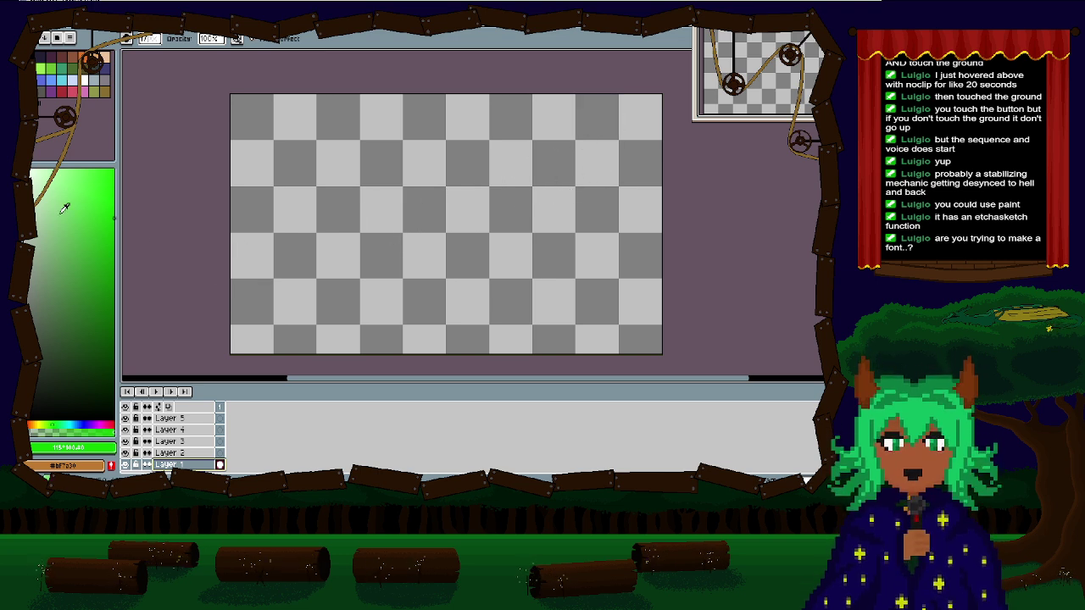
pyautogui.press('b')
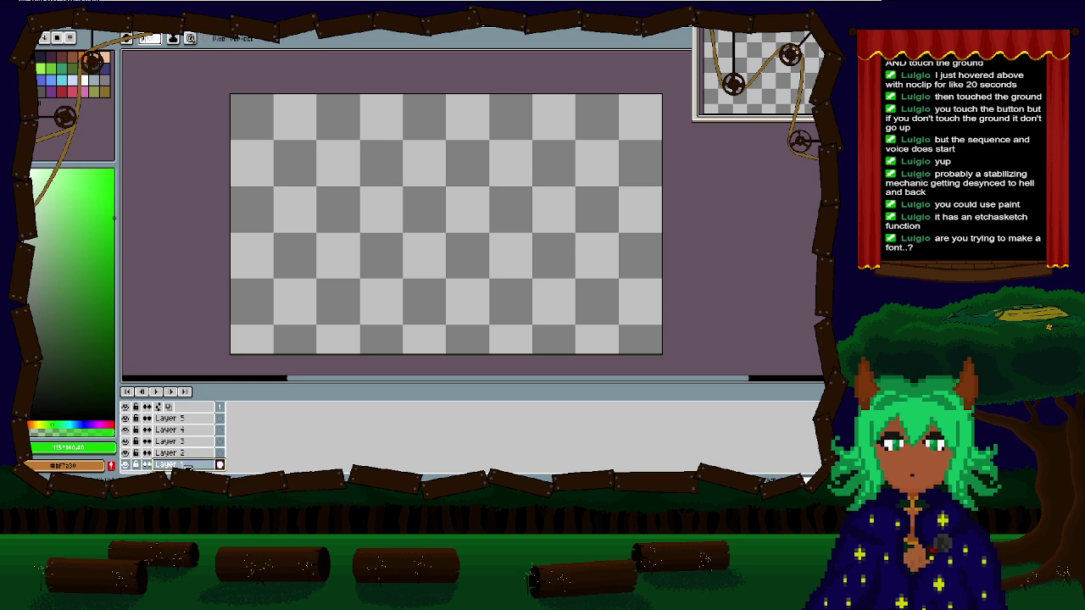
# Step: Enlarge the Eraser to 29 px and delete the existing cel on Layer 1
pyautogui.rightClick(223, 467)
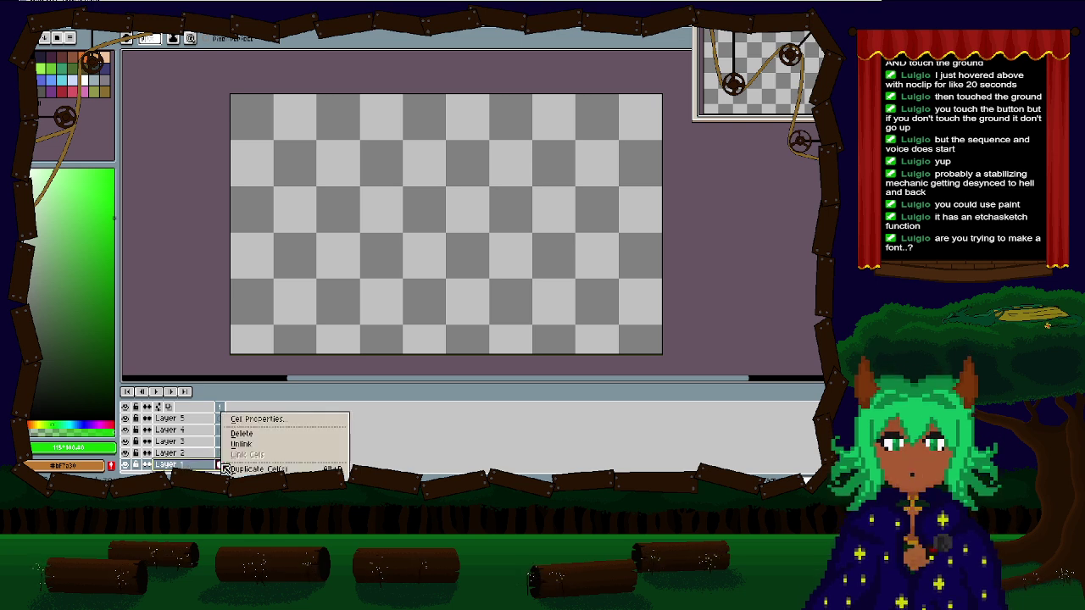
pyautogui.click(219, 465)
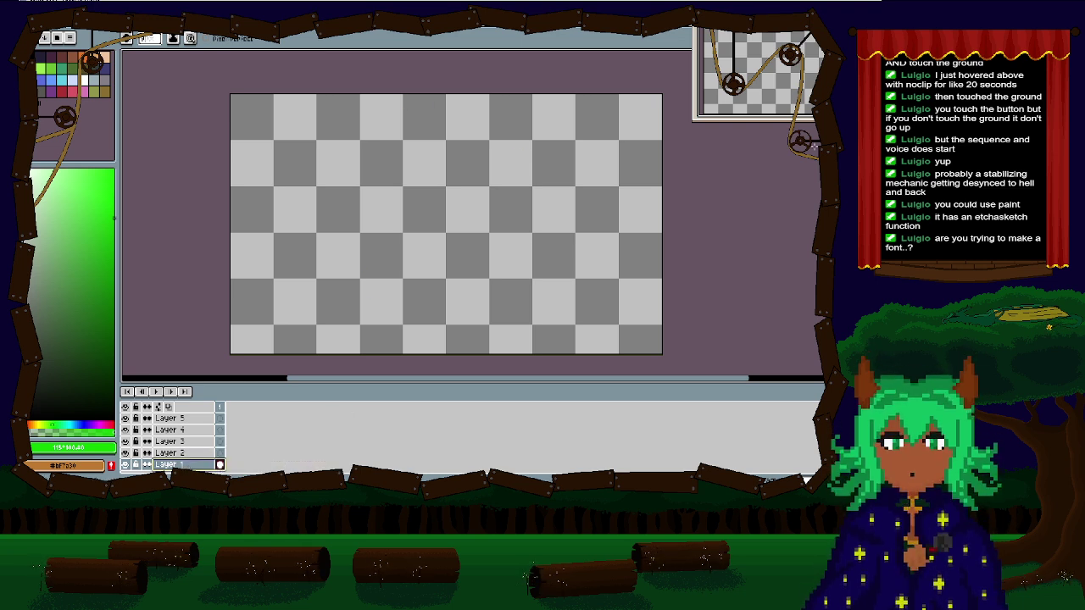
pyautogui.press('e')
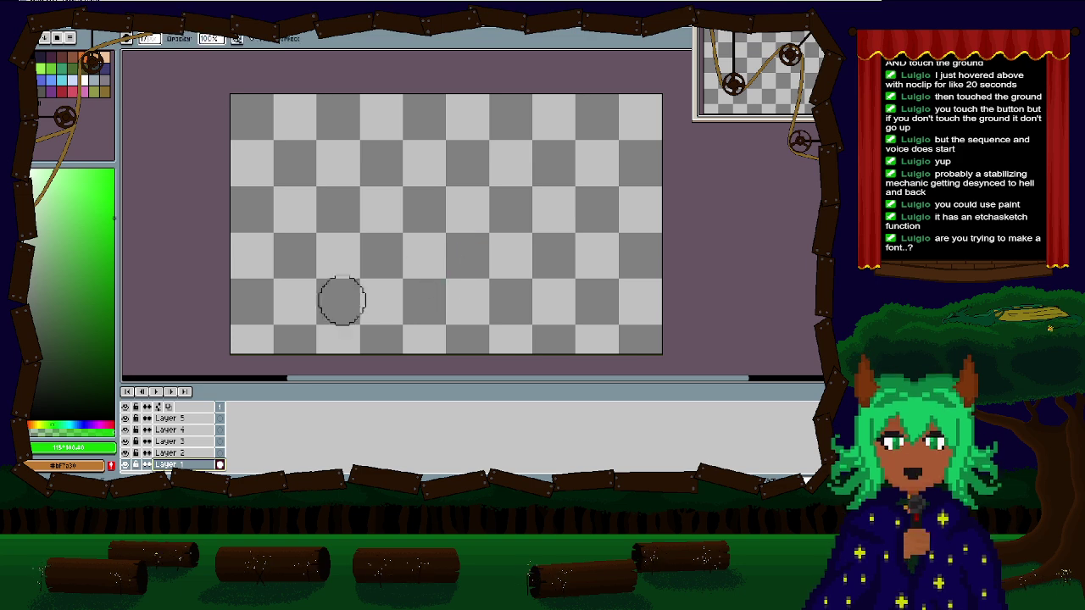
pyautogui.scroll(3, 260, 303)
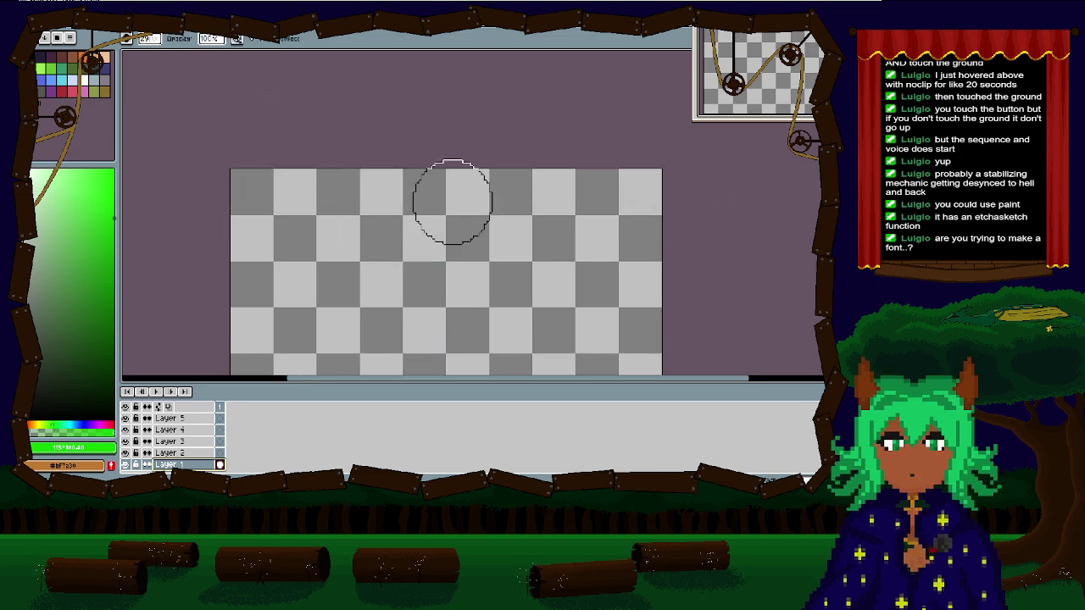
pyautogui.scroll(-4, 451, 201)
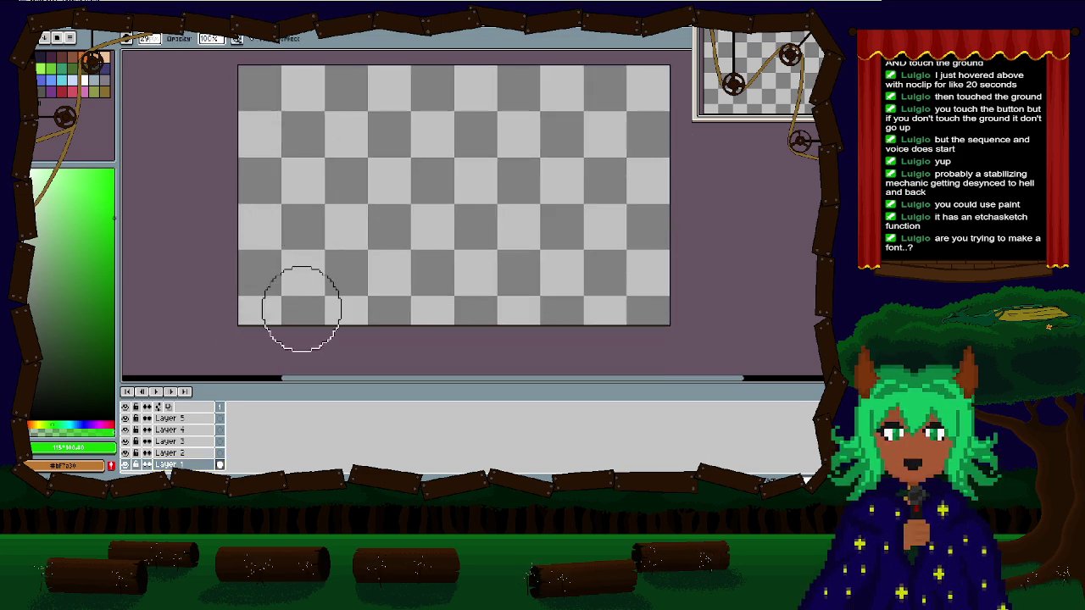
pyautogui.click(172, 454)
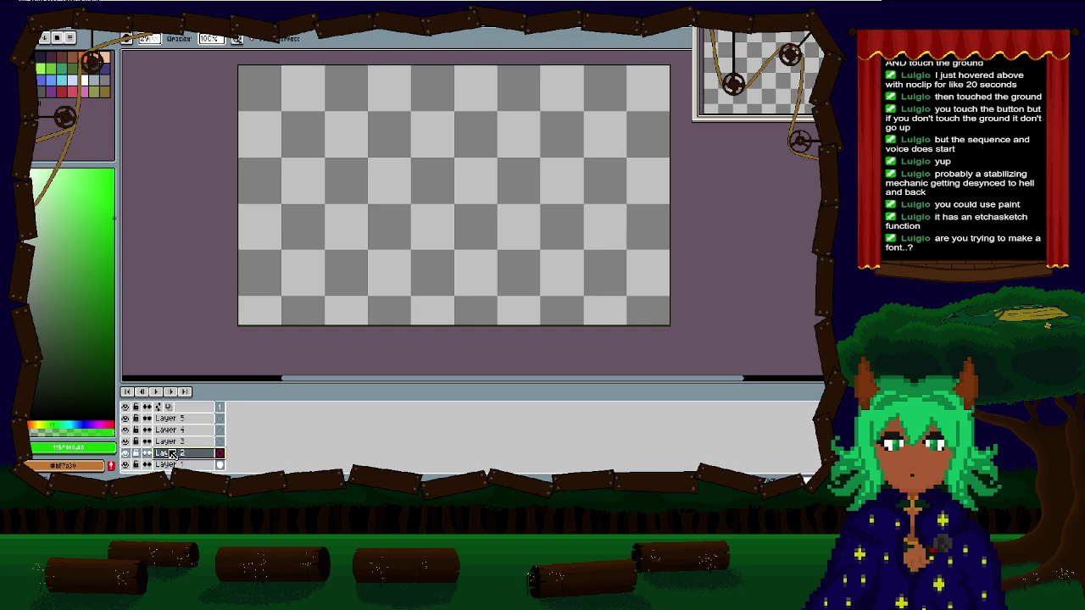
pyautogui.rightClick(223, 472)
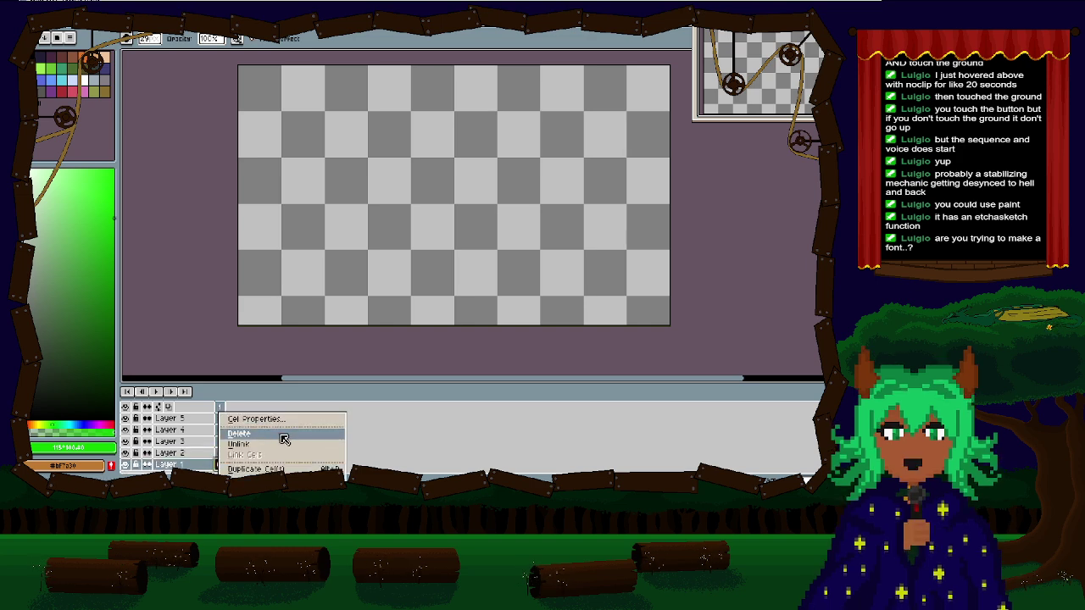
pyautogui.click(220, 462)
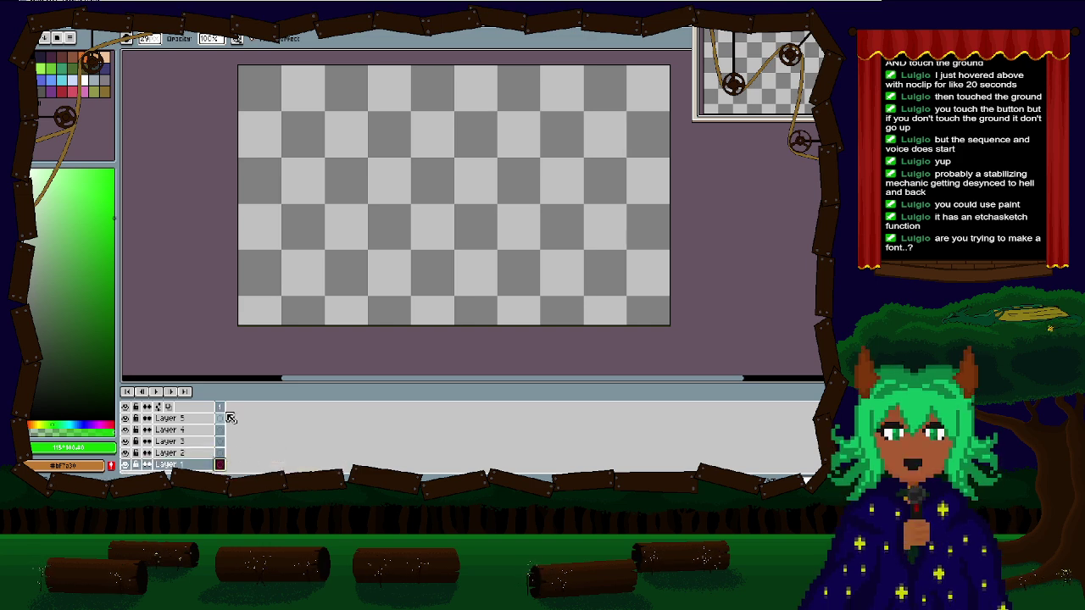
# Step: Try bright green brush strokes across the lower part of the canvas on Layer 1, then undo them
pyautogui.scroll(-1, 246, 265)
pyautogui.scroll(2, 288, 274)
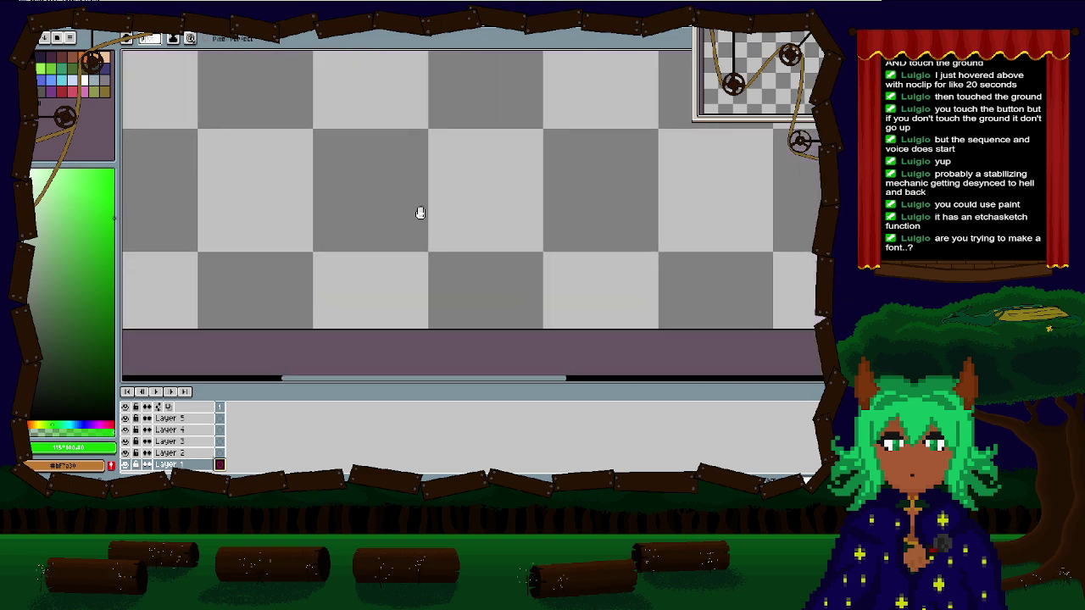
pyautogui.scroll(-1, 418, 213)
pyautogui.moveTo(259, 203)
pyautogui.mouseDown()
pyautogui.moveTo(422, 160)
pyautogui.moveTo(678, 198)
pyautogui.mouseUp()
pyautogui.moveTo(610, 279); pyautogui.dragTo(455, 270)
pyautogui.hotkey('ctrl', 'z')
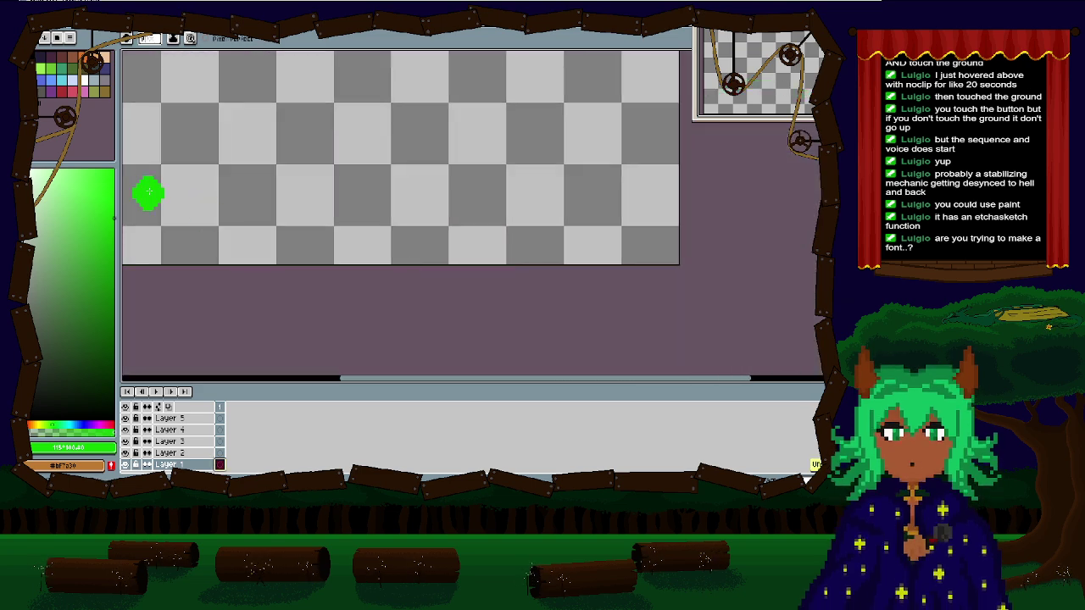
pyautogui.moveTo(113, 183); pyautogui.dragTo(193, 177)
pyautogui.moveTo(226, 188); pyautogui.dragTo(319, 193)
pyautogui.scroll(-1, 321, 197)
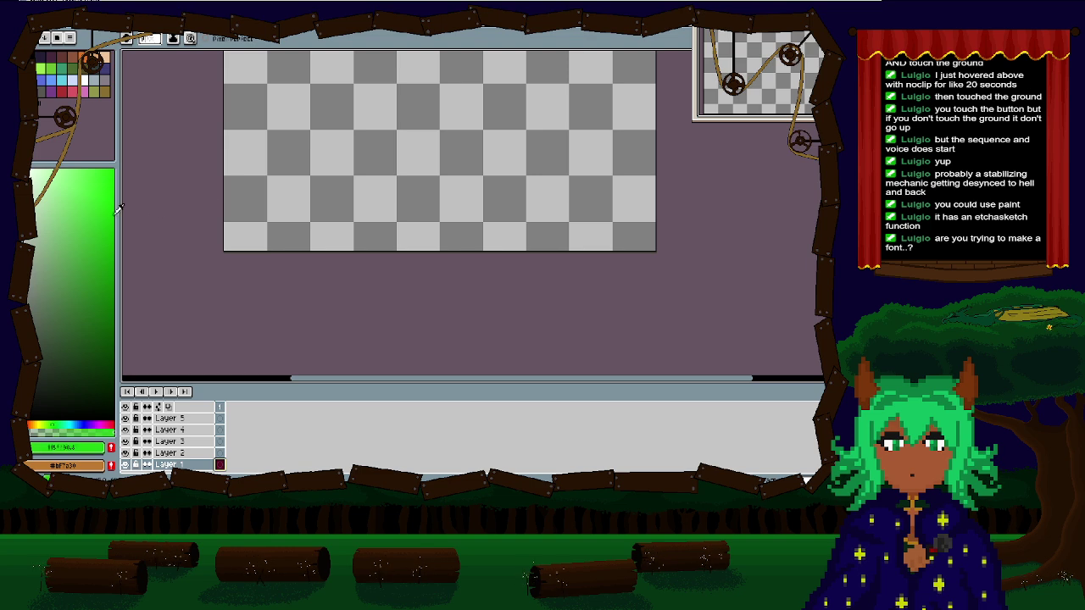
# Step: Pick a slightly less saturated green and try wavy bands across the canvas's lower part on Layer 1, undoing each one
pyautogui.click(113, 209)
pyautogui.moveTo(227, 195); pyautogui.dragTo(390, 167)
pyautogui.hotkey('ctrl', 'z')
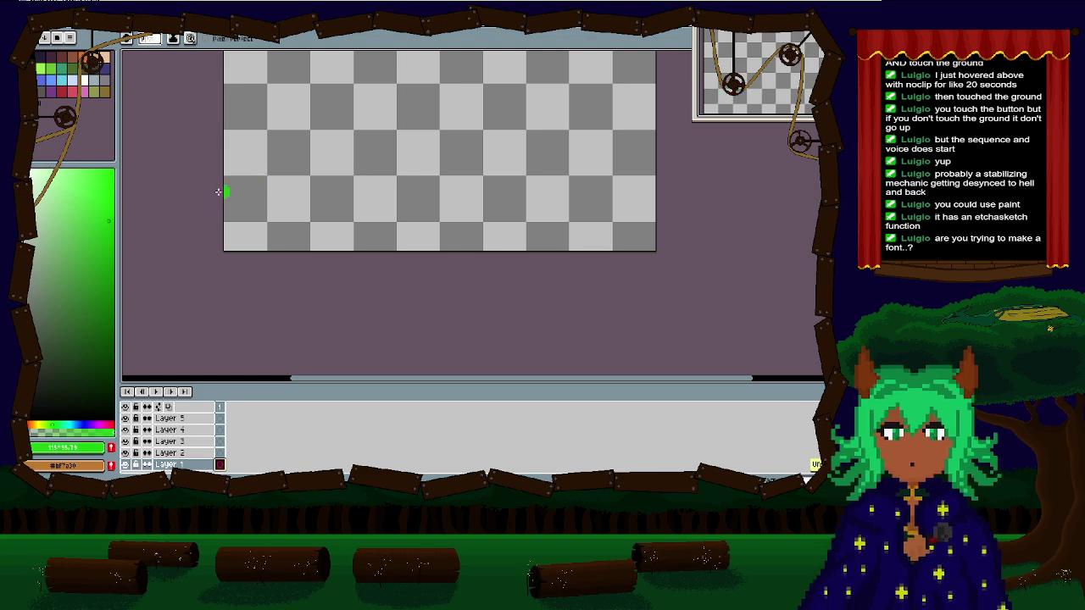
pyautogui.moveTo(219, 192)
pyautogui.mouseDown()
pyautogui.moveTo(426, 177)
pyautogui.moveTo(665, 178)
pyautogui.mouseUp()
pyautogui.scroll(-1, 398, 225)
pyautogui.scroll(1, 310, 244)
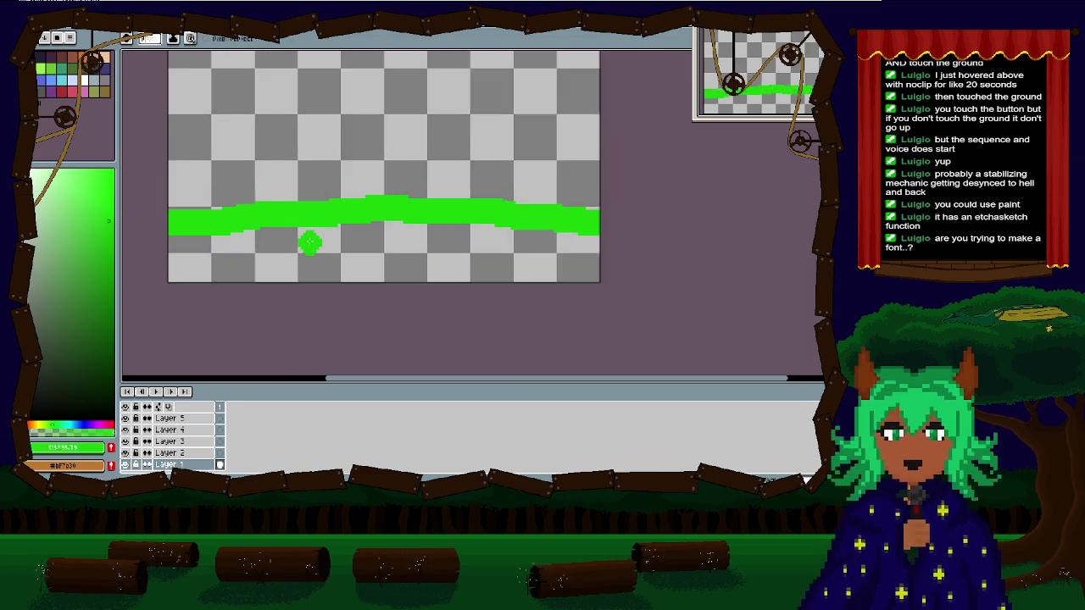
pyautogui.hscroll(-2, 309, 244)
pyautogui.hotkey('ctrl', 'z')
# Step: Try further versions of the full-width green band with differently placed humps on Layer 1, undoing the unwanted ones
pyautogui.moveTo(259, 225)
pyautogui.mouseDown()
pyautogui.moveTo(479, 204)
pyautogui.moveTo(681, 218)
pyautogui.mouseUp()
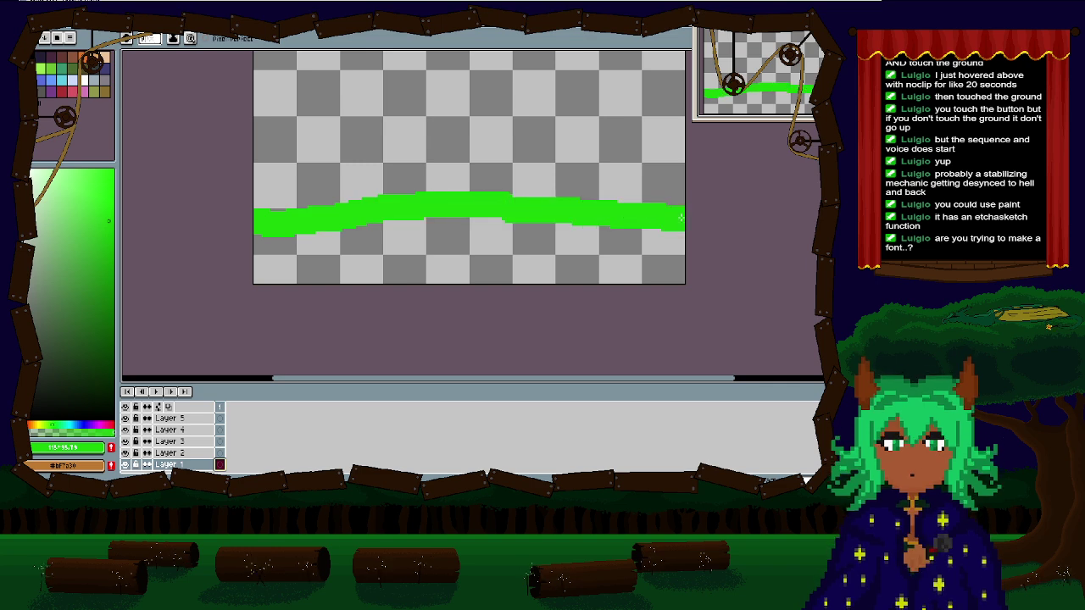
pyautogui.hotkey('ctrl', 'z')
pyautogui.moveTo(256, 225)
pyautogui.mouseDown()
pyautogui.moveTo(508, 205)
pyautogui.moveTo(682, 216)
pyautogui.moveTo(262, 218)
pyautogui.moveTo(685, 227)
pyautogui.mouseUp()
pyautogui.hotkey('ctrl', 'z')
pyautogui.hscroll(1, 471, 227)
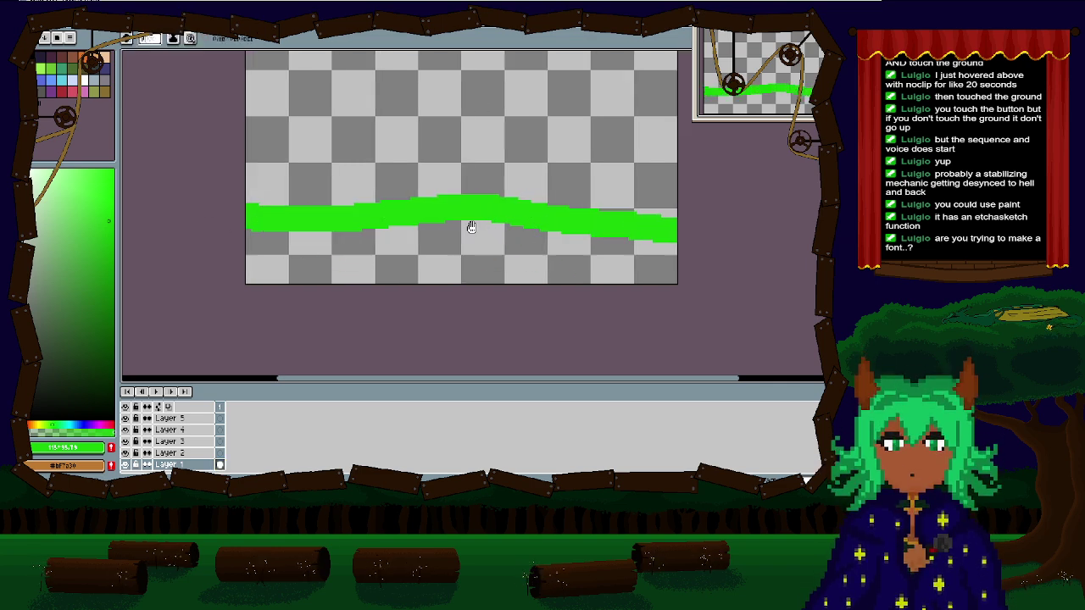
pyautogui.moveTo(471, 227); pyautogui.dragTo(392, 230)
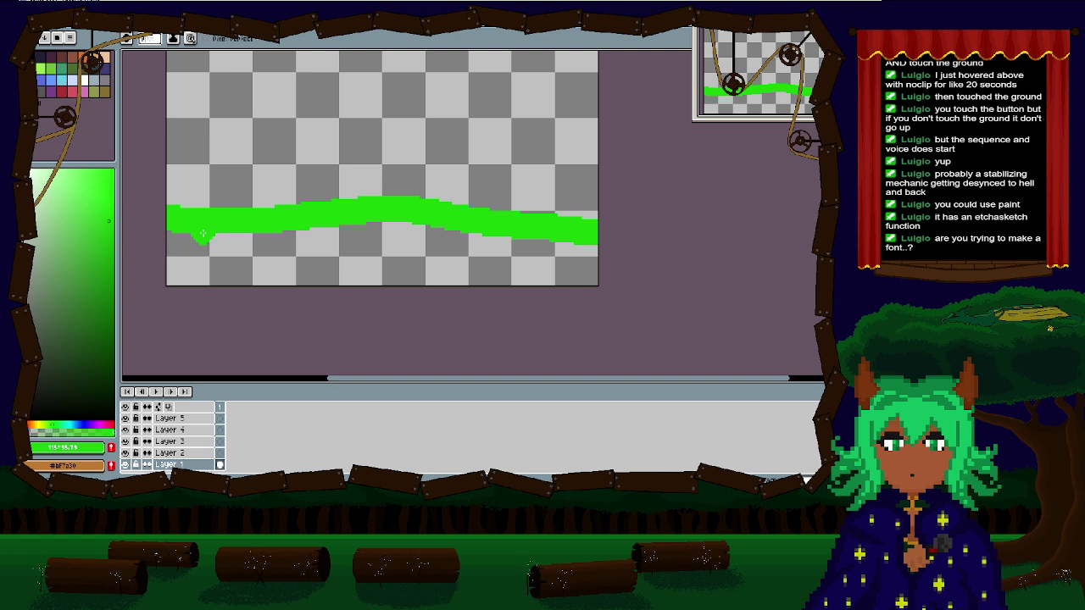
# Step: Undo the earlier green band and repaint it as one gently arched stroke across the full canvas width on Layer 1
pyautogui.moveTo(203, 233)
pyautogui.mouseDown()
pyautogui.moveTo(375, 197)
pyautogui.moveTo(599, 219)
pyautogui.mouseUp()
pyautogui.hotkey('ctrl', 'z')
pyautogui.hotkey('ctrl', 'z')
pyautogui.hotkey('ctrl', 'z')
pyautogui.moveTo(128, 222)
pyautogui.mouseDown()
pyautogui.moveTo(469, 220)
pyautogui.moveTo(683, 244)
pyautogui.mouseUp()
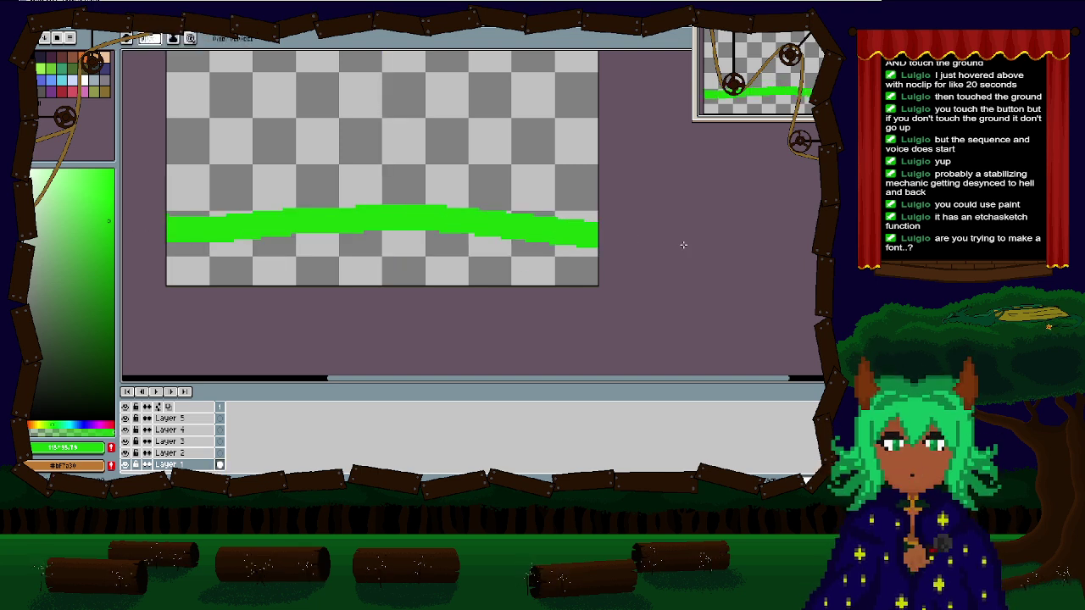
# Step: Undo the green band and repaint it as one full-width stroke arching to a peak right of centre on Layer 1
pyautogui.hotkey('ctrl', 'z')
pyautogui.moveTo(161, 218); pyautogui.dragTo(603, 214)
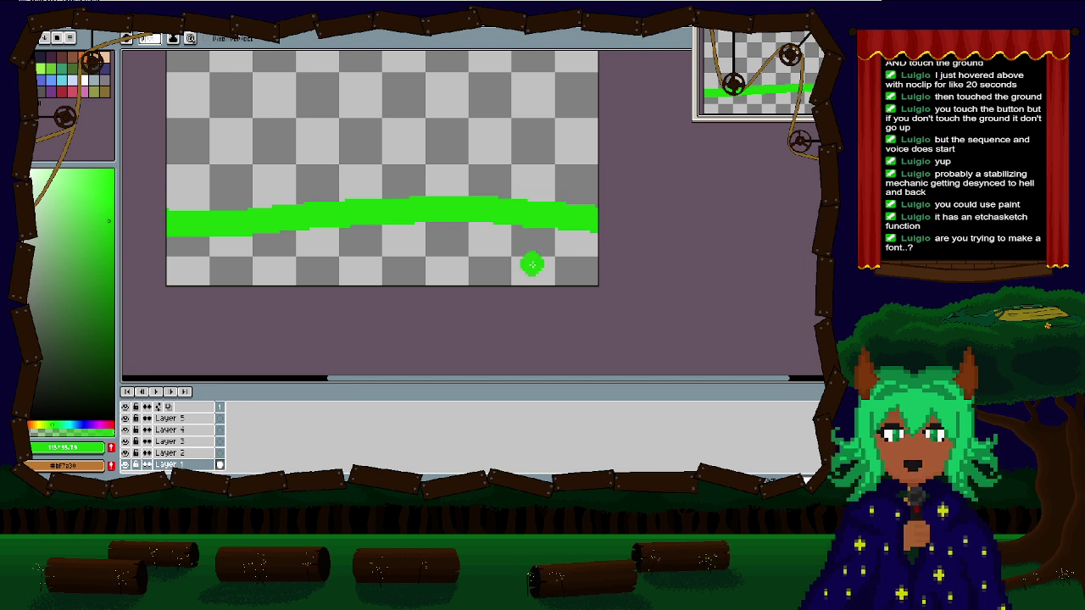
pyautogui.scroll(-1, 398, 271)
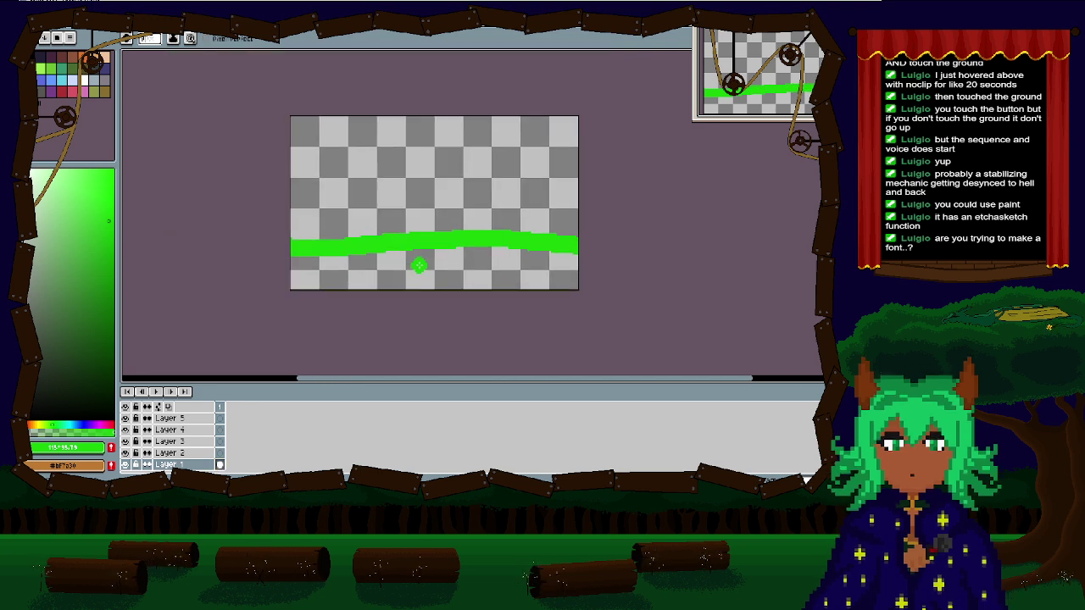
pyautogui.moveTo(418, 265)
pyautogui.mouseDown()
pyautogui.moveTo(405, 273)
pyautogui.moveTo(400, 256)
pyautogui.mouseUp()
pyautogui.moveTo(427, 206)
pyautogui.mouseDown()
pyautogui.moveTo(436, 231)
pyautogui.moveTo(439, 214)
pyautogui.moveTo(416, 207)
pyautogui.mouseUp()
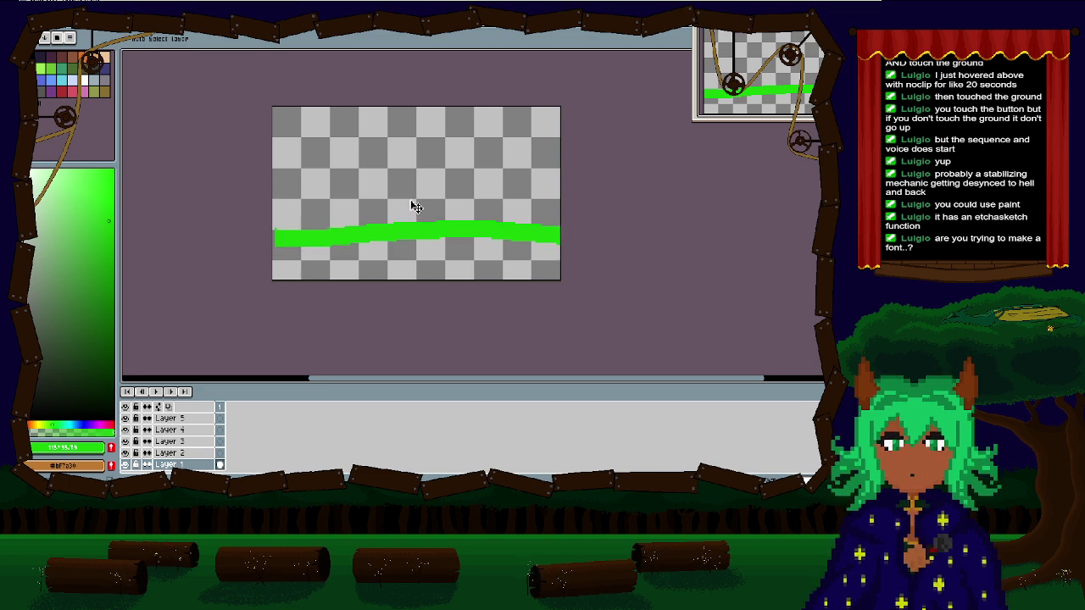
# Step: Fill the empty area below the arched band with the same bright green using the Paint Bucket
pyautogui.press('g')
pyautogui.click(364, 258)
pyautogui.scroll(-1, 356, 254)
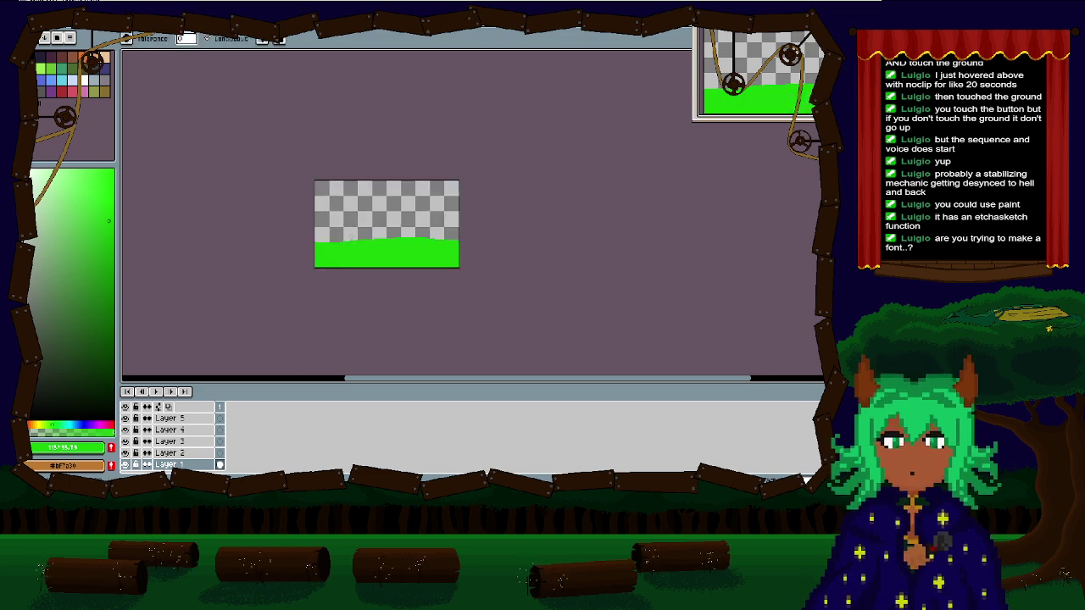
# Step: Try progressively darker greens as the fill of the ground, including 115°81,44 and 115°89,29
pyautogui.scroll(2, 373, 254)
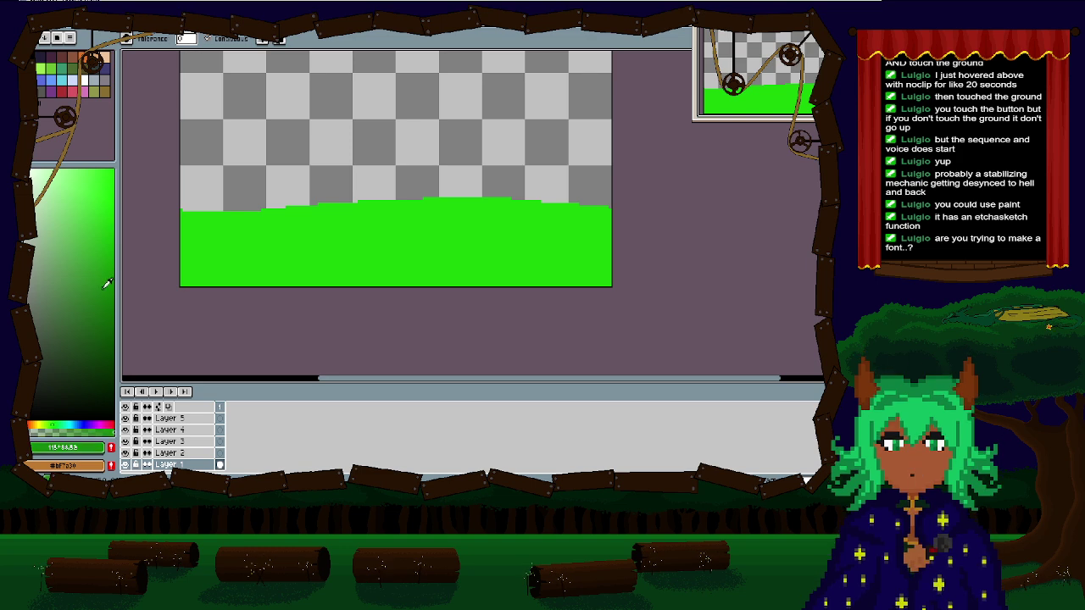
pyautogui.click(95, 309)
pyautogui.click(372, 229)
pyautogui.scroll(-1, 367, 212)
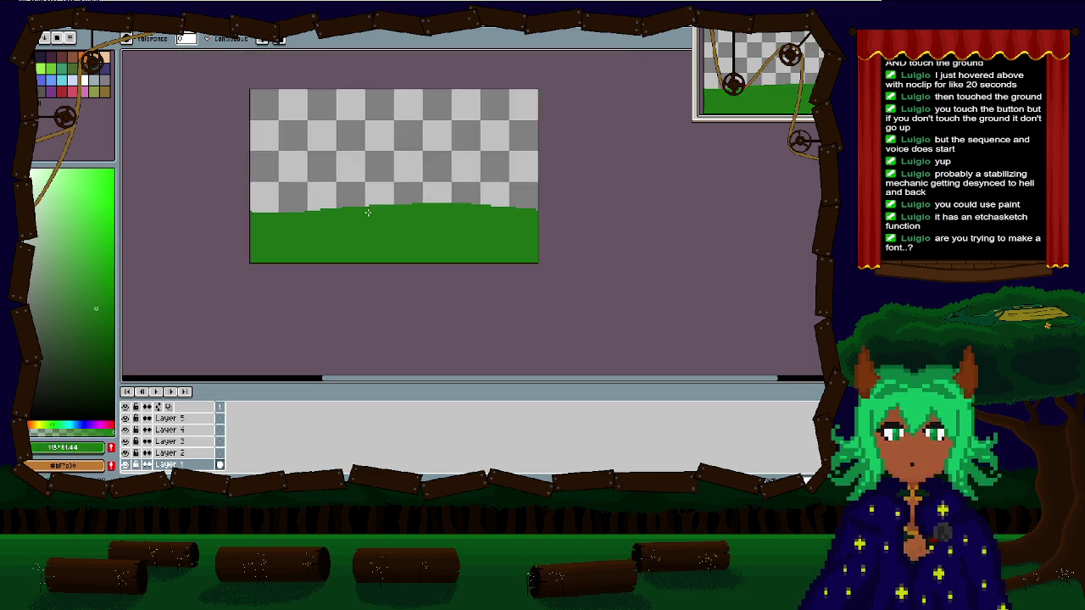
pyautogui.moveTo(368, 213); pyautogui.dragTo(398, 176)
pyautogui.click(102, 344)
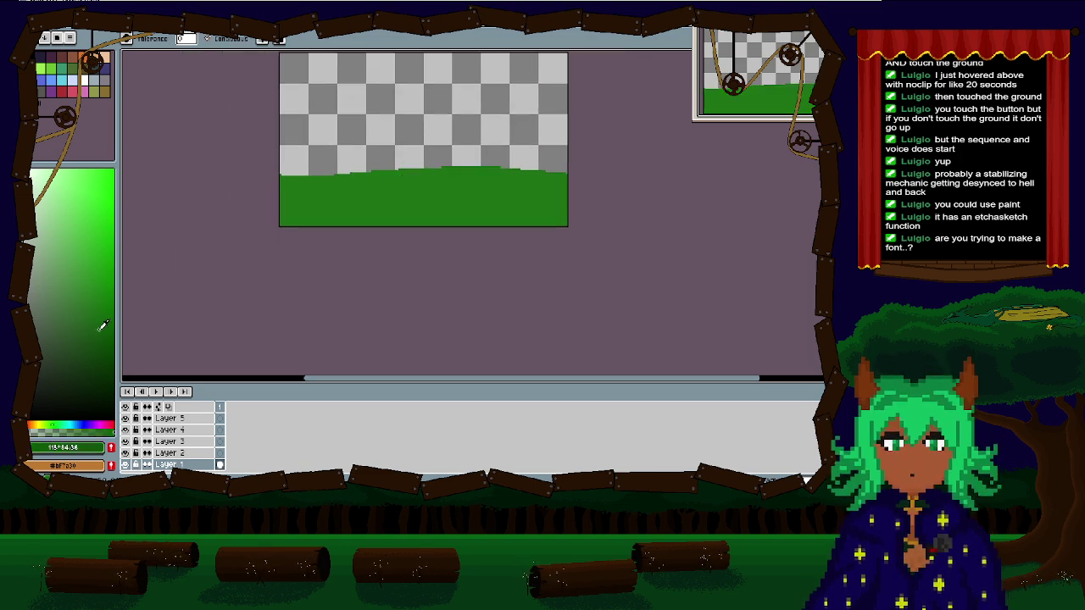
pyautogui.click(322, 212)
pyautogui.hotkey('ctrl', 'z')
pyautogui.click(384, 211)
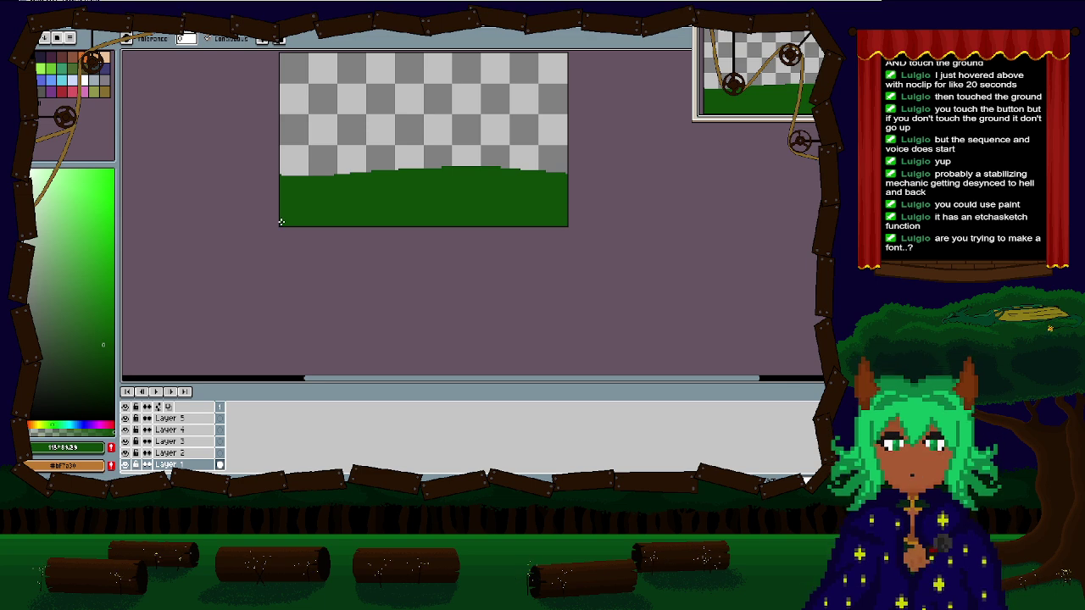
pyautogui.moveTo(281, 222); pyautogui.dragTo(238, 271)
# Step: Refill the ground with the deep green 115°94,34
pyautogui.click(108, 326)
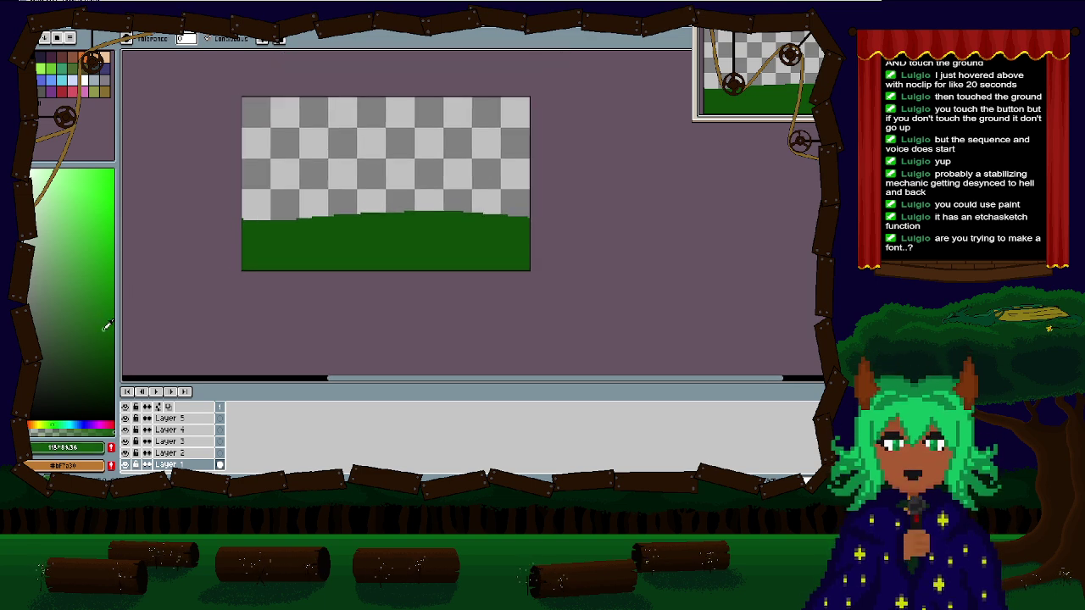
pyautogui.click(345, 229)
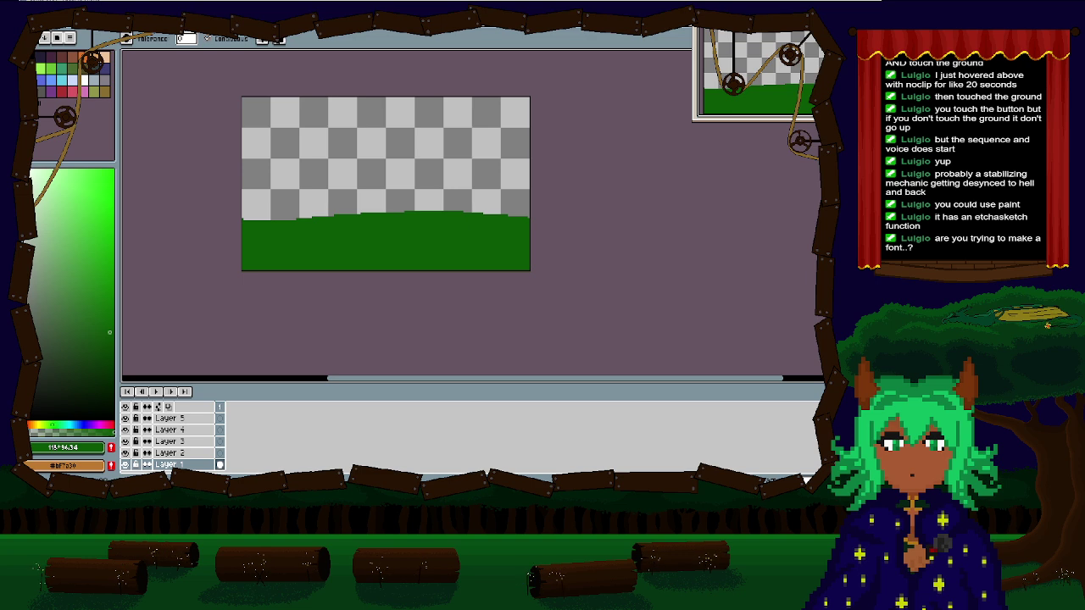
pyautogui.scroll(2, 337, 232)
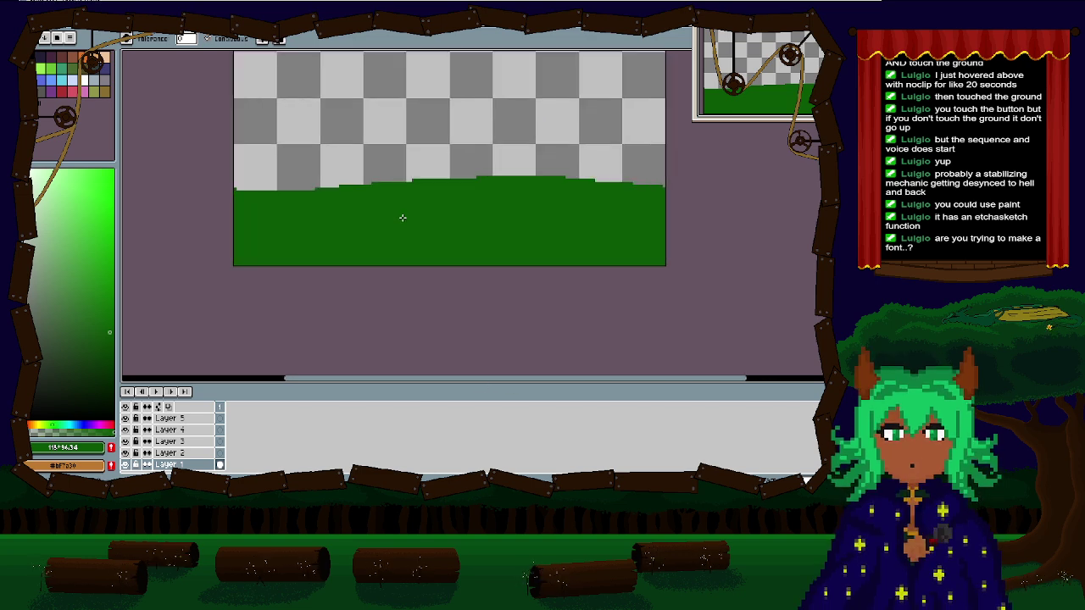
pyautogui.scroll(-1, 440, 254)
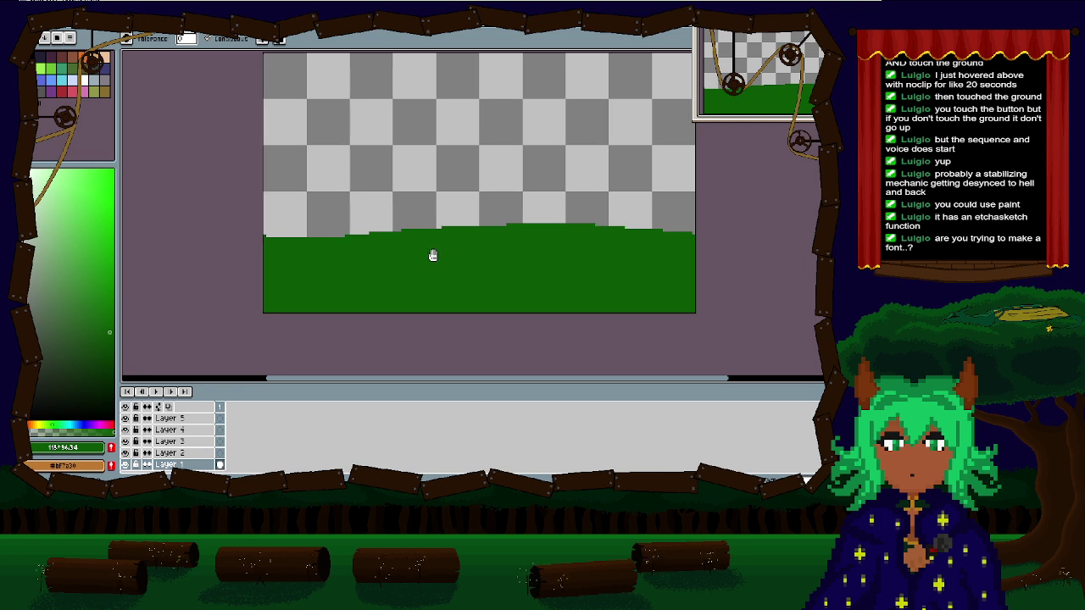
pyautogui.moveTo(434, 255); pyautogui.dragTo(375, 267)
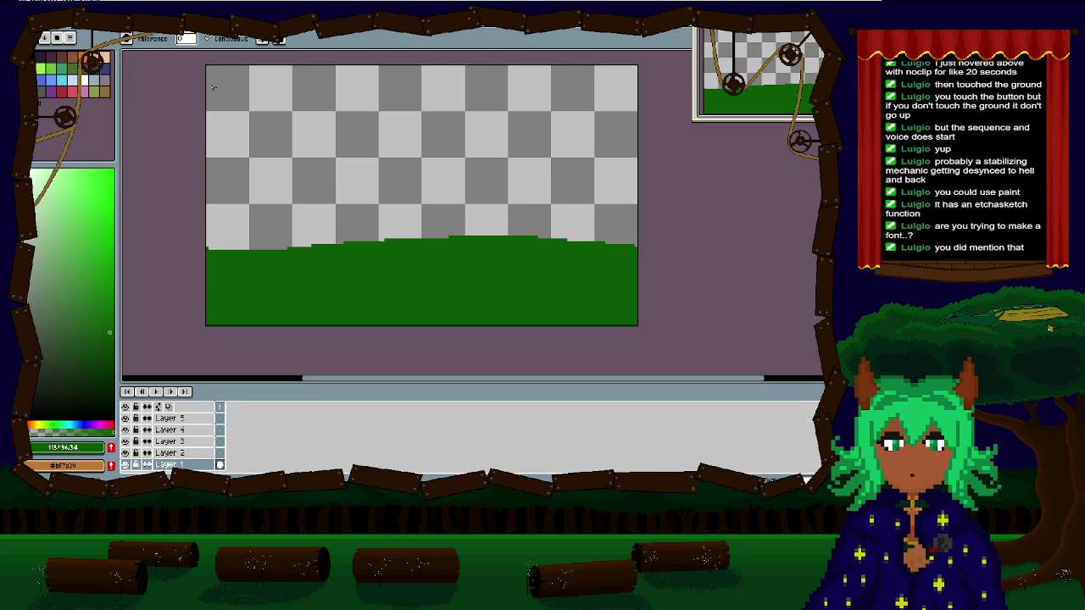
# Step: Try rectangular selections around the empty sky and the ground, shift a ground selection slightly, and discard the change
pyautogui.press('m')
pyautogui.moveTo(204, 70); pyautogui.dragTo(639, 228)
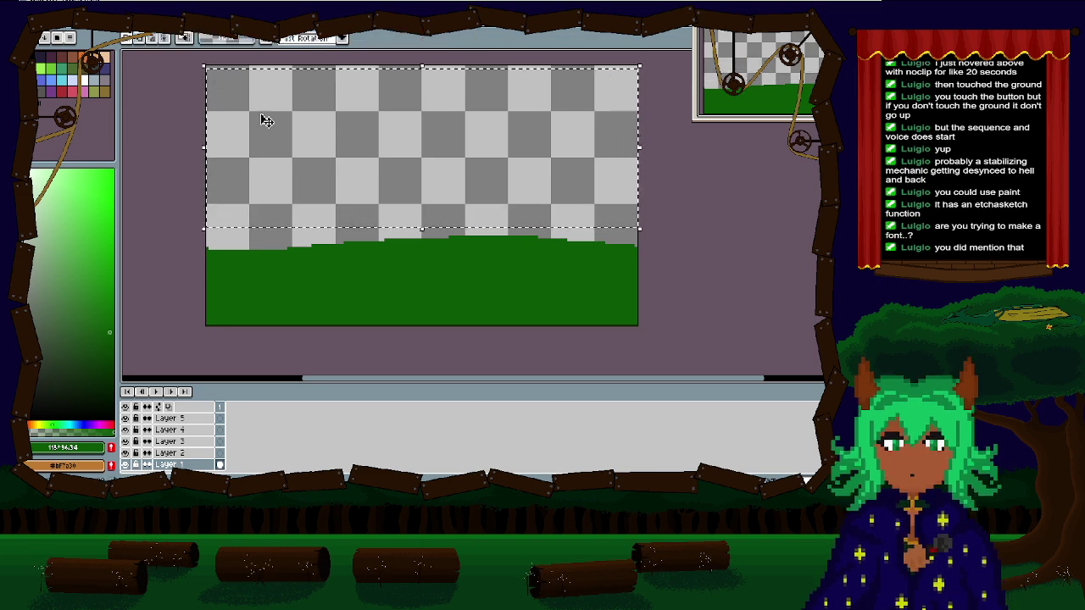
pyautogui.click(182, 136)
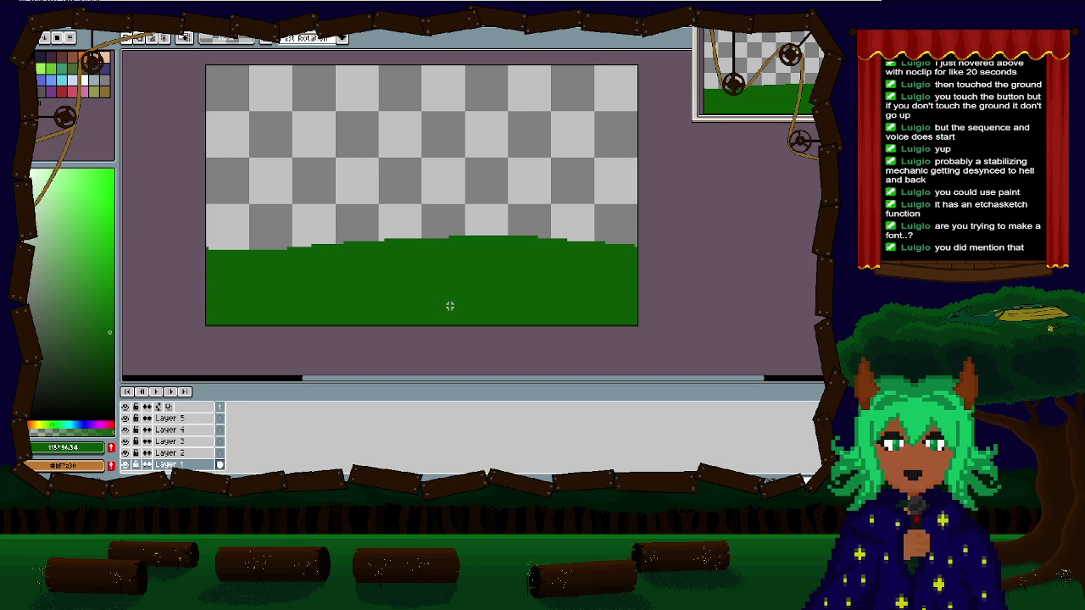
pyautogui.moveTo(207, 66); pyautogui.dragTo(637, 238)
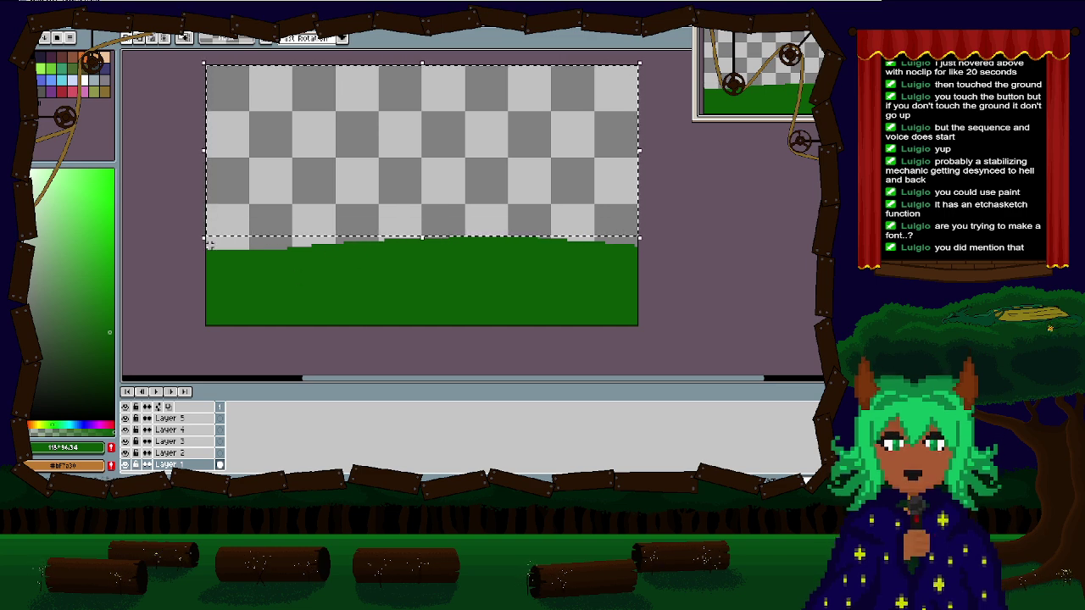
pyautogui.moveTo(210, 246); pyautogui.dragTo(639, 326)
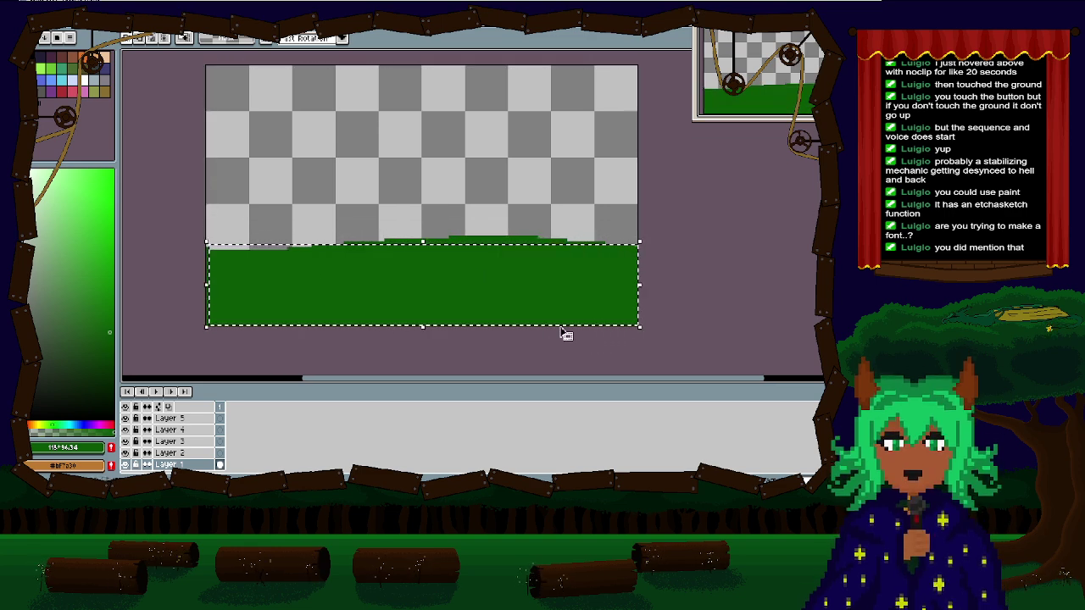
pyautogui.moveTo(209, 70); pyautogui.dragTo(635, 240)
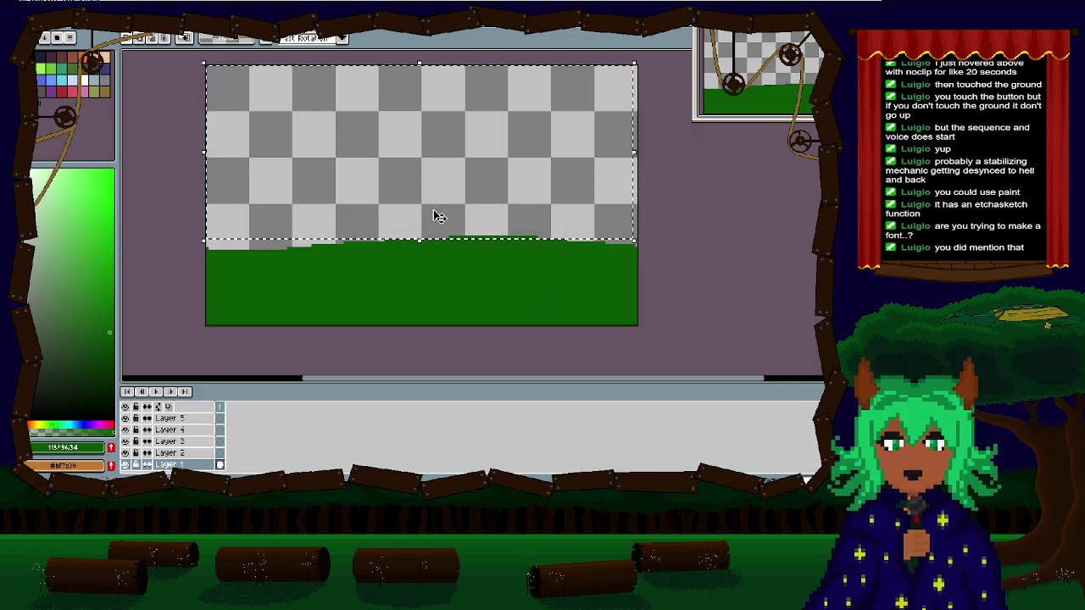
pyautogui.click(167, 214)
pyautogui.moveTo(236, 256); pyautogui.dragTo(604, 321)
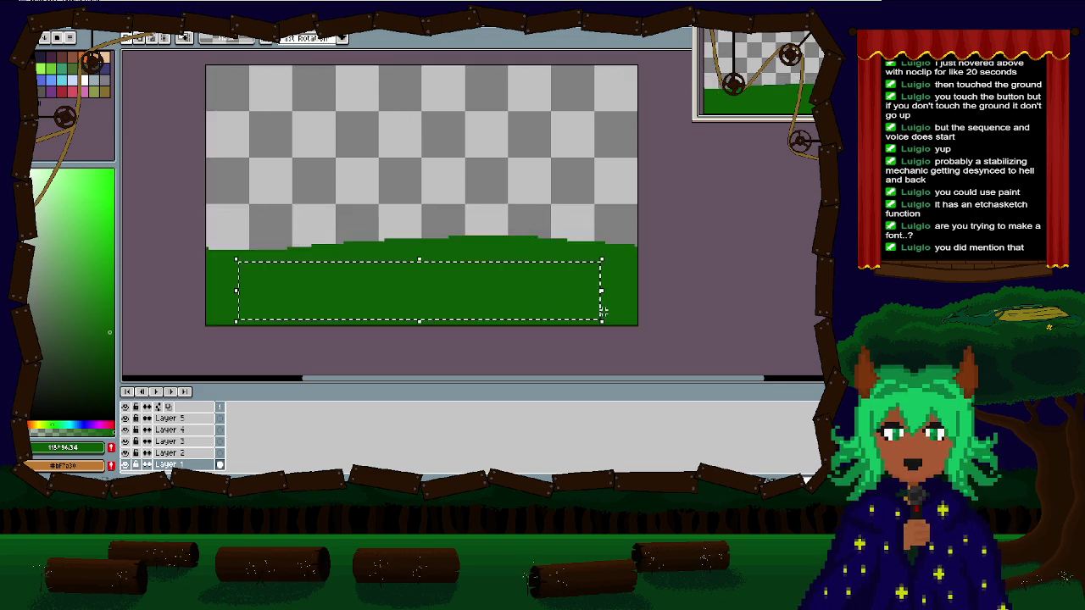
pyautogui.moveTo(495, 289)
pyautogui.mouseDown()
pyautogui.moveTo(495, 245)
pyautogui.moveTo(477, 290)
pyautogui.mouseUp()
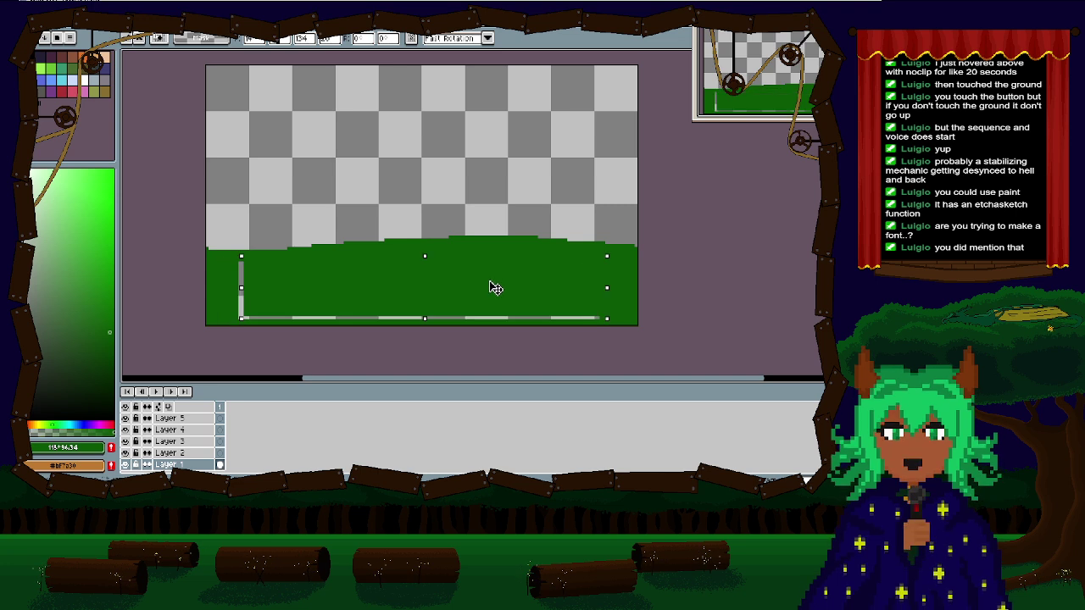
pyautogui.click(587, 208)
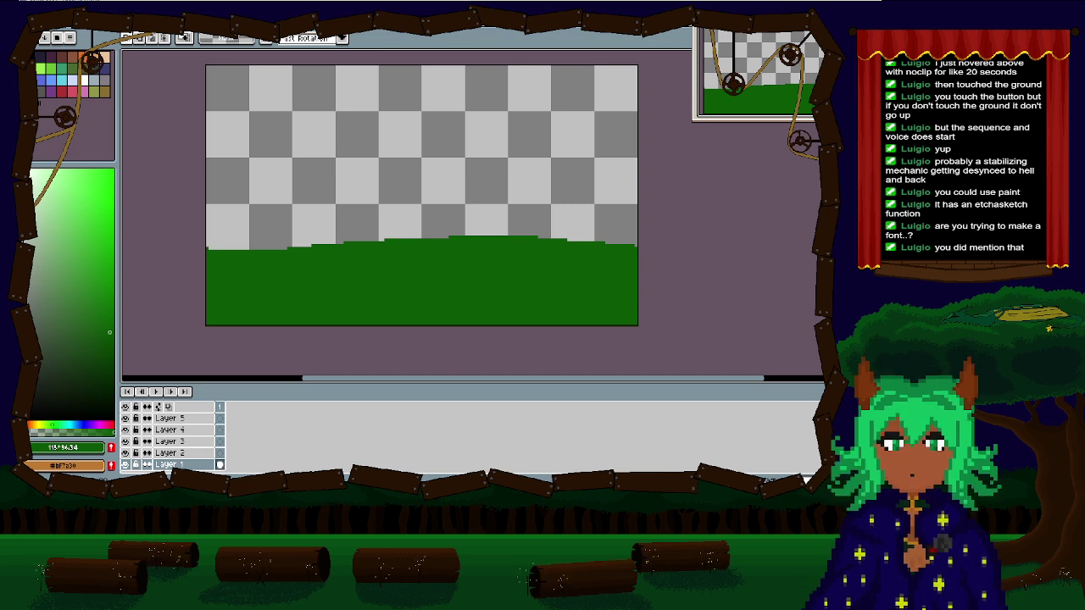
# Step: Pick a deep blue-violet and fill the empty sky above the ground with it on Layer 1
pyautogui.moveTo(267, 216); pyautogui.dragTo(232, 238)
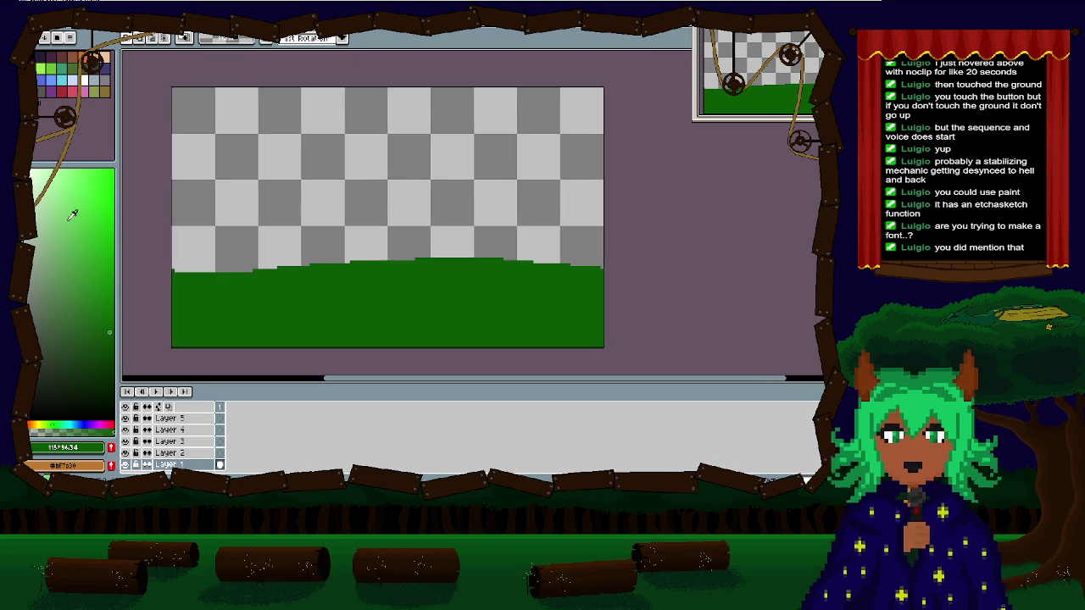
pyautogui.click(84, 423)
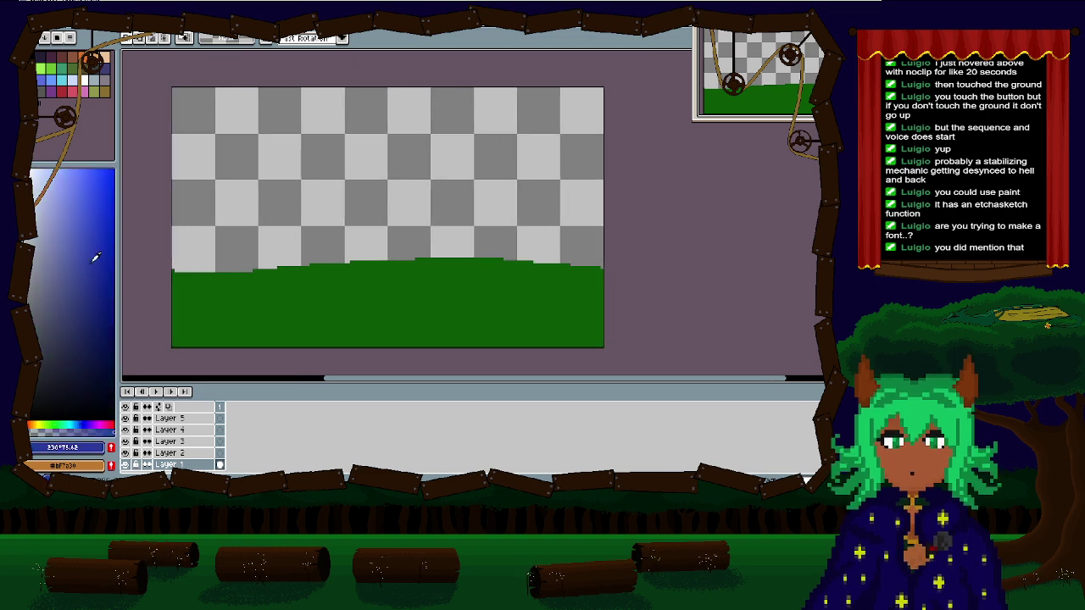
pyautogui.click(92, 415)
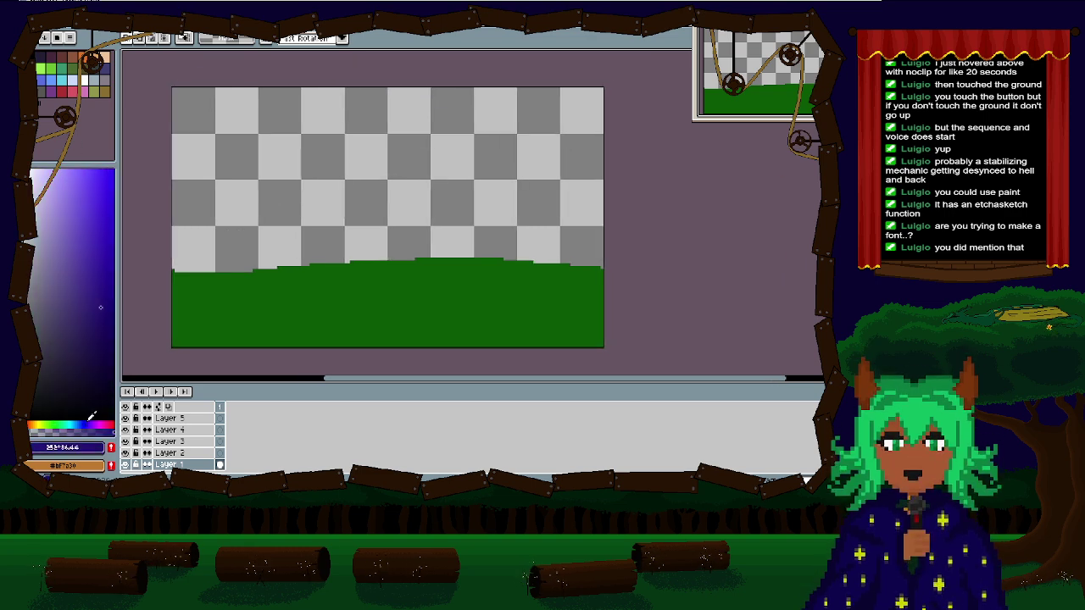
pyautogui.moveTo(109, 244)
pyautogui.mouseDown()
pyautogui.moveTo(95, 240)
pyautogui.moveTo(104, 276)
pyautogui.mouseUp()
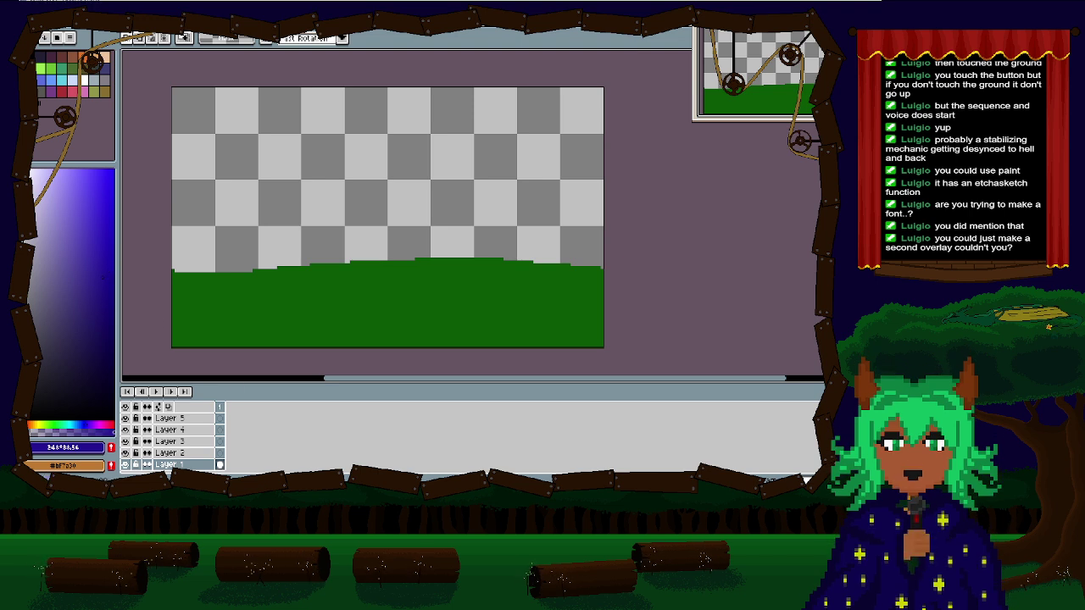
pyautogui.press('g')
pyautogui.click(280, 230)
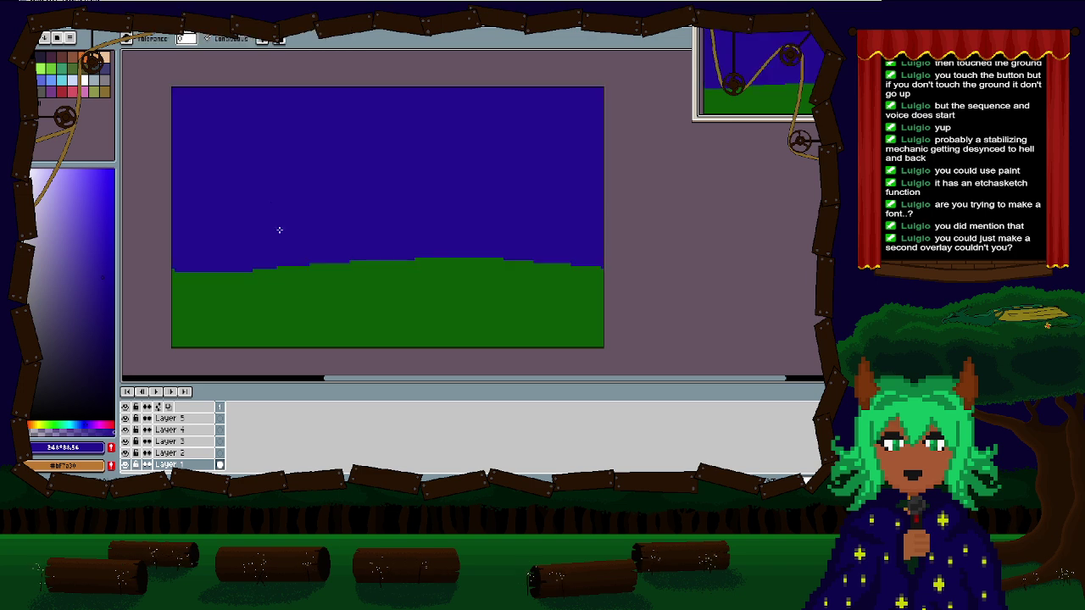
# Step: Try successively darker blue-violets as the sky fill, including 248°93,42 and 248°82,21
pyautogui.click(107, 314)
pyautogui.click(251, 211)
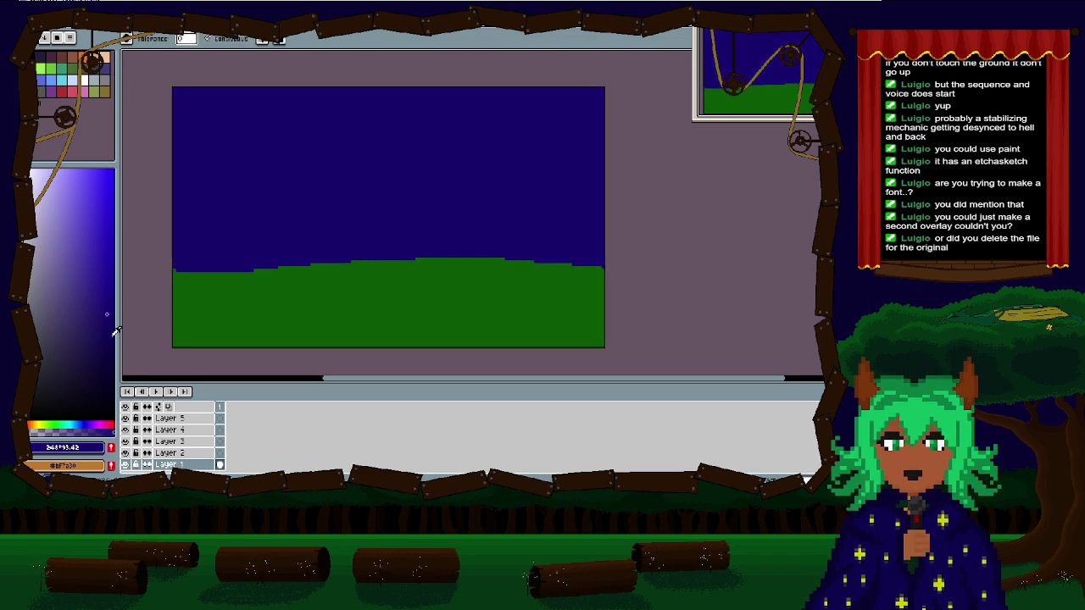
pyautogui.click(114, 341)
pyautogui.click(243, 211)
pyautogui.click(97, 366)
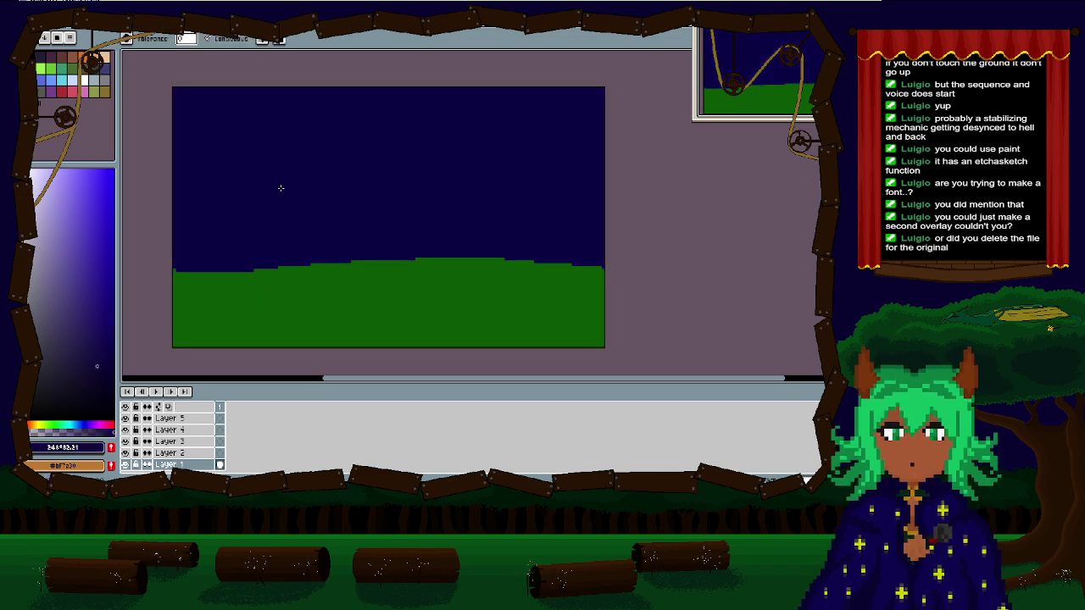
pyautogui.click(105, 373)
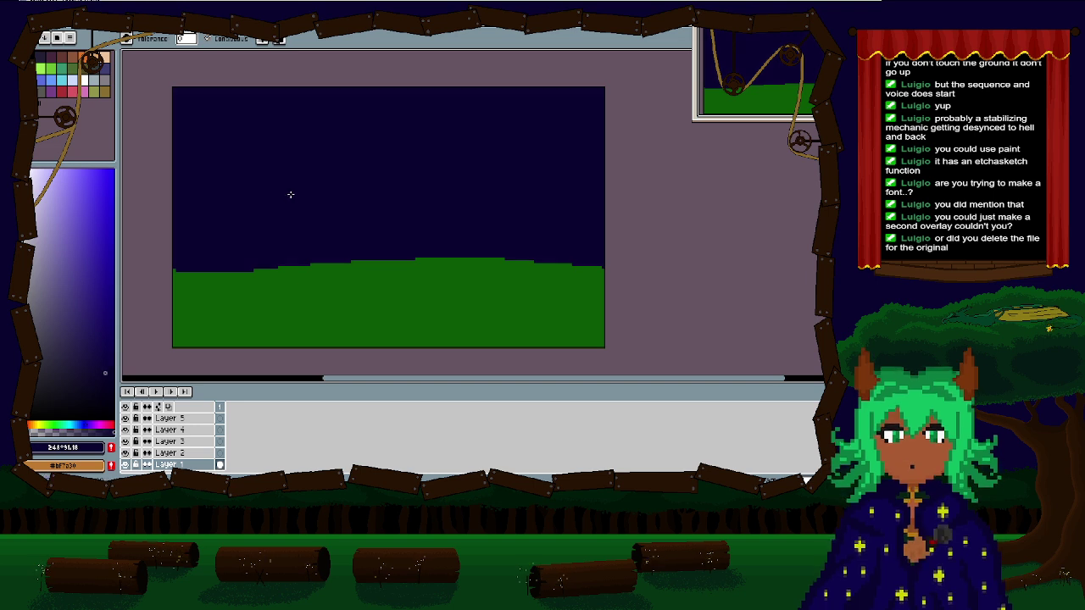
pyautogui.click(112, 360)
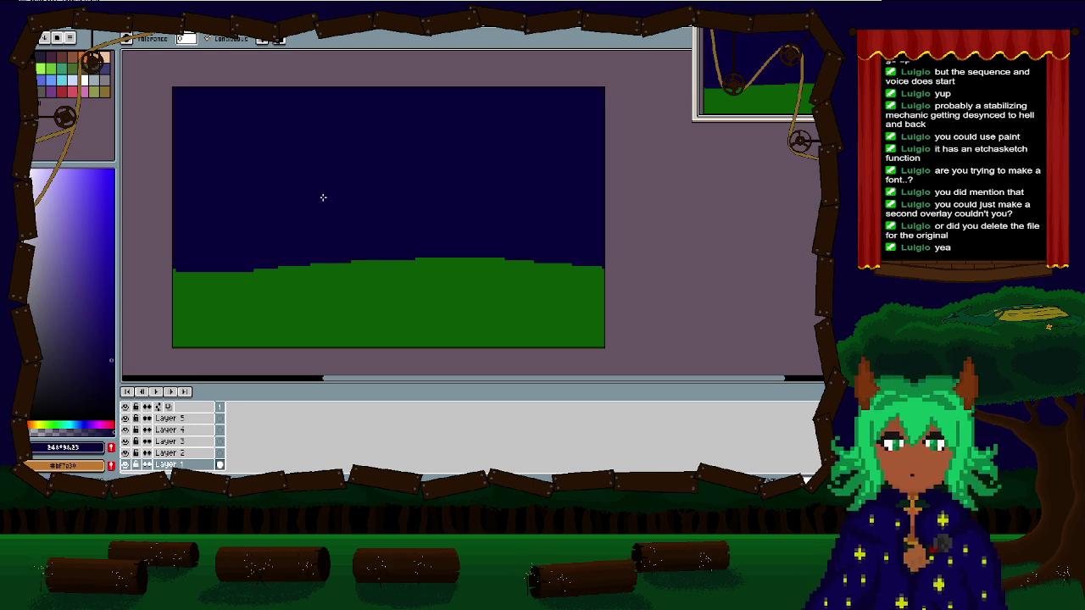
# Step: Refill the sky with the near-black blue 248°93,10
pyautogui.scroll(1, 323, 198)
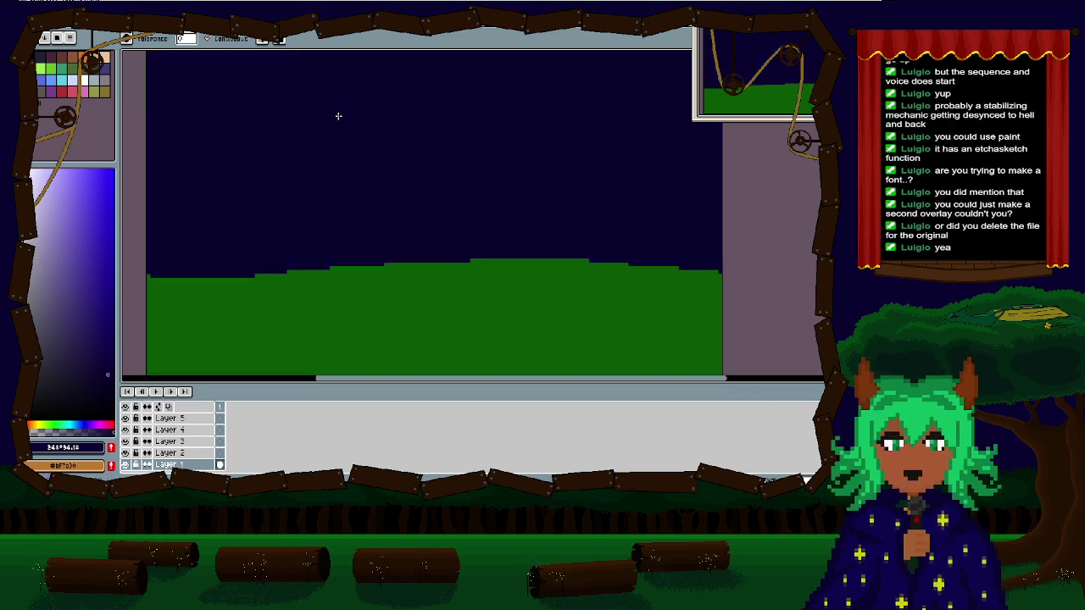
pyautogui.scroll(-3, 339, 116)
pyautogui.scroll(2, 336, 254)
pyautogui.scroll(-2, 330, 189)
pyautogui.scroll(2, 316, 228)
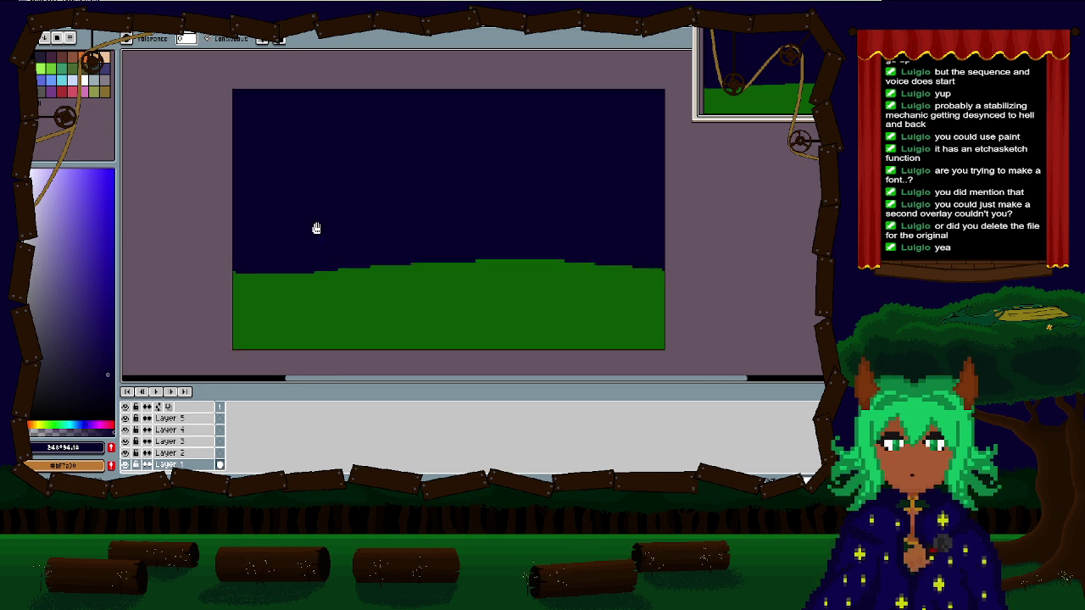
pyautogui.moveTo(316, 228); pyautogui.dragTo(276, 243)
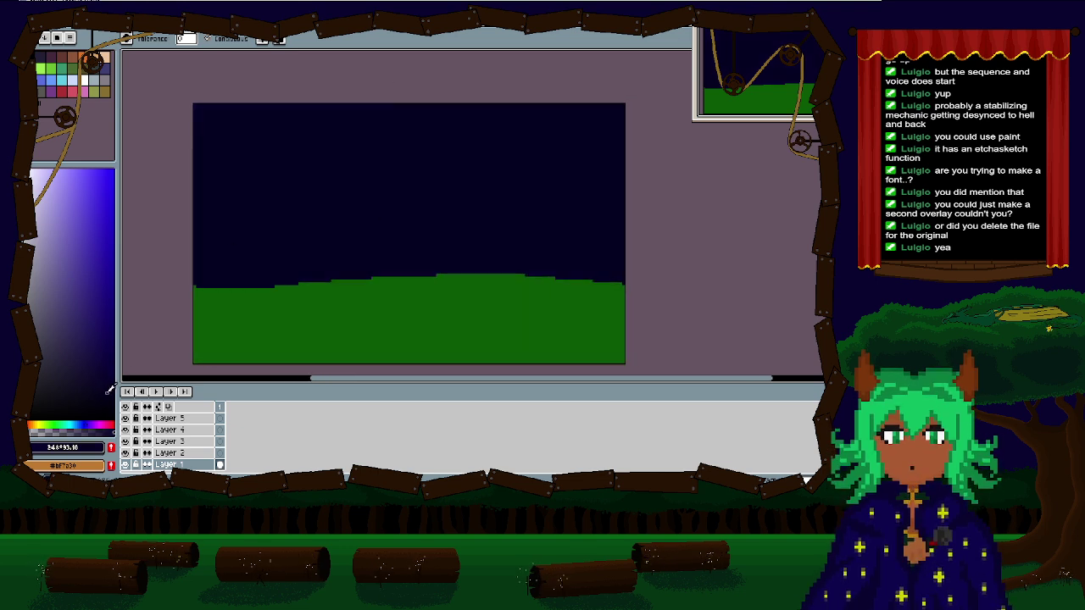
pyautogui.scroll(-1, 363, 185)
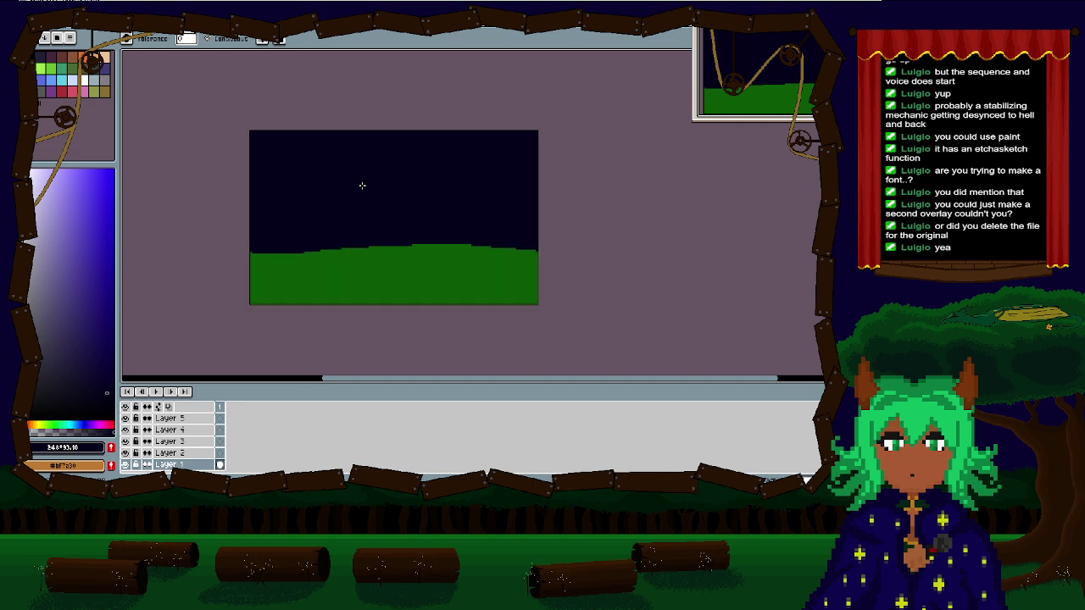
pyautogui.scroll(1, 362, 185)
# Step: Pick white as the foreground colour and switch to the Pencil tool for drawing on the night sky
pyautogui.click(85, 81)
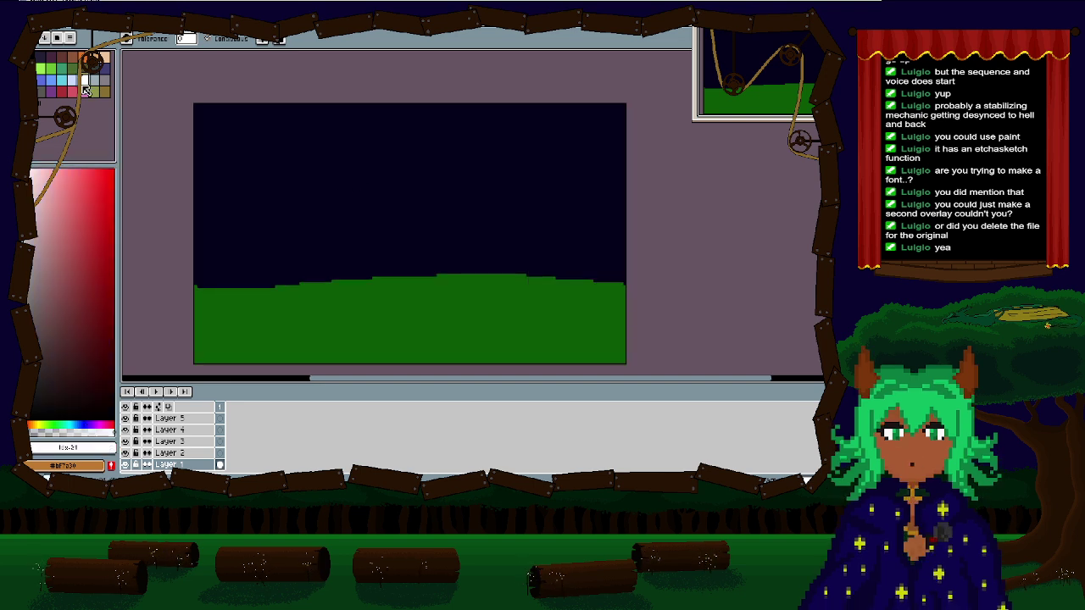
pyautogui.scroll(1, 257, 194)
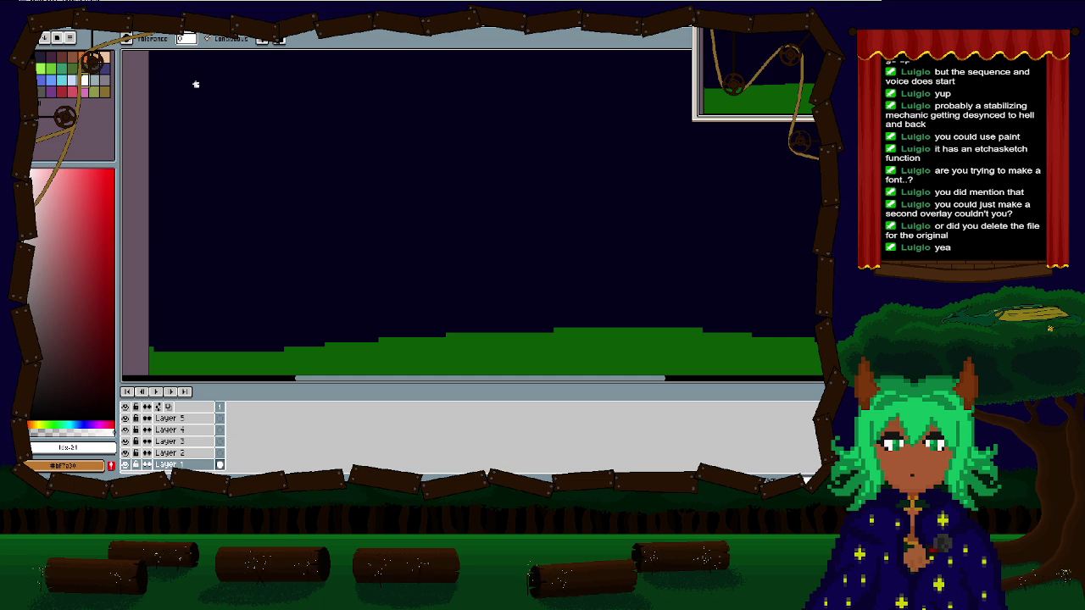
pyautogui.press('b')
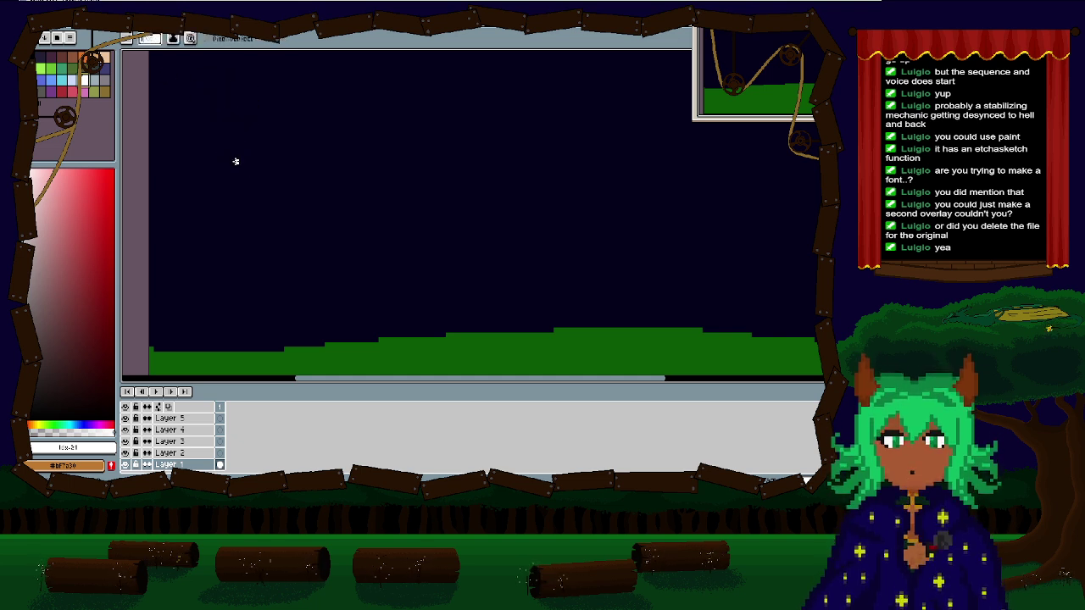
pyautogui.scroll(-1, 241, 123)
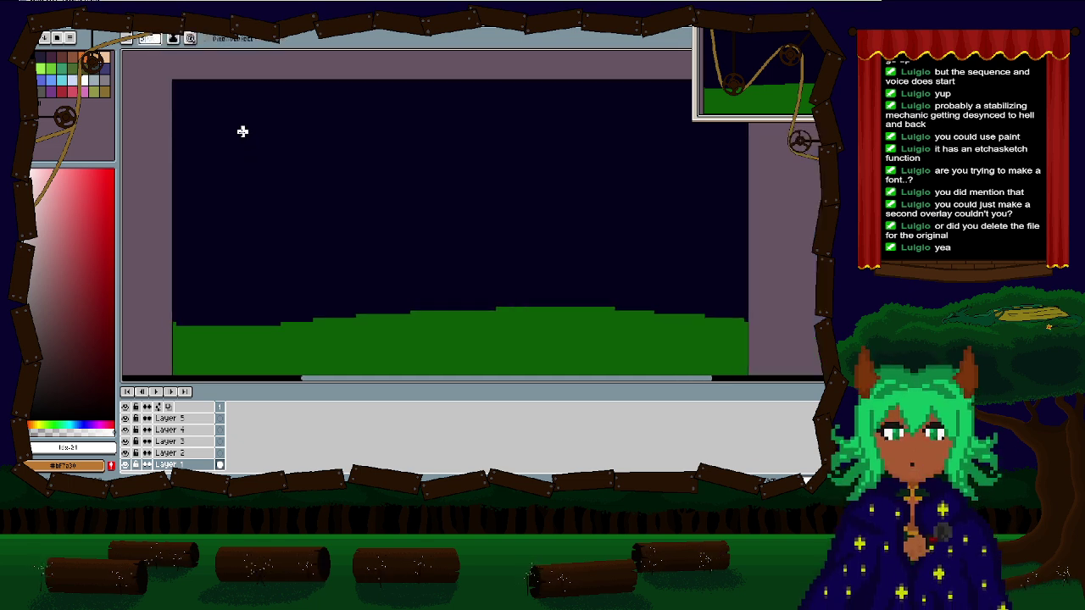
# Step: Try dabbing plus-shaped and smaller square white stars across the night sky, and undo them all
pyautogui.click(239, 116)
pyautogui.click(526, 185)
pyautogui.click(346, 220)
pyautogui.click(663, 201)
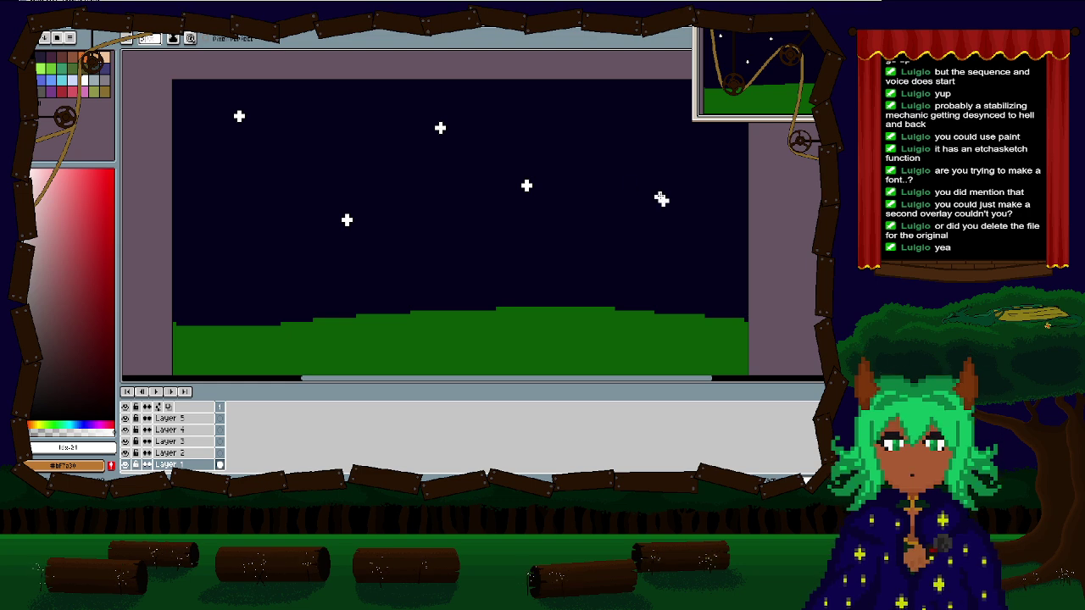
pyautogui.click(642, 116)
pyautogui.click(425, 227)
pyautogui.press('v')
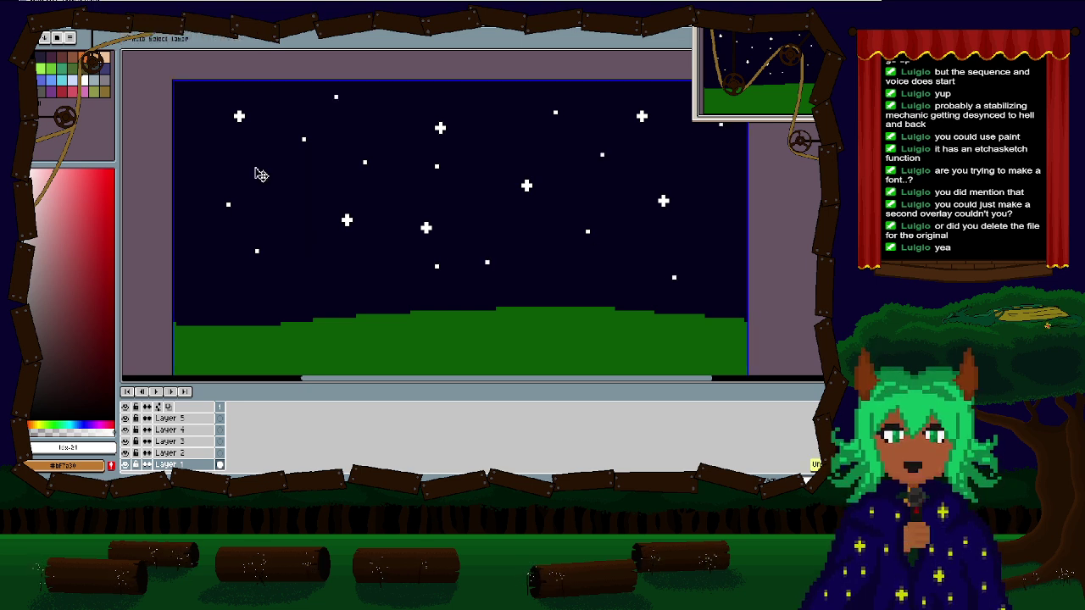
pyautogui.hotkey('ctrl', 'z')
pyautogui.hotkey('ctrl', 'z')
pyautogui.hotkey('ctrl', 'z')
pyautogui.hotkey('ctrl', 'z')
pyautogui.hotkey('ctrl', 'z')
pyautogui.hotkey('ctrl', 'z')
pyautogui.hotkey('ctrl', 'z')
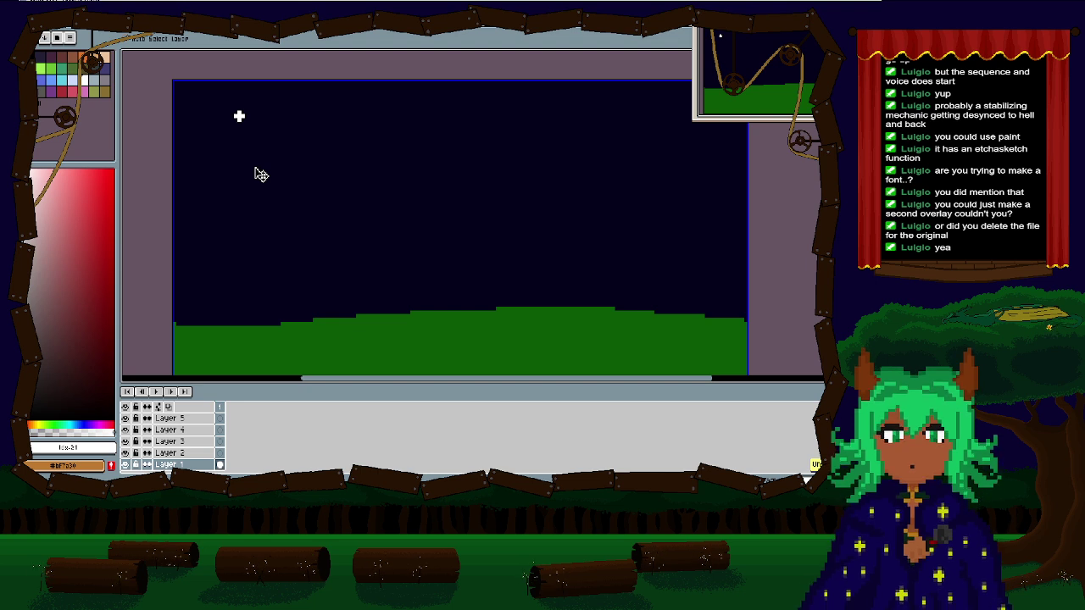
# Step: Try dabbing only small, single-pixel white stars spread over the sky, and undo them
pyautogui.press('b')
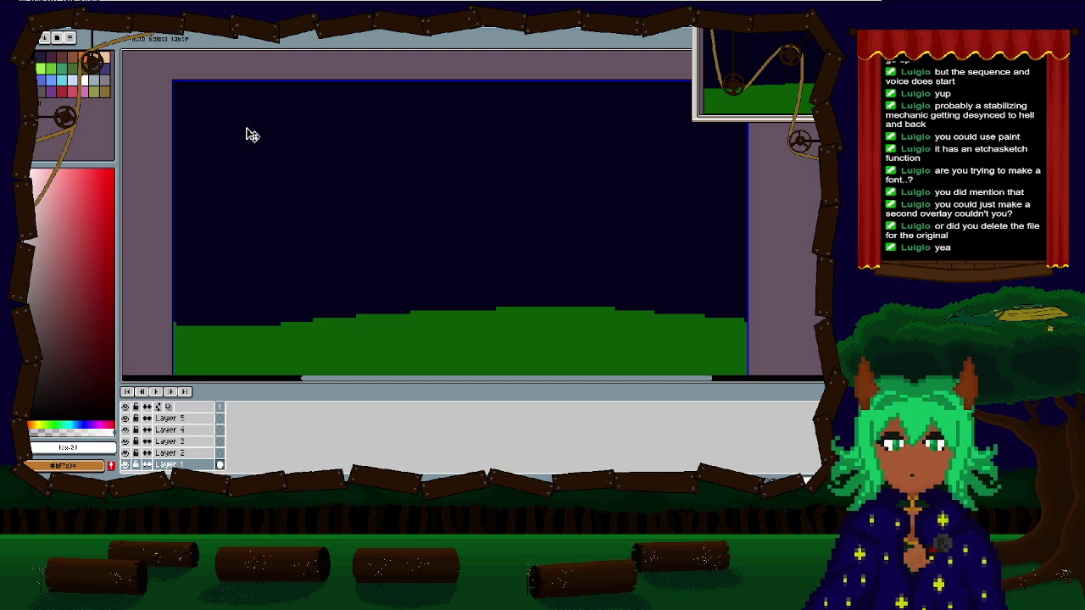
pyautogui.click(573, 128)
pyautogui.click(685, 228)
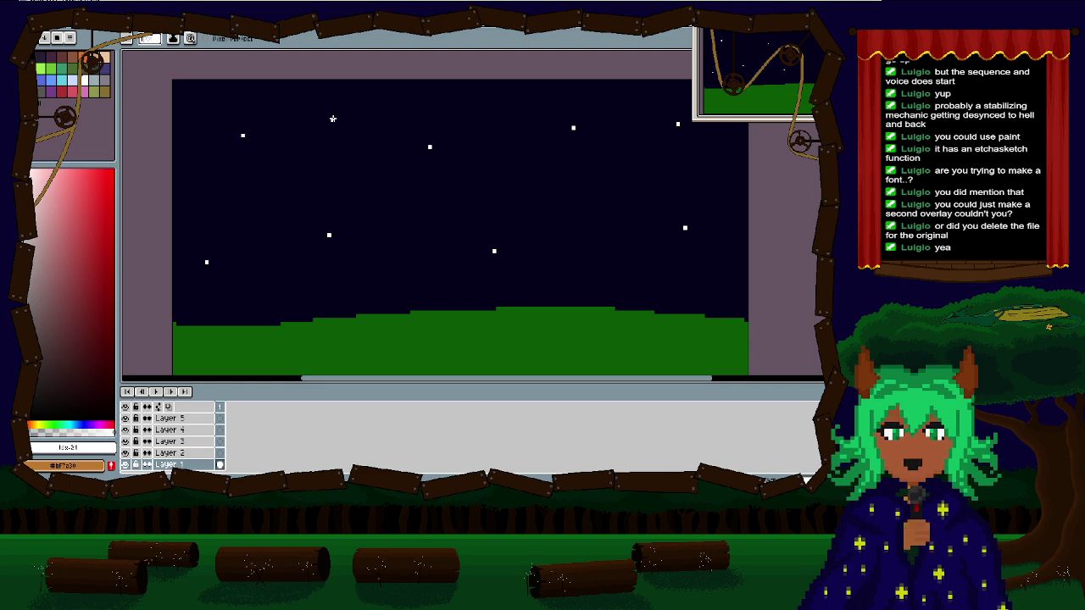
pyautogui.press('v')
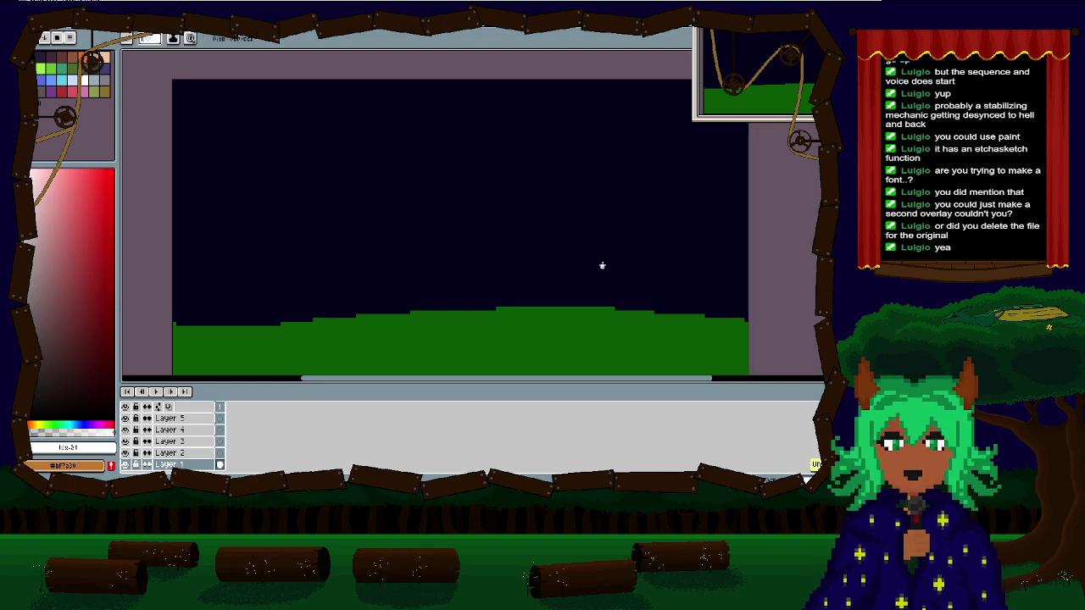
# Step: Switch to the Spray tool and lower its speed, testing white sprays on the sky and undoing them
pyautogui.press('e')
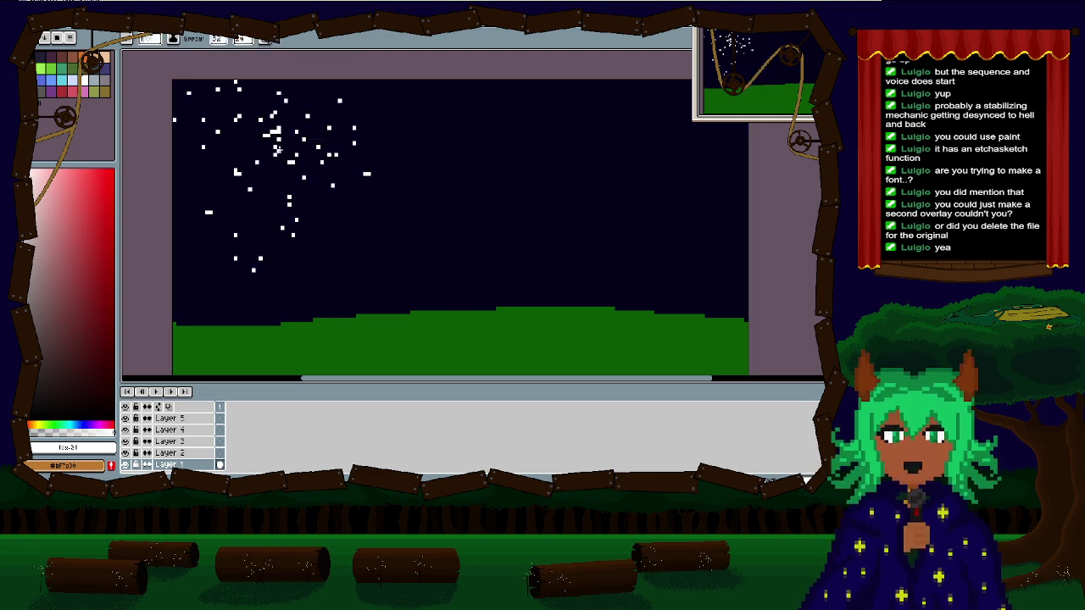
pyautogui.click(252, 39)
pyautogui.moveTo(256, 56)
pyautogui.mouseDown()
pyautogui.moveTo(225, 54)
pyautogui.moveTo(240, 54)
pyautogui.mouseUp()
pyautogui.click(398, 177)
pyautogui.hotkey('ctrl', 'z')
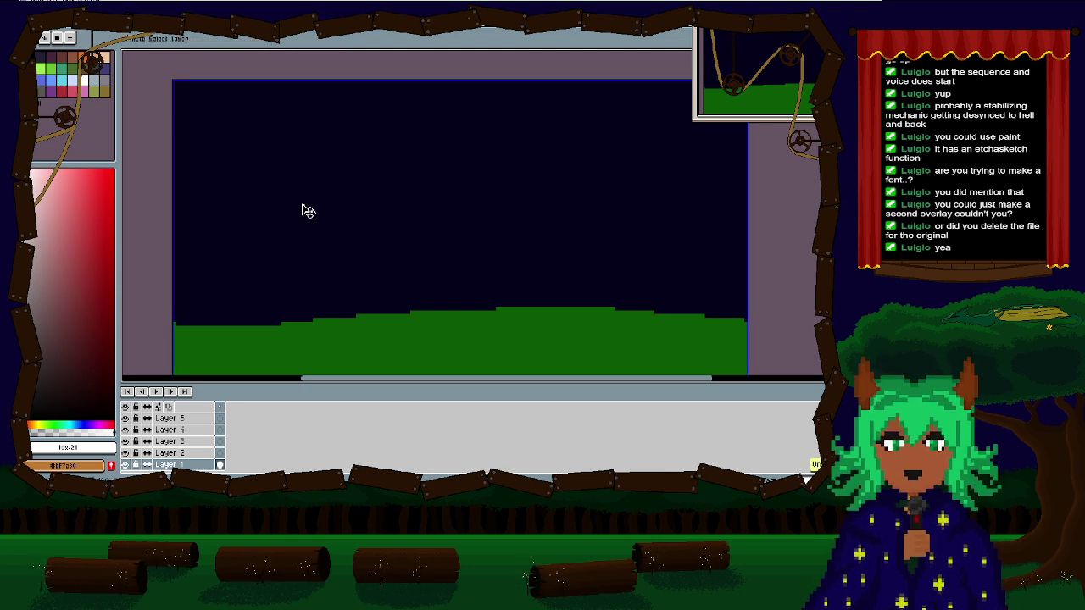
pyautogui.moveTo(332, 223); pyautogui.dragTo(382, 181)
pyautogui.hotkey('ctrl', 'z')
# Step: Shrink the oversized brush to a single-pixel size and set the spray speed to 1, keeping the spray width at 32
pyautogui.press('-')
pyautogui.press('-')
pyautogui.press('-')
pyautogui.press('-')
pyautogui.press('-')
pyautogui.press('-')
pyautogui.press('-')
pyautogui.press('-')
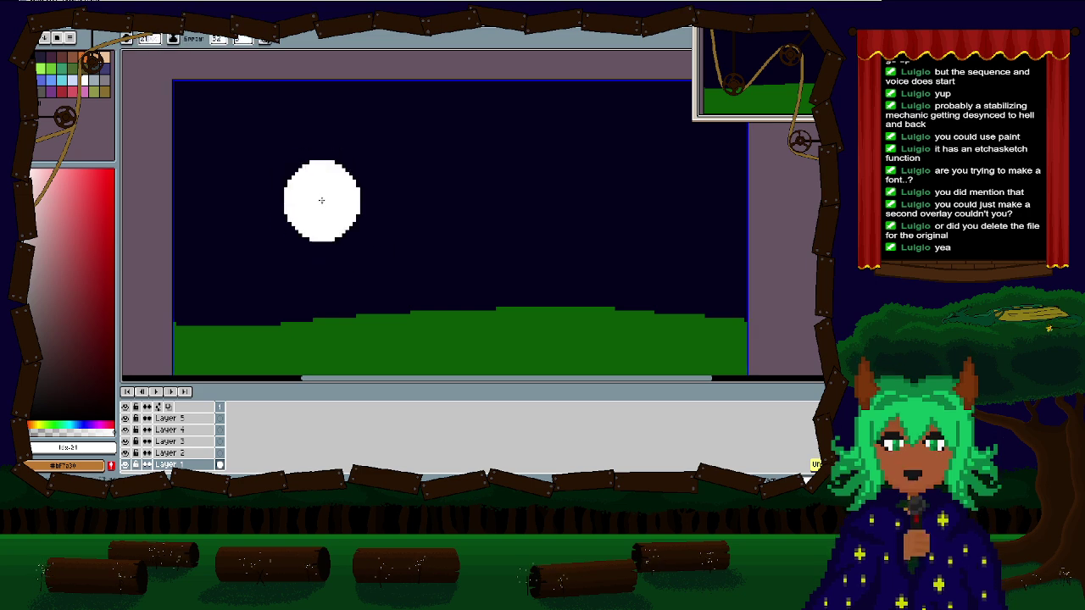
pyautogui.click(217, 39)
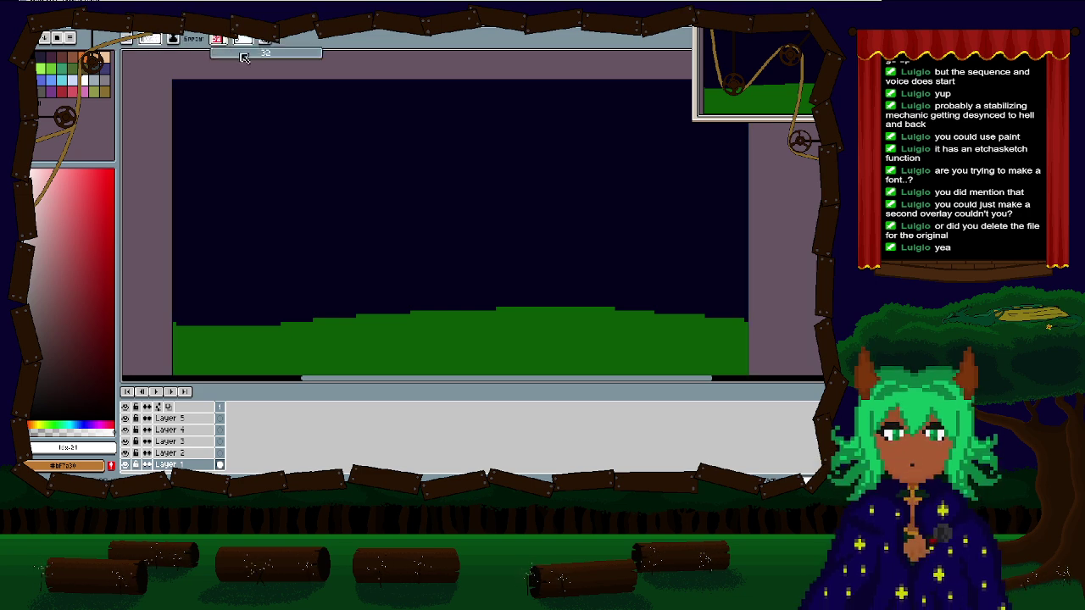
pyautogui.click(193, 125)
pyautogui.hotkey('ctrl', 'z')
pyautogui.click(244, 42)
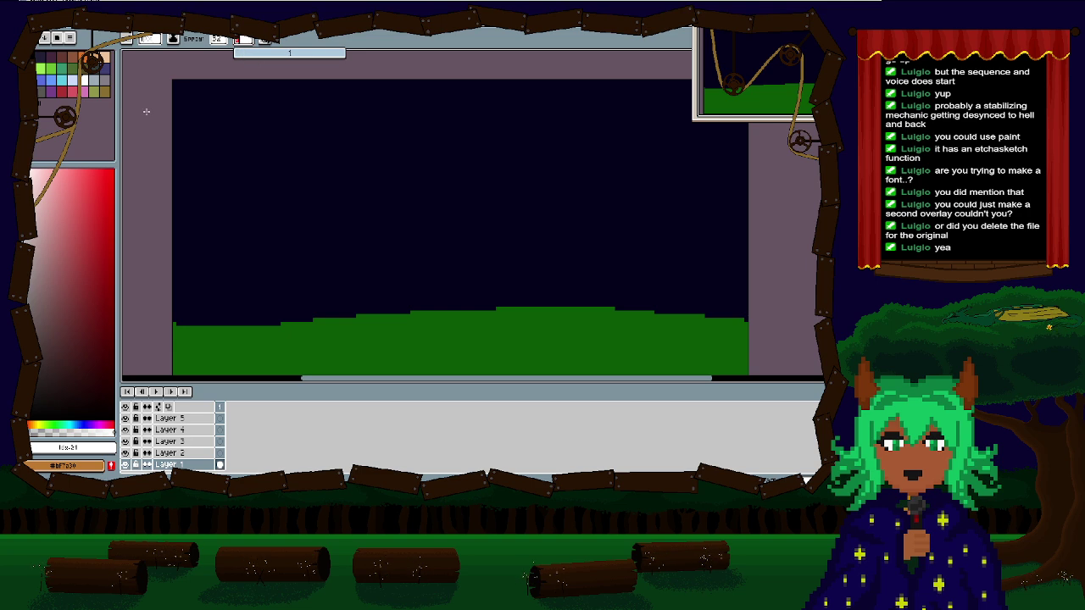
# Step: Test the slow spray with a short dab and a long stroke across the sky, undoing both
pyautogui.click(182, 124)
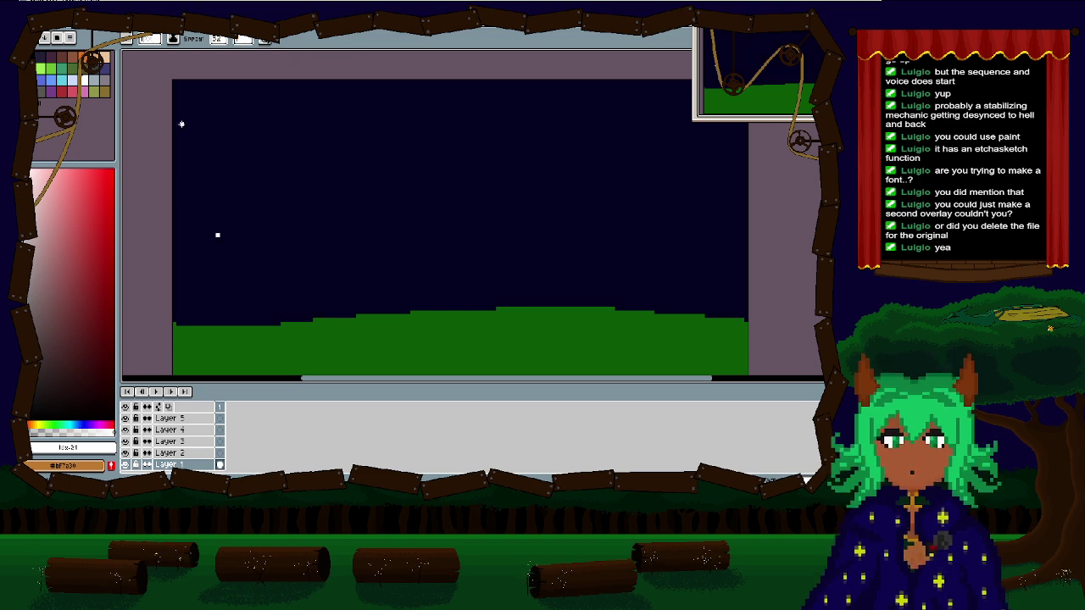
pyautogui.press('v')
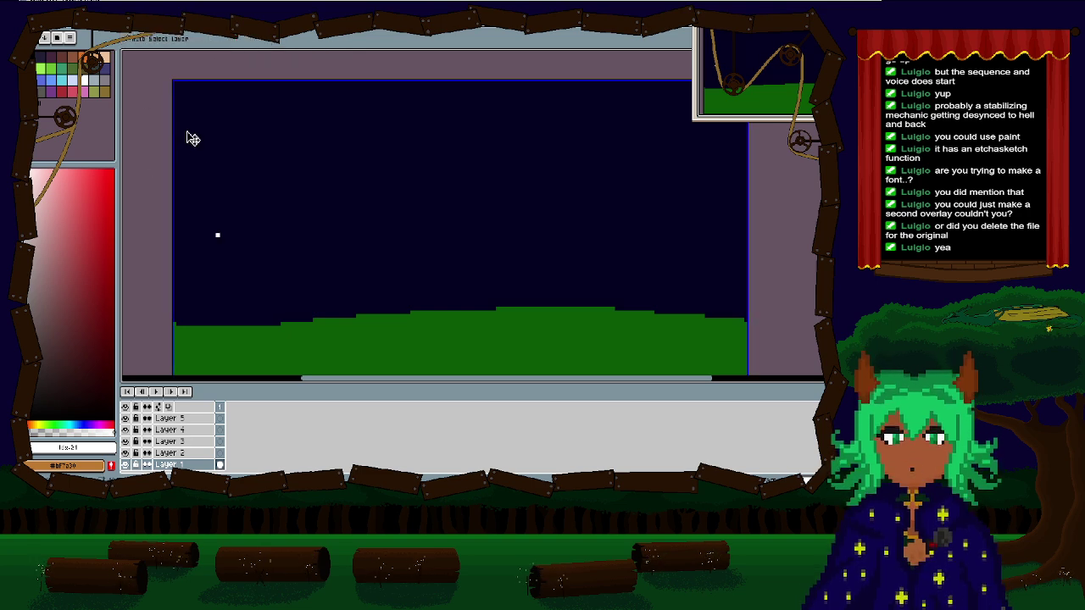
pyautogui.hotkey('ctrl', 'z')
pyautogui.moveTo(205, 113)
pyautogui.mouseDown()
pyautogui.moveTo(223, 127)
pyautogui.moveTo(596, 197)
pyautogui.mouseUp()
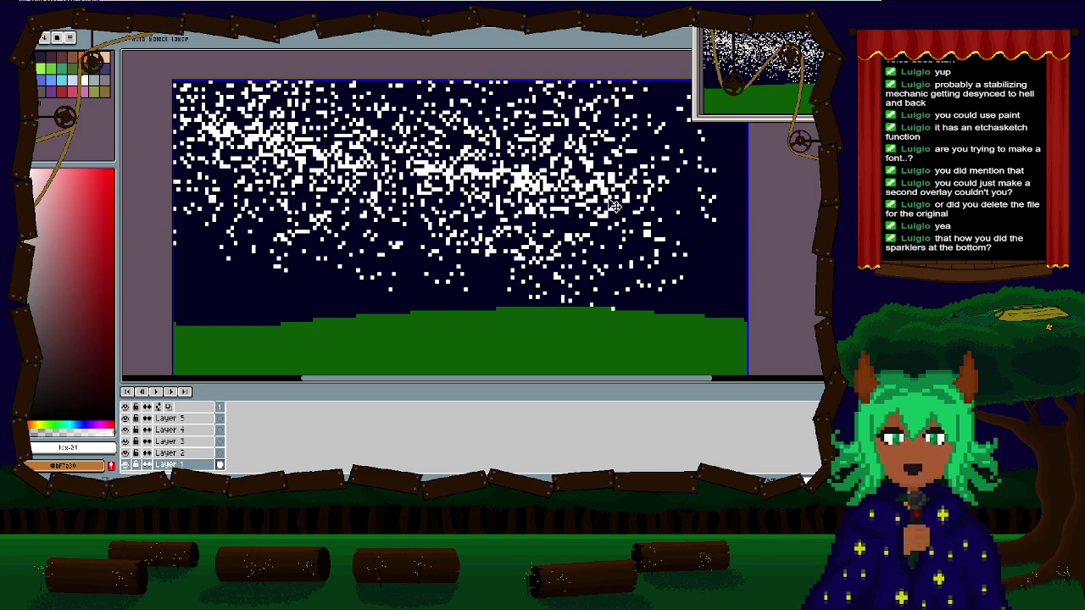
pyautogui.hotkey('ctrl', 'z')
# Step: Try scattering sparse white spray stars over the whole scene
pyautogui.click(224, 182)
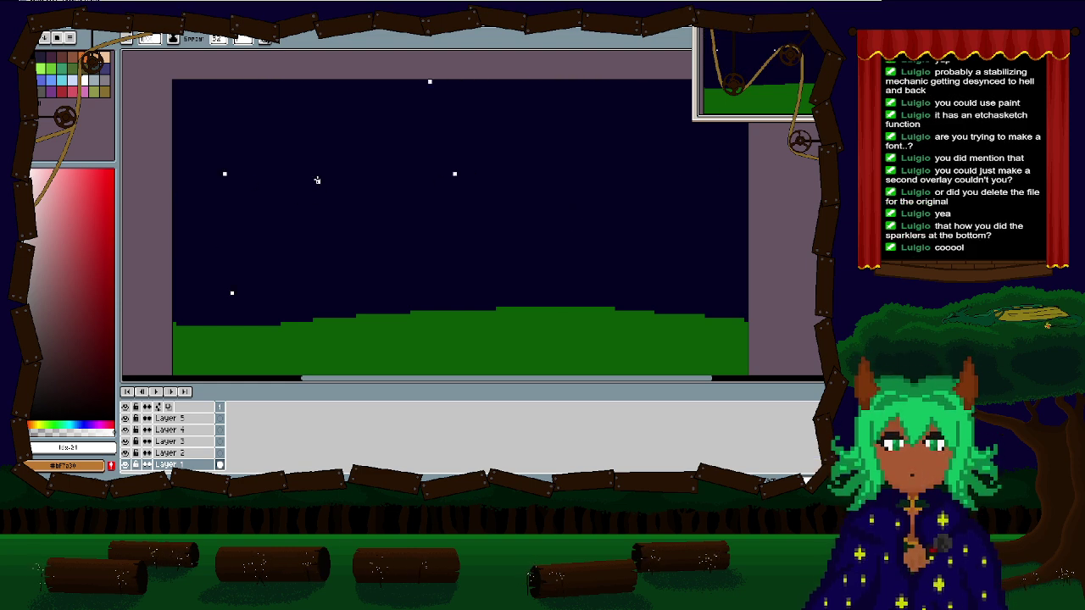
pyautogui.click(547, 229)
pyautogui.scroll(-1, 396, 258)
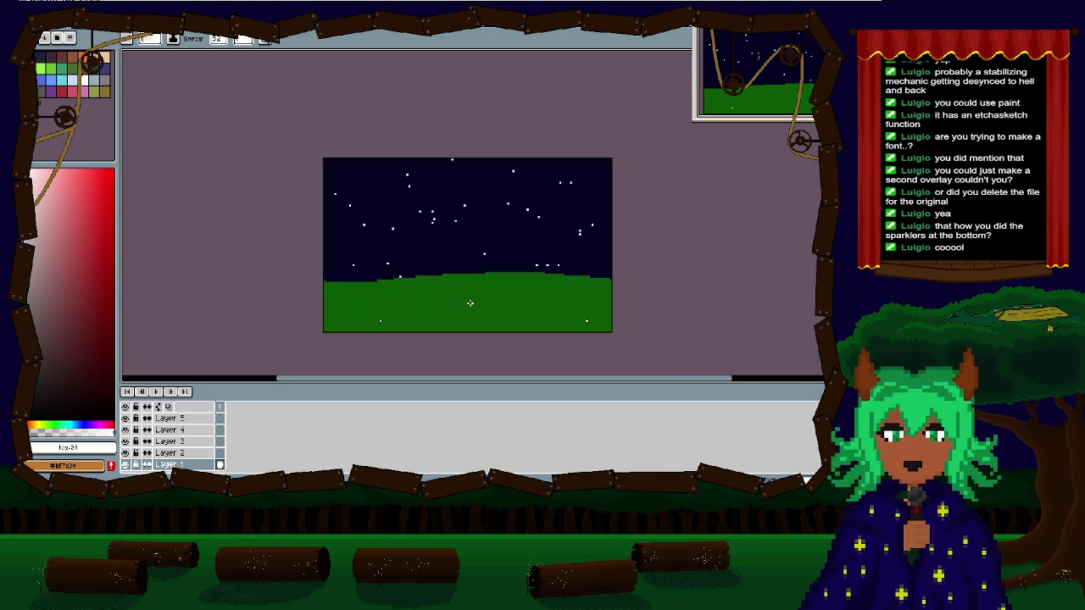
# Step: Try long spray strokes over the horizon at speed 1 and at a much higher speed, and undo all sprayed stars
pyautogui.moveTo(424, 263)
pyautogui.mouseDown()
pyautogui.moveTo(398, 230)
pyautogui.moveTo(593, 246)
pyautogui.mouseUp()
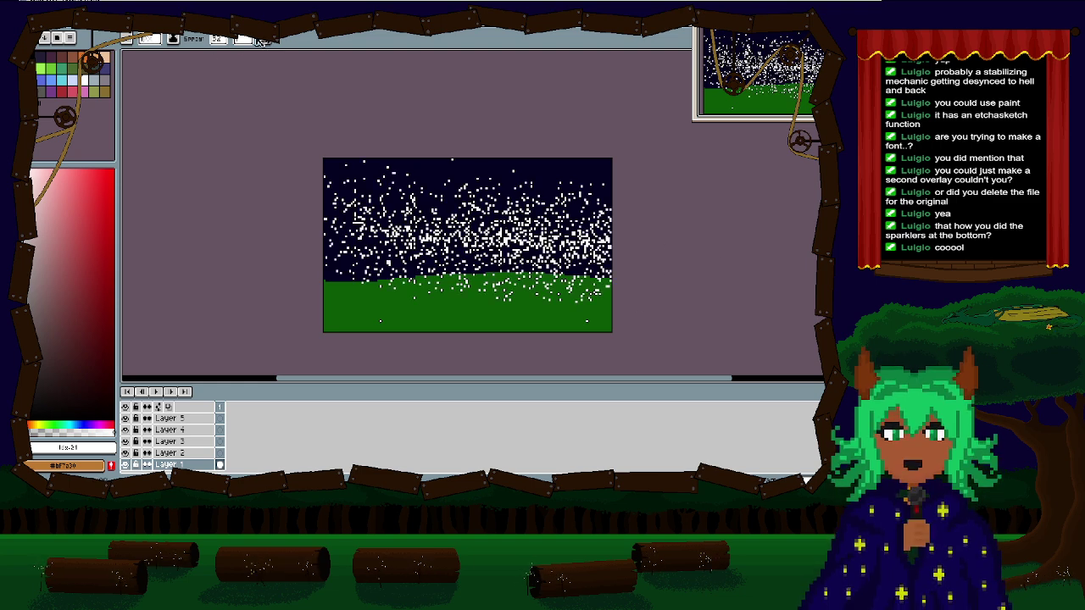
pyautogui.moveTo(243, 40)
pyautogui.mouseDown()
pyautogui.moveTo(266, 61)
pyautogui.moveTo(346, 59)
pyautogui.mouseUp()
pyautogui.moveTo(382, 268); pyautogui.dragTo(654, 272)
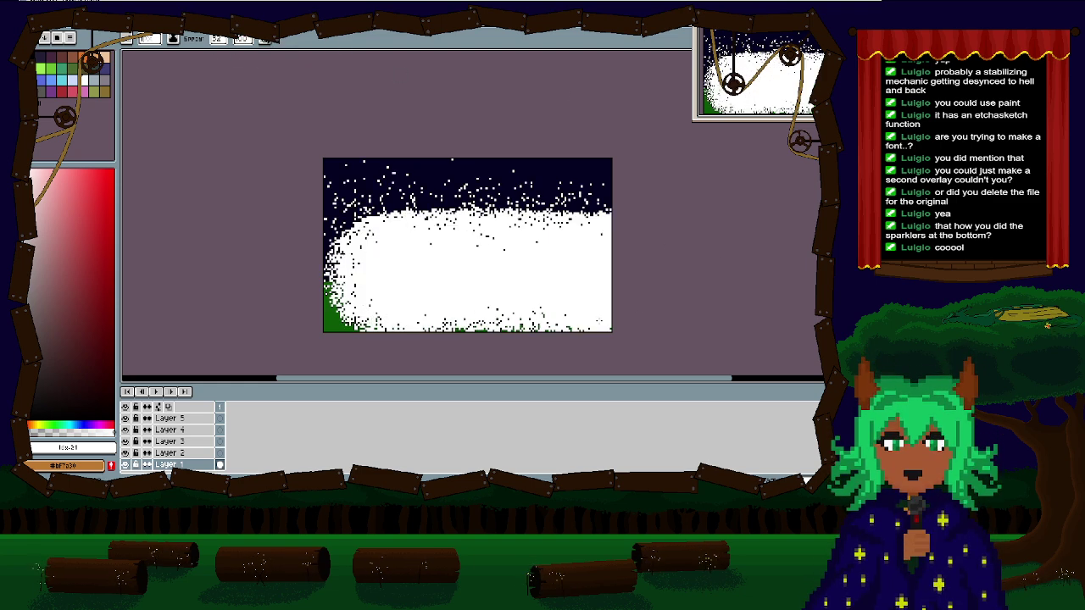
pyautogui.hotkey('ctrl', 'z')
pyautogui.hotkey('ctrl', 'z')
pyautogui.press('v')
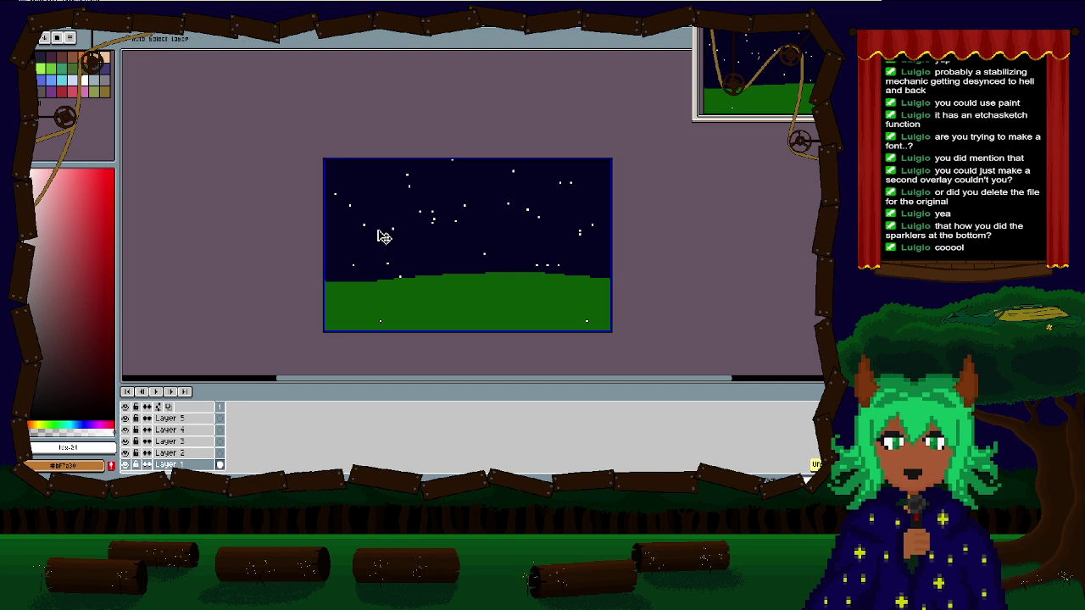
pyautogui.hotkey('ctrl', 'z')
# Step: Set the spray speed back to 1 and scatter sparse single-pixel white stars across the sky above the ground
pyautogui.press('b')
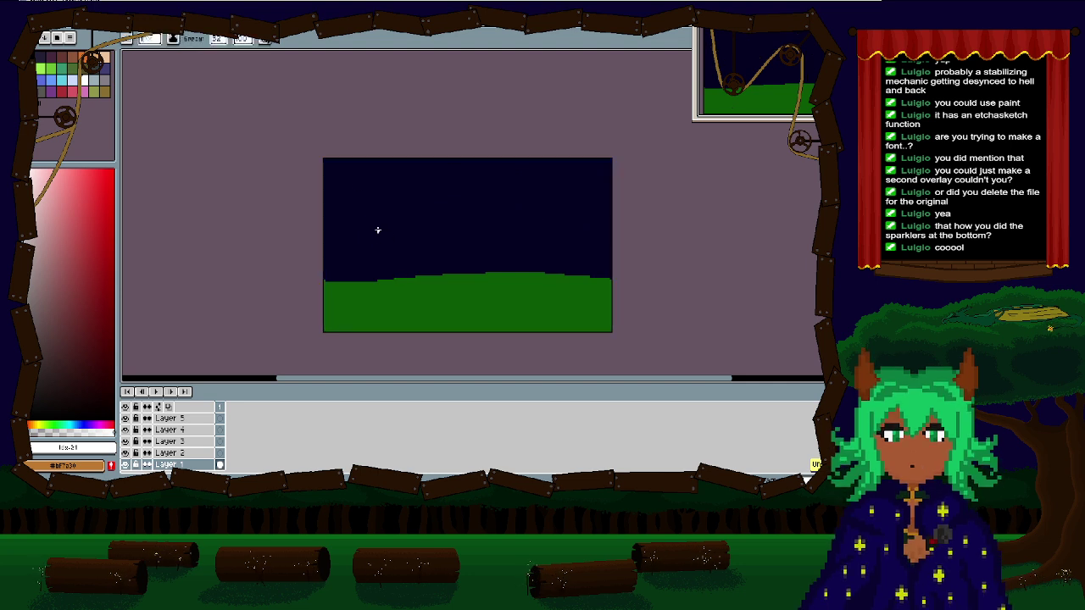
pyautogui.moveTo(243, 40)
pyautogui.mouseDown()
pyautogui.moveTo(296, 76)
pyautogui.moveTo(181, 67)
pyautogui.mouseUp()
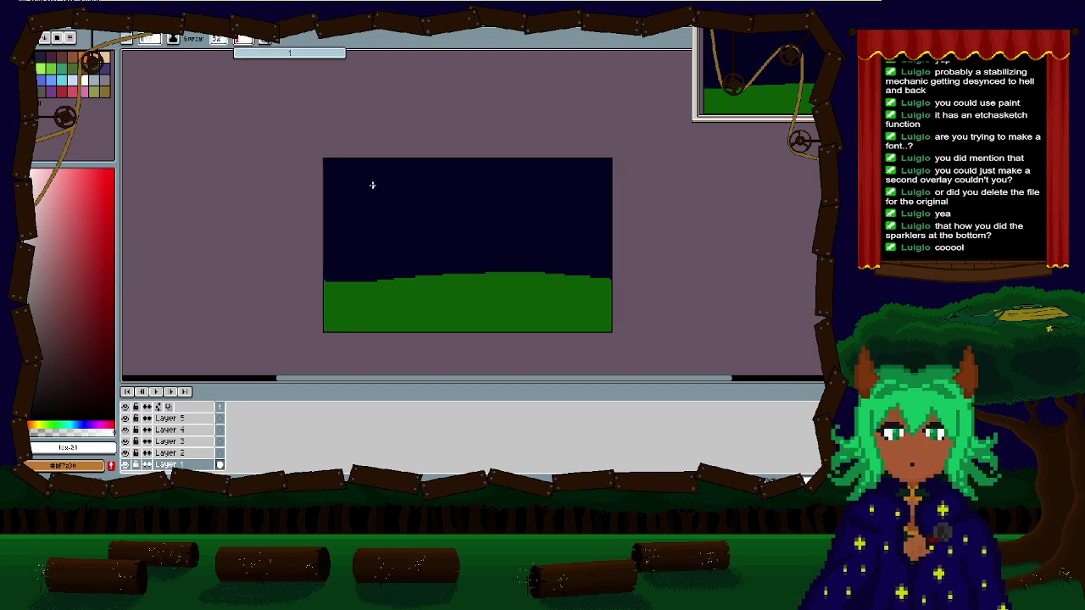
pyautogui.scroll(1, 340, 188)
pyautogui.click(389, 245)
pyautogui.moveTo(413, 230); pyautogui.dragTo(181, 52)
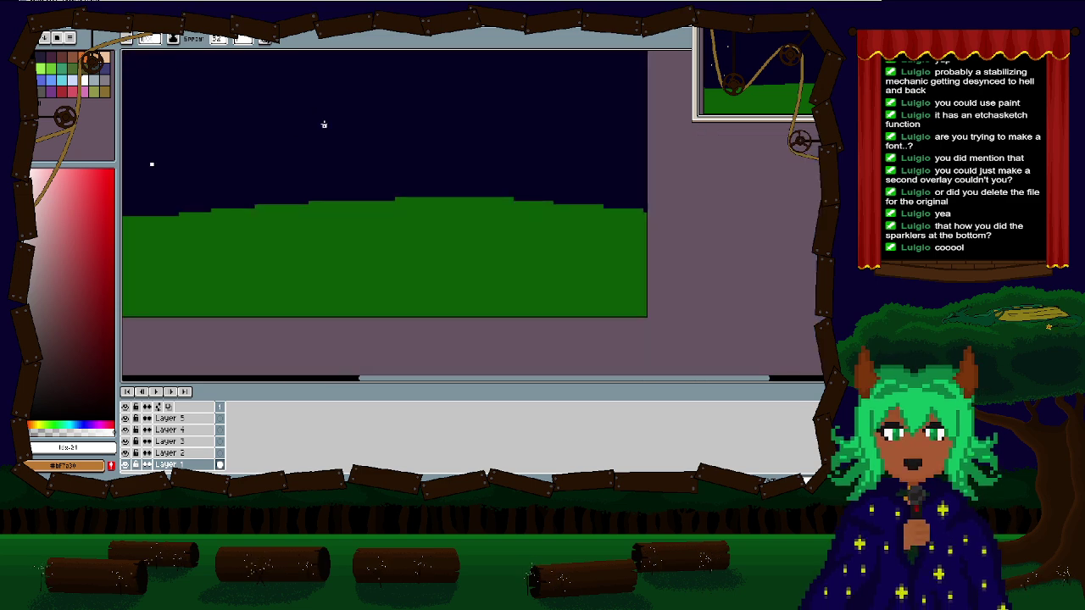
pyautogui.moveTo(325, 123); pyautogui.dragTo(420, 206)
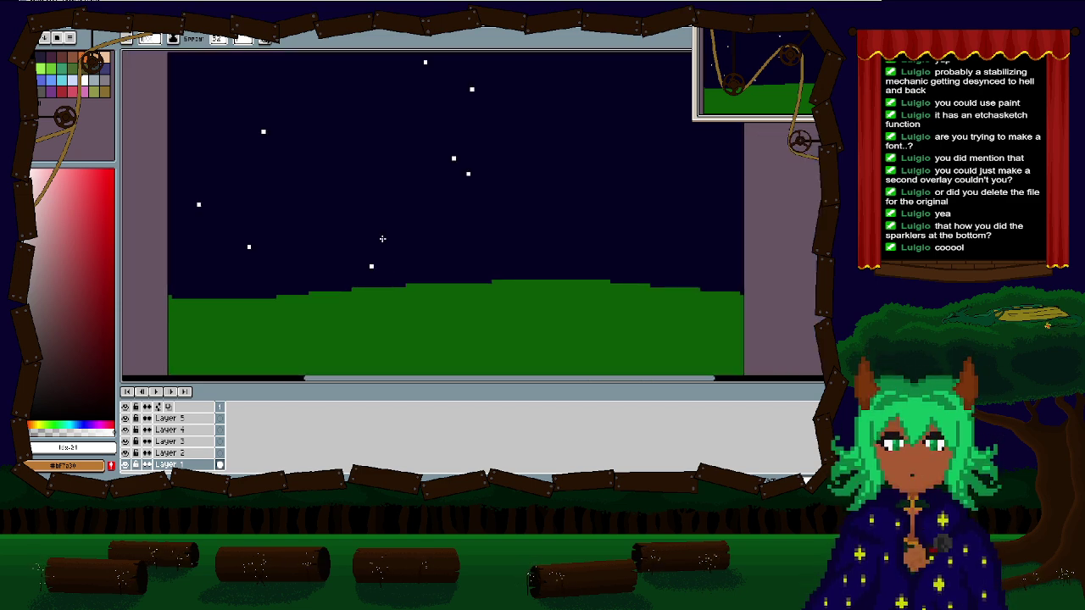
pyautogui.moveTo(633, 108); pyautogui.dragTo(597, 171)
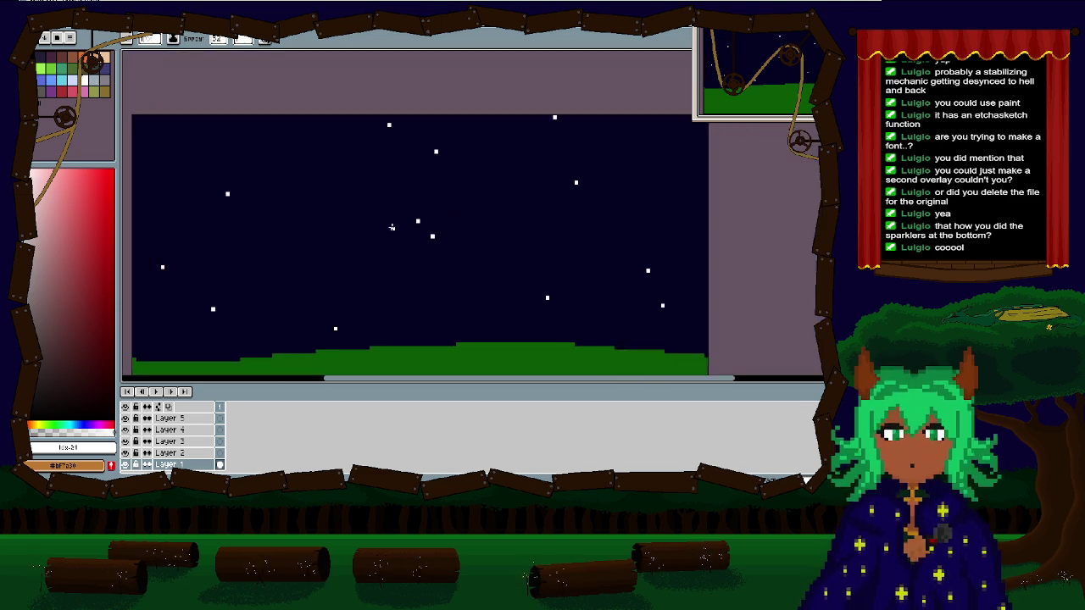
pyautogui.scroll(-1, 359, 179)
pyautogui.moveTo(358, 180); pyautogui.dragTo(309, 208)
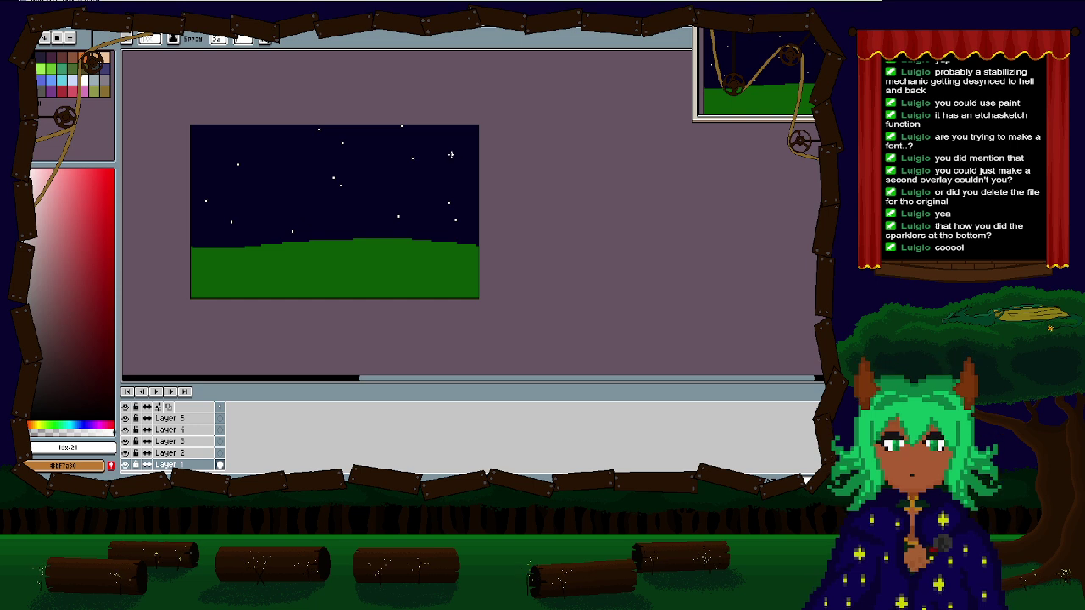
pyautogui.moveTo(229, 253); pyautogui.dragTo(307, 253)
pyautogui.moveTo(371, 191); pyautogui.dragTo(348, 228)
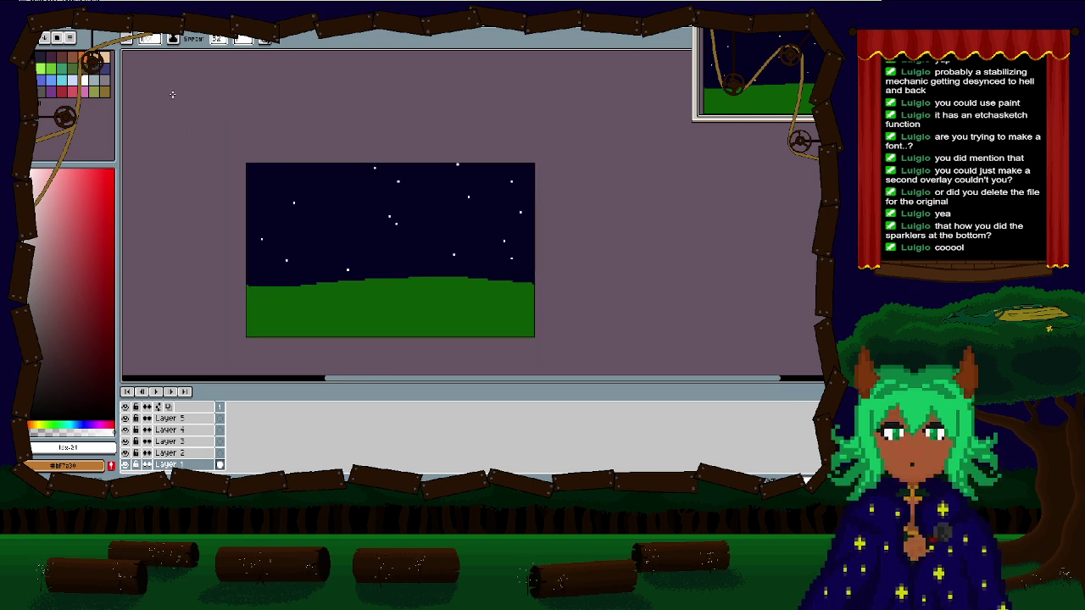
# Step: Mix a dark reddish brown as the foreground colour and switch to the Pencil tool
pyautogui.moveTo(36, 425); pyautogui.dragTo(31, 419)
pyautogui.moveTo(90, 349)
pyautogui.mouseDown()
pyautogui.moveTo(105, 337)
pyautogui.moveTo(116, 361)
pyautogui.mouseUp()
pyautogui.press('b')
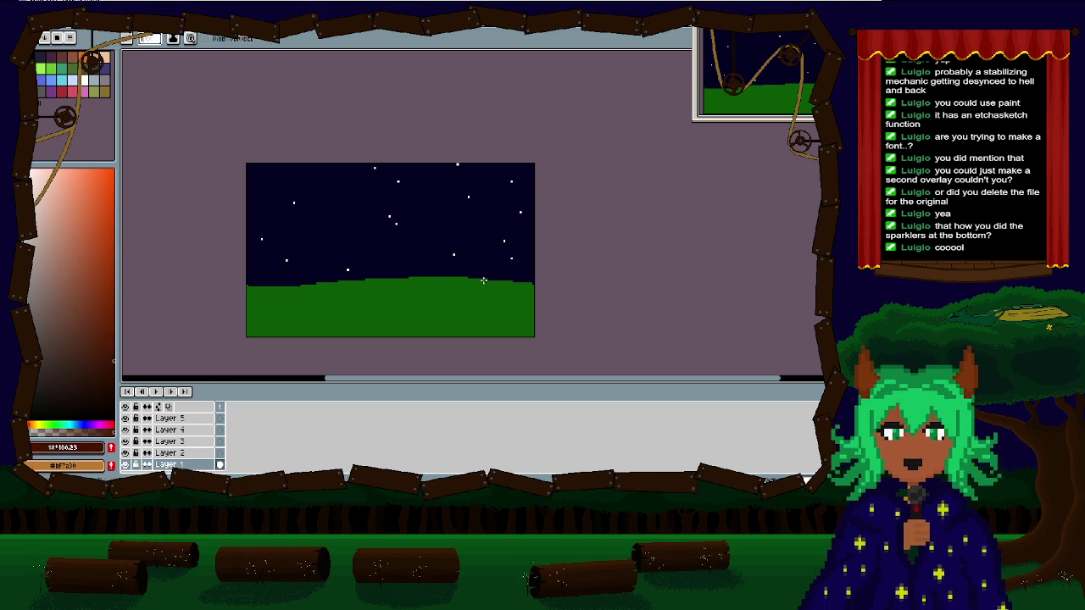
# Step: Try several brown tree-trunk strokes rising from the ground near the scene's right side, undoing each one
pyautogui.moveTo(499, 195); pyautogui.dragTo(484, 281)
pyautogui.hotkey('ctrl', 'z')
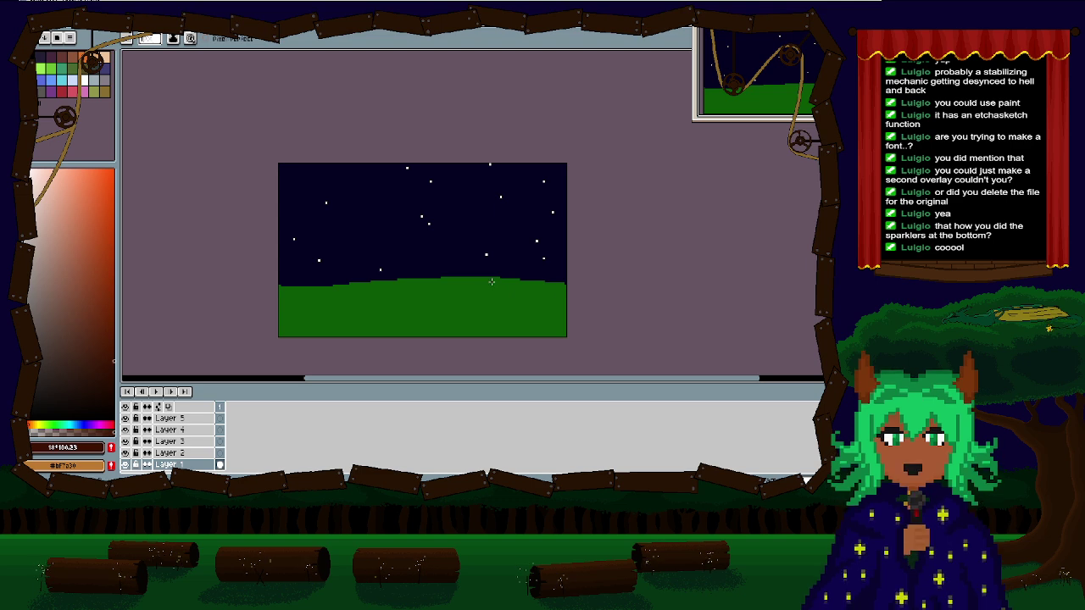
pyautogui.scroll(1, 492, 282)
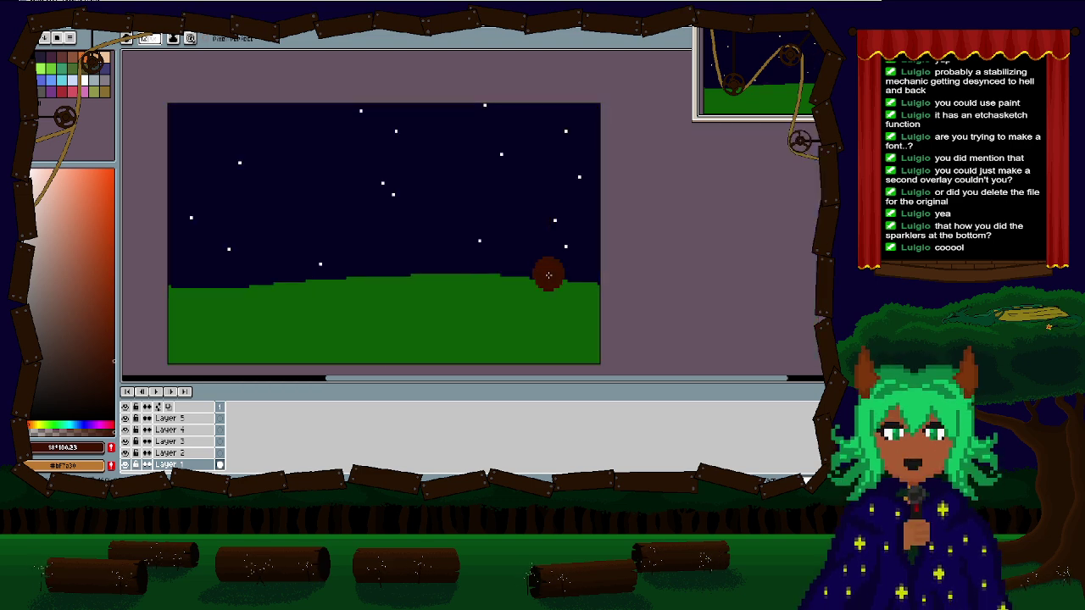
pyautogui.moveTo(546, 329); pyautogui.dragTo(564, 182)
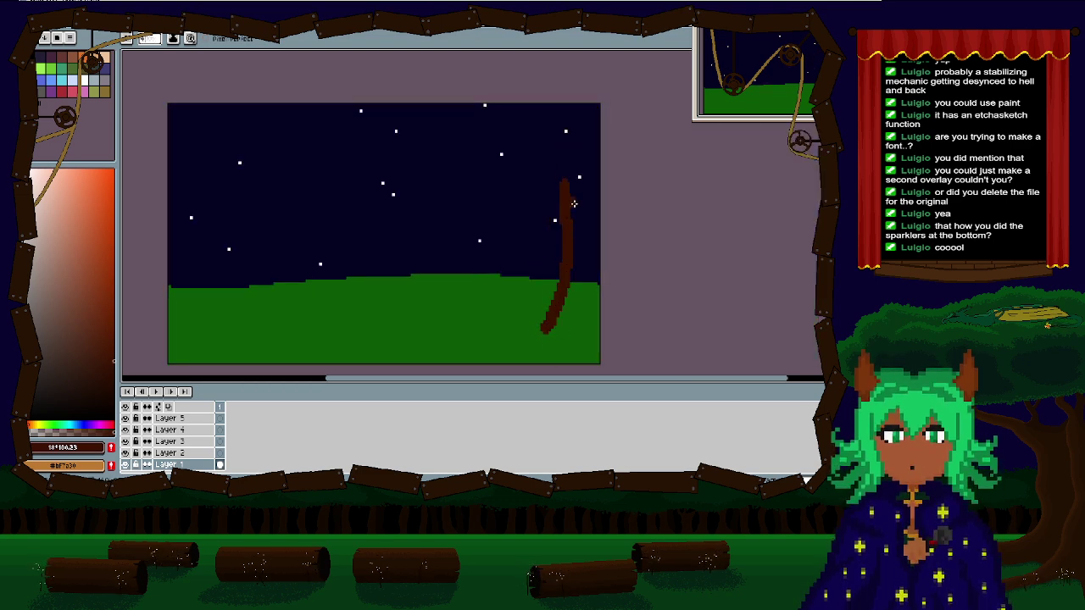
pyautogui.hotkey('ctrl', 'z')
pyautogui.moveTo(543, 311)
pyautogui.mouseDown()
pyautogui.moveTo(550, 286)
pyautogui.moveTo(522, 142)
pyautogui.mouseUp()
pyautogui.hotkey('ctrl', 'z')
pyautogui.moveTo(546, 106); pyautogui.dragTo(558, 214)
pyautogui.hotkey('ctrl', 'z')
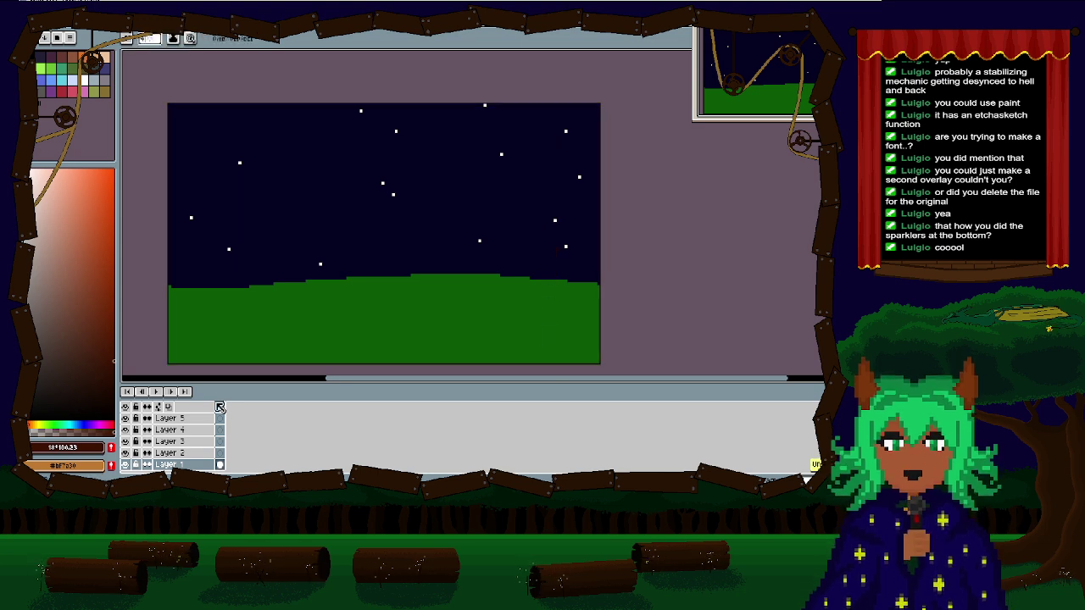
# Step: Make Layer 2 the active layer for painting the tree
pyautogui.click(205, 456)
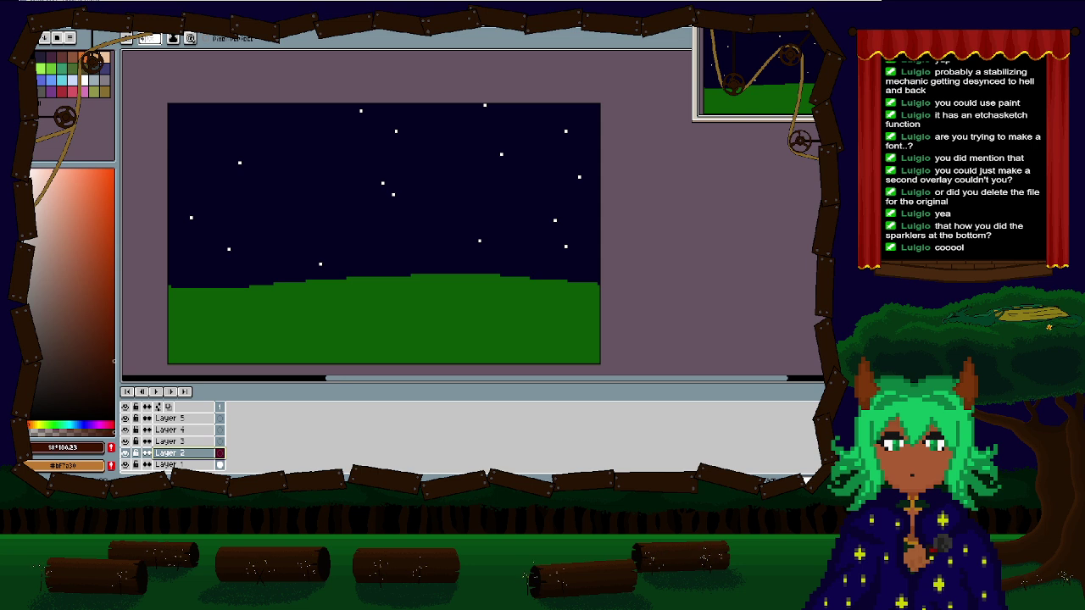
pyautogui.scroll(1, 341, 211)
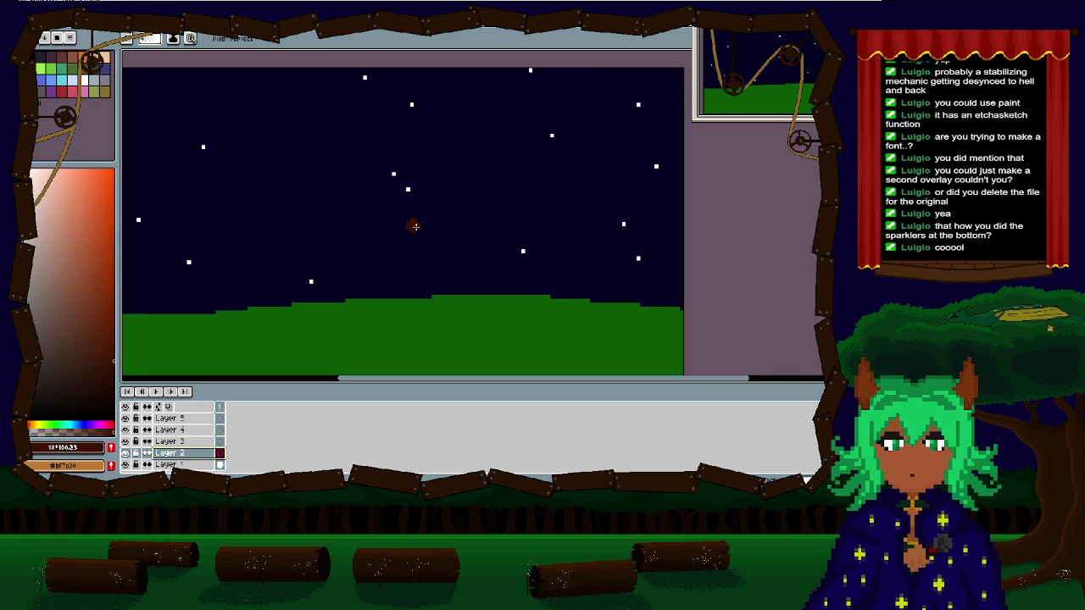
pyautogui.scroll(-3, 526, 315)
pyautogui.moveTo(503, 273); pyautogui.dragTo(356, 135)
pyautogui.scroll(2, 470, 205)
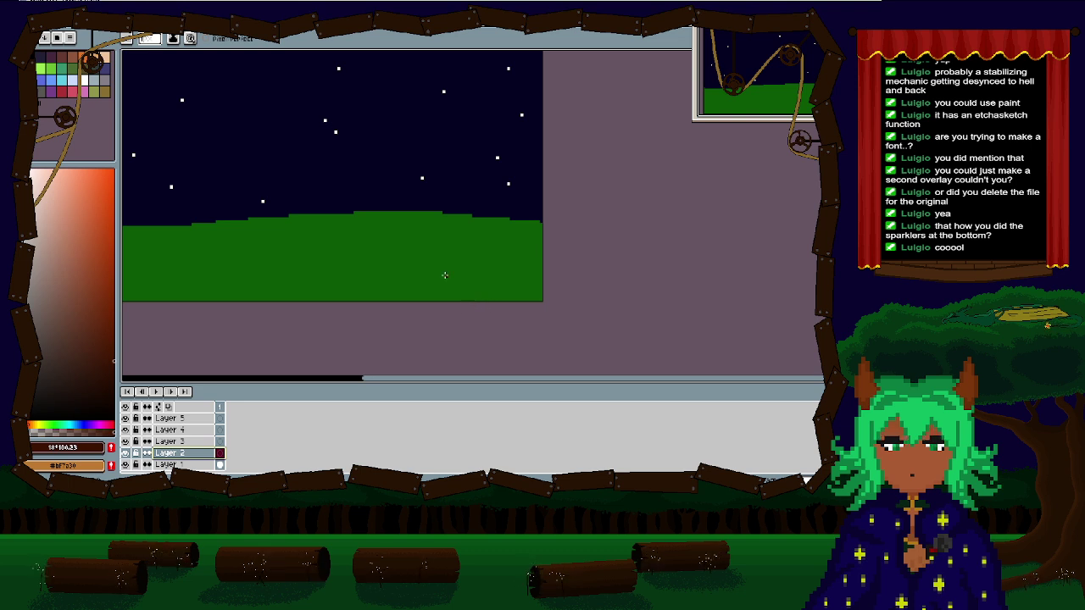
pyautogui.moveTo(365, 227); pyautogui.dragTo(450, 314)
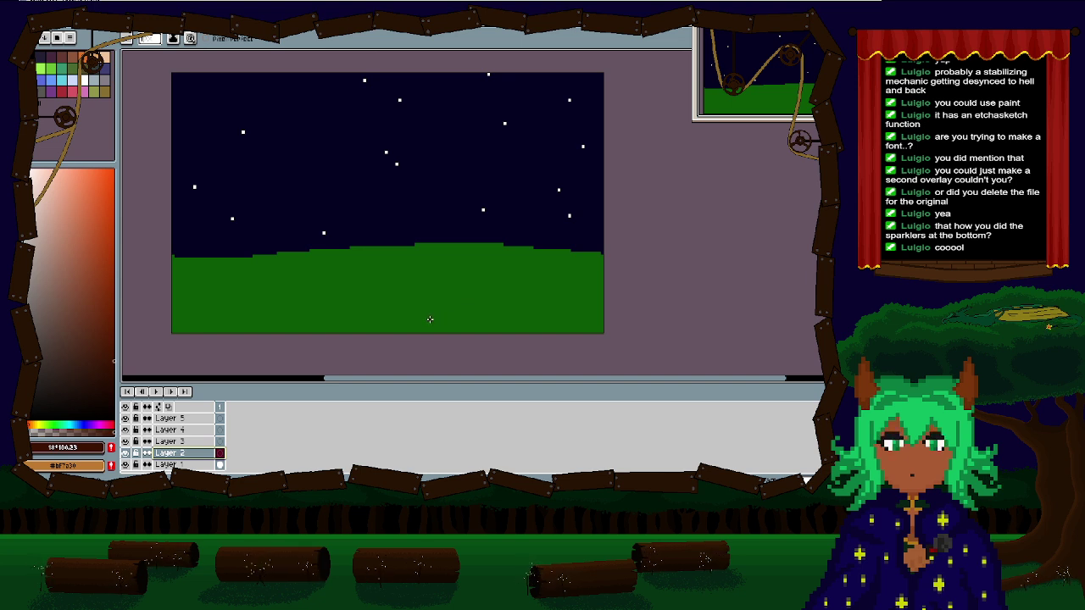
# Step: Try several thin brown root strokes across the green ground towards the scene's right side, undoing each one
pyautogui.moveTo(430, 319)
pyautogui.mouseDown()
pyautogui.moveTo(416, 317)
pyautogui.moveTo(548, 256)
pyautogui.mouseUp()
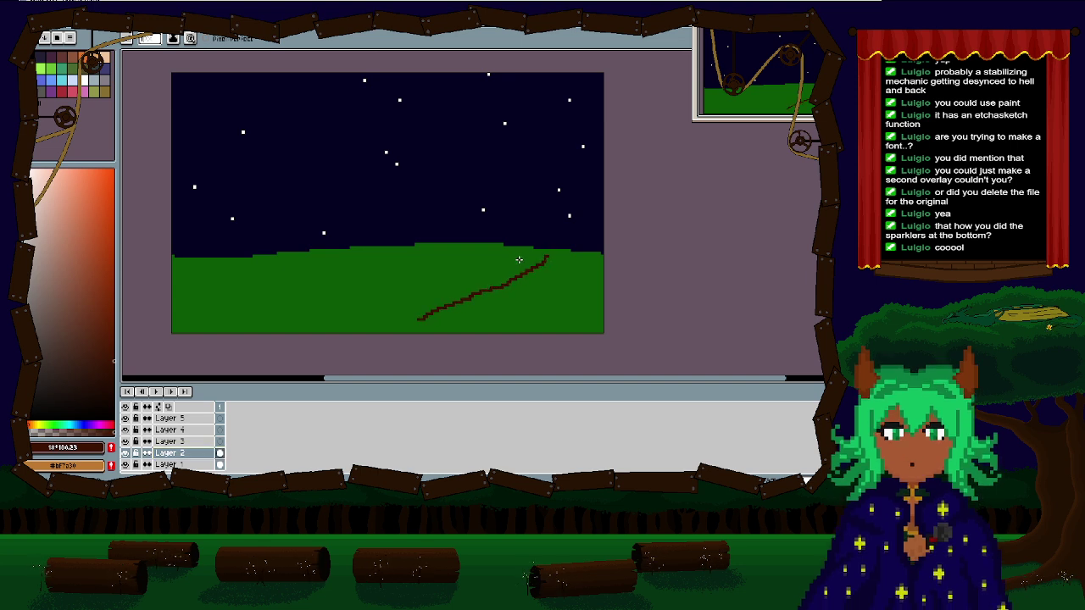
pyautogui.hotkey('ctrl', 'z')
pyautogui.moveTo(366, 323)
pyautogui.mouseDown()
pyautogui.moveTo(431, 300)
pyautogui.moveTo(538, 288)
pyautogui.mouseUp()
pyautogui.hotkey('ctrl', 'z')
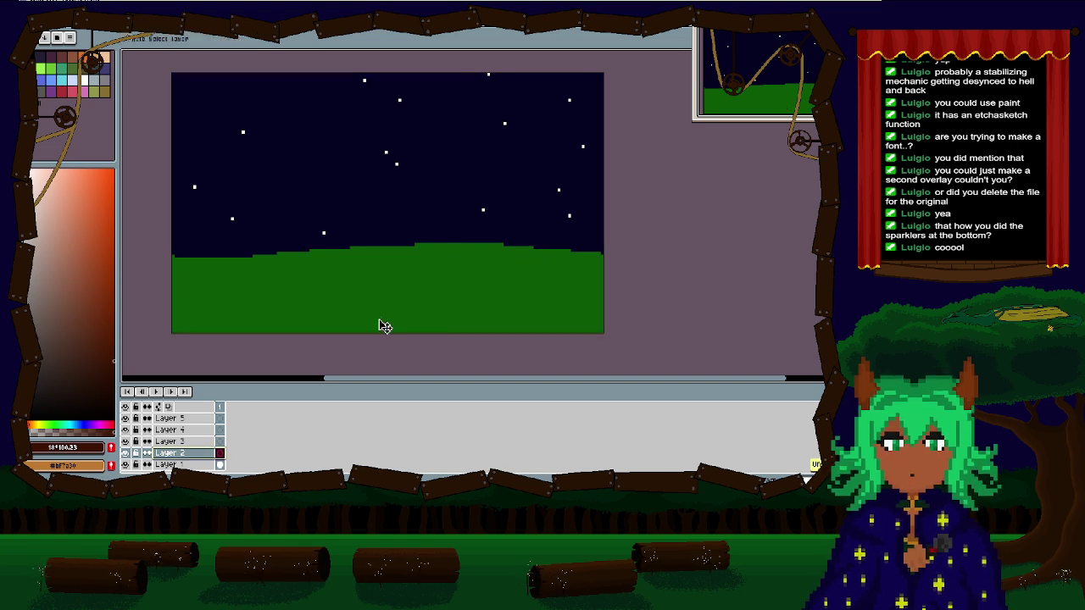
pyautogui.moveTo(339, 327); pyautogui.dragTo(542, 287)
pyautogui.hotkey('ctrl', 'z')
pyautogui.moveTo(315, 325); pyautogui.dragTo(555, 285)
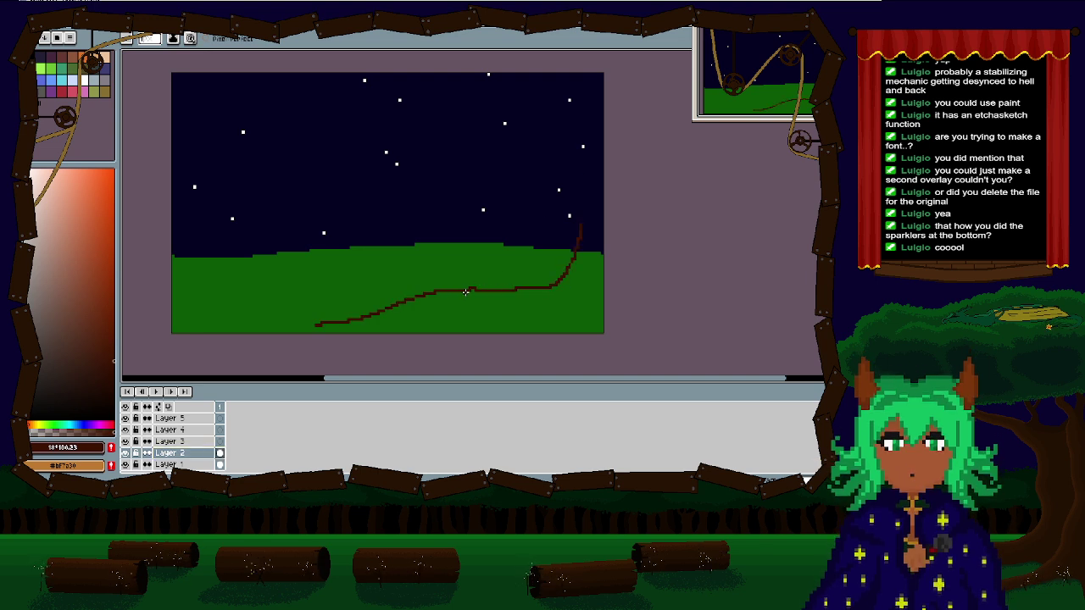
pyautogui.scroll(1, 465, 292)
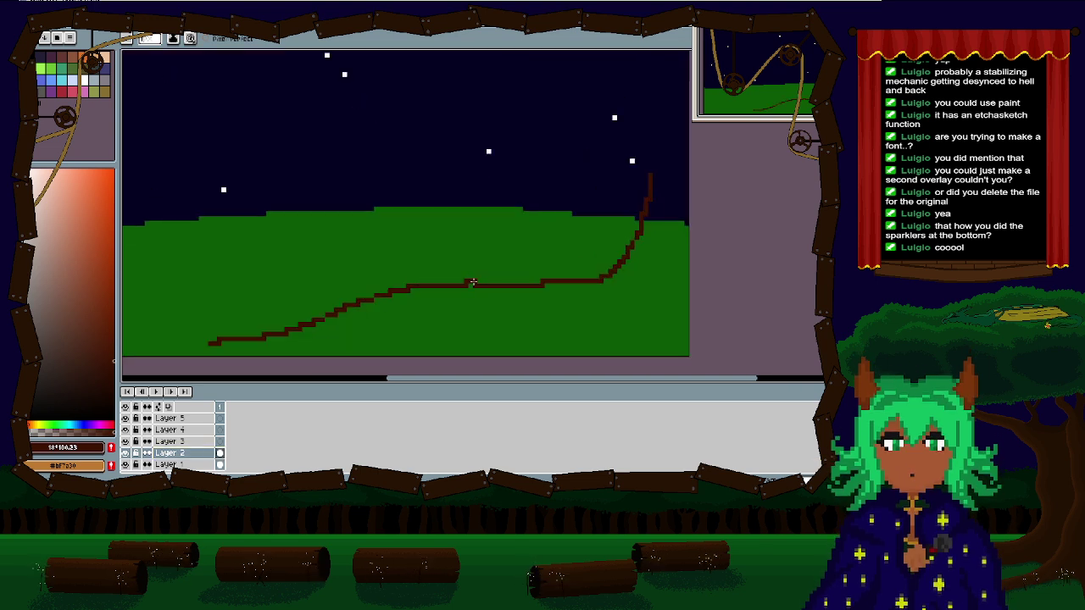
pyautogui.moveTo(472, 282); pyautogui.dragTo(604, 277)
pyautogui.press('ctrl')
pyautogui.hotkey('ctrl', 'z')
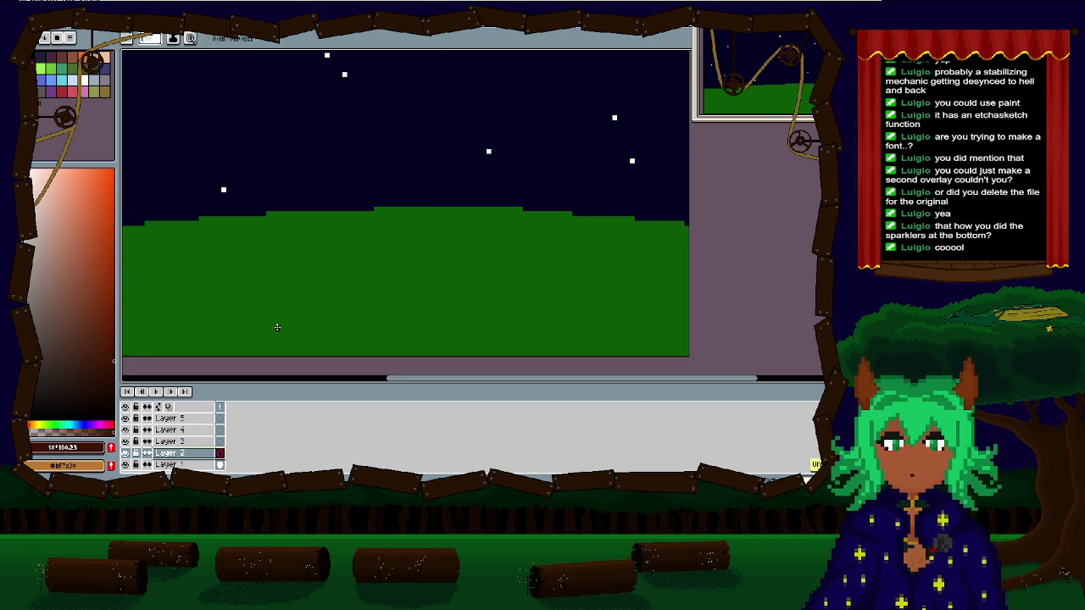
# Step: Try several brown trunk strokes running down the night sky near the scene's right side, undoing each one
pyautogui.scroll(-1, 374, 306)
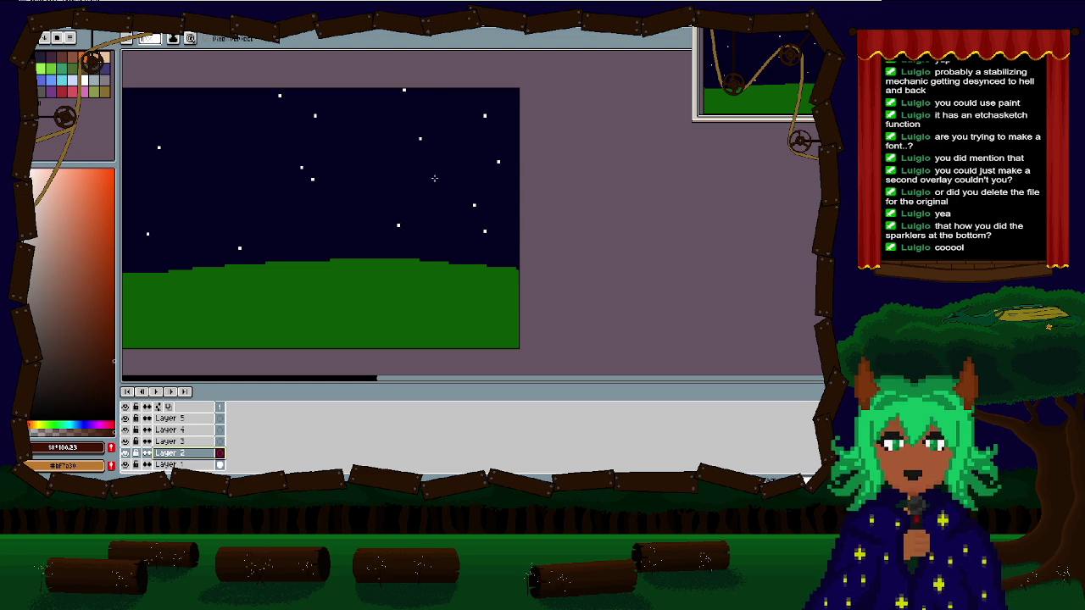
pyautogui.moveTo(385, 205); pyautogui.dragTo(430, 164)
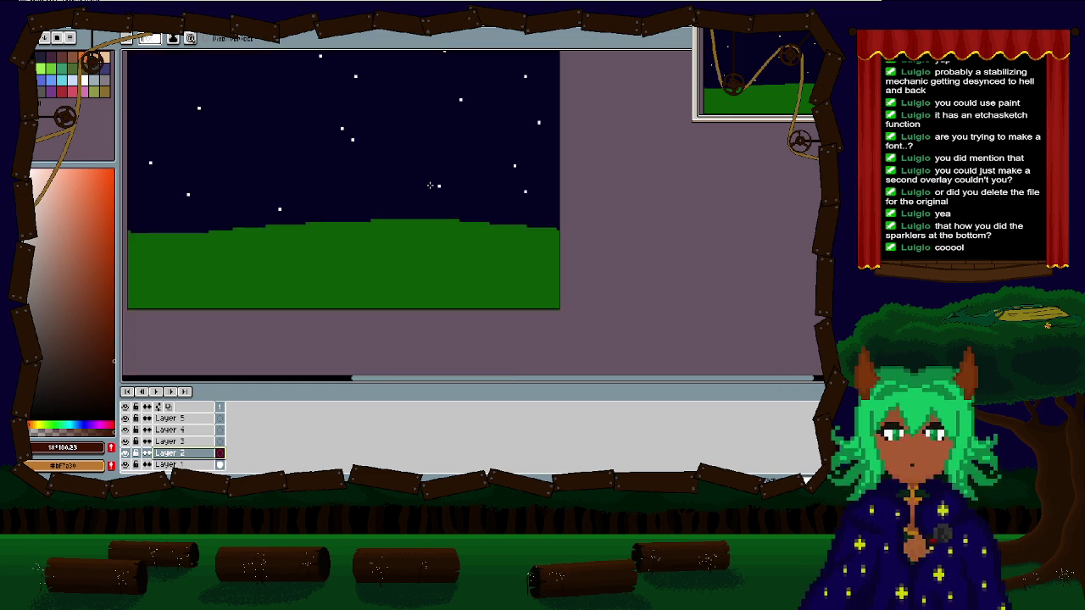
pyautogui.moveTo(463, 112); pyautogui.dragTo(519, 107)
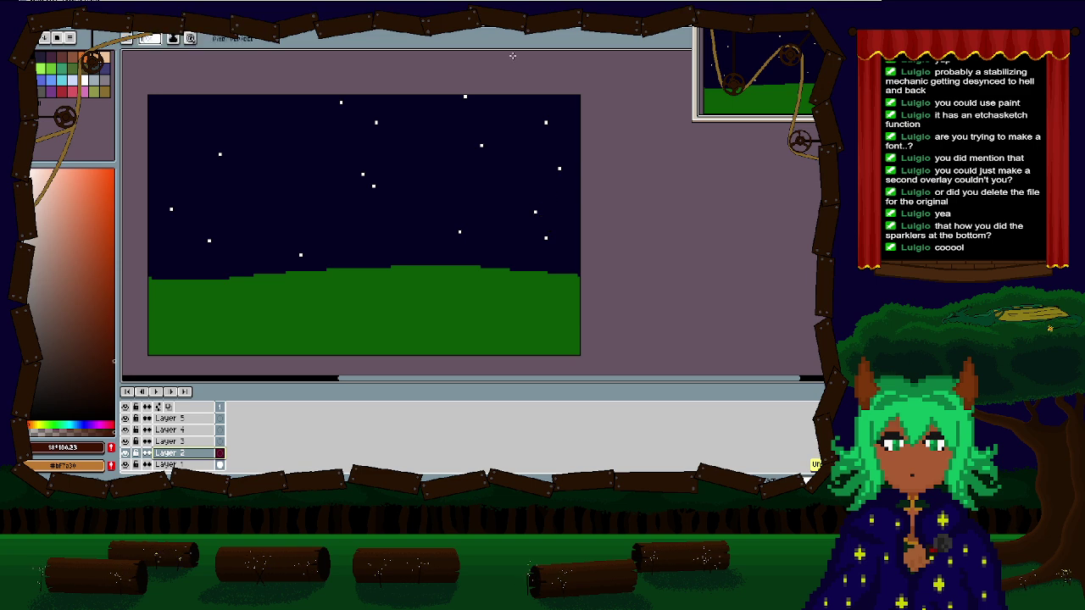
pyautogui.moveTo(538, 96)
pyautogui.mouseDown()
pyautogui.moveTo(512, 151)
pyautogui.moveTo(527, 254)
pyautogui.mouseUp()
pyautogui.hotkey('ctrl', 'z')
pyautogui.moveTo(498, 91)
pyautogui.mouseDown()
pyautogui.moveTo(498, 161)
pyautogui.moveTo(532, 270)
pyautogui.mouseUp()
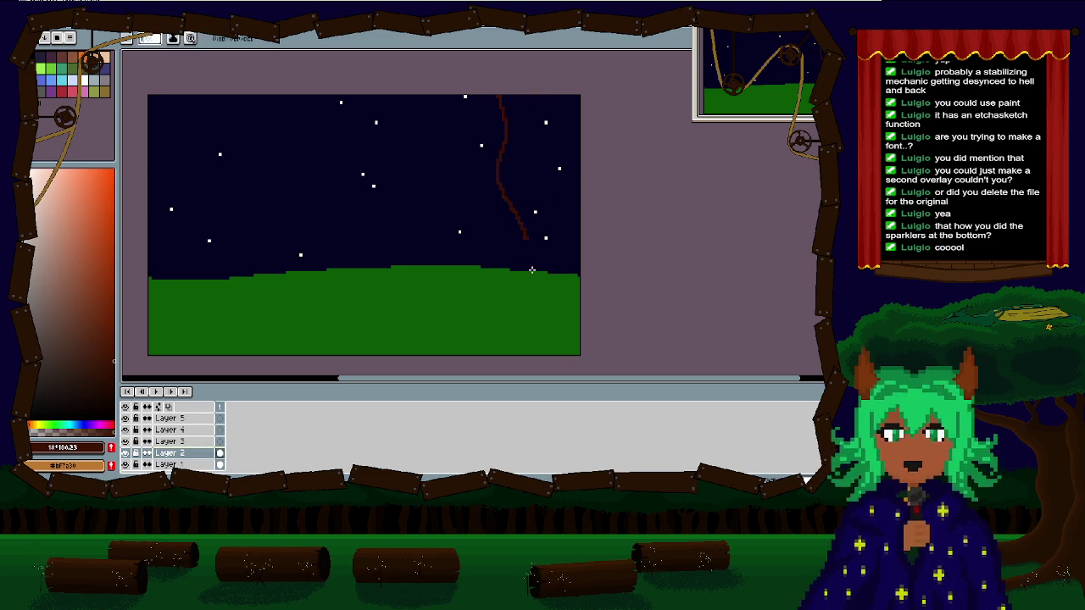
pyautogui.hotkey('ctrl', 'z')
pyautogui.moveTo(512, 91); pyautogui.dragTo(513, 206)
pyautogui.hotkey('ctrl', 'z')
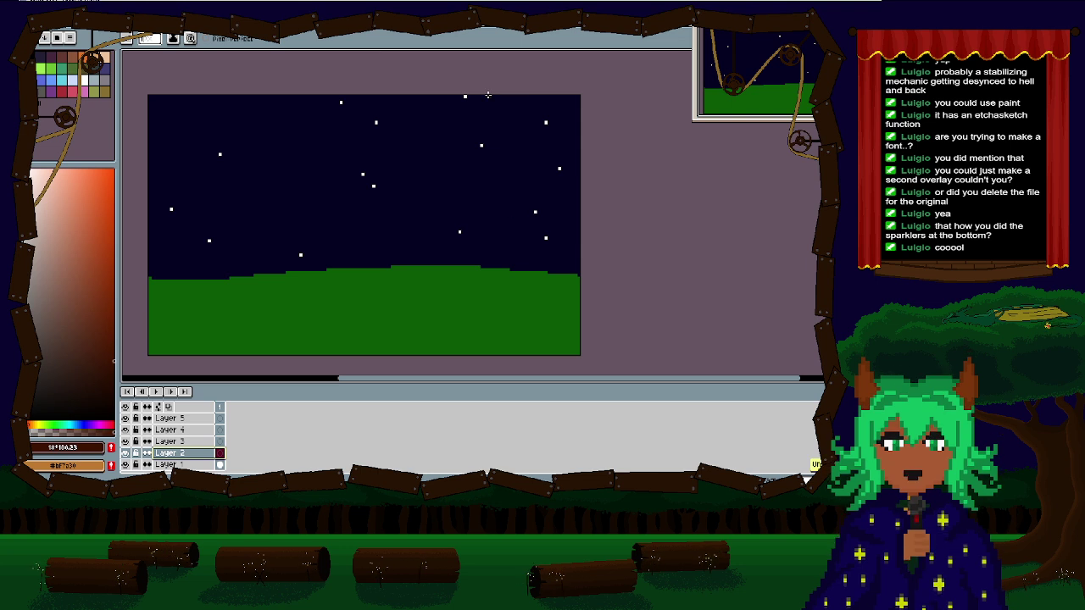
pyautogui.moveTo(497, 92)
pyautogui.mouseDown()
pyautogui.moveTo(523, 156)
pyautogui.moveTo(534, 246)
pyautogui.mouseUp()
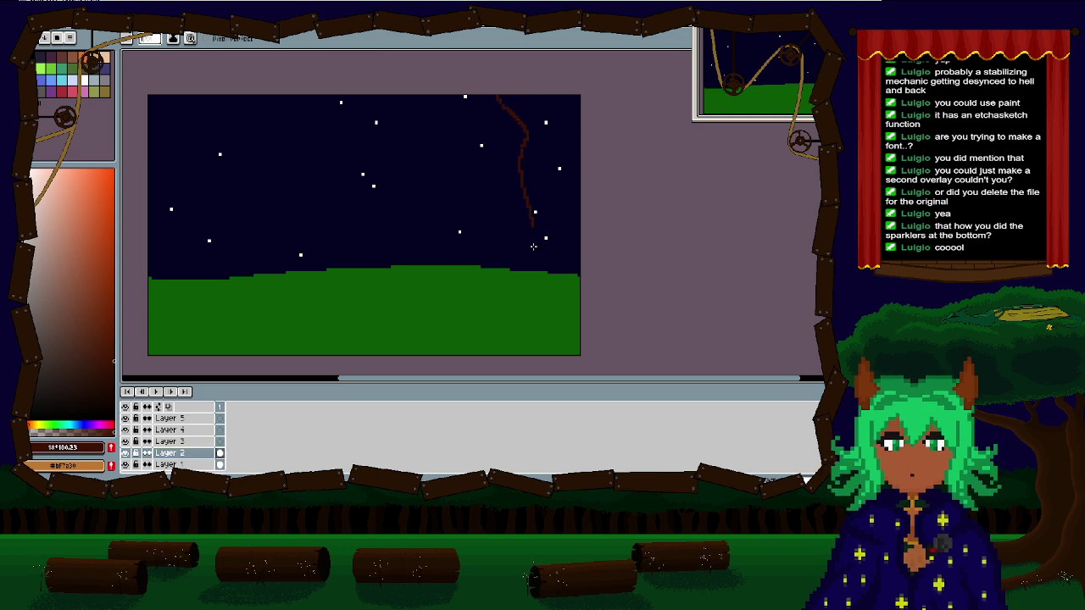
pyautogui.hotkey('ctrl', 'z')
pyautogui.moveTo(508, 94); pyautogui.dragTo(514, 212)
pyautogui.hotkey('ctrl', 'z')
pyautogui.moveTo(510, 100); pyautogui.dragTo(526, 225)
pyautogui.hotkey('ctrl', 'z')
# Step: Draw the trunk's right edge from the canvas top into the ground and continue it as a winding root line across the grass
pyautogui.moveTo(525, 96)
pyautogui.mouseDown()
pyautogui.moveTo(542, 258)
pyautogui.moveTo(568, 200)
pyautogui.moveTo(412, 251)
pyautogui.mouseUp()
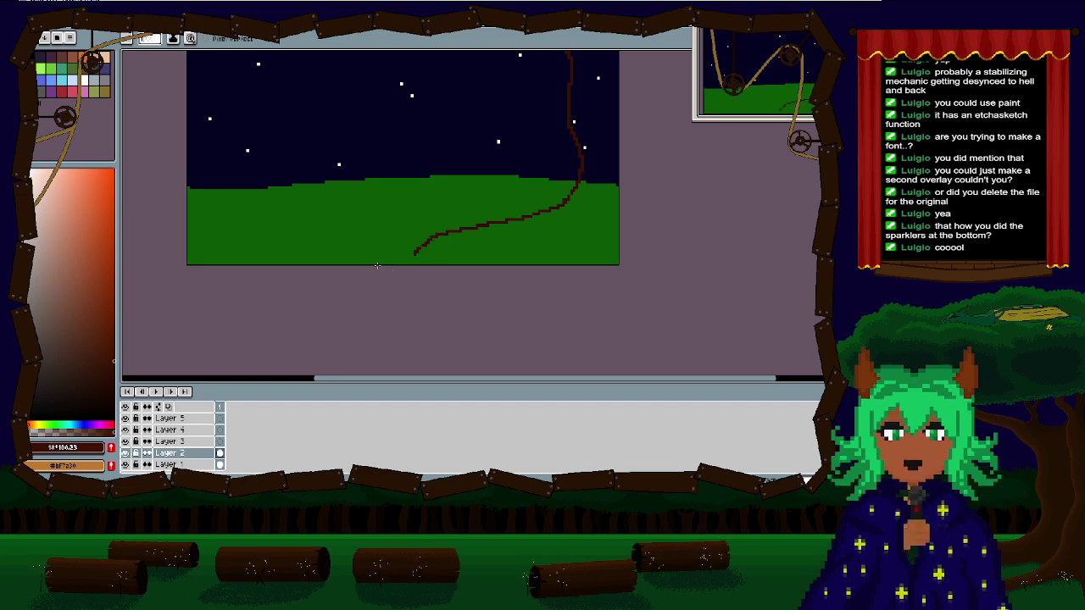
pyautogui.hotkey('ctrl', 'z')
pyautogui.moveTo(343, 259); pyautogui.dragTo(532, 214)
pyautogui.hotkey('ctrl', 'z')
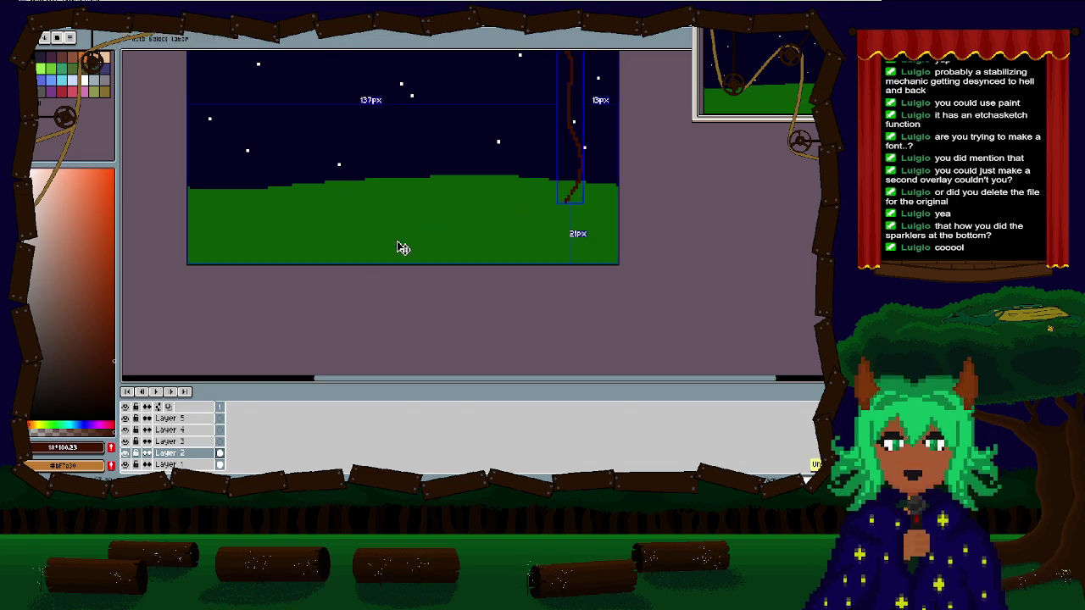
pyautogui.moveTo(318, 263)
pyautogui.mouseDown()
pyautogui.moveTo(483, 218)
pyautogui.moveTo(306, 251)
pyautogui.moveTo(532, 214)
pyautogui.moveTo(477, 278)
pyautogui.mouseUp()
pyautogui.hotkey('ctrl', 'z')
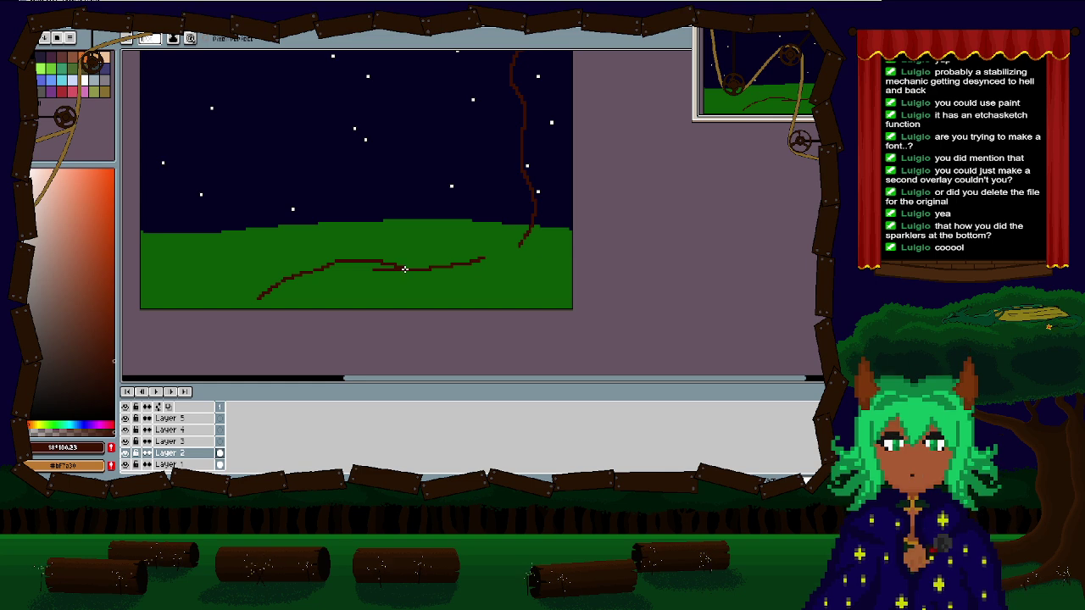
pyautogui.moveTo(404, 269)
pyautogui.mouseDown()
pyautogui.moveTo(525, 240)
pyautogui.moveTo(485, 281)
pyautogui.mouseUp()
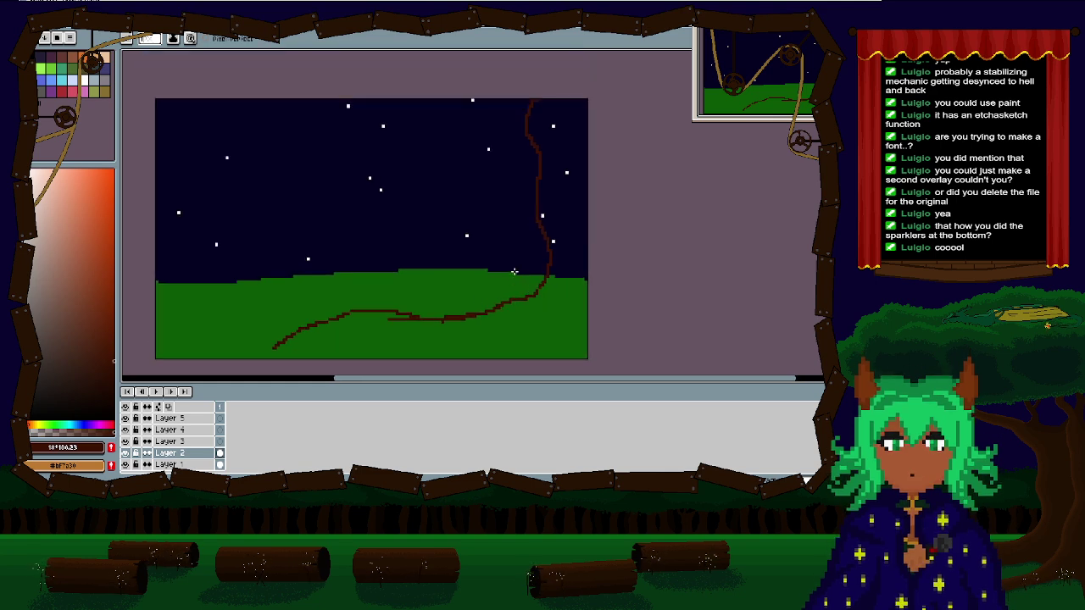
# Step: Try flood-filling the area beneath the root outline with brown, undoing each fill
pyautogui.scroll(-2, 513, 272)
pyautogui.scroll(4, 509, 246)
pyautogui.press('g')
pyautogui.click(439, 265)
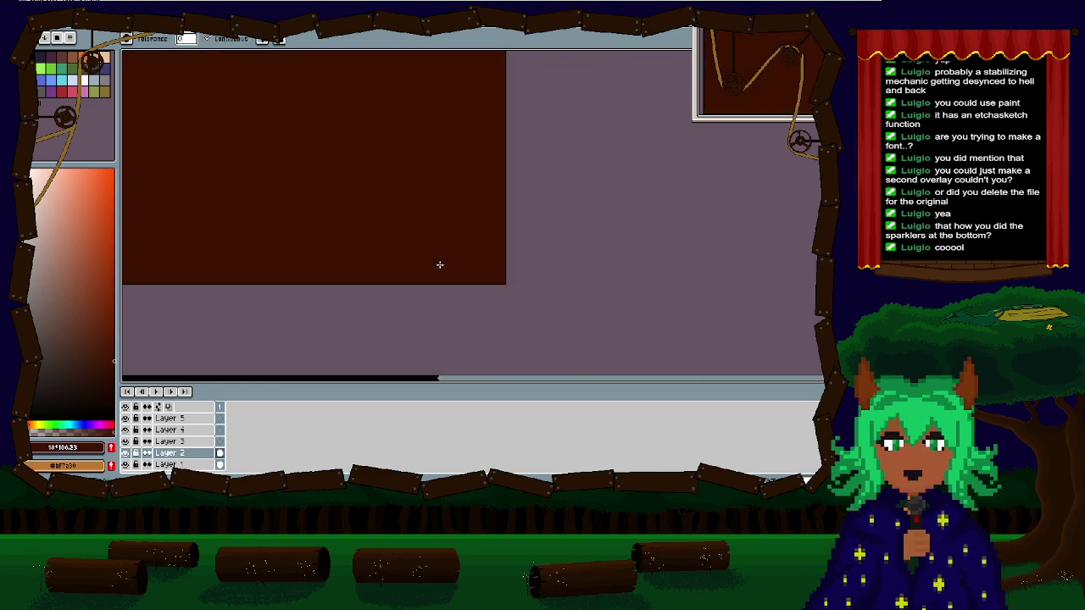
pyautogui.hotkey('ctrl', 'z')
pyautogui.scroll(-3, 416, 247)
pyautogui.scroll(4, 359, 245)
pyautogui.moveTo(358, 245); pyautogui.dragTo(280, 217)
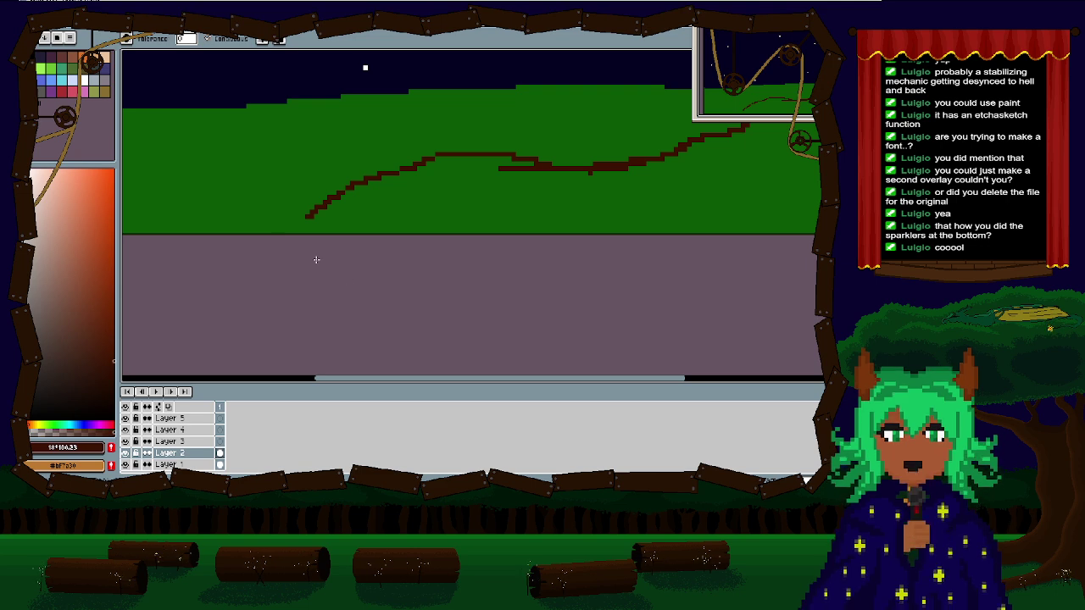
pyautogui.click(465, 203)
pyautogui.hotkey('ctrl', 'z')
# Step: Draw the trunk's left edge from the root up to the canvas top and fill the trunk with dark brown
pyautogui.press('b')
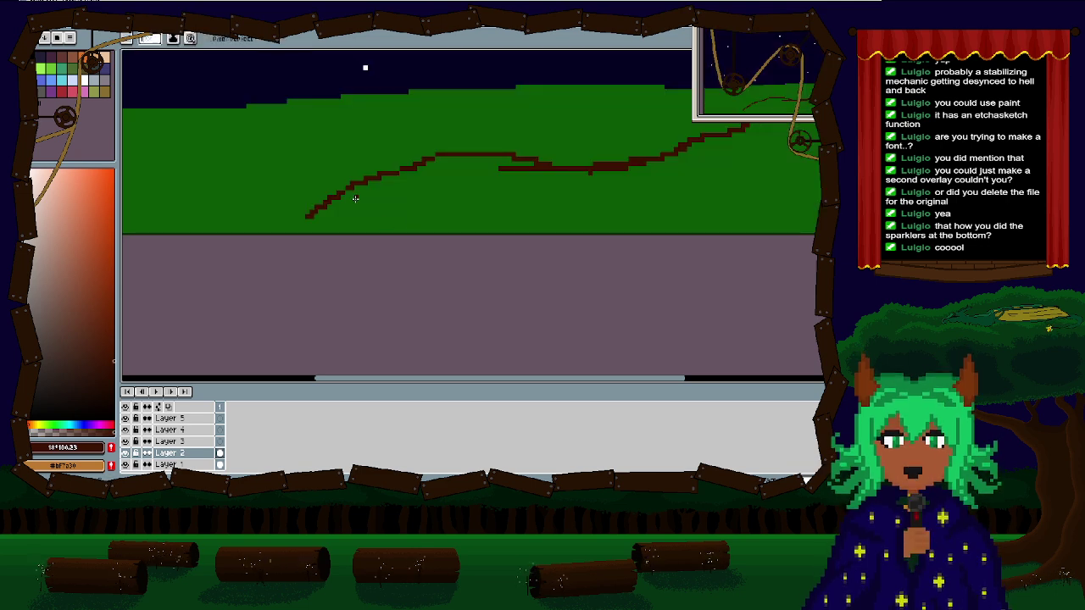
pyautogui.moveTo(309, 220)
pyautogui.mouseDown()
pyautogui.moveTo(489, 212)
pyautogui.moveTo(355, 290)
pyautogui.mouseUp()
pyautogui.hotkey('ctrl', 'z')
pyautogui.scroll(-2, 407, 235)
pyautogui.moveTo(466, 260)
pyautogui.mouseDown()
pyautogui.moveTo(501, 253)
pyautogui.moveTo(534, 183)
pyautogui.moveTo(533, 206)
pyautogui.moveTo(526, 215)
pyautogui.moveTo(528, 47)
pyautogui.moveTo(511, 153)
pyautogui.moveTo(507, 87)
pyautogui.mouseUp()
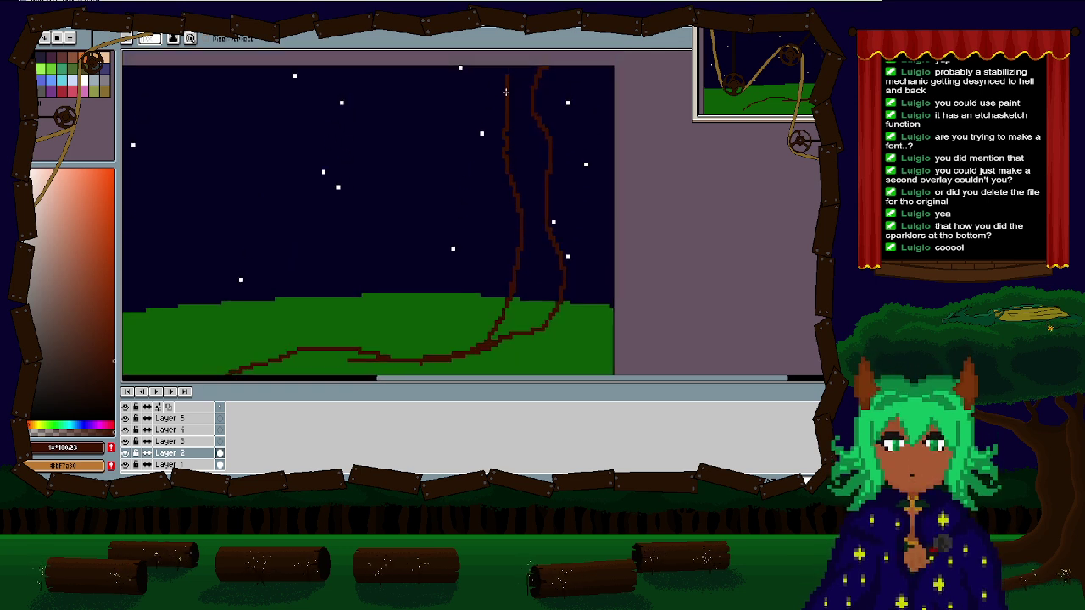
pyautogui.moveTo(511, 152); pyautogui.dragTo(514, 75)
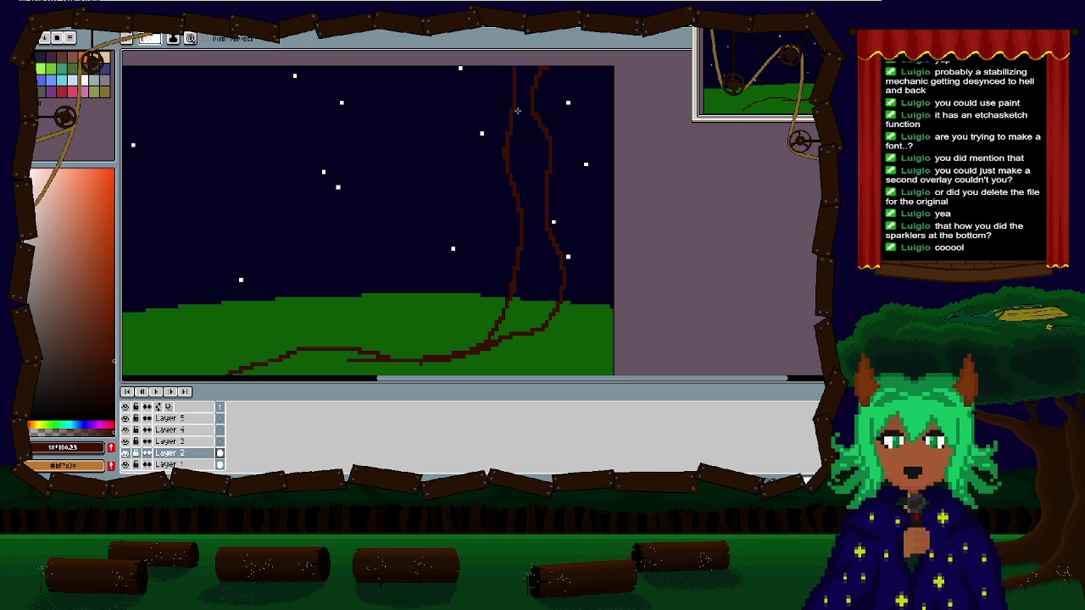
pyautogui.press('g')
pyautogui.click(531, 226)
# Step: Pencil a brown root line from the canvas's bottom edge up to join the existing root
pyautogui.scroll(-3, 534, 255)
pyautogui.scroll(3, 432, 269)
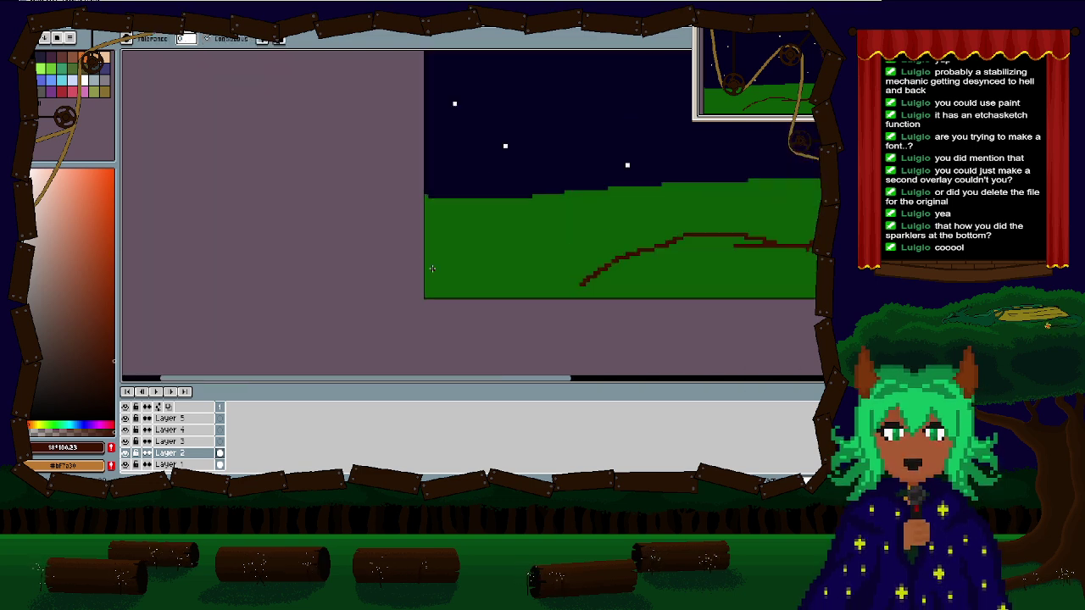
pyautogui.moveTo(432, 269)
pyautogui.mouseDown()
pyautogui.moveTo(389, 225)
pyautogui.moveTo(305, 245)
pyautogui.mouseUp()
pyautogui.press('b')
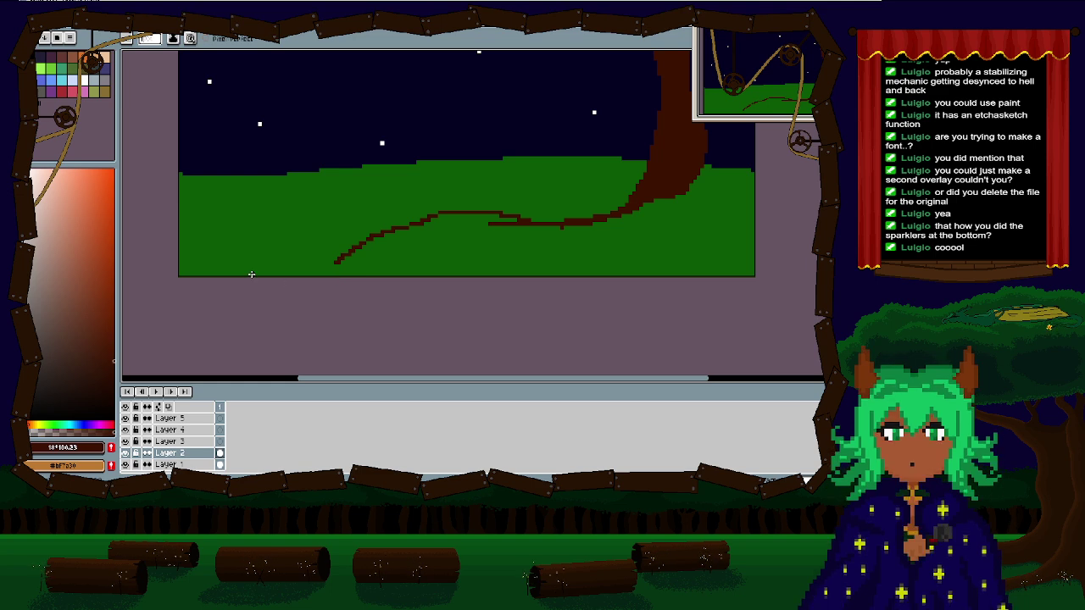
pyautogui.moveTo(250, 274); pyautogui.dragTo(416, 220)
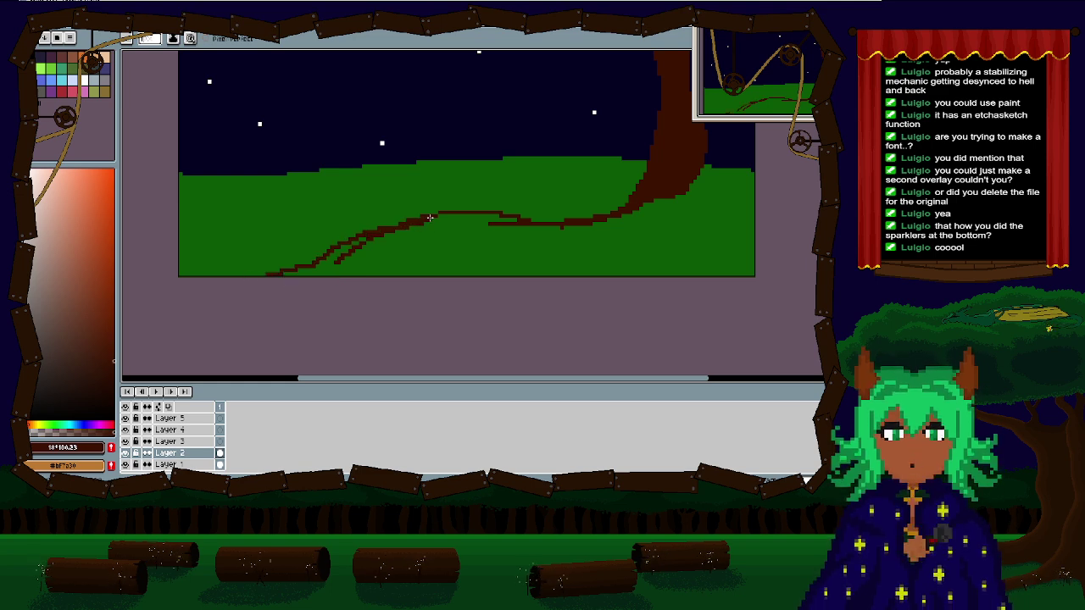
# Step: Try filling the area below the root line with dark brown, and undo the fill
pyautogui.press('g')
pyautogui.click(426, 263)
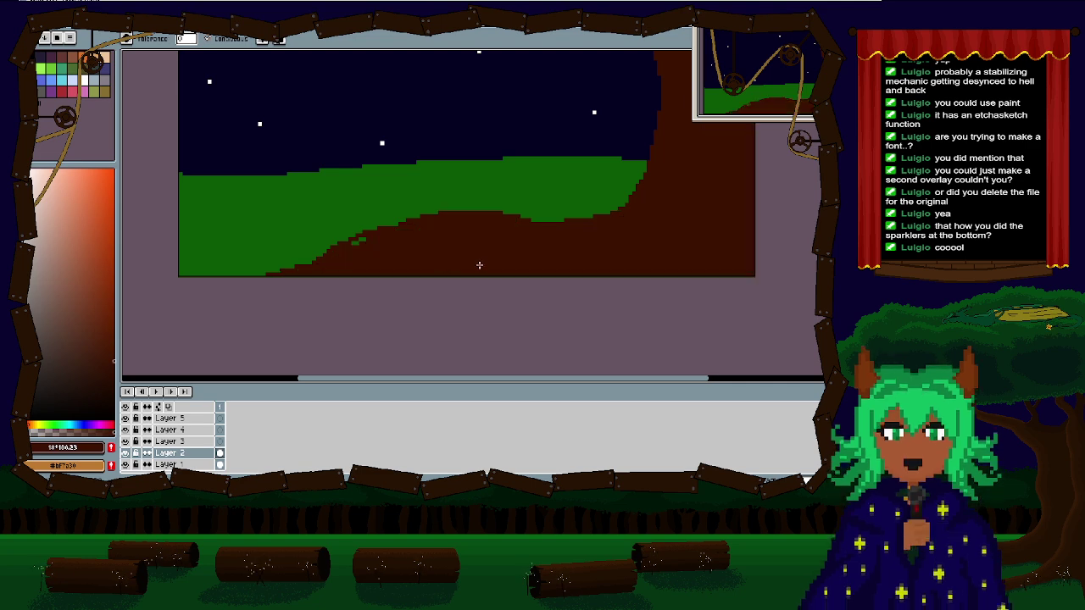
pyautogui.scroll(-3, 395, 250)
pyautogui.scroll(1, 396, 250)
pyautogui.scroll(-1, 396, 250)
pyautogui.scroll(1, 396, 250)
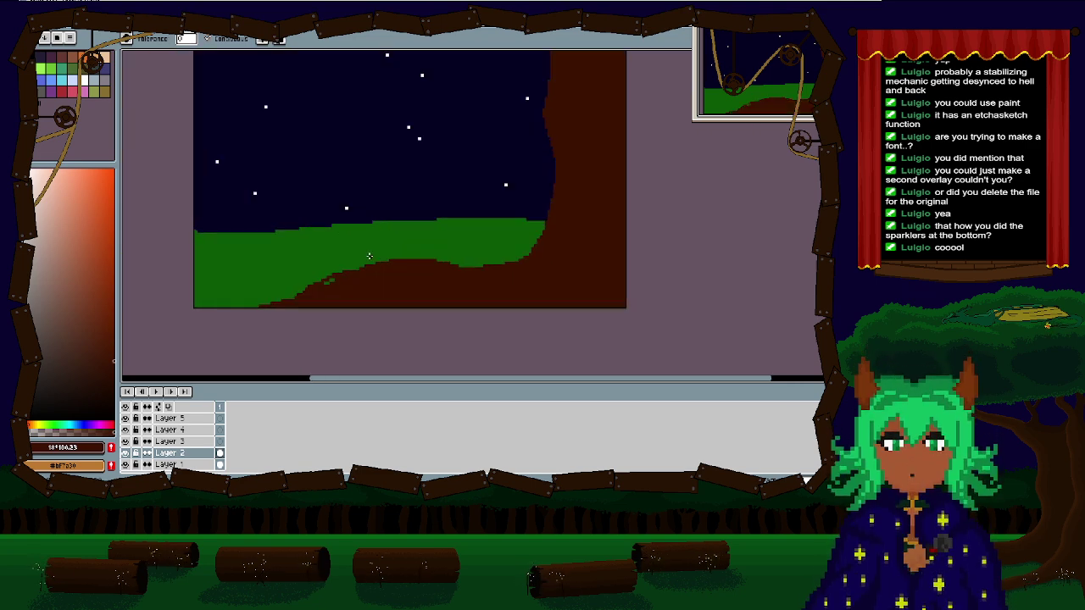
pyautogui.scroll(-2, 382, 250)
pyautogui.hotkey('ctrl', 'z')
pyautogui.scroll(2, 379, 250)
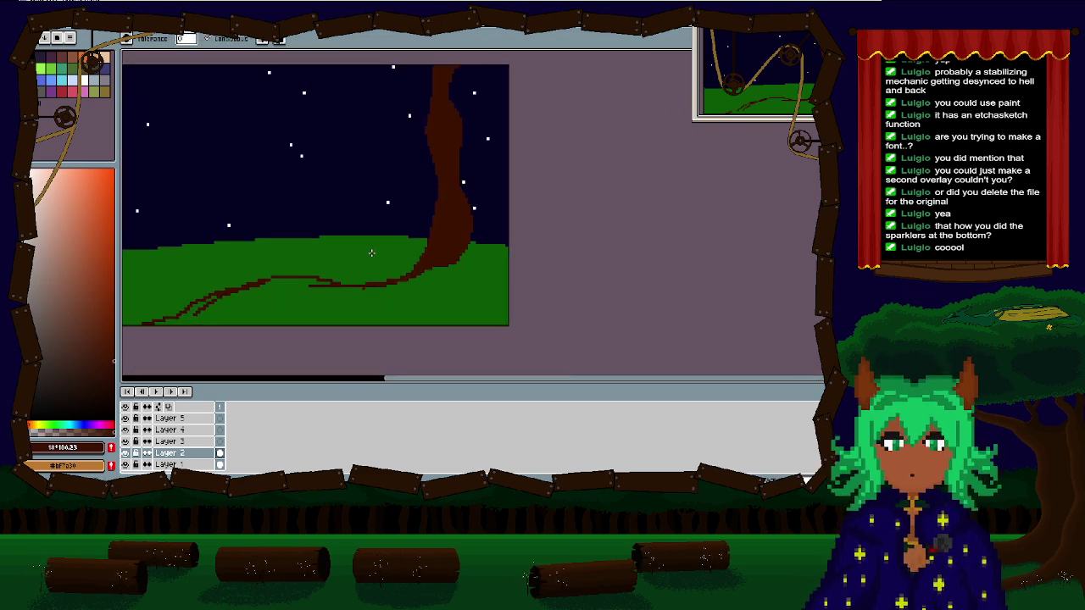
pyautogui.scroll(-1, 421, 336)
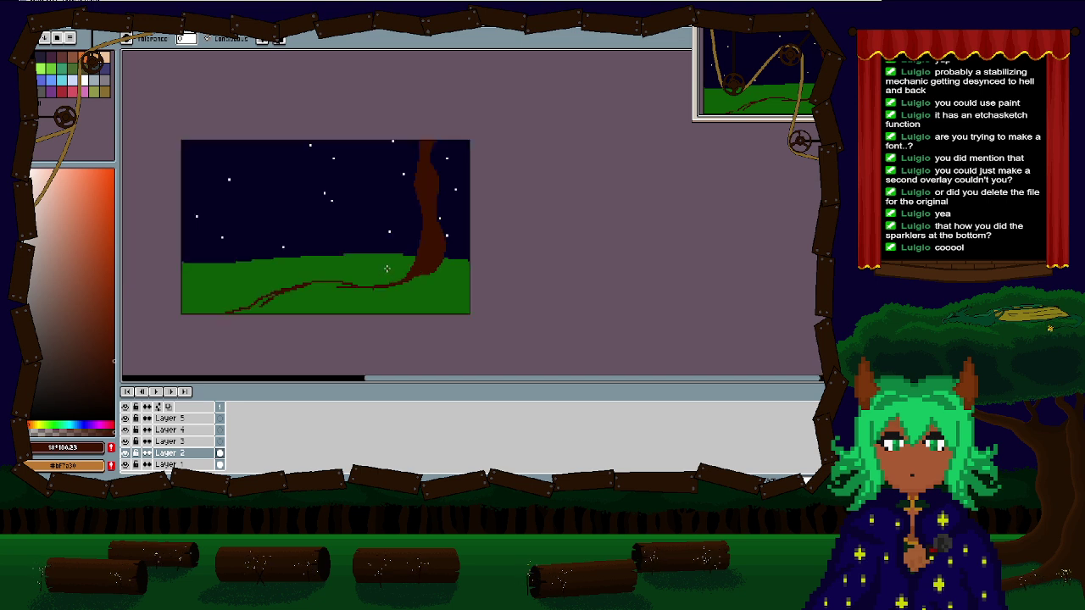
# Step: Move the tree on Layer 2 right and slightly up so its trunk reaches the scene's right edge
pyautogui.press('v')
pyautogui.moveTo(370, 240); pyautogui.dragTo(424, 234)
pyautogui.scroll(-1, 395, 249)
pyautogui.scroll(1, 391, 247)
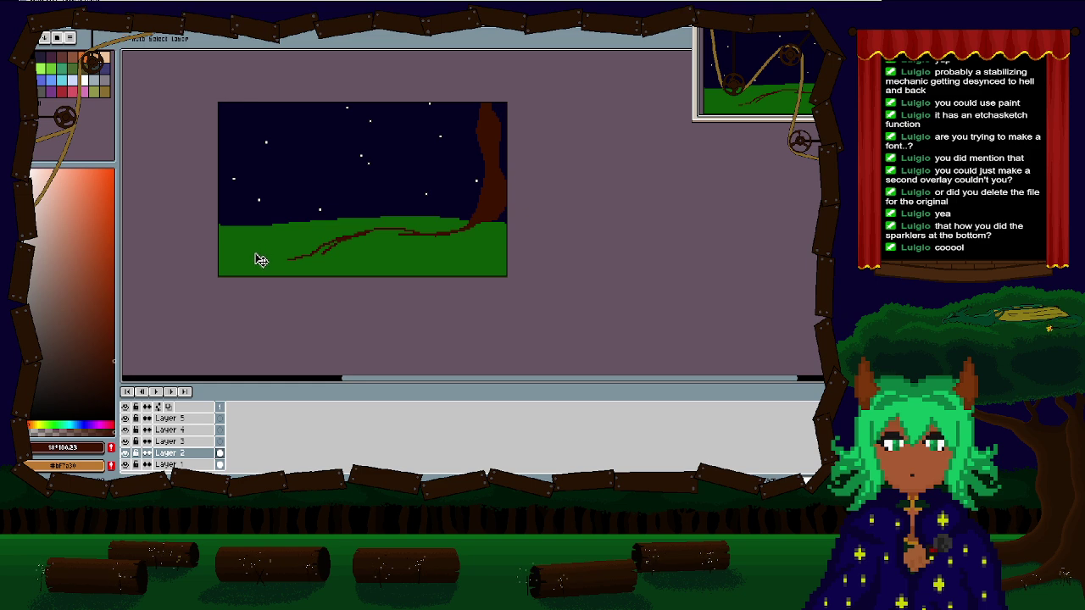
# Step: On Layer 1, select the green ground with the magic wand, shift it down a few pixels, and clear the selection
pyautogui.click(190, 465)
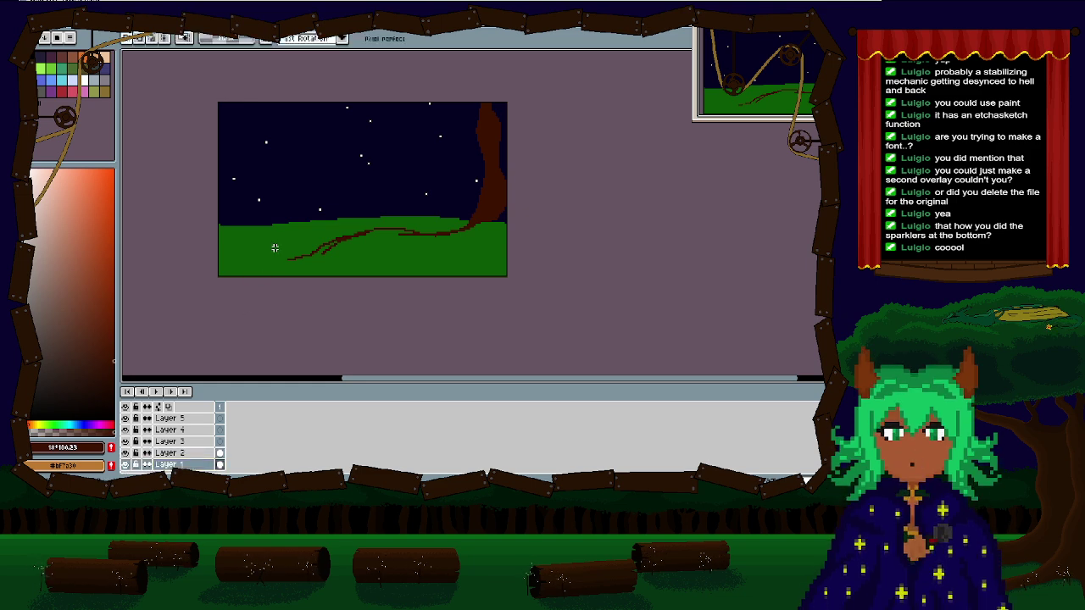
pyautogui.hotkey('ctrl', 't')
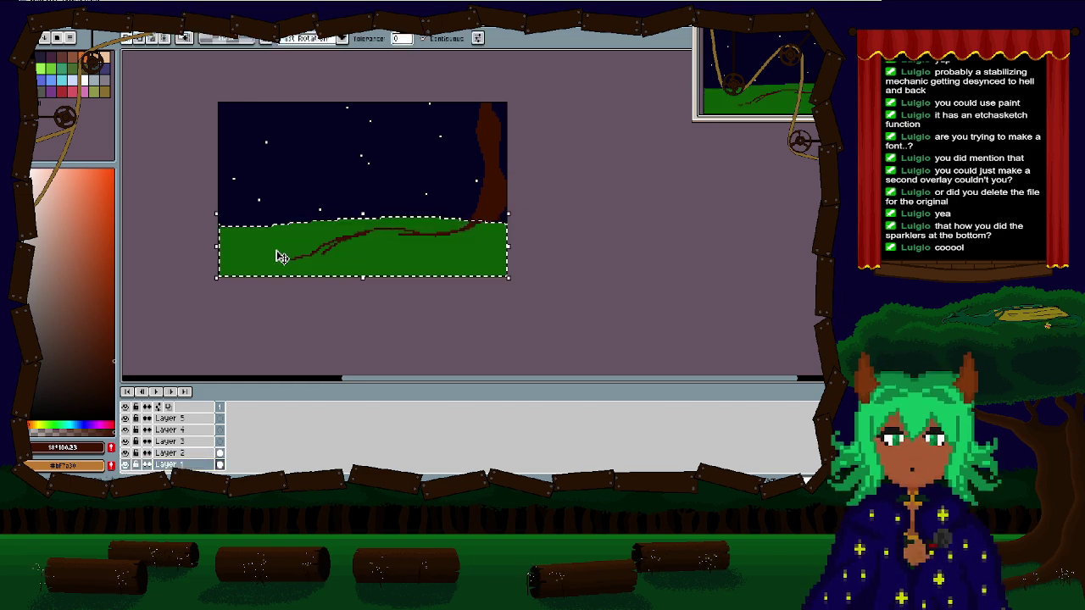
pyautogui.moveTo(279, 252)
pyautogui.mouseDown()
pyautogui.moveTo(284, 273)
pyautogui.moveTo(278, 256)
pyautogui.mouseUp()
pyautogui.click(275, 207)
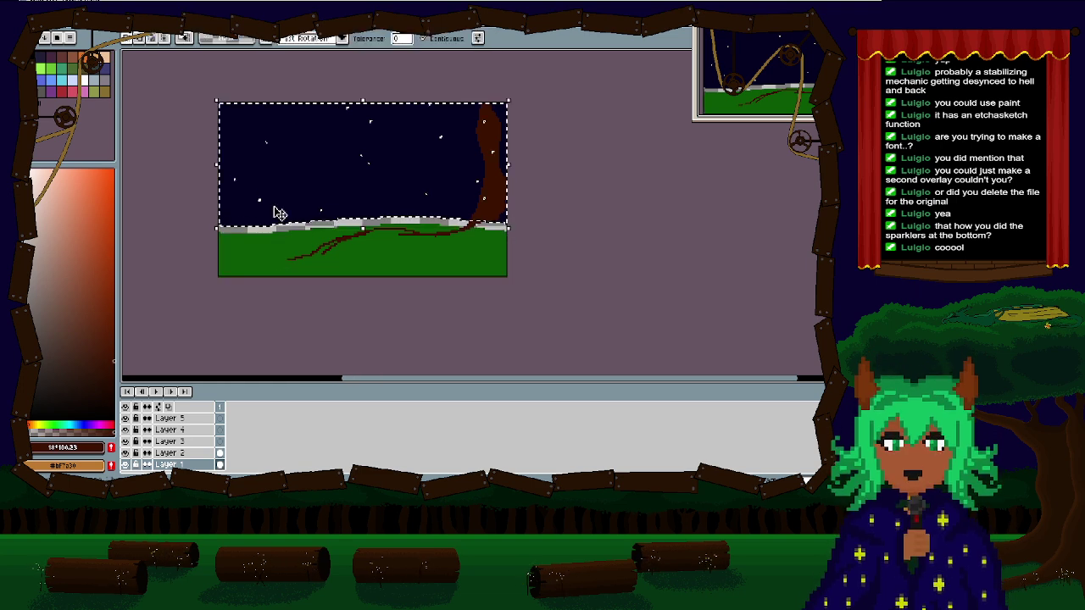
pyautogui.hotkey('ctrl', 'd')
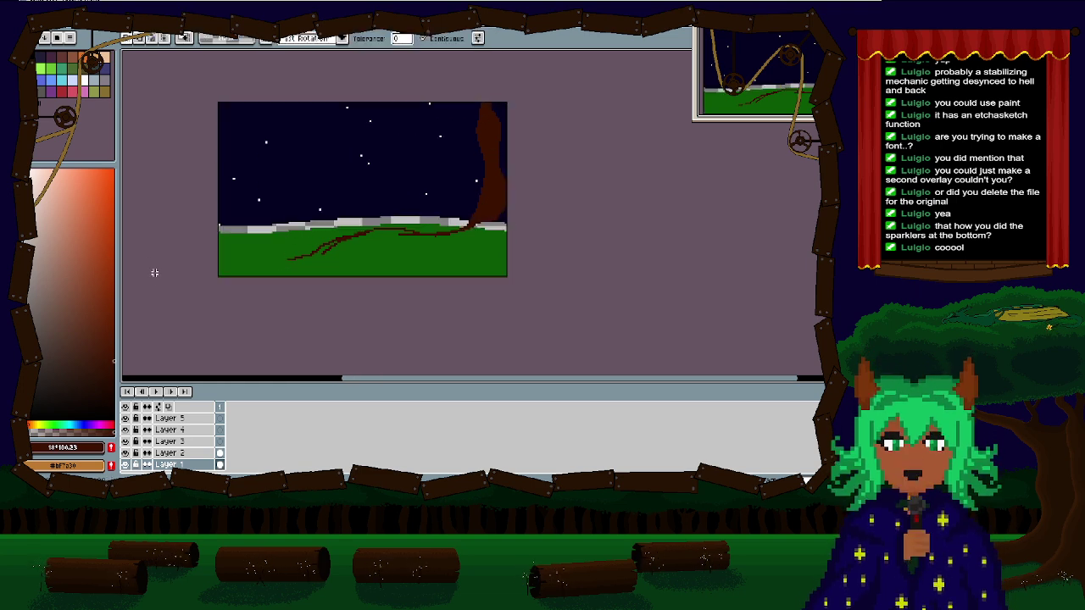
# Step: Sample the near-black sky colour and fill the transparent gap between the sky and the lowered ground
pyautogui.press('i')
pyautogui.click(285, 186)
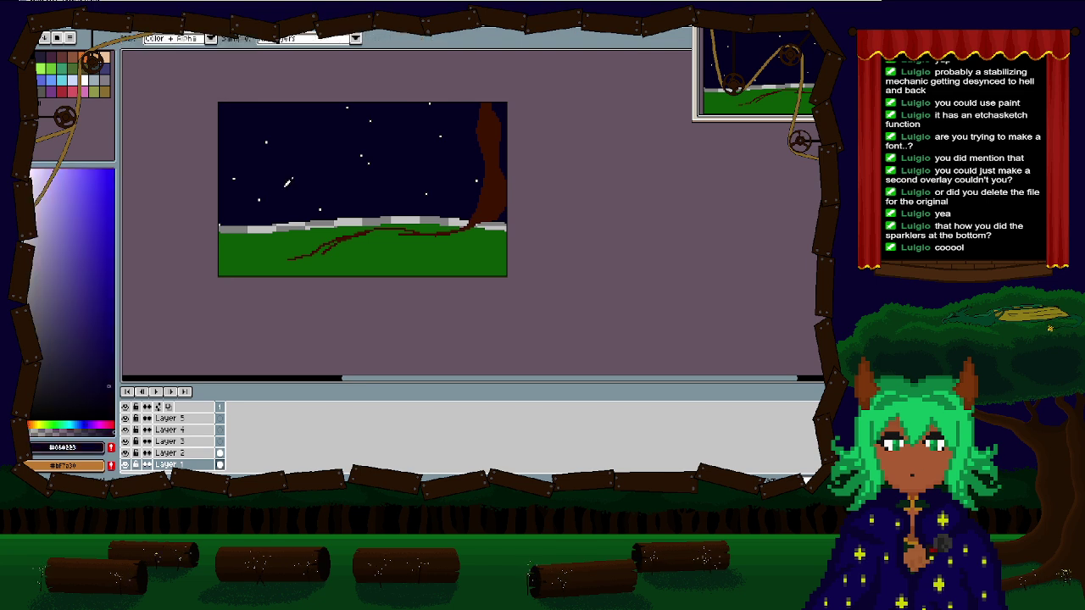
pyautogui.press('g')
pyautogui.click(297, 228)
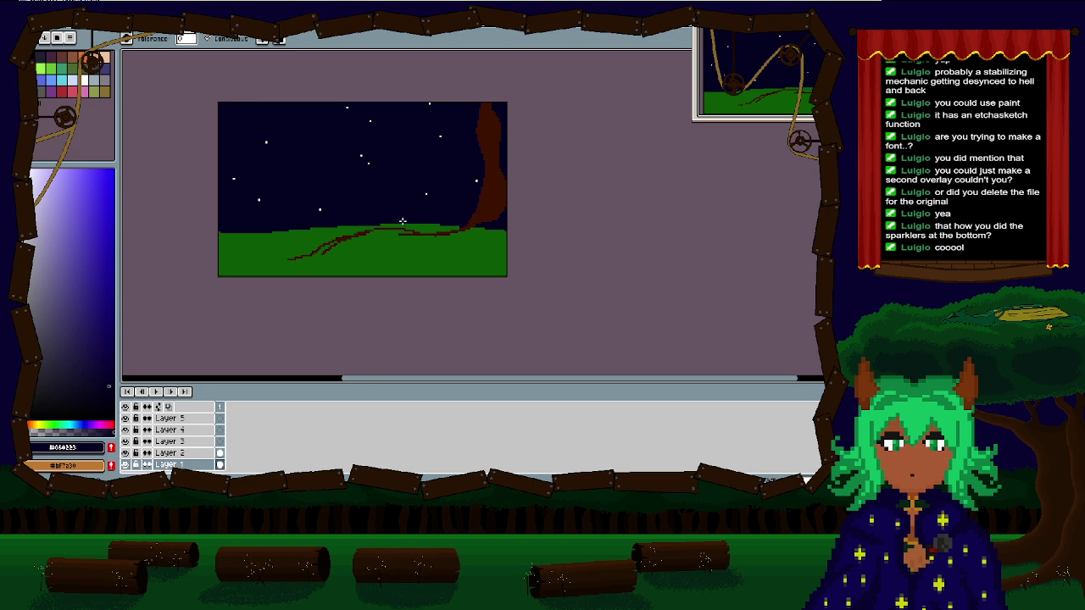
# Step: On Layer 2, pencil a long lower root line across the ground in brown sampled from the tree, undoing misplaced strokes
pyautogui.moveTo(403, 221)
pyautogui.mouseDown()
pyautogui.moveTo(392, 249)
pyautogui.moveTo(402, 235)
pyautogui.mouseUp()
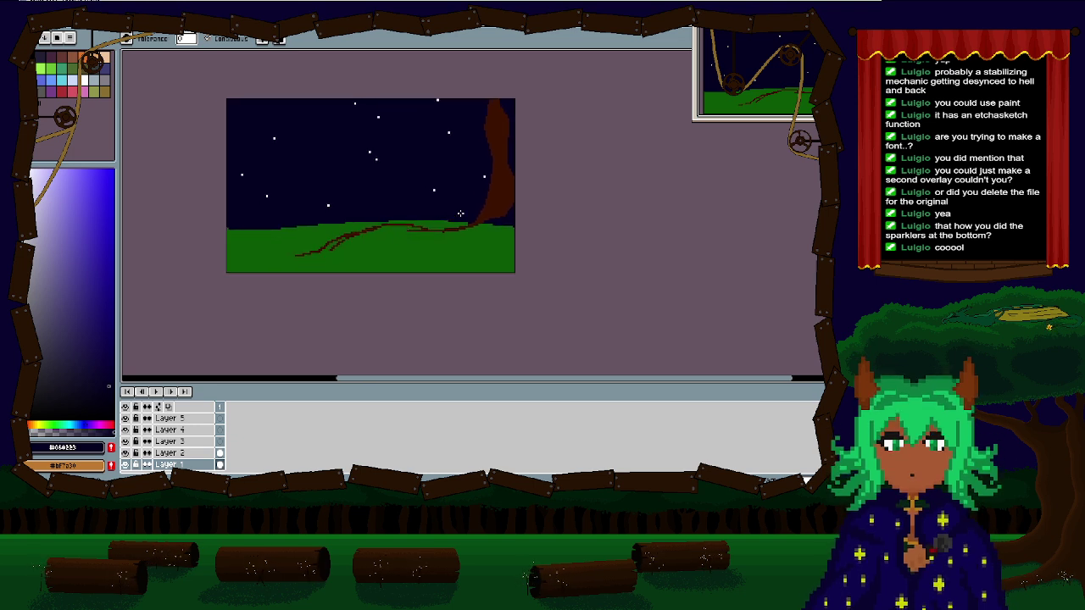
pyautogui.moveTo(461, 213); pyautogui.dragTo(442, 210)
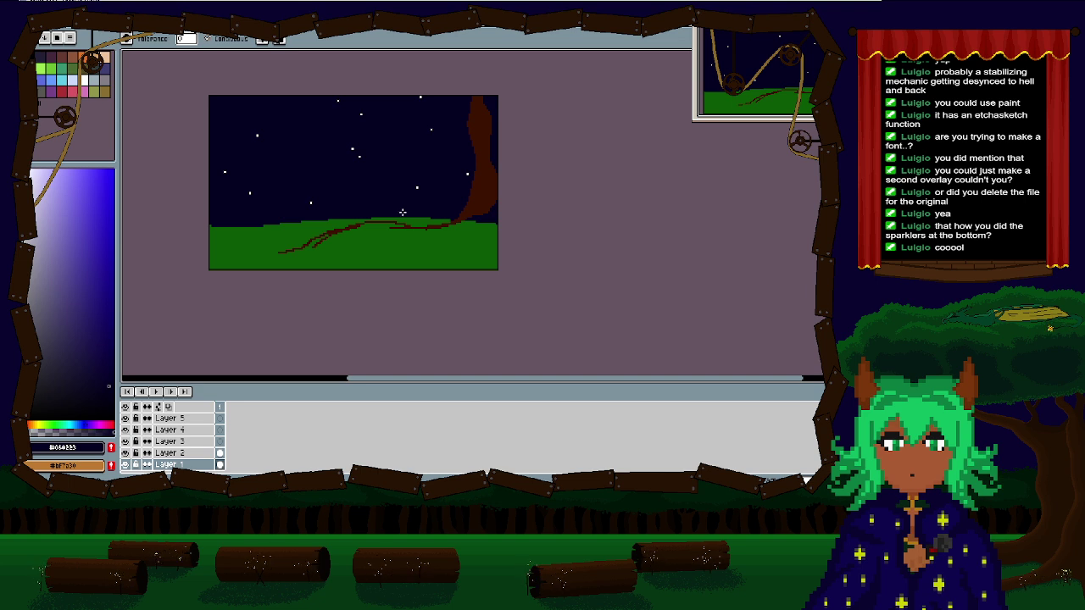
pyautogui.moveTo(266, 139); pyautogui.dragTo(239, 136)
pyautogui.scroll(1, 325, 153)
pyautogui.moveTo(325, 153); pyautogui.dragTo(392, 110)
pyautogui.press('b')
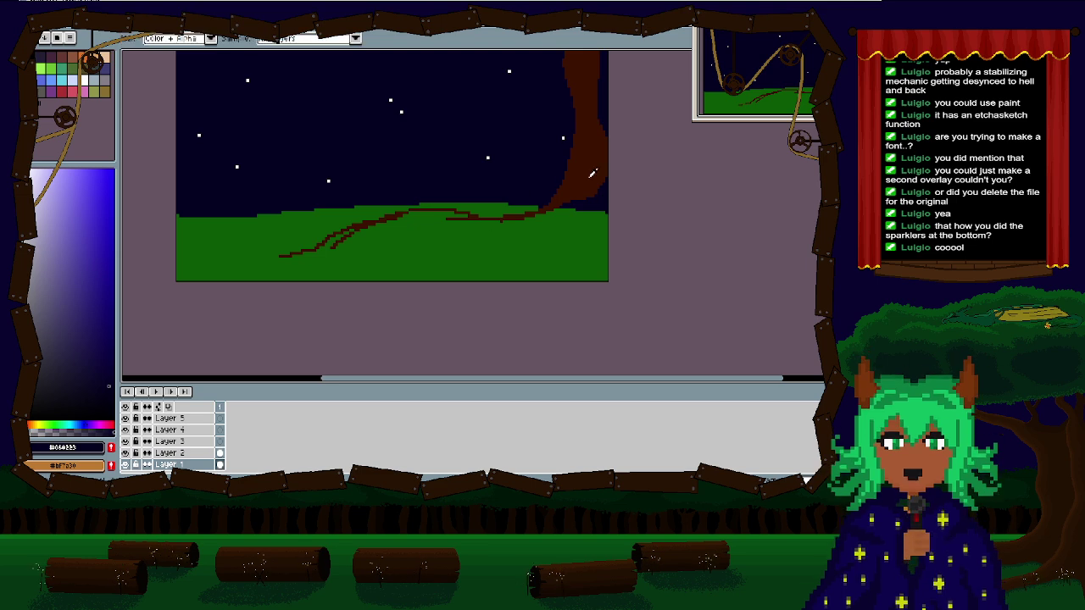
pyautogui.keyDown('alt'); pyautogui.click(517, 209); pyautogui.keyUp('alt')
pyautogui.click(182, 454)
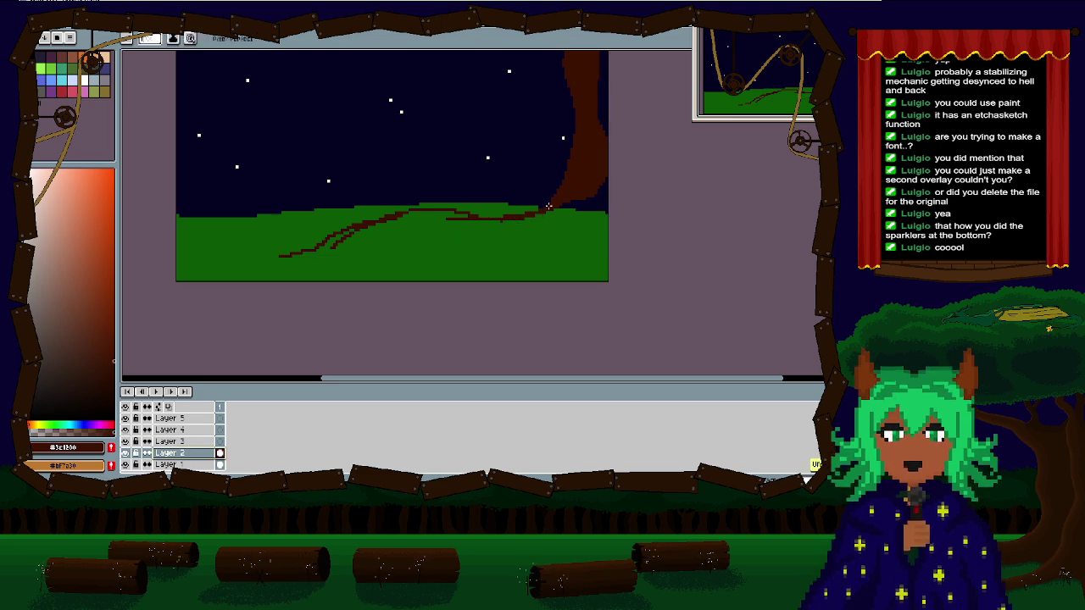
pyautogui.moveTo(484, 230)
pyautogui.mouseDown()
pyautogui.moveTo(310, 262)
pyautogui.moveTo(344, 241)
pyautogui.mouseUp()
pyautogui.hotkey('ctrl', 'z')
pyautogui.hotkey('ctrl', 'z')
pyautogui.moveTo(254, 276)
pyautogui.mouseDown()
pyautogui.moveTo(322, 255)
pyautogui.moveTo(392, 257)
pyautogui.moveTo(561, 200)
pyautogui.moveTo(473, 260)
pyautogui.moveTo(521, 240)
pyautogui.mouseUp()
pyautogui.hotkey('ctrl', 'z')
pyautogui.hotkey('ctrl', 'z')
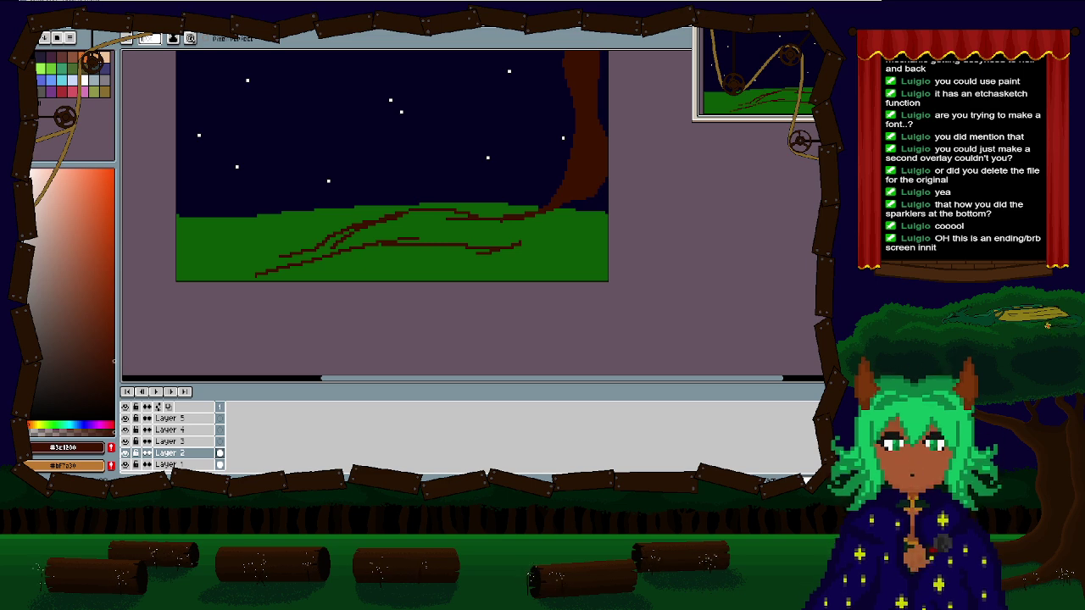
# Step: Open the recent file holding the green line sketch, examine the sketch, and return to the landscape
pyautogui.click(78, 29)
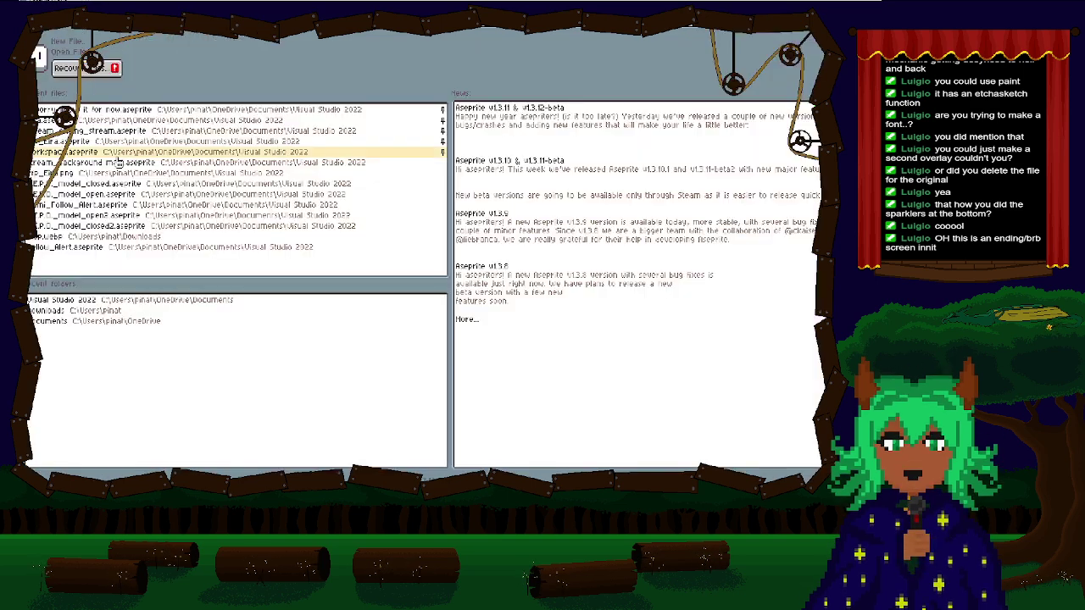
pyautogui.click(105, 133)
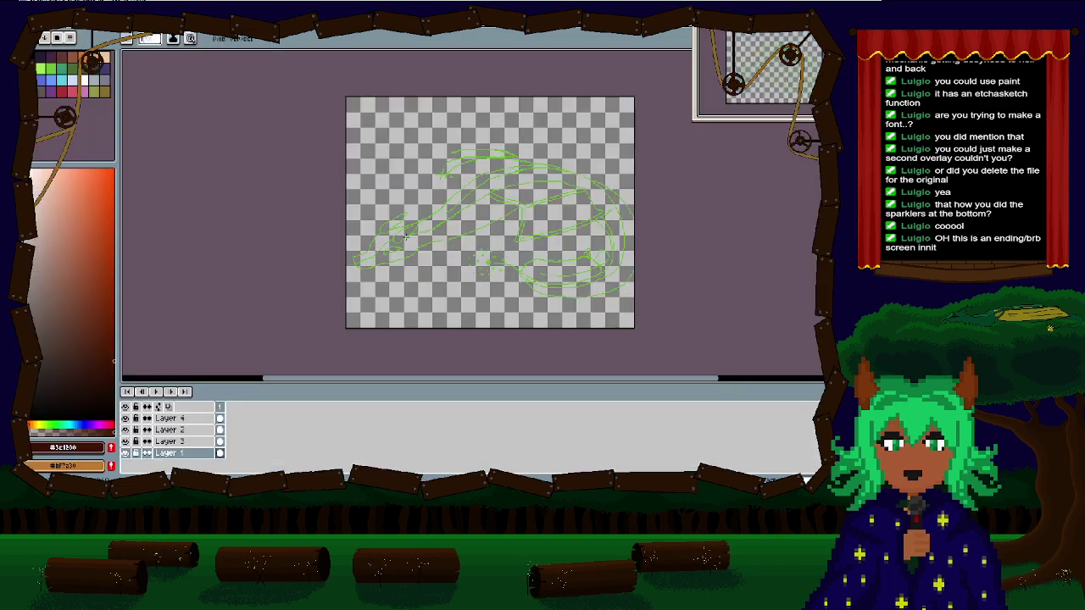
pyautogui.scroll(3, 387, 191)
pyautogui.scroll(-3, 387, 195)
pyautogui.scroll(2, 389, 206)
pyautogui.scroll(-2, 389, 206)
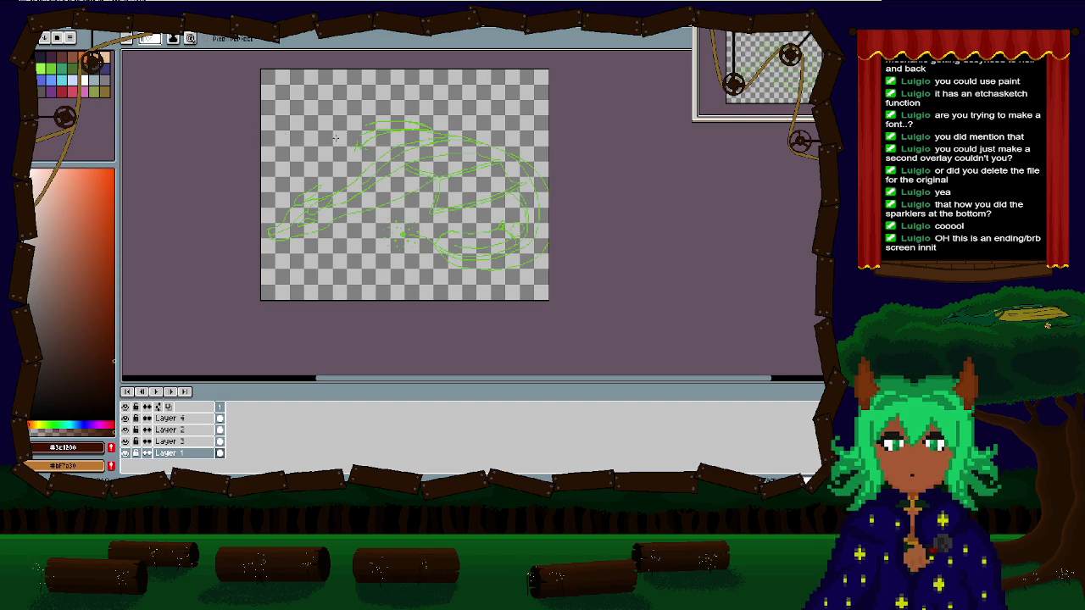
pyautogui.scroll(1, 336, 139)
pyautogui.scroll(-1, 400, 146)
pyautogui.moveTo(400, 146); pyautogui.dragTo(335, 99)
pyautogui.click(168, 30)
pyautogui.moveTo(307, 183); pyautogui.dragTo(300, 213)
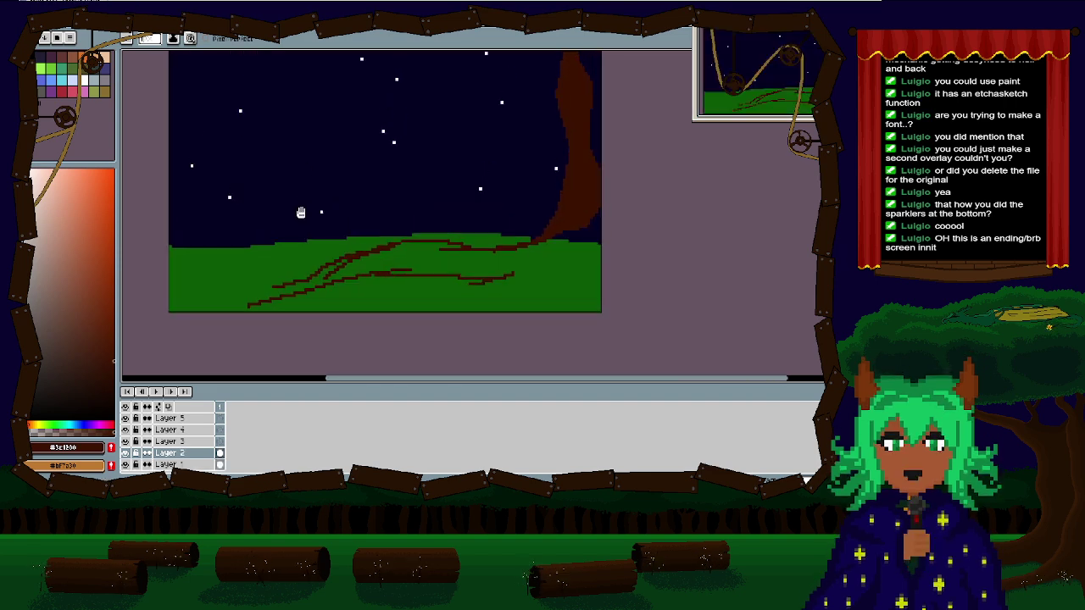
pyautogui.scroll(-1, 307, 222)
pyautogui.scroll(1, 314, 229)
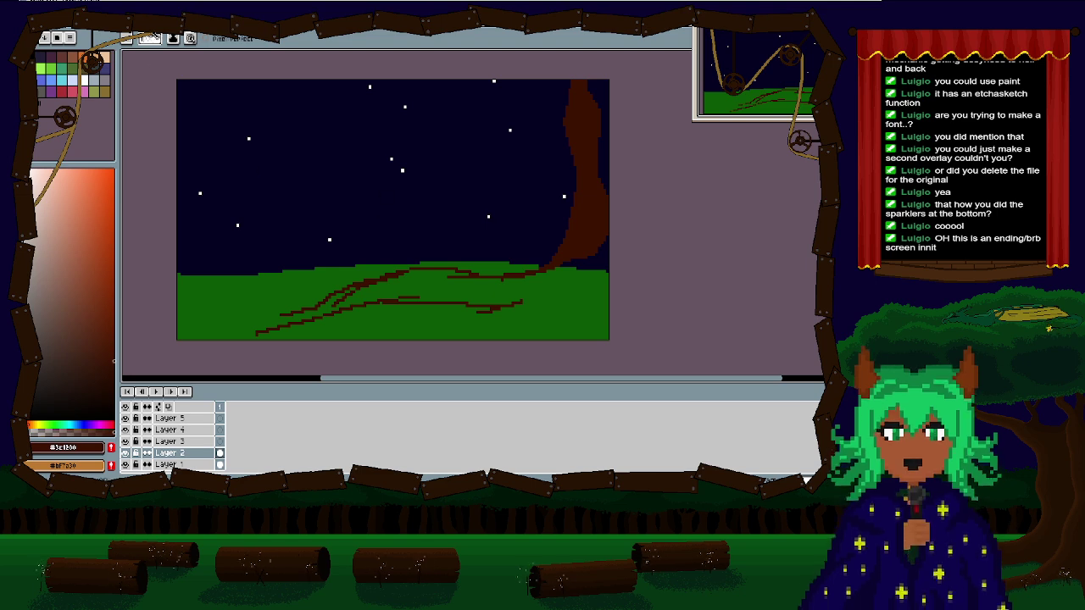
# Step: Check the canvas size of the green line sketch, leave it as it is, and return to the landscape
pyautogui.click(154, 37)
pyautogui.scroll(-1, 262, 158)
pyautogui.scroll(1, 306, 186)
pyautogui.moveTo(316, 266); pyautogui.dragTo(351, 302)
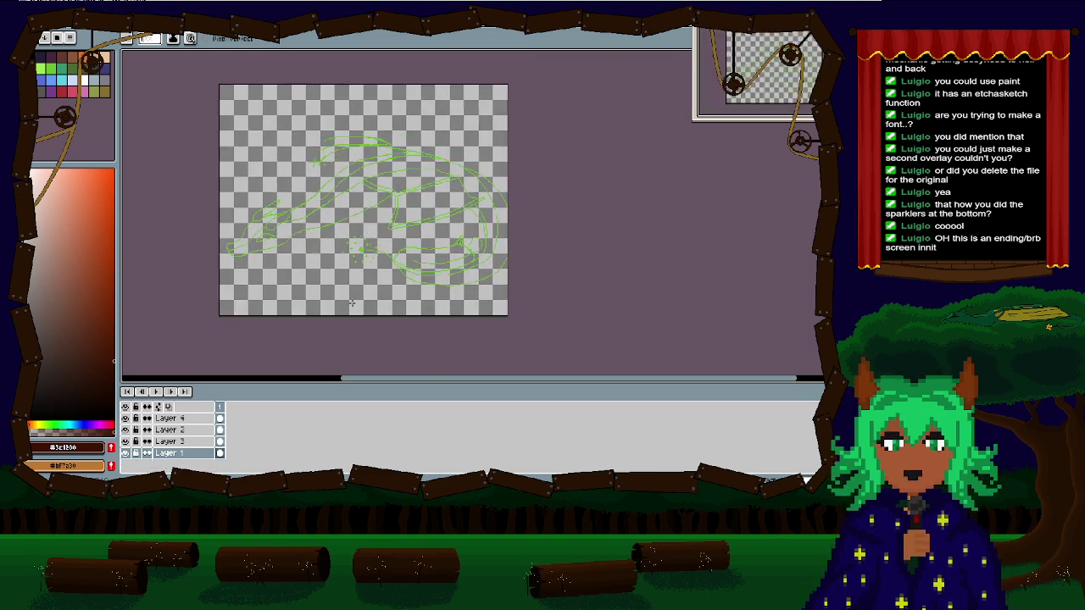
pyautogui.hotkey('ctrl', 'alt', 'c')
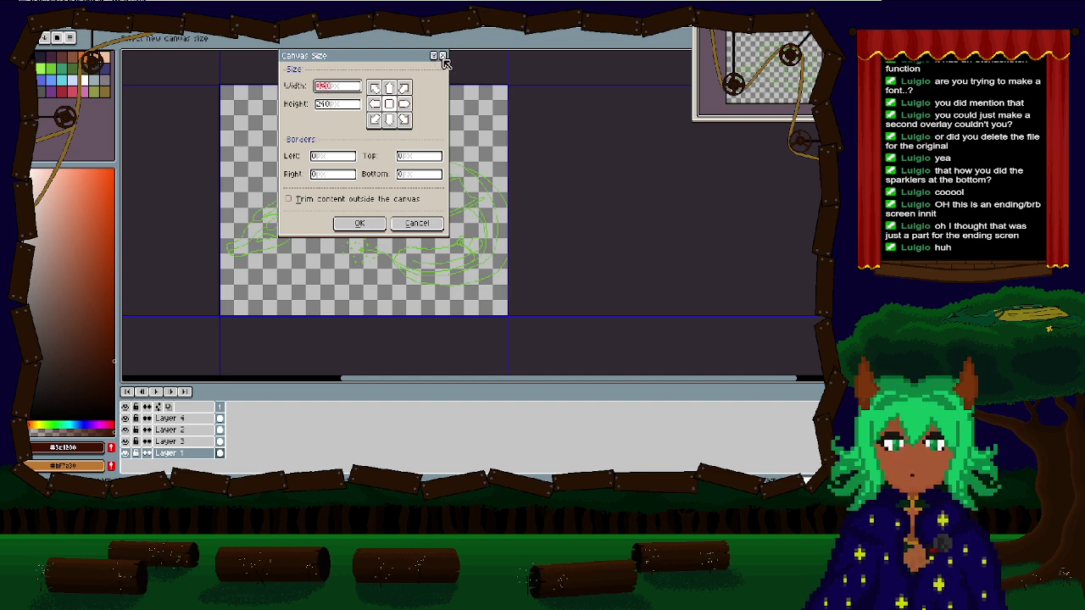
pyautogui.click(359, 223)
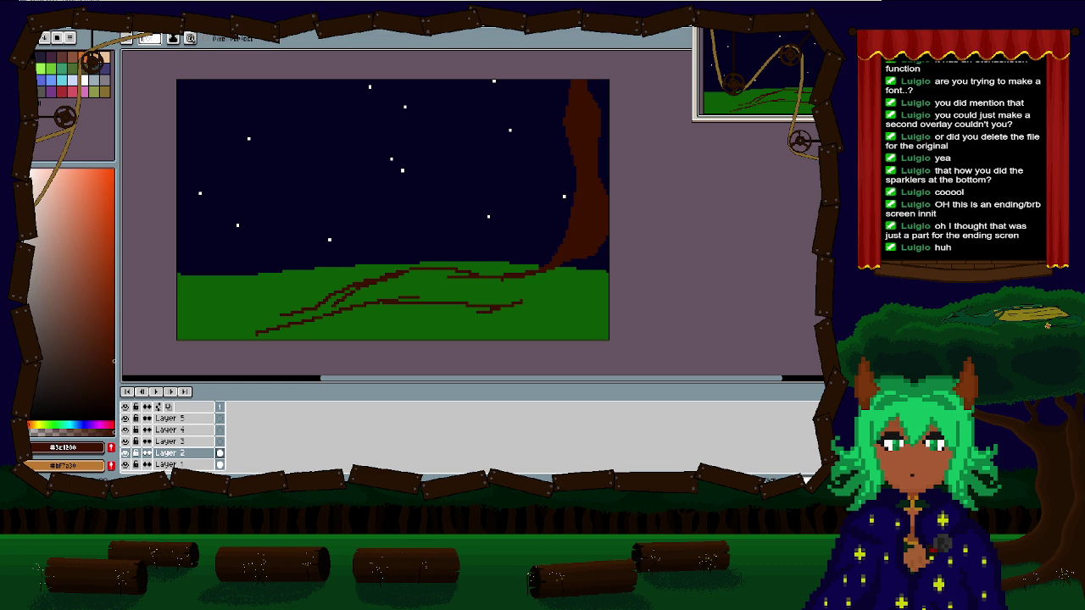
# Step: Erase the upper root lines from the green ground, keeping the trunk's base and the lower root line
pyautogui.scroll(1, 443, 286)
pyautogui.scroll(-1, 443, 286)
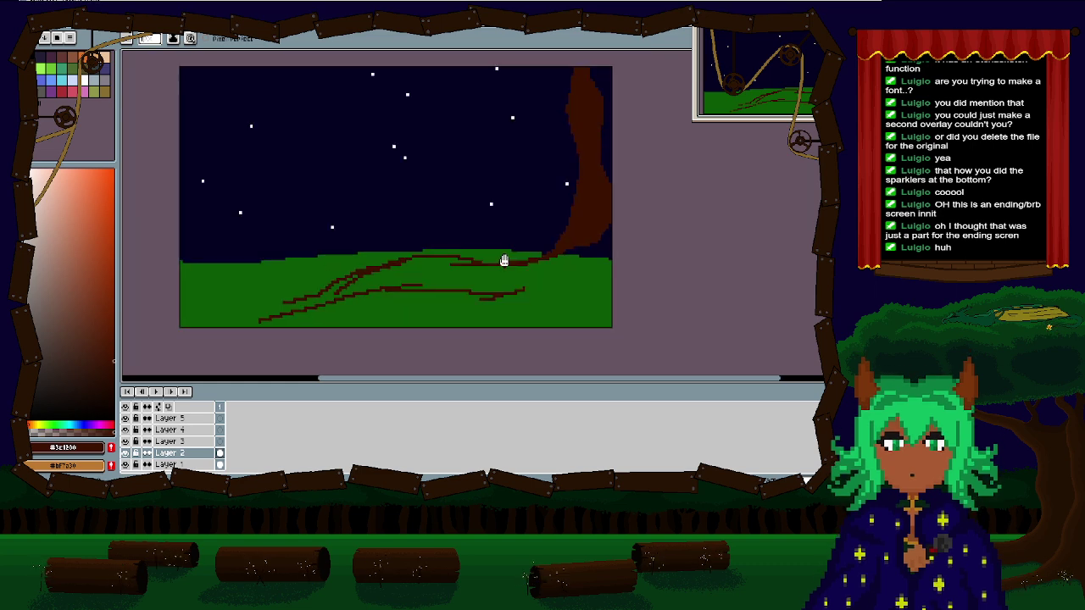
pyautogui.press('e')
pyautogui.moveTo(515, 238)
pyautogui.mouseDown()
pyautogui.moveTo(369, 242)
pyautogui.moveTo(281, 267)
pyautogui.mouseUp()
pyautogui.press('[')
pyautogui.press('[')
pyautogui.press('[')
pyautogui.press('[')
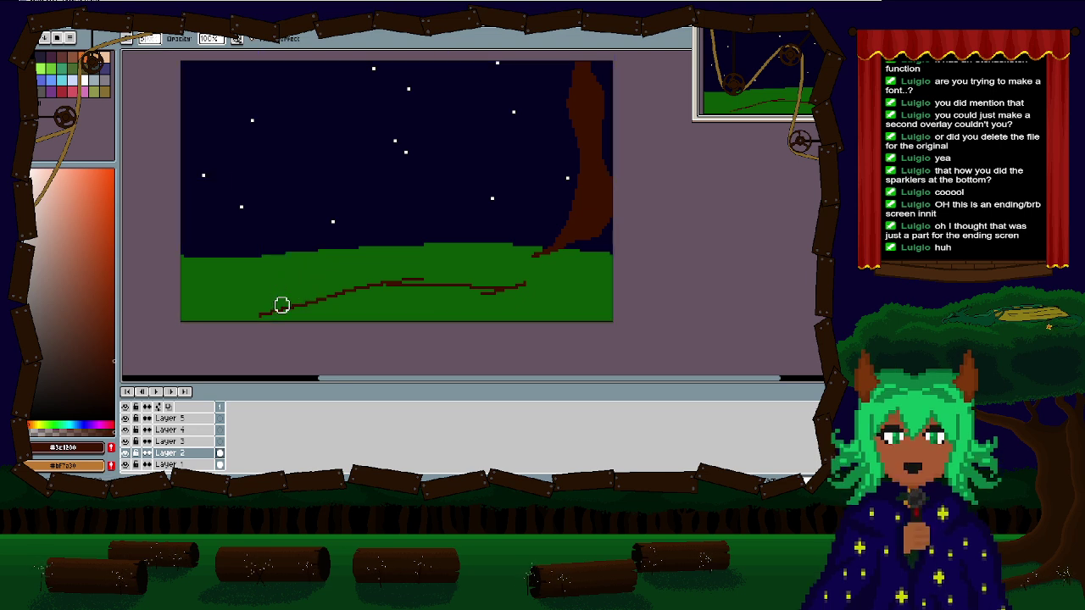
# Step: Pencil a brown line from the trunk's base down to join the lower root line, undoing stray strokes
pyautogui.press('b')
pyautogui.moveTo(468, 277); pyautogui.dragTo(553, 247)
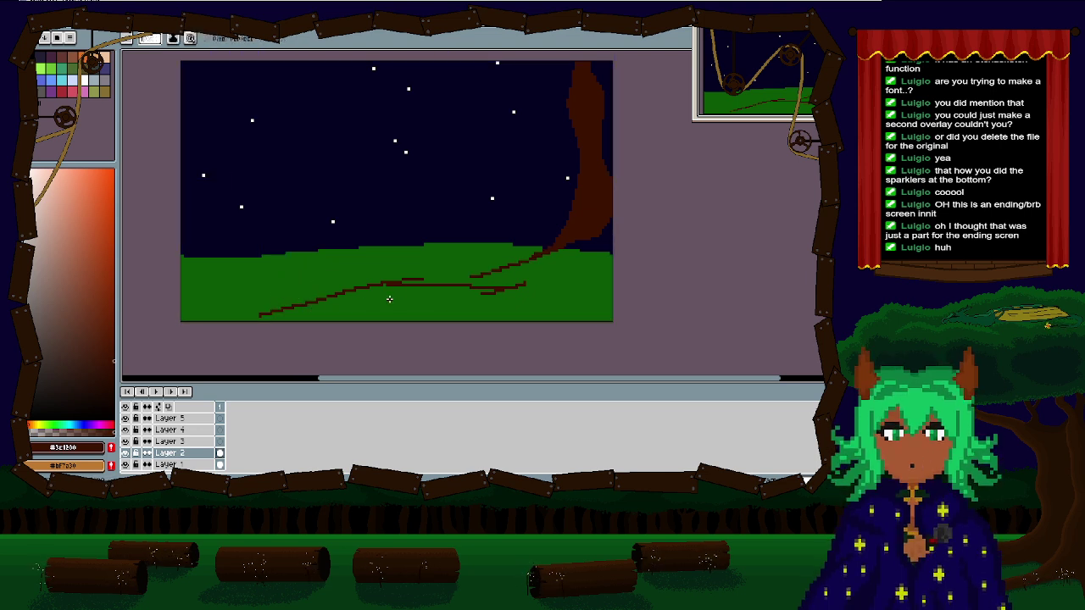
pyautogui.moveTo(451, 278)
pyautogui.mouseDown()
pyautogui.moveTo(376, 280)
pyautogui.moveTo(472, 272)
pyautogui.mouseUp()
pyautogui.hotkey('ctrl', 'z')
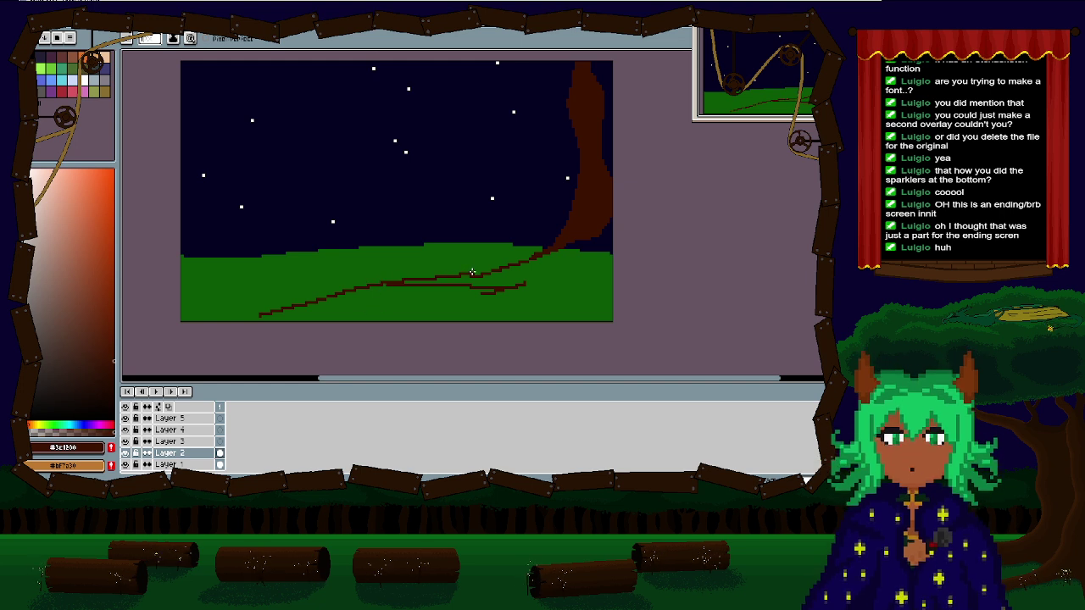
pyautogui.hotkey('ctrl', 'z')
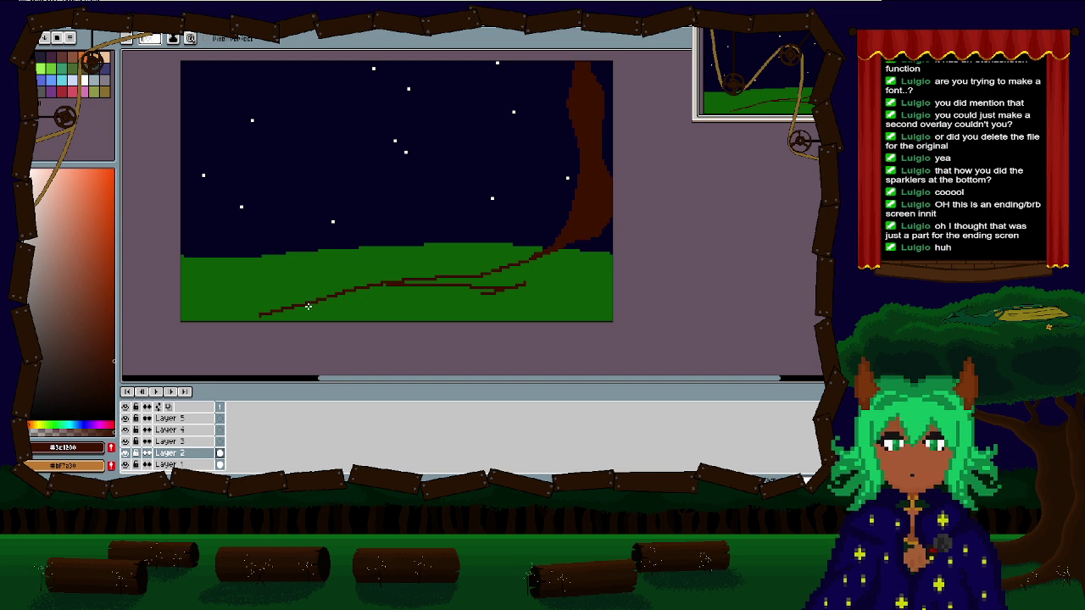
# Step: Outline a thick root in a slightly different brown from the trunk's left side, over the horizon and back to the trunk's base
pyautogui.moveTo(377, 245); pyautogui.dragTo(447, 257)
pyautogui.hotkey('ctrl', 'z')
pyautogui.moveTo(560, 220); pyautogui.dragTo(523, 243)
pyautogui.hotkey('ctrl', 'z')
pyautogui.click(109, 347)
pyautogui.hotkey('ctrl', 'z')
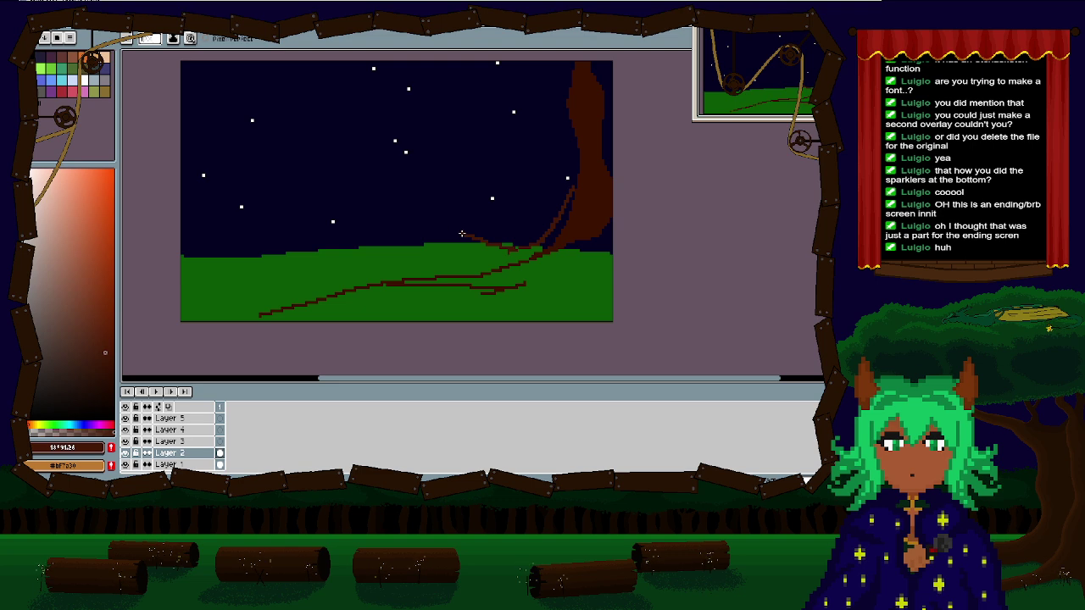
pyautogui.moveTo(462, 233); pyautogui.dragTo(429, 233)
pyautogui.moveTo(449, 249)
pyautogui.mouseDown()
pyautogui.moveTo(526, 267)
pyautogui.moveTo(429, 251)
pyautogui.moveTo(467, 255)
pyautogui.moveTo(465, 265)
pyautogui.moveTo(430, 261)
pyautogui.moveTo(493, 244)
pyautogui.moveTo(392, 246)
pyautogui.moveTo(485, 260)
pyautogui.mouseUp()
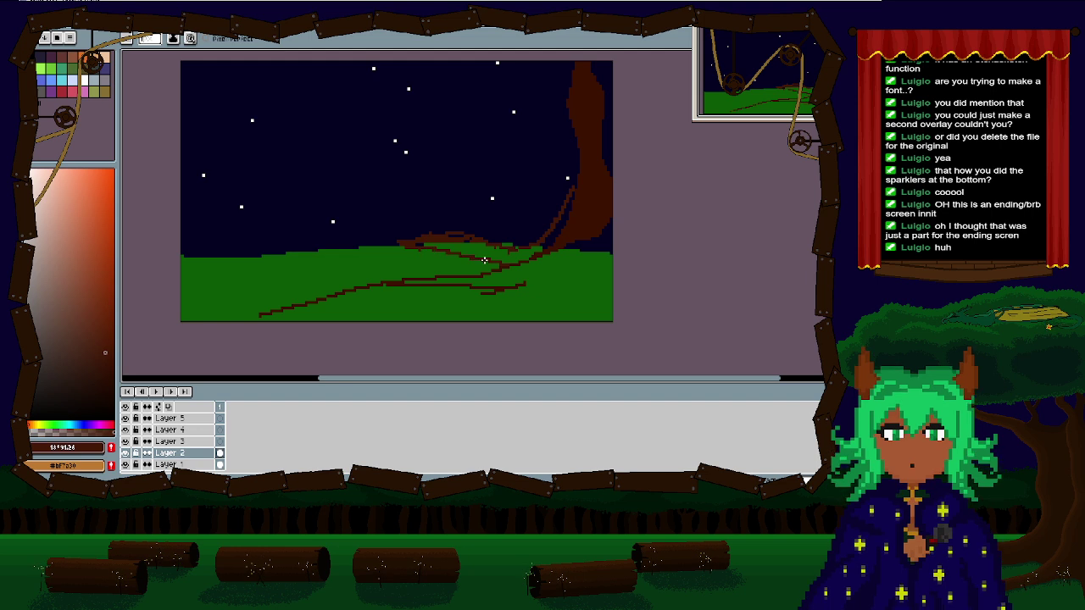
# Step: Fill the outlined thick root with the current brown and pencil its upper edge into the trunk
pyautogui.press('g')
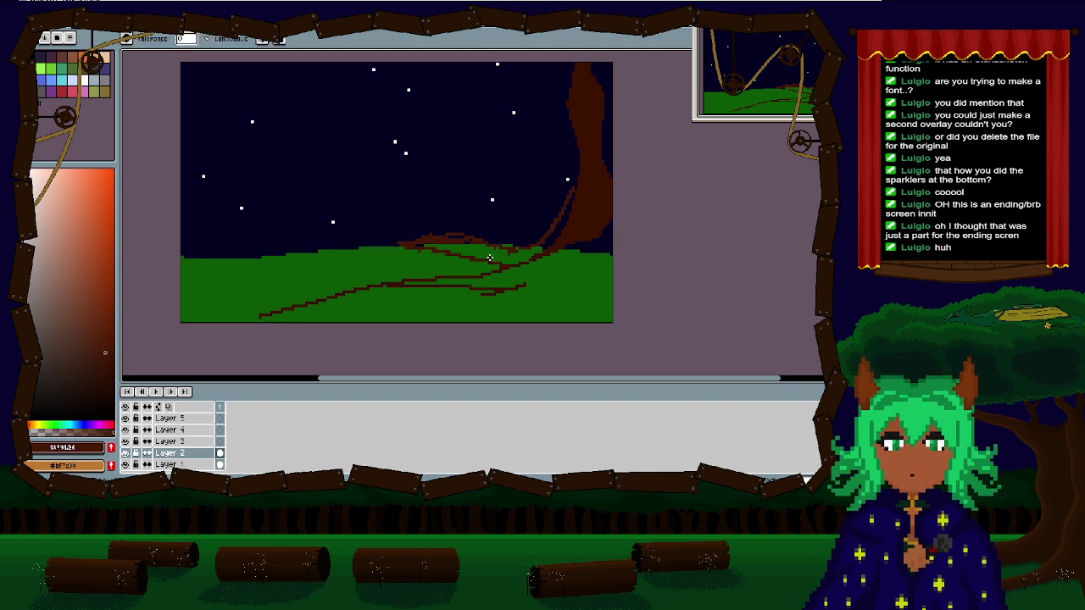
pyautogui.click(490, 248)
pyautogui.scroll(2, 489, 248)
pyautogui.press('b')
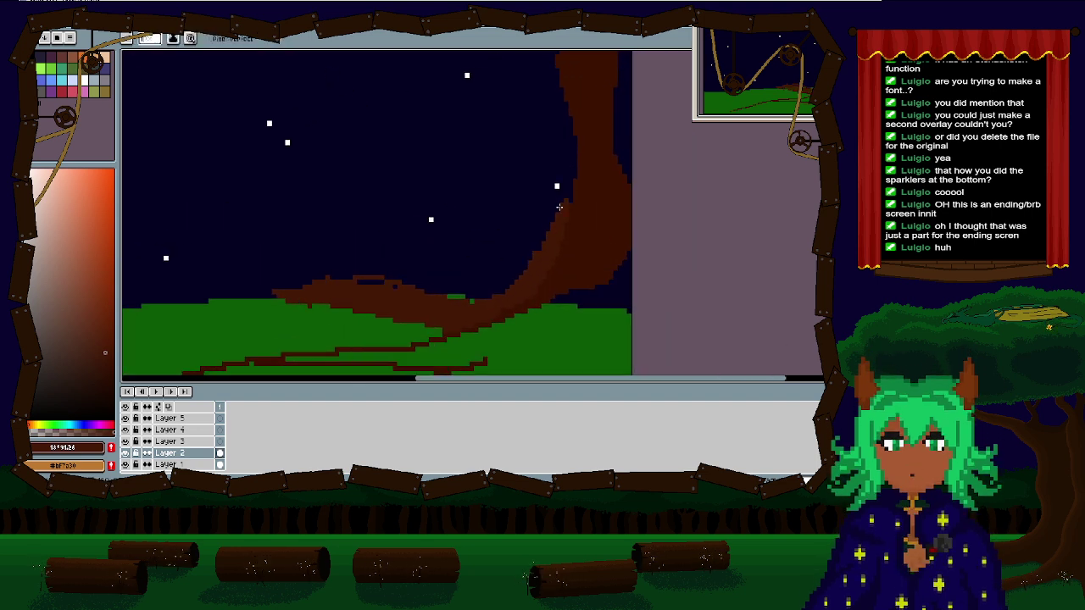
pyautogui.moveTo(560, 207); pyautogui.dragTo(575, 166)
# Step: Erase along the thick root's top edge and left tip to flatten and shorten it
pyautogui.hscroll(-2, 528, 247)
pyautogui.press('e')
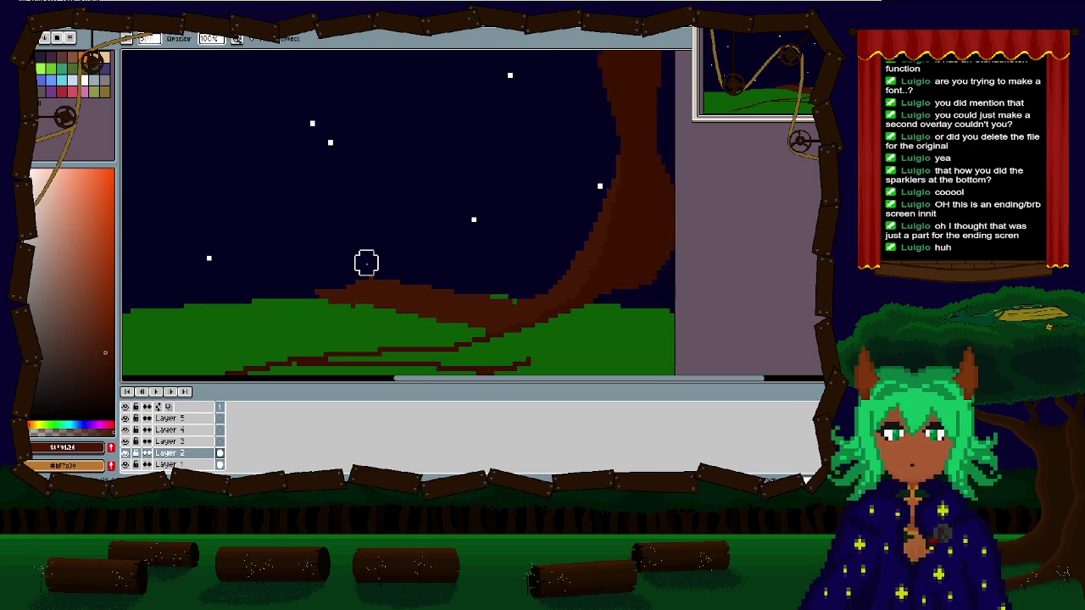
pyautogui.moveTo(317, 279); pyautogui.dragTo(407, 281)
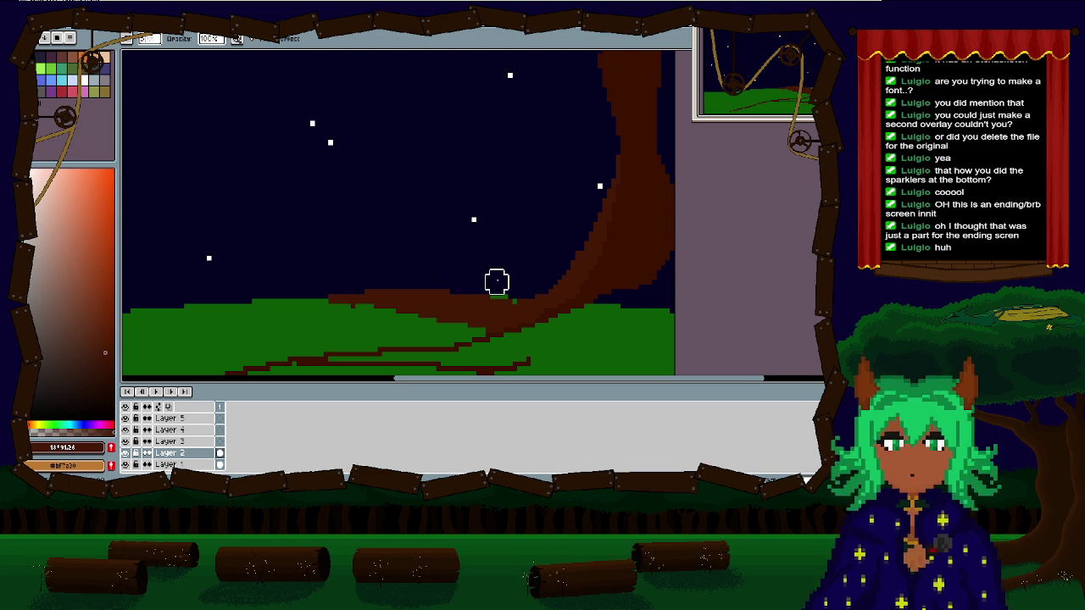
pyautogui.moveTo(427, 289); pyautogui.dragTo(429, 243)
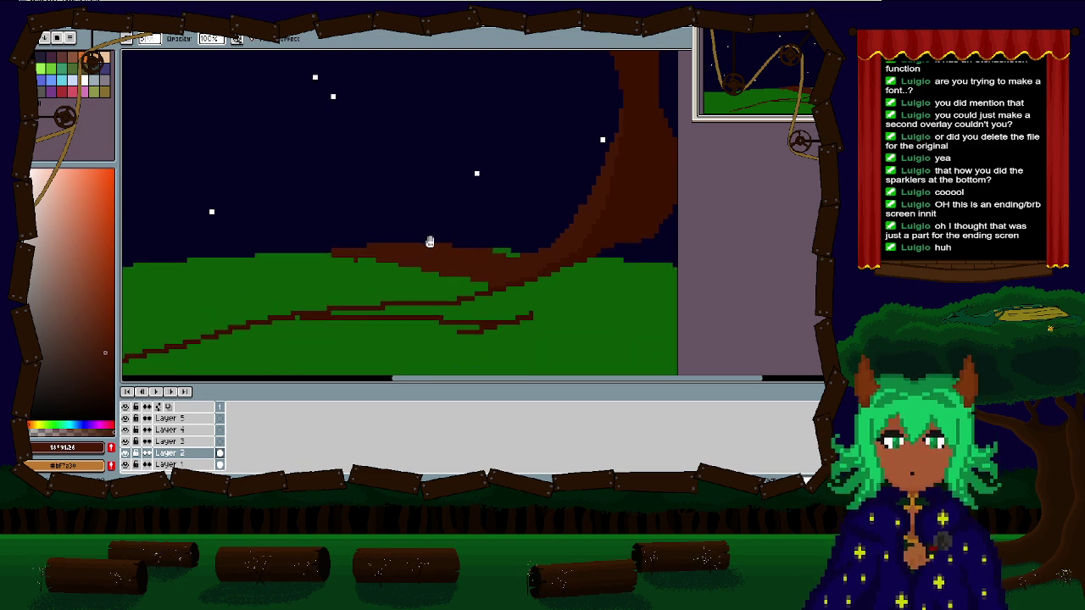
# Step: Examine the trimmed thick root and the thin root lines below it at several zoom levels
pyautogui.scroll(-2, 430, 243)
pyautogui.scroll(1, 436, 271)
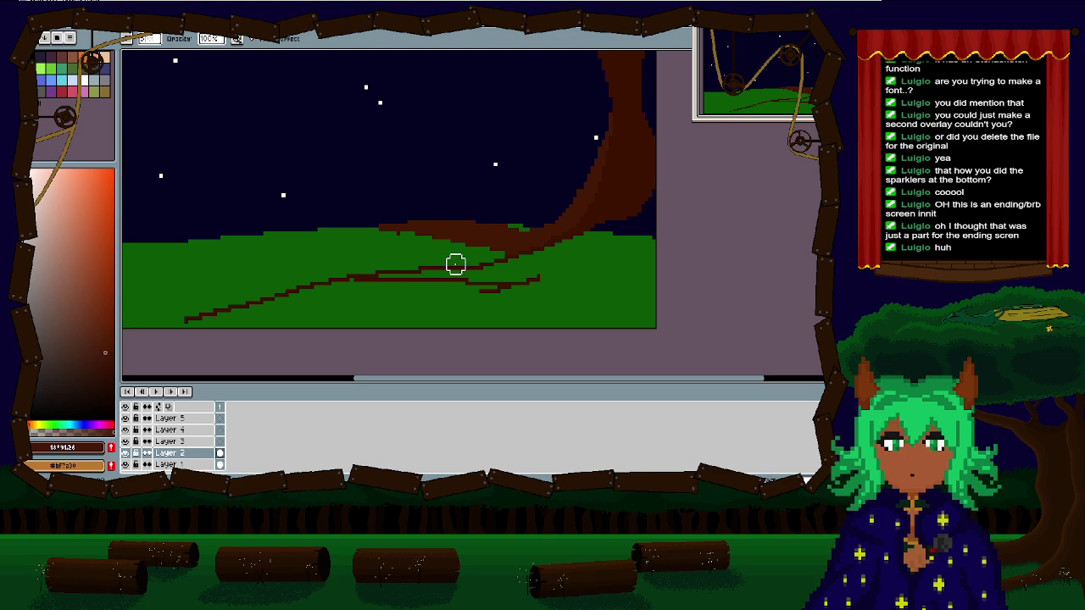
pyautogui.scroll(-1, 449, 263)
pyautogui.scroll(2, 449, 263)
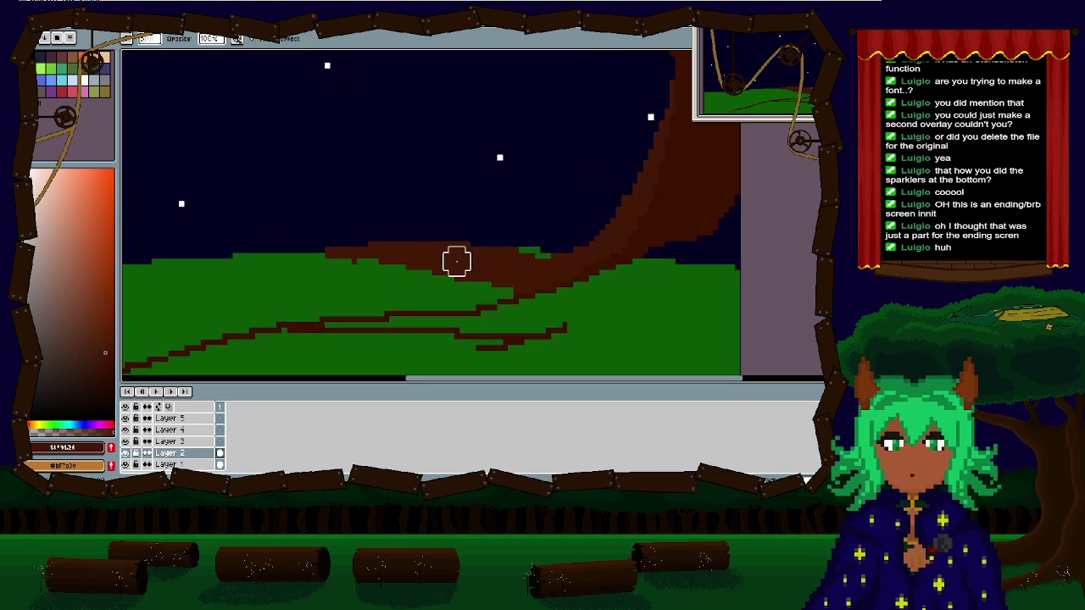
pyautogui.scroll(1, 368, 242)
pyautogui.scroll(-2, 415, 257)
pyautogui.scroll(1, 561, 286)
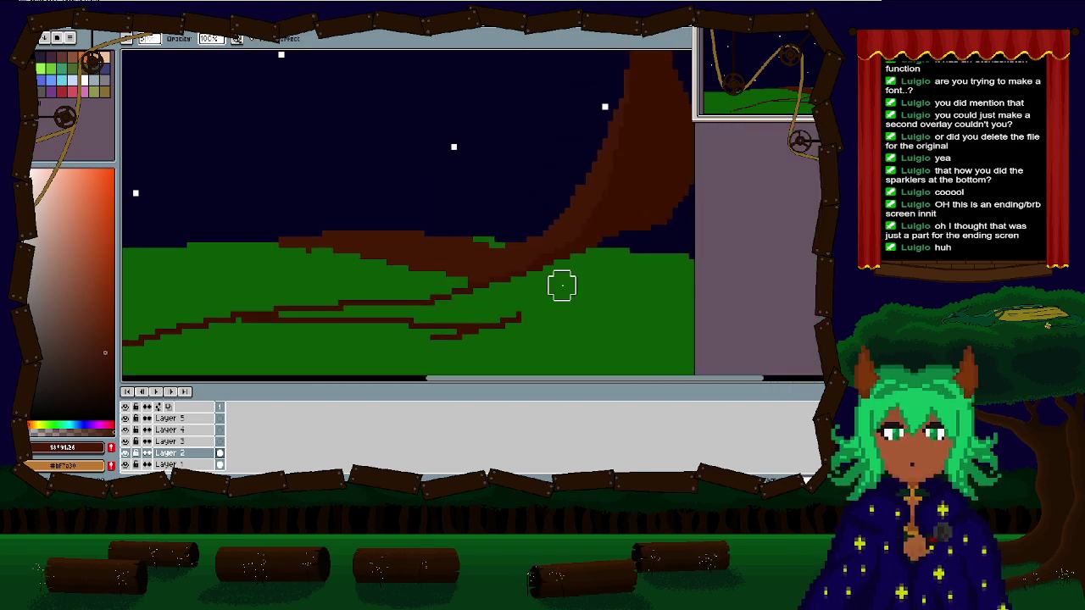
pyautogui.moveTo(368, 296); pyautogui.dragTo(540, 302)
pyautogui.scroll(1, 471, 293)
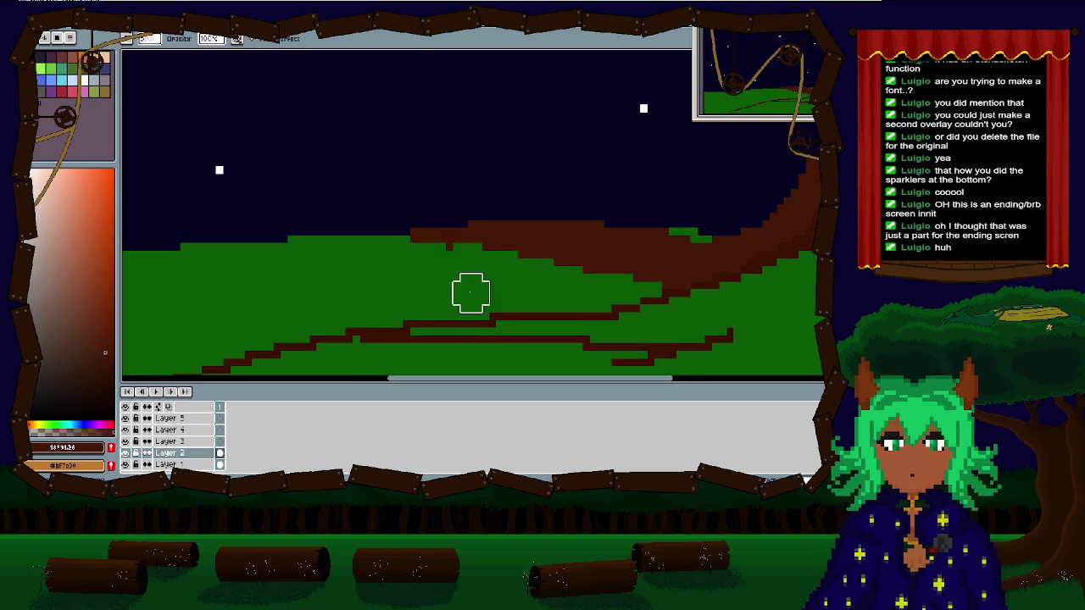
# Step: Outline a longer tapering tip on the thick root's left end, reaching farther along the grassy horizon
pyautogui.scroll(-1, 471, 294)
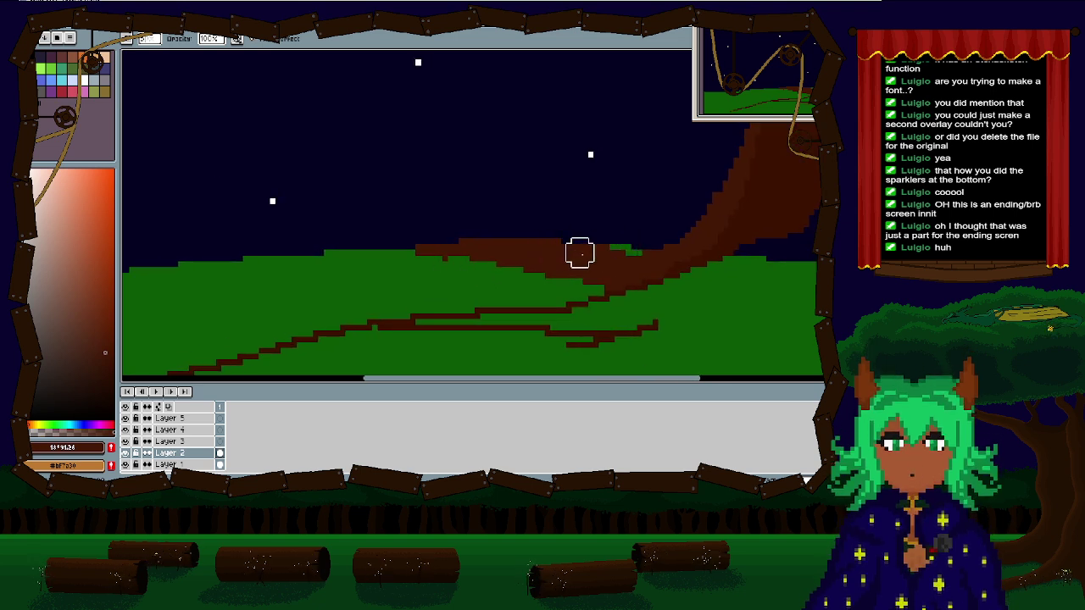
pyautogui.moveTo(580, 253); pyautogui.dragTo(449, 241)
pyautogui.moveTo(579, 237)
pyautogui.mouseDown()
pyautogui.moveTo(416, 244)
pyautogui.moveTo(432, 260)
pyautogui.moveTo(598, 274)
pyautogui.moveTo(509, 289)
pyautogui.moveTo(460, 281)
pyautogui.mouseUp()
pyautogui.press('f')
pyautogui.moveTo(551, 286)
pyautogui.mouseDown()
pyautogui.moveTo(339, 258)
pyautogui.moveTo(392, 245)
pyautogui.moveTo(620, 261)
pyautogui.moveTo(373, 240)
pyautogui.mouseUp()
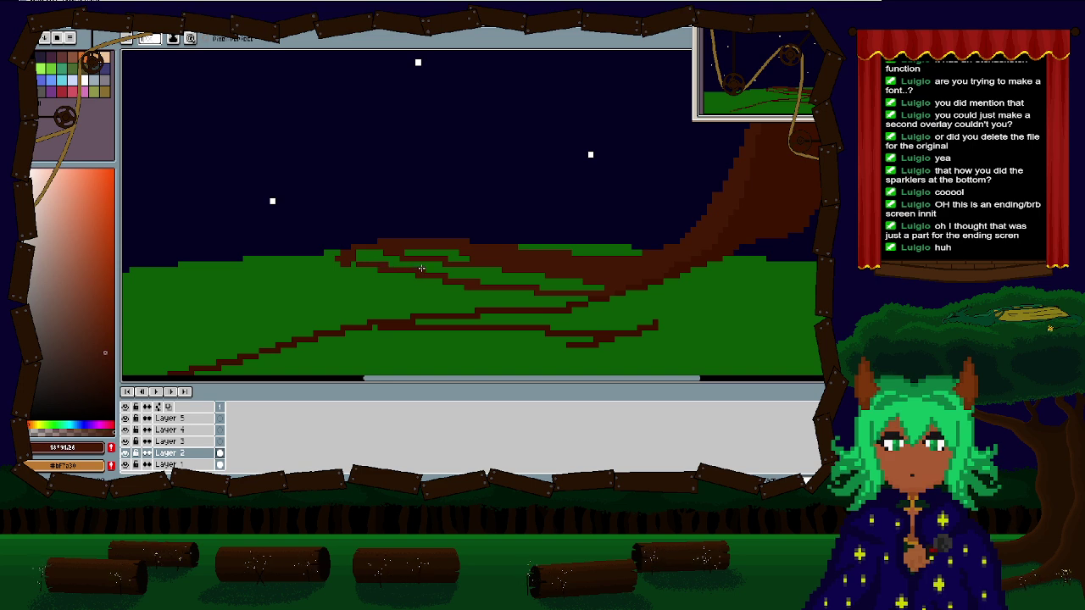
# Step: Fill the green gaps inside the extended thick root with its brown and erase stray pixels at its left tip
pyautogui.press('g')
pyautogui.click(438, 267)
pyautogui.click(437, 253)
pyautogui.scroll(-3, 441, 267)
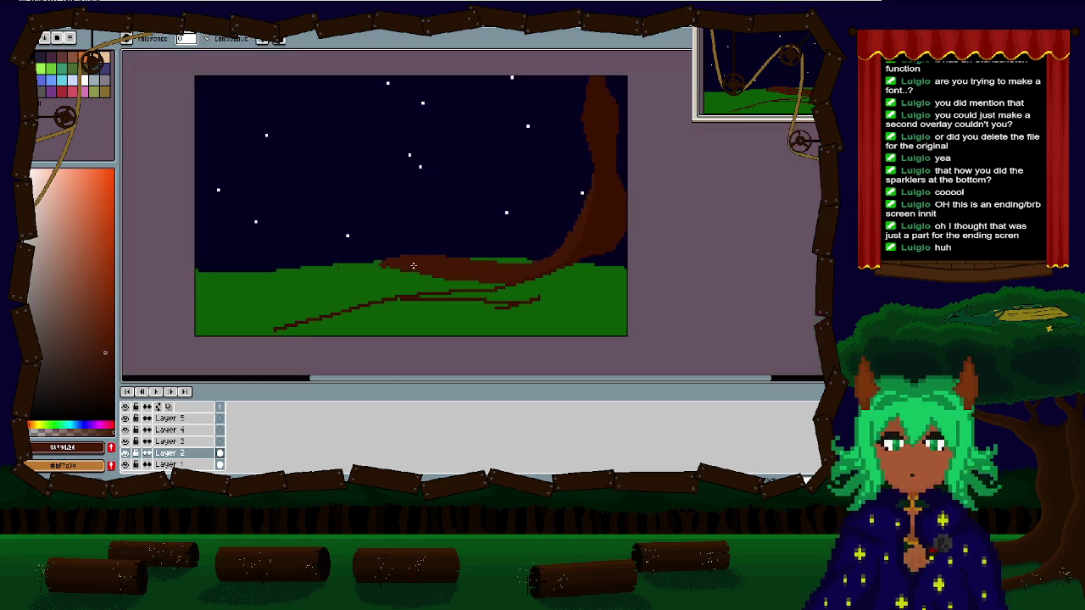
pyautogui.scroll(3, 413, 265)
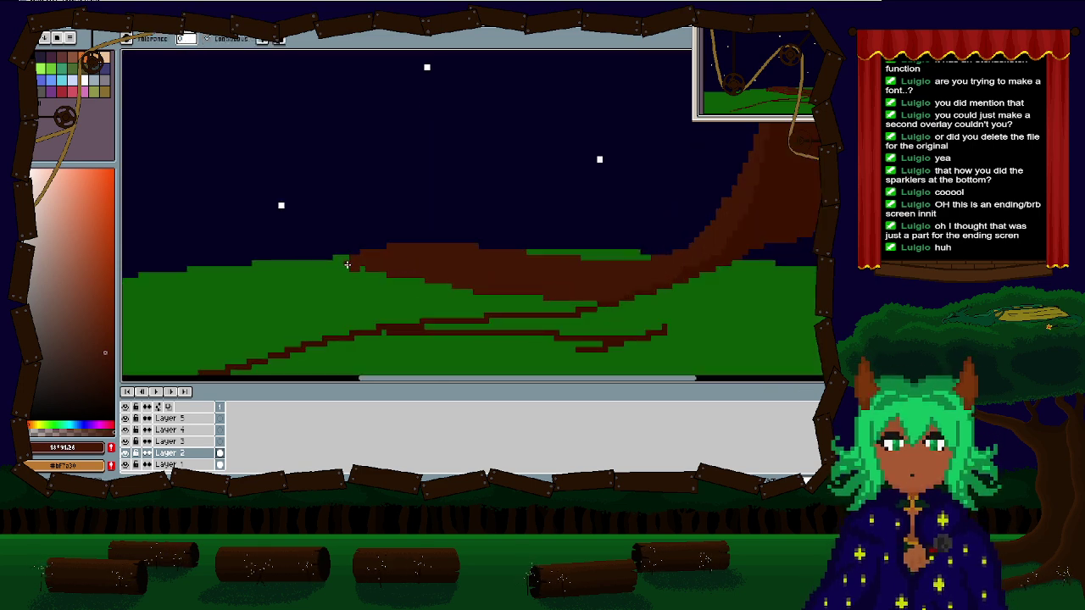
pyautogui.press('b')
pyautogui.press('e')
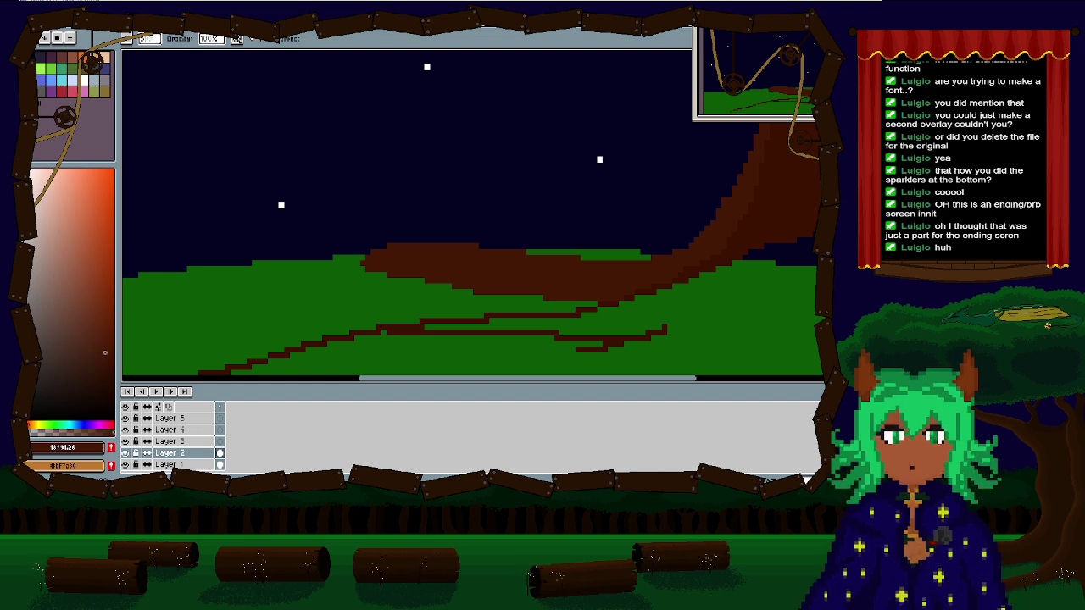
pyautogui.scroll(-3, 308, 233)
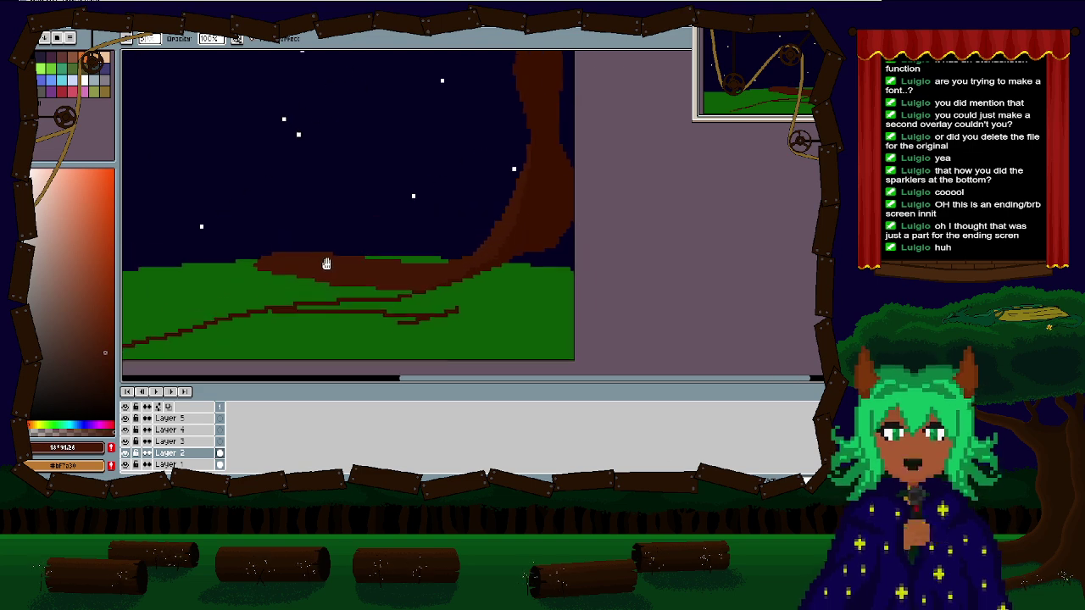
pyautogui.click(109, 356)
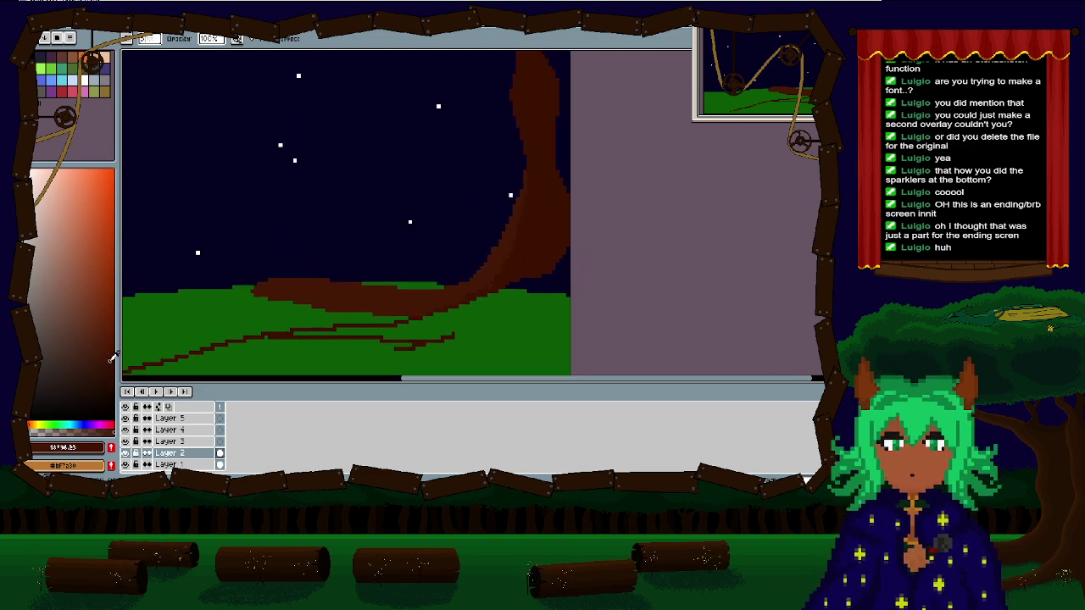
pyautogui.press('f')
pyautogui.click(500, 323)
pyautogui.moveTo(500, 323); pyautogui.dragTo(459, 309)
pyautogui.scroll(-3, 496, 245)
pyautogui.scroll(2, 472, 286)
pyautogui.hotkey('ctrl', 'z')
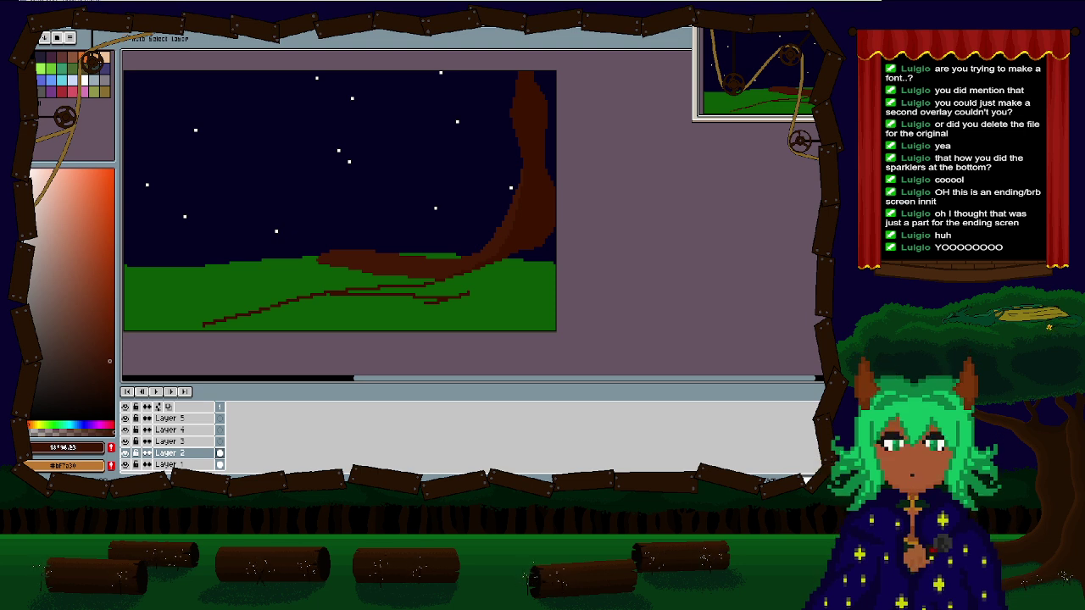
# Step: Sample the thin lower root's dark brown, #3c1200, as the pencil colour
pyautogui.press('f')
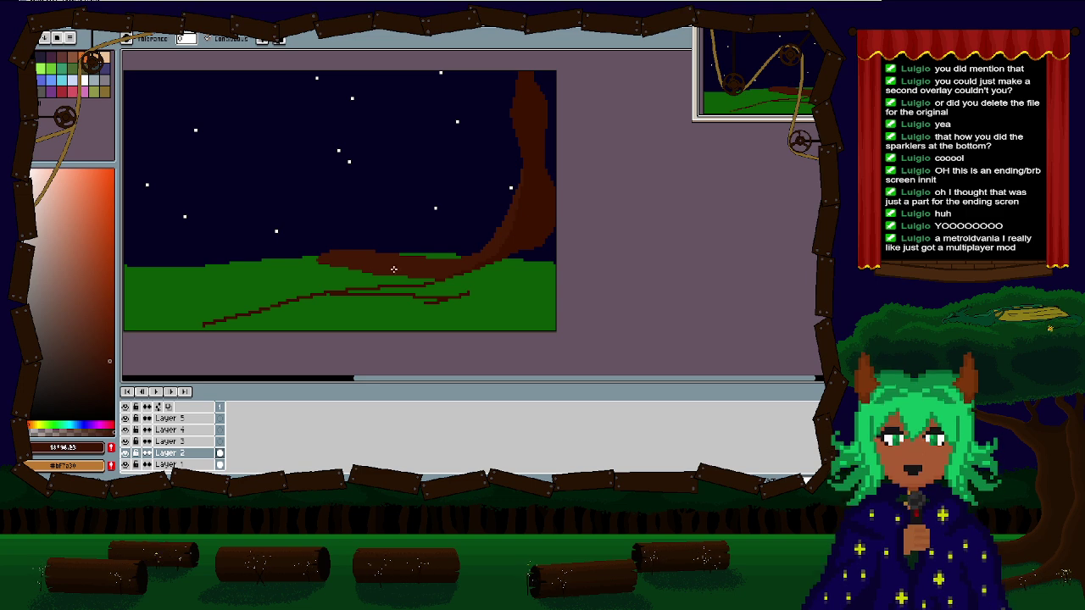
pyautogui.moveTo(394, 270); pyautogui.dragTo(468, 241)
pyautogui.scroll(2, 295, 285)
pyautogui.moveTo(295, 285); pyautogui.dragTo(449, 210)
pyautogui.scroll(3, 496, 237)
pyautogui.keyDown('alt'); pyautogui.click(431, 209); pyautogui.keyUp('alt')
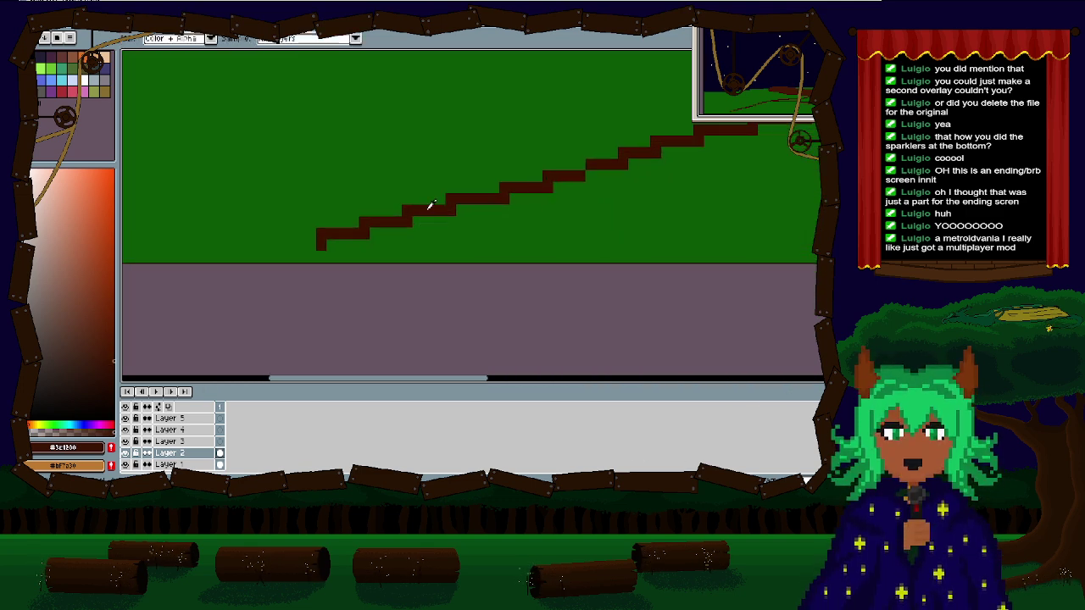
pyautogui.click(309, 253)
pyautogui.hotkey('ctrl', 'z')
pyautogui.press('b')
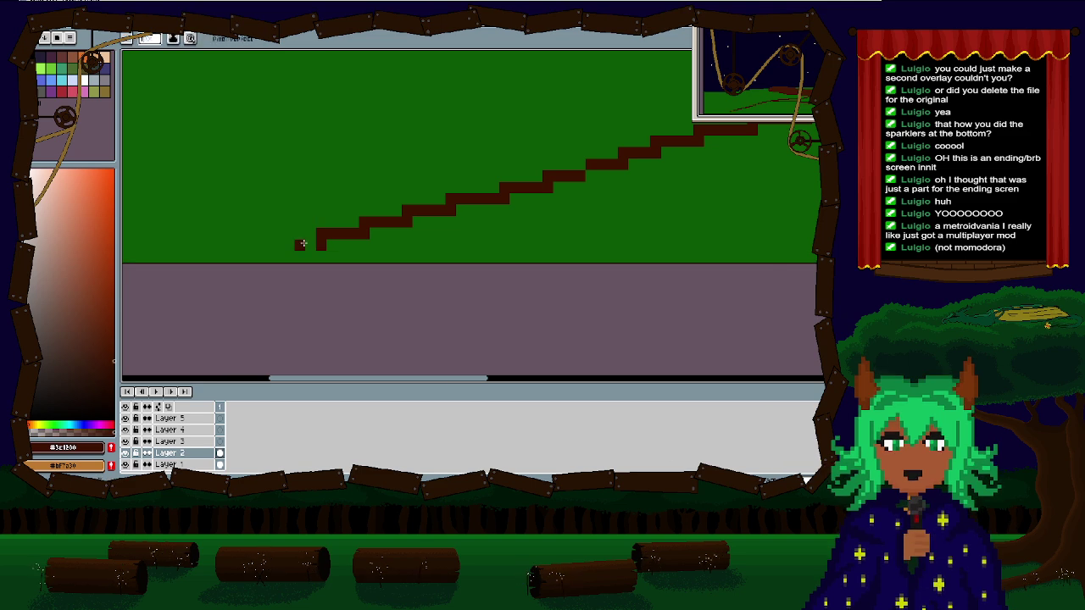
# Step: Try filling the ground below the thin root line with its dark brown, and undo the fill
pyautogui.moveTo(301, 246)
pyautogui.mouseDown()
pyautogui.moveTo(299, 259)
pyautogui.moveTo(220, 268)
pyautogui.mouseUp()
pyautogui.scroll(-2, 312, 257)
pyautogui.moveTo(374, 241); pyautogui.dragTo(269, 274)
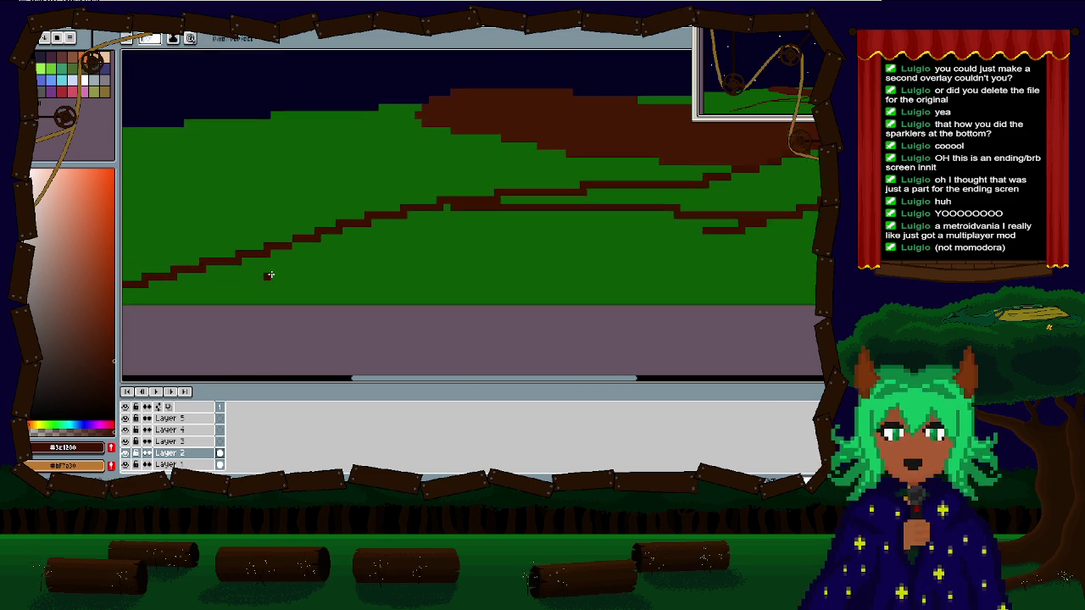
pyautogui.press('g')
pyautogui.scroll(-1, 470, 254)
pyautogui.moveTo(470, 254)
pyautogui.mouseDown()
pyautogui.moveTo(432, 238)
pyautogui.moveTo(330, 229)
pyautogui.mouseUp()
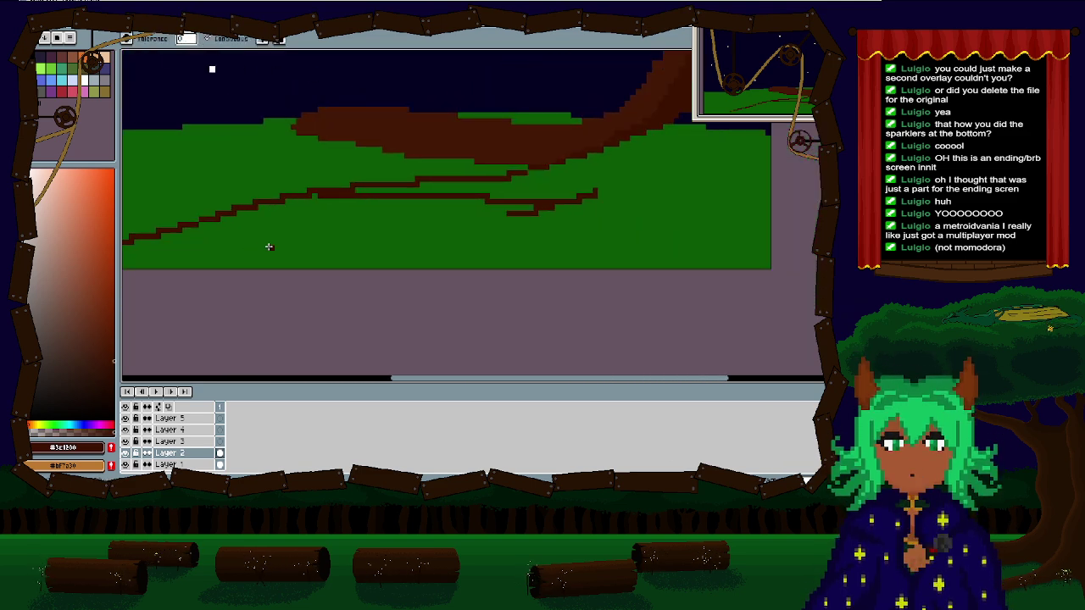
pyautogui.scroll(-1, 279, 240)
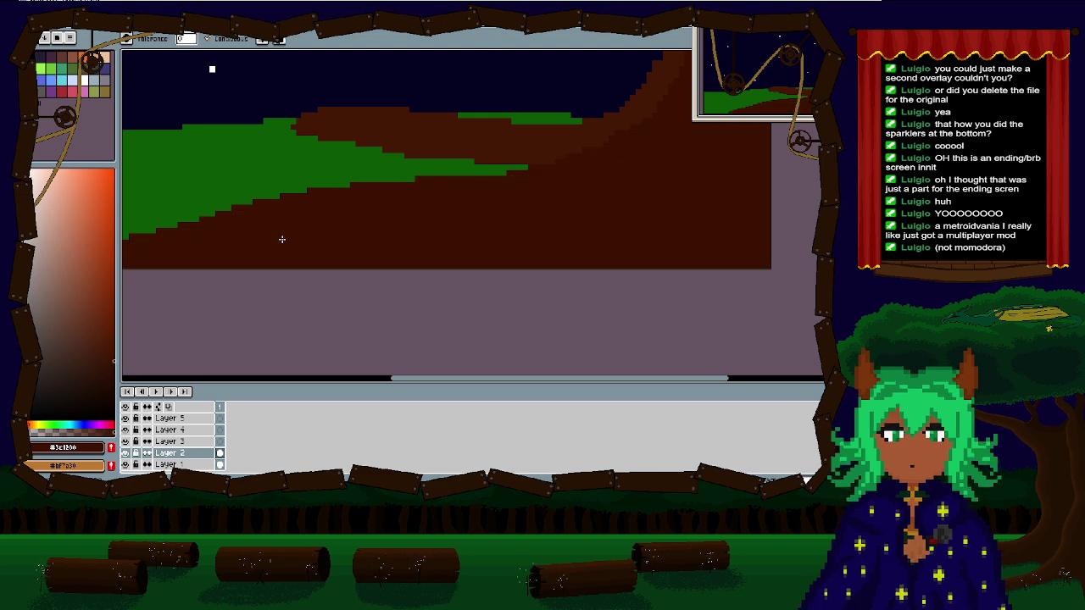
pyautogui.scroll(-1, 315, 331)
pyautogui.scroll(-1, 436, 230)
pyautogui.moveTo(436, 230); pyautogui.dragTo(415, 312)
pyautogui.click(381, 347)
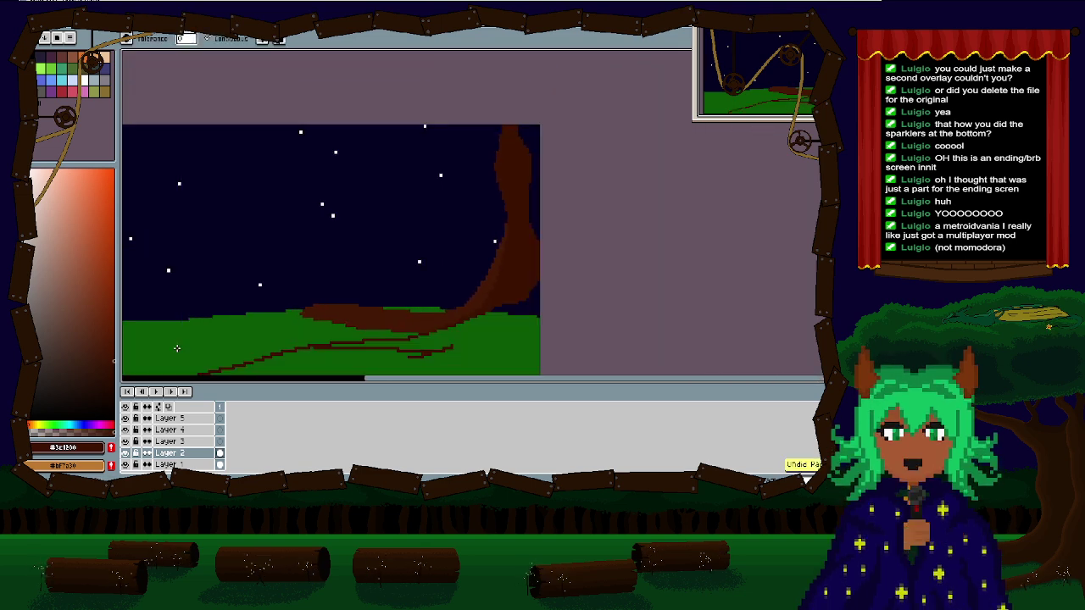
# Step: Try a darker brown fill on the ground below the thin root and beside the trunk, and undo both fills
pyautogui.click(112, 374)
pyautogui.moveTo(479, 335); pyautogui.dragTo(486, 231)
pyautogui.click(492, 230)
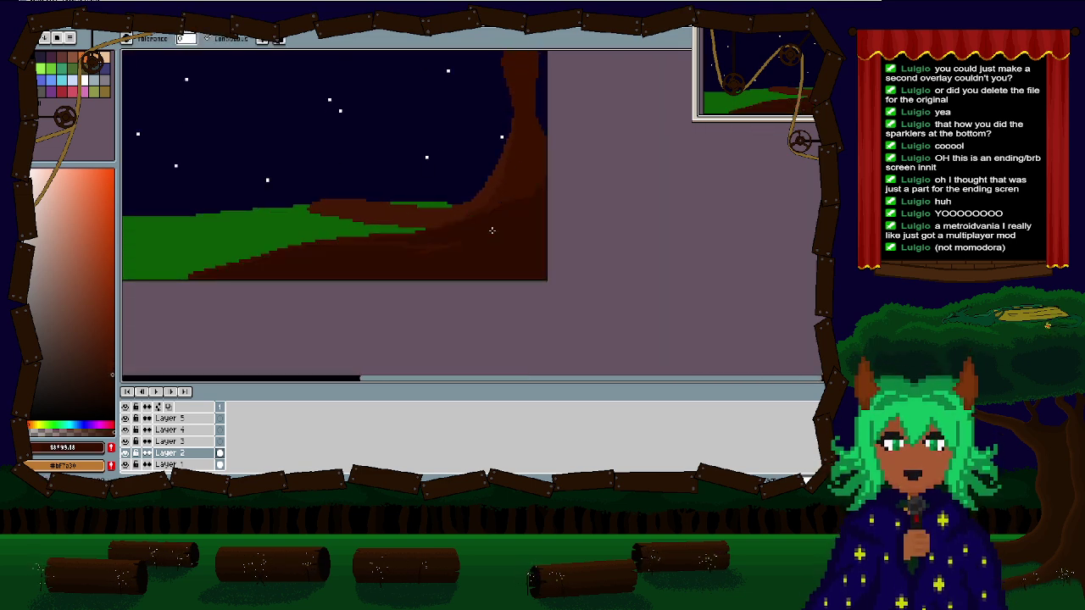
pyautogui.click(542, 109)
pyautogui.moveTo(392, 283); pyautogui.dragTo(378, 359)
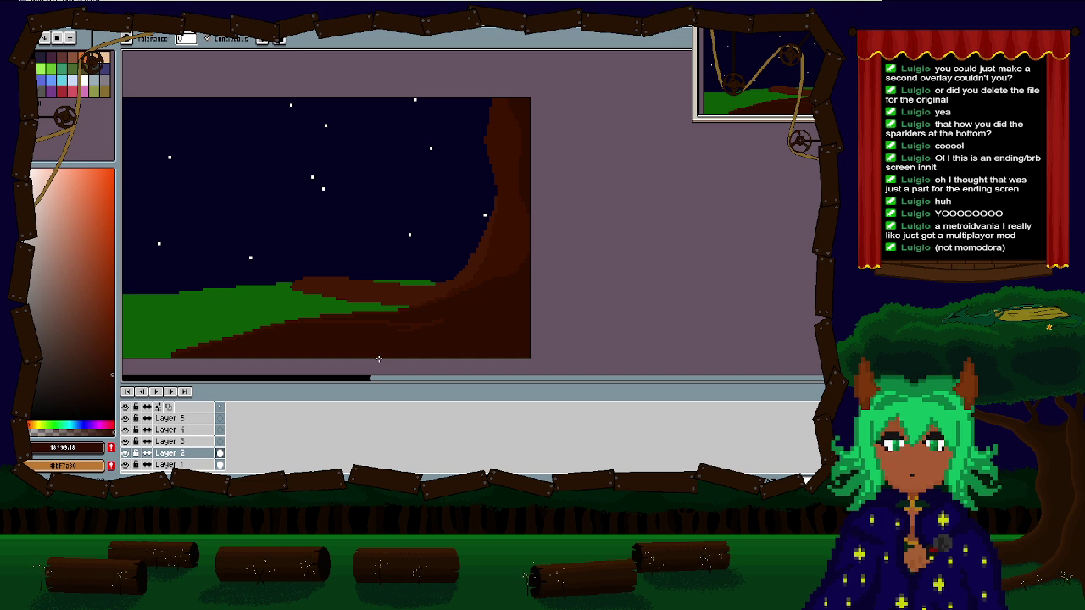
pyautogui.moveTo(455, 302); pyautogui.dragTo(497, 254)
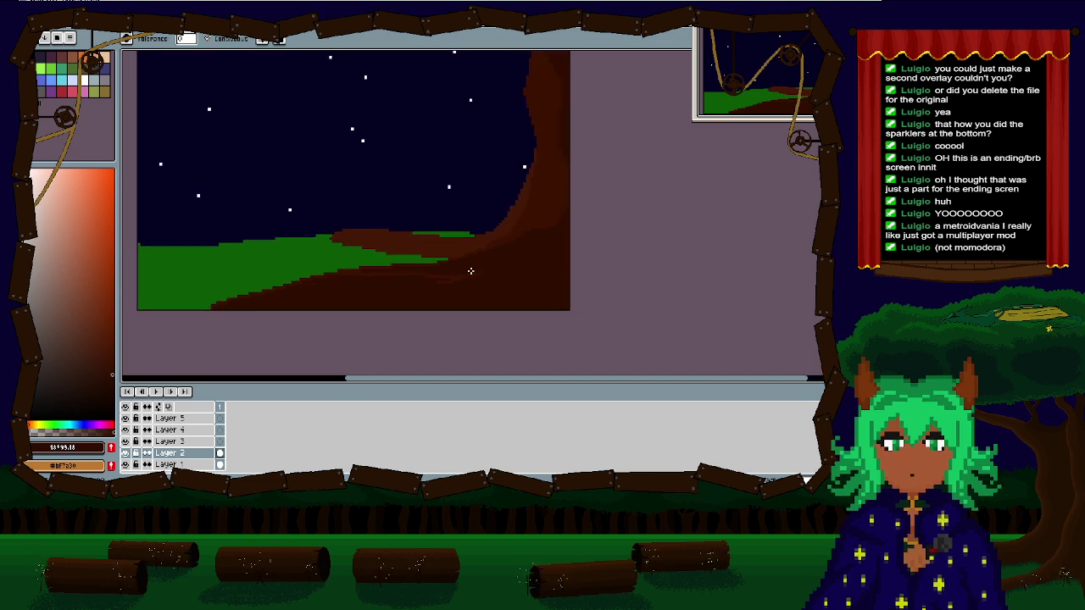
pyautogui.scroll(-2, 473, 273)
pyautogui.scroll(2, 475, 284)
pyautogui.hotkey('ctrl', 'z')
pyautogui.hotkey('ctrl', 'z')
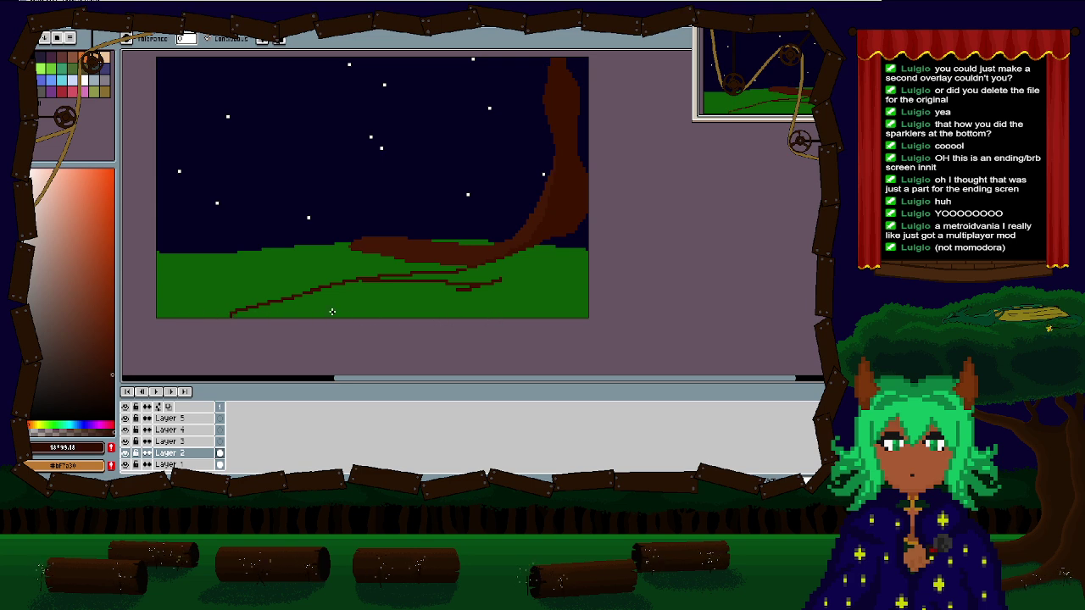
# Step: Make the darker brown the background colour and sample the thin root's #3c1200 as the pencil's foreground colour
pyautogui.press('b')
pyautogui.scroll(2, 292, 305)
pyautogui.moveTo(292, 306); pyautogui.dragTo(424, 269)
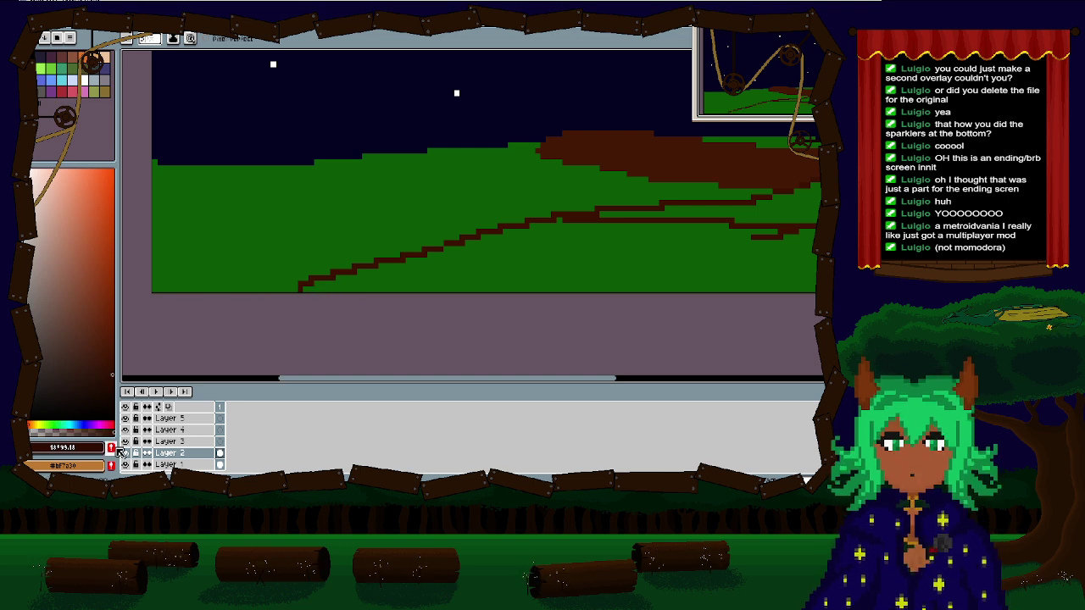
pyautogui.moveTo(89, 466); pyautogui.dragTo(95, 448)
pyautogui.press('i')
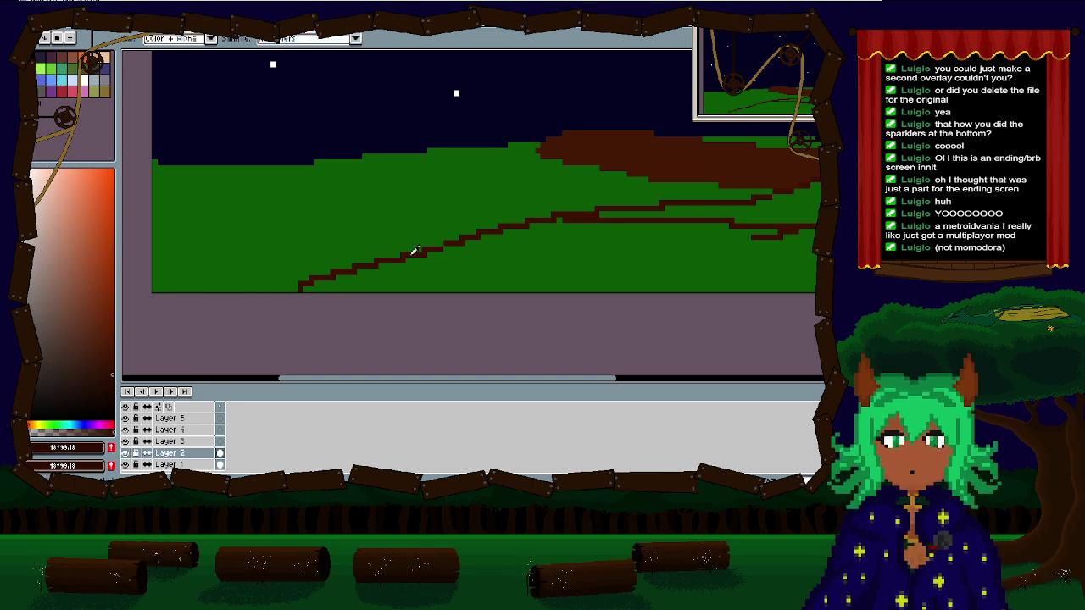
pyautogui.click(414, 251)
pyautogui.press('b')
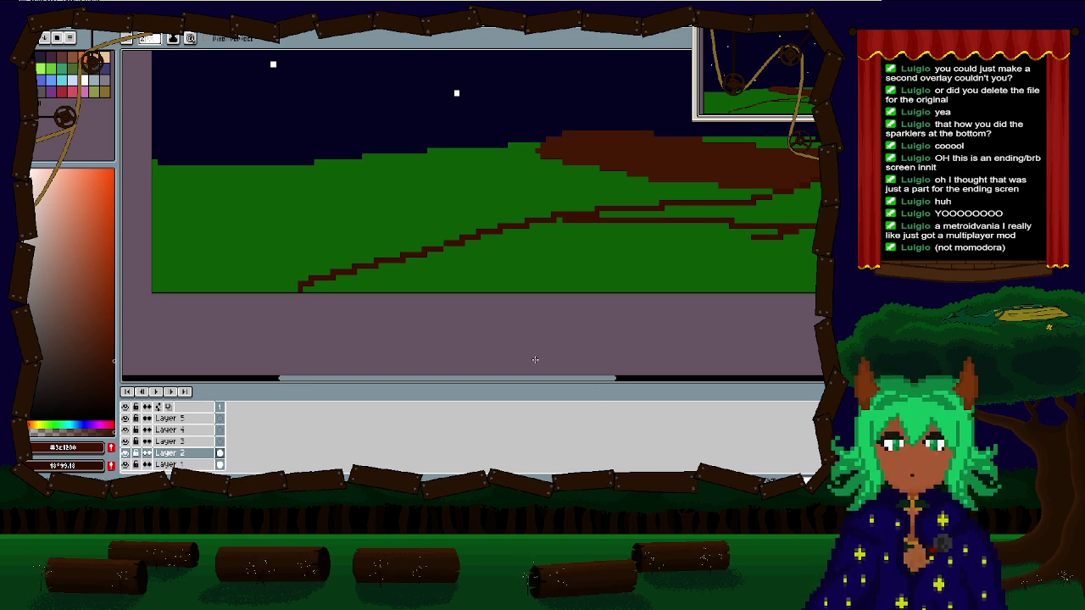
# Step: Thicken the lower root's underside from its left tip to the fork and start closing the gap between its two branches
pyautogui.click(304, 288)
pyautogui.moveTo(317, 285); pyautogui.dragTo(354, 278)
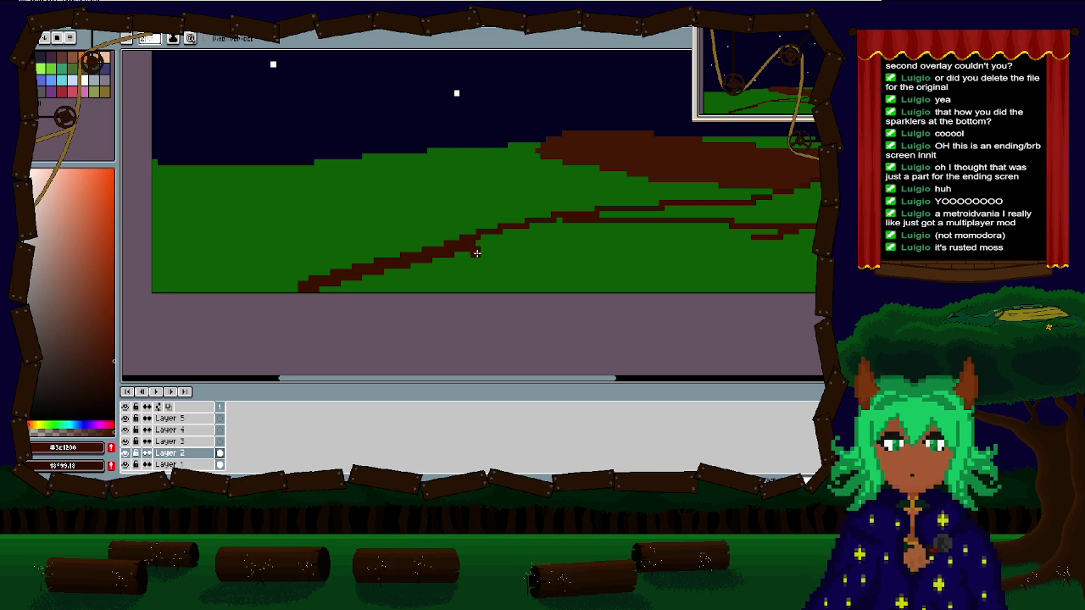
pyautogui.press('e')
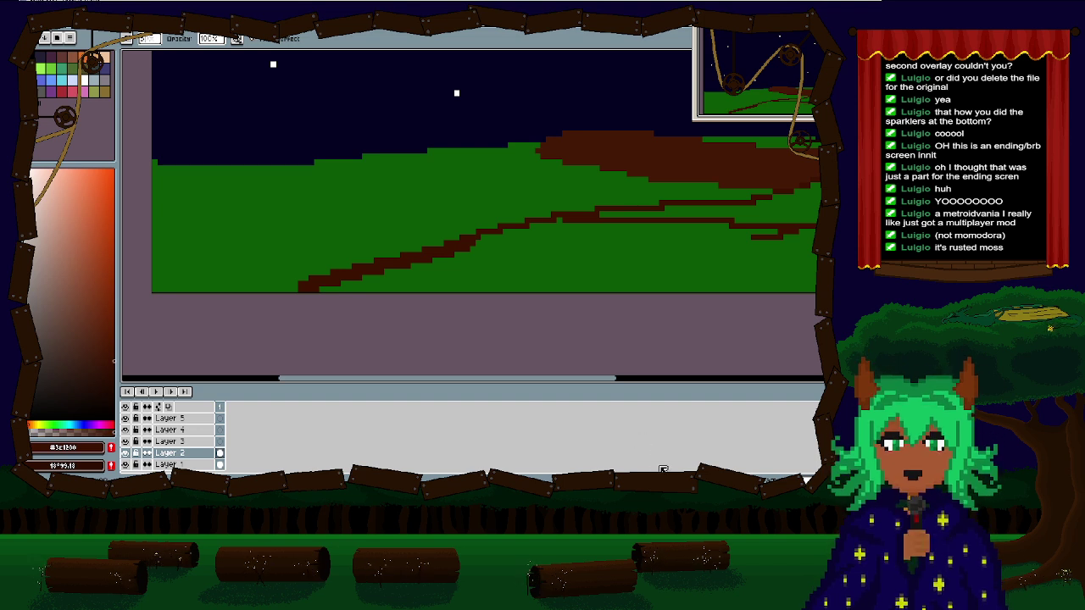
pyautogui.press('b')
pyautogui.scroll(2, 489, 257)
pyautogui.click(462, 220)
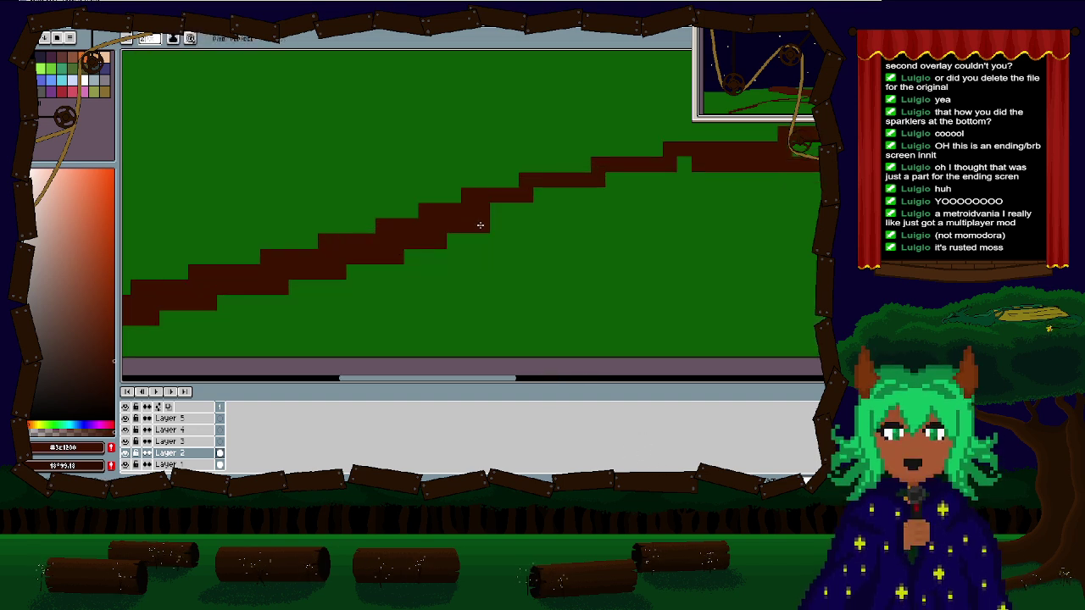
pyautogui.moveTo(540, 208); pyautogui.dragTo(669, 178)
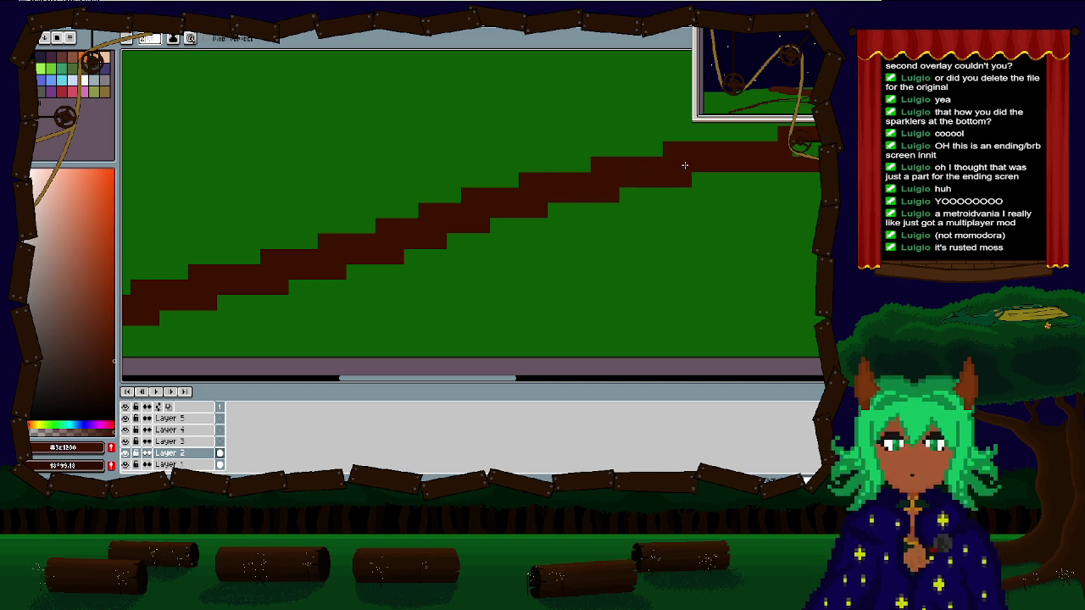
pyautogui.hscroll(5, 429, 211)
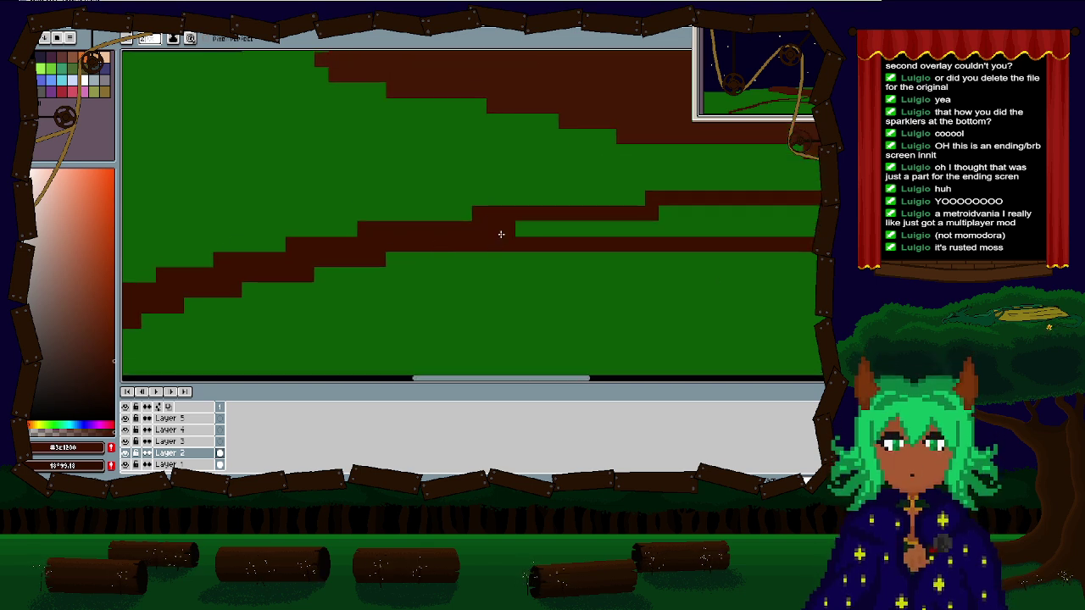
pyautogui.moveTo(498, 228); pyautogui.dragTo(663, 227)
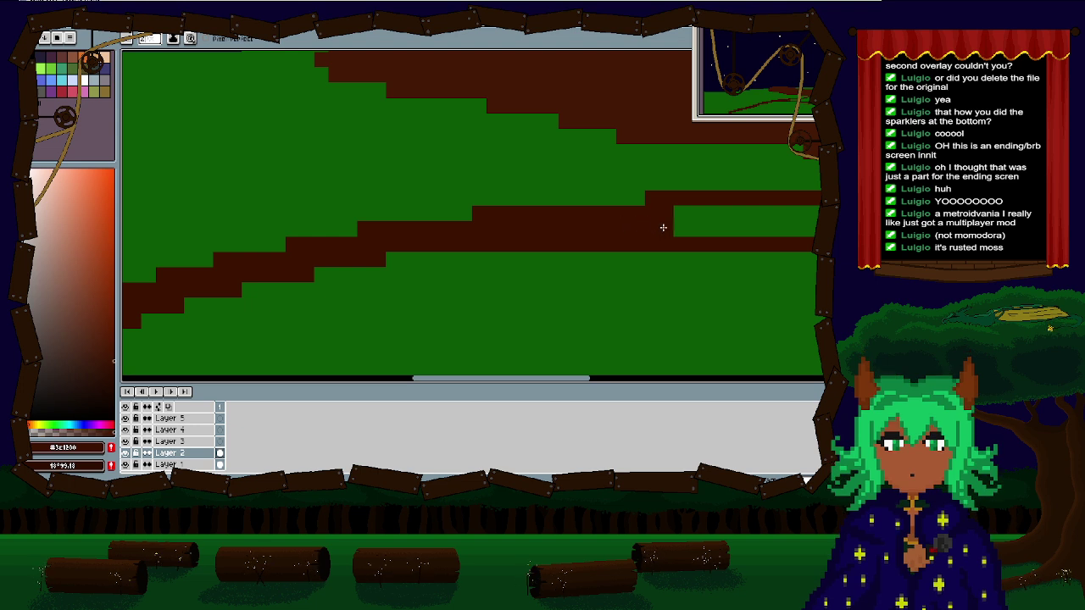
# Step: Try thickening the underside of the upper root branch toward the trunk's base, and undo the strokes
pyautogui.hscroll(3, 330, 230)
pyautogui.moveTo(306, 235)
pyautogui.mouseDown()
pyautogui.moveTo(536, 236)
pyautogui.moveTo(543, 221)
pyautogui.moveTo(574, 218)
pyautogui.mouseUp()
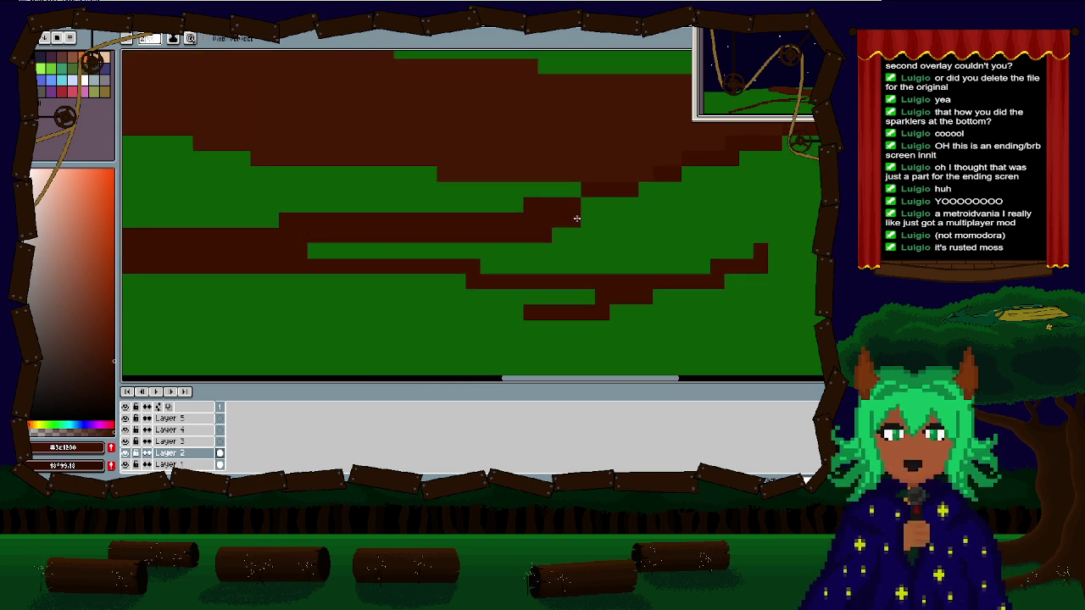
pyautogui.hotkey('ctrl', 'z')
pyautogui.hotkey('ctrl', 'z')
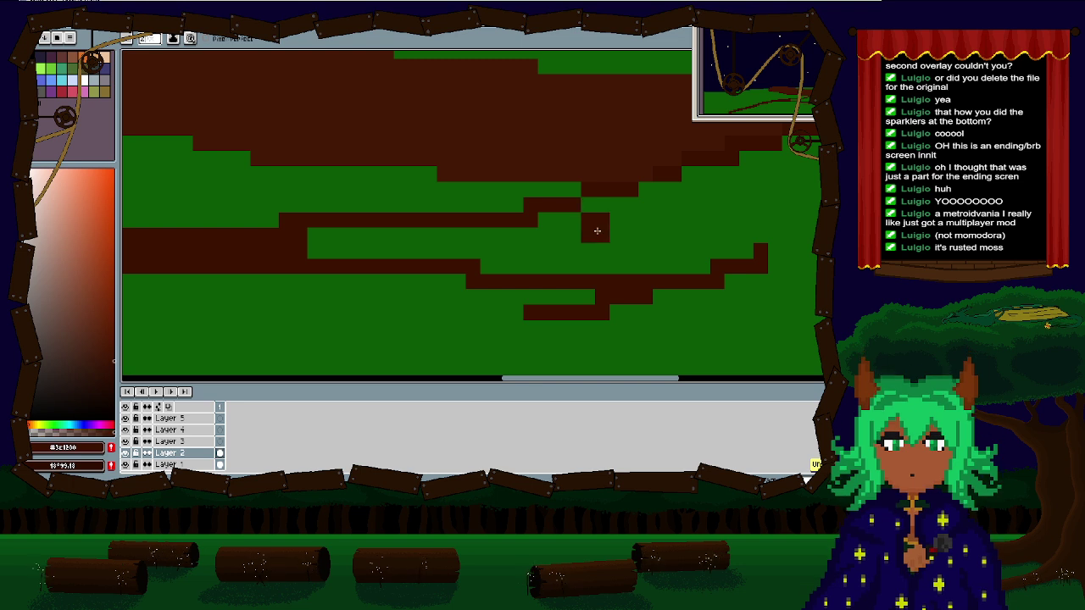
pyautogui.hotkey('ctrl', 'z')
# Step: Thicken the upper root branch from the fork to the trunk's base in the same dark brown
pyautogui.moveTo(310, 233)
pyautogui.mouseDown()
pyautogui.moveTo(545, 231)
pyautogui.moveTo(546, 220)
pyautogui.moveTo(603, 222)
pyautogui.moveTo(606, 208)
pyautogui.moveTo(704, 189)
pyautogui.moveTo(708, 173)
pyautogui.moveTo(752, 173)
pyautogui.moveTo(354, 264)
pyautogui.moveTo(420, 261)
pyautogui.moveTo(421, 246)
pyautogui.moveTo(446, 256)
pyautogui.moveTo(447, 227)
pyautogui.mouseUp()
pyautogui.scroll(-1, 447, 227)
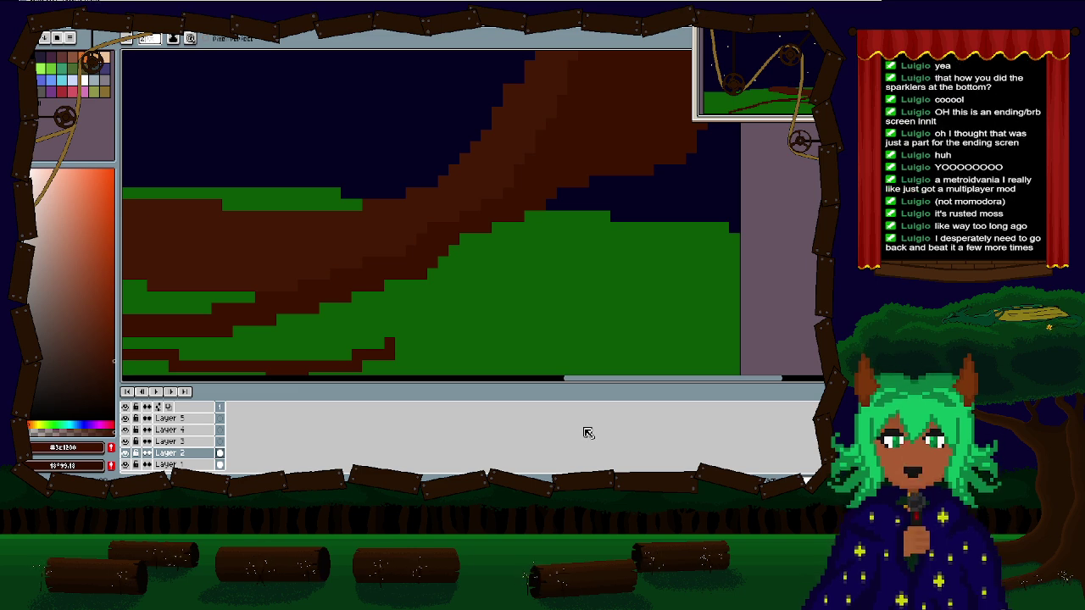
pyautogui.scroll(-3, 466, 285)
pyautogui.scroll(1, 226, 335)
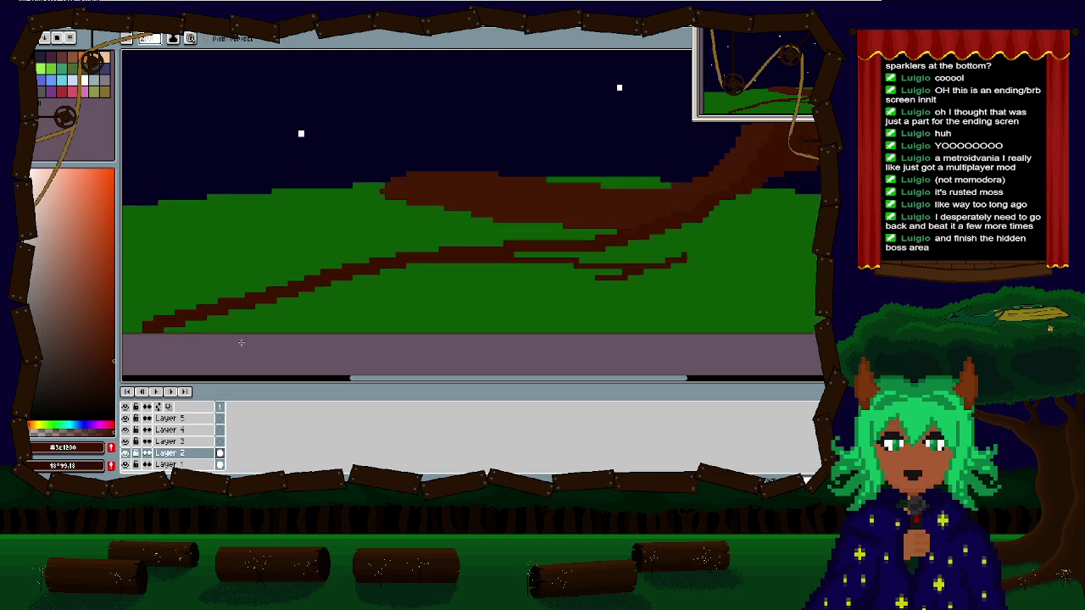
pyautogui.moveTo(258, 342); pyautogui.dragTo(440, 333)
pyautogui.moveTo(363, 325)
pyautogui.mouseDown()
pyautogui.moveTo(516, 293)
pyautogui.moveTo(457, 289)
pyautogui.moveTo(549, 275)
pyautogui.mouseUp()
pyautogui.hotkey('ctrl', 'z')
pyautogui.hotkey('ctrl', 'z')
# Step: Widen the lower root where it meets the trunk, filling its underside into one smooth continuous curve
pyautogui.moveTo(429, 300)
pyautogui.mouseDown()
pyautogui.moveTo(659, 254)
pyautogui.moveTo(370, 310)
pyautogui.moveTo(637, 272)
pyautogui.mouseUp()
pyautogui.moveTo(520, 302)
pyautogui.mouseDown()
pyautogui.moveTo(603, 278)
pyautogui.moveTo(673, 239)
pyautogui.mouseUp()
pyautogui.moveTo(557, 300); pyautogui.dragTo(703, 218)
pyautogui.moveTo(643, 269)
pyautogui.mouseDown()
pyautogui.moveTo(717, 224)
pyautogui.moveTo(584, 322)
pyautogui.moveTo(561, 259)
pyautogui.mouseUp()
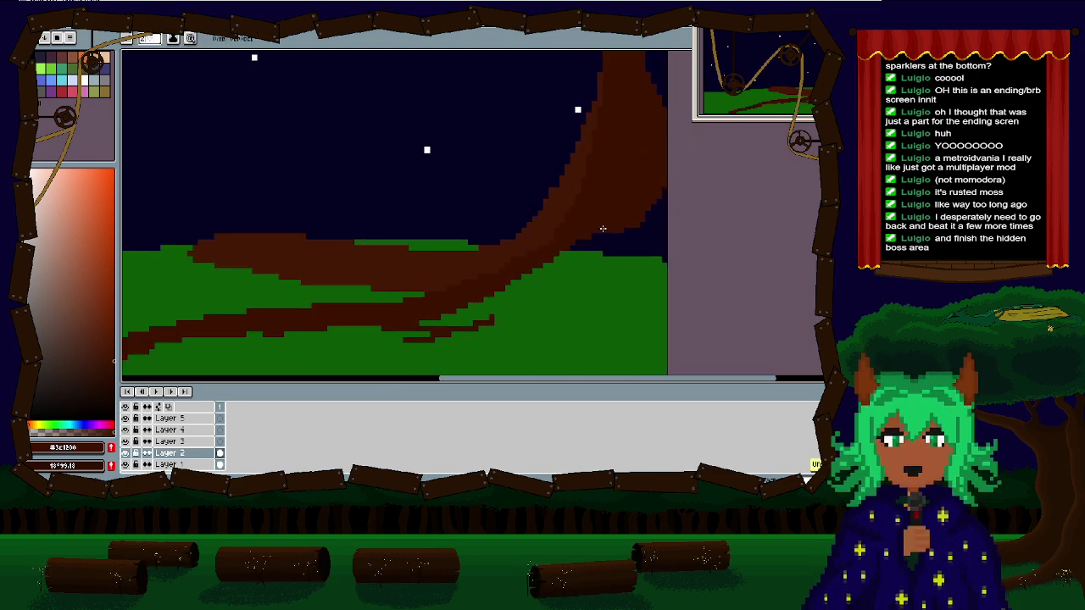
# Step: Erase the leftover thin side branches beneath the lower root and return to the pencil
pyautogui.press('e')
pyautogui.moveTo(388, 341)
pyautogui.mouseDown()
pyautogui.moveTo(510, 322)
pyautogui.moveTo(489, 308)
pyautogui.moveTo(515, 293)
pyautogui.mouseUp()
pyautogui.hscroll(-5, 409, 315)
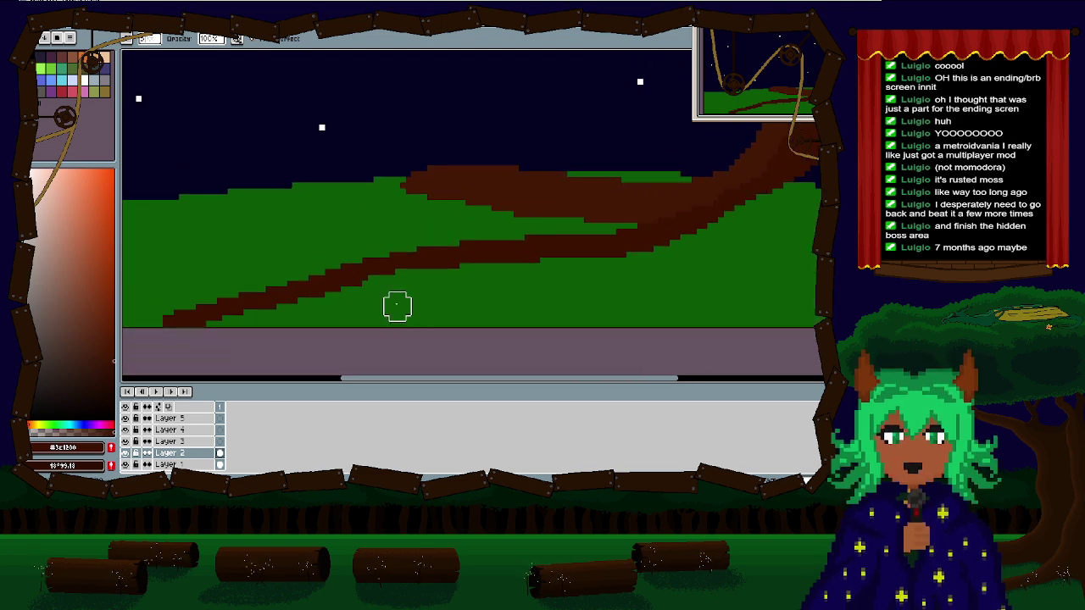
pyautogui.press('v')
pyautogui.press('b')
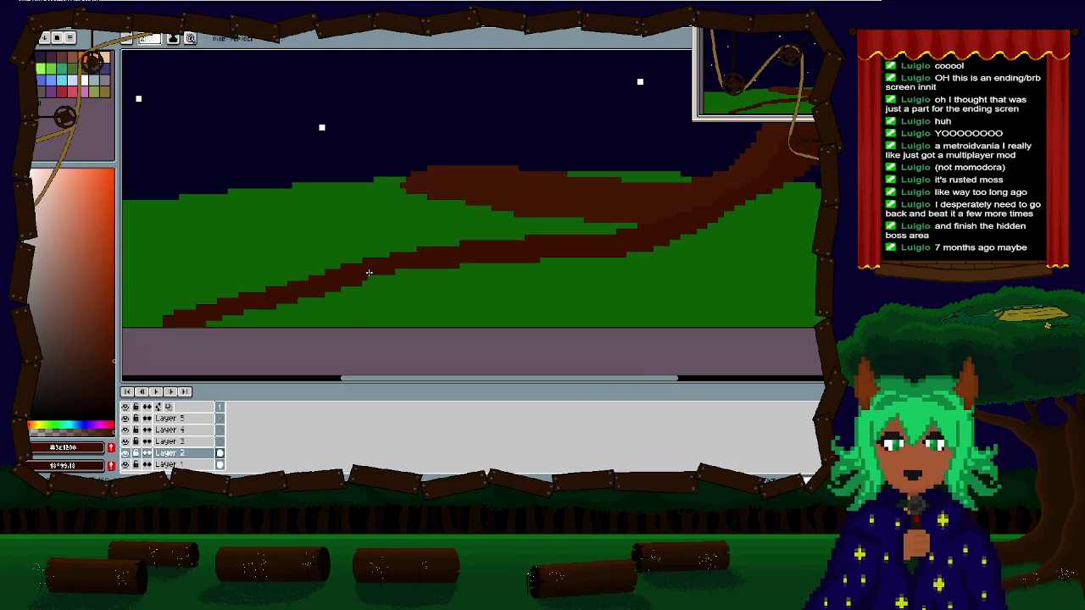
# Step: Fill the green ground beneath the lower root with dark brown, down to the canvas's bottom and right edges
pyautogui.scroll(-1, 375, 277)
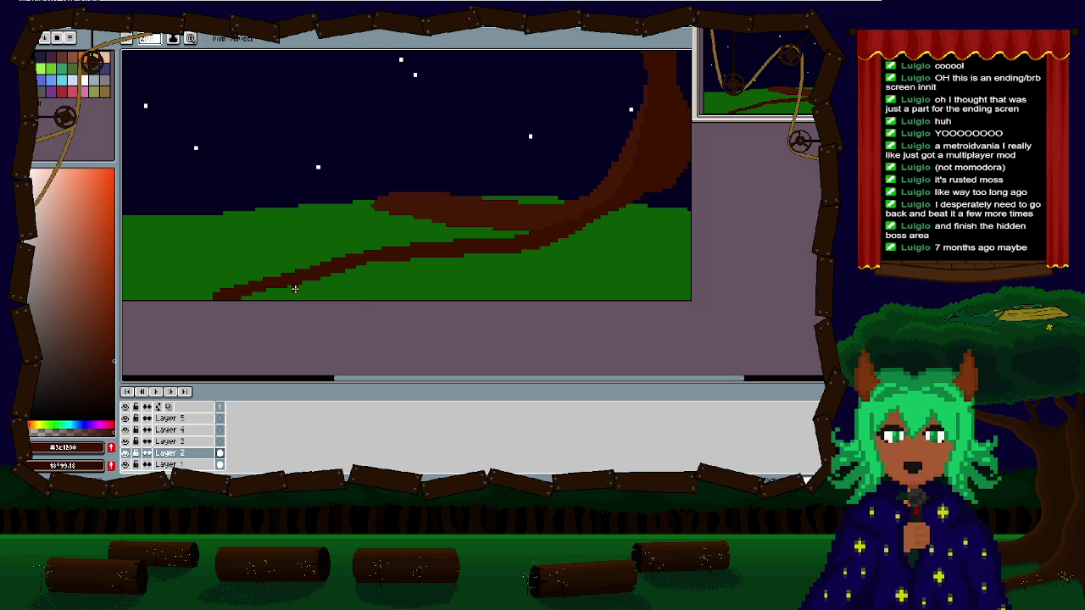
pyautogui.press('g')
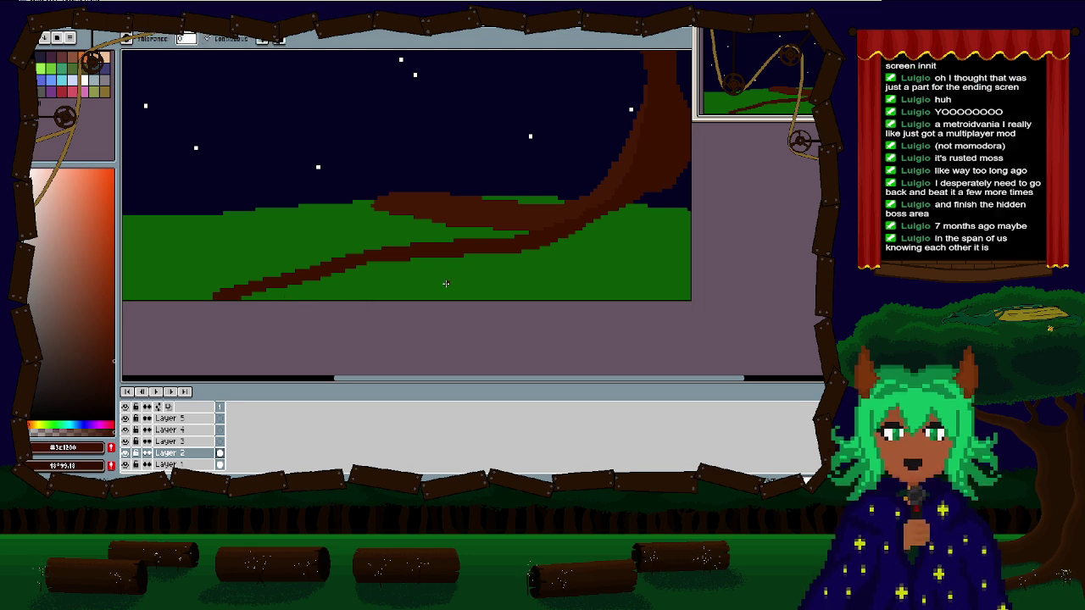
pyautogui.click(445, 284)
pyautogui.scroll(-1, 456, 304)
pyautogui.scroll(2, 451, 295)
pyautogui.hotkey('ctrl', 'z')
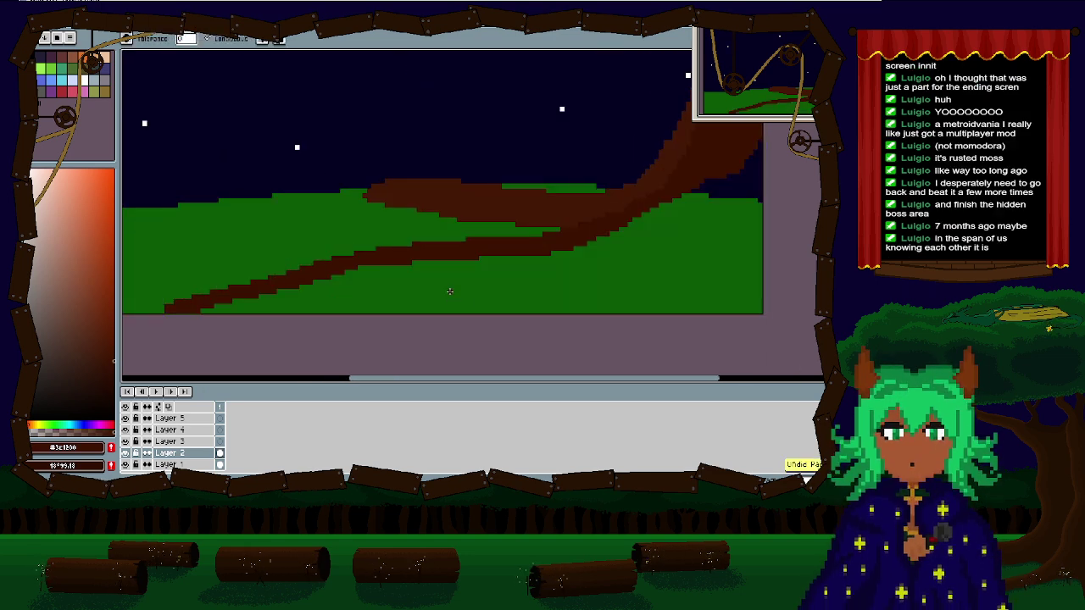
pyautogui.hotkey('ctrl', 'y')
pyautogui.scroll(-1, 376, 286)
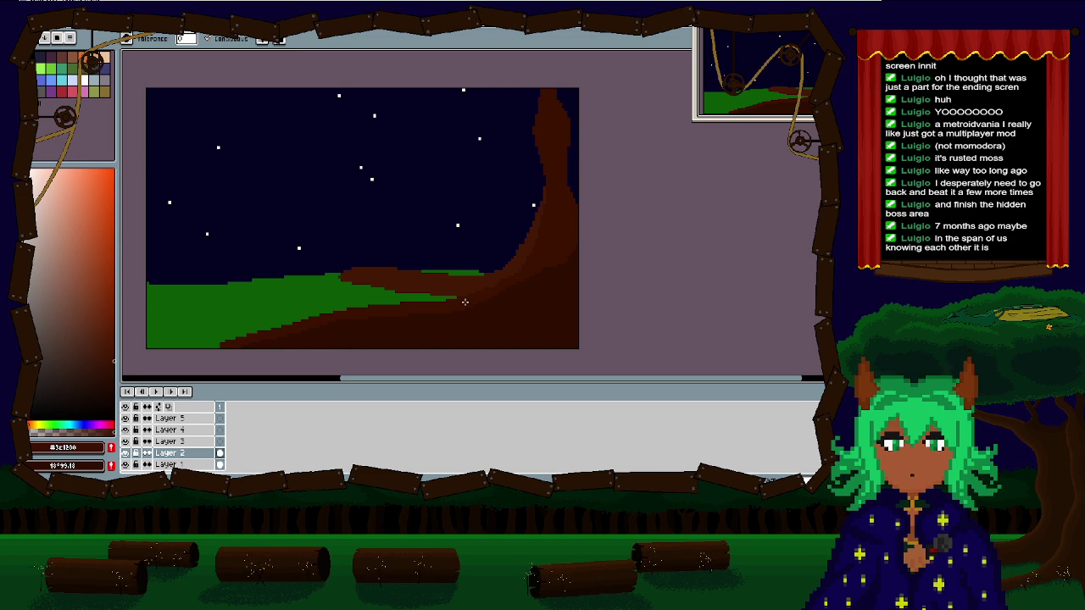
# Step: Paint over the lighter patches at the trunk's base so it blends into the dark brown fill
pyautogui.scroll(1, 520, 271)
pyautogui.moveTo(489, 273); pyautogui.dragTo(582, 203)
pyautogui.scroll(2, 523, 254)
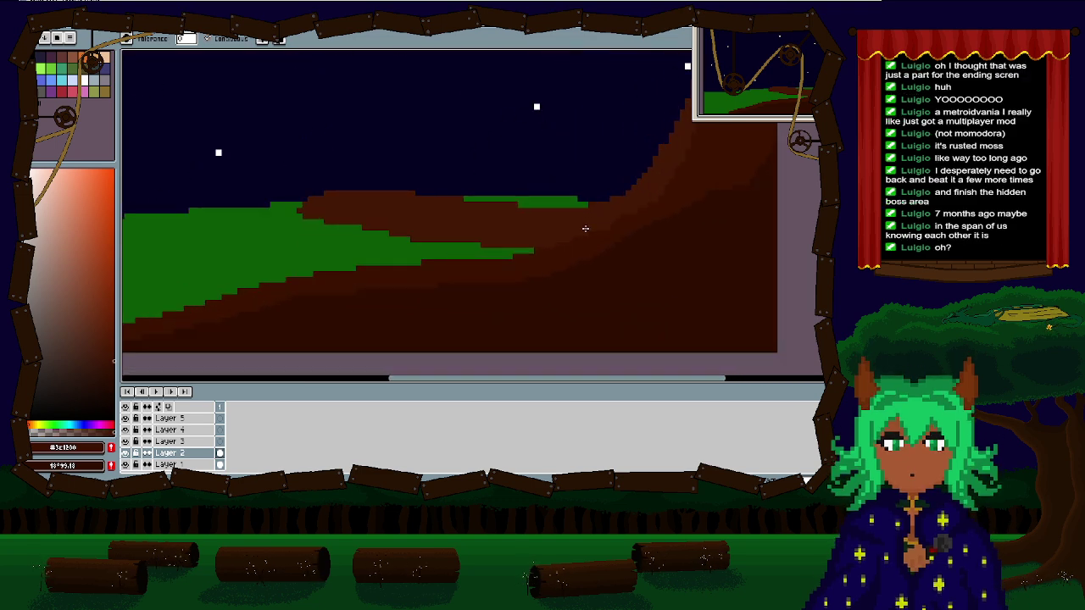
pyautogui.moveTo(599, 241); pyautogui.dragTo(482, 288)
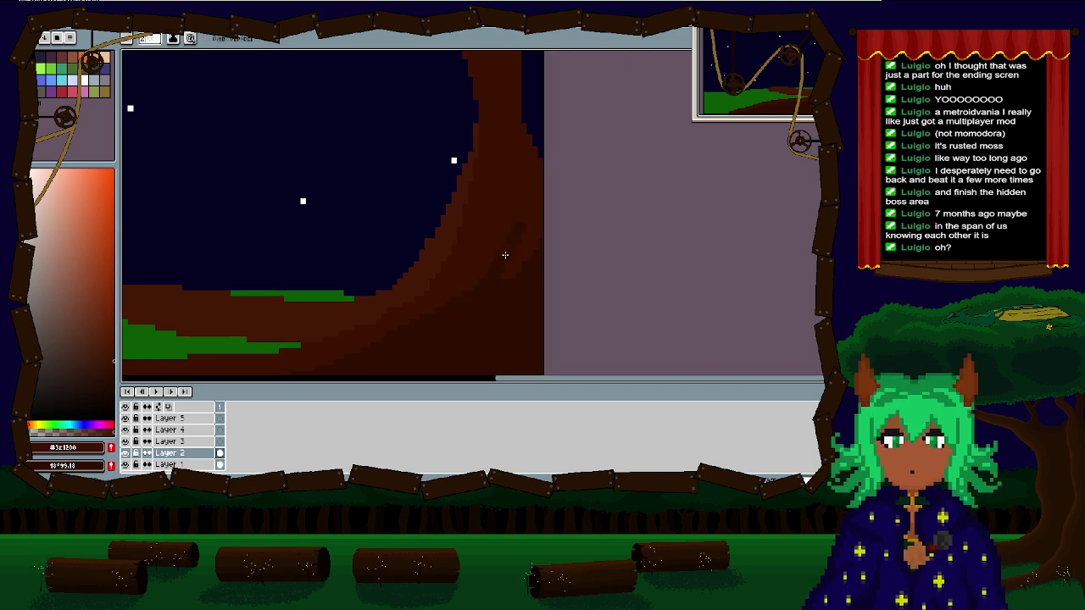
pyautogui.moveTo(504, 254)
pyautogui.mouseDown()
pyautogui.moveTo(542, 206)
pyautogui.moveTo(506, 269)
pyautogui.mouseUp()
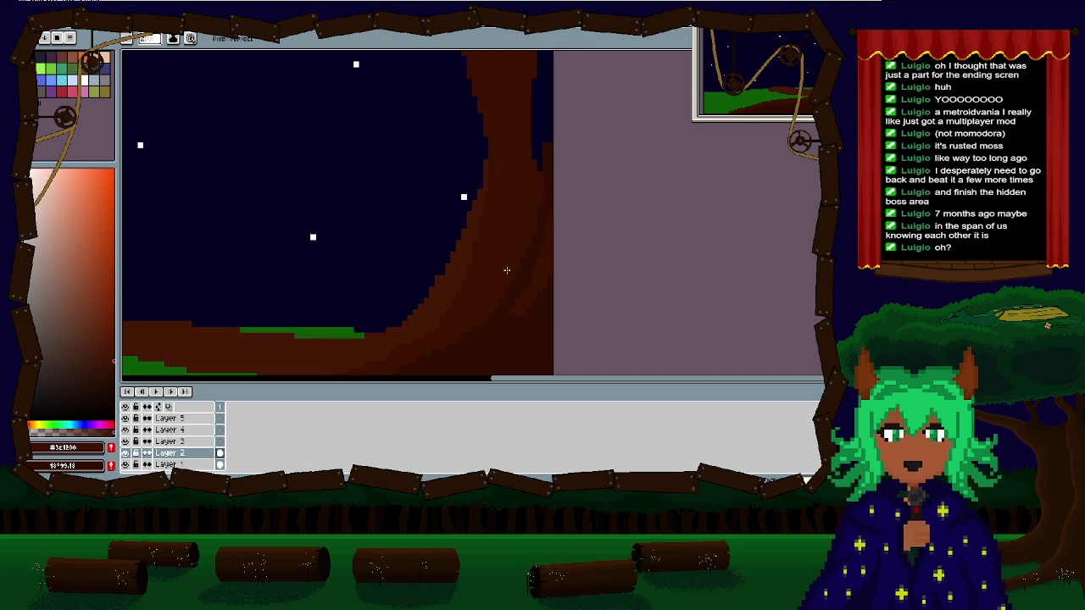
pyautogui.scroll(5, 502, 246)
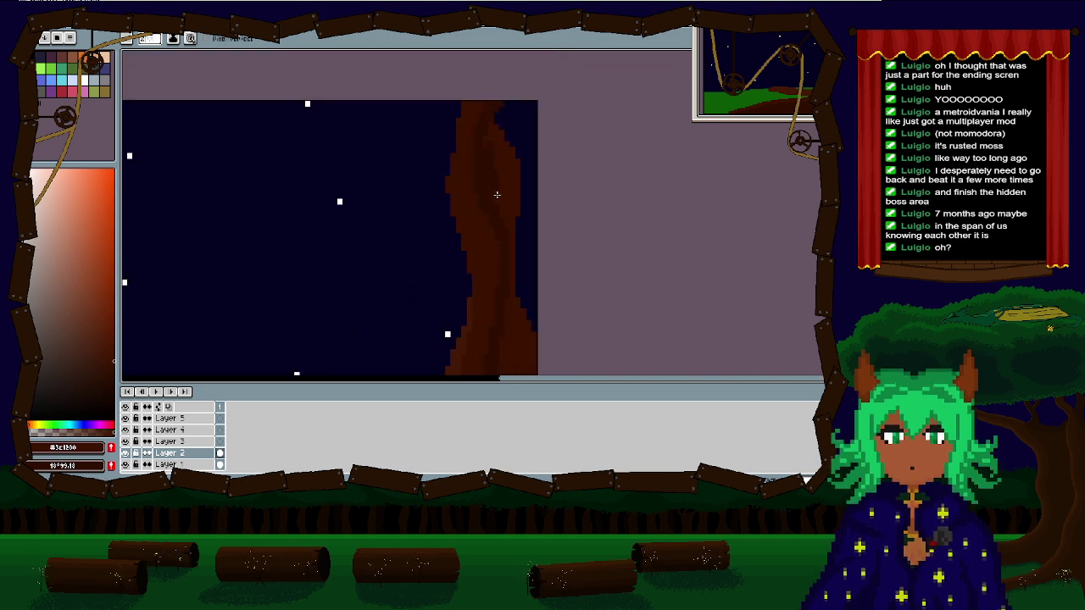
# Step: Fill the sky gap between the trunk and the canvas's right edge with brown, and touch up the trunk's dark side
pyautogui.press('g')
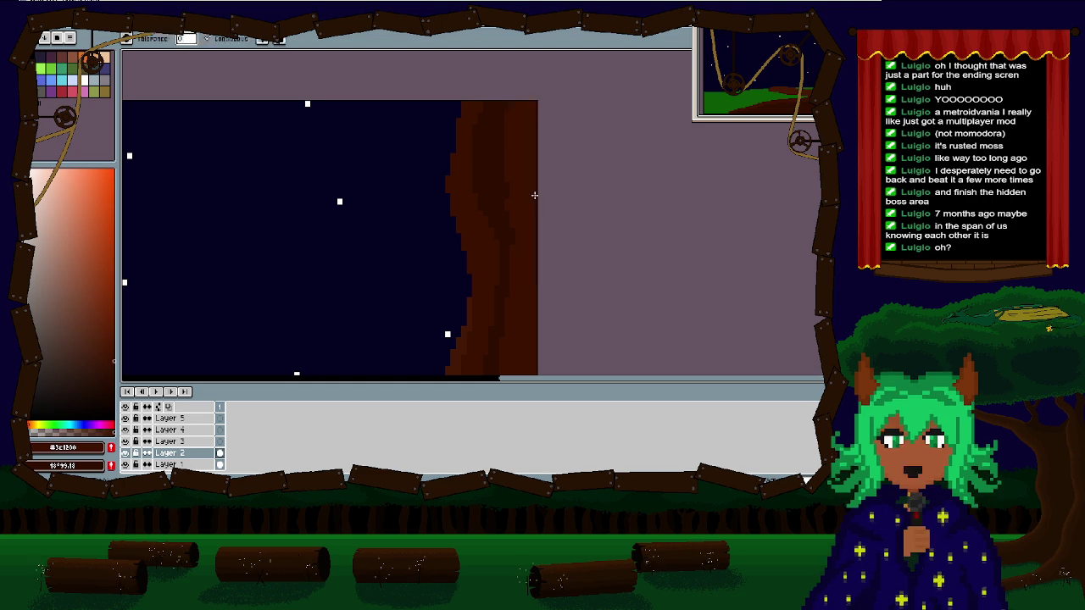
pyautogui.scroll(-3, 530, 157)
pyautogui.scroll(-1, 524, 229)
pyautogui.press('b')
pyautogui.scroll(1, 530, 159)
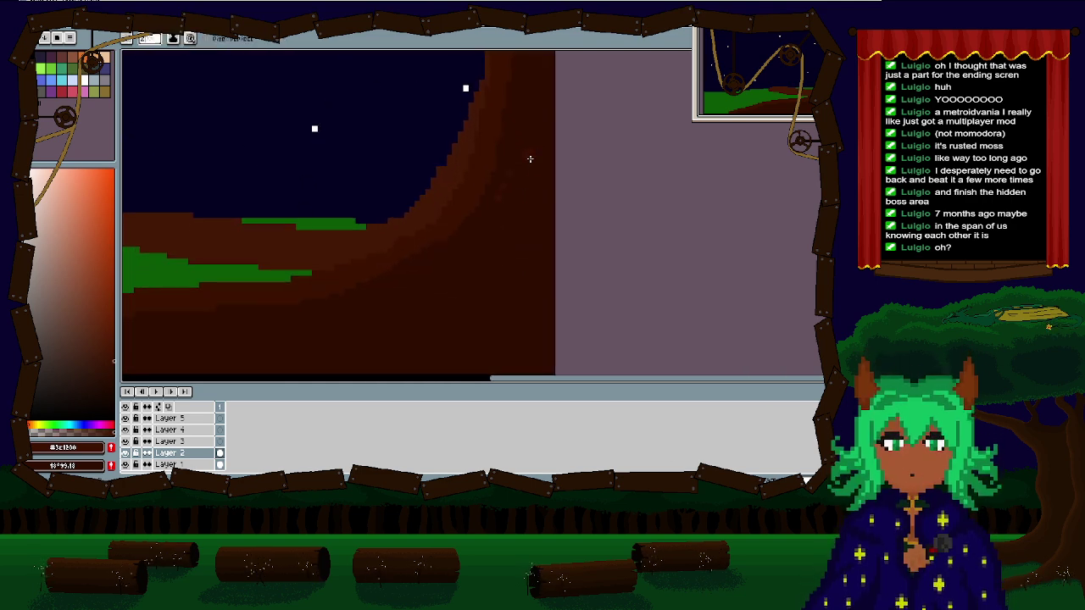
pyautogui.scroll(-1, 503, 213)
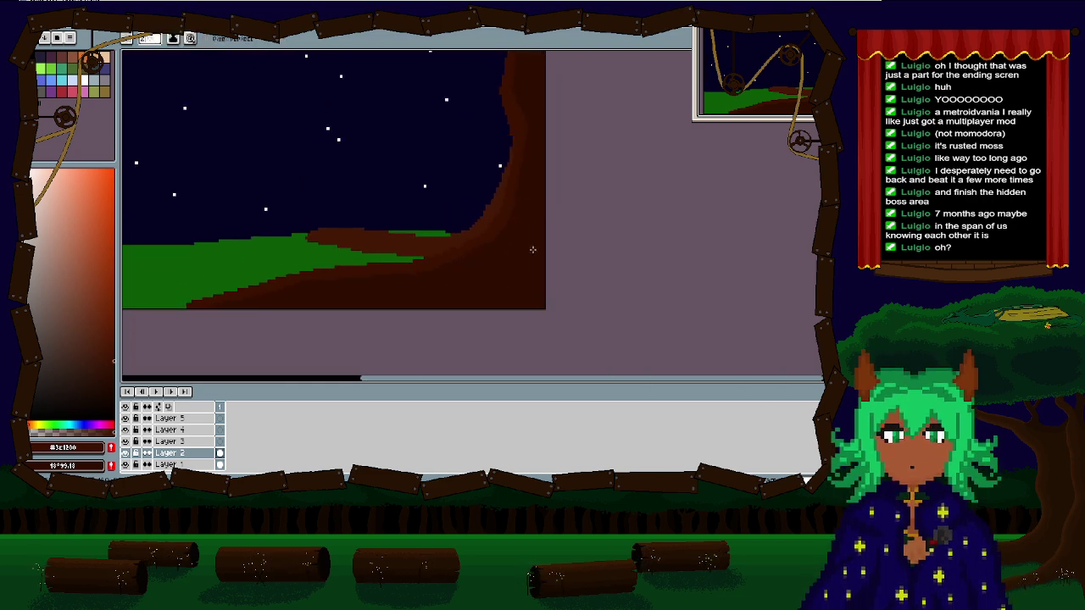
pyautogui.scroll(1, 510, 242)
pyautogui.scroll(-2, 542, 203)
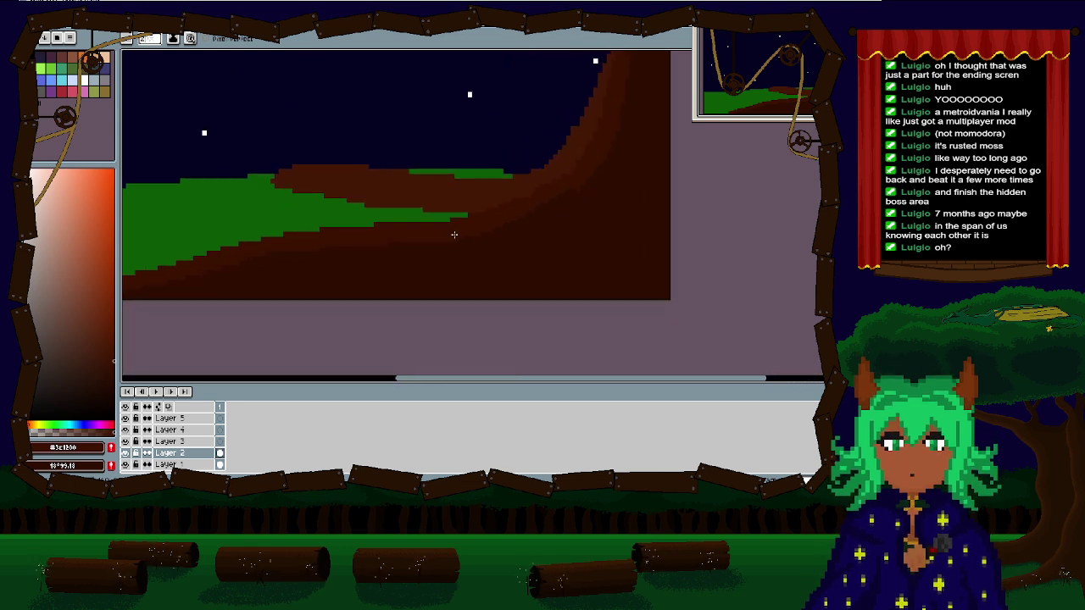
# Step: Sample the upper root's brown and try filling the dark area of the trunk and lower root with a lighter brown
pyautogui.press('alt')
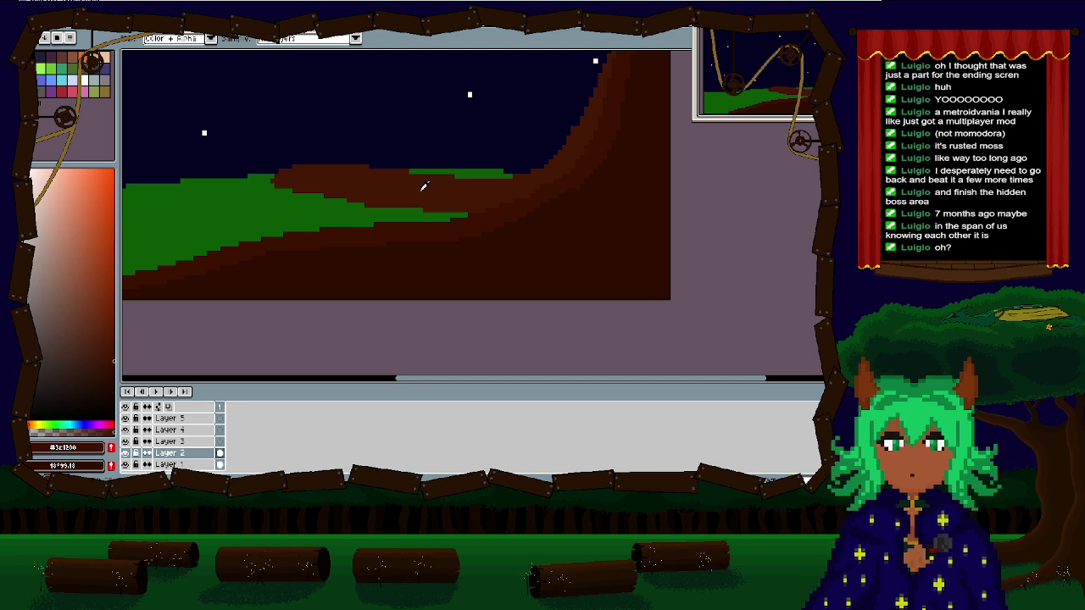
pyautogui.keyDown('alt'); pyautogui.click(420, 191); pyautogui.keyUp('alt')
pyautogui.press('g')
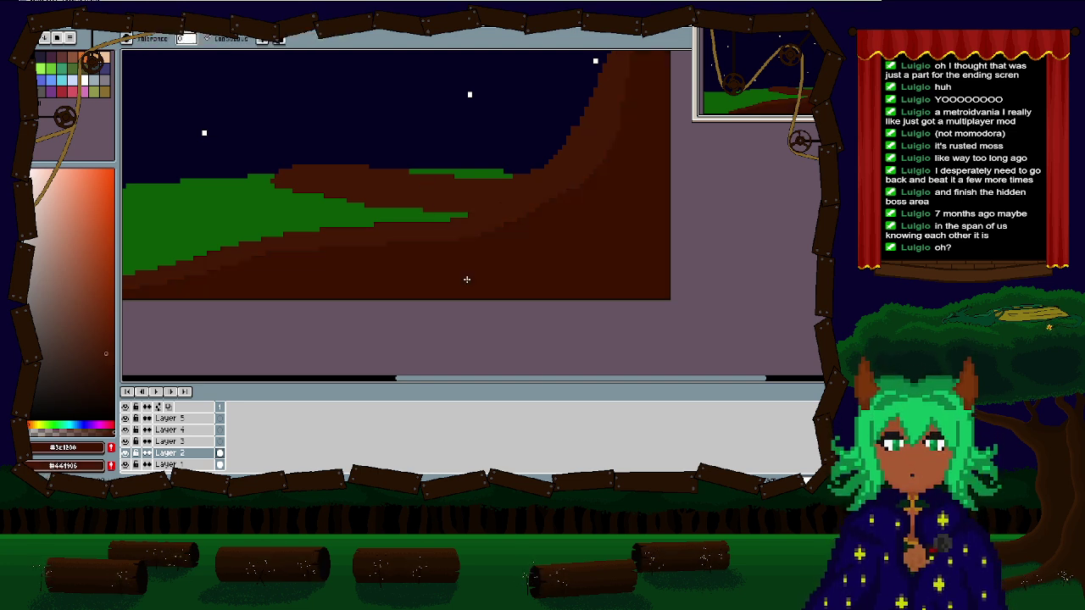
pyautogui.scroll(-1, 523, 270)
pyautogui.scroll(-1, 507, 251)
pyautogui.moveTo(514, 266); pyautogui.dragTo(515, 291)
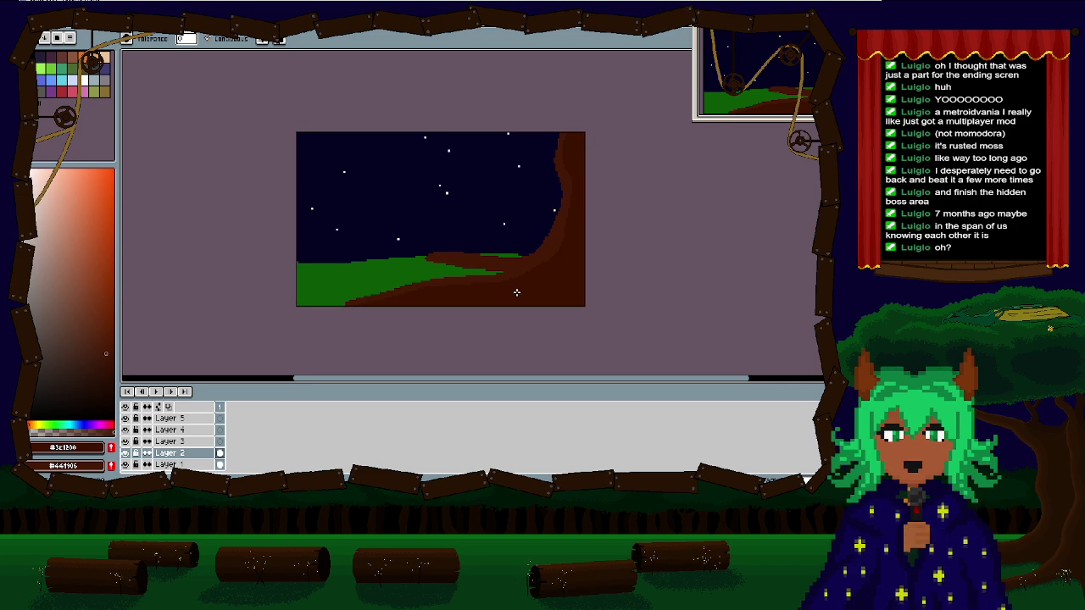
pyautogui.scroll(1, 515, 290)
pyautogui.scroll(1, 437, 266)
pyautogui.scroll(1, 455, 264)
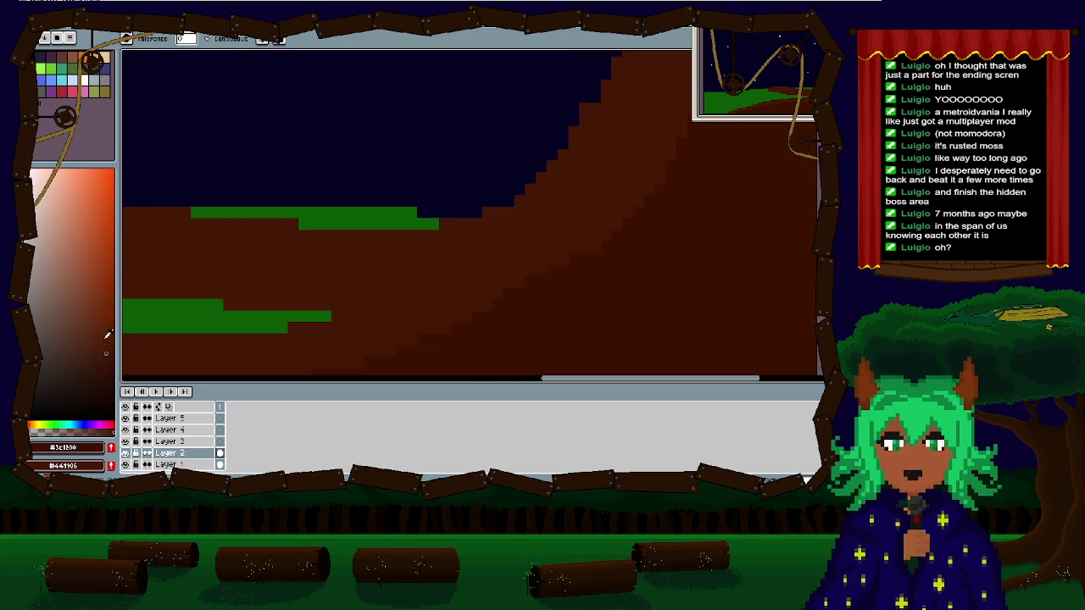
# Step: Choose a lighter brown and draw a thin highlight from the fork between the roots along the curve up the trunk
pyautogui.press('b')
pyautogui.click(290, 326)
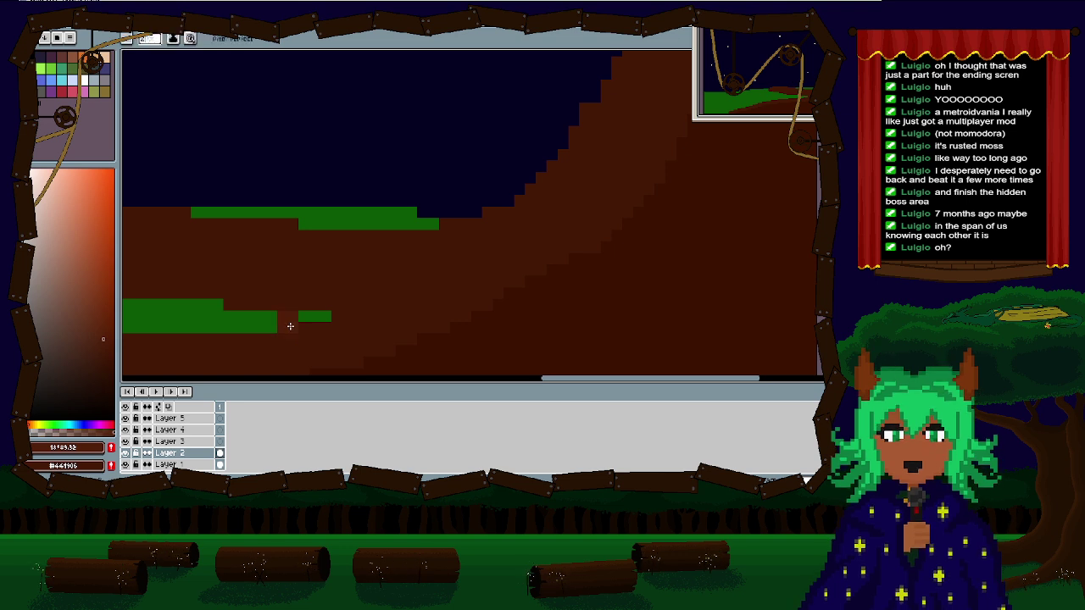
pyautogui.hotkey('ctrl', 'z')
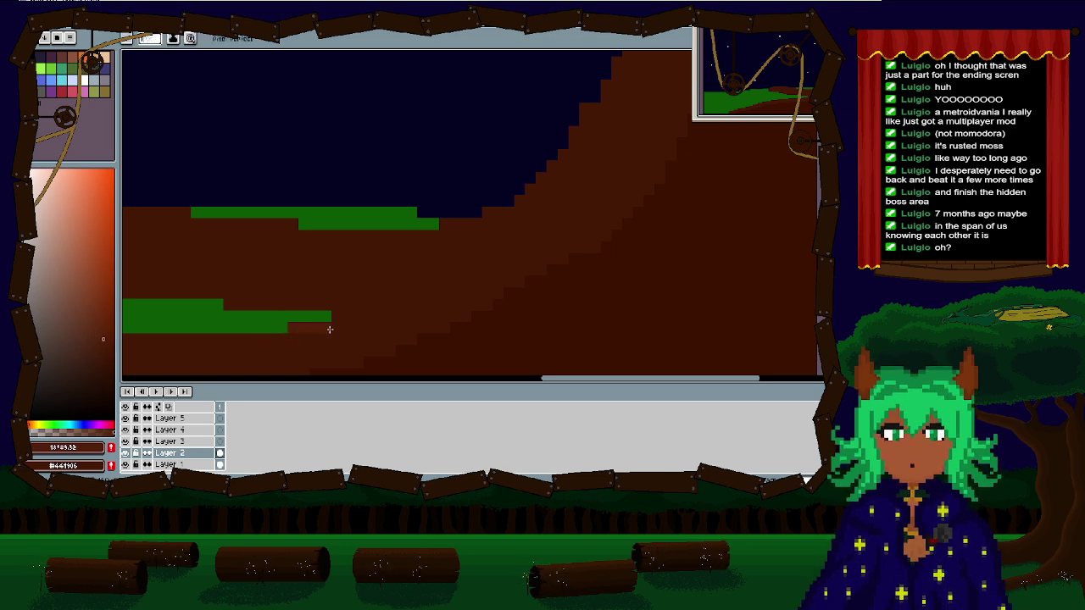
pyautogui.moveTo(375, 312); pyautogui.dragTo(515, 265)
pyautogui.moveTo(547, 231)
pyautogui.mouseDown()
pyautogui.moveTo(577, 227)
pyautogui.moveTo(404, 300)
pyautogui.mouseUp()
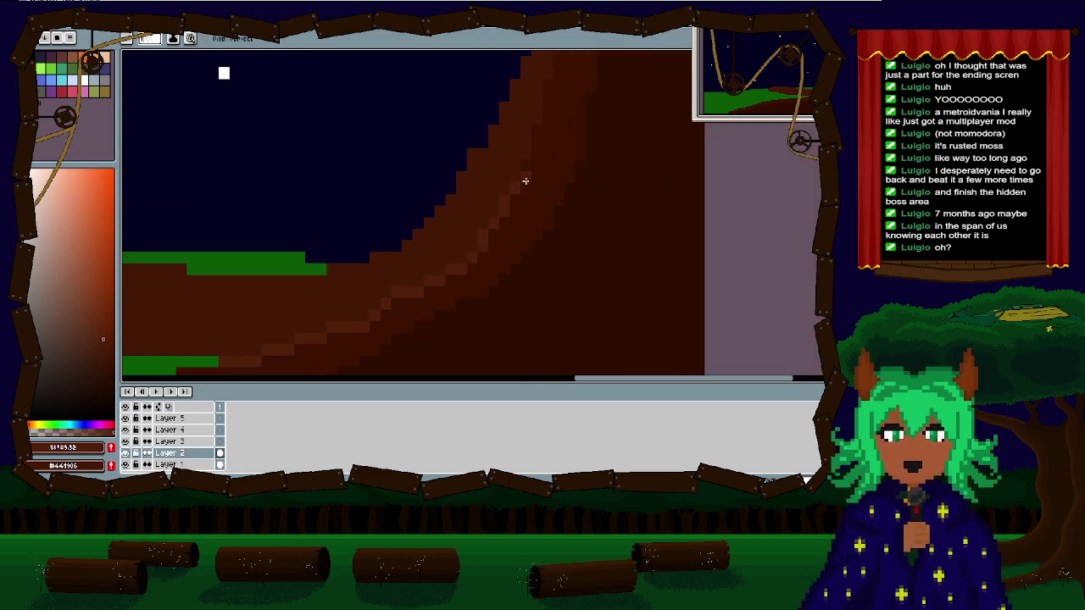
pyautogui.moveTo(534, 137); pyautogui.dragTo(495, 220)
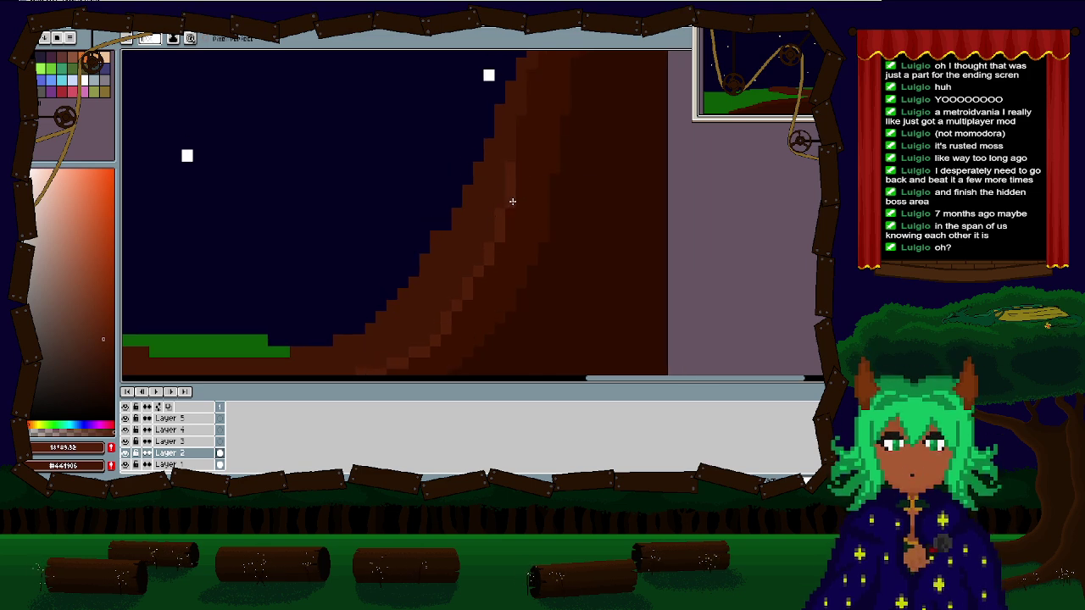
pyautogui.moveTo(521, 121); pyautogui.dragTo(500, 251)
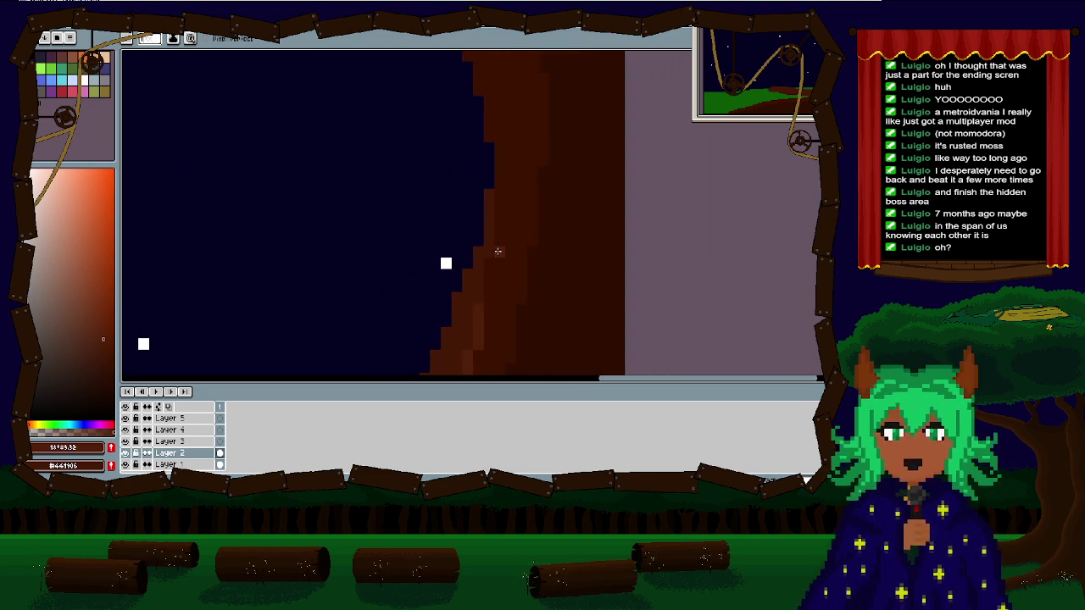
# Step: Extend the lighter brown highlight up along the trunk's left edge, past its narrowest part
pyautogui.moveTo(499, 188); pyautogui.dragTo(500, 247)
pyautogui.hotkey('ctrl', 'z')
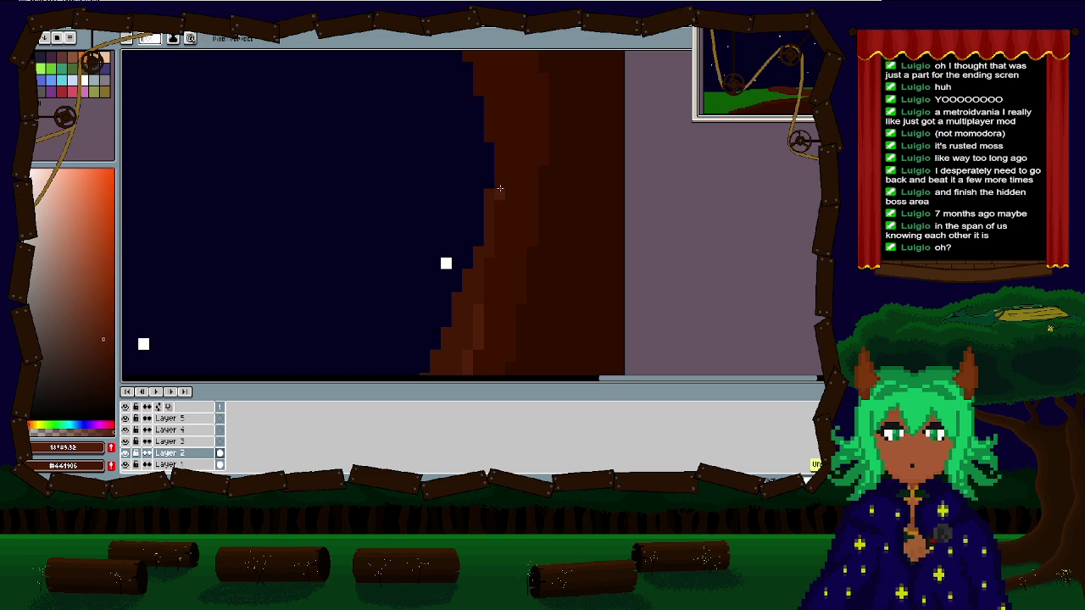
pyautogui.moveTo(499, 178); pyautogui.dragTo(500, 255)
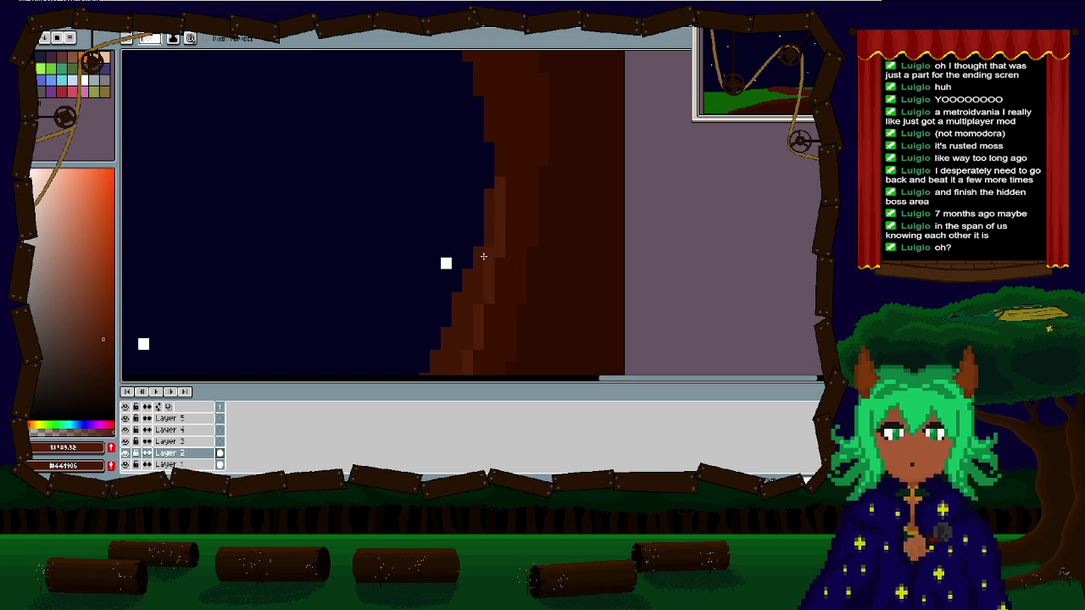
pyautogui.moveTo(500, 174)
pyautogui.mouseDown()
pyautogui.moveTo(494, 149)
pyautogui.moveTo(497, 296)
pyautogui.mouseUp()
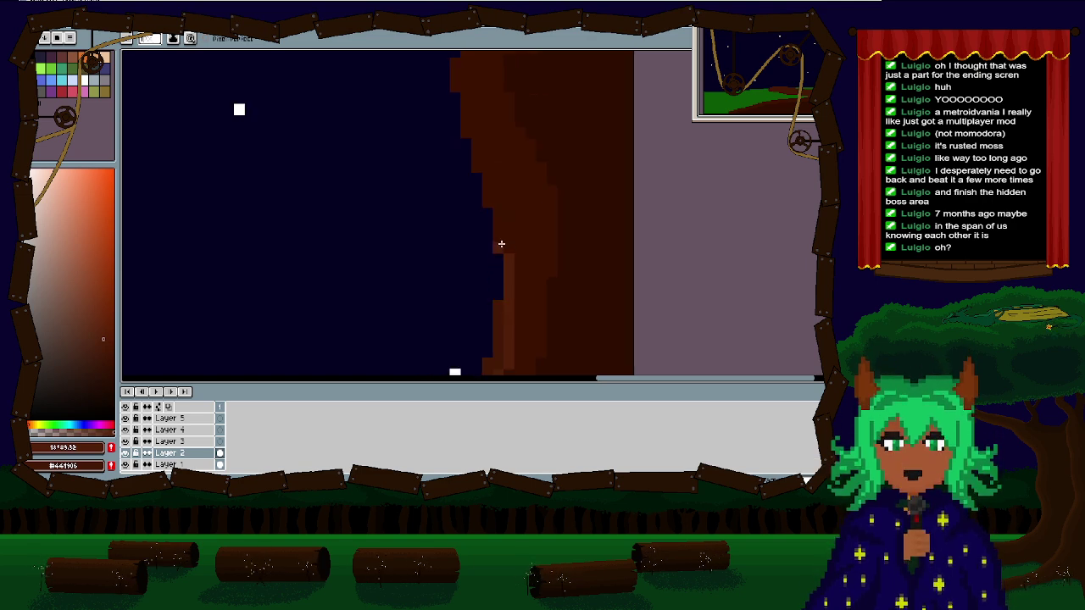
pyautogui.moveTo(498, 245)
pyautogui.mouseDown()
pyautogui.moveTo(471, 134)
pyautogui.moveTo(463, 148)
pyautogui.moveTo(465, 100)
pyautogui.mouseUp()
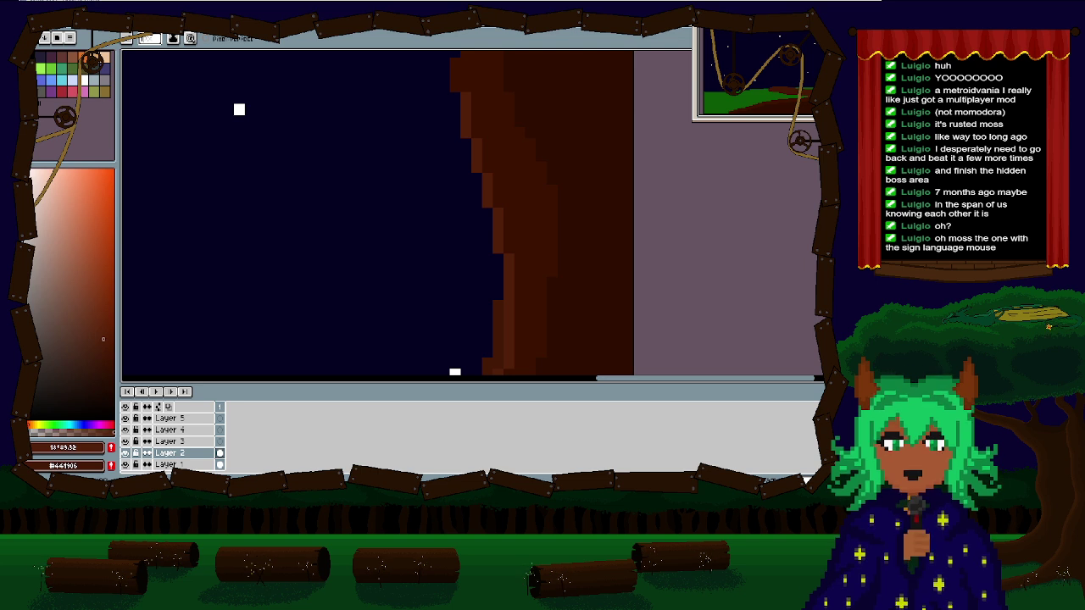
# Step: Continue the one-pixel highlight along the trunk's left edge up to the top of the canvas
pyautogui.scroll(-3, 458, 352)
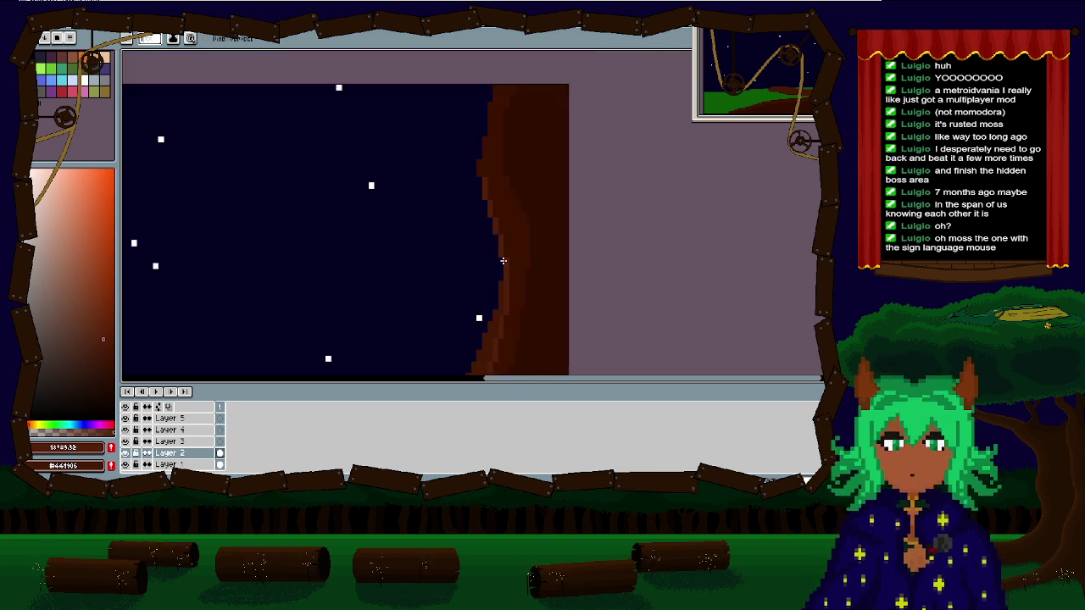
pyautogui.scroll(3, 468, 254)
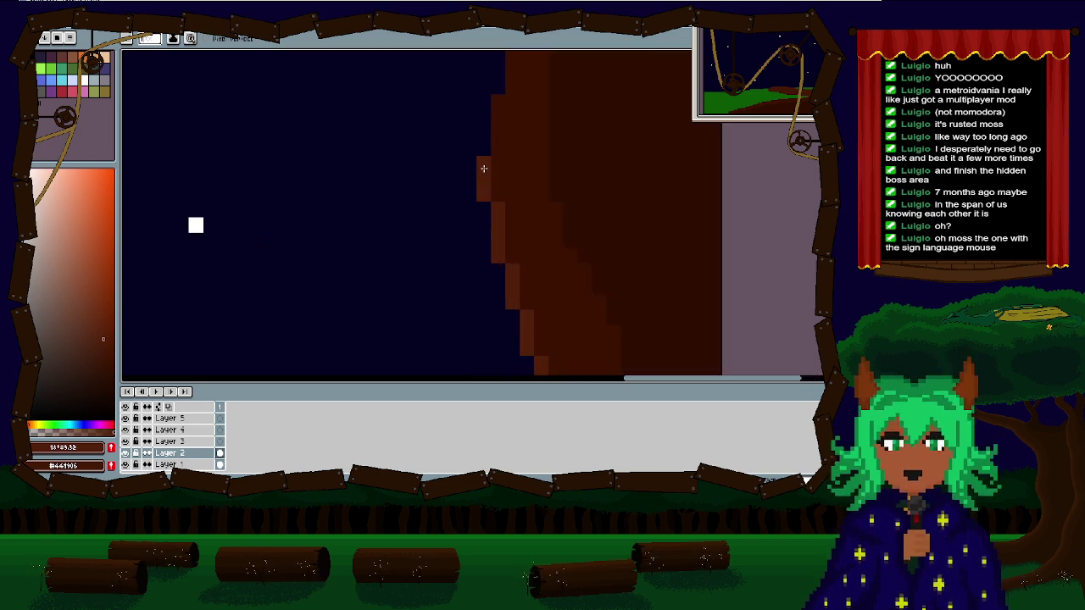
pyautogui.moveTo(499, 105)
pyautogui.mouseDown()
pyautogui.moveTo(439, 312)
pyautogui.moveTo(471, 173)
pyautogui.moveTo(465, 203)
pyautogui.mouseUp()
pyautogui.hotkey('ctrl', 'z')
pyautogui.hotkey('ctrl', 'z')
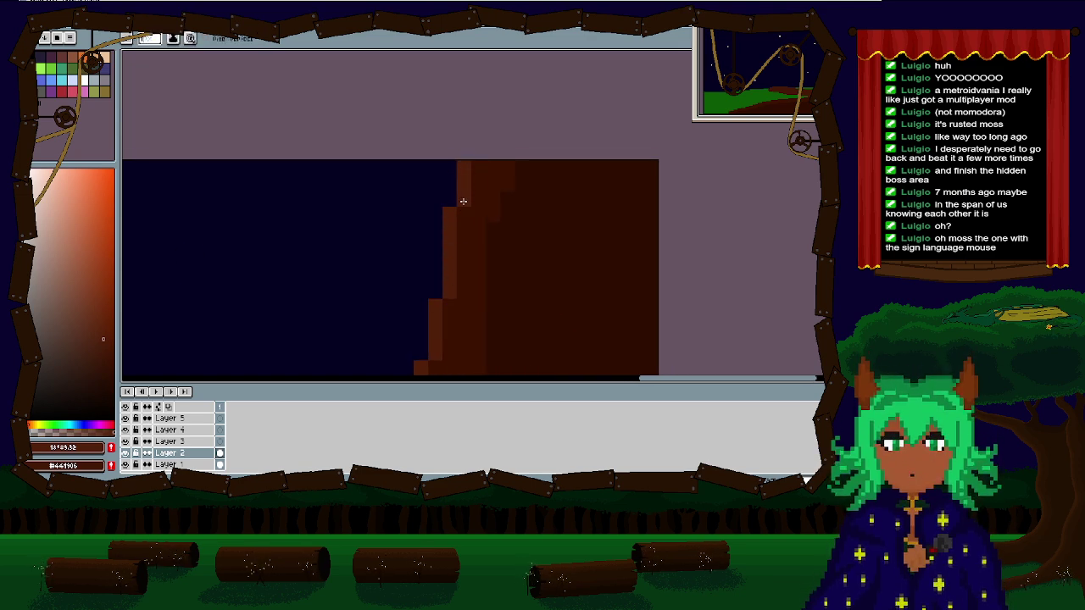
pyautogui.scroll(-1, 436, 339)
pyautogui.moveTo(433, 300); pyautogui.dragTo(473, 131)
pyautogui.scroll(-2, 475, 139)
pyautogui.scroll(-1, 434, 365)
pyautogui.moveTo(434, 370); pyautogui.dragTo(458, 205)
pyautogui.scroll(5, 457, 209)
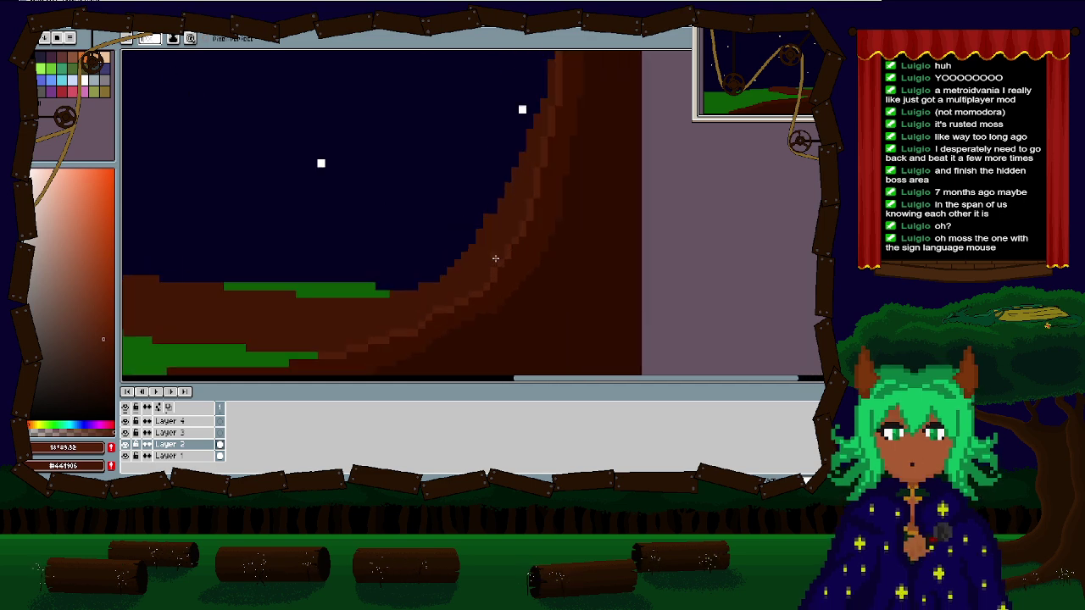
# Step: Draw a one-pixel lighter brown highlight on the trunk's outer left edge, downward from just below its narrowest part
pyautogui.scroll(-1, 418, 267)
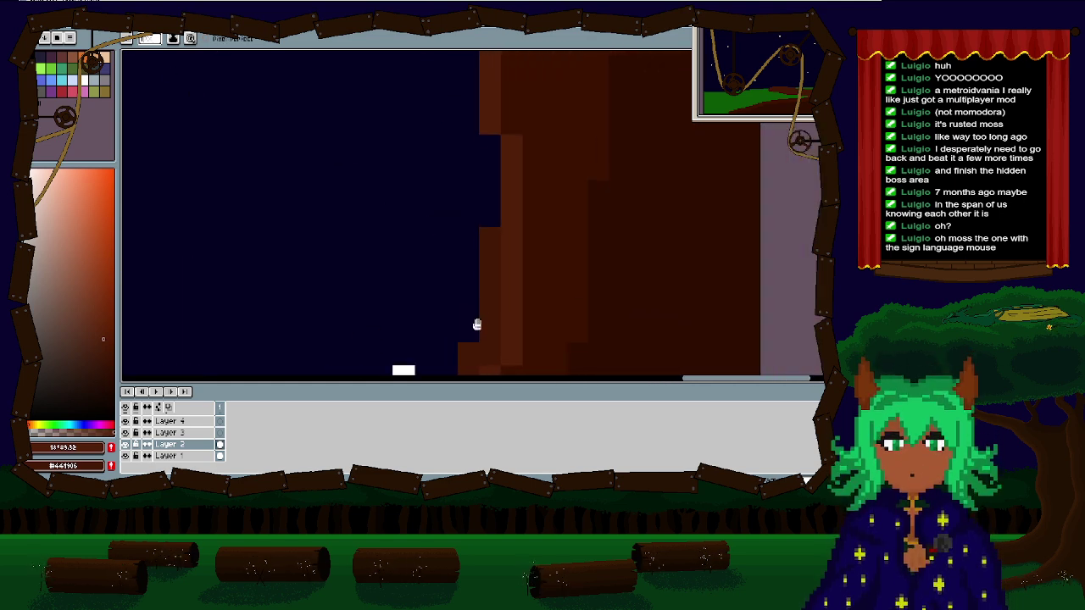
pyautogui.scroll(1, 486, 244)
pyautogui.scroll(-1, 479, 292)
pyautogui.scroll(1, 496, 256)
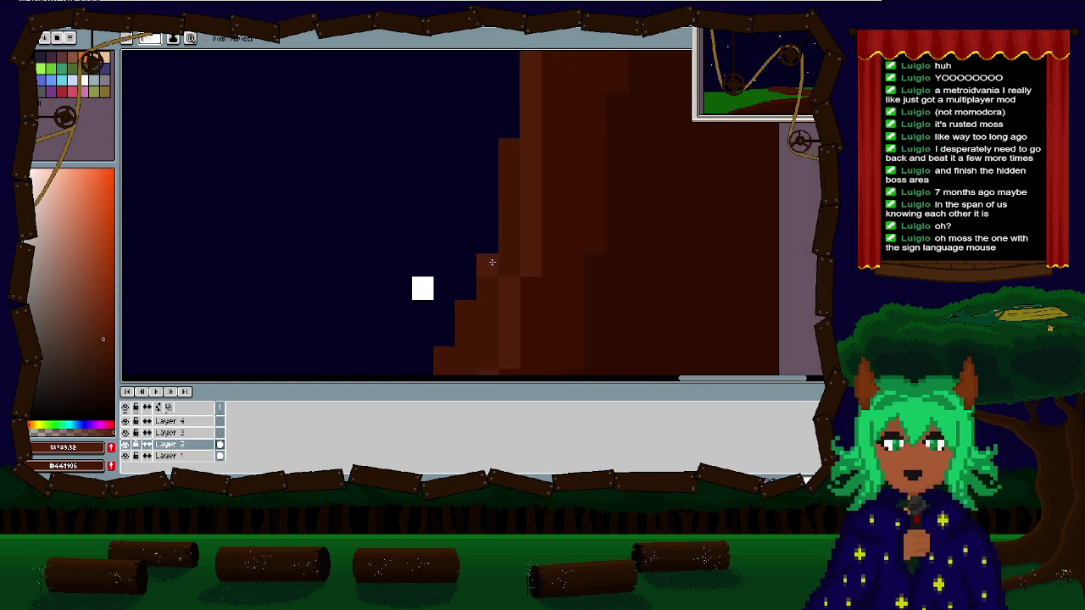
pyautogui.moveTo(458, 352)
pyautogui.mouseDown()
pyautogui.moveTo(515, 238)
pyautogui.moveTo(500, 290)
pyautogui.mouseUp()
pyautogui.moveTo(499, 288); pyautogui.dragTo(542, 207)
pyautogui.moveTo(526, 225); pyautogui.dragTo(528, 255)
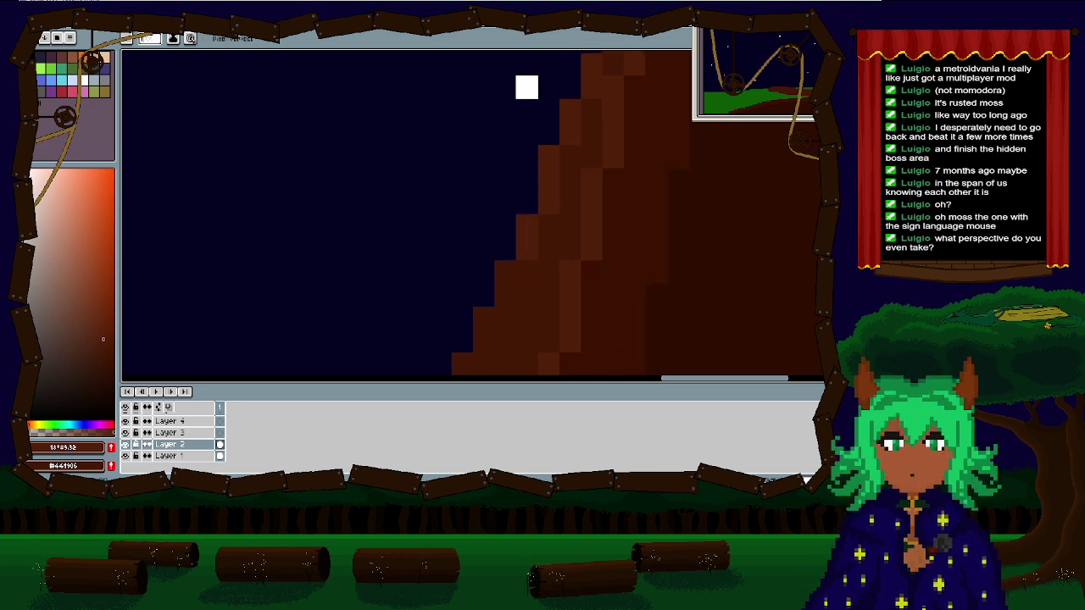
# Step: Extend the outer-edge highlight down the trunk's lower curve to the start of the upper root
pyautogui.scroll(-1, 546, 360)
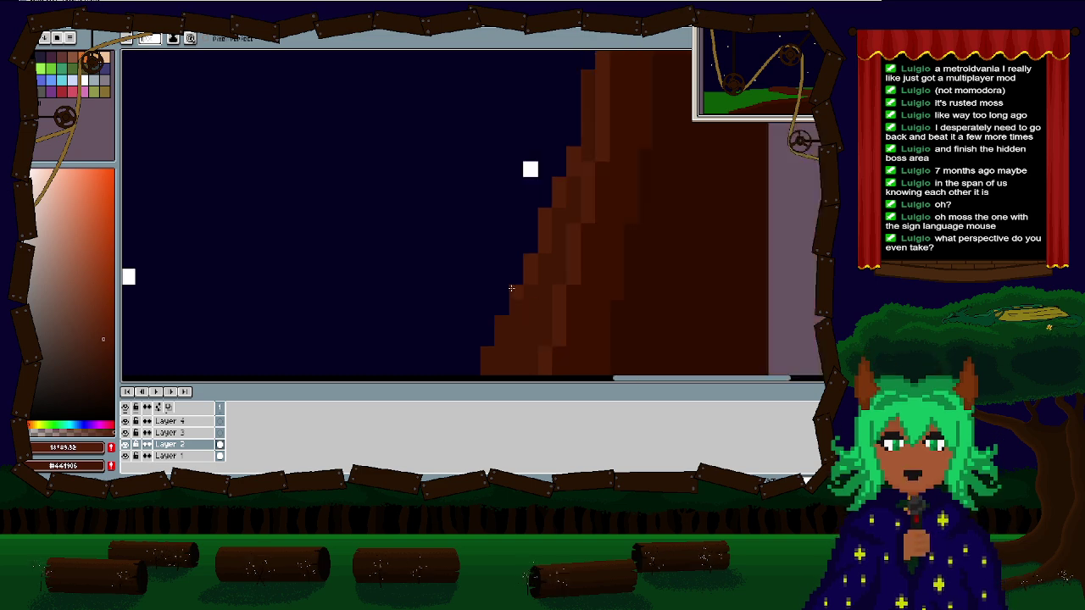
pyautogui.moveTo(514, 291); pyautogui.dragTo(542, 246)
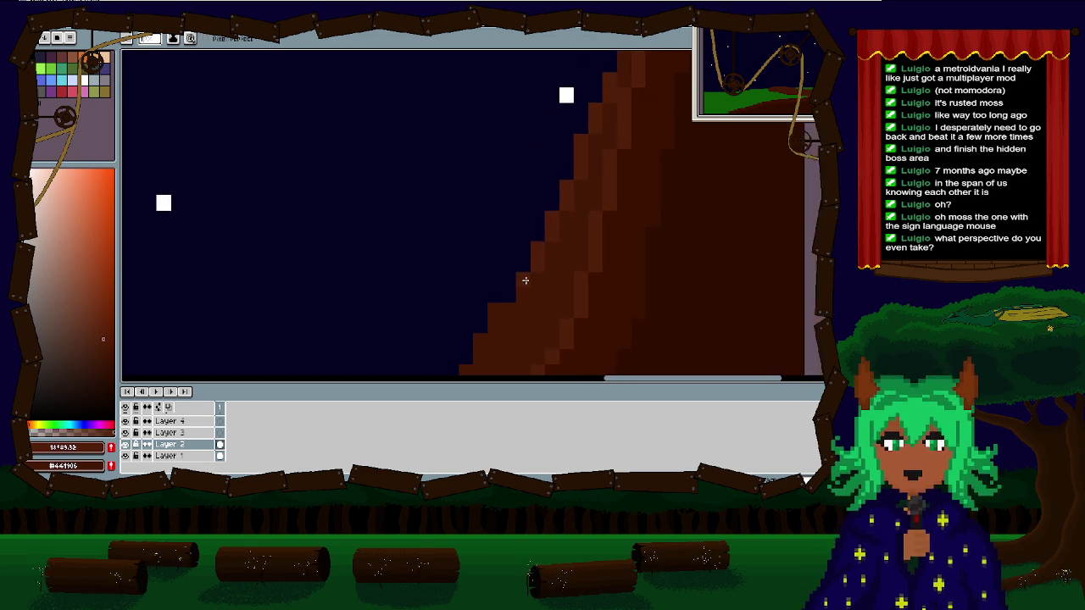
pyautogui.moveTo(519, 294); pyautogui.dragTo(537, 256)
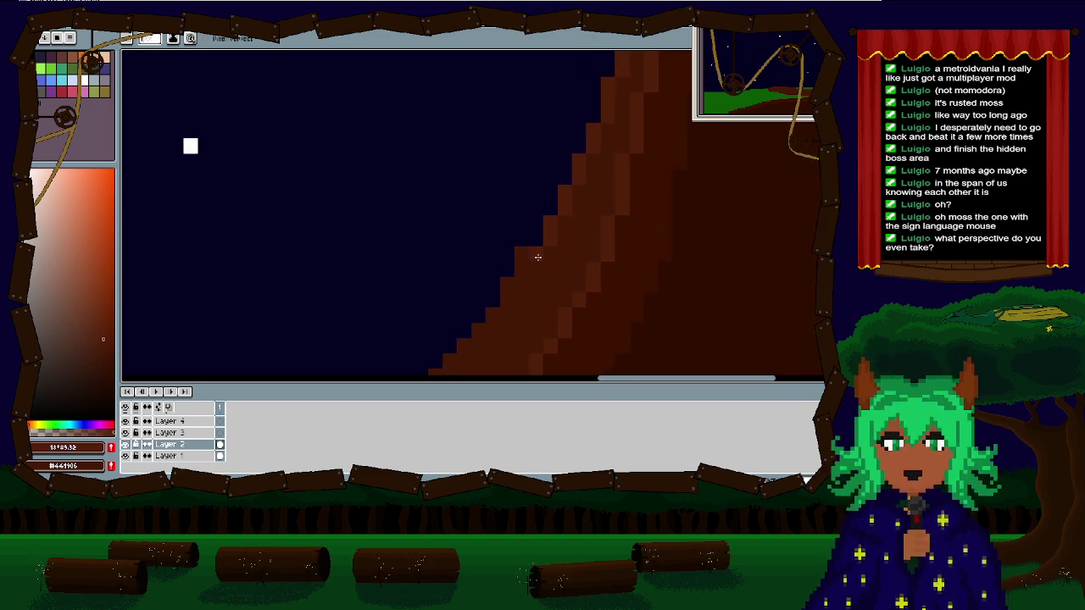
pyautogui.moveTo(506, 299)
pyautogui.mouseDown()
pyautogui.moveTo(526, 258)
pyautogui.moveTo(447, 343)
pyautogui.moveTo(545, 263)
pyautogui.moveTo(451, 294)
pyautogui.mouseUp()
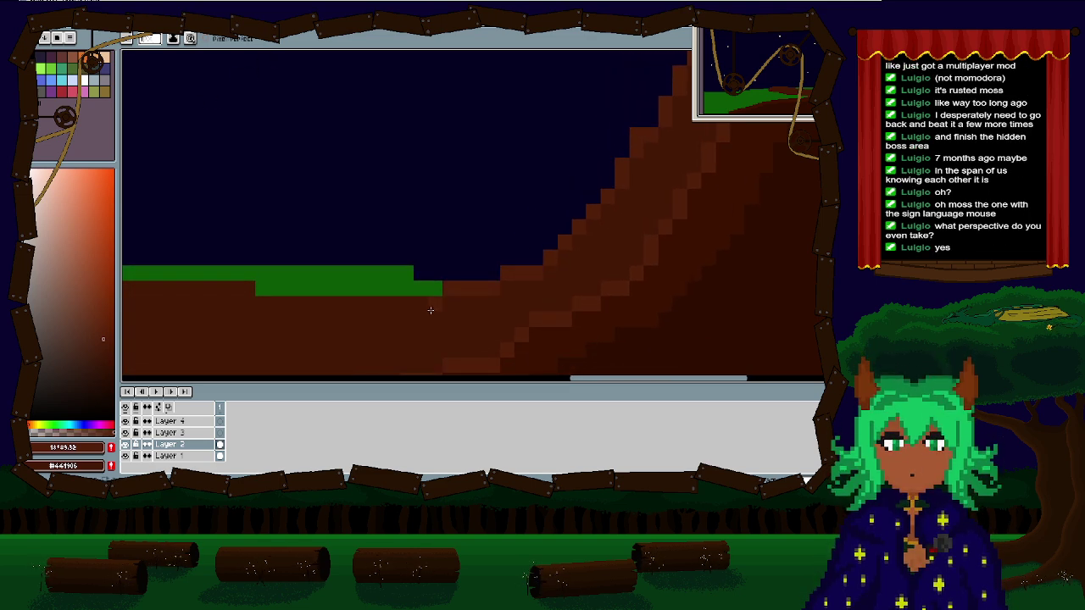
# Step: Highlight the upper root's top edge in the lighter brown, beneath the grass strip and out to its left tip
pyautogui.moveTo(263, 310); pyautogui.dragTo(619, 281)
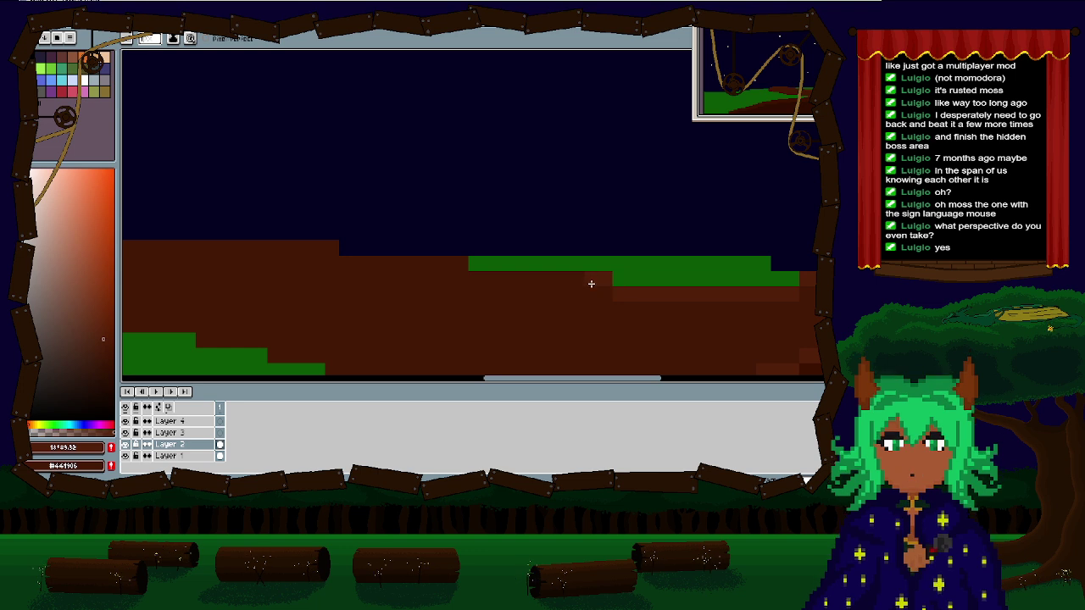
pyautogui.moveTo(174, 249); pyautogui.dragTo(217, 251)
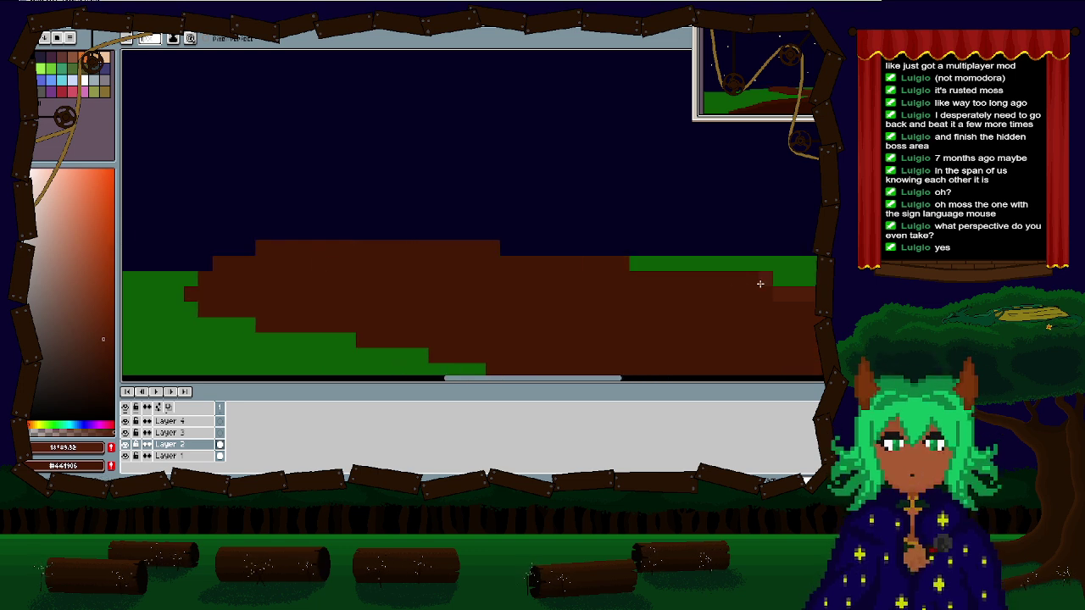
pyautogui.moveTo(562, 262); pyautogui.dragTo(591, 266)
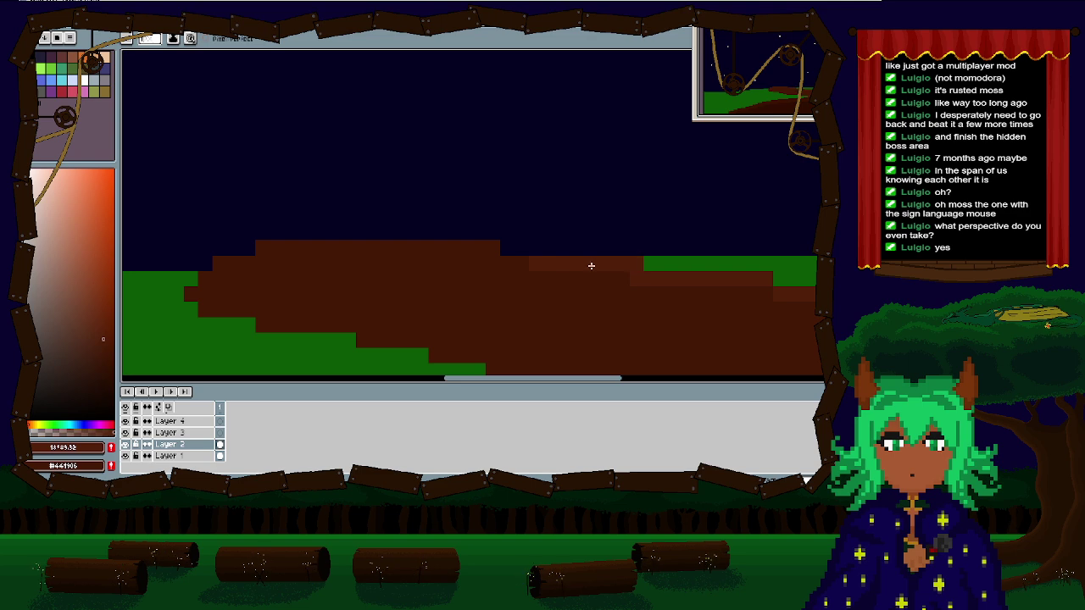
pyautogui.moveTo(484, 246); pyautogui.dragTo(272, 246)
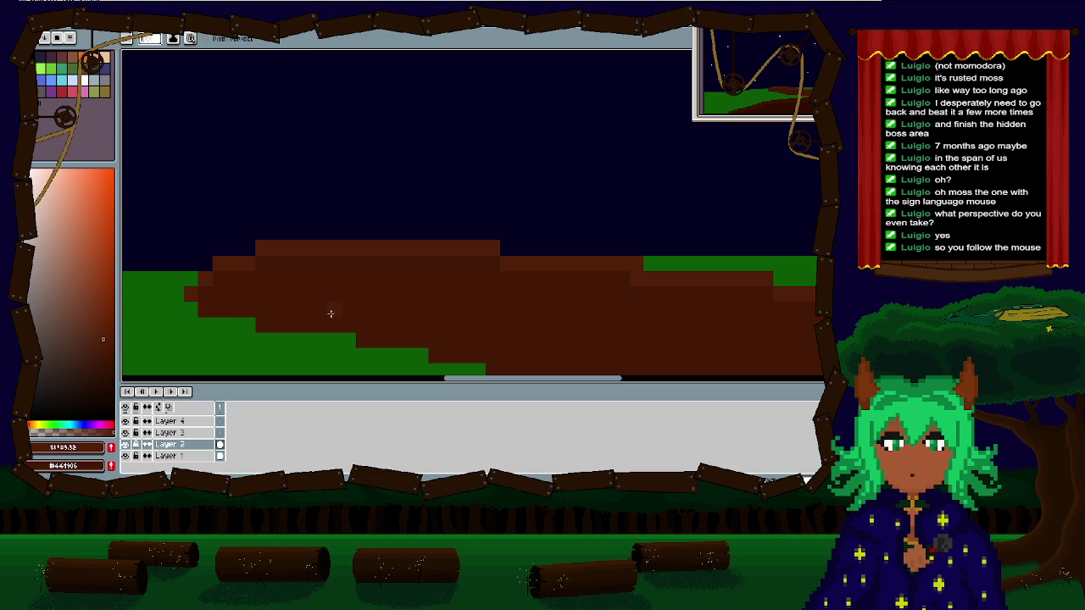
# Step: Draw the lighter brown highlight along the lower root's stepped top edge, from its tip to the fork between the roots
pyautogui.scroll(-2, 331, 314)
pyautogui.moveTo(507, 221); pyautogui.dragTo(599, 215)
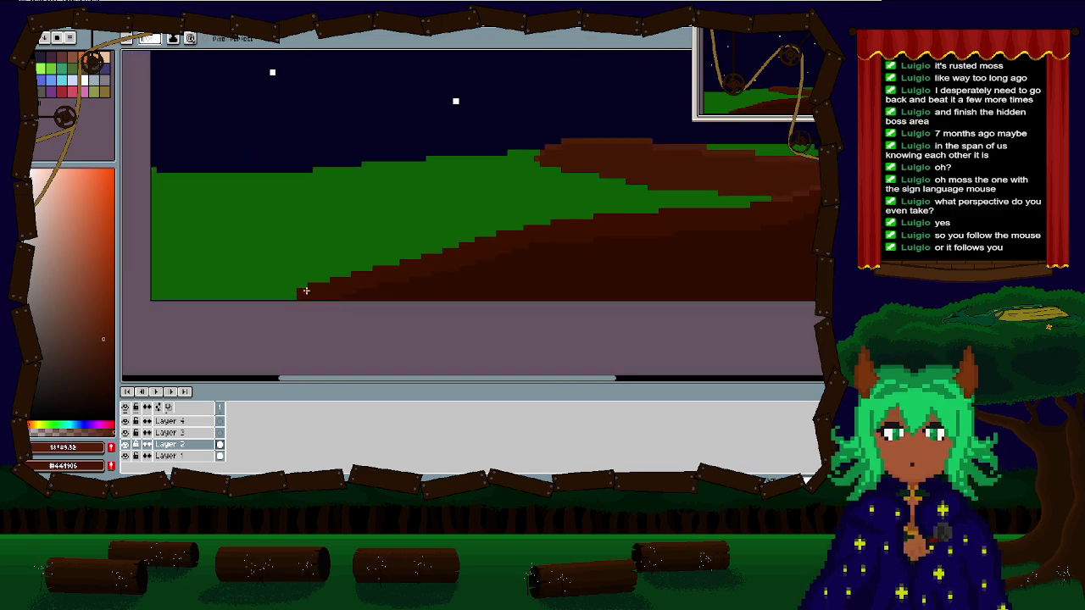
pyautogui.scroll(2, 309, 298)
pyautogui.click(278, 292)
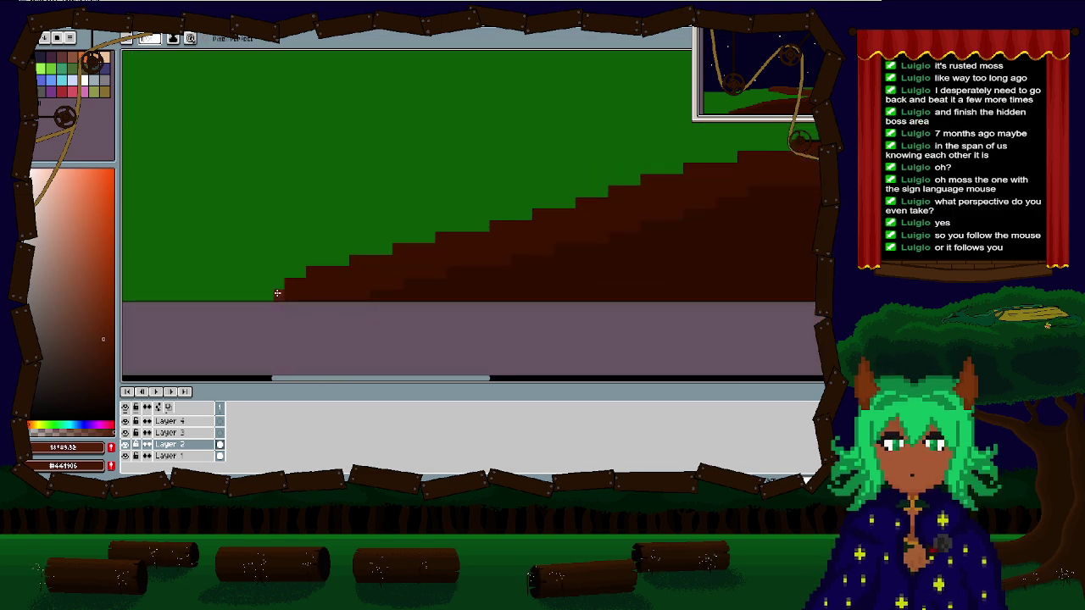
pyautogui.click(309, 273)
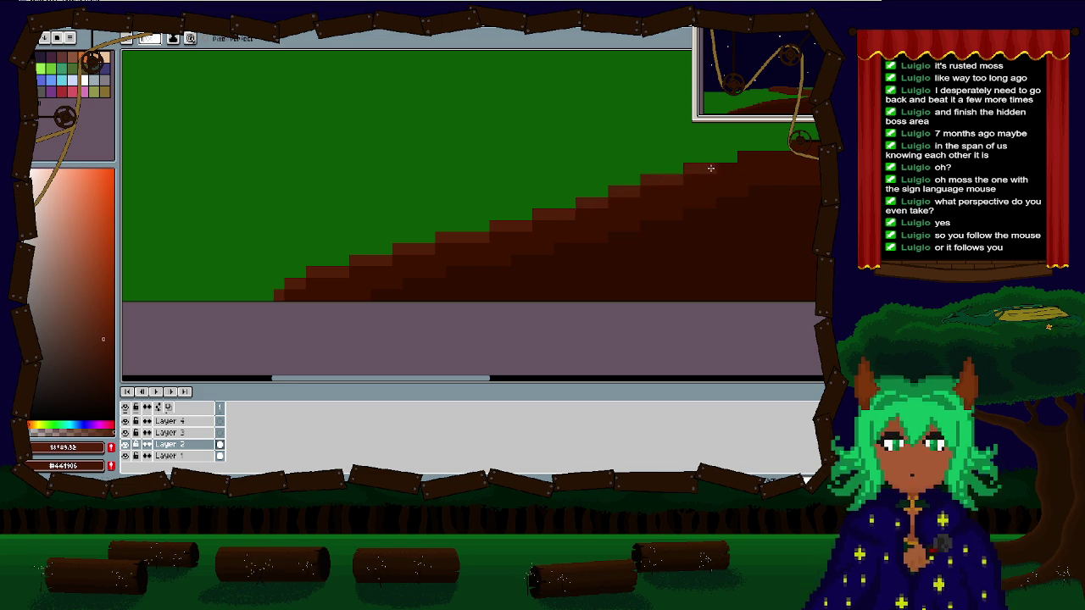
pyautogui.moveTo(710, 167); pyautogui.dragTo(463, 269)
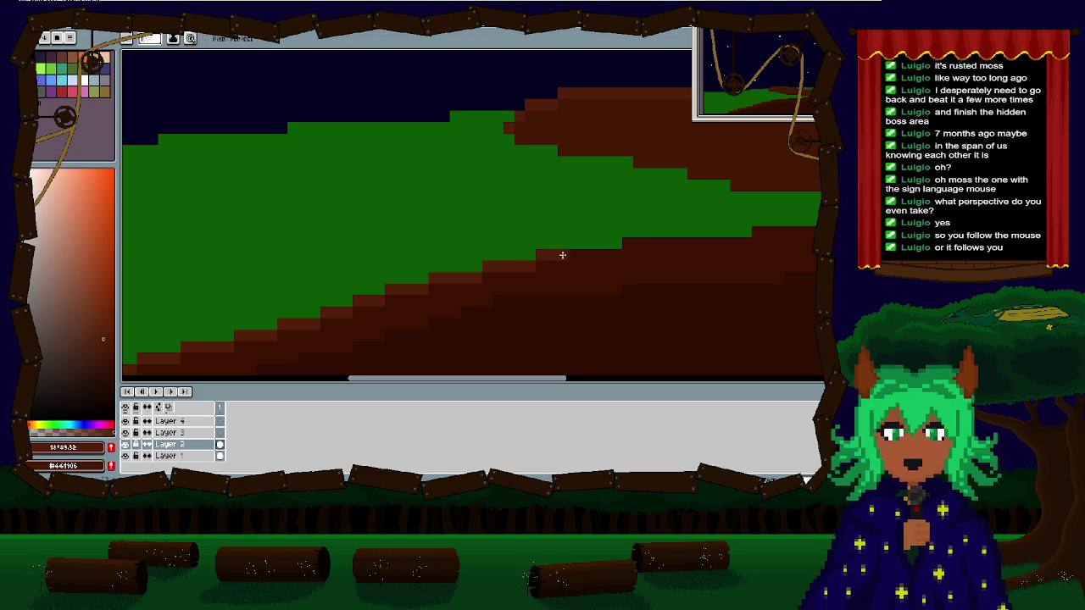
pyautogui.moveTo(685, 242); pyautogui.dragTo(477, 296)
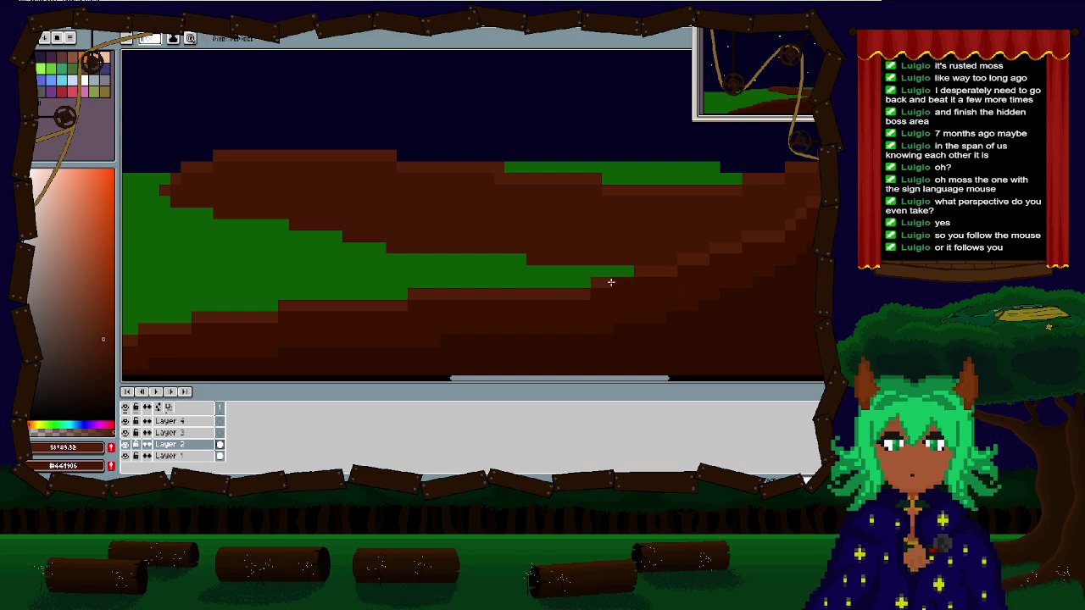
# Step: Try filling the dark area of the trunk and lower root and the shading band beside it with lighter brown
pyautogui.scroll(-2, 619, 271)
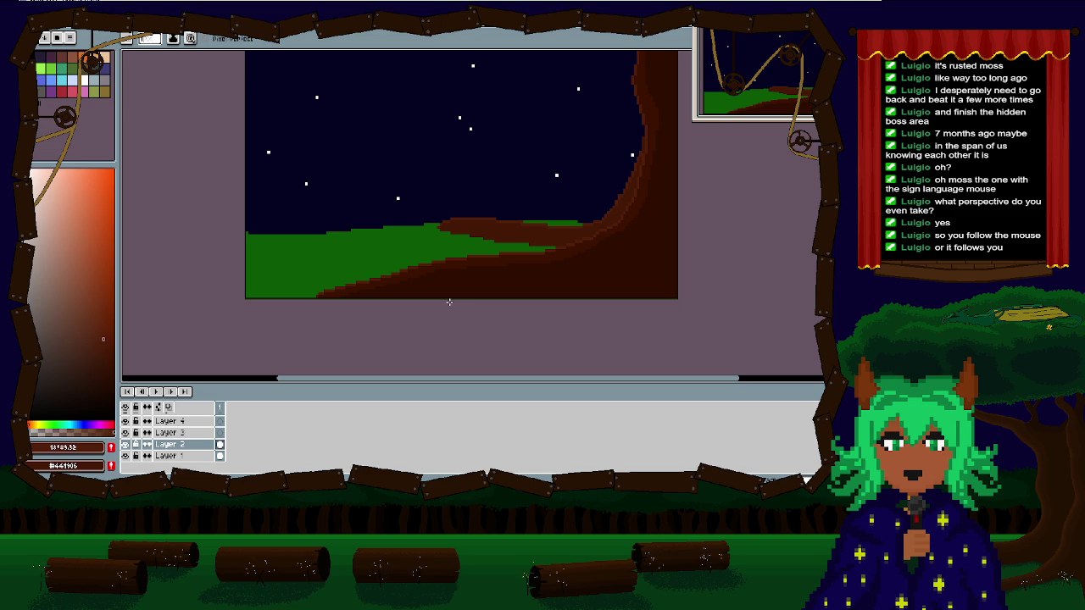
pyautogui.press('g')
pyautogui.scroll(2, 458, 292)
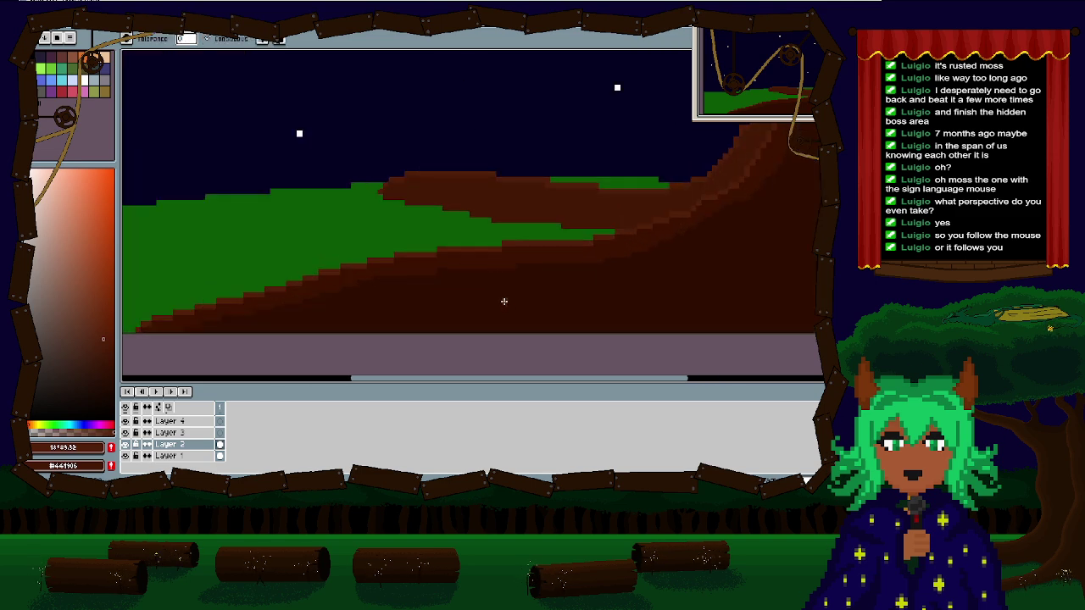
pyautogui.click(504, 301)
pyautogui.hotkey('ctrl', 'z')
pyautogui.click(503, 301)
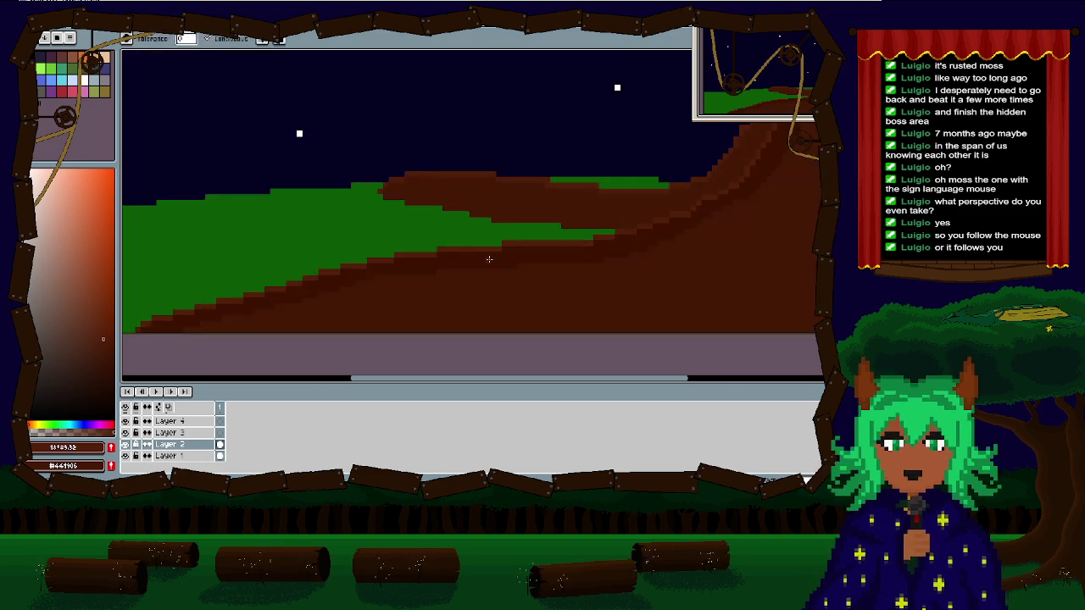
pyautogui.click(489, 256)
pyautogui.scroll(-2, 502, 289)
pyautogui.scroll(4, 501, 288)
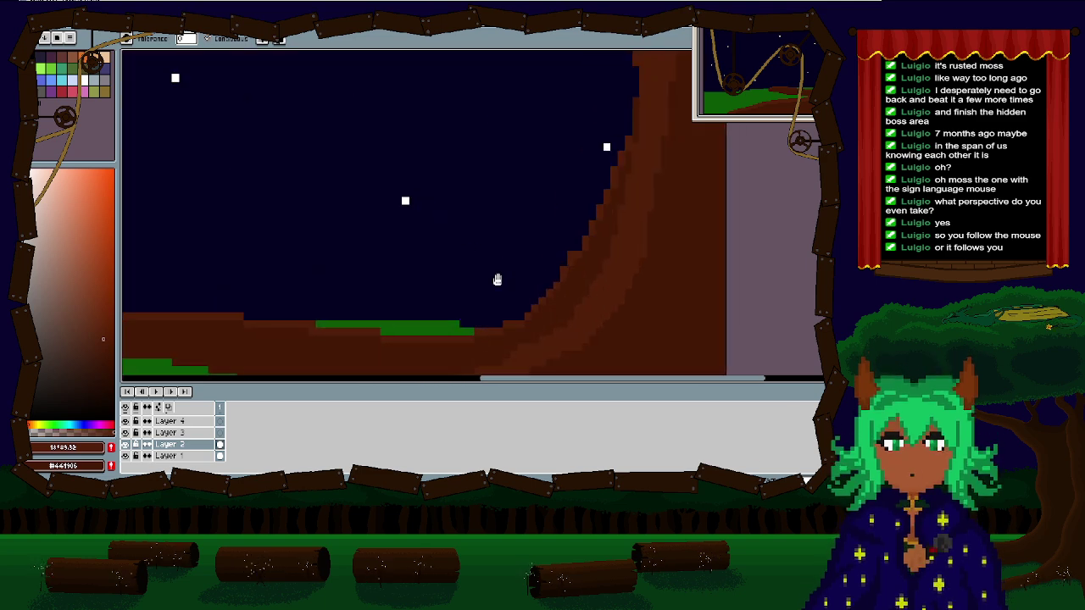
pyautogui.hotkey('ctrl', 'z')
pyautogui.moveTo(434, 287); pyautogui.dragTo(499, 191)
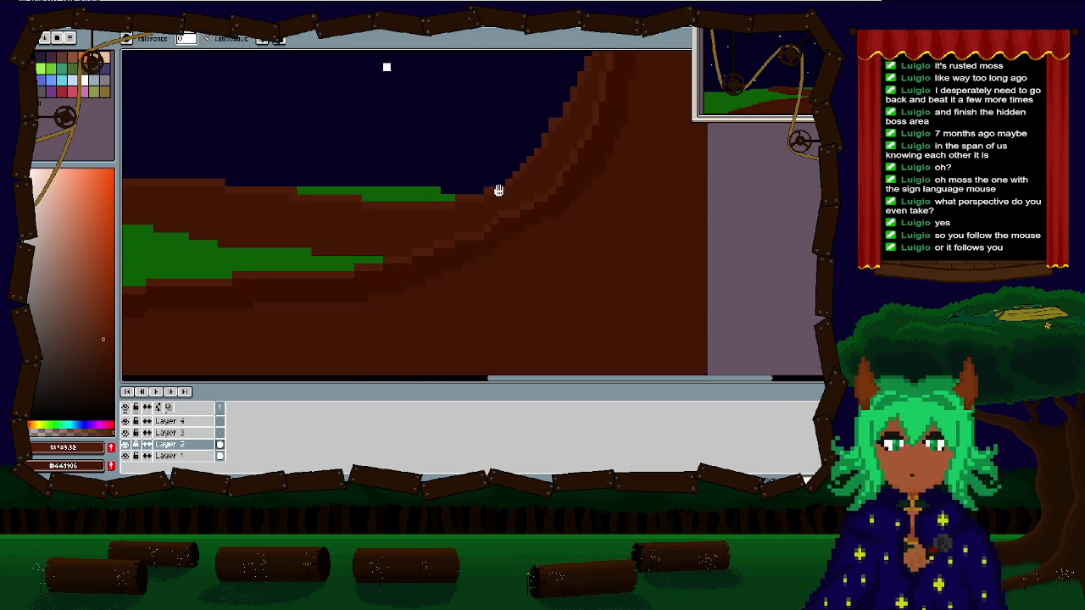
pyautogui.hotkey('ctrl', 'z')
pyautogui.moveTo(486, 237); pyautogui.dragTo(593, 246)
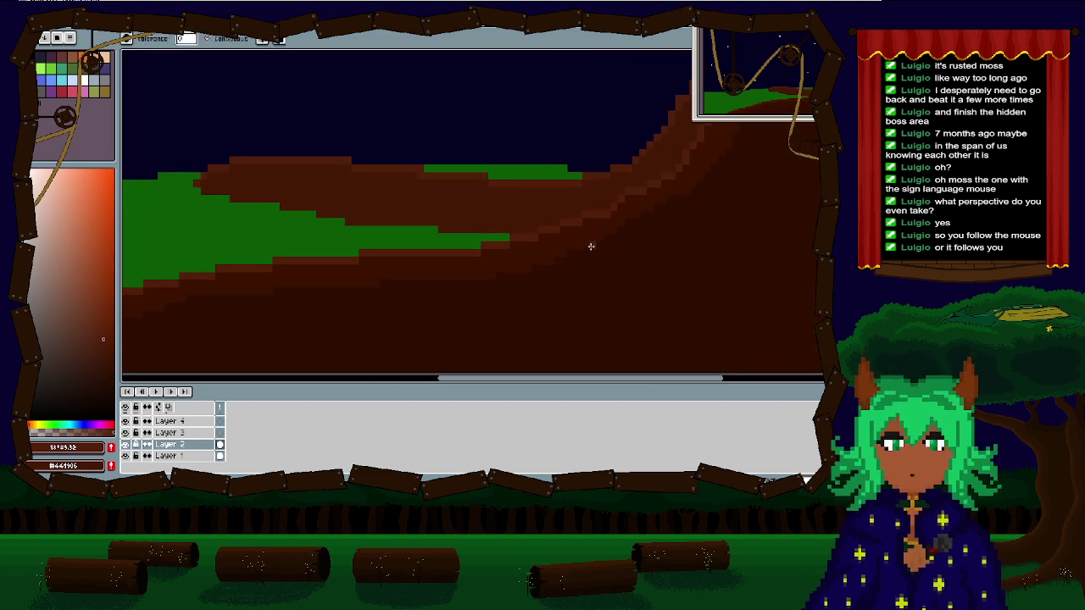
# Step: Sample a darker brown from the lower root and select the Paint Bucket tool
pyautogui.press('k')
pyautogui.click(377, 259)
pyautogui.press('g')
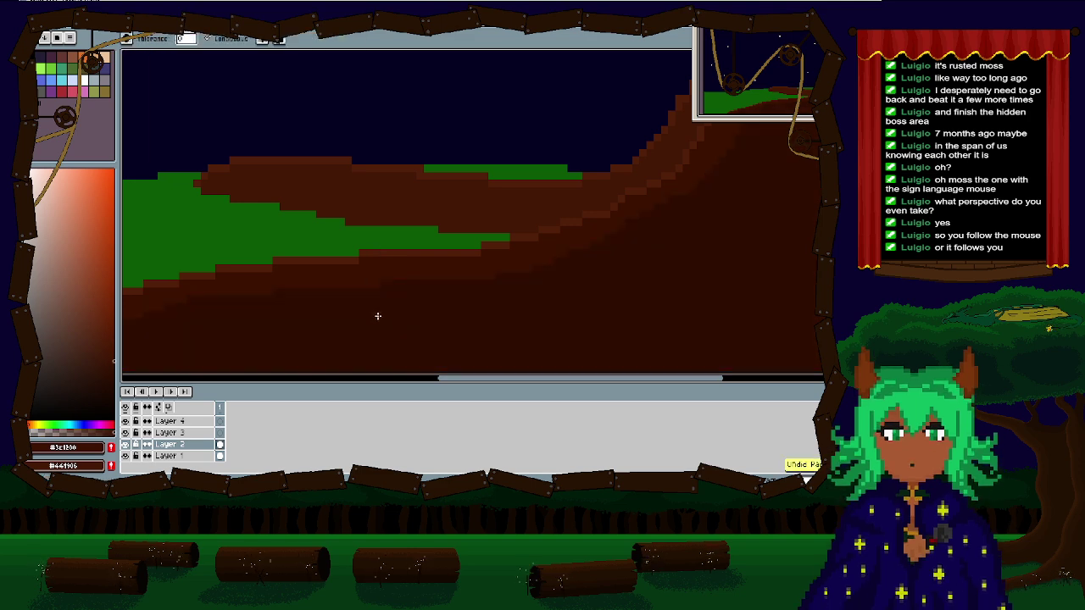
# Step: Examine the trunk and lower root's shading bands, both in the whole picture and up close
pyautogui.scroll(-2, 374, 313)
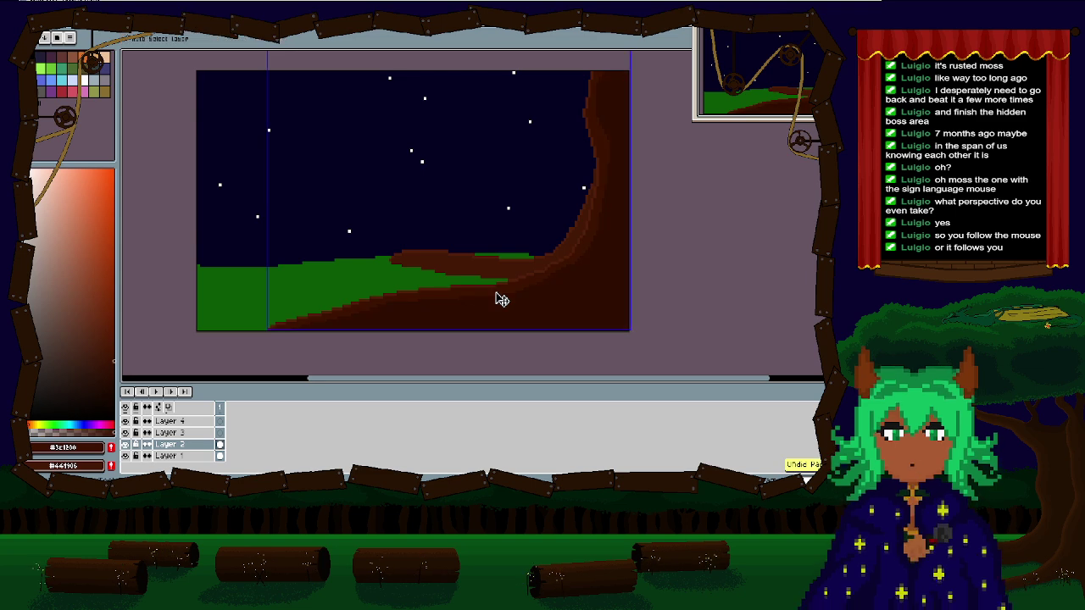
pyautogui.scroll(1, 485, 305)
pyautogui.scroll(-4, 484, 306)
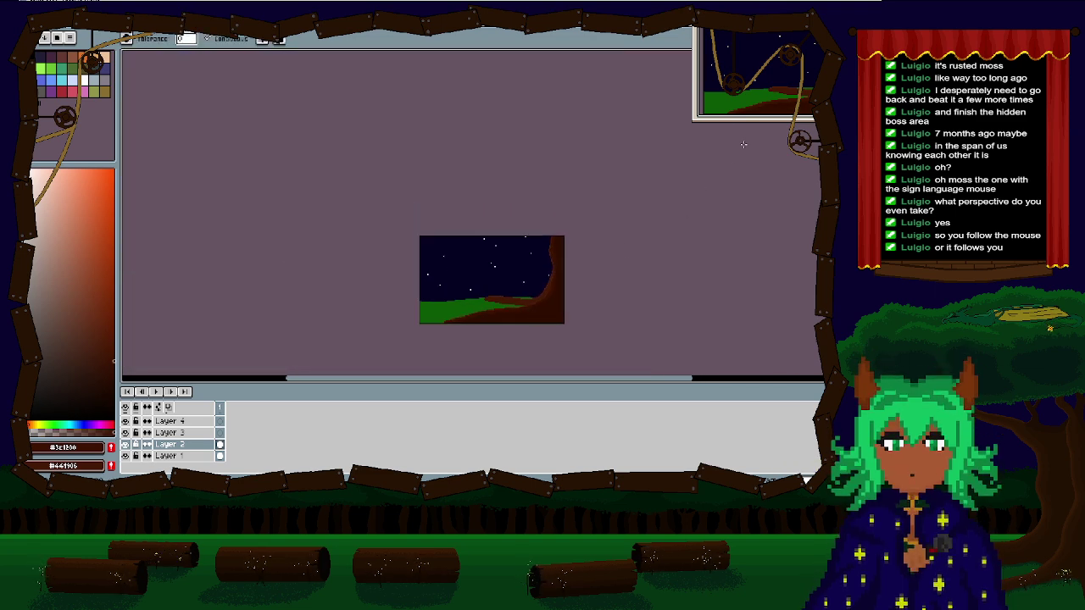
pyautogui.scroll(3, 691, 203)
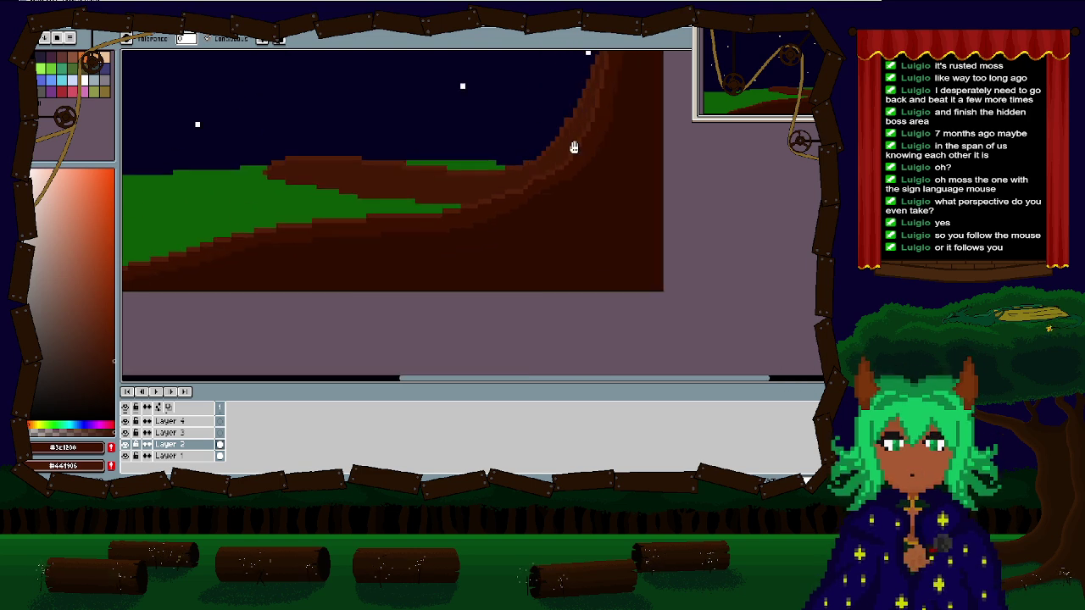
pyautogui.scroll(4, 574, 148)
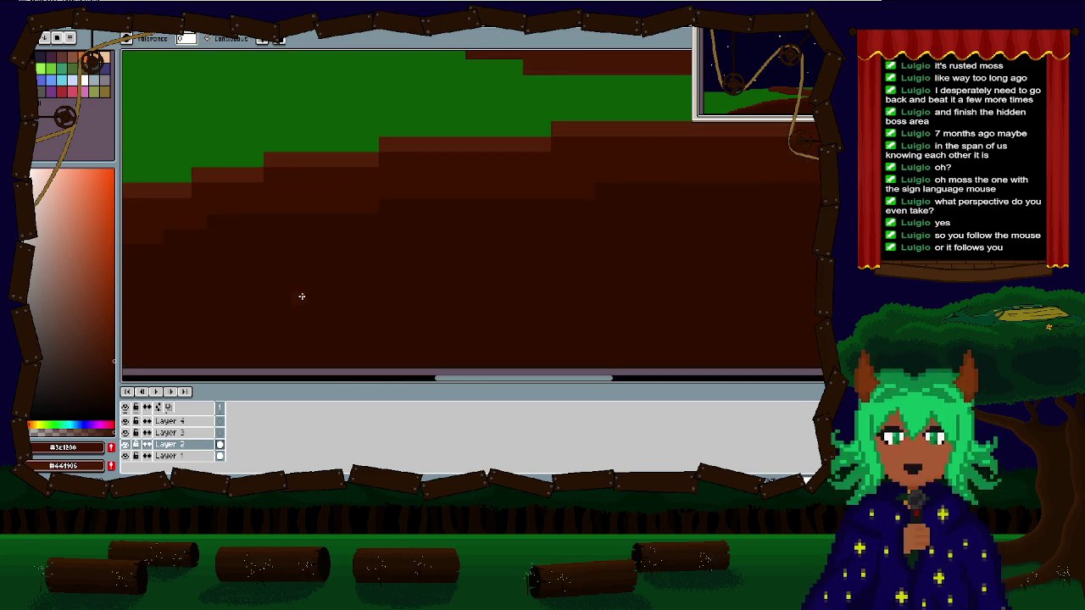
pyautogui.moveTo(533, 276); pyautogui.dragTo(194, 289)
pyautogui.press('e')
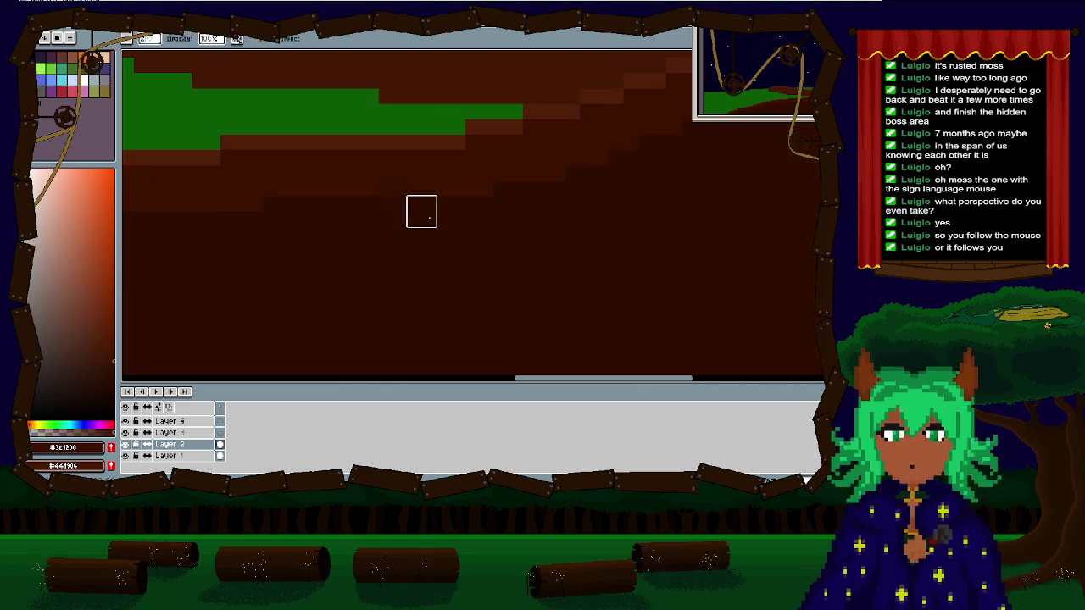
pyautogui.scroll(2, 428, 218)
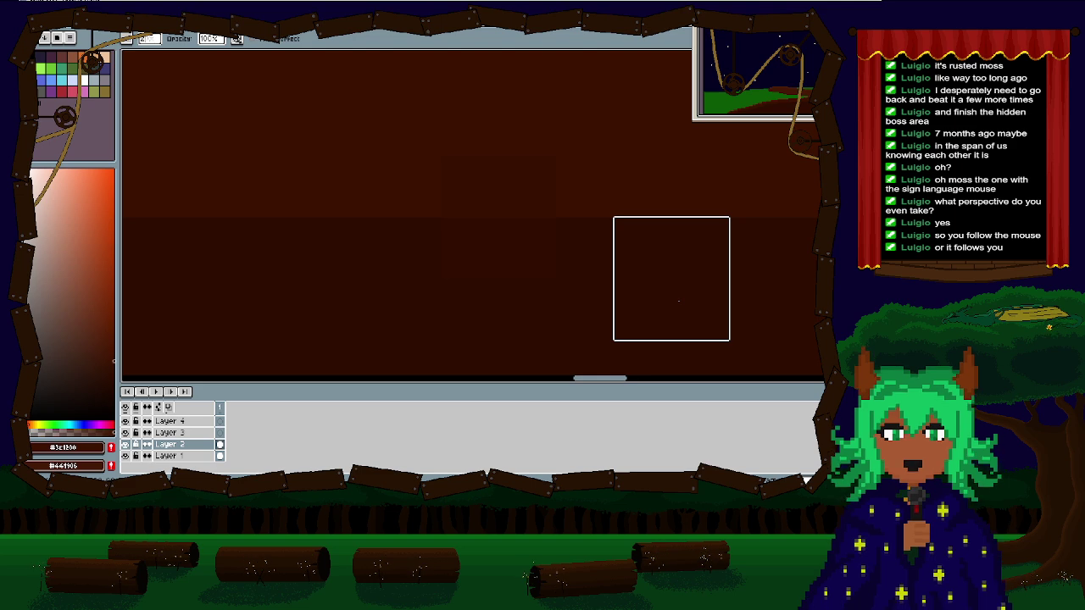
pyautogui.scroll(-2, 450, 256)
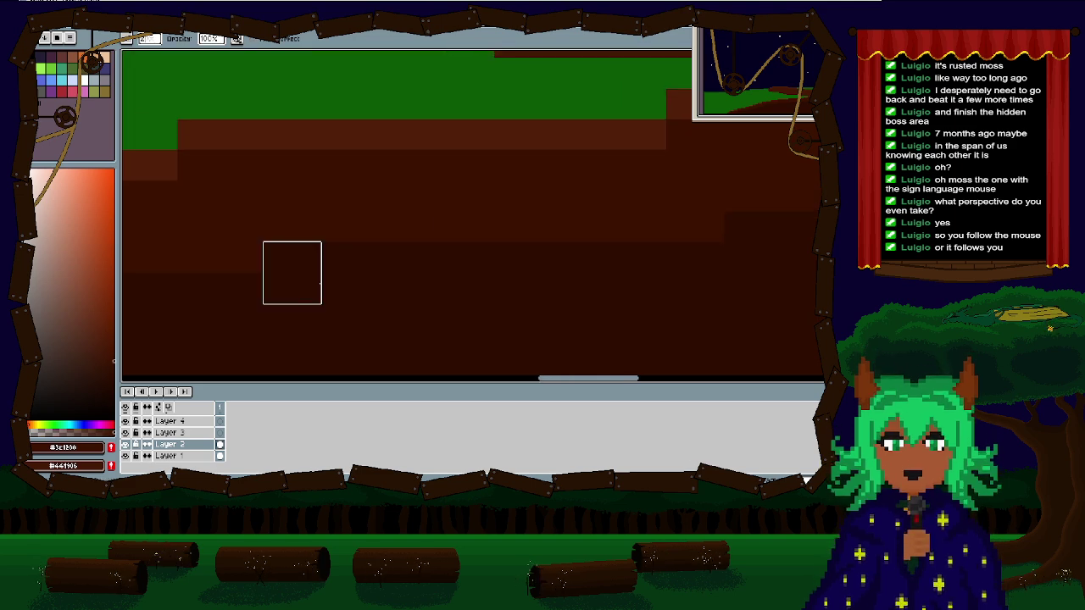
# Step: Sample the mid-brown of the lower root's shading band, darken it slightly and select the Pencil tool
pyautogui.press('i')
pyautogui.moveTo(343, 220)
pyautogui.mouseDown()
pyautogui.moveTo(351, 242)
pyautogui.moveTo(354, 206)
pyautogui.moveTo(360, 234)
pyautogui.mouseUp()
pyautogui.click(360, 233)
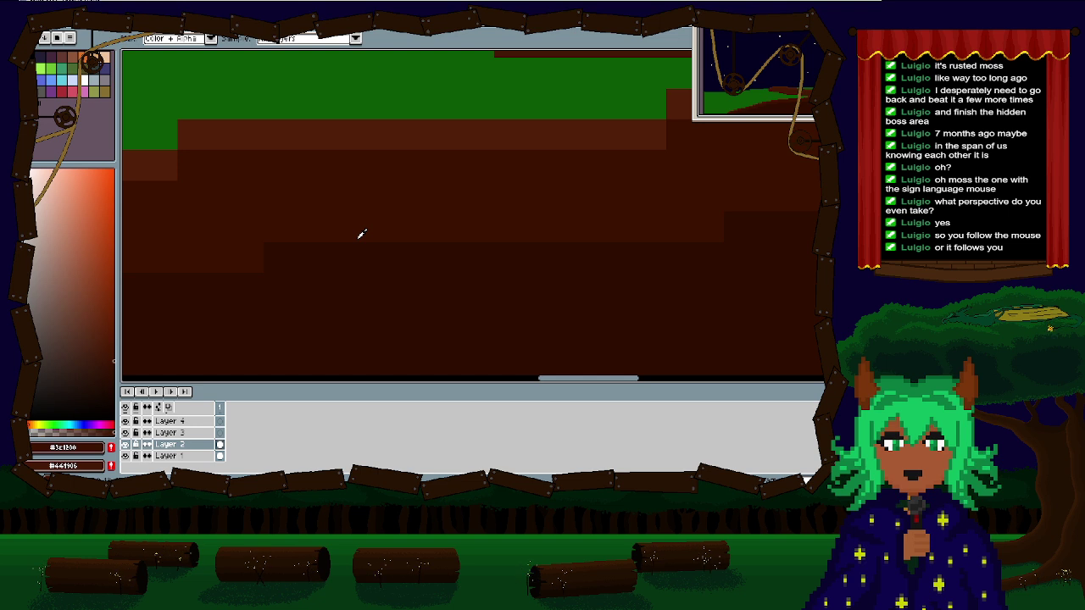
pyautogui.click(115, 361)
pyautogui.press('b')
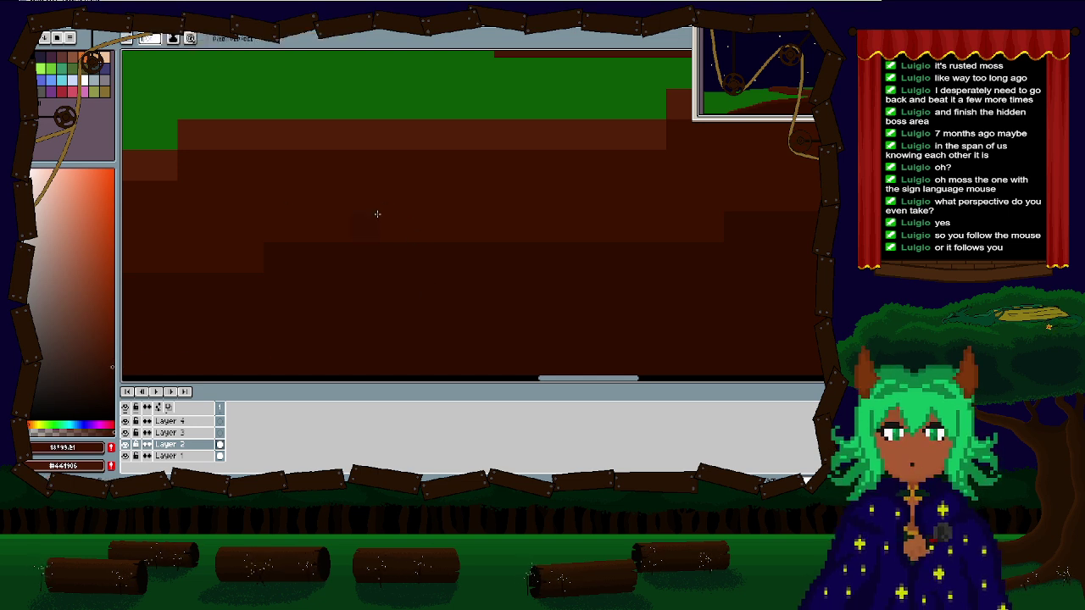
# Step: Draw an intermediate brown band along the lower root's stepped border between mid-brown and dark brown, starting from its tip
pyautogui.scroll(-4, 335, 230)
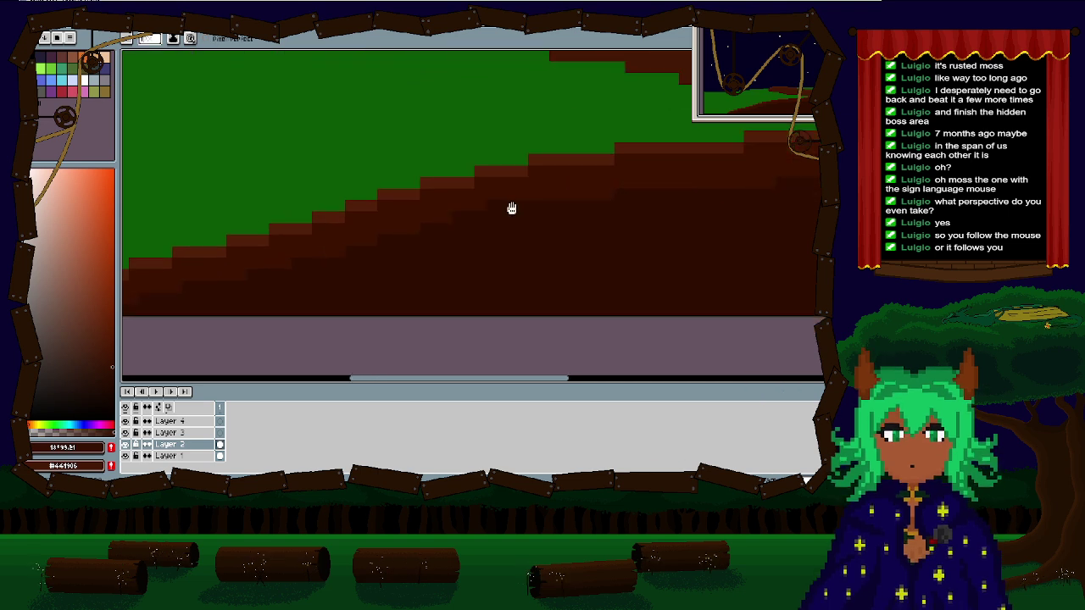
pyautogui.moveTo(338, 237); pyautogui.dragTo(463, 211)
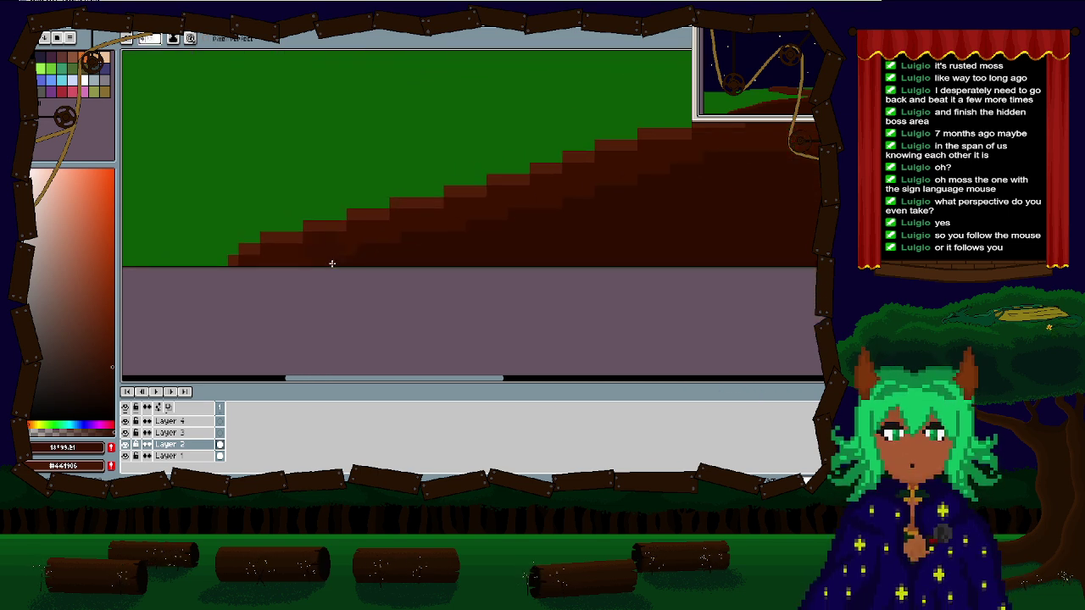
pyautogui.scroll(3, 327, 241)
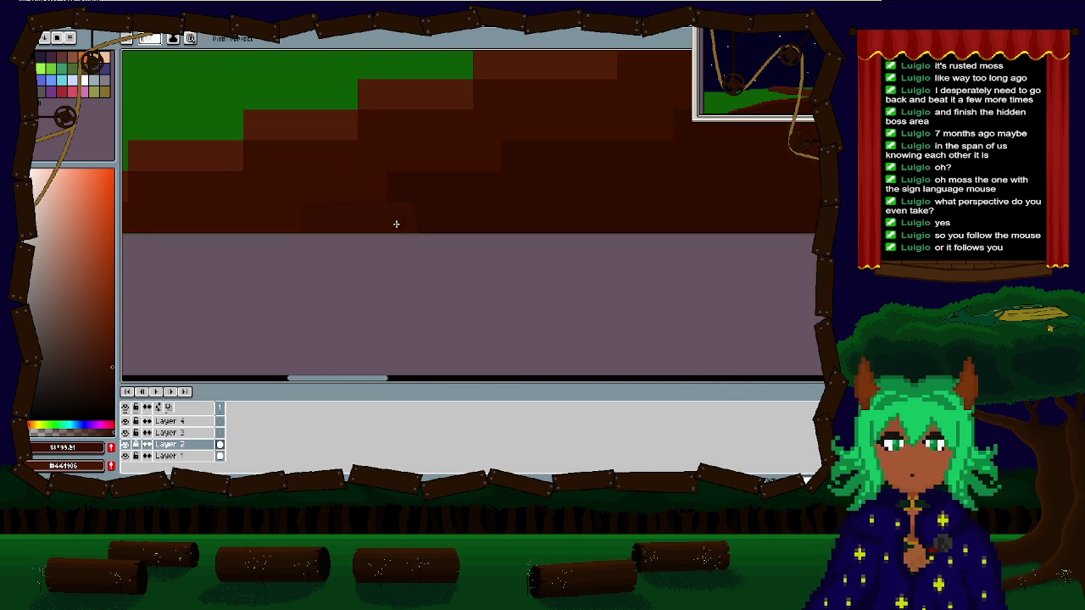
pyautogui.moveTo(623, 158); pyautogui.dragTo(248, 261)
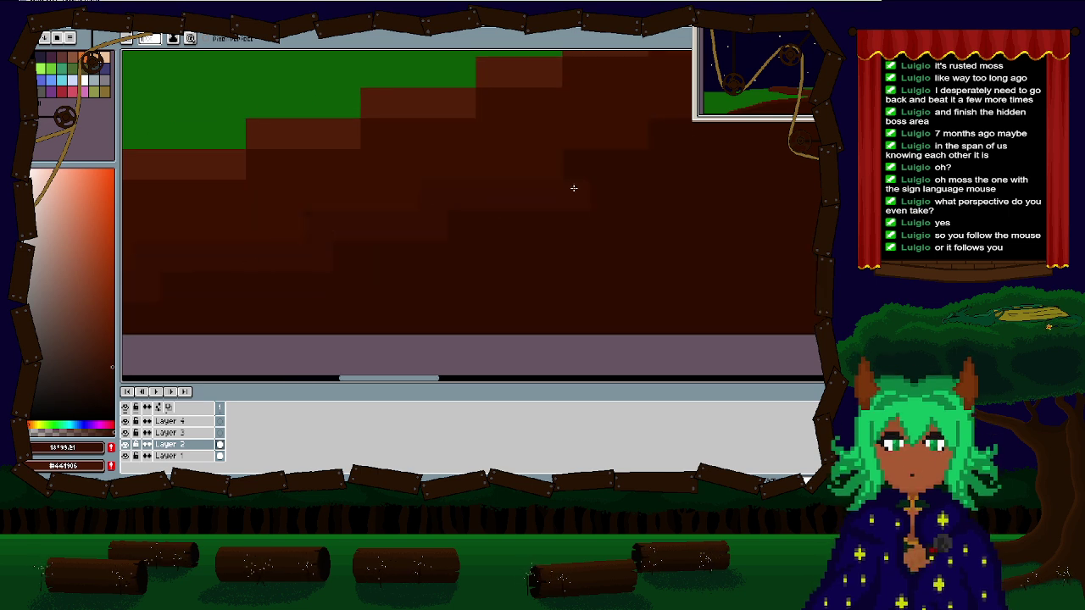
pyautogui.moveTo(657, 140); pyautogui.dragTo(231, 246)
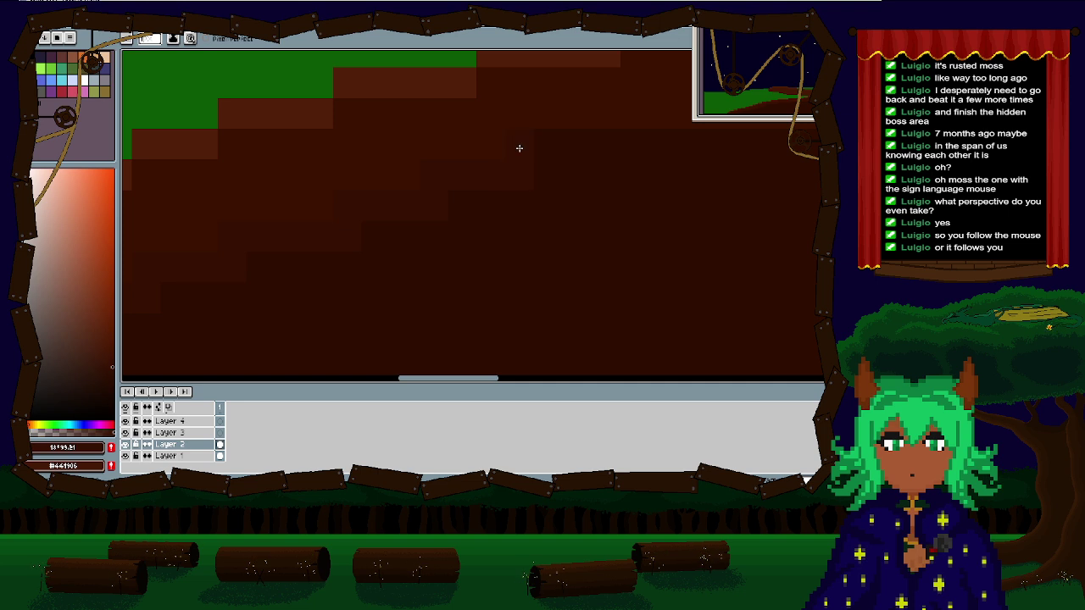
pyautogui.moveTo(519, 149); pyautogui.dragTo(154, 241)
pyautogui.moveTo(507, 223); pyautogui.dragTo(293, 215)
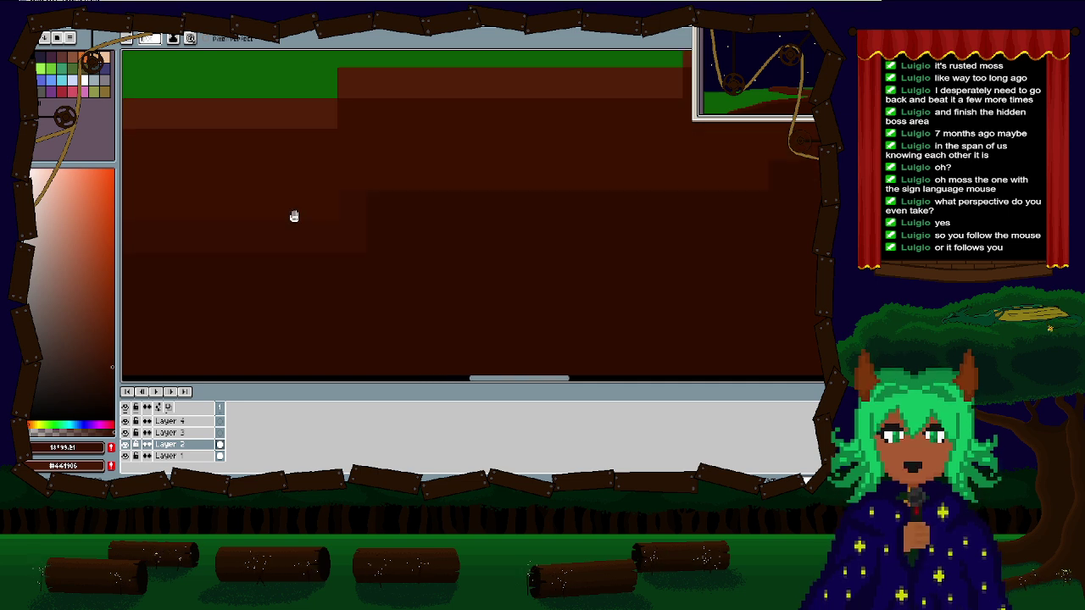
# Step: Continue the intermediate brown band past the fork between the roots and around the curve into the lower trunk
pyautogui.scroll(-2, 285, 246)
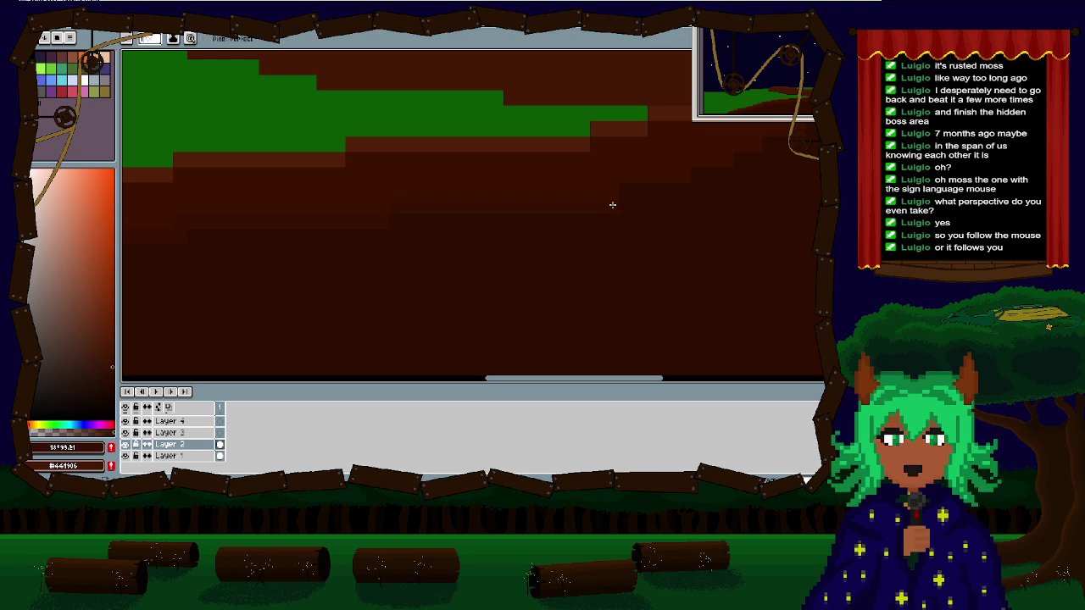
pyautogui.moveTo(612, 204); pyautogui.dragTo(215, 269)
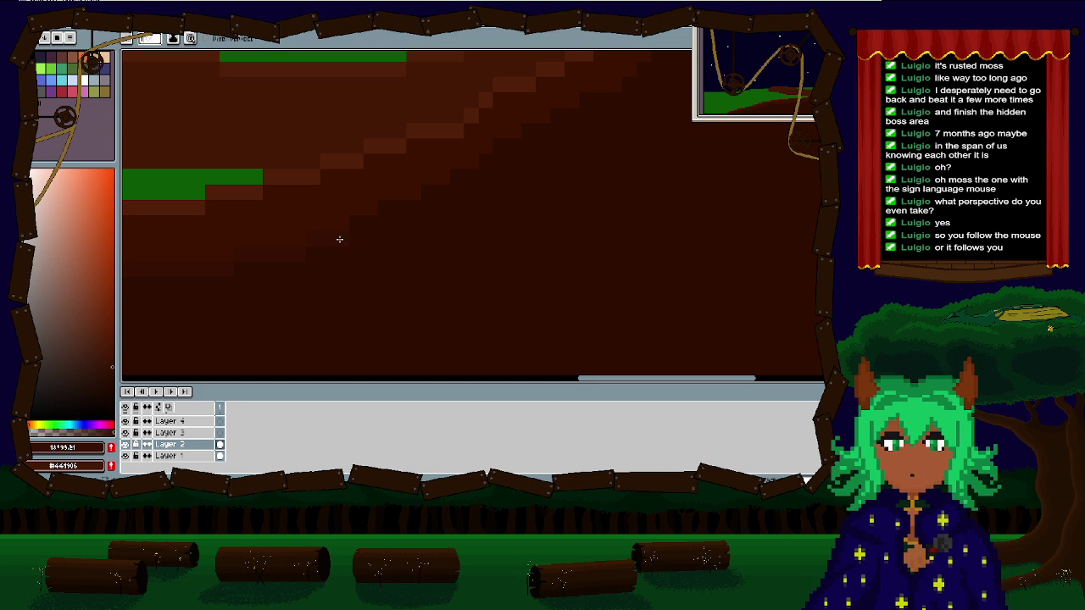
pyautogui.moveTo(398, 209); pyautogui.dragTo(320, 240)
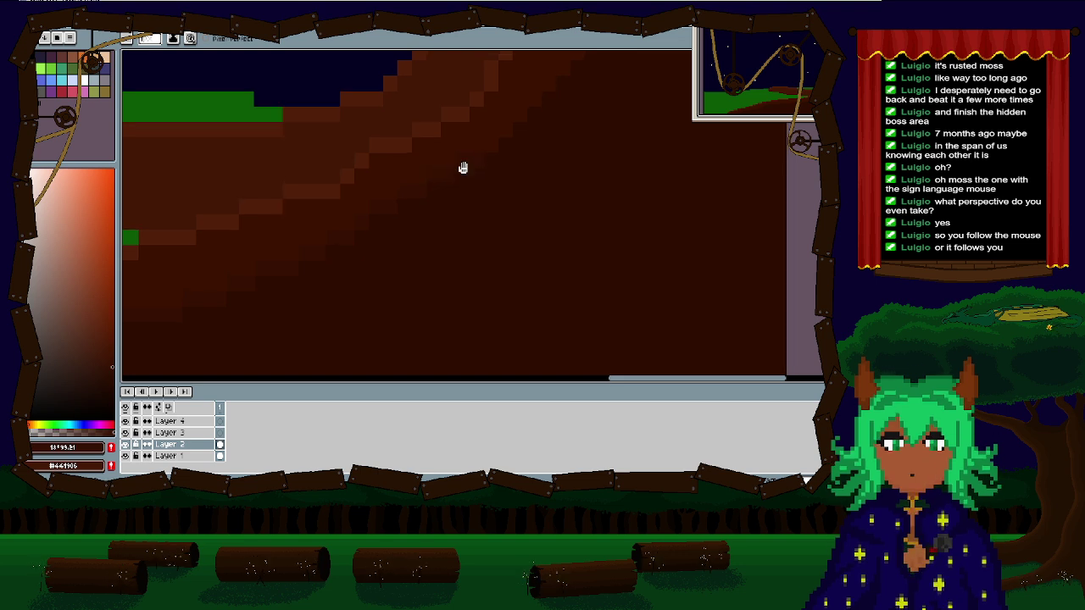
pyautogui.moveTo(460, 170); pyautogui.dragTo(346, 250)
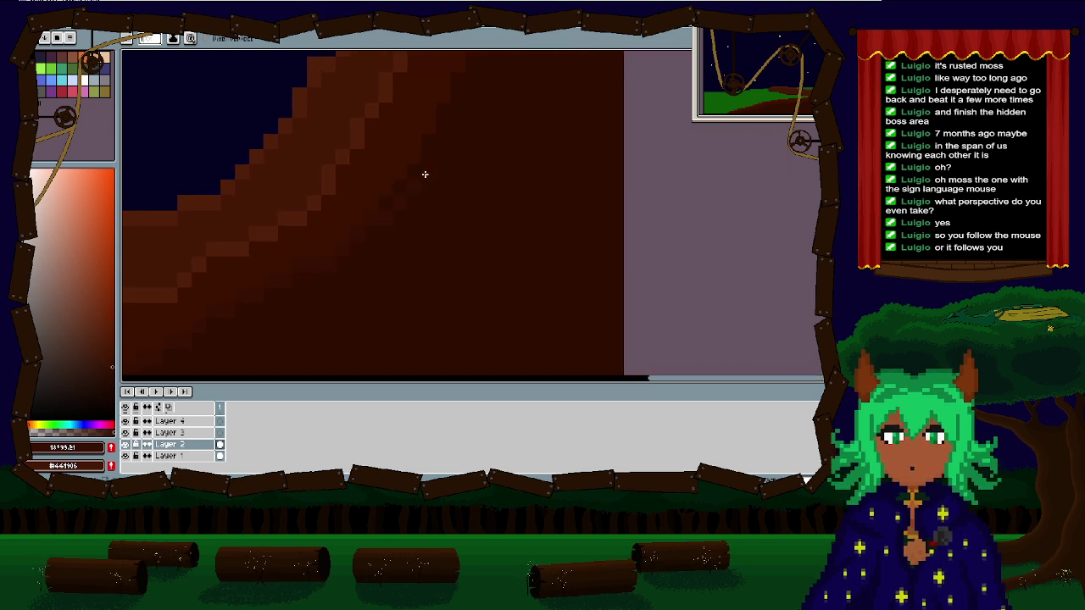
pyautogui.moveTo(429, 160); pyautogui.dragTo(363, 250)
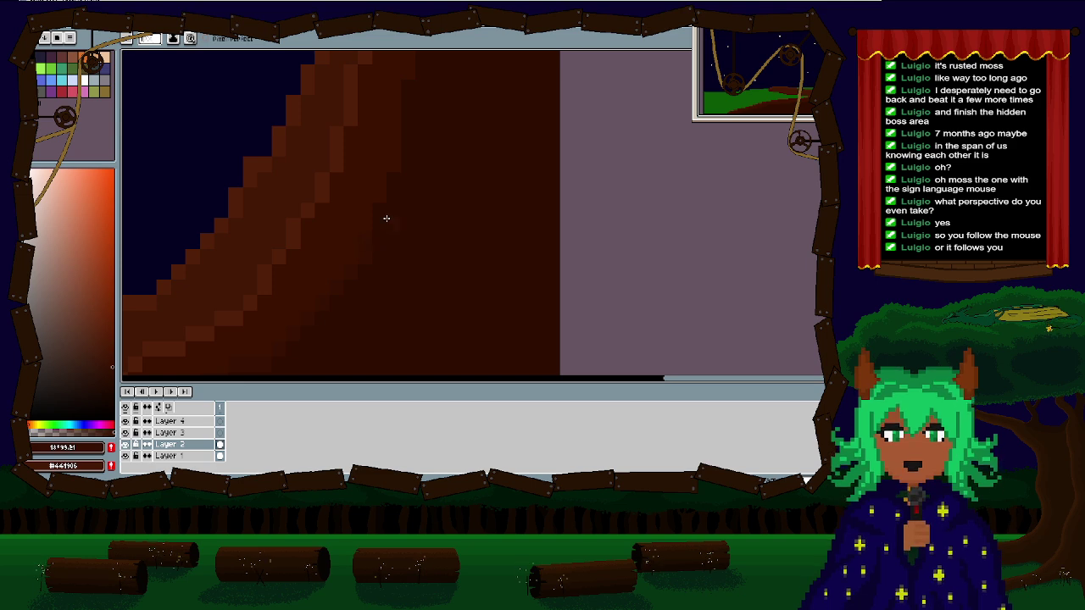
# Step: Examine the intermediate shading band on the lower root, up close and in the whole picture
pyautogui.scroll(-3, 392, 190)
pyautogui.moveTo(347, 188); pyautogui.dragTo(531, 97)
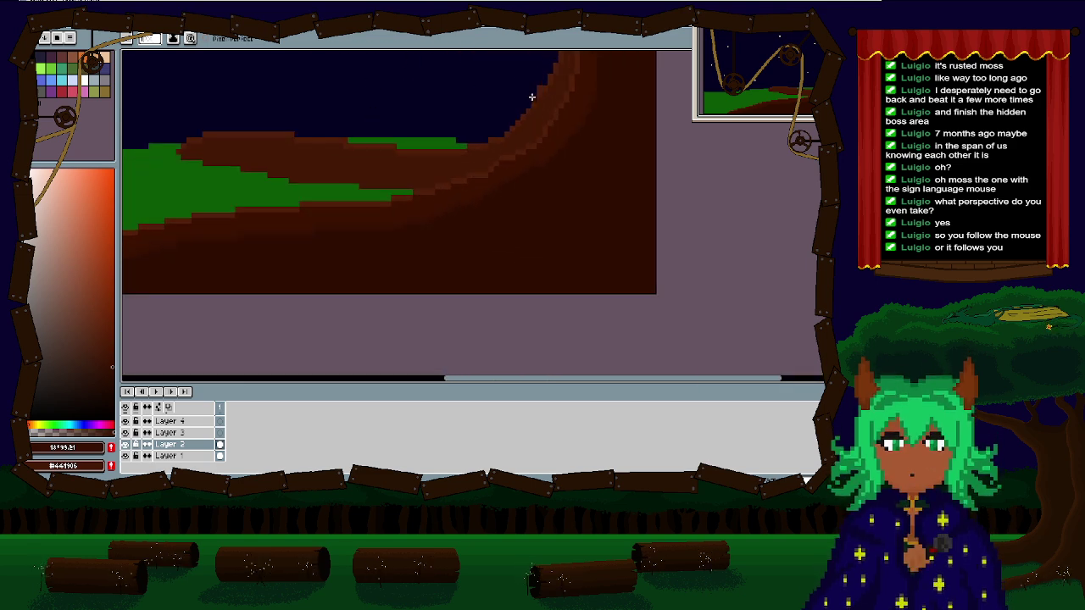
pyautogui.moveTo(327, 240); pyautogui.dragTo(450, 242)
pyautogui.scroll(3, 411, 244)
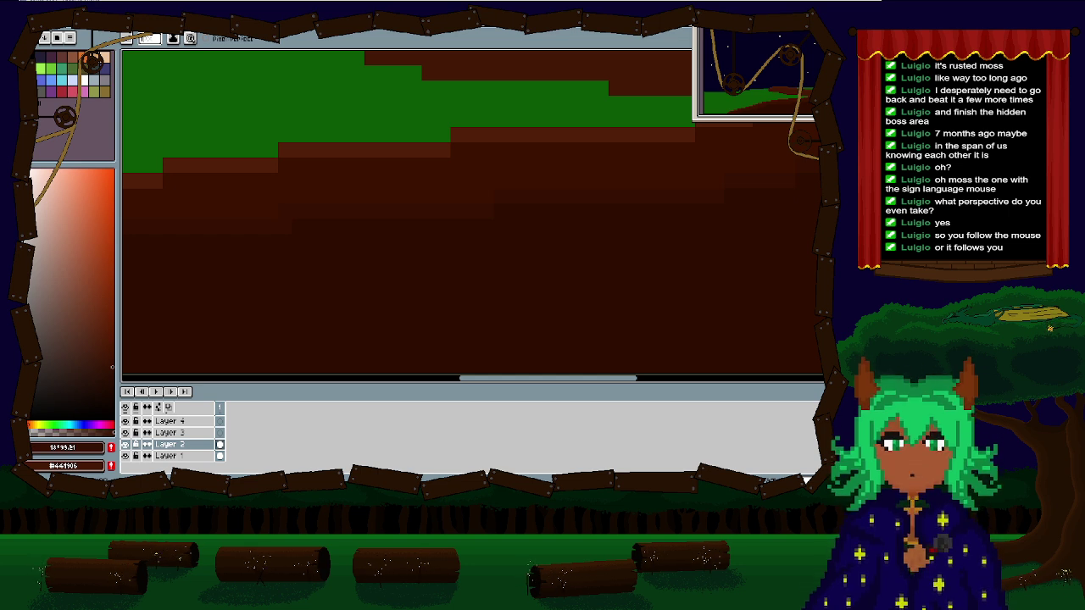
pyautogui.scroll(-4, 552, 270)
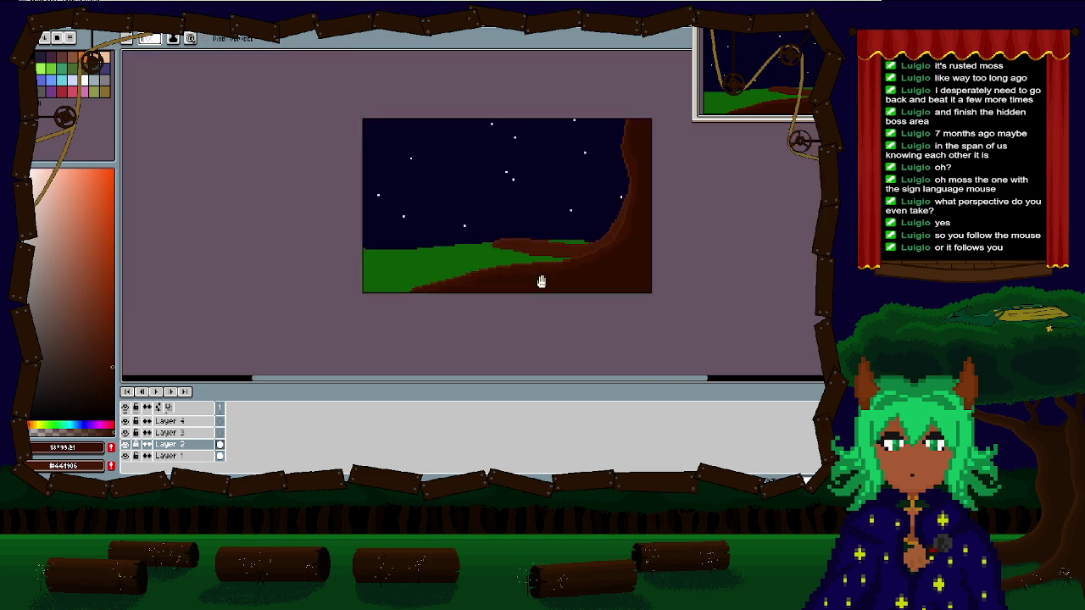
pyautogui.scroll(2, 557, 247)
pyautogui.scroll(3, 557, 247)
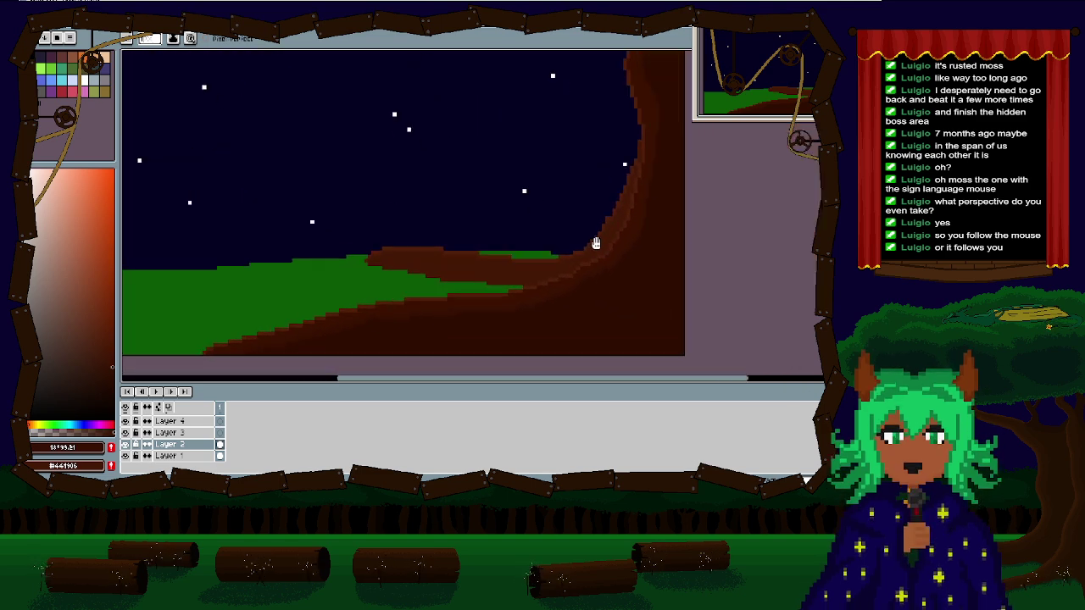
# Step: Draw the intermediate brown band up the trunk, along the dark area's edge, to the canvas's upper edge
pyautogui.scroll(1, 462, 185)
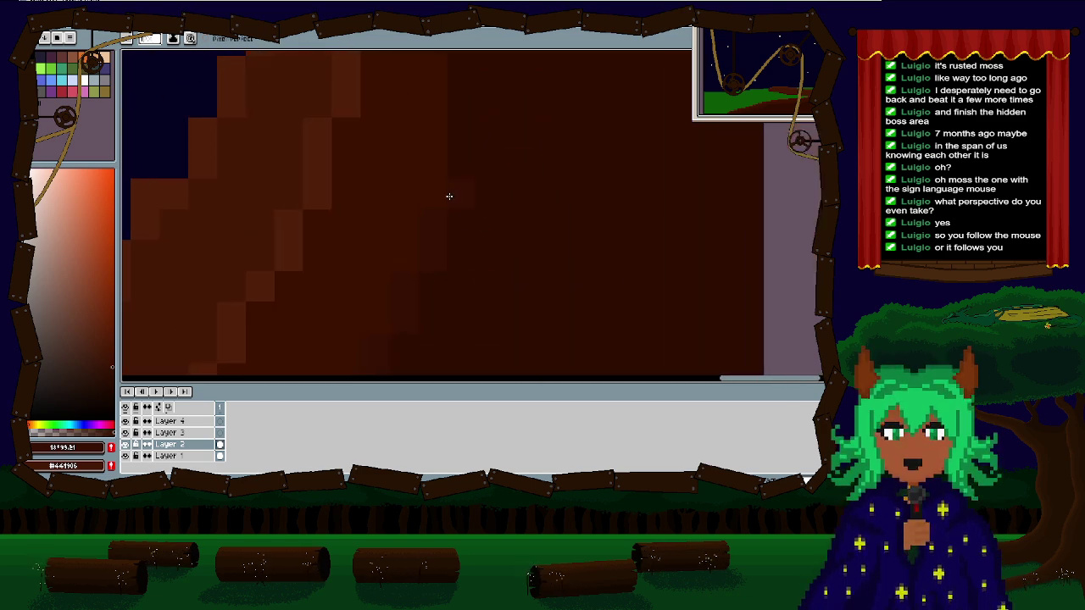
pyautogui.scroll(-1, 449, 196)
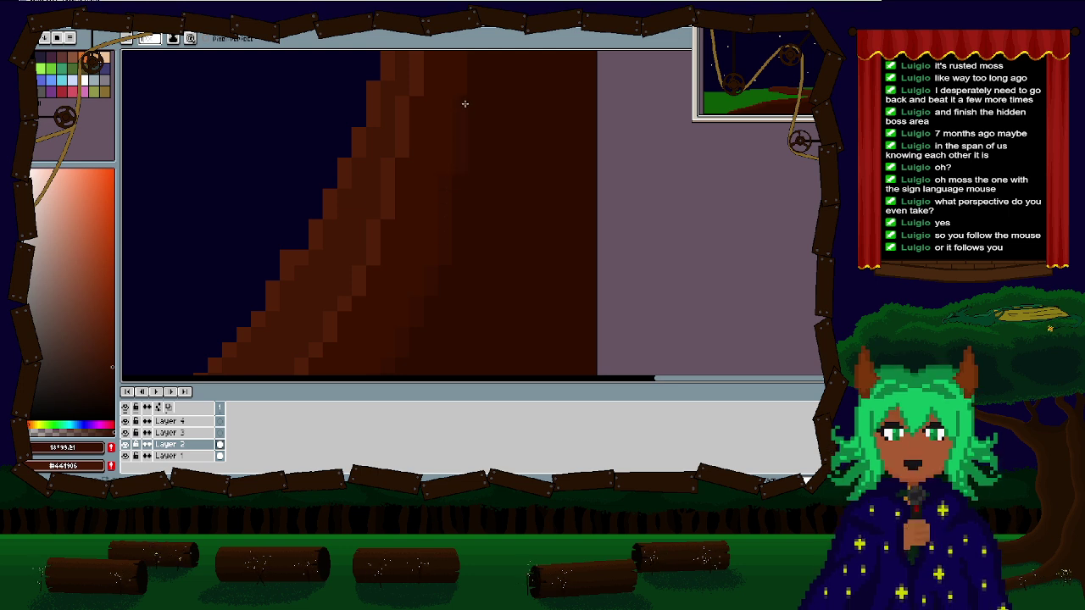
pyautogui.hscroll(2, 454, 127)
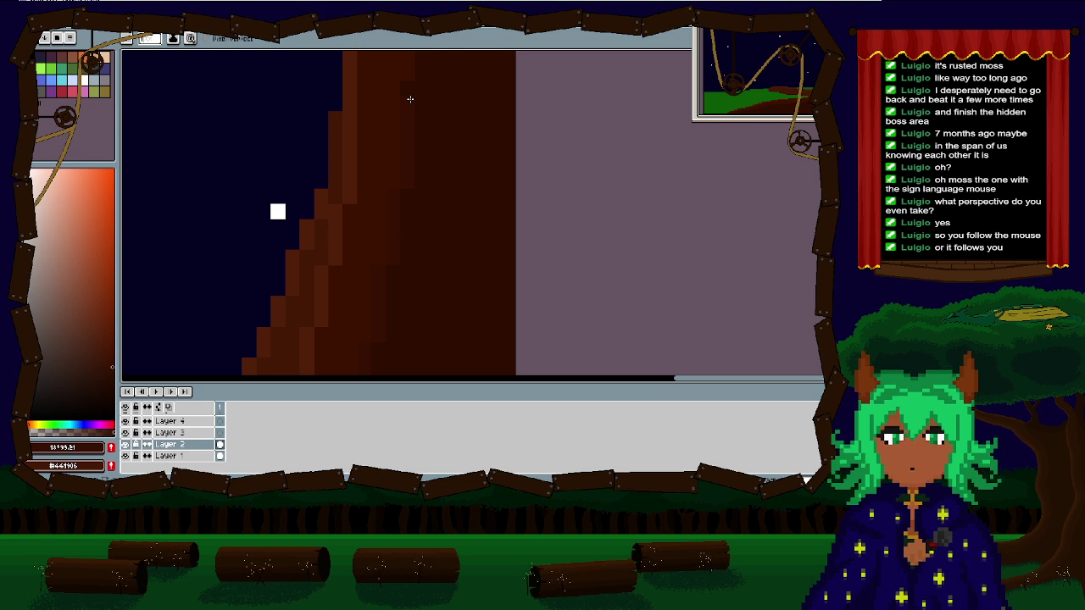
pyautogui.scroll(4, 408, 119)
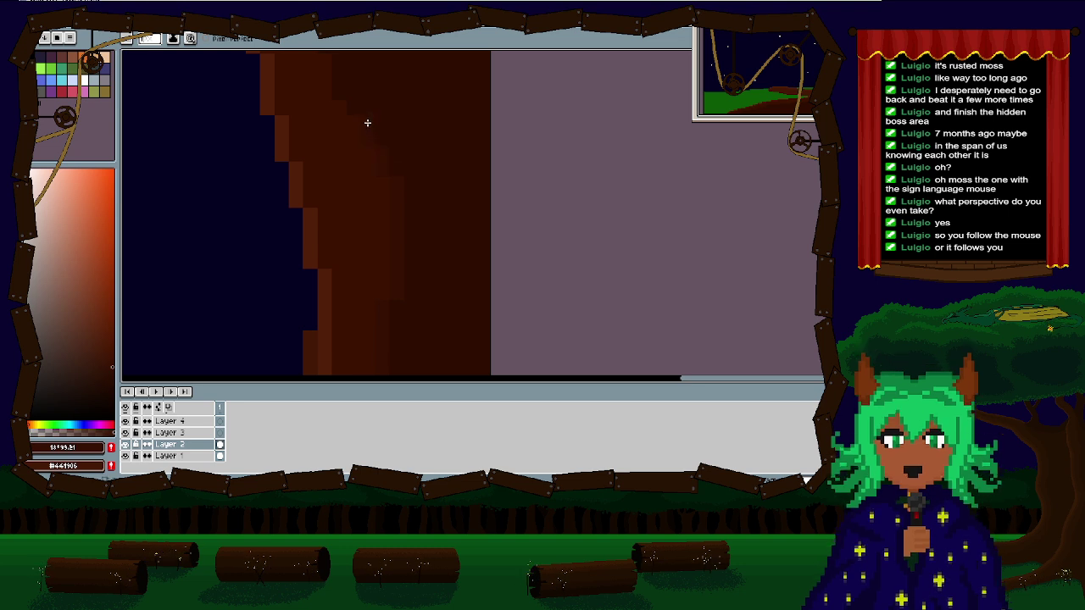
pyautogui.hscroll(-3, 373, 135)
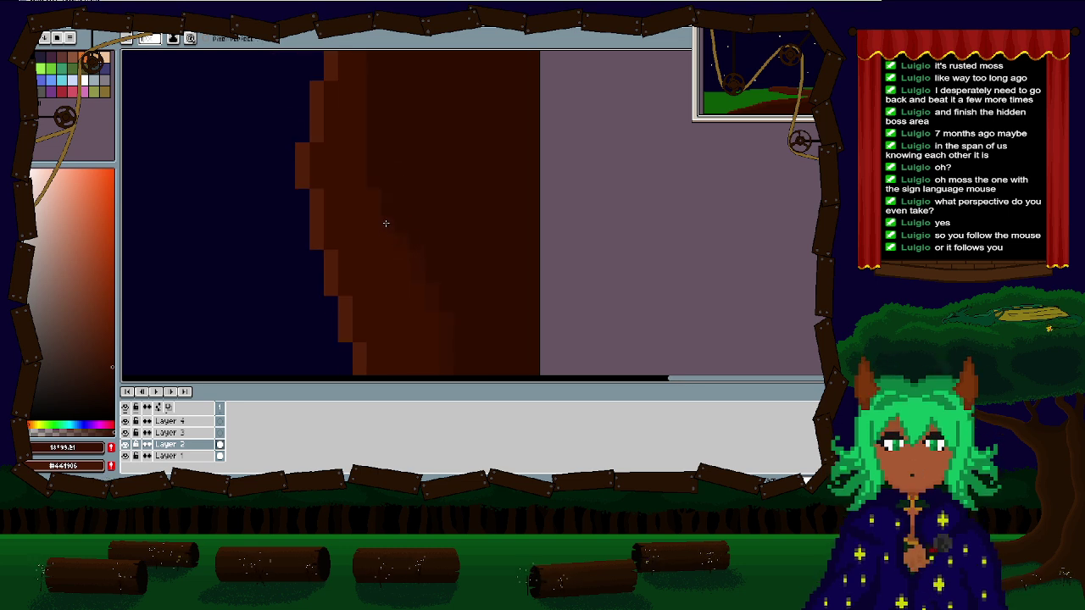
pyautogui.scroll(2, 386, 223)
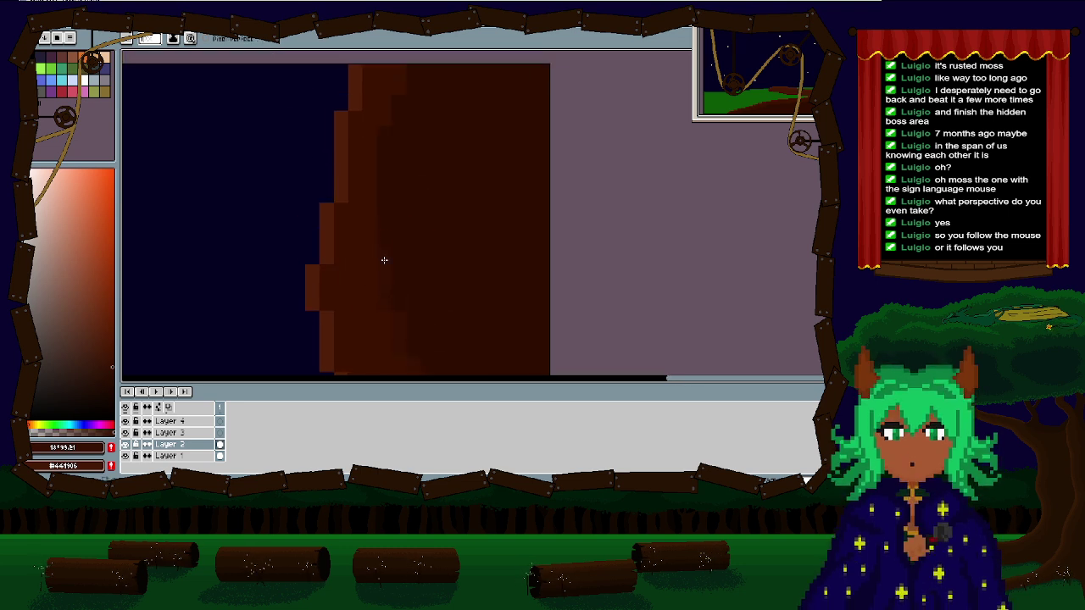
pyautogui.scroll(-3, 383, 136)
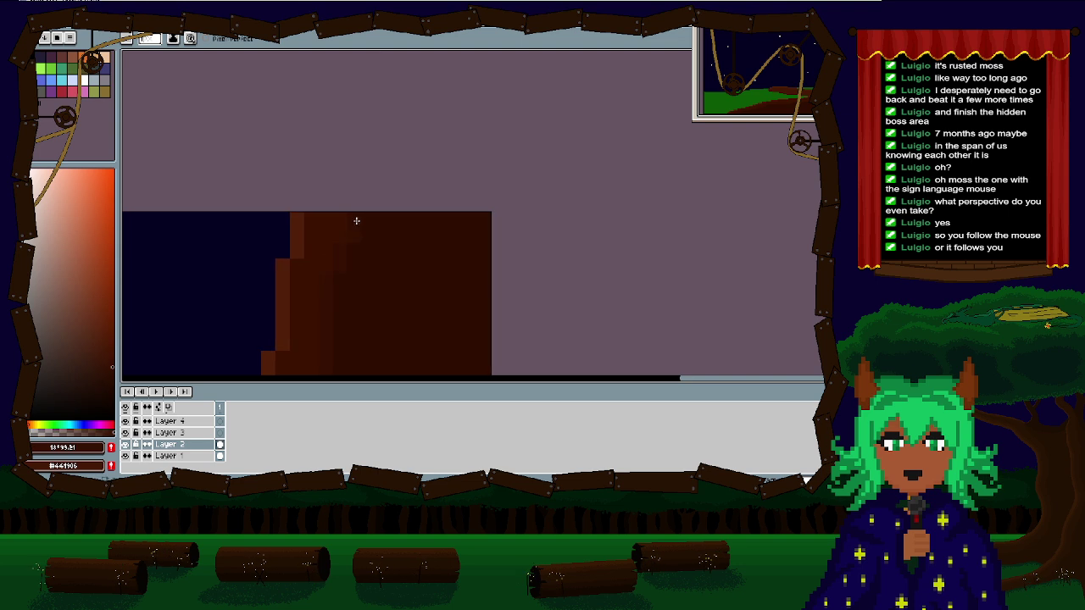
pyautogui.scroll(3, 443, 221)
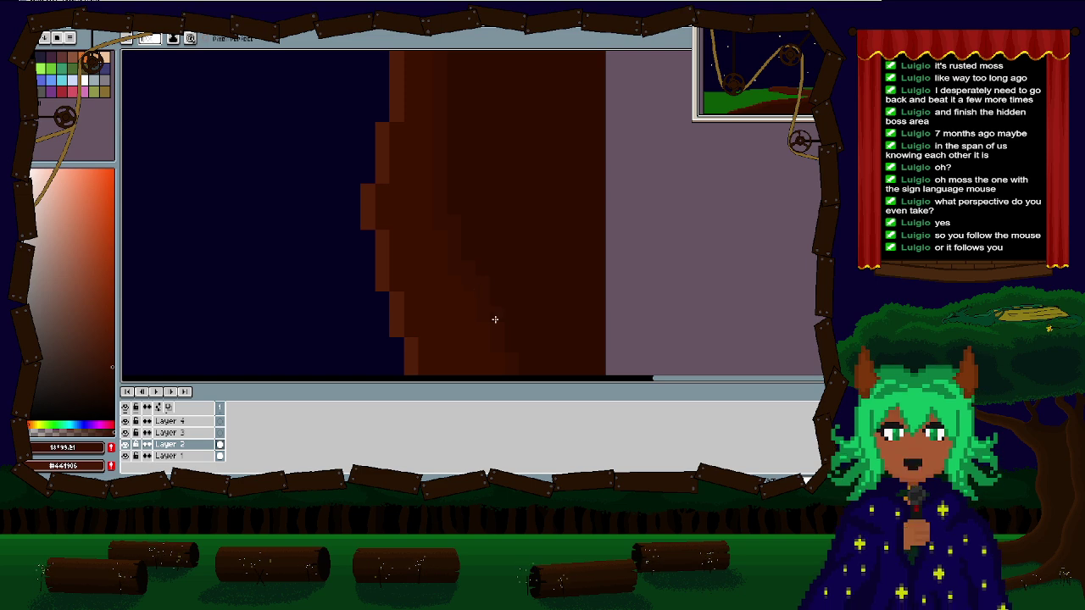
# Step: Widen the intermediate band down the trunk by adding pixels along its border with the dark brown
pyautogui.moveTo(484, 305); pyautogui.dragTo(401, 167)
pyautogui.moveTo(441, 276); pyautogui.dragTo(443, 196)
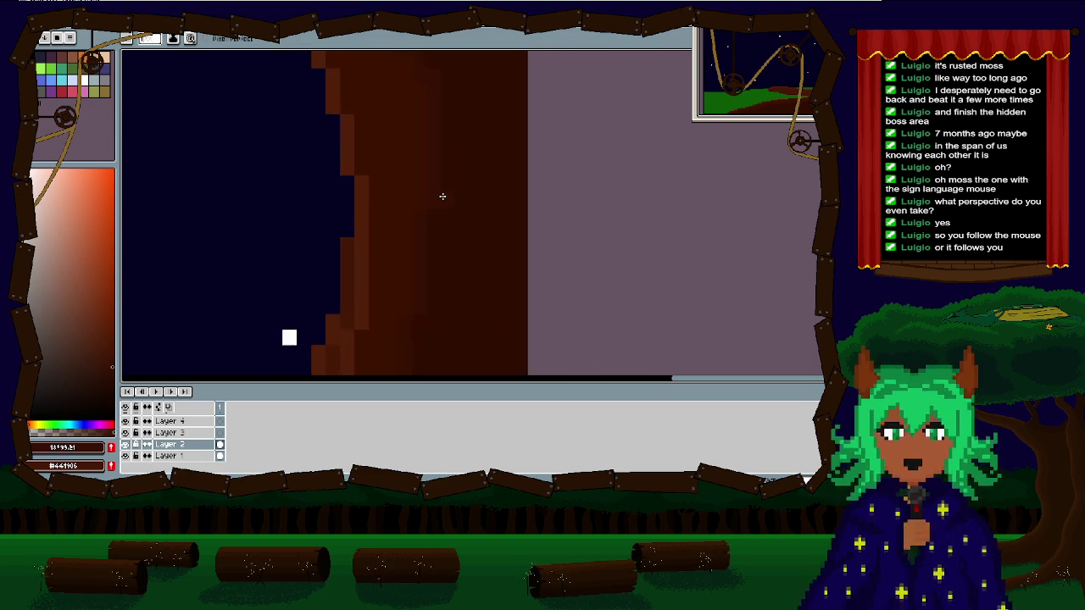
pyautogui.moveTo(437, 251); pyautogui.dragTo(458, 248)
pyautogui.moveTo(449, 286); pyautogui.dragTo(448, 206)
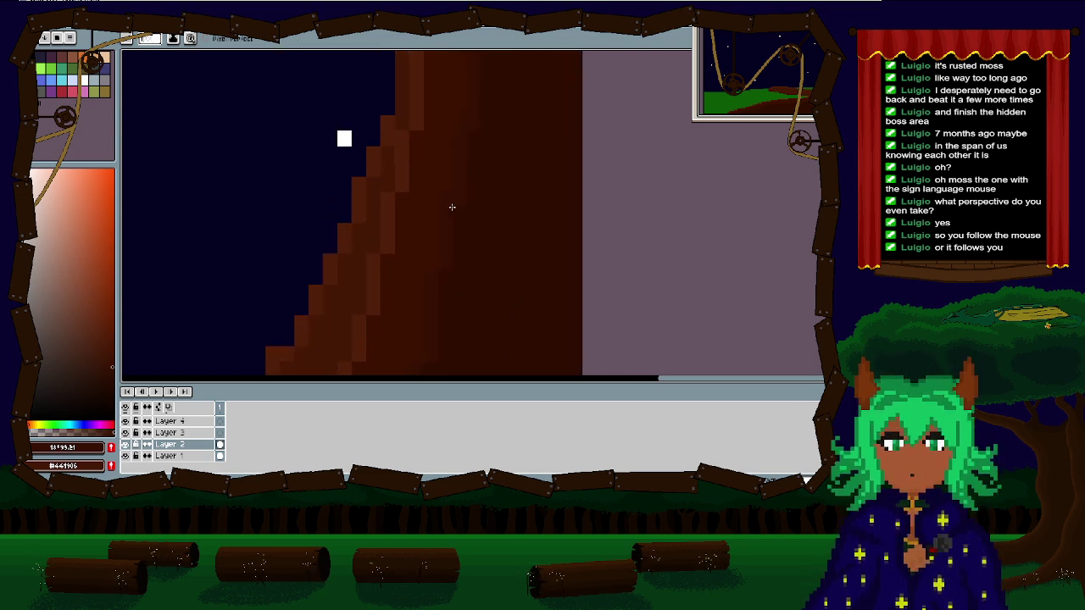
pyautogui.moveTo(441, 275); pyautogui.dragTo(446, 77)
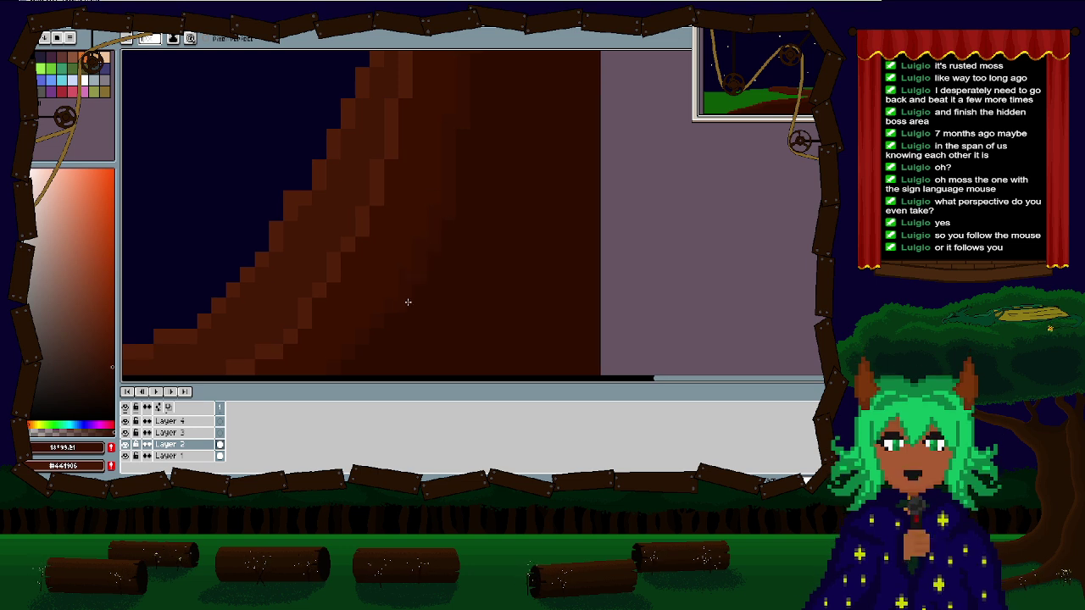
# Step: Continue widening the intermediate brown band from the lower trunk around the curve and along the root to its tip
pyautogui.moveTo(405, 305); pyautogui.dragTo(504, 176)
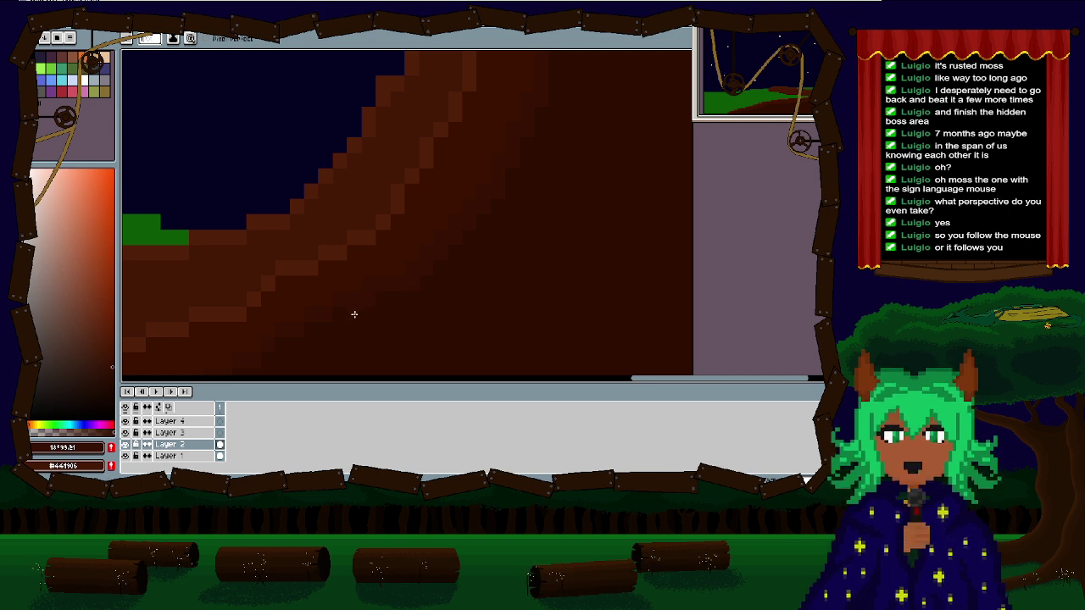
pyautogui.moveTo(339, 313); pyautogui.dragTo(494, 252)
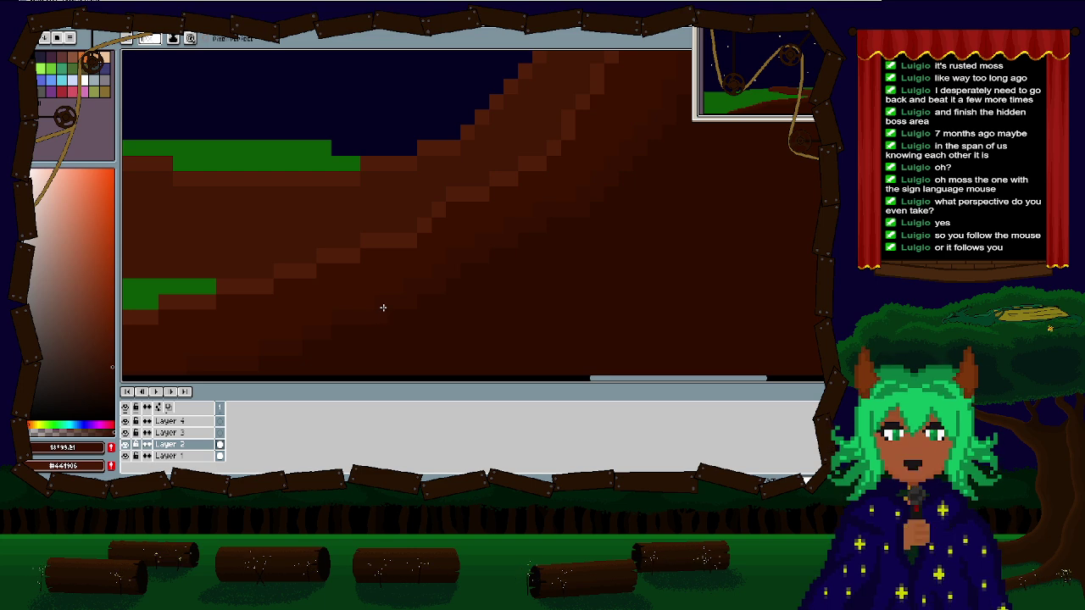
pyautogui.moveTo(382, 308); pyautogui.dragTo(465, 220)
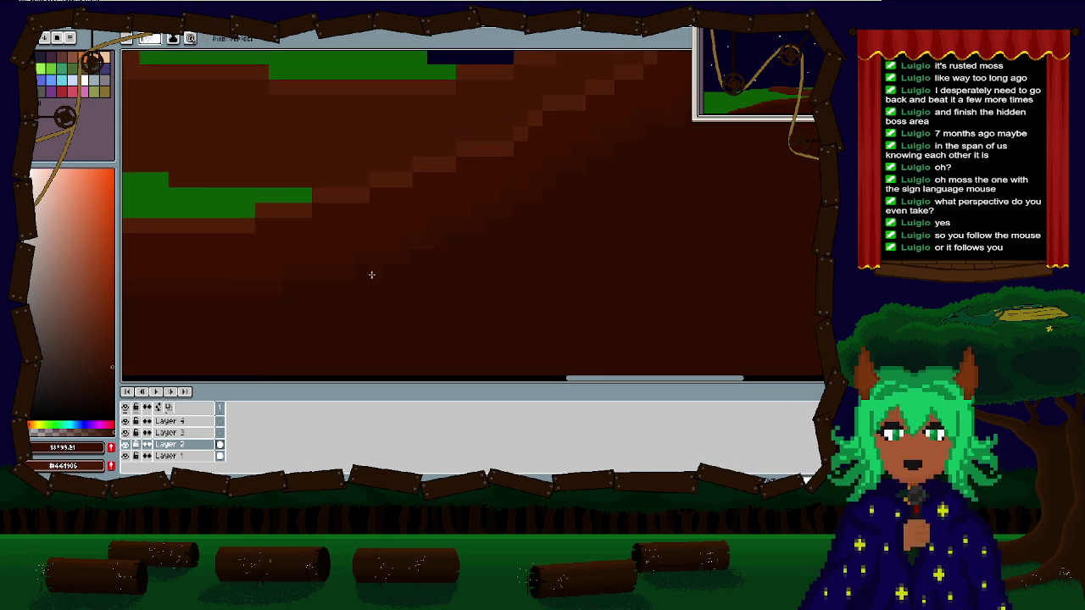
pyautogui.moveTo(583, 223); pyautogui.dragTo(510, 226)
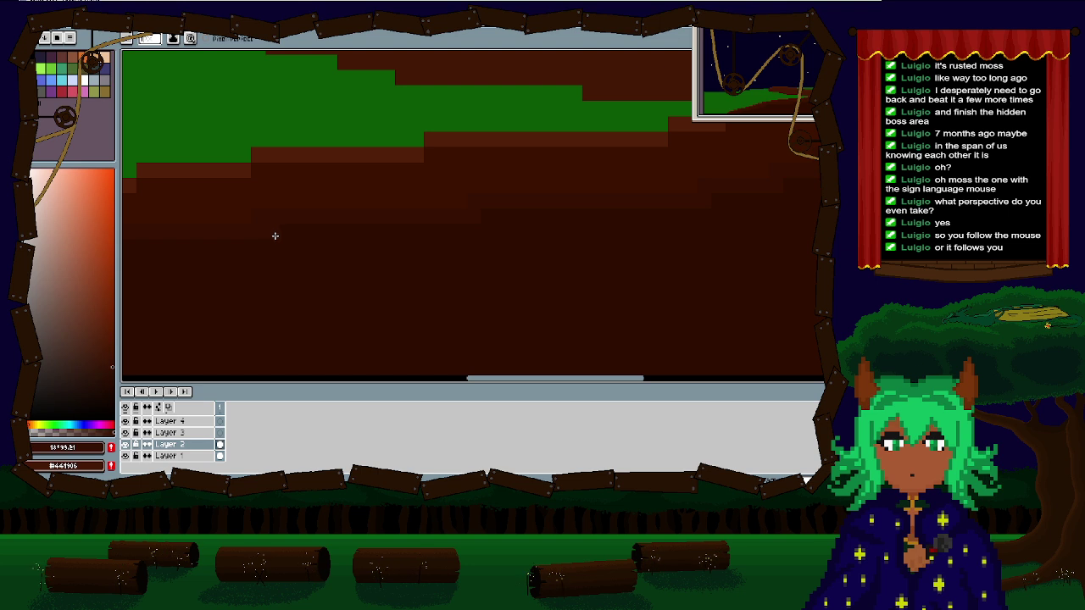
pyautogui.scroll(-2, 491, 234)
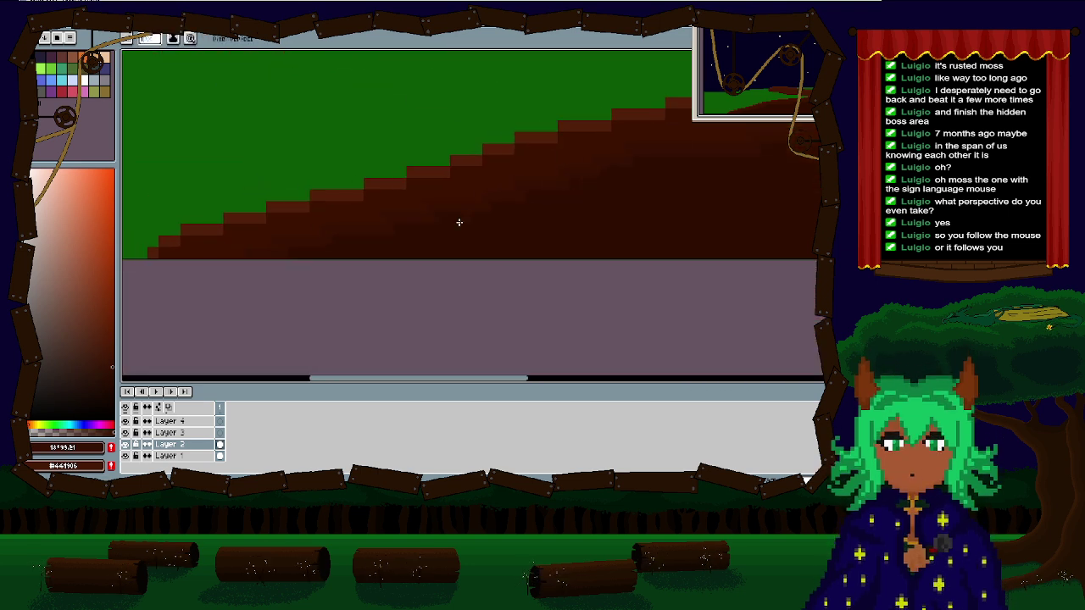
pyautogui.scroll(2, 582, 162)
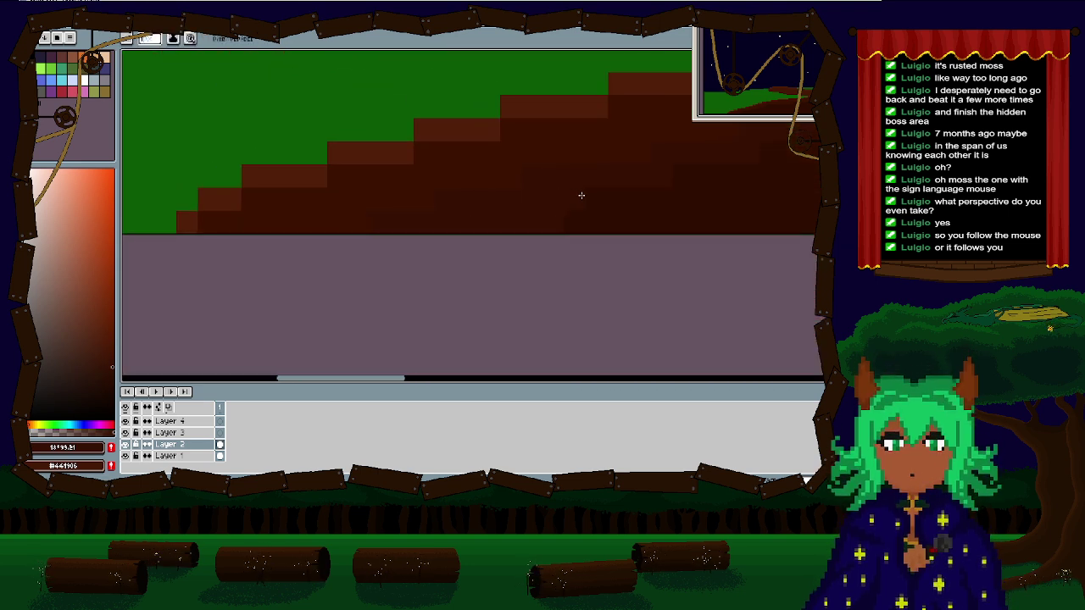
# Step: Add another row of intermediate brown pixels along the lower root's border with the dark brown, from its tip back toward the trunk
pyautogui.scroll(2, 201, 252)
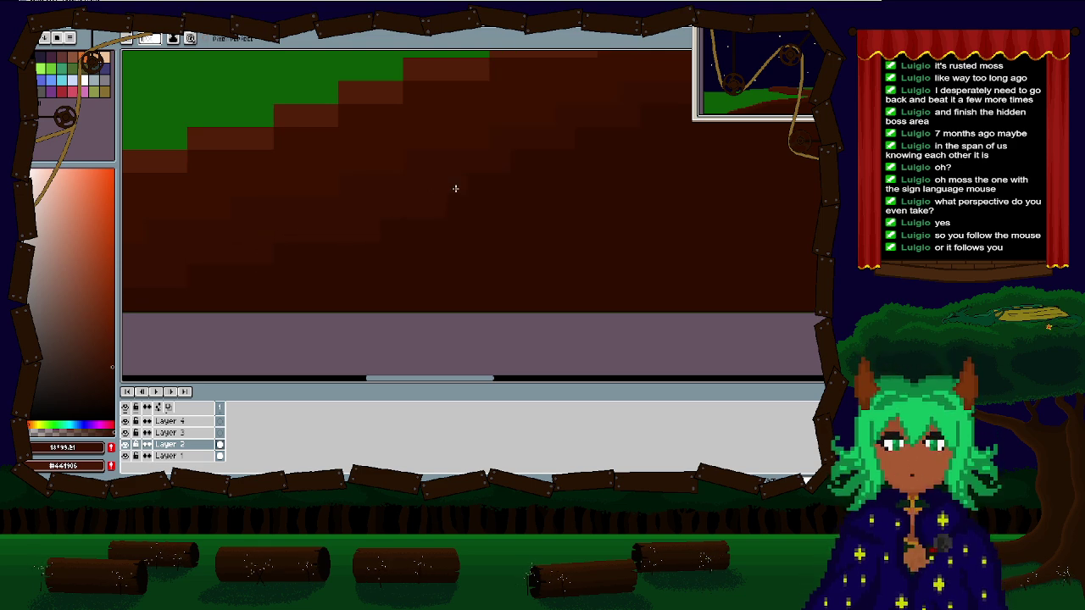
pyautogui.moveTo(518, 178); pyautogui.dragTo(305, 235)
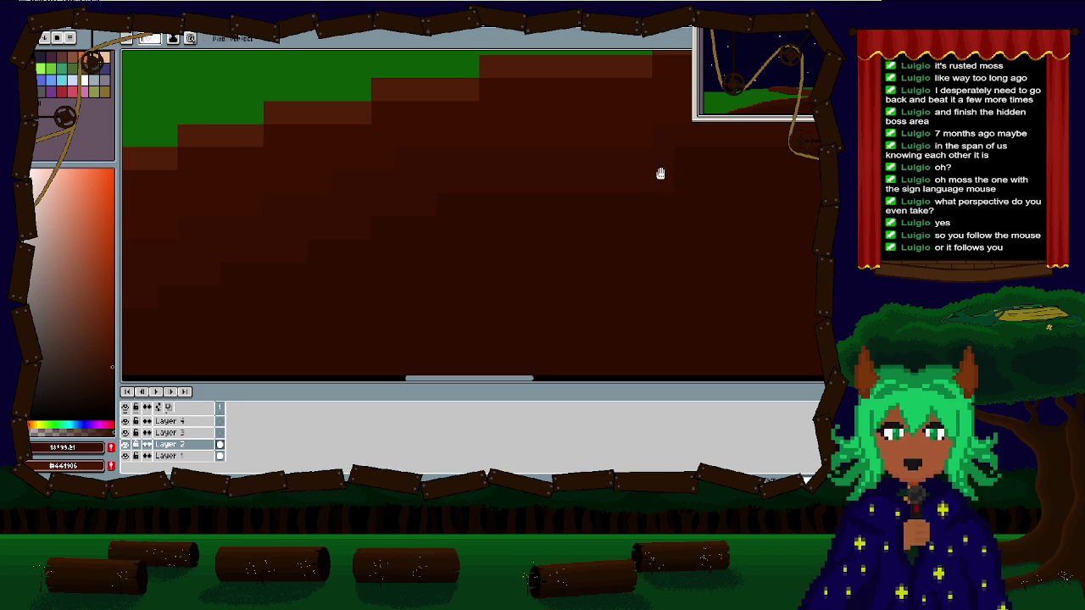
pyautogui.moveTo(659, 175); pyautogui.dragTo(211, 257)
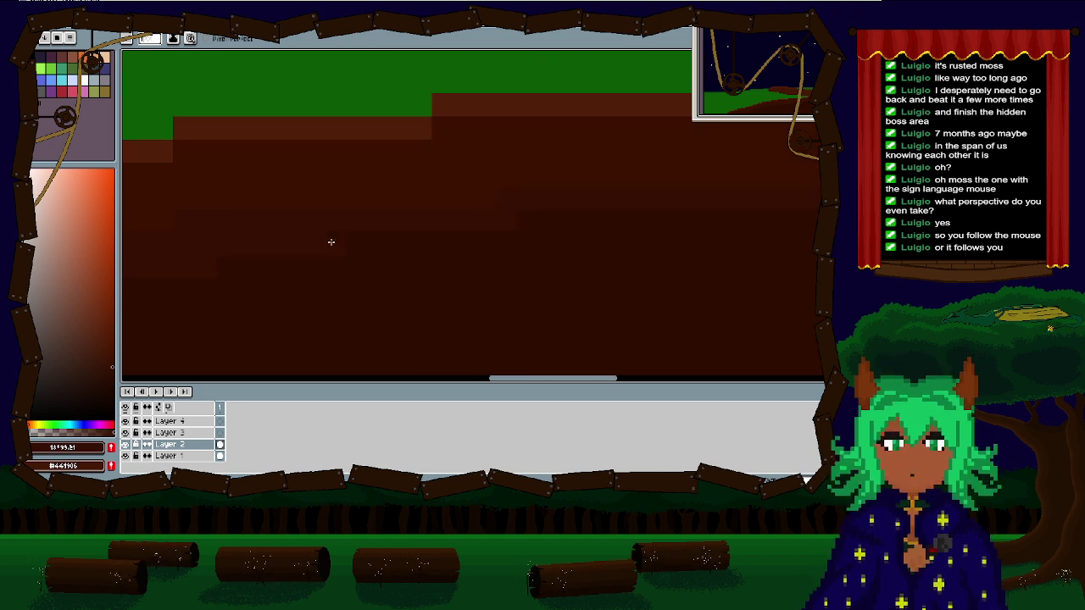
pyautogui.moveTo(524, 222); pyautogui.dragTo(230, 242)
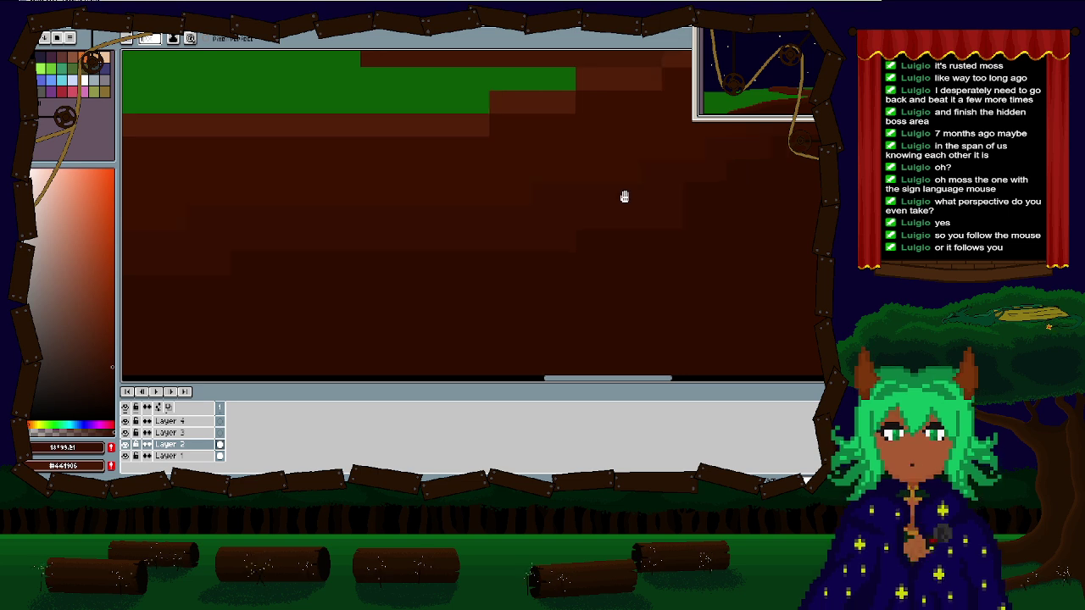
pyautogui.moveTo(624, 196); pyautogui.dragTo(348, 266)
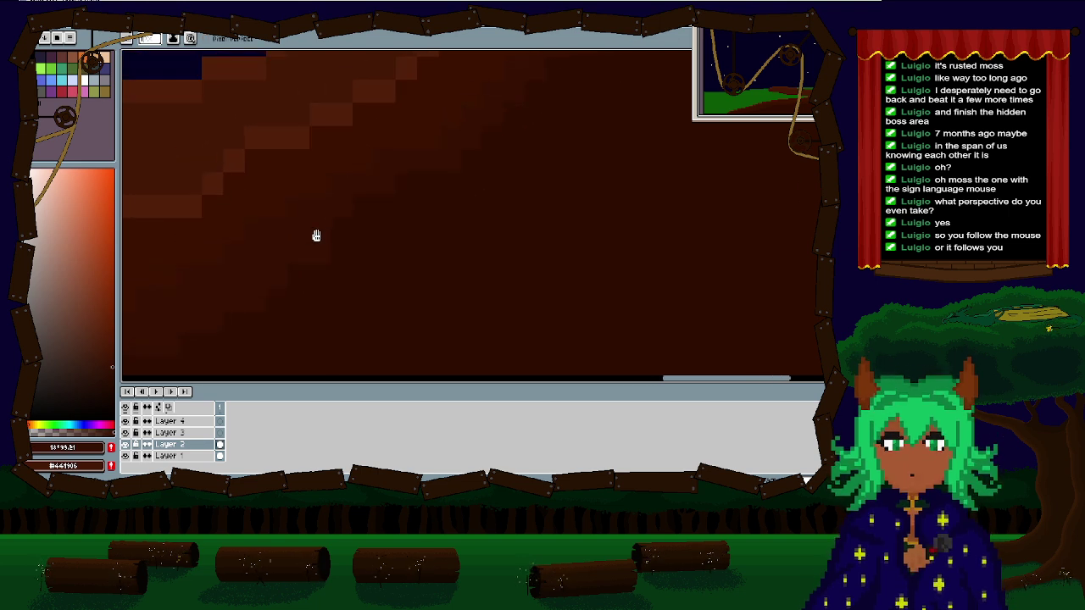
# Step: Continue the added row of intermediate pixels around the trunk's curve and up along the dark area to the canvas's upper edge
pyautogui.moveTo(314, 234); pyautogui.dragTo(327, 254)
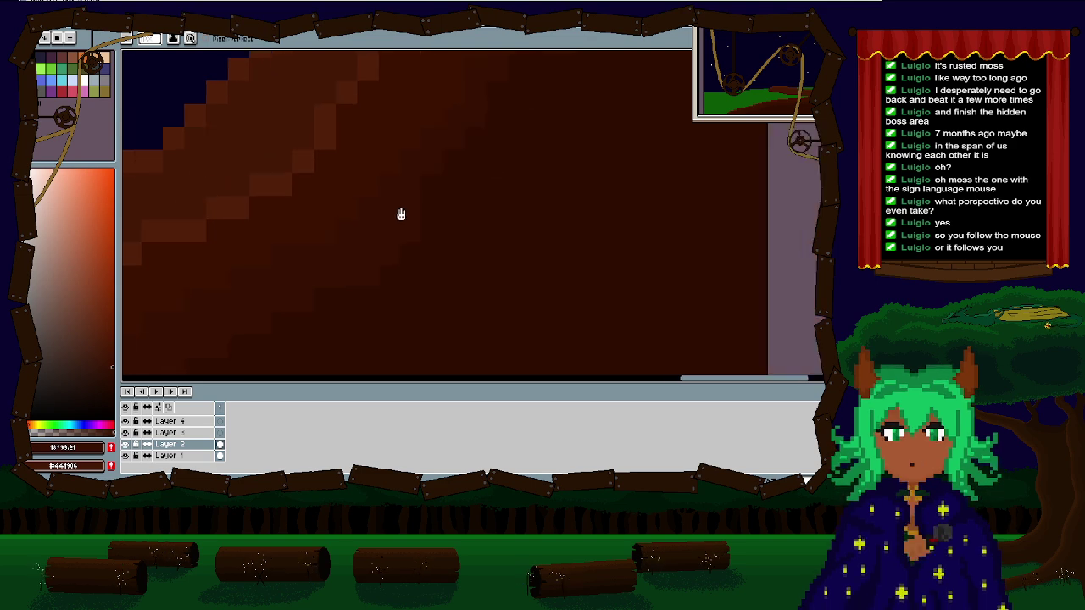
pyautogui.moveTo(399, 213); pyautogui.dragTo(260, 274)
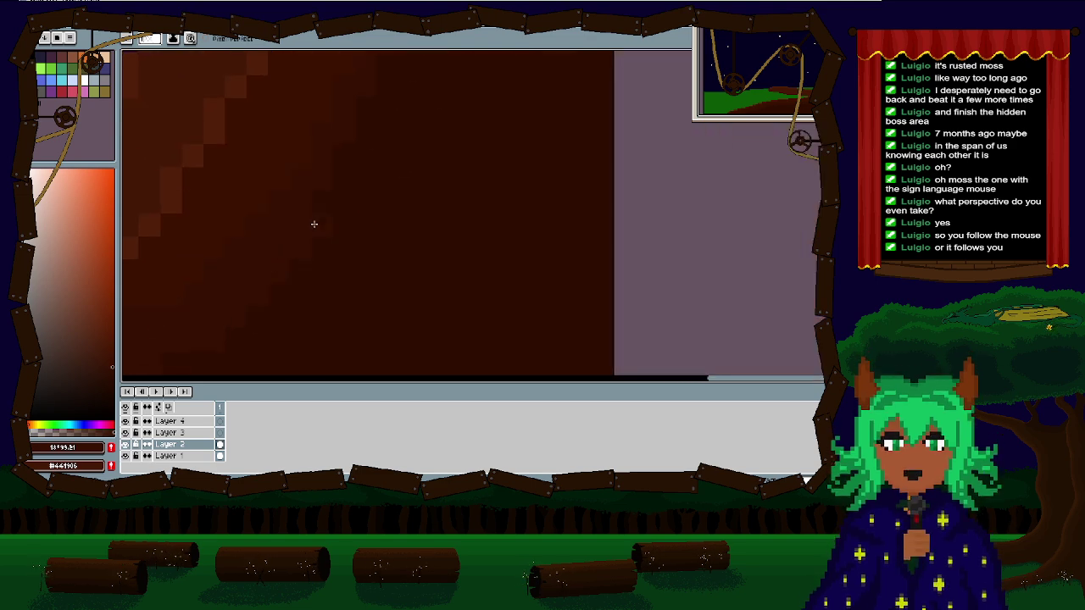
pyautogui.moveTo(346, 161); pyautogui.dragTo(322, 283)
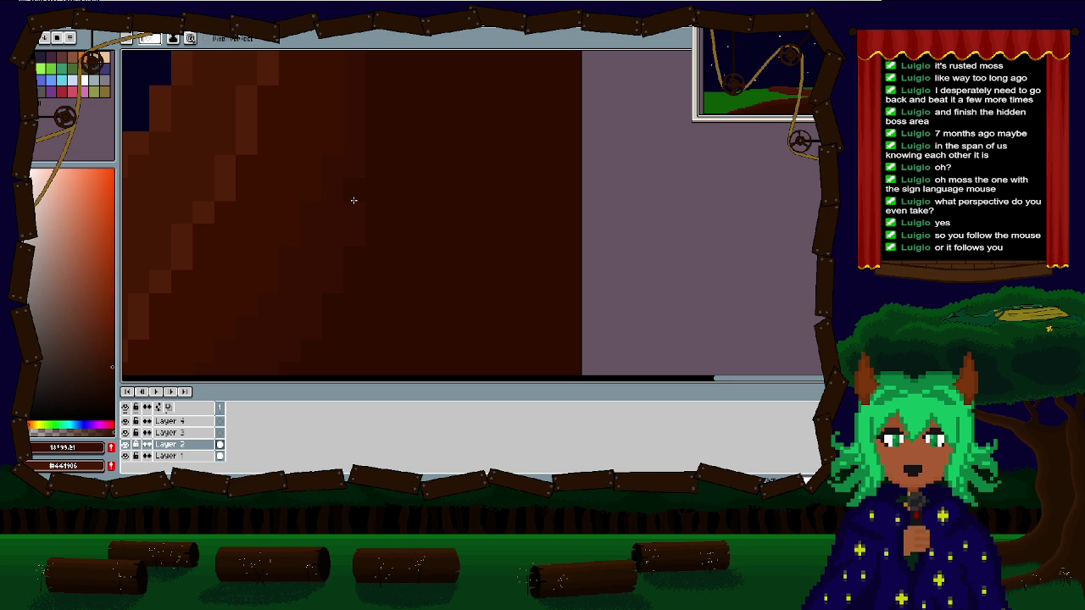
pyautogui.moveTo(354, 192); pyautogui.dragTo(343, 271)
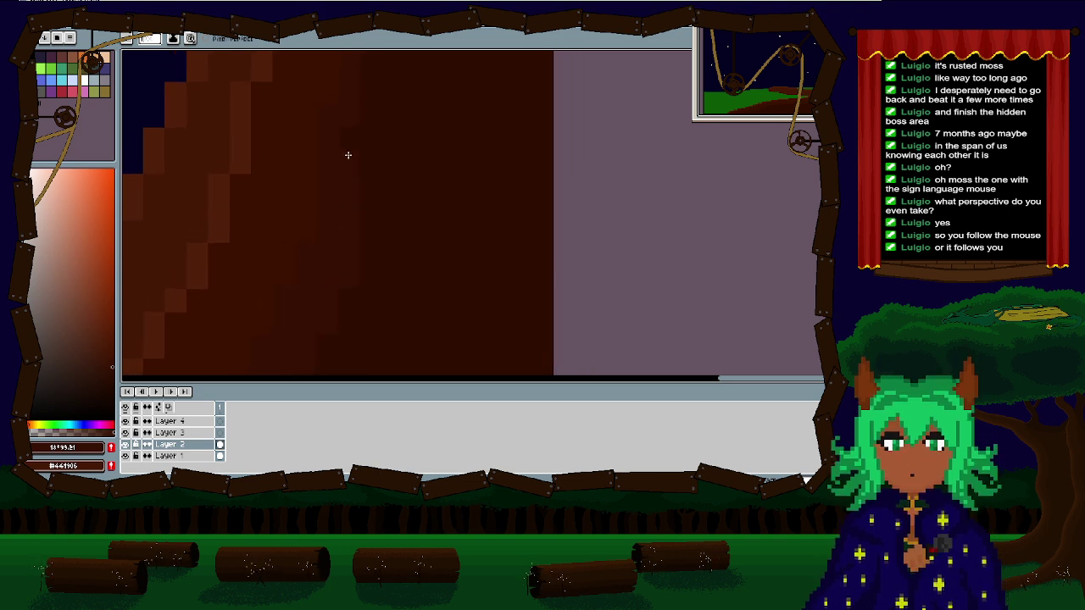
pyautogui.moveTo(347, 155); pyautogui.dragTo(300, 317)
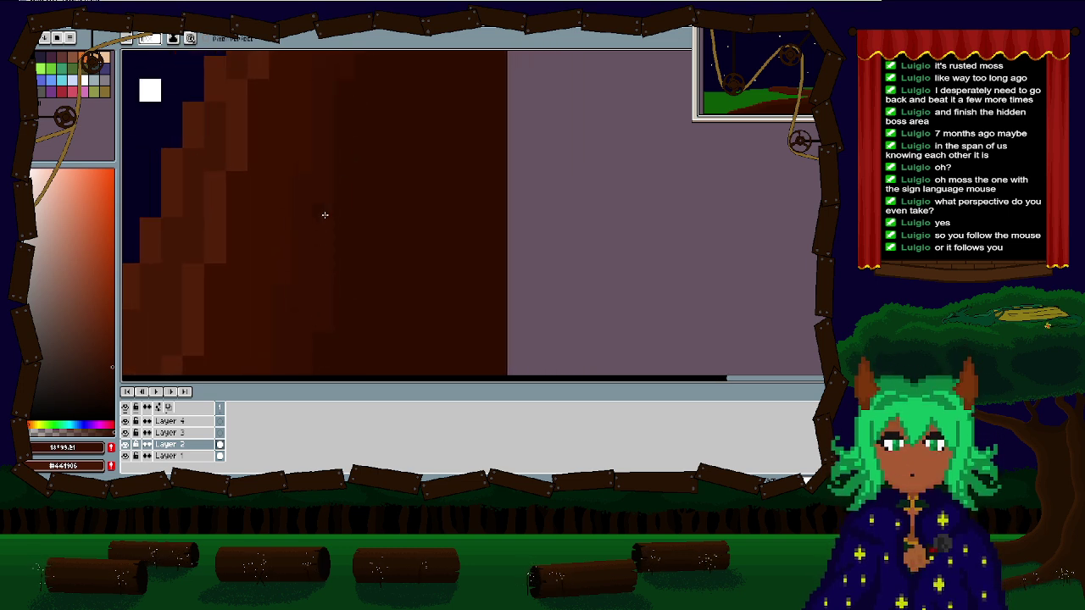
pyautogui.moveTo(344, 103); pyautogui.dragTo(308, 358)
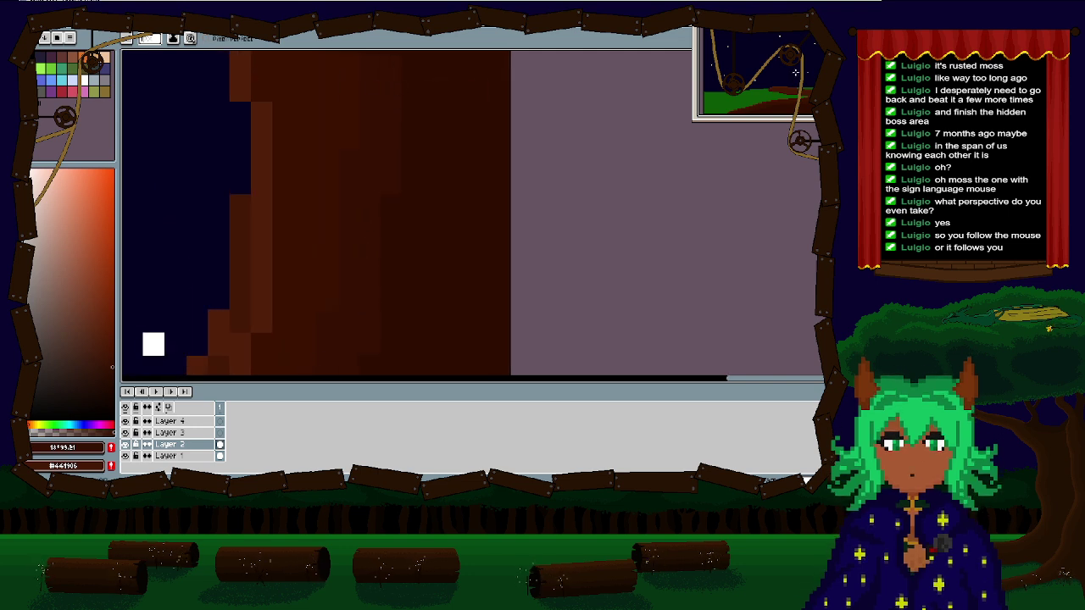
# Step: Examine the graded trunk and root shading in the preview and across the whole picture
pyautogui.scroll(1, 818, 59)
pyautogui.moveTo(819, 58); pyautogui.dragTo(796, 82)
pyautogui.scroll(-3, 749, 63)
pyautogui.scroll(2, 796, 81)
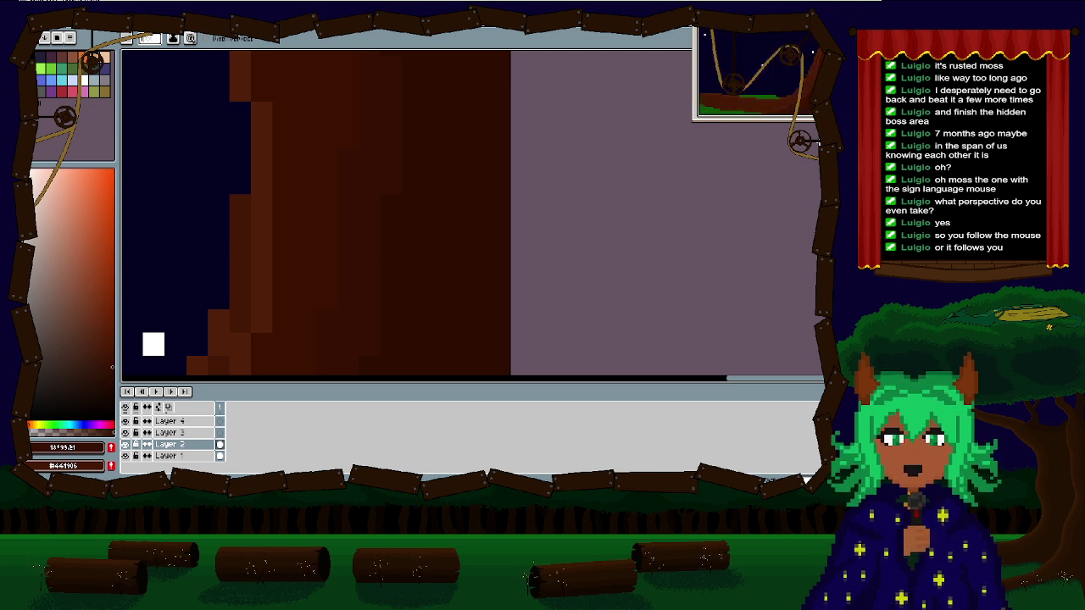
pyautogui.scroll(-2, 516, 92)
pyautogui.scroll(-2, 576, 169)
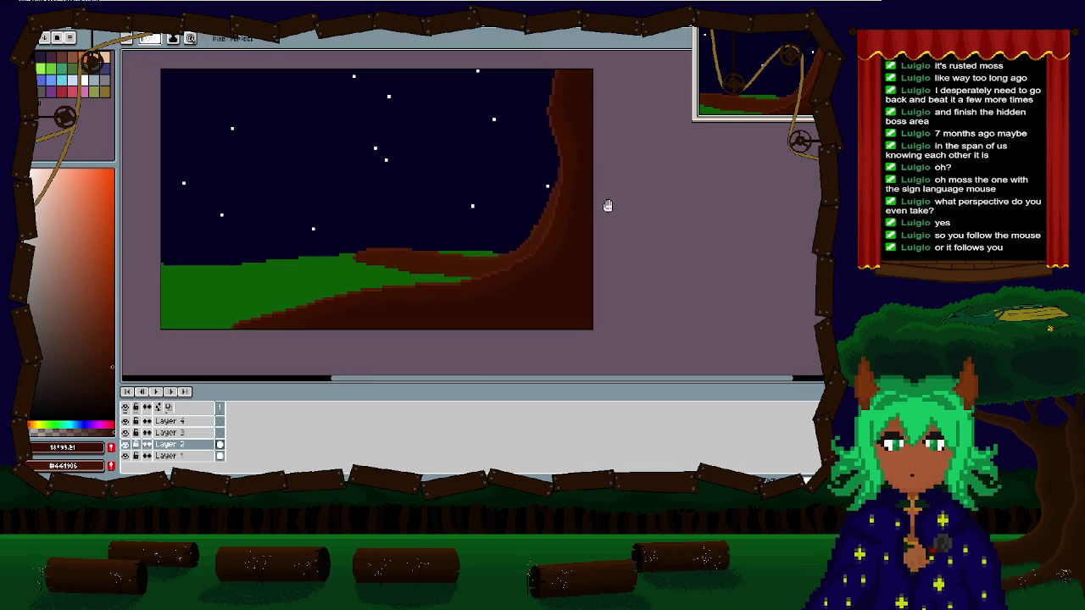
pyautogui.moveTo(605, 206); pyautogui.dragTo(662, 224)
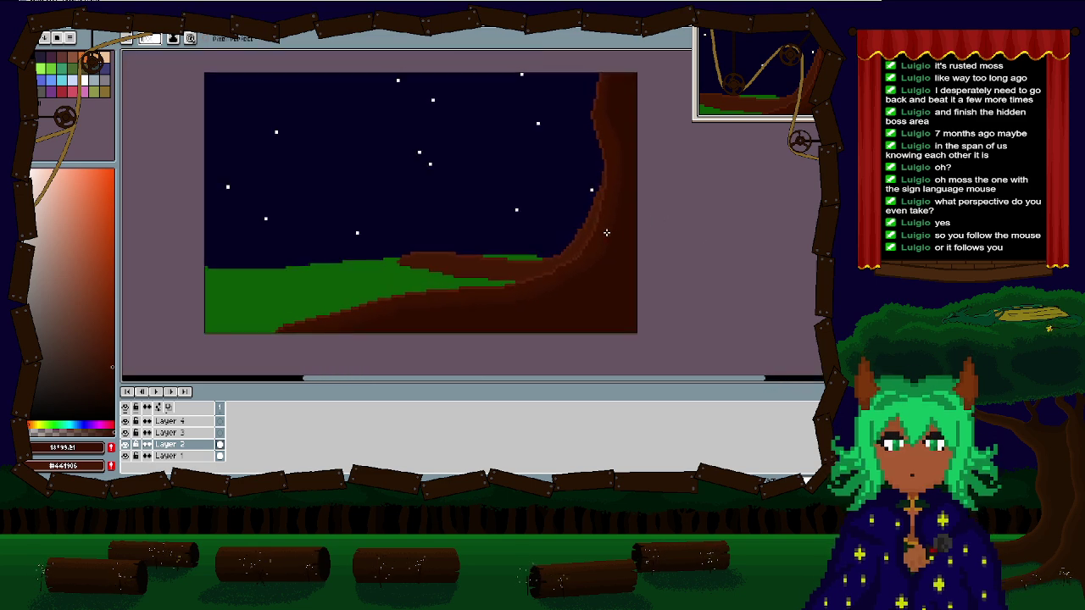
pyautogui.scroll(1, 303, 246)
pyautogui.scroll(-1, 310, 264)
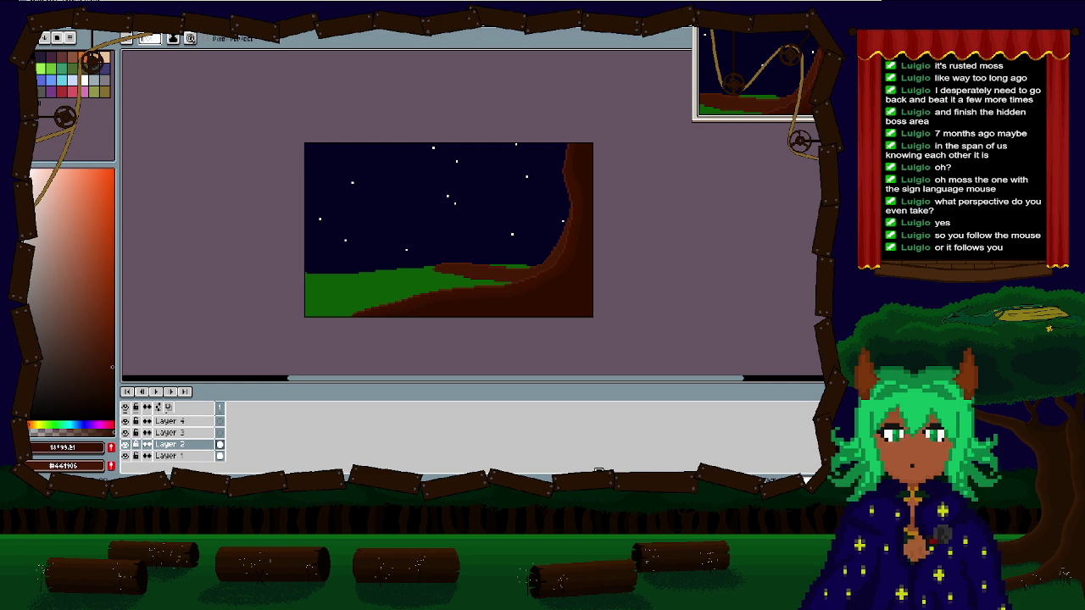
pyautogui.scroll(1, 475, 243)
pyautogui.moveTo(488, 254); pyautogui.dragTo(497, 279)
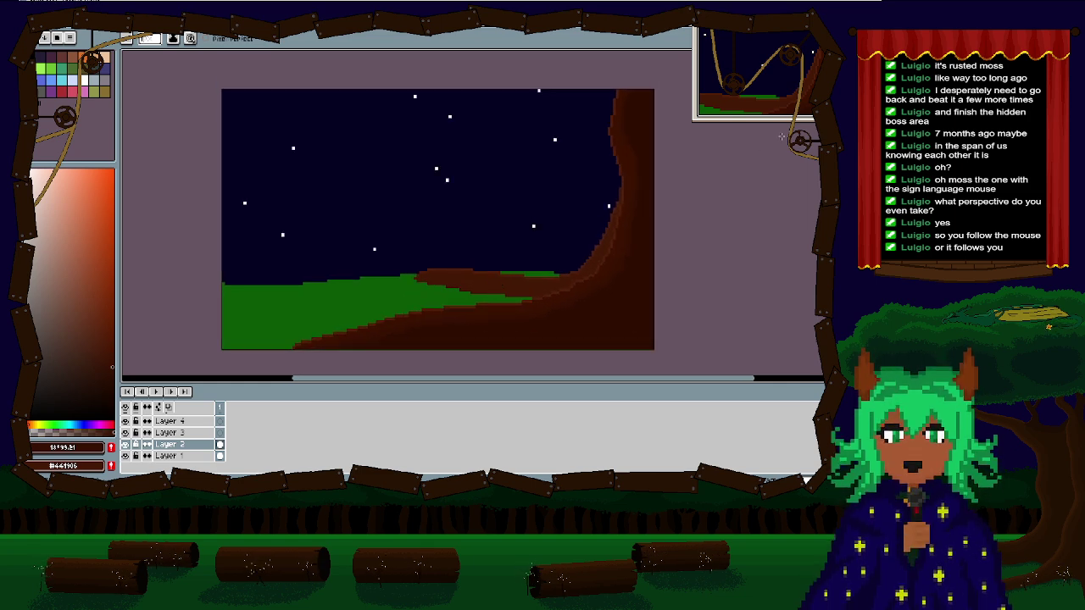
pyautogui.scroll(-1, 571, 185)
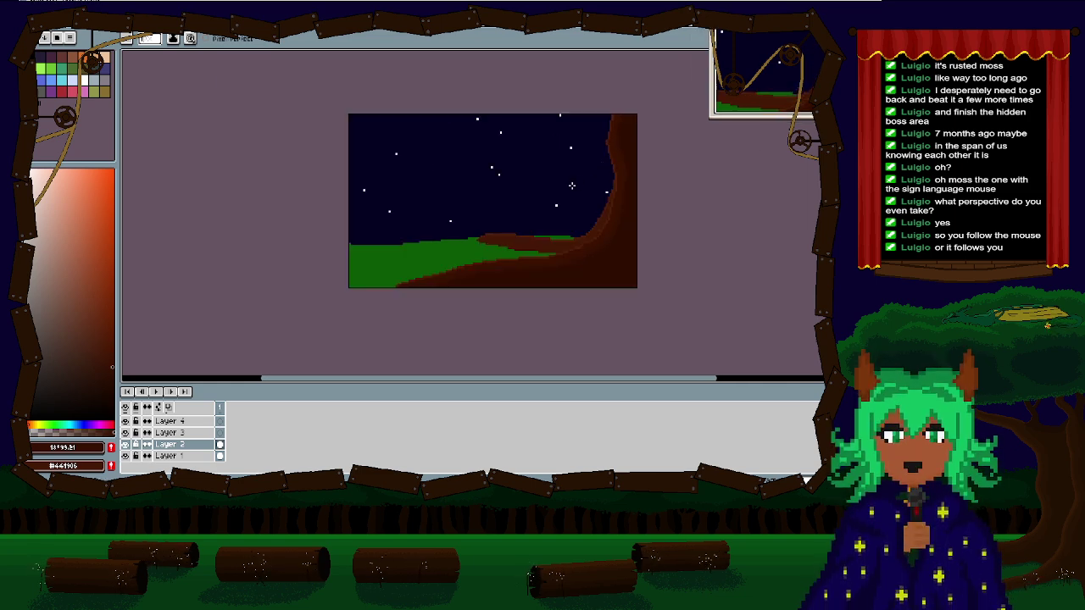
pyautogui.scroll(2, 571, 185)
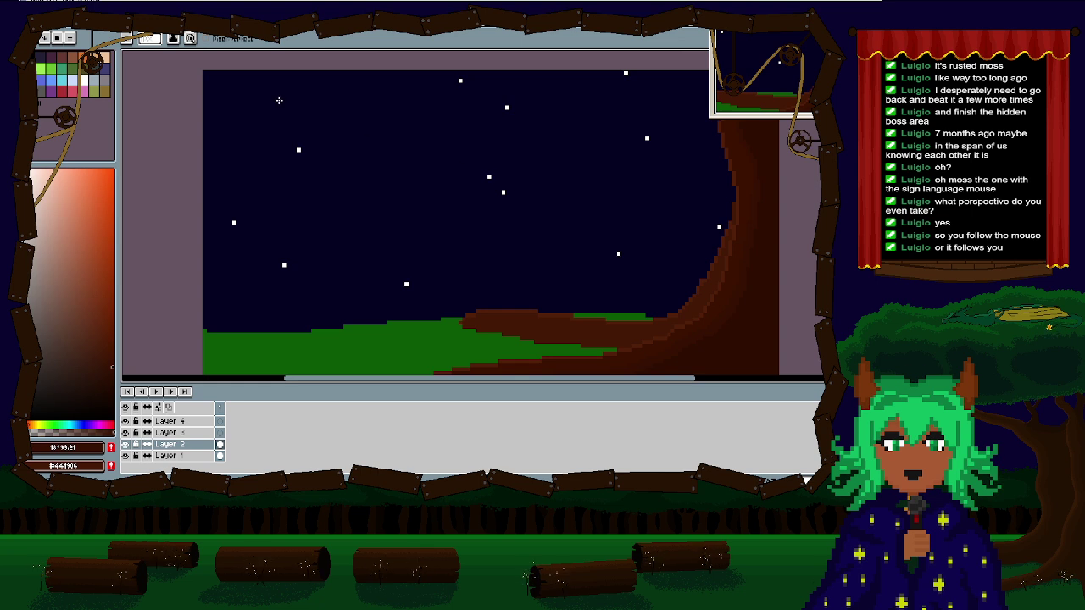
# Step: Set the drawing colour to bright yellow and add a new active layer above Layer 4
pyautogui.click(32, 58)
pyautogui.click(32, 82)
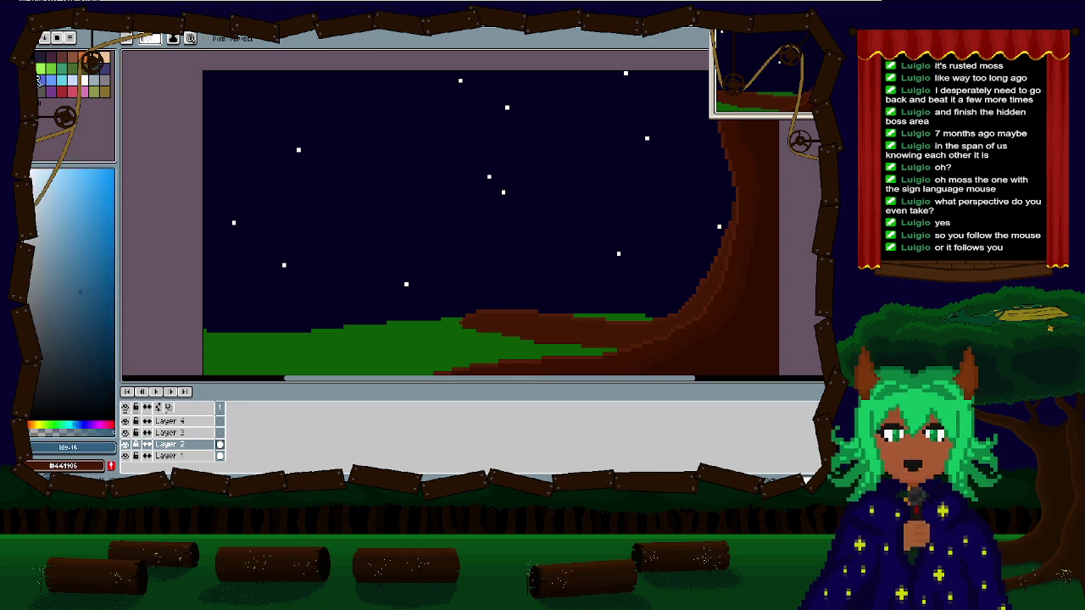
pyautogui.click(32, 69)
pyautogui.click(200, 422)
pyautogui.hotkey('shift', 'n')
pyautogui.click(205, 433)
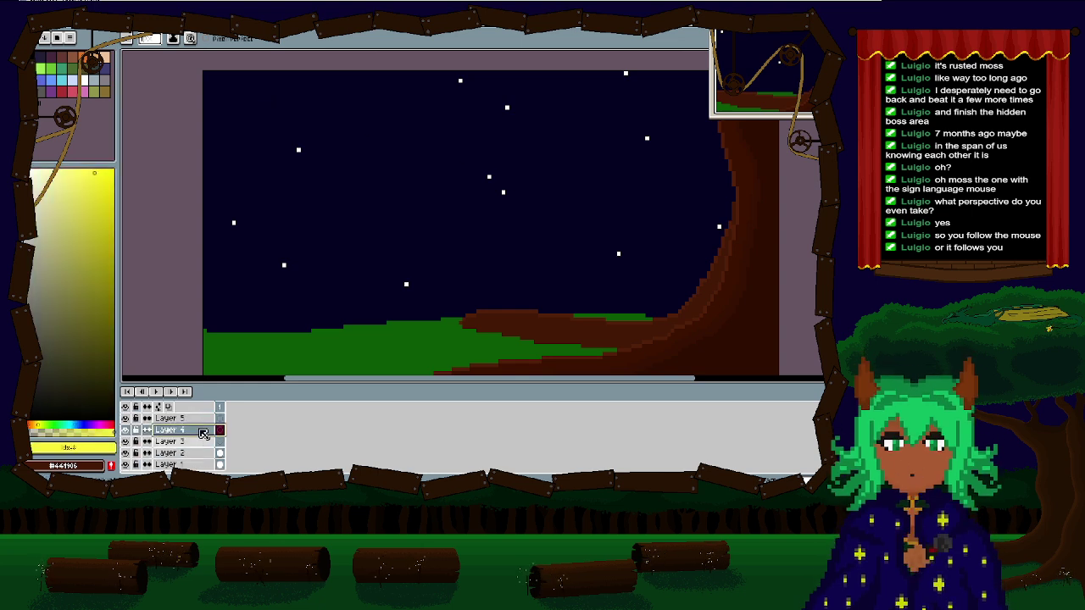
pyautogui.click(204, 419)
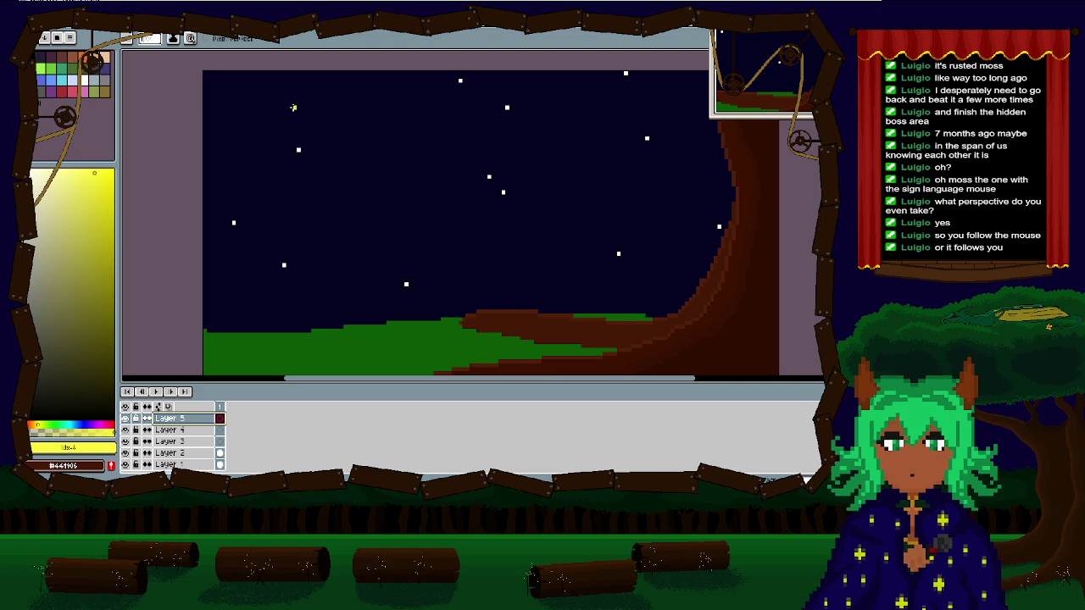
pyautogui.moveTo(293, 108)
pyautogui.mouseDown()
pyautogui.moveTo(259, 98)
pyautogui.moveTo(267, 134)
pyautogui.moveTo(229, 165)
pyautogui.mouseUp()
pyautogui.hotkey('ctrl', 'z')
pyautogui.moveTo(288, 106); pyautogui.dragTo(272, 105)
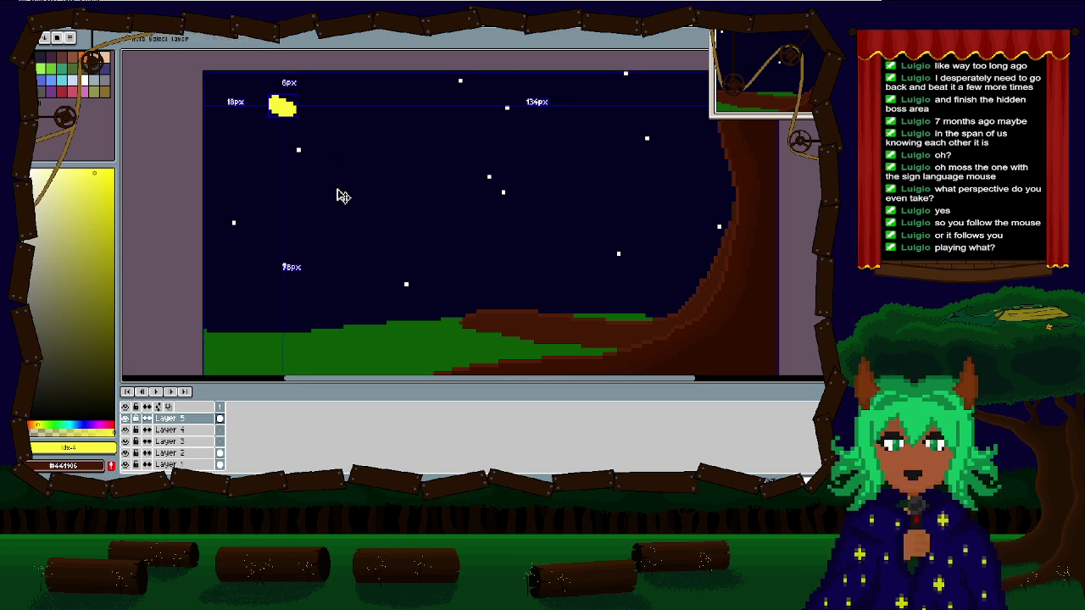
pyautogui.hotkey('ctrl', 'z')
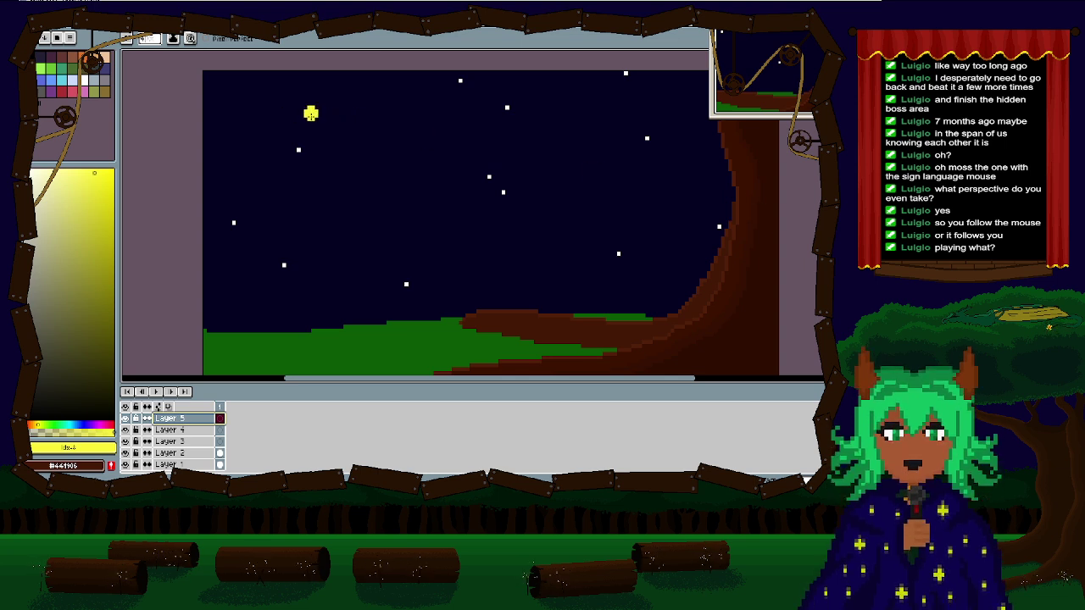
# Step: Enlarge the pencil brush and paint a tall yellow oval from two overlapping round dabs in the upper-left sky
pyautogui.press('+')
pyautogui.press('+')
pyautogui.press('+')
pyautogui.press('+')
pyautogui.press('+')
pyautogui.press('+')
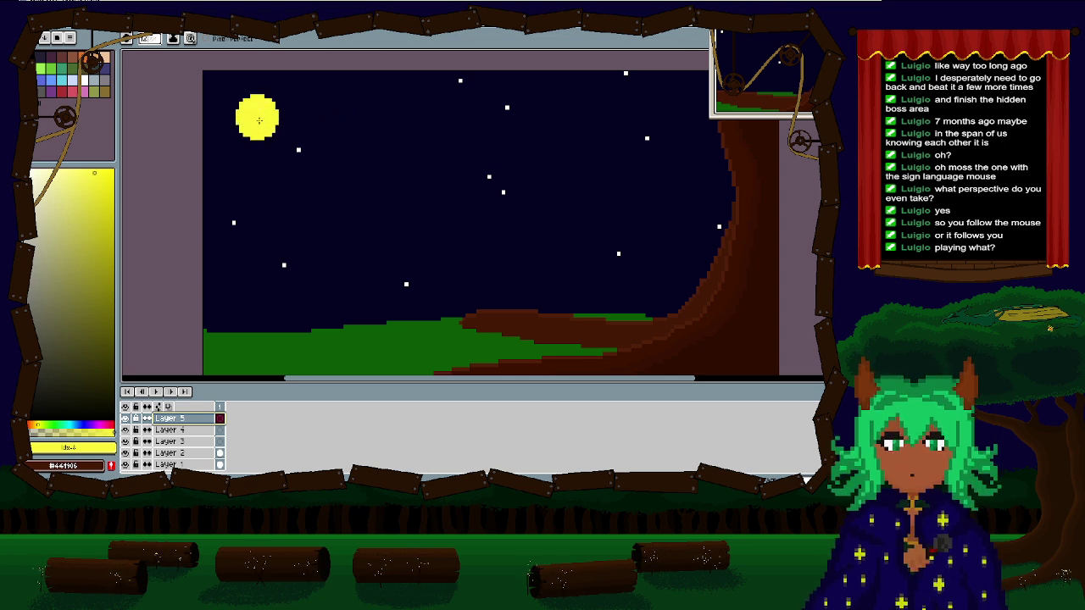
pyautogui.press('-')
pyautogui.press('+')
pyautogui.moveTo(259, 121); pyautogui.dragTo(258, 136)
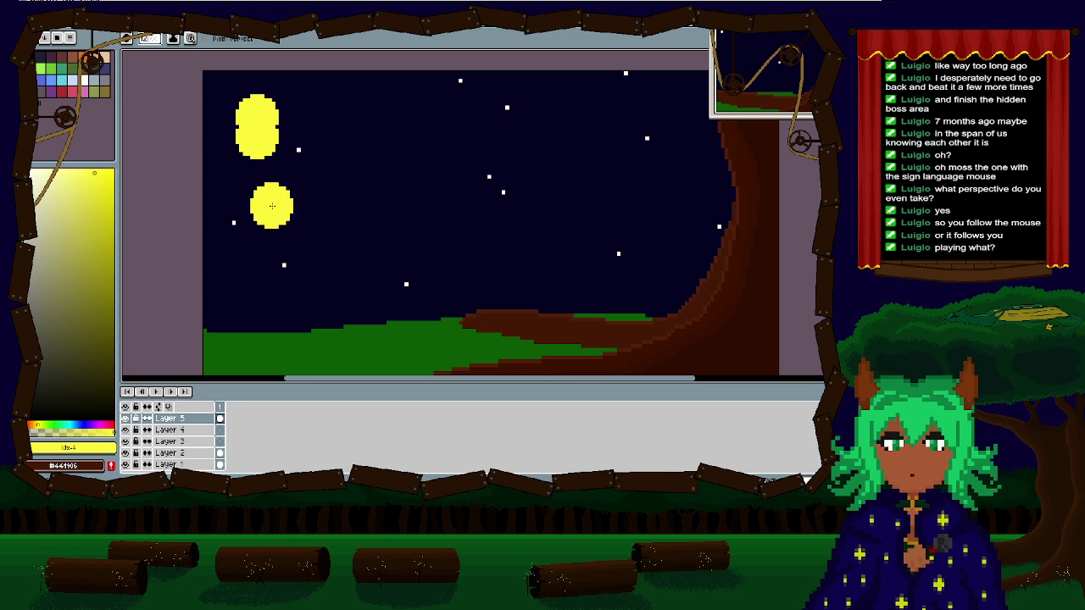
# Step: Carve the yellow oval into a letter S by erasing its upper and lower hollows and opening their sides
pyautogui.press('e')
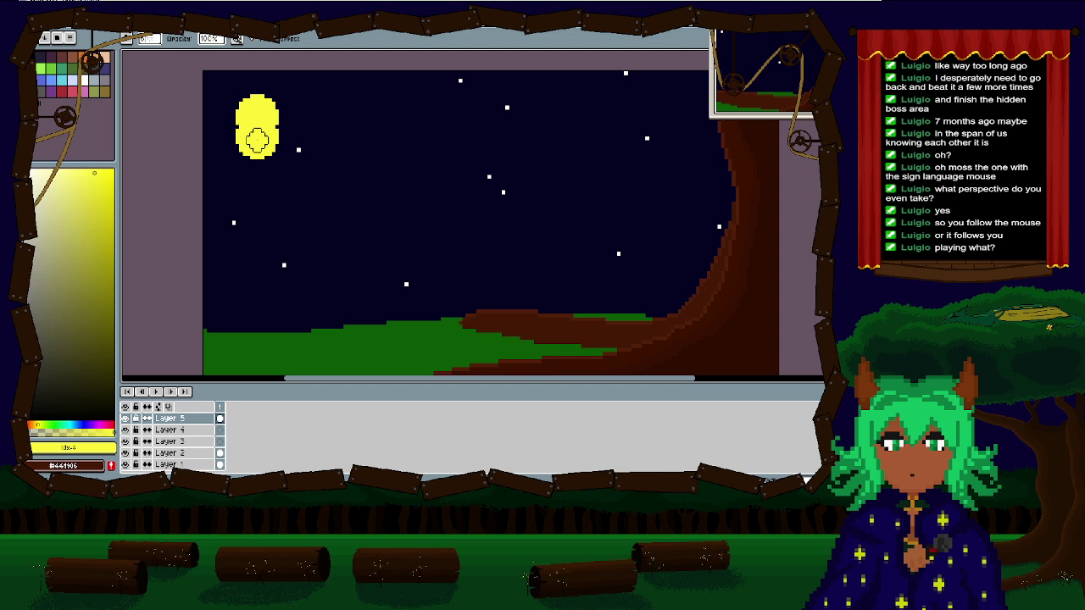
pyautogui.click(256, 140)
pyautogui.moveTo(257, 140); pyautogui.dragTo(243, 133)
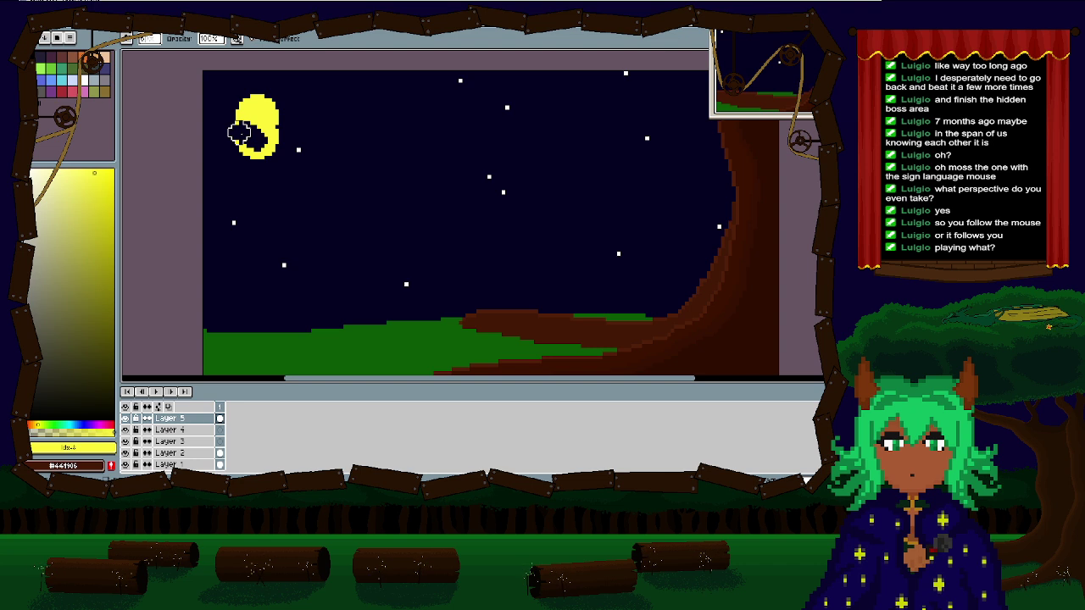
pyautogui.hotkey('ctrl', 'z')
pyautogui.hotkey('ctrl', 'y')
pyautogui.hotkey('ctrl', 'z')
pyautogui.hotkey('ctrl', 'y')
pyautogui.hotkey('ctrl', 'z')
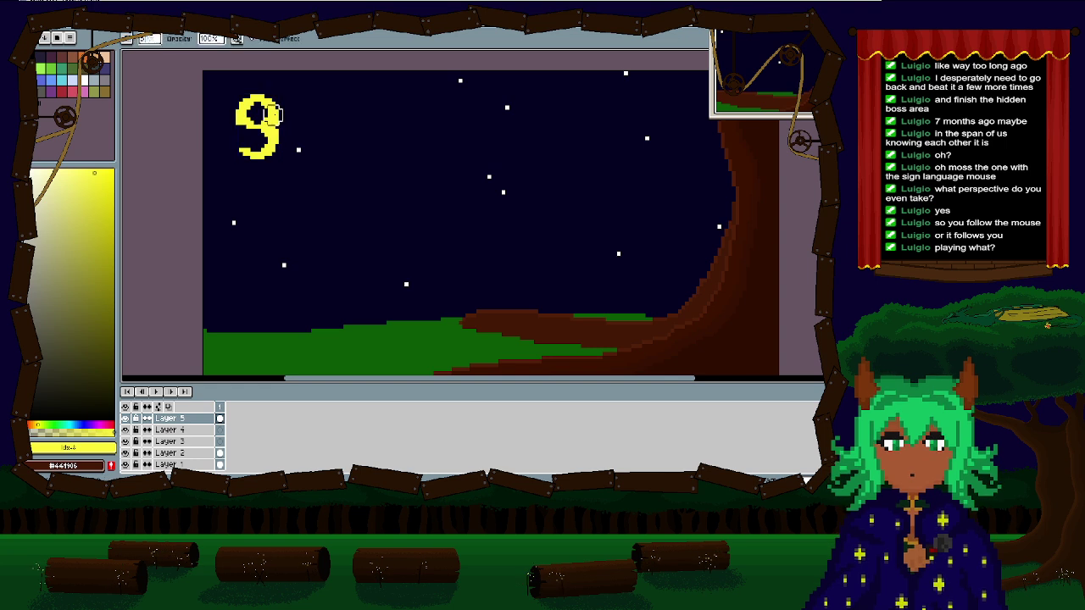
pyautogui.moveTo(270, 114); pyautogui.dragTo(277, 115)
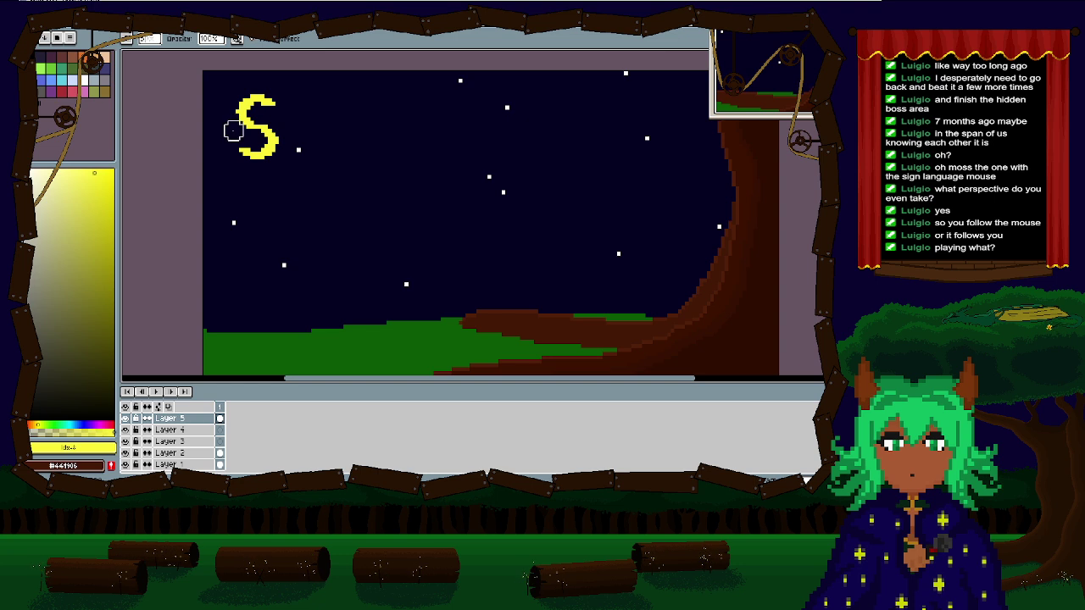
pyautogui.scroll(-1, 294, 182)
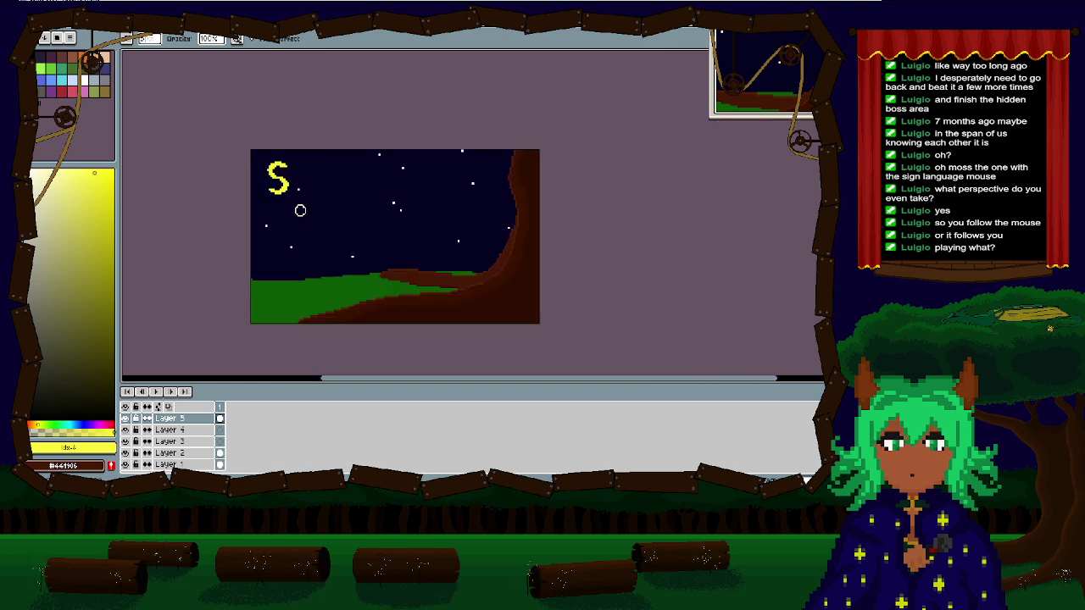
pyautogui.scroll(1, 300, 210)
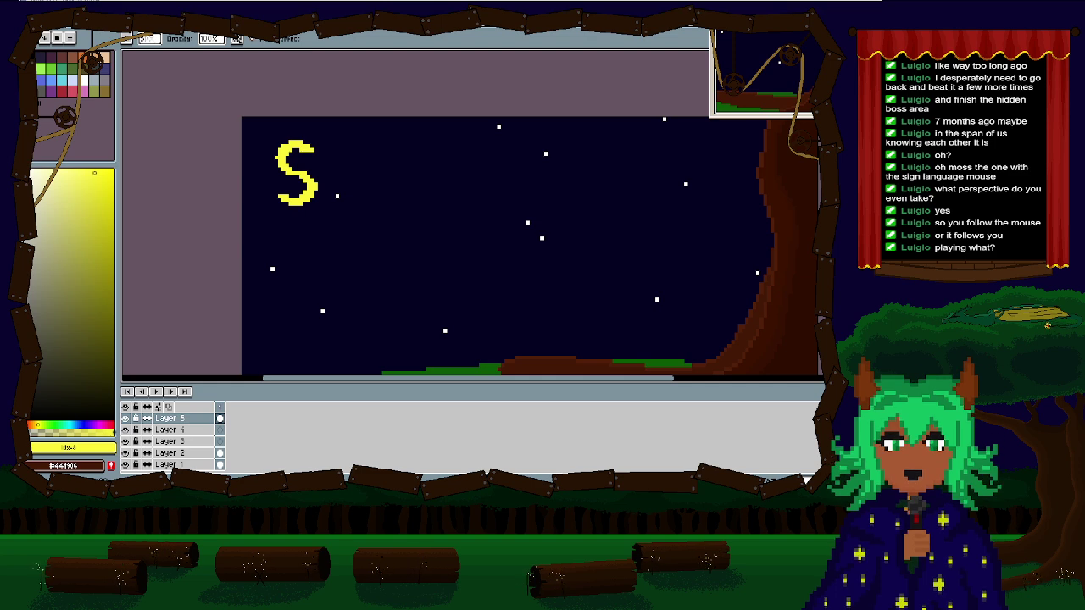
pyautogui.scroll(1, 365, 167)
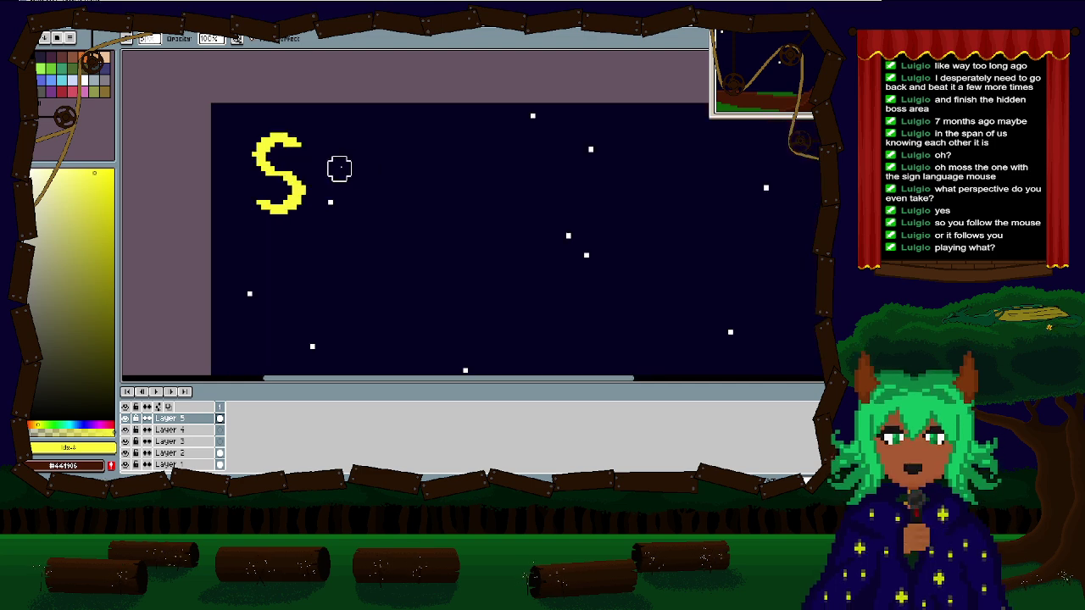
pyautogui.press('ctrl')
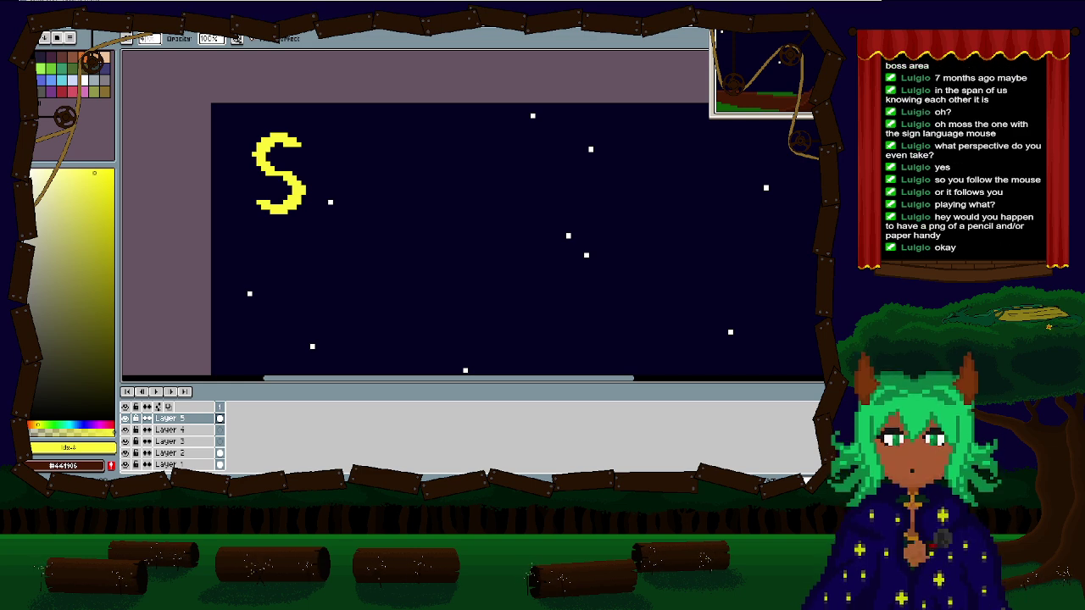
pyautogui.scroll(-2, 561, 254)
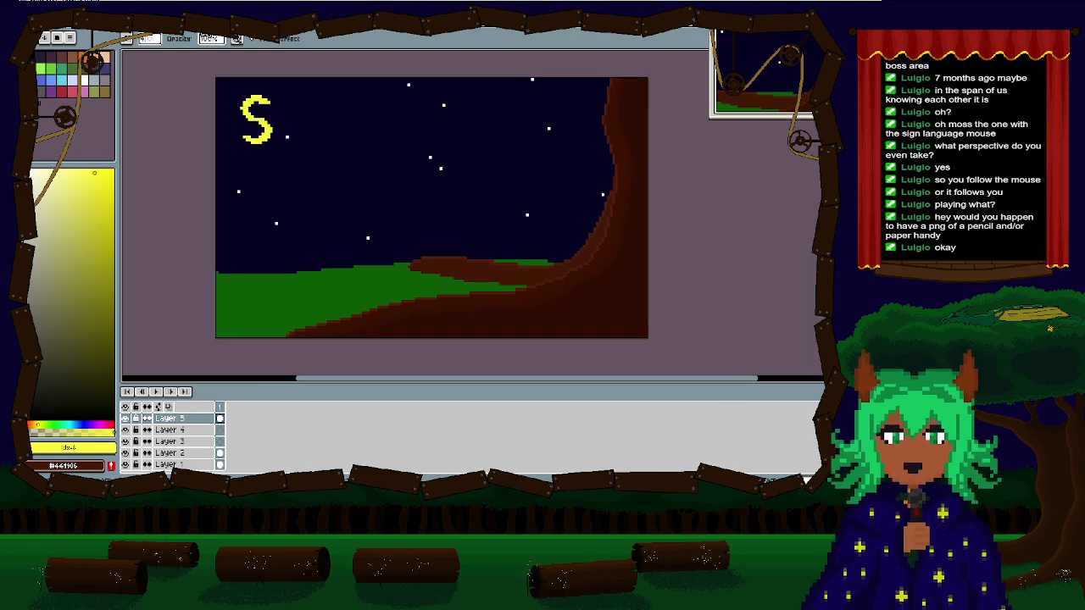
# Step: Switch to the Stream_ending_stream.aseprite sprite and close it without saving its changes
pyautogui.click(242, 27)
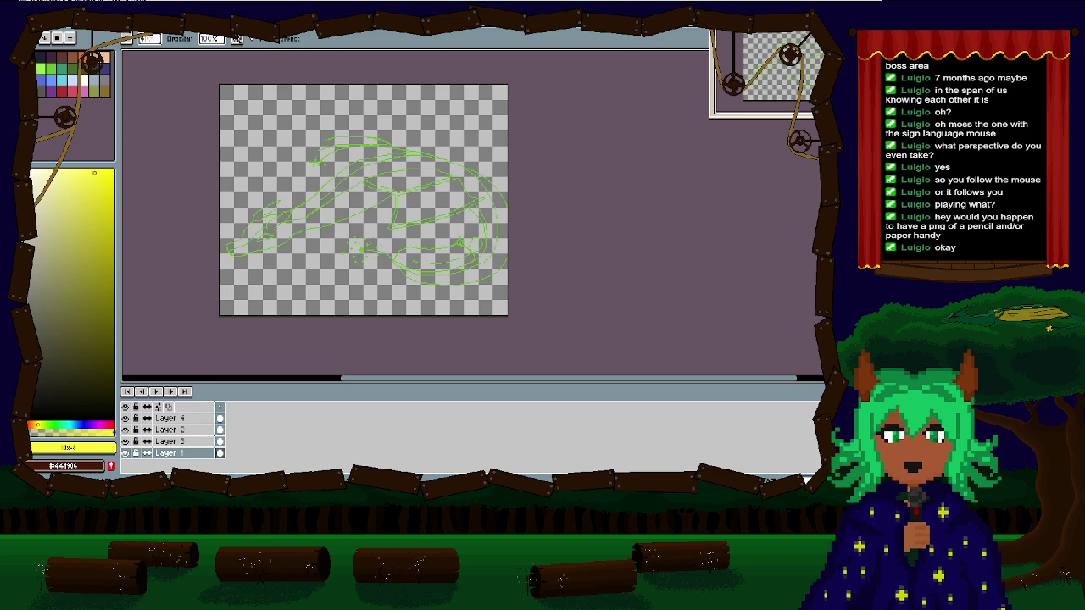
pyautogui.click(189, 33)
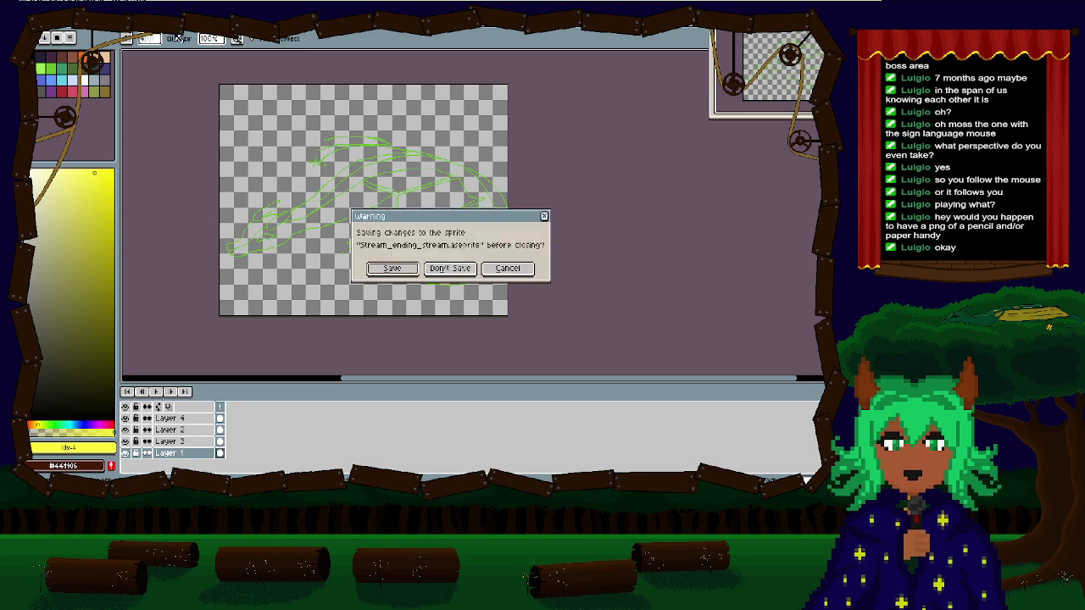
pyautogui.click(448, 269)
# Step: Thicken the yellow S by overlaying a slightly offset copy of it, then deselect
pyautogui.scroll(1, 286, 116)
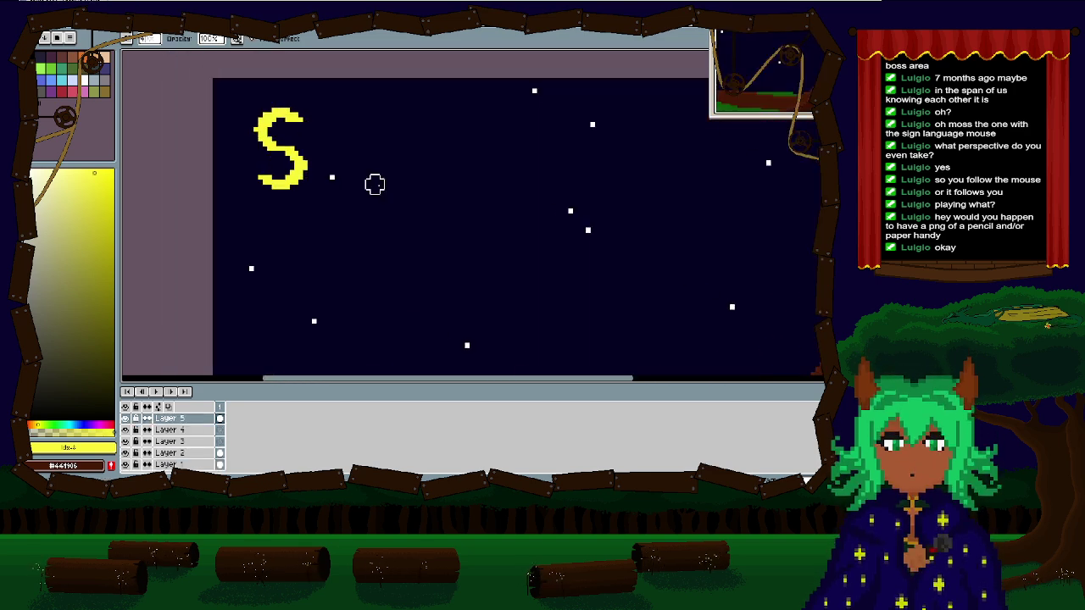
pyautogui.press('m')
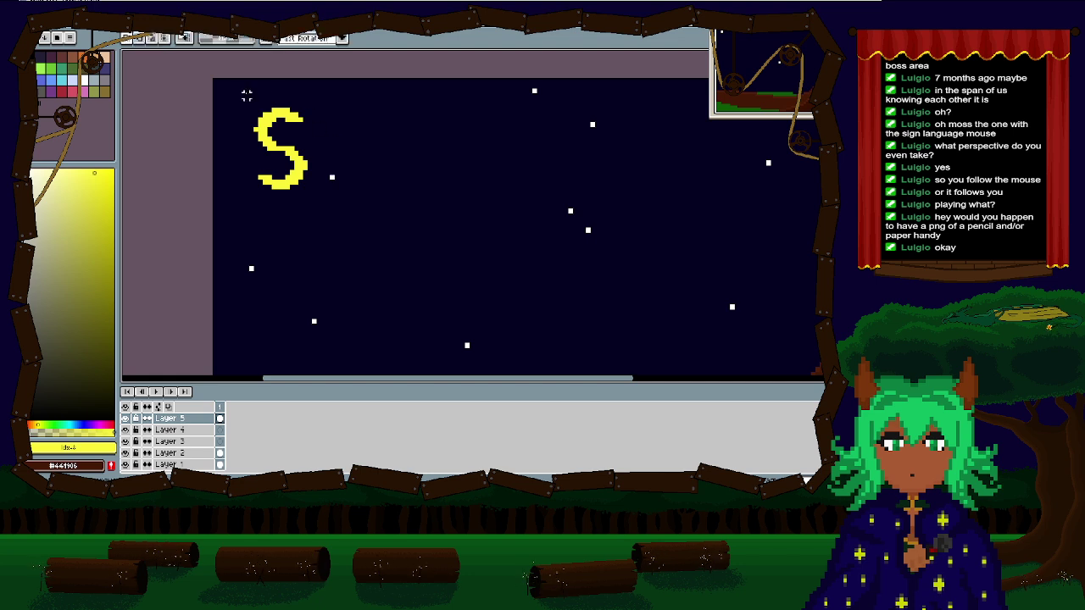
pyautogui.moveTo(243, 96); pyautogui.dragTo(324, 194)
pyautogui.hotkey('ctrl', 'c')
pyautogui.hotkey('ctrl', 'v')
pyautogui.moveTo(303, 140)
pyautogui.mouseDown()
pyautogui.moveTo(305, 237)
pyautogui.moveTo(304, 148)
pyautogui.mouseUp()
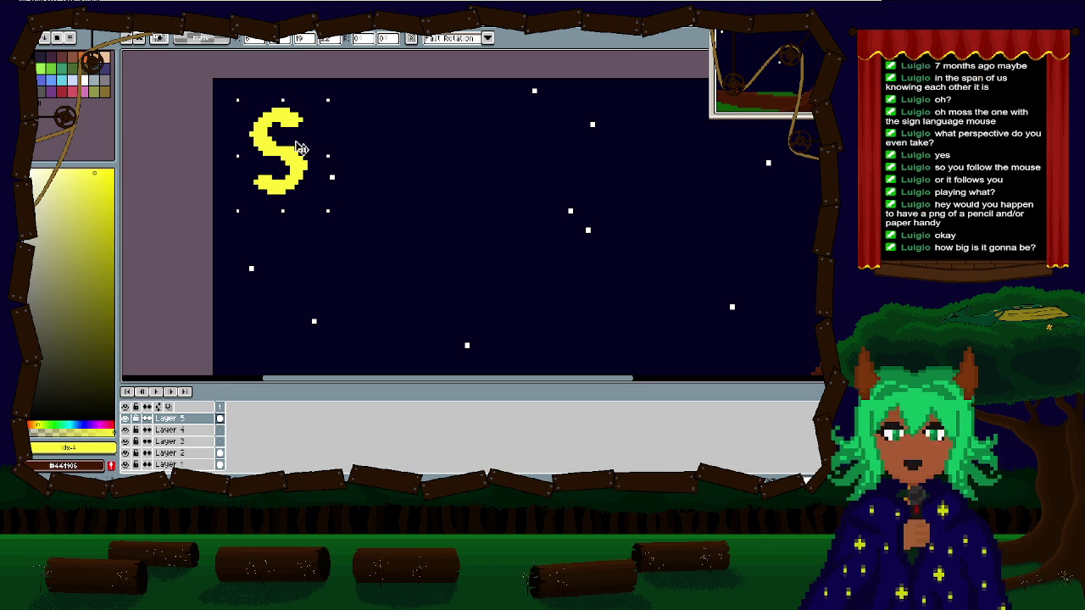
pyautogui.click(375, 141)
pyautogui.hotkey('ctrl', 'd')
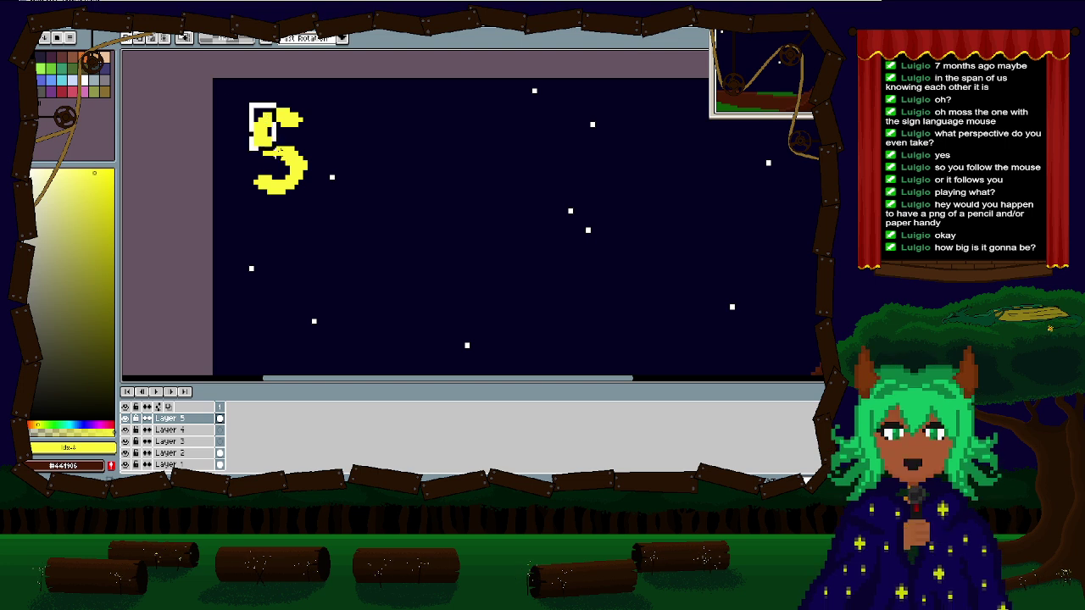
# Step: Place a duplicate of the thickened S below and slightly to the right of the original
pyautogui.hotkey('ctrl', 't')
pyautogui.moveTo(292, 167); pyautogui.dragTo(314, 285)
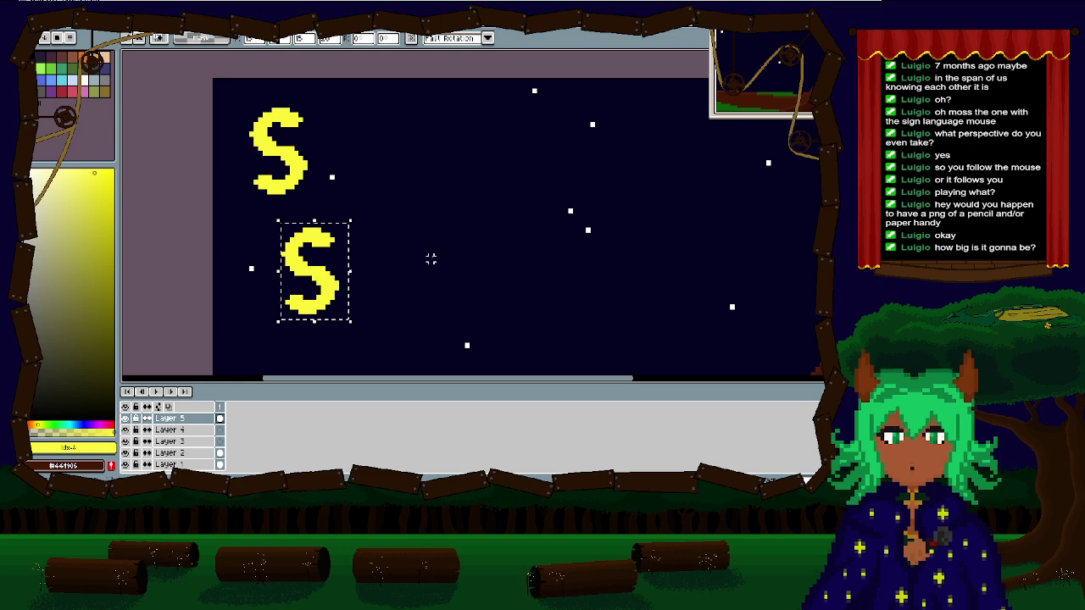
pyautogui.scroll(-3, 441, 255)
pyautogui.scroll(2, 436, 189)
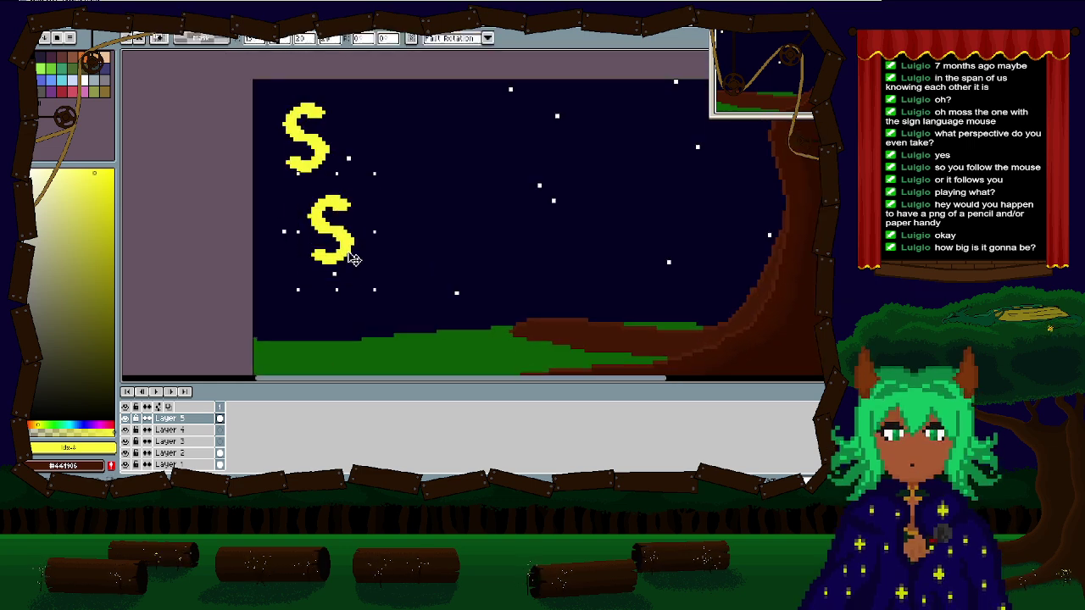
pyautogui.press('Return')
# Step: Try a letter o beside the upper S by painting a round yellow dab and erasing its centre
pyautogui.scroll(-1, 410, 225)
pyautogui.scroll(2, 346, 184)
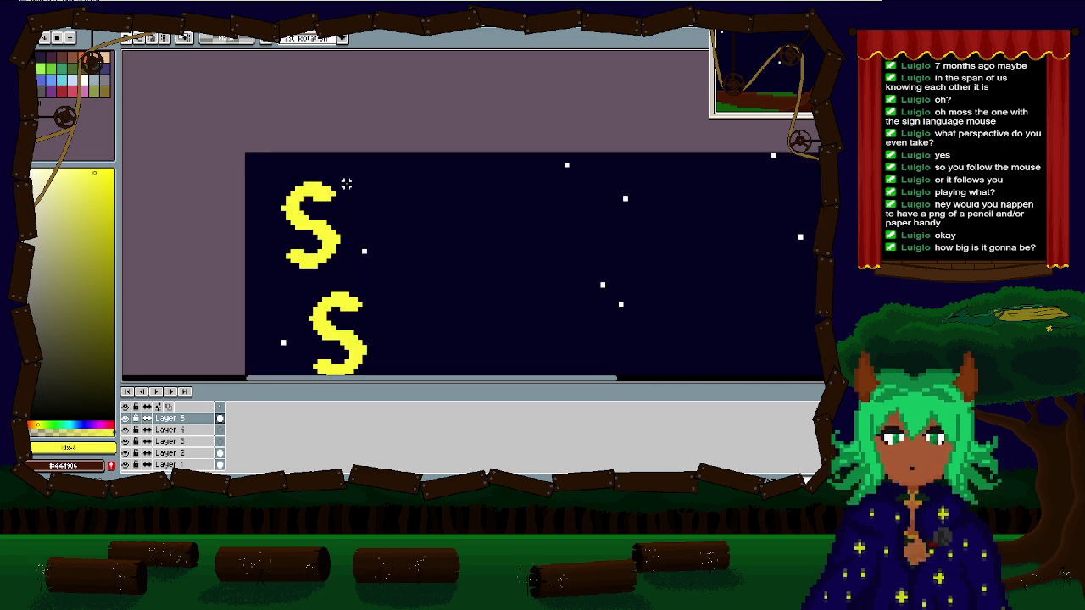
pyautogui.scroll(3, 346, 184)
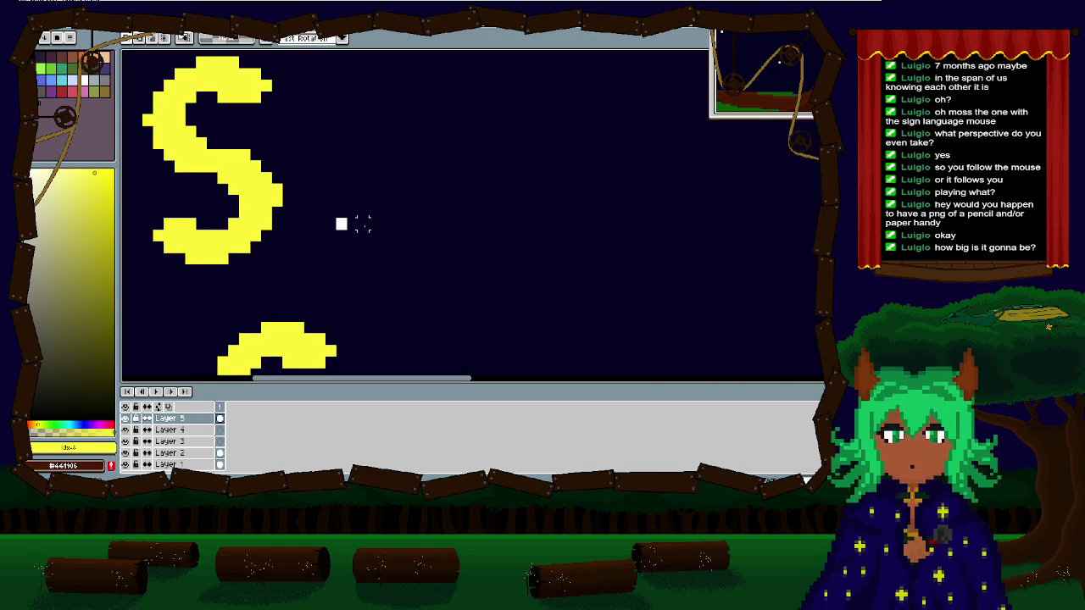
pyautogui.press('b')
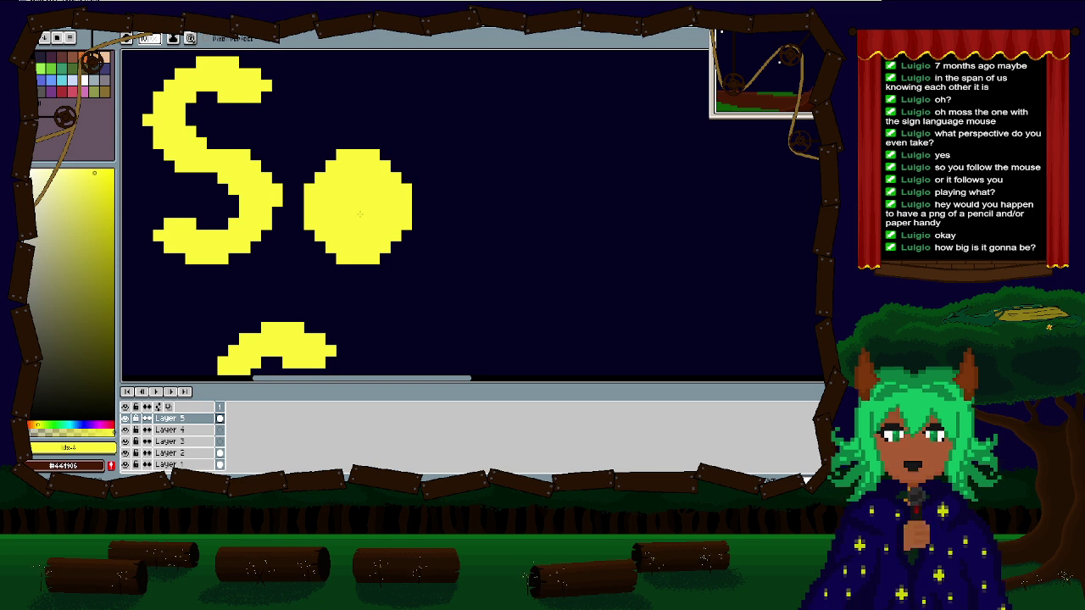
pyautogui.press('v')
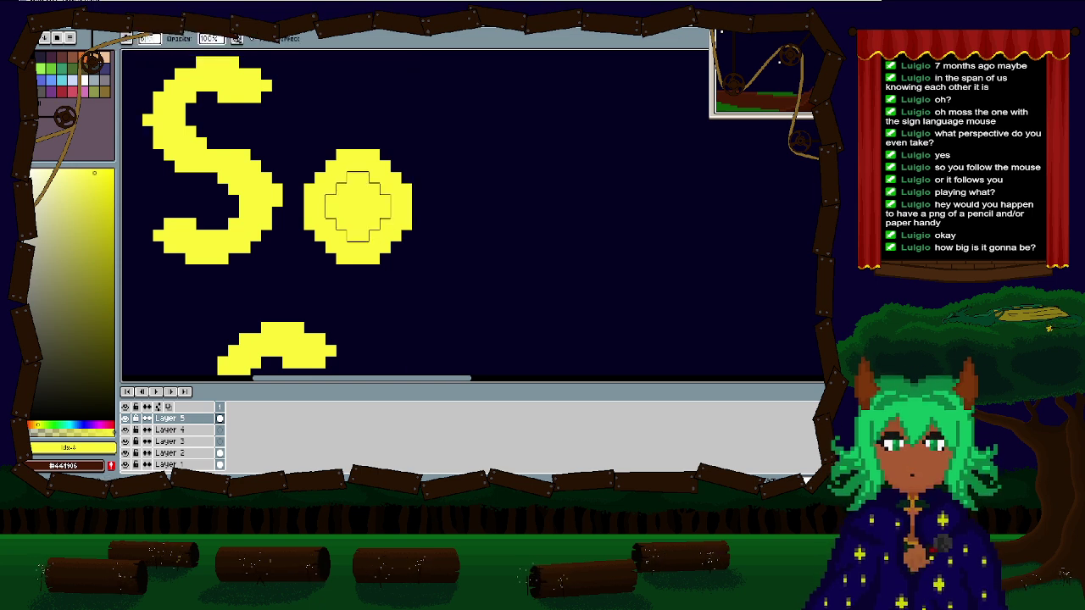
pyautogui.scroll(-3, 407, 217)
pyautogui.moveTo(450, 230); pyautogui.dragTo(375, 212)
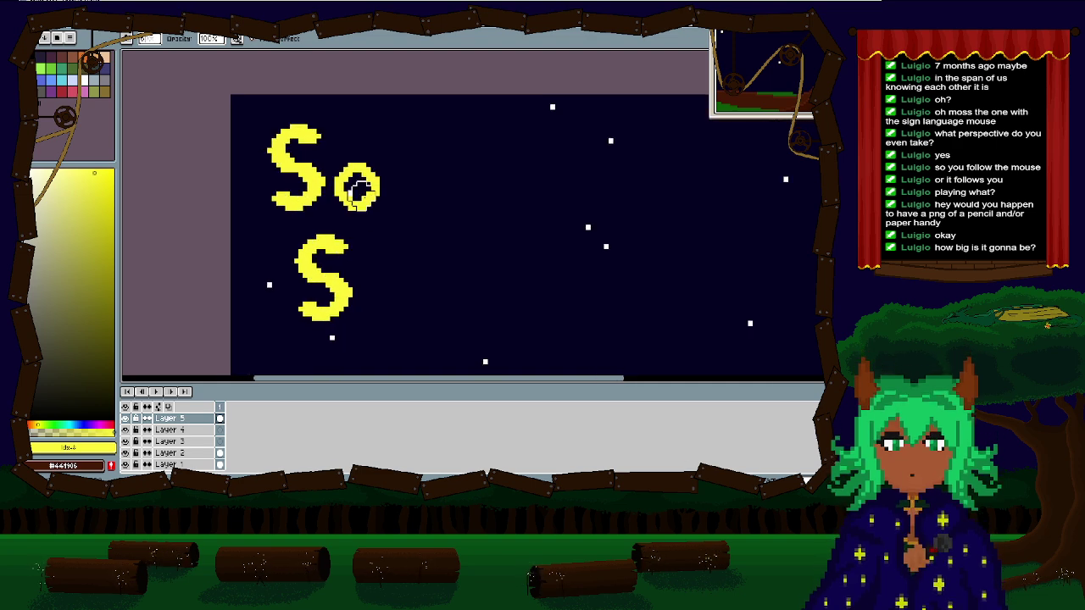
pyautogui.hotkey('ctrl', 'z')
pyautogui.hotkey('ctrl', 'z')
pyautogui.press('b')
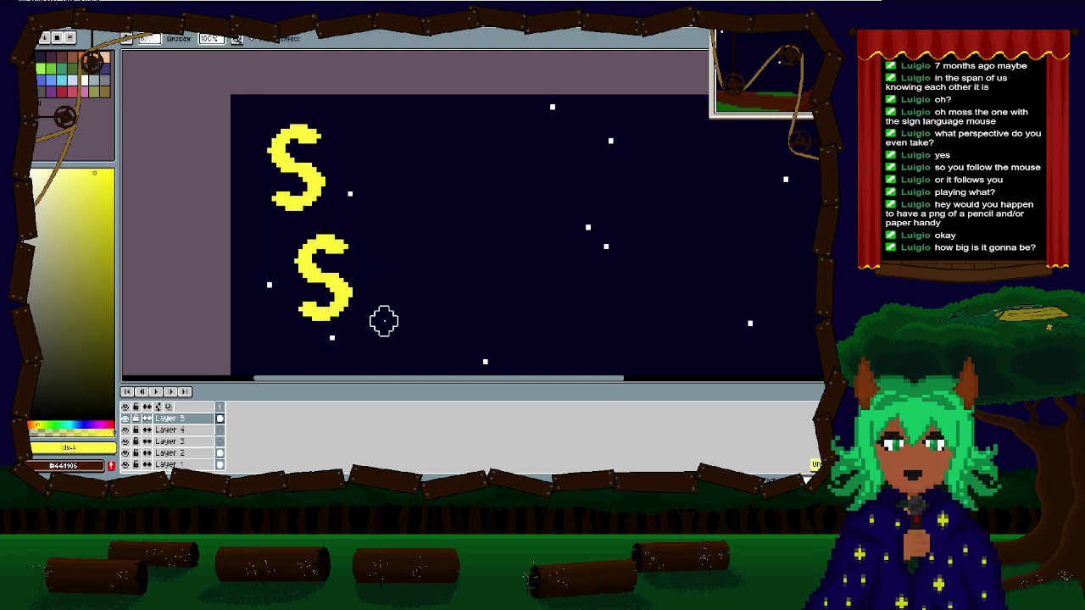
# Step: Try two small round yellow letter o's close beside the lower S, then undo them
pyautogui.click(379, 298)
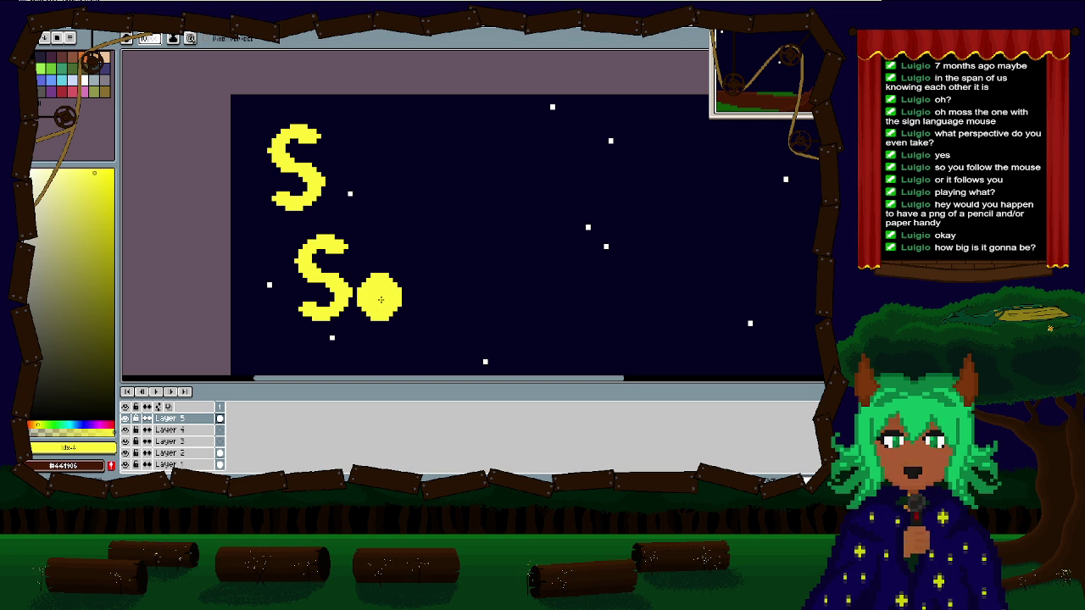
pyautogui.hotkey('ctrl', 'z')
pyautogui.press('b')
pyautogui.click(378, 298)
pyautogui.press('e')
pyautogui.click(380, 297)
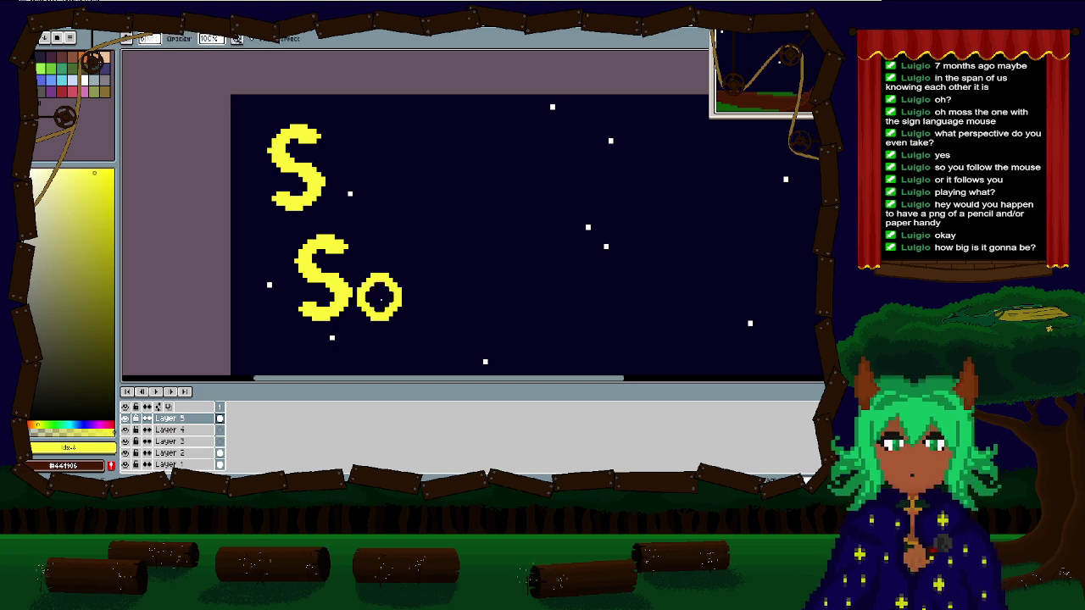
pyautogui.press('b')
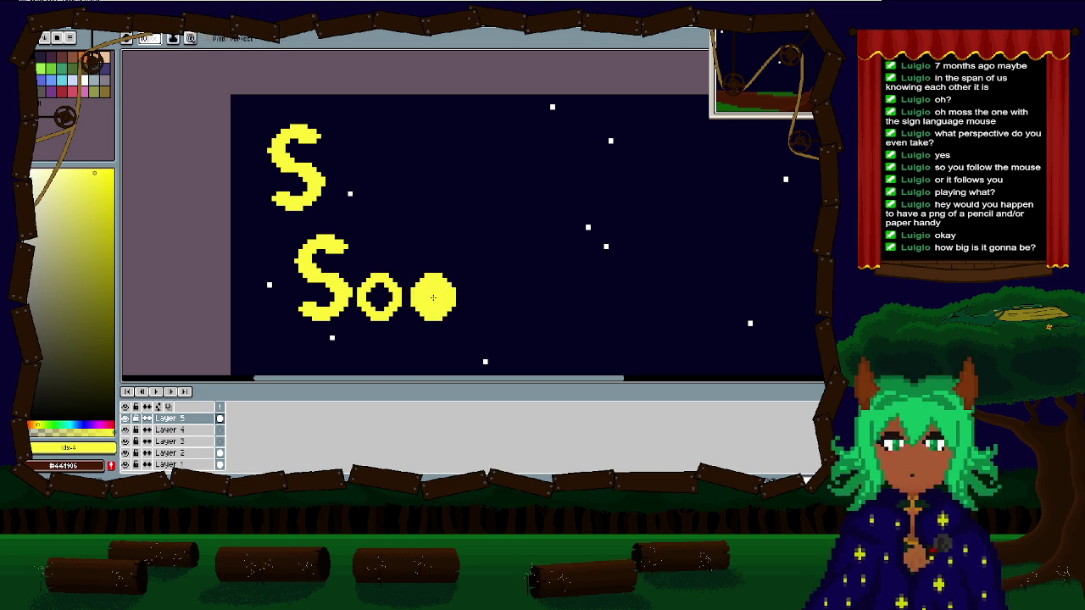
pyautogui.press('e')
pyautogui.press('b')
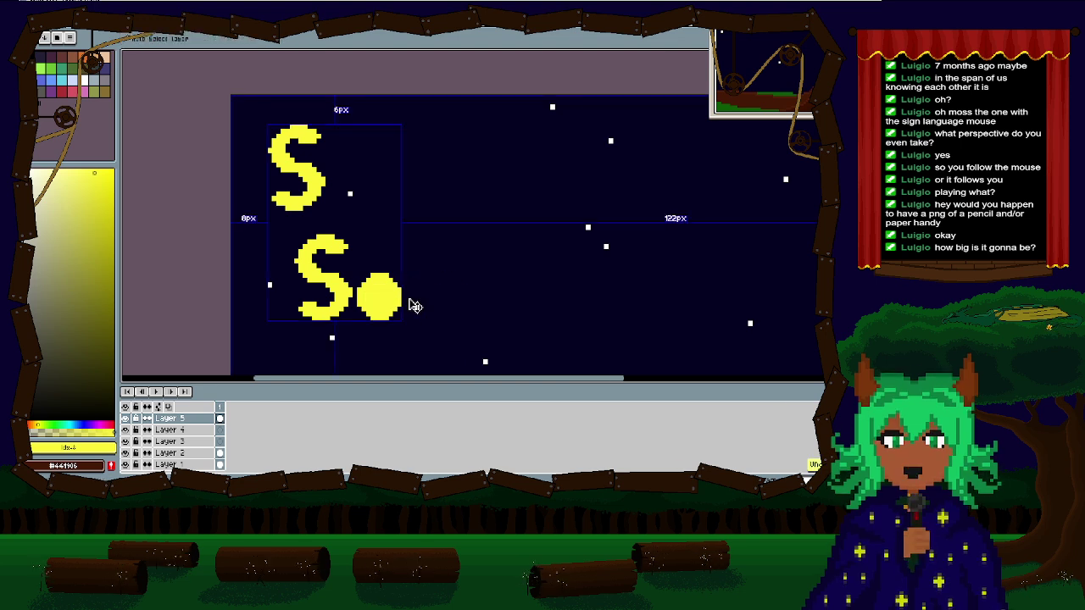
pyautogui.hotkey('ctrl', 'z')
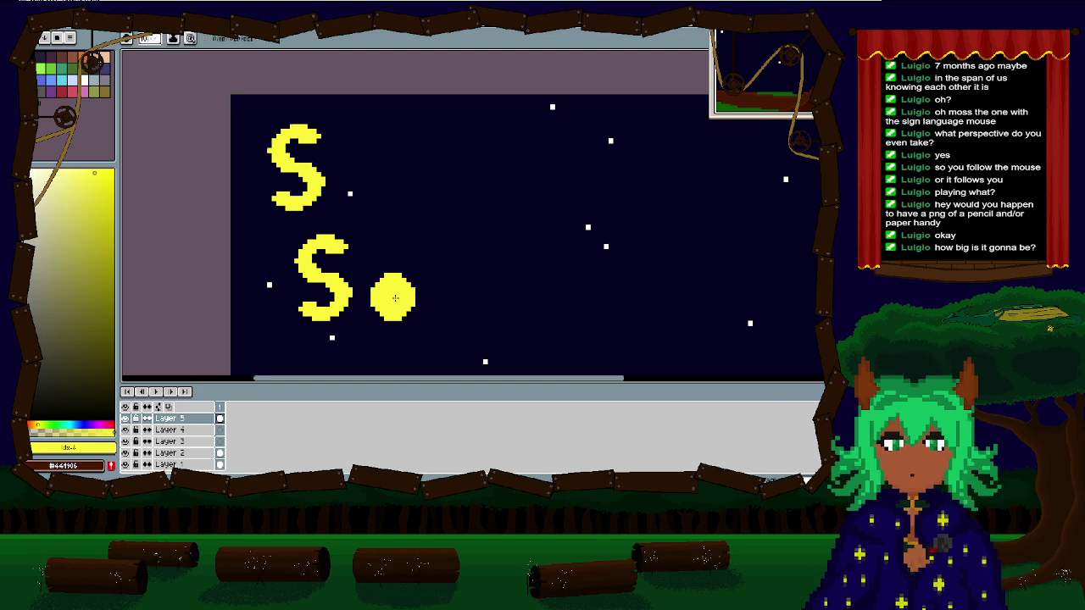
# Step: Paint two round yellow dabs with wider spacing beside the lower S and erase their centres to form two letter o's
pyautogui.click(395, 297)
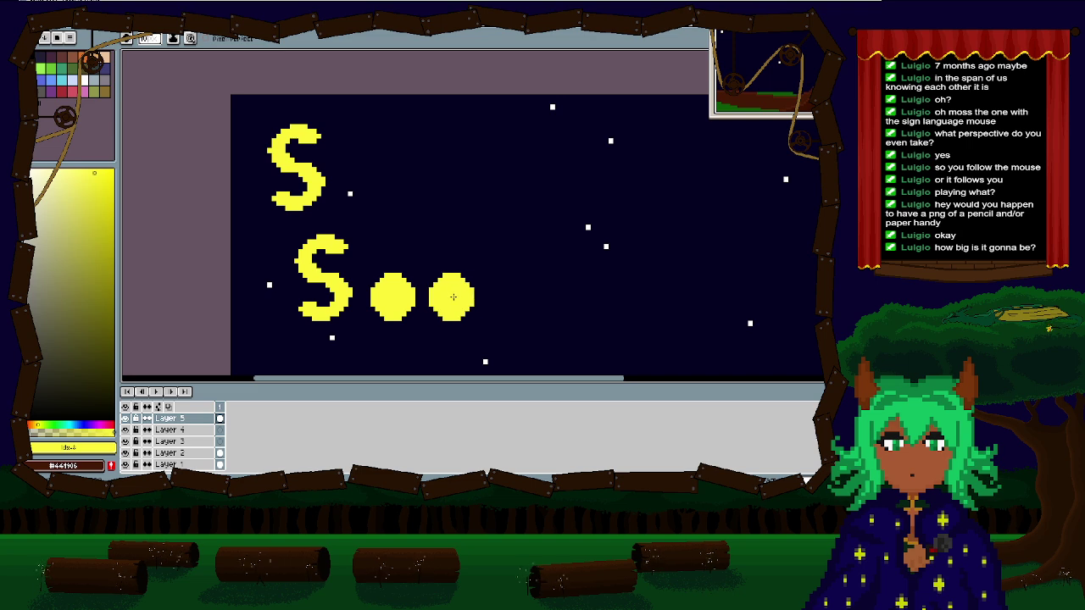
pyautogui.press('e')
pyautogui.click(452, 297)
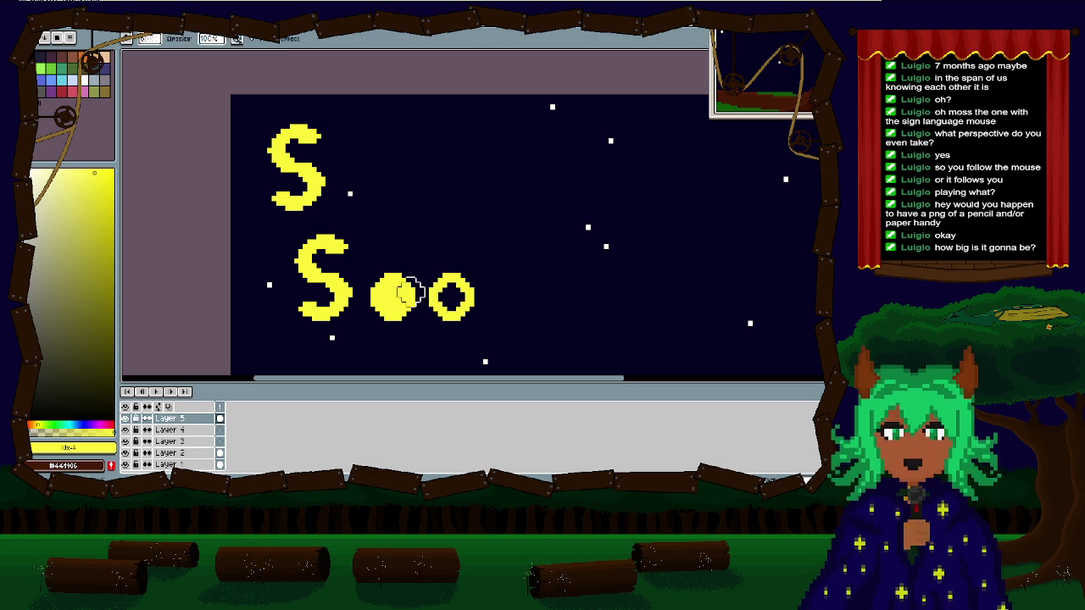
pyautogui.click(392, 297)
pyautogui.scroll(-2, 398, 293)
pyautogui.scroll(3, 411, 284)
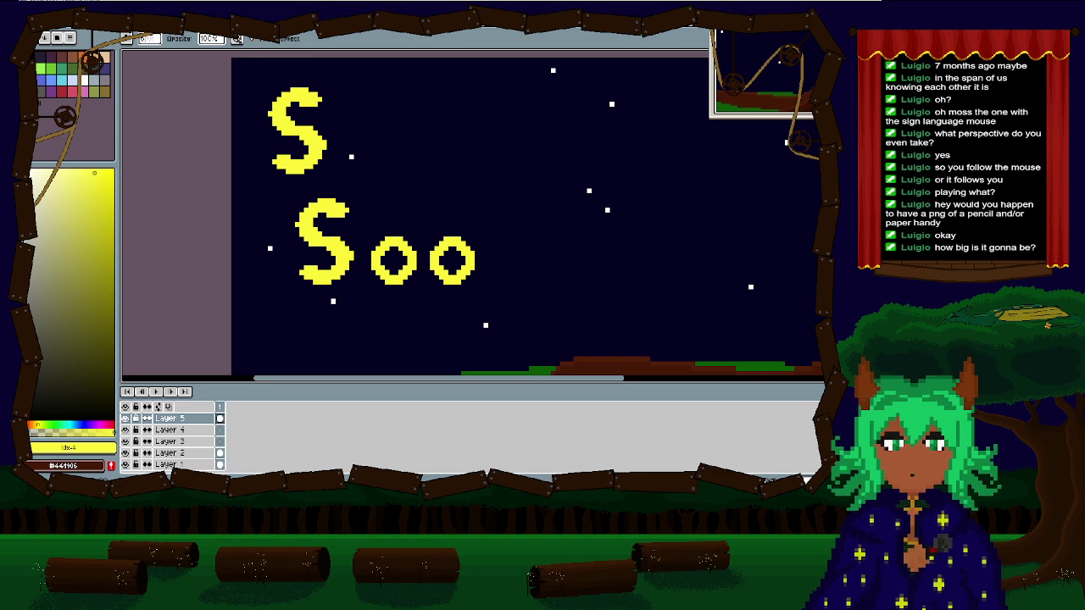
# Step: Paint a thin pale yellow highlight along the whole curve of the lower S
pyautogui.scroll(-2, 424, 211)
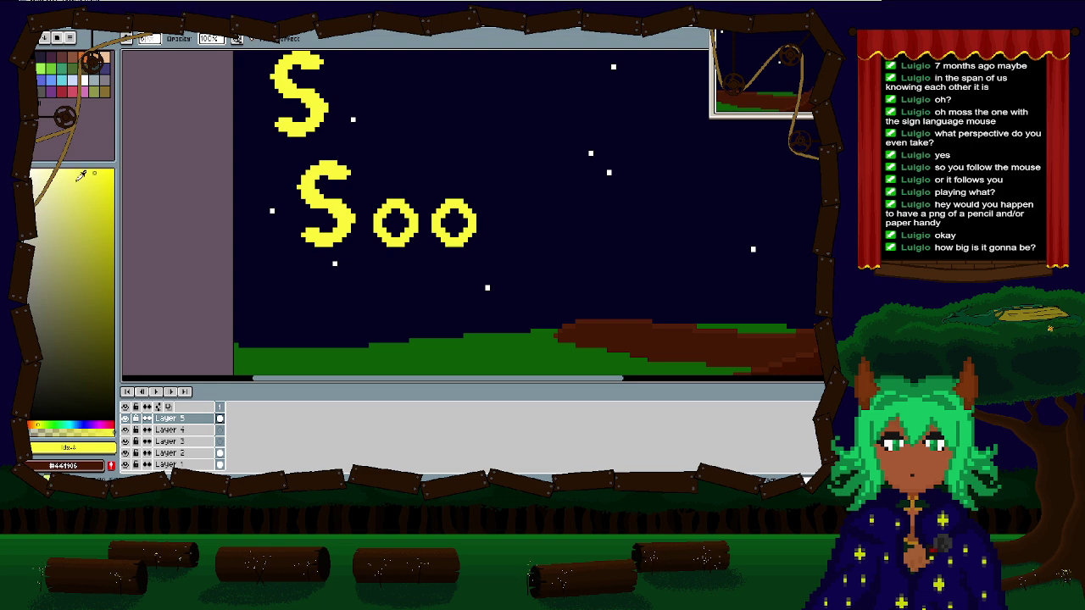
pyautogui.scroll(2, 339, 133)
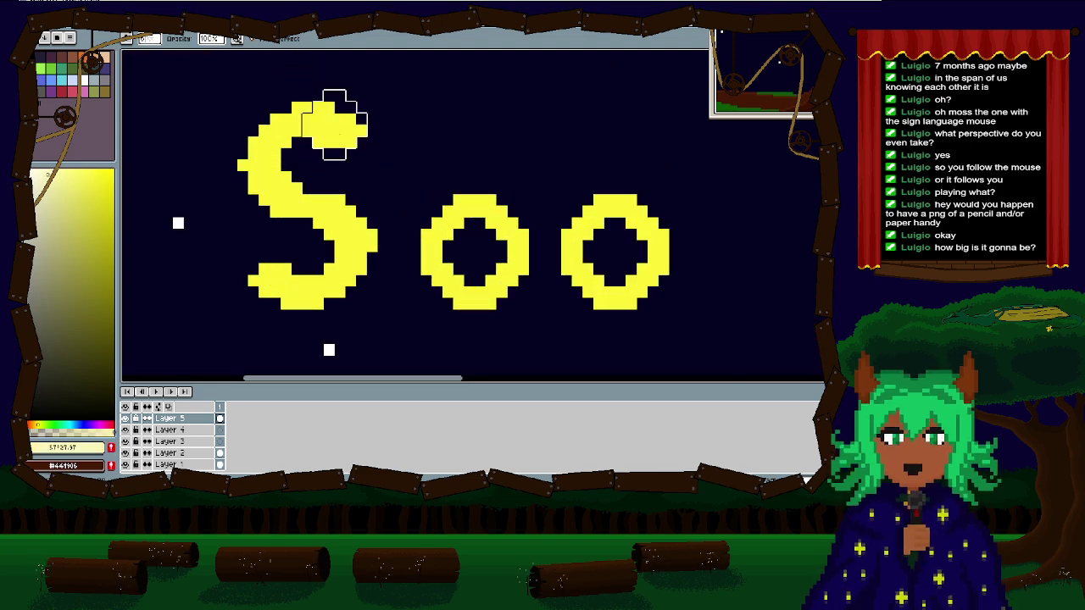
pyautogui.press('b')
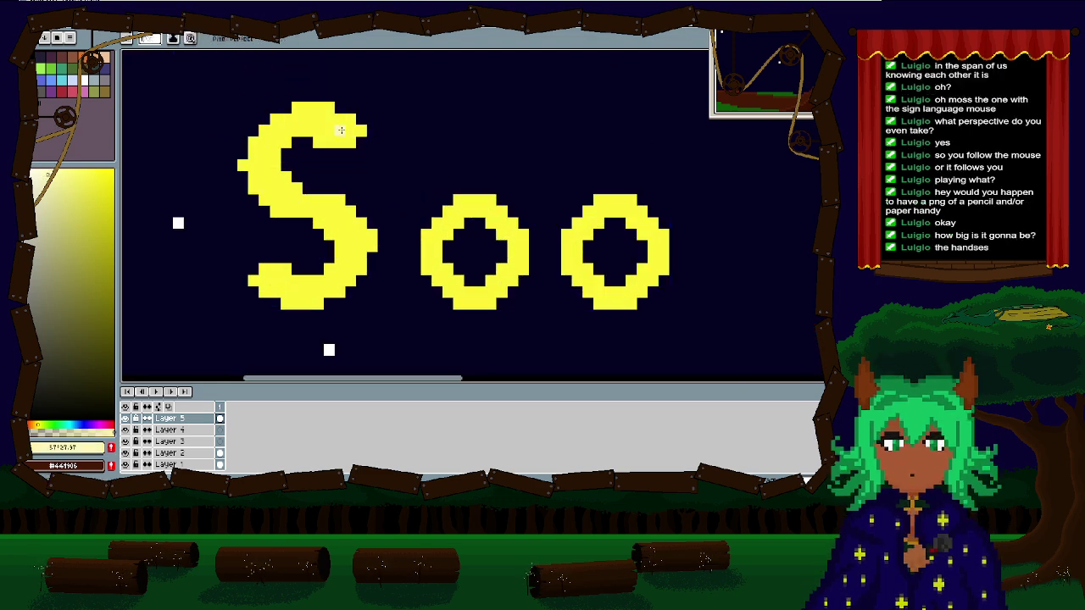
pyautogui.moveTo(341, 131)
pyautogui.mouseDown()
pyautogui.moveTo(304, 114)
pyautogui.moveTo(302, 128)
pyautogui.moveTo(311, 119)
pyautogui.moveTo(276, 131)
pyautogui.mouseUp()
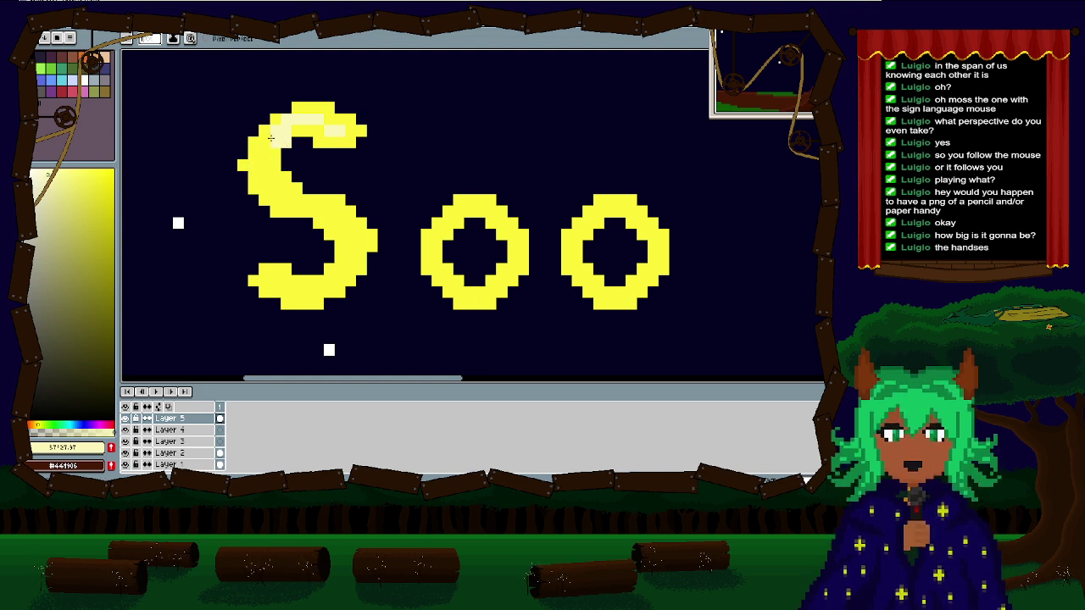
pyautogui.moveTo(271, 137)
pyautogui.mouseDown()
pyautogui.moveTo(262, 167)
pyautogui.moveTo(287, 209)
pyautogui.moveTo(264, 172)
pyautogui.moveTo(304, 210)
pyautogui.moveTo(354, 234)
pyautogui.moveTo(343, 224)
pyautogui.moveTo(353, 272)
pyautogui.moveTo(296, 289)
pyautogui.moveTo(260, 272)
pyautogui.moveTo(284, 291)
pyautogui.mouseUp()
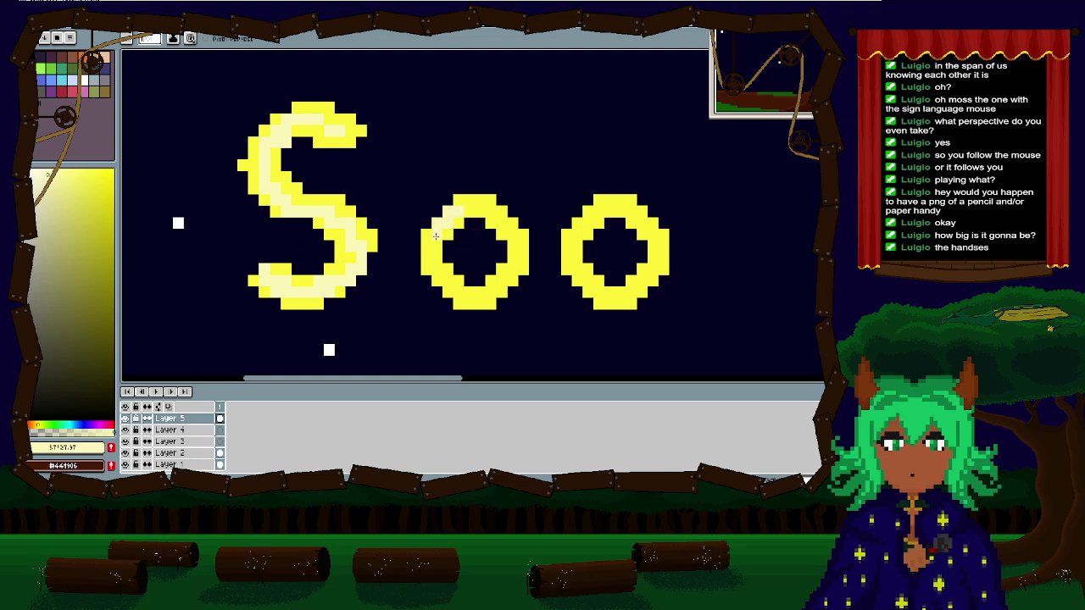
# Step: Paint pale yellow highlights around the rings of both letter o's, keeping the second one's strokes within its selected yellow area
pyautogui.moveTo(429, 260)
pyautogui.mouseDown()
pyautogui.moveTo(476, 306)
pyautogui.moveTo(513, 273)
pyautogui.mouseUp()
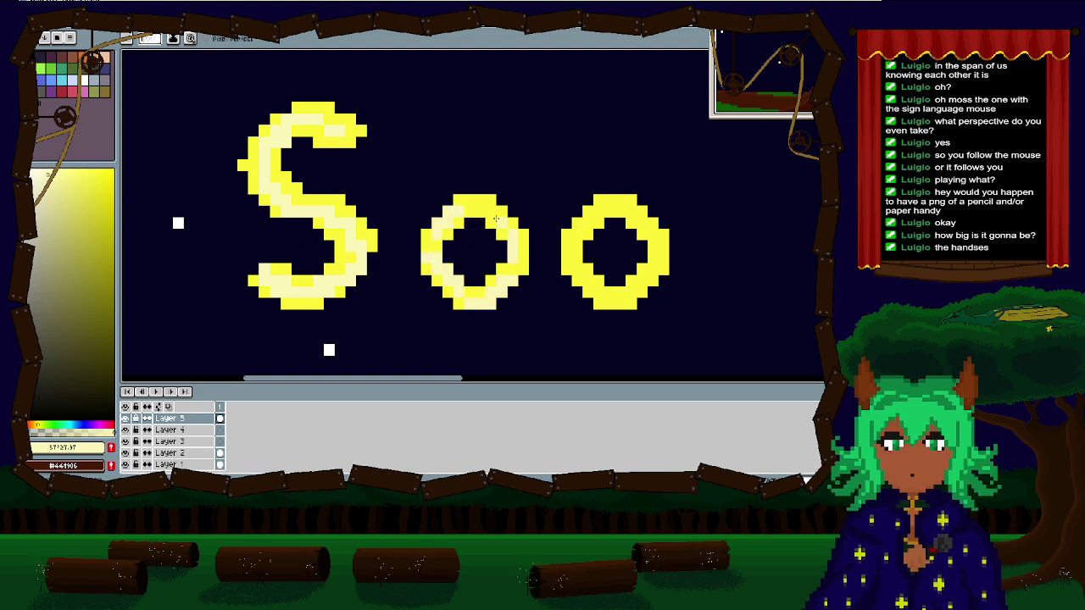
pyautogui.moveTo(496, 218); pyautogui.dragTo(509, 233)
pyautogui.press('v')
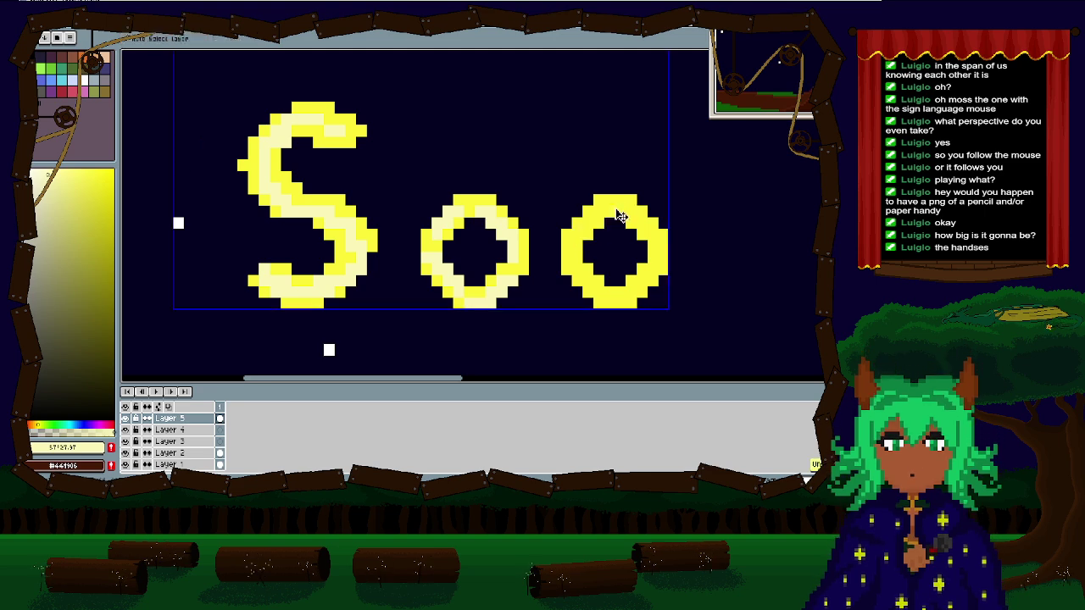
pyautogui.press('b')
pyautogui.moveTo(593, 209); pyautogui.dragTo(569, 247)
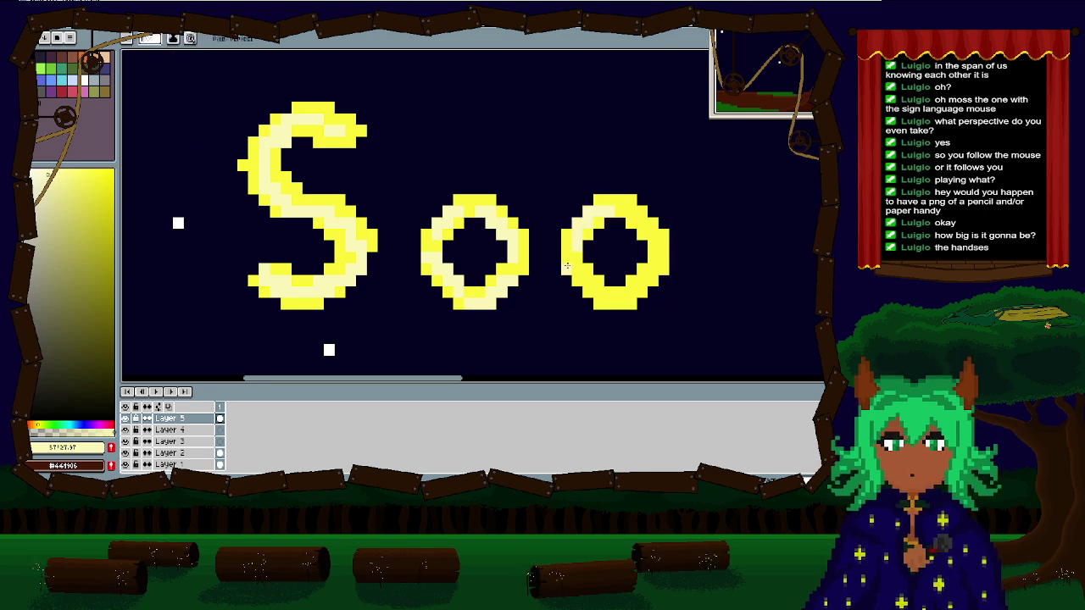
pyautogui.press('w')
pyautogui.click(576, 268)
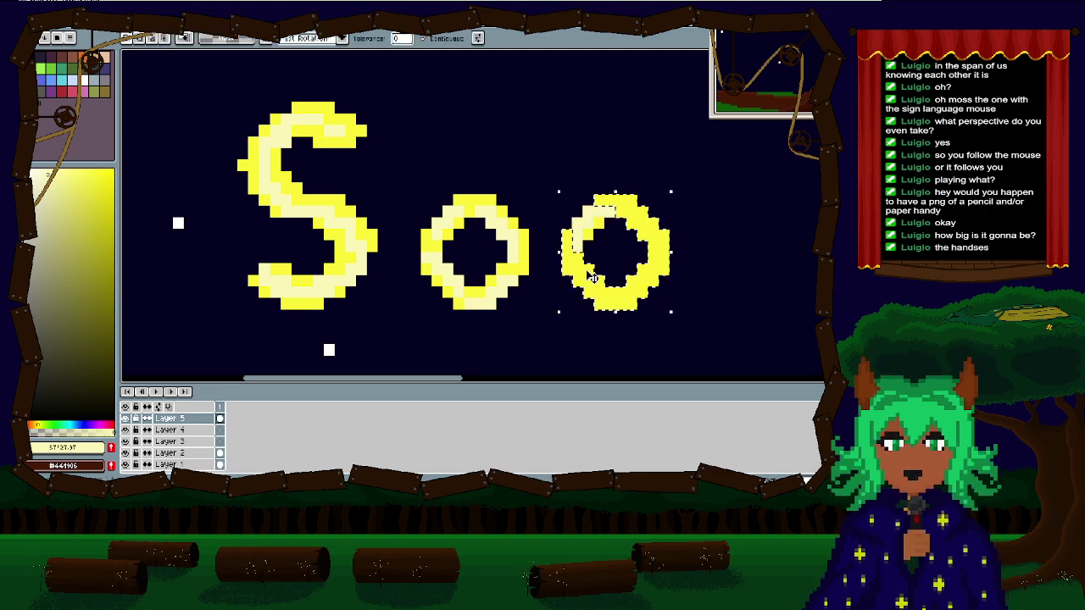
pyautogui.moveTo(584, 293); pyautogui.dragTo(652, 279)
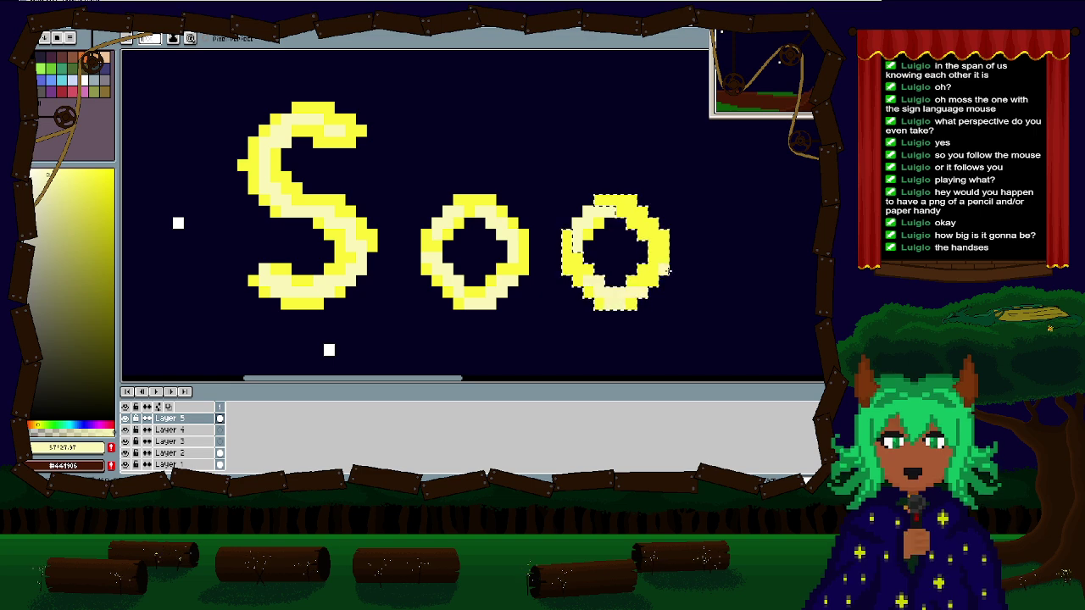
pyautogui.moveTo(603, 202); pyautogui.dragTo(639, 263)
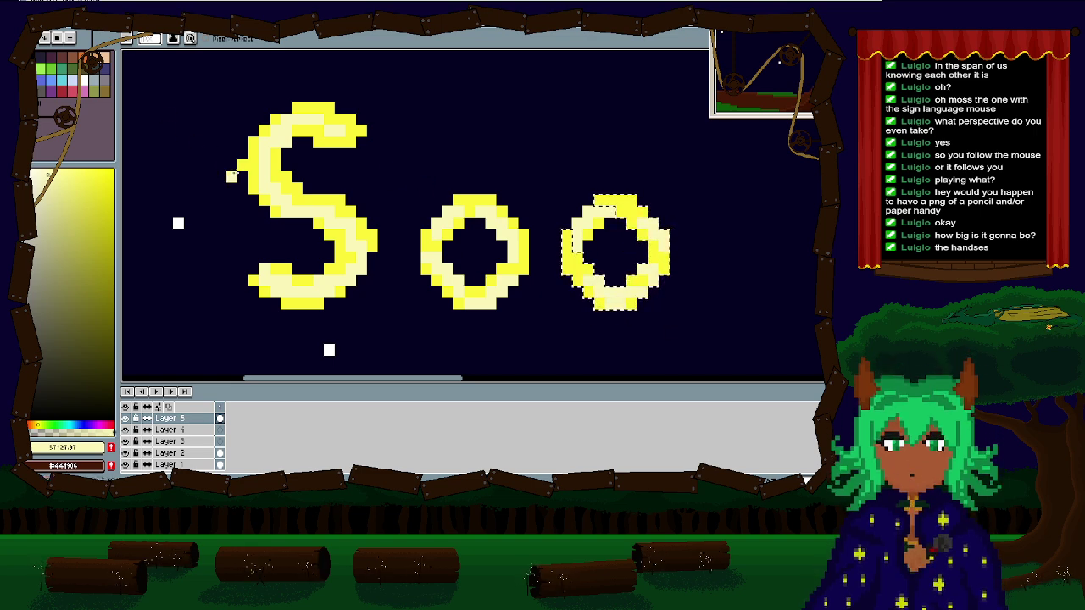
# Step: Select the pale highlight of the lower S, then deselect it and paint a white core along the letter
pyautogui.press('w')
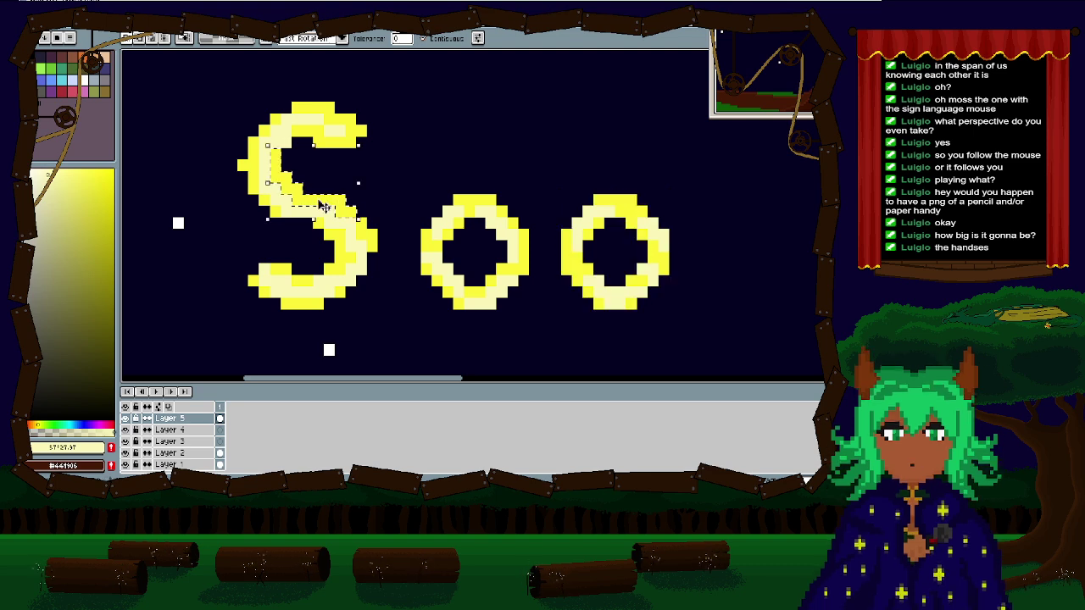
pyautogui.click(336, 129)
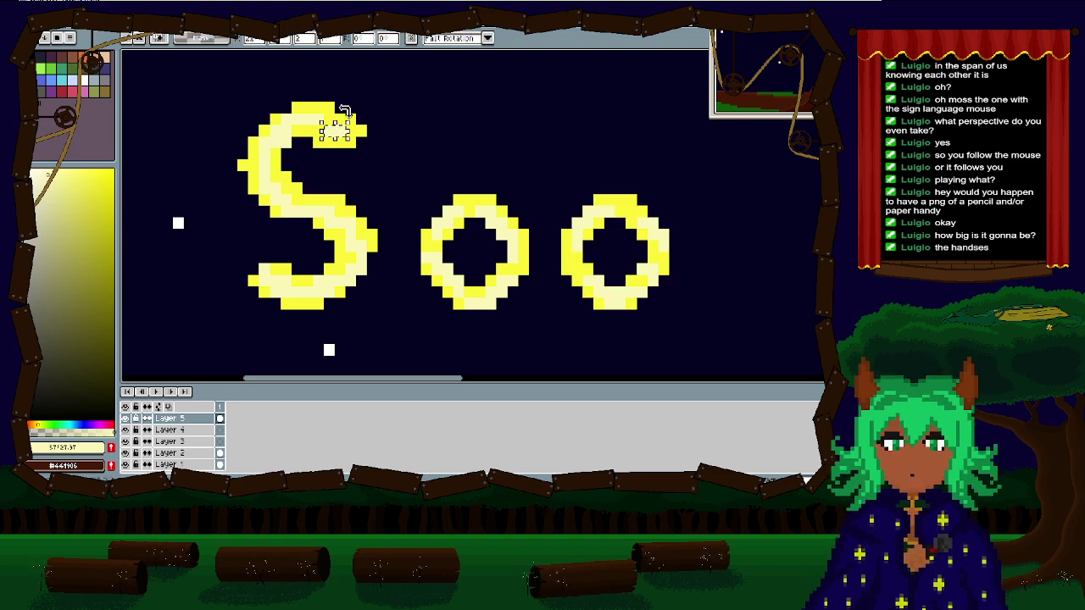
pyautogui.keyDown('shift'); pyautogui.click(329, 144); pyautogui.keyUp('shift')
pyautogui.click(344, 231)
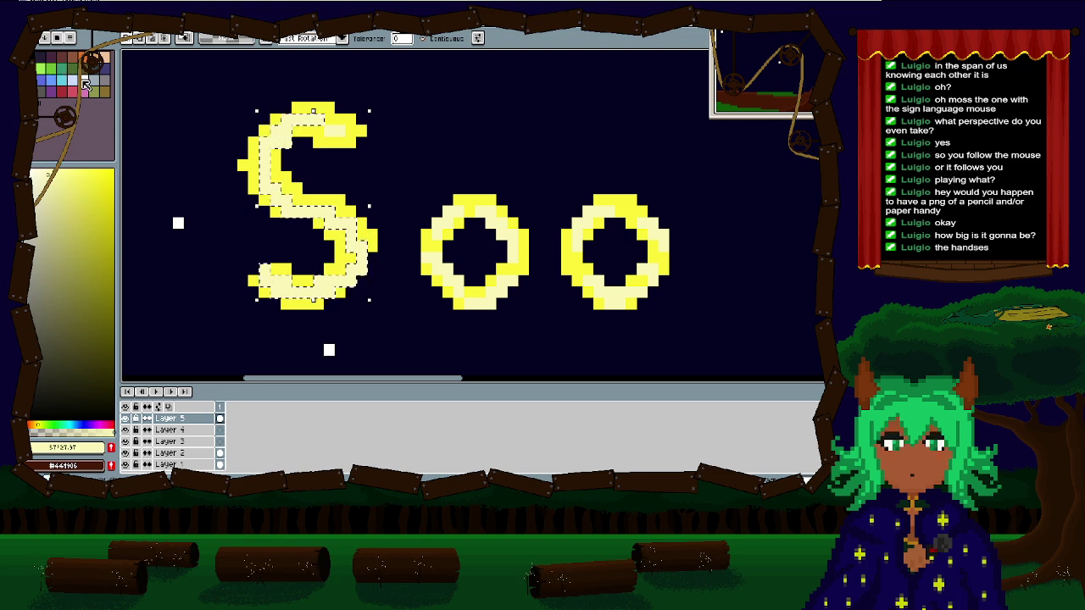
pyautogui.click(85, 84)
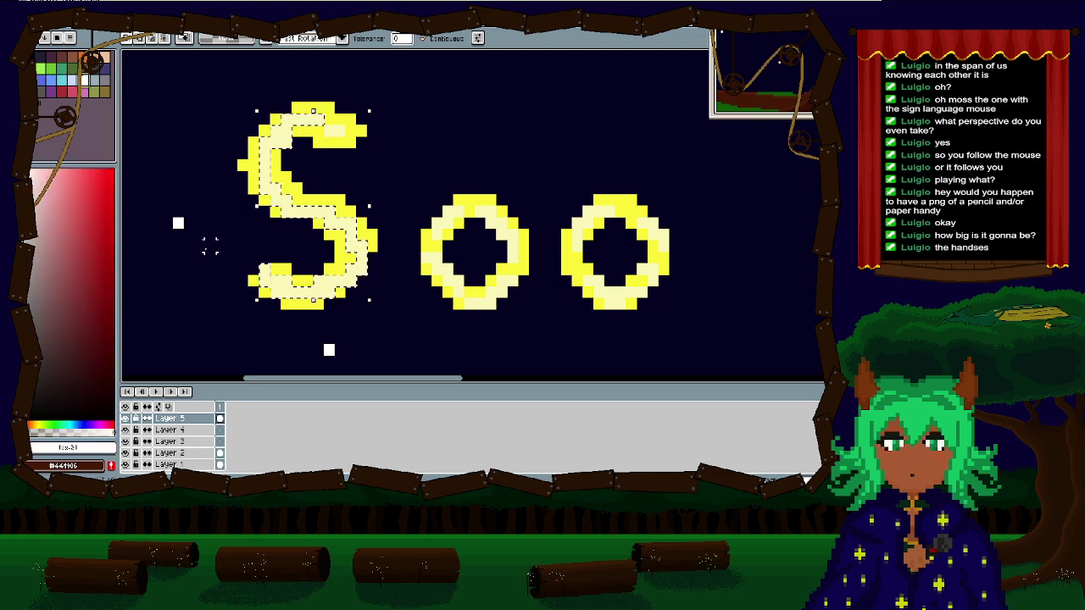
pyautogui.press('b')
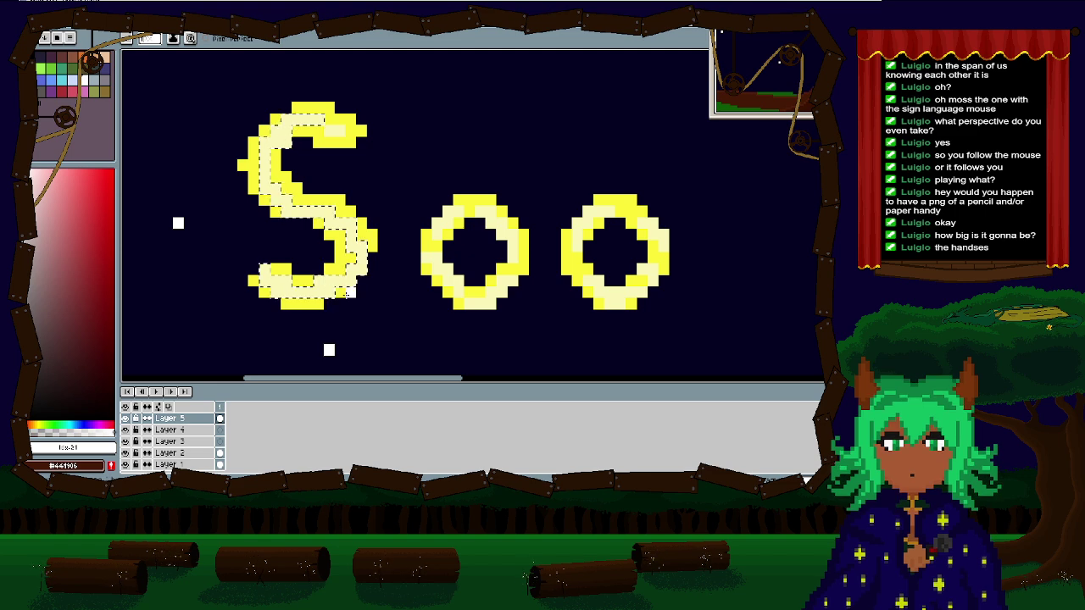
pyautogui.press('w')
pyautogui.press('m')
pyautogui.click(285, 246)
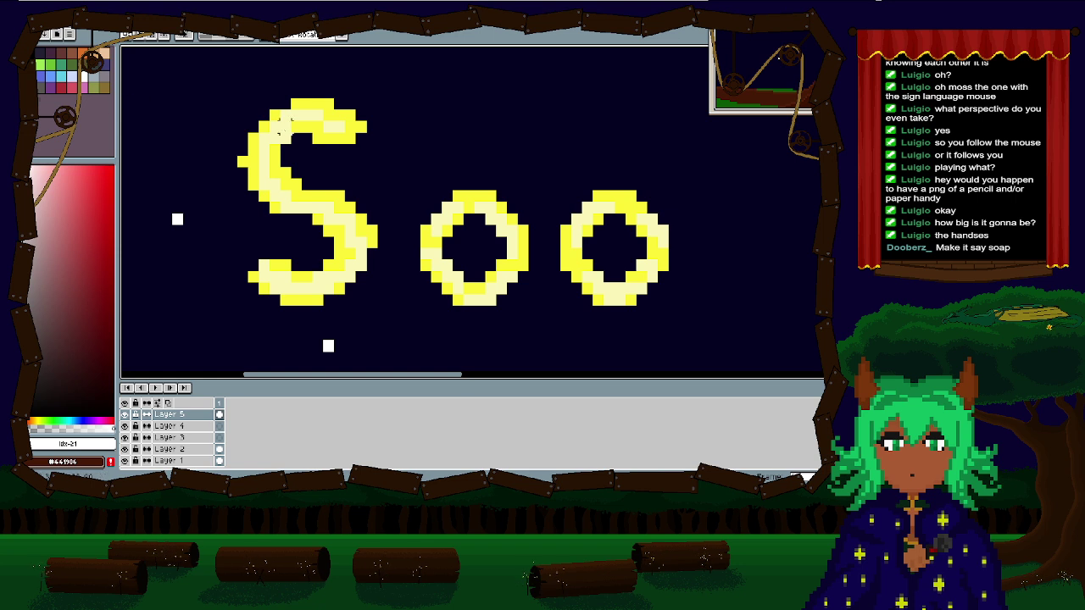
pyautogui.moveTo(276, 129)
pyautogui.mouseDown()
pyautogui.moveTo(260, 172)
pyautogui.moveTo(277, 195)
pyautogui.moveTo(353, 225)
pyautogui.moveTo(345, 269)
pyautogui.moveTo(335, 277)
pyautogui.moveTo(352, 256)
pyautogui.moveTo(299, 288)
pyautogui.mouseUp()
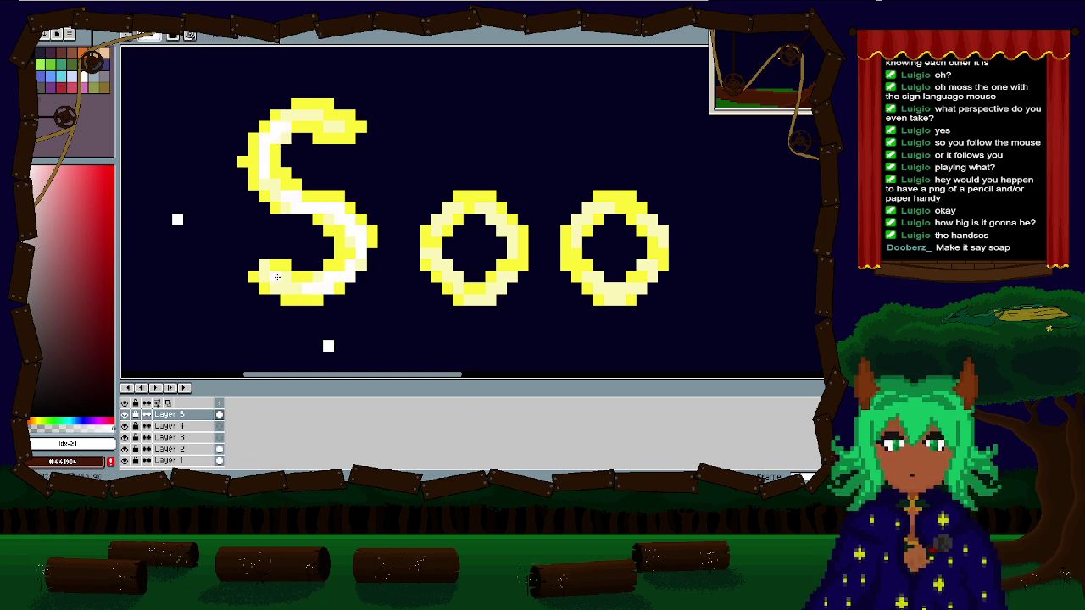
# Step: Undo the white core and all pale yellow highlights on the S and both letter o's
pyautogui.hotkey('ctrl', 'z')
pyautogui.hotkey('ctrl', 'z')
pyautogui.hotkey('ctrl', 'z')
pyautogui.hotkey('ctrl', 'z')
pyautogui.hotkey('ctrl', 'z')
pyautogui.hotkey('ctrl', 'z')
pyautogui.hotkey('ctrl', 'z')
pyautogui.hotkey('ctrl', 'z')
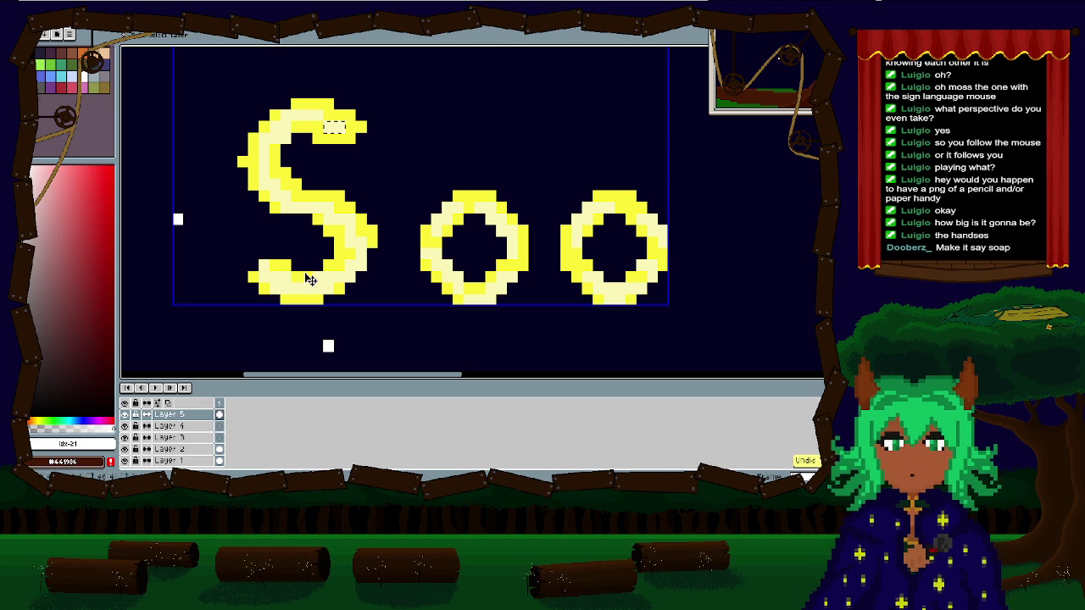
pyautogui.hotkey('ctrl', 'z')
pyautogui.hotkey('ctrl', 'z')
pyautogui.hotkey('ctrl', 'z')
pyautogui.hotkey('ctrl', 'z')
pyautogui.hotkey('ctrl', 'z')
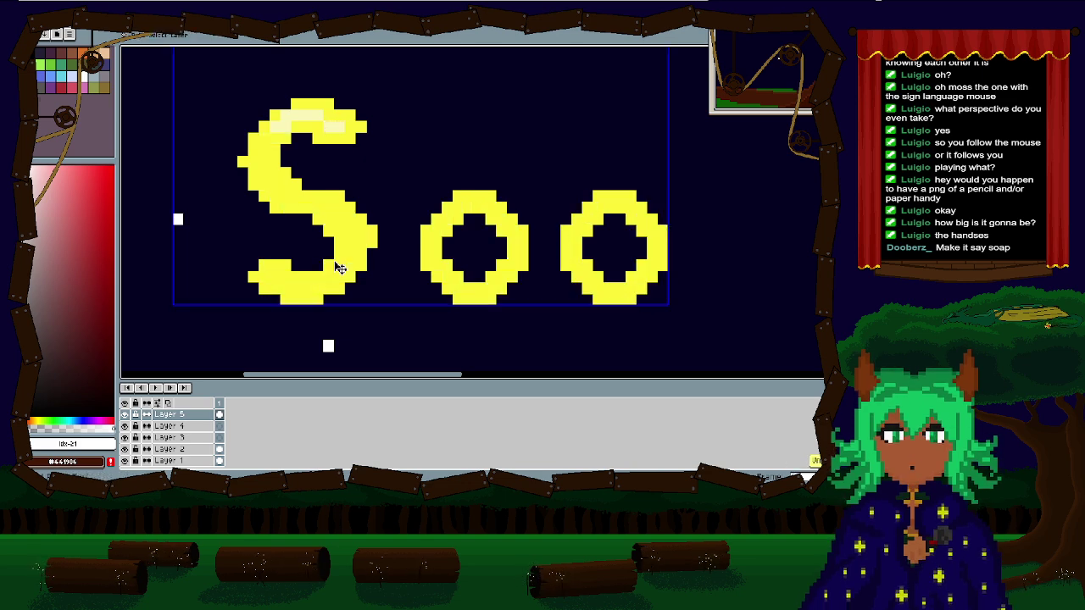
pyautogui.press('g')
pyautogui.click(319, 138)
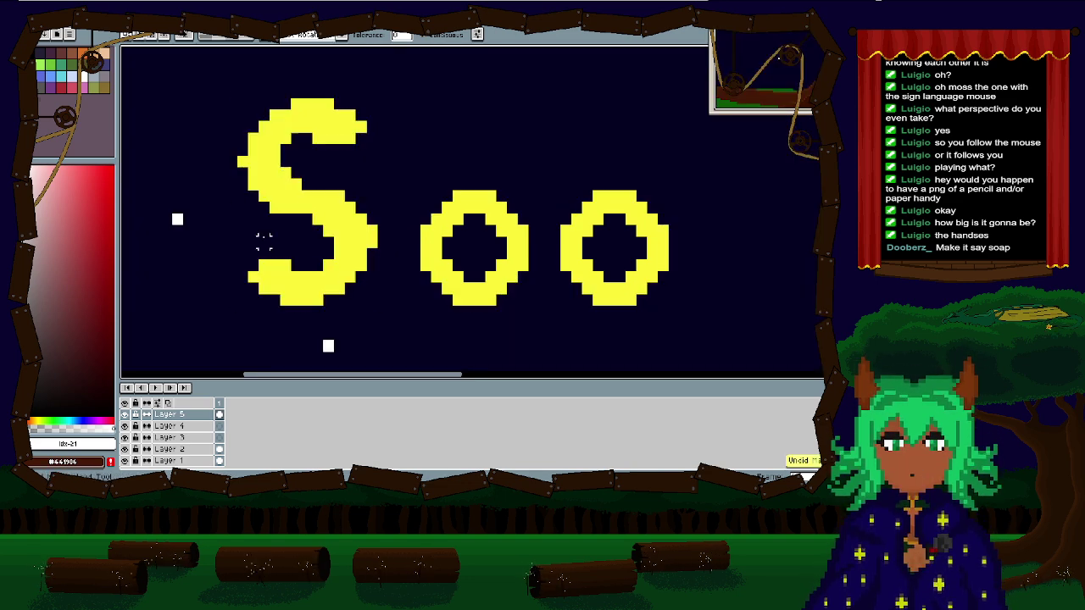
pyautogui.click(263, 241)
# Step: Pick the S's yellow, lighten it to a pale yellow for the background colour, and choose white as the foreground colour
pyautogui.press('i')
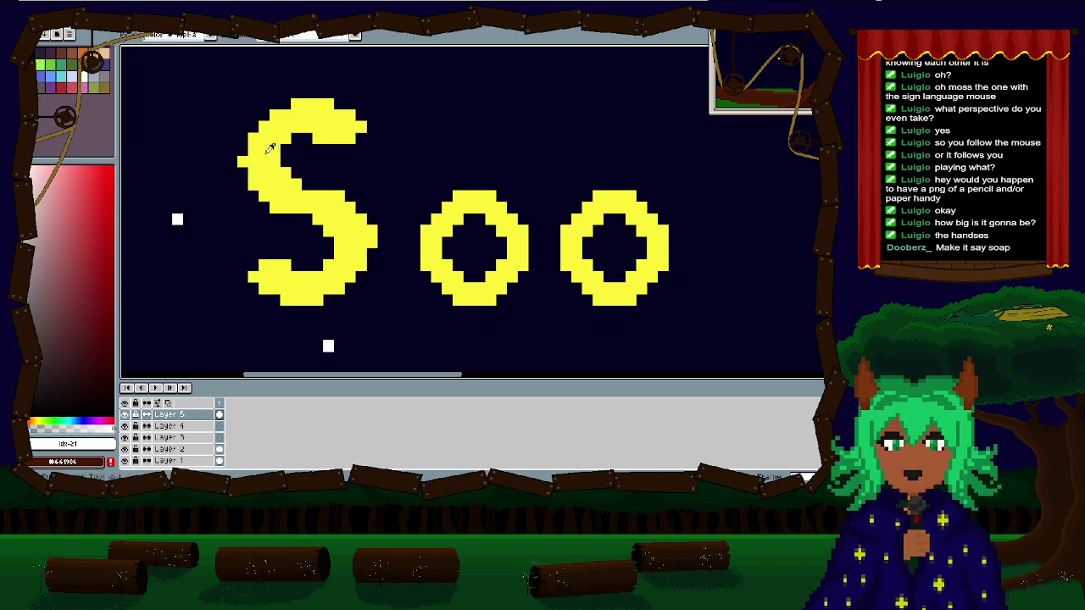
pyautogui.click(276, 149)
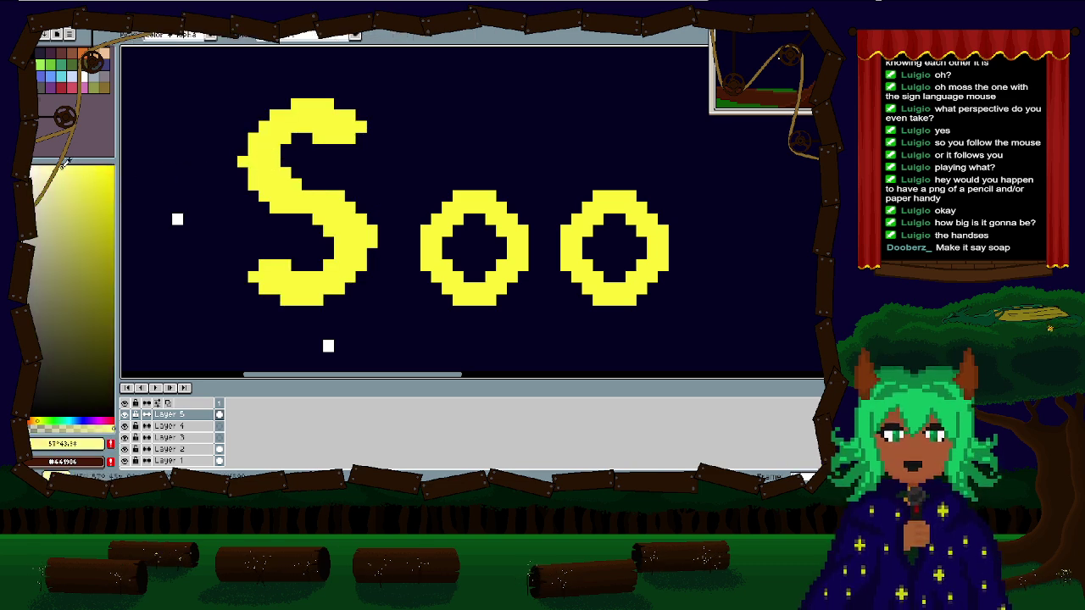
pyautogui.press('b')
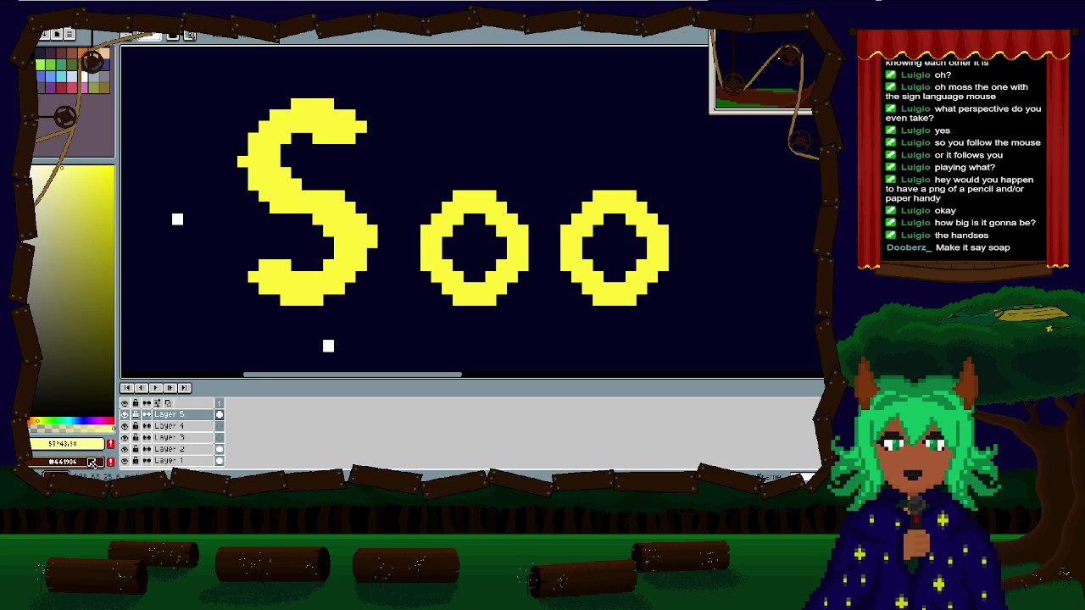
pyautogui.moveTo(89, 463); pyautogui.dragTo(88, 438)
pyautogui.click(87, 81)
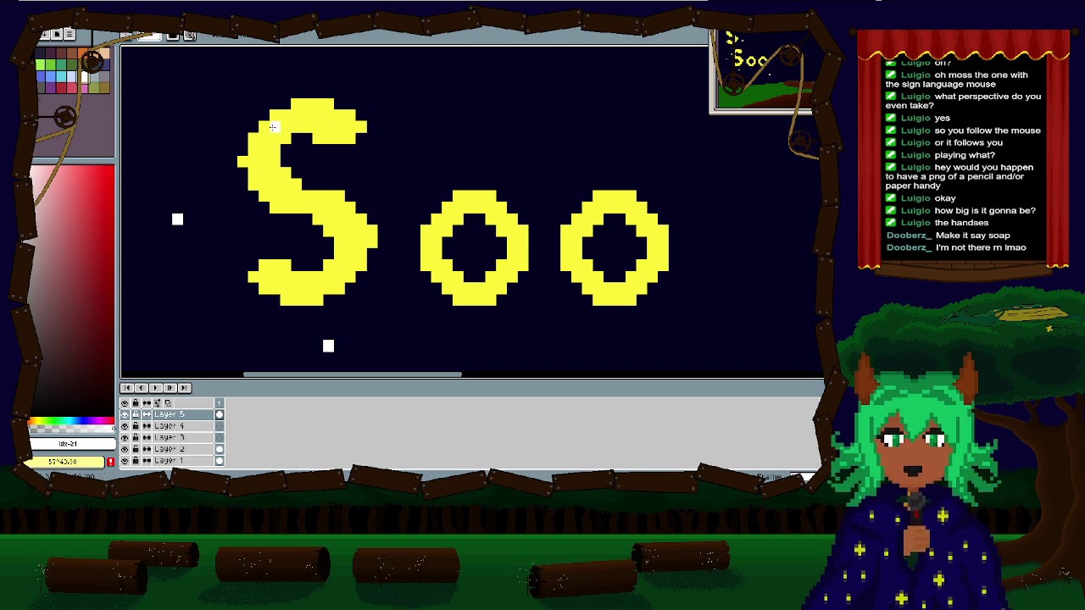
# Step: Select the yellow area of the lower S with the Magic Wand and ready the Pencil tool
pyautogui.press('q')
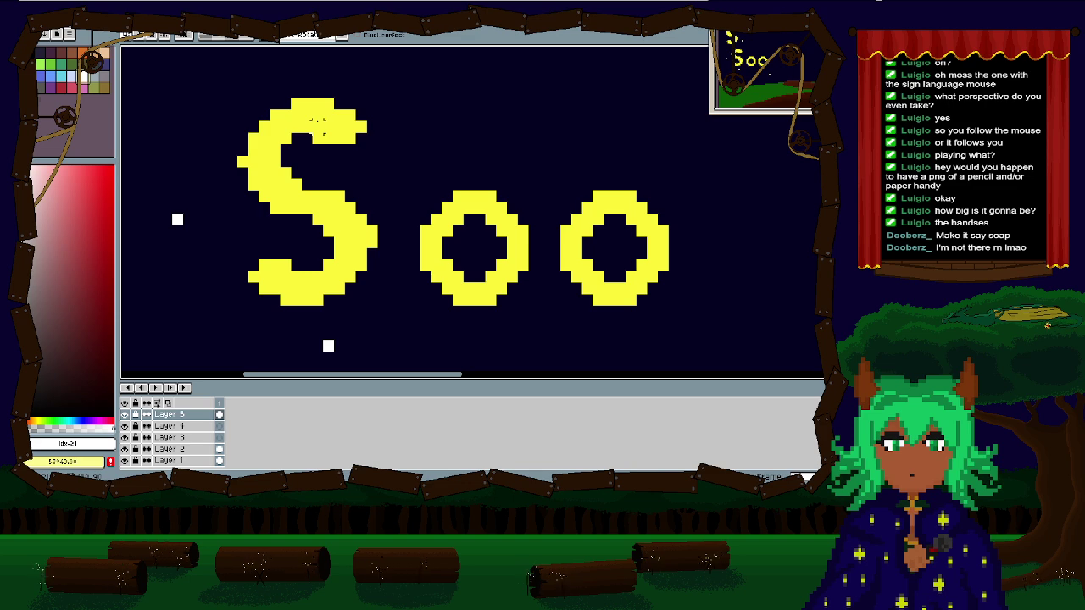
pyautogui.moveTo(371, 104); pyautogui.dragTo(519, 168)
pyautogui.hotkey('ctrl', 'd')
pyautogui.press('w')
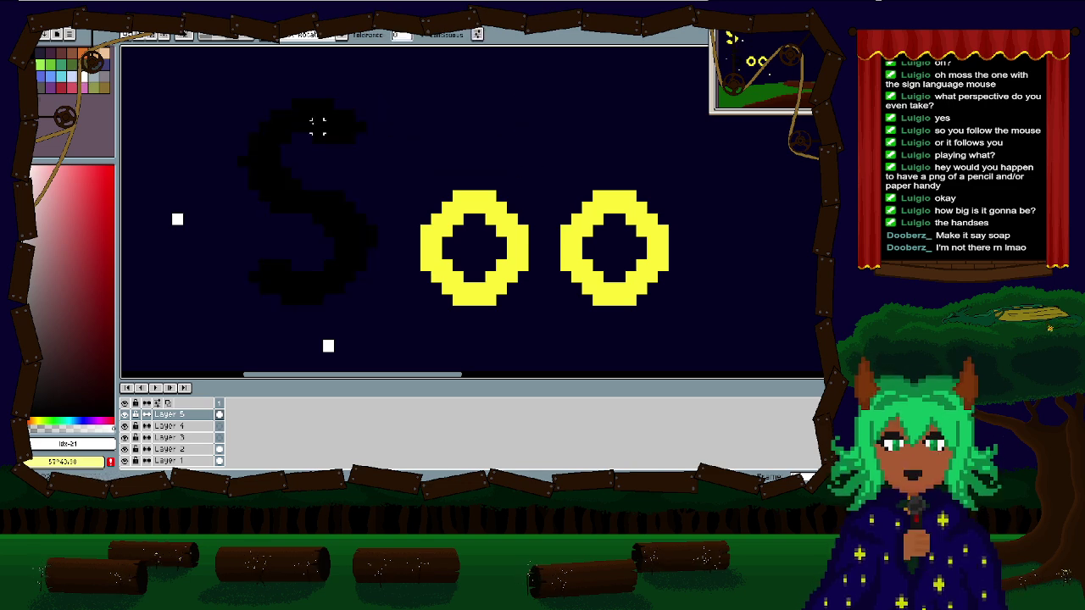
pyautogui.press('b')
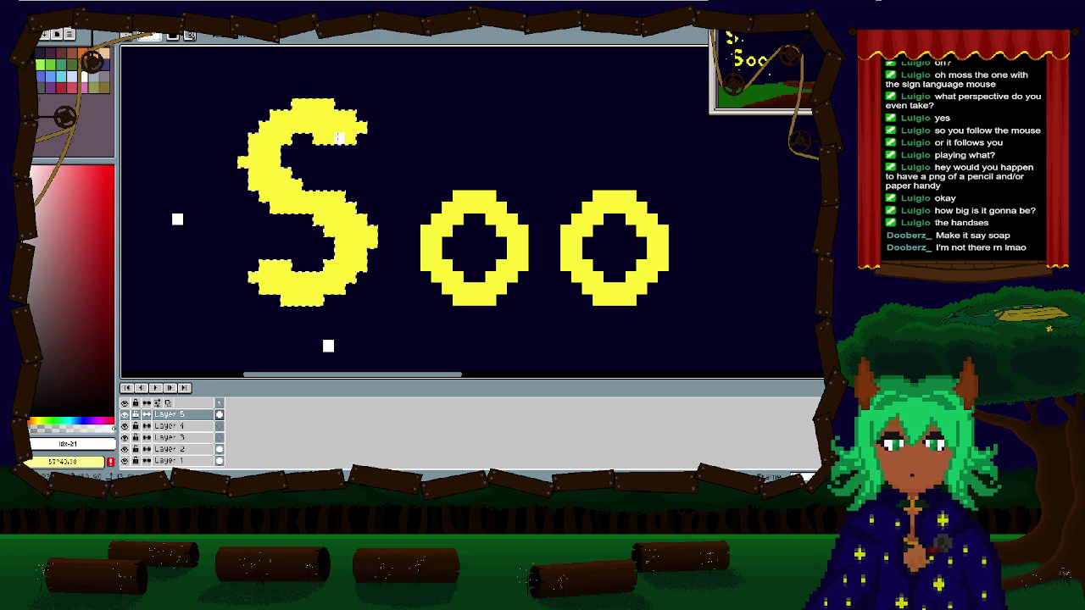
# Step: Paint a pale yellow highlight and a thick white core along the selected S
pyautogui.moveTo(338, 127)
pyautogui.mouseDown()
pyautogui.moveTo(274, 124)
pyautogui.moveTo(280, 133)
pyautogui.moveTo(268, 138)
pyautogui.moveTo(289, 225)
pyautogui.moveTo(288, 183)
pyautogui.moveTo(361, 272)
pyautogui.moveTo(348, 247)
pyautogui.moveTo(322, 290)
pyautogui.moveTo(244, 295)
pyautogui.moveTo(281, 276)
pyautogui.moveTo(275, 284)
pyautogui.moveTo(305, 299)
pyautogui.moveTo(374, 298)
pyautogui.moveTo(342, 255)
pyautogui.moveTo(329, 278)
pyautogui.moveTo(293, 288)
pyautogui.mouseUp()
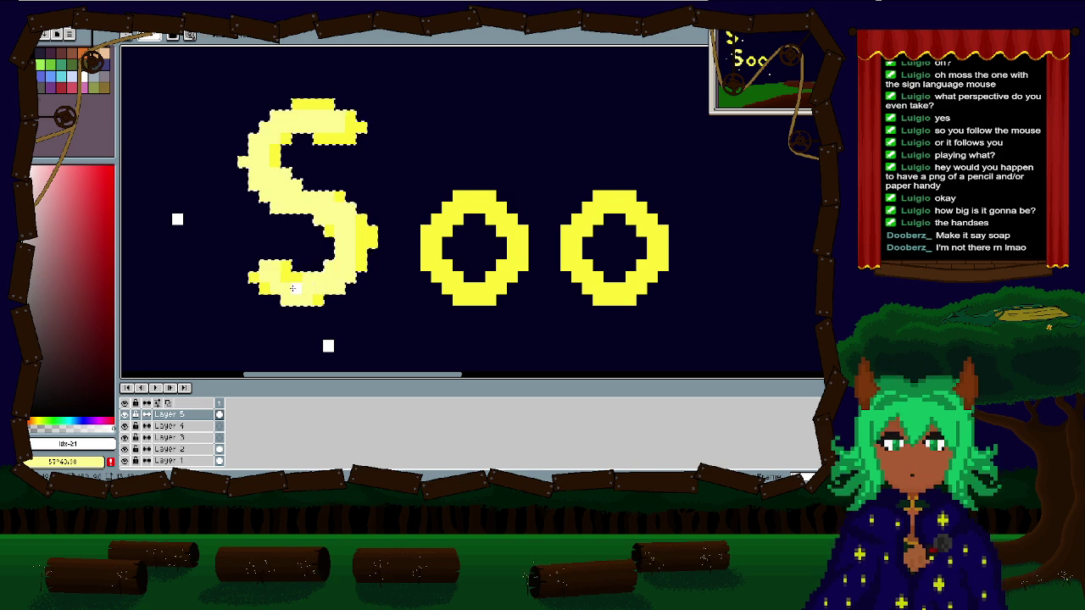
pyautogui.moveTo(315, 205)
pyautogui.mouseDown()
pyautogui.moveTo(351, 239)
pyautogui.moveTo(347, 257)
pyautogui.moveTo(332, 288)
pyautogui.moveTo(290, 290)
pyautogui.mouseUp()
pyautogui.moveTo(317, 206)
pyautogui.mouseDown()
pyautogui.moveTo(252, 160)
pyautogui.moveTo(275, 140)
pyautogui.mouseUp()
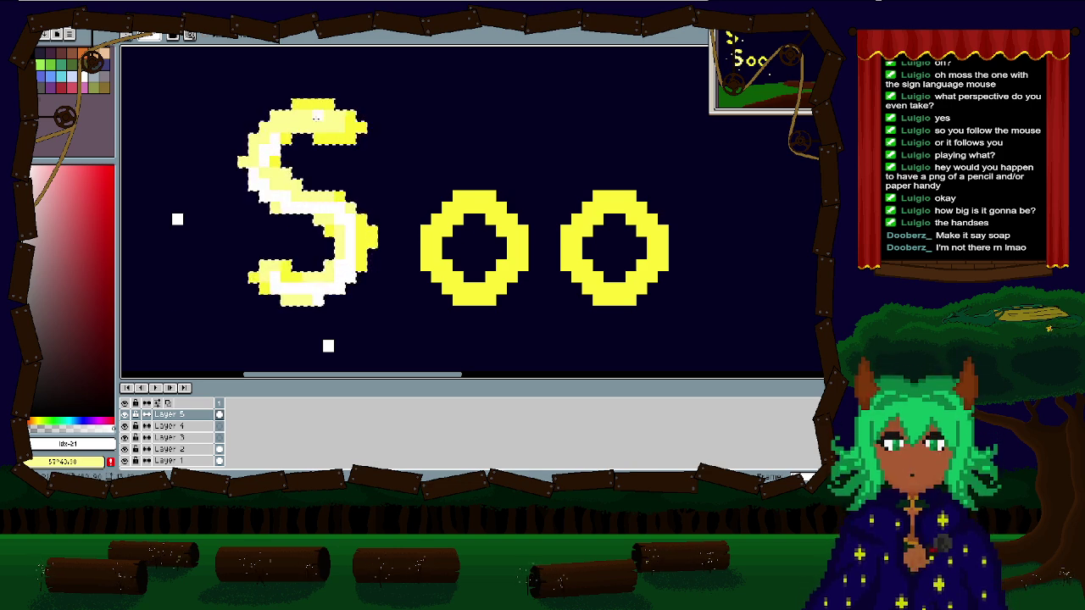
pyautogui.moveTo(340, 126)
pyautogui.mouseDown()
pyautogui.moveTo(281, 119)
pyautogui.moveTo(268, 151)
pyautogui.moveTo(286, 126)
pyautogui.moveTo(255, 180)
pyautogui.mouseUp()
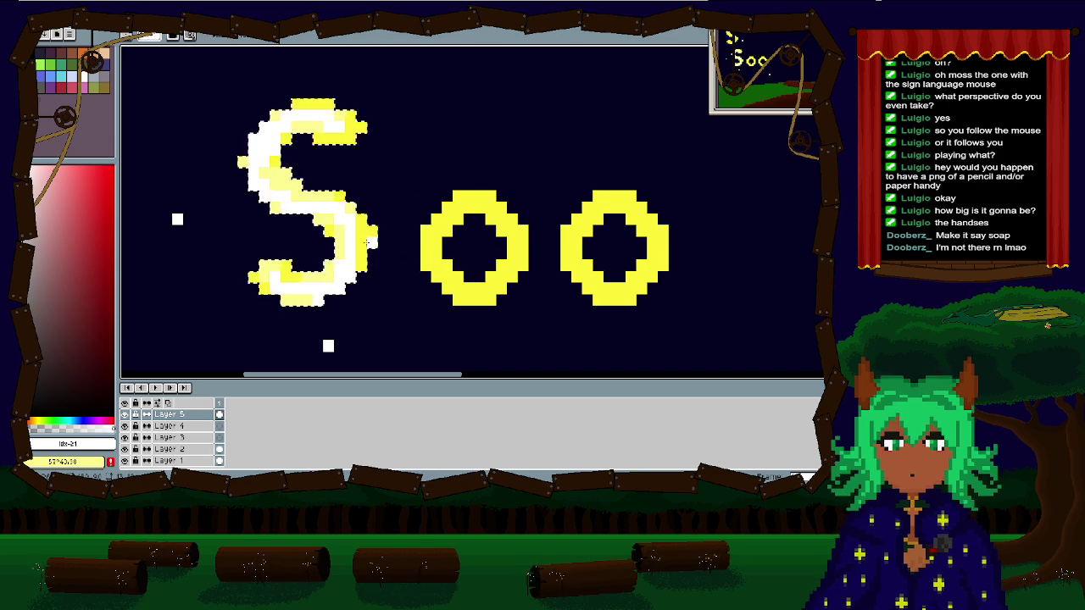
pyautogui.moveTo(369, 252)
pyautogui.mouseDown()
pyautogui.moveTo(352, 272)
pyautogui.moveTo(291, 289)
pyautogui.mouseUp()
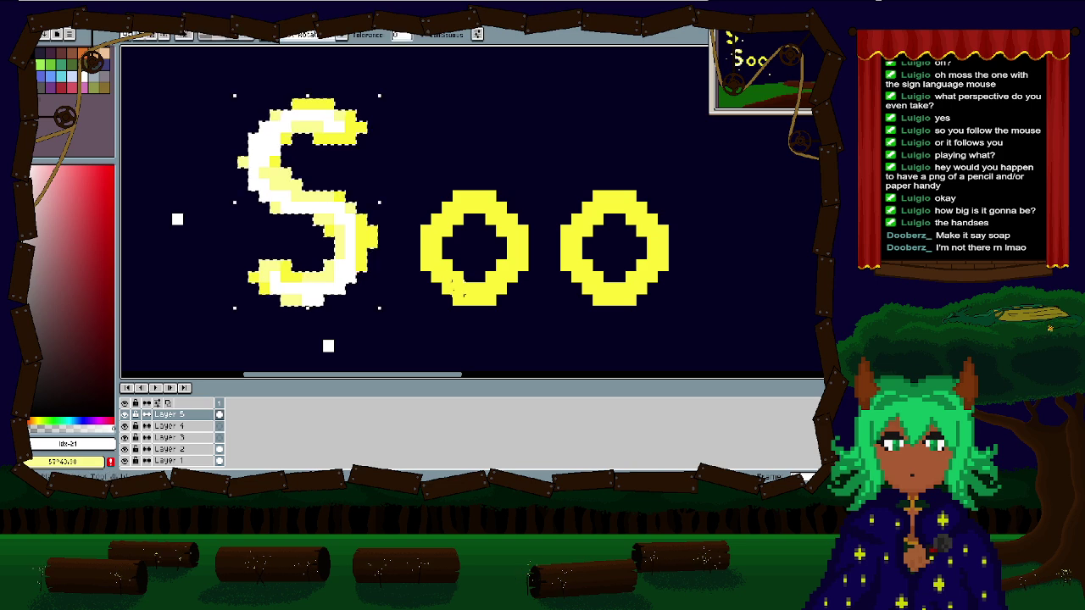
# Step: Select the first letter o's yellow ring and shade it with pale yellow and white strokes
pyautogui.click(468, 277)
pyautogui.moveTo(467, 277)
pyautogui.mouseDown()
pyautogui.moveTo(457, 295)
pyautogui.moveTo(430, 270)
pyautogui.mouseUp()
pyautogui.moveTo(521, 243)
pyautogui.mouseDown()
pyautogui.moveTo(468, 196)
pyautogui.moveTo(446, 219)
pyautogui.moveTo(490, 196)
pyautogui.mouseUp()
pyautogui.moveTo(415, 219); pyautogui.dragTo(424, 243)
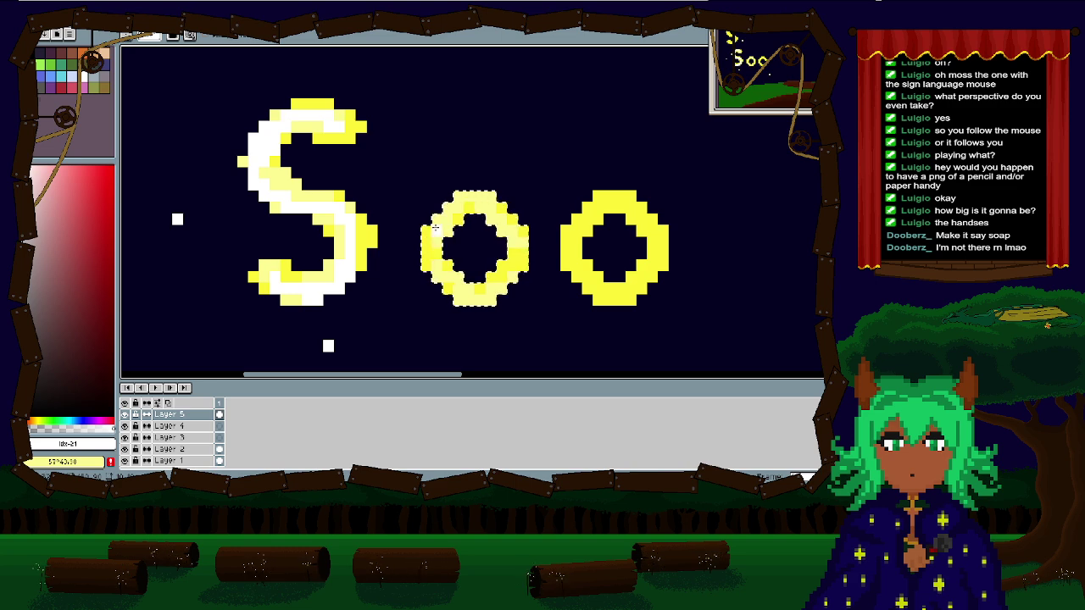
pyautogui.moveTo(519, 243)
pyautogui.mouseDown()
pyautogui.moveTo(469, 311)
pyautogui.moveTo(440, 277)
pyautogui.moveTo(508, 286)
pyautogui.moveTo(485, 201)
pyautogui.mouseUp()
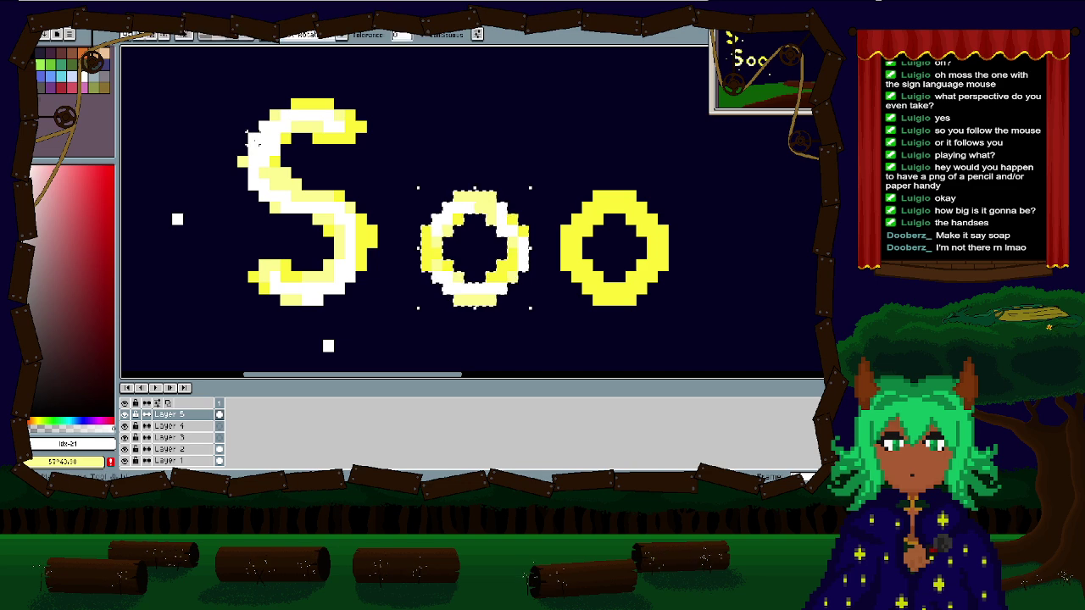
# Step: Select the S's white core and narrow it with pale yellow, and undo all shading on the S and first o
pyautogui.click(253, 139)
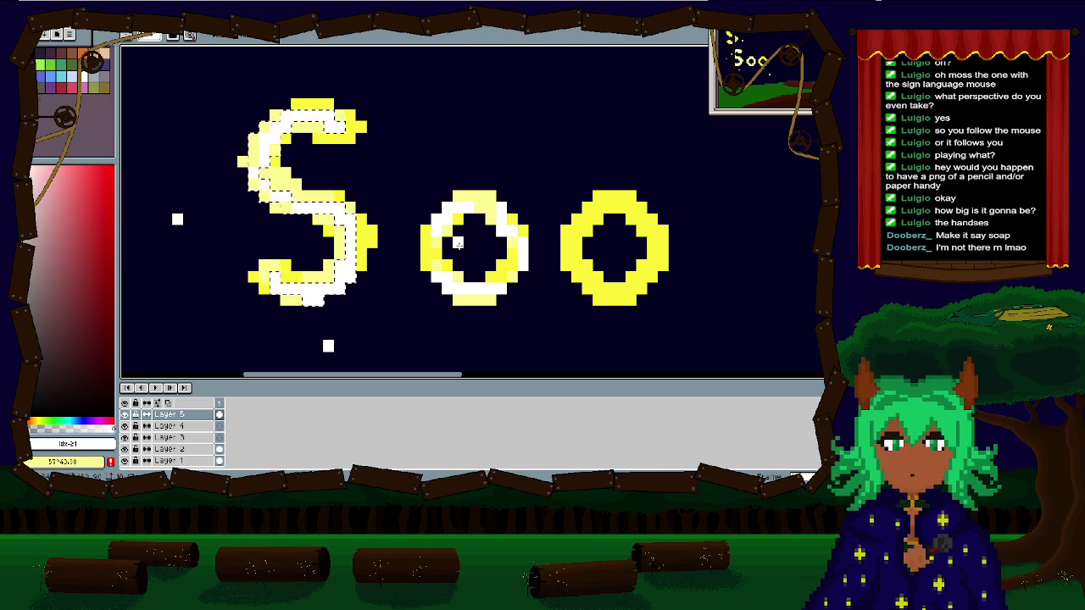
pyautogui.scroll(4, 458, 243)
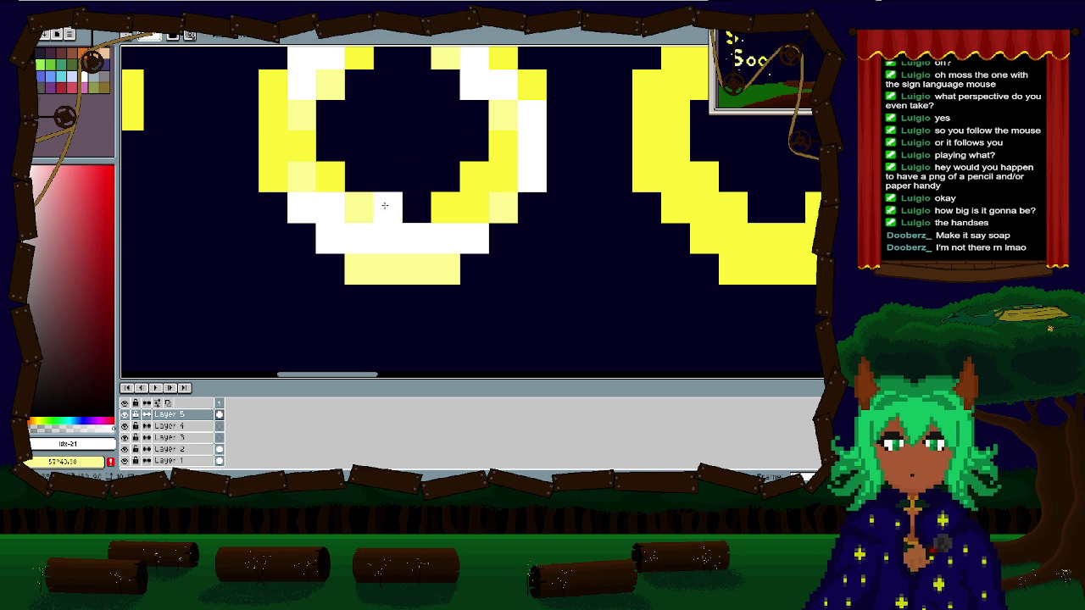
pyautogui.scroll(-5, 384, 205)
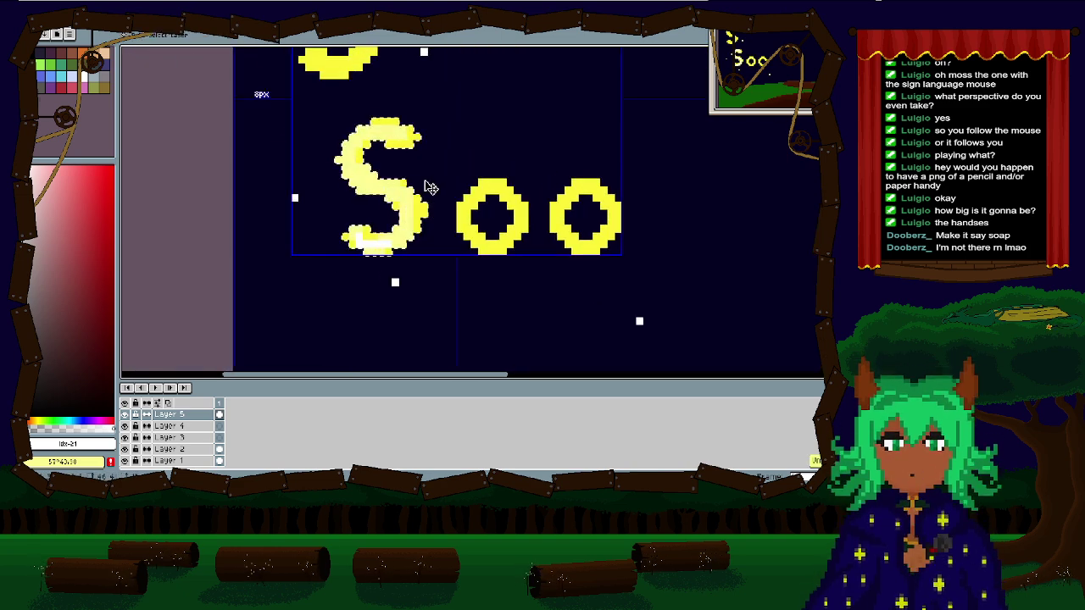
pyautogui.scroll(5, 420, 171)
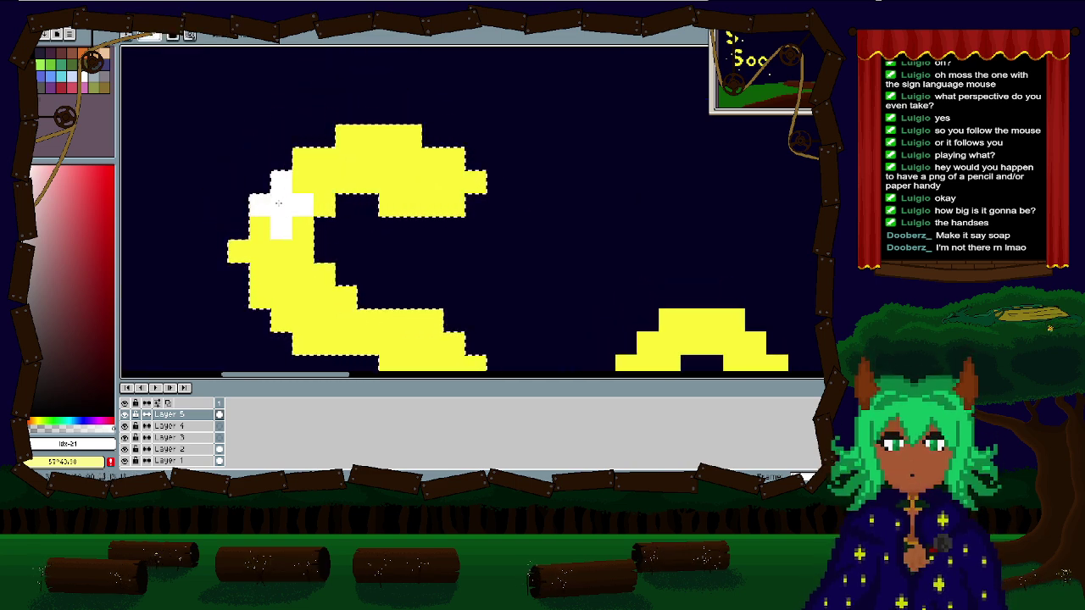
# Step: Paint a two-pixel-wide pale yellow highlight band along the selected S, from its upper tip to its lower tail
pyautogui.moveTo(445, 332); pyautogui.dragTo(394, 116)
pyautogui.moveTo(291, 136); pyautogui.dragTo(383, 237)
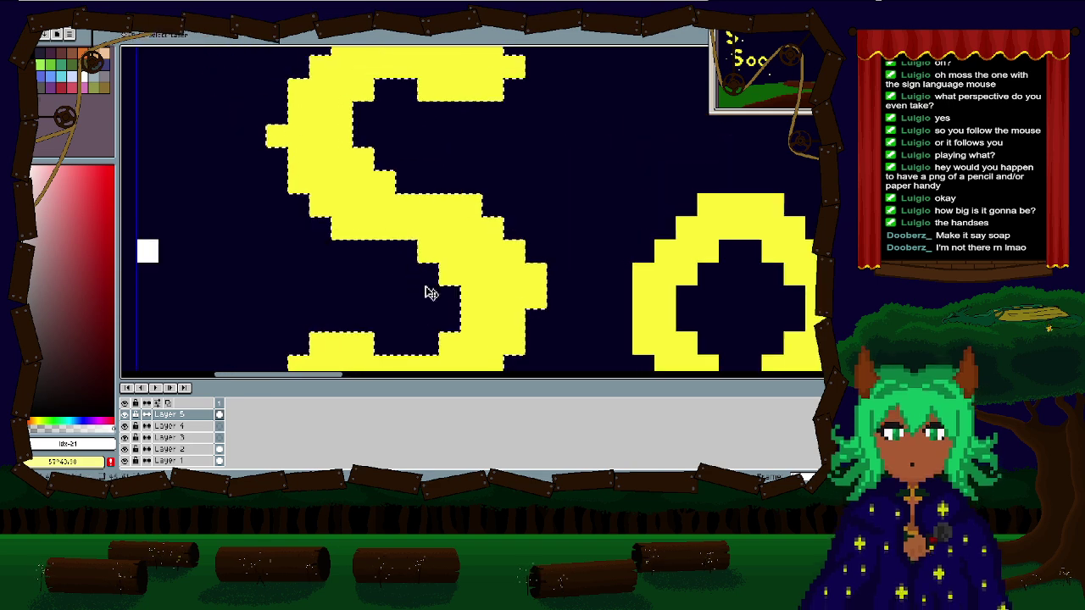
pyautogui.moveTo(343, 173)
pyautogui.mouseDown()
pyautogui.moveTo(325, 151)
pyautogui.moveTo(324, 107)
pyautogui.moveTo(334, 105)
pyautogui.mouseUp()
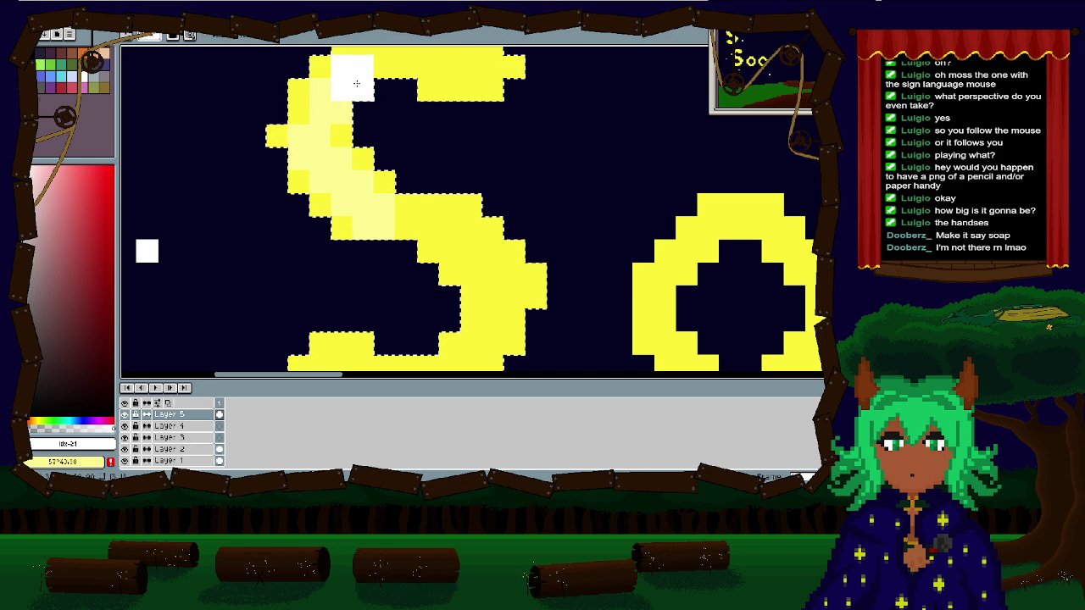
pyautogui.moveTo(369, 155); pyautogui.dragTo(431, 160)
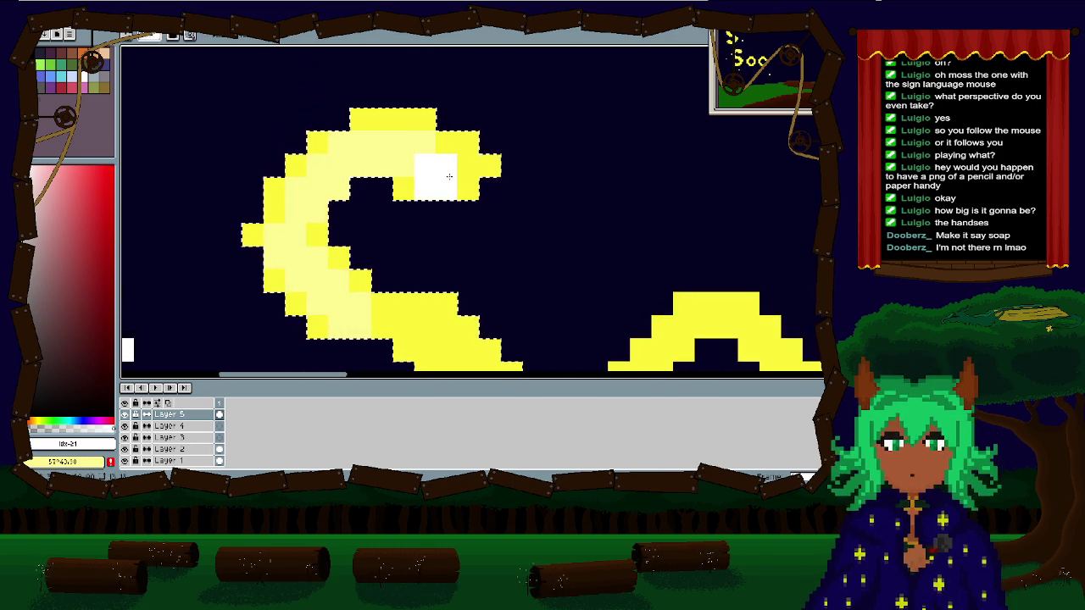
pyautogui.moveTo(376, 223)
pyautogui.mouseDown()
pyautogui.moveTo(431, 241)
pyautogui.moveTo(457, 288)
pyautogui.mouseUp()
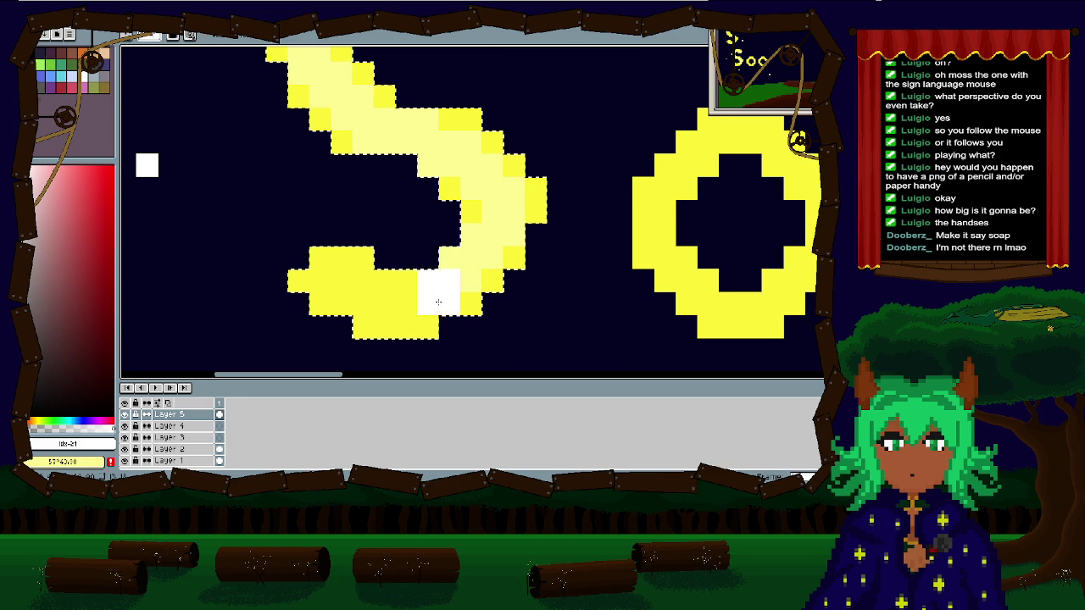
pyautogui.moveTo(413, 317)
pyautogui.mouseDown()
pyautogui.moveTo(360, 297)
pyautogui.moveTo(337, 303)
pyautogui.mouseUp()
pyautogui.click(342, 284)
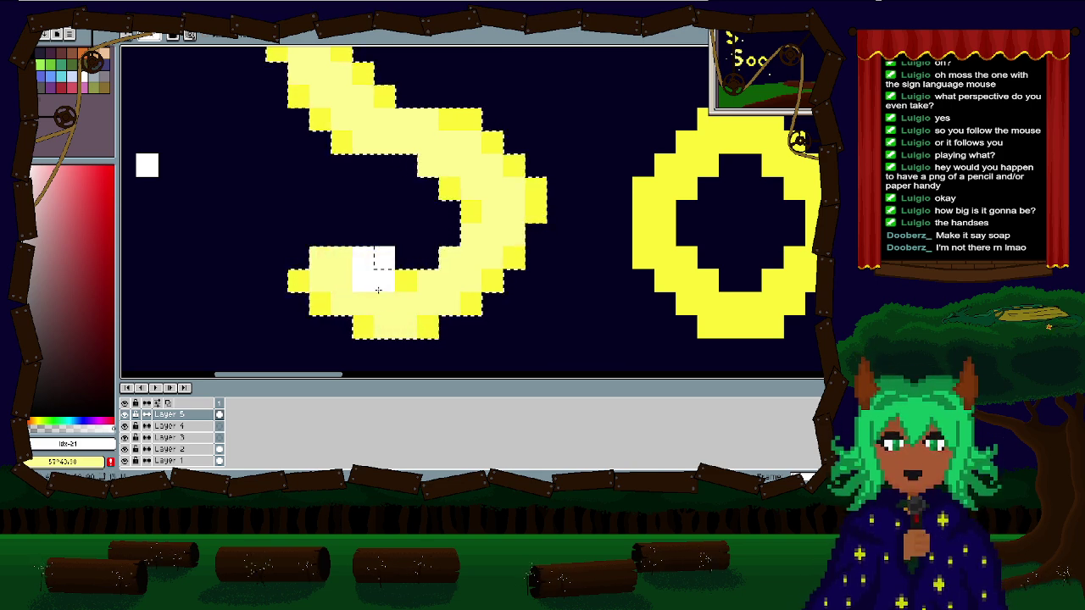
# Step: Paint a thin white core inside the S's pale yellow band and deselect the letter
pyautogui.scroll(-1, 419, 297)
pyautogui.moveTo(458, 101); pyautogui.dragTo(491, 183)
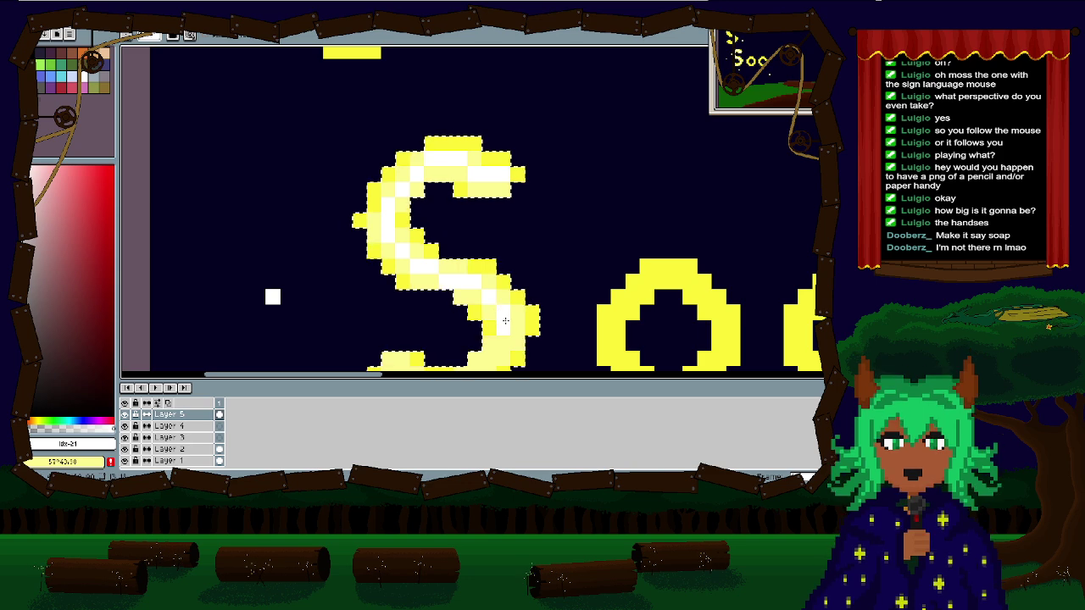
pyautogui.moveTo(509, 346)
pyautogui.mouseDown()
pyautogui.moveTo(542, 250)
pyautogui.moveTo(520, 303)
pyautogui.moveTo(481, 317)
pyautogui.moveTo(498, 318)
pyautogui.moveTo(428, 300)
pyautogui.mouseUp()
pyautogui.scroll(-3, 428, 301)
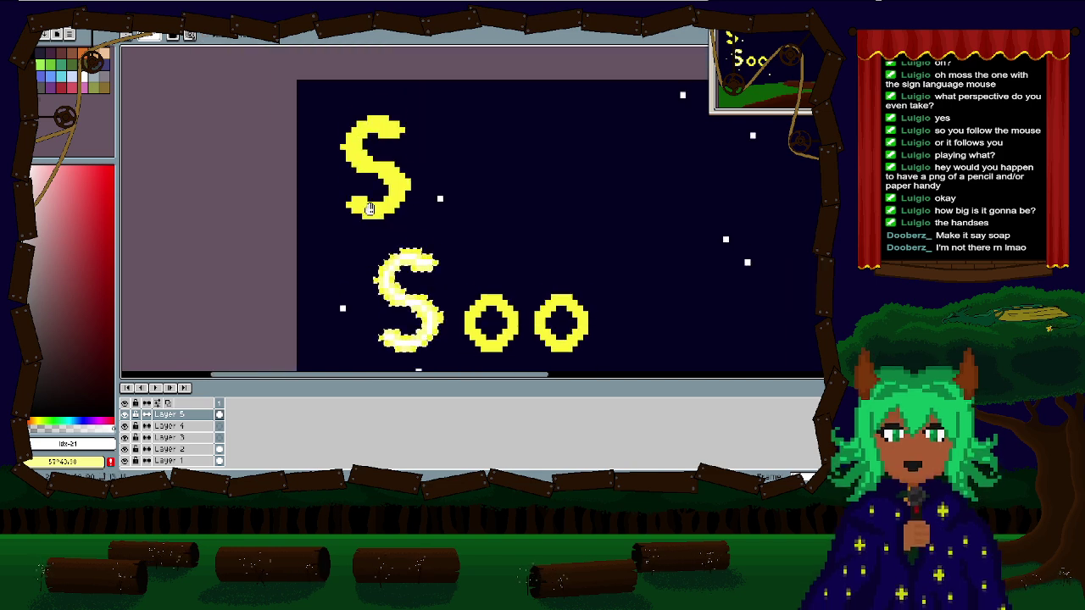
pyautogui.scroll(3, 433, 248)
pyautogui.scroll(-1, 433, 248)
pyautogui.scroll(-1, 480, 109)
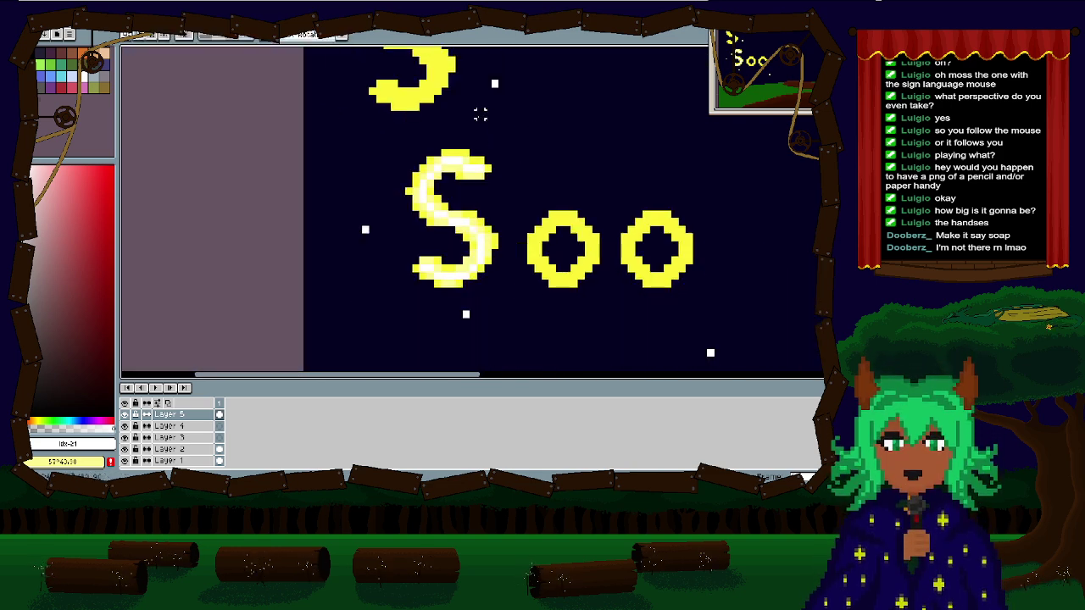
# Step: Enlarge the preview window and examine the shaded S within the whole night scene
pyautogui.scroll(2, 793, 68)
pyautogui.moveTo(763, 68); pyautogui.dragTo(867, 92)
pyautogui.scroll(-1, 866, 84)
pyautogui.scroll(-1, 795, 85)
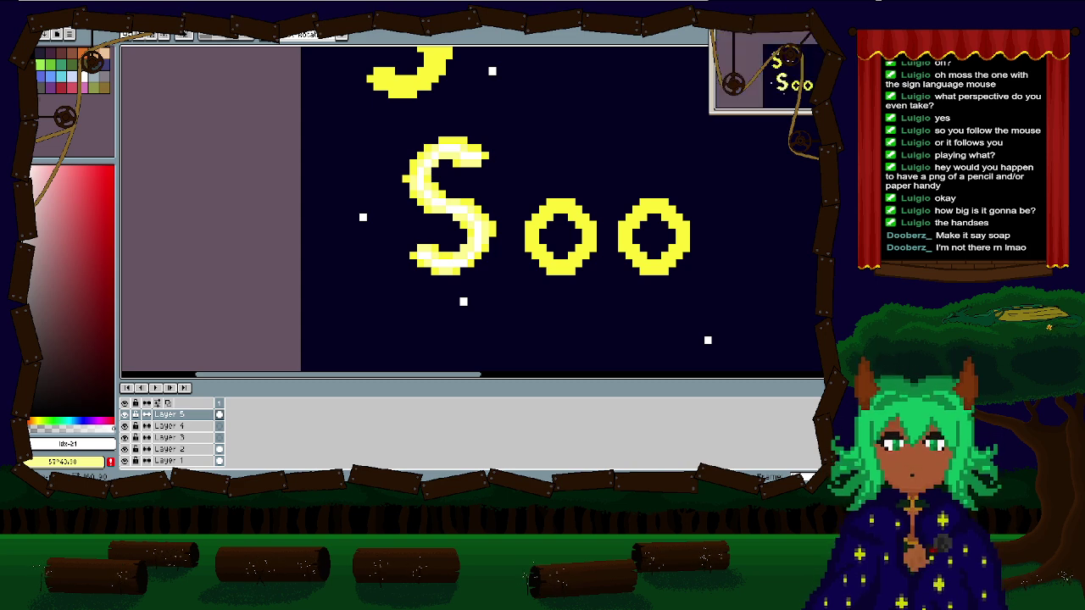
pyautogui.moveTo(710, 114); pyautogui.dragTo(19, 426)
pyautogui.scroll(3, 572, 187)
pyautogui.moveTo(594, 188); pyautogui.dragTo(345, 261)
pyautogui.moveTo(237, 370); pyautogui.dragTo(262, 420)
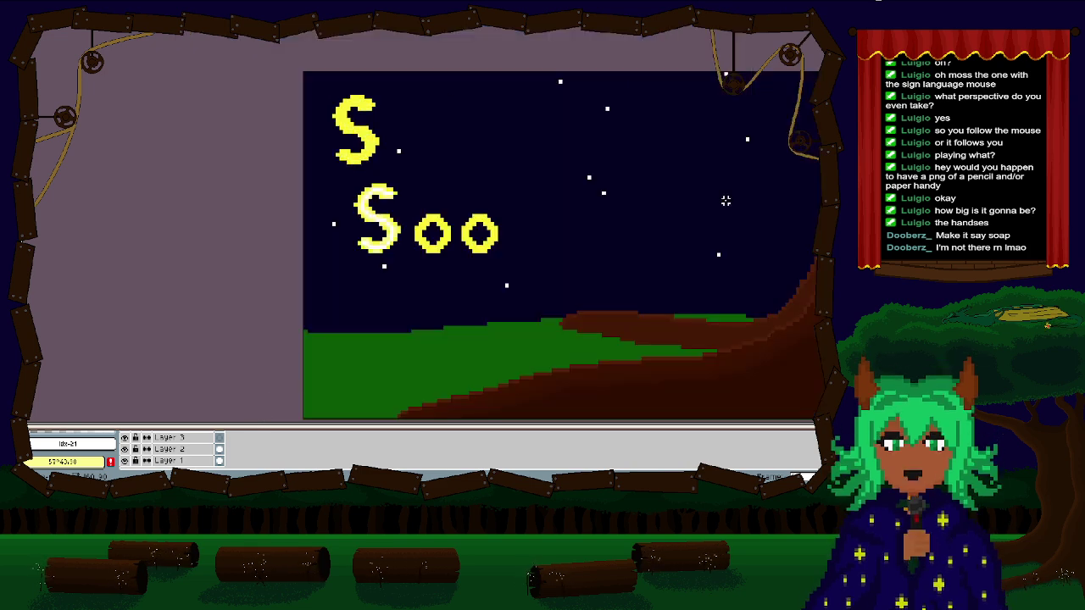
pyautogui.scroll(-1, 485, 152)
pyautogui.moveTo(725, 200); pyautogui.dragTo(531, 152)
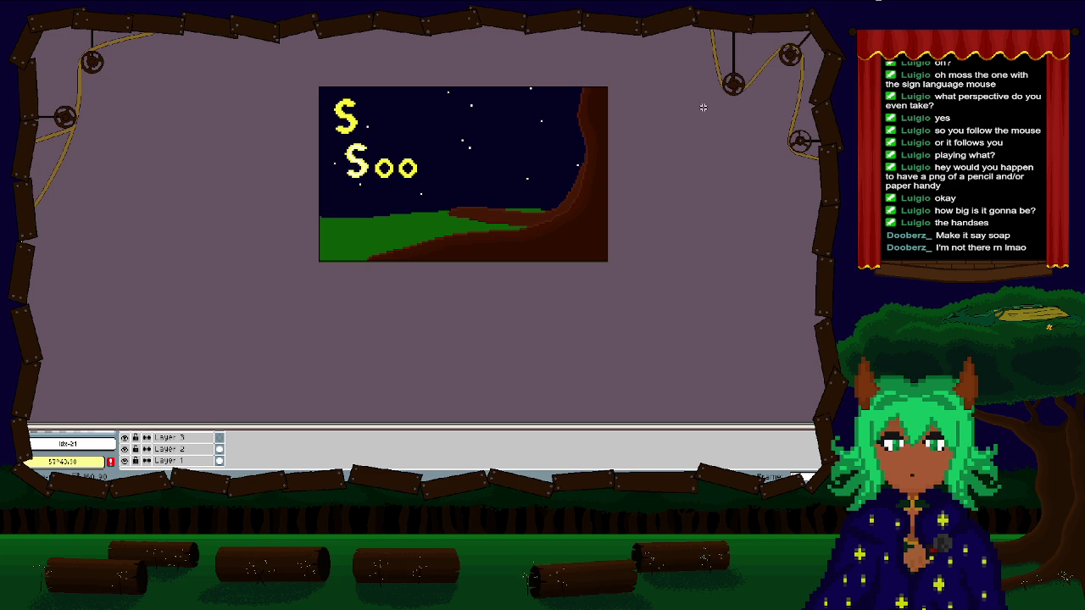
# Step: Shrink the preview window to a small view framing the lettering and part of the ground
pyautogui.moveTo(48, 419); pyautogui.dragTo(600, 127)
pyautogui.moveTo(781, 94)
pyautogui.mouseDown()
pyautogui.moveTo(735, 97)
pyautogui.moveTo(770, 76)
pyautogui.mouseUp()
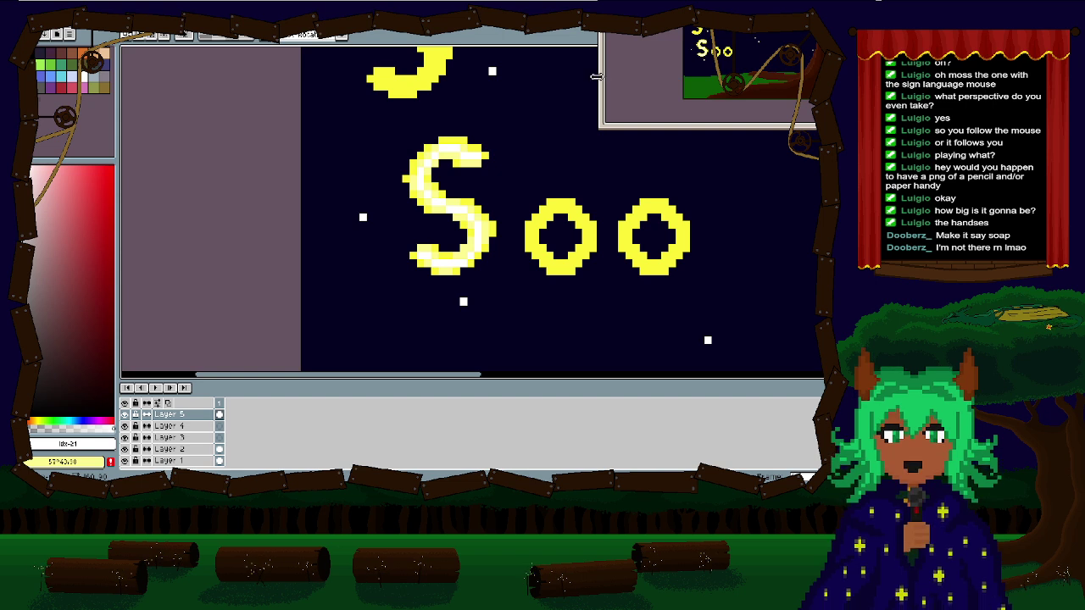
pyautogui.moveTo(607, 80); pyautogui.dragTo(658, 79)
pyautogui.moveTo(802, 91)
pyautogui.mouseDown()
pyautogui.moveTo(737, 100)
pyautogui.moveTo(818, 94)
pyautogui.mouseUp()
pyautogui.moveTo(655, 78); pyautogui.dragTo(693, 78)
pyautogui.moveTo(763, 74); pyautogui.dragTo(761, 75)
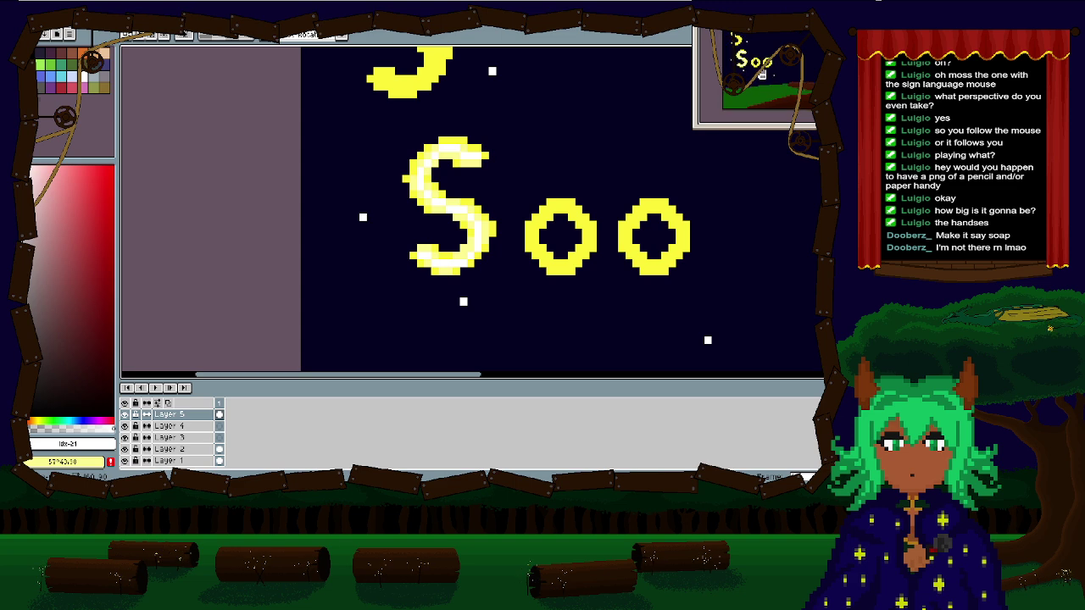
pyautogui.moveTo(714, 128); pyautogui.dragTo(712, 119)
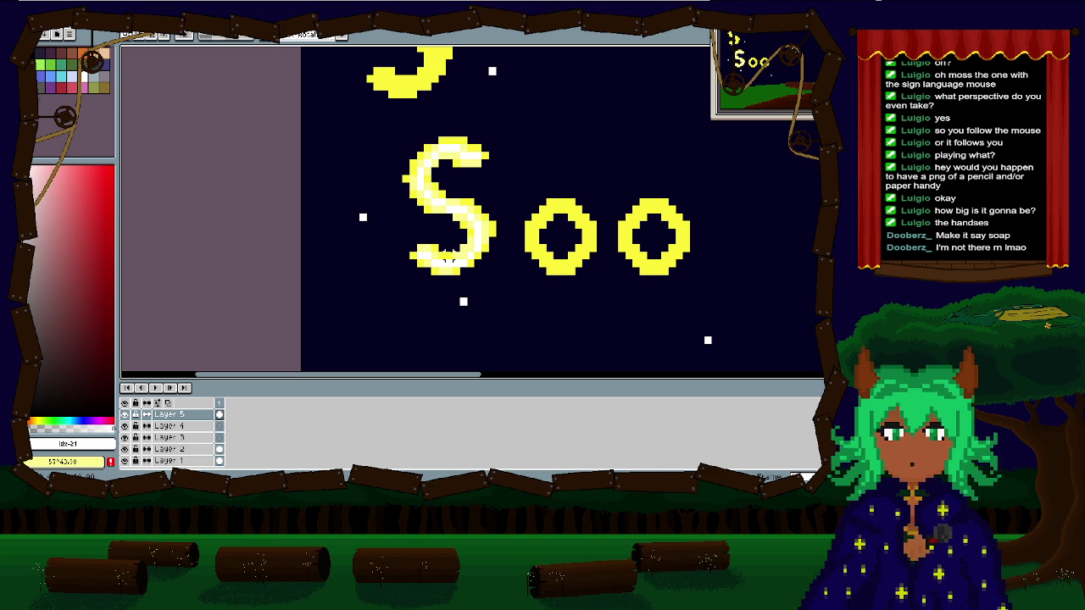
# Step: Pick the S's yellow as the foreground colour and lower its opacity to make it semi-transparent
pyautogui.scroll(-1, 451, 256)
pyautogui.scroll(1, 500, 191)
pyautogui.scroll(-1, 486, 176)
pyautogui.scroll(-2, 487, 176)
pyautogui.scroll(2, 437, 169)
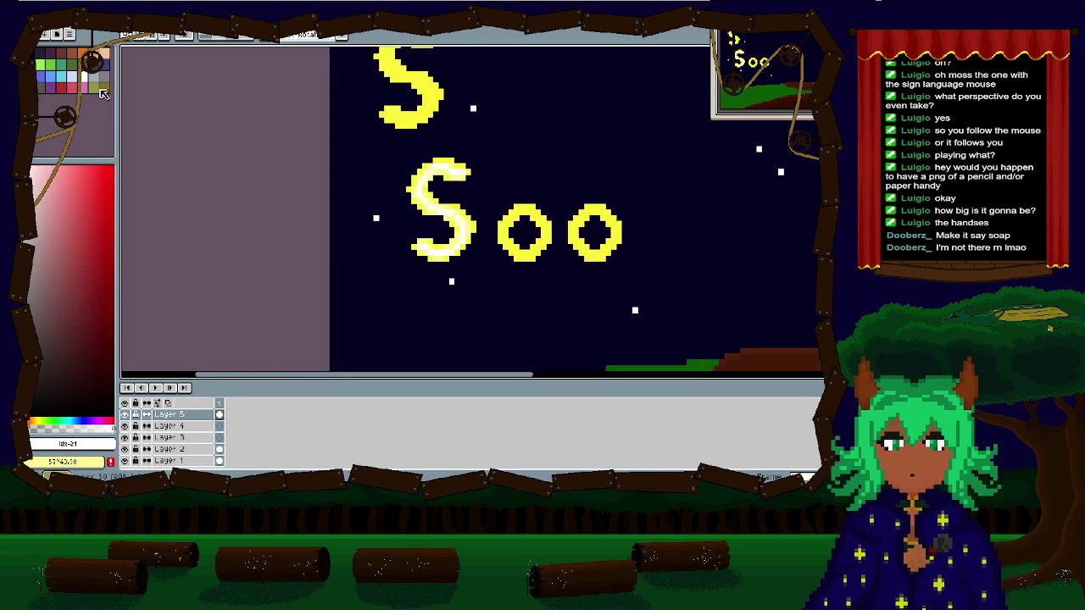
pyautogui.click(426, 197)
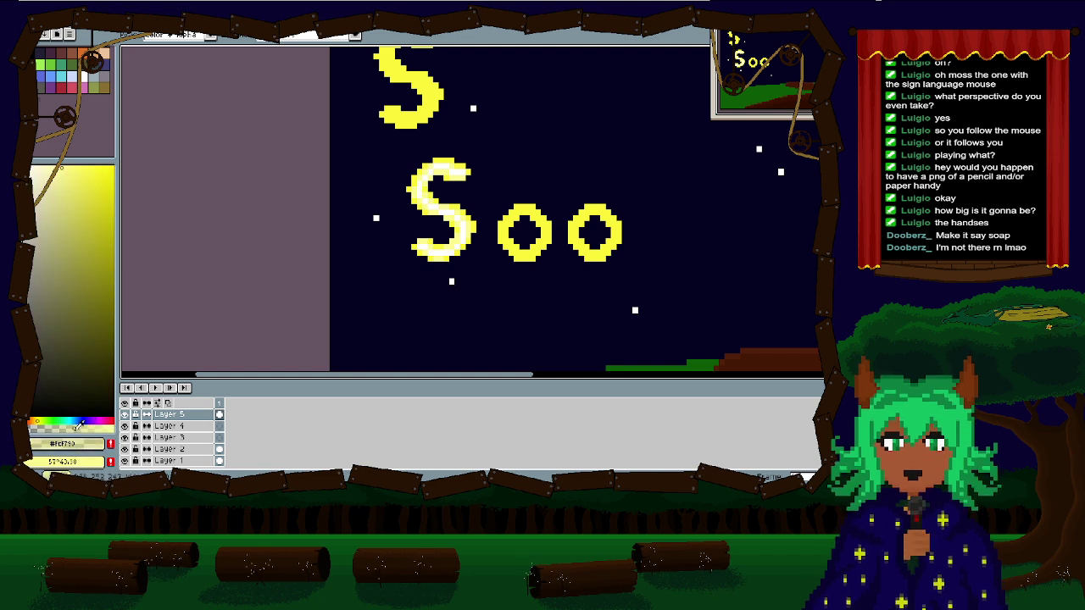
pyautogui.click(415, 175)
pyautogui.moveTo(81, 429); pyautogui.dragTo(69, 428)
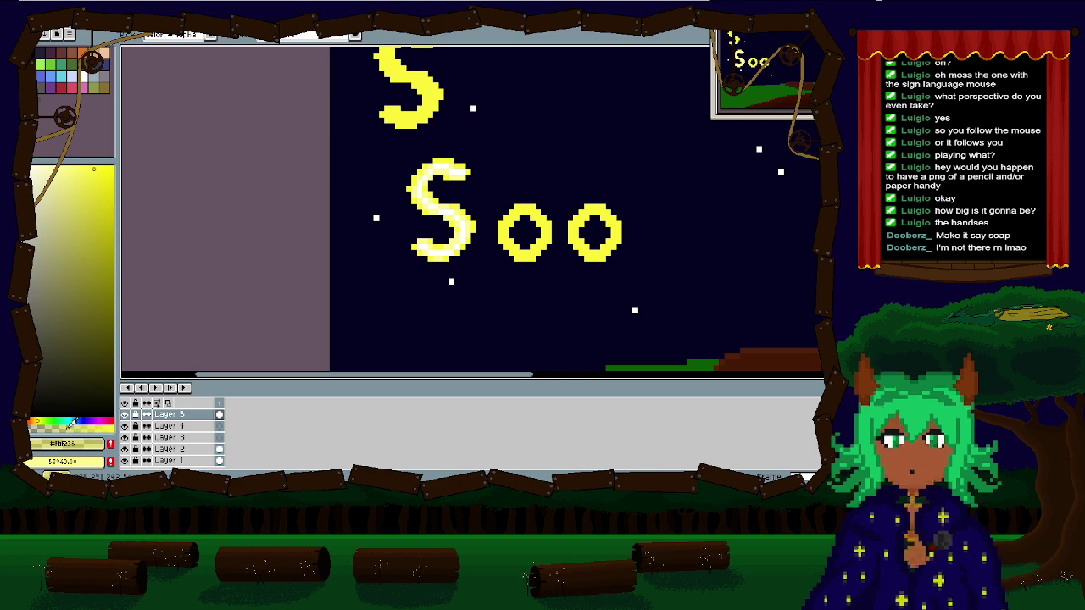
# Step: Try semi-transparent yellow edge pixels along the right-hand contours of the S, and undo them
pyautogui.scroll(3, 439, 271)
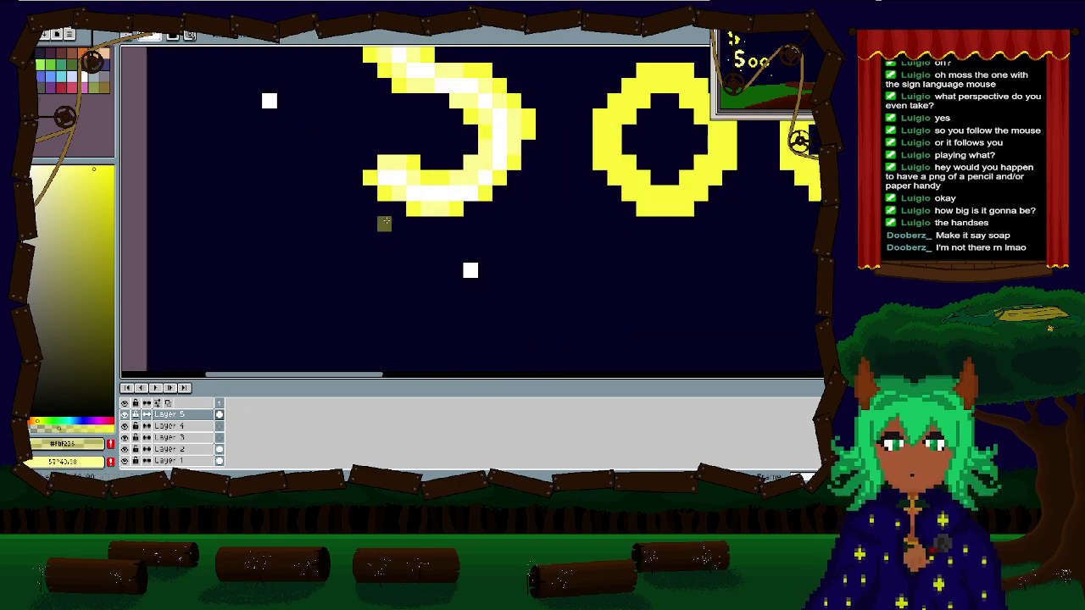
pyautogui.moveTo(392, 207)
pyautogui.mouseDown()
pyautogui.moveTo(447, 222)
pyautogui.moveTo(500, 192)
pyautogui.moveTo(523, 159)
pyautogui.mouseUp()
pyautogui.moveTo(539, 114); pyautogui.dragTo(567, 205)
pyautogui.moveTo(556, 192)
pyautogui.mouseDown()
pyautogui.moveTo(514, 140)
pyautogui.moveTo(463, 140)
pyautogui.moveTo(442, 124)
pyautogui.moveTo(438, 94)
pyautogui.moveTo(453, 80)
pyautogui.moveTo(506, 98)
pyautogui.moveTo(532, 98)
pyautogui.moveTo(542, 86)
pyautogui.moveTo(496, 181)
pyautogui.mouseUp()
pyautogui.hotkey('ctrl', 'z')
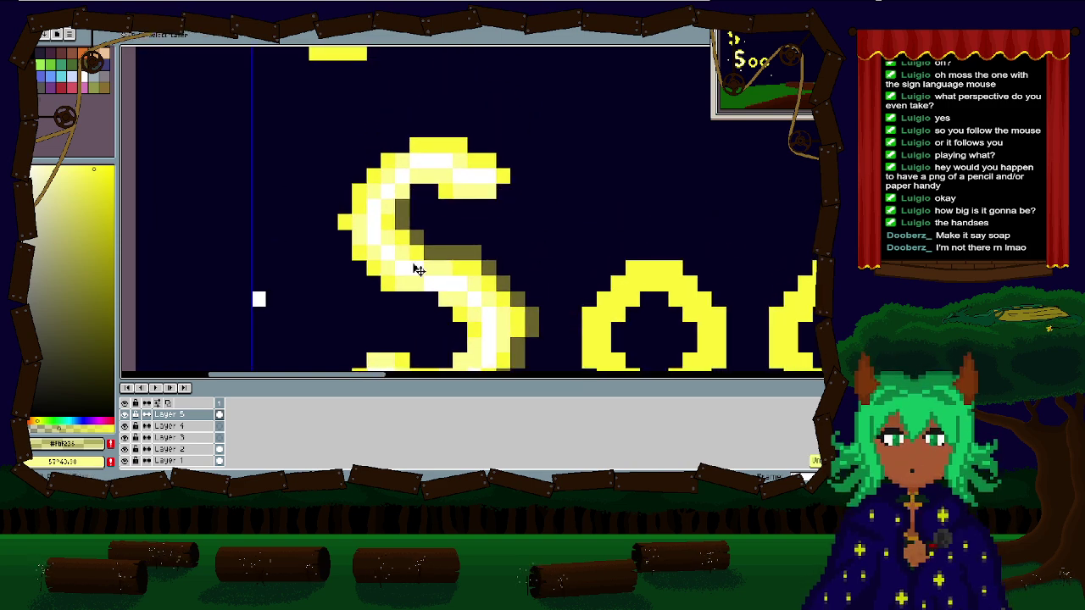
pyautogui.hotkey('ctrl', 'z')
pyautogui.hotkey('ctrl', 'z')
pyautogui.moveTo(418, 269)
pyautogui.mouseDown()
pyautogui.moveTo(440, 186)
pyautogui.moveTo(520, 165)
pyautogui.mouseUp()
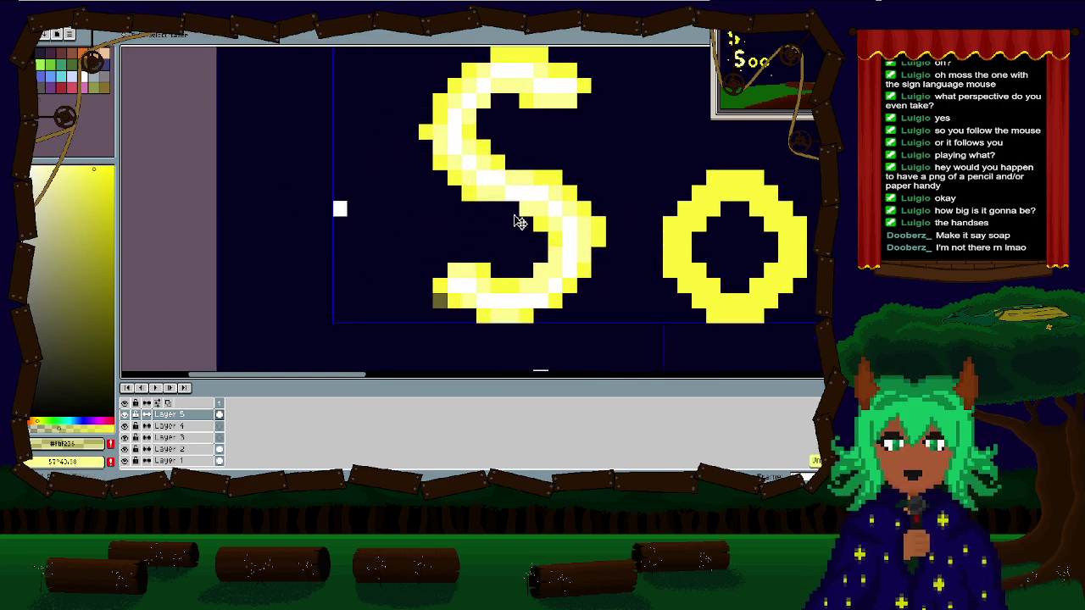
# Step: Try a semi-transparent yellow outline around the whole shaded S, view it beside the other letters, and undo it
pyautogui.click(308, 287)
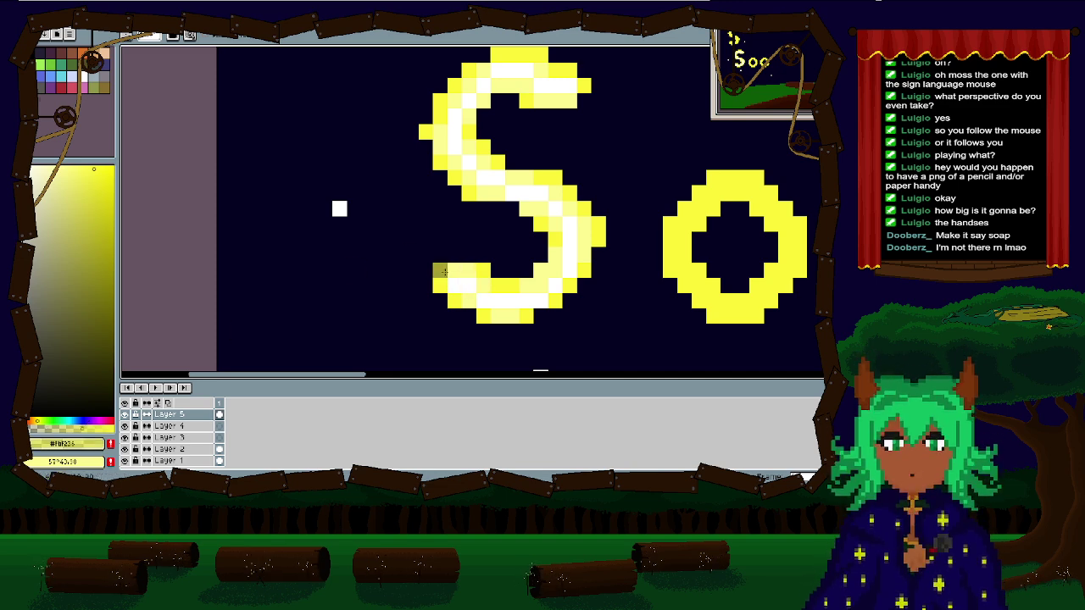
pyautogui.moveTo(472, 254)
pyautogui.mouseDown()
pyautogui.moveTo(510, 272)
pyautogui.moveTo(539, 254)
pyautogui.moveTo(541, 237)
pyautogui.moveTo(515, 213)
pyautogui.moveTo(426, 163)
pyautogui.mouseUp()
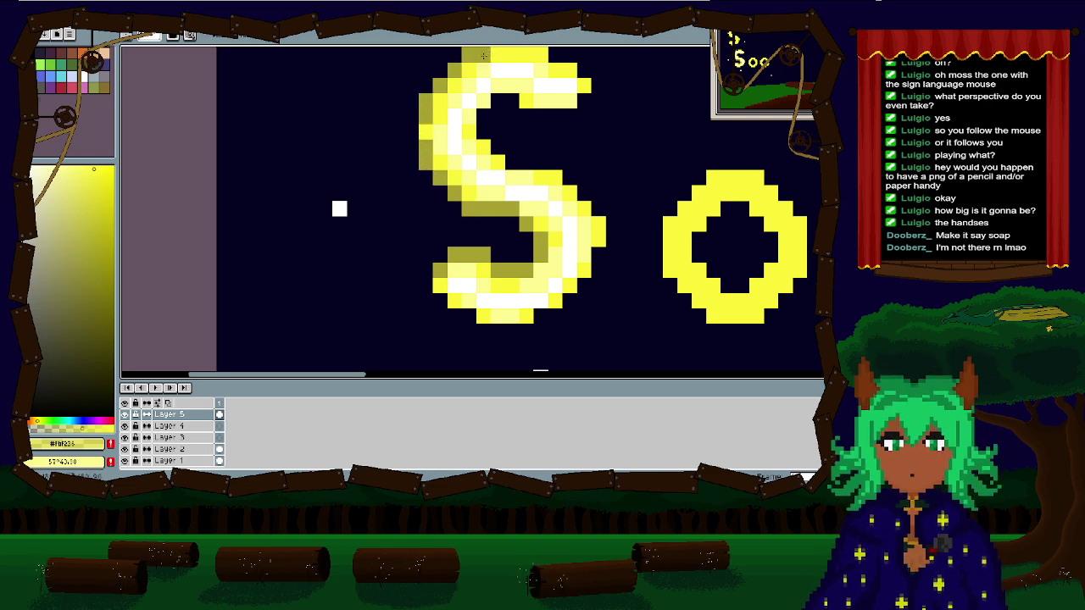
pyautogui.moveTo(483, 55)
pyautogui.mouseDown()
pyautogui.moveTo(460, 129)
pyautogui.moveTo(499, 129)
pyautogui.moveTo(520, 147)
pyautogui.mouseUp()
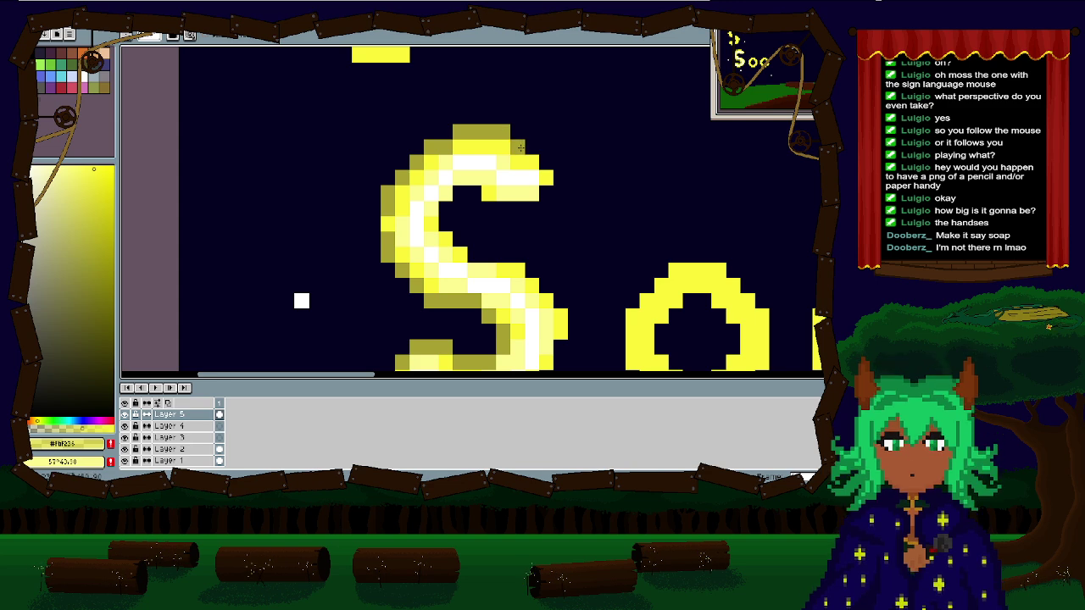
pyautogui.moveTo(543, 205)
pyautogui.mouseDown()
pyautogui.moveTo(471, 194)
pyautogui.moveTo(437, 208)
pyautogui.moveTo(473, 251)
pyautogui.moveTo(517, 258)
pyautogui.moveTo(567, 324)
pyautogui.moveTo(558, 211)
pyautogui.moveTo(565, 241)
pyautogui.moveTo(565, 231)
pyautogui.moveTo(547, 266)
pyautogui.mouseUp()
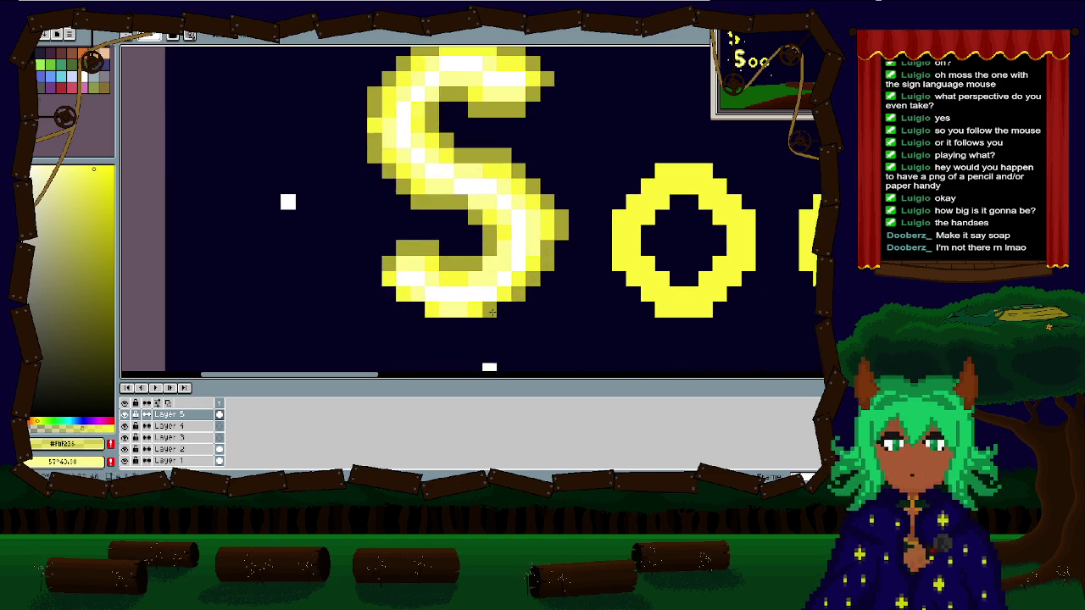
pyautogui.moveTo(498, 310)
pyautogui.mouseDown()
pyautogui.moveTo(473, 326)
pyautogui.moveTo(432, 327)
pyautogui.moveTo(368, 280)
pyautogui.mouseUp()
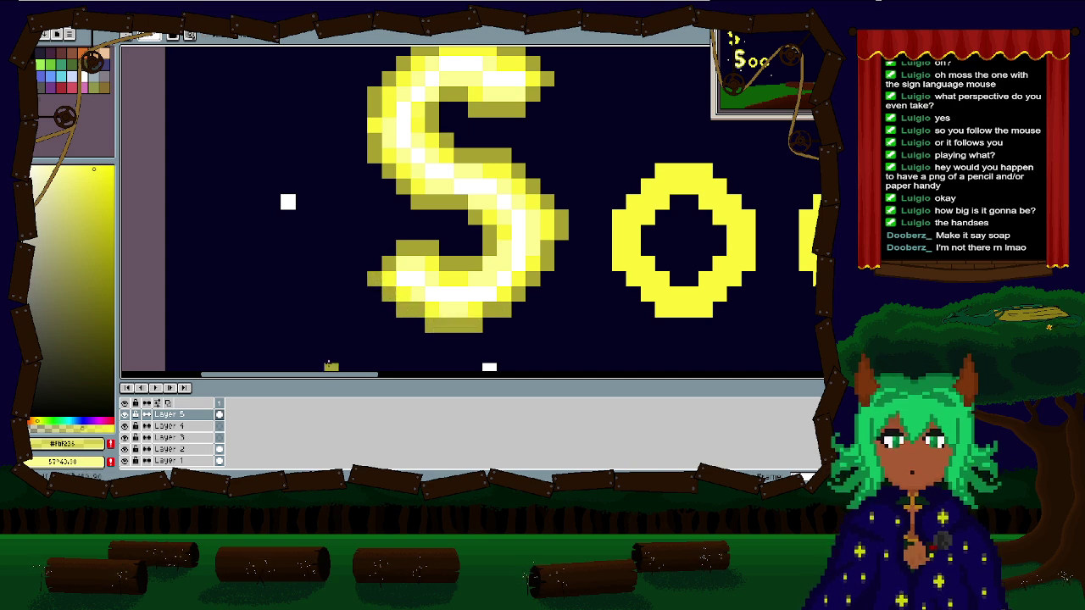
pyautogui.scroll(-2, 331, 366)
pyautogui.scroll(2, 441, 206)
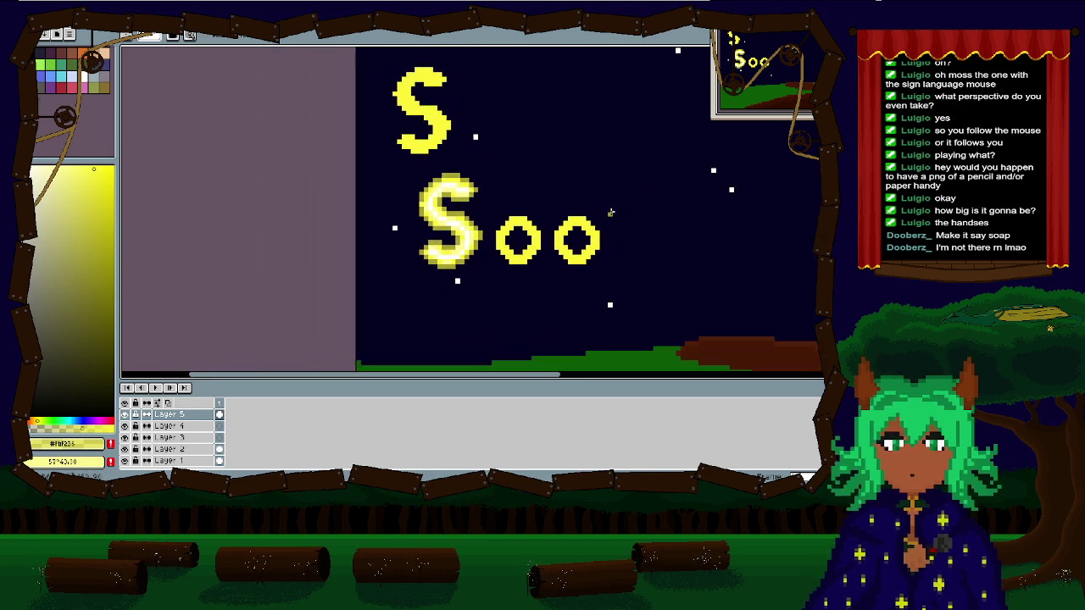
pyautogui.press('v')
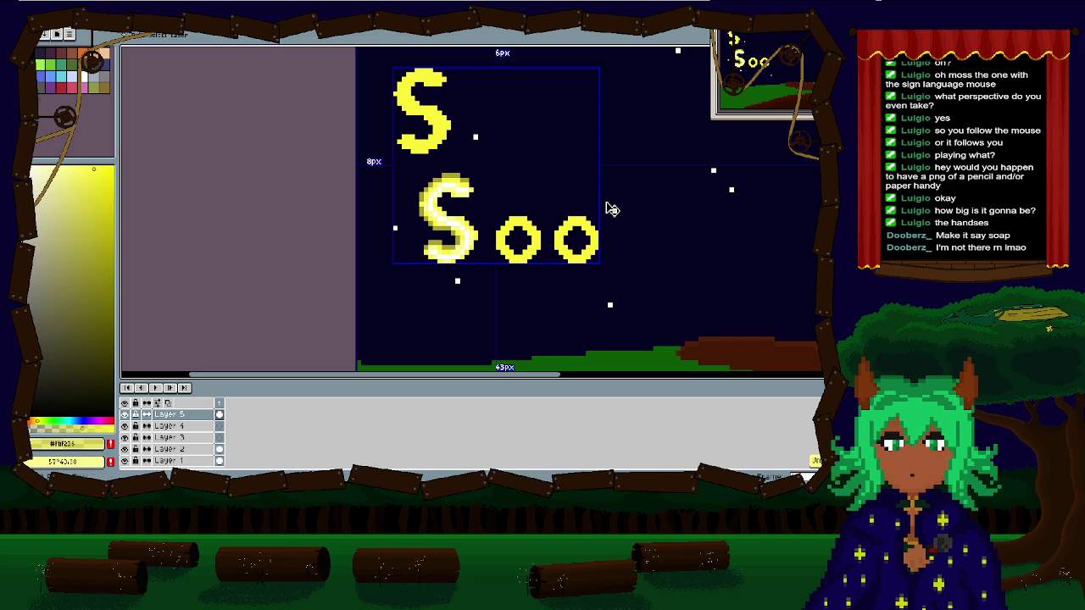
pyautogui.hotkey('ctrl', 'z')
pyautogui.hotkey('ctrl', 'z')
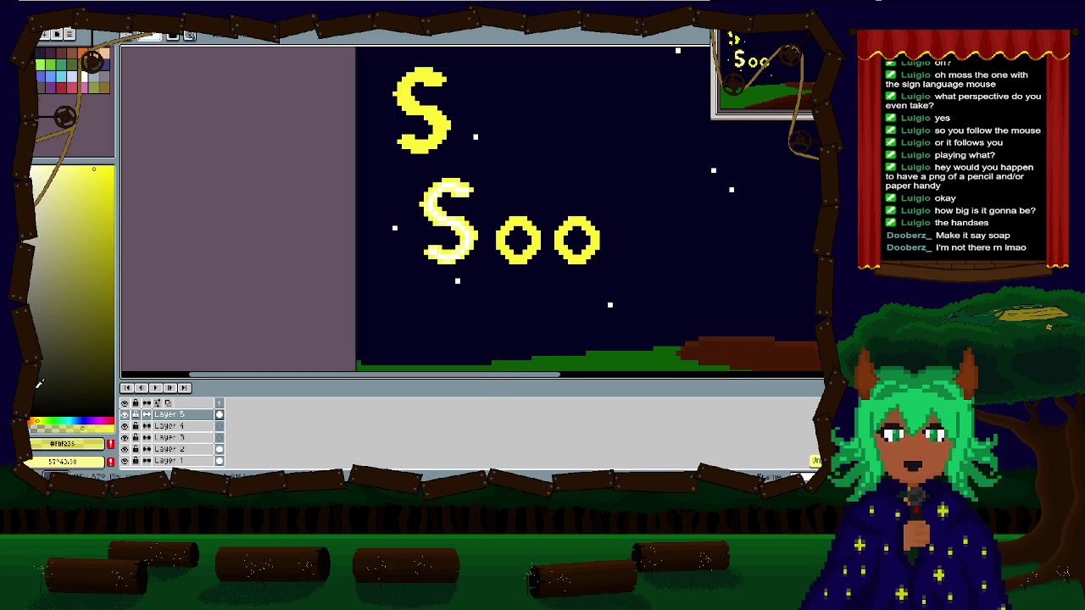
# Step: Lower the yellow's opacity further and outline the S's lower inner curve, left side and top edge with the fainter pixels
pyautogui.press('b')
pyautogui.scroll(2, 448, 257)
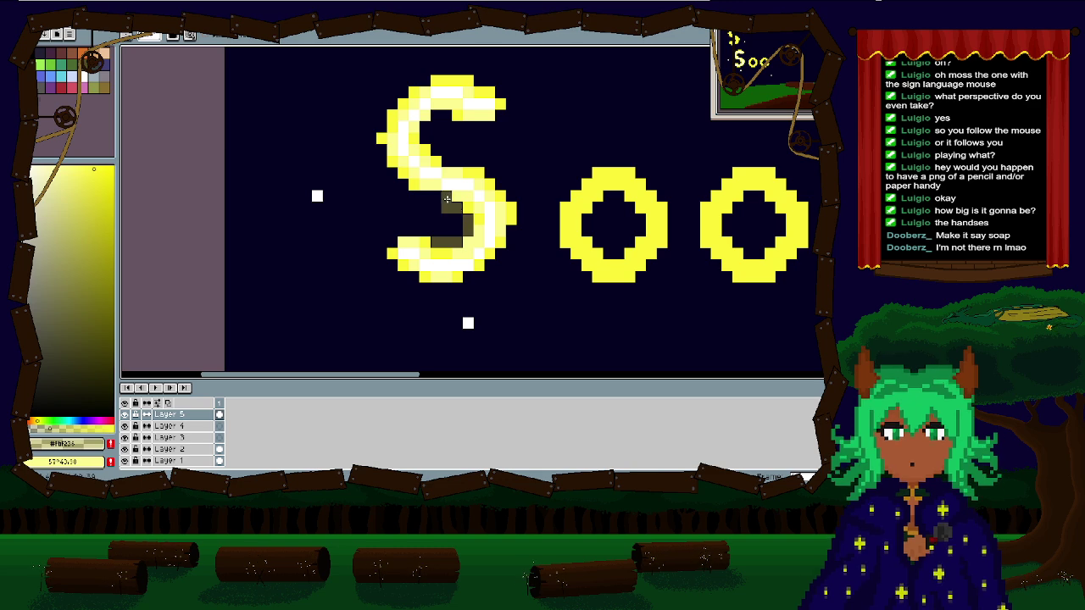
pyautogui.moveTo(441, 197)
pyautogui.mouseDown()
pyautogui.moveTo(409, 197)
pyautogui.moveTo(367, 149)
pyautogui.moveTo(404, 185)
pyautogui.moveTo(370, 139)
pyautogui.moveTo(392, 81)
pyautogui.mouseUp()
pyautogui.hotkey('ctrl', 'z')
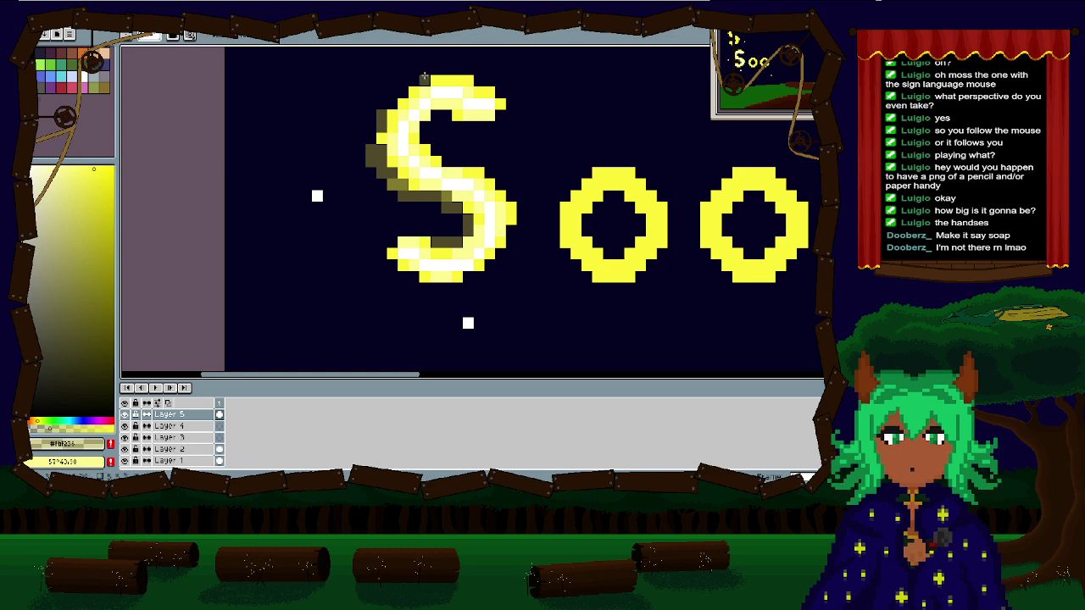
pyautogui.click(403, 91)
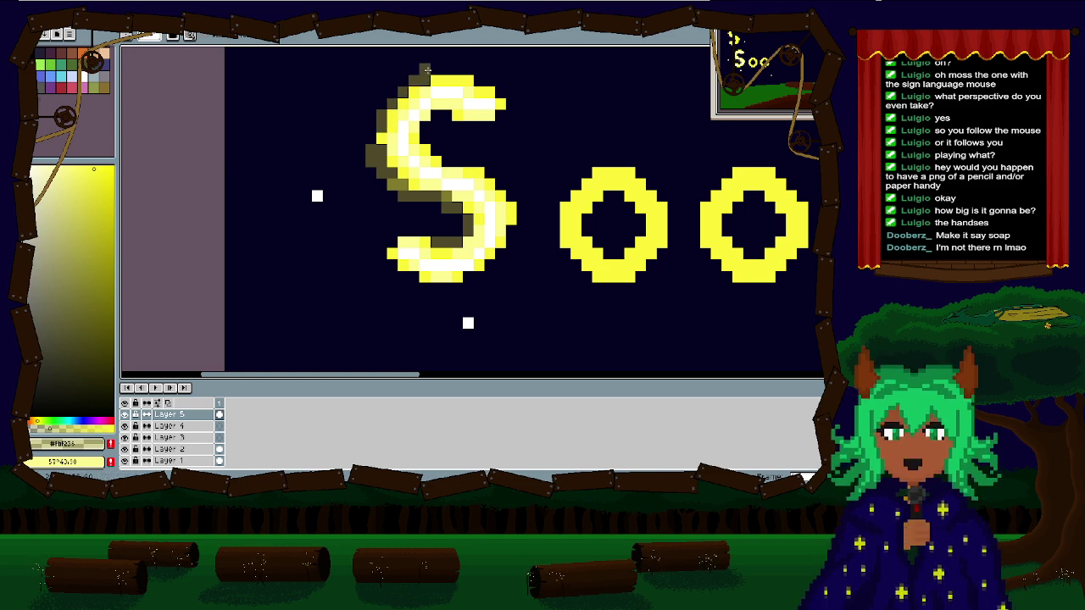
pyautogui.moveTo(426, 70); pyautogui.dragTo(476, 72)
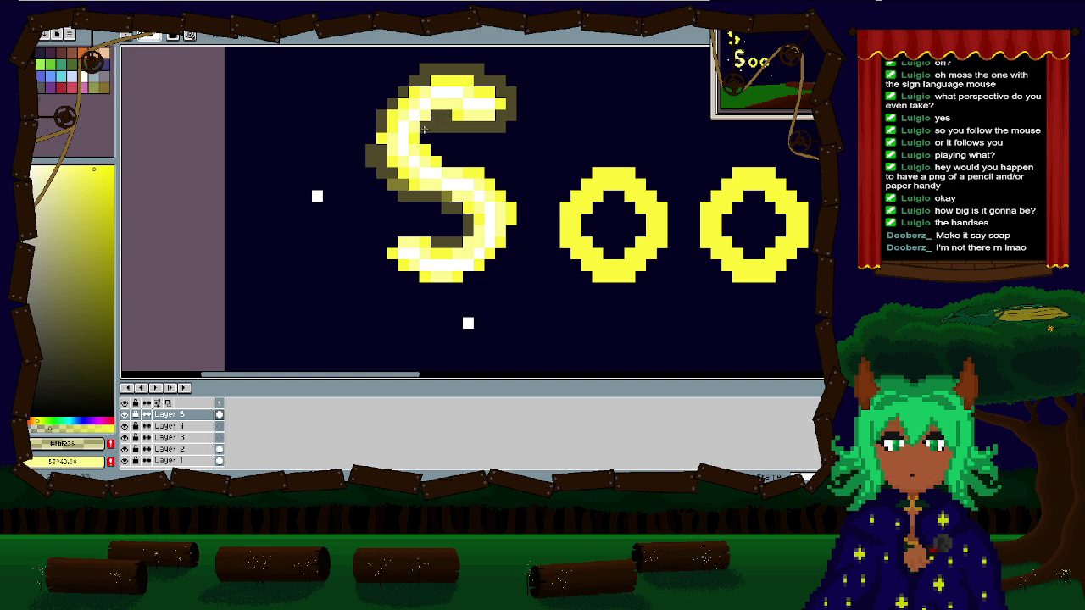
# Step: Try continuing the faint outline along the S's upper inner curve, right side and bottom, and undo those strokes
pyautogui.moveTo(442, 142); pyautogui.dragTo(505, 184)
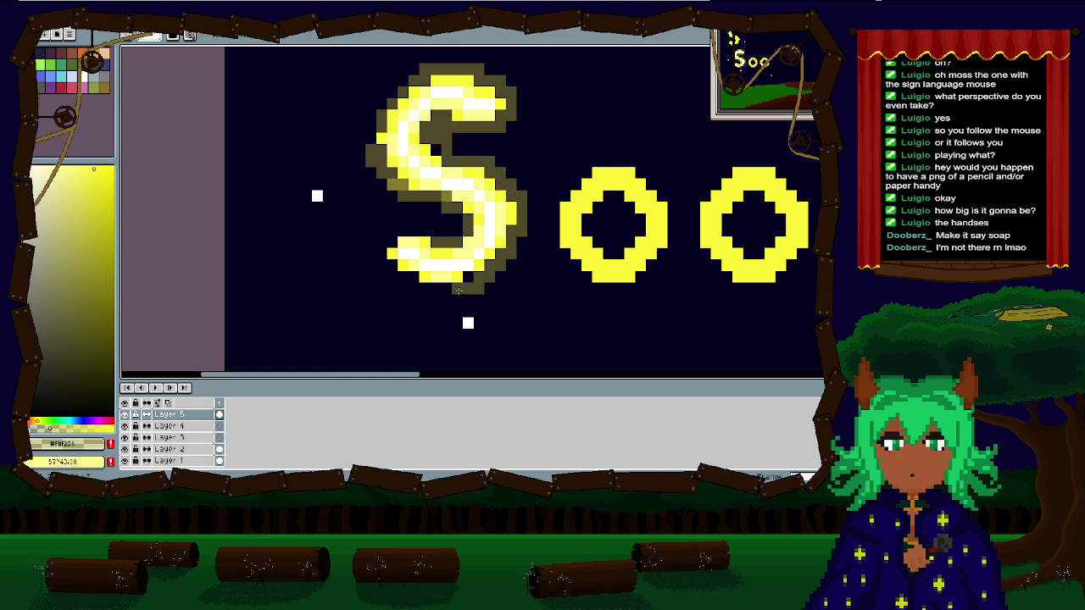
pyautogui.moveTo(416, 290)
pyautogui.mouseDown()
pyautogui.moveTo(392, 276)
pyautogui.moveTo(381, 243)
pyautogui.mouseUp()
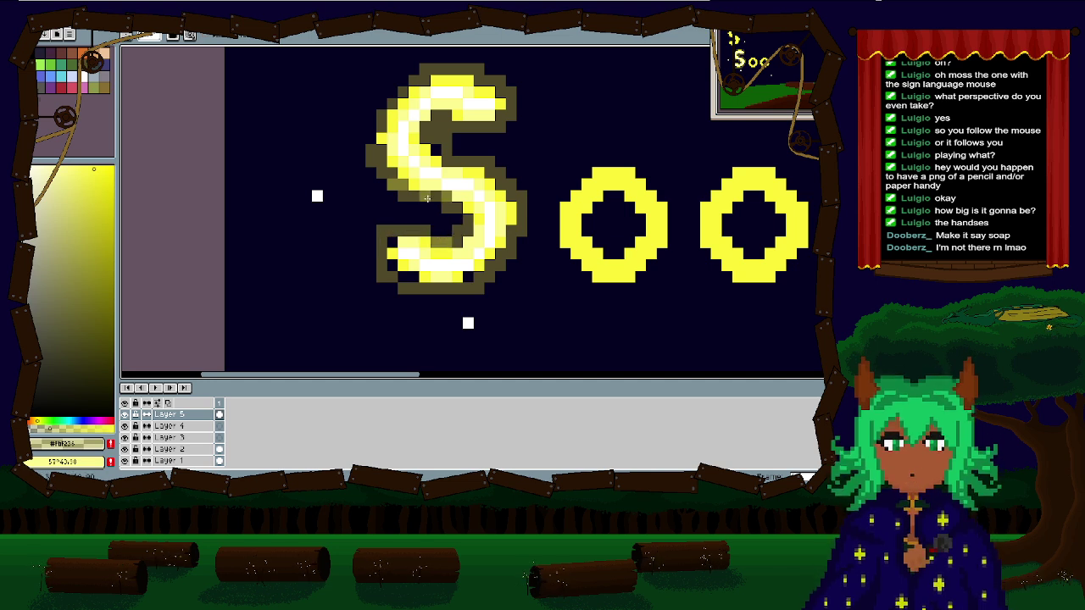
pyautogui.hotkey('ctrl', 'z')
pyautogui.hotkey('ctrl', 'z')
pyautogui.hotkey('ctrl', 'z')
pyautogui.hotkey('ctrl', 'z')
pyautogui.hotkey('ctrl', 'z')
pyautogui.hotkey('ctrl', 'z')
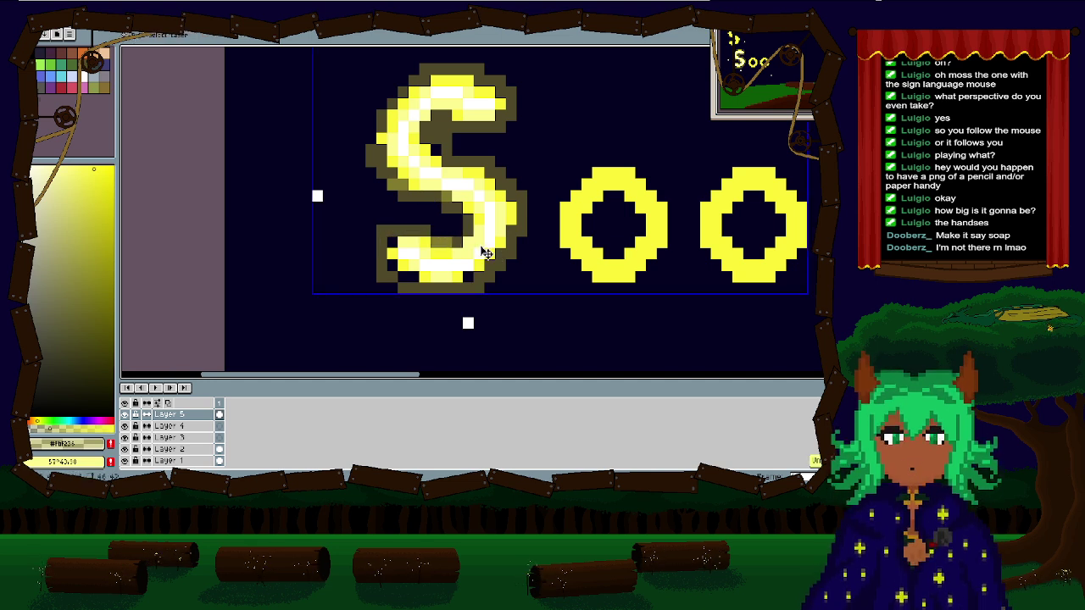
# Step: Draw the faint yellow outline around the S's lower tip, bottom edge and right side up to the middle
pyautogui.moveTo(446, 234); pyautogui.dragTo(389, 241)
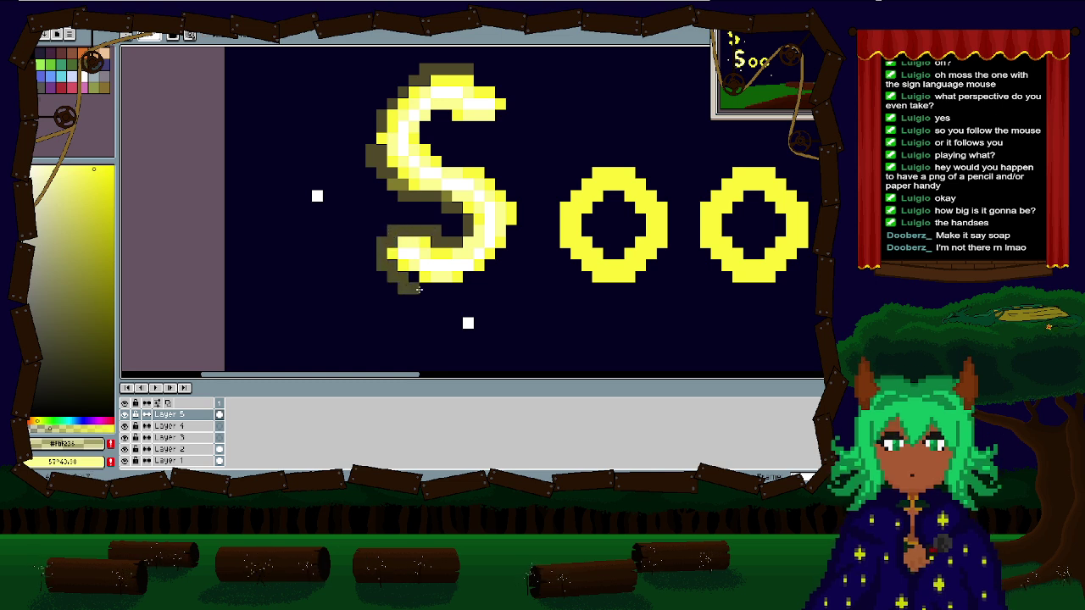
pyautogui.moveTo(418, 289)
pyautogui.mouseDown()
pyautogui.moveTo(470, 288)
pyautogui.moveTo(506, 261)
pyautogui.moveTo(517, 233)
pyautogui.mouseUp()
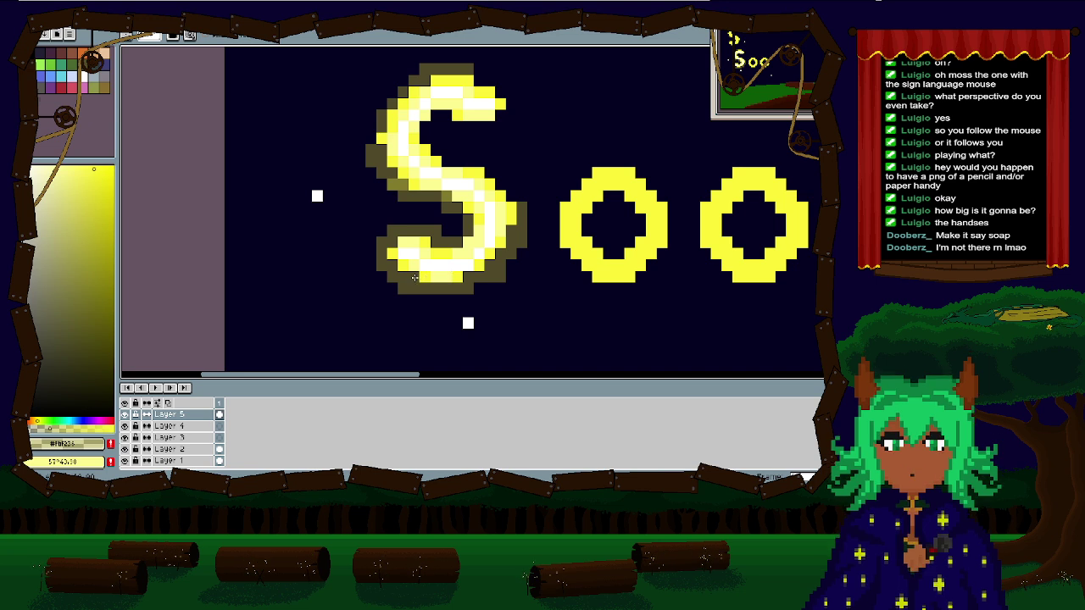
pyautogui.moveTo(517, 200); pyautogui.dragTo(471, 160)
pyautogui.moveTo(471, 159); pyautogui.dragTo(446, 157)
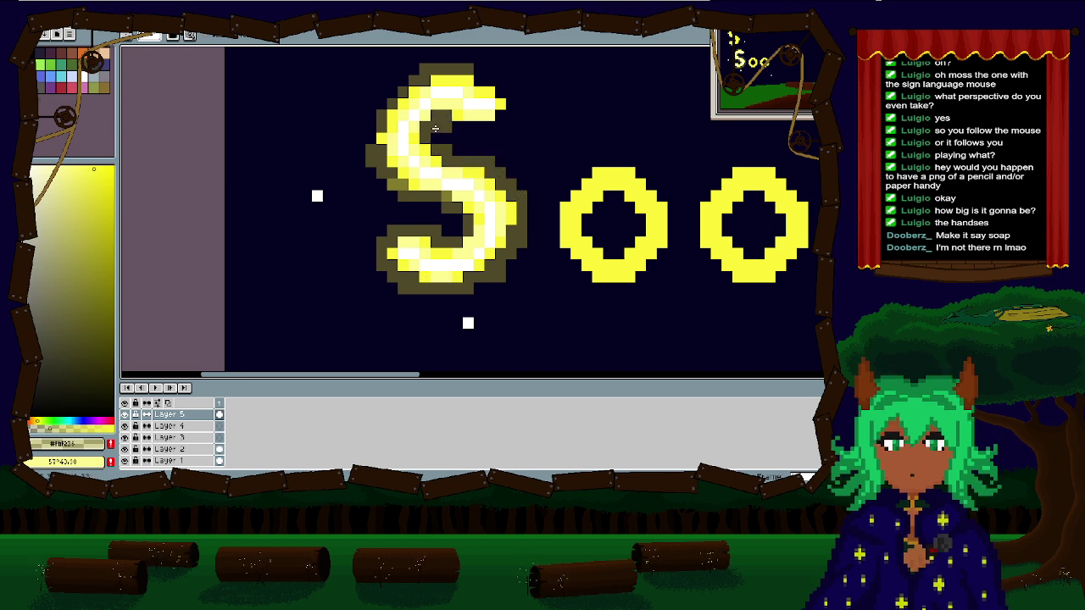
# Step: Close the faint yellow outline along the S's upper inner curve and around its top-right end, undoing stray strokes
pyautogui.moveTo(458, 139); pyautogui.dragTo(482, 131)
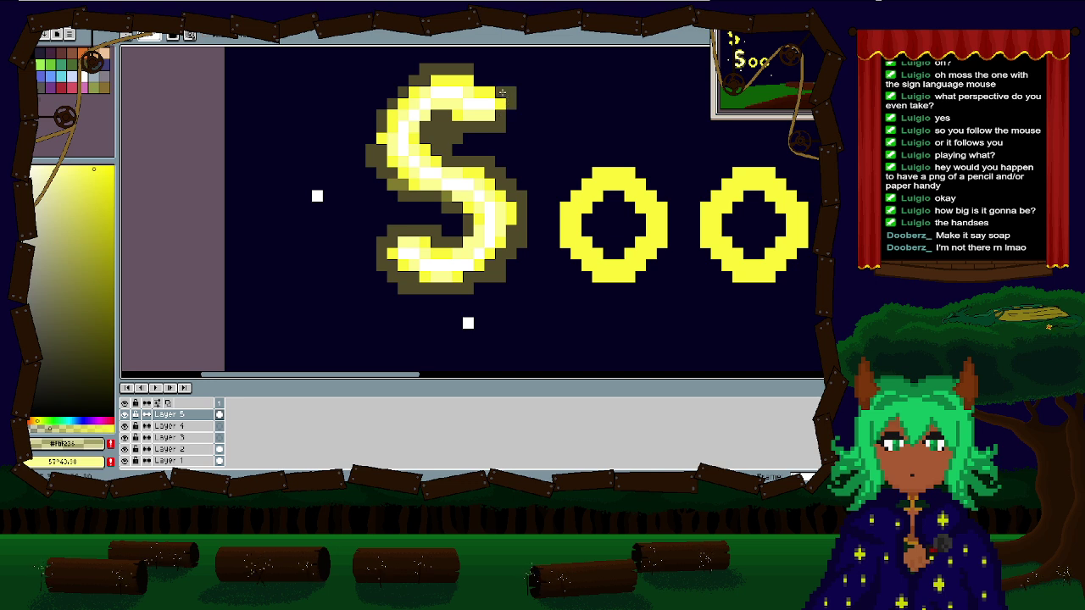
pyautogui.moveTo(503, 92); pyautogui.dragTo(476, 72)
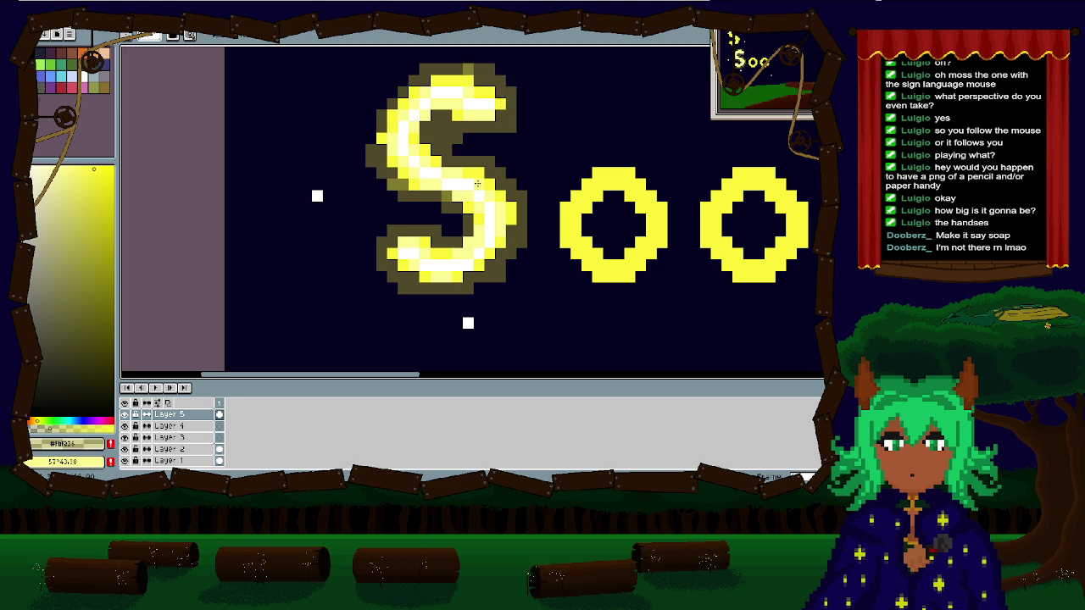
pyautogui.hotkey('ctrl', 'z')
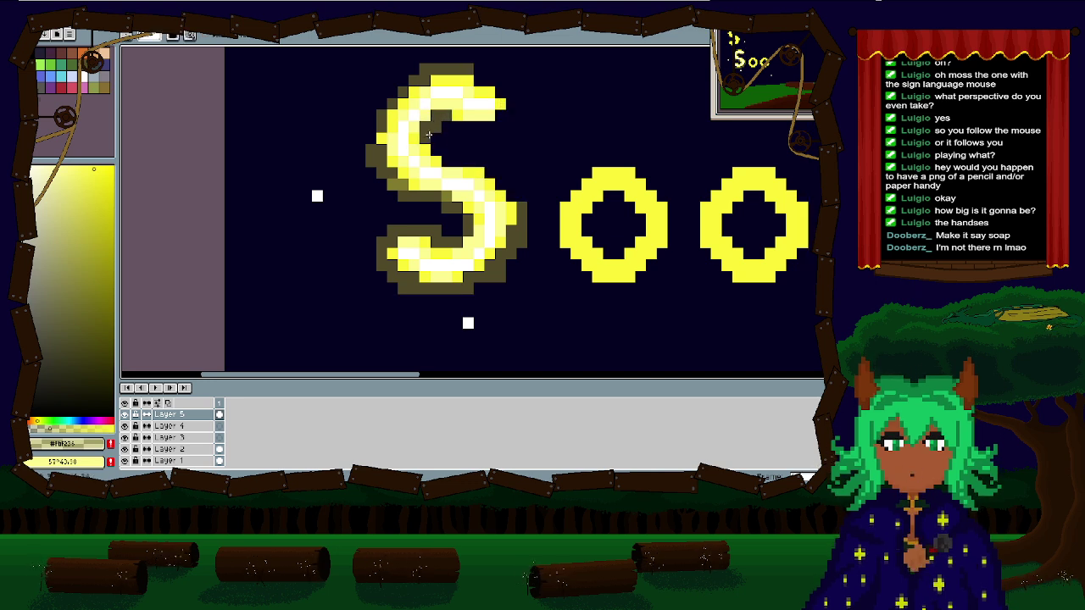
pyautogui.moveTo(437, 148); pyautogui.dragTo(483, 166)
pyautogui.moveTo(448, 124); pyautogui.dragTo(464, 129)
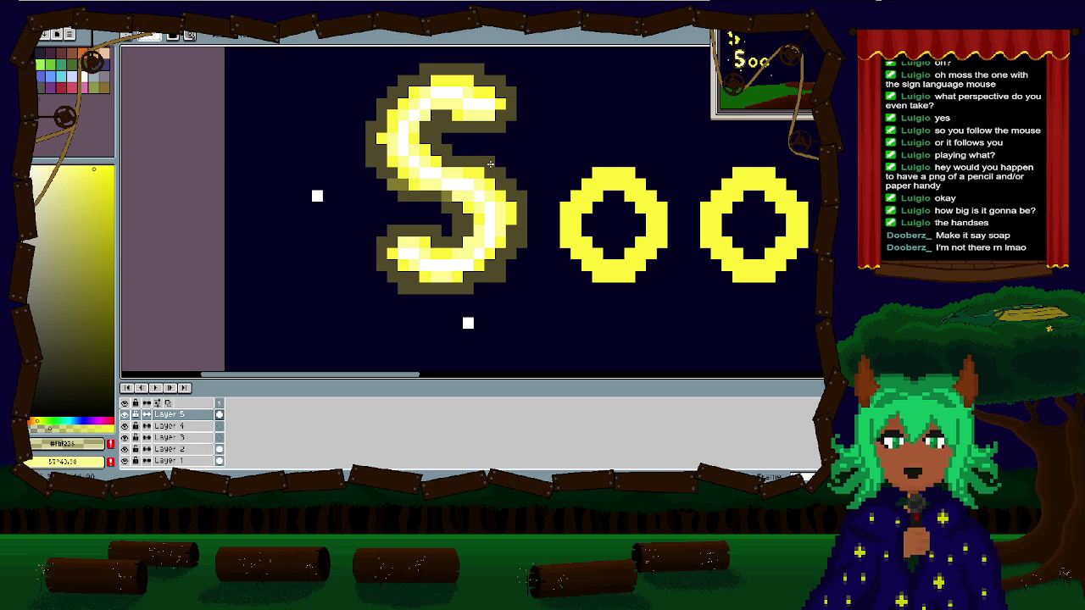
# Step: Examine the S's shading and faint outline up close and together with the neighbouring letters
pyautogui.scroll(-2, 536, 188)
pyautogui.scroll(3, 468, 201)
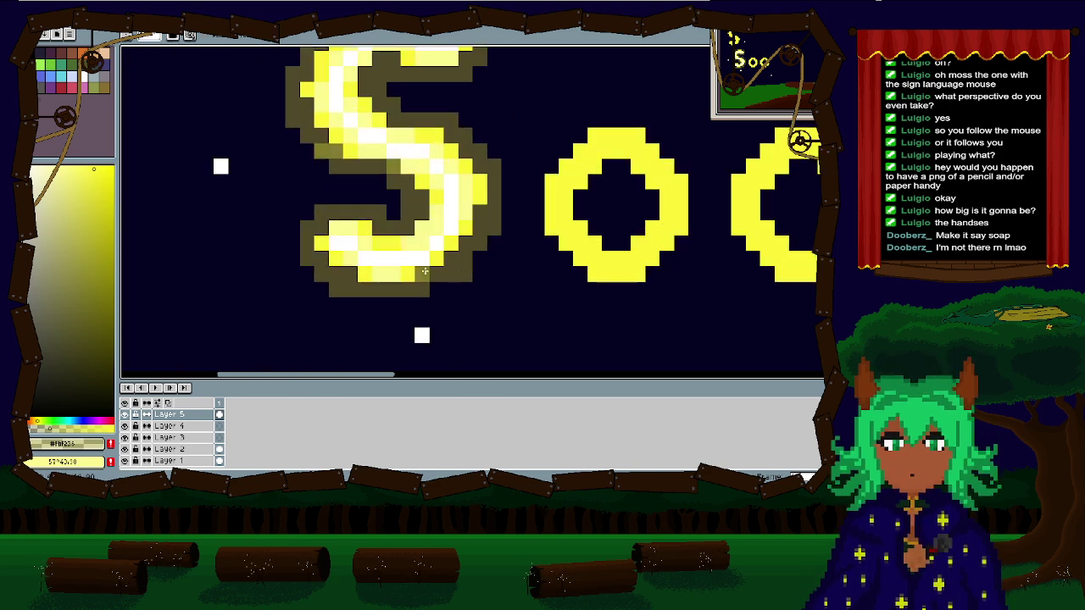
pyautogui.scroll(-2, 454, 212)
pyautogui.scroll(3, 454, 212)
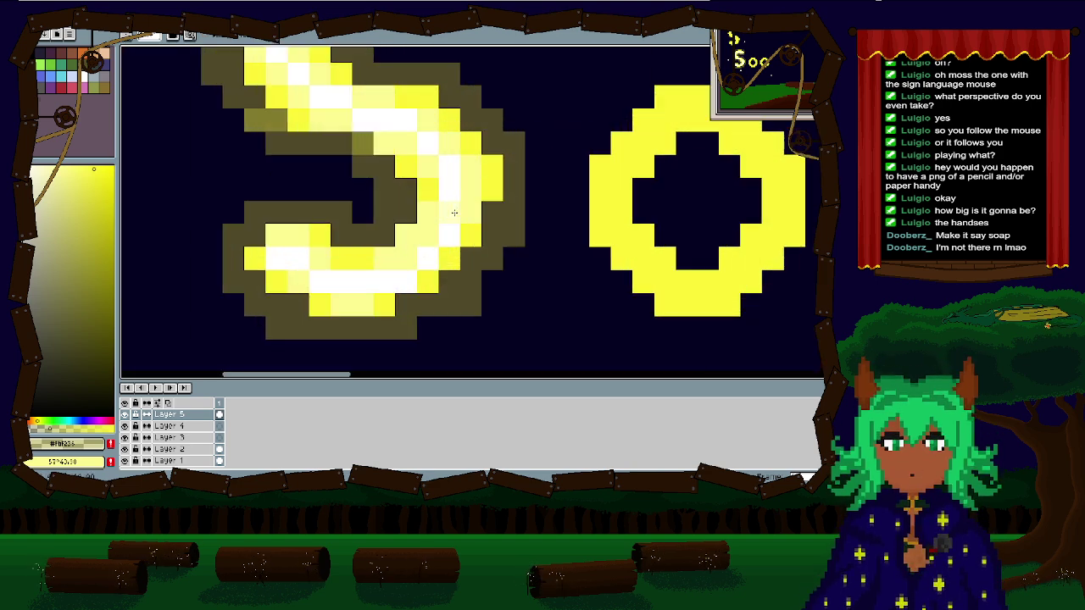
pyautogui.scroll(-2, 407, 246)
pyautogui.scroll(2, 373, 278)
pyautogui.scroll(-1, 373, 278)
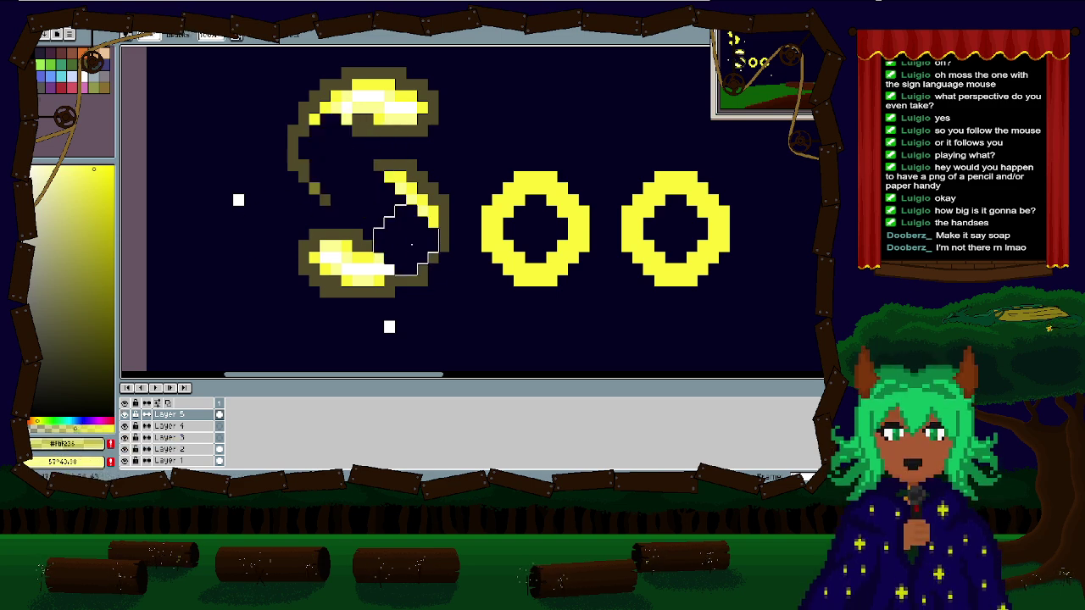
pyautogui.scroll(3, 339, 216)
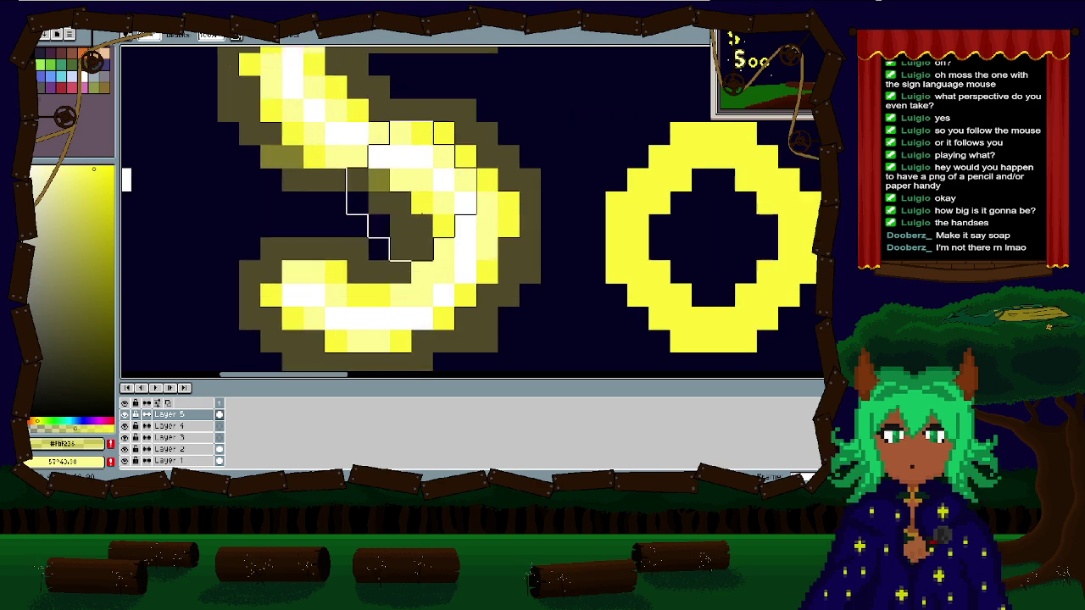
pyautogui.scroll(-2, 371, 219)
pyautogui.scroll(2, 372, 219)
pyautogui.scroll(-2, 371, 218)
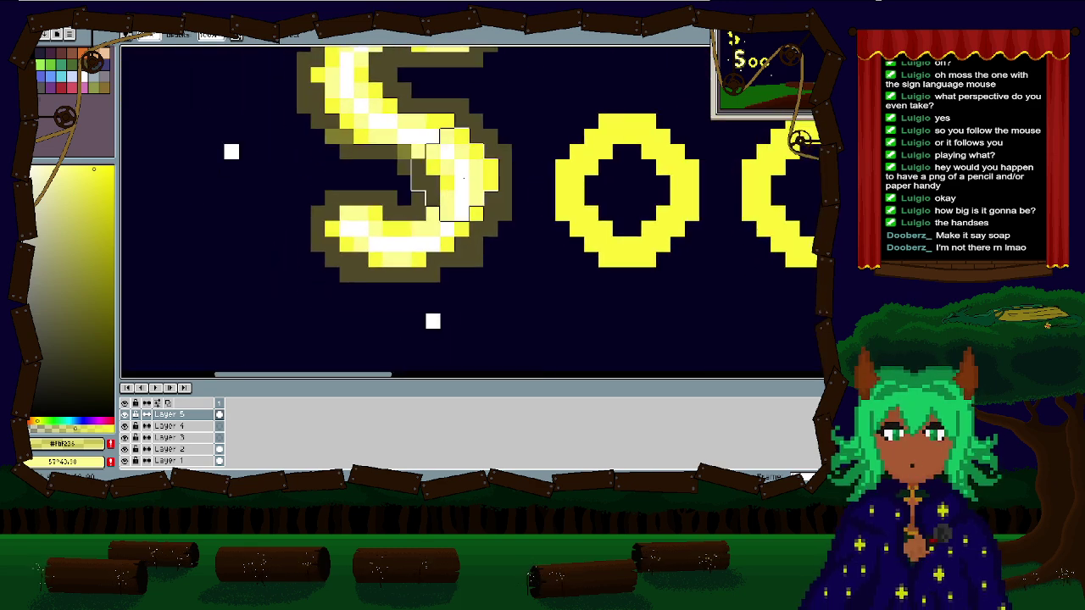
pyautogui.scroll(3, 339, 228)
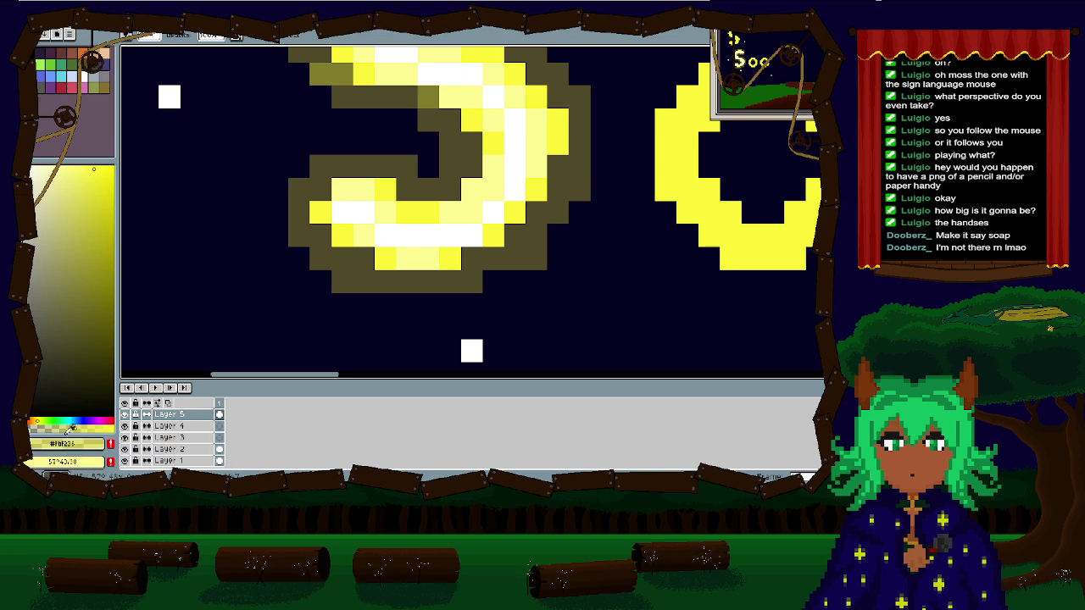
pyautogui.scroll(-3, 406, 221)
pyautogui.scroll(3, 491, 212)
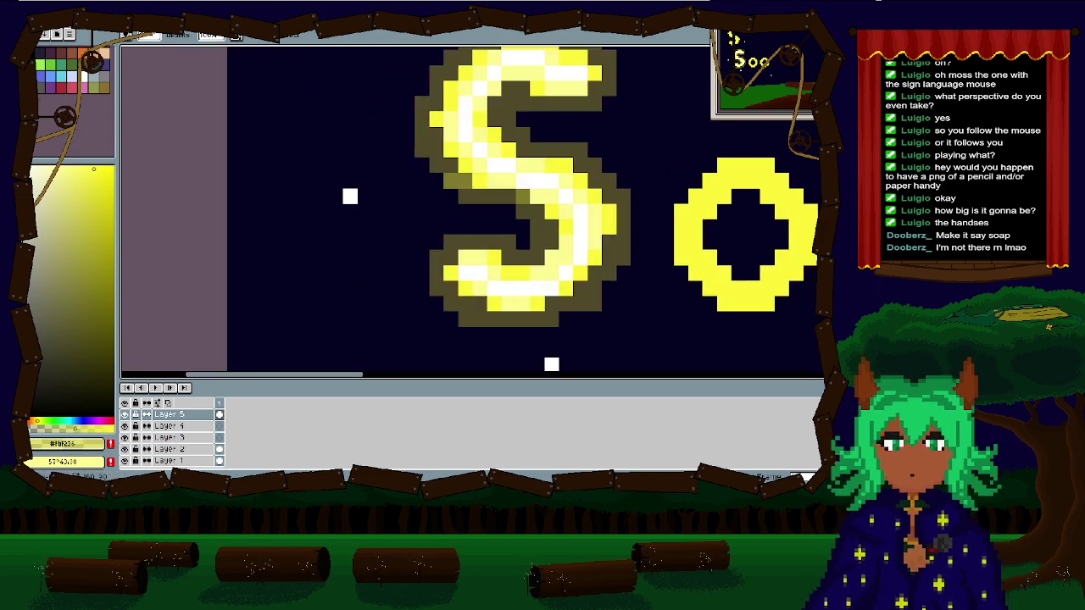
# Step: With Layer 1 hidden and Layer 2 selected, change the foreground colour to a purple hue with low opacity
pyautogui.click(193, 448)
pyautogui.press('Delete')
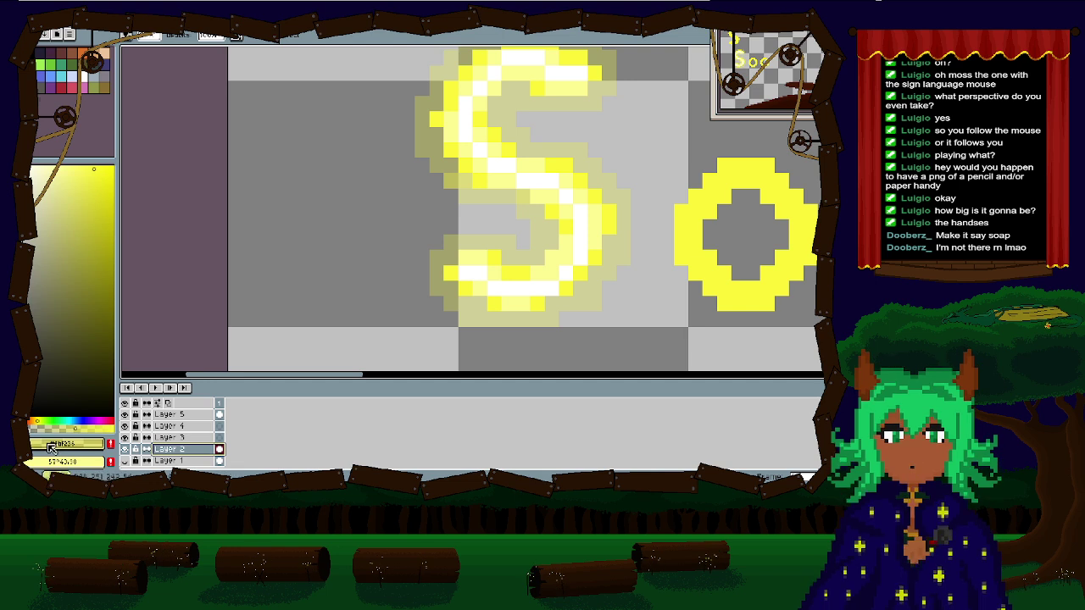
pyautogui.moveTo(56, 449); pyautogui.dragTo(276, 252)
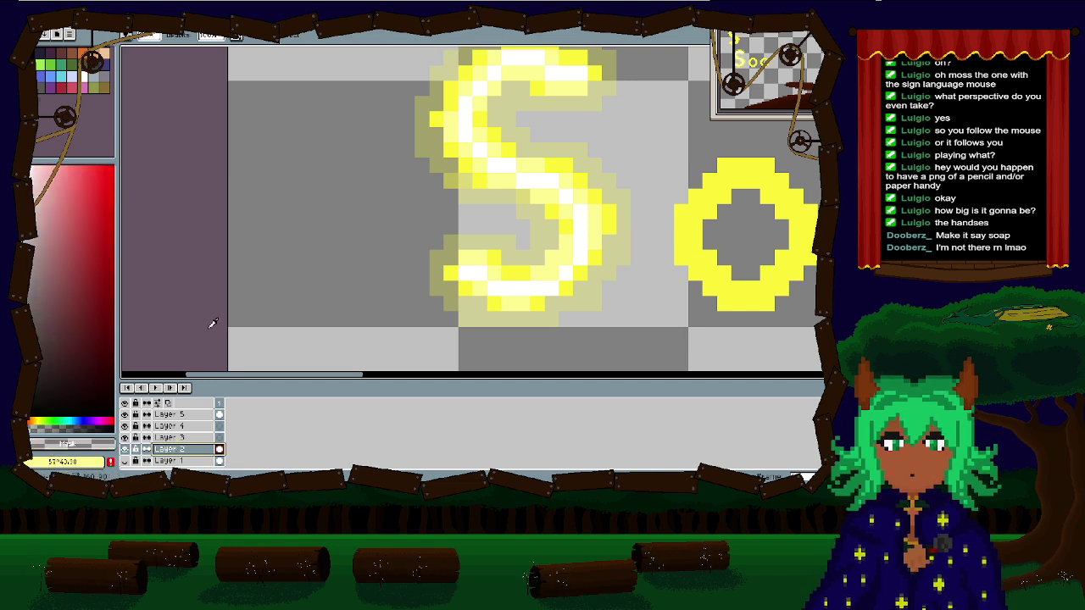
pyautogui.click(442, 283)
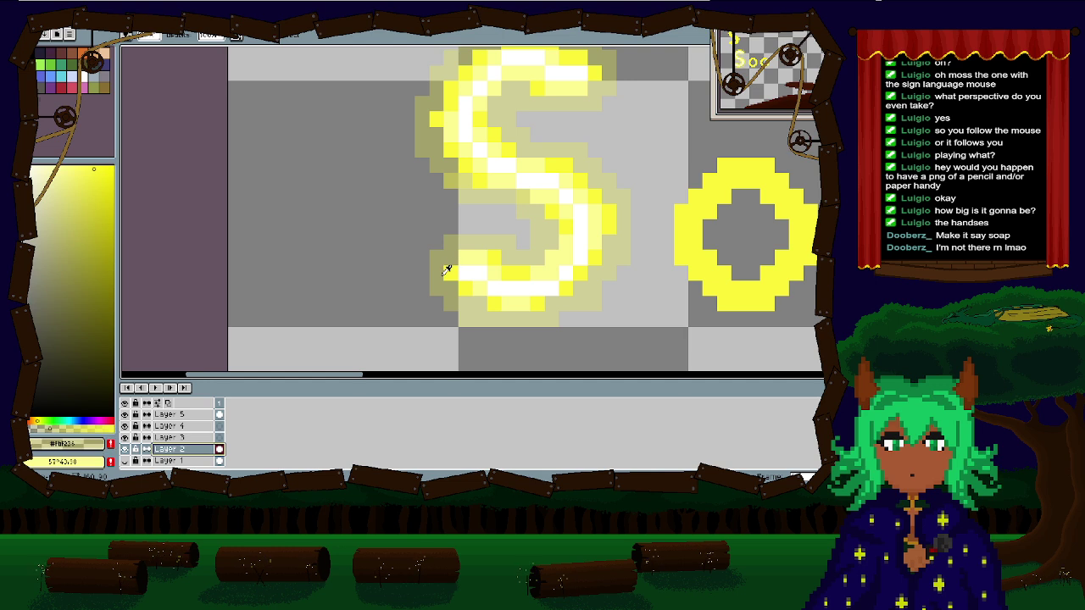
pyautogui.click(443, 271)
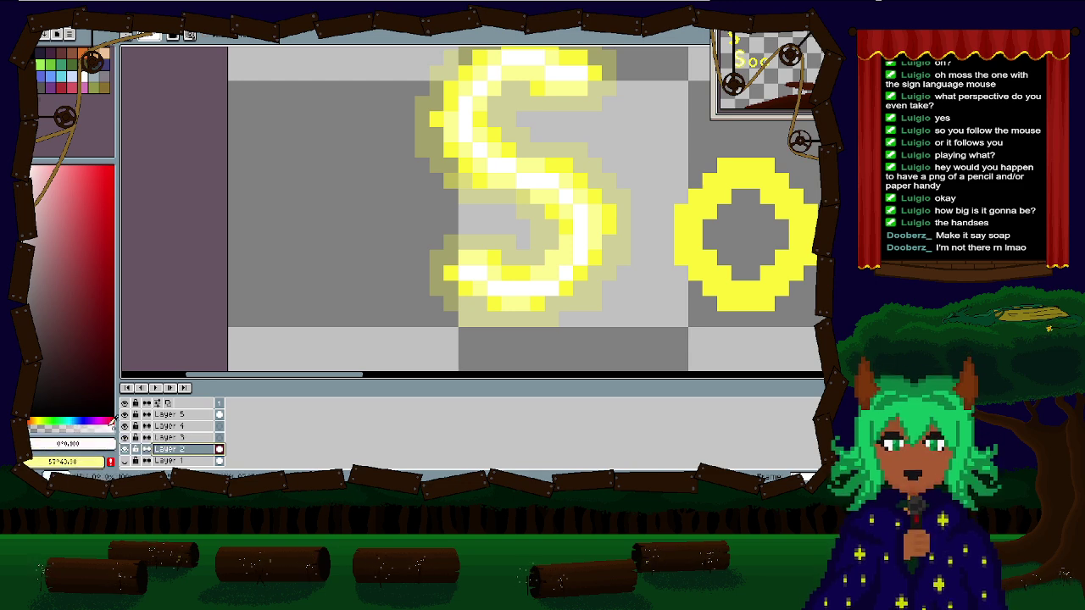
pyautogui.moveTo(59, 421); pyautogui.dragTo(108, 423)
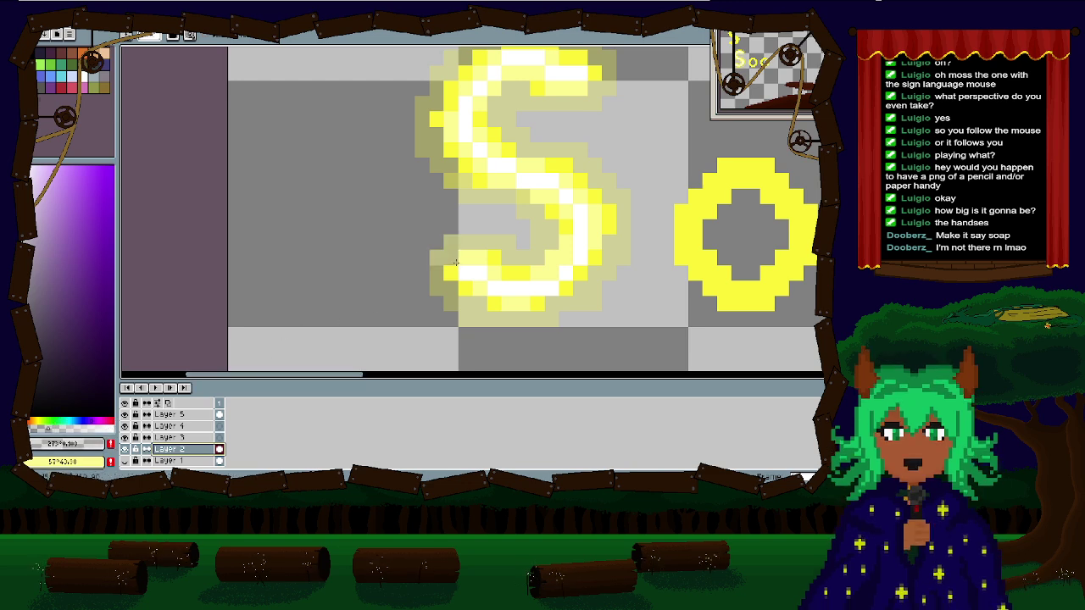
# Step: Try semi-transparent strokes along the S's contours on Layer 2, and undo them
pyautogui.moveTo(464, 284)
pyautogui.mouseDown()
pyautogui.moveTo(573, 210)
pyautogui.moveTo(437, 111)
pyautogui.mouseUp()
pyautogui.moveTo(590, 222); pyautogui.dragTo(554, 297)
pyautogui.hotkey('ctrl', 'z')
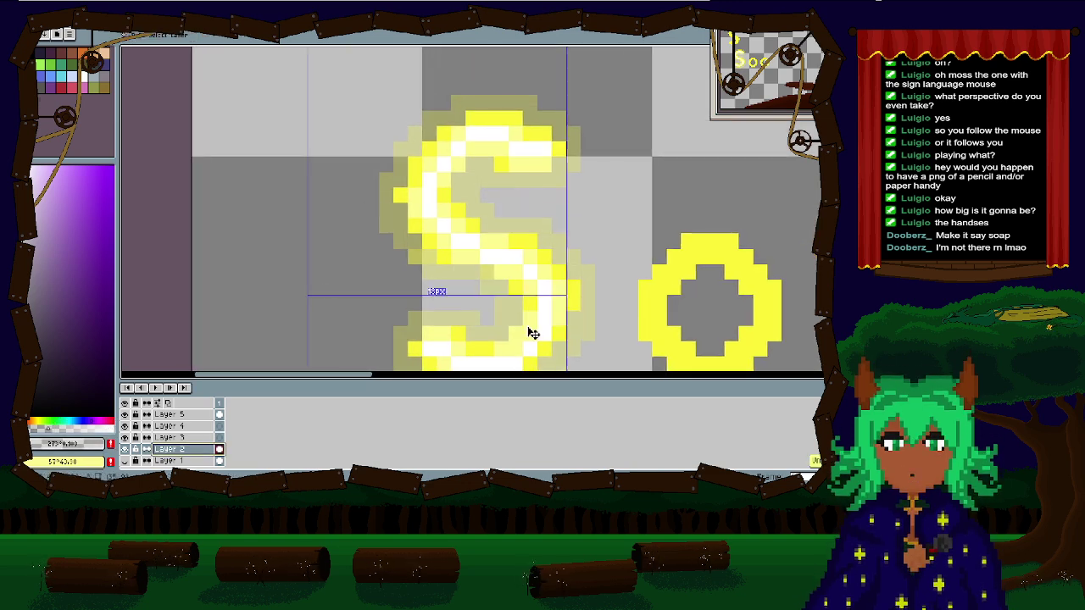
# Step: Examine the outlined S on Layer 2's view up close and together with both o's and the plain S above
pyautogui.moveTo(546, 146)
pyautogui.mouseDown()
pyautogui.moveTo(440, 173)
pyautogui.moveTo(509, 288)
pyautogui.moveTo(480, 351)
pyautogui.moveTo(433, 228)
pyautogui.mouseUp()
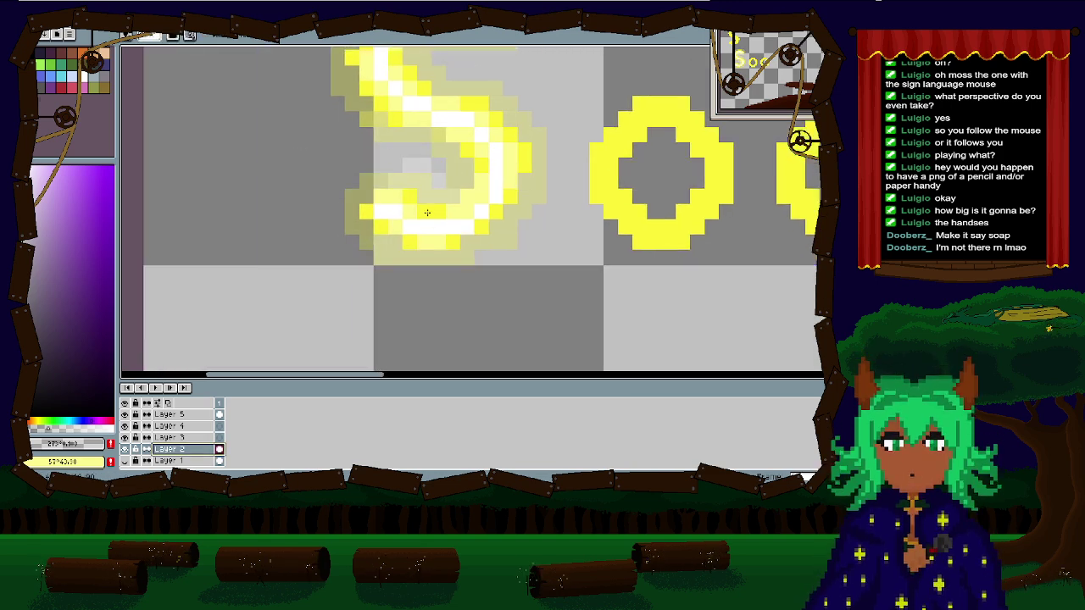
pyautogui.scroll(-4, 427, 213)
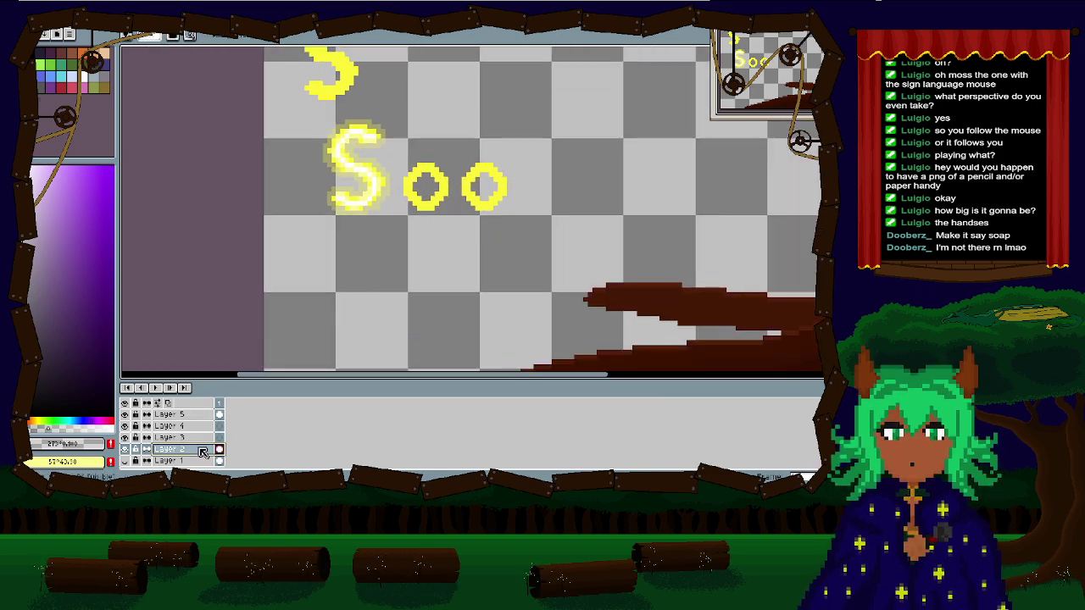
pyautogui.click(202, 452)
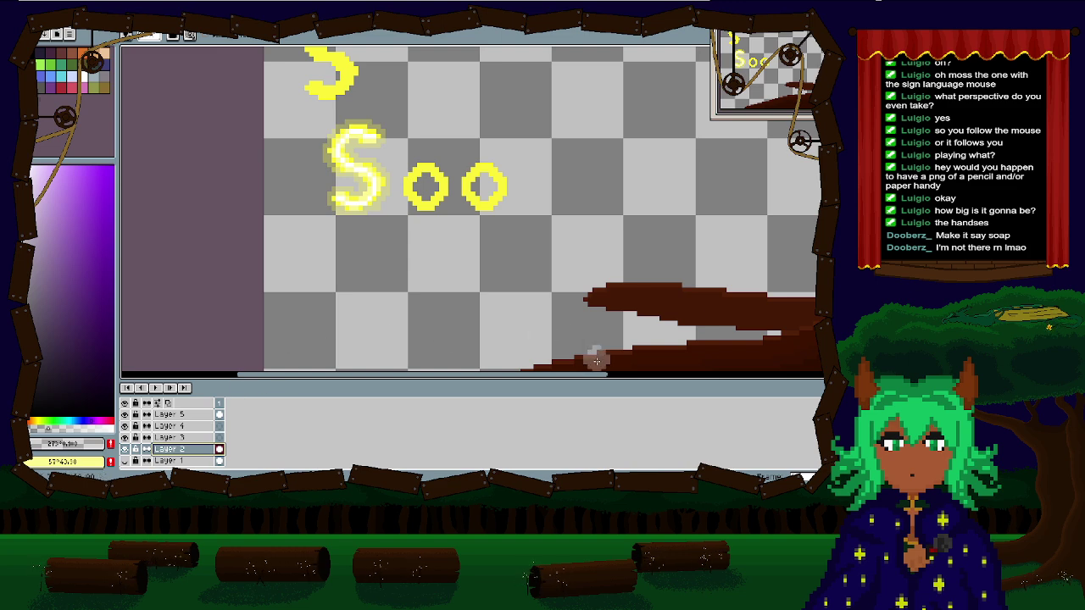
pyautogui.scroll(-2, 585, 293)
pyautogui.scroll(2, 542, 229)
pyautogui.moveTo(520, 217); pyautogui.dragTo(598, 223)
pyautogui.scroll(-2, 433, 195)
pyautogui.scroll(2, 419, 201)
pyautogui.scroll(2, 550, 224)
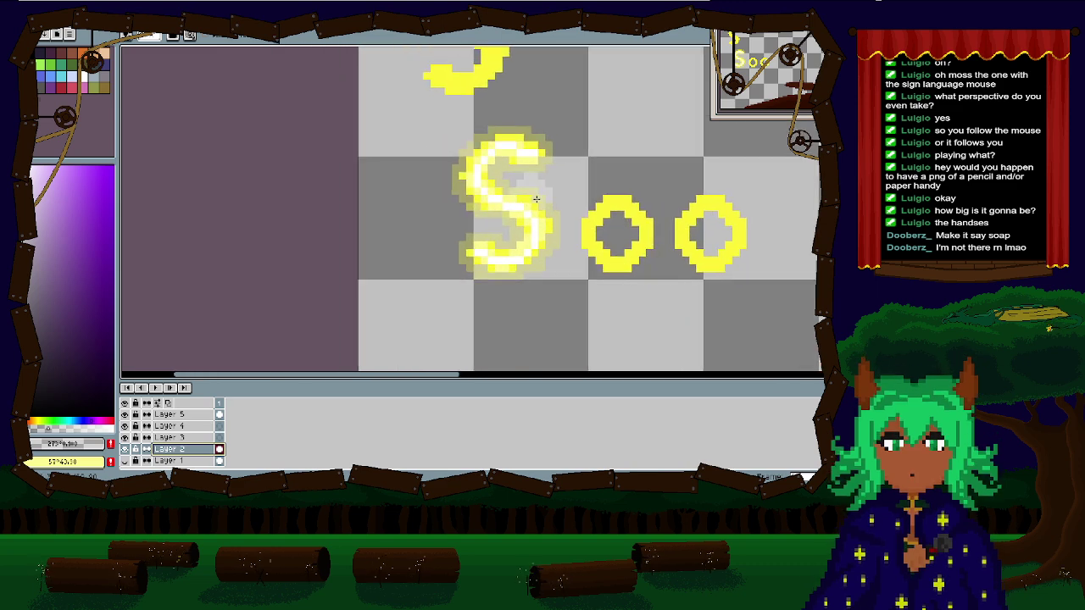
pyautogui.moveTo(530, 227); pyautogui.dragTo(400, 274)
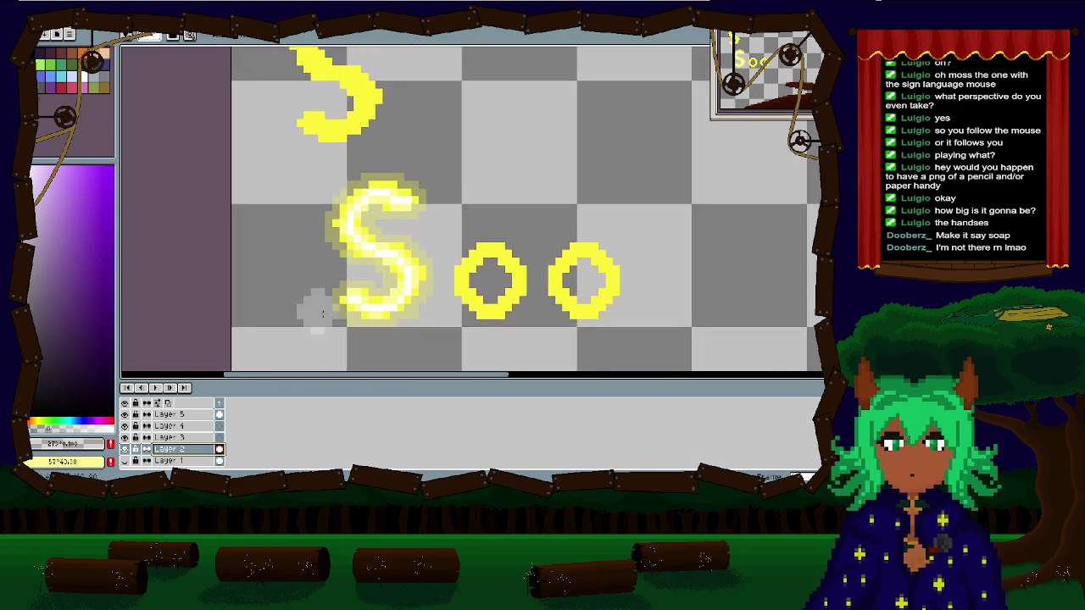
pyautogui.scroll(-2, 594, 240)
pyautogui.moveTo(547, 232); pyautogui.dragTo(469, 222)
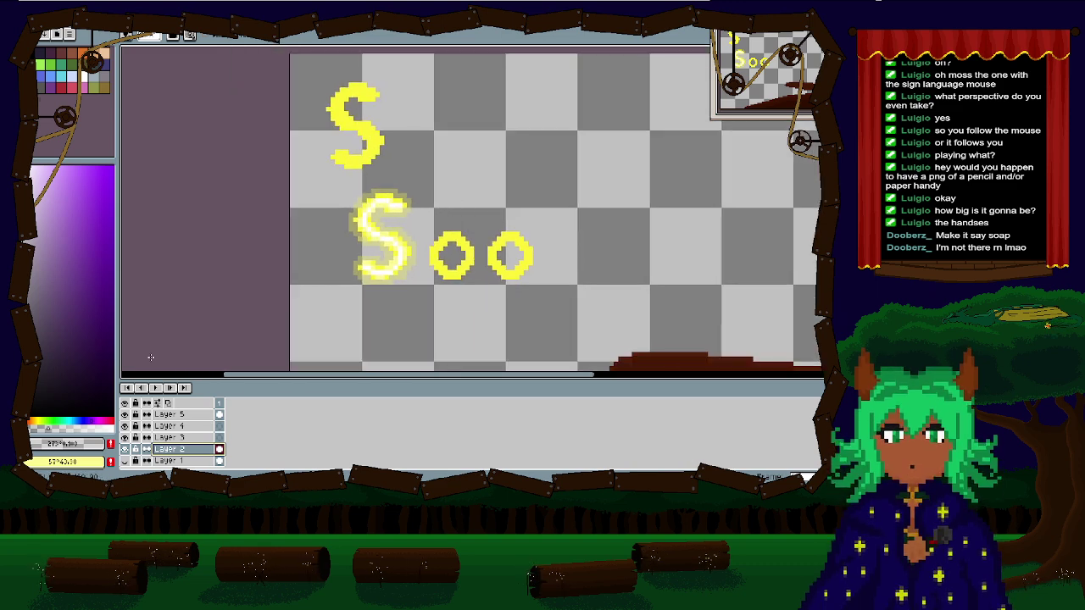
# Step: Show Layer 1 again, comparing the lettering with and without the night sky behind it
pyautogui.click(125, 461)
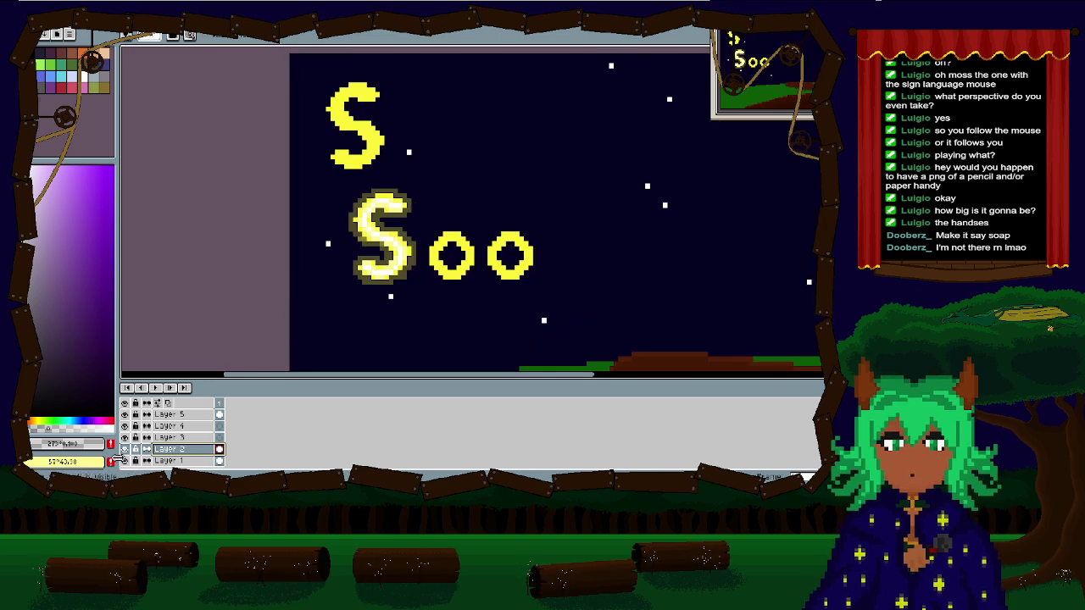
pyautogui.click(126, 461)
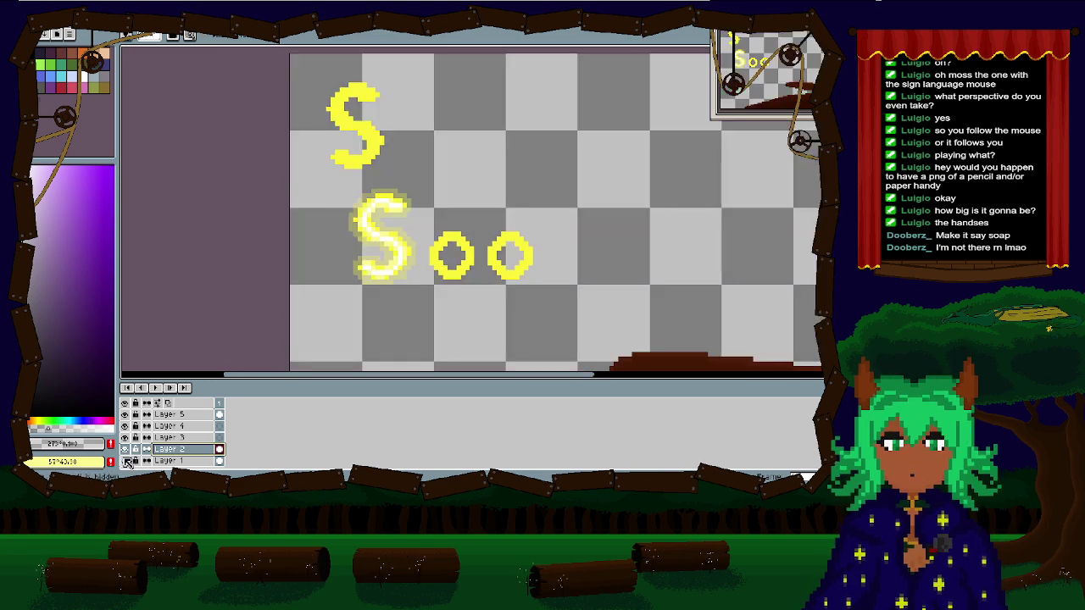
pyautogui.click(126, 461)
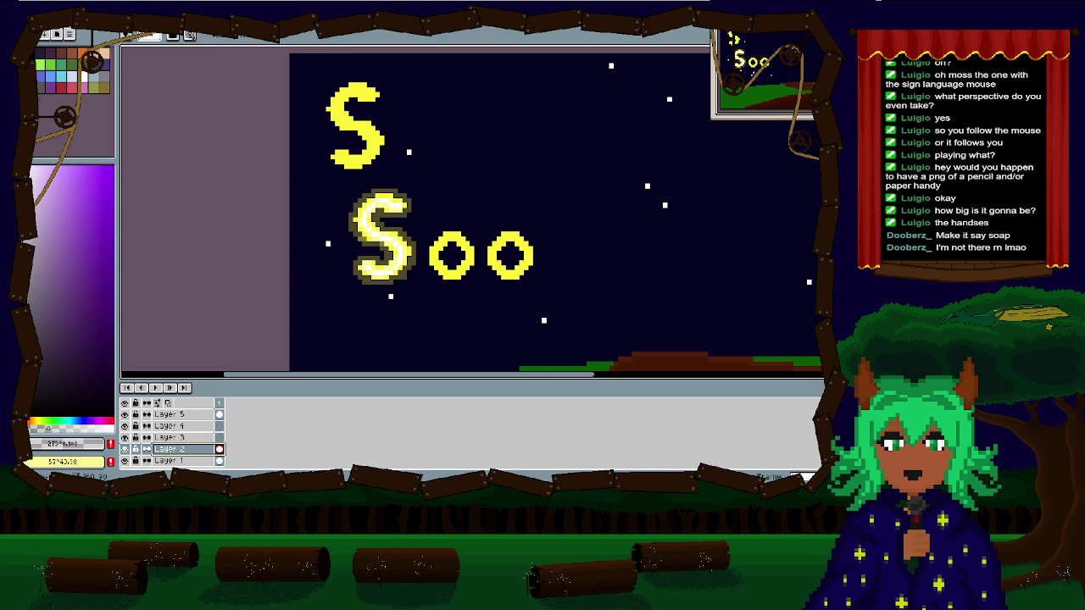
# Step: Try a semi-transparent pale glow on Layer 2 around the two o's and the shaded S
pyautogui.scroll(2, 435, 264)
pyautogui.moveTo(428, 267)
pyautogui.mouseDown()
pyautogui.moveTo(388, 213)
pyautogui.moveTo(406, 262)
pyautogui.mouseUp()
pyautogui.moveTo(398, 215)
pyautogui.mouseDown()
pyautogui.moveTo(485, 206)
pyautogui.moveTo(414, 176)
pyautogui.moveTo(428, 217)
pyautogui.moveTo(421, 204)
pyautogui.moveTo(464, 146)
pyautogui.moveTo(450, 200)
pyautogui.mouseUp()
pyautogui.hotkey('ctrl', 'z')
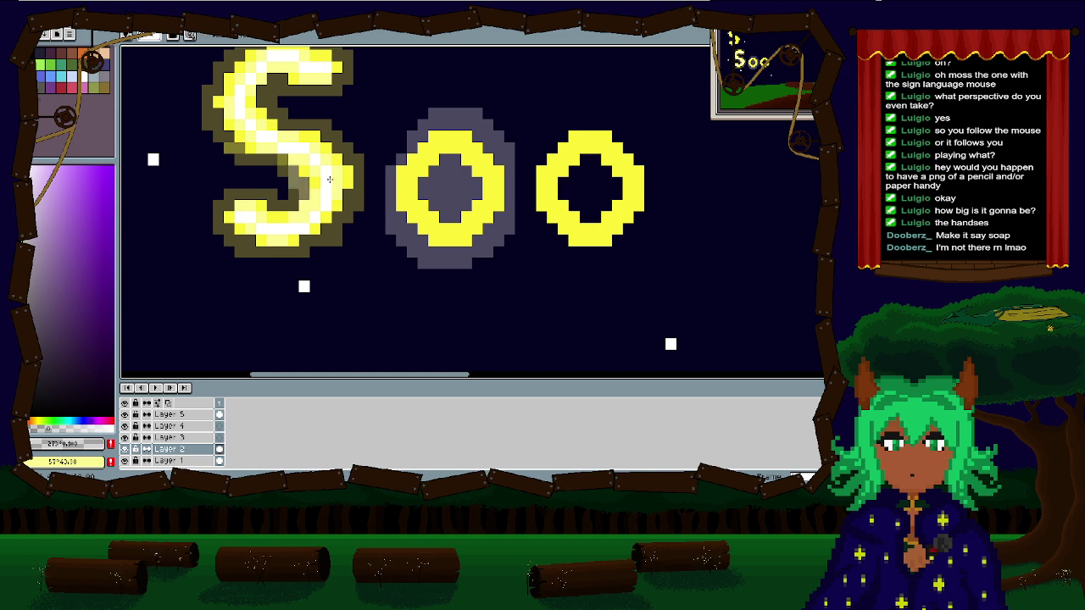
pyautogui.moveTo(345, 169)
pyautogui.mouseDown()
pyautogui.moveTo(247, 195)
pyautogui.moveTo(264, 218)
pyautogui.moveTo(325, 225)
pyautogui.moveTo(330, 165)
pyautogui.moveTo(250, 118)
pyautogui.moveTo(328, 82)
pyautogui.moveTo(343, 136)
pyautogui.moveTo(475, 202)
pyautogui.moveTo(560, 188)
pyautogui.mouseUp()
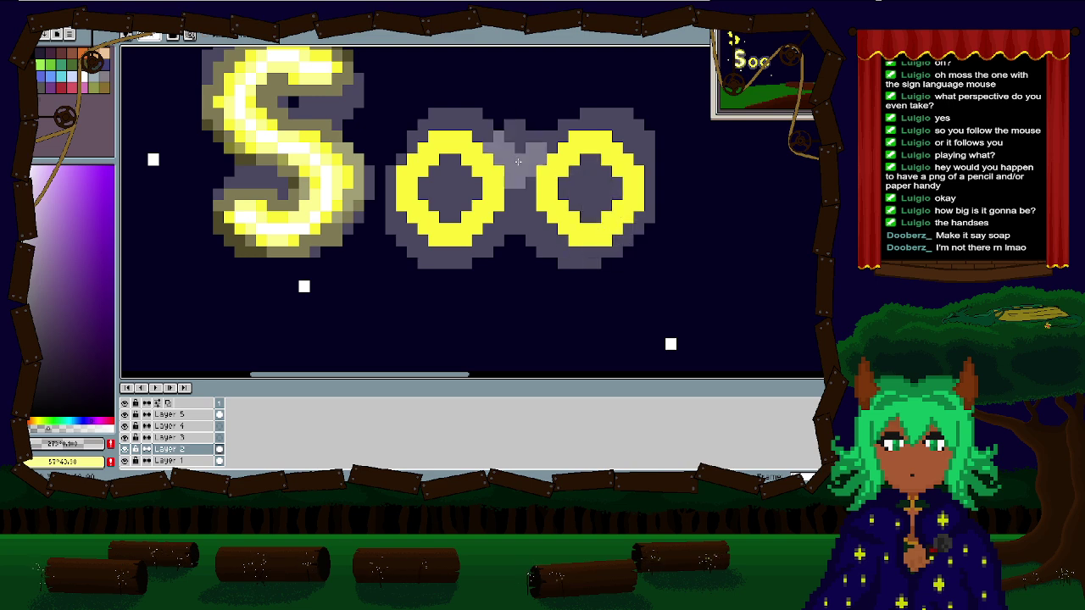
pyautogui.moveTo(293, 58)
pyautogui.mouseDown()
pyautogui.moveTo(508, 220)
pyautogui.moveTo(459, 309)
pyautogui.mouseUp()
# Step: Try a semi-transparent pale glow along the contours of the plain upper S, redoing the first stroke
pyautogui.moveTo(339, 242)
pyautogui.mouseDown()
pyautogui.moveTo(425, 267)
pyautogui.moveTo(350, 135)
pyautogui.moveTo(458, 138)
pyautogui.mouseUp()
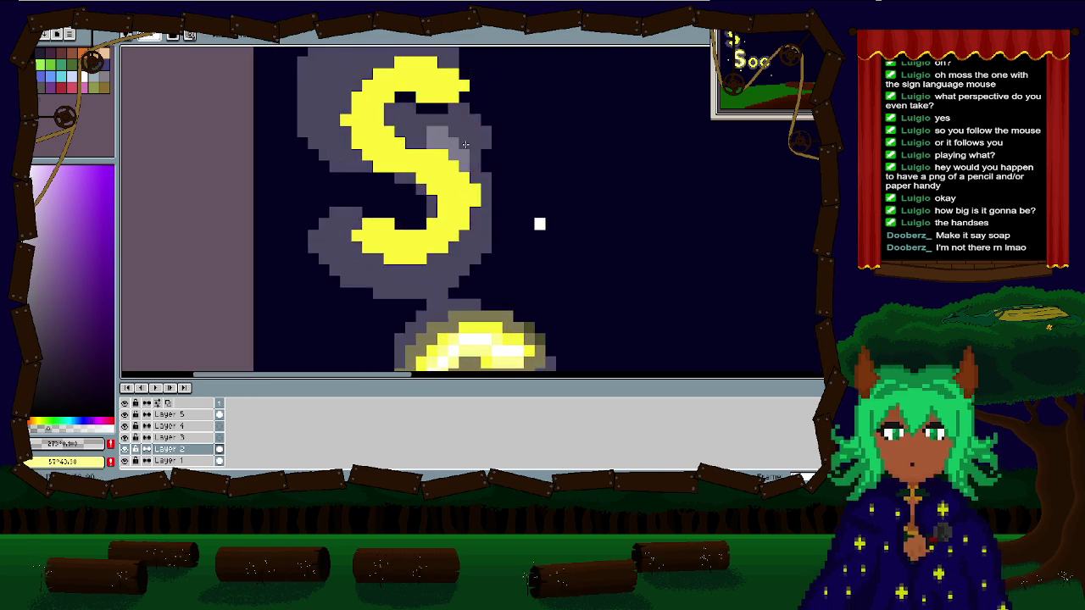
pyautogui.hotkey('ctrl', 'z')
pyautogui.moveTo(458, 93)
pyautogui.mouseDown()
pyautogui.moveTo(392, 97)
pyautogui.moveTo(390, 158)
pyautogui.moveTo(458, 227)
pyautogui.moveTo(362, 230)
pyautogui.mouseUp()
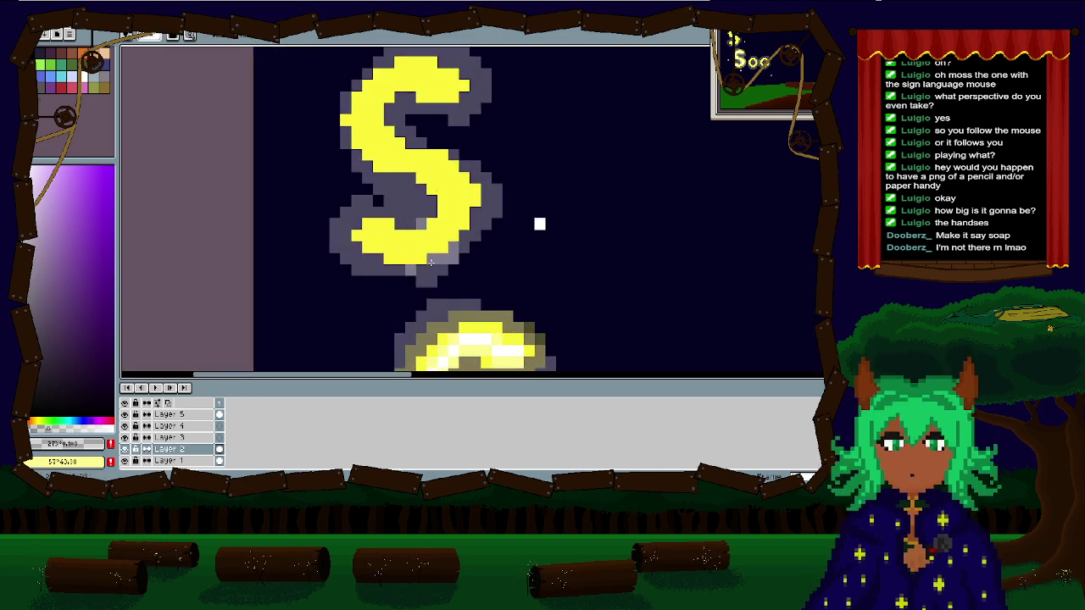
pyautogui.moveTo(420, 254); pyautogui.dragTo(426, 267)
pyautogui.moveTo(483, 307)
pyautogui.mouseDown()
pyautogui.moveTo(402, 183)
pyautogui.moveTo(382, 112)
pyautogui.moveTo(455, 142)
pyautogui.mouseUp()
pyautogui.scroll(-1, 403, 186)
pyautogui.scroll(1, 382, 112)
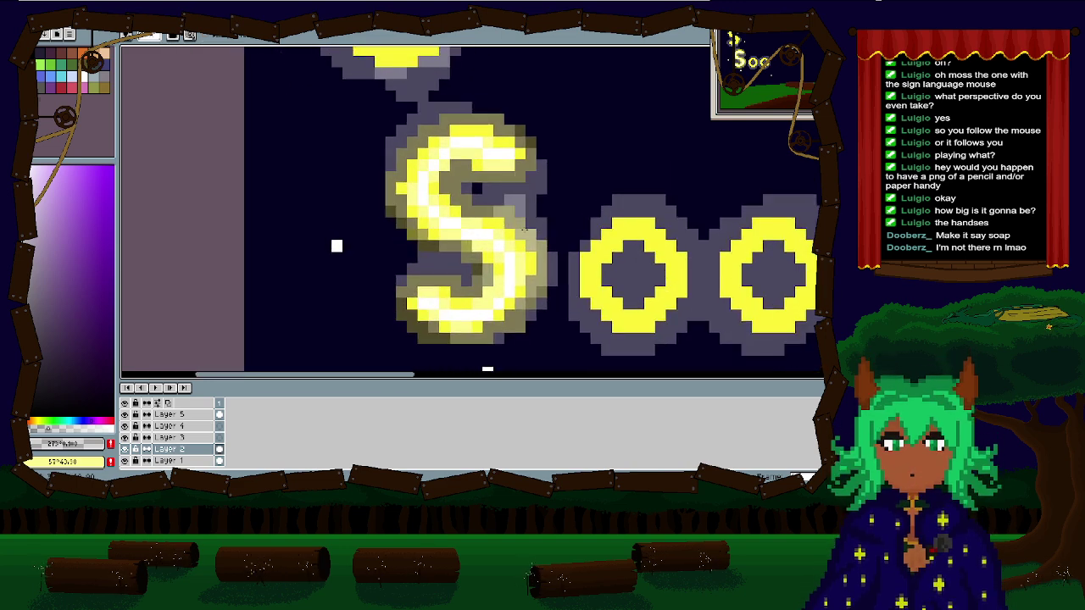
# Step: Undo the pale glow strokes on Layer 2 and the faint yellow outline around the shaded S on Layer 5
pyautogui.hotkey('ctrl', 'z')
pyautogui.hotkey('ctrl', 'z')
pyautogui.hotkey('ctrl', 'z')
pyautogui.hotkey('ctrl', 'z')
pyautogui.hotkey('ctrl', 'z')
pyautogui.hotkey('ctrl', 'z')
pyautogui.hotkey('ctrl', 'z')
pyautogui.hotkey('ctrl', 'z')
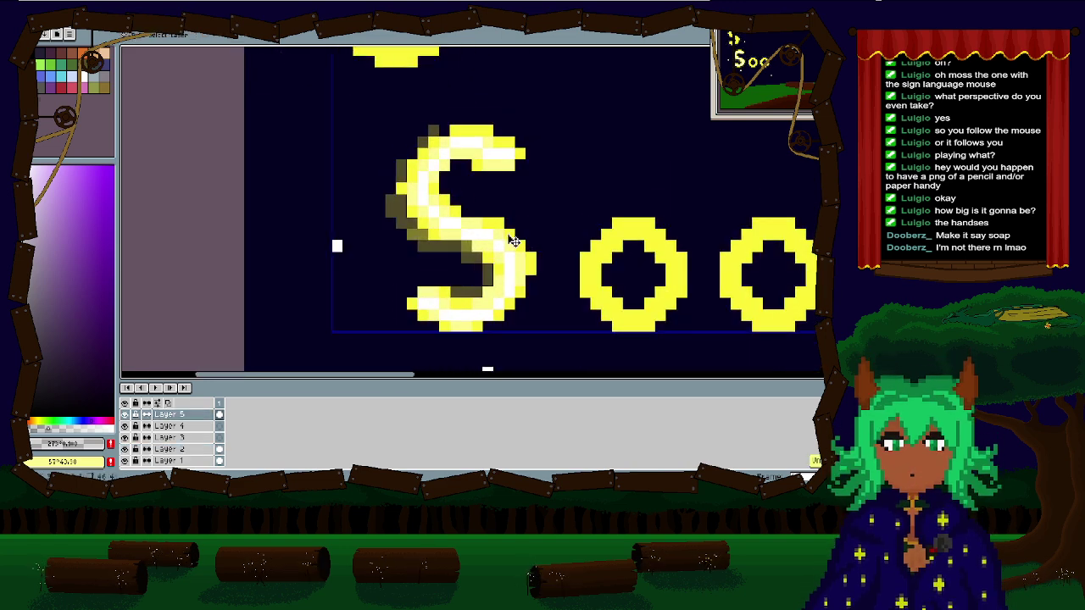
pyautogui.hotkey('ctrl', 'z')
pyautogui.hotkey('ctrl', 'z')
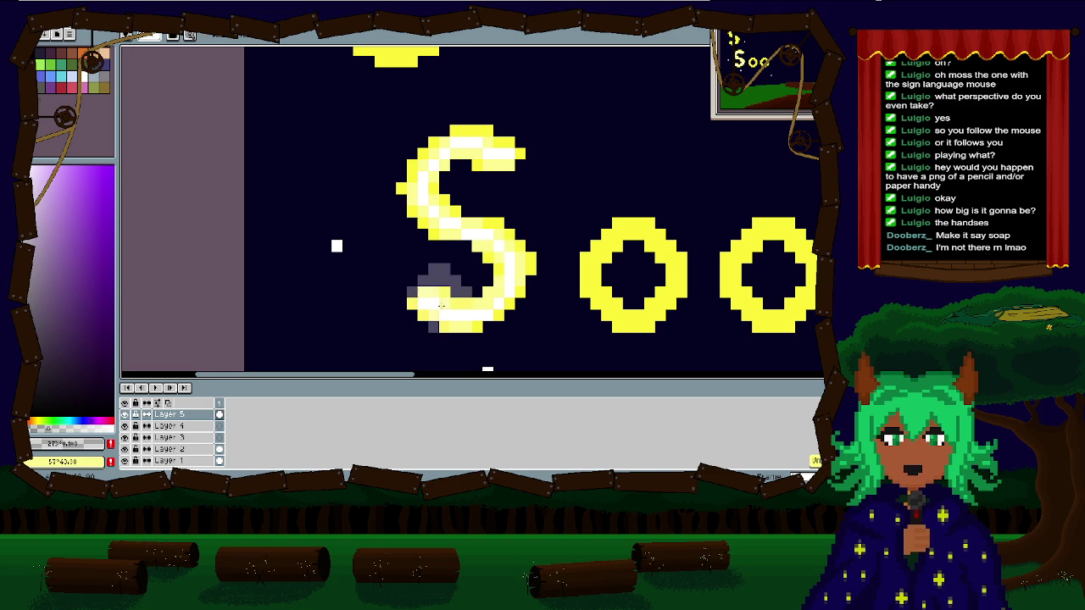
# Step: Try semi-transparent pale strokes around the shaded S on Layer 5, and undo them
pyautogui.moveTo(496, 208)
pyautogui.mouseDown()
pyautogui.moveTo(518, 180)
pyautogui.moveTo(466, 139)
pyautogui.moveTo(460, 239)
pyautogui.moveTo(499, 312)
pyautogui.moveTo(415, 313)
pyautogui.mouseUp()
pyautogui.hotkey('ctrl', 'z')
pyautogui.moveTo(510, 244)
pyautogui.mouseDown()
pyautogui.moveTo(514, 187)
pyautogui.moveTo(486, 168)
pyautogui.moveTo(437, 192)
pyautogui.moveTo(506, 244)
pyautogui.moveTo(407, 299)
pyautogui.mouseUp()
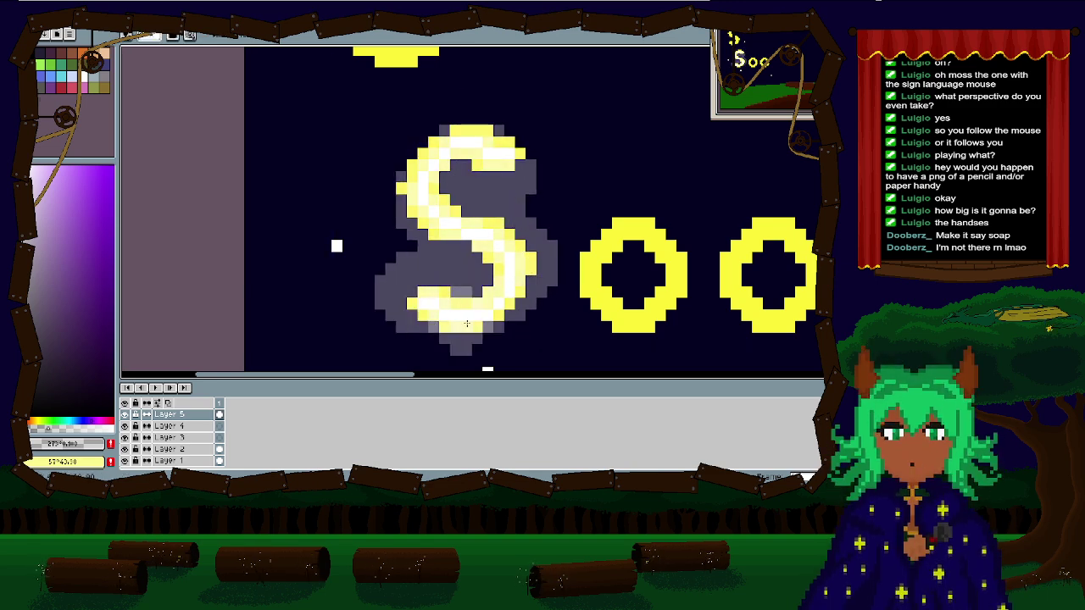
pyautogui.moveTo(567, 304); pyautogui.dragTo(415, 242)
pyautogui.moveTo(438, 206)
pyautogui.mouseDown()
pyautogui.moveTo(506, 263)
pyautogui.moveTo(452, 181)
pyautogui.moveTo(509, 248)
pyautogui.moveTo(579, 233)
pyautogui.moveTo(585, 252)
pyautogui.moveTo(654, 195)
pyautogui.moveTo(591, 198)
pyautogui.moveTo(617, 217)
pyautogui.mouseUp()
pyautogui.moveTo(475, 207); pyautogui.dragTo(666, 374)
pyautogui.moveTo(511, 226); pyautogui.dragTo(496, 376)
pyautogui.hotkey('ctrl', 'z')
# Step: Set the saturation of the semi-transparent yellow background colour to 64
pyautogui.moveTo(553, 285)
pyautogui.mouseDown()
pyautogui.moveTo(351, 158)
pyautogui.moveTo(503, 158)
pyautogui.mouseUp()
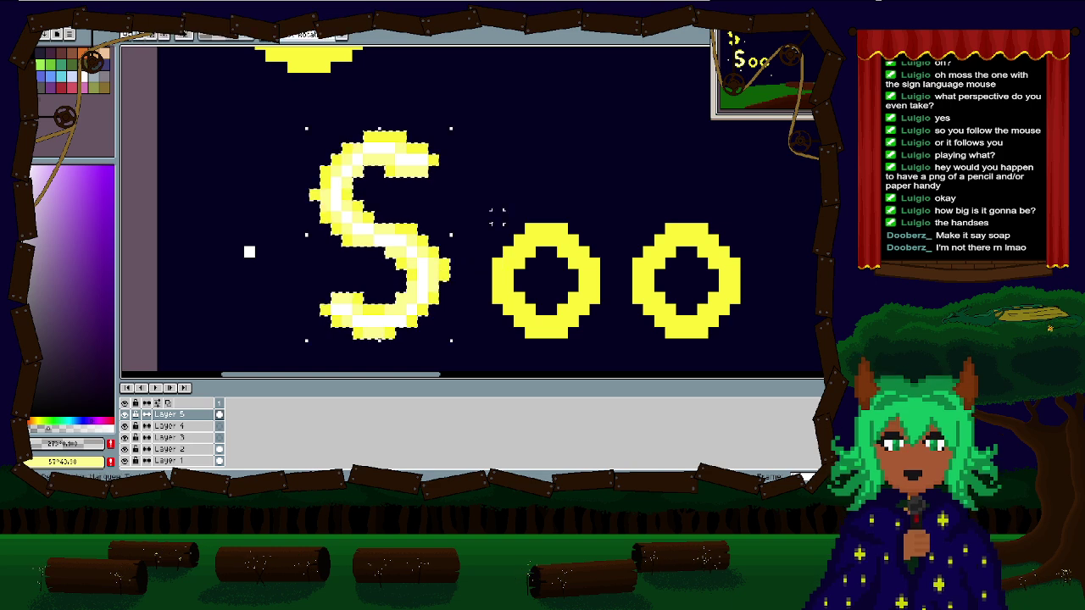
pyautogui.click(52, 468)
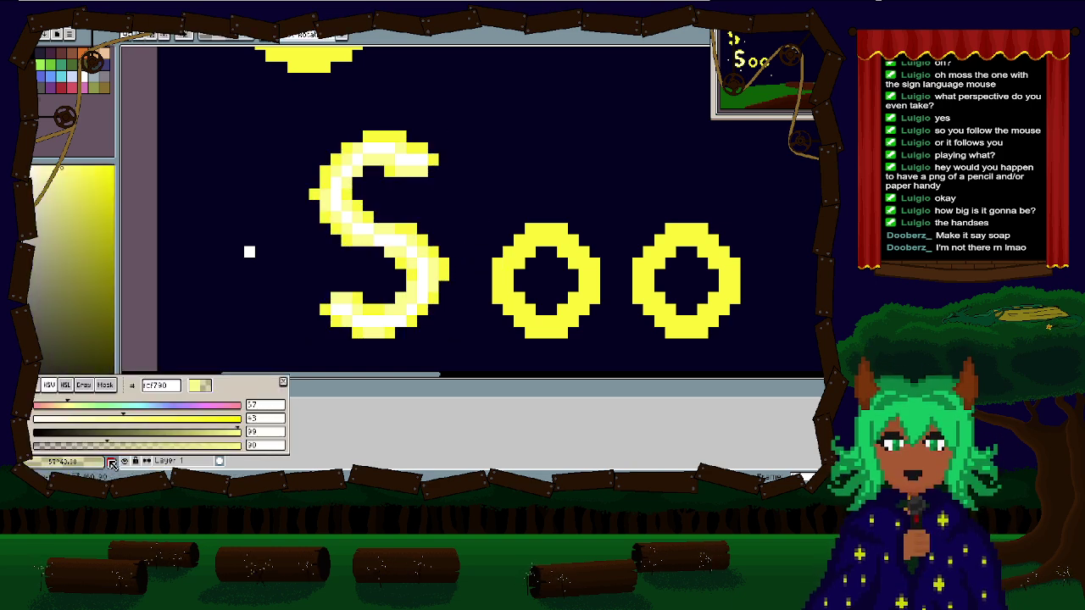
pyautogui.moveTo(116, 422); pyautogui.dragTo(168, 422)
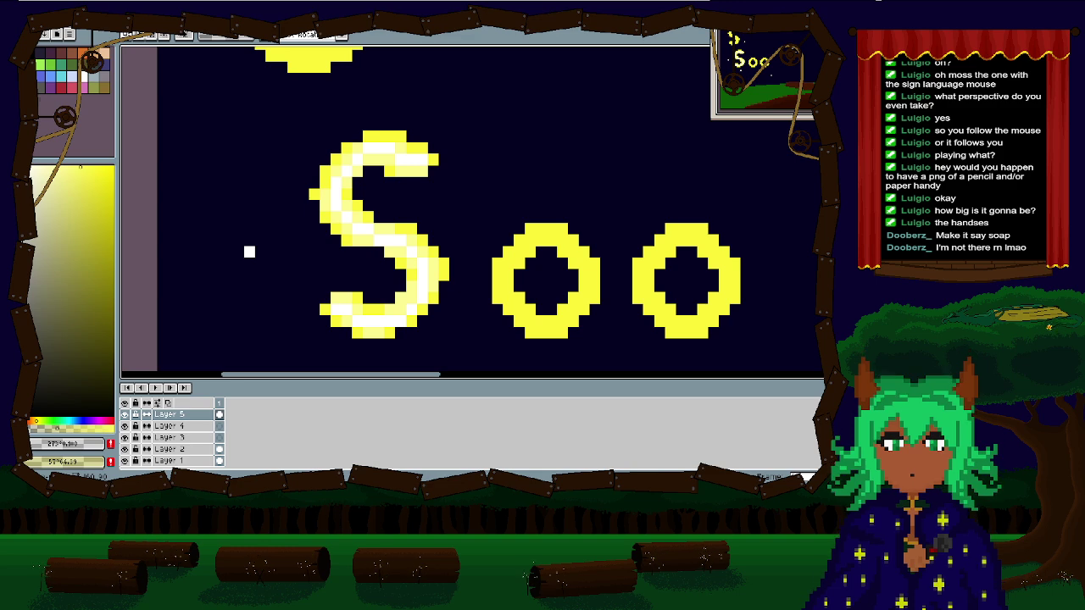
# Step: Erase the shaded S in front of the two o's on Layer 5 with a large brush
pyautogui.scroll(-3, 559, 218)
pyautogui.moveTo(557, 218); pyautogui.dragTo(499, 198)
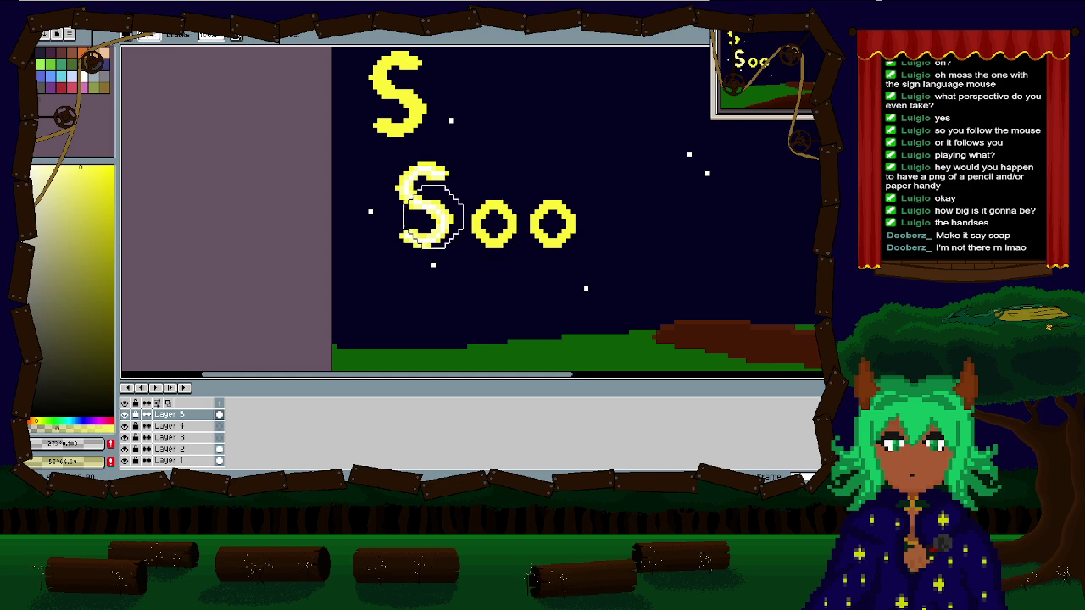
pyautogui.scroll(-2, 428, 212)
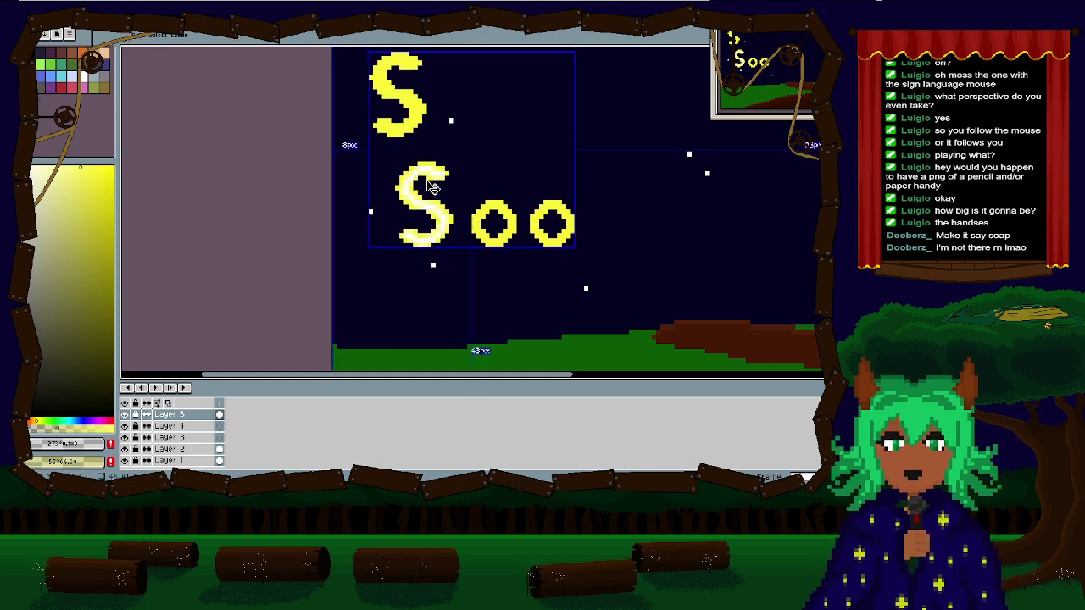
pyautogui.moveTo(435, 267)
pyautogui.mouseDown()
pyautogui.moveTo(421, 290)
pyautogui.moveTo(407, 246)
pyautogui.mouseUp()
pyautogui.hotkey('ctrl', 'z')
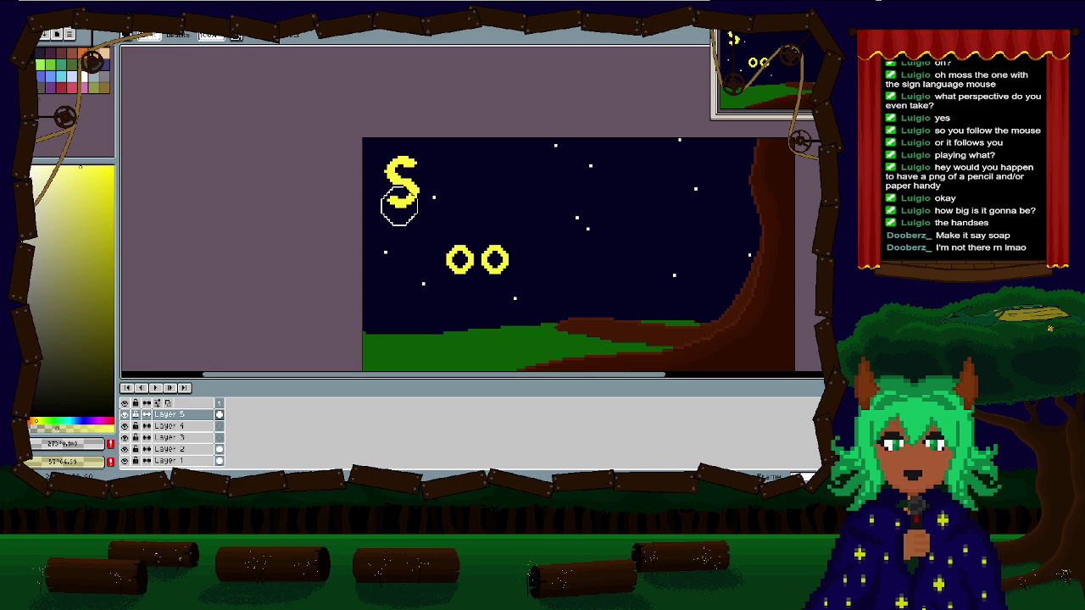
# Step: Copy the plain yellow upper S and place the copy in front of the two o's
pyautogui.press('m')
pyautogui.moveTo(378, 149); pyautogui.dragTo(421, 261)
pyautogui.hotkey('ctrl', 'c')
pyautogui.hotkey('ctrl', 'v')
pyautogui.scroll(2, 473, 290)
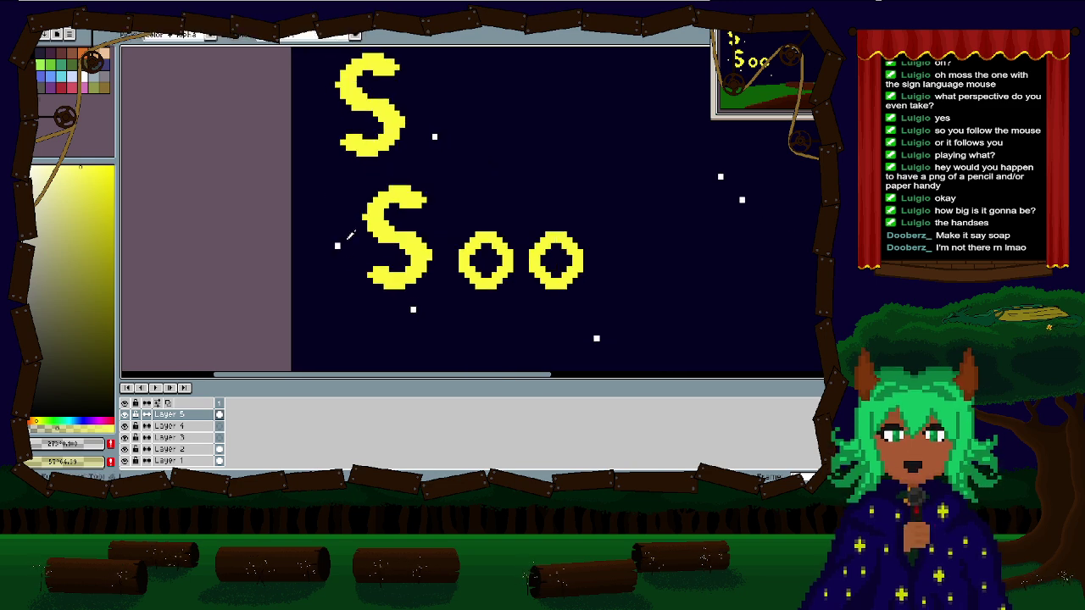
# Step: Replace the lettering's yellow with opaque white on Layer 5 using Replace Color
pyautogui.keyDown('alt'); pyautogui.click(386, 215); pyautogui.keyUp('alt')
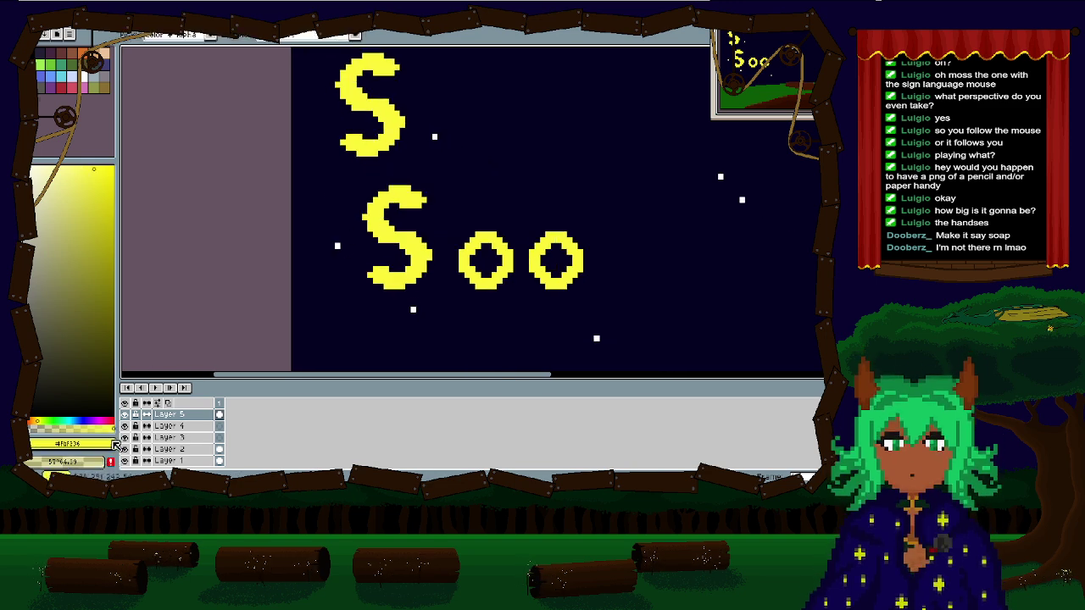
pyautogui.hotkey('ctrl', 'z')
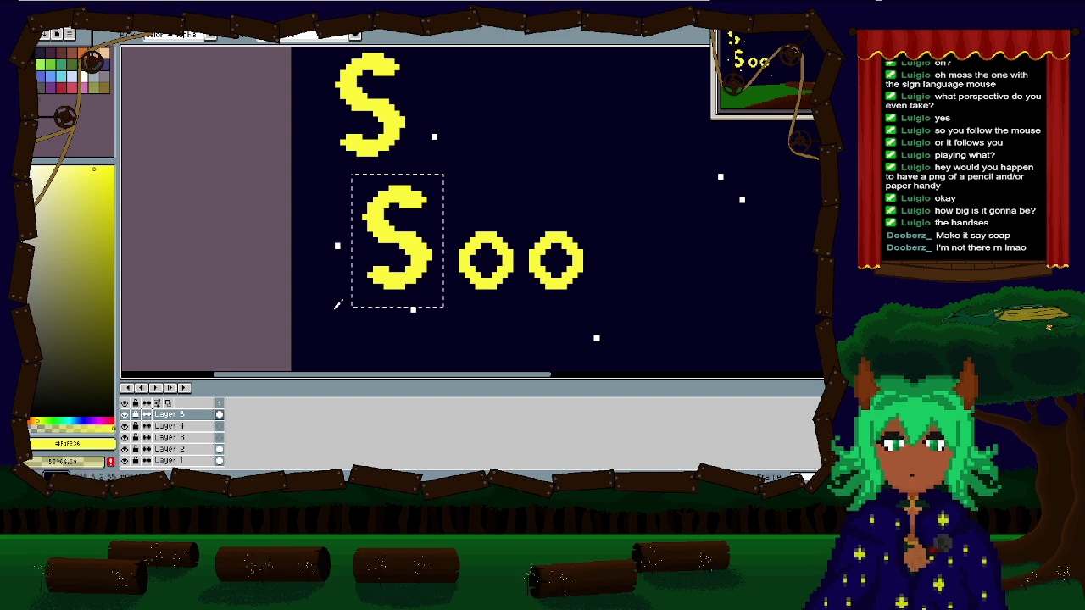
pyautogui.press('x')
pyautogui.hotkey('ctrl', 't')
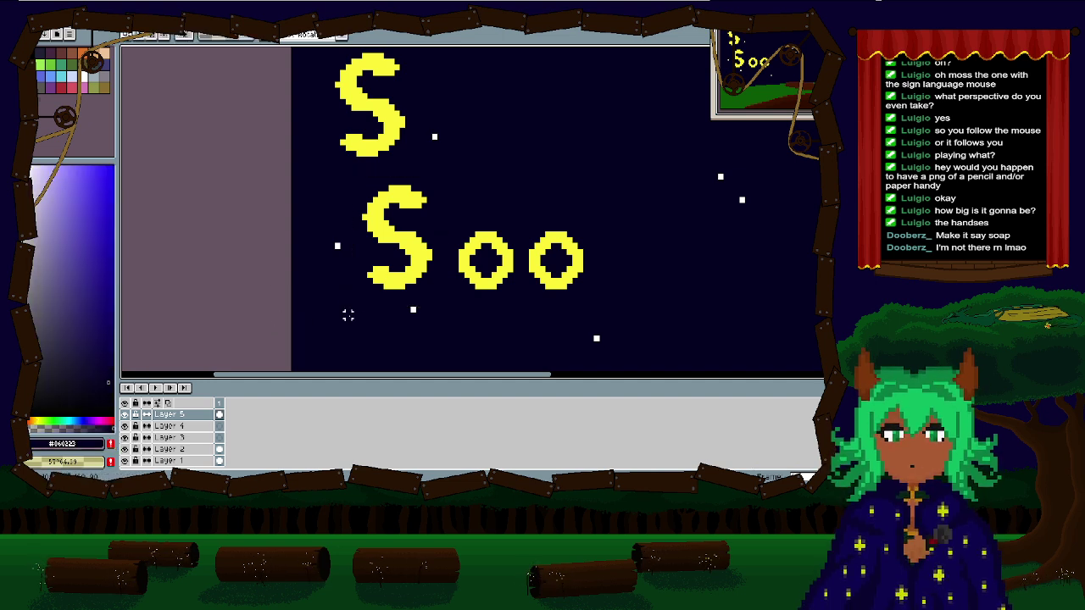
pyautogui.hotkey('shift', 'r')
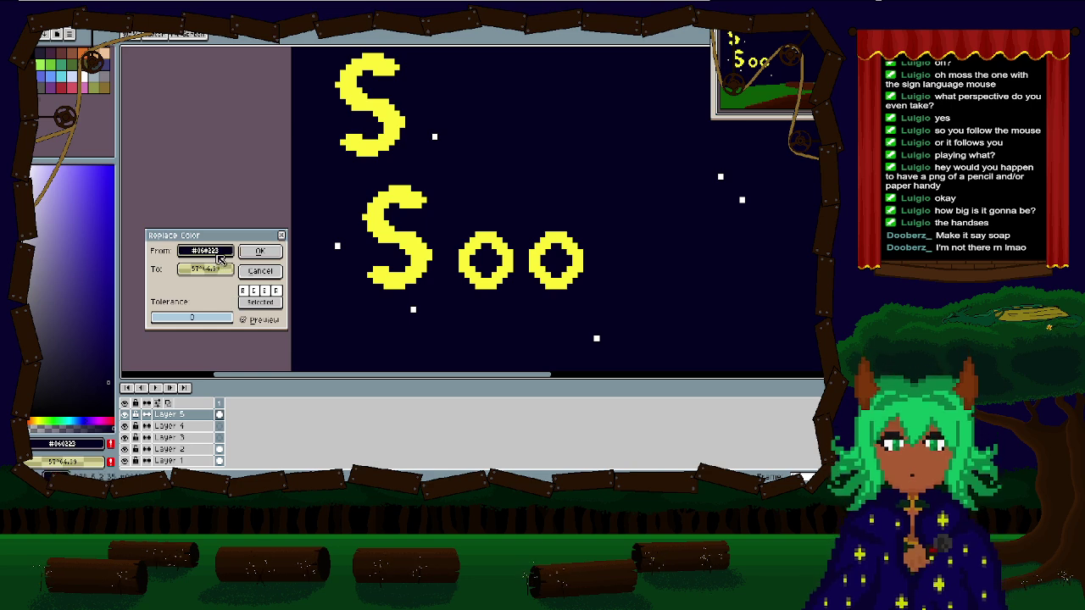
pyautogui.click(398, 236)
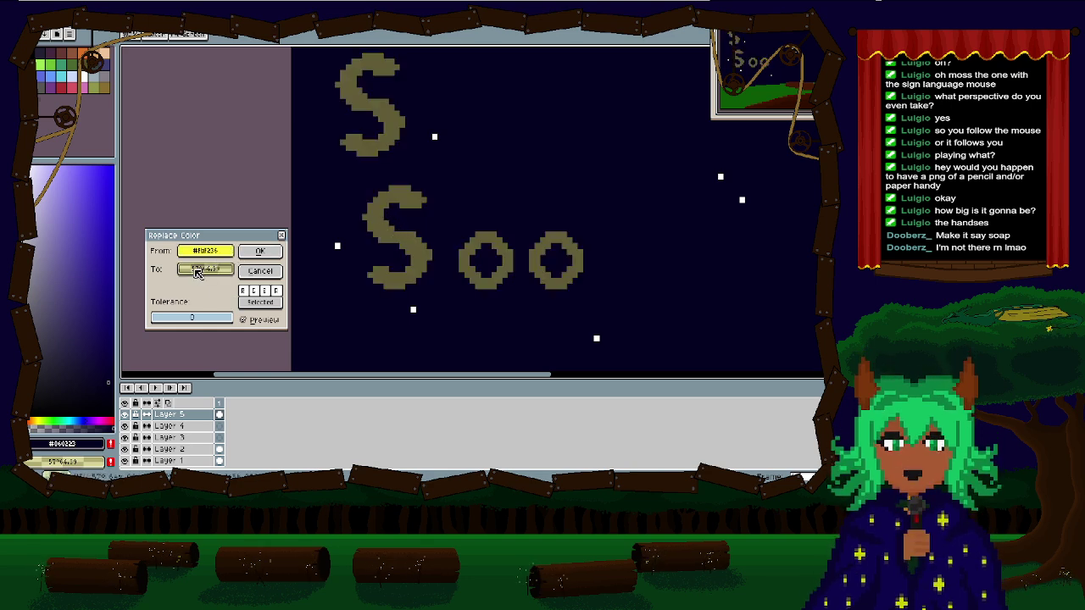
pyautogui.moveTo(198, 271); pyautogui.dragTo(84, 77)
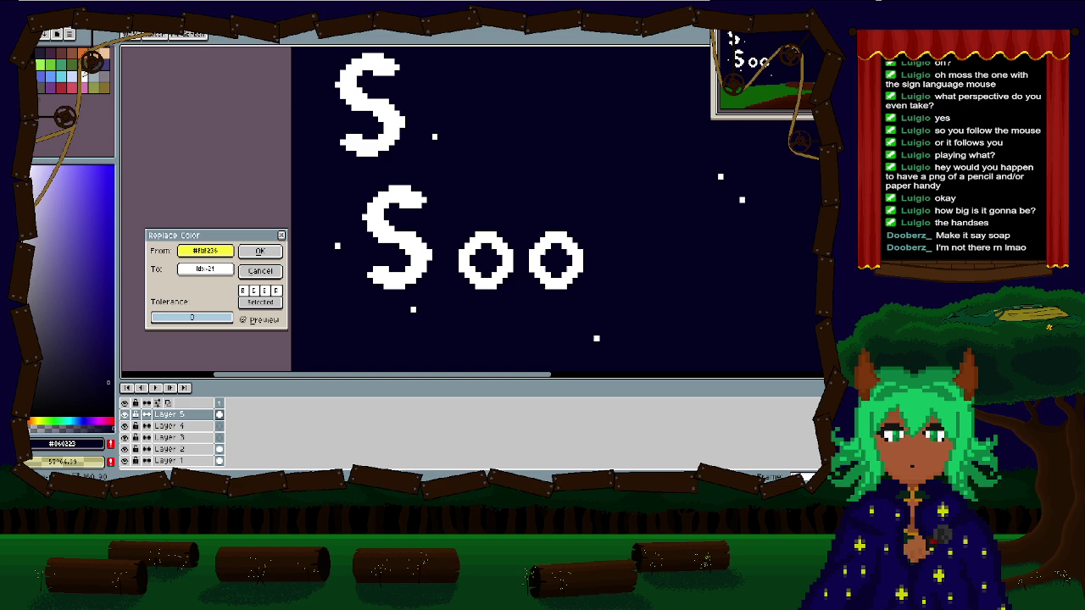
pyautogui.click(259, 251)
# Step: Select the two o's together and move them closer to the lower S
pyautogui.scroll(-1, 435, 192)
pyautogui.scroll(1, 435, 191)
pyautogui.moveTo(434, 191); pyautogui.dragTo(432, 146)
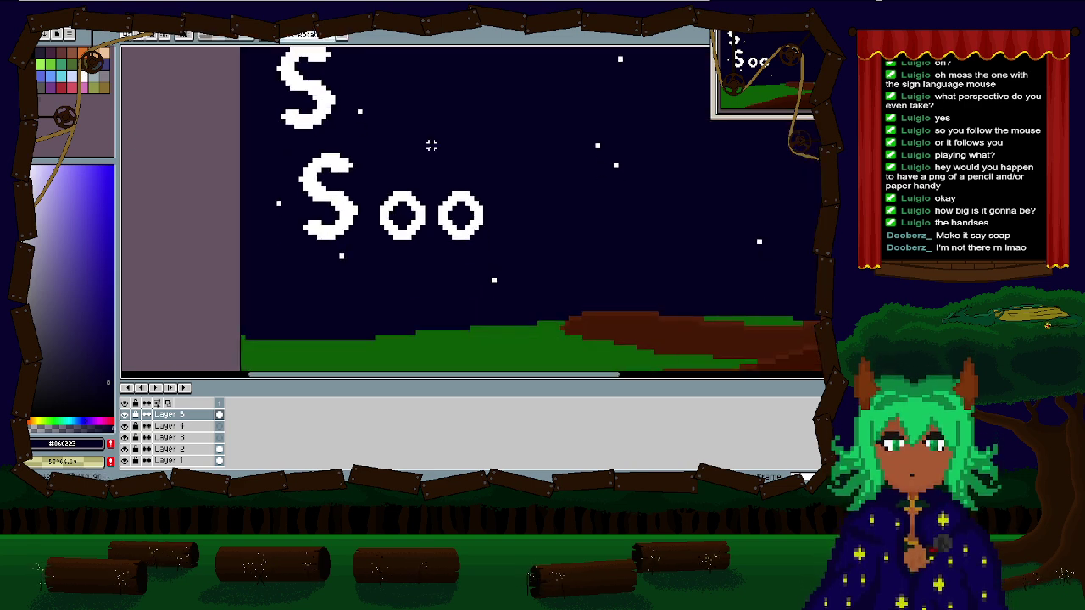
pyautogui.scroll(2, 449, 160)
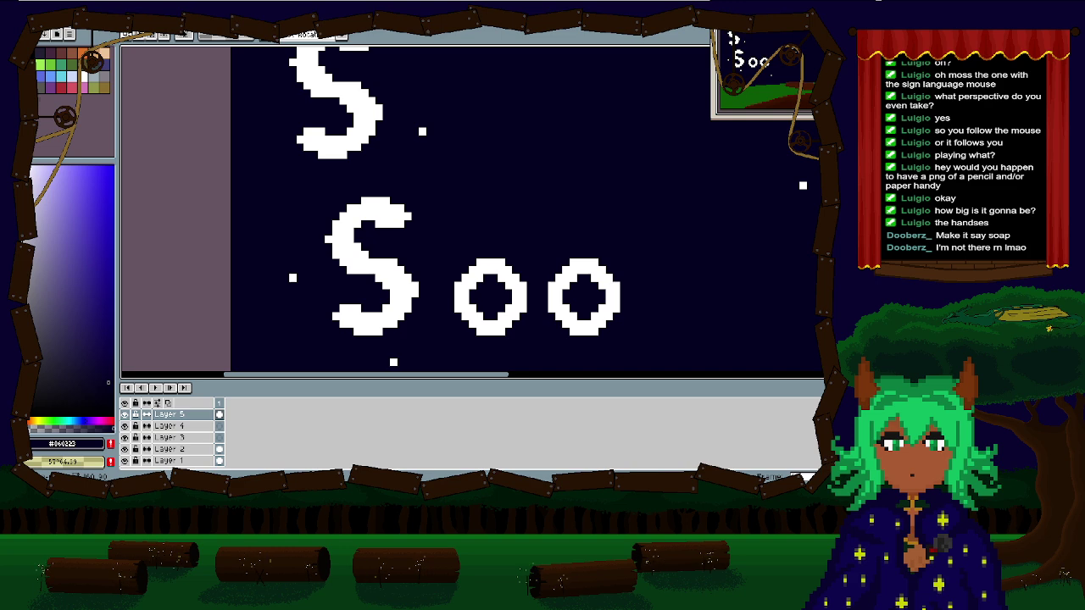
pyautogui.scroll(-3, 528, 249)
pyautogui.moveTo(598, 286); pyautogui.dragTo(625, 273)
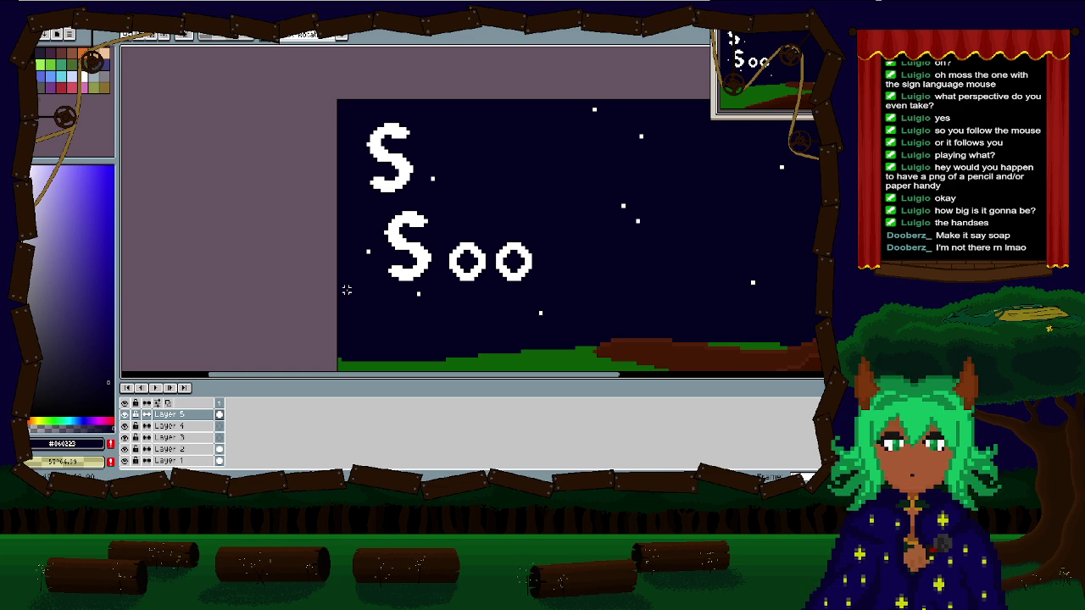
pyautogui.scroll(3, 500, 235)
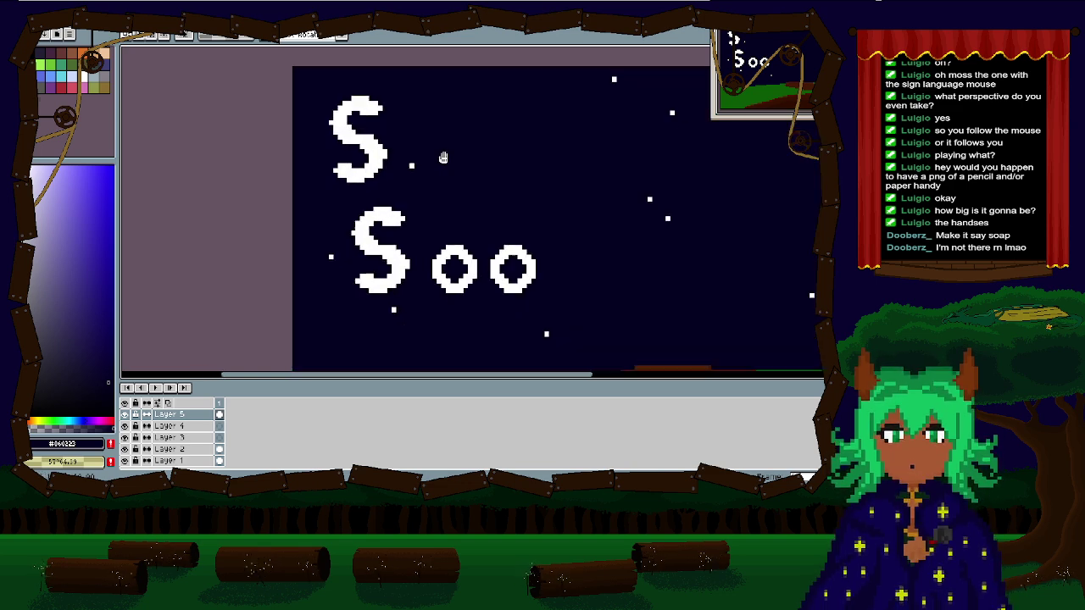
pyautogui.moveTo(347, 177)
pyautogui.mouseDown()
pyautogui.moveTo(440, 240)
pyautogui.moveTo(352, 200)
pyautogui.moveTo(331, 174)
pyautogui.mouseUp()
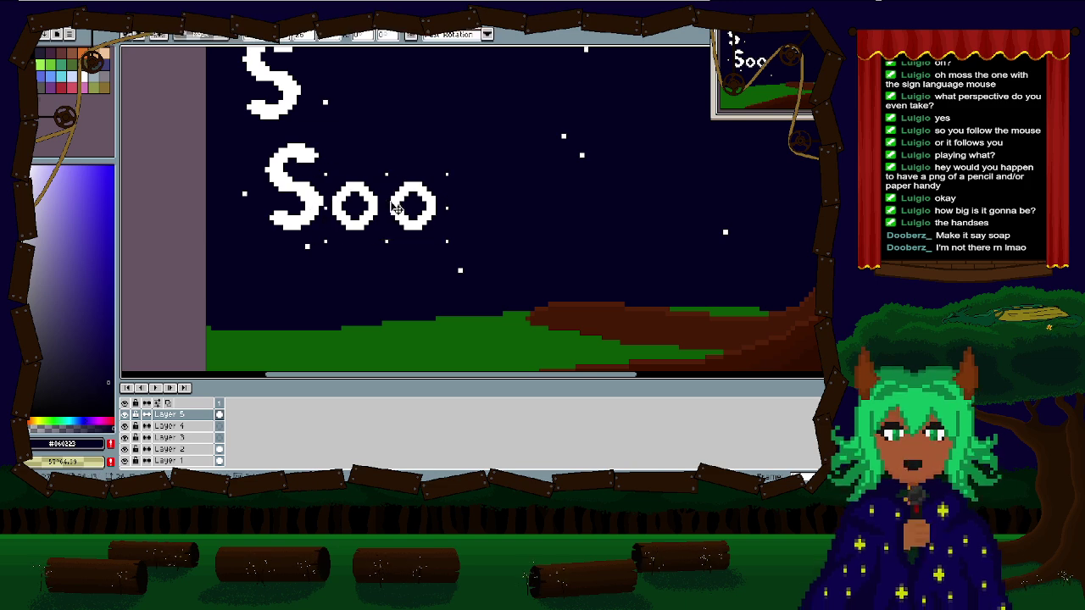
# Step: Shift the two o's slightly away from the lower S and drop the selection
pyautogui.click(379, 160)
pyautogui.moveTo(381, 178); pyautogui.dragTo(401, 220)
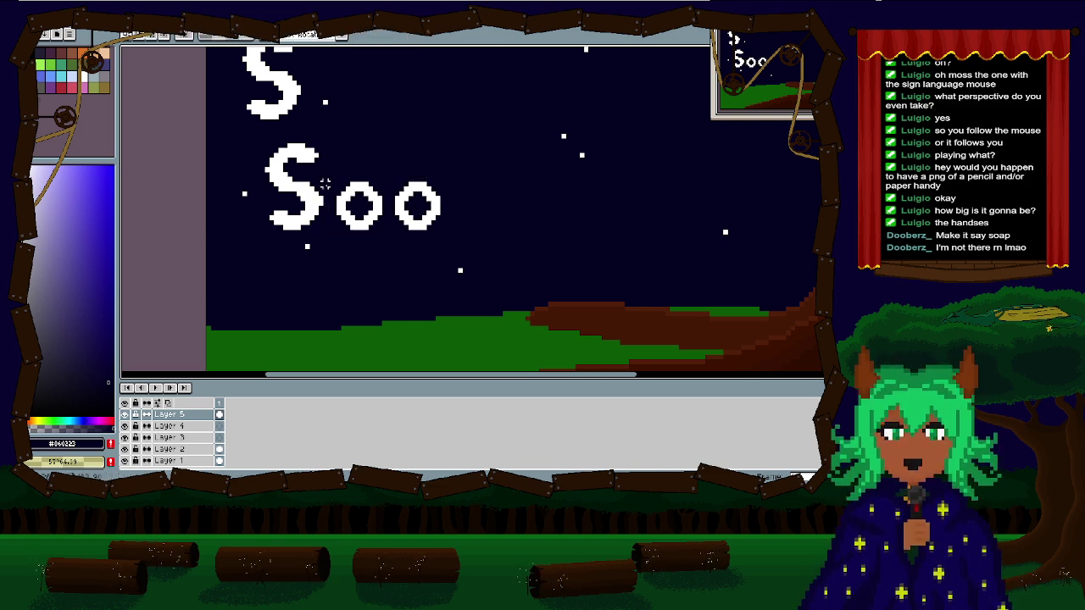
pyautogui.moveTo(322, 179); pyautogui.dragTo(341, 223)
pyautogui.scroll(-1, 531, 276)
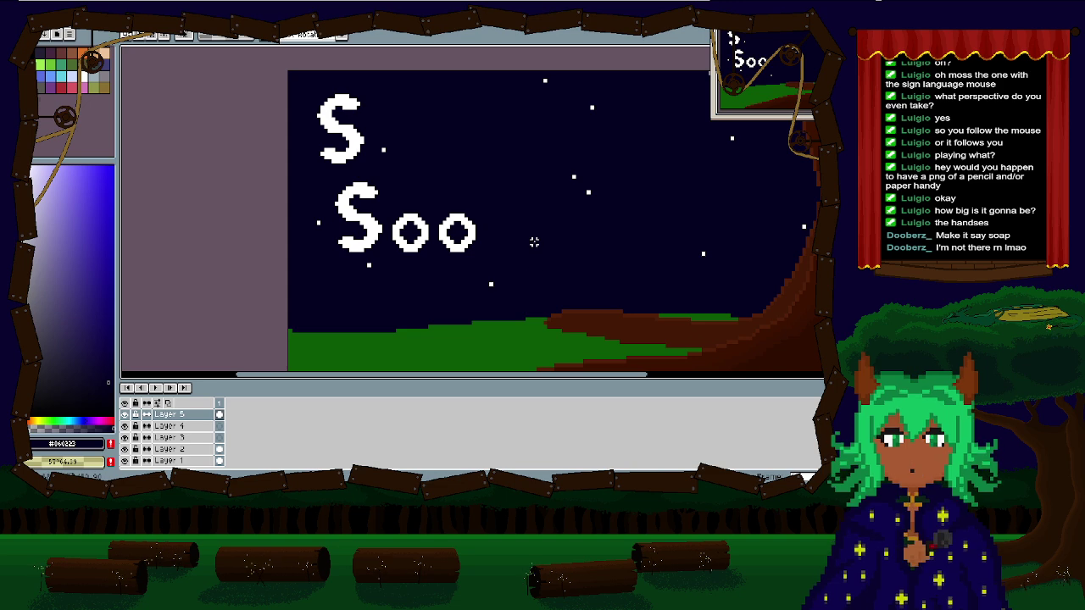
# Step: Undo the accidental cuts in the second o and pick up its white (#ffffff) as the drawing colour
pyautogui.scroll(2, 534, 242)
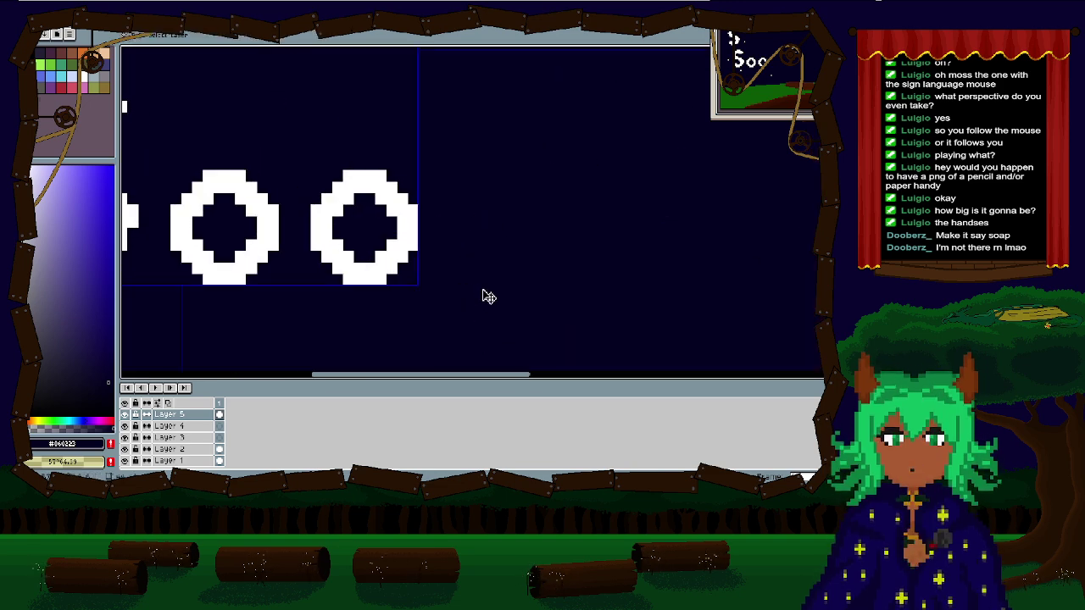
pyautogui.hotkey('ctrl', 'z')
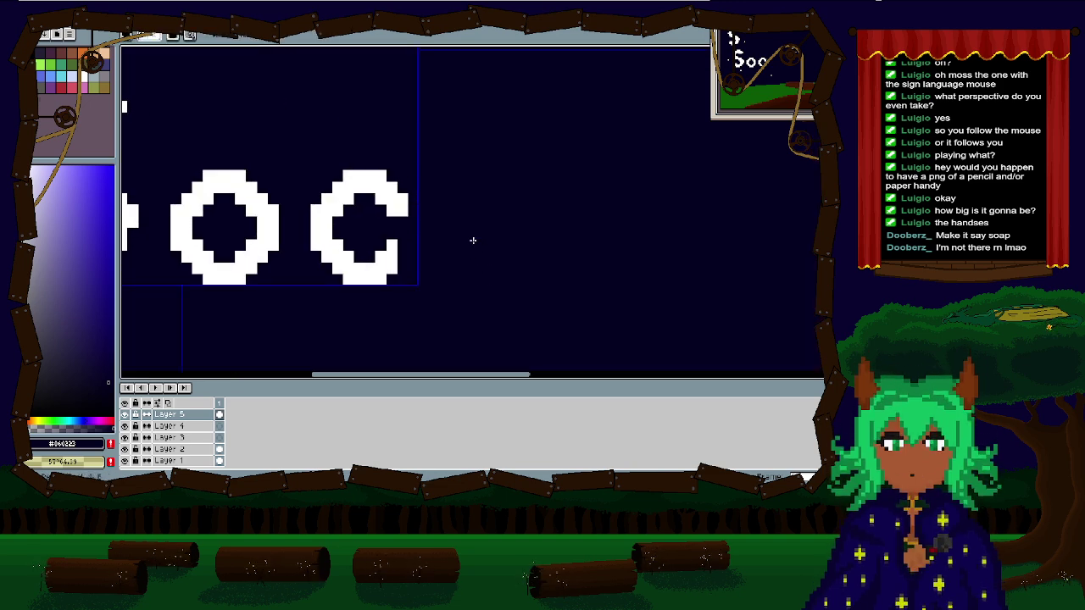
pyautogui.hotkey('ctrl', 'z')
pyautogui.hotkey('ctrl', 'z')
pyautogui.hotkey('ctrl', 'z')
pyautogui.keyDown('alt'); pyautogui.click(386, 189); pyautogui.keyUp('alt')
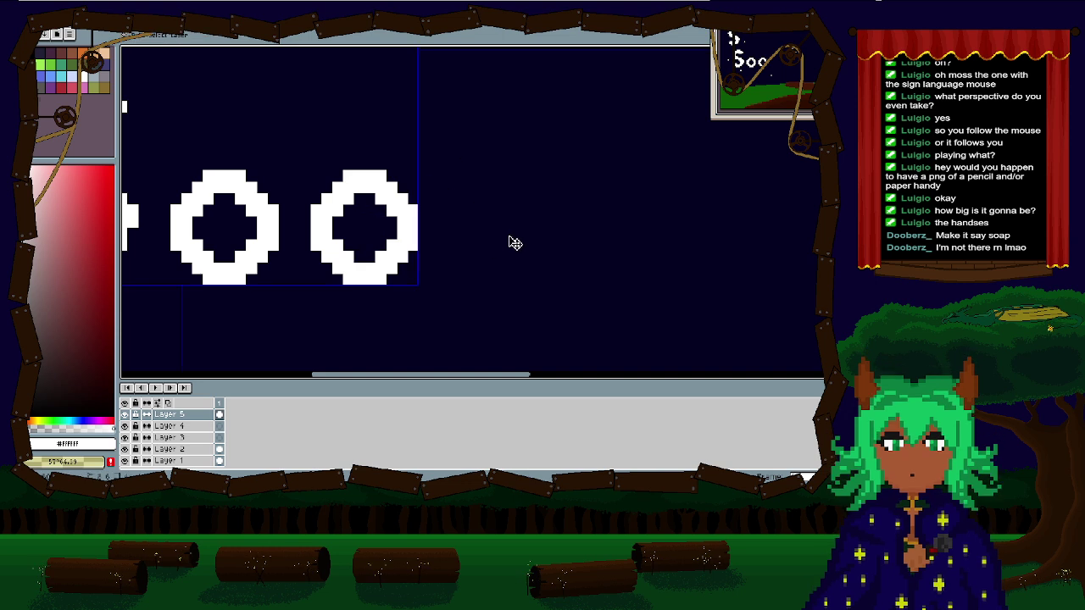
# Step: Paint a solid white, round-shouldered block as tall as the o's beside the second o, squaring its upper-left corner for an n
pyautogui.press('b')
pyautogui.hotkey('ctrl', 'd')
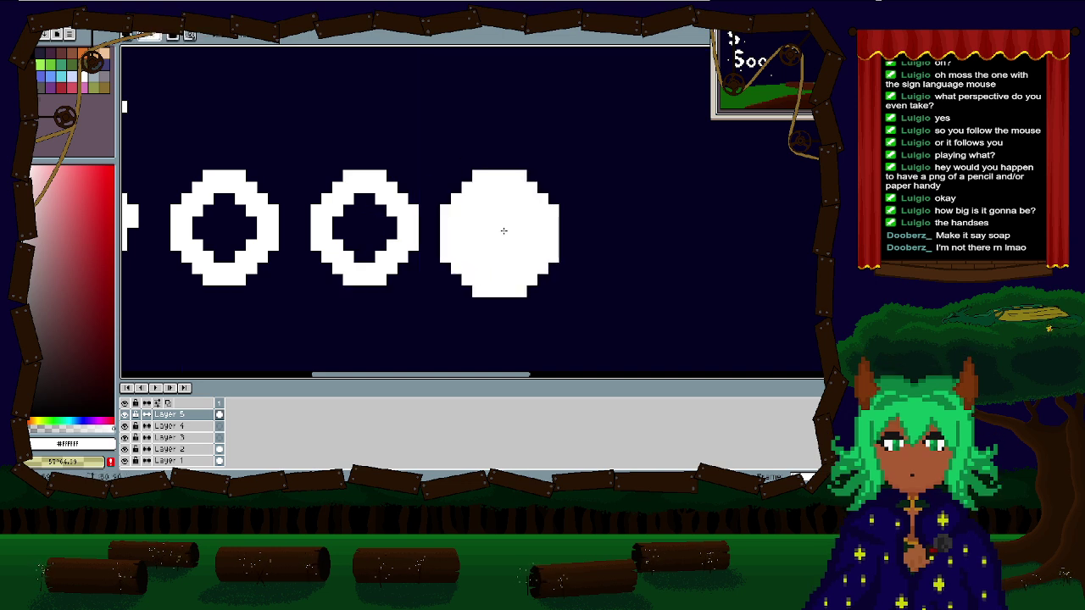
pyautogui.press('[')
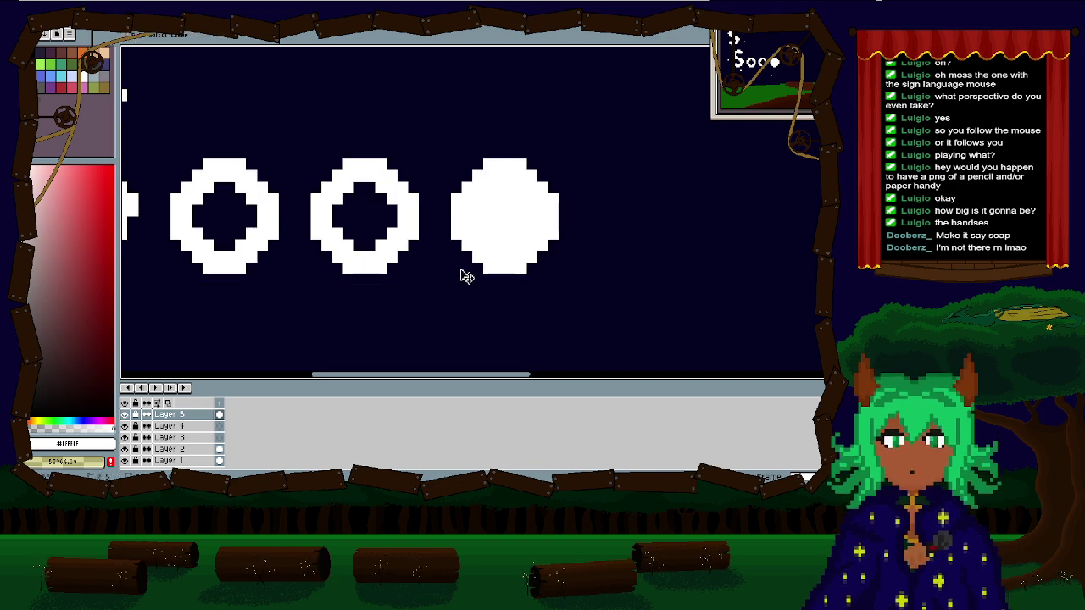
pyautogui.hotkey('ctrl', 'z')
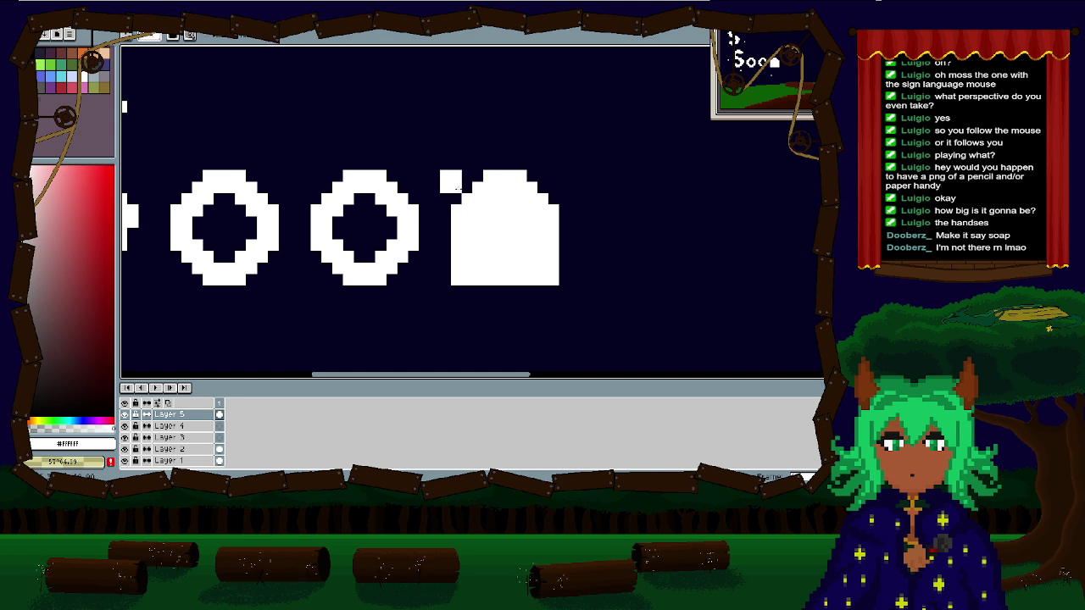
pyautogui.moveTo(456, 186); pyautogui.dragTo(467, 186)
pyautogui.moveTo(534, 194)
pyautogui.mouseDown()
pyautogui.moveTo(537, 170)
pyautogui.moveTo(532, 189)
pyautogui.mouseUp()
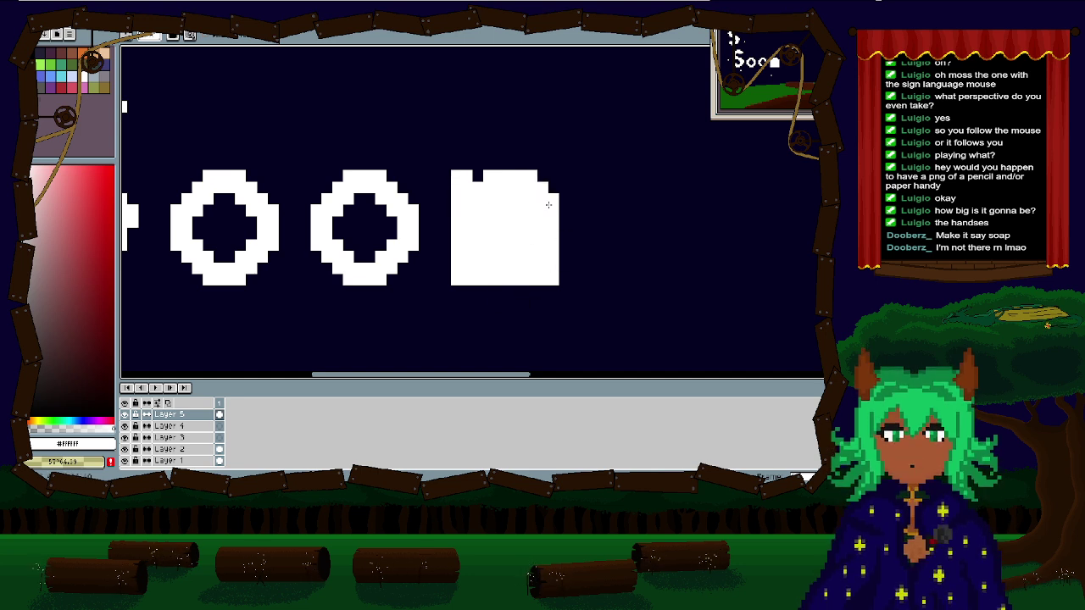
# Step: Shrink the eraser and cut a small notch between the n's stem and its arch
pyautogui.press('e')
pyautogui.press('-')
pyautogui.press('-')
pyautogui.press('-')
pyautogui.press('-')
pyautogui.press('-')
pyautogui.press('-')
pyautogui.press('-')
pyautogui.press('-')
pyautogui.press('-')
pyautogui.press('-')
pyautogui.press('-')
pyautogui.press('-')
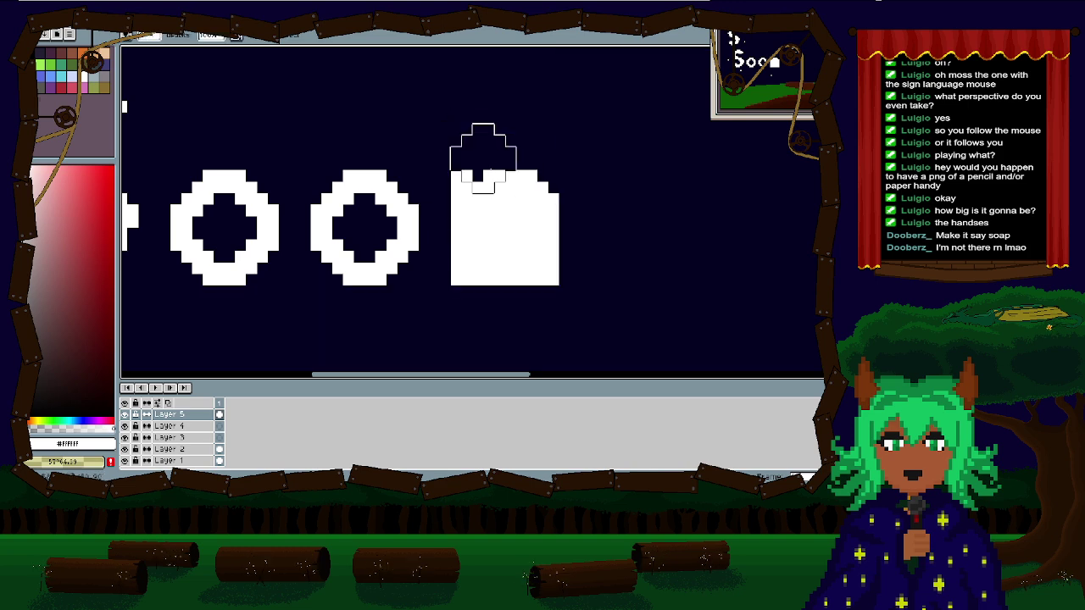
pyautogui.click(488, 175)
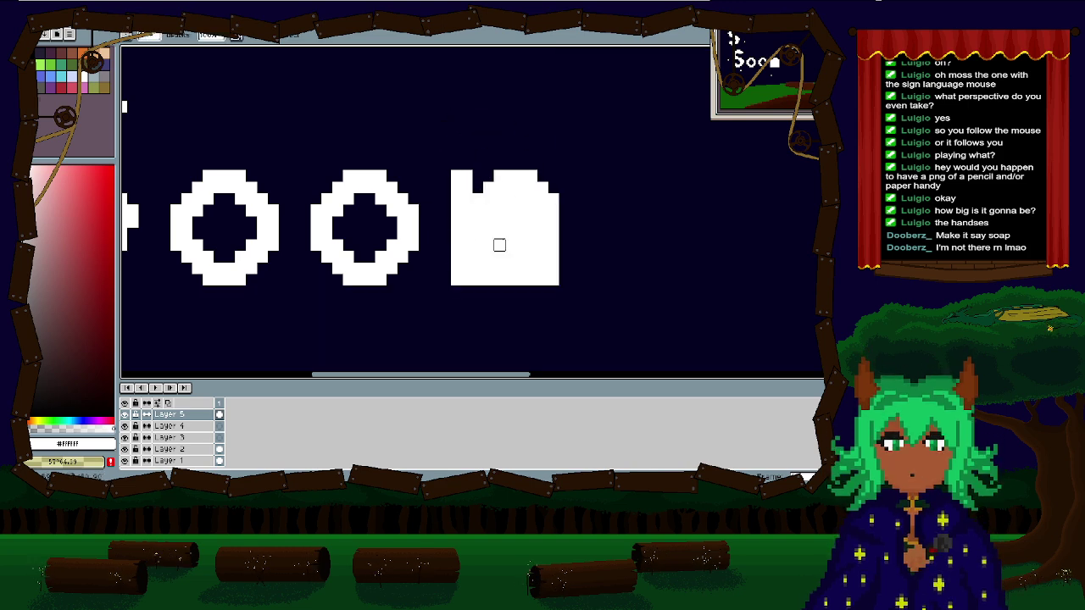
# Step: Enlarge the eraser slightly and hollow out the white block between the n's two legs
pyautogui.press('+')
pyautogui.press('+')
pyautogui.press('+')
pyautogui.press('+')
pyautogui.press('+')
pyautogui.moveTo(515, 228)
pyautogui.mouseDown()
pyautogui.moveTo(504, 285)
pyautogui.moveTo(557, 286)
pyautogui.mouseUp()
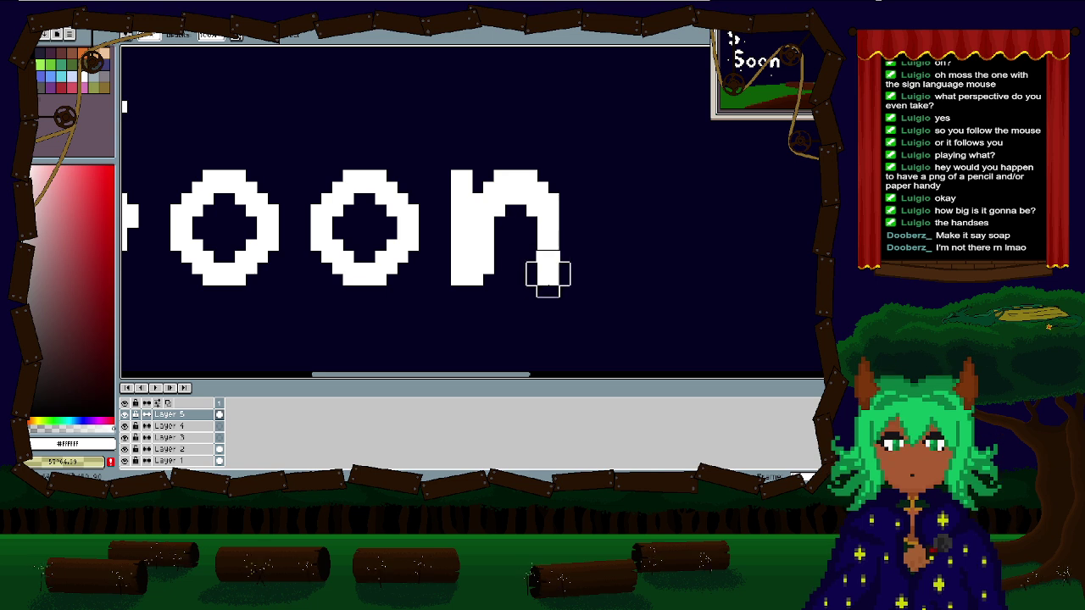
# Step: Partly refill the notch beside the n's stem, then erase a wider opening between its legs
pyautogui.press('b')
pyautogui.click(478, 178)
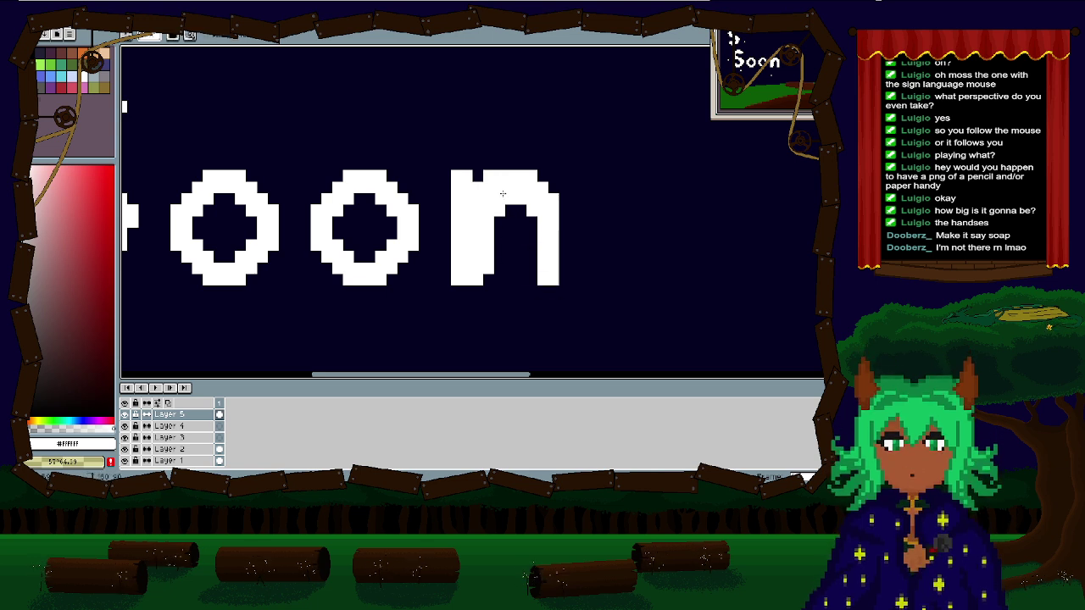
pyautogui.press('e')
pyautogui.moveTo(501, 223); pyautogui.dragTo(505, 286)
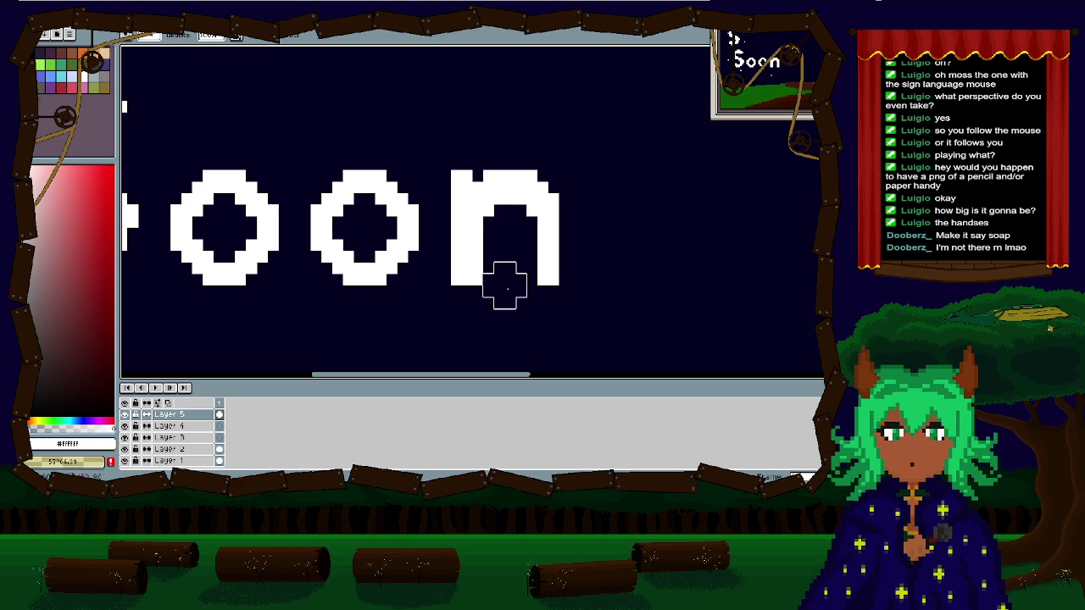
# Step: Thin the n's left leg to two pixels and reshape its upper-left corner into a stepped, rounded arch
pyautogui.scroll(-1, 508, 278)
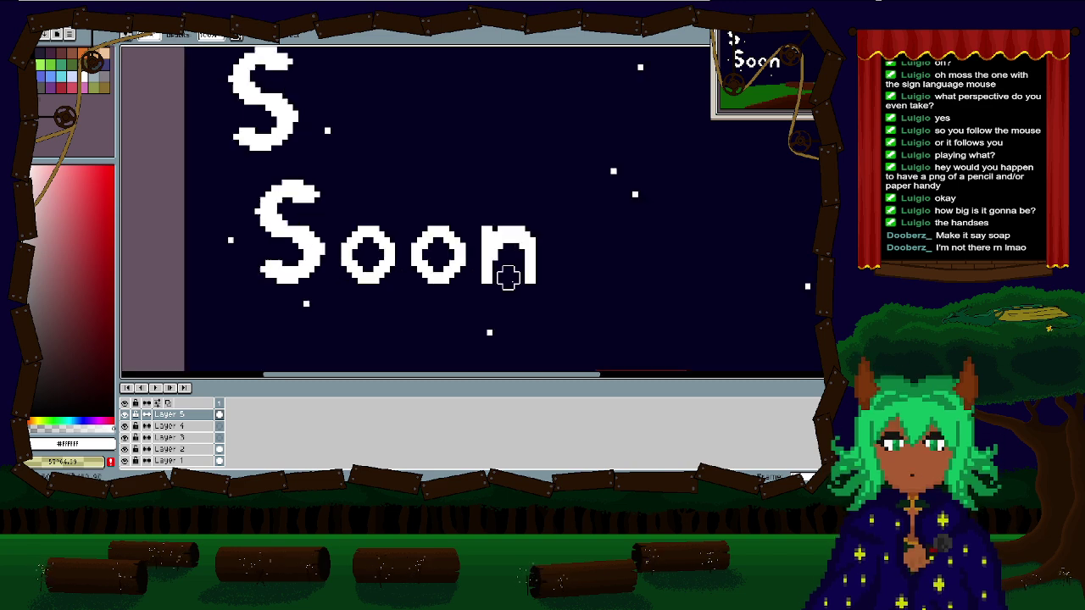
pyautogui.scroll(2, 512, 281)
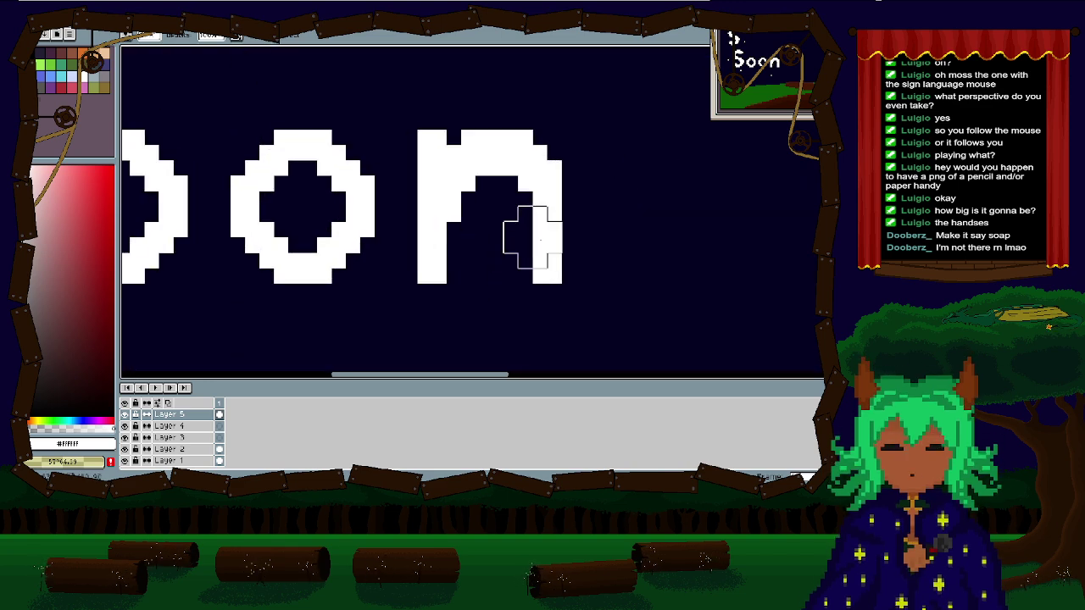
pyautogui.scroll(-1, 540, 240)
pyautogui.scroll(2, 506, 232)
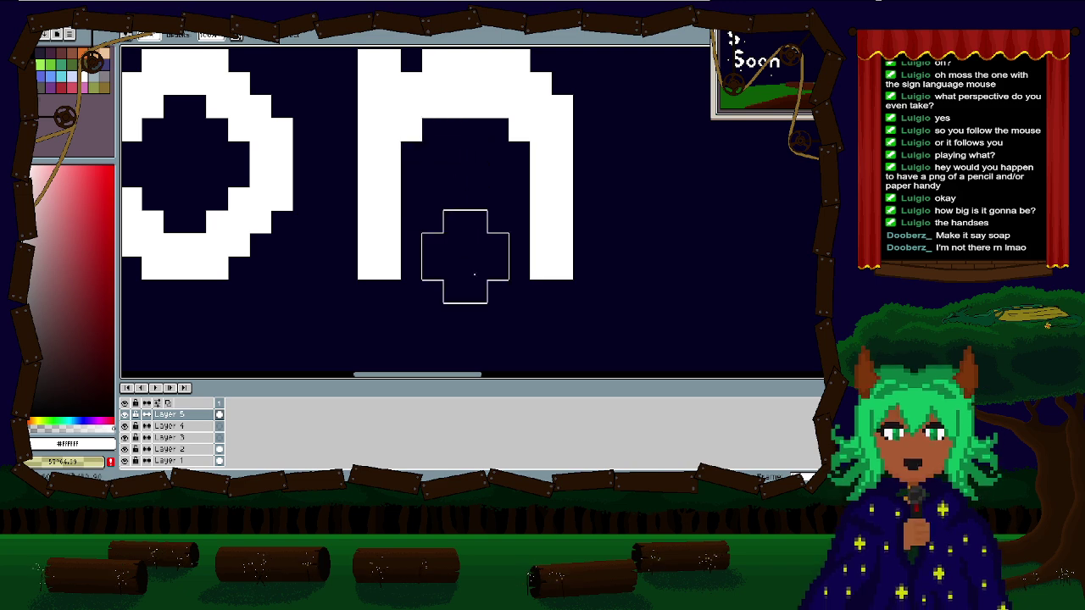
pyautogui.scroll(-1, 474, 274)
pyautogui.scroll(3, 492, 334)
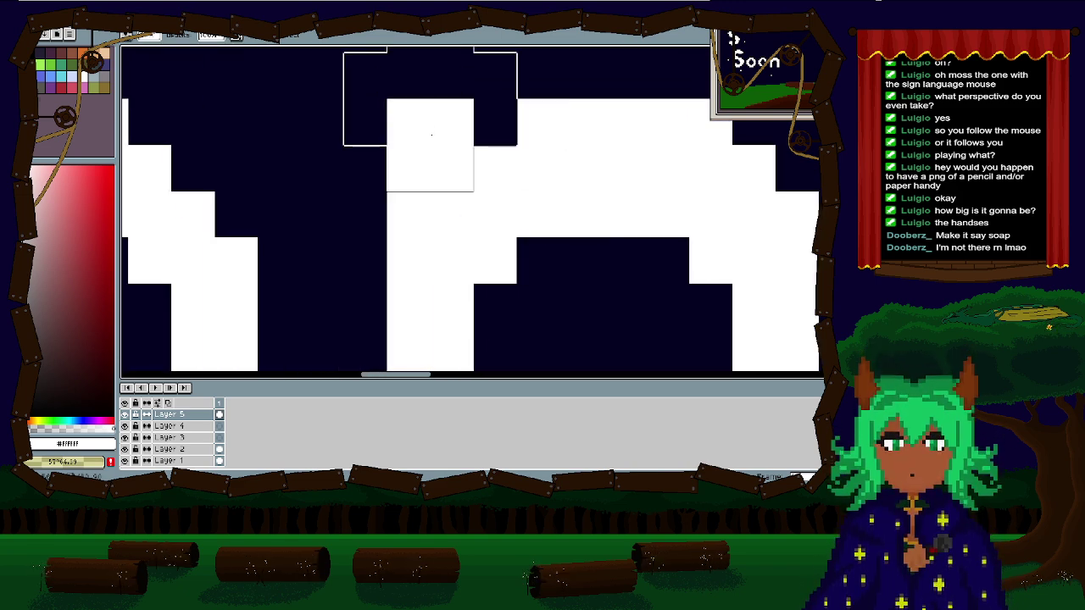
pyautogui.scroll(-2, 398, 169)
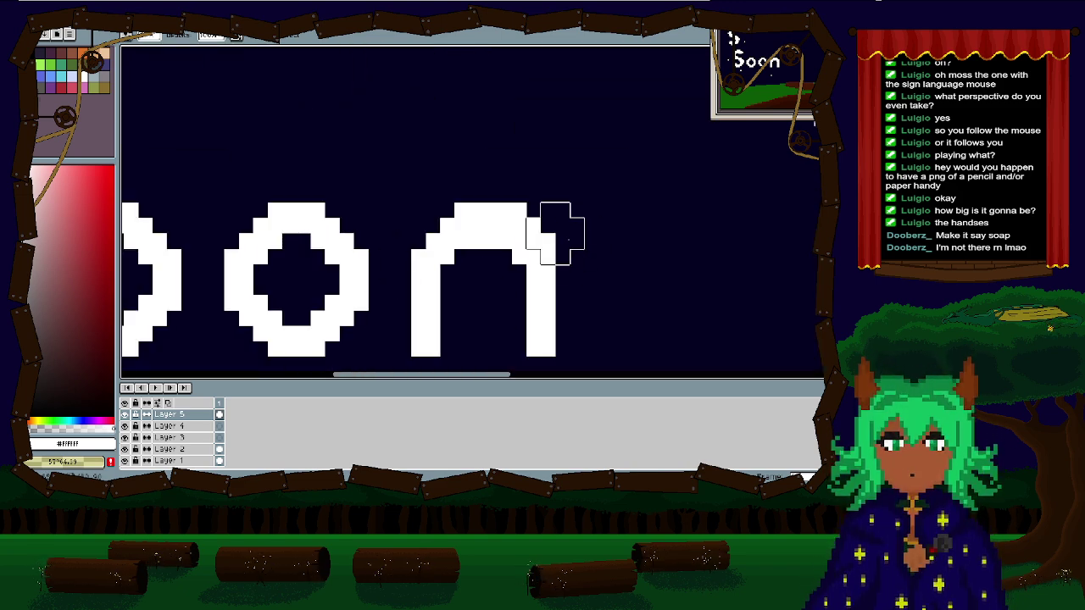
pyautogui.press('b')
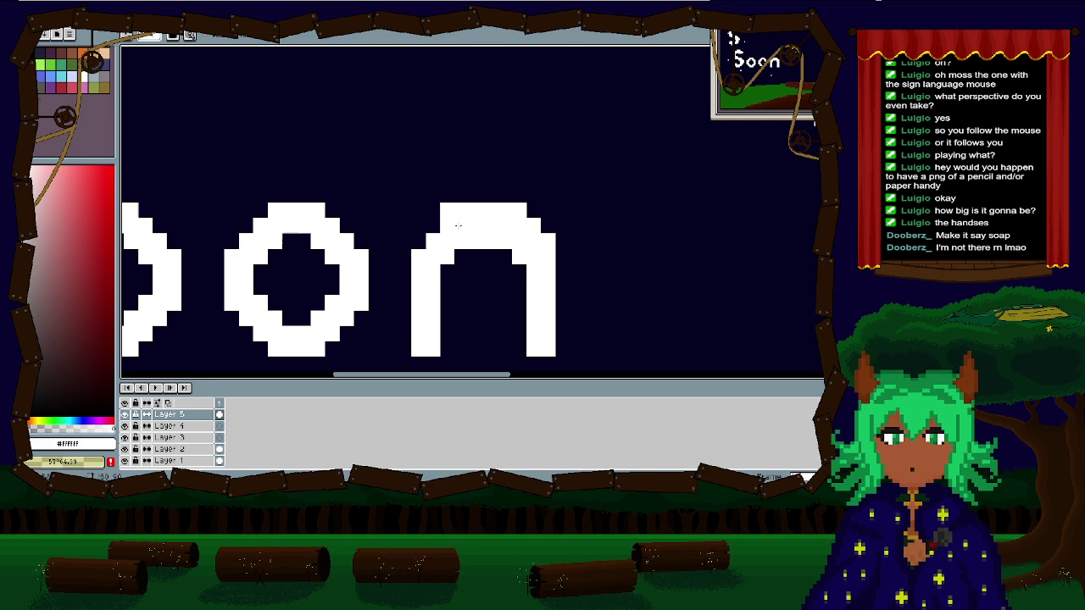
pyautogui.scroll(-2, 399, 280)
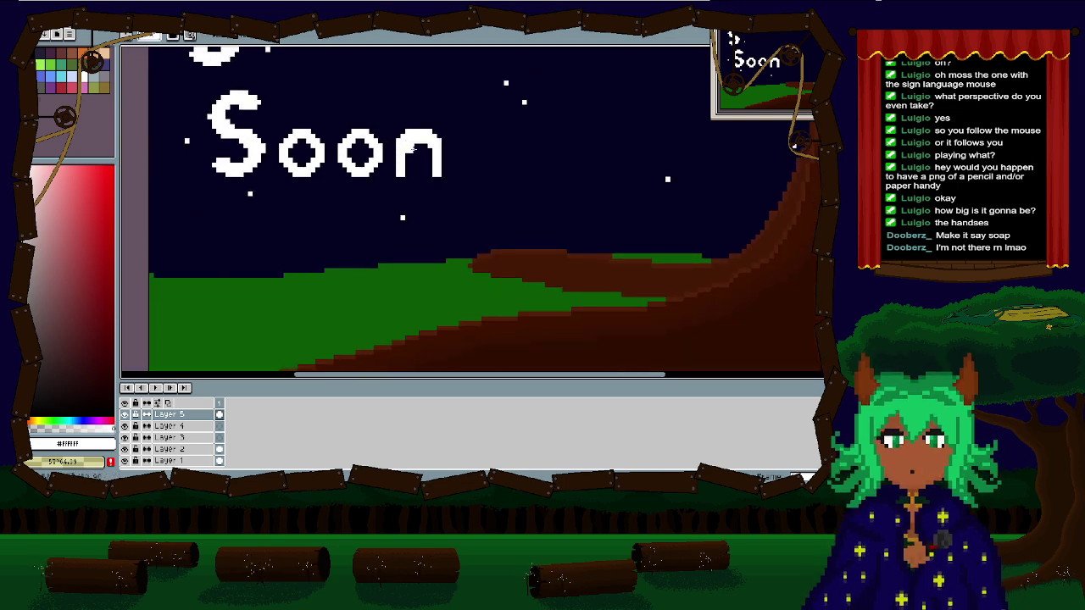
# Step: Undo the stray stroke on the n's right leg and erase the arch, leaving two straight vertical legs
pyautogui.scroll(2, 411, 148)
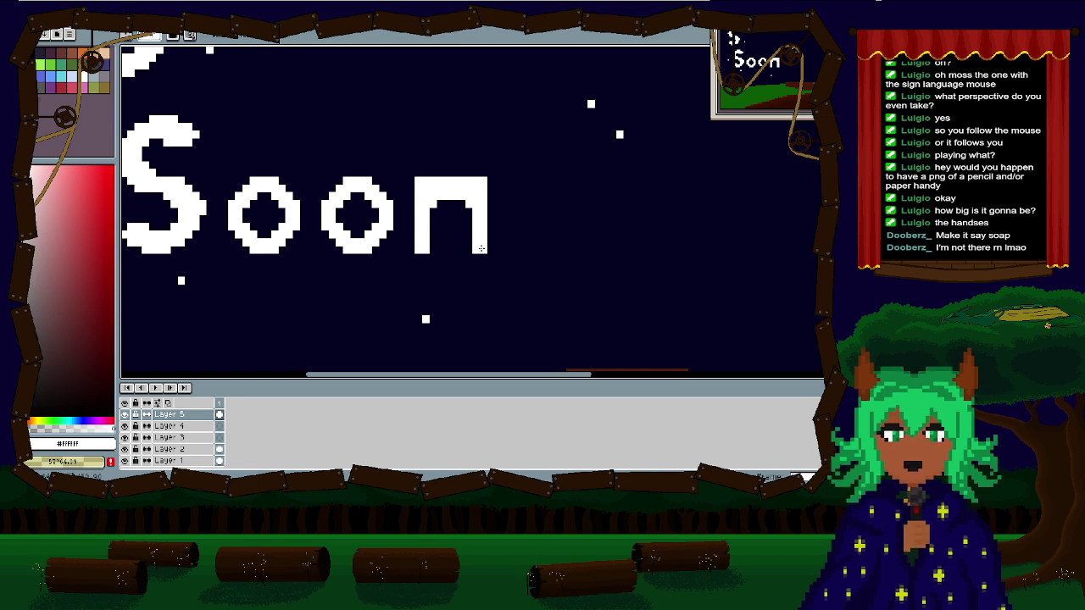
pyautogui.moveTo(472, 244)
pyautogui.mouseDown()
pyautogui.moveTo(443, 197)
pyautogui.moveTo(426, 202)
pyautogui.moveTo(475, 68)
pyautogui.mouseUp()
pyautogui.hotkey('ctrl', 'z')
pyautogui.press('e')
pyautogui.hotkey('ctrl', 'z')
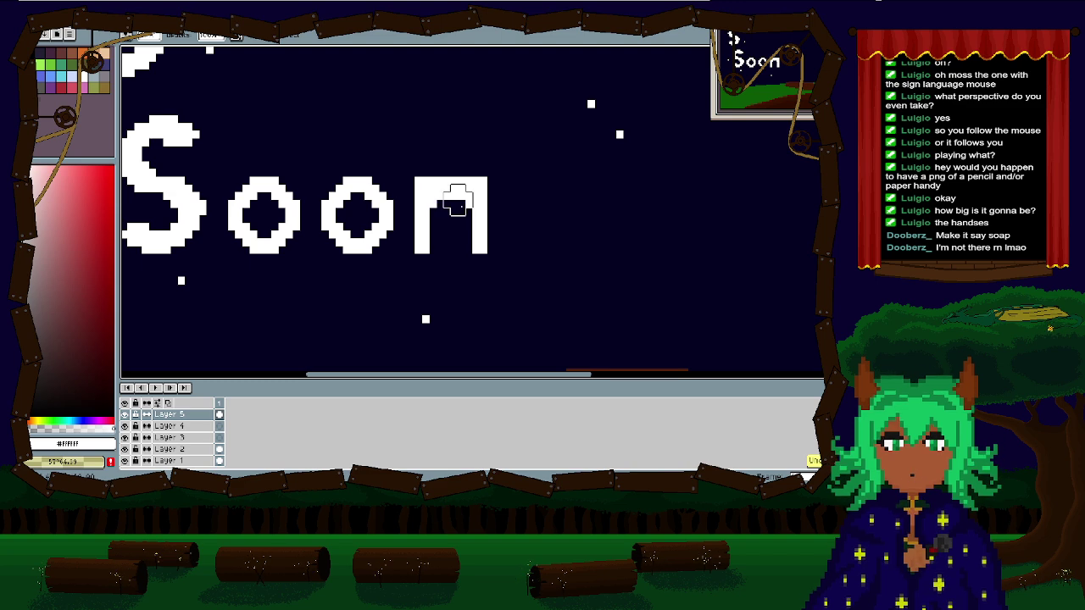
pyautogui.moveTo(458, 200)
pyautogui.mouseDown()
pyautogui.moveTo(458, 184)
pyautogui.moveTo(443, 193)
pyautogui.mouseUp()
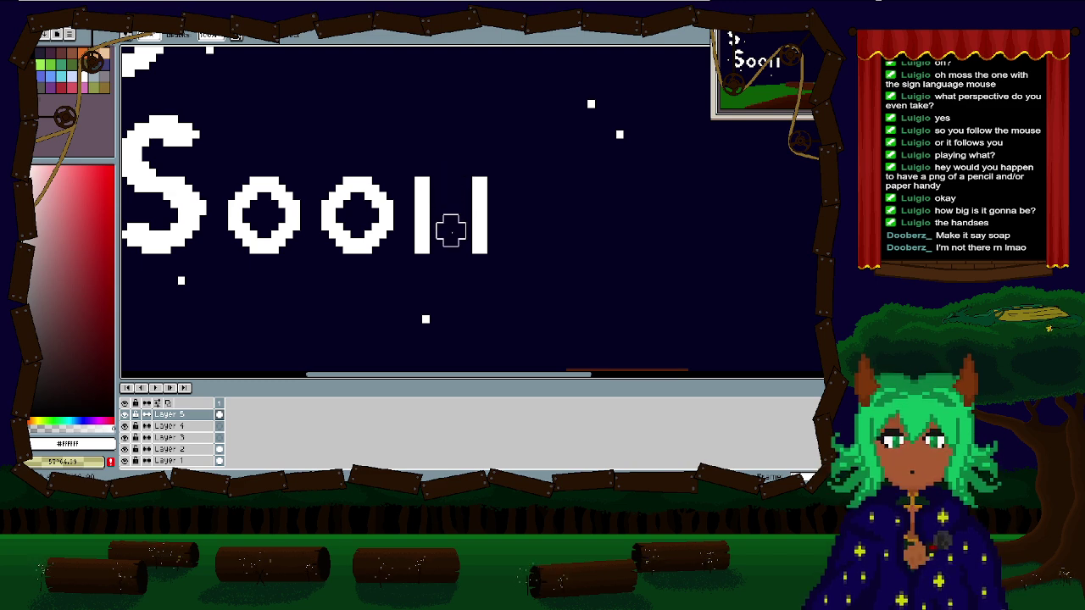
# Step: Draw a white diagonal from the right leg's foot to the left leg's top to form a capital N
pyautogui.press('b')
pyautogui.click(473, 254)
pyautogui.moveTo(480, 246); pyautogui.dragTo(424, 186)
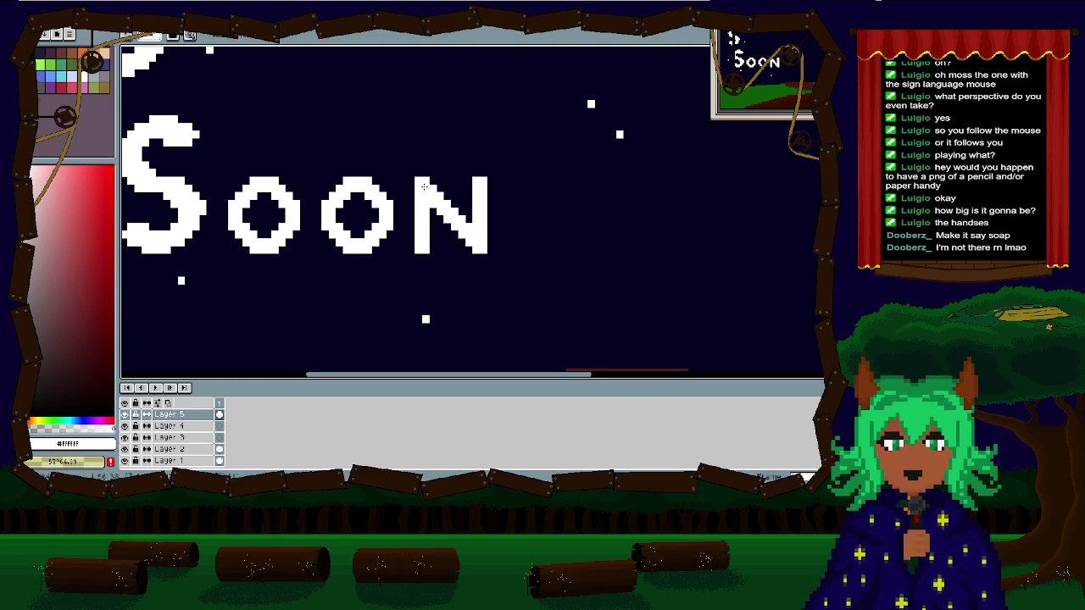
pyautogui.scroll(-2, 468, 233)
pyautogui.scroll(5, 423, 254)
# Step: Deselect the N and erase the outer corner pixels at its leg ends to round them
pyautogui.press('g')
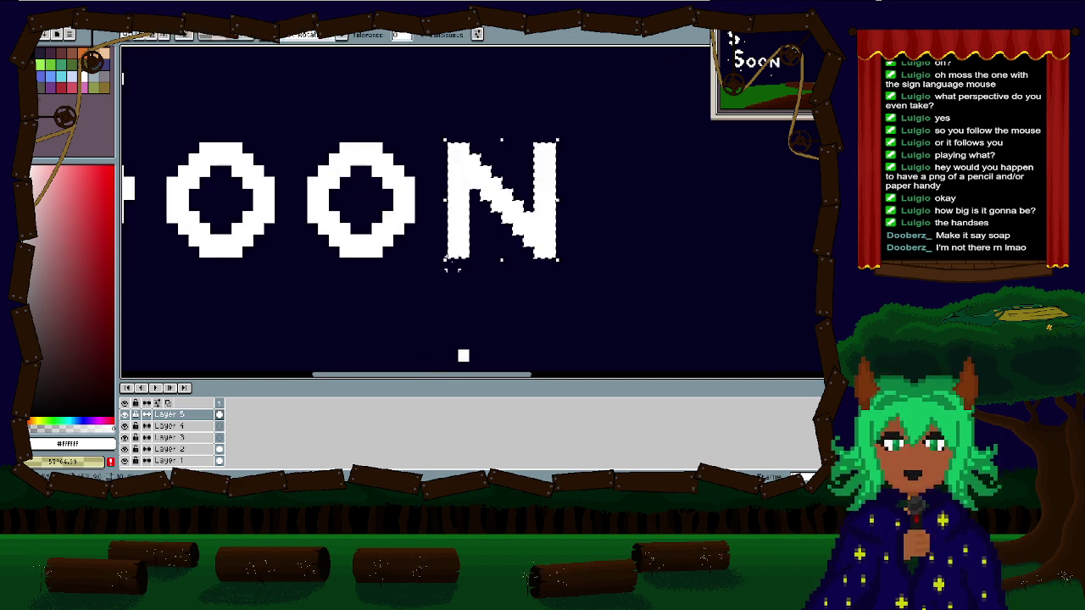
pyautogui.press('m')
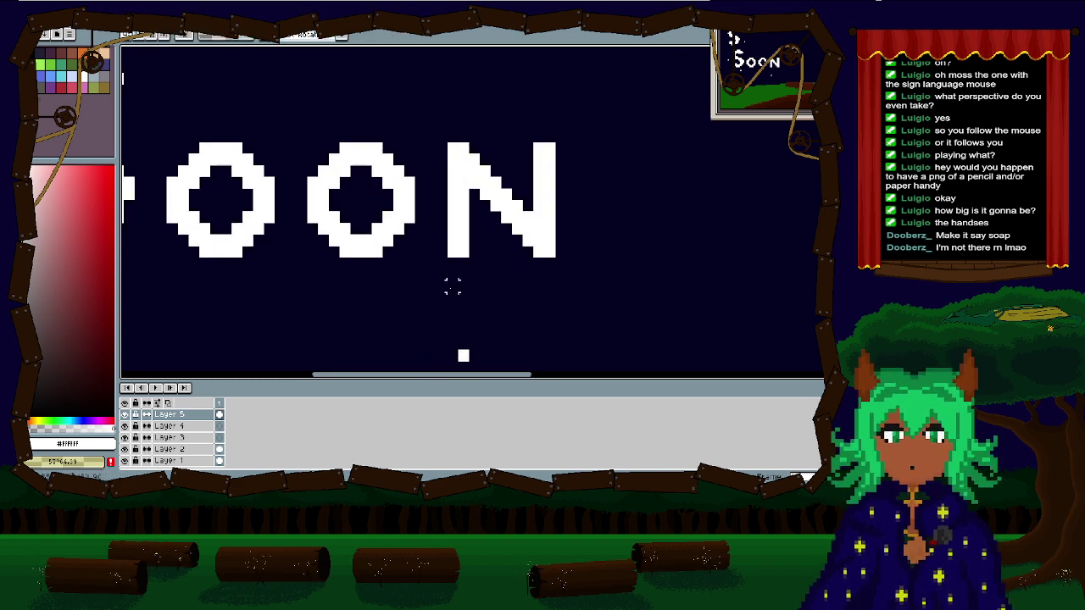
pyautogui.press('e')
pyautogui.click(439, 259)
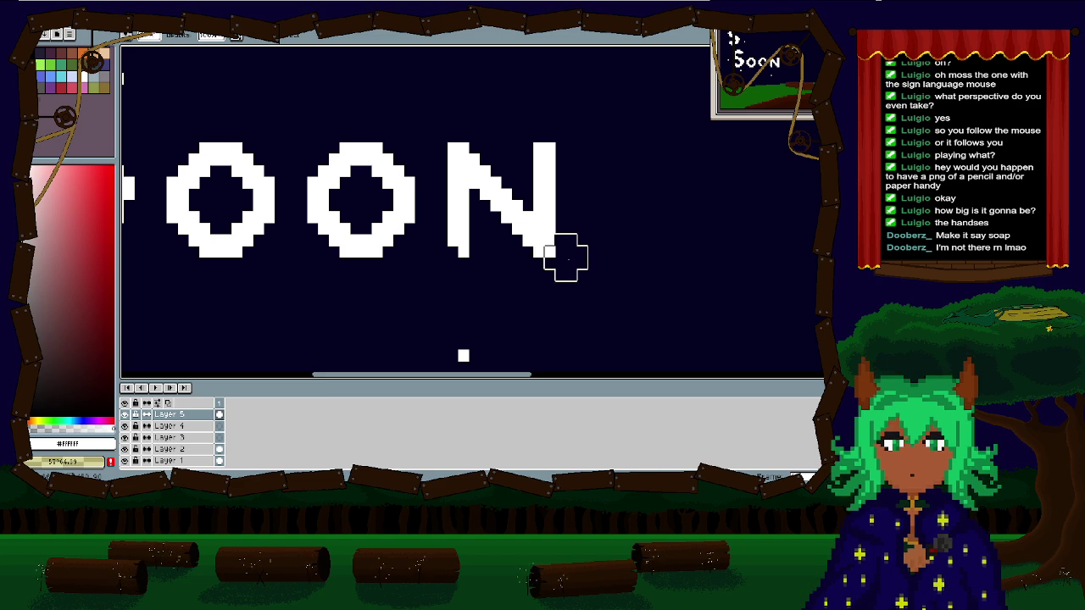
pyautogui.scroll(-2, 567, 280)
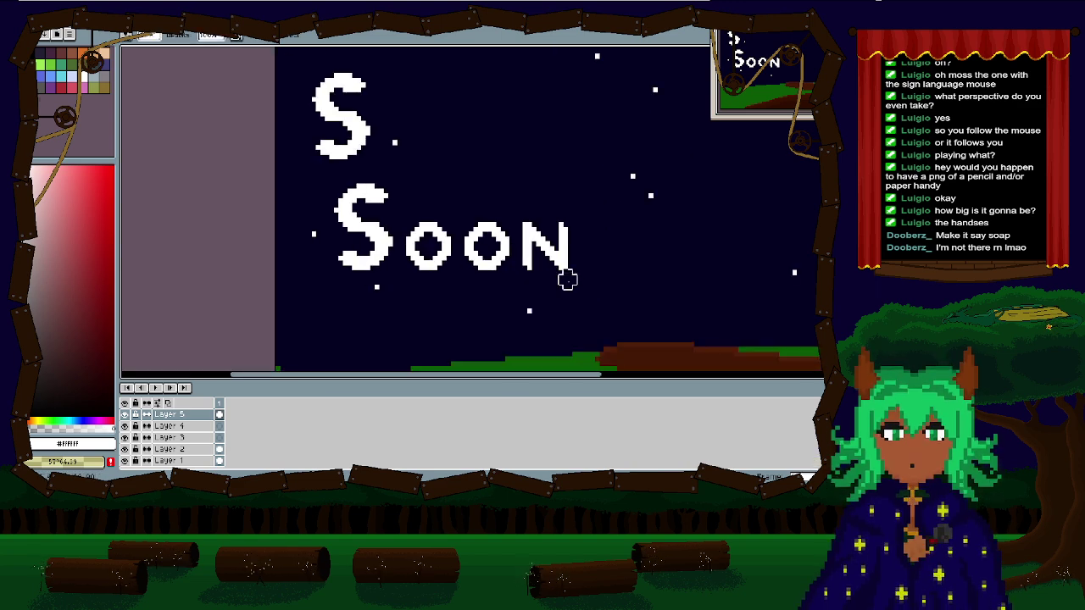
pyautogui.scroll(4, 502, 254)
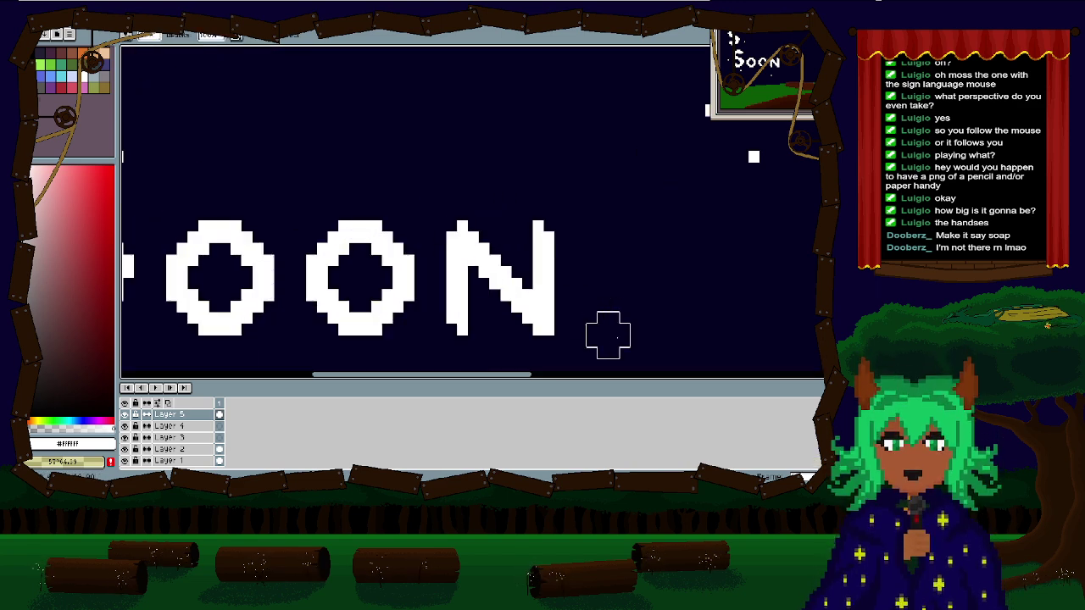
# Step: Try trimming the N's lower-right corner and the top of its left leg, and undo the last cuts
pyautogui.click(542, 347)
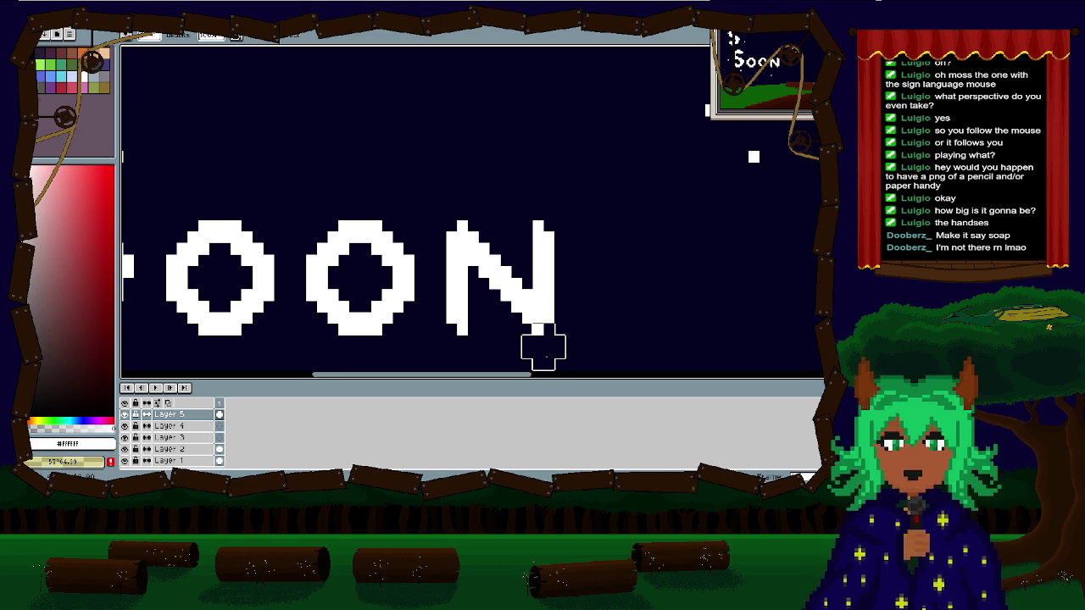
pyautogui.click(468, 219)
pyautogui.hotkey('ctrl', 'z')
pyautogui.hotkey('ctrl', 'z')
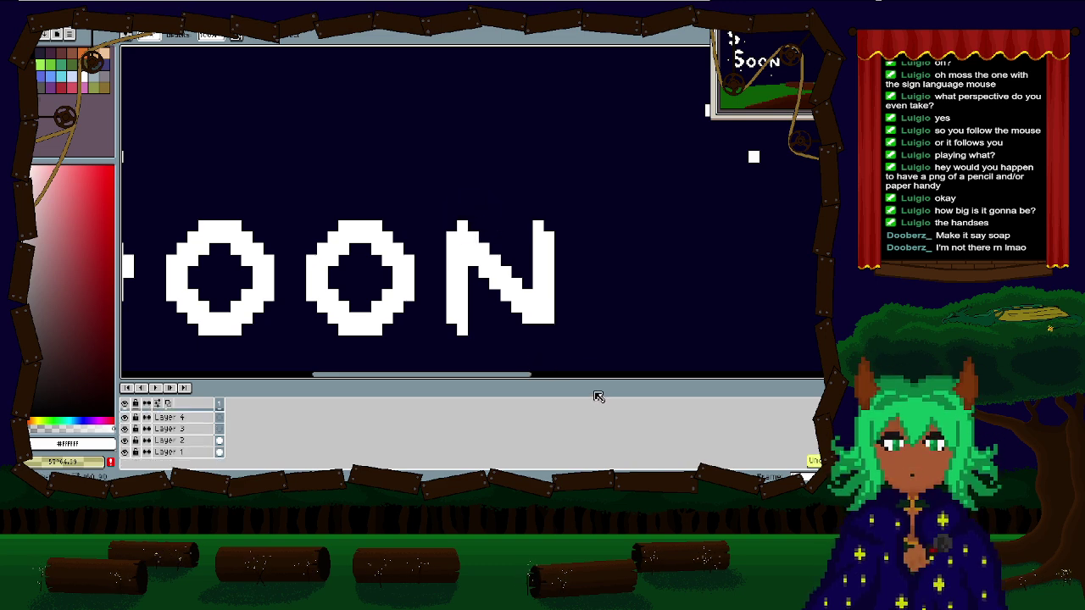
pyautogui.scroll(-4, 565, 250)
pyautogui.scroll(4, 509, 286)
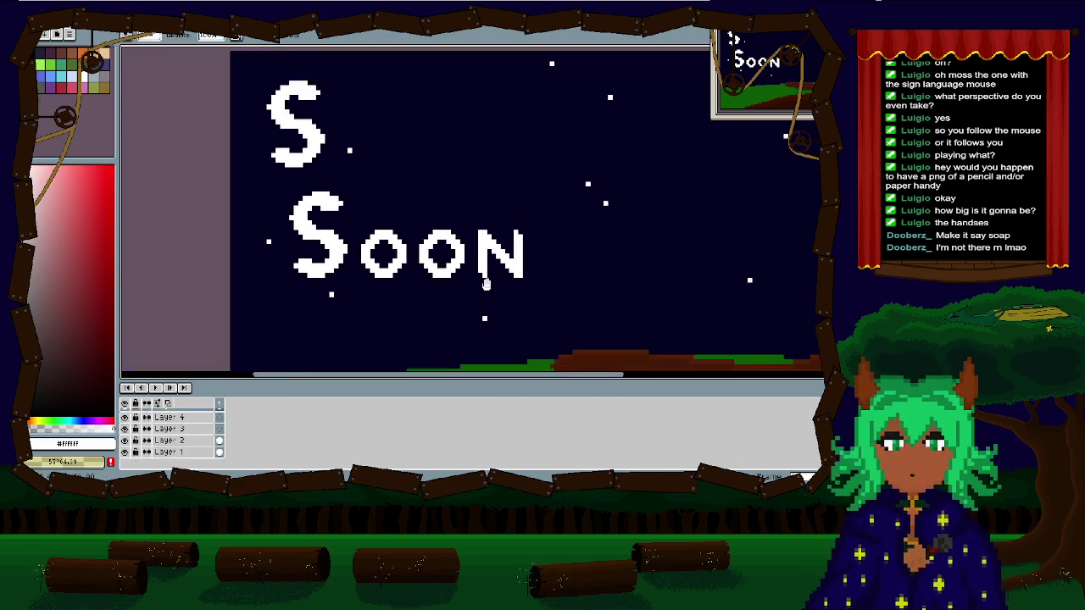
# Step: Trim the top and outer corner of the N's left leg again
pyautogui.scroll(3, 427, 175)
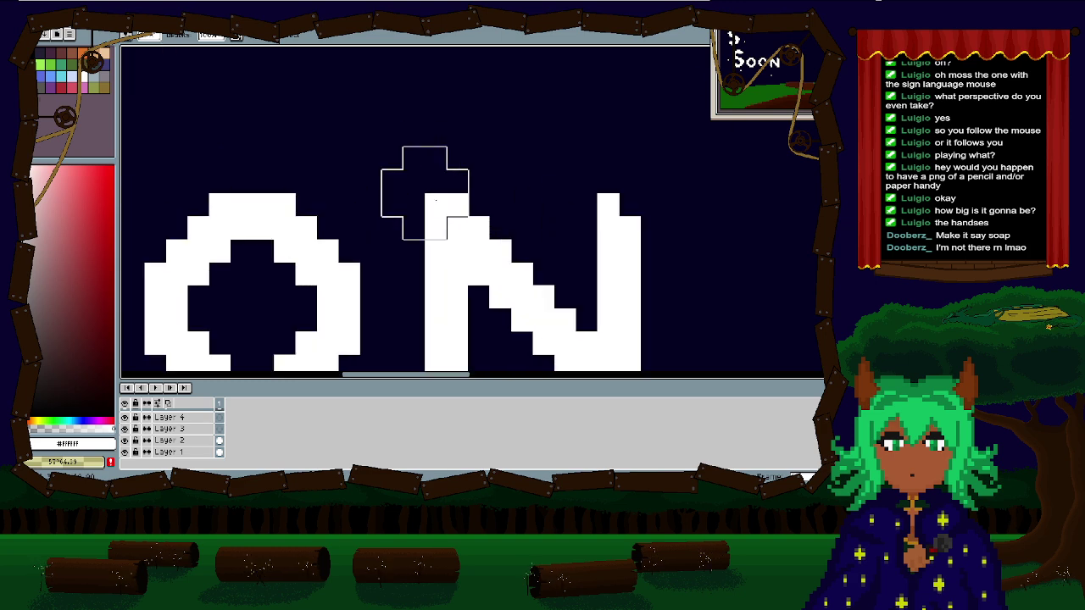
pyautogui.hotkey('ctrl', 'y')
pyautogui.moveTo(673, 356); pyautogui.dragTo(506, 177)
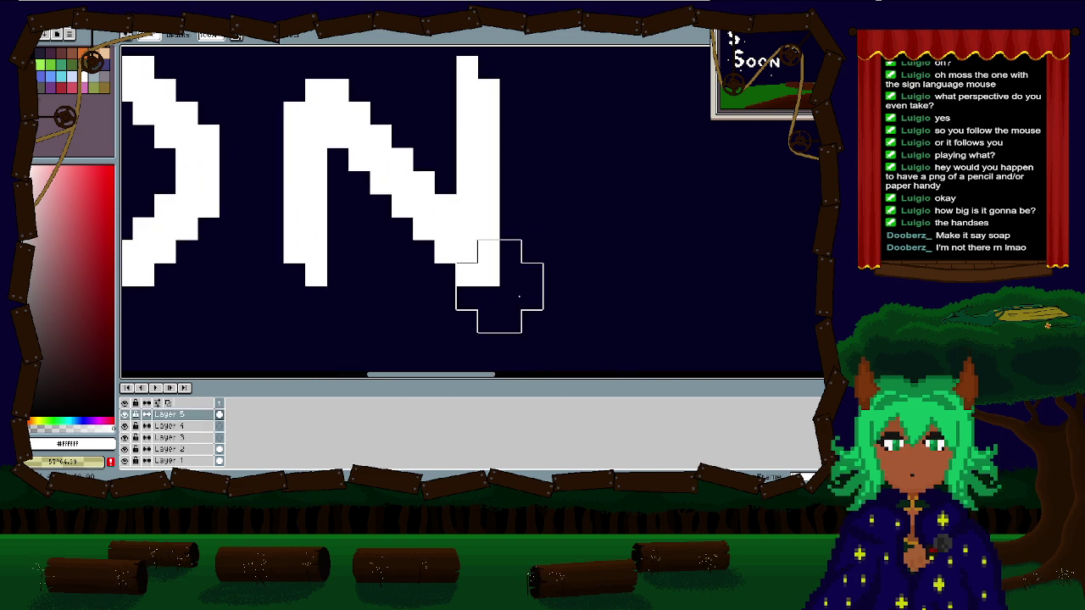
pyautogui.scroll(-2, 551, 310)
pyautogui.moveTo(552, 310); pyautogui.dragTo(551, 318)
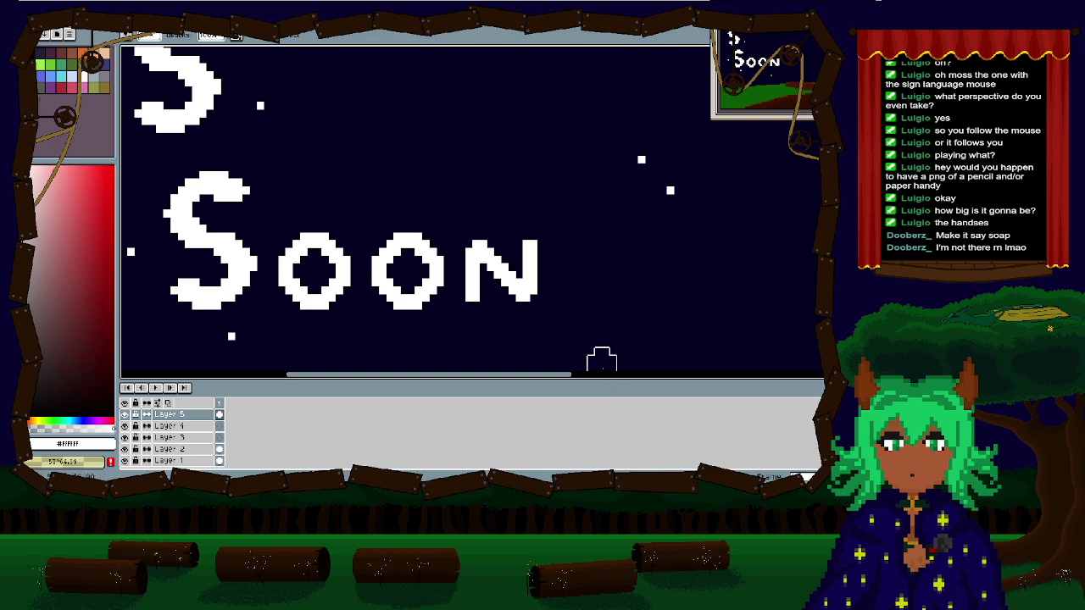
pyautogui.scroll(-1, 570, 266)
pyautogui.moveTo(569, 266); pyautogui.dragTo(569, 261)
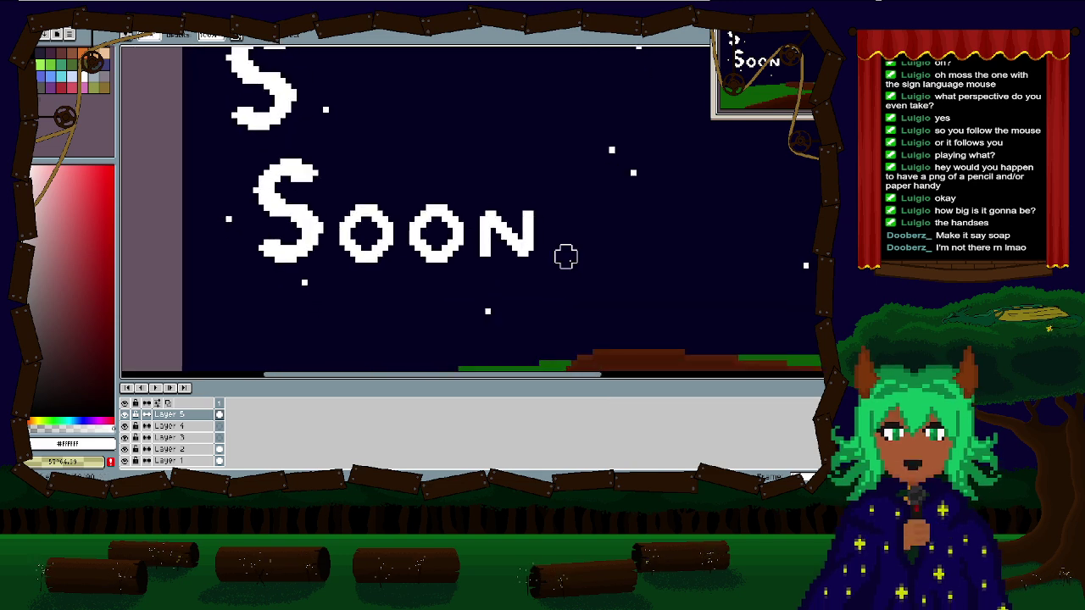
# Step: Select the N and move it down one pixel so its feet align with the base of the o's
pyautogui.press('b')
pyautogui.moveTo(478, 208); pyautogui.dragTo(538, 269)
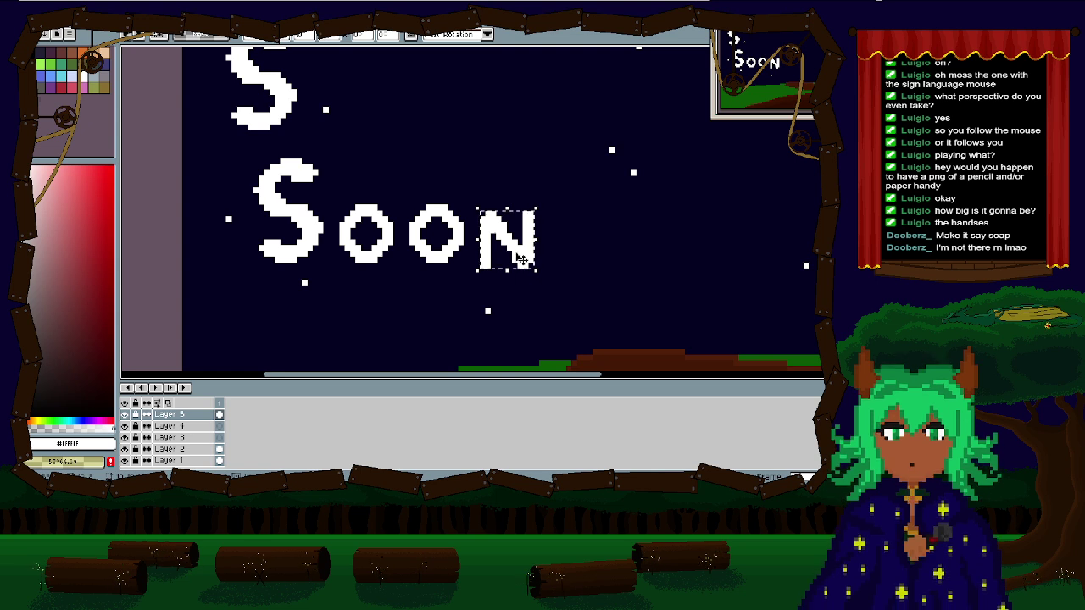
pyautogui.click(590, 243)
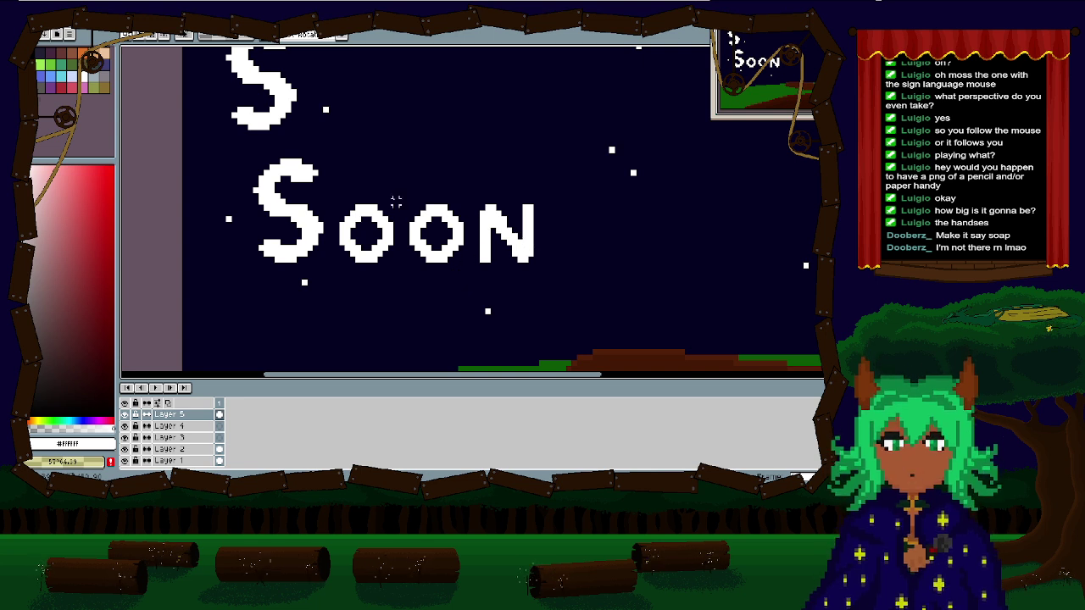
# Step: Try shifting the lower tail and lower bowl of the S in "Soon" to the left, and undo the moves
pyautogui.scroll(1, 291, 219)
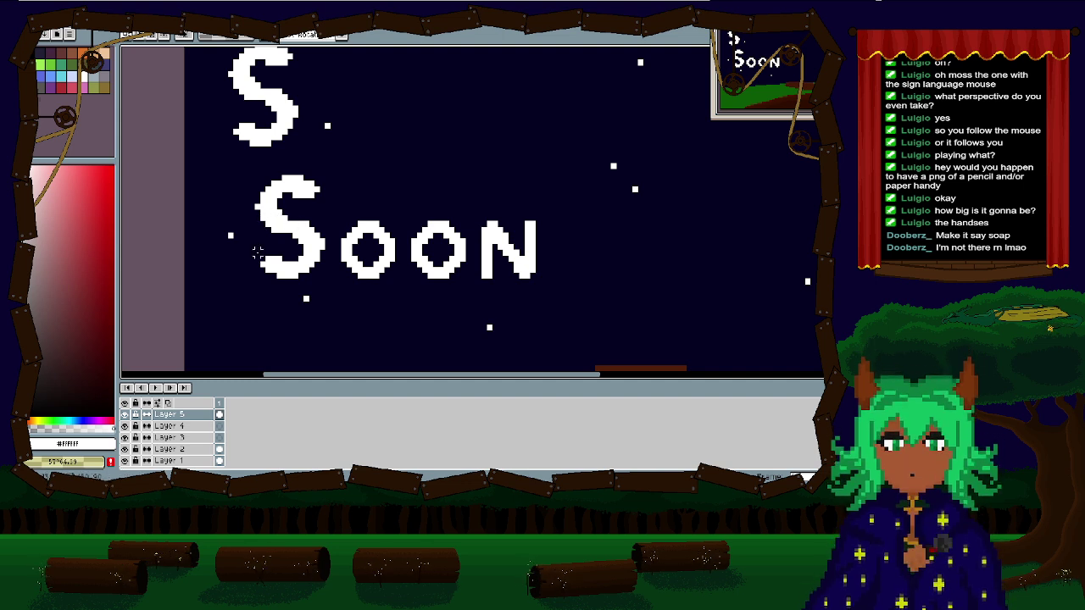
pyautogui.moveTo(263, 261); pyautogui.dragTo(309, 278)
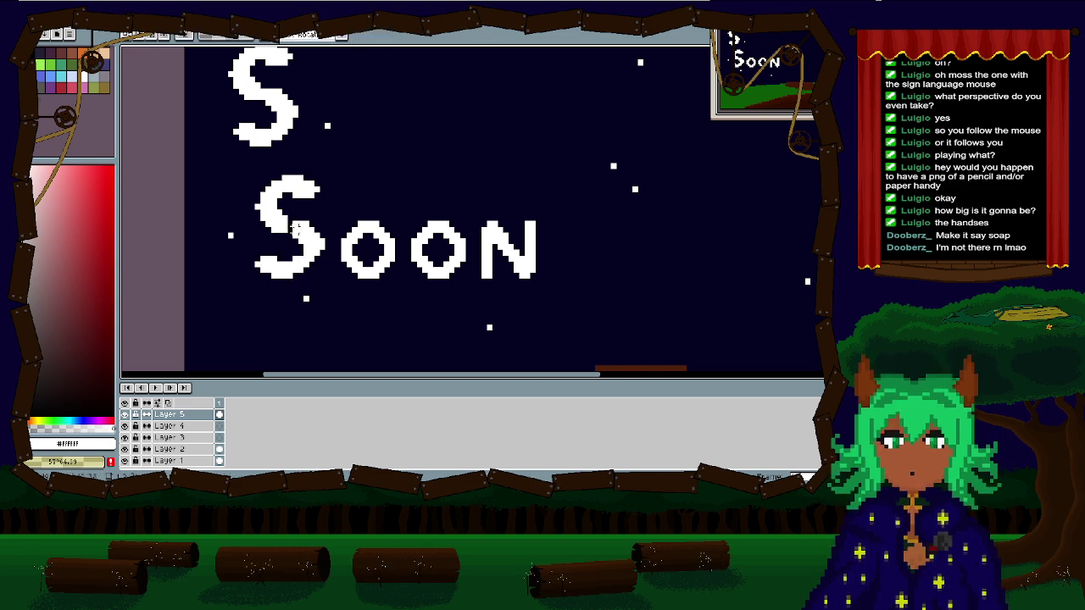
pyautogui.moveTo(282, 219); pyautogui.dragTo(315, 254)
pyautogui.click(339, 217)
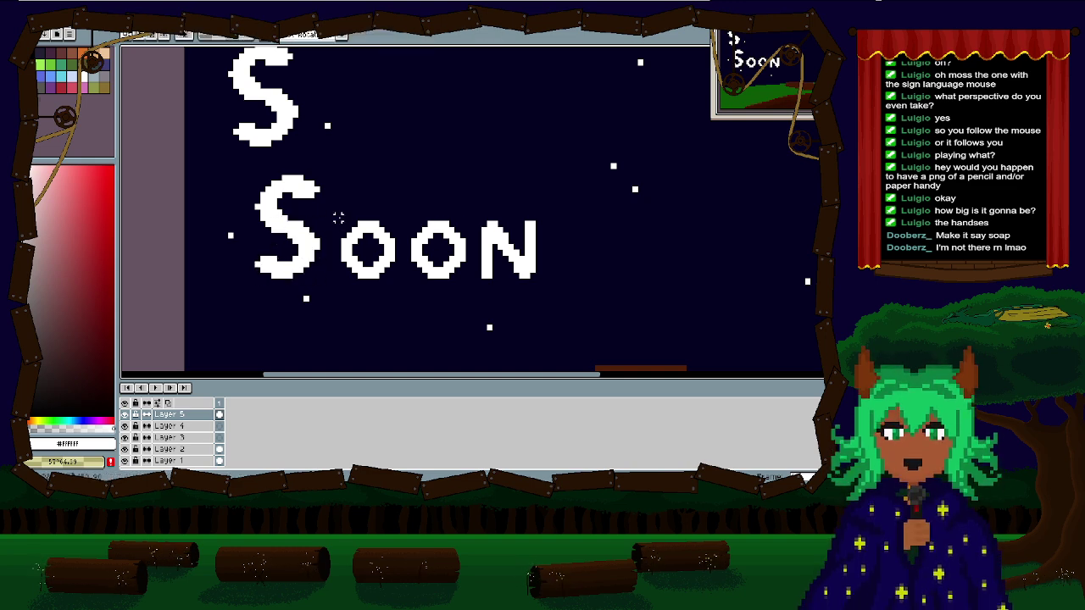
pyautogui.scroll(-3, 356, 249)
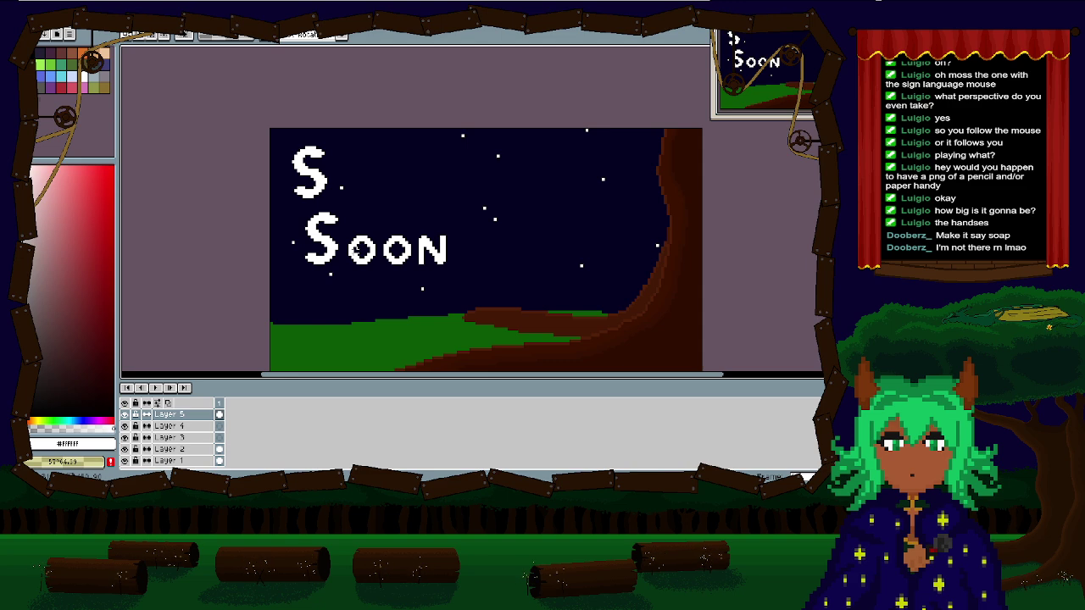
pyautogui.scroll(2, 352, 236)
pyautogui.hotkey('ctrl', 'z')
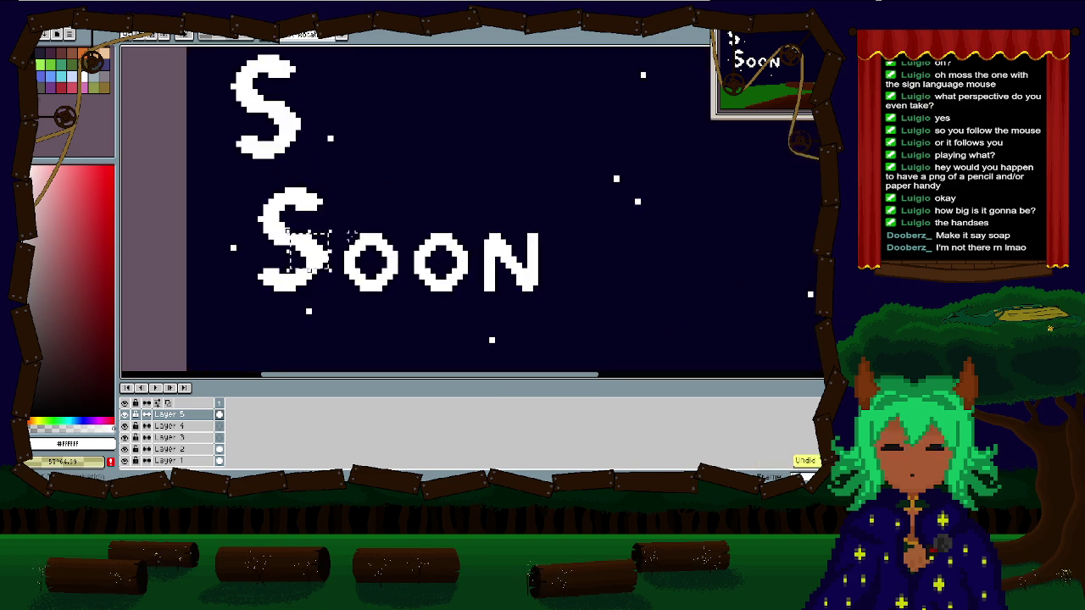
# Step: Draw a white lowercase t beside the upper S, with a straight vertical stem as tall as the S and a short crossbar
pyautogui.scroll(-3, 368, 200)
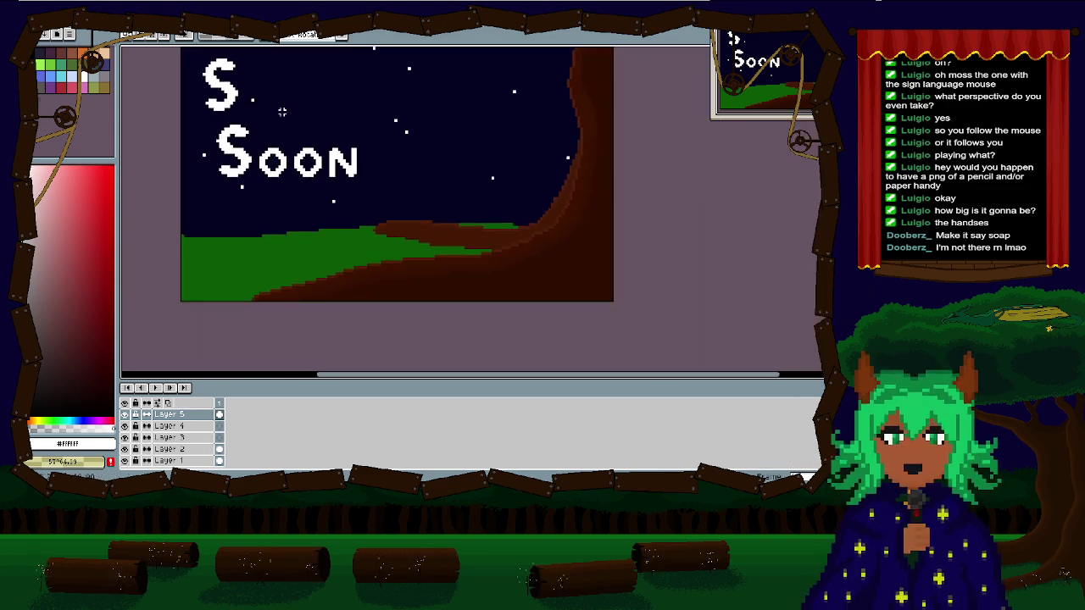
pyautogui.scroll(3, 431, 236)
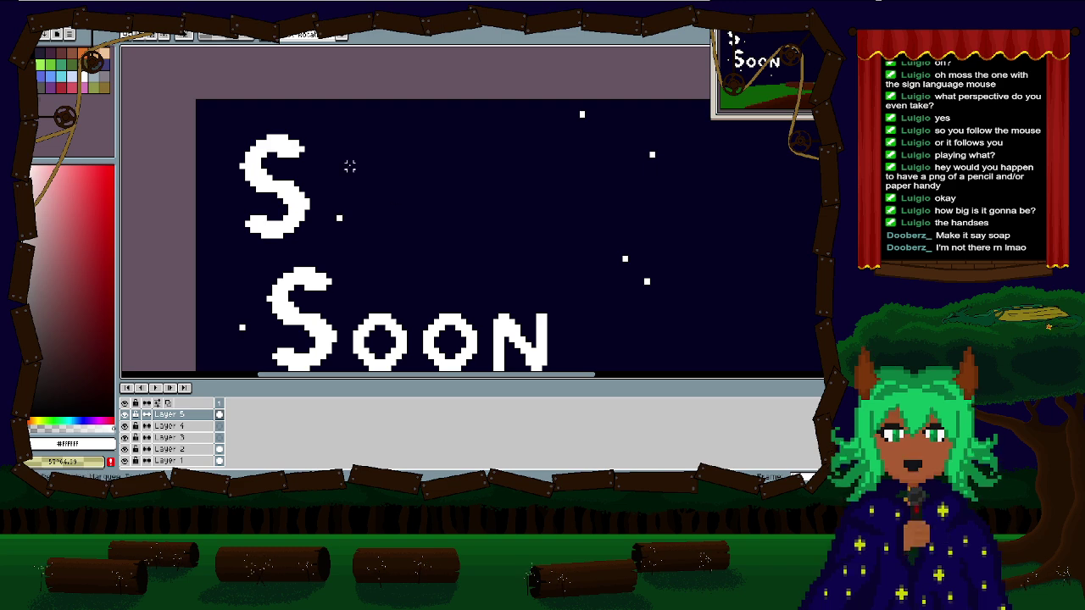
pyautogui.scroll(3, 350, 170)
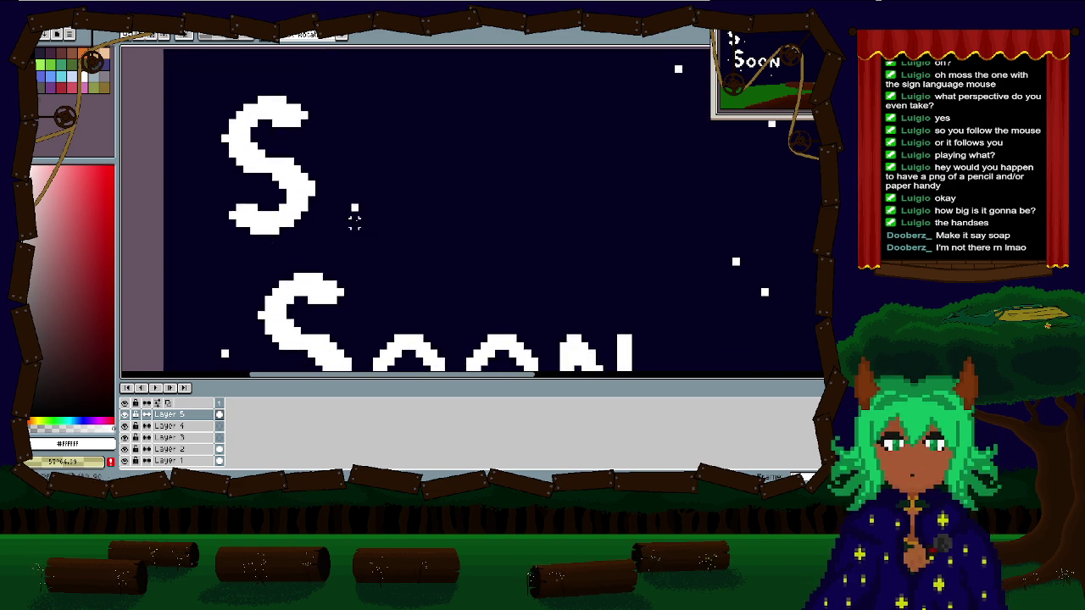
pyautogui.click(356, 219)
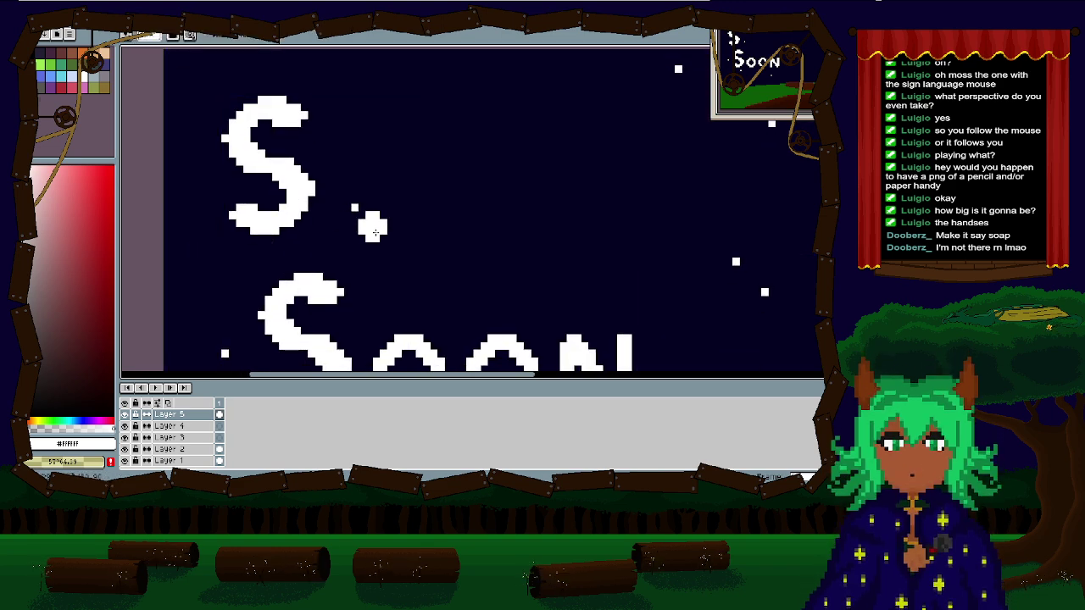
pyautogui.moveTo(596, 342); pyautogui.dragTo(500, 232)
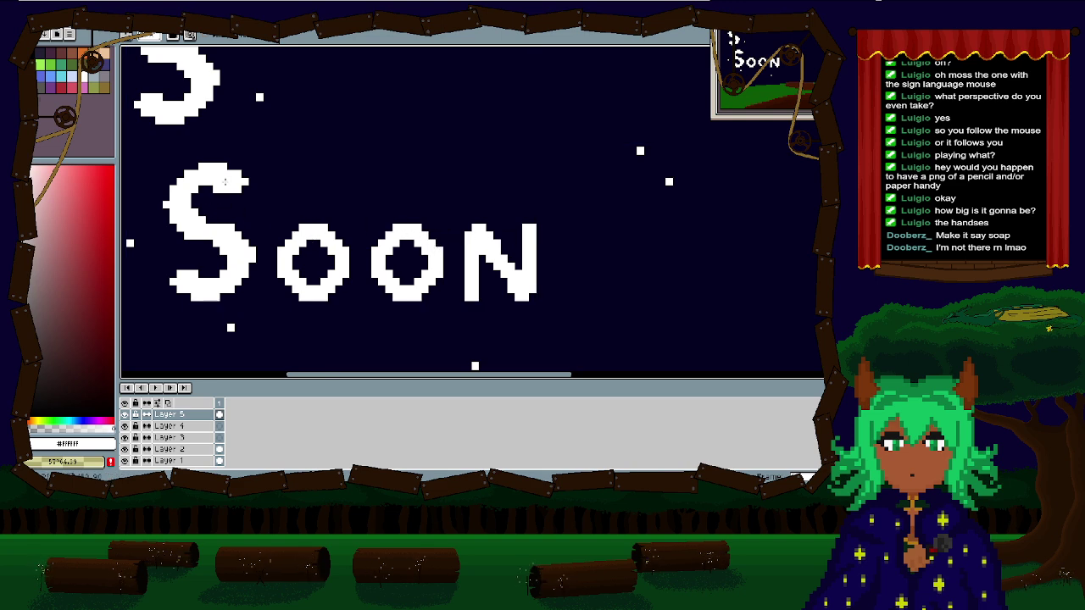
pyautogui.scroll(2, 408, 240)
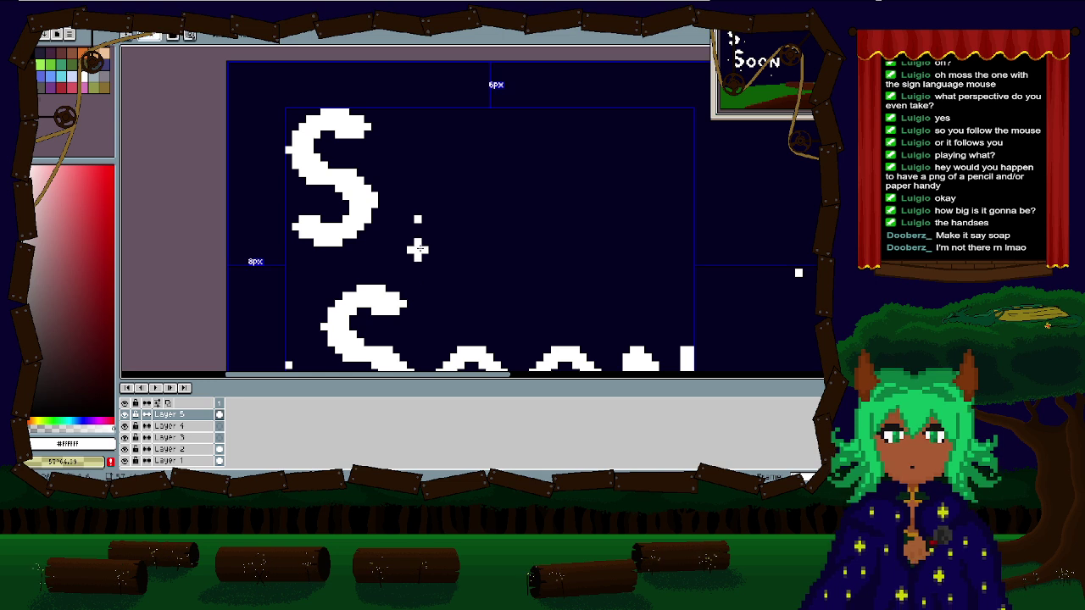
pyautogui.moveTo(417, 241); pyautogui.dragTo(415, 111)
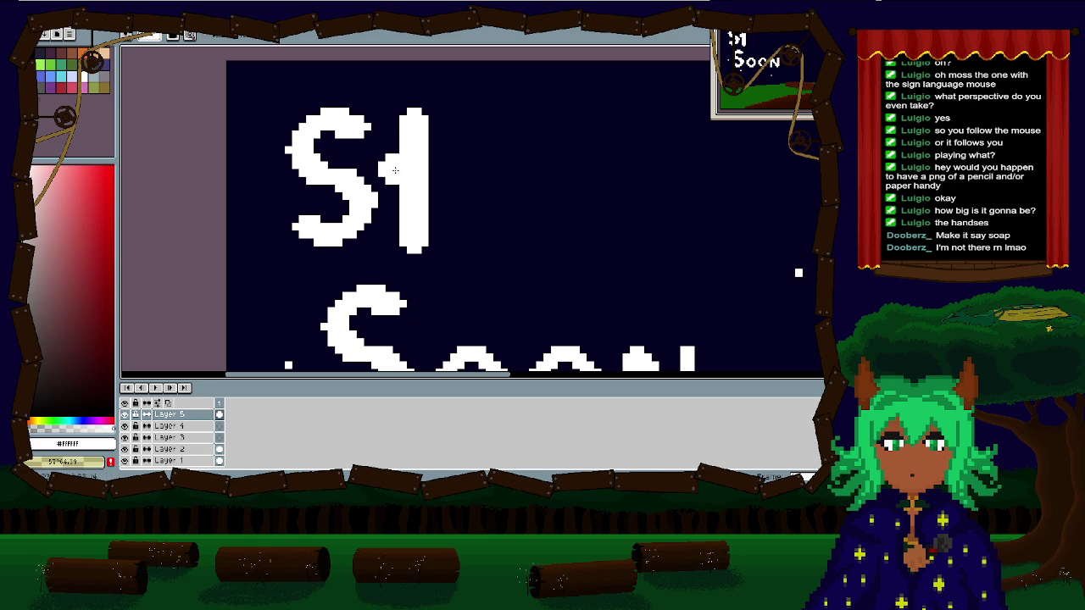
pyautogui.moveTo(383, 168); pyautogui.dragTo(445, 168)
pyautogui.moveTo(439, 222); pyautogui.dragTo(449, 267)
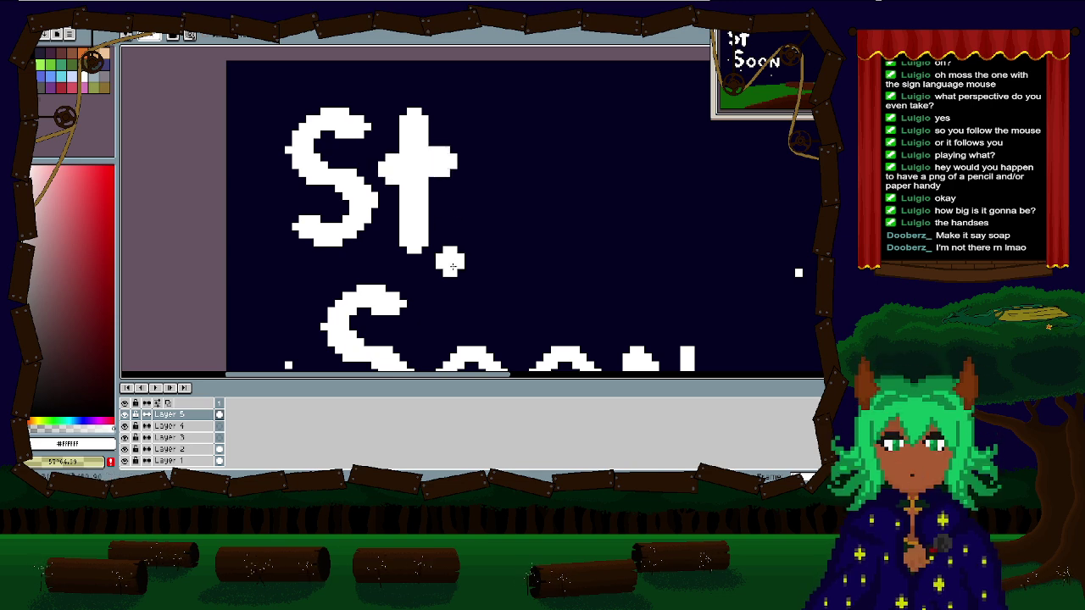
pyautogui.hotkey('ctrl', 'z')
pyautogui.hotkey('ctrl', 'z')
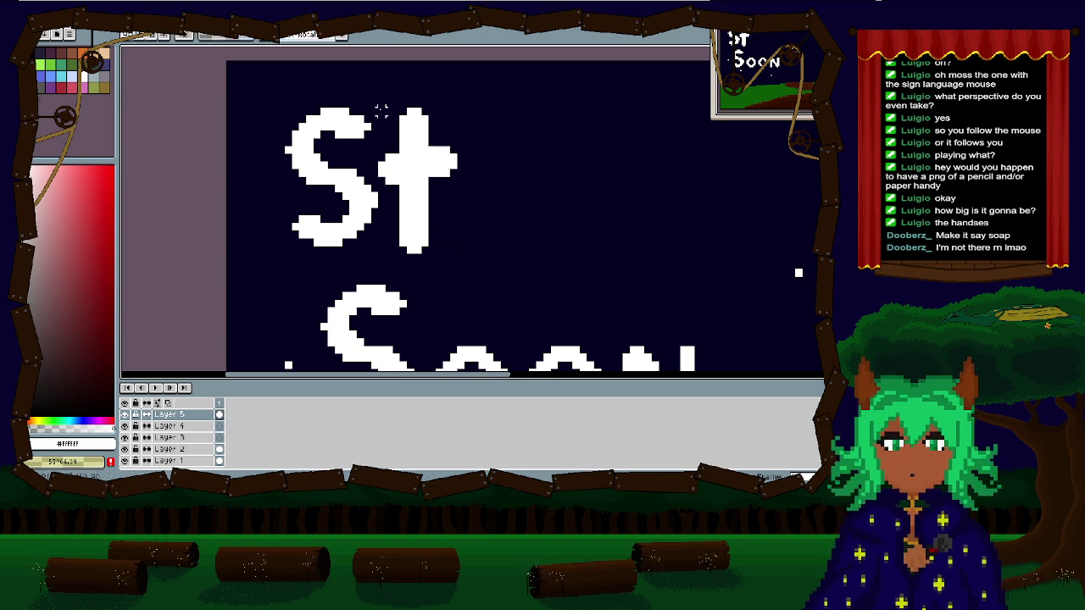
# Step: Select the t and move it two pixels right, away from the S
pyautogui.moveTo(378, 107)
pyautogui.mouseDown()
pyautogui.moveTo(460, 254)
pyautogui.moveTo(438, 227)
pyautogui.mouseUp()
pyautogui.hotkey('ctrl', 't')
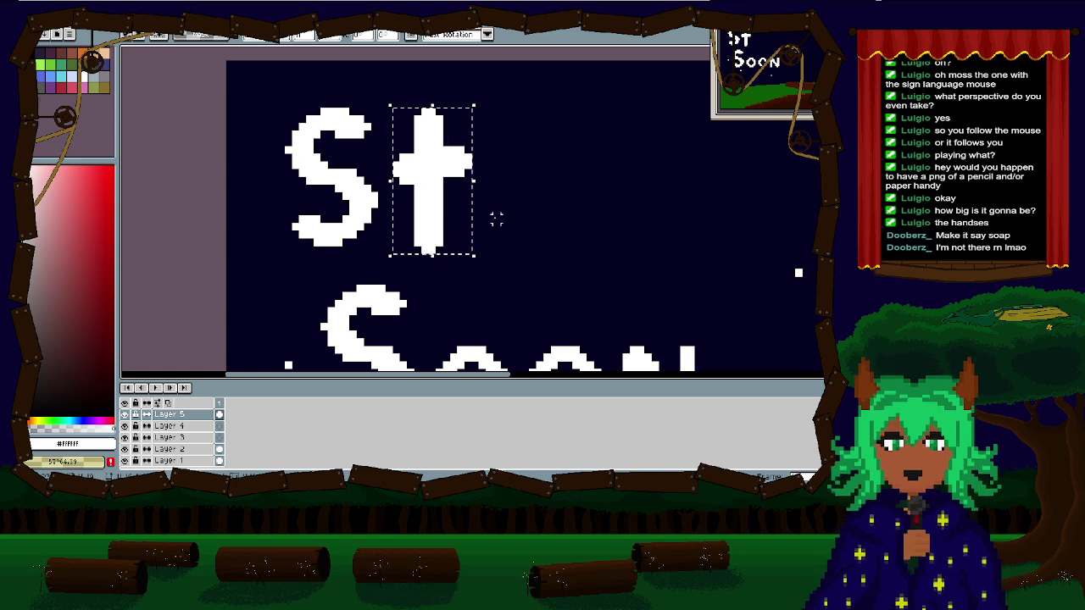
pyautogui.press('Return')
# Step: Thin the t's stem to three pixels wide with a one-pixel eraser, above and below the crossbar
pyautogui.press('e')
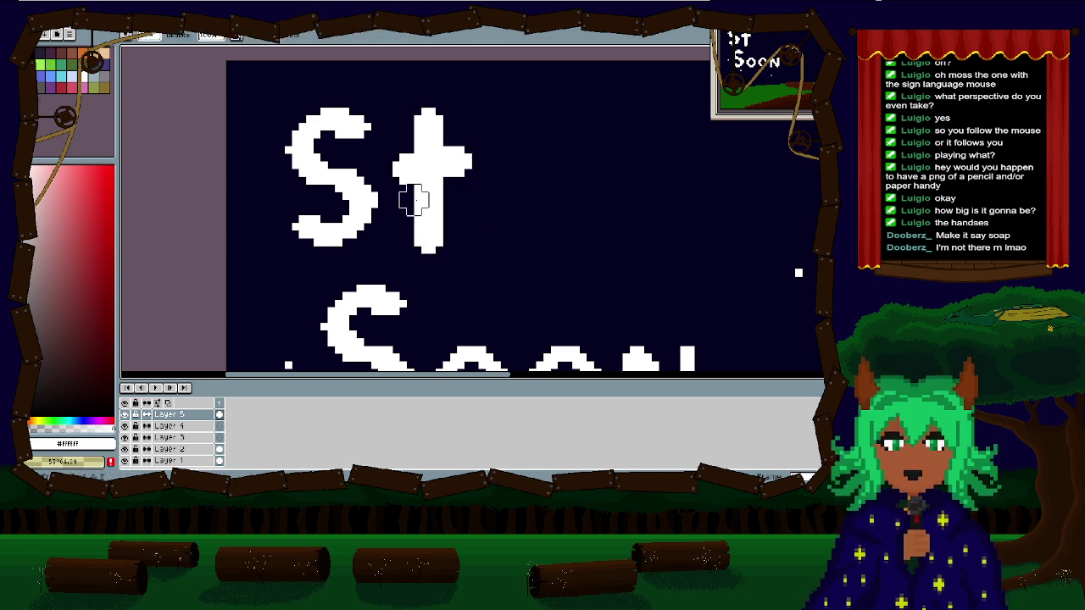
pyautogui.scroll(-4, 419, 207)
pyautogui.moveTo(417, 187); pyautogui.dragTo(425, 296)
pyautogui.hotkey('ctrl', 'z')
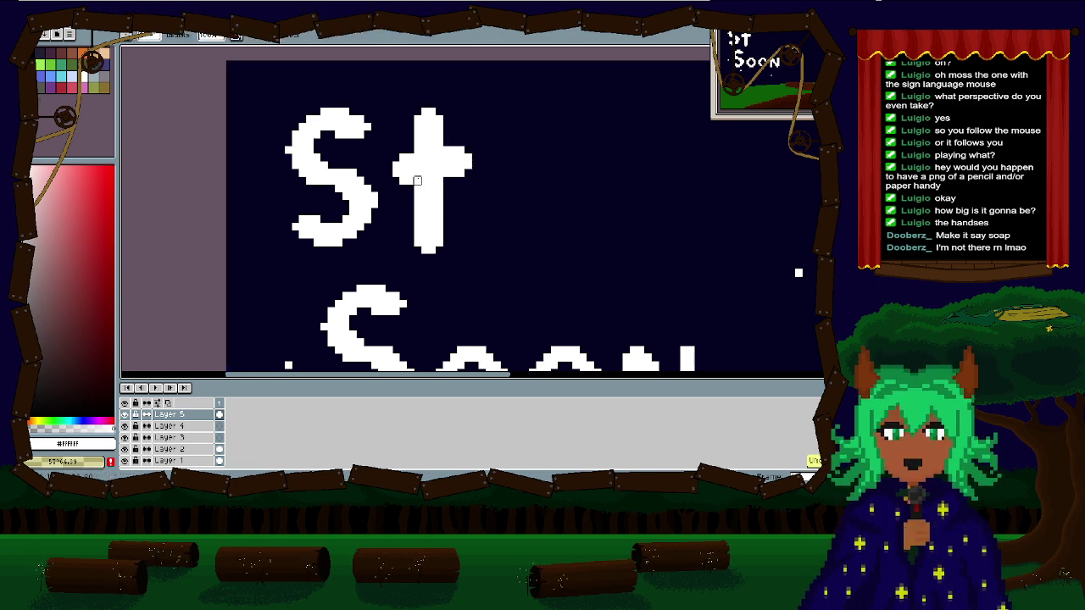
pyautogui.moveTo(416, 177); pyautogui.dragTo(416, 314)
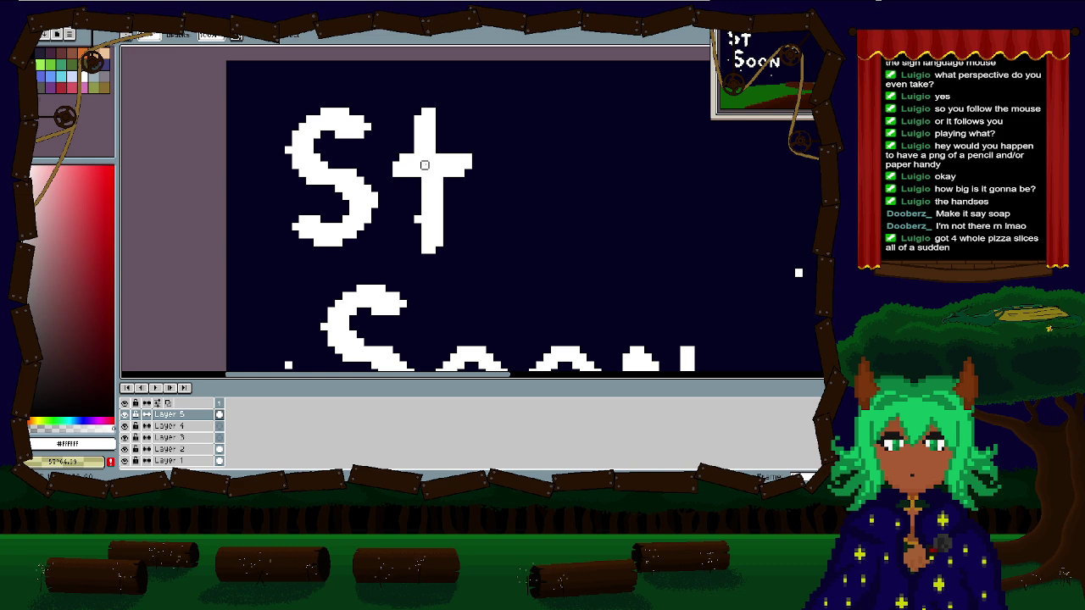
# Step: Move the upper part of the t's stem one pixel right to line up with the lower part
pyautogui.press('m')
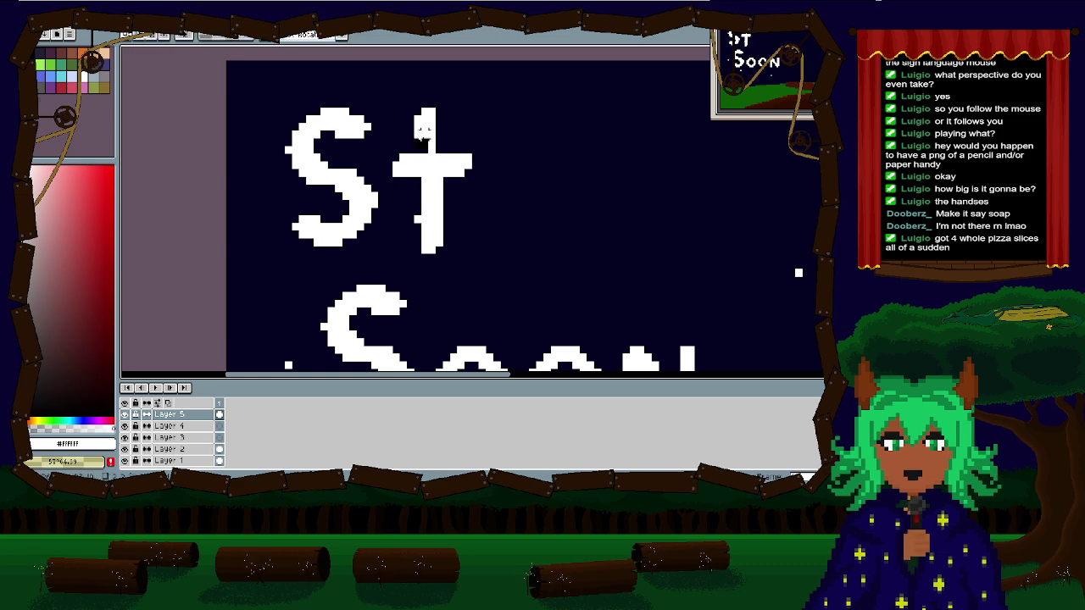
pyautogui.moveTo(425, 135)
pyautogui.mouseDown()
pyautogui.moveTo(432, 111)
pyautogui.moveTo(444, 134)
pyautogui.mouseUp()
pyautogui.click(497, 142)
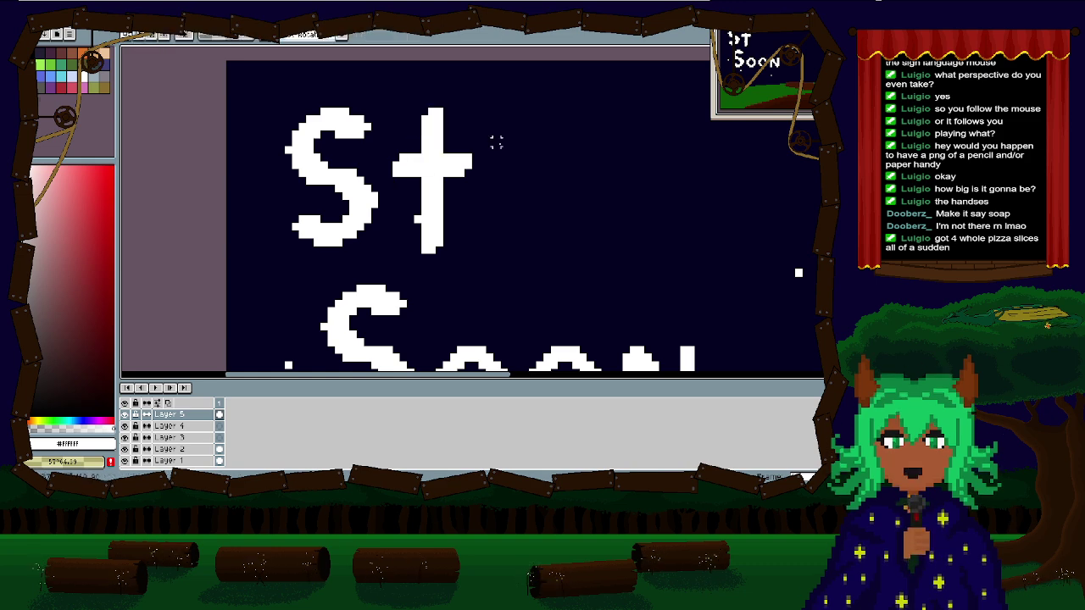
pyautogui.scroll(-2, 461, 226)
pyautogui.scroll(2, 460, 227)
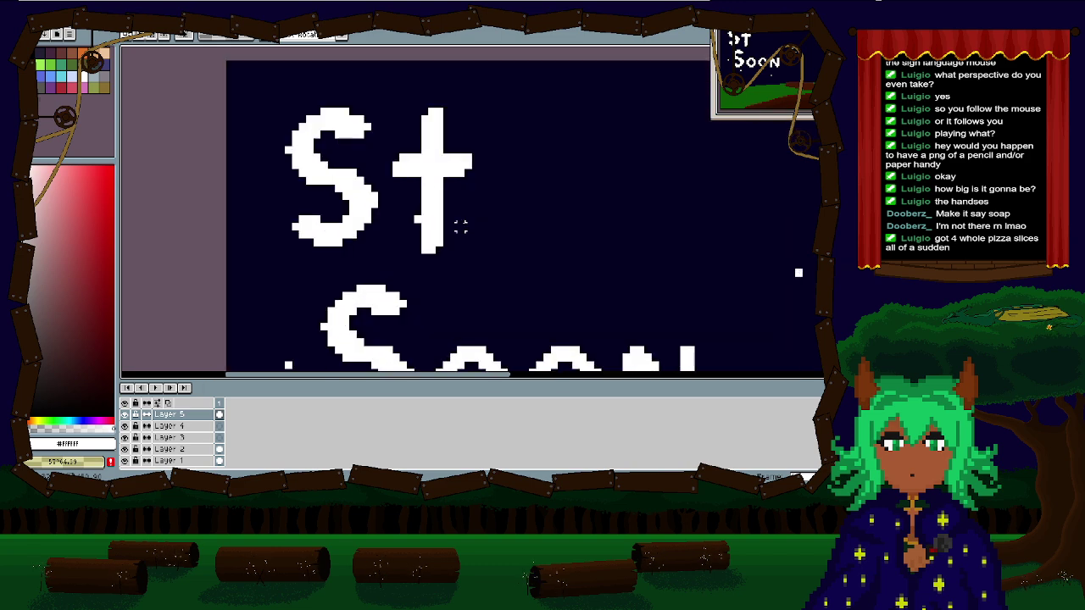
# Step: Try clearing the cel of Layer 5, and undo it
pyautogui.scroll(4, 474, 225)
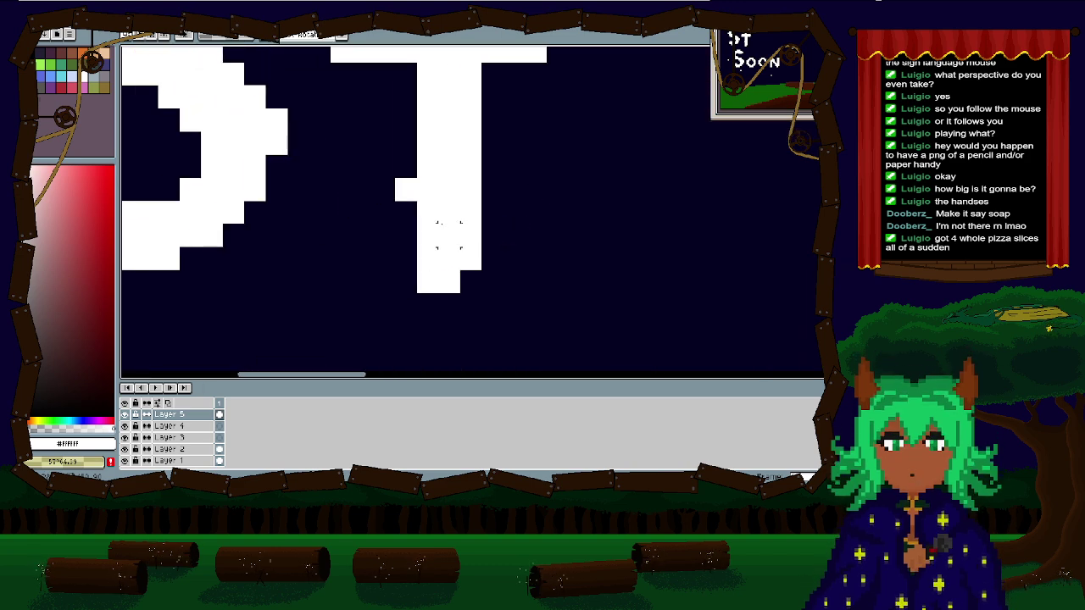
pyautogui.scroll(-2, 402, 190)
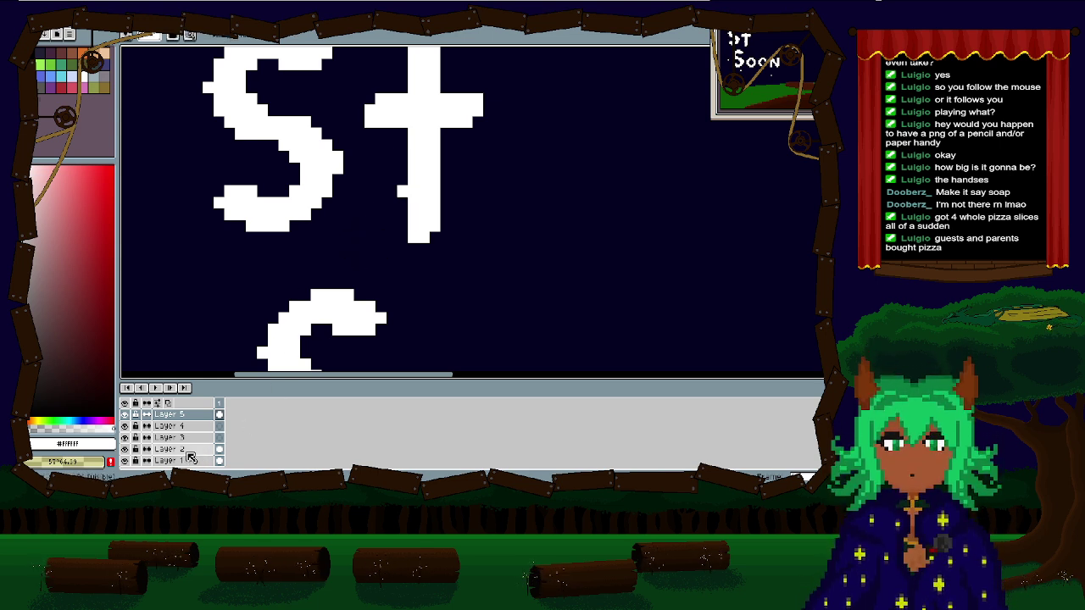
pyautogui.rightClick(220, 413)
pyautogui.click(238, 428)
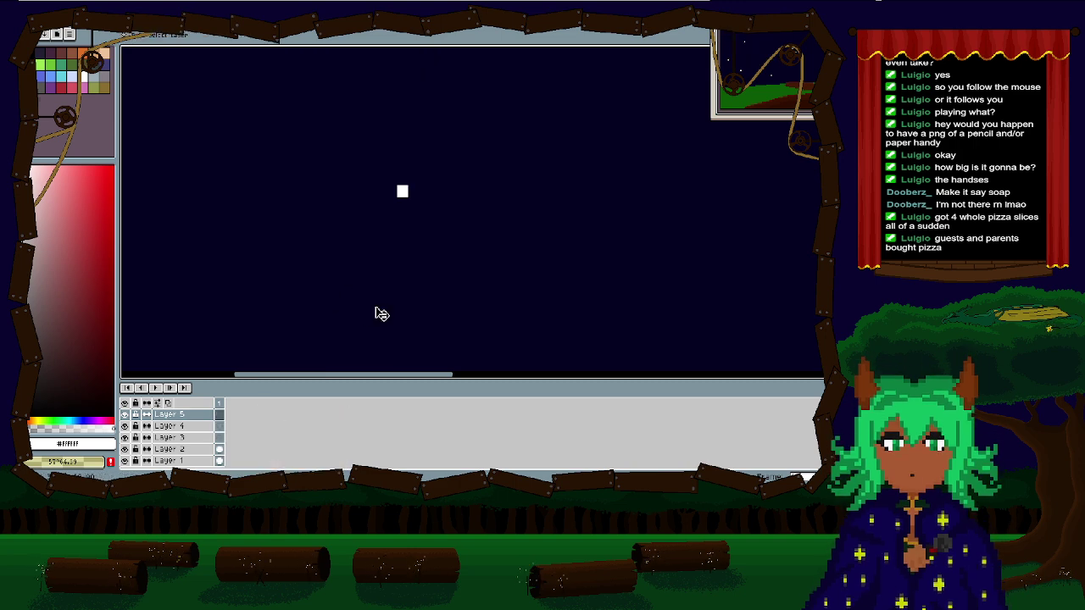
pyautogui.hotkey('ctrl', 'z')
# Step: Make Layer 2 active with the eraser ready, and hide and show Layer 5 to check the stars behind the lettering
pyautogui.click(220, 449)
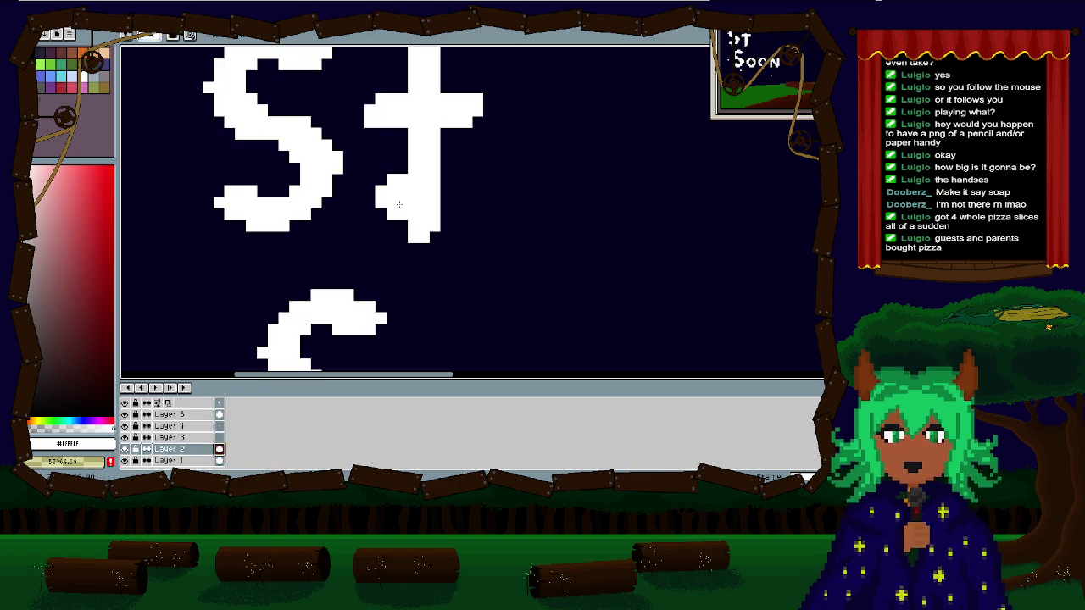
pyautogui.press('e')
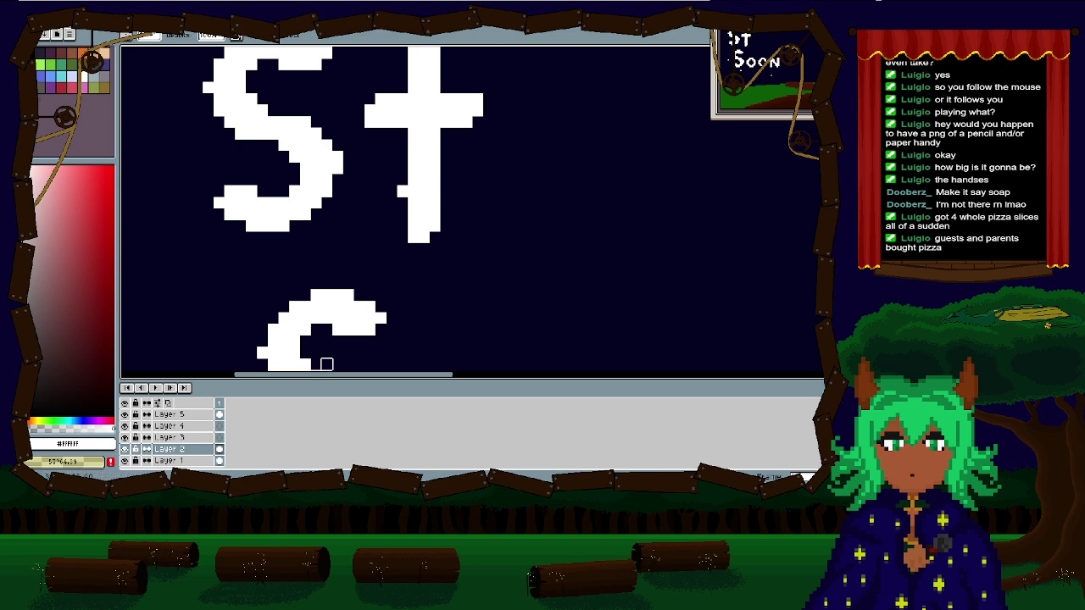
pyautogui.scroll(-5, 325, 364)
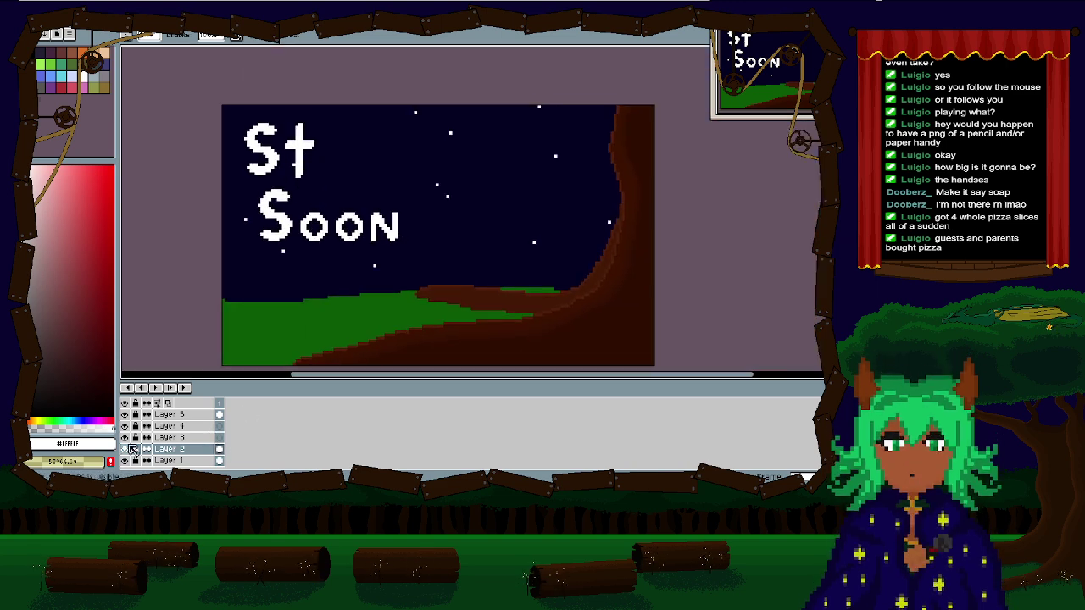
pyautogui.click(126, 413)
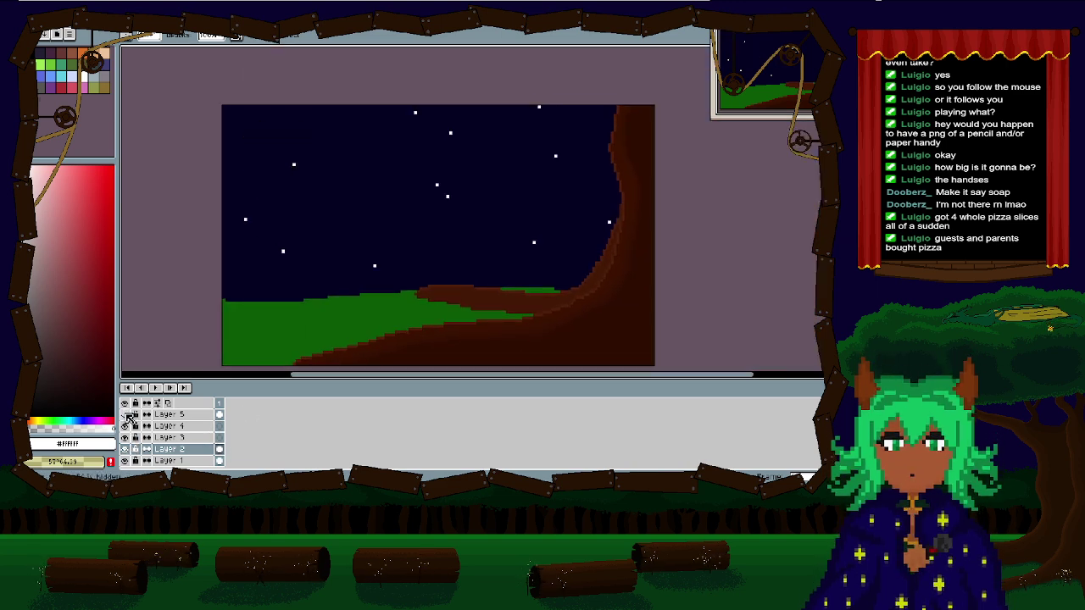
pyautogui.click(126, 413)
pyautogui.click(126, 414)
pyautogui.click(125, 414)
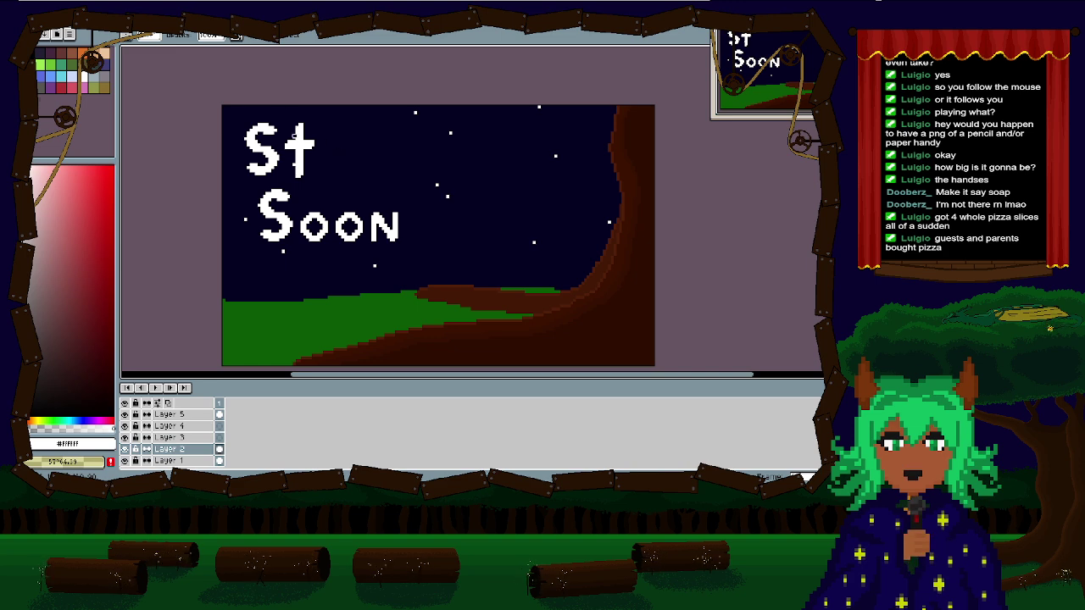
# Step: Select the first "o" of "Soon" and try moving it up beside the "t" while Layer 2 is active
pyautogui.scroll(5, 295, 133)
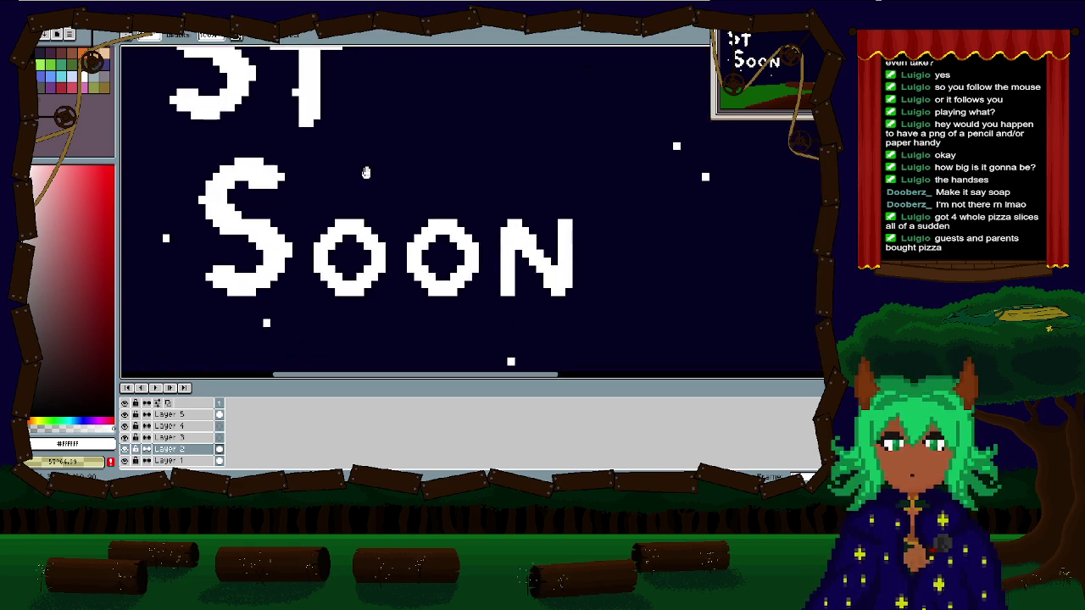
pyautogui.moveTo(312, 217); pyautogui.dragTo(388, 299)
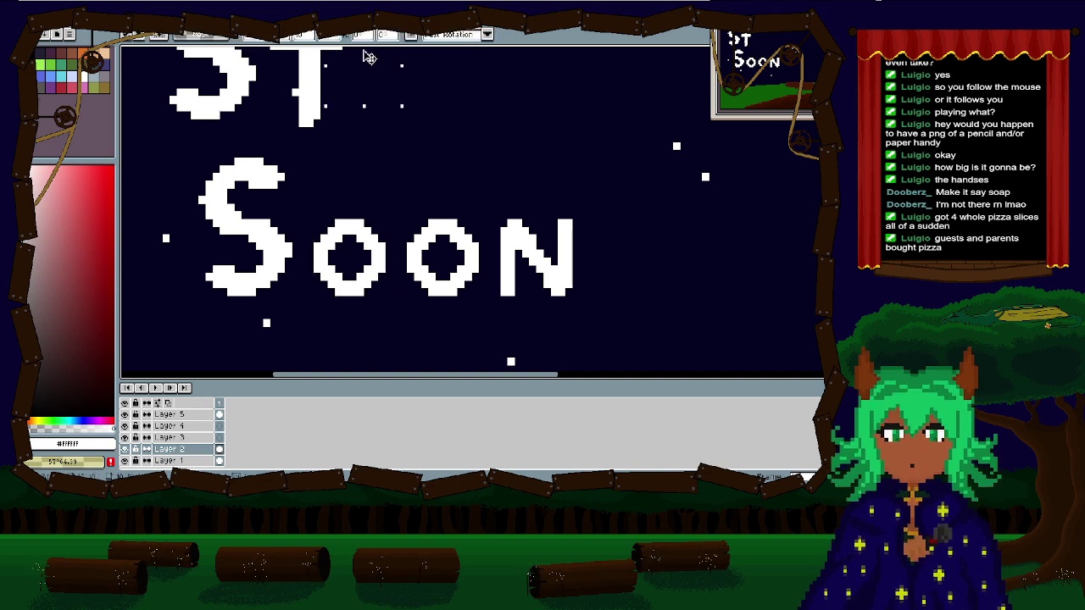
pyautogui.moveTo(364, 51); pyautogui.dragTo(372, 92)
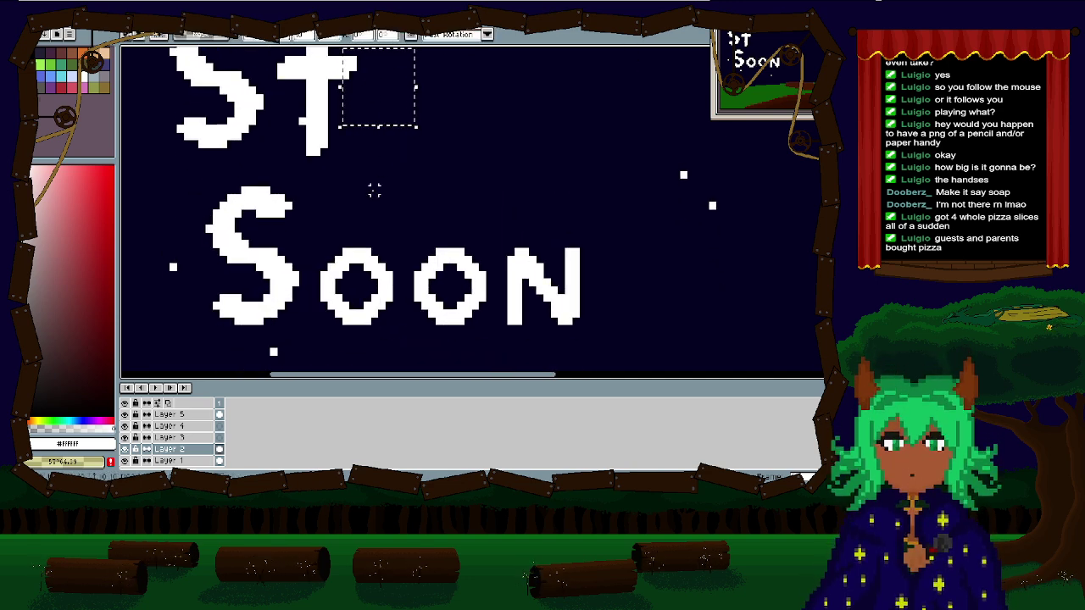
pyautogui.click(173, 414)
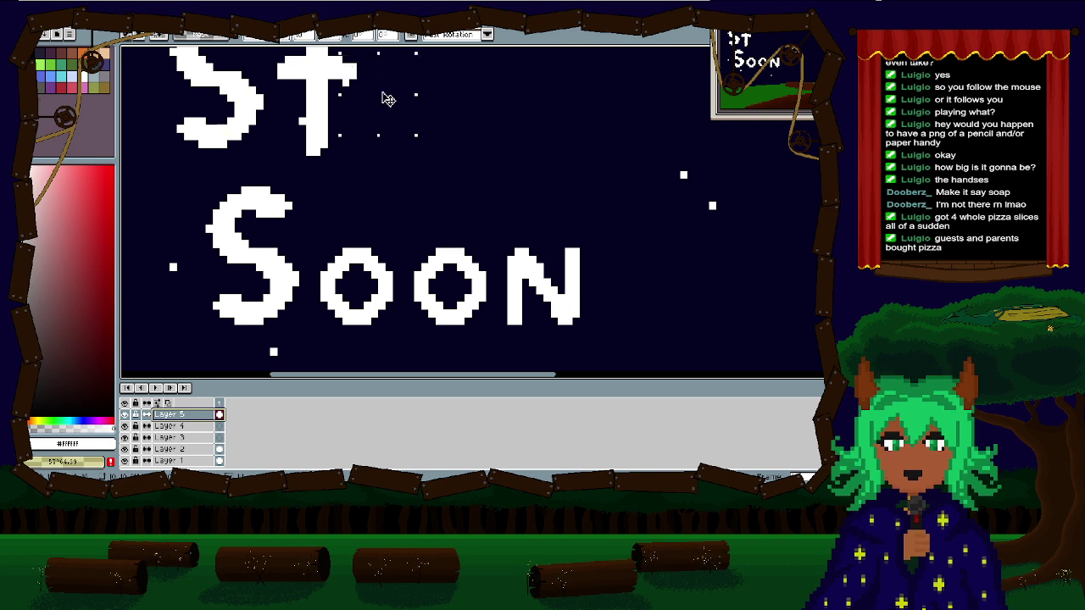
pyautogui.hotkey('ctrl', 'z')
pyautogui.hotkey('ctrl', 'z')
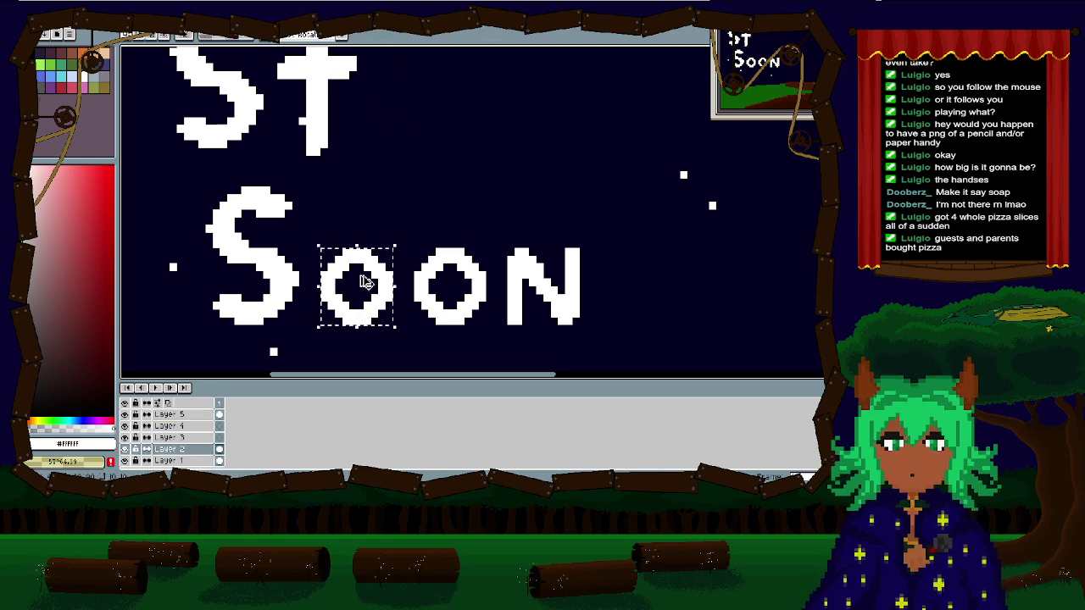
pyautogui.moveTo(364, 282); pyautogui.dragTo(388, 127)
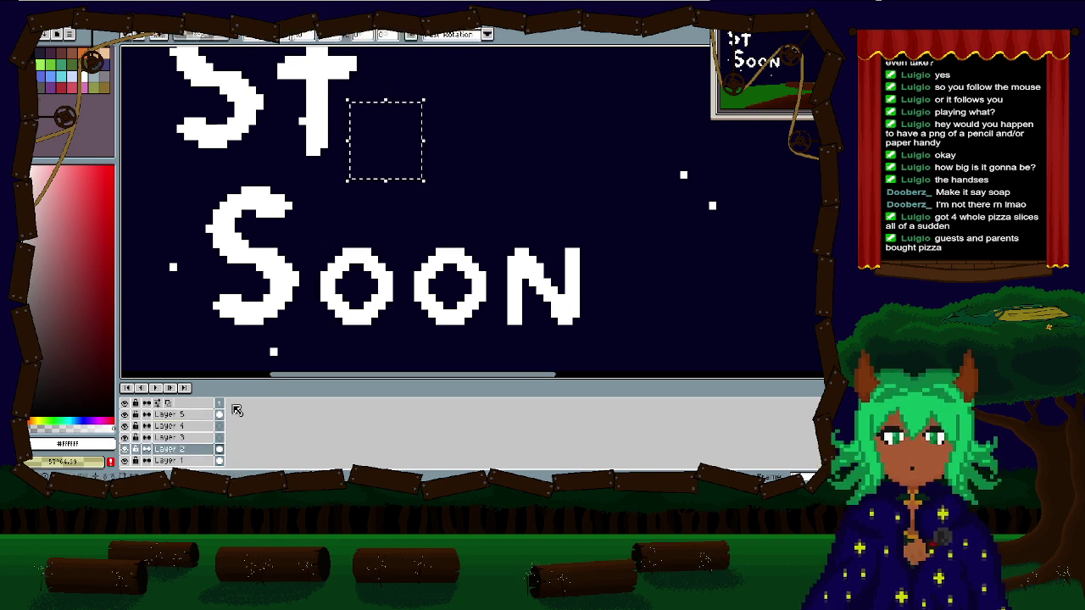
pyautogui.hotkey('ctrl', 'z')
# Step: Make Layer 5 active, paste a copy of the "o" and place it just after the "t" in the upper word
pyautogui.click(169, 415)
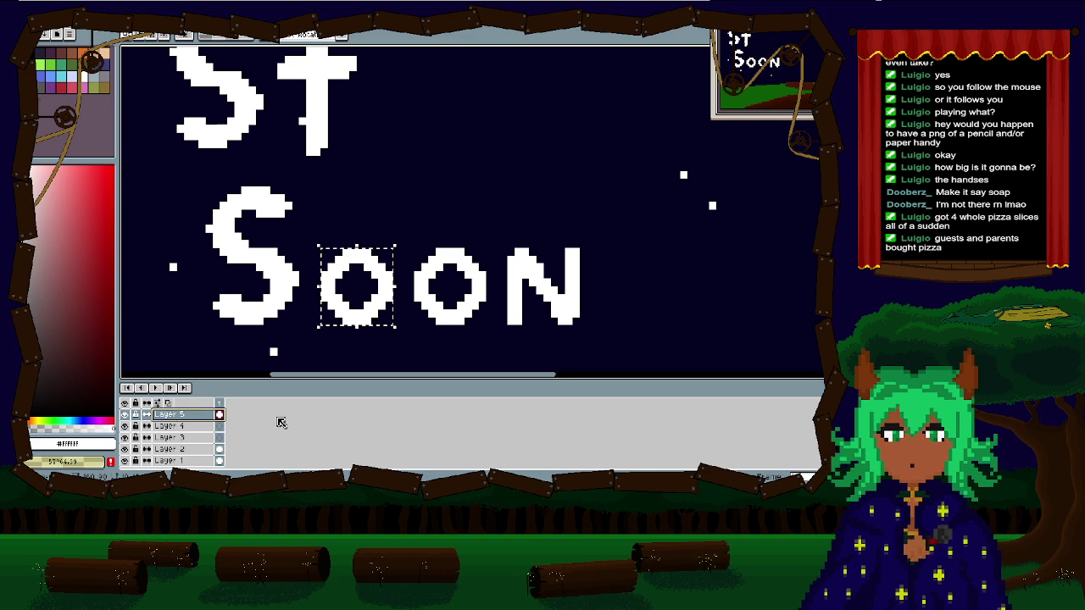
pyautogui.moveTo(345, 298); pyautogui.dragTo(403, 202)
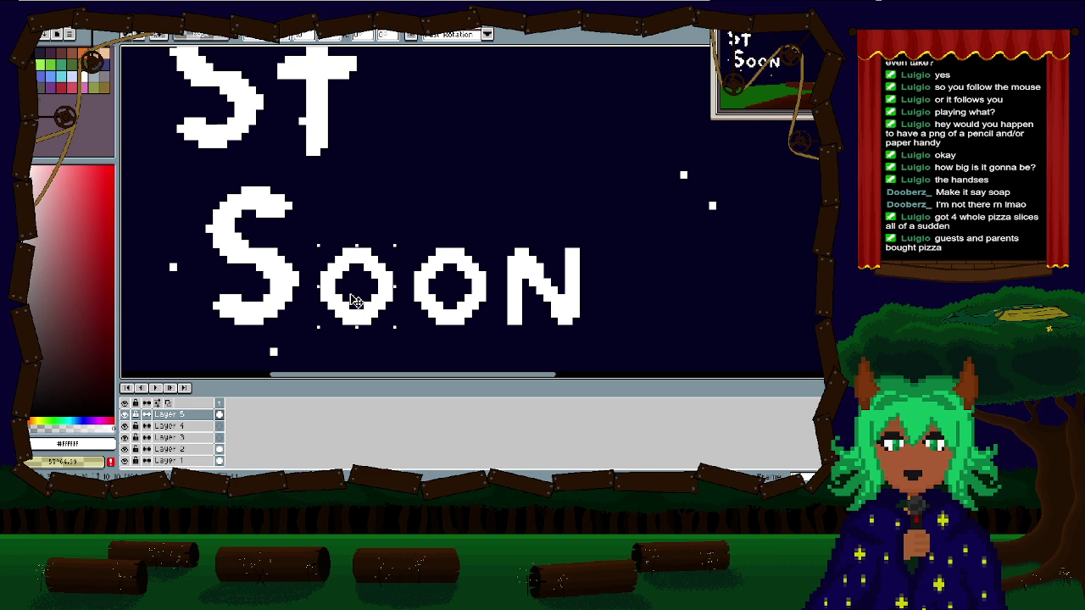
pyautogui.moveTo(354, 303); pyautogui.dragTo(390, 125)
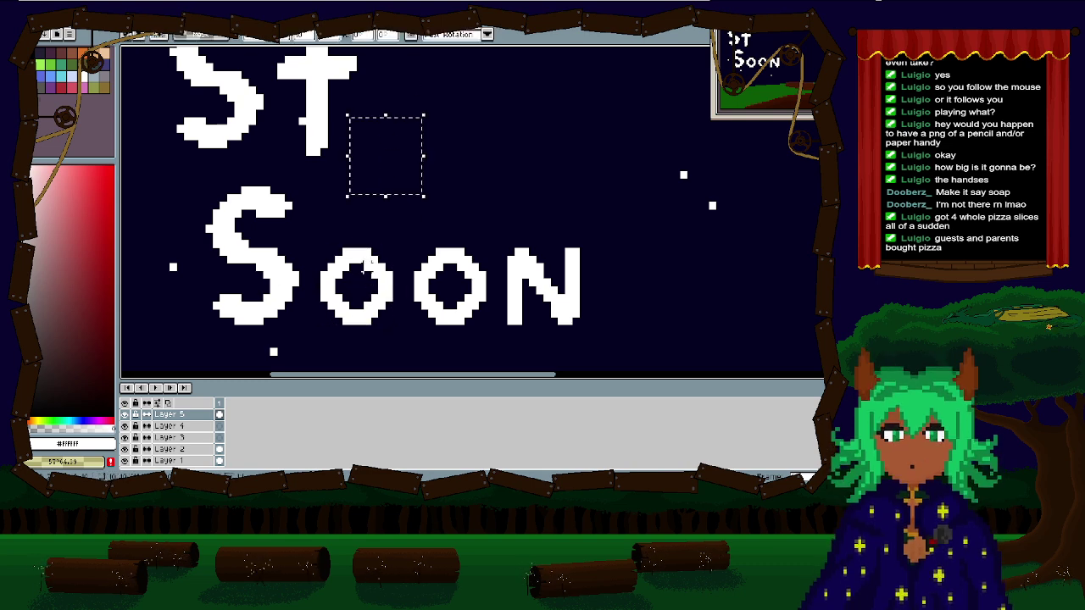
pyautogui.hotkey('ctrl', 'z')
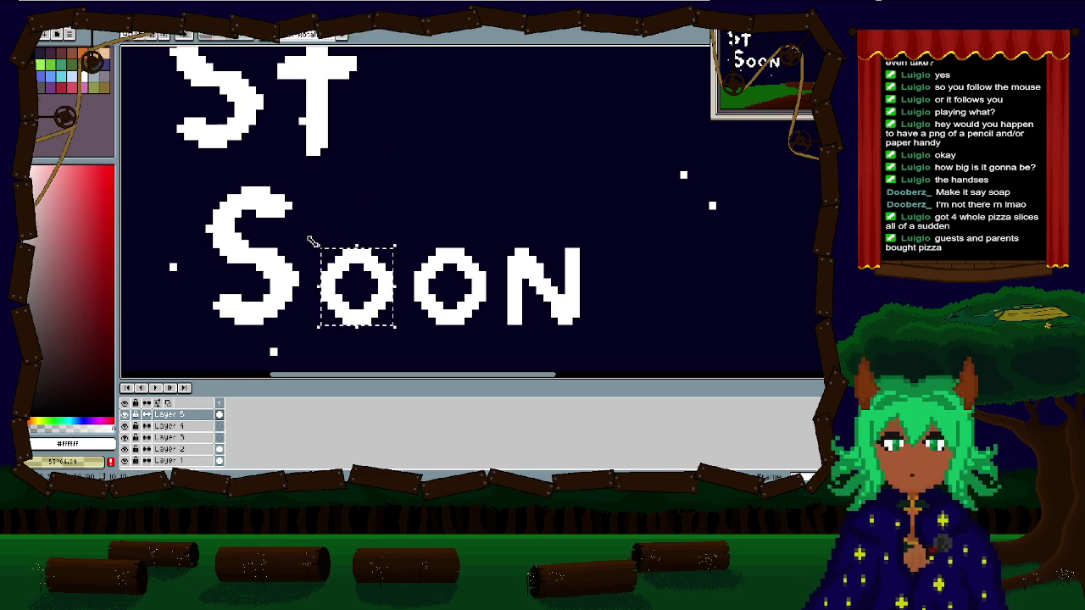
pyautogui.hotkey('ctrl', 'v')
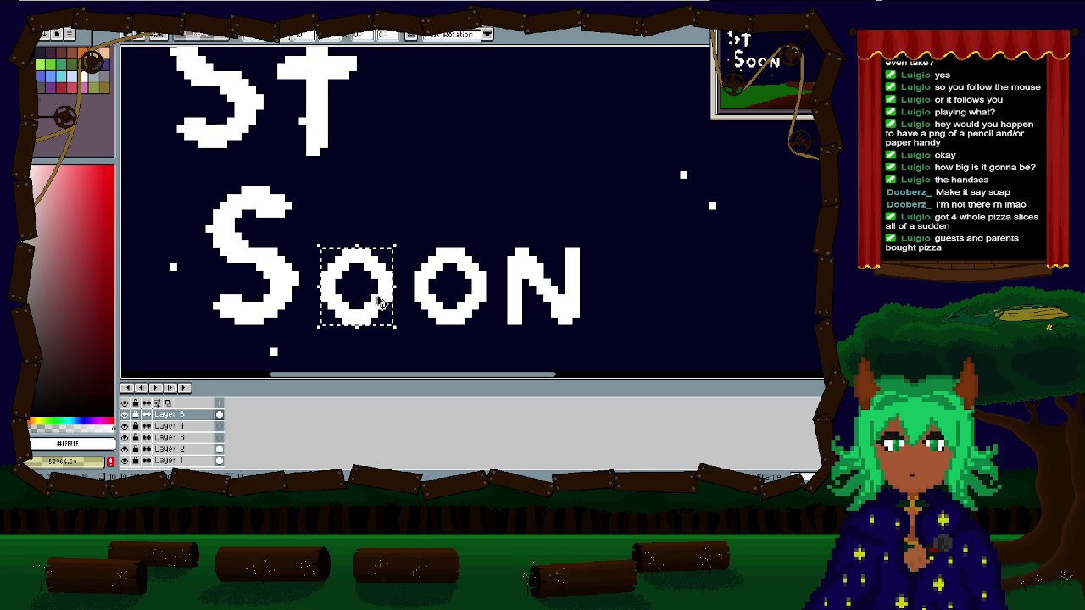
pyautogui.moveTo(382, 303); pyautogui.dragTo(421, 138)
pyautogui.scroll(-2, 419, 244)
pyautogui.scroll(1, 419, 244)
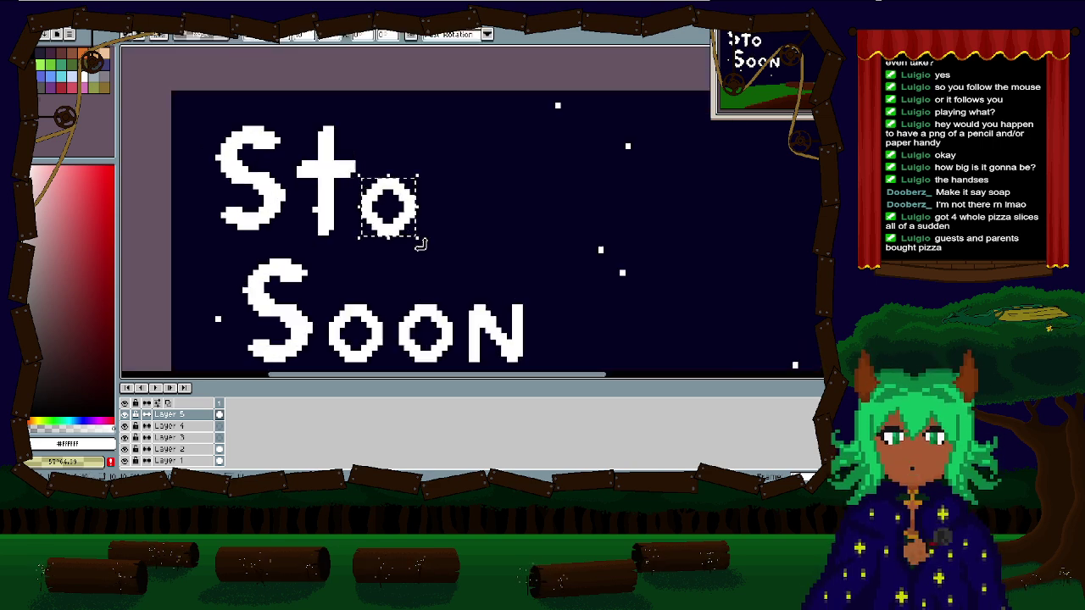
pyautogui.press('Return')
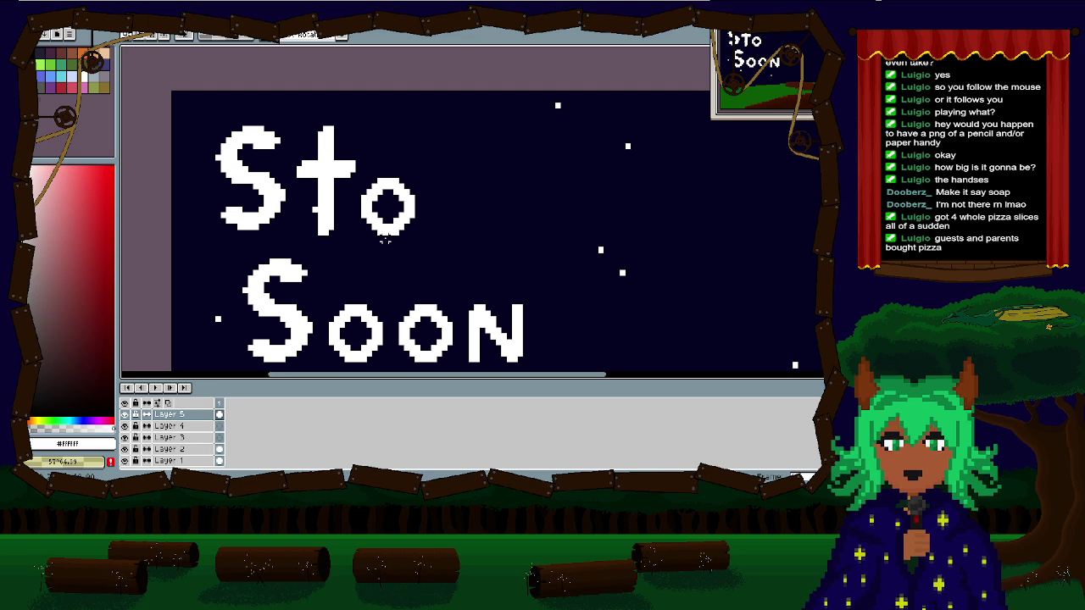
# Step: Turn the copied "o" into an "a" by adding a straight white stem with a small foot along its right side
pyautogui.scroll(2, 411, 244)
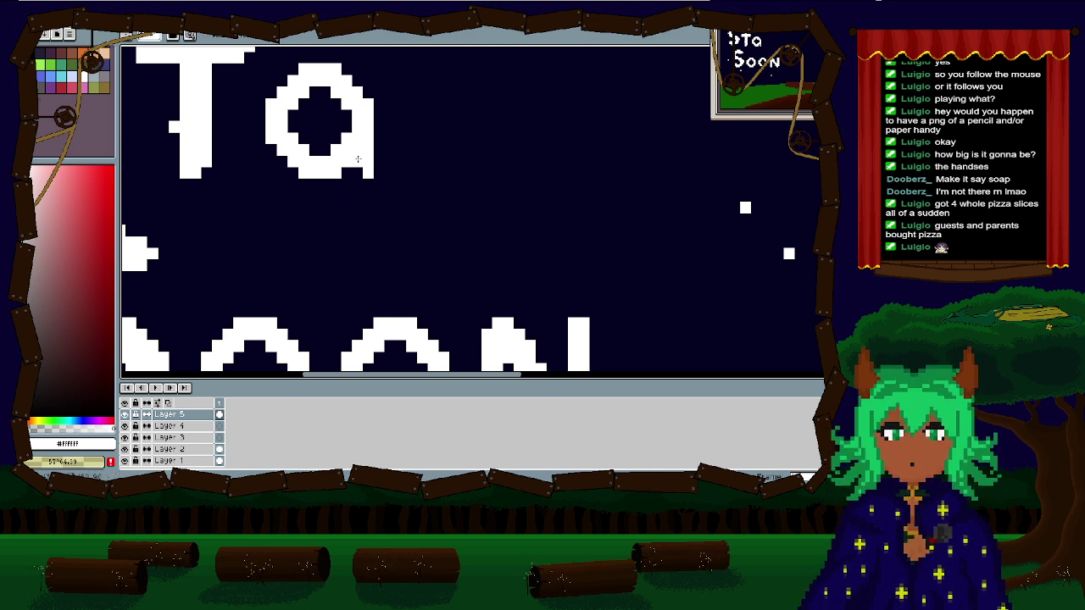
pyautogui.scroll(-3, 377, 152)
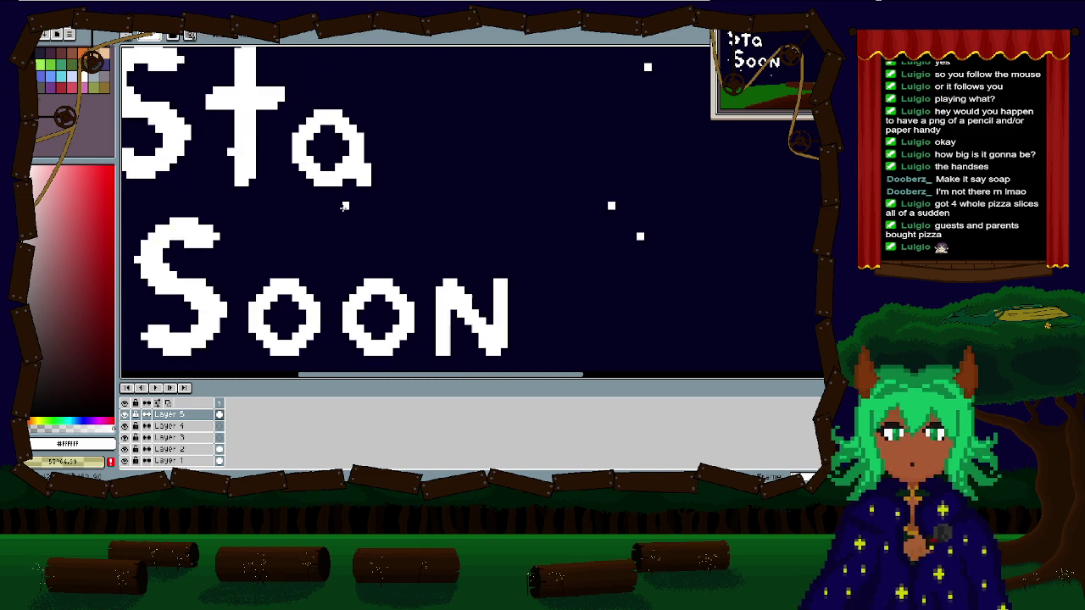
pyautogui.scroll(4, 380, 189)
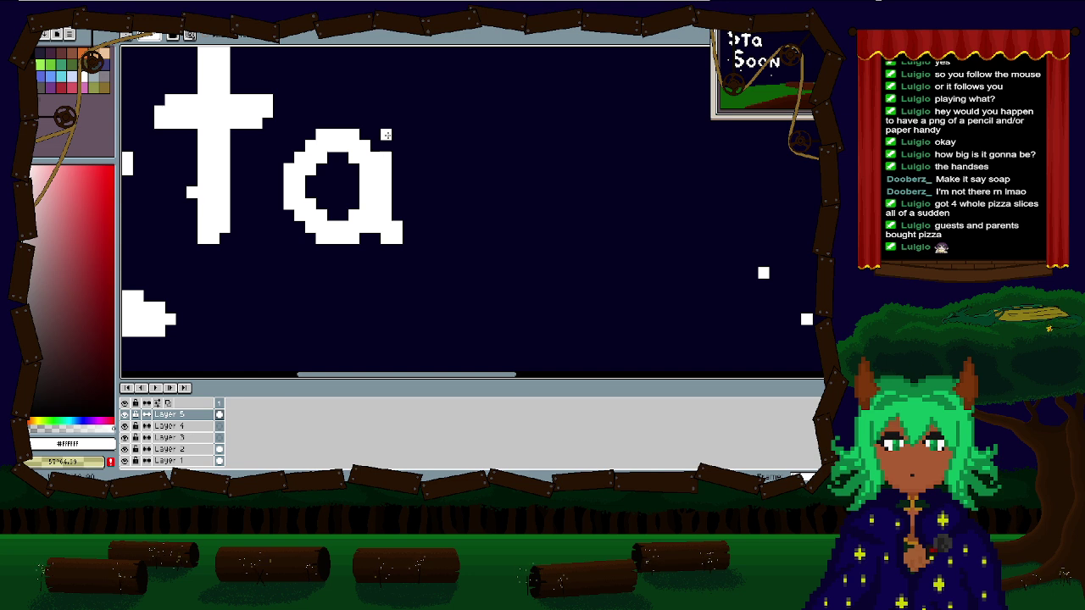
pyautogui.moveTo(376, 134); pyautogui.dragTo(375, 143)
pyautogui.scroll(-3, 406, 246)
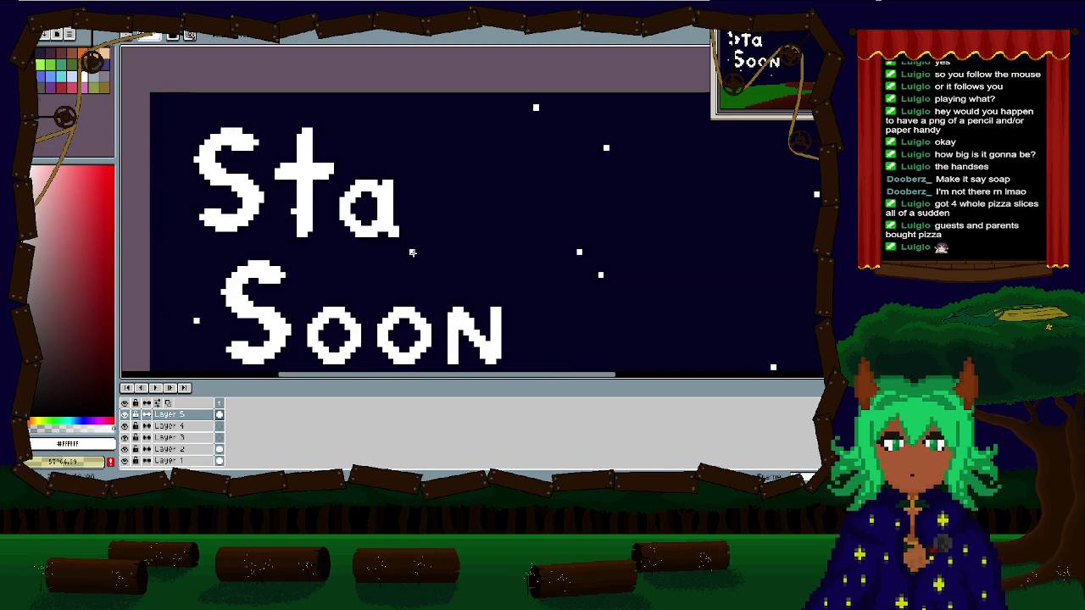
# Step: Reshape the stem of the "a" so its upper and lower ends flare out to the right with a narrower middle
pyautogui.scroll(4, 389, 177)
pyautogui.hotkey('ctrl', 'z')
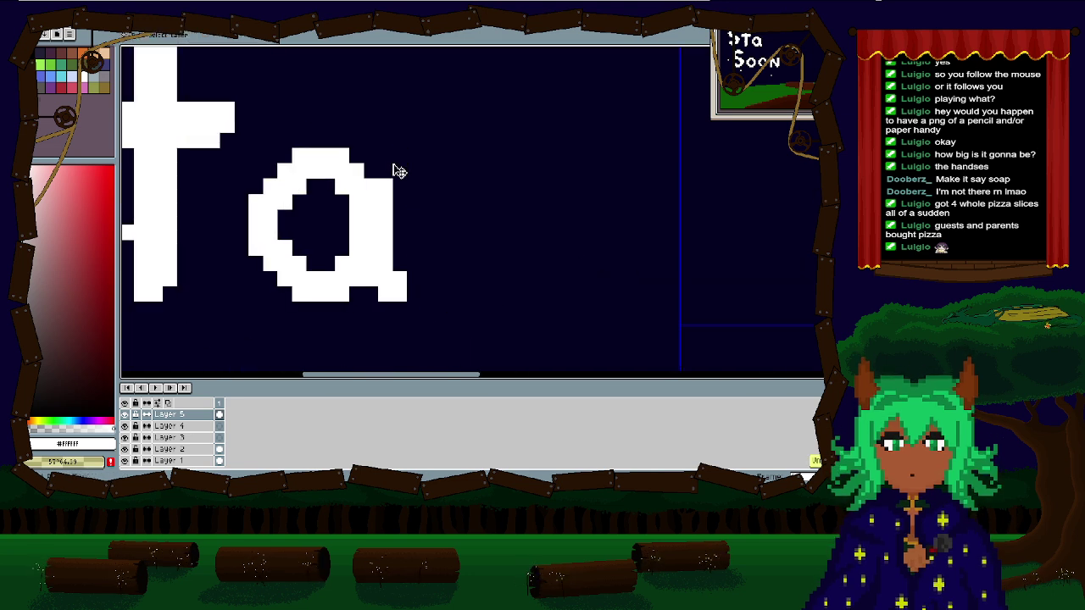
pyautogui.moveTo(383, 171); pyautogui.dragTo(384, 187)
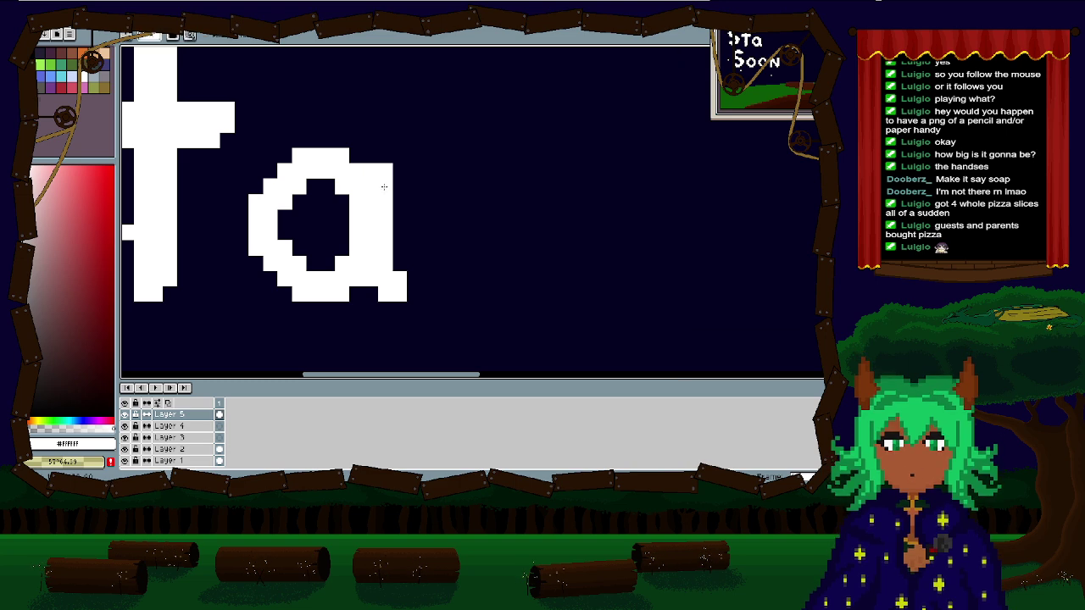
pyautogui.scroll(-3, 395, 226)
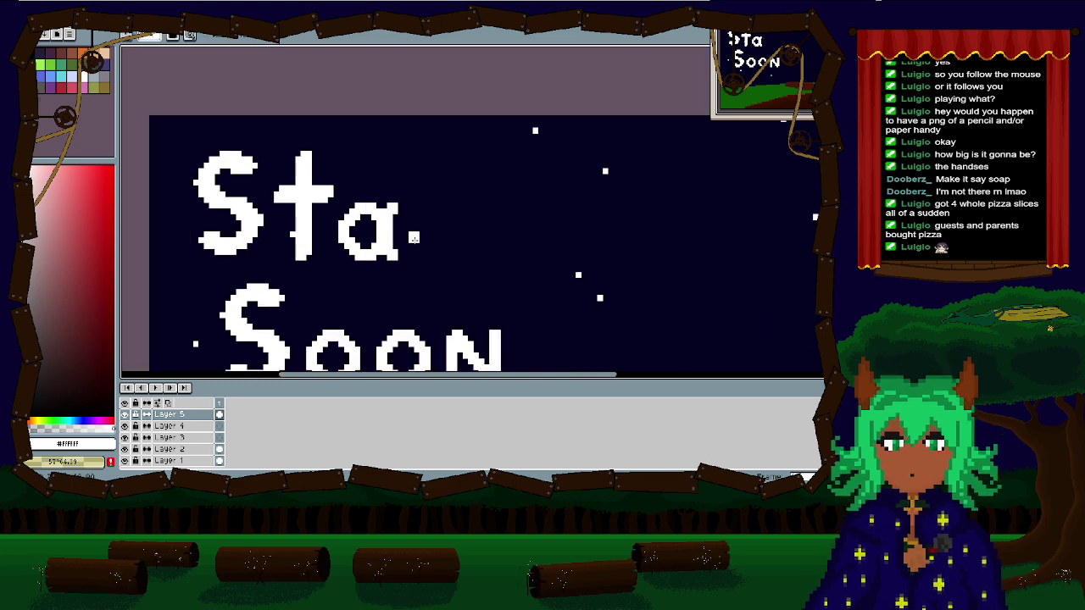
pyautogui.scroll(3, 447, 218)
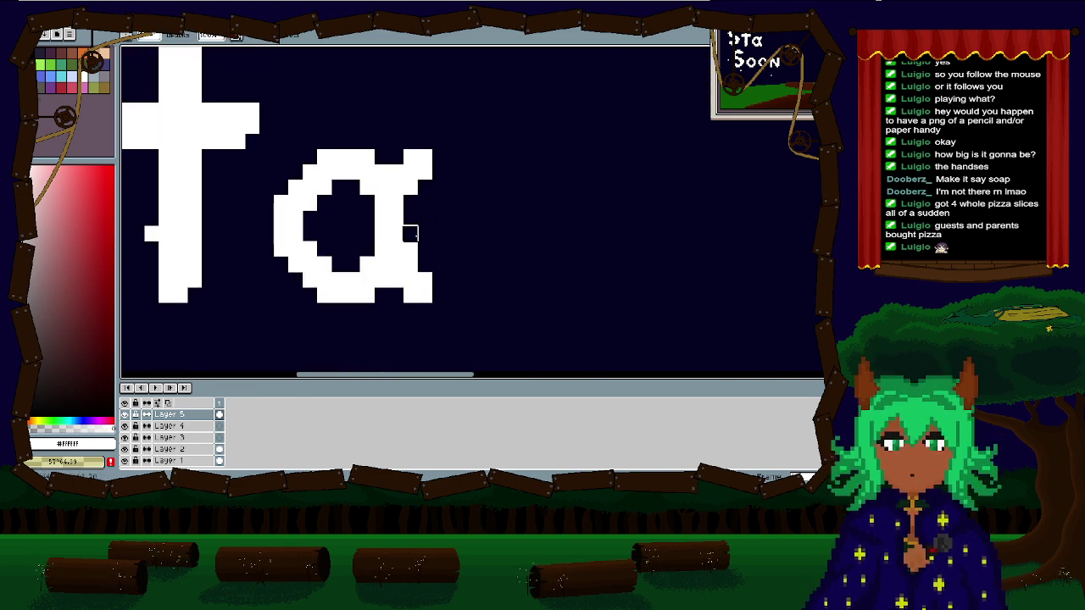
# Step: Try mirroring the "a" horizontally with a rectangular selection, then undo it and deselect
pyautogui.scroll(-2, 435, 229)
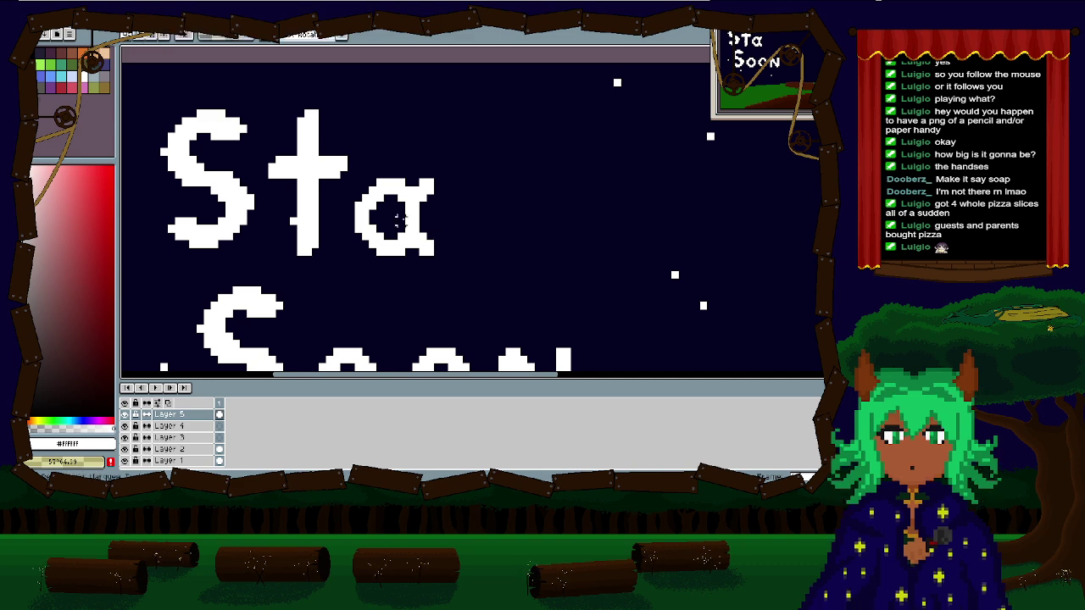
pyautogui.press('m')
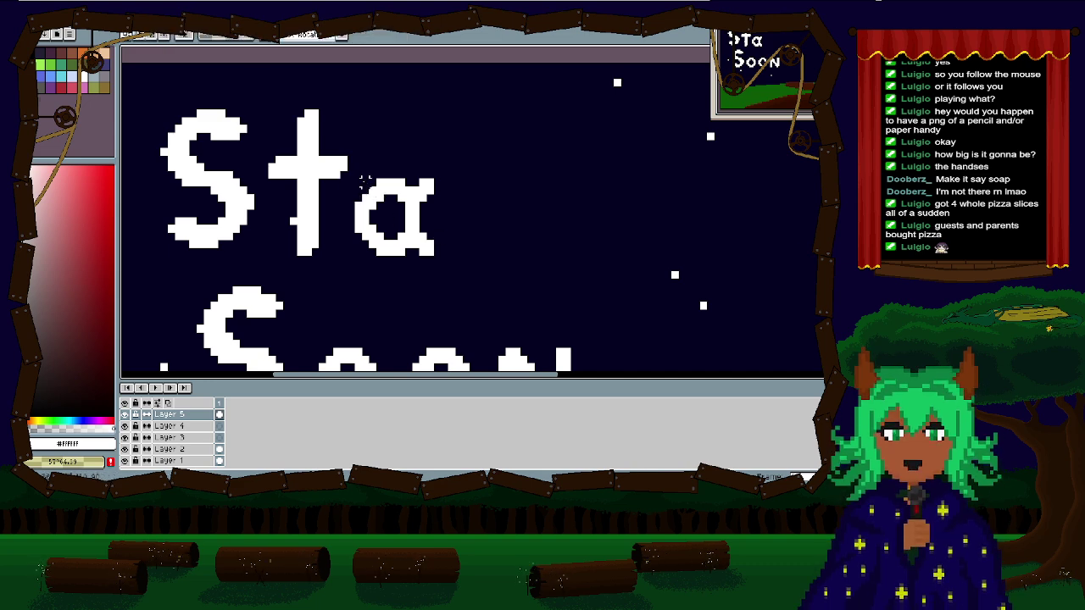
pyautogui.moveTo(354, 178); pyautogui.dragTo(433, 254)
pyautogui.hotkey('ctrl', 't')
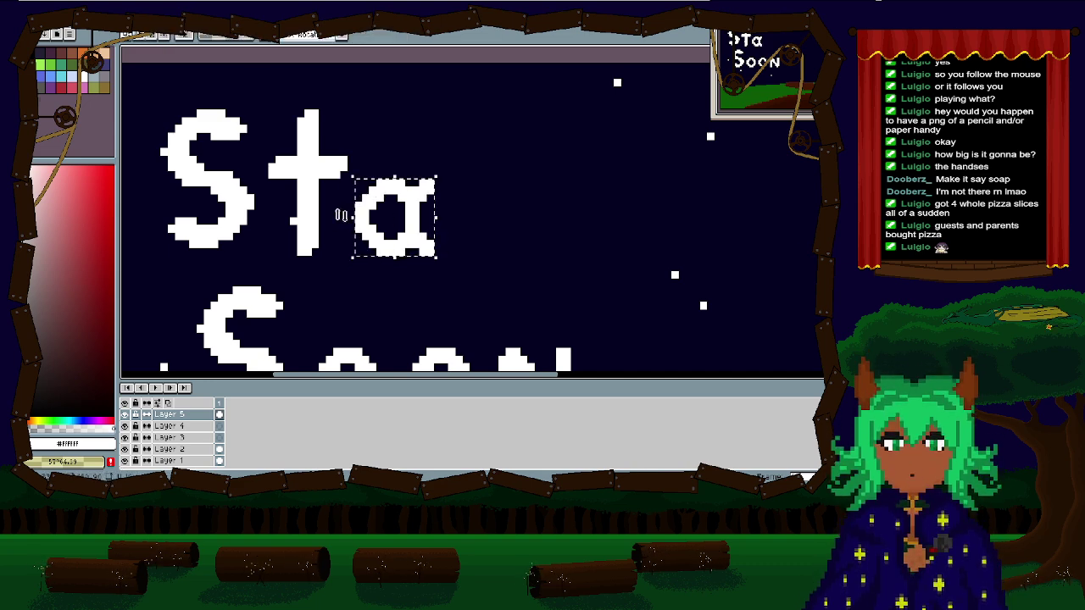
pyautogui.moveTo(353, 216); pyautogui.dragTo(512, 228)
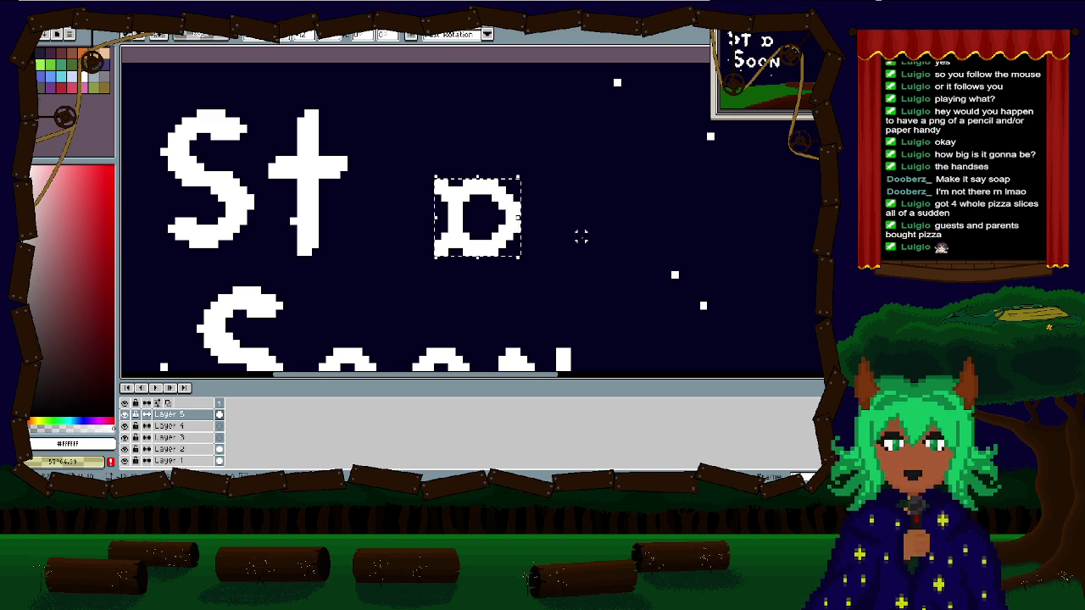
pyautogui.press('Return')
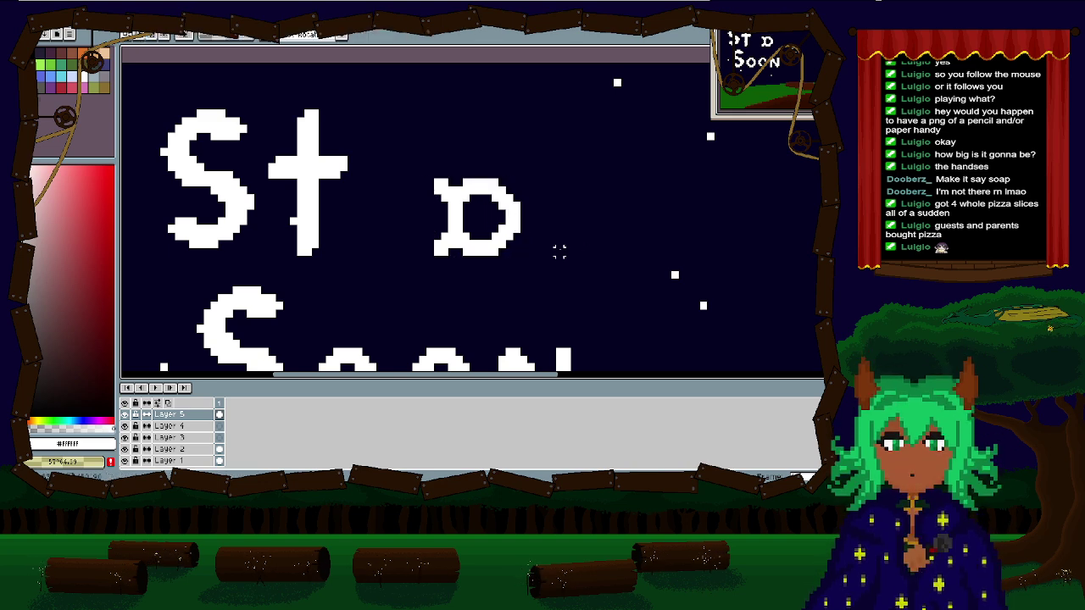
pyautogui.scroll(-1, 557, 246)
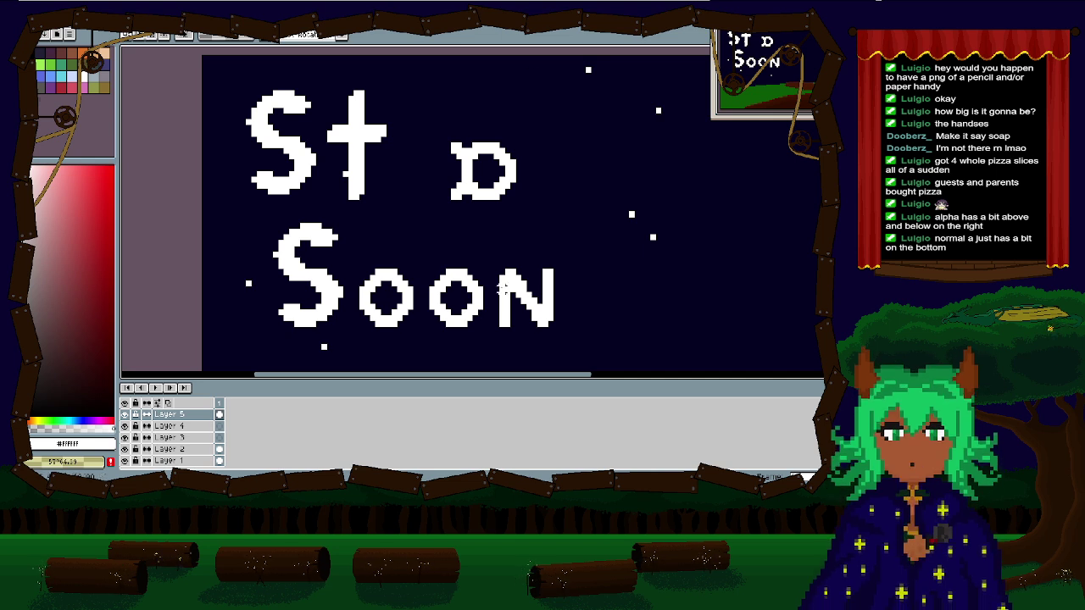
pyautogui.hotkey('ctrl', 'z')
pyautogui.hotkey('ctrl', 'z')
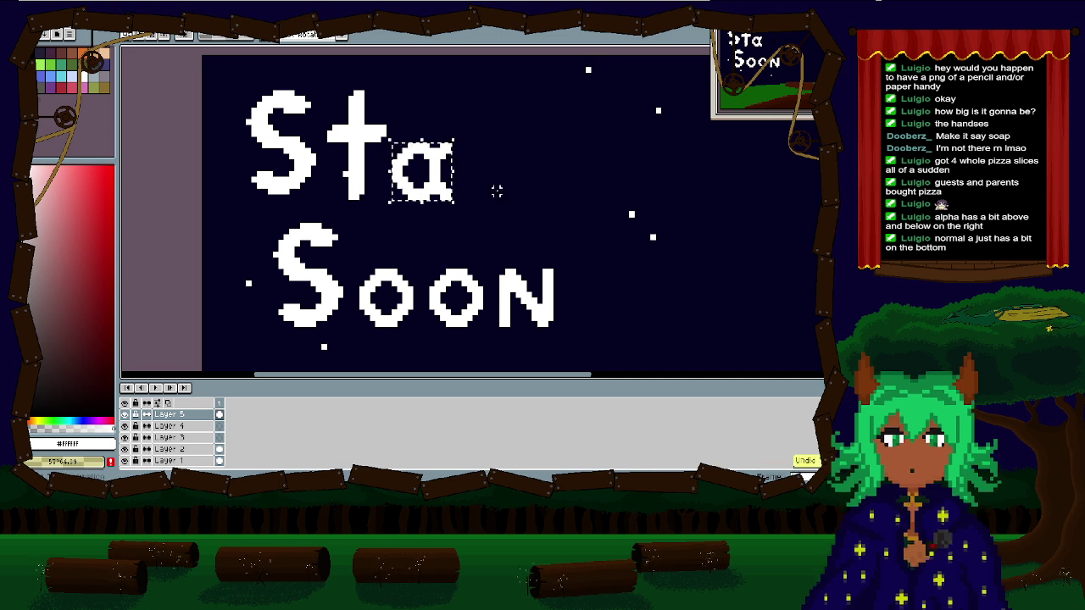
pyautogui.hotkey('ctrl', 'd')
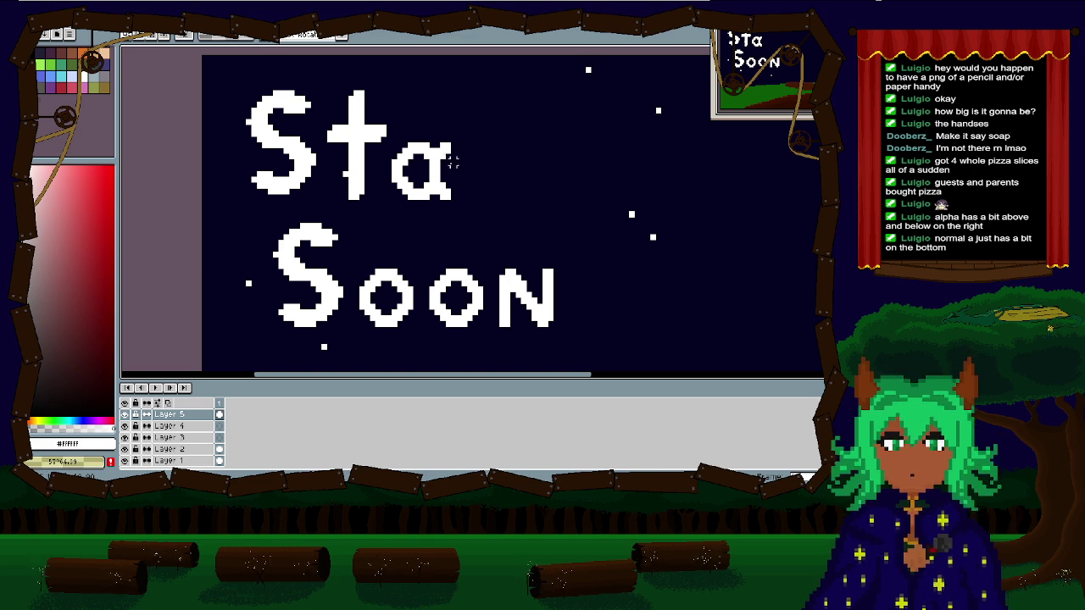
# Step: Draw a white "p" shape after the "a" and erase its bowl to leave a lowercase "r", completing "Star"
pyautogui.scroll(1, 456, 168)
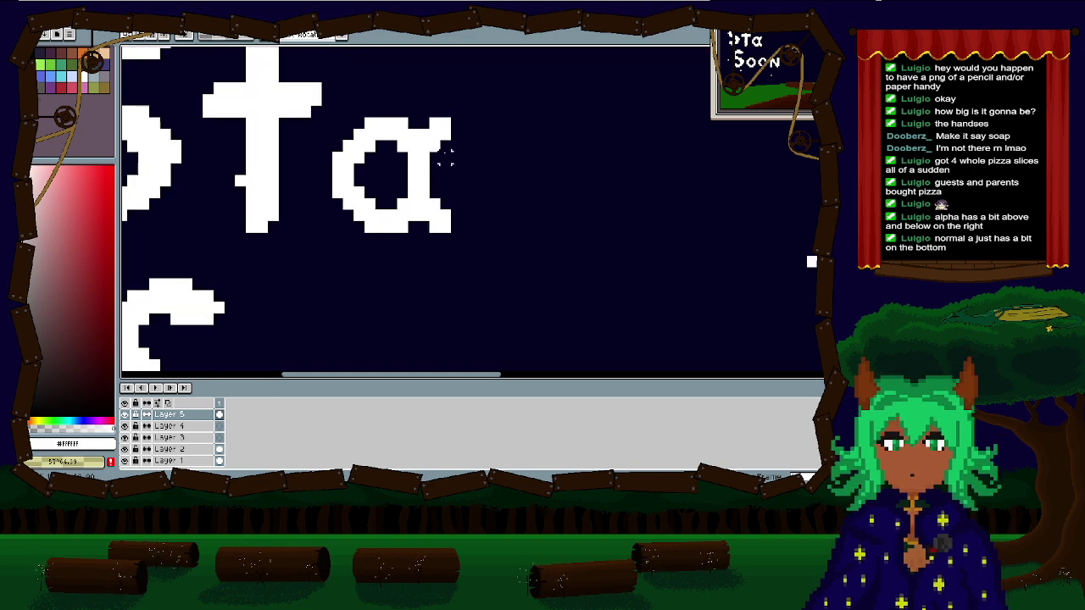
pyautogui.scroll(-2, 467, 193)
pyautogui.scroll(1, 419, 177)
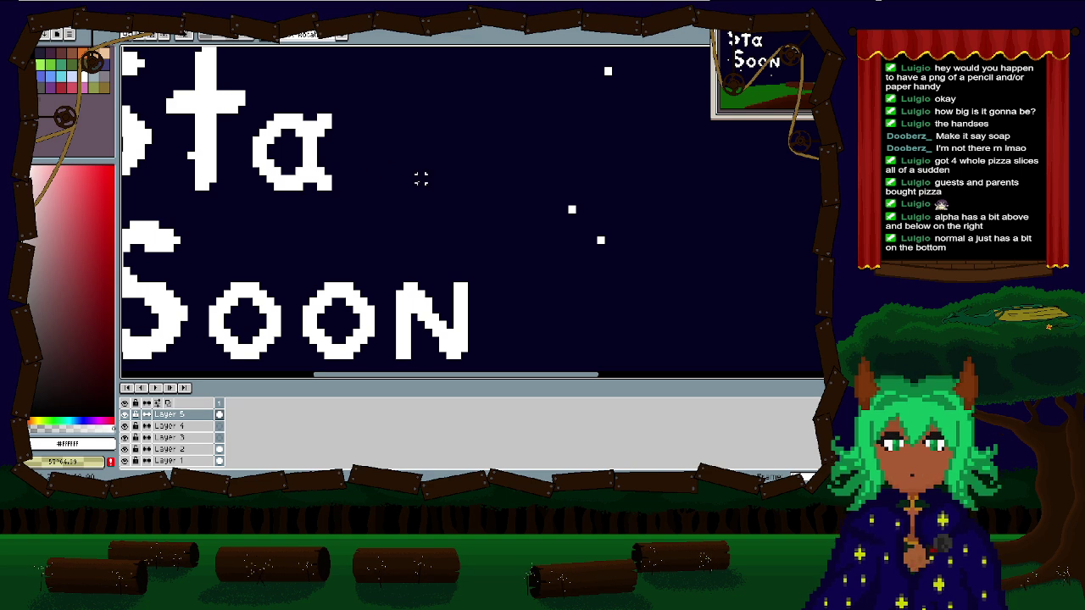
pyautogui.click(396, 144)
pyautogui.hotkey('ctrl', 'z')
pyautogui.click(359, 183)
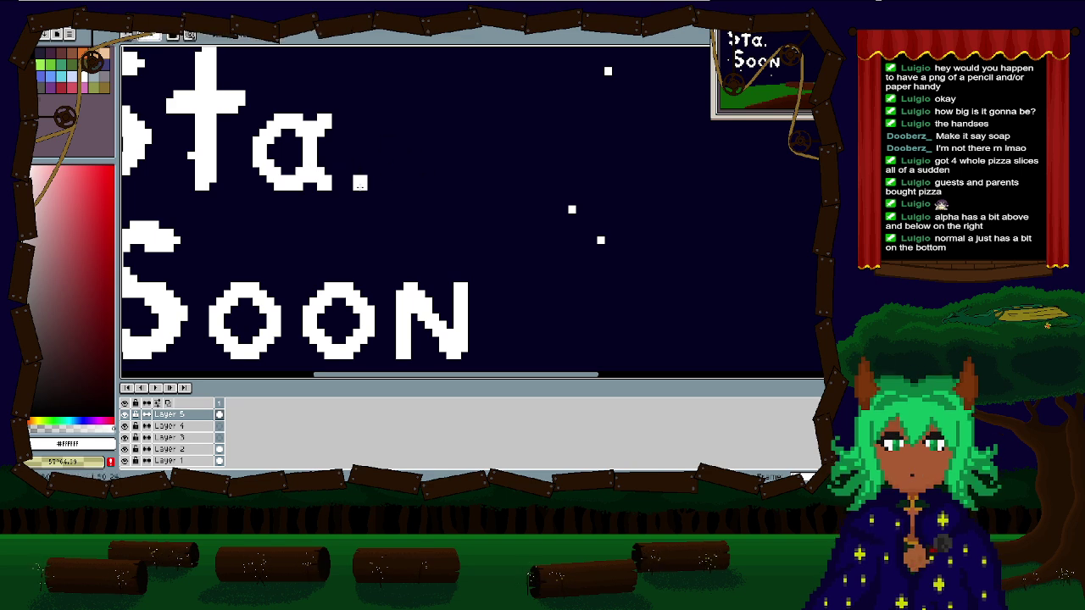
pyautogui.moveTo(360, 185)
pyautogui.mouseDown()
pyautogui.moveTo(361, 116)
pyautogui.moveTo(369, 183)
pyautogui.moveTo(405, 172)
pyautogui.moveTo(438, 185)
pyautogui.moveTo(339, 211)
pyautogui.moveTo(395, 186)
pyautogui.moveTo(412, 209)
pyautogui.mouseUp()
pyautogui.hotkey('ctrl', 'z')
pyautogui.click(393, 183)
pyautogui.hotkey('ctrl', 'z')
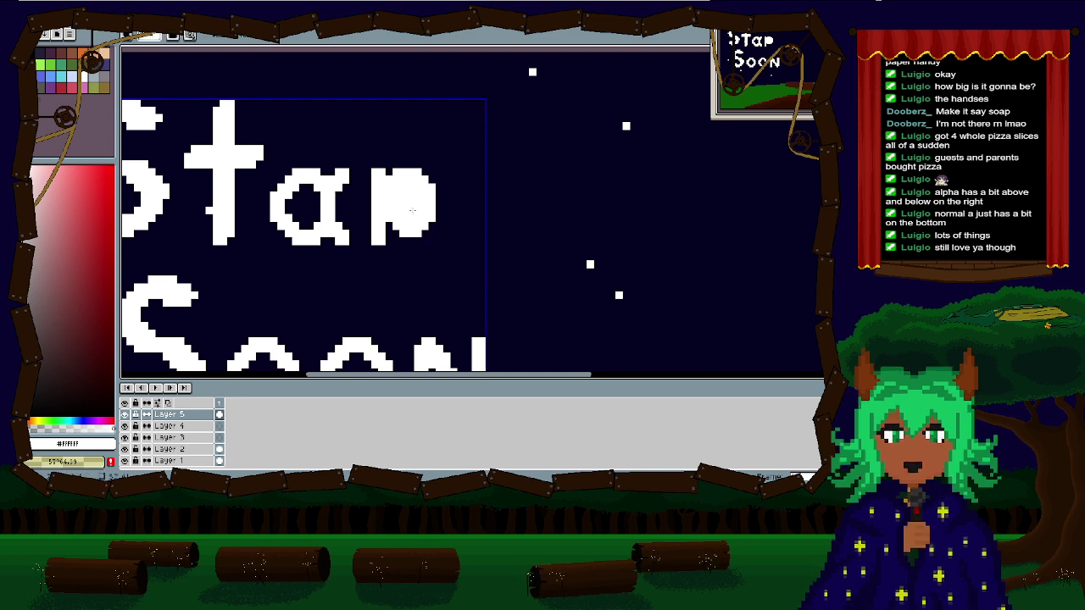
pyautogui.hotkey('ctrl', 'y')
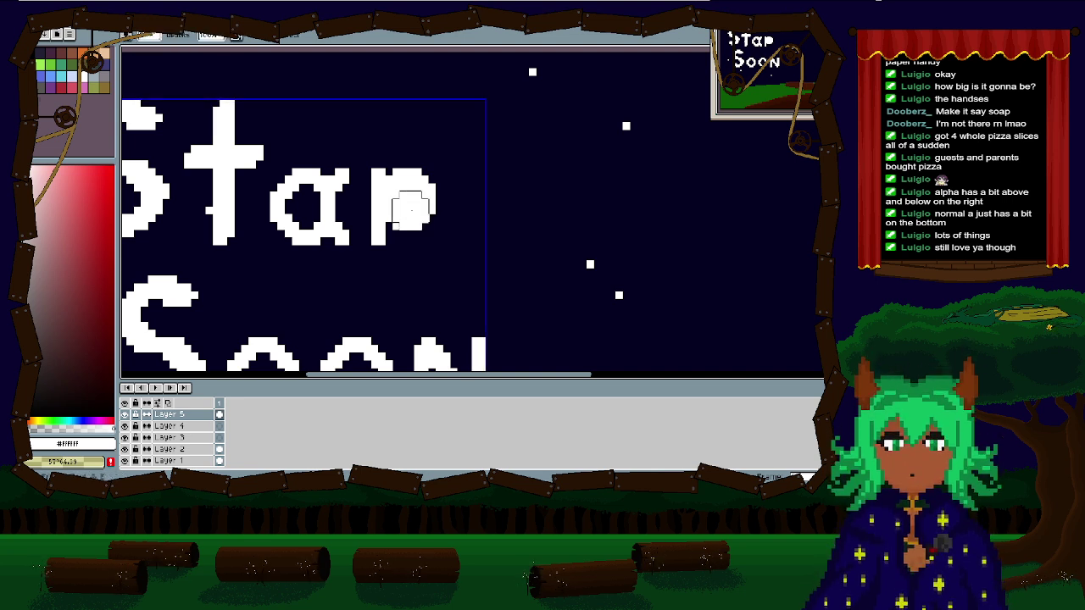
pyautogui.moveTo(403, 202)
pyautogui.mouseDown()
pyautogui.moveTo(399, 212)
pyautogui.moveTo(418, 213)
pyautogui.mouseUp()
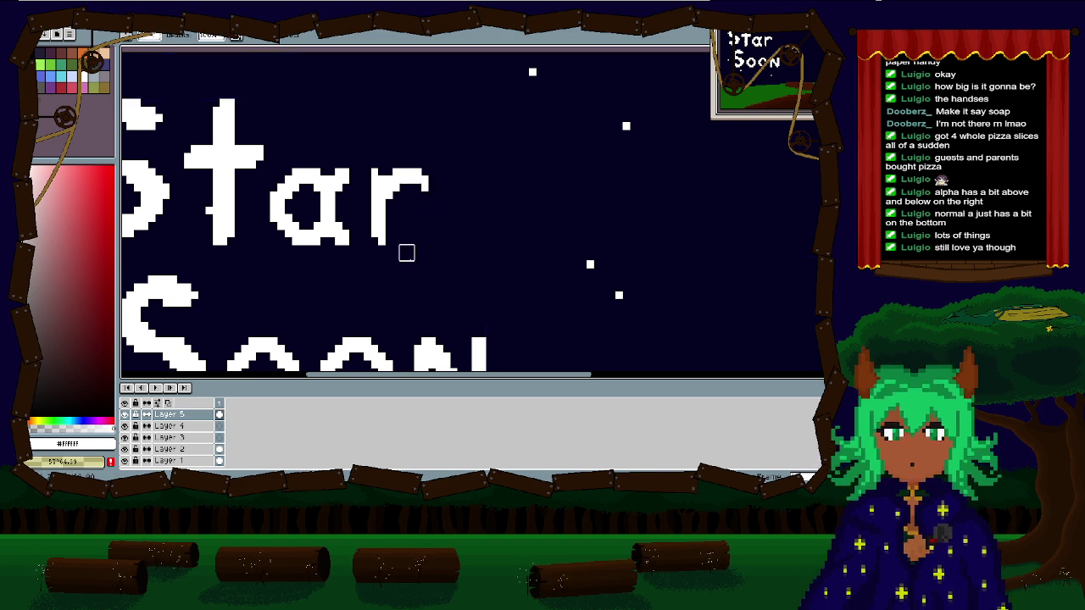
# Step: Trim the bottom of the "r" stem with the eraser so it lines up with the other letters of "Star"
pyautogui.scroll(-1, 416, 242)
pyautogui.scroll(2, 416, 246)
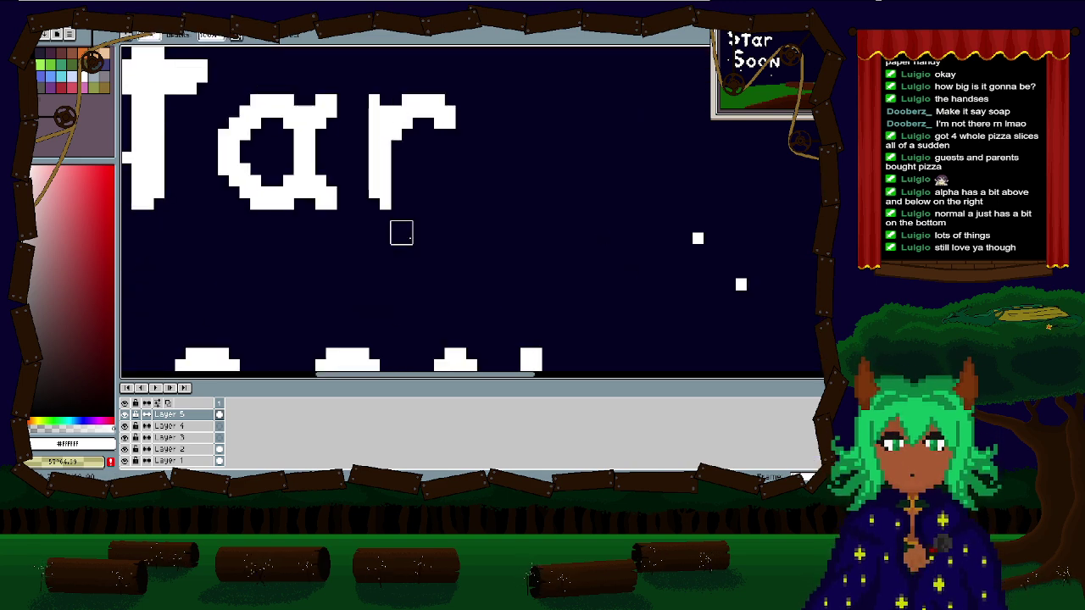
pyautogui.moveTo(415, 242)
pyautogui.mouseDown()
pyautogui.moveTo(395, 265)
pyautogui.moveTo(435, 193)
pyautogui.moveTo(363, 221)
pyautogui.mouseUp()
pyautogui.scroll(-1, 416, 266)
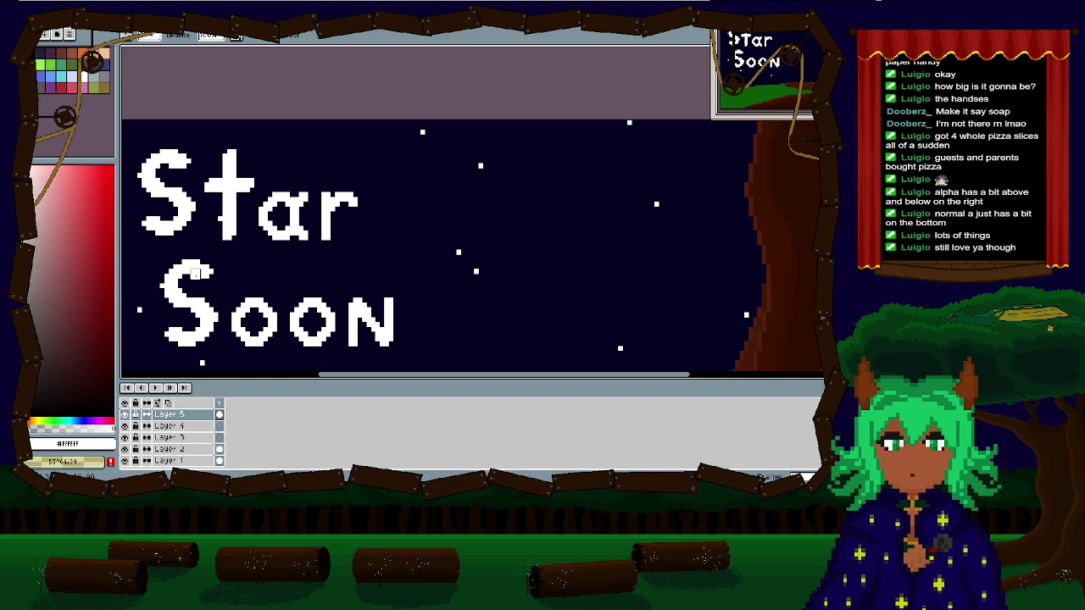
# Step: Draw a tall white "t" after the "r" with a small brush, erasing the stem's uneven top, to spell "Start"
pyautogui.press('b')
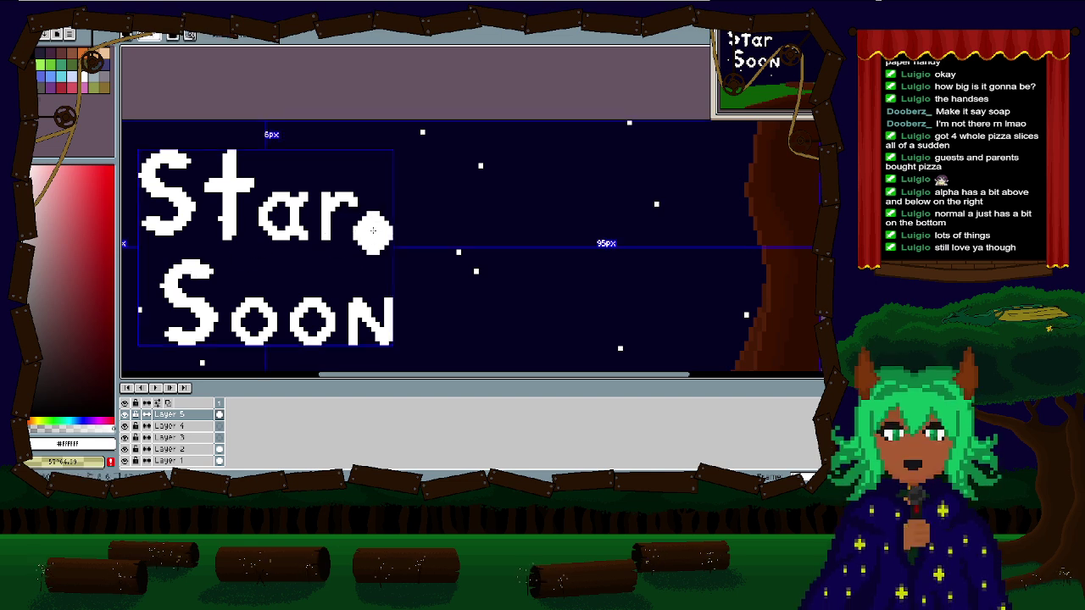
pyautogui.press('[')
pyautogui.press('[')
pyautogui.press('[')
pyautogui.press('[')
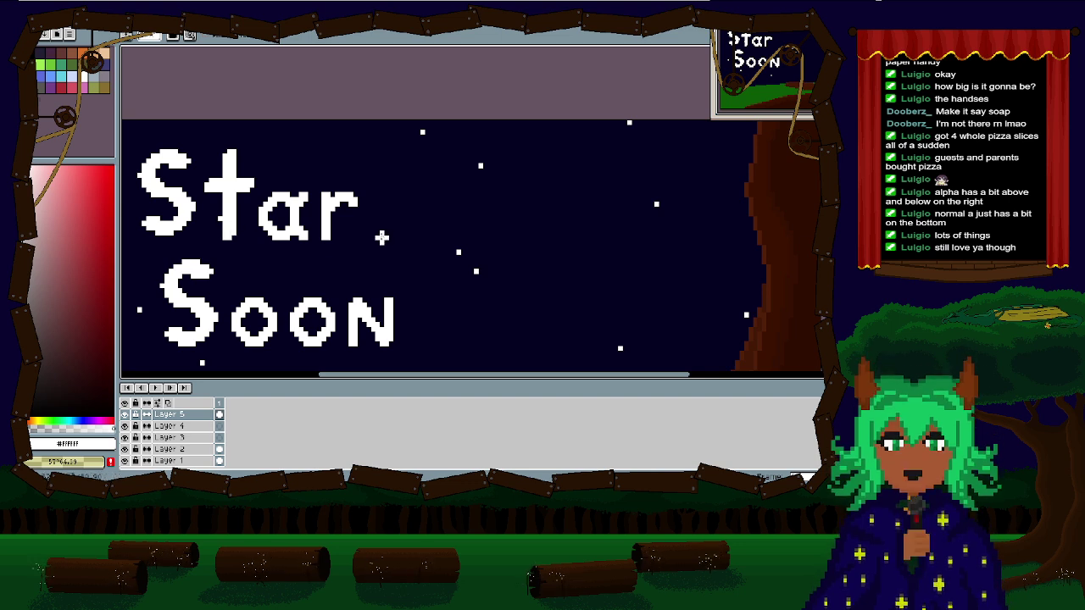
pyautogui.moveTo(377, 232); pyautogui.dragTo(383, 151)
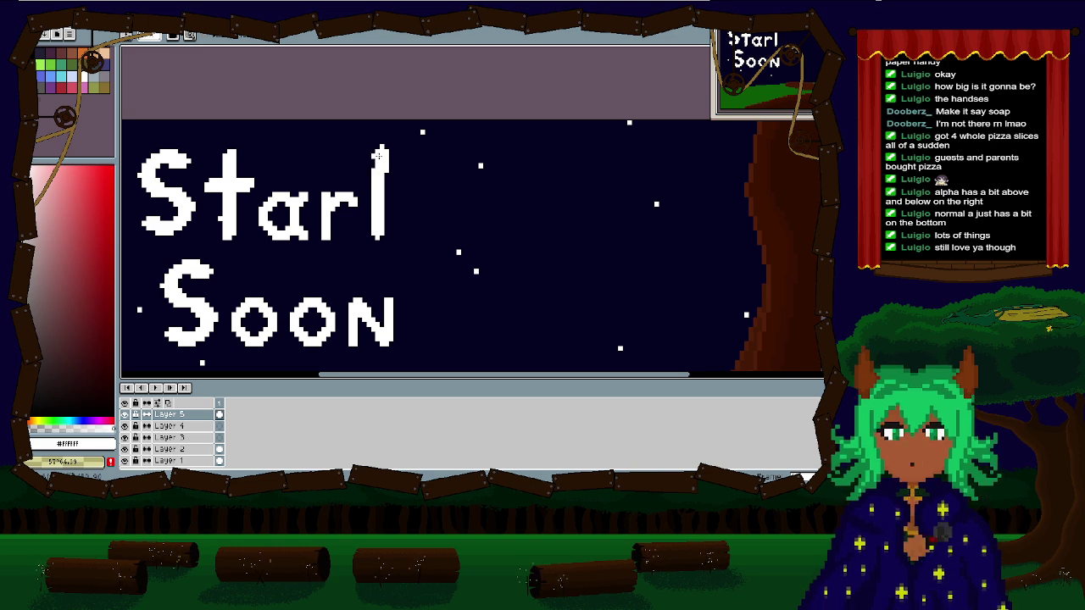
pyautogui.press('e')
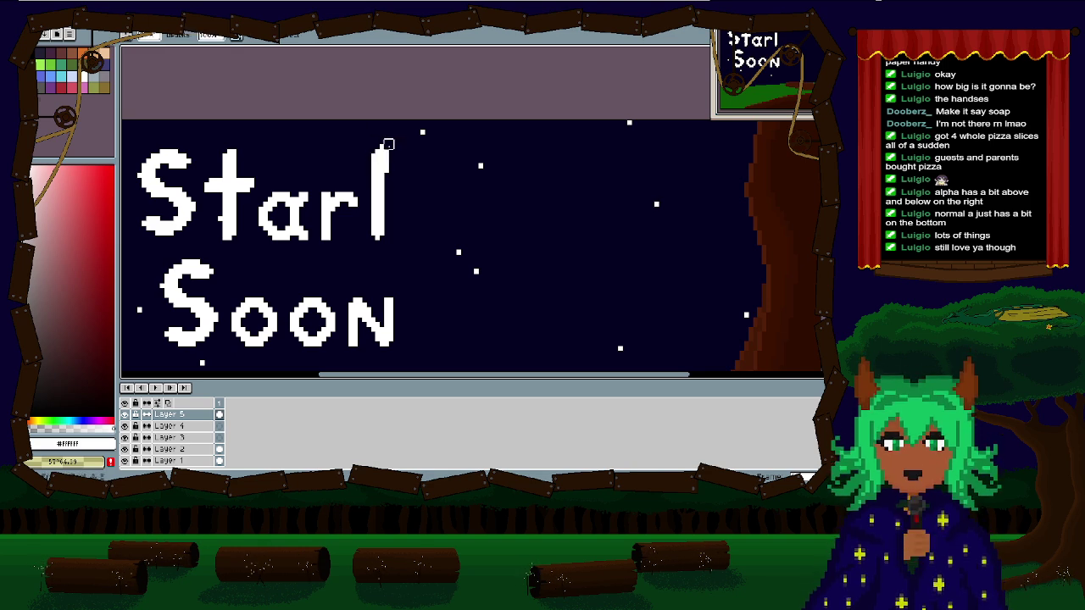
pyautogui.click(383, 145)
pyautogui.moveTo(390, 156); pyautogui.dragTo(387, 187)
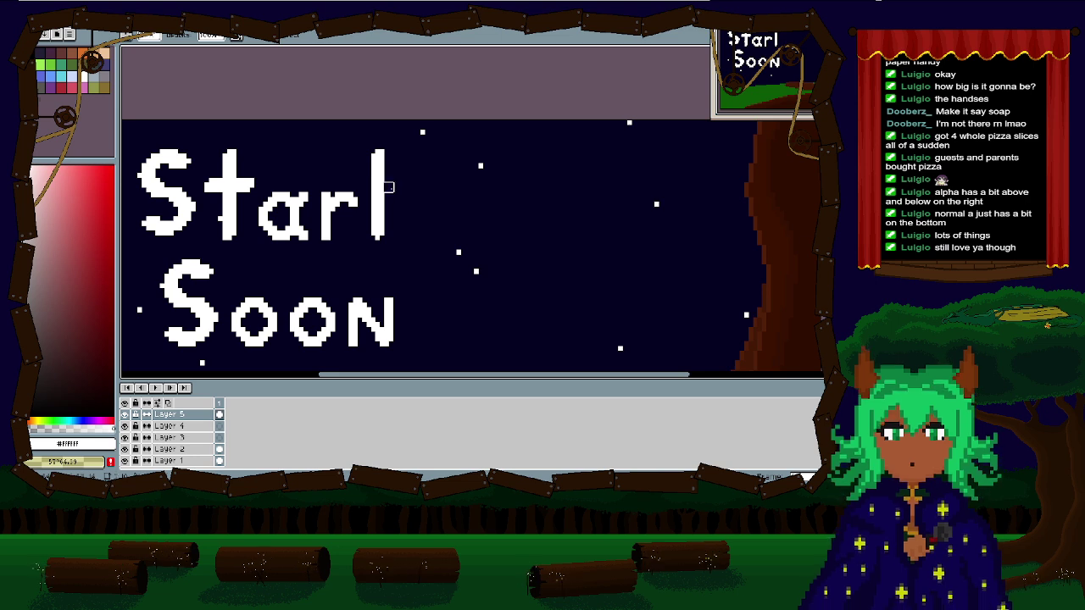
pyautogui.press('b')
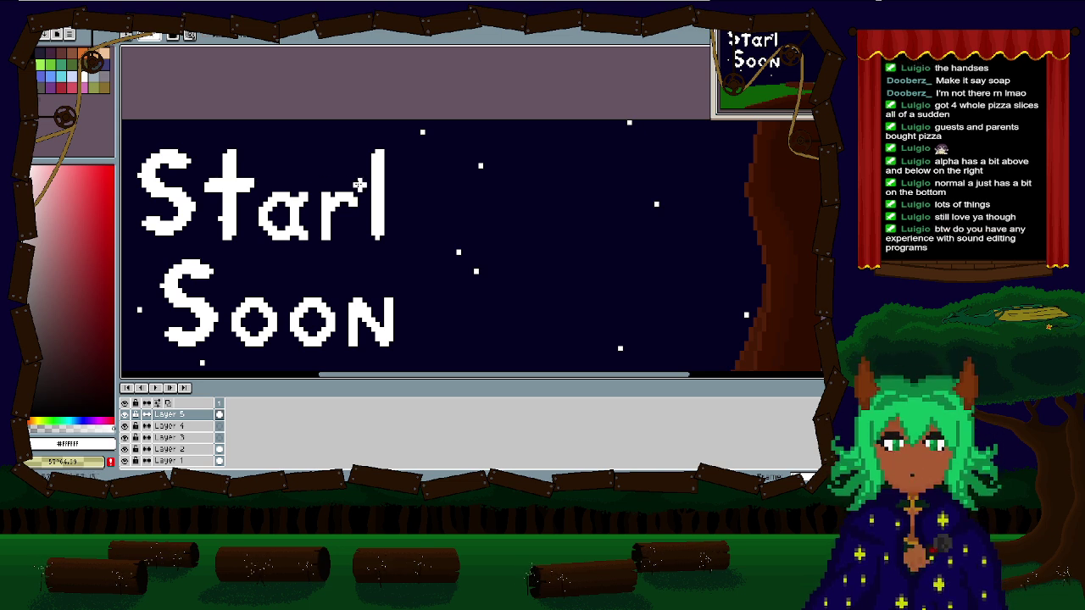
pyautogui.moveTo(360, 185); pyautogui.dragTo(395, 184)
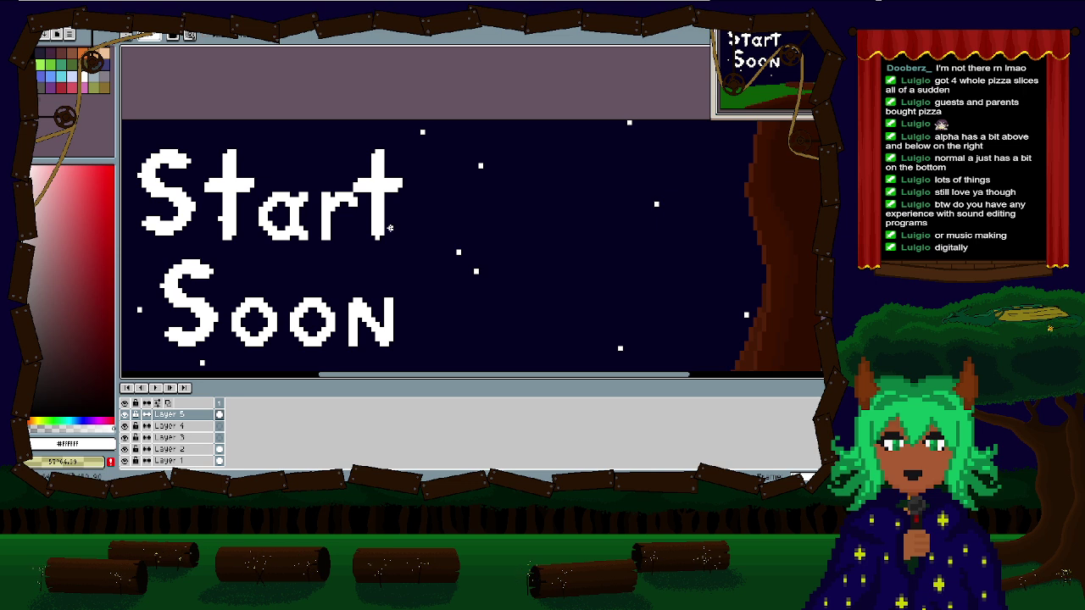
# Step: Shift the crossbar and upper stem of the final "t" to the right, clear of the "r"
pyautogui.press('m')
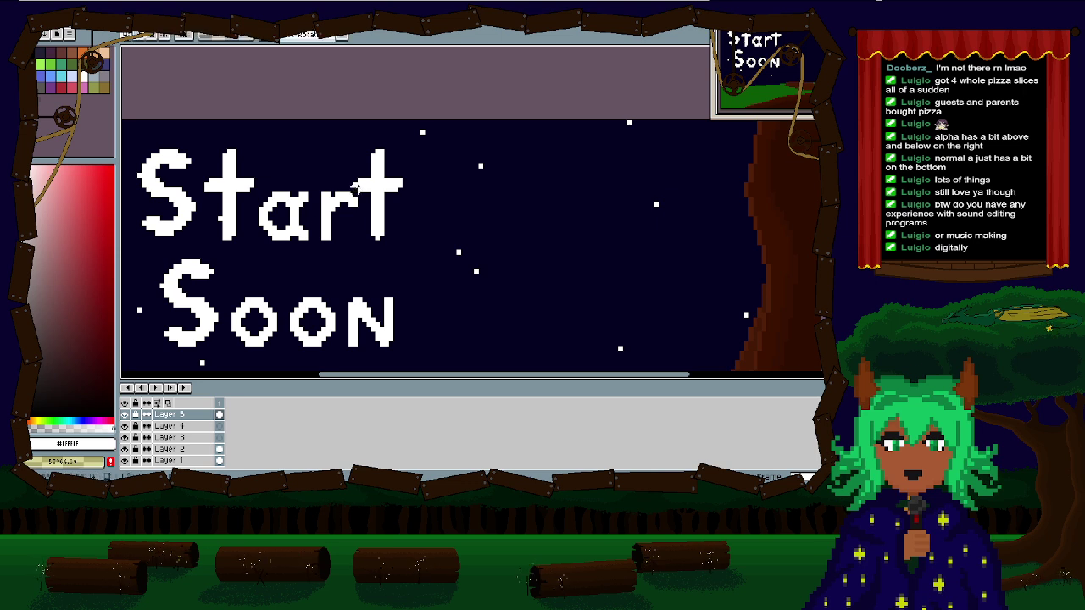
pyautogui.moveTo(352, 194); pyautogui.dragTo(410, 180)
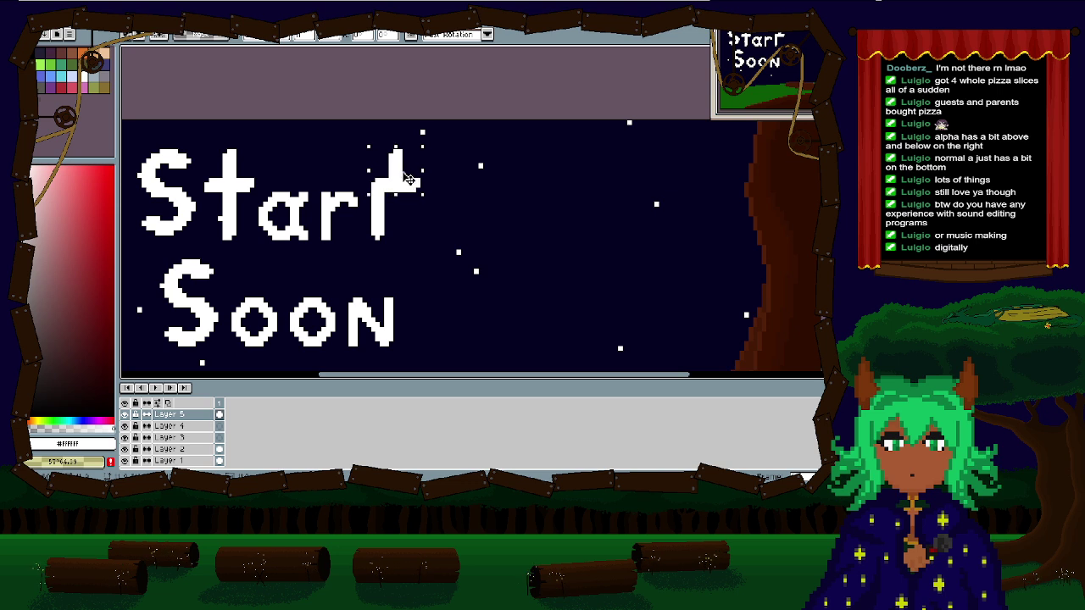
pyautogui.click(409, 228)
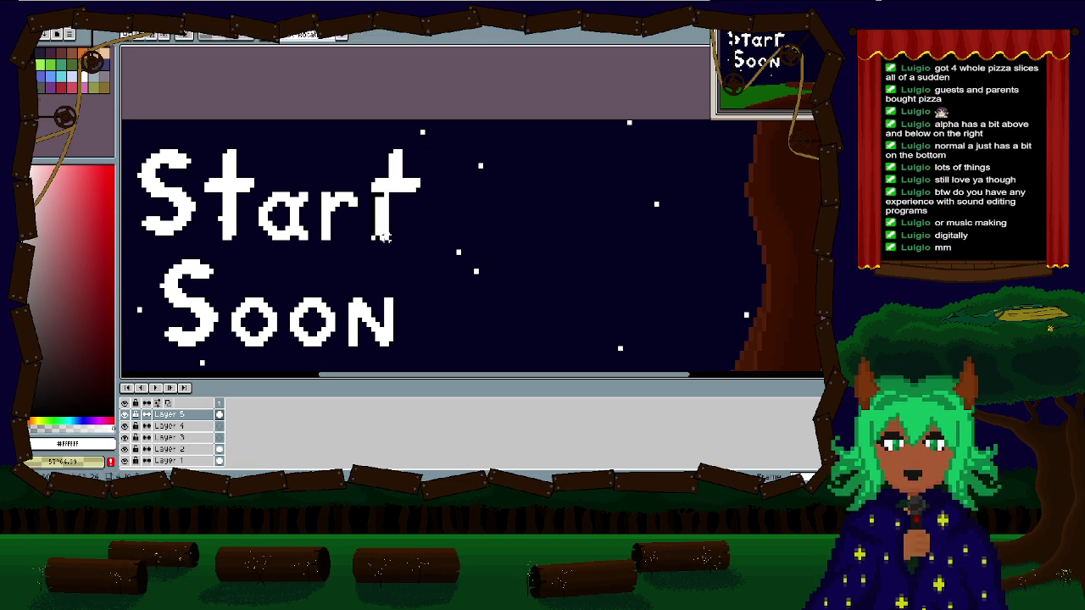
pyautogui.click(436, 233)
pyautogui.moveTo(386, 239); pyautogui.dragTo(549, 343)
pyautogui.click(584, 200)
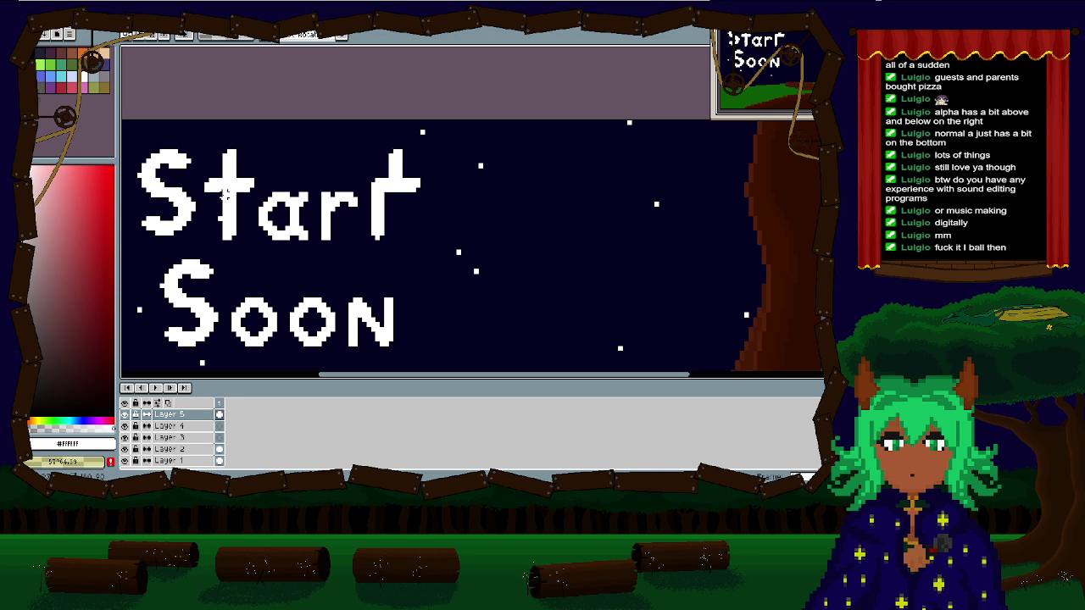
# Step: Slant the first "t" of "Start" by nudging its lower stem left and its upper stem right
pyautogui.moveTo(226, 195); pyautogui.dragTo(231, 237)
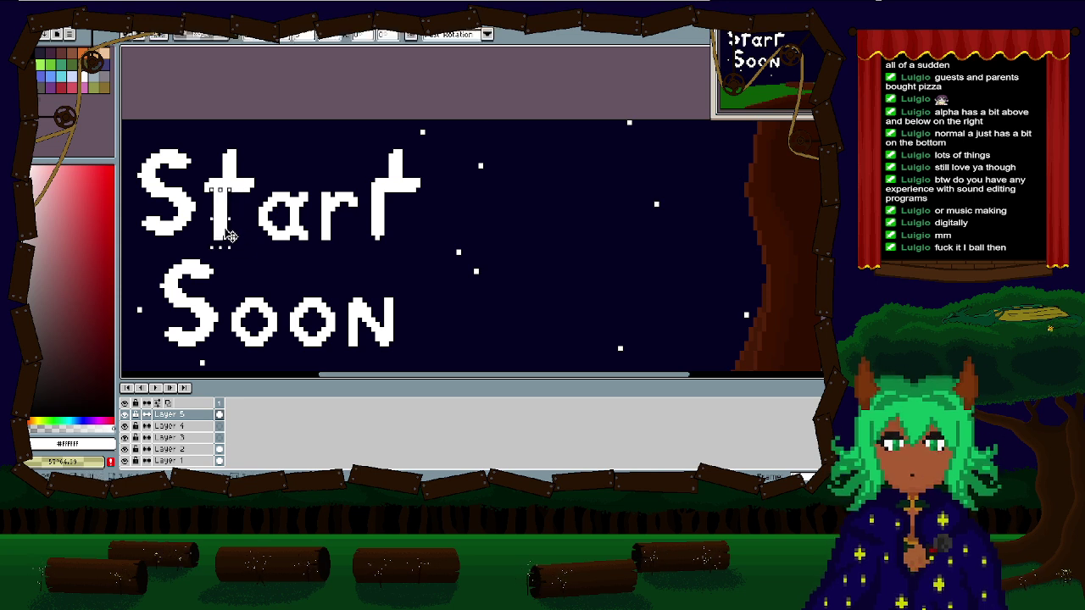
pyautogui.click(476, 234)
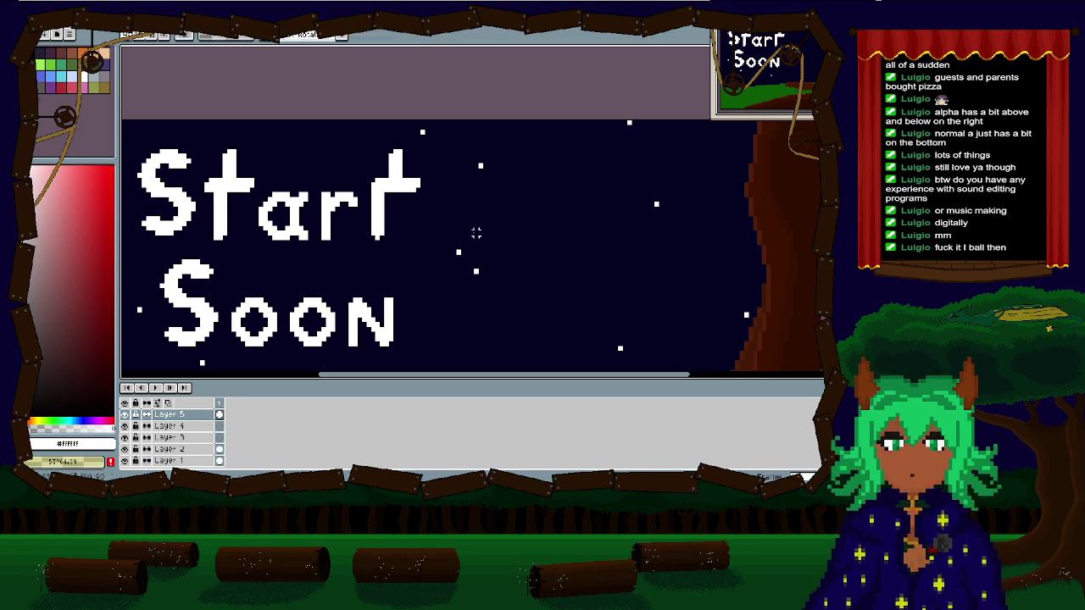
pyautogui.moveTo(225, 150); pyautogui.dragTo(249, 188)
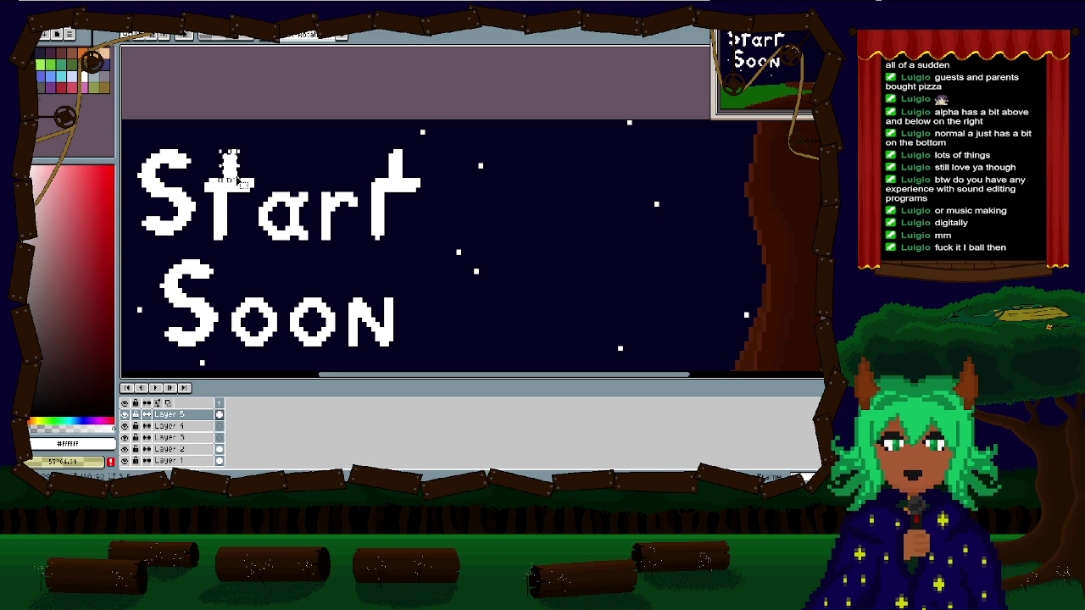
pyautogui.click(233, 157)
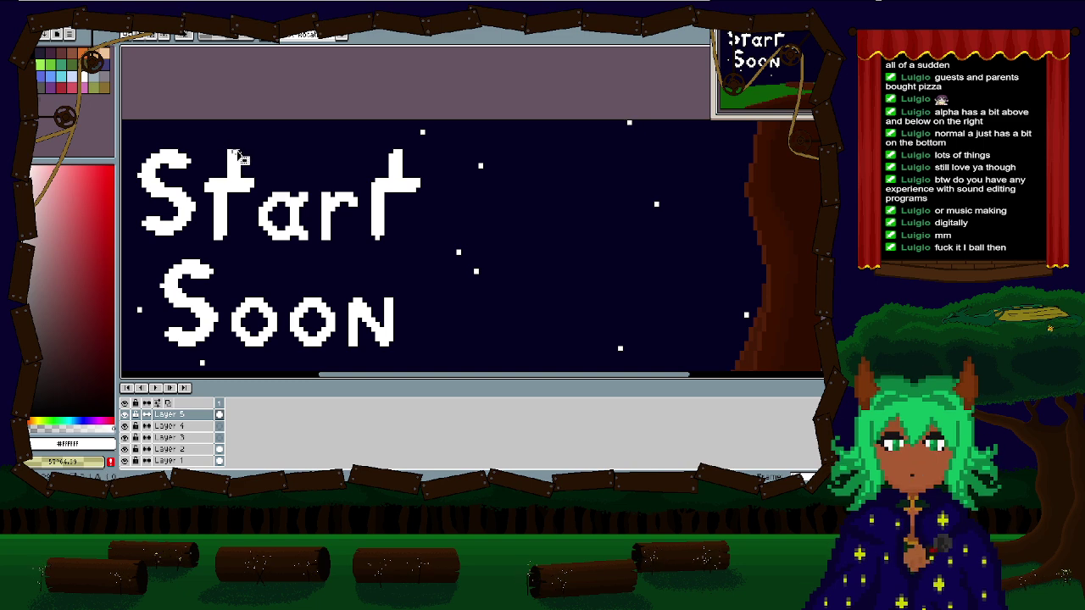
pyautogui.moveTo(224, 132); pyautogui.dragTo(252, 157)
pyautogui.click(278, 157)
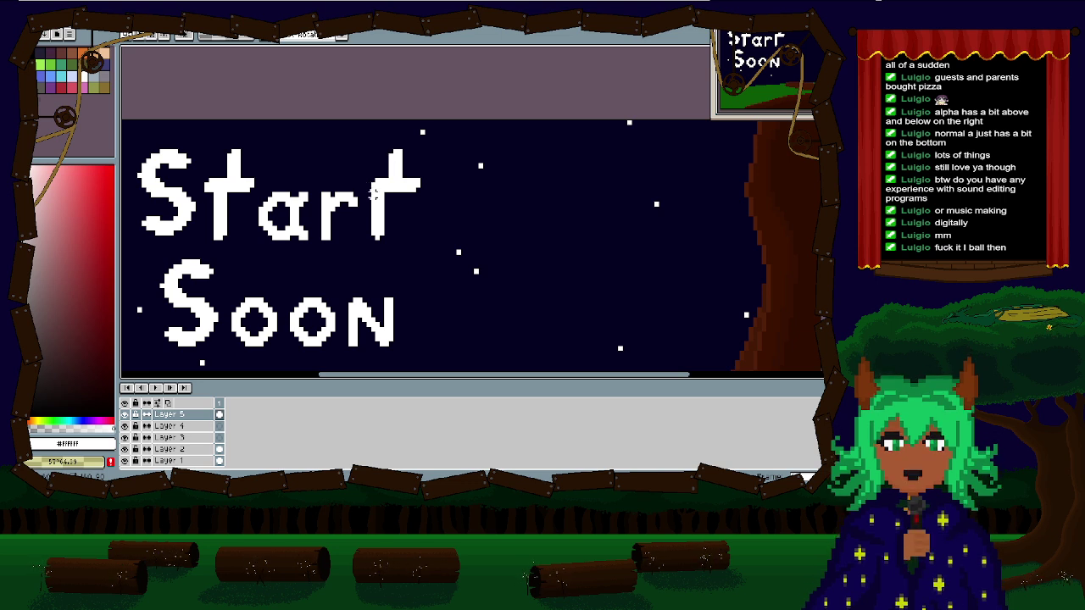
# Step: Nudge the lower and upper stem parts of the final "t" slightly right under and over its crossbar, then deselect
pyautogui.moveTo(372, 189); pyautogui.dragTo(399, 243)
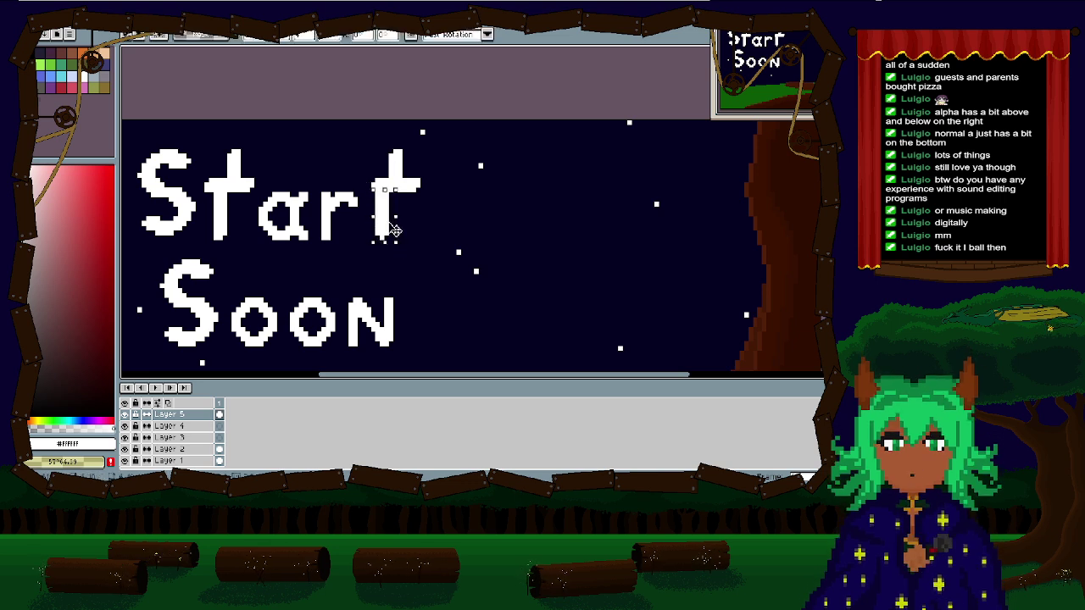
pyautogui.hotkey('ctrl', 'd')
pyautogui.press('b')
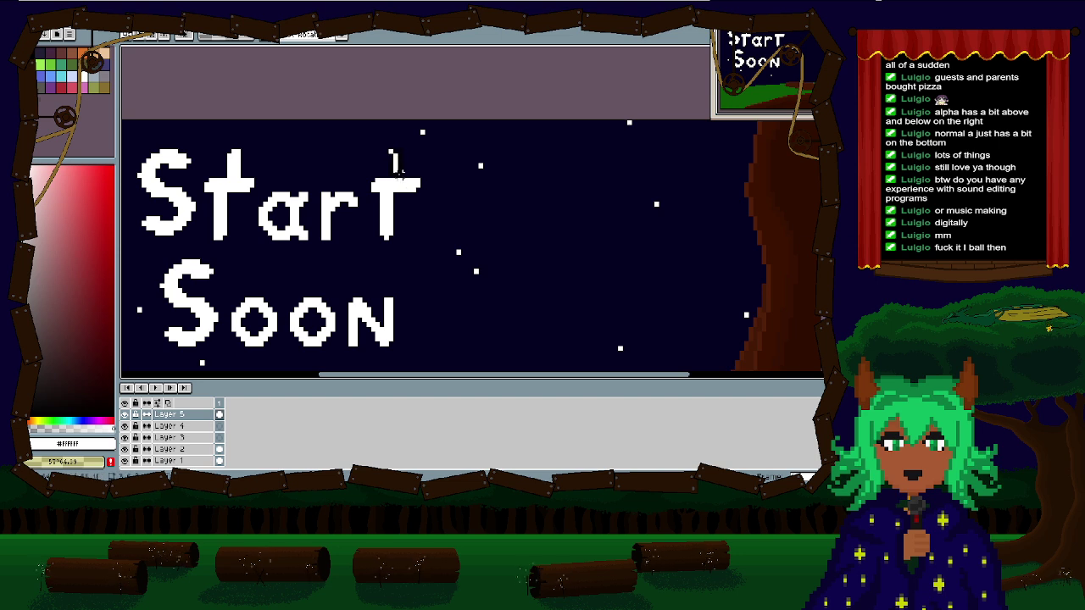
pyautogui.moveTo(389, 145); pyautogui.dragTo(411, 183)
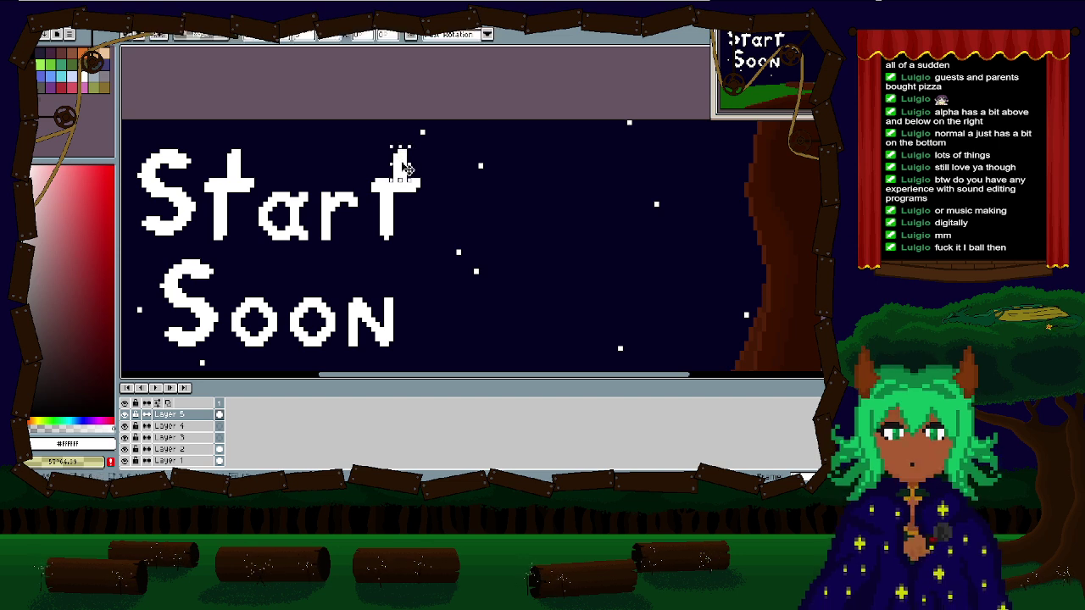
pyautogui.hotkey('ctrl', 'd')
pyautogui.press('b')
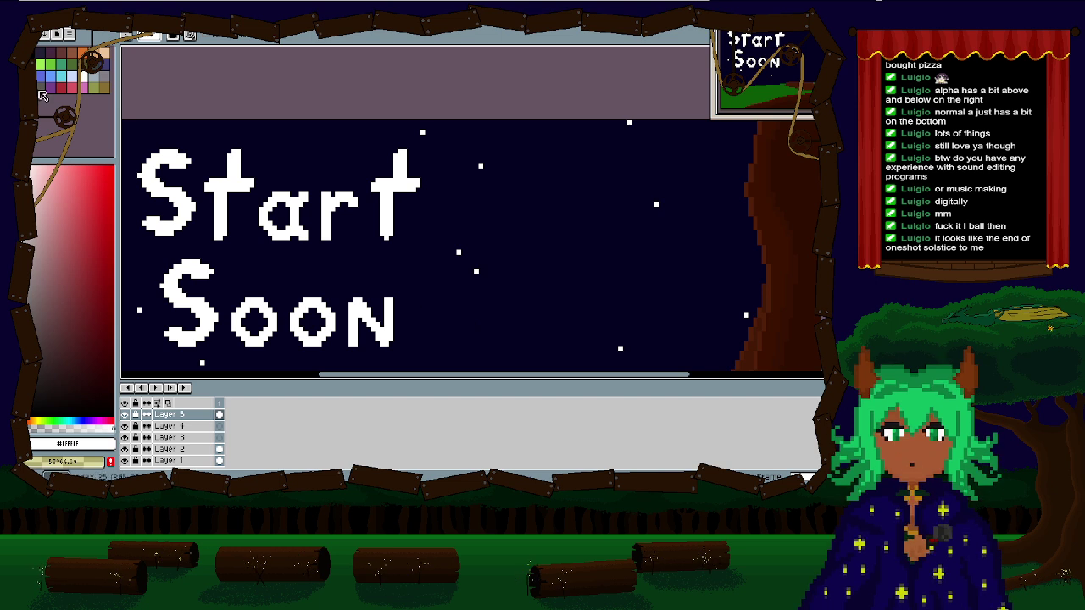
# Step: Choose a golden yellow drawing colour, then try a stroke in the sky and undo it
pyautogui.click(37, 421)
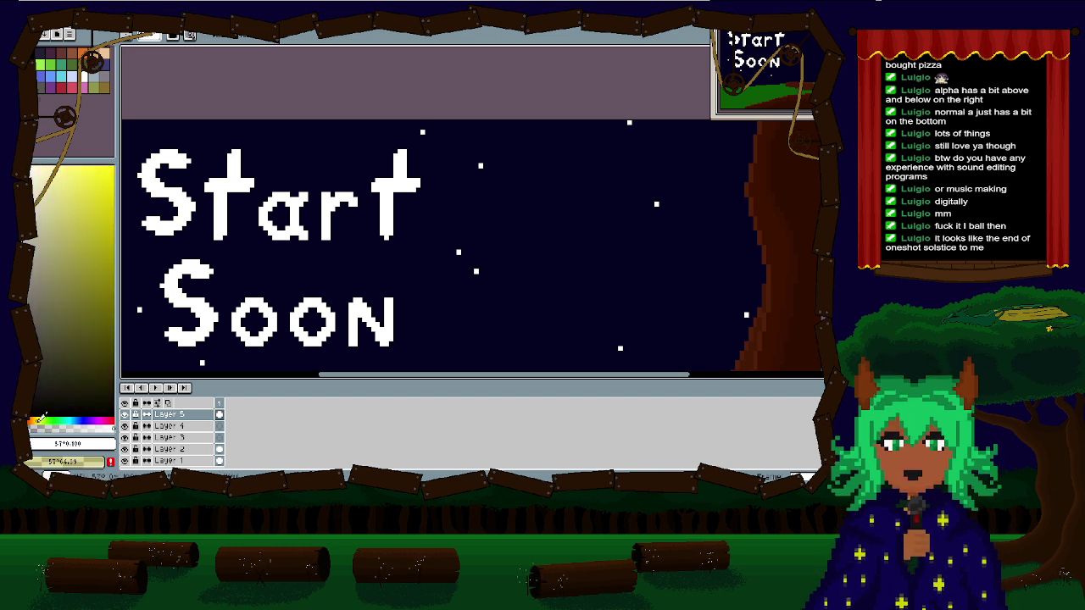
pyautogui.click(83, 262)
pyautogui.moveTo(86, 257)
pyautogui.mouseDown()
pyautogui.moveTo(116, 216)
pyautogui.moveTo(109, 180)
pyautogui.moveTo(134, 193)
pyautogui.mouseUp()
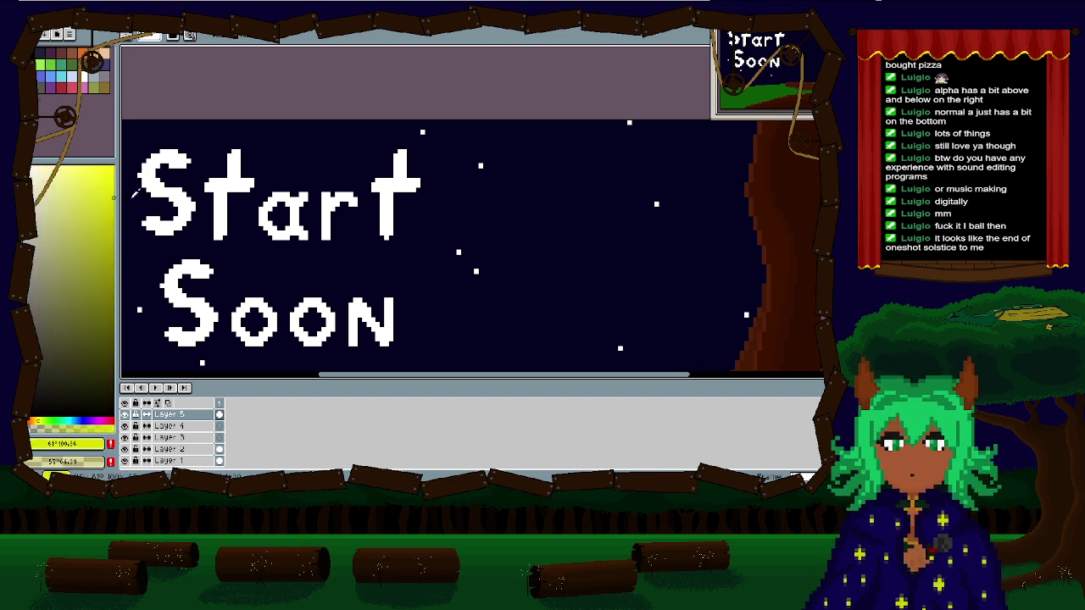
pyautogui.click(33, 420)
pyautogui.click(35, 421)
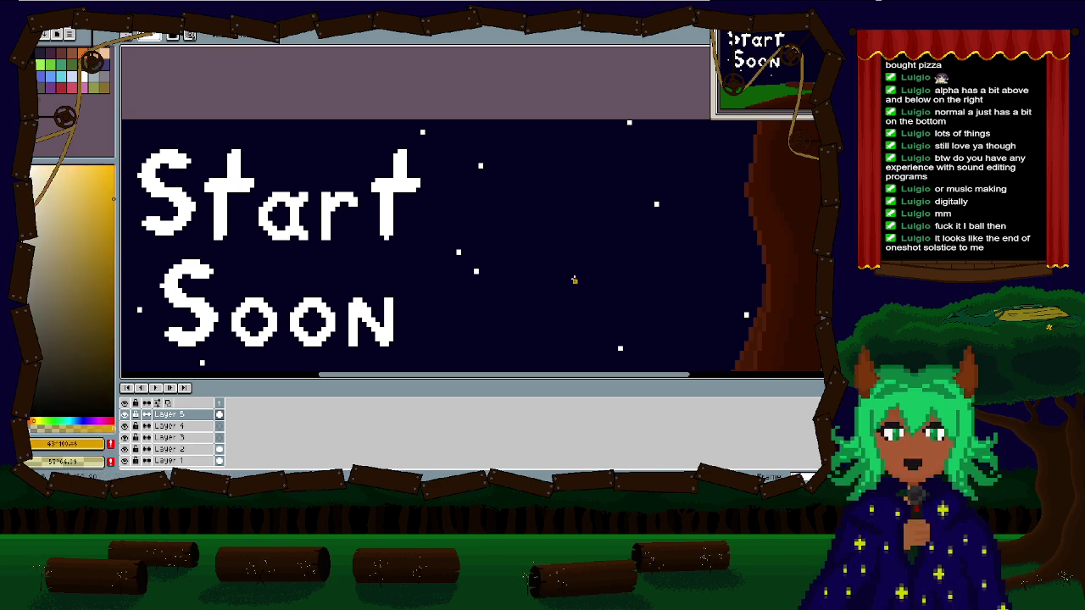
pyautogui.moveTo(532, 298)
pyautogui.mouseDown()
pyautogui.moveTo(525, 329)
pyautogui.moveTo(513, 157)
pyautogui.mouseUp()
pyautogui.hotkey('ctrl', 'z')
# Step: With a smaller brush, draw a golden post rising from the brown root beside "Soon", topped by a thick beam overhanging both sides
pyautogui.scroll(-3, 551, 221)
pyautogui.press('b')
pyautogui.scroll(4, 484, 213)
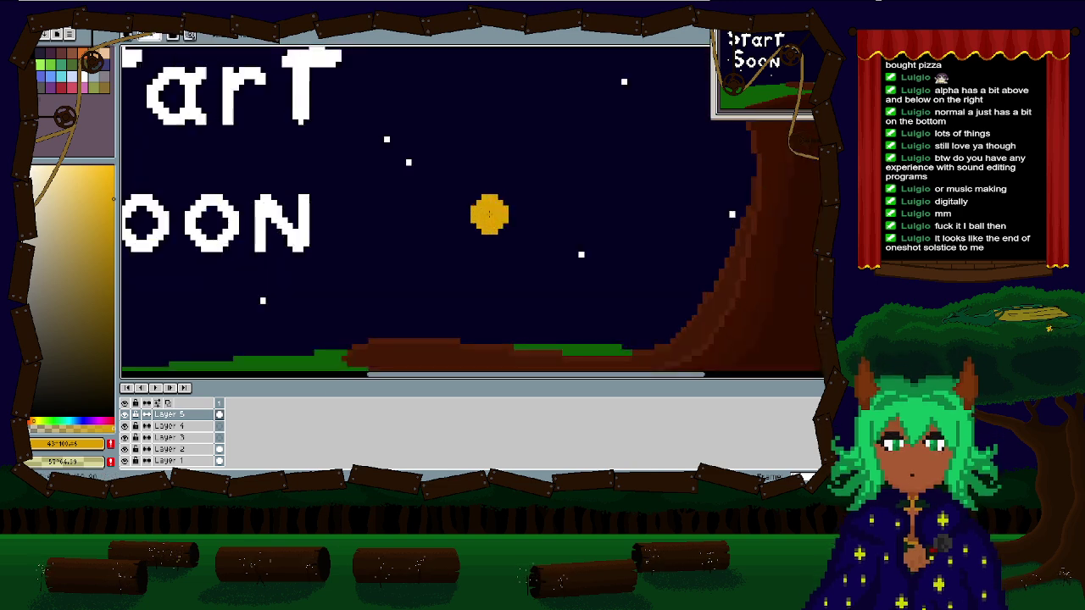
pyautogui.scroll(-4, 484, 213)
pyautogui.scroll(3, 454, 311)
pyautogui.scroll(-5, 453, 310)
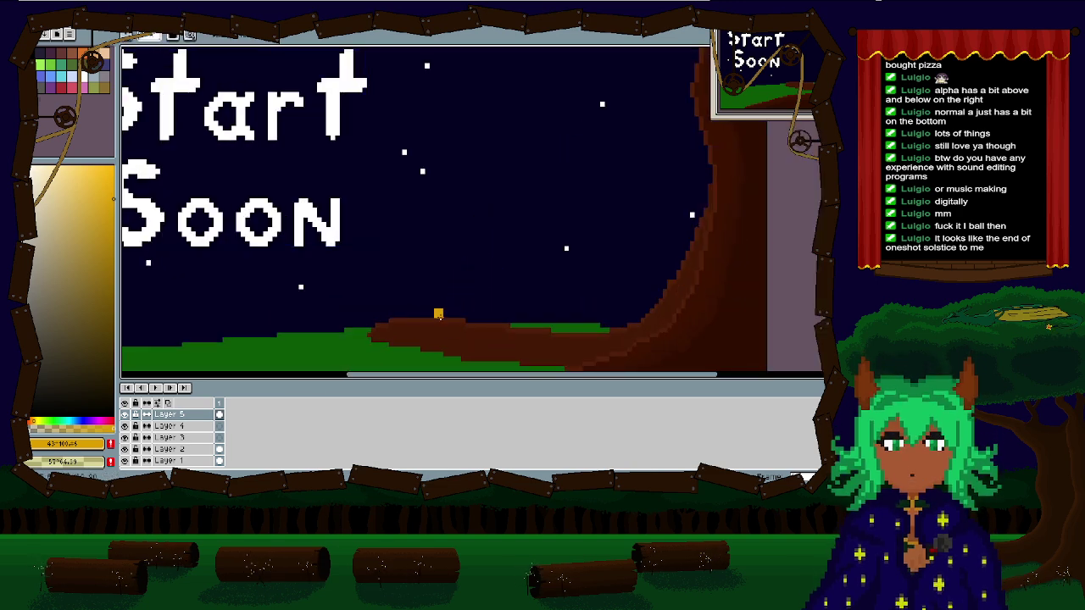
pyautogui.click(433, 313)
pyautogui.keyDown('shift'); pyautogui.click(434, 222); pyautogui.keyUp('shift')
pyautogui.keyDown('shift'); pyautogui.click(436, 189); pyautogui.keyUp('shift')
pyautogui.click(442, 314)
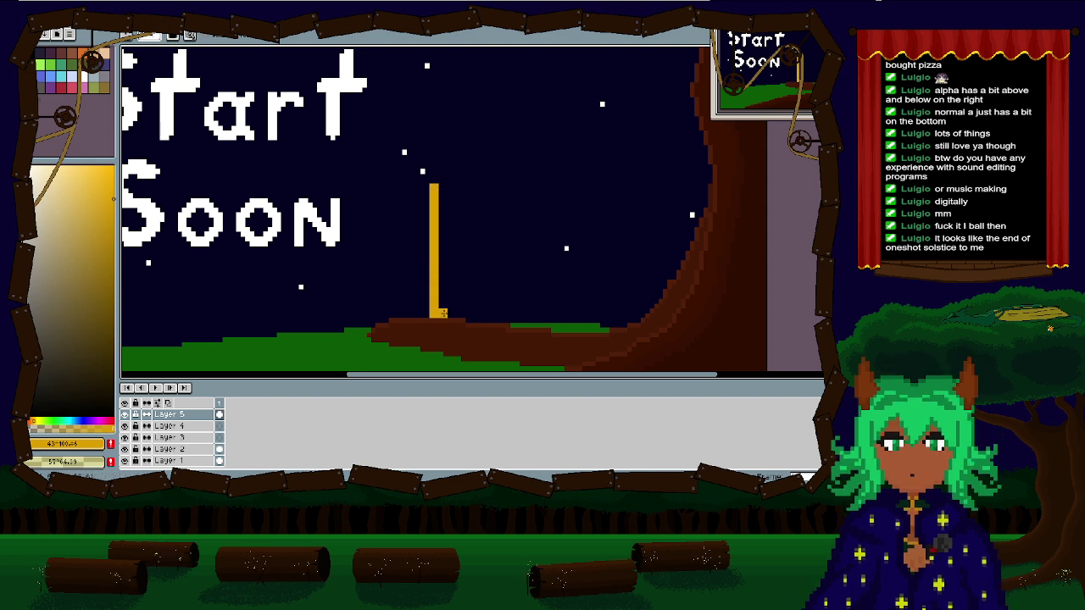
pyautogui.keyDown('shift'); pyautogui.click(441, 188); pyautogui.keyUp('shift')
pyautogui.click(450, 202)
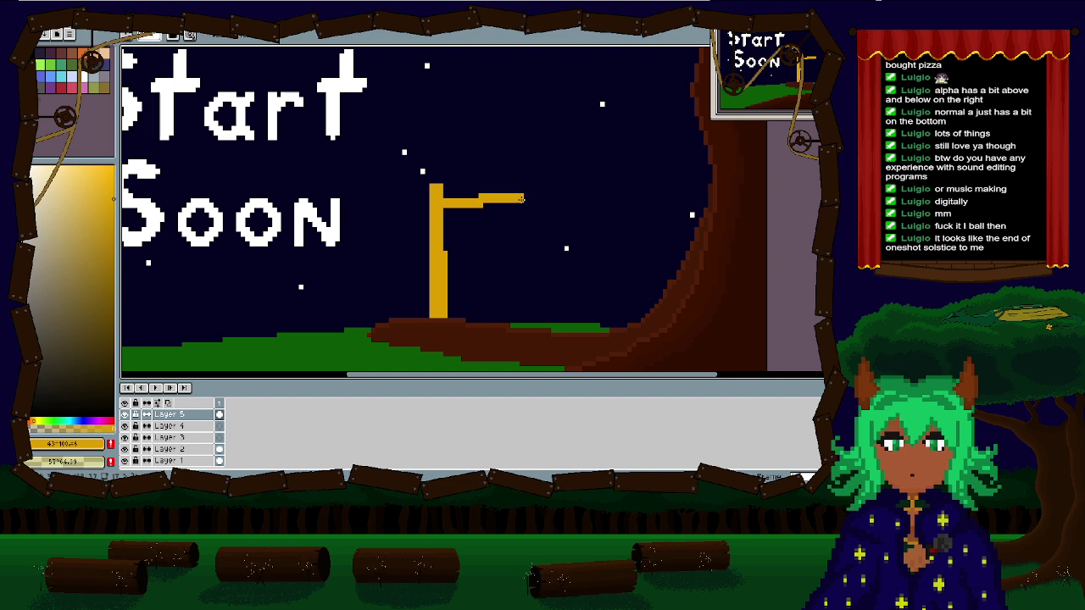
pyautogui.moveTo(548, 205)
pyautogui.mouseDown()
pyautogui.moveTo(528, 186)
pyautogui.moveTo(487, 182)
pyautogui.moveTo(395, 203)
pyautogui.moveTo(412, 182)
pyautogui.moveTo(429, 191)
pyautogui.moveTo(414, 197)
pyautogui.moveTo(496, 199)
pyautogui.moveTo(470, 201)
pyautogui.moveTo(474, 213)
pyautogui.moveTo(498, 195)
pyautogui.moveTo(532, 196)
pyautogui.moveTo(474, 182)
pyautogui.mouseUp()
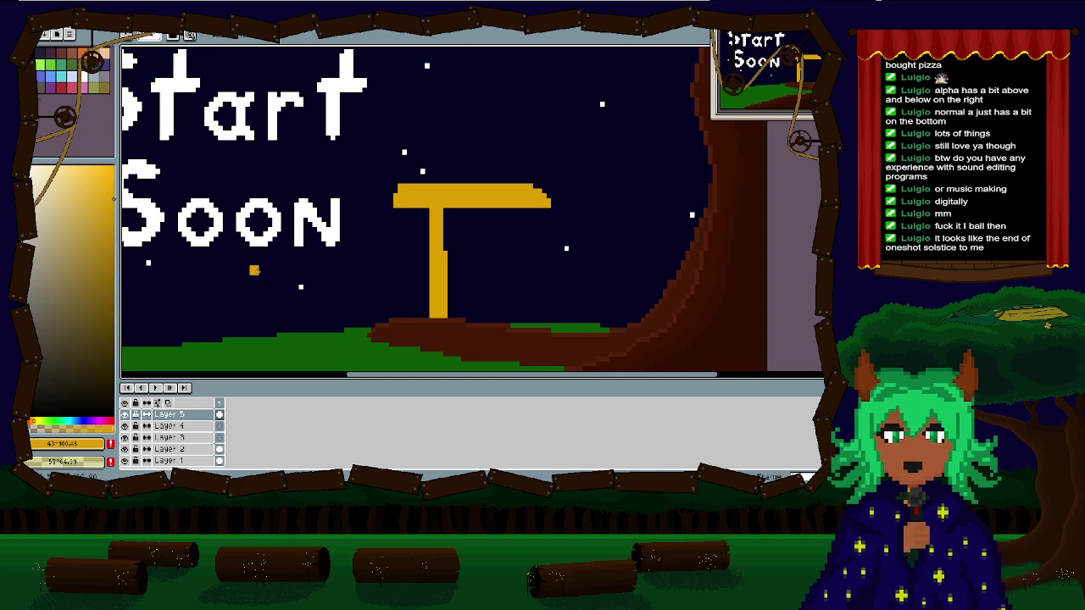
# Step: In black, draw a window outline on the golden beam's short end, a small weight hanging below it and a counterweight extending towards "Soon"
pyautogui.press('ctrl')
pyautogui.click(33, 54)
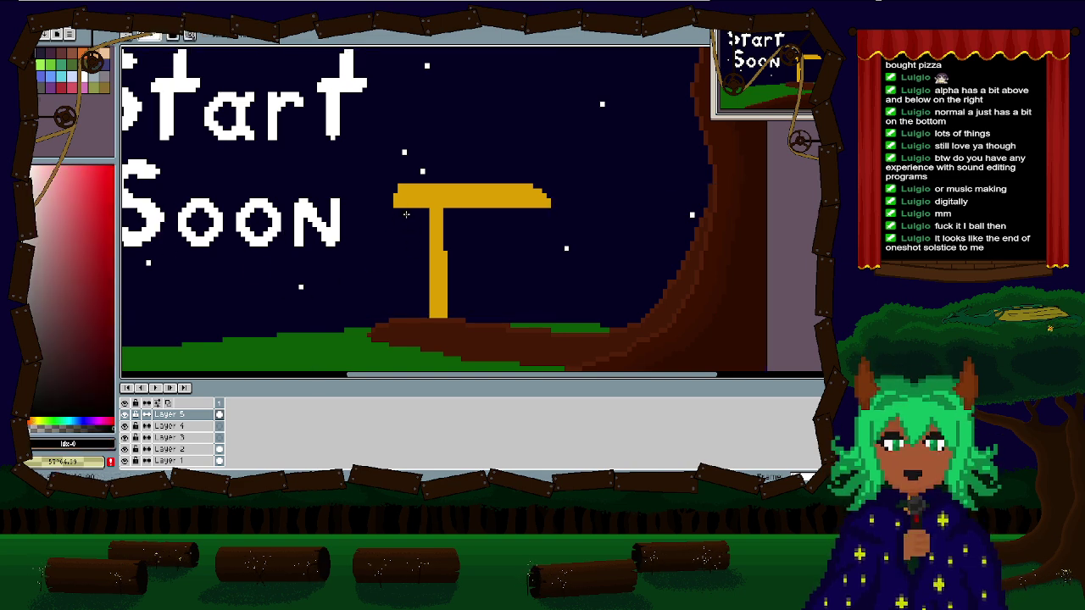
pyautogui.moveTo(399, 190)
pyautogui.mouseDown()
pyautogui.moveTo(426, 190)
pyautogui.moveTo(403, 204)
pyautogui.moveTo(427, 200)
pyautogui.mouseUp()
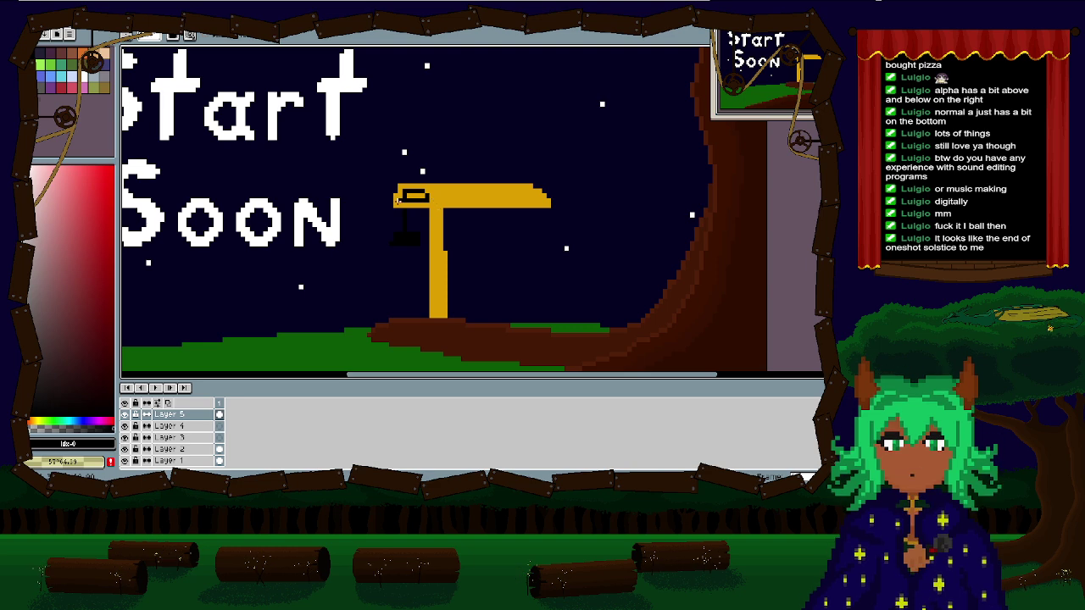
pyautogui.moveTo(379, 200); pyautogui.dragTo(347, 200)
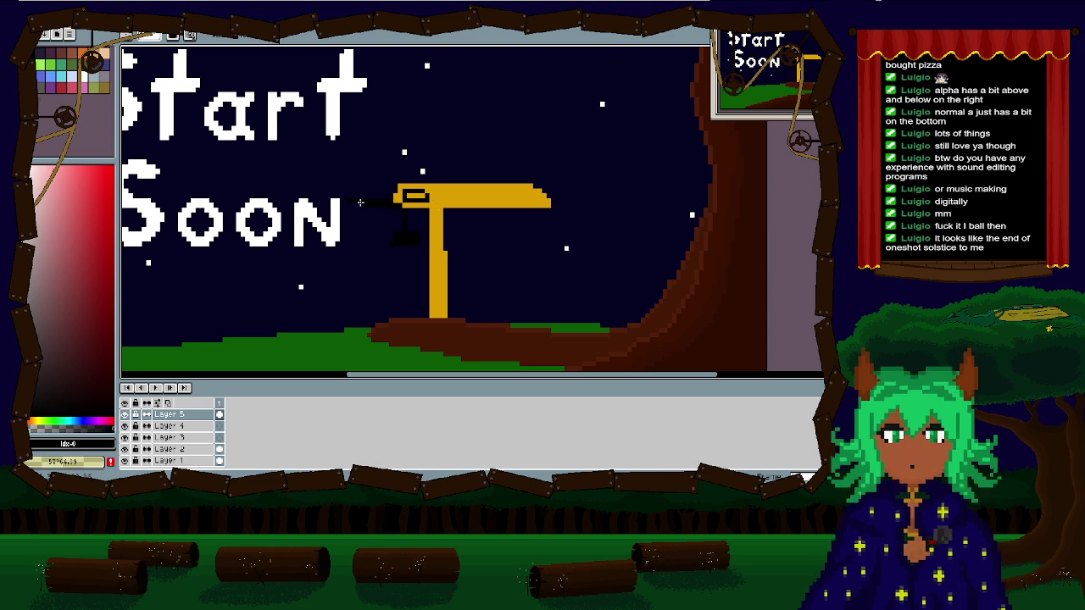
pyautogui.moveTo(359, 200)
pyautogui.mouseDown()
pyautogui.moveTo(355, 198)
pyautogui.moveTo(350, 168)
pyautogui.moveTo(352, 202)
pyautogui.mouseUp()
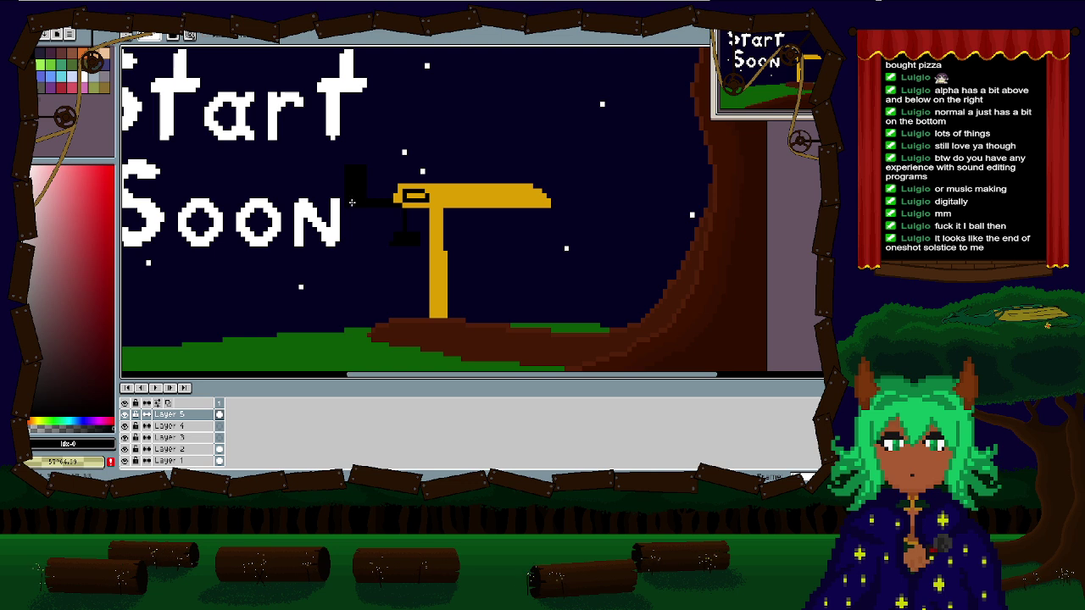
# Step: Draw a black cable with a hanging platform below the beam's far end, plus black support lines rising to a peak above the beam
pyautogui.moveTo(542, 210); pyautogui.dragTo(533, 289)
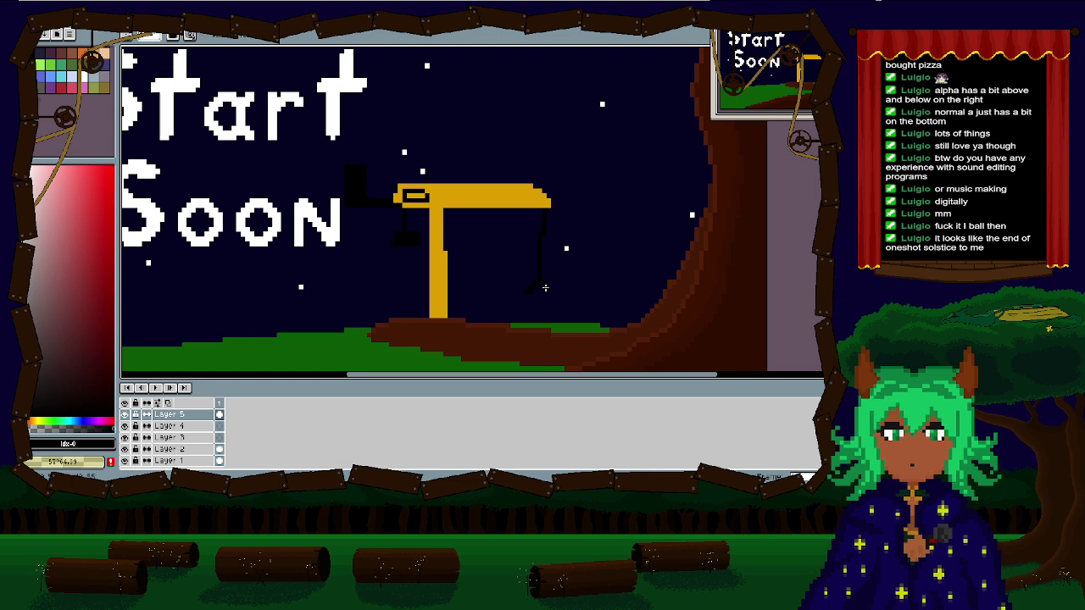
pyautogui.moveTo(494, 294); pyautogui.dragTo(508, 298)
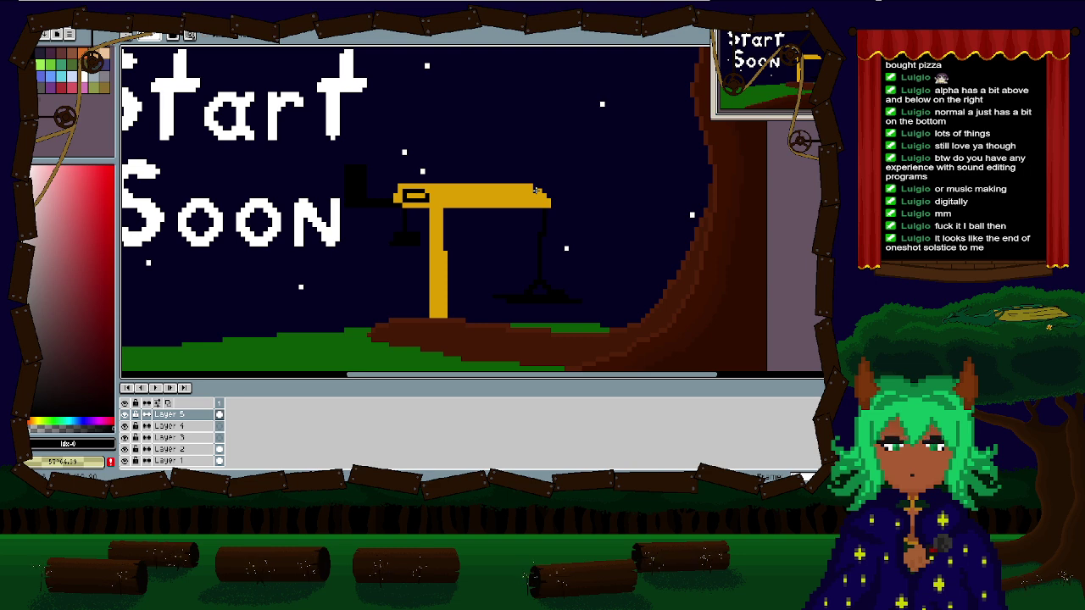
pyautogui.moveTo(536, 191)
pyautogui.mouseDown()
pyautogui.moveTo(443, 130)
pyautogui.moveTo(375, 161)
pyautogui.mouseUp()
pyautogui.hotkey('ctrl', 'z')
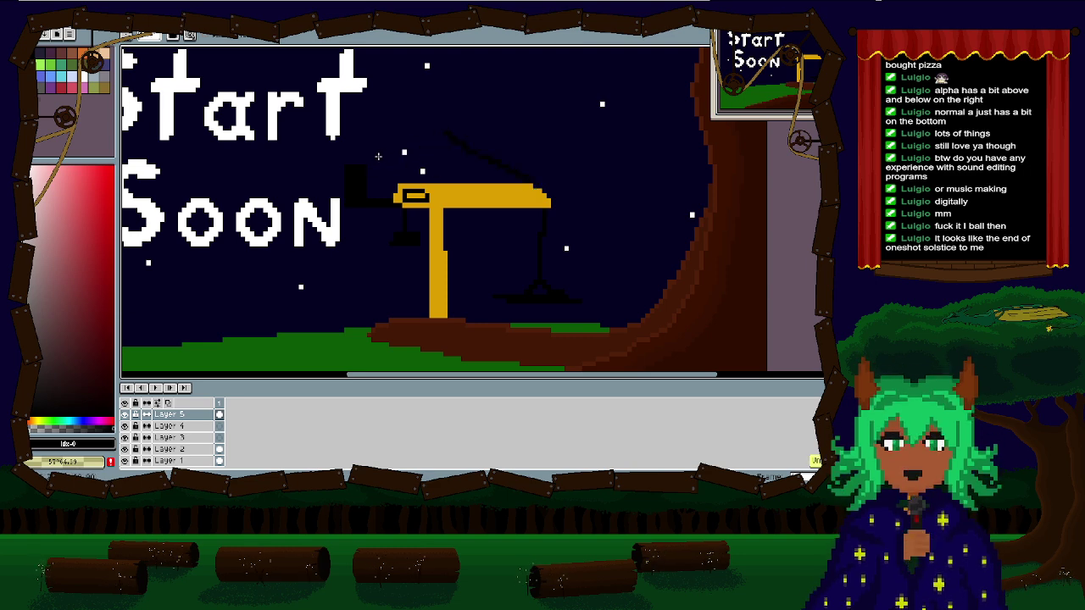
pyautogui.hotkey('ctrl', 'y')
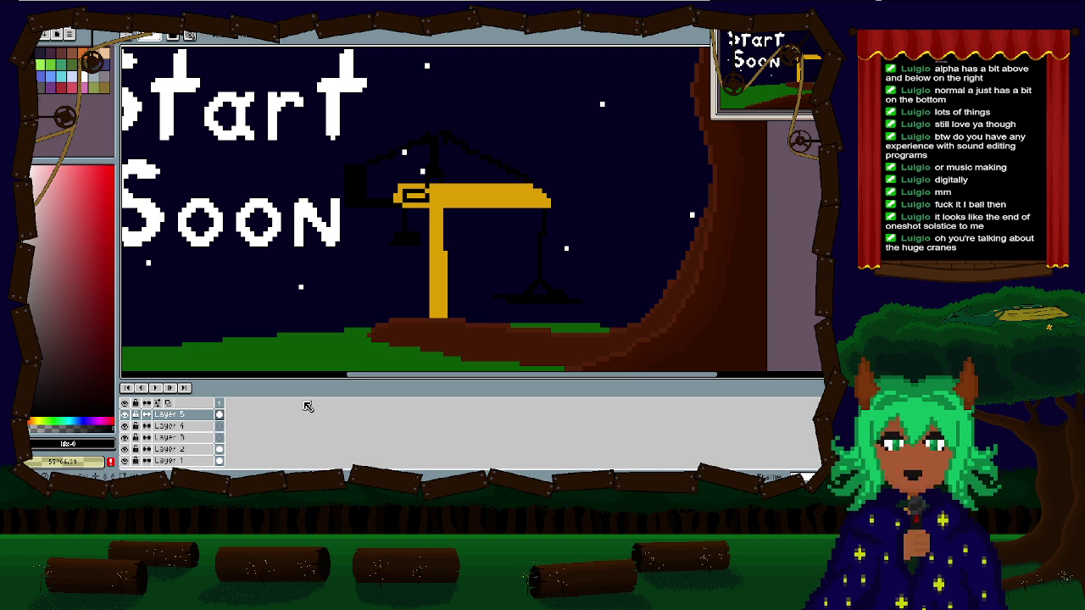
# Step: Erase the entire golden crane and its black parts, keeping the "Start Soon" lettering
pyautogui.press('g')
pyautogui.scroll(2, 385, 222)
pyautogui.scroll(-2, 384, 223)
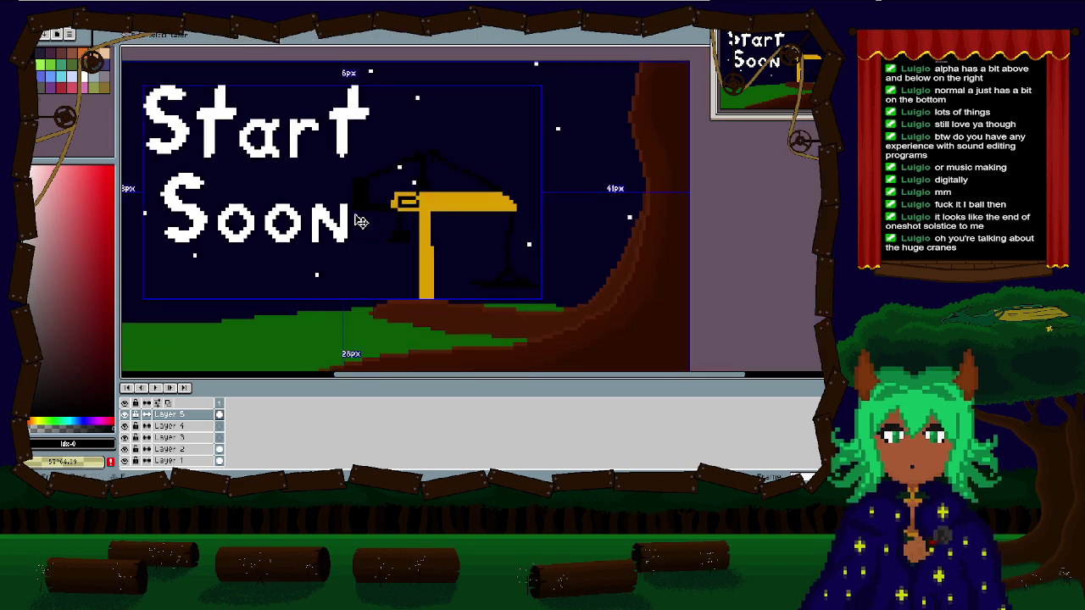
pyautogui.press('e')
pyautogui.moveTo(363, 199)
pyautogui.mouseDown()
pyautogui.moveTo(522, 205)
pyautogui.moveTo(421, 212)
pyautogui.moveTo(415, 284)
pyautogui.moveTo(425, 273)
pyautogui.moveTo(550, 274)
pyautogui.moveTo(547, 228)
pyautogui.moveTo(428, 148)
pyautogui.moveTo(366, 175)
pyautogui.moveTo(384, 190)
pyautogui.moveTo(389, 242)
pyautogui.moveTo(361, 187)
pyautogui.mouseUp()
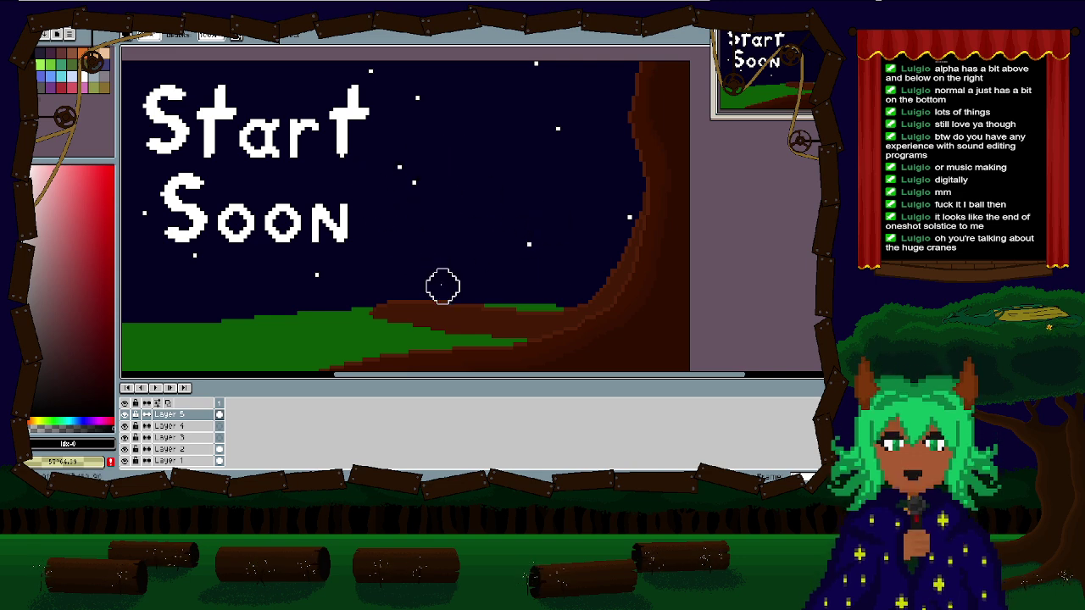
# Step: Sample white from the final "t" of "Start" and draw a small dotted "i" after it
pyautogui.scroll(-1, 407, 176)
pyautogui.scroll(2, 423, 198)
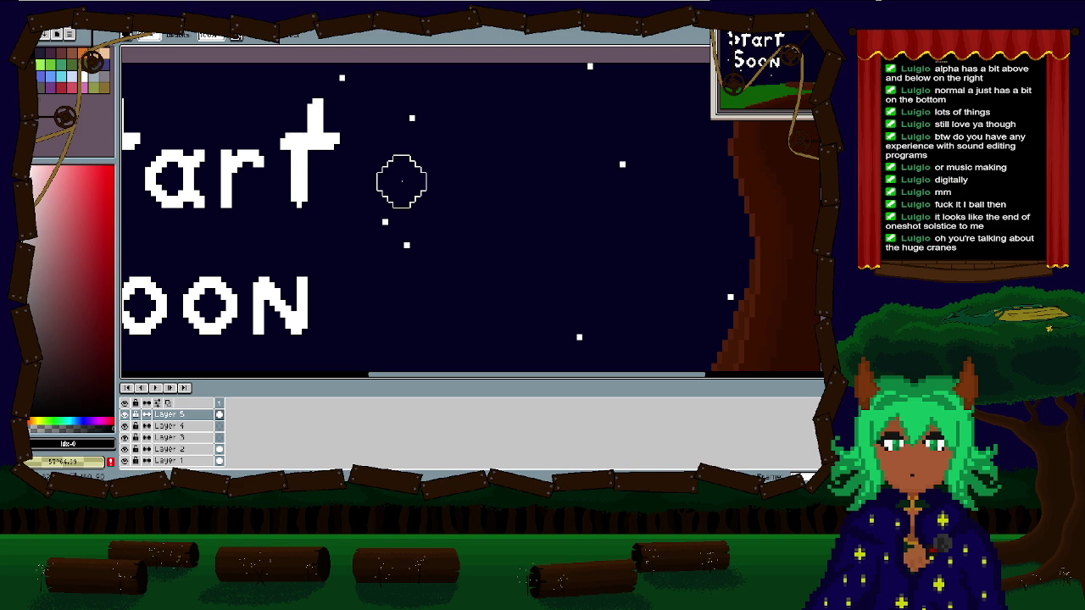
pyautogui.scroll(-1, 488, 214)
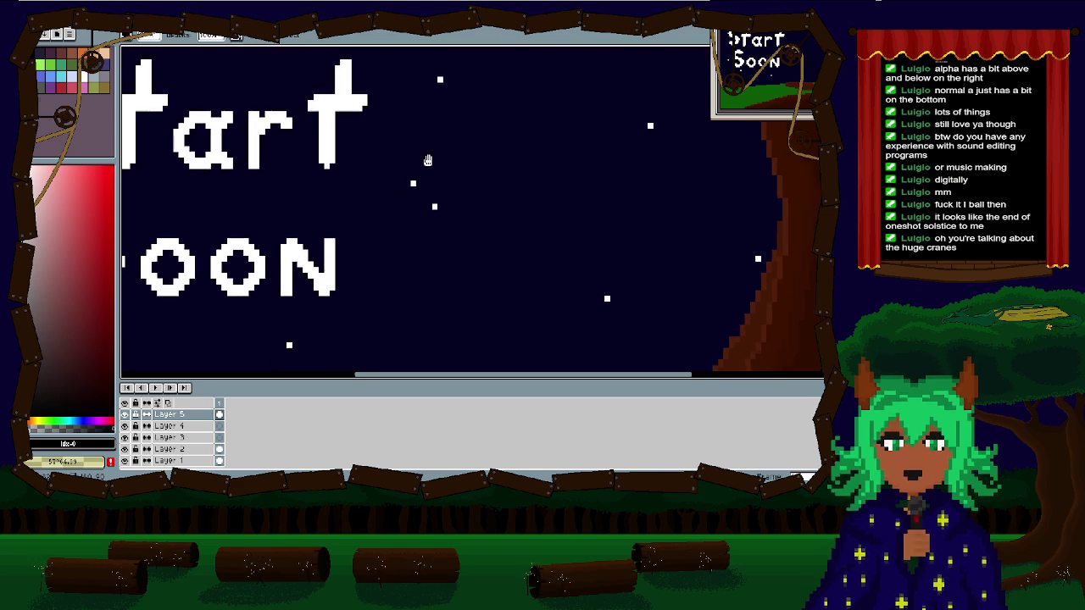
pyautogui.scroll(-2, 486, 218)
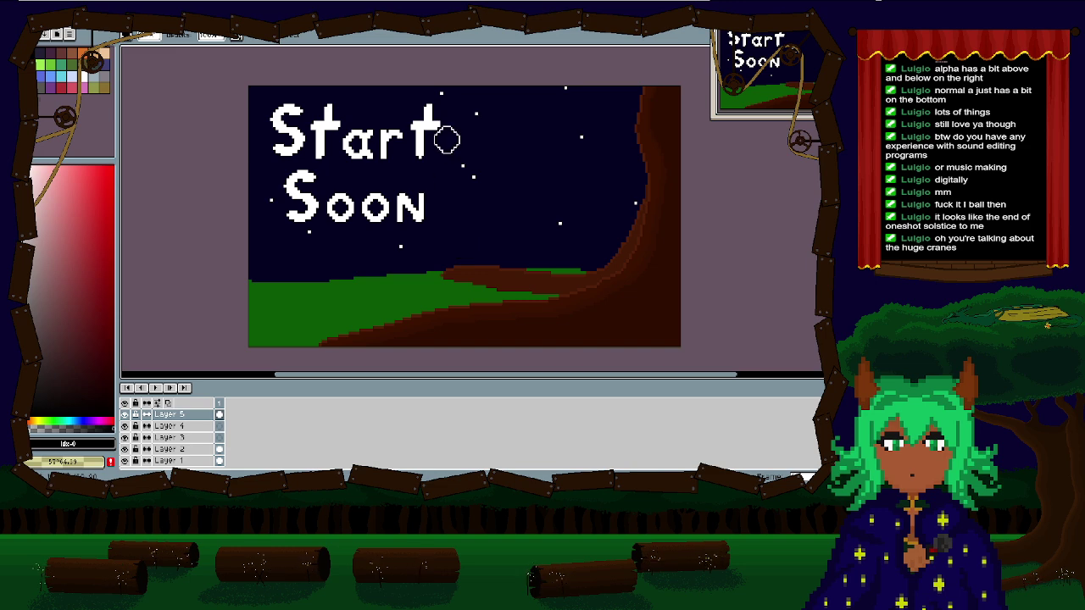
pyautogui.moveTo(439, 150); pyautogui.dragTo(370, 184)
pyautogui.scroll(3, 381, 186)
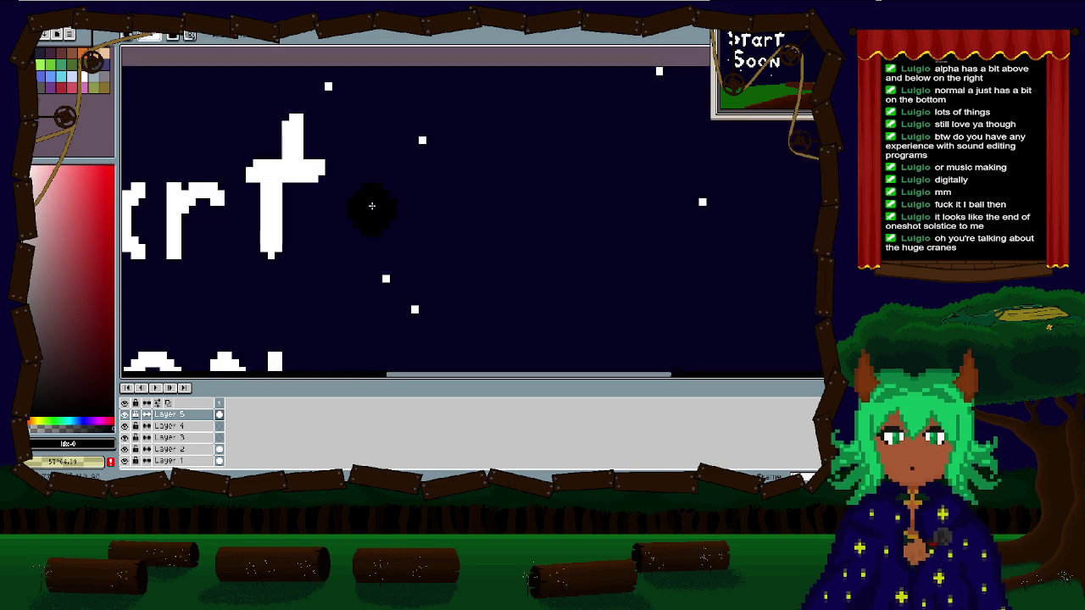
pyautogui.keyDown('alt'); pyautogui.click(286, 187); pyautogui.keyUp('alt')
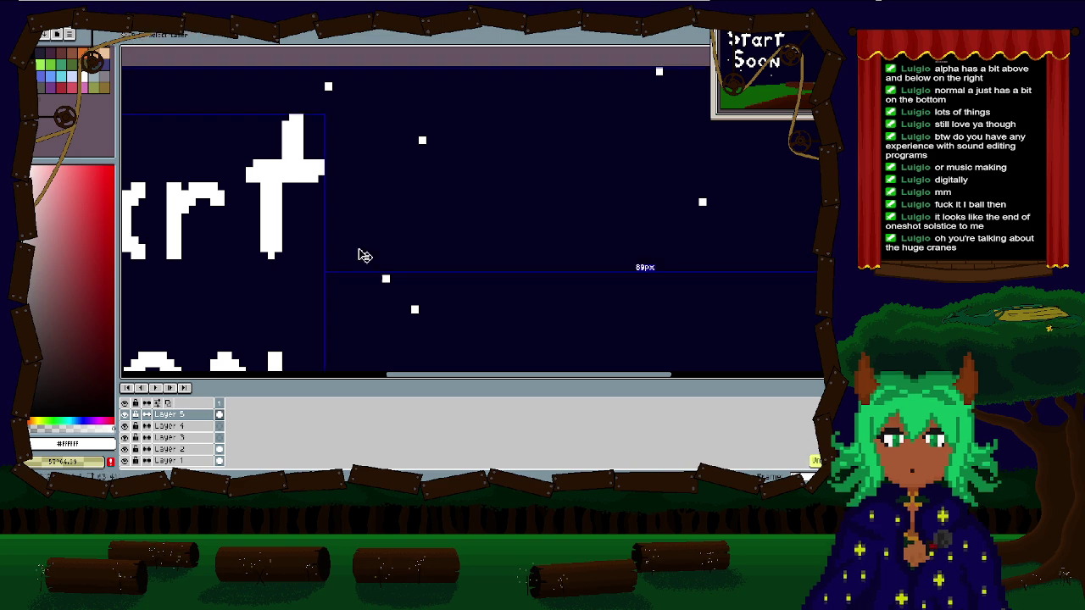
pyautogui.moveTo(357, 252); pyautogui.dragTo(357, 233)
pyautogui.click(357, 172)
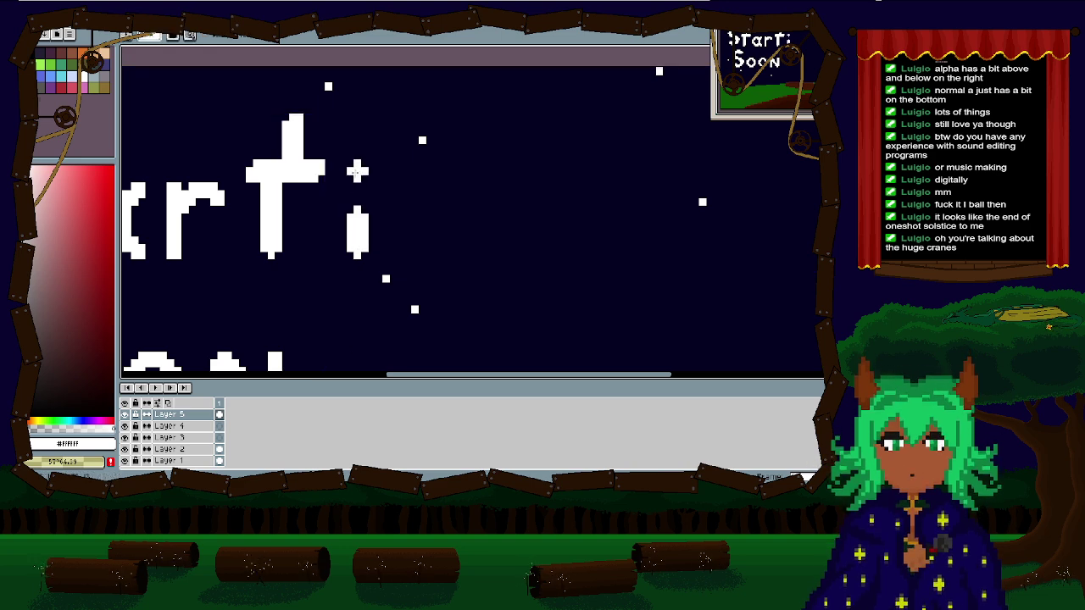
# Step: Thicken the stem of the "i" with a slightly larger brush and replace its dot with a bigger round one
pyautogui.scroll(-2, 386, 248)
pyautogui.scroll(3, 381, 245)
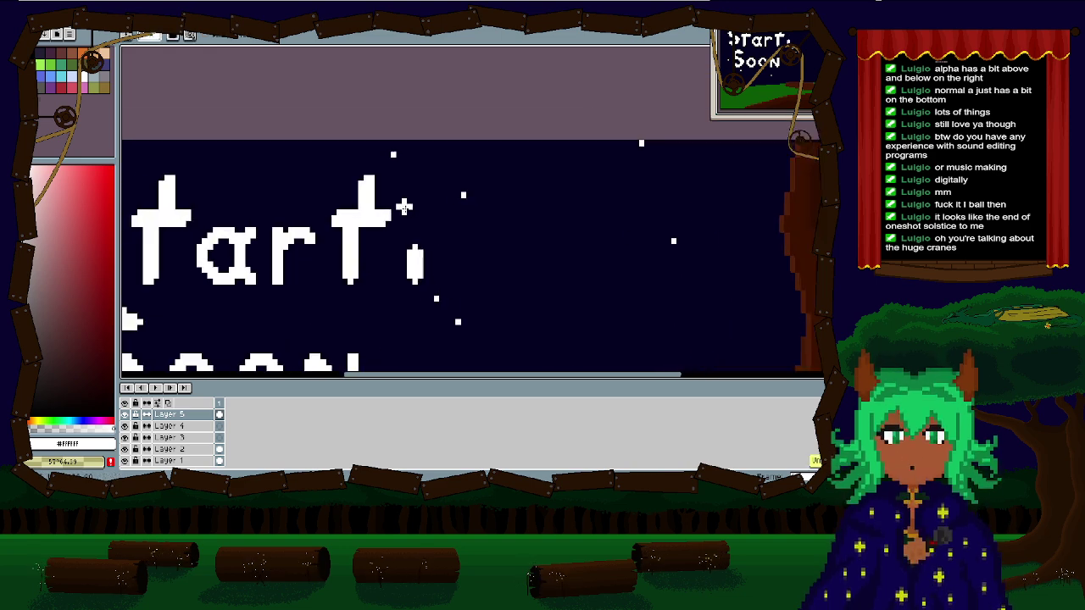
pyautogui.click(413, 204)
pyautogui.hotkey('ctrl', 'z')
pyautogui.click(417, 202)
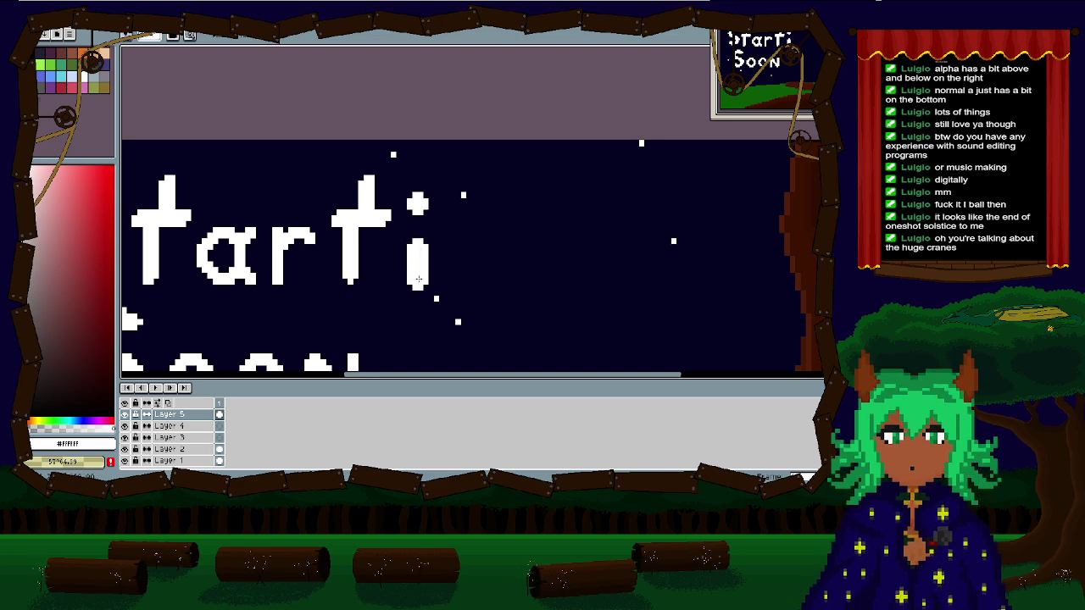
pyautogui.scroll(-2, 474, 275)
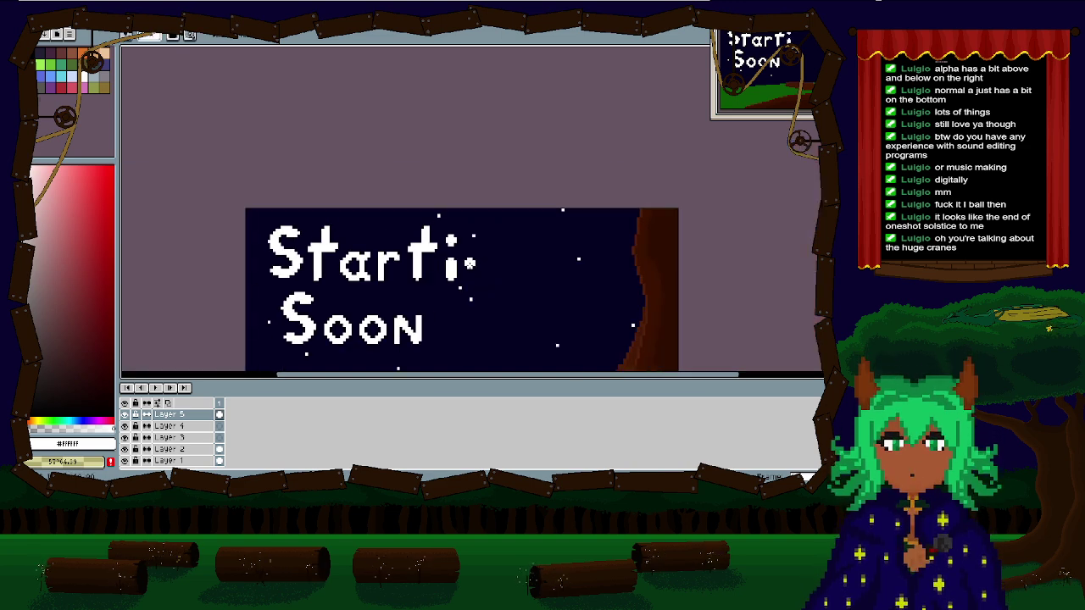
pyautogui.scroll(3, 469, 265)
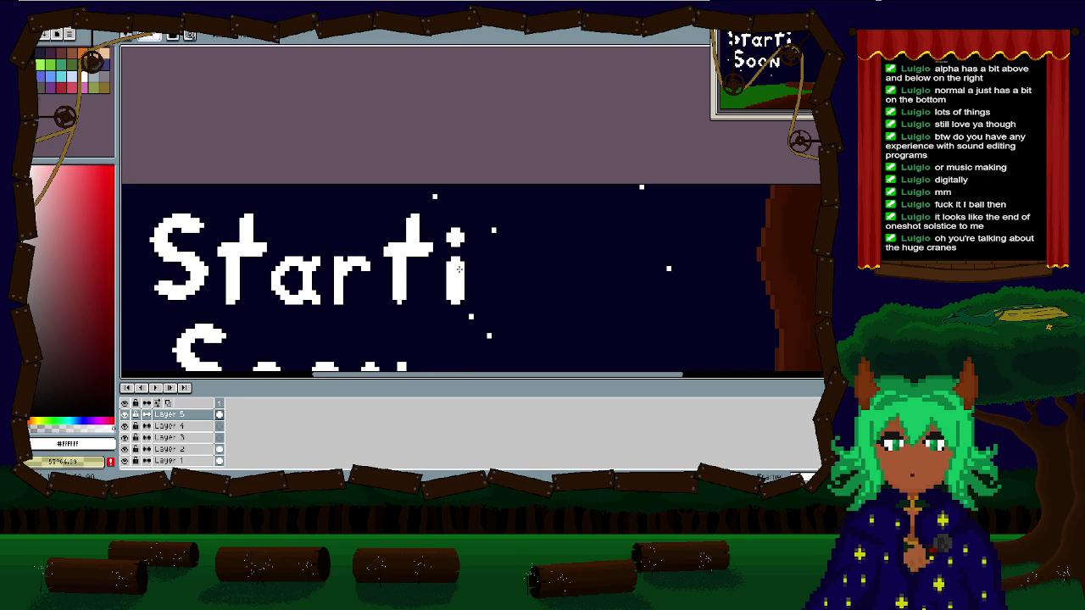
# Step: Copy the "n" of "Soon" and place the copy after the "i", extending the word to "Startin"
pyautogui.press('m')
pyautogui.moveTo(447, 227); pyautogui.dragTo(408, 227)
pyautogui.hotkey('ctrl', 't')
pyautogui.press('Return')
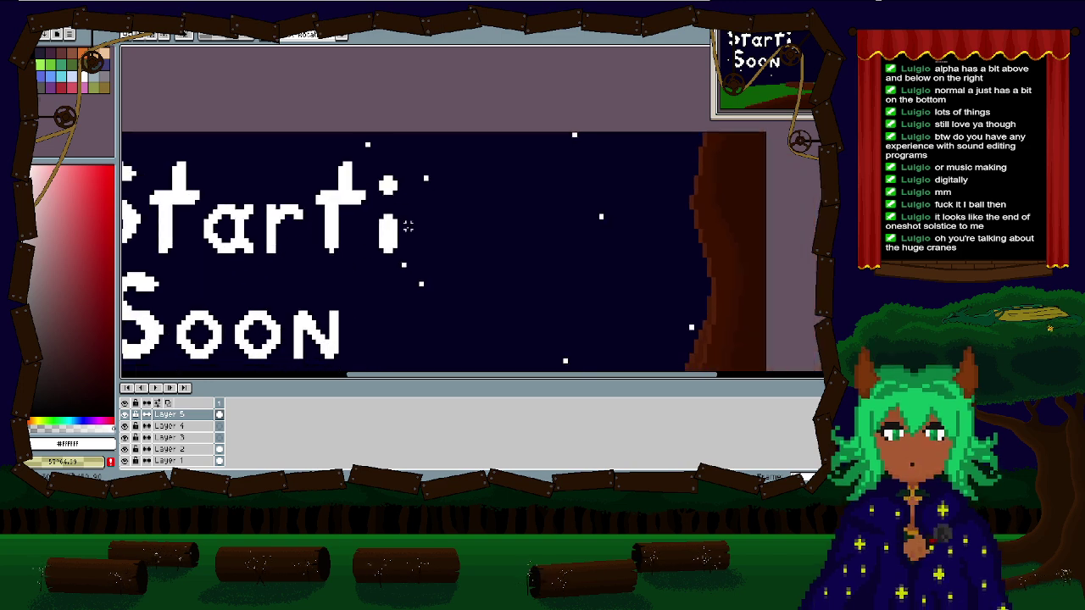
pyautogui.scroll(-3, 407, 226)
pyautogui.hscroll(-2, 398, 231)
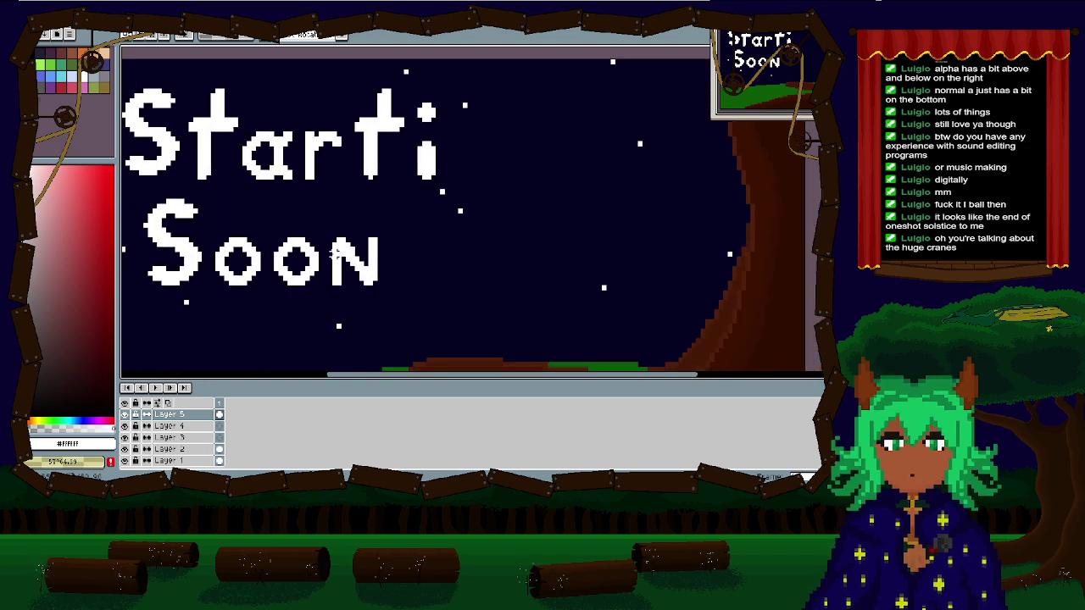
pyautogui.moveTo(331, 235); pyautogui.dragTo(495, 186)
pyautogui.hotkey('ctrl', 't')
pyautogui.press('Return')
pyautogui.scroll(-2, 517, 221)
pyautogui.scroll(1, 507, 278)
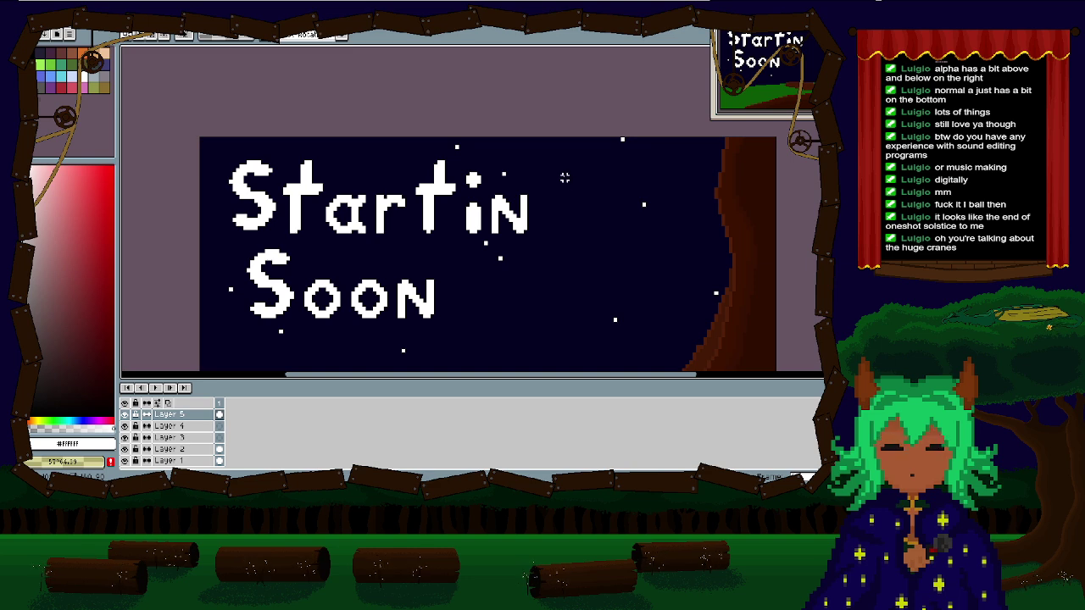
# Step: Draw the solid shape of a "g" after "Startin" from two stacked white circles matching the "n" in height, joined along their outer side
pyautogui.scroll(-2, 564, 177)
pyautogui.scroll(4, 425, 198)
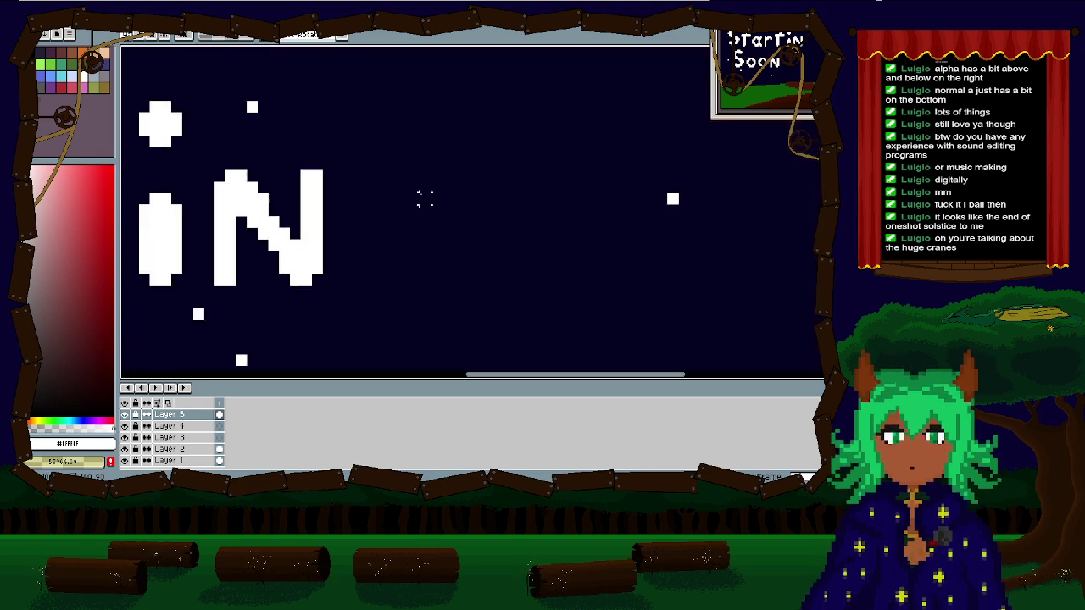
pyautogui.moveTo(425, 199); pyautogui.dragTo(474, 188)
pyautogui.press('b')
pyautogui.scroll(9, 426, 241)
pyautogui.scroll(-2, 471, 222)
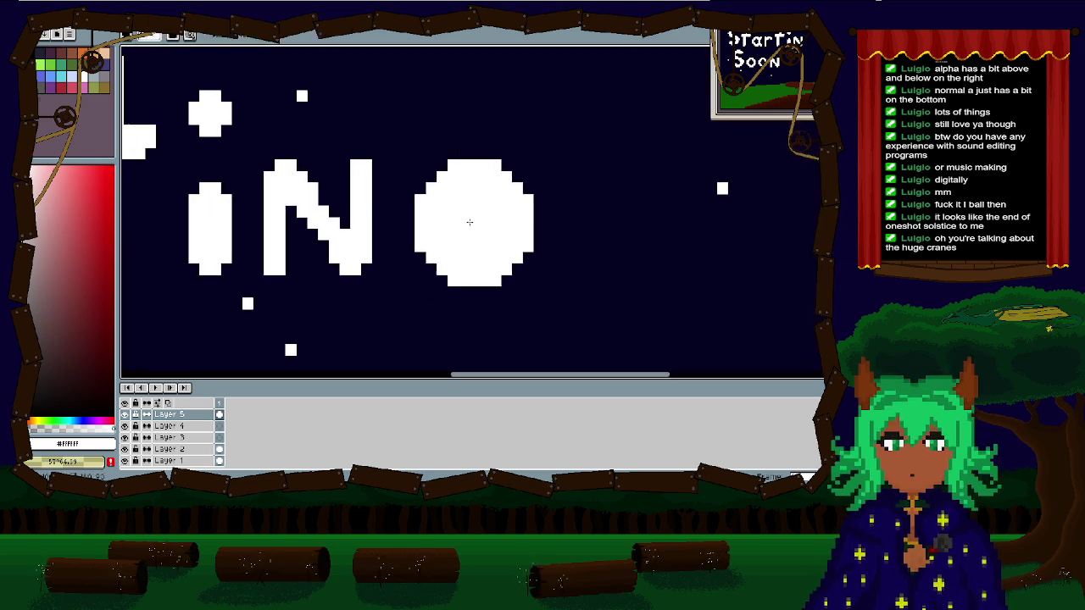
pyautogui.scroll(-1, 463, 222)
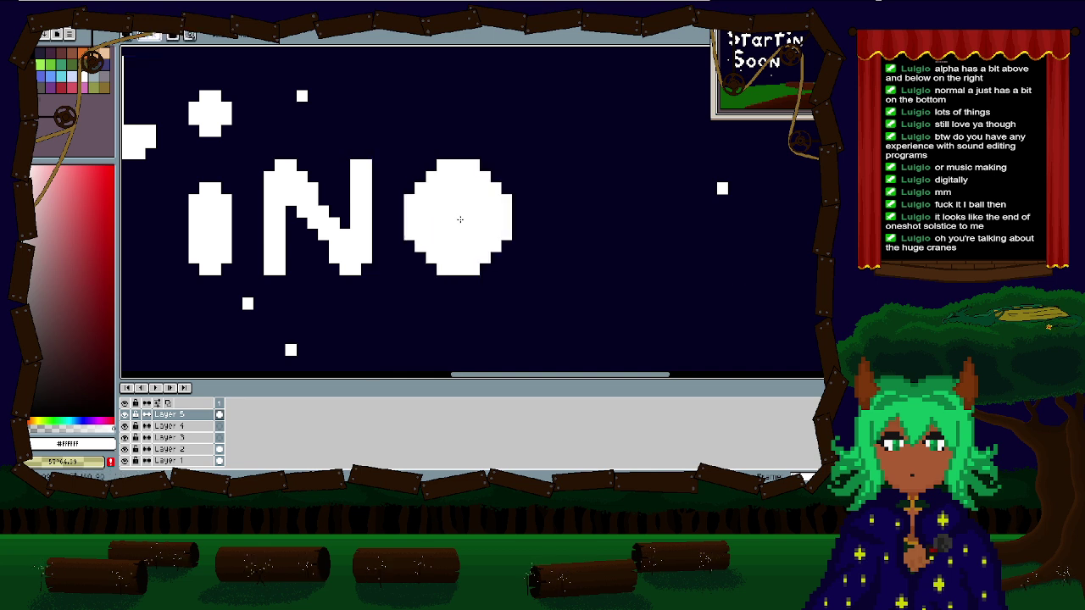
pyautogui.click(458, 219)
pyautogui.moveTo(468, 279); pyautogui.dragTo(444, 192)
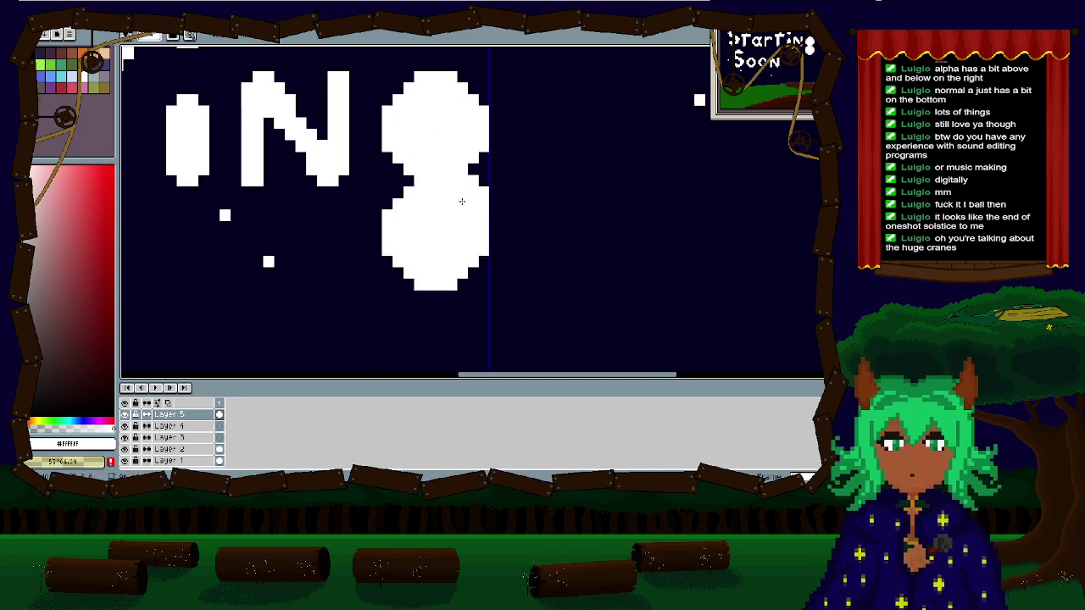
pyautogui.moveTo(480, 205); pyautogui.dragTo(478, 160)
# Step: Erase the inside of the "g" to form a round bowl and hooked tail, and fill the gap where they join
pyautogui.scroll(-1, 438, 124)
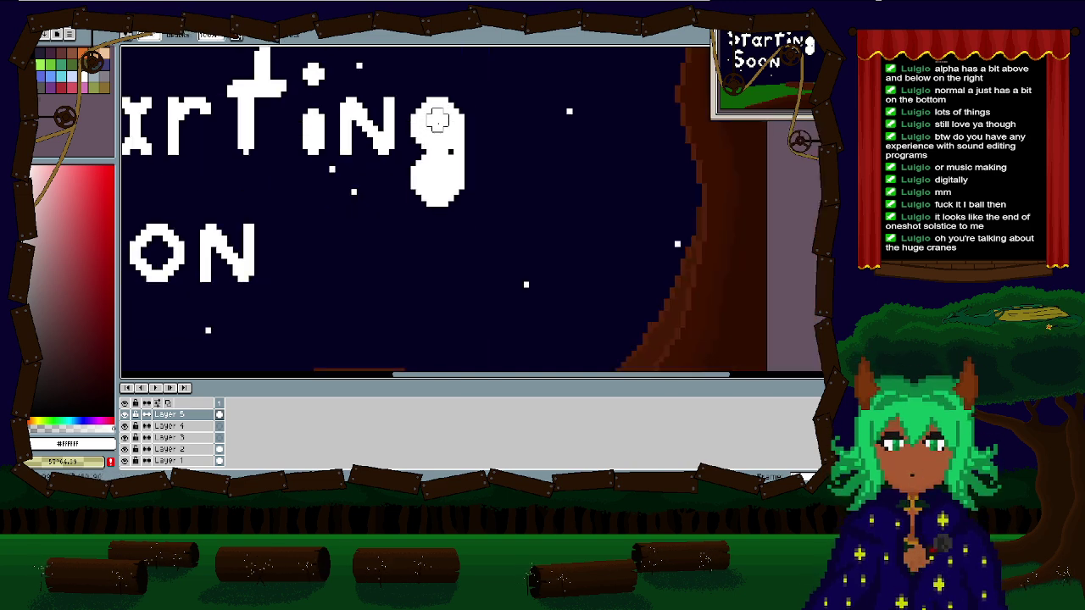
pyautogui.scroll(1, 438, 126)
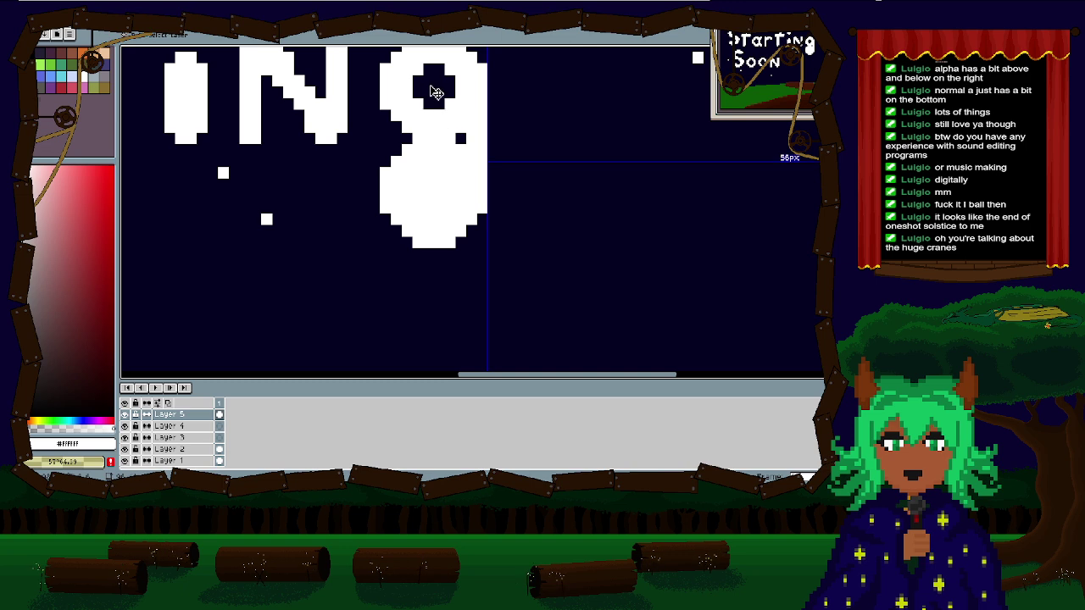
pyautogui.scroll(-2, 430, 87)
pyautogui.click(437, 90)
pyautogui.scroll(-1, 434, 172)
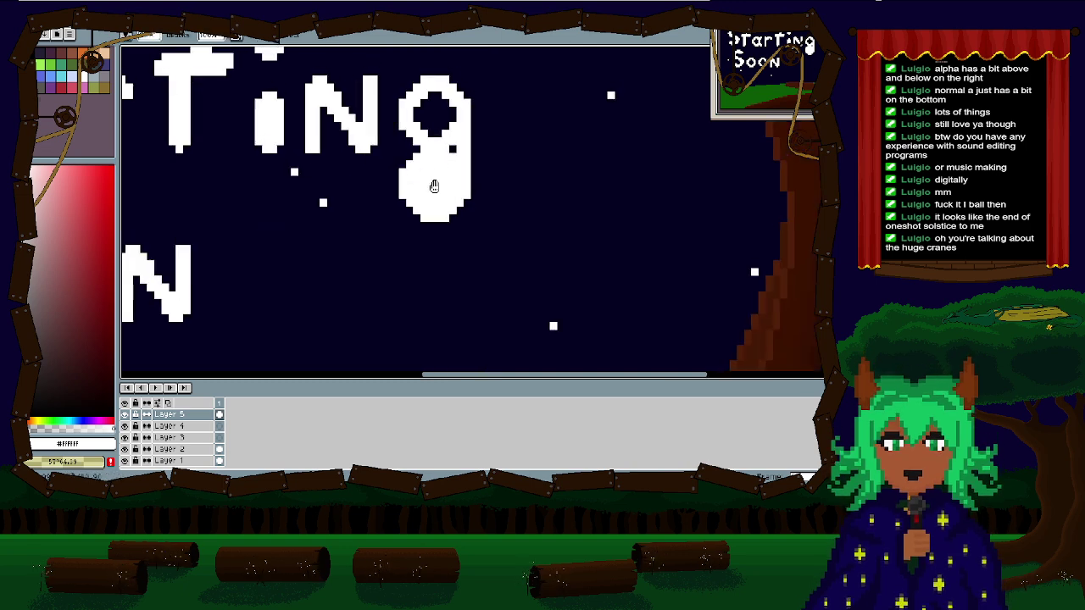
pyautogui.scroll(2, 436, 165)
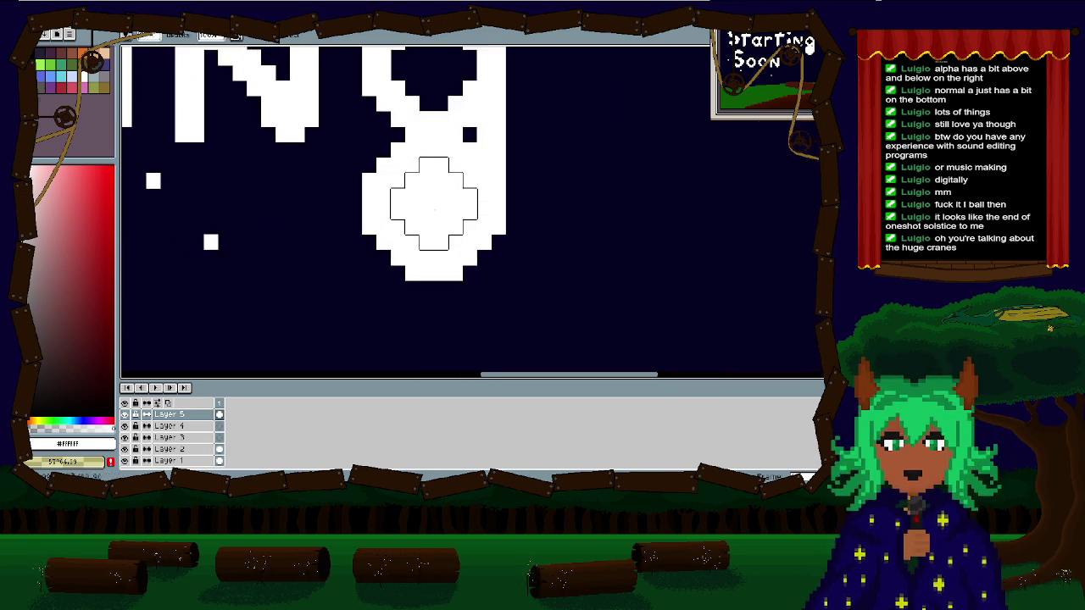
pyautogui.click(433, 204)
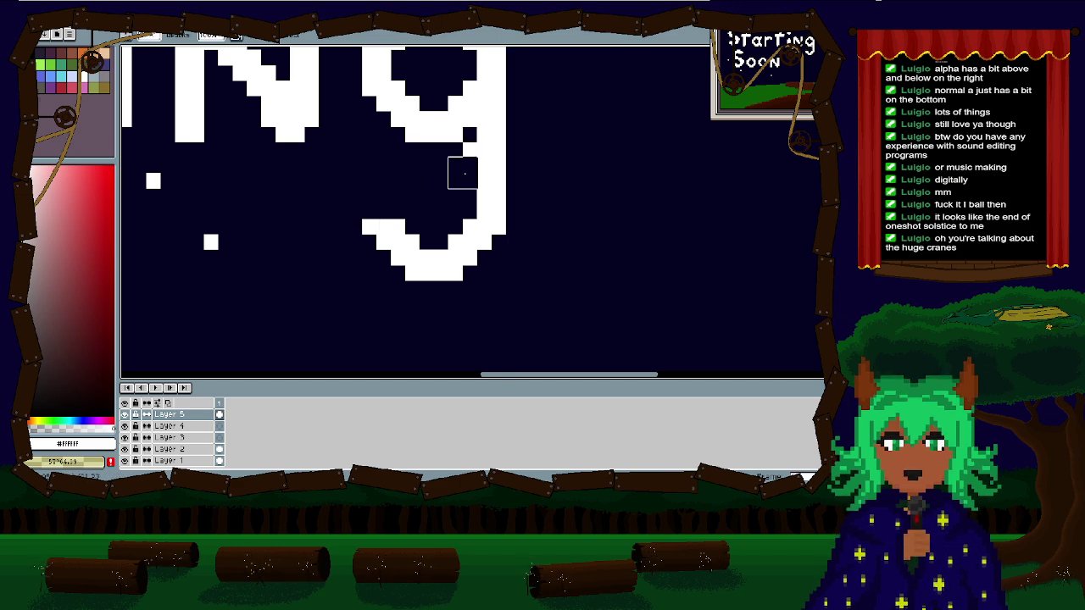
pyautogui.scroll(-2, 381, 195)
pyautogui.scroll(2, 382, 195)
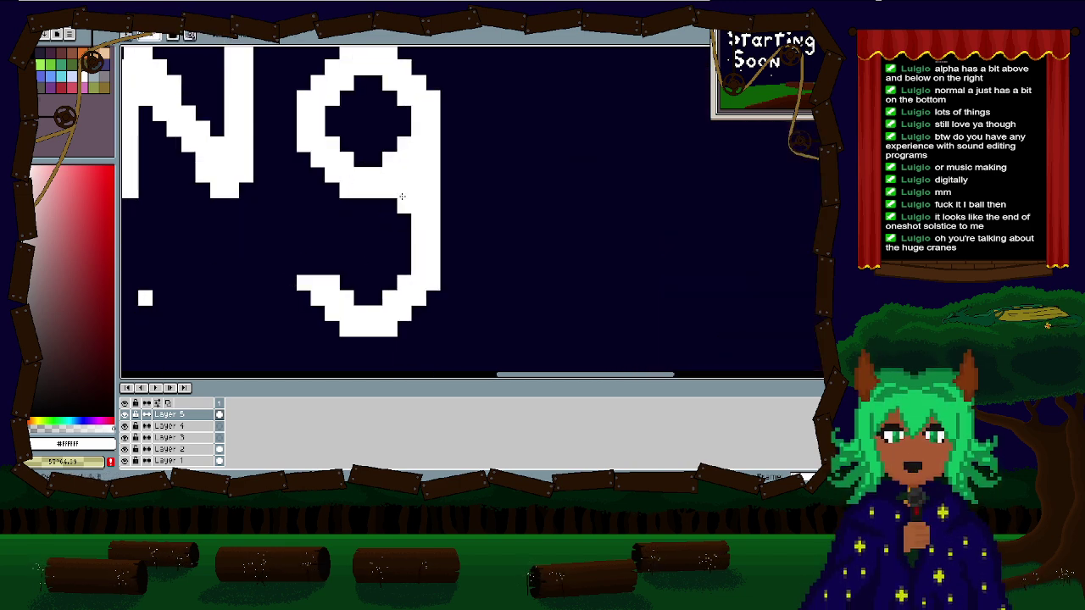
# Step: Shorten the "g" by moving its lower tail section up closer to the bowl
pyautogui.scroll(-2, 404, 184)
pyautogui.scroll(2, 421, 265)
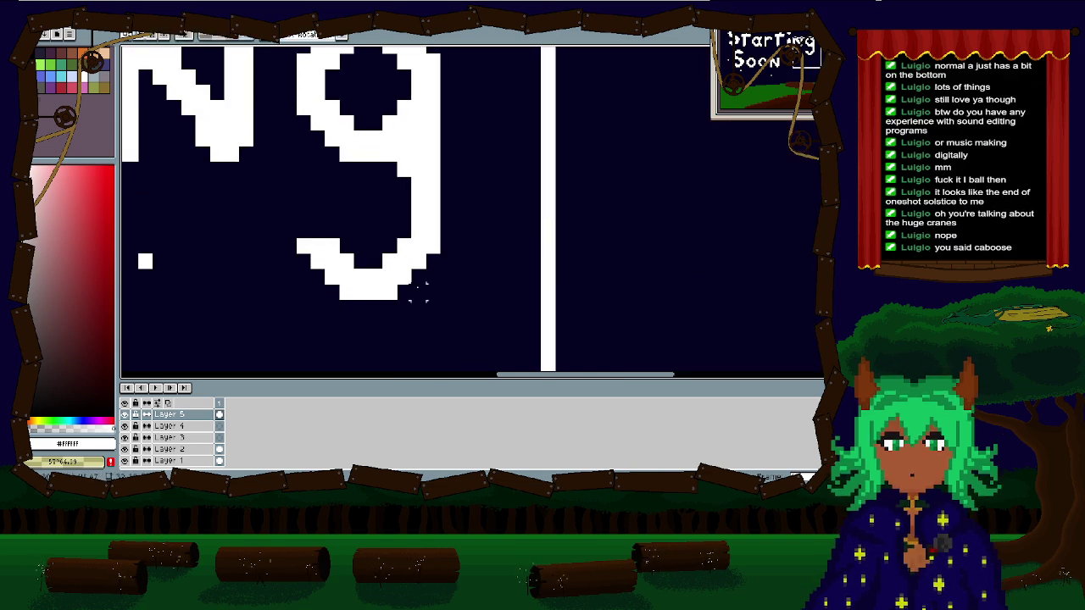
pyautogui.moveTo(432, 292)
pyautogui.mouseDown()
pyautogui.moveTo(314, 279)
pyautogui.moveTo(440, 183)
pyautogui.mouseUp()
pyautogui.moveTo(376, 266); pyautogui.dragTo(381, 237)
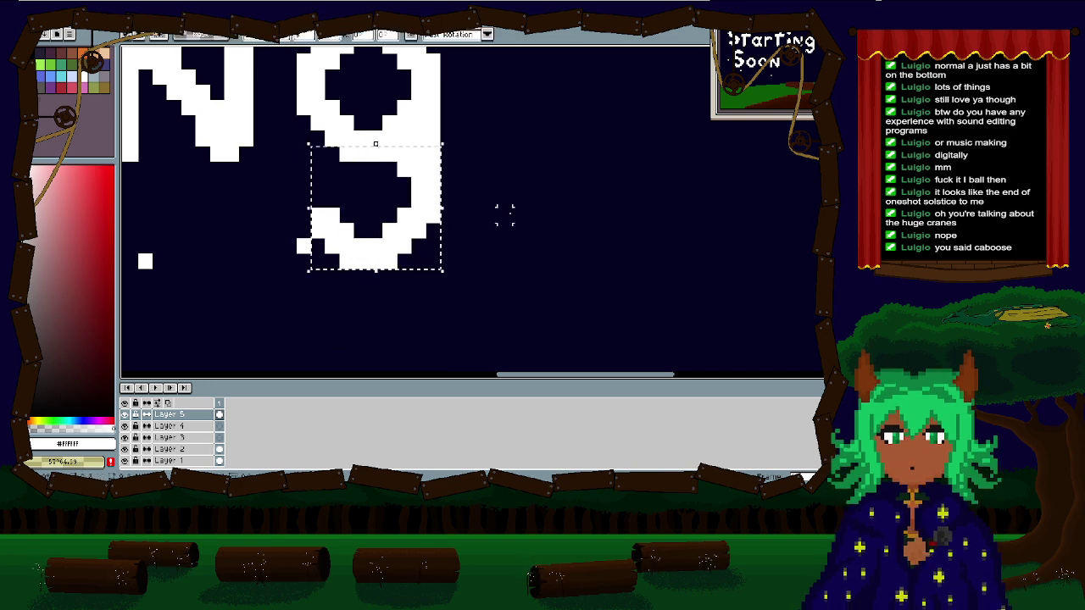
pyautogui.press('Return')
pyautogui.scroll(-1, 520, 255)
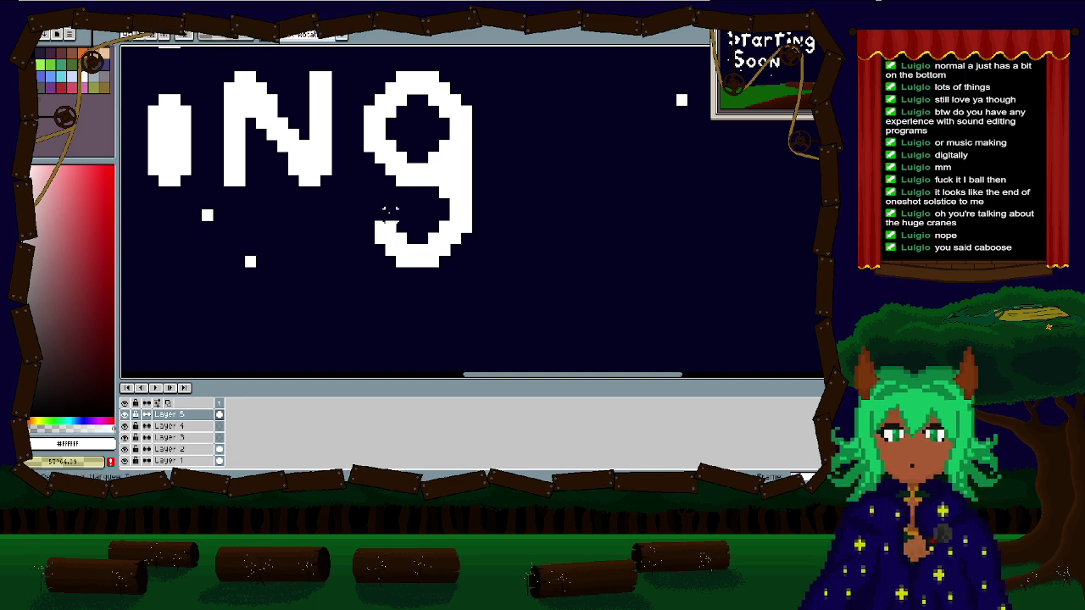
# Step: Stretch the tail of the "g" to the left so its hook lines up with the bowl's left edge
pyautogui.moveTo(373, 196); pyautogui.dragTo(474, 268)
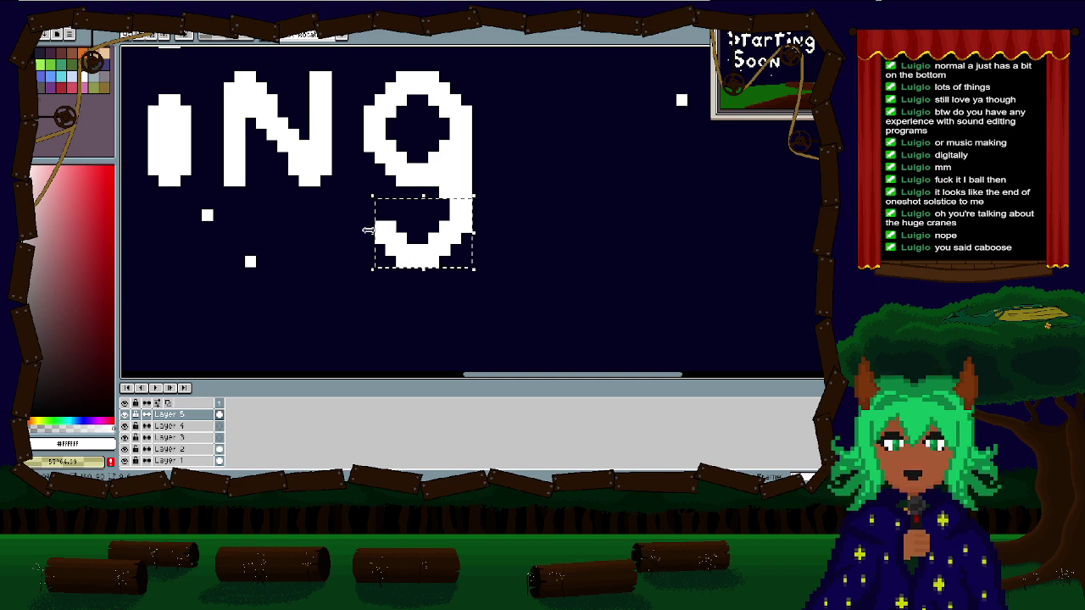
pyautogui.hotkey('ctrl', 't')
pyautogui.moveTo(367, 229); pyautogui.dragTo(354, 236)
pyautogui.click(574, 237)
pyautogui.moveTo(447, 212)
pyautogui.mouseDown()
pyautogui.moveTo(433, 278)
pyautogui.moveTo(435, 214)
pyautogui.mouseUp()
pyautogui.scroll(-3, 432, 278)
pyautogui.scroll(5, 450, 184)
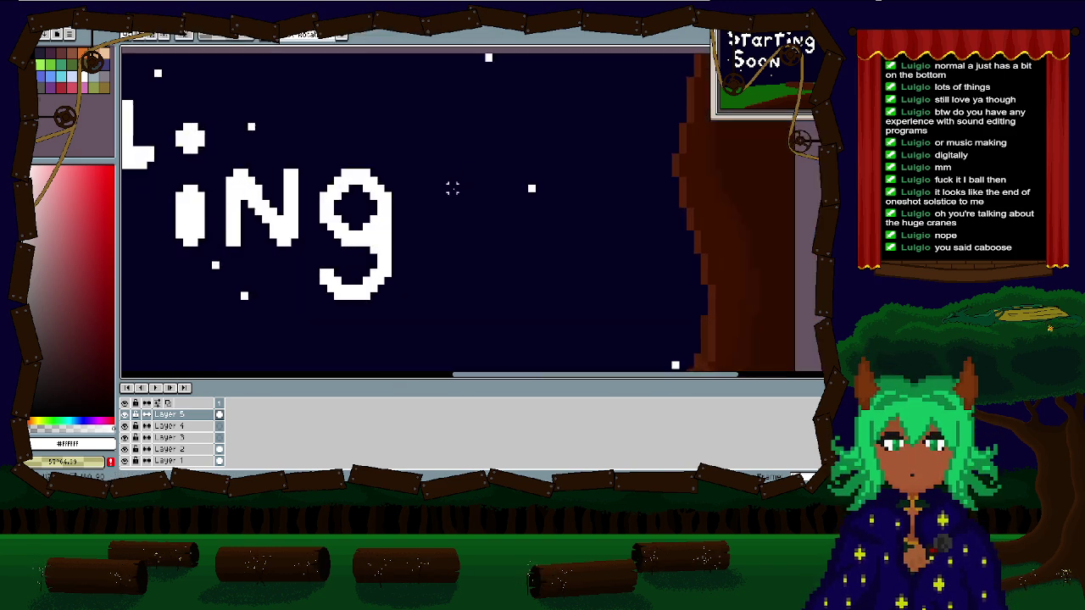
# Step: Thicken the right side of the "g" with a smaller white brush and erase the inner corner where the tail meets the bowl
pyautogui.press('-')
pyautogui.press('-')
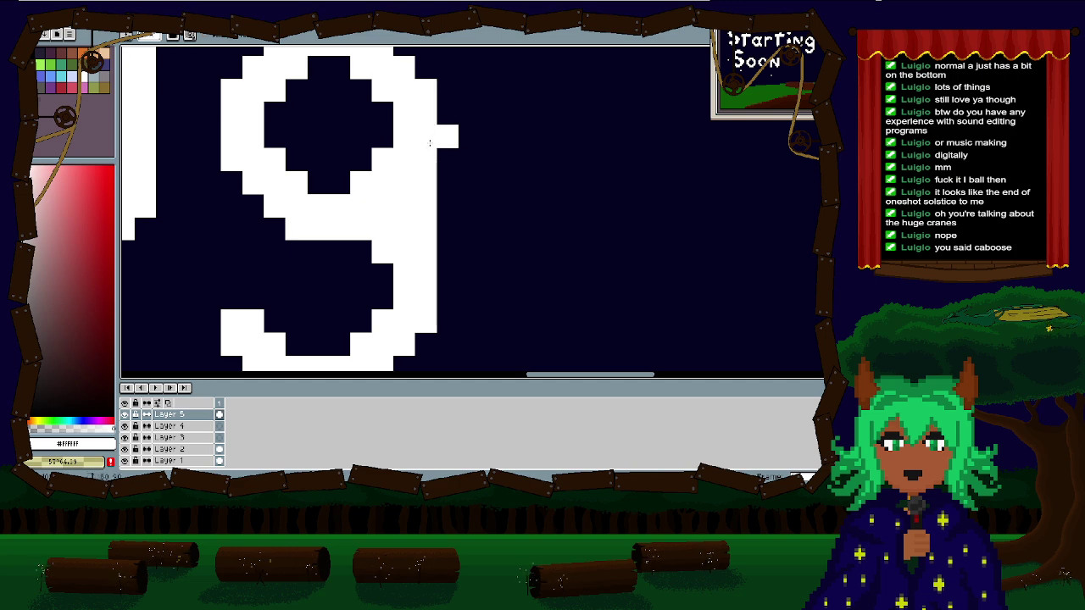
pyautogui.moveTo(445, 137); pyautogui.dragTo(442, 262)
pyautogui.moveTo(421, 164); pyautogui.dragTo(436, 141)
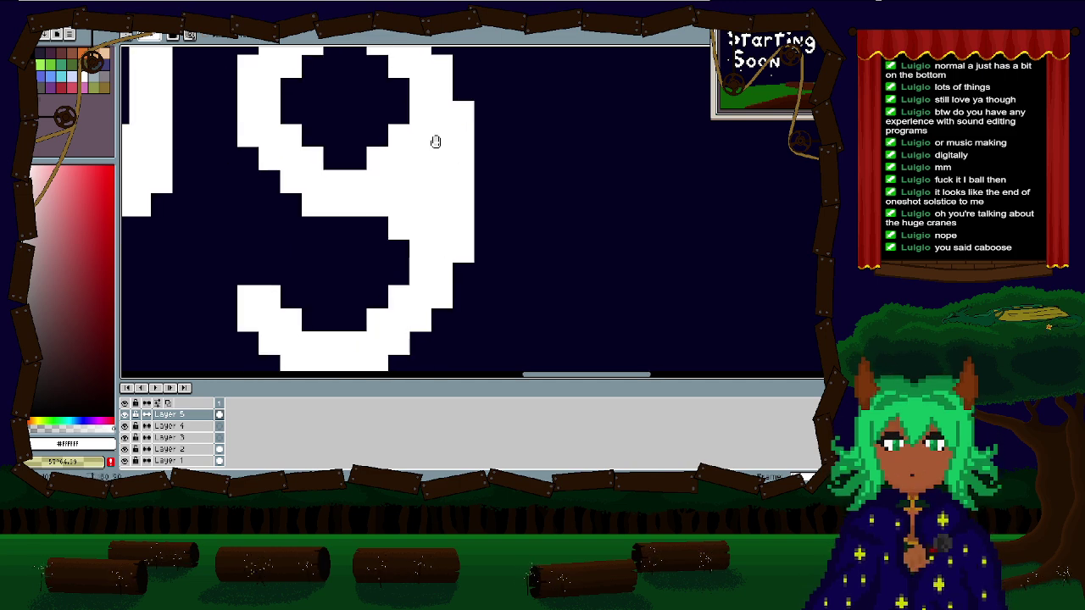
pyautogui.press('e')
pyautogui.click(396, 226)
pyautogui.scroll(-4, 395, 226)
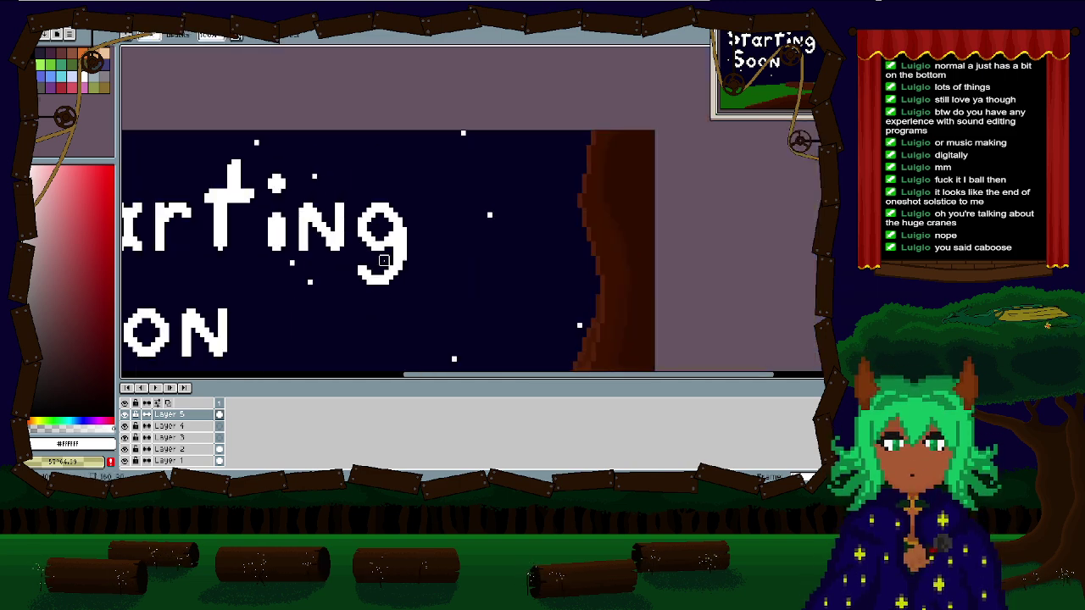
pyautogui.scroll(2, 382, 259)
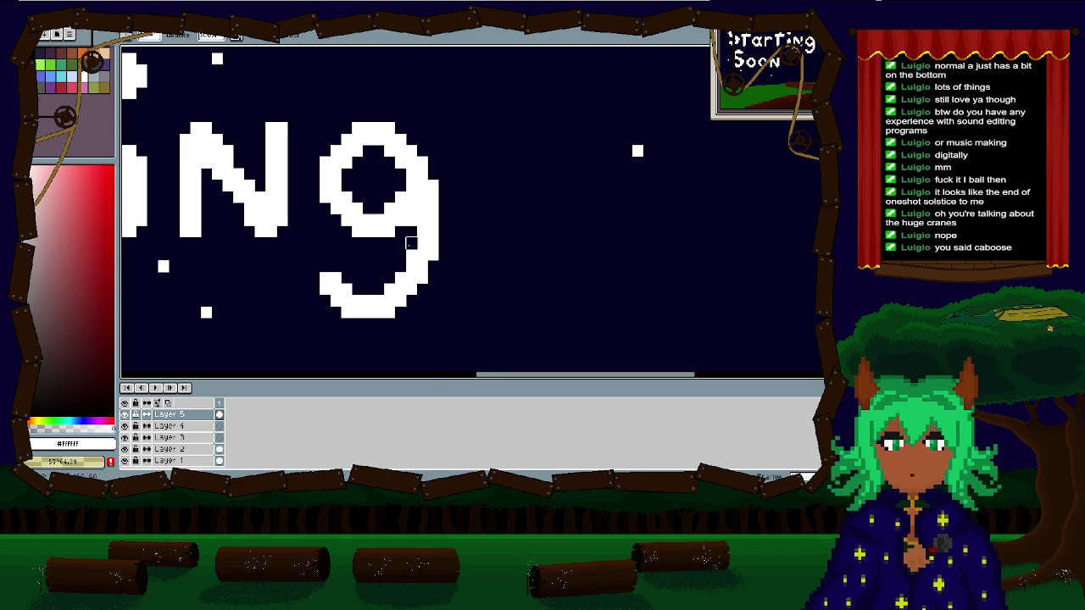
# Step: Try a white dot inside the g of "Starting" and a stroke closing its lower loop, undoing both
pyautogui.scroll(-3, 389, 277)
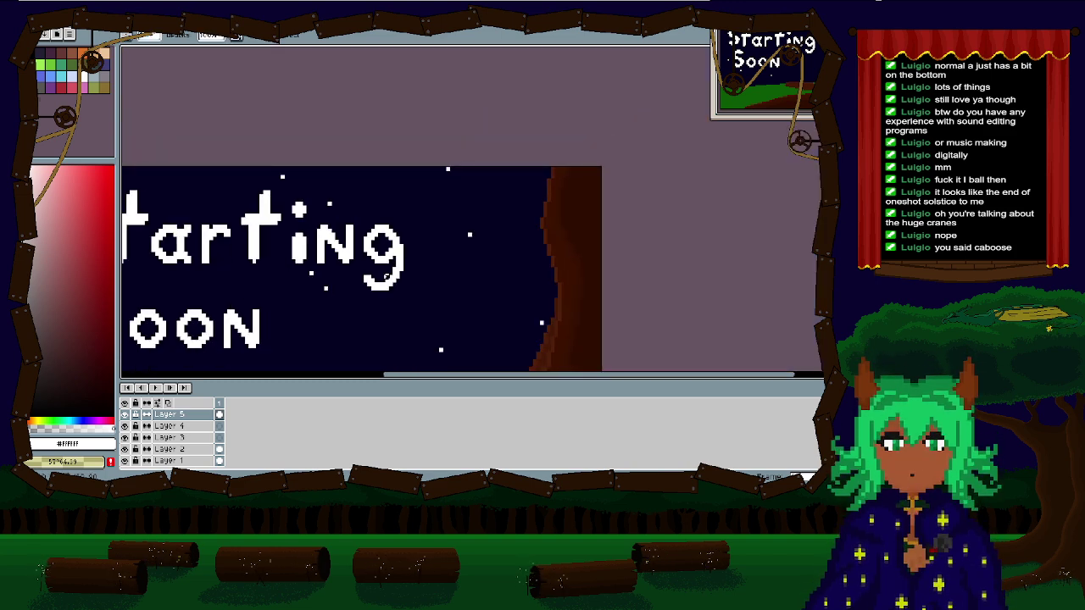
pyautogui.scroll(3, 433, 261)
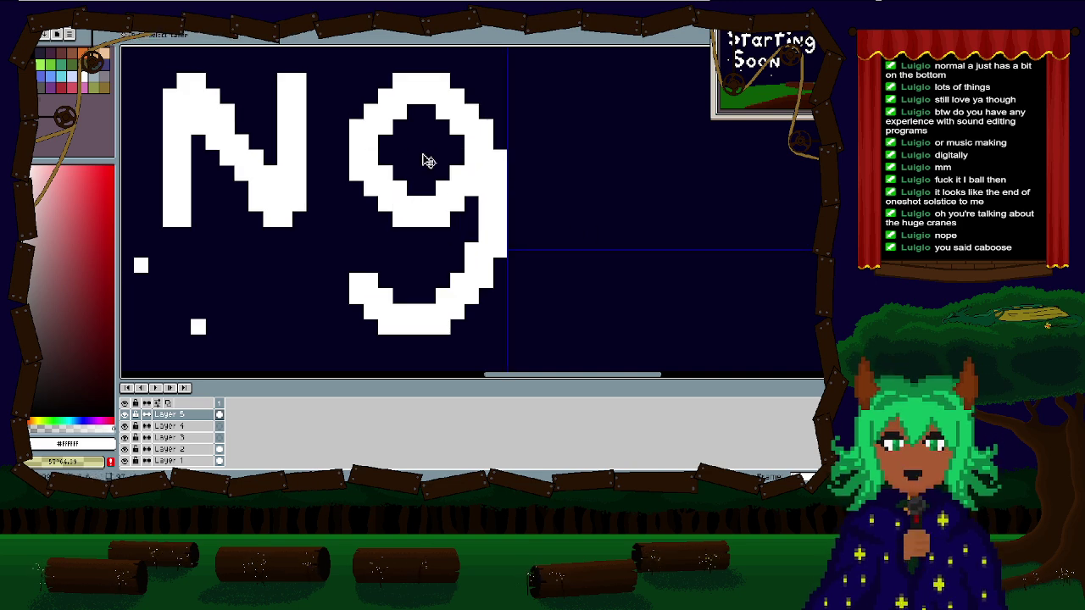
pyautogui.press('b')
pyautogui.scroll(-2, 508, 306)
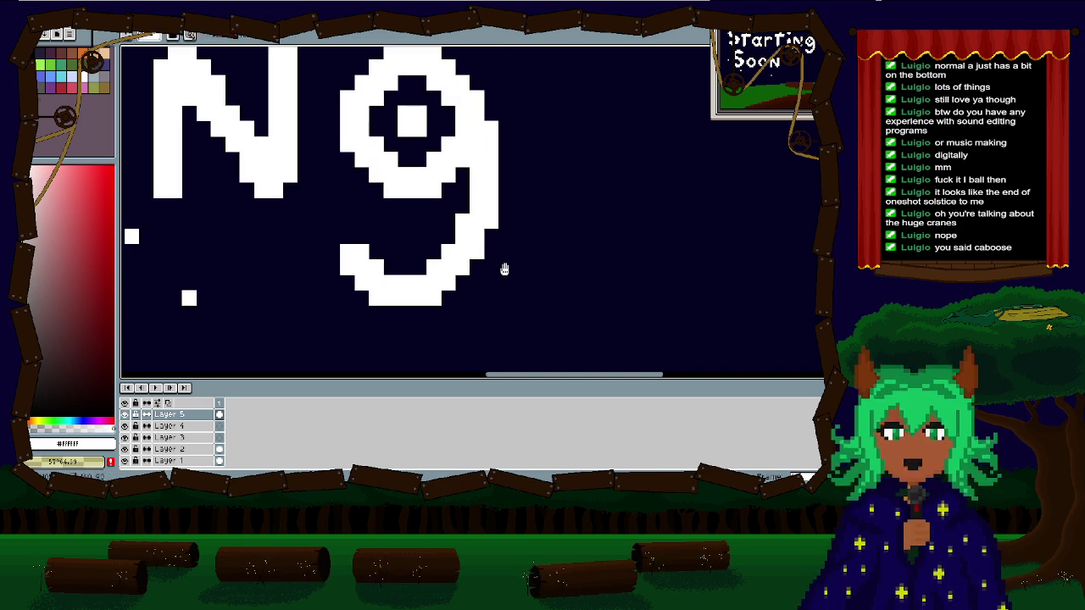
pyautogui.moveTo(393, 201); pyautogui.dragTo(392, 246)
pyautogui.hotkey('ctrl', 'z')
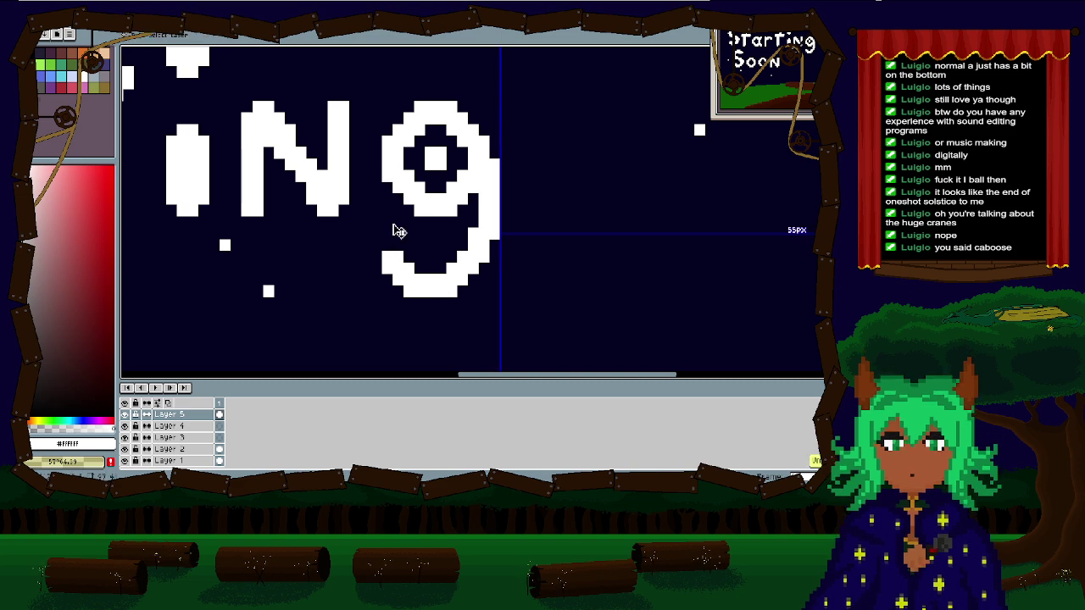
pyautogui.moveTo(392, 194); pyautogui.dragTo(393, 243)
pyautogui.hotkey('ctrl', 'z')
pyautogui.moveTo(383, 173); pyautogui.dragTo(385, 220)
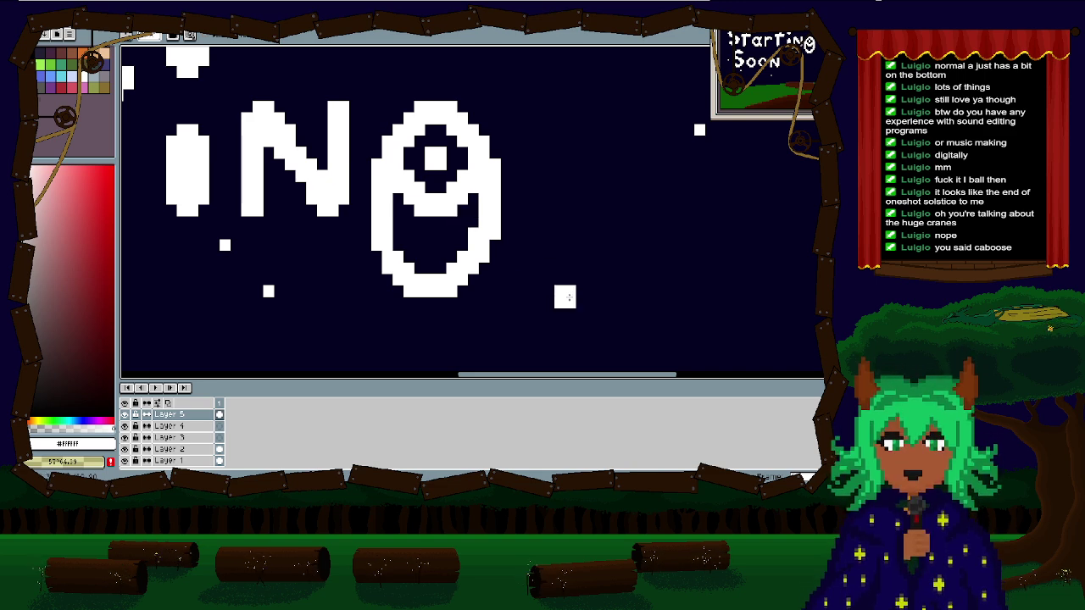
pyautogui.hotkey('ctrl', 'z')
pyautogui.hotkey('ctrl', 'z')
pyautogui.scroll(-3, 569, 303)
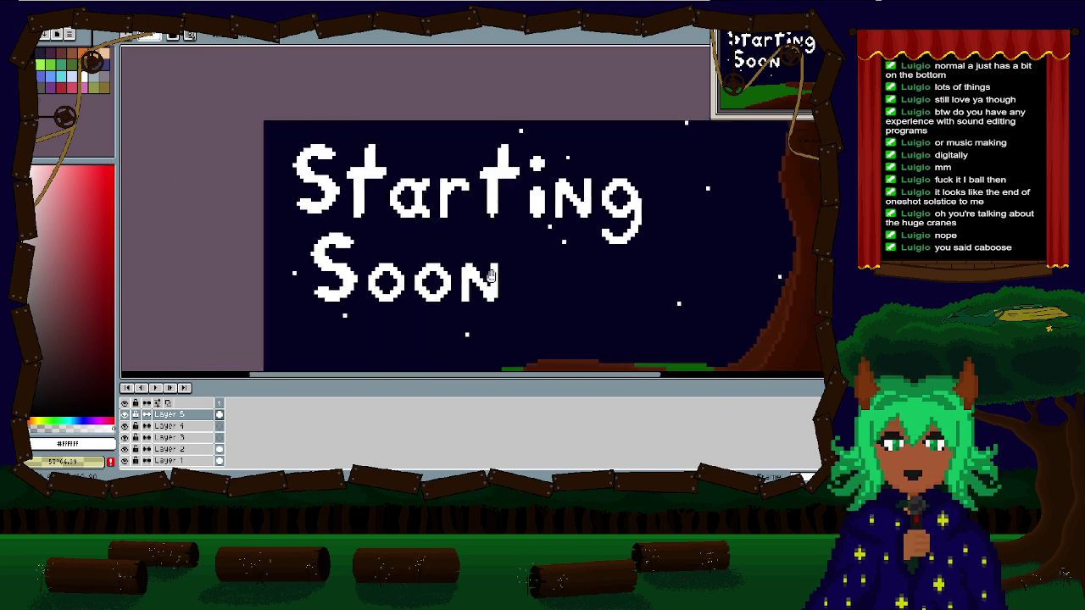
# Step: Choose yellow as the drawing colour and outline the second t of "Starting" with a one-pixel border
pyautogui.click(32, 67)
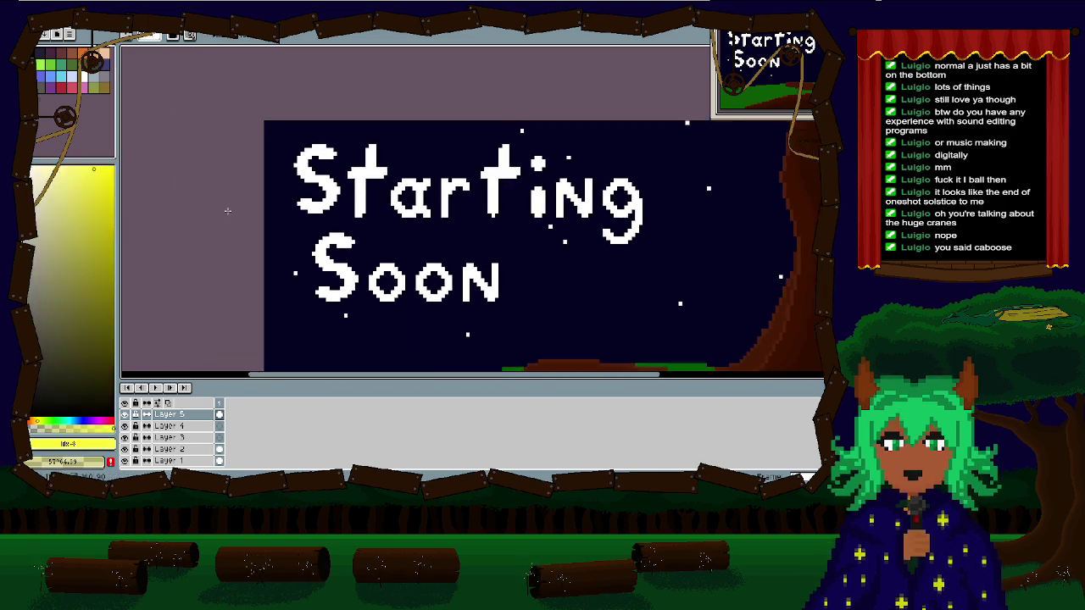
pyautogui.scroll(3, 462, 185)
pyautogui.moveTo(490, 199)
pyautogui.mouseDown()
pyautogui.moveTo(279, 167)
pyautogui.moveTo(319, 160)
pyautogui.moveTo(319, 222)
pyautogui.moveTo(291, 281)
pyautogui.moveTo(305, 292)
pyautogui.moveTo(275, 291)
pyautogui.moveTo(260, 274)
pyautogui.moveTo(262, 193)
pyautogui.moveTo(237, 106)
pyautogui.moveTo(292, 77)
pyautogui.moveTo(305, 51)
pyautogui.mouseUp()
pyautogui.scroll(1, 317, 139)
pyautogui.scroll(3, 305, 51)
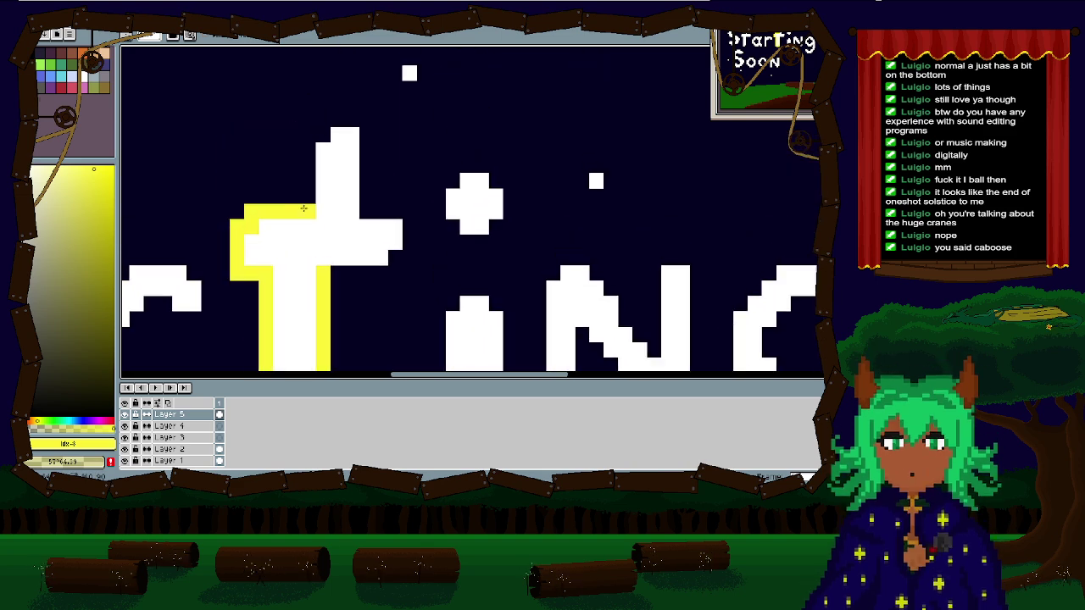
pyautogui.click(309, 133)
pyautogui.moveTo(312, 133)
pyautogui.mouseDown()
pyautogui.moveTo(339, 120)
pyautogui.moveTo(371, 178)
pyautogui.moveTo(407, 210)
pyautogui.moveTo(414, 246)
pyautogui.moveTo(398, 263)
pyautogui.moveTo(337, 273)
pyautogui.moveTo(578, 236)
pyautogui.mouseUp()
pyautogui.moveTo(454, 279); pyautogui.dragTo(462, 190)
pyautogui.scroll(-1, 447, 203)
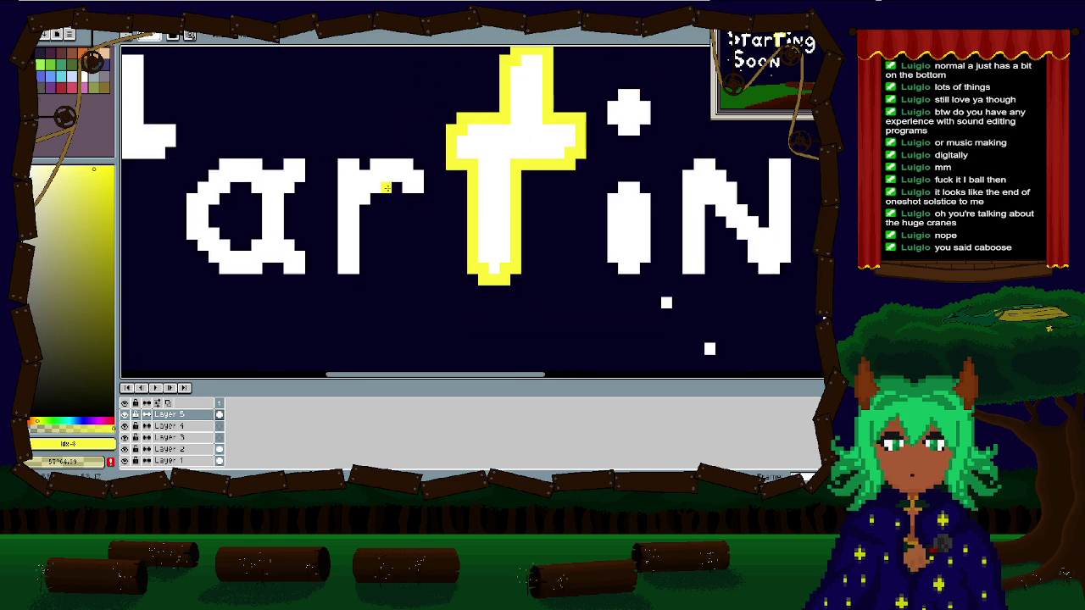
# Step: Try a yellow outline around the r of "Starting", and undo it together with the second t's outline
pyautogui.moveTo(386, 188); pyautogui.dragTo(410, 199)
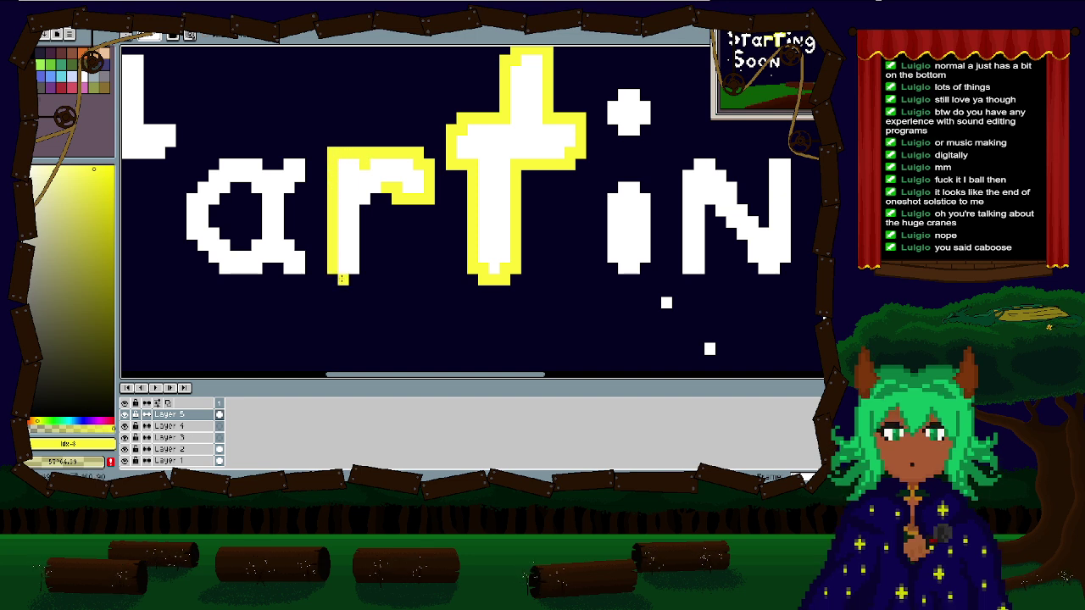
pyautogui.click(349, 279)
pyautogui.hotkey('ctrl', 'z')
pyautogui.hotkey('ctrl', 'z')
pyautogui.hotkey('ctrl', 'z')
pyautogui.hotkey('ctrl', 'z')
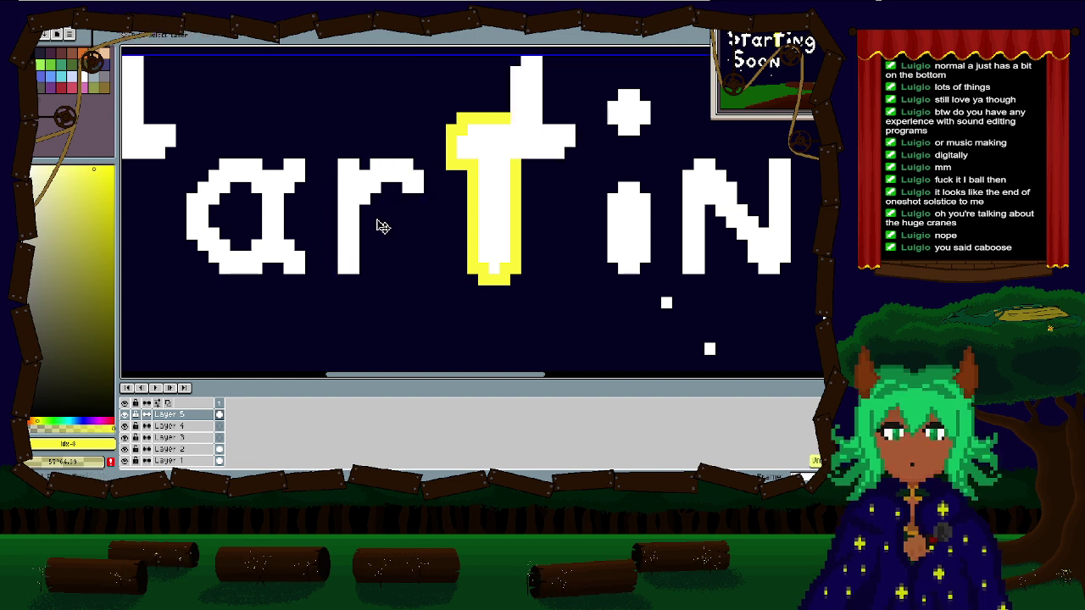
pyautogui.hotkey('ctrl', 'z')
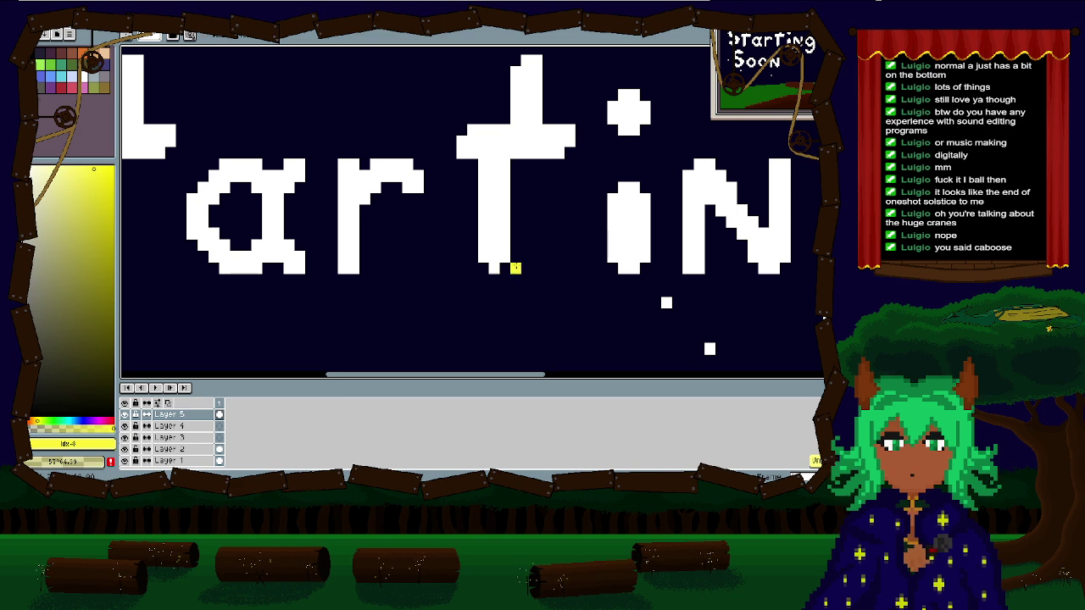
# Step: Outline the second t and the r of "Starting" with one-pixel yellow borders, leaving the outer diagonal corners empty
pyautogui.moveTo(516, 259)
pyautogui.mouseDown()
pyautogui.moveTo(516, 173)
pyautogui.moveTo(526, 162)
pyautogui.mouseUp()
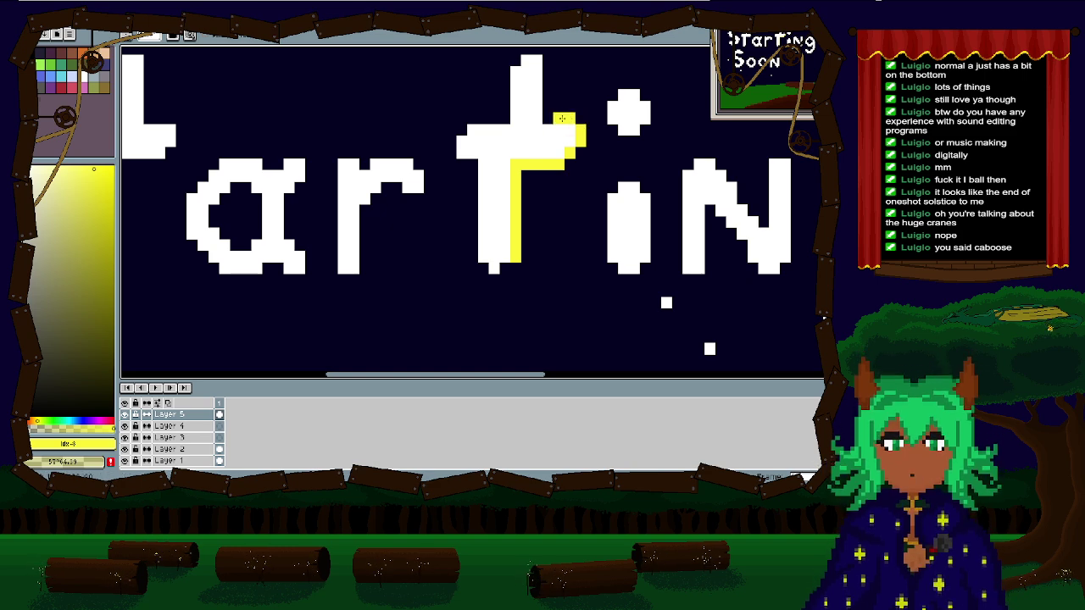
pyautogui.scroll(1, 547, 83)
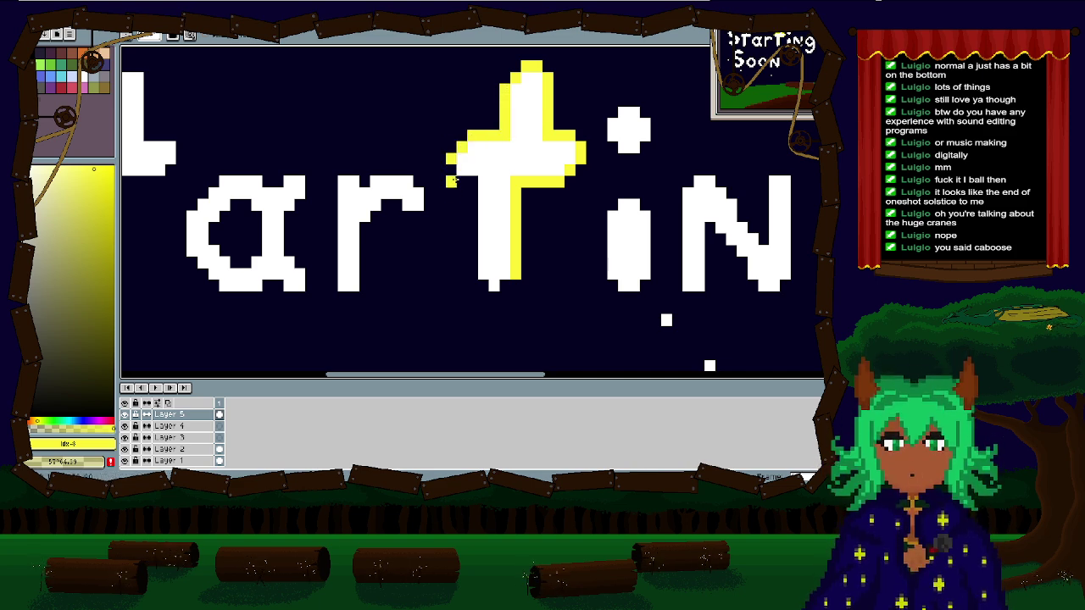
pyautogui.moveTo(470, 179); pyautogui.dragTo(471, 280)
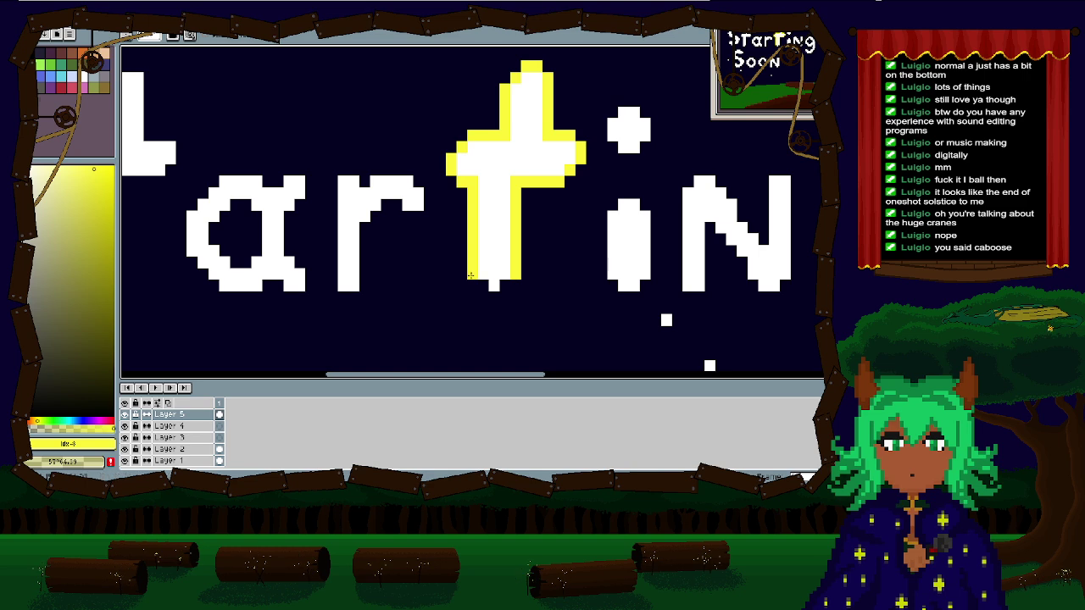
pyautogui.scroll(-2, 522, 242)
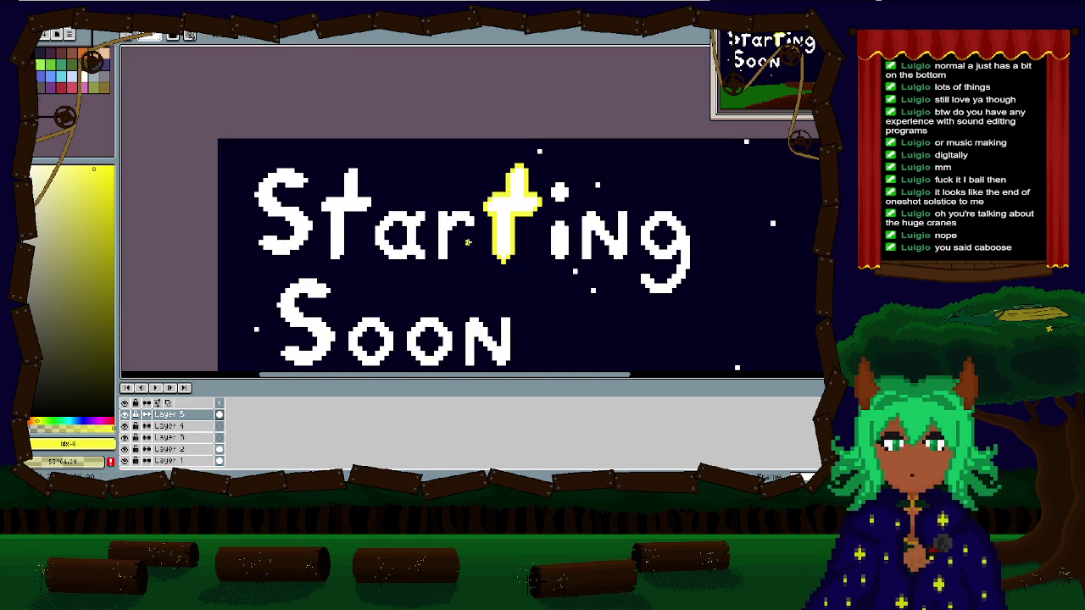
pyautogui.scroll(3, 470, 172)
pyautogui.moveTo(471, 172)
pyautogui.mouseDown()
pyautogui.moveTo(507, 123)
pyautogui.moveTo(471, 80)
pyautogui.moveTo(417, 82)
pyautogui.moveTo(383, 100)
pyautogui.moveTo(359, 81)
pyautogui.moveTo(331, 85)
pyautogui.moveTo(317, 131)
pyautogui.moveTo(320, 326)
pyautogui.moveTo(343, 332)
pyautogui.moveTo(375, 313)
pyautogui.moveTo(376, 203)
pyautogui.moveTo(411, 160)
pyautogui.moveTo(440, 145)
pyautogui.mouseUp()
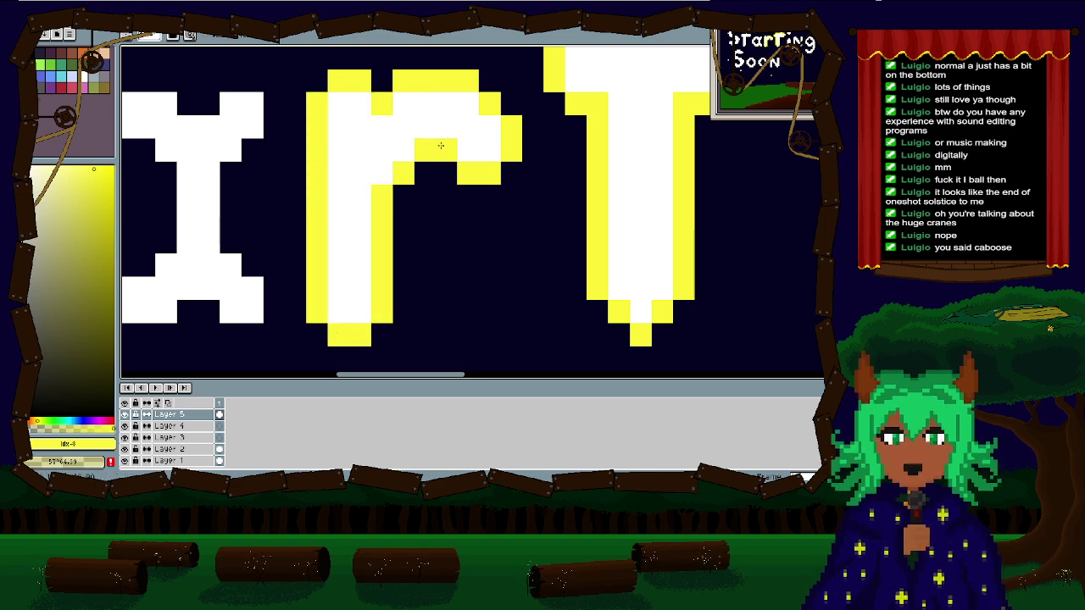
# Step: Draw a one-pixel yellow border around the outer edge of the a in "Starting"
pyautogui.moveTo(282, 198); pyautogui.dragTo(445, 160)
pyautogui.moveTo(390, 134)
pyautogui.mouseDown()
pyautogui.moveTo(388, 202)
pyautogui.moveTo(431, 252)
pyautogui.moveTo(436, 277)
pyautogui.moveTo(412, 298)
pyautogui.moveTo(389, 300)
pyautogui.moveTo(372, 275)
pyautogui.moveTo(317, 298)
pyautogui.moveTo(269, 293)
pyautogui.moveTo(176, 205)
pyautogui.mouseUp()
pyautogui.click(177, 133)
pyautogui.moveTo(181, 144); pyautogui.dragTo(177, 191)
pyautogui.moveTo(219, 89); pyautogui.dragTo(242, 64)
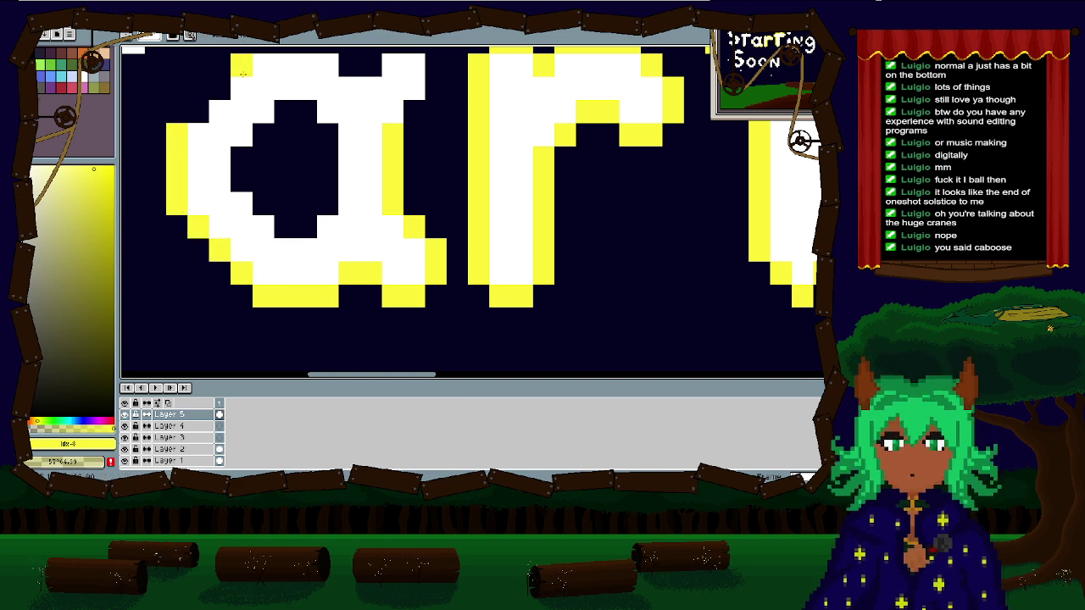
pyautogui.scroll(2, 254, 128)
pyautogui.click(267, 143)
pyautogui.moveTo(246, 165); pyautogui.dragTo(202, 212)
pyautogui.click(348, 146)
pyautogui.moveTo(311, 142)
pyautogui.mouseDown()
pyautogui.moveTo(353, 142)
pyautogui.moveTo(353, 163)
pyautogui.moveTo(392, 142)
pyautogui.moveTo(438, 142)
pyautogui.moveTo(440, 188)
pyautogui.moveTo(418, 212)
pyautogui.mouseUp()
# Step: Outline the inner hole of the a in yellow and place the first outline pixels under the first t's crossbar
pyautogui.hscroll(-3, 546, 197)
pyautogui.moveTo(497, 230)
pyautogui.mouseDown()
pyautogui.moveTo(536, 183)
pyautogui.moveTo(557, 183)
pyautogui.moveTo(581, 231)
pyautogui.moveTo(564, 289)
pyautogui.moveTo(546, 298)
pyautogui.moveTo(516, 280)
pyautogui.mouseUp()
pyautogui.click(300, 141)
pyautogui.click(378, 140)
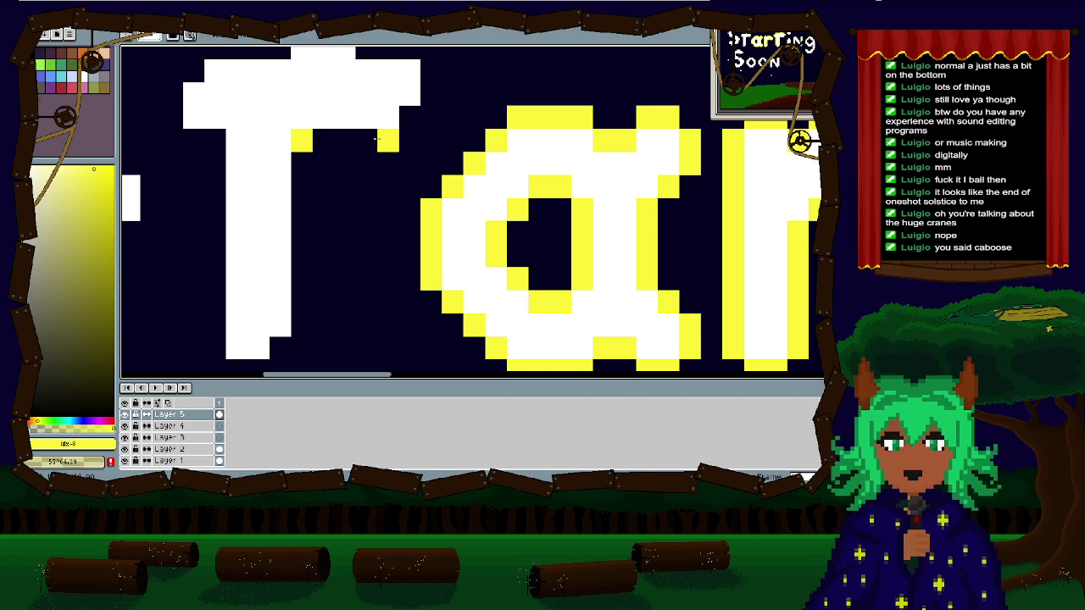
# Step: Review the partly outlined title within the full night scene, including the letters of "Soon"
pyautogui.scroll(-4, 366, 210)
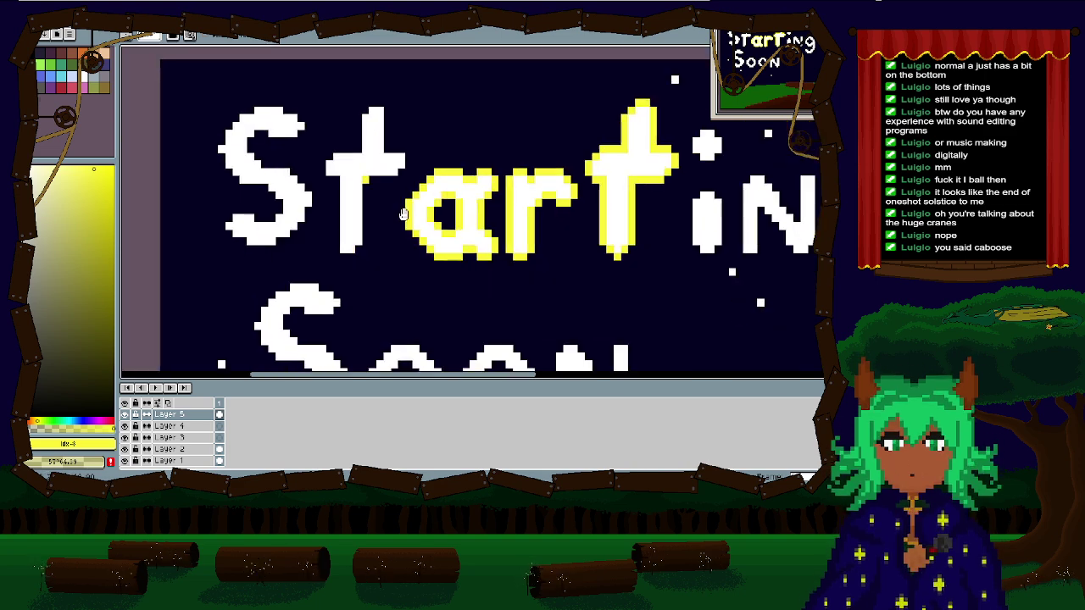
pyautogui.scroll(-2, 395, 244)
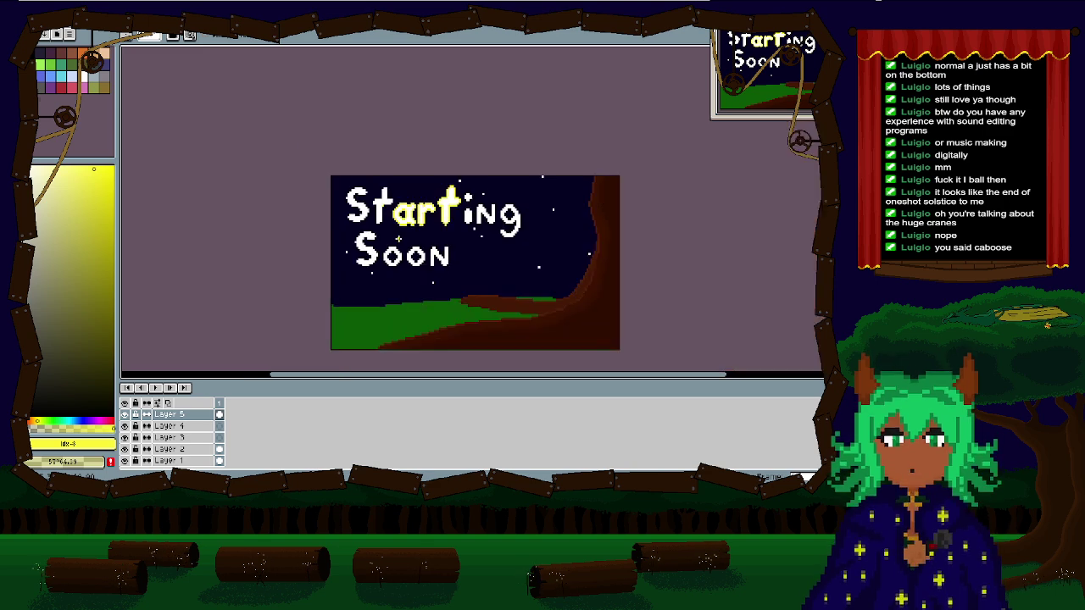
pyautogui.scroll(4, 395, 244)
pyautogui.moveTo(353, 209); pyautogui.dragTo(454, 163)
pyautogui.scroll(4, 454, 163)
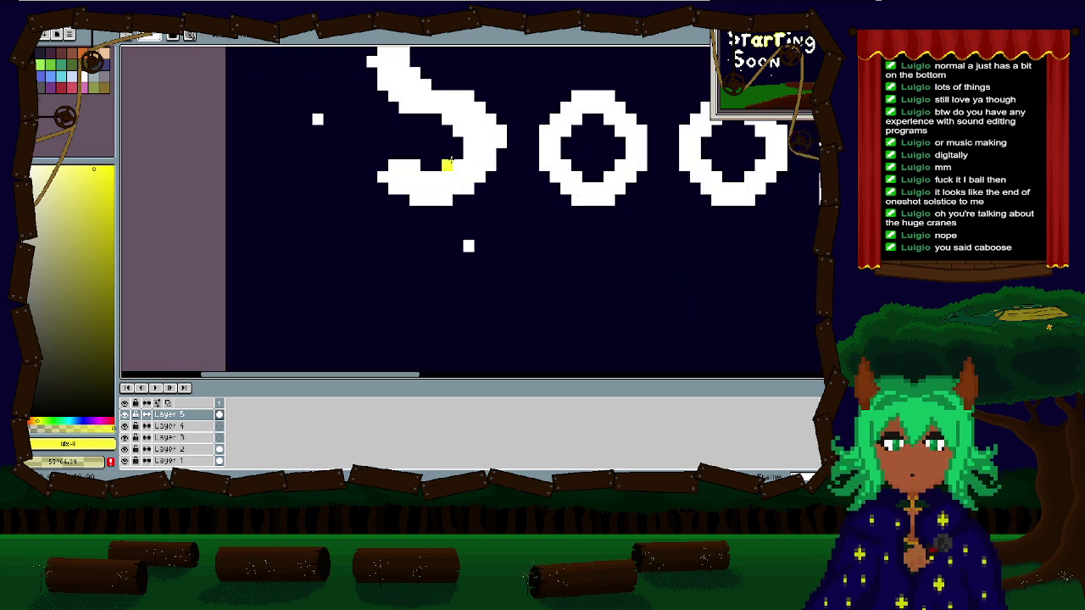
pyautogui.scroll(-2, 352, 282)
pyautogui.scroll(1, 352, 281)
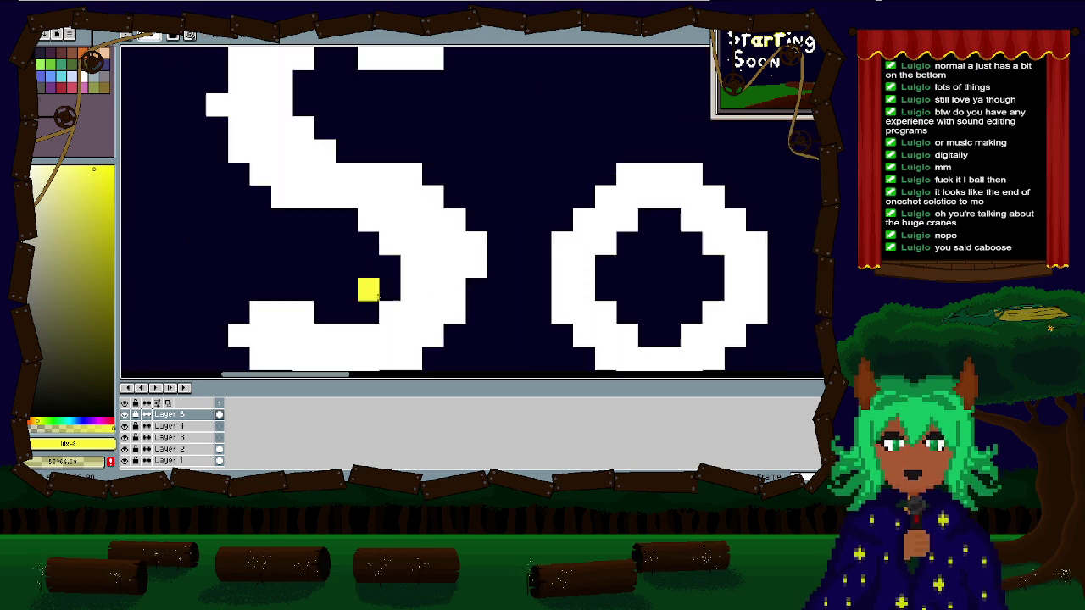
pyautogui.scroll(-2, 453, 359)
pyautogui.moveTo(469, 246); pyautogui.dragTo(505, 193)
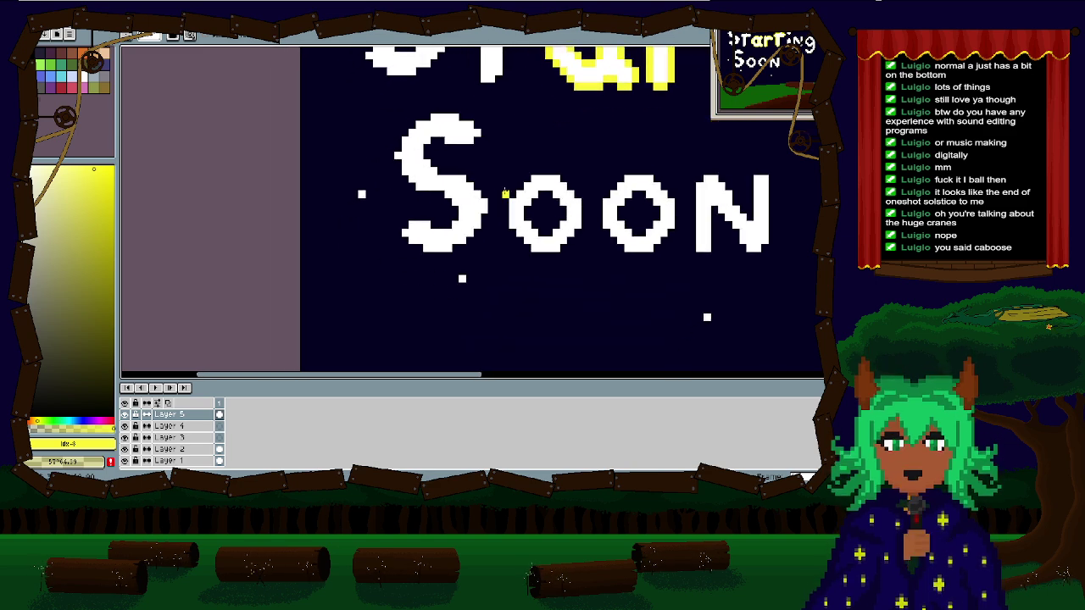
pyautogui.moveTo(505, 193)
pyautogui.mouseDown()
pyautogui.moveTo(421, 331)
pyautogui.moveTo(383, 349)
pyautogui.mouseUp()
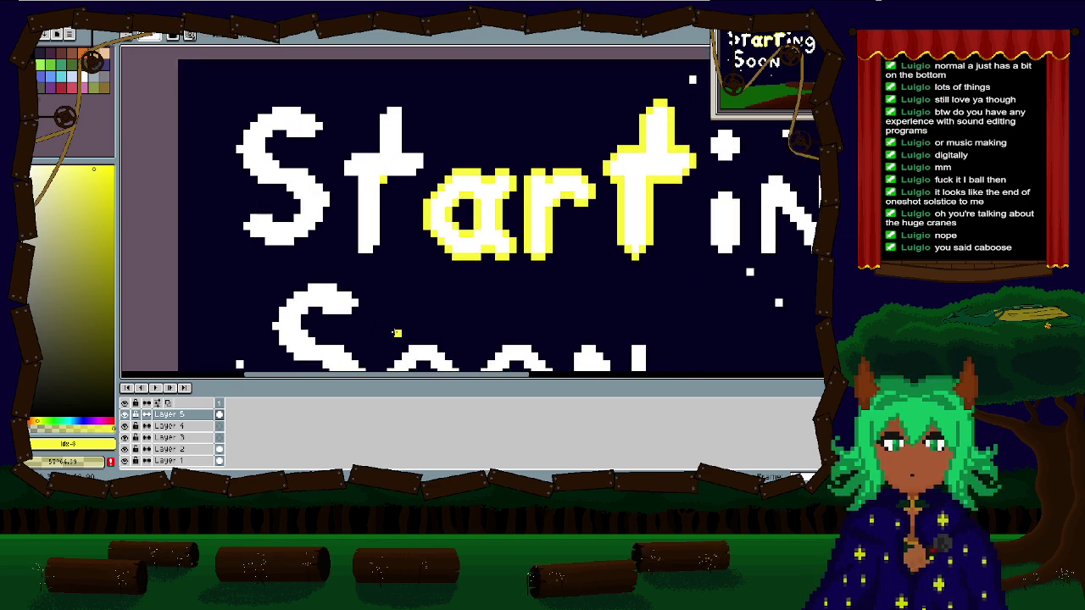
# Step: Complete the one-pixel yellow outline around the first t of "Starting", including its stem, crossbar and tip
pyautogui.scroll(1, 388, 201)
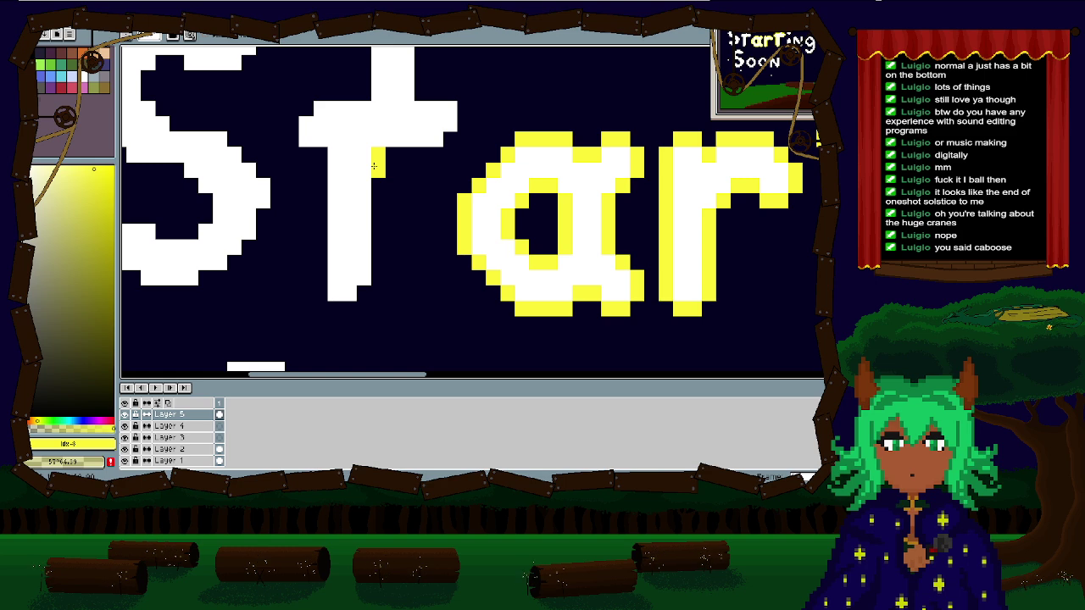
pyautogui.moveTo(371, 264); pyautogui.dragTo(373, 282)
pyautogui.moveTo(373, 163)
pyautogui.mouseDown()
pyautogui.moveTo(373, 282)
pyautogui.moveTo(328, 313)
pyautogui.moveTo(322, 158)
pyautogui.mouseUp()
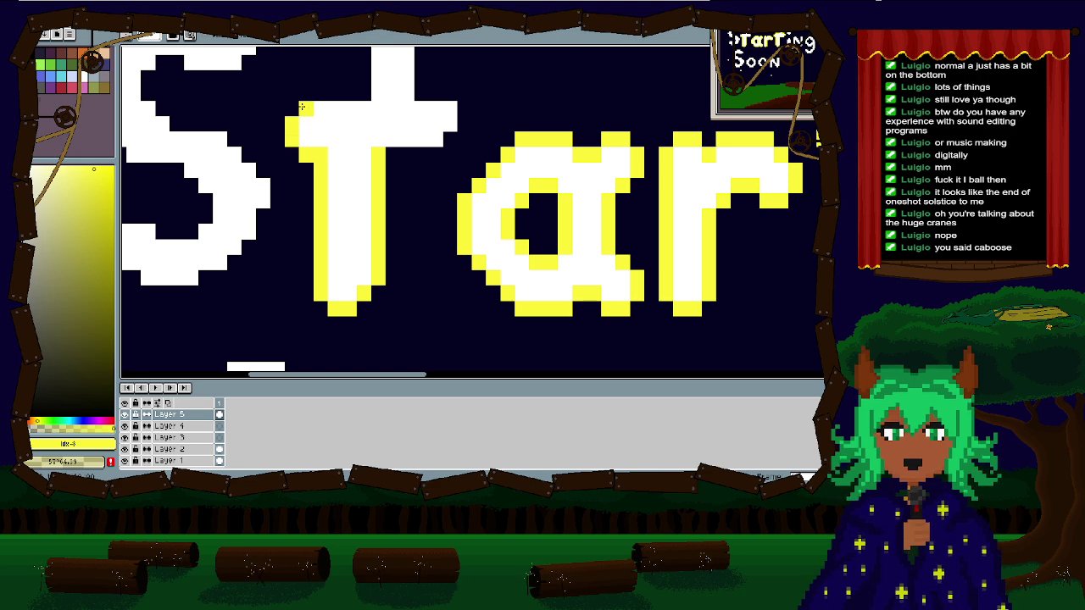
pyautogui.moveTo(301, 106); pyautogui.dragTo(331, 94)
pyautogui.scroll(4, 353, 187)
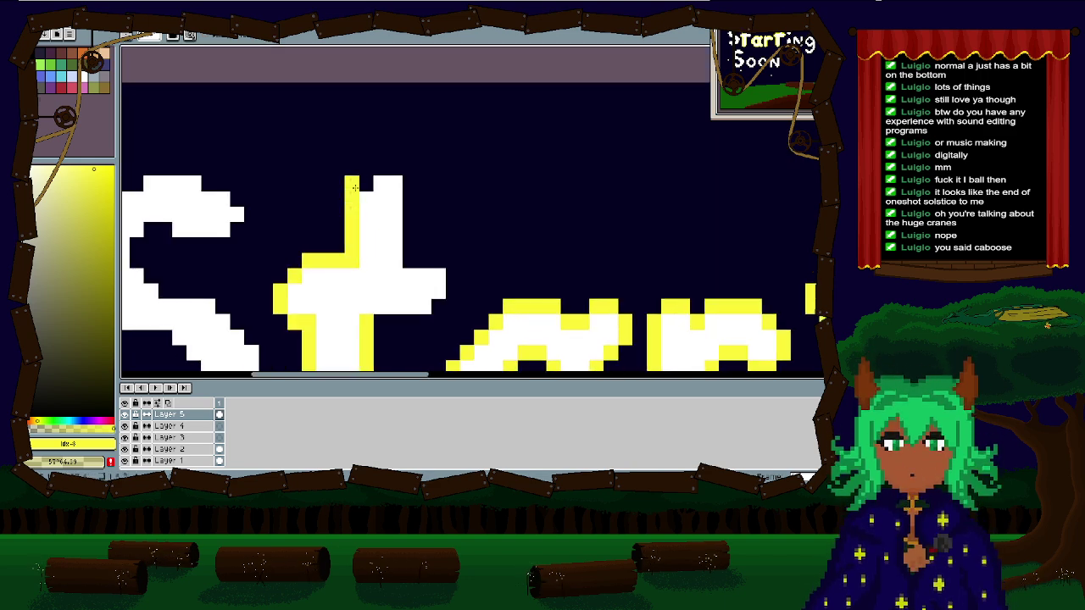
pyautogui.hotkey('ctrl', 'z')
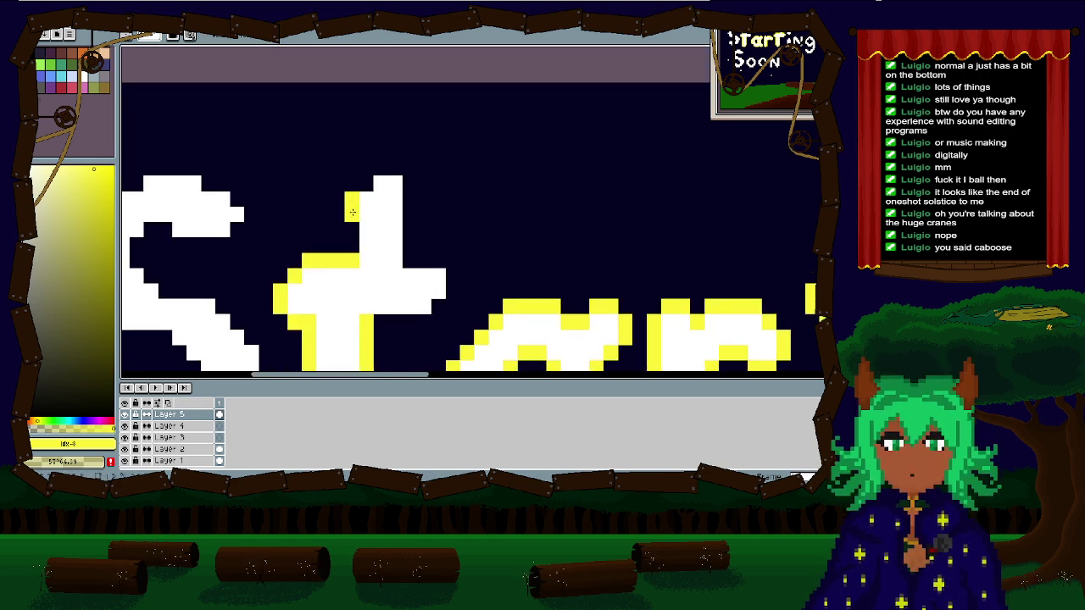
pyautogui.moveTo(351, 211); pyautogui.dragTo(352, 252)
pyautogui.click(381, 168)
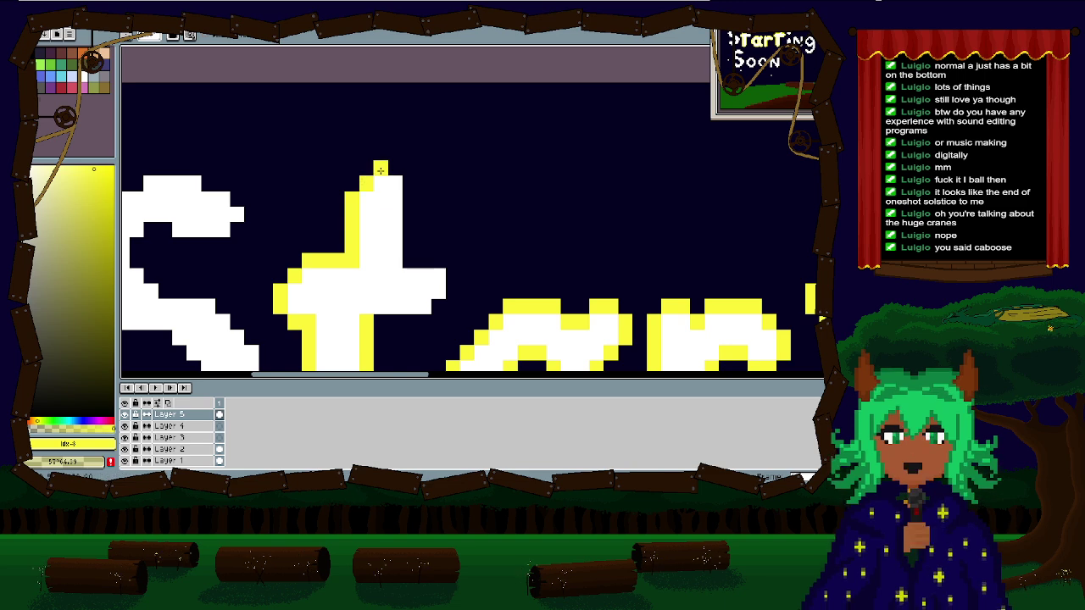
pyautogui.moveTo(395, 169); pyautogui.dragTo(424, 258)
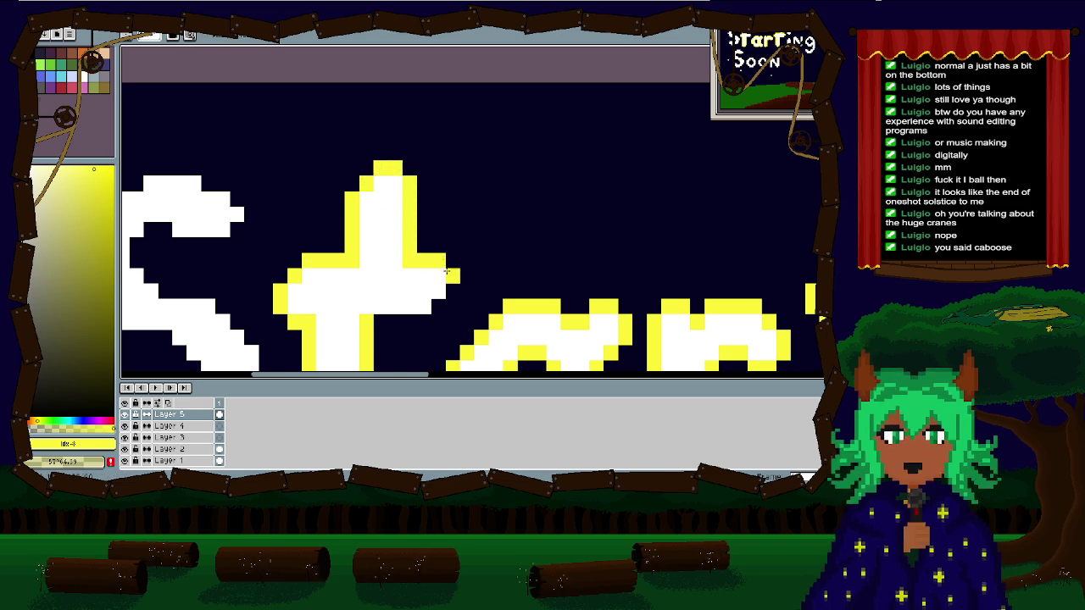
pyautogui.moveTo(371, 318); pyautogui.dragTo(467, 194)
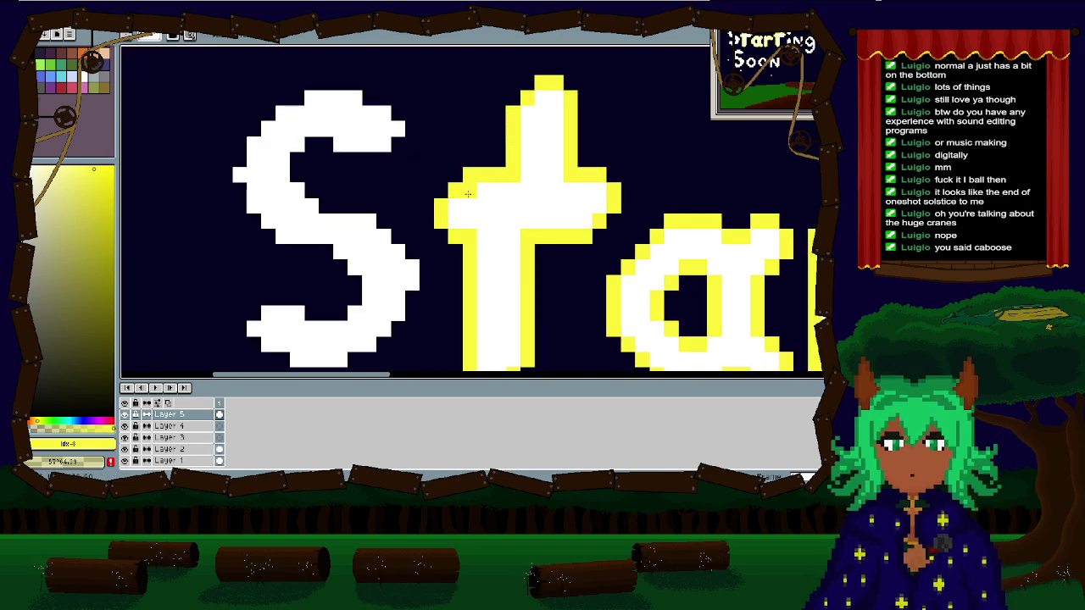
# Step: Complete the one-pixel yellow outline around the S of "Starting", including its inner curves and lower hook
pyautogui.moveTo(331, 145); pyautogui.dragTo(308, 153)
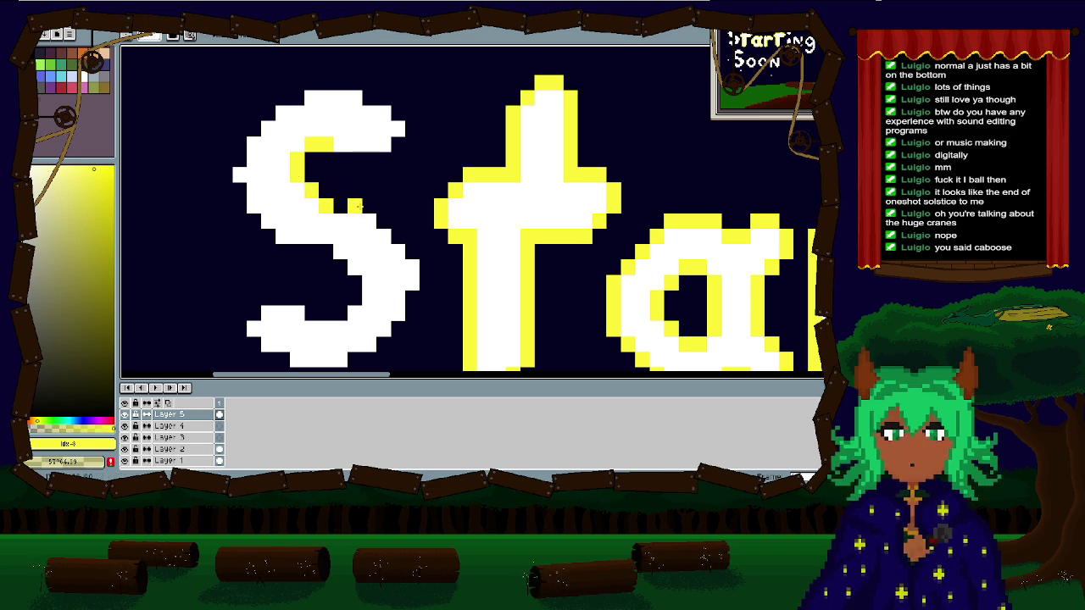
pyautogui.moveTo(376, 206)
pyautogui.mouseDown()
pyautogui.moveTo(430, 256)
pyautogui.moveTo(408, 318)
pyautogui.moveTo(364, 366)
pyautogui.mouseUp()
pyautogui.scroll(-3, 373, 356)
pyautogui.hscroll(-3, 373, 356)
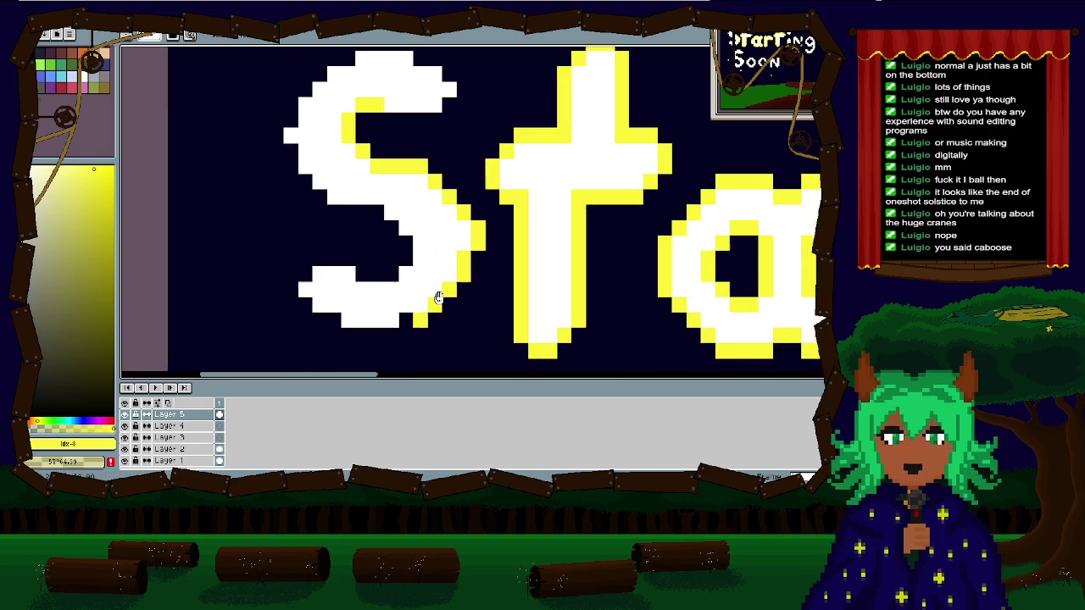
pyautogui.moveTo(426, 297)
pyautogui.mouseDown()
pyautogui.moveTo(395, 311)
pyautogui.moveTo(341, 292)
pyautogui.mouseUp()
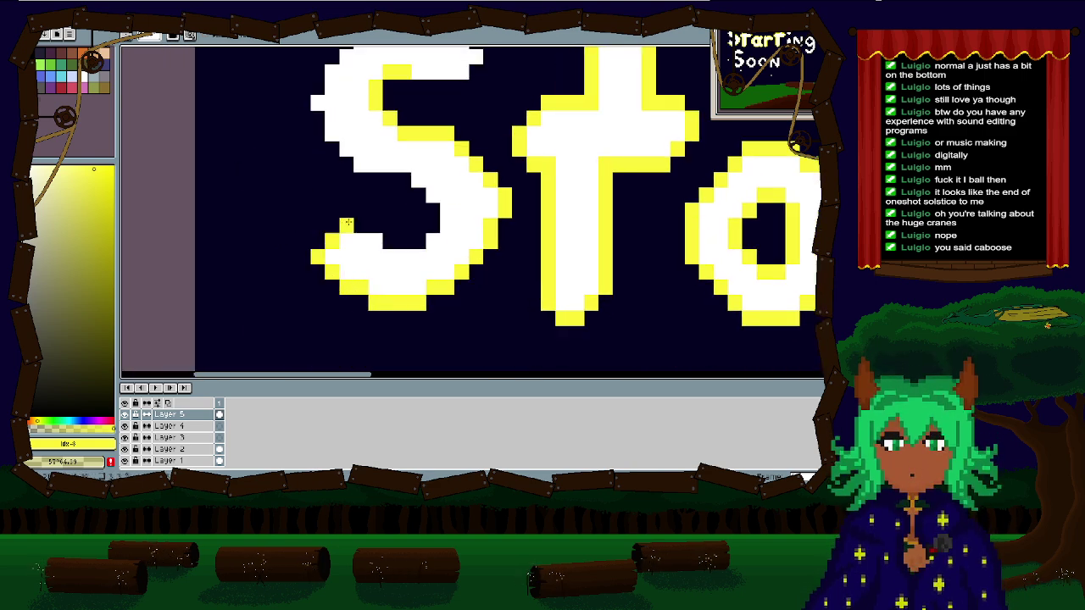
pyautogui.moveTo(347, 223); pyautogui.dragTo(414, 242)
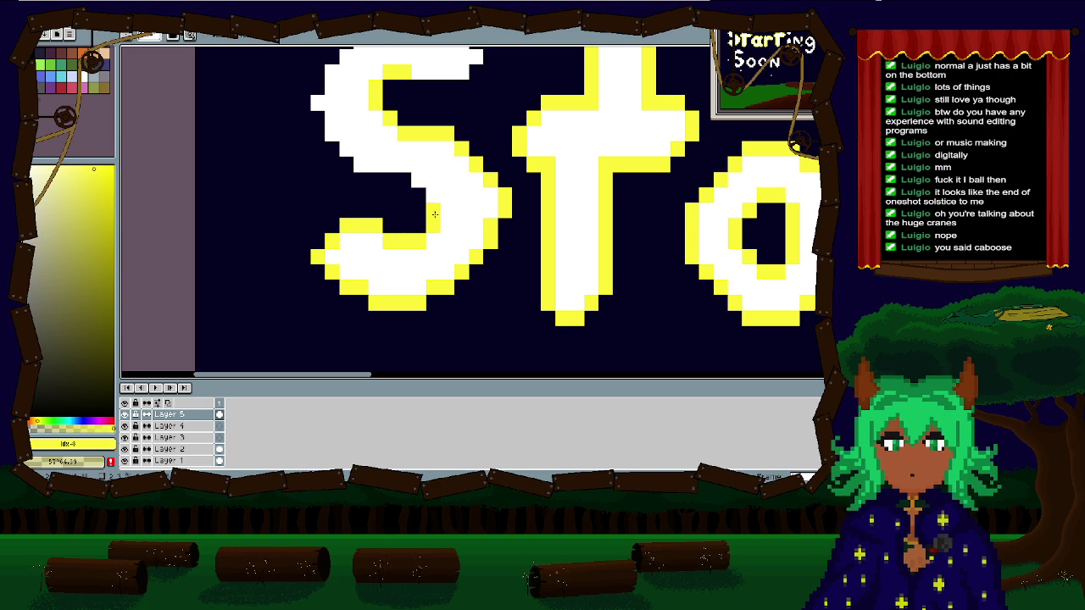
pyautogui.moveTo(393, 177)
pyautogui.mouseDown()
pyautogui.moveTo(353, 177)
pyautogui.moveTo(315, 140)
pyautogui.moveTo(325, 245)
pyautogui.moveTo(330, 187)
pyautogui.moveTo(373, 140)
pyautogui.moveTo(440, 123)
pyautogui.moveTo(428, 122)
pyautogui.moveTo(497, 163)
pyautogui.moveTo(479, 196)
pyautogui.moveTo(367, 63)
pyautogui.moveTo(274, 198)
pyautogui.mouseUp()
# Step: Outline the dot and the stem of the first i in "Starting" with one-pixel yellow borders
pyautogui.scroll(-4, 366, 64)
pyautogui.moveTo(530, 223); pyautogui.dragTo(429, 194)
pyautogui.scroll(3, 509, 246)
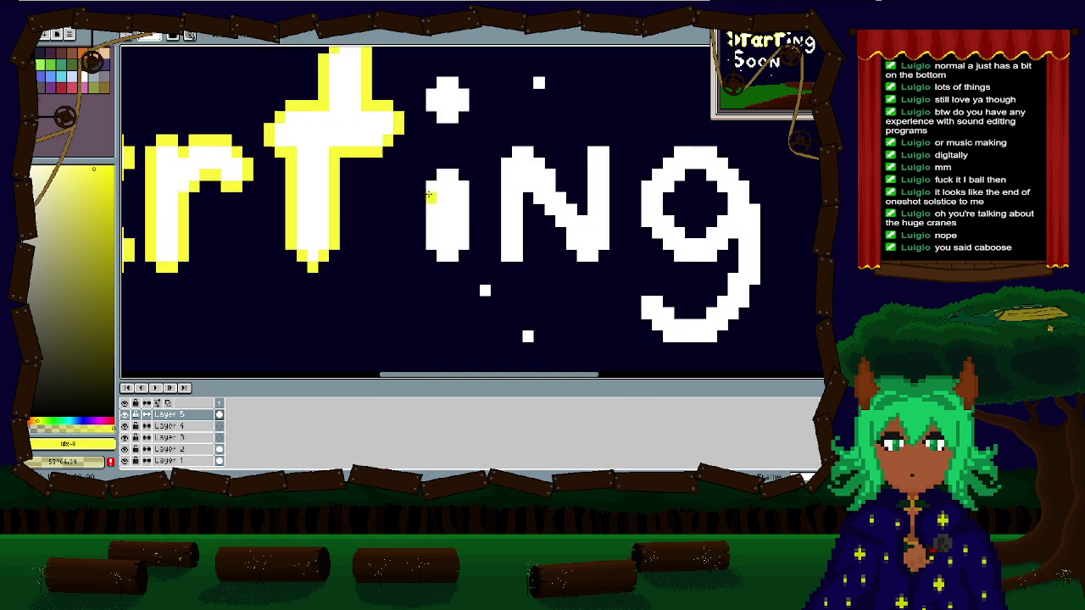
pyautogui.scroll(2, 429, 195)
pyautogui.moveTo(414, 146)
pyautogui.mouseDown()
pyautogui.moveTo(409, 311)
pyautogui.moveTo(412, 299)
pyautogui.moveTo(457, 337)
pyautogui.moveTo(478, 333)
pyautogui.moveTo(521, 291)
pyautogui.moveTo(515, 171)
pyautogui.moveTo(478, 130)
pyautogui.moveTo(453, 128)
pyautogui.moveTo(429, 158)
pyautogui.mouseUp()
pyautogui.moveTo(429, 158); pyautogui.dragTo(404, 370)
pyautogui.moveTo(428, 280)
pyautogui.mouseDown()
pyautogui.moveTo(486, 227)
pyautogui.moveTo(480, 190)
pyautogui.moveTo(452, 166)
pyautogui.moveTo(428, 161)
pyautogui.moveTo(407, 182)
pyautogui.moveTo(394, 213)
pyautogui.moveTo(410, 256)
pyautogui.mouseUp()
# Step: Outline the left edge, top, upper diagonal and right stem of the N in "Starting" in yellow
pyautogui.moveTo(476, 265); pyautogui.dragTo(358, 121)
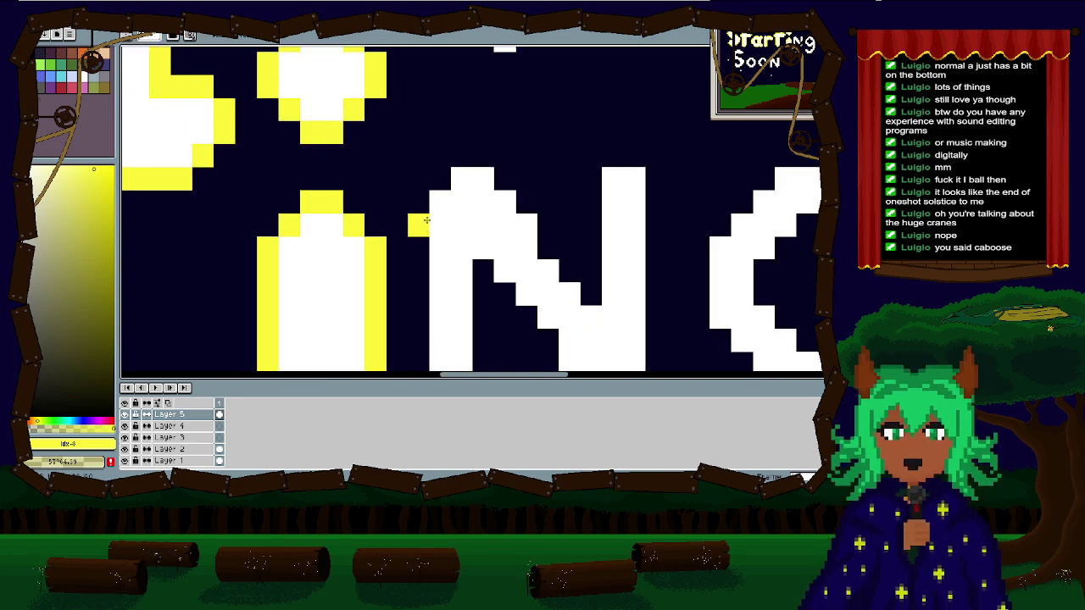
pyautogui.scroll(-3, 413, 103)
pyautogui.scroll(3, 409, 195)
pyautogui.click(431, 228)
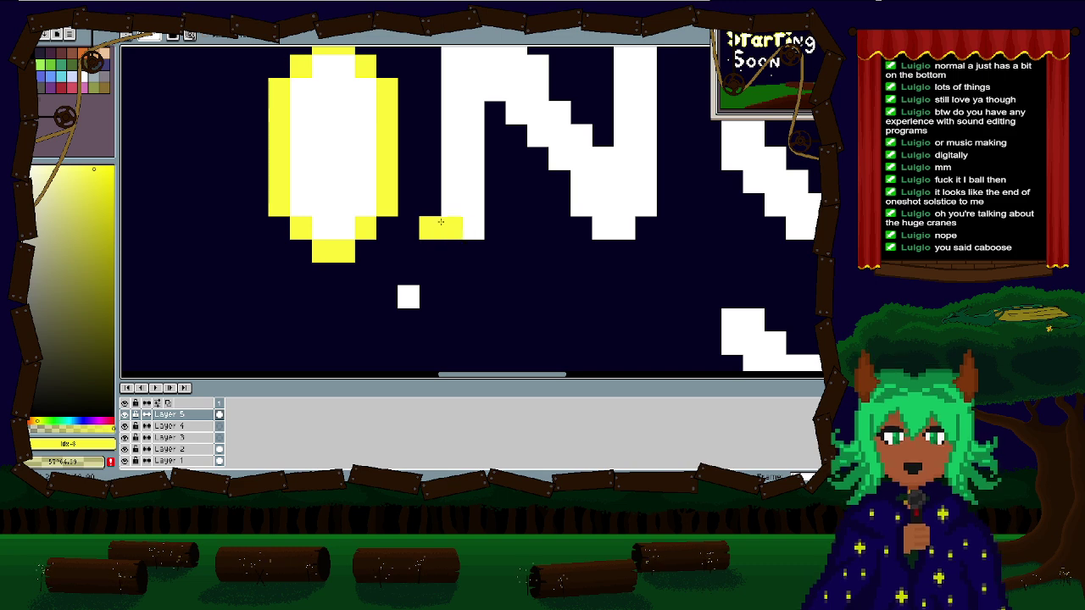
pyautogui.moveTo(441, 221); pyautogui.dragTo(424, 306)
pyautogui.moveTo(413, 314)
pyautogui.mouseDown()
pyautogui.moveTo(434, 106)
pyautogui.moveTo(457, 82)
pyautogui.moveTo(476, 82)
pyautogui.moveTo(521, 127)
pyautogui.moveTo(585, 221)
pyautogui.mouseUp()
pyautogui.click(563, 196)
pyautogui.click(585, 152)
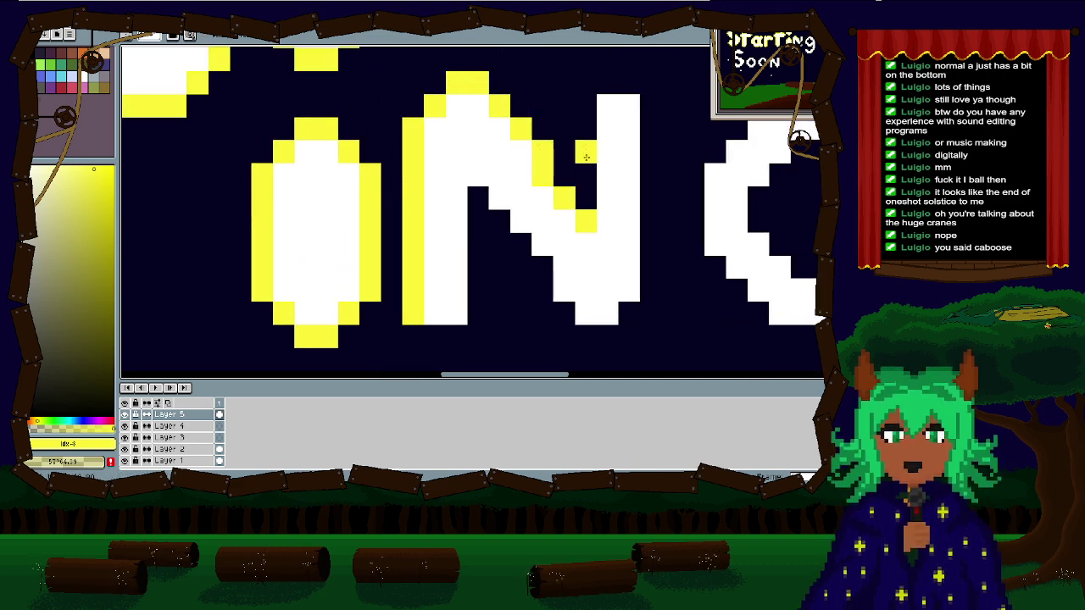
pyautogui.moveTo(585, 156)
pyautogui.mouseDown()
pyautogui.moveTo(584, 87)
pyautogui.moveTo(584, 98)
pyautogui.moveTo(623, 82)
pyautogui.moveTo(649, 109)
pyautogui.moveTo(648, 265)
pyautogui.moveTo(629, 313)
pyautogui.mouseUp()
pyautogui.click(648, 106)
pyautogui.click(607, 336)
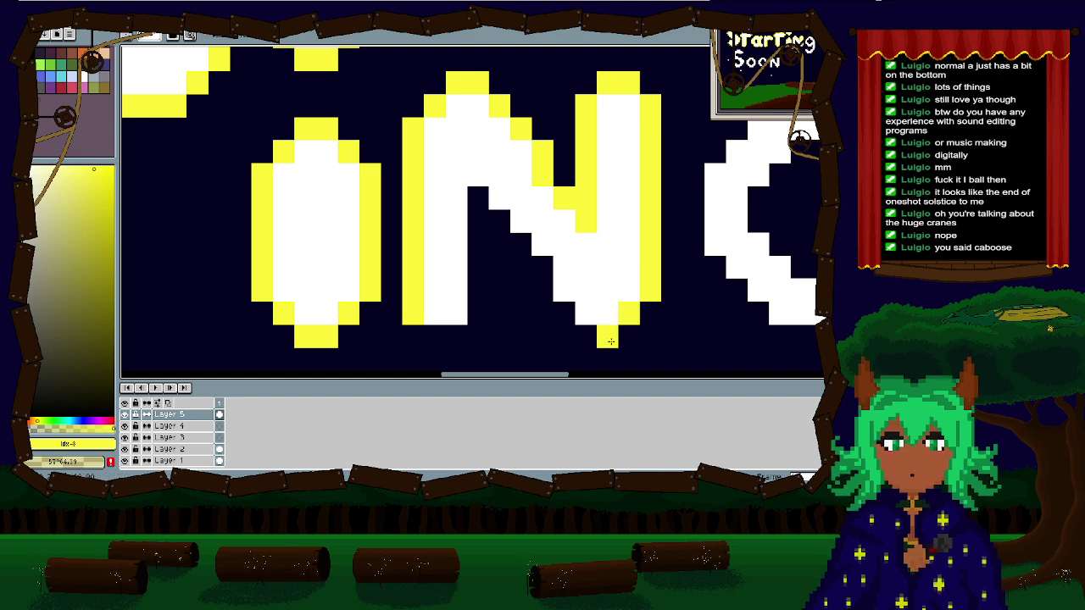
# Step: Close the yellow outline of the N in "Starting" along its feet and the underside of the diagonal
pyautogui.click(585, 337)
pyautogui.click(564, 314)
pyautogui.click(544, 291)
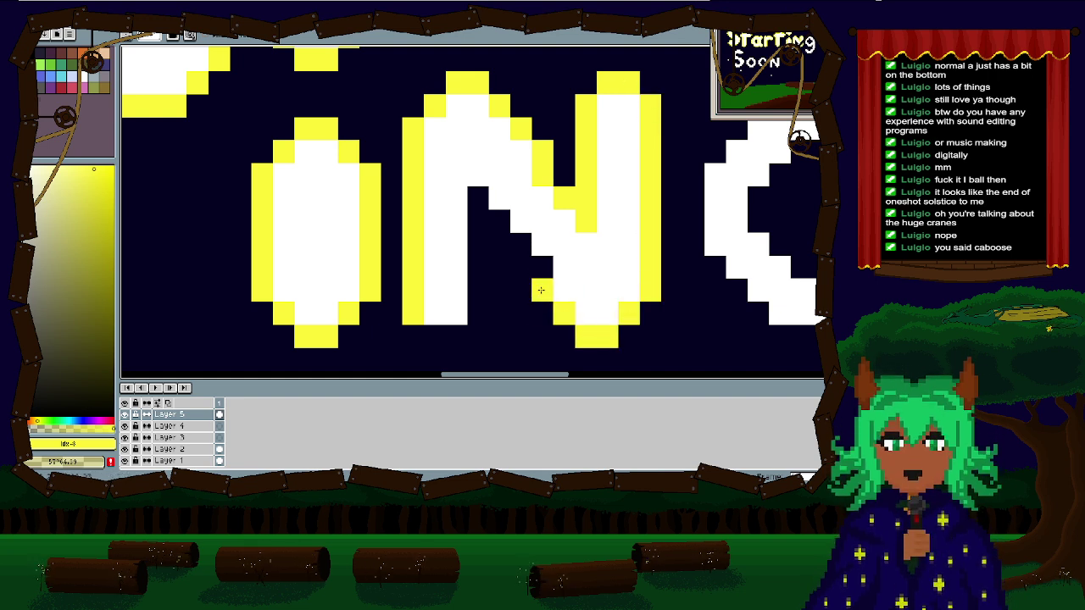
pyautogui.moveTo(540, 290)
pyautogui.mouseDown()
pyautogui.moveTo(539, 264)
pyautogui.moveTo(469, 193)
pyautogui.moveTo(477, 190)
pyautogui.moveTo(458, 332)
pyautogui.mouseUp()
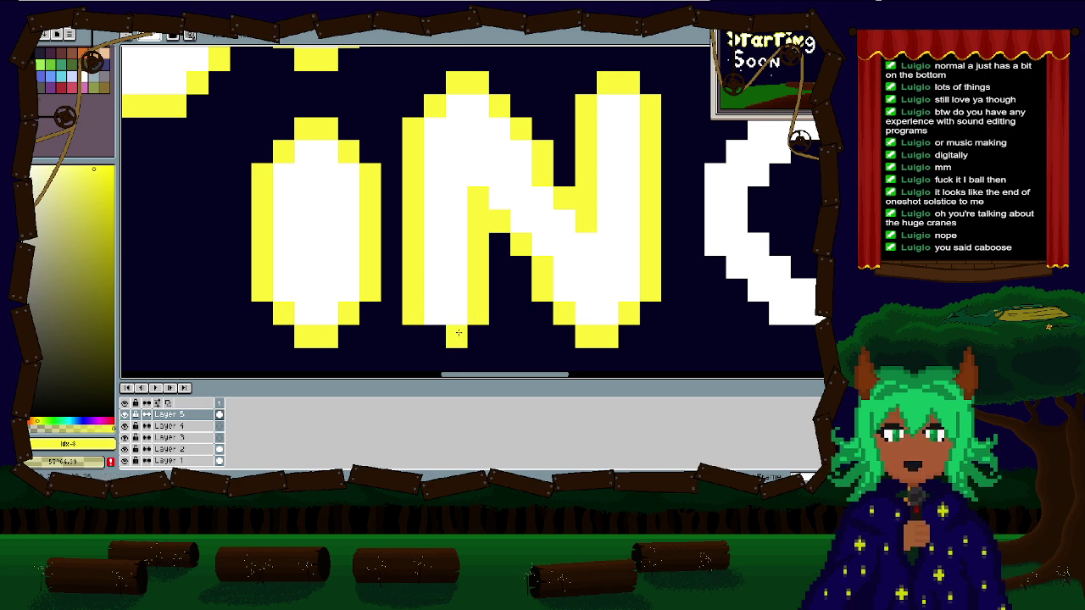
pyautogui.click(414, 337)
pyautogui.click(456, 319)
pyautogui.hotkey('ctrl', 'z')
pyautogui.hotkey('ctrl', 'z')
pyautogui.click(435, 338)
# Step: Draw a one-pixel yellow ring around the inner hole of the g in "Starting"
pyautogui.scroll(-3, 406, 249)
pyautogui.moveTo(406, 249)
pyautogui.mouseDown()
pyautogui.moveTo(467, 256)
pyautogui.moveTo(385, 246)
pyautogui.mouseUp()
pyautogui.scroll(3, 416, 246)
pyautogui.moveTo(568, 263); pyautogui.dragTo(334, 222)
pyautogui.click(437, 177)
pyautogui.click(444, 161)
pyautogui.click(461, 134)
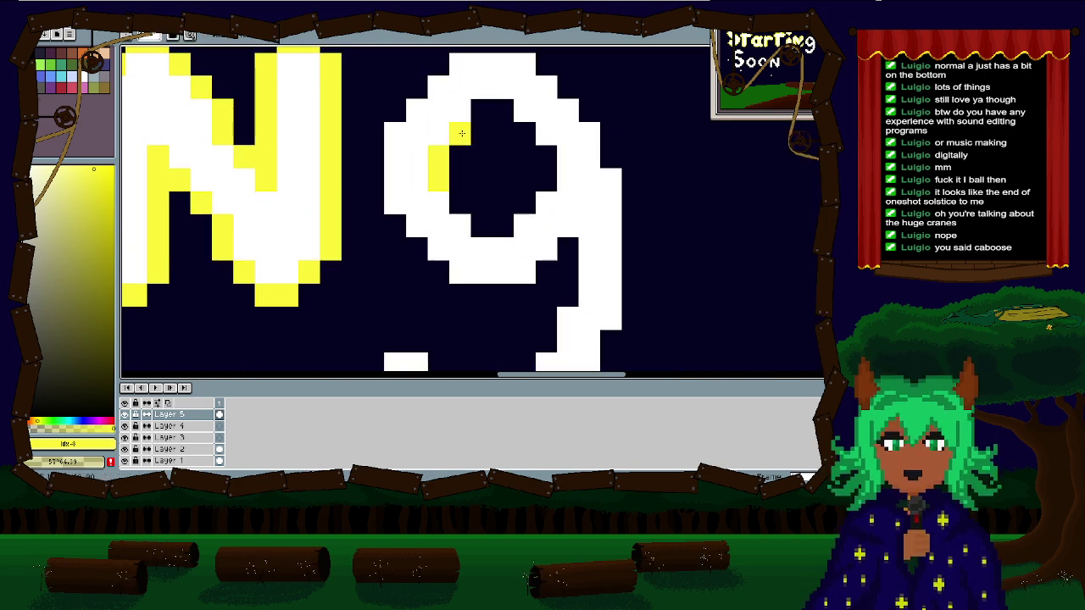
pyautogui.click(482, 110)
pyautogui.click(502, 111)
pyautogui.click(525, 134)
pyautogui.click(546, 157)
pyautogui.click(547, 179)
pyautogui.click(524, 203)
pyautogui.click(503, 225)
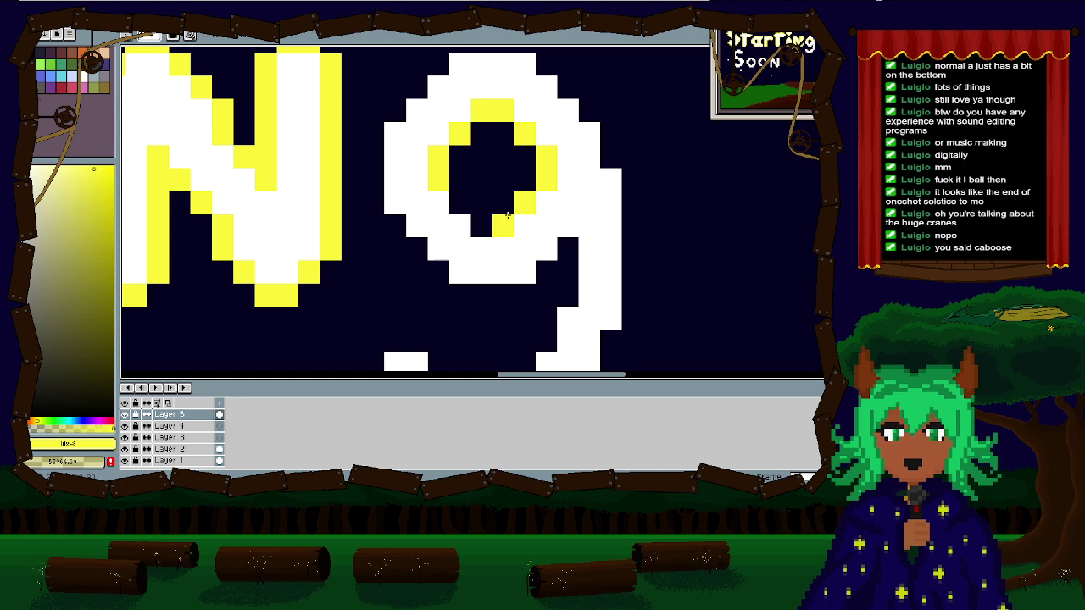
pyautogui.click(482, 225)
pyautogui.click(460, 204)
pyautogui.click(524, 269)
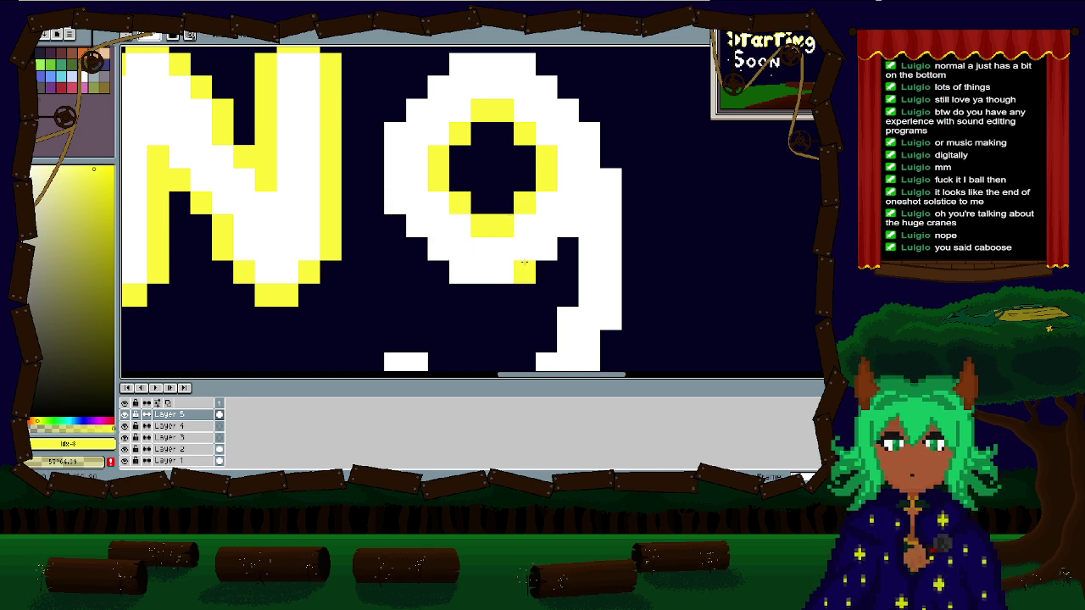
pyautogui.hotkey('ctrl', 'z')
pyautogui.moveTo(525, 265); pyautogui.dragTo(491, 174)
pyautogui.click(532, 155)
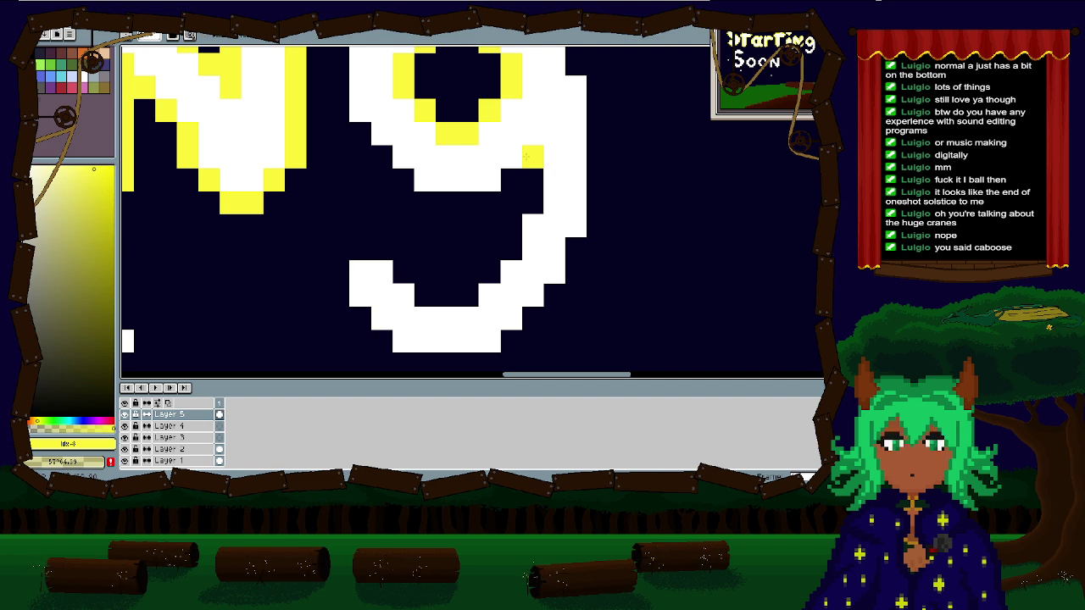
pyautogui.hotkey('ctrl', 'z')
pyautogui.click(532, 176)
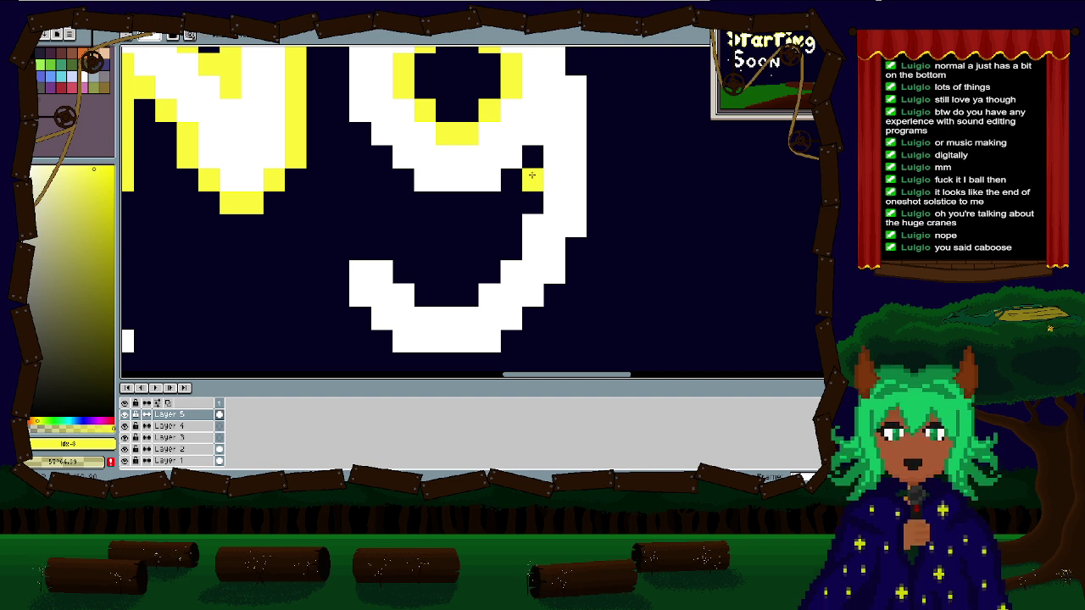
pyautogui.hotkey('ctrl', 'z')
pyautogui.click(540, 195)
pyautogui.hotkey('ctrl', 'z')
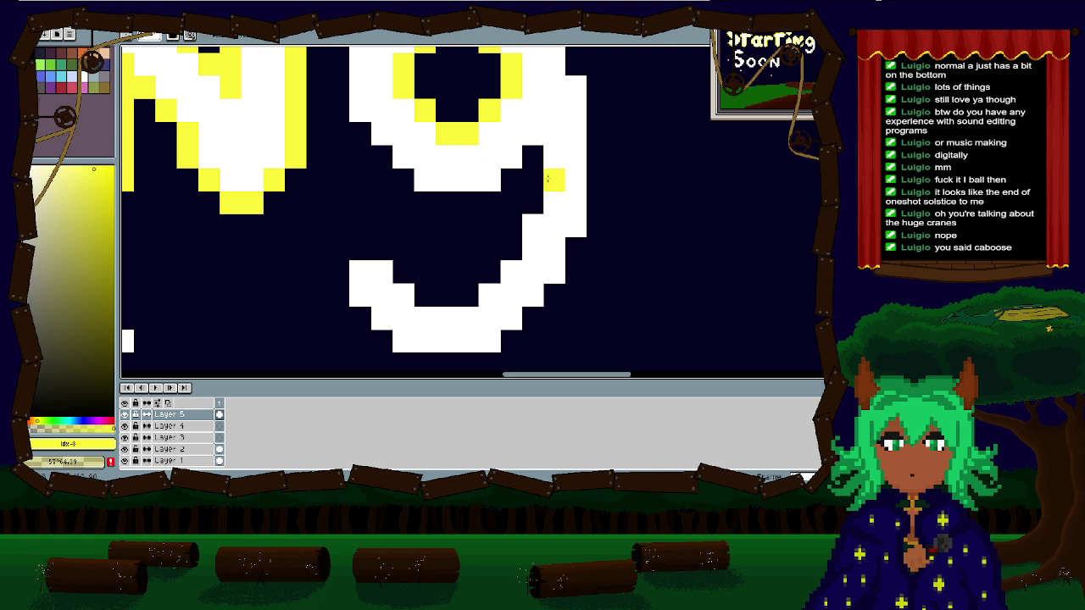
# Step: Draw the one-pixel yellow outline around the outer edge of the g, including its tail and bowl
pyautogui.moveTo(534, 159)
pyautogui.mouseDown()
pyautogui.moveTo(530, 181)
pyautogui.moveTo(502, 204)
pyautogui.moveTo(507, 248)
pyautogui.moveTo(478, 290)
pyautogui.moveTo(425, 295)
pyautogui.moveTo(381, 250)
pyautogui.moveTo(356, 249)
pyautogui.moveTo(339, 280)
pyautogui.moveTo(403, 363)
pyautogui.moveTo(495, 365)
pyautogui.moveTo(388, 225)
pyautogui.moveTo(314, 225)
pyautogui.moveTo(405, 201)
pyautogui.moveTo(472, 108)
pyautogui.moveTo(367, 308)
pyautogui.moveTo(395, 172)
pyautogui.mouseUp()
pyautogui.hotkey('ctrl', 'z')
pyautogui.hotkey('ctrl', 'z')
pyautogui.moveTo(393, 281)
pyautogui.mouseDown()
pyautogui.moveTo(386, 135)
pyautogui.moveTo(366, 122)
pyautogui.moveTo(389, 279)
pyautogui.moveTo(373, 227)
pyautogui.moveTo(302, 166)
pyautogui.moveTo(436, 180)
pyautogui.mouseUp()
pyautogui.moveTo(434, 177)
pyautogui.mouseDown()
pyautogui.moveTo(349, 177)
pyautogui.moveTo(284, 268)
pyautogui.mouseUp()
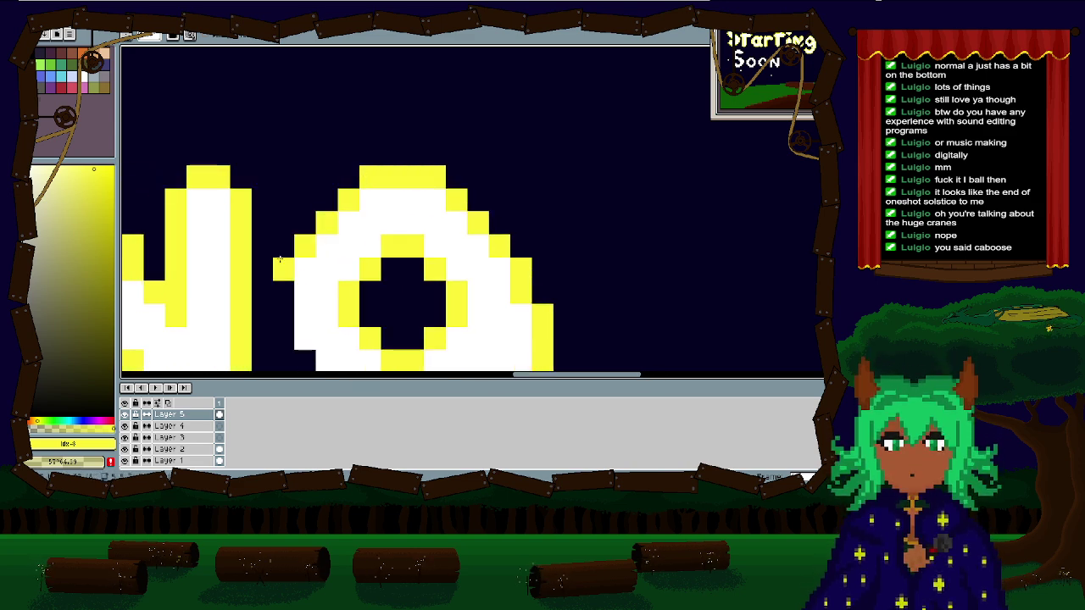
pyautogui.moveTo(298, 222); pyautogui.dragTo(307, 108)
pyautogui.moveTo(291, 156)
pyautogui.mouseDown()
pyautogui.moveTo(291, 227)
pyautogui.moveTo(378, 316)
pyautogui.moveTo(442, 315)
pyautogui.moveTo(455, 291)
pyautogui.mouseUp()
pyautogui.click(392, 207)
pyautogui.scroll(-3, 392, 207)
pyautogui.moveTo(393, 208); pyautogui.dragTo(645, 262)
pyautogui.scroll(-3, 645, 262)
pyautogui.scroll(6, 445, 331)
pyautogui.moveTo(476, 223); pyautogui.dragTo(423, 220)
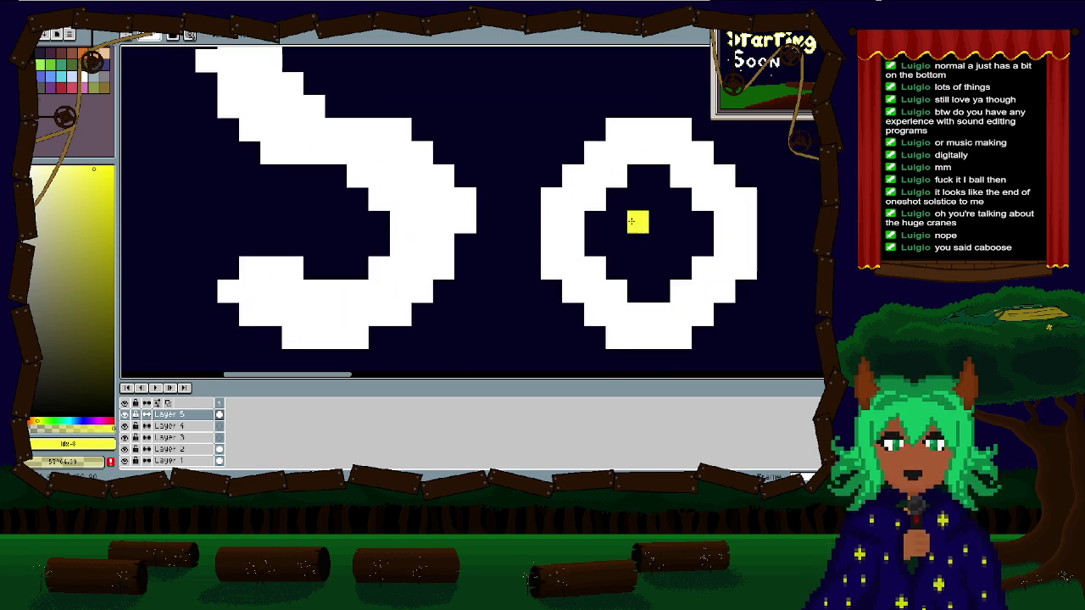
pyautogui.click(658, 222)
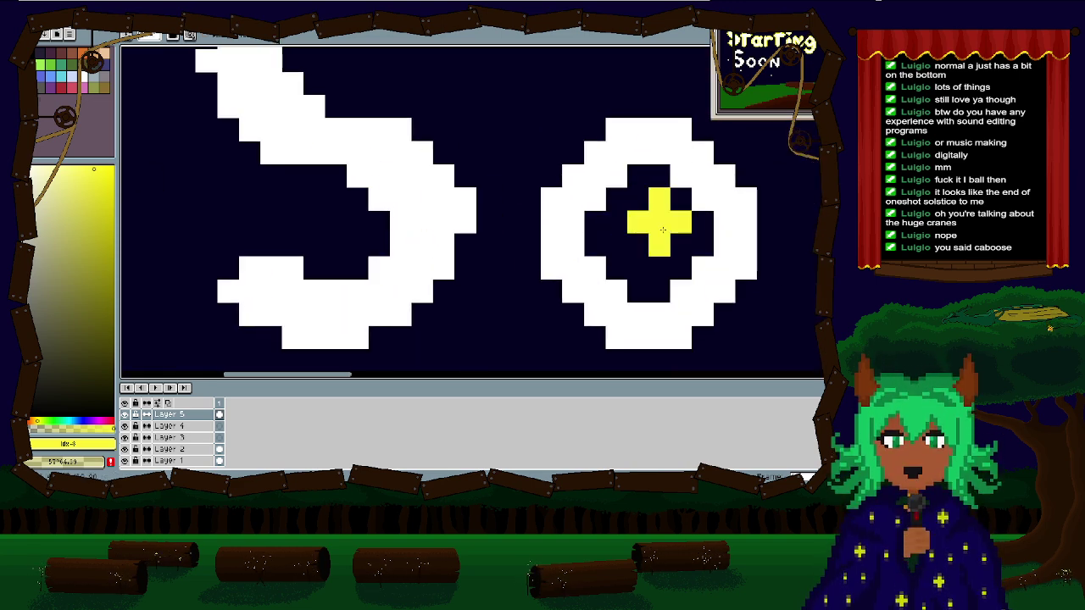
pyautogui.hotkey('ctrl', 'z')
pyautogui.click(638, 244)
pyautogui.hotkey('ctrl', 'z')
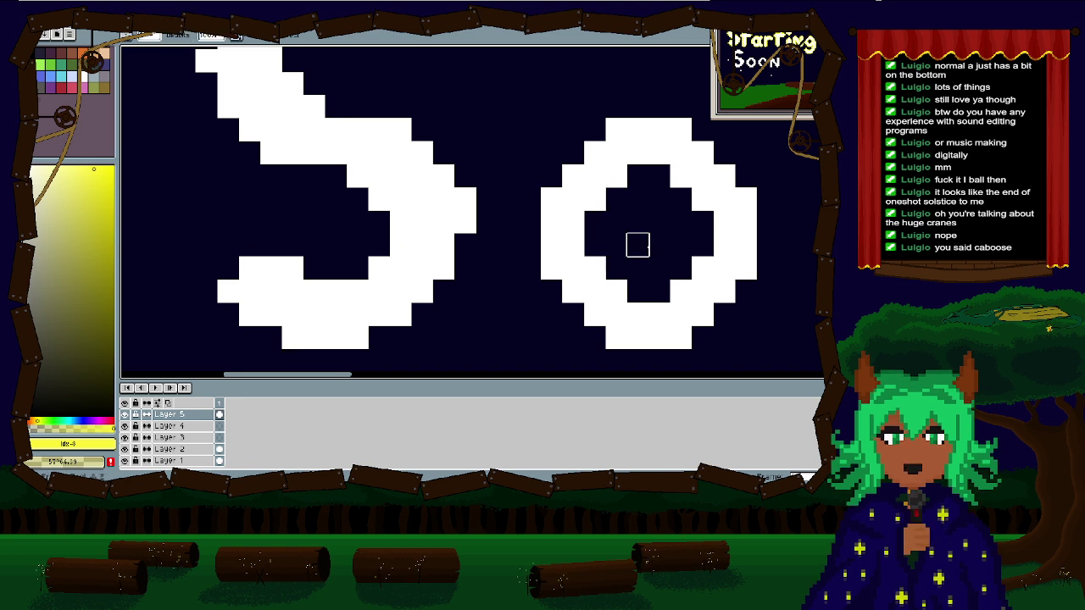
# Step: Fill the hole of the first o in "Soon" with yellow and erase its centre with an enlarged brush to leave a ring
pyautogui.press('+')
pyautogui.press('-')
pyautogui.press('+')
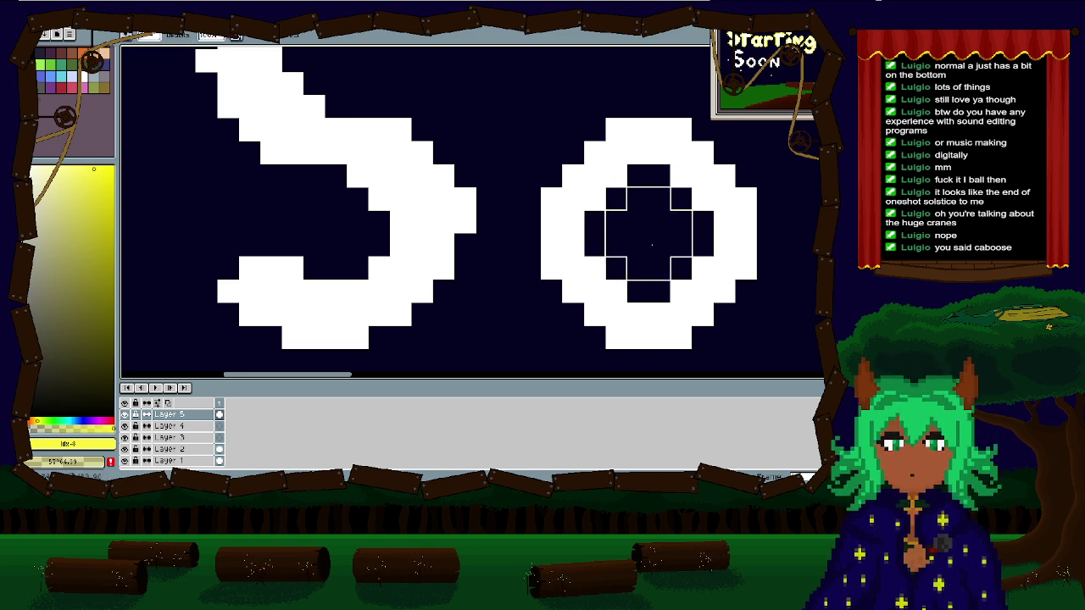
pyautogui.click(648, 234)
pyautogui.click(669, 259)
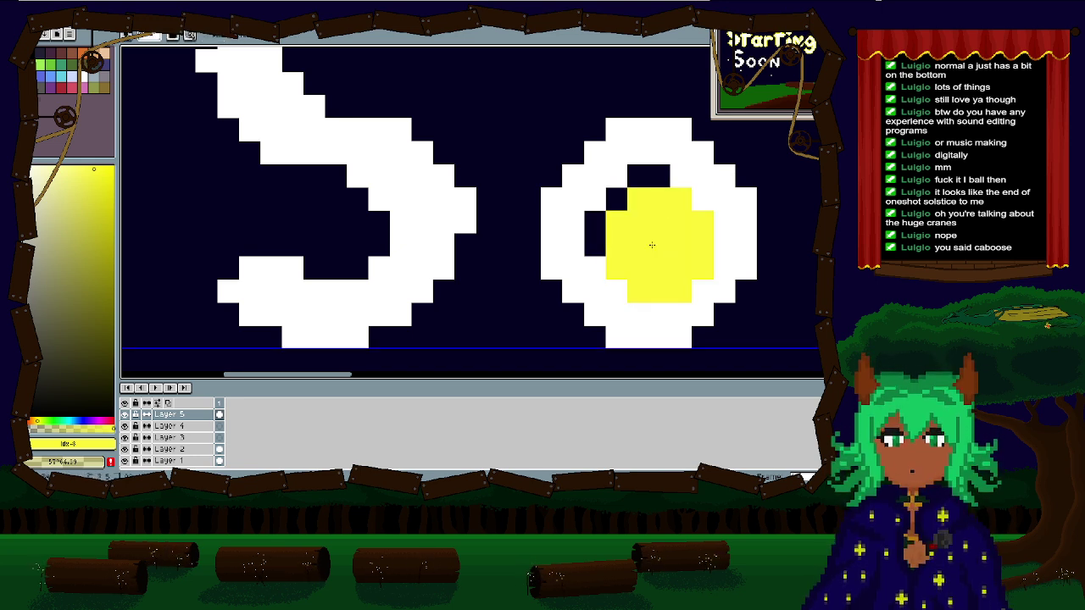
pyautogui.click(627, 212)
pyautogui.click(692, 279)
pyautogui.press('e')
pyautogui.click(651, 244)
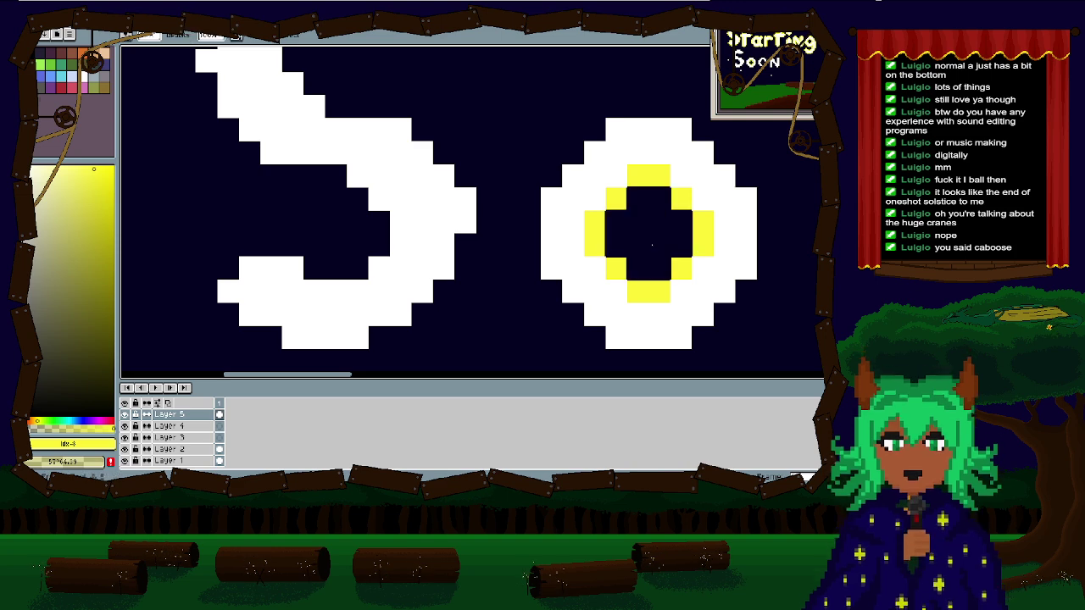
# Step: Fill the hole of the second o in "Soon" with yellow and erase the centre to leave a one-pixel ring
pyautogui.scroll(-1, 652, 245)
pyautogui.moveTo(651, 245); pyautogui.dragTo(334, 214)
pyautogui.press('b')
pyautogui.click(523, 212)
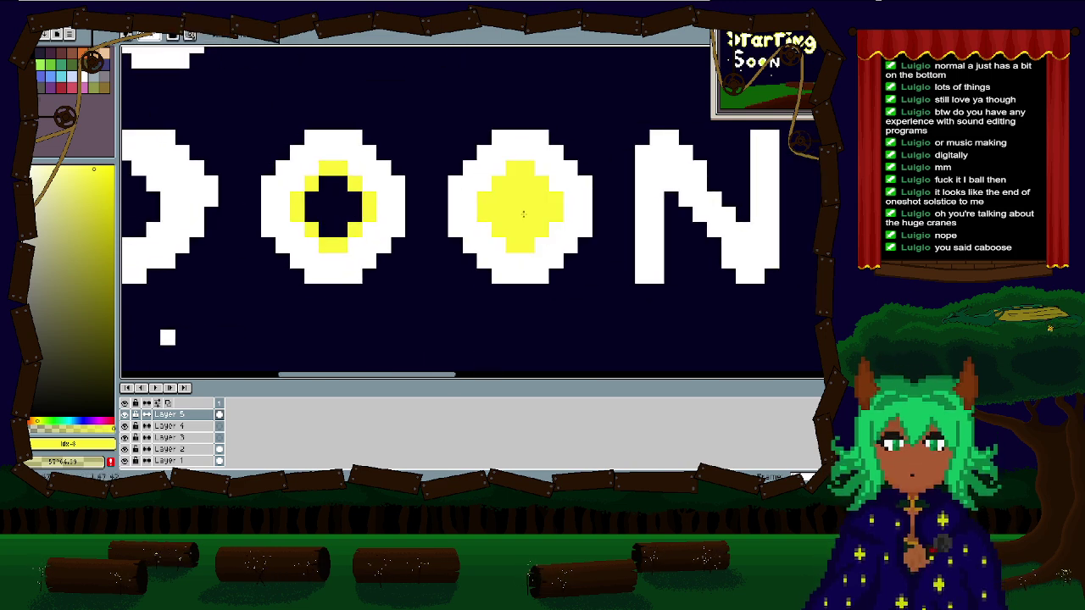
pyautogui.press('e')
pyautogui.click(523, 213)
# Step: Draw one-pixel yellow borders around the outer edges of both o's in "Soon"
pyautogui.scroll(-2, 439, 213)
pyautogui.moveTo(462, 224); pyautogui.dragTo(581, 264)
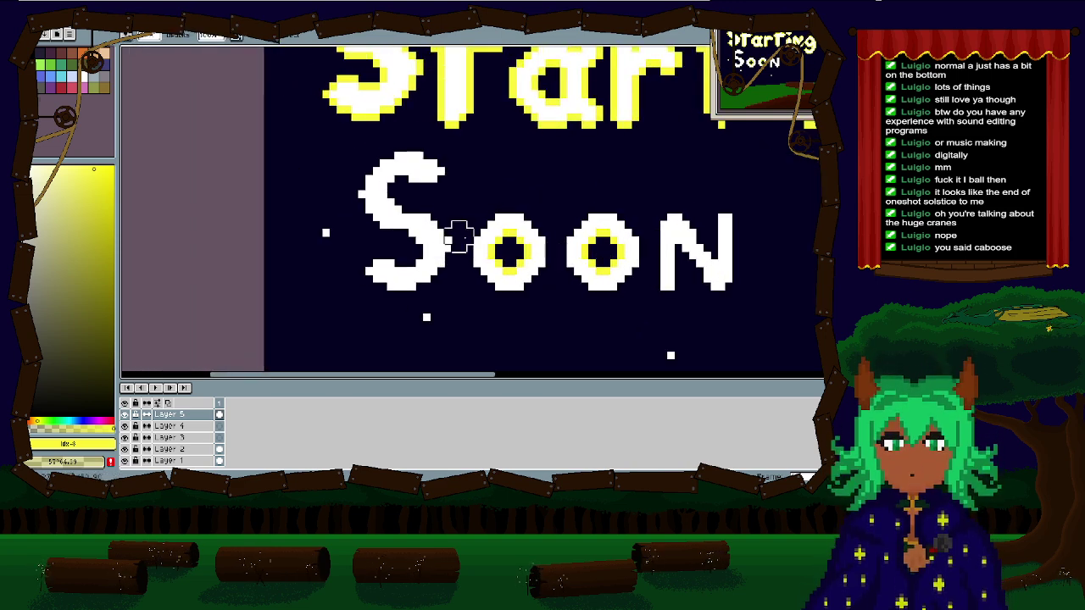
pyautogui.scroll(-2, 477, 288)
pyautogui.scroll(4, 500, 284)
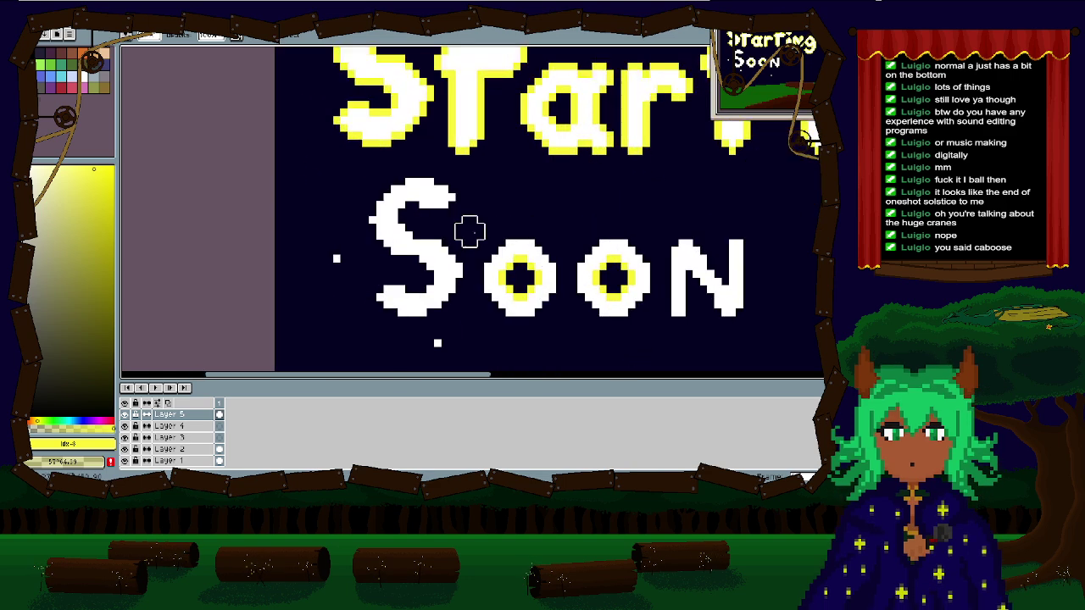
pyautogui.click(398, 230)
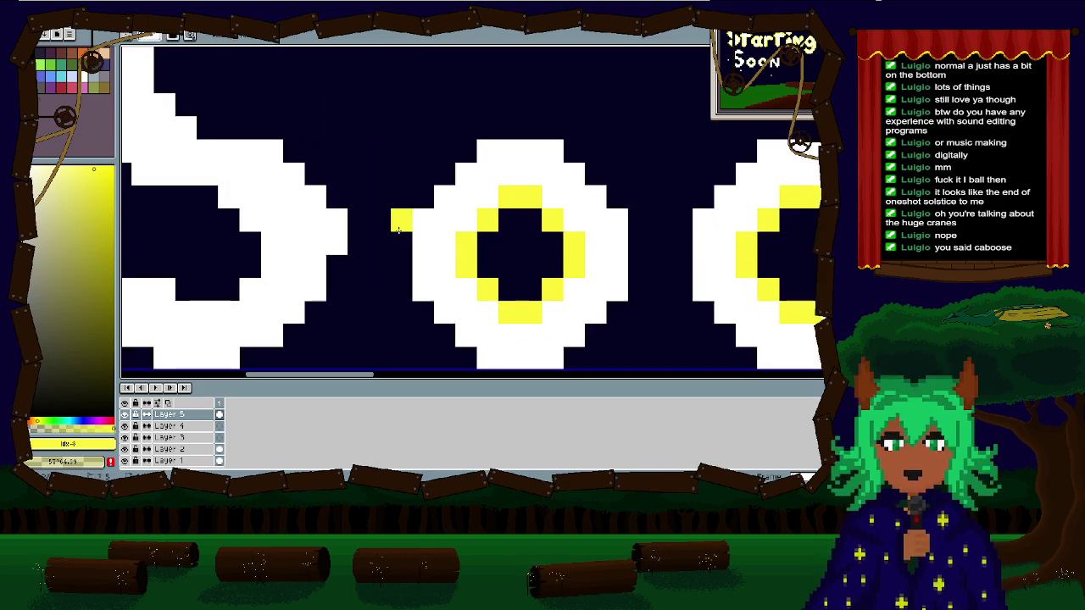
pyautogui.moveTo(424, 195)
pyautogui.mouseDown()
pyautogui.moveTo(487, 128)
pyautogui.moveTo(550, 129)
pyautogui.moveTo(632, 219)
pyautogui.moveTo(542, 86)
pyautogui.moveTo(551, 162)
pyautogui.moveTo(491, 245)
pyautogui.moveTo(377, 242)
pyautogui.moveTo(307, 168)
pyautogui.moveTo(314, 111)
pyautogui.mouseUp()
pyautogui.click(532, 128)
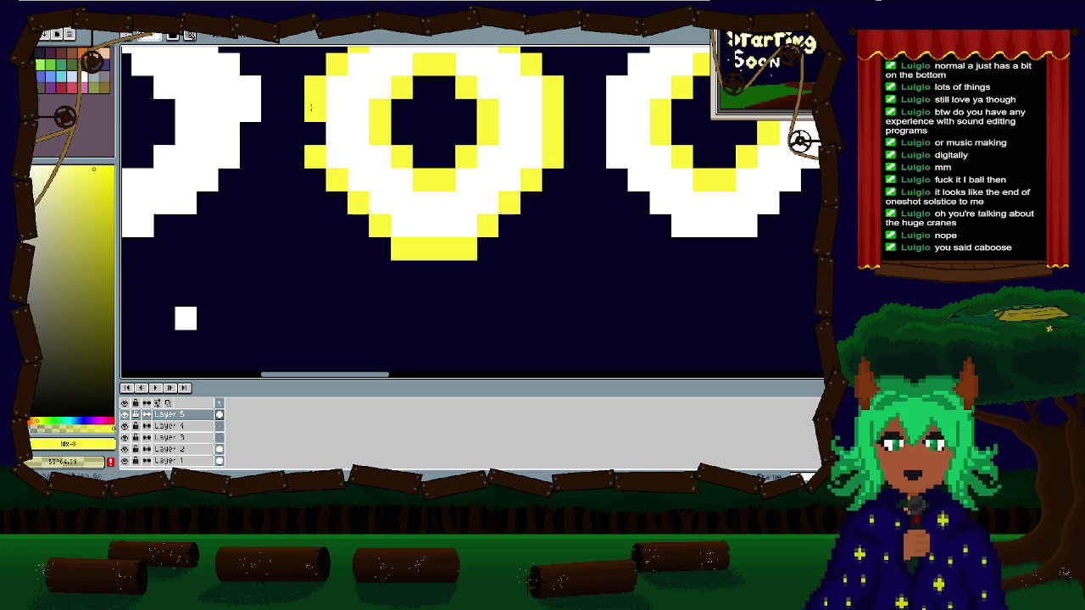
pyautogui.click(314, 134)
pyautogui.click(617, 180)
pyautogui.moveTo(617, 180)
pyautogui.mouseDown()
pyautogui.moveTo(595, 157)
pyautogui.moveTo(685, 254)
pyautogui.moveTo(768, 249)
pyautogui.moveTo(820, 169)
pyautogui.moveTo(475, 338)
pyautogui.moveTo(482, 261)
pyautogui.moveTo(385, 180)
pyautogui.moveTo(526, 147)
pyautogui.mouseUp()
pyautogui.moveTo(549, 146)
pyautogui.mouseDown()
pyautogui.moveTo(473, 148)
pyautogui.moveTo(419, 233)
pyautogui.moveTo(408, 297)
pyautogui.moveTo(410, 262)
pyautogui.moveTo(558, 177)
pyautogui.mouseUp()
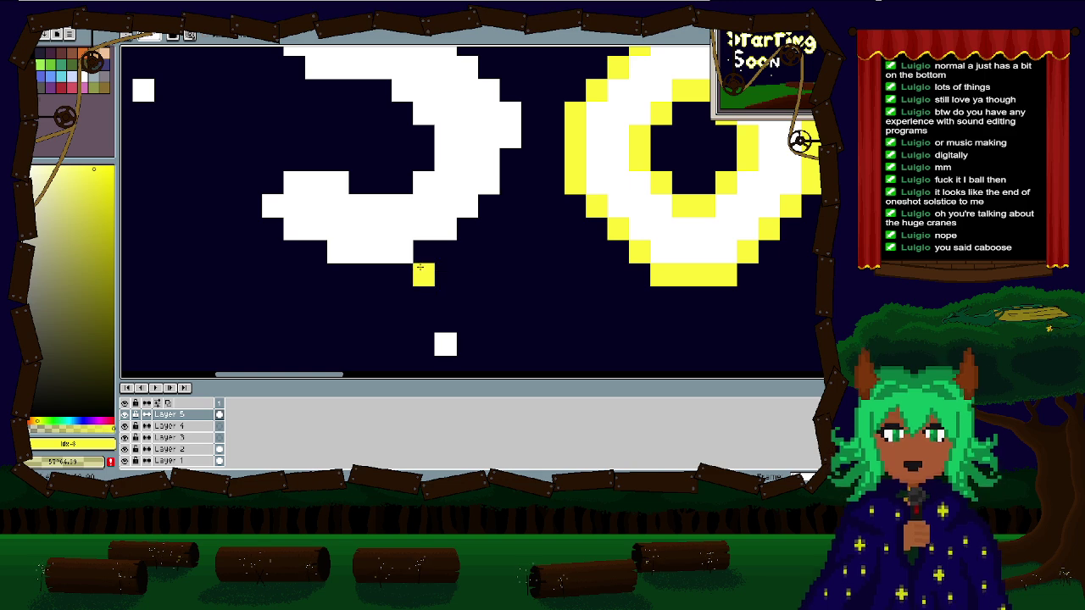
# Step: Outline the lower hook, left side and top of the S in "Soon" in yellow up to its upper tip
pyautogui.moveTo(370, 185)
pyautogui.mouseDown()
pyautogui.moveTo(433, 172)
pyautogui.moveTo(429, 161)
pyautogui.moveTo(400, 187)
pyautogui.moveTo(414, 178)
pyautogui.moveTo(378, 185)
pyautogui.moveTo(432, 160)
pyautogui.moveTo(423, 133)
pyautogui.moveTo(376, 87)
pyautogui.moveTo(455, 238)
pyautogui.mouseUp()
pyautogui.moveTo(447, 230)
pyautogui.mouseDown()
pyautogui.moveTo(398, 238)
pyautogui.moveTo(337, 161)
pyautogui.moveTo(337, 138)
pyautogui.moveTo(349, 260)
pyautogui.moveTo(335, 221)
pyautogui.moveTo(354, 156)
pyautogui.mouseUp()
pyautogui.hotkey('ctrl', 'z')
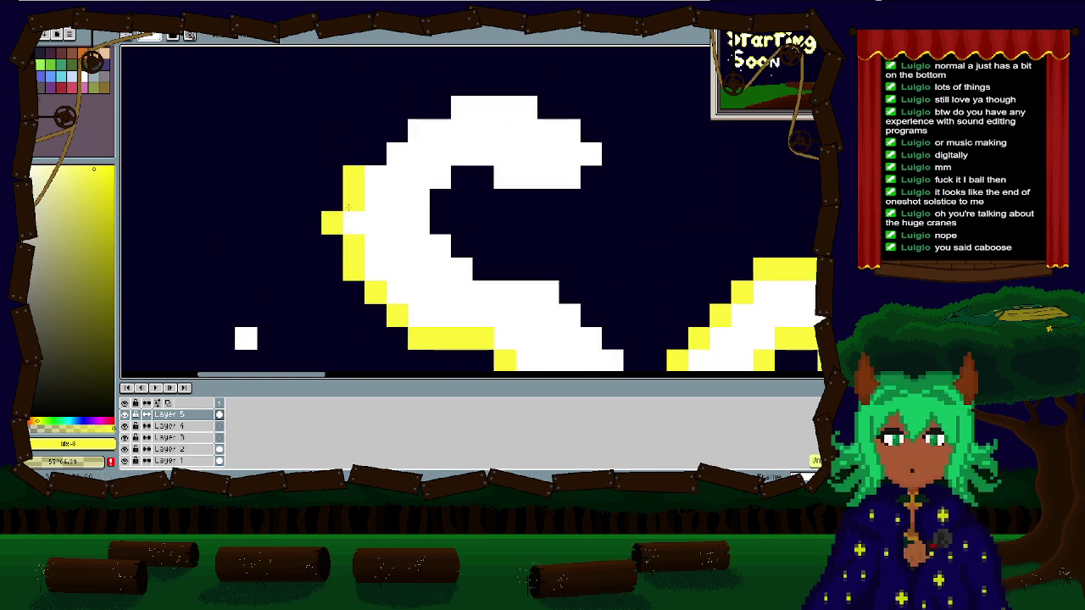
pyautogui.moveTo(361, 194)
pyautogui.mouseDown()
pyautogui.moveTo(431, 110)
pyautogui.moveTo(414, 107)
pyautogui.moveTo(493, 80)
pyautogui.moveTo(545, 95)
pyautogui.moveTo(612, 156)
pyautogui.mouseUp()
# Step: Finish the yellow outline of the S in "Soon" along its upper inner curve and lower right side
pyautogui.keyDown('shift'); pyautogui.click(570, 201); pyautogui.keyUp('shift')
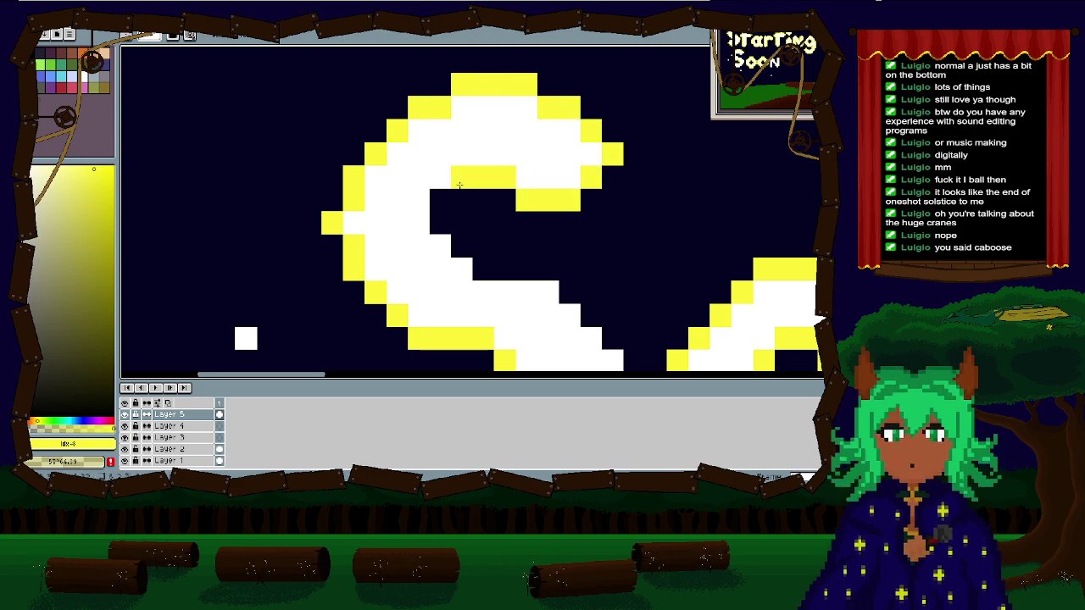
pyautogui.keyDown('shift'); pyautogui.click(500, 201); pyautogui.keyUp('shift')
pyautogui.moveTo(483, 177)
pyautogui.mouseDown()
pyautogui.moveTo(451, 176)
pyautogui.moveTo(447, 241)
pyautogui.moveTo(499, 286)
pyautogui.moveTo(490, 278)
pyautogui.moveTo(563, 282)
pyautogui.moveTo(552, 271)
pyautogui.moveTo(634, 359)
pyautogui.mouseUp()
pyautogui.moveTo(604, 299); pyautogui.dragTo(462, 116)
pyautogui.moveTo(473, 229)
pyautogui.mouseDown()
pyautogui.moveTo(477, 259)
pyautogui.moveTo(437, 281)
pyautogui.moveTo(401, 323)
pyautogui.moveTo(359, 340)
pyautogui.moveTo(279, 342)
pyautogui.moveTo(323, 345)
pyautogui.moveTo(282, 339)
pyautogui.moveTo(254, 321)
pyautogui.mouseUp()
pyautogui.hotkey('ctrl', 'z')
pyautogui.moveTo(319, 341)
pyautogui.mouseDown()
pyautogui.moveTo(244, 313)
pyautogui.moveTo(258, 315)
pyautogui.moveTo(216, 266)
pyautogui.moveTo(251, 222)
pyautogui.moveTo(299, 226)
pyautogui.mouseUp()
pyautogui.moveTo(535, 228); pyautogui.dragTo(261, 371)
# Step: Outline the left side, left stem and lower diagonal edge of the n in "Soon" with one-pixel yellow
pyautogui.scroll(-4, 345, 160)
pyautogui.scroll(4, 412, 182)
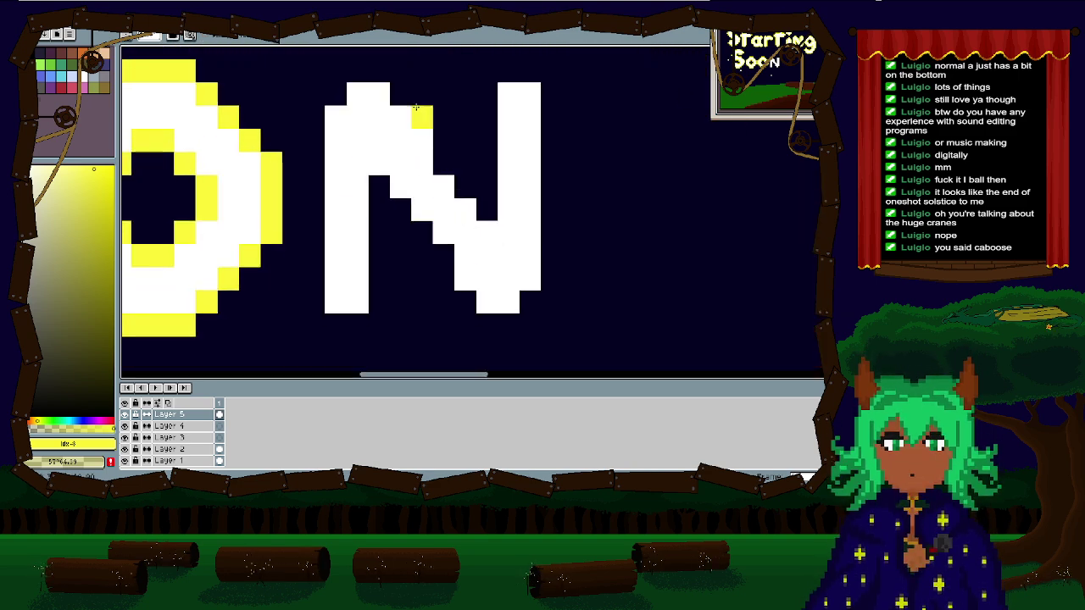
pyautogui.moveTo(320, 108)
pyautogui.mouseDown()
pyautogui.moveTo(313, 307)
pyautogui.moveTo(351, 317)
pyautogui.mouseUp()
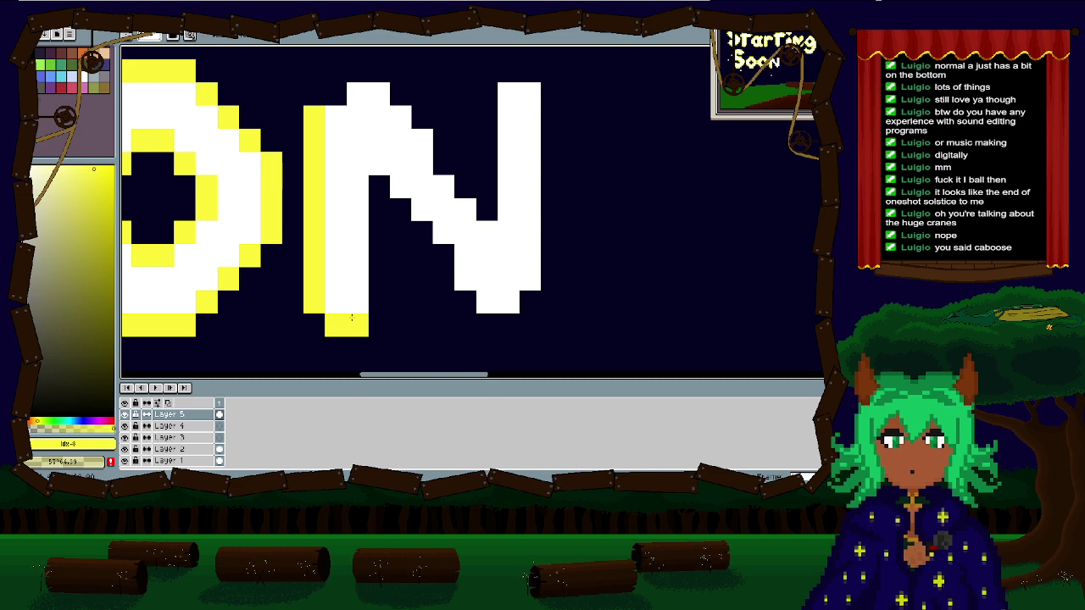
pyautogui.click(379, 186)
pyautogui.moveTo(379, 198); pyautogui.dragTo(379, 306)
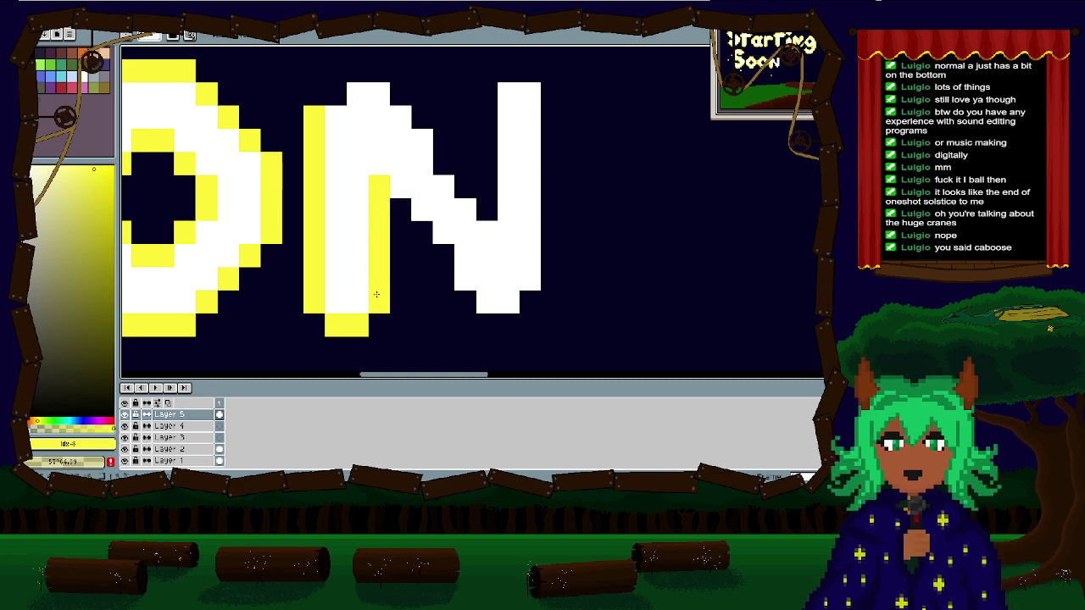
pyautogui.click(399, 211)
pyautogui.moveTo(399, 213)
pyautogui.mouseDown()
pyautogui.moveTo(458, 269)
pyautogui.moveTo(437, 256)
pyautogui.moveTo(451, 297)
pyautogui.moveTo(446, 285)
pyautogui.moveTo(488, 320)
pyautogui.moveTo(514, 327)
pyautogui.moveTo(551, 280)
pyautogui.mouseUp()
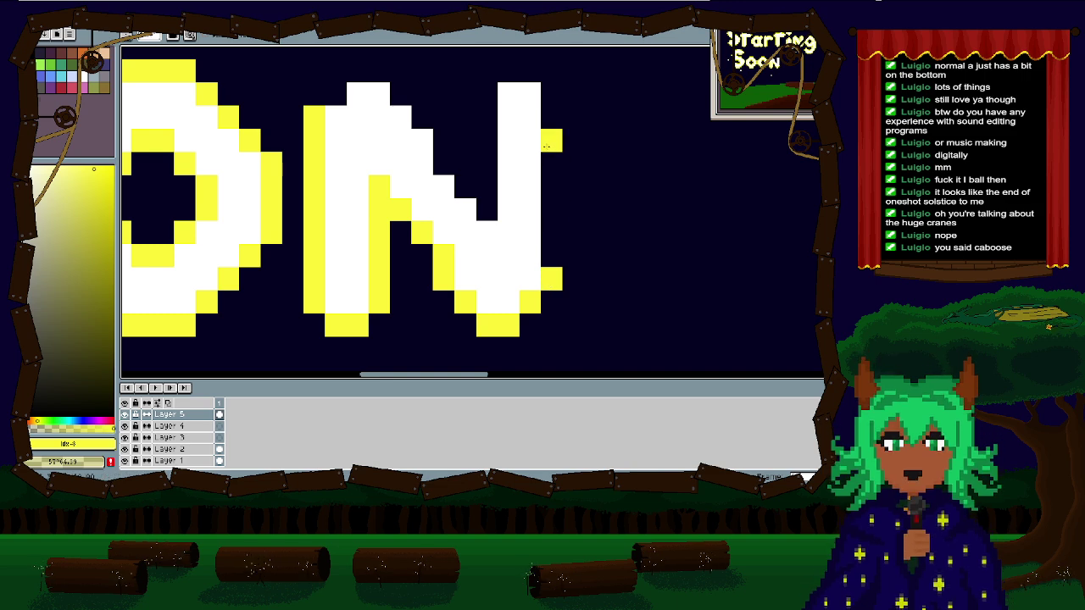
# Step: Outline the right stem of the n in "Soon" in yellow along its outer side, top and inner edge
pyautogui.click(552, 93)
pyautogui.moveTo(551, 106); pyautogui.dragTo(550, 266)
pyautogui.click(530, 71)
pyautogui.click(508, 71)
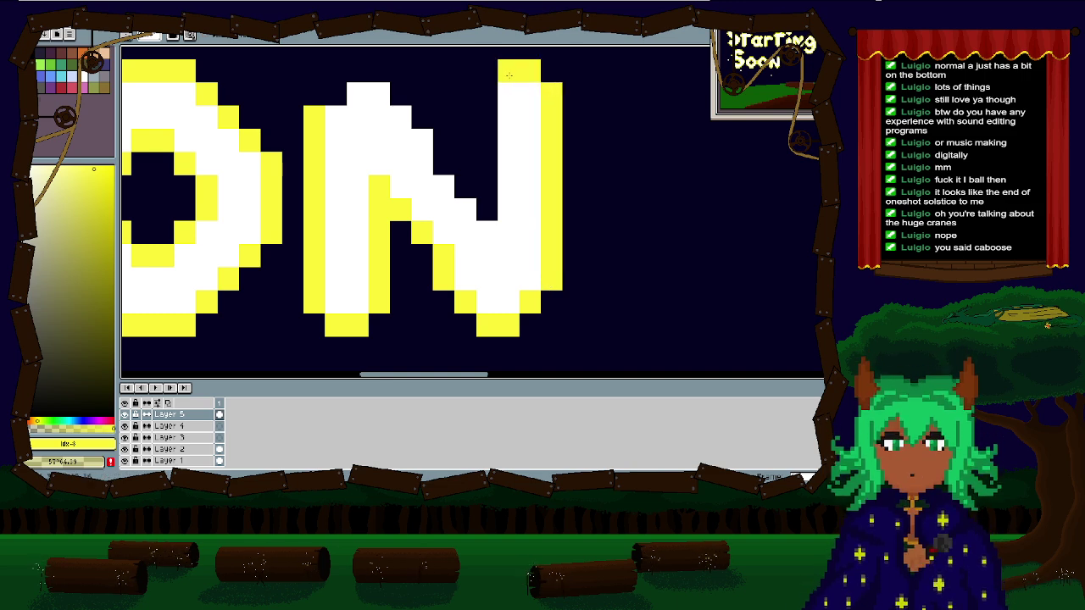
pyautogui.moveTo(488, 94)
pyautogui.mouseDown()
pyautogui.moveTo(491, 208)
pyautogui.moveTo(434, 148)
pyautogui.moveTo(434, 159)
pyautogui.moveTo(435, 116)
pyautogui.moveTo(441, 148)
pyautogui.mouseUp()
pyautogui.hotkey('ctrl', 'z')
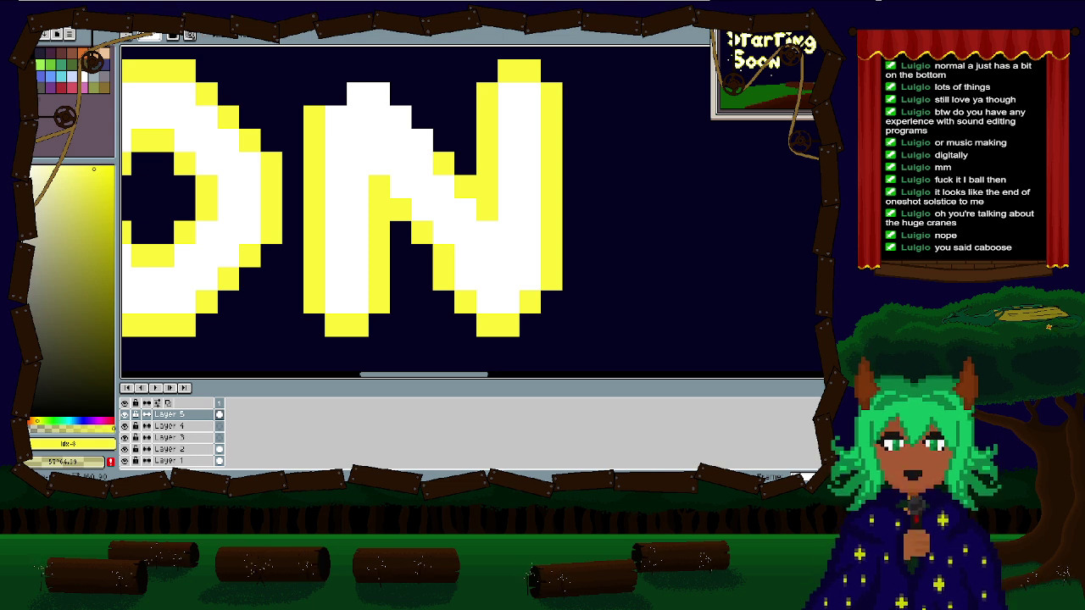
# Step: Move the preview window off the title to the lower right of the canvas, over the timeline's edge
pyautogui.moveTo(796, 7); pyautogui.dragTo(704, 61)
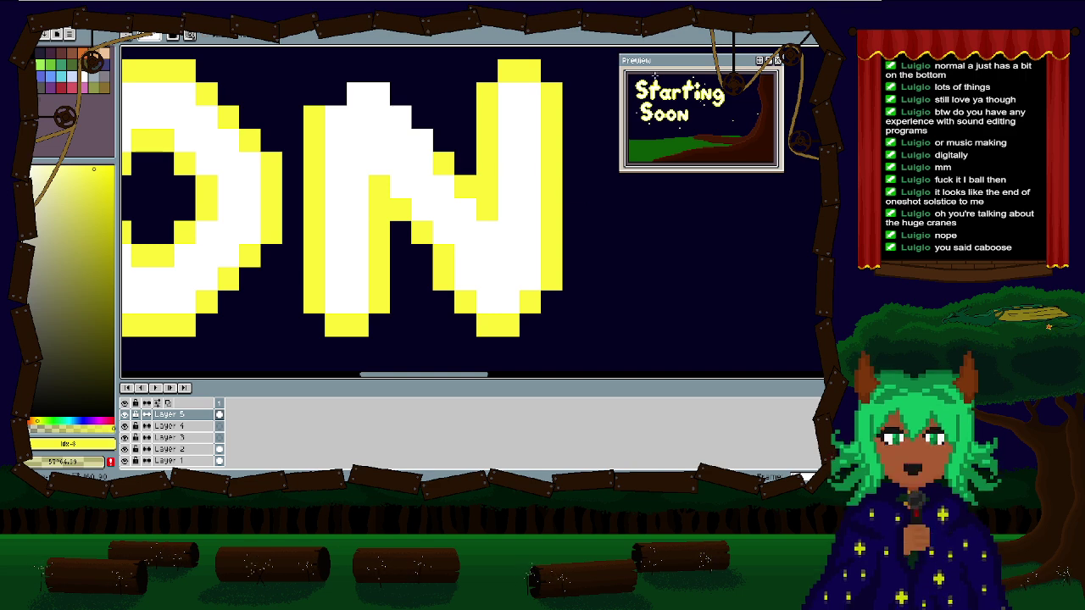
pyautogui.moveTo(675, 69); pyautogui.dragTo(679, 366)
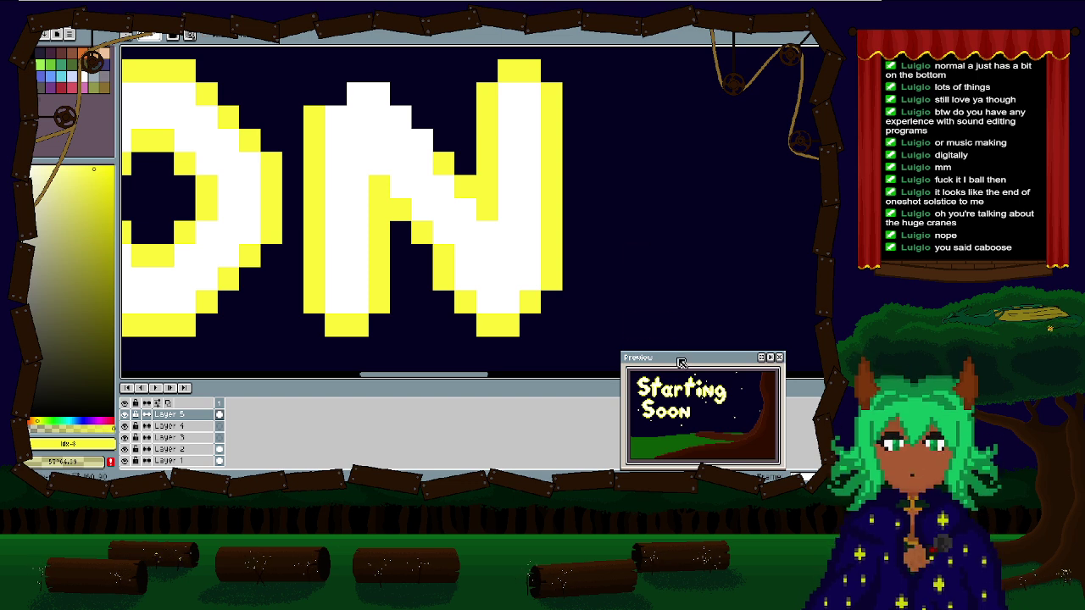
pyautogui.moveTo(676, 357); pyautogui.dragTo(691, 355)
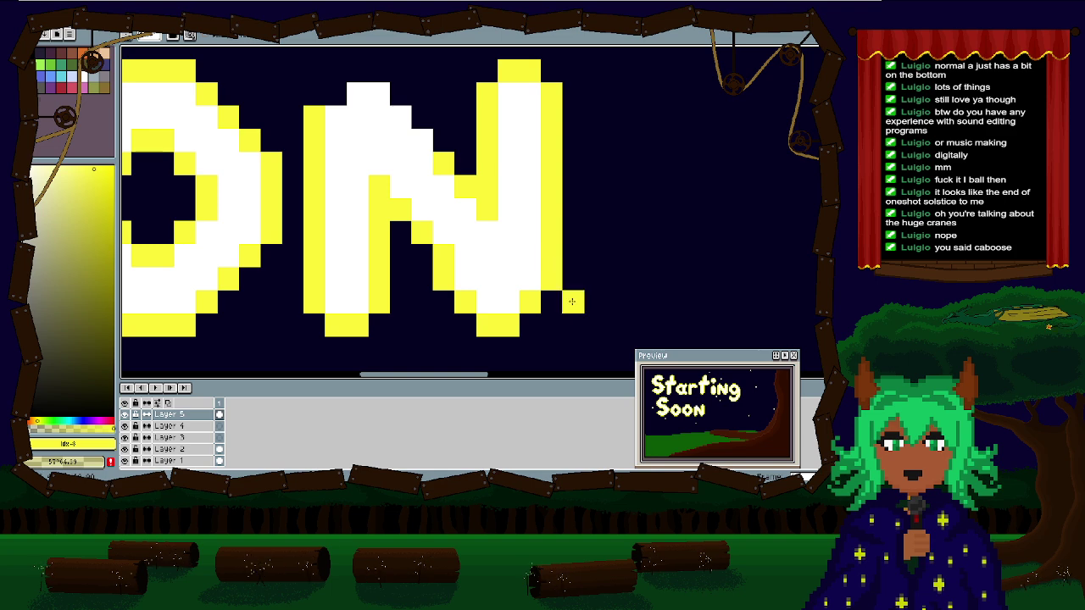
# Step: Finish the yellow outline of the n in "Soon" along its upper diagonal and the top of its left stem
pyautogui.moveTo(421, 125)
pyautogui.mouseDown()
pyautogui.moveTo(428, 135)
pyautogui.moveTo(373, 74)
pyautogui.moveTo(346, 79)
pyautogui.mouseUp()
pyautogui.scroll(-5, 346, 80)
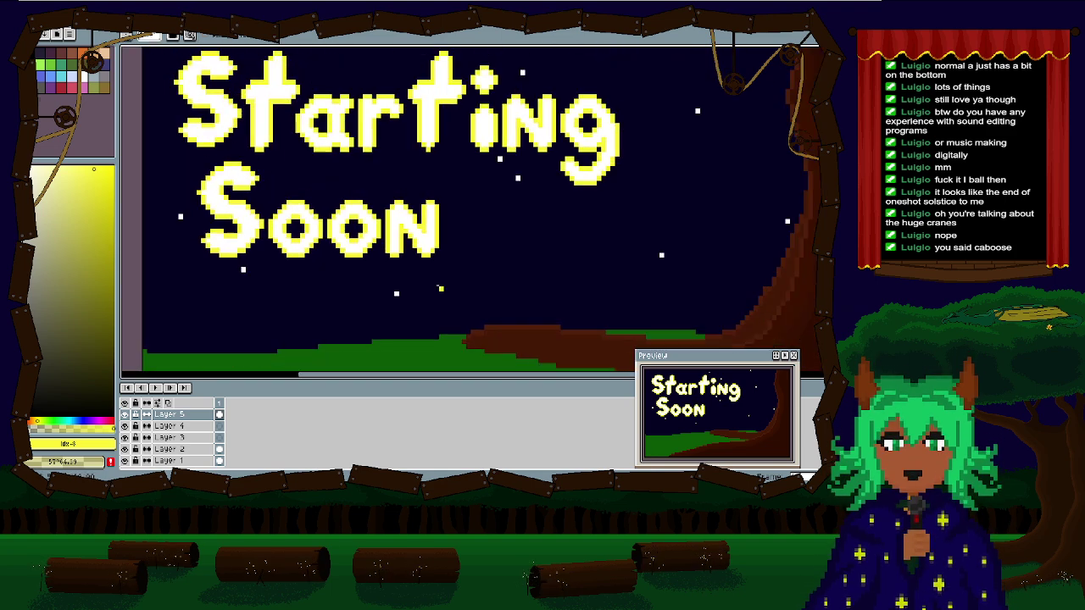
pyautogui.scroll(3, 555, 222)
pyautogui.scroll(-2, 439, 242)
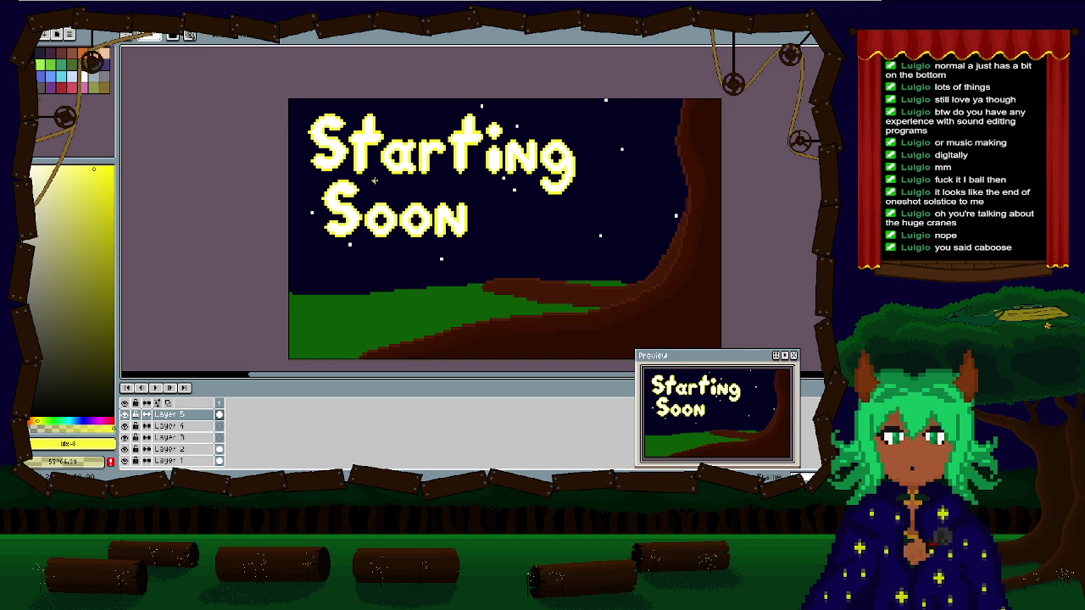
pyautogui.scroll(1, 464, 251)
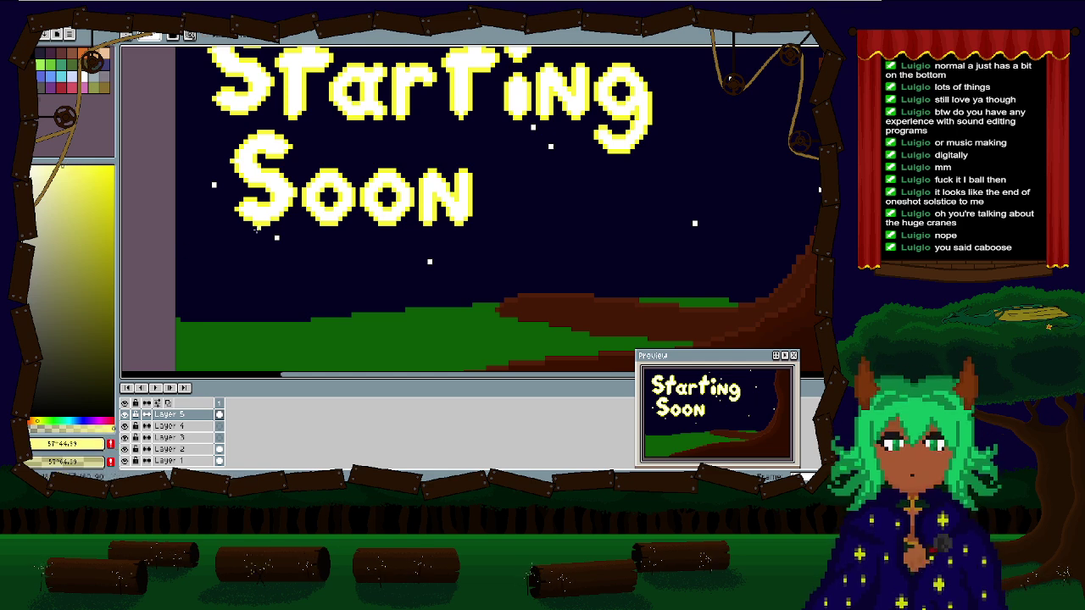
# Step: Examine the outlined "Starting Soon" lettering up close, especially the lower hook of the S, and against the whole scene
pyautogui.scroll(1, 256, 227)
pyautogui.scroll(2, 256, 227)
pyautogui.scroll(-1, 387, 188)
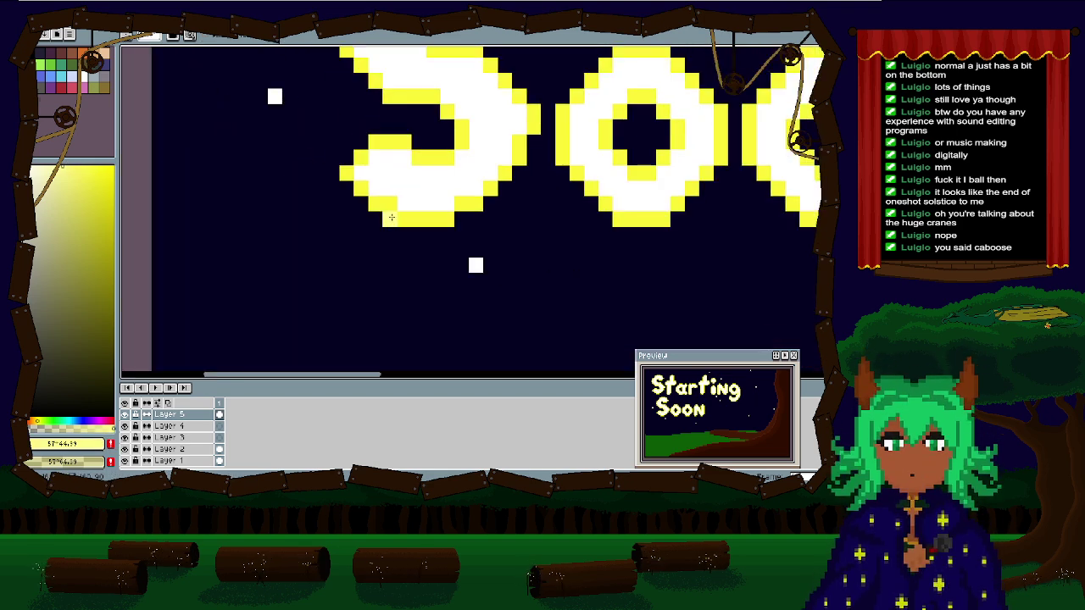
pyautogui.scroll(1, 387, 188)
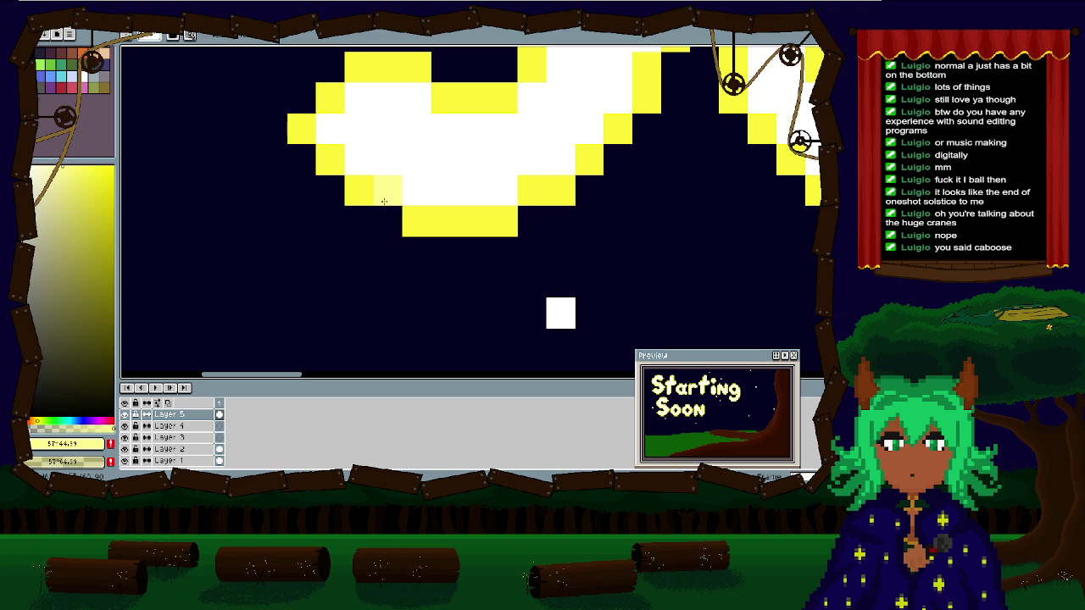
pyautogui.scroll(-4, 384, 201)
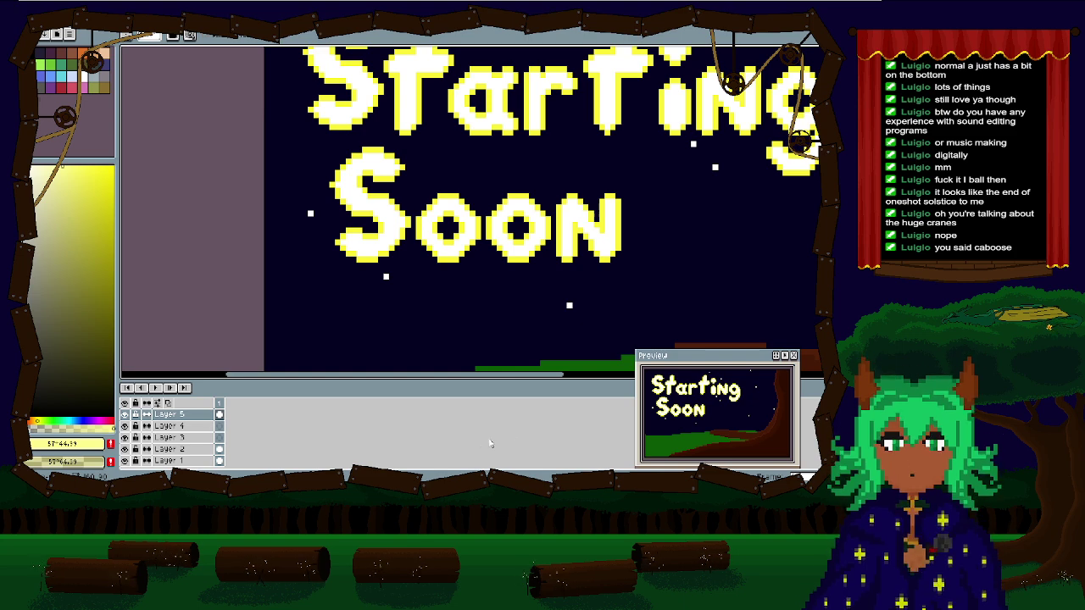
pyautogui.scroll(-2, 489, 442)
pyautogui.scroll(-3, 498, 296)
pyautogui.moveTo(499, 296); pyautogui.dragTo(343, 241)
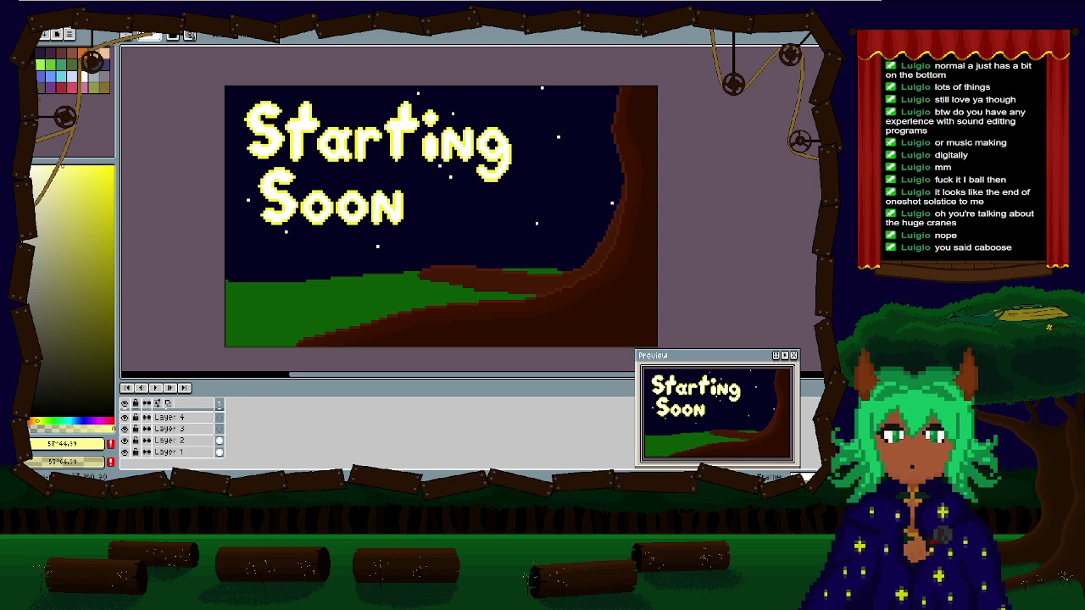
# Step: Open the recent PNG with the character sketch over green bushes, view it, and return to the recent files list
pyautogui.click(53, 21)
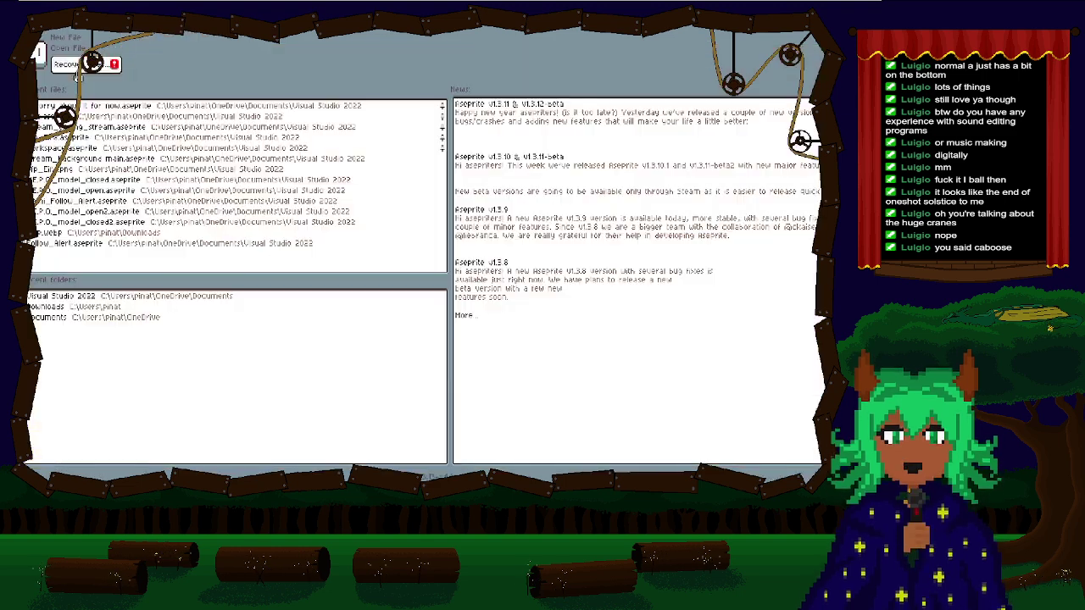
pyautogui.click(254, 173)
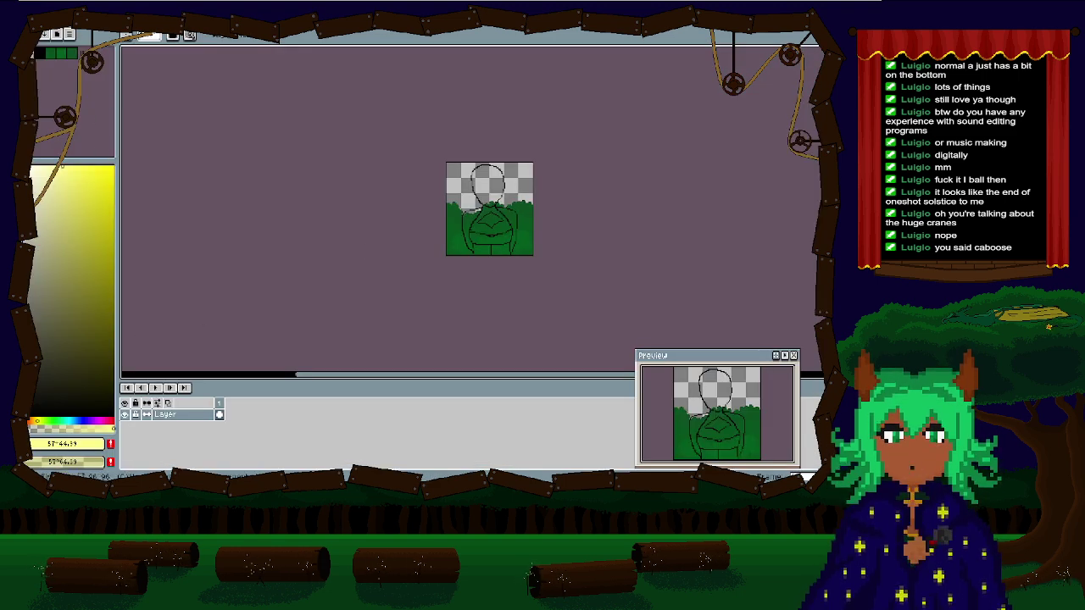
pyautogui.click(106, 21)
pyautogui.click(53, 21)
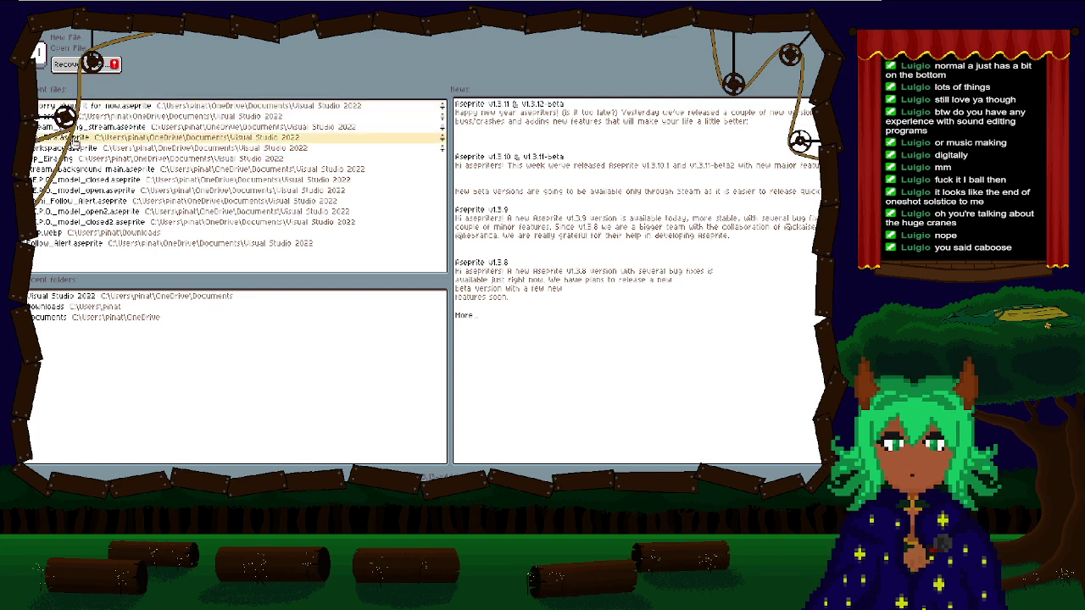
# Step: Open the layered version of the character sketch, show its "gun" layer to inspect the artwork, and return to the "Starting Soon" scene
pyautogui.click(107, 140)
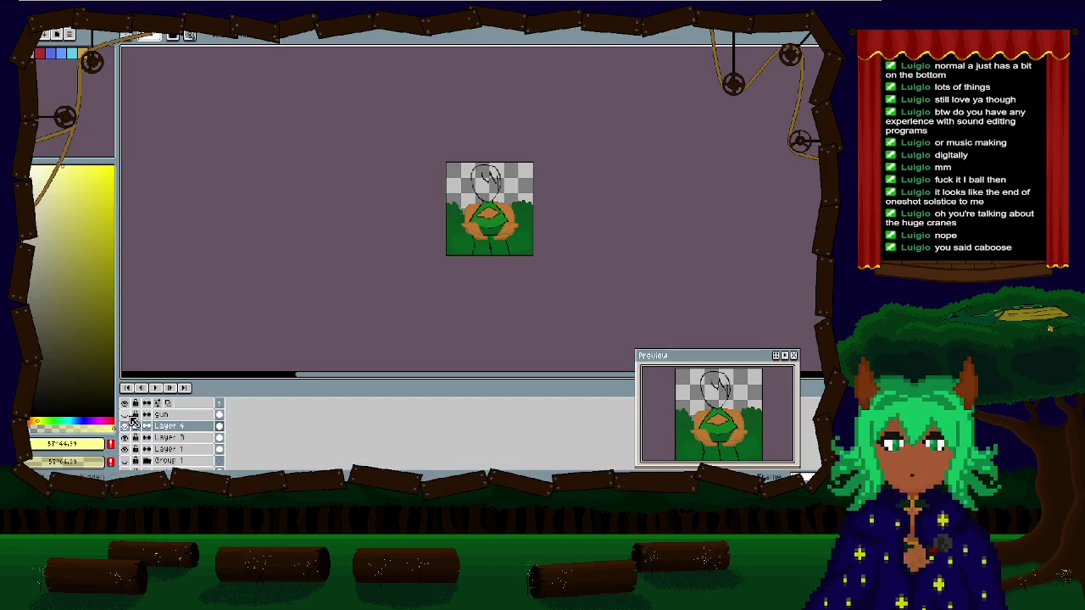
pyautogui.click(125, 414)
pyautogui.scroll(4, 486, 222)
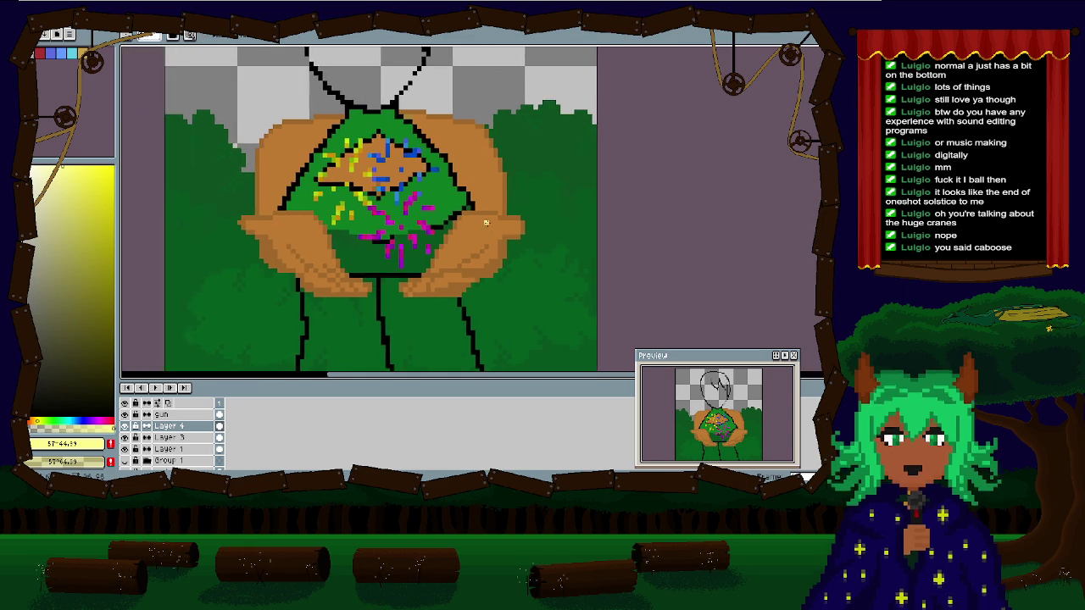
pyautogui.scroll(-2, 288, 140)
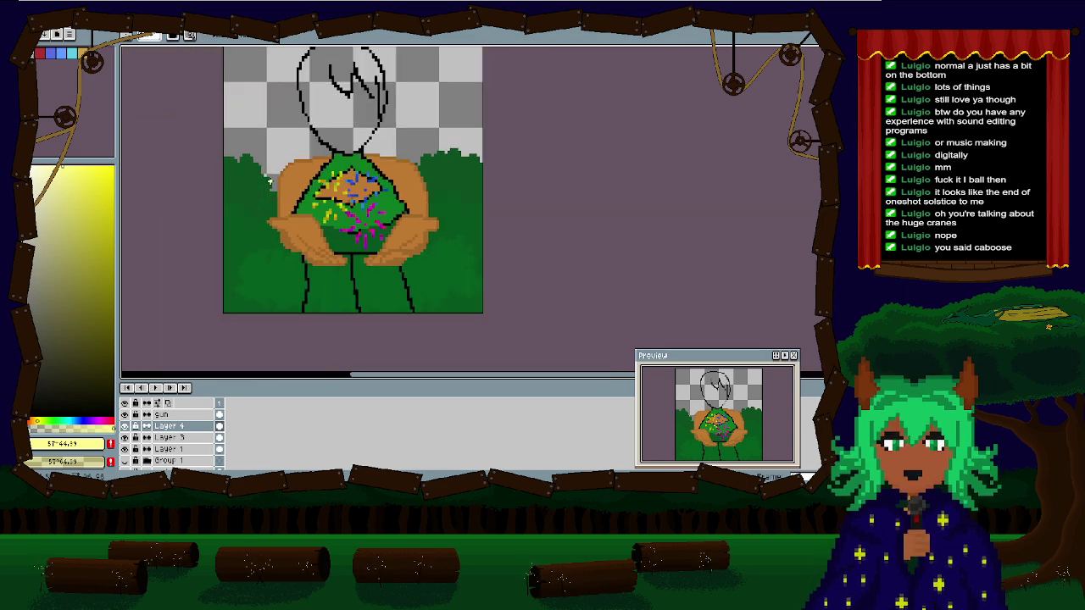
pyautogui.click(80, 23)
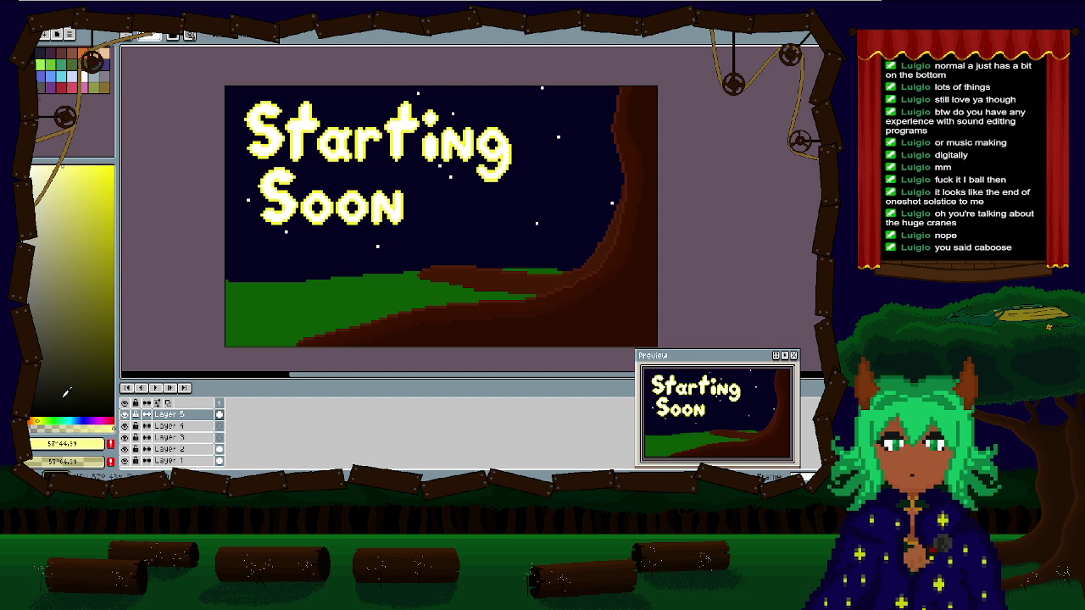
# Step: Set the foreground colour to a saturated blue for trying out on the title lettering
pyautogui.moveTo(84, 418); pyautogui.dragTo(84, 419)
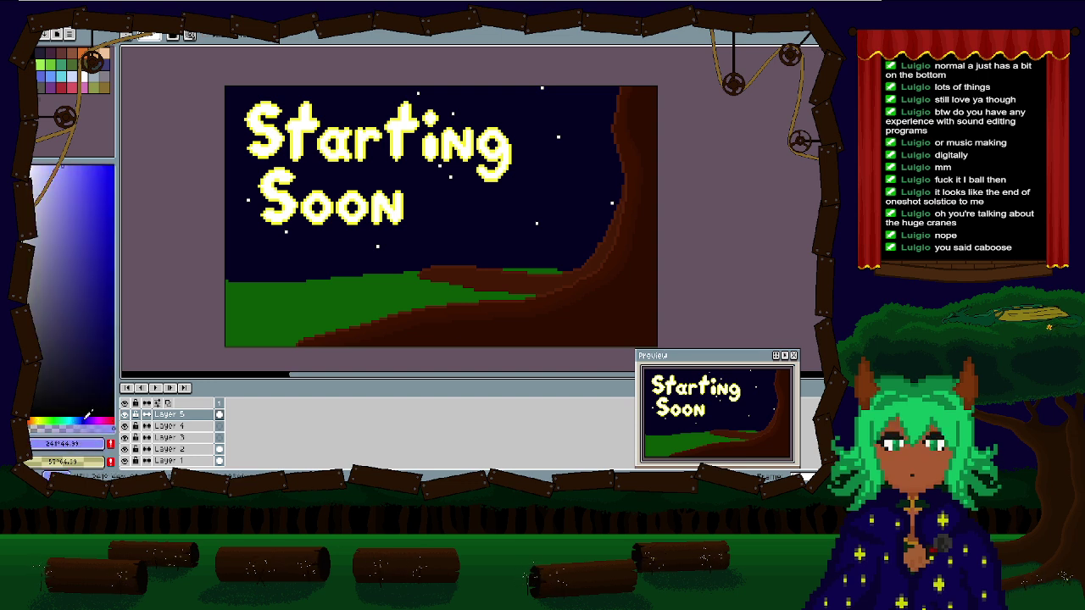
pyautogui.moveTo(110, 227); pyautogui.dragTo(100, 189)
pyautogui.scroll(1, 241, 134)
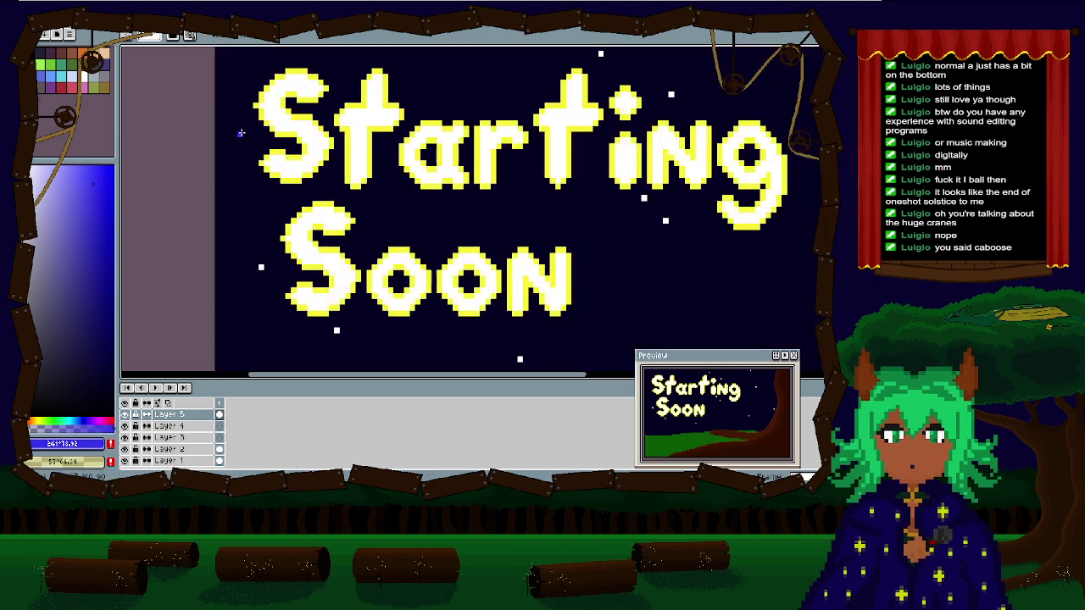
pyautogui.scroll(1, 240, 133)
pyautogui.moveTo(292, 204); pyautogui.dragTo(258, 236)
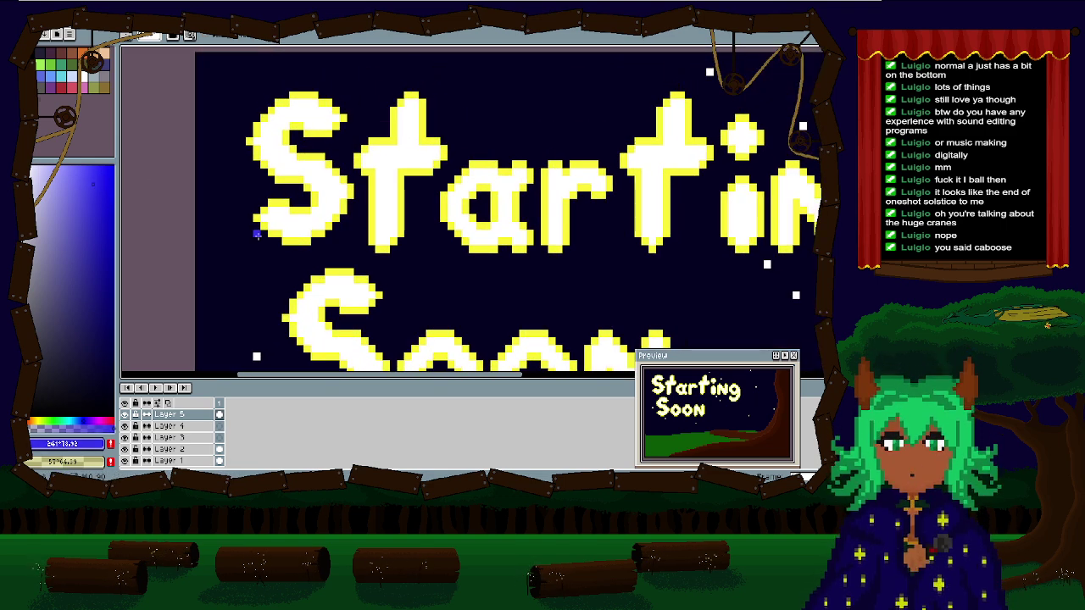
pyautogui.hotkey('shift', 'r')
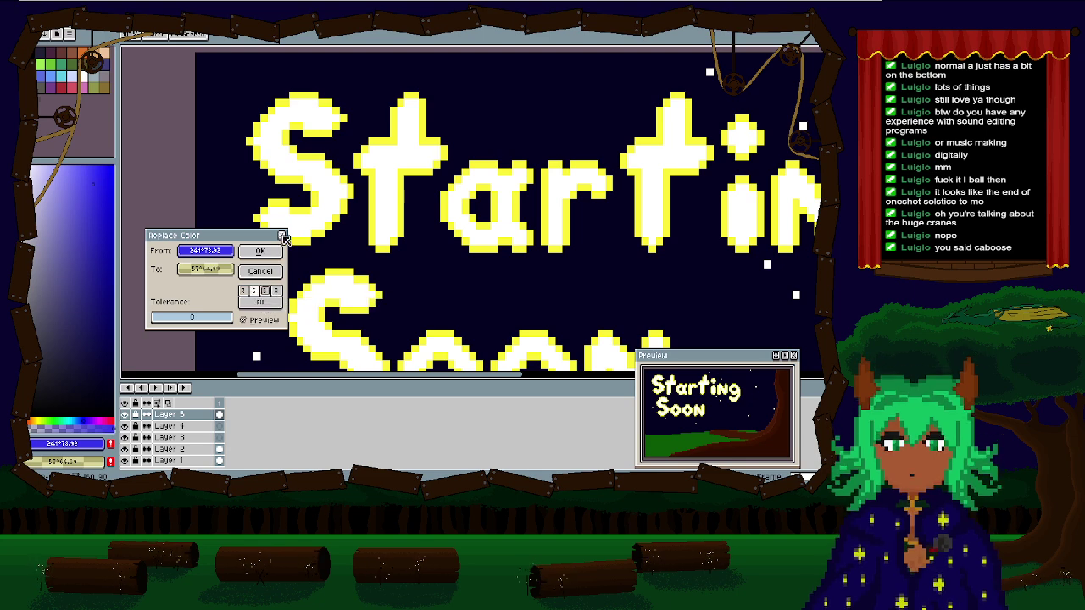
pyautogui.scroll(-3, 296, 222)
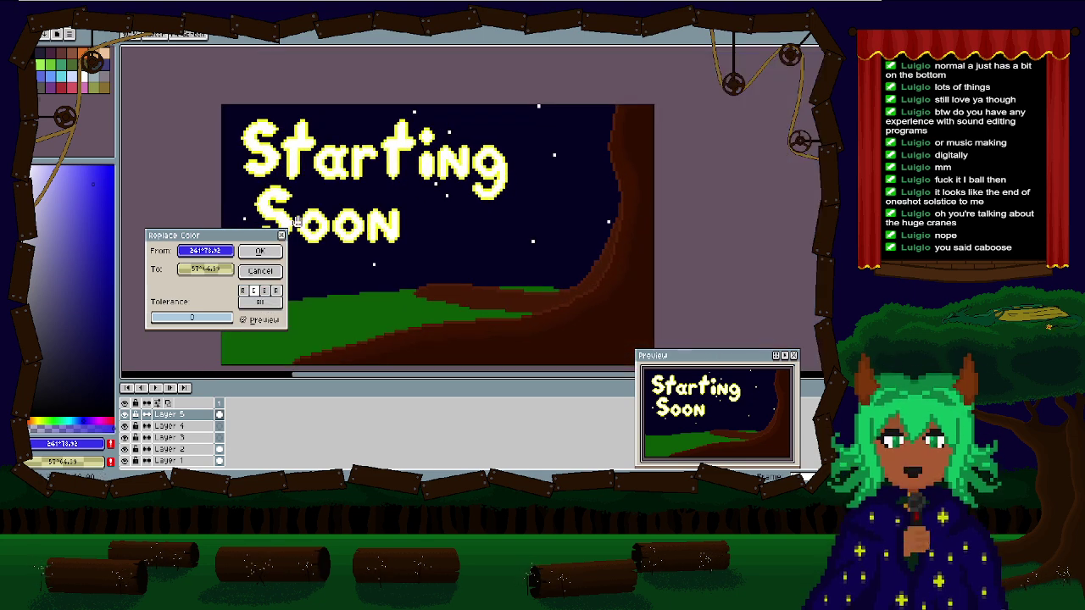
pyautogui.click(283, 235)
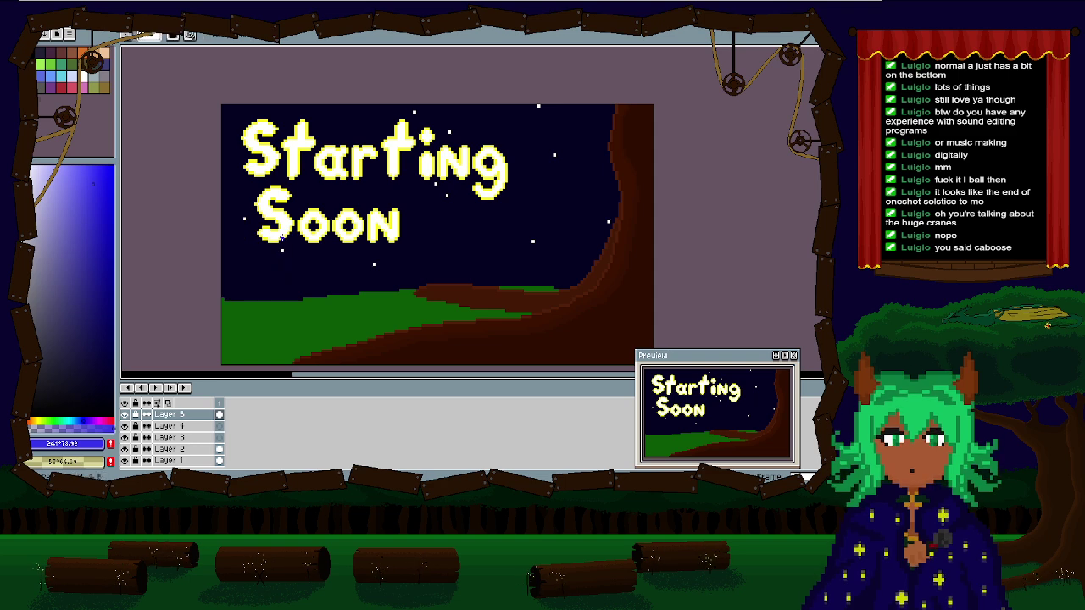
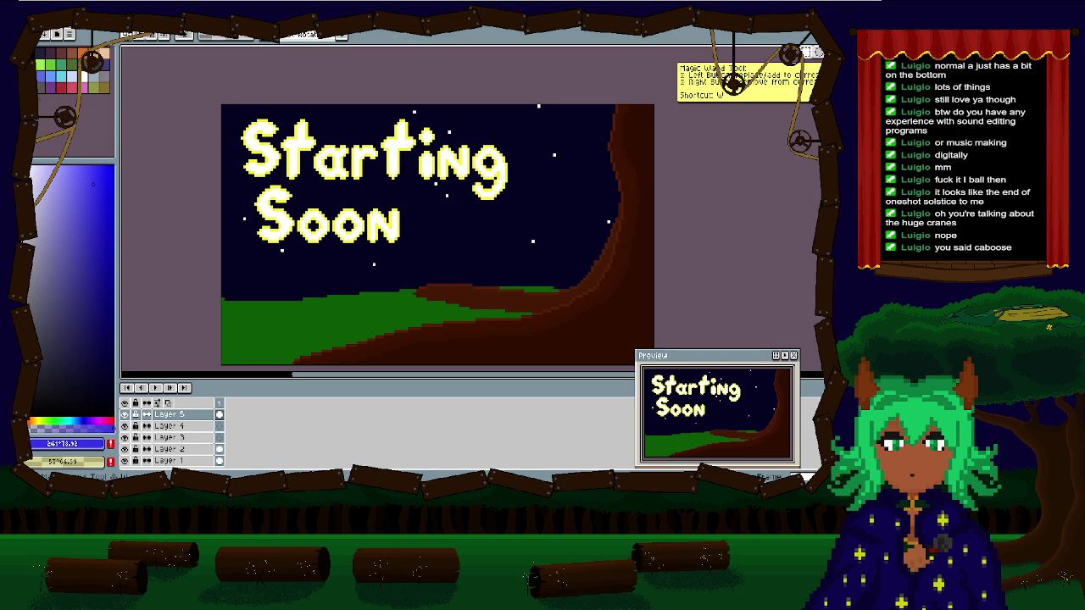
# Step: Select the yellow outline of the whole "Starting Soon" lettering on Layer 5 with the Magic Wand
pyautogui.click(809, 52)
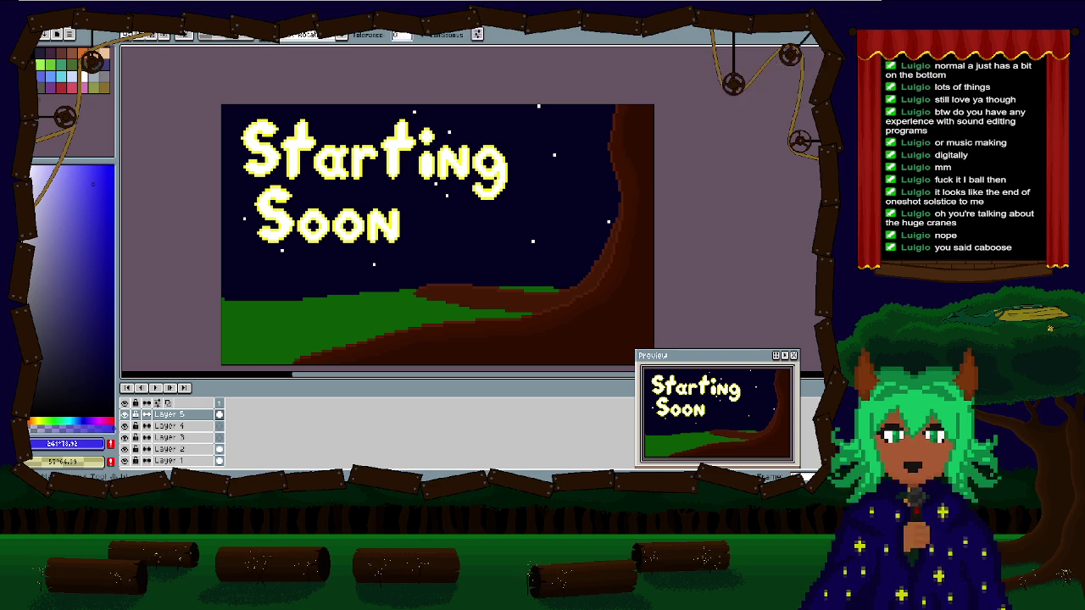
pyautogui.click(476, 34)
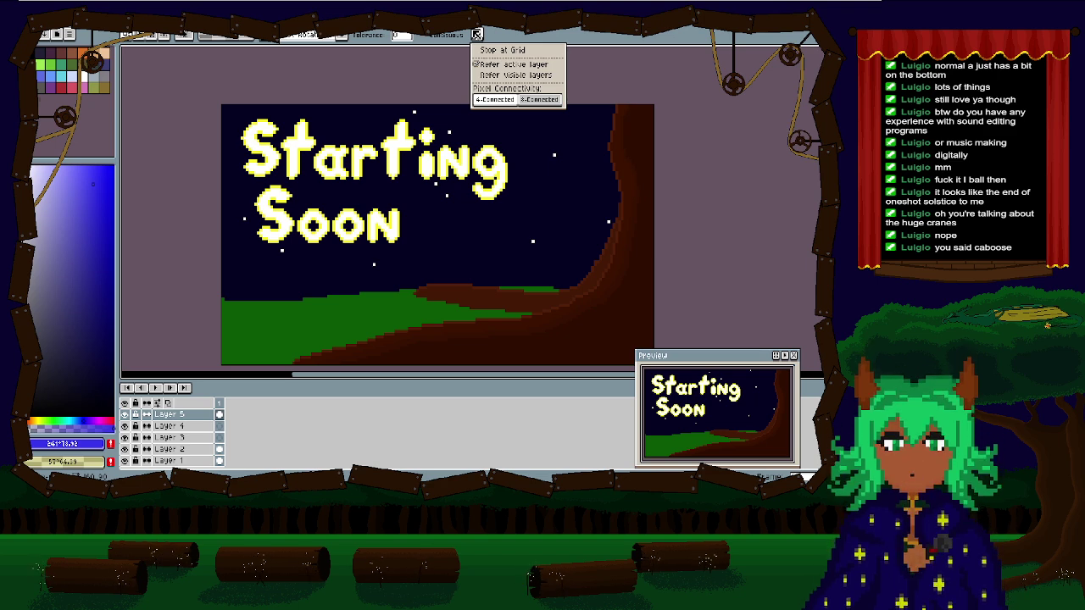
pyautogui.click(476, 34)
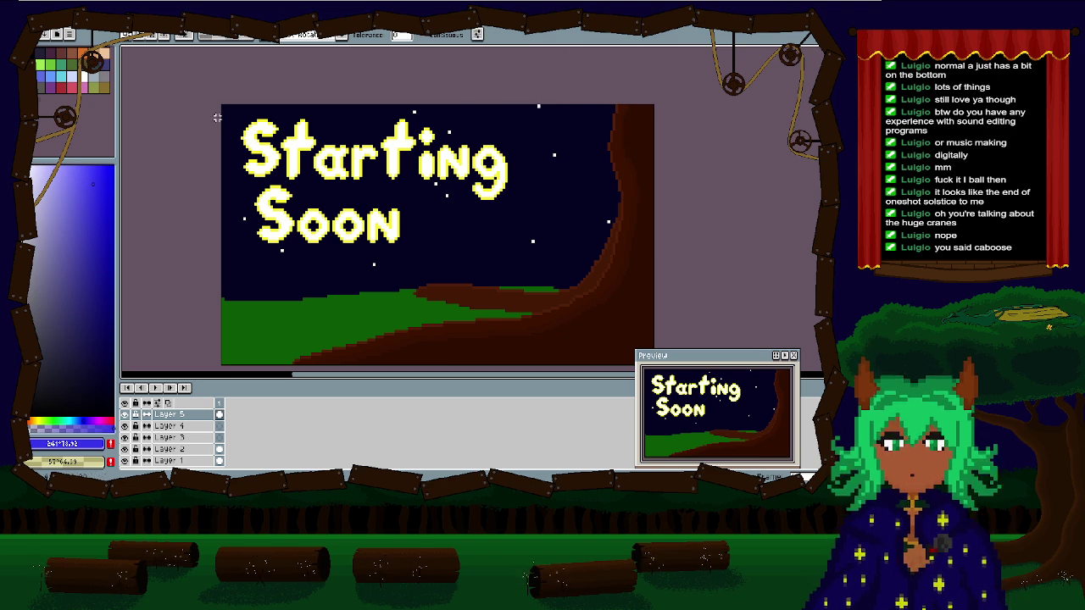
pyautogui.scroll(2, 245, 122)
pyautogui.click(245, 122)
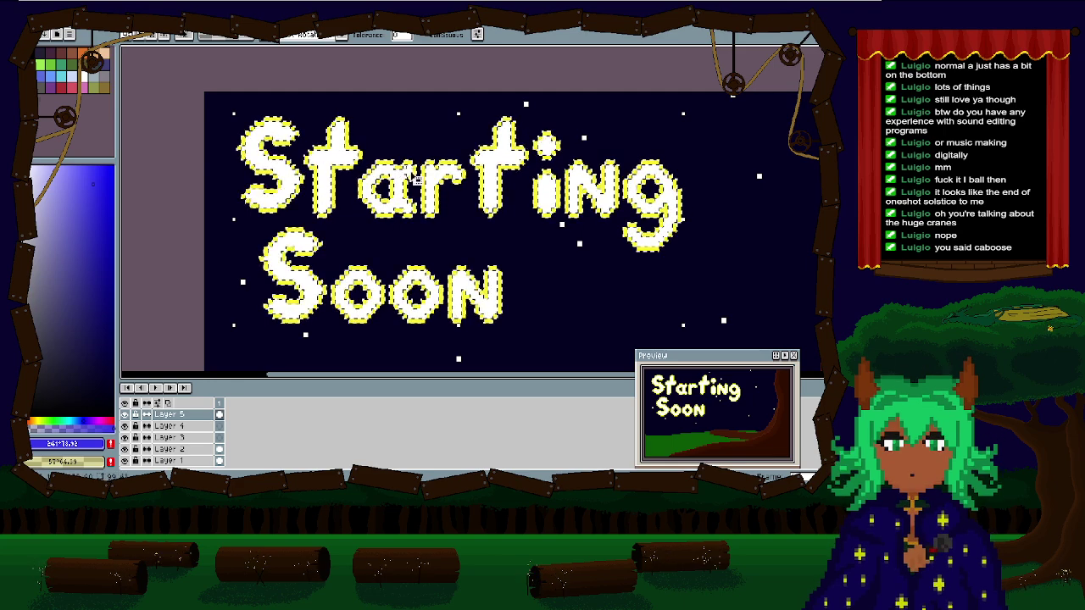
pyautogui.scroll(-3, 465, 183)
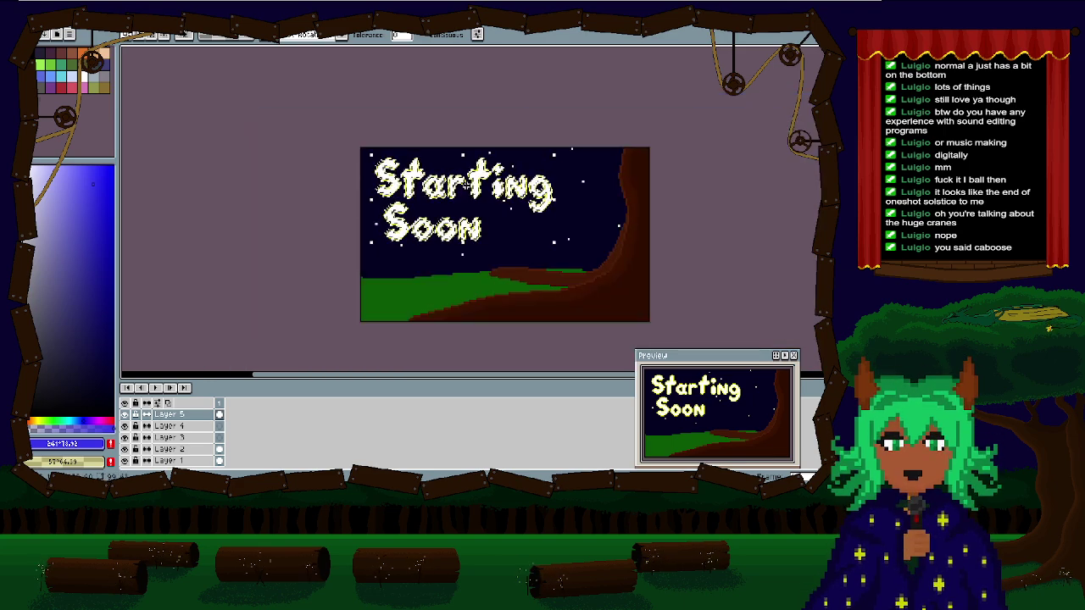
# Step: Try recolouring the outline of the capital "S" in "Starting" with the saturated blue, using the Pencil tool inside the selection
pyautogui.scroll(3, 369, 180)
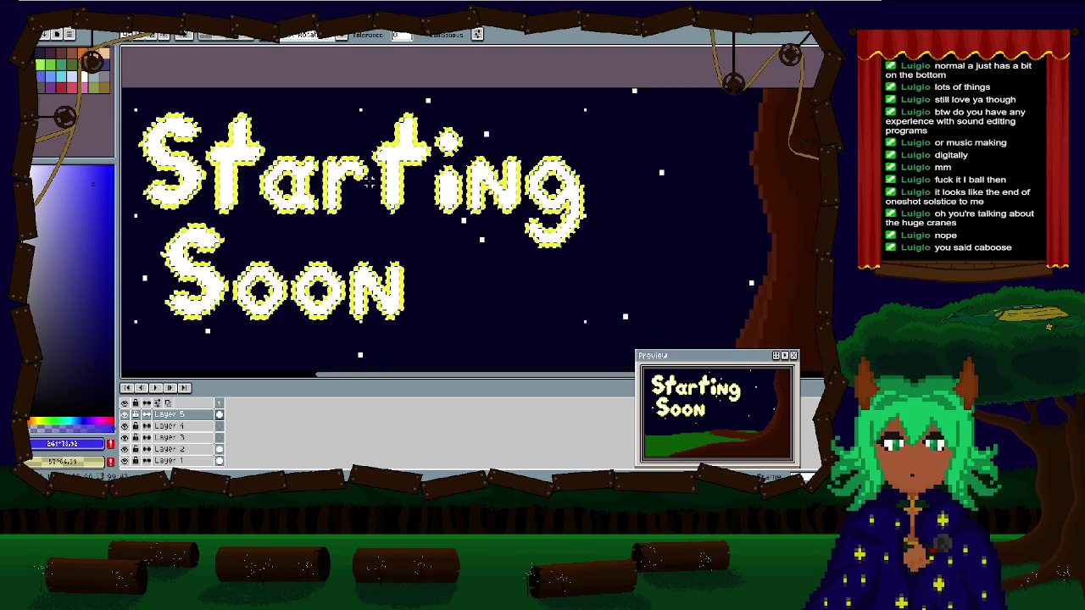
pyautogui.scroll(-2, 369, 180)
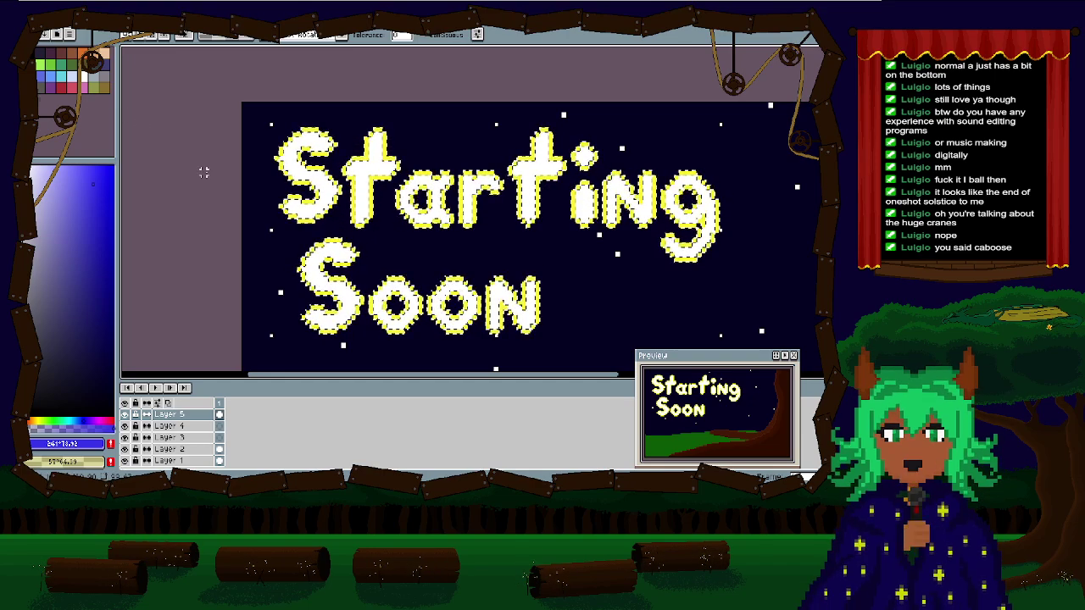
pyautogui.press('b')
pyautogui.scroll(2, 271, 181)
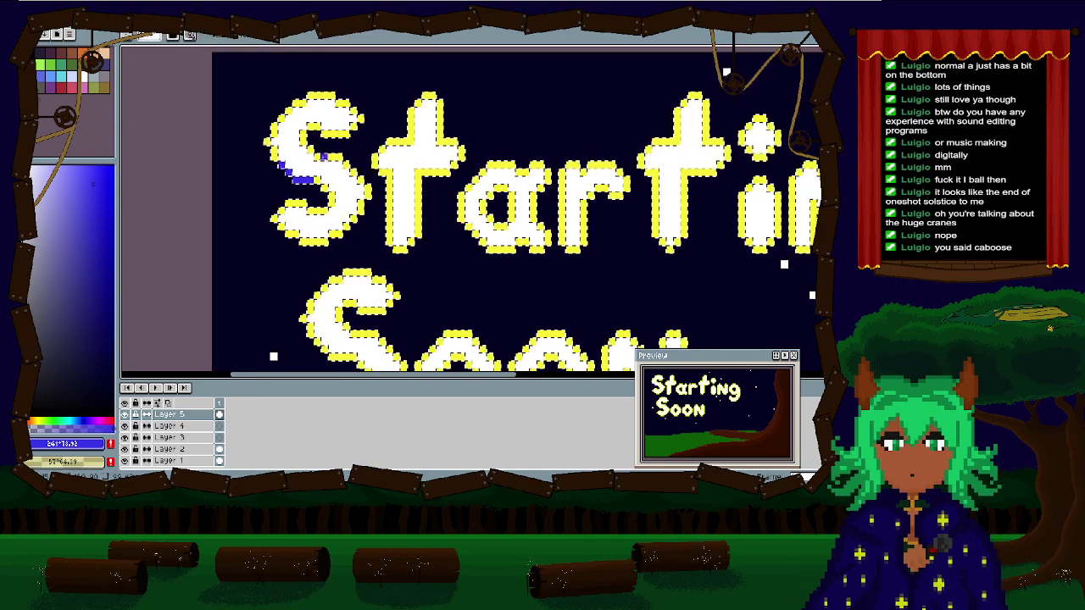
pyautogui.moveTo(303, 103); pyautogui.dragTo(275, 118)
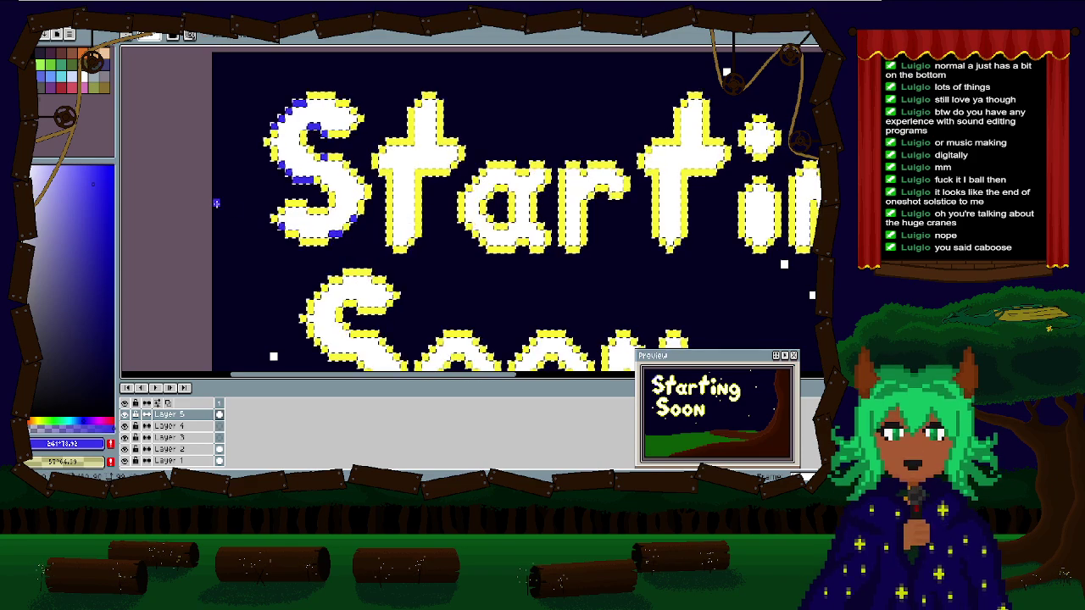
pyautogui.moveTo(282, 218); pyautogui.dragTo(337, 236)
pyautogui.click(318, 211)
pyautogui.click(356, 174)
pyautogui.click(347, 164)
pyautogui.click(359, 125)
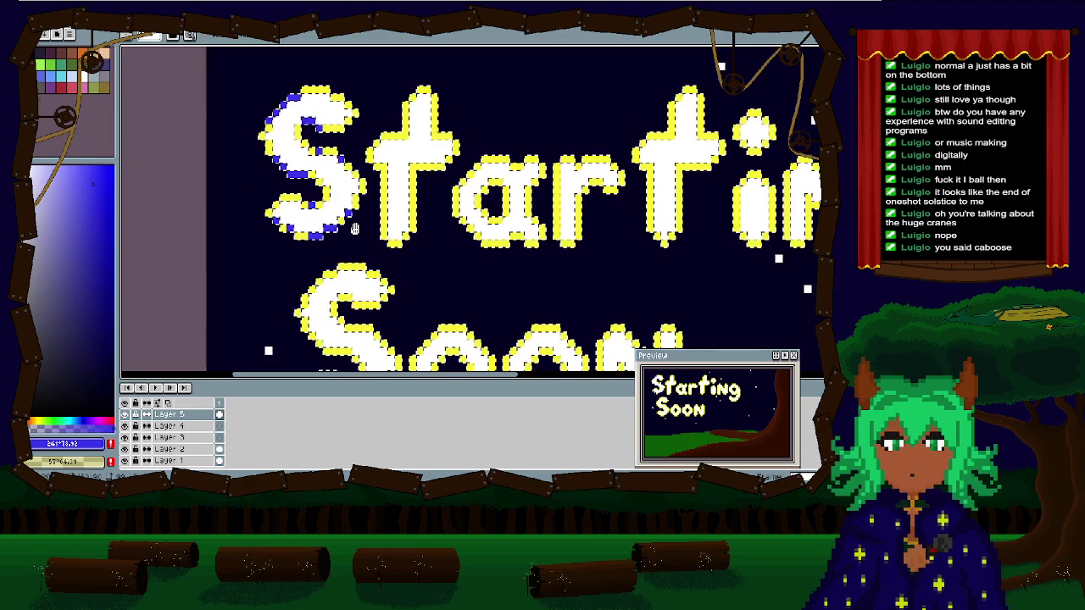
# Step: Paint the outlines of the second "o" in "Soon" and the "S" in "Starting" in mixed light and dark blues
pyautogui.moveTo(510, 297); pyautogui.dragTo(363, 223)
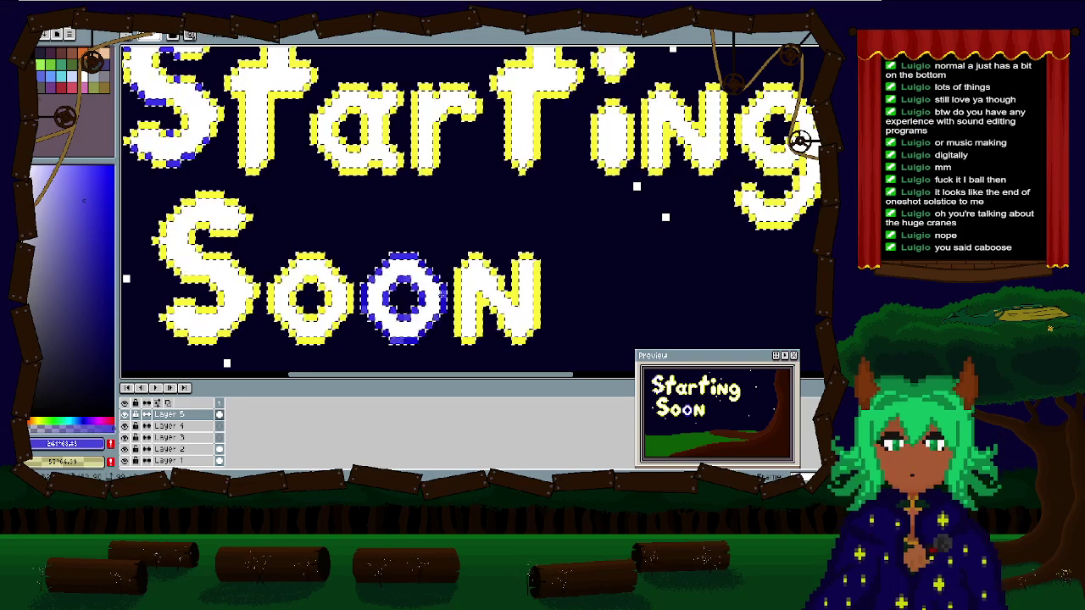
pyautogui.scroll(1, 219, 166)
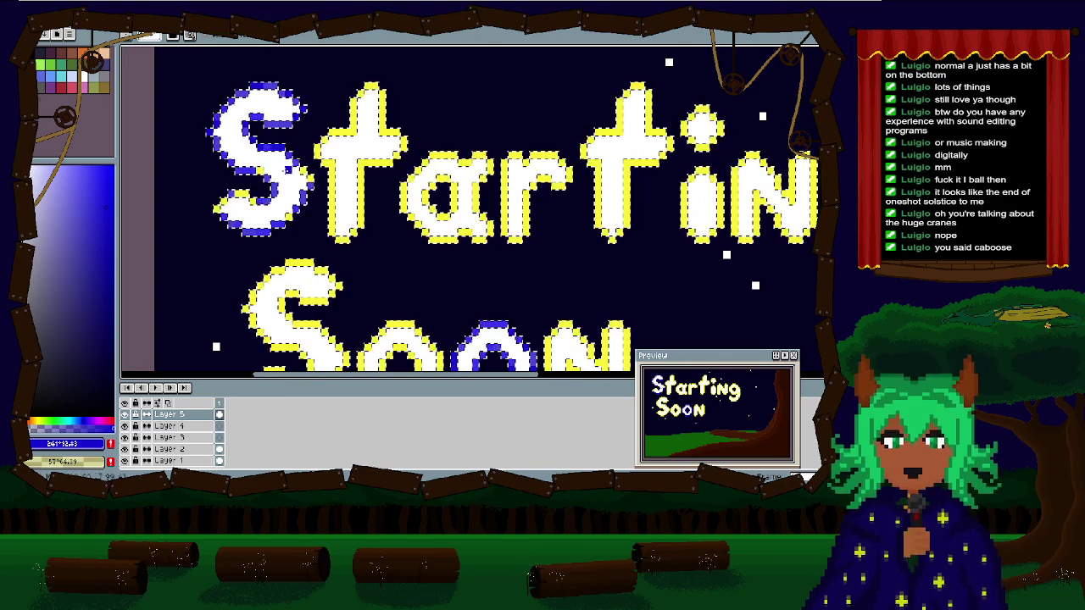
pyautogui.scroll(5, 317, 211)
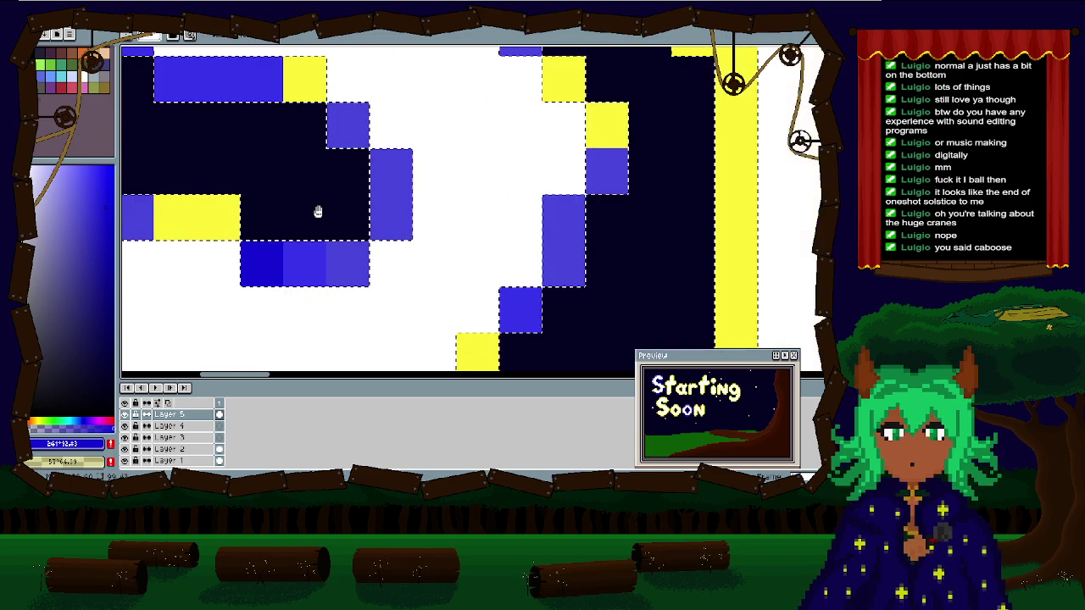
pyautogui.moveTo(318, 211); pyautogui.dragTo(385, 212)
pyautogui.moveTo(285, 218); pyautogui.dragTo(241, 218)
pyautogui.click(162, 261)
pyautogui.moveTo(162, 262); pyautogui.dragTo(363, 177)
pyautogui.click(319, 233)
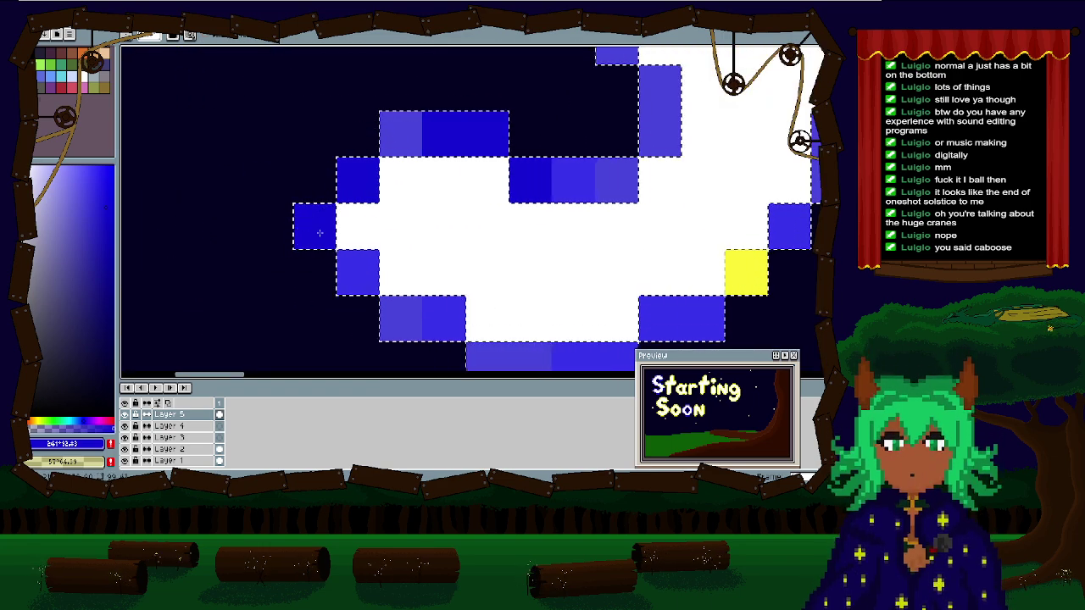
pyautogui.hscroll(3, 319, 233)
pyautogui.hscroll(3, 400, 149)
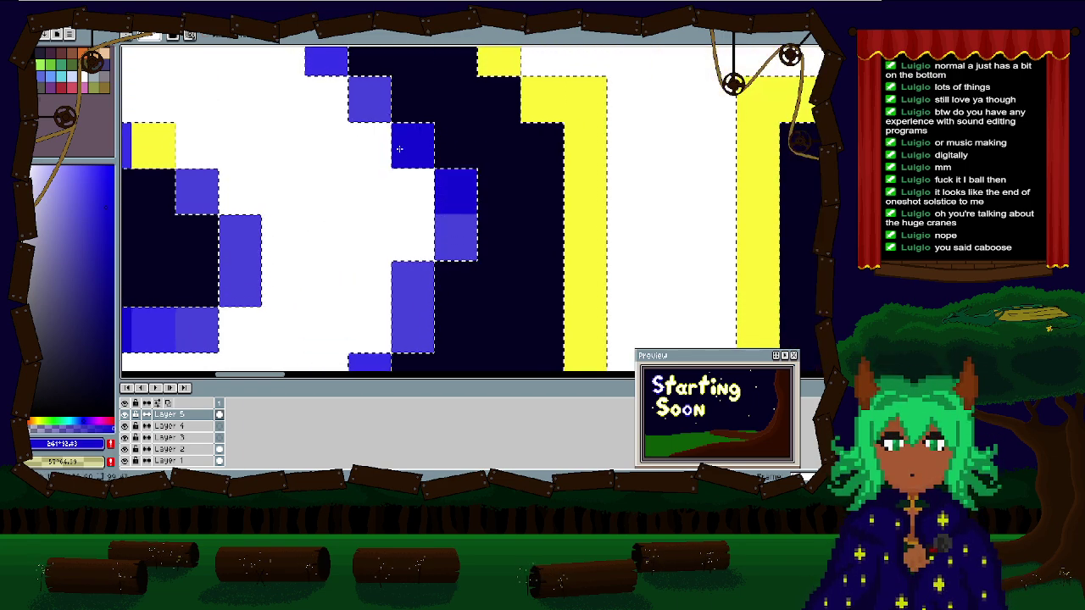
pyautogui.scroll(-2, 399, 149)
pyautogui.scroll(-2, 418, 240)
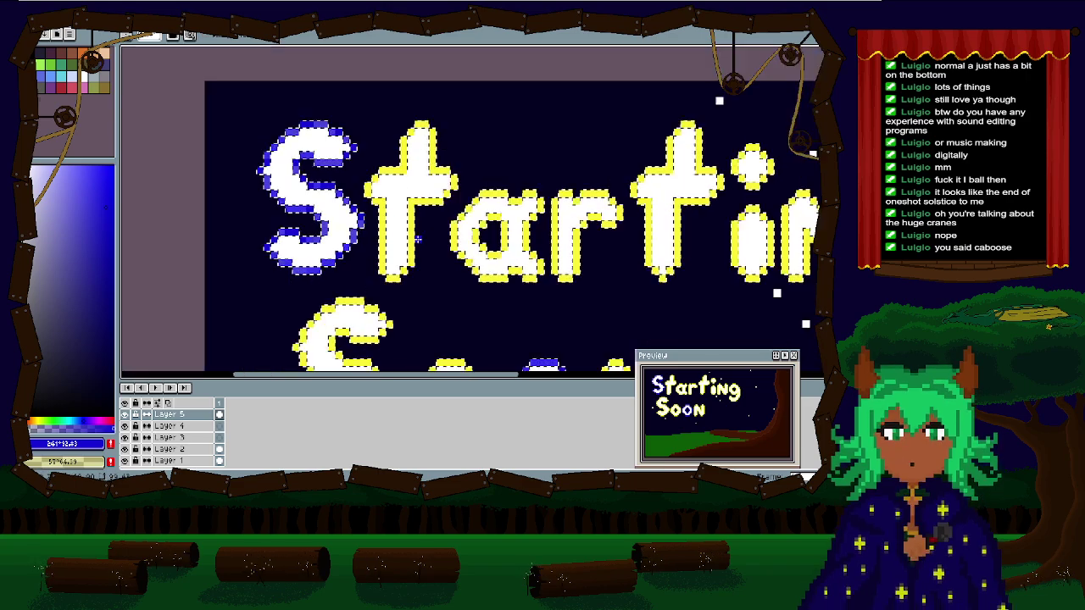
# Step: Try mixed blue shades on the outline of the "i" in "Starting", and undo all the blue outline painting
pyautogui.scroll(-2, 418, 240)
pyautogui.scroll(3, 384, 150)
pyautogui.hscroll(1, 383, 151)
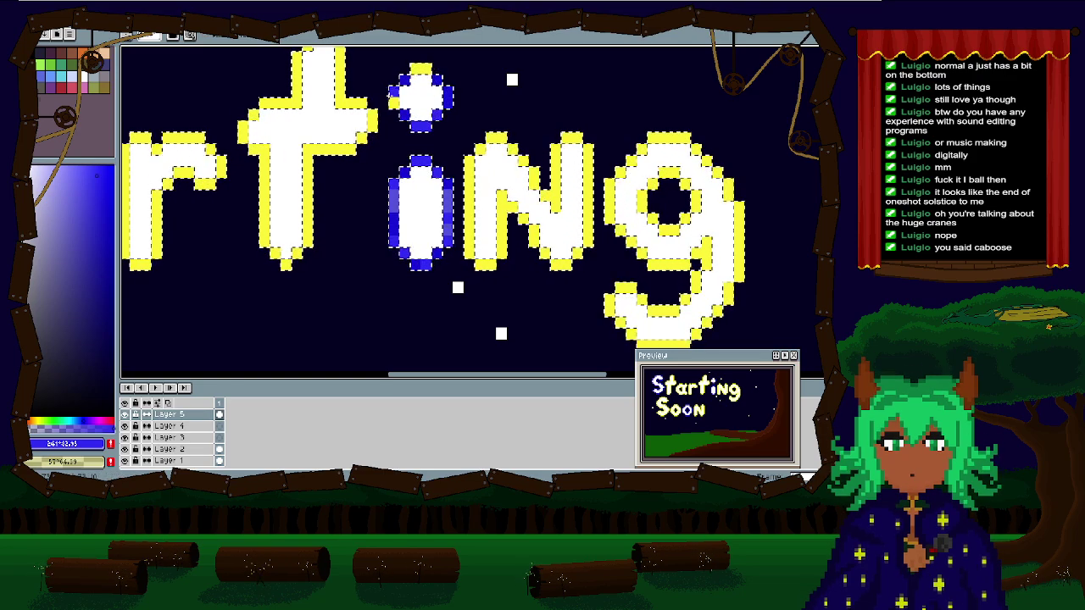
pyautogui.scroll(-3, 357, 220)
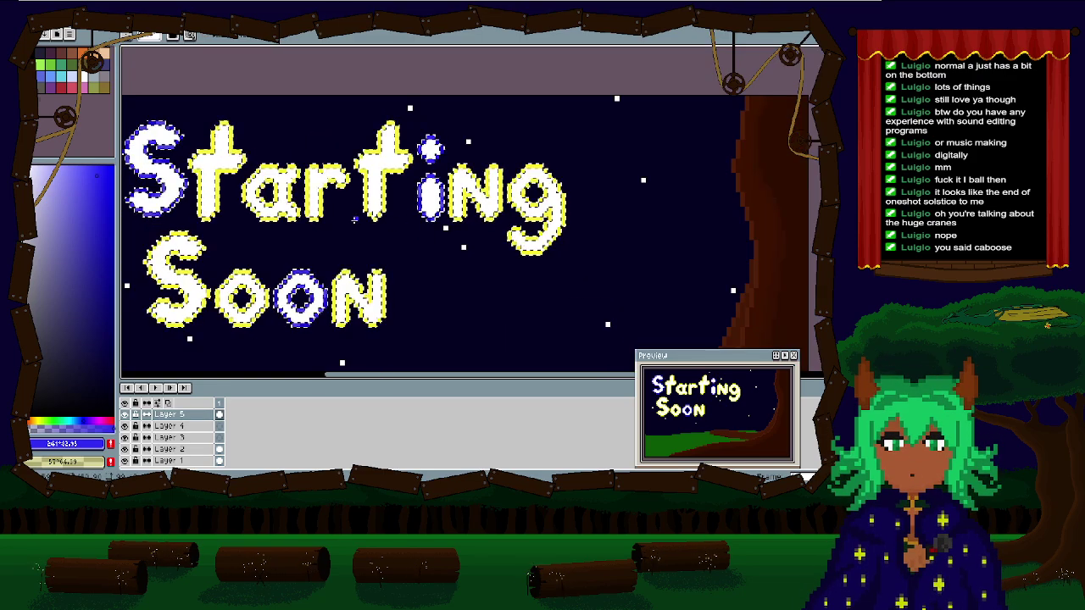
pyautogui.moveTo(357, 219); pyautogui.dragTo(440, 173)
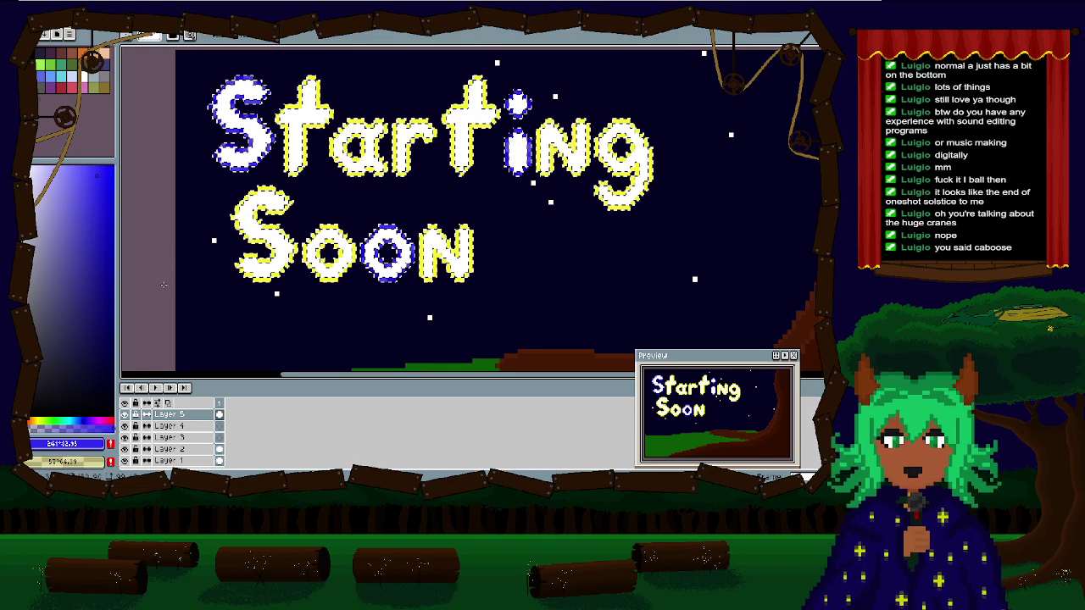
pyautogui.press('v')
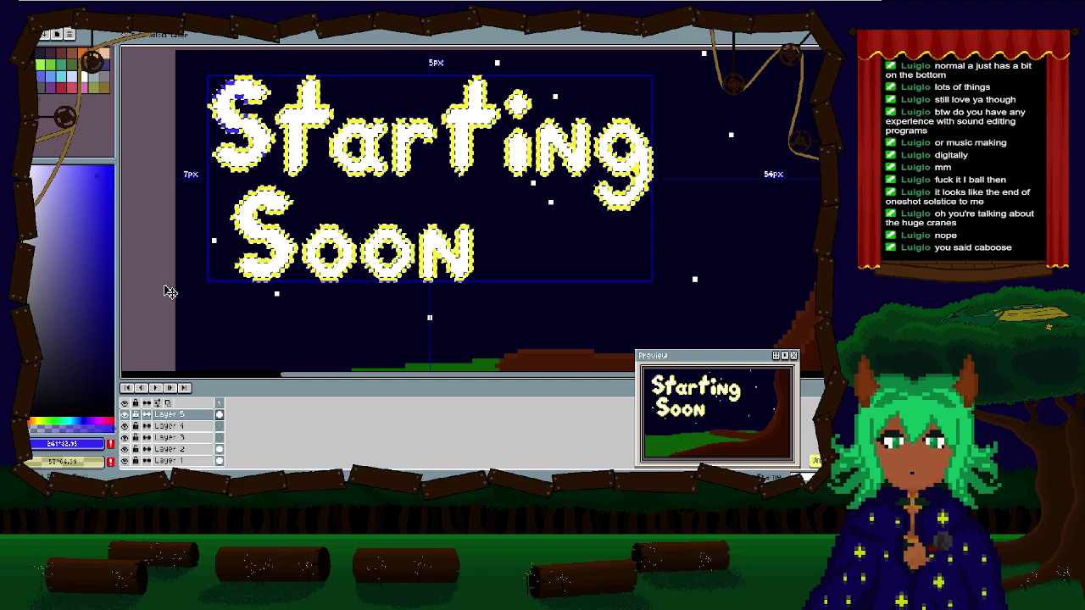
pyautogui.press('b')
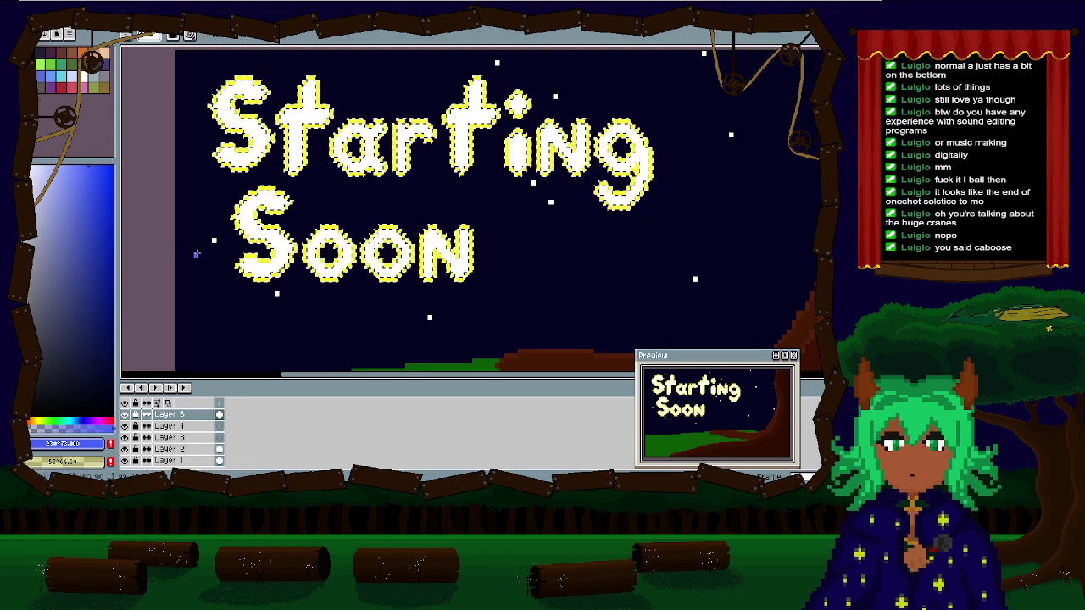
# Step: Enlarge the pencil brush and recolour the whole outline of the "S" in "Starting" in a single lighter blue
pyautogui.scroll(3, 234, 206)
pyautogui.moveTo(233, 205)
pyautogui.mouseDown()
pyautogui.moveTo(280, 206)
pyautogui.moveTo(294, 256)
pyautogui.moveTo(289, 231)
pyautogui.moveTo(330, 192)
pyautogui.moveTo(270, 144)
pyautogui.moveTo(230, 92)
pyautogui.moveTo(315, 75)
pyautogui.mouseUp()
pyautogui.press('+')
pyautogui.press('+')
pyautogui.press('+')
pyautogui.press('+')
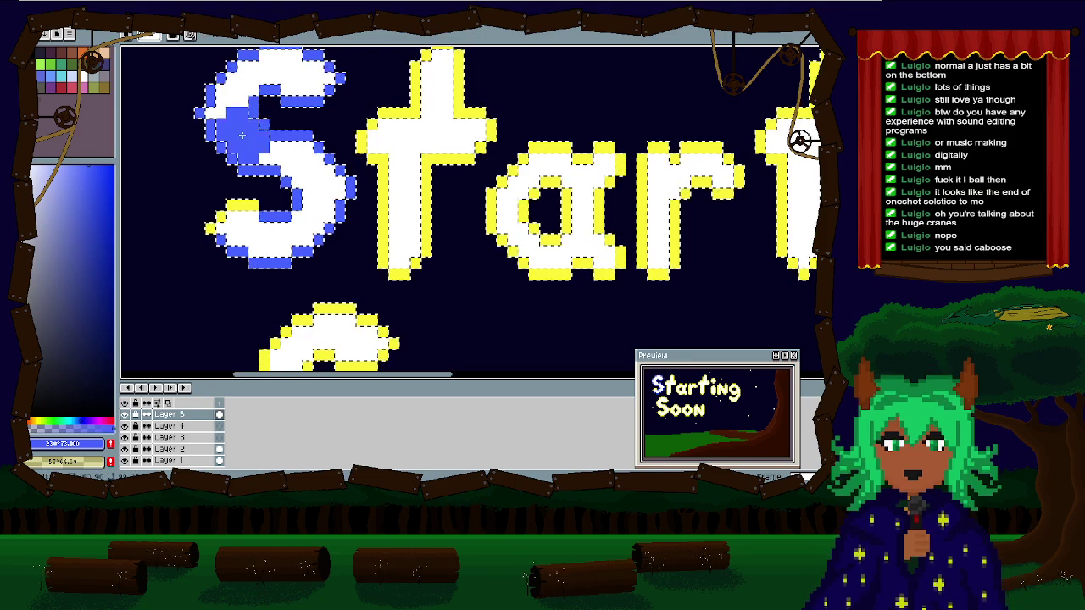
pyautogui.click(234, 224)
pyautogui.scroll(-1, 234, 229)
# Step: Shift the foreground hue to indigo and recolour the outline of the second "o" in "Soon"
pyautogui.moveTo(234, 228); pyautogui.dragTo(128, 192)
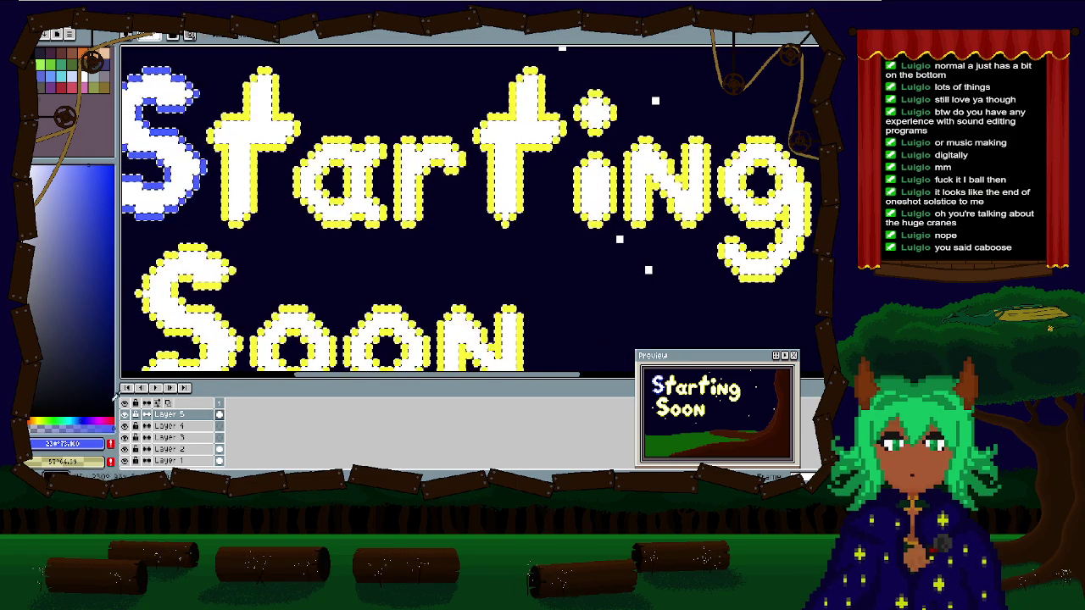
pyautogui.click(88, 419)
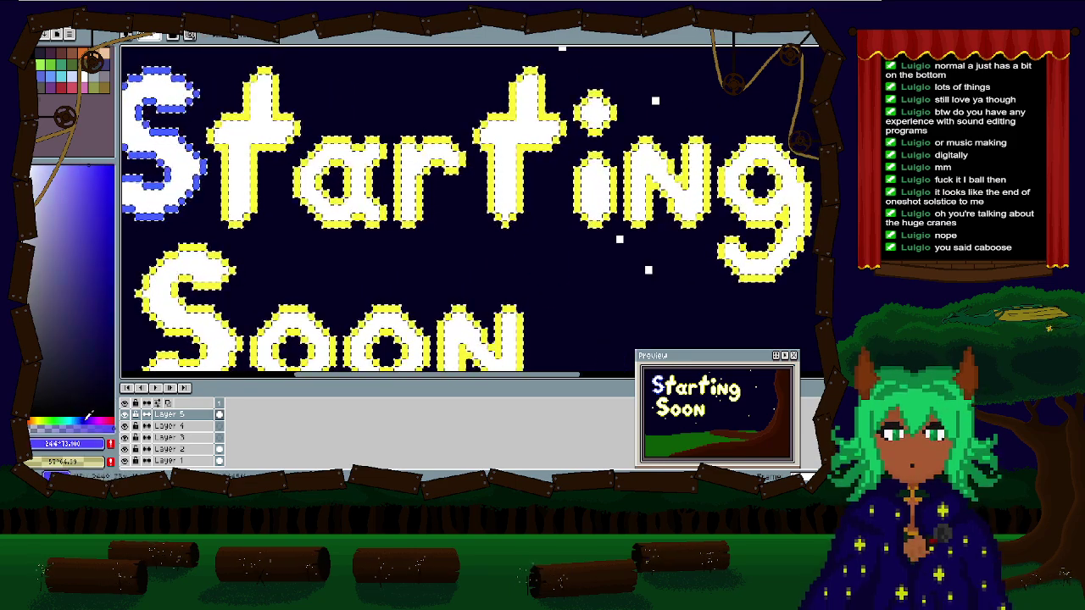
pyautogui.scroll(-3, 279, 246)
pyautogui.moveTo(364, 210)
pyautogui.mouseDown()
pyautogui.moveTo(356, 242)
pyautogui.moveTo(392, 281)
pyautogui.moveTo(405, 216)
pyautogui.moveTo(389, 212)
pyautogui.moveTo(404, 246)
pyautogui.moveTo(368, 212)
pyautogui.mouseUp()
pyautogui.scroll(3, 373, 212)
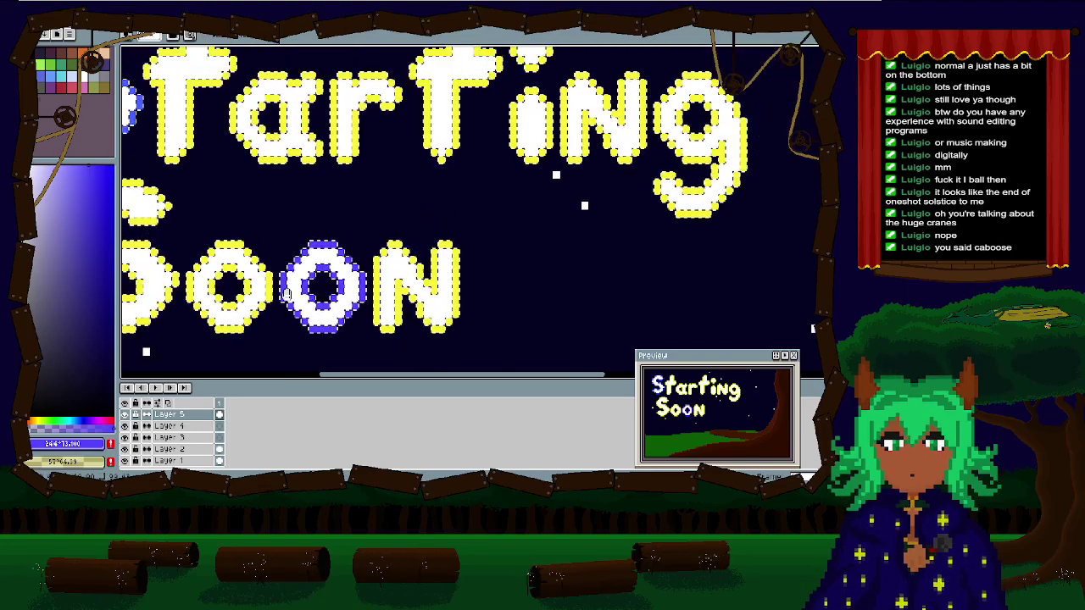
# Step: Shift the foreground hue to sky blue and recolour the outlines of the "i" in "Starting" and its dot
pyautogui.hscroll(4, 373, 212)
pyautogui.click(82, 418)
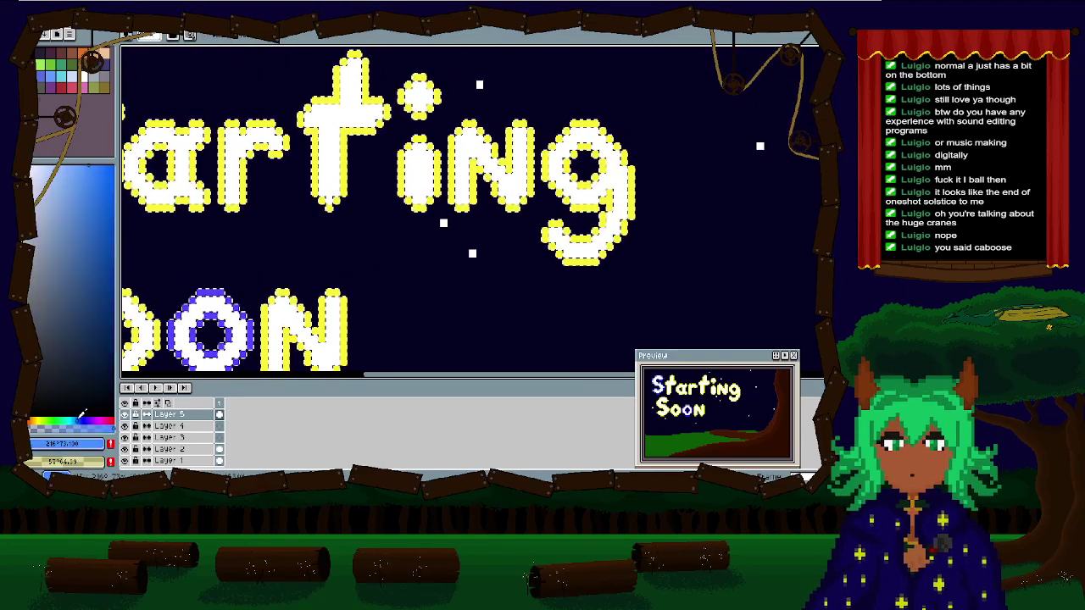
pyautogui.moveTo(423, 149)
pyautogui.mouseDown()
pyautogui.moveTo(417, 196)
pyautogui.moveTo(402, 208)
pyautogui.moveTo(407, 154)
pyautogui.mouseUp()
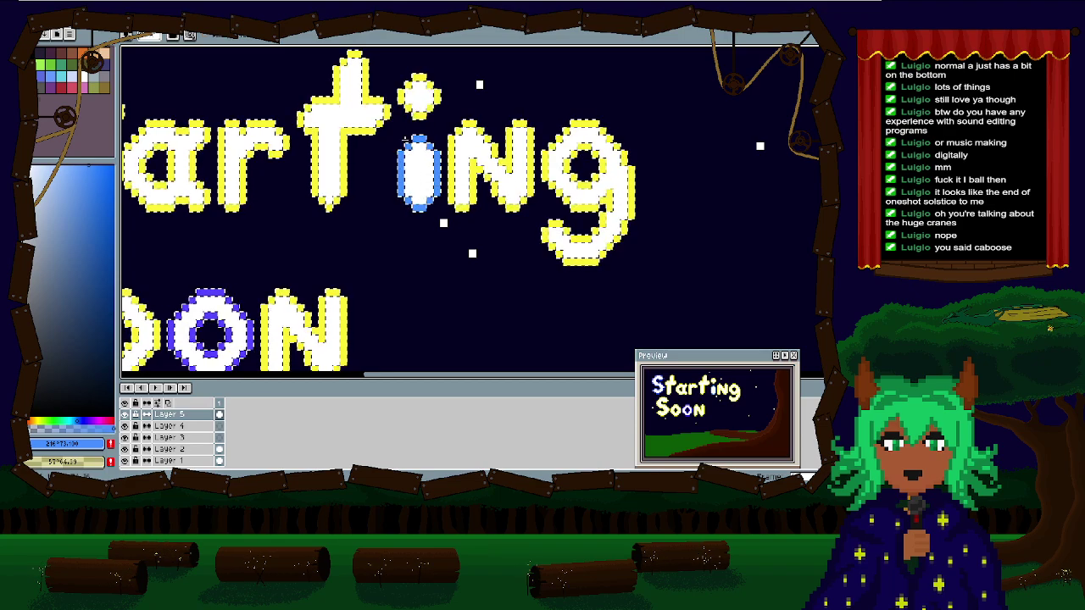
pyautogui.moveTo(409, 104); pyautogui.dragTo(424, 88)
pyautogui.scroll(-2, 365, 247)
pyautogui.moveTo(343, 282); pyautogui.dragTo(430, 240)
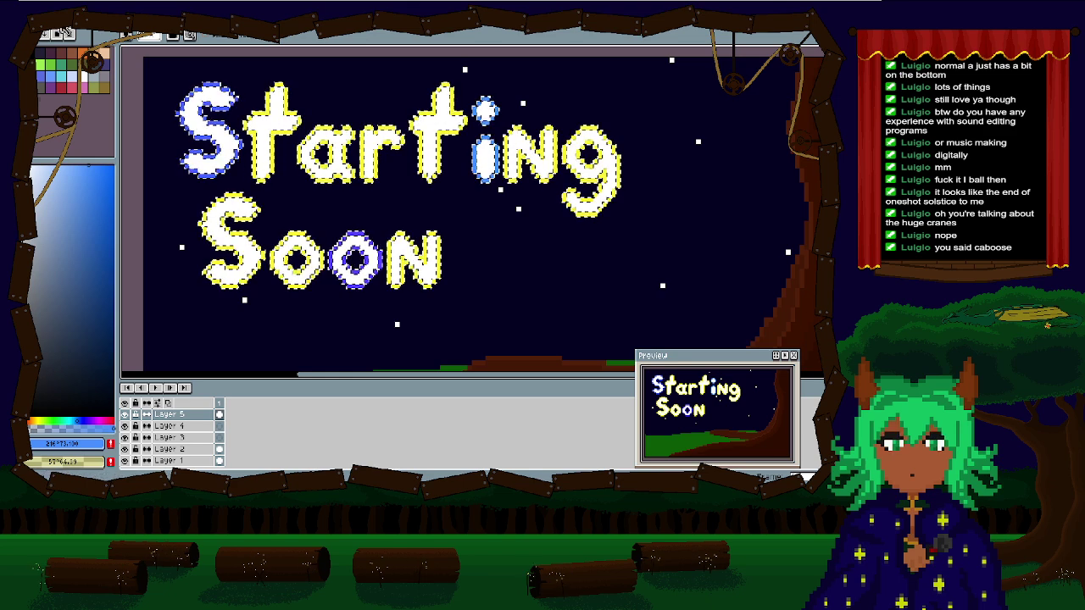
# Step: Open the recent layered character sketch, examine its multicoloured bursts up close, and return to the "Starting Soon" scene
pyautogui.click(61, 34)
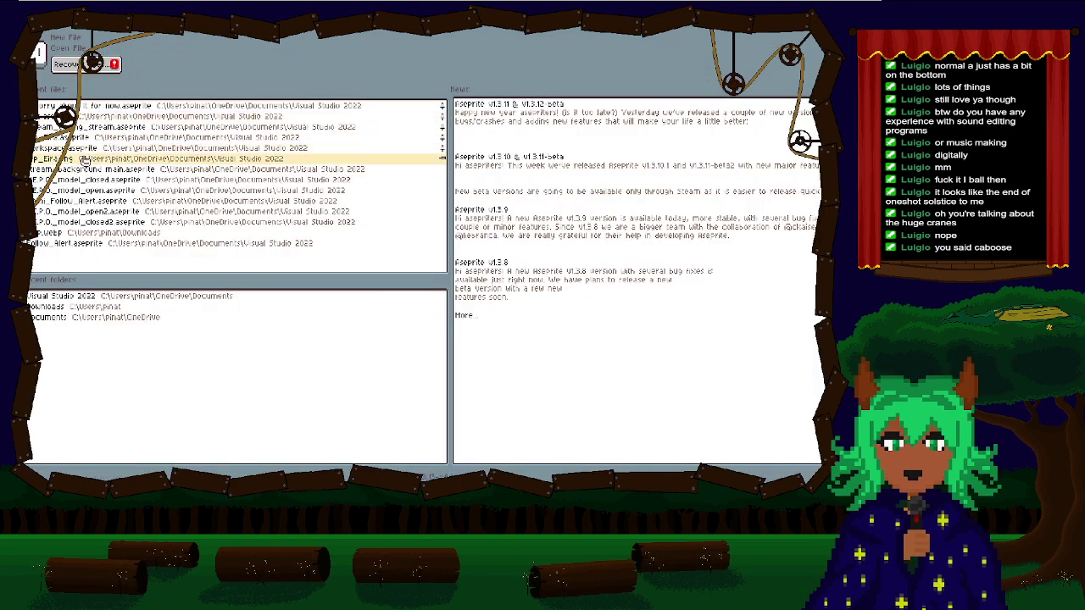
pyautogui.click(84, 139)
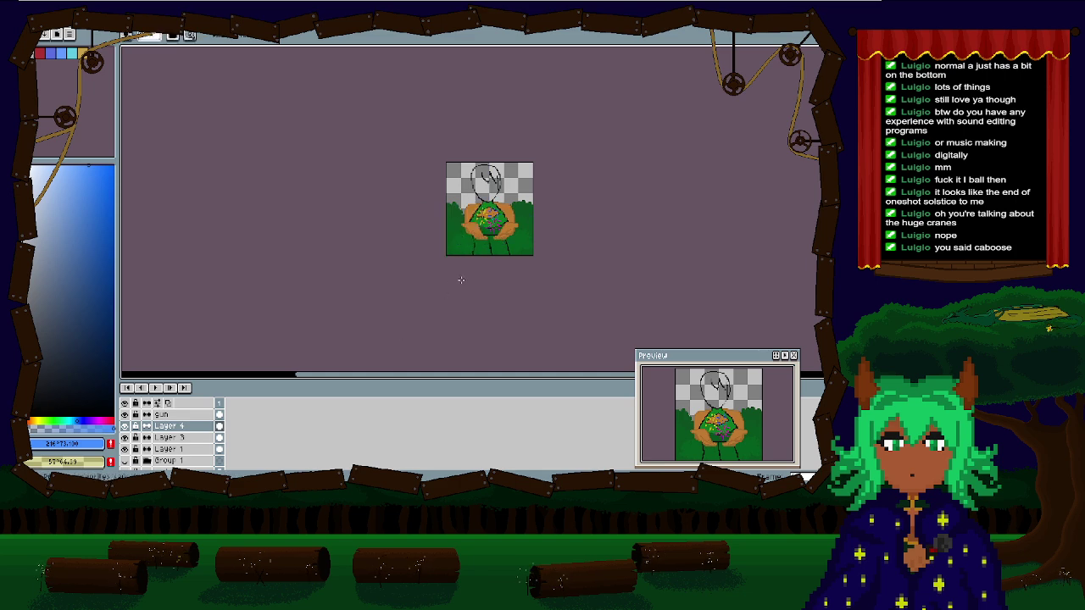
pyautogui.scroll(6, 489, 208)
pyautogui.scroll(-2, 371, 196)
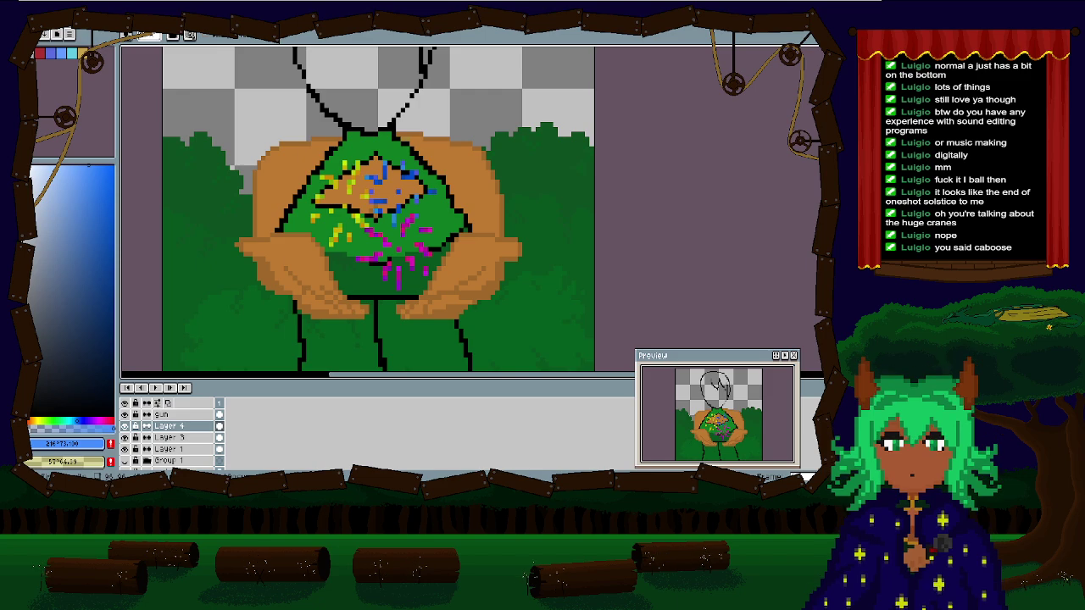
pyautogui.click(276, 23)
# Step: Recolour the outline of the first "o" in "Soon" yellow-green and the outline of the "a" in "Starting" green
pyautogui.click(46, 421)
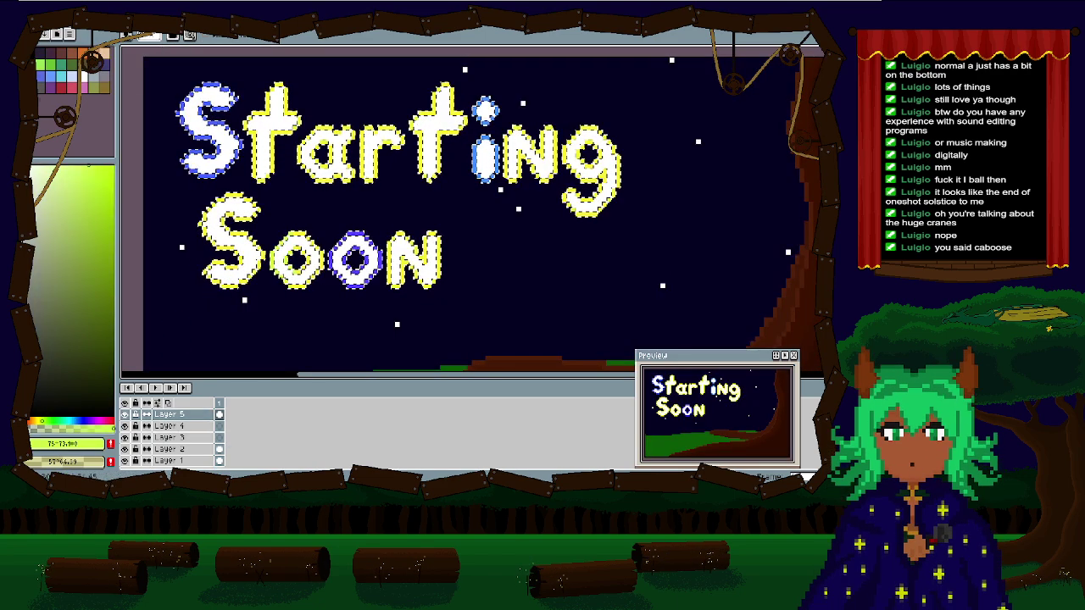
pyautogui.click(53, 421)
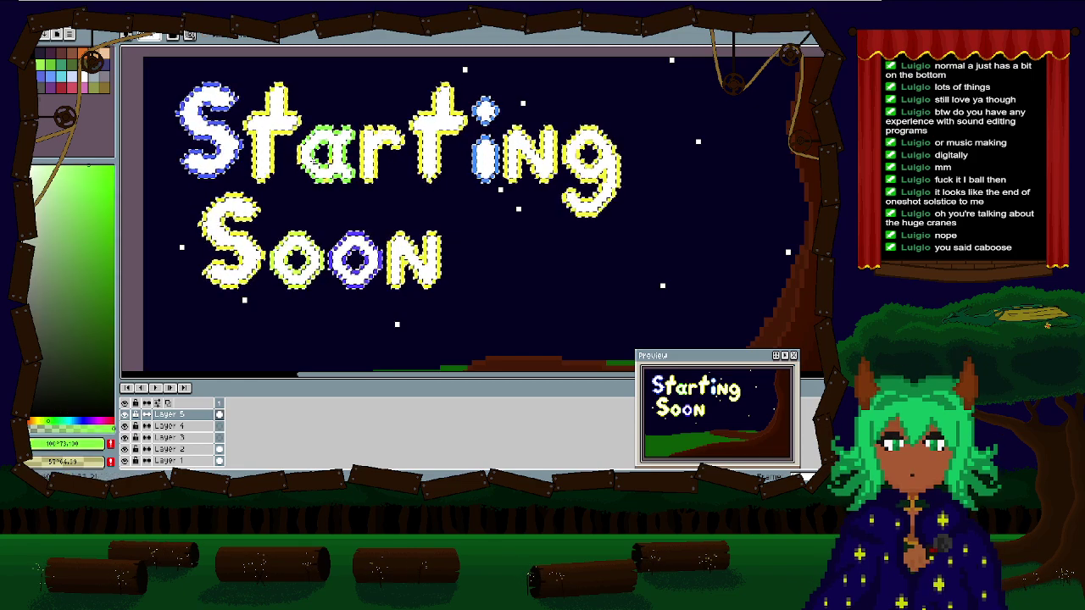
# Step: Recolour the outline of the "r" in "Starting" magenta and the outline of the "g" in a pinker magenta
pyautogui.click(103, 419)
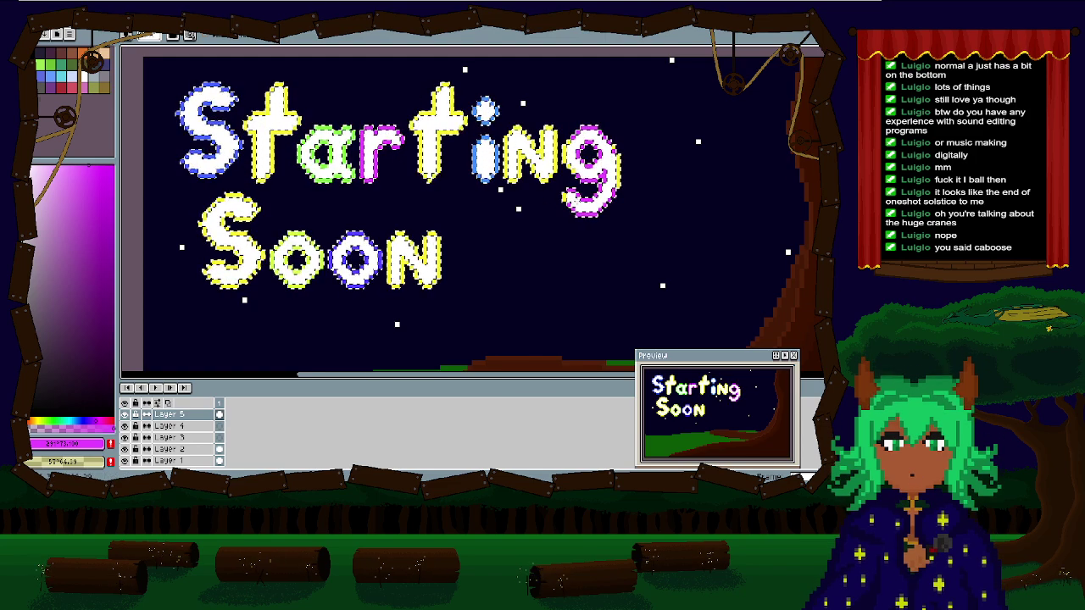
pyautogui.hotkey('ctrl', 'z')
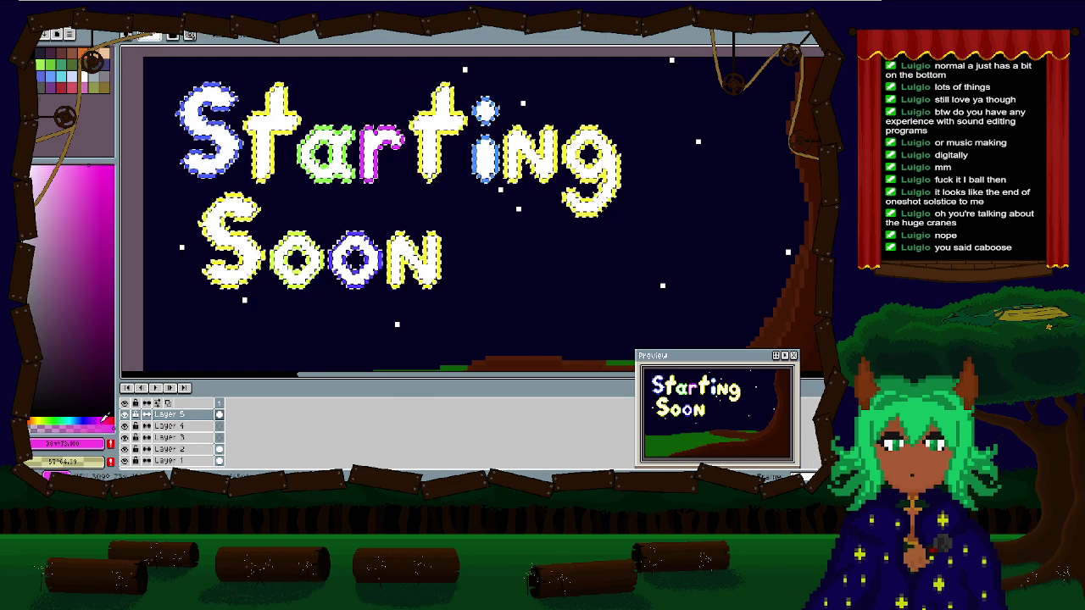
pyautogui.moveTo(571, 198)
pyautogui.mouseDown()
pyautogui.moveTo(614, 170)
pyautogui.moveTo(585, 152)
pyautogui.mouseUp()
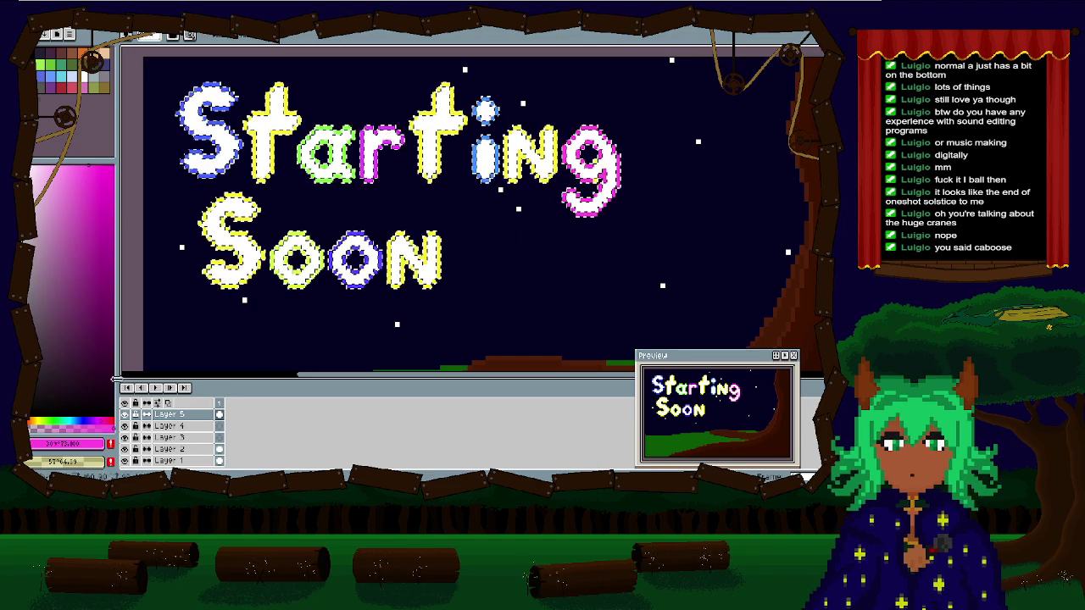
# Step: Try different foreground hues, settle on orange, and recolour the outline of the "S" in "Soon"
pyautogui.click(70, 419)
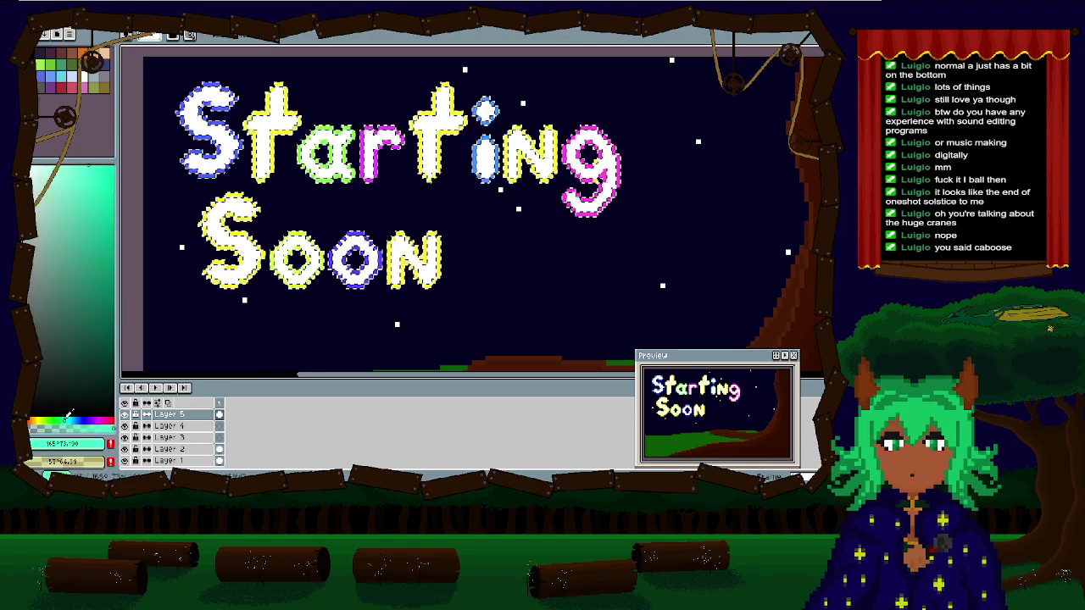
pyautogui.click(45, 418)
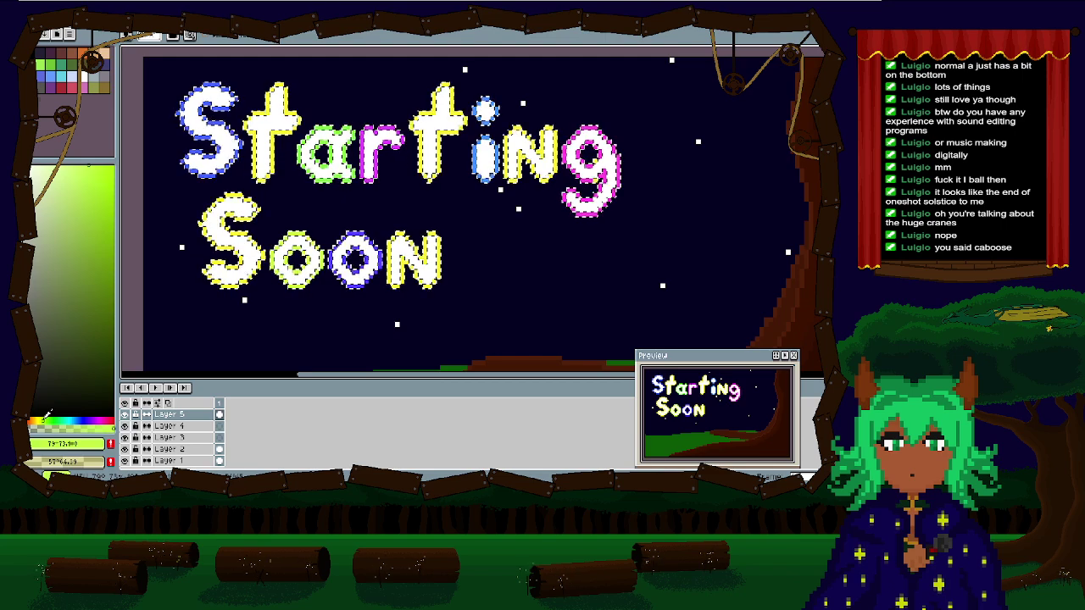
pyautogui.moveTo(46, 416); pyautogui.dragTo(31, 417)
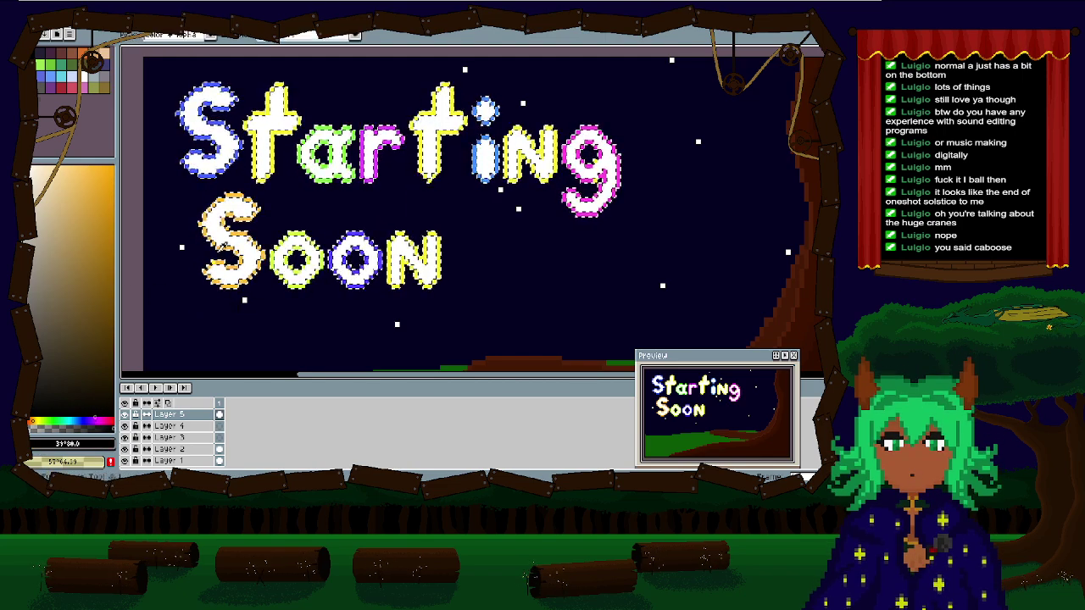
# Step: Recolour the outline of the second "t" in "Starting" purple
pyautogui.click(93, 417)
pyautogui.moveTo(93, 416); pyautogui.dragTo(95, 416)
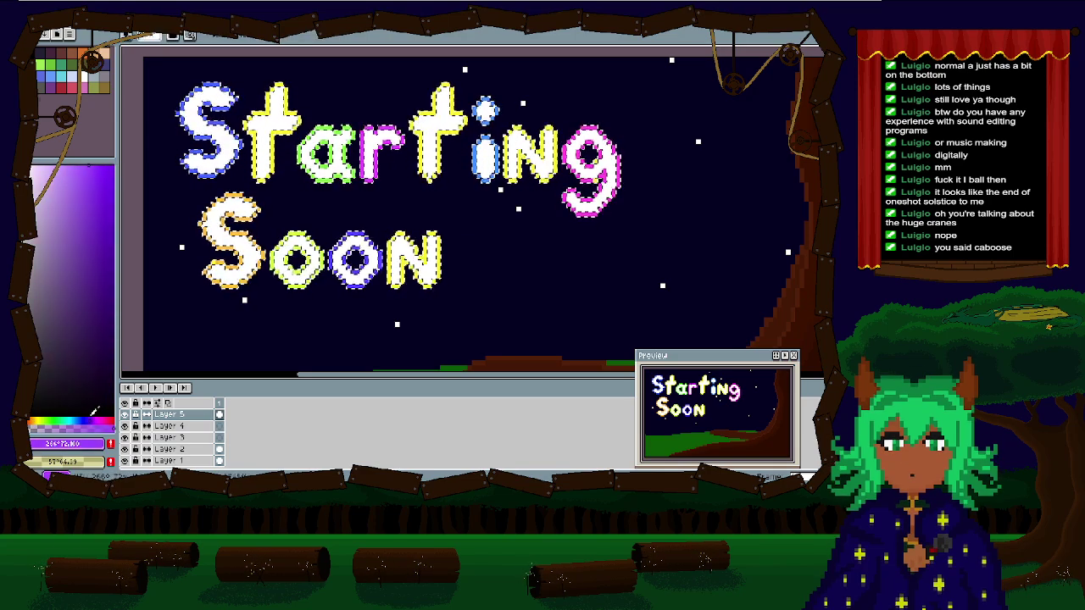
pyautogui.moveTo(425, 180); pyautogui.dragTo(426, 112)
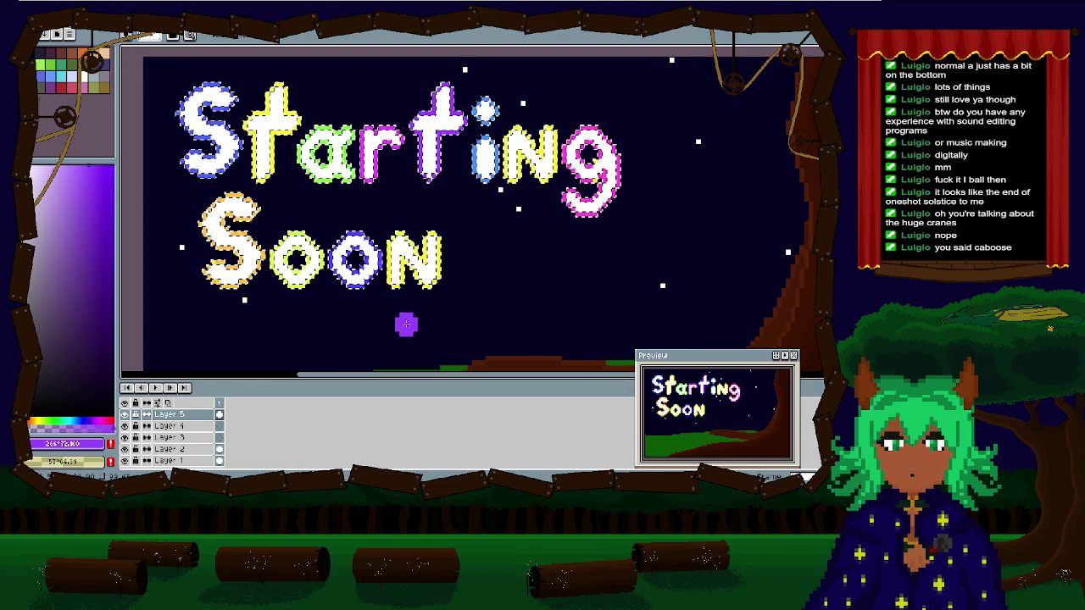
# Step: Try orange and cyan foreground hues, settle on pinkish red, and recolour the outline of the "n" in "Soon"
pyautogui.click(78, 379)
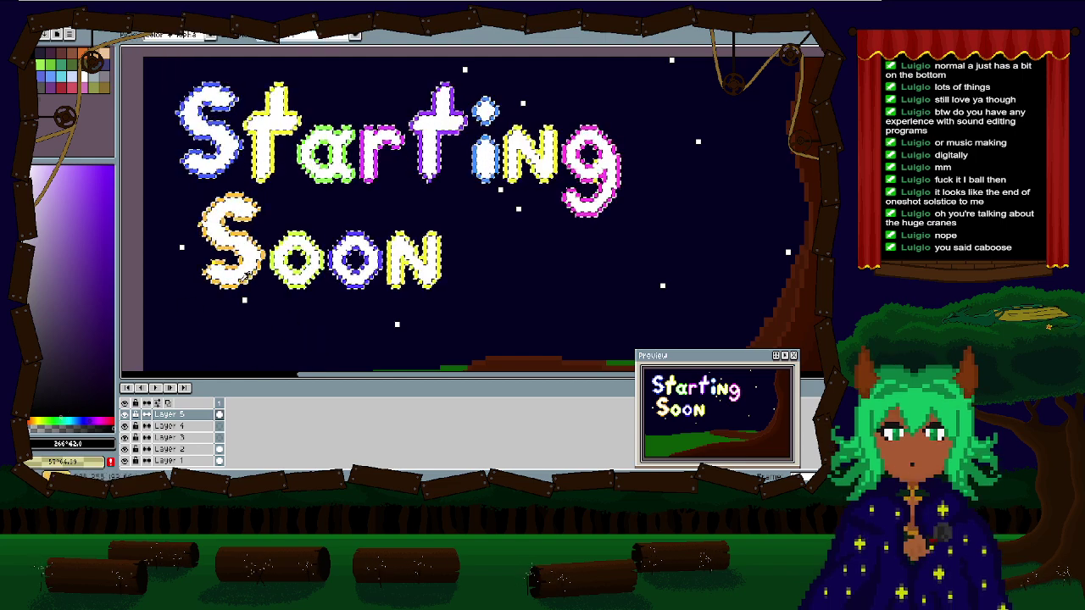
pyautogui.rightClick(246, 273)
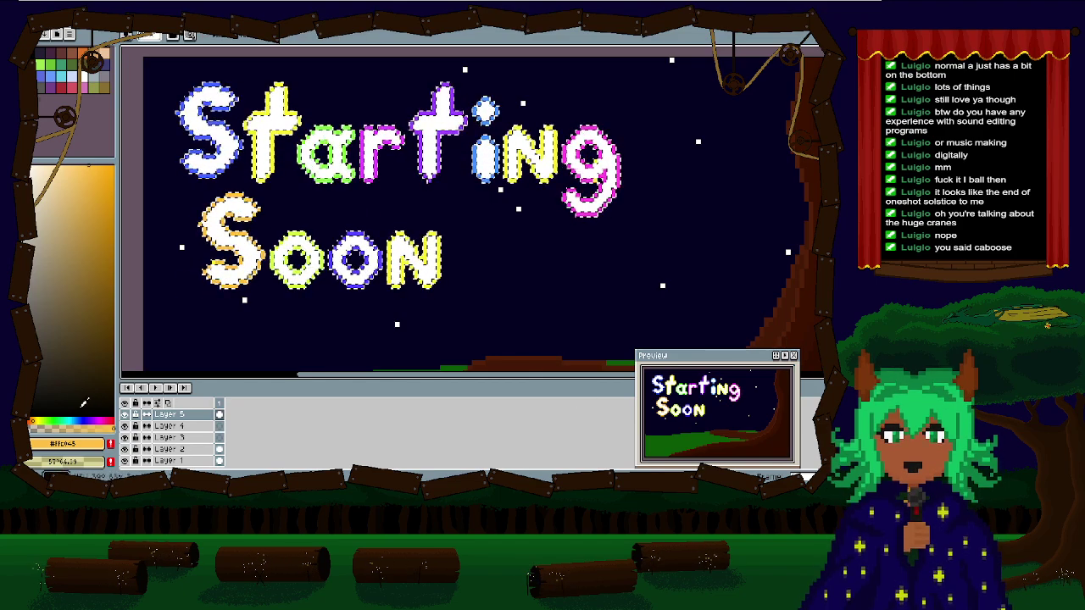
pyautogui.moveTo(91, 419); pyautogui.dragTo(75, 416)
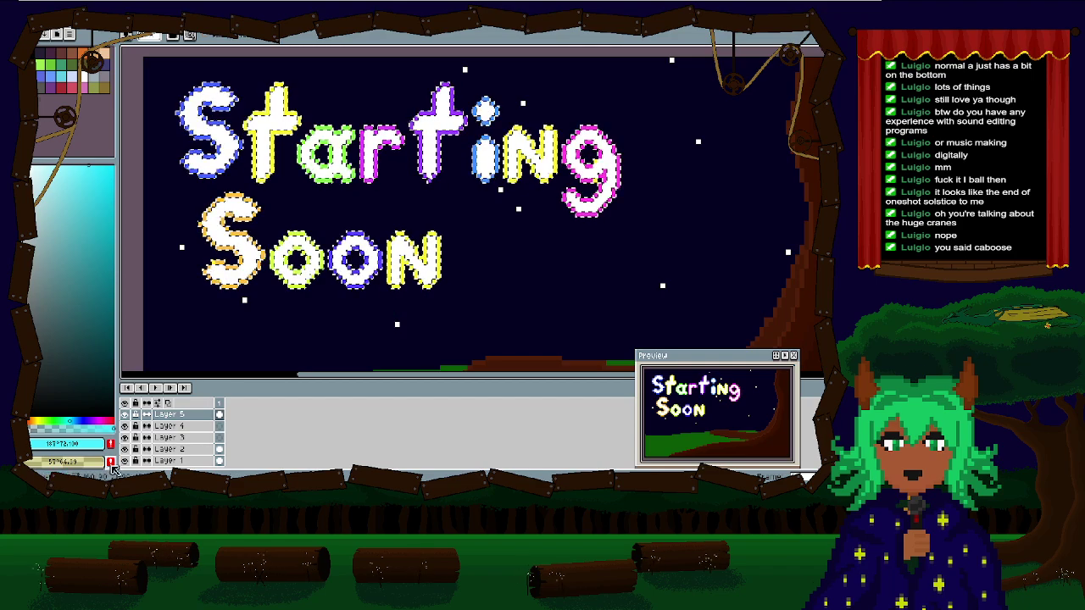
pyautogui.click(114, 420)
pyautogui.click(111, 420)
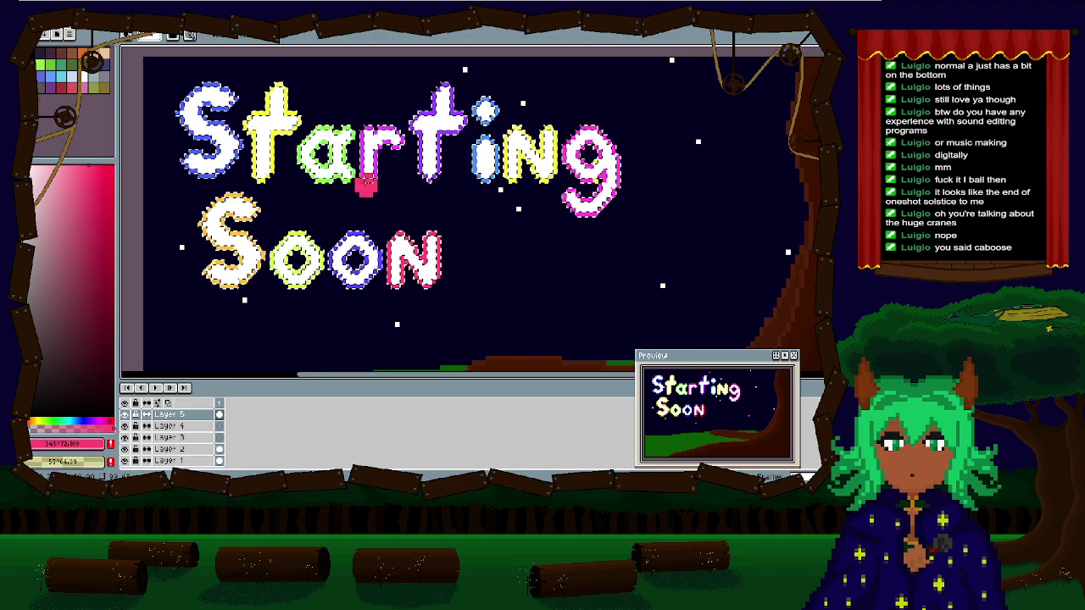
# Step: Try yellow and green hues as the foreground colour
pyautogui.click(44, 420)
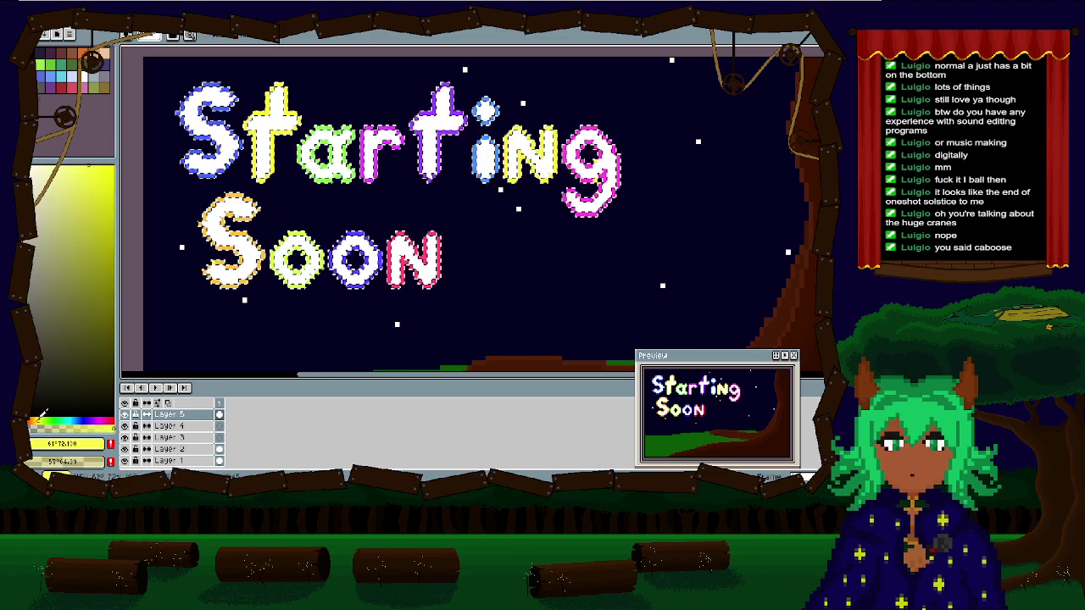
pyautogui.click(47, 420)
pyautogui.click(53, 421)
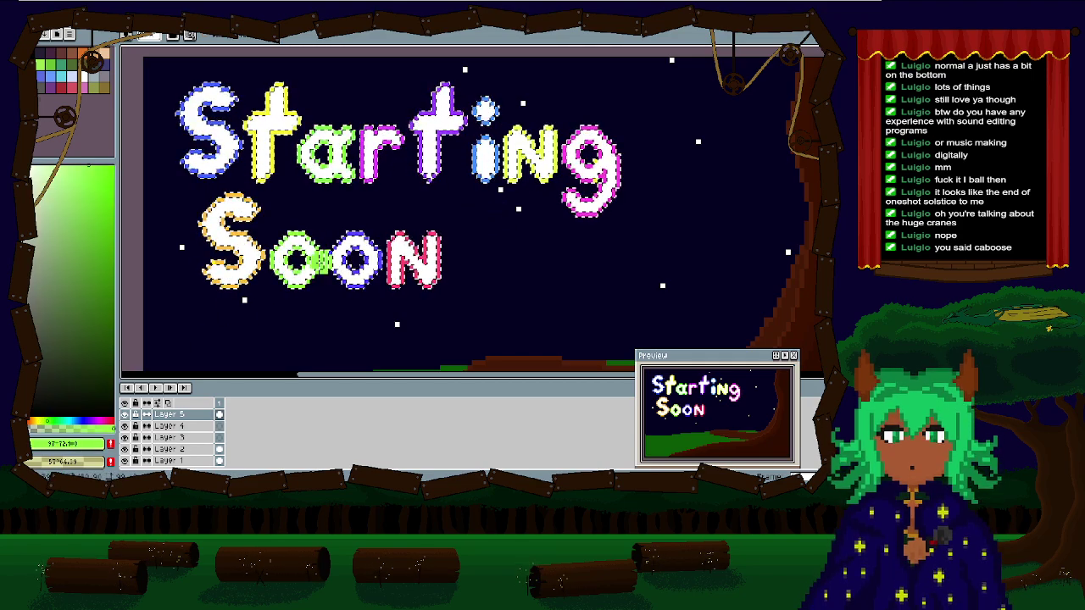
# Step: Clear the selection around the title lettering
pyautogui.scroll(-1, 341, 159)
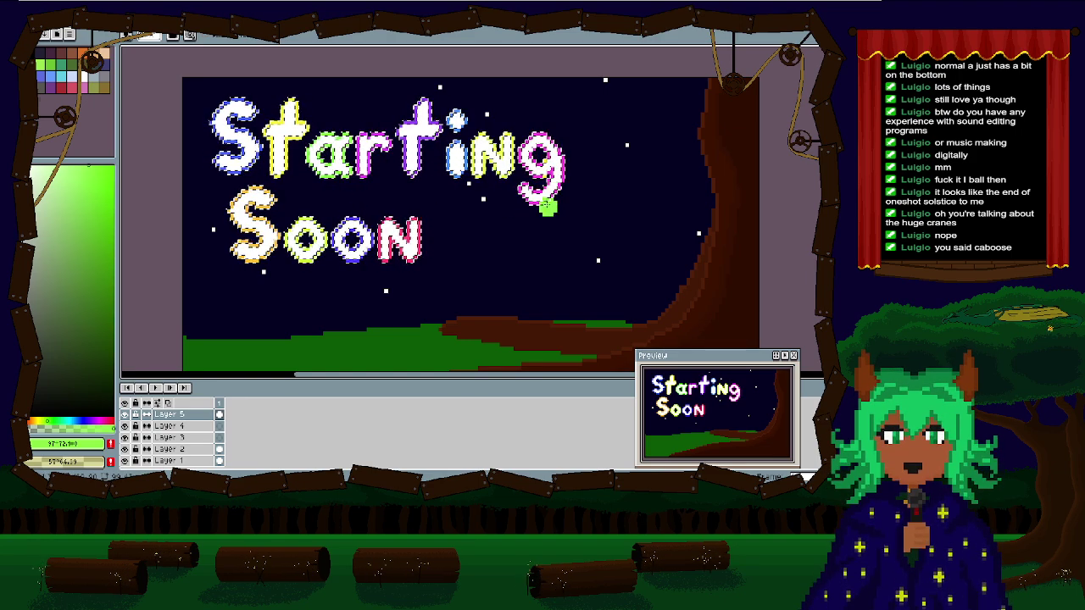
pyautogui.scroll(-1, 433, 288)
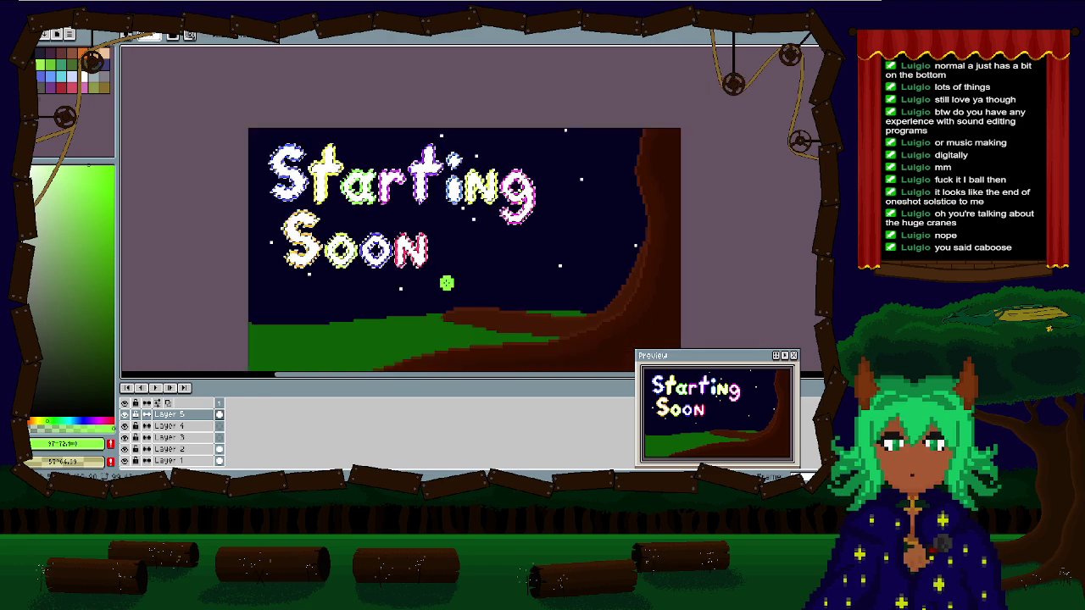
pyautogui.scroll(2, 445, 283)
pyautogui.press('m')
pyautogui.click(370, 301)
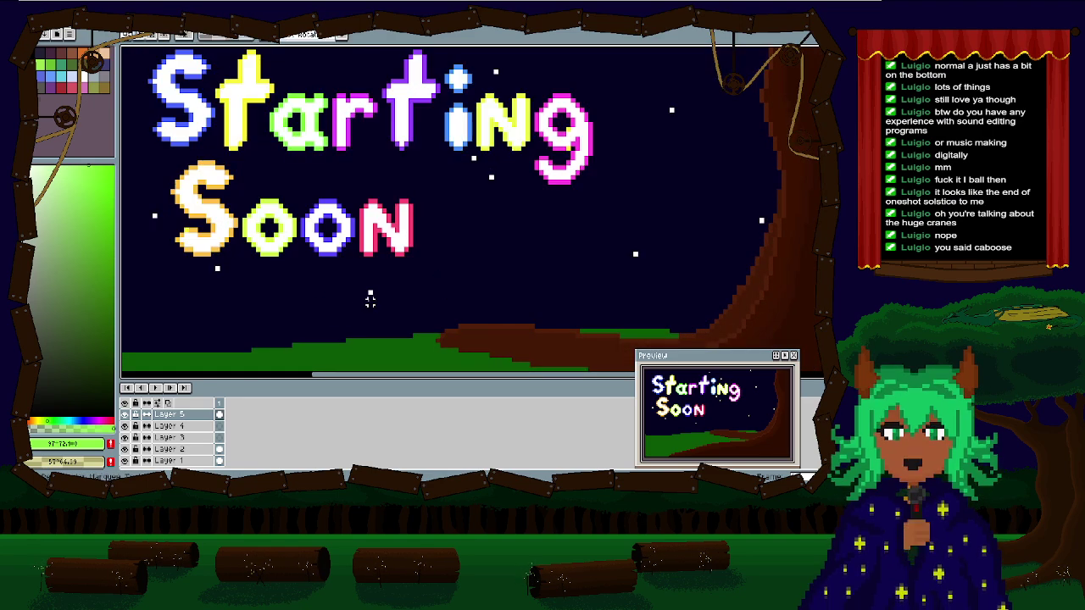
# Step: Sample the red of the "n" in "Soon", make it more saturated, and draw a second outer outline around the letter
pyautogui.scroll(-1, 429, 306)
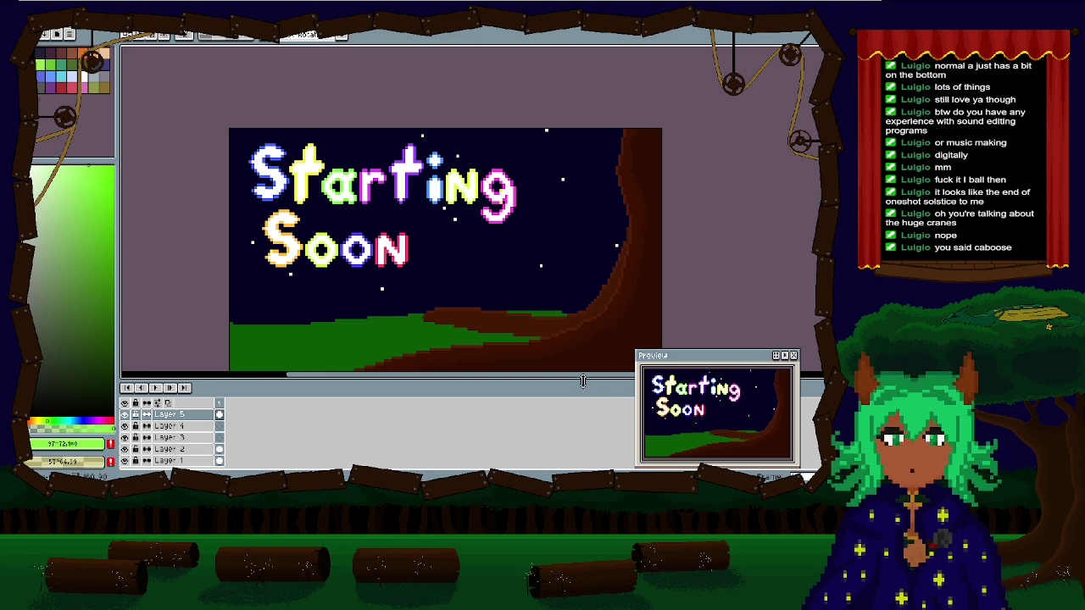
pyautogui.scroll(3, 363, 235)
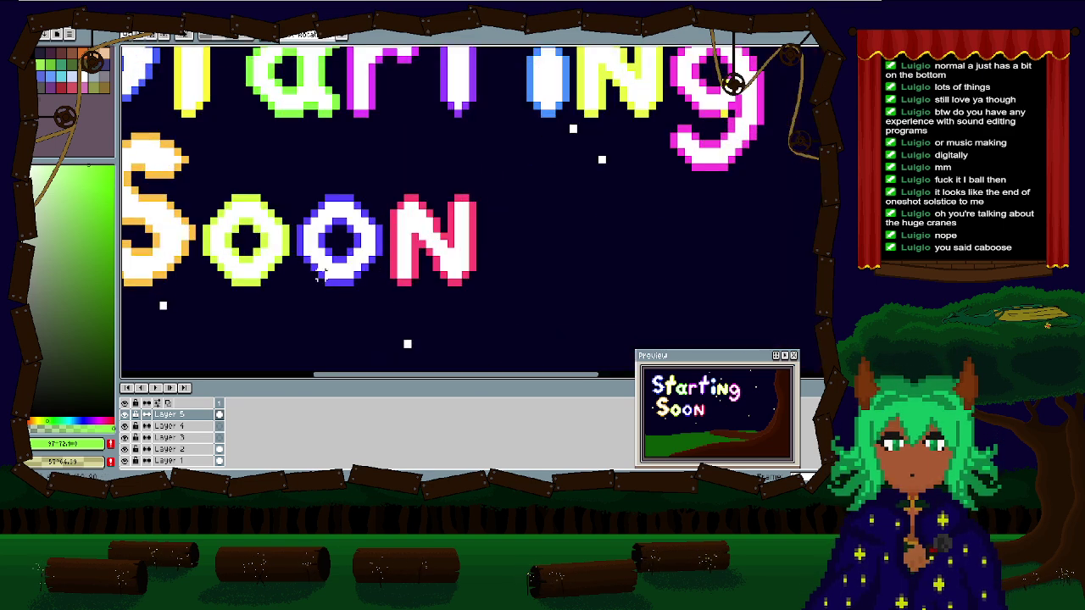
pyautogui.click(396, 254)
pyautogui.click(113, 167)
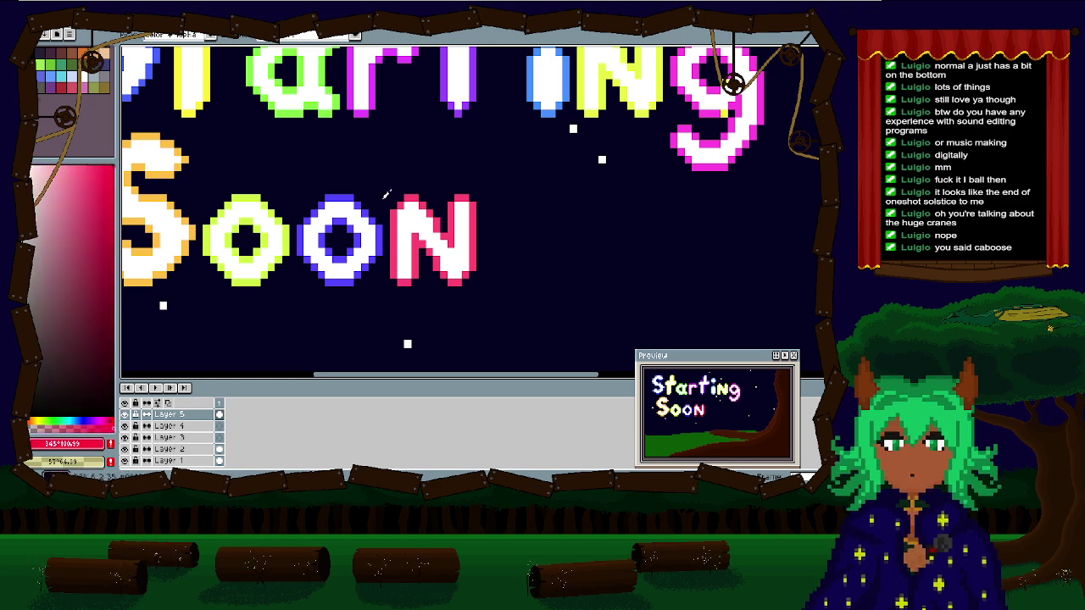
pyautogui.scroll(3, 474, 227)
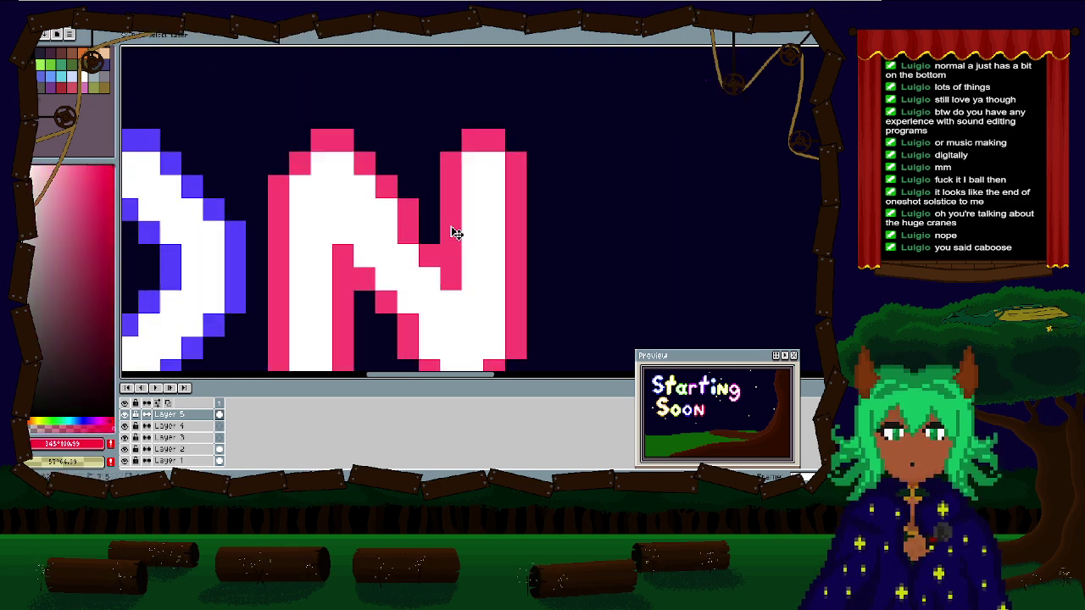
pyautogui.click(431, 227)
pyautogui.moveTo(430, 206)
pyautogui.mouseDown()
pyautogui.moveTo(434, 163)
pyautogui.moveTo(427, 226)
pyautogui.moveTo(452, 139)
pyautogui.moveTo(469, 116)
pyautogui.moveTo(489, 114)
pyautogui.moveTo(531, 154)
pyautogui.moveTo(536, 255)
pyautogui.mouseUp()
pyautogui.moveTo(534, 253); pyautogui.dragTo(514, 152)
pyautogui.moveTo(525, 198)
pyautogui.mouseDown()
pyautogui.moveTo(529, 149)
pyautogui.moveTo(516, 243)
pyautogui.moveTo(458, 311)
pyautogui.moveTo(432, 310)
pyautogui.moveTo(389, 278)
pyautogui.moveTo(349, 205)
pyautogui.moveTo(343, 279)
pyautogui.moveTo(311, 311)
pyautogui.moveTo(273, 312)
pyautogui.moveTo(236, 274)
pyautogui.moveTo(240, 84)
pyautogui.mouseUp()
pyautogui.scroll(3, 240, 84)
pyautogui.moveTo(241, 202)
pyautogui.mouseDown()
pyautogui.moveTo(307, 128)
pyautogui.moveTo(391, 208)
pyautogui.moveTo(391, 181)
pyautogui.mouseUp()
pyautogui.scroll(-3, 431, 203)
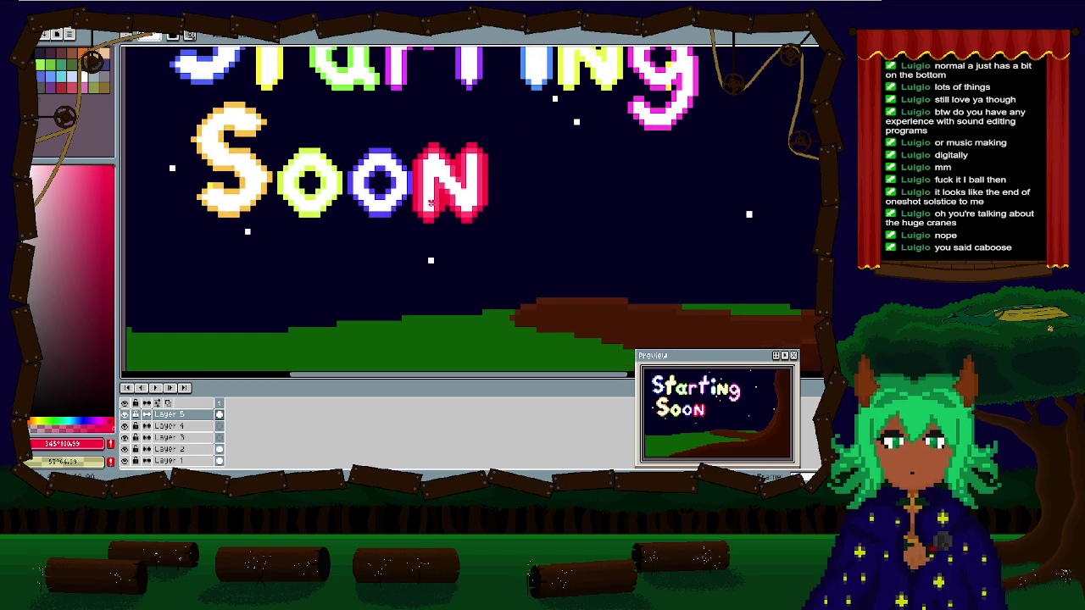
# Step: Examine the double outline of the "n" up close and against the other title letters
pyautogui.scroll(-1, 430, 202)
pyautogui.scroll(3, 432, 202)
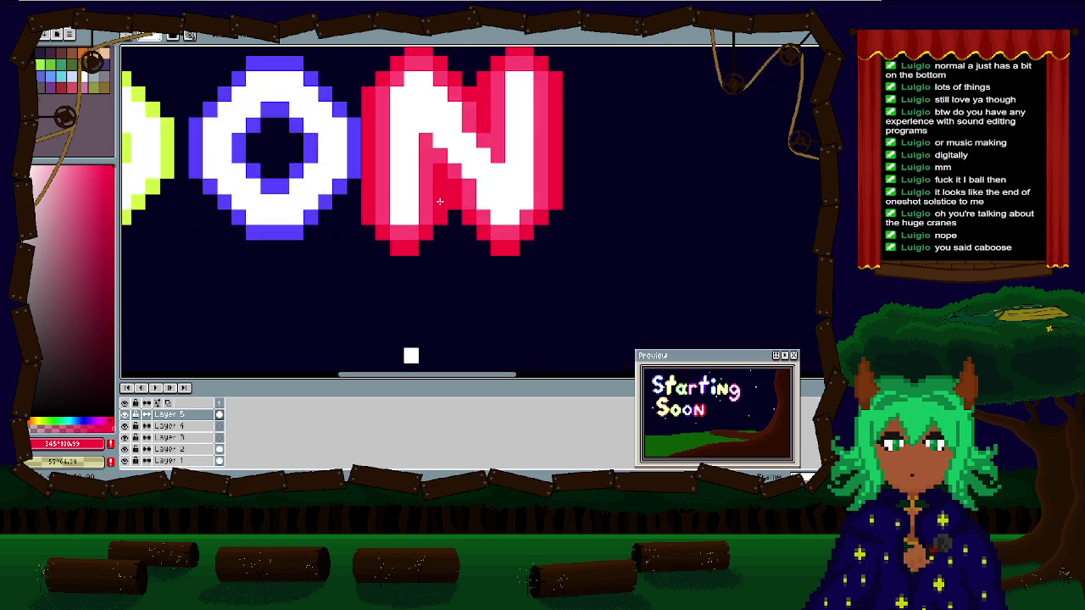
pyautogui.scroll(-1, 440, 201)
pyautogui.scroll(-1, 440, 201)
pyautogui.scroll(3, 360, 174)
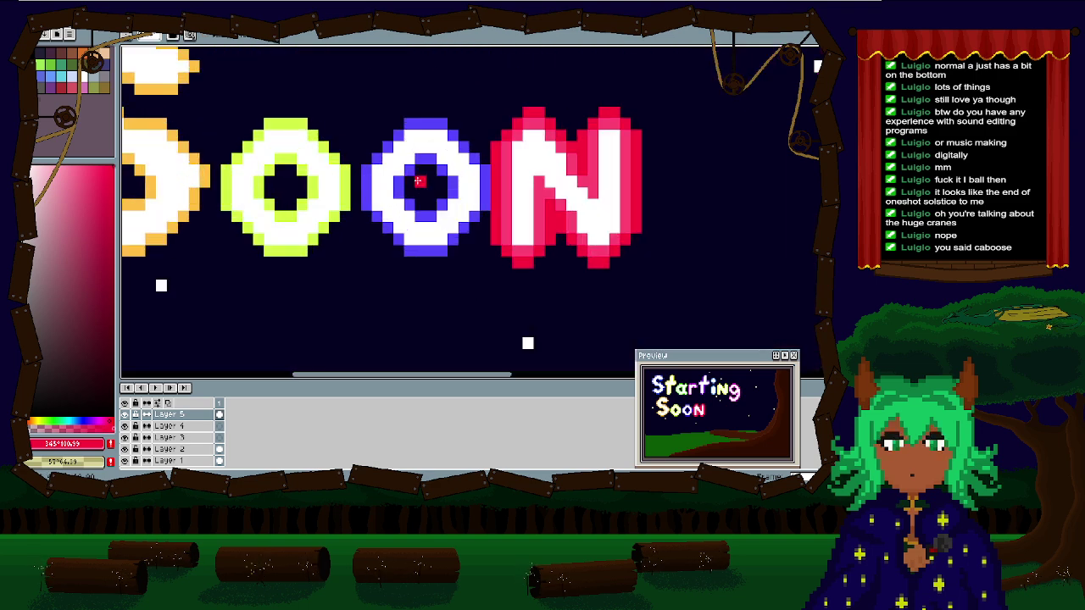
pyautogui.scroll(-1, 387, 204)
pyautogui.scroll(-1, 424, 255)
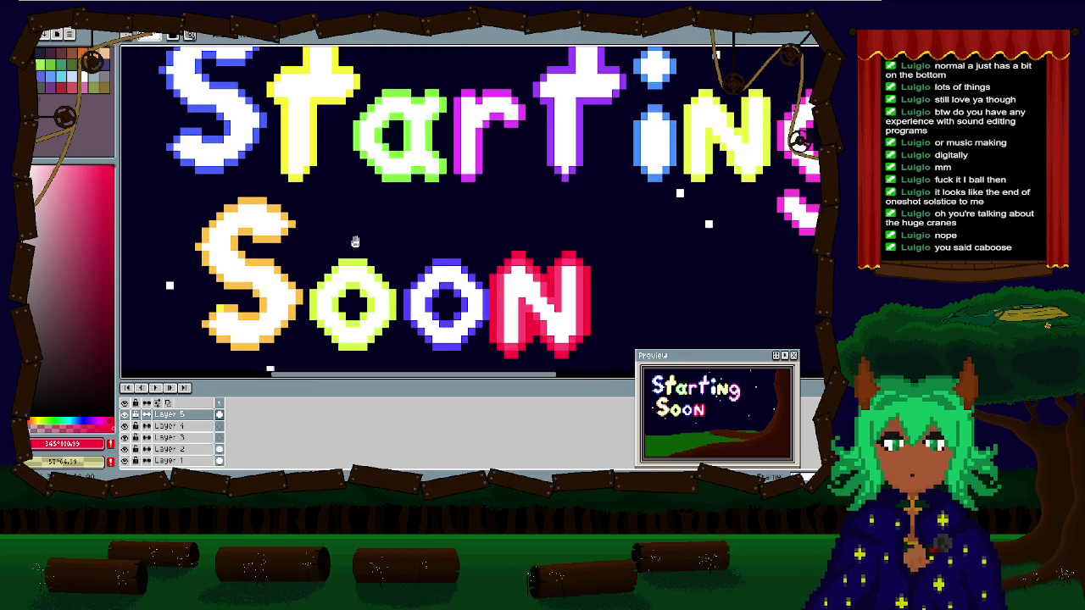
pyautogui.scroll(1, 465, 298)
pyautogui.scroll(-2, 506, 280)
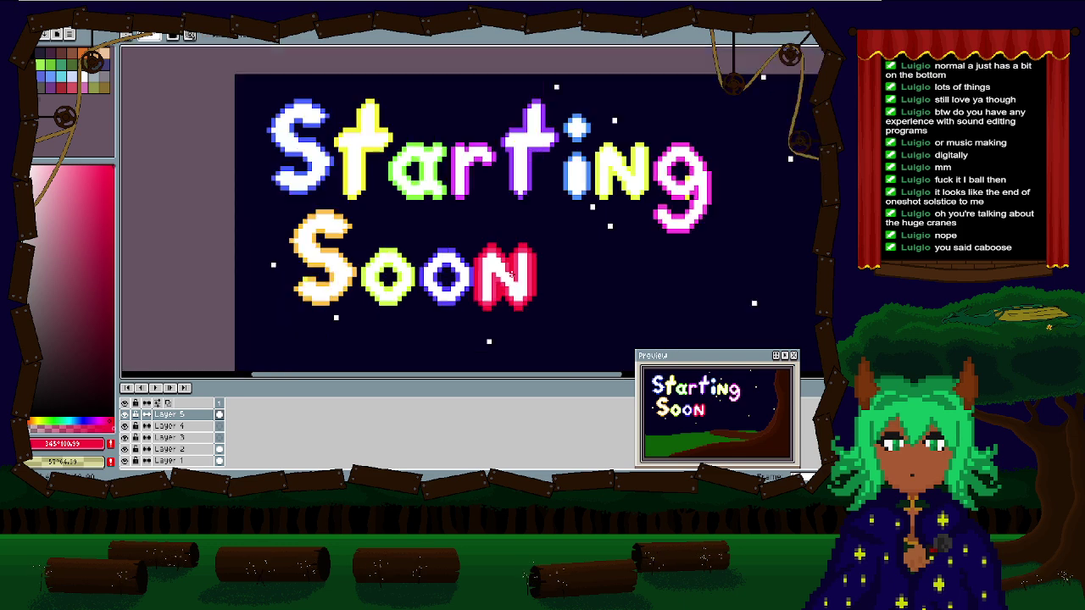
# Step: Undo the bright red outer outline around the "n" in "Soon"
pyautogui.moveTo(506, 281); pyautogui.dragTo(499, 207)
pyautogui.hotkey('ctrl', 'z')
pyautogui.hotkey('ctrl', 'z')
pyautogui.hotkey('ctrl', 'z')
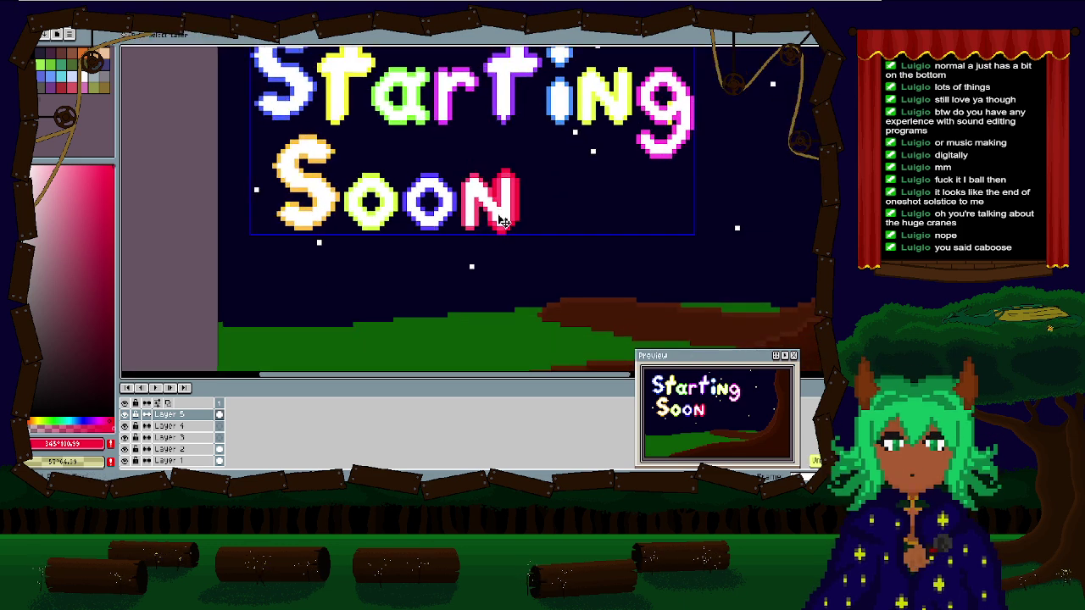
pyautogui.hotkey('ctrl', 'z')
pyautogui.hotkey('ctrl', 'z')
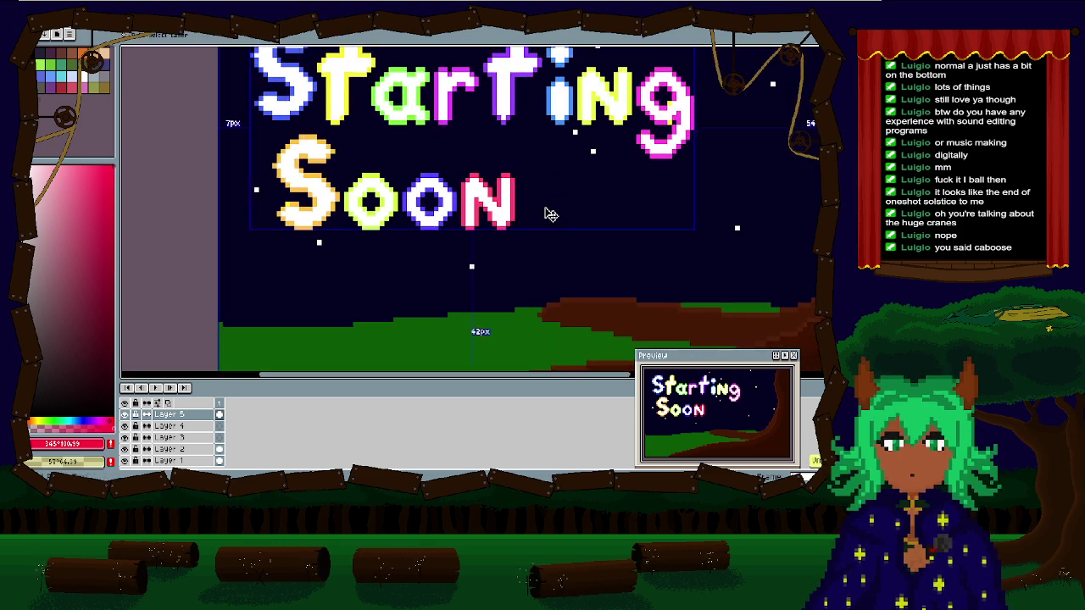
pyautogui.hotkey('ctrl', 'z')
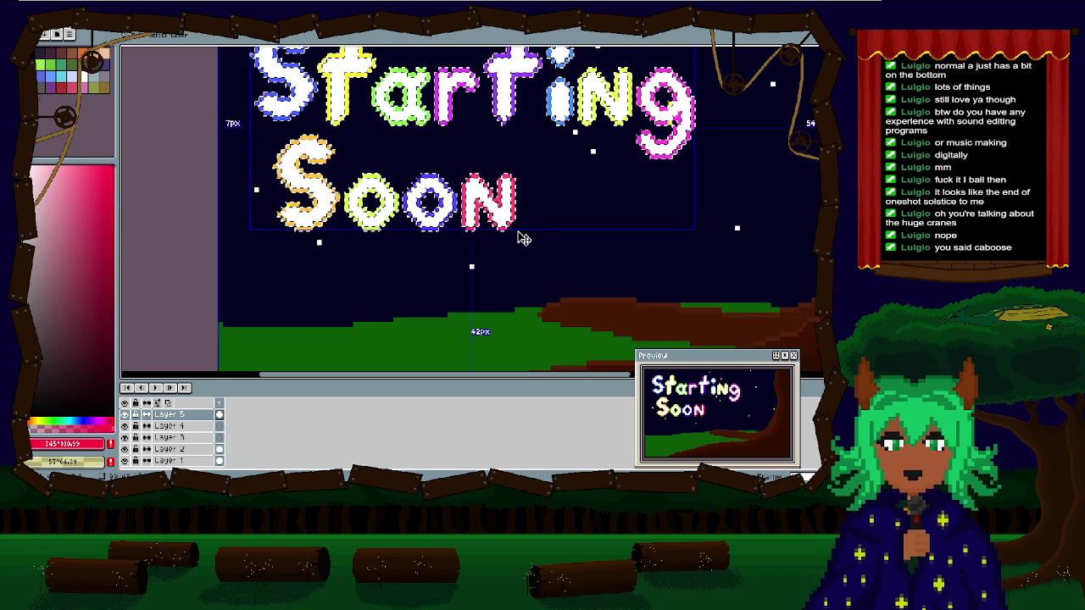
pyautogui.hotkey('ctrl', 'z')
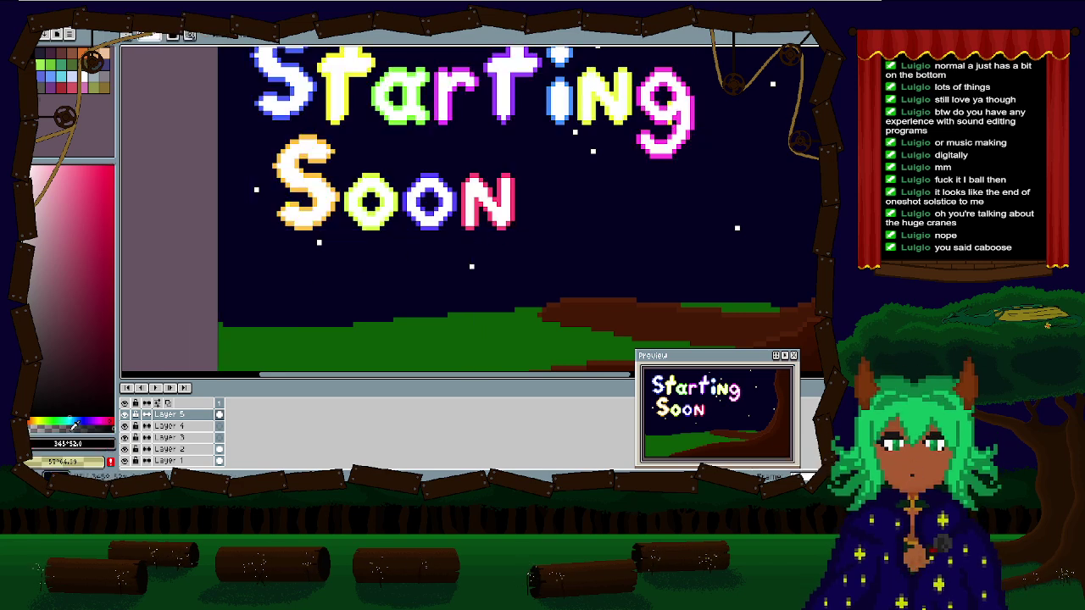
# Step: Draw a darker crimson outer outline around the "n" in "Soon", including its inner gaps
pyautogui.press('i')
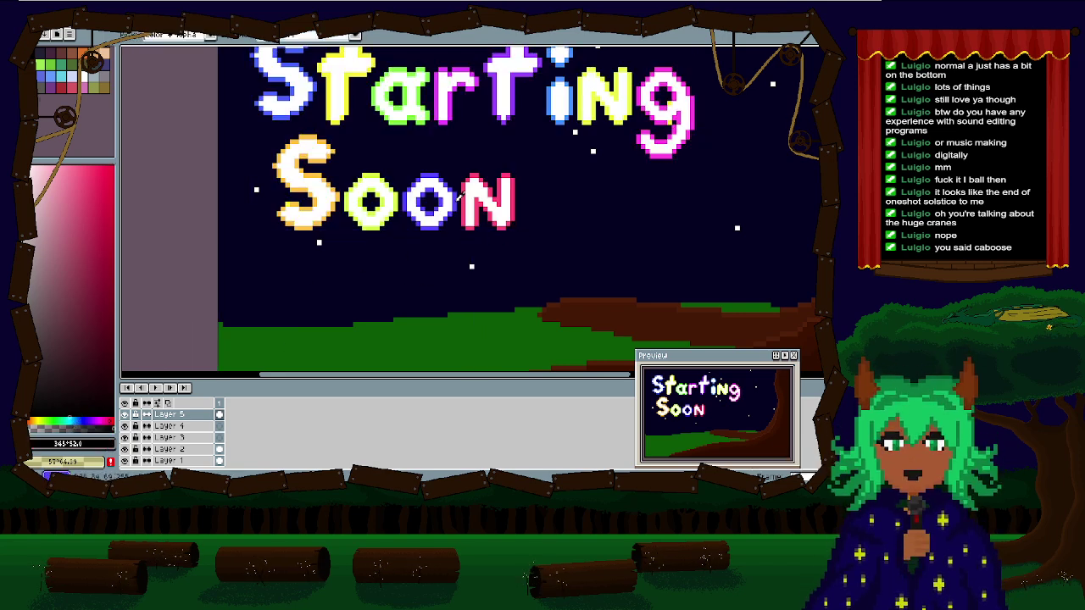
pyautogui.click(459, 195)
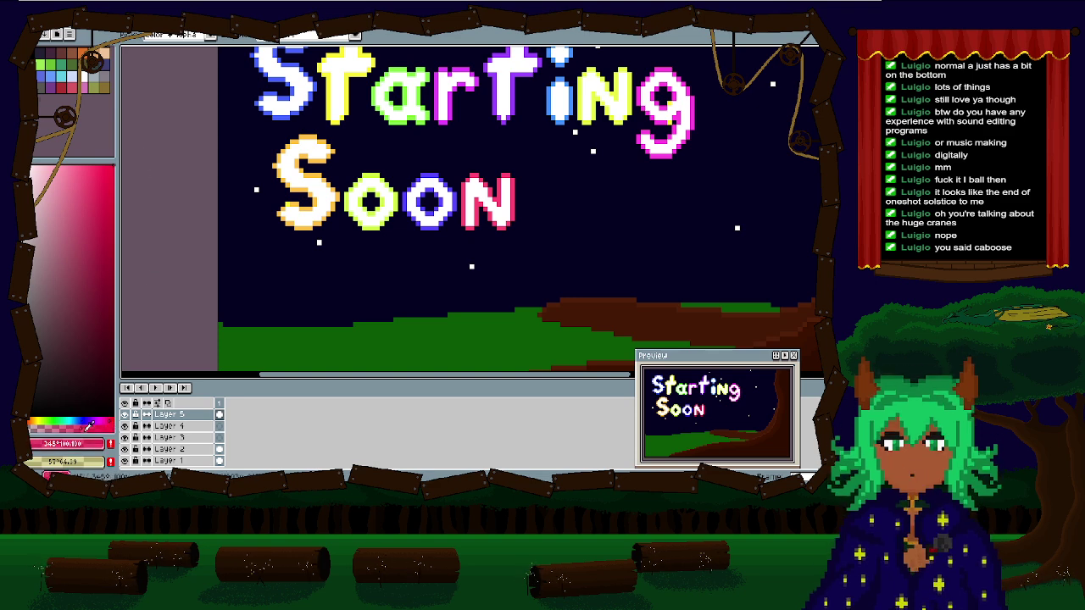
pyautogui.press('b')
pyautogui.scroll(3, 457, 236)
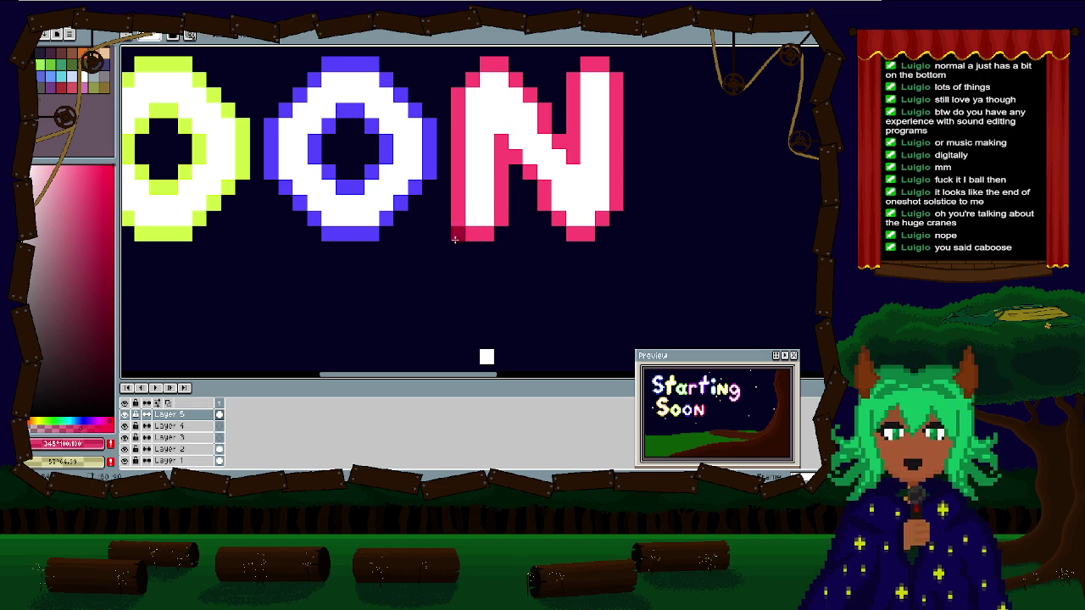
pyautogui.moveTo(479, 252)
pyautogui.mouseDown()
pyautogui.moveTo(512, 214)
pyautogui.moveTo(518, 170)
pyautogui.moveTo(555, 241)
pyautogui.moveTo(586, 249)
pyautogui.moveTo(612, 230)
pyautogui.moveTo(630, 204)
pyautogui.moveTo(659, 74)
pyautogui.moveTo(631, 75)
pyautogui.moveTo(599, 52)
pyautogui.moveTo(598, 80)
pyautogui.mouseUp()
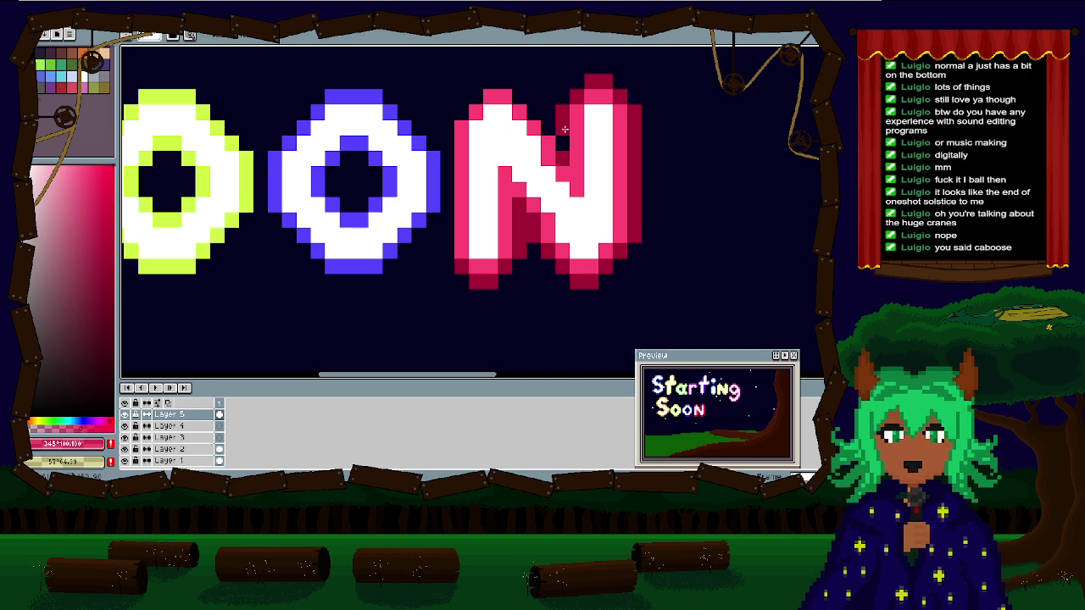
pyautogui.moveTo(563, 146)
pyautogui.mouseDown()
pyautogui.moveTo(508, 83)
pyautogui.moveTo(484, 86)
pyautogui.moveTo(450, 123)
pyautogui.mouseUp()
pyautogui.moveTo(449, 185)
pyautogui.mouseDown()
pyautogui.moveTo(443, 227)
pyautogui.moveTo(446, 169)
pyautogui.mouseUp()
pyautogui.moveTo(444, 206); pyautogui.dragTo(447, 266)
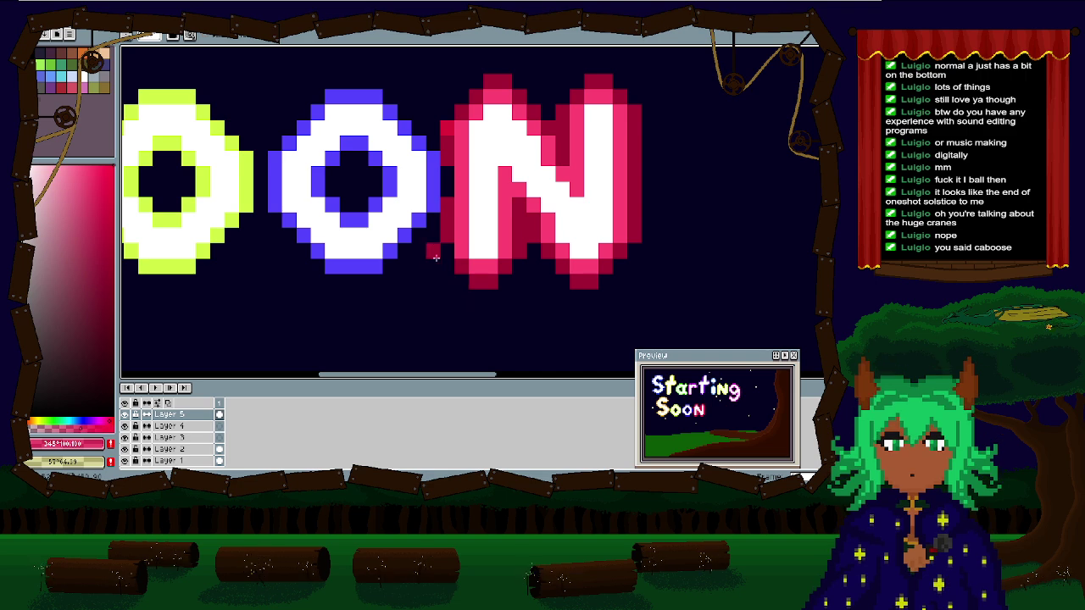
# Step: Sample the blue of the second "o" in "Soon" and draw a darker, semi-transparent blue outer outline around the letter
pyautogui.moveTo(216, 222); pyautogui.dragTo(319, 276)
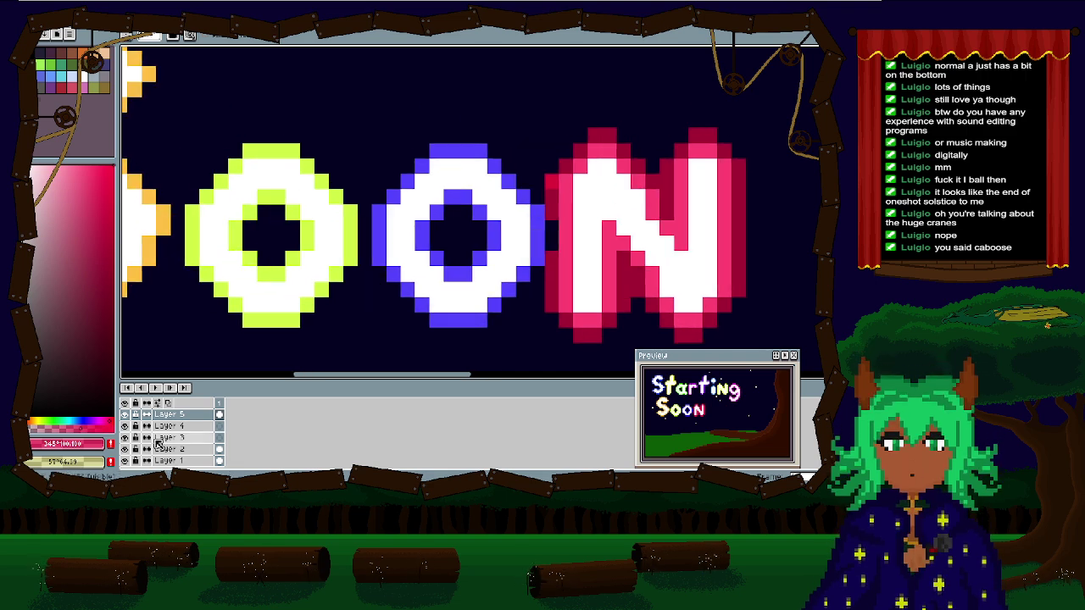
pyautogui.keyDown('alt'); pyautogui.click(380, 217); pyautogui.keyUp('alt')
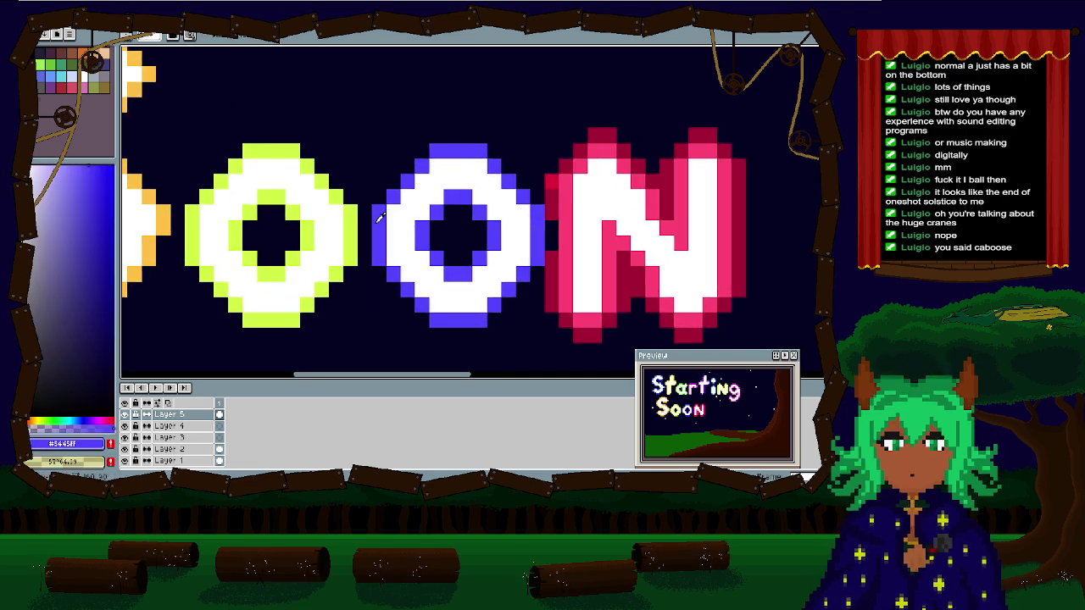
pyautogui.click(95, 421)
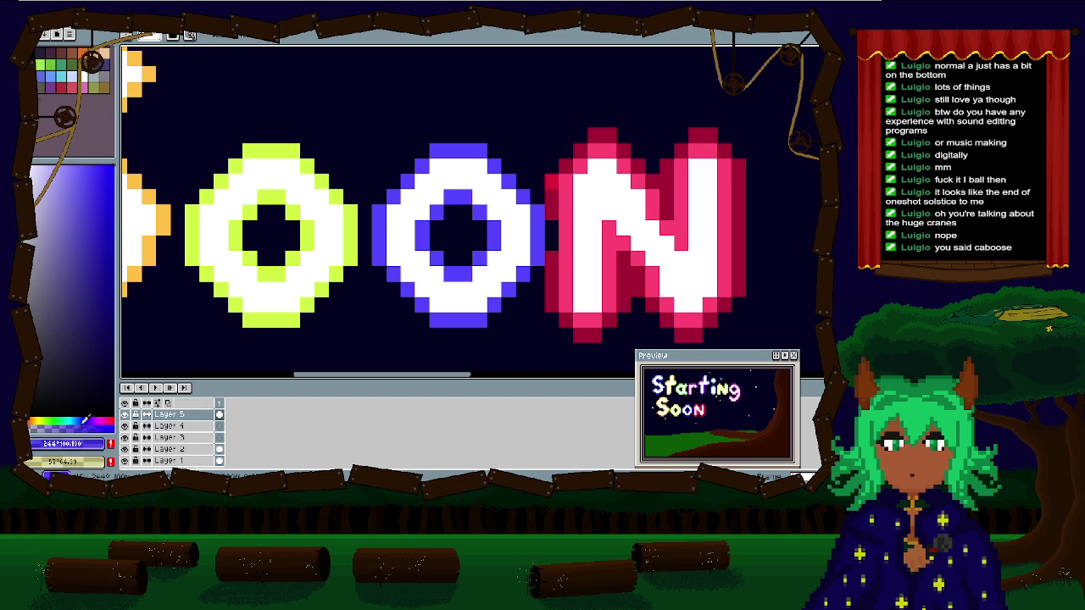
pyautogui.click(422, 225)
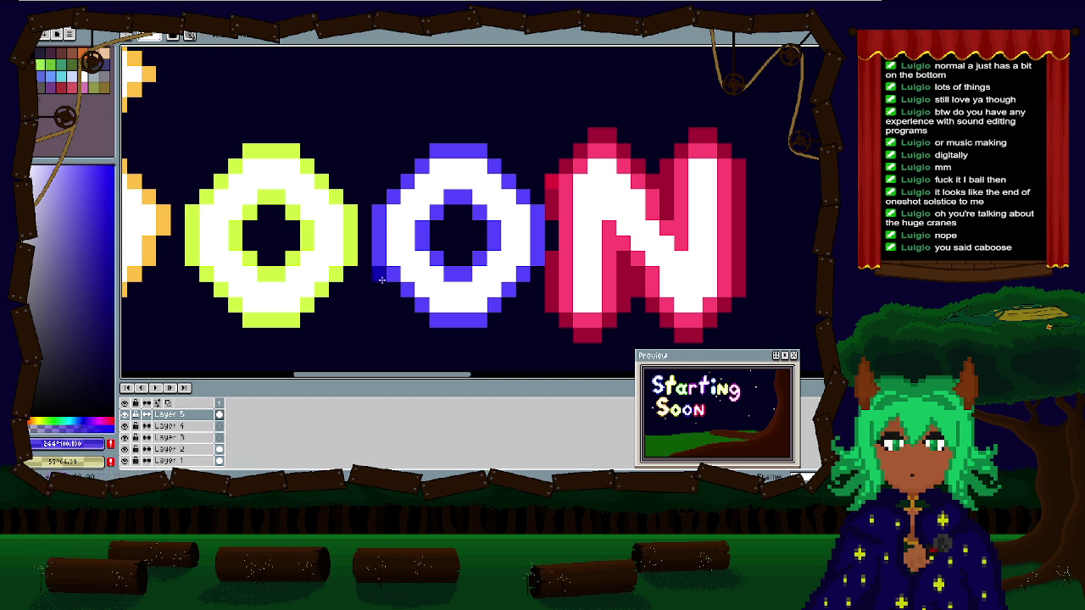
pyautogui.moveTo(379, 276)
pyautogui.mouseDown()
pyautogui.moveTo(441, 333)
pyautogui.moveTo(484, 331)
pyautogui.moveTo(541, 264)
pyautogui.mouseUp()
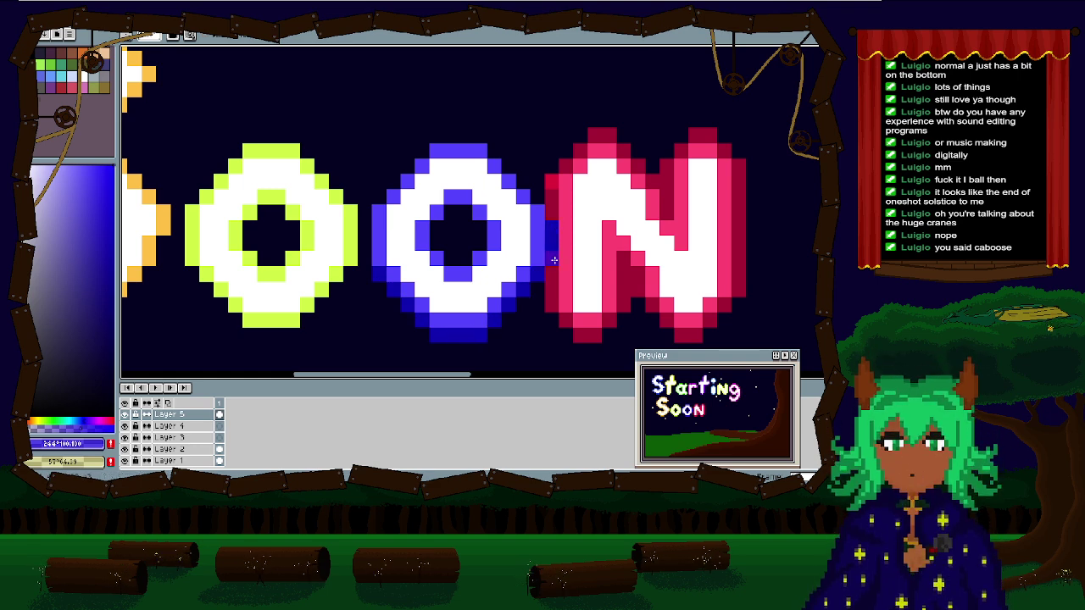
pyautogui.moveTo(538, 194)
pyautogui.mouseDown()
pyautogui.moveTo(476, 134)
pyautogui.moveTo(435, 128)
pyautogui.moveTo(395, 177)
pyautogui.mouseUp()
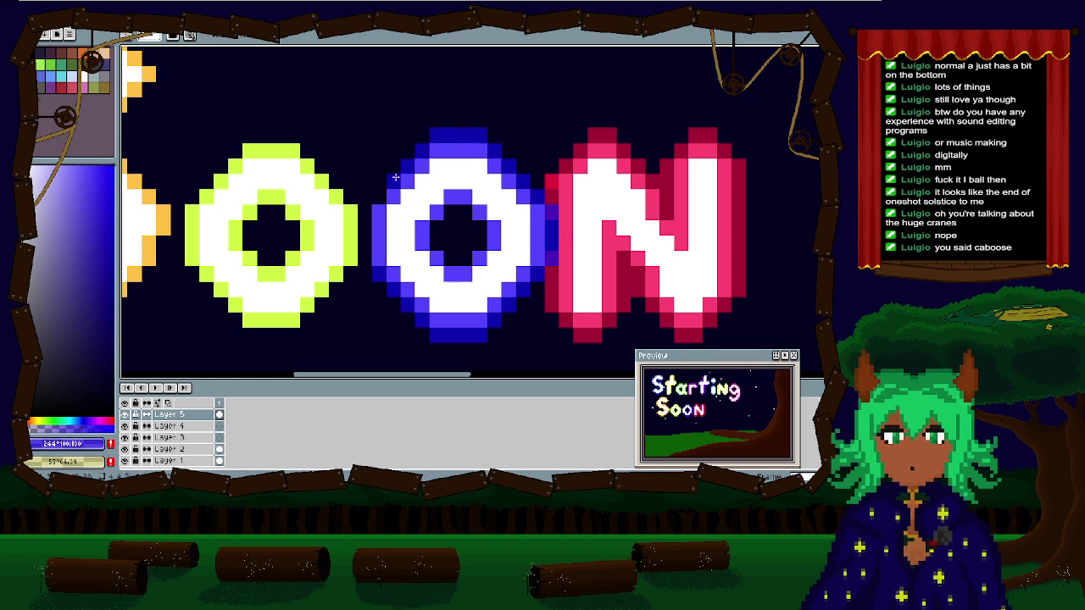
pyautogui.click(365, 258)
pyautogui.click(366, 229)
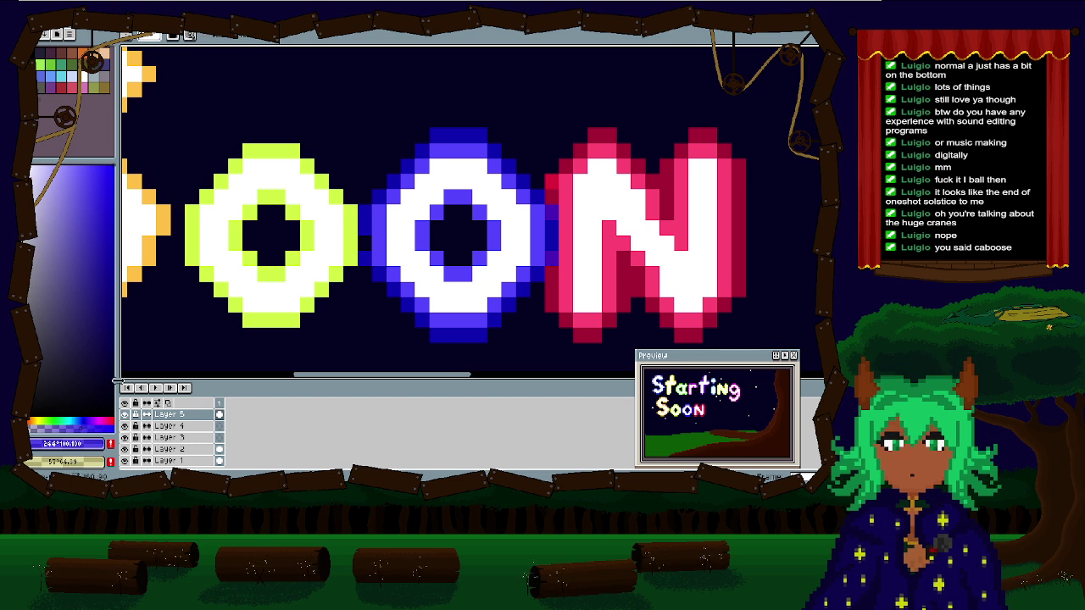
# Step: Sample the lime green of the first "o" in "Soon" and draw a darker green outer outline over the letter's upper half
pyautogui.rightClick(234, 309)
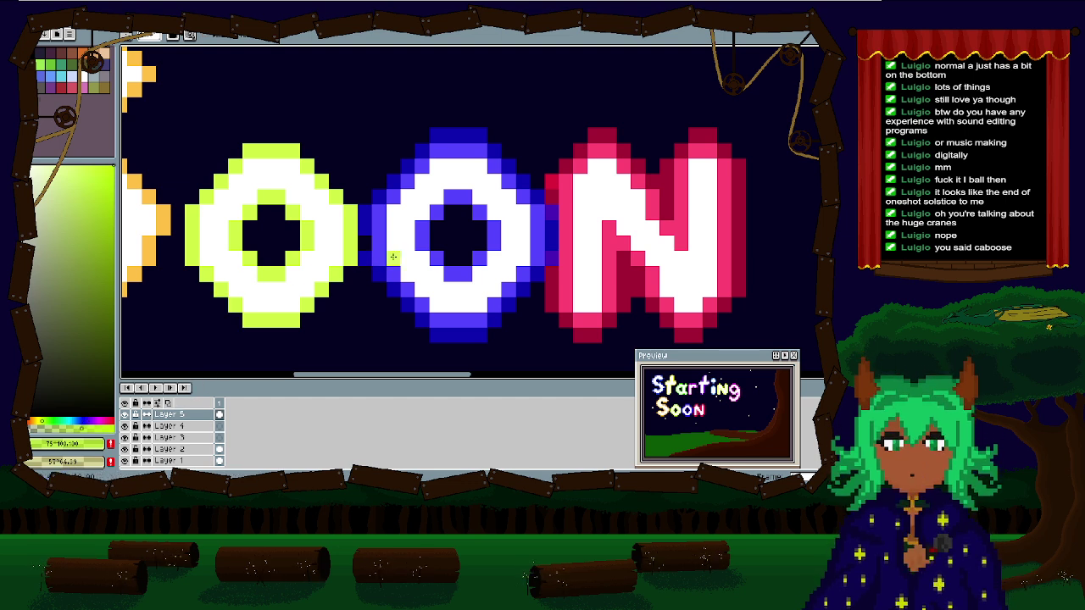
pyautogui.click(365, 230)
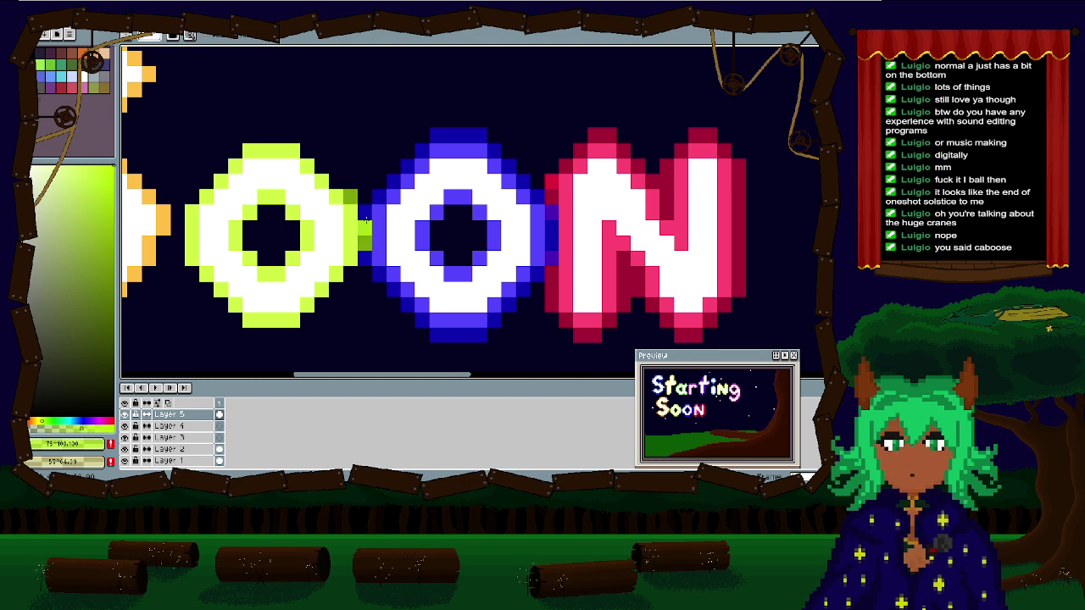
pyautogui.click(336, 181)
pyautogui.moveTo(321, 166)
pyautogui.mouseDown()
pyautogui.moveTo(299, 136)
pyautogui.moveTo(244, 132)
pyautogui.mouseUp()
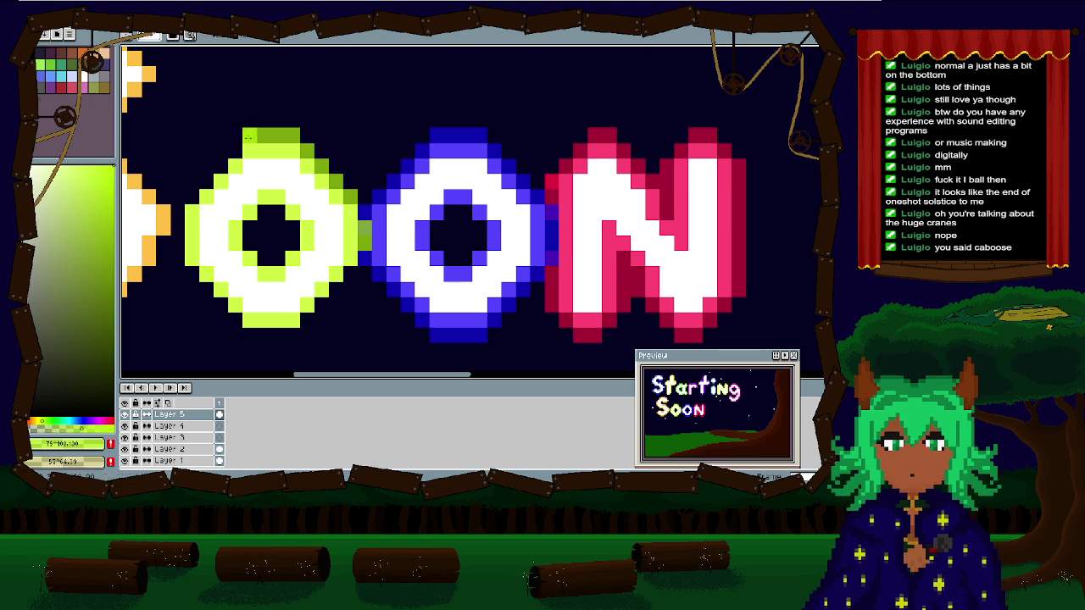
pyautogui.moveTo(246, 132)
pyautogui.mouseDown()
pyautogui.moveTo(203, 169)
pyautogui.moveTo(180, 210)
pyautogui.mouseUp()
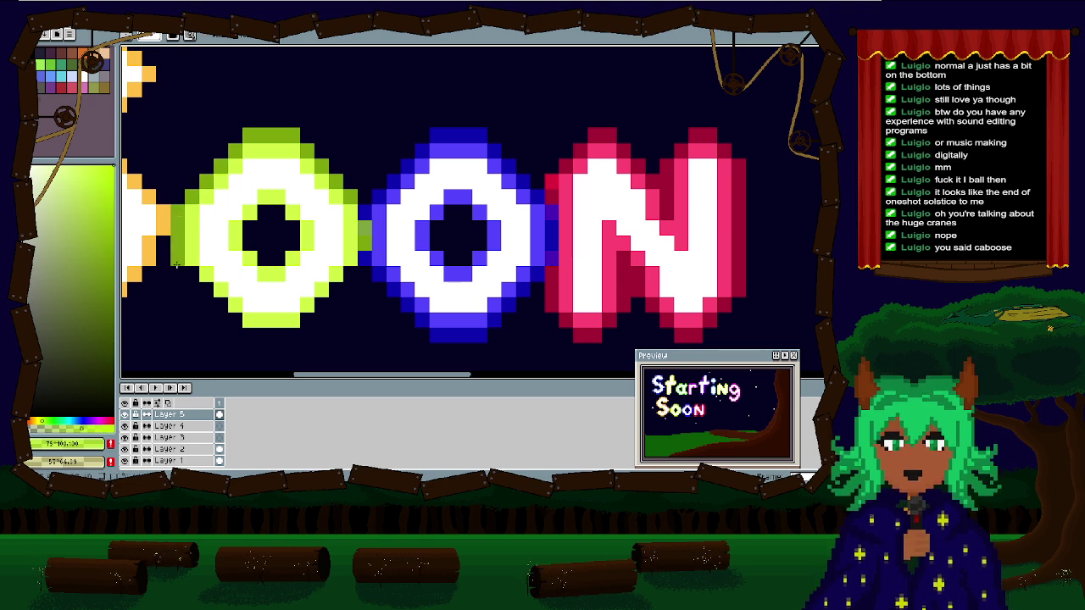
# Step: Complete the darker green outer outline along the lower sides and base of the first "o" in "Soon"
pyautogui.scroll(-1, 175, 264)
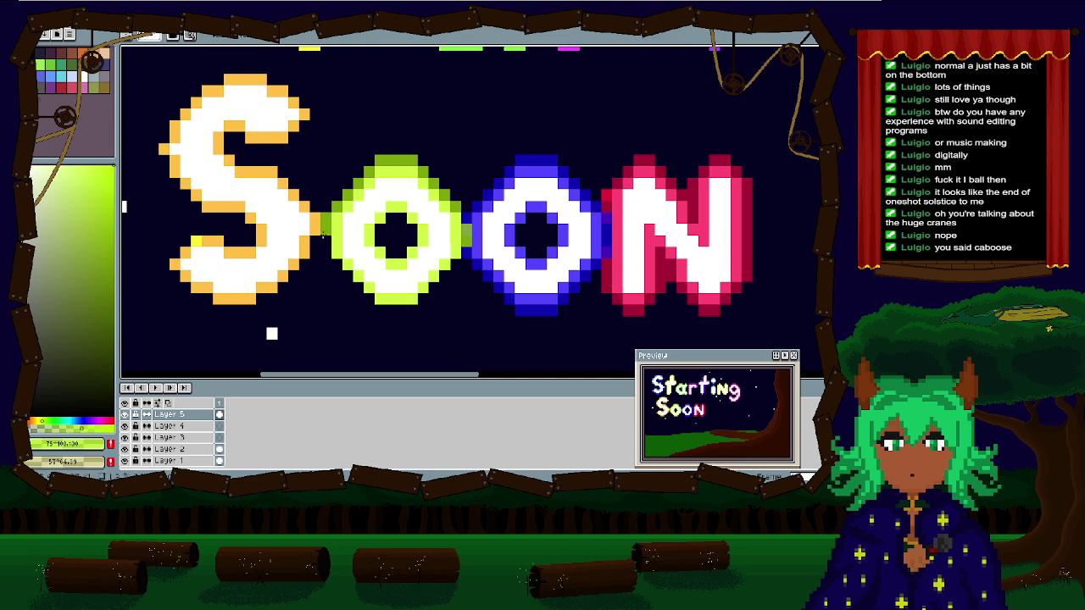
pyautogui.click(322, 251)
pyautogui.moveTo(324, 244)
pyautogui.mouseDown()
pyautogui.moveTo(335, 270)
pyautogui.moveTo(379, 308)
pyautogui.moveTo(358, 300)
pyautogui.moveTo(337, 262)
pyautogui.moveTo(371, 308)
pyautogui.mouseUp()
pyautogui.hotkey('ctrl', 'z')
pyautogui.hotkey('ctrl', 'z')
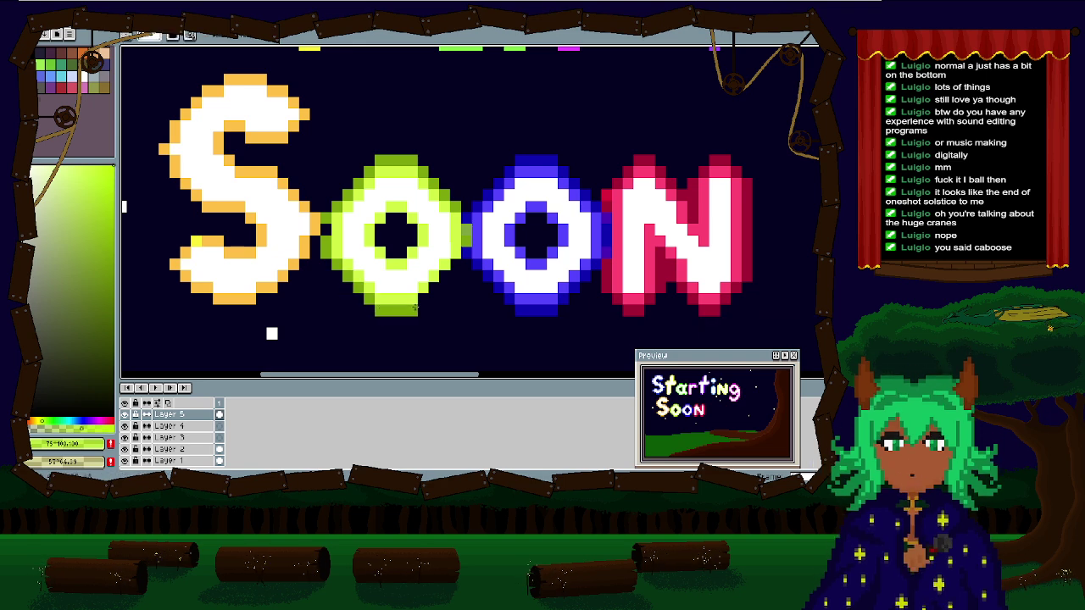
pyautogui.moveTo(428, 298); pyautogui.dragTo(464, 263)
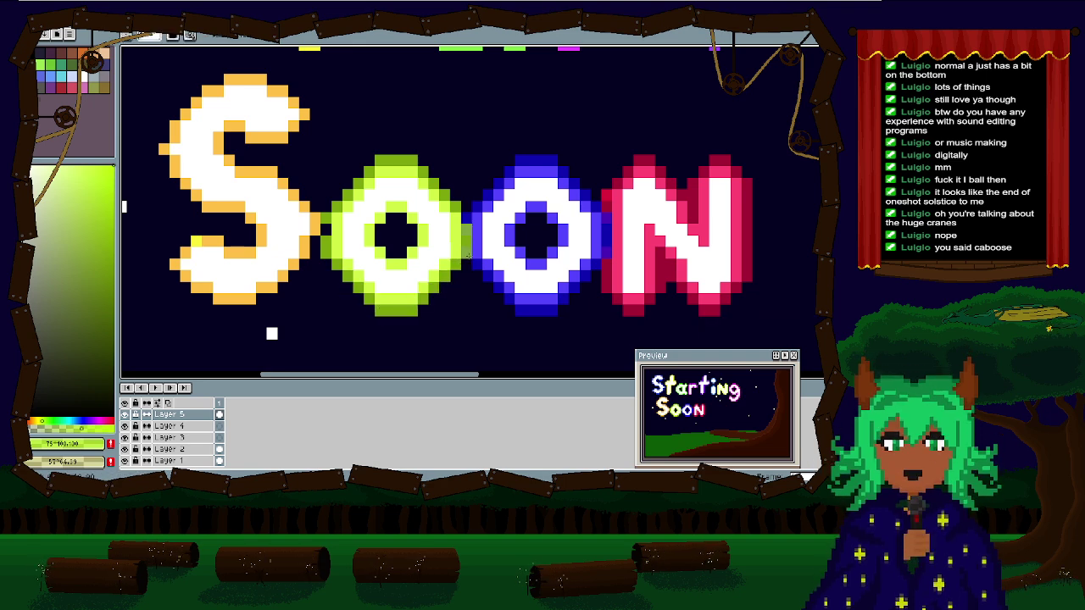
# Step: Draw the darker green outline around the inside of the hole in the first "o" of "Soon"
pyautogui.scroll(2, 466, 254)
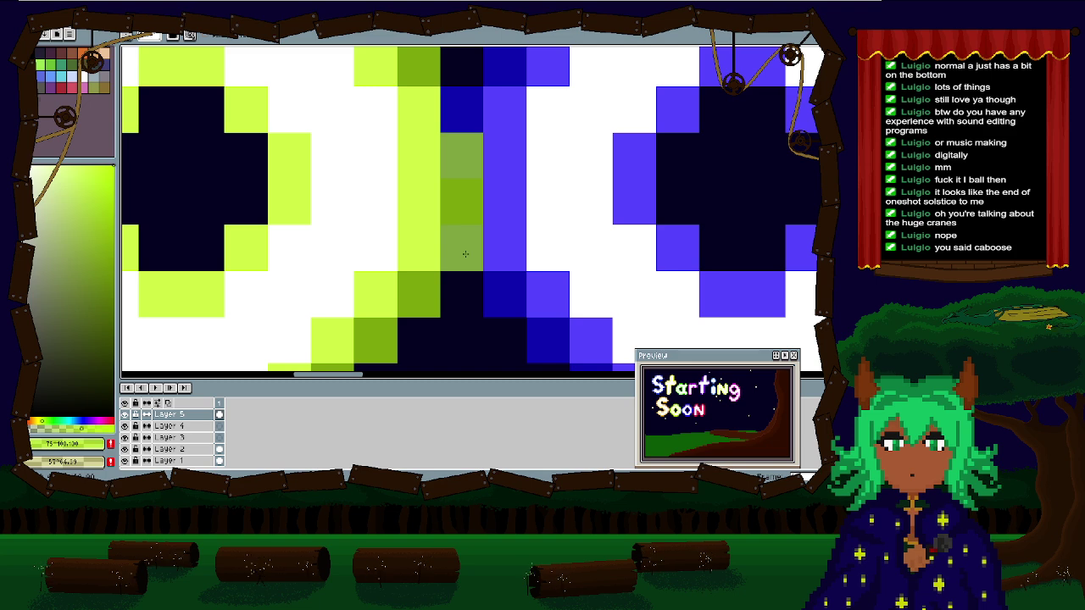
pyautogui.scroll(-2, 338, 303)
pyautogui.scroll(-3, 274, 272)
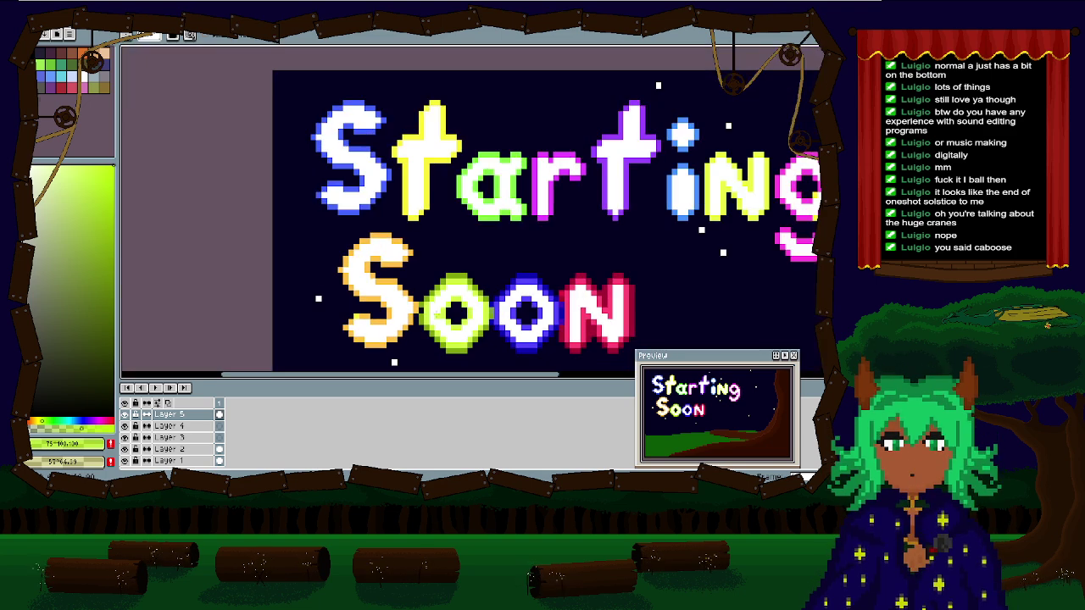
pyautogui.scroll(1, 524, 318)
pyautogui.scroll(2, 457, 307)
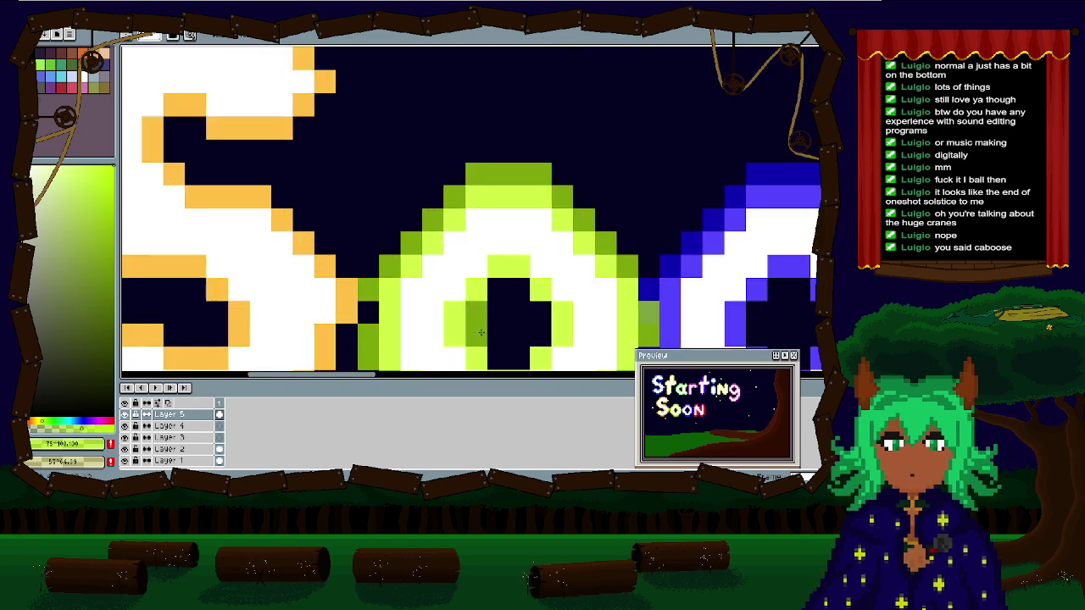
pyautogui.click(518, 335)
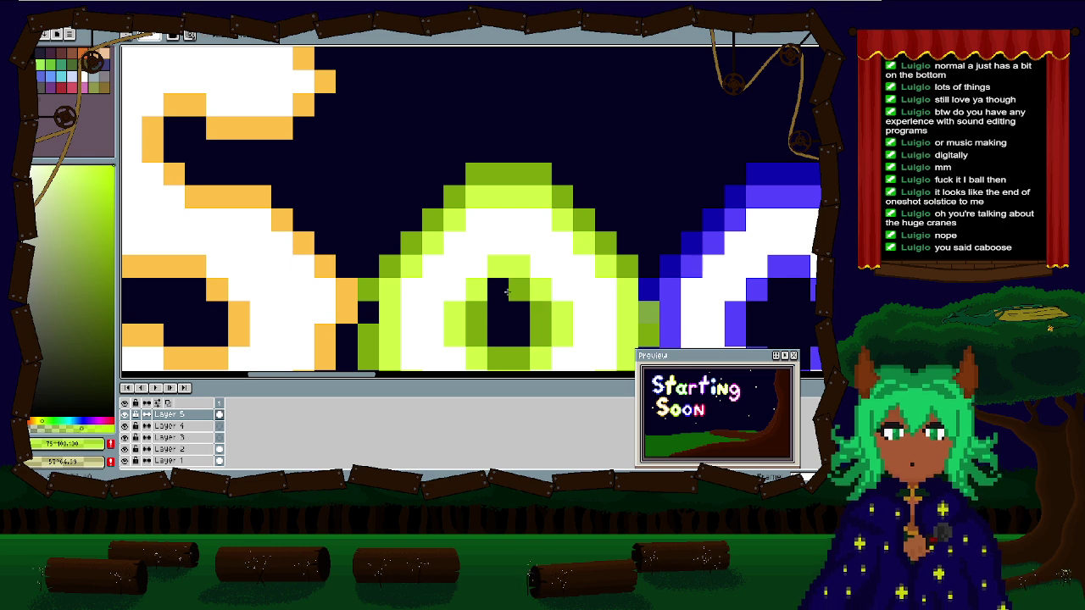
pyautogui.click(499, 290)
pyautogui.scroll(-1, 399, 201)
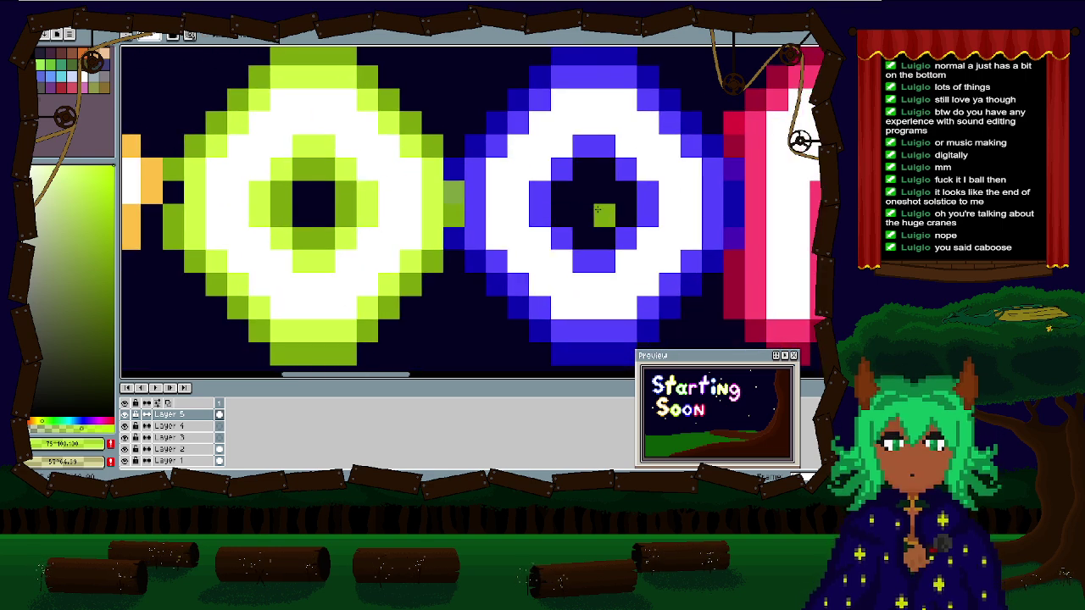
# Step: Sample the orange of the "S" in "Soon" and draw a darker outline inside its upper curve and down its diagonal
pyautogui.scroll(-2, 476, 250)
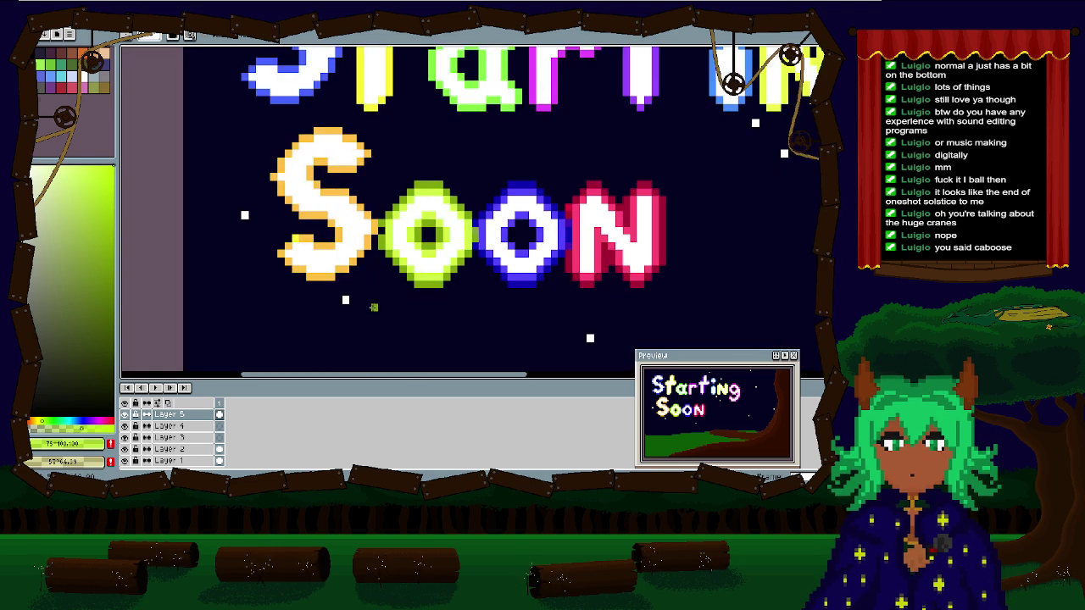
pyautogui.scroll(-1, 382, 191)
pyautogui.scroll(3, 385, 203)
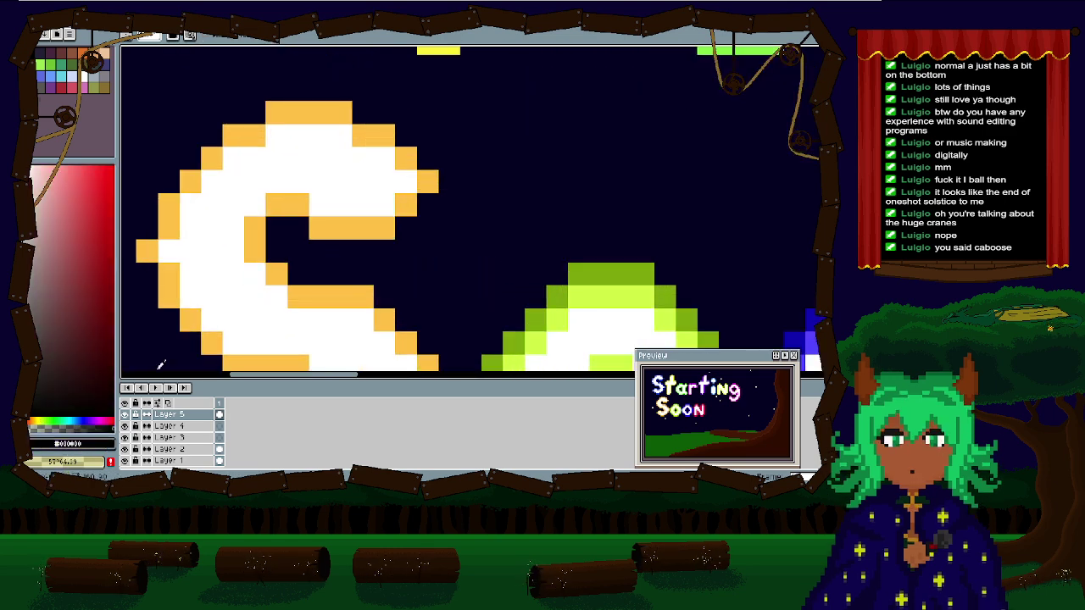
pyautogui.rightClick(259, 242)
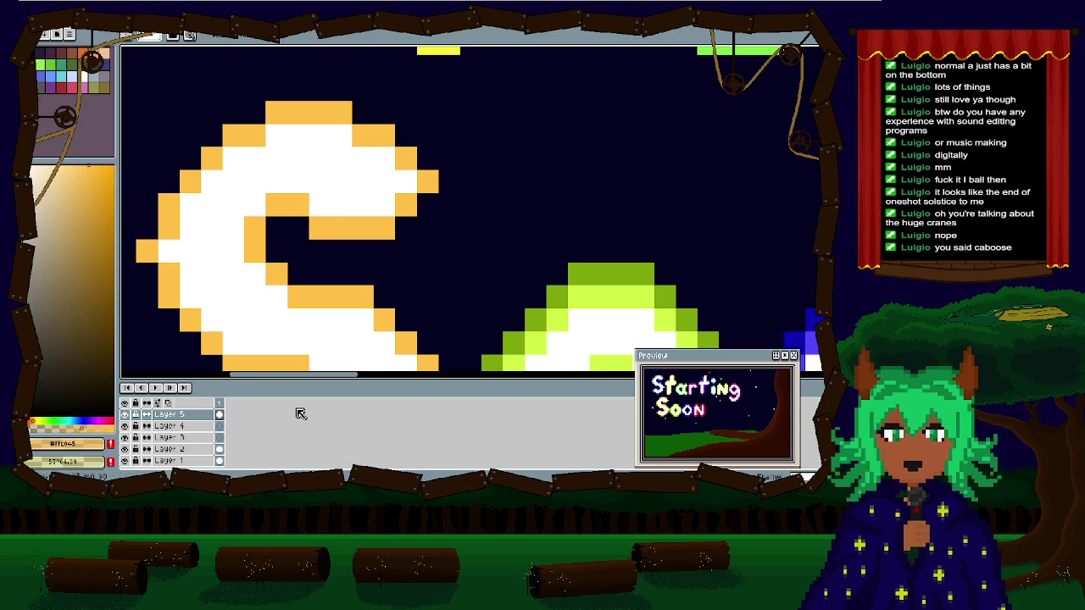
pyautogui.moveTo(276, 252)
pyautogui.mouseDown()
pyautogui.moveTo(276, 229)
pyautogui.moveTo(297, 251)
pyautogui.mouseUp()
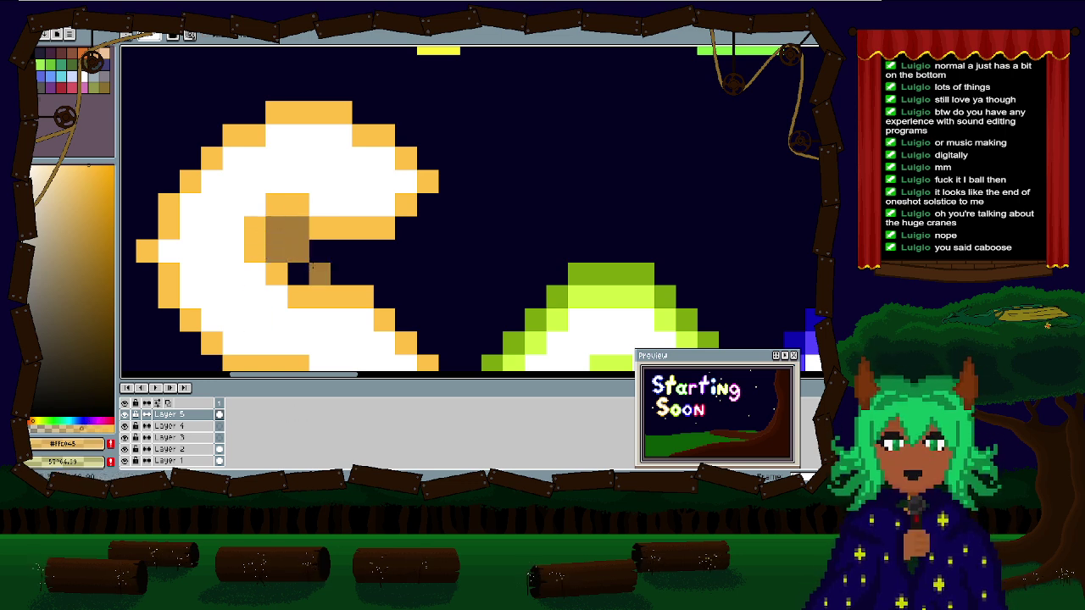
pyautogui.hotkey('ctrl', 'z')
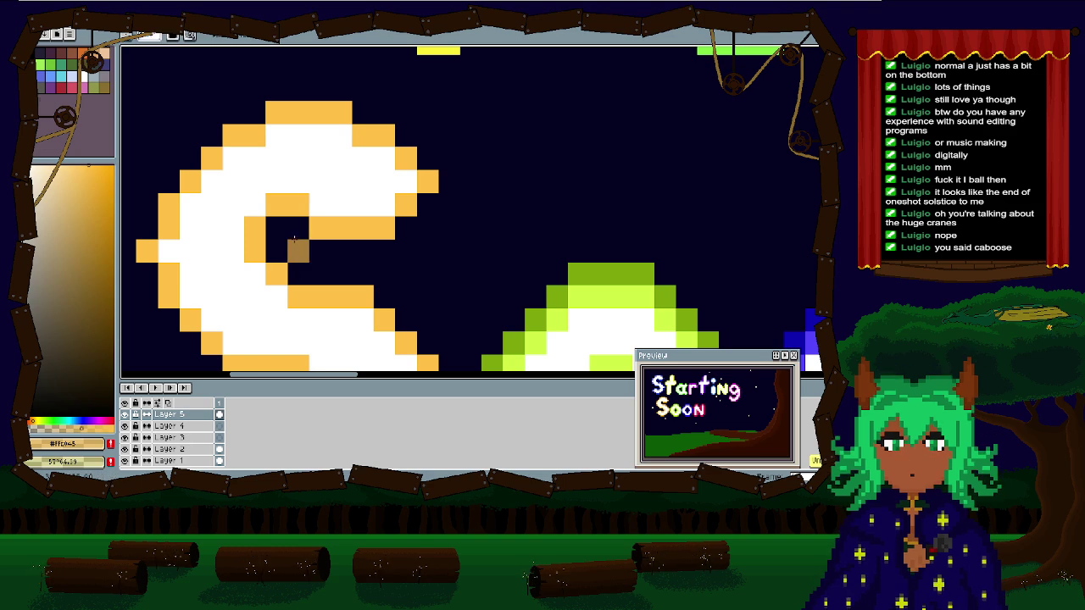
pyautogui.moveTo(298, 228); pyautogui.dragTo(277, 228)
pyautogui.moveTo(298, 275)
pyautogui.mouseDown()
pyautogui.moveTo(369, 275)
pyautogui.moveTo(366, 242)
pyautogui.moveTo(317, 183)
pyautogui.mouseUp()
pyautogui.moveTo(305, 204); pyautogui.dragTo(369, 270)
pyautogui.click(392, 316)
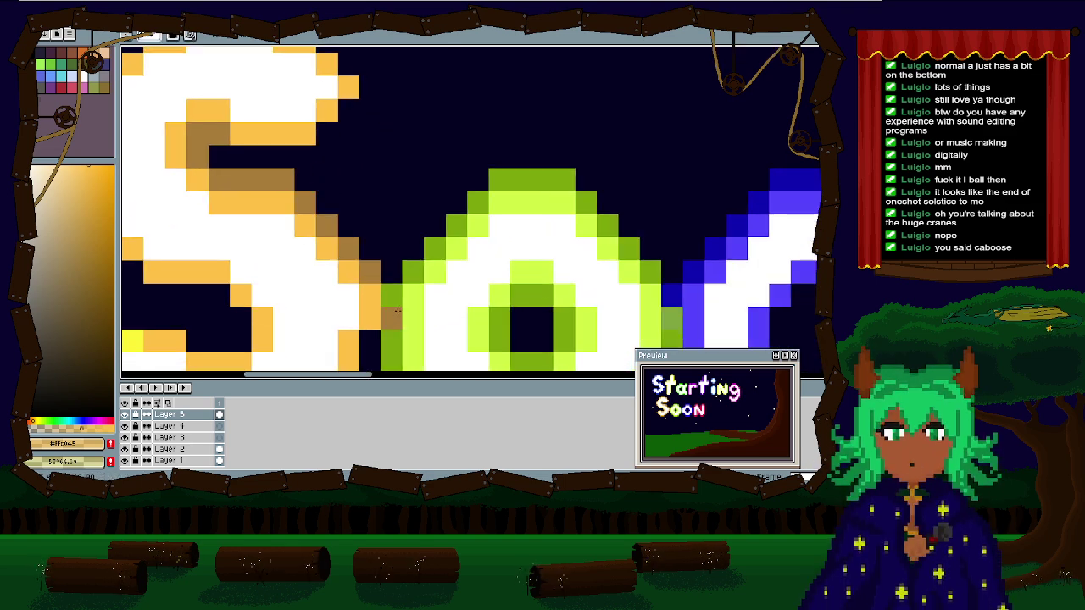
# Step: Continue the darker orange outline around the lower bowl of the "S" in "Soon" and inside its lower curve
pyautogui.moveTo(393, 314); pyautogui.dragTo(460, 144)
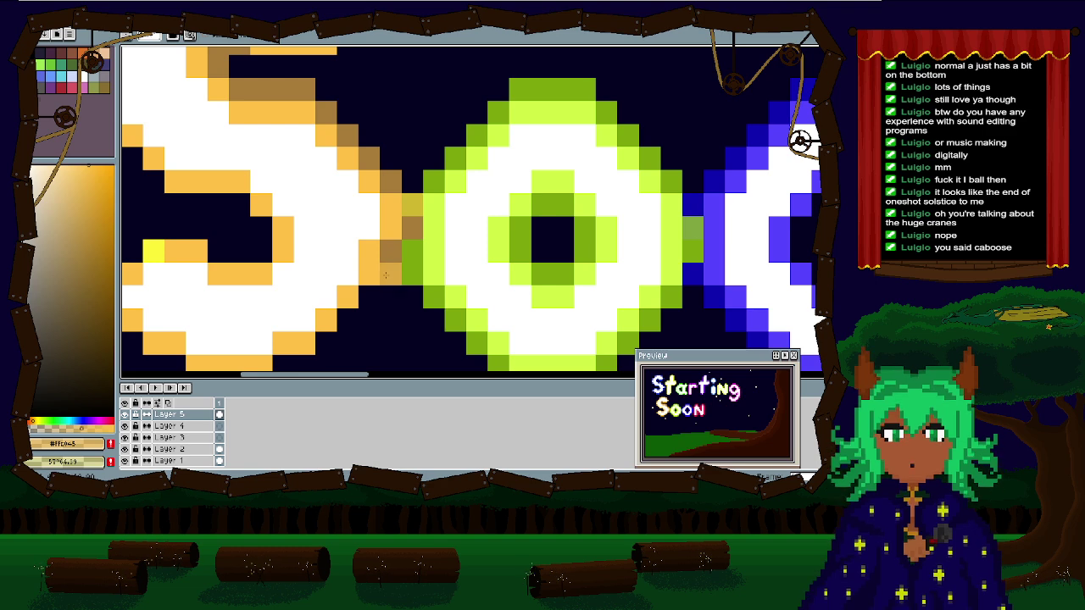
pyautogui.moveTo(414, 215)
pyautogui.mouseDown()
pyautogui.moveTo(345, 271)
pyautogui.moveTo(343, 289)
pyautogui.moveTo(354, 283)
pyautogui.moveTo(273, 314)
pyautogui.moveTo(185, 285)
pyautogui.moveTo(200, 285)
pyautogui.moveTo(134, 223)
pyautogui.moveTo(204, 146)
pyautogui.moveTo(307, 171)
pyautogui.mouseUp()
pyautogui.click(241, 309)
pyautogui.click(263, 125)
pyautogui.moveTo(268, 123)
pyautogui.mouseDown()
pyautogui.moveTo(213, 113)
pyautogui.moveTo(292, 189)
pyautogui.moveTo(357, 222)
pyautogui.mouseUp()
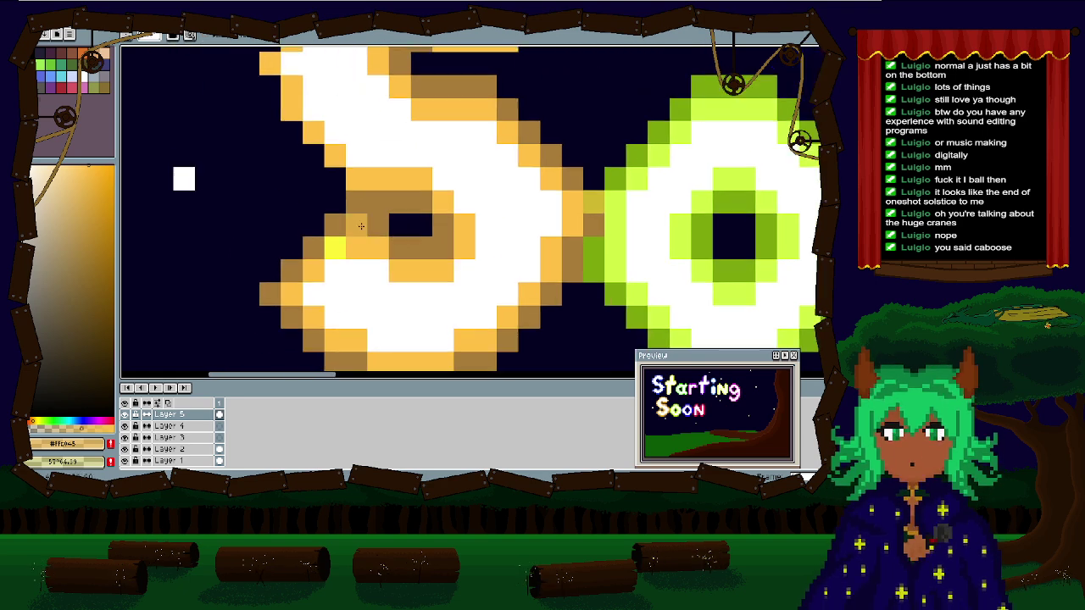
# Step: Complete the darker orange outline up the back and around the top of the "S" in "Soon"
pyautogui.moveTo(269, 109)
pyautogui.mouseDown()
pyautogui.moveTo(332, 173)
pyautogui.moveTo(259, 93)
pyautogui.moveTo(386, 298)
pyautogui.mouseUp()
pyautogui.click(271, 110)
pyautogui.click(351, 230)
pyautogui.click(373, 208)
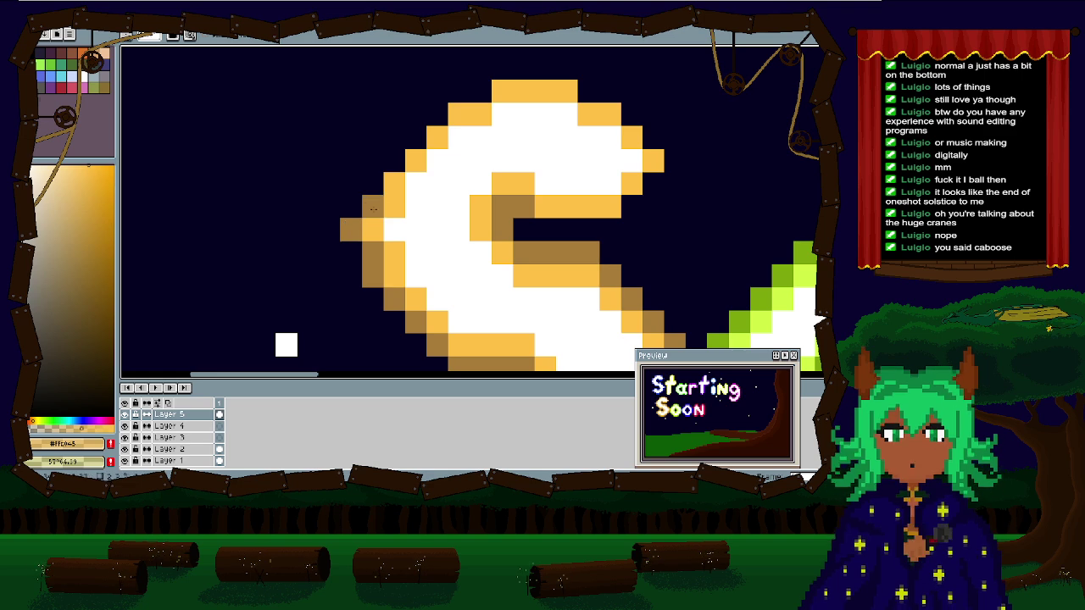
pyautogui.moveTo(373, 203)
pyautogui.mouseDown()
pyautogui.moveTo(457, 92)
pyautogui.moveTo(508, 68)
pyautogui.moveTo(550, 72)
pyautogui.moveTo(608, 95)
pyautogui.moveTo(678, 159)
pyautogui.moveTo(653, 207)
pyautogui.moveTo(620, 229)
pyautogui.moveTo(548, 229)
pyautogui.mouseUp()
# Step: Examine the double-outlined "Soon" letters against the rest of the title on the canvas and in the preview
pyautogui.scroll(-3, 549, 228)
pyautogui.scroll(1, 398, 212)
pyautogui.scroll(-1, 398, 212)
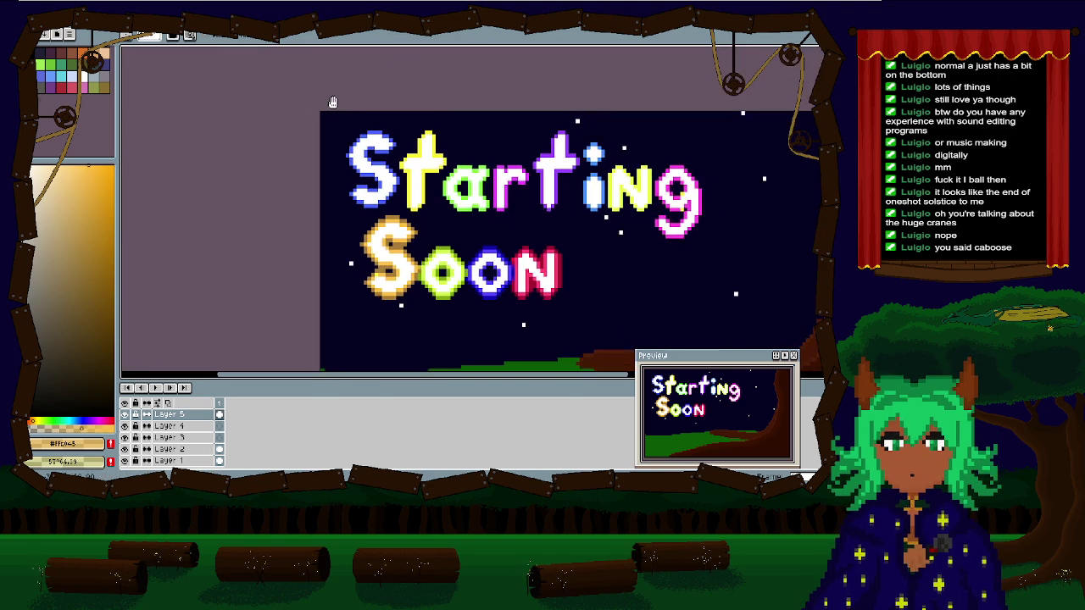
pyautogui.scroll(3, 678, 418)
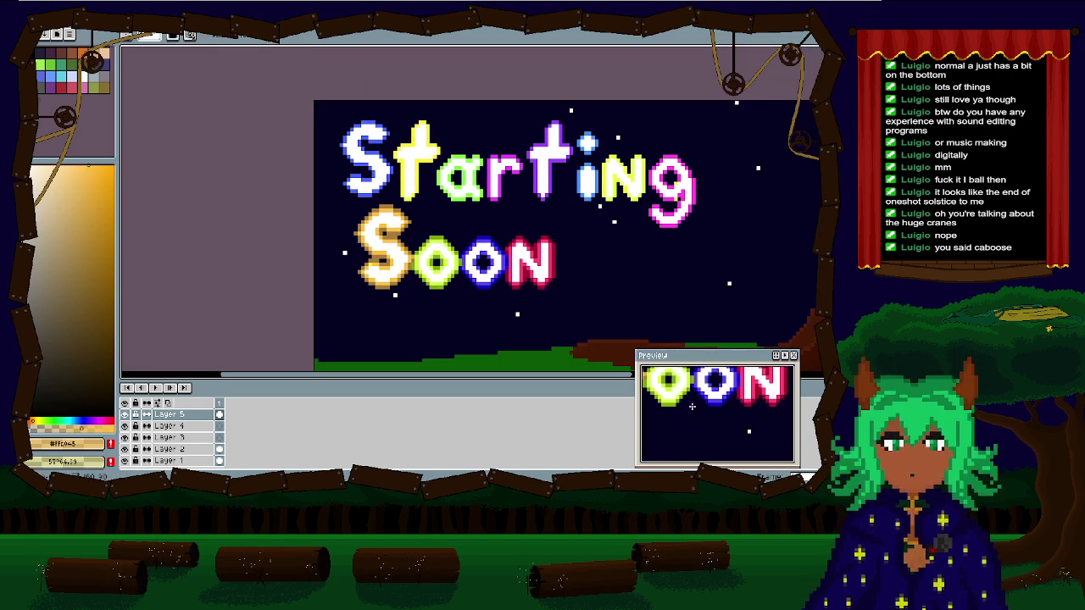
pyautogui.scroll(-2, 731, 434)
pyautogui.moveTo(732, 433)
pyautogui.mouseDown()
pyautogui.moveTo(655, 415)
pyautogui.moveTo(739, 414)
pyautogui.mouseUp()
pyautogui.scroll(-1, 655, 414)
pyautogui.scroll(1, 655, 415)
pyautogui.scroll(-1, 684, 415)
pyautogui.scroll(1, 738, 414)
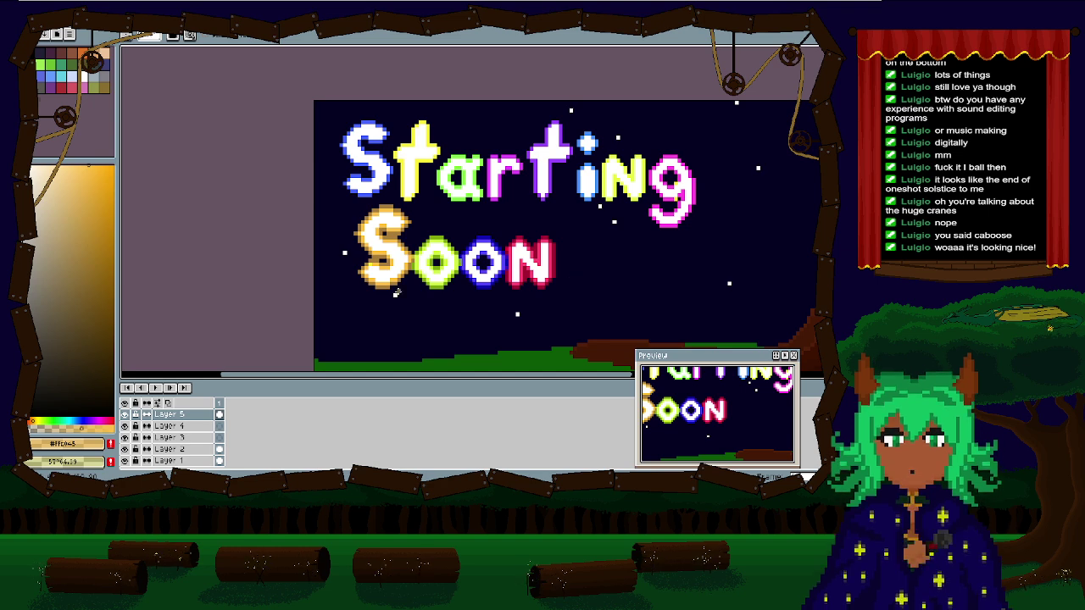
# Step: Sample the blue of the "S" in "Starting" and draw a darker outline inside its curves and around its top
pyautogui.moveTo(378, 149)
pyautogui.mouseDown()
pyautogui.moveTo(367, 130)
pyautogui.moveTo(356, 152)
pyautogui.mouseUp()
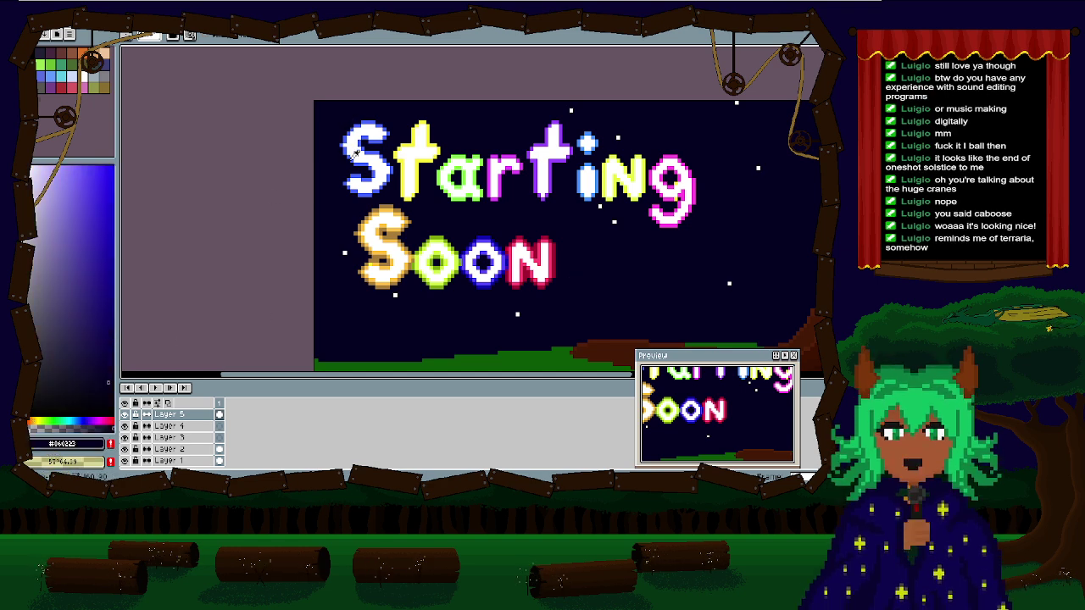
pyautogui.scroll(3, 351, 152)
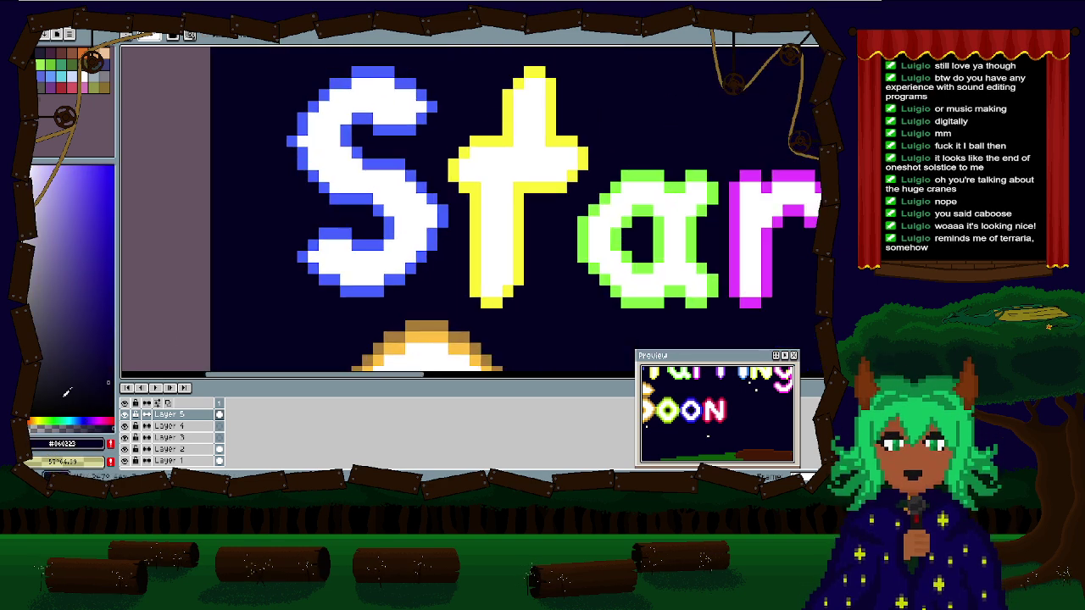
pyautogui.click(337, 176)
pyautogui.click(337, 176)
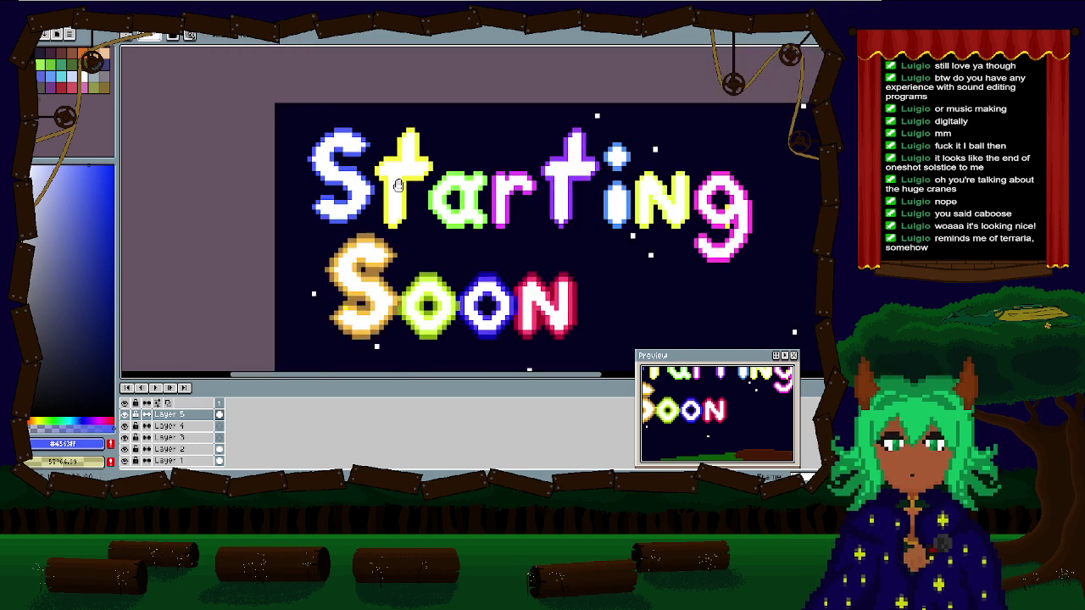
pyautogui.scroll(-3, 500, 219)
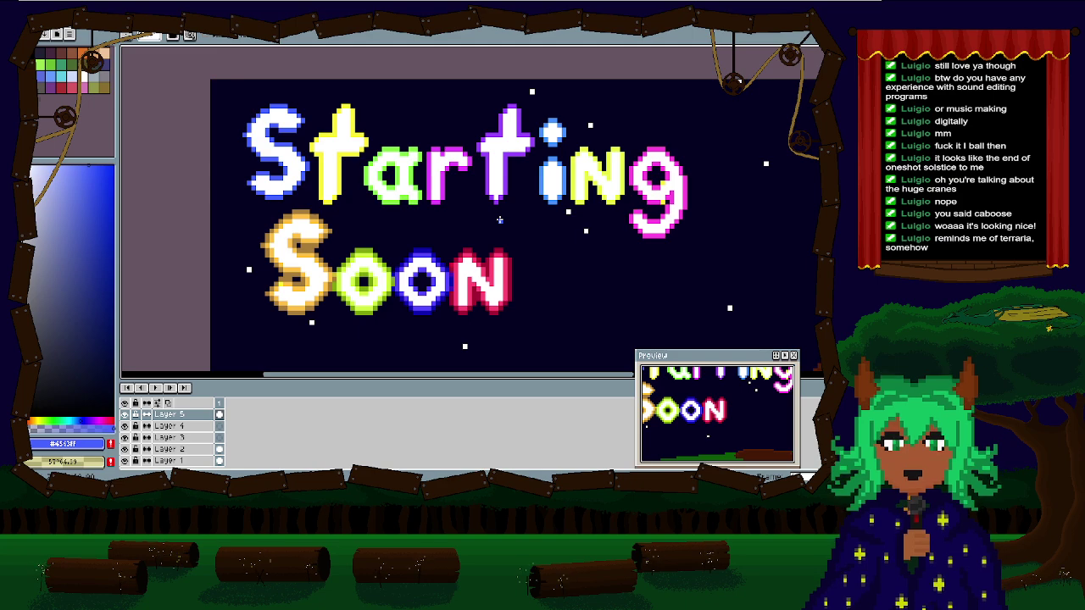
pyautogui.scroll(3, 269, 189)
pyautogui.hscroll(10, 376, 148)
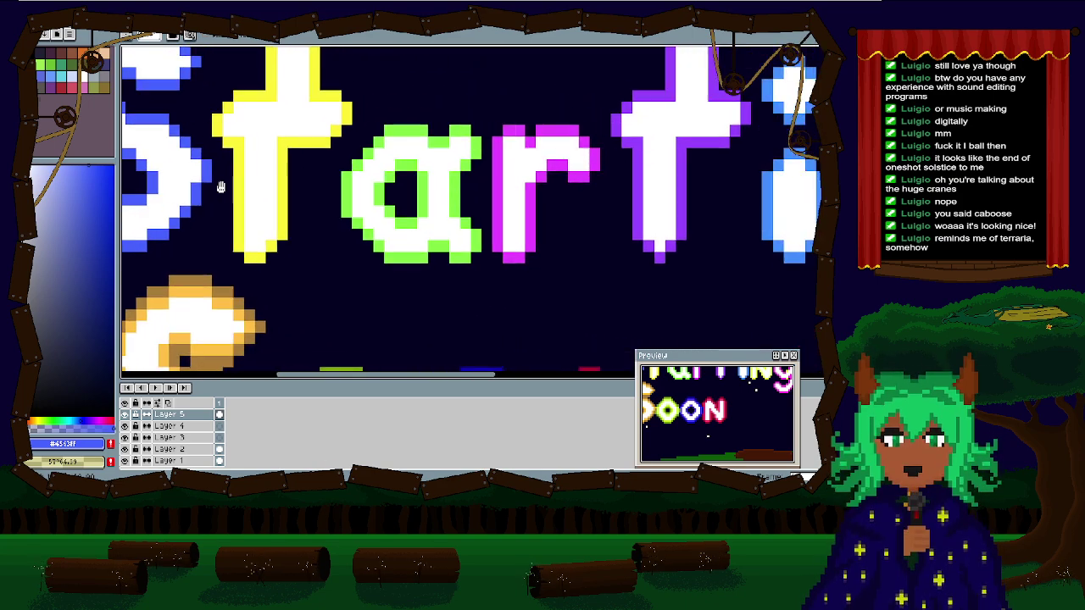
pyautogui.scroll(-3, 300, 198)
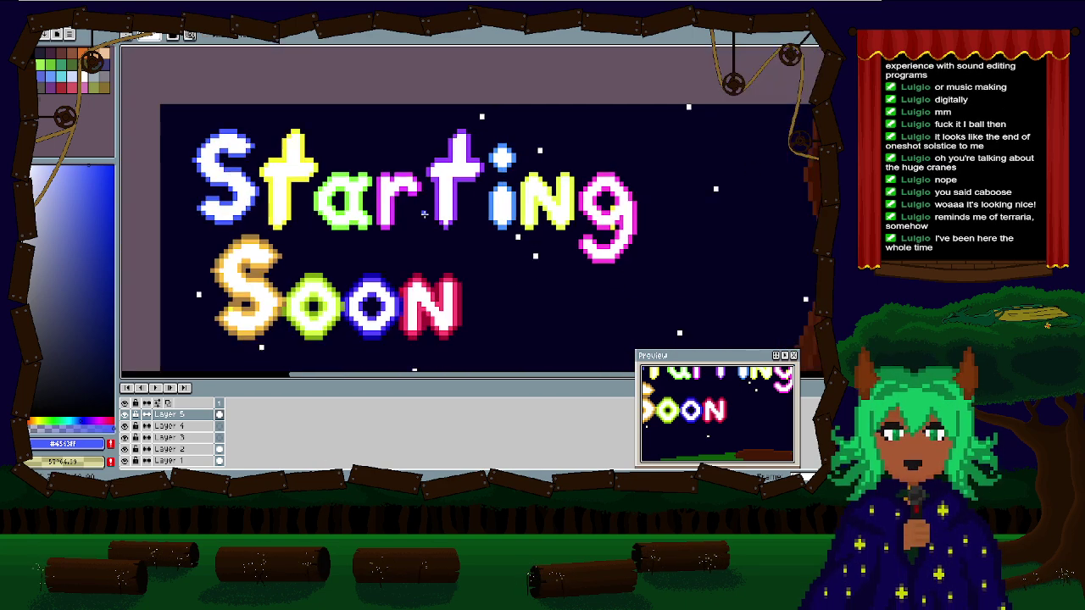
pyautogui.scroll(1, 434, 211)
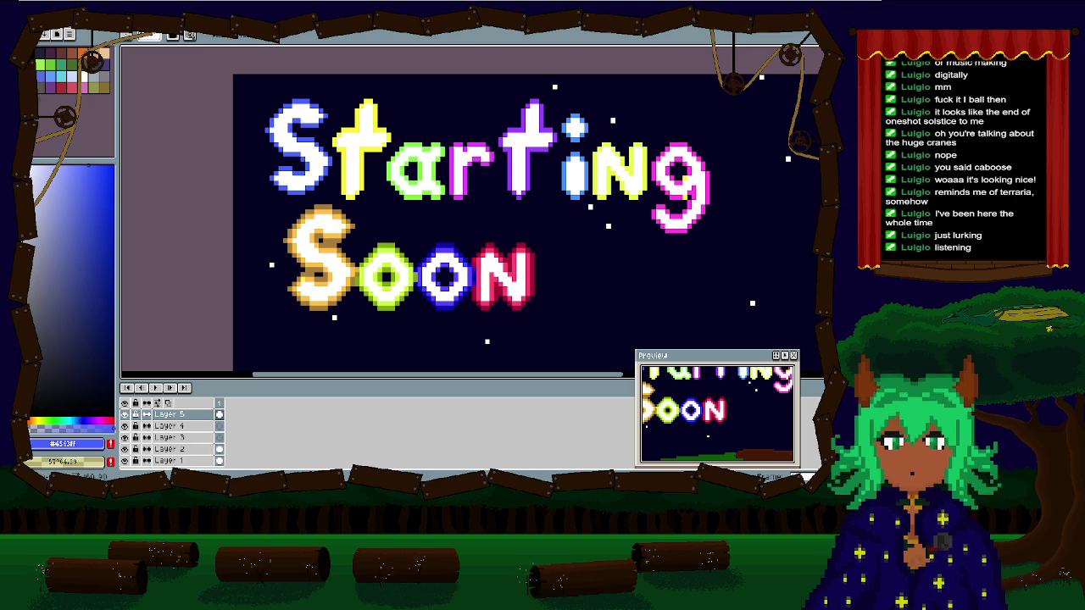
pyautogui.scroll(2, 269, 129)
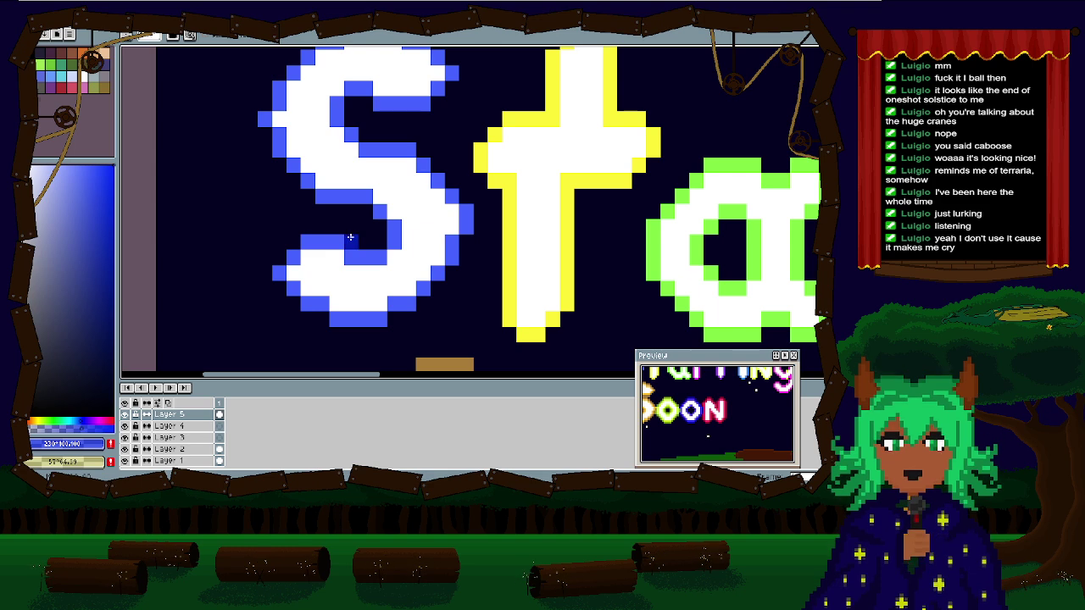
pyautogui.moveTo(352, 242)
pyautogui.mouseDown()
pyautogui.moveTo(383, 234)
pyautogui.moveTo(376, 225)
pyautogui.moveTo(307, 206)
pyautogui.moveTo(317, 207)
pyautogui.moveTo(272, 172)
pyautogui.moveTo(251, 120)
pyautogui.moveTo(259, 95)
pyautogui.moveTo(249, 192)
pyautogui.moveTo(301, 124)
pyautogui.moveTo(343, 102)
pyautogui.moveTo(383, 101)
pyautogui.moveTo(440, 133)
pyautogui.moveTo(456, 163)
pyautogui.moveTo(447, 194)
pyautogui.moveTo(401, 211)
pyautogui.moveTo(340, 197)
pyautogui.moveTo(356, 225)
pyautogui.moveTo(385, 231)
pyautogui.mouseUp()
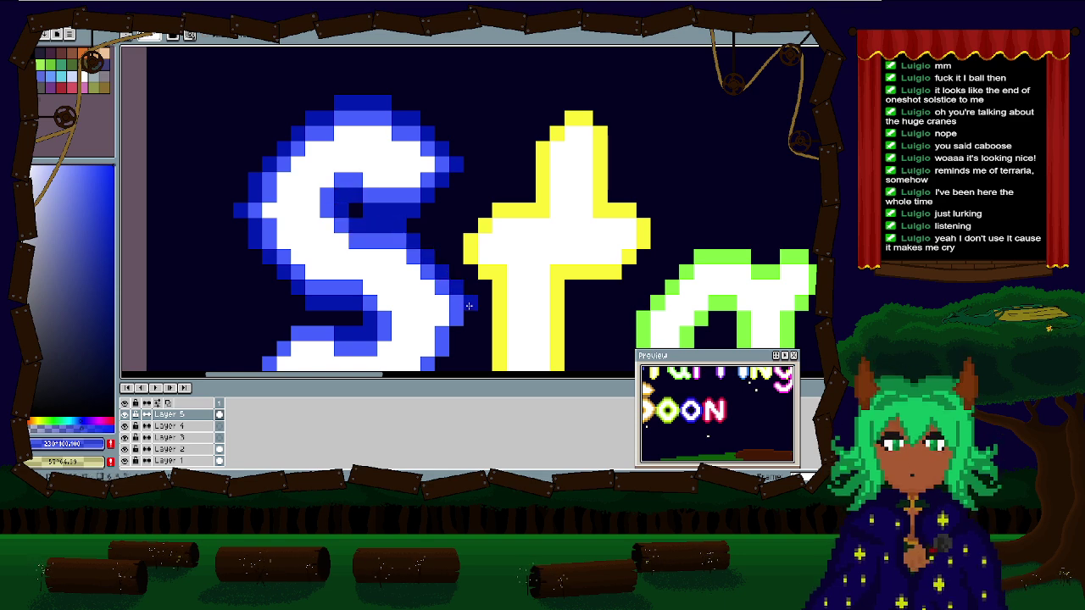
# Step: Complete the darker blue outline around the outer edge and lower bowl of the "S" in "Starting"
pyautogui.moveTo(470, 303); pyautogui.dragTo(444, 184)
pyautogui.moveTo(429, 223)
pyautogui.mouseDown()
pyautogui.moveTo(370, 291)
pyautogui.moveTo(299, 302)
pyautogui.moveTo(247, 268)
pyautogui.moveTo(257, 276)
pyautogui.moveTo(231, 243)
pyautogui.moveTo(282, 194)
pyautogui.mouseUp()
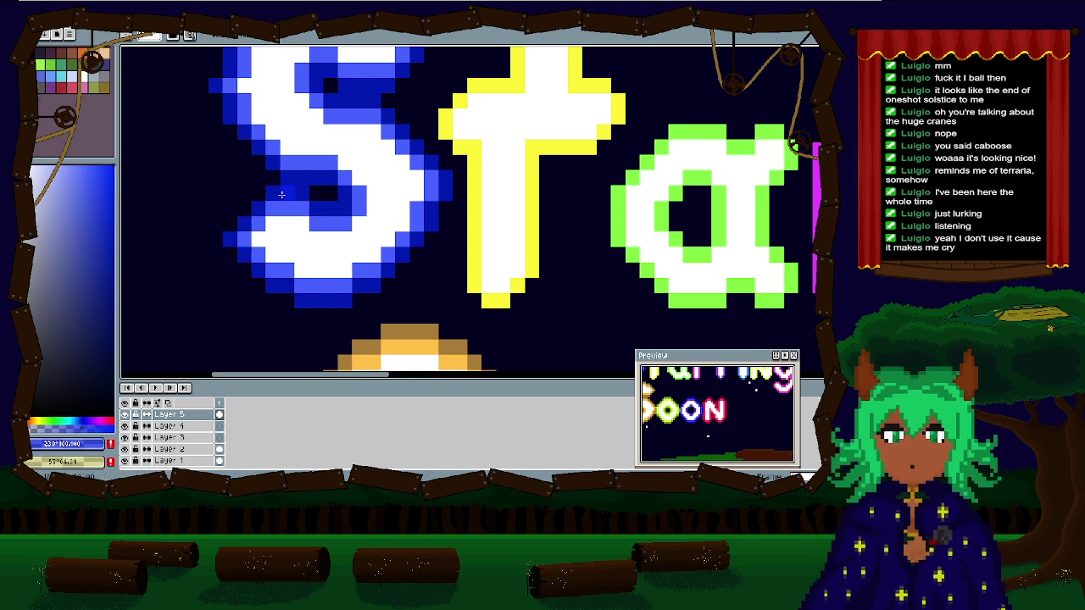
pyautogui.scroll(-2, 297, 234)
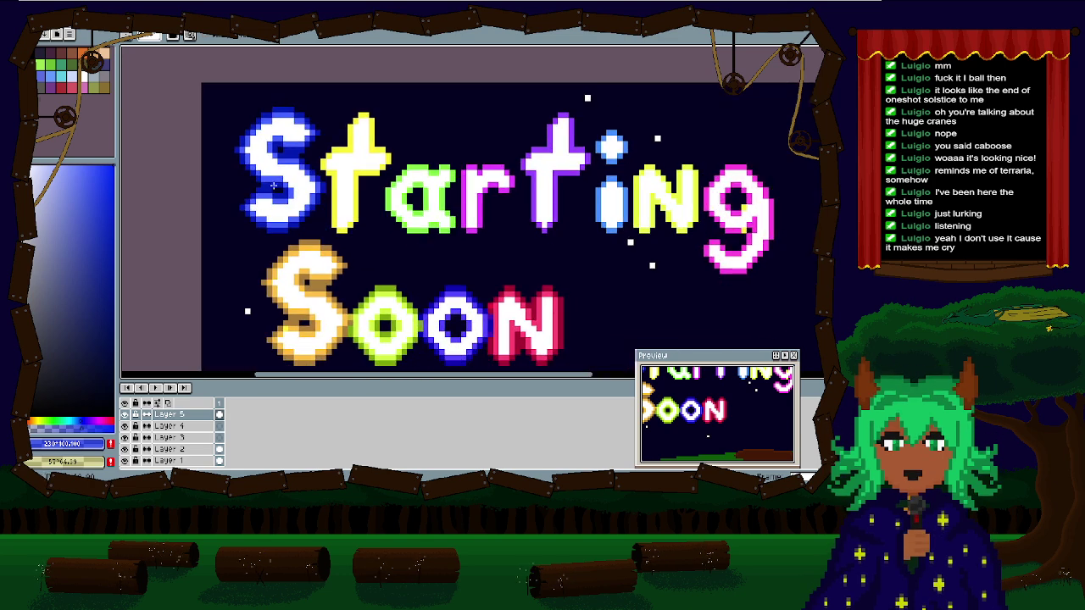
# Step: Sample the yellow of the first "t" in "Starting" and draw a darker outline around its crossbar's right arm and upper stem
pyautogui.rightClick(338, 172)
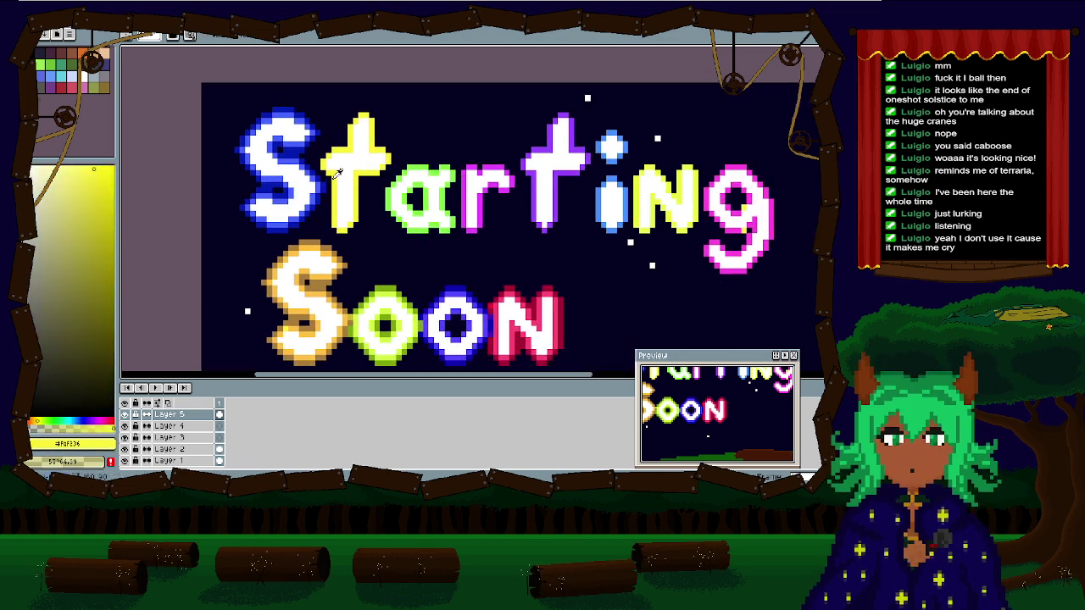
pyautogui.click(113, 166)
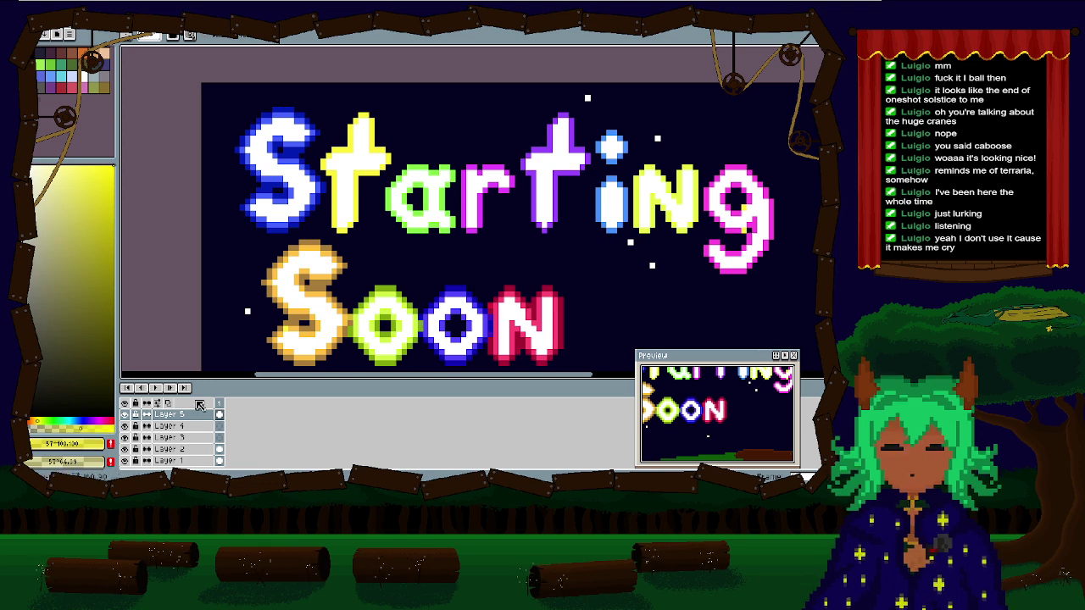
pyautogui.scroll(3, 359, 166)
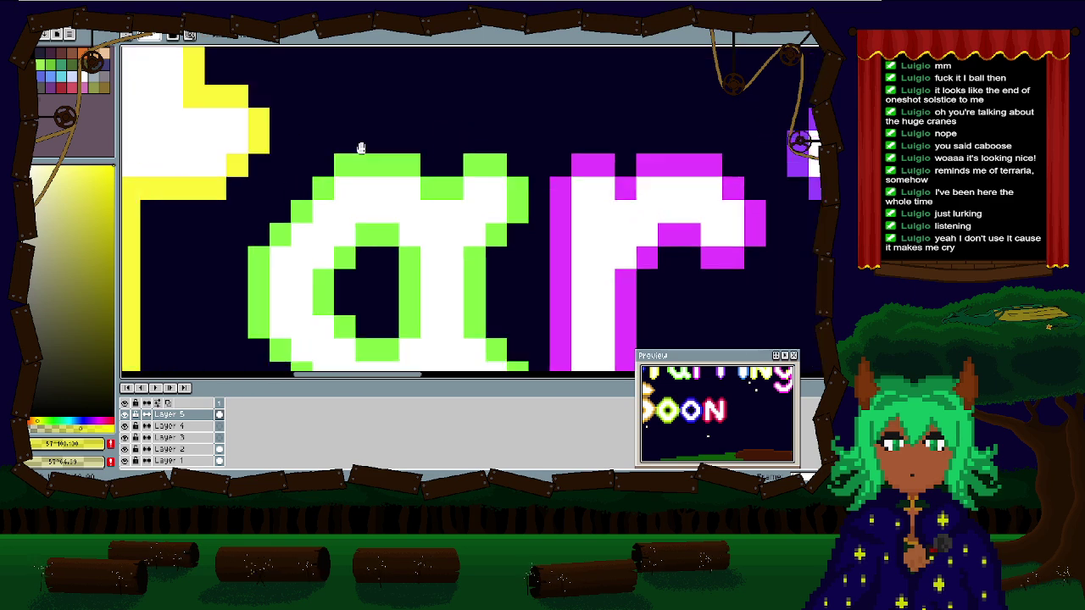
pyautogui.moveTo(360, 166)
pyautogui.mouseDown()
pyautogui.moveTo(425, 148)
pyautogui.moveTo(480, 91)
pyautogui.moveTo(443, 177)
pyautogui.mouseUp()
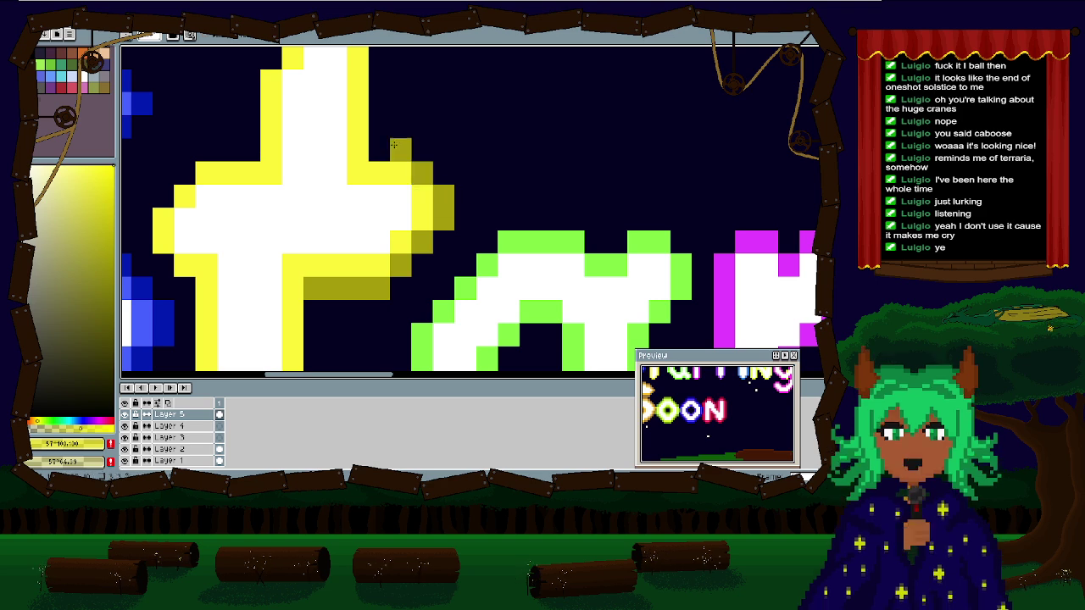
pyautogui.moveTo(394, 145)
pyautogui.mouseDown()
pyautogui.moveTo(381, 148)
pyautogui.moveTo(379, 129)
pyautogui.mouseUp()
pyautogui.moveTo(379, 129)
pyautogui.mouseDown()
pyautogui.moveTo(413, 254)
pyautogui.moveTo(414, 149)
pyautogui.moveTo(414, 159)
pyautogui.moveTo(364, 114)
pyautogui.moveTo(342, 121)
pyautogui.moveTo(275, 195)
pyautogui.moveTo(285, 238)
pyautogui.moveTo(276, 253)
pyautogui.moveTo(372, 192)
pyautogui.moveTo(318, 252)
pyautogui.moveTo(333, 171)
pyautogui.moveTo(362, 236)
pyautogui.mouseUp()
# Step: Complete the darker yellow outline around the crossbar's left arm and the lower stem of the first "t" in "Starting"
pyautogui.scroll(-2, 314, 258)
pyautogui.keyDown('shift'); pyautogui.click(364, 221); pyautogui.keyUp('shift')
pyautogui.moveTo(366, 196); pyautogui.dragTo(376, 111)
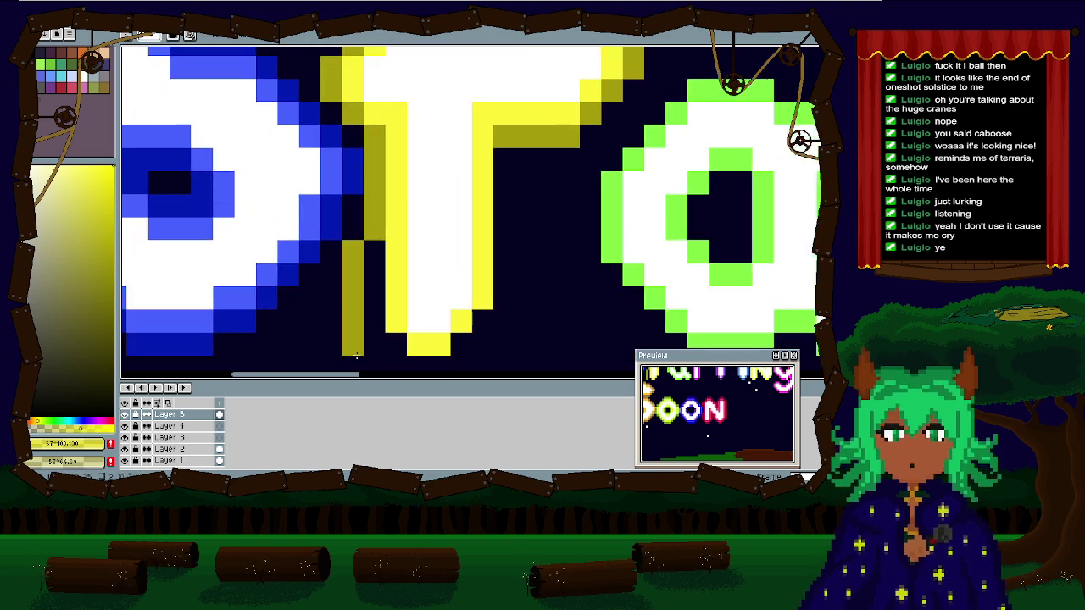
pyautogui.keyDown('shift'); pyautogui.click(375, 325); pyautogui.keyUp('shift')
pyautogui.moveTo(390, 339)
pyautogui.mouseDown()
pyautogui.moveTo(408, 362)
pyautogui.moveTo(443, 358)
pyautogui.mouseUp()
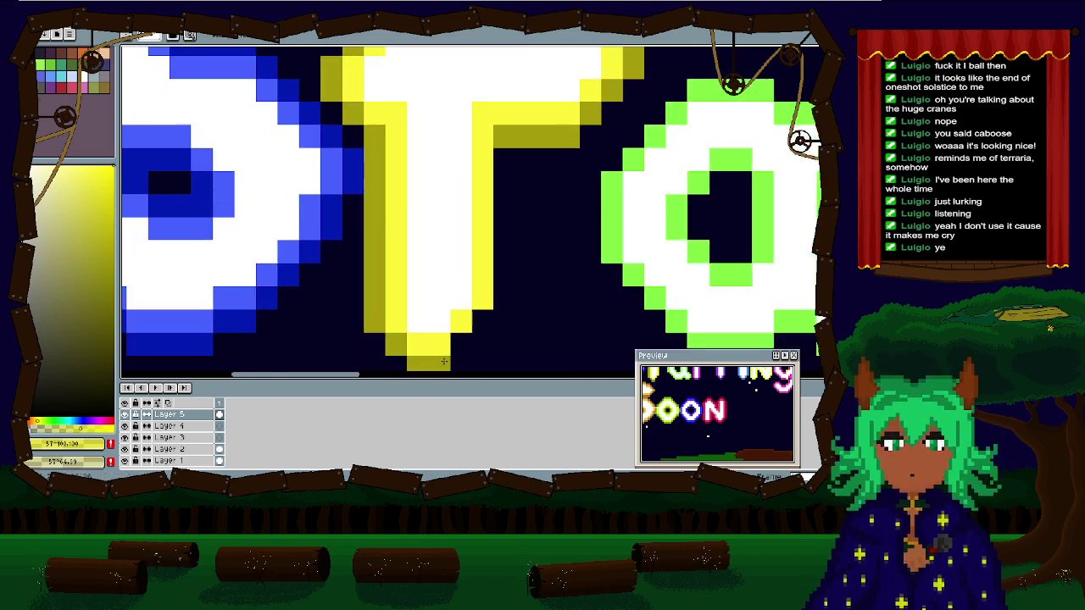
pyautogui.scroll(-2, 341, 168)
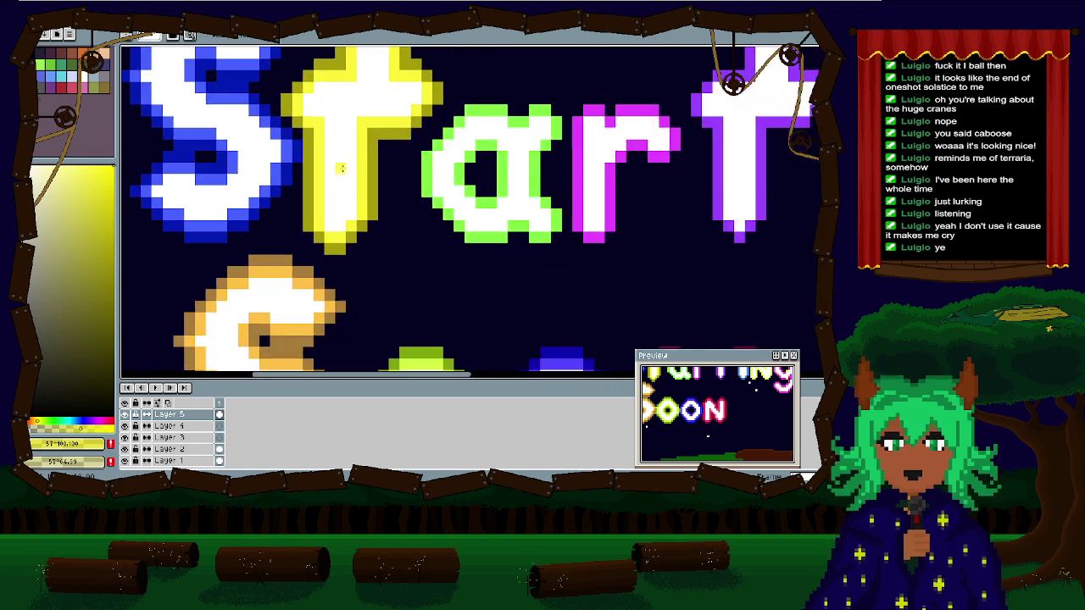
pyautogui.scroll(-3, 416, 145)
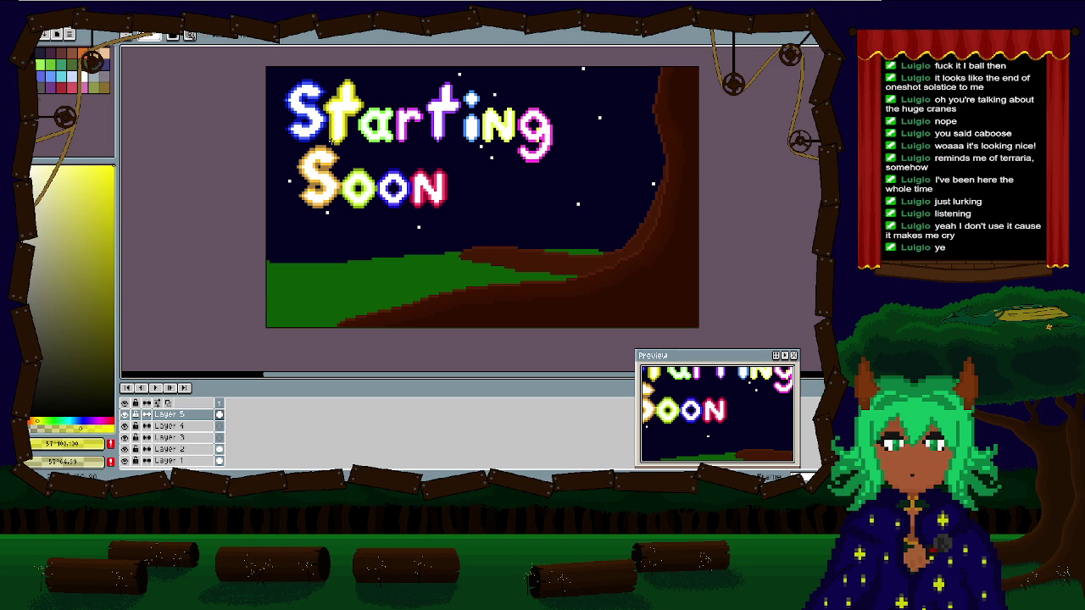
# Step: Sample the green of the "a" in "Starting" and draw a darker green outline all around the letter
pyautogui.scroll(3, 378, 102)
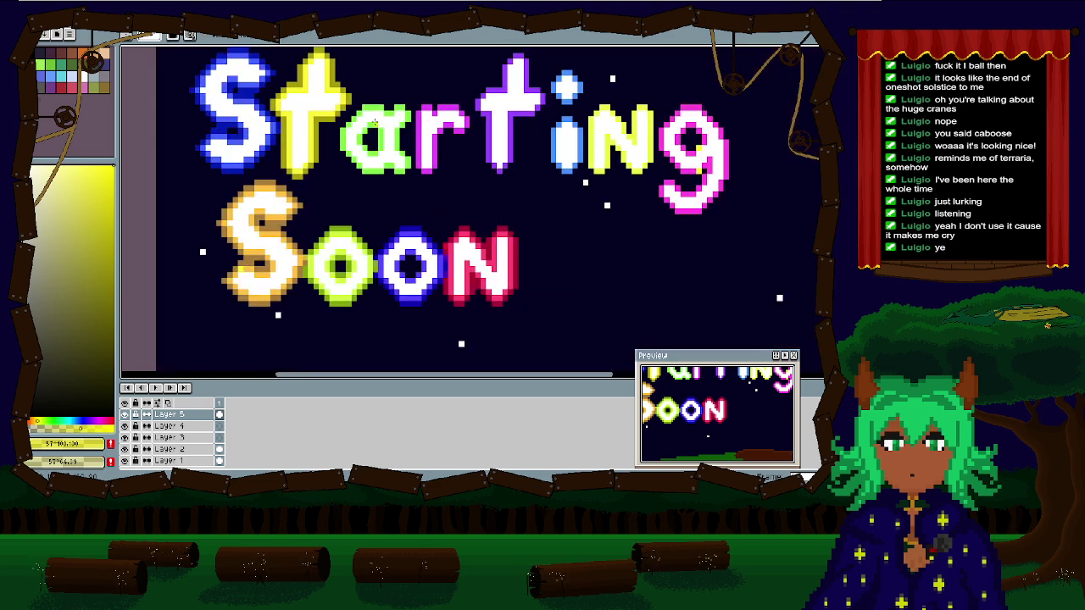
pyautogui.click(302, 102)
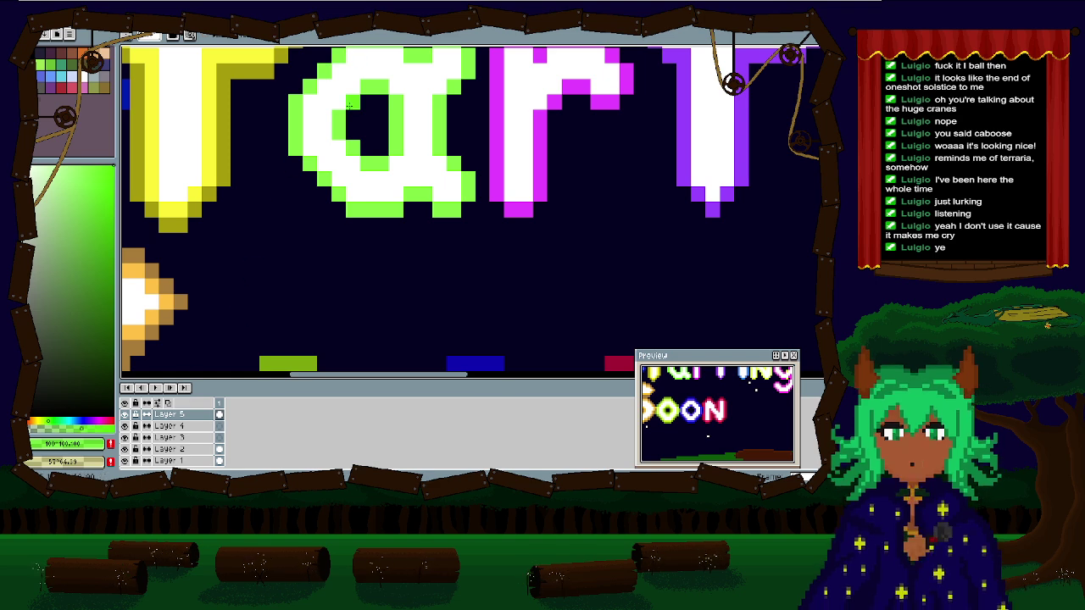
pyautogui.moveTo(288, 146)
pyautogui.mouseDown()
pyautogui.moveTo(354, 233)
pyautogui.moveTo(405, 225)
pyautogui.moveTo(412, 209)
pyautogui.moveTo(458, 222)
pyautogui.mouseUp()
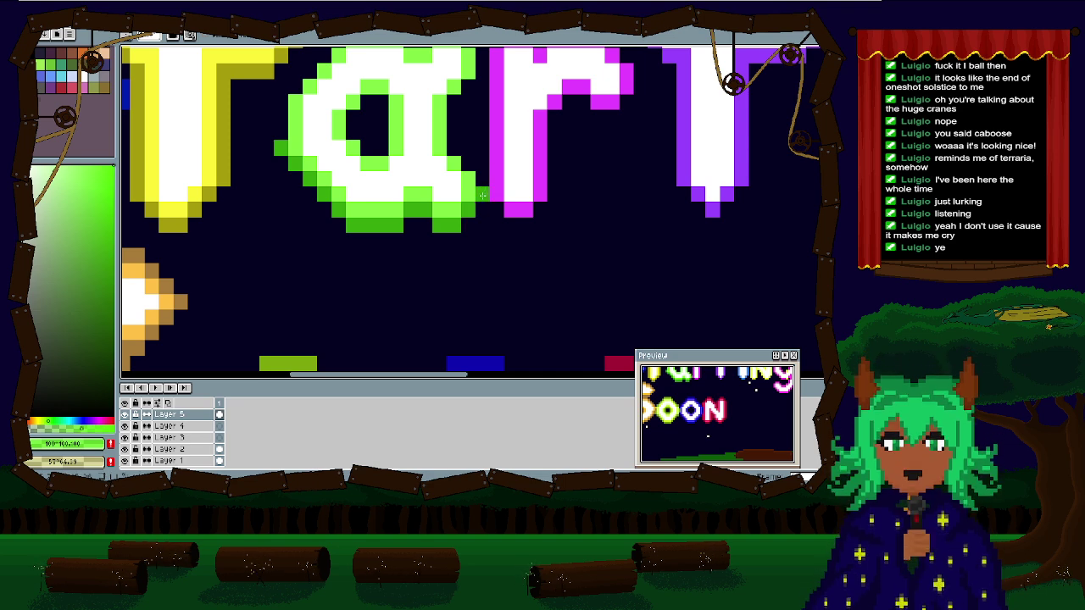
pyautogui.moveTo(483, 178)
pyautogui.mouseDown()
pyautogui.moveTo(455, 146)
pyautogui.moveTo(456, 102)
pyautogui.mouseUp()
pyautogui.scroll(-2, 464, 101)
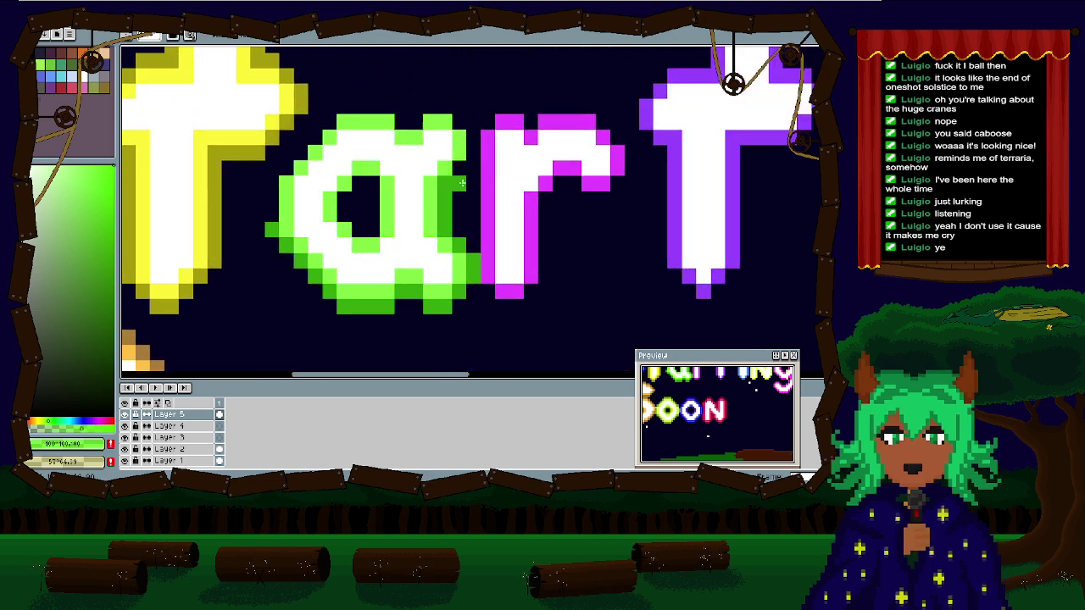
pyautogui.scroll(2, 473, 156)
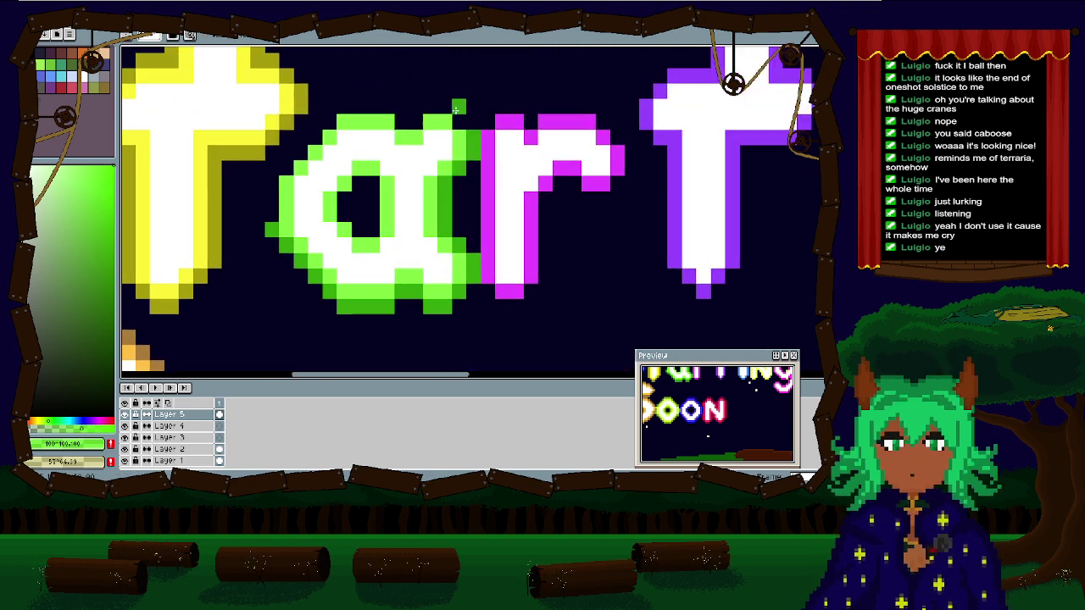
pyautogui.moveTo(458, 107)
pyautogui.mouseDown()
pyautogui.moveTo(404, 122)
pyautogui.moveTo(337, 100)
pyautogui.moveTo(378, 102)
pyautogui.moveTo(341, 103)
pyautogui.moveTo(272, 212)
pyautogui.mouseUp()
# Step: Sample the magenta of the "r" in "Starting" and draw a darker magenta outline around its stem, arm and top
pyautogui.moveTo(421, 203); pyautogui.dragTo(264, 169)
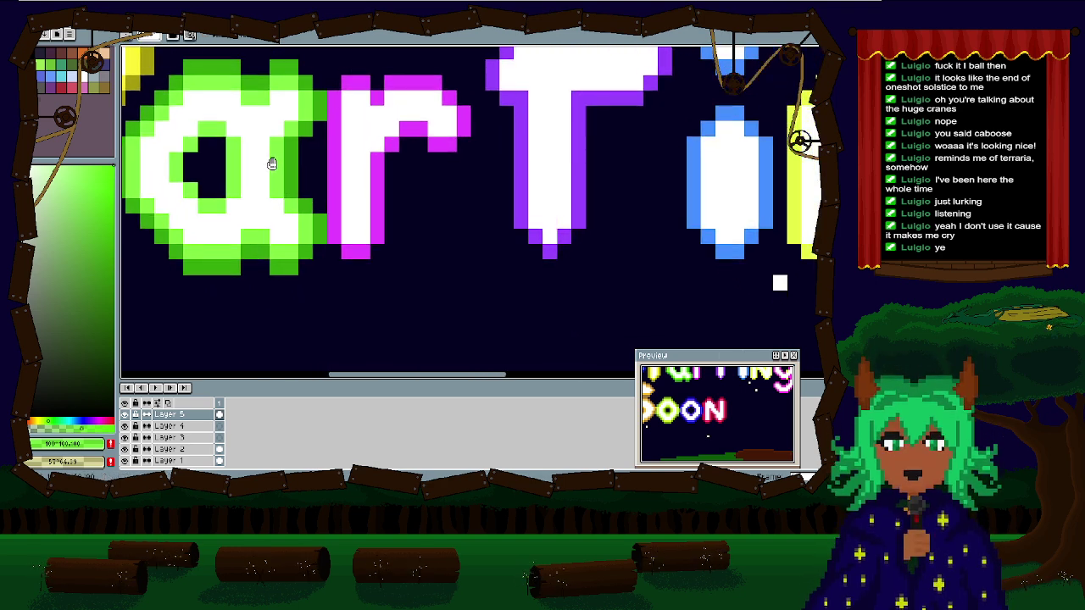
pyautogui.keyDown('alt'); pyautogui.click(377, 189); pyautogui.keyUp('alt')
pyautogui.keyDown('alt'); pyautogui.click(337, 180); pyautogui.keyUp('alt')
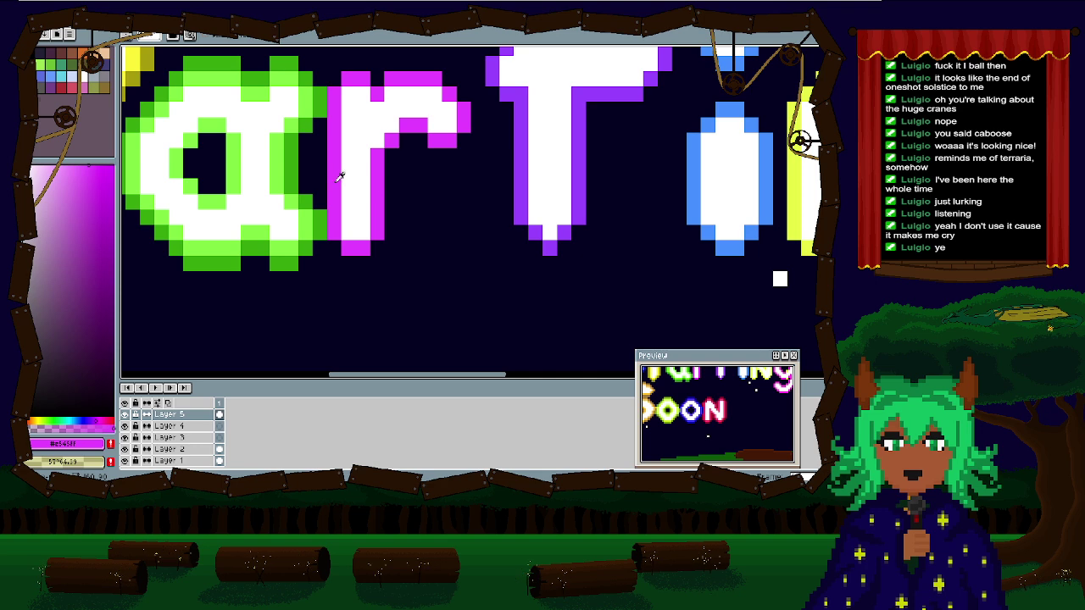
pyautogui.click(100, 393)
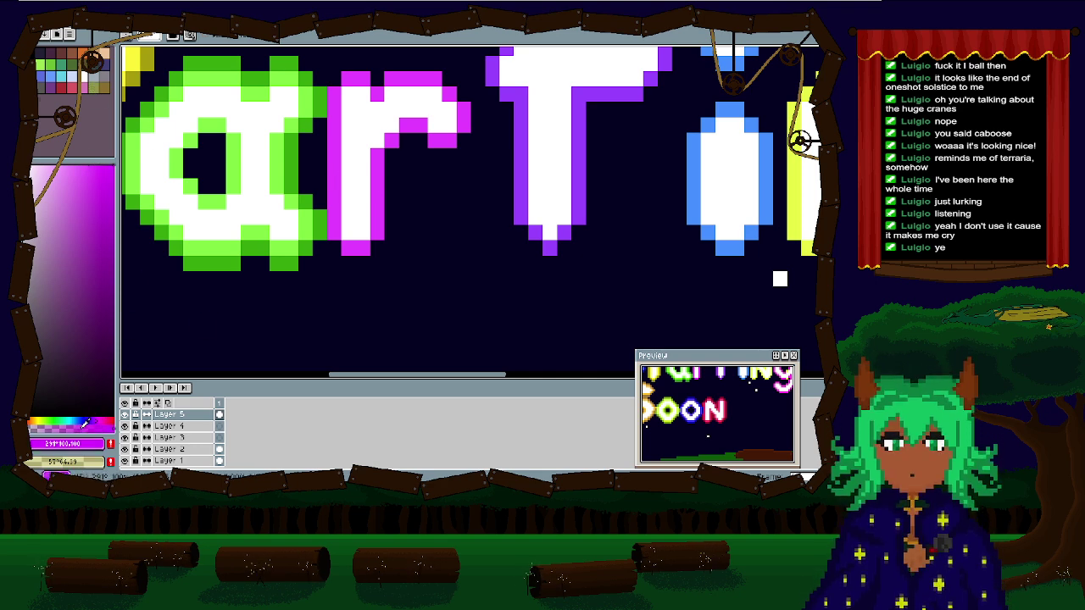
pyautogui.moveTo(321, 217); pyautogui.dragTo(321, 93)
pyautogui.moveTo(322, 131)
pyautogui.mouseDown()
pyautogui.moveTo(322, 214)
pyautogui.moveTo(328, 250)
pyautogui.moveTo(345, 264)
pyautogui.moveTo(392, 217)
pyautogui.moveTo(392, 154)
pyautogui.moveTo(419, 143)
pyautogui.moveTo(446, 158)
pyautogui.moveTo(479, 113)
pyautogui.mouseUp()
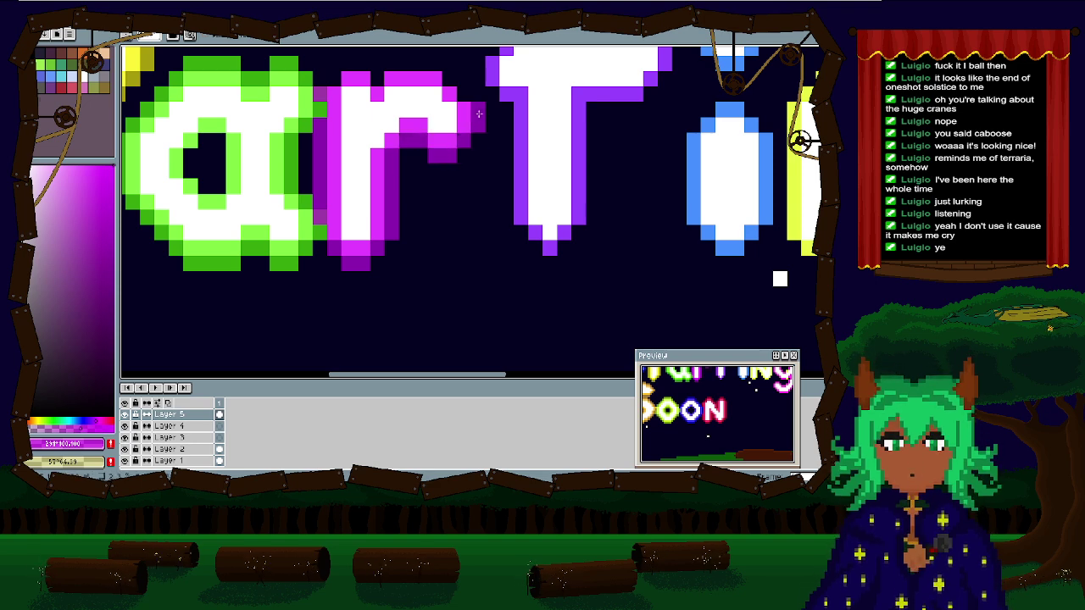
pyautogui.moveTo(446, 75)
pyautogui.mouseDown()
pyautogui.moveTo(432, 62)
pyautogui.moveTo(392, 59)
pyautogui.mouseUp()
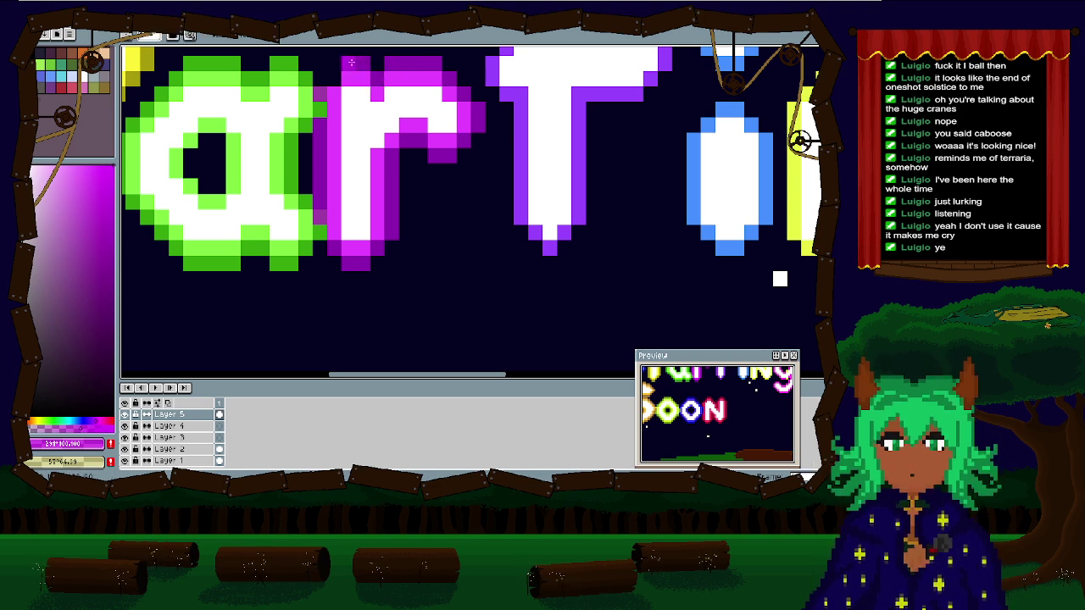
# Step: Sample the purple of the second "t" in "Starting" and draw a darker purple outline around its lower stem and under the crossbar
pyautogui.moveTo(355, 127); pyautogui.dragTo(255, 172)
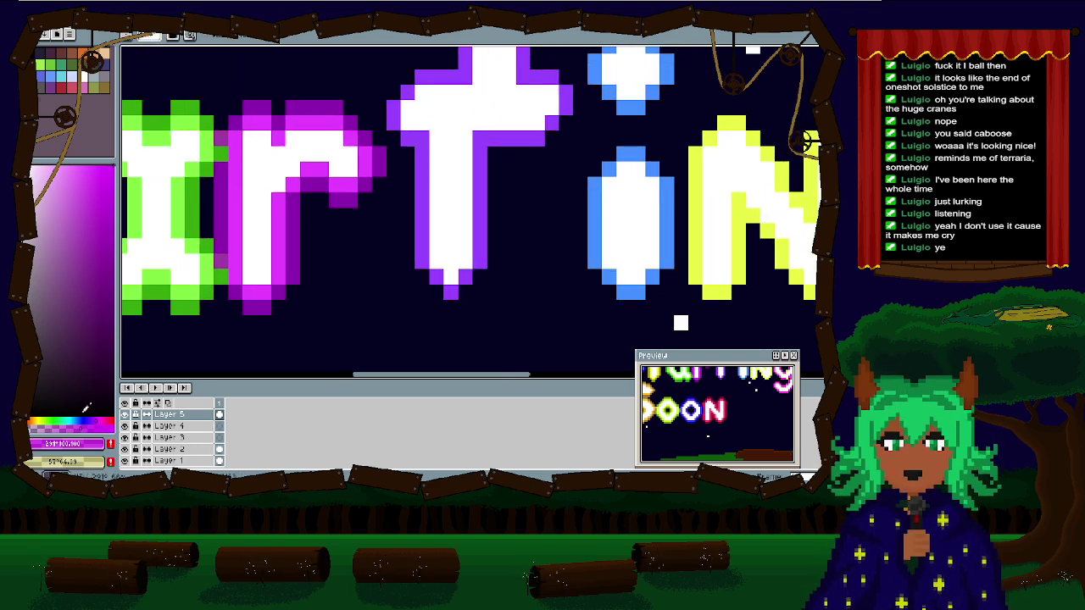
pyautogui.keyDown('alt'); pyautogui.click(274, 313); pyautogui.keyUp('alt')
pyautogui.keyDown('alt'); pyautogui.click(422, 144); pyautogui.keyUp('alt')
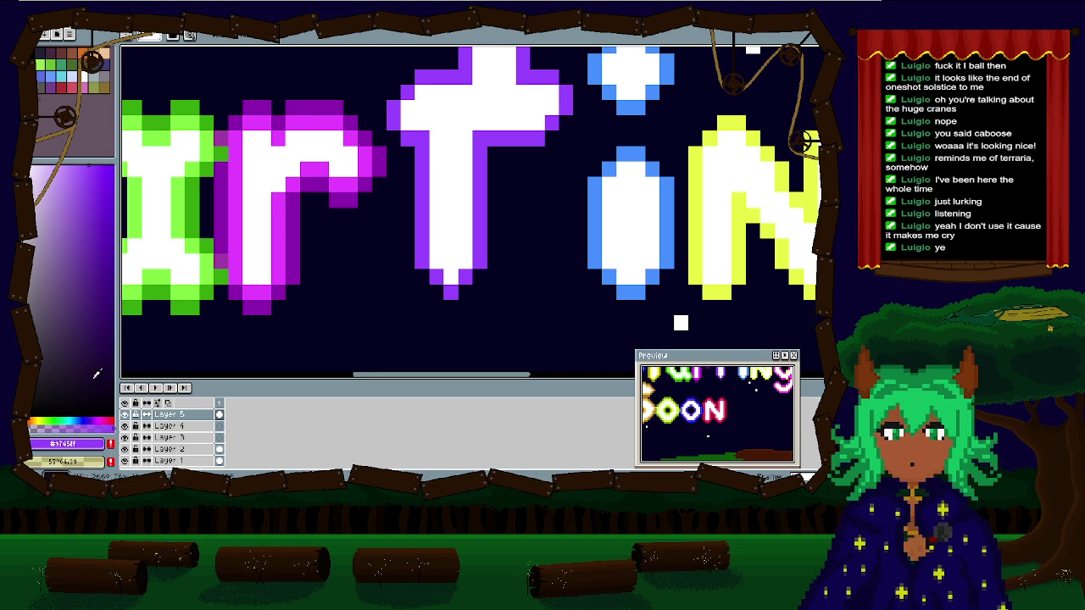
pyautogui.click(113, 168)
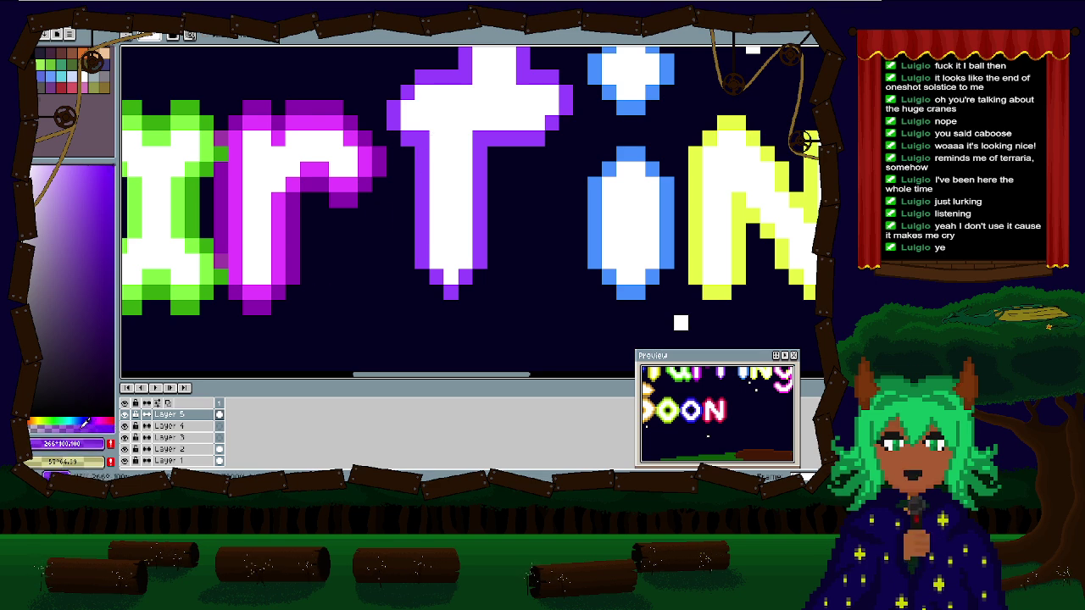
pyautogui.click(379, 123)
pyautogui.moveTo(402, 134)
pyautogui.mouseDown()
pyautogui.moveTo(414, 170)
pyautogui.moveTo(414, 156)
pyautogui.moveTo(399, 274)
pyautogui.moveTo(406, 264)
pyautogui.moveTo(451, 304)
pyautogui.moveTo(492, 265)
pyautogui.moveTo(499, 154)
pyautogui.mouseUp()
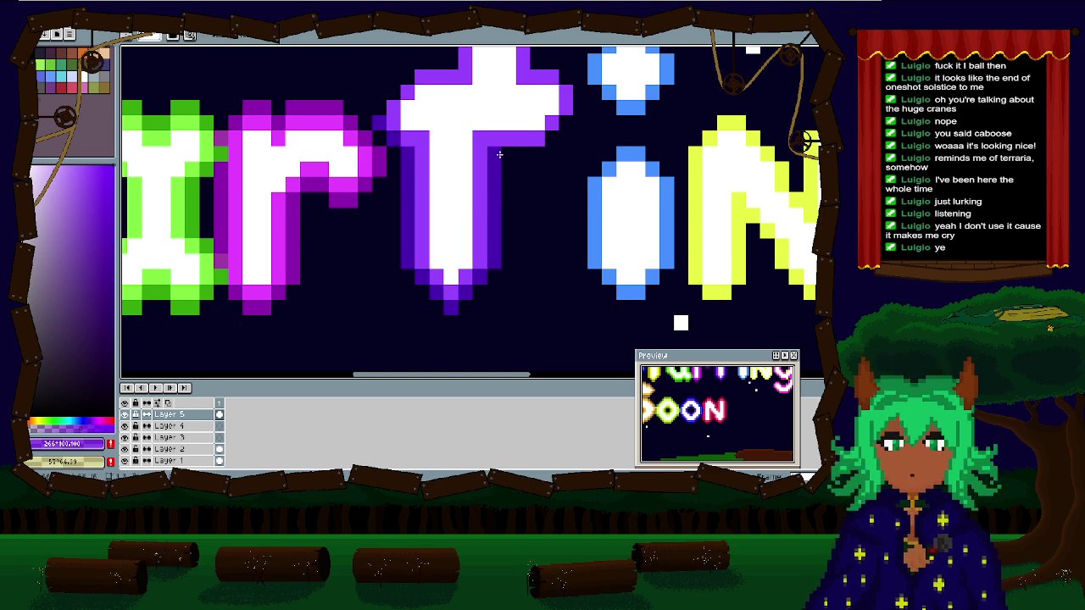
pyautogui.scroll(-2, 514, 136)
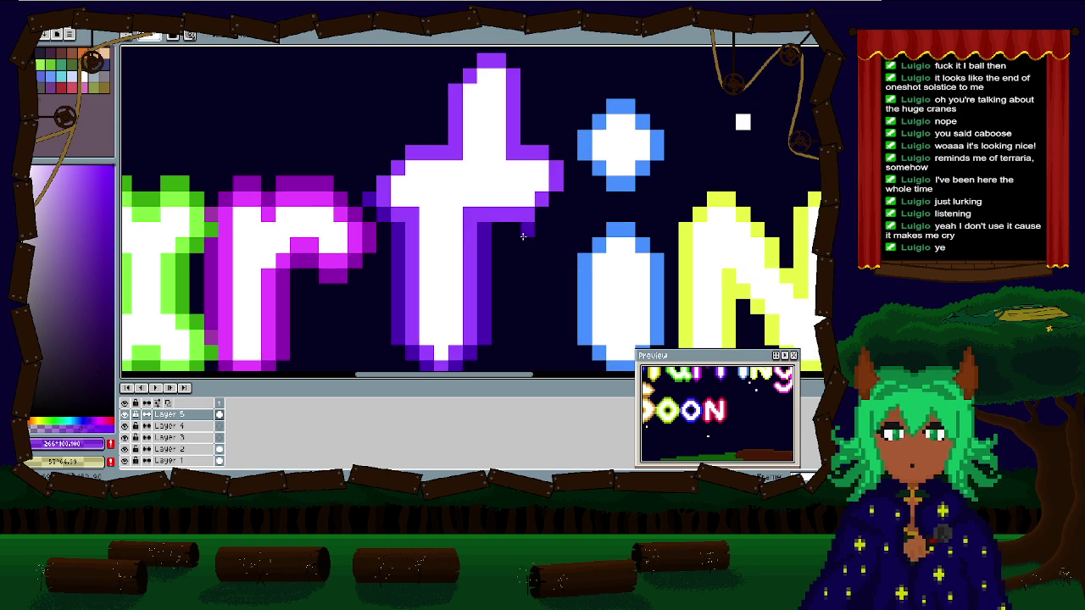
pyautogui.scroll(2, 496, 180)
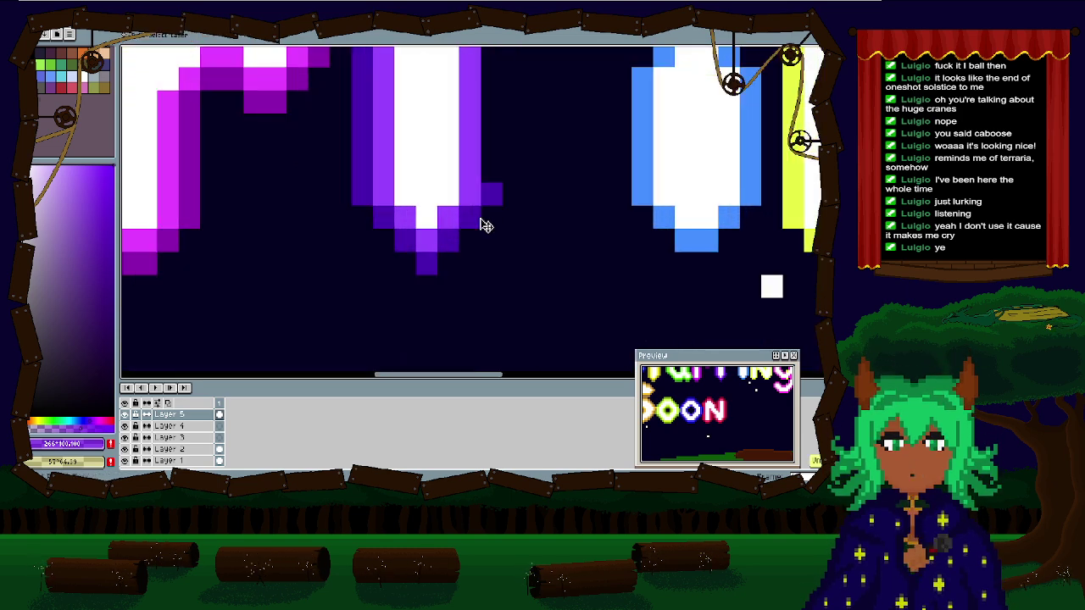
# Step: Widen the lower tip of the second "t" in "Starting" by shifting its dark outline outward and filling with lighter purple and white
pyautogui.moveTo(384, 217)
pyautogui.mouseDown()
pyautogui.moveTo(430, 269)
pyautogui.moveTo(453, 265)
pyautogui.moveTo(490, 220)
pyautogui.mouseUp()
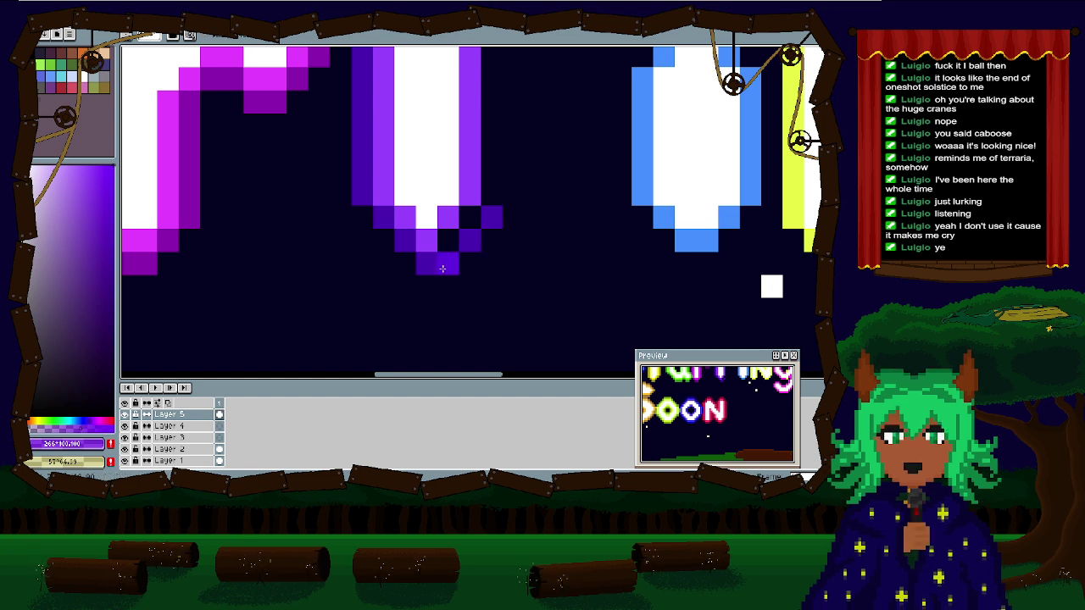
pyautogui.keyDown('alt'); pyautogui.click(449, 219); pyautogui.keyUp('alt')
pyautogui.click(471, 218)
pyautogui.click(448, 240)
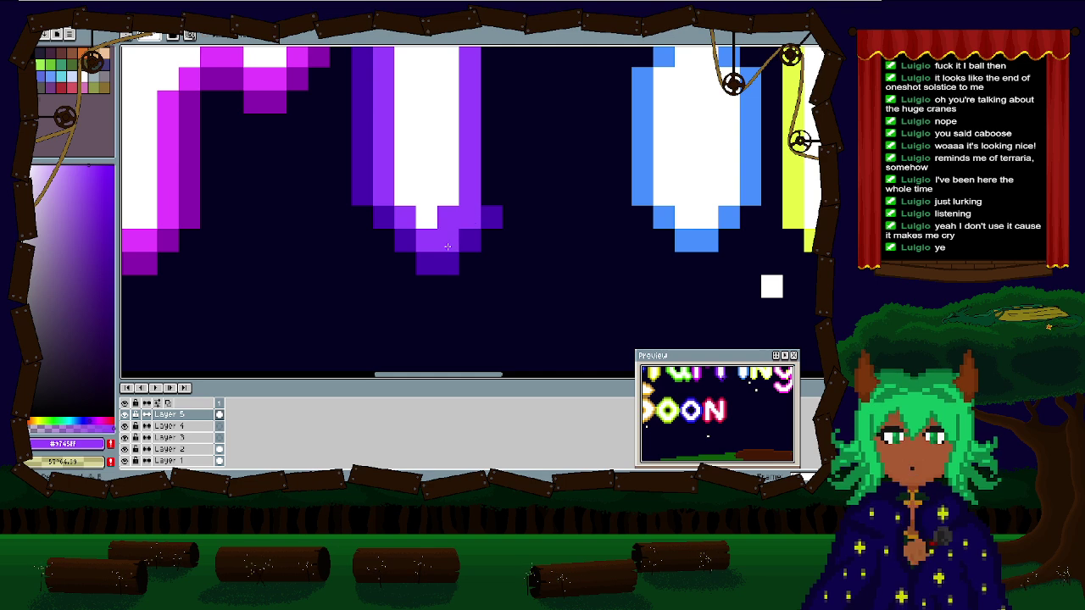
pyautogui.keyDown('alt'); pyautogui.click(435, 158); pyautogui.keyUp('alt')
pyautogui.click(451, 214)
pyautogui.scroll(-3, 452, 207)
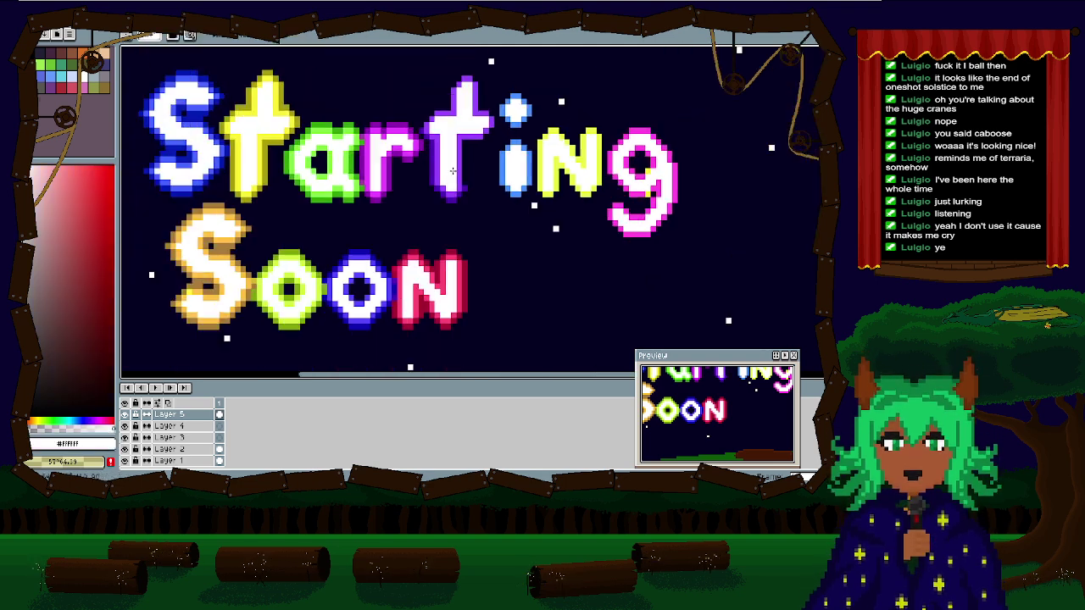
# Step: Round off the right corner of the second "t"'s lower tip and clear the stray dark purple pixel beside it
pyautogui.scroll(4, 423, 246)
pyautogui.scroll(-1, 415, 266)
pyautogui.moveTo(415, 266); pyautogui.dragTo(533, 210)
pyautogui.scroll(-1, 459, 215)
pyautogui.scroll(1, 458, 215)
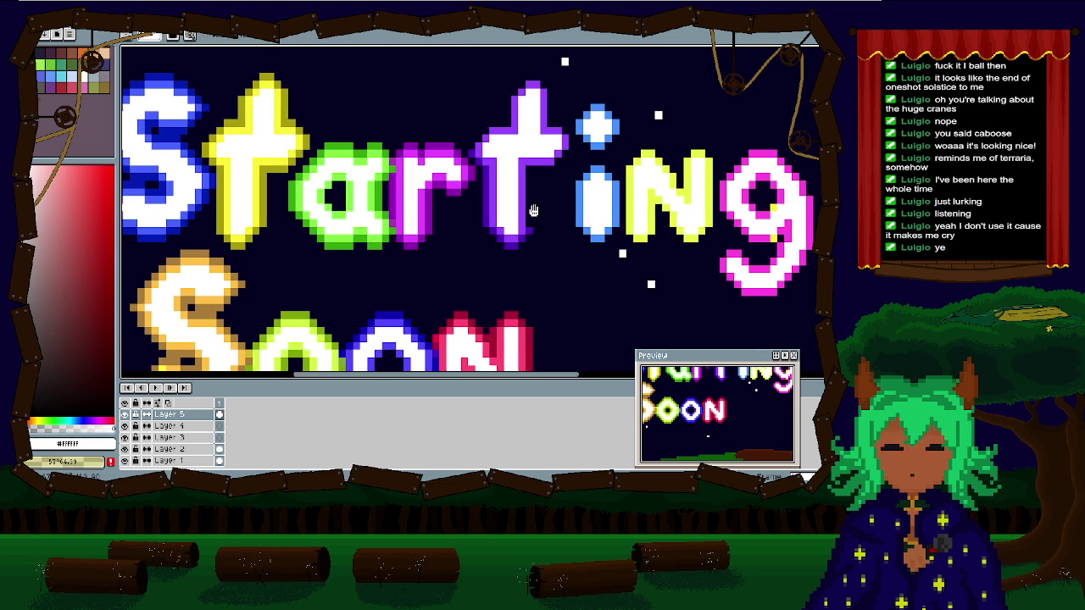
pyautogui.scroll(2, 533, 210)
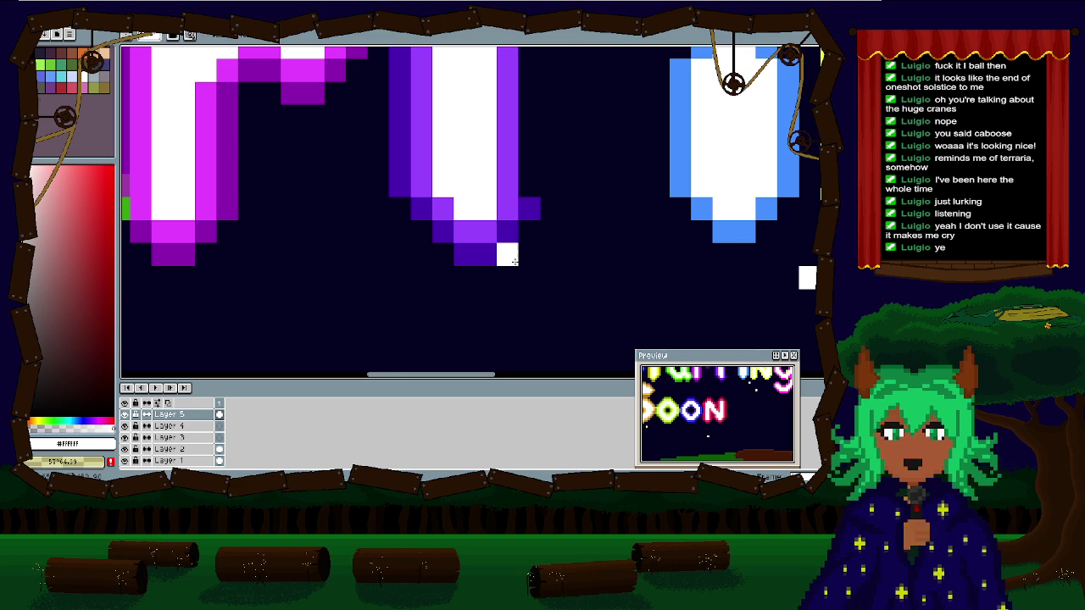
pyautogui.moveTo(523, 209)
pyautogui.mouseDown()
pyautogui.moveTo(413, 258)
pyautogui.moveTo(448, 233)
pyautogui.moveTo(461, 234)
pyautogui.moveTo(472, 261)
pyautogui.moveTo(349, 201)
pyautogui.moveTo(359, 238)
pyautogui.mouseUp()
pyautogui.click(614, 208)
pyautogui.scroll(-3, 498, 212)
pyautogui.scroll(2, 475, 254)
pyautogui.scroll(-2, 477, 251)
pyautogui.scroll(2, 482, 227)
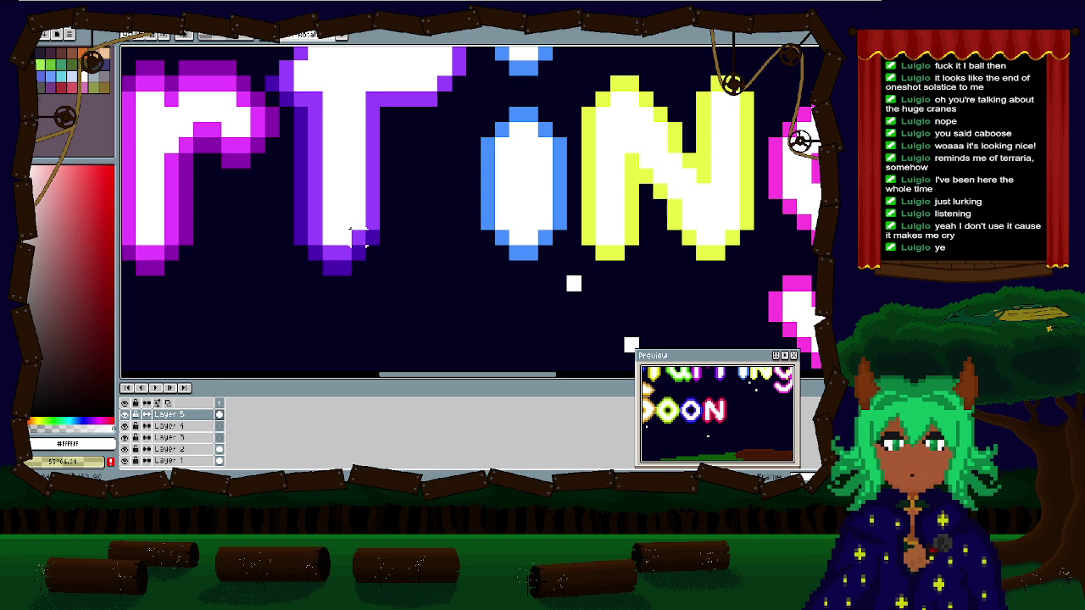
# Step: Sample the dark purple and complete the outline around the second "t"'s right stem edge, crossbar and upper stem
pyautogui.scroll(2, 385, 224)
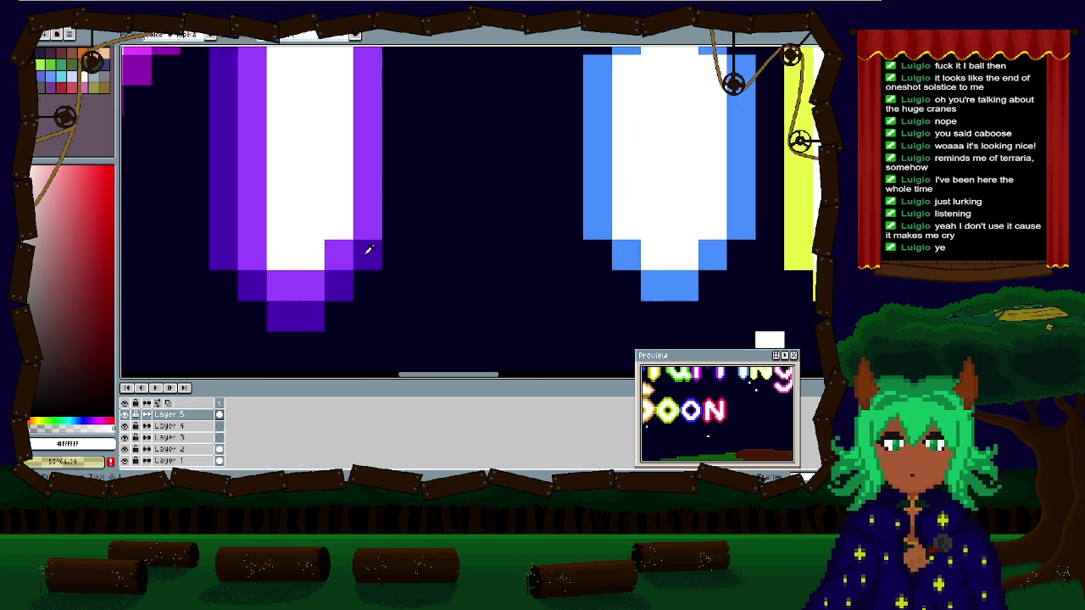
pyautogui.rightClick(368, 250)
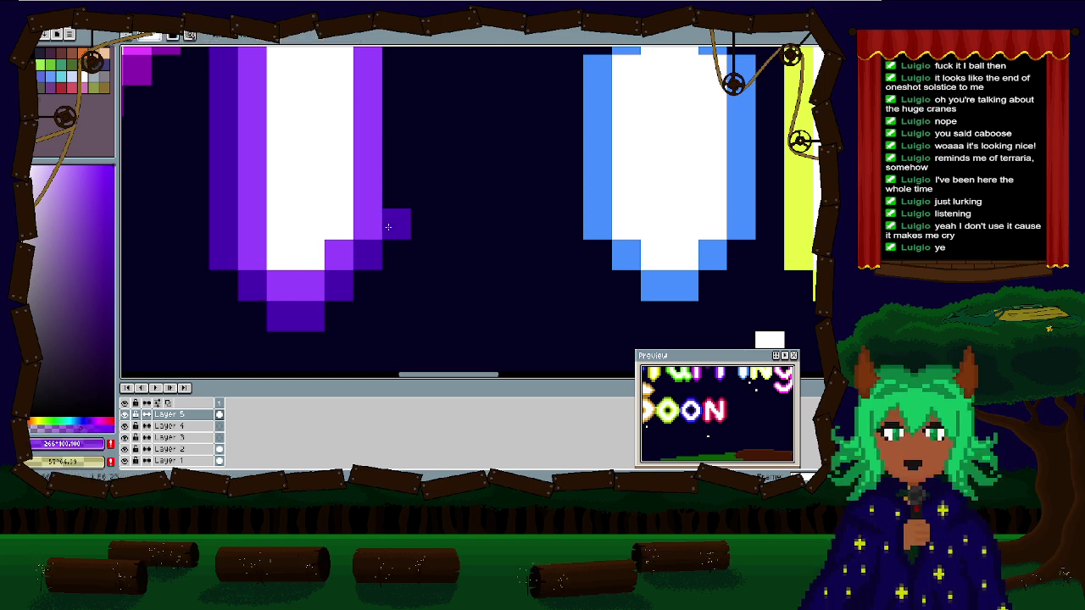
pyautogui.scroll(3, 381, 246)
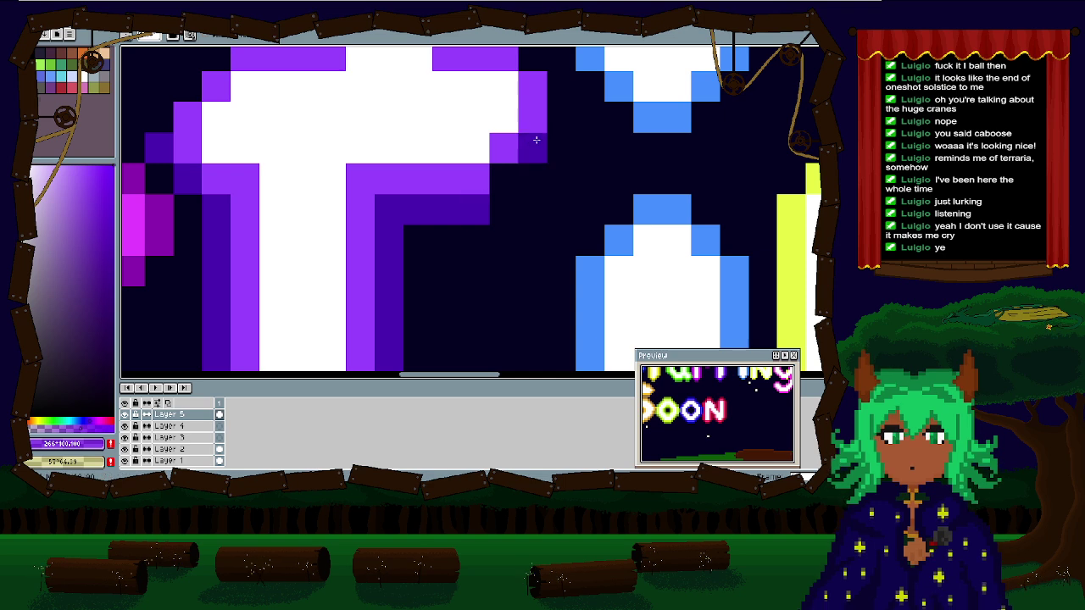
pyautogui.scroll(1, 552, 116)
pyautogui.moveTo(551, 207); pyautogui.dragTo(442, 110)
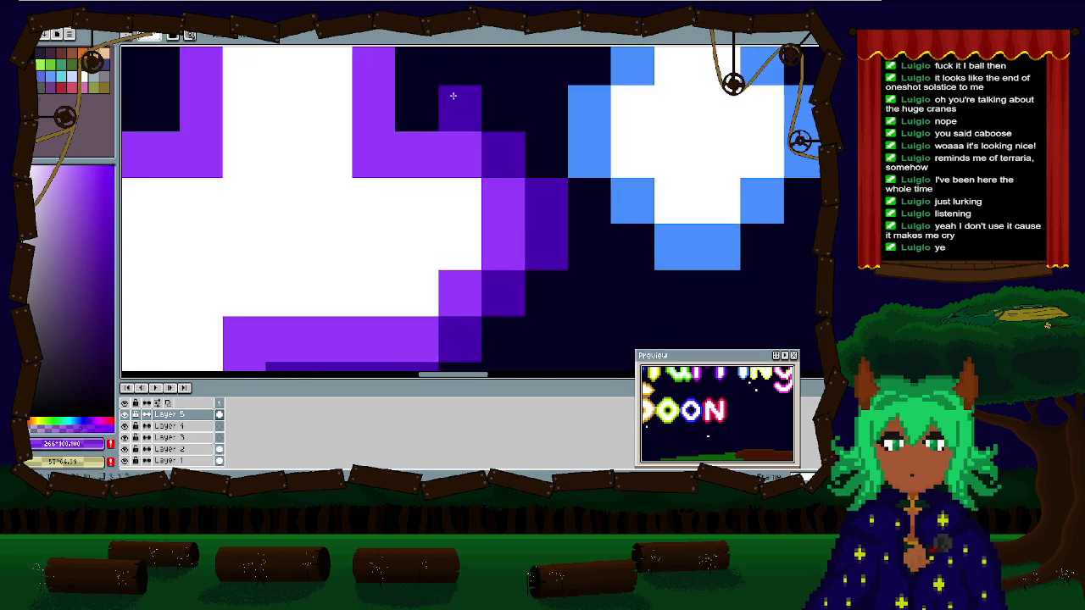
pyautogui.scroll(-2, 453, 96)
pyautogui.moveTo(457, 258)
pyautogui.mouseDown()
pyautogui.moveTo(386, 151)
pyautogui.moveTo(358, 183)
pyautogui.moveTo(405, 133)
pyautogui.moveTo(350, 194)
pyautogui.moveTo(356, 181)
pyautogui.moveTo(355, 228)
pyautogui.mouseUp()
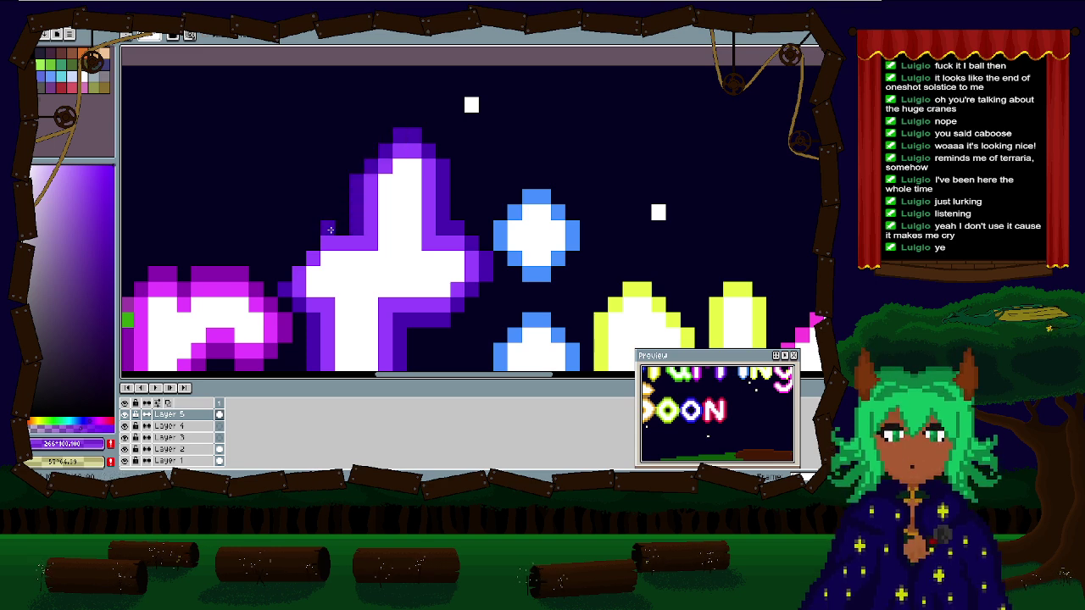
pyautogui.moveTo(284, 274); pyautogui.dragTo(314, 243)
# Step: Pick a darker shade of the blue of the "i" in "Starting" and outline the letter's body with it
pyautogui.moveTo(450, 220)
pyautogui.mouseDown()
pyautogui.moveTo(376, 106)
pyautogui.moveTo(282, 38)
pyautogui.mouseUp()
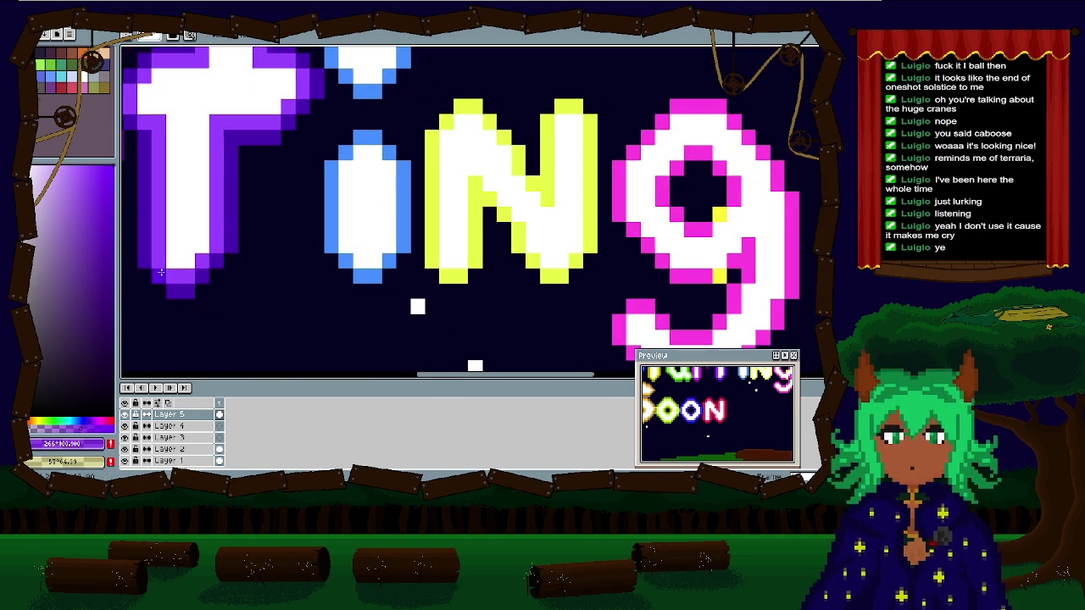
pyautogui.moveTo(78, 447); pyautogui.dragTo(66, 447)
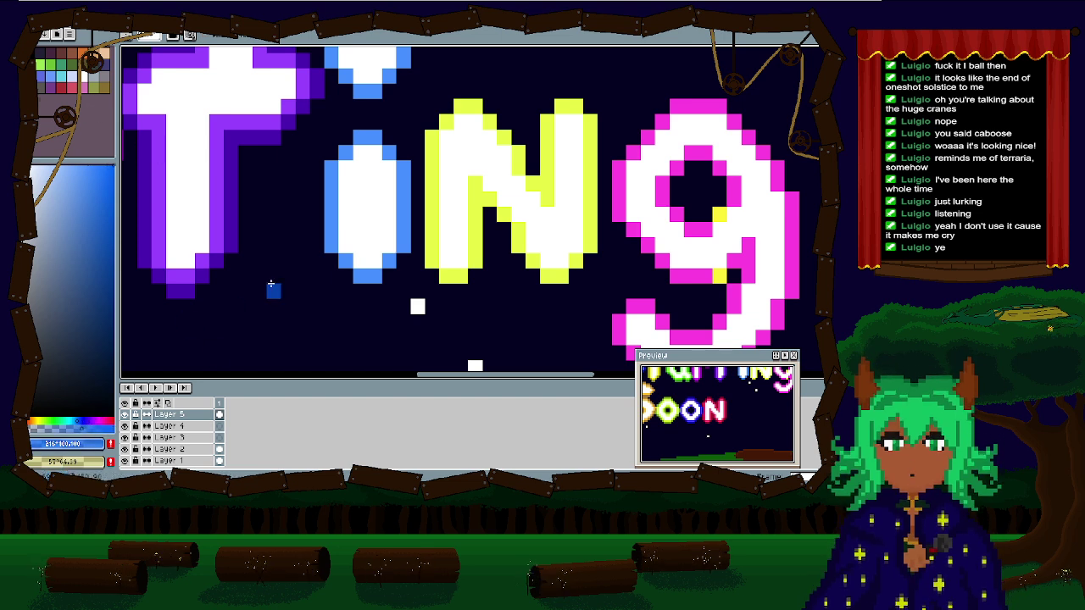
pyautogui.moveTo(314, 243)
pyautogui.mouseDown()
pyautogui.moveTo(366, 295)
pyautogui.moveTo(421, 252)
pyautogui.moveTo(419, 155)
pyautogui.moveTo(420, 167)
pyautogui.moveTo(375, 118)
pyautogui.moveTo(347, 128)
pyautogui.moveTo(356, 126)
pyautogui.moveTo(318, 184)
pyautogui.moveTo(316, 169)
pyautogui.moveTo(311, 222)
pyautogui.mouseUp()
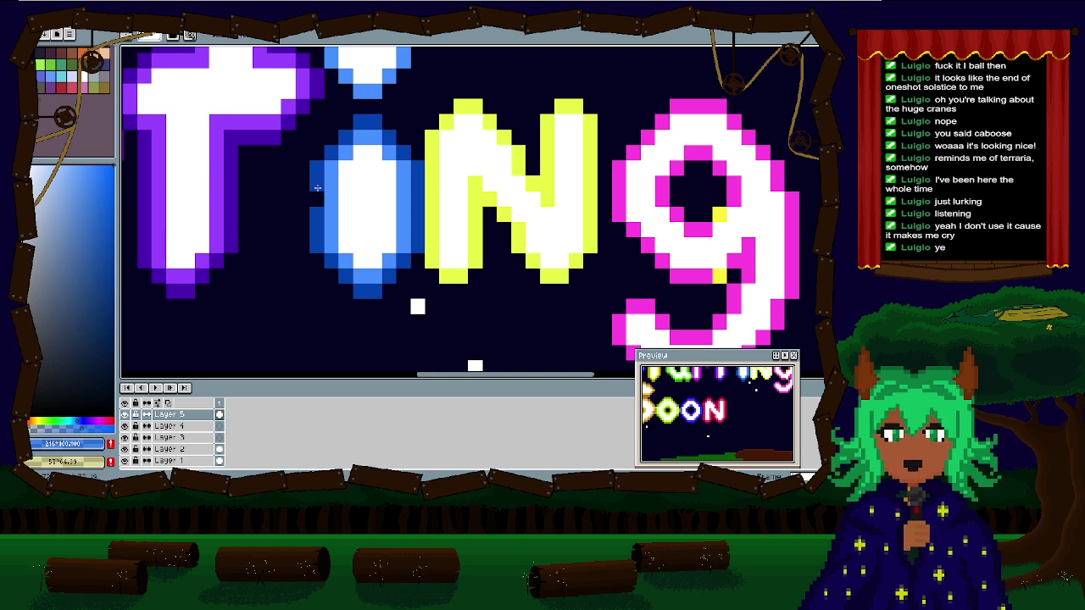
pyautogui.scroll(-2, 317, 193)
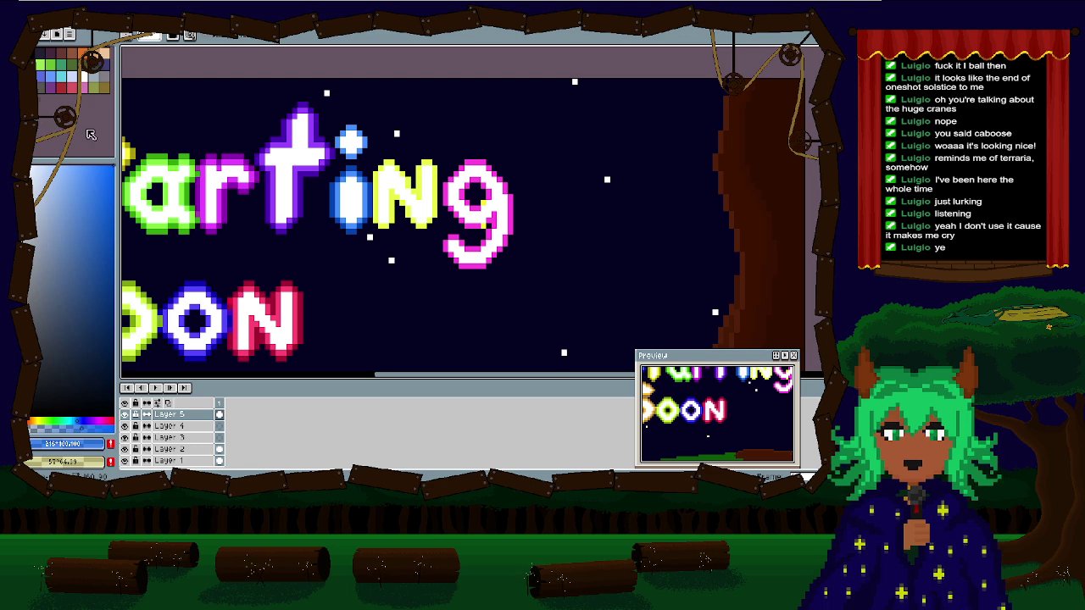
pyautogui.scroll(-3, 571, 136)
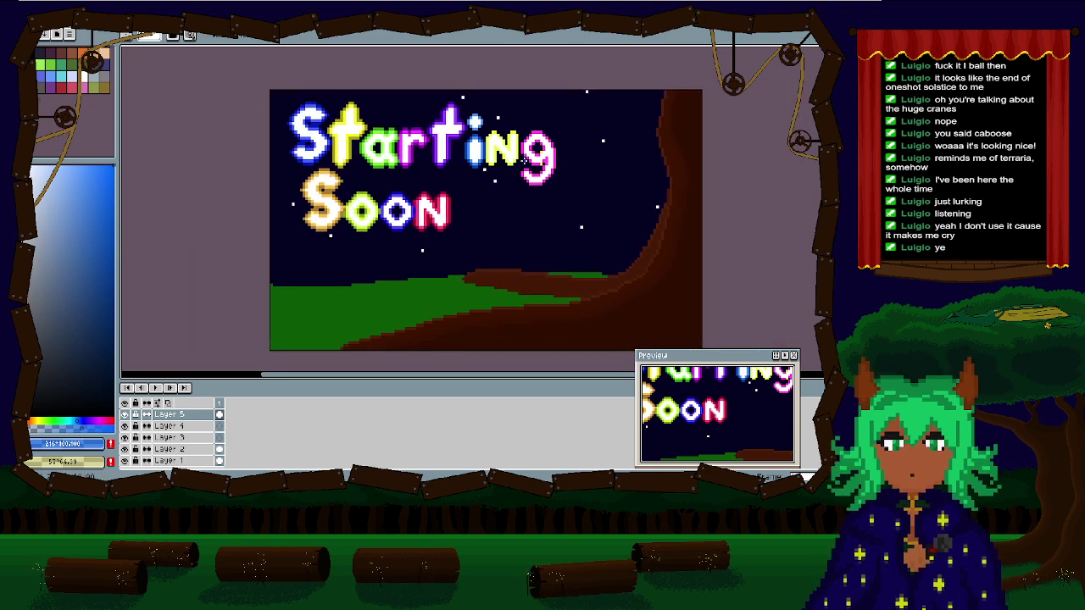
pyautogui.scroll(3, 523, 167)
pyautogui.scroll(-3, 523, 167)
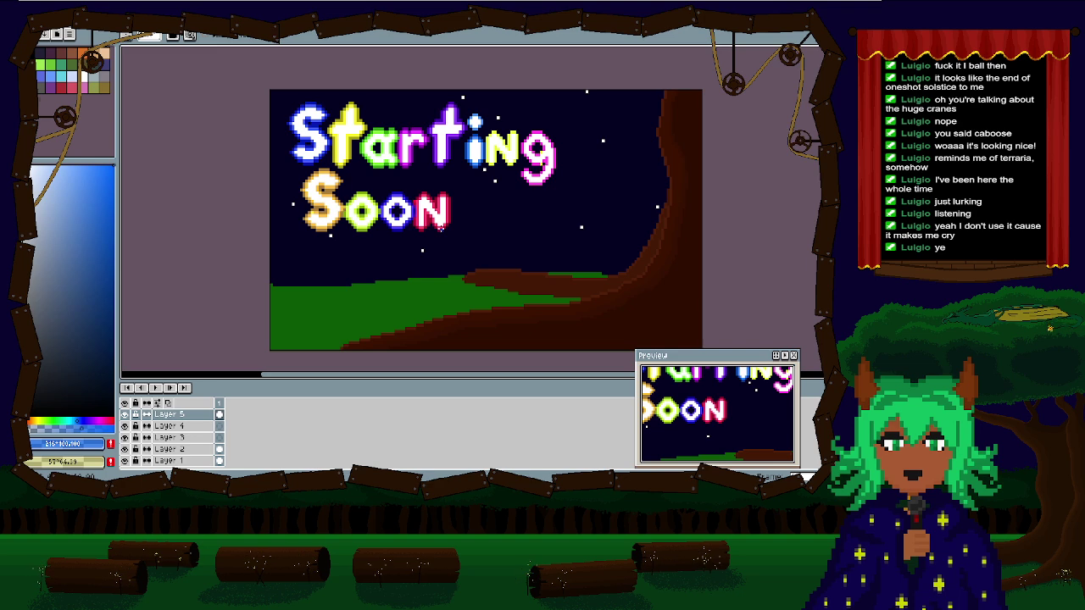
# Step: Draw the darker blue outline around the dot of the "i" in "Starting" and join it to the body's outline
pyautogui.scroll(5, 472, 192)
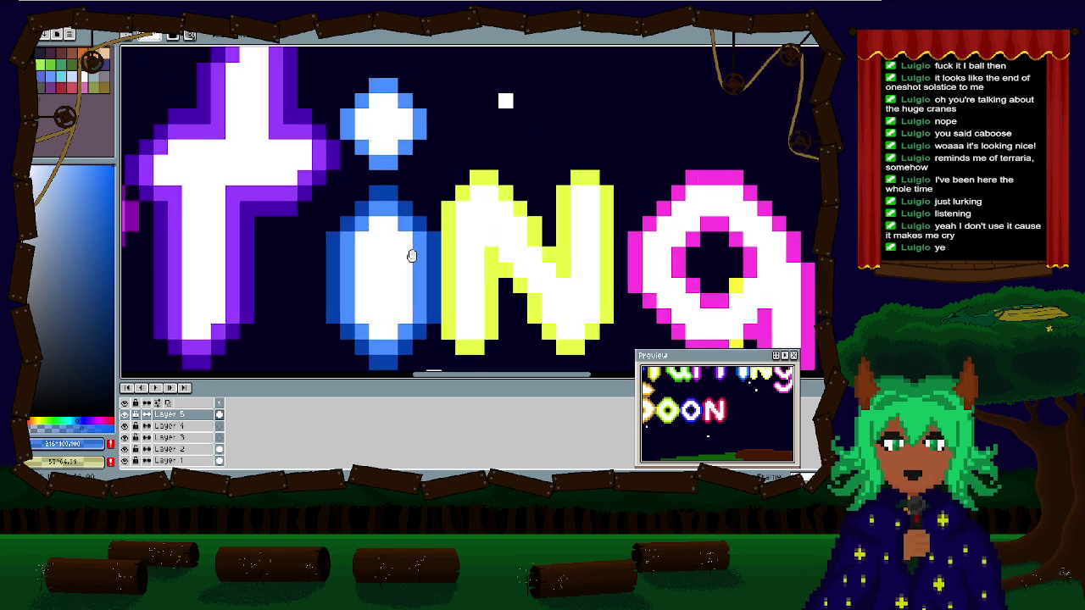
pyautogui.moveTo(376, 217)
pyautogui.mouseDown()
pyautogui.moveTo(438, 159)
pyautogui.moveTo(386, 103)
pyautogui.moveTo(368, 101)
pyautogui.moveTo(328, 137)
pyautogui.moveTo(342, 180)
pyautogui.mouseUp()
pyautogui.click(386, 207)
pyautogui.scroll(-2, 376, 247)
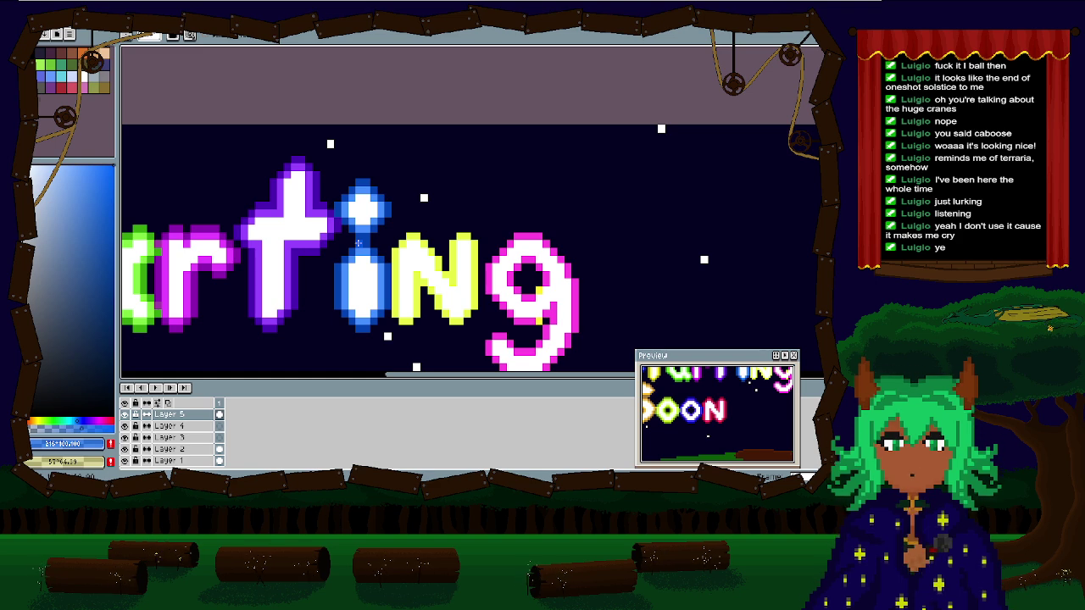
# Step: Sample the yellow of the "n" in "Starting", start a darker outline around its left stem, and undo the last stroke beside the "i"
pyautogui.click(417, 310)
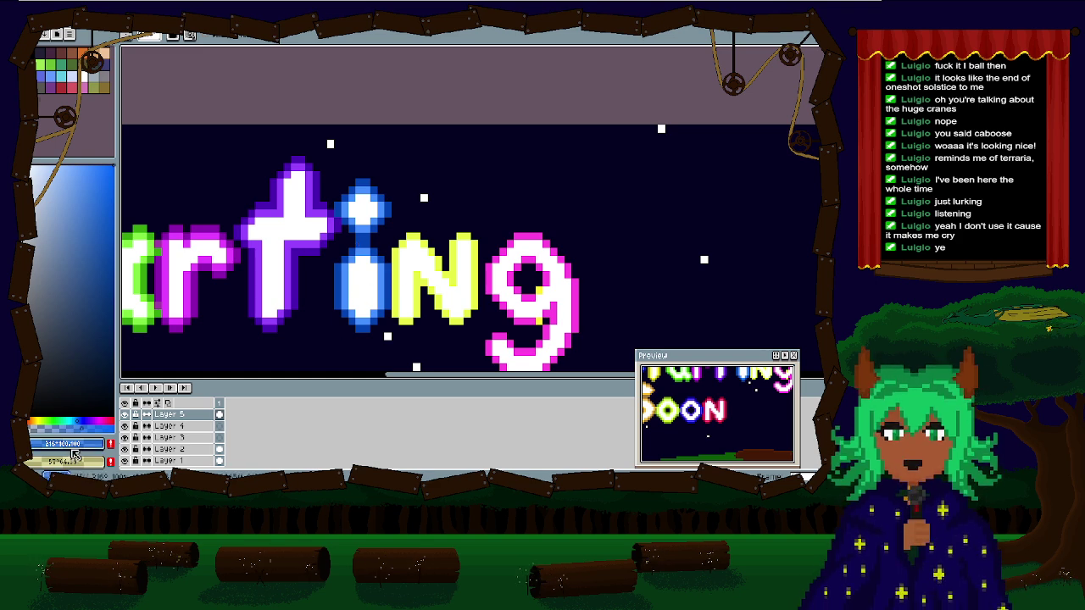
pyautogui.moveTo(89, 228); pyautogui.dragTo(155, 135)
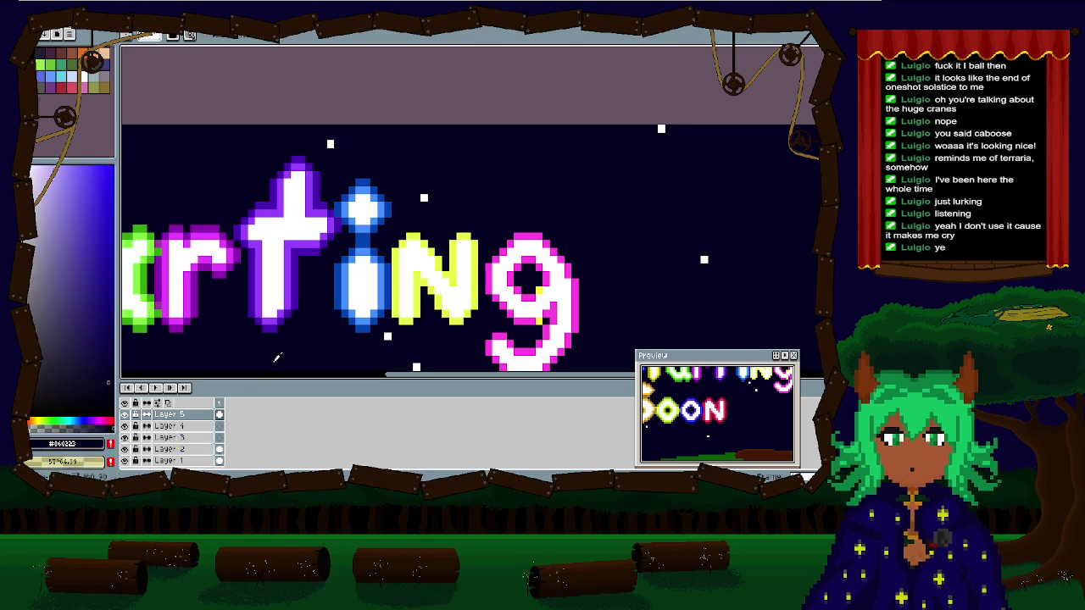
pyautogui.click(401, 276)
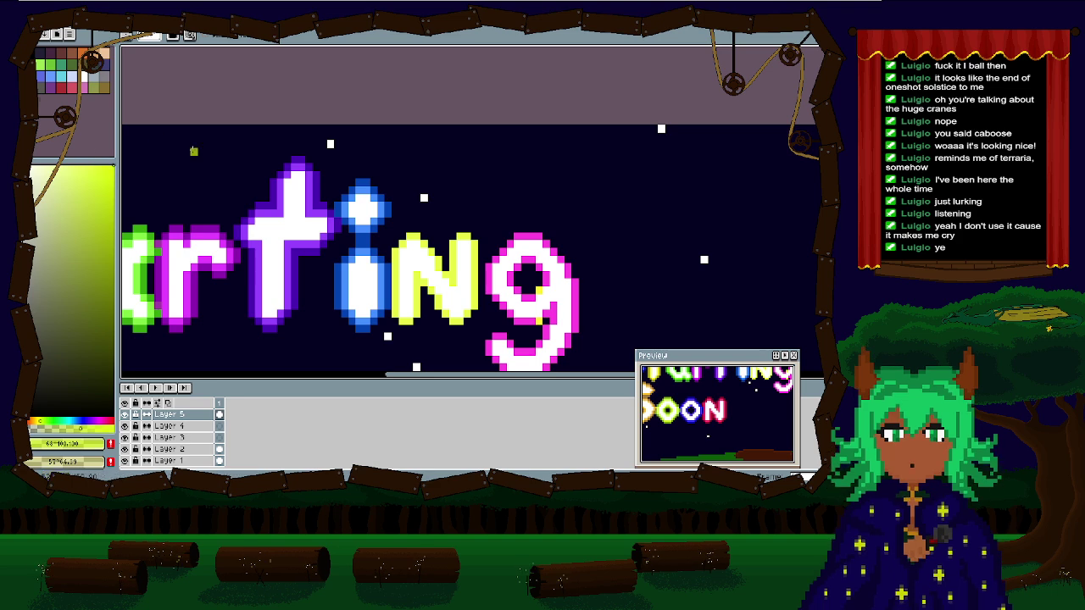
pyautogui.scroll(2, 353, 290)
pyautogui.moveTo(424, 161)
pyautogui.mouseDown()
pyautogui.moveTo(426, 248)
pyautogui.moveTo(423, 235)
pyautogui.moveTo(360, 279)
pyautogui.moveTo(320, 205)
pyautogui.moveTo(324, 273)
pyautogui.mouseUp()
pyautogui.moveTo(325, 255); pyautogui.dragTo(328, 203)
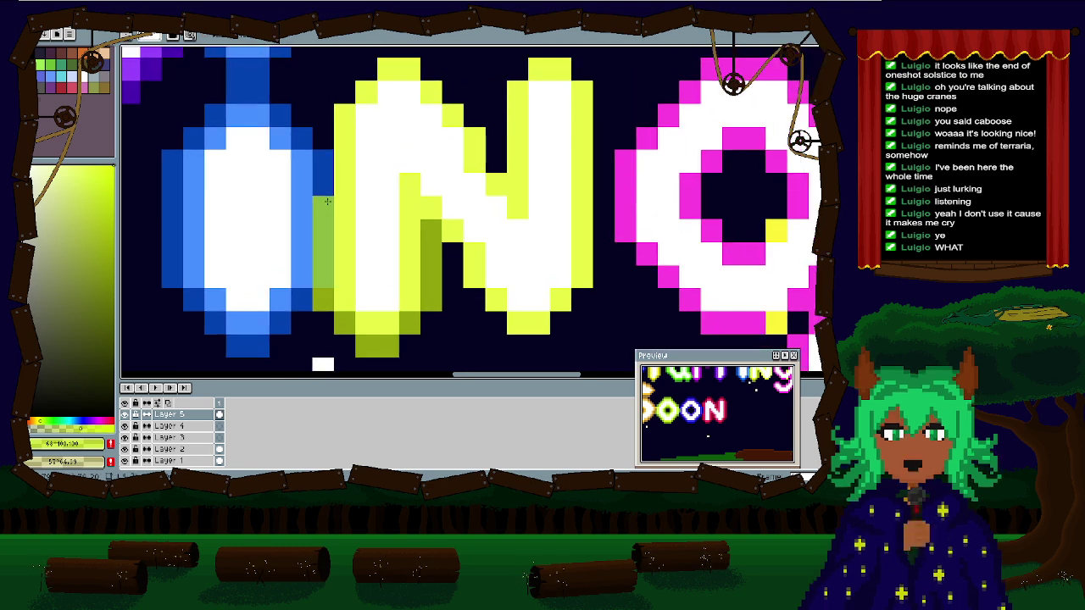
pyautogui.hotkey('ctrl', 'z')
# Step: Complete the darker yellow outline around the "n" in "Starting", including its left edge, inner notches, right stem and base
pyautogui.moveTo(326, 248)
pyautogui.mouseDown()
pyautogui.moveTo(327, 206)
pyautogui.moveTo(341, 302)
pyautogui.moveTo(334, 203)
pyautogui.moveTo(392, 151)
pyautogui.moveTo(406, 153)
pyautogui.moveTo(343, 153)
pyautogui.moveTo(357, 142)
pyautogui.moveTo(425, 211)
pyautogui.moveTo(444, 249)
pyautogui.moveTo(451, 185)
pyautogui.moveTo(516, 144)
pyautogui.mouseUp()
pyautogui.click(558, 190)
pyautogui.click(537, 168)
pyautogui.scroll(-9, 552, 196)
pyautogui.moveTo(552, 196); pyautogui.dragTo(374, 160)
pyautogui.scroll(3, 382, 191)
pyautogui.scroll(-1, 377, 160)
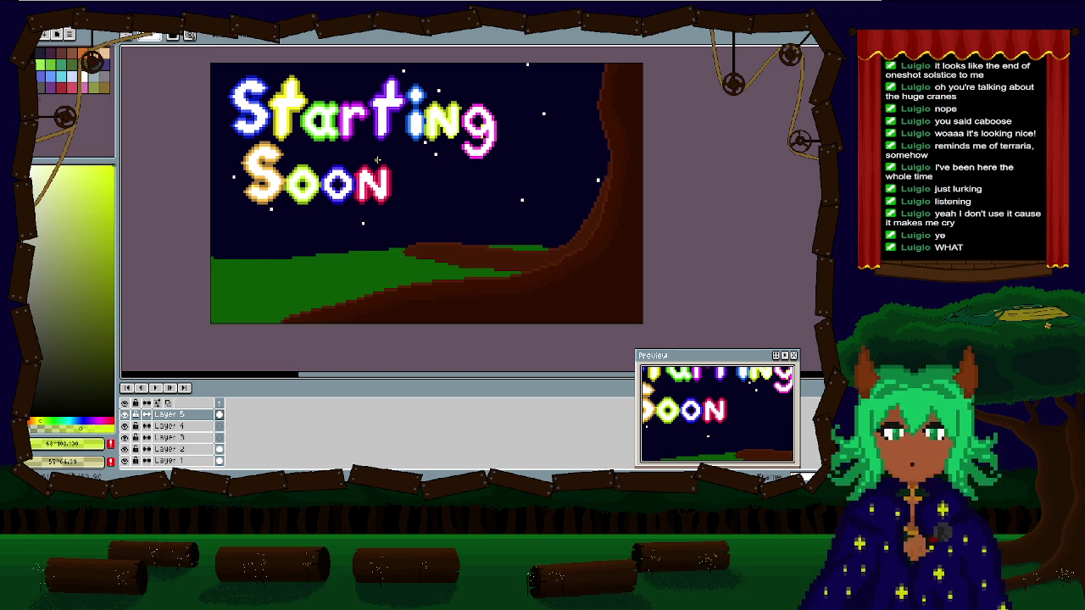
pyautogui.scroll(3, 359, 146)
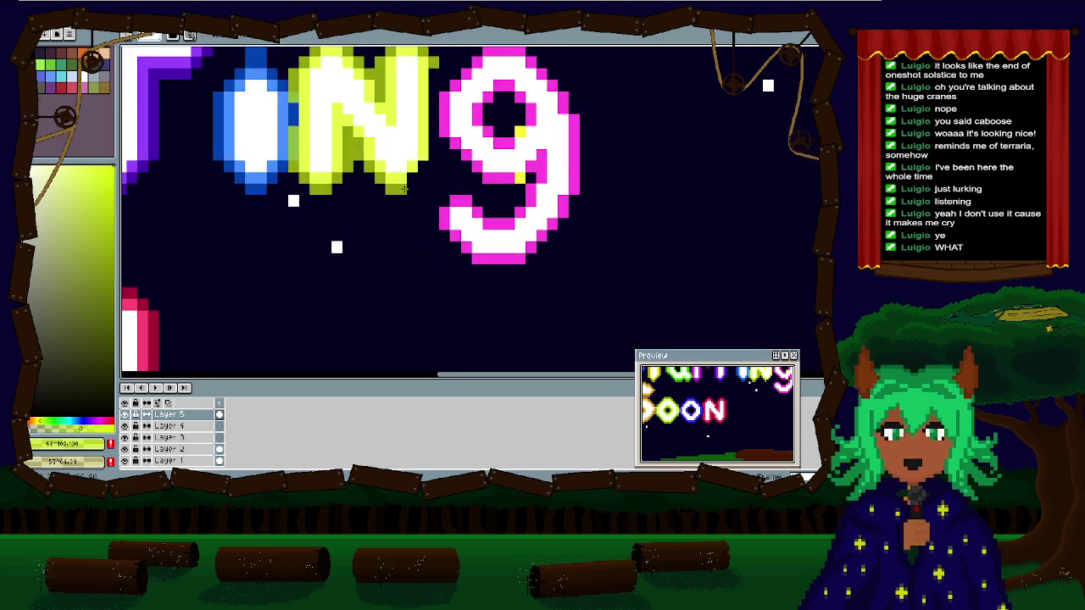
pyautogui.moveTo(435, 156); pyautogui.dragTo(435, 72)
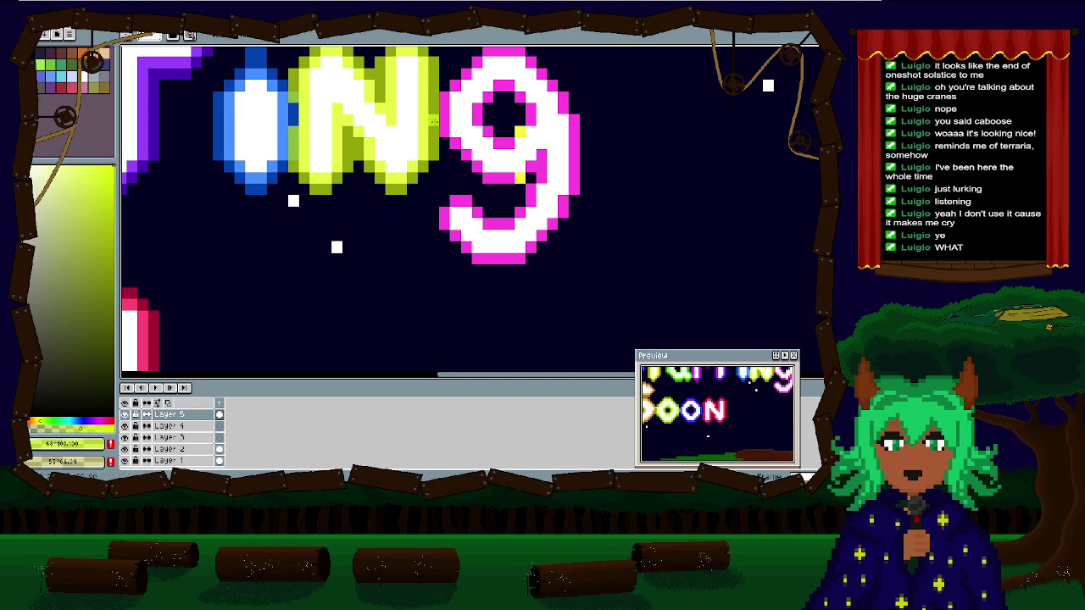
pyautogui.scroll(-2, 435, 121)
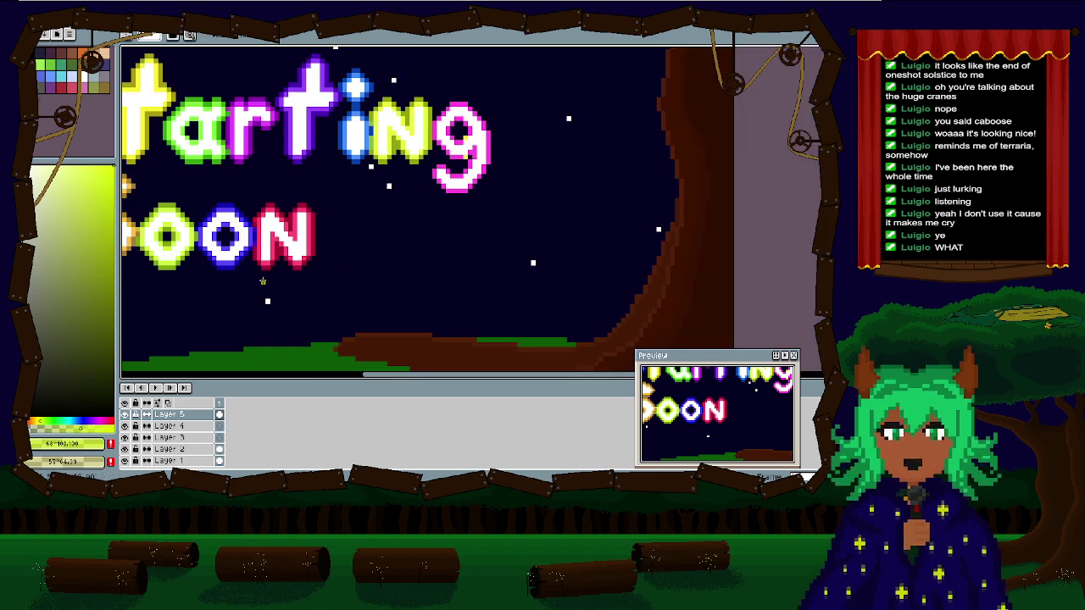
pyautogui.scroll(-3, 262, 282)
pyautogui.scroll(2, 398, 113)
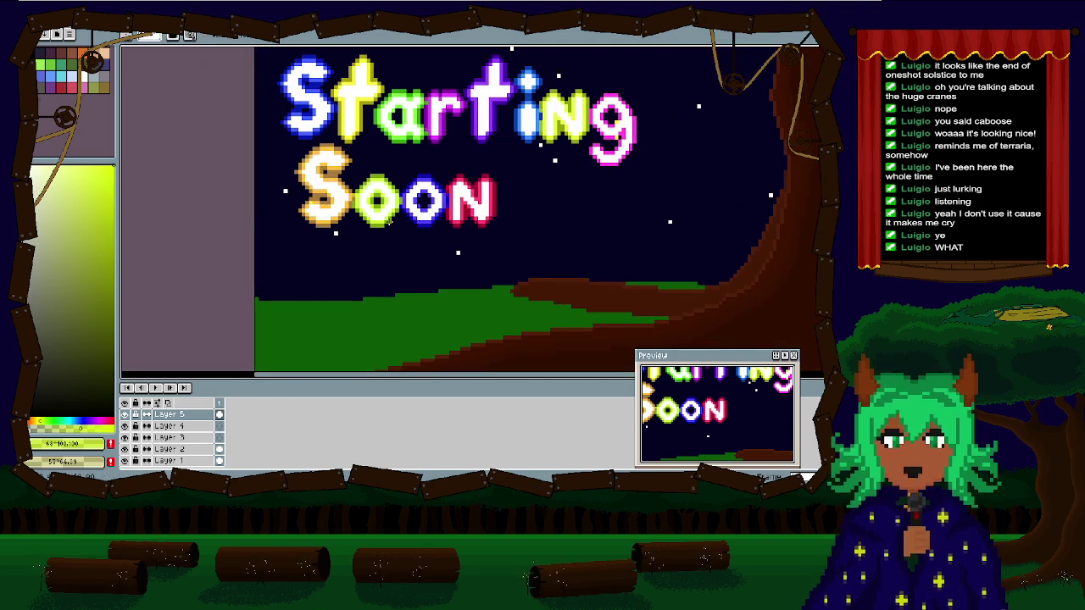
pyautogui.moveTo(429, 246); pyautogui.dragTo(383, 138)
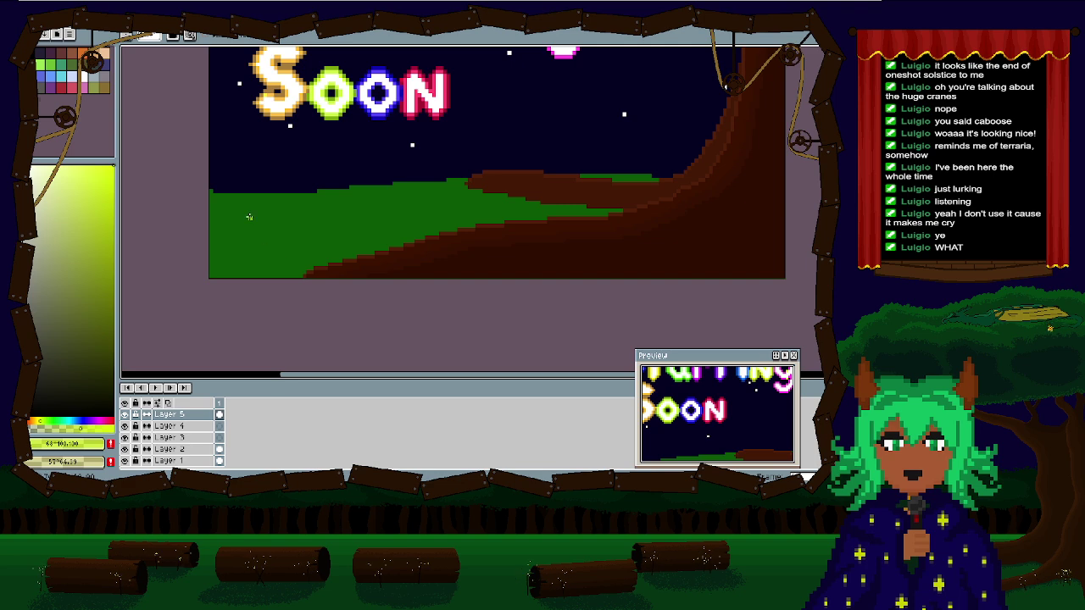
# Step: Sample the magenta of the "g" in "Starting" and the orange of the "S" in "Soon" as colour references
pyautogui.moveTo(567, 254); pyautogui.dragTo(657, 213)
pyautogui.scroll(4, 398, 175)
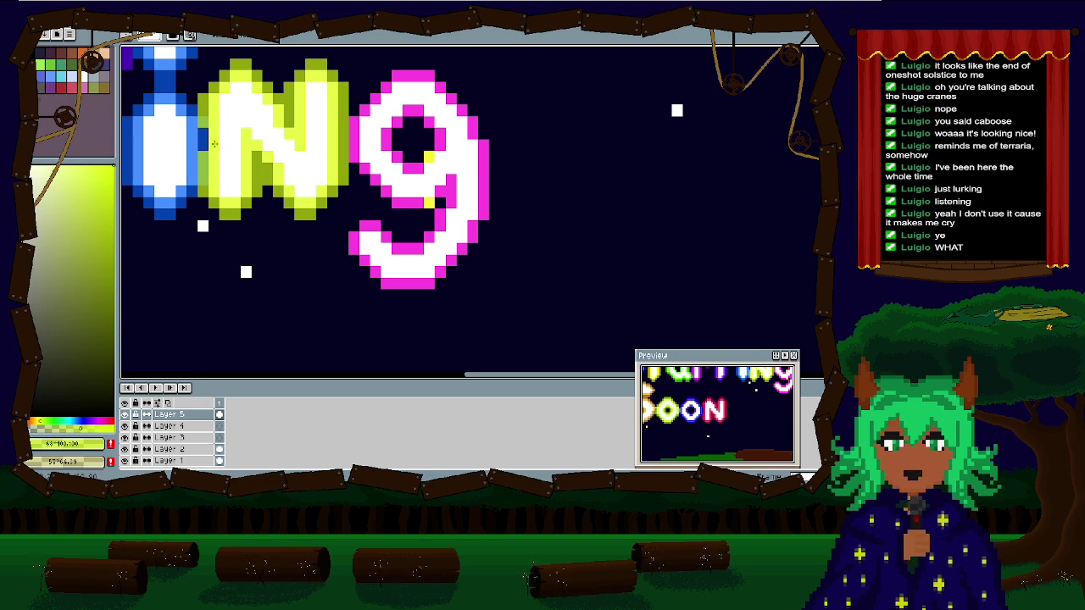
pyautogui.scroll(-3, 403, 197)
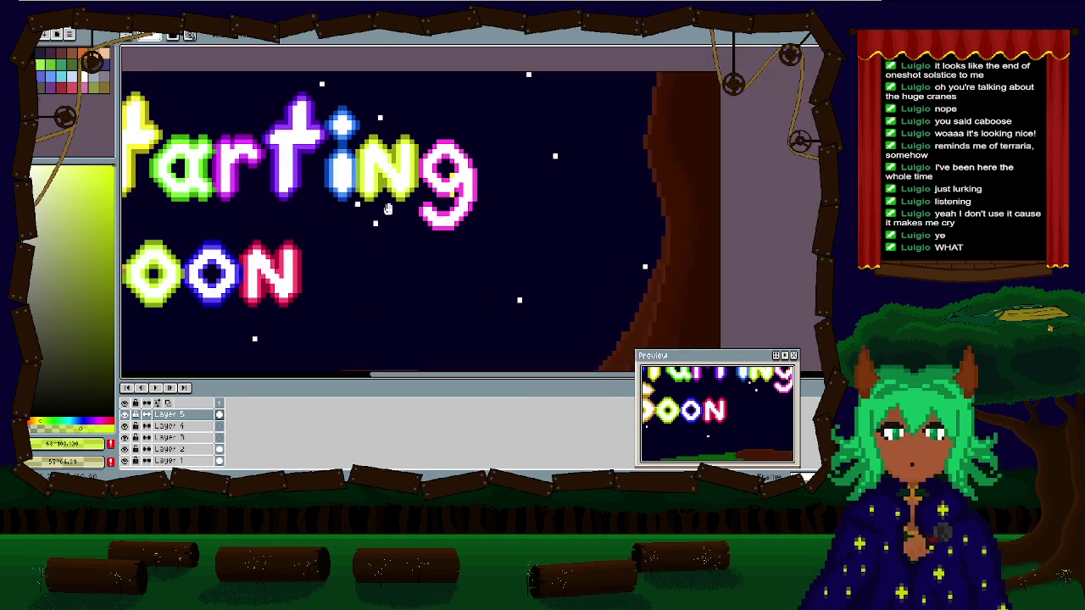
pyautogui.moveTo(403, 196); pyautogui.dragTo(286, 298)
pyautogui.scroll(2, 251, 198)
pyautogui.press('i')
pyautogui.click(343, 229)
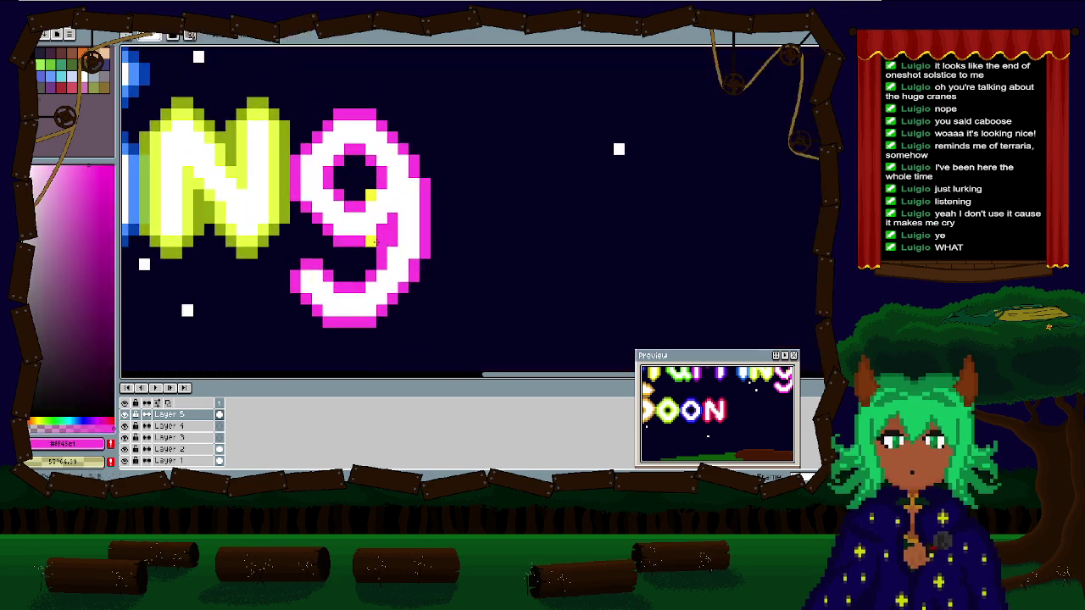
pyautogui.scroll(-3, 370, 194)
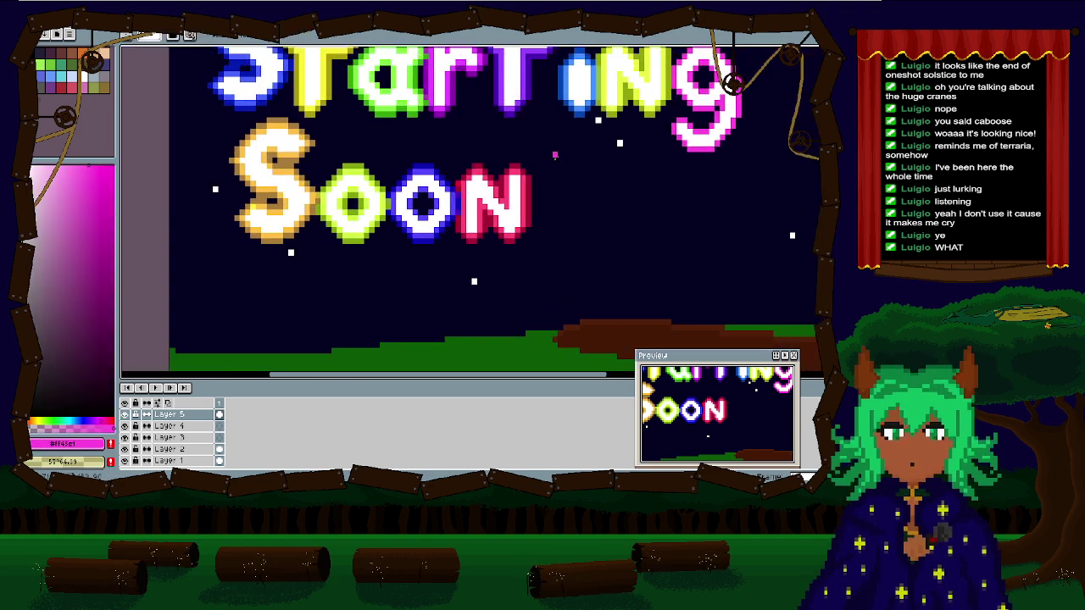
pyautogui.moveTo(385, 227); pyautogui.dragTo(493, 210)
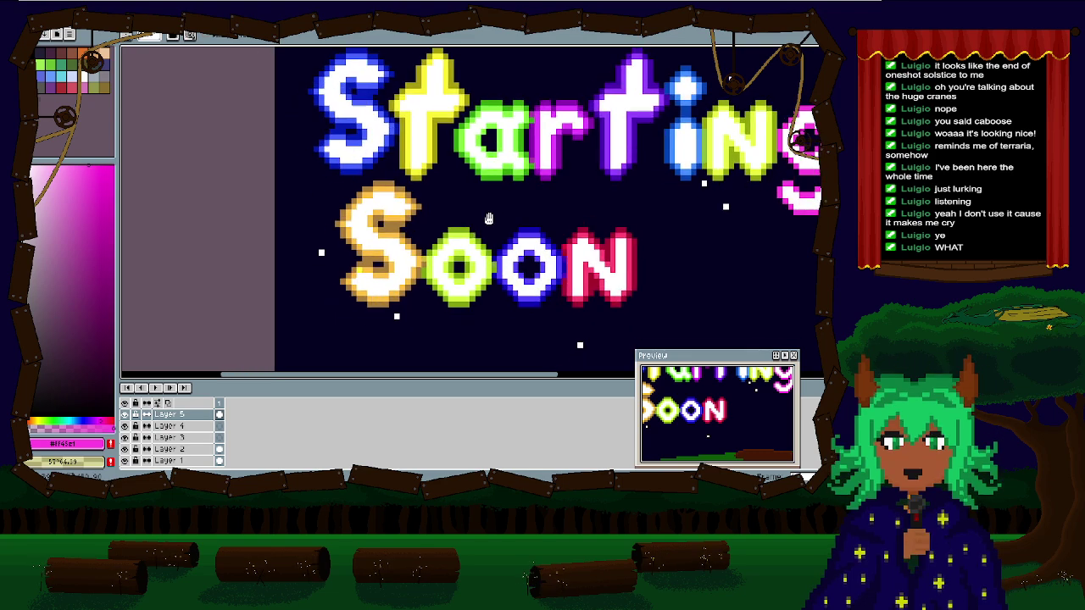
pyautogui.scroll(2, 400, 243)
pyautogui.moveTo(399, 242); pyautogui.dragTo(435, 213)
pyautogui.press('i')
pyautogui.click(448, 175)
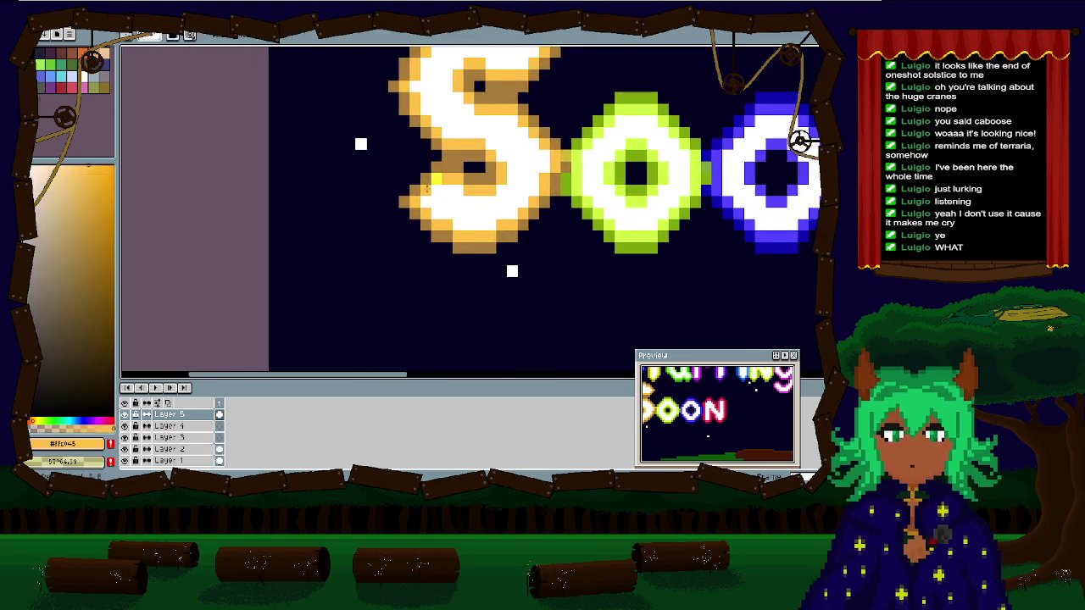
# Step: Sample the magenta of the "g" in "Starting" and pick a darker shade of it
pyautogui.scroll(-2, 434, 180)
pyautogui.scroll(3, 393, 191)
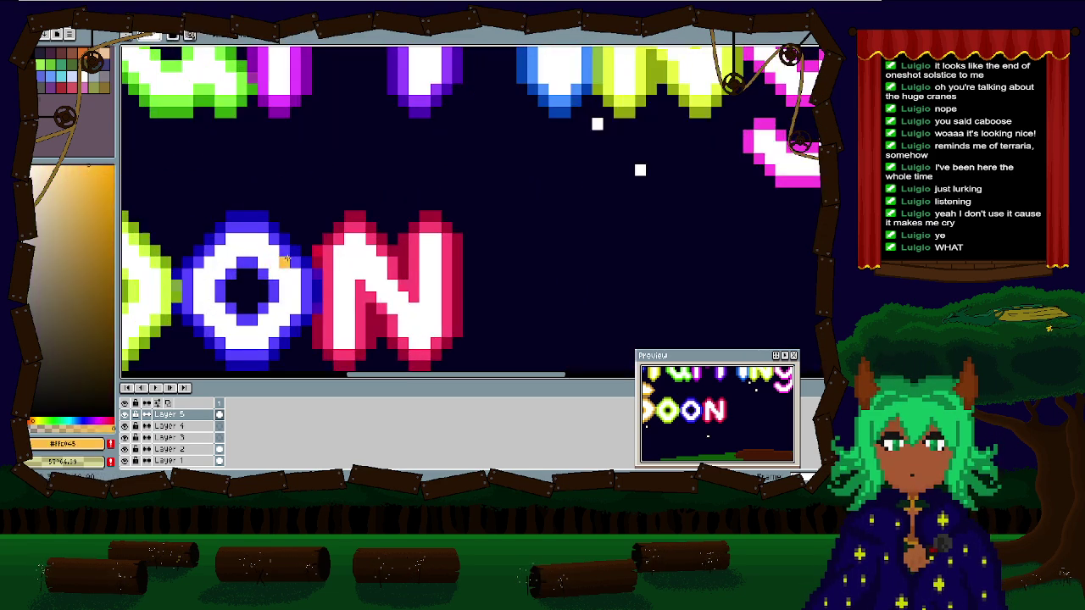
pyautogui.moveTo(739, 72); pyautogui.dragTo(432, 229)
pyautogui.press('i')
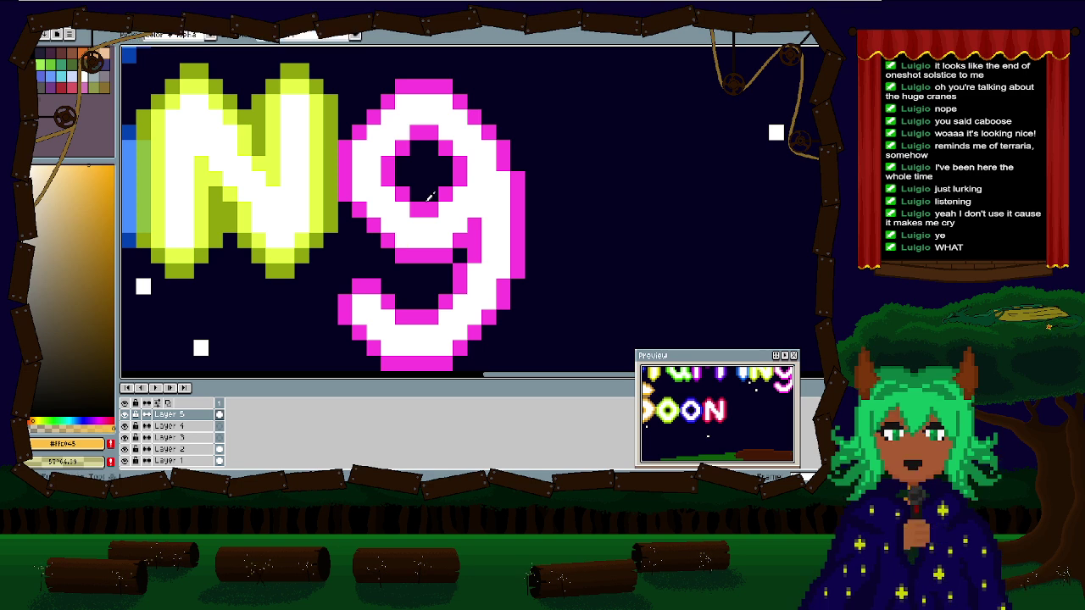
pyautogui.click(423, 212)
pyautogui.moveTo(87, 172); pyautogui.dragTo(163, 154)
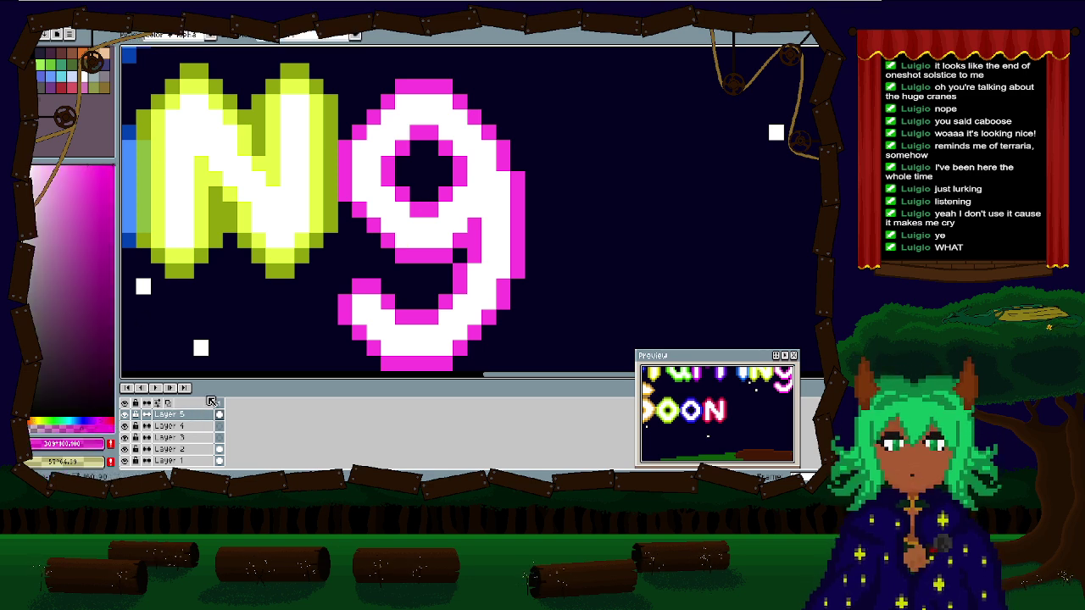
# Step: Draw the darker magenta outline around the "g" in "Starting", including the notch between its bowl and tail
pyautogui.press('b')
pyautogui.click(343, 210)
pyautogui.moveTo(356, 222)
pyautogui.mouseDown()
pyautogui.moveTo(398, 259)
pyautogui.moveTo(447, 270)
pyautogui.mouseUp()
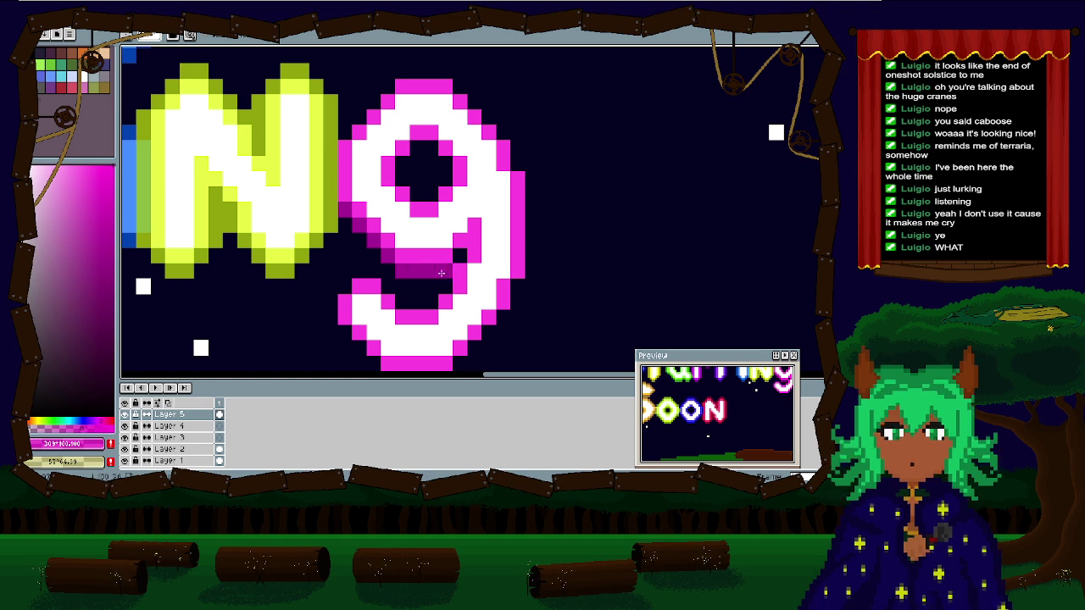
pyautogui.click(460, 254)
pyautogui.click(442, 287)
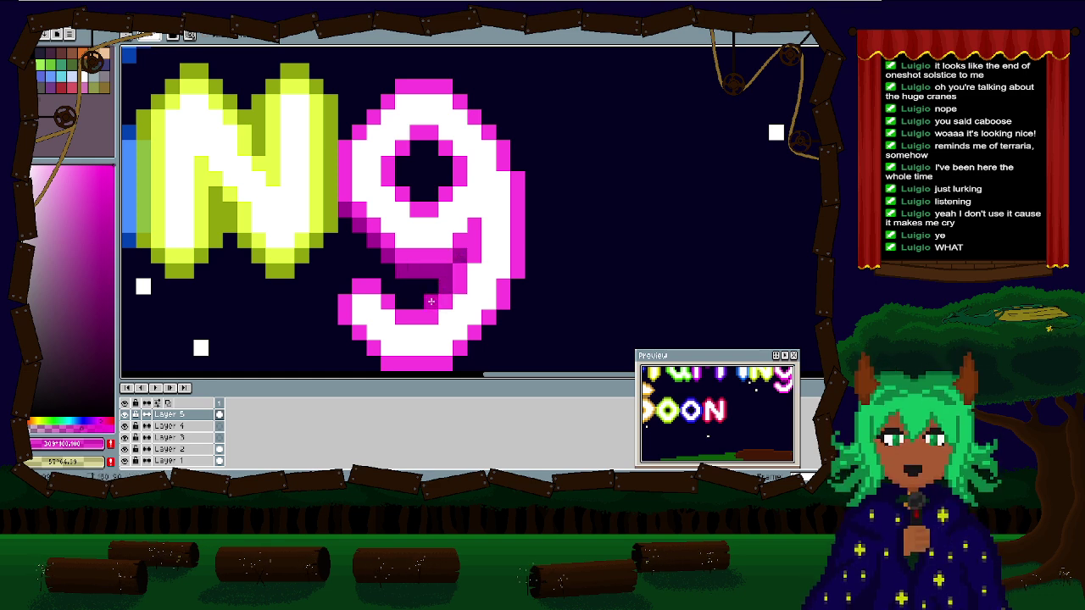
pyautogui.moveTo(417, 302)
pyautogui.mouseDown()
pyautogui.moveTo(370, 274)
pyautogui.moveTo(387, 283)
pyautogui.moveTo(361, 283)
pyautogui.moveTo(333, 303)
pyautogui.moveTo(327, 180)
pyautogui.moveTo(384, 267)
pyautogui.moveTo(441, 252)
pyautogui.moveTo(520, 162)
pyautogui.moveTo(440, 275)
pyautogui.mouseUp()
pyautogui.moveTo(449, 178)
pyautogui.mouseDown()
pyautogui.moveTo(448, 142)
pyautogui.moveTo(425, 98)
pyautogui.moveTo(433, 161)
pyautogui.moveTo(417, 143)
pyautogui.moveTo(368, 140)
pyautogui.moveTo(314, 222)
pyautogui.moveTo(304, 216)
pyautogui.moveTo(306, 265)
pyautogui.mouseUp()
pyautogui.scroll(-4, 305, 313)
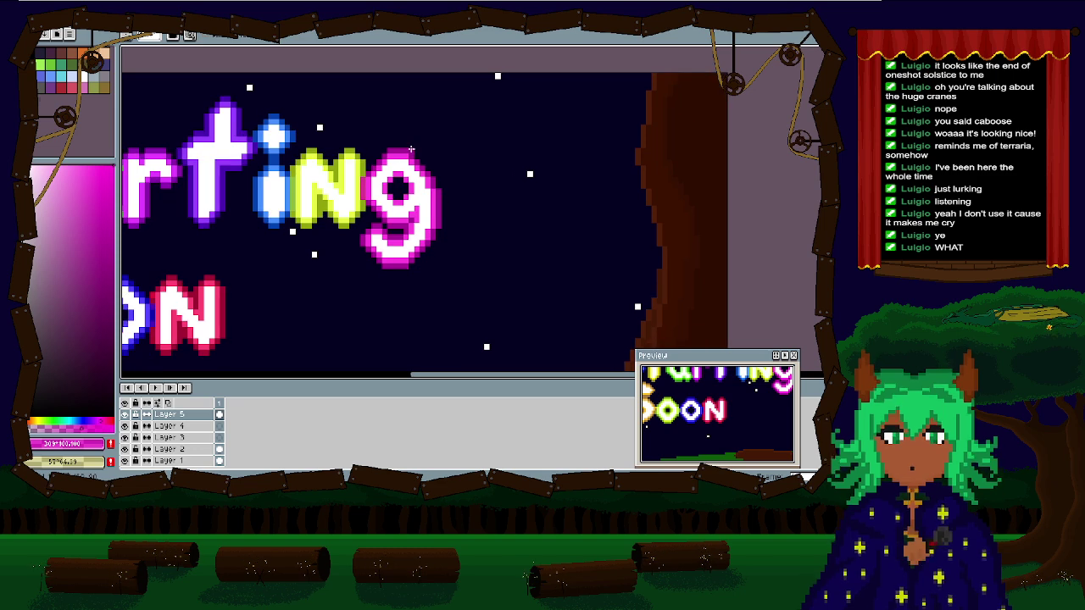
# Step: Review the whole picture, examining the outlined title against the sky, ground and tree roots
pyautogui.moveTo(511, 159); pyautogui.dragTo(554, 214)
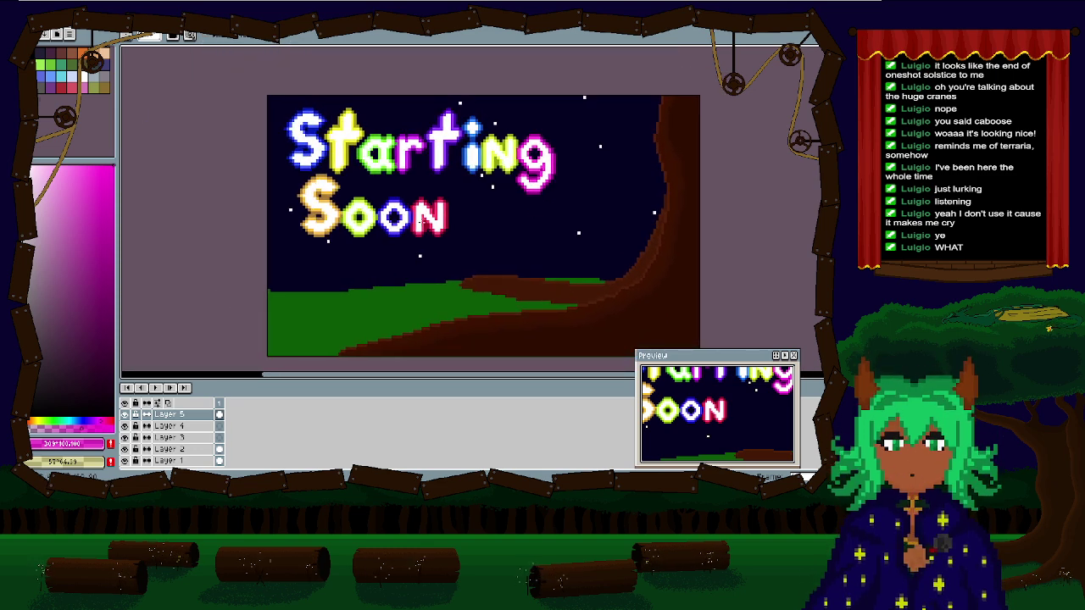
pyautogui.scroll(-1, 384, 267)
pyautogui.scroll(1, 477, 239)
pyautogui.moveTo(453, 269); pyautogui.dragTo(605, 213)
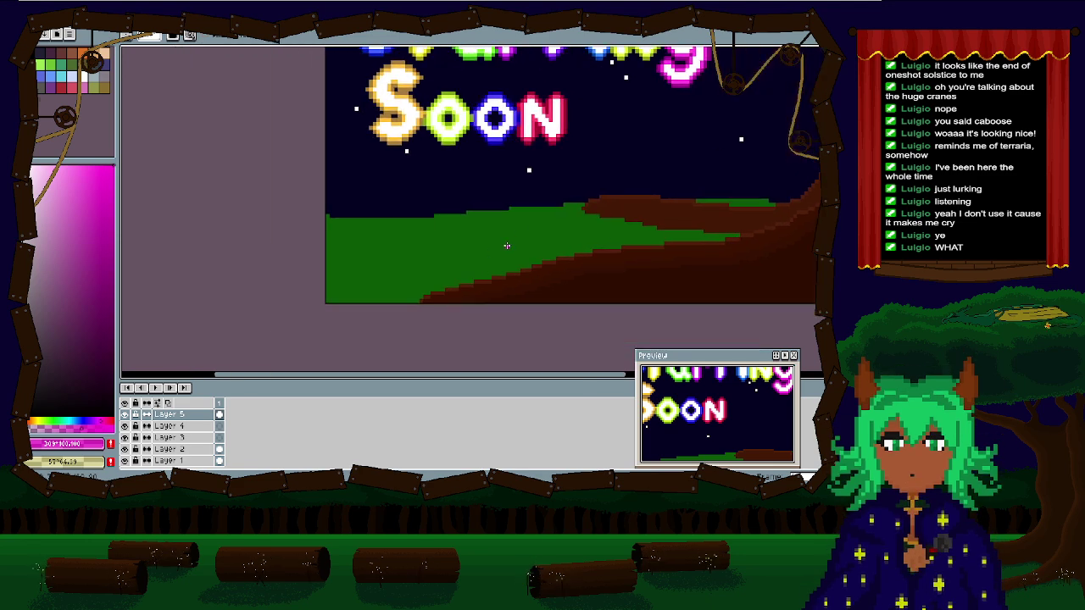
pyautogui.scroll(-2, 507, 246)
pyautogui.moveTo(484, 257); pyautogui.dragTo(399, 283)
pyautogui.scroll(2, 534, 202)
pyautogui.moveTo(534, 201); pyautogui.dragTo(651, 147)
pyautogui.scroll(1, 400, 248)
pyautogui.scroll(-2, 562, 185)
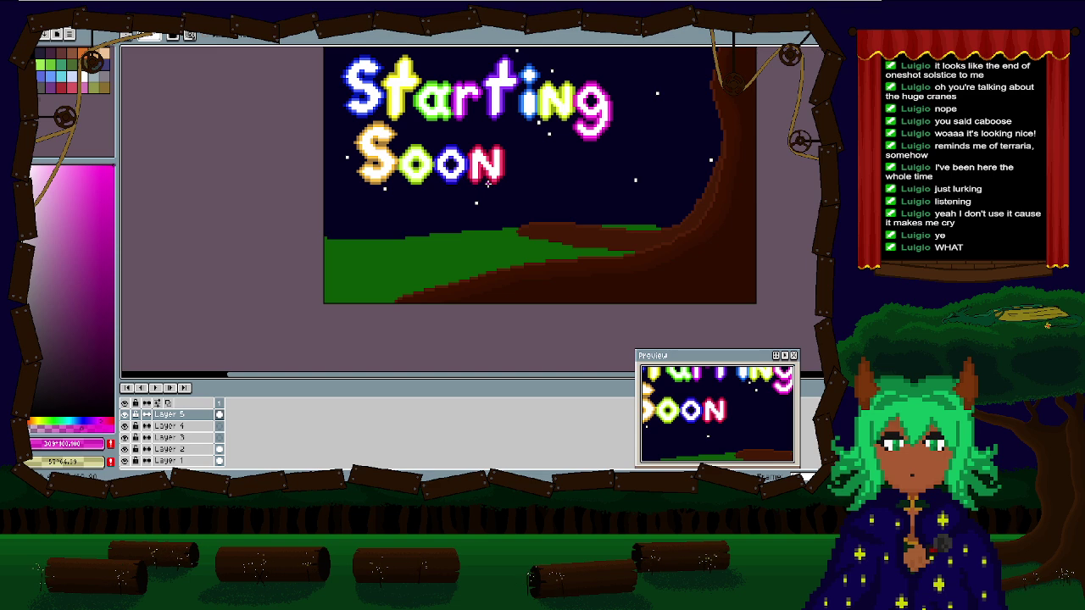
# Step: On Layer 1, sample the ground's green and recolour the grass with a darker shade of it
pyautogui.click(209, 462)
pyautogui.scroll(2, 364, 296)
pyautogui.scroll(-2, 366, 171)
pyautogui.scroll(2, 429, 199)
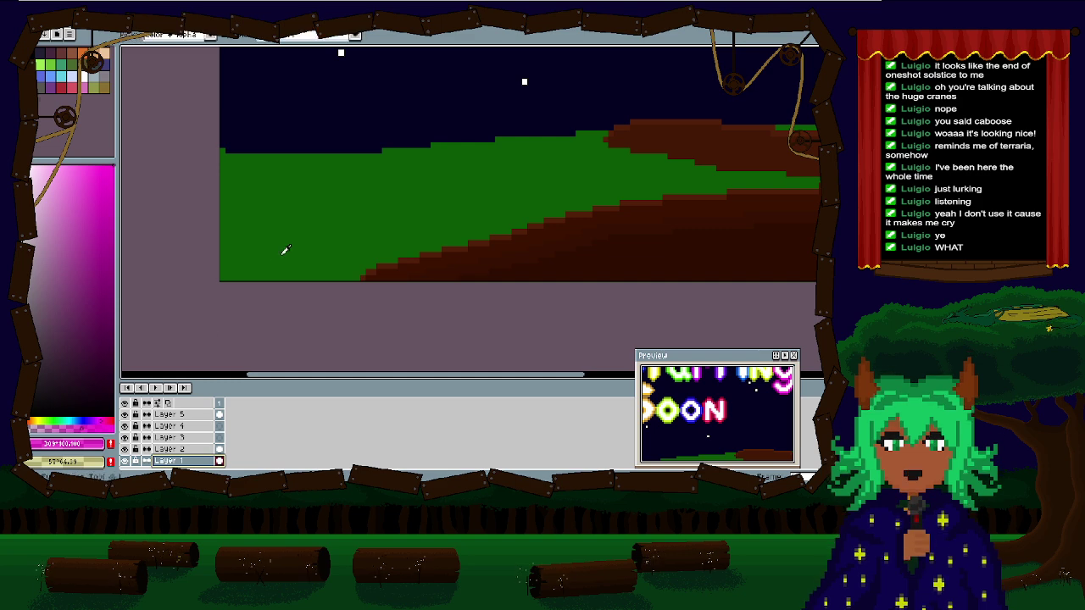
pyautogui.rightClick(285, 250)
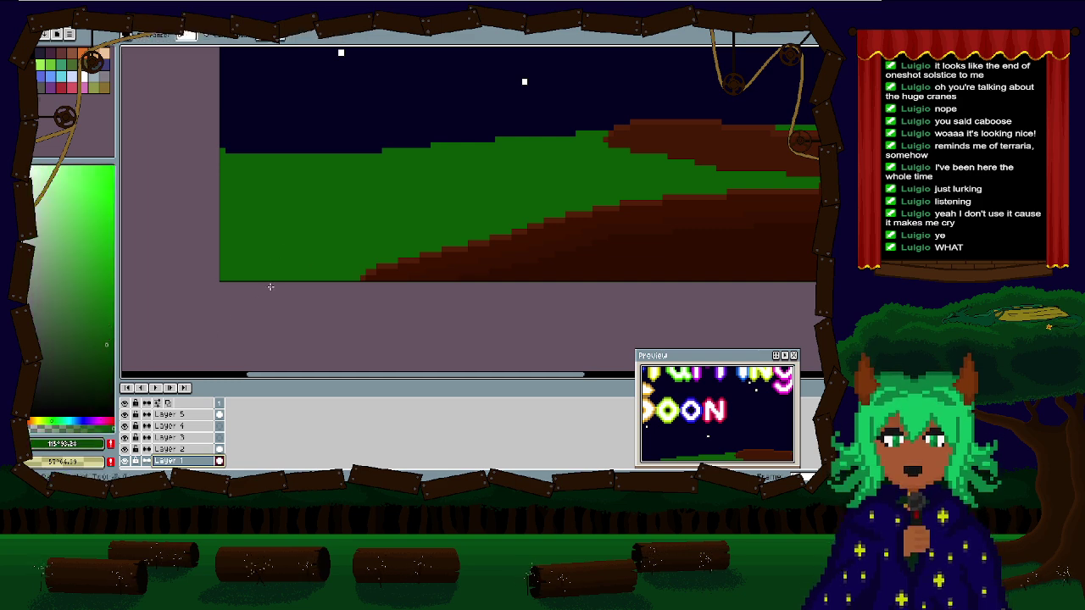
pyautogui.scroll(-2, 266, 280)
pyautogui.scroll(2, 428, 214)
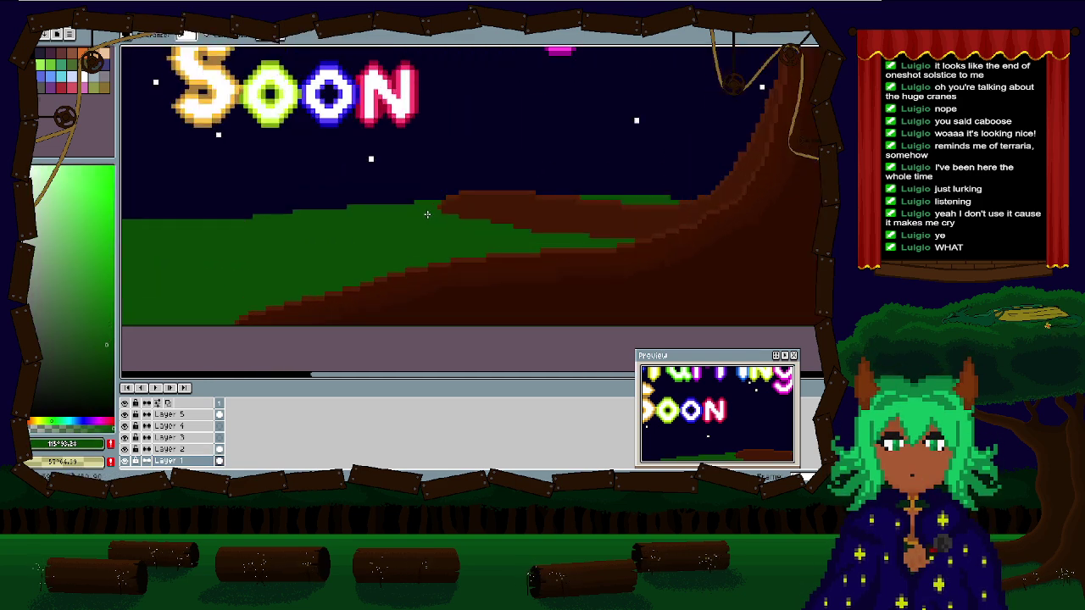
# Step: Pick a darker green, start a shadow on the grass below the back root's left tip, and undo the latest strokes
pyautogui.scroll(2, 560, 175)
pyautogui.moveTo(564, 175); pyautogui.dragTo(548, 38)
pyautogui.moveTo(274, 179); pyautogui.dragTo(237, 310)
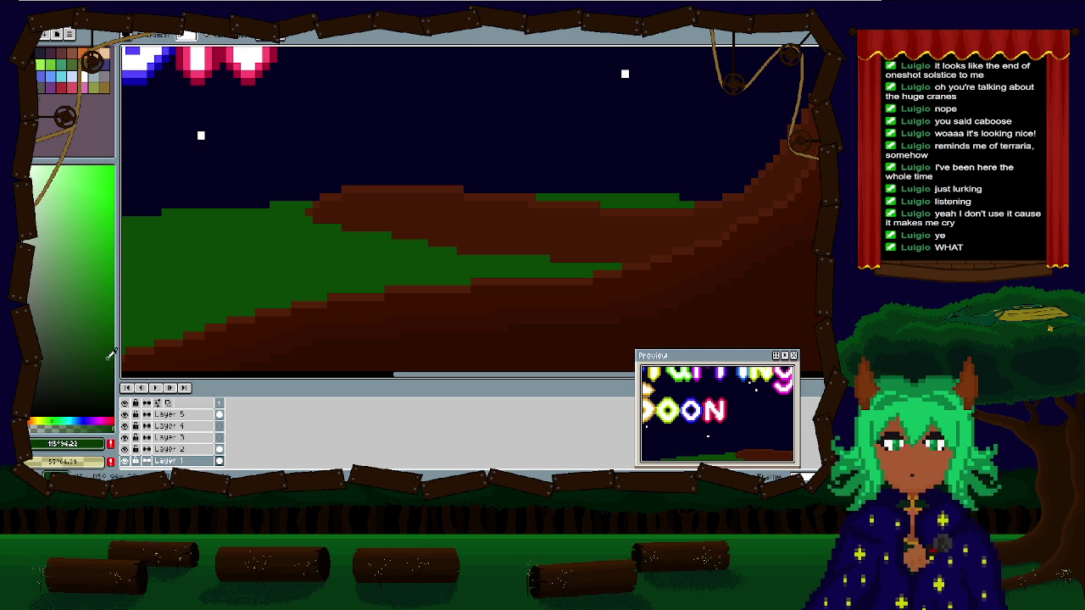
pyautogui.scroll(1, 279, 227)
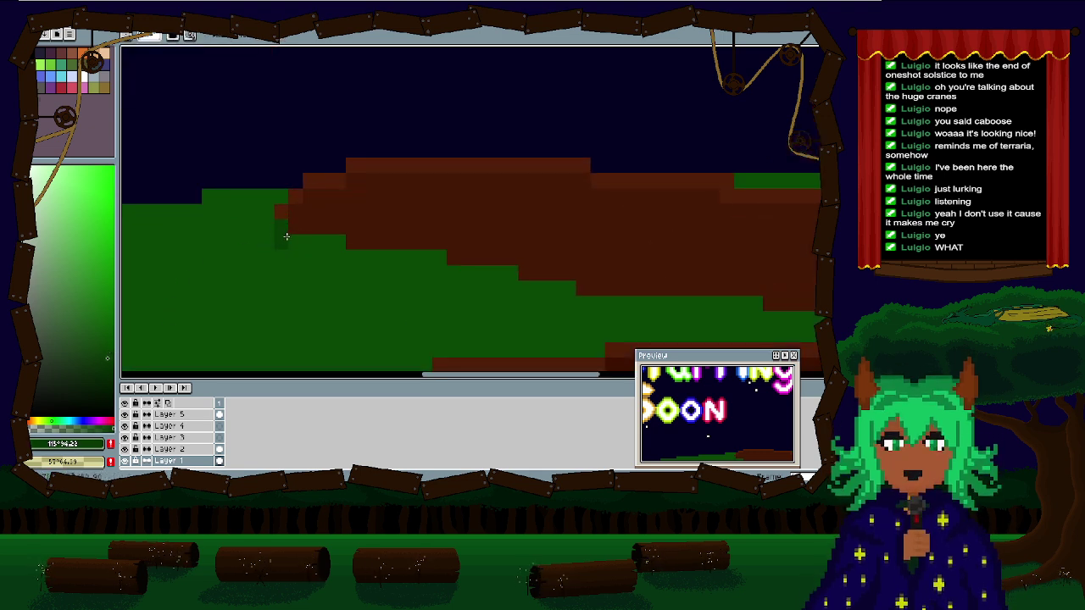
pyautogui.moveTo(291, 248)
pyautogui.mouseDown()
pyautogui.moveTo(339, 245)
pyautogui.moveTo(505, 277)
pyautogui.moveTo(367, 245)
pyautogui.mouseUp()
pyautogui.hotkey('ctrl', 'z')
pyautogui.hotkey('ctrl', 'z')
pyautogui.hotkey('ctrl', 'z')
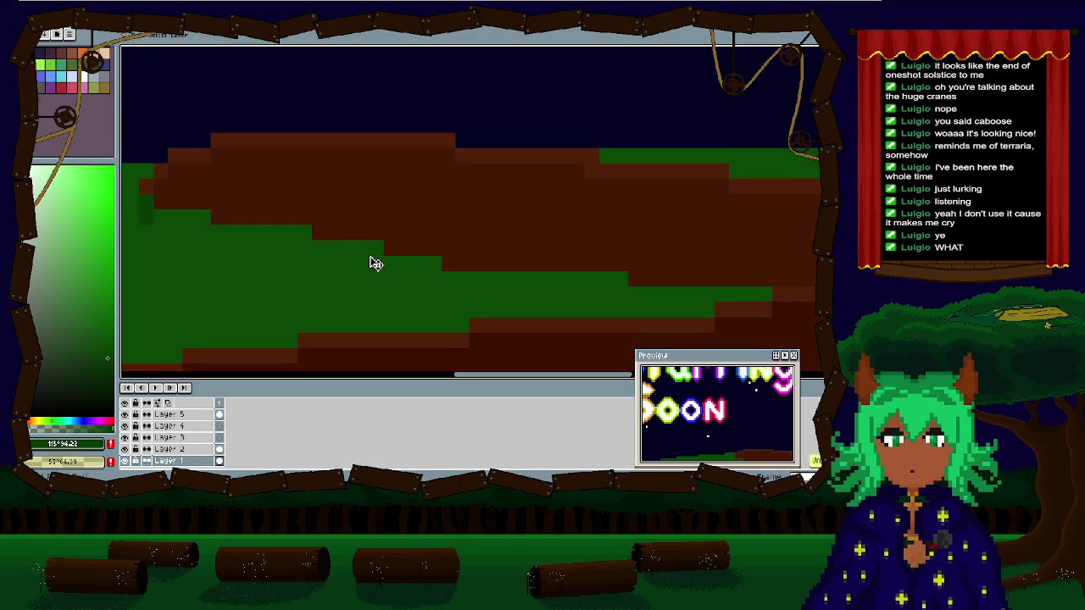
# Step: Draw the darker green shadow on the grass along the back root's whole lower edge
pyautogui.moveTo(143, 200)
pyautogui.mouseDown()
pyautogui.moveTo(166, 217)
pyautogui.moveTo(440, 263)
pyautogui.mouseUp()
pyautogui.scroll(-3, 399, 243)
pyautogui.moveTo(283, 194); pyautogui.dragTo(587, 214)
pyautogui.scroll(-1, 630, 240)
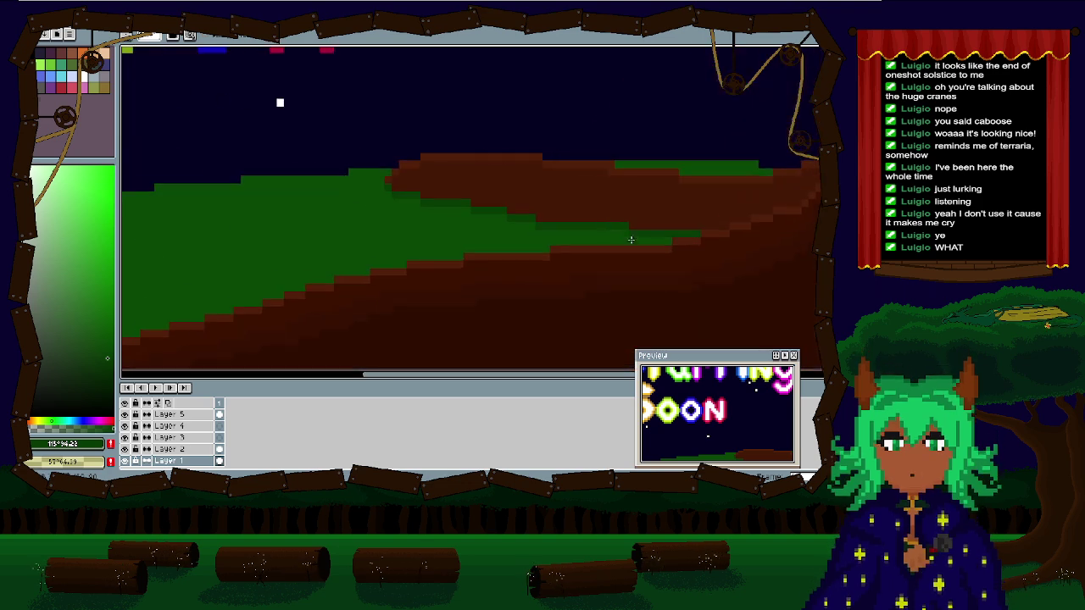
pyautogui.scroll(-1, 500, 226)
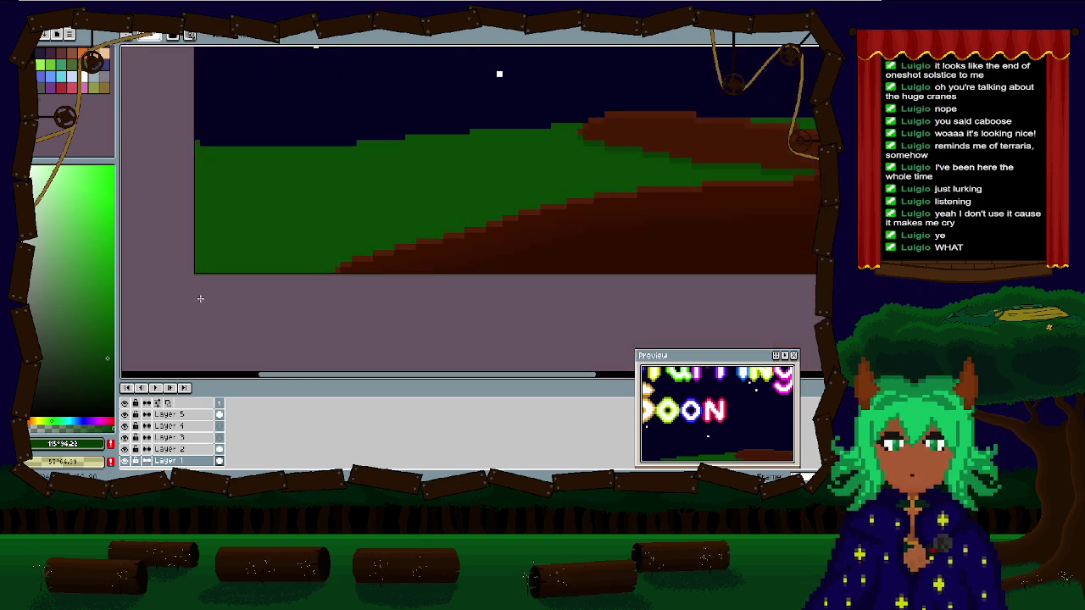
# Step: Sample the brown of the back root and make Layer 2 the active layer
pyautogui.click(674, 125)
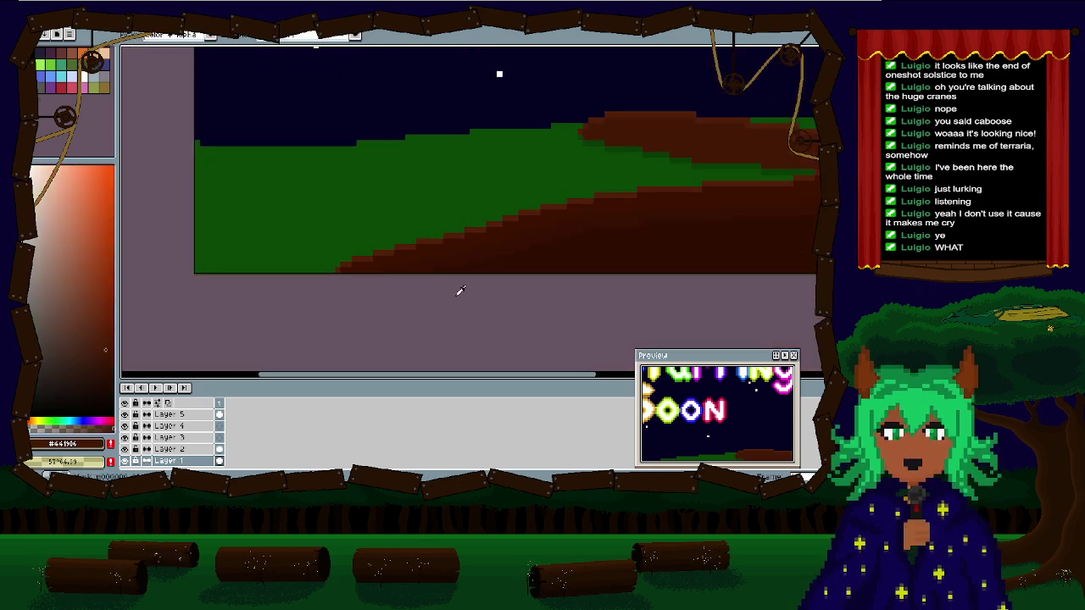
pyautogui.click(205, 450)
pyautogui.moveTo(471, 200); pyautogui.dragTo(295, 190)
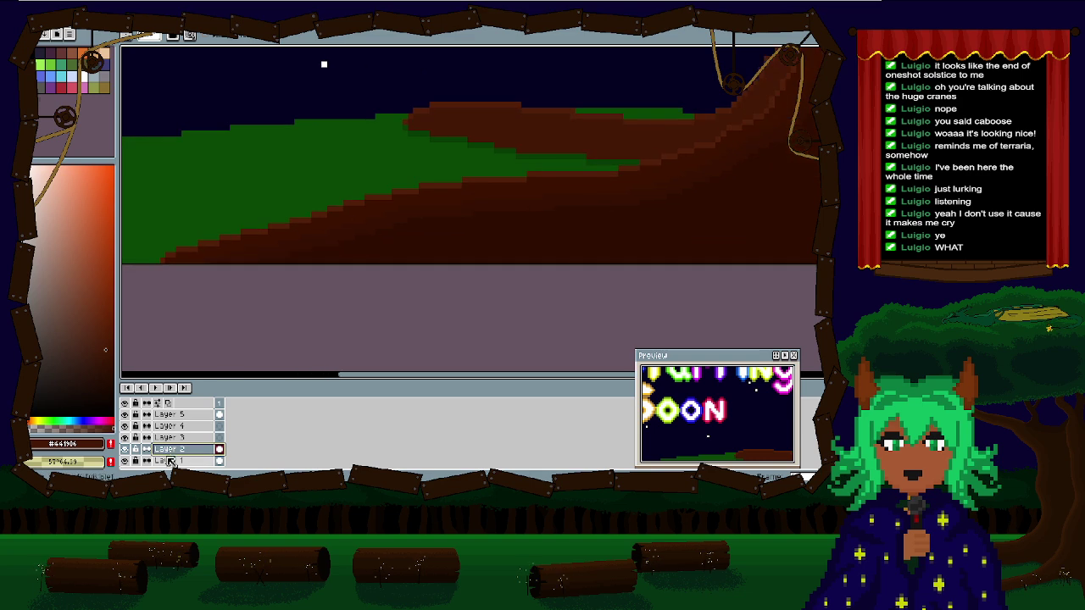
# Step: Rename Layer 2 as "tree", Layer 1 as "background" and Layer 5 as "bloom"
pyautogui.doubleClick(190, 450)
pyautogui.write('tree')
pyautogui.press('Return')
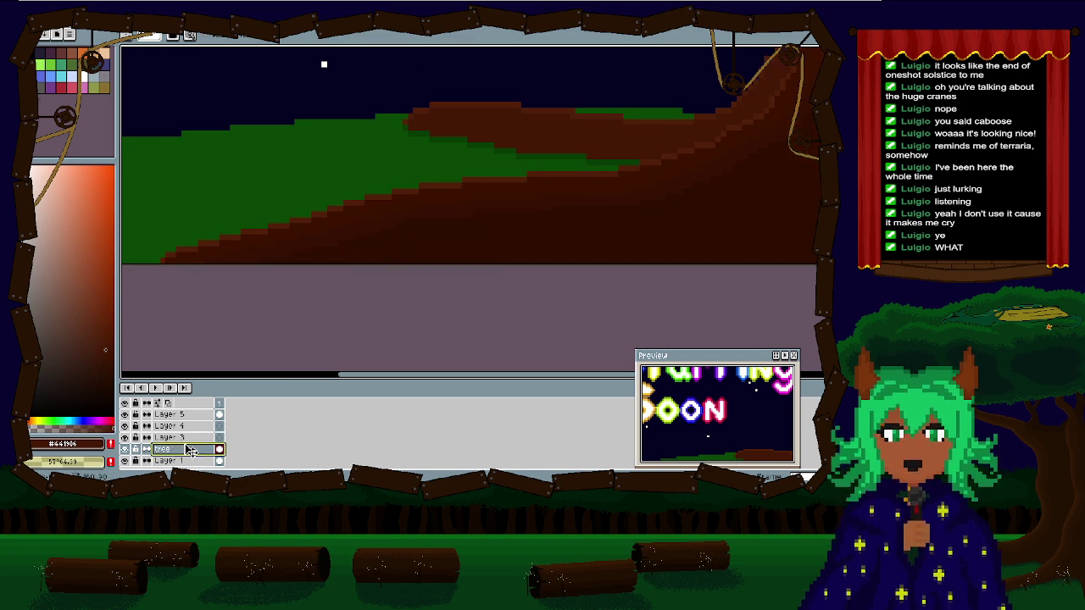
pyautogui.doubleClick(182, 461)
pyautogui.write('bac')
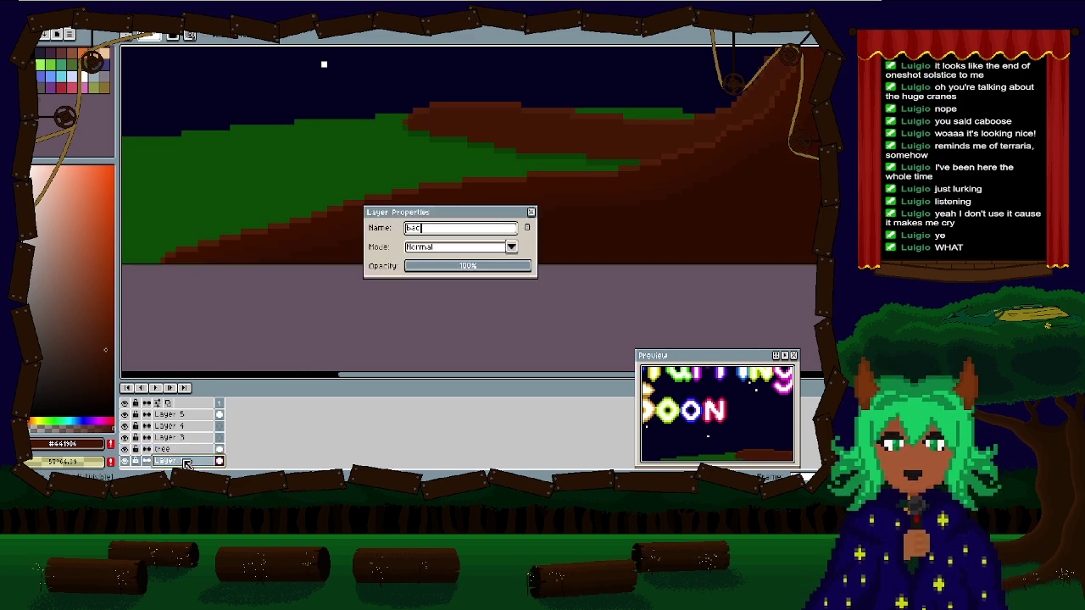
pyautogui.write('kground')
pyautogui.press('Return')
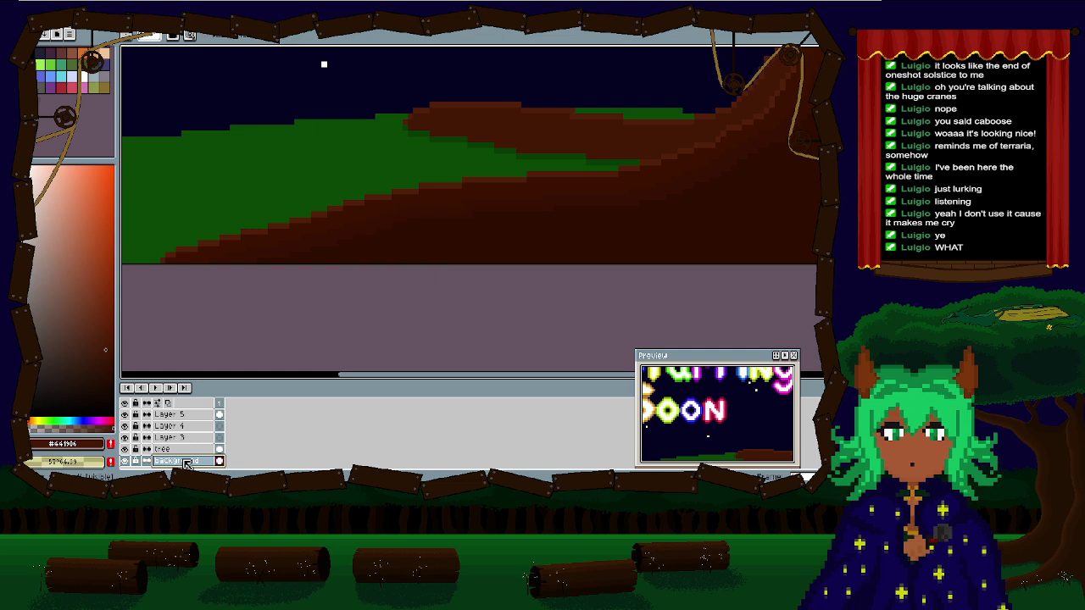
pyautogui.doubleClick(196, 414)
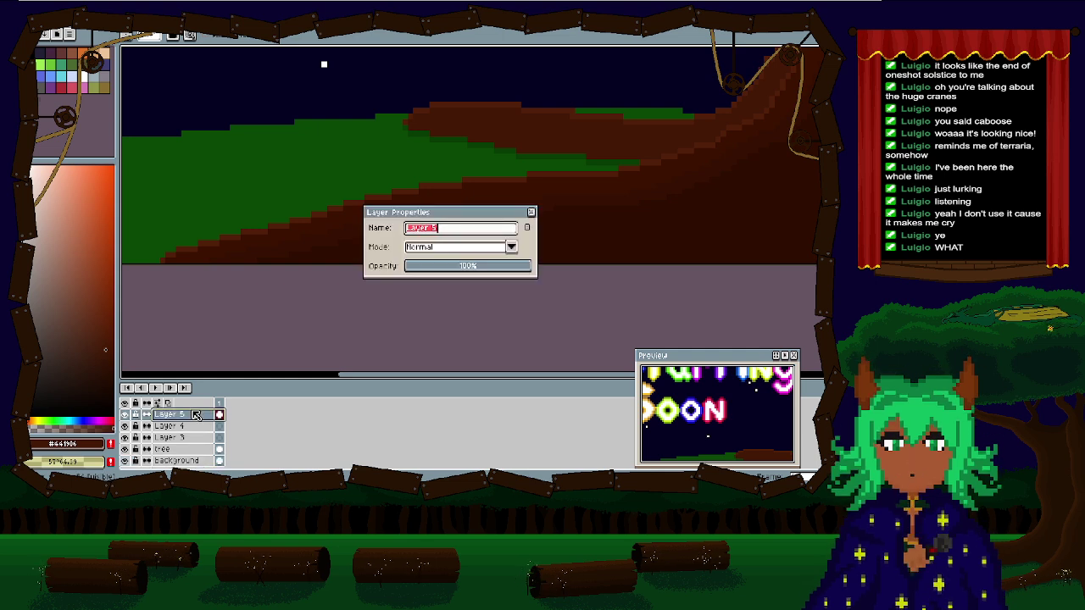
pyautogui.write('bloom')
pyautogui.press('Return')
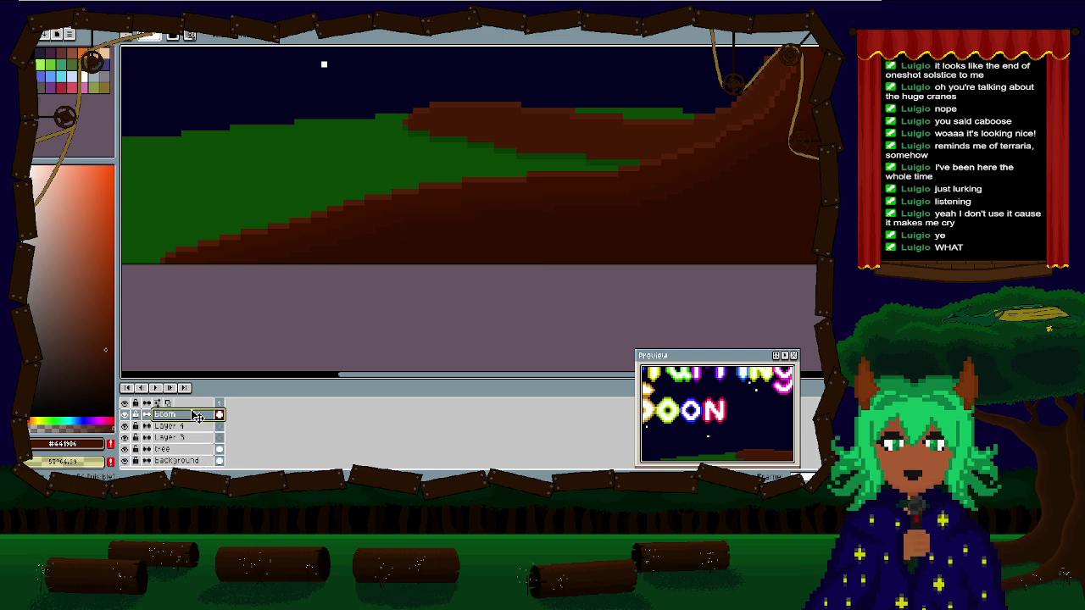
# Step: Pick a darker brown and shade the back root's whole lower edge with a one-pixel row
pyautogui.scroll(2, 508, 114)
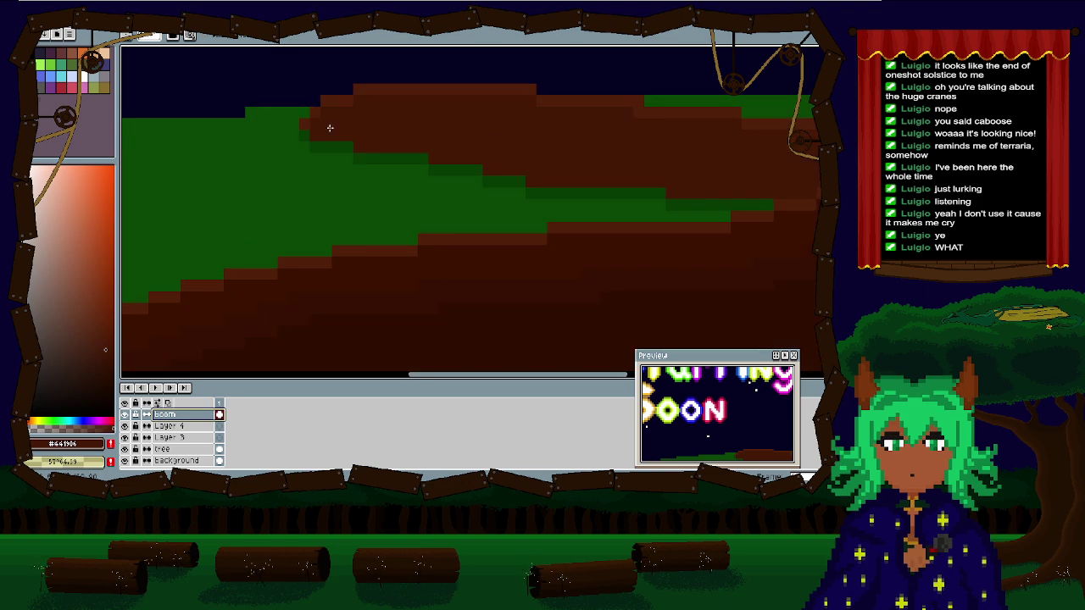
pyautogui.scroll(1, 318, 129)
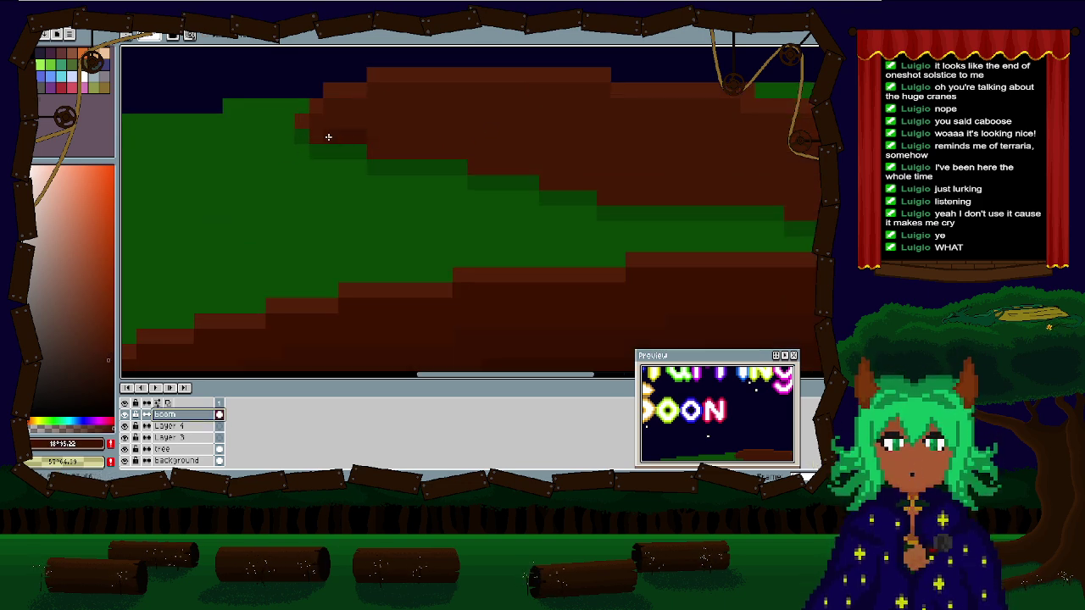
pyautogui.moveTo(328, 137); pyautogui.dragTo(440, 153)
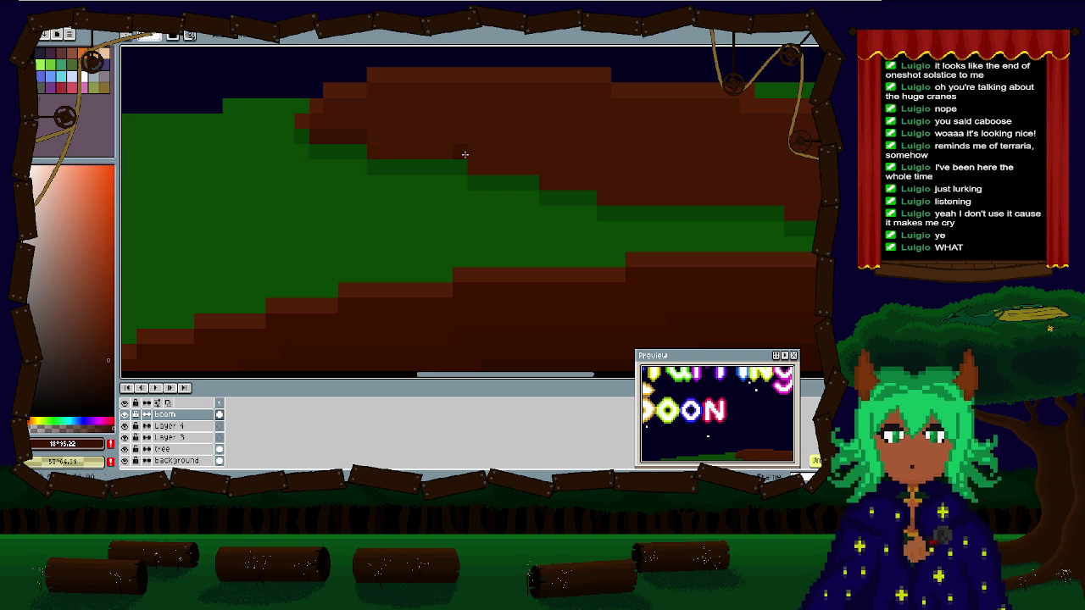
pyautogui.moveTo(475, 161); pyautogui.dragTo(588, 178)
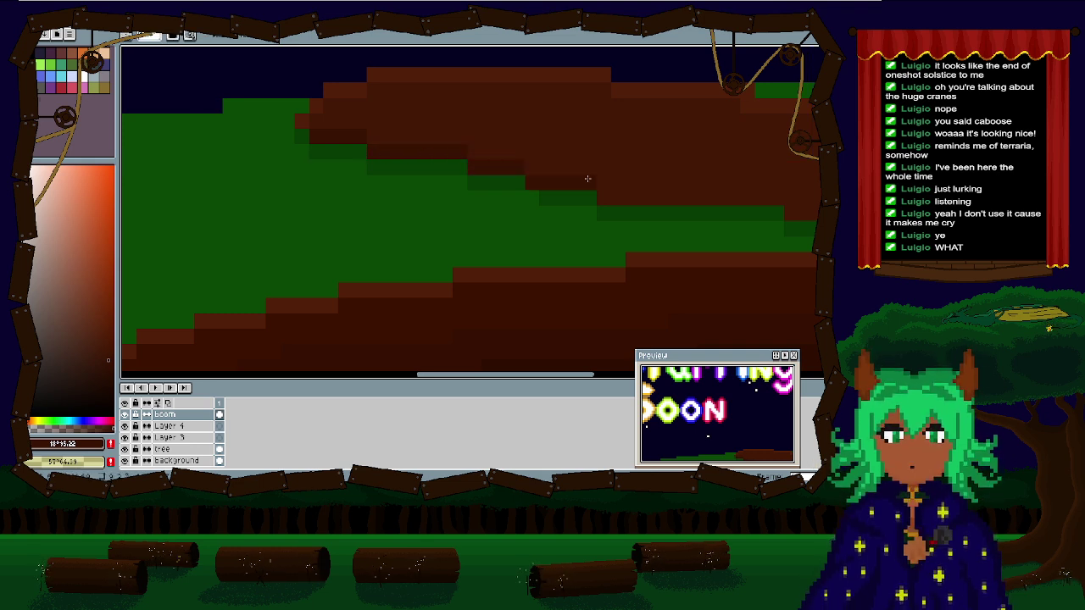
pyautogui.click(532, 182)
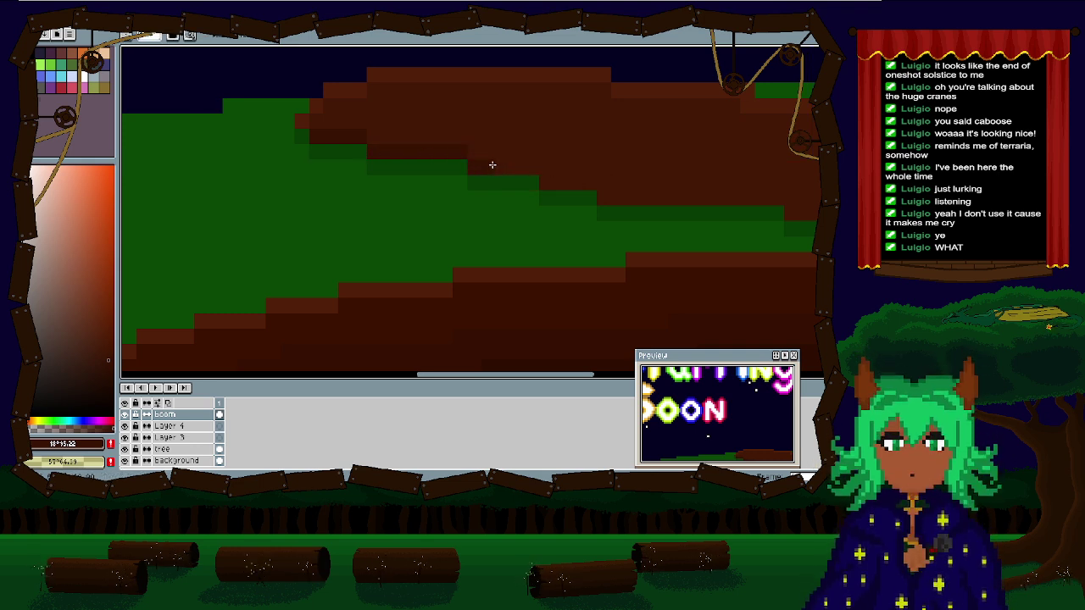
pyautogui.hscroll(5, 545, 211)
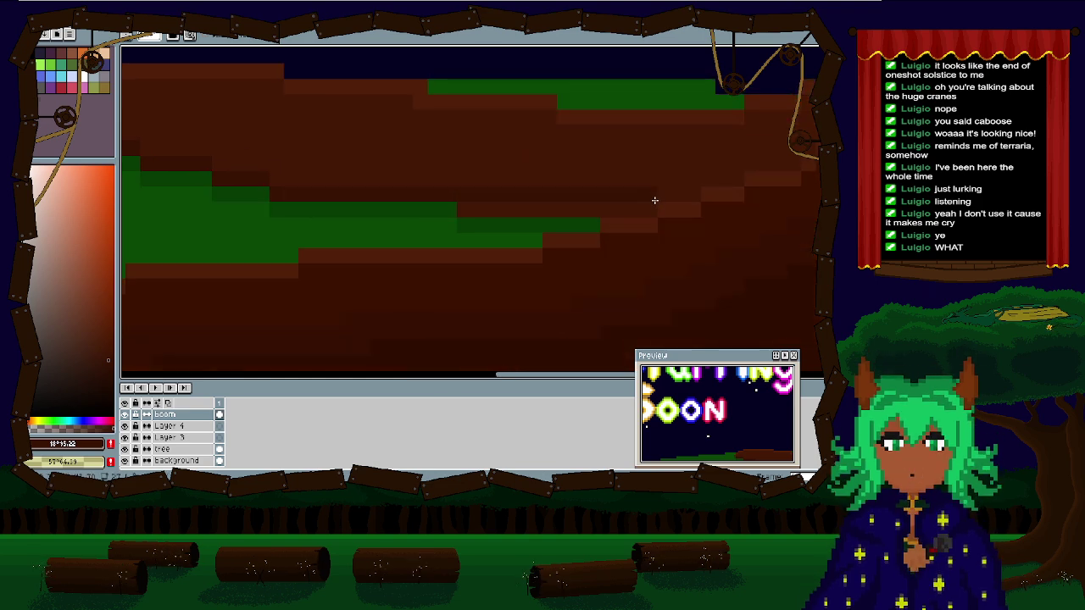
pyautogui.scroll(-4, 650, 208)
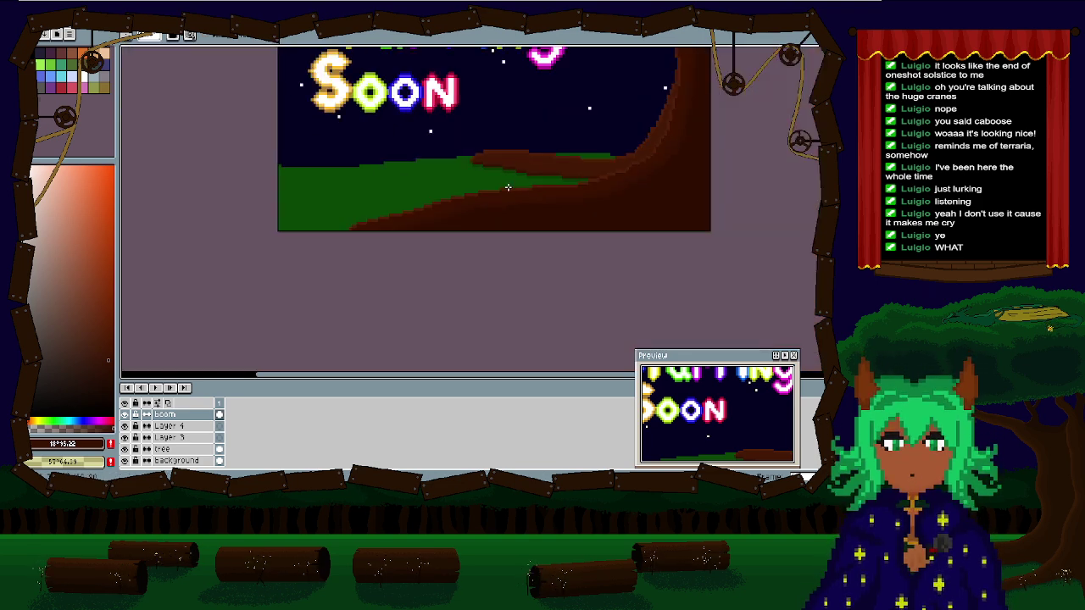
pyautogui.scroll(4, 486, 194)
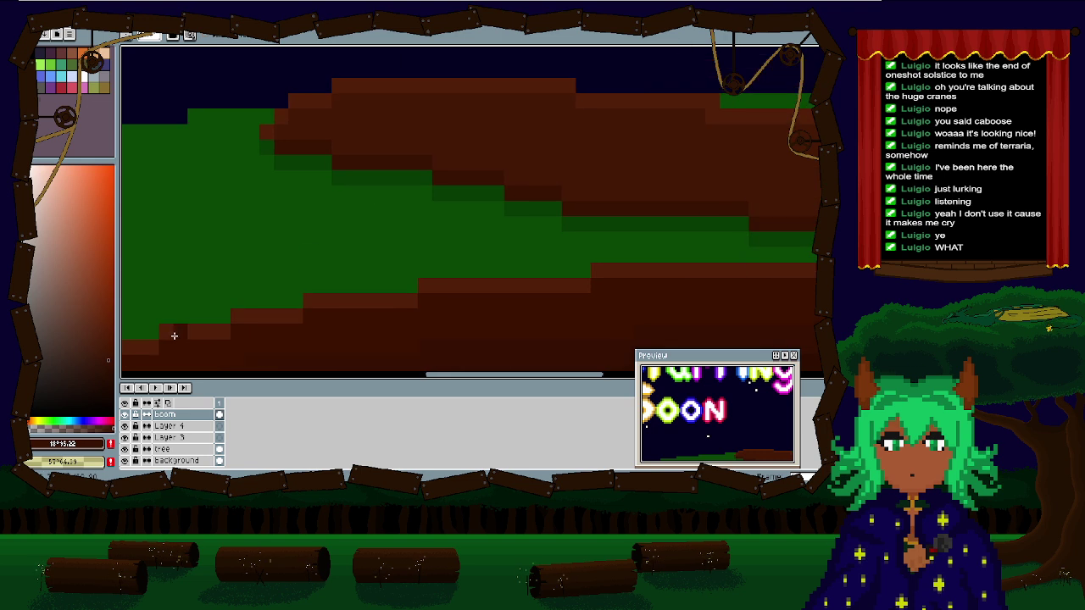
# Step: Sample the back root's browns and mix a brown between its main colour and the dark lower-edge shade
pyautogui.click(108, 351)
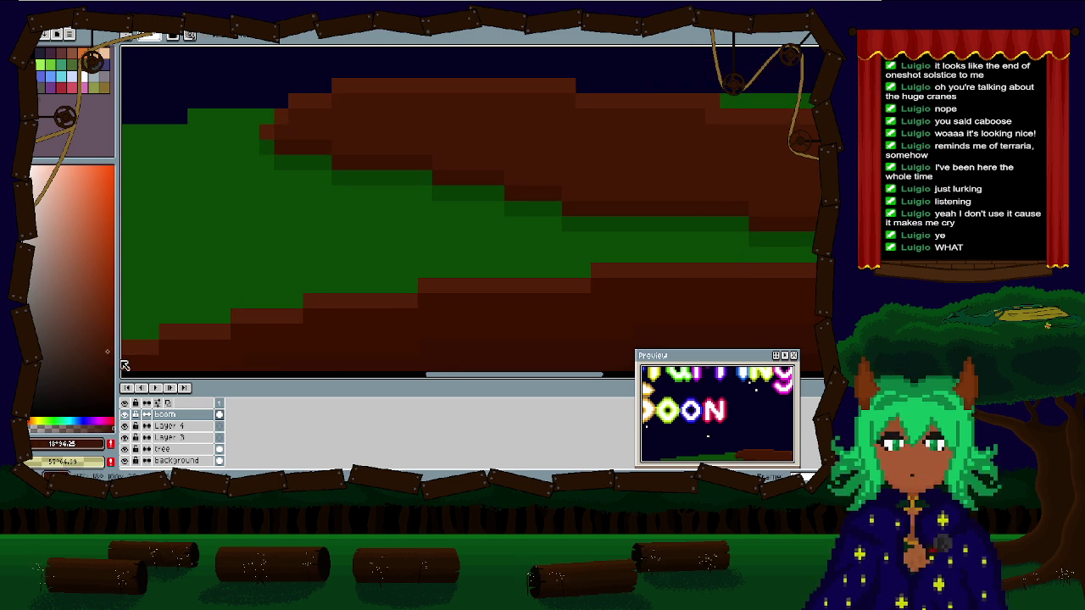
pyautogui.click(359, 149)
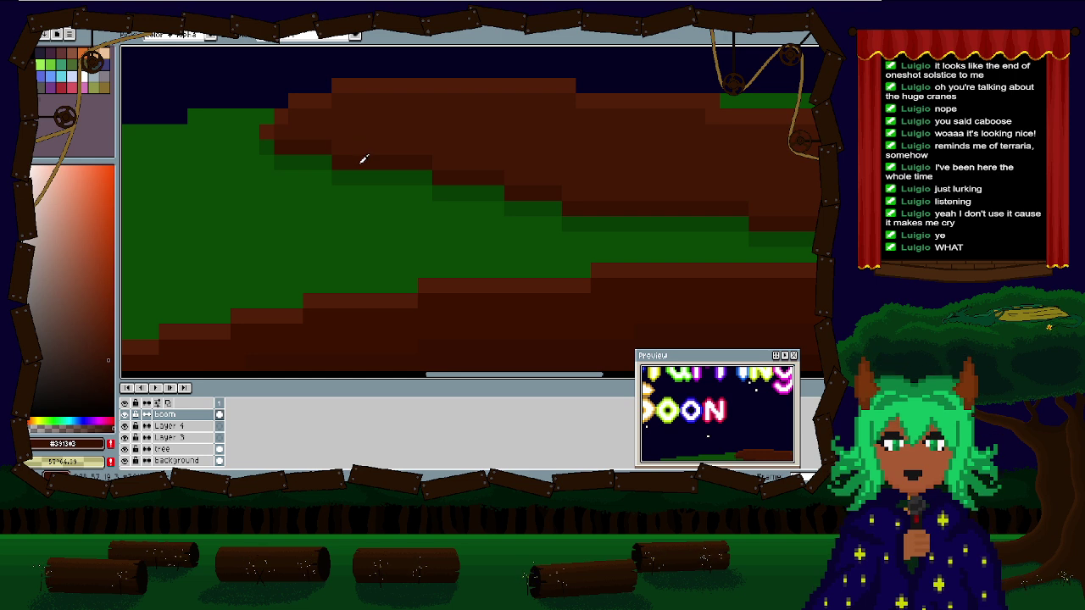
pyautogui.click(367, 147)
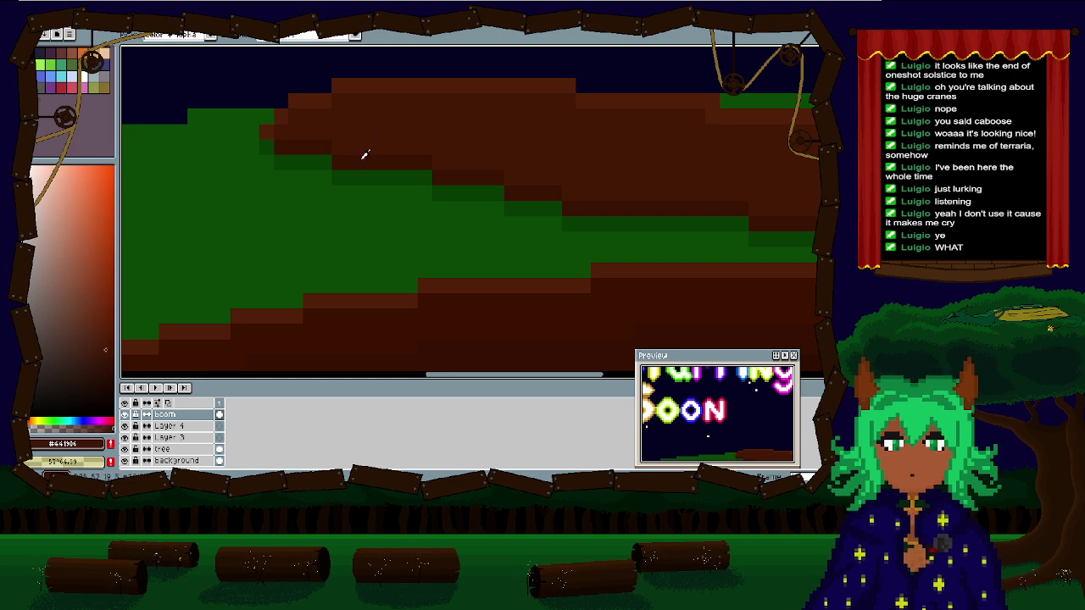
pyautogui.click(365, 154)
pyautogui.click(365, 142)
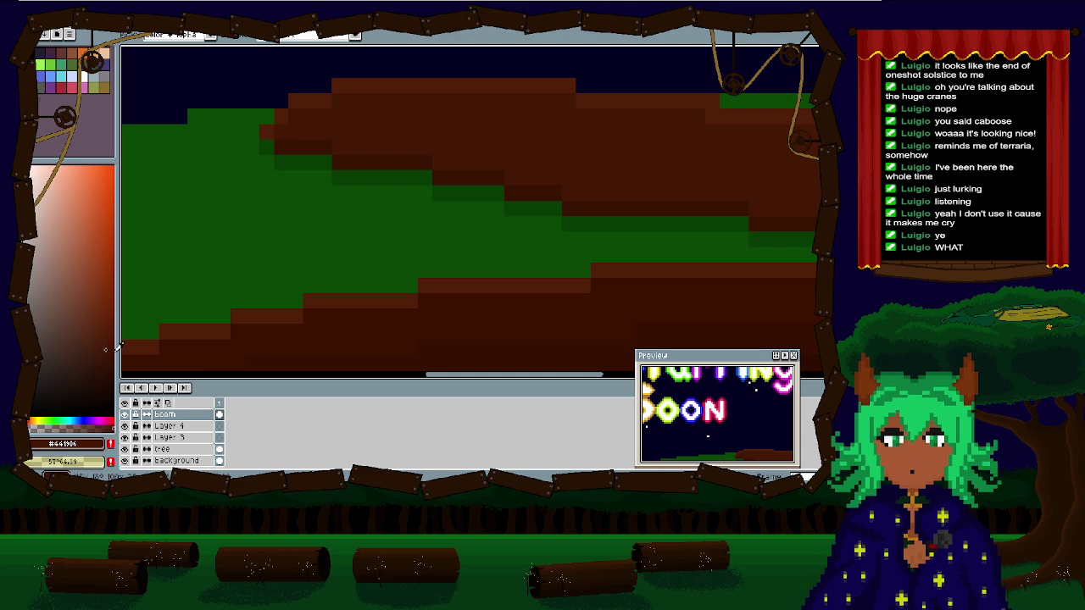
pyautogui.click(107, 350)
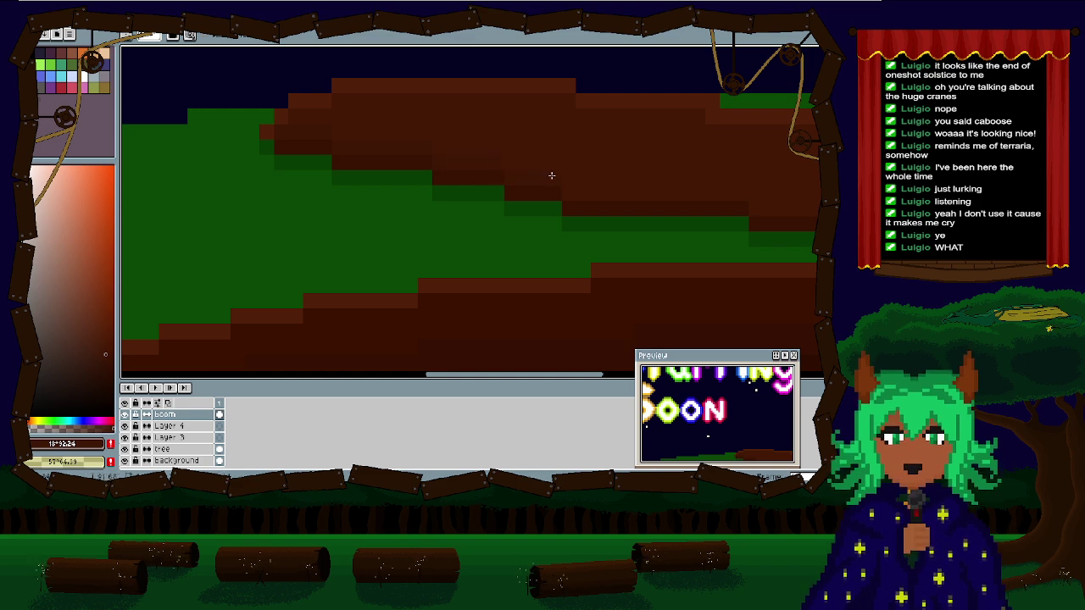
# Step: Try a second shading row in the in-between brown above the back root's dark lower edge, and undo it
pyautogui.moveTo(551, 176); pyautogui.dragTo(191, 143)
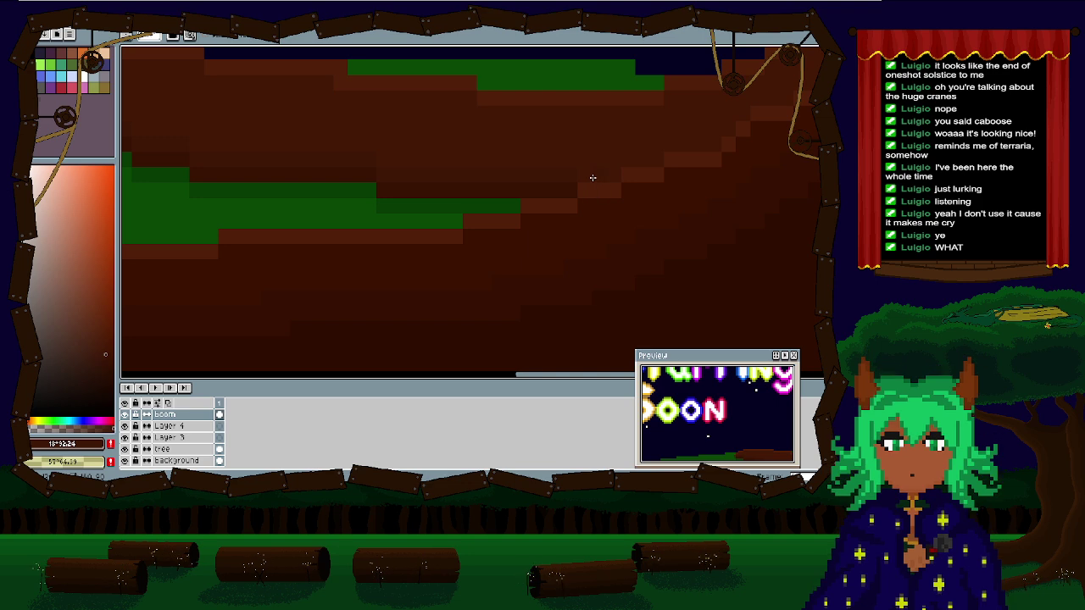
pyautogui.scroll(-5, 617, 172)
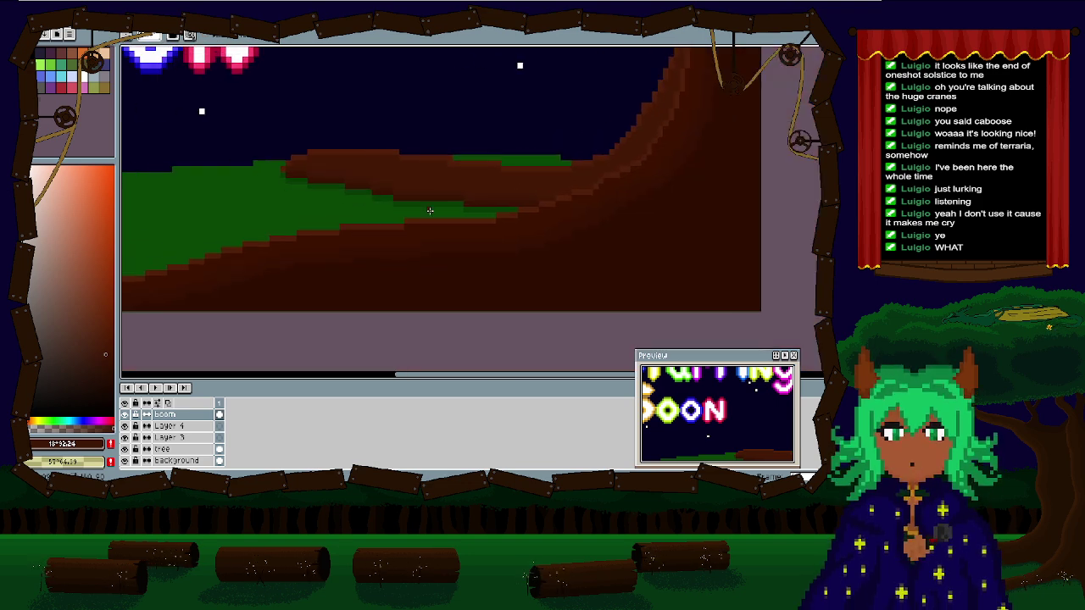
pyautogui.scroll(3, 569, 271)
pyautogui.scroll(5, 441, 176)
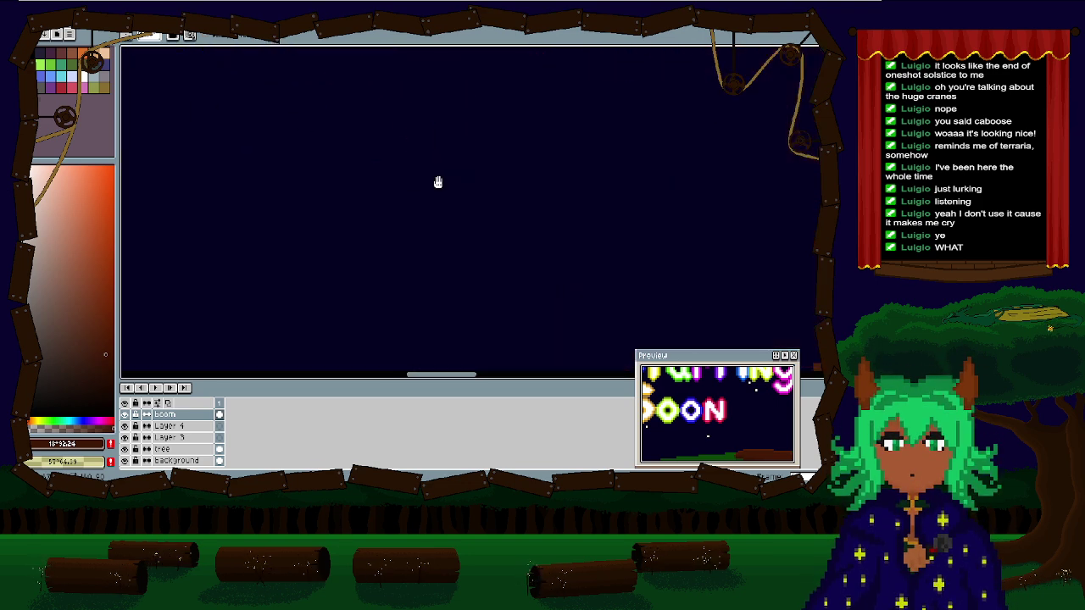
pyautogui.scroll(-4, 438, 181)
pyautogui.moveTo(438, 182); pyautogui.dragTo(353, 201)
pyautogui.scroll(2, 331, 185)
pyautogui.scroll(-1, 375, 245)
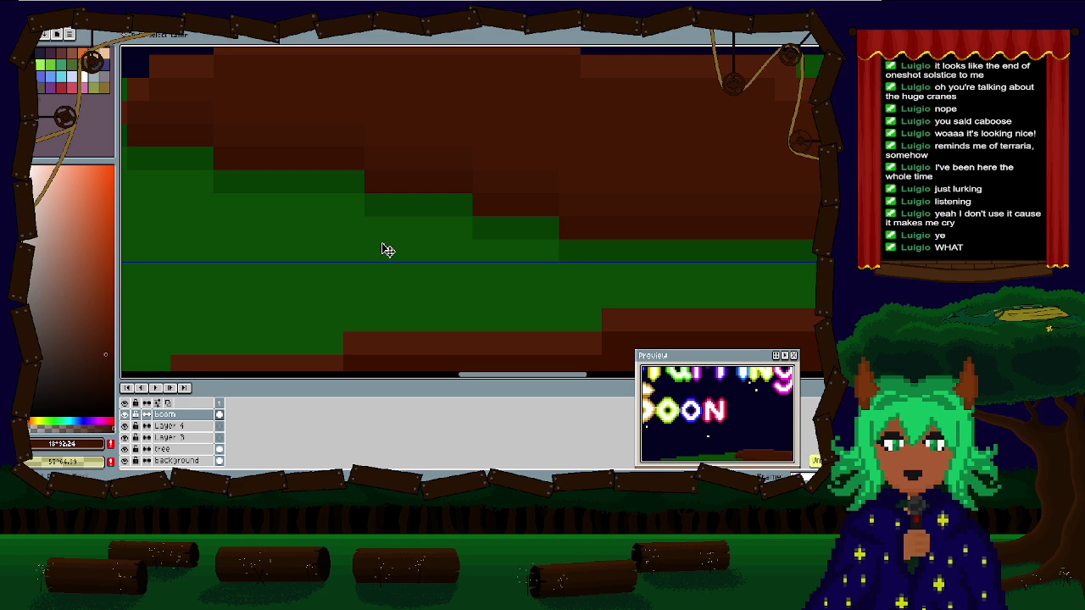
pyautogui.scroll(2, 240, 175)
pyautogui.scroll(-2, 315, 211)
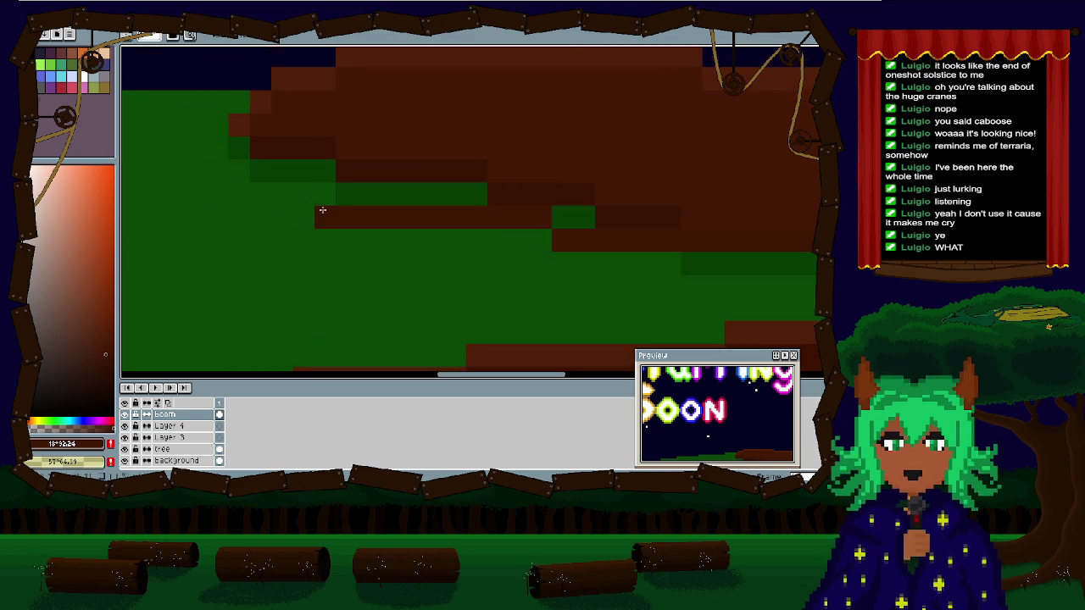
# Step: Replace the back root's dark lower-edge brown #391303 with the in-between brown at tolerance 0
pyautogui.hotkey('shift', 'r')
pyautogui.click(285, 146)
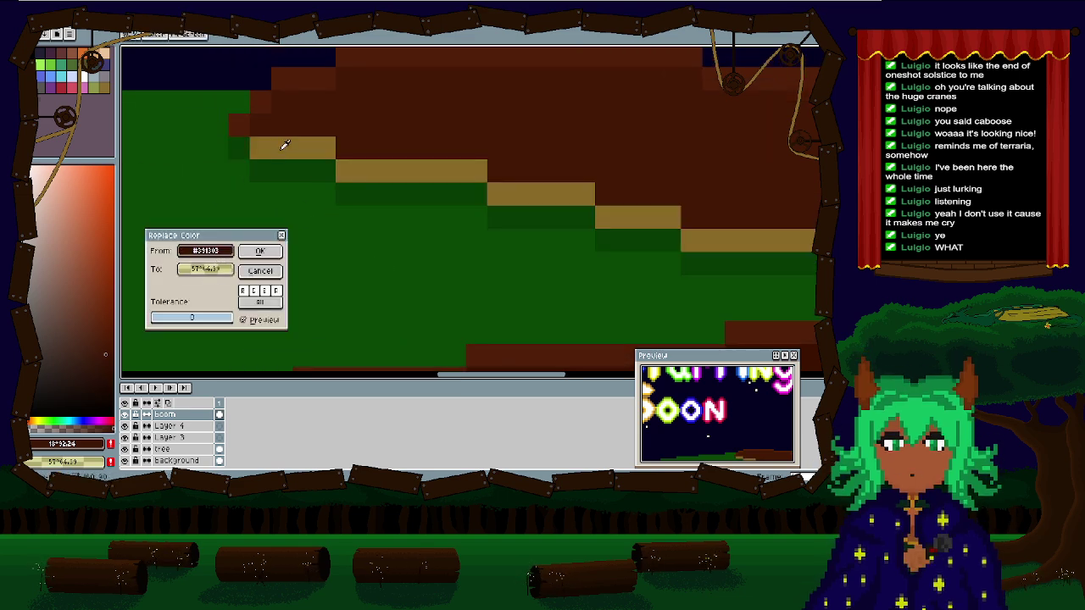
pyautogui.click(102, 443)
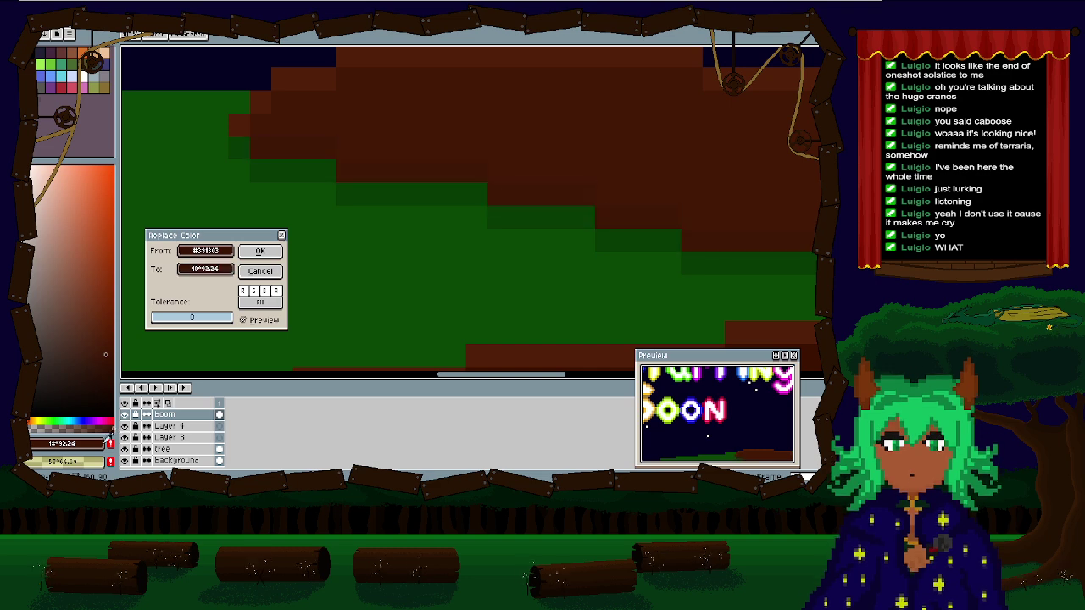
pyautogui.click(261, 251)
# Step: Examine the recoloured root shading up close and against the whole picture
pyautogui.scroll(-3, 375, 181)
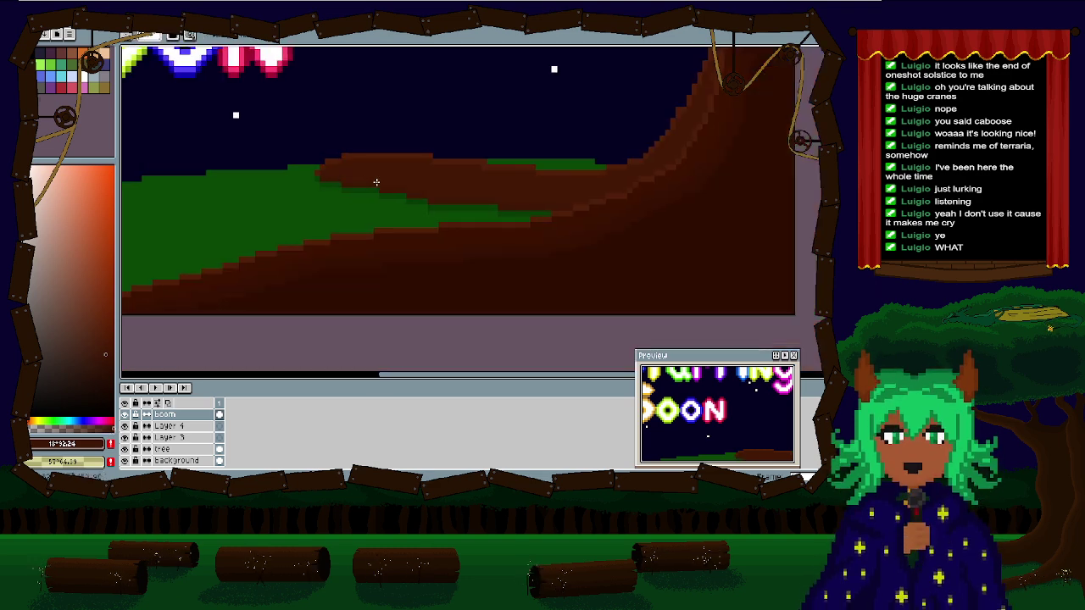
pyautogui.moveTo(517, 197); pyautogui.dragTo(522, 199)
pyautogui.scroll(3, 546, 199)
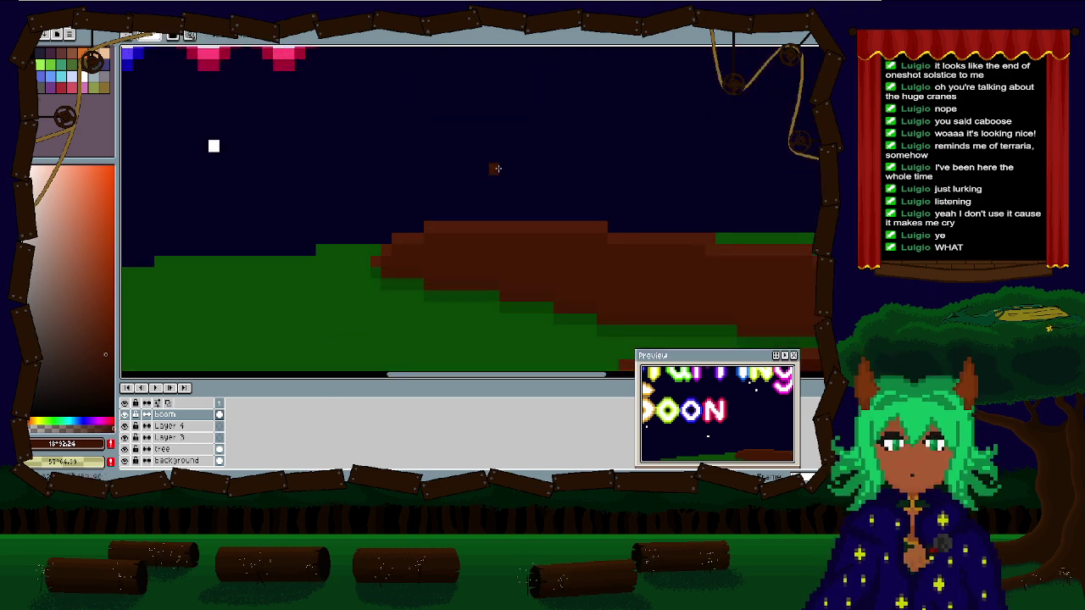
pyautogui.scroll(-3, 441, 165)
pyautogui.scroll(1, 497, 212)
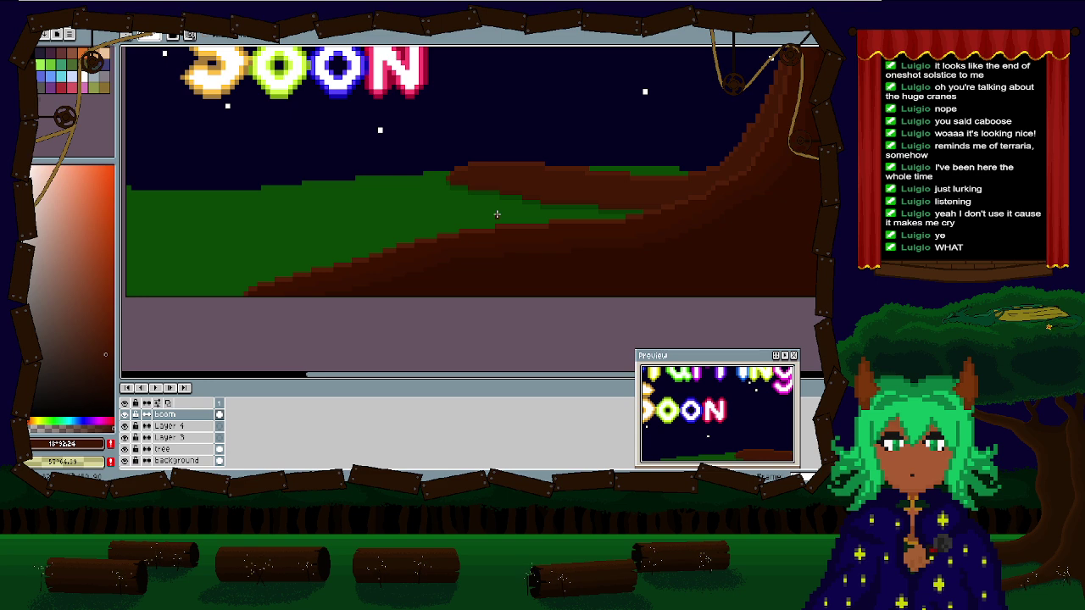
pyautogui.scroll(-3, 496, 213)
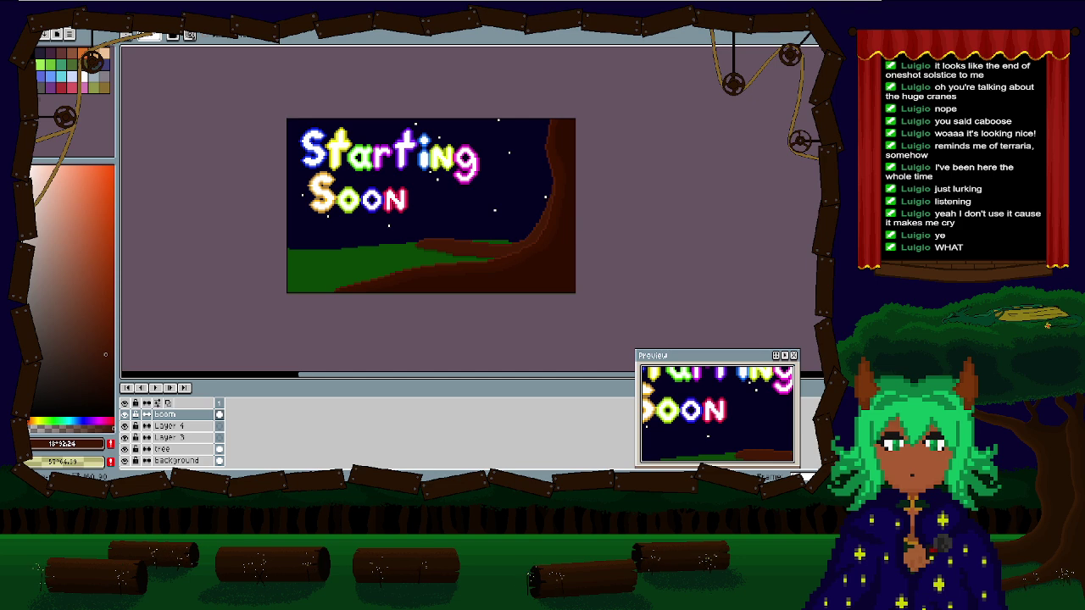
pyautogui.scroll(2, 416, 181)
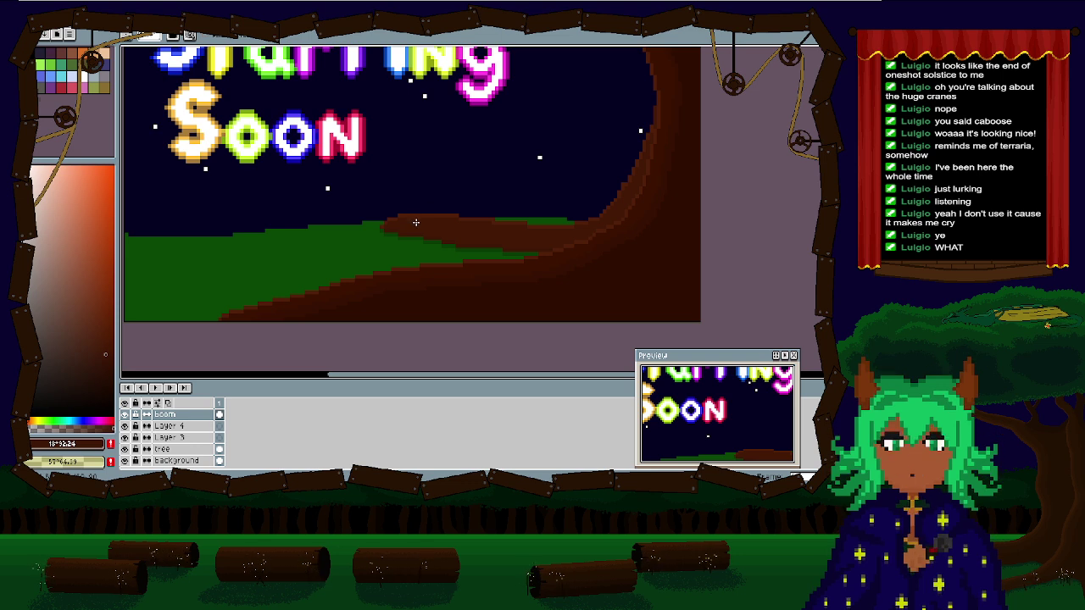
pyautogui.moveTo(317, 251); pyautogui.dragTo(438, 240)
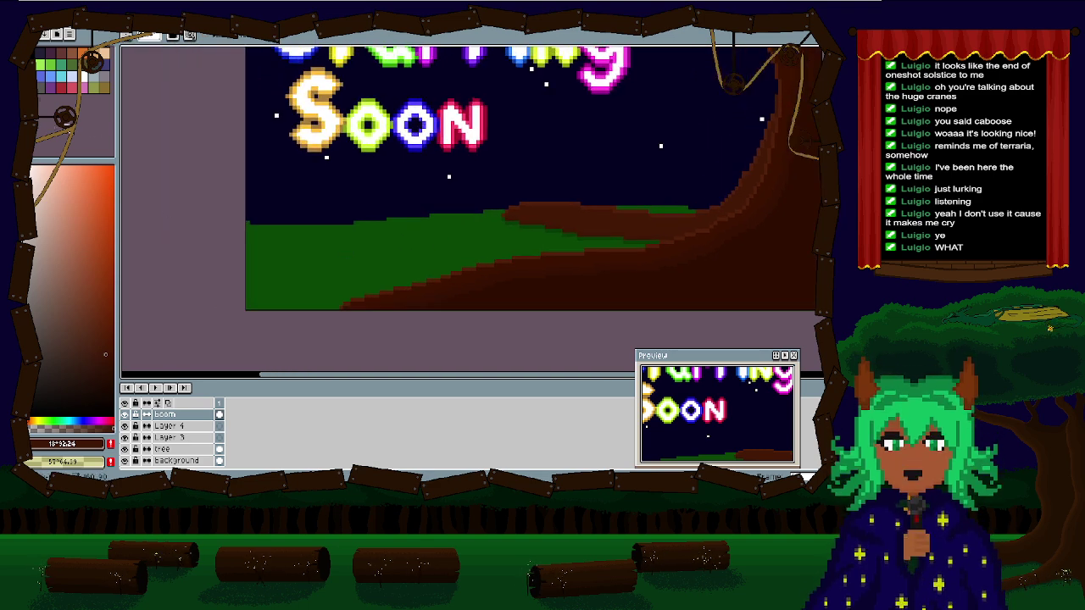
pyautogui.moveTo(158, 232); pyautogui.dragTo(248, 141)
pyautogui.scroll(-2, 248, 140)
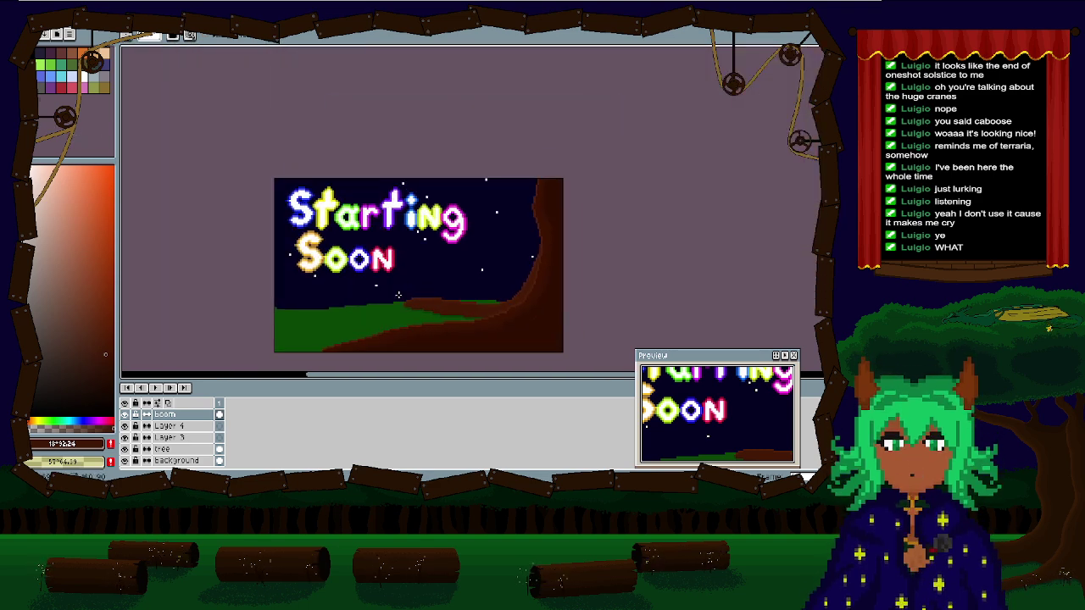
pyautogui.scroll(3, 408, 64)
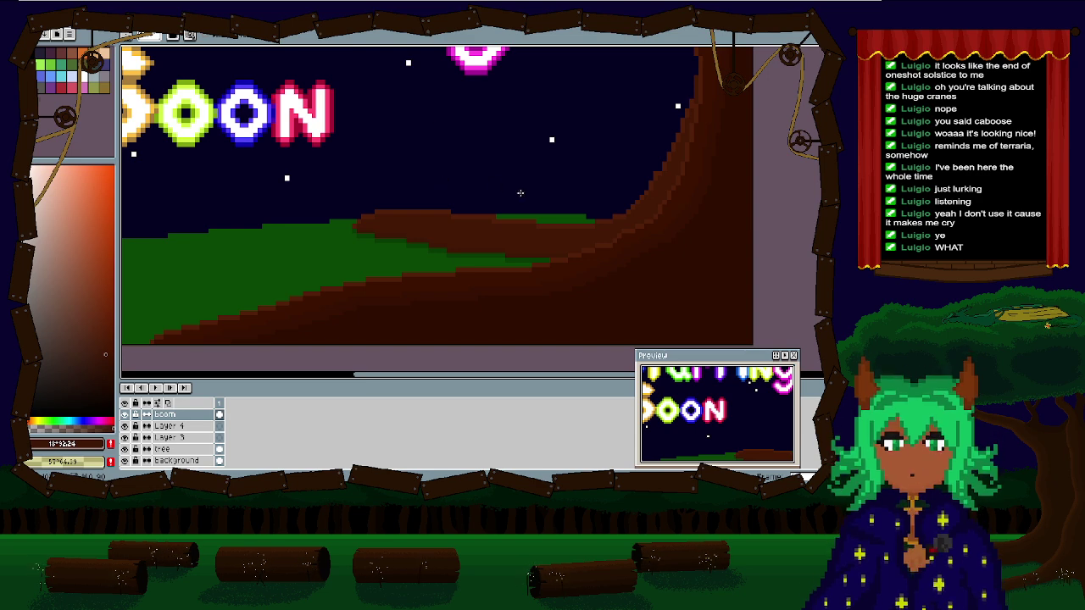
pyautogui.moveTo(513, 237); pyautogui.dragTo(467, 145)
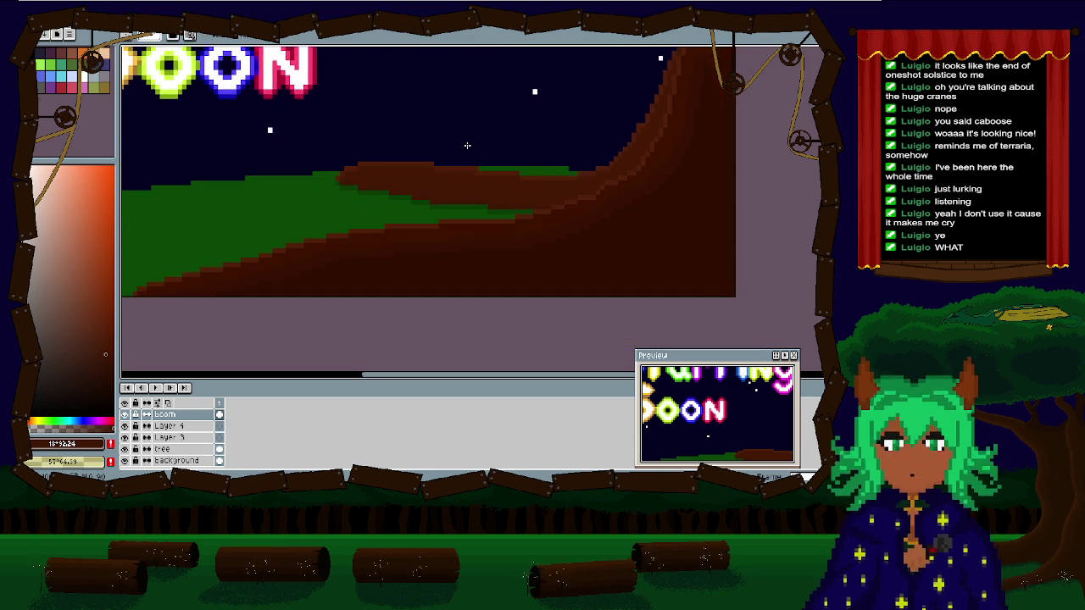
pyautogui.scroll(-2, 467, 146)
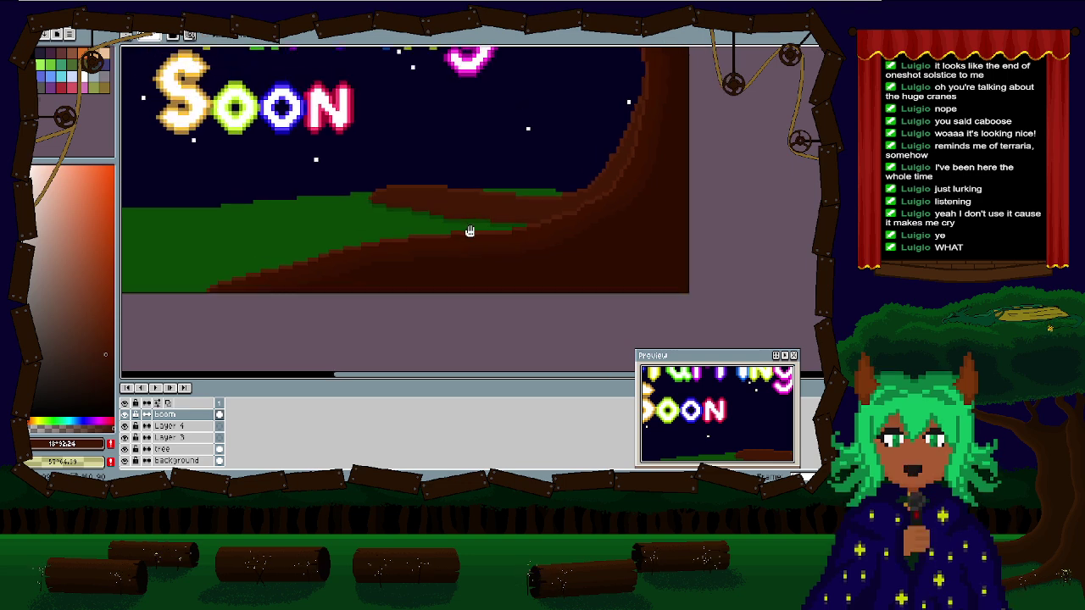
# Step: Fit the whole picture inside the Preview window and centre it there
pyautogui.scroll(1, 467, 146)
pyautogui.scroll(2, 720, 397)
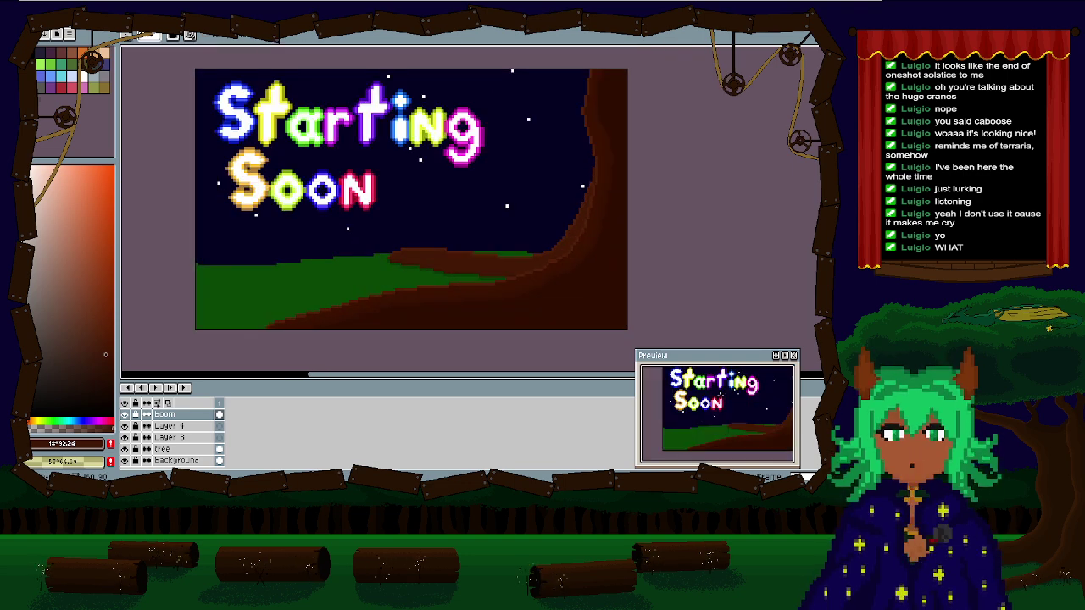
pyautogui.moveTo(691, 405)
pyautogui.mouseDown()
pyautogui.moveTo(657, 409)
pyautogui.moveTo(675, 410)
pyautogui.mouseUp()
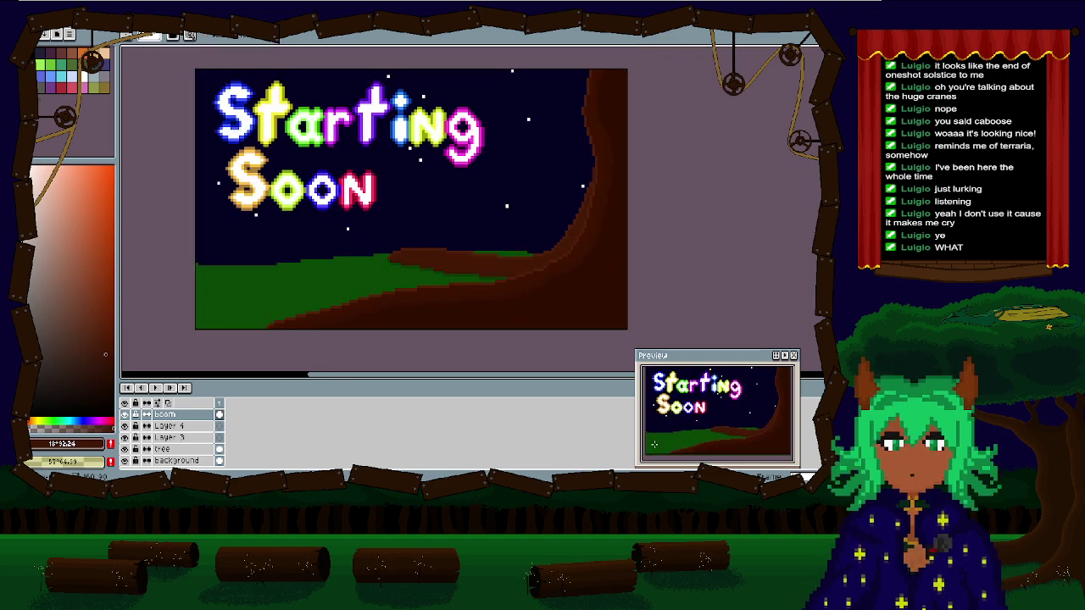
# Step: Examine the back root's shading up close and toggle the boom layer's visibility to see what it holds
pyautogui.scroll(4, 511, 260)
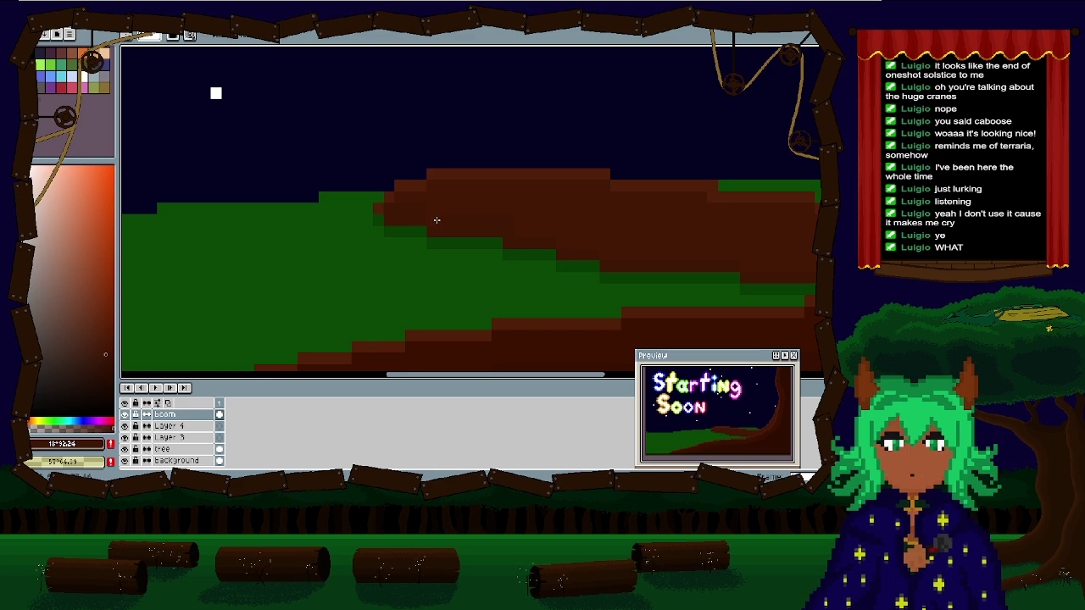
pyautogui.scroll(2, 416, 199)
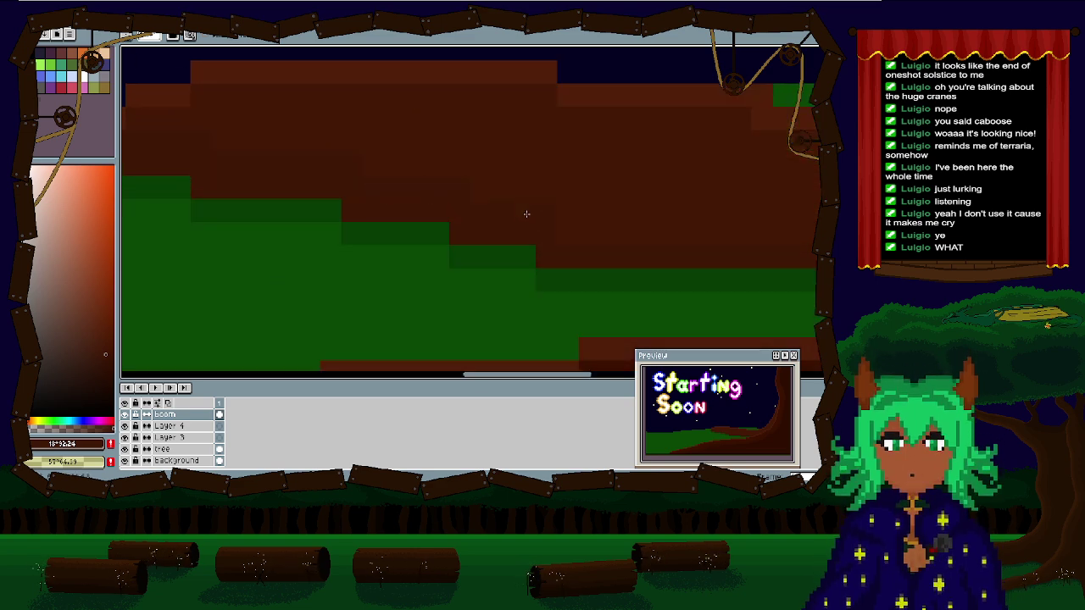
pyautogui.moveTo(687, 241); pyautogui.dragTo(386, 214)
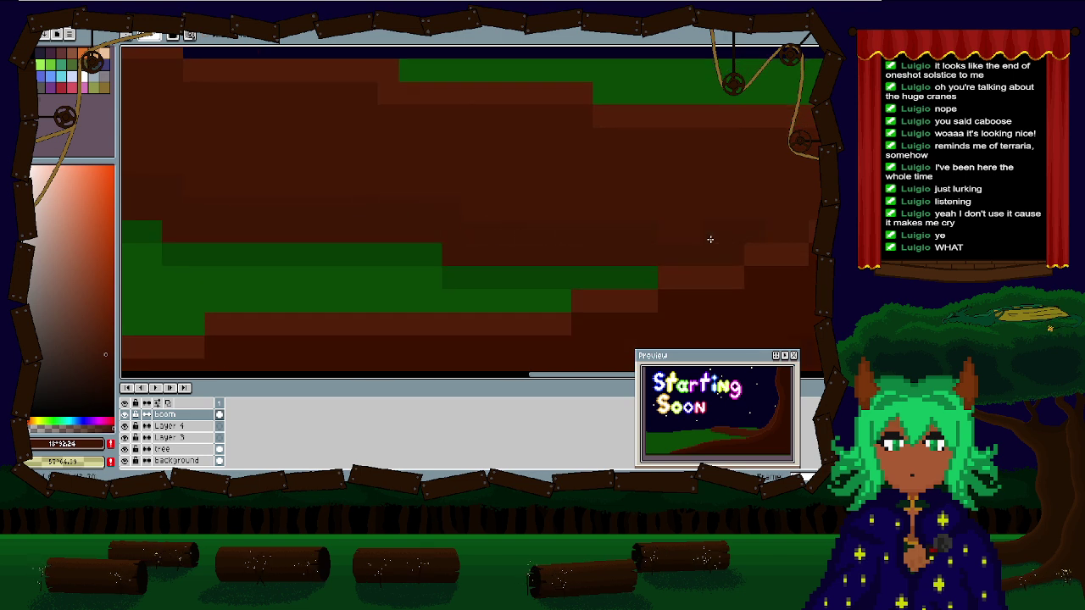
pyautogui.scroll(-2, 446, 256)
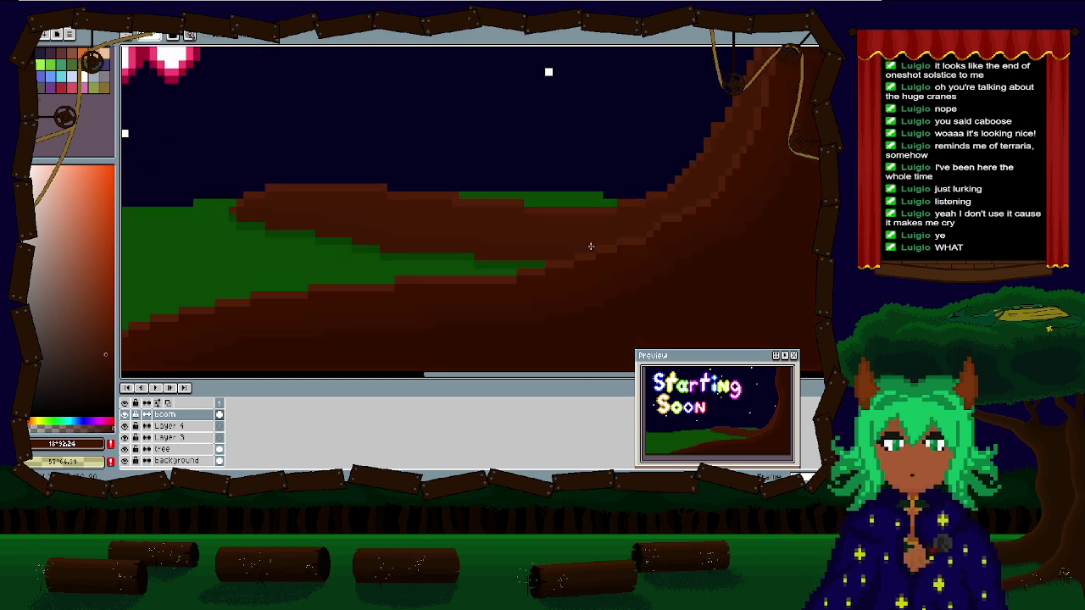
pyautogui.scroll(2, 266, 247)
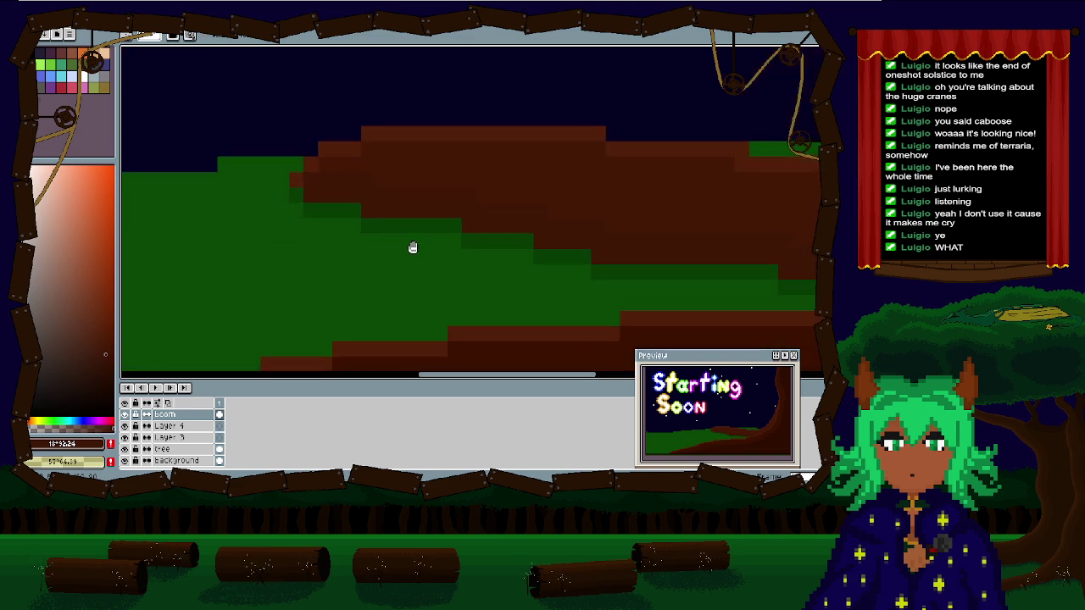
pyautogui.keyDown('alt'); pyautogui.click(440, 225); pyautogui.keyUp('alt')
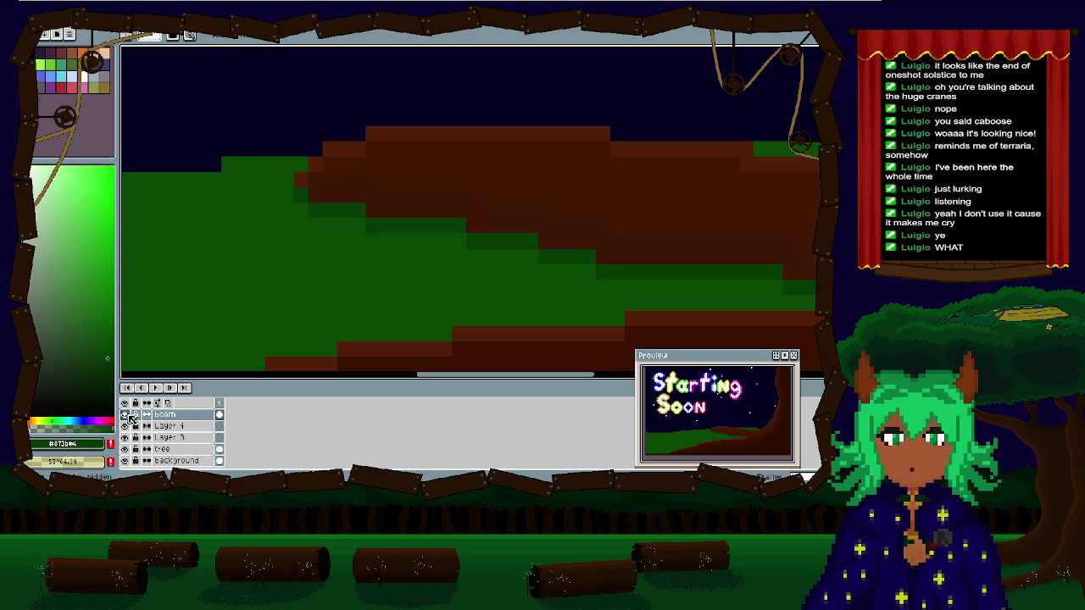
pyautogui.click(127, 415)
pyautogui.click(127, 415)
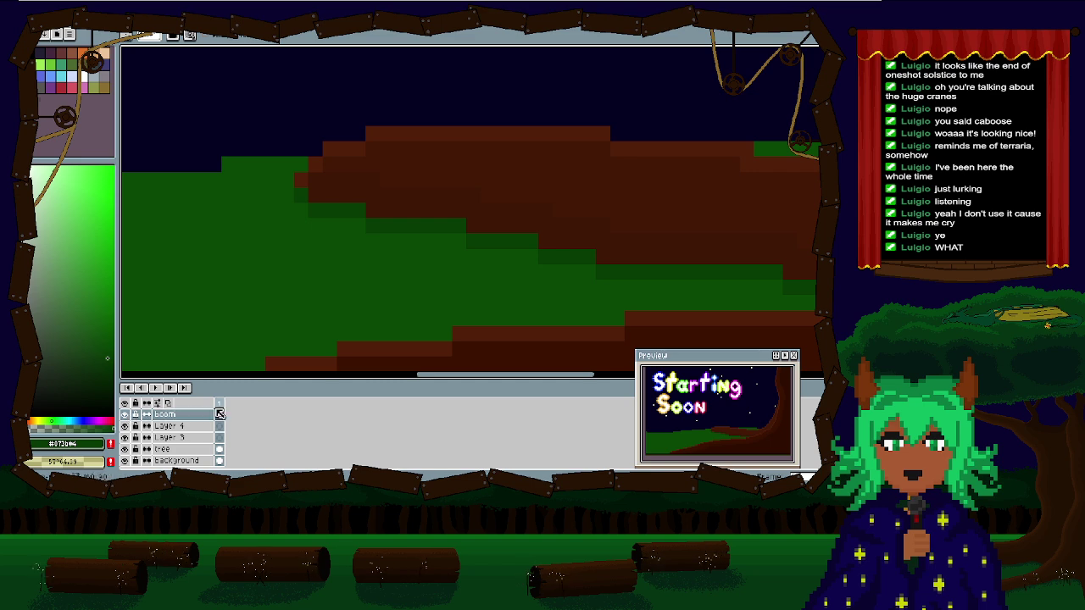
# Step: Sample the root's shading brown #3f1705 as foreground colour and the shadow's dark green #073b04 as background colour
pyautogui.scroll(-5, 421, 224)
pyautogui.hscroll(3, 421, 224)
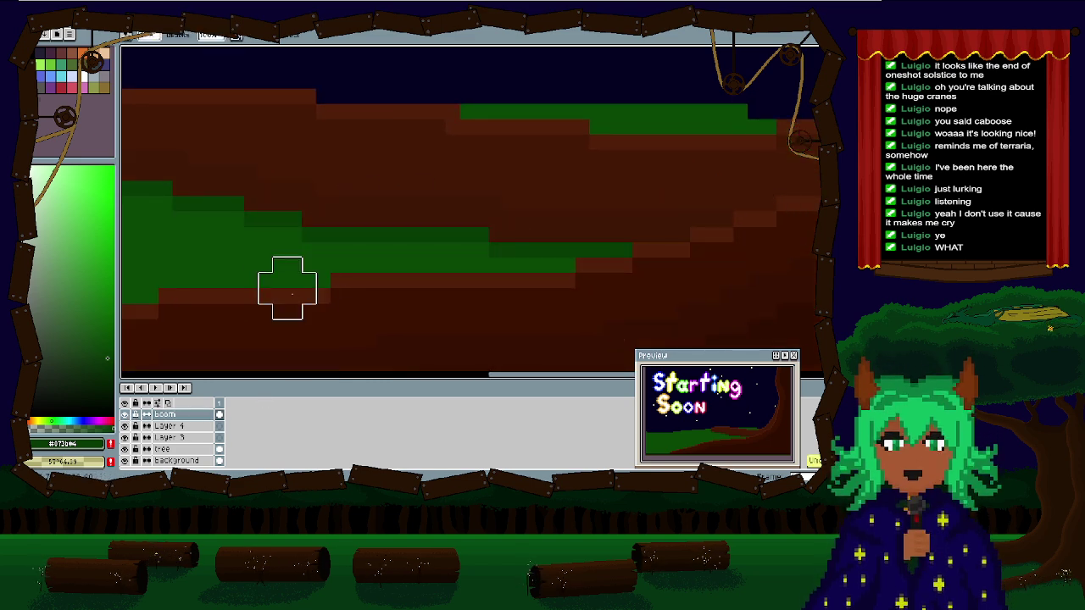
pyautogui.keyDown('alt'); pyautogui.click(353, 206); pyautogui.keyUp('alt')
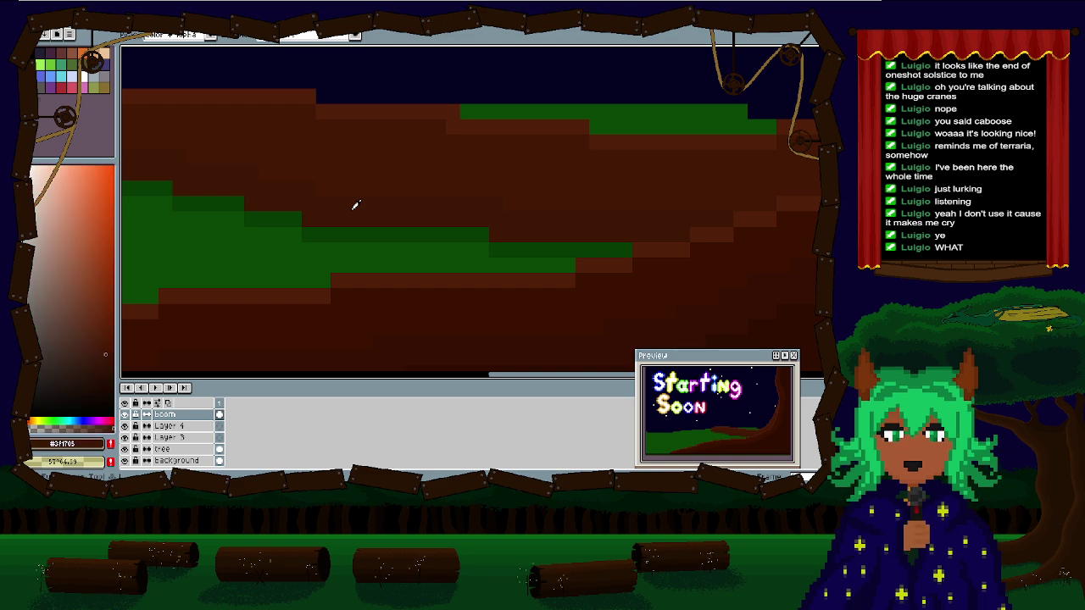
pyautogui.keyDown('alt'); pyautogui.rightClick(316, 230); pyautogui.keyUp('alt')
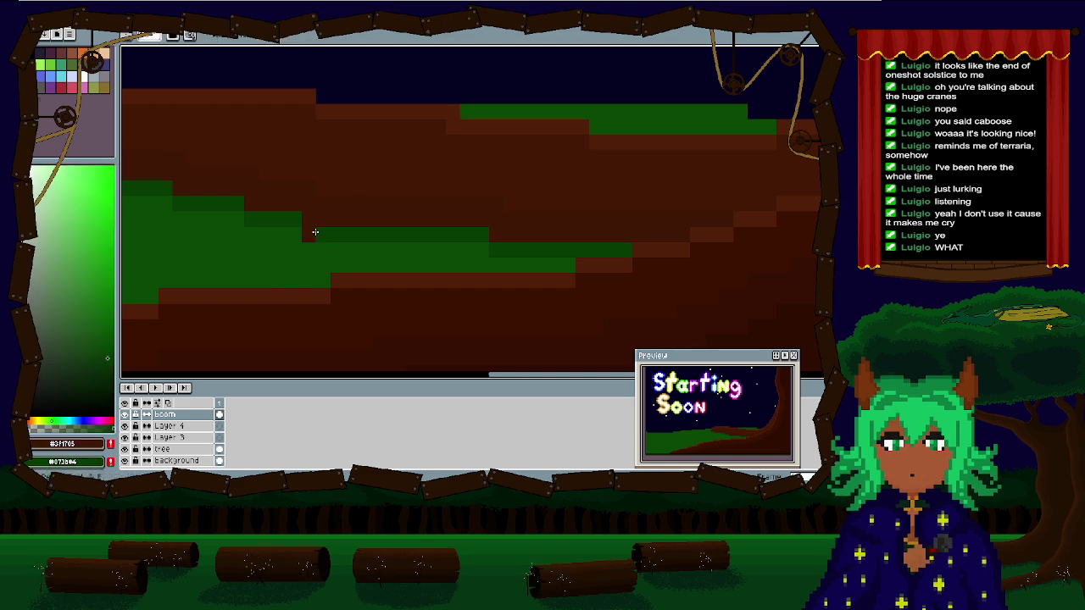
# Step: Erase the brown shading along the back root's lower edge from the boom layer
pyautogui.press('e')
pyautogui.scroll(1, 175, 172)
pyautogui.hscroll(-3, 132, 134)
pyautogui.scroll(-3, 136, 140)
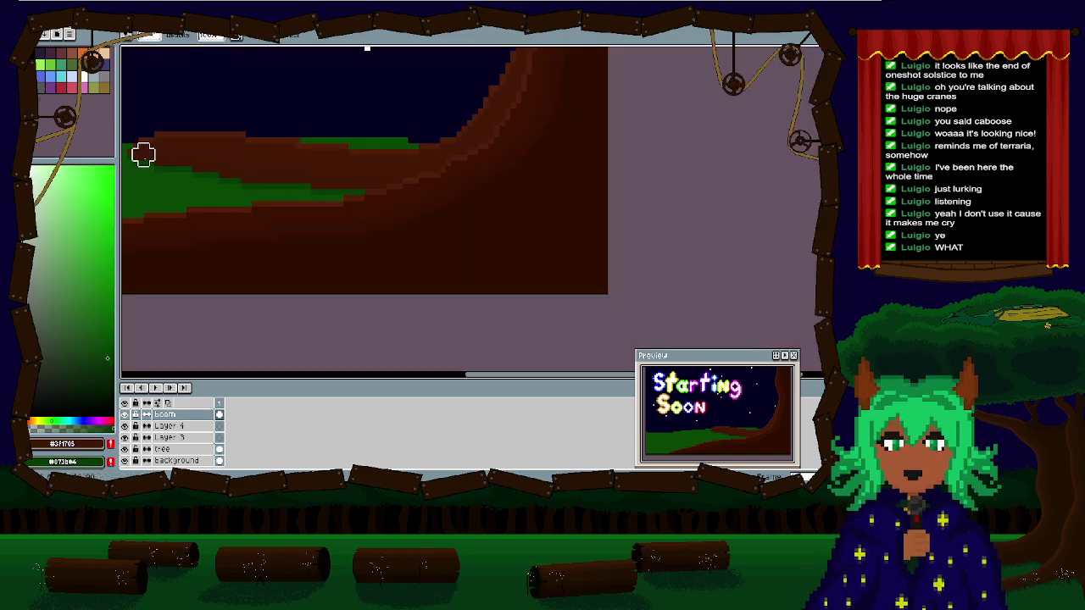
pyautogui.scroll(1, 526, 304)
pyautogui.scroll(1, 360, 235)
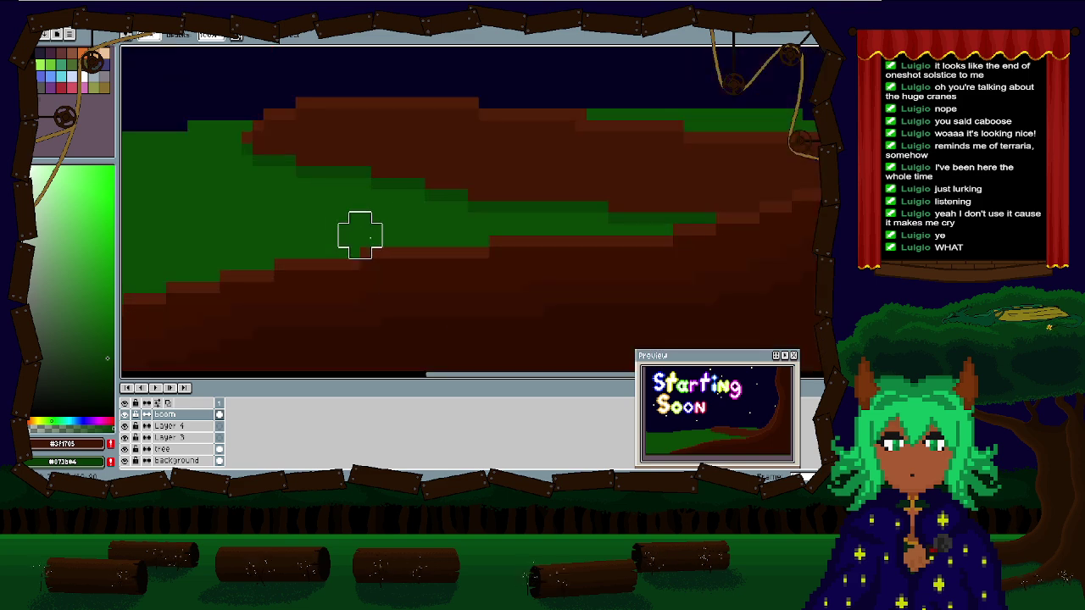
# Step: Repaint the stepped brown shading along the back root's lower edge on the tree layer, from its tip to the front root
pyautogui.press('Down')
pyautogui.press('Down')
pyautogui.press('Down')
pyautogui.scroll(3, 332, 161)
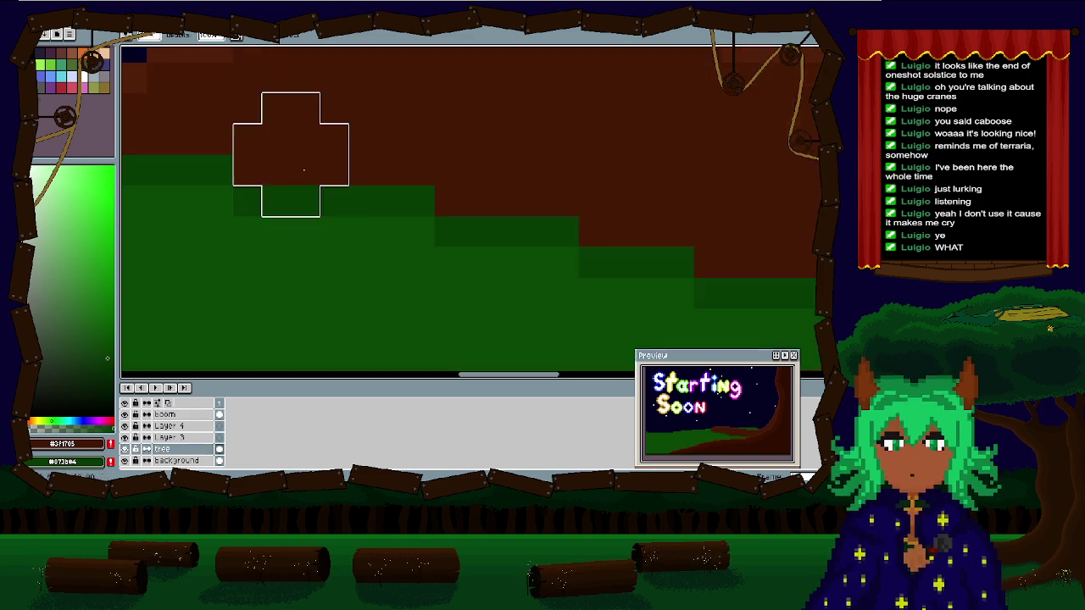
pyautogui.moveTo(334, 160); pyautogui.dragTo(461, 195)
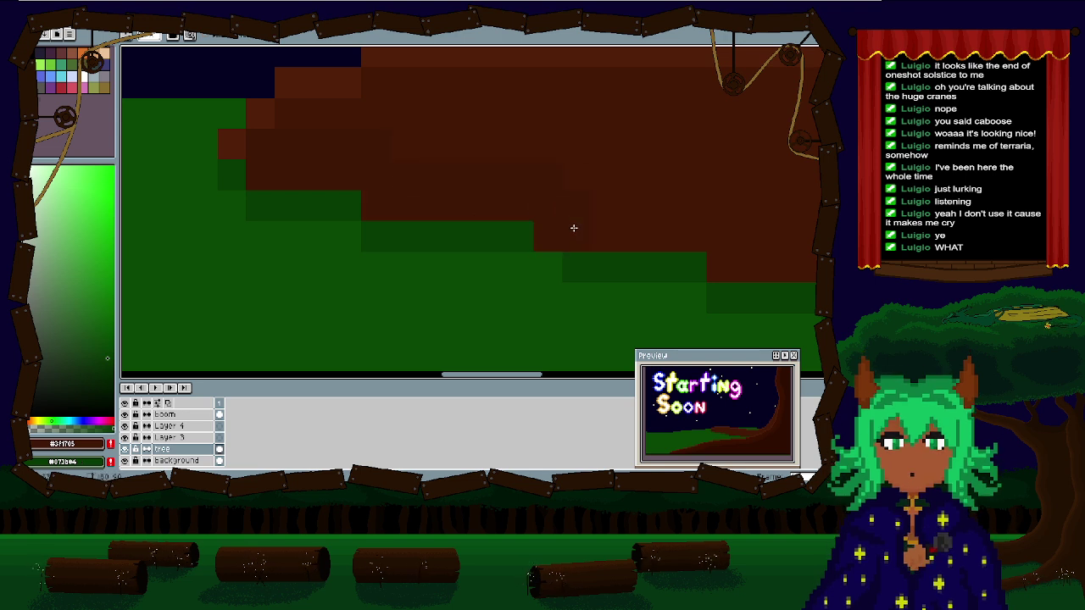
pyautogui.moveTo(698, 235); pyautogui.dragTo(379, 210)
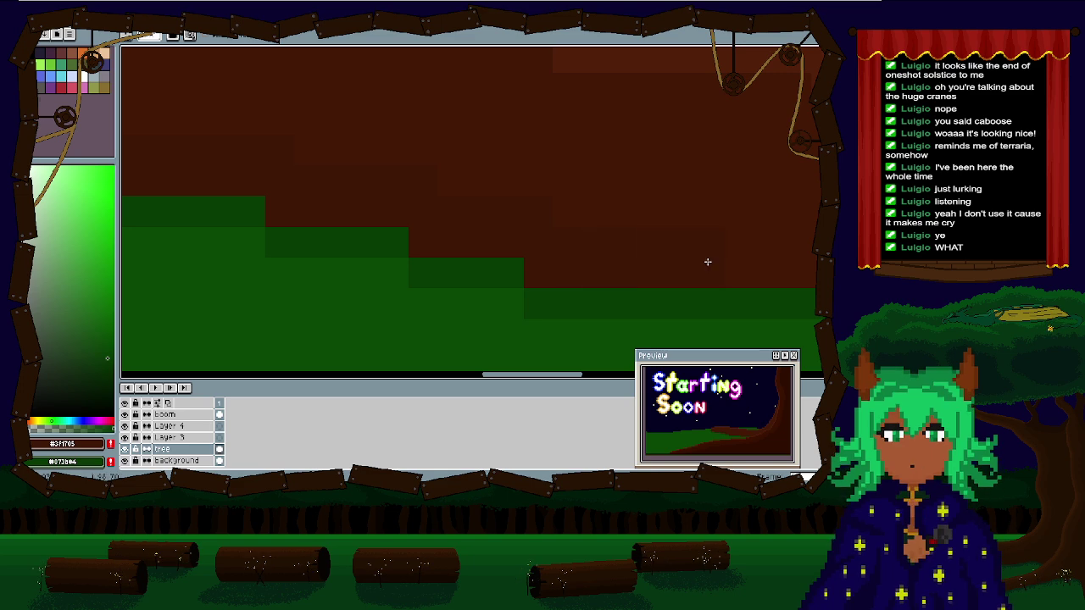
pyautogui.moveTo(707, 262); pyautogui.dragTo(404, 262)
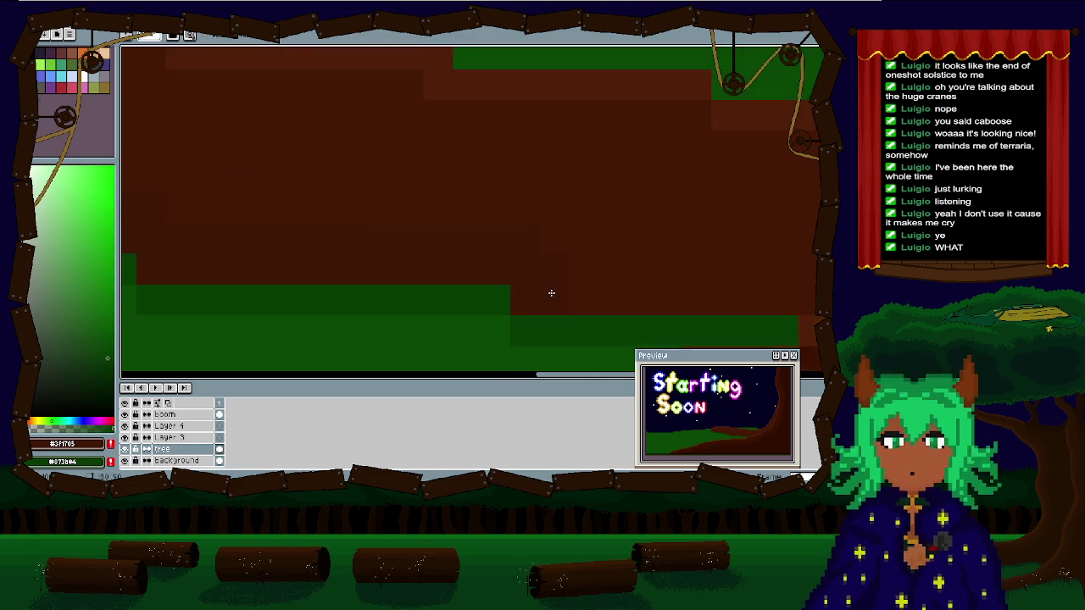
pyautogui.moveTo(799, 287); pyautogui.dragTo(267, 262)
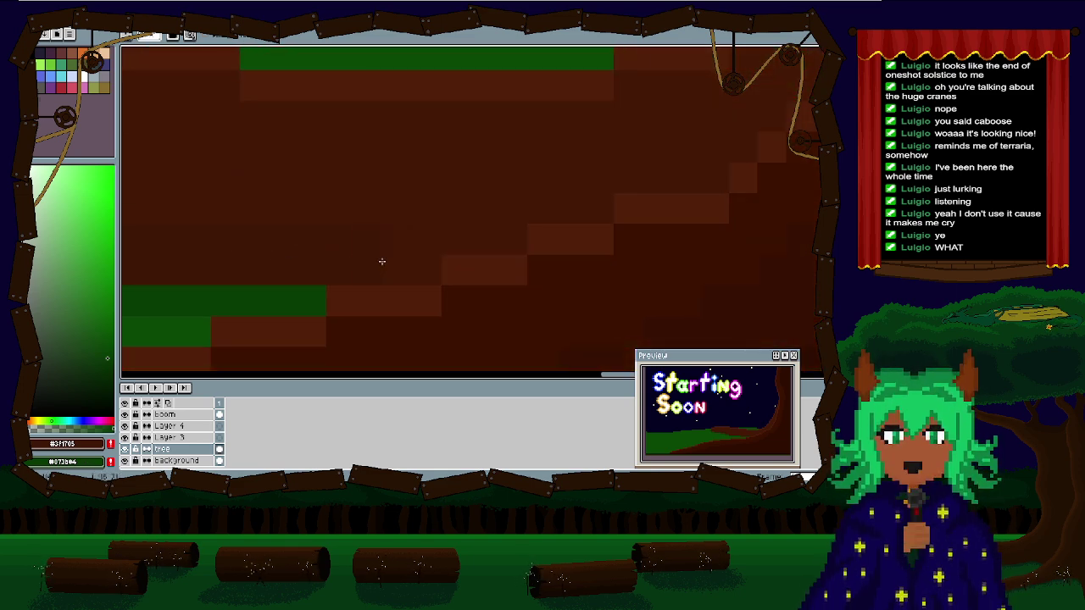
pyautogui.scroll(-3, 512, 242)
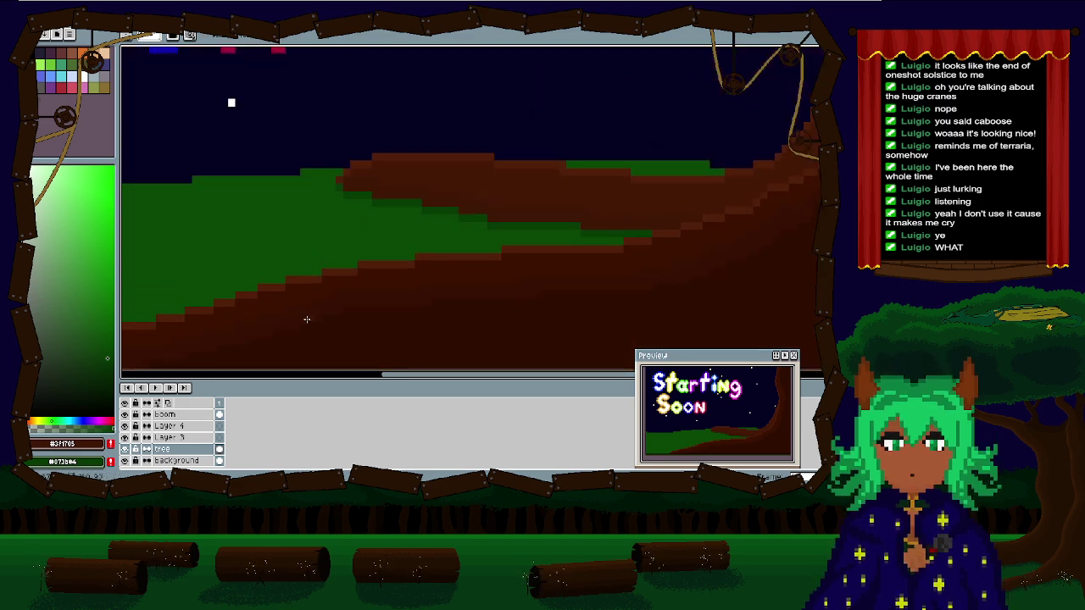
# Step: Paint a second stepped row of dark green shadow on the grass beneath the back root, on the background layer
pyautogui.press('Down')
pyautogui.scroll(3, 333, 150)
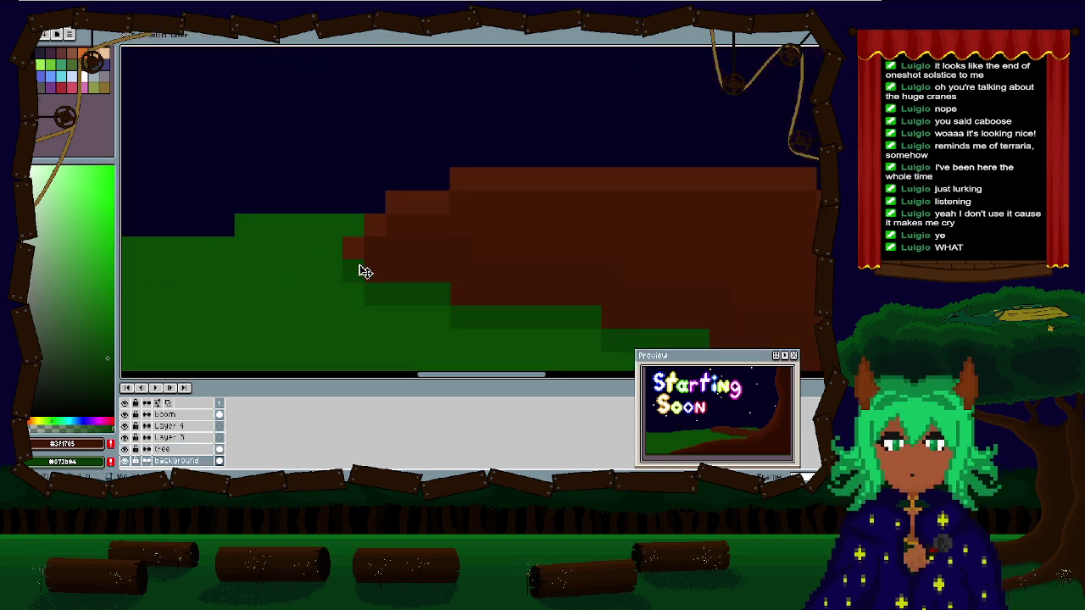
pyautogui.moveTo(363, 271)
pyautogui.mouseDown()
pyautogui.moveTo(348, 205)
pyautogui.moveTo(380, 211)
pyautogui.moveTo(368, 221)
pyautogui.moveTo(386, 231)
pyautogui.moveTo(428, 226)
pyautogui.moveTo(442, 251)
pyautogui.moveTo(591, 251)
pyautogui.mouseUp()
pyautogui.moveTo(591, 251)
pyautogui.mouseDown()
pyautogui.moveTo(446, 247)
pyautogui.moveTo(386, 232)
pyautogui.mouseUp()
pyautogui.hotkey('ctrl', 'z')
pyautogui.moveTo(255, 226)
pyautogui.mouseDown()
pyautogui.moveTo(505, 250)
pyautogui.moveTo(508, 268)
pyautogui.moveTo(610, 276)
pyautogui.mouseUp()
pyautogui.moveTo(610, 276)
pyautogui.mouseDown()
pyautogui.moveTo(483, 282)
pyautogui.moveTo(733, 289)
pyautogui.moveTo(437, 288)
pyautogui.moveTo(494, 289)
pyautogui.moveTo(508, 307)
pyautogui.moveTo(613, 311)
pyautogui.mouseUp()
pyautogui.scroll(-2, 336, 268)
pyautogui.moveTo(420, 277); pyautogui.dragTo(658, 288)
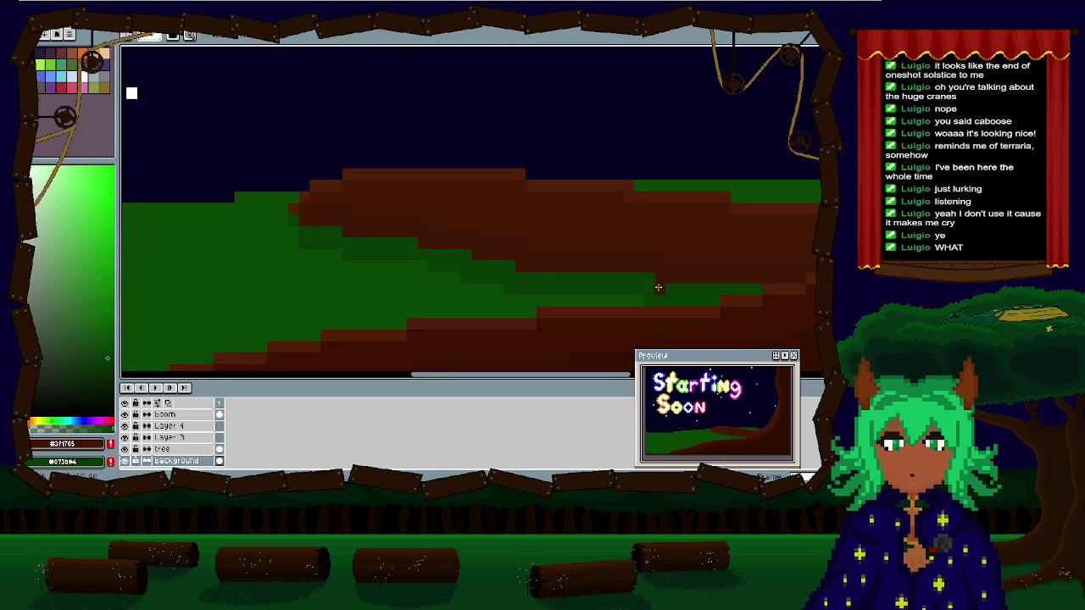
# Step: Extend the dark green grass shadow around the back root's tip and compare it with the wider picture
pyautogui.scroll(2, 335, 248)
pyautogui.moveTo(337, 249); pyautogui.dragTo(268, 251)
pyautogui.scroll(-2, 373, 267)
pyautogui.scroll(2, 372, 261)
pyautogui.scroll(-2, 382, 280)
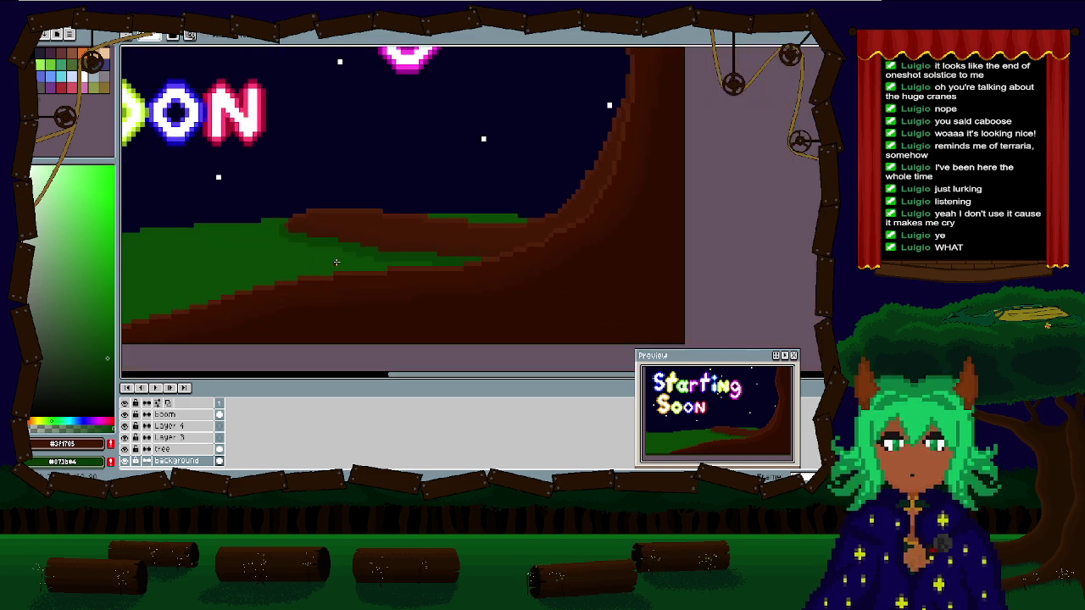
pyautogui.scroll(2, 273, 216)
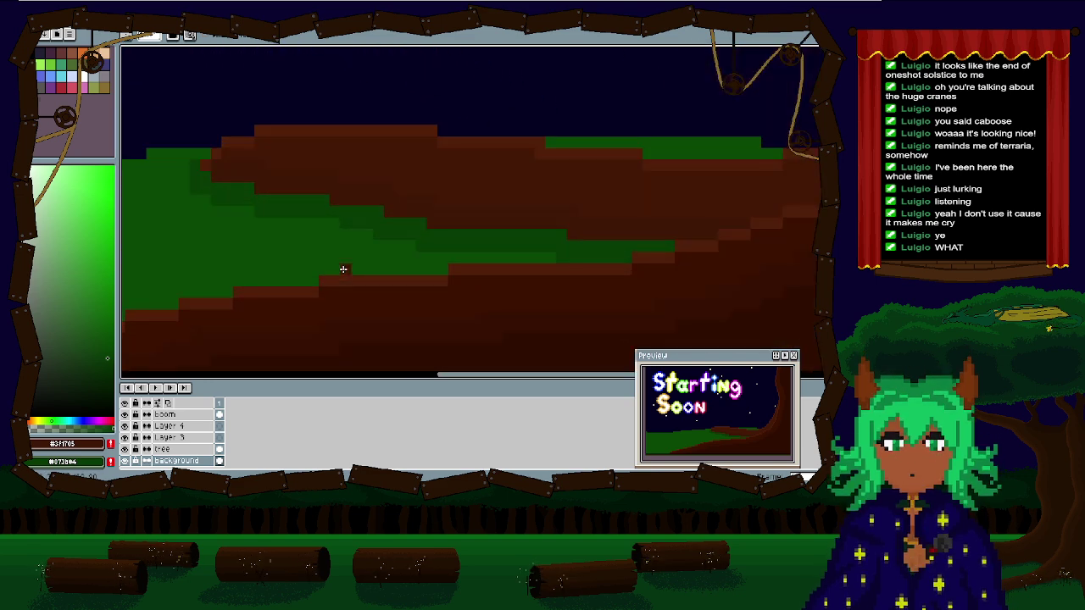
# Step: Sample the grass green and trim the lower row of the shadow beneath the back root, undoing the unwanted strokes
pyautogui.keyDown('alt'); pyautogui.click(268, 229); pyautogui.keyUp('alt')
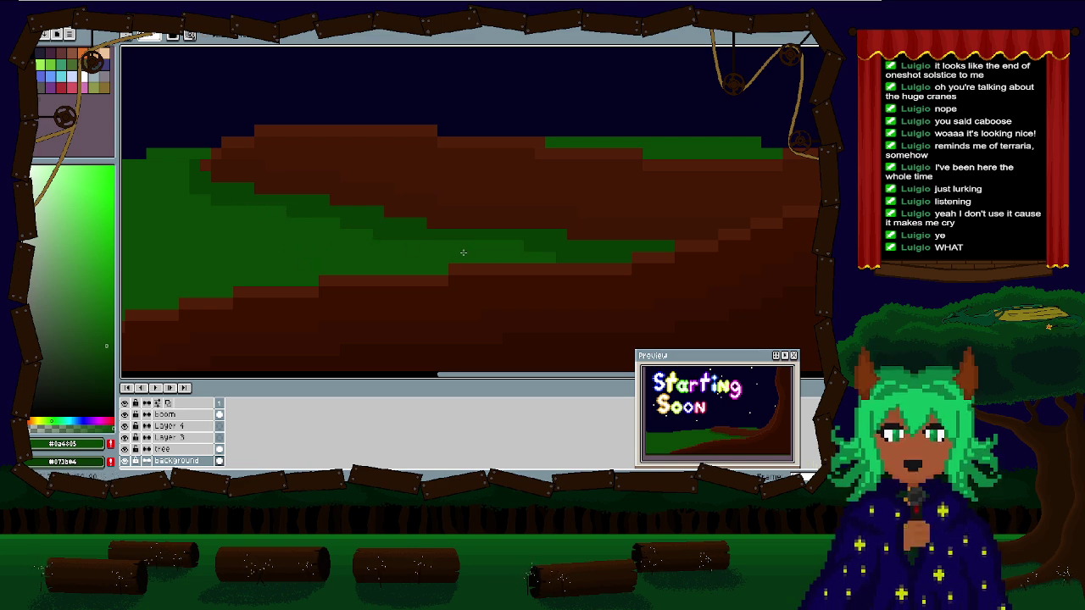
pyautogui.hotkey('ctrl', 'z')
pyautogui.hotkey('ctrl', 'z')
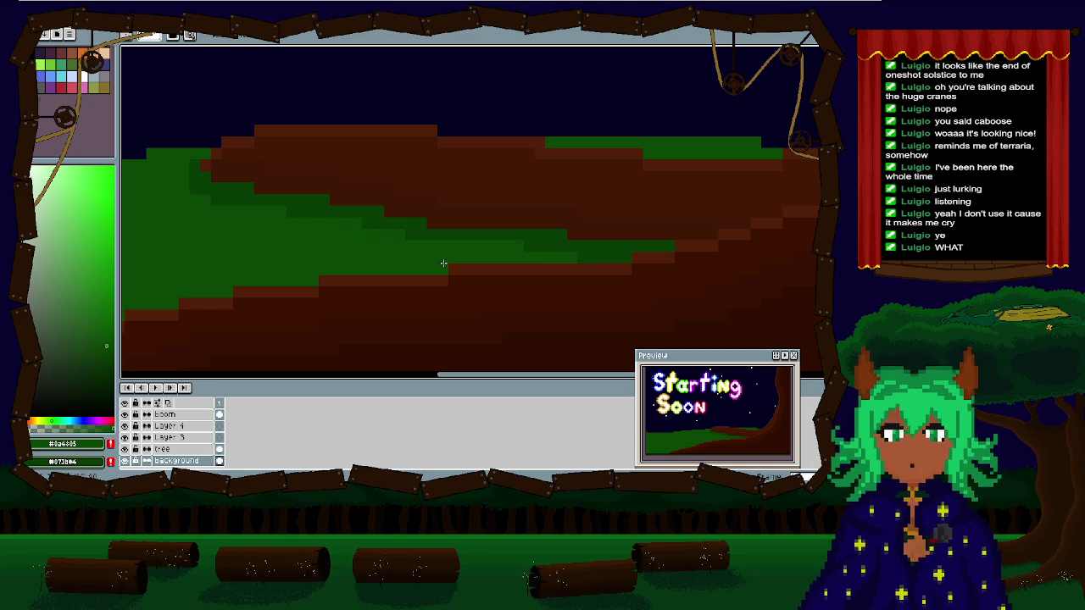
pyautogui.scroll(-2, 443, 264)
pyautogui.scroll(2, 362, 255)
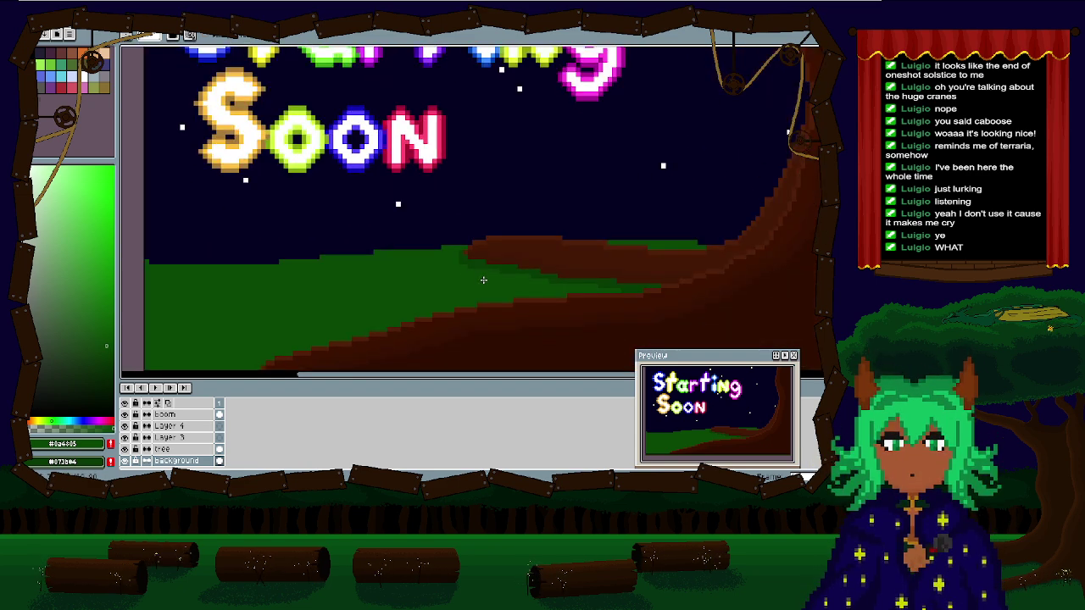
pyautogui.scroll(-2, 373, 242)
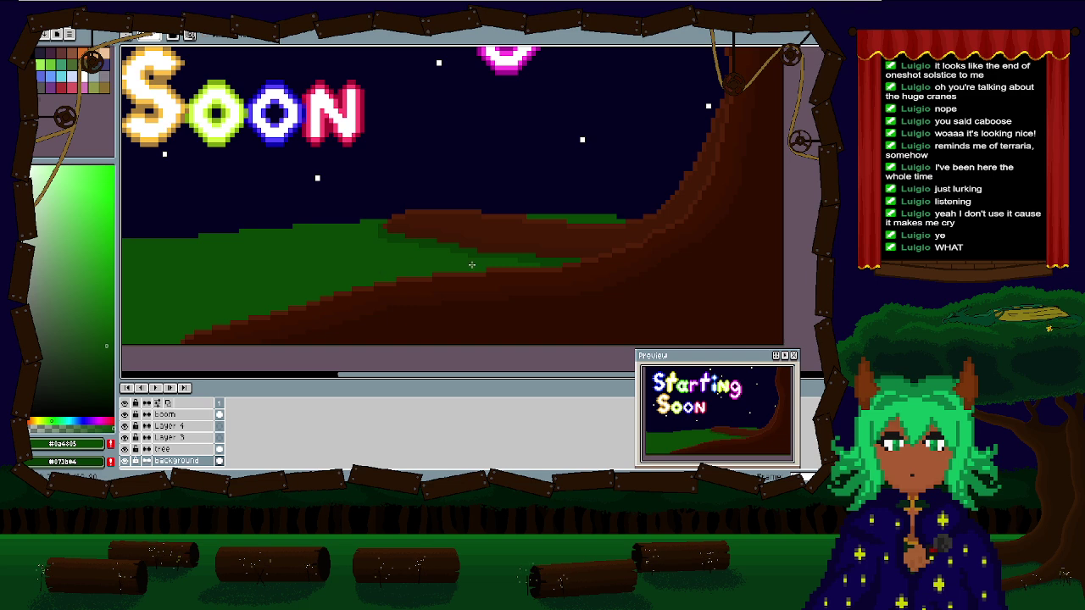
# Step: Pick a slightly lighter green and paint a stepped highlight along the hill's top edge on the background layer
pyautogui.scroll(1, 379, 233)
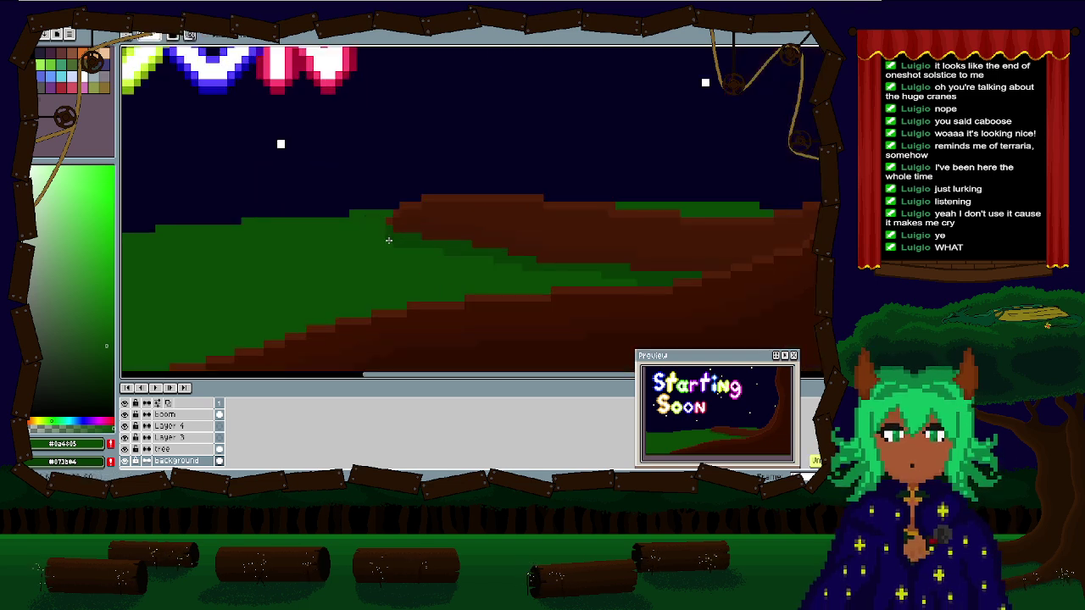
pyautogui.scroll(3, 399, 292)
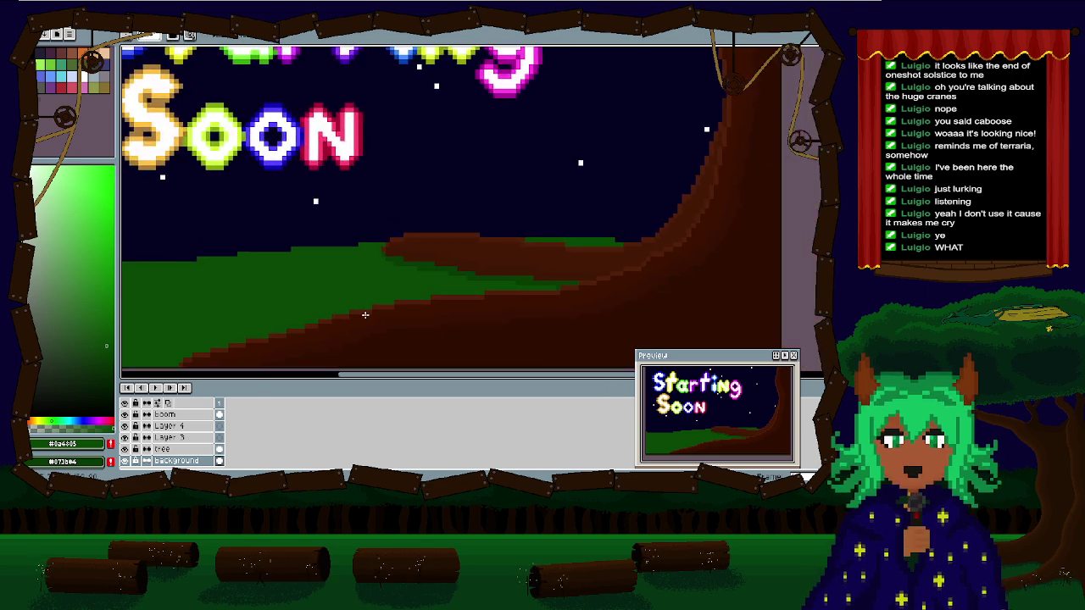
pyautogui.scroll(1, 390, 270)
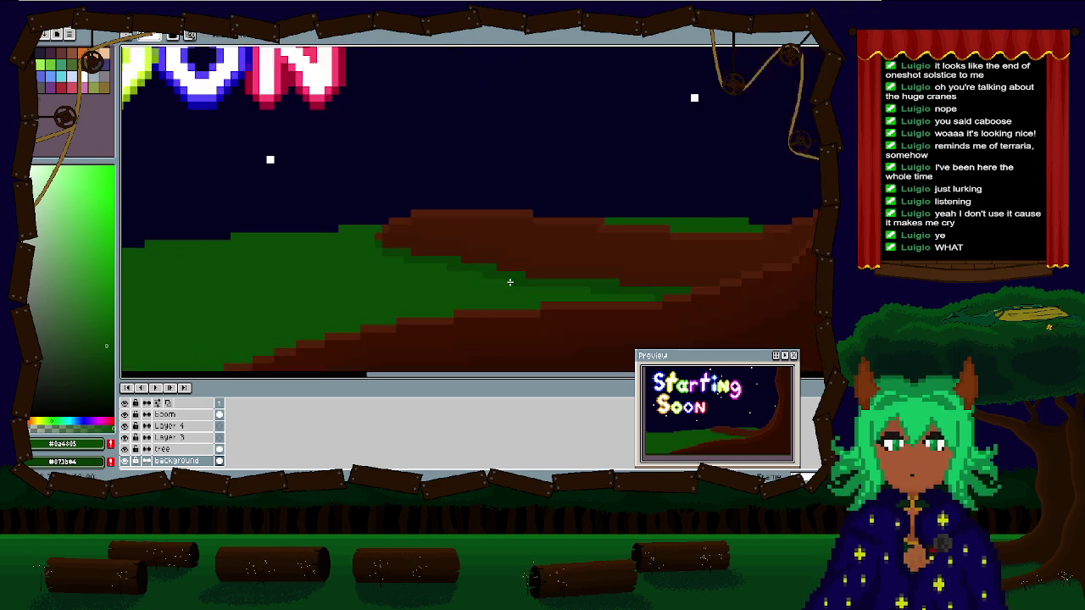
pyautogui.scroll(-2, 447, 271)
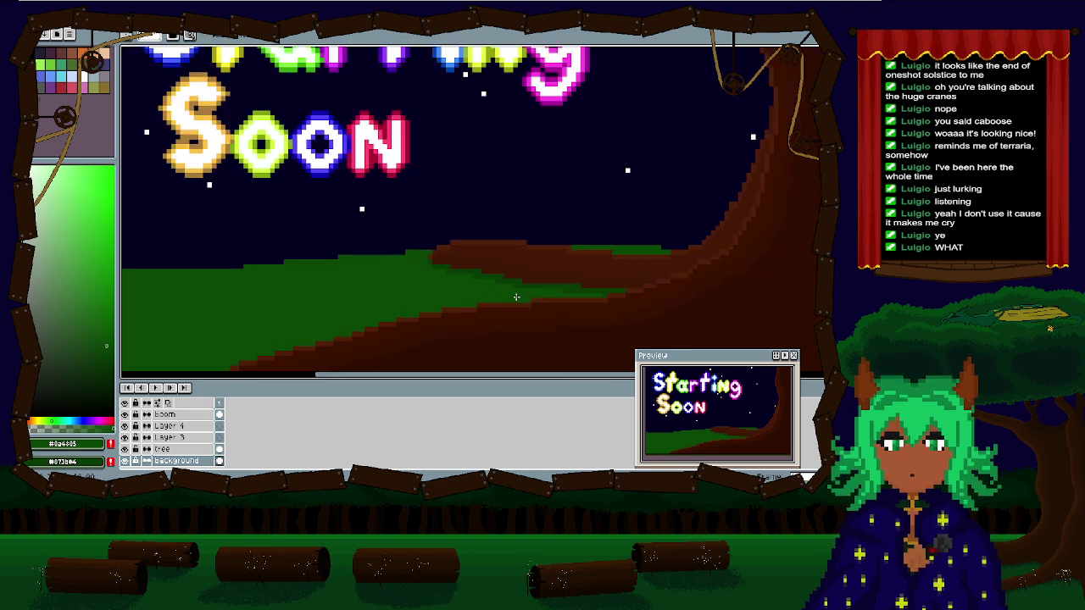
pyautogui.scroll(-1, 408, 292)
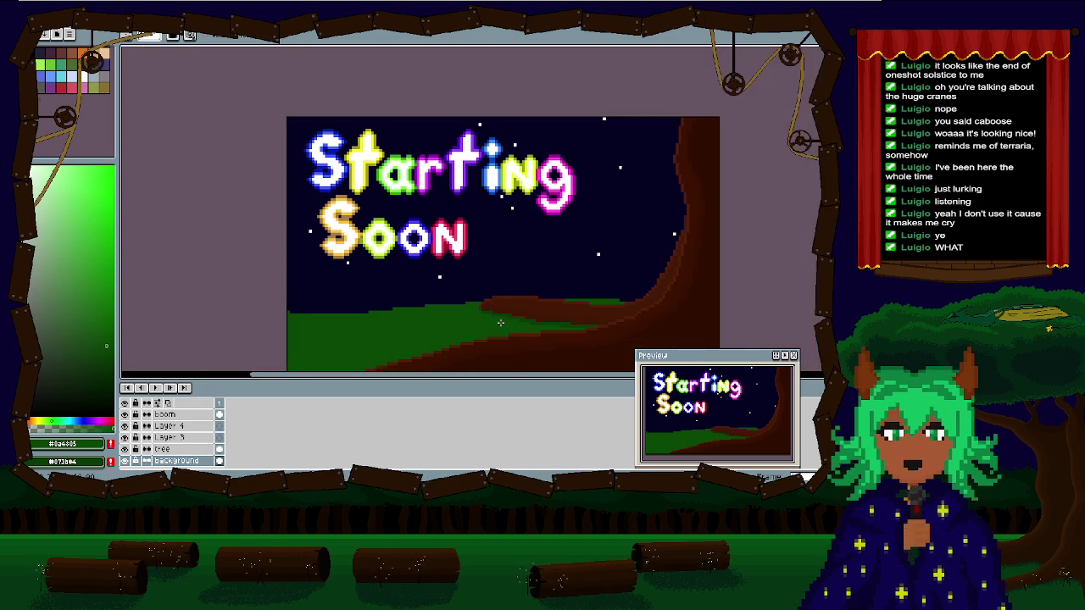
pyautogui.scroll(1, 497, 310)
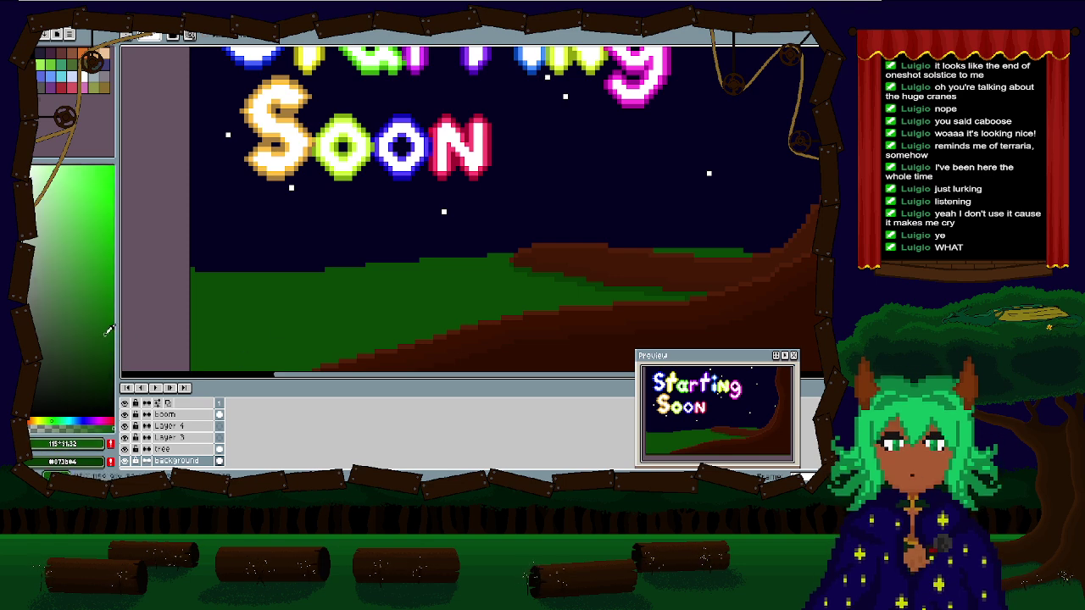
pyautogui.scroll(1, 198, 282)
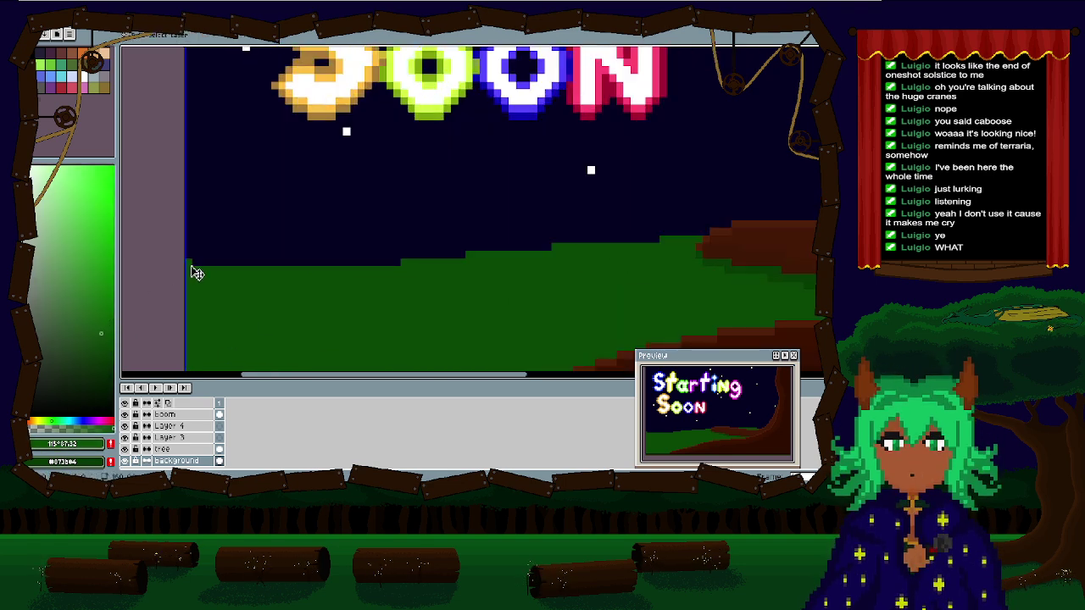
pyautogui.moveTo(192, 269)
pyautogui.mouseDown()
pyautogui.moveTo(416, 269)
pyautogui.moveTo(369, 271)
pyautogui.moveTo(706, 239)
pyautogui.moveTo(559, 263)
pyautogui.moveTo(226, 278)
pyautogui.moveTo(683, 245)
pyautogui.mouseUp()
pyautogui.hotkey('ctrl', 'z')
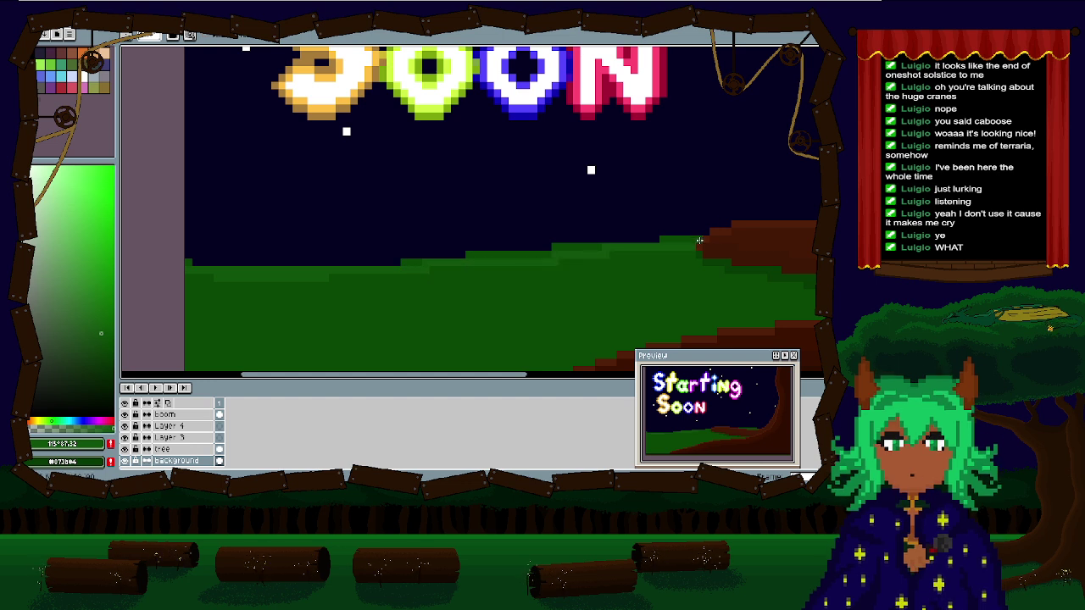
pyautogui.press('g')
pyautogui.click(676, 240)
pyautogui.hotkey('ctrl', 'z')
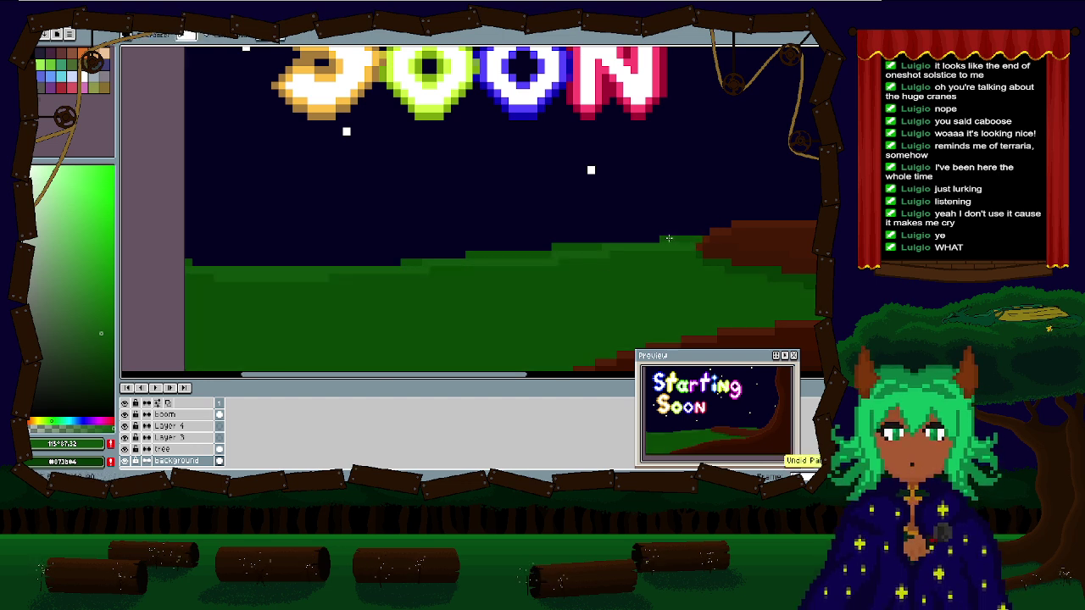
pyautogui.click(680, 238)
pyautogui.hotkey('ctrl', 'z')
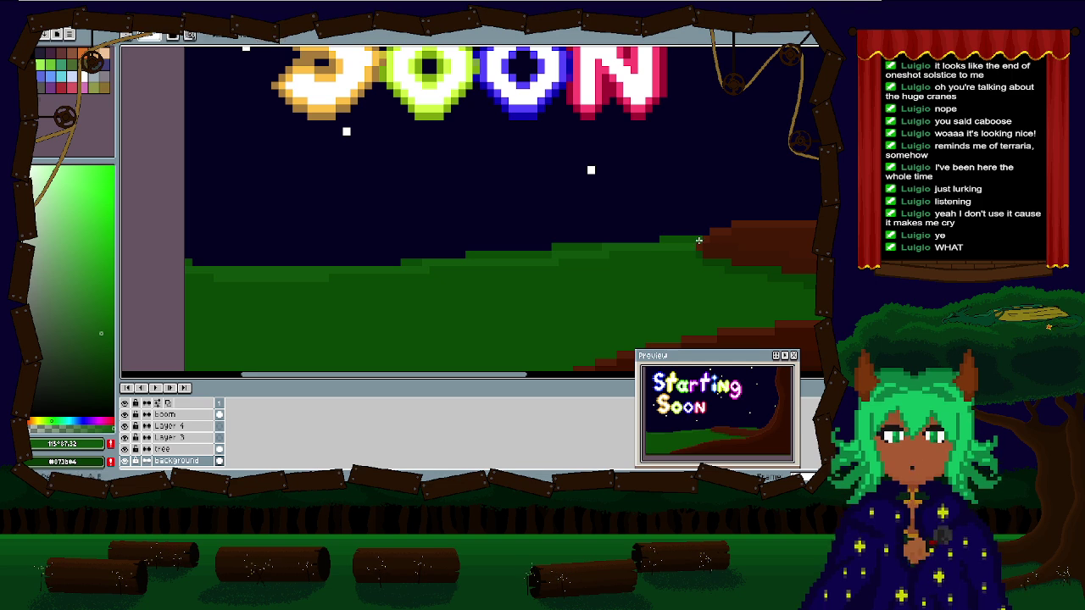
# Step: Paint further rows of the lighter green beneath the hill's top edge, following its slope toward the tree root
pyautogui.press('b')
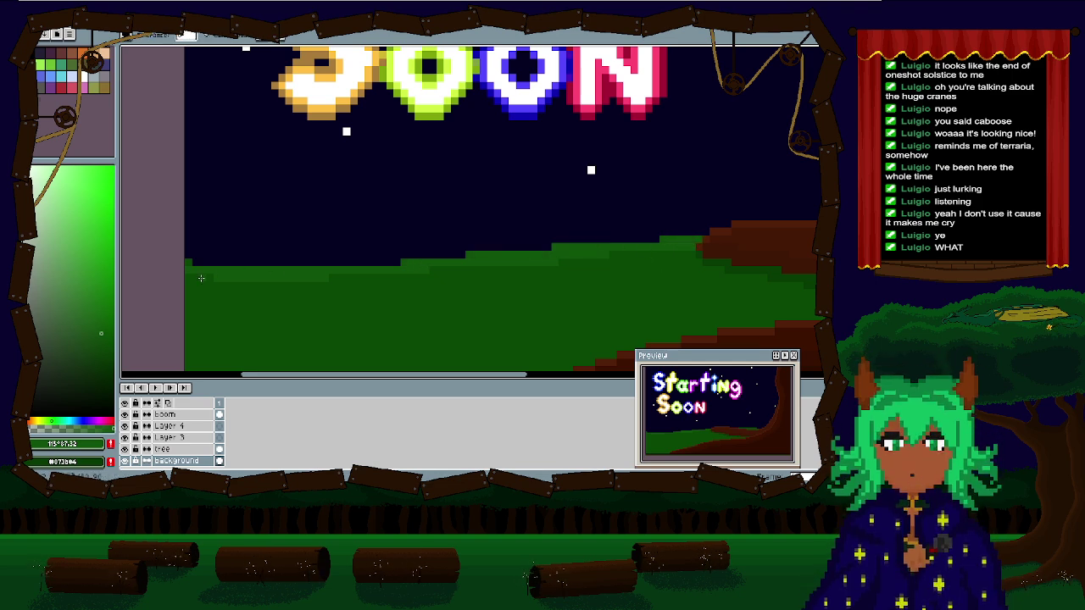
pyautogui.scroll(-2, 263, 269)
pyautogui.moveTo(524, 265); pyautogui.dragTo(448, 243)
pyautogui.scroll(1, 604, 226)
pyautogui.moveTo(604, 226)
pyautogui.mouseDown()
pyautogui.moveTo(320, 194)
pyautogui.moveTo(552, 208)
pyautogui.moveTo(414, 210)
pyautogui.moveTo(433, 195)
pyautogui.mouseUp()
pyautogui.press('b')
pyautogui.scroll(1, 320, 194)
pyautogui.scroll(-1, 407, 216)
pyautogui.scroll(2, 398, 206)
pyautogui.moveTo(280, 209)
pyautogui.mouseDown()
pyautogui.moveTo(656, 187)
pyautogui.moveTo(254, 252)
pyautogui.moveTo(584, 204)
pyautogui.mouseUp()
pyautogui.moveTo(217, 182); pyautogui.dragTo(602, 180)
pyautogui.scroll(-2, 637, 182)
pyautogui.moveTo(769, 158)
pyautogui.mouseDown()
pyautogui.moveTo(635, 182)
pyautogui.moveTo(428, 196)
pyautogui.moveTo(617, 194)
pyautogui.mouseUp()
pyautogui.scroll(-3, 432, 194)
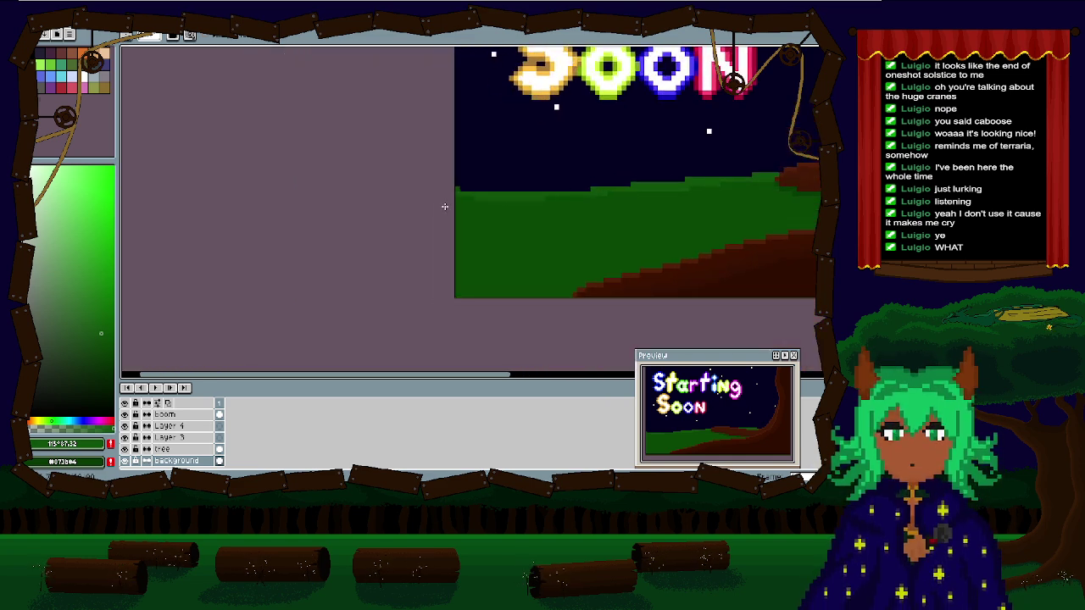
# Step: Extend the light green highlight downward into a thicker stepped band across the hill's crest
pyautogui.moveTo(452, 206); pyautogui.dragTo(776, 187)
pyautogui.moveTo(658, 204); pyautogui.dragTo(541, 205)
pyautogui.moveTo(642, 196); pyautogui.dragTo(458, 202)
pyautogui.scroll(-2, 724, 184)
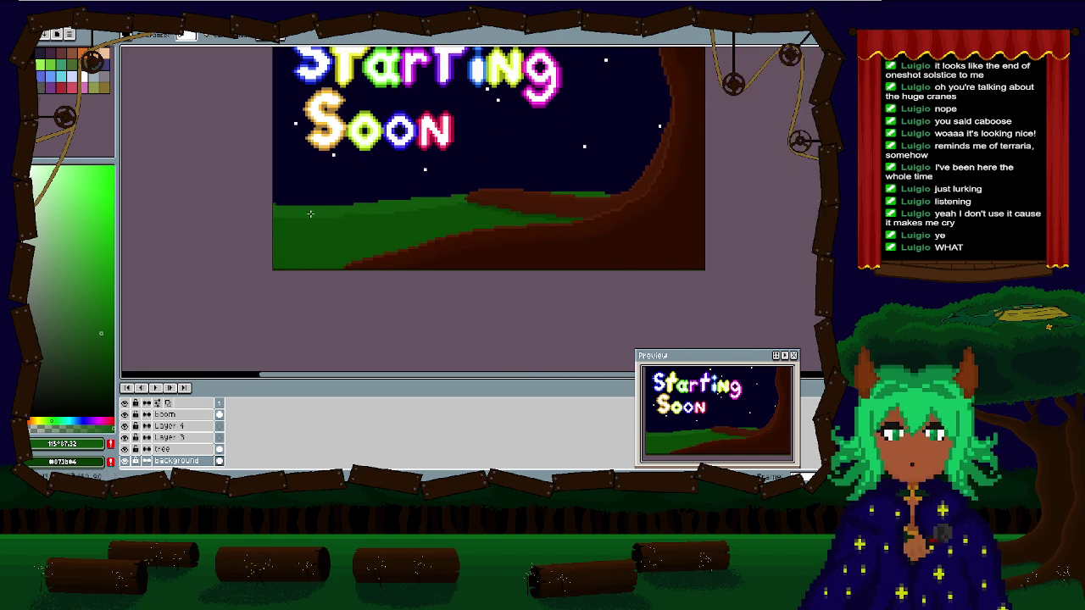
pyautogui.scroll(2, 562, 192)
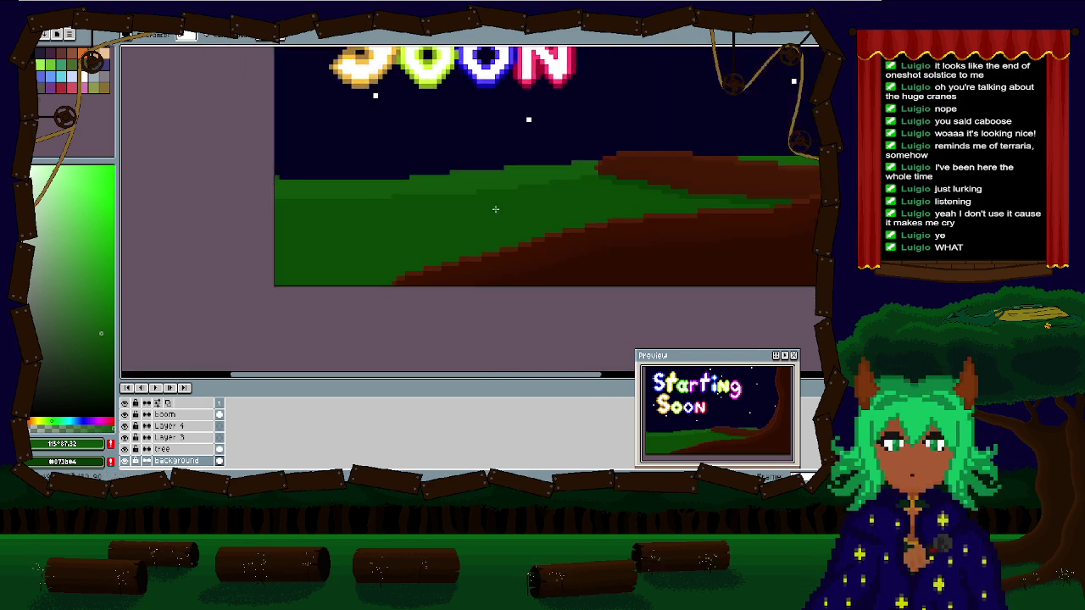
# Step: Sample the hill's greens, choose a shade between them and paint a transition band below the highlight
pyautogui.press('i')
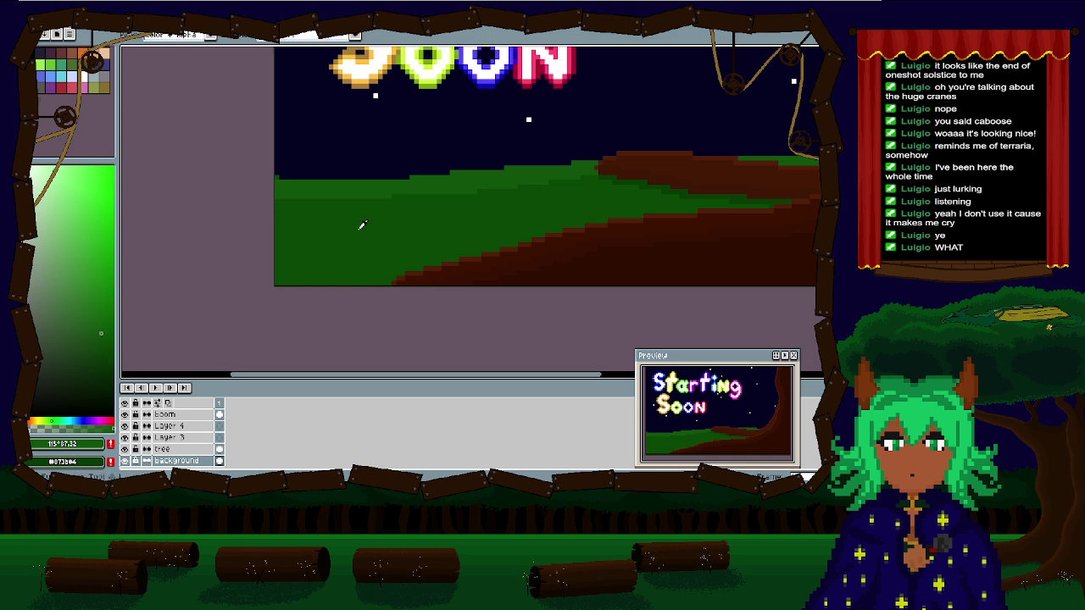
pyautogui.click(369, 193)
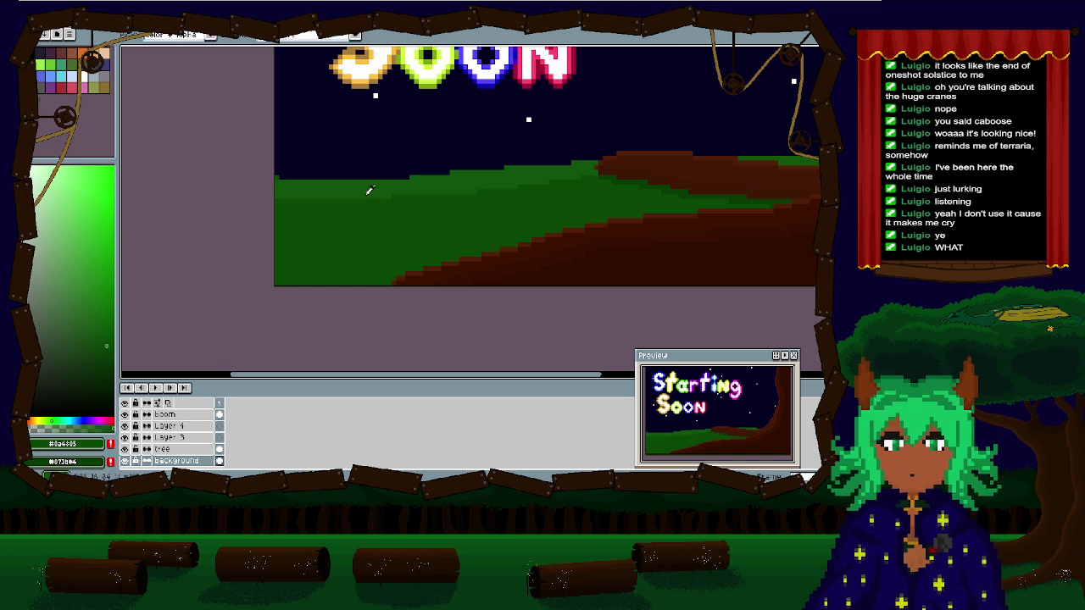
pyautogui.click(335, 197)
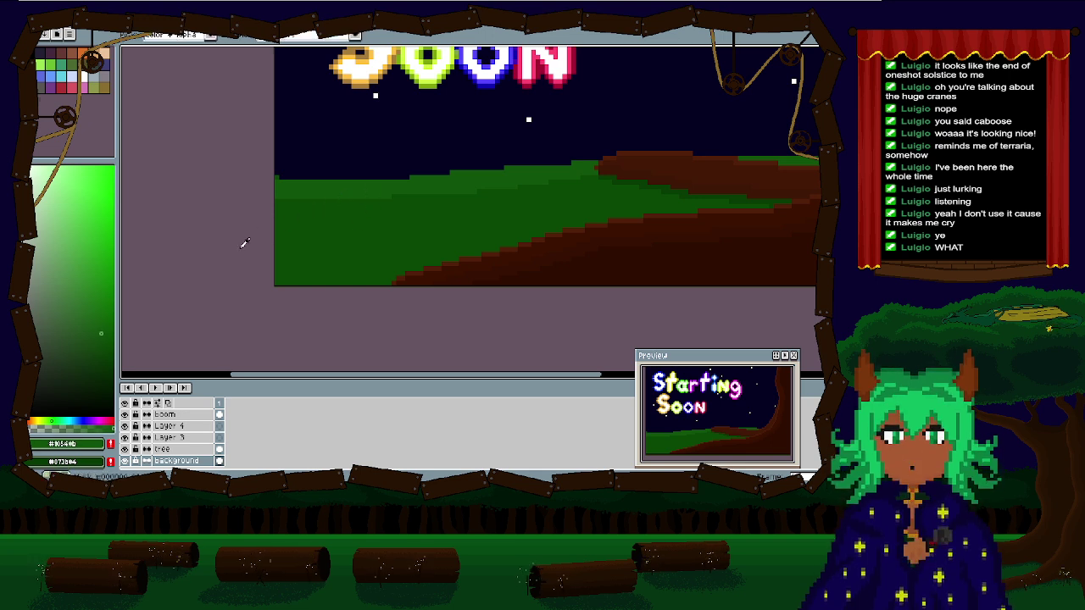
pyautogui.click(103, 340)
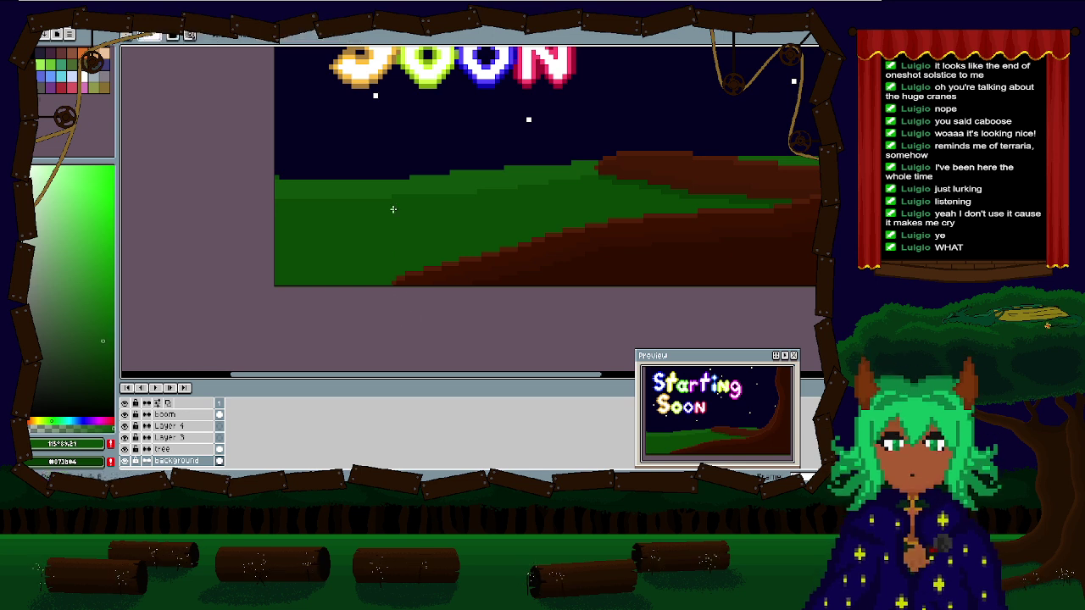
pyautogui.scroll(1, 306, 208)
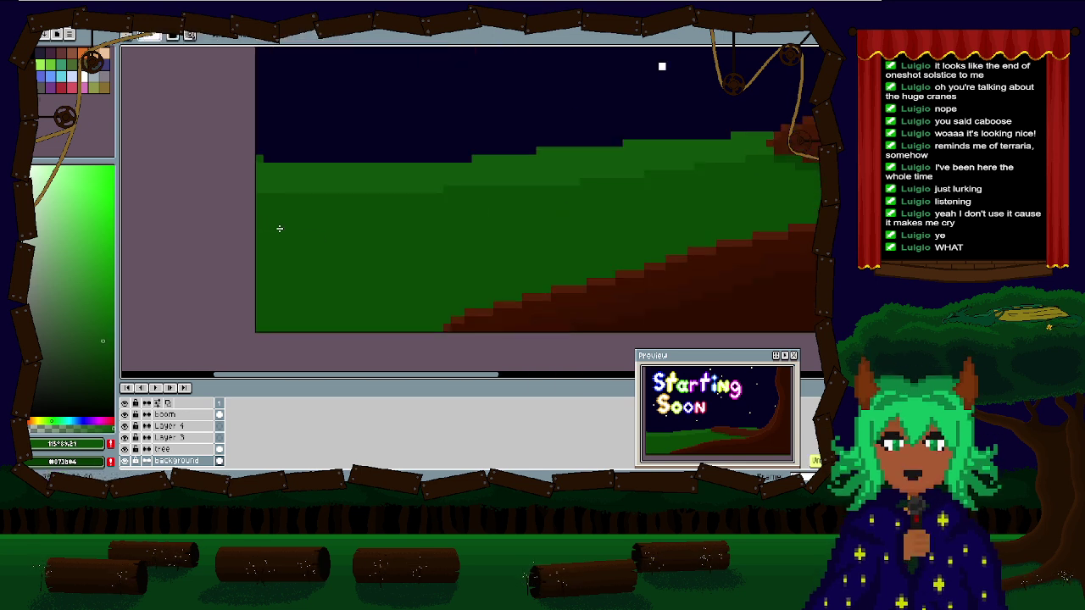
pyautogui.hscroll(2, 682, 175)
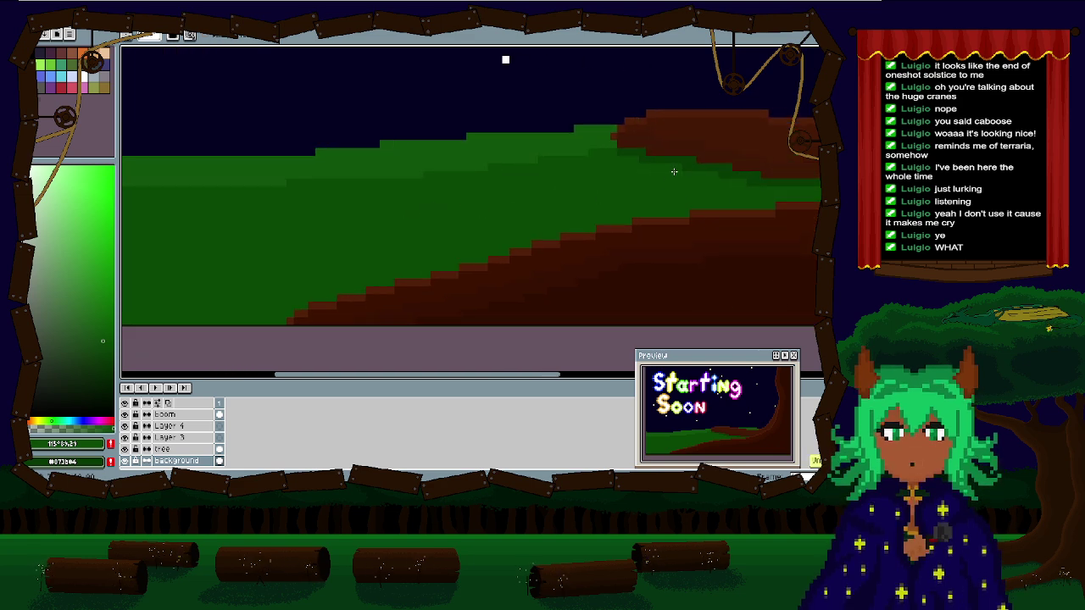
pyautogui.hscroll(-3, 358, 230)
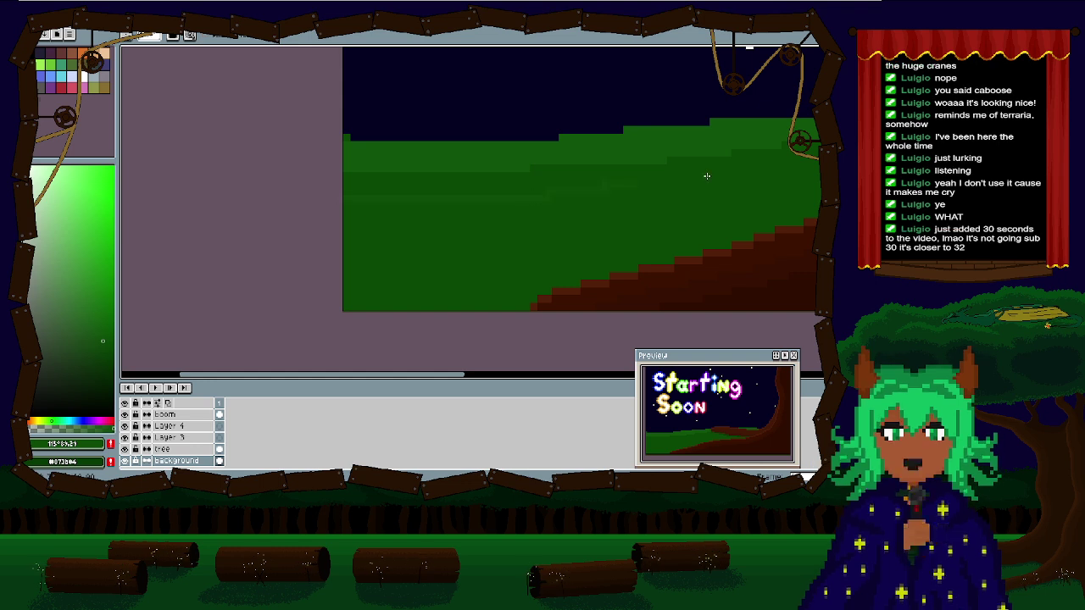
pyautogui.hscroll(1, 587, 188)
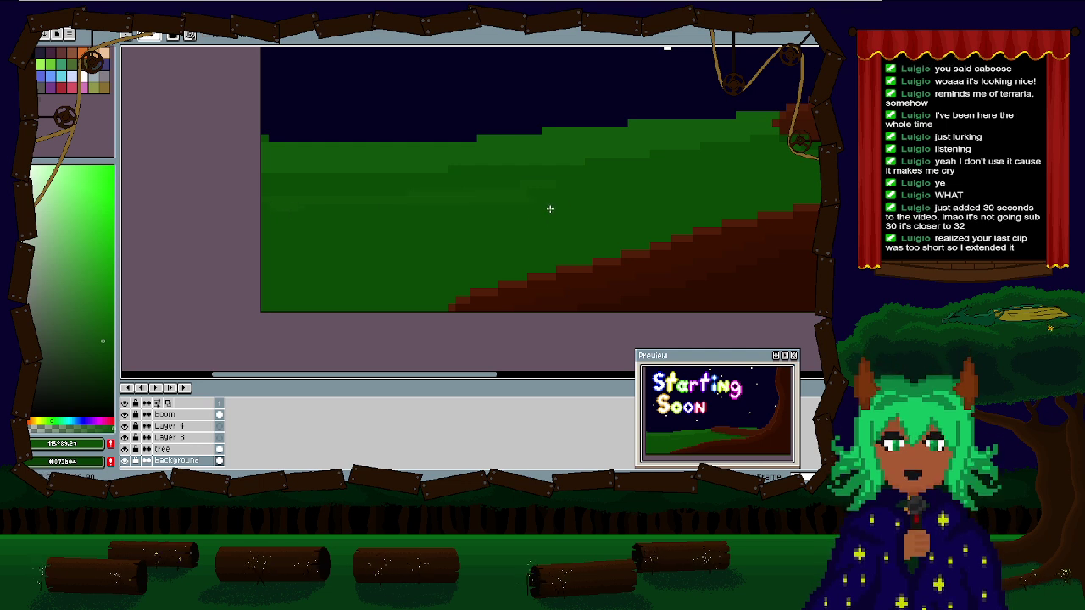
pyautogui.press('v')
pyautogui.press('b')
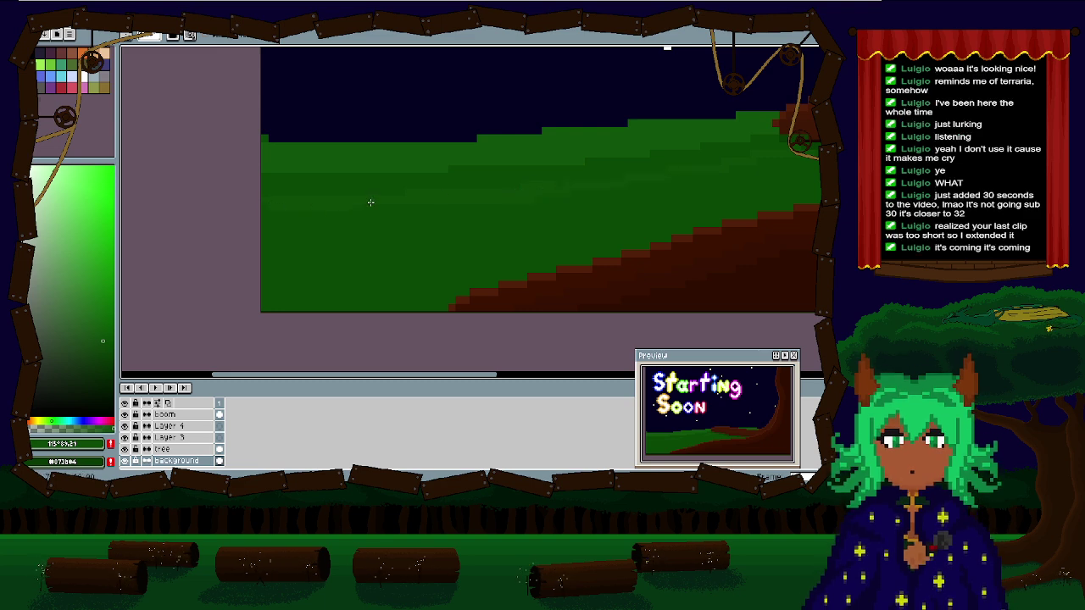
# Step: Clean up the shading beside the far tree root's tip and fill out the intermediate green band across the hill
pyautogui.scroll(3, 675, 198)
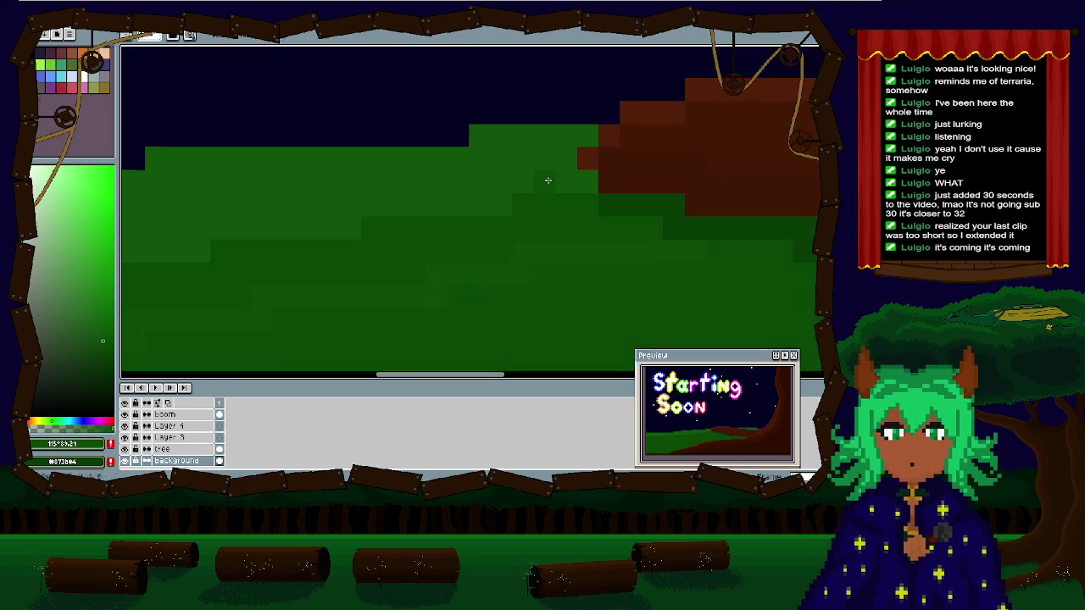
pyautogui.moveTo(683, 208); pyautogui.dragTo(584, 208)
pyautogui.scroll(-4, 502, 251)
pyautogui.moveTo(538, 267); pyautogui.dragTo(776, 245)
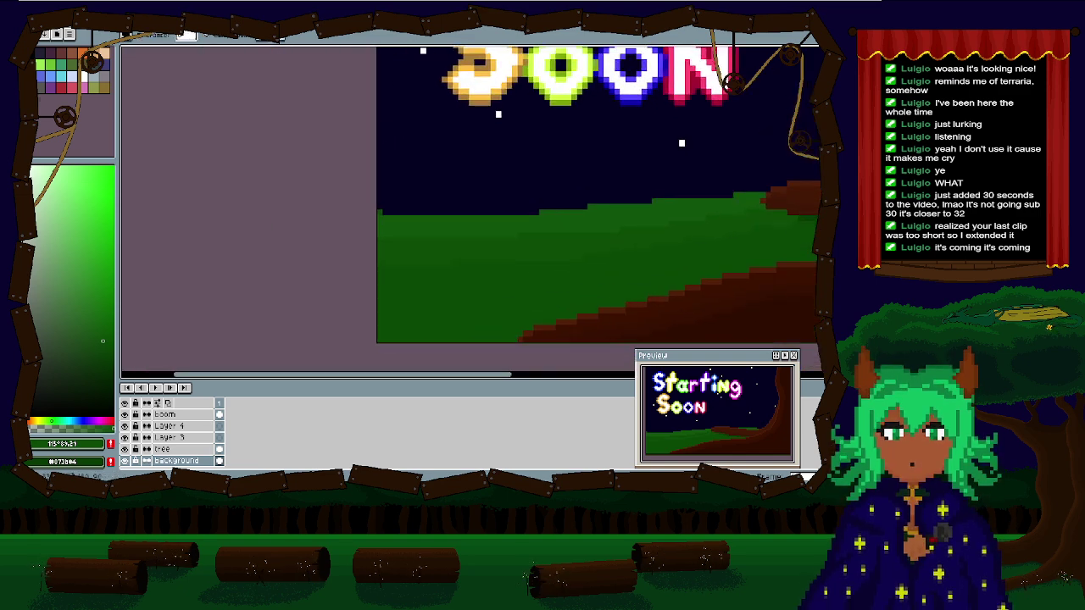
pyautogui.moveTo(668, 248); pyautogui.dragTo(351, 247)
pyautogui.scroll(-2, 351, 246)
pyautogui.scroll(3, 450, 225)
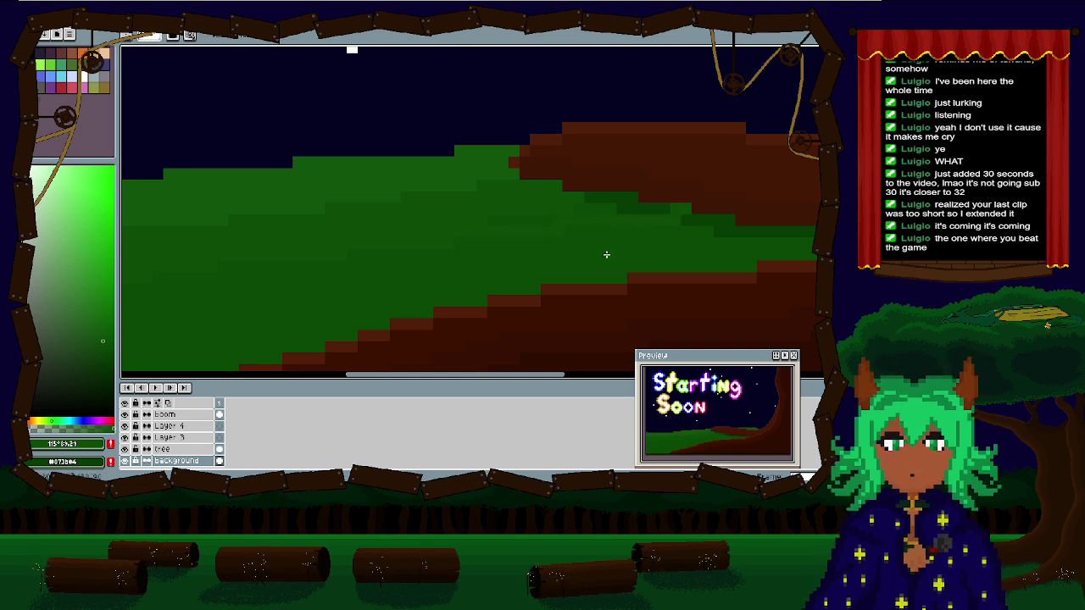
# Step: Pick a darker green and paint a stepped shadow line across the lower hill, from the canvas edge to the near tree root
pyautogui.scroll(-3, 495, 223)
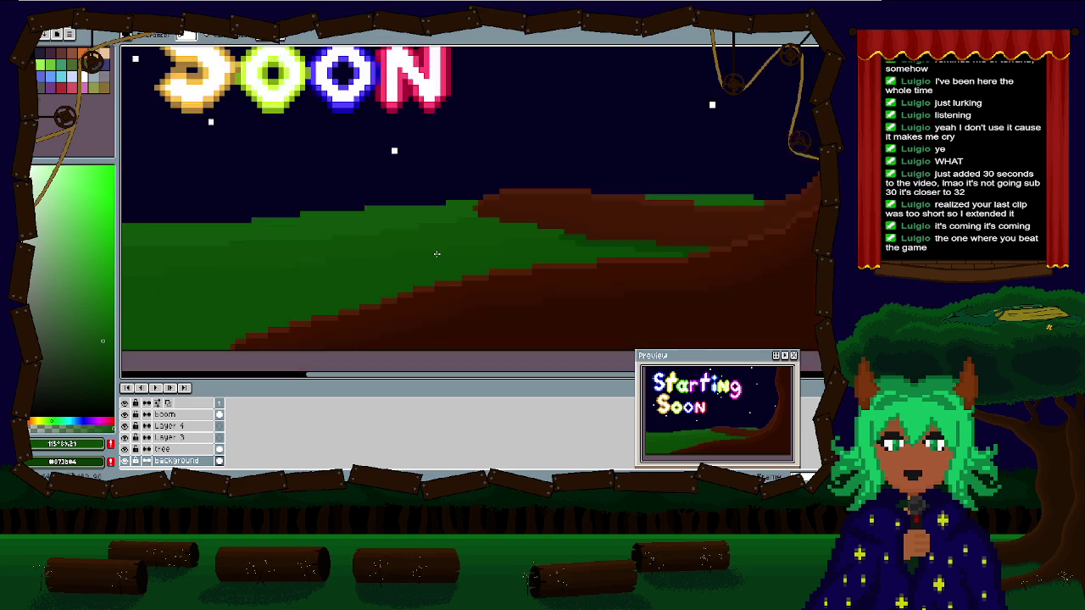
pyautogui.scroll(1, 322, 271)
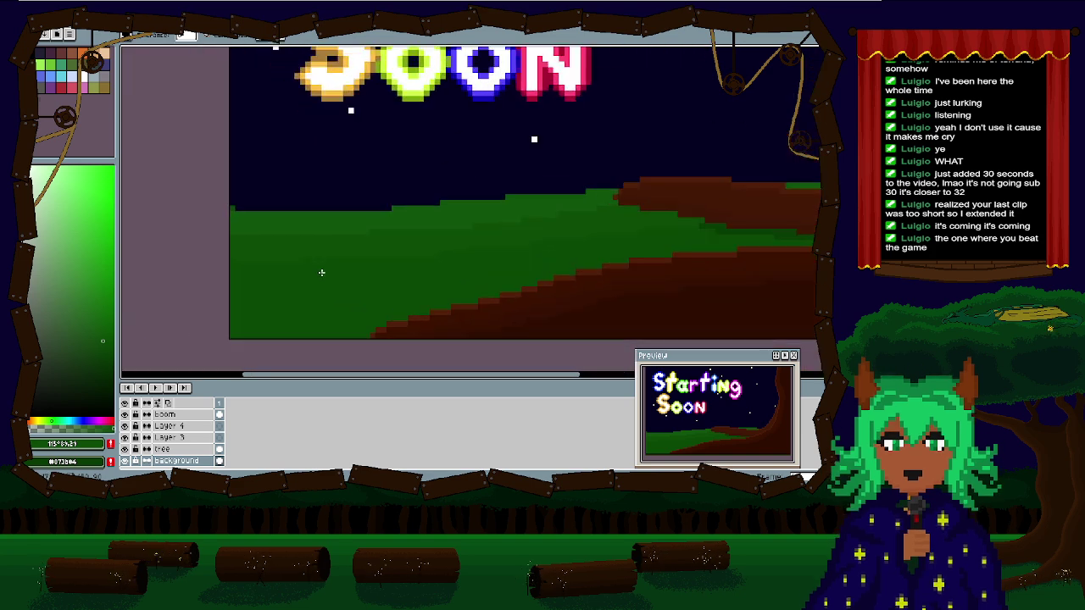
pyautogui.scroll(-1, 313, 259)
pyautogui.scroll(1, 325, 243)
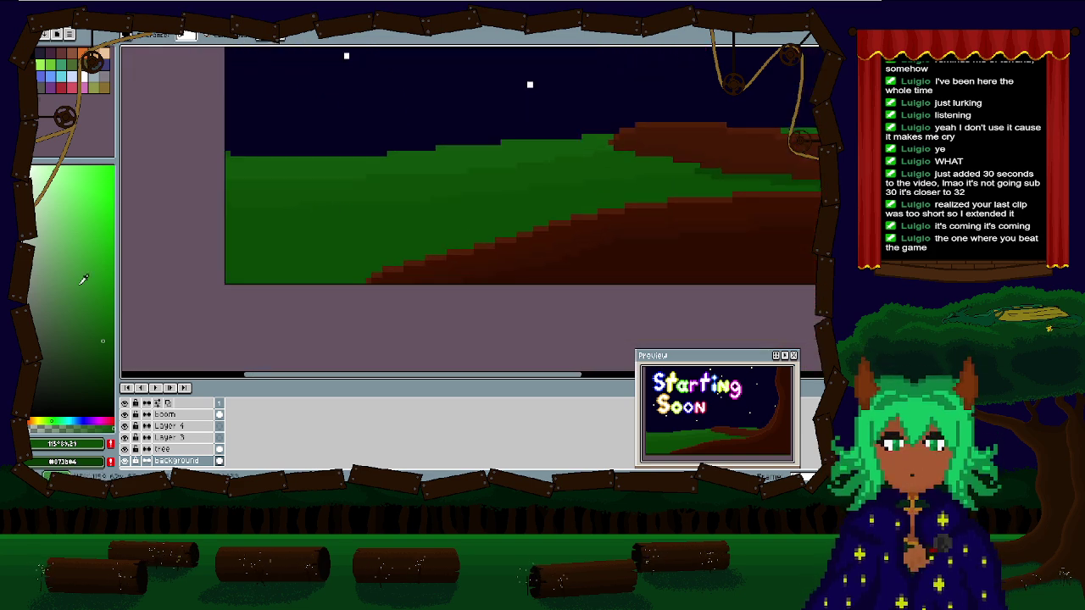
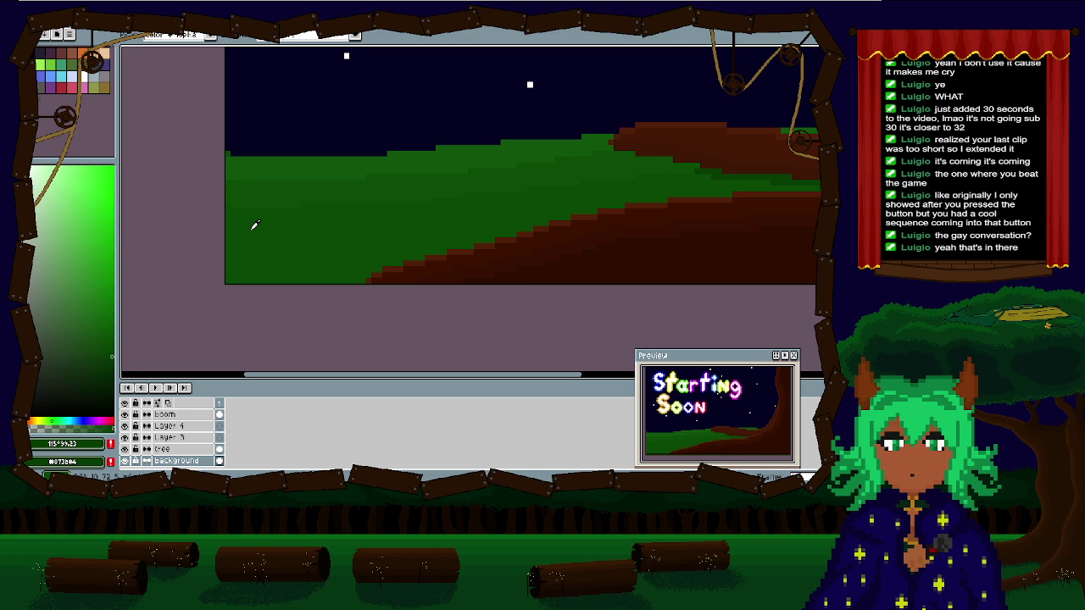
pyautogui.scroll(2, 254, 224)
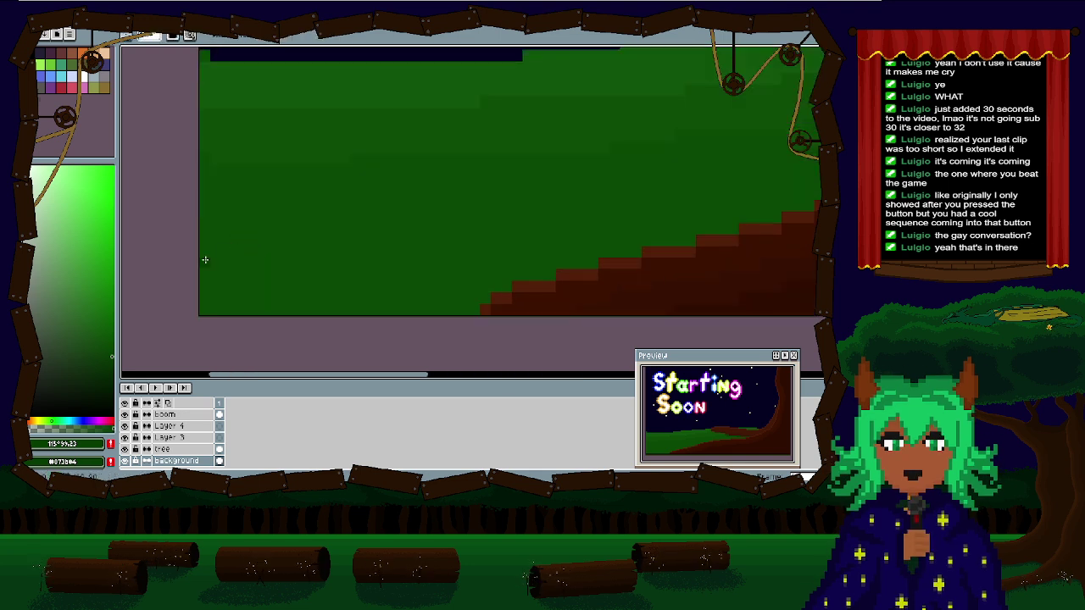
pyautogui.hotkey('ctrl', 'z')
pyautogui.moveTo(205, 258); pyautogui.dragTo(638, 231)
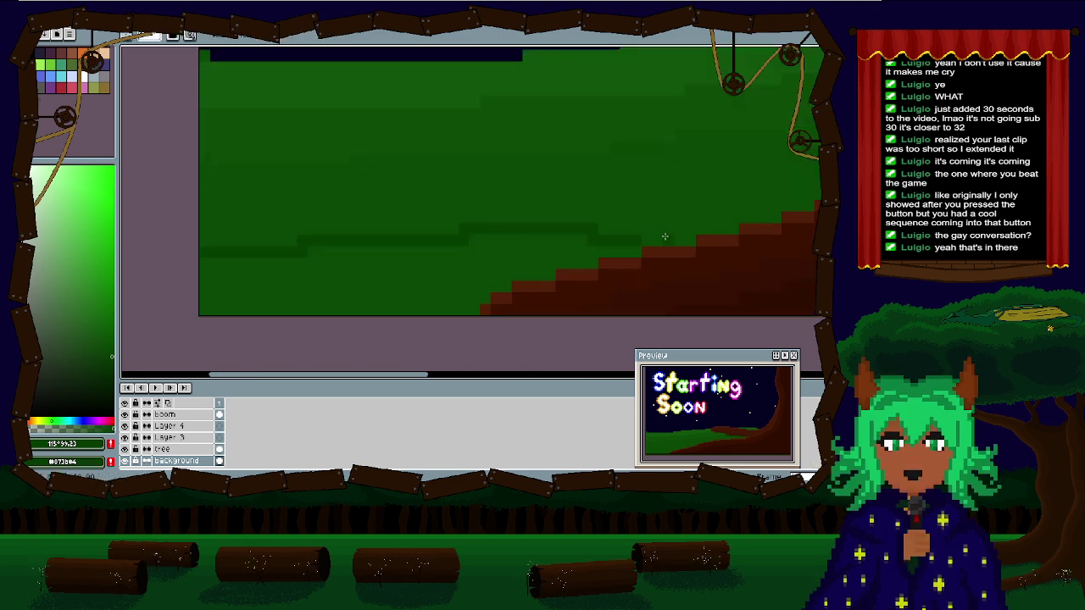
pyautogui.hotkey('ctrl', 'z')
pyautogui.moveTo(200, 251); pyautogui.dragTo(635, 219)
pyautogui.scroll(-3, 248, 216)
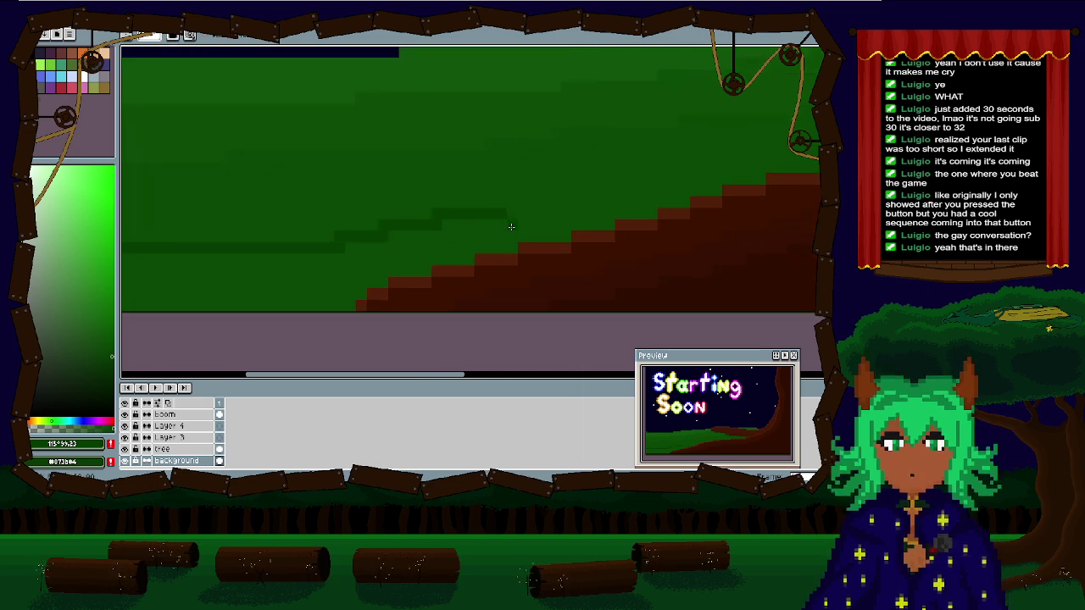
pyautogui.hotkey('ctrl', 'z')
pyautogui.moveTo(258, 230); pyautogui.dragTo(451, 230)
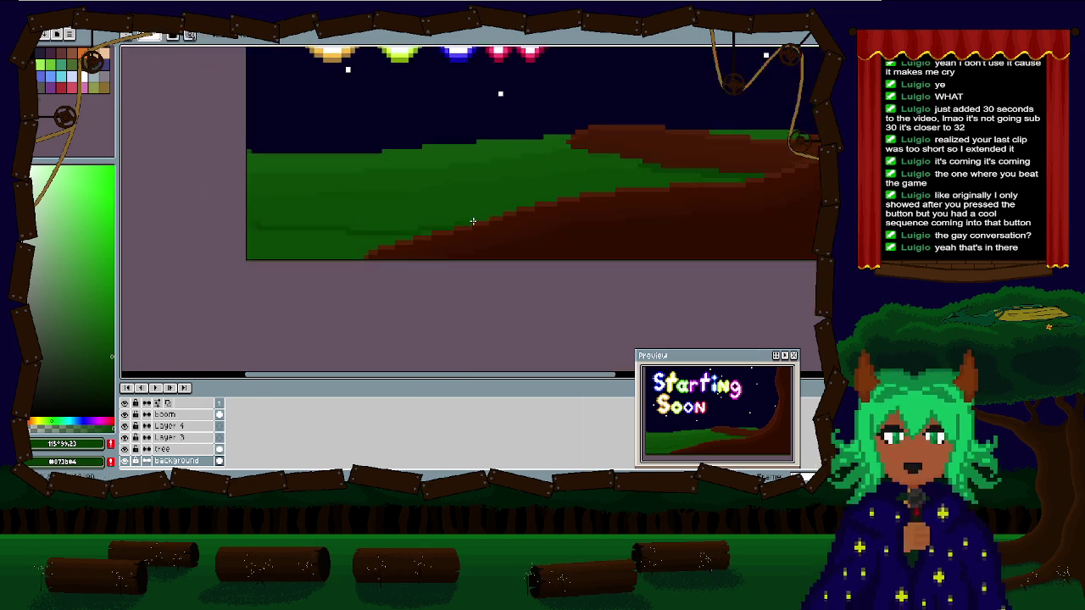
pyautogui.scroll(2, 527, 215)
pyautogui.moveTo(161, 237); pyautogui.dragTo(382, 224)
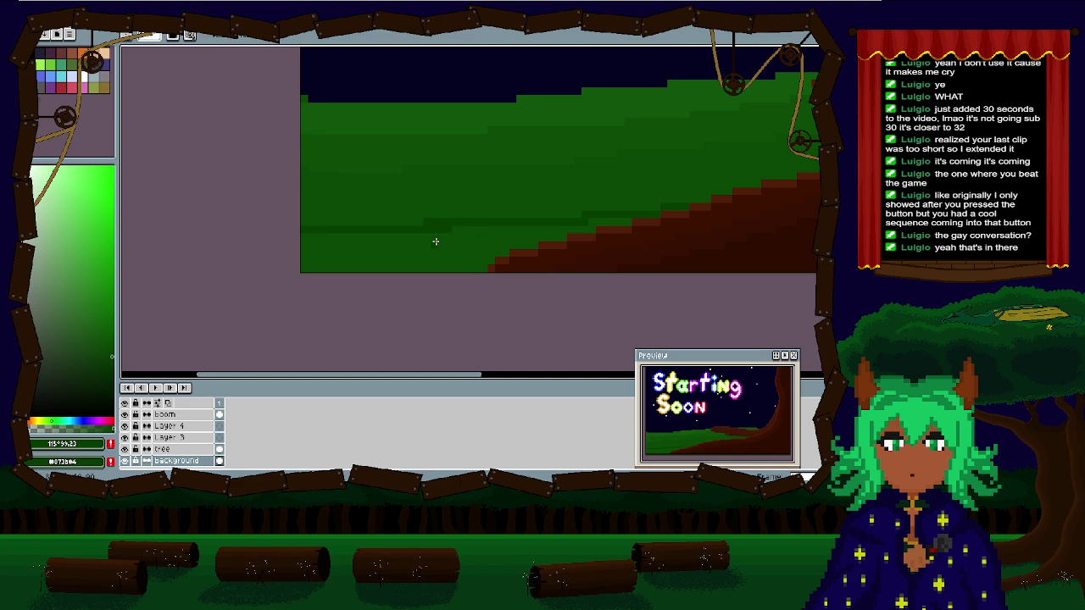
# Step: Hide the tree layer and extend the dark green shadow line across the lower hill to the right canvas edge
pyautogui.moveTo(564, 236); pyautogui.dragTo(409, 219)
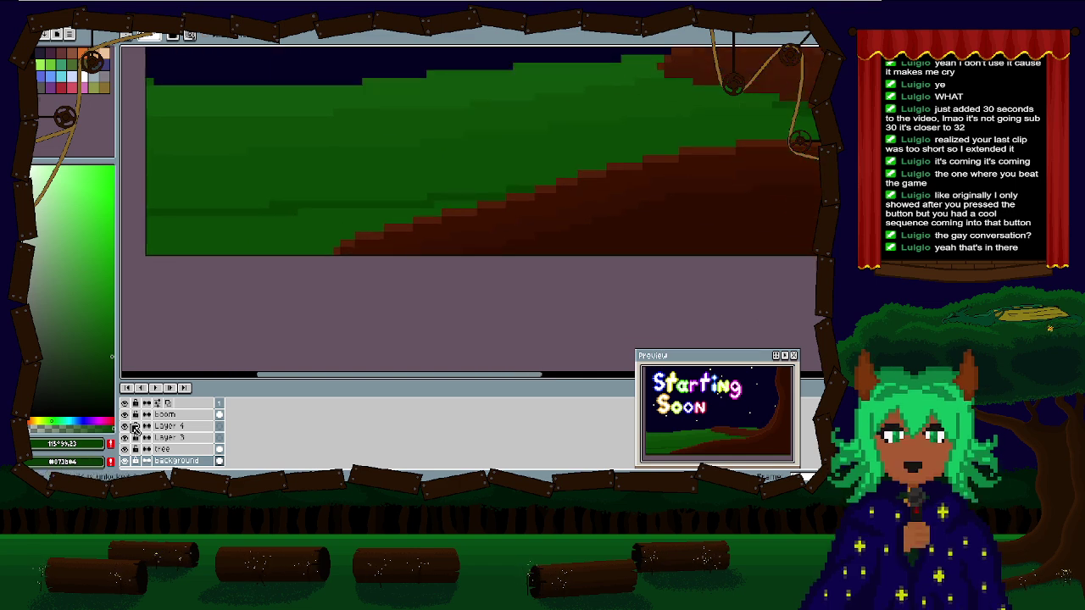
pyautogui.click(124, 448)
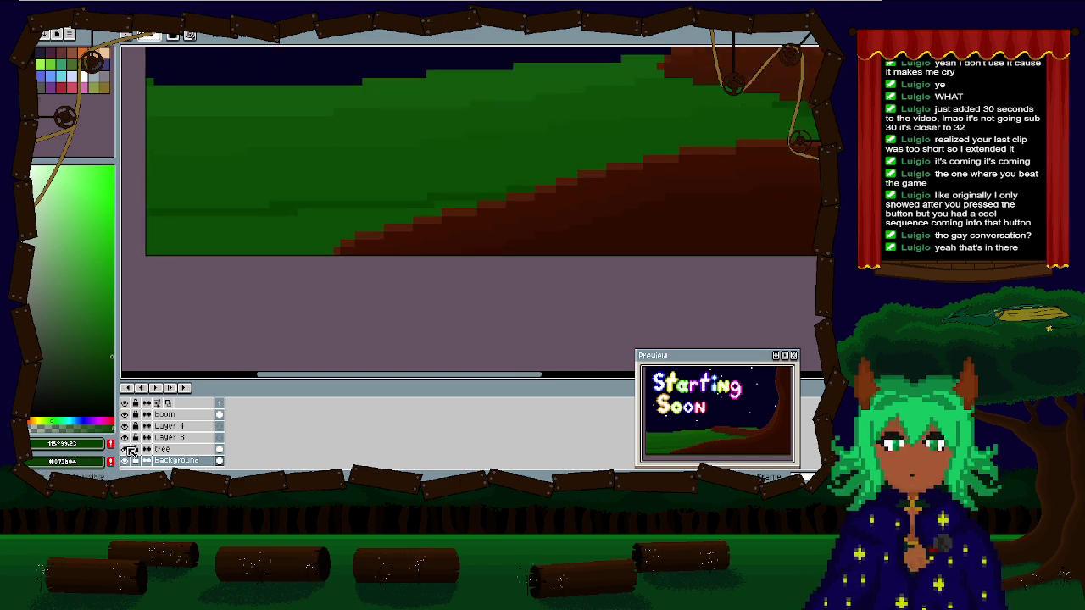
pyautogui.moveTo(351, 254); pyautogui.dragTo(348, 282)
pyautogui.scroll(-2, 512, 213)
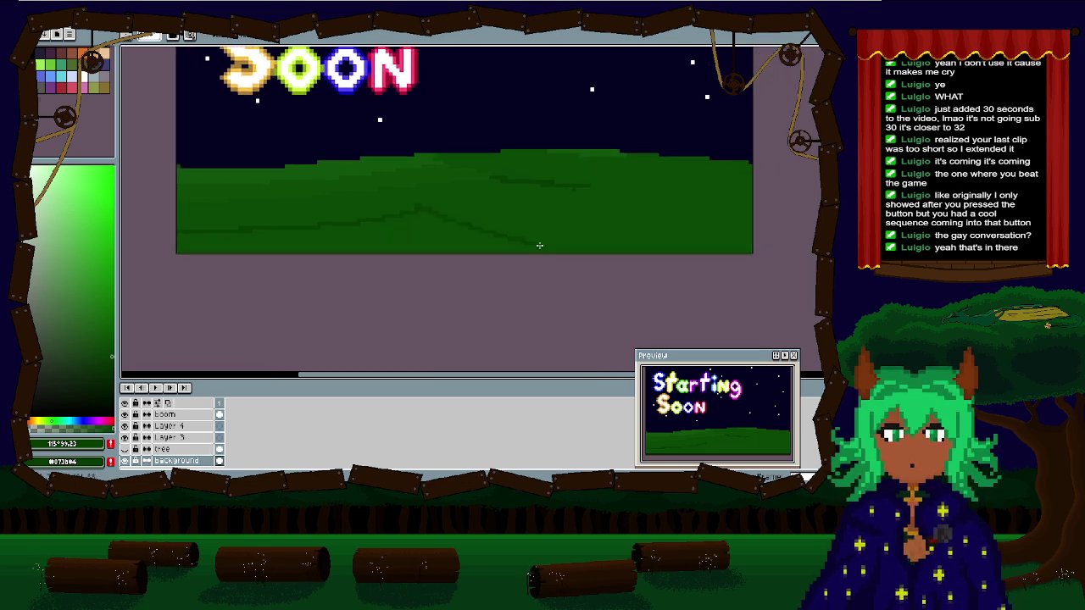
pyautogui.moveTo(527, 218); pyautogui.dragTo(733, 208)
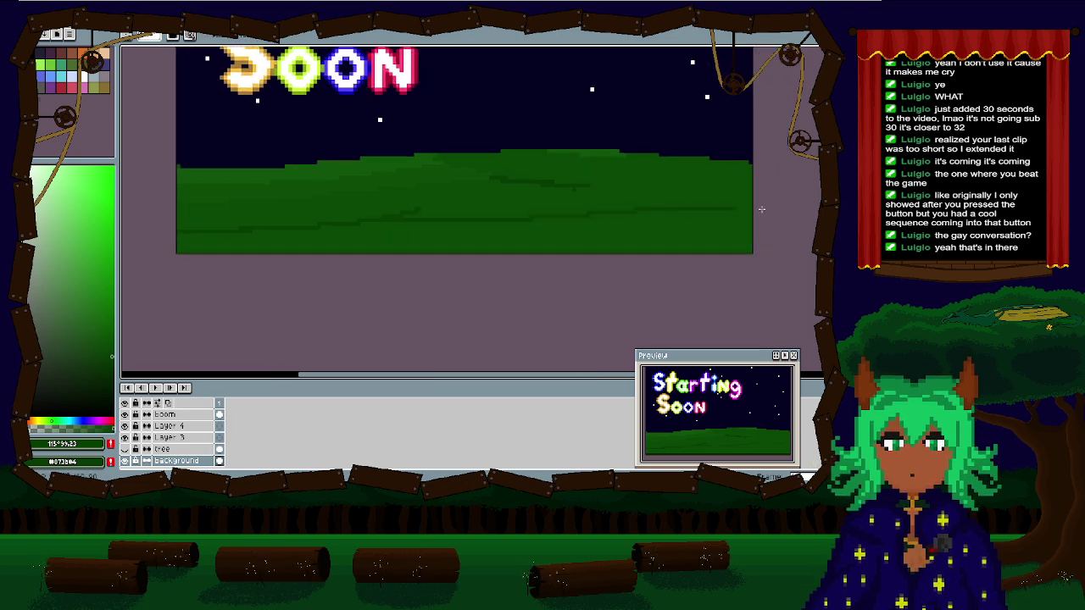
pyautogui.hotkey('ctrl', 'z')
pyautogui.moveTo(374, 222)
pyautogui.mouseDown()
pyautogui.moveTo(580, 205)
pyautogui.moveTo(752, 210)
pyautogui.mouseUp()
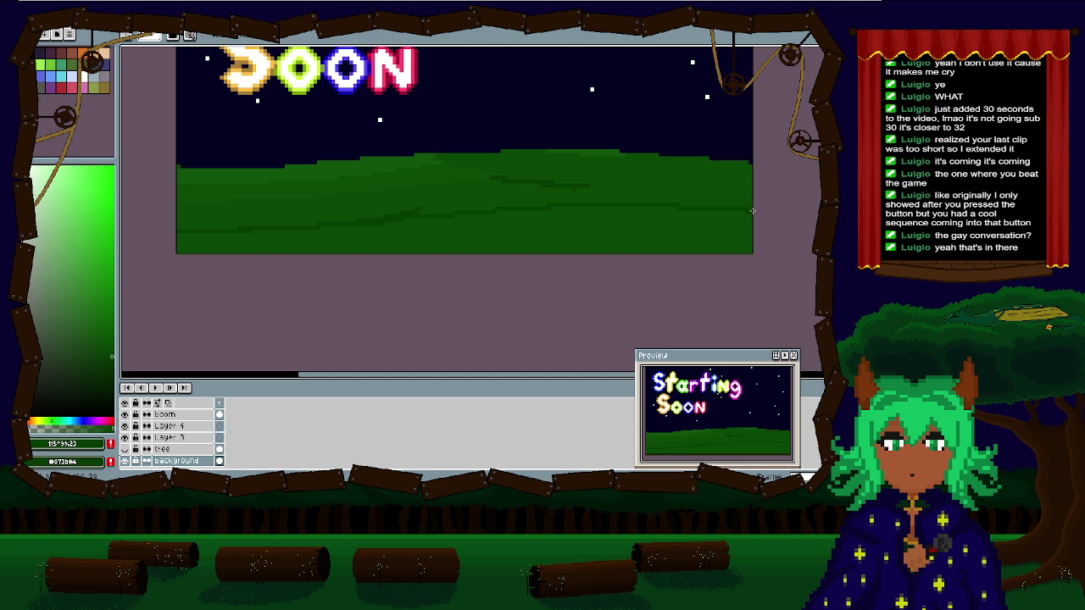
# Step: Fill the hill below the shadow line with dark green and clean up the stray pixels along the band's stepped edge
pyautogui.click(439, 231)
pyautogui.scroll(2, 400, 226)
pyautogui.press('e')
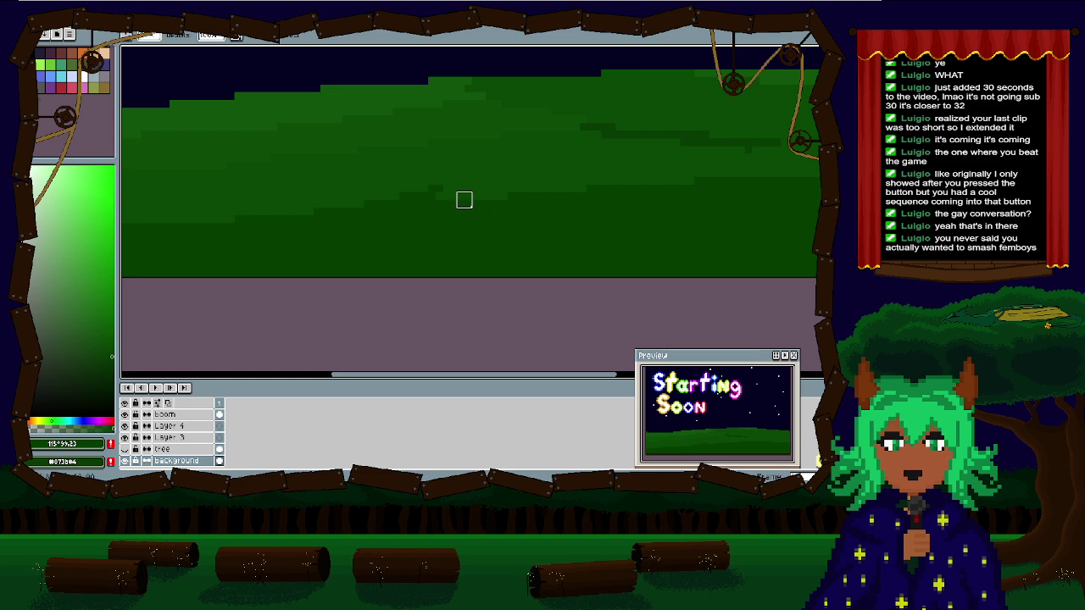
pyautogui.press('b')
pyautogui.click(473, 174)
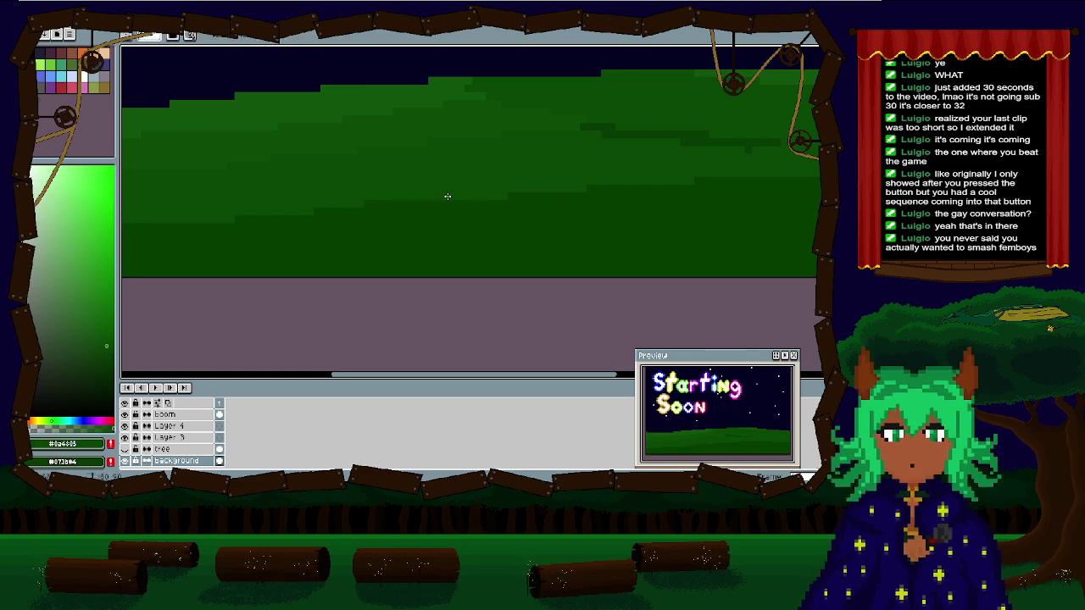
pyautogui.keyDown('alt'); pyautogui.click(522, 207); pyautogui.keyUp('alt')
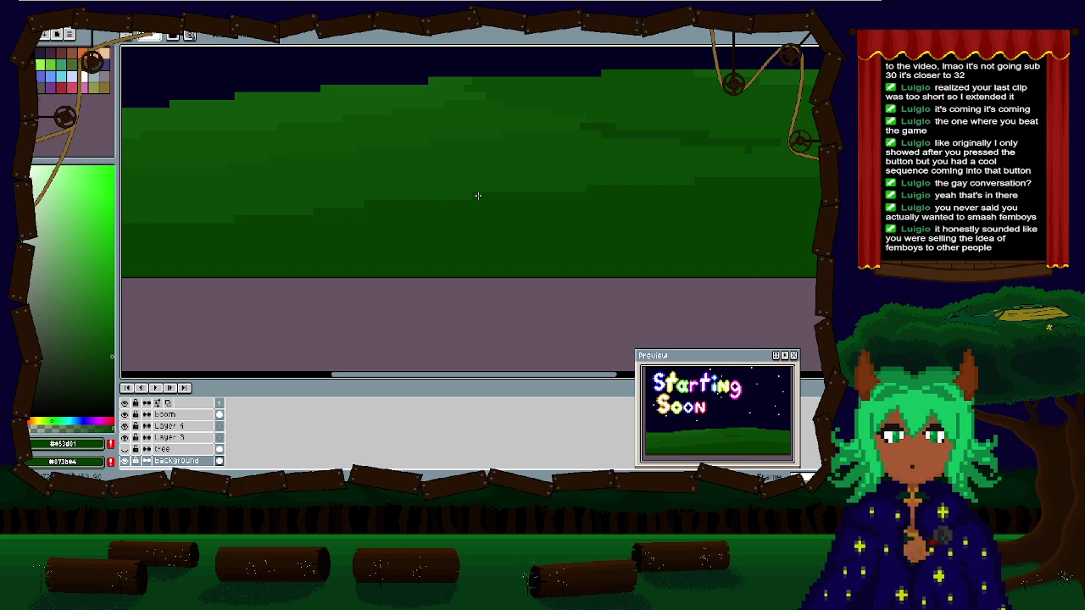
# Step: Sample the light highlight green and extend the stepped highlight band along the crest to the right canvas edge, filling its gaps
pyautogui.scroll(-2, 515, 201)
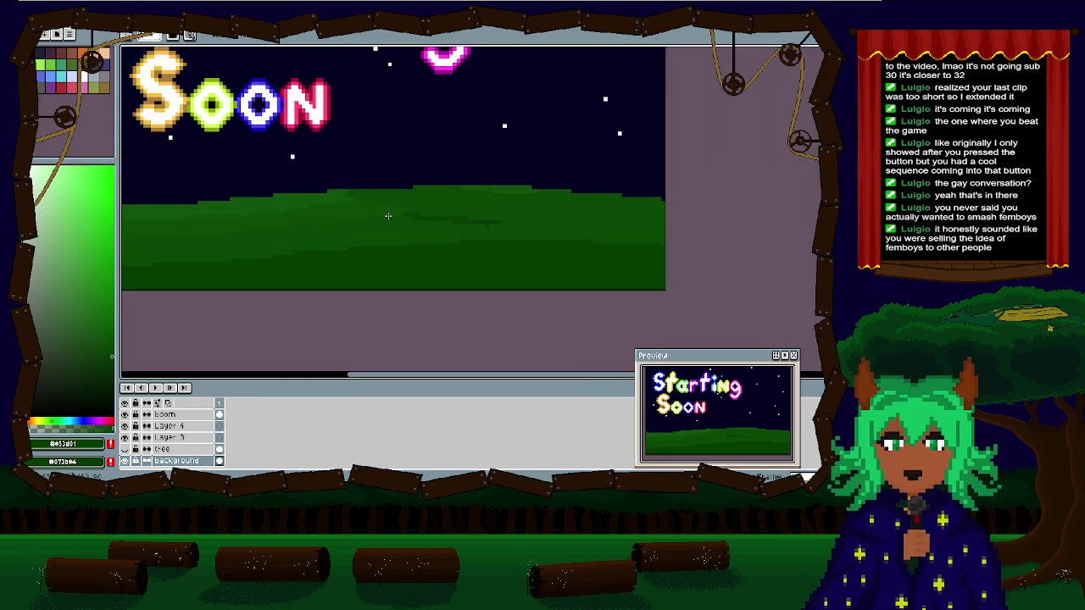
pyautogui.scroll(2, 405, 204)
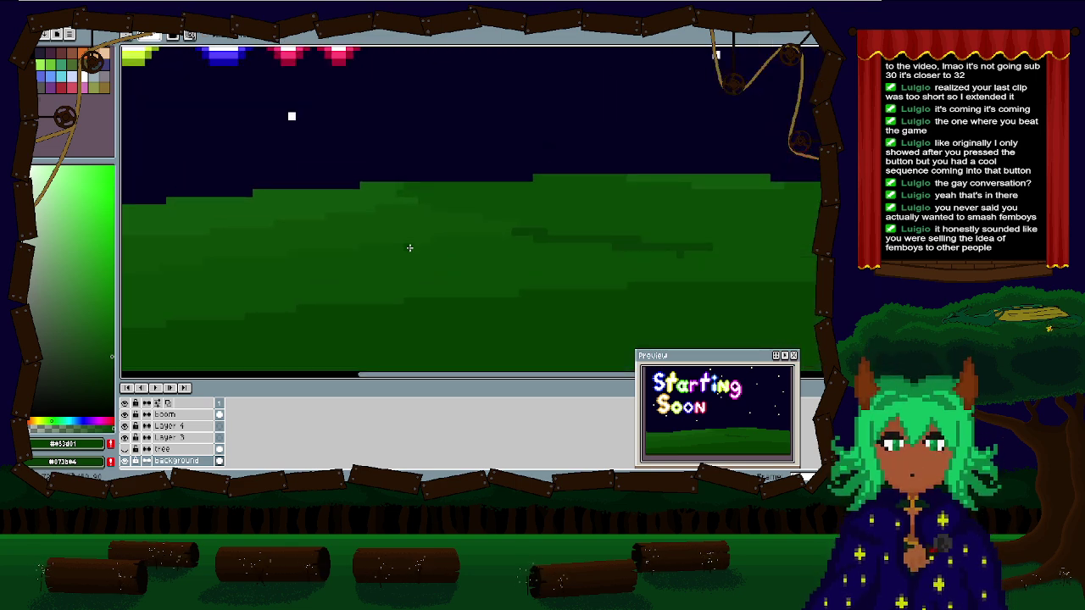
pyautogui.keyDown('alt'); pyautogui.click(704, 179); pyautogui.keyUp('alt')
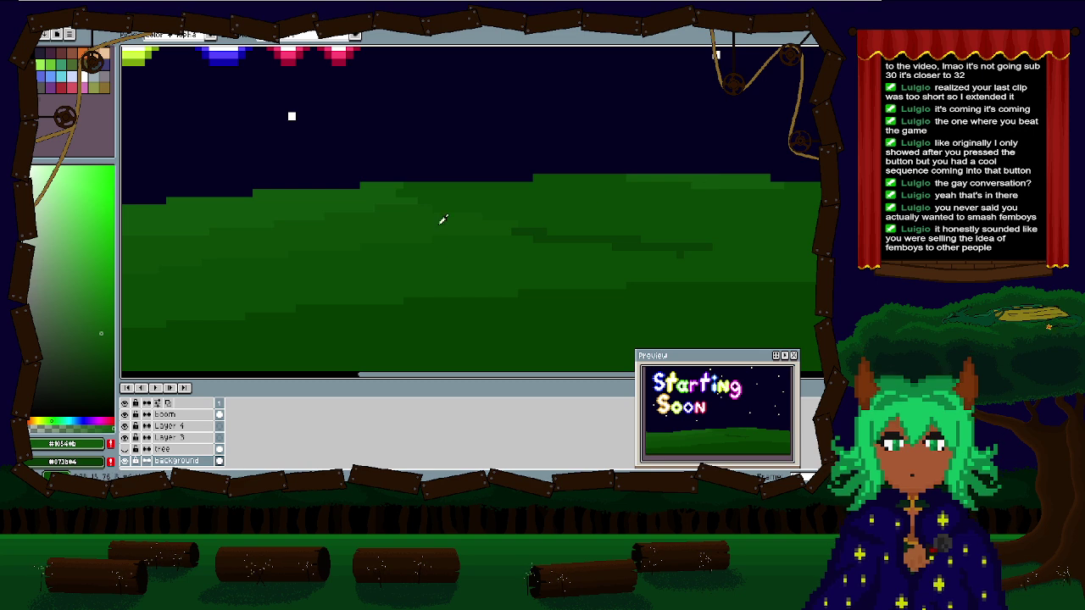
pyautogui.moveTo(703, 194); pyautogui.dragTo(475, 177)
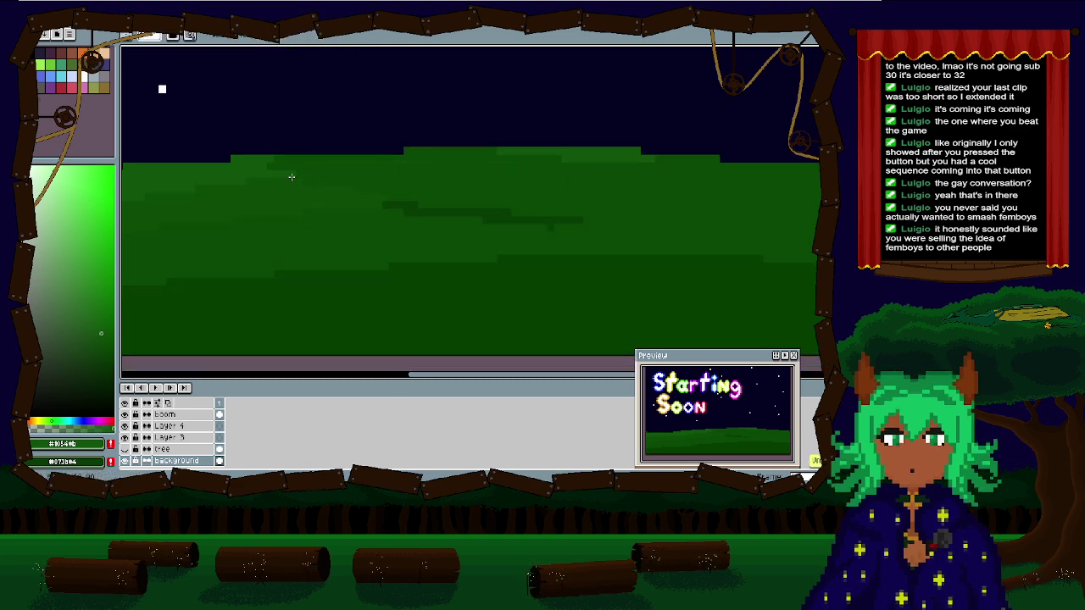
pyautogui.moveTo(791, 201); pyautogui.dragTo(569, 191)
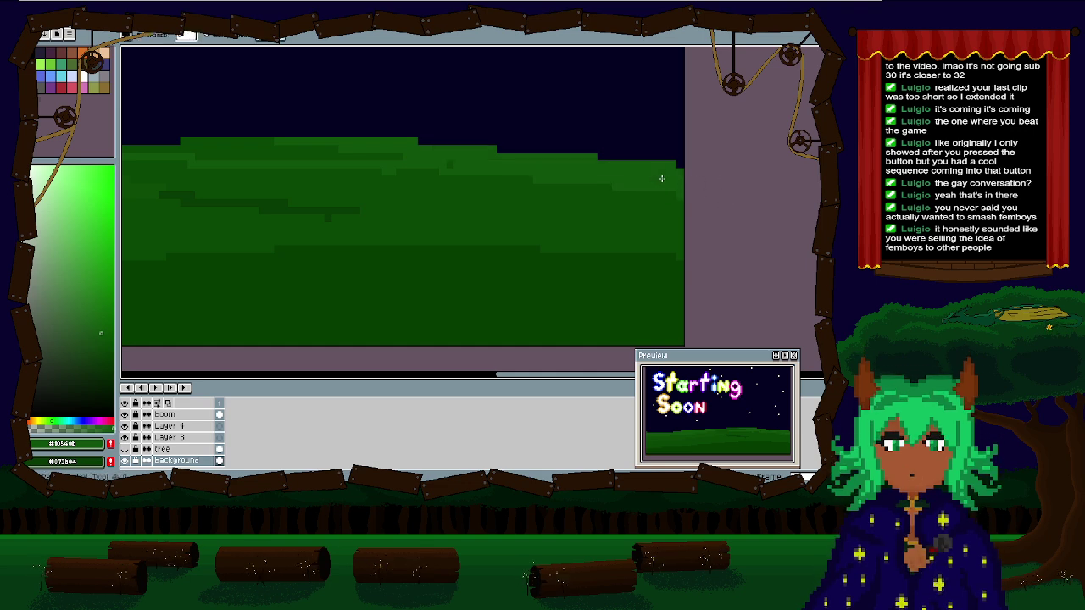
pyautogui.scroll(-2, 363, 158)
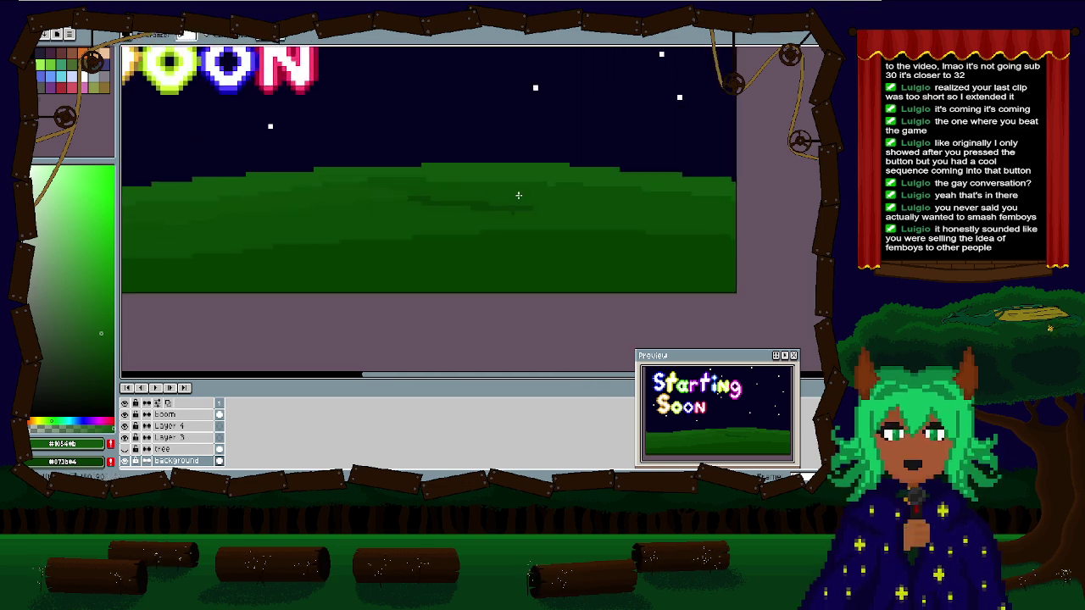
pyautogui.scroll(3, 519, 195)
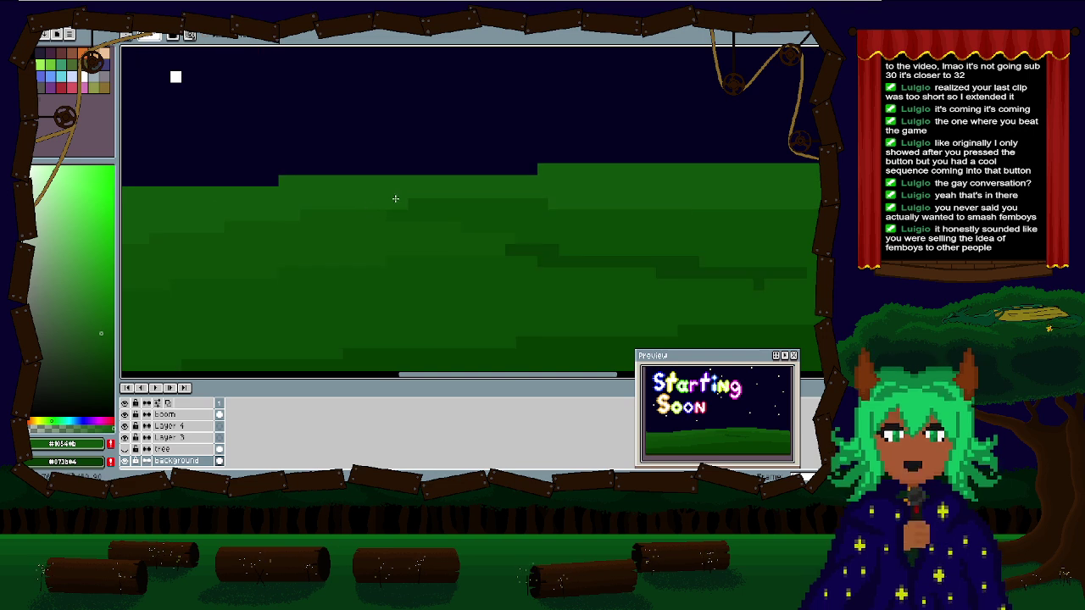
pyautogui.scroll(-2, 367, 203)
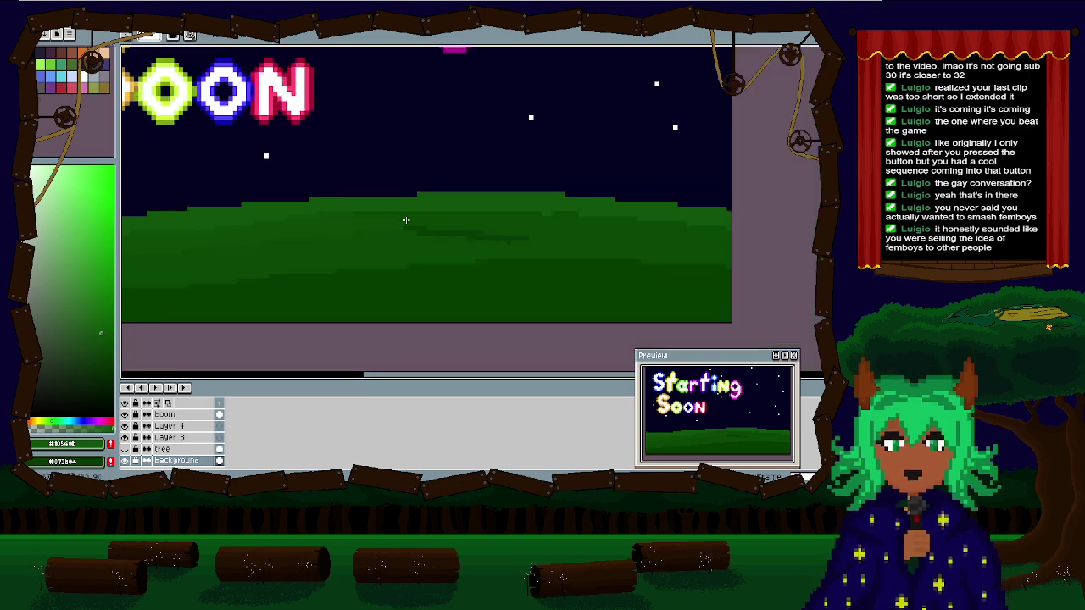
pyautogui.scroll(-1, 343, 262)
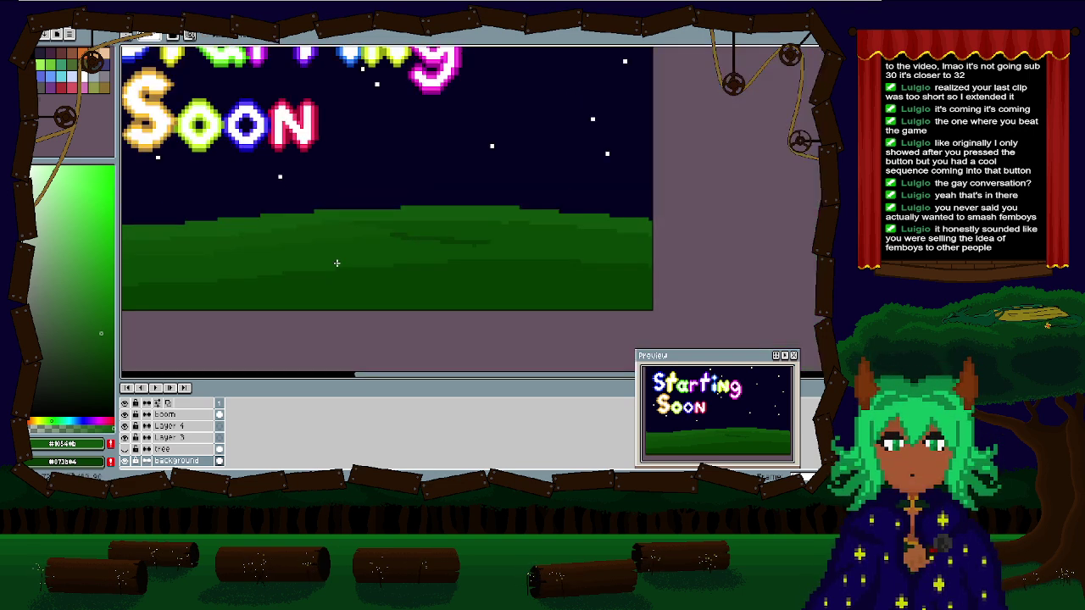
# Step: Sample the intermediate green and continue the transition band beneath the highlight across the right side of the hill
pyautogui.moveTo(414, 256); pyautogui.dragTo(561, 247)
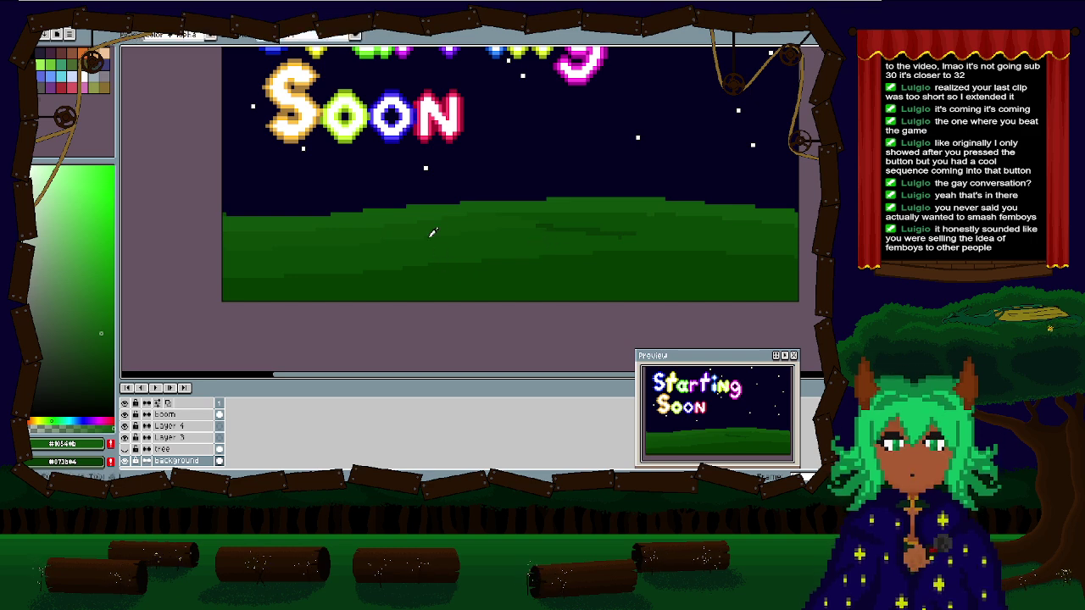
pyautogui.scroll(1, 438, 235)
pyautogui.moveTo(438, 235); pyautogui.dragTo(264, 173)
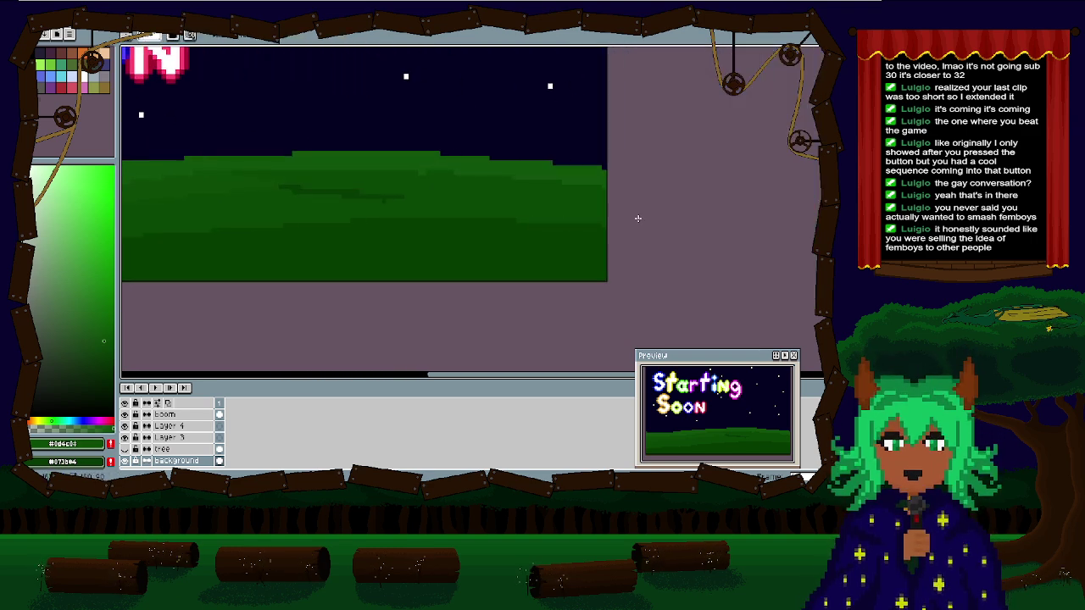
pyautogui.scroll(1, 612, 196)
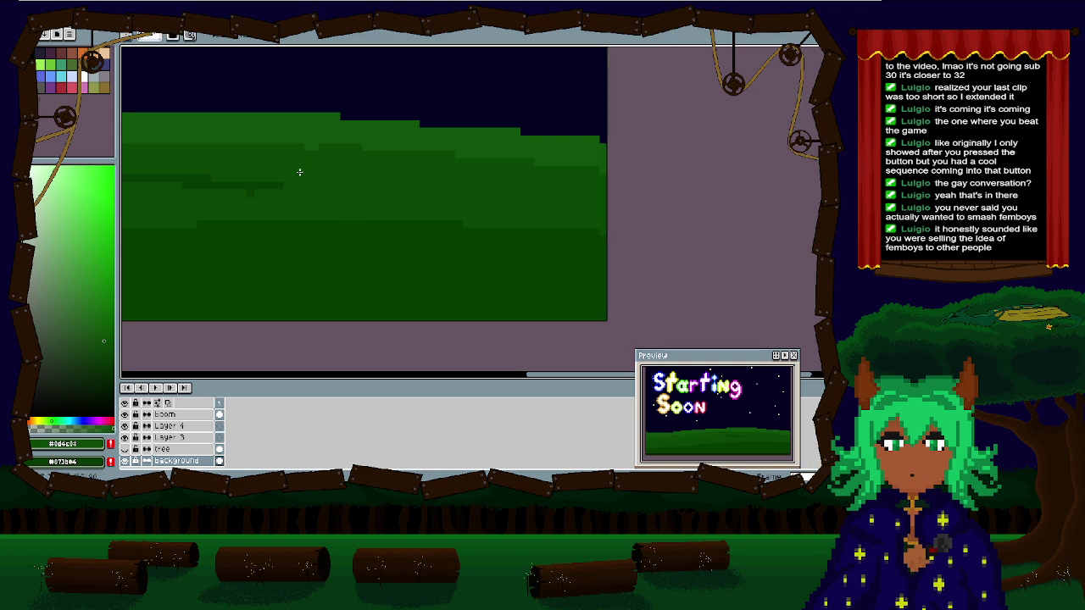
pyautogui.scroll(2, 610, 218)
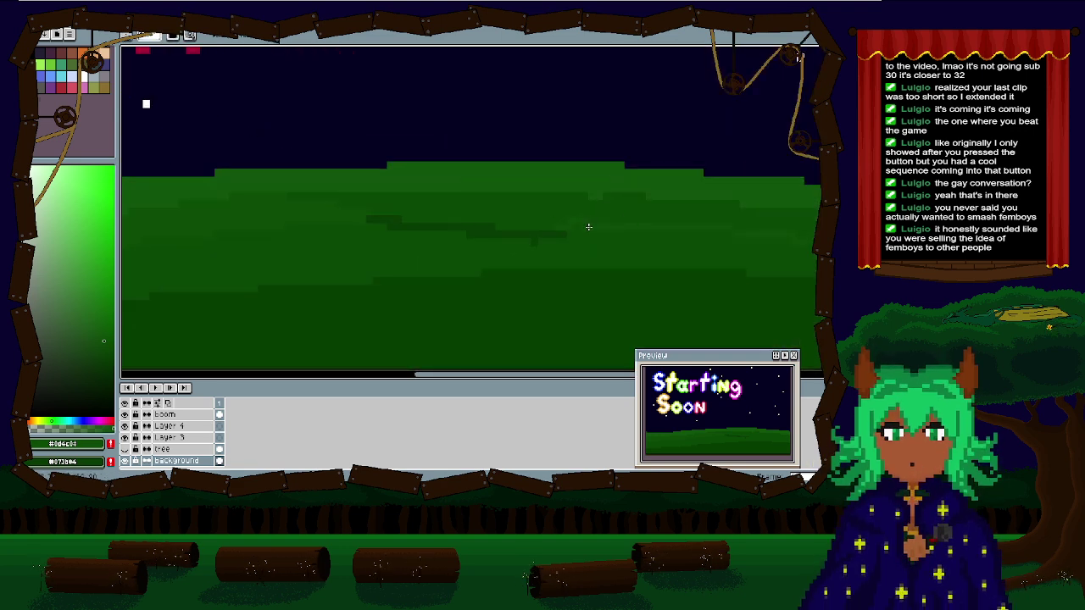
pyautogui.scroll(-4, 533, 229)
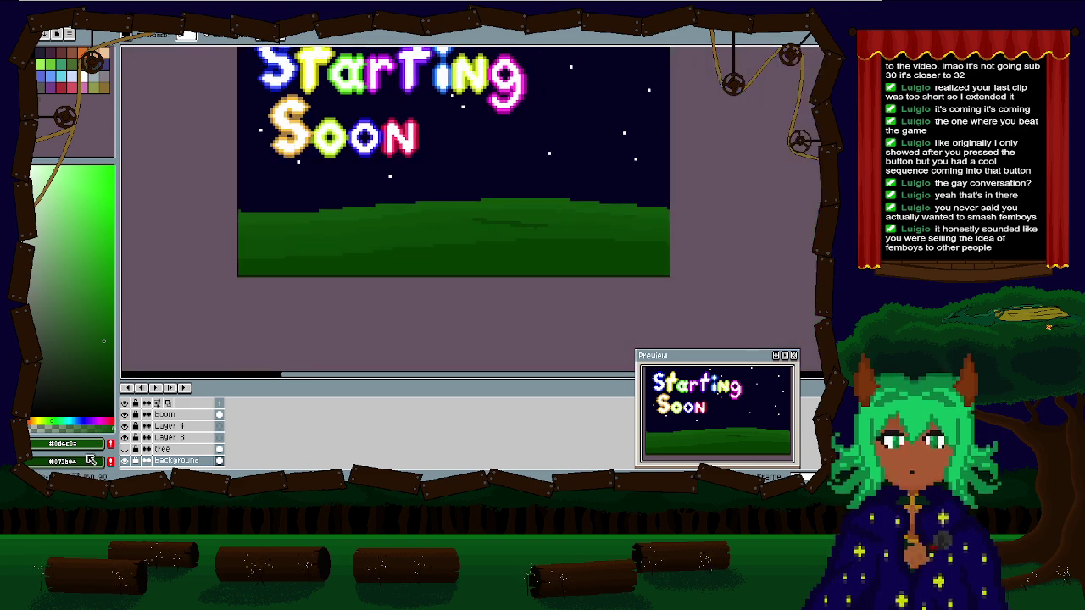
# Step: Show the tree layer to check the hill shading around the roots, and hide it again
pyautogui.click(125, 450)
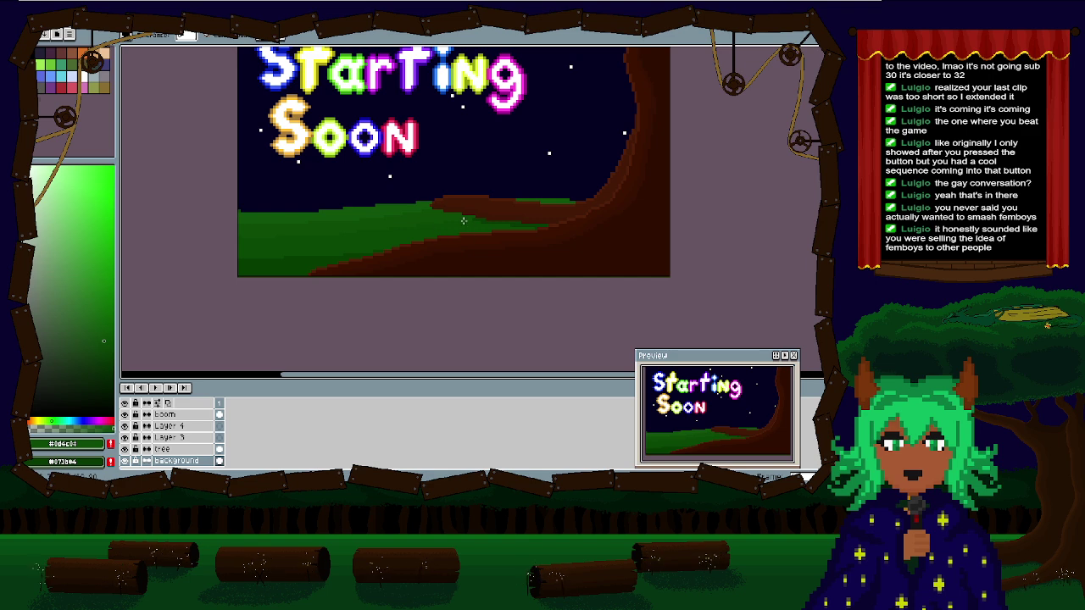
pyautogui.scroll(1, 410, 243)
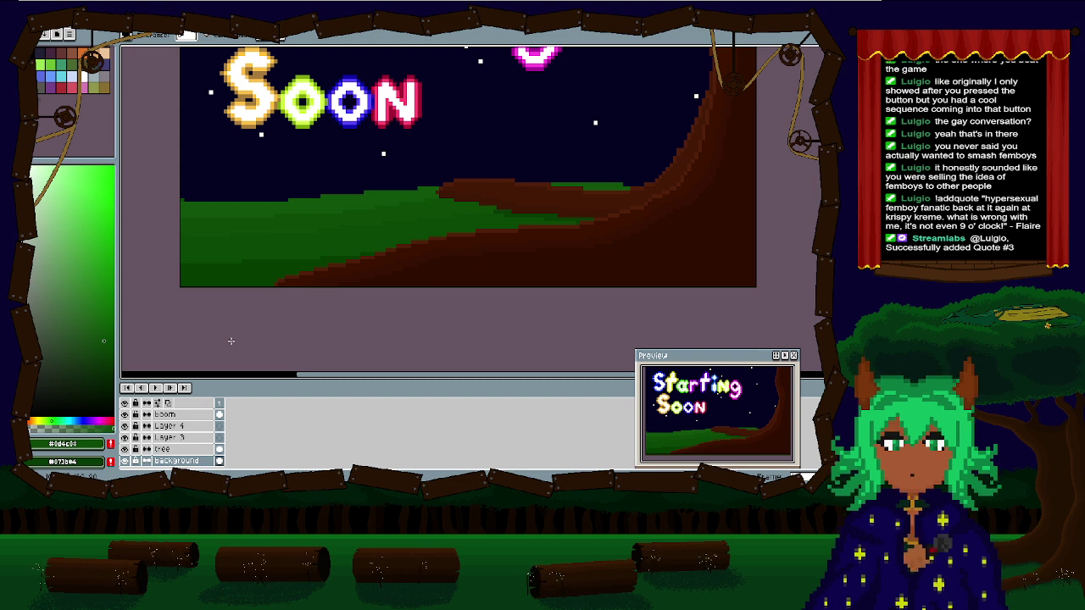
pyautogui.click(125, 449)
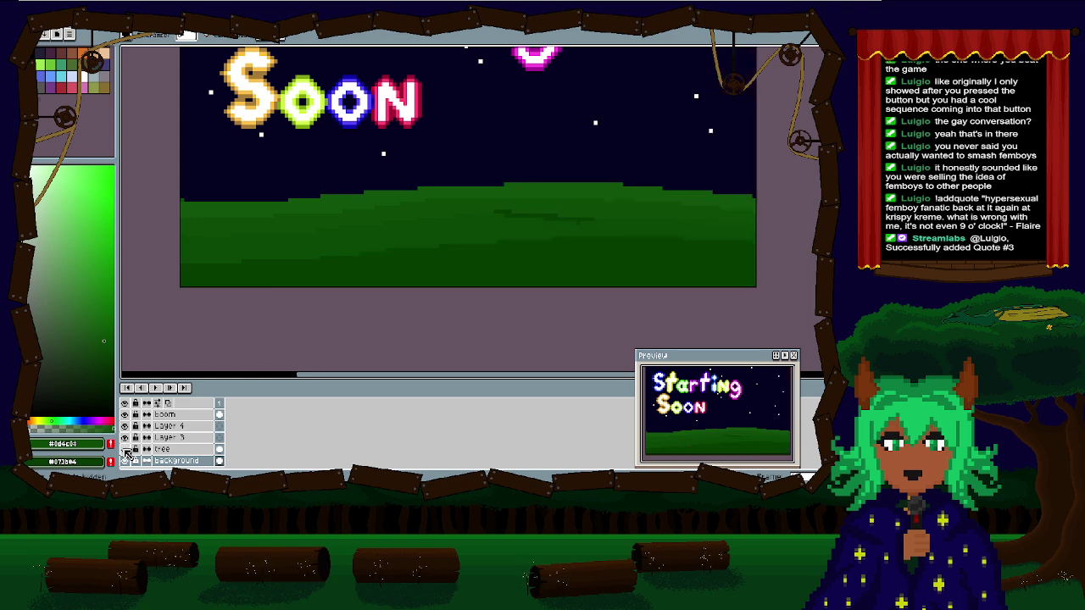
# Step: Sample a darker intermediate green and paint a stepped transition band above the dark lower area across the hill
pyautogui.scroll(3, 390, 195)
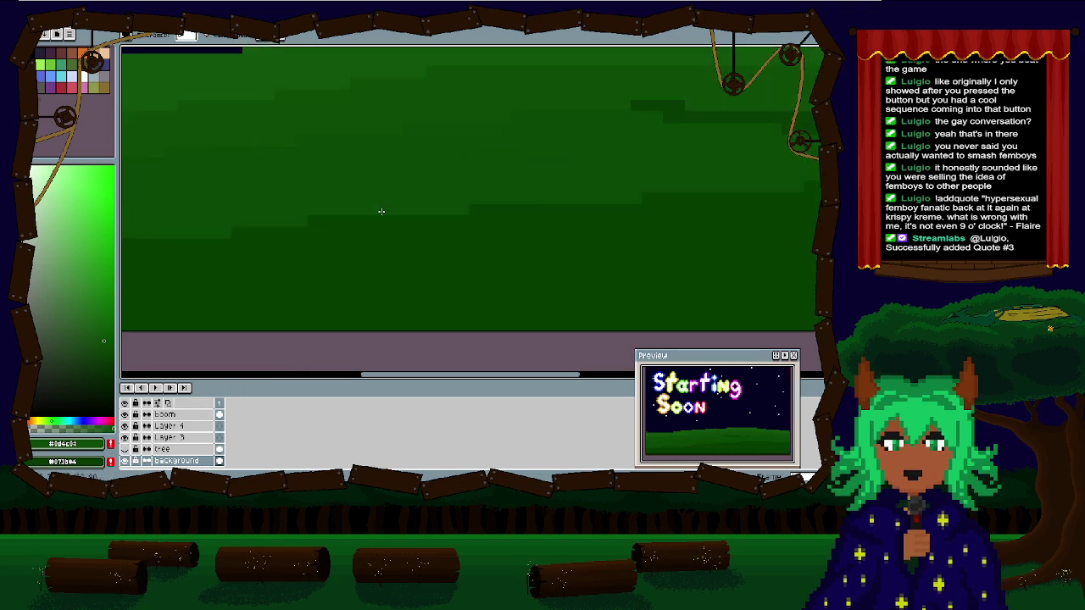
pyautogui.scroll(-2, 345, 303)
pyautogui.scroll(-1, 345, 304)
pyautogui.moveTo(344, 228); pyautogui.dragTo(331, 215)
pyautogui.moveTo(460, 279); pyautogui.dragTo(373, 170)
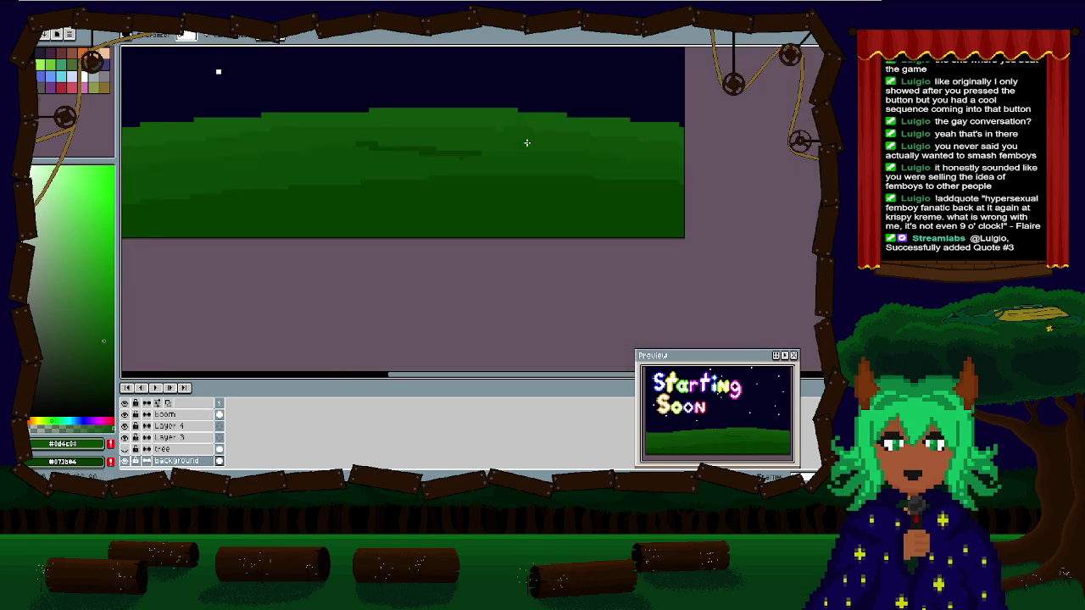
pyautogui.scroll(1, 528, 143)
pyautogui.moveTo(532, 167); pyautogui.dragTo(419, 120)
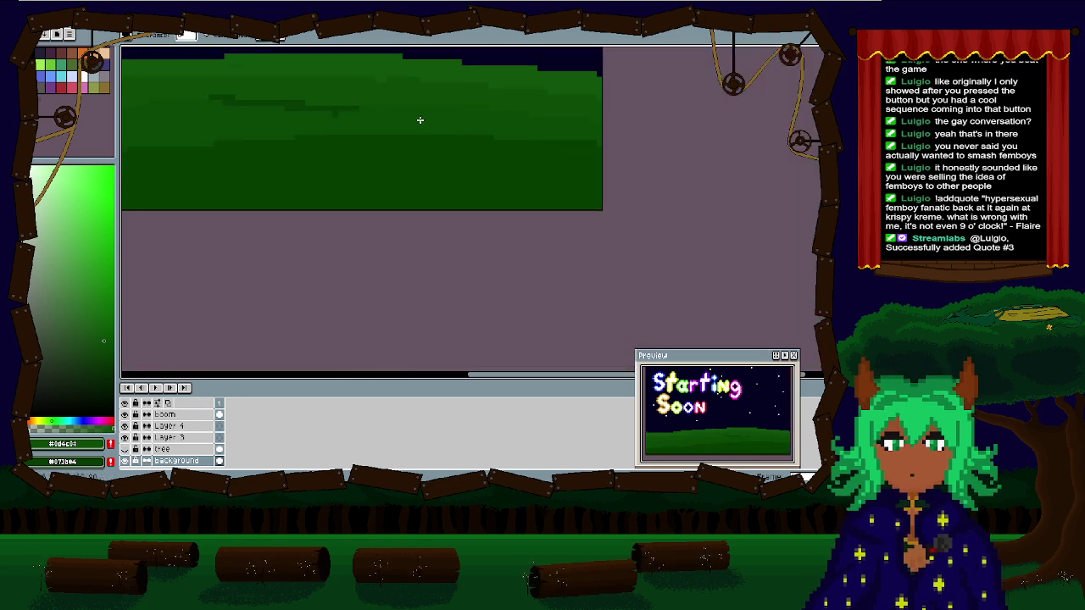
pyautogui.keyDown('alt'); pyautogui.click(464, 119); pyautogui.keyUp('alt')
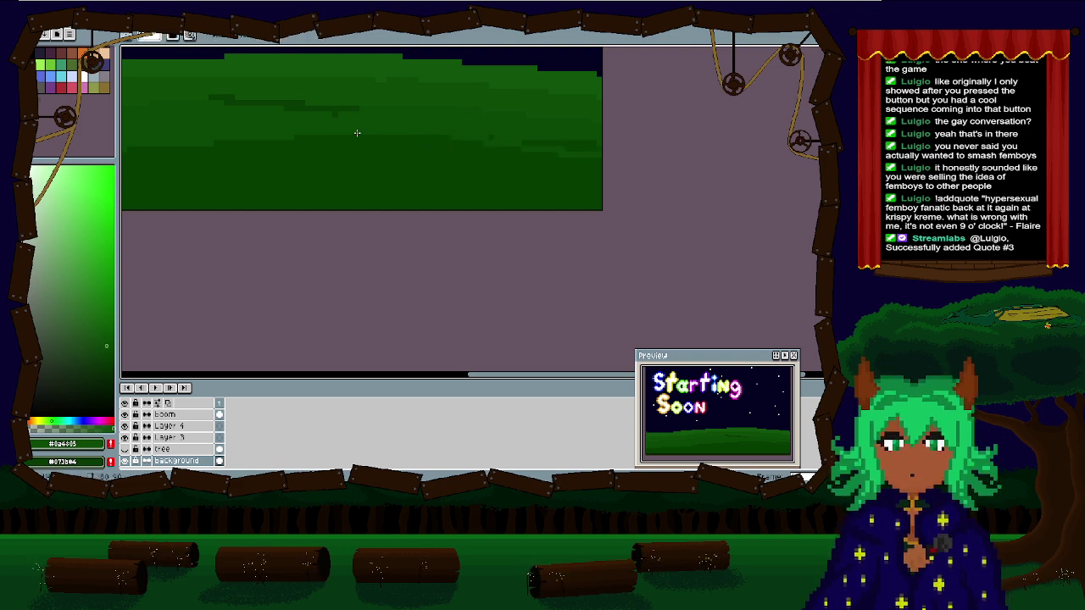
pyautogui.hscroll(-3, 351, 150)
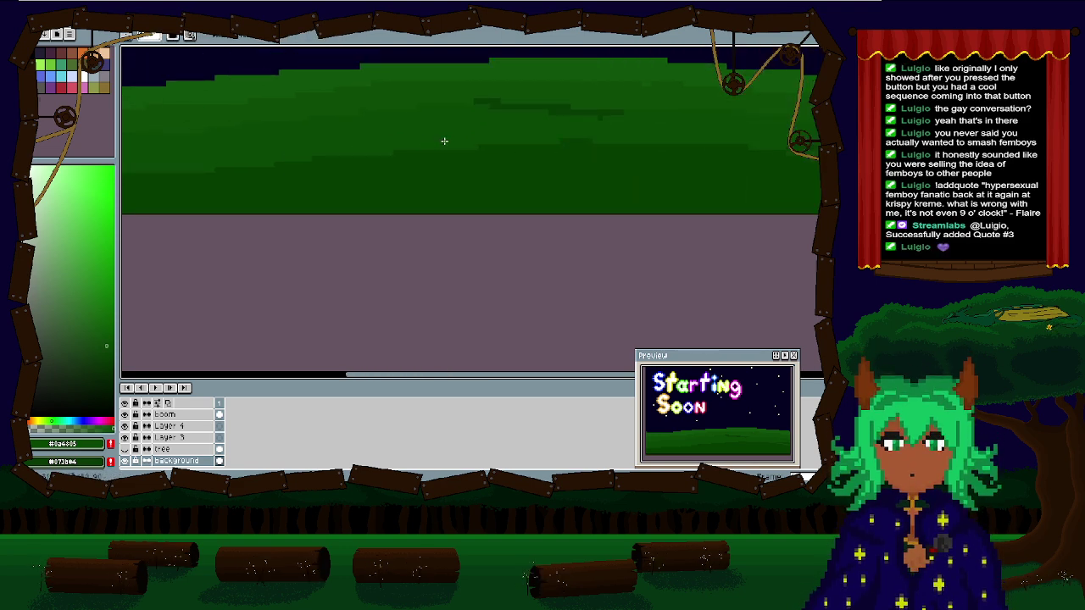
pyautogui.hscroll(2, 749, 143)
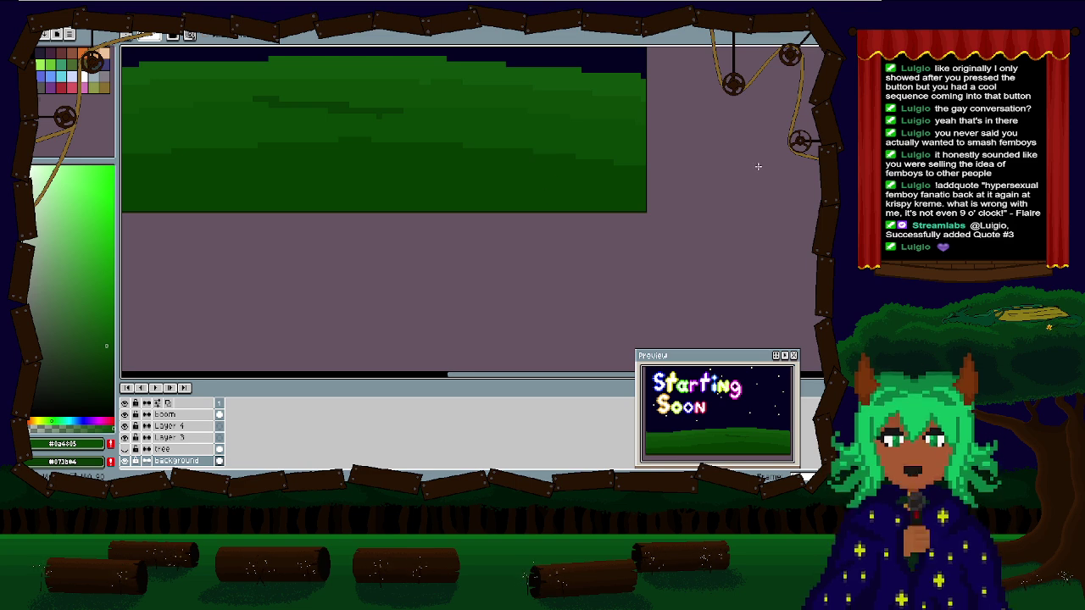
pyautogui.scroll(-3, 758, 166)
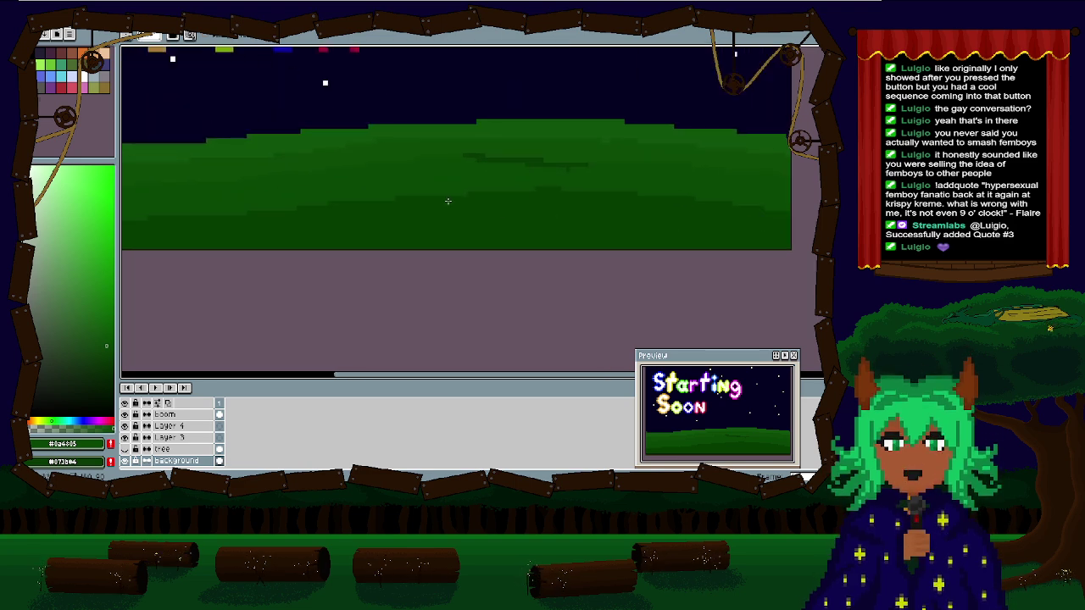
# Step: Sample the mid green, touch up the hill's middle shading bands and make the tree layer visible again
pyautogui.keyDown('alt'); pyautogui.click(361, 156); pyautogui.keyUp('alt')
pyautogui.scroll(2, 291, 167)
pyautogui.scroll(-2, 356, 181)
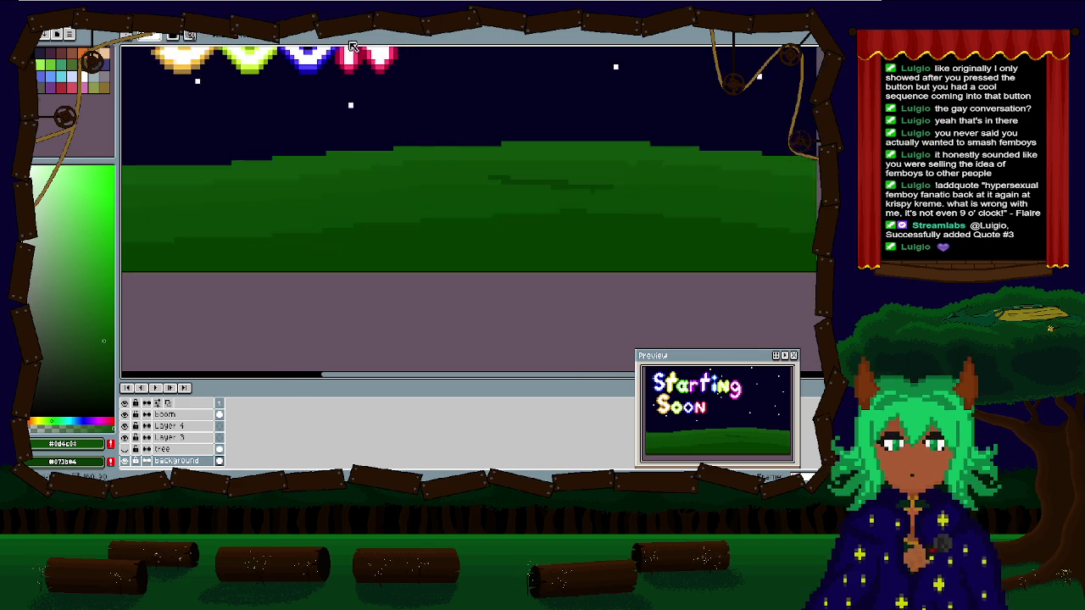
pyautogui.scroll(-3, 462, 114)
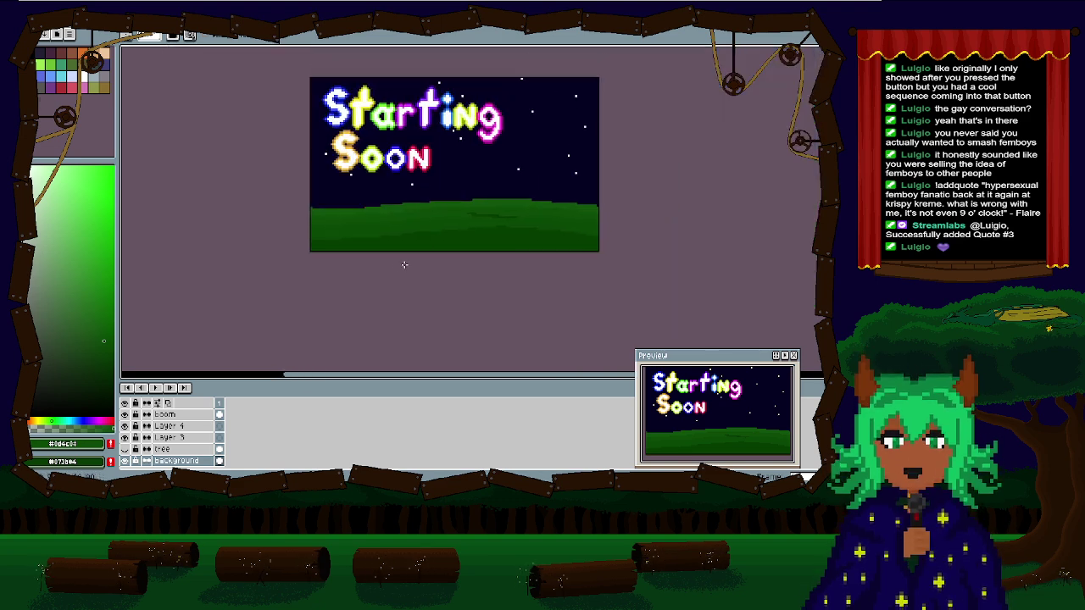
pyautogui.click(126, 449)
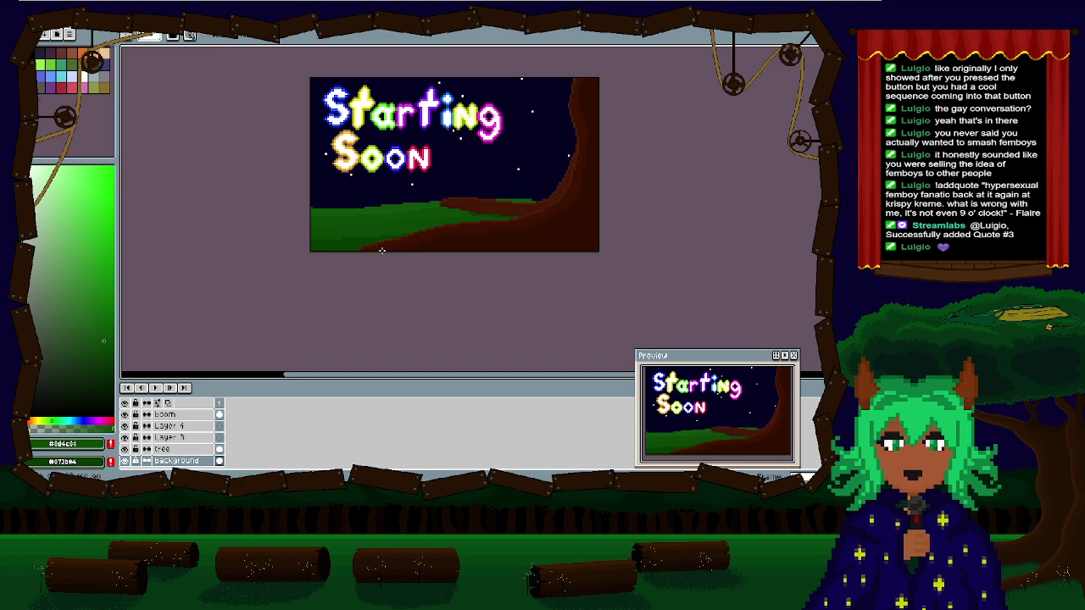
# Step: Sample the dark blue of the night sky and hide the tree layer to expose the background behind it
pyautogui.scroll(-1, 411, 263)
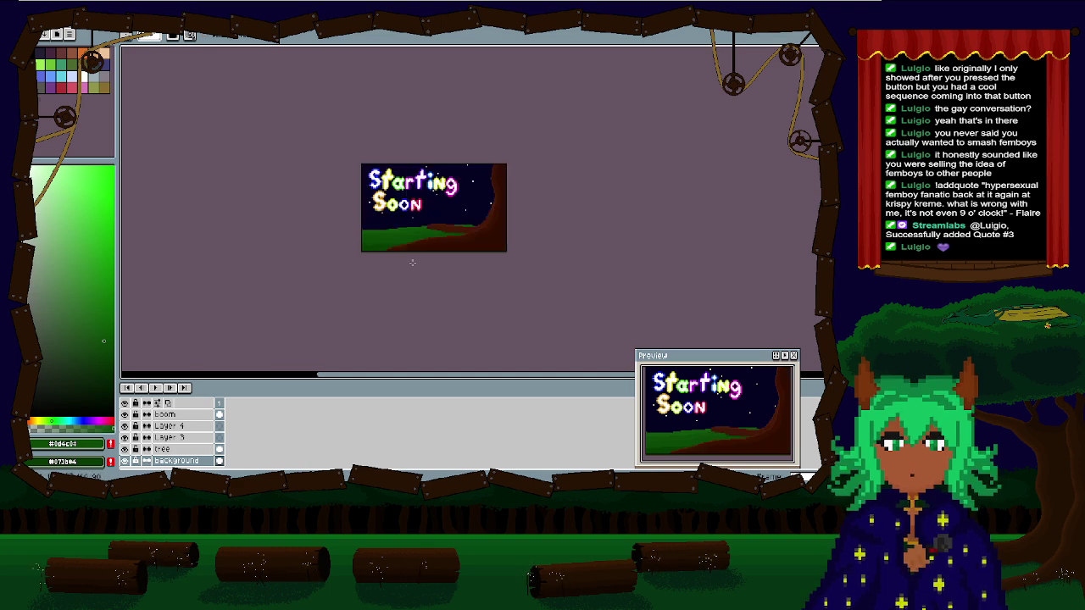
pyautogui.scroll(3, 412, 263)
pyautogui.scroll(-2, 412, 263)
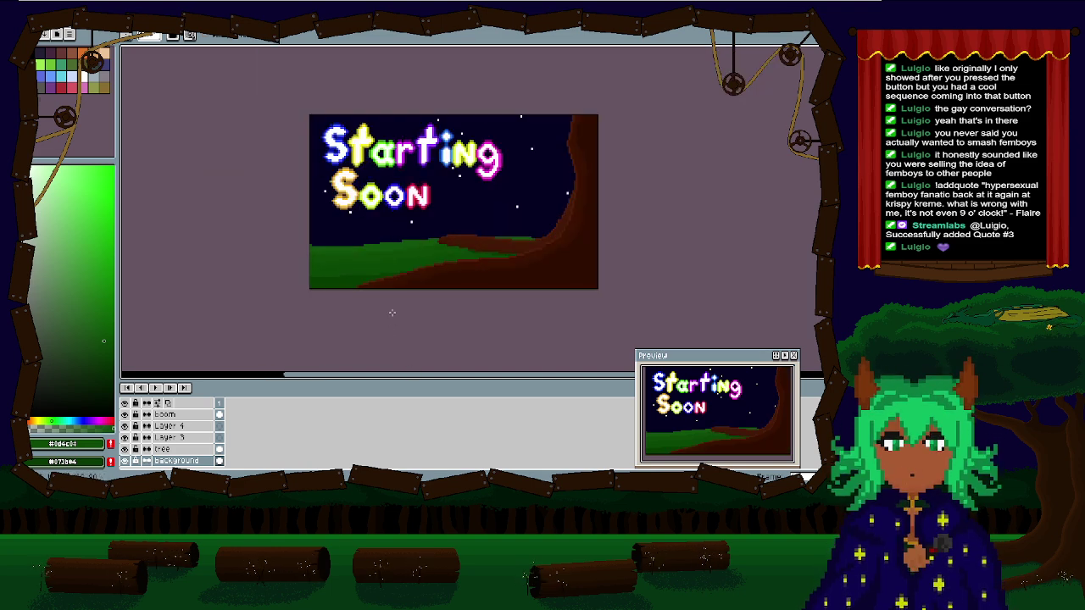
pyautogui.scroll(2, 392, 311)
pyautogui.scroll(-1, 304, 317)
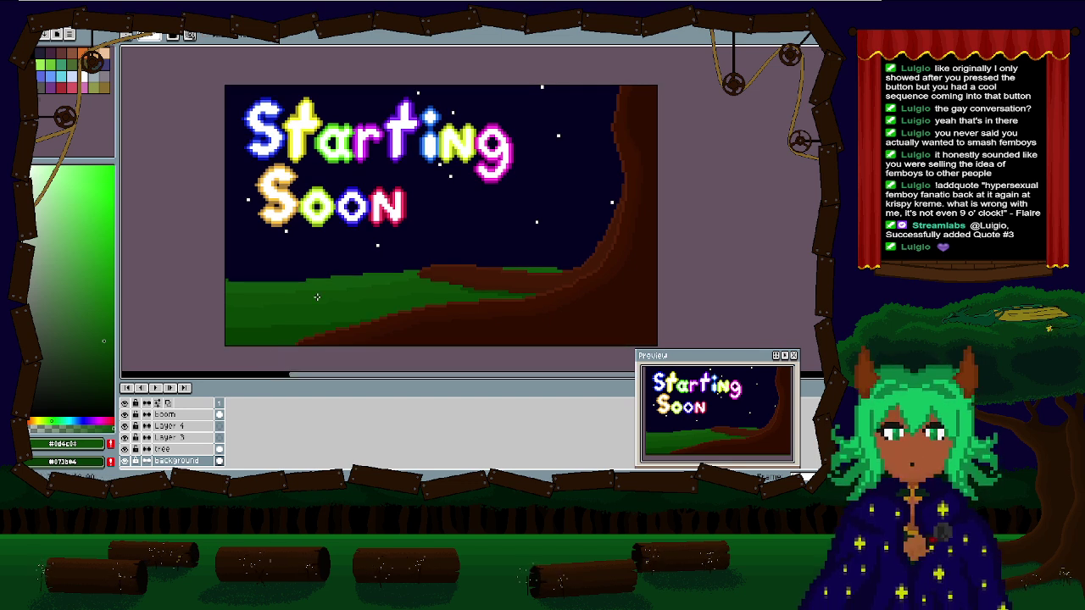
pyautogui.rightClick(388, 253)
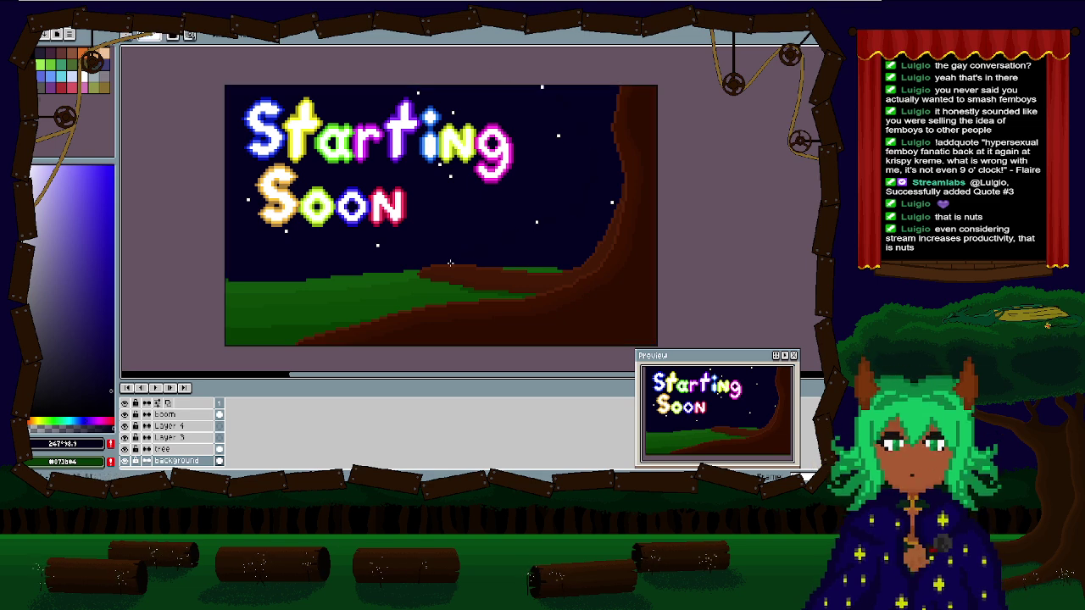
pyautogui.scroll(2, 420, 269)
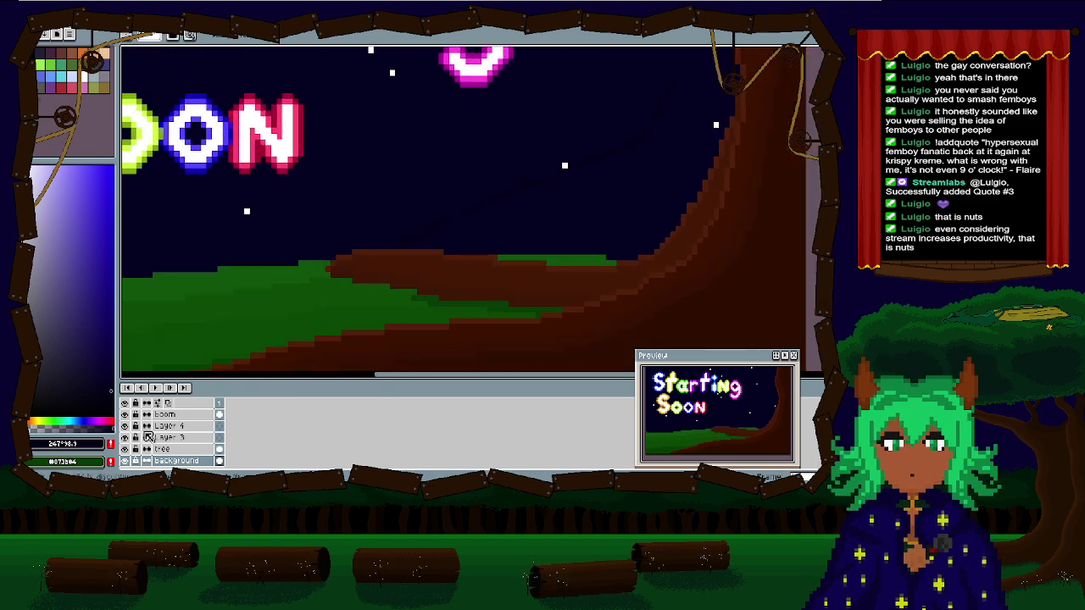
pyautogui.click(126, 449)
pyautogui.click(126, 449)
pyautogui.click(126, 449)
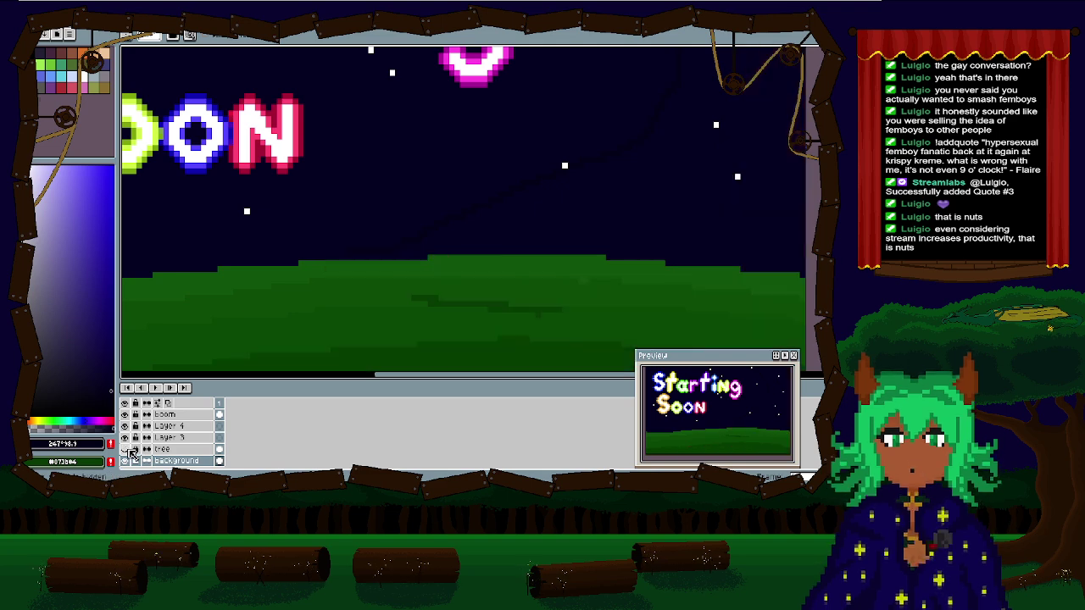
# Step: Finish the curved outline of a darker blue area in the sky beside the lettering, down to the hill, and fill it
pyautogui.scroll(2, 377, 339)
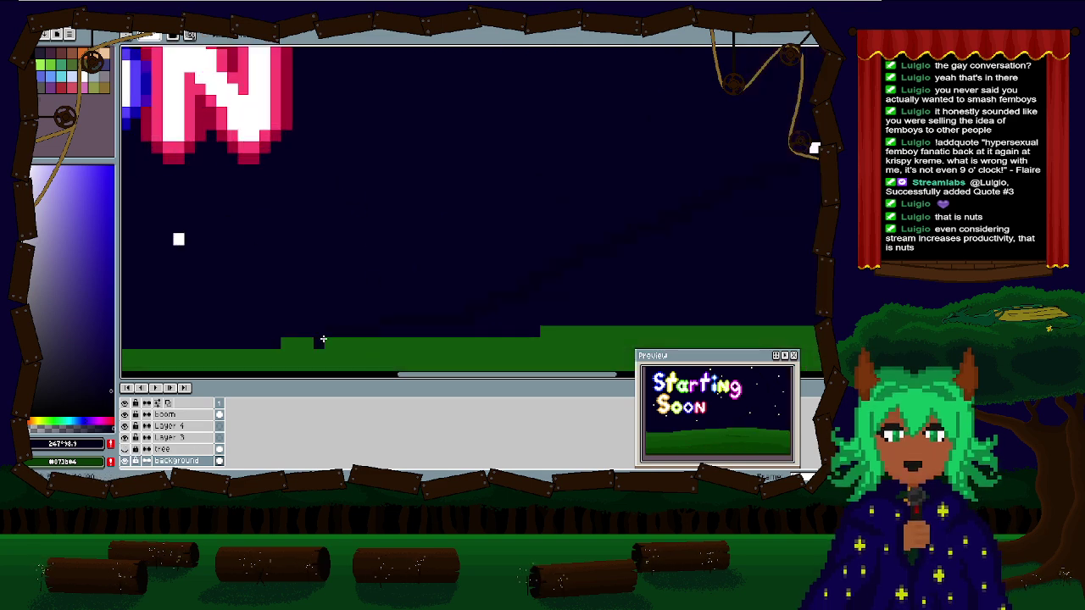
pyautogui.scroll(-2, 318, 339)
pyautogui.moveTo(305, 279); pyautogui.dragTo(235, 261)
pyautogui.scroll(-3, 500, 314)
pyautogui.moveTo(495, 293); pyautogui.dragTo(496, 334)
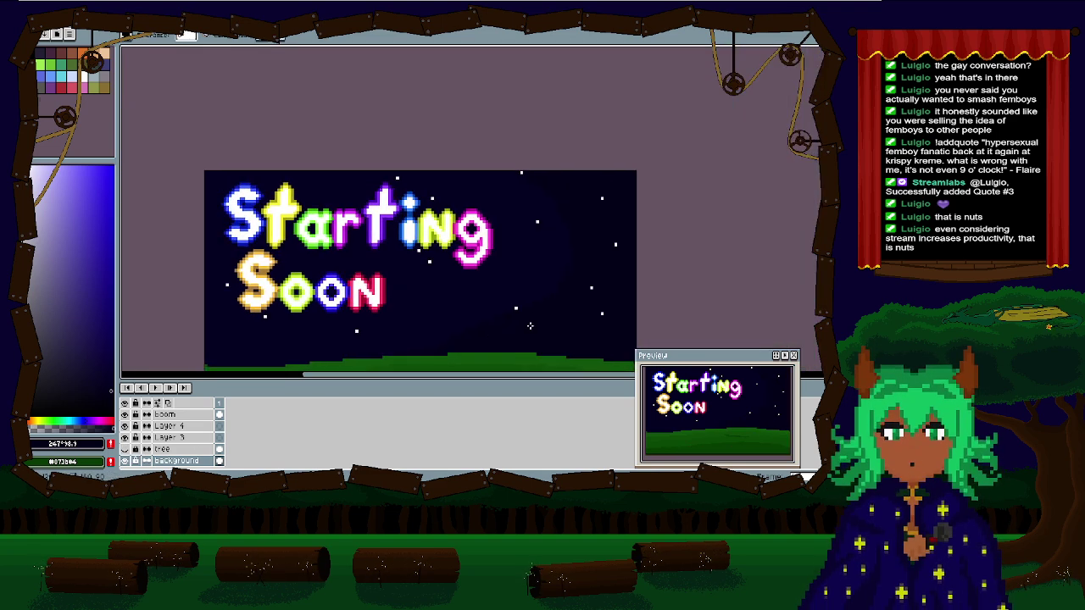
pyautogui.scroll(2, 544, 296)
pyautogui.press('g')
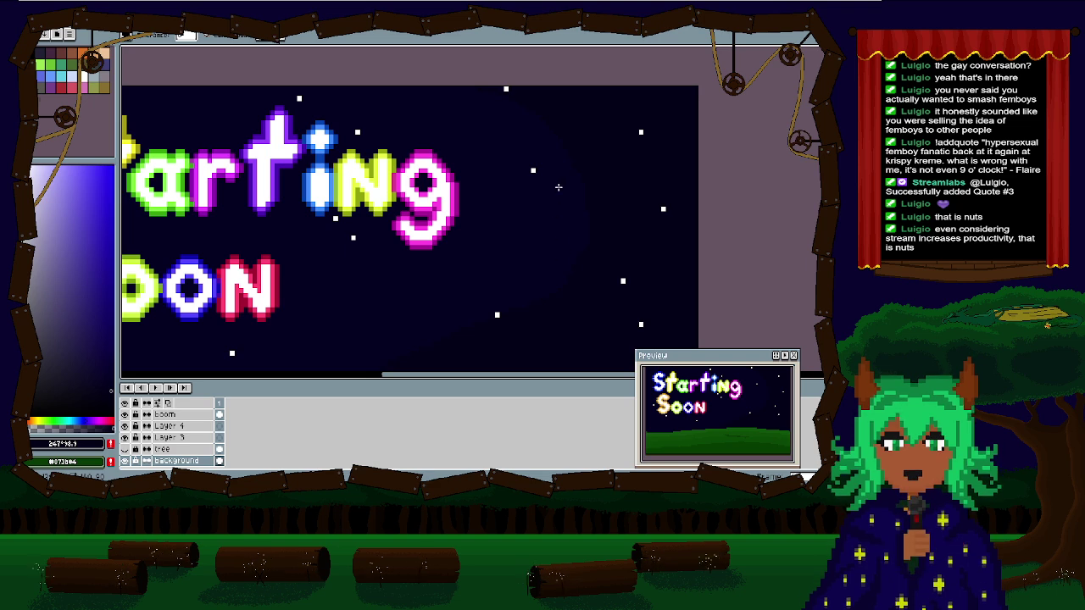
# Step: Sample the sky colours and choose an intermediate dark blue between the two sky areas for the Pencil
pyautogui.scroll(-3, 558, 188)
pyautogui.scroll(3, 502, 235)
pyautogui.moveTo(611, 188); pyautogui.dragTo(798, 258)
pyautogui.moveTo(530, 218); pyautogui.dragTo(493, 69)
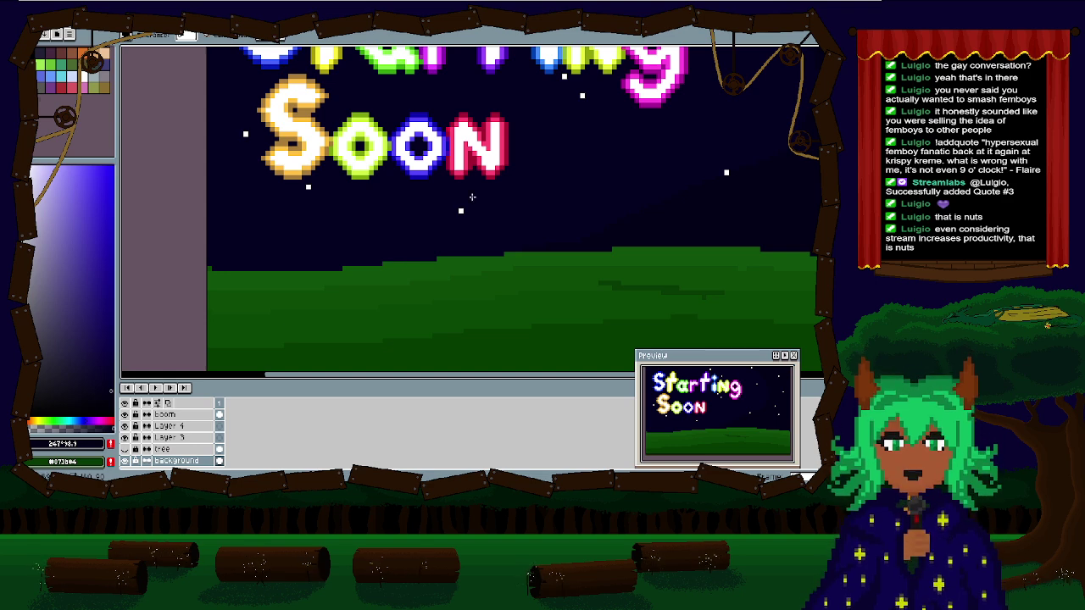
pyautogui.scroll(-3, 472, 196)
pyautogui.scroll(3, 537, 186)
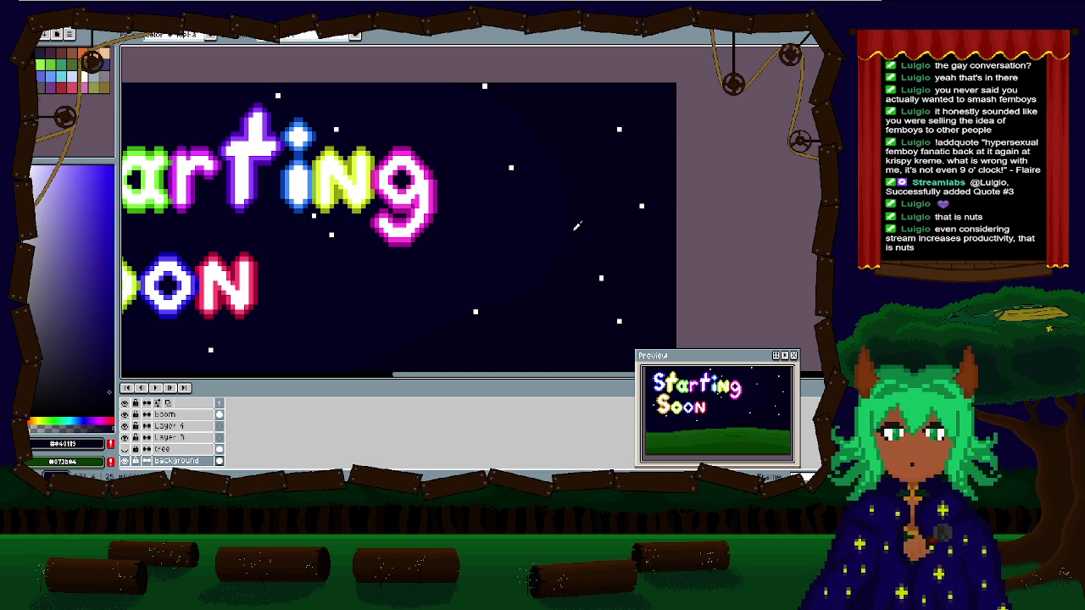
pyautogui.click(565, 222)
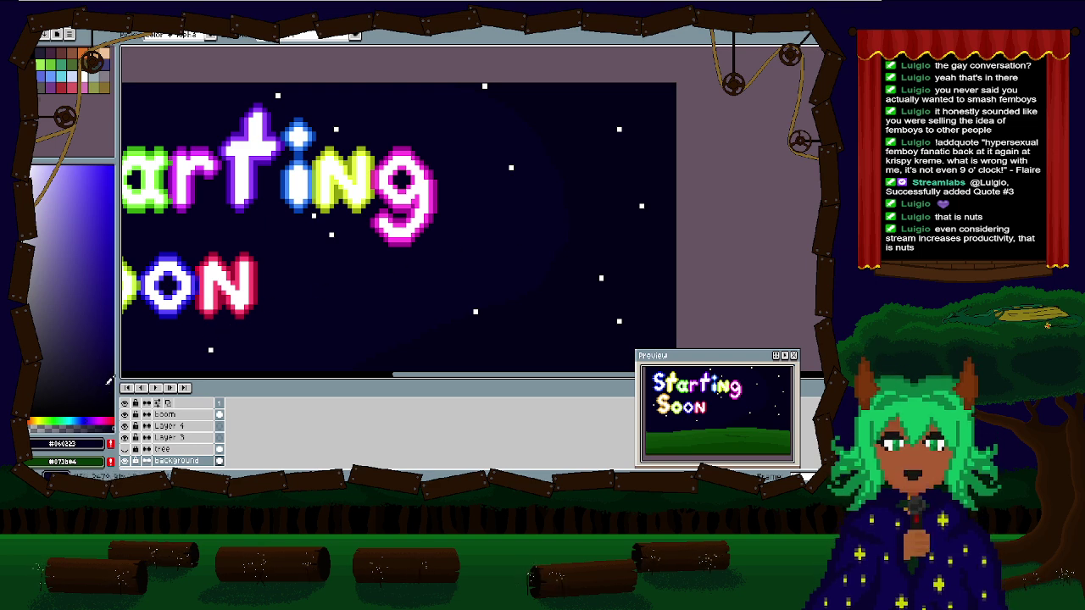
pyautogui.click(108, 386)
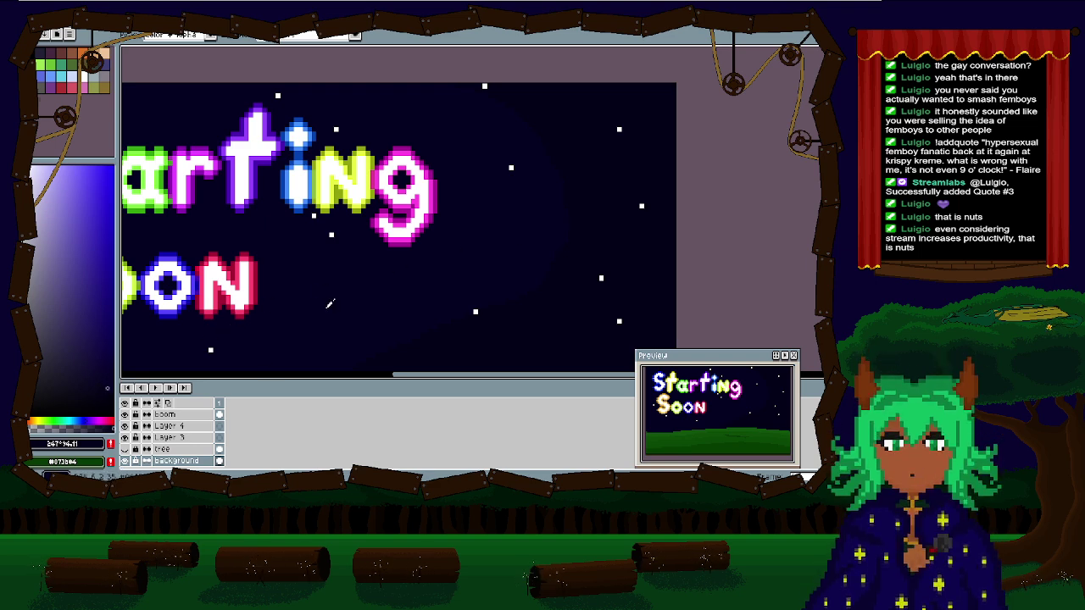
pyautogui.press('b')
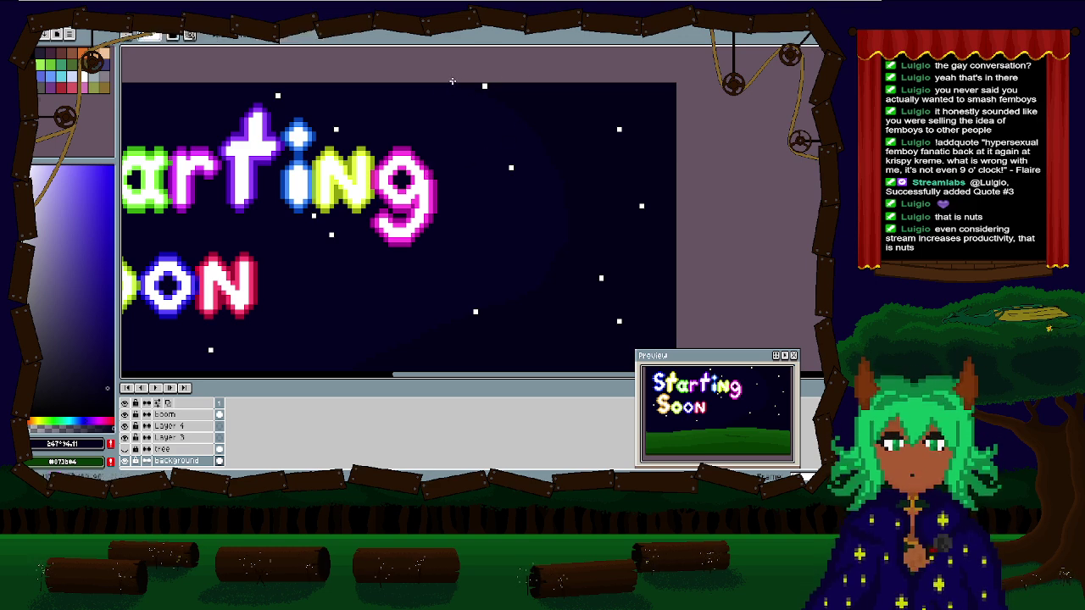
# Step: Outline and fill a stepped intermediate blue band along the edge of the dark sky area, down to the hill's crest
pyautogui.scroll(-2, 300, 311)
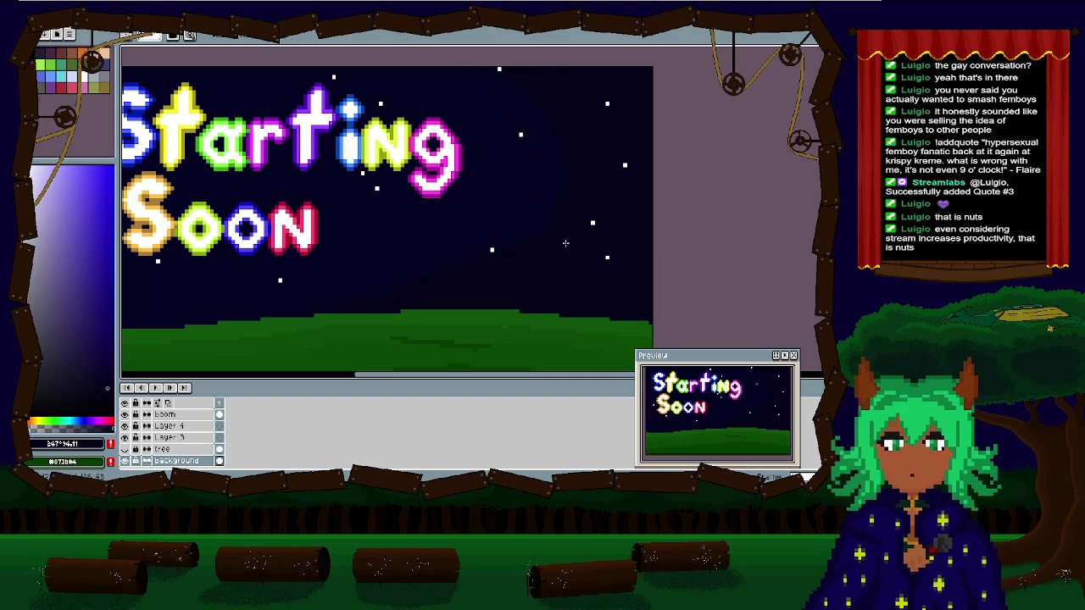
pyautogui.scroll(2, 461, 278)
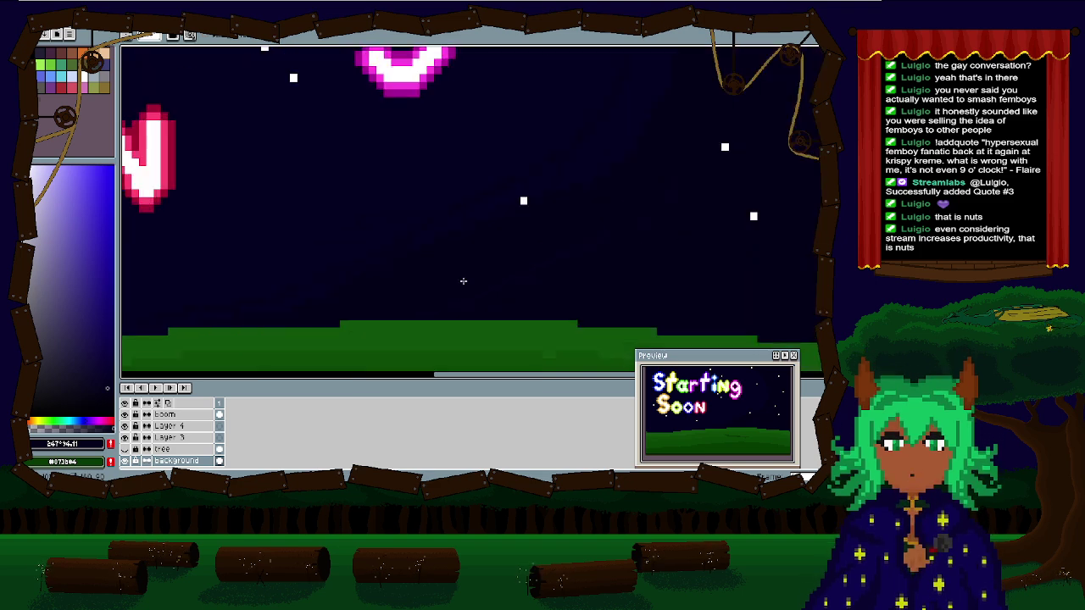
pyautogui.moveTo(486, 181); pyautogui.dragTo(473, 275)
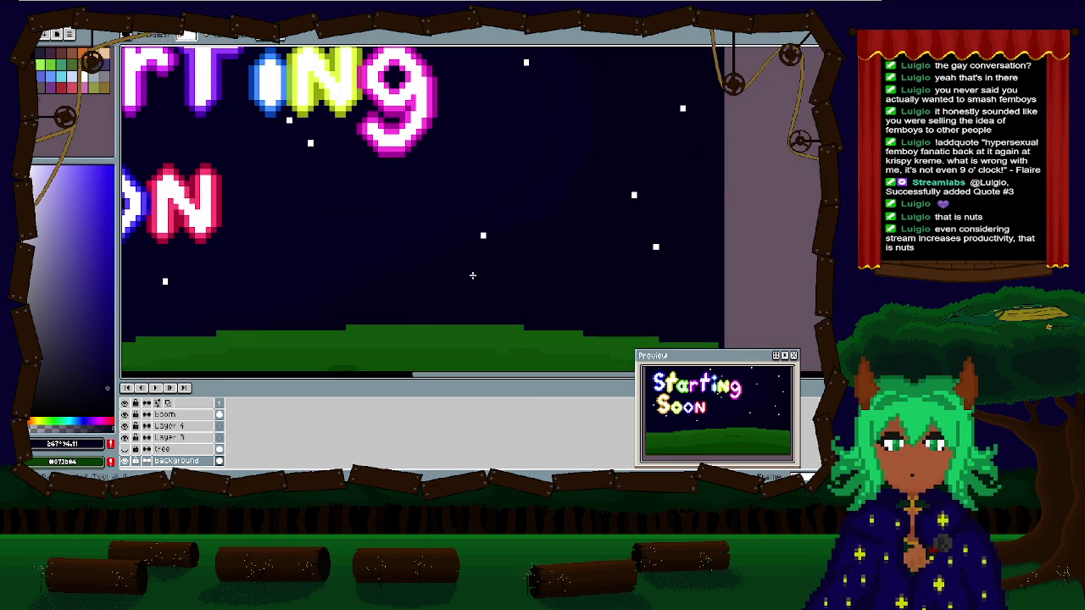
pyautogui.scroll(-1, 525, 235)
pyautogui.scroll(1, 431, 285)
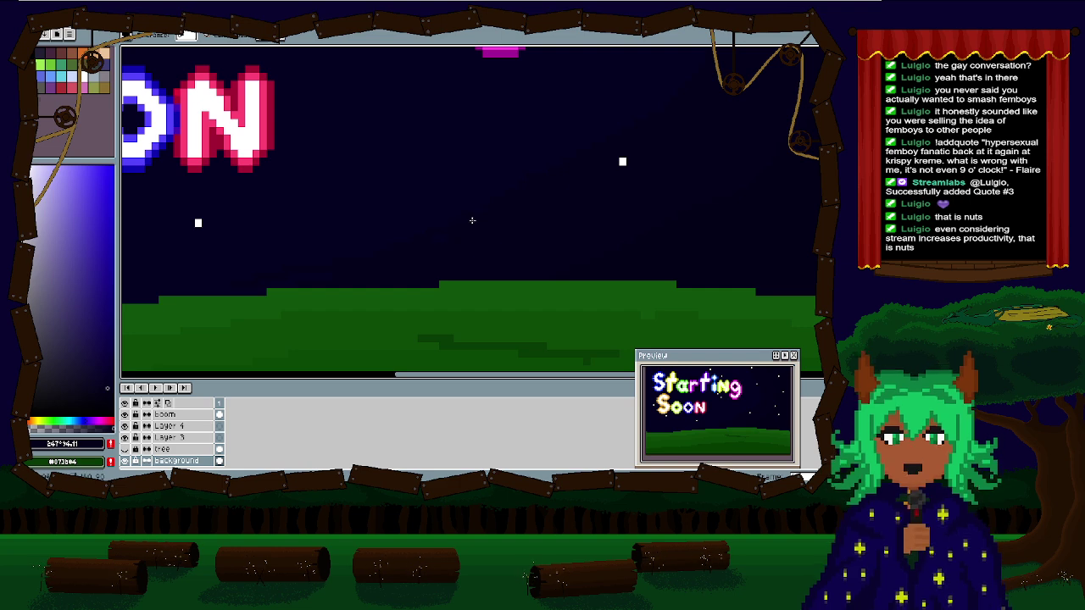
pyautogui.moveTo(380, 256); pyautogui.dragTo(481, 225)
pyautogui.scroll(1, 481, 224)
pyautogui.scroll(-2, 438, 235)
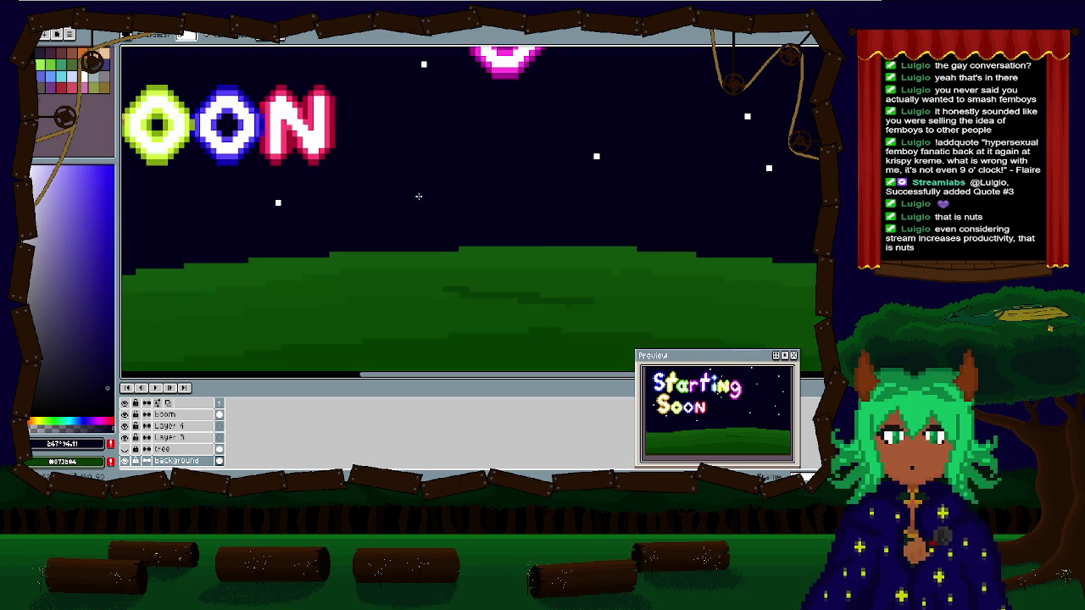
pyautogui.scroll(3, 469, 146)
pyautogui.moveTo(470, 146); pyautogui.dragTo(504, 117)
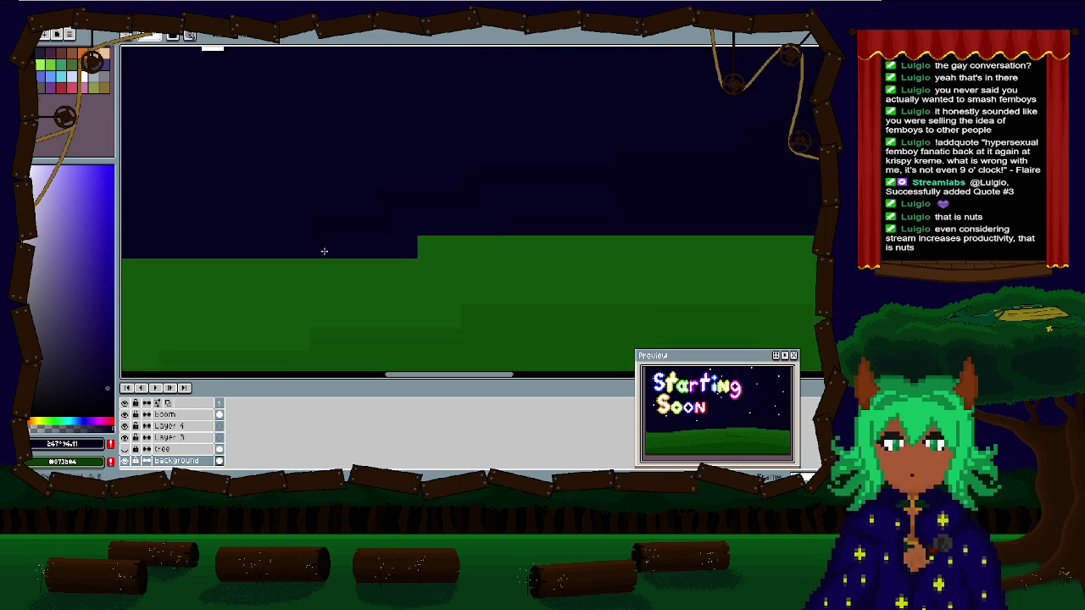
pyautogui.scroll(-4, 424, 246)
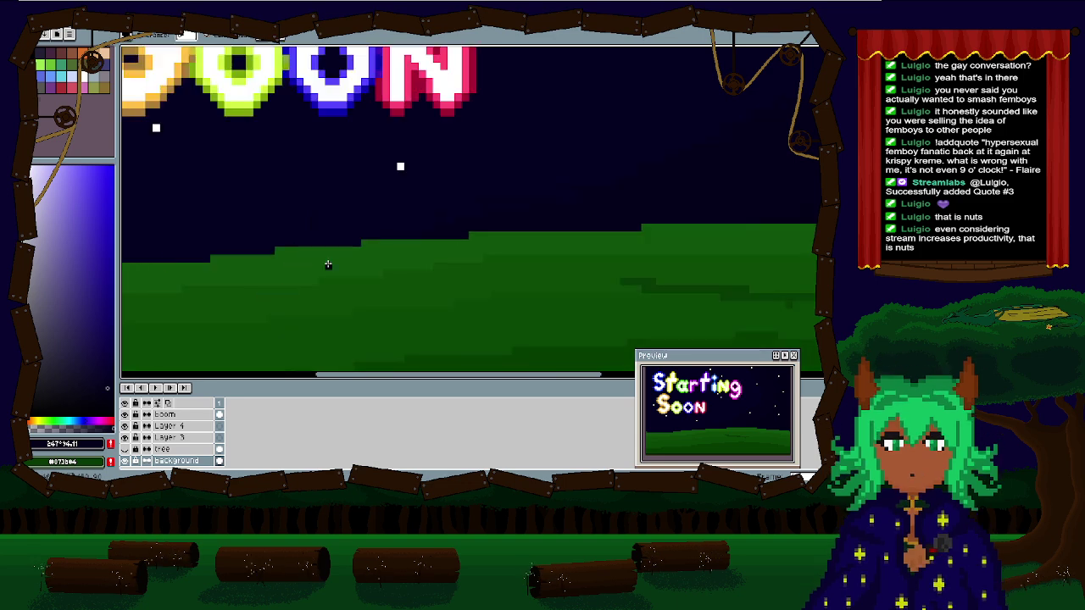
pyautogui.scroll(2, 408, 290)
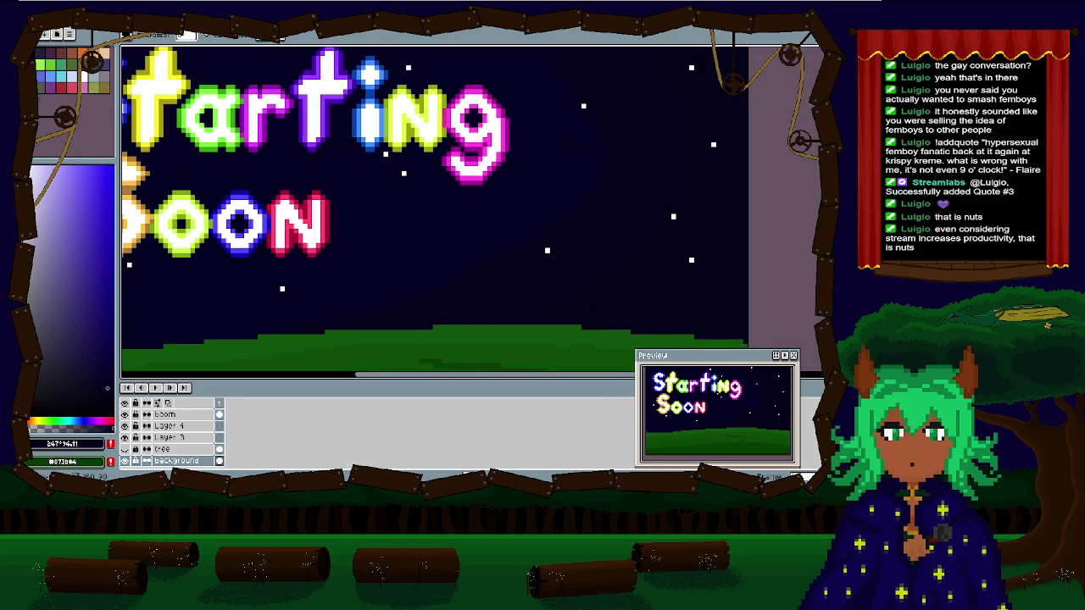
# Step: Make the tree layer visible again and check the graded sky around the trunk
pyautogui.click(125, 450)
pyautogui.scroll(-2, 395, 308)
pyautogui.scroll(2, 512, 195)
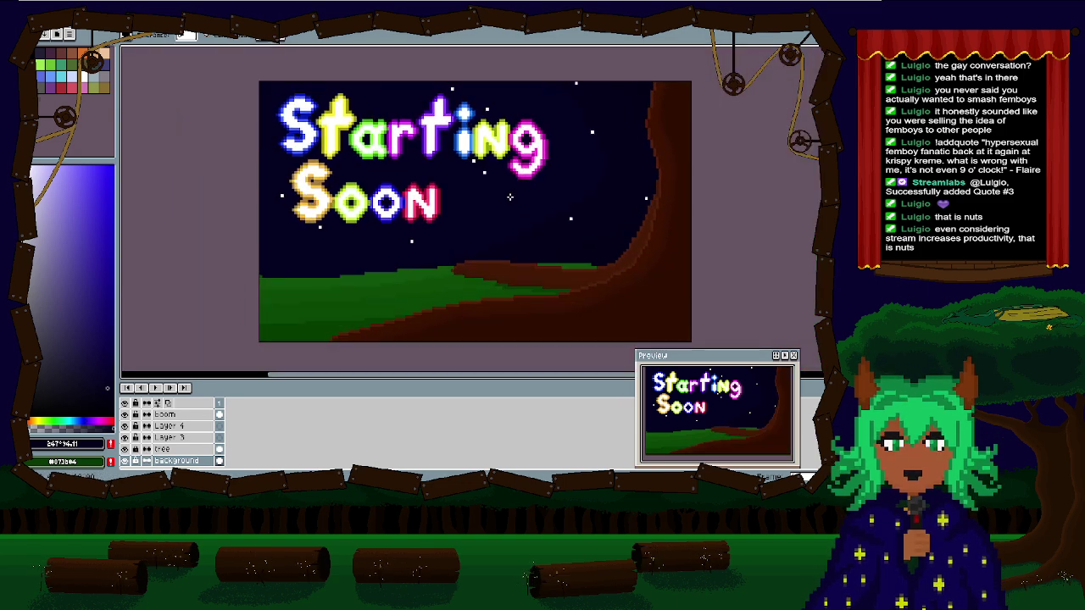
pyautogui.moveTo(534, 199); pyautogui.dragTo(588, 186)
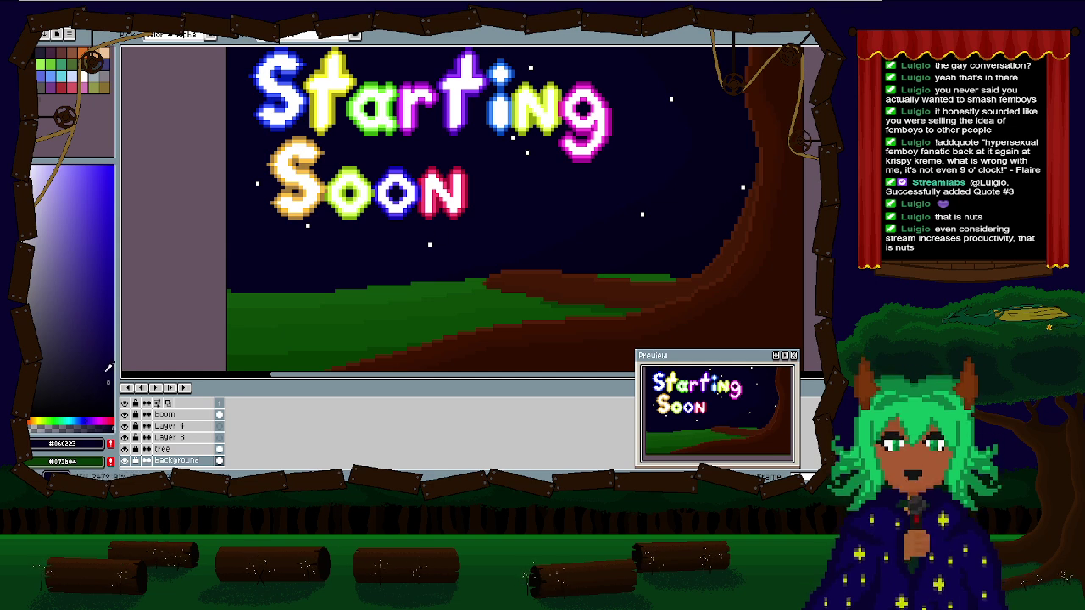
# Step: Choose a lighter blue than the sky, outline a rounded glow around the "Starting Soon" lettering and fill it
pyautogui.scroll(1, 423, 238)
pyautogui.scroll(1, 428, 236)
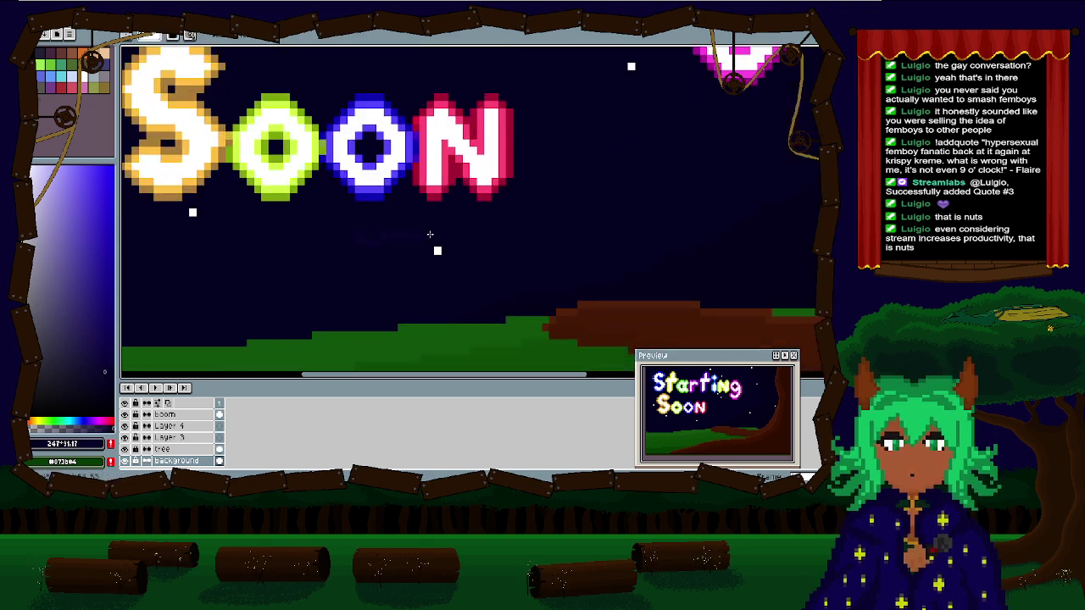
pyautogui.scroll(-3, 428, 236)
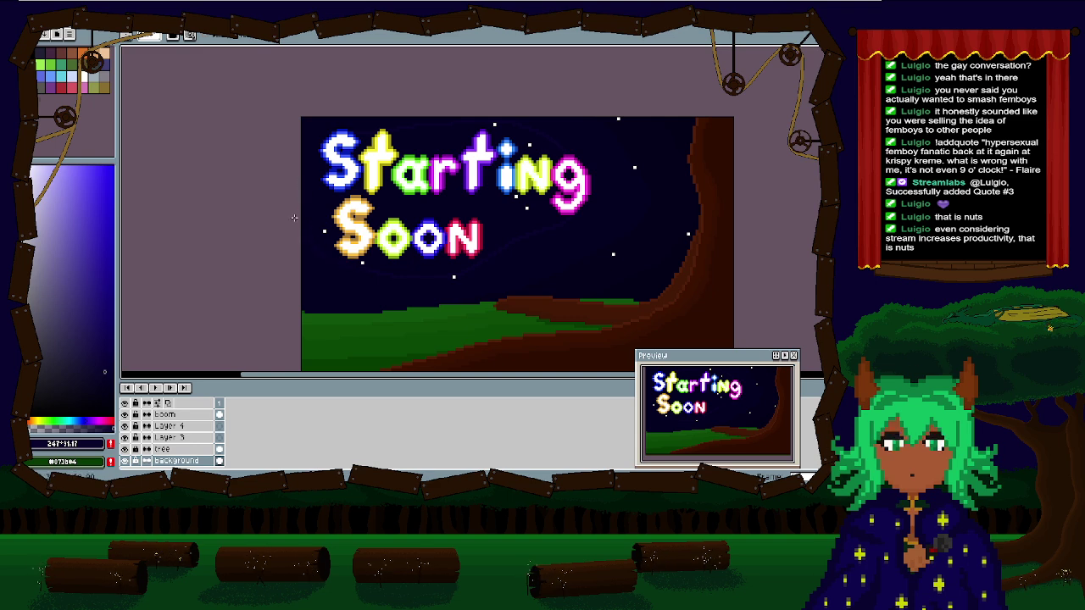
pyautogui.scroll(1, 411, 141)
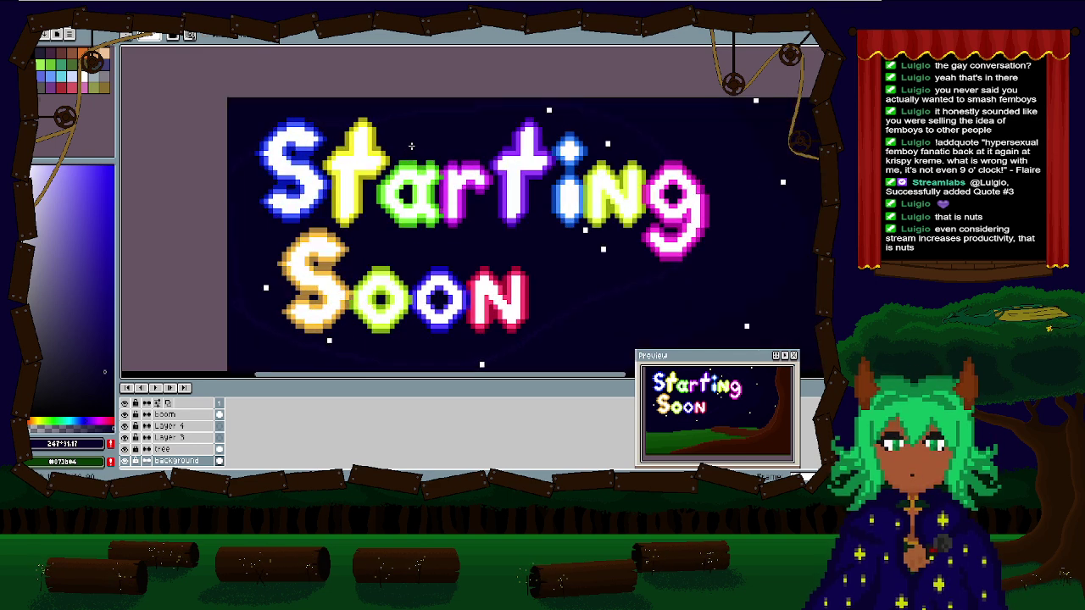
pyautogui.scroll(-3, 395, 229)
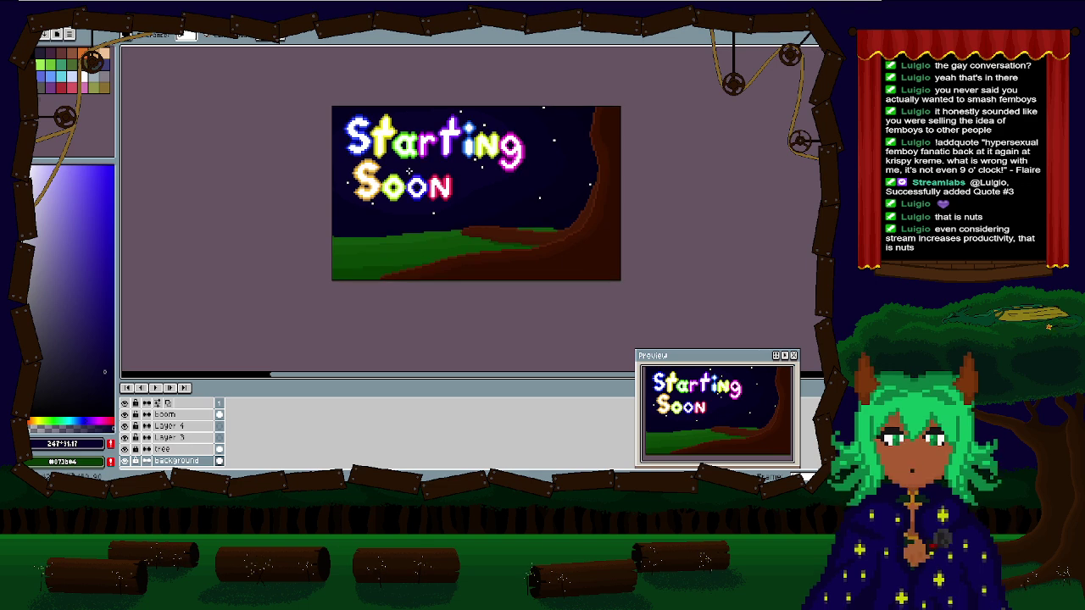
# Step: Examine the sky gradient and hill shading around the lettering and tree at several zoom levels
pyautogui.scroll(-2, 395, 229)
pyautogui.scroll(4, 427, 188)
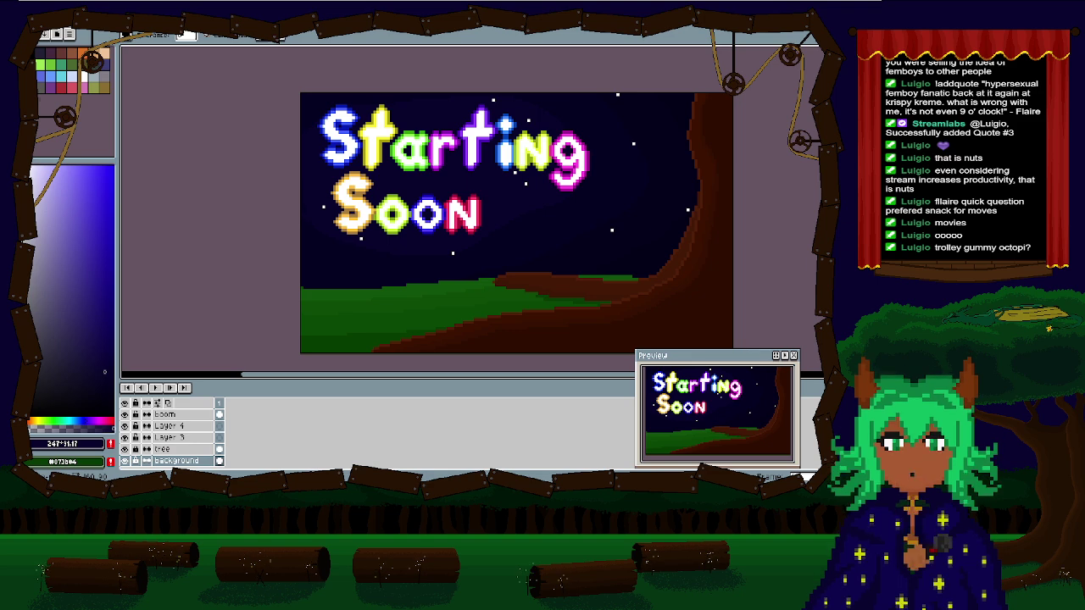
pyautogui.scroll(1, 535, 247)
pyautogui.moveTo(527, 233); pyautogui.dragTo(484, 187)
pyautogui.scroll(1, 480, 219)
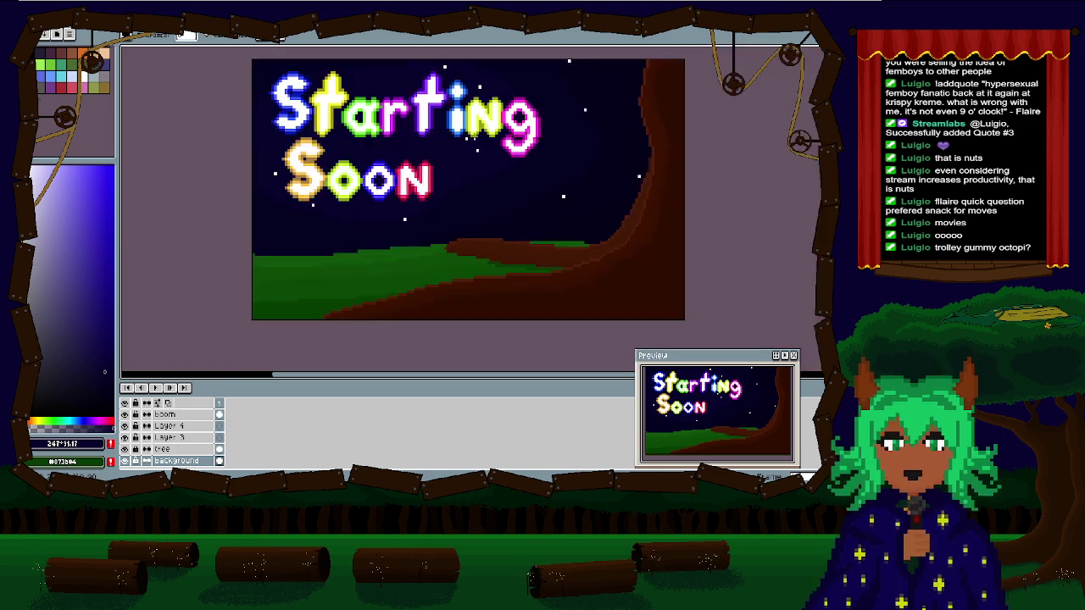
pyautogui.scroll(-1, 475, 158)
pyautogui.scroll(2, 474, 158)
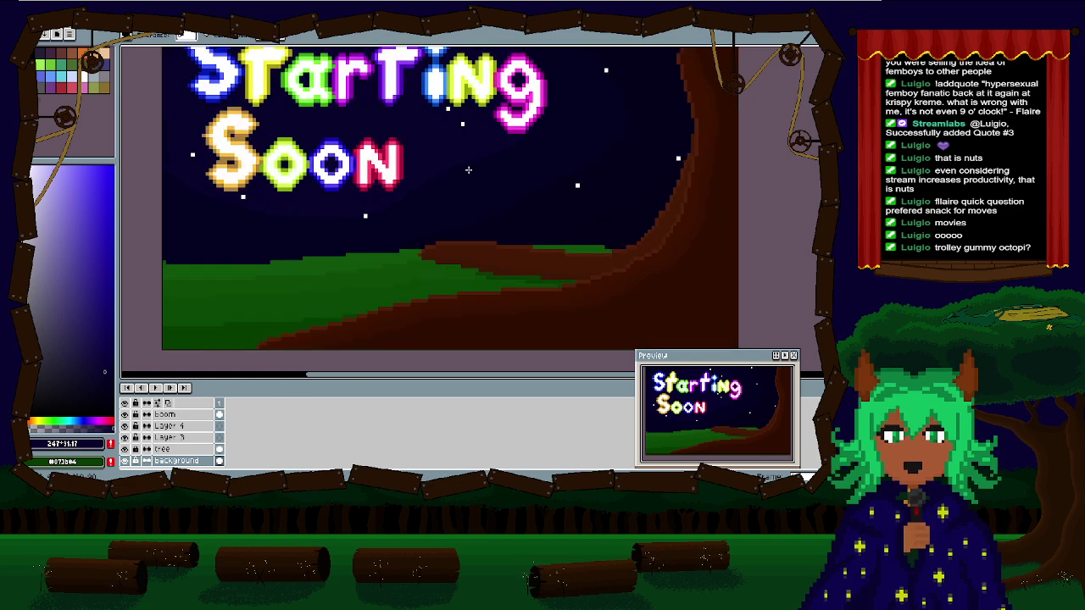
pyautogui.moveTo(484, 178); pyautogui.dragTo(527, 181)
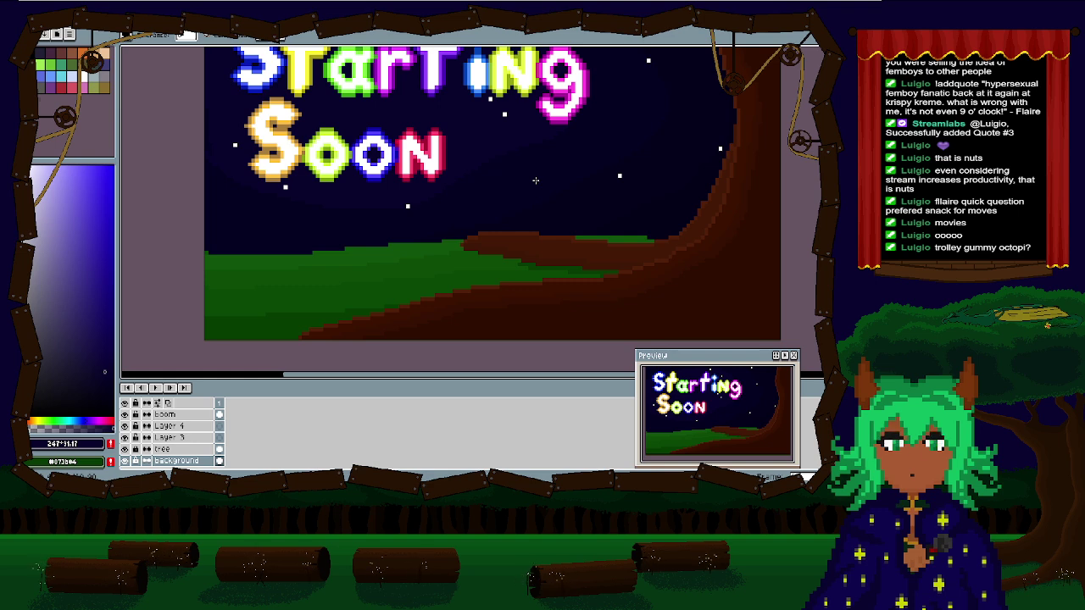
pyautogui.scroll(-2, 534, 181)
pyautogui.scroll(5, 474, 195)
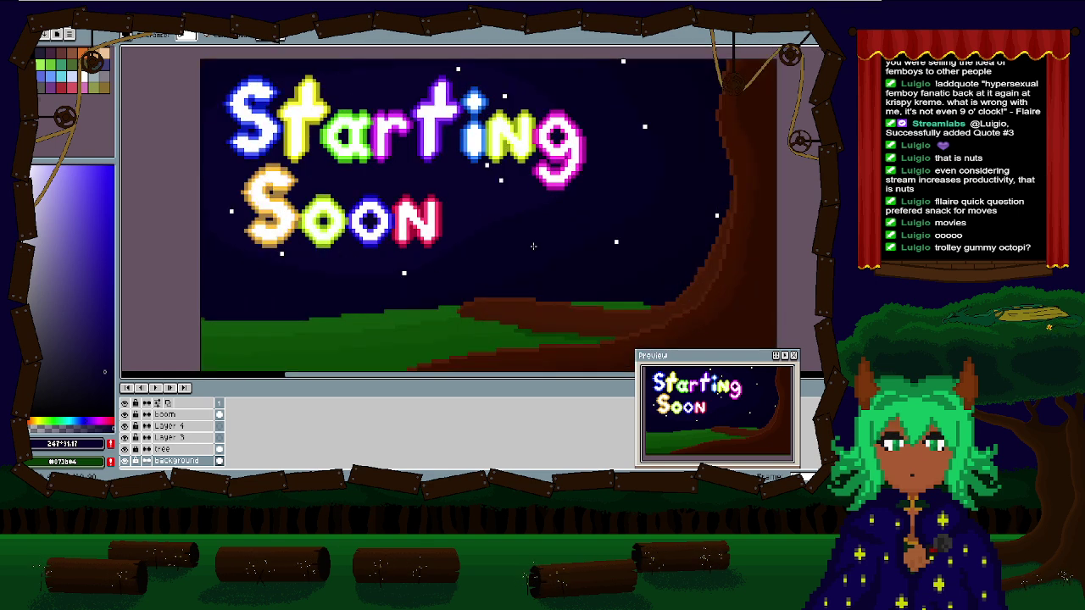
pyautogui.scroll(-2, 449, 200)
pyautogui.scroll(4, 379, 236)
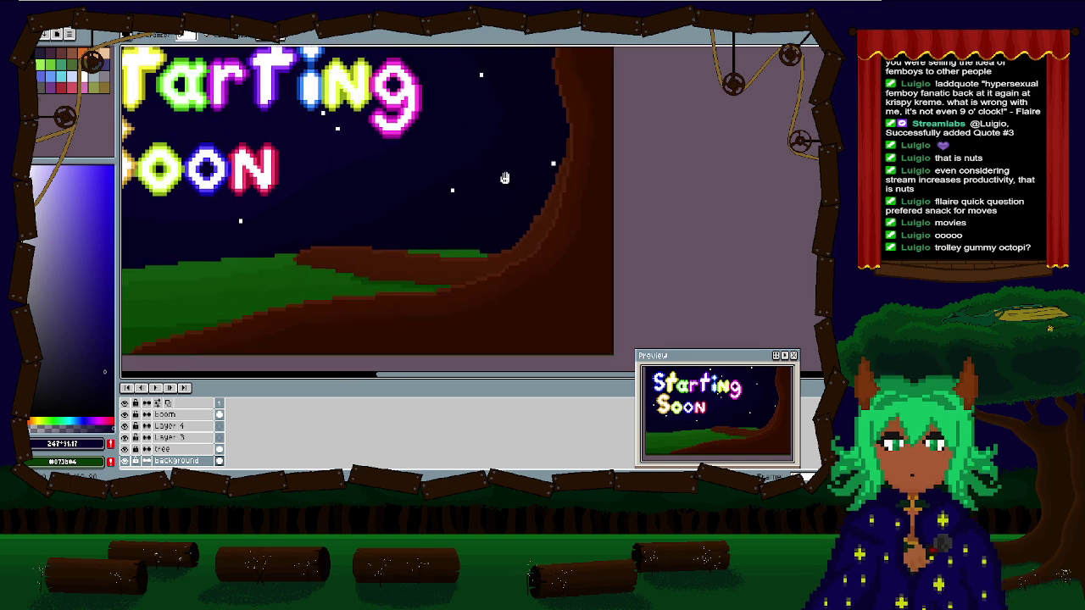
pyautogui.moveTo(379, 236); pyautogui.dragTo(541, 177)
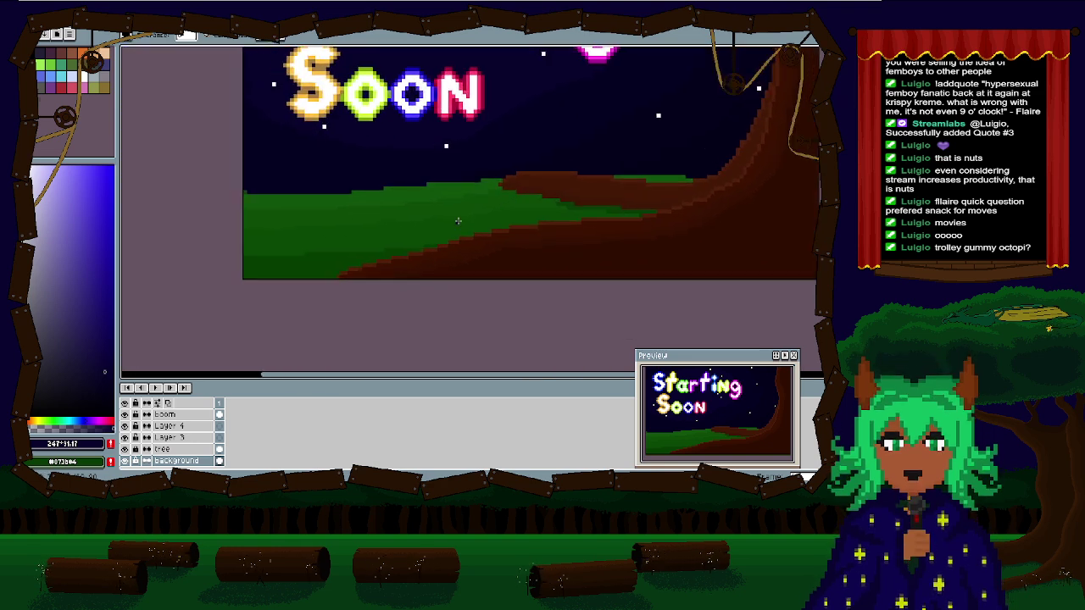
# Step: Sample the second green band's colour and paint short grass blades along its upper edge, rising into the lightest hill band
pyautogui.scroll(-3, 409, 269)
pyautogui.scroll(3, 410, 269)
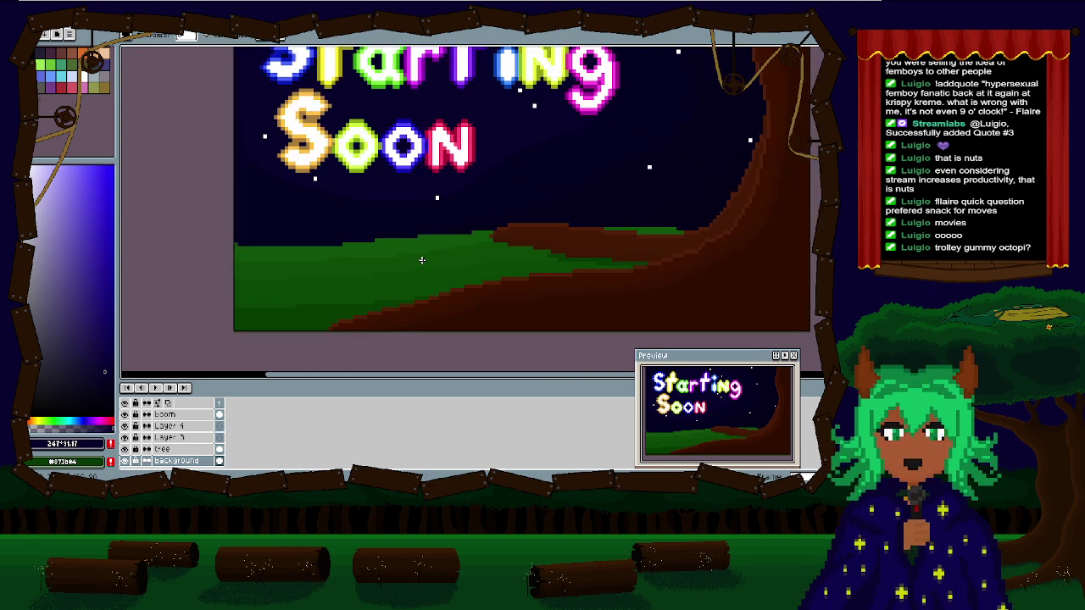
pyautogui.scroll(1, 586, 230)
pyautogui.moveTo(586, 230); pyautogui.dragTo(450, 211)
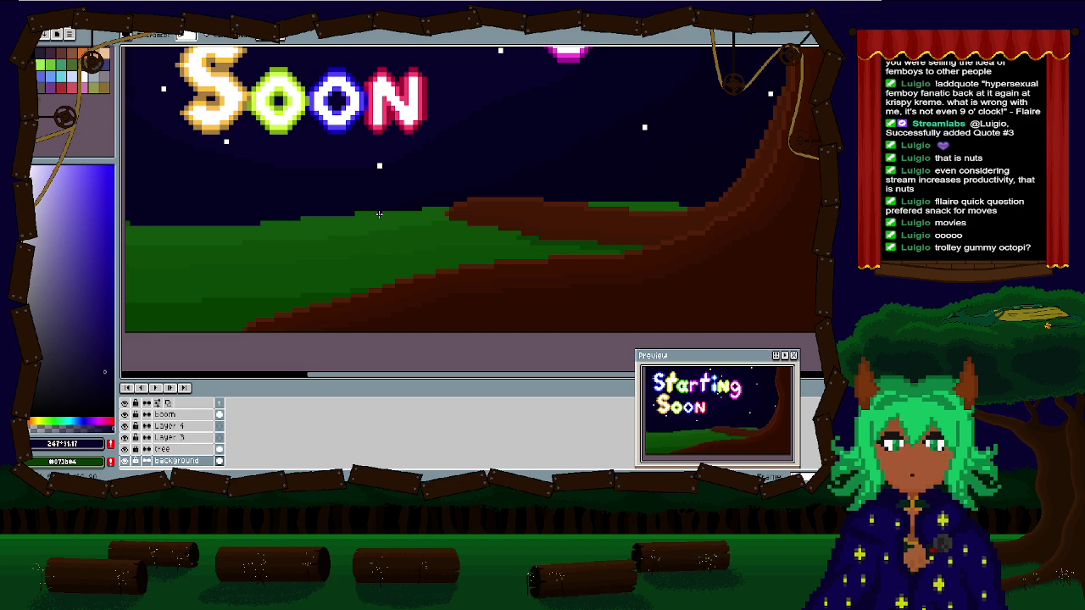
pyautogui.moveTo(331, 223); pyautogui.dragTo(554, 165)
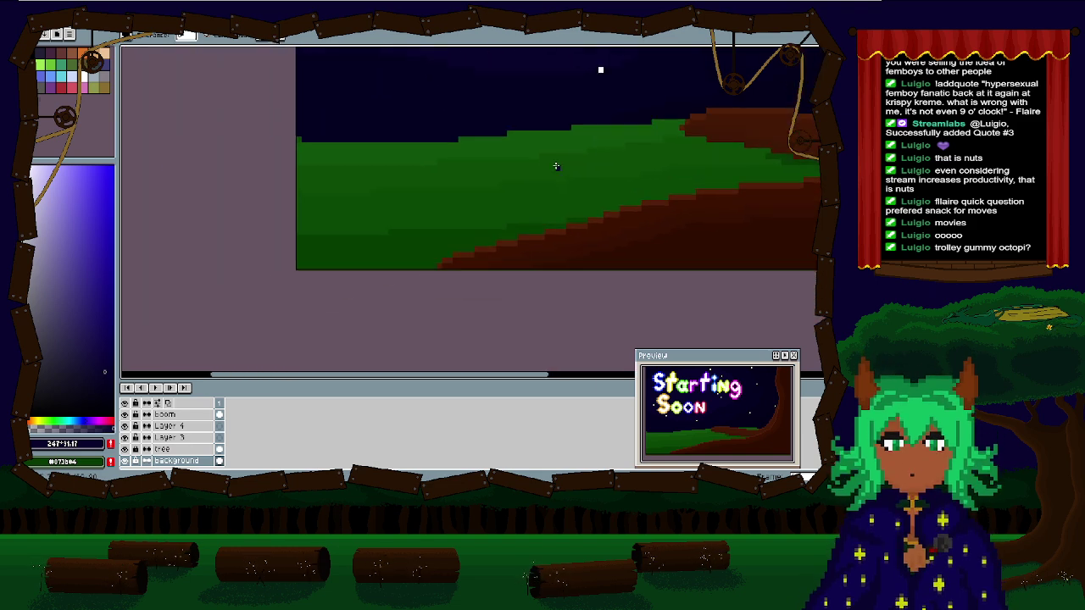
pyautogui.scroll(2, 339, 170)
pyautogui.scroll(-1, 339, 174)
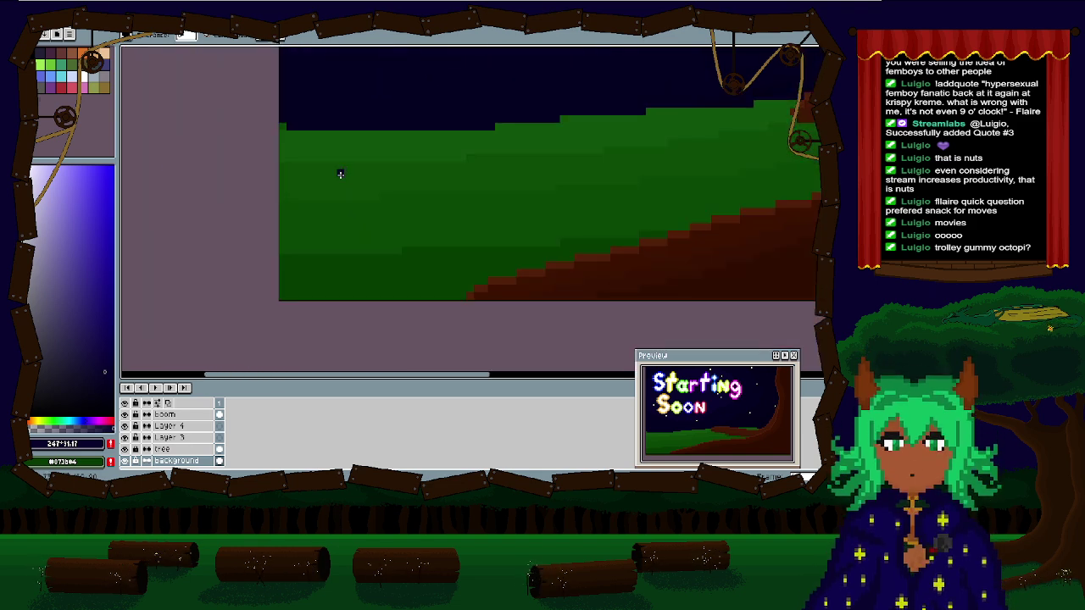
pyautogui.press('i')
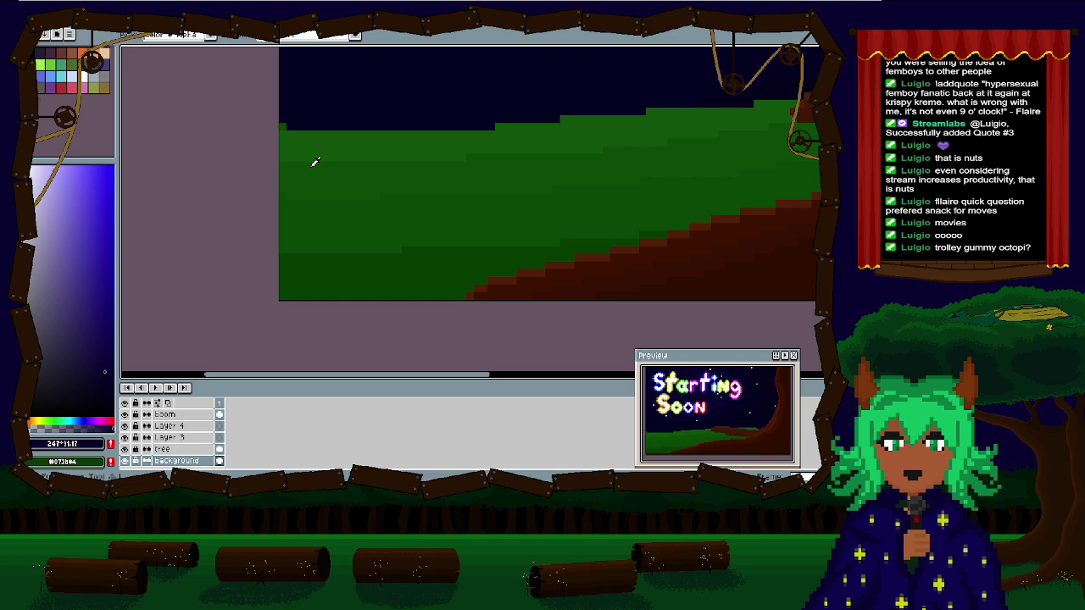
pyautogui.click(314, 163)
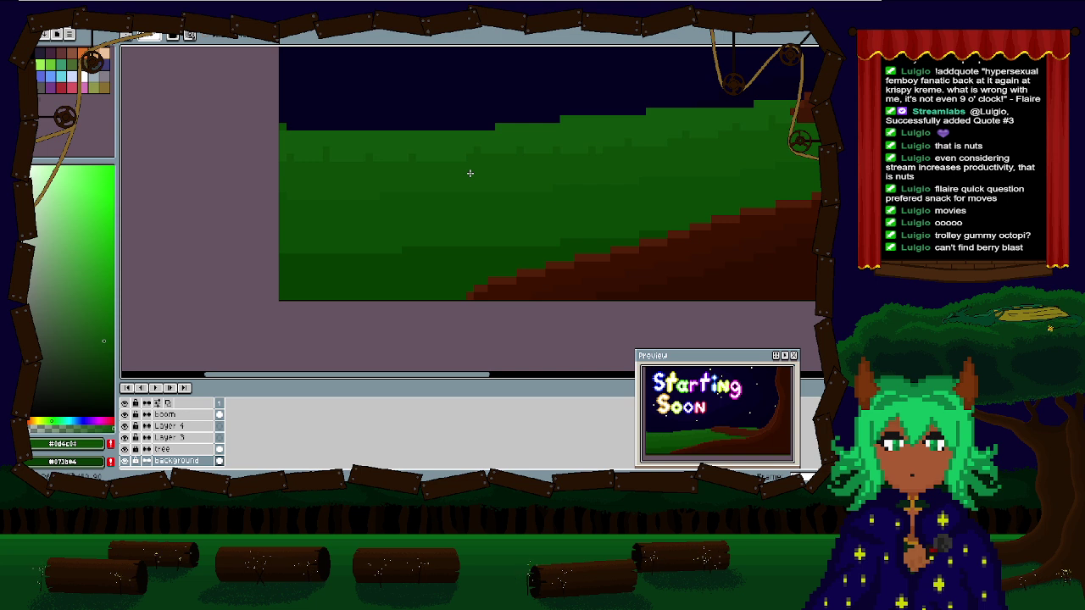
pyautogui.scroll(1, 419, 175)
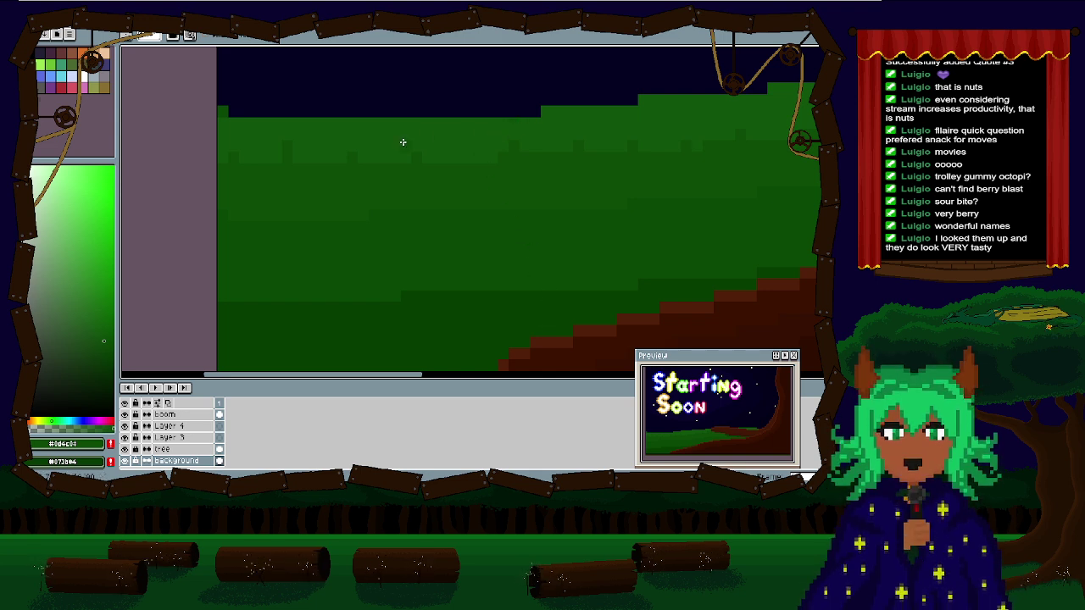
# Step: Continue the grass blades of varied heights along the lightest band's lower edge, from the canvas's left border towards the brown root
pyautogui.moveTo(412, 145)
pyautogui.mouseDown()
pyautogui.moveTo(607, 164)
pyautogui.moveTo(466, 177)
pyautogui.moveTo(520, 213)
pyautogui.moveTo(537, 211)
pyautogui.mouseUp()
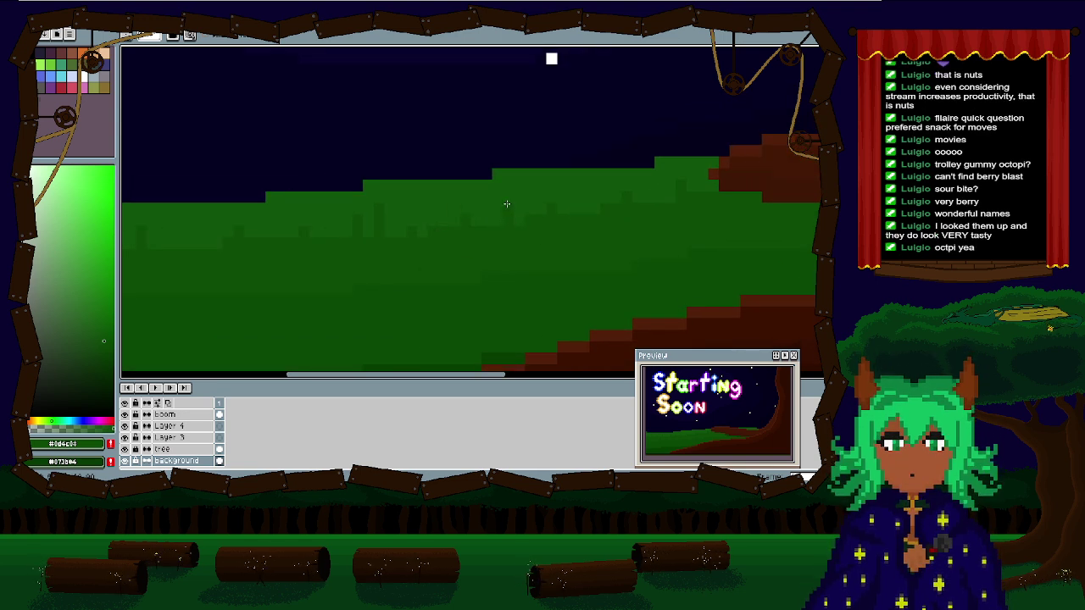
pyautogui.moveTo(489, 294); pyautogui.dragTo(637, 245)
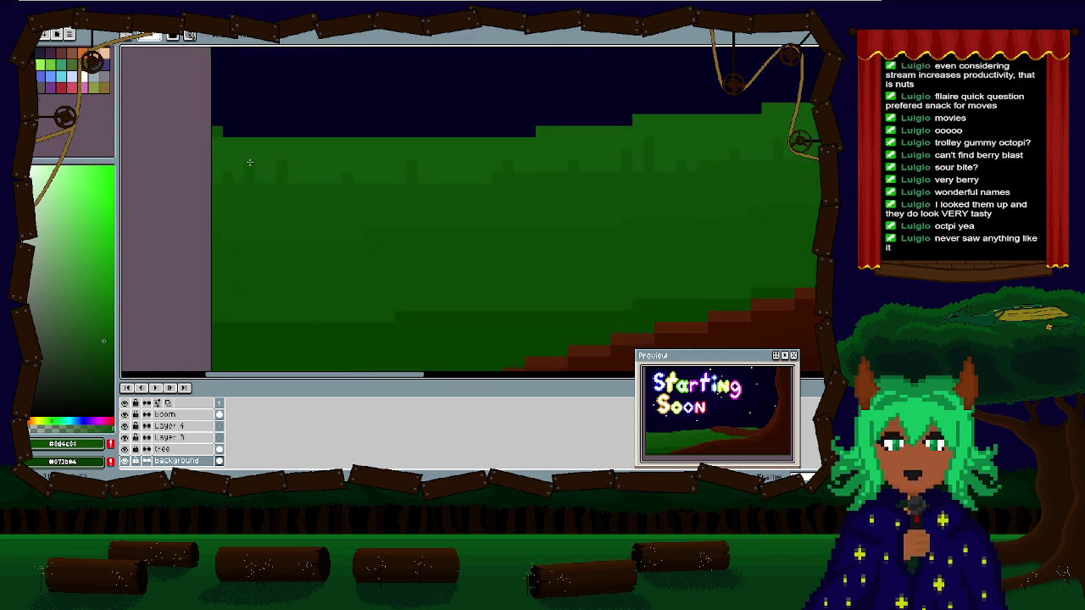
pyautogui.moveTo(245, 158); pyautogui.dragTo(212, 217)
pyautogui.moveTo(552, 199); pyautogui.dragTo(445, 235)
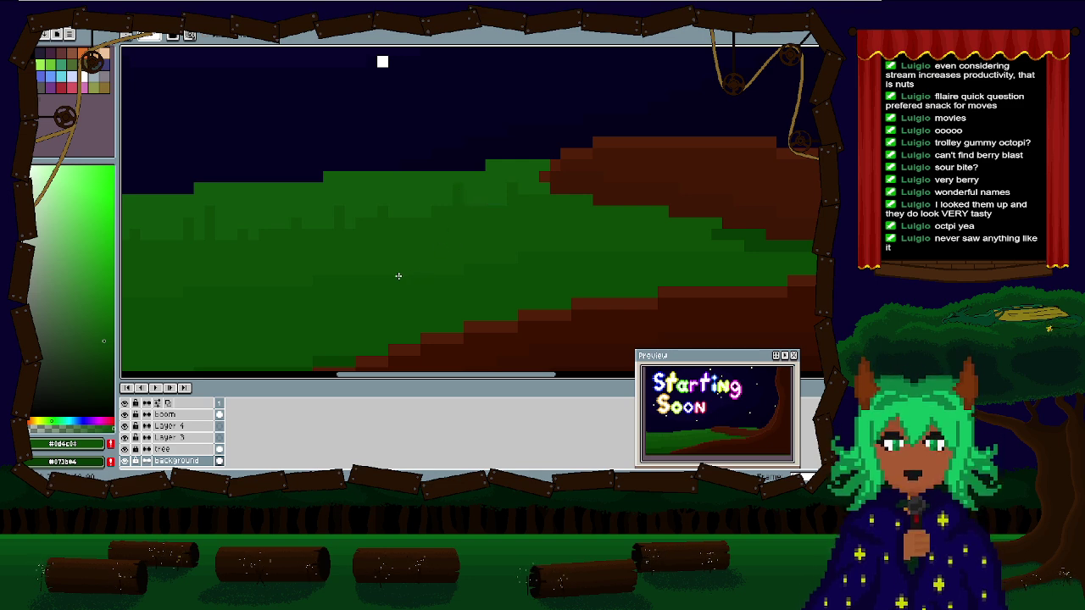
# Step: Sample the next darker green and paint grass blades along the boundary between the second and third hill bands
pyautogui.scroll(3, 398, 276)
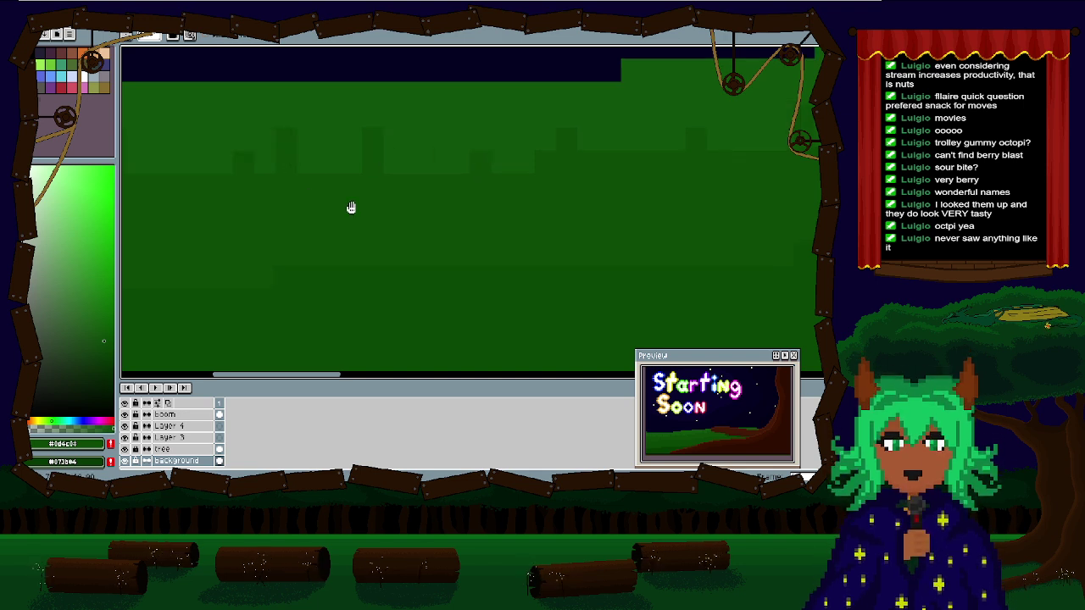
pyautogui.scroll(-3, 351, 206)
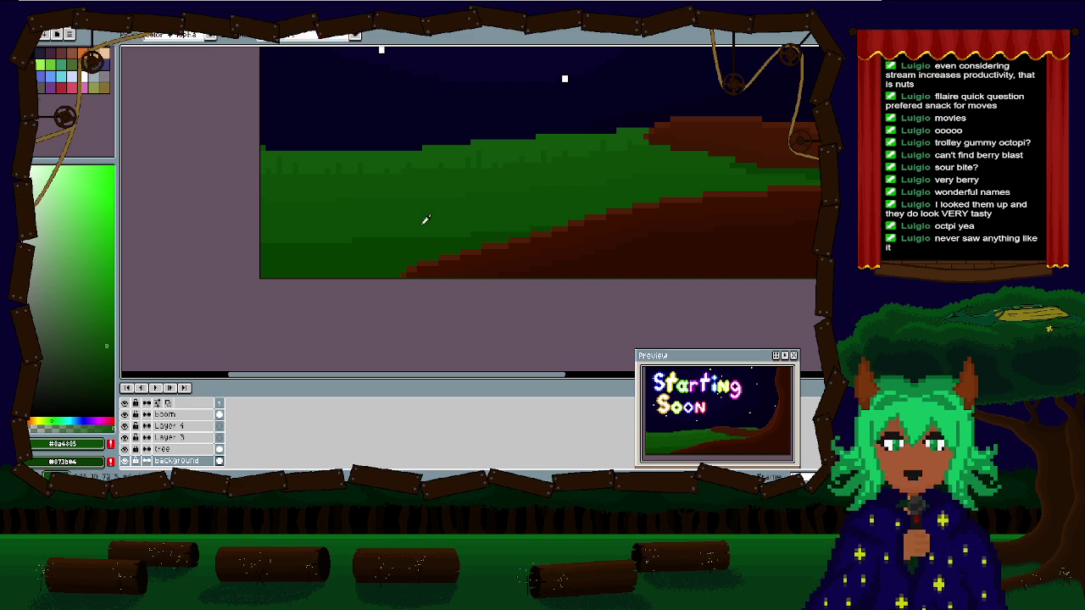
pyautogui.scroll(1, 336, 204)
pyautogui.scroll(1, 335, 203)
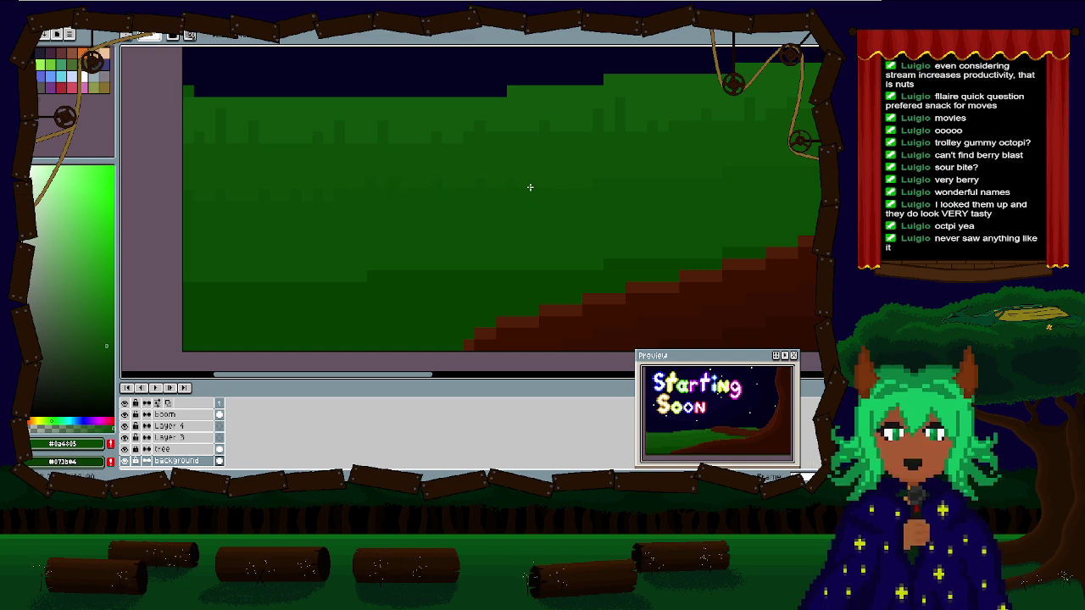
pyautogui.moveTo(695, 174); pyautogui.dragTo(467, 191)
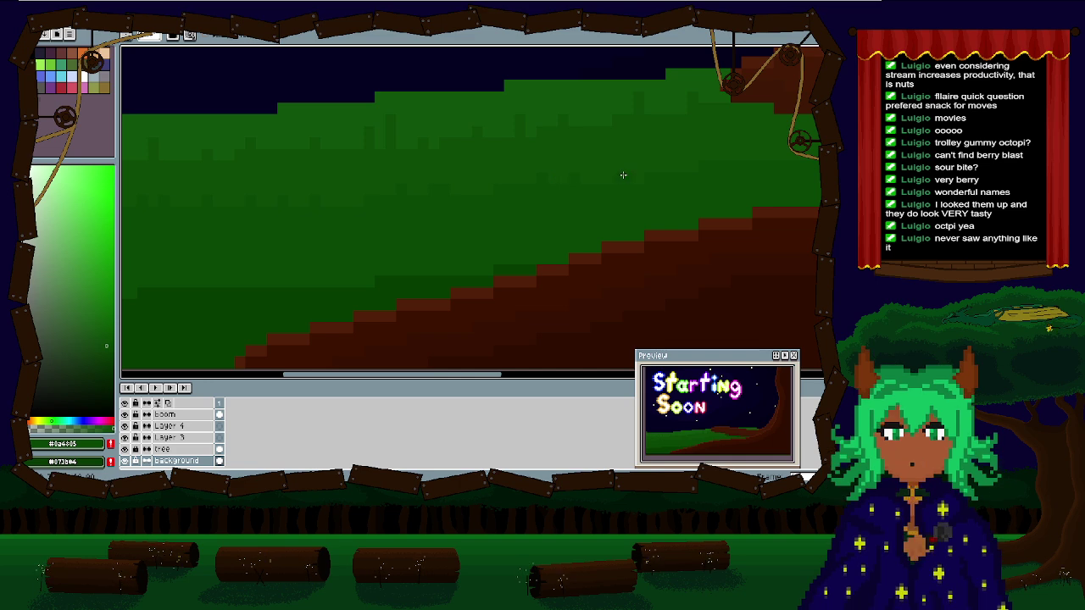
pyautogui.moveTo(773, 155); pyautogui.dragTo(574, 197)
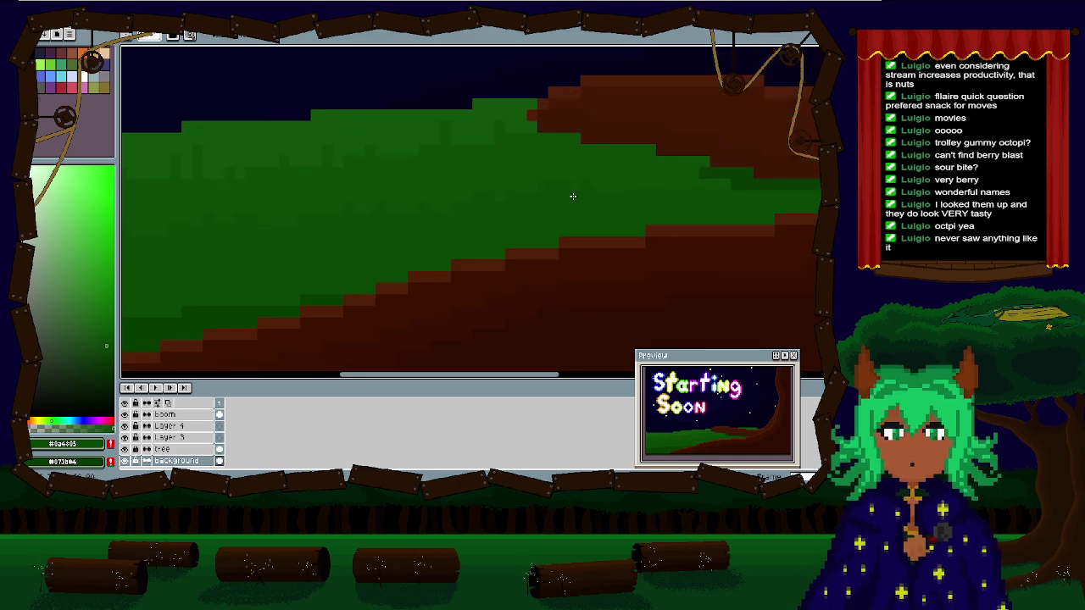
# Step: Add more blades of varied heights to the third band's upper edge, working across the hill to the grass between the roots
pyautogui.scroll(3, 601, 213)
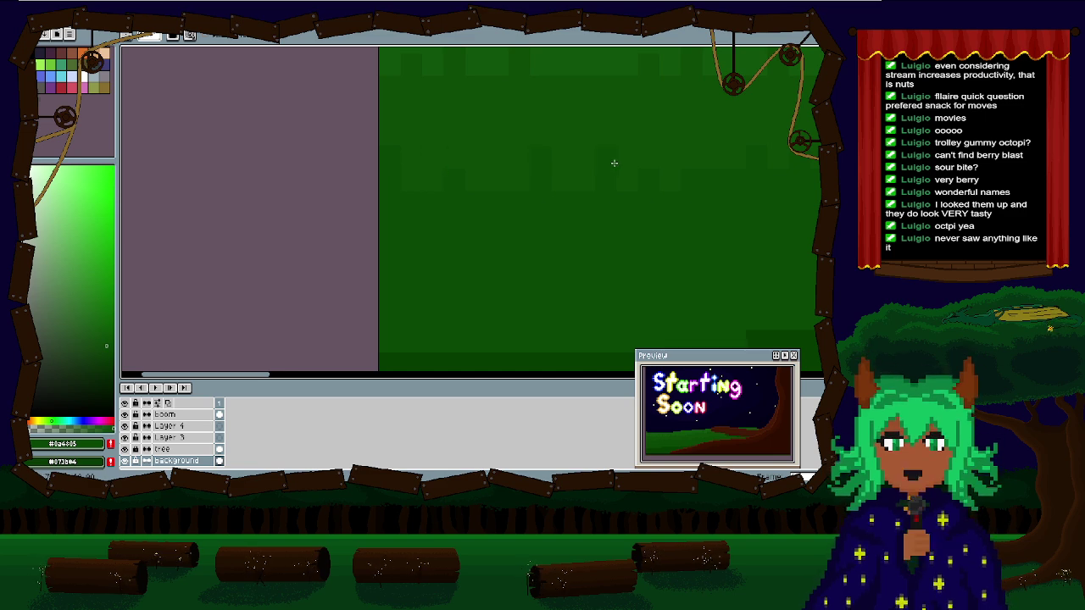
pyautogui.moveTo(645, 199); pyautogui.dragTo(329, 281)
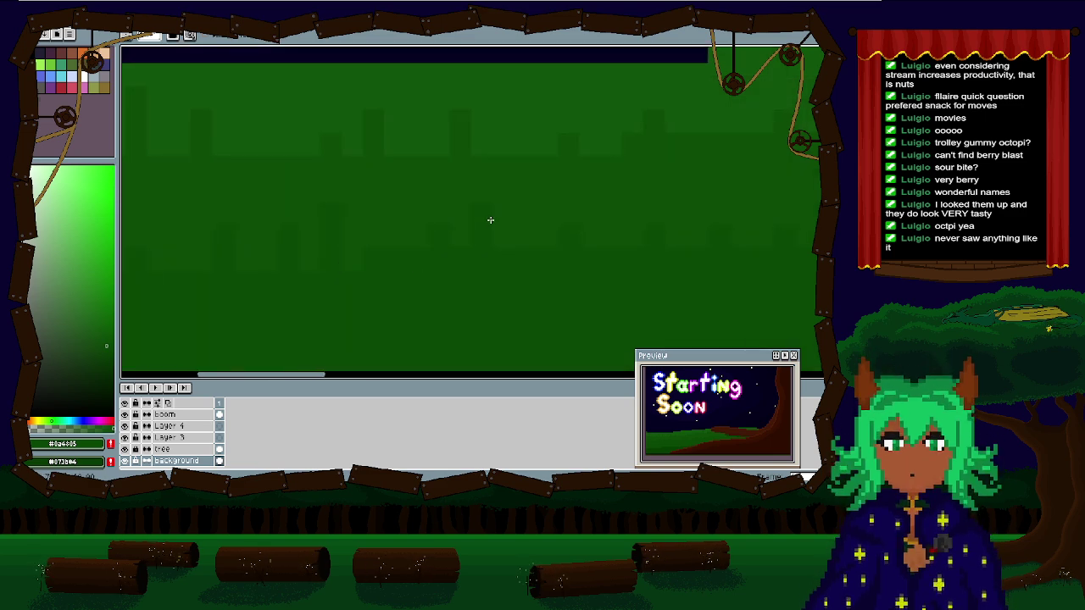
pyautogui.moveTo(569, 218); pyautogui.dragTo(412, 242)
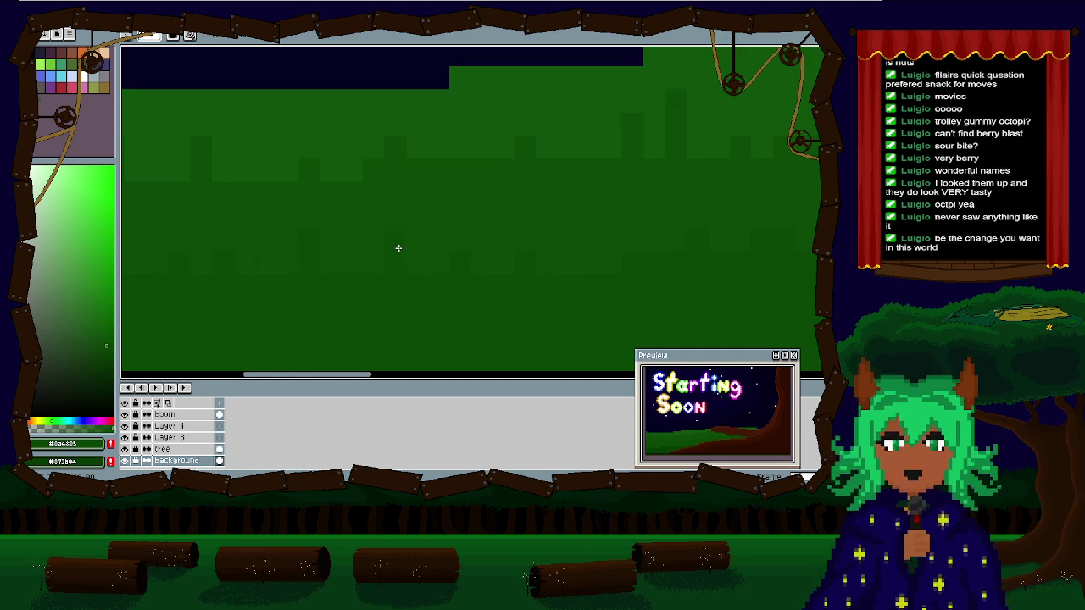
pyautogui.moveTo(577, 238); pyautogui.dragTo(262, 262)
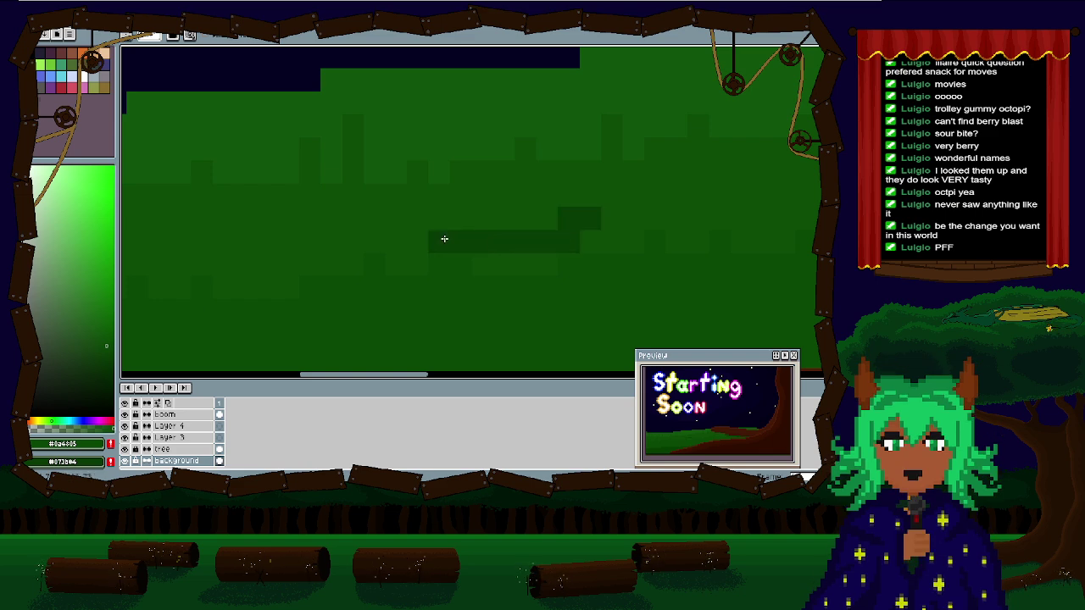
pyautogui.moveTo(557, 235); pyautogui.dragTo(366, 210)
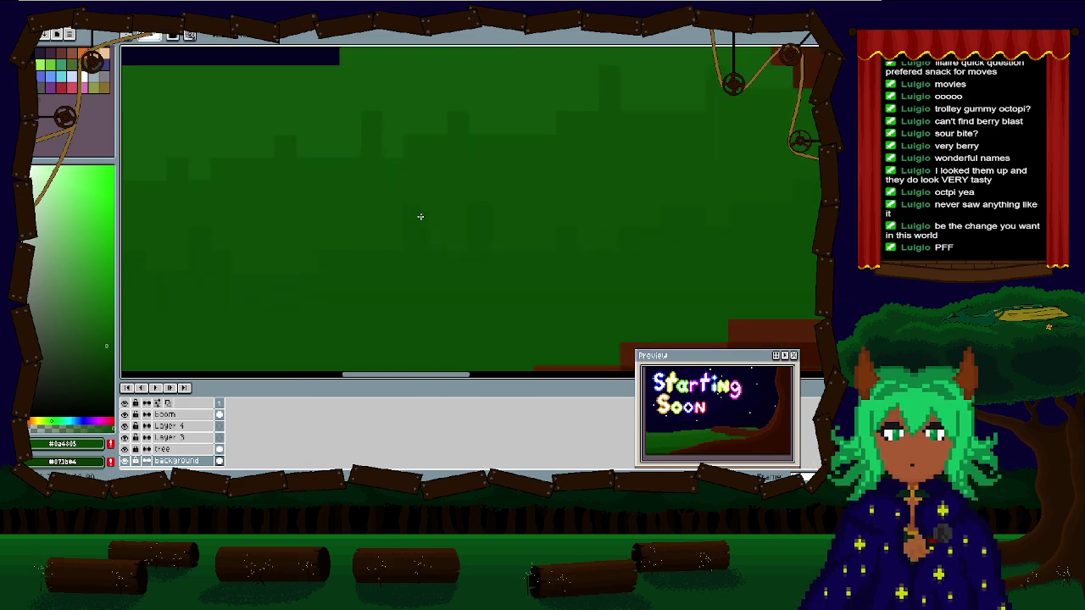
pyautogui.moveTo(489, 227); pyautogui.dragTo(416, 237)
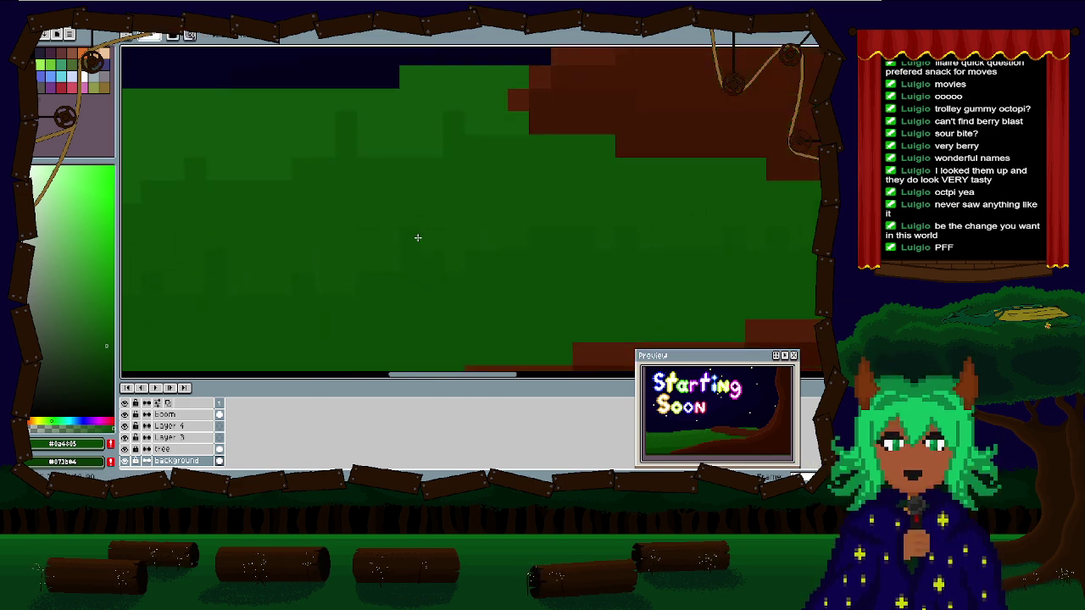
pyautogui.moveTo(496, 198); pyautogui.dragTo(346, 286)
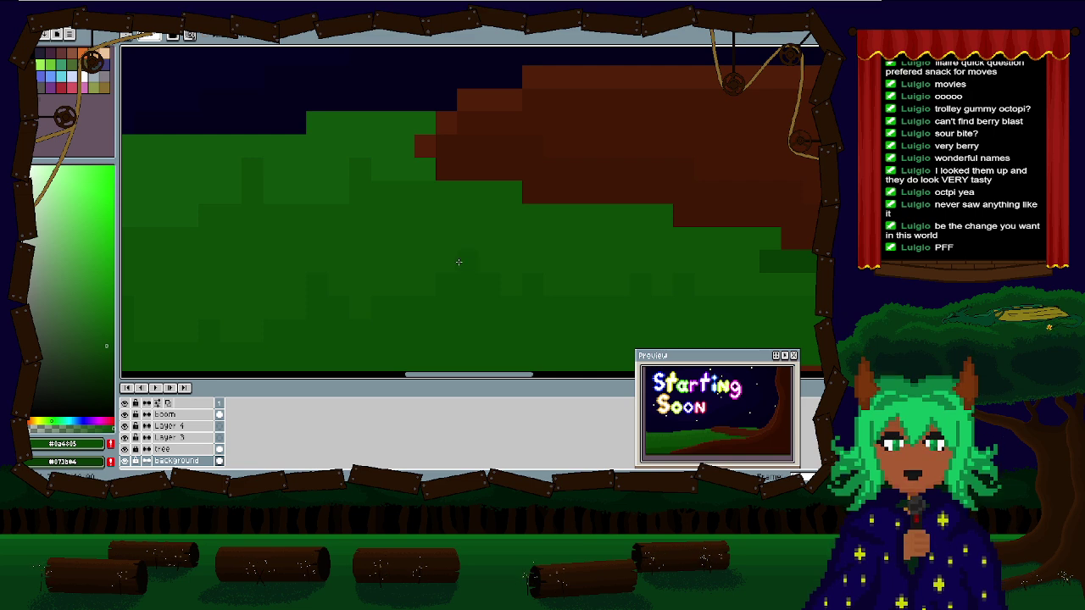
# Step: Sample the darkest hill green, #053d01, and paint a tall and a short grass blade above the darkest band's edge
pyautogui.scroll(-3, 463, 266)
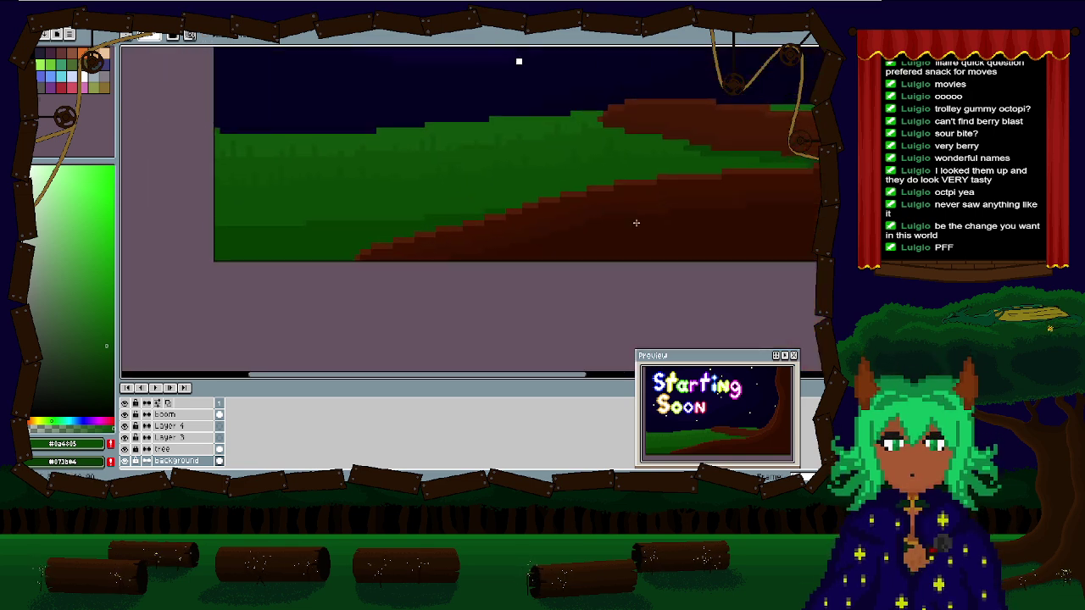
pyautogui.scroll(1, 503, 225)
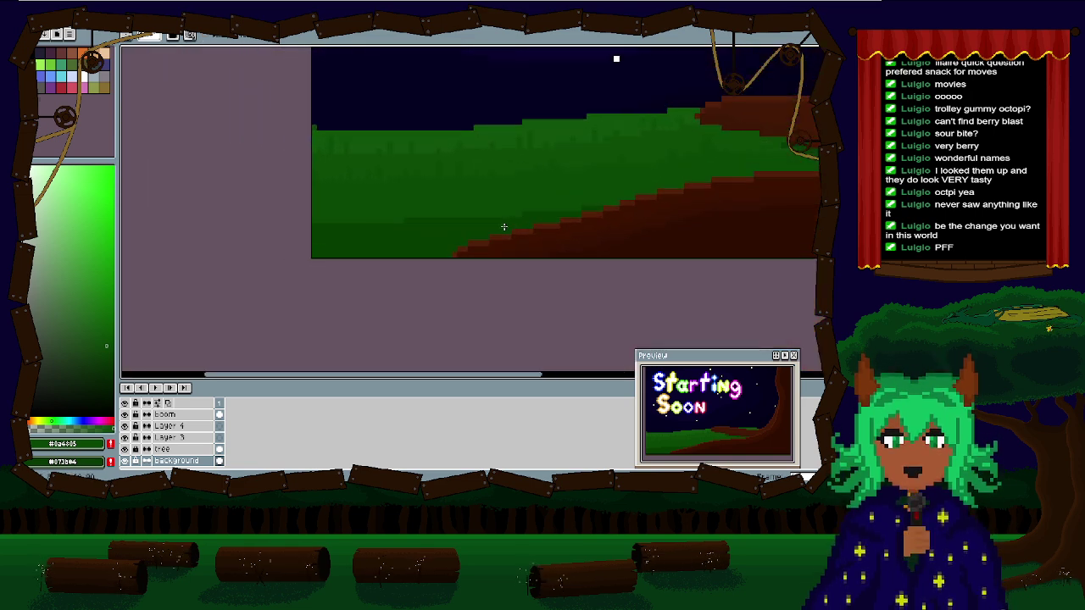
pyautogui.scroll(1, 455, 232)
pyautogui.scroll(1, 457, 191)
pyautogui.scroll(1, 453, 197)
pyautogui.moveTo(408, 246); pyautogui.dragTo(424, 145)
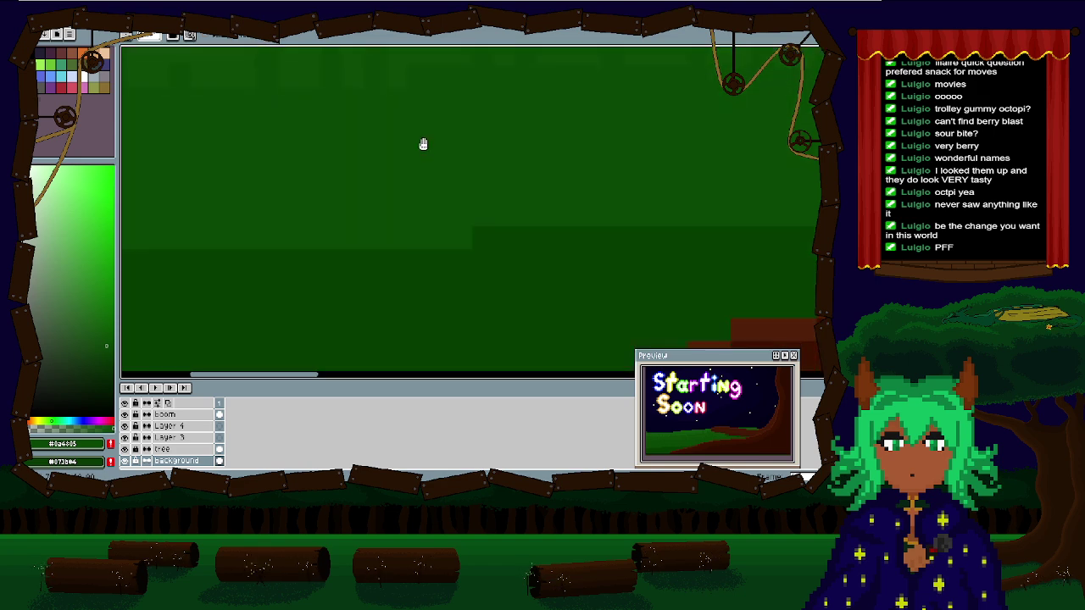
pyautogui.moveTo(329, 241); pyautogui.dragTo(331, 192)
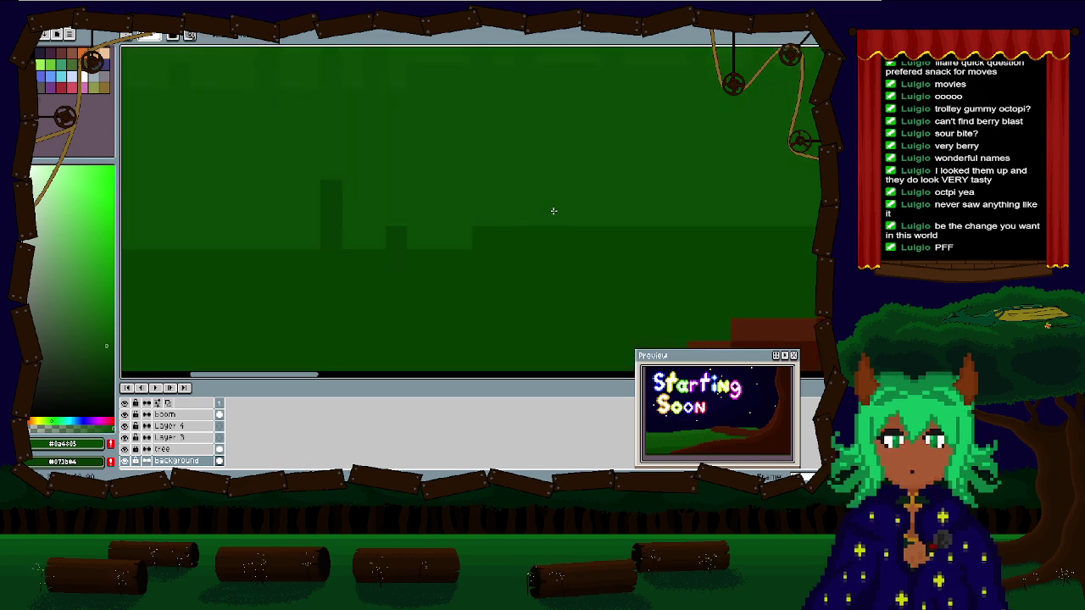
pyautogui.hotkey('ctrl', 'z')
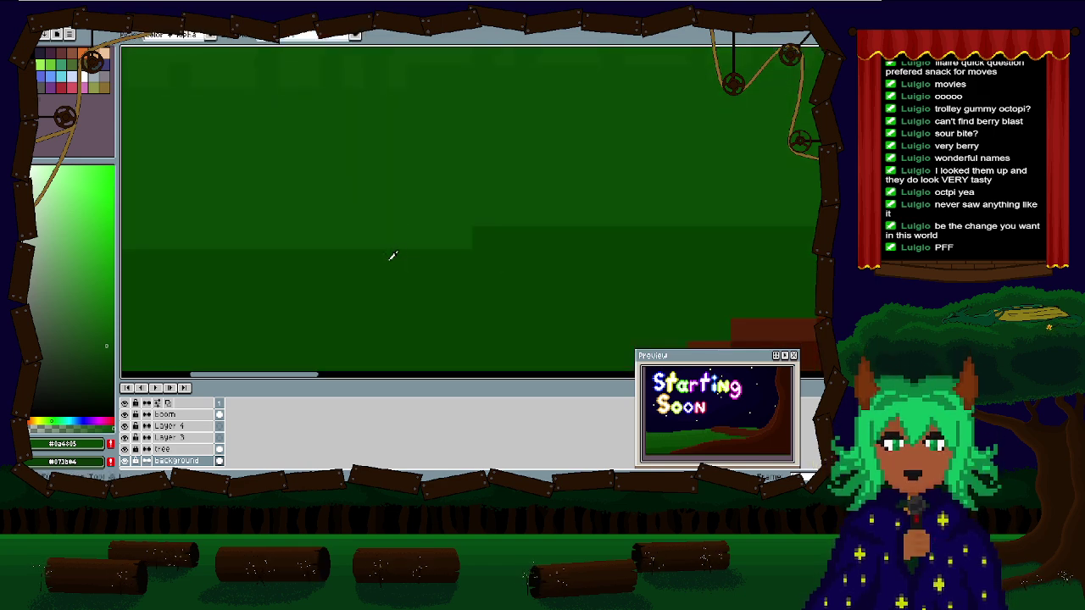
pyautogui.moveTo(332, 246); pyautogui.dragTo(339, 194)
pyautogui.click(422, 244)
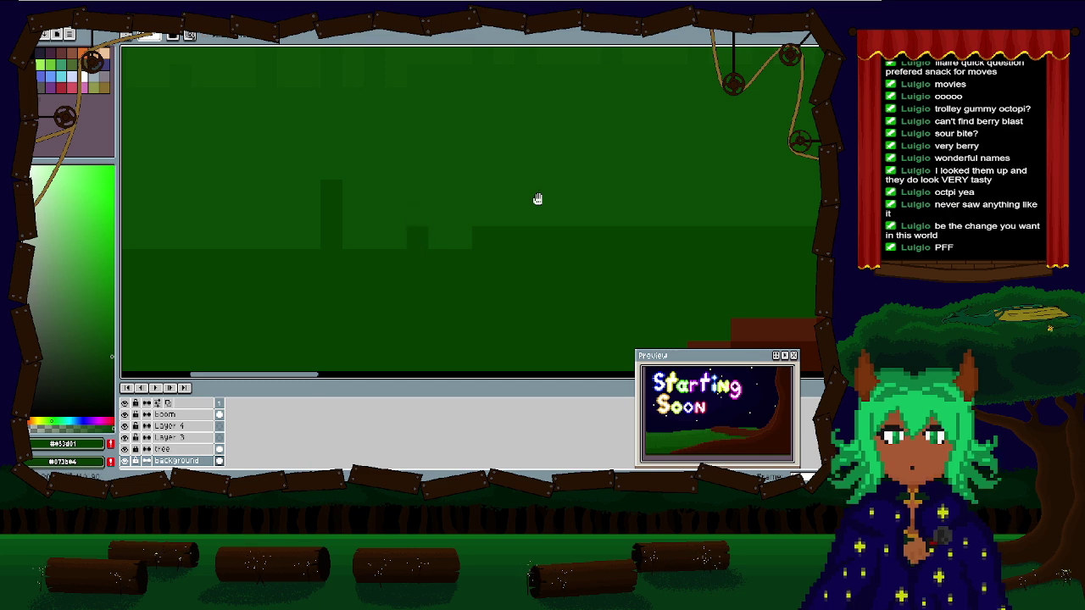
# Step: Extend the dark grass blades across the step in the darkest band's upper edge, towards the large root
pyautogui.moveTo(537, 201); pyautogui.dragTo(500, 227)
pyautogui.moveTo(487, 242); pyautogui.dragTo(487, 217)
pyautogui.moveTo(618, 246)
pyautogui.mouseDown()
pyautogui.moveTo(444, 255)
pyautogui.moveTo(528, 254)
pyautogui.mouseUp()
pyautogui.click(339, 256)
pyautogui.click(594, 253)
pyautogui.click(677, 255)
pyautogui.moveTo(717, 200); pyautogui.dragTo(368, 242)
# Step: Undo the flat dark strip and paint separate short grass blades on the darkest band beside the large root
pyautogui.moveTo(419, 268); pyautogui.dragTo(504, 269)
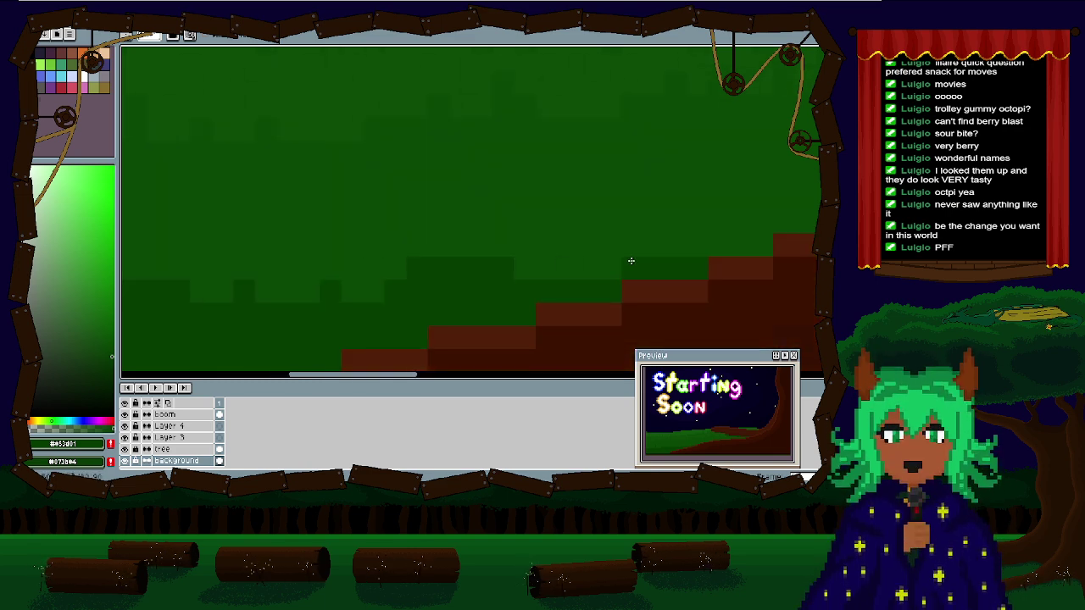
pyautogui.hotkey('ctrl', 'z')
pyautogui.click(417, 269)
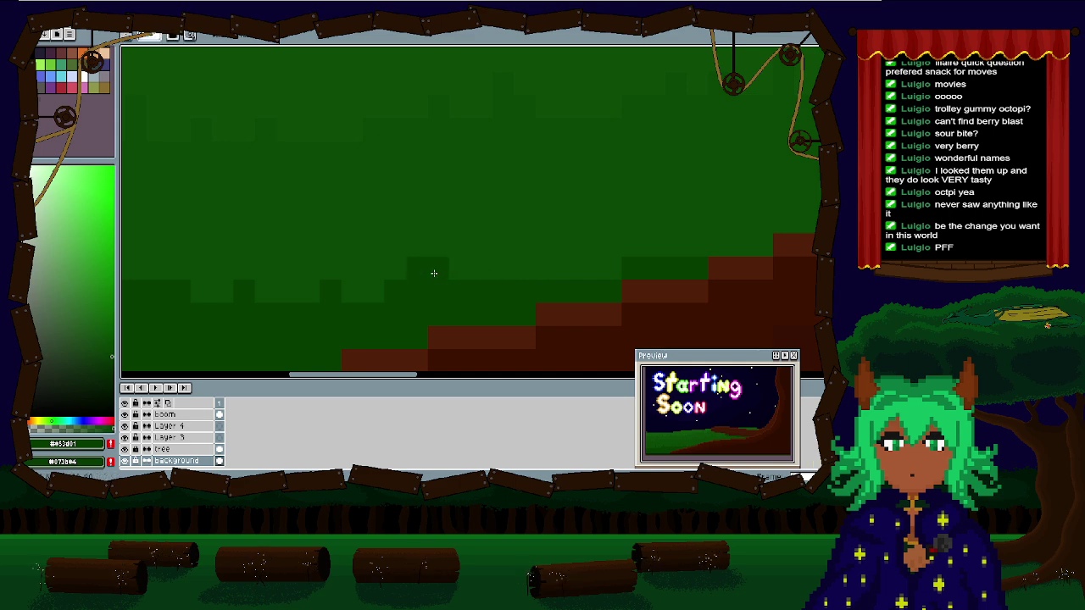
pyautogui.click(569, 269)
pyautogui.click(699, 244)
# Step: Fill the gaps along the darkest band's upper edge with grass blades of varied heights, from the canvas's left border to the root
pyautogui.moveTo(271, 268)
pyautogui.mouseDown()
pyautogui.moveTo(525, 240)
pyautogui.moveTo(625, 192)
pyautogui.mouseUp()
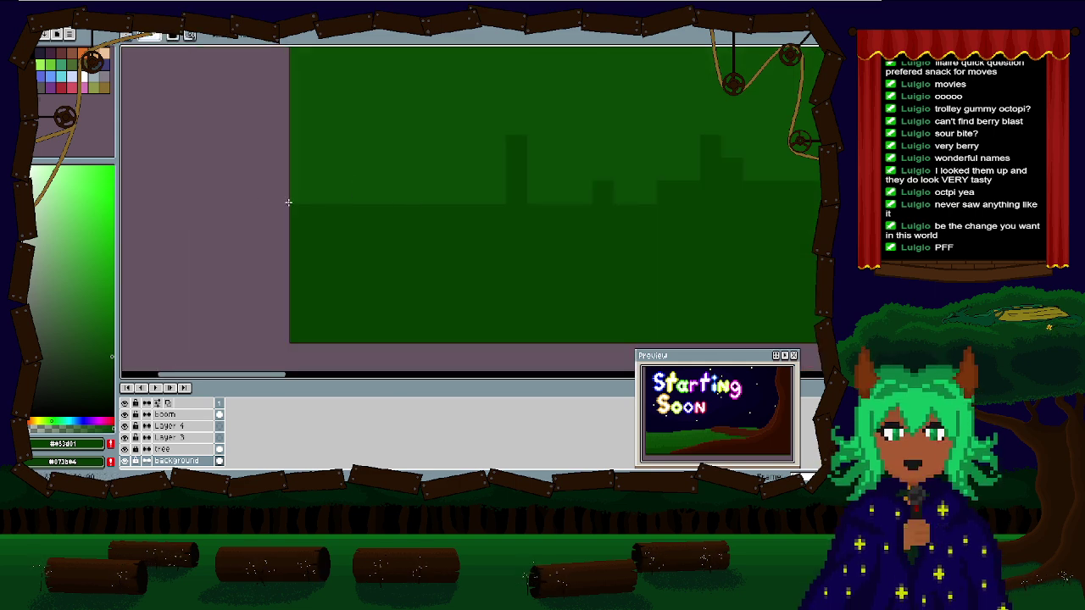
pyautogui.click(387, 192)
pyautogui.click(473, 192)
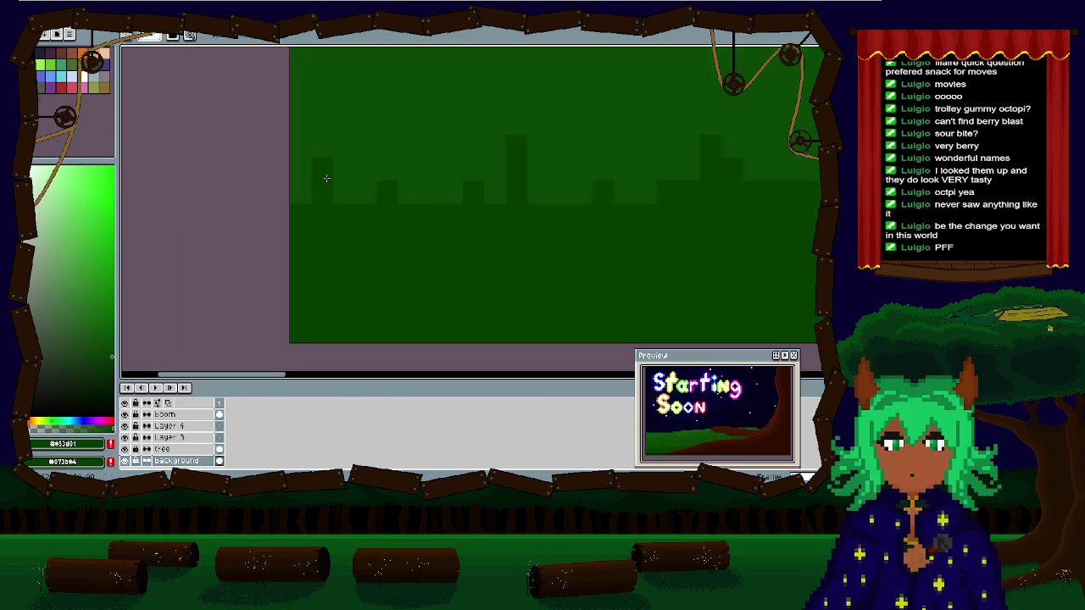
pyautogui.moveTo(328, 178); pyautogui.dragTo(315, 249)
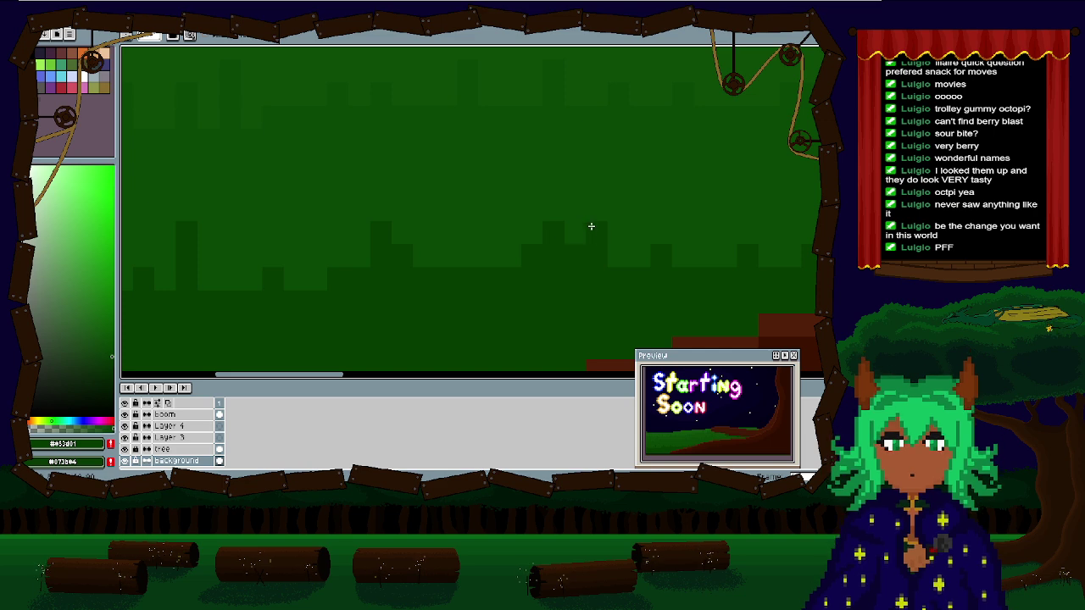
pyautogui.moveTo(264, 311); pyautogui.dragTo(197, 285)
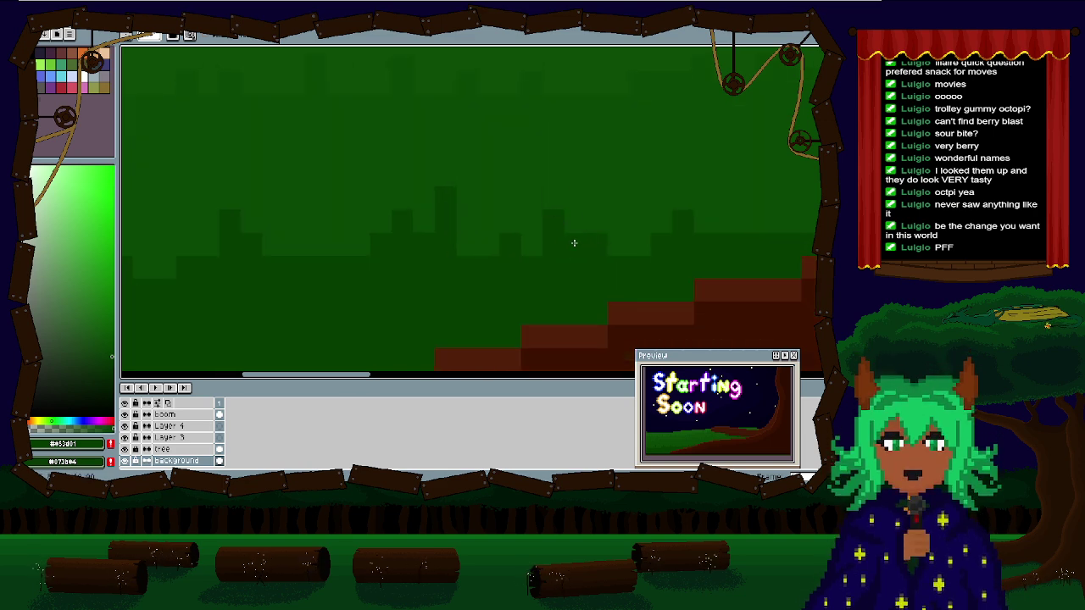
pyautogui.scroll(-4, 574, 240)
pyautogui.scroll(4, 726, 245)
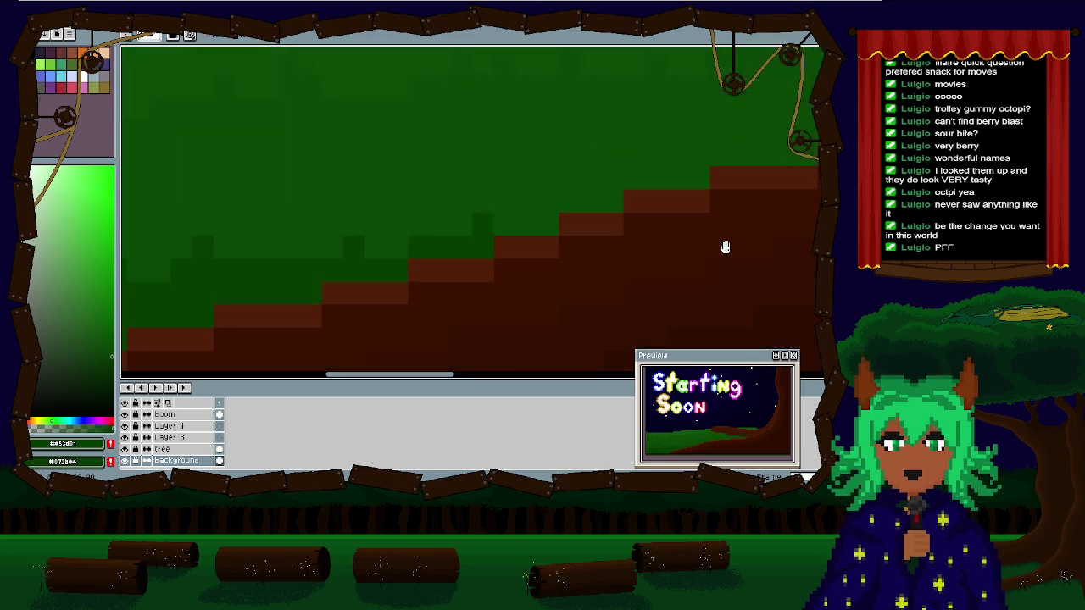
# Step: Sample the lightest hill green and paint short grass blades along the hill's top edge near the canvas's left border
pyautogui.scroll(-4, 395, 305)
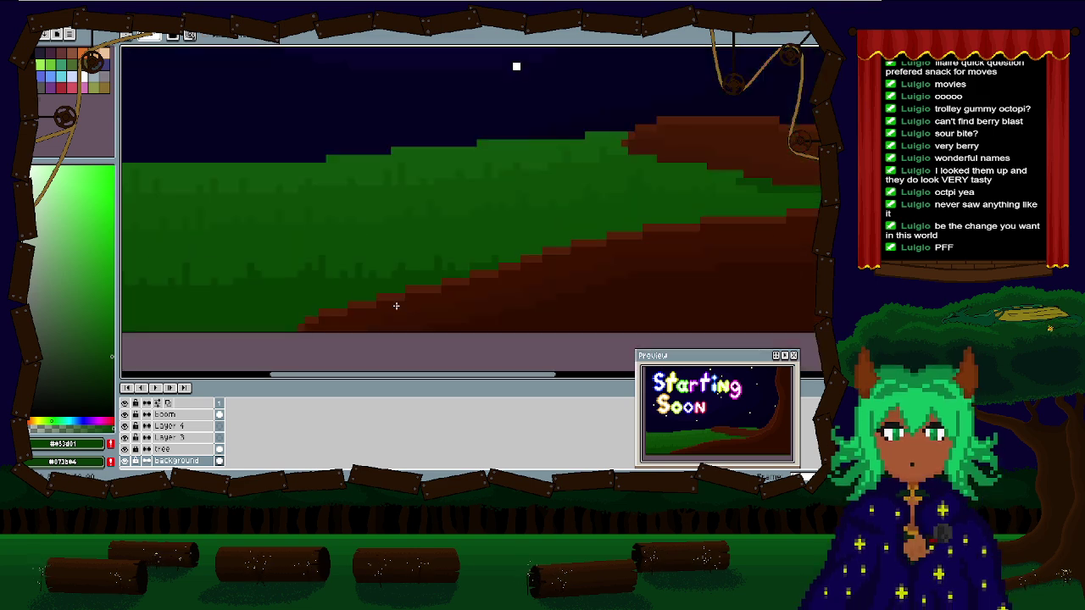
pyautogui.moveTo(565, 264); pyautogui.dragTo(521, 282)
pyautogui.scroll(4, 522, 282)
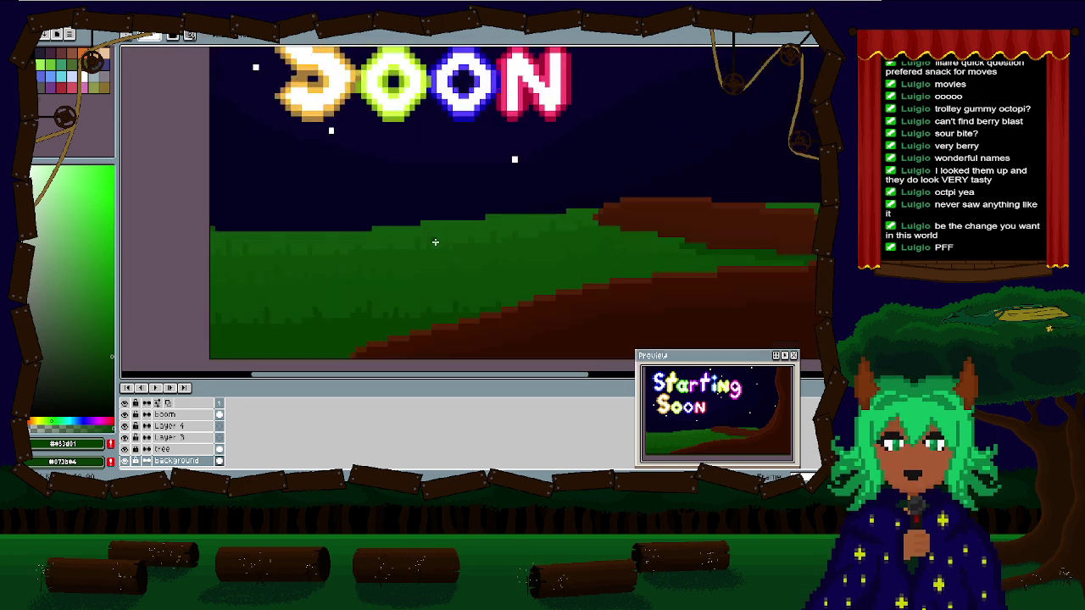
pyautogui.keyDown('alt'); pyautogui.click(316, 272); pyautogui.keyUp('alt')
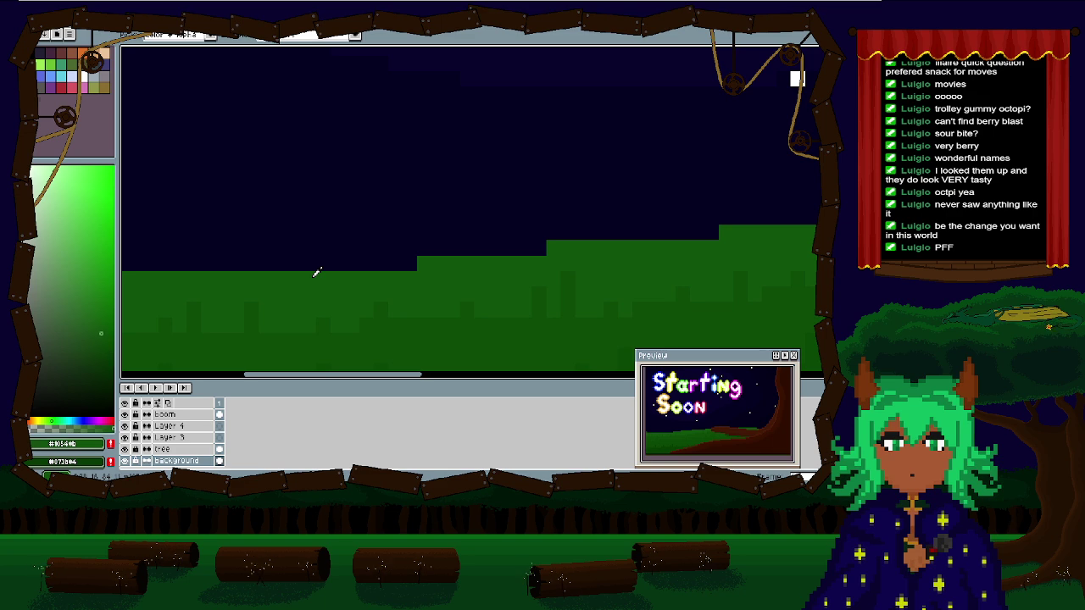
pyautogui.scroll(2, 364, 259)
pyautogui.hscroll(-5, 201, 244)
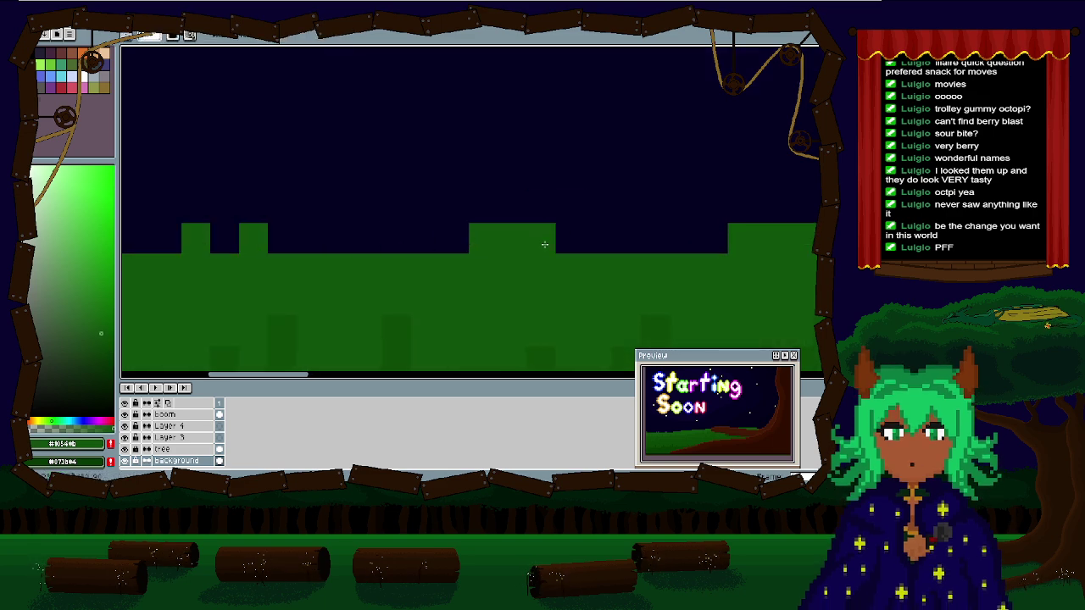
pyautogui.hscroll(-3, 213, 245)
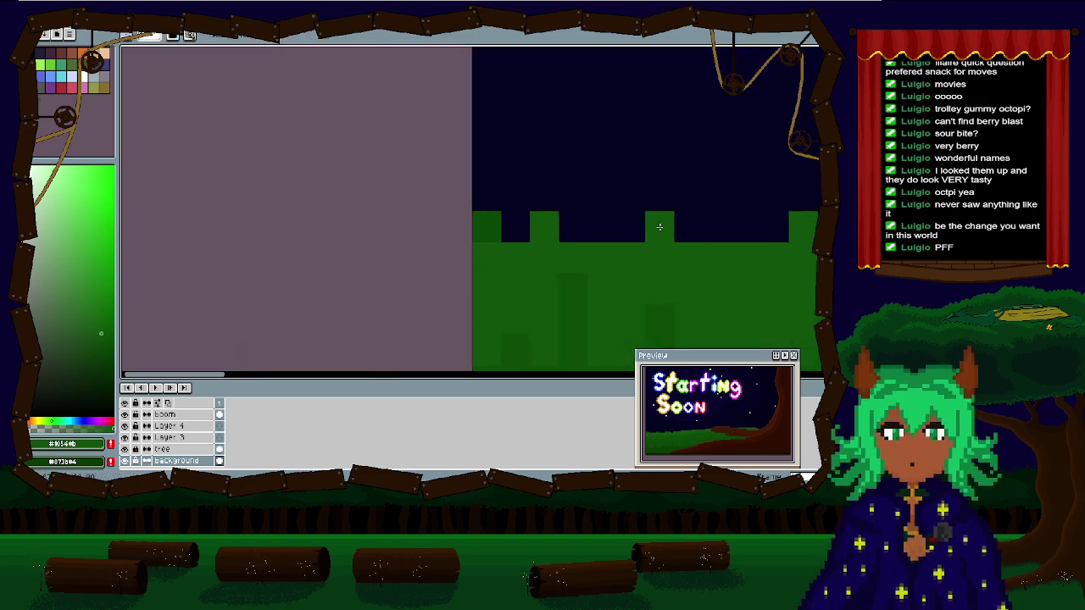
# Step: Paint scattered grass blades along the stepped middle of the hill's top edge, undoing the stray second pixel in the sky
pyautogui.scroll(-2, 339, 250)
pyautogui.hscroll(4, 407, 254)
pyautogui.click(489, 253)
pyautogui.click(633, 222)
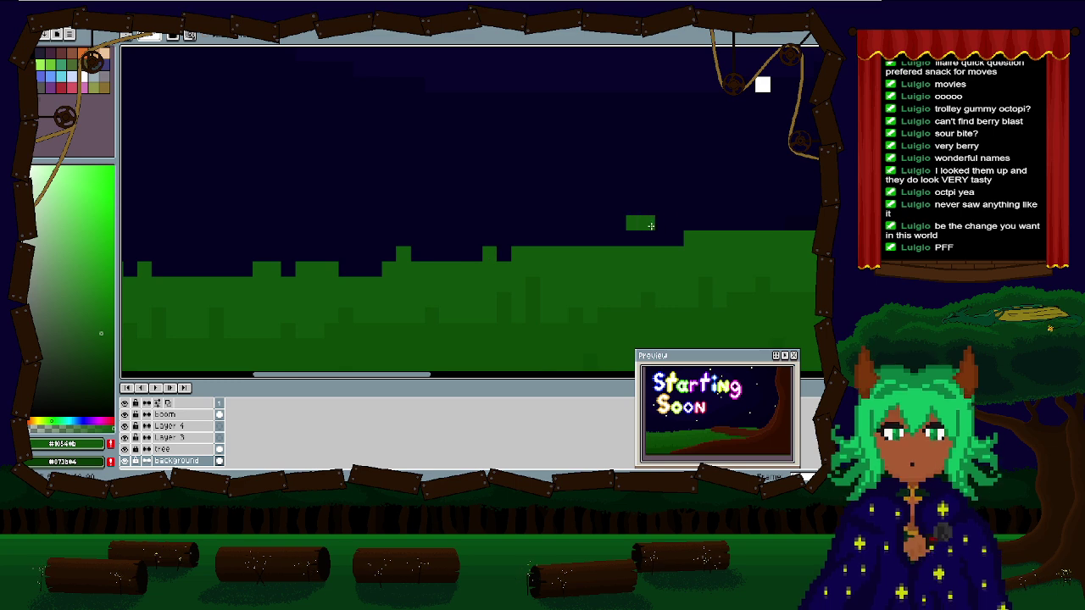
pyautogui.click(676, 238)
pyautogui.hotkey('ctrl', 'z')
pyautogui.moveTo(633, 238); pyautogui.dragTo(662, 238)
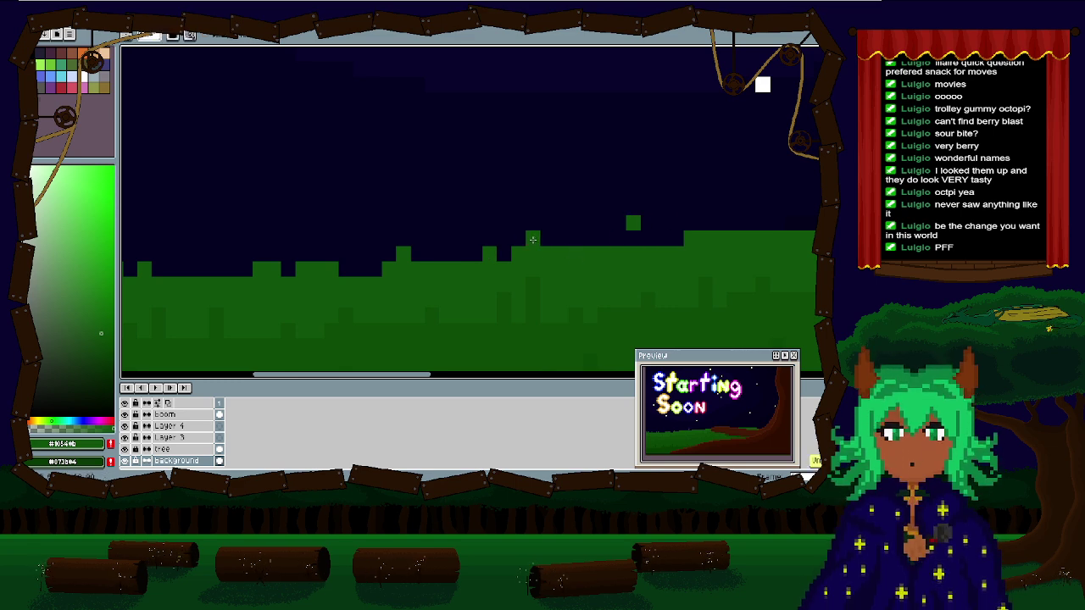
pyautogui.click(546, 238)
pyautogui.click(591, 238)
pyautogui.click(677, 238)
# Step: Continue the light green grass blades along the hill's top edge up to the tip of the upper root
pyautogui.hscroll(4, 610, 255)
pyautogui.scroll(1, 610, 254)
pyautogui.click(540, 268)
pyautogui.click(642, 267)
pyautogui.click(599, 268)
pyautogui.click(570, 267)
pyautogui.click(756, 251)
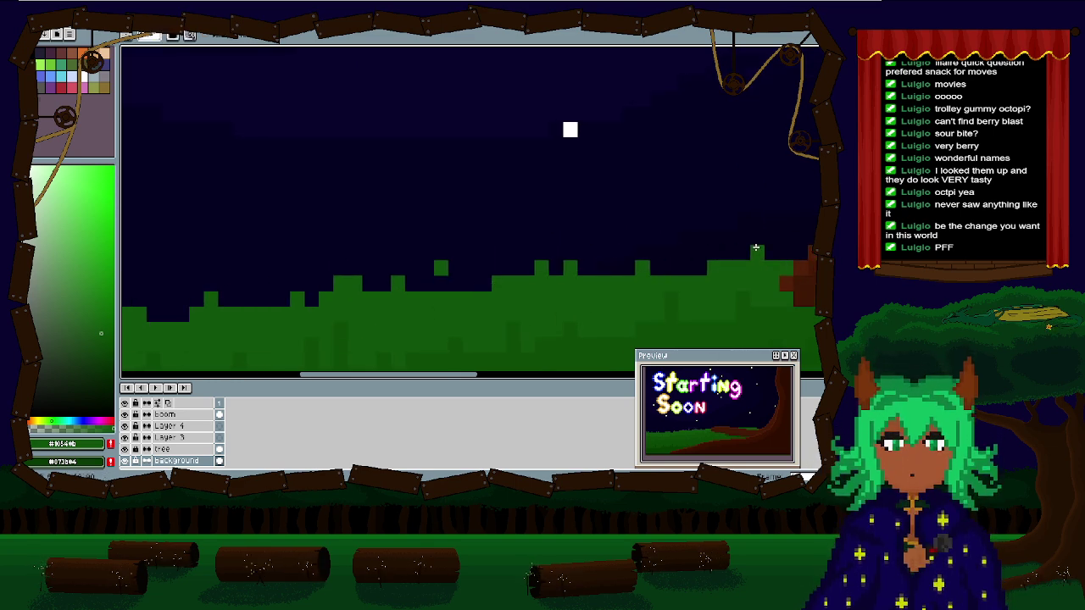
pyautogui.click(729, 255)
# Step: Paint short grass blades on the small green patch behind the upper root and clear the misplaced pixels
pyautogui.moveTo(501, 268); pyautogui.dragTo(275, 215)
pyautogui.moveTo(559, 205); pyautogui.dragTo(130, 223)
pyautogui.moveTo(612, 214); pyautogui.dragTo(375, 221)
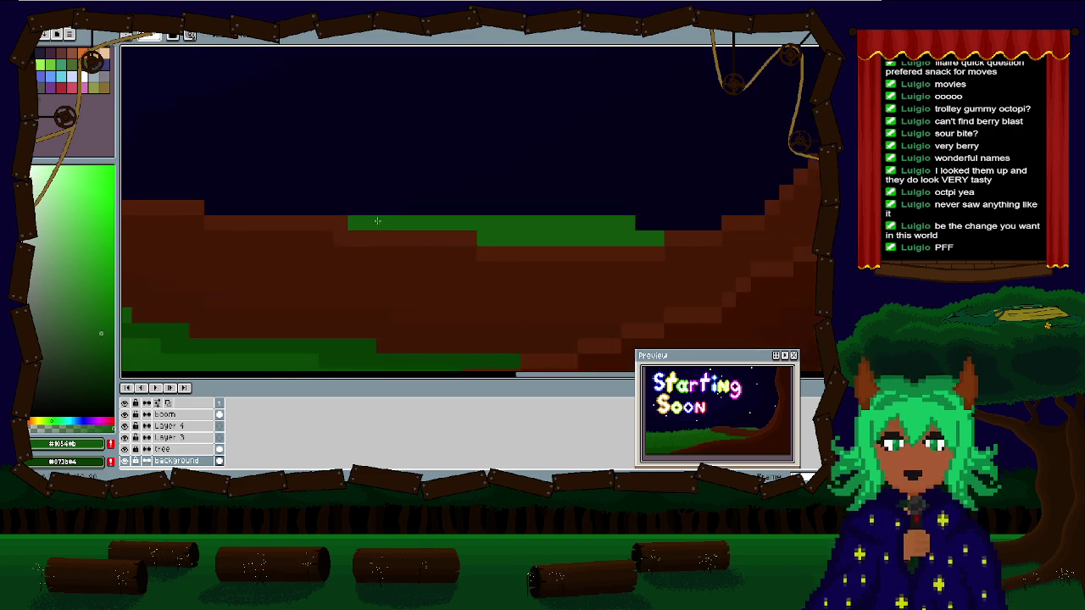
pyautogui.click(368, 208)
pyautogui.moveTo(528, 208); pyautogui.dragTo(559, 210)
pyautogui.click(471, 208)
pyautogui.click(643, 208)
pyautogui.click(656, 222)
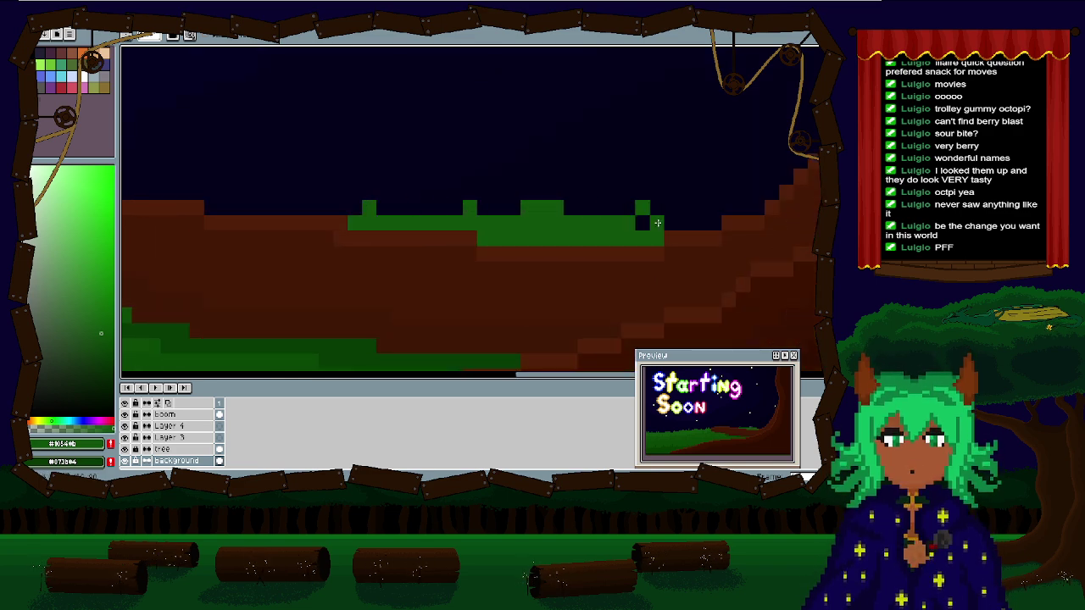
pyautogui.rightClick(642, 207)
pyautogui.click(570, 208)
pyautogui.click(614, 209)
pyautogui.rightClick(570, 208)
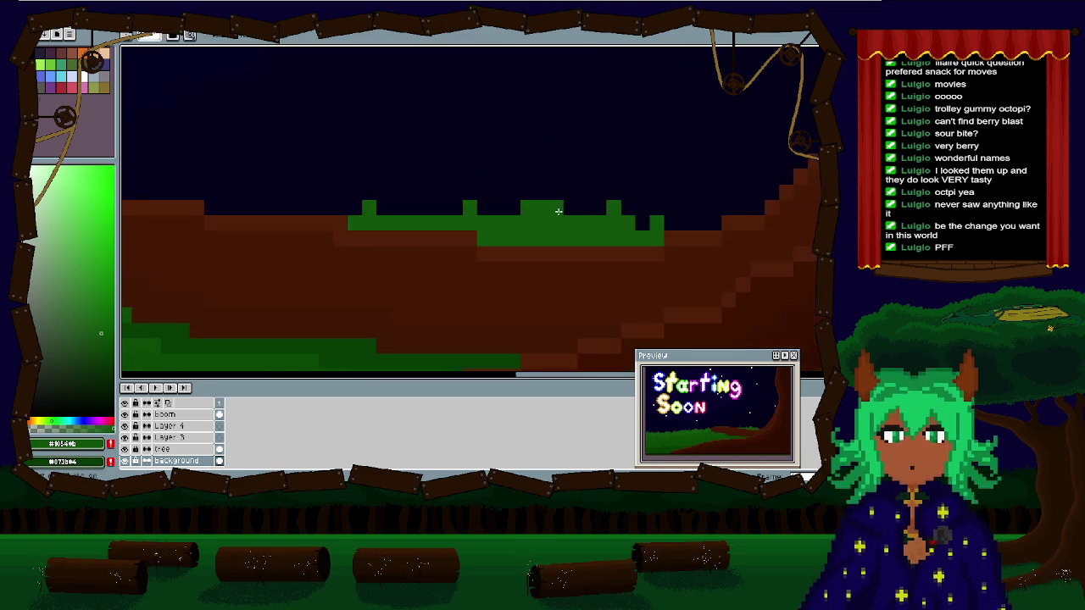
# Step: Add blades two to three pixels tall to the grass patch behind the upper root for varied heights
pyautogui.click(412, 208)
pyautogui.click(412, 193)
pyautogui.click(527, 192)
pyautogui.click(556, 192)
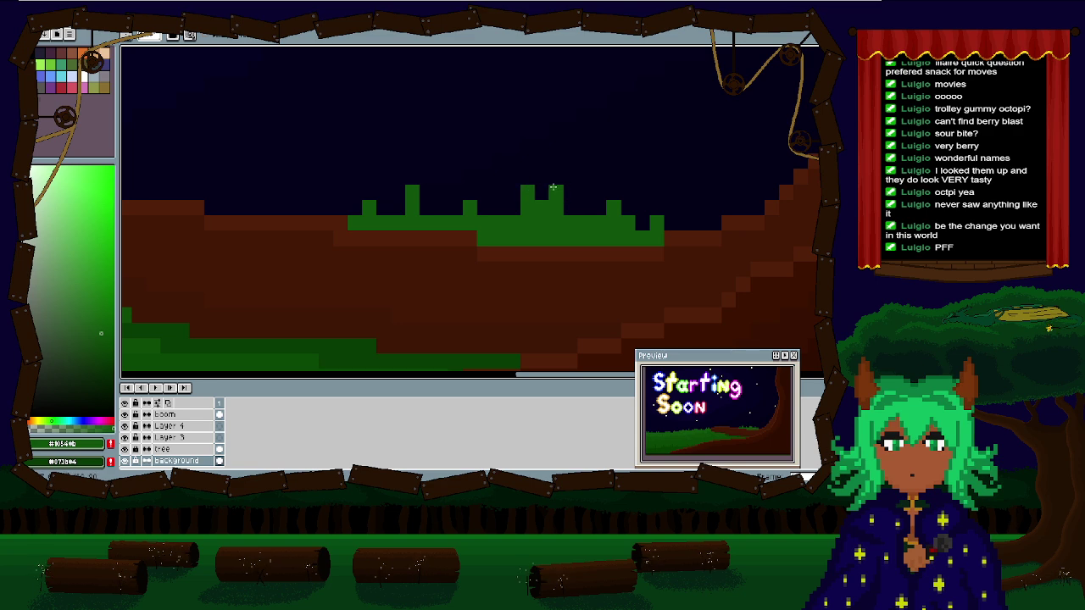
pyautogui.click(556, 177)
pyautogui.moveTo(603, 209); pyautogui.dragTo(492, 185)
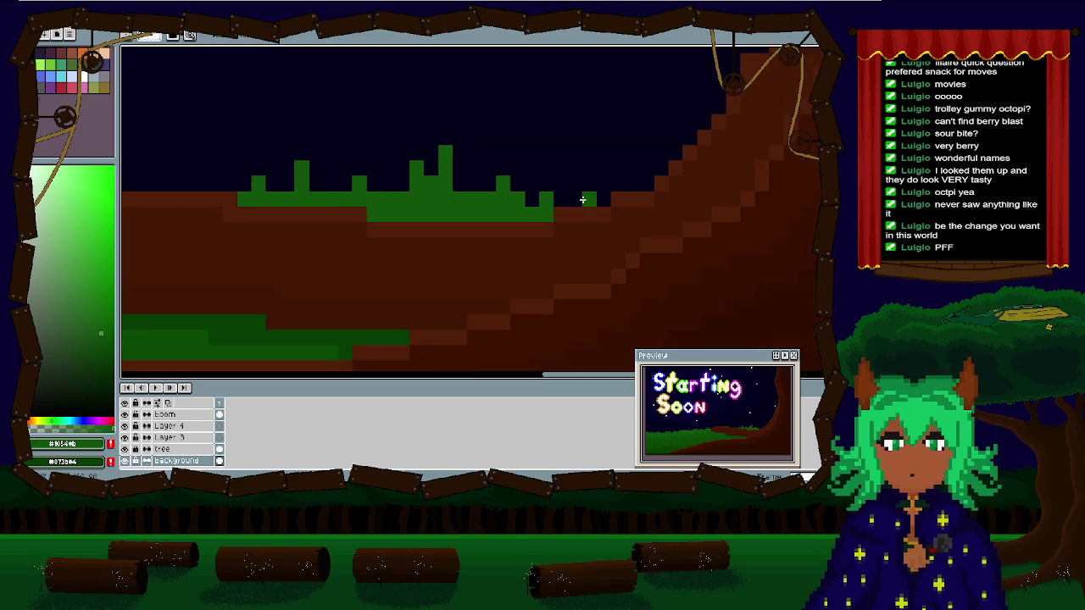
# Step: Heighten some blades and fill gaps along the main hill's top edge, from the upper root back to the canvas's left border
pyautogui.moveTo(371, 204)
pyautogui.mouseDown()
pyautogui.moveTo(513, 184)
pyautogui.moveTo(813, 208)
pyautogui.mouseUp()
pyautogui.click(421, 166)
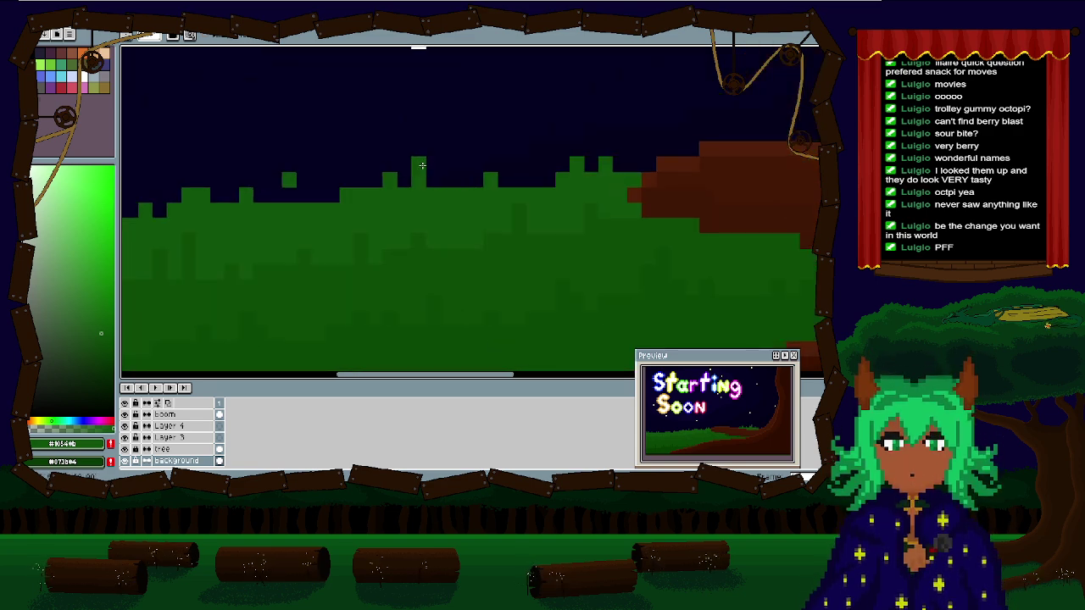
pyautogui.click(288, 192)
pyautogui.click(322, 195)
pyautogui.moveTo(337, 172)
pyautogui.mouseDown()
pyautogui.moveTo(339, 147)
pyautogui.moveTo(667, 149)
pyautogui.mouseUp()
pyautogui.click(516, 157)
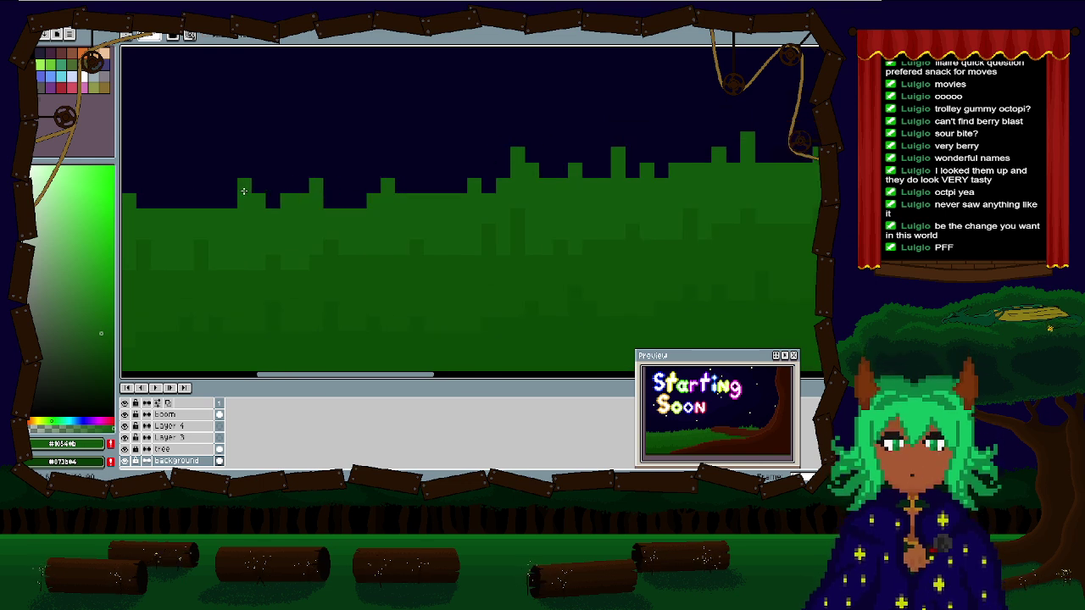
pyautogui.moveTo(236, 190); pyautogui.dragTo(497, 228)
pyautogui.click(568, 200)
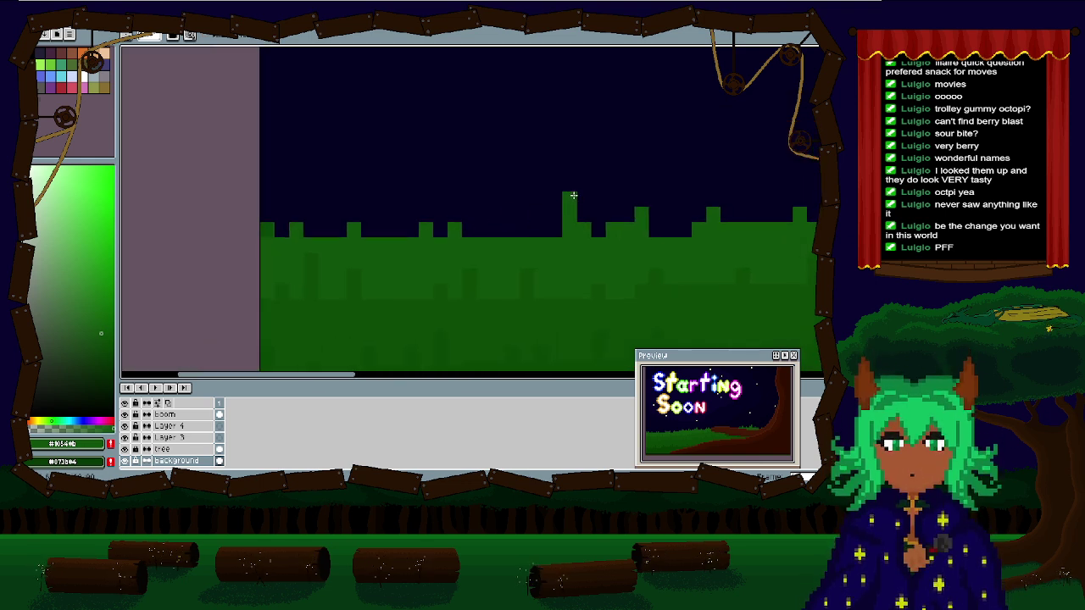
pyautogui.click(493, 234)
# Step: Examine the grass texture along the hill and behind the roots across the whole canvas
pyautogui.scroll(-2, 350, 185)
pyautogui.moveTo(491, 200); pyautogui.dragTo(314, 222)
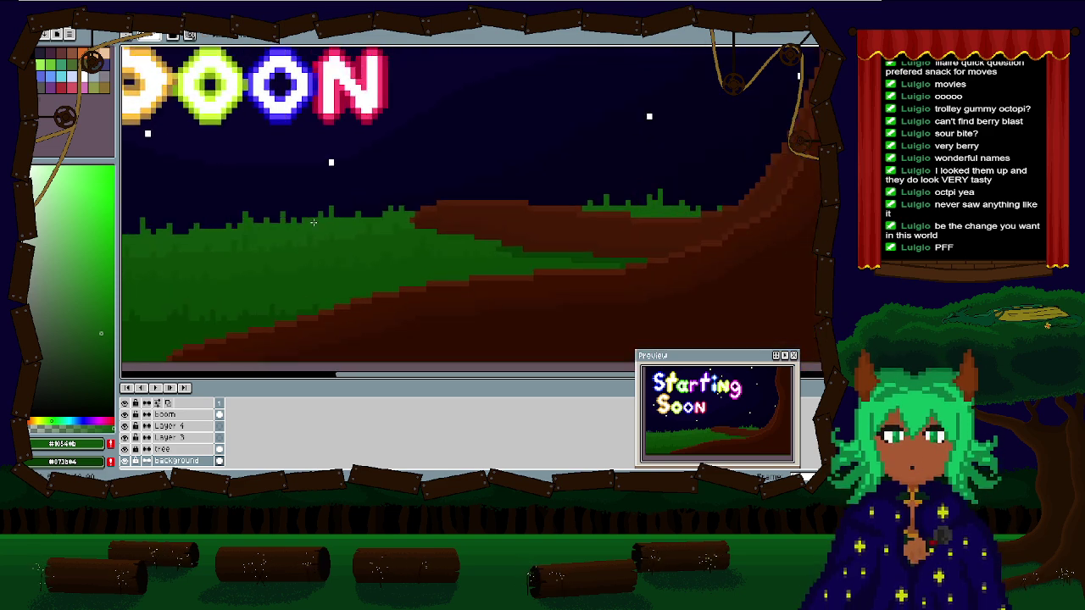
pyautogui.scroll(1, 578, 195)
pyautogui.scroll(-2, 554, 194)
pyautogui.moveTo(554, 194); pyautogui.dragTo(616, 176)
pyautogui.scroll(-1, 349, 272)
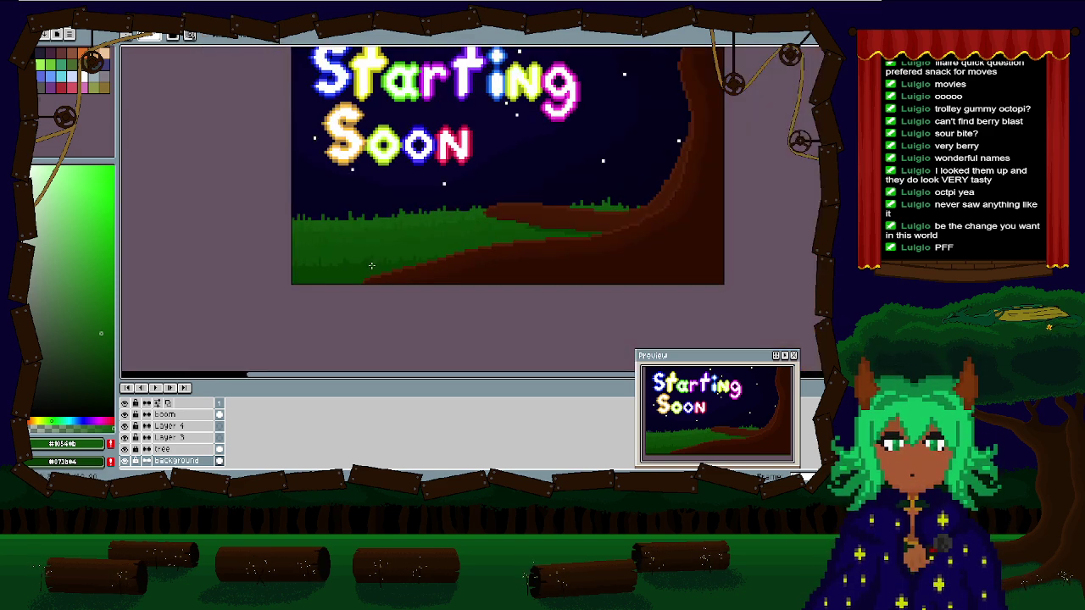
pyautogui.moveTo(515, 199); pyautogui.dragTo(434, 254)
pyautogui.scroll(1, 434, 267)
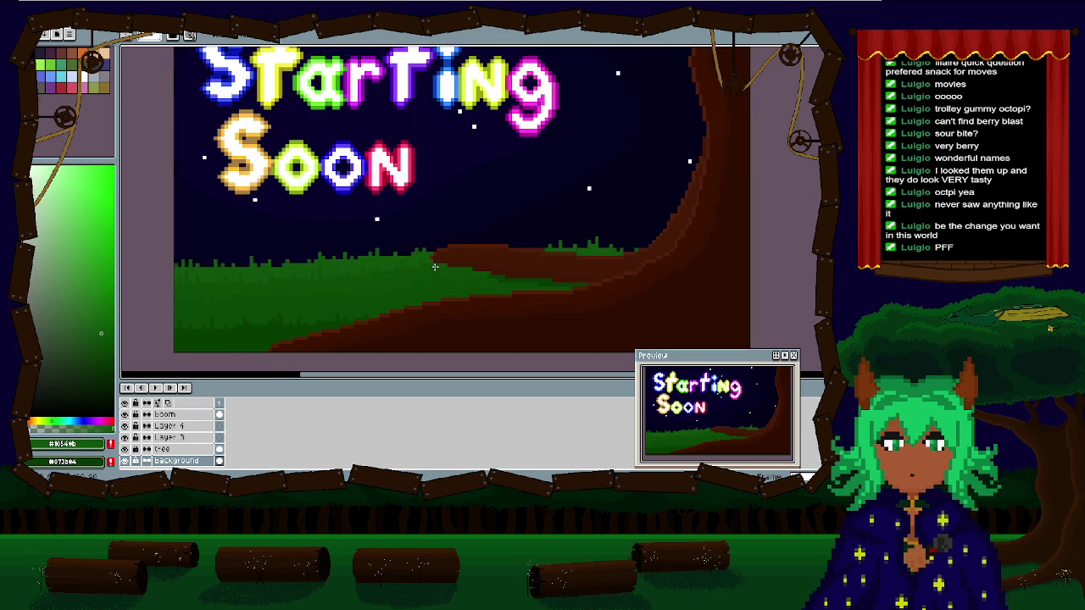
pyautogui.scroll(-1, 434, 267)
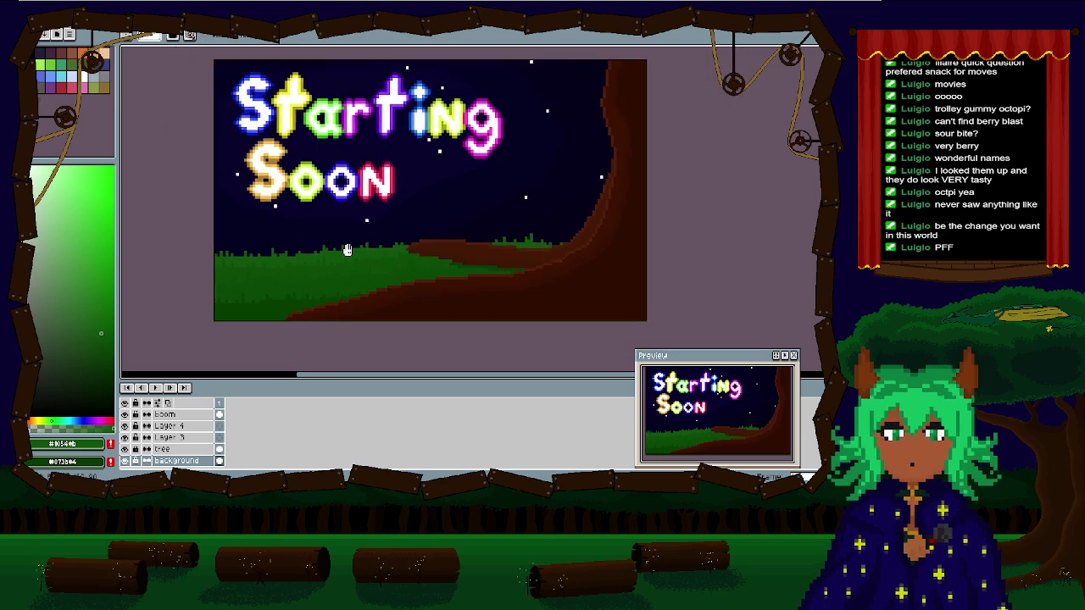
pyautogui.moveTo(357, 256); pyautogui.dragTo(389, 318)
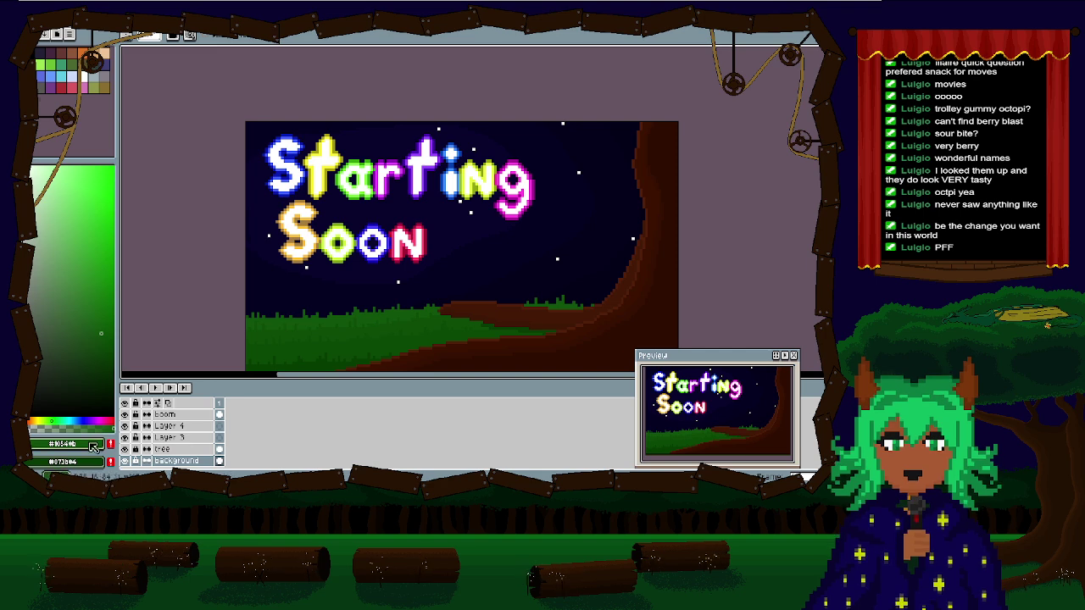
# Step: Set the foreground color to a dark brown with an orange hue of about 32°
pyautogui.click(53, 418)
pyautogui.moveTo(50, 420)
pyautogui.mouseDown()
pyautogui.moveTo(110, 419)
pyautogui.moveTo(51, 420)
pyautogui.mouseUp()
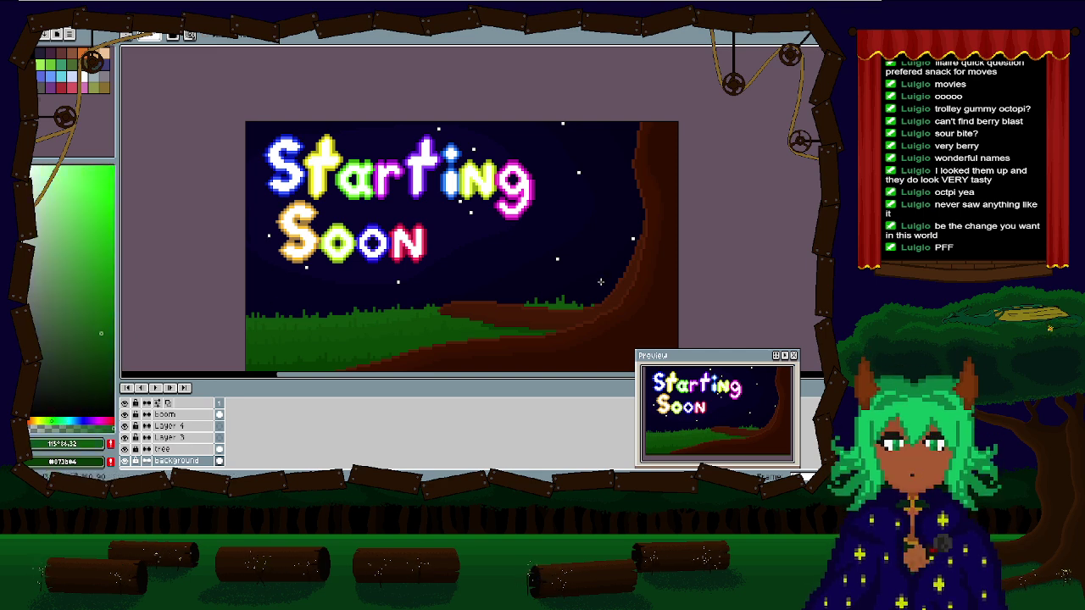
pyautogui.moveTo(433, 307); pyautogui.dragTo(446, 242)
pyautogui.click(32, 420)
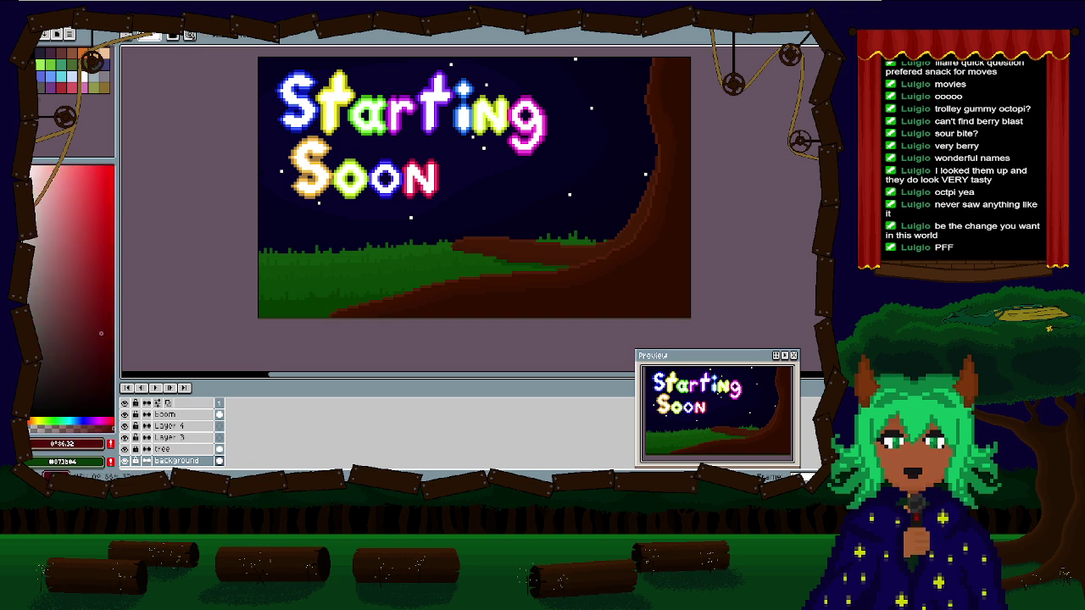
pyautogui.moveTo(32, 420); pyautogui.dragTo(37, 420)
pyautogui.click(100, 348)
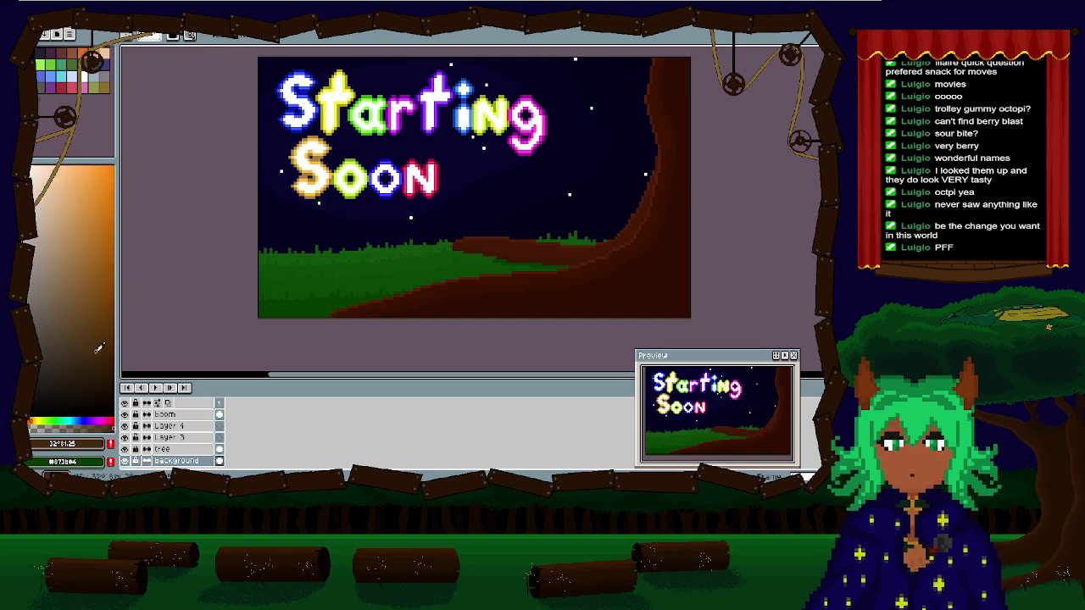
# Step: Rename the empty Layer 3 above the tree layer as "sparklers"
pyautogui.scroll(2, 371, 260)
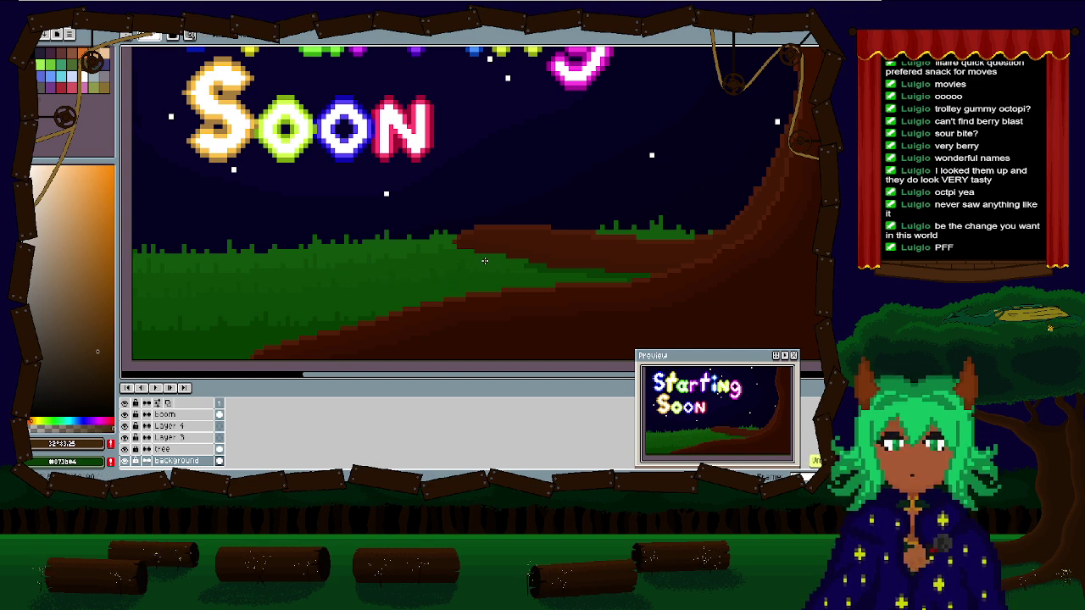
pyautogui.click(169, 437)
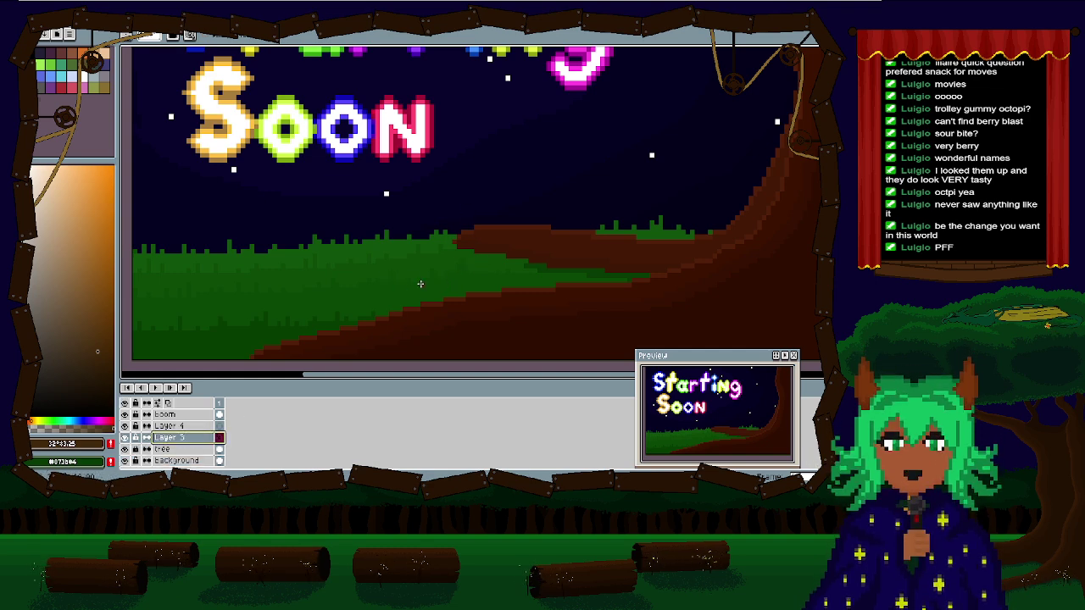
pyautogui.doubleClick(201, 440)
pyautogui.write('st')
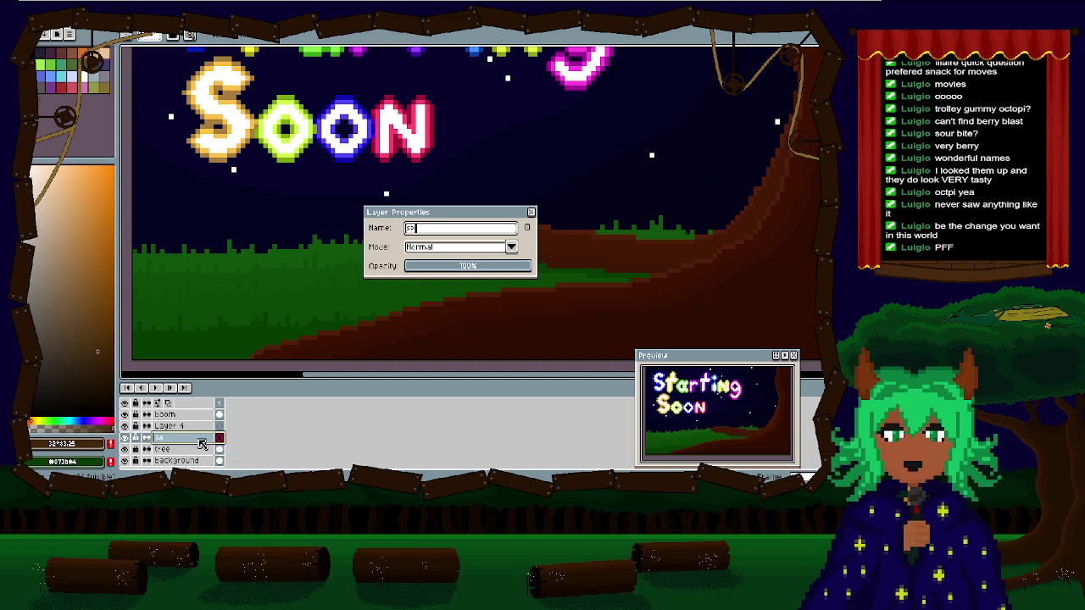
pyautogui.press('Return')
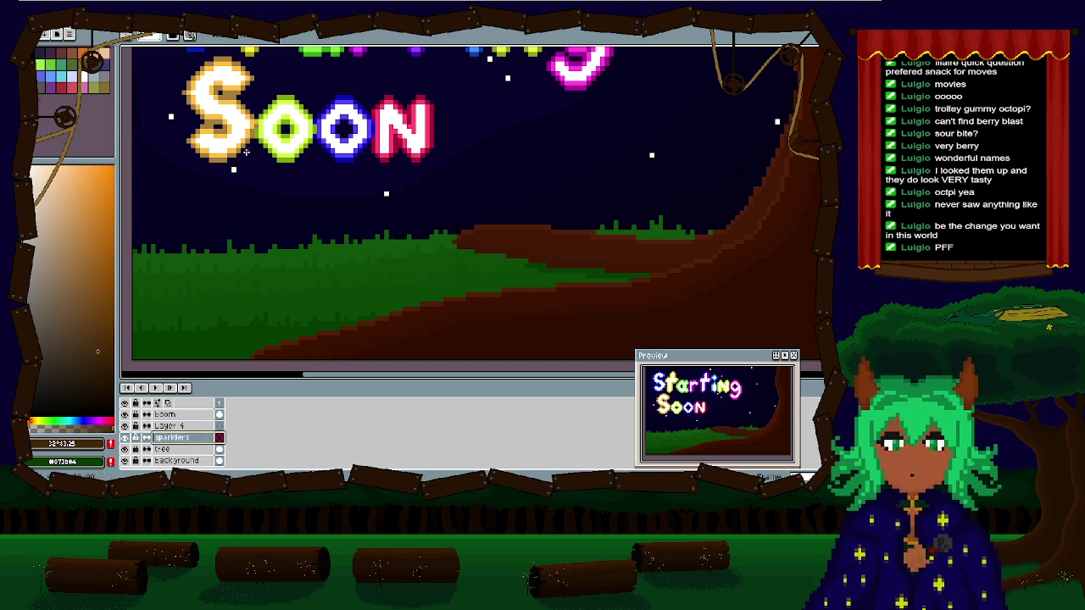
# Step: Paint four thin, slightly slanted brown sparkler sticks on the sparklers layer, standing along the grass and roots
pyautogui.scroll(-1, 358, 264)
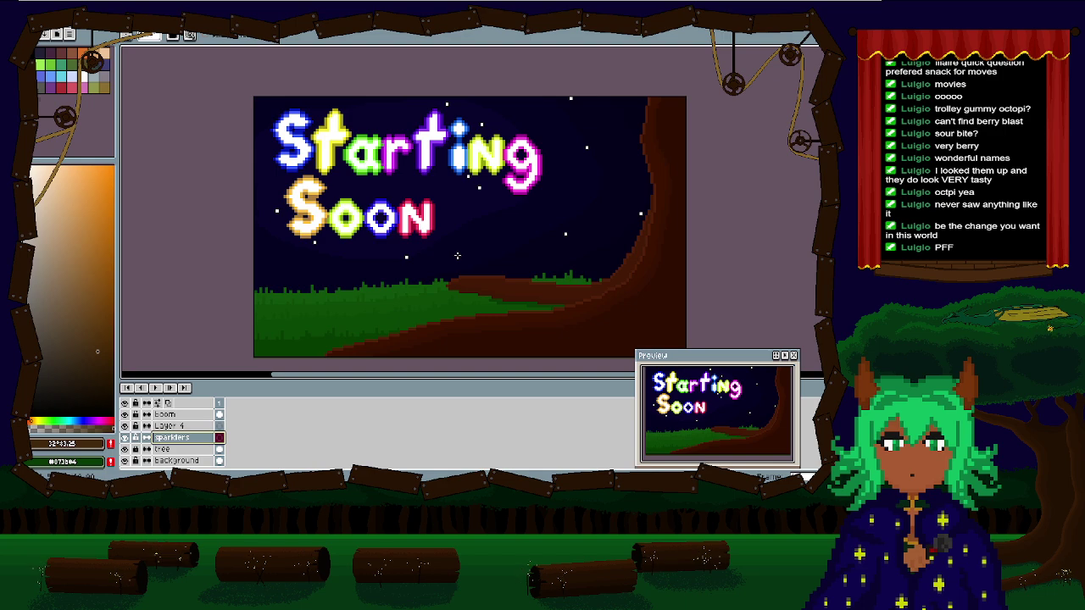
pyautogui.scroll(1, 521, 246)
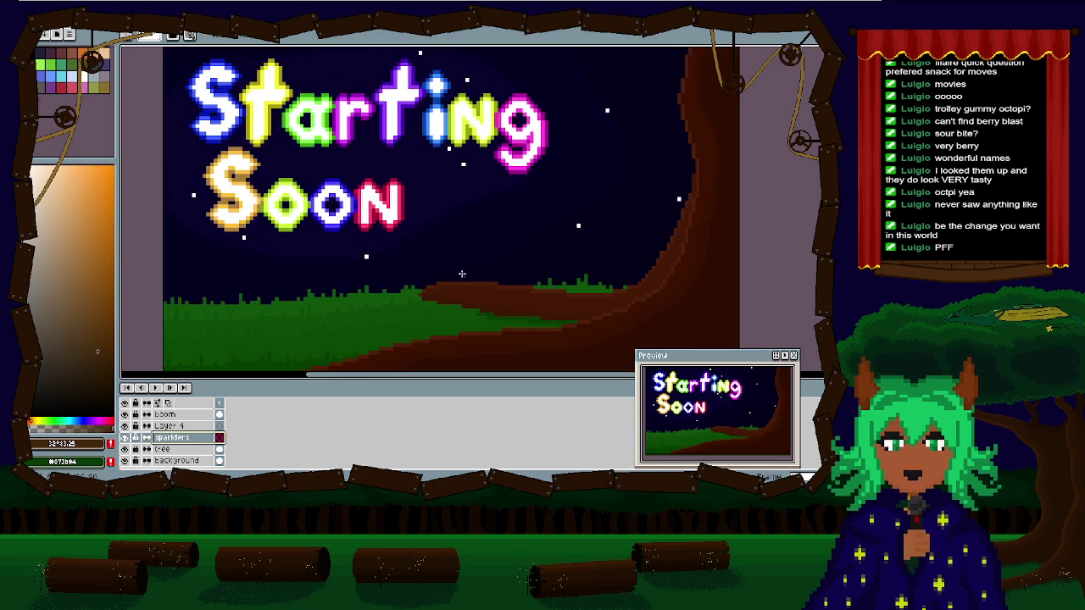
pyautogui.scroll(-1, 484, 283)
pyautogui.scroll(1, 475, 297)
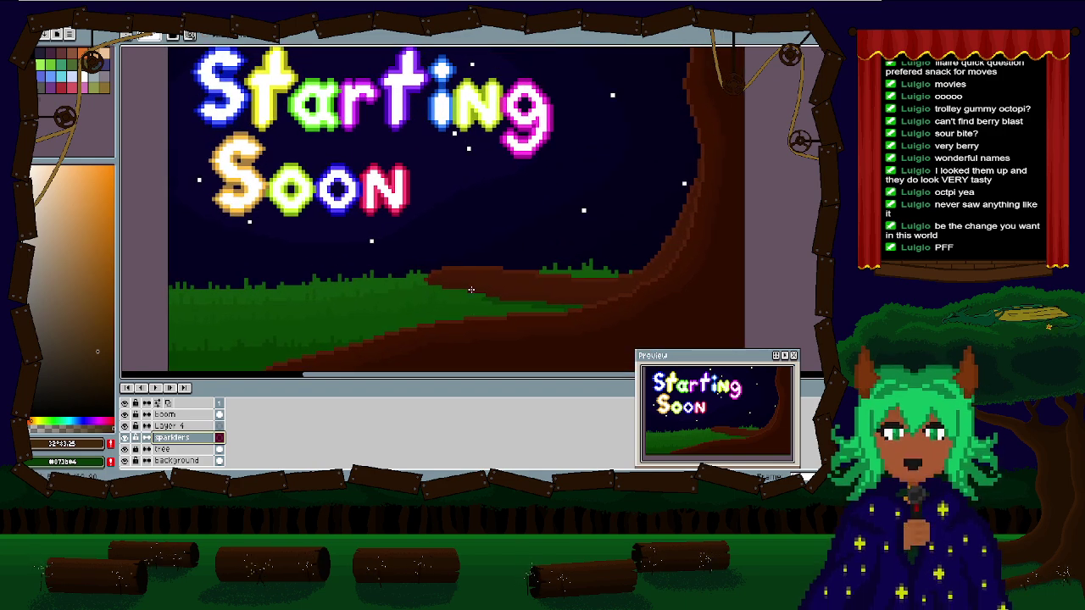
pyautogui.scroll(-2, 470, 290)
pyautogui.scroll(1, 478, 258)
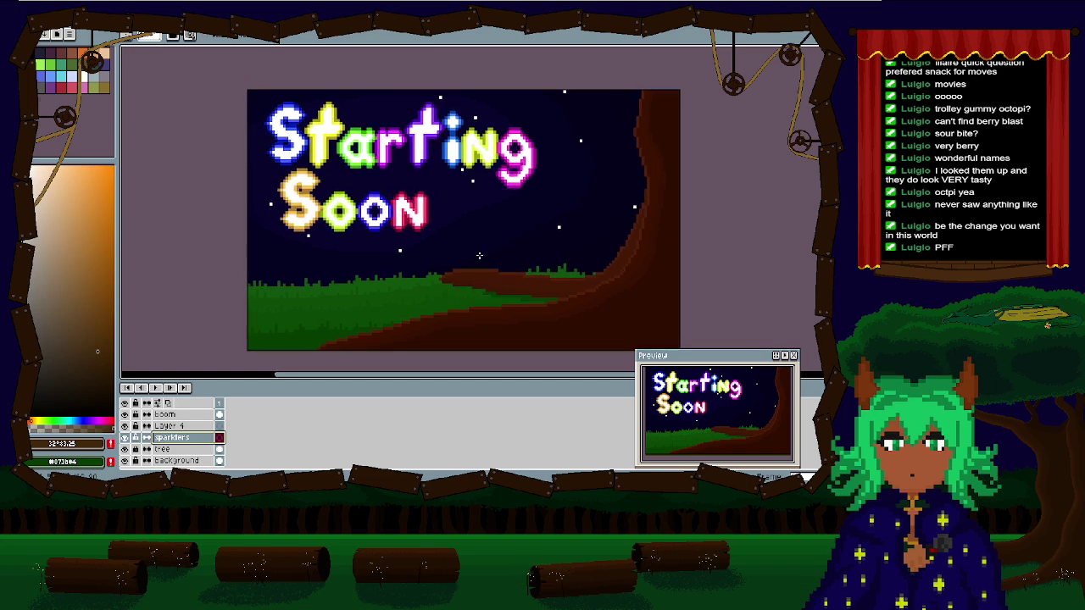
pyautogui.scroll(1, 468, 290)
pyautogui.scroll(1, 440, 223)
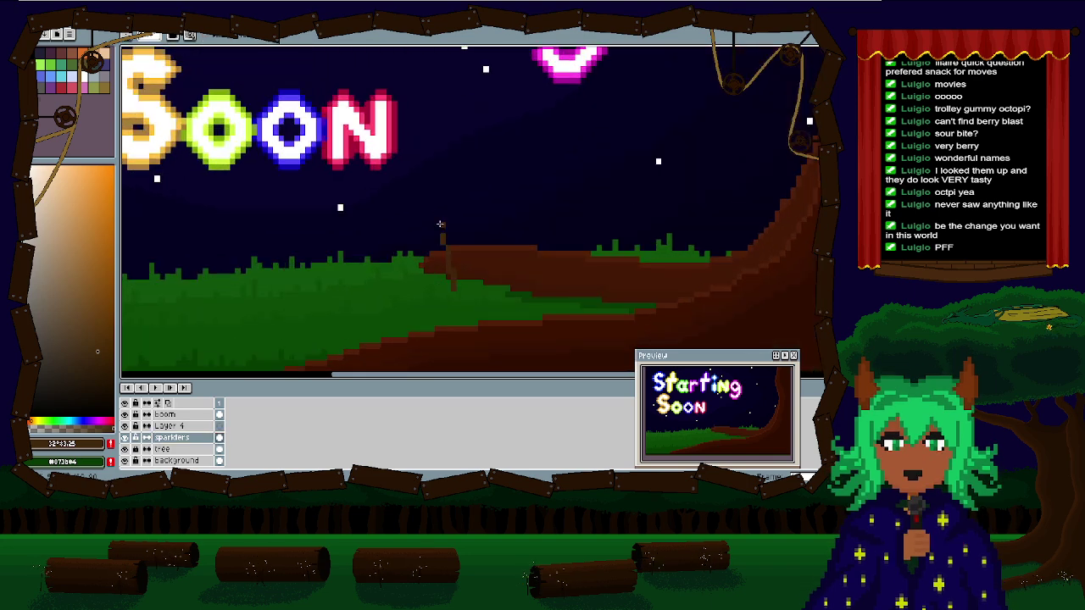
pyautogui.moveTo(552, 303); pyautogui.dragTo(579, 270)
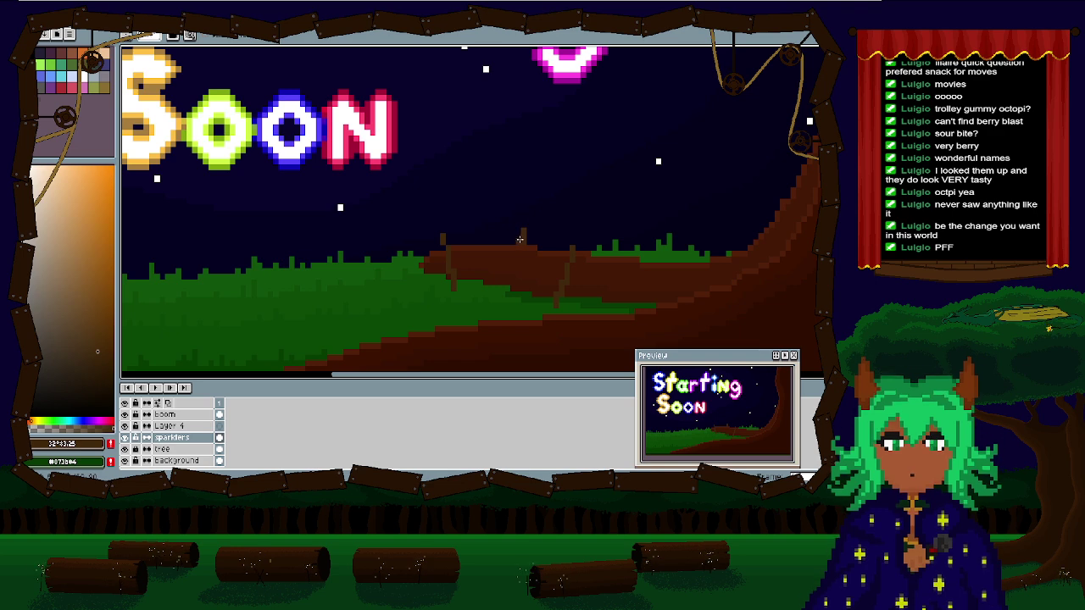
pyautogui.scroll(-3, 393, 211)
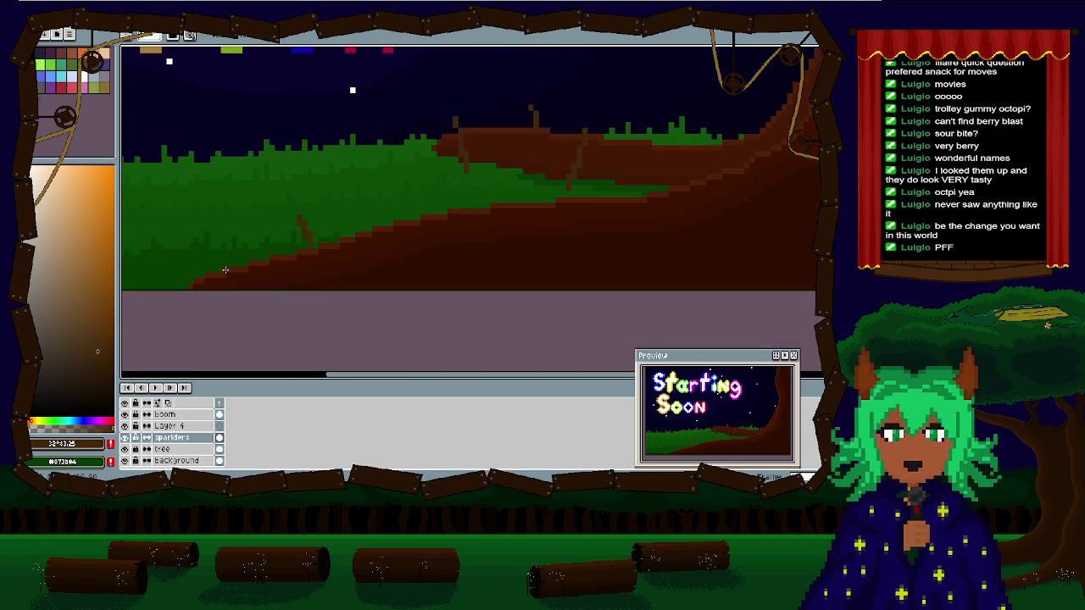
# Step: Paint two more brown sparkler sticks, one beside the foreground root's tip and one standing on the foreground root
pyautogui.moveTo(368, 288); pyautogui.dragTo(372, 243)
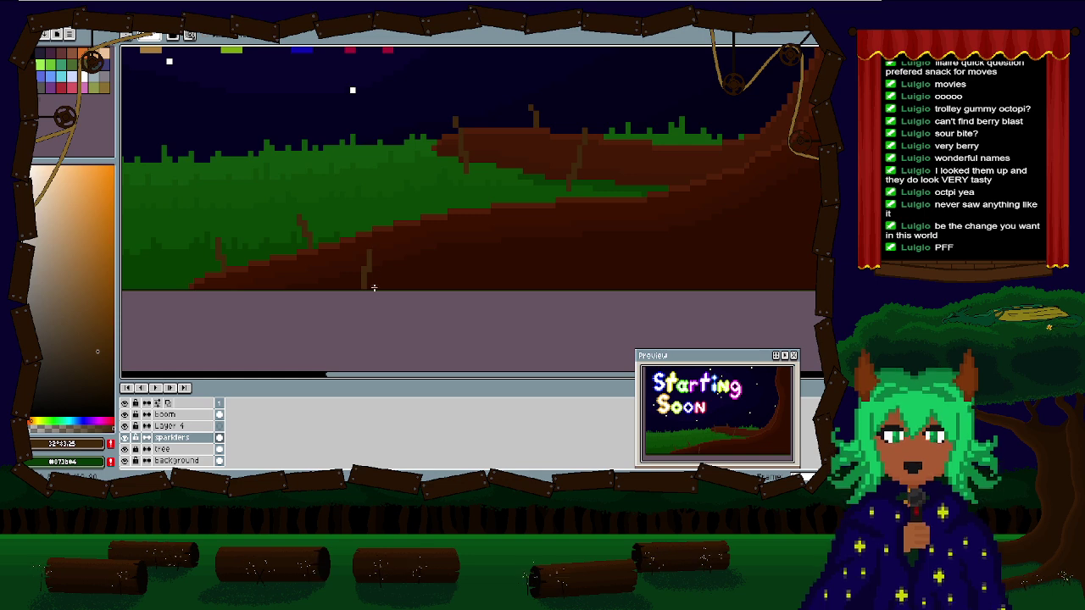
pyautogui.moveTo(442, 205); pyautogui.dragTo(580, 162)
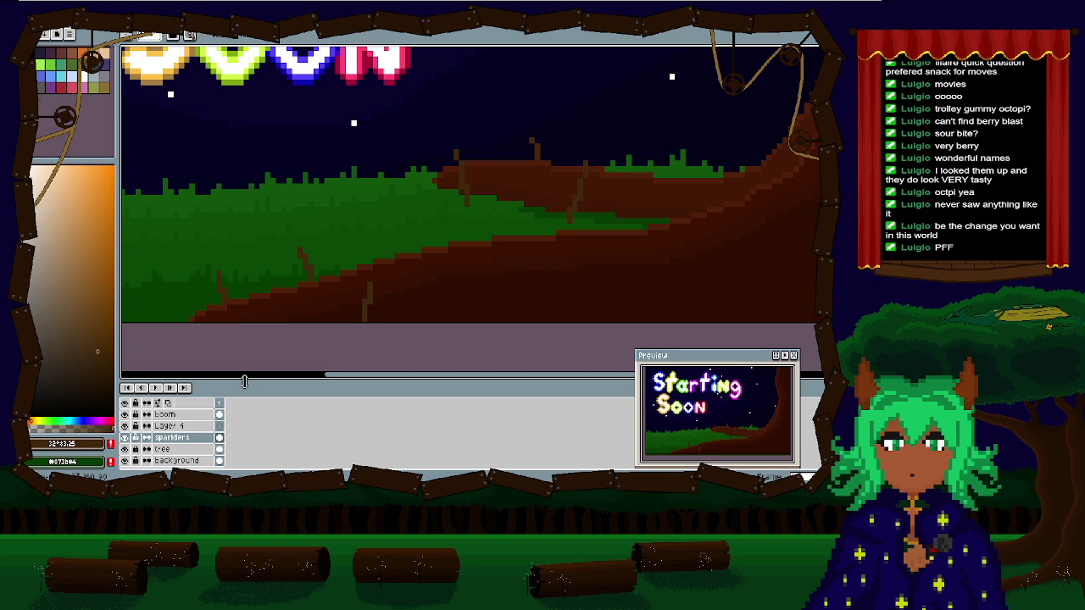
pyautogui.moveTo(320, 308); pyautogui.dragTo(435, 276)
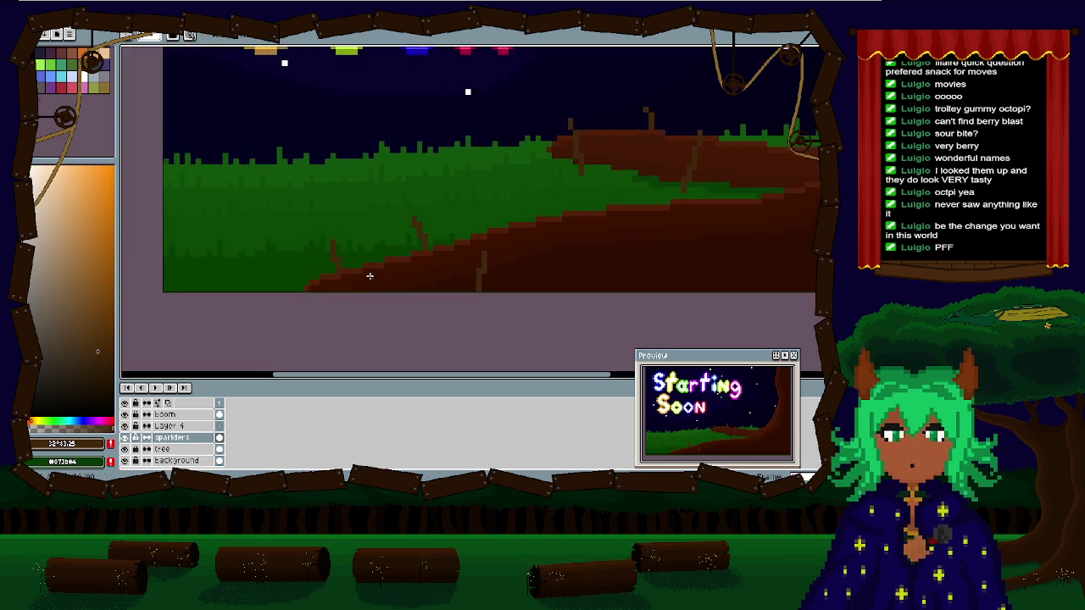
# Step: Duplicate the frame across the timeline and delete frames 21 to 26 to leave a 20-frame animation
pyautogui.scroll(-1, 368, 277)
pyautogui.moveTo(369, 276); pyautogui.dragTo(324, 286)
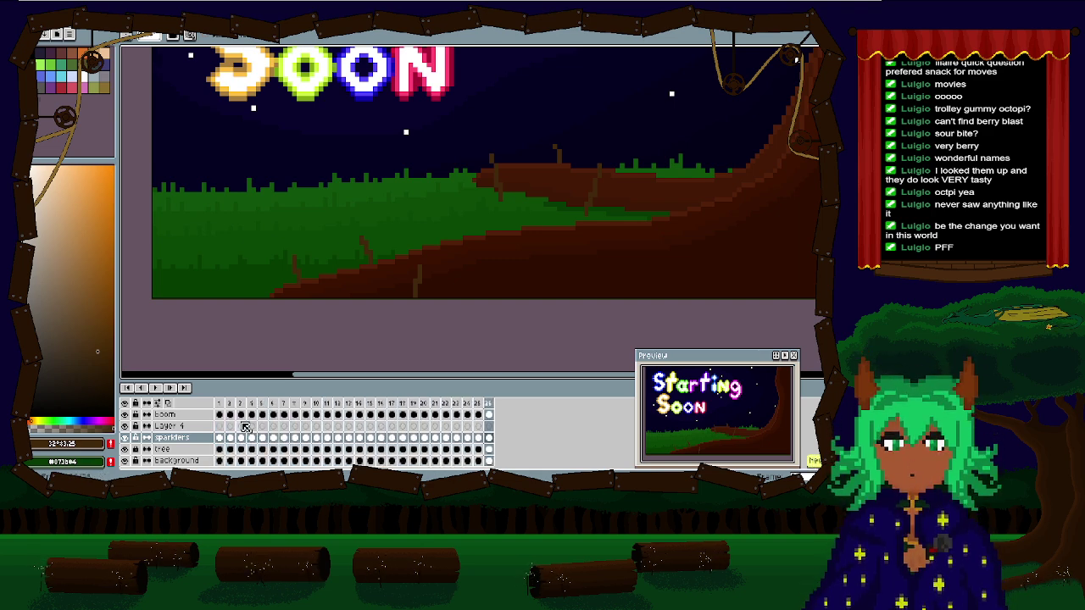
pyautogui.moveTo(436, 405); pyautogui.dragTo(596, 408)
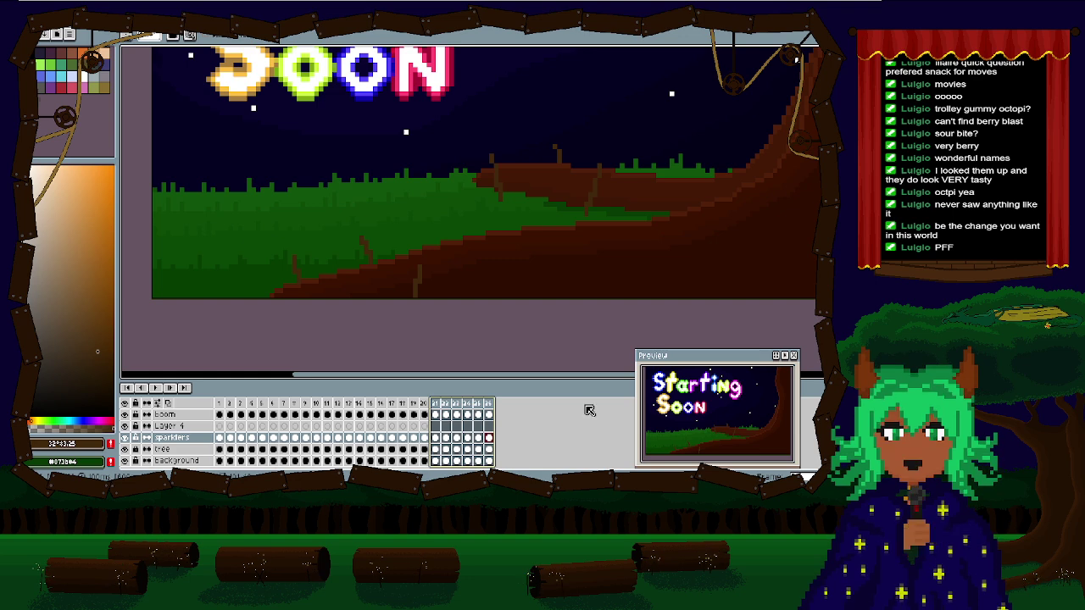
pyautogui.press('Delete')
# Step: Link the tree layer's cels across frames 1 to 20
pyautogui.moveTo(224, 453); pyautogui.dragTo(400, 456)
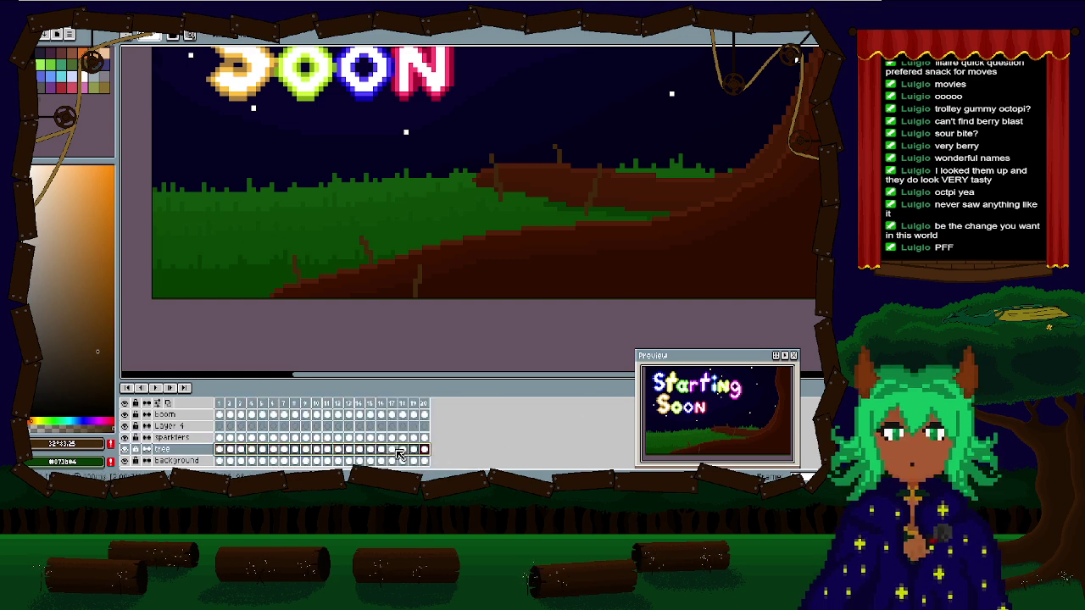
pyautogui.rightClick(400, 456)
pyautogui.click(428, 451)
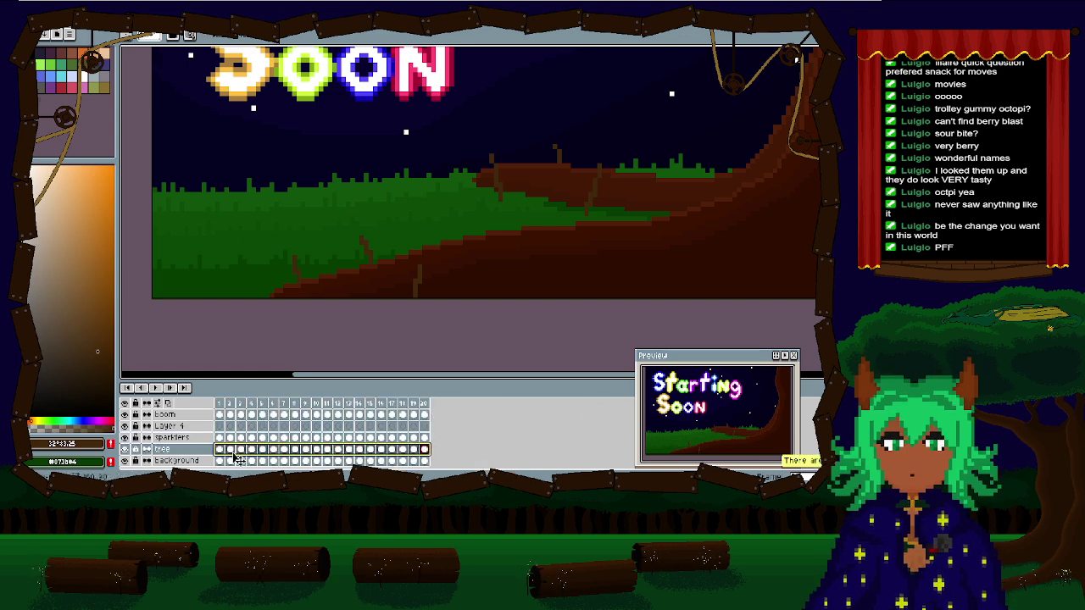
pyautogui.doubleClick(221, 450)
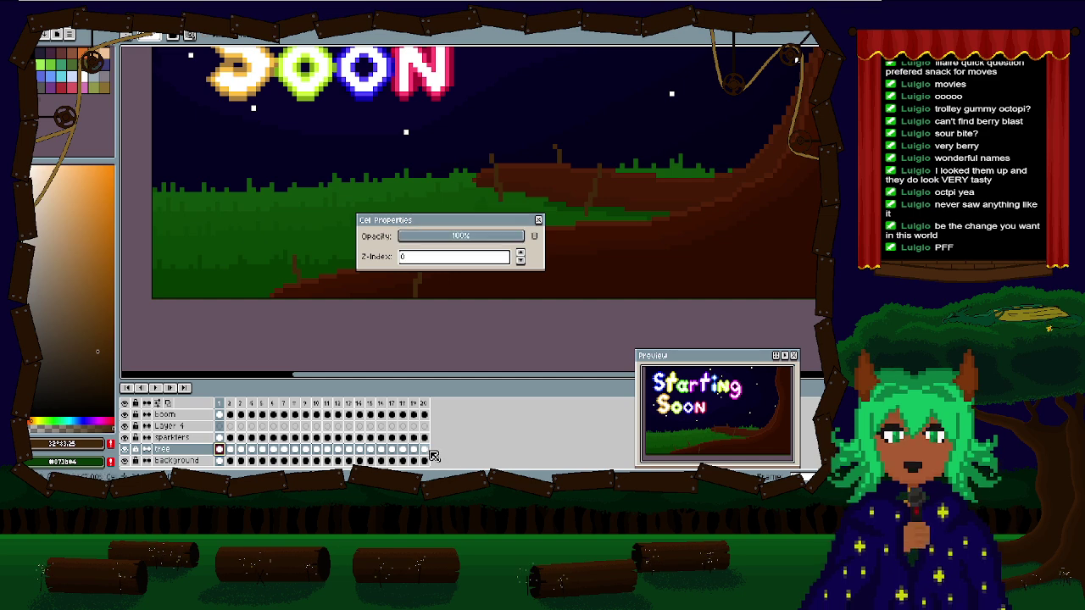
pyautogui.click(538, 221)
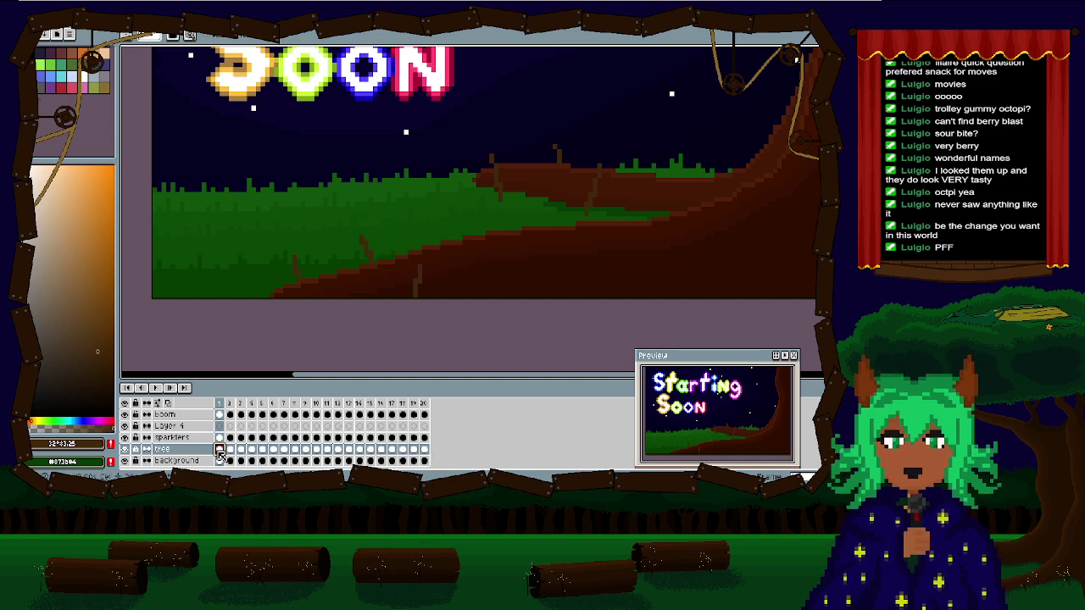
pyautogui.moveTo(220, 452); pyautogui.dragTo(423, 450)
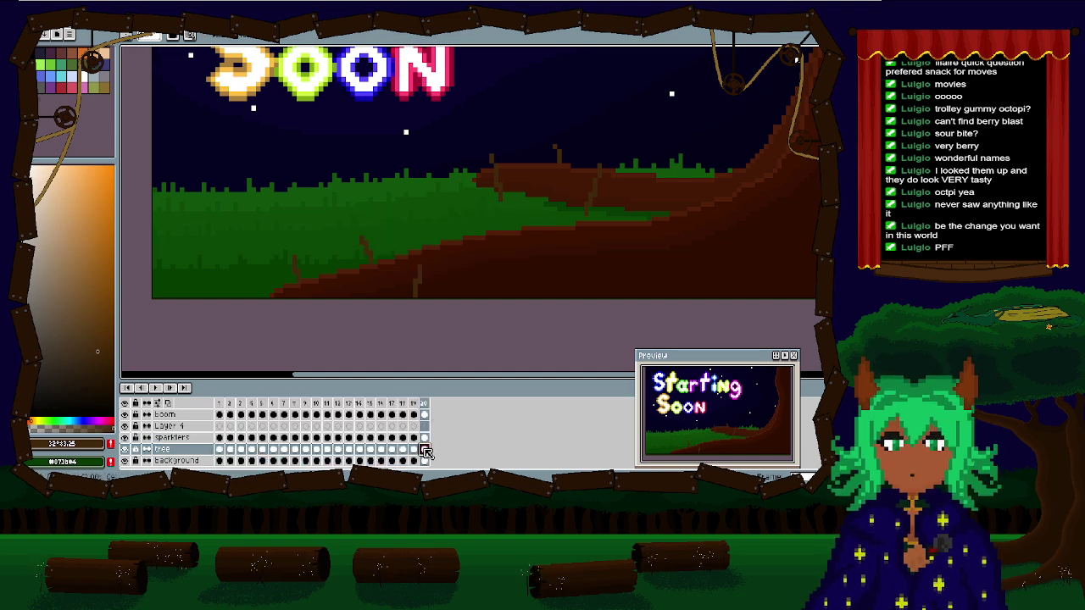
pyautogui.rightClick(227, 454)
pyautogui.click(271, 459)
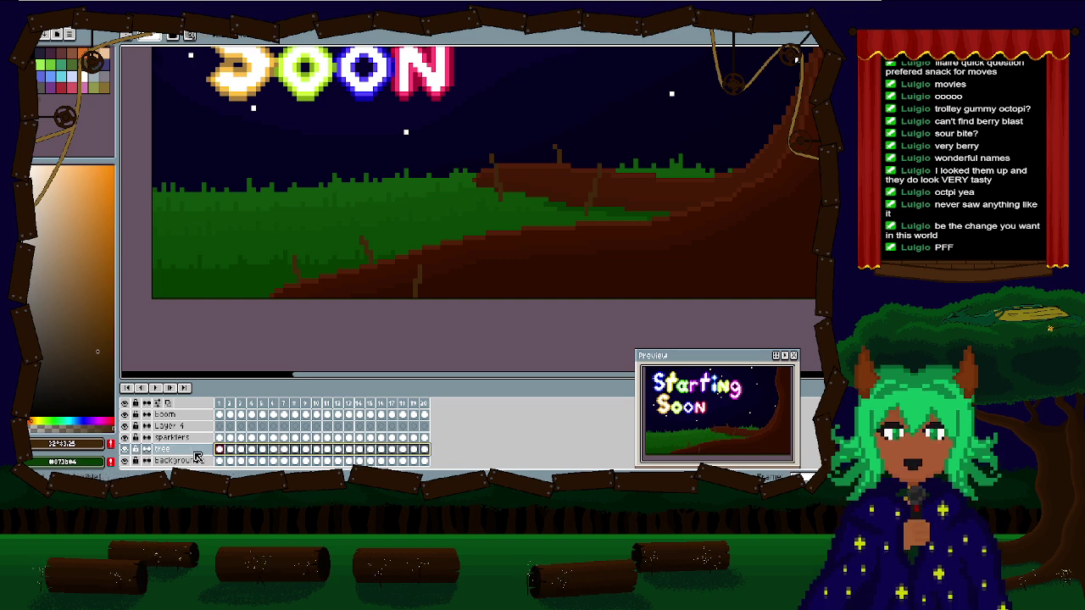
pyautogui.rightClick(238, 455)
pyautogui.click(282, 454)
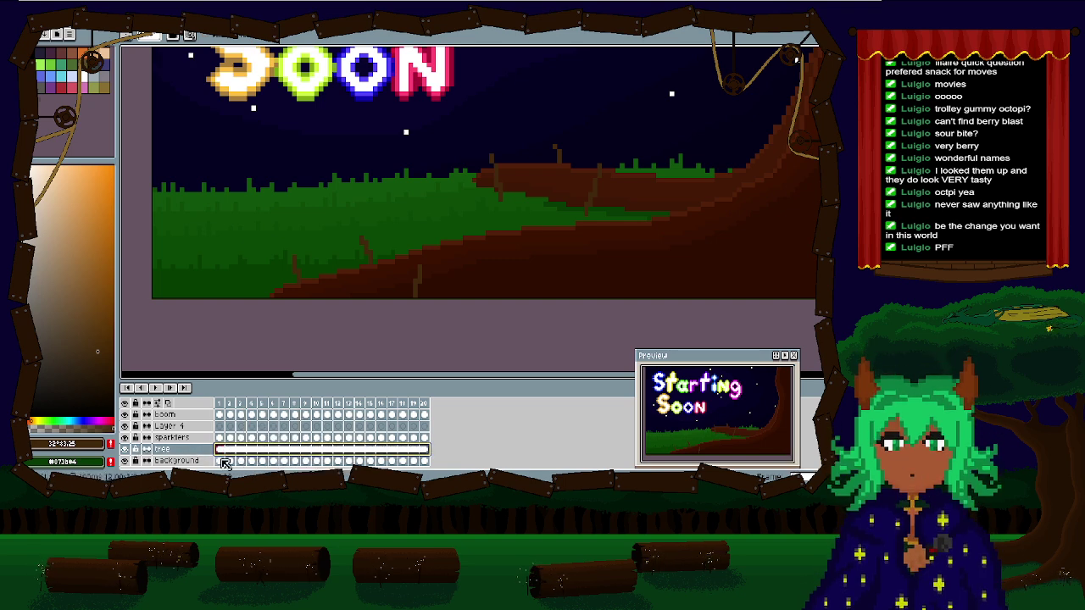
# Step: Link the background layer's cels across frames 1 to 20
pyautogui.moveTo(222, 462); pyautogui.dragTo(426, 473)
pyautogui.rightClick(425, 473)
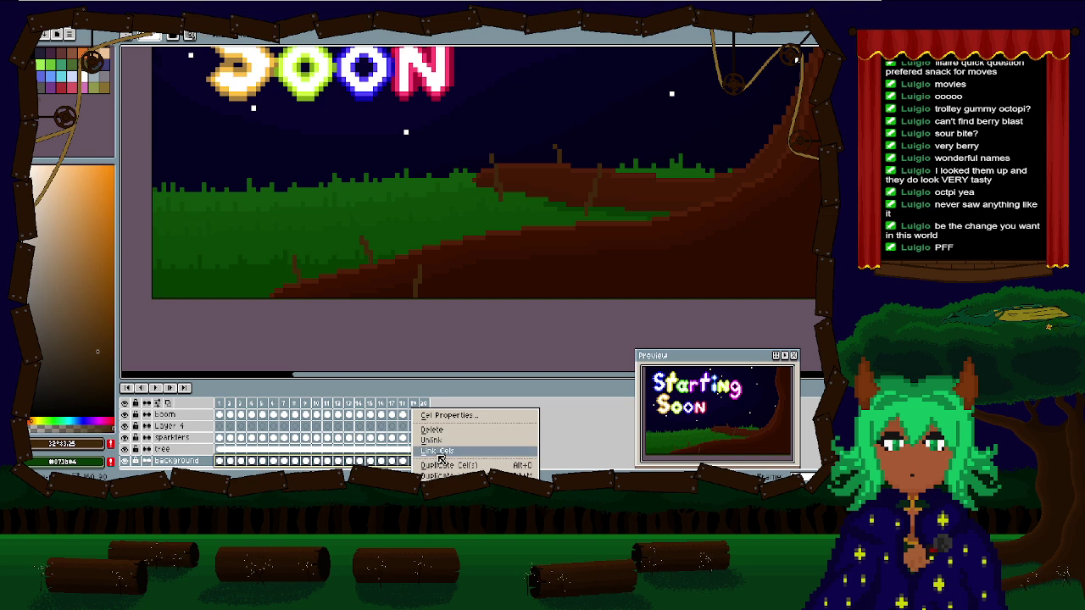
pyautogui.click(439, 458)
pyautogui.moveTo(240, 415); pyautogui.dragTo(297, 416)
pyautogui.click(392, 416)
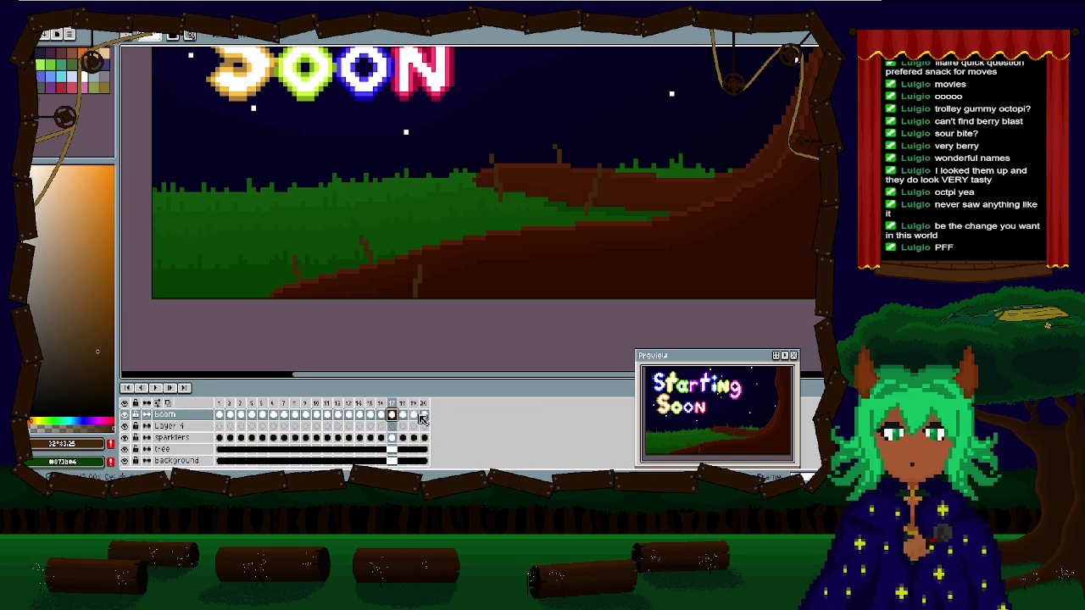
pyautogui.moveTo(423, 415); pyautogui.dragTo(236, 417)
pyautogui.click(230, 415)
# Step: Make frame 2 of the sparklers layer active and set the foreground color to a bright red-orange
pyautogui.click(221, 438)
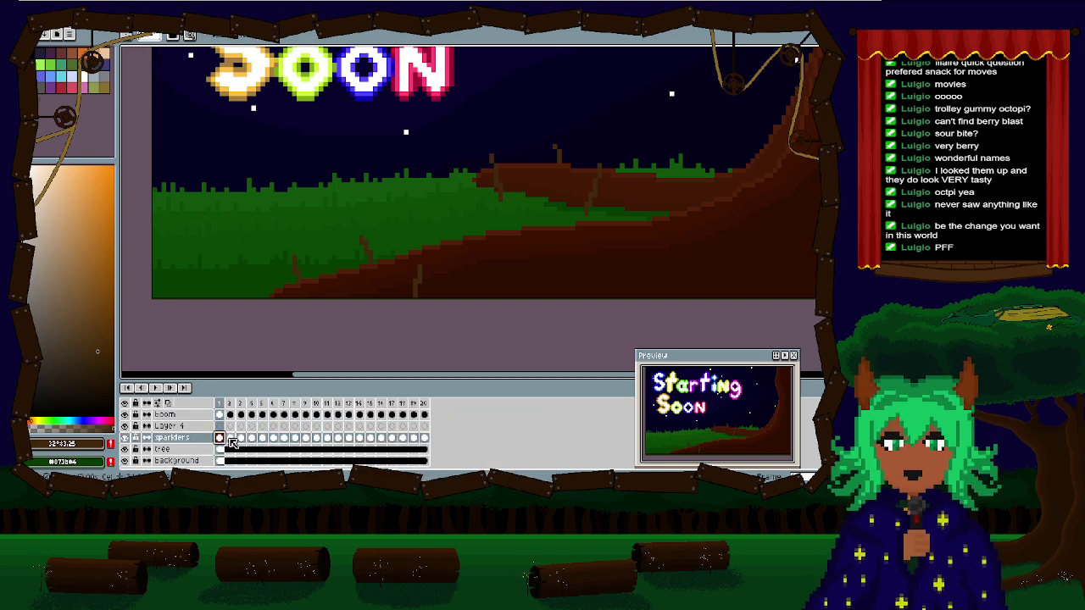
pyautogui.click(230, 437)
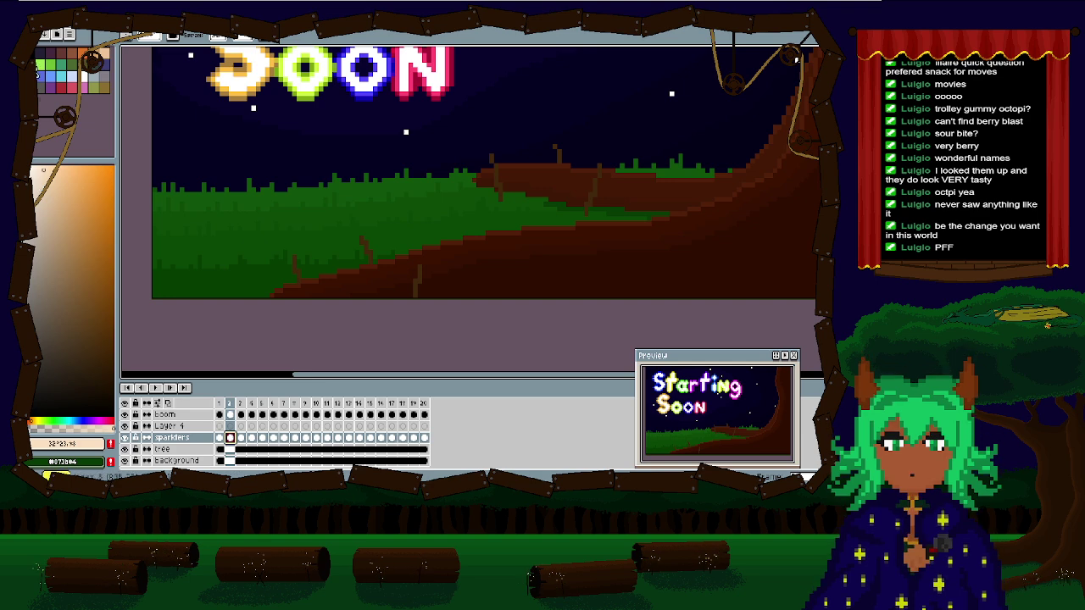
pyautogui.click(32, 76)
pyautogui.click(43, 158)
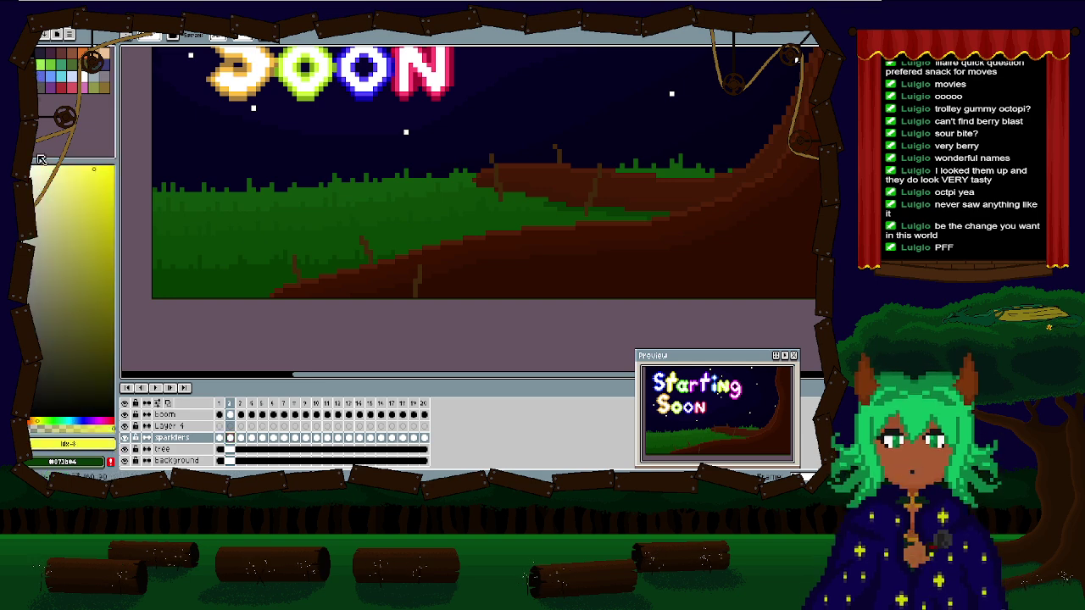
pyautogui.moveTo(34, 421); pyautogui.dragTo(28, 421)
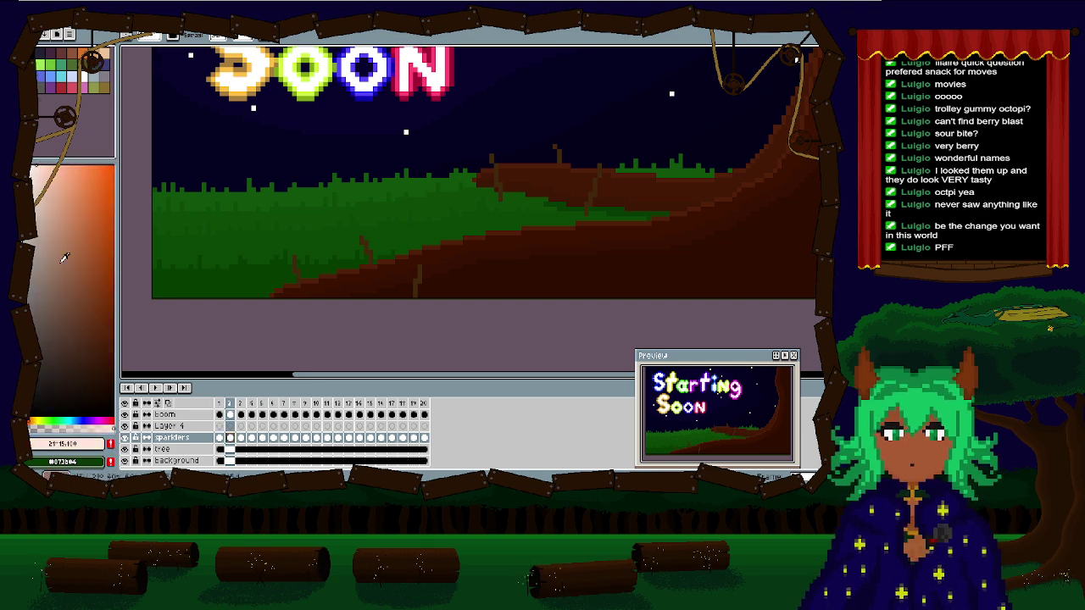
pyautogui.click(32, 419)
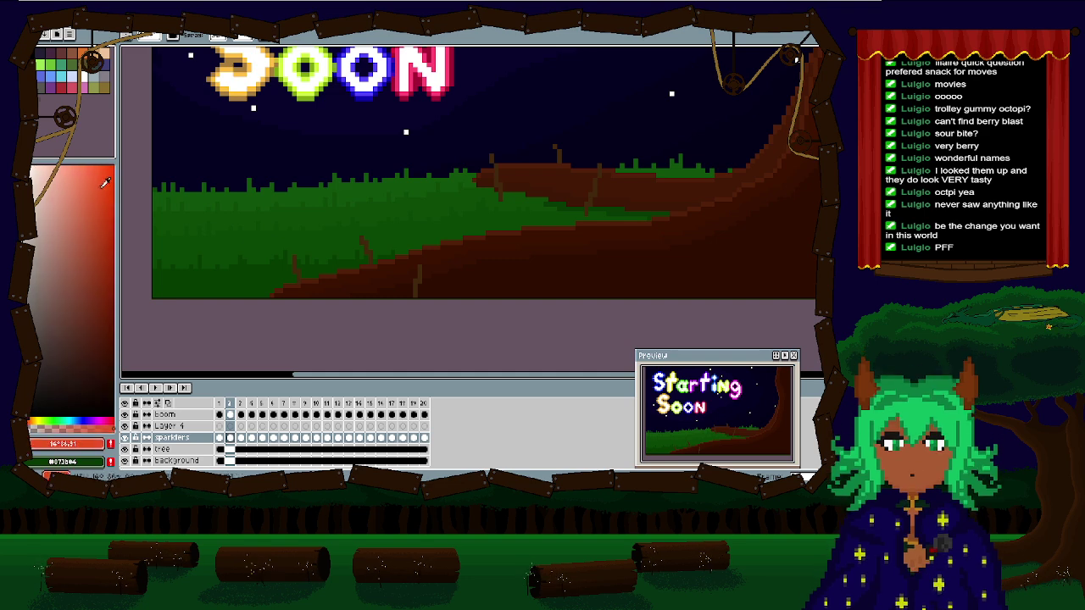
pyautogui.moveTo(105, 180); pyautogui.dragTo(120, 188)
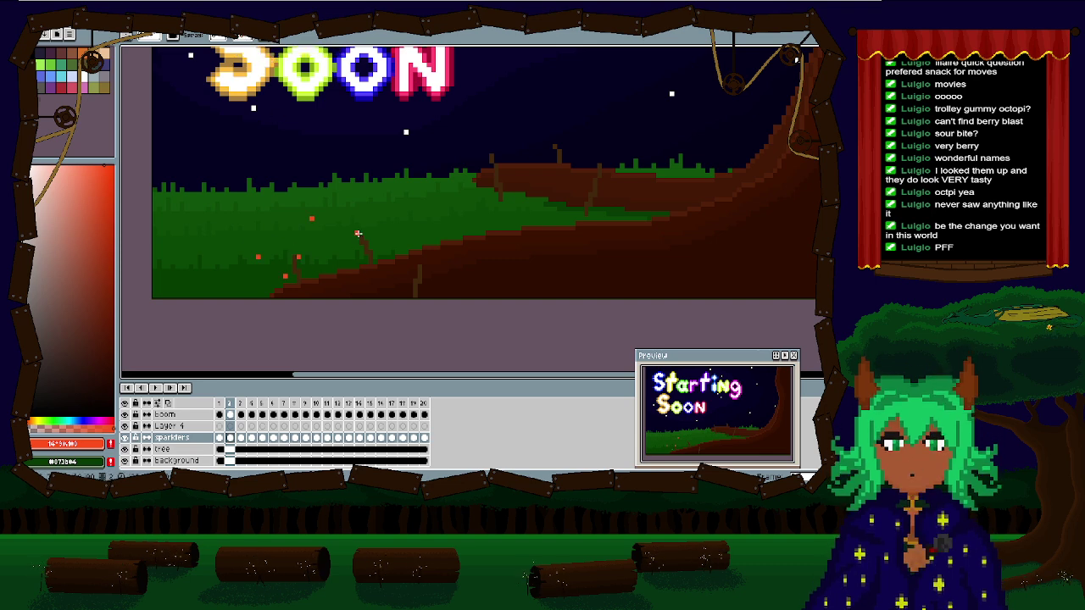
# Step: Dot red-orange sparks around the tips of the sparkler sticks along the grass and roots on frame 2
pyautogui.click(422, 268)
pyautogui.hotkey('ctrl', 'z')
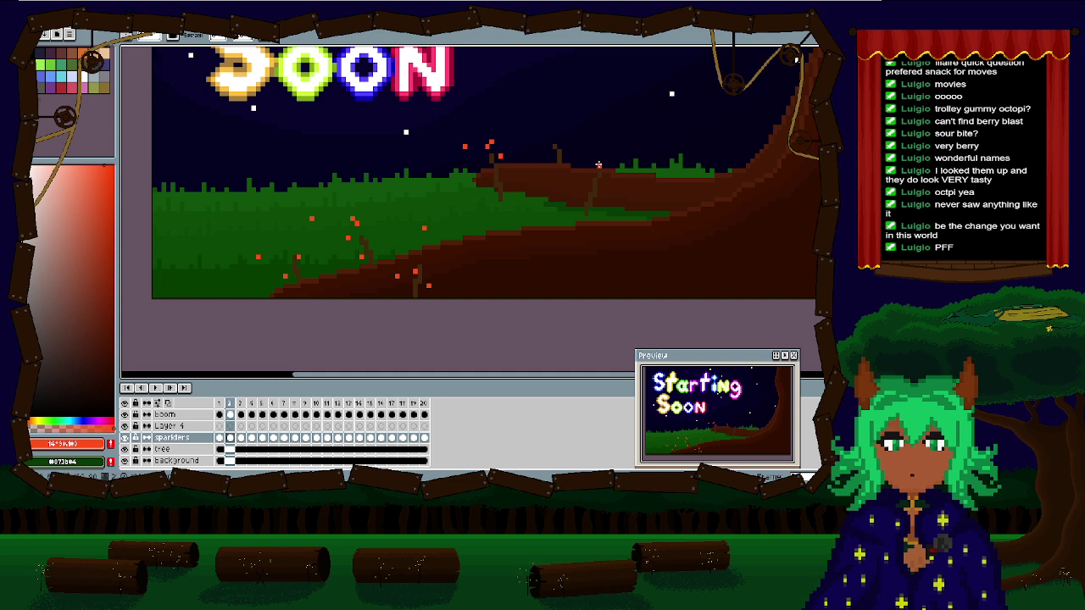
pyautogui.click(555, 142)
# Step: Dot differently scattered sparks around the short stick on the back root, frame by frame from frame 3 through 20 and on frame 1
pyautogui.press('Right')
pyautogui.press('Right')
pyautogui.press('Right')
pyautogui.press('Right')
pyautogui.press('Right')
pyautogui.press('Right')
pyautogui.press('Right')
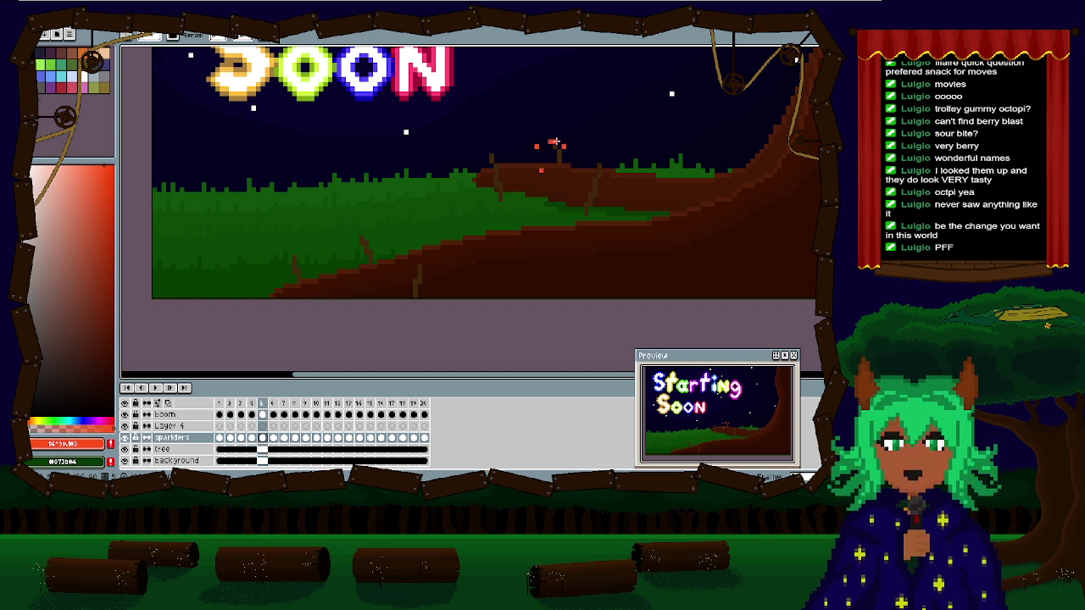
pyautogui.press('Right')
pyautogui.press('Right')
pyautogui.press('Right')
pyautogui.press('Right')
pyautogui.press('Right')
pyautogui.press('Right')
pyautogui.press('Right')
pyautogui.press('Right')
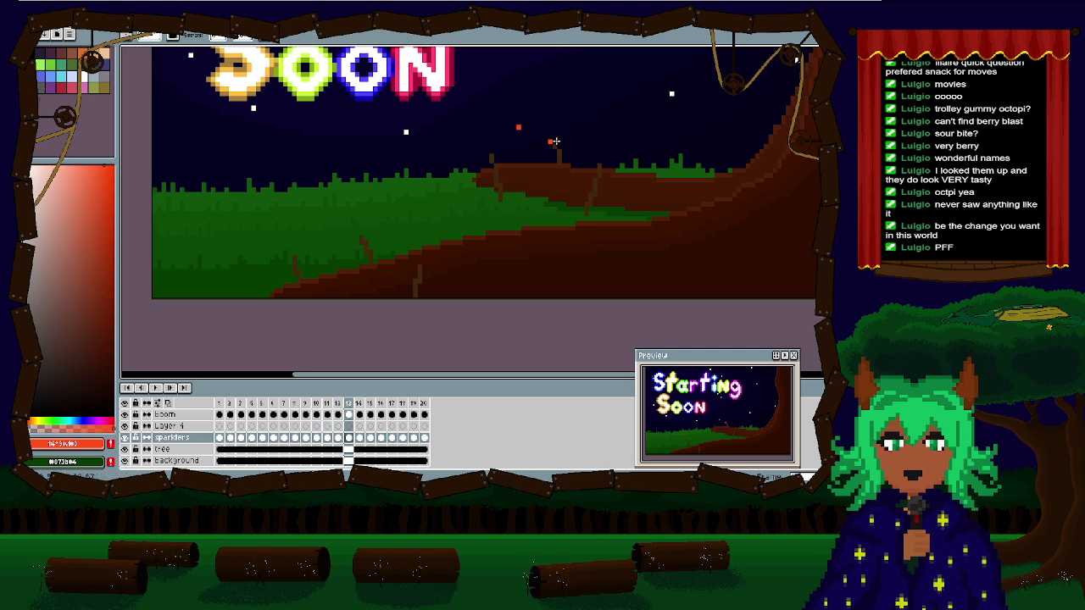
pyautogui.press('Right')
pyautogui.press('Right')
pyautogui.press('Right')
pyautogui.press('Right')
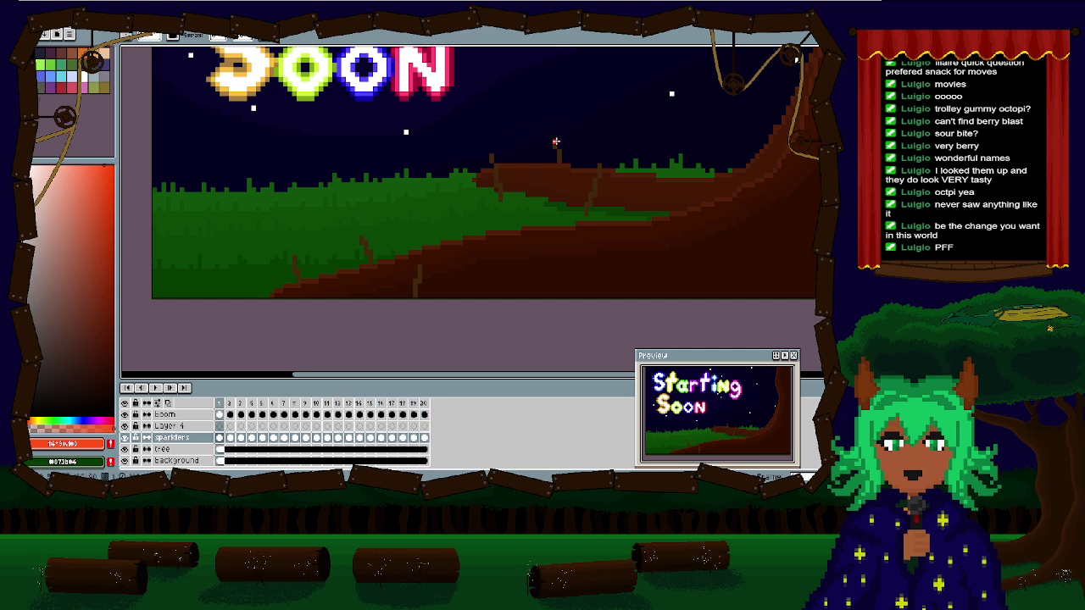
# Step: Add sparks around the rightmost stick on frame 2, and around every stick except the leftmost on frame 1
pyautogui.press('Right')
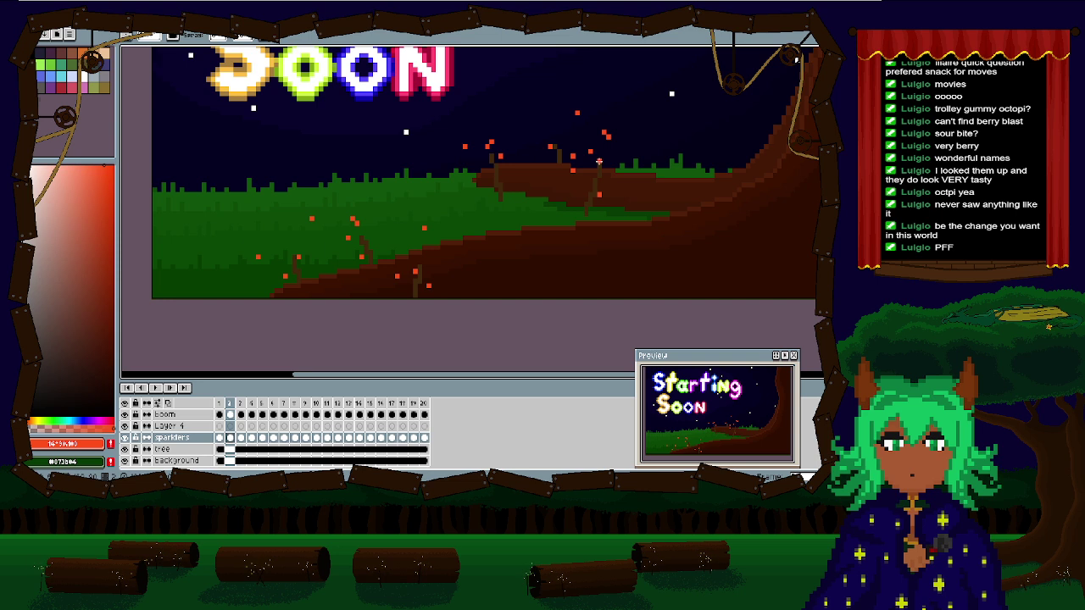
pyautogui.press('Left')
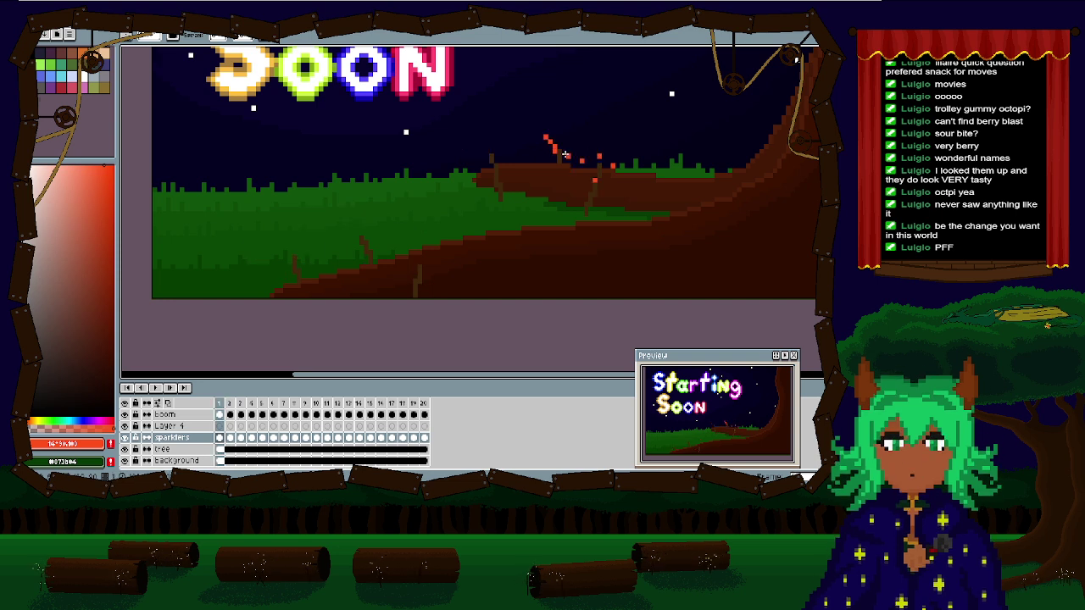
pyautogui.click(492, 150)
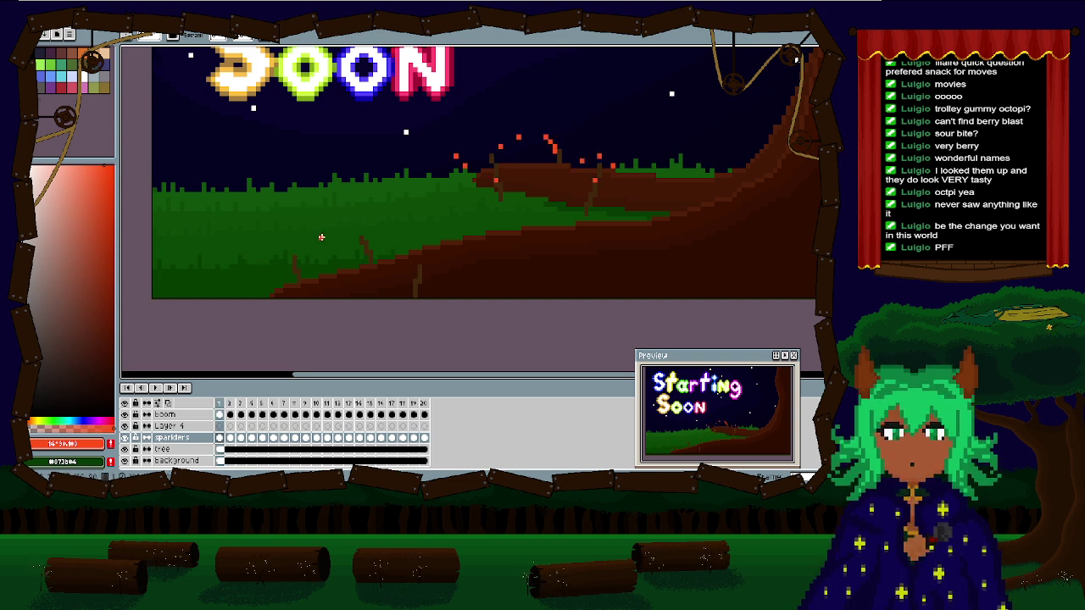
pyautogui.click(361, 231)
pyautogui.click(425, 254)
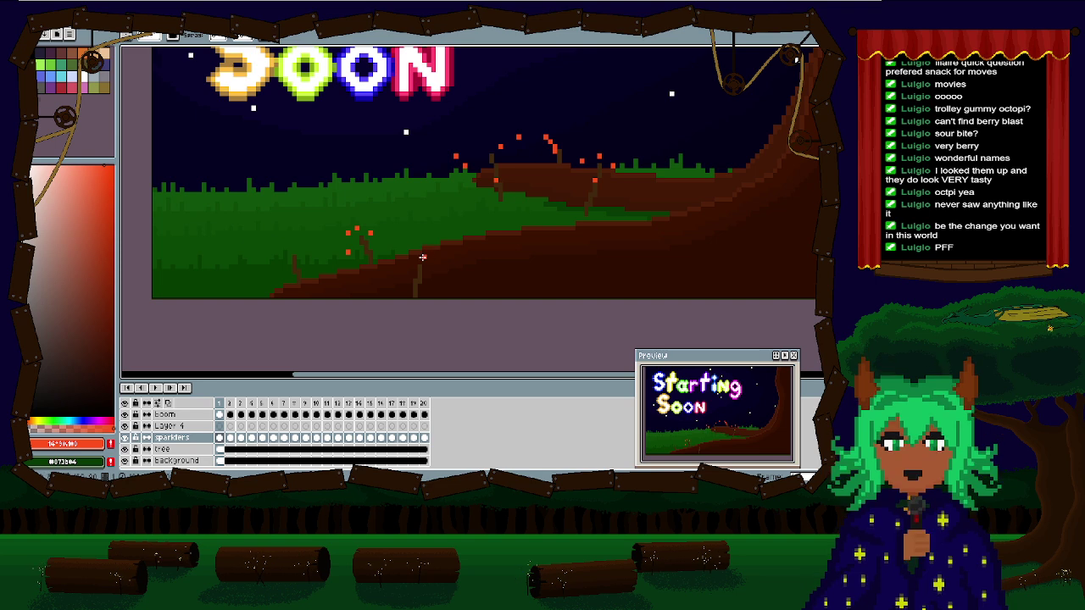
pyautogui.click(423, 259)
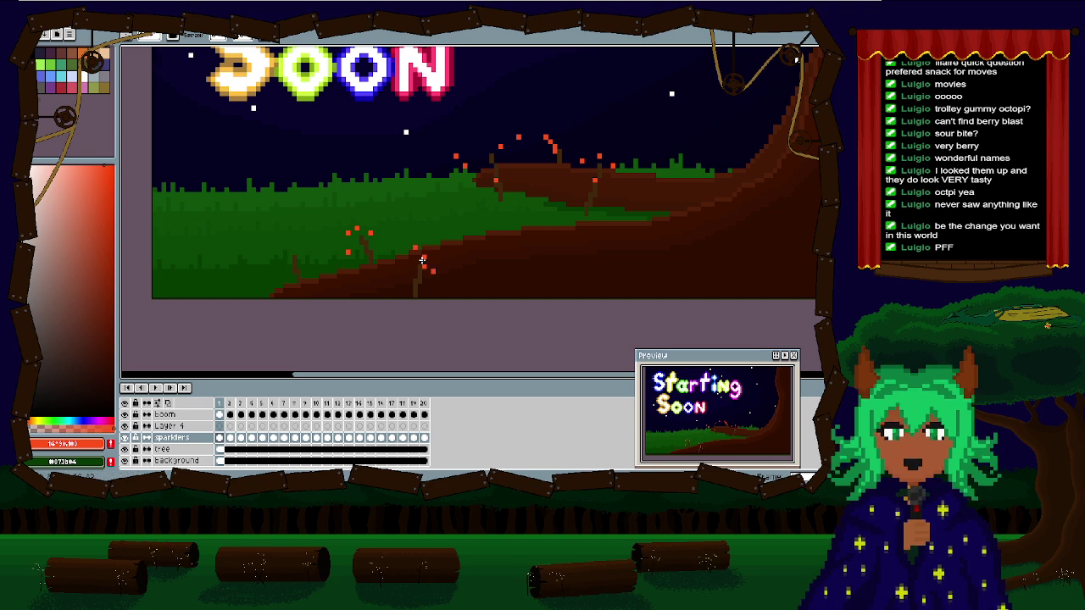
# Step: Dot varied red-orange sparks around the leftmost sparkler stick on the animation's frames, including frame 1
pyautogui.click(292, 251)
pyautogui.press('Return')
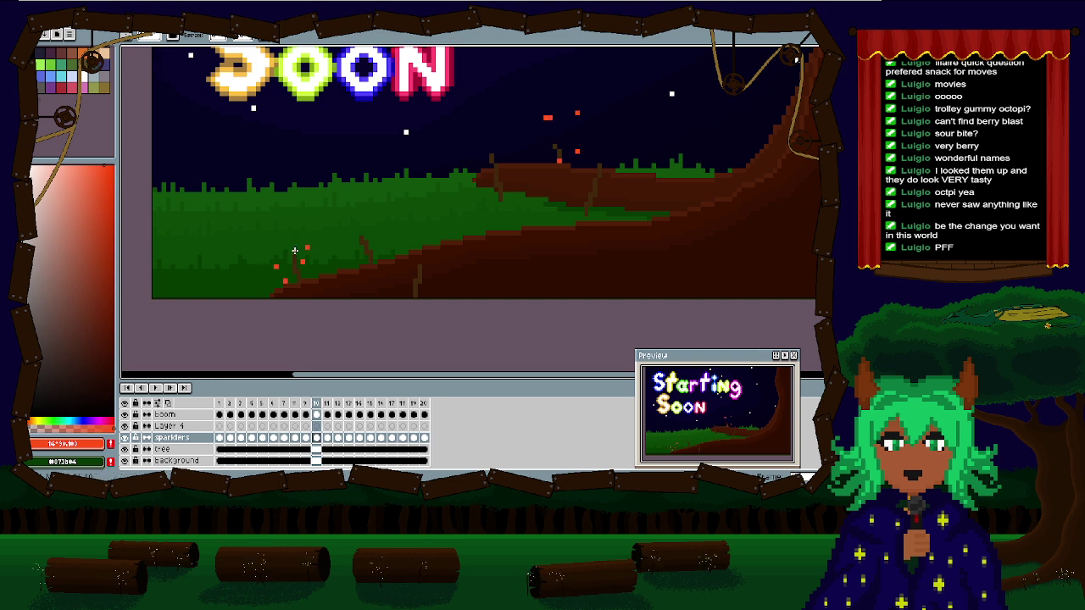
pyautogui.click(294, 251)
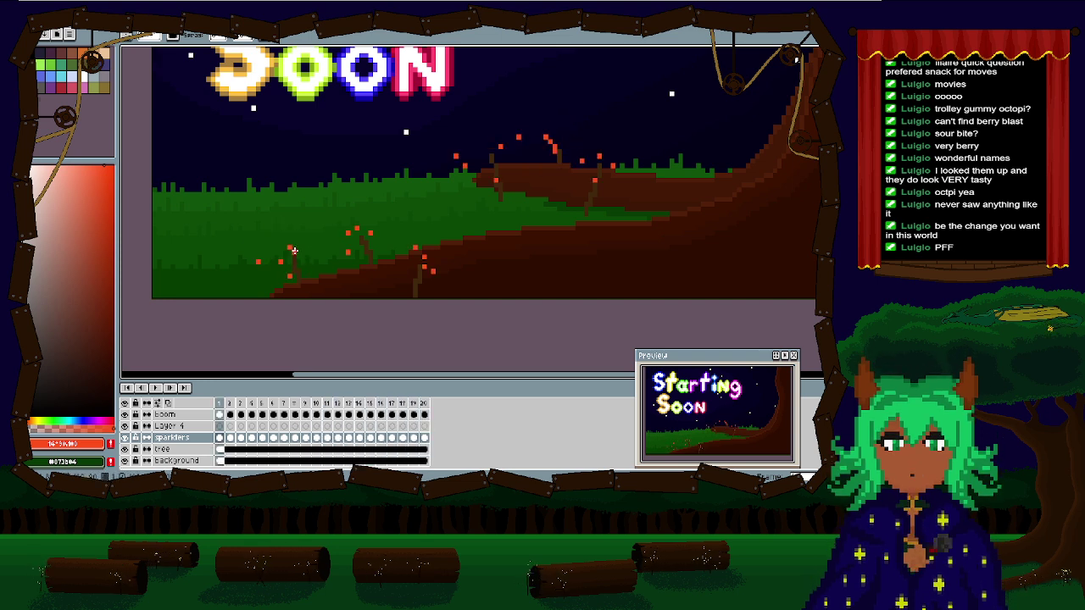
# Step: Dot scattered sparks around the second stick from the left, working frame by frame through frame 20
pyautogui.press('Right')
pyautogui.press('Right')
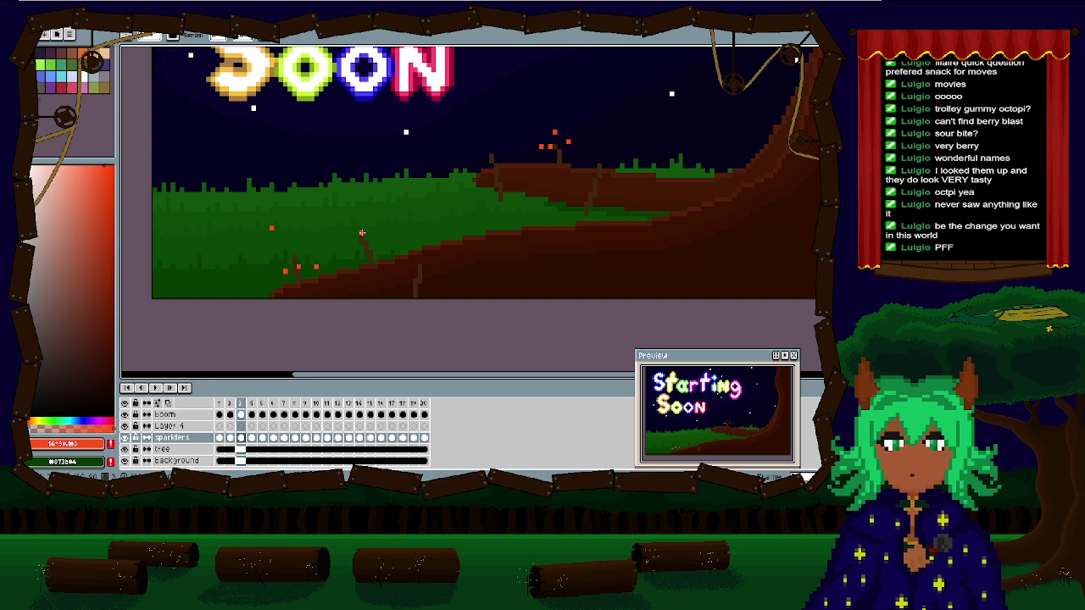
pyautogui.press('Left')
pyautogui.press('Left')
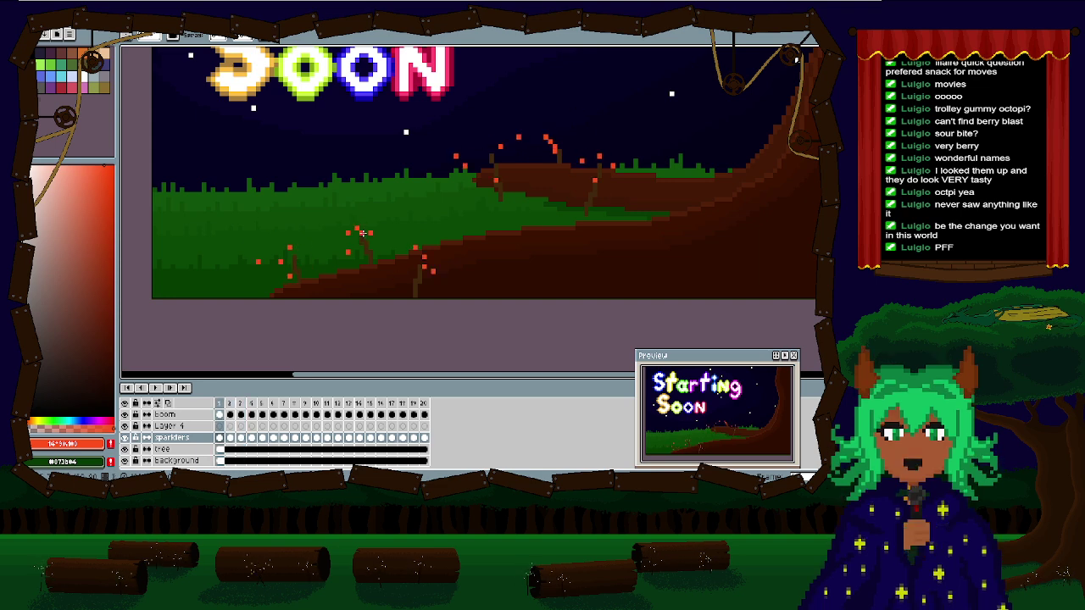
pyautogui.press('Right')
pyautogui.press('Right')
pyautogui.press('Right')
pyautogui.press('Right')
pyautogui.press('Right')
pyautogui.press('Right')
pyautogui.press('Right')
pyautogui.press('Right')
pyautogui.press('Right')
pyautogui.press('Right')
pyautogui.press('Right')
pyautogui.press('Right')
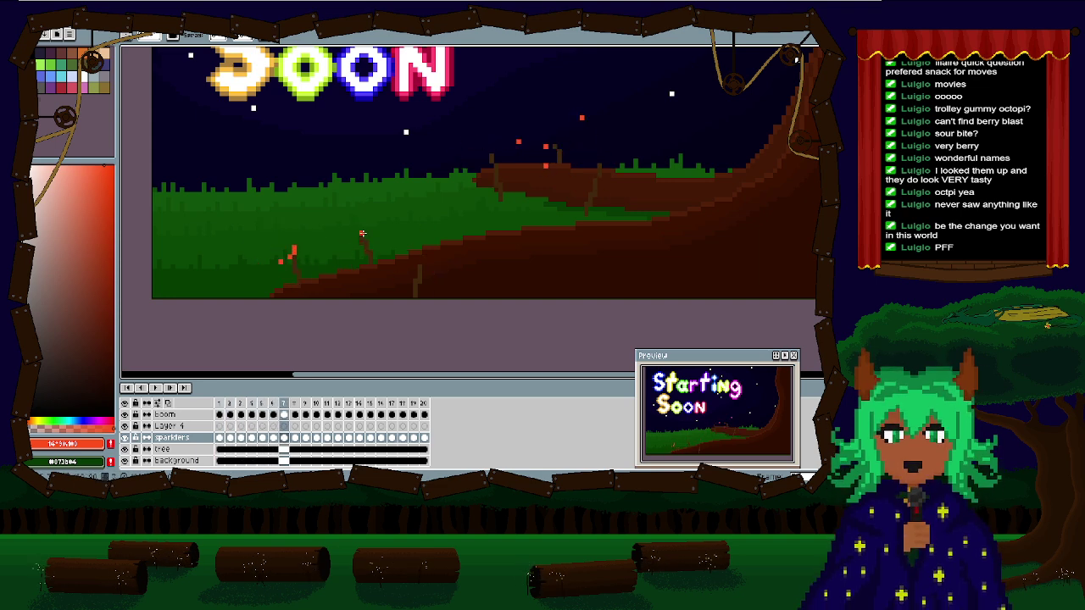
pyautogui.press('Right')
pyautogui.press('Right')
pyautogui.press('Right')
pyautogui.press('Right')
pyautogui.press('Right')
pyautogui.press('Right')
pyautogui.press('Right')
pyautogui.press('Right')
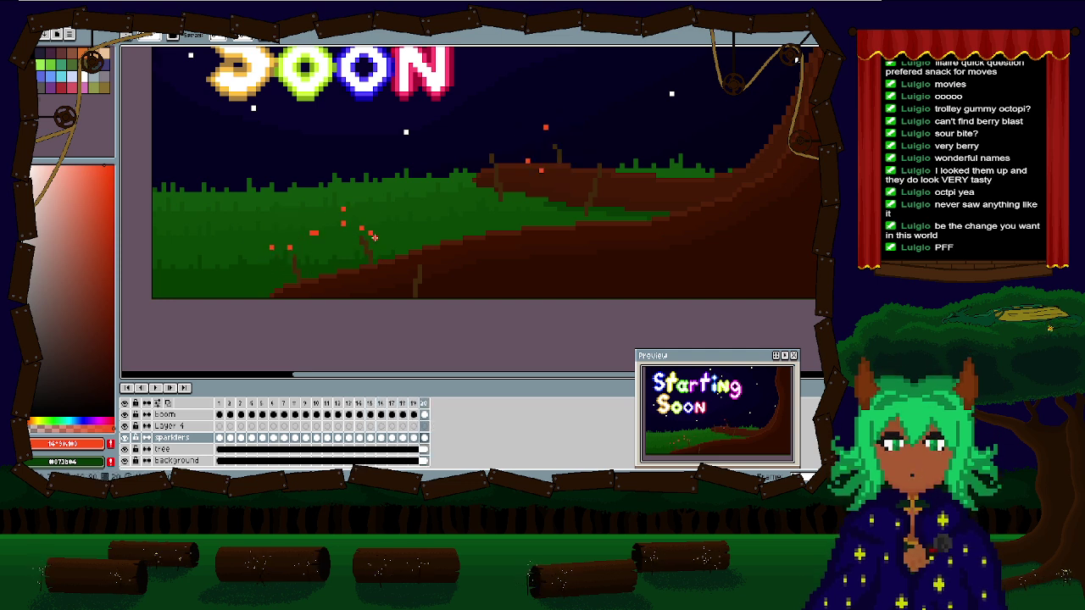
# Step: Dot scattered red-orange sparks around the third stick from the left on the animation's early frames
pyautogui.press('Left')
pyautogui.press('Left')
pyautogui.press('Left')
pyautogui.press('Left')
pyautogui.press('Left')
pyautogui.press('Left')
pyautogui.press('Left')
pyautogui.press('Left')
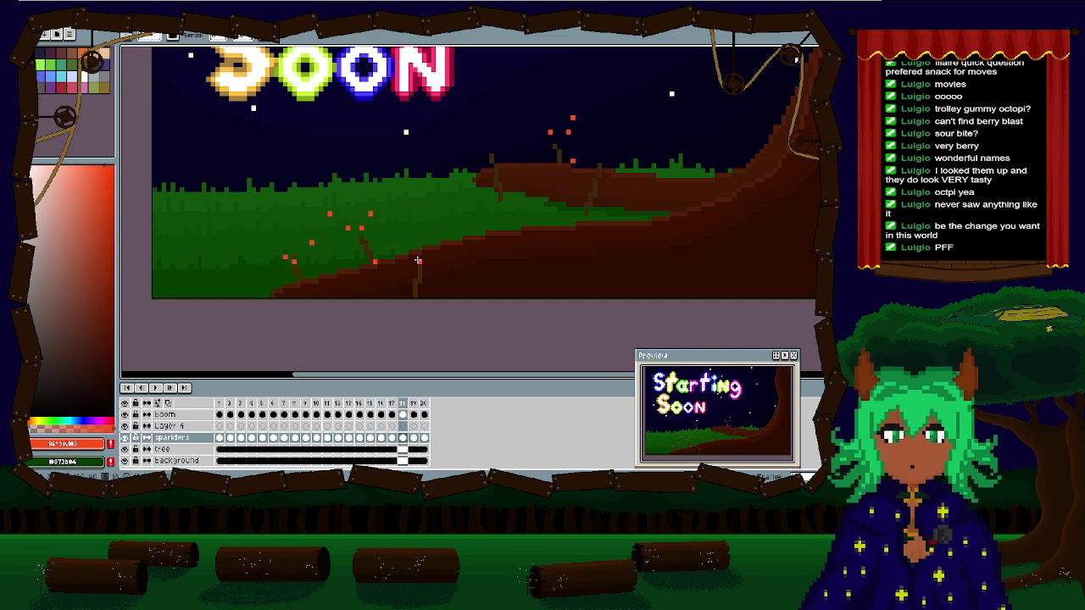
pyautogui.press('Left')
pyautogui.press('Left')
pyautogui.press('Left')
pyautogui.press('Left')
pyautogui.press('Left')
pyautogui.press('Left')
pyautogui.press('Left')
pyautogui.press('Left')
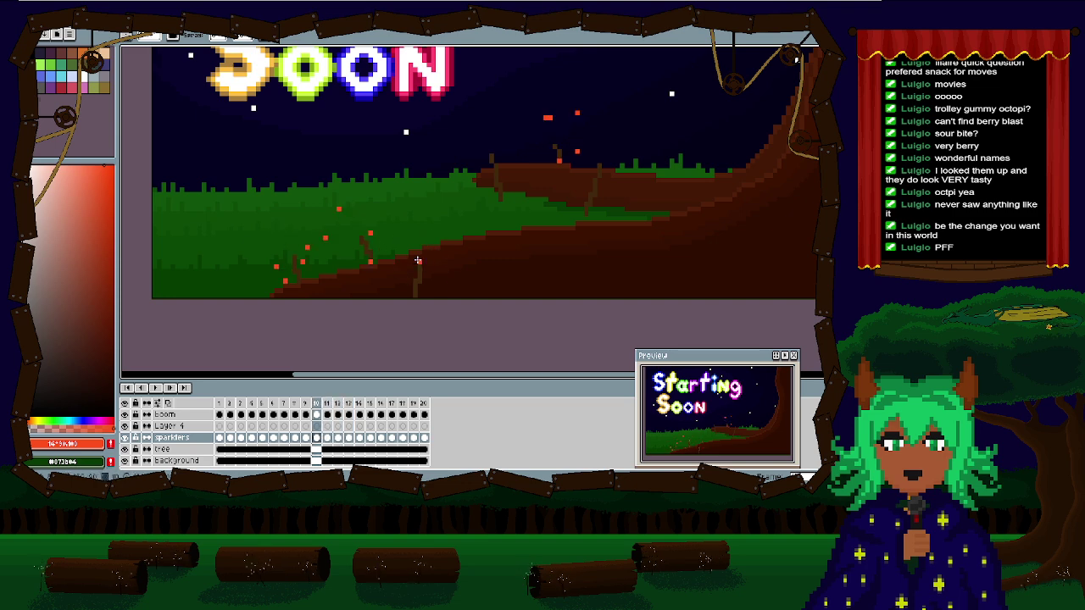
pyautogui.press('Left')
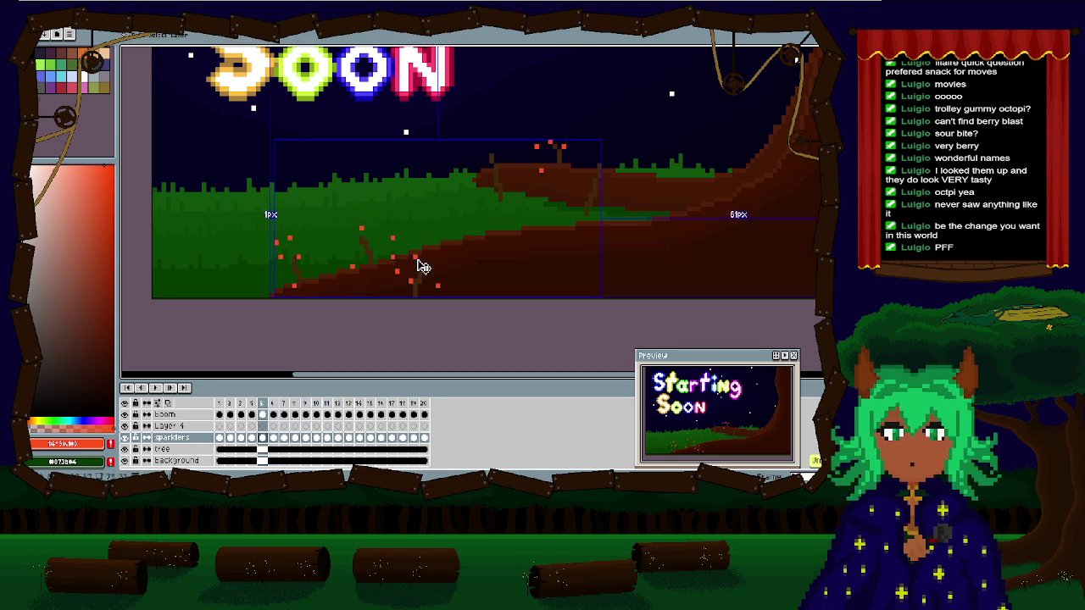
# Step: Add four scattered sparks around the third stick from the left on frame 3
pyautogui.press('Right')
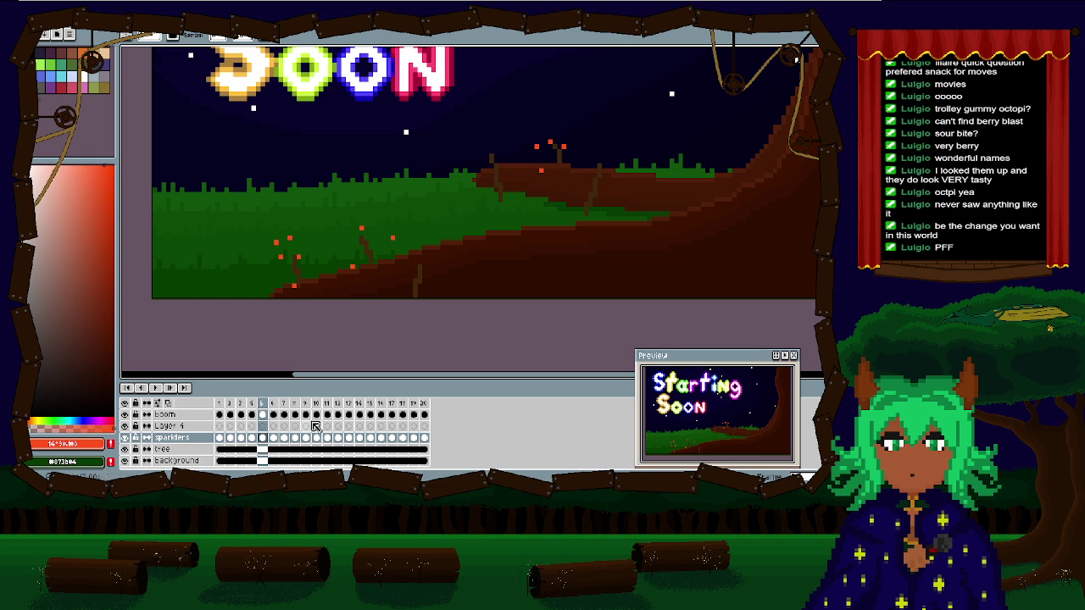
pyautogui.press('Right')
pyautogui.press('Right')
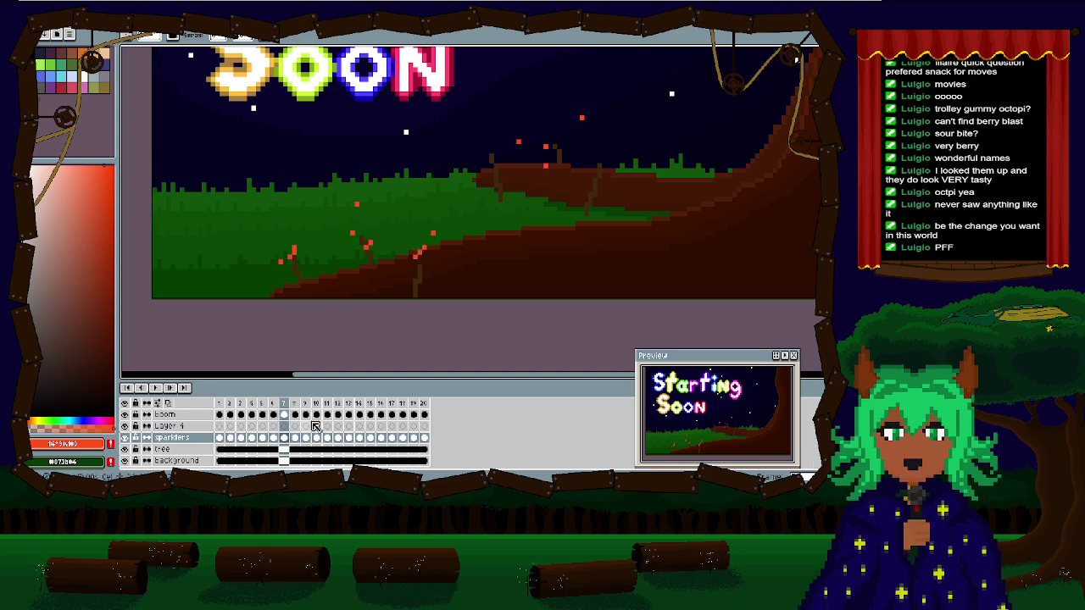
pyautogui.press('Left')
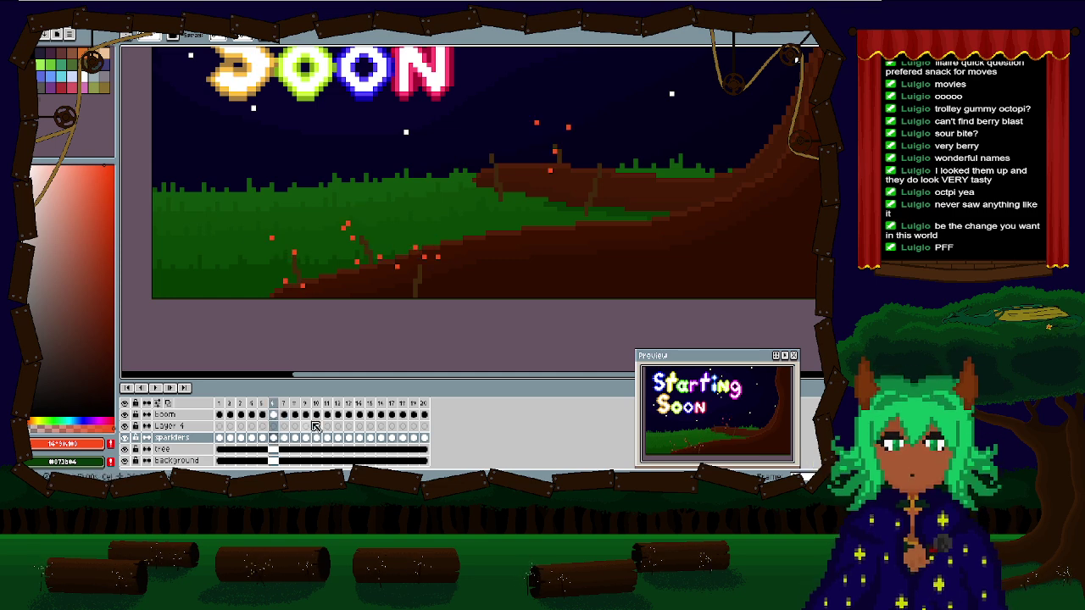
pyautogui.press('Left')
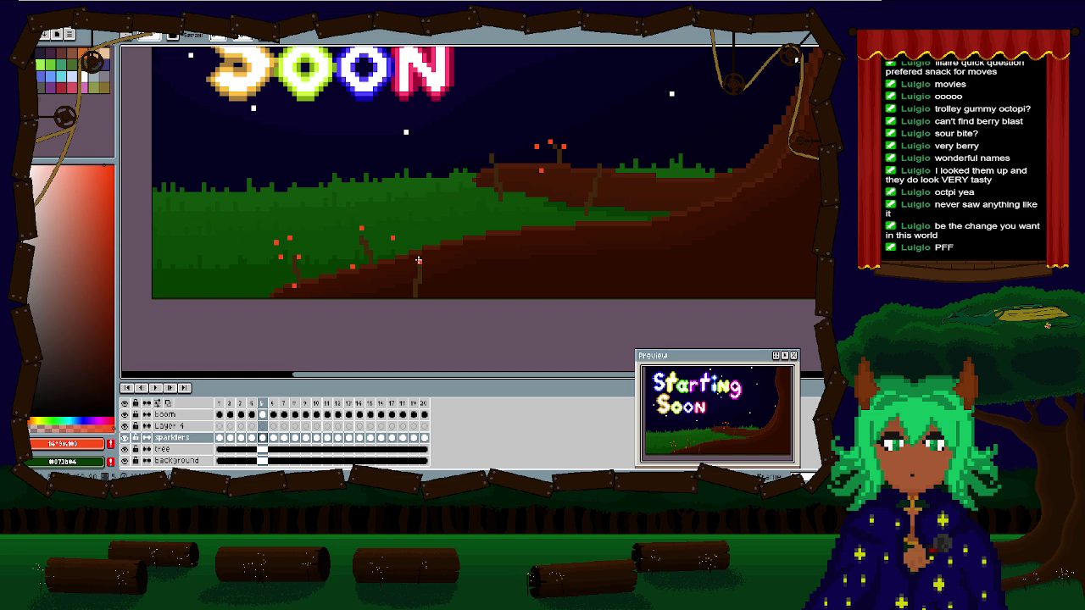
pyautogui.press('Left')
pyautogui.press('Left')
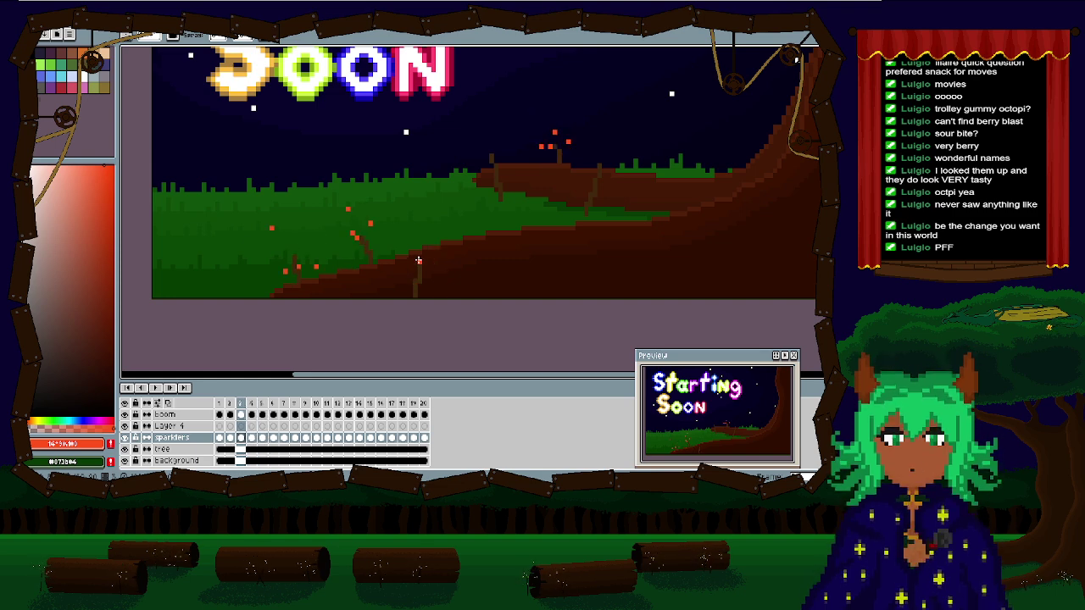
pyautogui.click(415, 267)
pyautogui.click(438, 286)
pyautogui.click(437, 247)
pyautogui.click(401, 243)
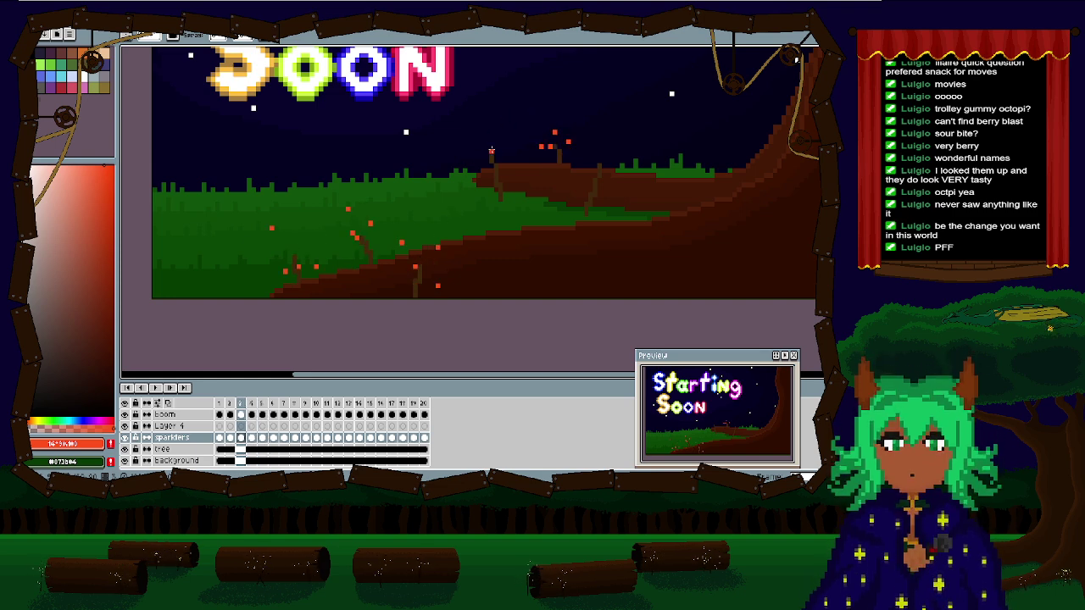
# Step: Dot varied sparks around the back root's leftmost and rightmost sticks frame by frame, erasing a surplus spark on frame 15
pyautogui.press('Right')
pyautogui.press('Right')
pyautogui.press('Right')
pyautogui.press('Right')
pyautogui.press('Right')
pyautogui.press('Right')
pyautogui.press('Right')
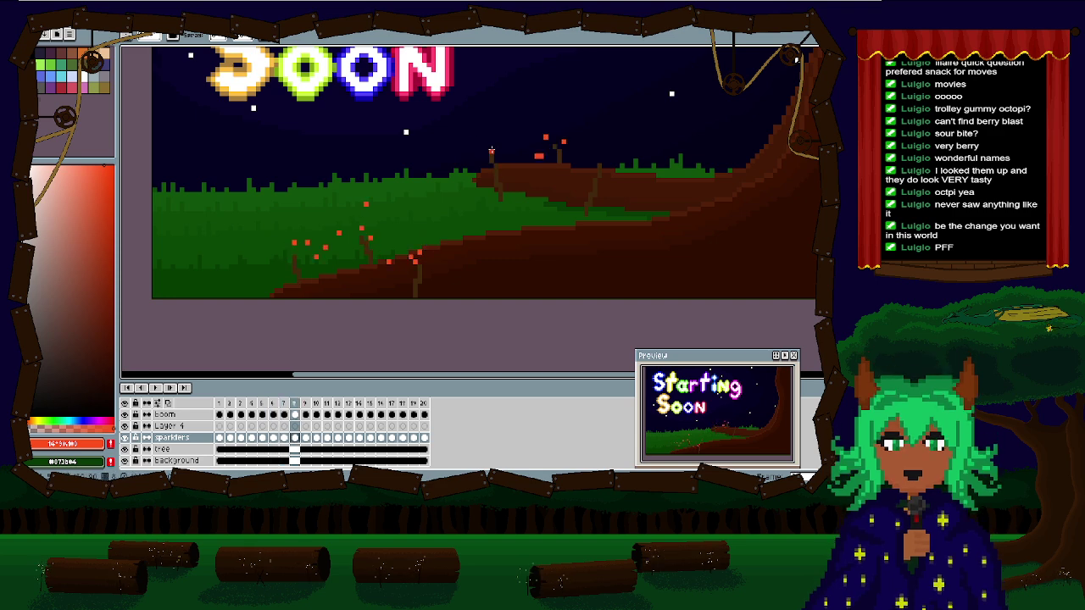
pyautogui.press('Right')
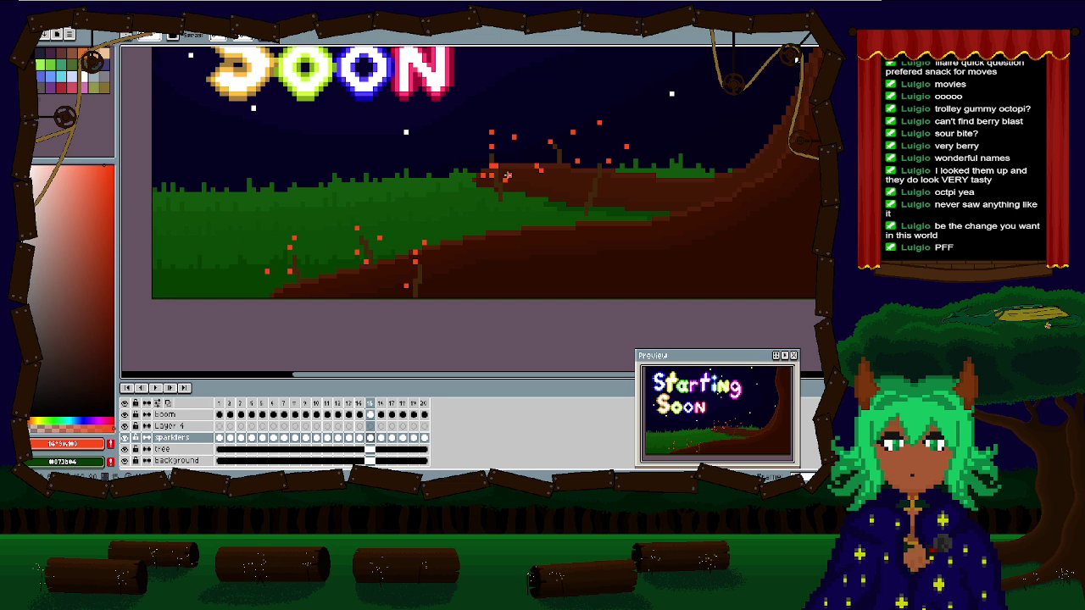
pyautogui.press('e')
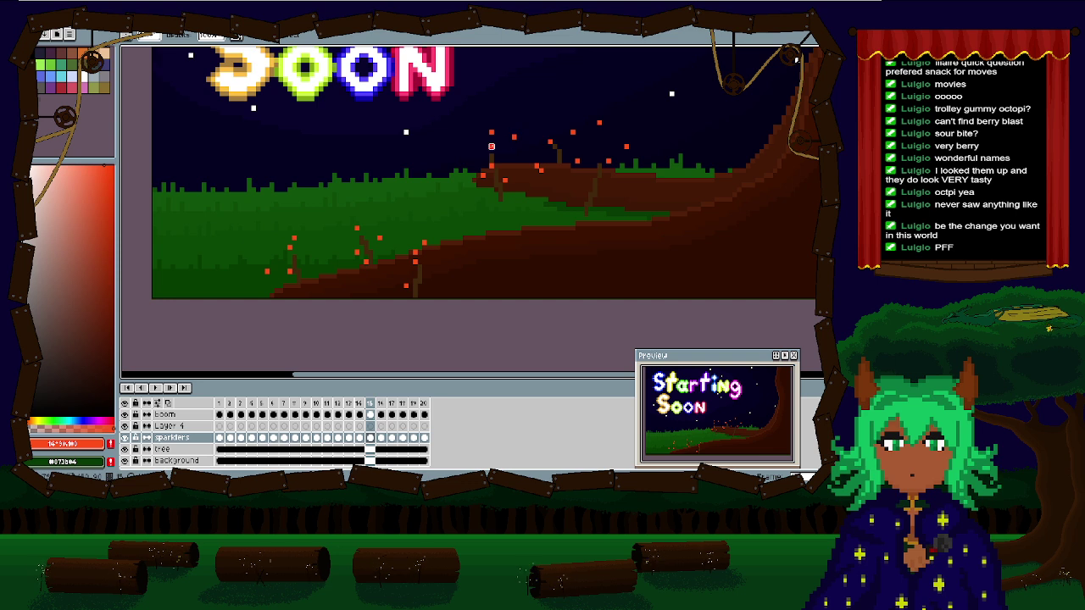
# Step: Go backwards through the frames from 15, wrapping around to 18, to check the sparks around every stick
pyautogui.press(',')
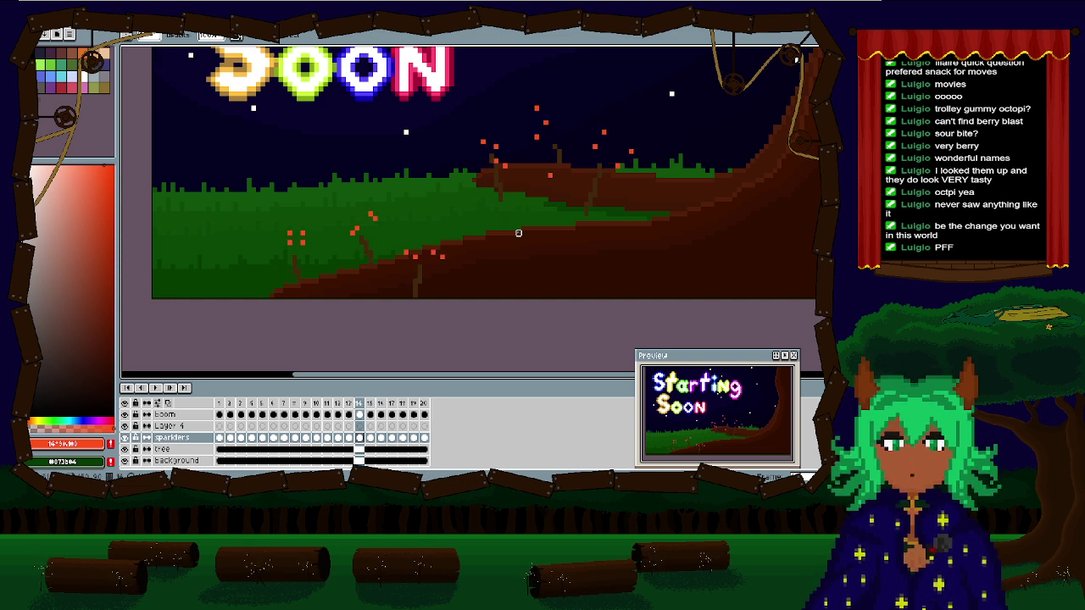
pyautogui.press(',')
pyautogui.press(',')
pyautogui.press(',')
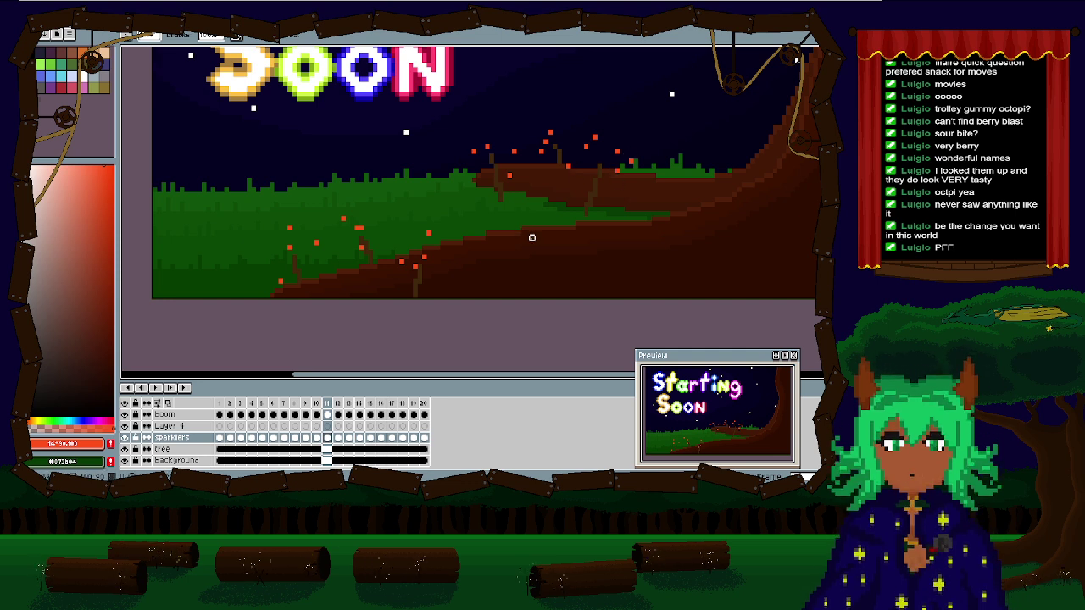
pyautogui.press('Left')
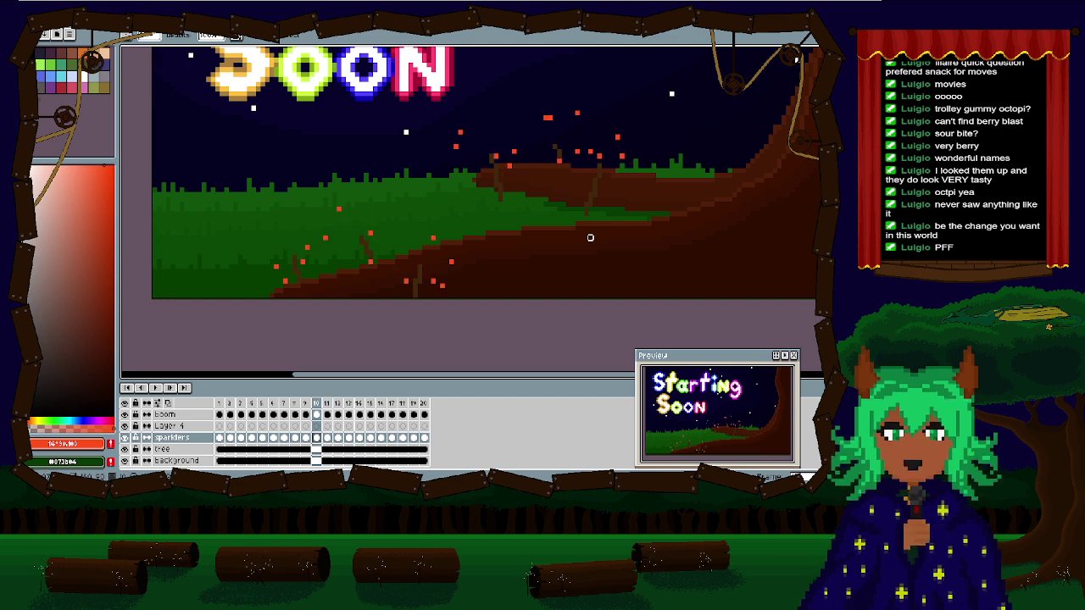
pyautogui.press('Left')
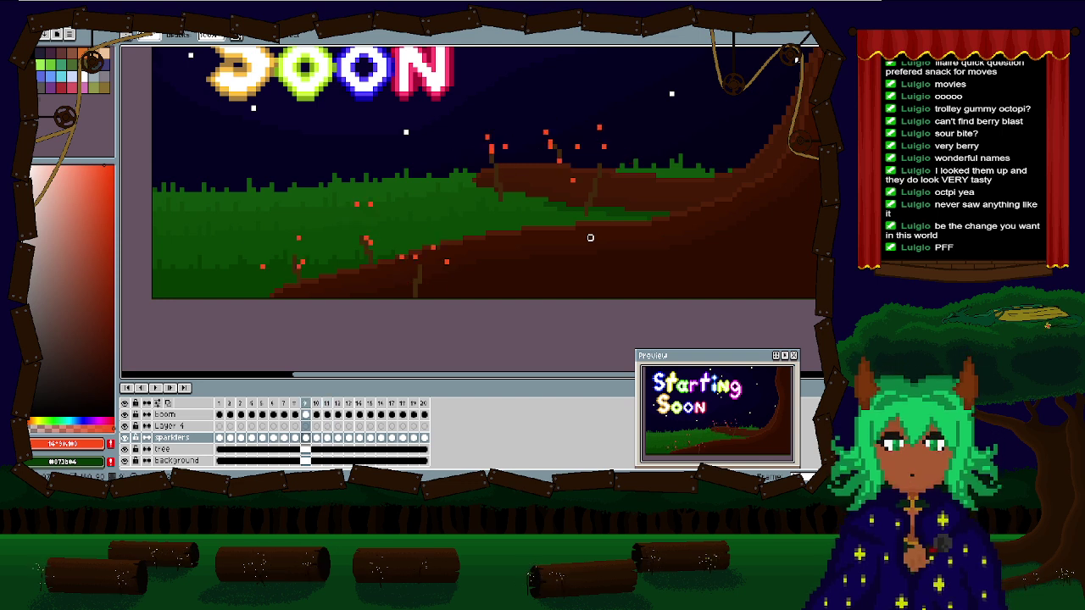
pyautogui.press('Left')
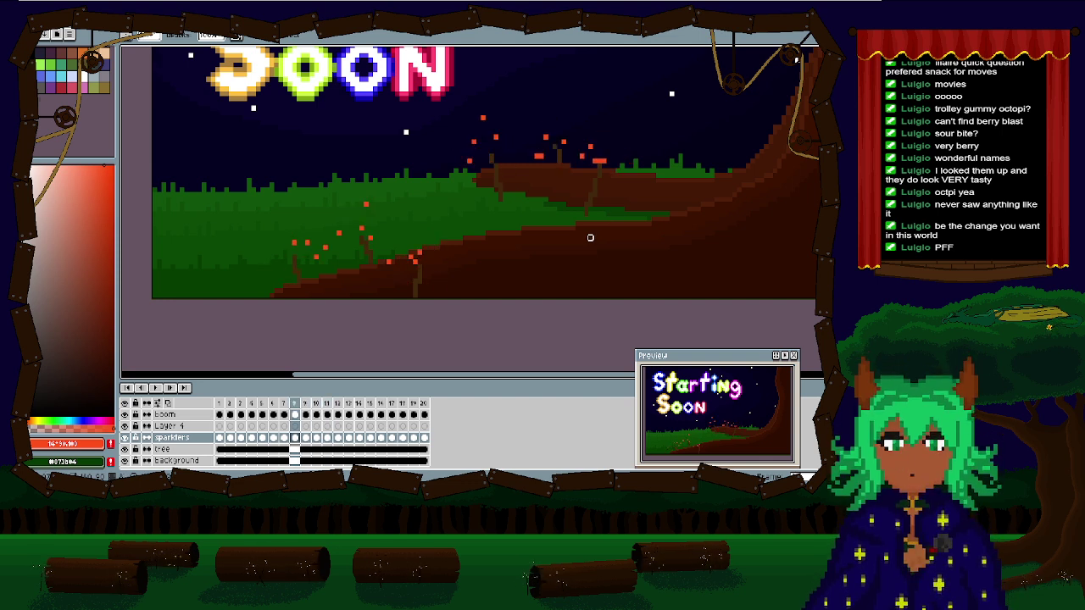
pyautogui.press('Left')
pyautogui.press('Left')
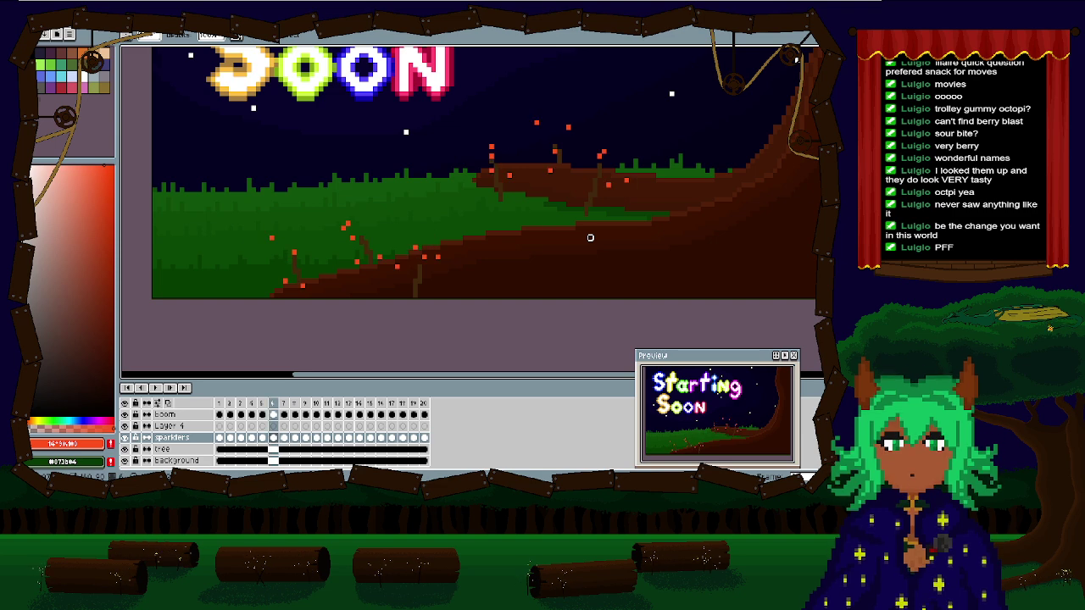
pyautogui.press('Left')
pyautogui.press('Left')
pyautogui.press('Left')
pyautogui.press('Left')
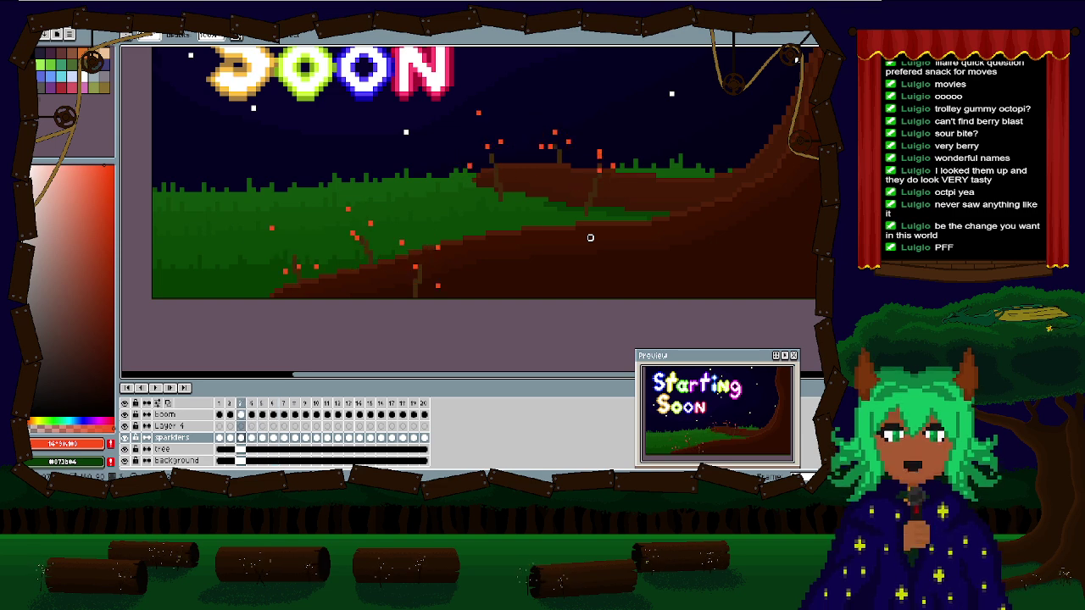
pyautogui.press('Left')
pyautogui.press('Left')
pyautogui.press('Left')
pyautogui.press('Left')
pyautogui.press('Left')
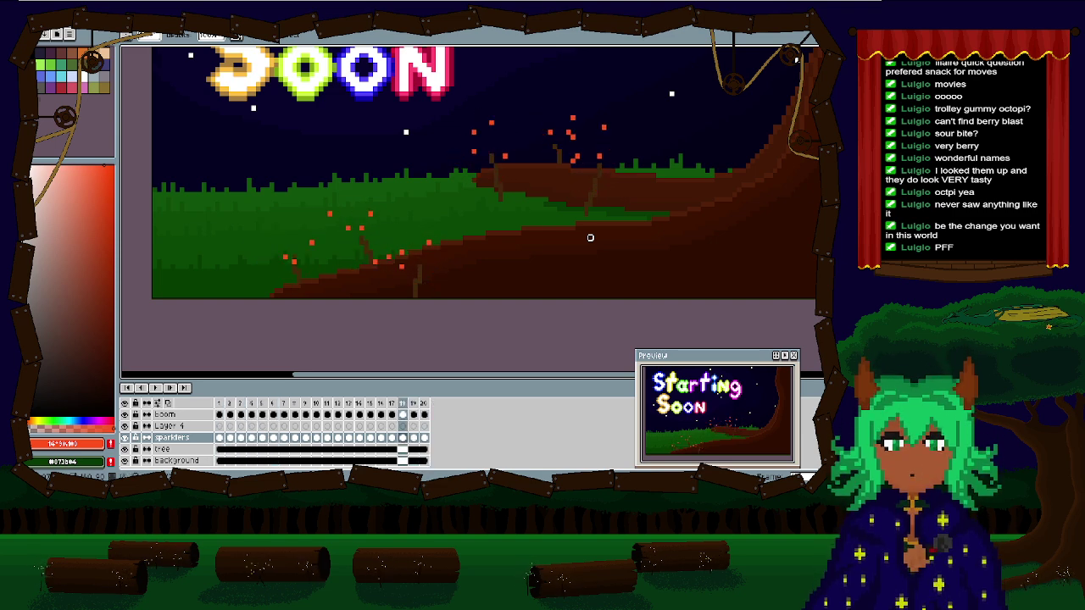
# Step: Play the animation with the whole "Starting Soon" canvas in view to review the sparkler effect
pyautogui.click(156, 388)
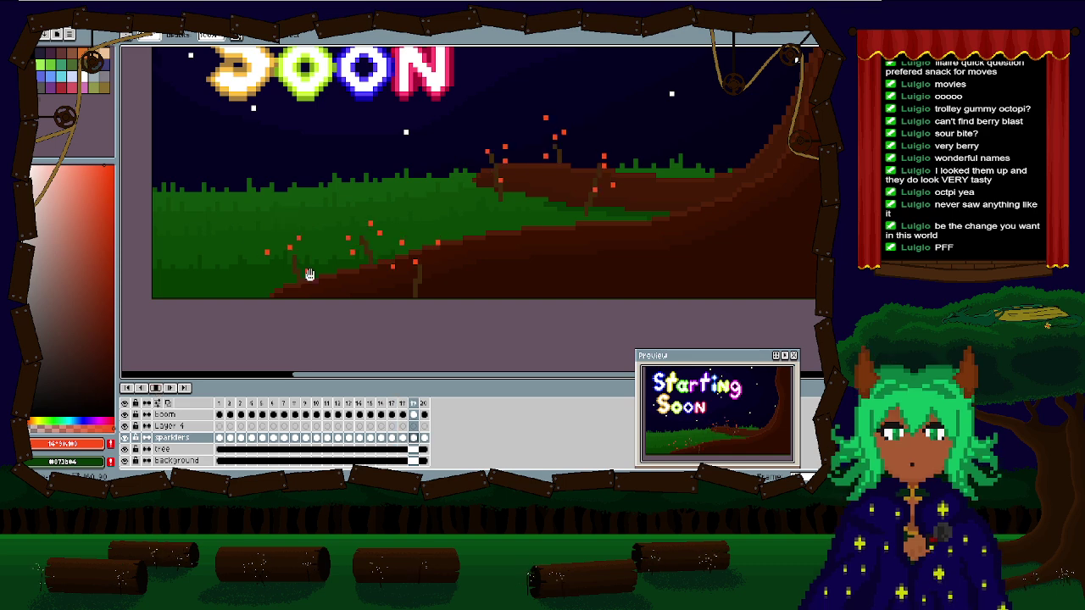
pyautogui.scroll(-3, 352, 267)
pyautogui.scroll(2, 363, 271)
pyautogui.moveTo(406, 303); pyautogui.dragTo(440, 302)
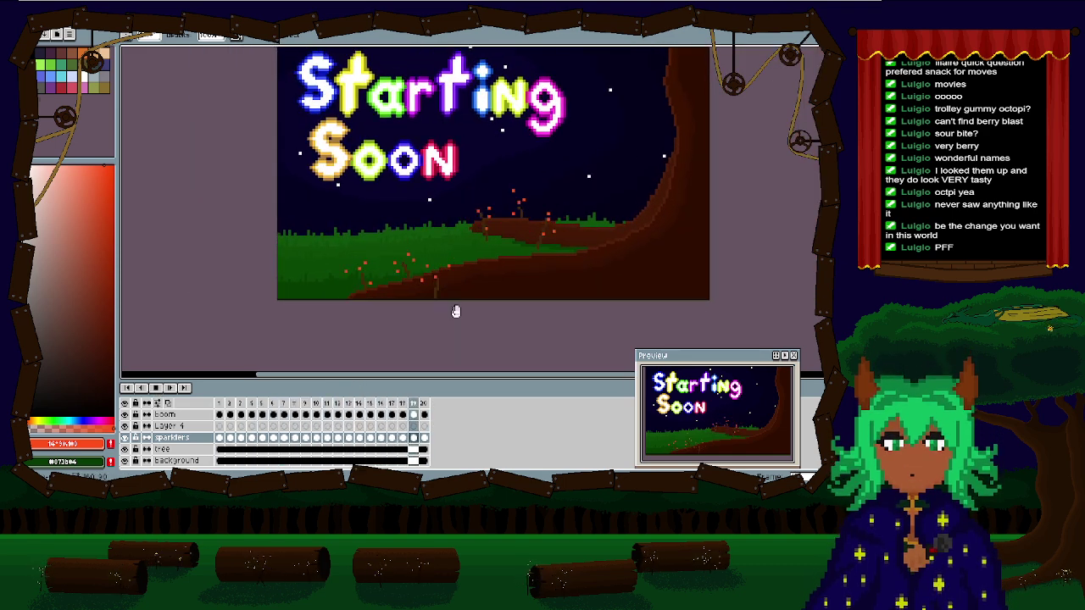
pyautogui.scroll(-1, 454, 311)
pyautogui.scroll(1, 467, 322)
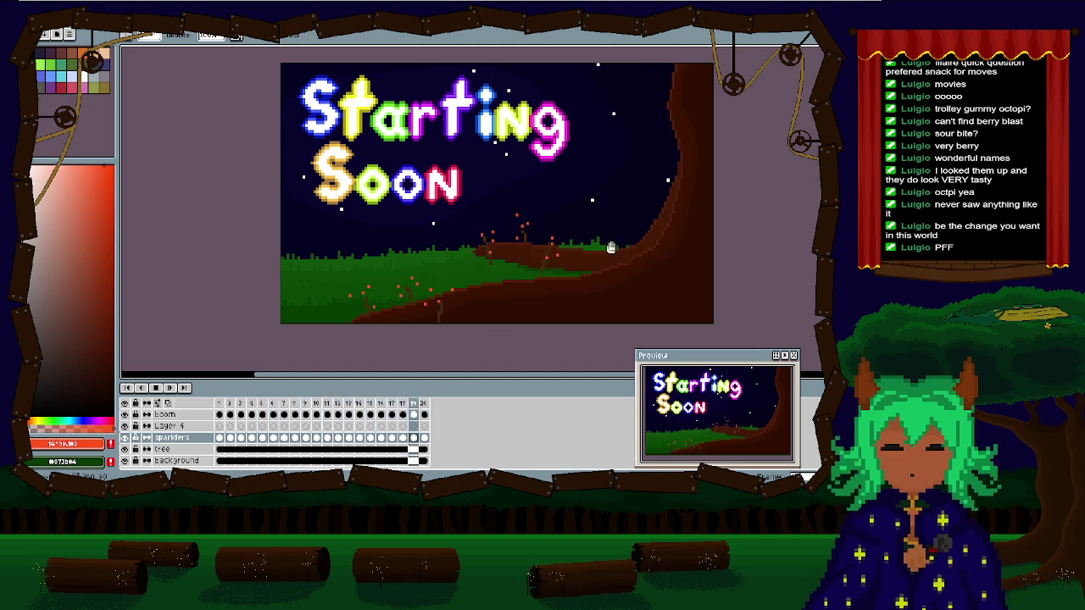
pyautogui.moveTo(535, 204); pyautogui.dragTo(479, 219)
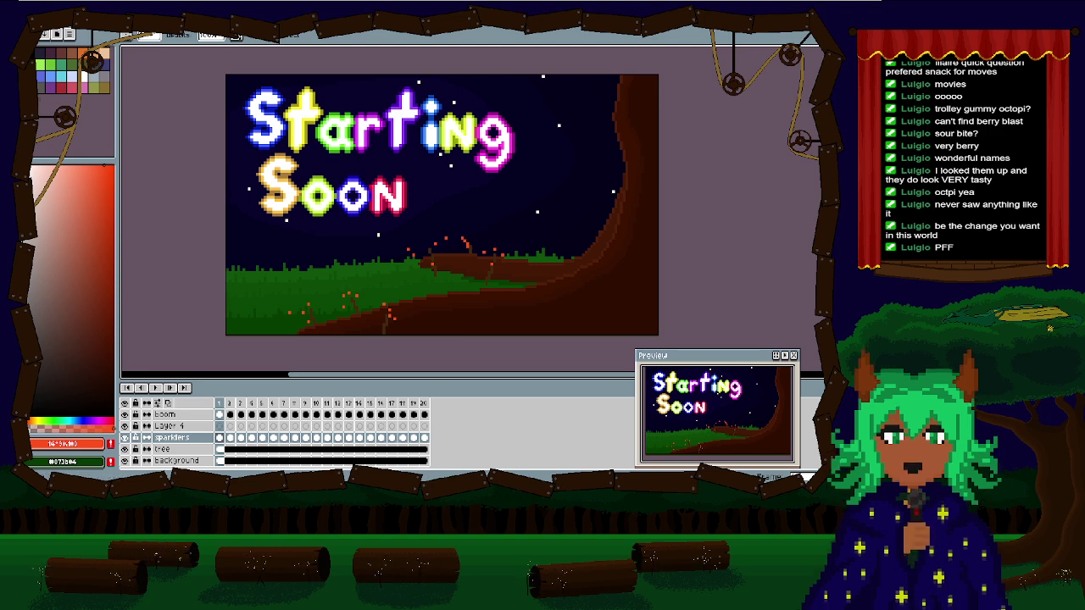
# Step: Reopen Stream_starting_soon.aseprite from the recent files
pyautogui.click(38, 24)
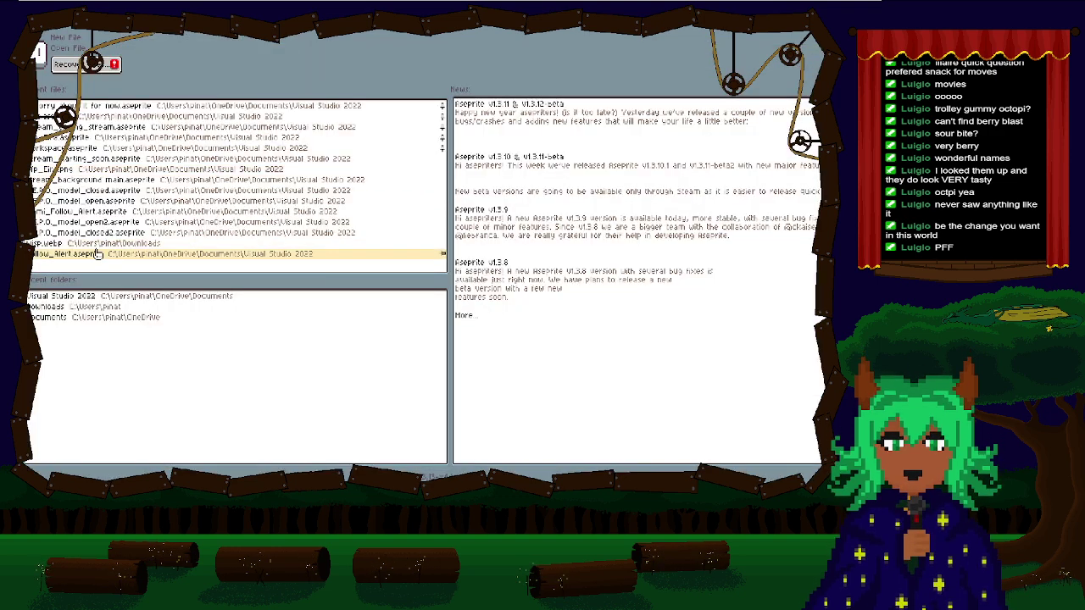
pyautogui.click(108, 161)
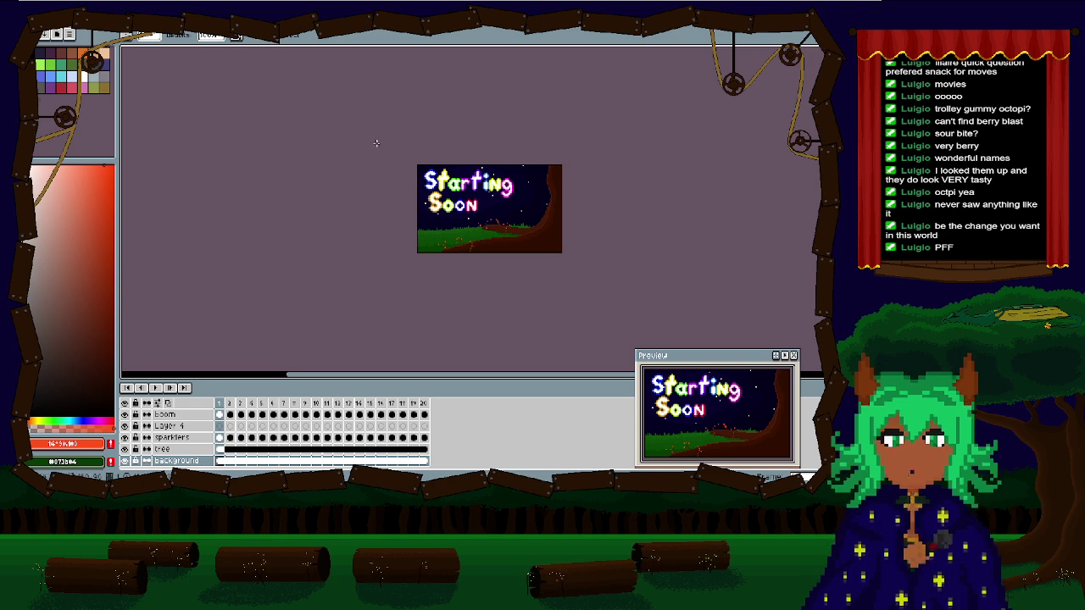
pyautogui.scroll(3, 510, 199)
pyautogui.click(172, 437)
pyautogui.moveTo(293, 152); pyautogui.dragTo(289, 131)
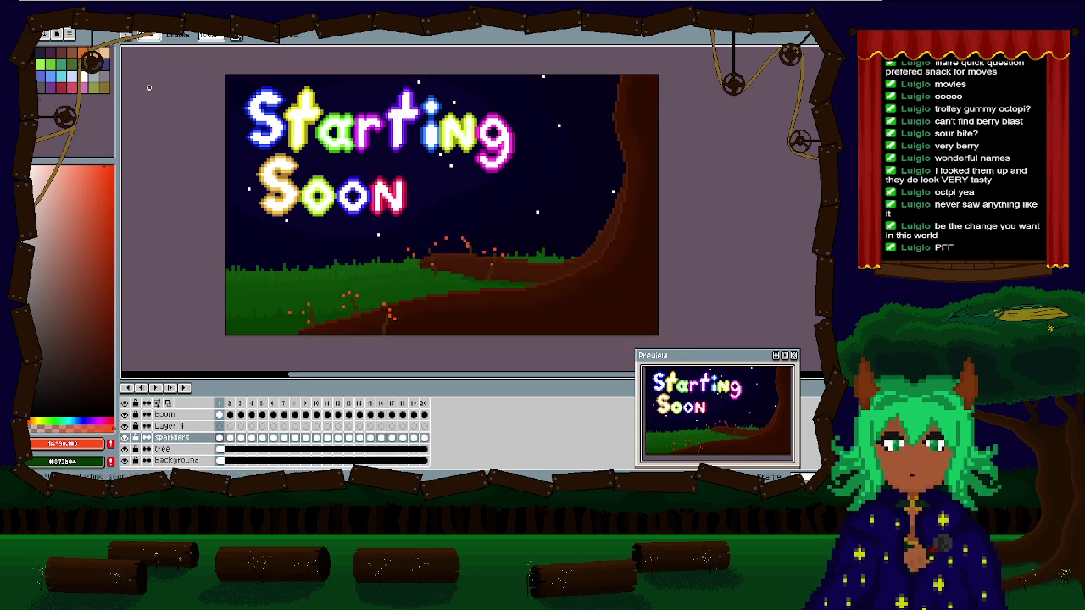
# Step: Export all frames of the visible layers at 100% as the looping GIF Stream_starting_soon.gif, with forward playback
pyautogui.click(43, 22)
pyautogui.moveTo(51, 100)
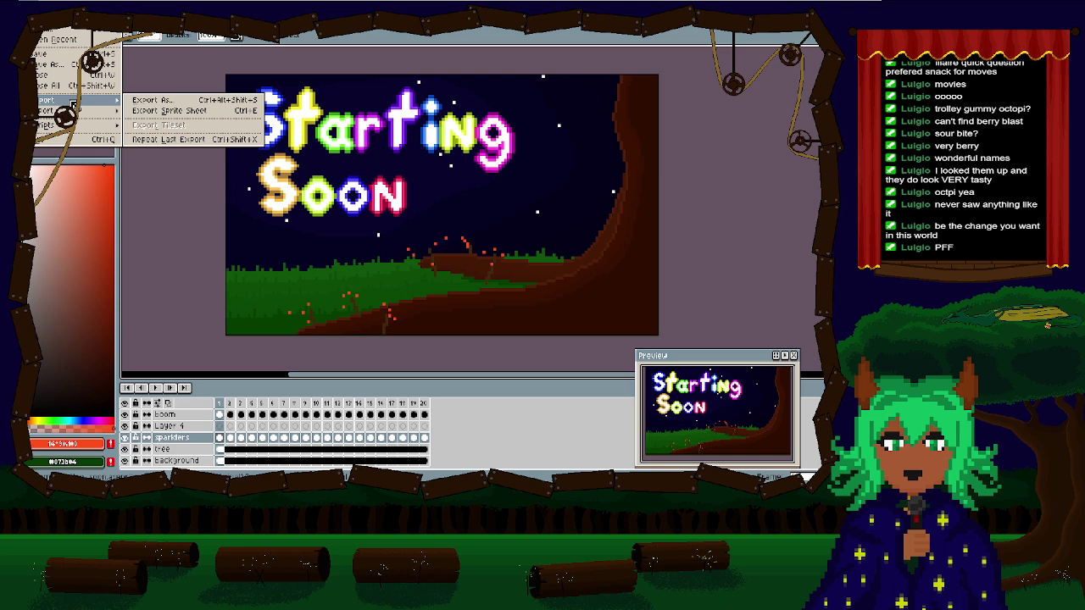
pyautogui.click(160, 106)
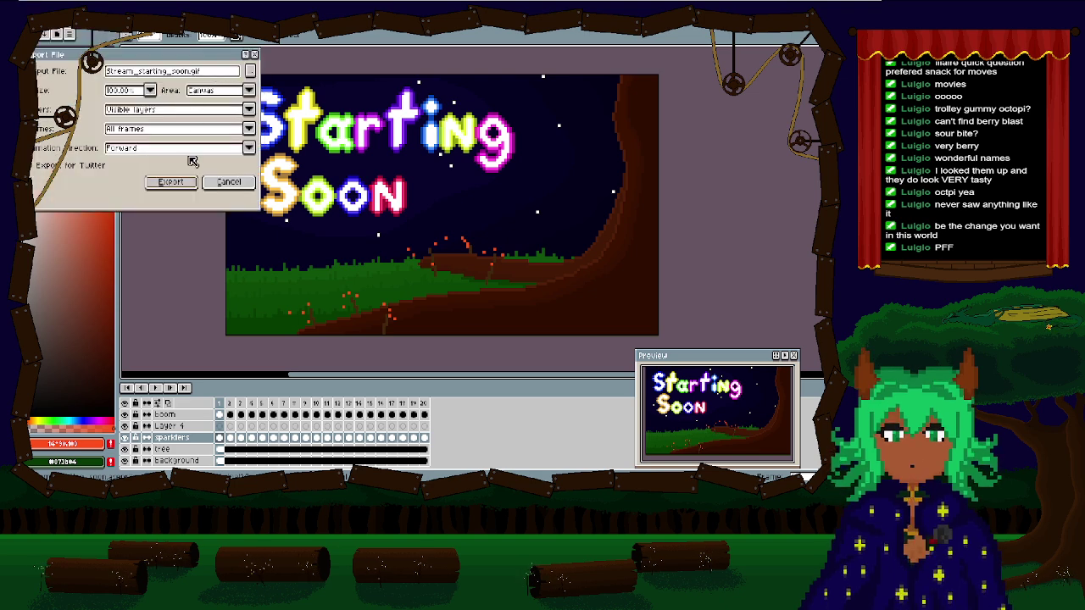
pyautogui.click(190, 183)
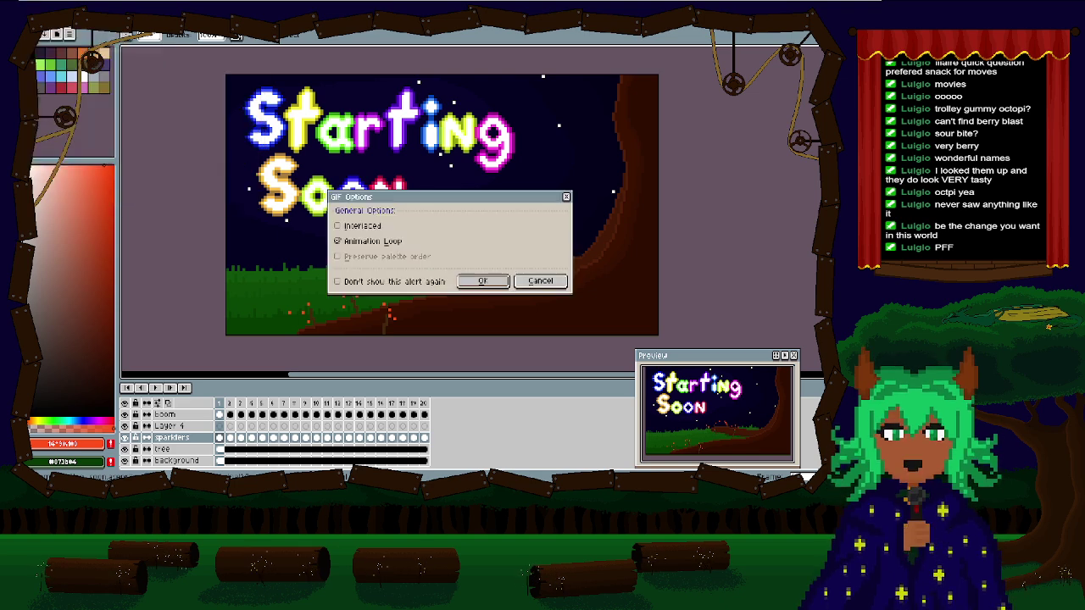
pyautogui.click(497, 286)
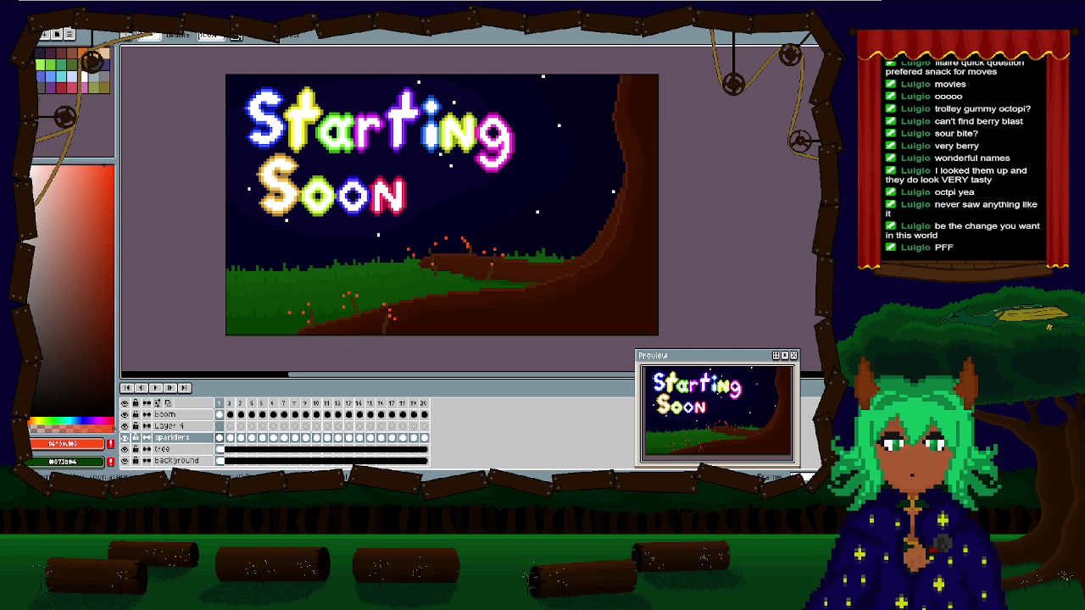
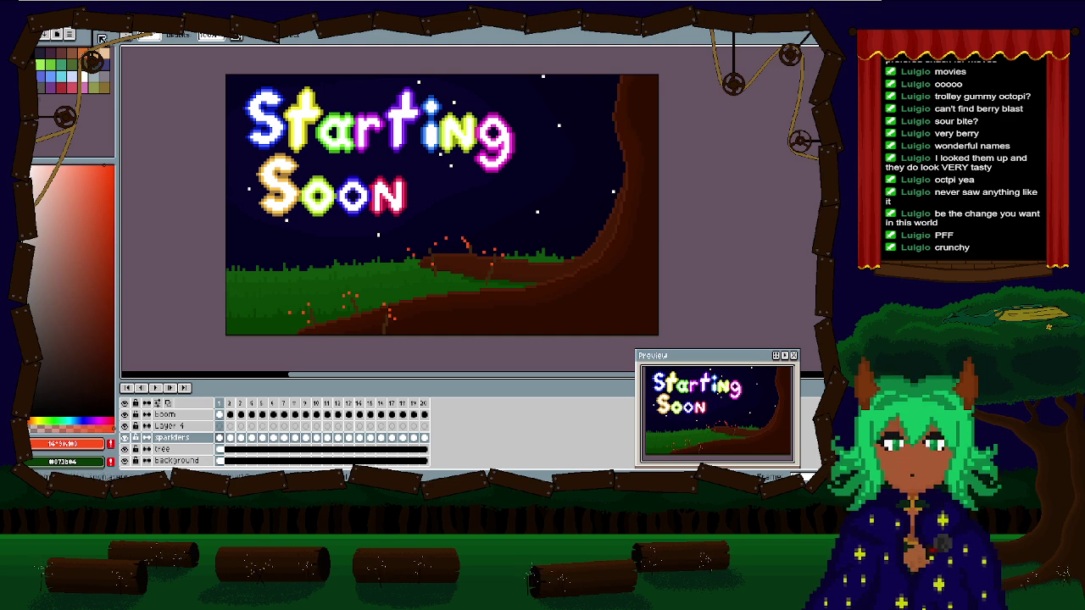
# Step: Create a new 24 × 24 px RGB sprite with a transparent background
pyautogui.click(47, 34)
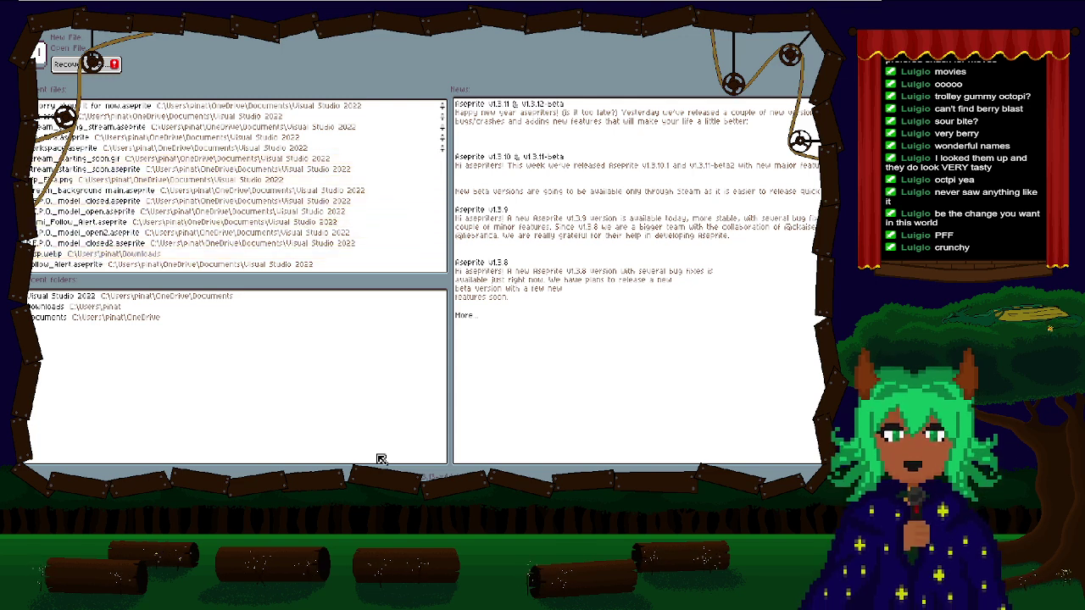
pyautogui.click(207, 36)
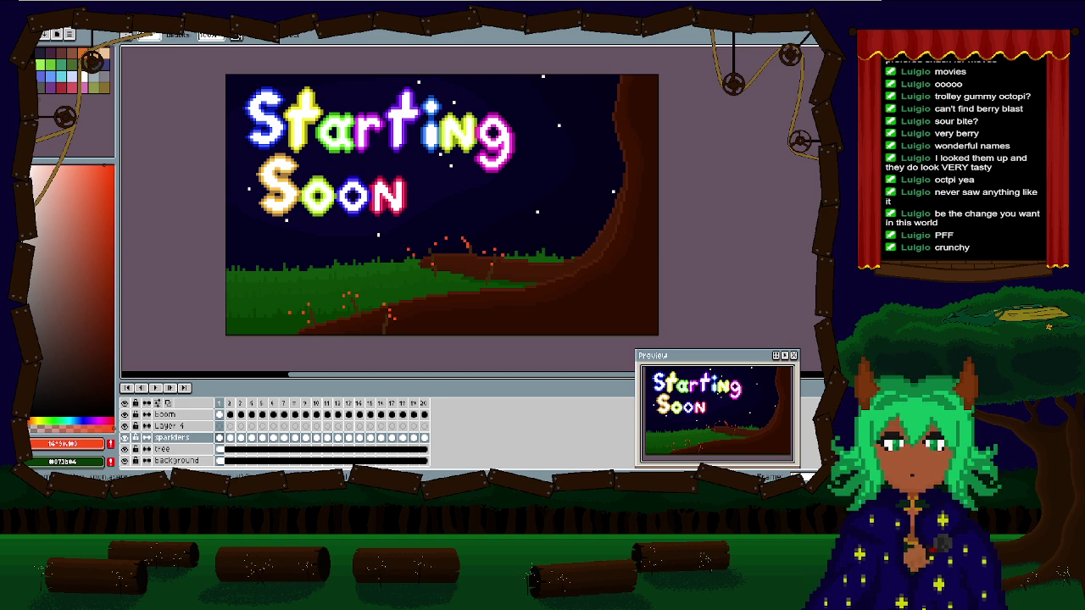
pyautogui.click(70, 36)
pyautogui.click(71, 38)
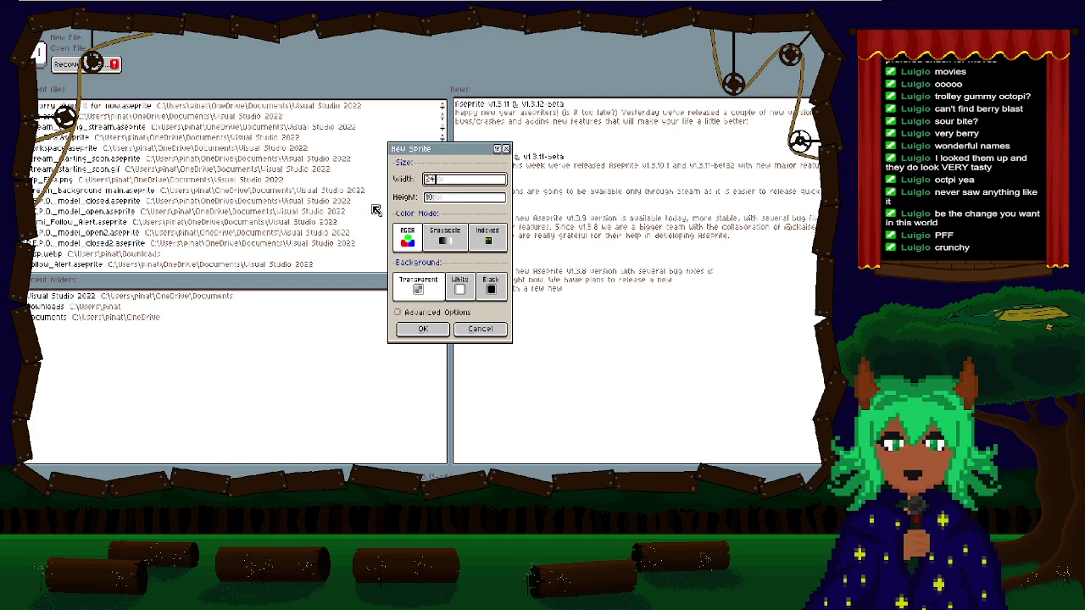
pyautogui.press('Tab')
pyautogui.write('24')
pyautogui.click(433, 331)
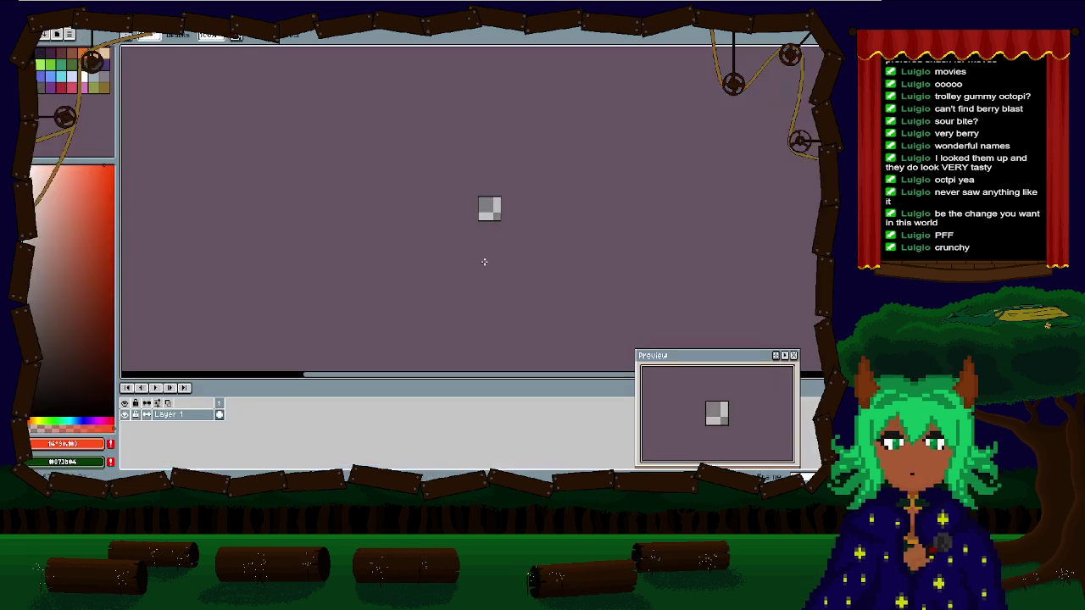
# Step: Resize the new sprite's canvas to 32 × 32 pixels
pyautogui.scroll(3, 480, 211)
pyautogui.scroll(1, 477, 210)
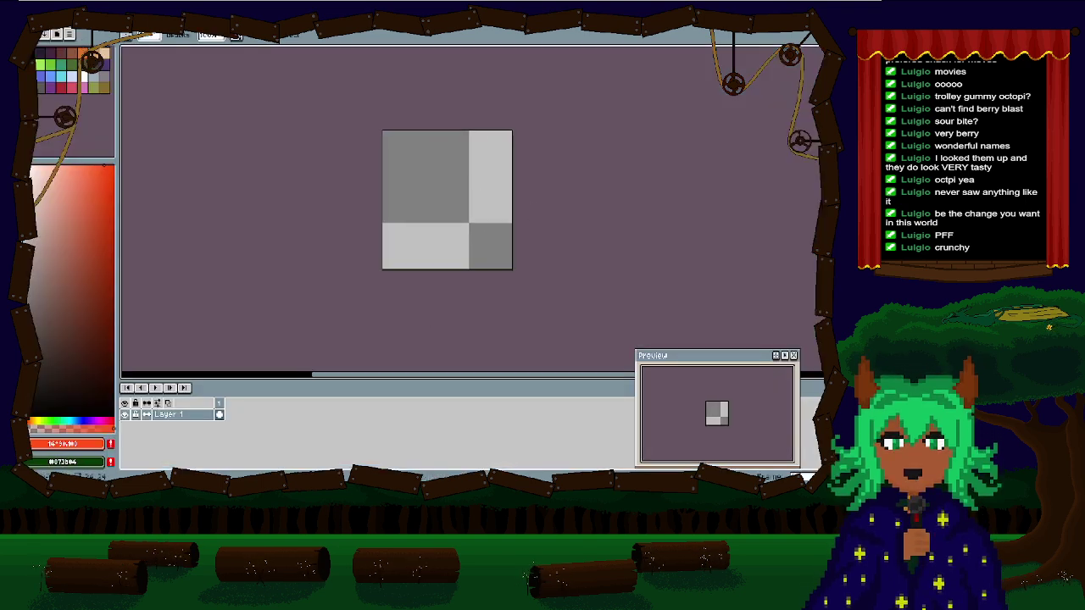
pyautogui.hotkey('ctrl', 'alt', 'c')
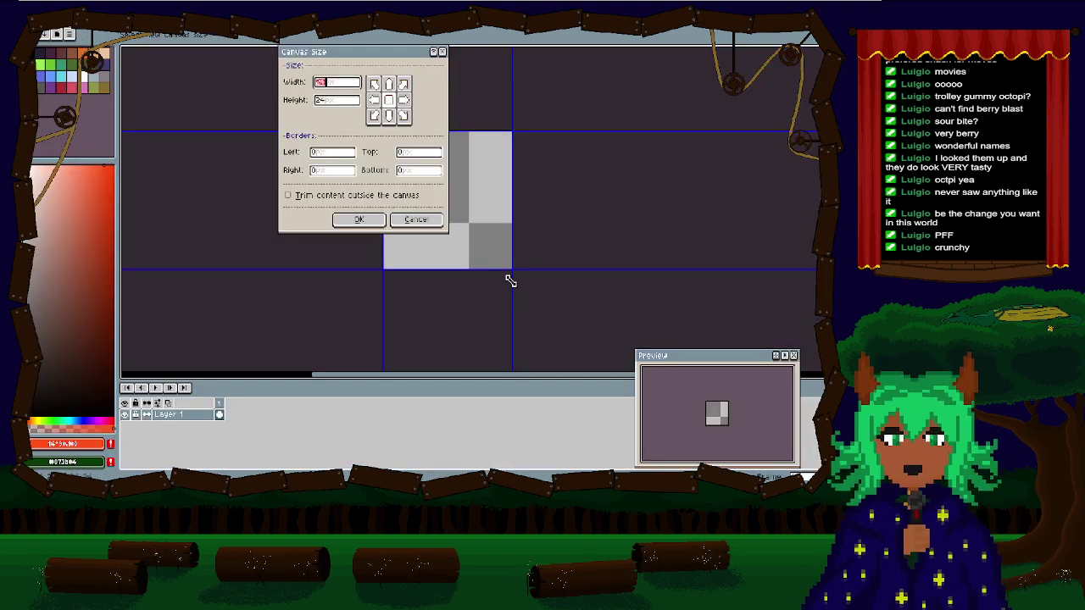
pyautogui.moveTo(511, 270); pyautogui.dragTo(551, 303)
pyautogui.click(362, 218)
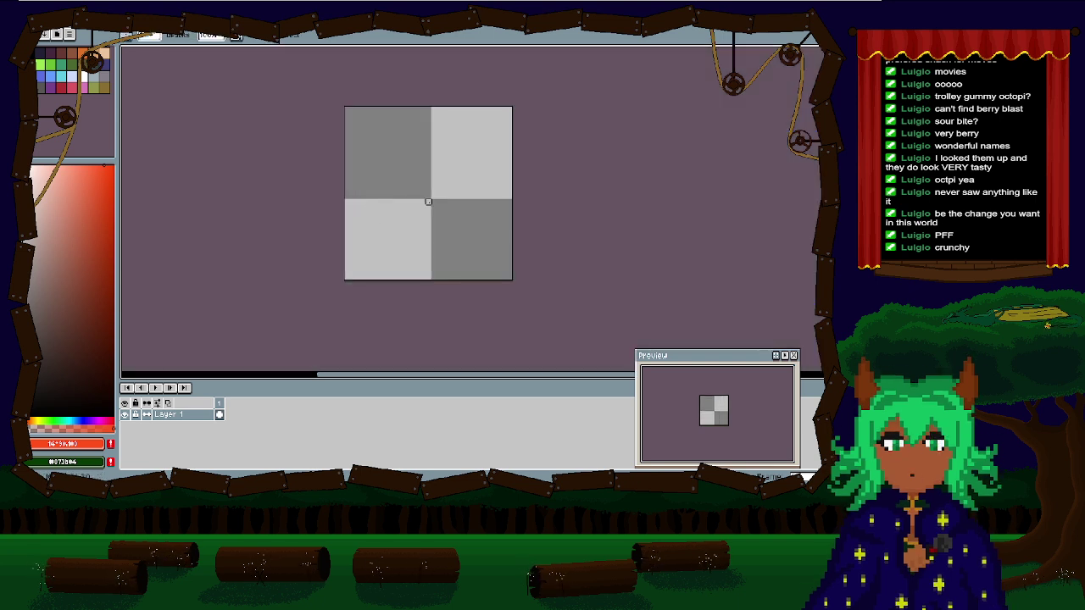
pyautogui.hotkey('ctrl', 'alt', 'c')
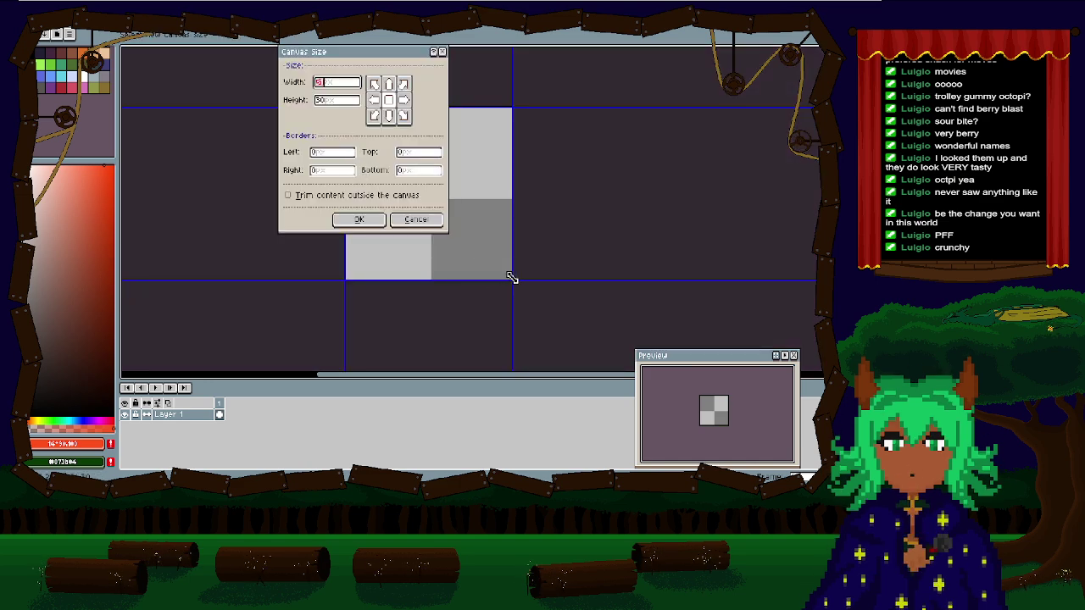
pyautogui.moveTo(512, 277); pyautogui.dragTo(500, 293)
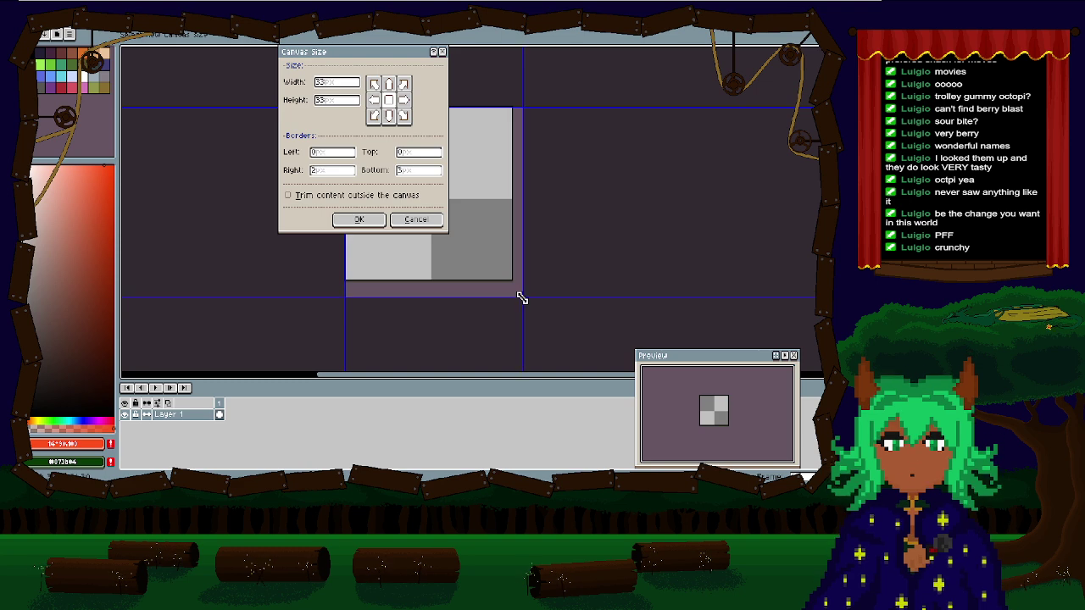
pyautogui.click(355, 218)
pyautogui.hotkey('ctrl', 'alt', 'c')
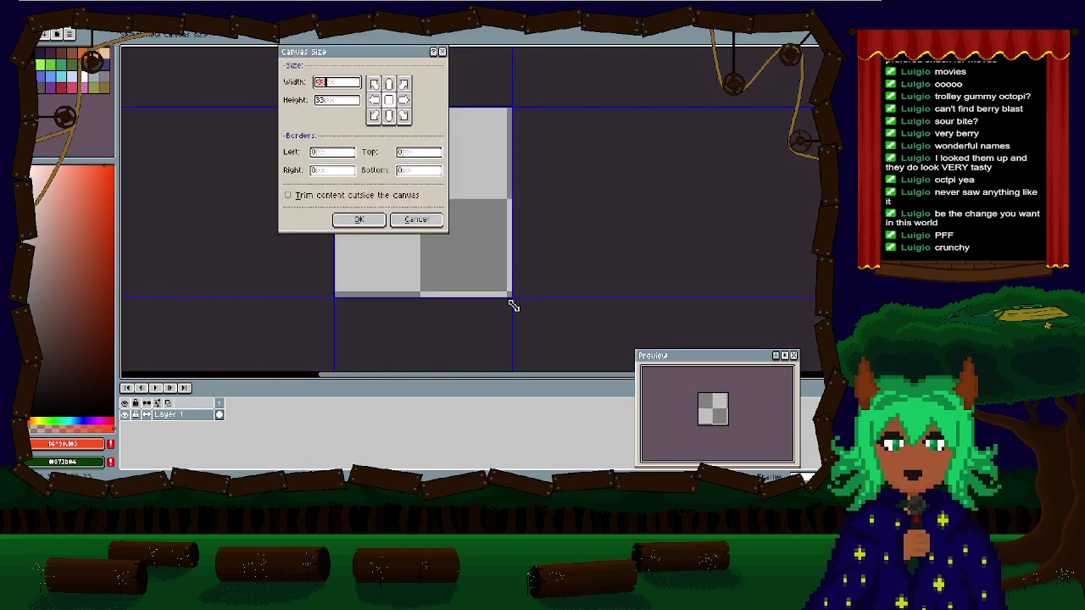
pyautogui.moveTo(511, 303); pyautogui.dragTo(506, 293)
pyautogui.click(381, 219)
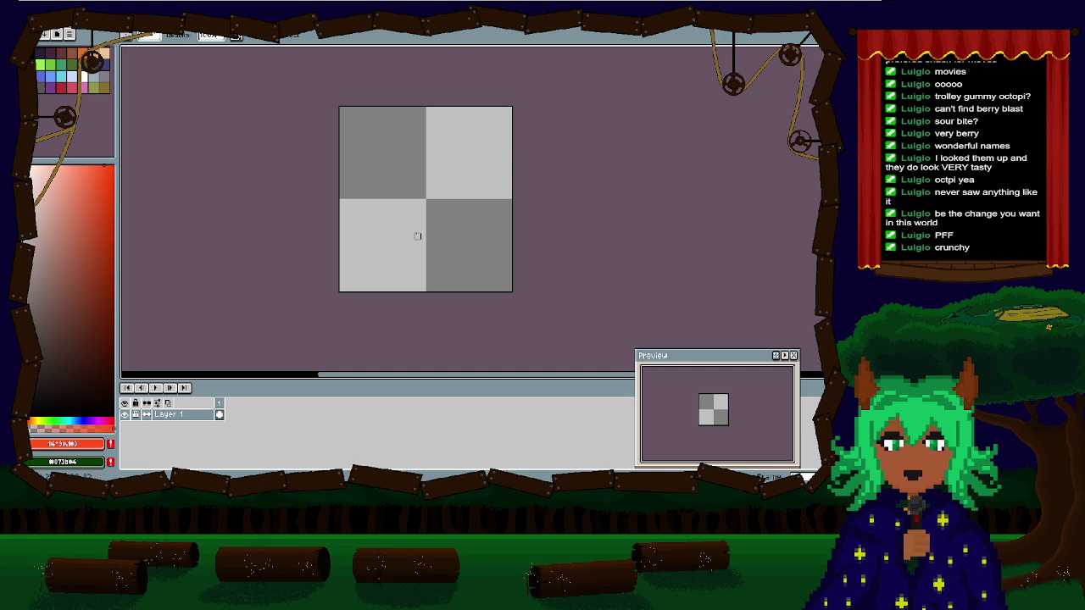
# Step: Set the drawing colour to the palette's white
pyautogui.click(30, 53)
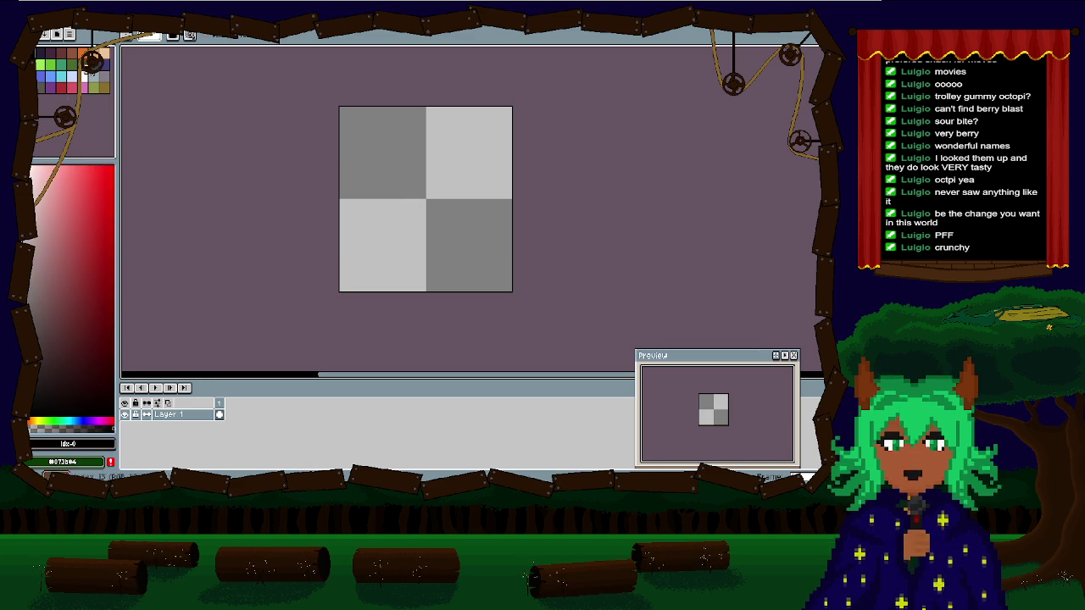
pyautogui.click(71, 64)
pyautogui.click(72, 87)
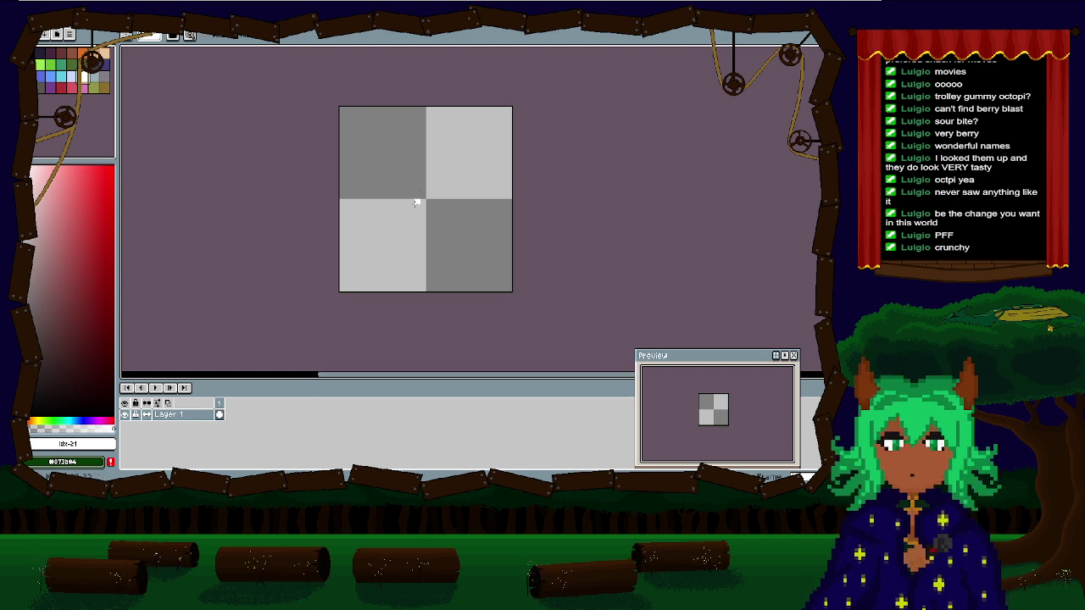
pyautogui.moveTo(395, 215)
pyautogui.mouseDown()
pyautogui.moveTo(432, 169)
pyautogui.moveTo(476, 140)
pyautogui.mouseUp()
pyautogui.hotkey('ctrl', 'z')
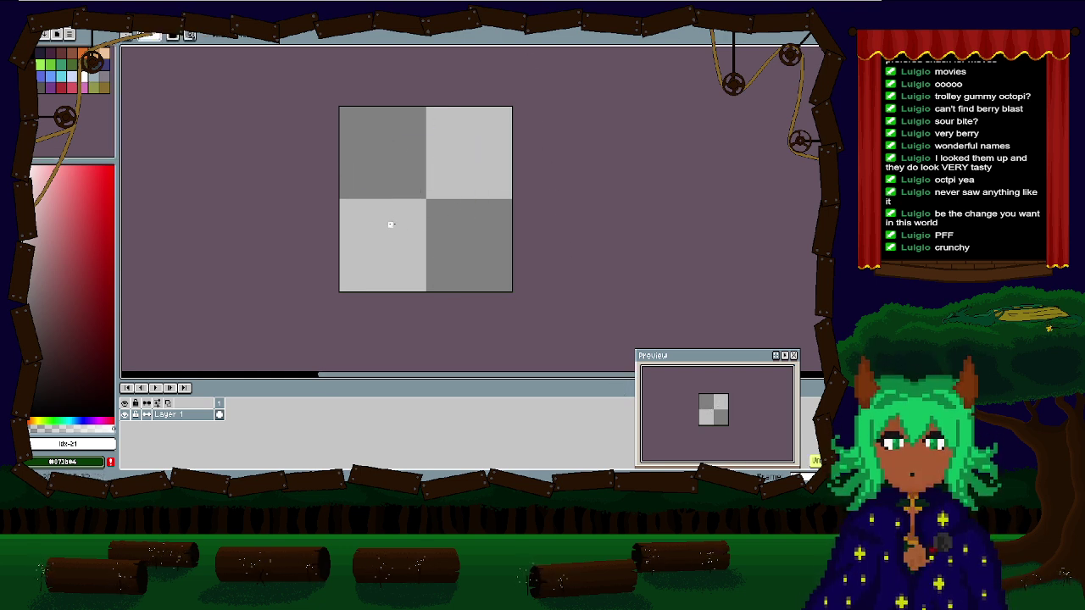
pyautogui.moveTo(387, 208)
pyautogui.mouseDown()
pyautogui.moveTo(434, 153)
pyautogui.moveTo(473, 132)
pyautogui.moveTo(462, 182)
pyautogui.moveTo(416, 220)
pyautogui.moveTo(428, 208)
pyautogui.mouseUp()
pyautogui.hotkey('ctrl', 'z')
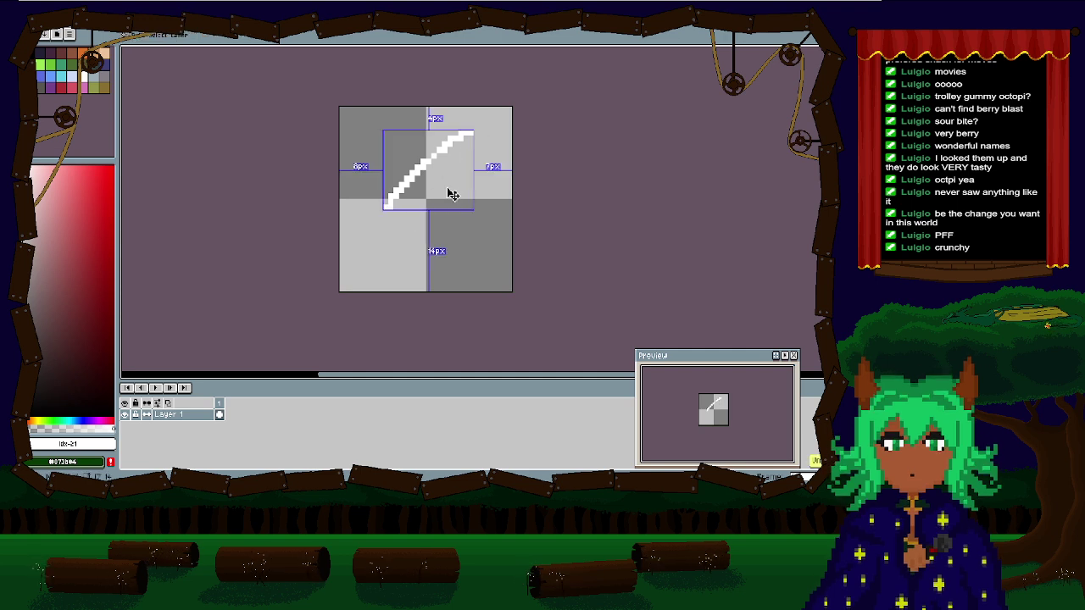
pyautogui.hotkey('ctrl', 'z')
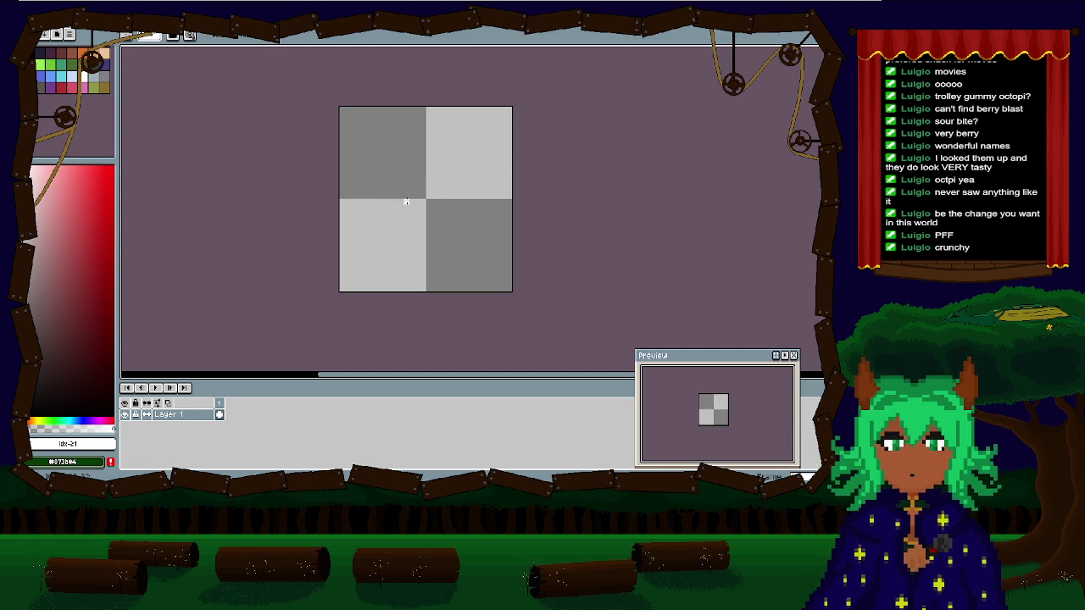
# Step: Sketch the two wrist edges and the outer side of a hand in white on the lower half of the canvas
pyautogui.moveTo(415, 245); pyautogui.dragTo(424, 293)
pyautogui.moveTo(481, 234); pyautogui.dragTo(493, 295)
pyautogui.hotkey('ctrl', 'z')
pyautogui.moveTo(466, 251)
pyautogui.mouseDown()
pyautogui.moveTo(467, 292)
pyautogui.moveTo(488, 249)
pyautogui.moveTo(476, 200)
pyautogui.mouseUp()
pyautogui.hotkey('ctrl', 'z')
pyautogui.hotkey('ctrl', 'z')
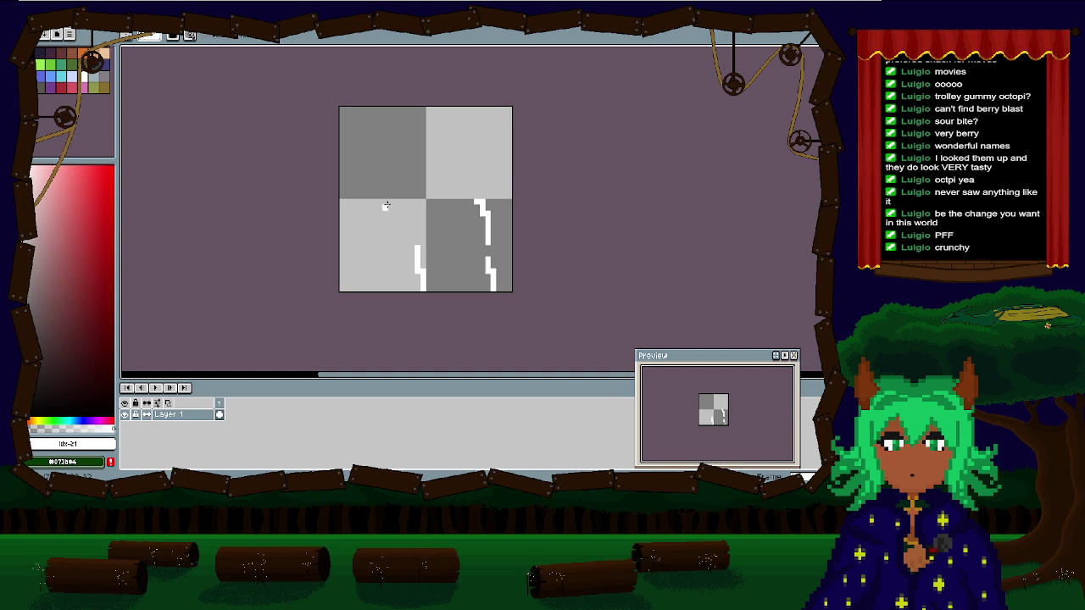
# Step: Draw the curled finger strokes at the left of the hand, meeting at the fingertips
pyautogui.moveTo(386, 205)
pyautogui.mouseDown()
pyautogui.moveTo(412, 212)
pyautogui.moveTo(425, 232)
pyautogui.moveTo(396, 238)
pyautogui.moveTo(418, 231)
pyautogui.moveTo(384, 176)
pyautogui.moveTo(412, 173)
pyautogui.mouseUp()
pyautogui.hotkey('ctrl', 'z')
pyautogui.hotkey('ctrl', 'z')
pyautogui.hotkey('ctrl', 'z')
pyautogui.moveTo(384, 196)
pyautogui.mouseDown()
pyautogui.moveTo(433, 178)
pyautogui.moveTo(389, 198)
pyautogui.moveTo(441, 197)
pyautogui.mouseUp()
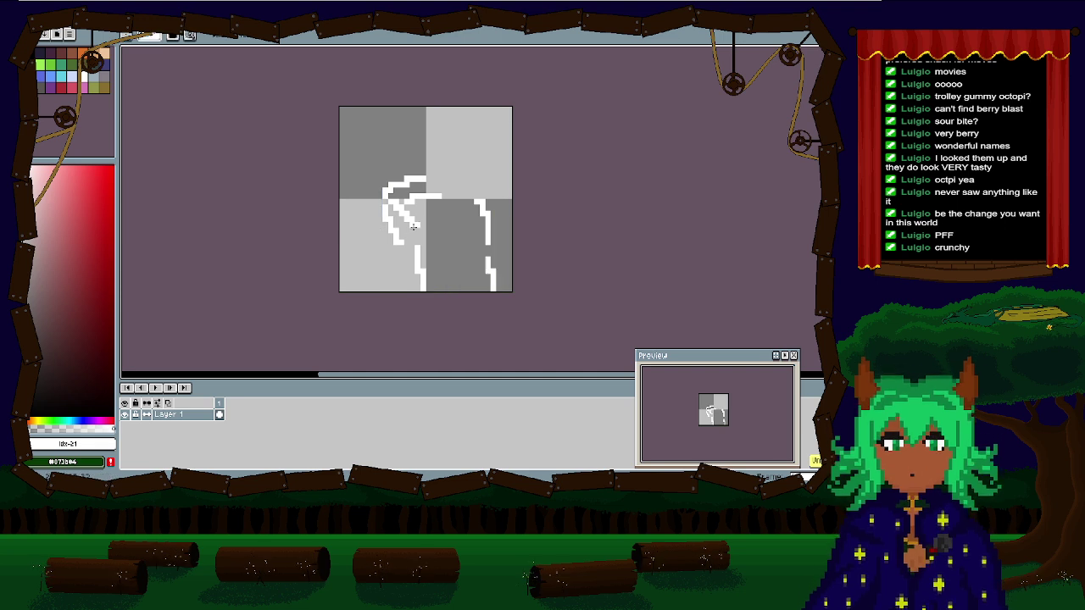
# Step: Complete the hand's outline with an arch over the back and an edge down to the wrist, and close the inner finger loop
pyautogui.moveTo(440, 196)
pyautogui.mouseDown()
pyautogui.moveTo(480, 202)
pyautogui.moveTo(437, 221)
pyautogui.mouseUp()
pyautogui.hotkey('ctrl', 'z')
pyautogui.hotkey('ctrl', 'z')
pyautogui.moveTo(425, 178); pyautogui.dragTo(483, 201)
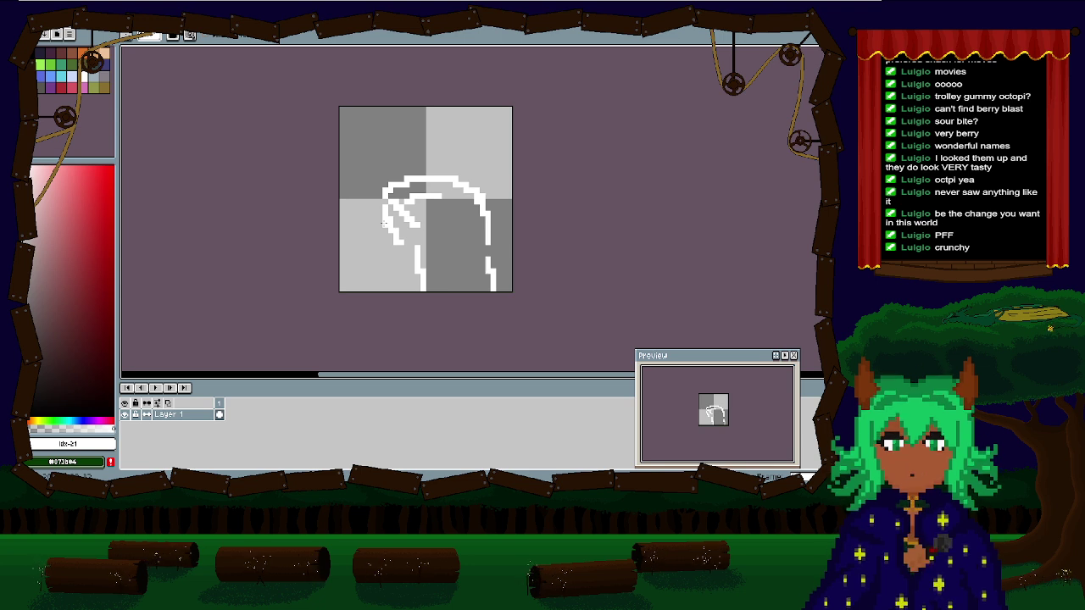
pyautogui.moveTo(395, 241)
pyautogui.mouseDown()
pyautogui.moveTo(420, 275)
pyautogui.moveTo(415, 243)
pyautogui.moveTo(419, 291)
pyautogui.mouseUp()
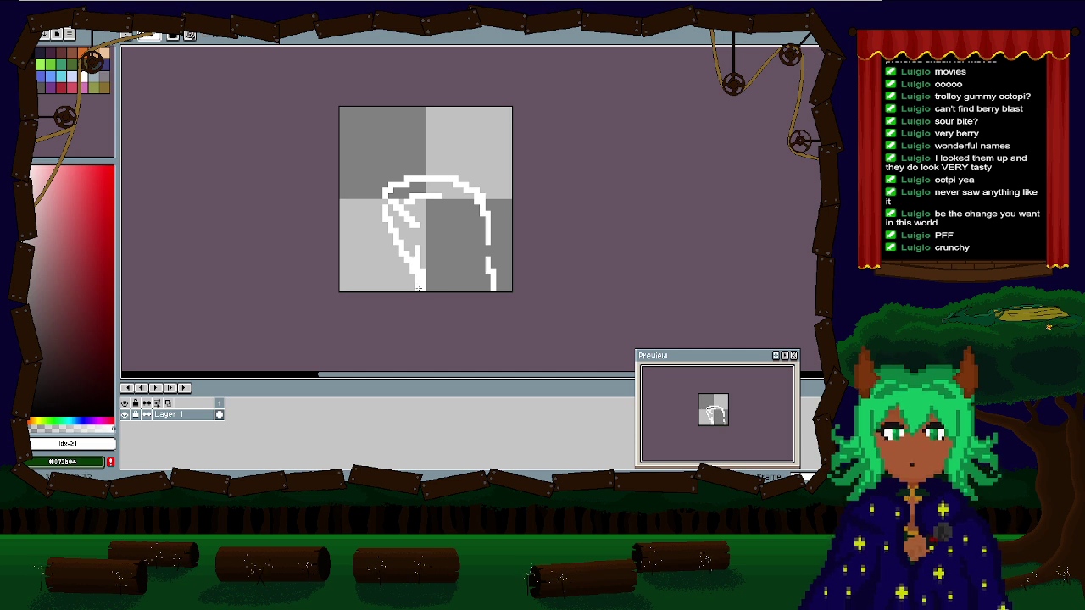
pyautogui.moveTo(414, 241)
pyautogui.mouseDown()
pyautogui.moveTo(440, 236)
pyautogui.moveTo(414, 227)
pyautogui.moveTo(445, 225)
pyautogui.moveTo(412, 187)
pyautogui.moveTo(438, 223)
pyautogui.mouseUp()
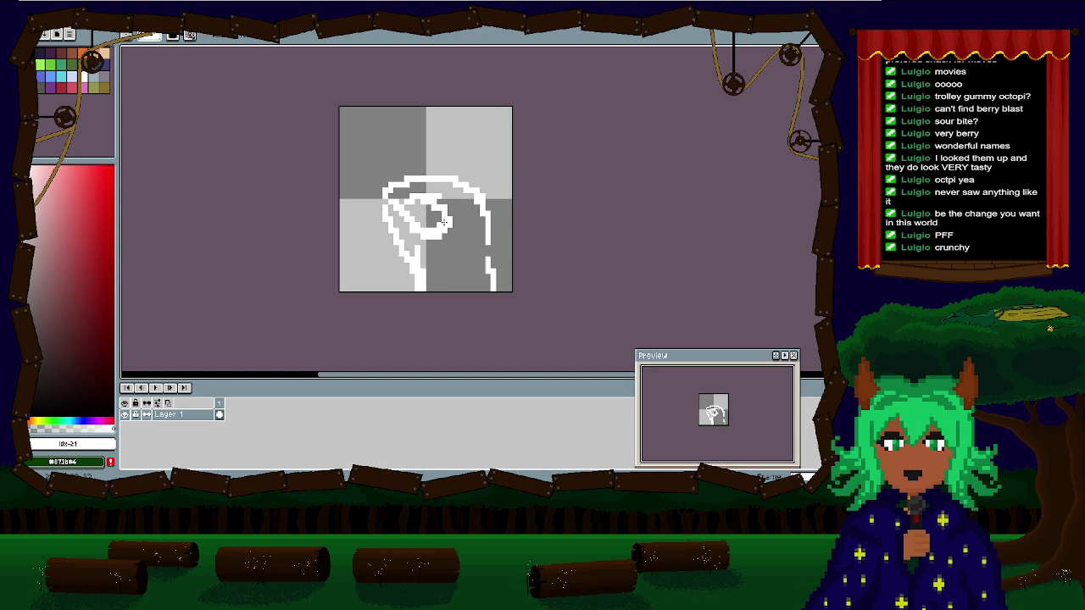
# Step: Erase the extra pixels that thicken the inner finger loop, and close the hand sketch
pyautogui.scroll(1, 439, 184)
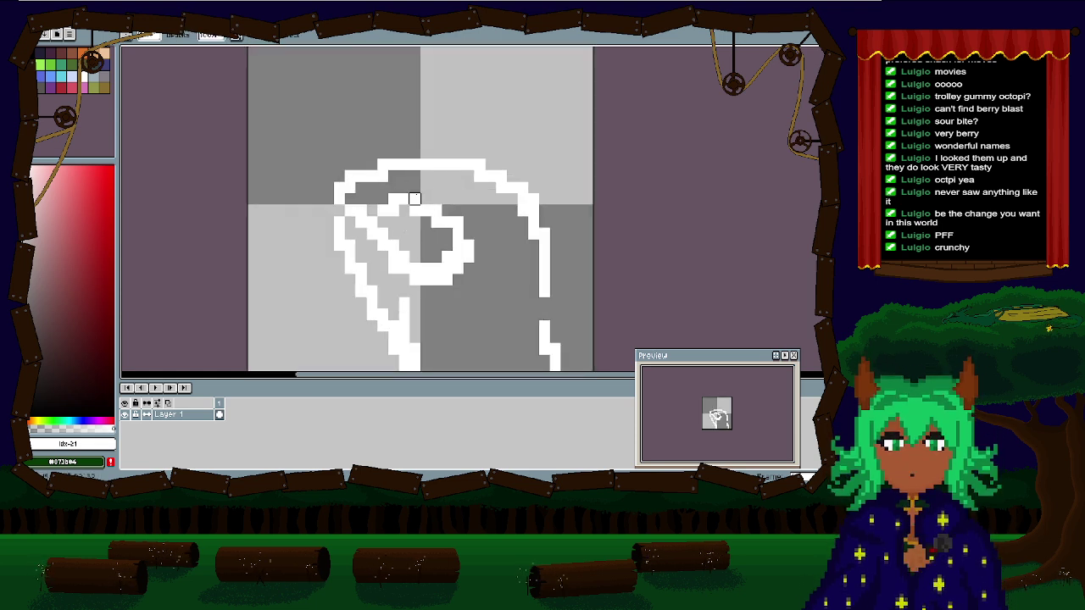
pyautogui.moveTo(466, 246)
pyautogui.mouseDown()
pyautogui.moveTo(458, 291)
pyautogui.moveTo(393, 279)
pyautogui.moveTo(393, 268)
pyautogui.moveTo(446, 280)
pyautogui.mouseUp()
pyautogui.scroll(-2, 447, 279)
pyautogui.scroll(2, 513, 266)
pyautogui.scroll(-1, 497, 235)
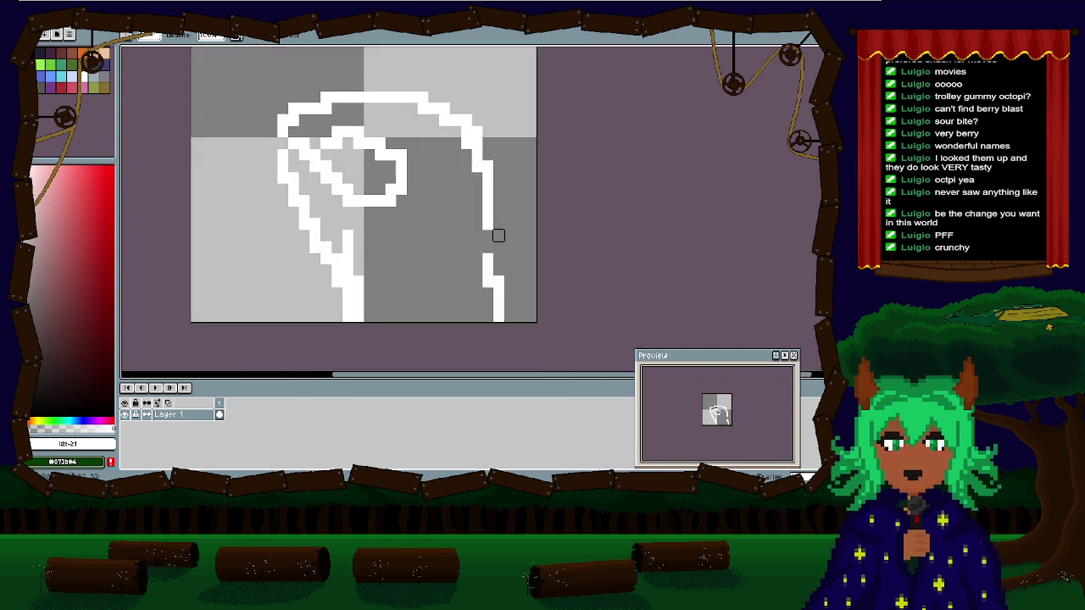
pyautogui.scroll(-2, 339, 184)
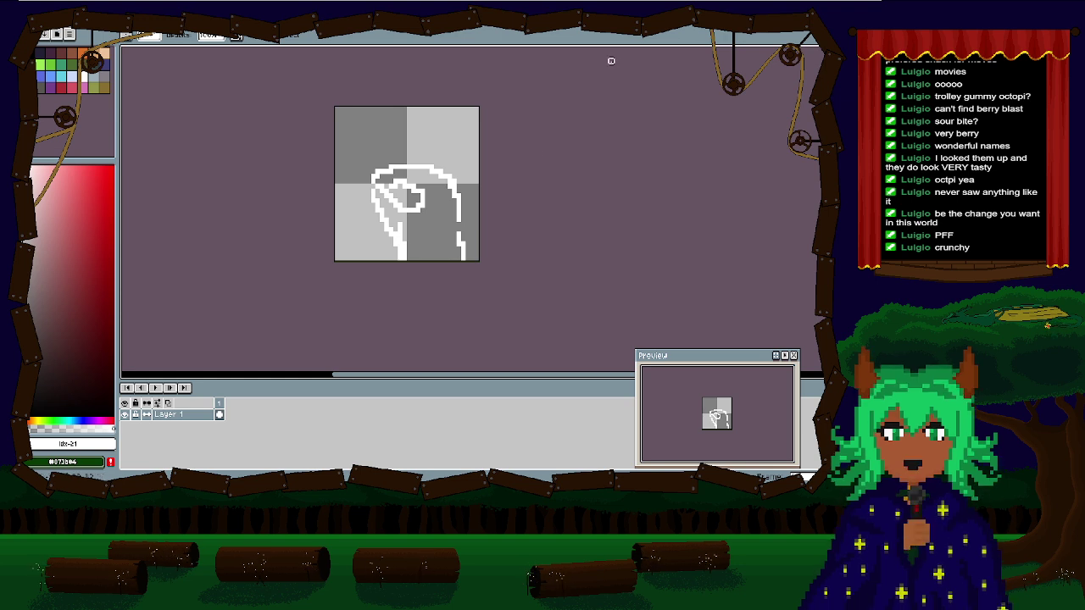
pyautogui.scroll(2, 413, 190)
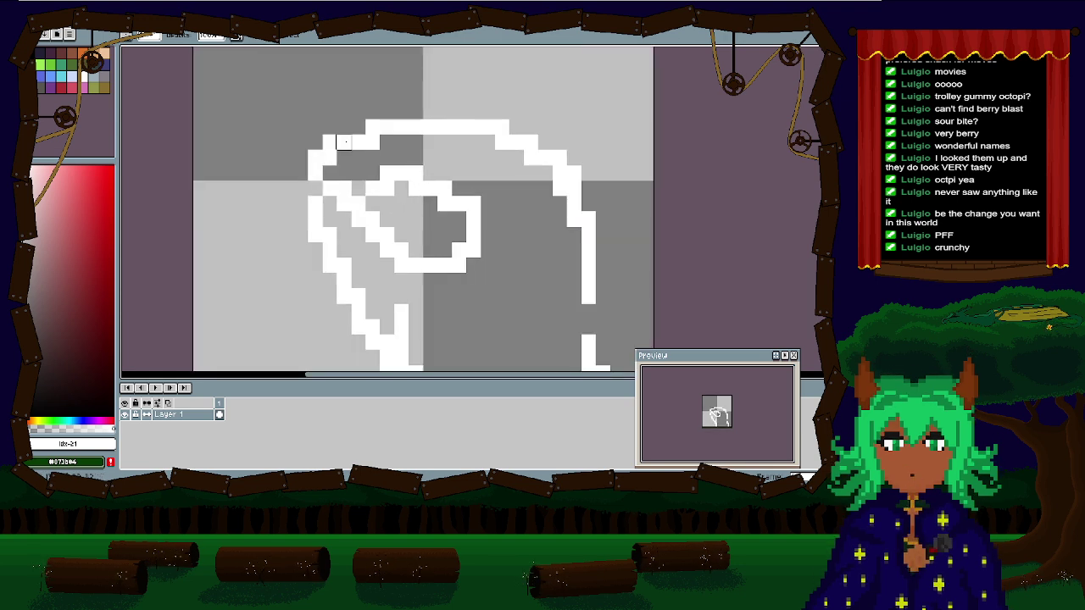
pyautogui.scroll(-2, 328, 141)
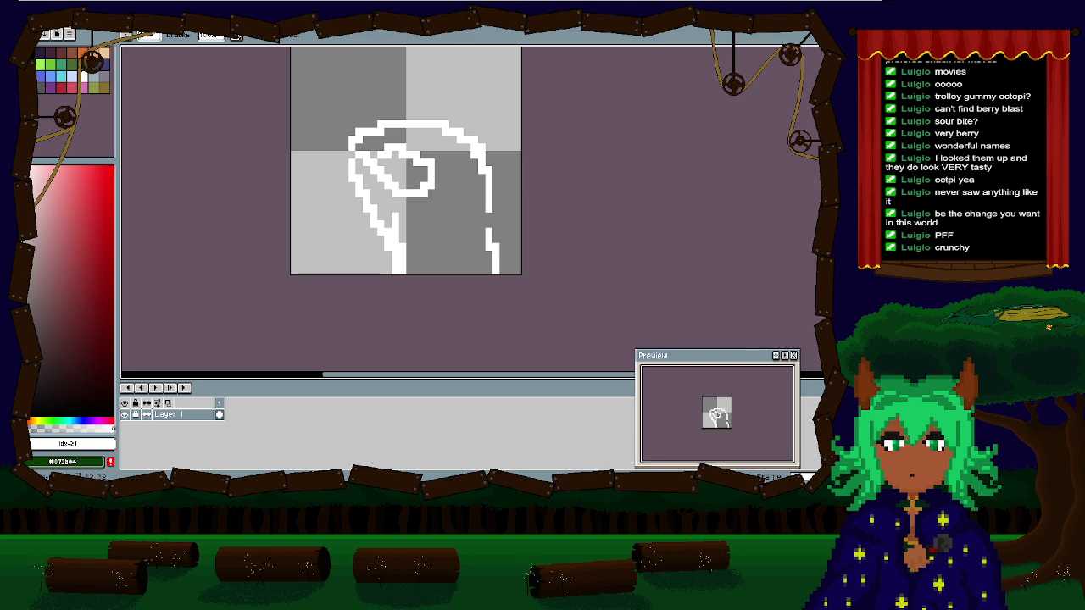
pyautogui.hotkey('ctrl', 'w')
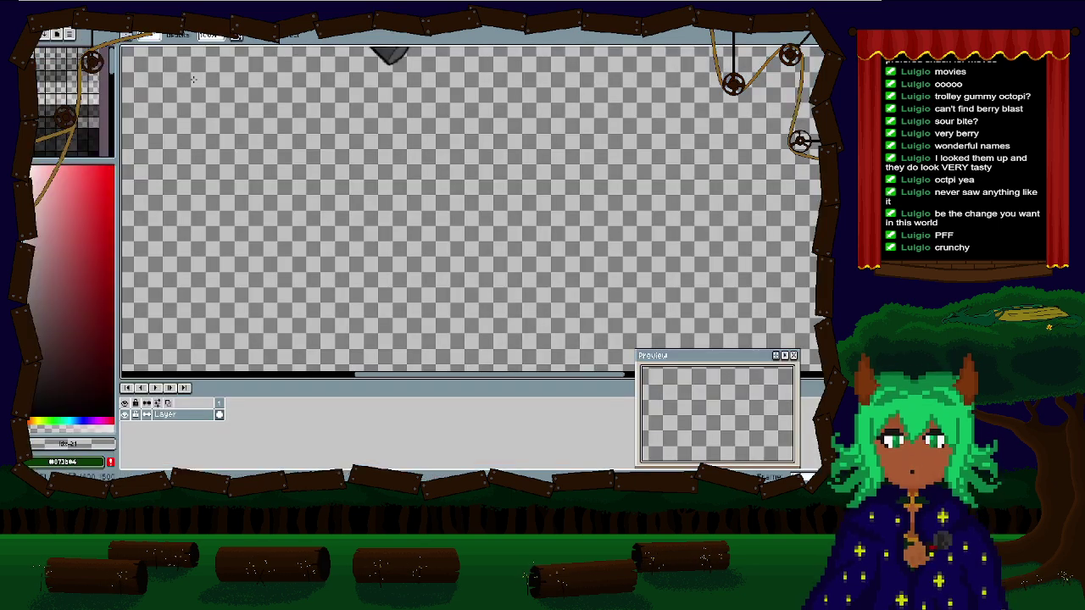
# Step: Select the hand holding the pen with a rectangular marquee and shrink it to about two checkerboard squares across
pyautogui.scroll(-1, 445, 188)
pyautogui.moveTo(445, 188); pyautogui.dragTo(500, 302)
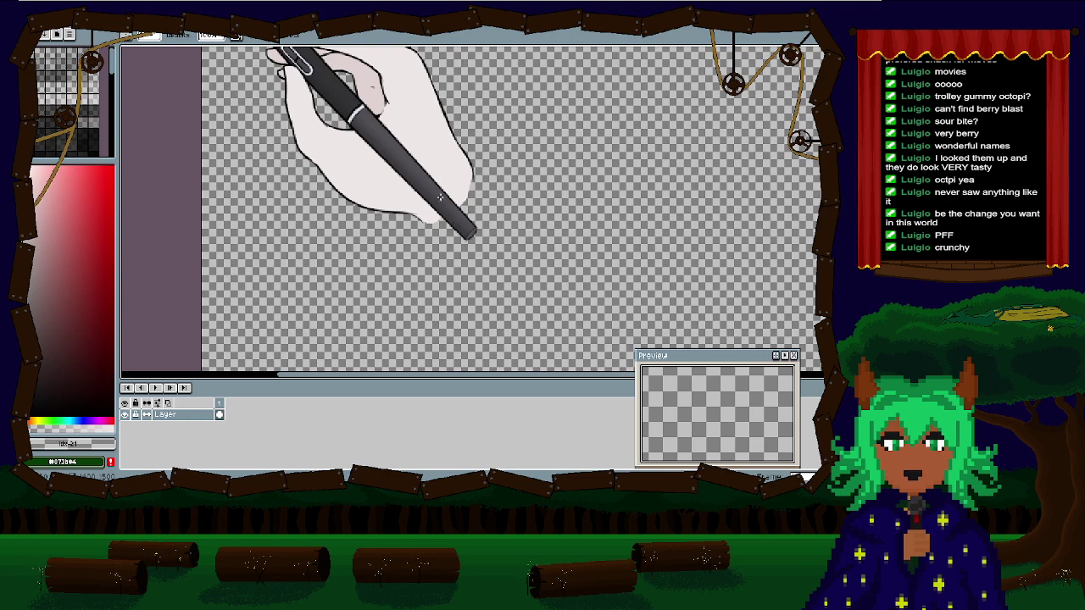
pyautogui.moveTo(442, 200); pyautogui.dragTo(489, 200)
pyautogui.scroll(-1, 489, 200)
pyautogui.moveTo(401, 227); pyautogui.dragTo(382, 212)
pyautogui.scroll(1, 372, 184)
pyautogui.scroll(-1, 388, 218)
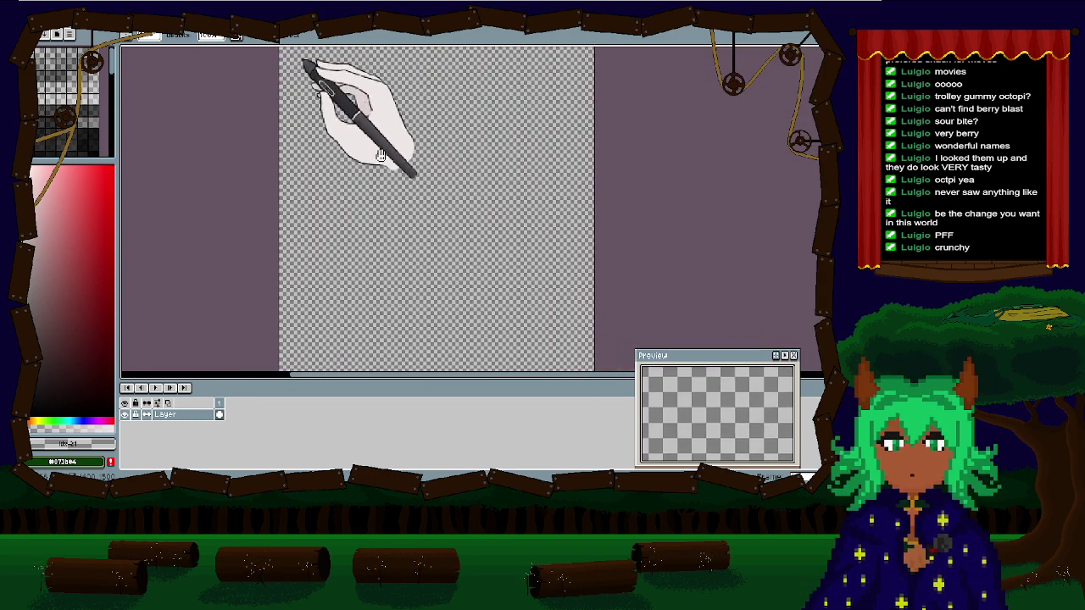
pyautogui.scroll(-1, 386, 185)
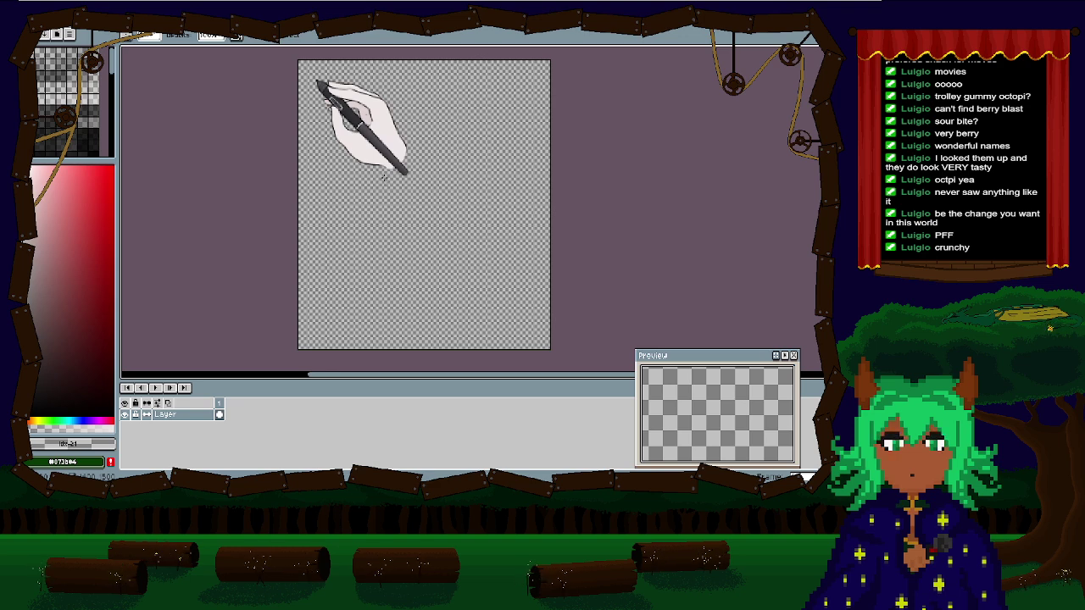
pyautogui.moveTo(384, 177); pyautogui.dragTo(387, 197)
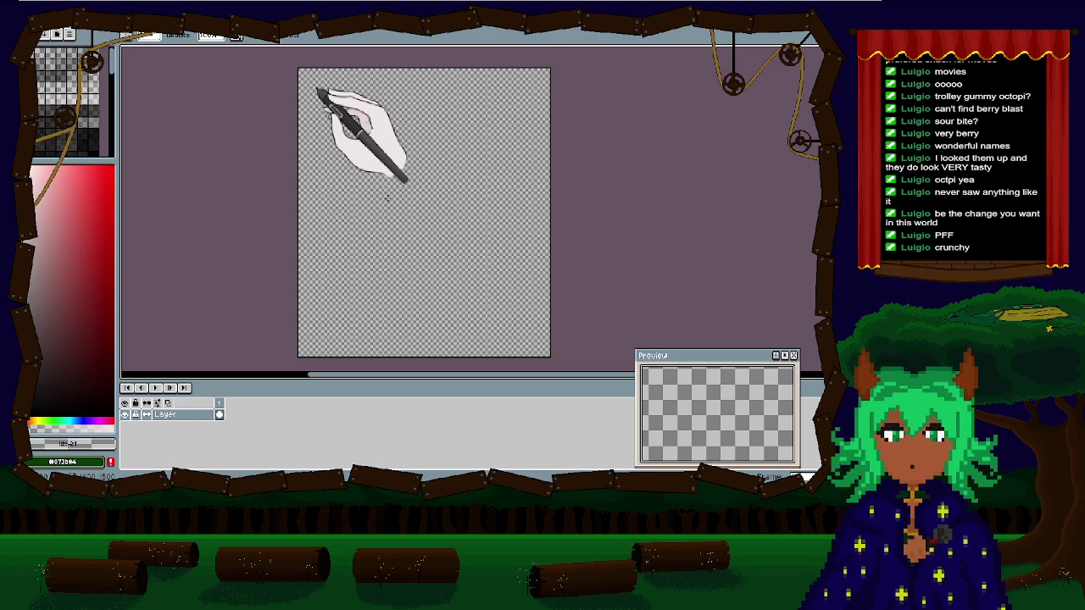
pyautogui.press('m')
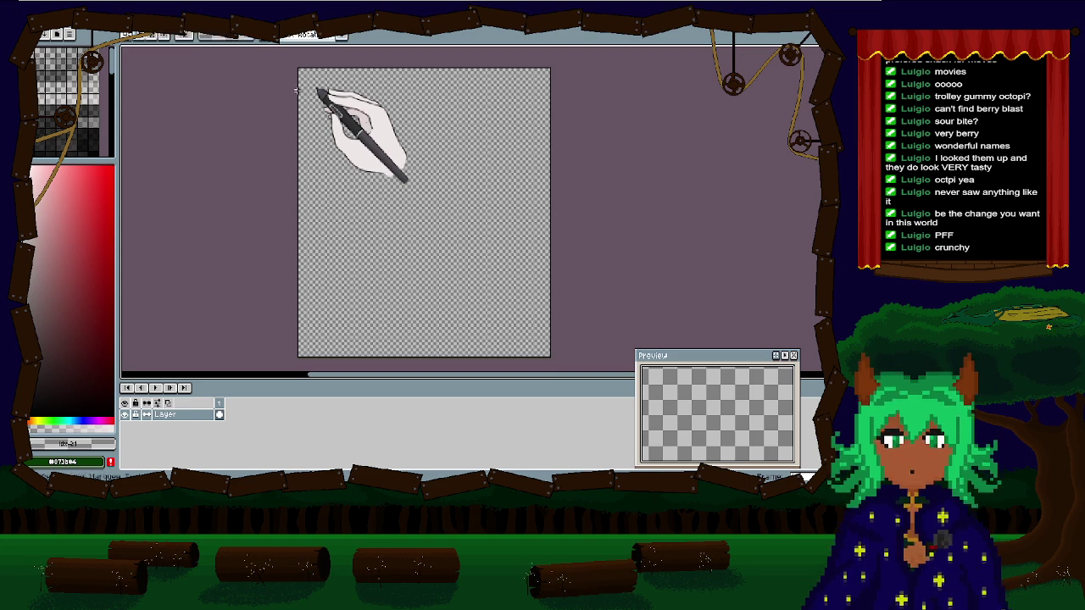
pyautogui.moveTo(299, 70); pyautogui.dragTo(436, 206)
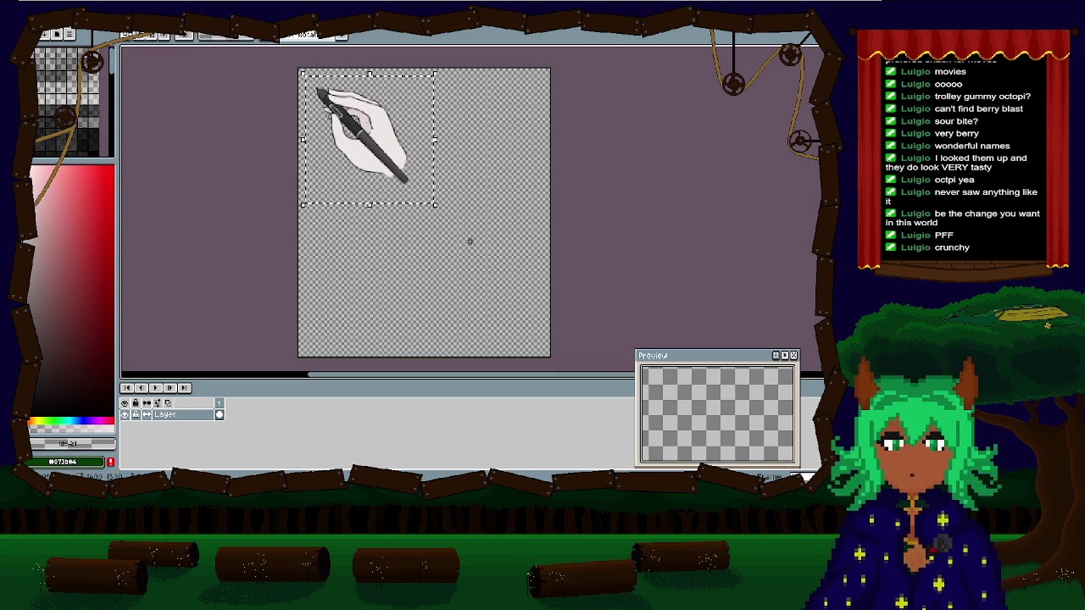
pyautogui.moveTo(299, 68); pyautogui.dragTo(418, 184)
pyautogui.scroll(5, 421, 194)
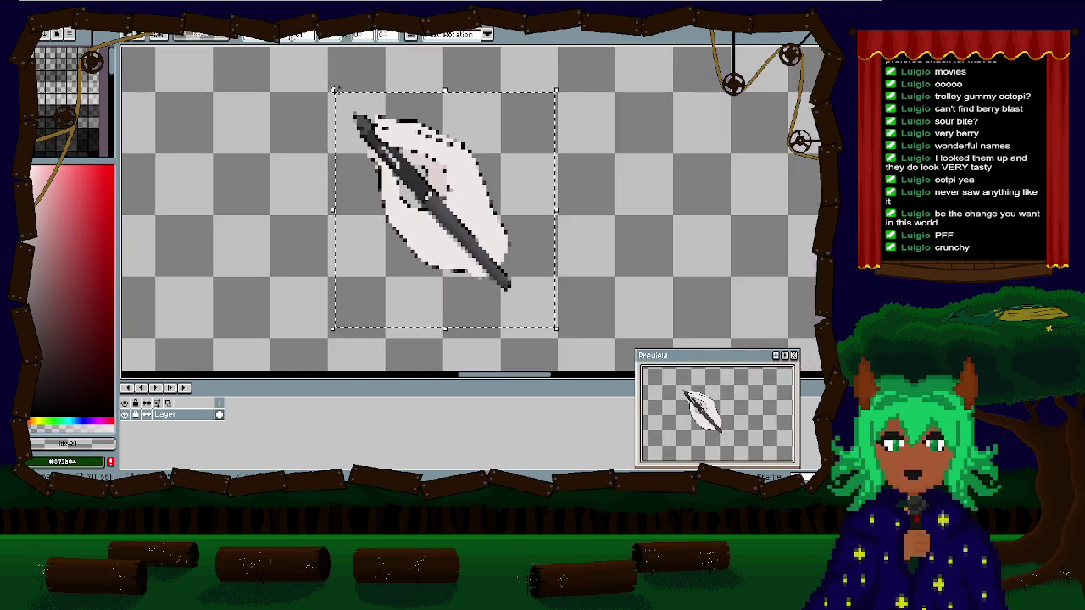
pyautogui.moveTo(332, 88); pyautogui.dragTo(441, 213)
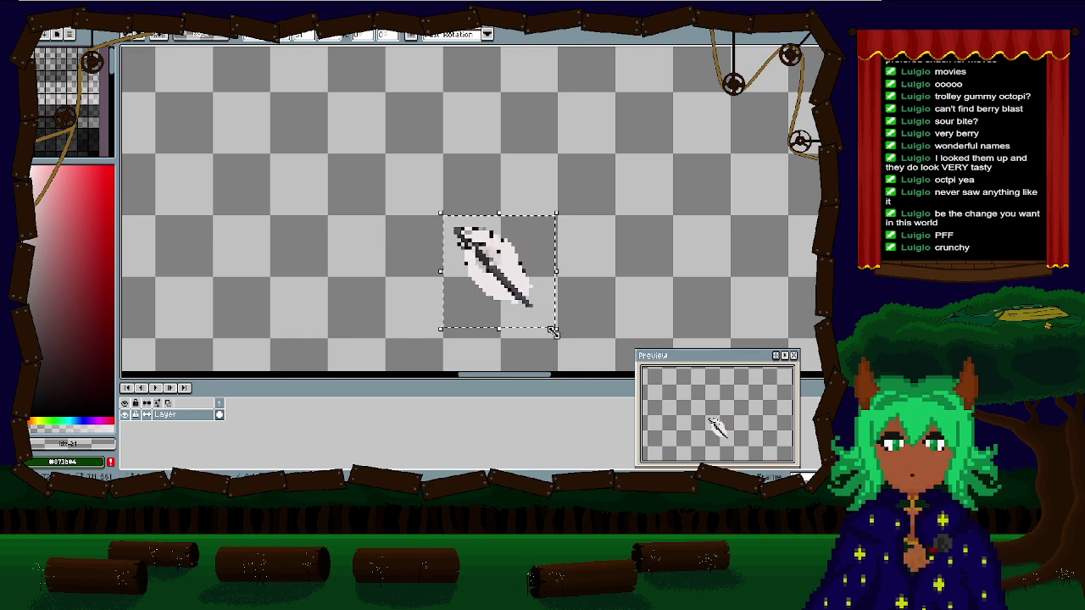
# Step: Enlarge the selected hand with the pen to 32 pixels, so its selection spans two by two checkerboard squares
pyautogui.moveTo(553, 328); pyautogui.dragTo(564, 346)
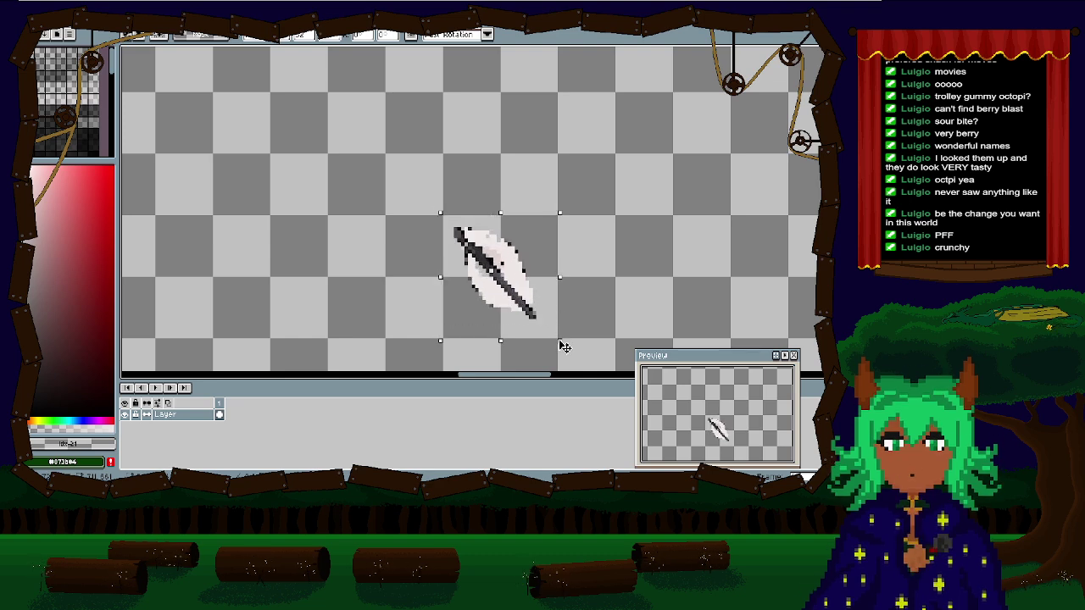
pyautogui.scroll(-3, 557, 119)
pyautogui.scroll(1, 568, 179)
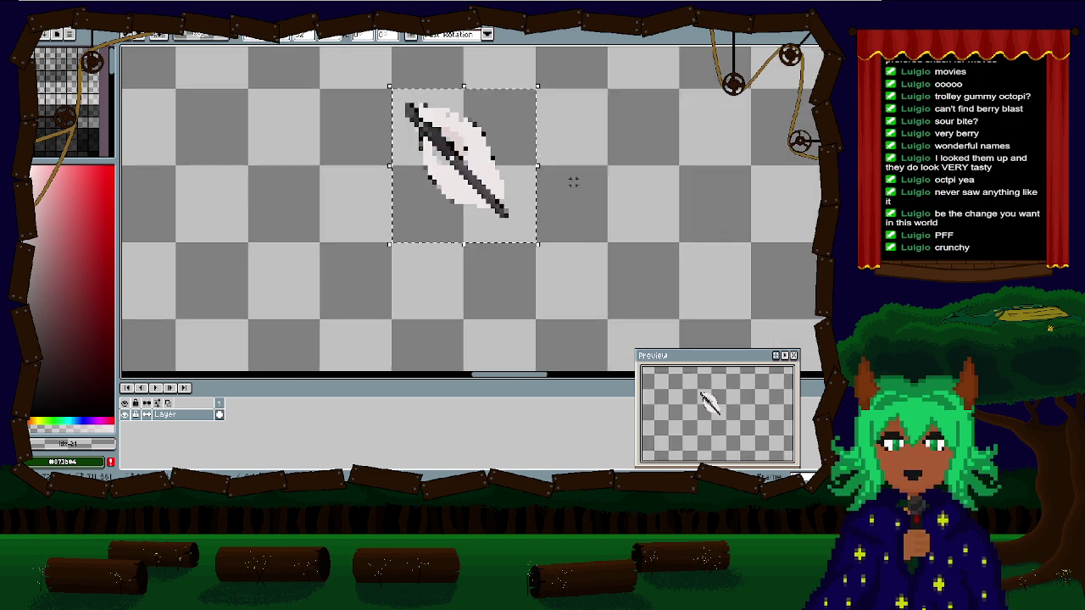
pyautogui.scroll(1, 573, 182)
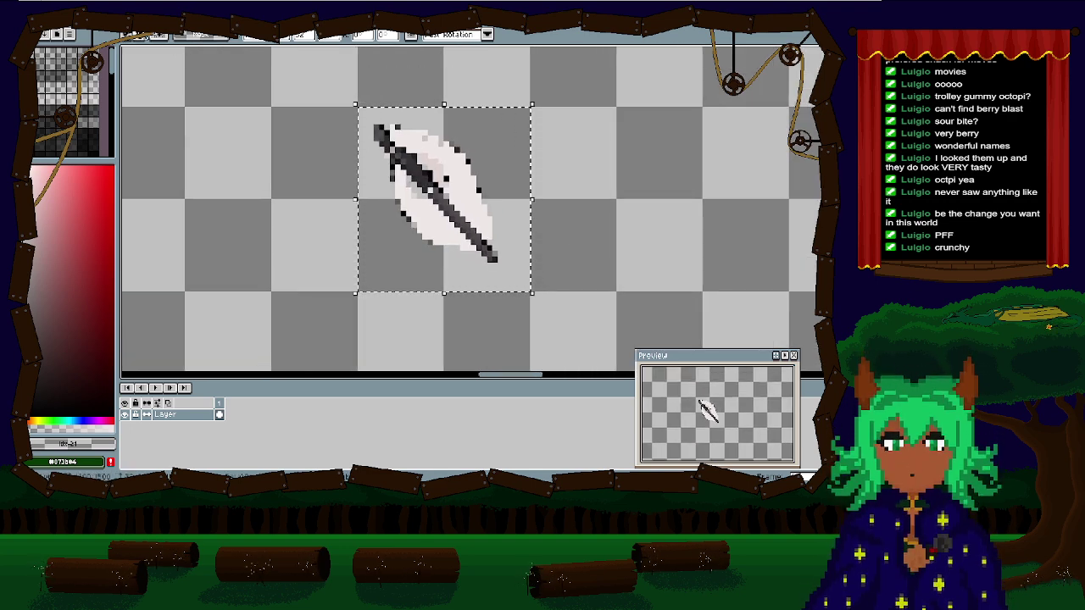
pyautogui.scroll(-1, 365, 197)
pyautogui.moveTo(356, 203); pyautogui.dragTo(334, 223)
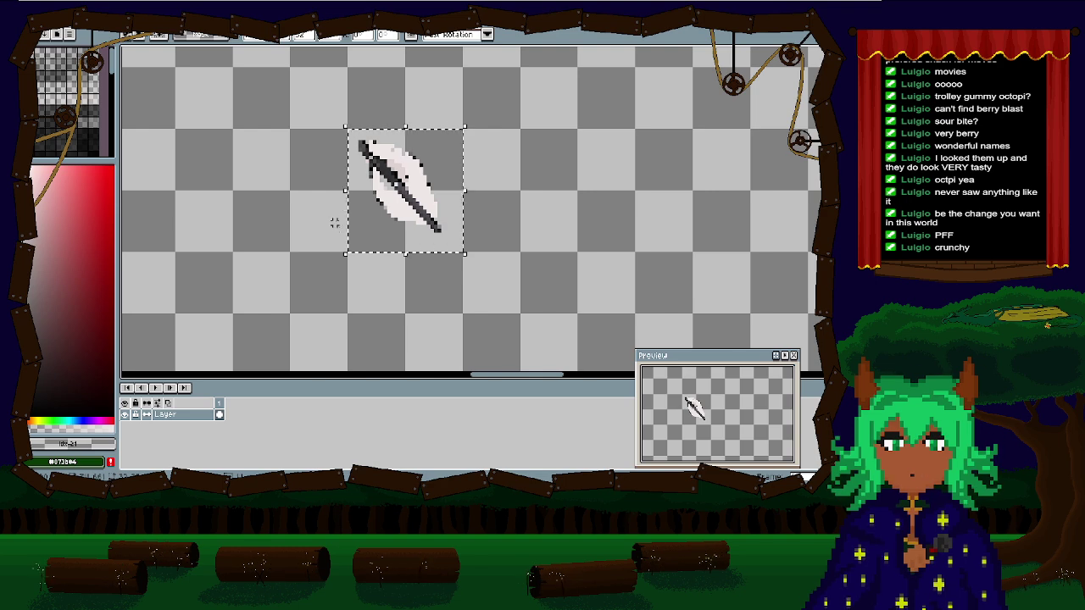
# Step: Enter a new canvas size of 32 px width and 32 px height
pyautogui.hotkey('ctrl', 'alt', 'c')
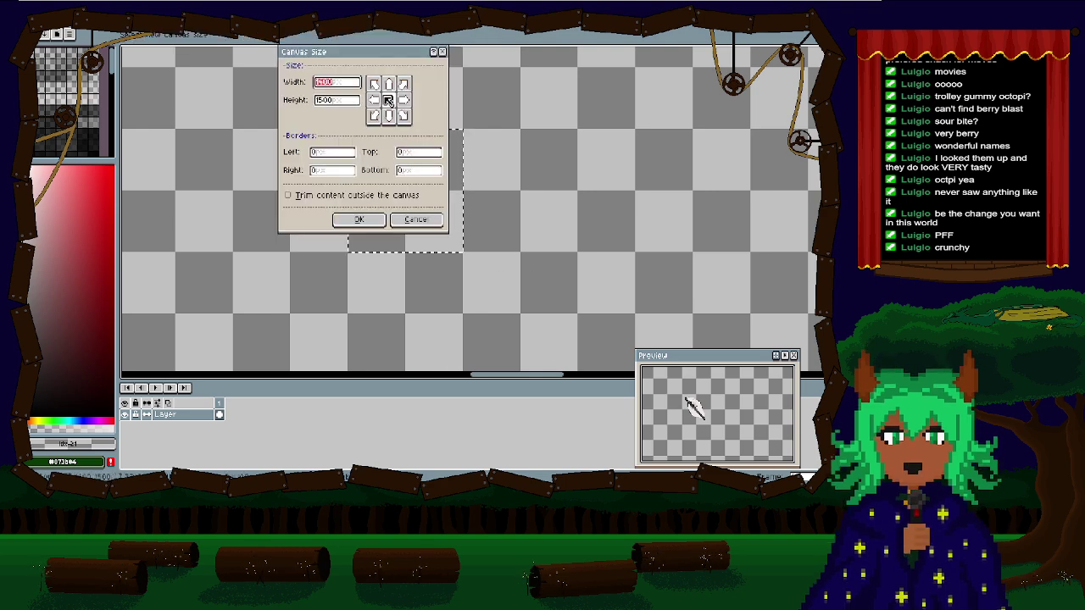
pyautogui.write('32')
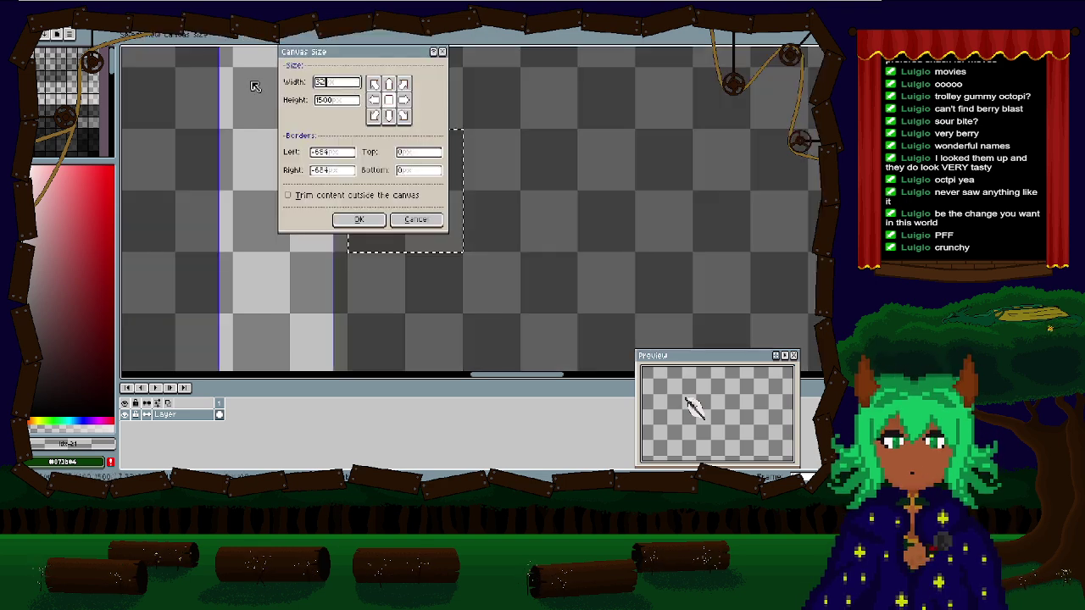
pyautogui.click(339, 100)
pyautogui.write('32')
pyautogui.doubleClick(356, 100)
pyautogui.write('32')
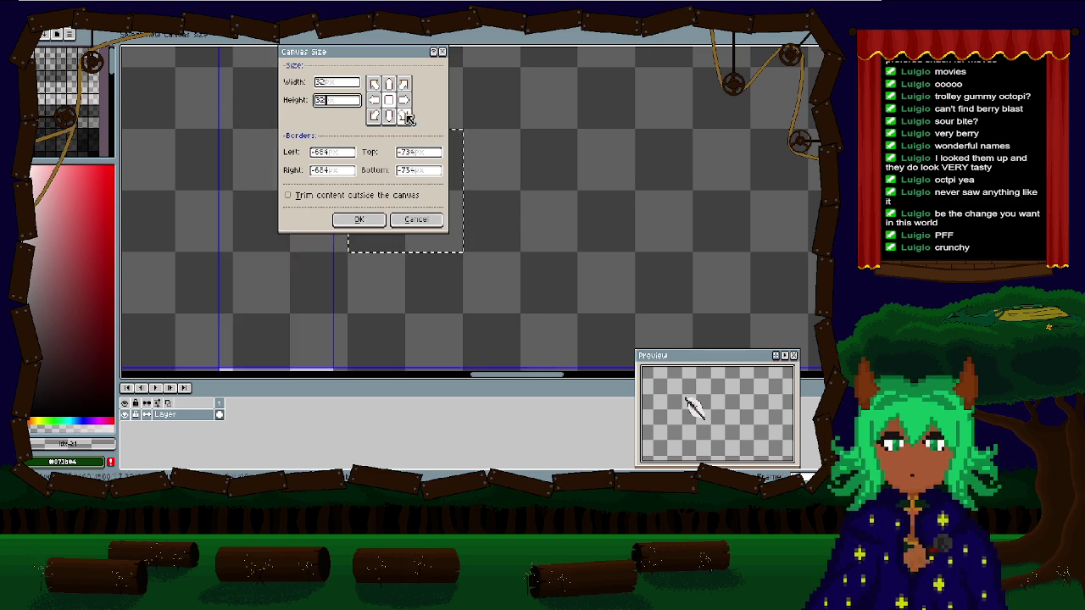
# Step: Fit the canvas borders to the edges of the hand's selection at 32 × 32 px and apply the crop
pyautogui.moveTo(407, 56); pyautogui.dragTo(675, 77)
pyautogui.moveTo(449, 150)
pyautogui.mouseDown()
pyautogui.moveTo(479, 105)
pyautogui.moveTo(432, 111)
pyautogui.moveTo(430, 137)
pyautogui.moveTo(448, 166)
pyautogui.mouseUp()
pyautogui.click(673, 104)
pyautogui.click(658, 120)
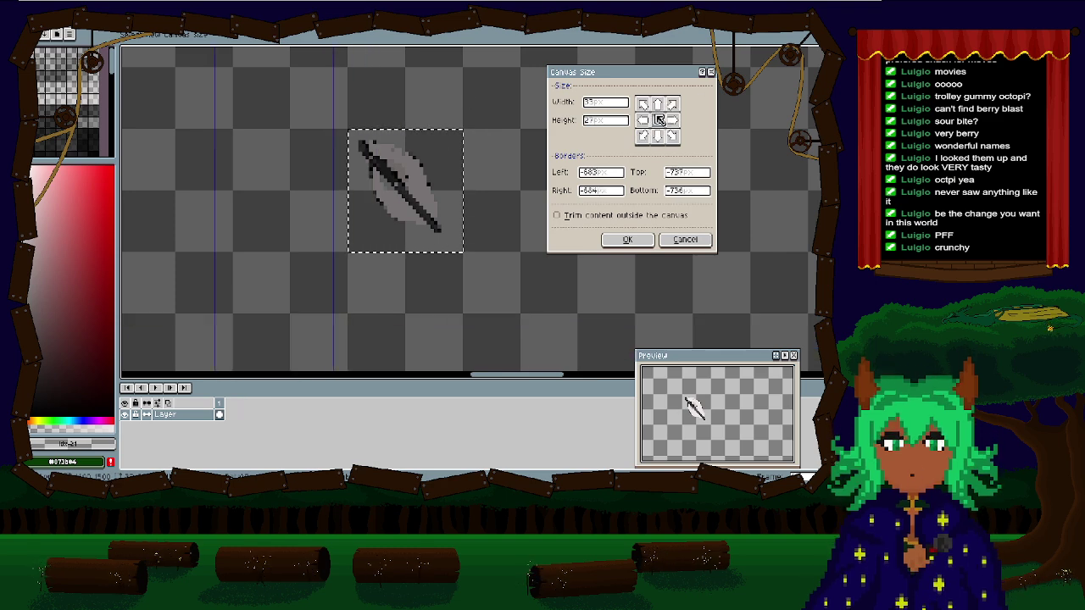
pyautogui.moveTo(348, 286); pyautogui.dragTo(444, 105)
pyautogui.moveTo(386, 271); pyautogui.dragTo(452, 196)
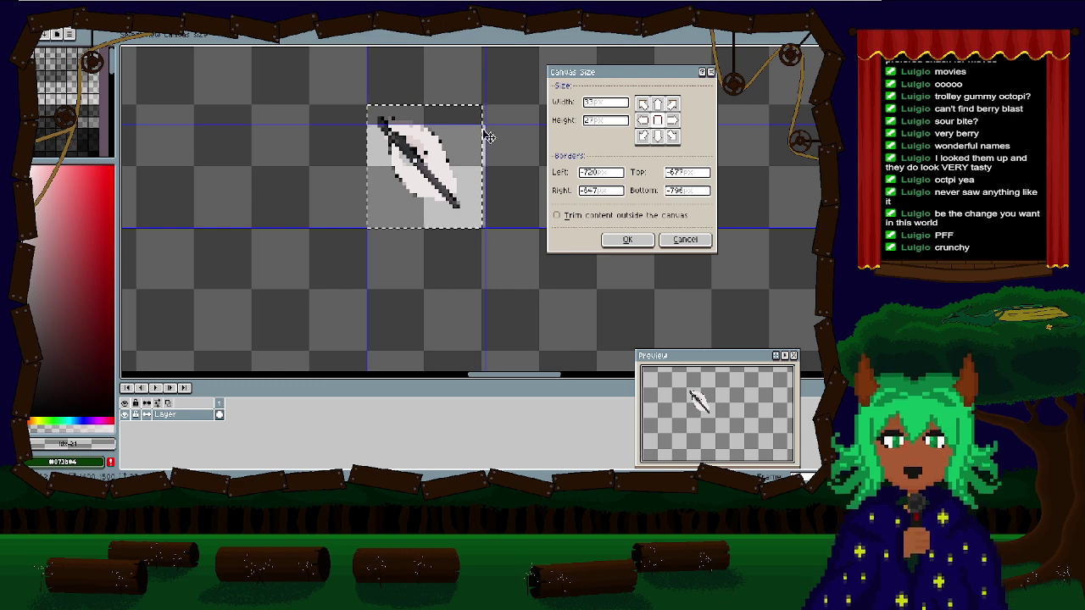
pyautogui.moveTo(482, 123); pyautogui.dragTo(481, 106)
pyautogui.click(627, 240)
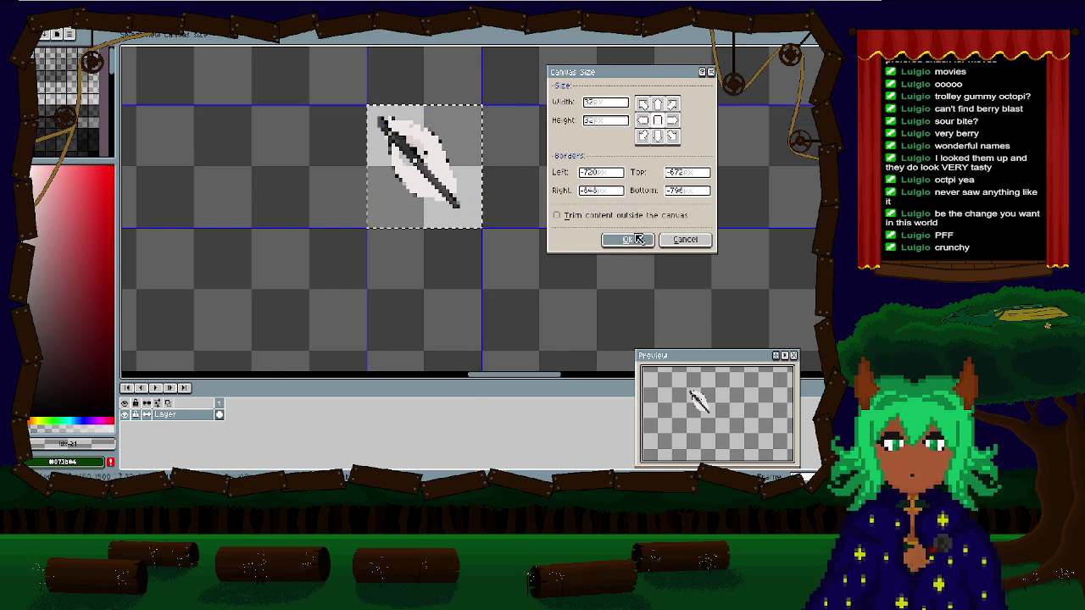
# Step: Compare the cropped hand with the white freehand sketch, and erase the whole sketch from its sprite
pyautogui.moveTo(307, 148); pyautogui.dragTo(636, 216)
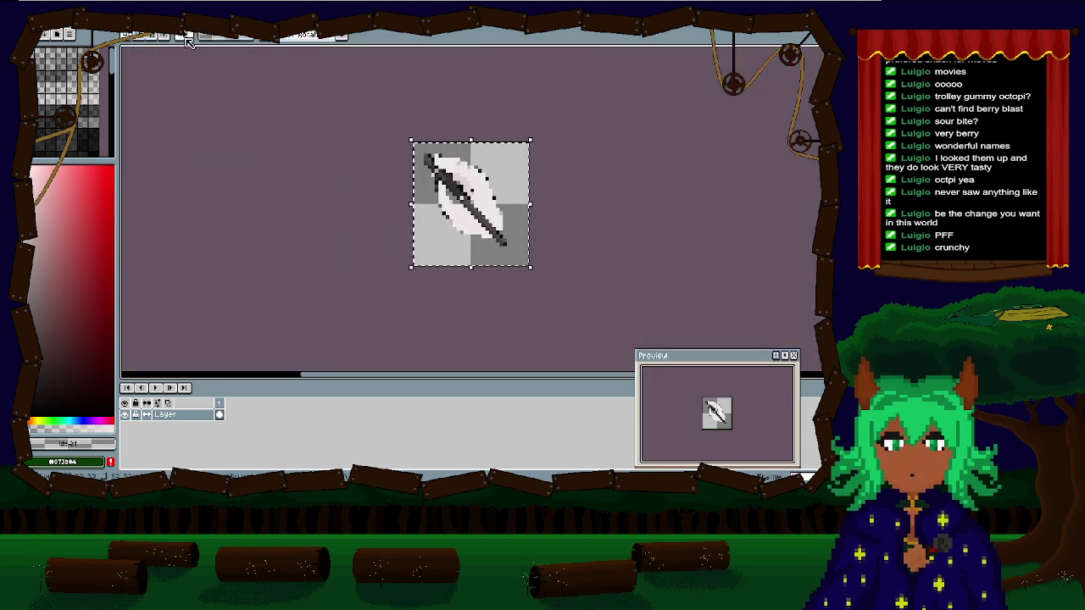
pyautogui.scroll(1, 333, 164)
pyautogui.scroll(1, 334, 163)
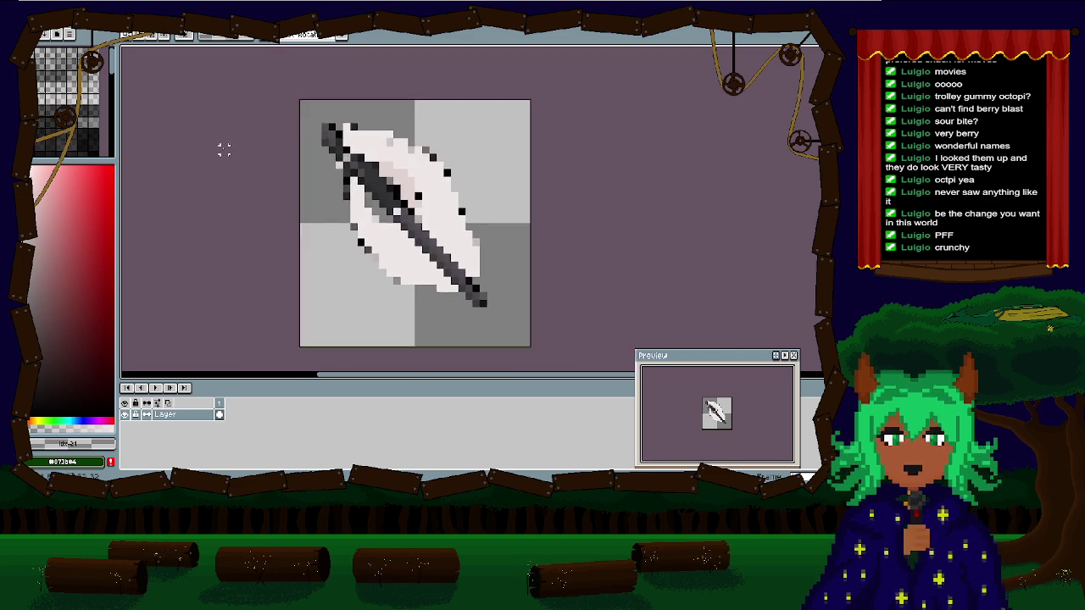
pyautogui.hotkey('ctrl', 'Tab')
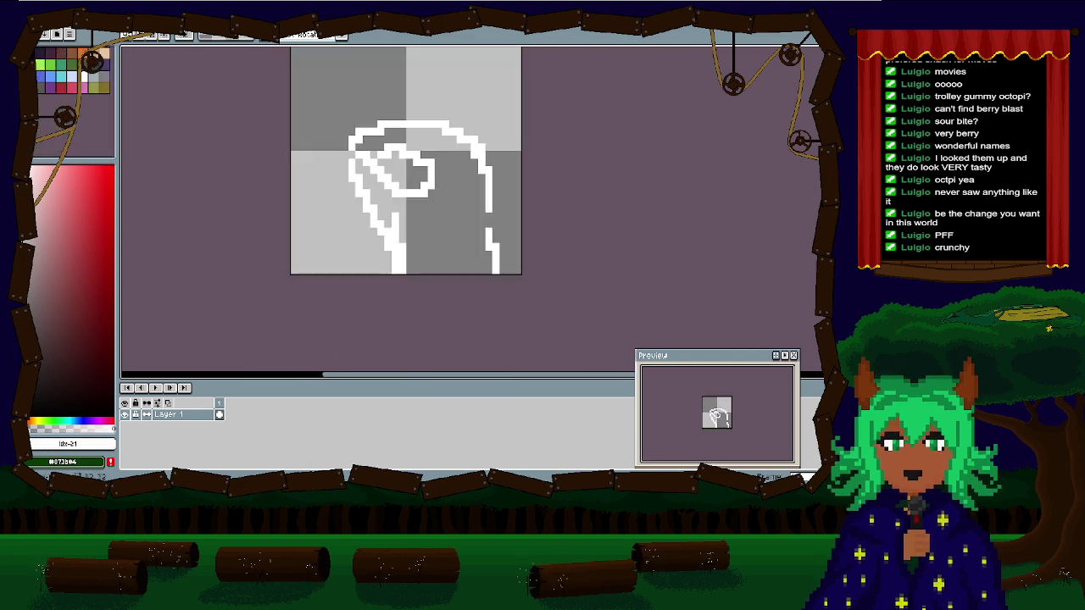
pyautogui.hotkey('ctrl', 'Tab')
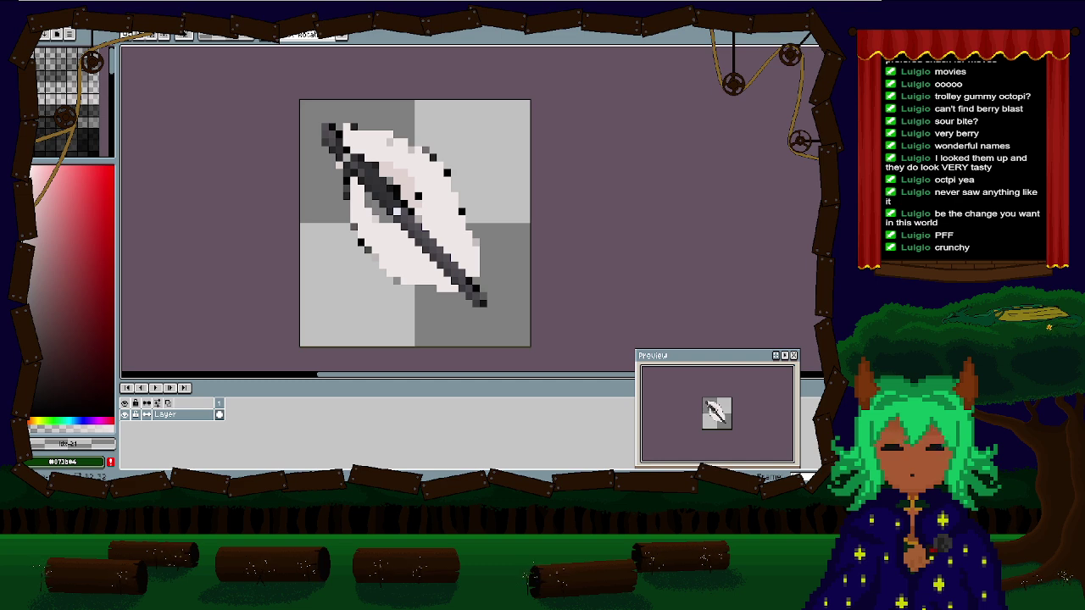
pyautogui.hotkey('ctrl', 'Tab')
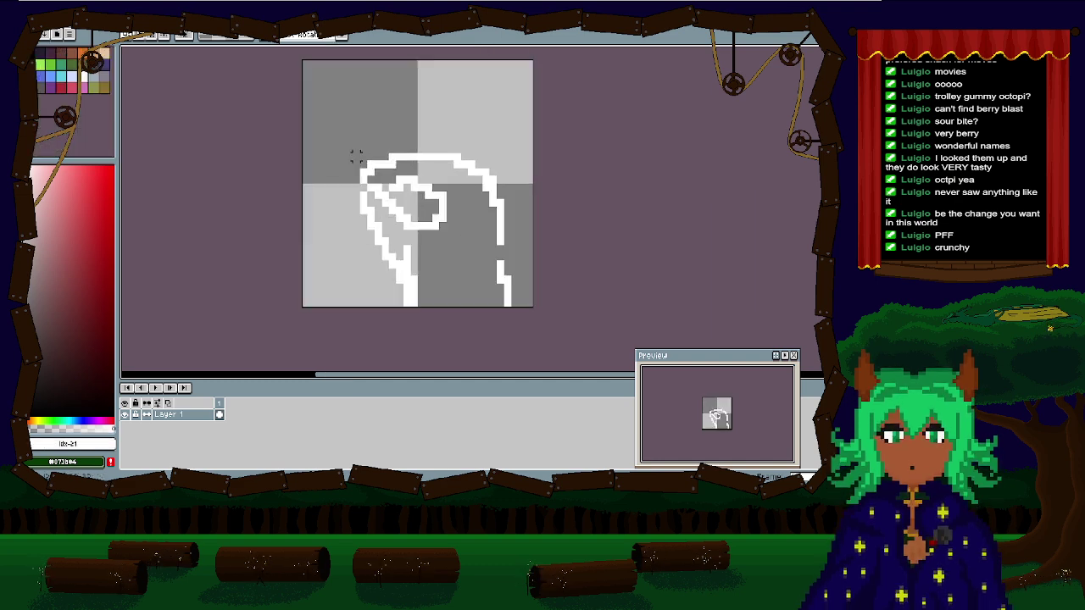
pyautogui.hotkey('ctrl', 'Tab')
pyautogui.hotkey('ctrl', 'Tab')
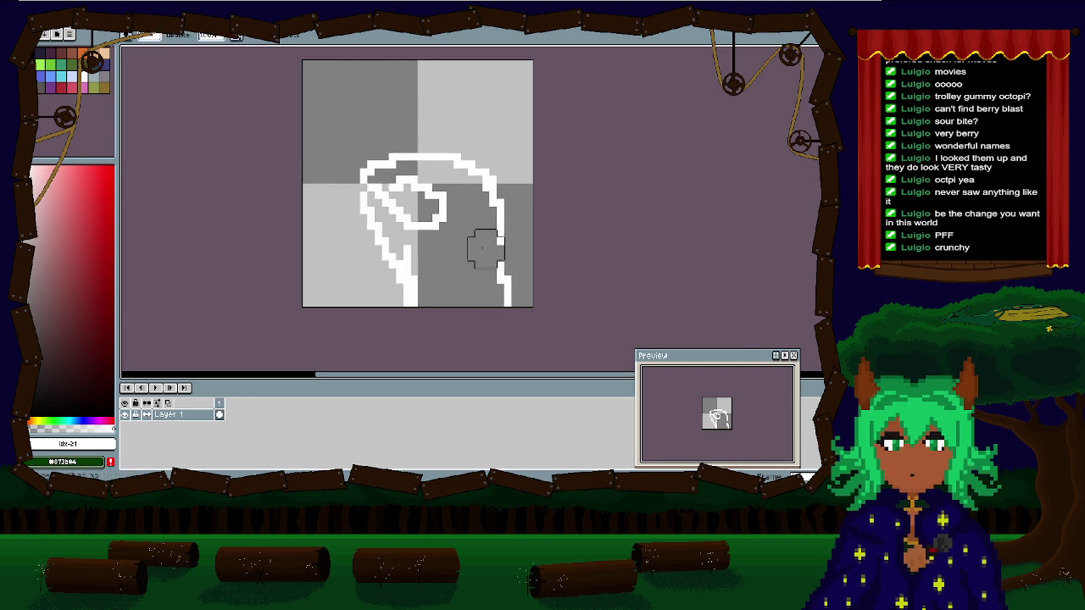
pyautogui.moveTo(455, 194)
pyautogui.mouseDown()
pyautogui.moveTo(468, 219)
pyautogui.moveTo(356, 211)
pyautogui.moveTo(346, 254)
pyautogui.moveTo(406, 264)
pyautogui.mouseUp()
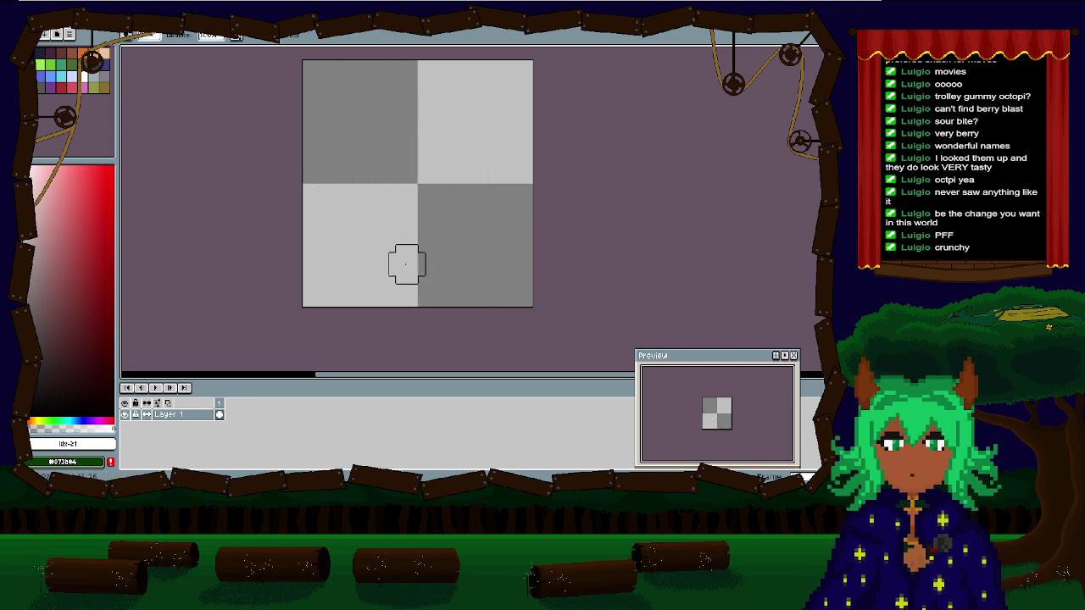
# Step: Copy the hand with the pen from the cropped sprite and paste it into the emptied sketch sprite
pyautogui.hotkey('ctrl', 'Tab')
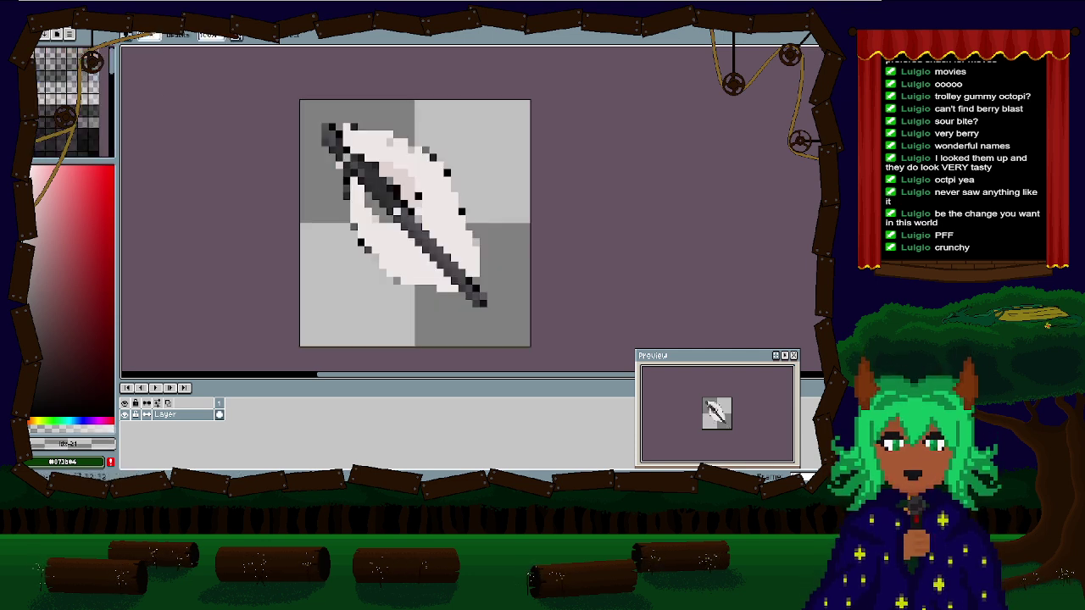
pyautogui.moveTo(313, 109); pyautogui.dragTo(511, 332)
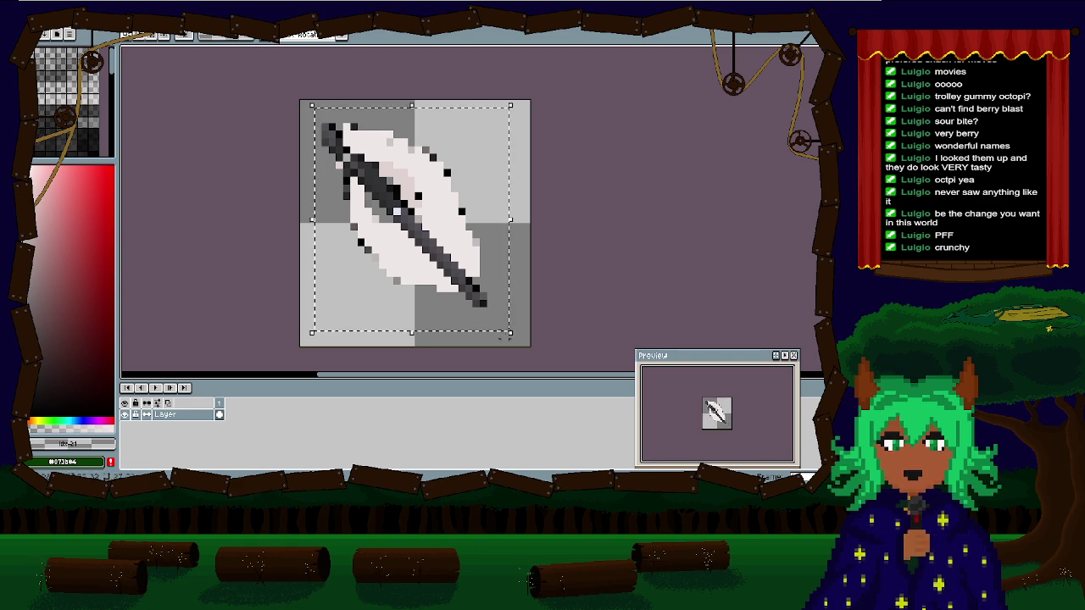
pyautogui.click(454, 222)
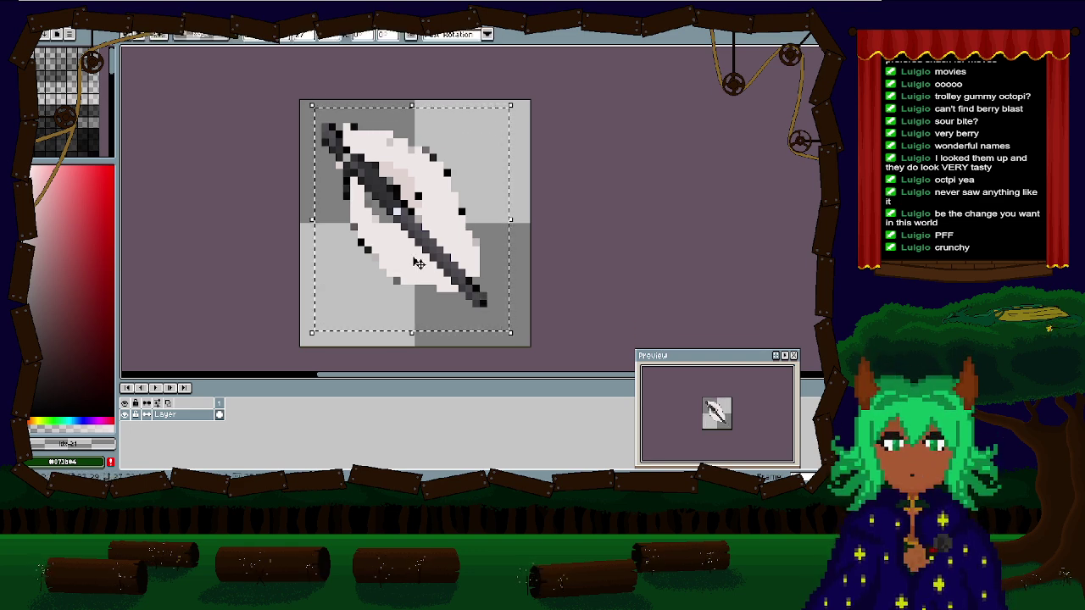
pyautogui.press('Return')
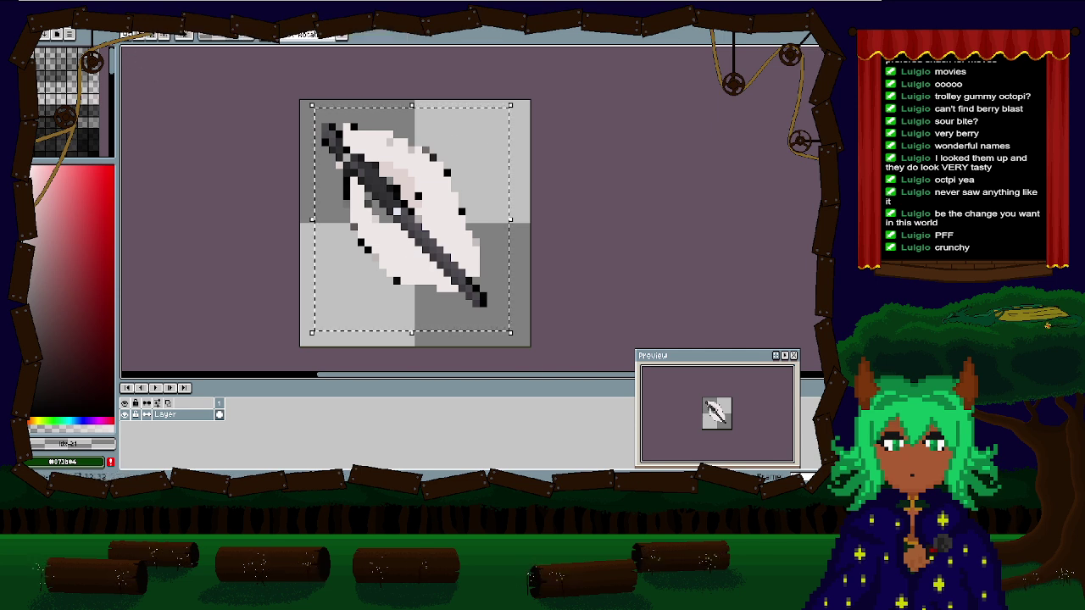
pyautogui.hotkey('ctrl', 'Tab')
pyautogui.hotkey('ctrl', 'v')
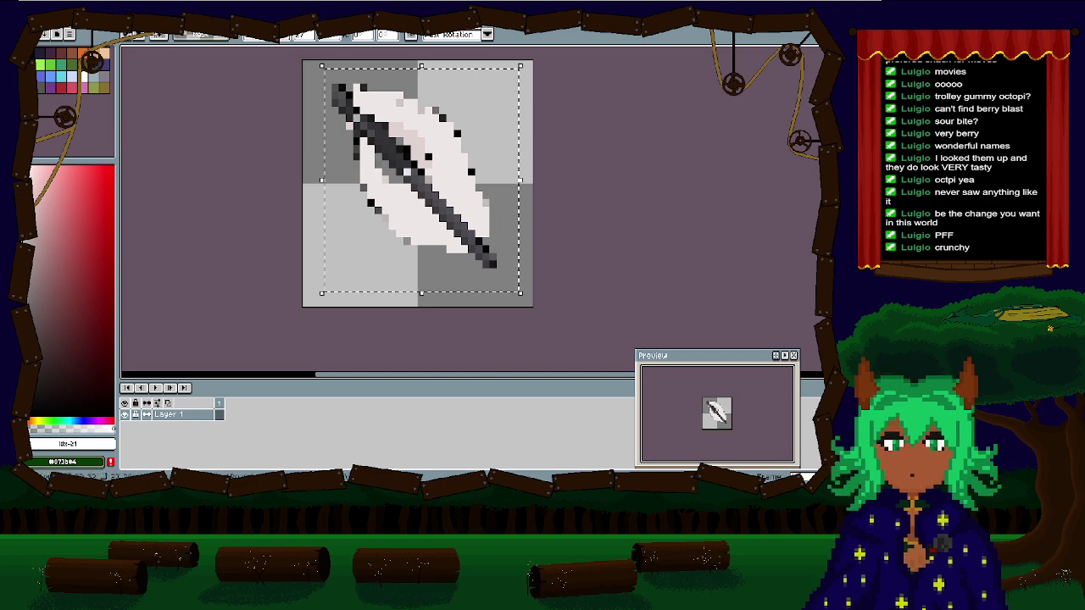
pyautogui.hotkey('alt', 'v')
pyautogui.press('Escape')
# Step: Match the pasted hand's position to the cropped original by comparing both sprites and nudging it one pixel left
pyautogui.hotkey('ctrl', 'Tab')
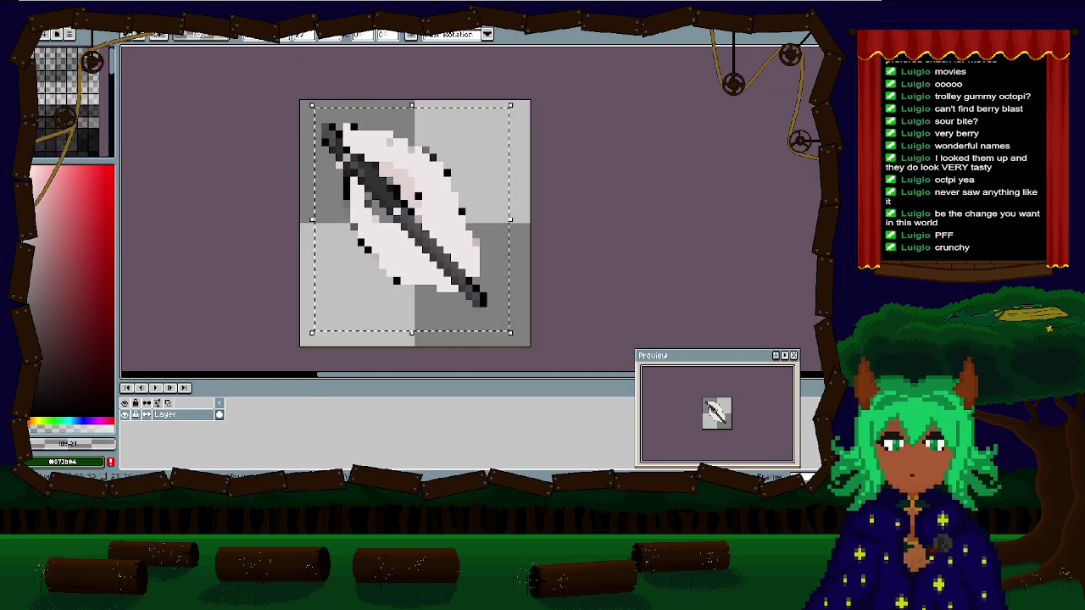
pyautogui.hotkey('ctrl', 'Tab')
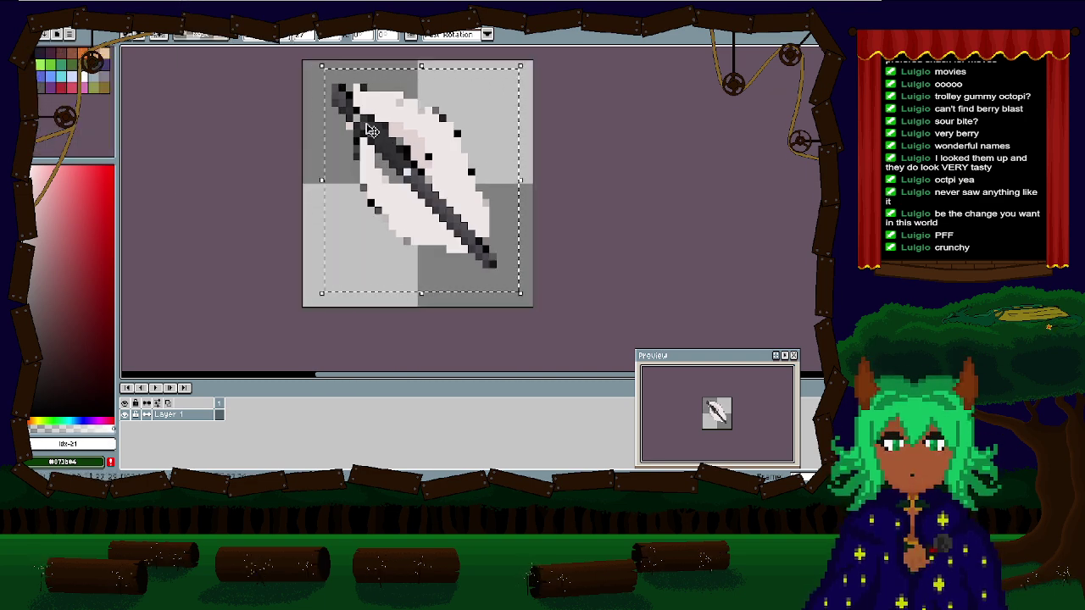
pyautogui.hotkey('ctrl', 'Tab')
pyautogui.hotkey('ctrl', 'Tab')
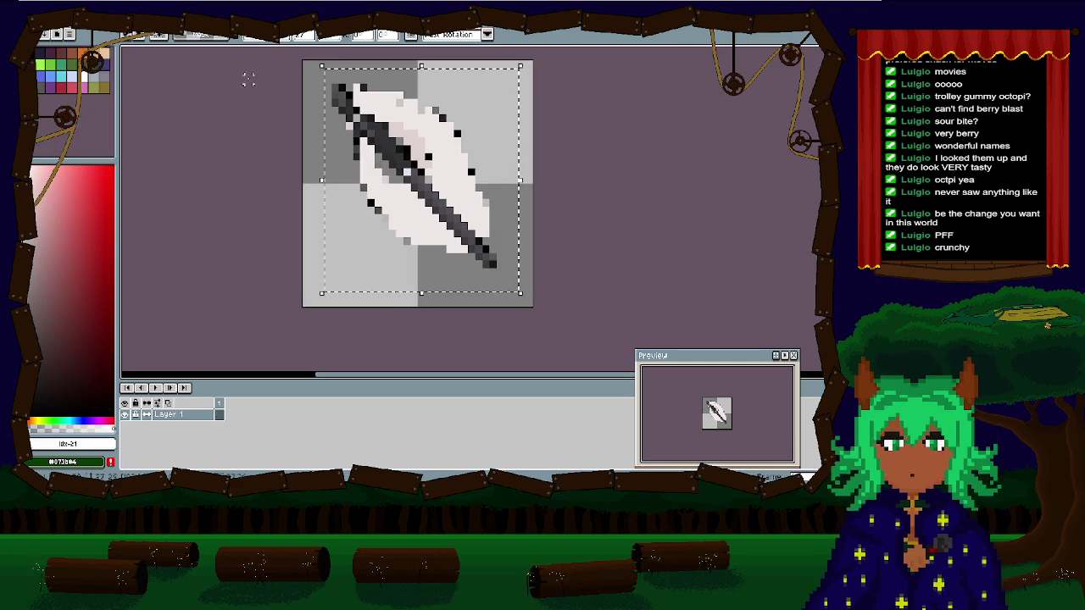
pyautogui.hotkey('ctrl', 'Tab')
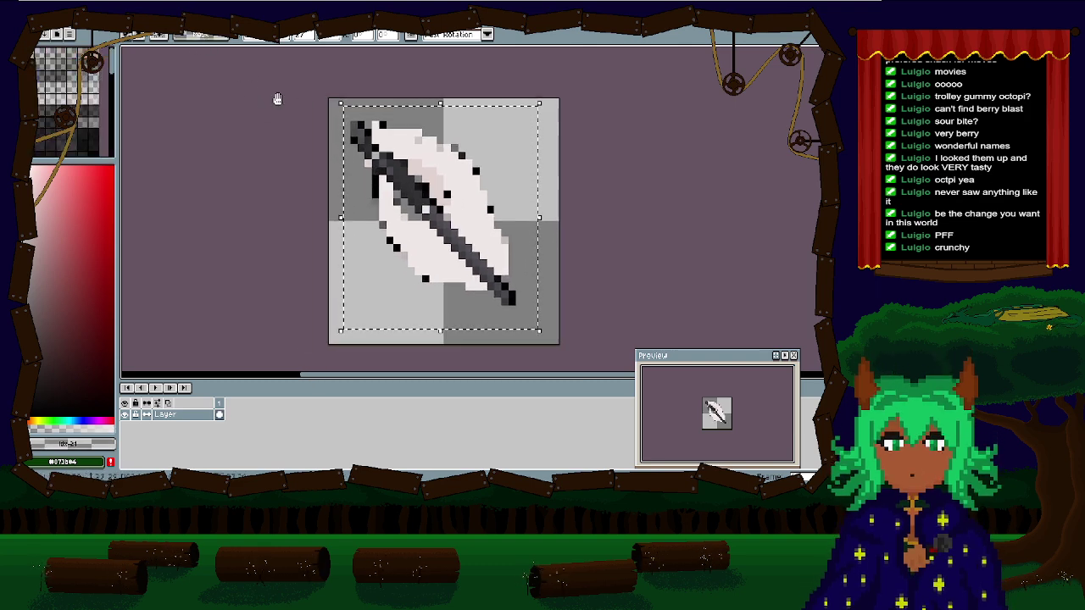
pyautogui.hotkey('ctrl', 'Tab')
pyautogui.hotkey('ctrl', 'Tab')
pyautogui.hotkey('ctrl', 'Tab')
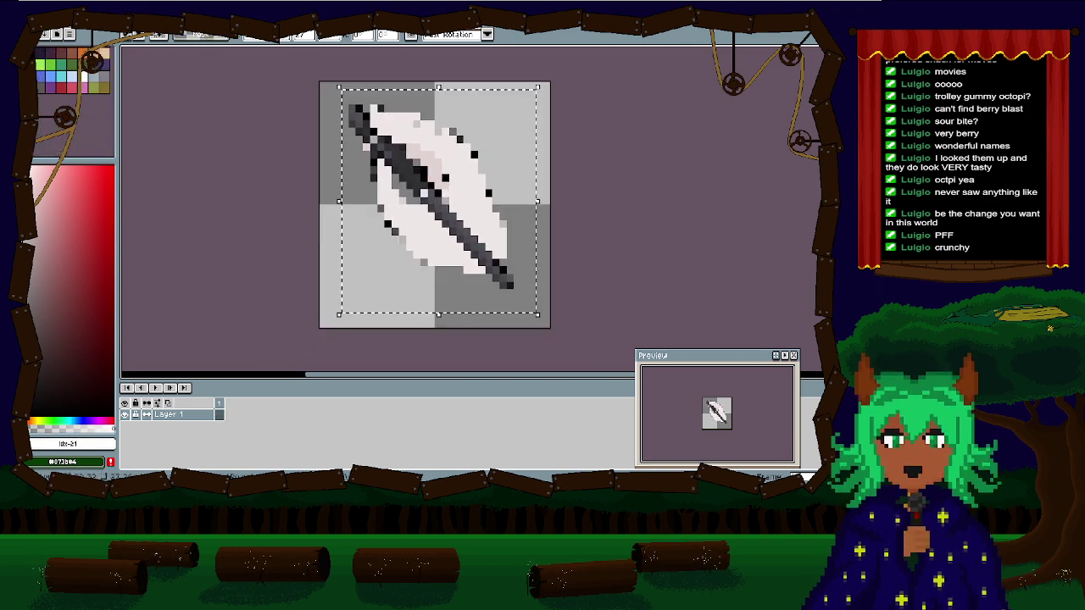
pyautogui.hotkey('ctrl', 'Tab')
pyautogui.hotkey('ctrl', 'Tab')
pyautogui.hotkey('ctrl', 'Tab')
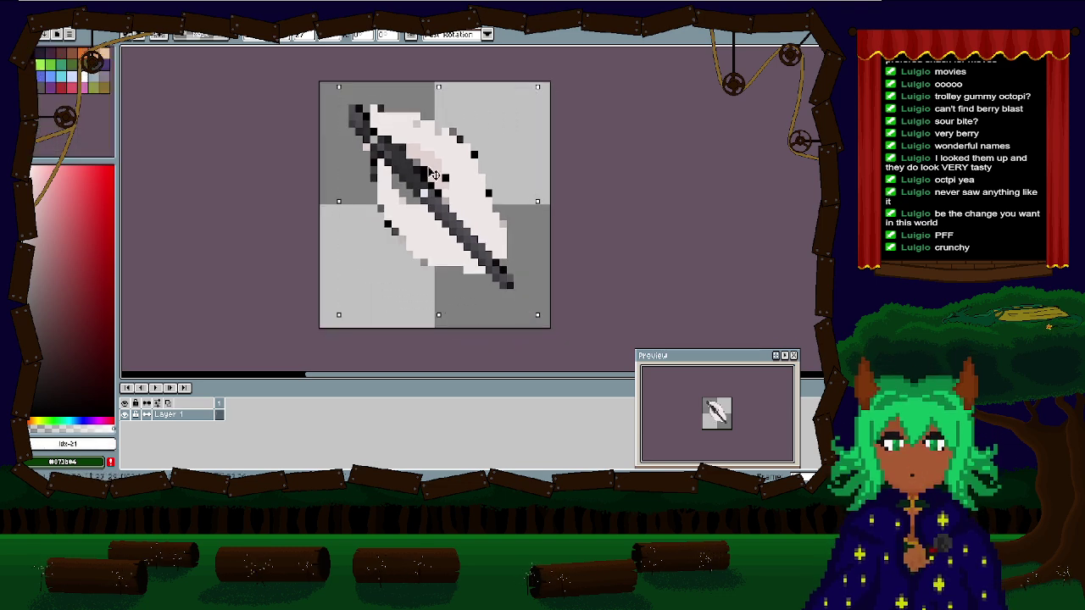
pyautogui.press('Left')
pyautogui.moveTo(591, 207); pyautogui.dragTo(581, 205)
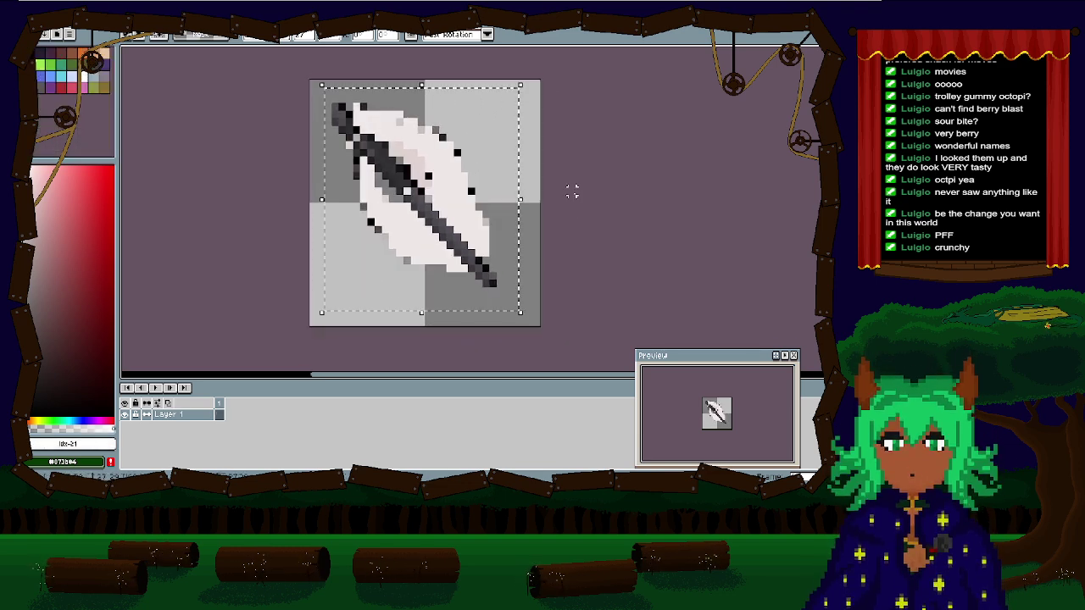
# Step: Compare the outline and pen pixels of the pasted hand with those in the cropped original
pyautogui.hotkey('ctrl', 'Tab')
pyautogui.hotkey('ctrl', 'Tab')
pyautogui.hotkey('ctrl', 'Tab')
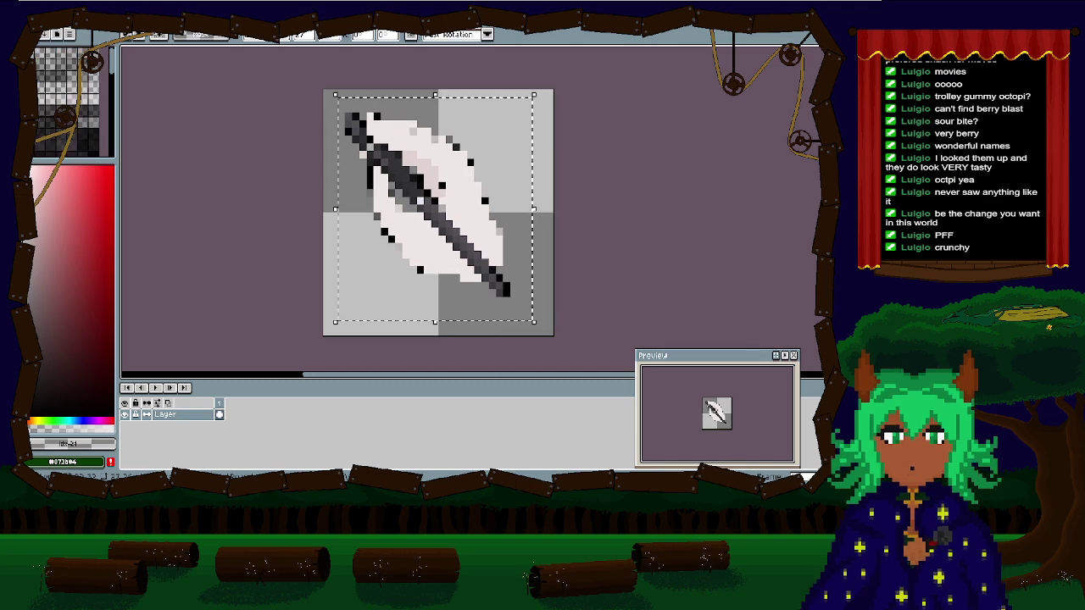
pyautogui.moveTo(271, 108); pyautogui.dragTo(277, 109)
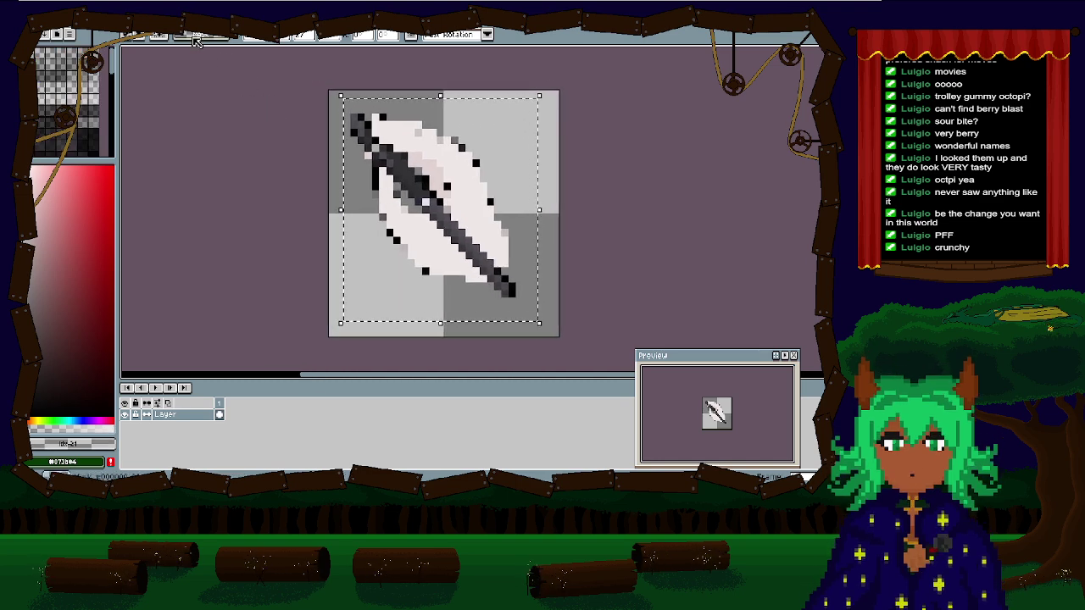
pyautogui.hotkey('ctrl', 'Tab')
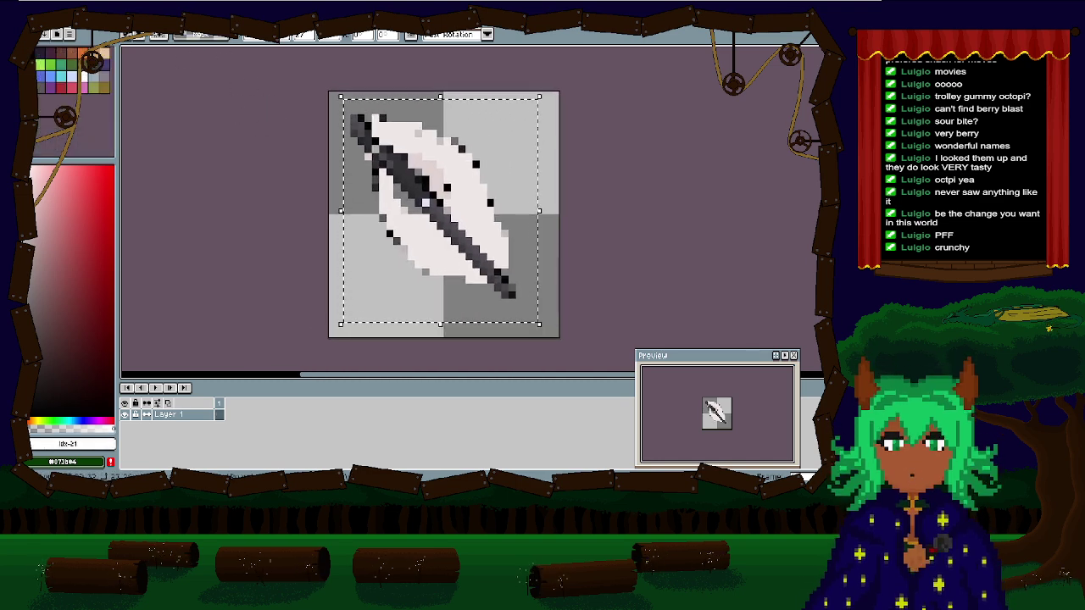
pyautogui.hotkey('ctrl', 'Tab')
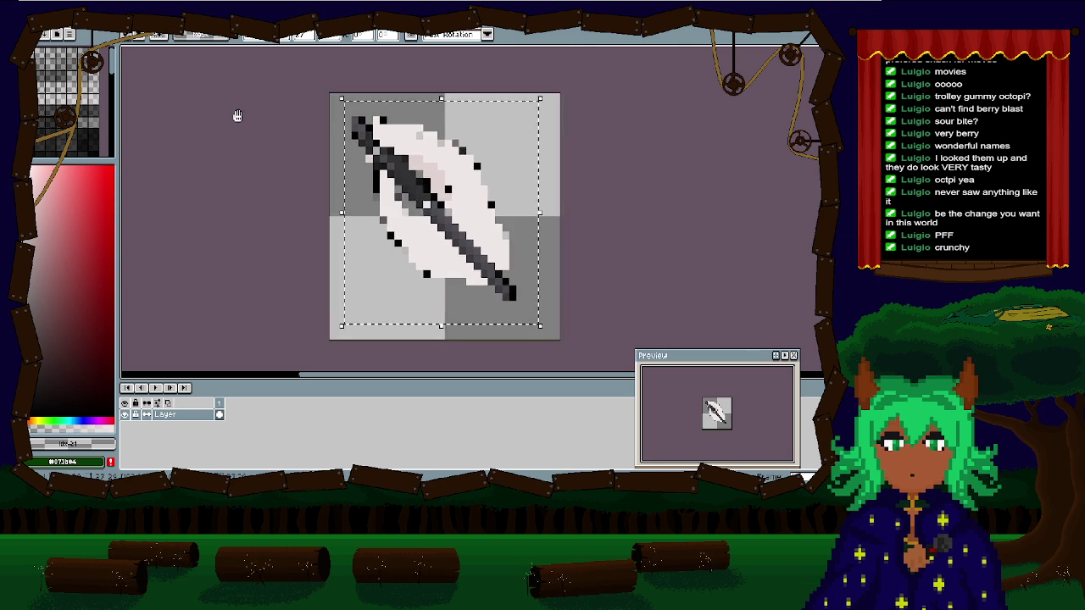
pyautogui.hotkey('ctrl', 'Tab')
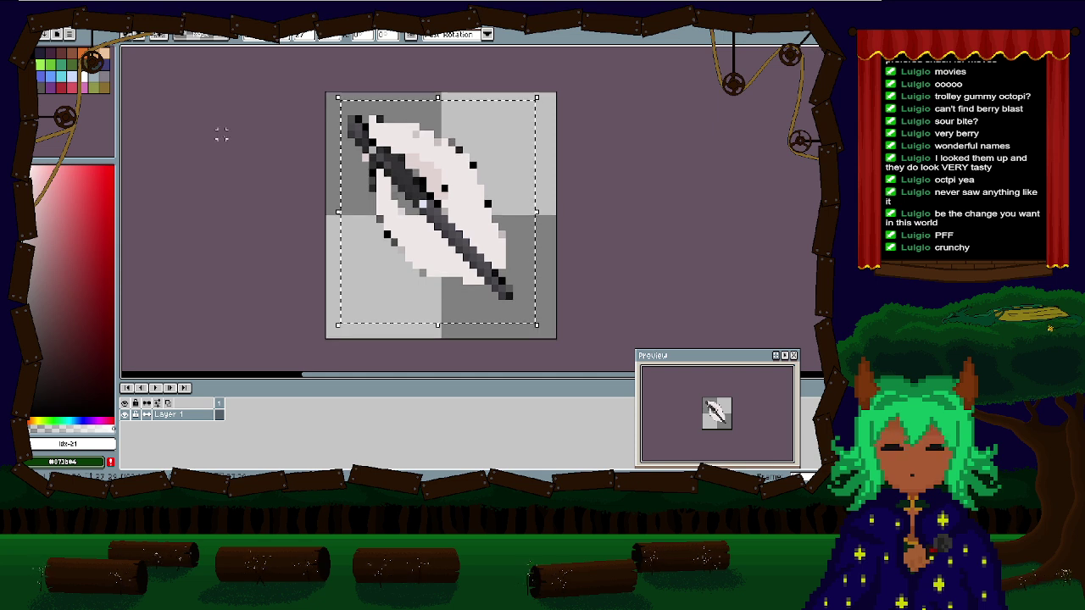
pyautogui.hotkey('ctrl', 'Tab')
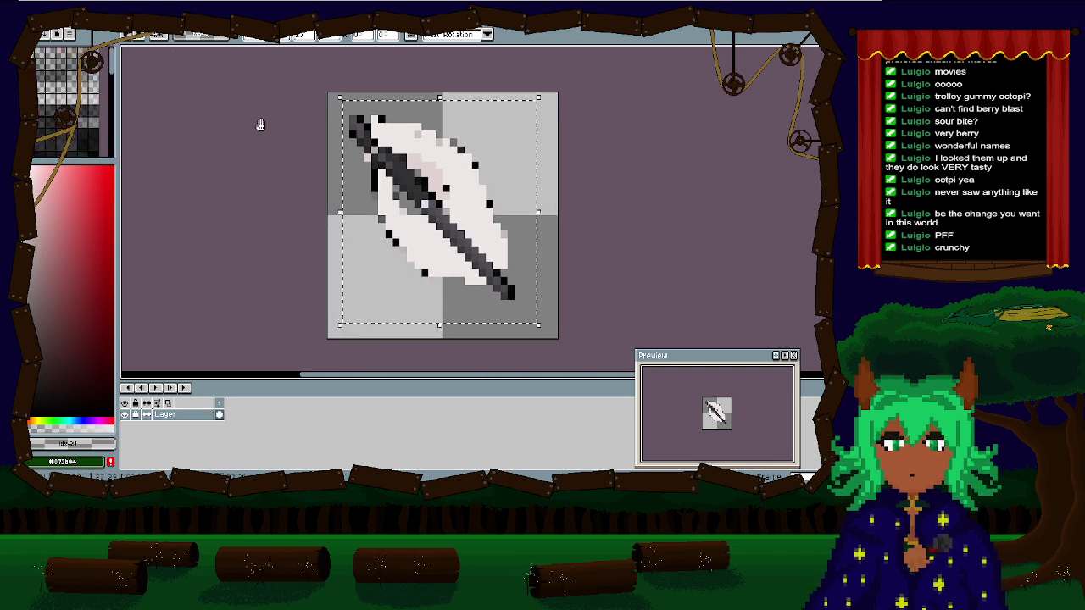
# Step: Compare the pasted drawing's pixels and position with the cropped original once more
pyautogui.moveTo(260, 123); pyautogui.dragTo(259, 125)
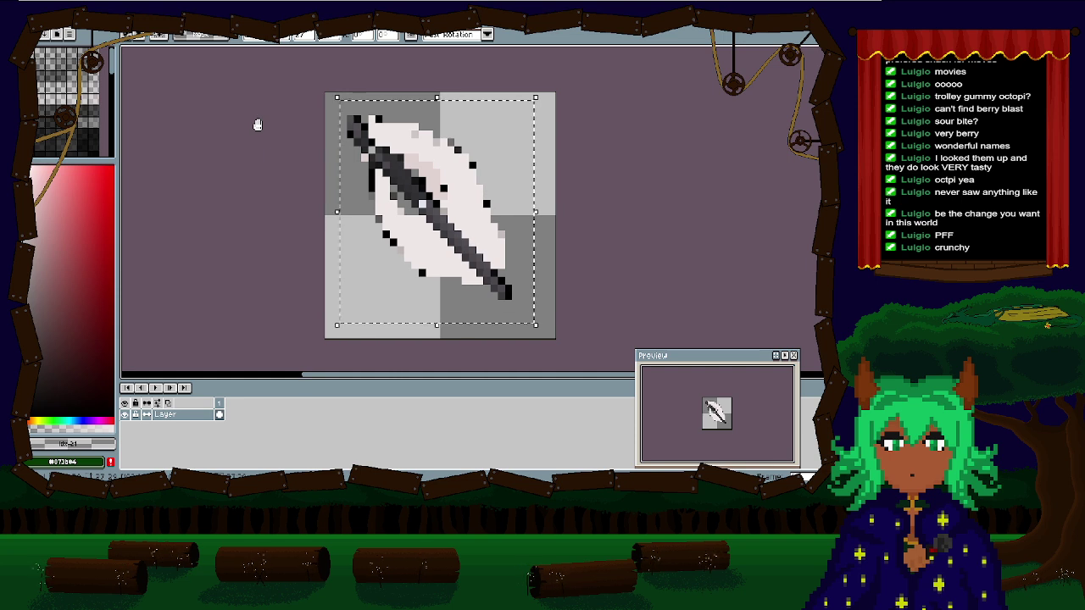
pyautogui.hotkey('ctrl', 'Tab')
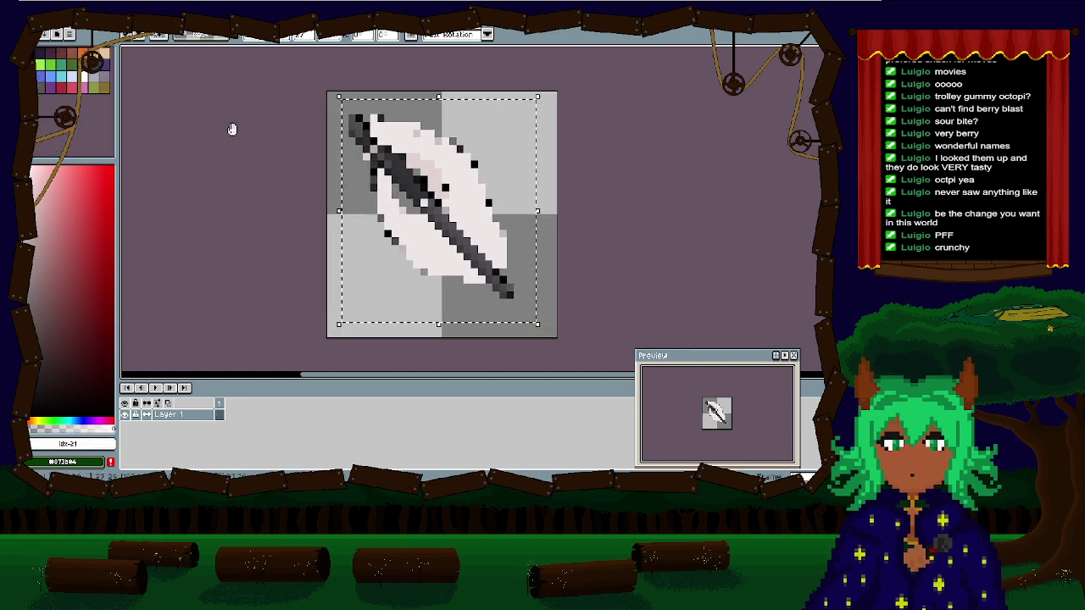
pyautogui.hotkey('ctrl', 'Tab')
pyautogui.hotkey('ctrl', 'Tab')
pyautogui.hotkey('ctrl', 'Tab')
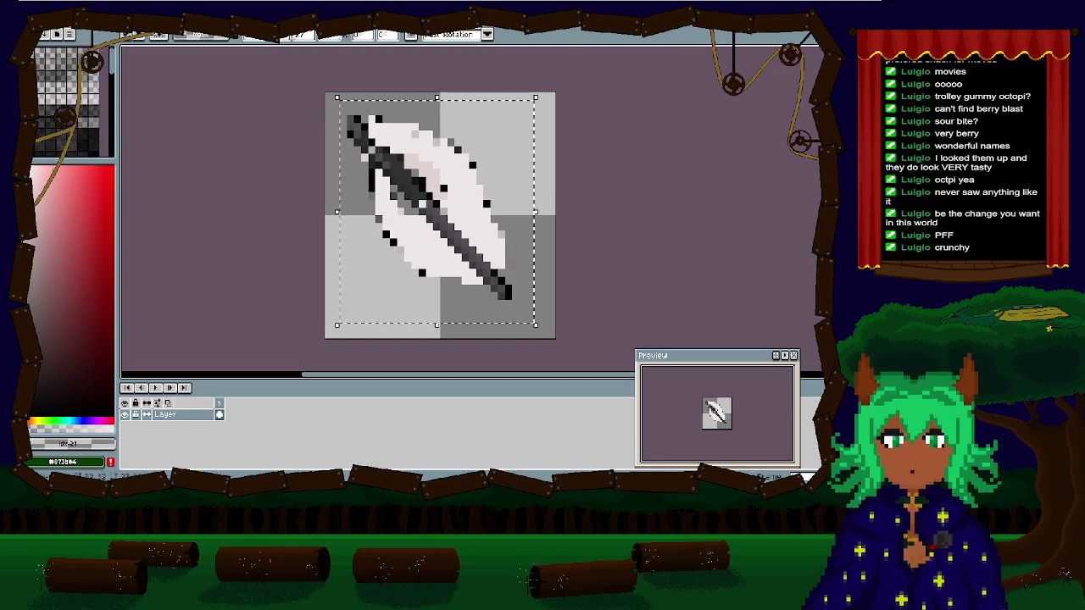
pyautogui.hotkey('ctrl', 'Tab')
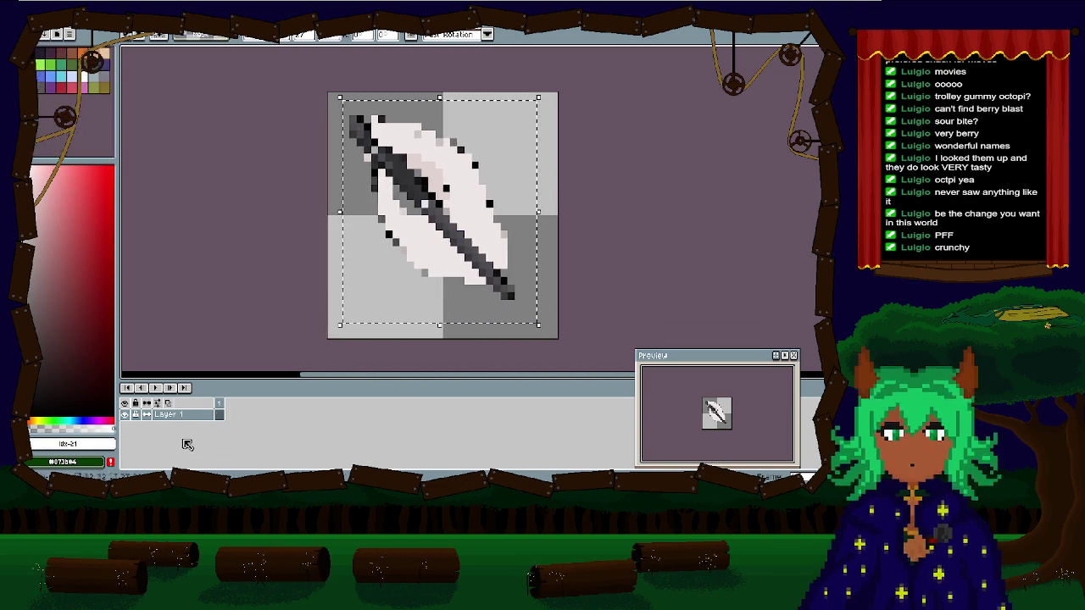
# Step: Add a new layer above the pasted drawing's Layer 1
pyautogui.hotkey('shift', 'n')
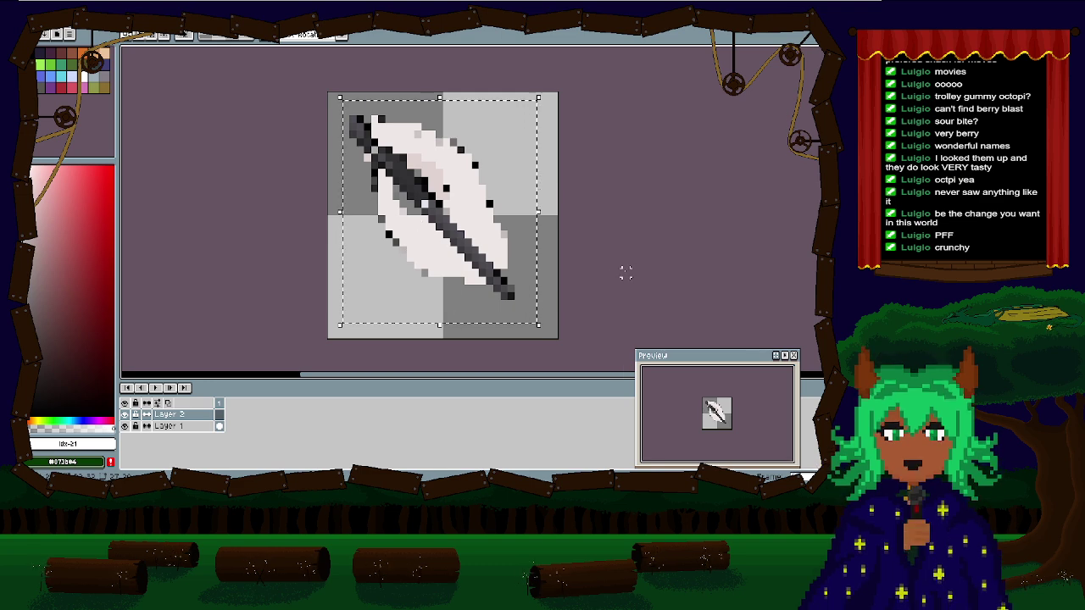
pyautogui.scroll(1, 507, 230)
pyautogui.scroll(-1, 507, 230)
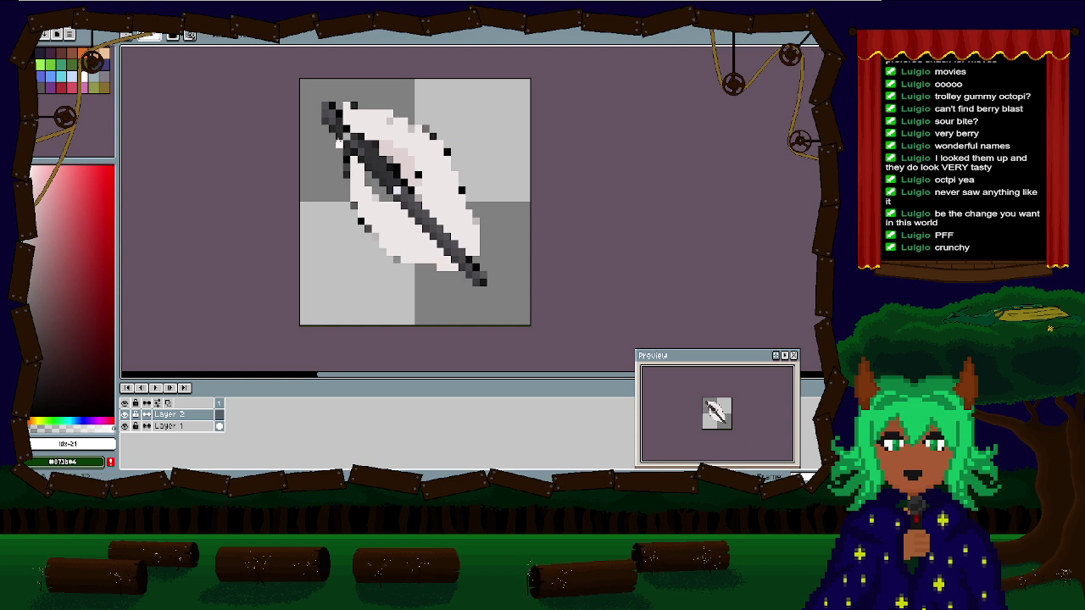
pyautogui.moveTo(339, 149); pyautogui.dragTo(436, 284)
pyautogui.hotkey('ctrl', 'z')
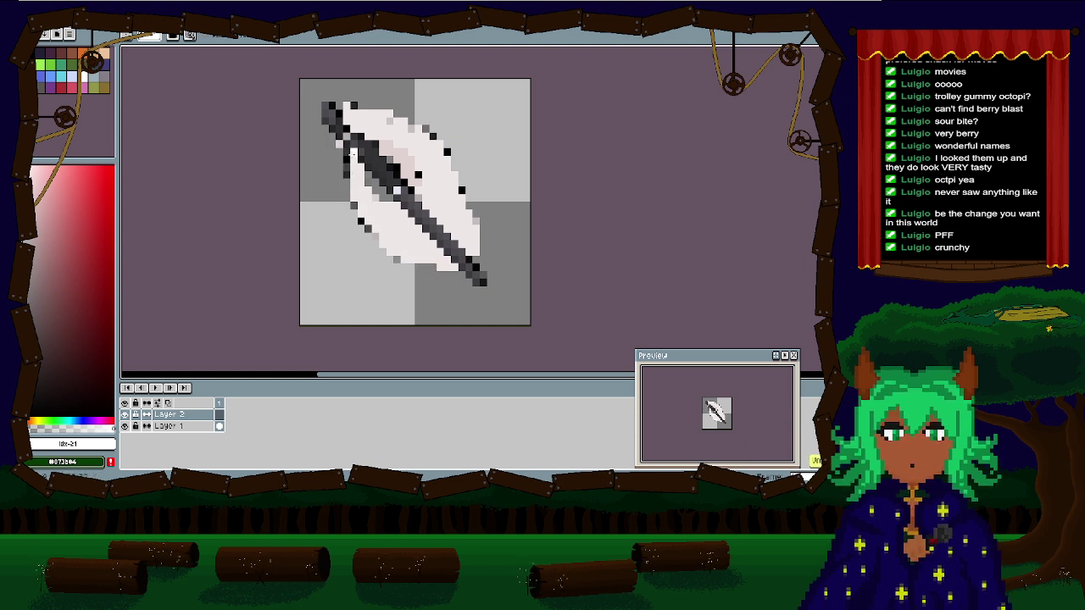
pyautogui.moveTo(354, 154)
pyautogui.mouseDown()
pyautogui.moveTo(397, 262)
pyautogui.moveTo(428, 212)
pyautogui.moveTo(383, 154)
pyautogui.moveTo(403, 155)
pyautogui.moveTo(394, 198)
pyautogui.moveTo(405, 198)
pyautogui.moveTo(388, 153)
pyautogui.mouseUp()
pyautogui.hotkey('ctrl', 'z')
pyautogui.hotkey('ctrl', 'z')
pyautogui.hotkey('ctrl', 'z')
pyautogui.hotkey('ctrl', 'z')
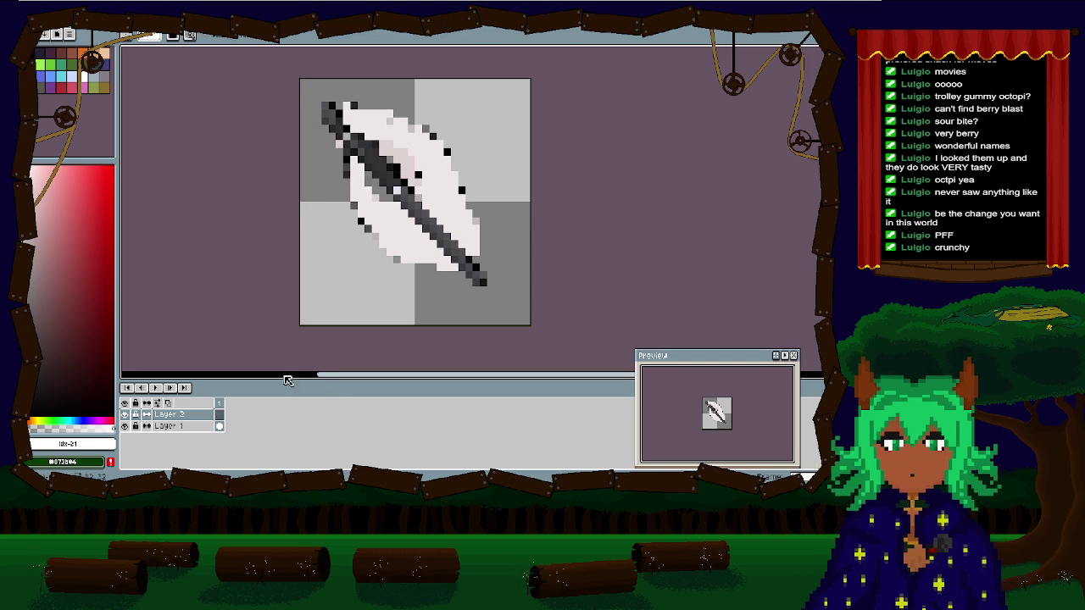
# Step: Add another new layer on top and mark the pen's upper tip with white pixels
pyautogui.hotkey('shift', 'n')
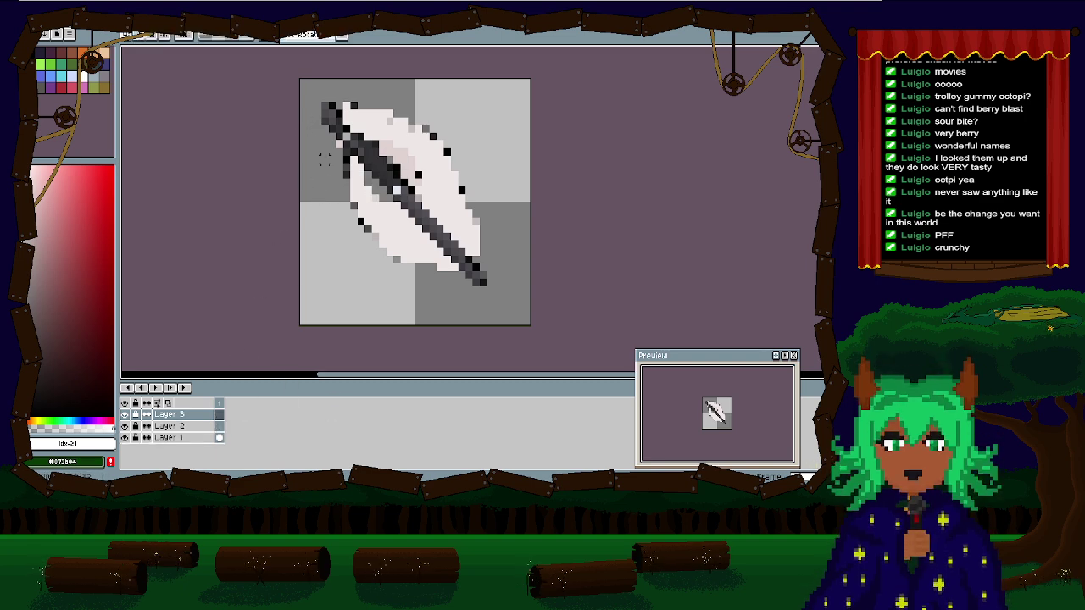
pyautogui.press('b')
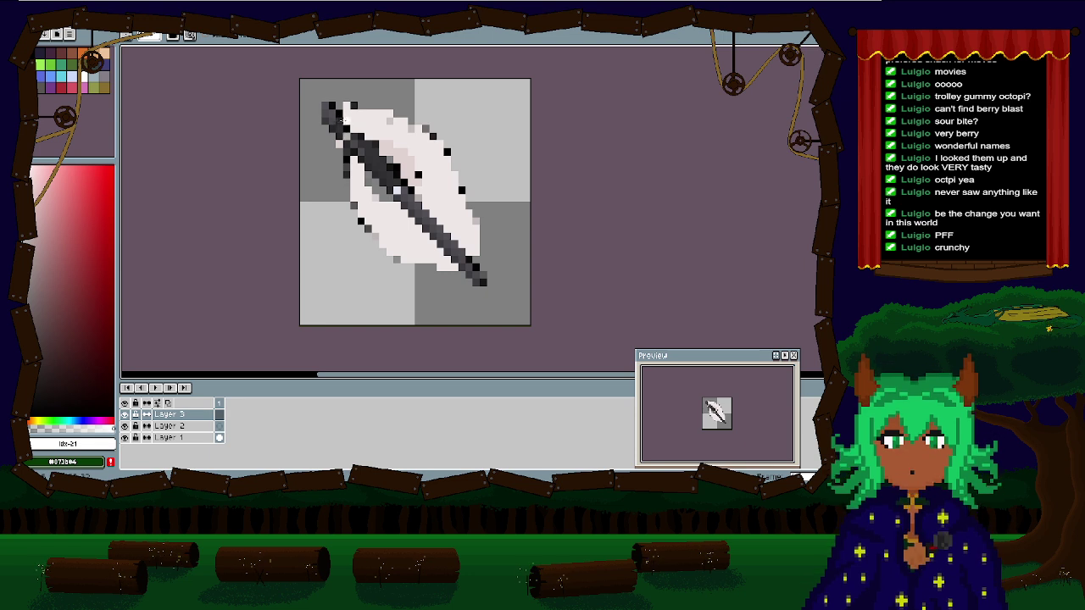
pyautogui.click(330, 112)
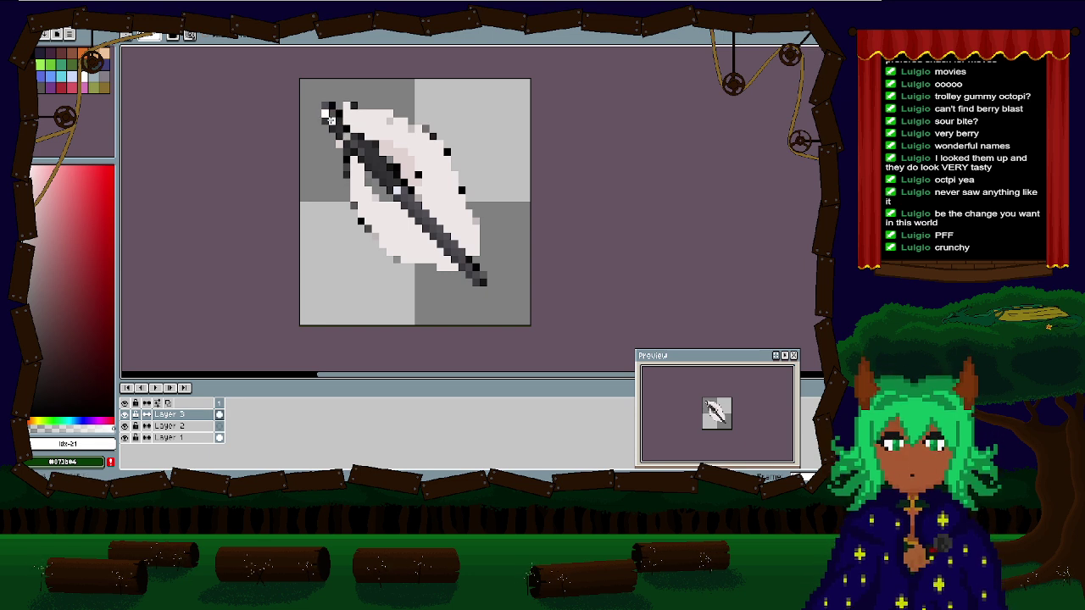
# Step: Sketch a long white feather outline over the pen, extending it to the canvas's lower-right corner
pyautogui.moveTo(341, 125); pyautogui.dragTo(397, 170)
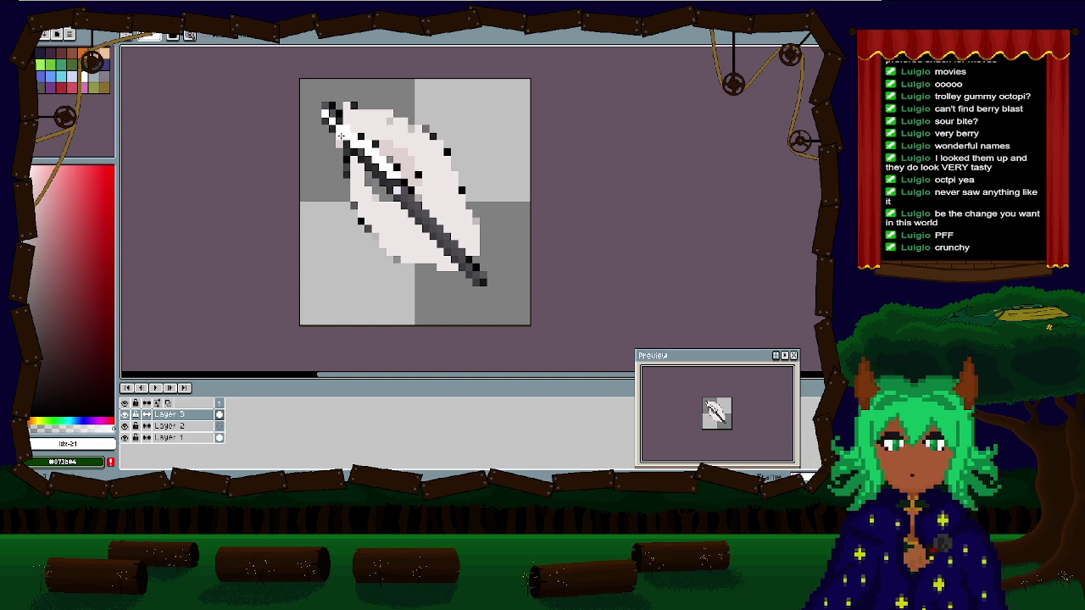
pyautogui.moveTo(341, 135)
pyautogui.mouseDown()
pyautogui.moveTo(433, 219)
pyautogui.moveTo(440, 252)
pyautogui.moveTo(476, 282)
pyautogui.mouseUp()
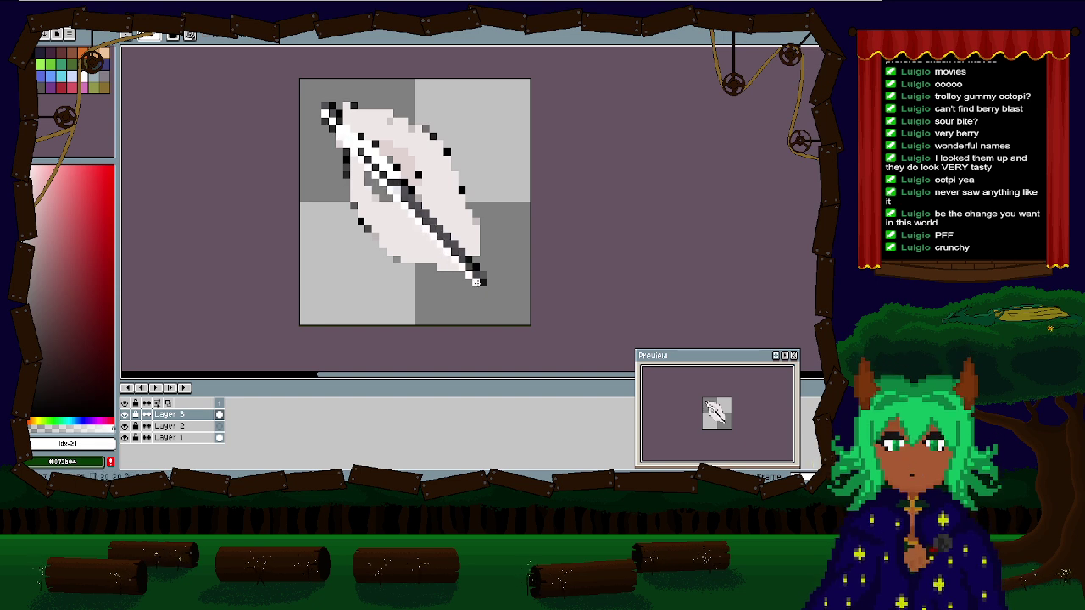
pyautogui.moveTo(337, 125); pyautogui.dragTo(479, 283)
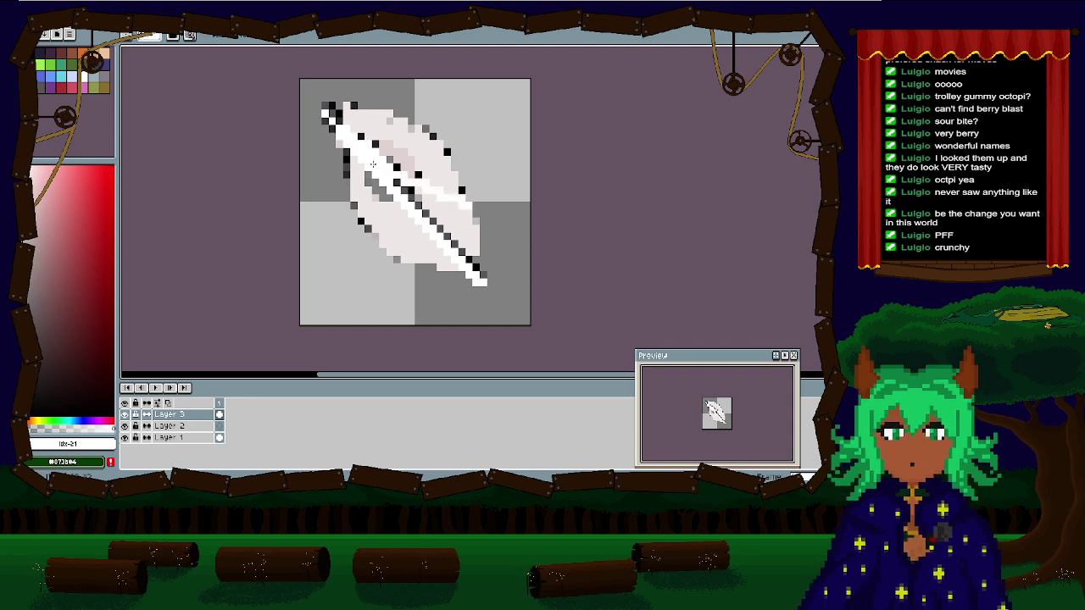
pyautogui.moveTo(446, 197)
pyautogui.mouseDown()
pyautogui.moveTo(500, 251)
pyautogui.moveTo(527, 328)
pyautogui.mouseUp()
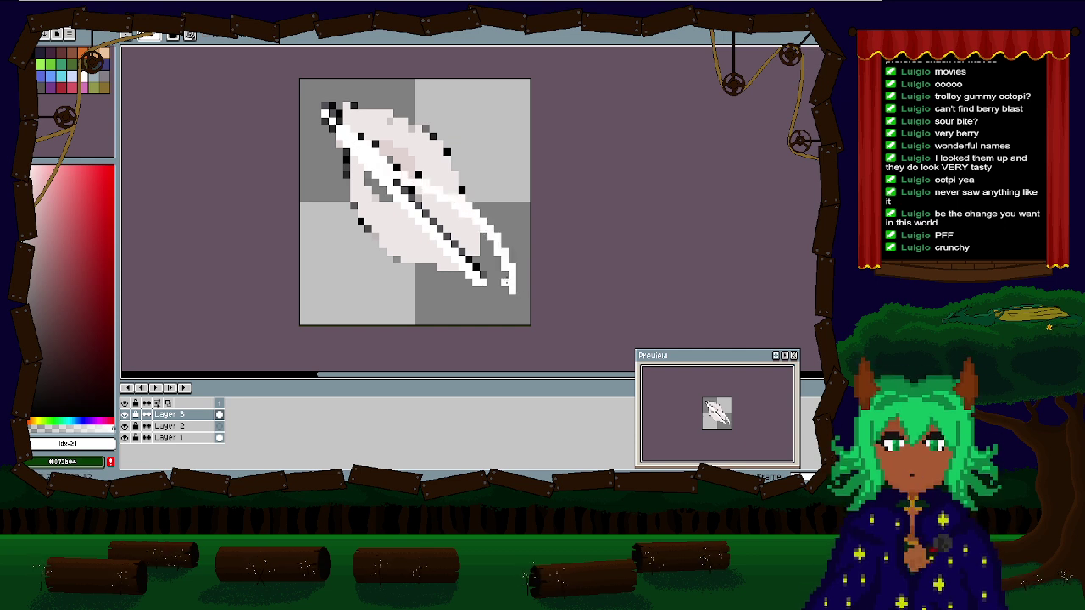
pyautogui.keyDown('shift'); pyautogui.click(480, 283); pyautogui.keyUp('shift')
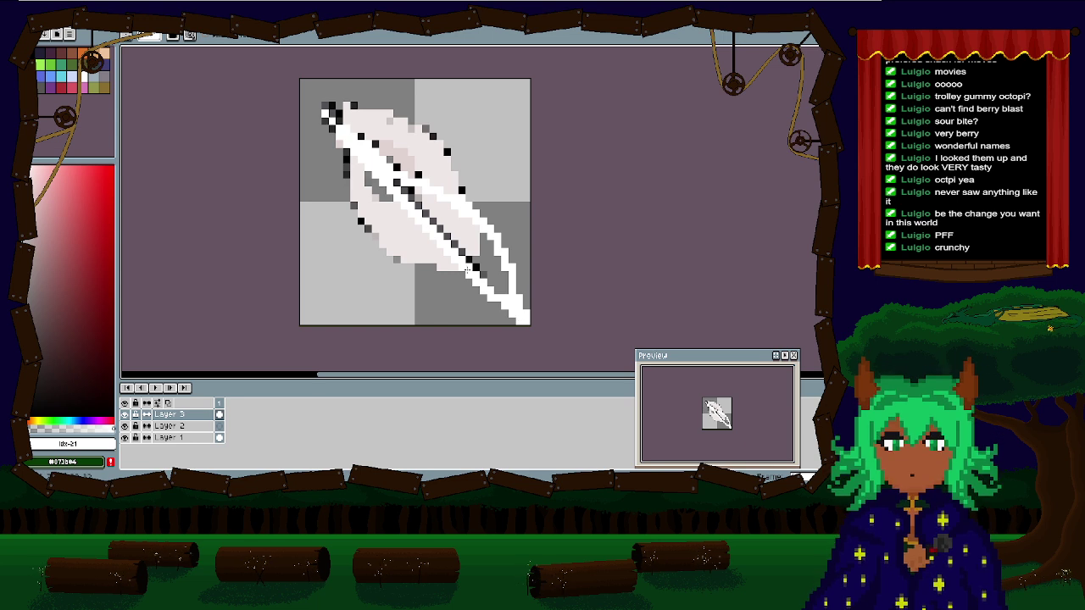
pyautogui.moveTo(476, 222)
pyautogui.mouseDown()
pyautogui.moveTo(518, 275)
pyautogui.moveTo(527, 315)
pyautogui.moveTo(491, 227)
pyautogui.moveTo(527, 303)
pyautogui.mouseUp()
# Step: Enlarge the canvas to 48 × 48 pixels, adding the space to the right of and below the drawing
pyautogui.scroll(-1, 507, 296)
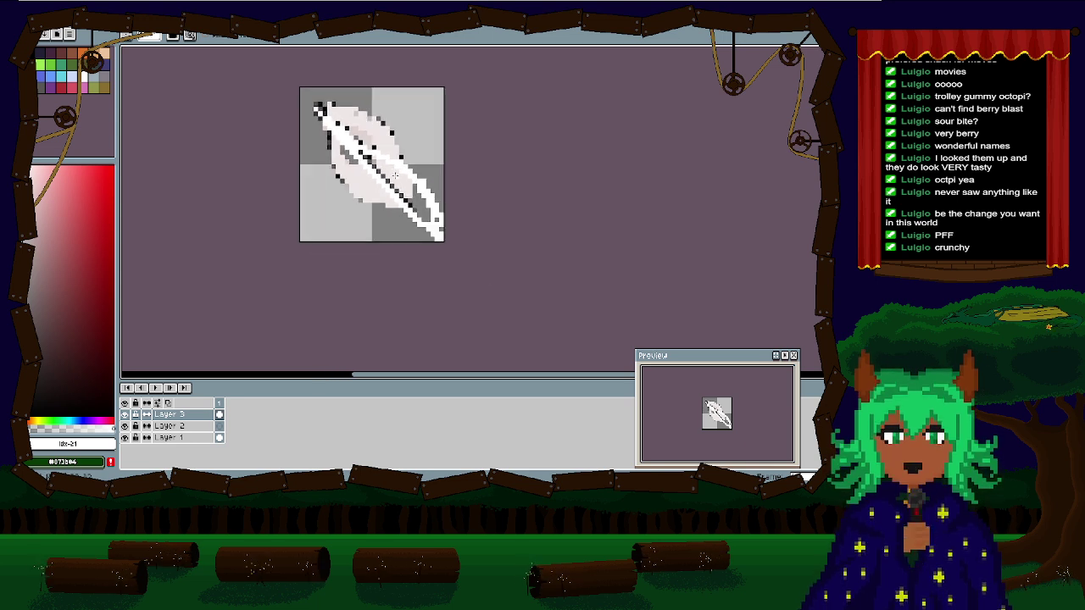
pyautogui.hotkey('ctrl', 'alt', 'c')
pyautogui.moveTo(446, 243); pyautogui.dragTo(520, 320)
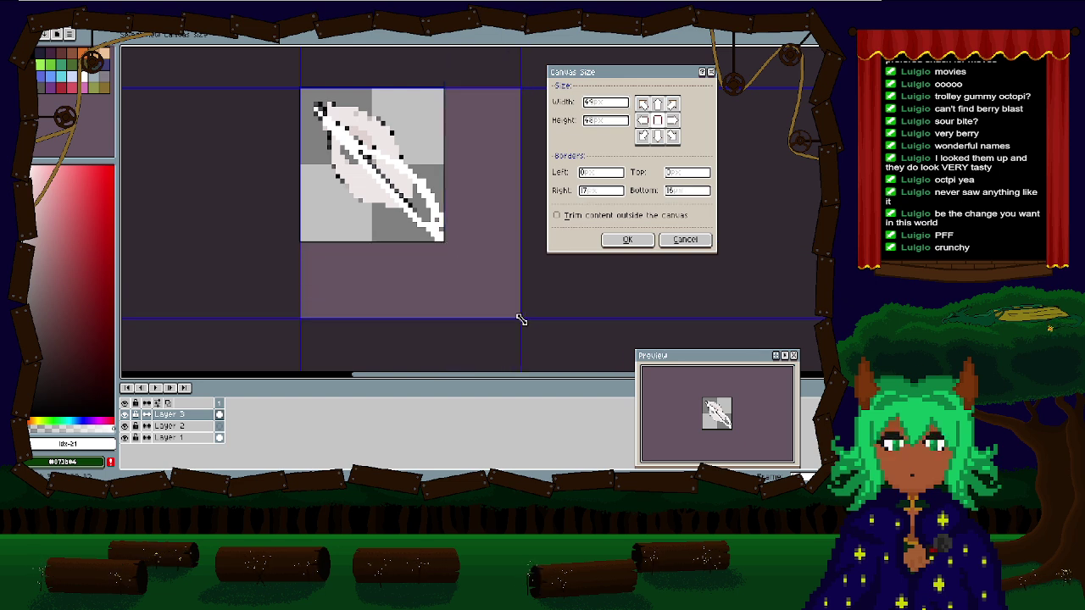
pyautogui.click(636, 240)
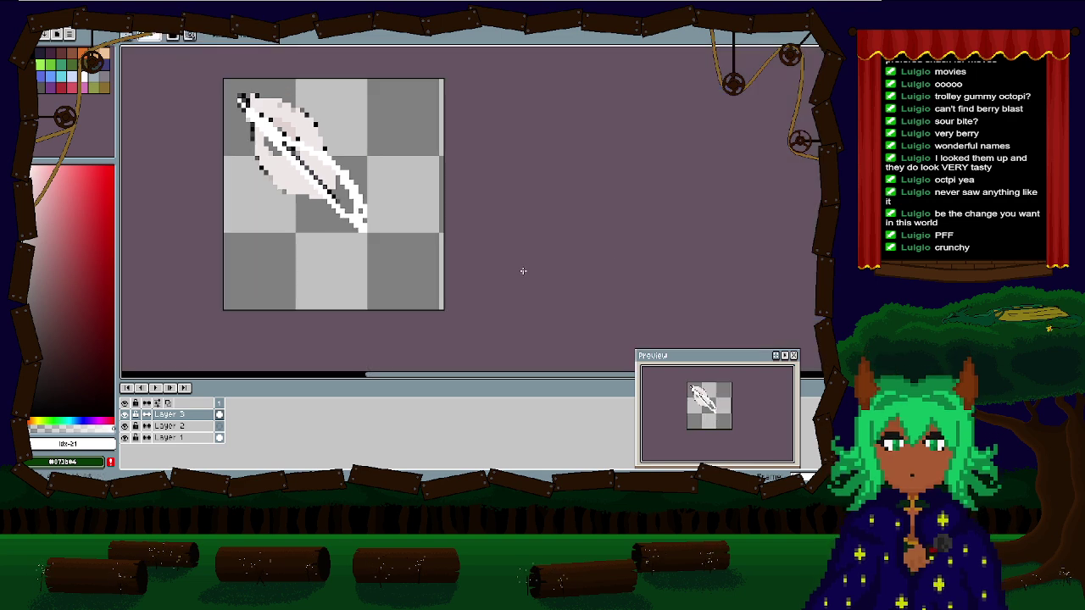
pyautogui.hotkey('ctrl', 'alt', 'c')
pyautogui.moveTo(443, 285); pyautogui.dragTo(440, 270)
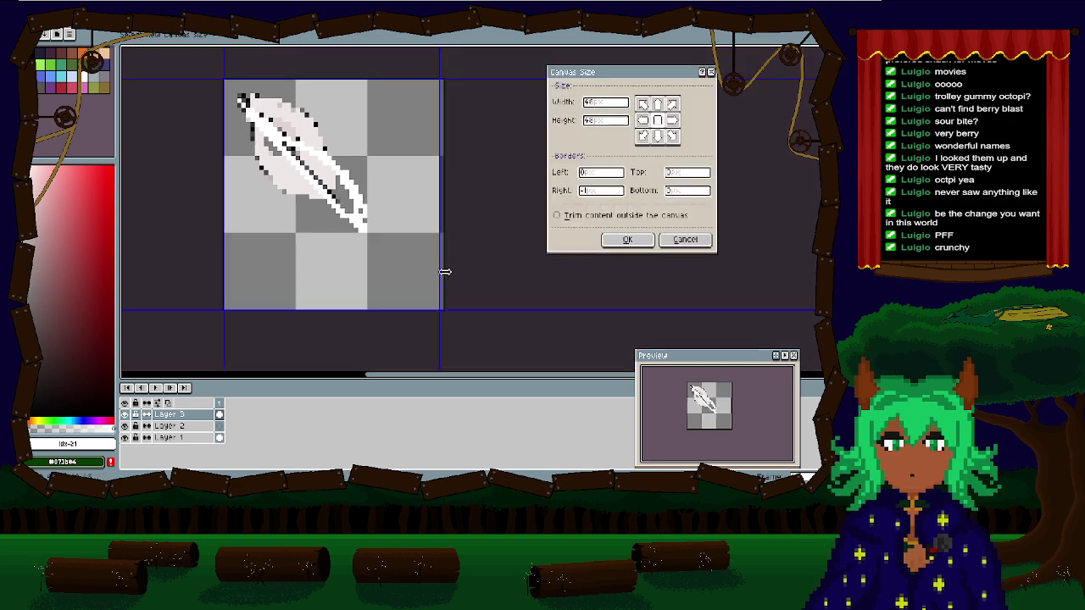
pyautogui.click(627, 241)
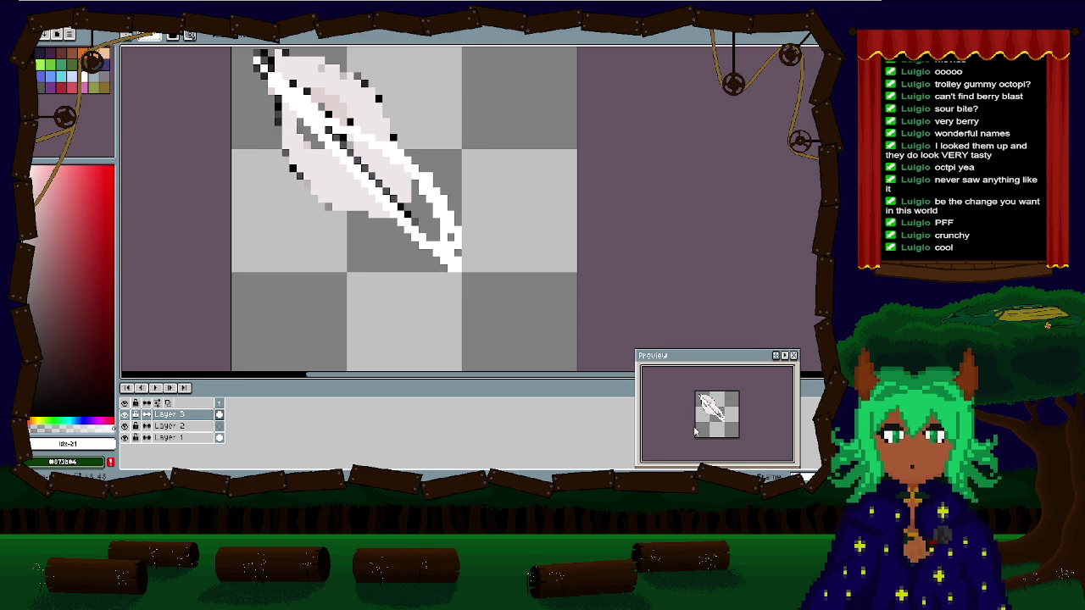
pyautogui.click(678, 407)
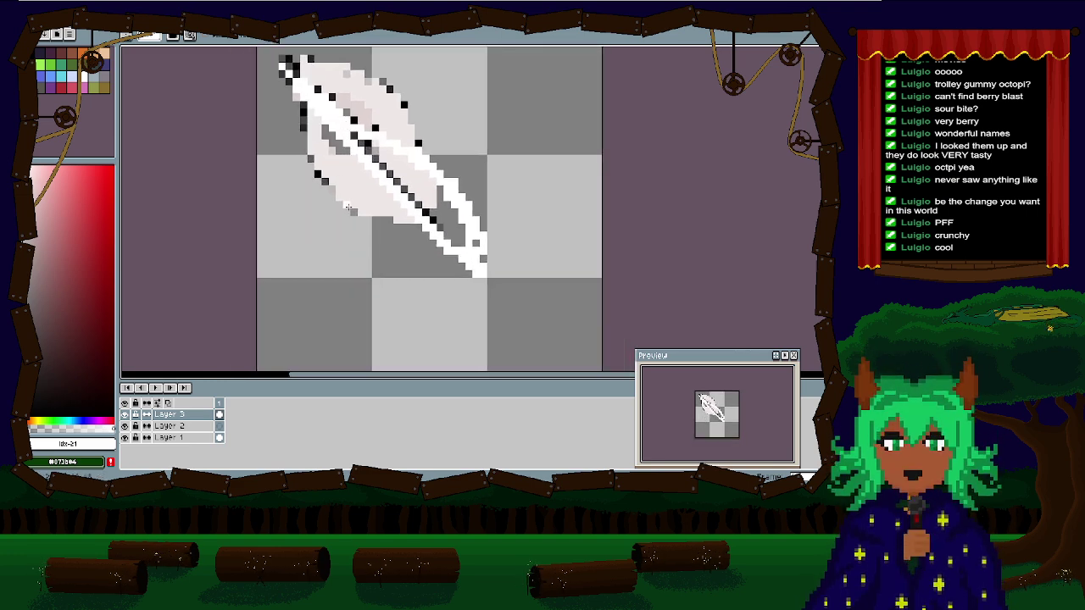
# Step: Erase the white feather sketch from Layer 3, keeping only the pixels at the pen's upper tip
pyautogui.moveTo(319, 153); pyautogui.dragTo(343, 184)
pyautogui.press('e')
pyautogui.moveTo(328, 128); pyautogui.dragTo(509, 297)
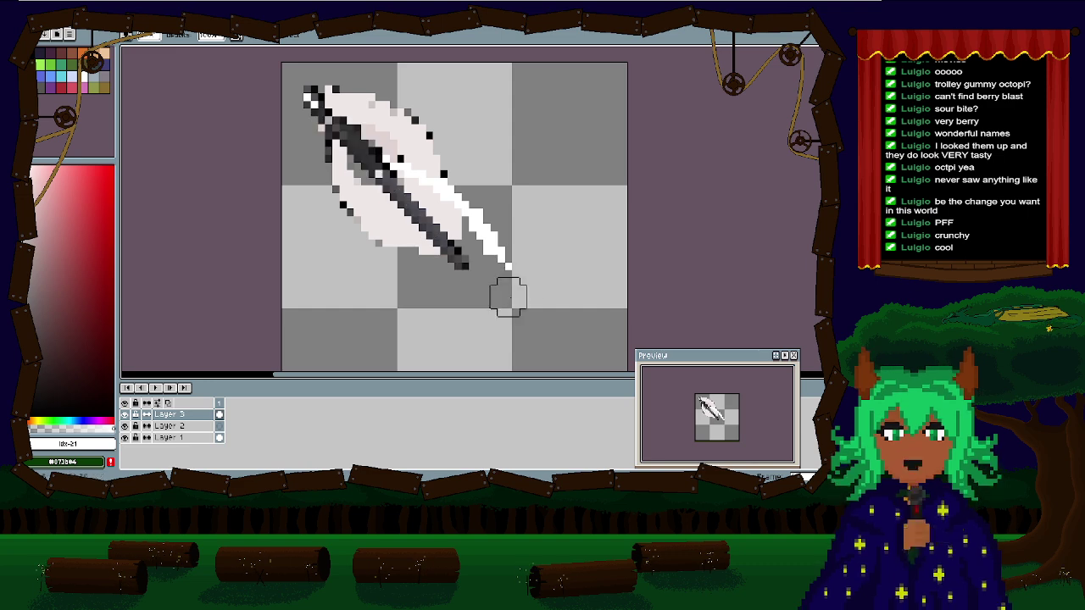
pyautogui.moveTo(407, 151); pyautogui.dragTo(551, 288)
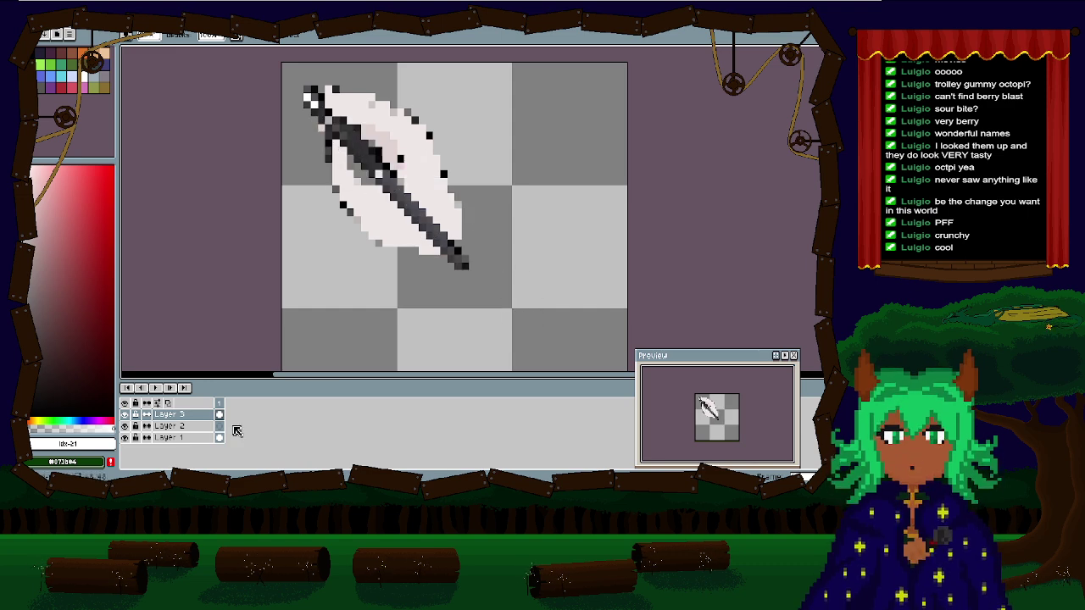
# Step: Lower the opacity of Layer 1 to about 26% so the pasted drawing serves as a faint reference
pyautogui.doubleClick(178, 437)
pyautogui.click(437, 266)
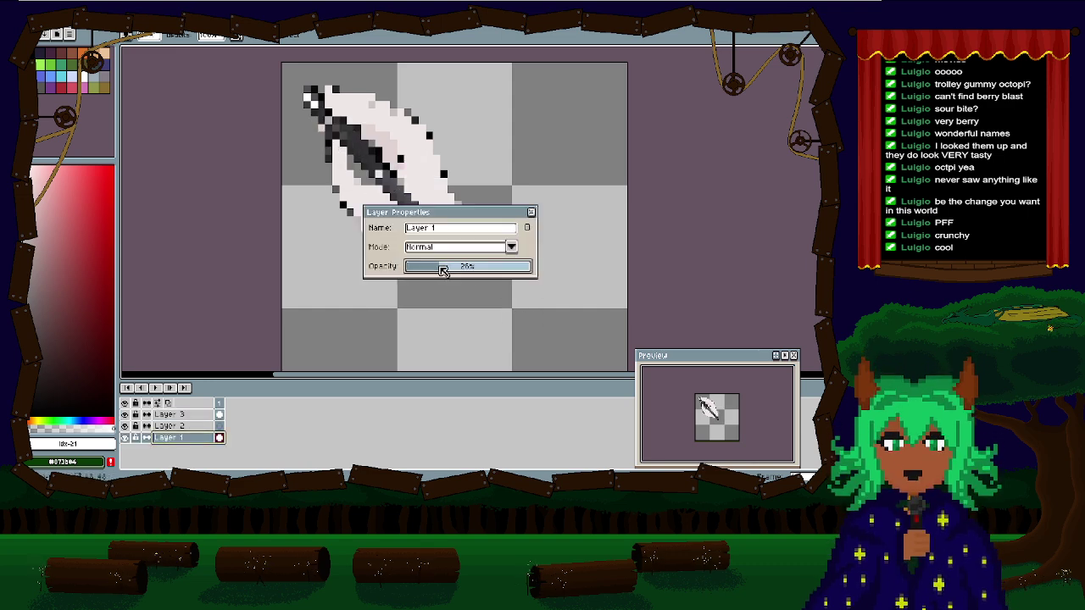
pyautogui.click(530, 212)
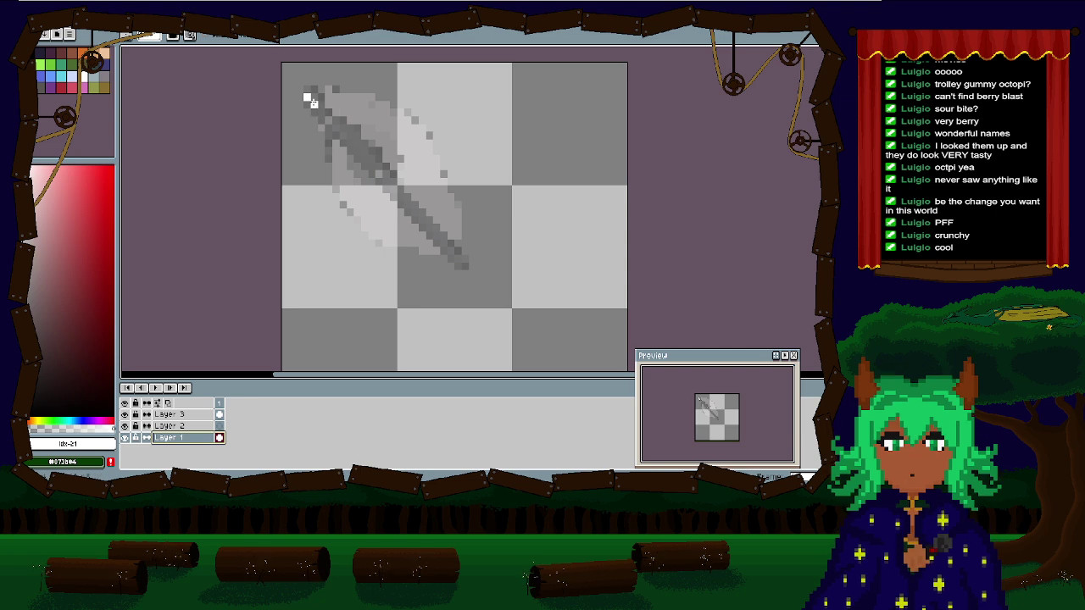
# Step: Draw a straight white diagonal line on Layer 3 along the pen, extending past its lower end
pyautogui.moveTo(313, 103); pyautogui.dragTo(476, 278)
pyautogui.hotkey('ctrl', 'z')
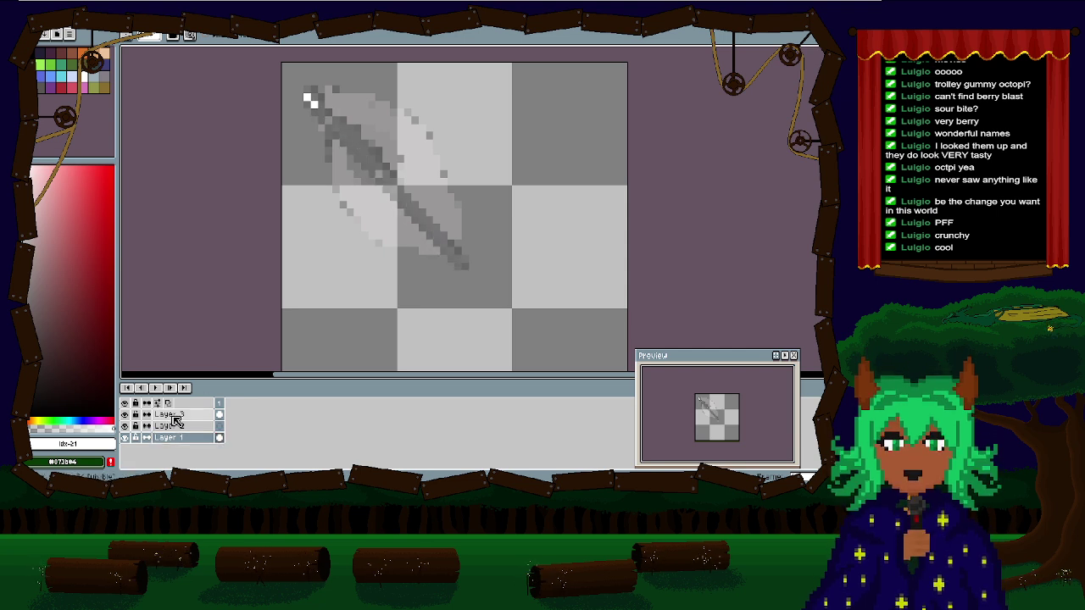
pyautogui.click(173, 416)
pyautogui.moveTo(307, 99); pyautogui.dragTo(508, 311)
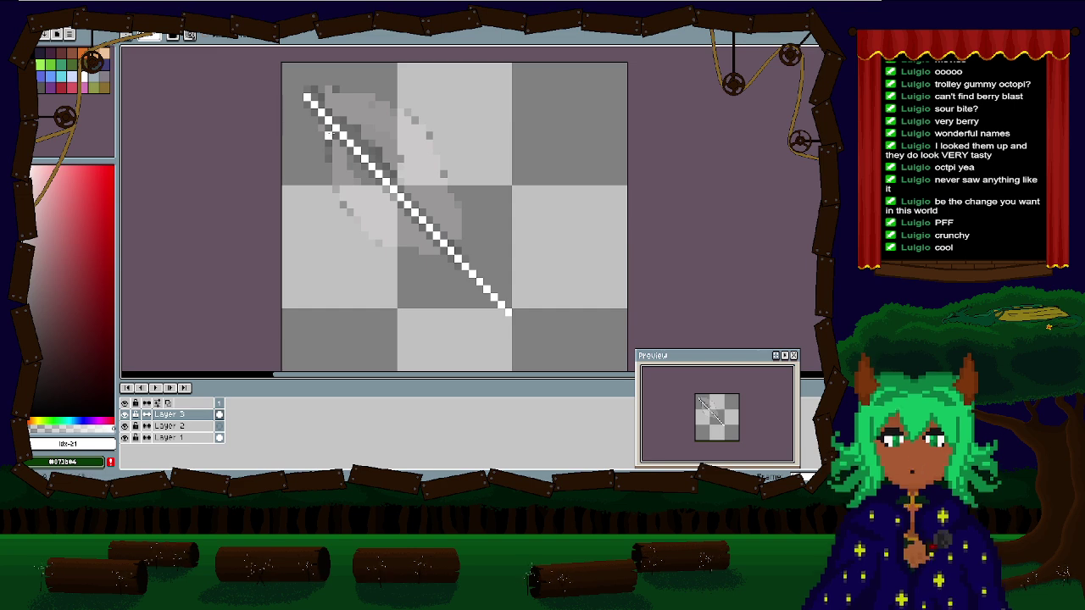
# Step: Outline a long pointed white feather around the diagonal line, redoing the curves on both sides until they meet beyond its lower end
pyautogui.moveTo(327, 127); pyautogui.dragTo(363, 243)
pyautogui.hotkey('ctrl', 'z')
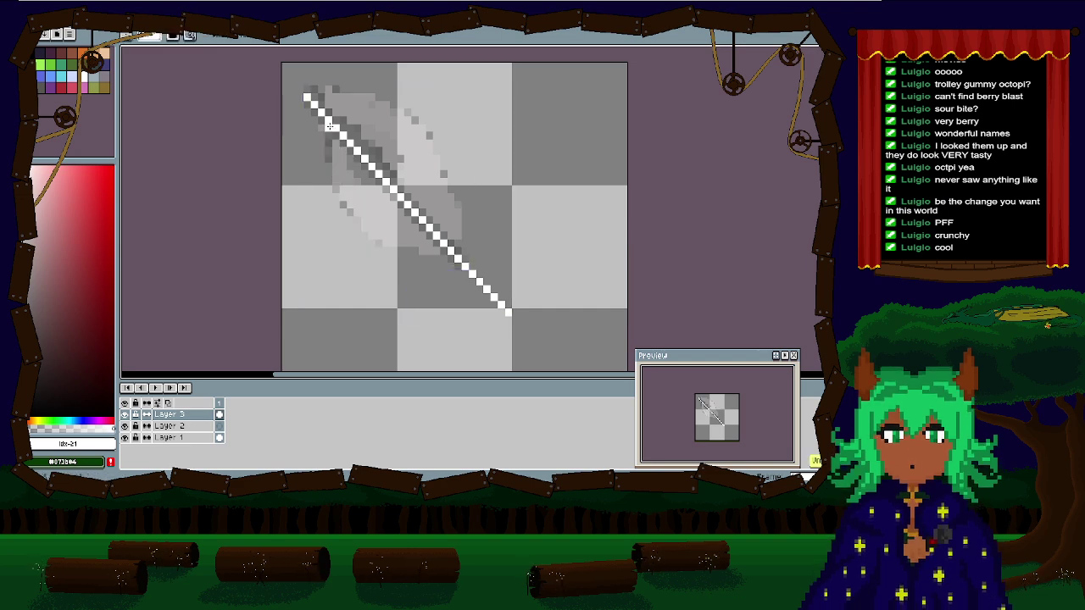
pyautogui.moveTo(327, 127)
pyautogui.mouseDown()
pyautogui.moveTo(400, 281)
pyautogui.moveTo(522, 326)
pyautogui.moveTo(551, 354)
pyautogui.moveTo(492, 251)
pyautogui.moveTo(418, 164)
pyautogui.mouseUp()
pyautogui.moveTo(335, 114)
pyautogui.mouseDown()
pyautogui.moveTo(400, 161)
pyautogui.moveTo(452, 241)
pyautogui.mouseUp()
pyautogui.hotkey('ctrl', 'z')
pyautogui.moveTo(329, 121)
pyautogui.mouseDown()
pyautogui.moveTo(444, 203)
pyautogui.moveTo(342, 130)
pyautogui.moveTo(434, 179)
pyautogui.moveTo(421, 175)
pyautogui.mouseUp()
pyautogui.hotkey('ctrl', 'z')
pyautogui.hotkey('ctrl', 'z')
pyautogui.hotkey('ctrl', 'z')
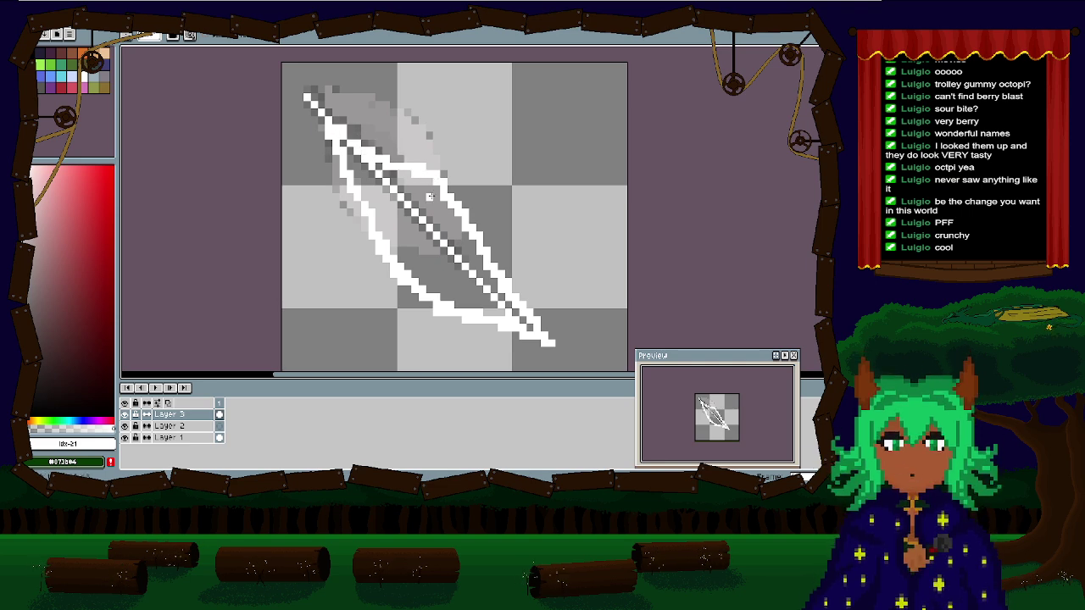
# Step: Fill the feather outline with white and paint over the leftover gaps inside it
pyautogui.press('g')
pyautogui.click(451, 226)
pyautogui.click(453, 275)
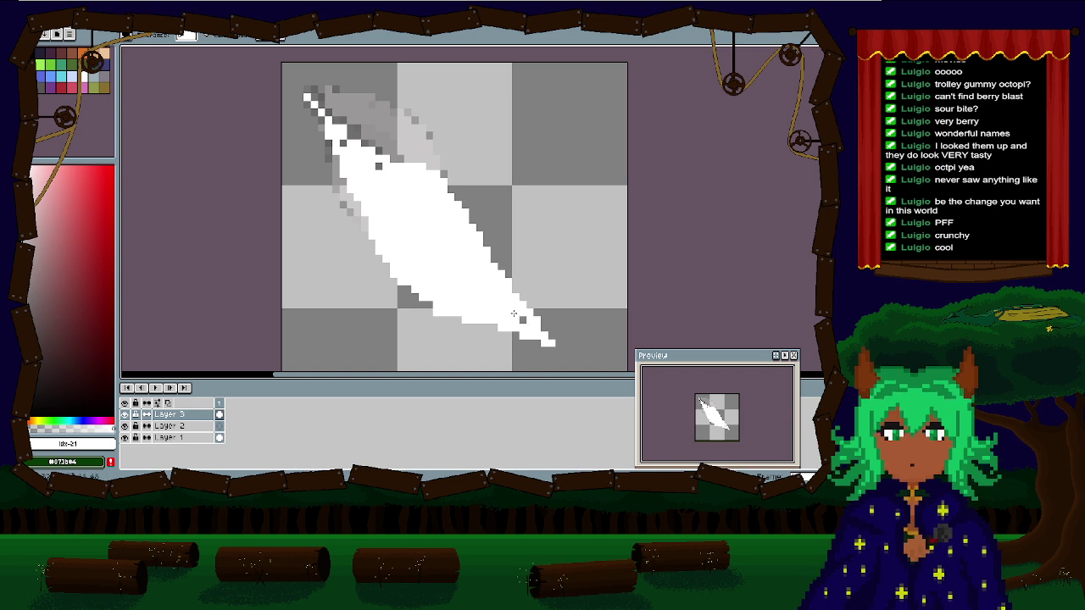
pyautogui.press('b')
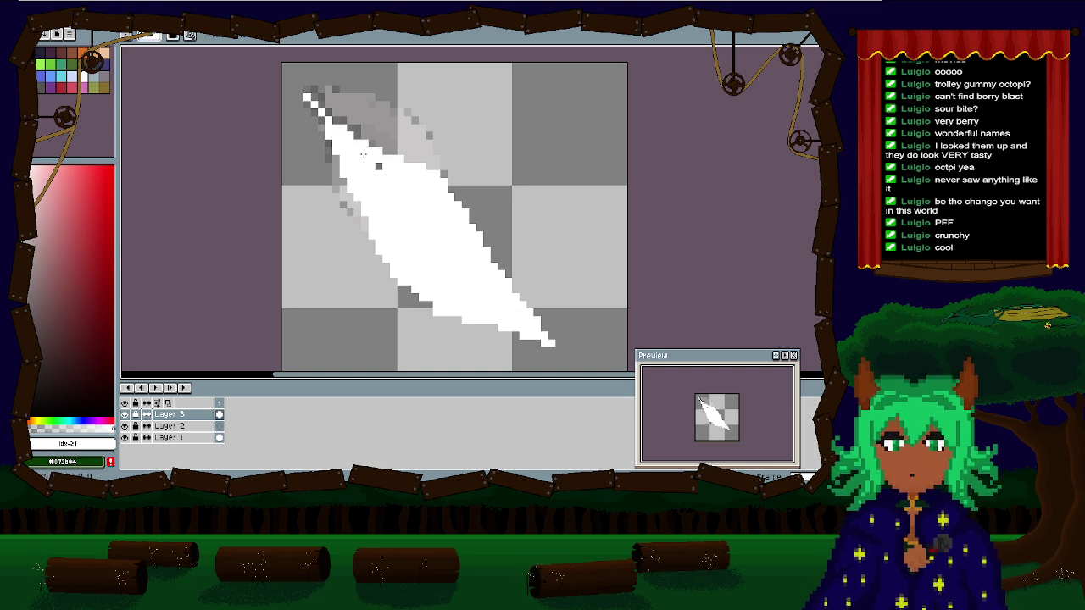
pyautogui.moveTo(343, 128); pyautogui.dragTo(395, 161)
# Step: Draw a light grey diagonal shaft line through the middle of the white feather, starting at its upper tip
pyautogui.scroll(-1, 433, 179)
pyautogui.scroll(3, 381, 164)
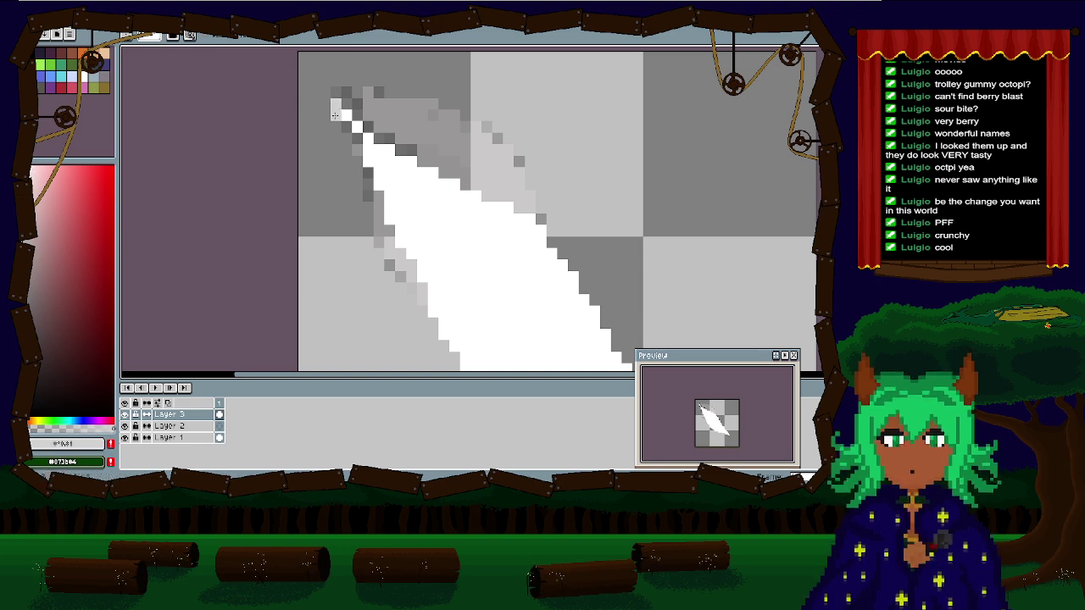
pyautogui.moveTo(347, 115); pyautogui.dragTo(505, 304)
pyautogui.scroll(-2, 481, 270)
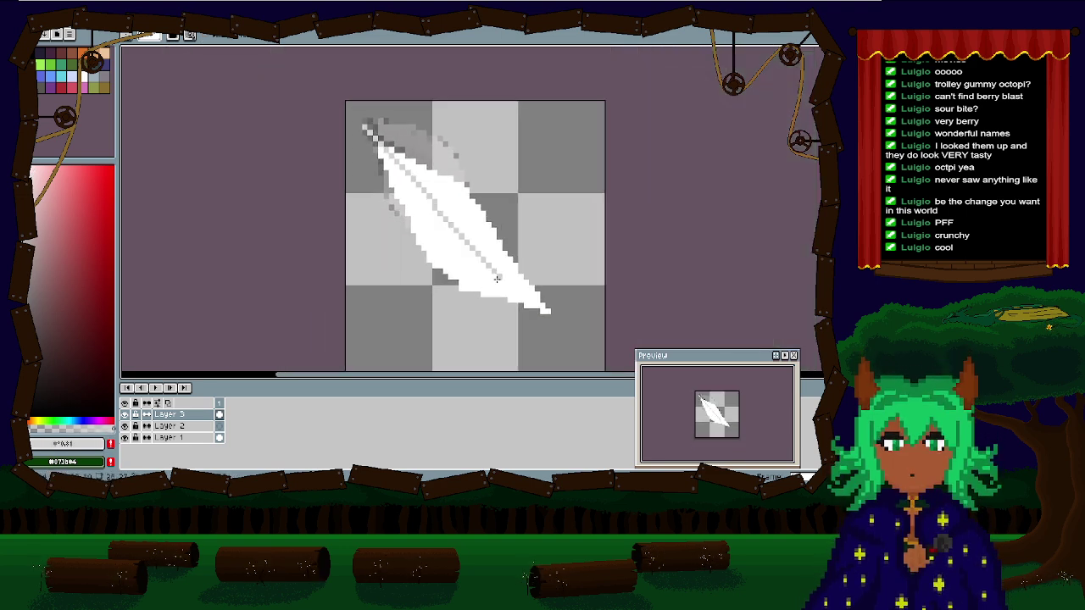
# Step: Extend the light gray central shaft to the feather's tip and draw short gray barb lines across its upper-right half
pyautogui.click(514, 288)
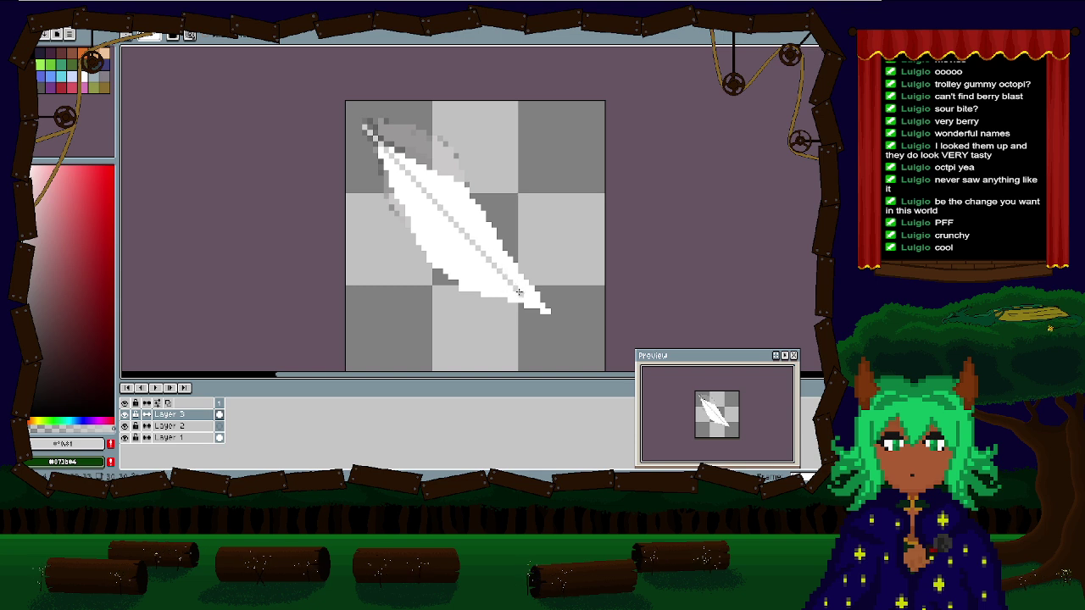
pyautogui.scroll(1, 382, 179)
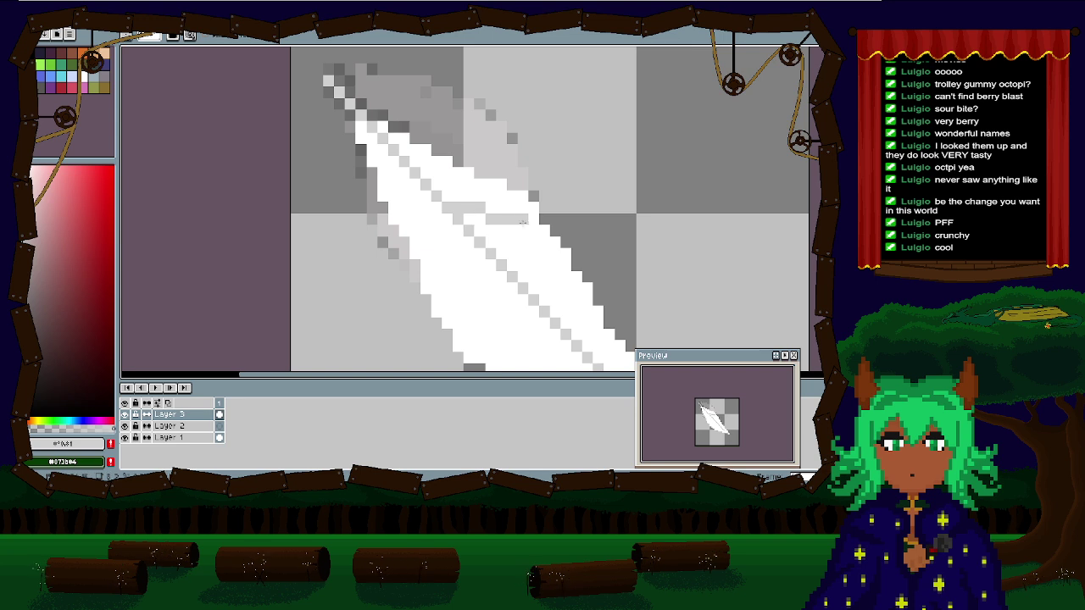
pyautogui.moveTo(509, 250); pyautogui.dragTo(458, 190)
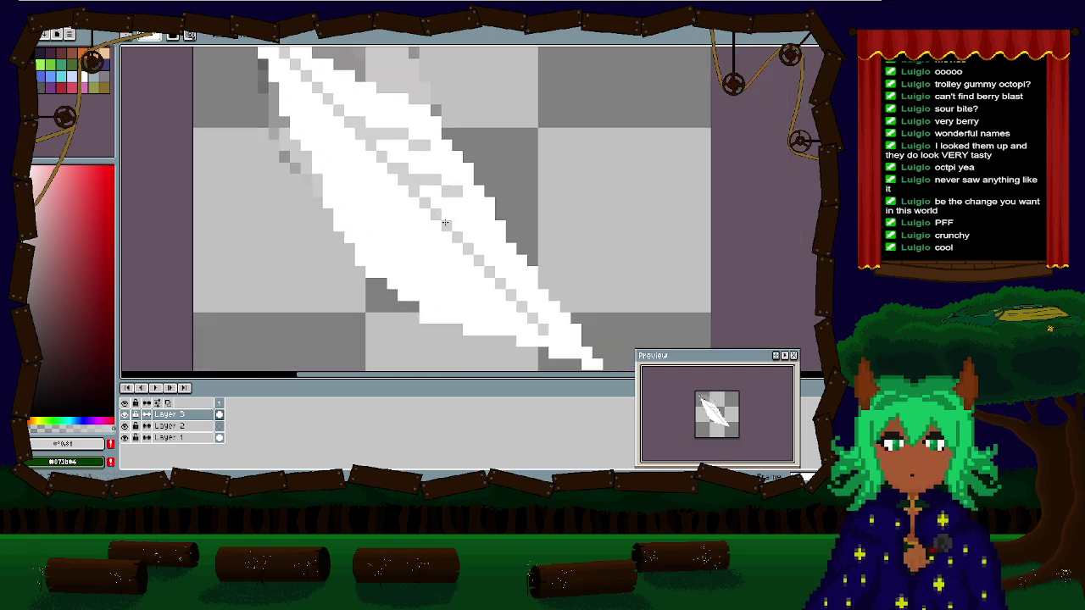
pyautogui.moveTo(436, 226)
pyautogui.mouseDown()
pyautogui.moveTo(500, 242)
pyautogui.moveTo(438, 212)
pyautogui.moveTo(497, 240)
pyautogui.moveTo(456, 219)
pyautogui.moveTo(480, 228)
pyautogui.mouseUp()
pyautogui.click(505, 251)
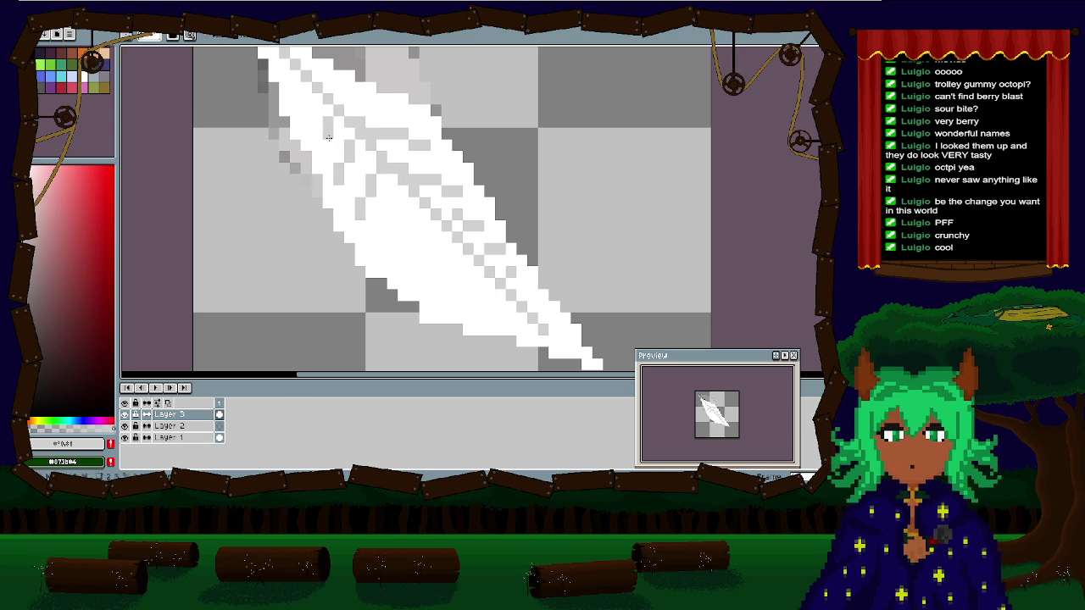
# Step: Draw short light gray barb lines down the feather's lower-left half as far as the pointed tip
pyautogui.scroll(2, 332, 161)
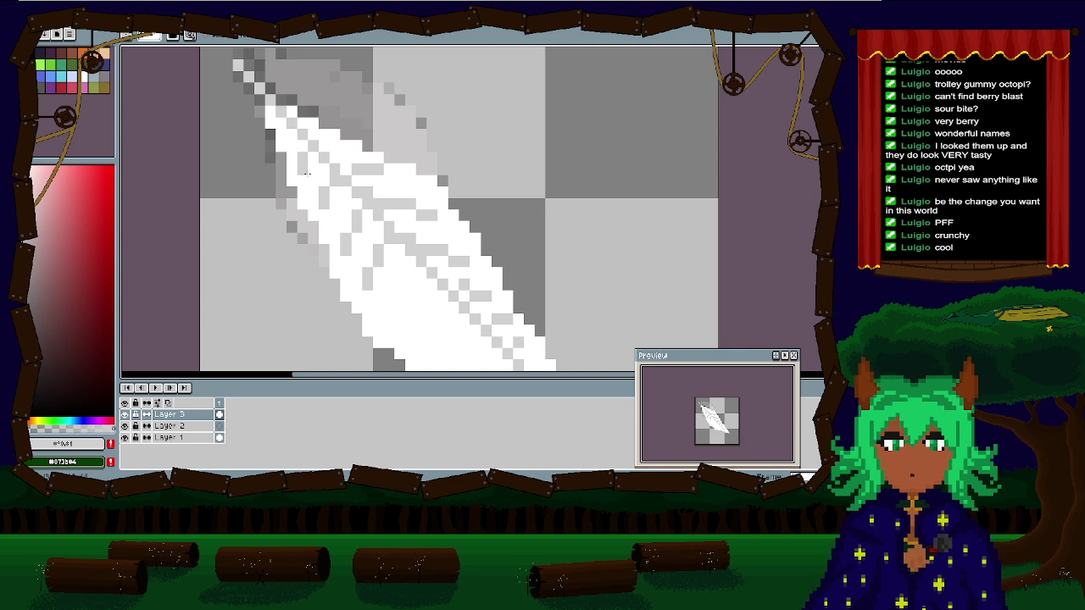
pyautogui.scroll(-1, 378, 209)
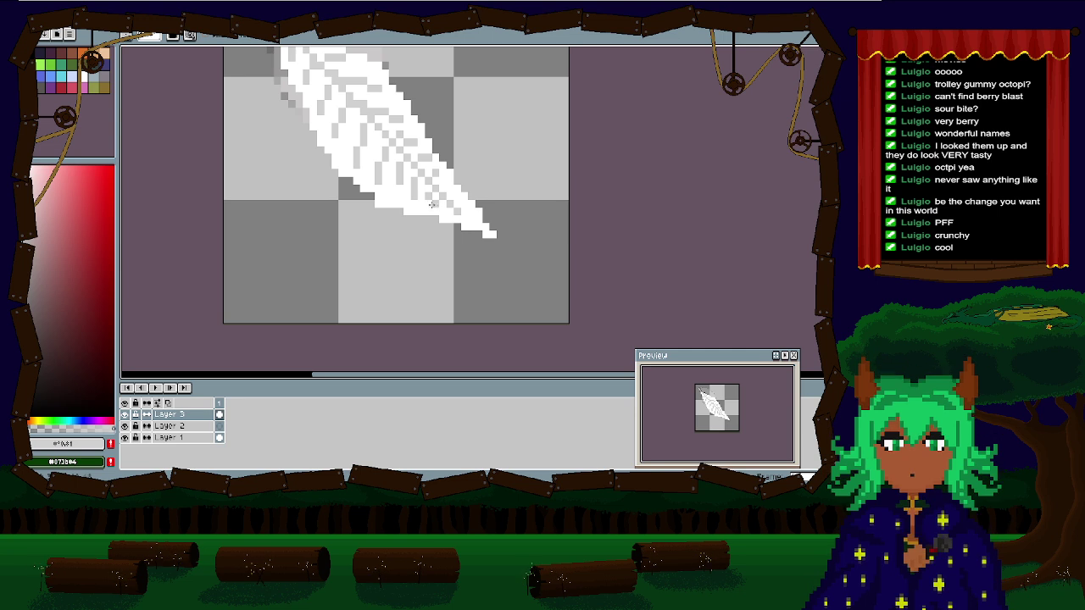
pyautogui.scroll(-3, 481, 244)
pyautogui.scroll(3, 471, 227)
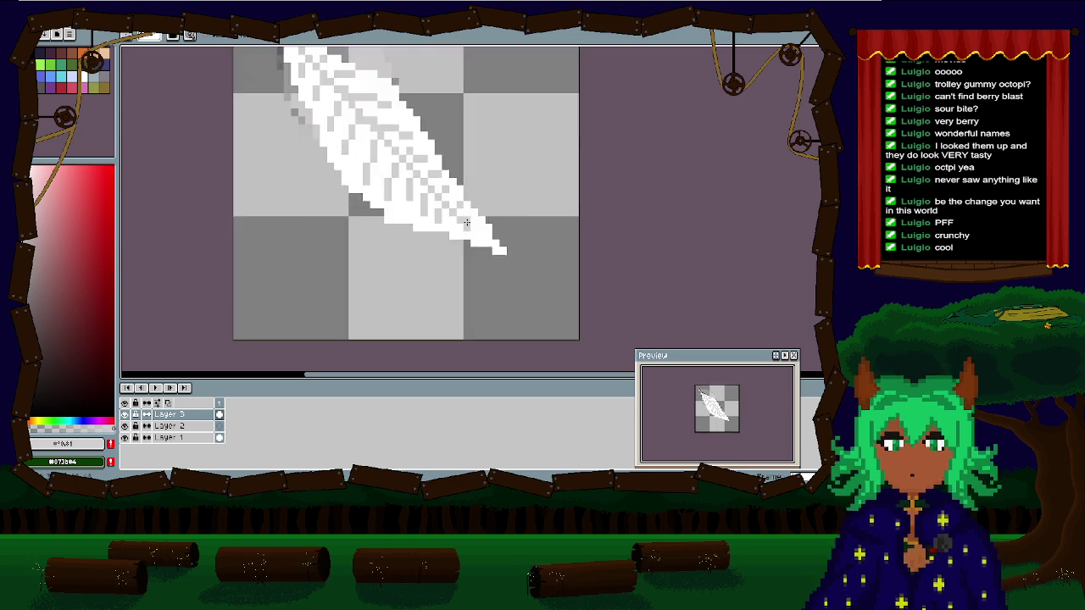
pyautogui.click(475, 236)
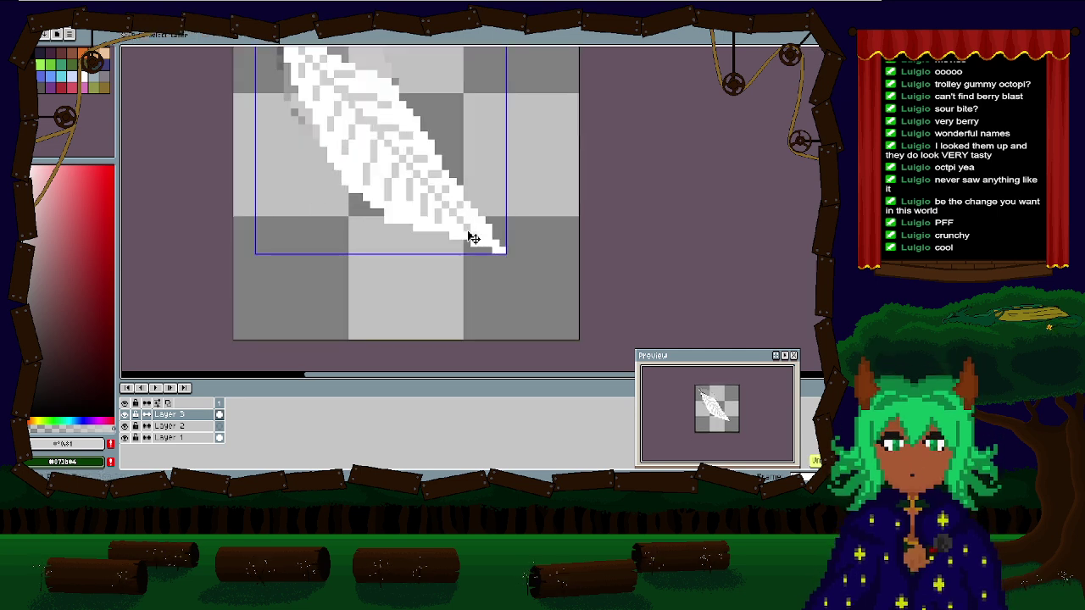
# Step: Sample the feather's white as the foreground color
pyautogui.click(478, 226)
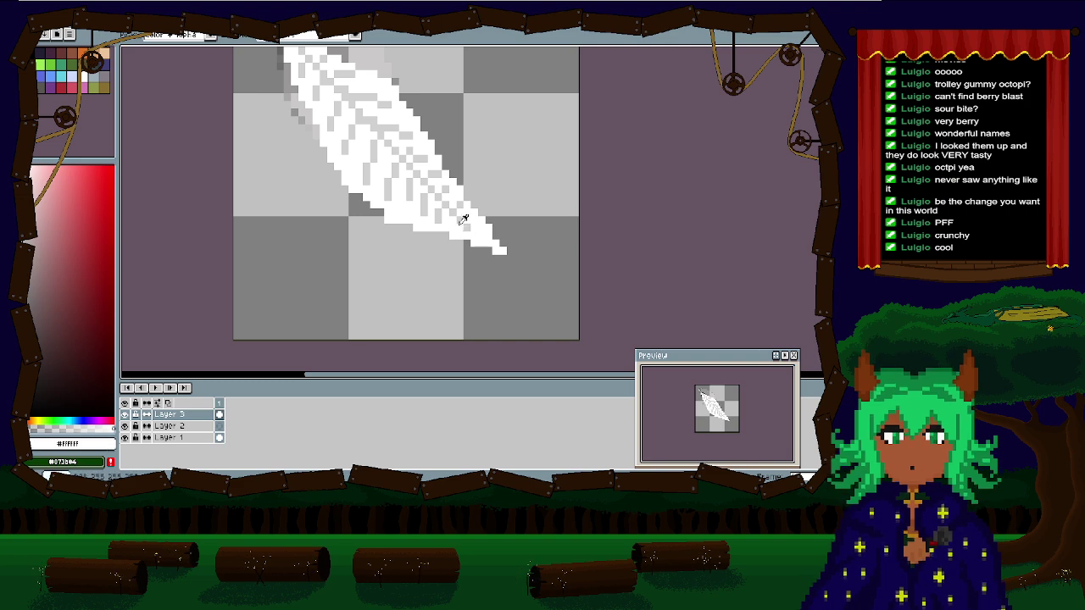
pyautogui.scroll(-2, 483, 238)
pyautogui.scroll(1, 489, 256)
pyautogui.scroll(1, 488, 256)
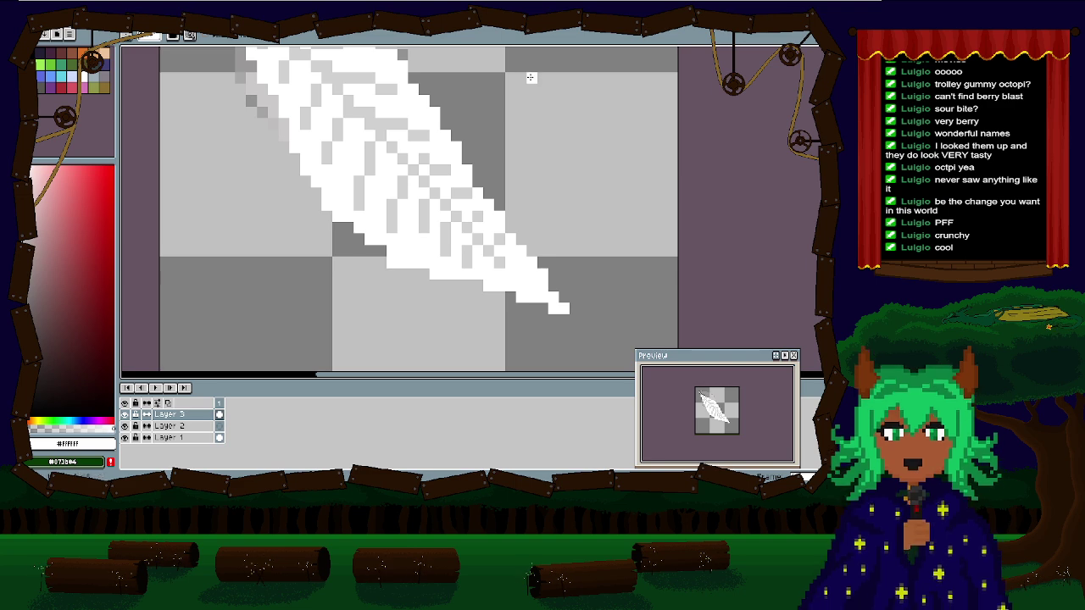
# Step: Select the feather's white areas between the gray shaft and barb lines with the Magic Wand
pyautogui.scroll(-3, 437, 228)
pyautogui.scroll(2, 438, 228)
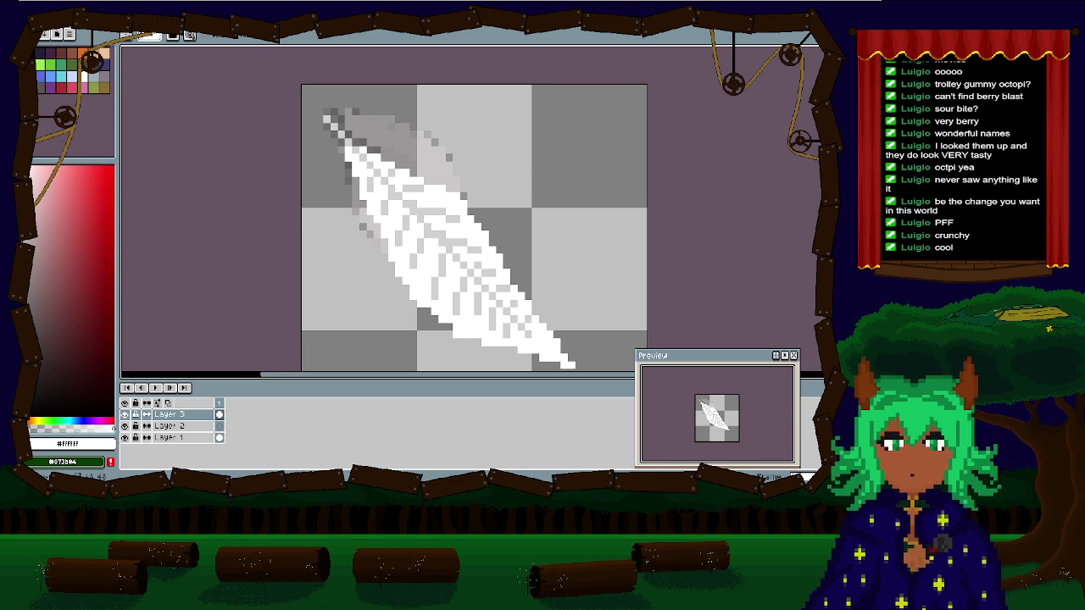
pyautogui.scroll(-1, 366, 250)
pyautogui.scroll(2, 366, 250)
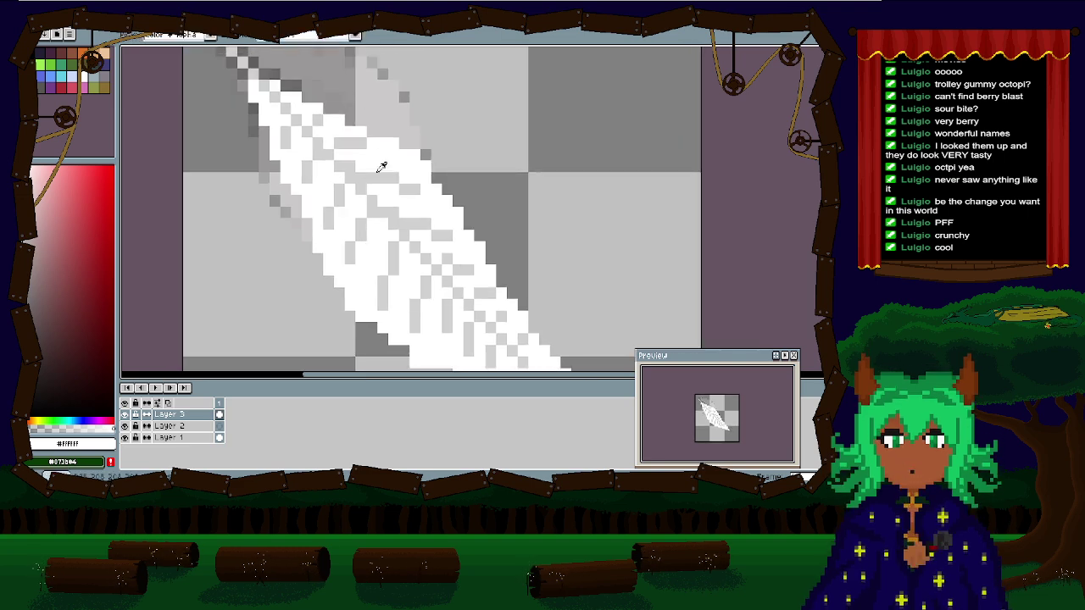
pyautogui.scroll(-1, 402, 220)
pyautogui.scroll(1, 390, 211)
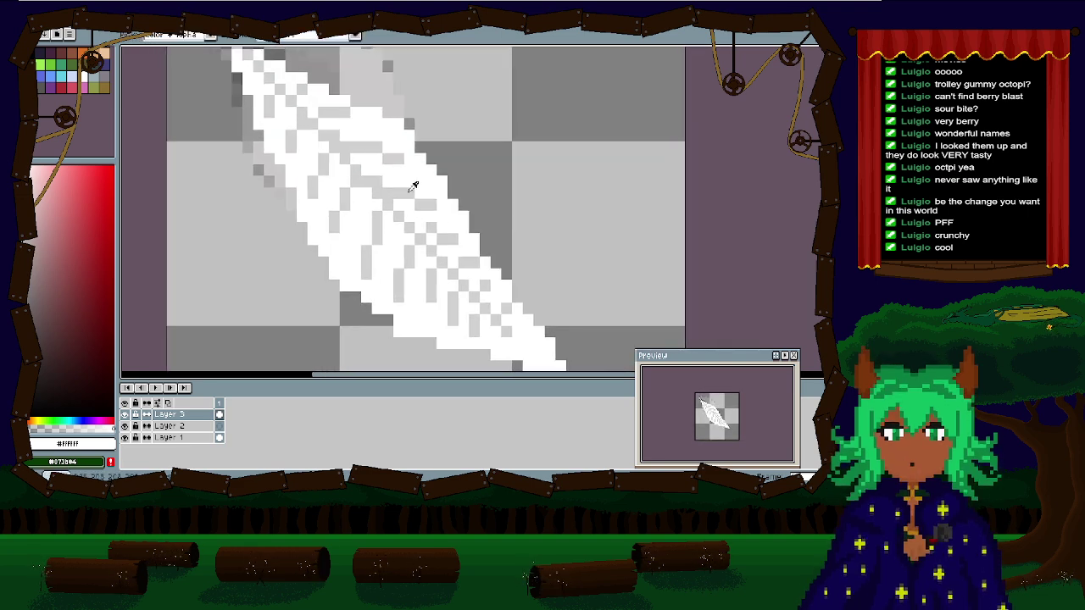
pyautogui.press('b')
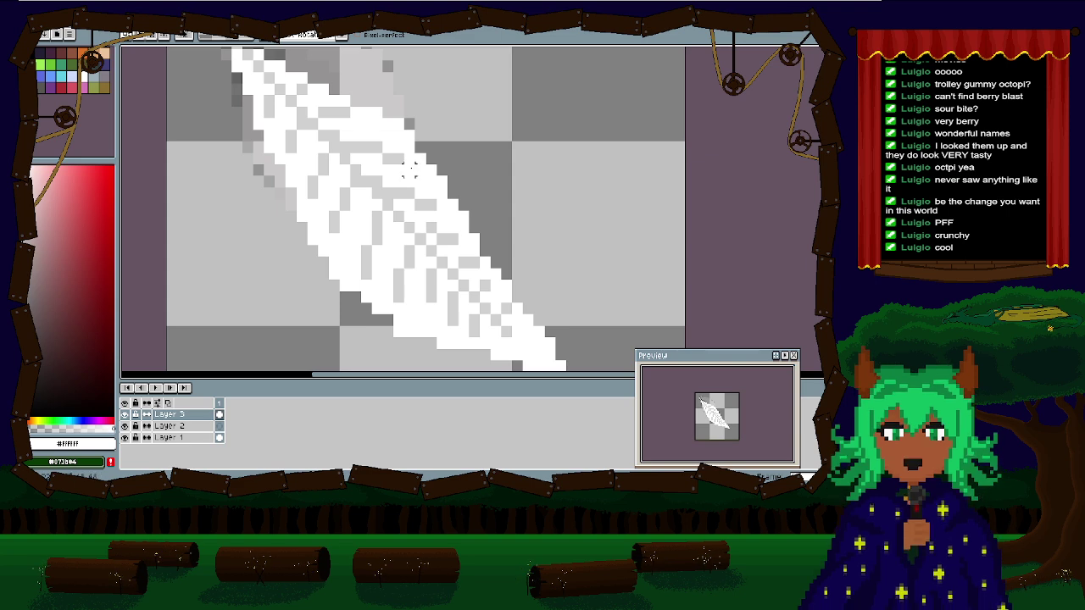
pyautogui.press('w')
pyautogui.click(409, 169)
pyautogui.scroll(-1, 405, 182)
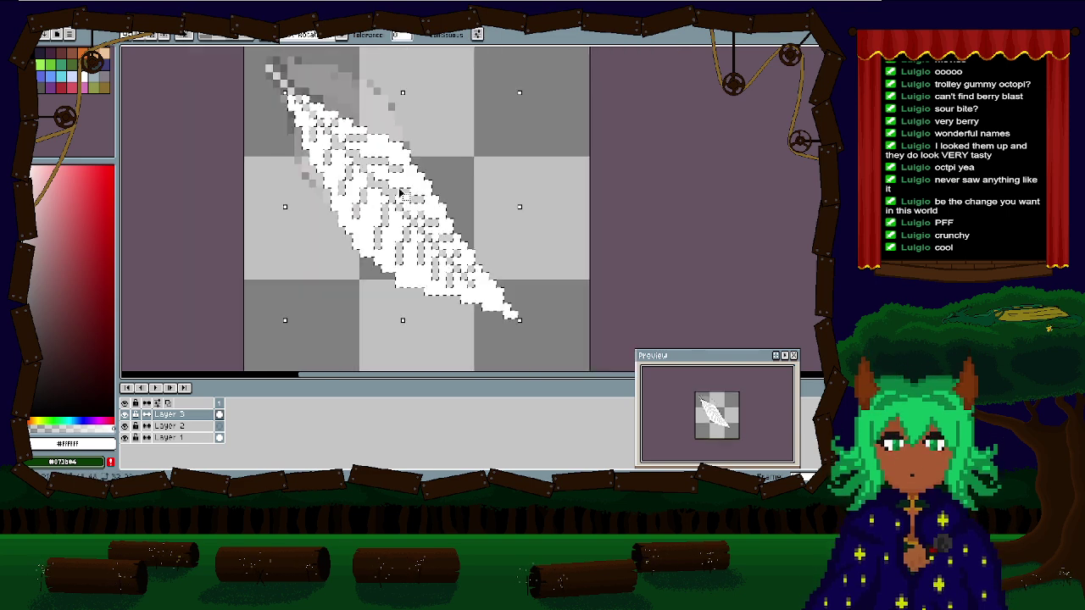
pyautogui.scroll(1, 402, 195)
# Step: Choose a near-black foreground color and pencil dark strokes along the selected upper-right edge and between its barbs
pyautogui.moveTo(299, 165); pyautogui.dragTo(352, 261)
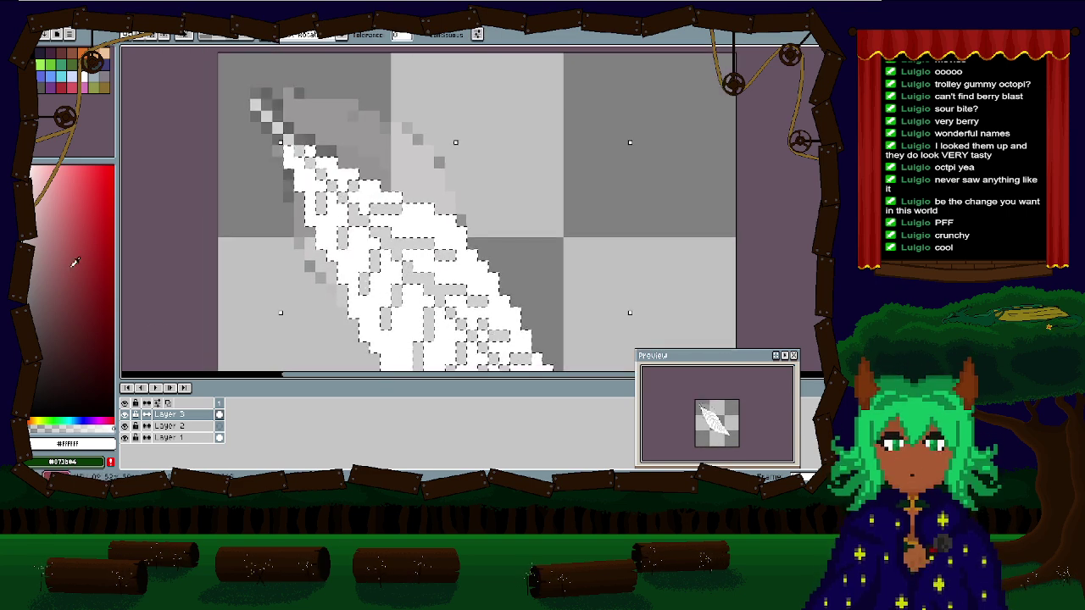
pyautogui.click(37, 391)
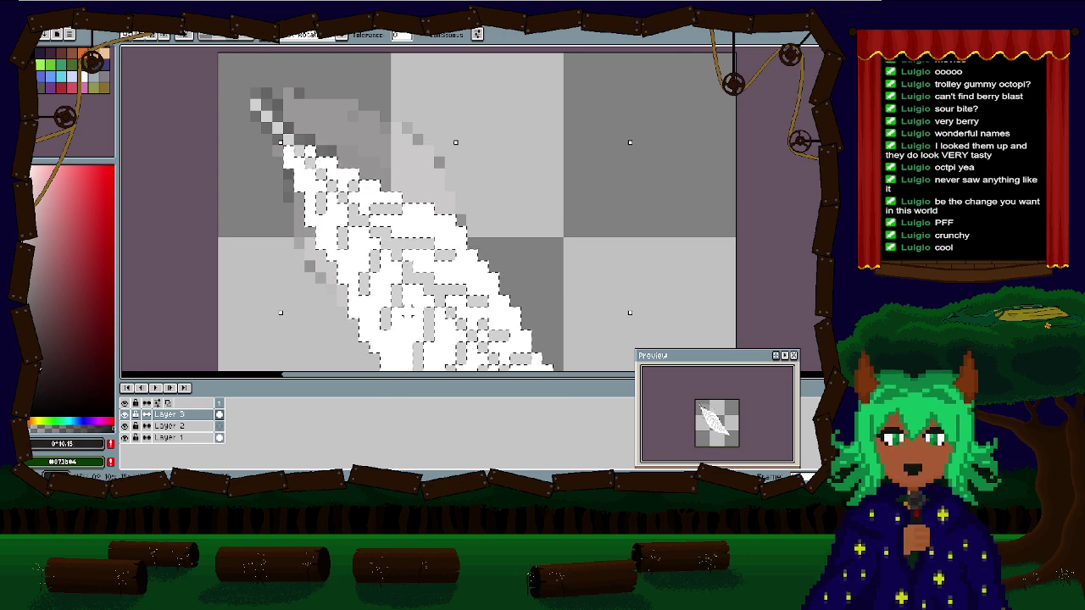
pyautogui.press('b')
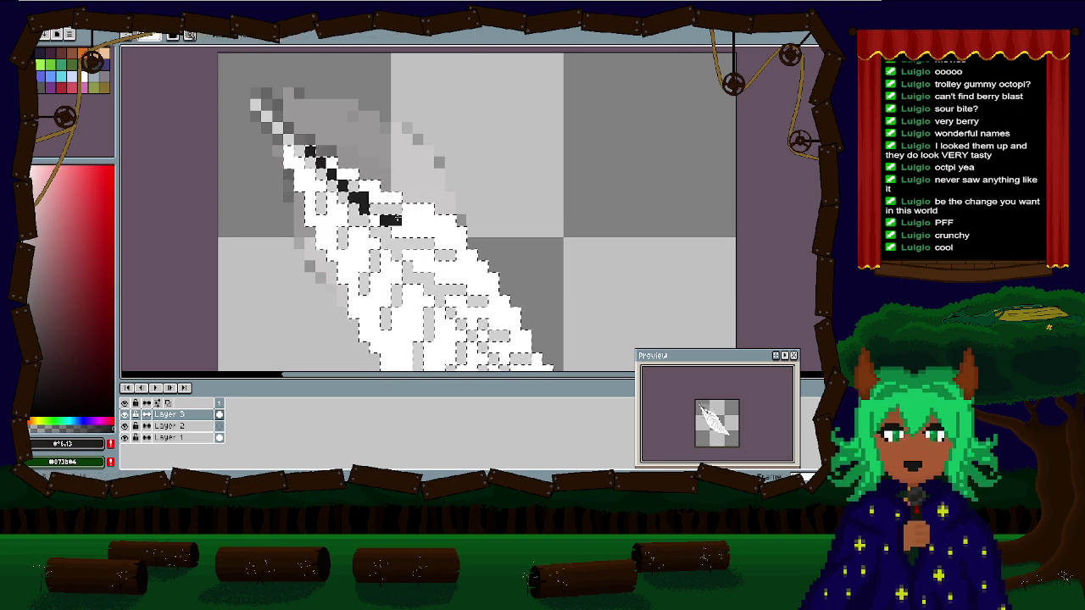
pyautogui.moveTo(364, 186); pyautogui.dragTo(376, 220)
pyautogui.moveTo(428, 198); pyautogui.dragTo(346, 88)
pyautogui.moveTo(325, 144); pyautogui.dragTo(380, 168)
pyautogui.moveTo(379, 189); pyautogui.dragTo(465, 201)
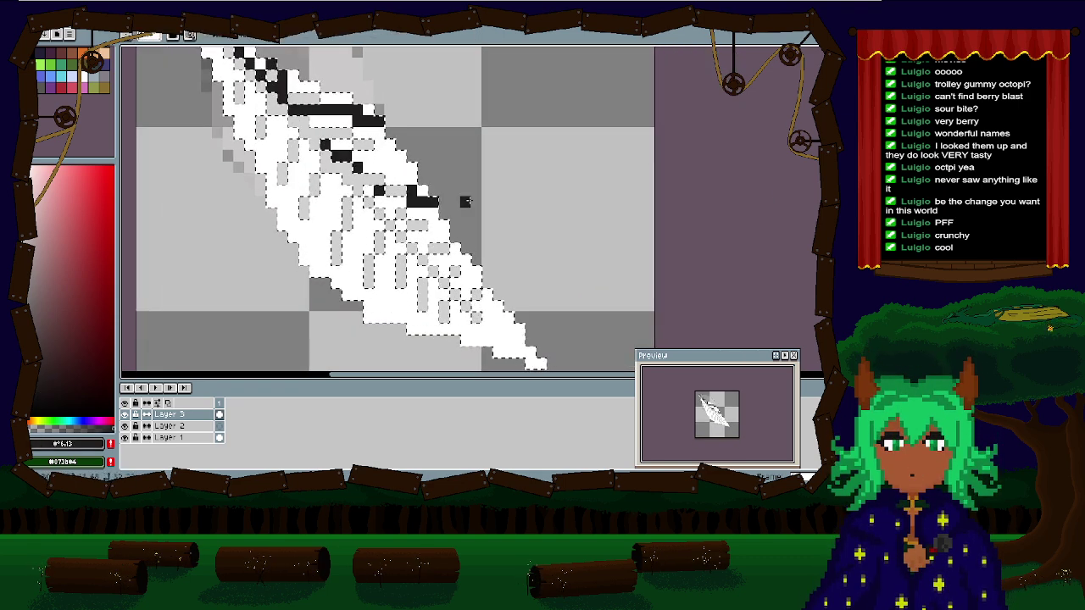
# Step: Fill the remaining white gaps in the upper part of the feather's upper-right half with near-black
pyautogui.moveTo(384, 172)
pyautogui.mouseDown()
pyautogui.moveTo(421, 191)
pyautogui.moveTo(395, 167)
pyautogui.mouseUp()
pyautogui.moveTo(320, 121)
pyautogui.mouseDown()
pyautogui.moveTo(359, 127)
pyautogui.moveTo(381, 153)
pyautogui.mouseUp()
pyautogui.moveTo(367, 111)
pyautogui.mouseDown()
pyautogui.moveTo(293, 78)
pyautogui.moveTo(402, 167)
pyautogui.mouseUp()
pyautogui.moveTo(371, 118); pyautogui.dragTo(424, 148)
pyautogui.scroll(-3, 415, 146)
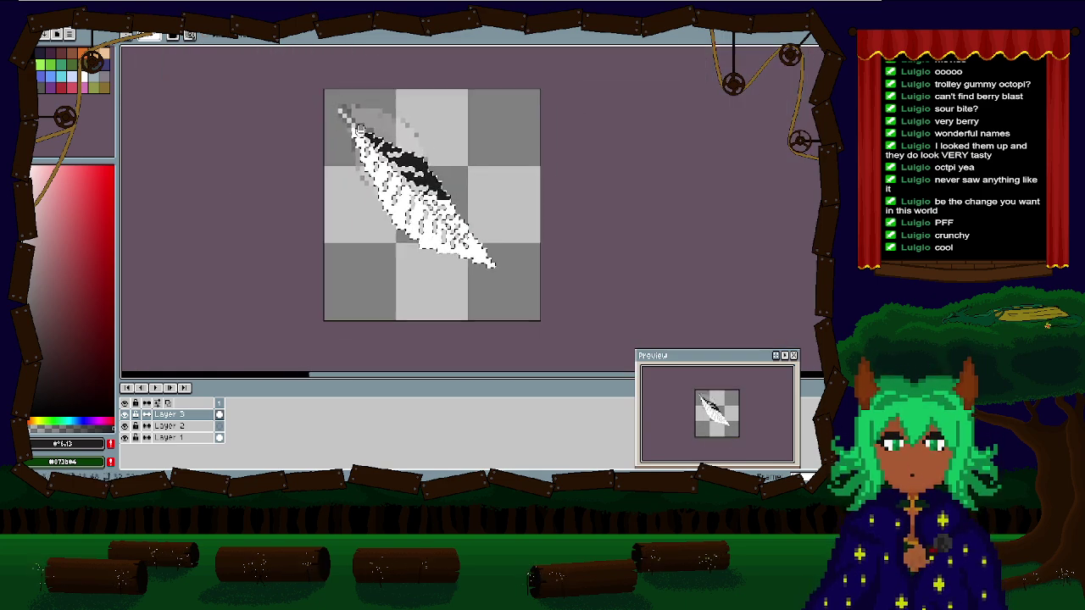
pyautogui.scroll(2, 373, 183)
pyautogui.moveTo(366, 185); pyautogui.dragTo(352, 156)
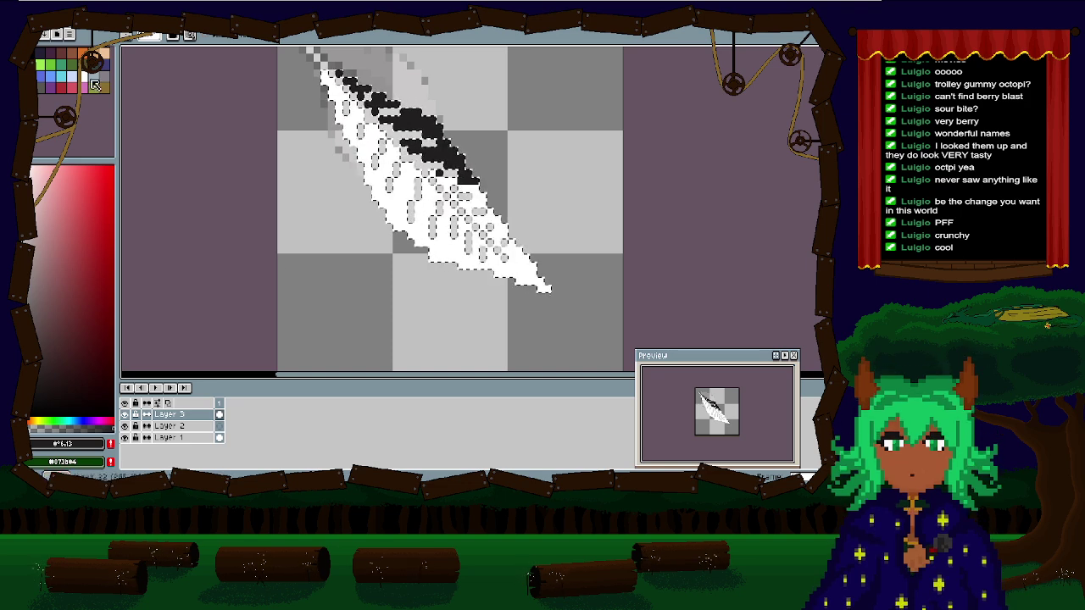
# Step: Choose a medium-dark blue after test strokes and paint the uppermost section of the feather's lower-left half with it
pyautogui.click(83, 421)
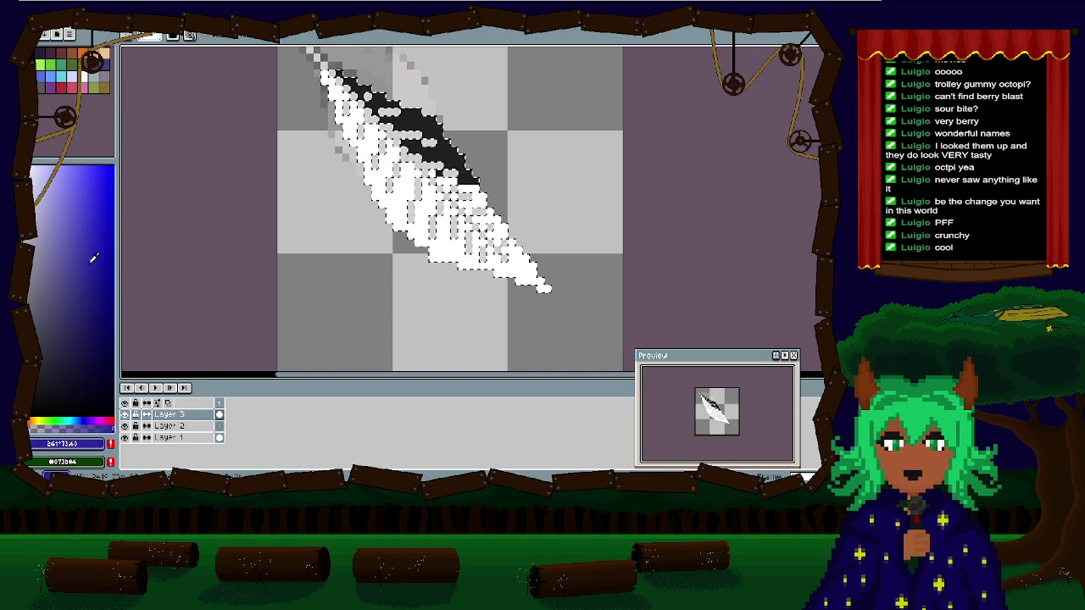
pyautogui.moveTo(388, 150); pyautogui.dragTo(410, 236)
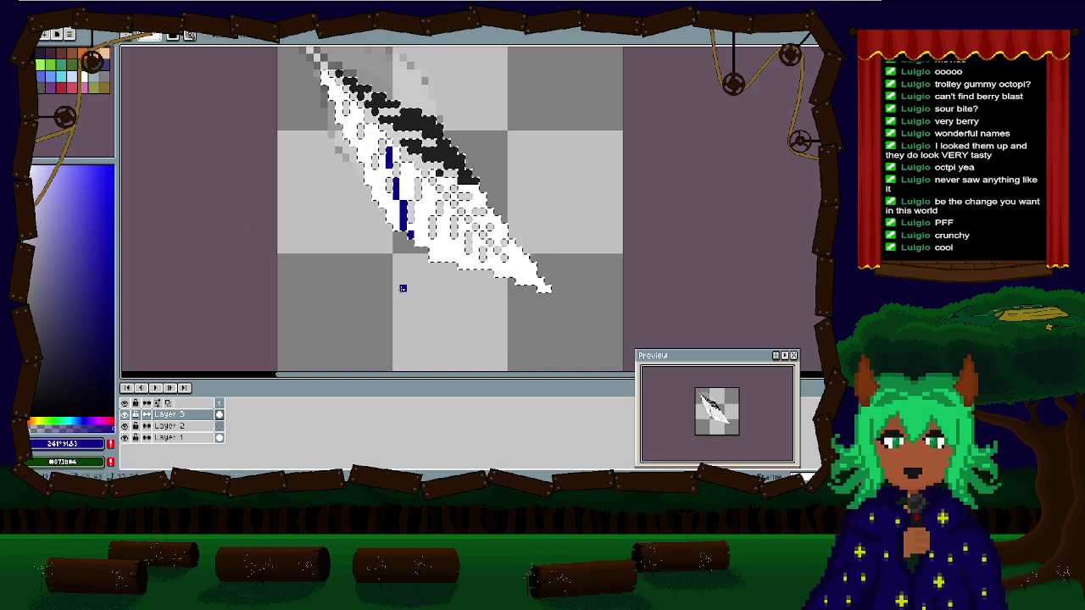
pyautogui.hotkey('ctrl', 'z')
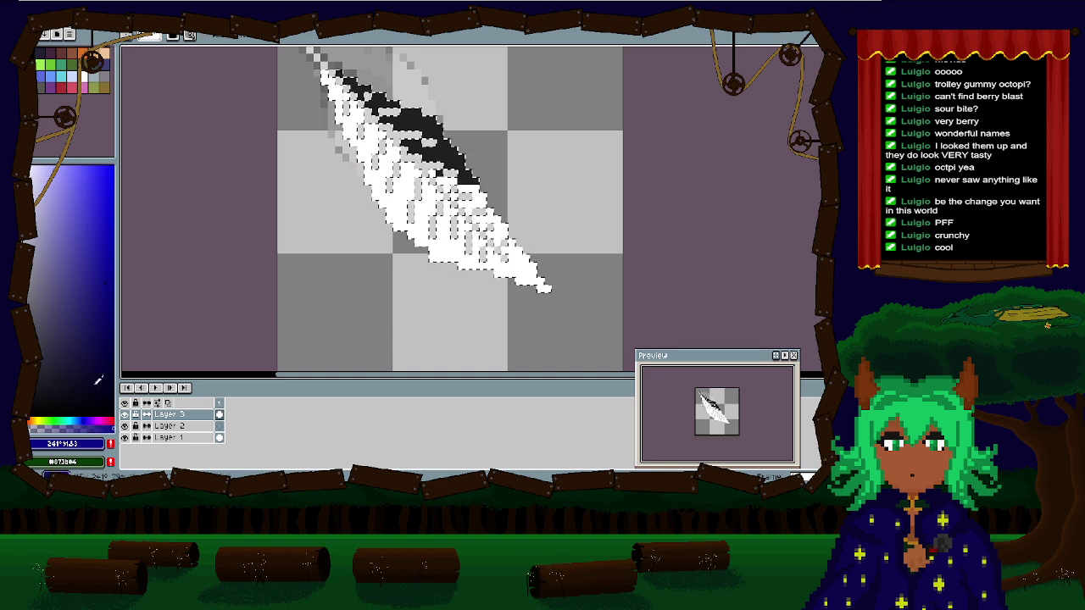
pyautogui.moveTo(108, 234); pyautogui.dragTo(87, 246)
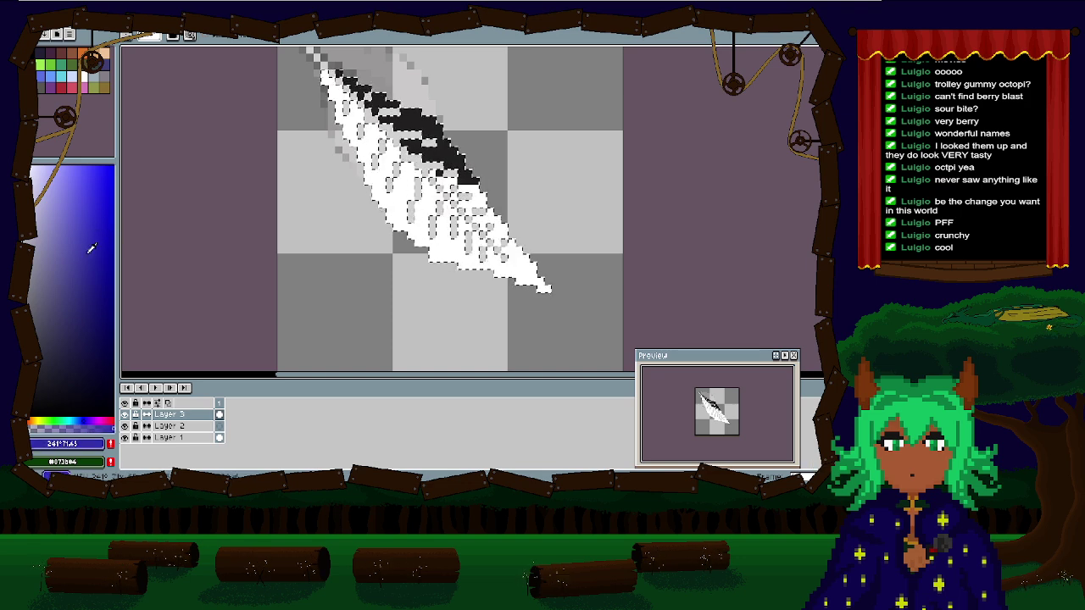
pyautogui.moveTo(382, 134); pyautogui.dragTo(395, 151)
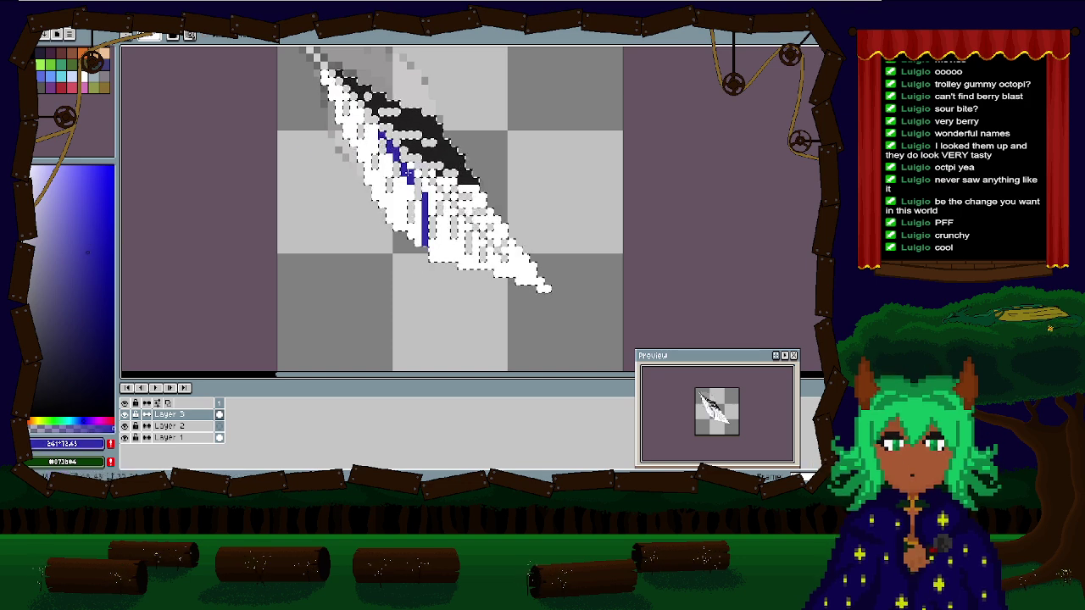
pyautogui.hotkey('ctrl', 'z')
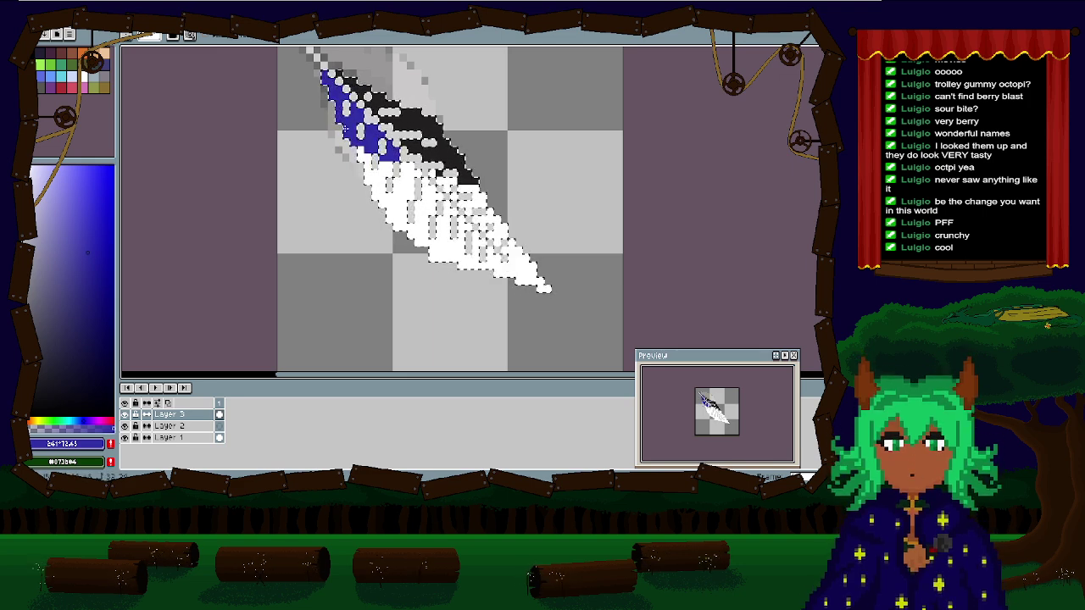
# Step: Choose a lighter violet-blue and paint the middle section of the feather's lower-left half below the dark blue
pyautogui.moveTo(88, 251); pyautogui.dragTo(74, 206)
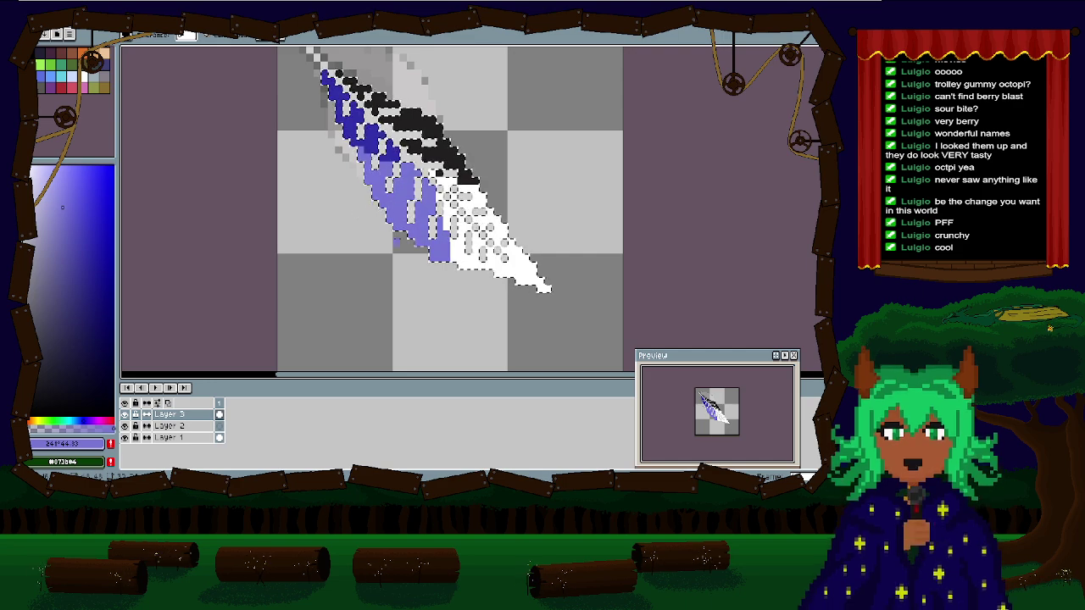
pyautogui.scroll(3, 330, 219)
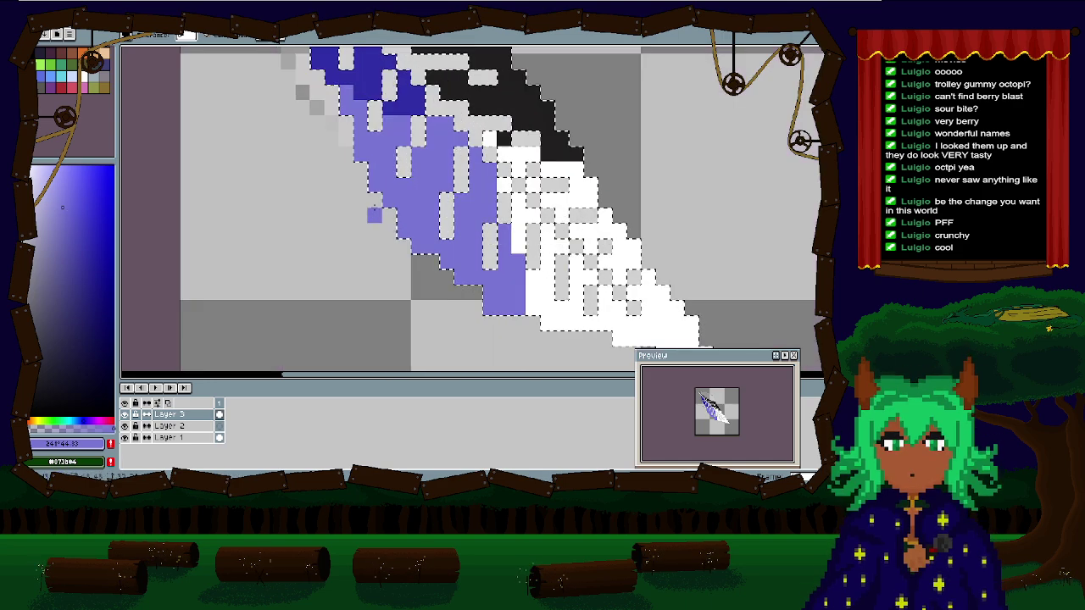
# Step: Try to blur the boundary between the dark blue and light violet-blue sections of the feather
pyautogui.scroll(-3, 357, 216)
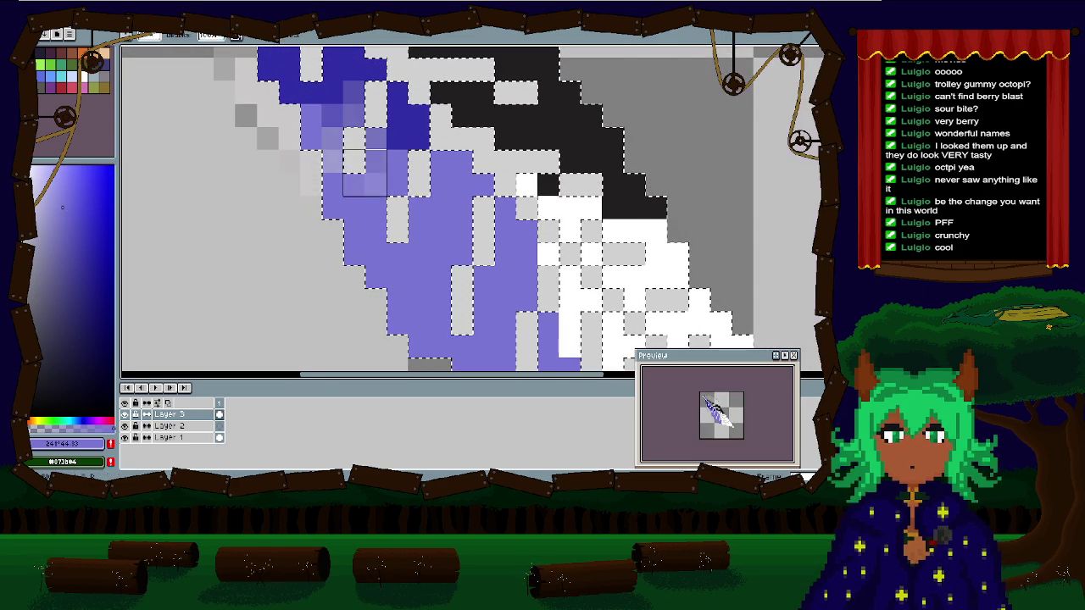
pyautogui.scroll(2, 370, 196)
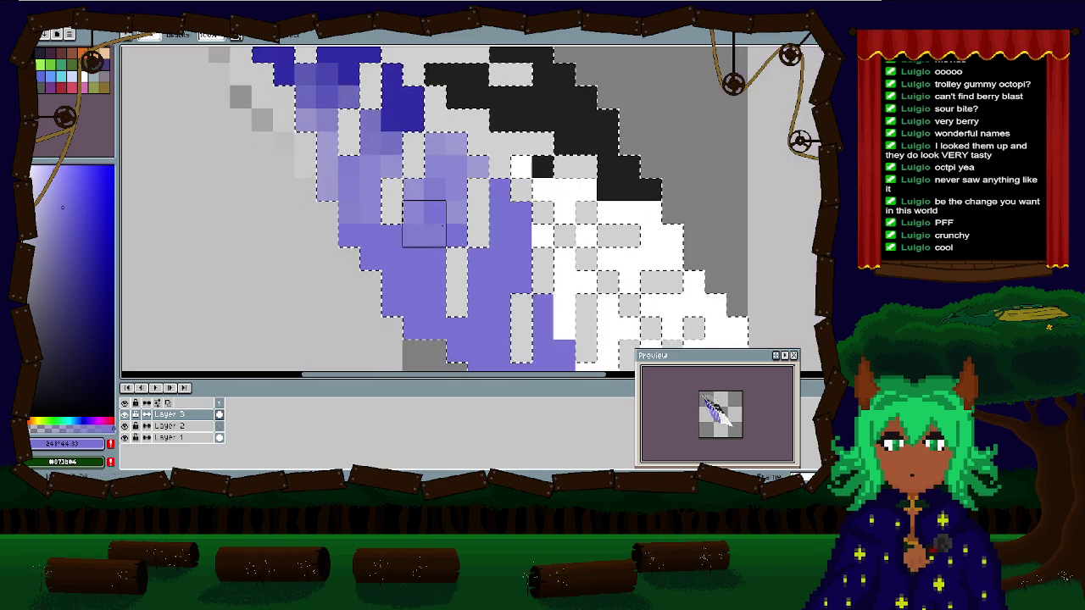
pyautogui.scroll(-3, 445, 339)
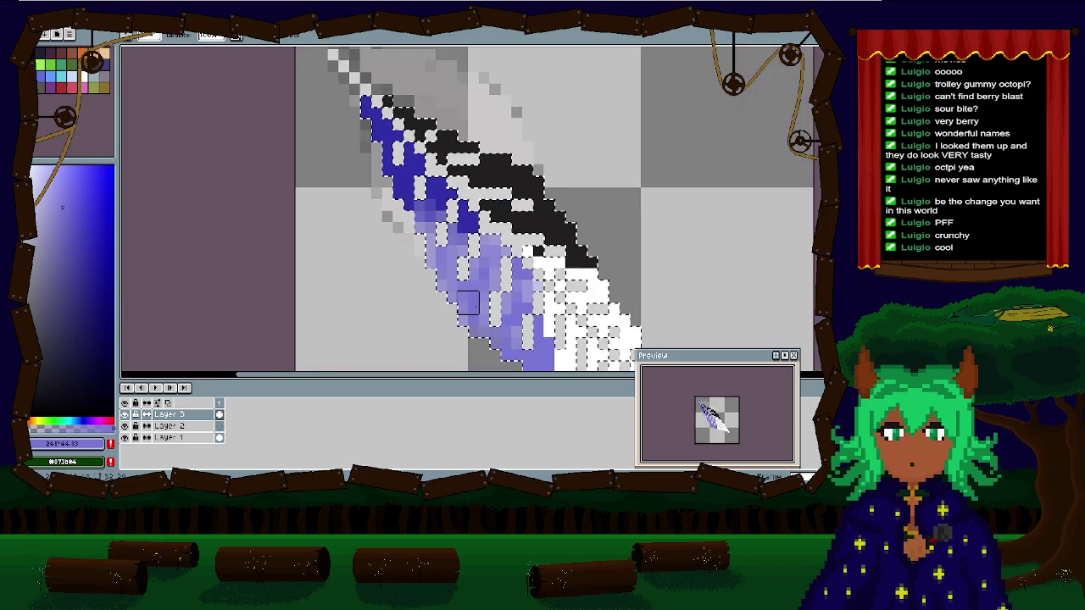
pyautogui.scroll(3, 408, 211)
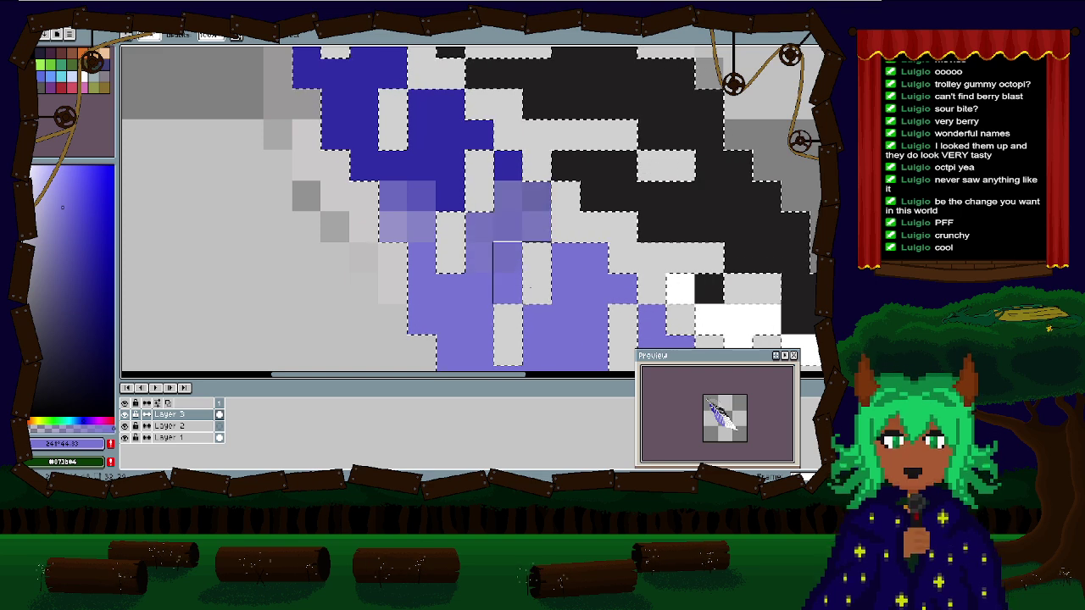
pyautogui.click(431, 184)
pyautogui.click(422, 216)
pyautogui.click(422, 202)
# Step: Choose a medium violet-blue and paint a transition band between the dark blue and lighter violet-blue sections of the feather
pyautogui.click(413, 233)
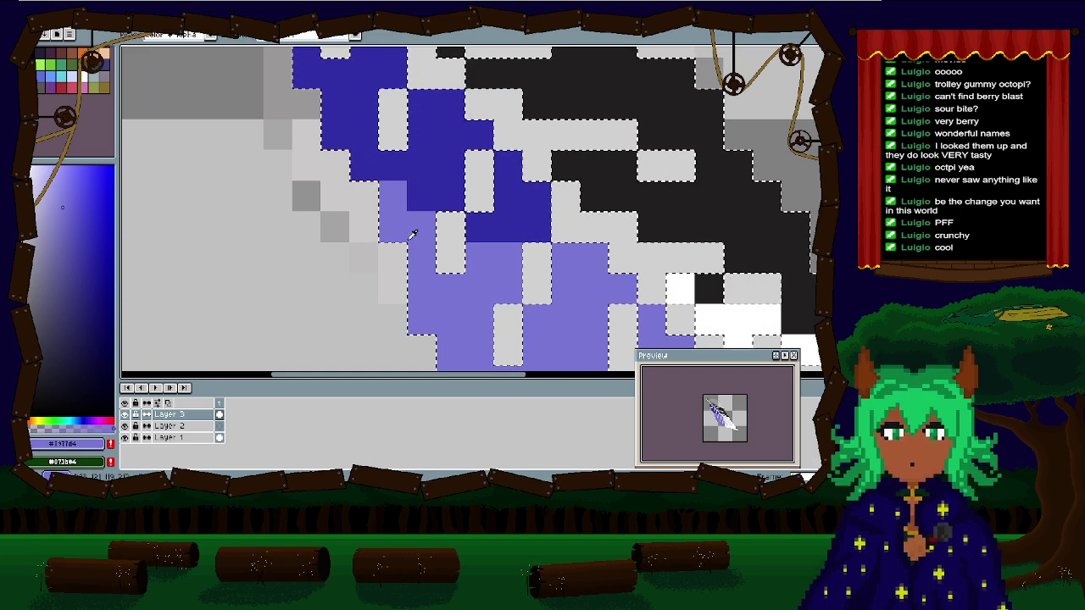
pyautogui.click(76, 228)
pyautogui.click(296, 187)
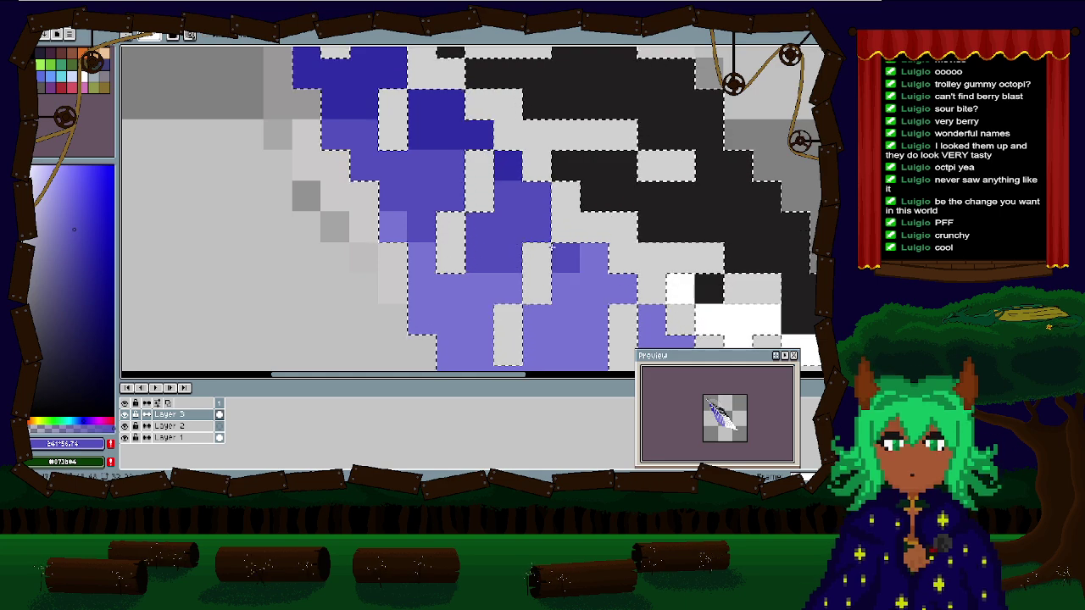
pyautogui.scroll(-3, 409, 228)
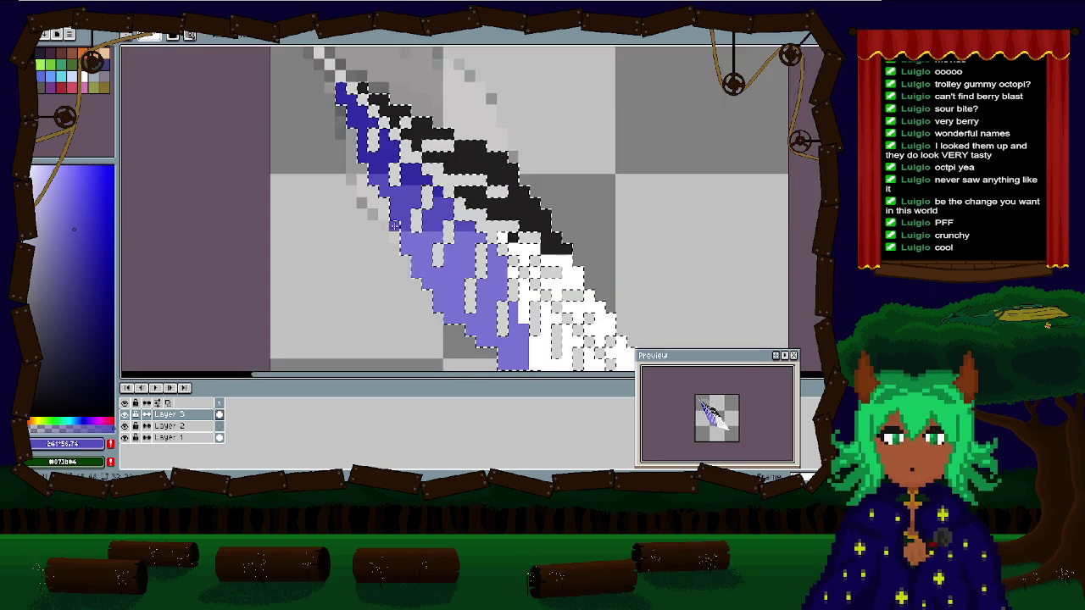
pyautogui.scroll(2, 365, 185)
pyautogui.moveTo(389, 193); pyautogui.dragTo(432, 194)
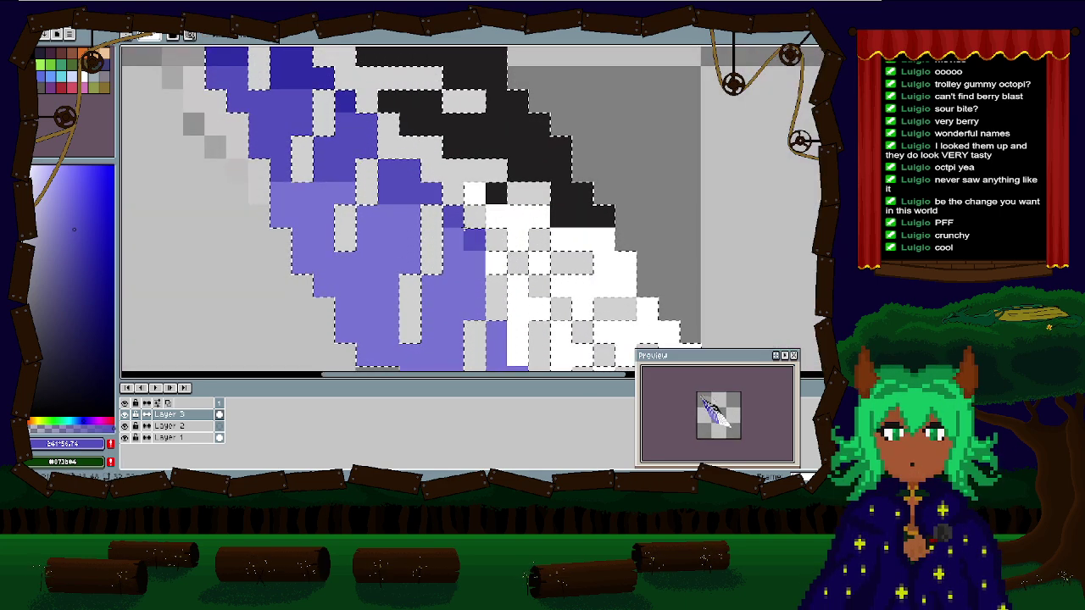
pyautogui.click(454, 216)
# Step: Choose a pale lavender and fill the white lower end of the feather and its isolated white gaps with it
pyautogui.scroll(-3, 306, 174)
pyautogui.scroll(3, 306, 200)
pyautogui.scroll(-3, 305, 204)
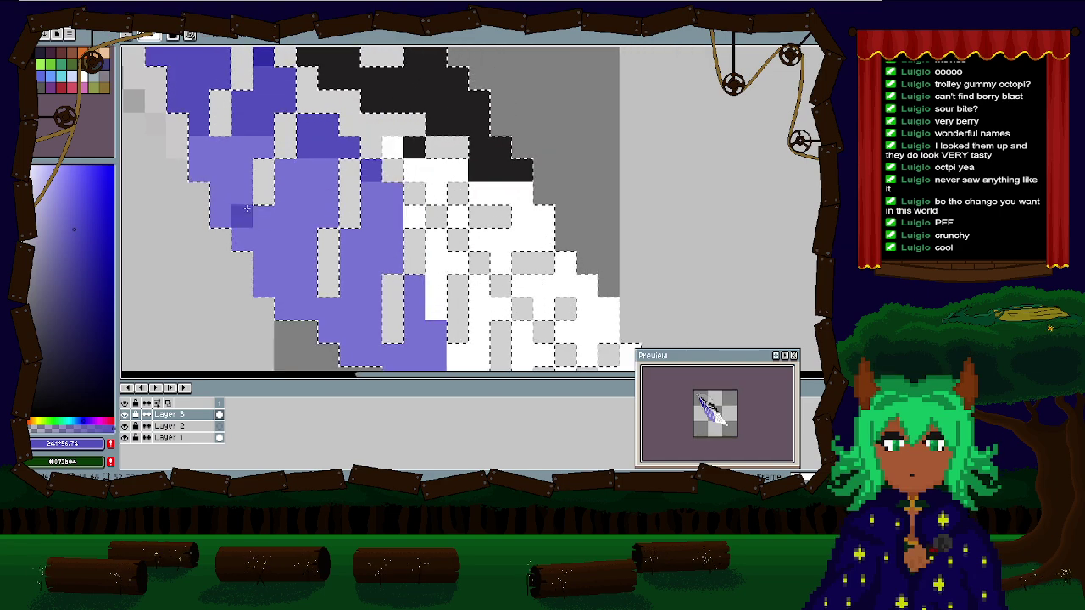
pyautogui.scroll(1, 305, 204)
pyautogui.scroll(-2, 305, 205)
pyautogui.scroll(3, 252, 161)
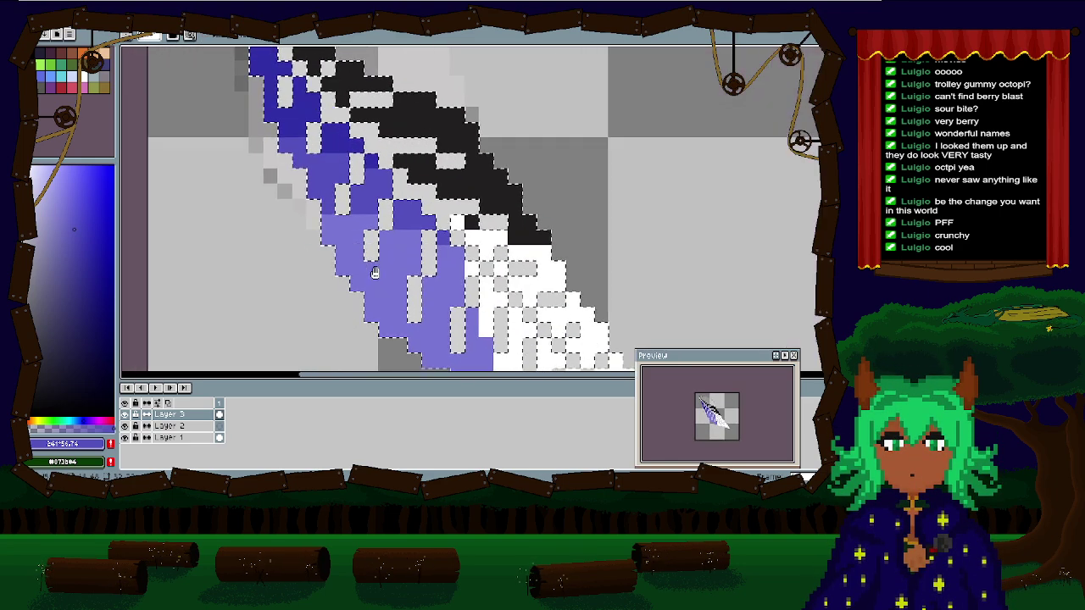
pyautogui.scroll(-2, 252, 161)
pyautogui.scroll(2, 251, 161)
pyautogui.moveTo(251, 161); pyautogui.dragTo(220, 153)
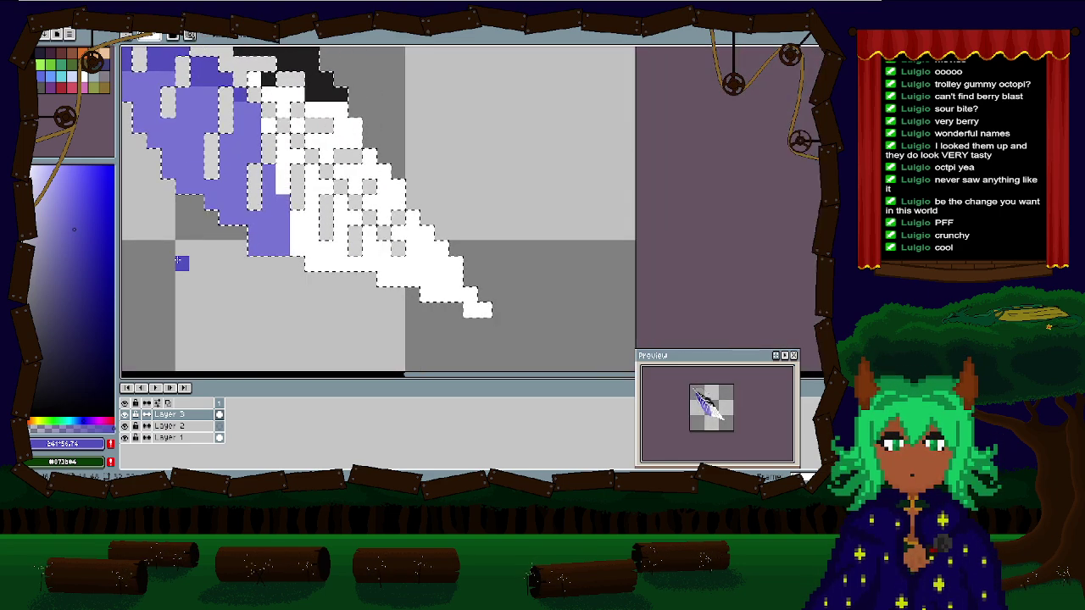
pyautogui.moveTo(65, 219); pyautogui.dragTo(47, 188)
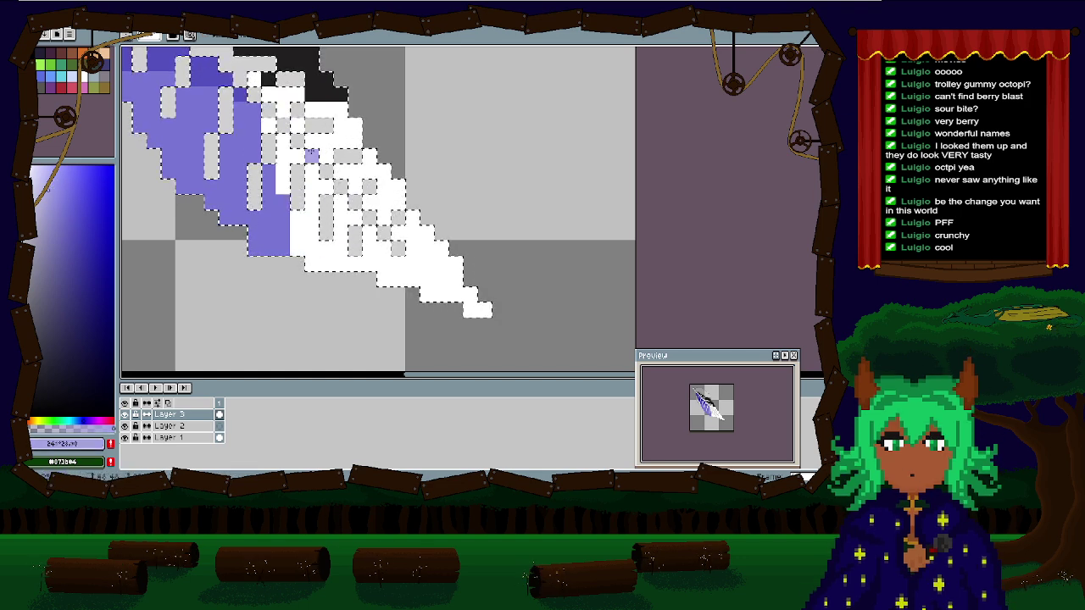
pyautogui.press('g')
pyautogui.click(383, 241)
pyautogui.click(285, 160)
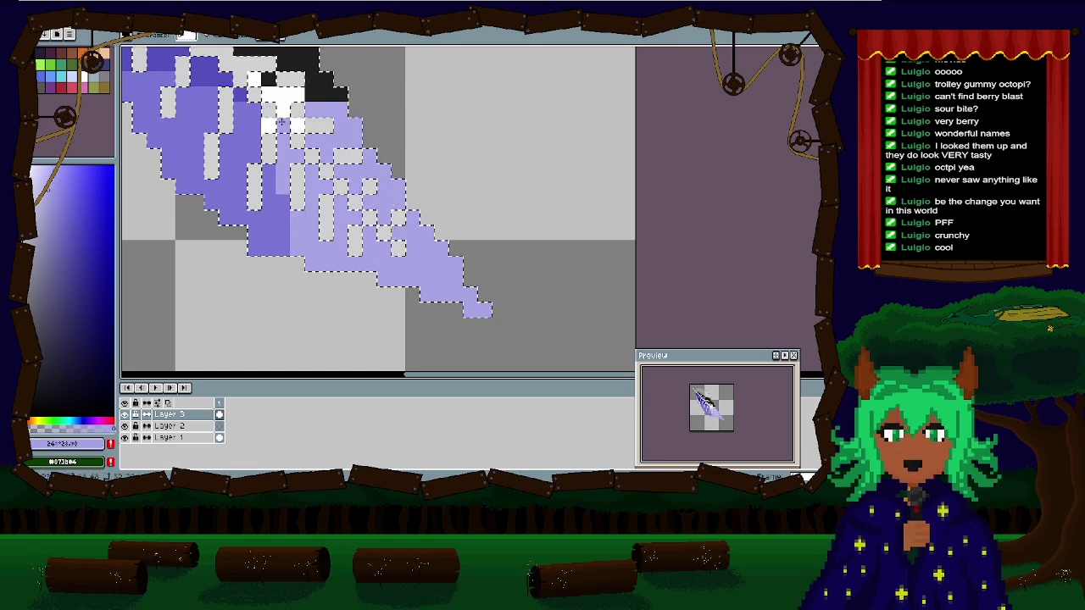
pyautogui.click(297, 125)
pyautogui.click(269, 125)
pyautogui.click(283, 97)
pyautogui.click(253, 83)
# Step: Fill the last white pixel beside the black section's lower inner edge with the sampled near-black and clear the selection
pyautogui.scroll(-1, 254, 82)
pyautogui.moveTo(254, 83); pyautogui.dragTo(420, 206)
pyautogui.keyDown('alt'); pyautogui.click(435, 201); pyautogui.keyUp('alt')
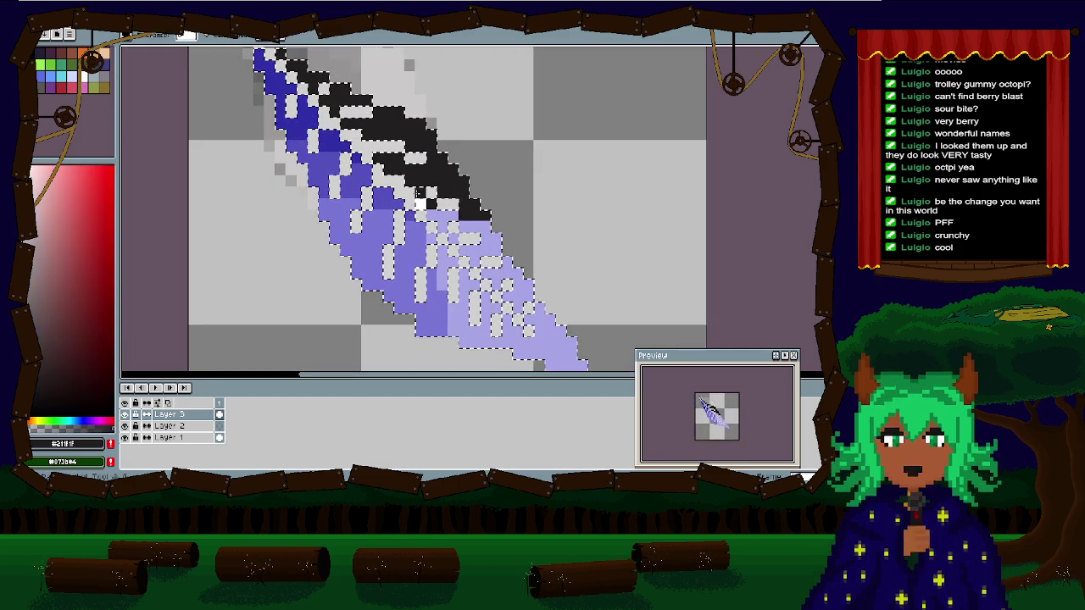
pyautogui.scroll(-3, 415, 208)
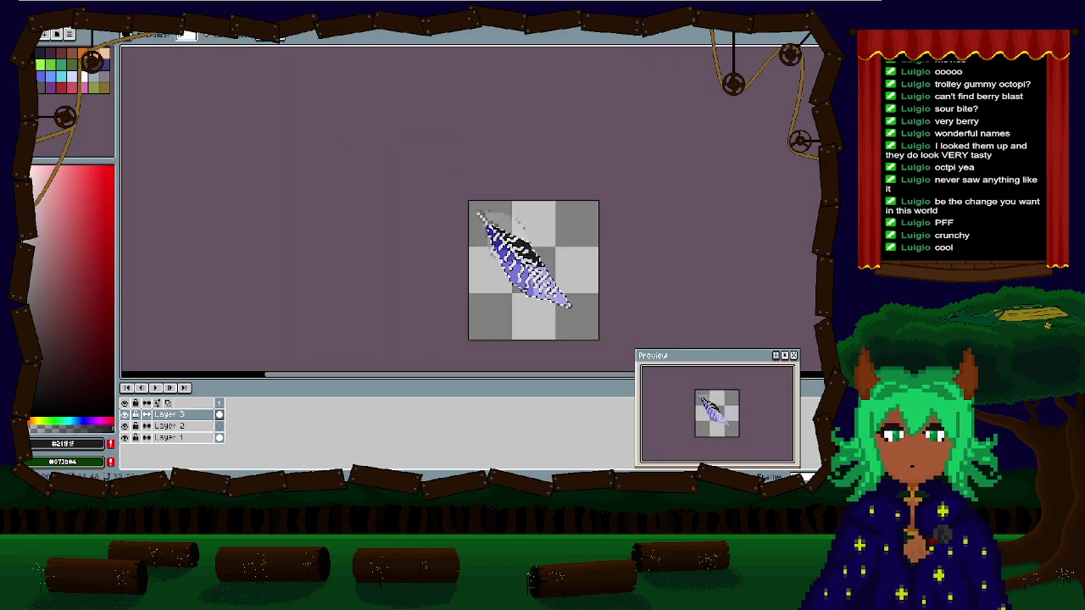
pyautogui.scroll(2, 336, 243)
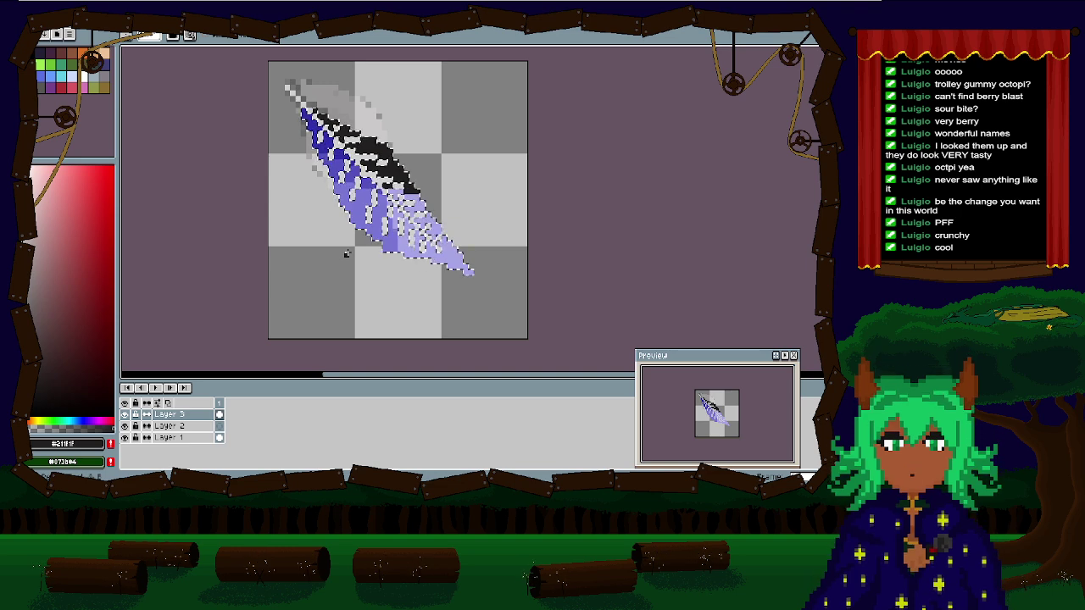
pyautogui.scroll(3, 345, 254)
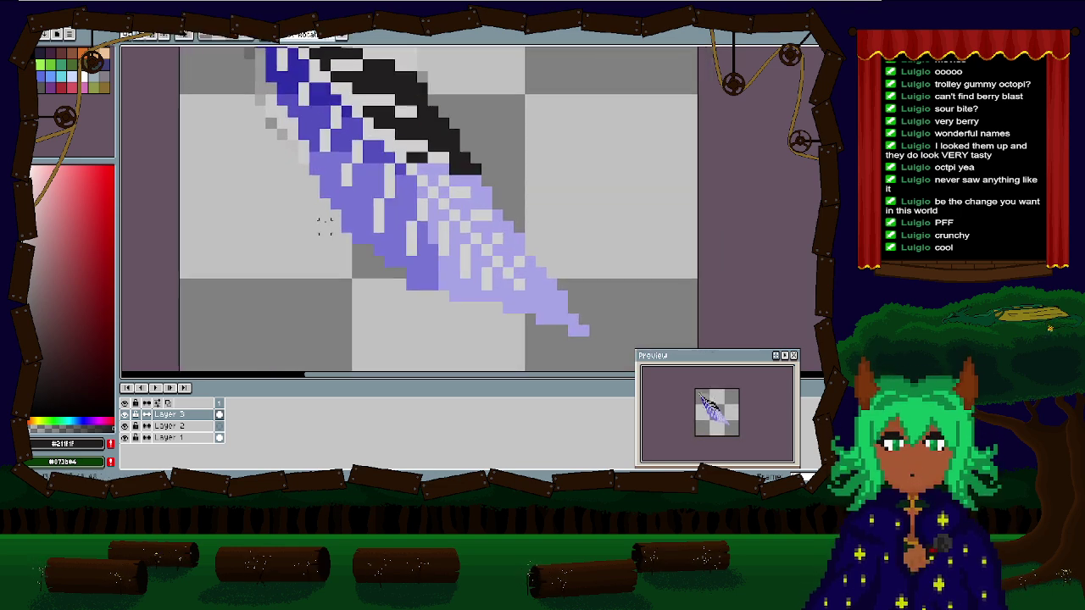
pyautogui.scroll(1, 325, 225)
# Step: Choose a slightly darker shade of the light violet-blue and recolor the gray barb lines in that section with it
pyautogui.click(47, 208)
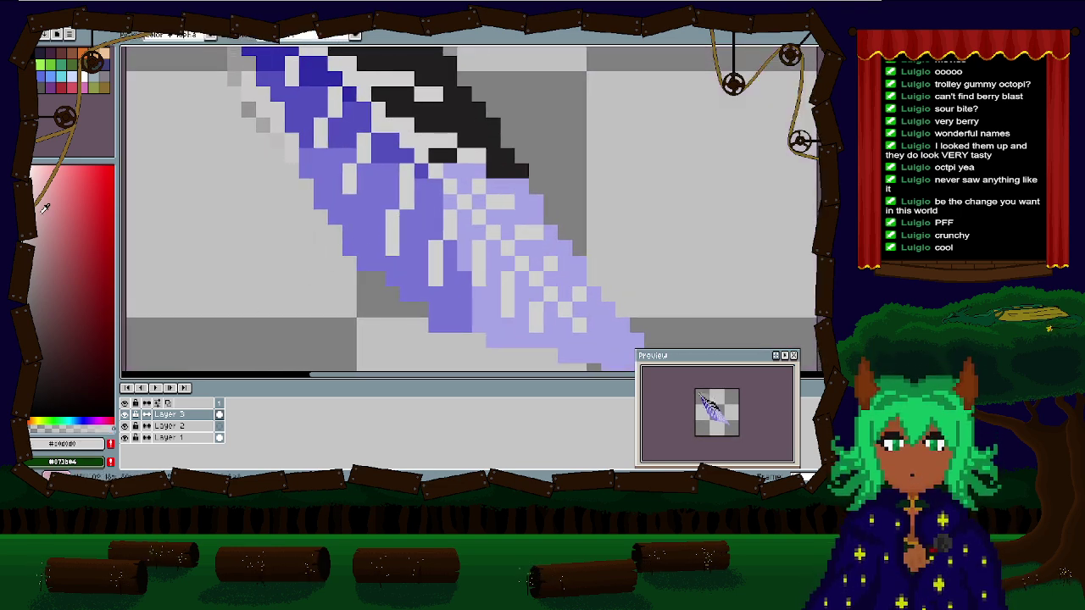
pyautogui.keyDown('alt'); pyautogui.click(379, 239); pyautogui.keyUp('alt')
pyautogui.click(62, 223)
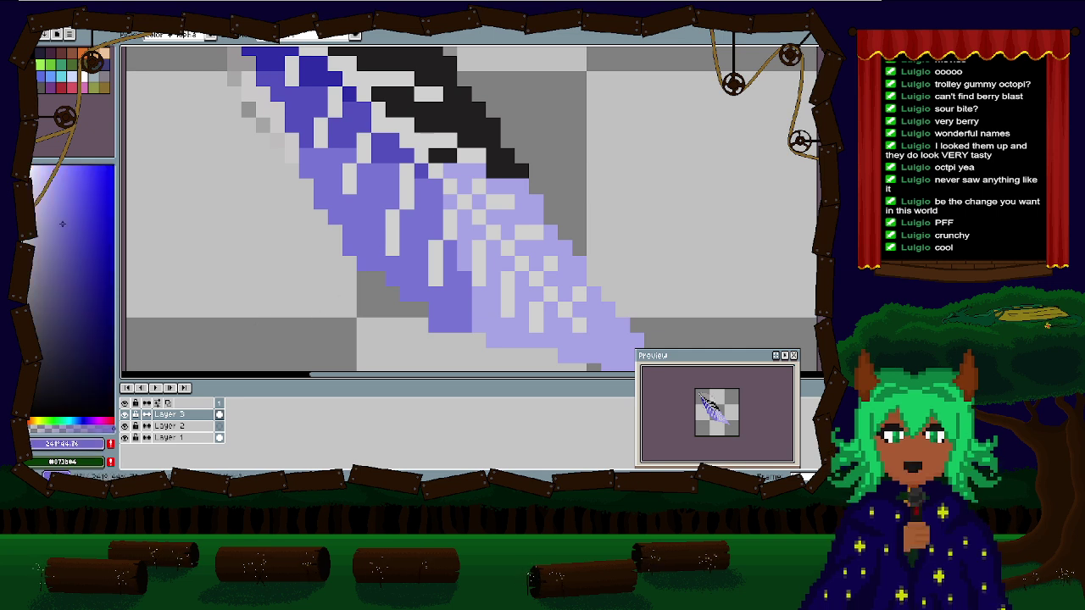
pyautogui.moveTo(393, 185)
pyautogui.mouseDown()
pyautogui.moveTo(407, 174)
pyautogui.moveTo(392, 239)
pyautogui.mouseUp()
pyautogui.moveTo(450, 212); pyautogui.dragTo(436, 285)
pyautogui.moveTo(378, 186)
pyautogui.mouseDown()
pyautogui.moveTo(346, 170)
pyautogui.moveTo(360, 162)
pyautogui.mouseUp()
pyautogui.click(318, 139)
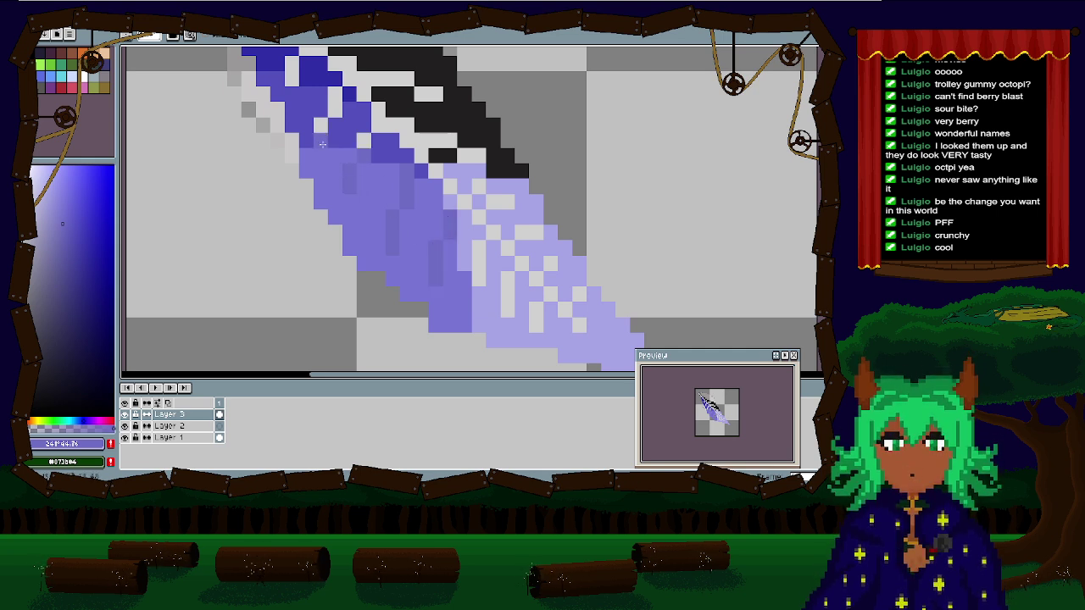
# Step: Choose a darker shade of the medium violet-blue and recolor the gray barb and shaft pixels in that section
pyautogui.click(84, 239)
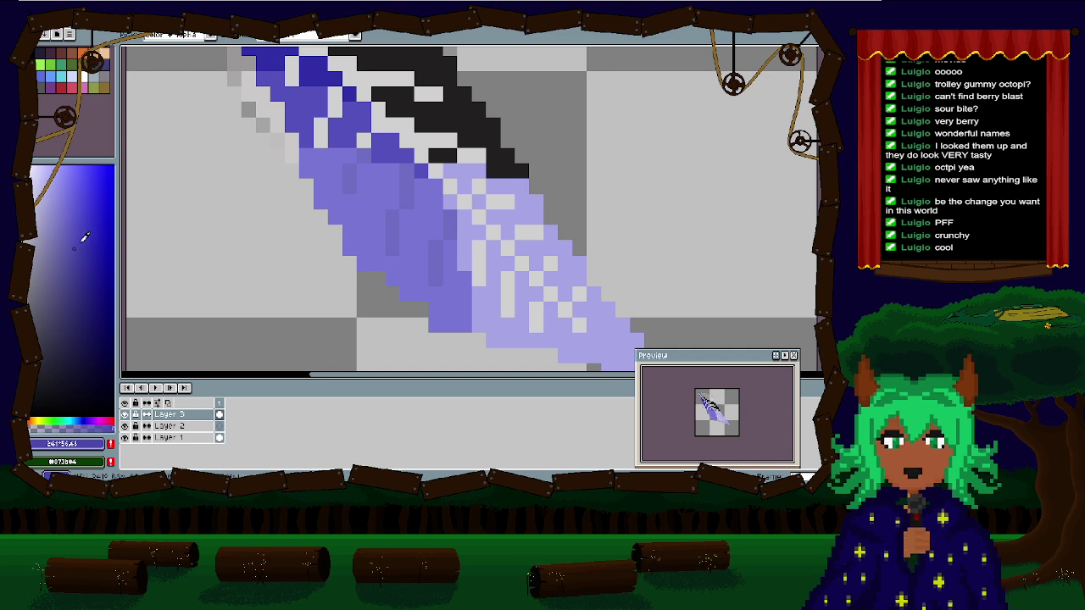
pyautogui.moveTo(320, 141); pyautogui.dragTo(336, 95)
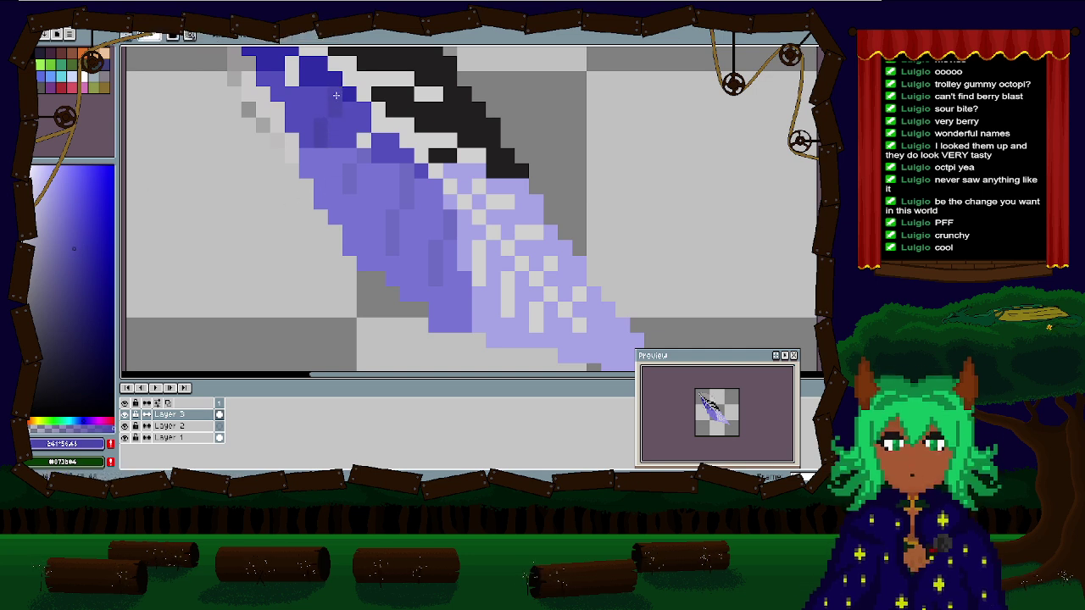
pyautogui.click(364, 140)
pyautogui.click(378, 126)
pyautogui.click(378, 113)
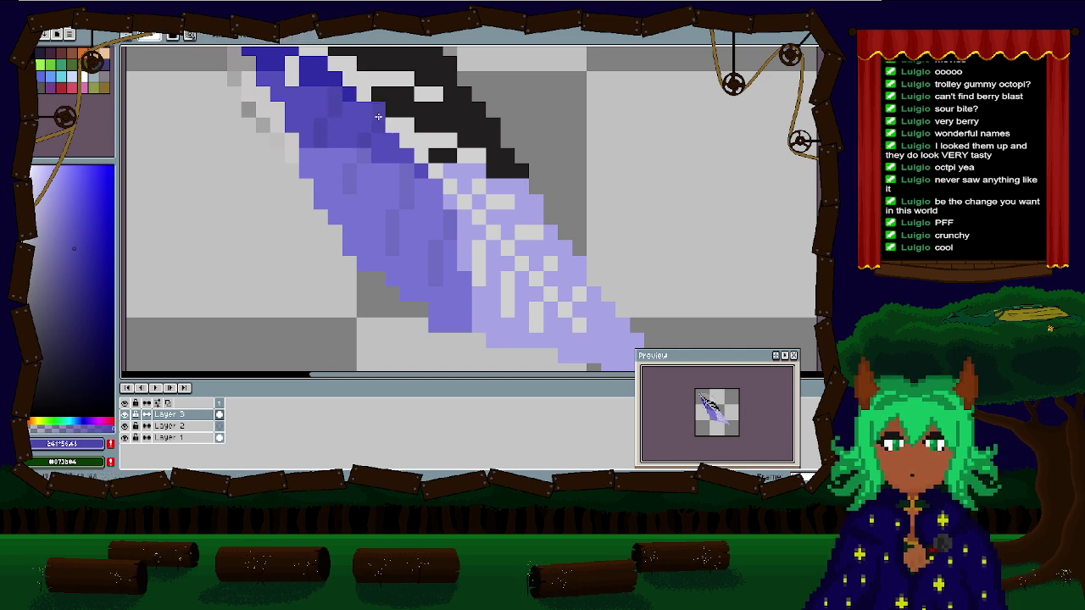
pyautogui.click(393, 125)
pyautogui.click(402, 140)
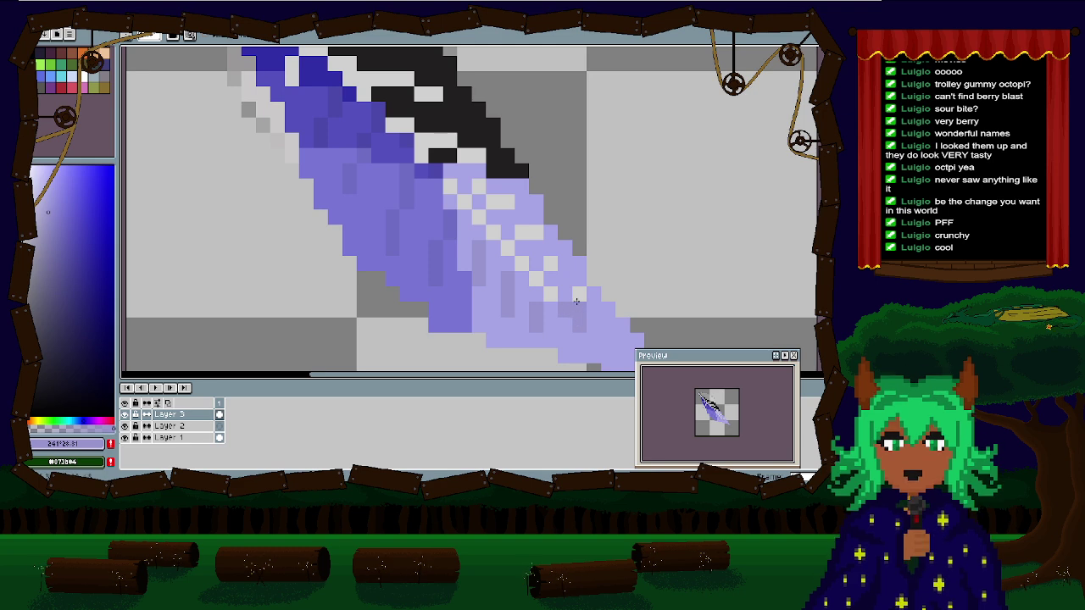
# Step: Recolor the remaining gray barb pixels in the feather's pale lavender section with a slightly darker grayish lavender
pyautogui.moveTo(504, 259); pyautogui.dragTo(460, 186)
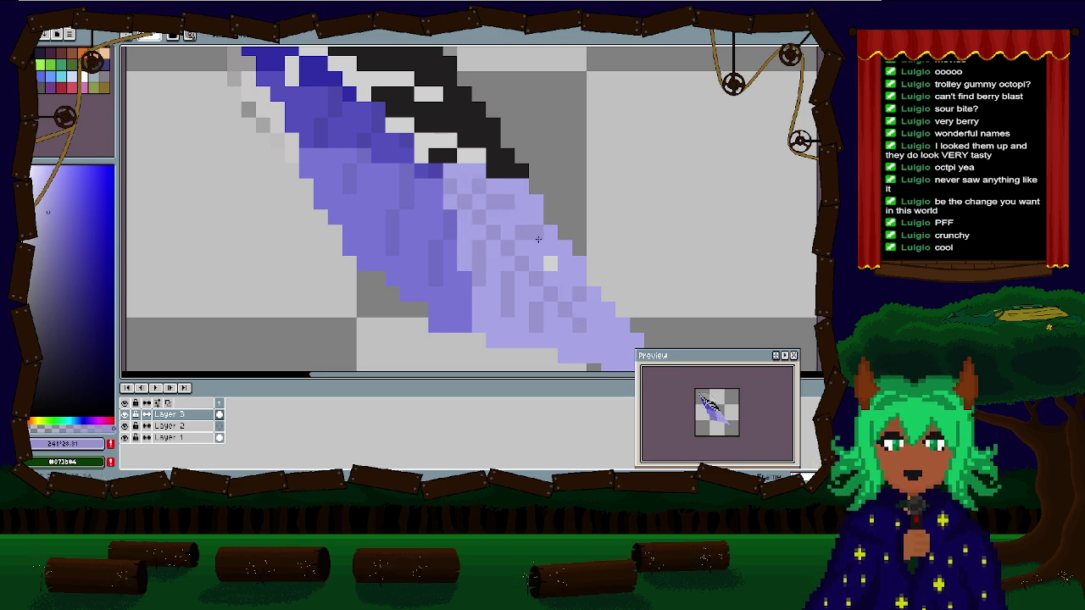
pyautogui.scroll(2, 529, 233)
pyautogui.hscroll(-2, 496, 243)
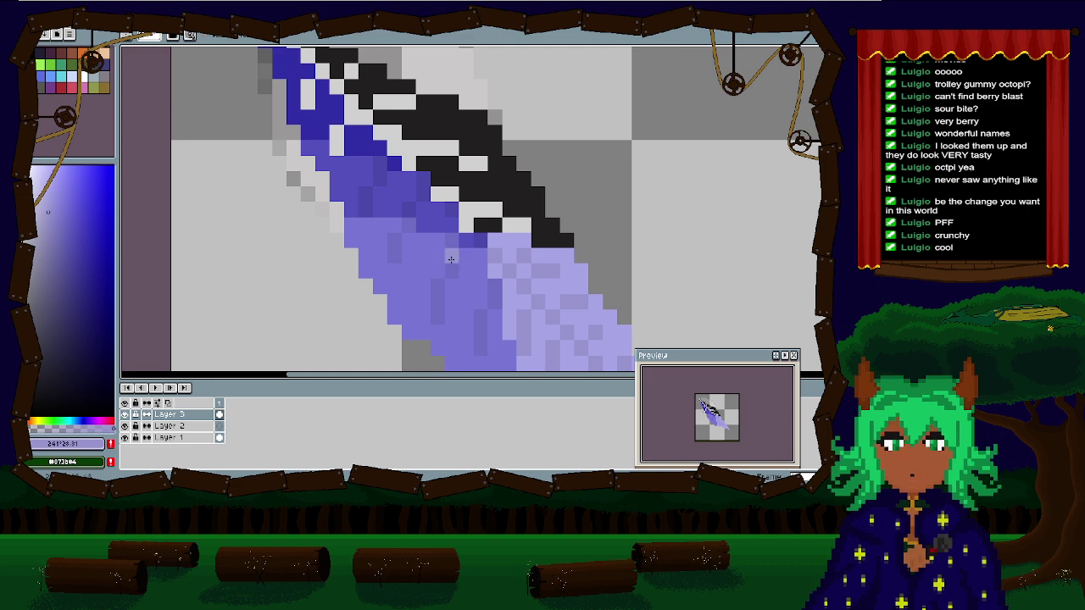
pyautogui.scroll(-2, 378, 212)
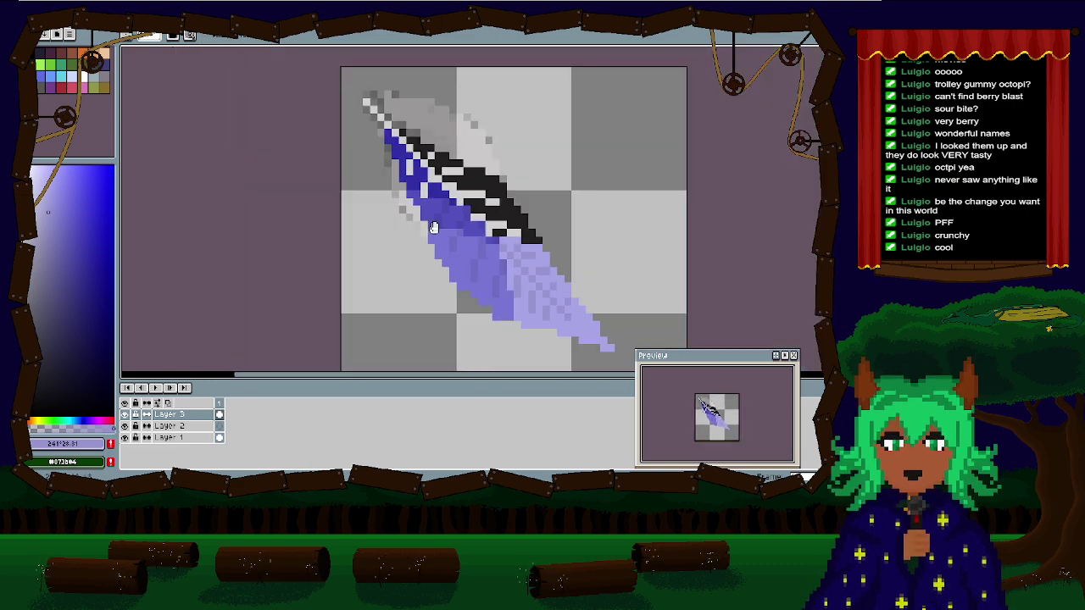
pyautogui.scroll(2, 432, 227)
pyautogui.scroll(-2, 432, 228)
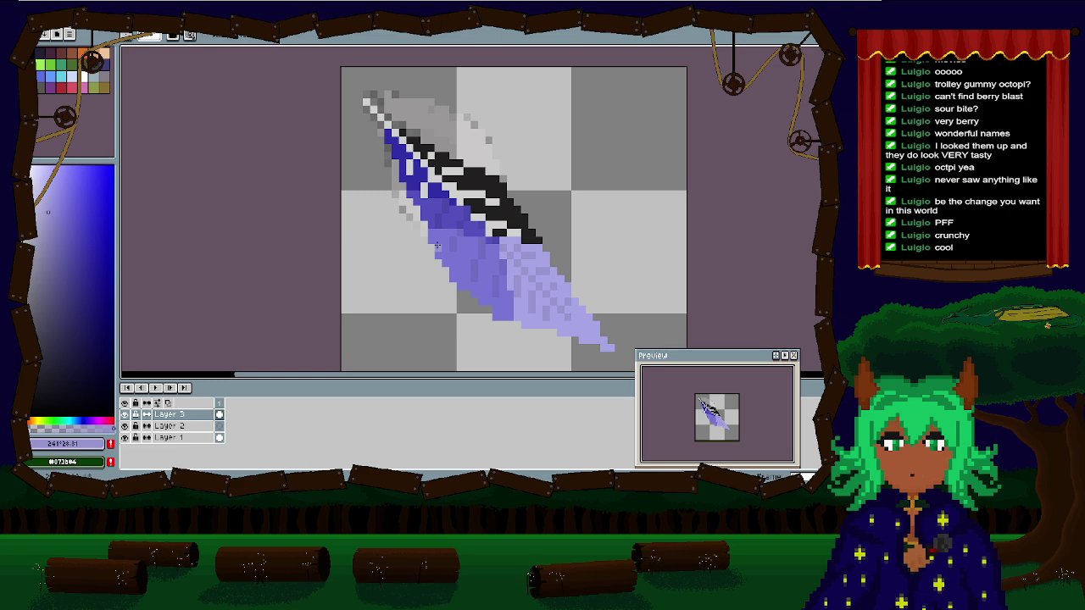
# Step: Erase the blue and black pixels beside the upper end of the shaft to expose more bare quill
pyautogui.scroll(2, 376, 199)
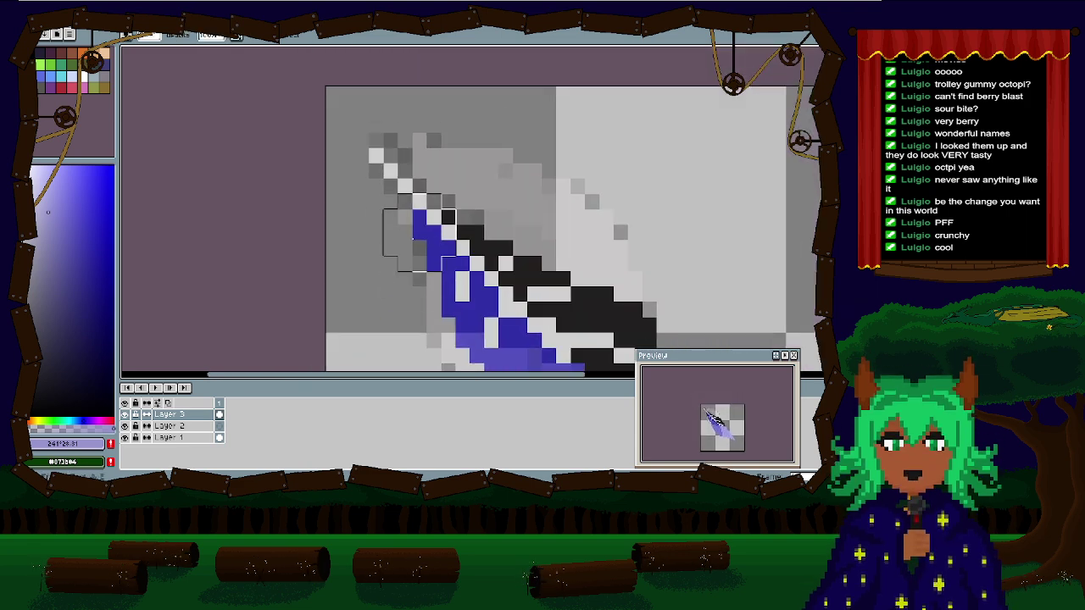
pyautogui.click(400, 248)
pyautogui.moveTo(506, 217); pyautogui.dragTo(451, 111)
pyautogui.click(453, 163)
pyautogui.scroll(-2, 421, 123)
pyautogui.scroll(2, 421, 123)
pyautogui.moveTo(384, 180); pyautogui.dragTo(434, 190)
pyautogui.scroll(1, 432, 200)
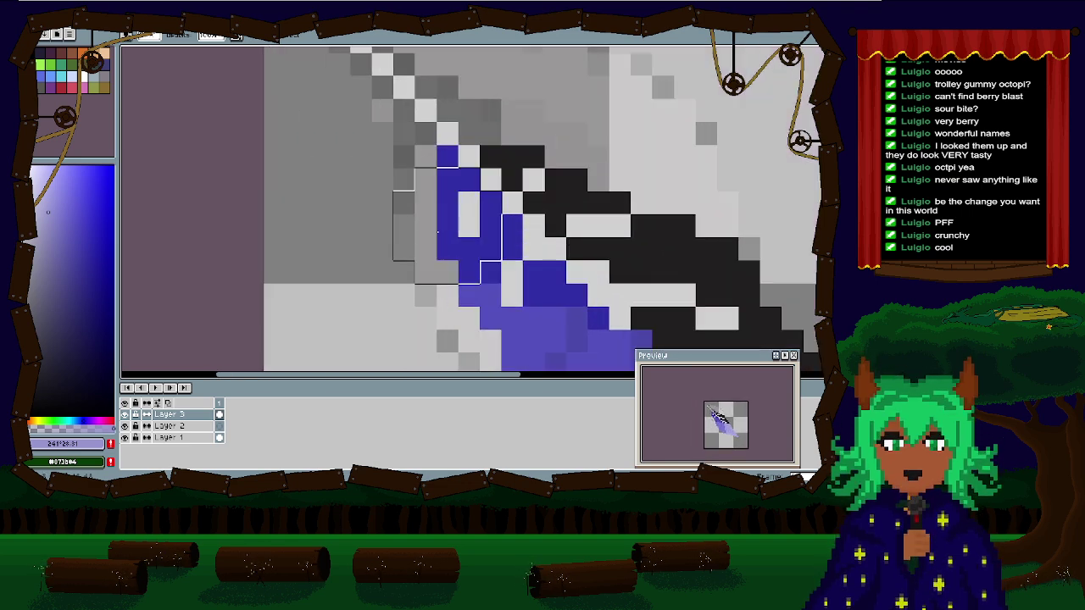
# Step: Trim the outer edge of the dark blue section and the upper tip of the black section with the eraser
pyautogui.click(405, 223)
pyautogui.click(404, 202)
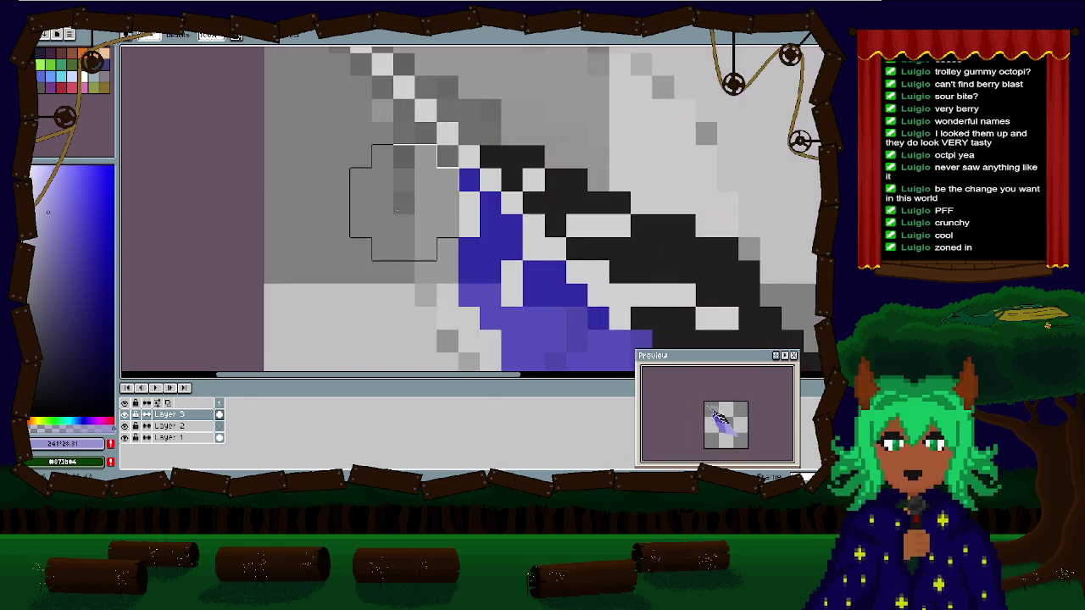
pyautogui.scroll(-2, 395, 210)
pyautogui.scroll(2, 452, 201)
pyautogui.moveTo(452, 201); pyautogui.dragTo(364, 181)
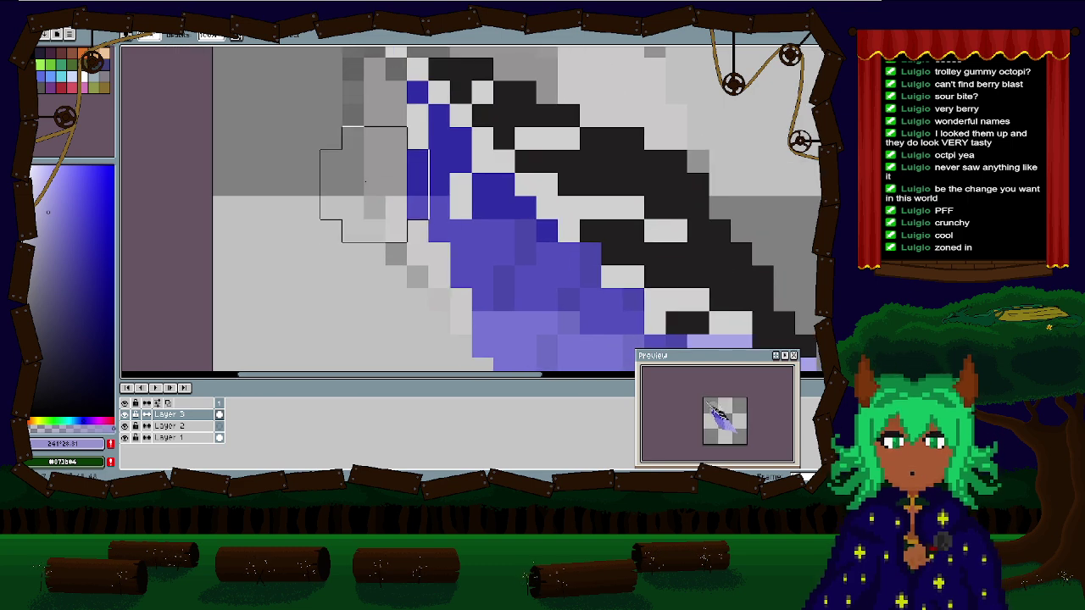
pyautogui.scroll(-2, 387, 242)
pyautogui.scroll(2, 405, 159)
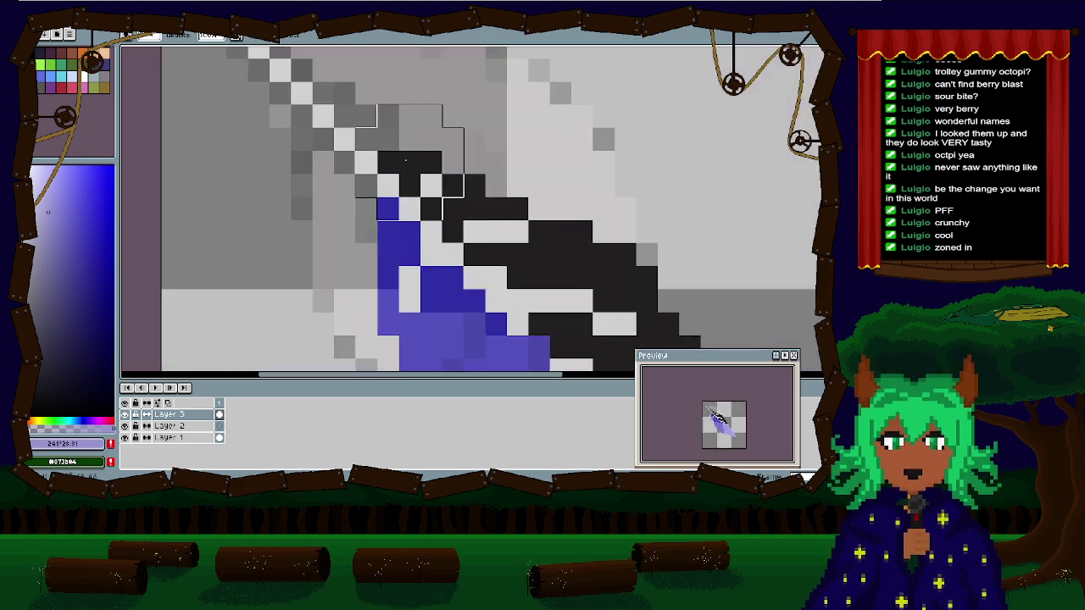
pyautogui.scroll(-2, 392, 101)
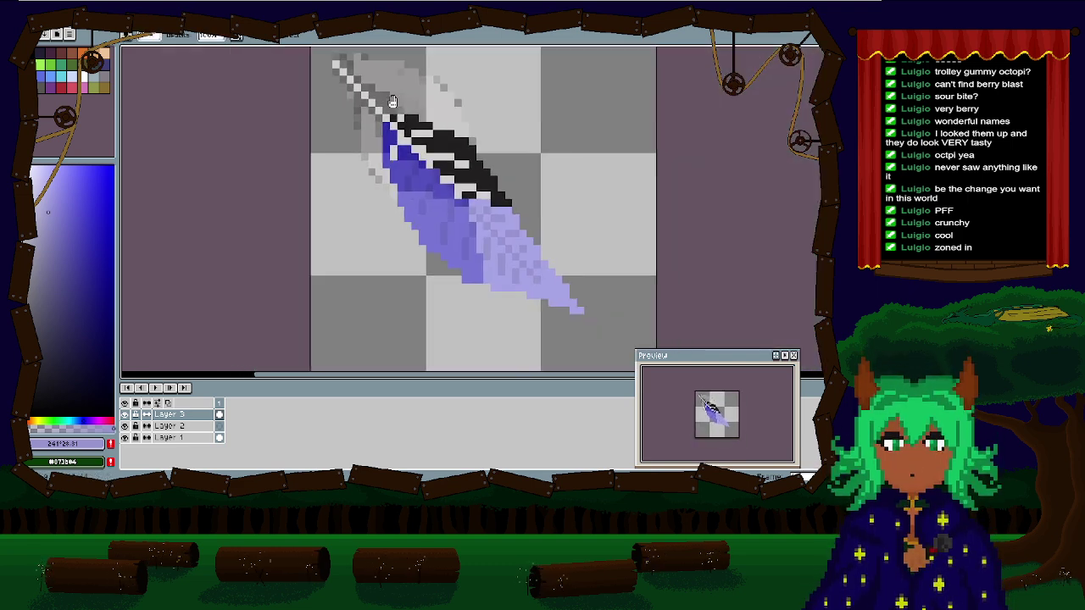
pyautogui.moveTo(393, 101); pyautogui.dragTo(385, 92)
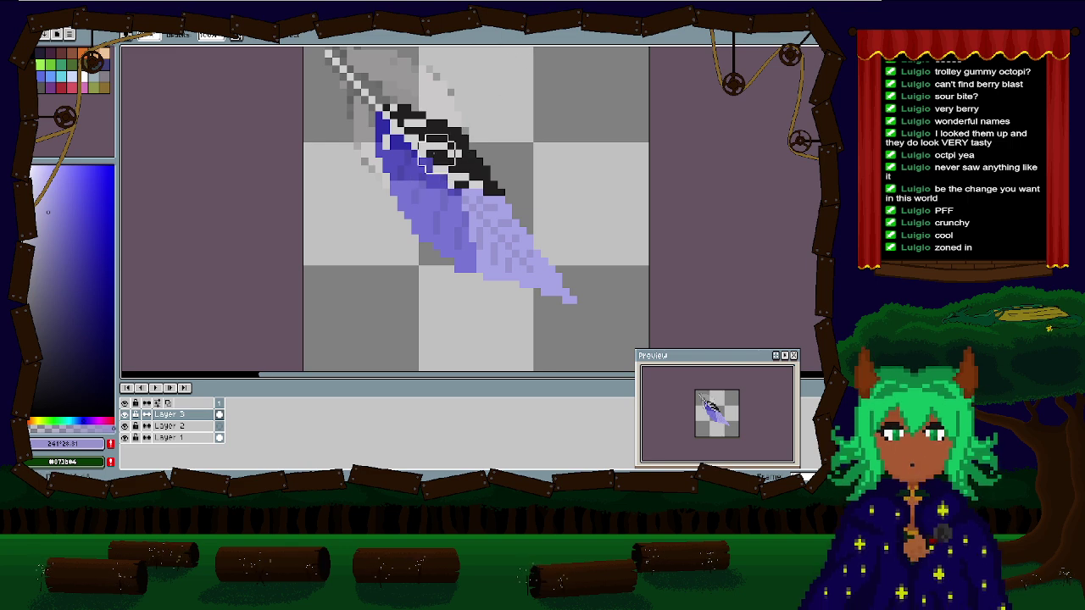
# Step: Paint over the light gray barb pixels in the feather's black section with a slightly darker black
pyautogui.scroll(2, 460, 223)
pyautogui.scroll(1, 506, 222)
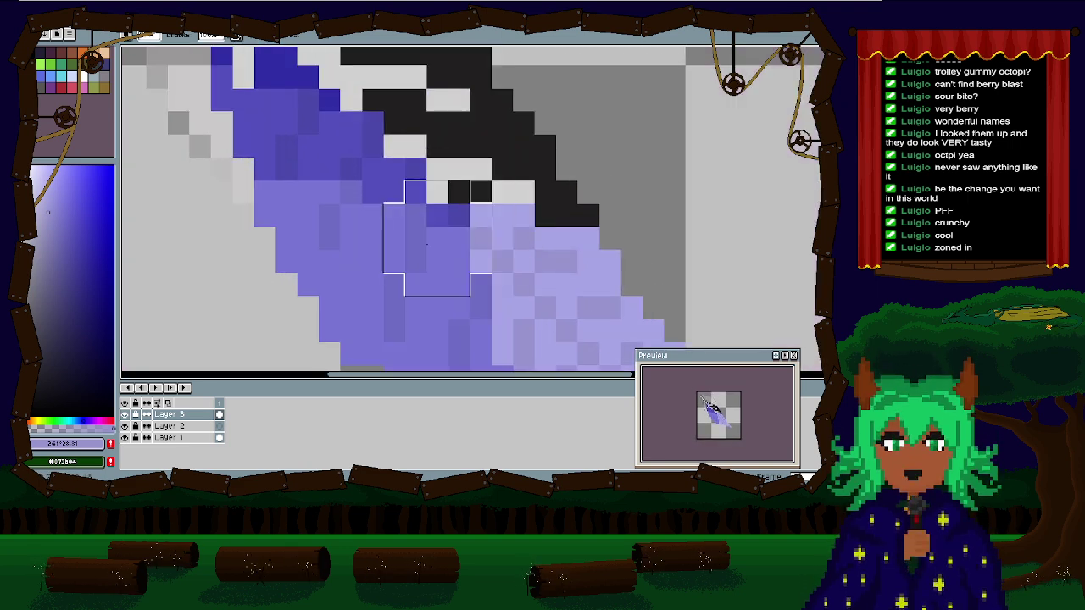
pyautogui.click(449, 146)
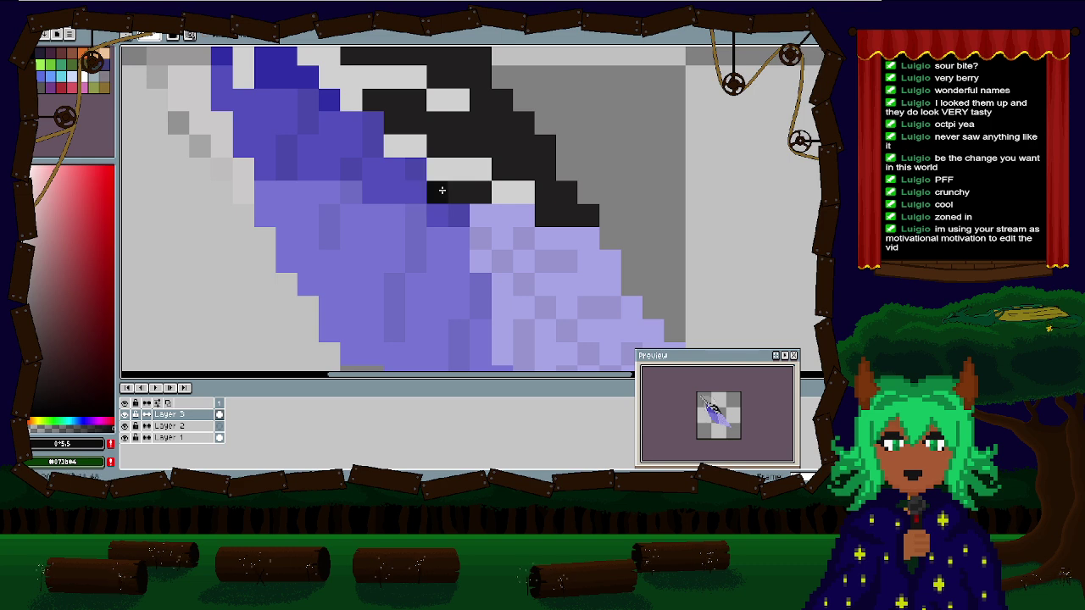
pyautogui.moveTo(444, 178)
pyautogui.mouseDown()
pyautogui.moveTo(477, 169)
pyautogui.moveTo(518, 189)
pyautogui.mouseUp()
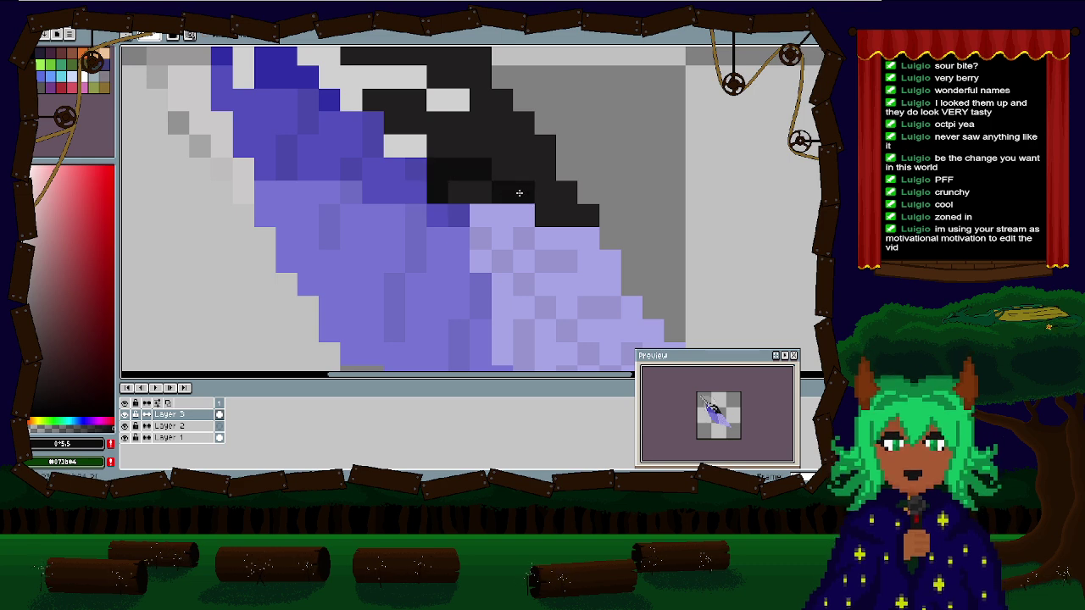
pyautogui.moveTo(434, 155); pyautogui.dragTo(477, 212)
pyautogui.click(440, 205)
pyautogui.click(505, 160)
pyautogui.click(485, 161)
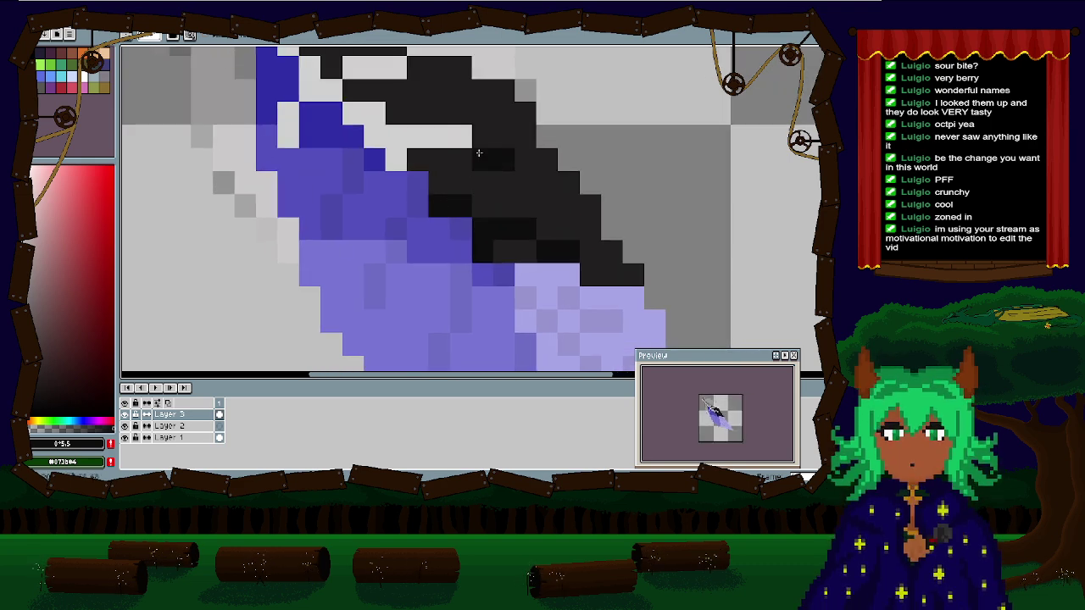
pyautogui.moveTo(462, 138)
pyautogui.mouseDown()
pyautogui.moveTo(397, 136)
pyautogui.moveTo(362, 113)
pyautogui.moveTo(383, 157)
pyautogui.moveTo(380, 133)
pyautogui.moveTo(395, 138)
pyautogui.moveTo(352, 123)
pyautogui.moveTo(405, 218)
pyautogui.moveTo(510, 257)
pyautogui.mouseUp()
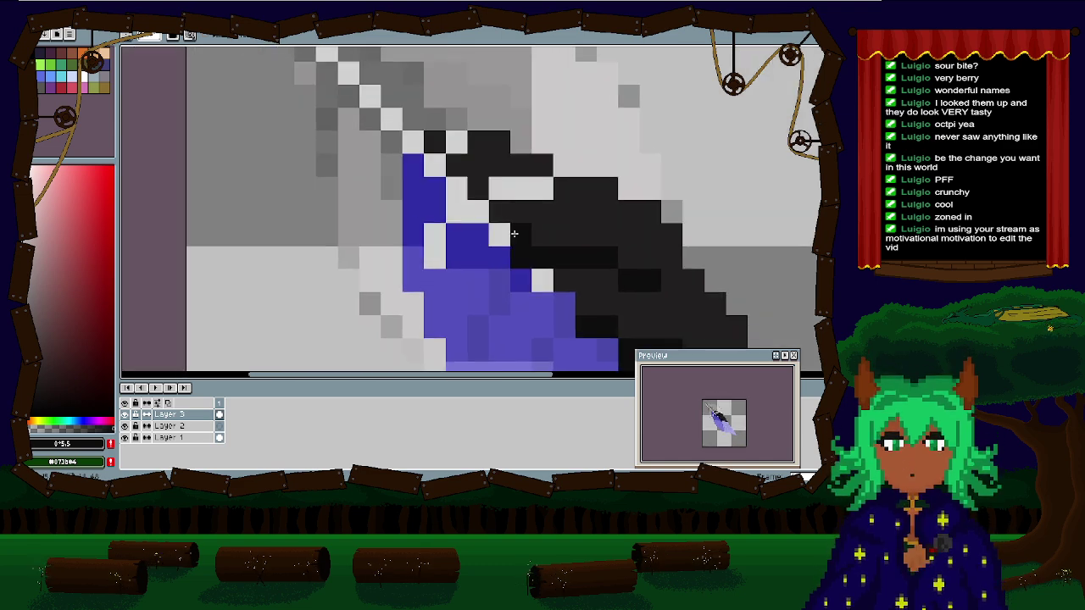
pyautogui.moveTo(502, 184); pyautogui.dragTo(542, 188)
pyautogui.moveTo(475, 163); pyautogui.dragTo(455, 141)
pyautogui.scroll(-1, 437, 188)
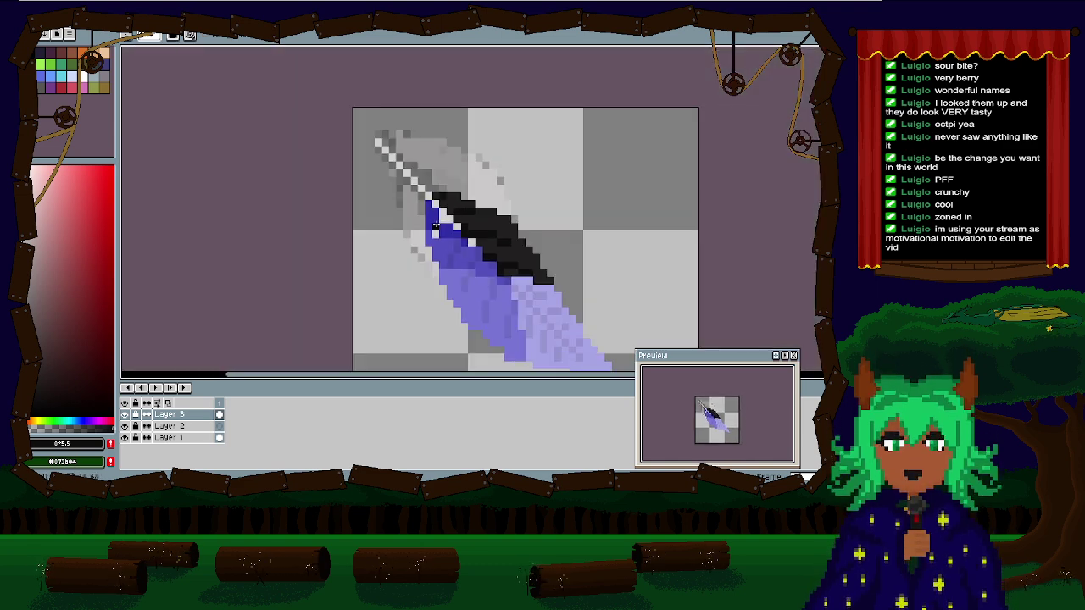
# Step: Try coloring the bare gray quill at the feather's upper end in the same near-black
pyautogui.scroll(2, 373, 135)
pyautogui.moveTo(373, 134); pyautogui.dragTo(550, 331)
pyautogui.moveTo(405, 119); pyautogui.dragTo(455, 192)
pyautogui.scroll(-1, 454, 191)
pyautogui.scroll(-2, 371, 172)
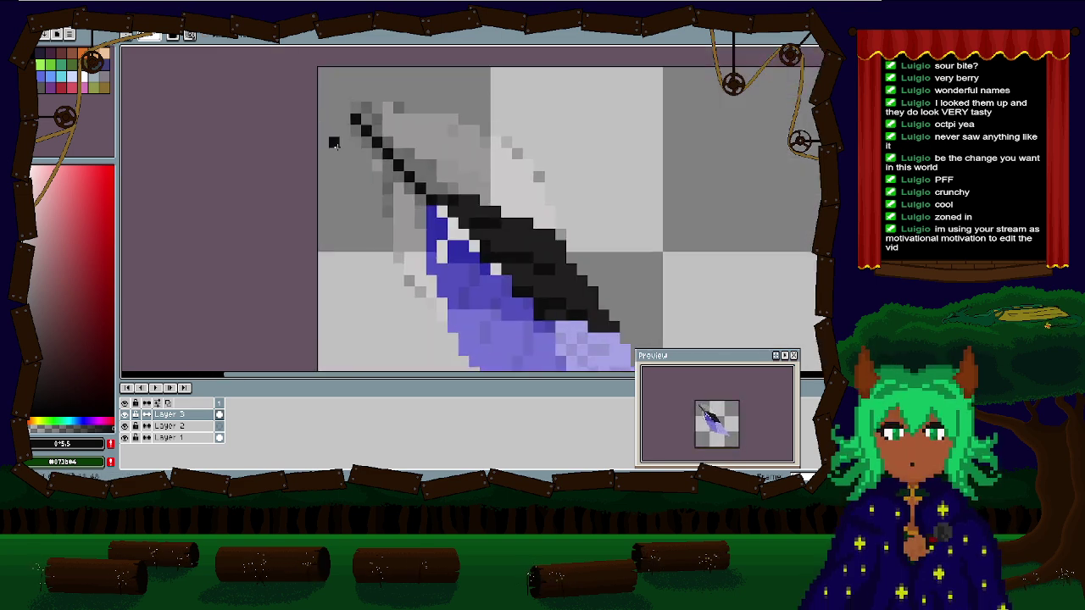
# Step: Undo the barb recoloring and edge erasing back to the version with light gray shaft and barb lines in every section
pyautogui.press('v')
pyautogui.hotkey('ctrl', 'z')
pyautogui.press('b')
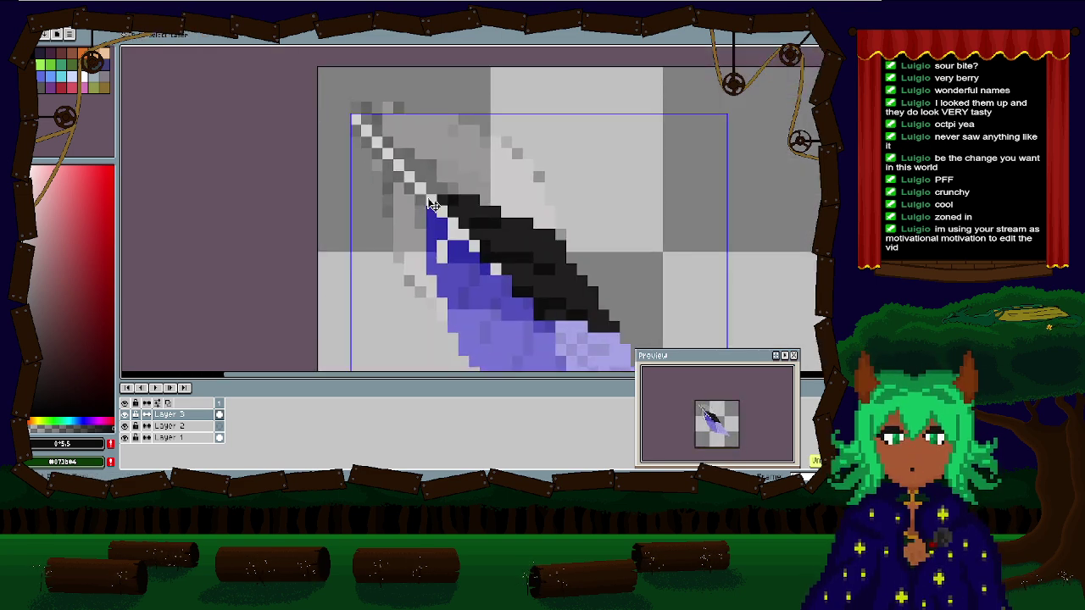
pyautogui.scroll(-1, 427, 198)
pyautogui.press('v')
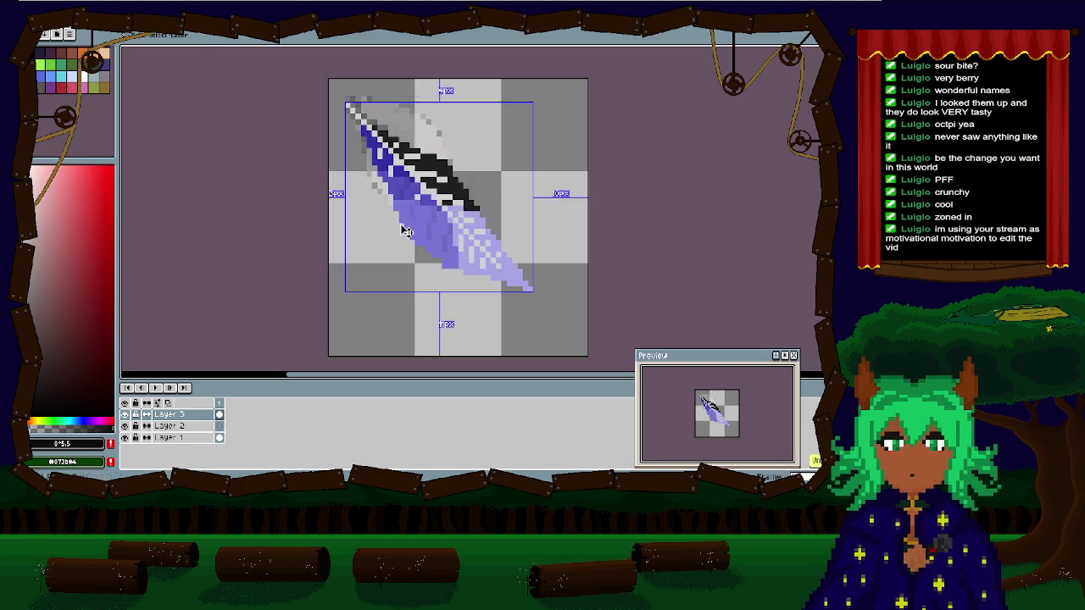
pyautogui.hotkey('ctrl', 'y')
pyautogui.hotkey('ctrl', 'y')
pyautogui.hotkey('ctrl', 'y')
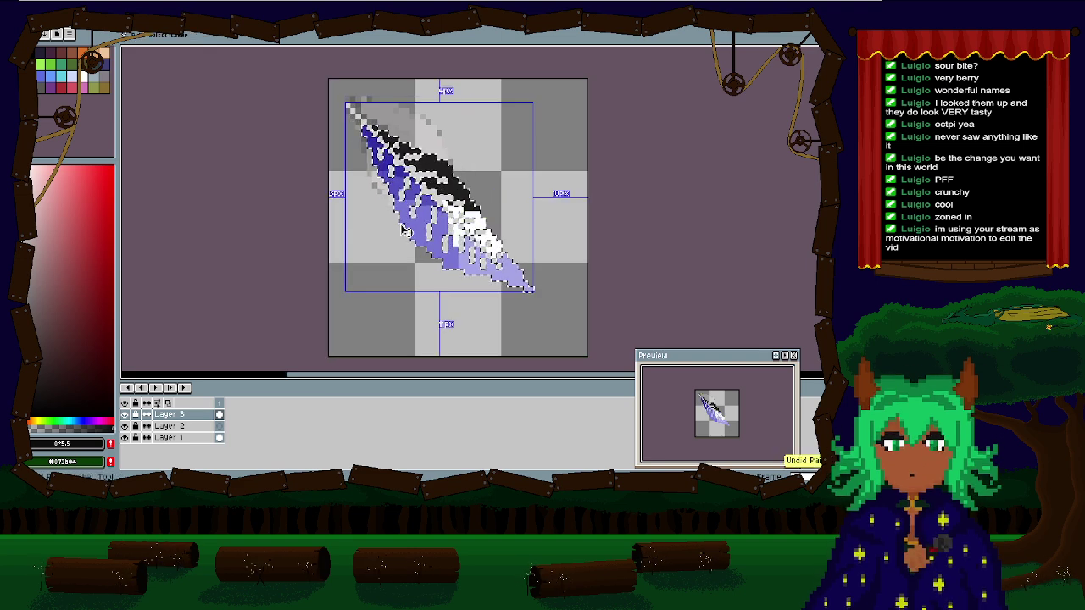
pyautogui.hotkey('ctrl', 'y')
pyautogui.hotkey('ctrl', 'y')
pyautogui.hotkey('ctrl', 'y')
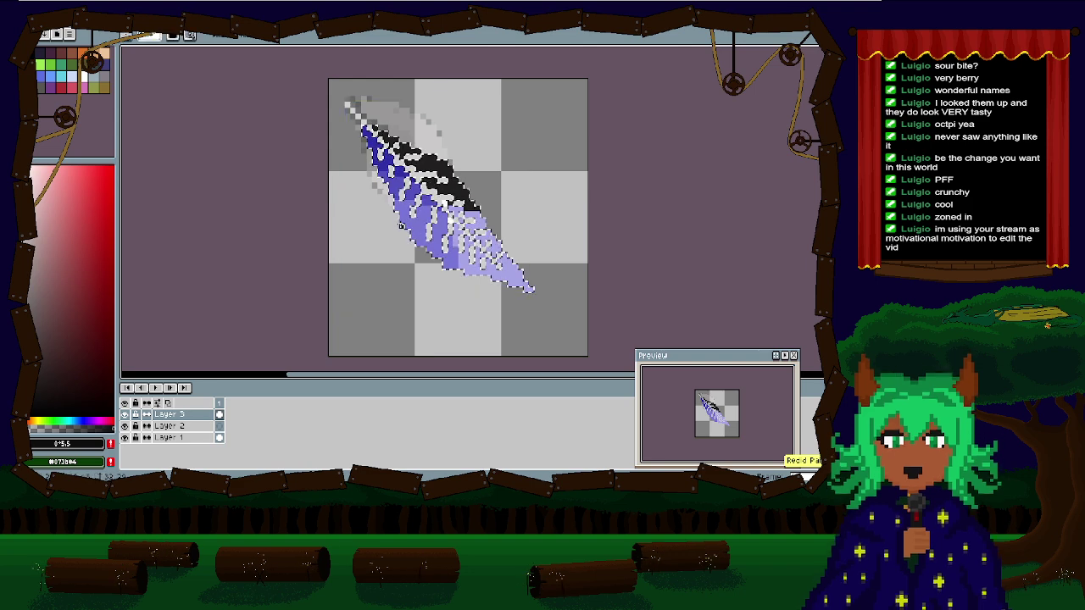
pyautogui.hotkey('ctrl', 'y')
pyautogui.hotkey('ctrl', 'y')
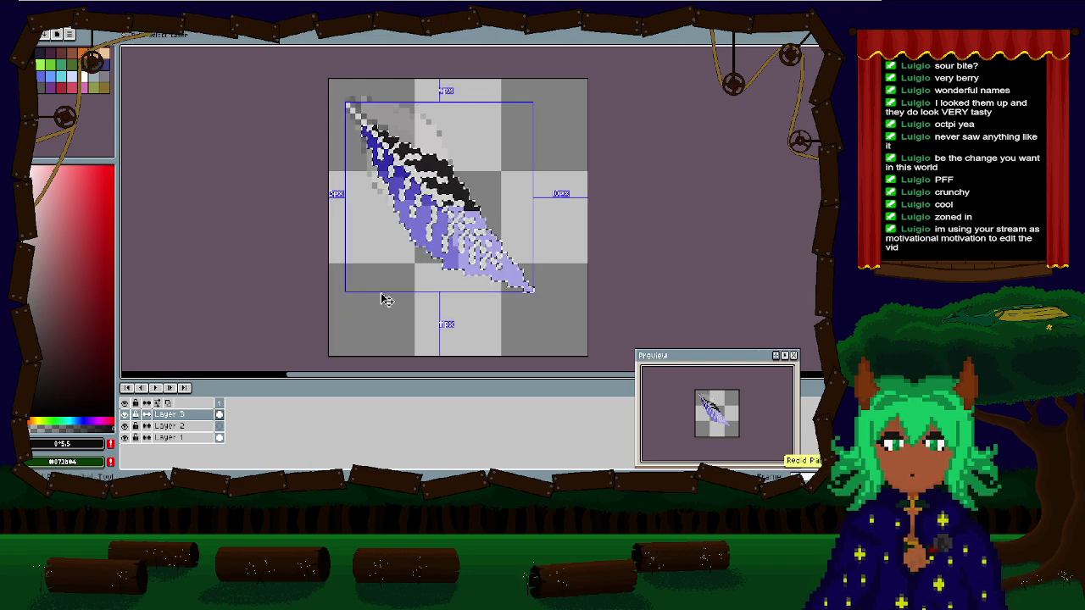
pyautogui.hotkey('ctrl', 'y')
pyautogui.hotkey('ctrl', 'y')
pyautogui.scroll(2, 400, 249)
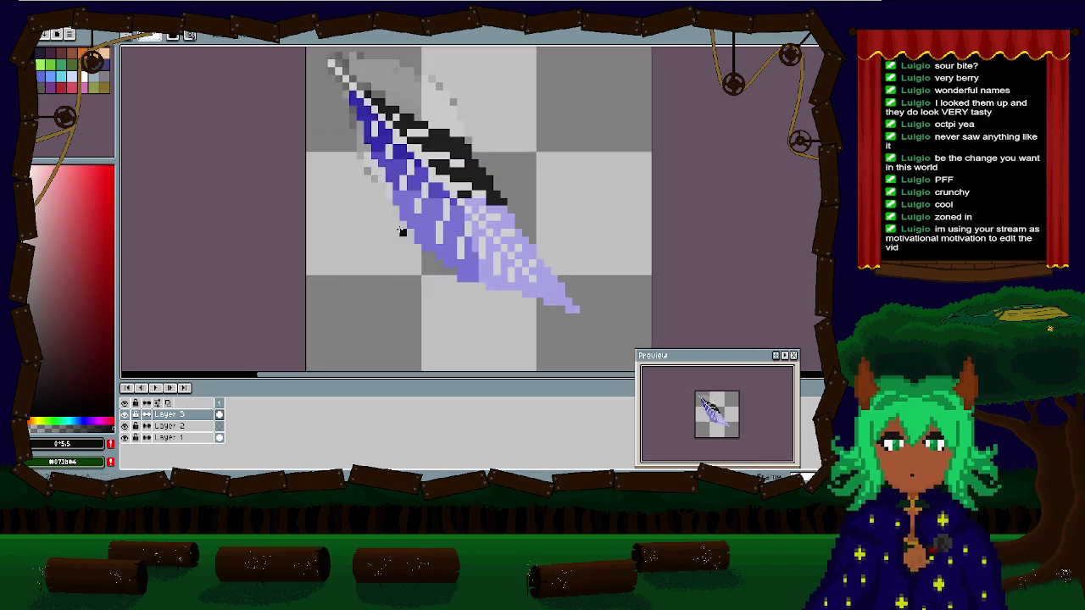
# Step: Try replacing the light gray of the shaft and barbs with a dark reddish brown using Replace Color
pyautogui.moveTo(505, 340); pyautogui.dragTo(397, 201)
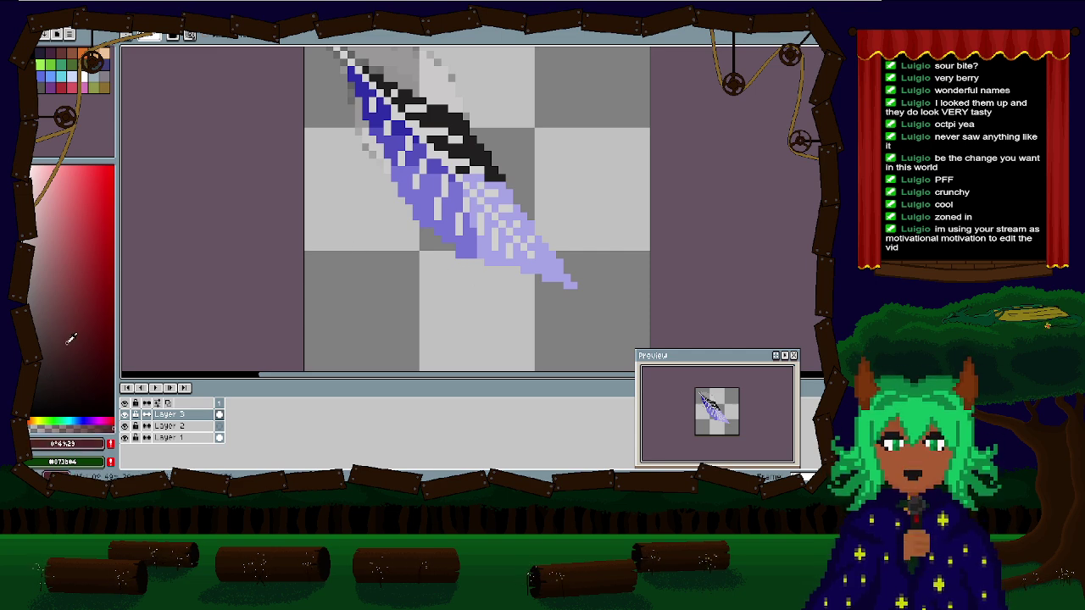
pyautogui.hotkey('shift', 'r')
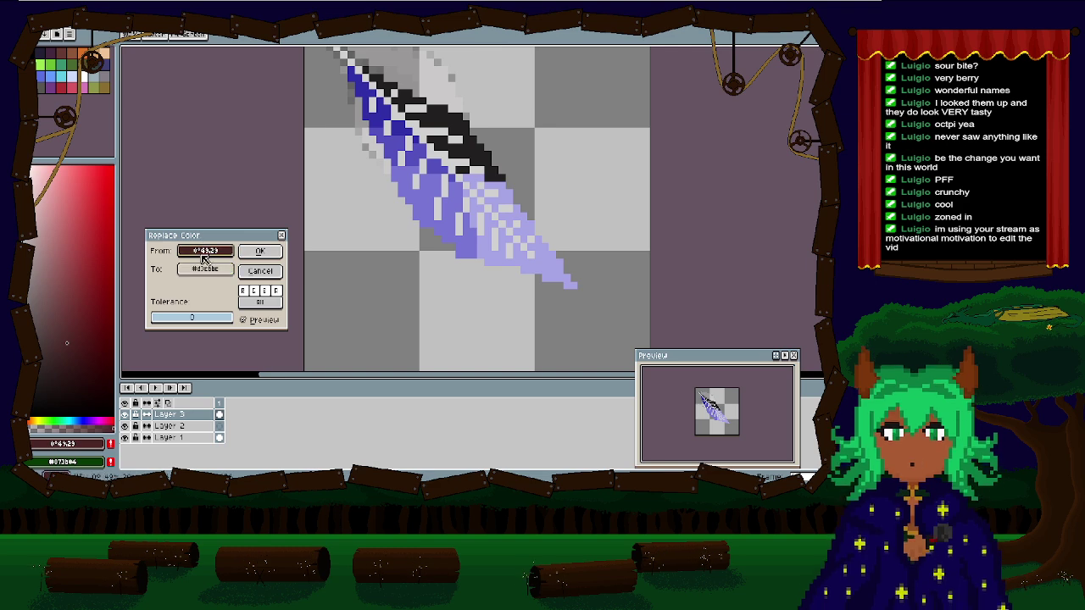
pyautogui.moveTo(203, 251); pyautogui.dragTo(203, 269)
pyautogui.click(450, 161)
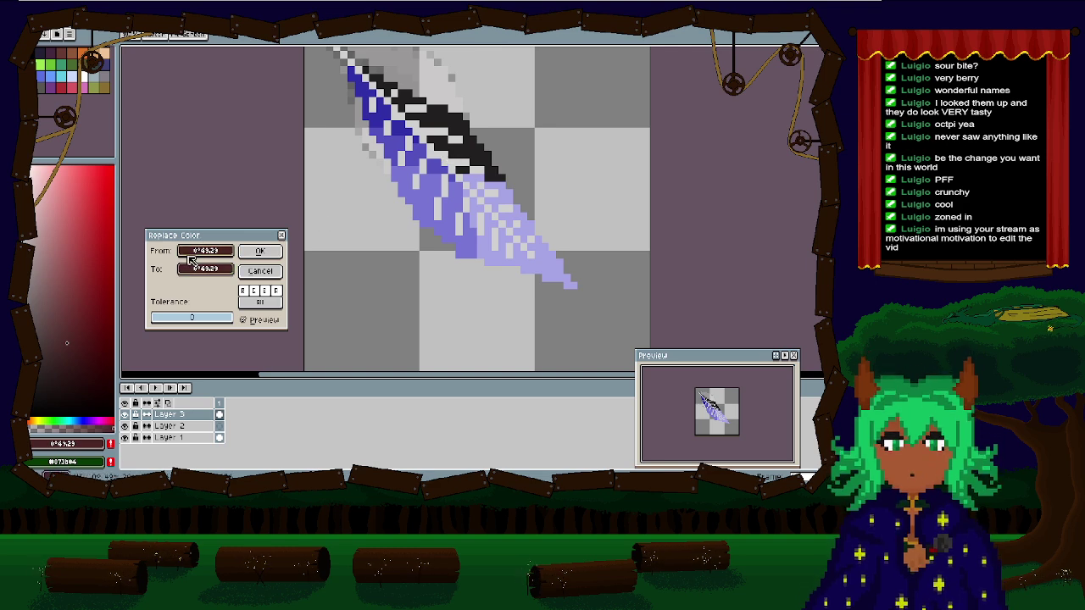
pyautogui.scroll(-2, 437, 287)
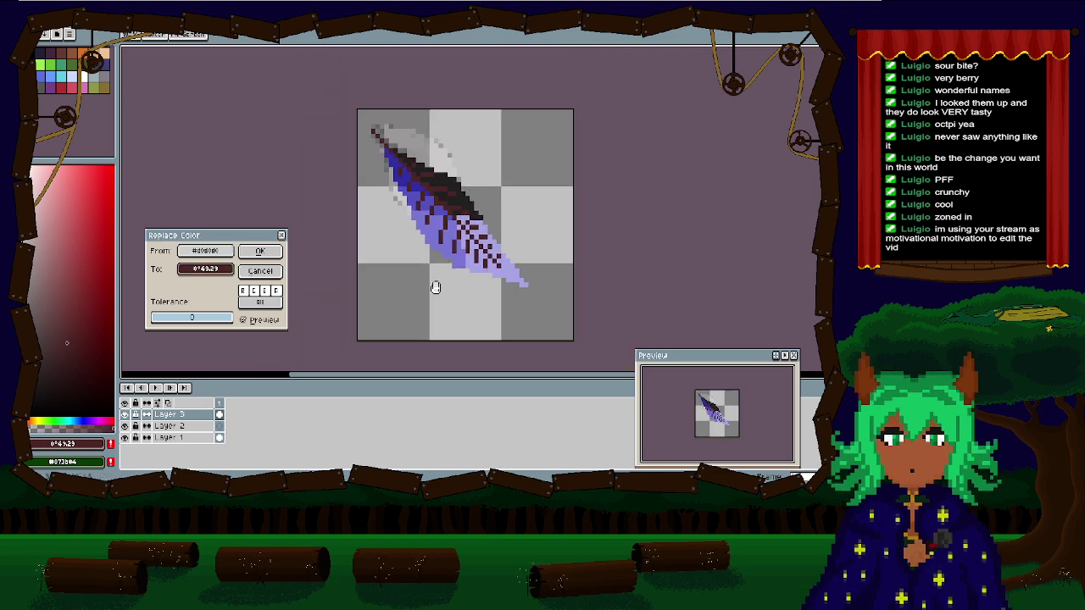
pyautogui.scroll(2, 435, 288)
pyautogui.click(264, 271)
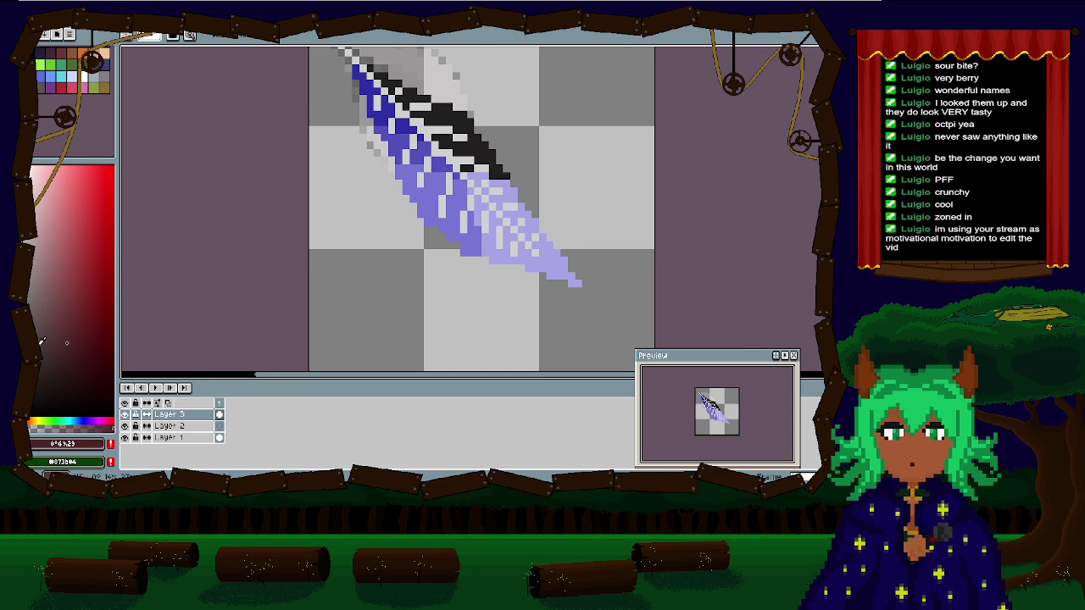
# Step: Replace the light gray of the shaft and barbs across the whole feather with a near-black using Replace Color
pyautogui.hotkey('shift', 'r')
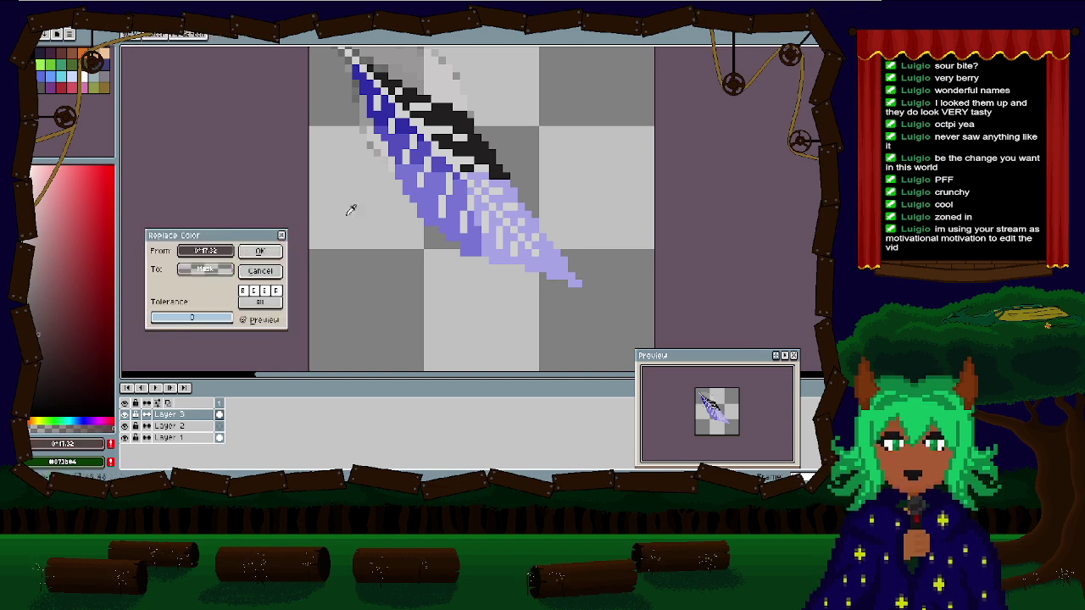
pyautogui.click(465, 174)
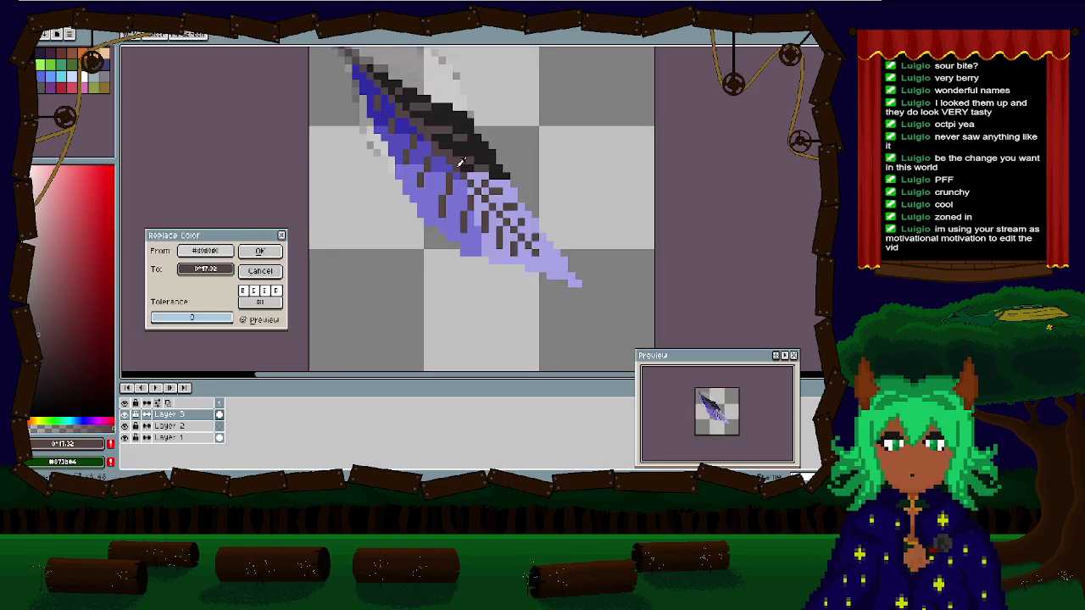
pyautogui.click(55, 276)
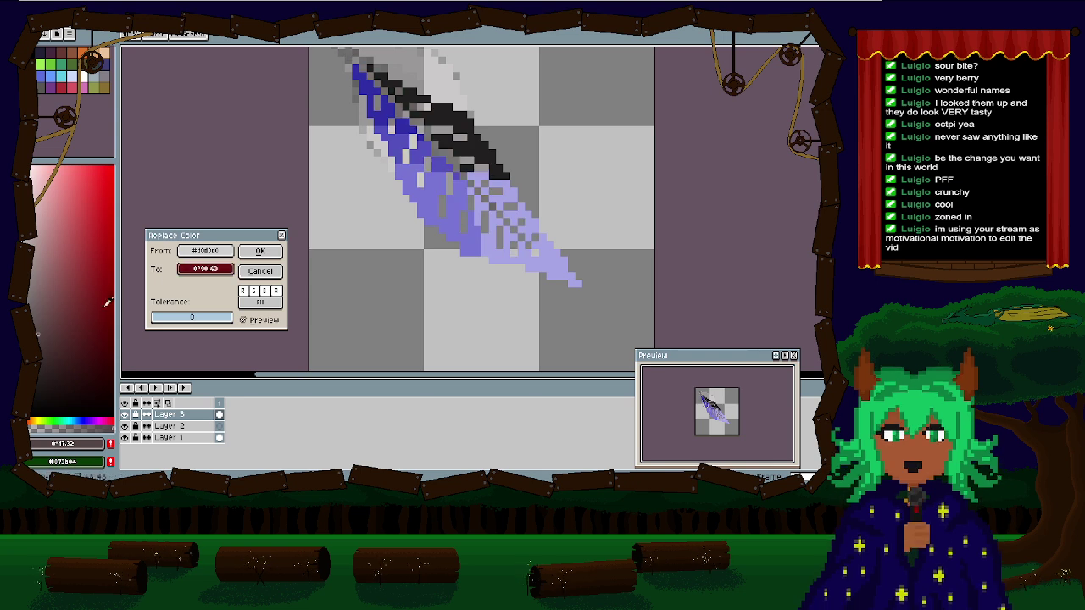
pyautogui.moveTo(55, 275); pyautogui.dragTo(51, 370)
pyautogui.moveTo(37, 333)
pyautogui.mouseDown()
pyautogui.moveTo(31, 299)
pyautogui.moveTo(38, 337)
pyautogui.mouseUp()
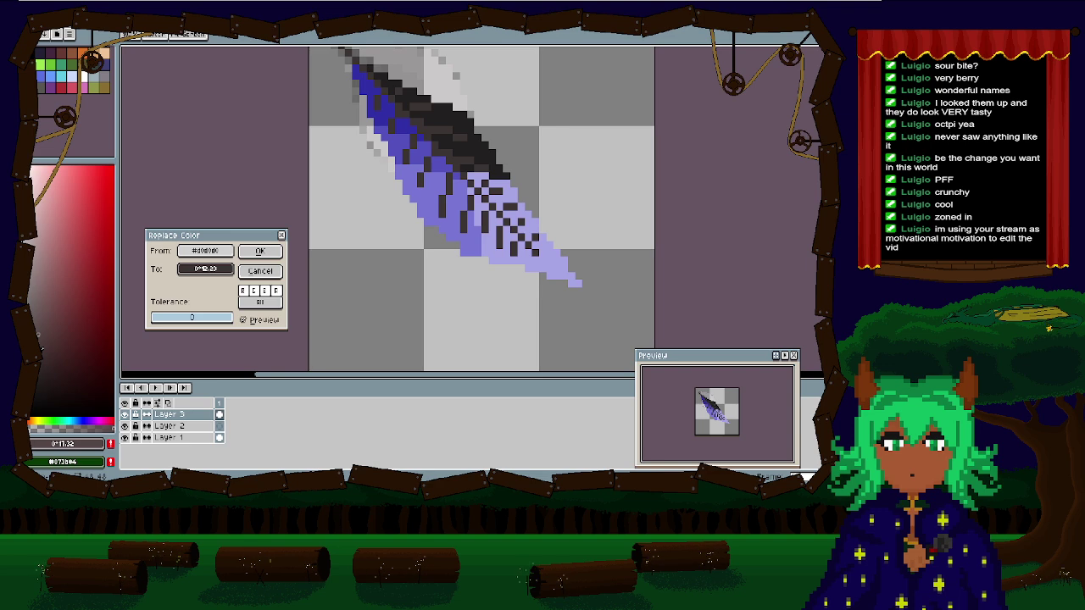
pyautogui.moveTo(37, 337); pyautogui.dragTo(39, 378)
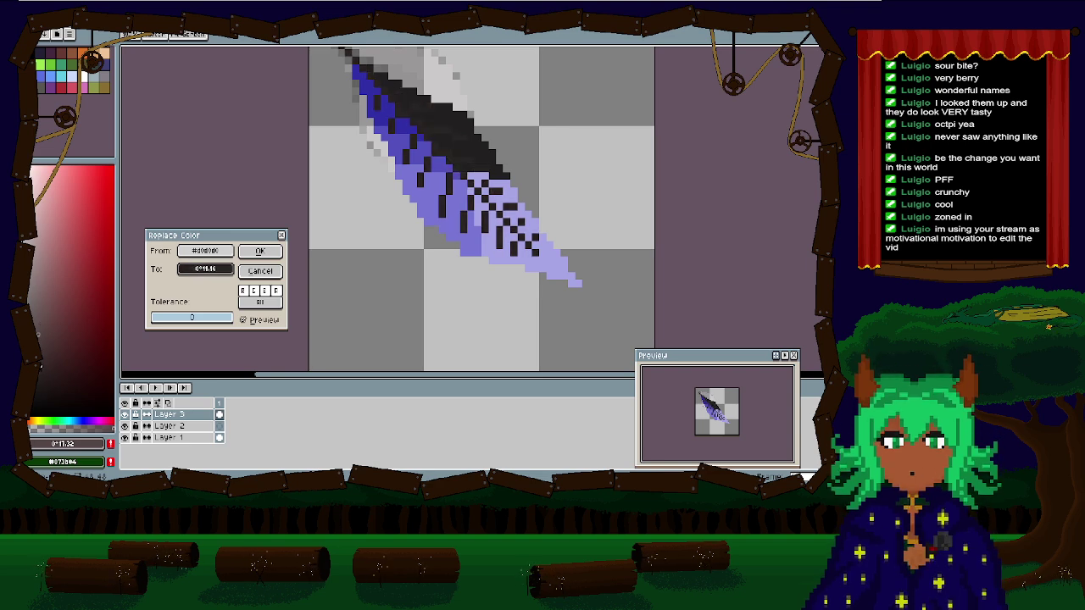
pyautogui.click(258, 273)
# Step: Cover near-black barb pixels in the two middle violet-blue sections with the sections' sampled base colors
pyautogui.scroll(2, 392, 178)
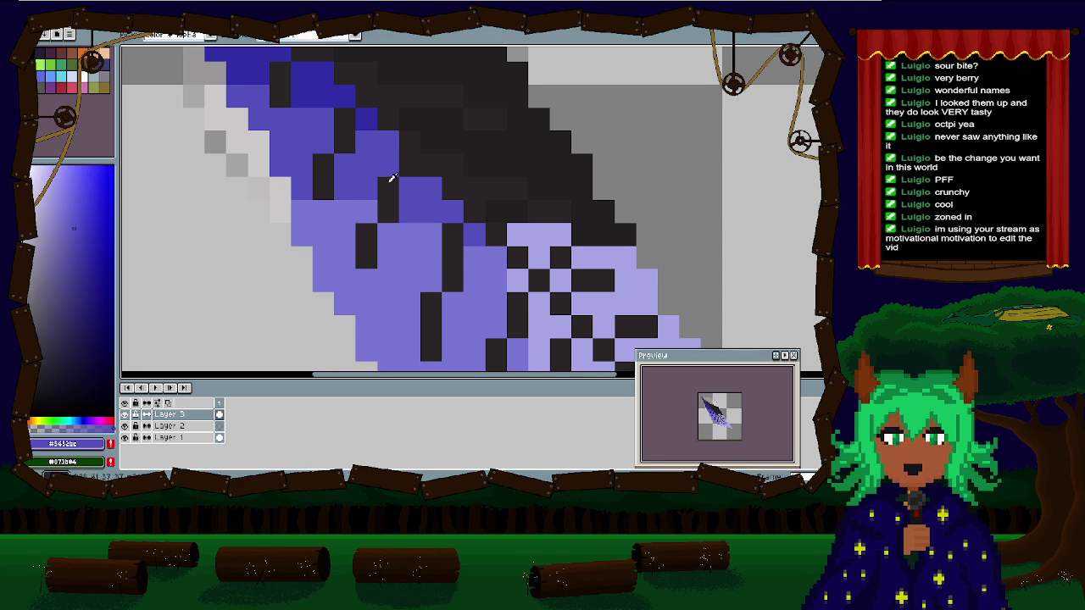
pyautogui.click(388, 204)
pyautogui.click(452, 227)
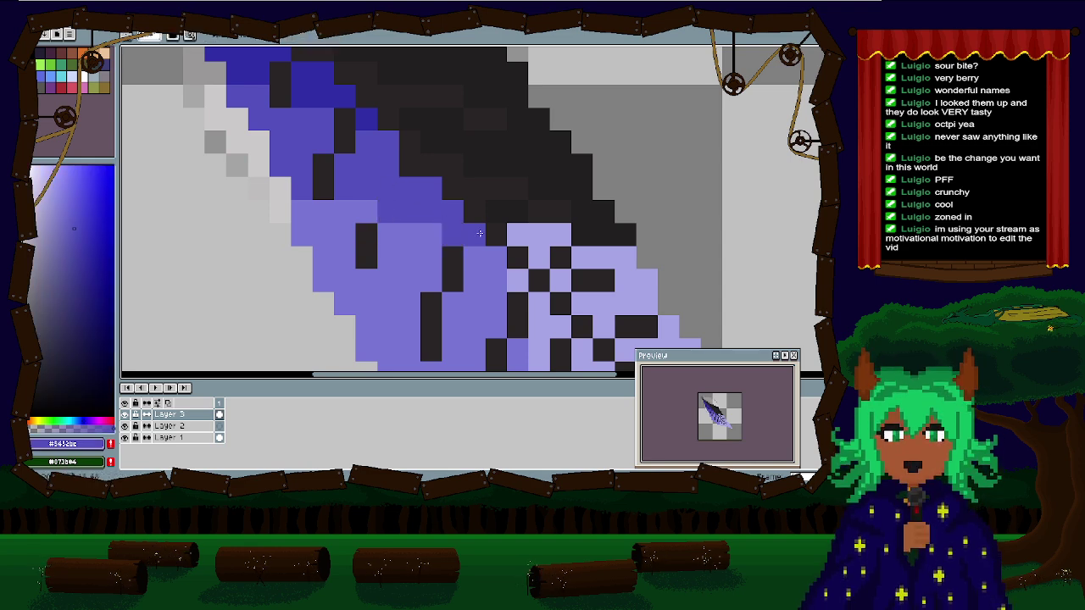
pyautogui.click(415, 226)
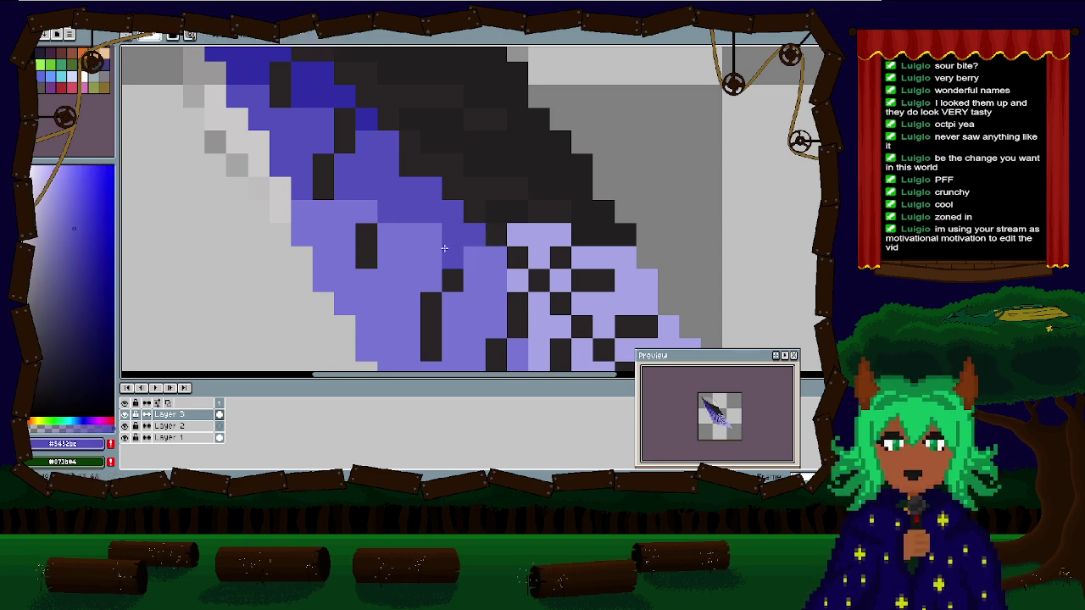
pyautogui.keyDown('alt'); pyautogui.click(485, 274); pyautogui.keyUp('alt')
pyautogui.moveTo(452, 235); pyautogui.dragTo(431, 352)
pyautogui.moveTo(366, 257)
pyautogui.mouseDown()
pyautogui.moveTo(335, 206)
pyautogui.moveTo(367, 290)
pyautogui.mouseUp()
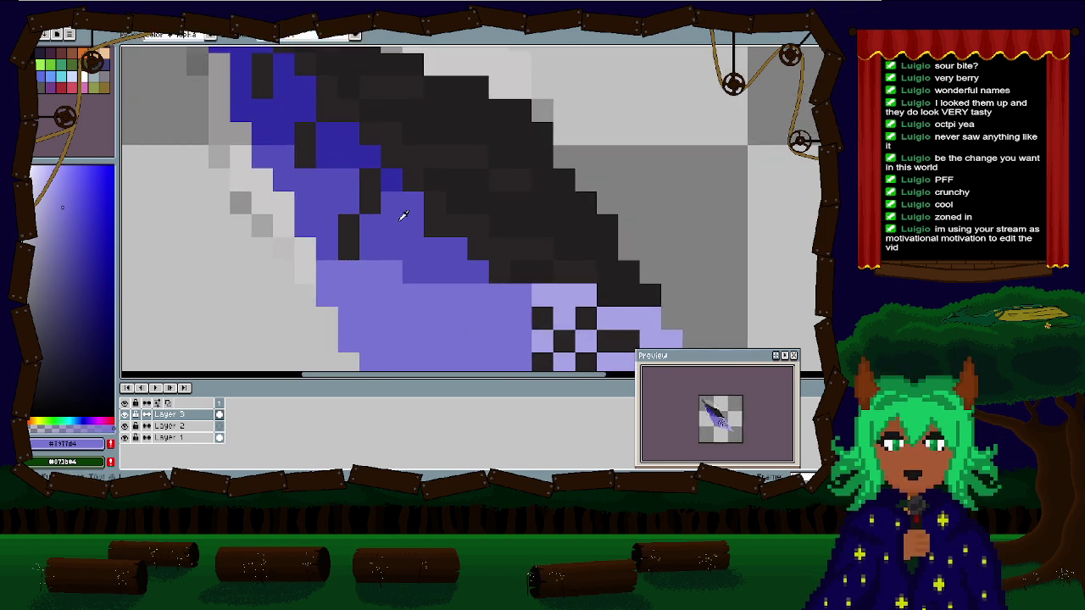
# Step: Paint over the remaining near-black barbs in the upper violet-blue and dark blue sections with their own sampled base colors
pyautogui.keyDown('alt'); pyautogui.click(401, 218); pyautogui.keyUp('alt')
pyautogui.click(350, 225)
pyautogui.click(349, 249)
pyautogui.click(370, 180)
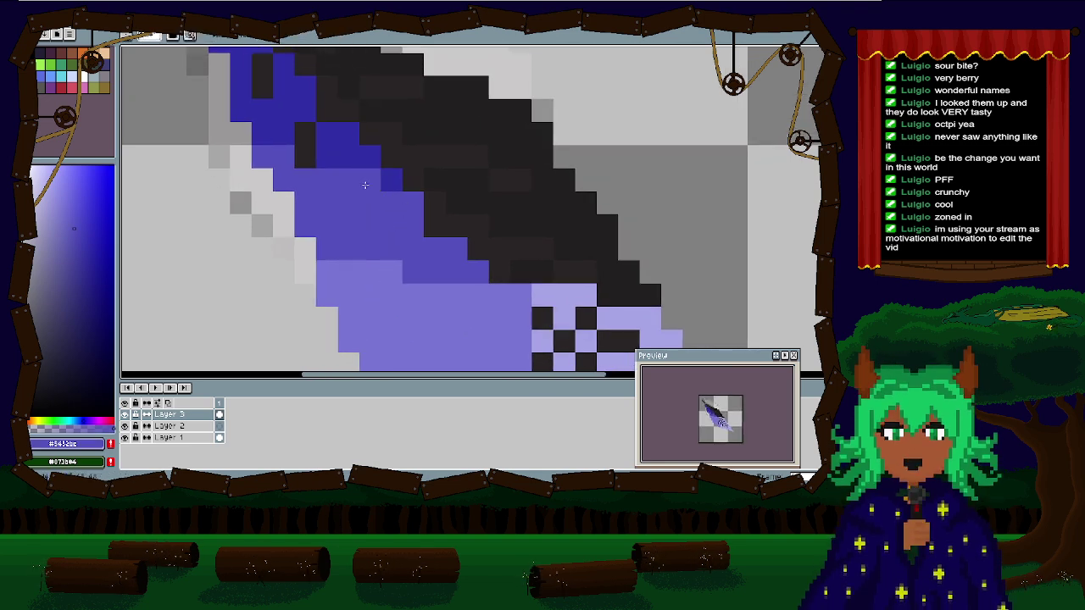
pyautogui.keyDown('alt'); pyautogui.click(395, 178); pyautogui.keyUp('alt')
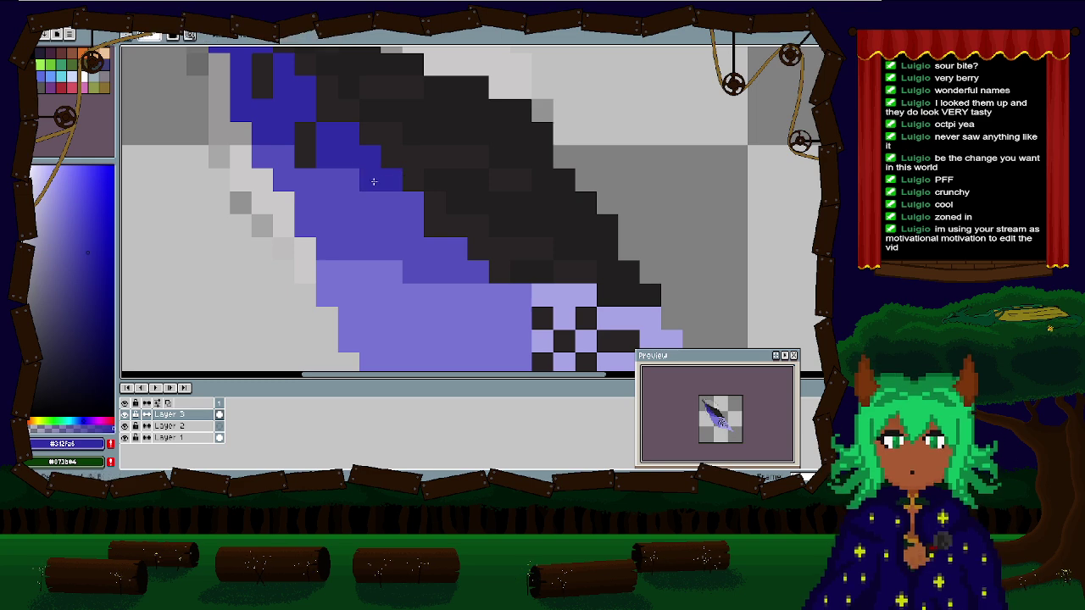
pyautogui.click(305, 134)
pyautogui.moveTo(312, 154); pyautogui.dragTo(360, 227)
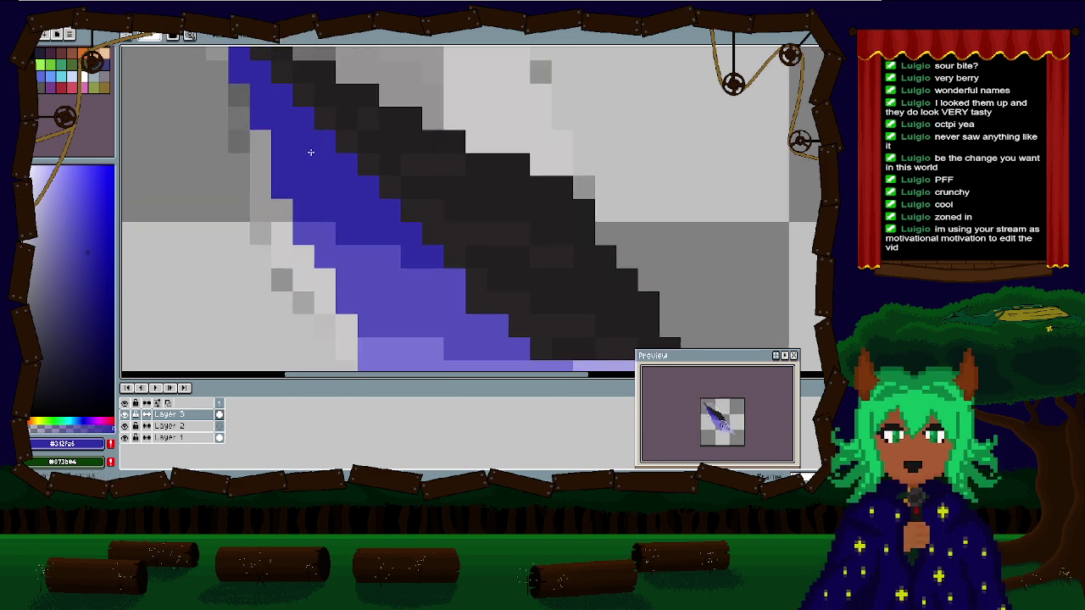
# Step: Sample the pale lavender and paint over all near-black barb pixels in the feather's lavender section
pyautogui.scroll(-3, 315, 176)
pyautogui.keyDown('alt'); pyautogui.click(359, 203); pyautogui.keyUp('alt')
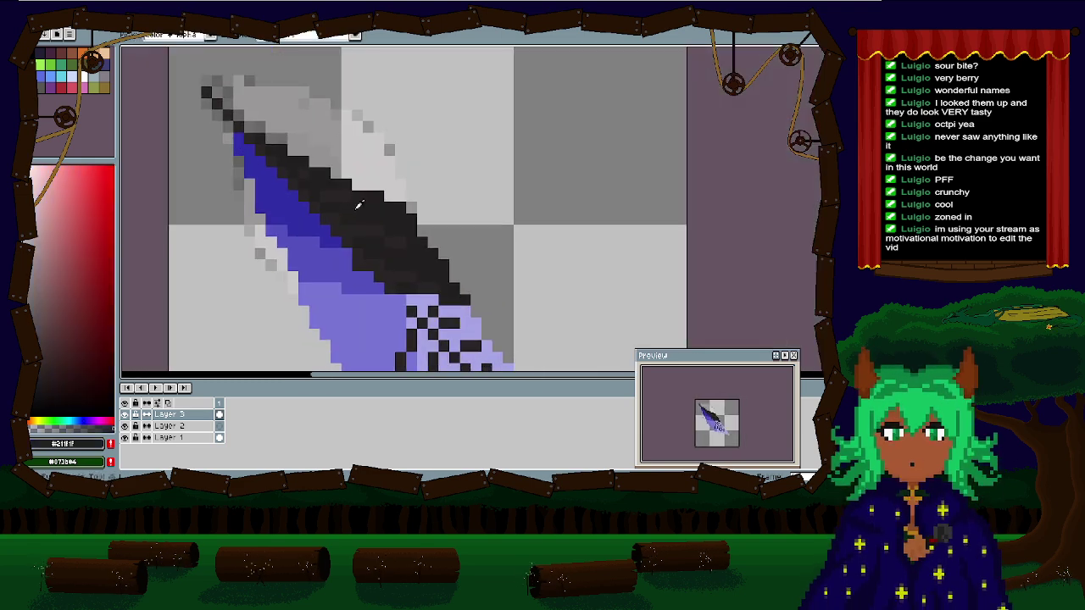
pyautogui.scroll(3, 359, 204)
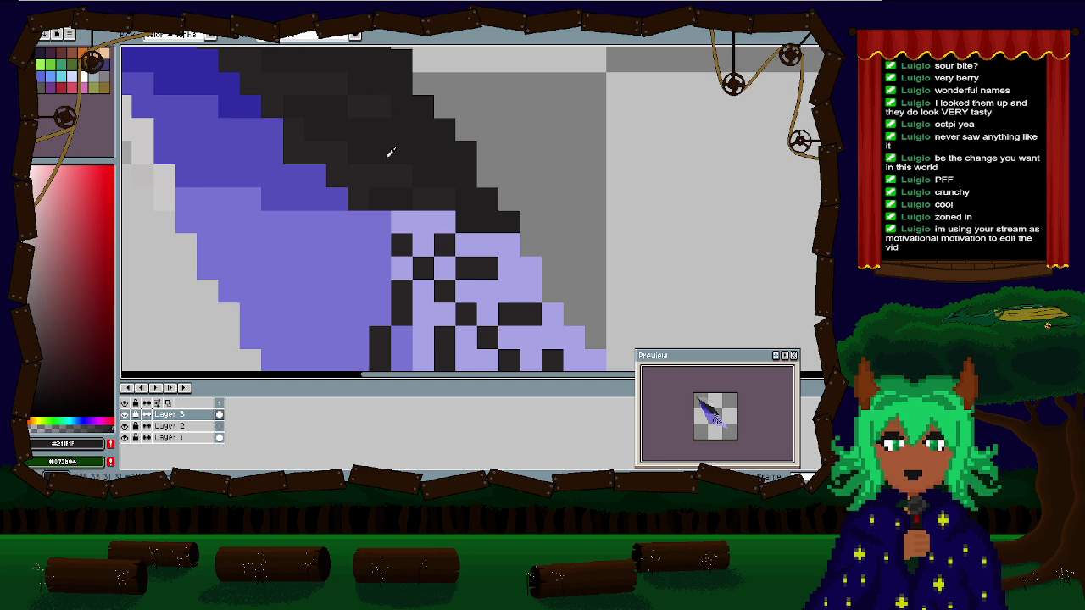
pyautogui.moveTo(391, 153); pyautogui.dragTo(352, 119)
pyautogui.keyDown('alt'); pyautogui.click(391, 187); pyautogui.keyUp('alt')
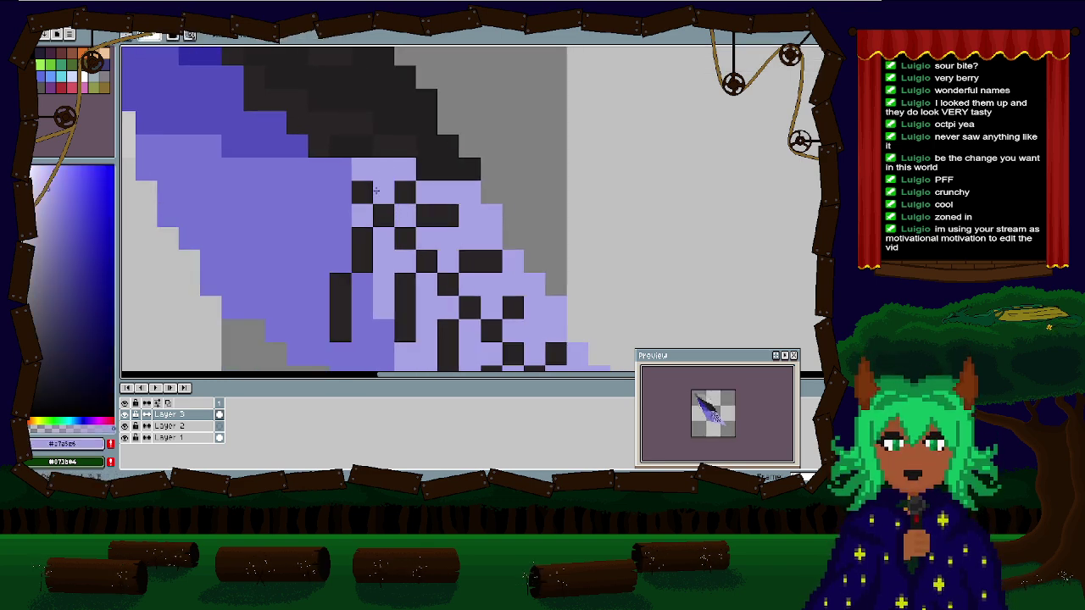
pyautogui.click(383, 214)
pyautogui.click(362, 192)
pyautogui.click(395, 228)
pyautogui.moveTo(398, 230)
pyautogui.mouseDown()
pyautogui.moveTo(421, 261)
pyautogui.moveTo(393, 219)
pyautogui.moveTo(391, 292)
pyautogui.mouseUp()
pyautogui.moveTo(431, 242)
pyautogui.mouseDown()
pyautogui.moveTo(551, 356)
pyautogui.moveTo(473, 217)
pyautogui.moveTo(399, 164)
pyautogui.mouseUp()
pyautogui.moveTo(443, 271); pyautogui.dragTo(415, 146)
pyautogui.click(409, 216)
pyautogui.moveTo(447, 236); pyautogui.dragTo(400, 169)
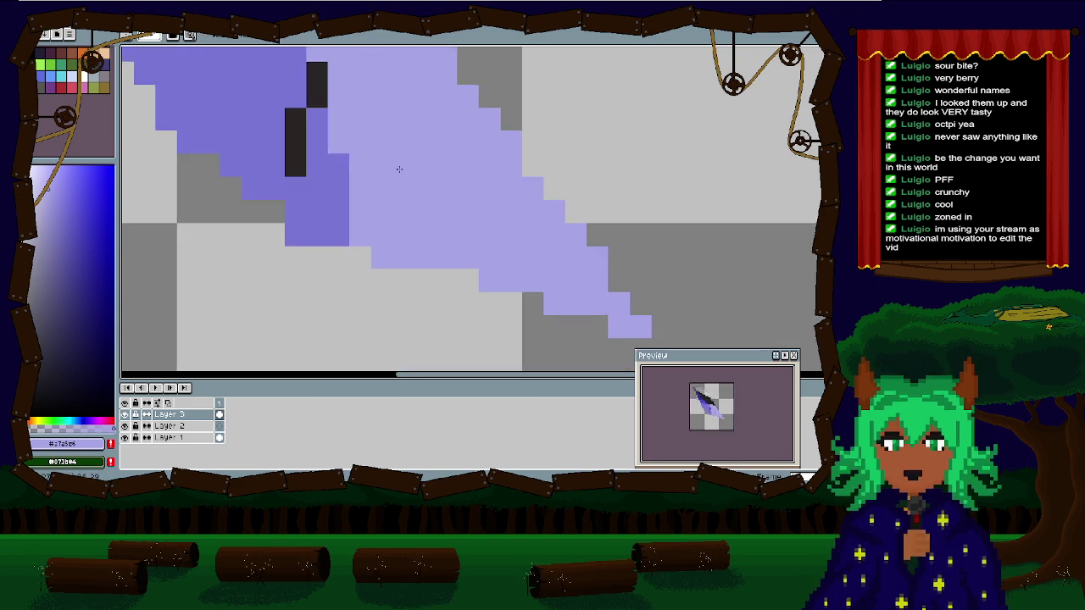
pyautogui.moveTo(356, 120); pyautogui.dragTo(442, 220)
pyautogui.click(405, 174)
pyautogui.scroll(-3, 407, 174)
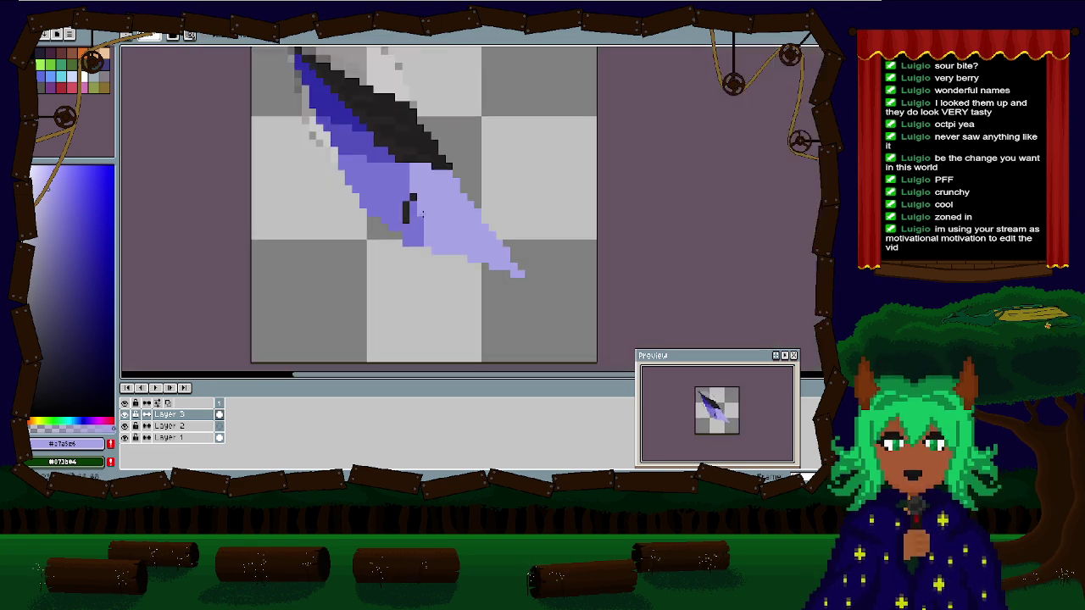
# Step: Erase the protruding corner pixel at the lower edge of the violet section, beside the lavender section
pyautogui.scroll(3, 414, 195)
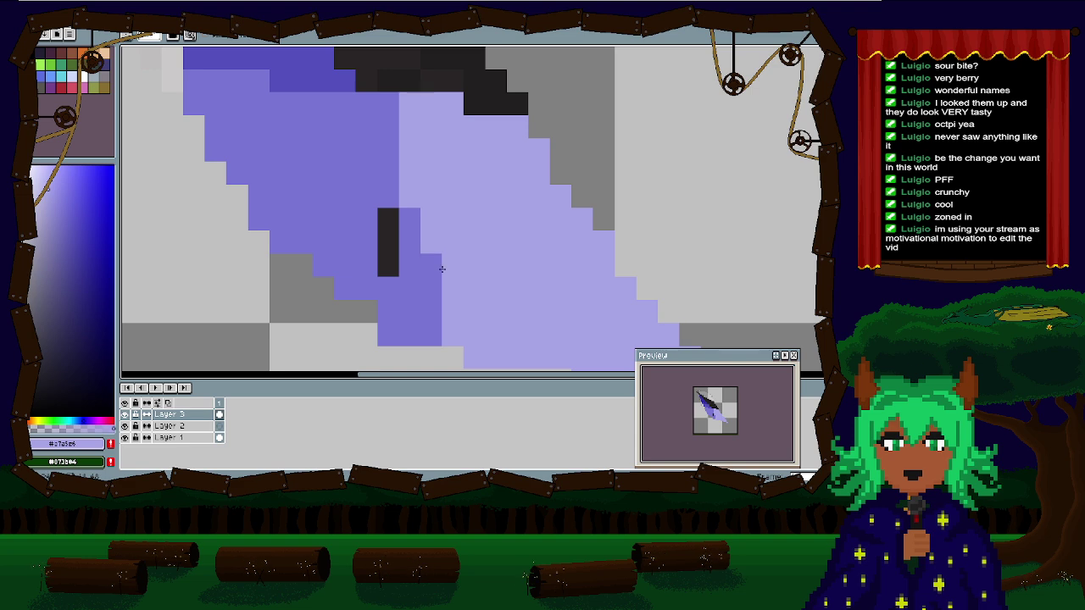
pyautogui.moveTo(433, 276); pyautogui.dragTo(419, 186)
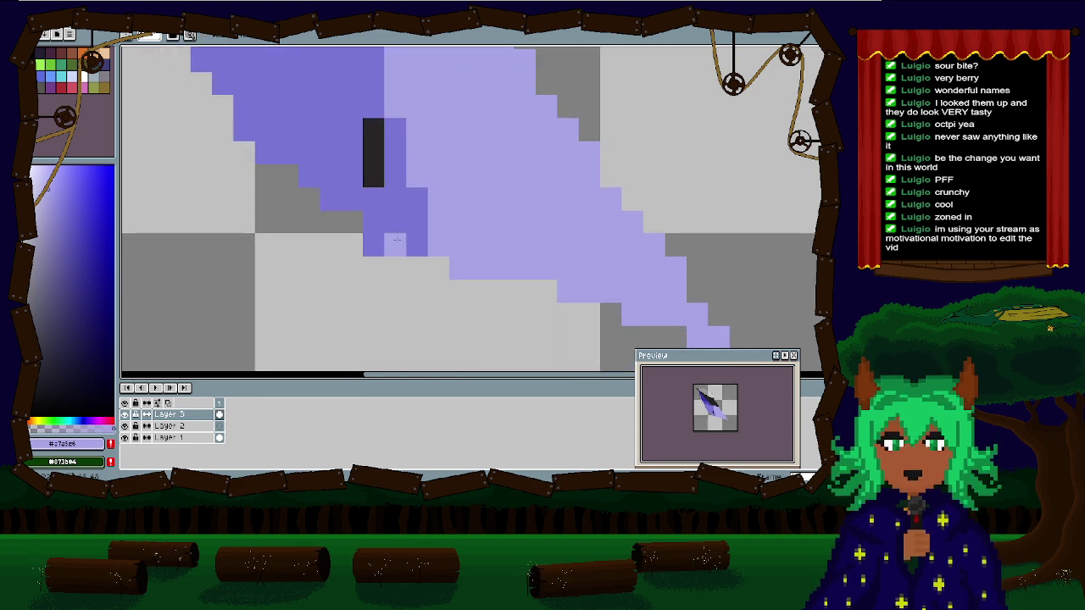
pyautogui.press('e')
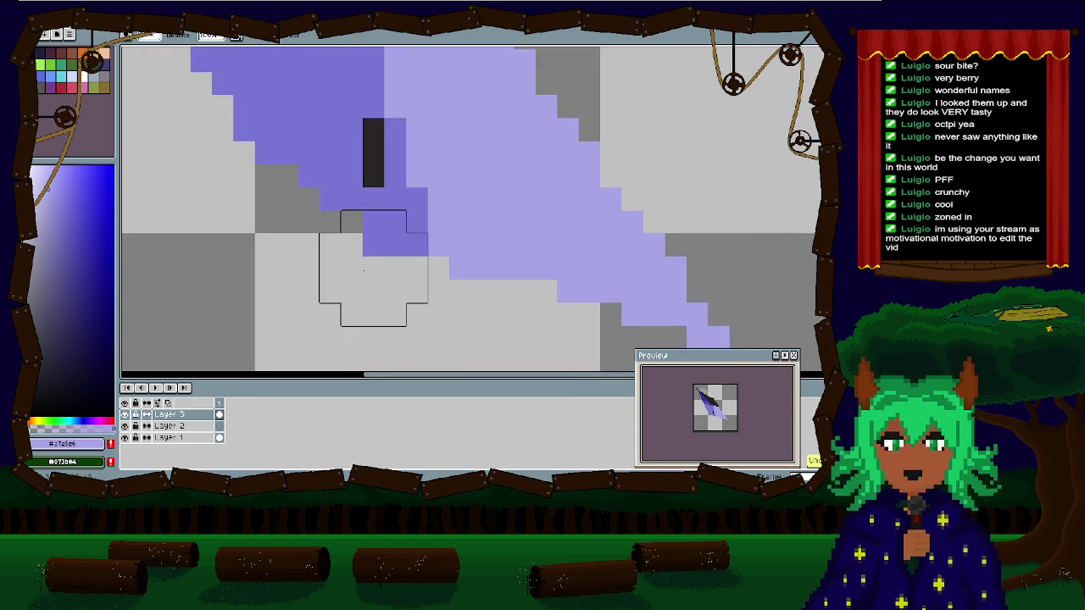
pyautogui.scroll(-3, 376, 290)
pyautogui.scroll(3, 344, 278)
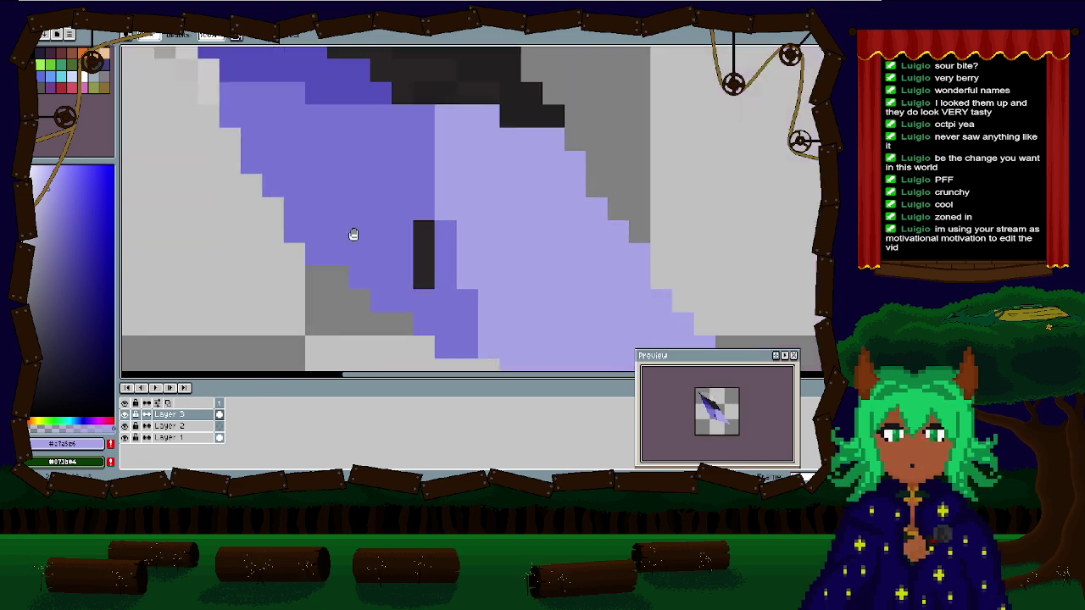
# Step: Sample the violet and paint over the last near-black barb pixels next to the lavender boundary
pyautogui.press('b')
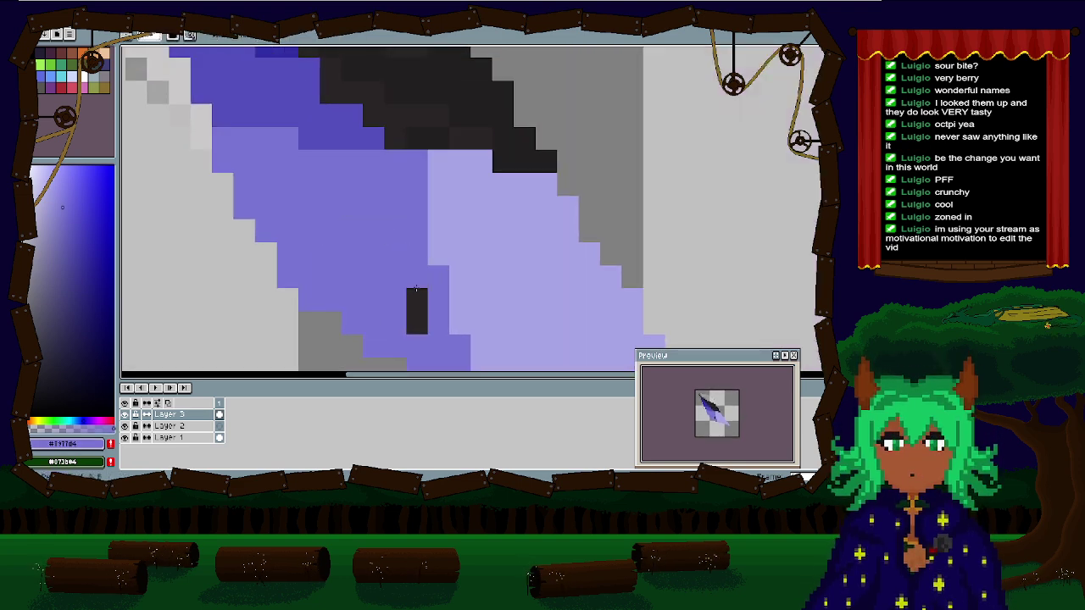
pyautogui.scroll(-3, 409, 258)
pyautogui.moveTo(412, 262); pyautogui.dragTo(433, 329)
pyautogui.scroll(1, 433, 329)
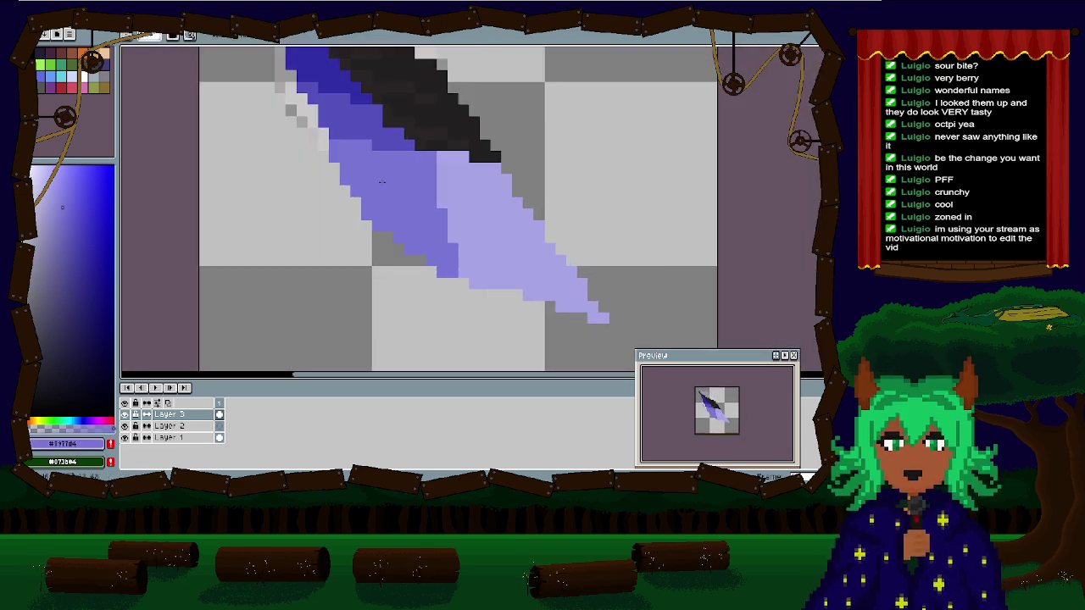
pyautogui.moveTo(382, 193); pyautogui.dragTo(414, 308)
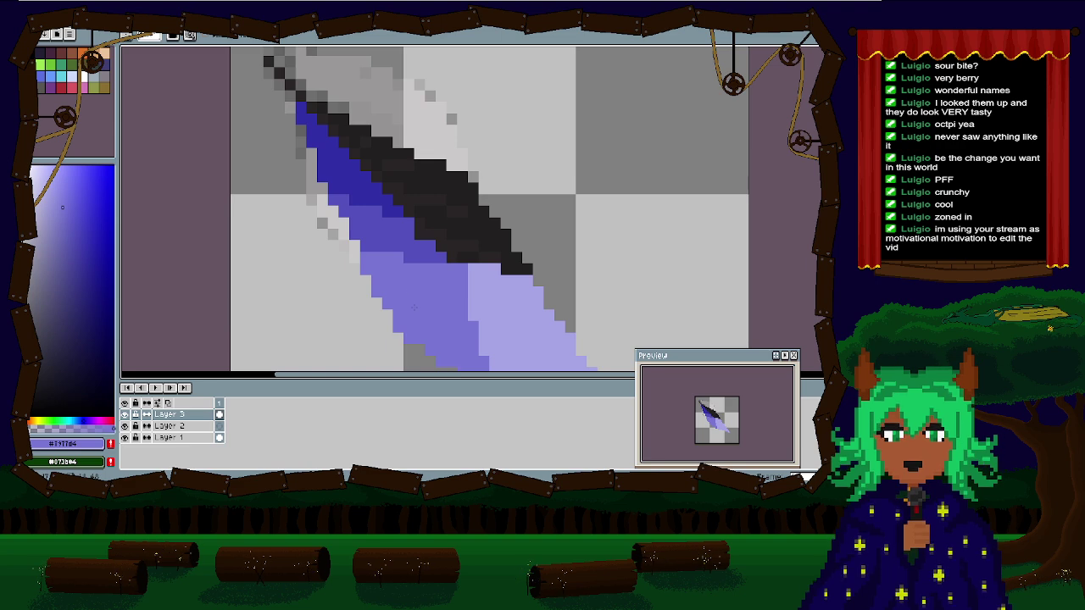
# Step: Sample the dark blue and recolor the violet-blue section directly beneath it, leaving a thin strip above the lighter violet
pyautogui.keyDown('alt'); pyautogui.click(371, 183); pyautogui.keyUp('alt')
pyautogui.scroll(1, 406, 237)
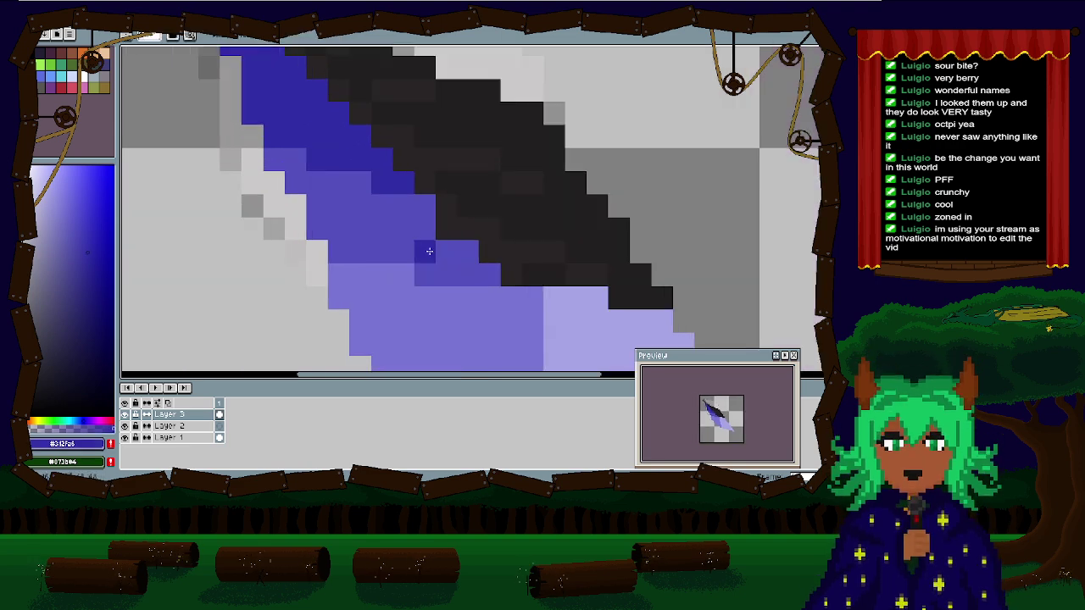
pyautogui.moveTo(429, 251)
pyautogui.mouseDown()
pyautogui.moveTo(423, 228)
pyautogui.moveTo(339, 215)
pyautogui.mouseUp()
pyautogui.click(317, 201)
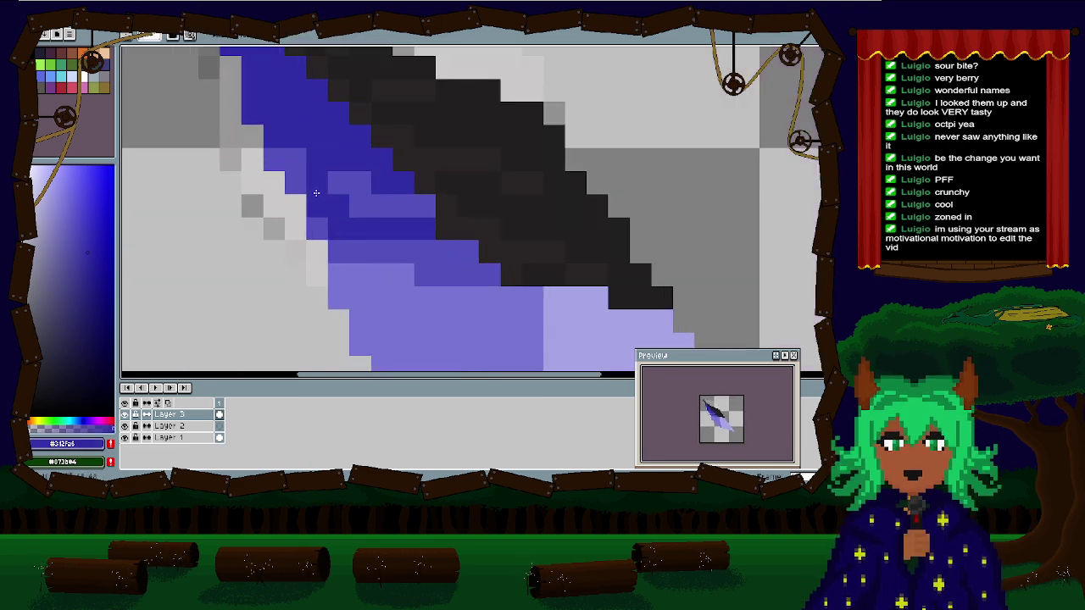
pyautogui.scroll(-1, 427, 256)
pyautogui.scroll(1, 371, 185)
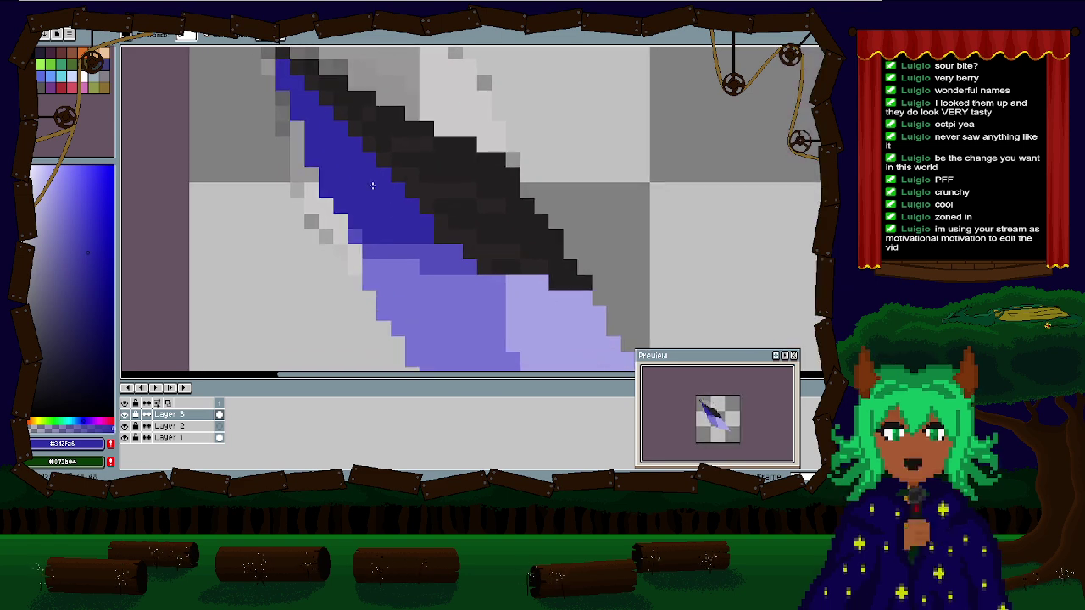
pyautogui.click(427, 245)
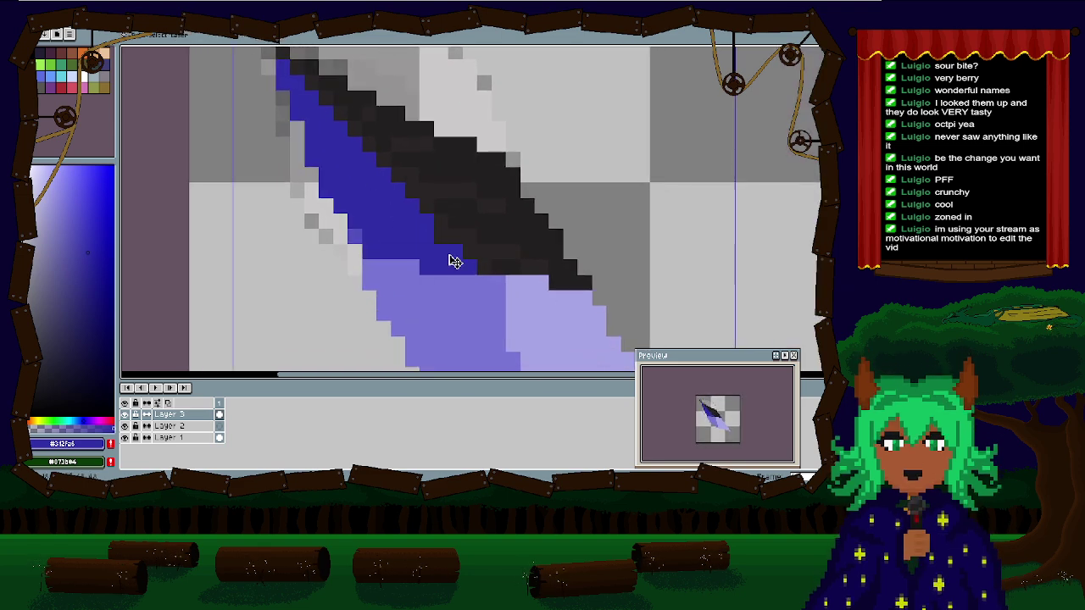
pyautogui.hotkey('ctrl', 'z')
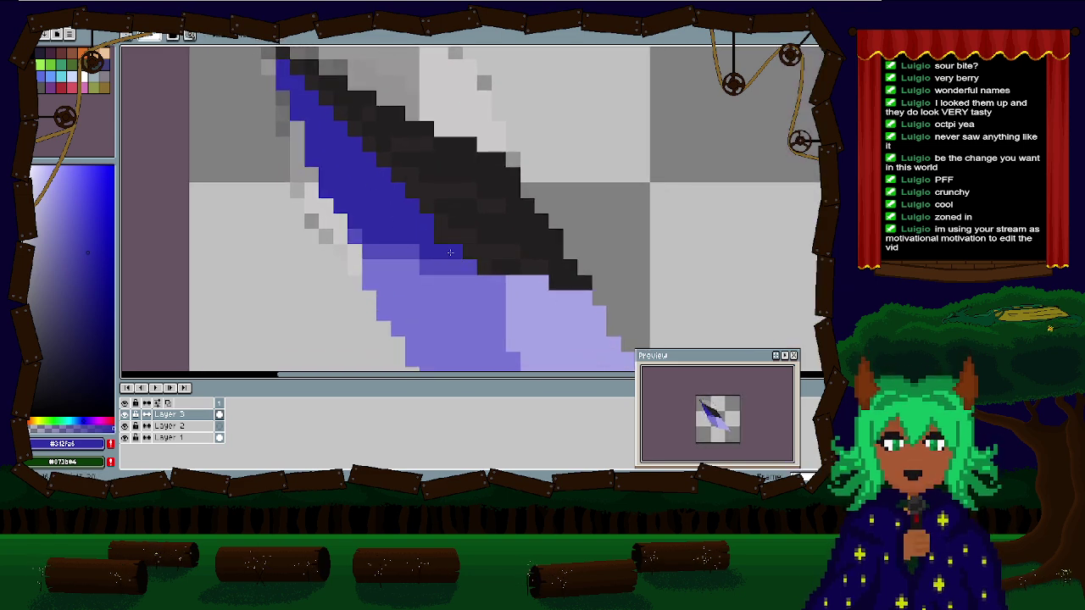
pyautogui.moveTo(450, 252); pyautogui.dragTo(409, 225)
# Step: Cover the leftover violet-blue strip under the dark blue section with the sampled lighter violet
pyautogui.keyDown('alt'); pyautogui.click(419, 253); pyautogui.keyUp('alt')
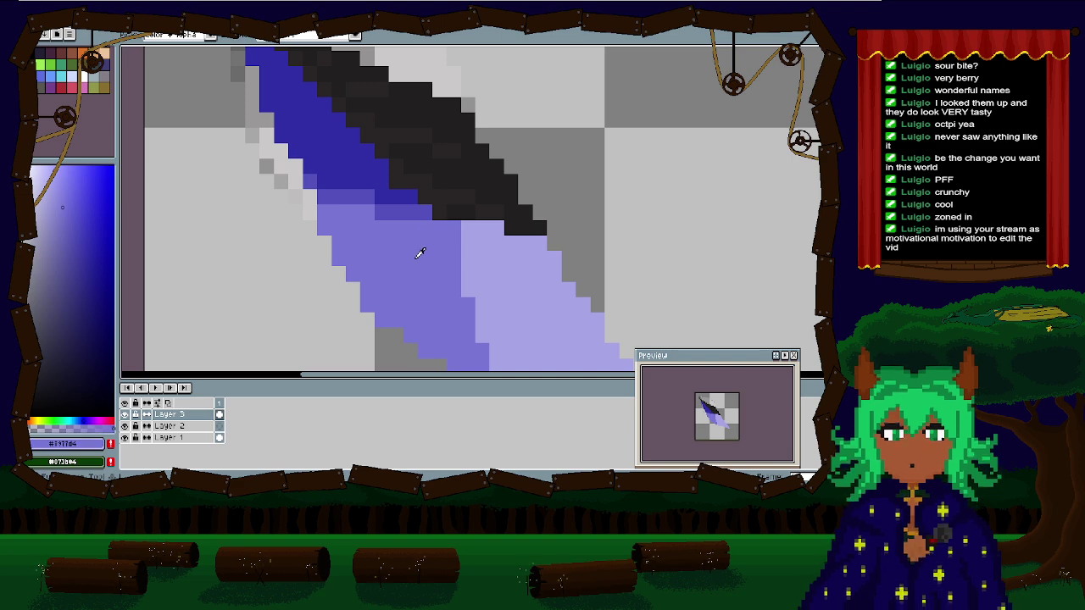
pyautogui.click(407, 214)
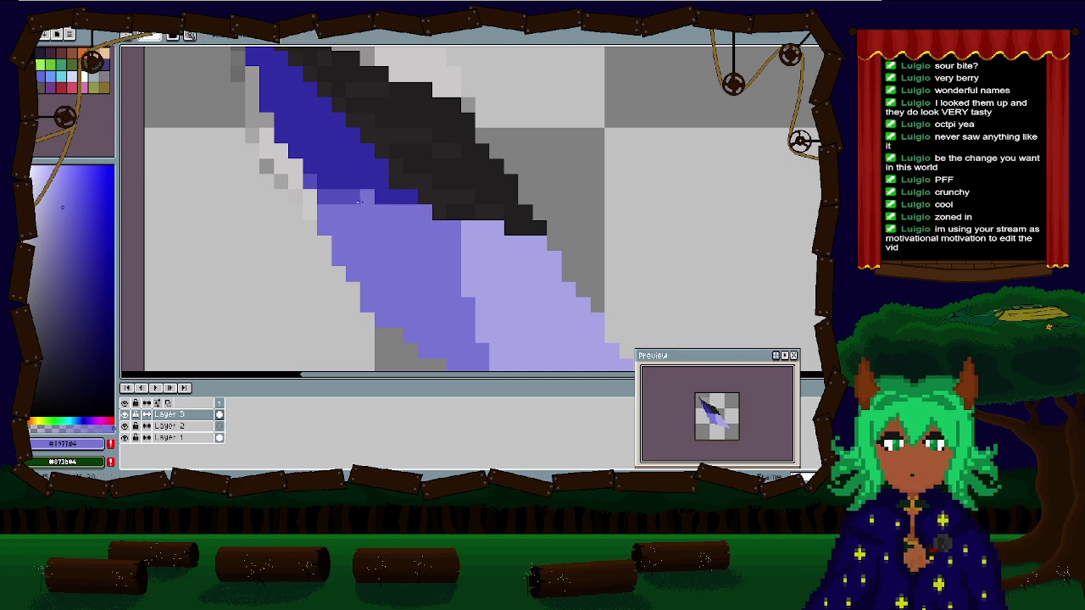
pyautogui.moveTo(359, 200); pyautogui.dragTo(322, 191)
pyautogui.scroll(-2, 318, 227)
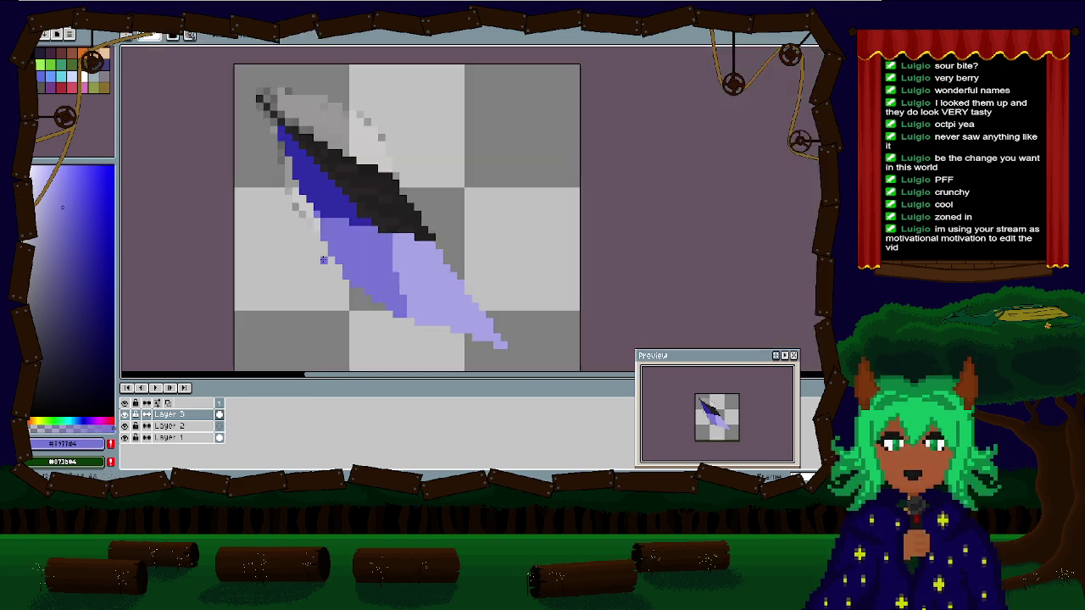
# Step: Extend the dark blue into the upper part of the violet section by drawing a boundary line and filling above it
pyautogui.rightClick(339, 208)
pyautogui.scroll(1, 348, 227)
pyautogui.moveTo(434, 258)
pyautogui.mouseDown()
pyautogui.moveTo(381, 253)
pyautogui.moveTo(304, 227)
pyautogui.mouseUp()
pyautogui.click(331, 235)
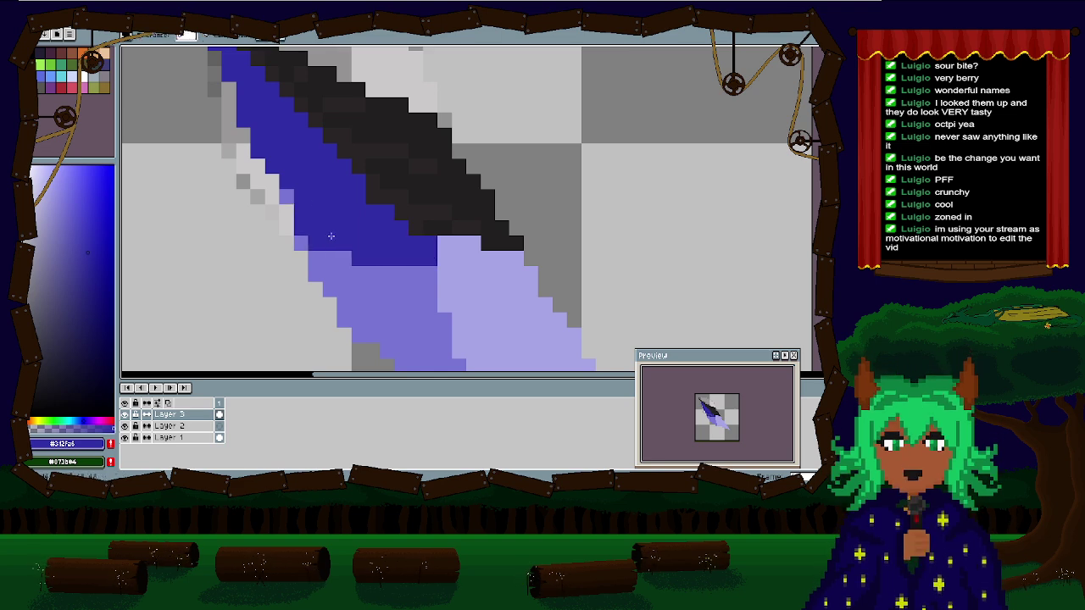
pyautogui.scroll(-1, 305, 244)
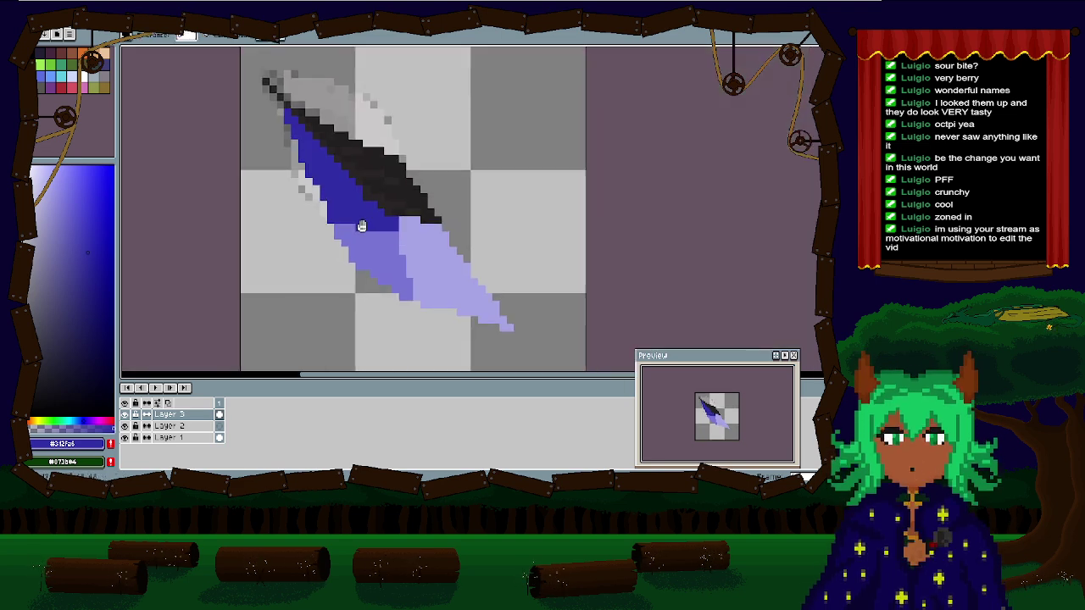
# Step: Recolor the rest of the violet section dark blue down to the lavender section, including the leftover pixels
pyautogui.scroll(1, 356, 233)
pyautogui.click(316, 221)
pyautogui.moveTo(316, 220); pyautogui.dragTo(408, 254)
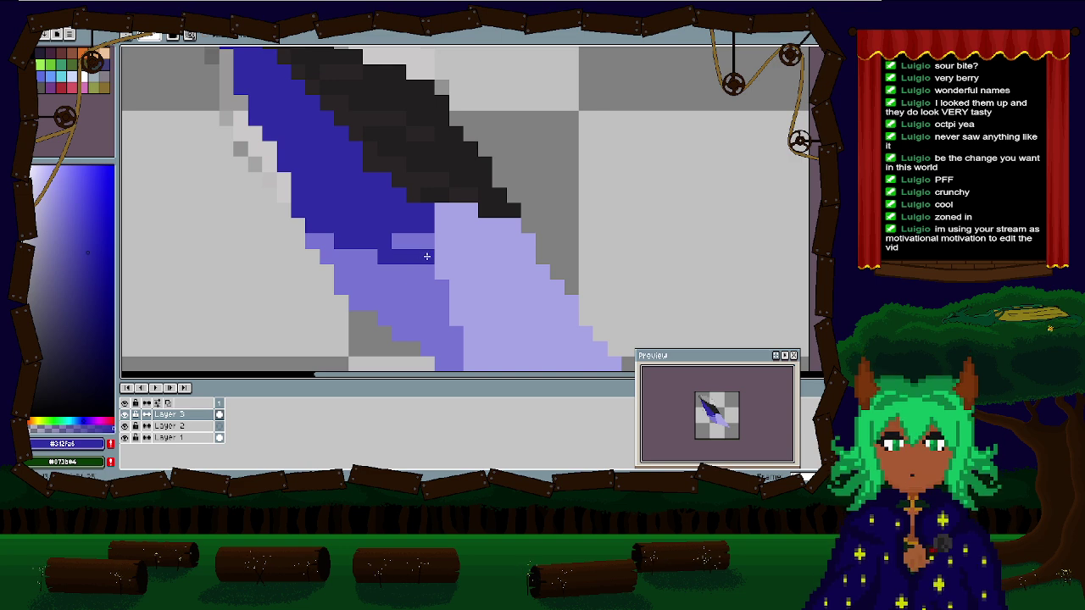
pyautogui.rightClick(422, 241)
pyautogui.click(404, 269)
pyautogui.click(400, 290)
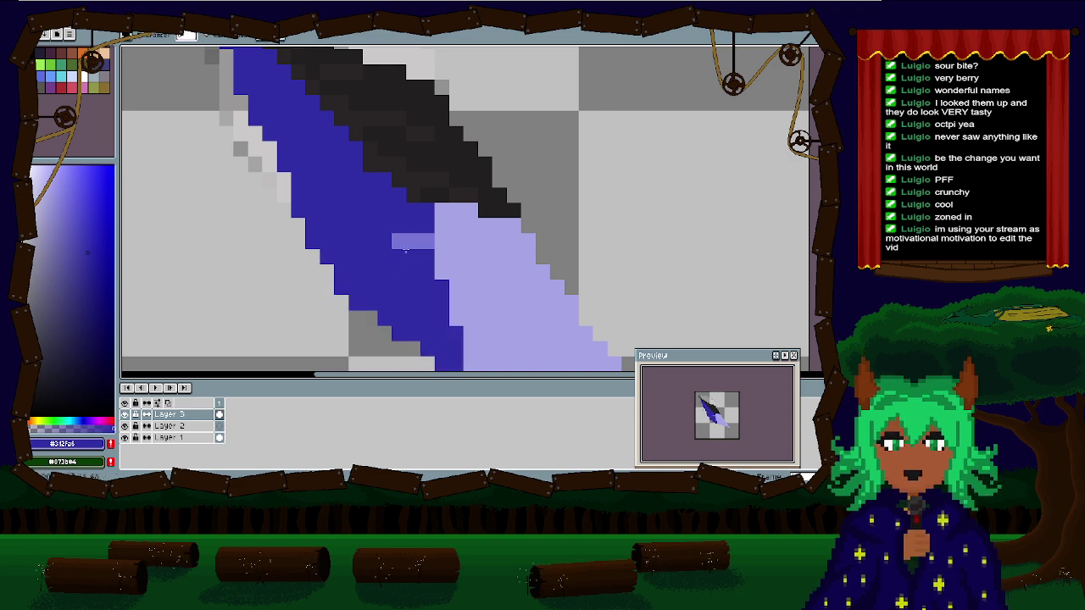
pyautogui.click(399, 244)
# Step: Examine the feather's dark blue, black and lavender sections up close and as a whole
pyautogui.scroll(-3, 381, 255)
pyautogui.scroll(1, 362, 254)
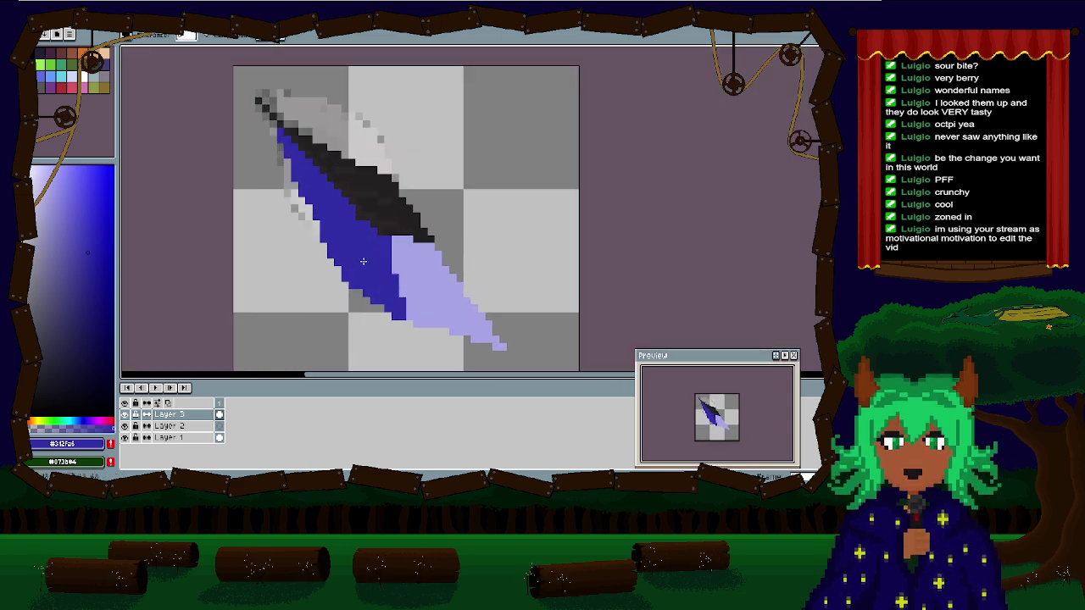
pyautogui.scroll(-1, 361, 259)
pyautogui.scroll(2, 373, 267)
pyautogui.scroll(-1, 390, 275)
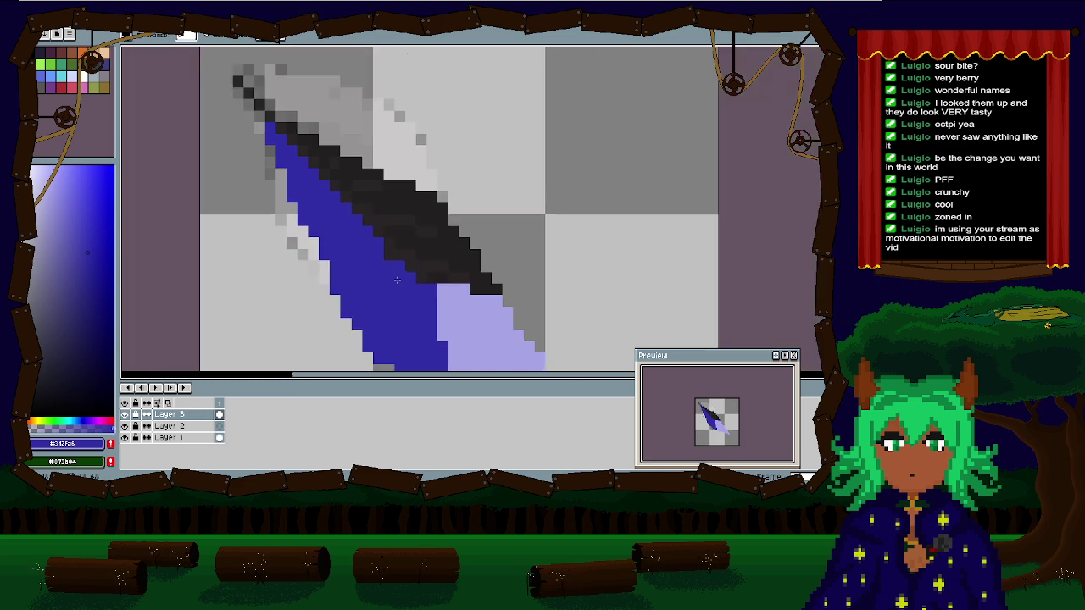
pyautogui.moveTo(397, 280); pyautogui.dragTo(537, 300)
pyautogui.scroll(1, 521, 301)
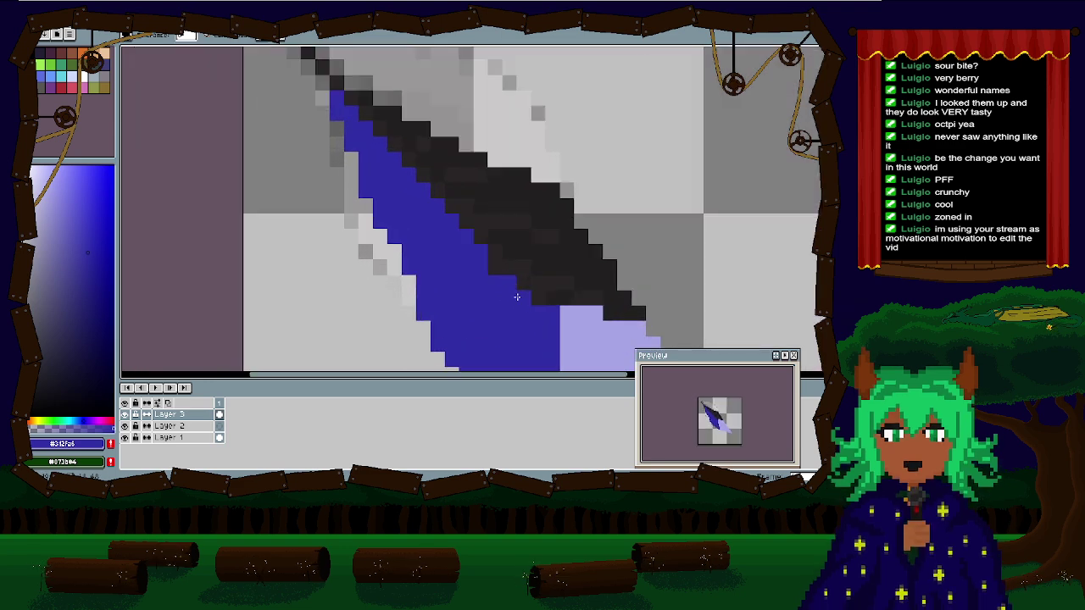
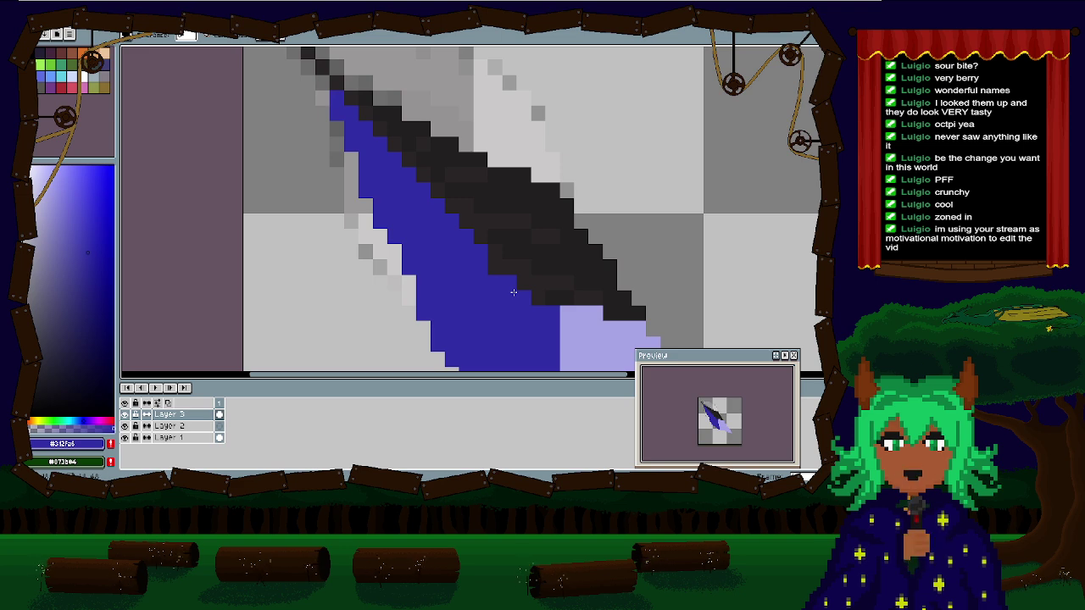
pyautogui.scroll(-3, 502, 275)
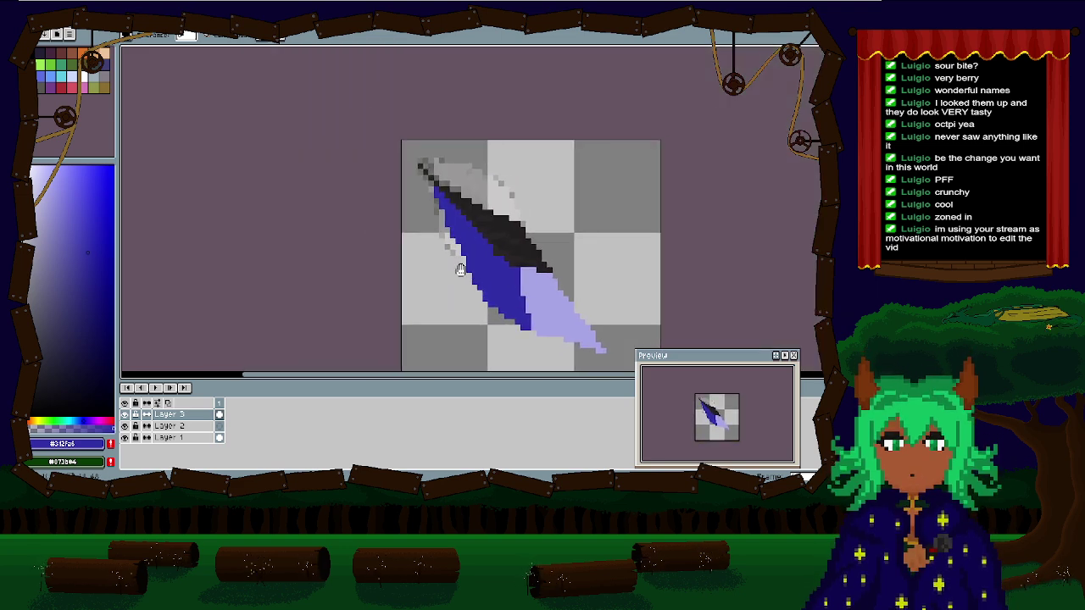
pyautogui.scroll(1, 459, 281)
pyautogui.scroll(-2, 475, 241)
pyautogui.moveTo(473, 231); pyautogui.dragTo(439, 172)
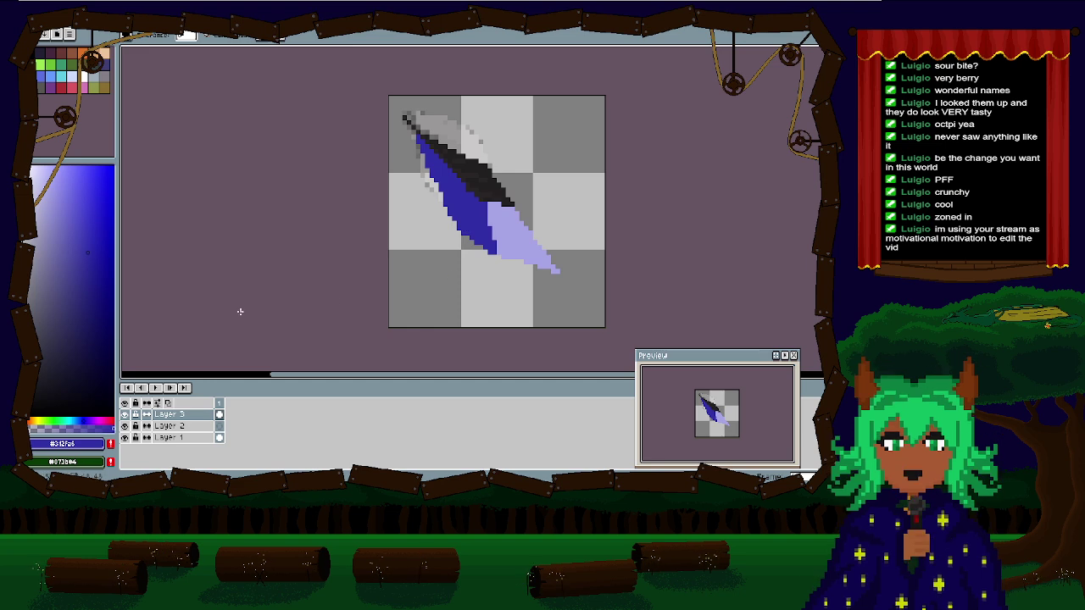
pyautogui.scroll(2, 566, 235)
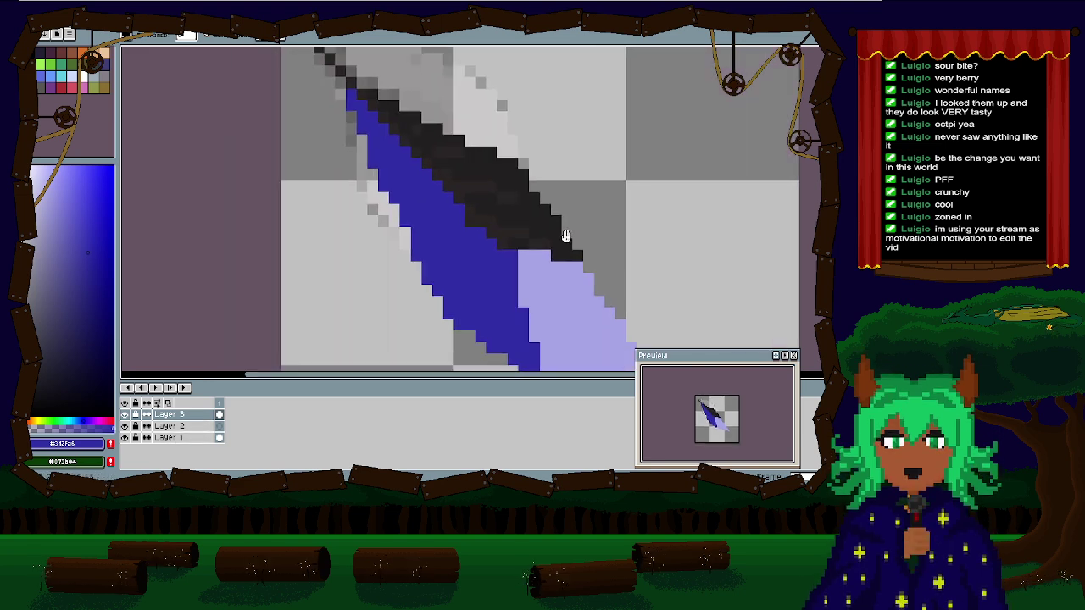
pyautogui.scroll(-3, 566, 235)
pyautogui.scroll(1, 475, 229)
pyautogui.scroll(-2, 424, 222)
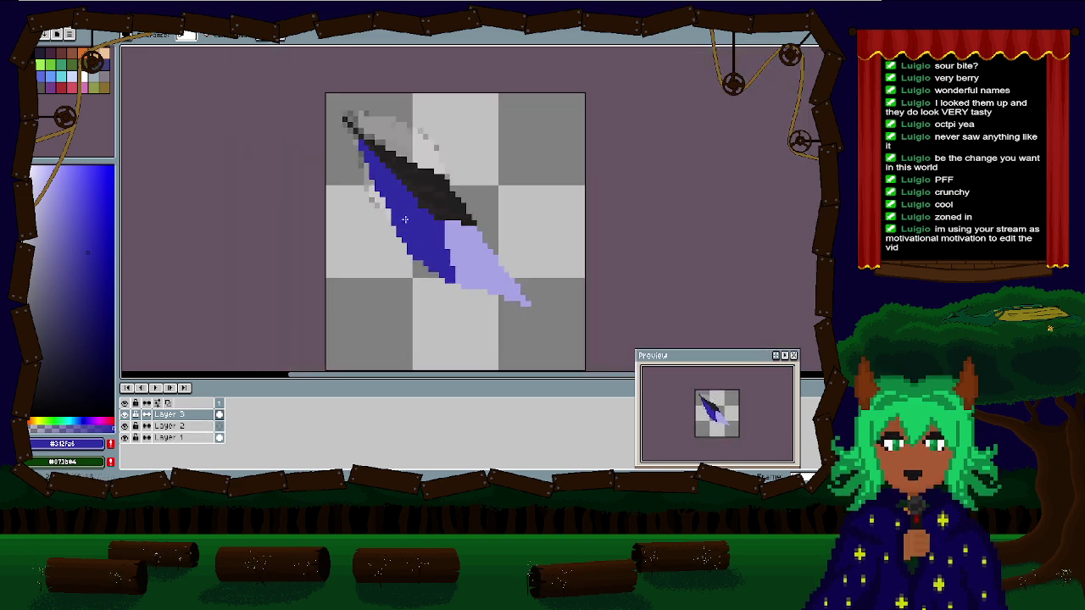
pyautogui.scroll(1, 405, 220)
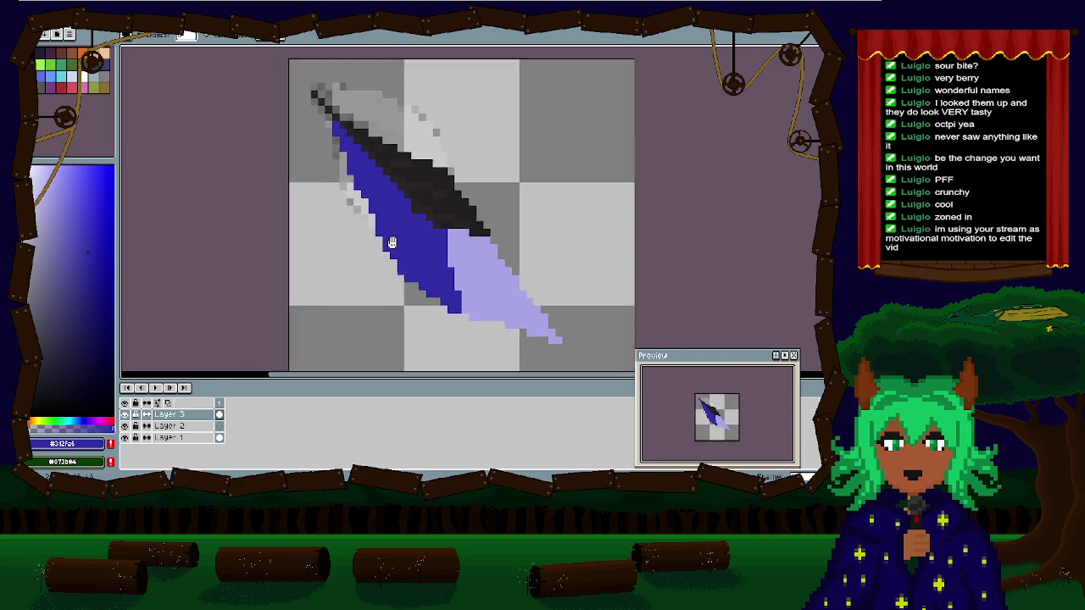
pyautogui.moveTo(392, 243); pyautogui.dragTo(389, 254)
# Step: Activate Layer 2, hide Layer 3, and set the drawing color to a medium orange-brown
pyautogui.click(174, 426)
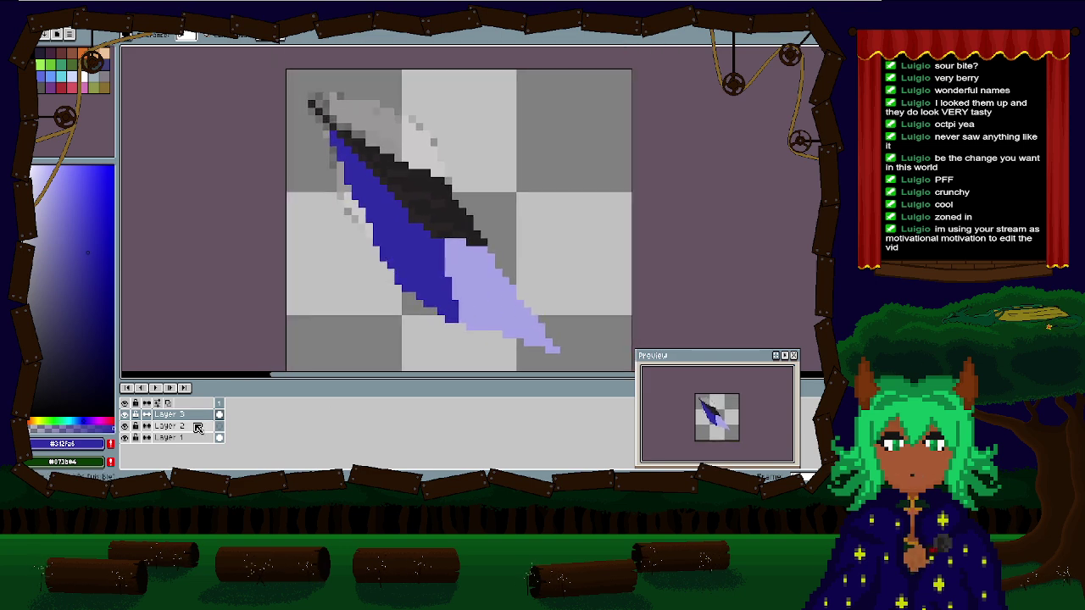
pyautogui.click(125, 413)
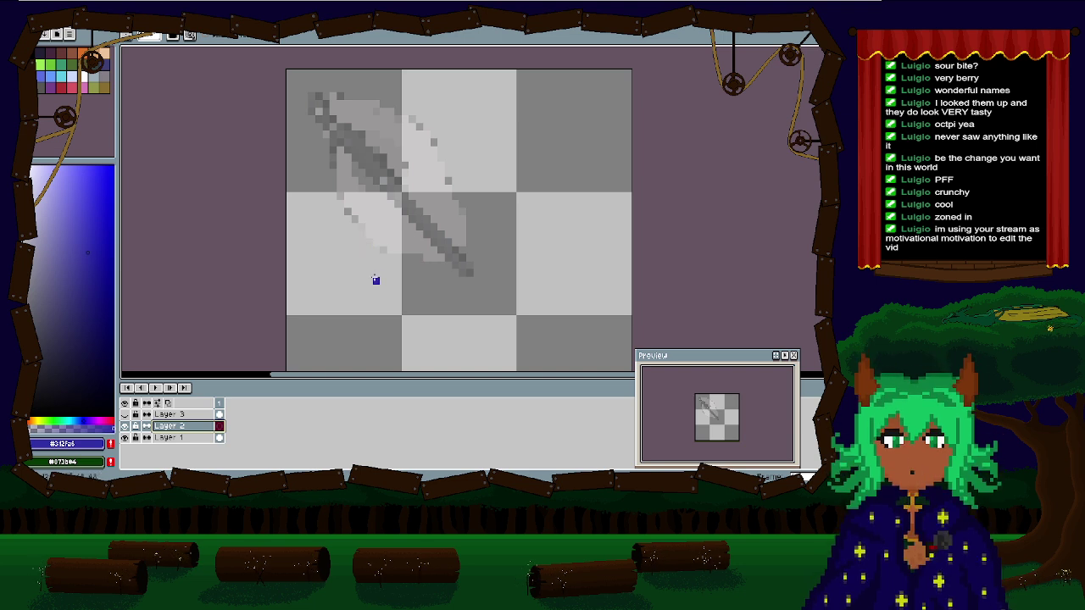
pyautogui.click(35, 420)
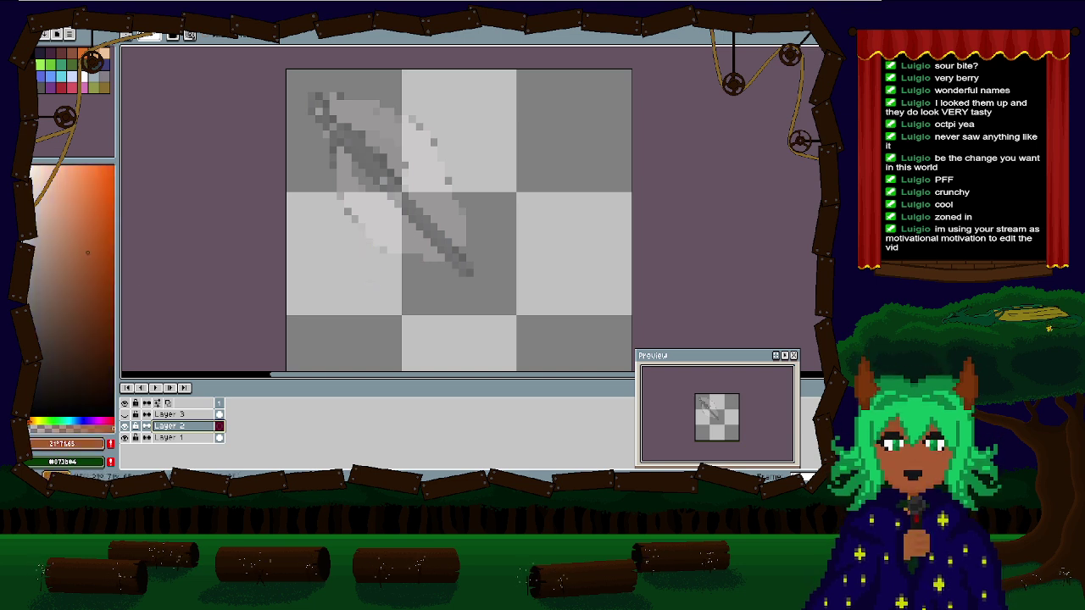
pyautogui.moveTo(89, 320)
pyautogui.mouseDown()
pyautogui.moveTo(72, 256)
pyautogui.moveTo(83, 268)
pyautogui.mouseUp()
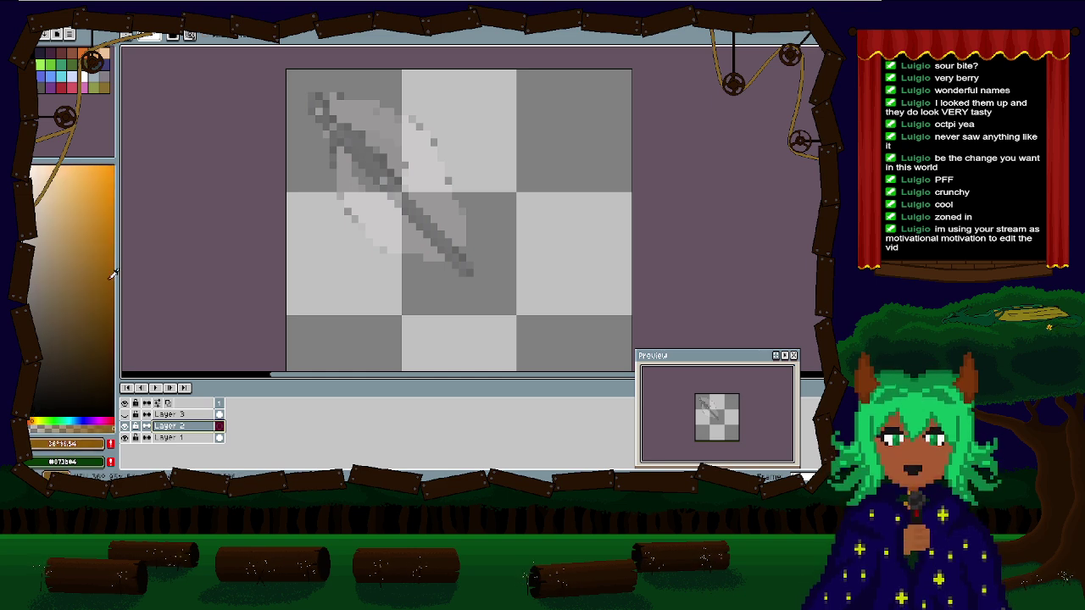
pyautogui.moveTo(112, 273)
pyautogui.mouseDown()
pyautogui.moveTo(95, 292)
pyautogui.moveTo(81, 258)
pyautogui.mouseUp()
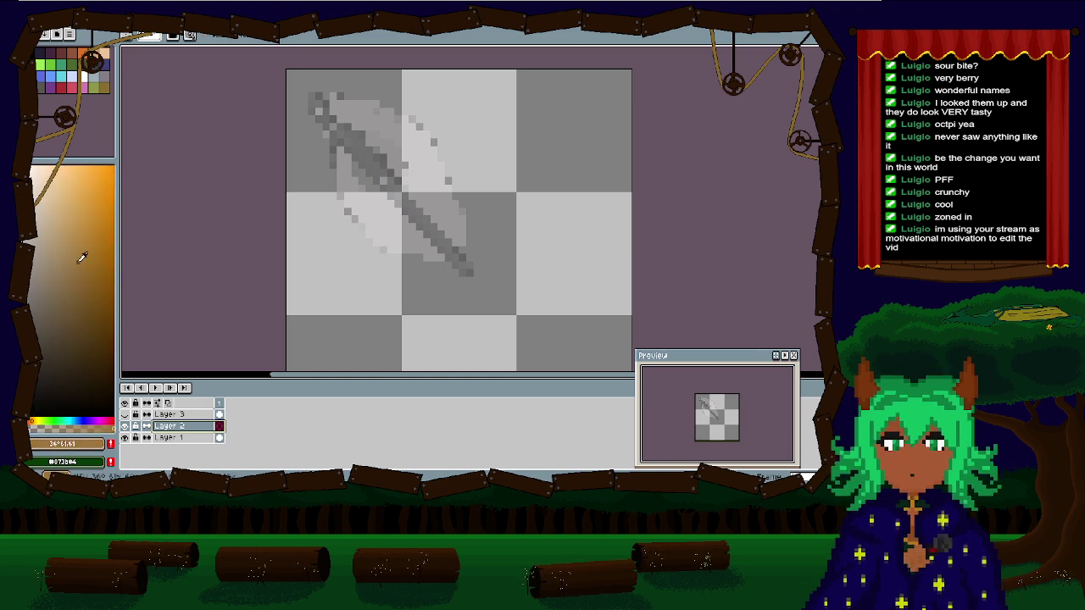
pyautogui.click(34, 422)
pyautogui.click(110, 294)
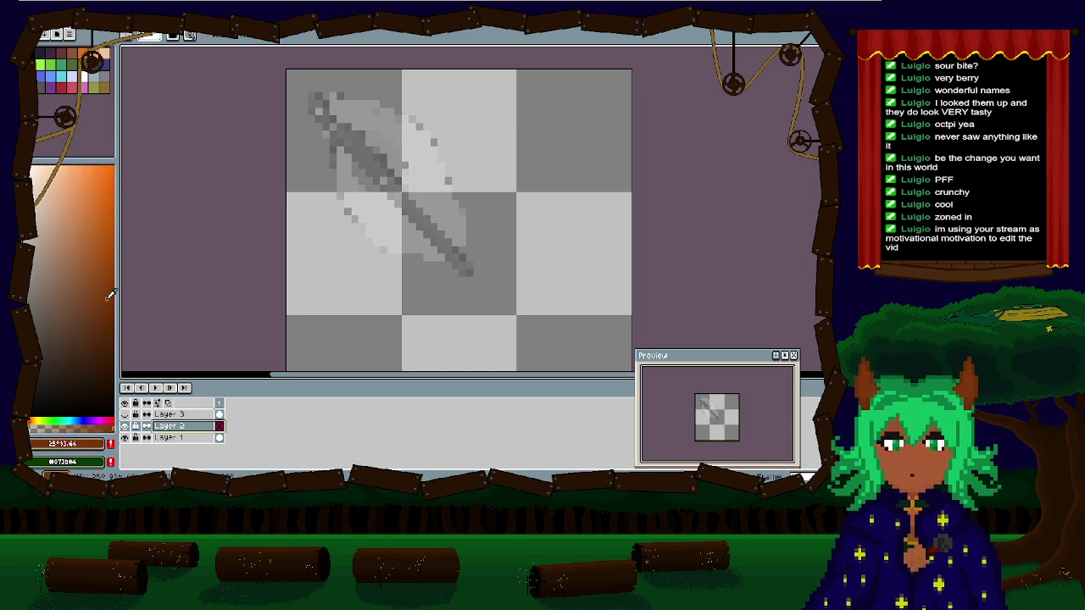
pyautogui.moveTo(110, 294)
pyautogui.mouseDown()
pyautogui.moveTo(114, 273)
pyautogui.moveTo(80, 284)
pyautogui.moveTo(85, 270)
pyautogui.mouseUp()
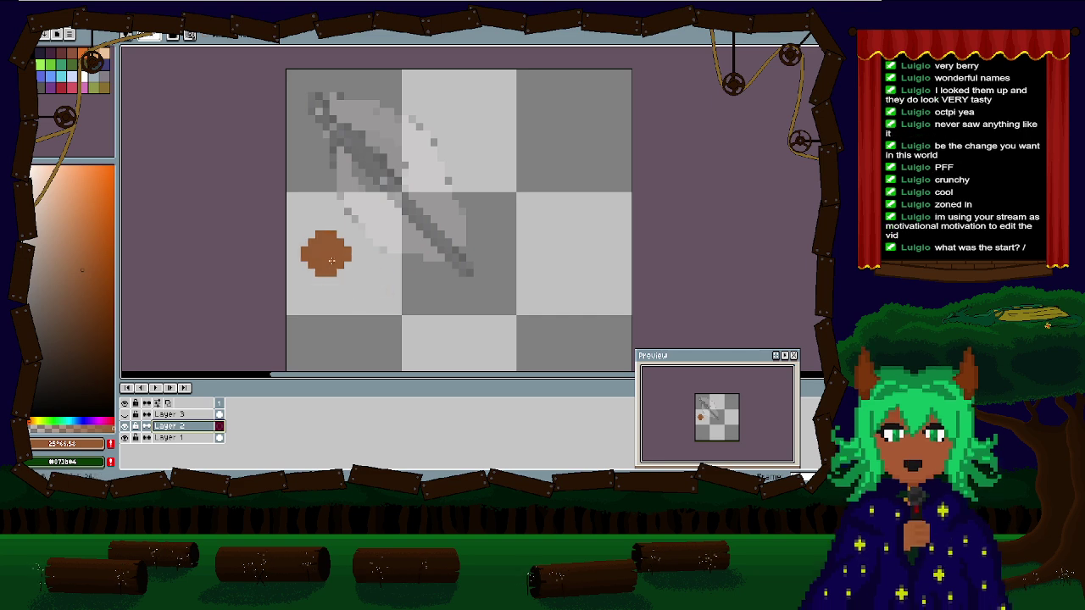
pyautogui.moveTo(322, 249); pyautogui.dragTo(472, 353)
pyautogui.hotkey('ctrl', 'z')
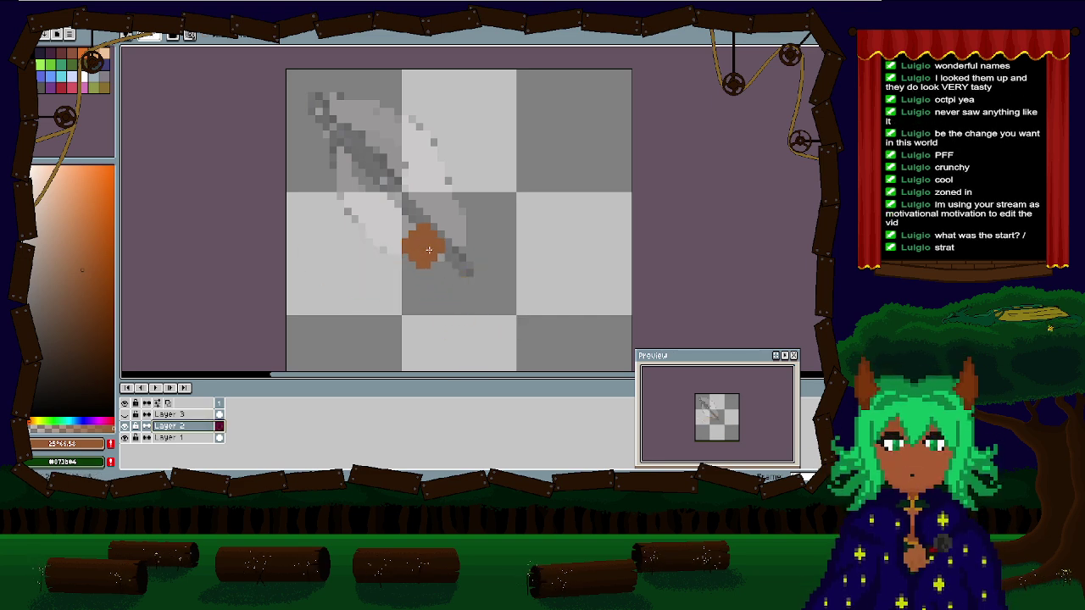
pyautogui.scroll(1, 380, 212)
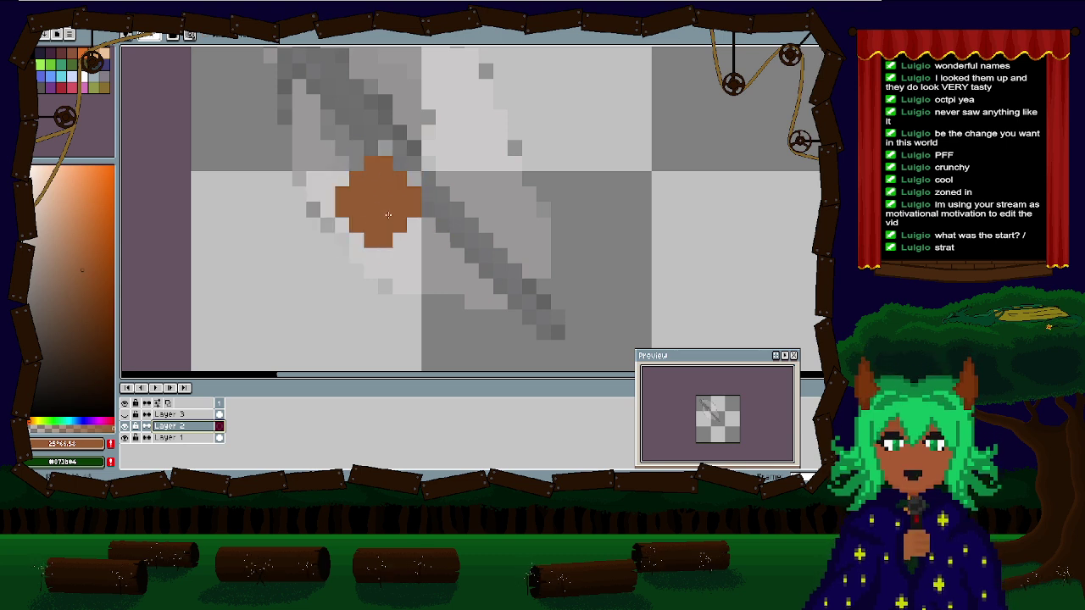
pyautogui.moveTo(392, 270)
pyautogui.mouseDown()
pyautogui.moveTo(343, 195)
pyautogui.moveTo(359, 189)
pyautogui.moveTo(387, 207)
pyautogui.moveTo(342, 194)
pyautogui.moveTo(343, 209)
pyautogui.moveTo(377, 211)
pyautogui.moveTo(297, 158)
pyautogui.moveTo(300, 166)
pyautogui.moveTo(310, 144)
pyautogui.moveTo(417, 262)
pyautogui.mouseUp()
pyautogui.scroll(-4, 405, 252)
pyautogui.hotkey('ctrl', 'z')
pyautogui.hotkey('ctrl', 'z')
pyautogui.scroll(3, 388, 236)
pyautogui.hotkey('ctrl', 'z')
# Step: Paint the feather shape orange-brown on Layer 2, covering both sides and the lower body while leaving the upper gray shaft uncovered
pyautogui.moveTo(365, 187)
pyautogui.mouseDown()
pyautogui.moveTo(448, 281)
pyautogui.moveTo(377, 200)
pyautogui.moveTo(445, 265)
pyautogui.moveTo(367, 218)
pyautogui.moveTo(456, 298)
pyautogui.mouseUp()
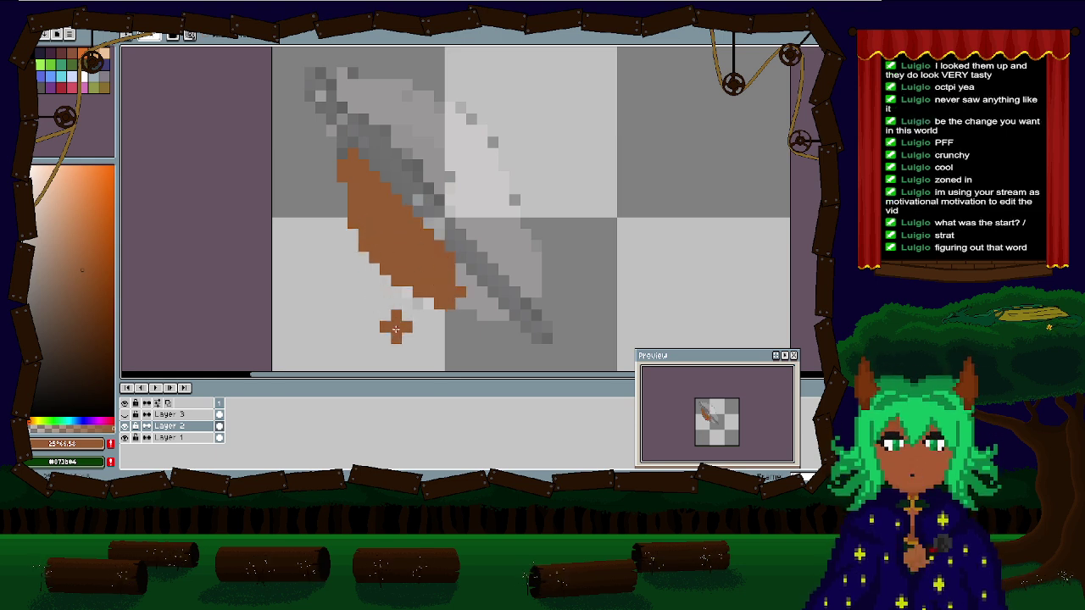
pyautogui.moveTo(424, 283)
pyautogui.mouseDown()
pyautogui.moveTo(505, 307)
pyautogui.moveTo(471, 288)
pyautogui.moveTo(526, 286)
pyautogui.moveTo(525, 249)
pyautogui.moveTo(531, 297)
pyautogui.moveTo(468, 271)
pyautogui.moveTo(420, 232)
pyautogui.moveTo(448, 201)
pyautogui.mouseUp()
pyautogui.moveTo(349, 95)
pyautogui.mouseDown()
pyautogui.moveTo(405, 133)
pyautogui.moveTo(429, 171)
pyautogui.moveTo(364, 98)
pyautogui.moveTo(342, 95)
pyautogui.moveTo(437, 156)
pyautogui.moveTo(388, 122)
pyautogui.moveTo(441, 210)
pyautogui.mouseUp()
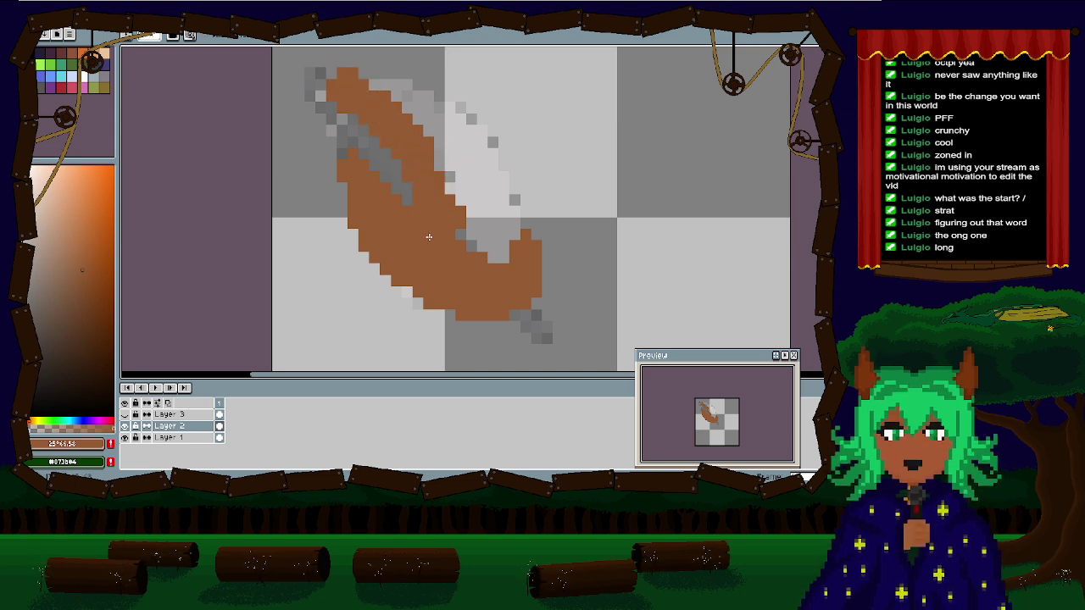
pyautogui.hotkey('ctrl', 'z')
pyautogui.moveTo(424, 149)
pyautogui.mouseDown()
pyautogui.moveTo(456, 204)
pyautogui.moveTo(430, 222)
pyautogui.mouseUp()
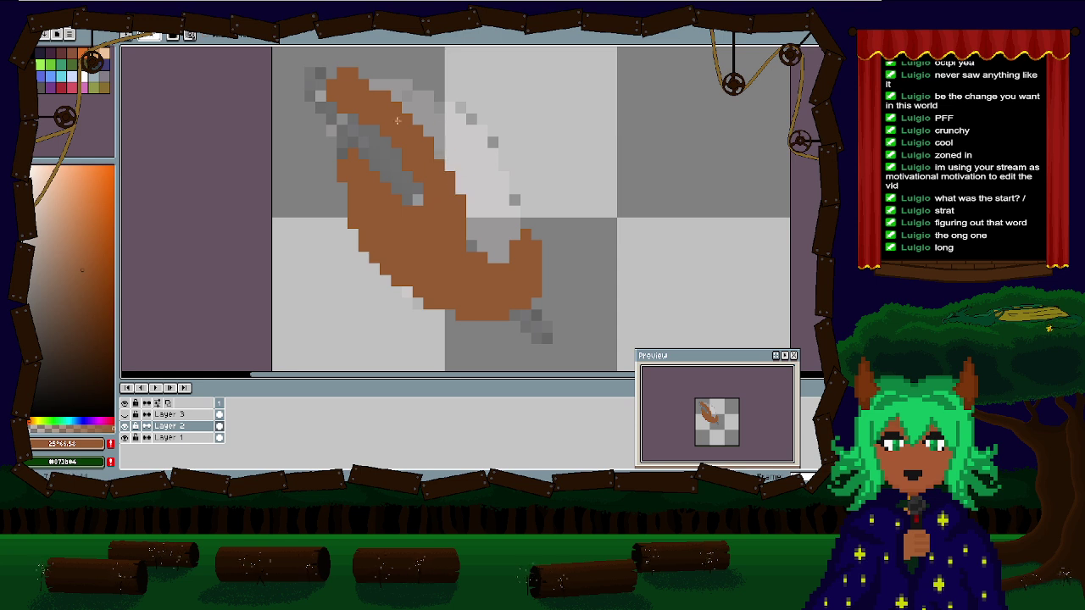
pyautogui.moveTo(376, 96)
pyautogui.mouseDown()
pyautogui.moveTo(405, 99)
pyautogui.moveTo(457, 124)
pyautogui.moveTo(458, 147)
pyautogui.moveTo(478, 145)
pyautogui.moveTo(456, 167)
pyautogui.moveTo(448, 151)
pyautogui.moveTo(478, 171)
pyautogui.moveTo(481, 157)
pyautogui.moveTo(486, 208)
pyautogui.moveTo(492, 181)
pyautogui.moveTo(501, 226)
pyautogui.moveTo(502, 209)
pyautogui.moveTo(496, 246)
pyautogui.moveTo(470, 219)
pyautogui.moveTo(500, 259)
pyautogui.mouseUp()
pyautogui.scroll(-1, 410, 233)
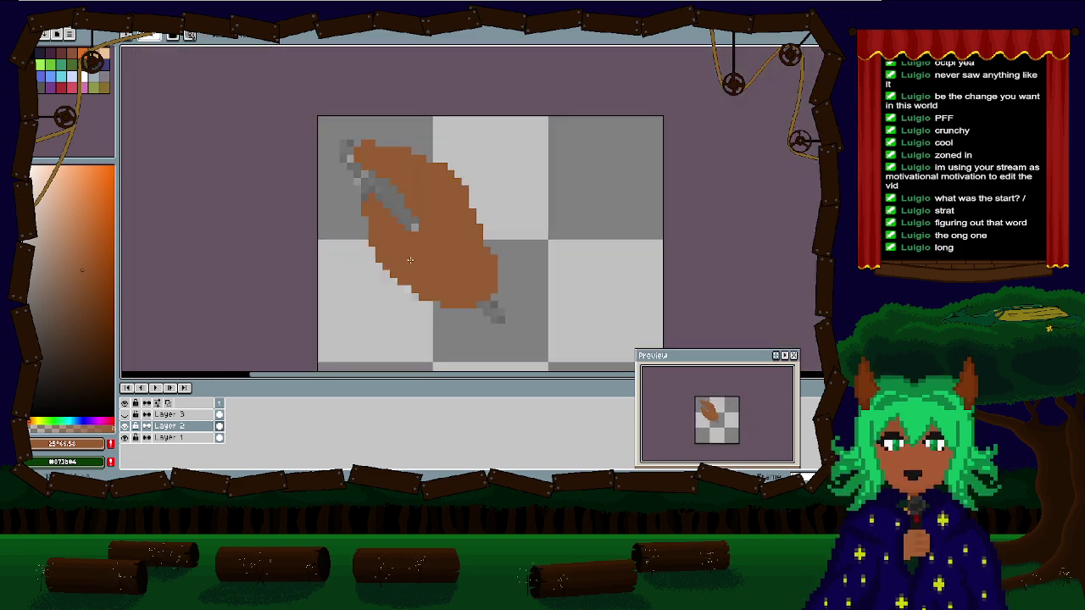
# Step: Erase brown pixels along the upper-right edge of the exposed gray shaft to widen it slightly
pyautogui.scroll(2, 401, 214)
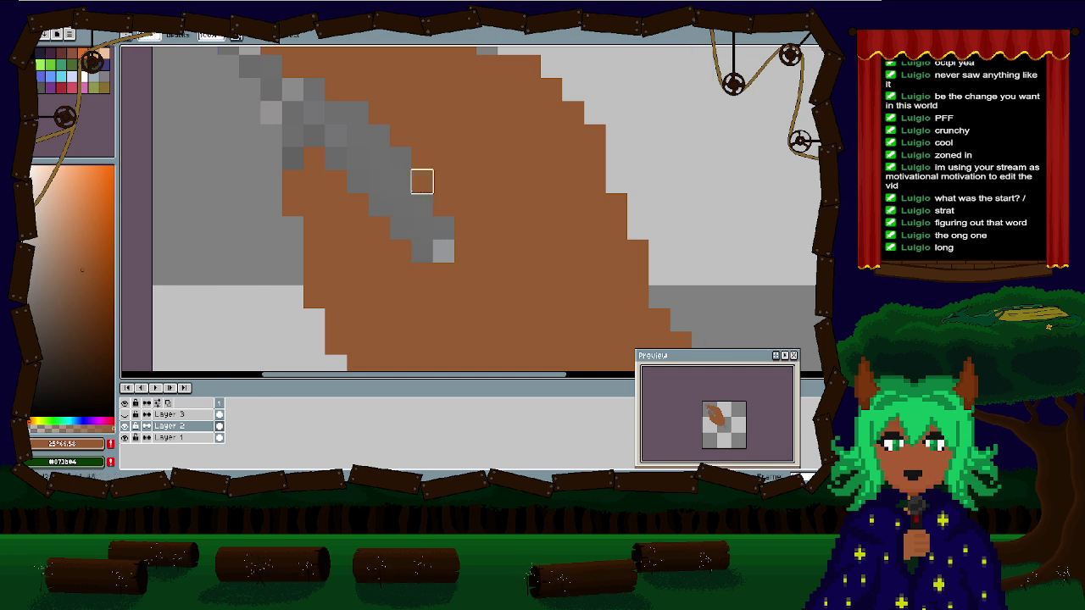
pyautogui.moveTo(441, 247); pyautogui.dragTo(357, 227)
pyautogui.hotkey('ctrl', 'z')
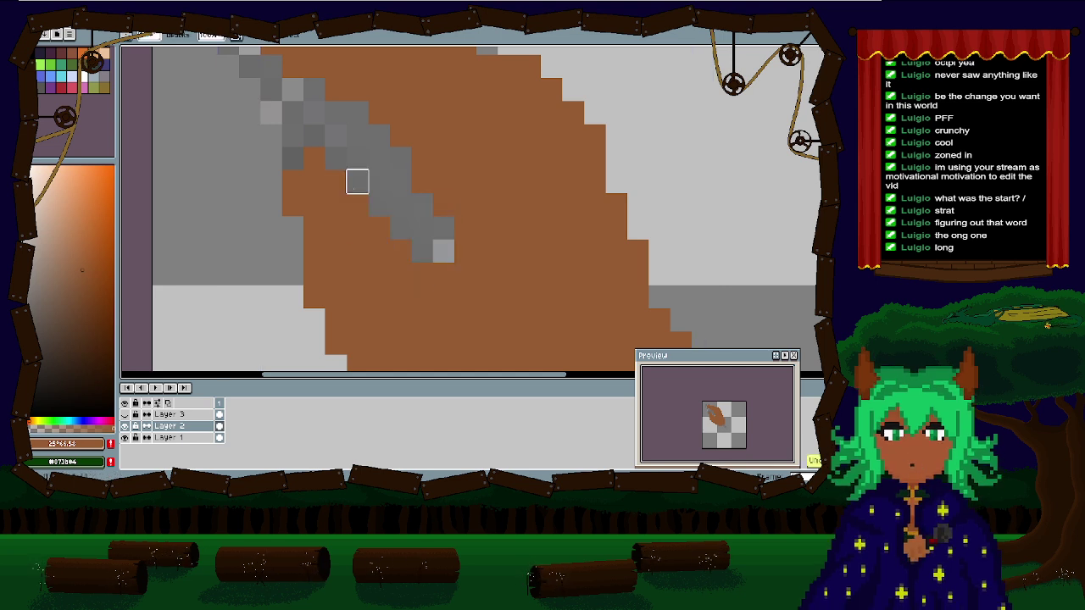
pyautogui.moveTo(464, 251)
pyautogui.mouseDown()
pyautogui.moveTo(422, 181)
pyautogui.moveTo(443, 227)
pyautogui.mouseUp()
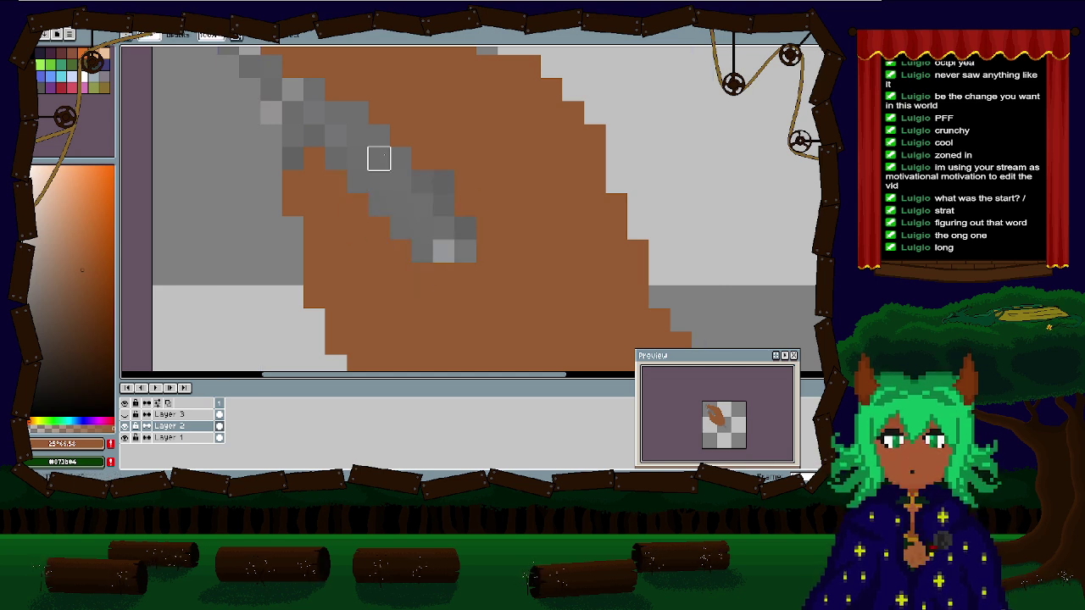
pyautogui.moveTo(382, 135)
pyautogui.mouseDown()
pyautogui.moveTo(443, 204)
pyautogui.moveTo(450, 181)
pyautogui.mouseUp()
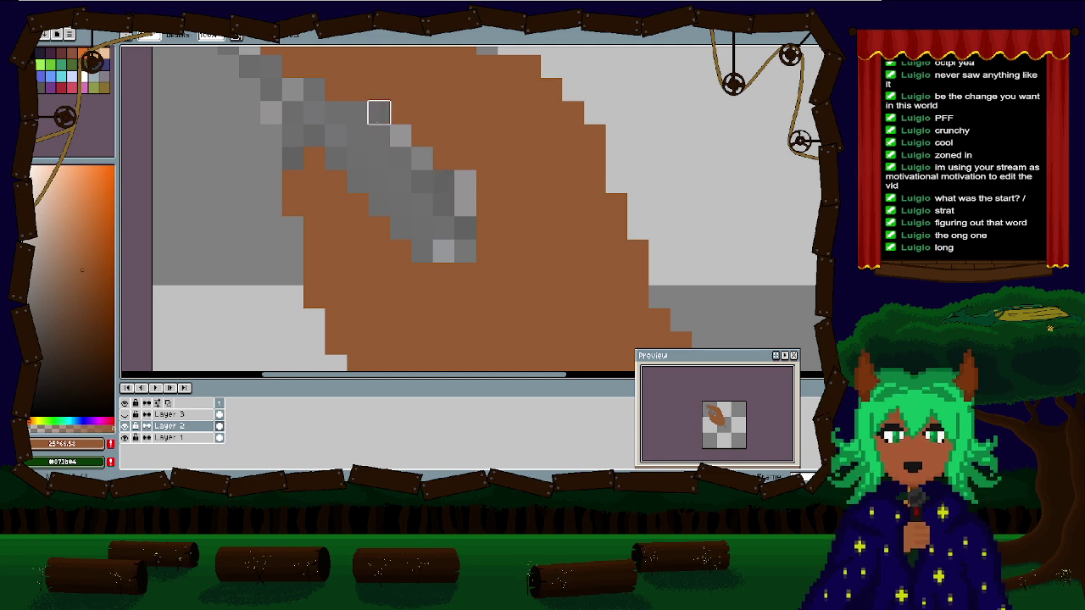
pyautogui.scroll(-1, 365, 235)
pyautogui.scroll(1, 404, 213)
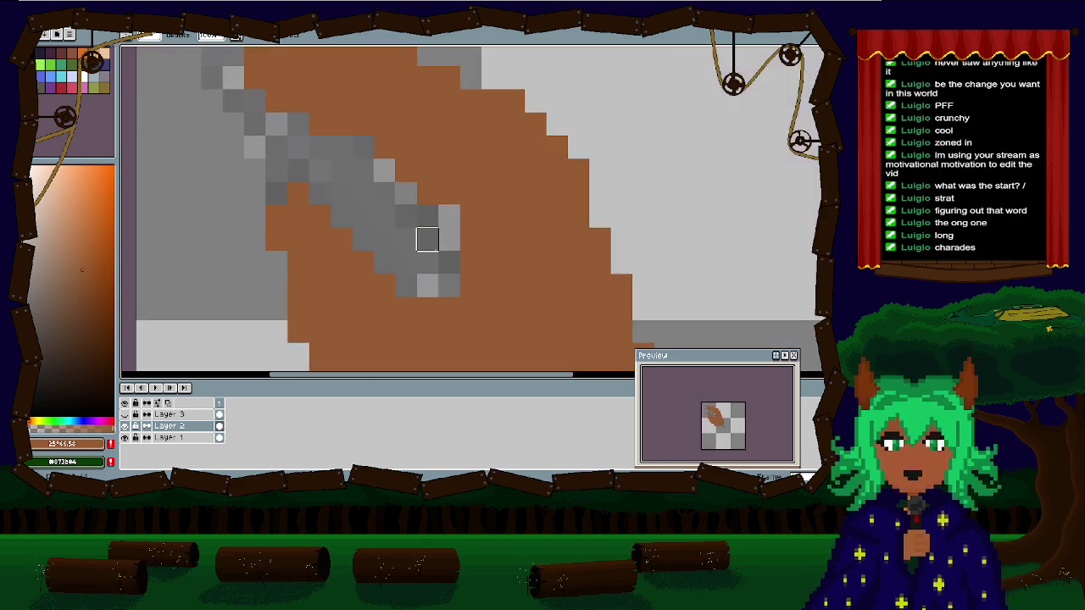
pyautogui.hotkey('ctrl', 'z')
pyautogui.click(449, 239)
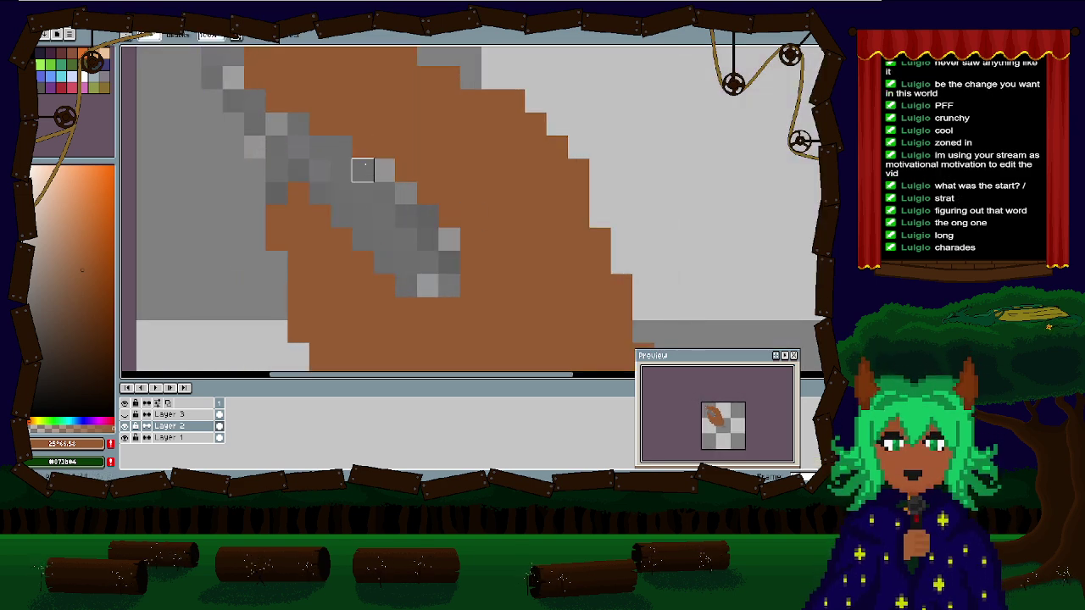
pyautogui.click(363, 147)
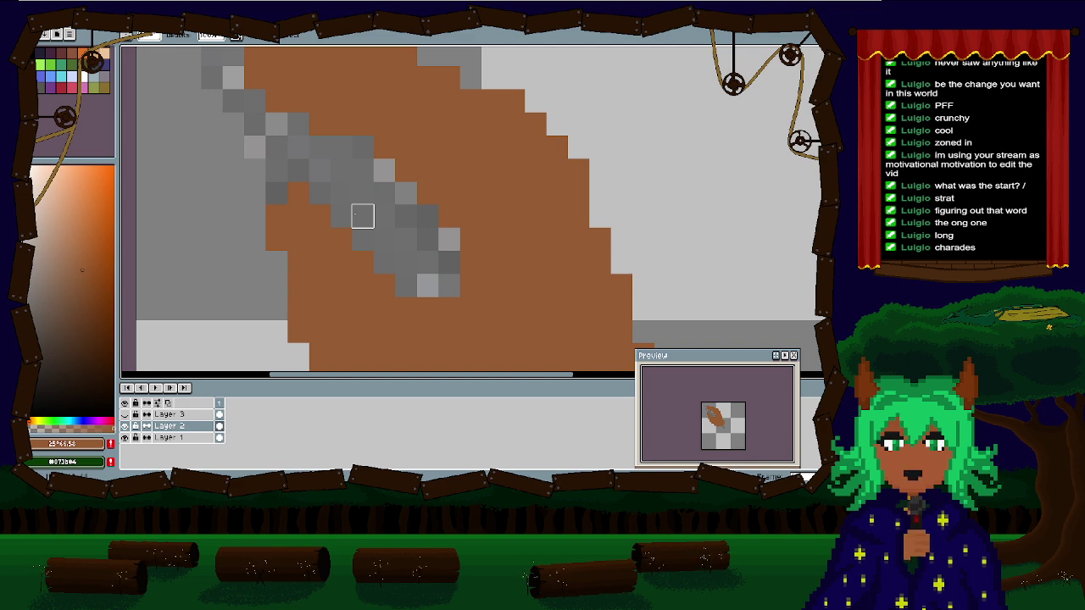
pyautogui.scroll(-1, 363, 216)
pyautogui.scroll(-1, 394, 280)
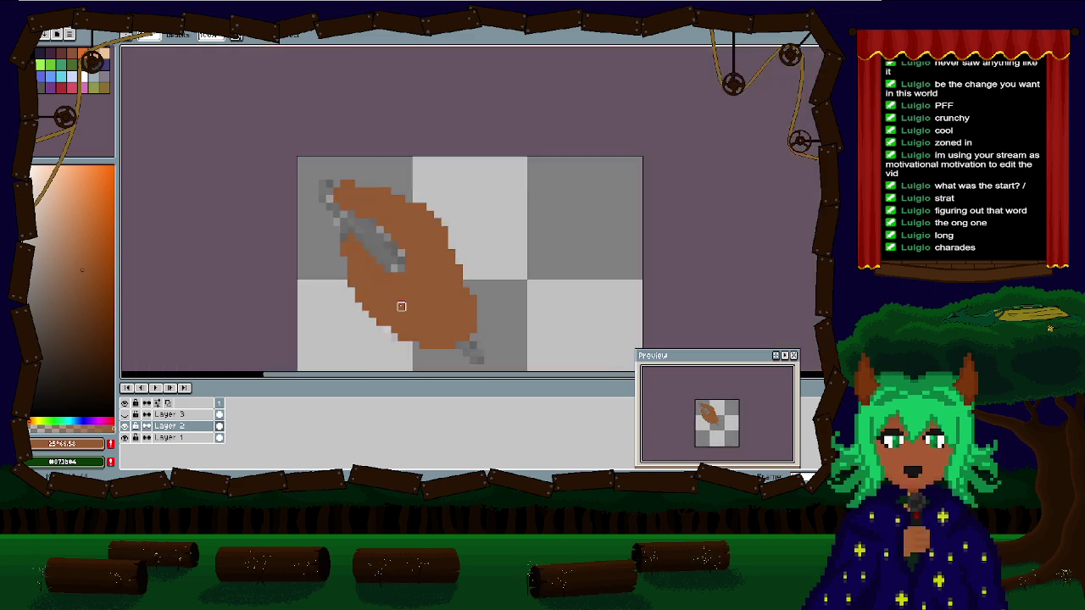
# Step: Trim the brown at the feather's tip and upper edge, and repaint most of the top row
pyautogui.scroll(1, 377, 230)
pyautogui.scroll(2, 377, 230)
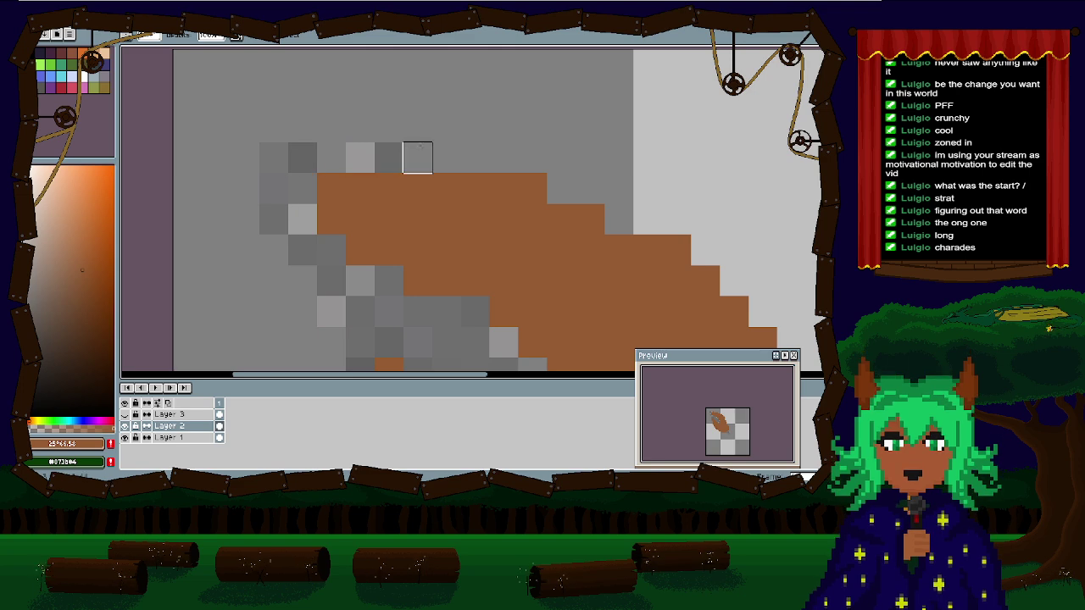
pyautogui.click(332, 186)
pyautogui.scroll(1, 390, 280)
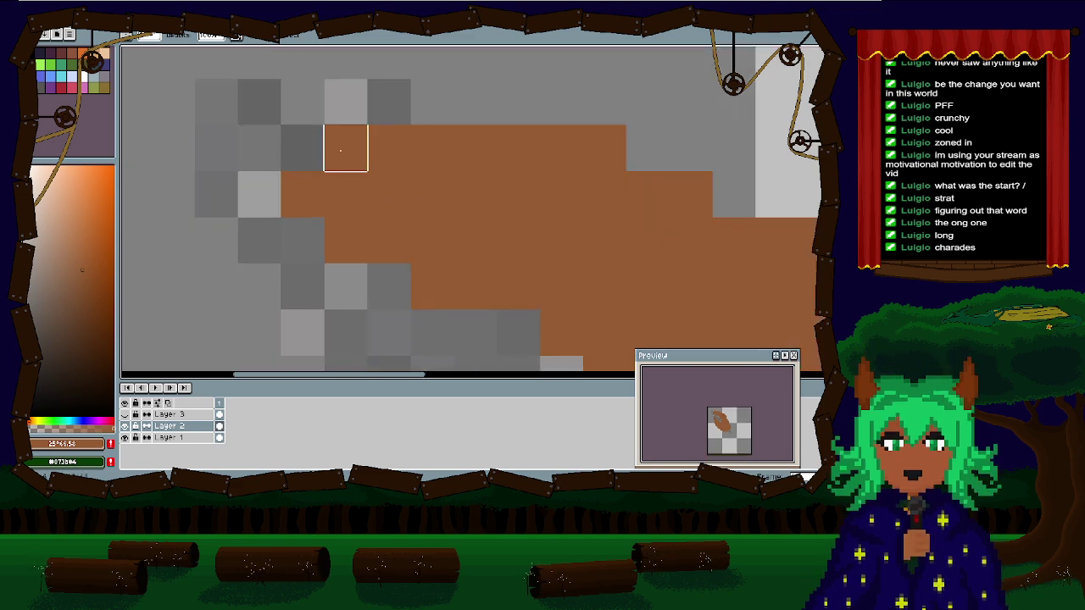
pyautogui.click(356, 148)
pyautogui.scroll(-3, 339, 194)
pyautogui.scroll(1, 319, 161)
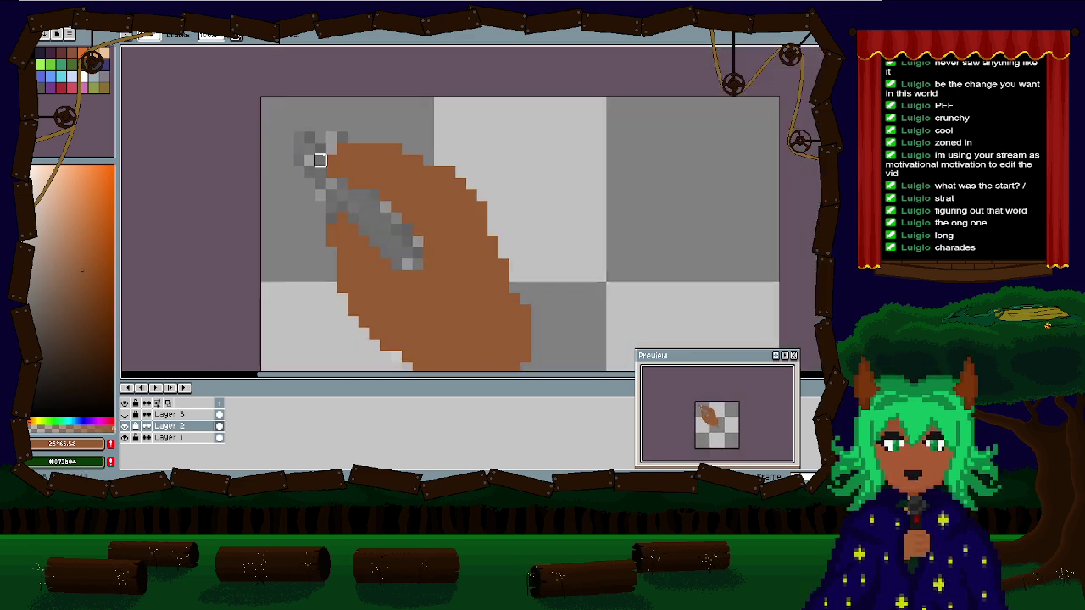
pyautogui.moveTo(400, 150); pyautogui.dragTo(339, 150)
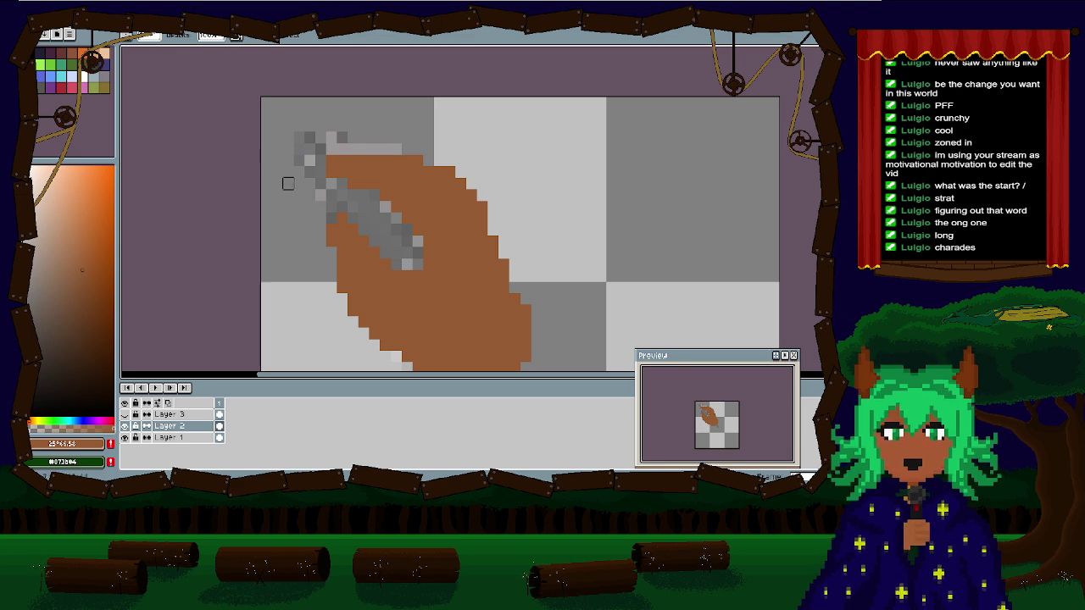
pyautogui.press('b')
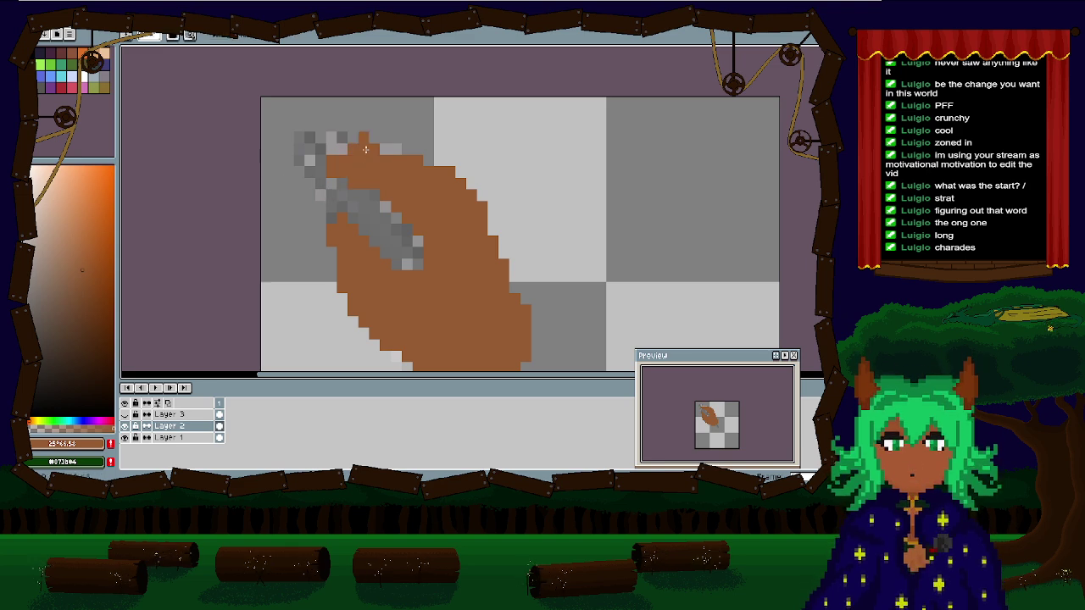
pyautogui.click(364, 153)
pyautogui.moveTo(365, 150); pyautogui.dragTo(398, 151)
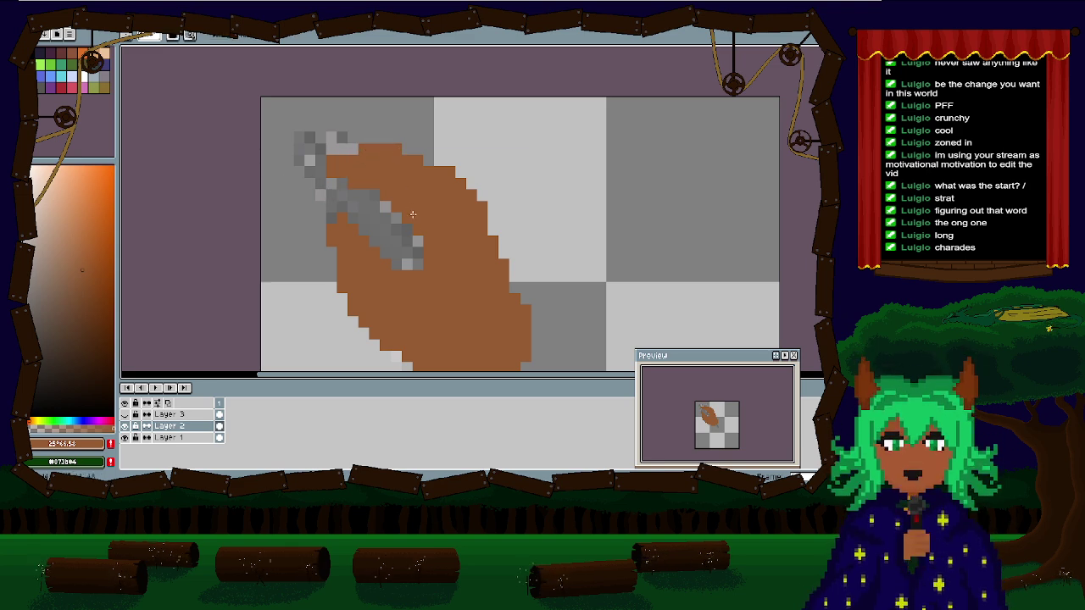
# Step: Compare the brown shape with and without Layer 3, leaving Layer 3 visible and making it the active layer
pyautogui.scroll(-2, 413, 214)
pyautogui.click(126, 423)
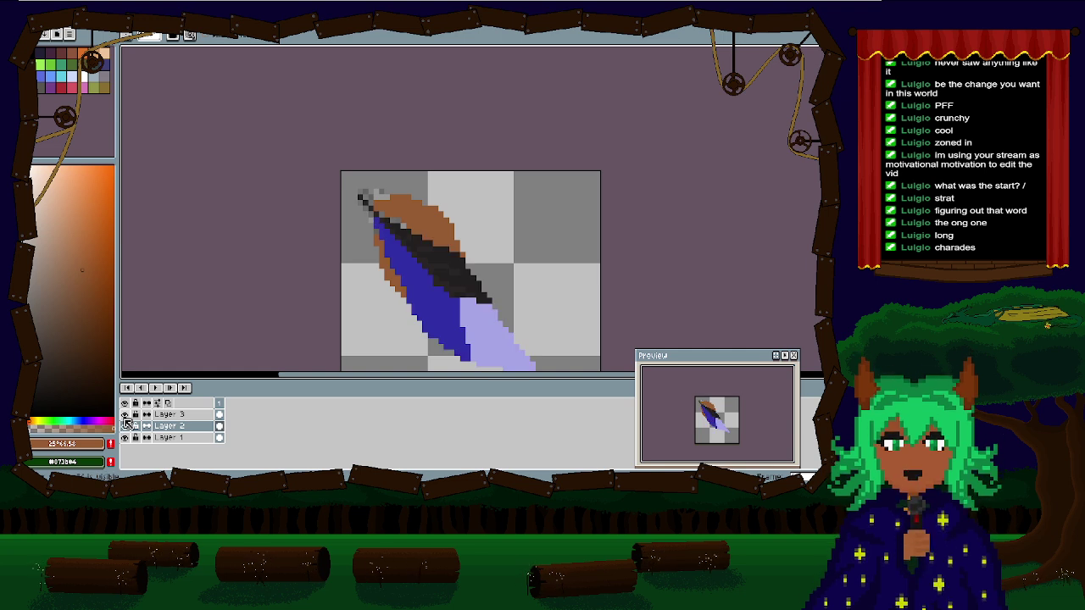
pyautogui.click(126, 424)
pyautogui.click(126, 424)
pyautogui.click(125, 423)
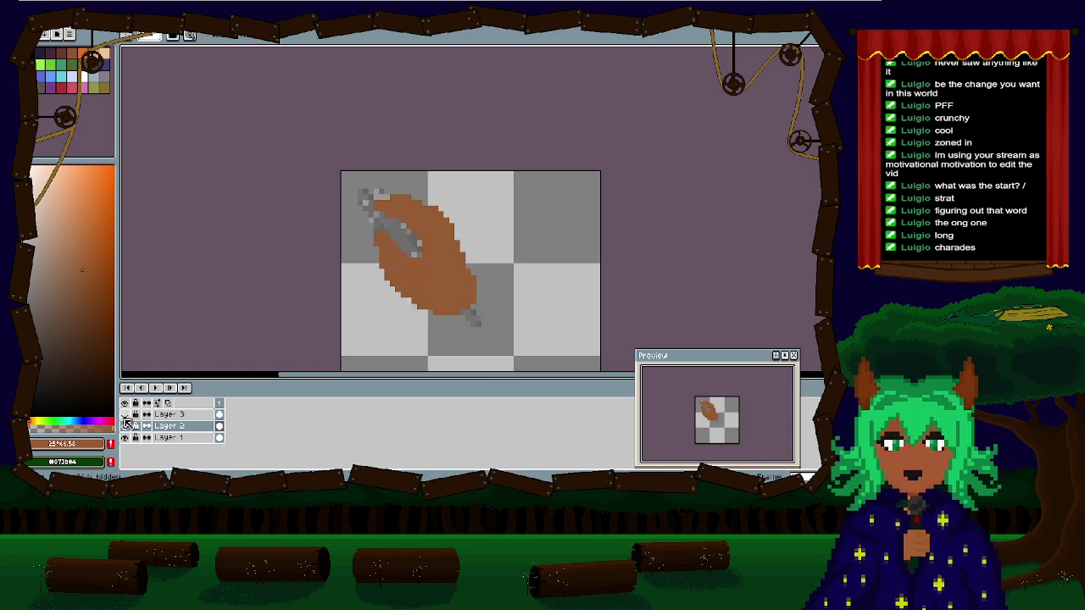
pyautogui.click(125, 424)
pyautogui.click(172, 415)
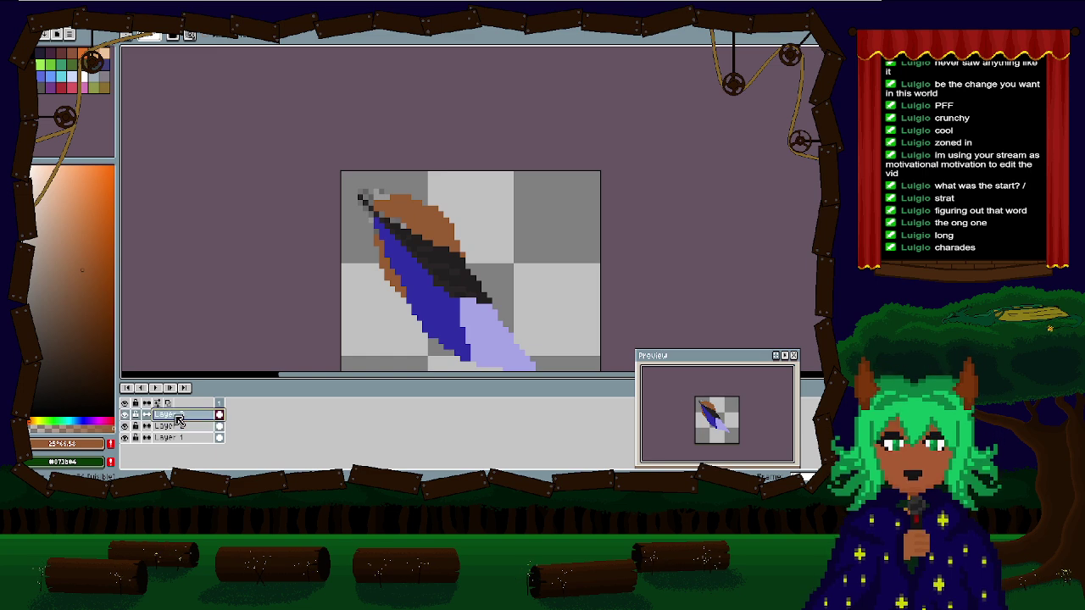
# Step: Nudge the Layer 3 feather over the brown shape, select all of it, and rotate it slightly counterclockwise
pyautogui.press('v')
pyautogui.moveTo(407, 280); pyautogui.dragTo(410, 276)
pyautogui.moveTo(503, 272); pyautogui.dragTo(490, 164)
pyautogui.press('b')
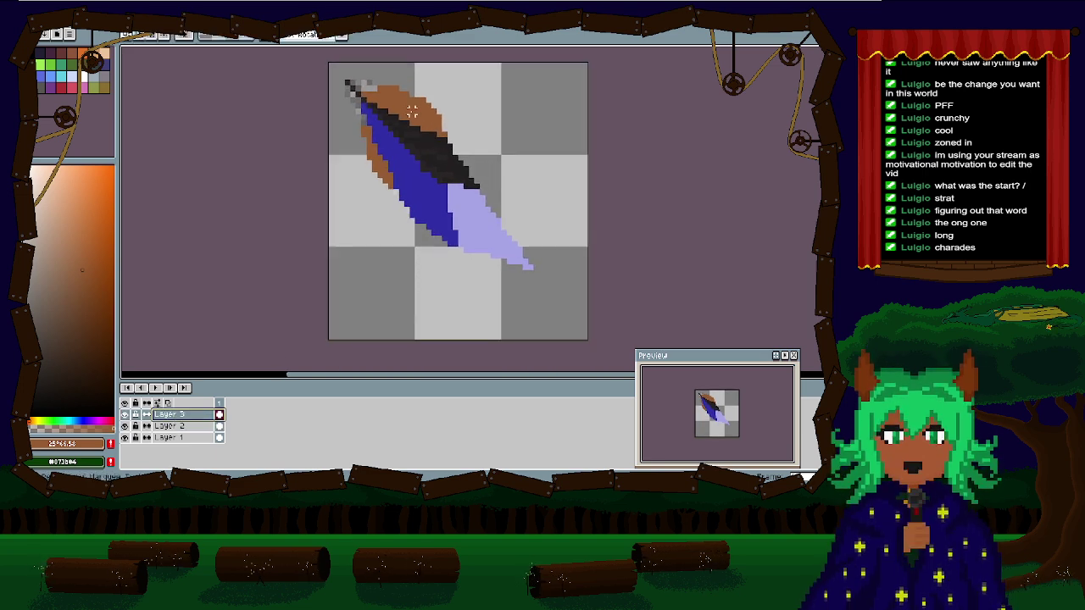
pyautogui.moveTo(334, 68); pyautogui.dragTo(573, 282)
pyautogui.moveTo(470, 244)
pyautogui.mouseDown()
pyautogui.moveTo(484, 240)
pyautogui.moveTo(486, 254)
pyautogui.moveTo(484, 245)
pyautogui.mouseUp()
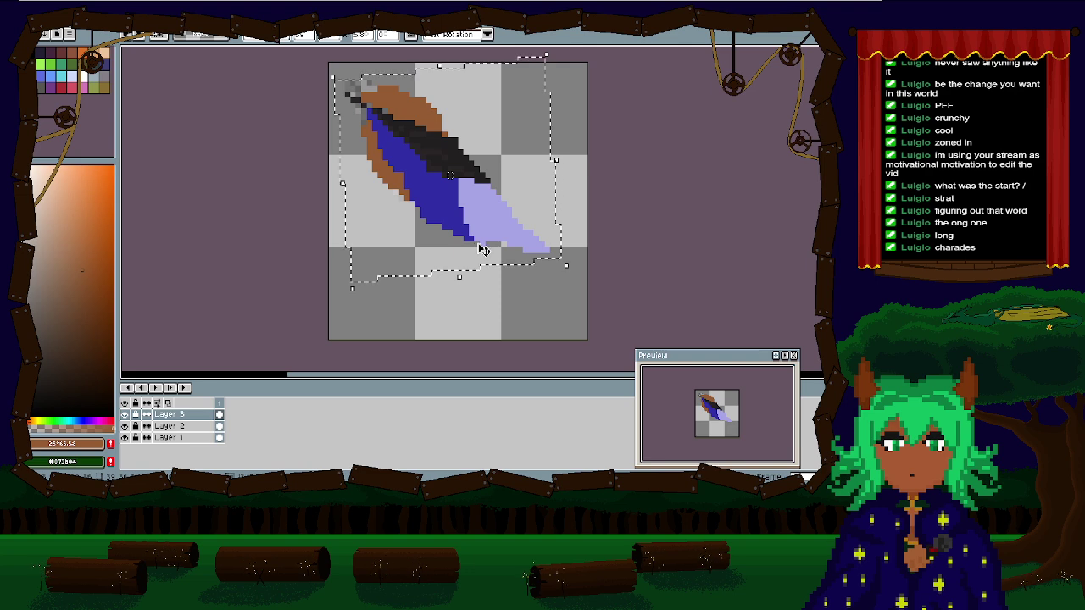
pyautogui.moveTo(564, 264); pyautogui.dragTo(574, 270)
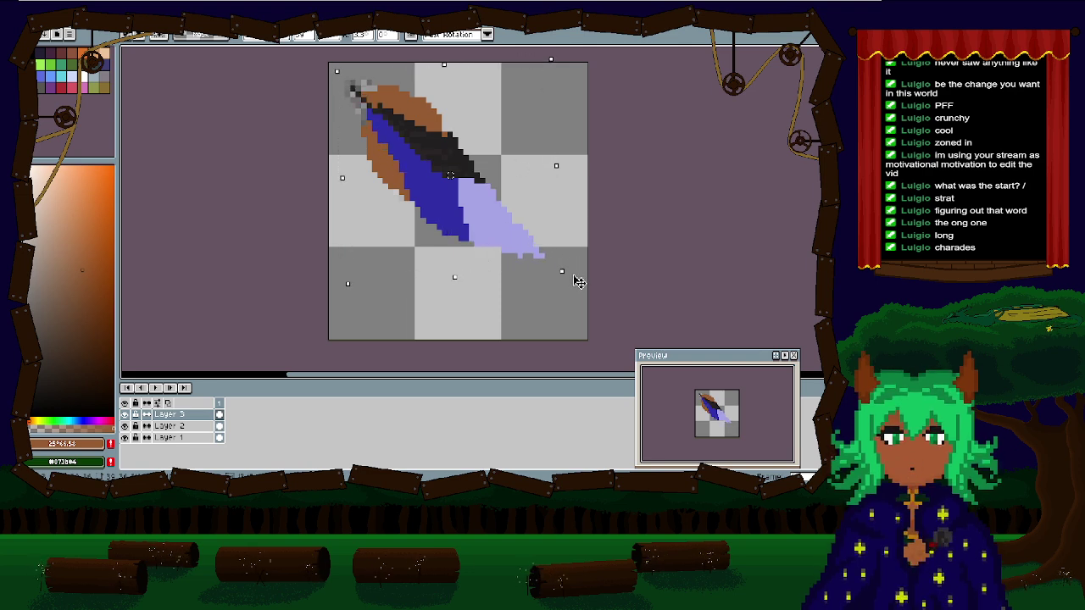
pyautogui.moveTo(574, 277); pyautogui.dragTo(578, 270)
pyautogui.press('Return')
# Step: Sample the feather's near-black and redraw its broken quill tip on Layer 3 as a continuous diagonal line
pyautogui.scroll(1, 562, 195)
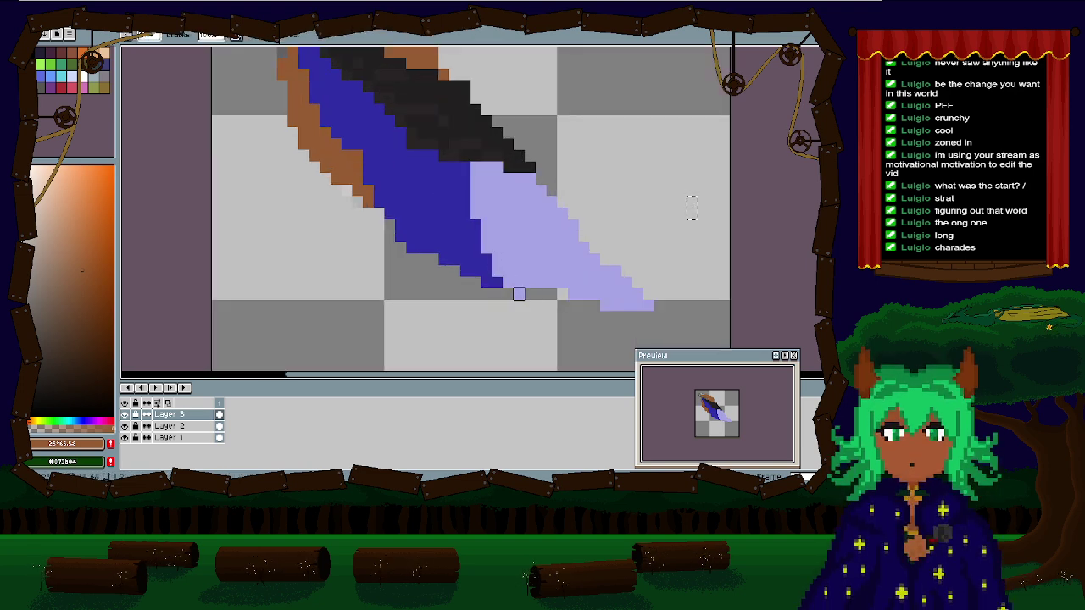
pyautogui.scroll(3, 426, 206)
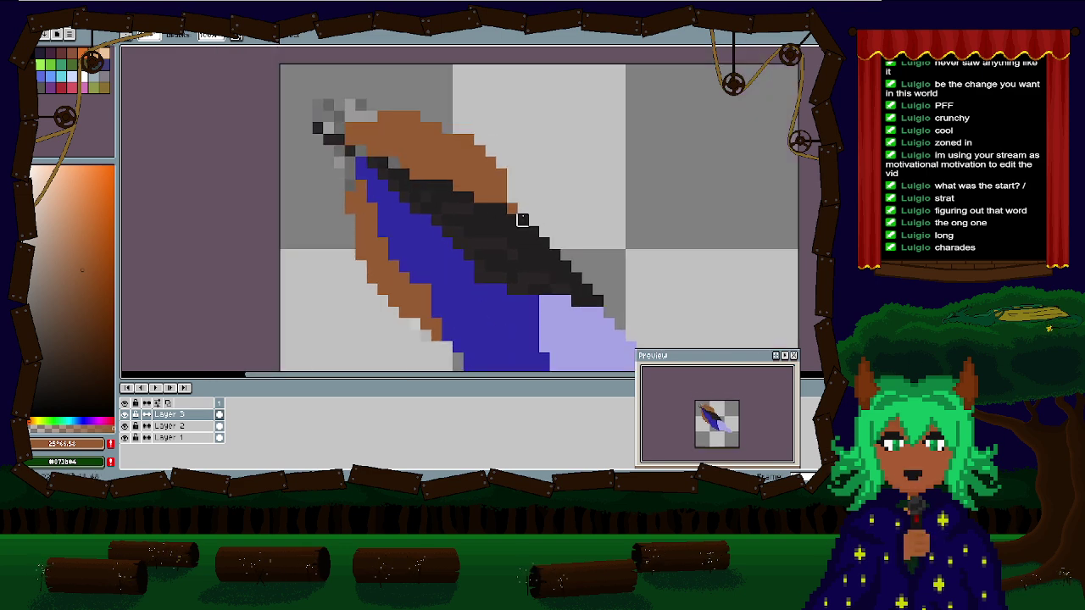
pyautogui.scroll(-1, 522, 220)
pyautogui.scroll(1, 458, 204)
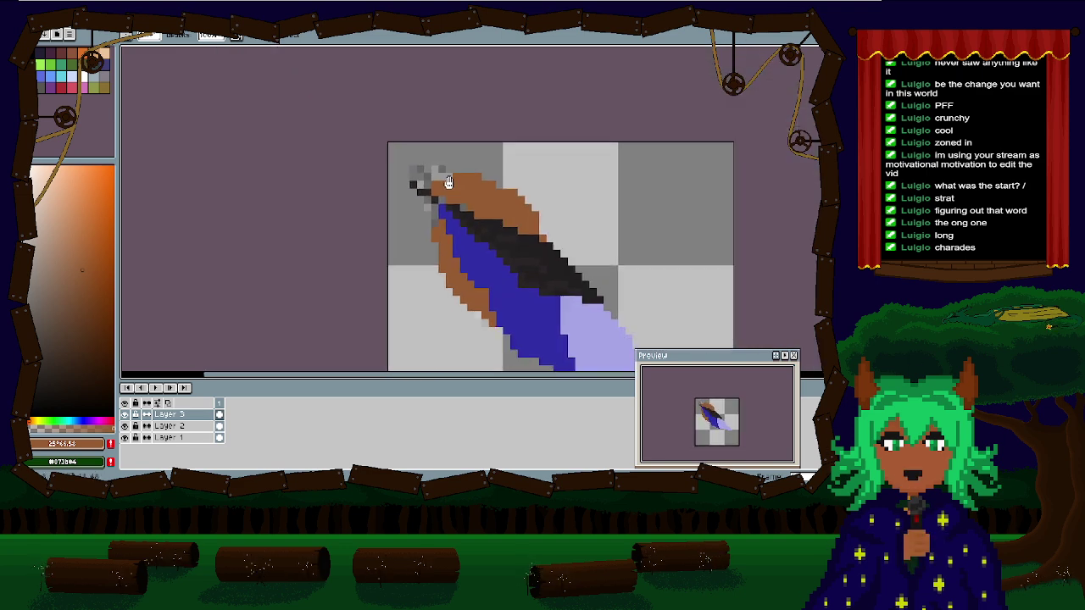
pyautogui.scroll(2, 448, 183)
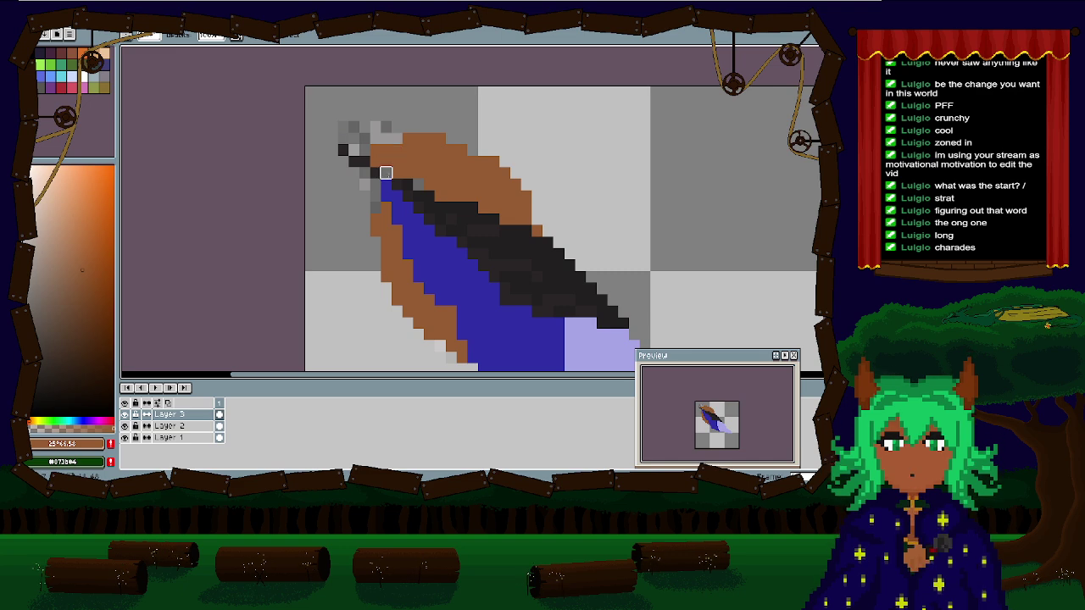
pyautogui.scroll(2, 386, 185)
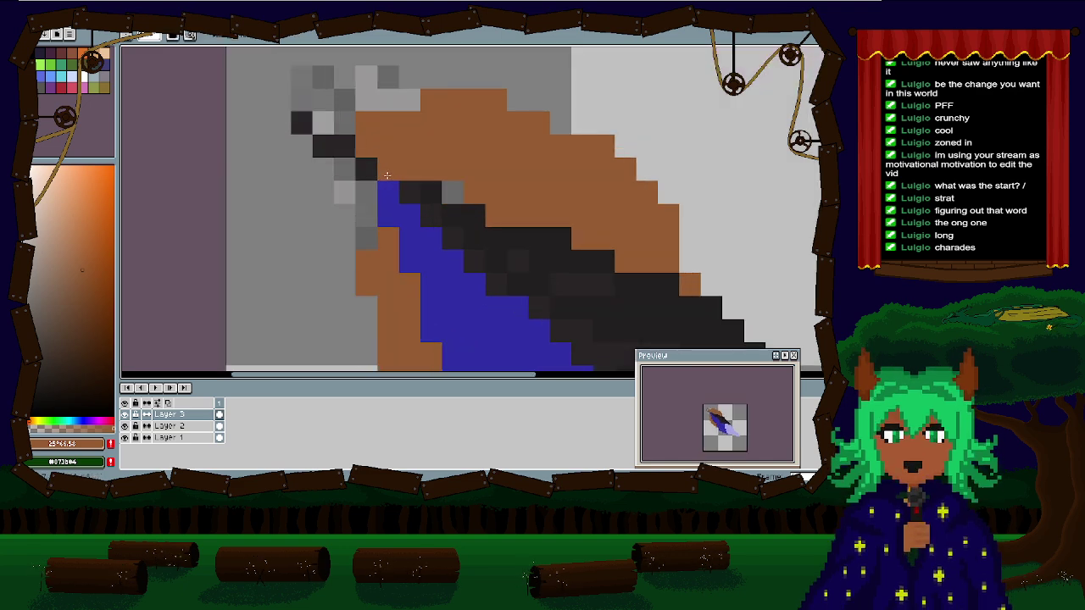
pyautogui.moveTo(387, 175); pyautogui.dragTo(369, 171)
pyautogui.hotkey('ctrl', 'z')
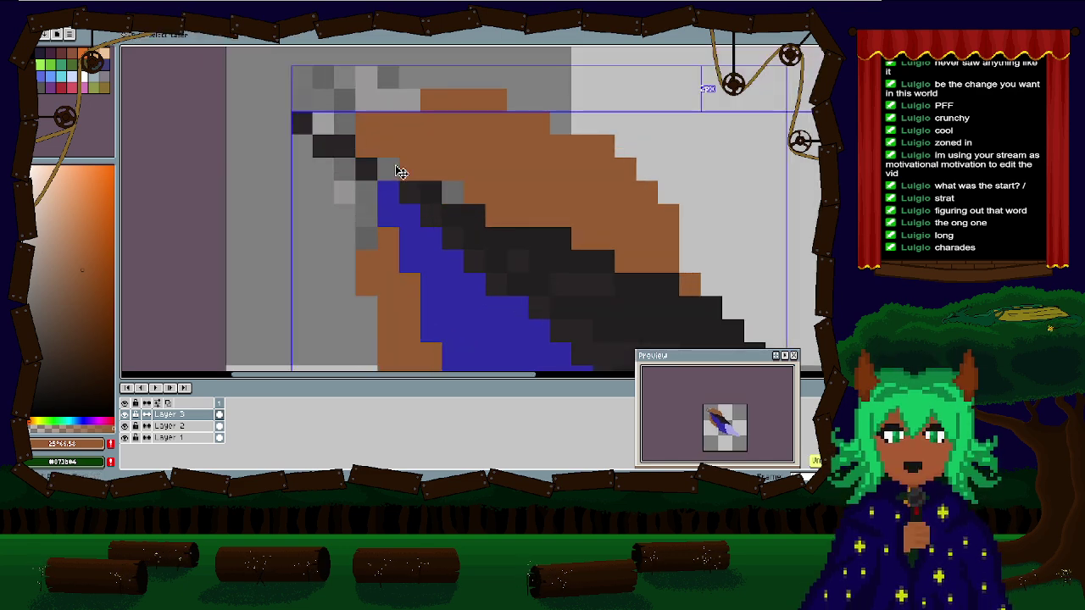
pyautogui.rightClick(366, 167)
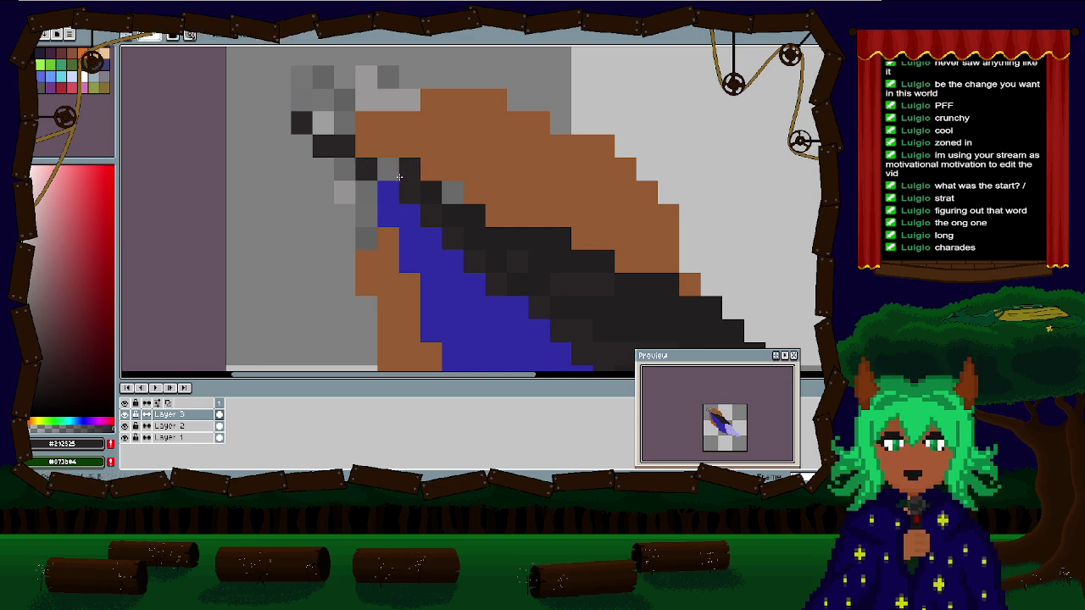
pyautogui.moveTo(389, 169)
pyautogui.mouseDown()
pyautogui.moveTo(304, 107)
pyautogui.moveTo(273, 94)
pyautogui.mouseUp()
pyautogui.scroll(-2, 357, 178)
pyautogui.scroll(2, 357, 178)
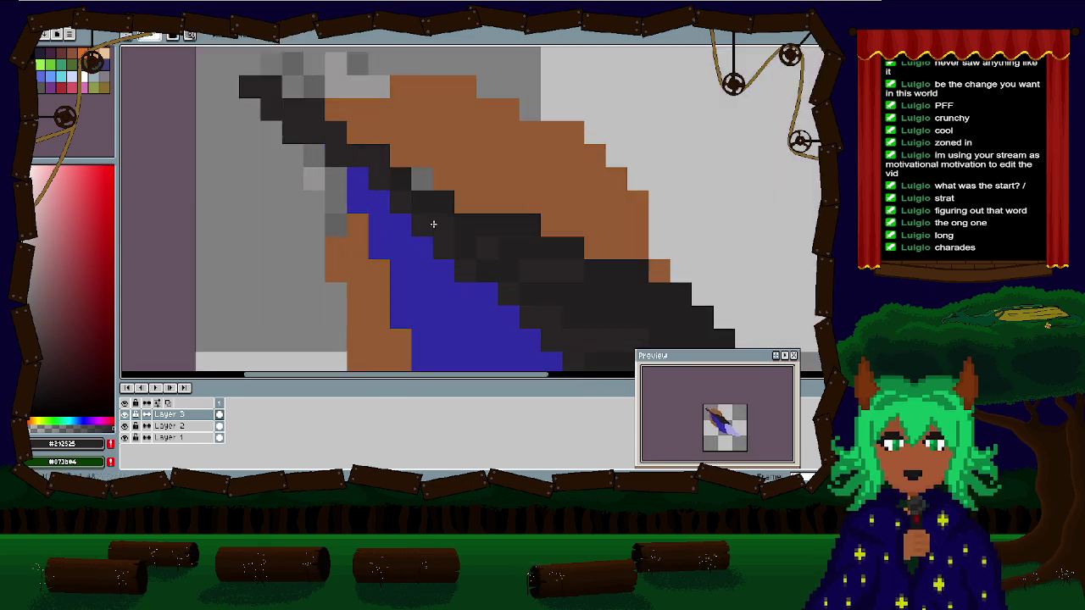
pyautogui.scroll(-2, 433, 223)
pyautogui.scroll(2, 408, 196)
pyautogui.click(363, 167)
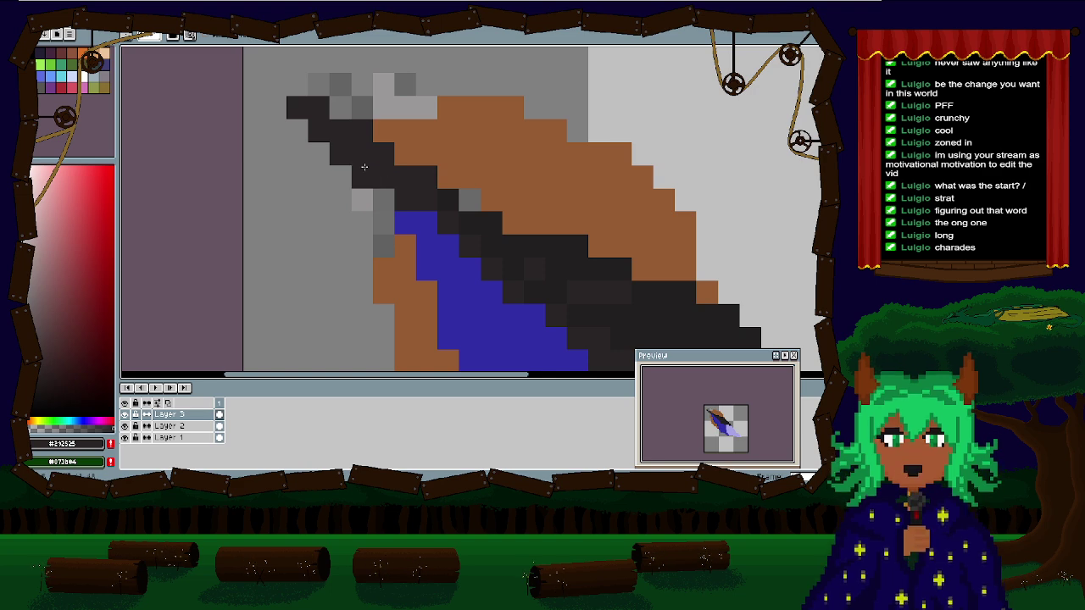
# Step: Undo the last edits to the feather's quill tip on Layer 3
pyautogui.scroll(-1, 400, 193)
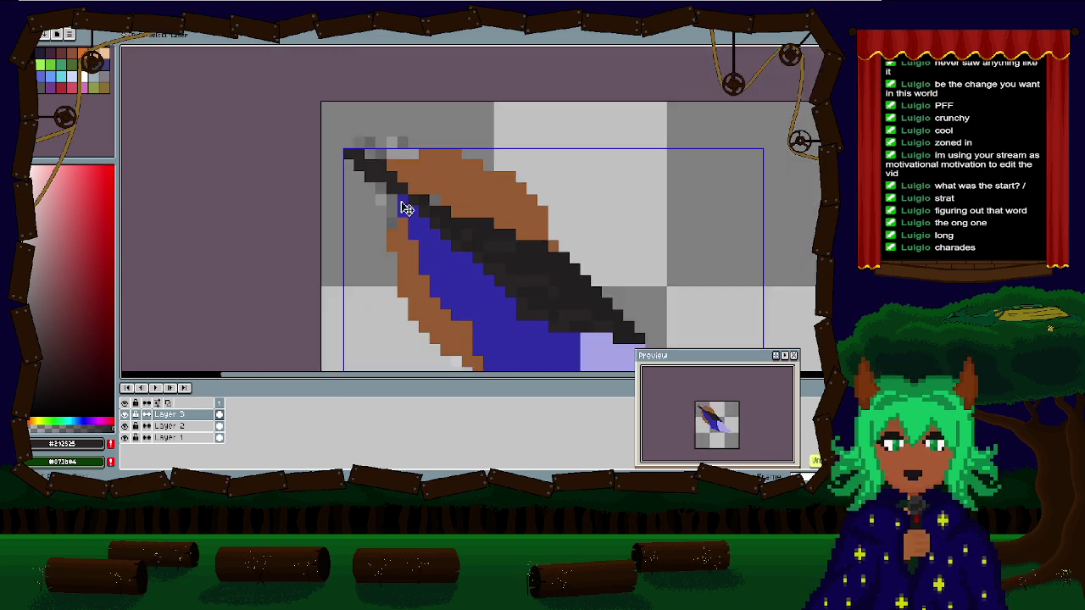
pyautogui.hotkey('ctrl', 'z')
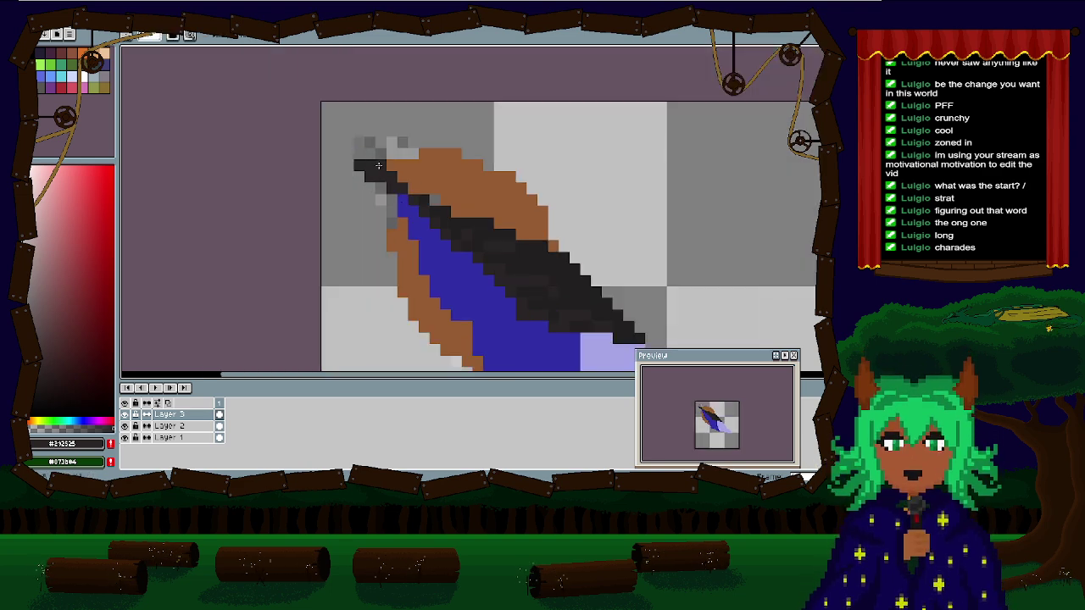
pyautogui.scroll(-3, 411, 204)
pyautogui.scroll(3, 409, 208)
pyautogui.hotkey('ctrl', 'z')
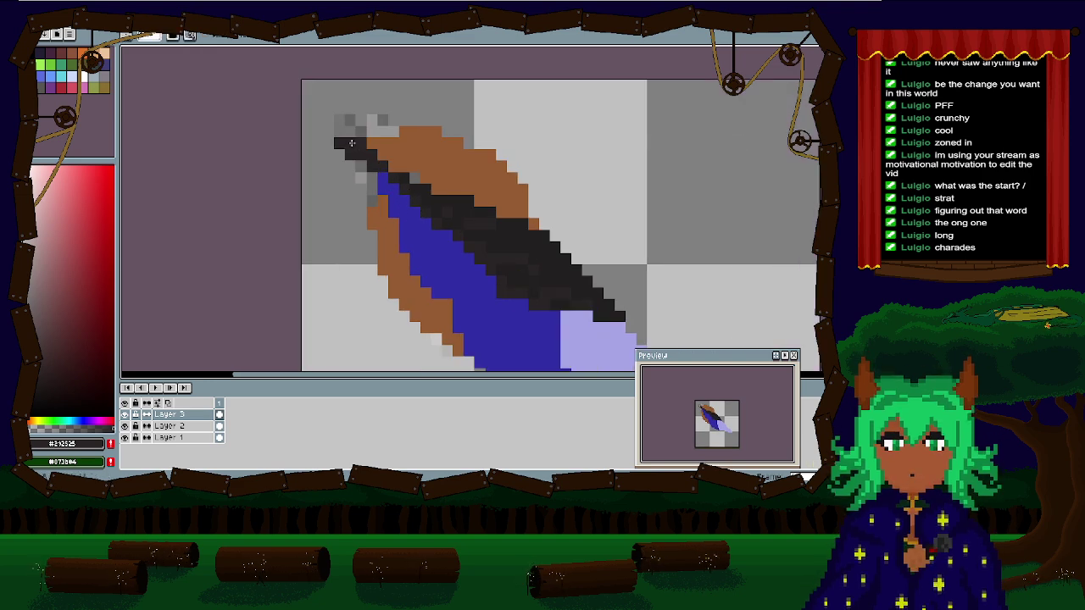
pyautogui.scroll(-2, 431, 187)
pyautogui.scroll(-3, 434, 187)
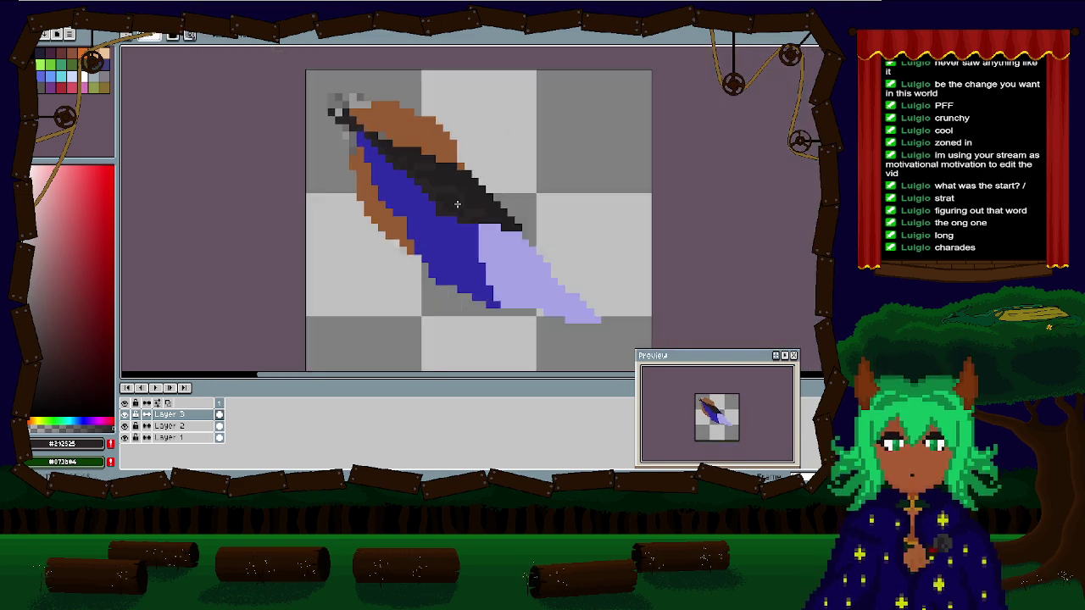
pyautogui.scroll(1, 456, 203)
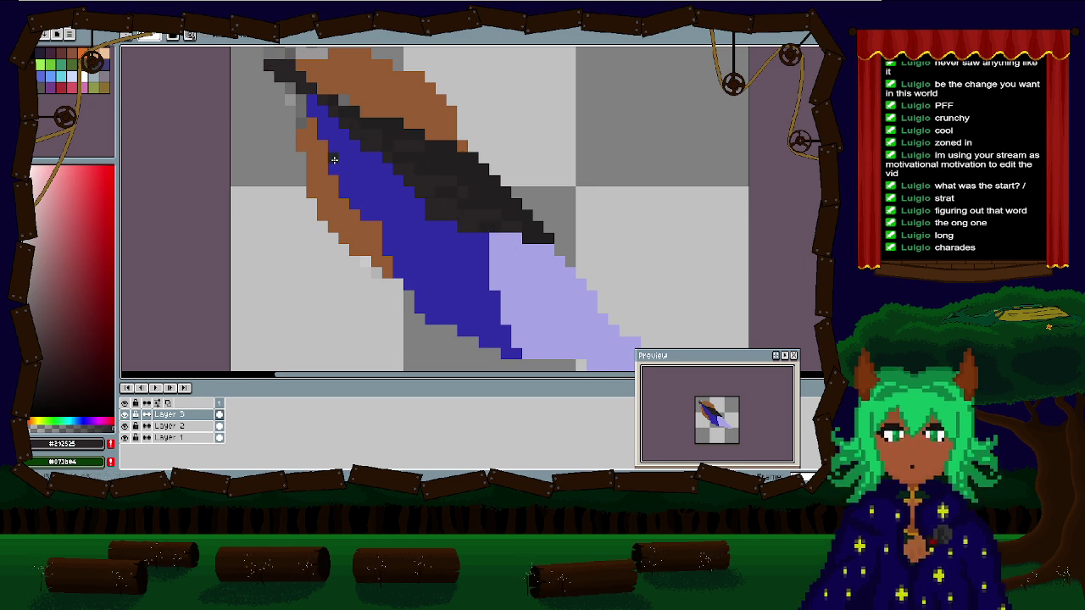
# Step: Sample the feather's lighter near-black and touch up the quill line along the blue section and at its tip
pyautogui.keyDown('alt'); pyautogui.click(429, 222); pyautogui.keyUp('alt')
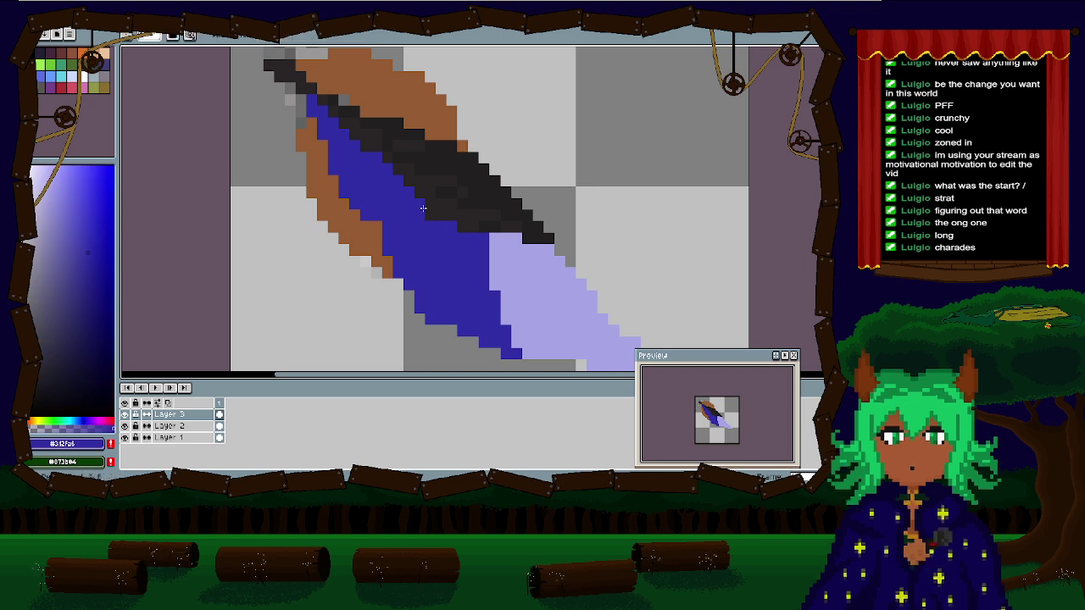
pyautogui.keyDown('alt'); pyautogui.click(473, 203); pyautogui.keyUp('alt')
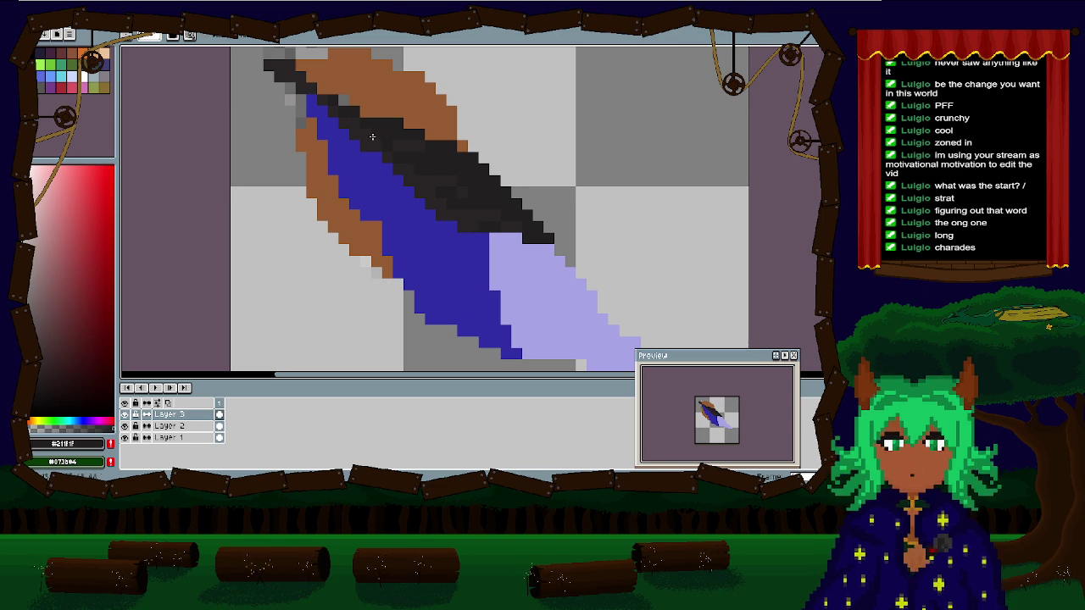
pyautogui.moveTo(391, 180); pyautogui.dragTo(465, 240)
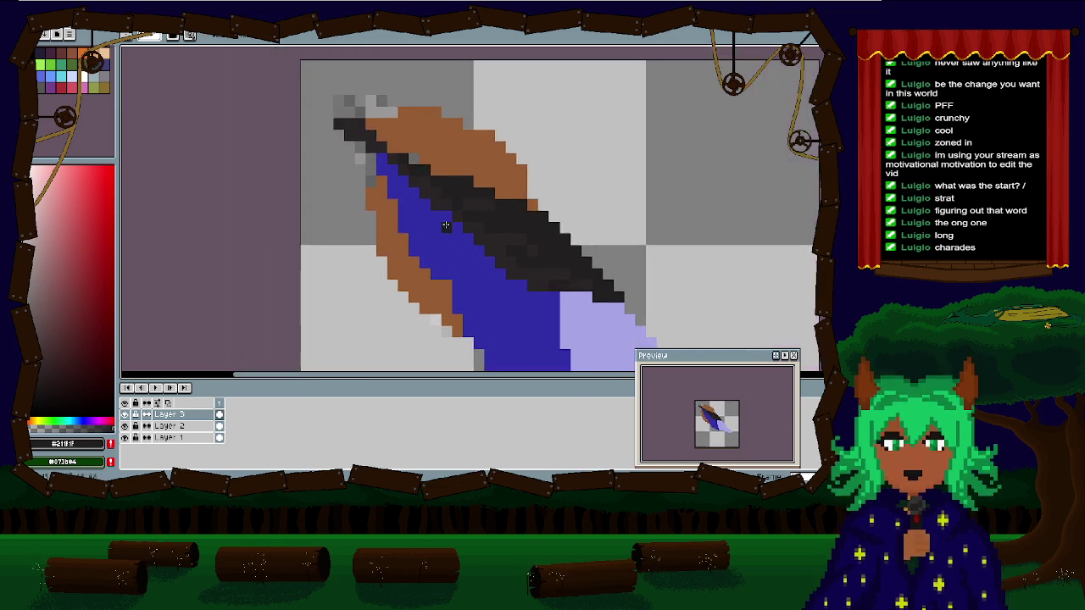
pyautogui.keyDown('alt'); pyautogui.click(458, 215); pyautogui.keyUp('alt')
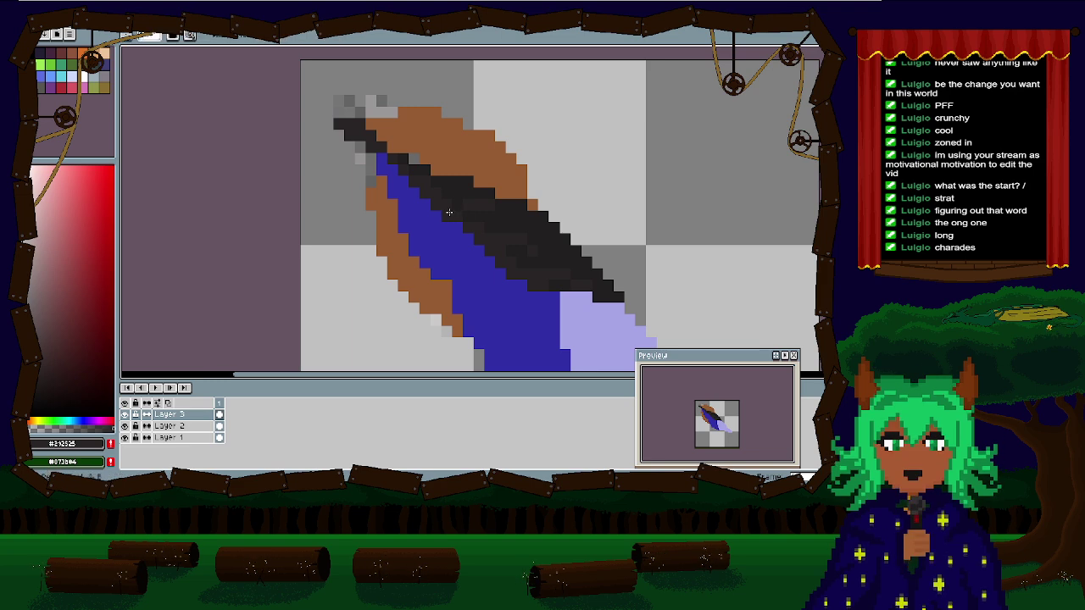
pyautogui.moveTo(414, 195); pyautogui.dragTo(437, 243)
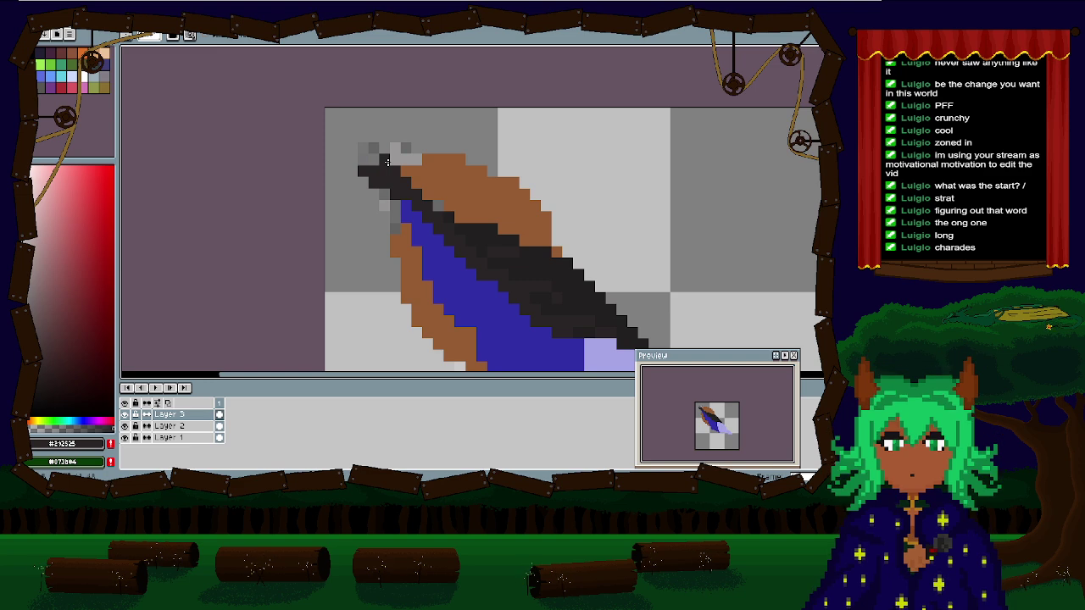
# Step: Erase the near-black pixels along the lower side of the quill tip on Layer 3
pyautogui.press('e')
pyautogui.click(385, 193)
pyautogui.moveTo(374, 171); pyautogui.dragTo(384, 206)
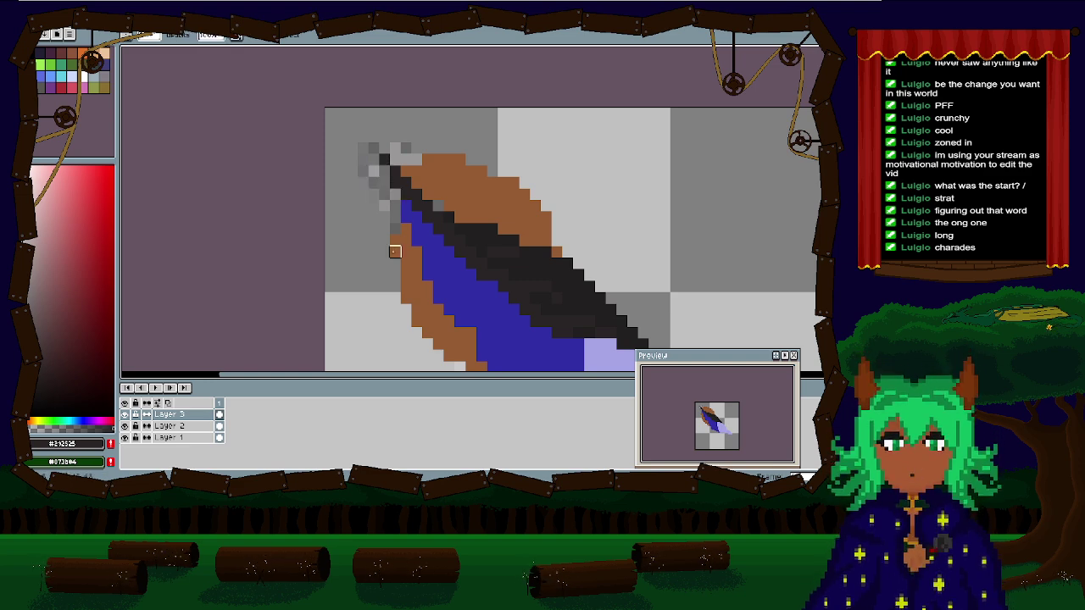
pyautogui.scroll(1, 395, 250)
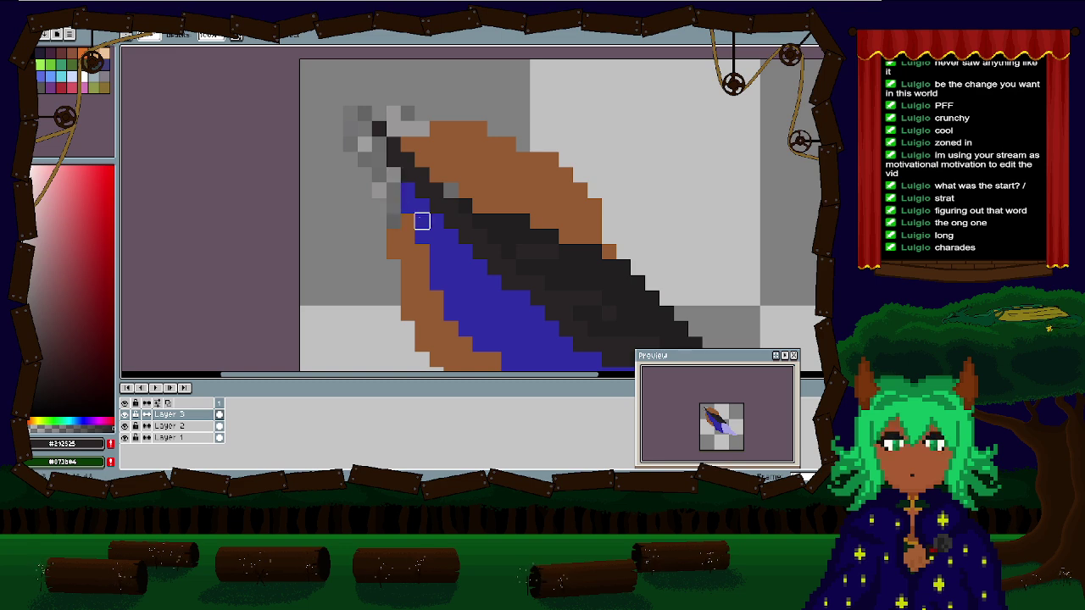
pyautogui.scroll(-1, 422, 221)
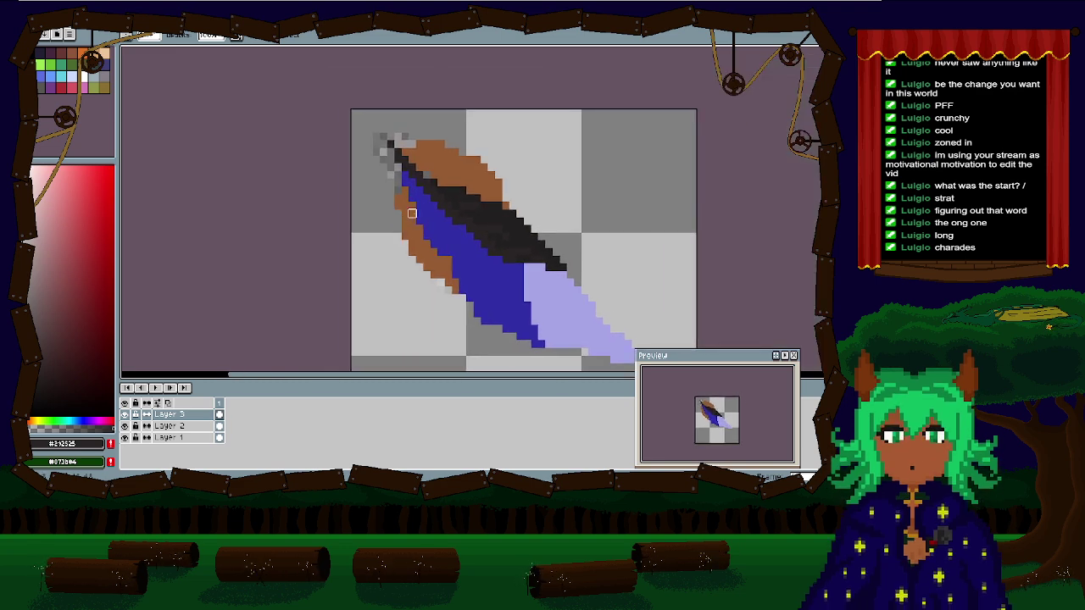
pyautogui.moveTo(442, 212); pyautogui.dragTo(439, 172)
pyautogui.scroll(4, 409, 149)
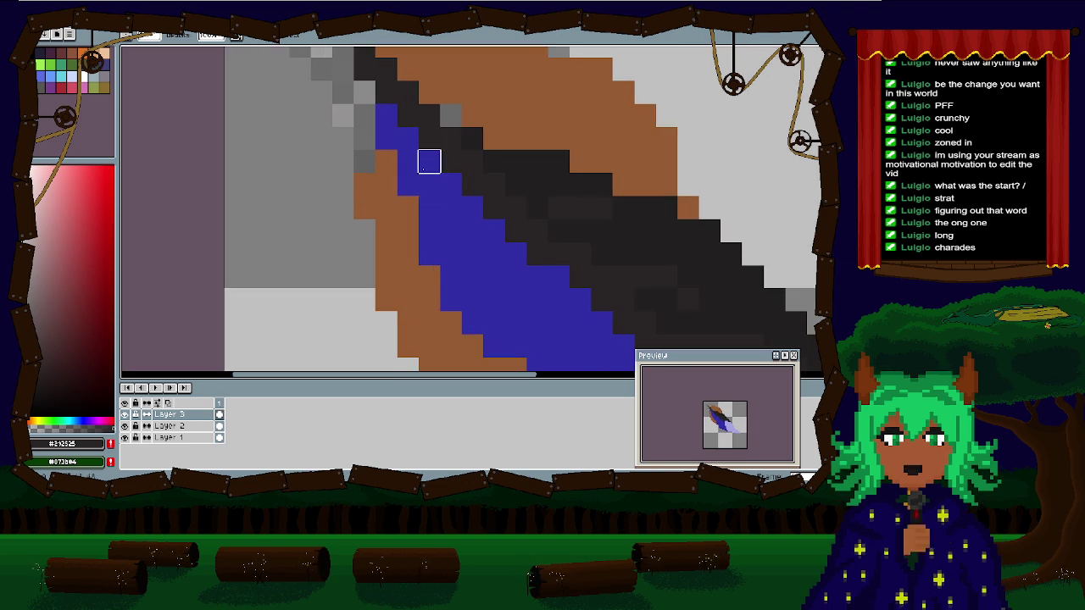
# Step: Repaint the quill tip in near-black as a thicker diagonal and erase its topmost pixel
pyautogui.press('m')
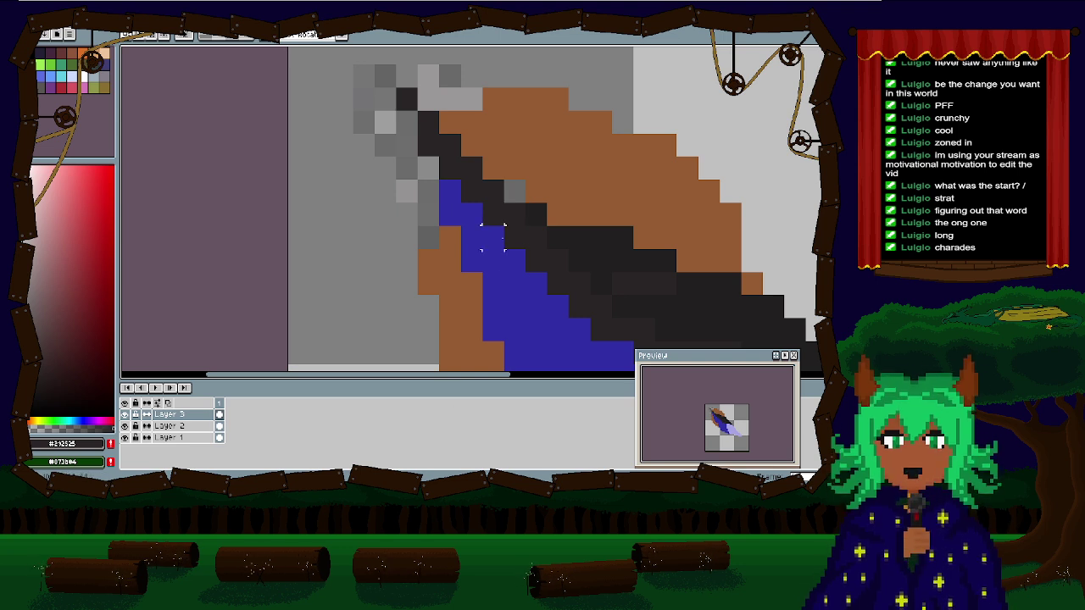
pyautogui.press('b')
pyautogui.click(385, 119)
pyautogui.click(364, 98)
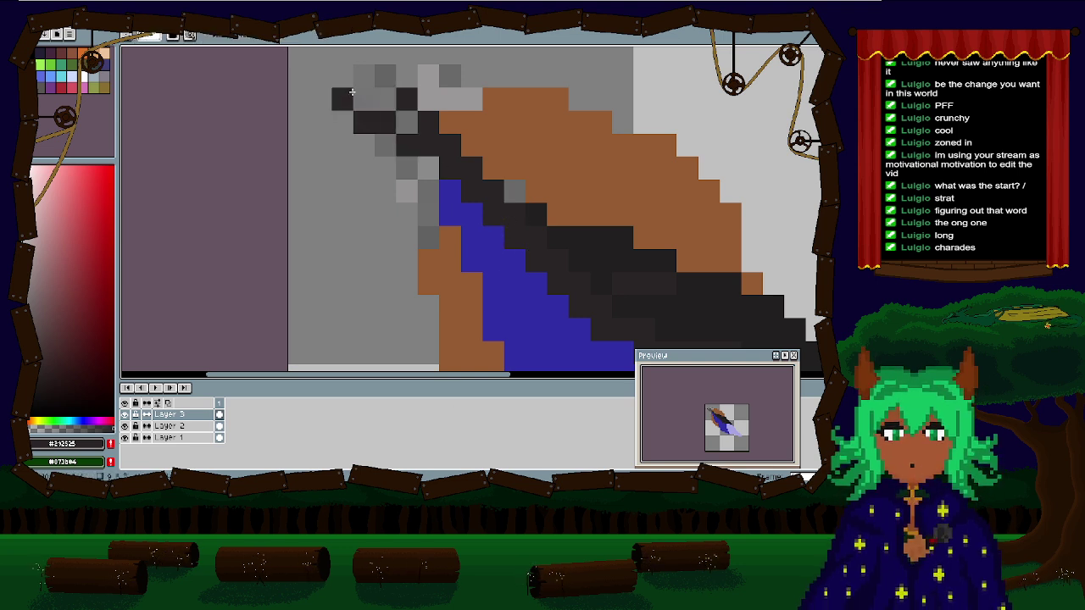
pyautogui.click(359, 78)
pyautogui.click(385, 98)
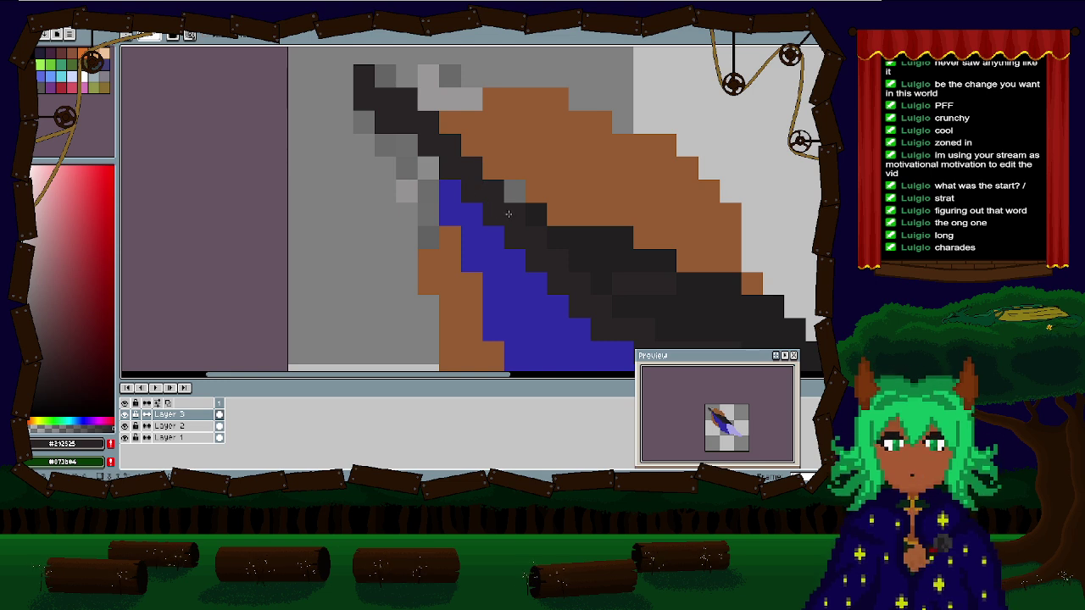
pyautogui.click(362, 118)
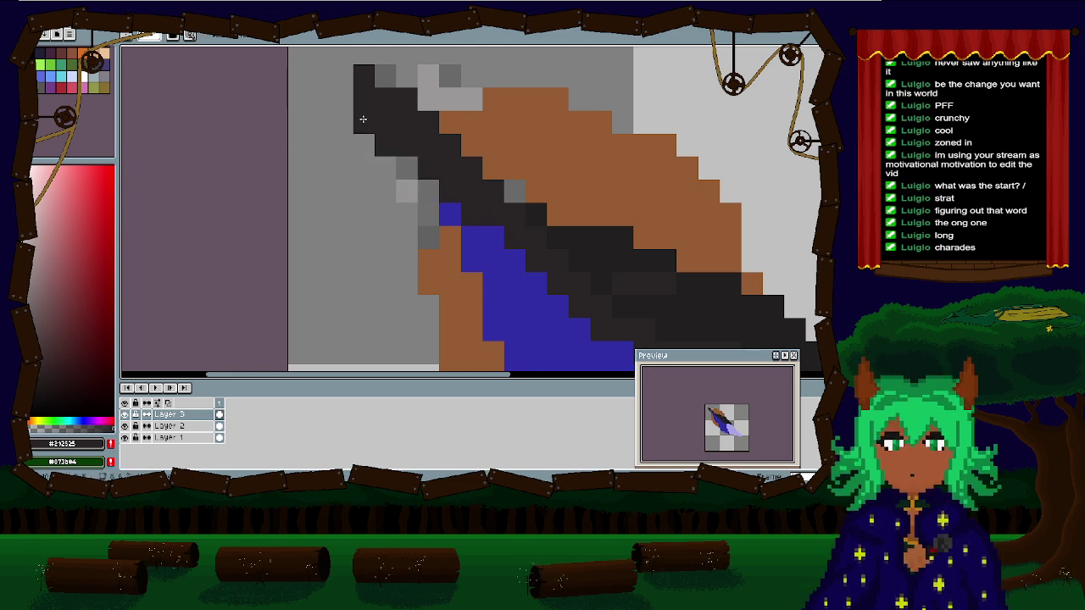
pyautogui.press('e')
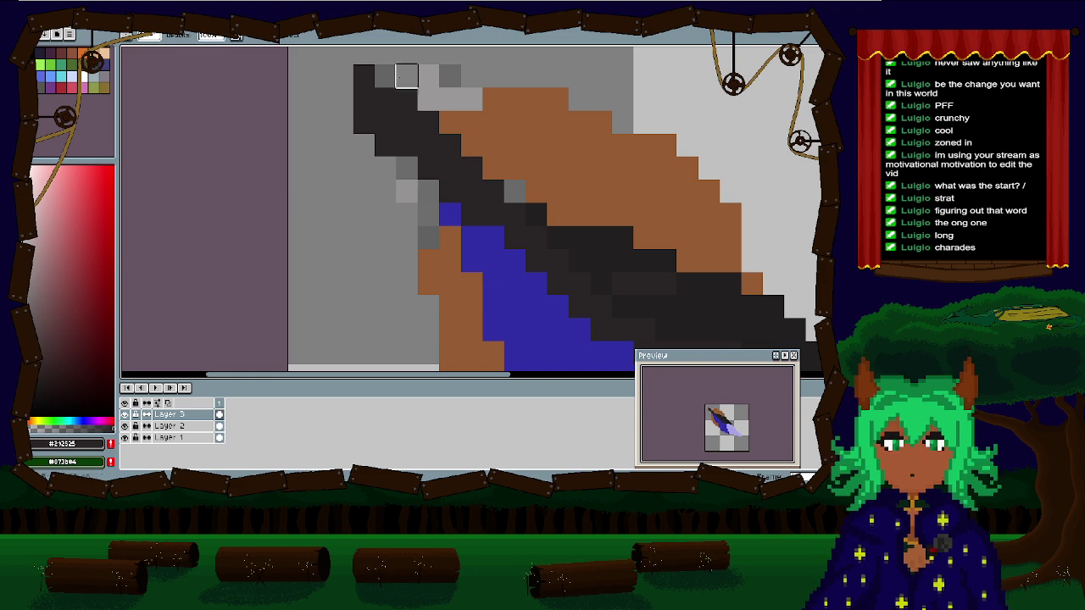
pyautogui.click(364, 76)
pyautogui.scroll(-3, 448, 260)
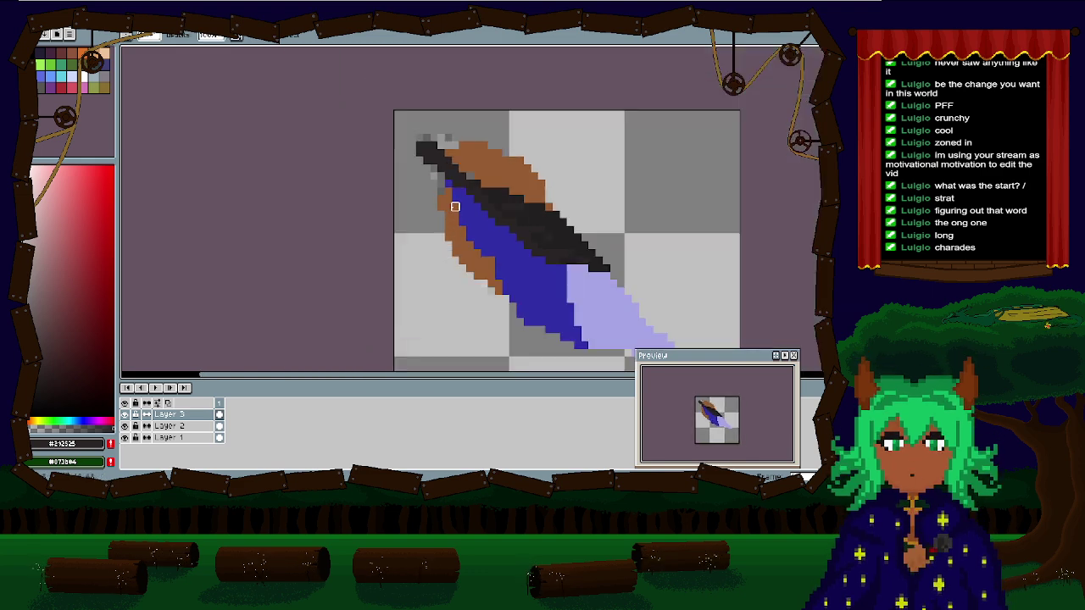
# Step: Sample the darker near-black and paint over the mottled pixels inside the feather's black section
pyautogui.scroll(2, 455, 206)
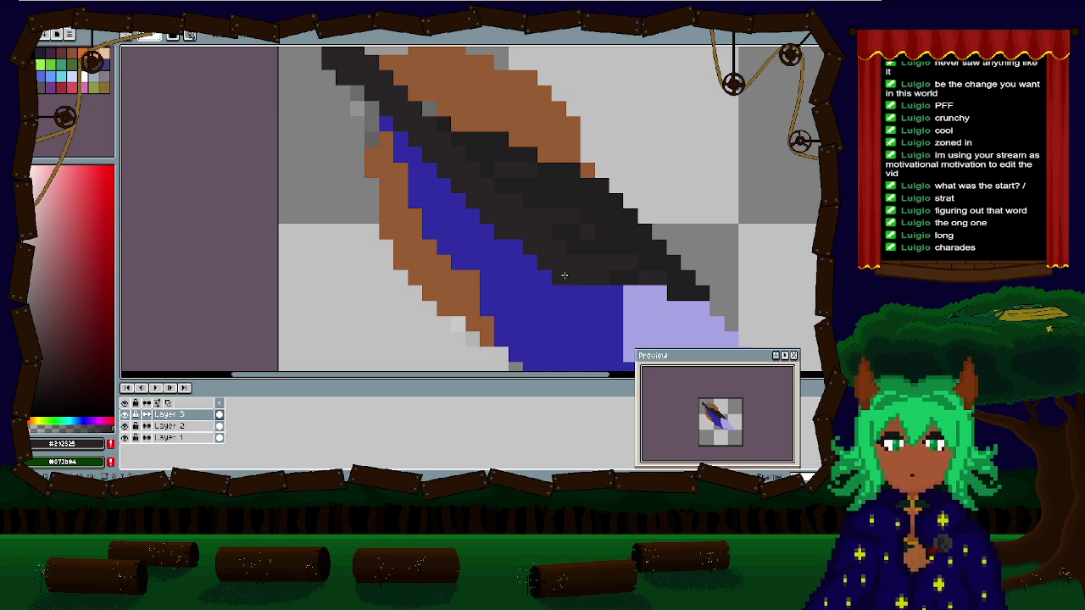
pyautogui.scroll(-2, 567, 275)
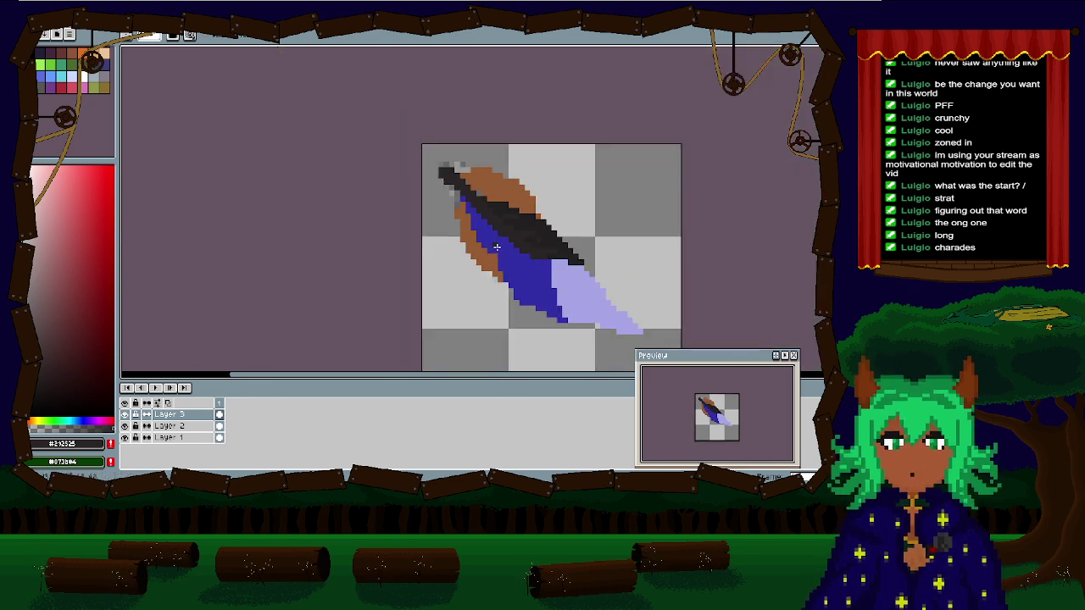
pyautogui.scroll(2, 413, 246)
pyautogui.hscroll(3, 413, 246)
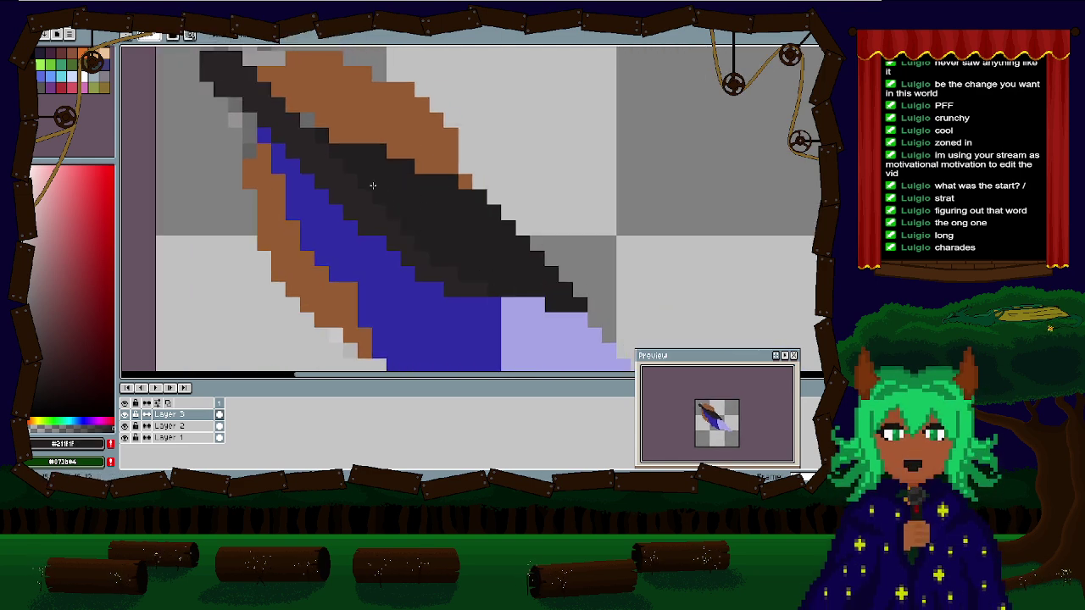
pyautogui.scroll(-1, 428, 236)
pyautogui.moveTo(422, 228); pyautogui.dragTo(421, 200)
pyautogui.scroll(1, 422, 200)
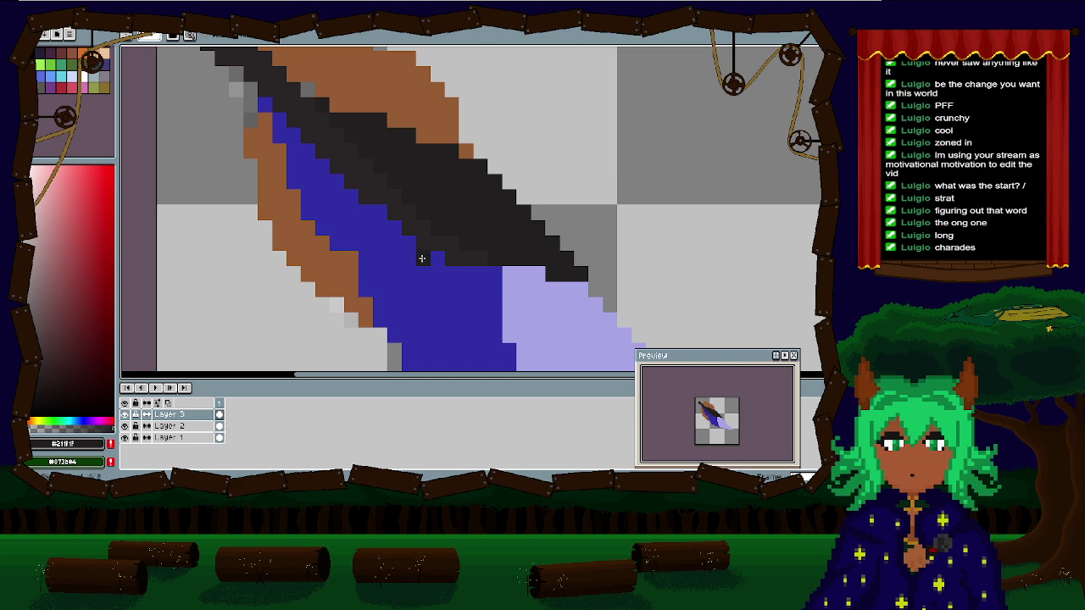
# Step: Sample the lighter near-black and extend the black section's lower edge pixel by pixel toward the blue and lavender boundary
pyautogui.keyDown('alt'); pyautogui.click(392, 195); pyautogui.keyUp('alt')
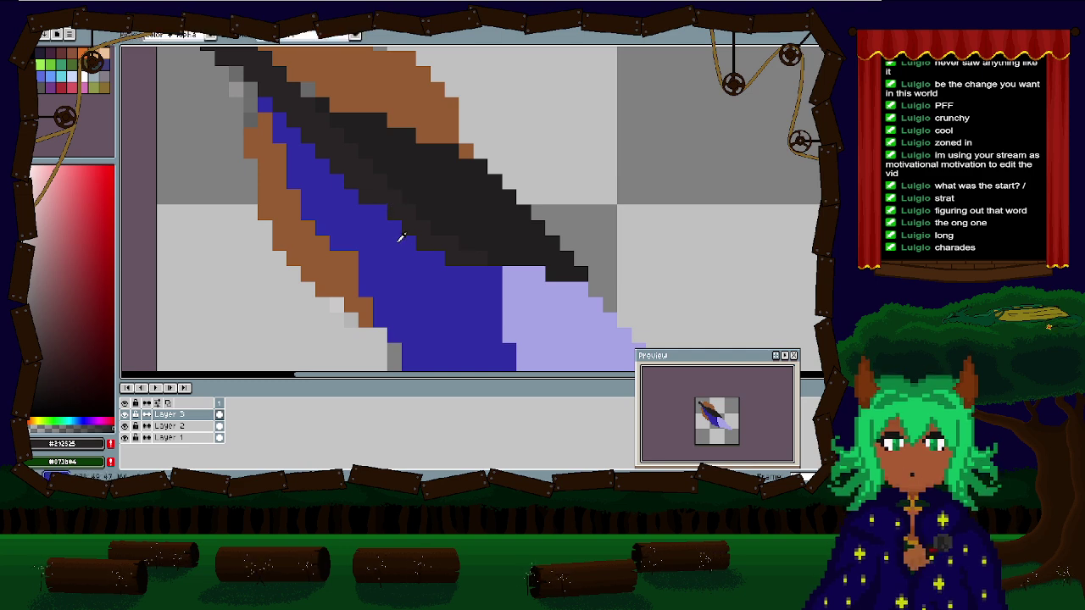
pyautogui.scroll(-1, 464, 271)
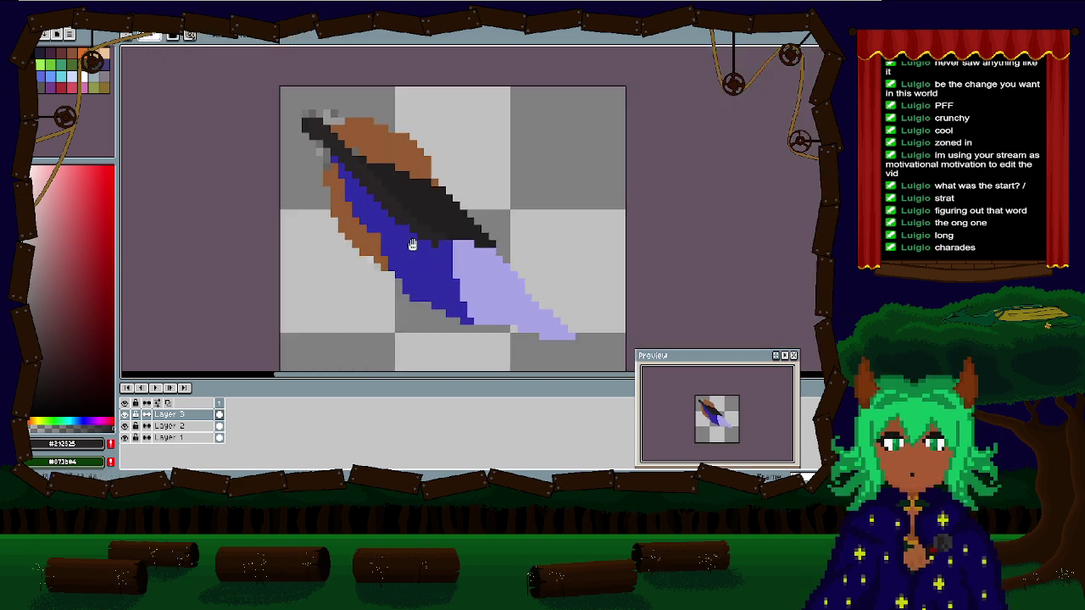
pyautogui.scroll(2, 475, 273)
pyautogui.scroll(1, 495, 279)
pyautogui.click(504, 285)
pyautogui.click(500, 263)
pyautogui.click(487, 284)
pyautogui.click(521, 304)
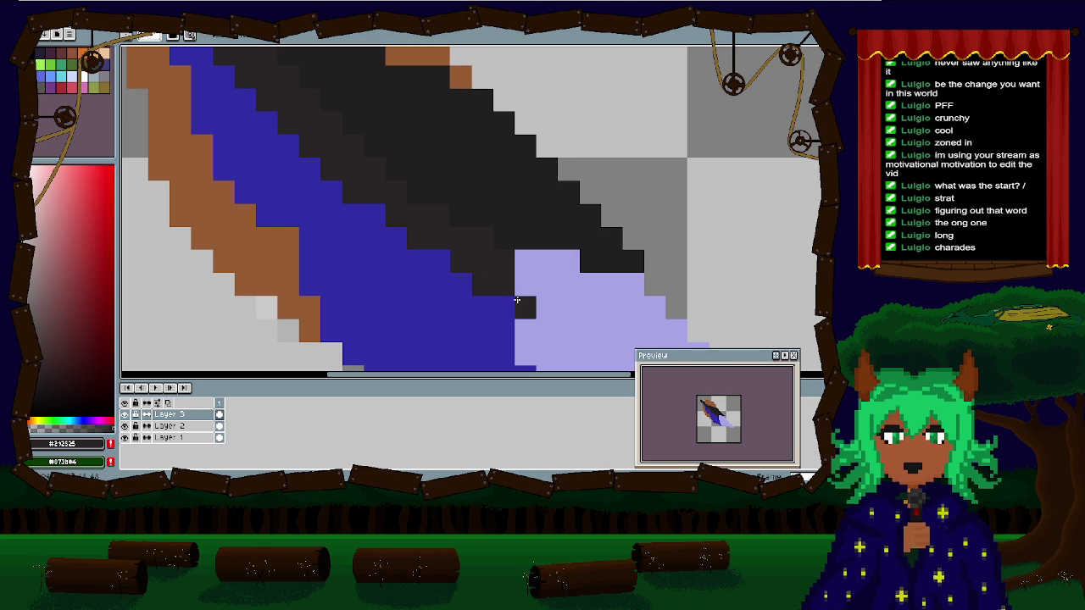
# Step: Erase two near-black pixels from the lower side of the quill tip to thin it
pyautogui.scroll(-1, 518, 300)
pyautogui.scroll(-1, 412, 217)
pyautogui.scroll(2, 426, 221)
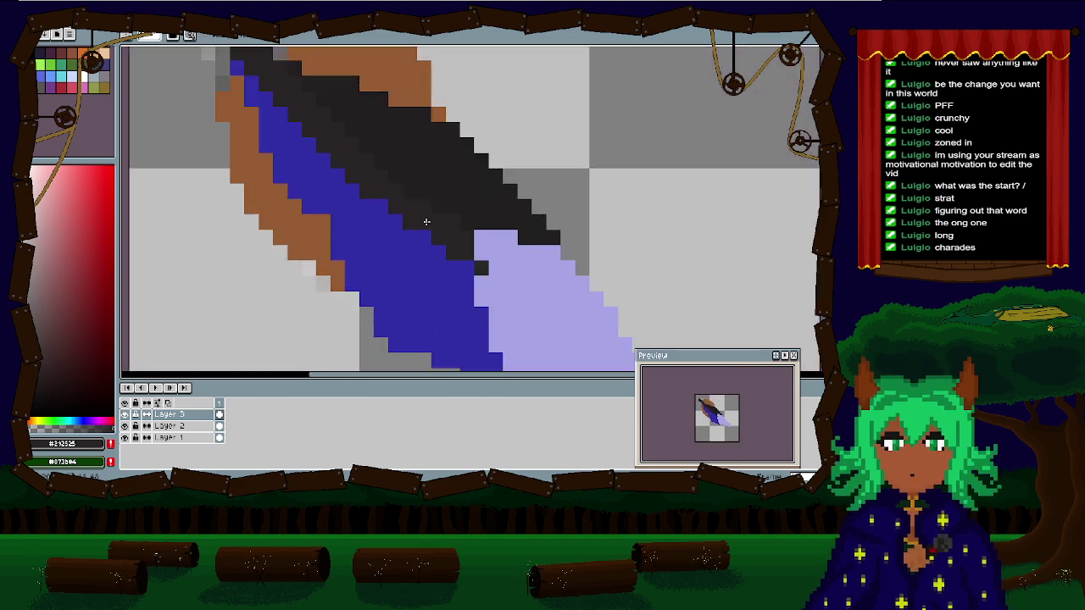
pyautogui.scroll(-2, 426, 221)
pyautogui.scroll(1, 398, 211)
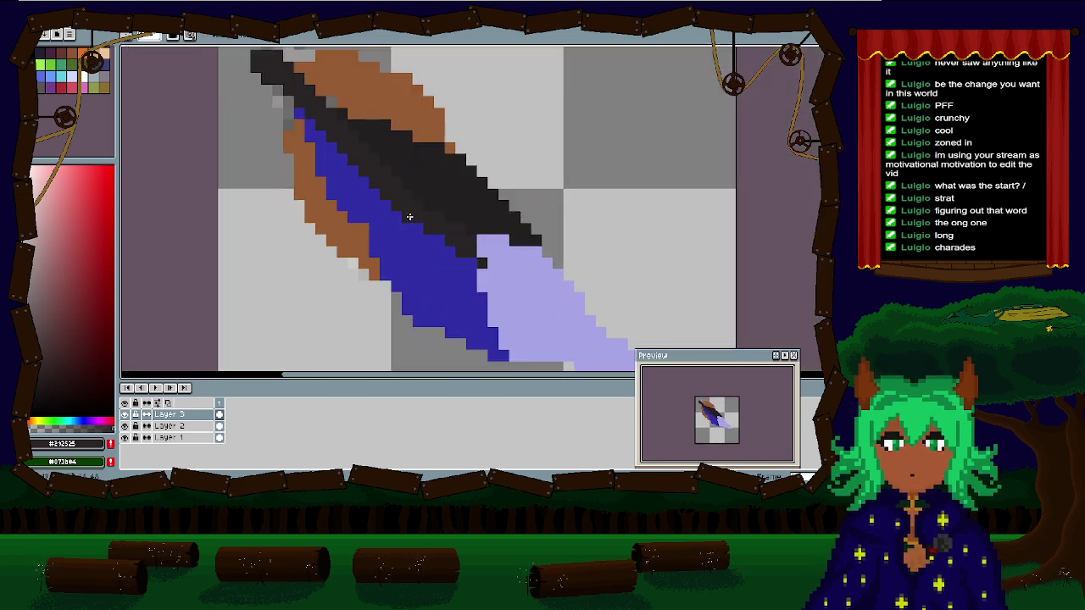
pyautogui.scroll(-1, 409, 217)
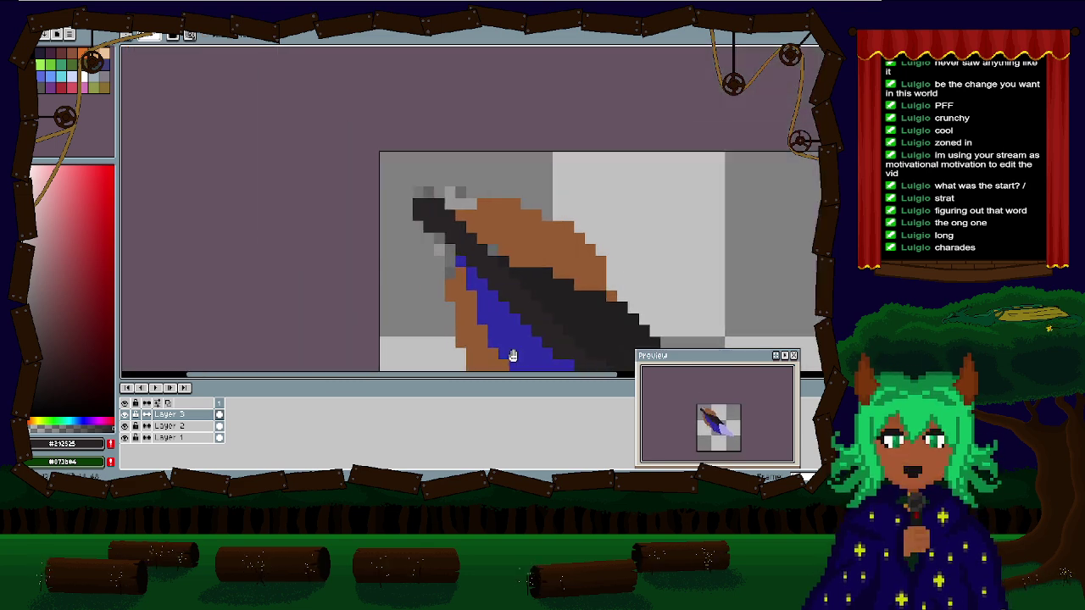
pyautogui.press('e')
pyautogui.click(433, 232)
pyautogui.click(423, 220)
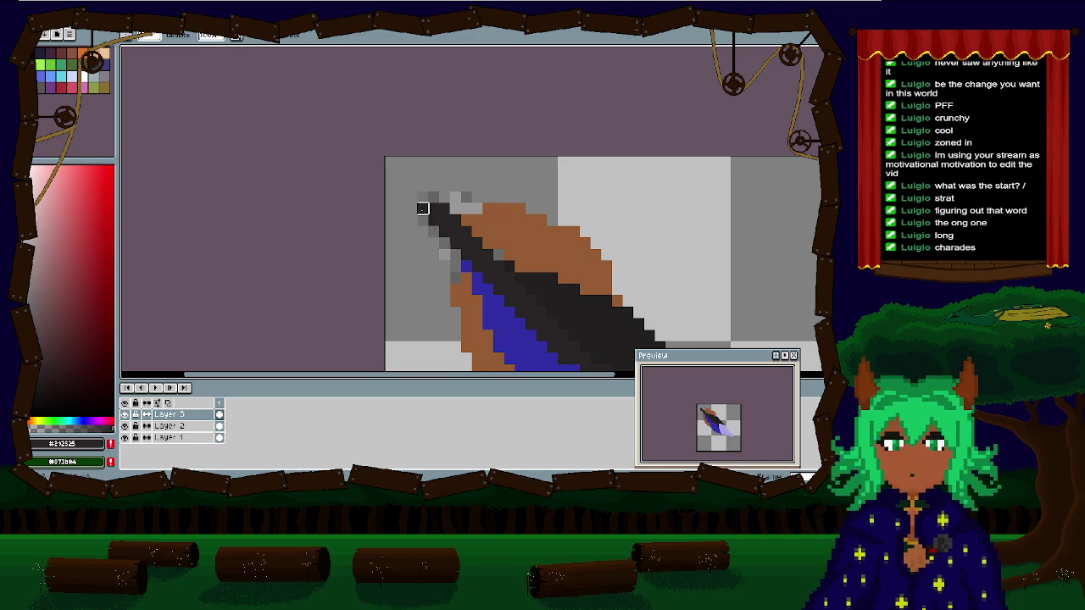
# Step: Sample the feather's dark blue and erase the uppermost blue pixel beside the quill
pyautogui.scroll(-1, 324, 136)
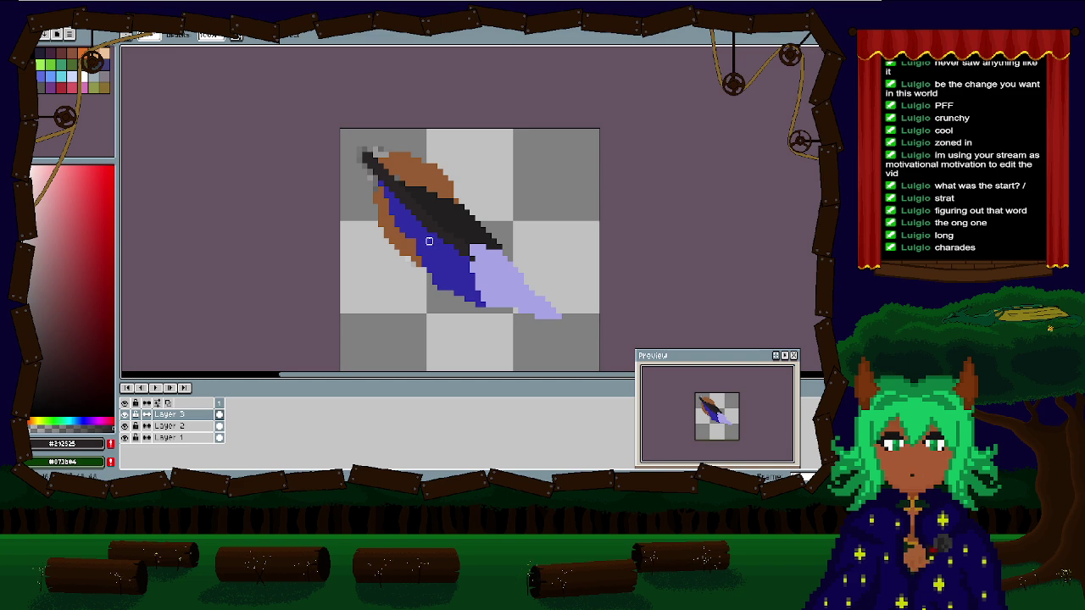
pyautogui.scroll(4, 429, 241)
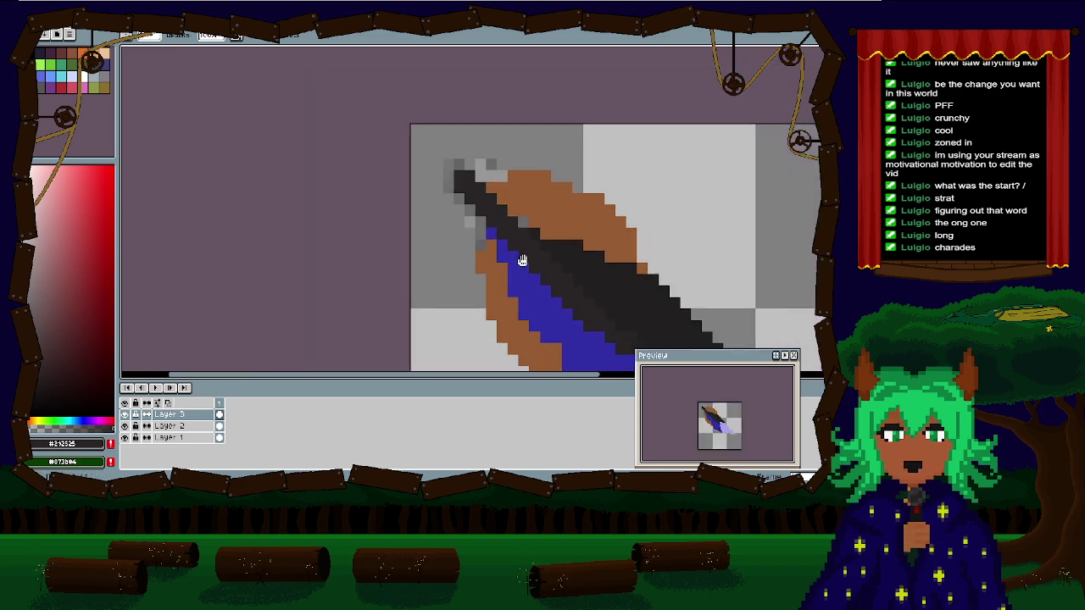
pyautogui.click(488, 248)
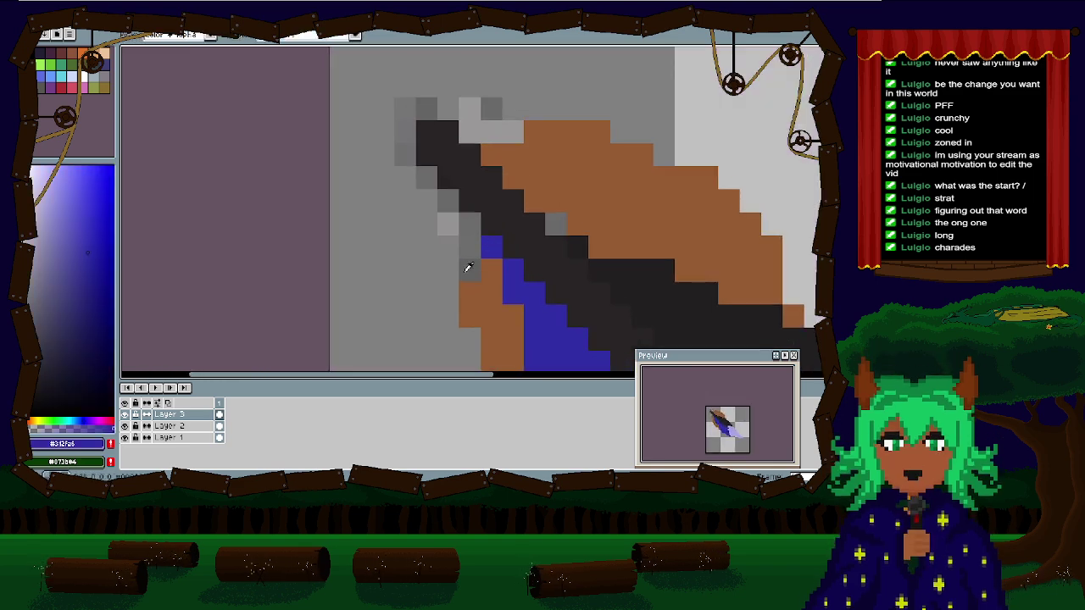
pyautogui.press('e')
pyautogui.click(491, 247)
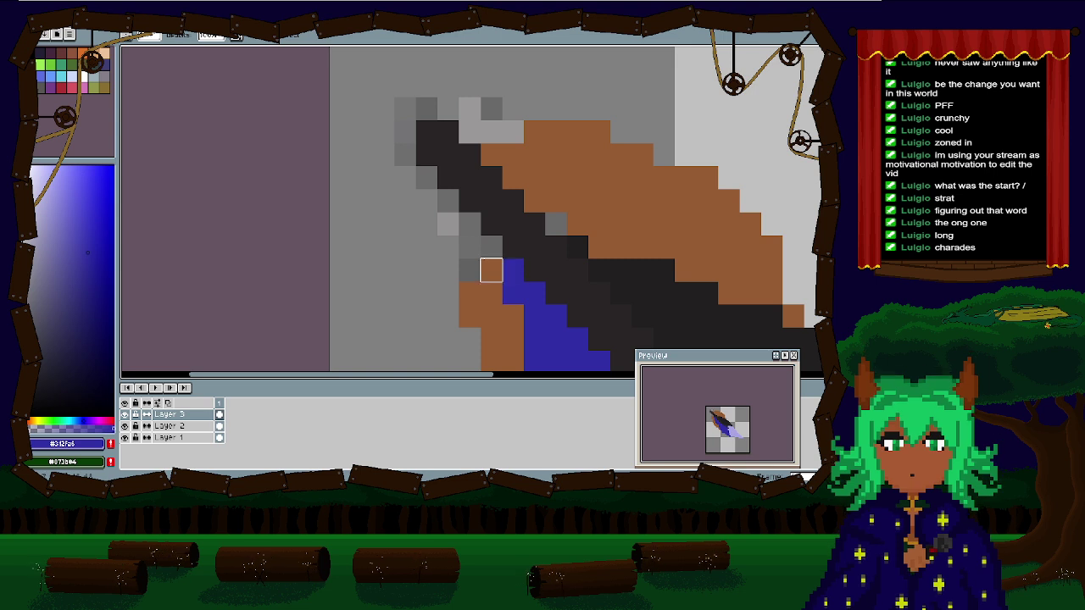
# Step: Erase the near-black pixels along the quill's upper side on Layer 3, staying on that layer for the edit
pyautogui.moveTo(470, 271); pyautogui.dragTo(389, 245)
pyautogui.click(169, 426)
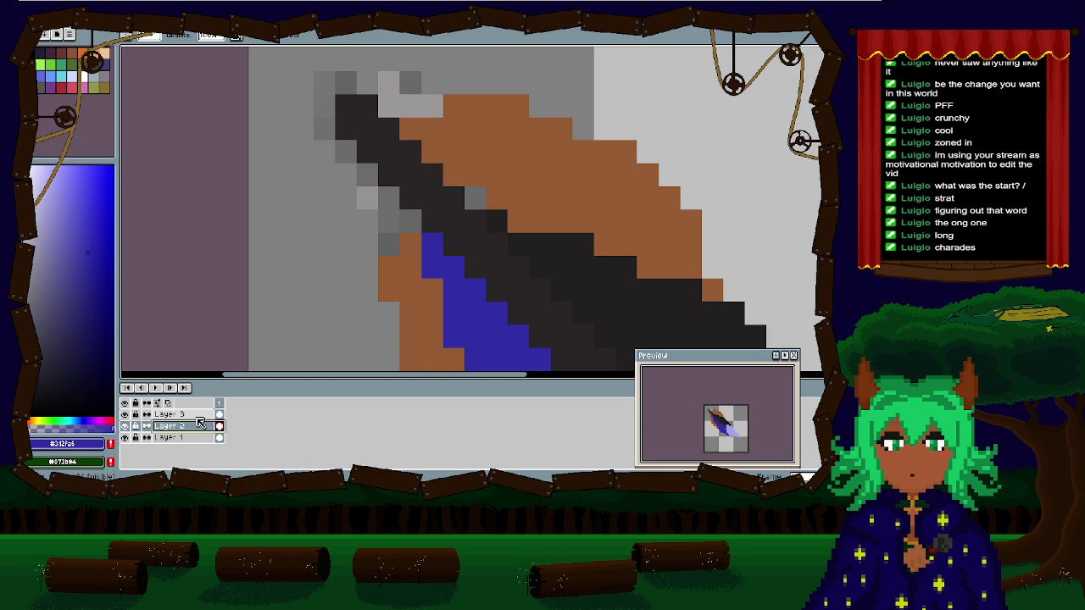
pyautogui.click(193, 414)
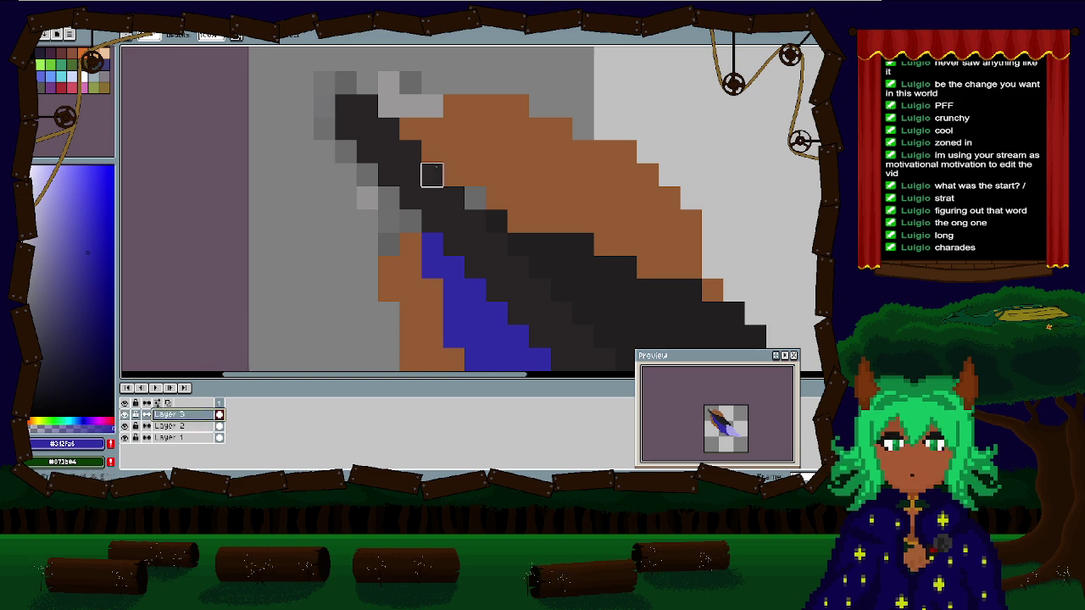
pyautogui.scroll(-2, 516, 175)
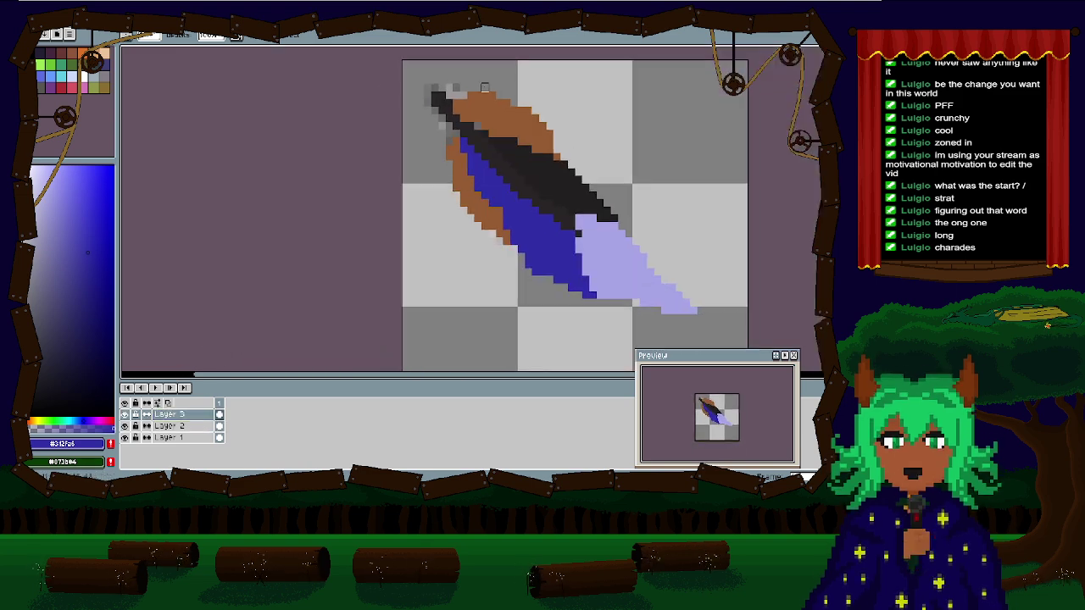
pyautogui.moveTo(477, 133); pyautogui.dragTo(454, 197)
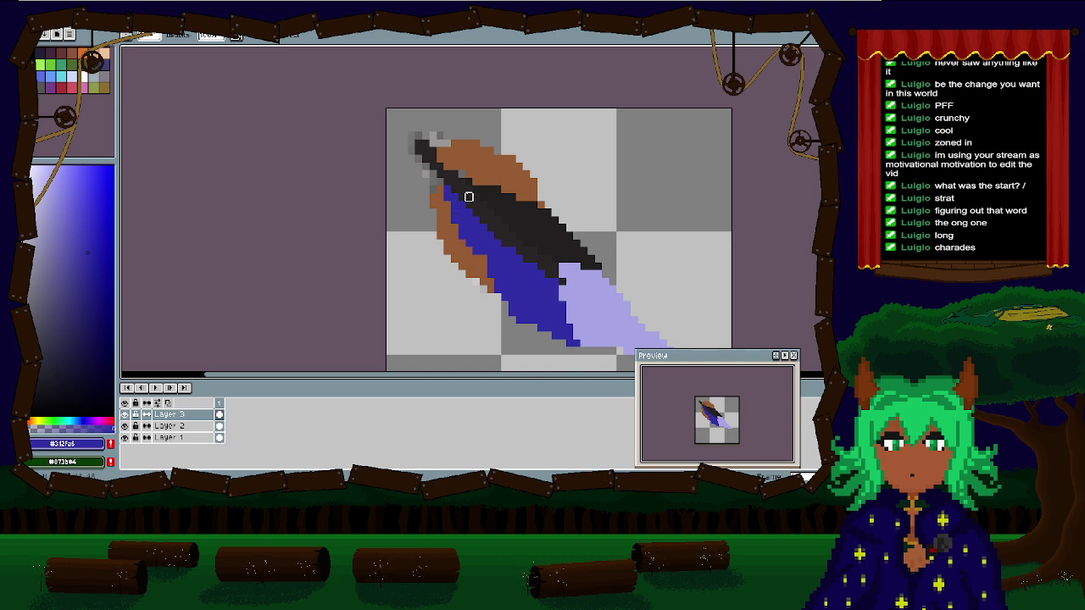
pyautogui.scroll(2, 469, 196)
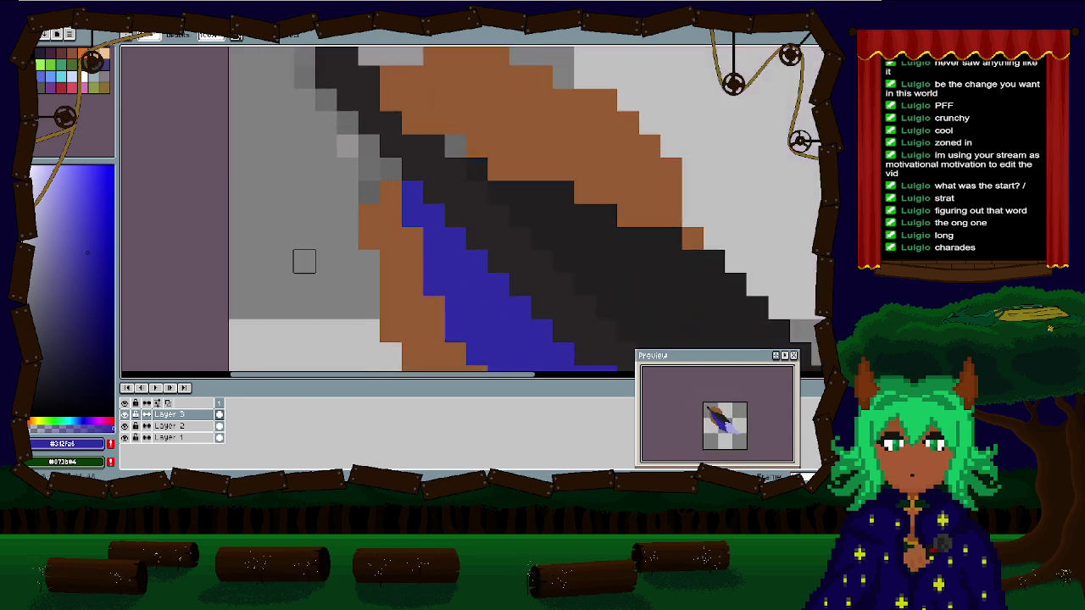
# Step: Erase two brown pixels on Layer 2 bordering the upper edge of the feather's black section
pyautogui.click(180, 426)
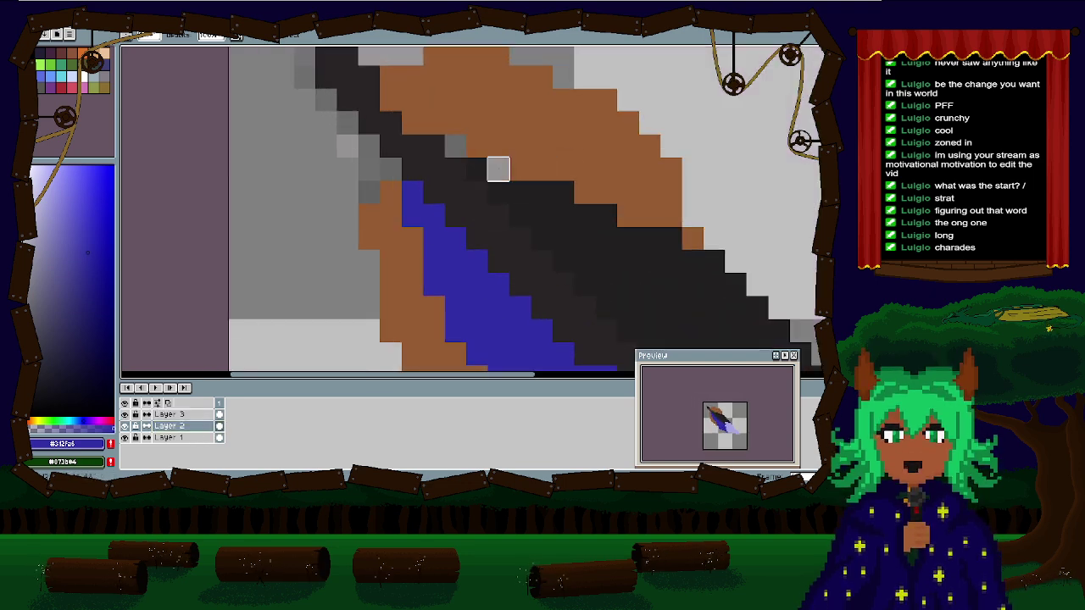
pyautogui.scroll(-2, 472, 257)
pyautogui.scroll(2, 472, 235)
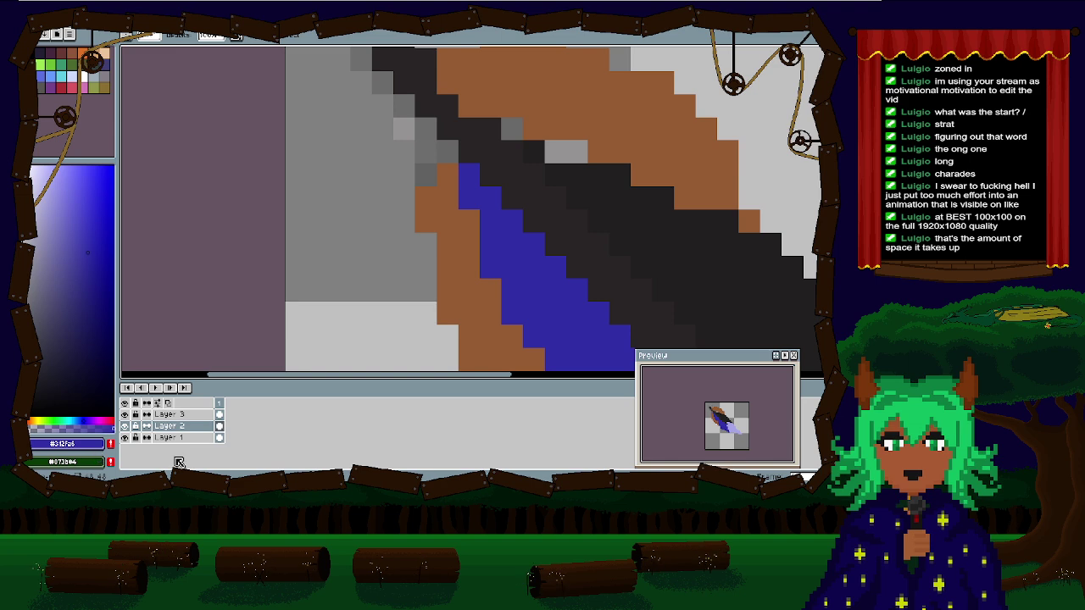
pyautogui.scroll(-3, 293, 160)
pyautogui.scroll(1, 313, 161)
pyautogui.scroll(-1, 331, 164)
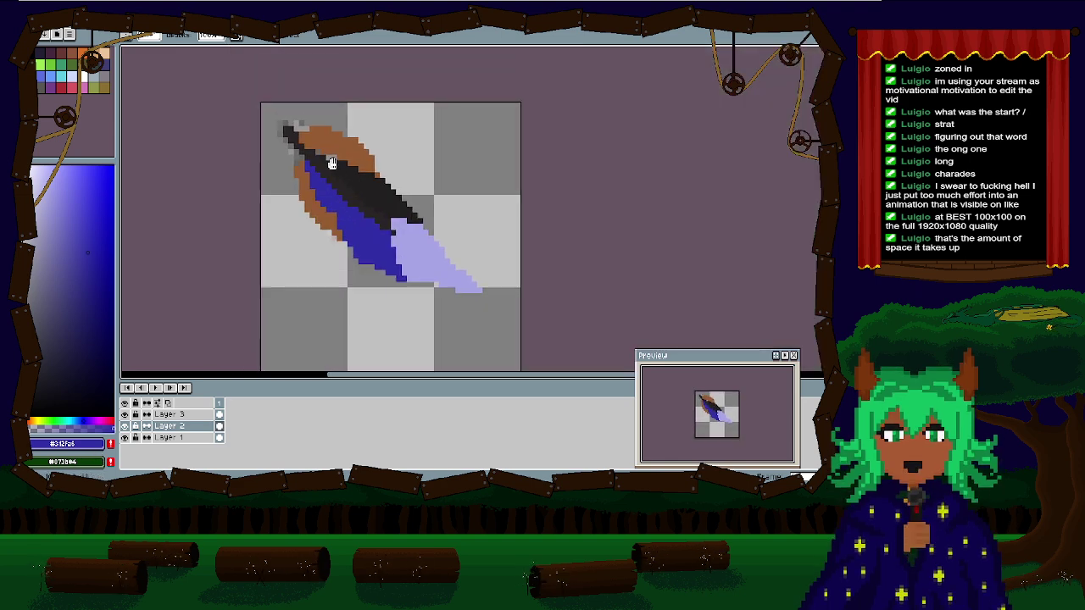
# Step: Check the sprite's canvas size settings and accept the existing dimensions
pyautogui.hotkey('ctrl', 'alt', 'c')
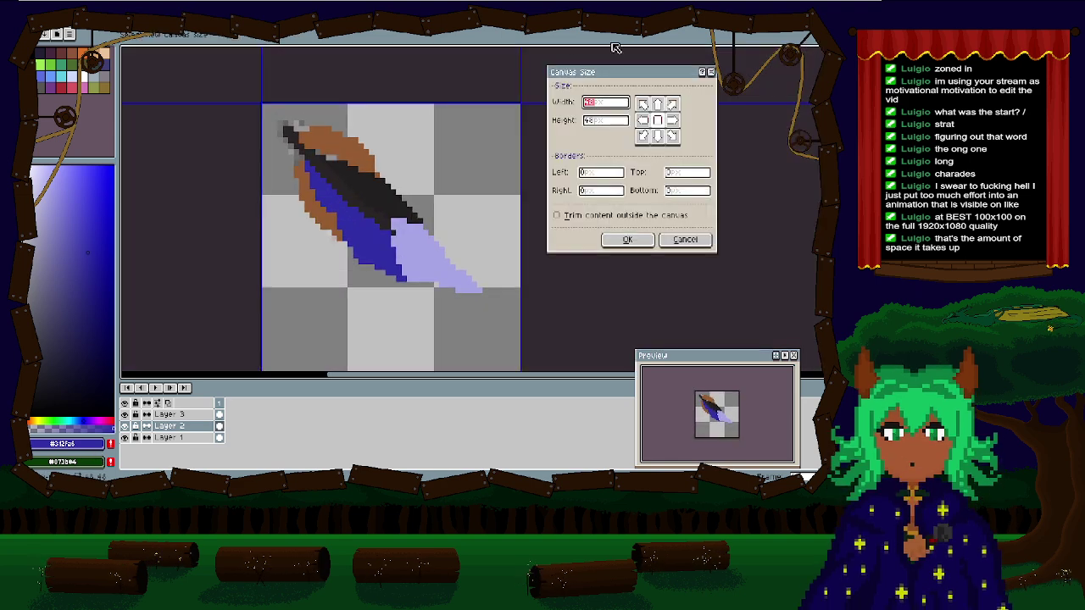
pyautogui.click(624, 239)
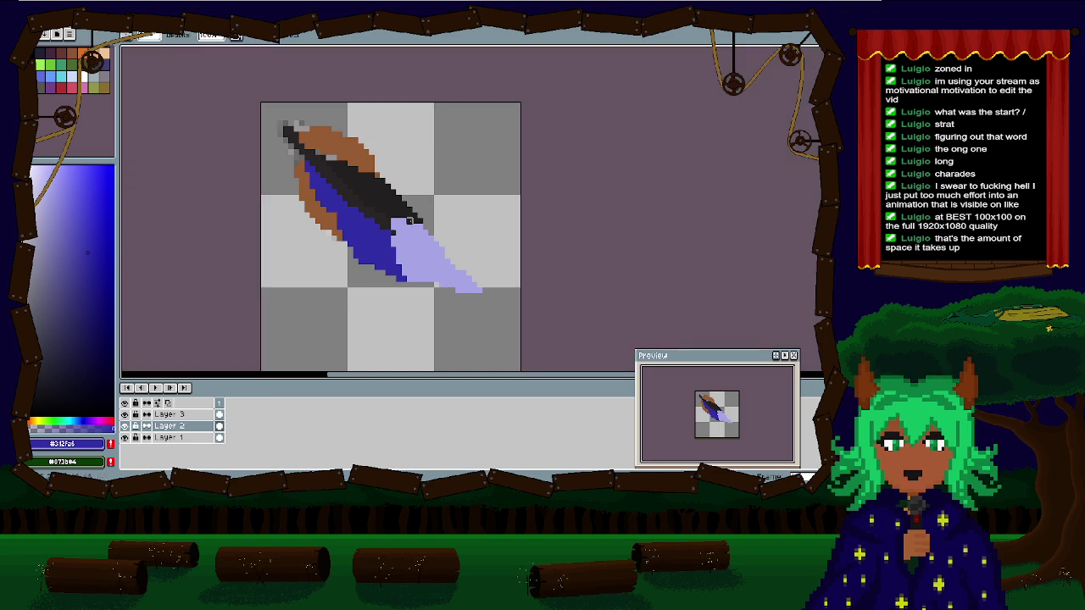
# Step: Sample the feather's brown, pick a darker shade of it and outline the outer edge of the lower brown section on Layer 2
pyautogui.scroll(3, 393, 205)
pyautogui.scroll(-1, 259, 194)
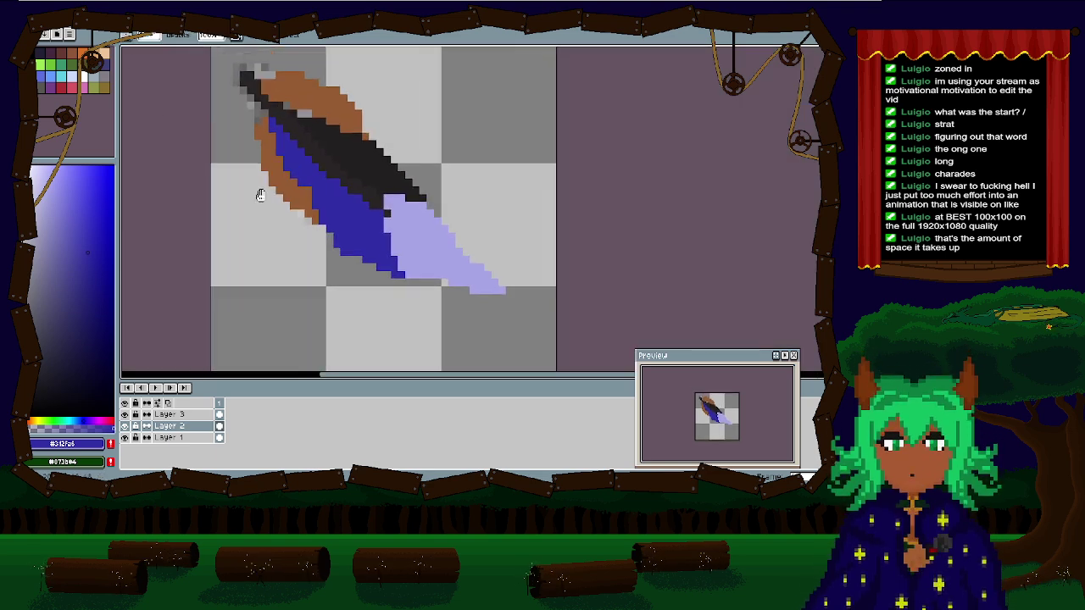
pyautogui.scroll(2, 215, 160)
pyautogui.click(366, 182)
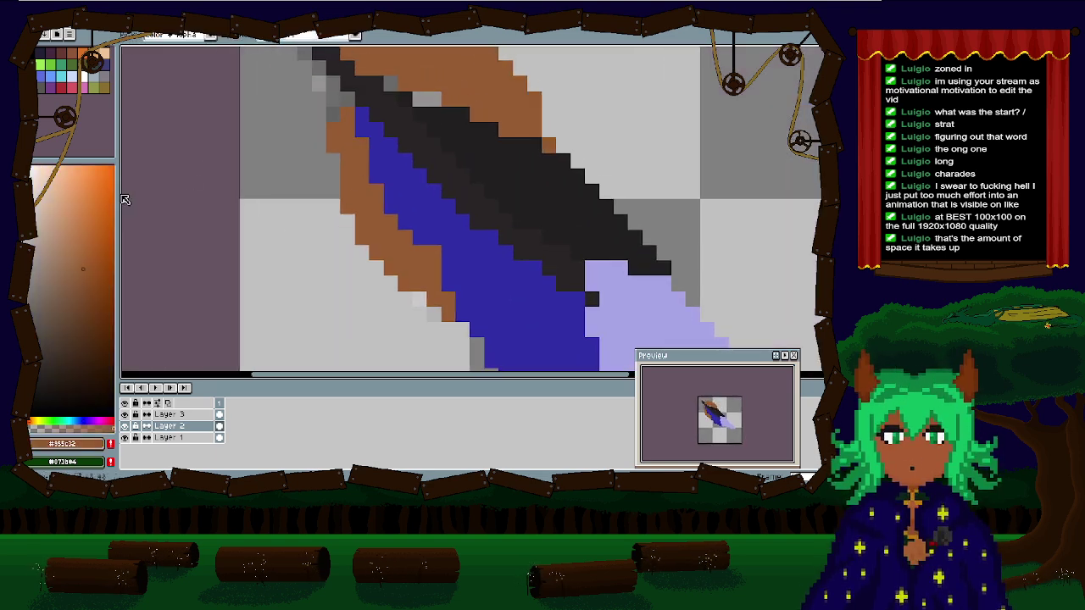
pyautogui.click(83, 307)
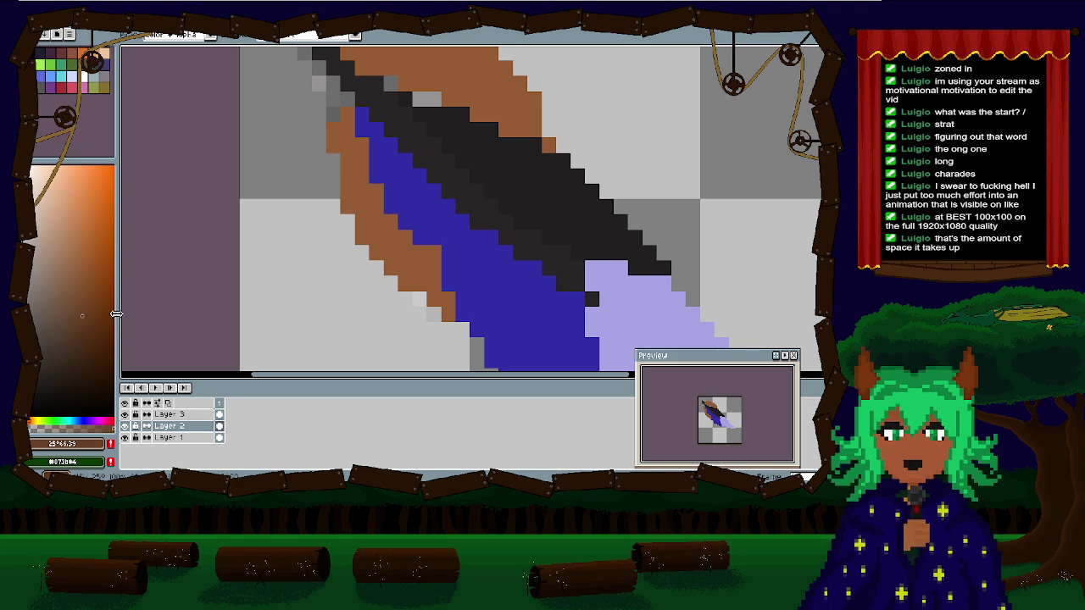
pyautogui.moveTo(320, 149)
pyautogui.mouseDown()
pyautogui.moveTo(321, 129)
pyautogui.moveTo(360, 252)
pyautogui.moveTo(352, 200)
pyautogui.mouseUp()
pyautogui.keyDown('shift'); pyautogui.click(393, 246); pyautogui.keyUp('shift')
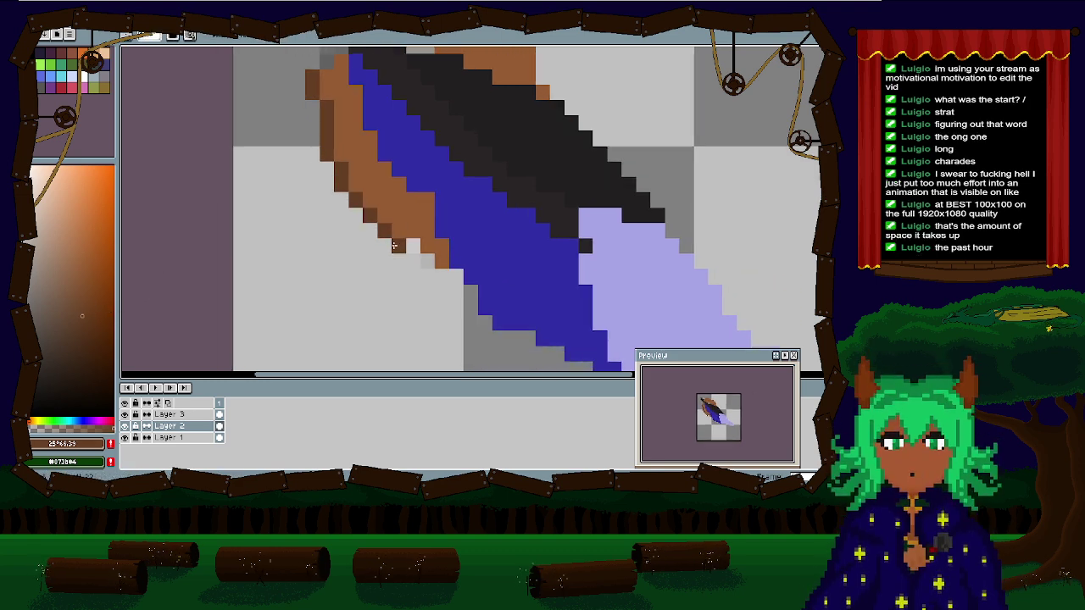
pyautogui.moveTo(393, 246); pyautogui.dragTo(461, 278)
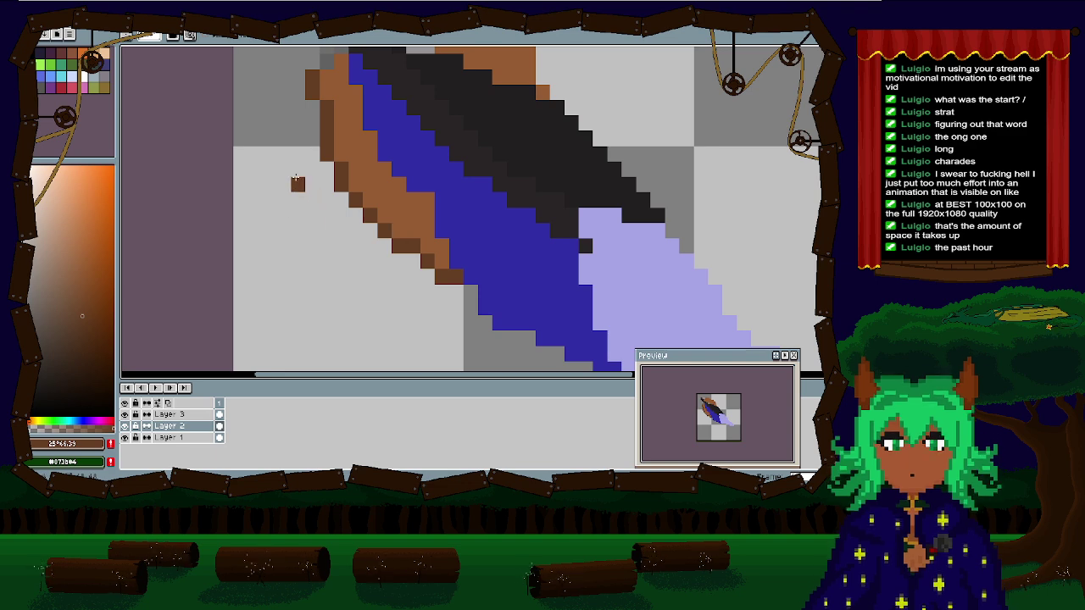
# Step: Outline the upper brown section's outer edge in darker brown from the quill to its far end, undoing the stray diagonal pixels
pyautogui.moveTo(297, 200); pyautogui.dragTo(298, 365)
pyautogui.moveTo(365, 192); pyautogui.dragTo(372, 201)
pyautogui.click(340, 144)
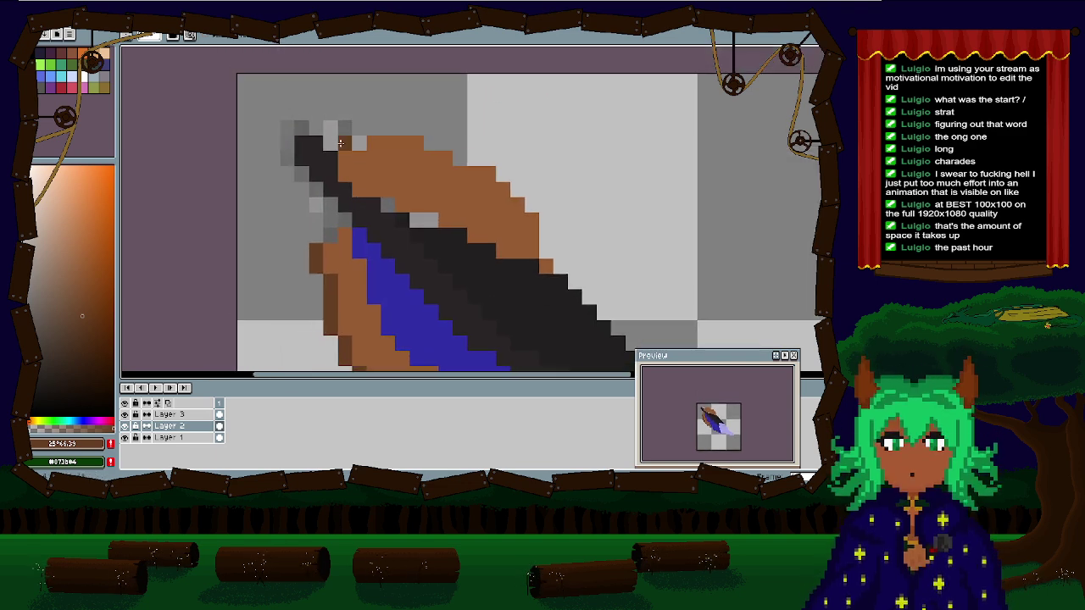
pyautogui.moveTo(373, 126)
pyautogui.mouseDown()
pyautogui.moveTo(419, 129)
pyautogui.moveTo(485, 159)
pyautogui.moveTo(377, 114)
pyautogui.mouseUp()
pyautogui.moveTo(435, 158); pyautogui.dragTo(449, 174)
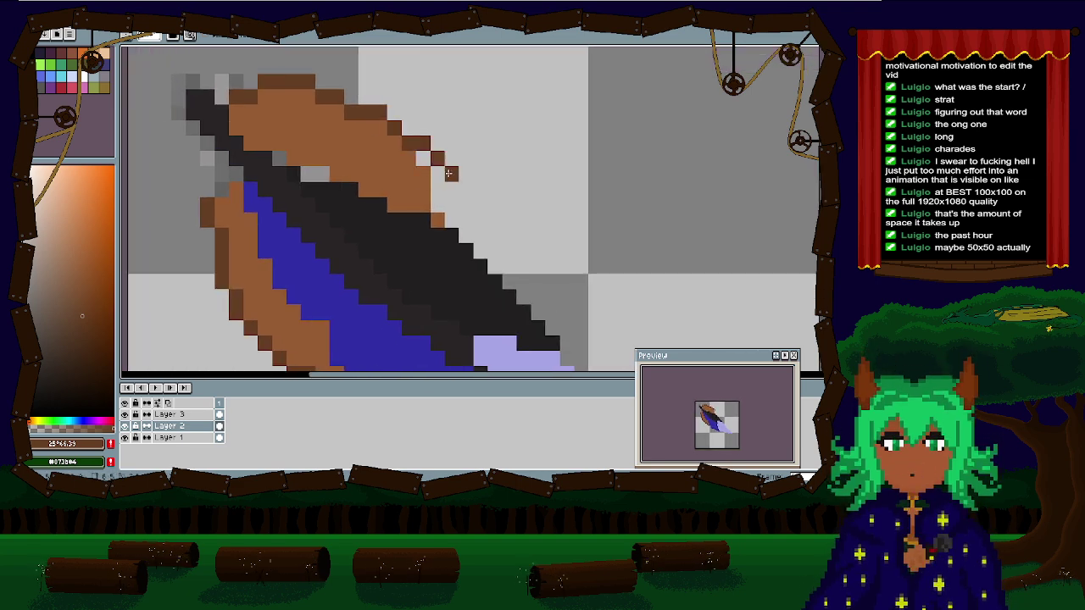
pyautogui.hotkey('ctrl', 'z')
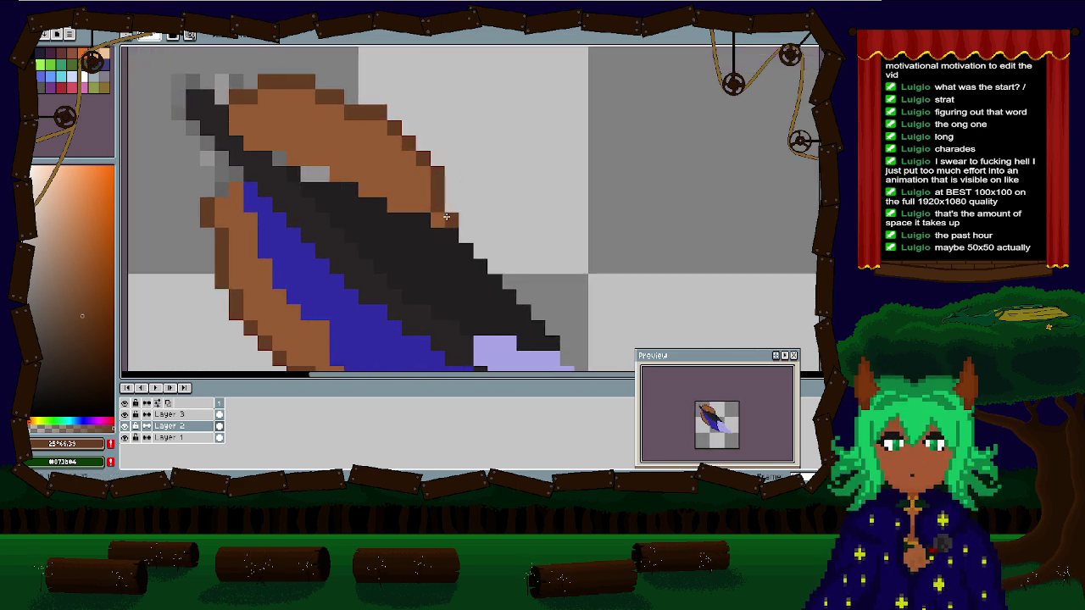
pyautogui.moveTo(445, 217); pyautogui.dragTo(486, 162)
# Step: Paint darker-brown pixels into the gap above the black section and beside the top of the blue section
pyautogui.moveTo(356, 117); pyautogui.dragTo(372, 188)
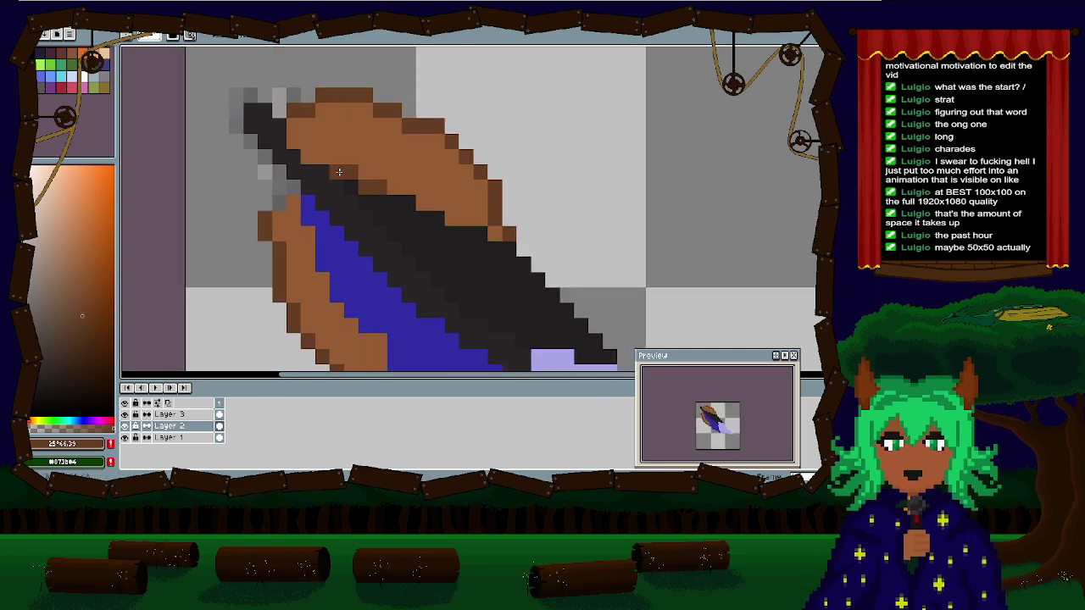
pyautogui.scroll(-2, 278, 198)
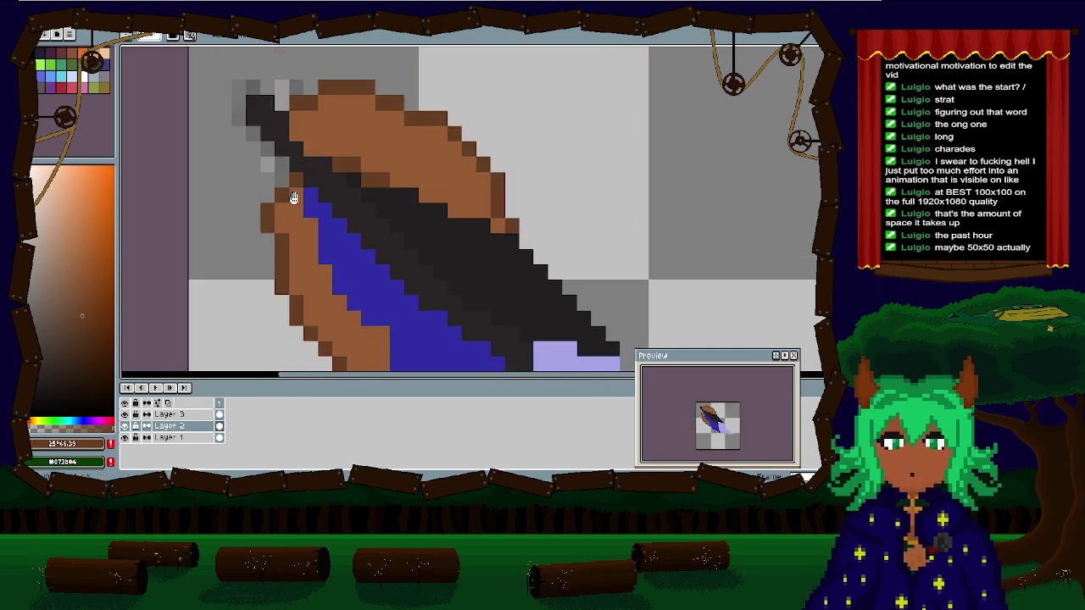
pyautogui.scroll(2, 381, 171)
pyautogui.scroll(2, 380, 171)
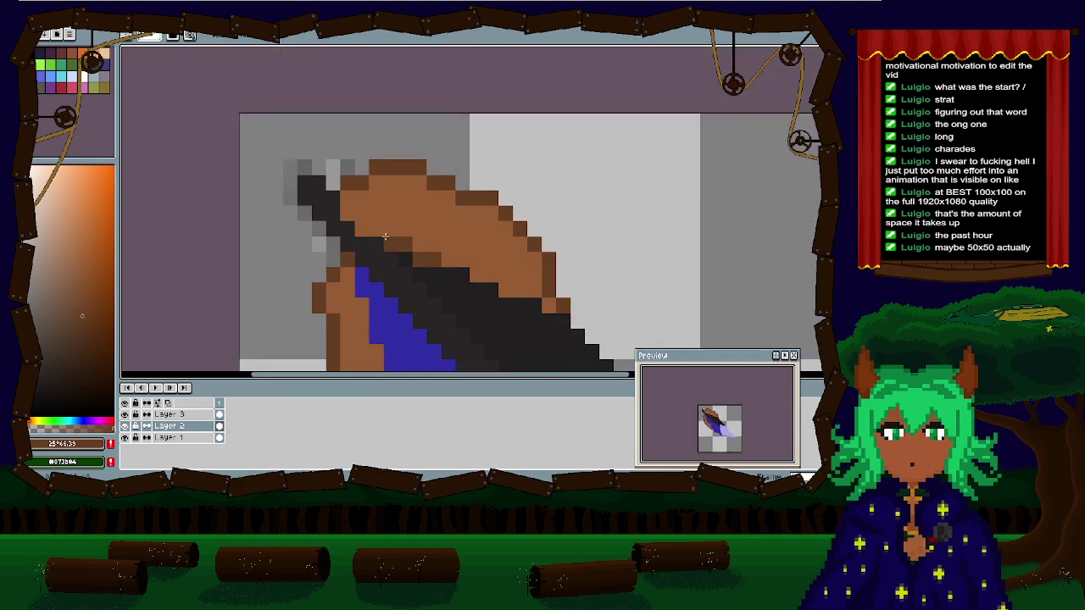
# Step: Remove the upper brown section's top outline and redraw it one pixel row lower in darker brown
pyautogui.hotkey('ctrl', 'z')
pyautogui.hotkey('ctrl', 'z')
pyautogui.hotkey('ctrl', 'z')
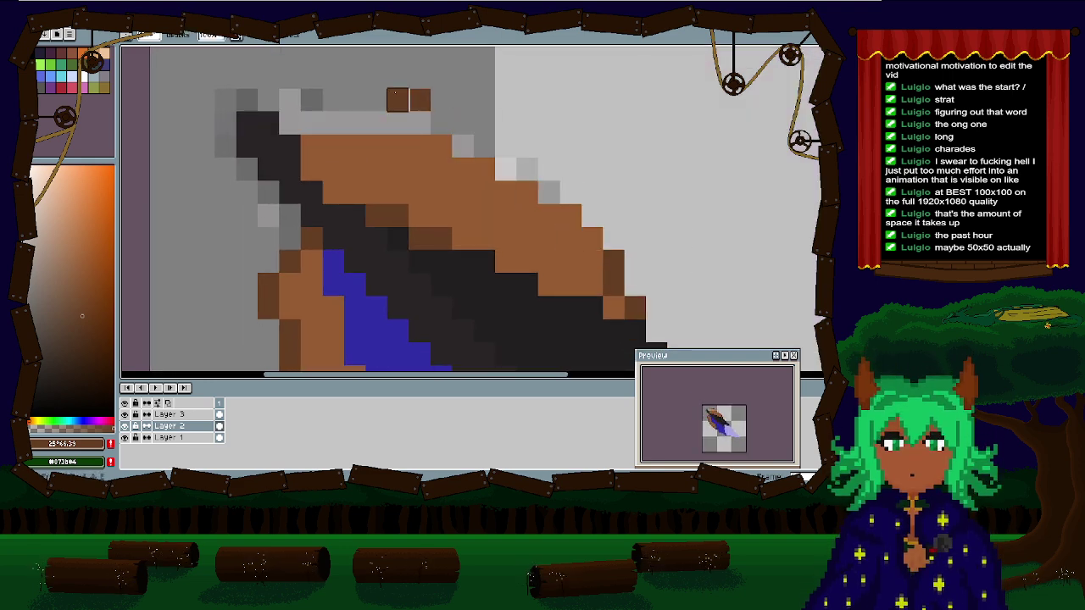
pyautogui.hotkey('ctrl', 'z')
pyautogui.moveTo(312, 123)
pyautogui.mouseDown()
pyautogui.moveTo(398, 123)
pyautogui.moveTo(529, 194)
pyautogui.moveTo(575, 204)
pyautogui.mouseUp()
pyautogui.press('ctrl')
pyautogui.hotkey('ctrl', 'z')
pyautogui.click(552, 194)
pyautogui.click(609, 235)
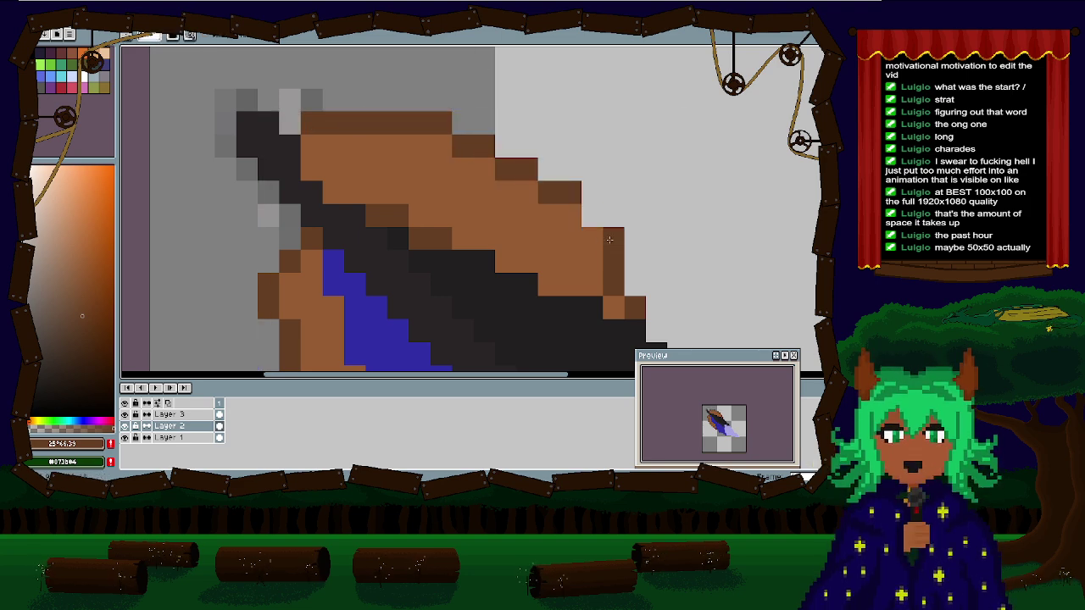
# Step: Round off the upper outline's end near the quill by stepping its darker-brown pixels down on Layer 2
pyautogui.scroll(-2, 594, 215)
pyautogui.scroll(3, 551, 169)
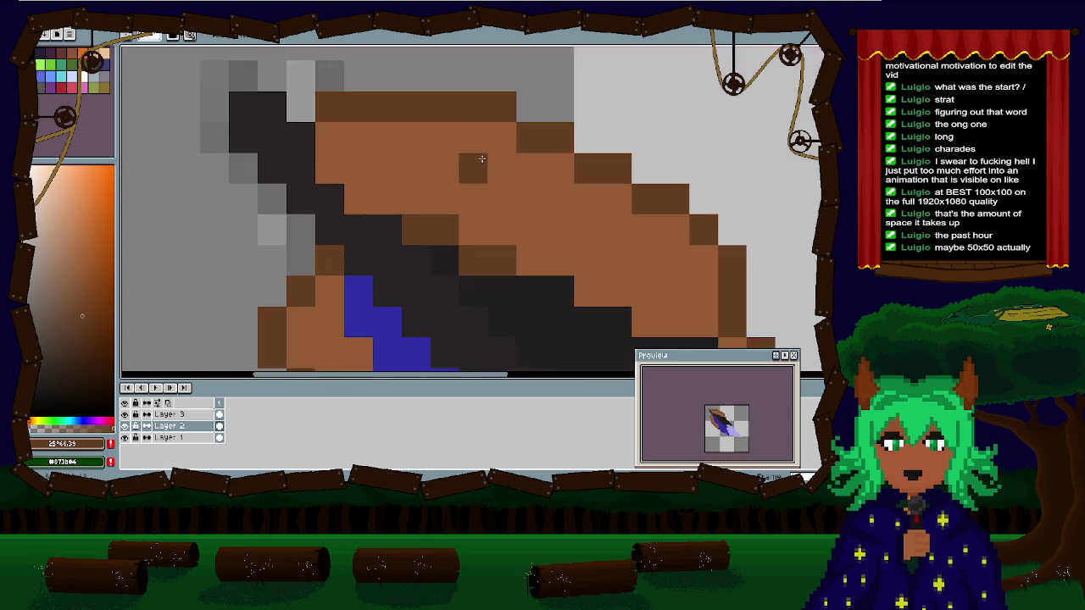
pyautogui.click(498, 124)
pyautogui.scroll(-1, 498, 125)
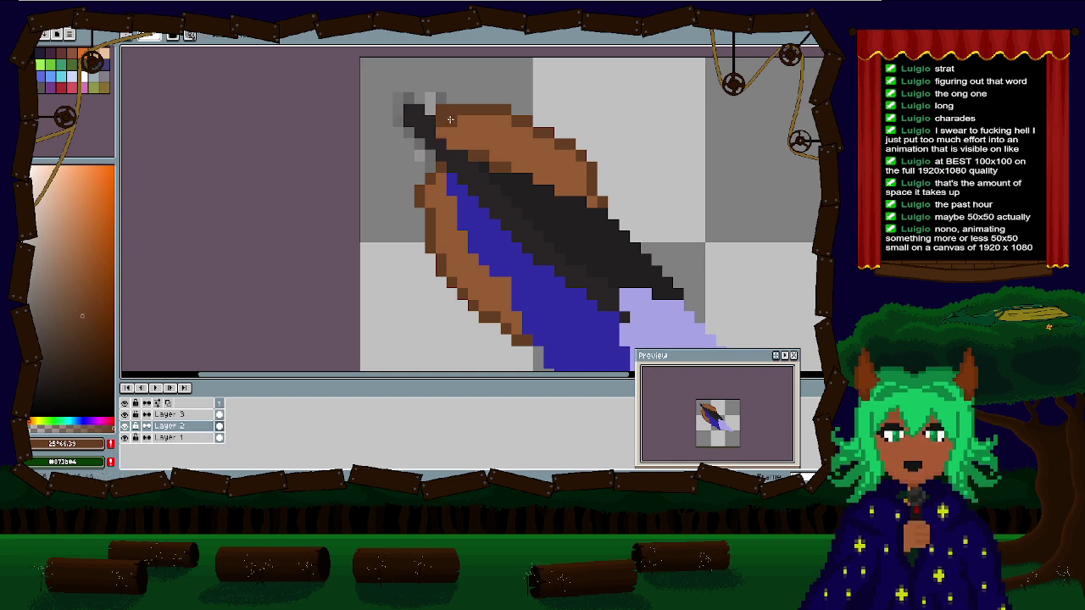
pyautogui.press('b')
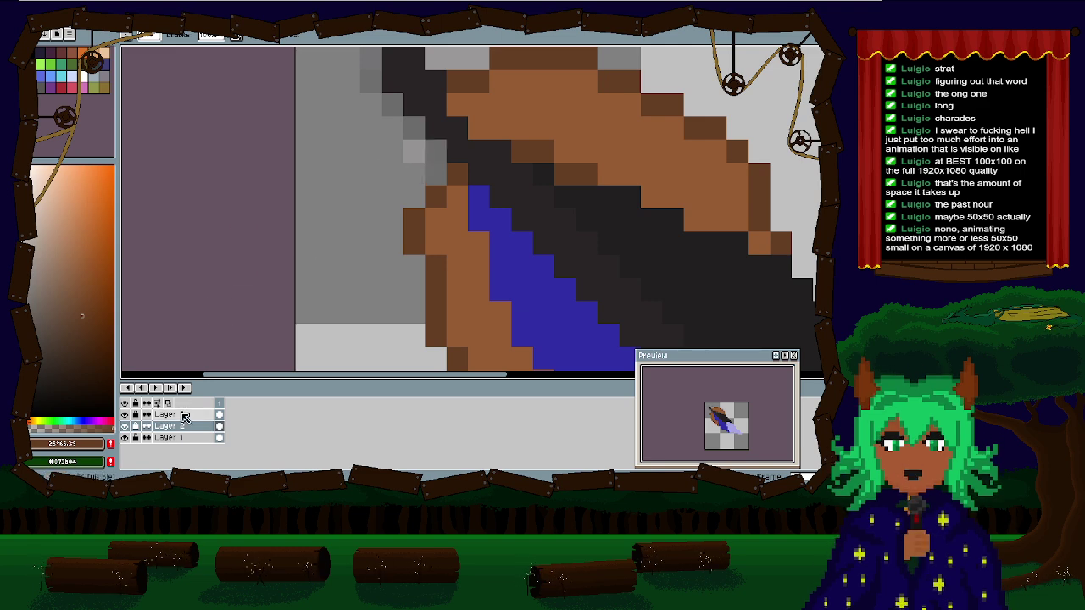
# Step: Erase near-black pixels from the quill's upper side on Layer 3 to narrow its neck to one pixel
pyautogui.click(185, 415)
pyautogui.scroll(-2, 279, 274)
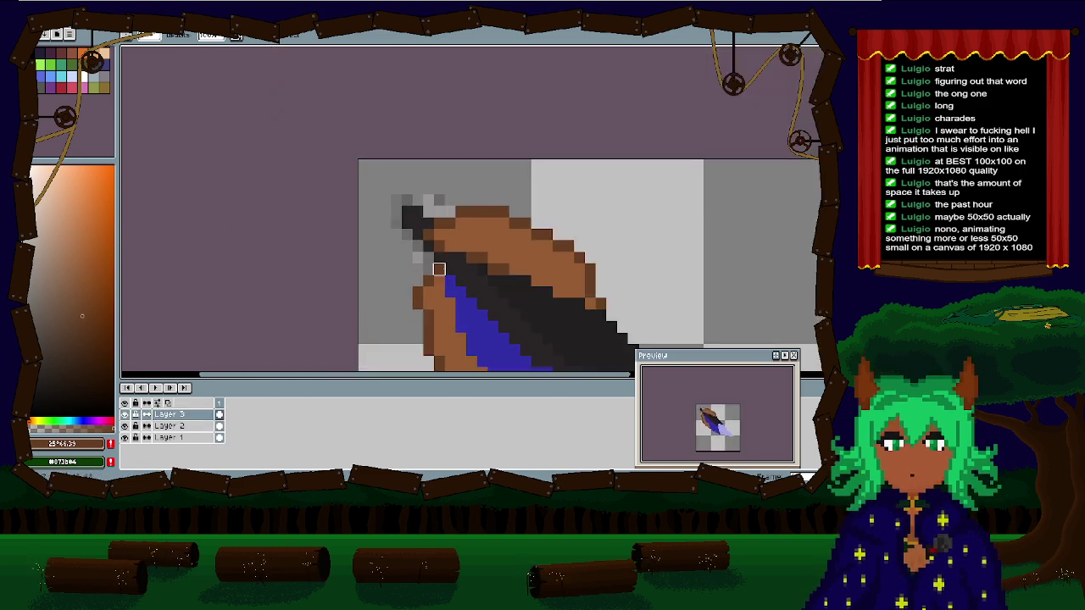
pyautogui.scroll(2, 439, 268)
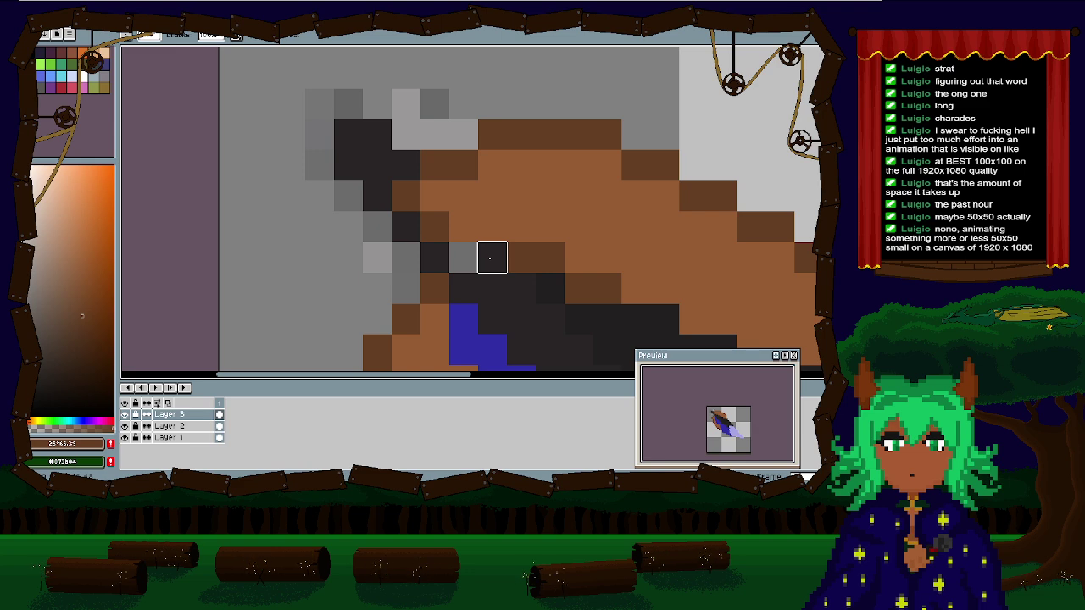
pyautogui.scroll(-3, 493, 257)
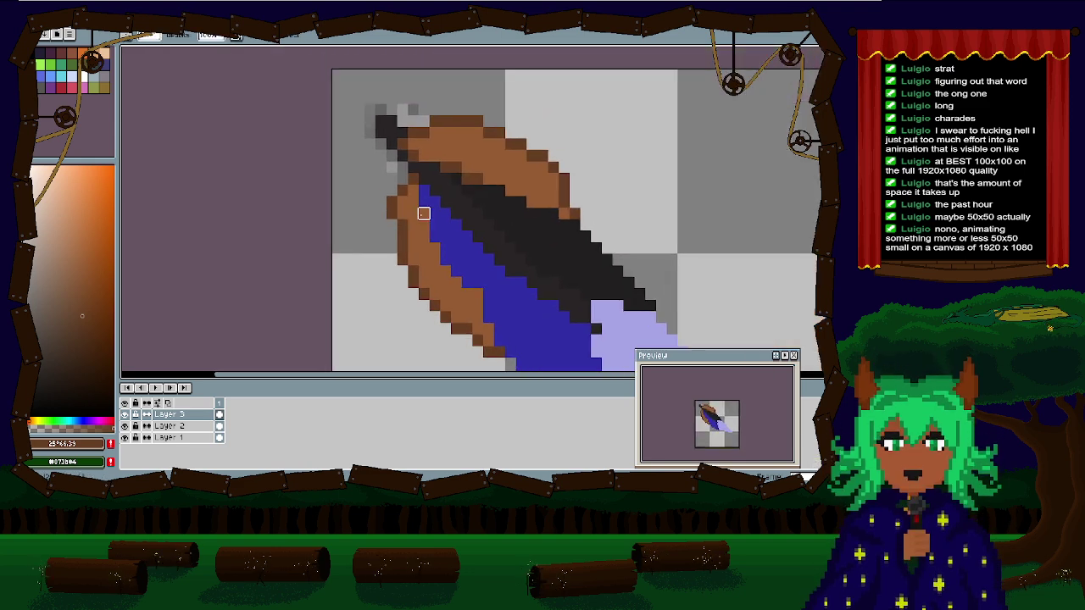
pyautogui.scroll(-4, 423, 213)
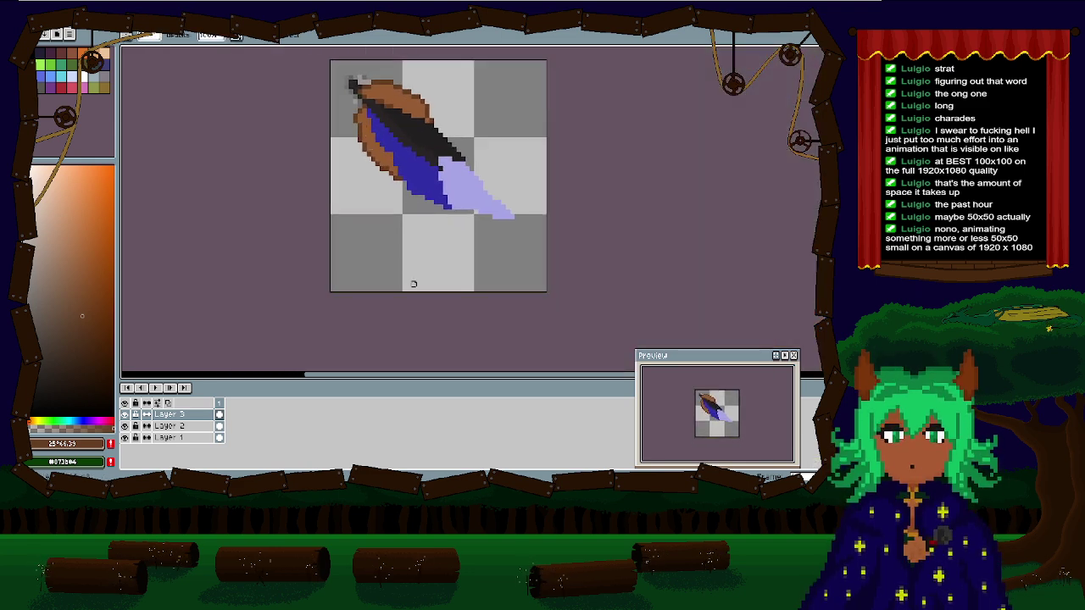
# Step: Reposition the preview window, enlarge the sprite shown in it, and hide Layer 1
pyautogui.moveTo(746, 350); pyautogui.dragTo(734, 299)
pyautogui.click(774, 369)
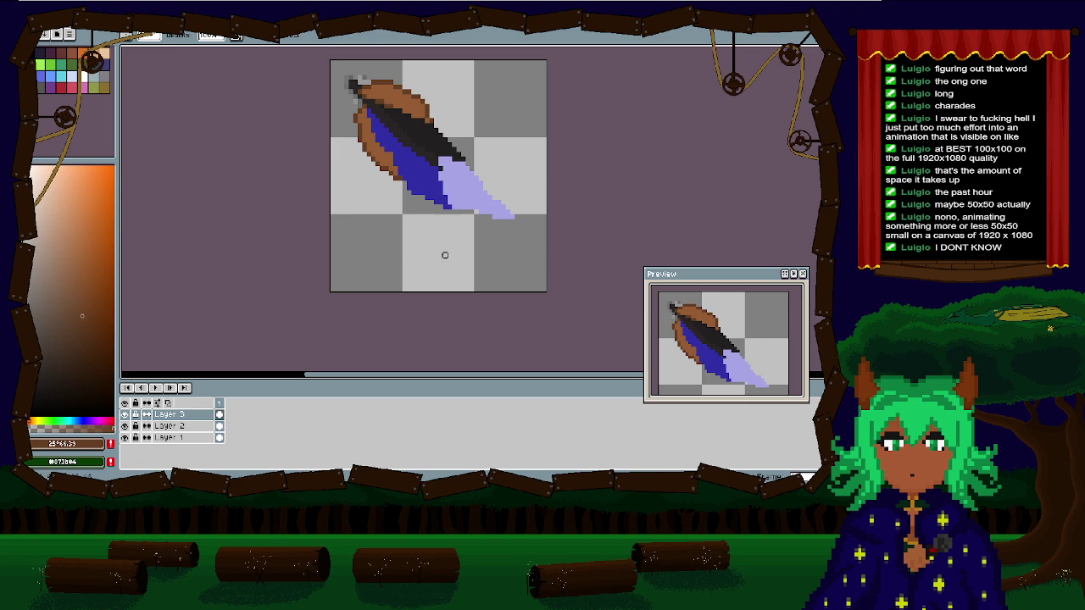
pyautogui.scroll(3, 395, 207)
pyautogui.scroll(-2, 395, 207)
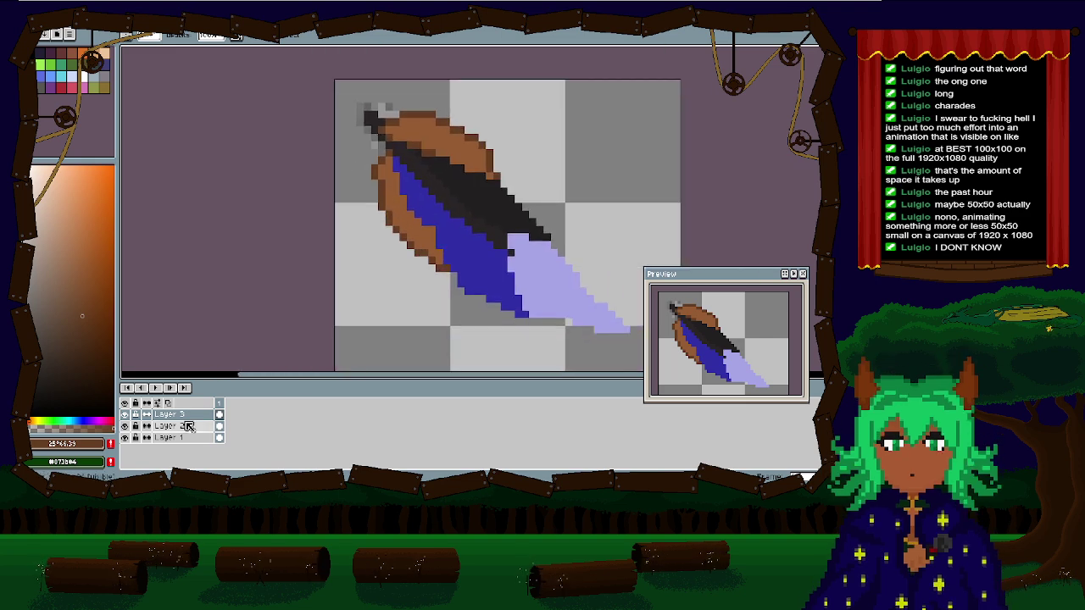
pyautogui.click(126, 439)
pyautogui.moveTo(432, 200); pyautogui.dragTo(360, 171)
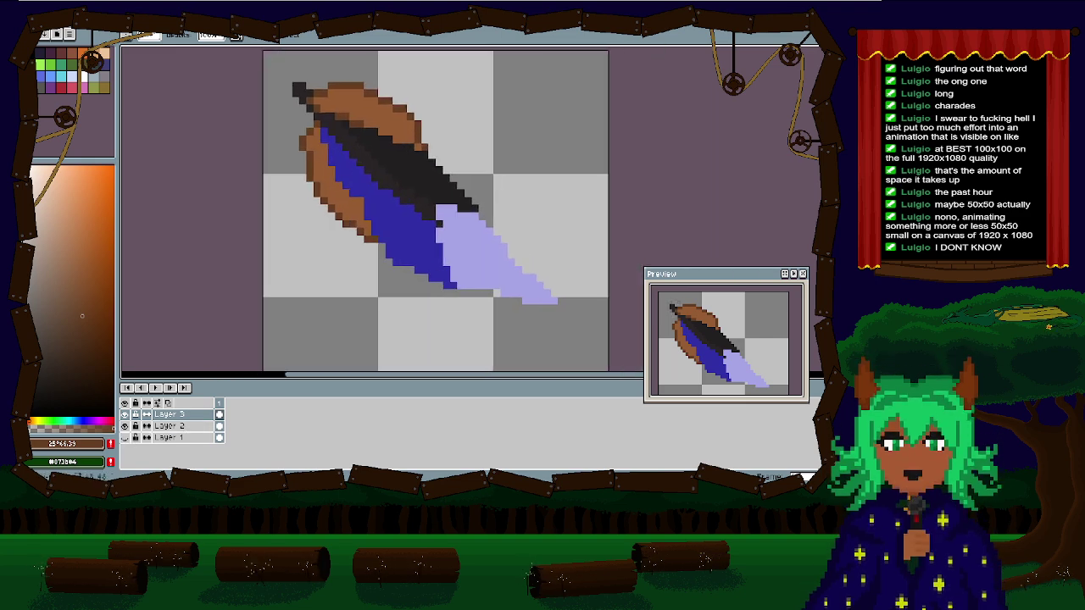
# Step: Export the feather's visible layers as hand.png at 100% size
pyautogui.click(43, 34)
pyautogui.moveTo(72, 103)
pyautogui.click(170, 105)
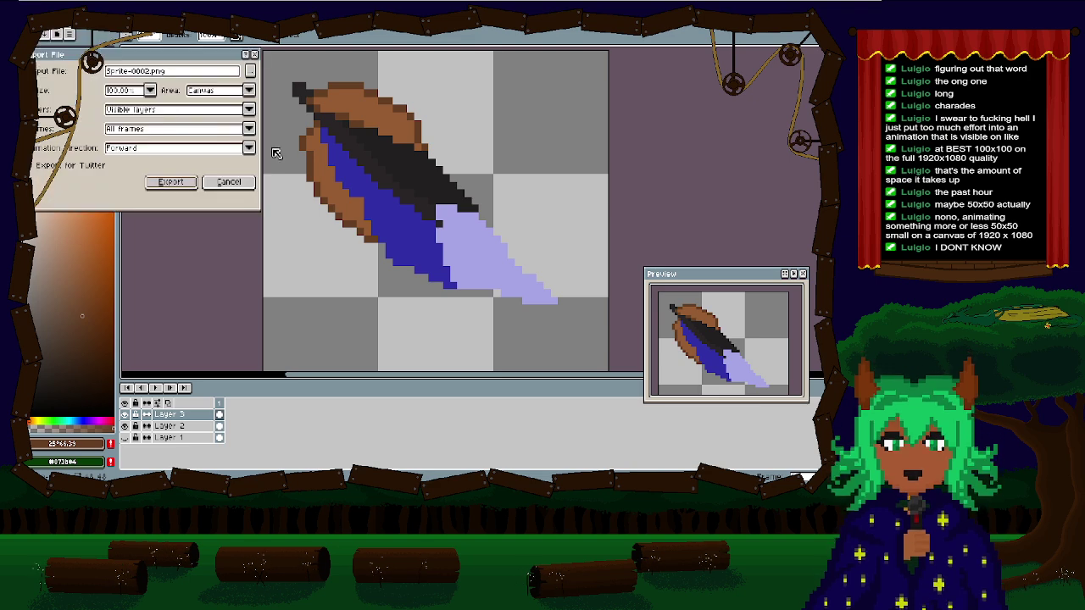
pyautogui.moveTo(150, 73); pyautogui.dragTo(58, 93)
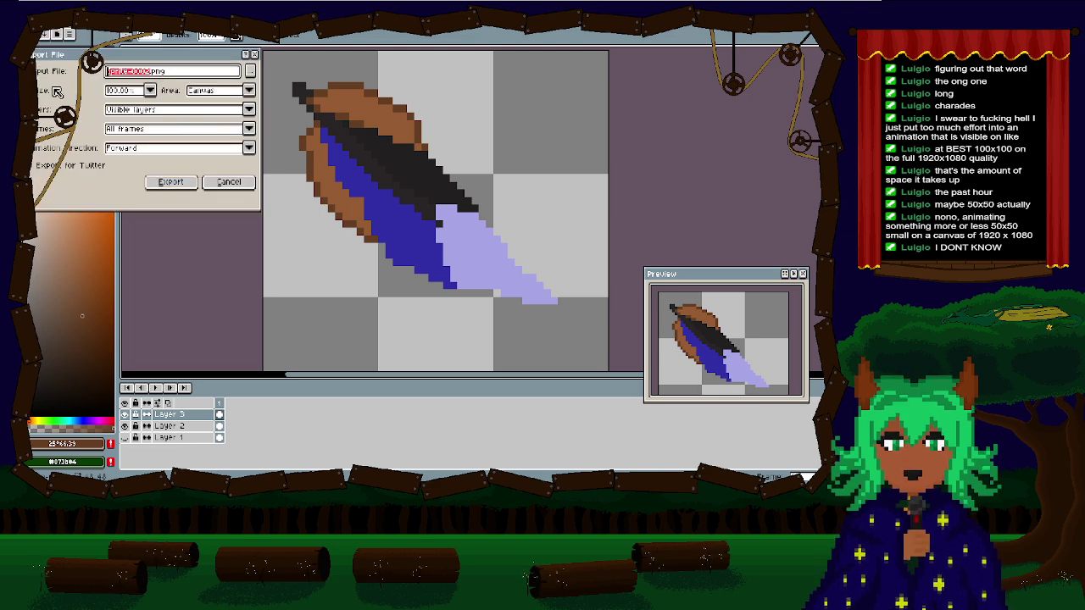
pyautogui.write('wing')
pyautogui.press('Return')
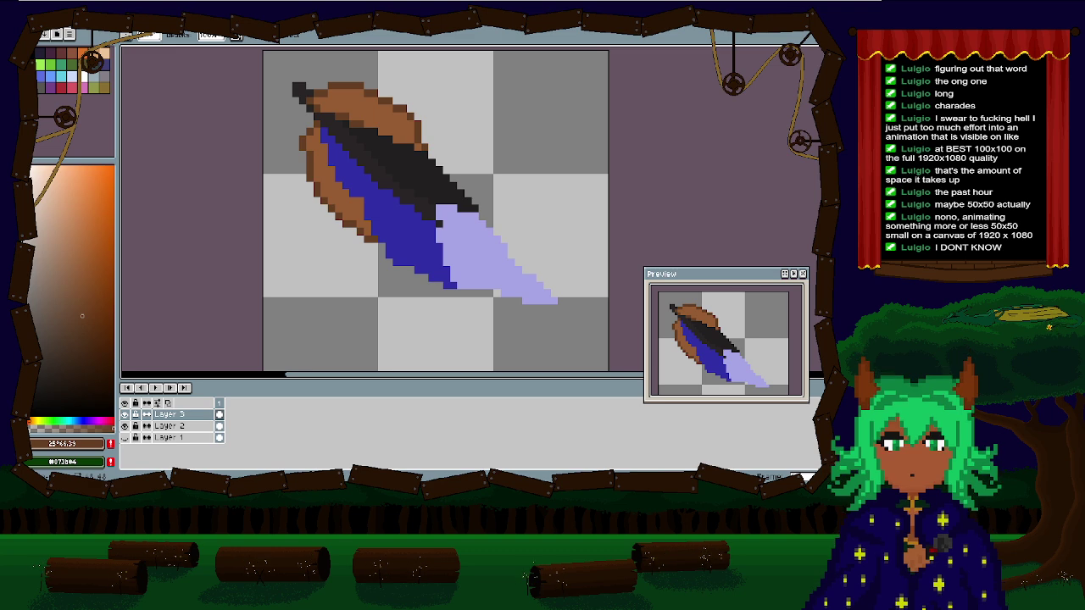
# Step: Switch to the open Hand.png sprite with the white feather and close it without saving its changes
pyautogui.click(47, 25)
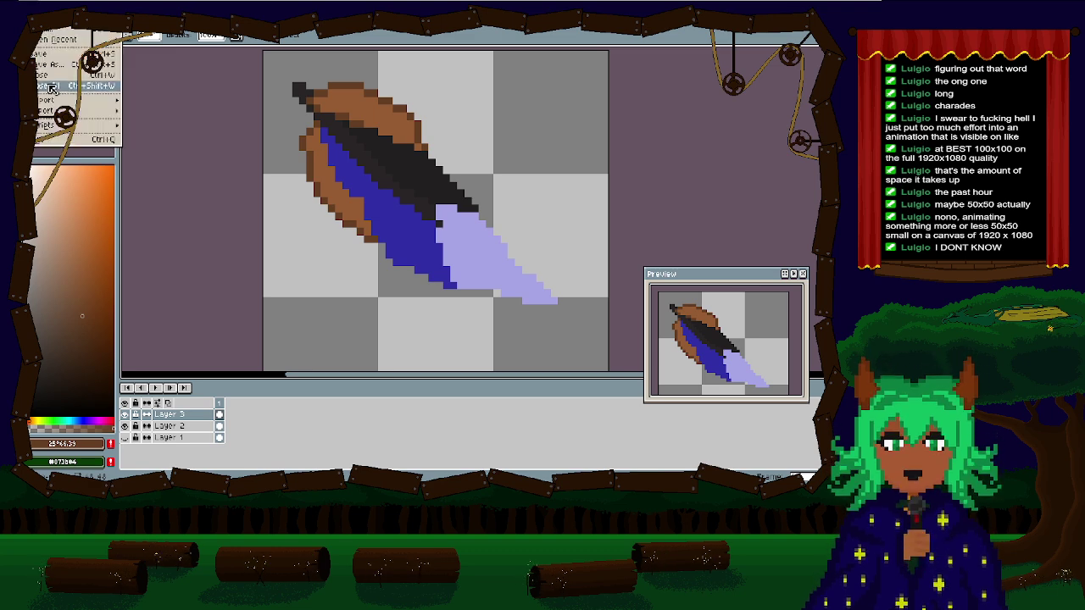
pyautogui.moveTo(56, 101)
pyautogui.click(176, 99)
pyautogui.click(36, 23)
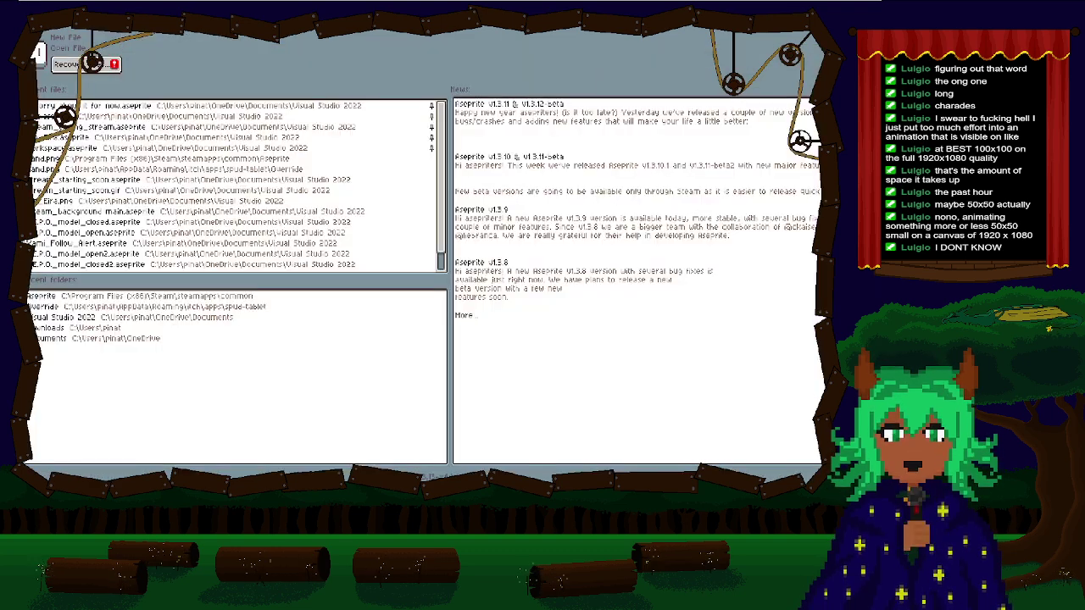
pyautogui.click(34, 11)
pyautogui.click(133, 24)
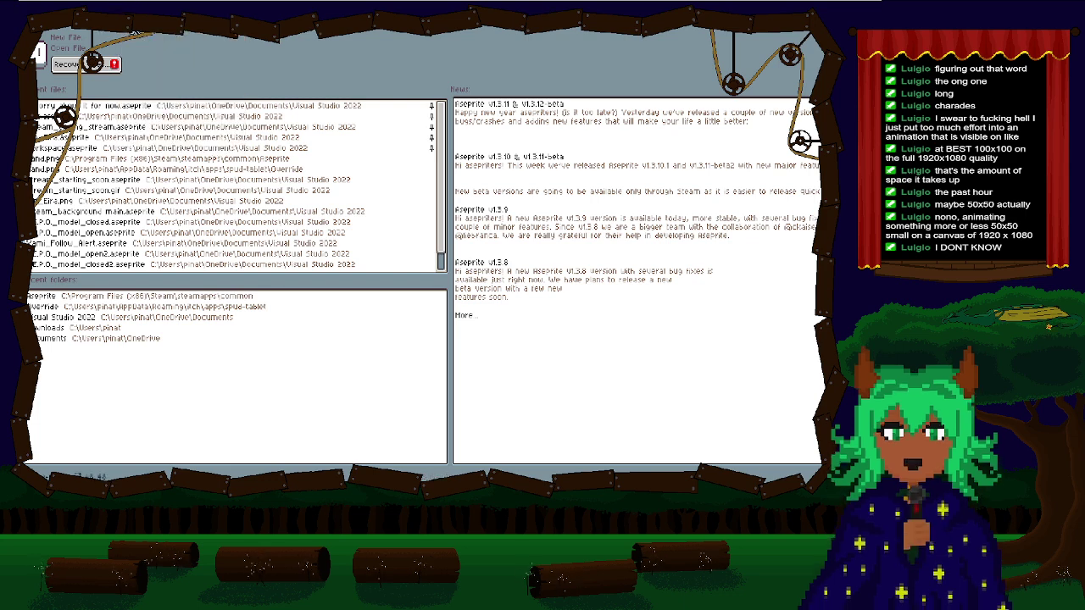
pyautogui.click(131, 23)
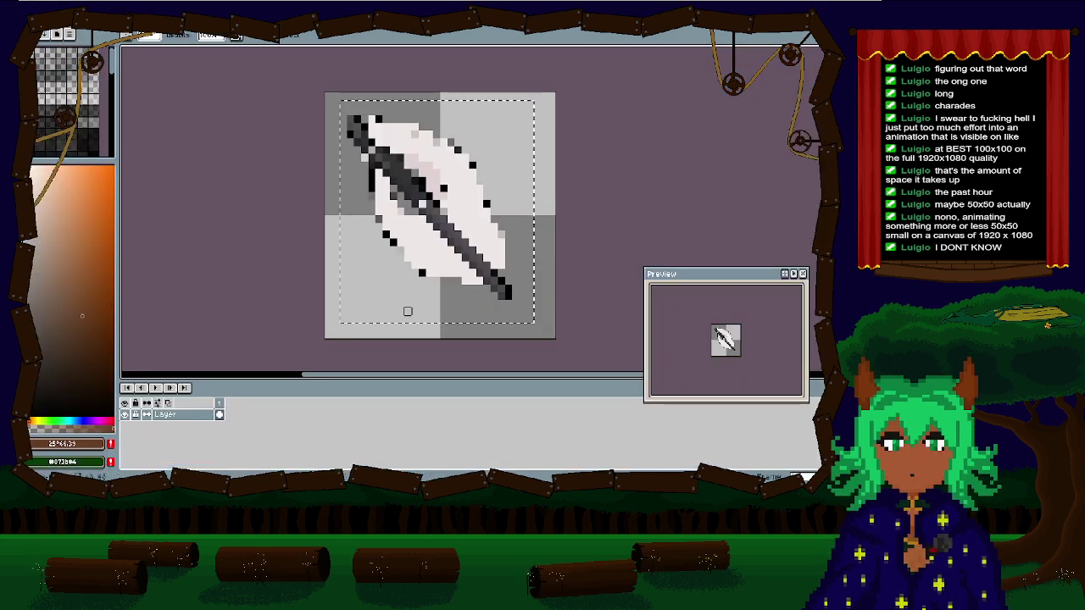
pyautogui.hotkey('ctrl', 'w')
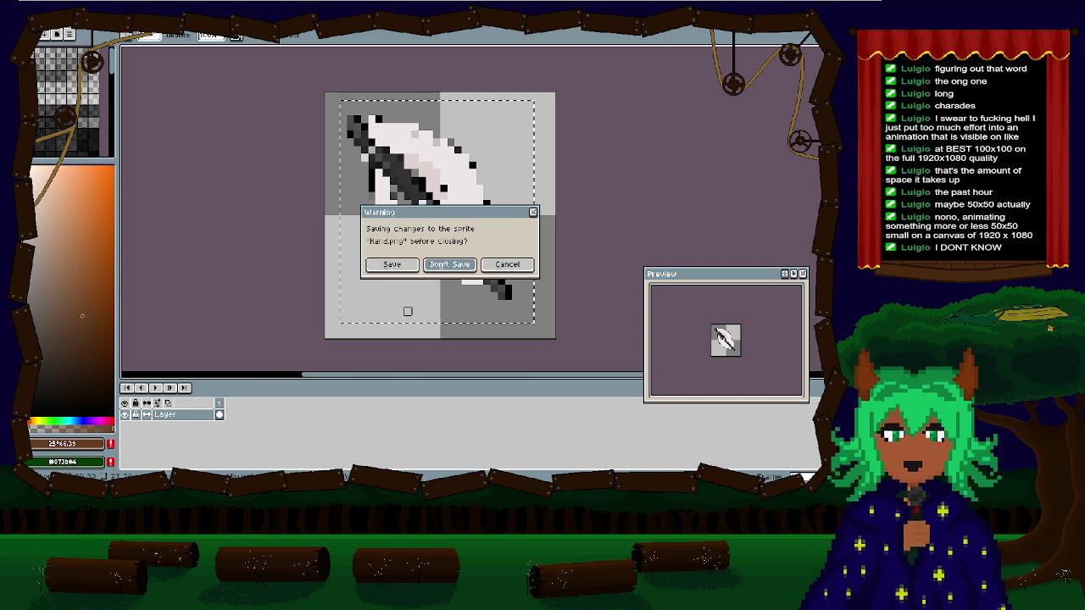
pyautogui.click(440, 267)
# Step: Export the feather's visible layers under the new file name hand2.png
pyautogui.click(46, 32)
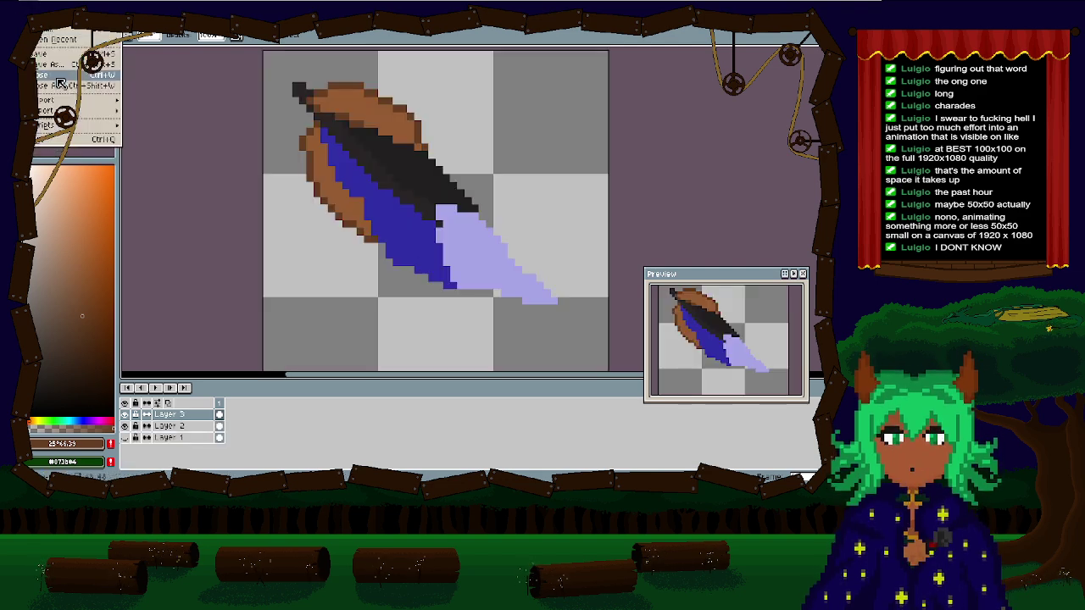
pyautogui.moveTo(71, 104)
pyautogui.click(172, 115)
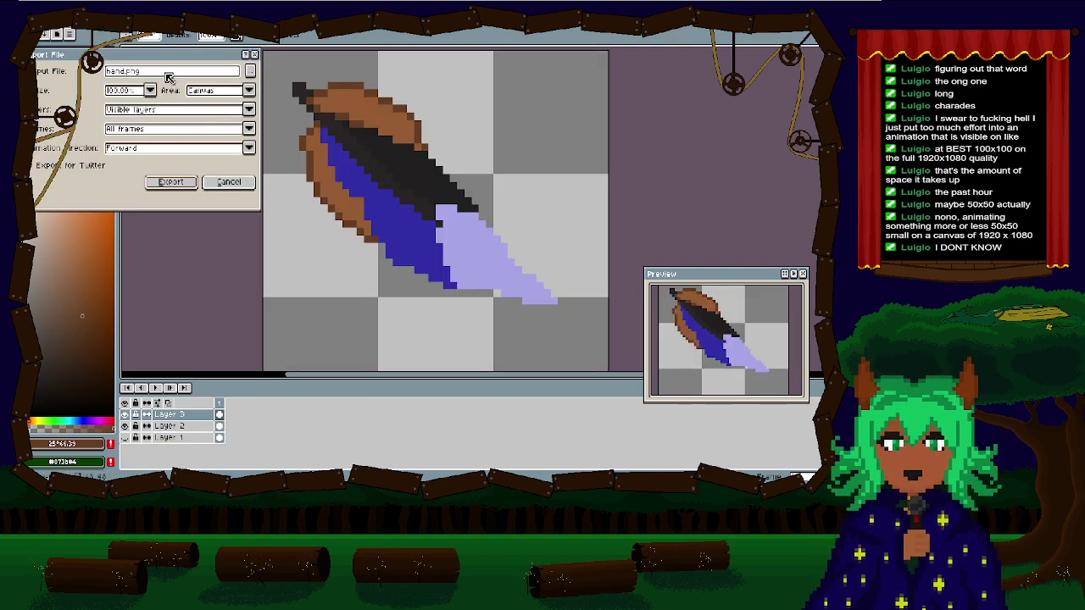
pyautogui.click(164, 73)
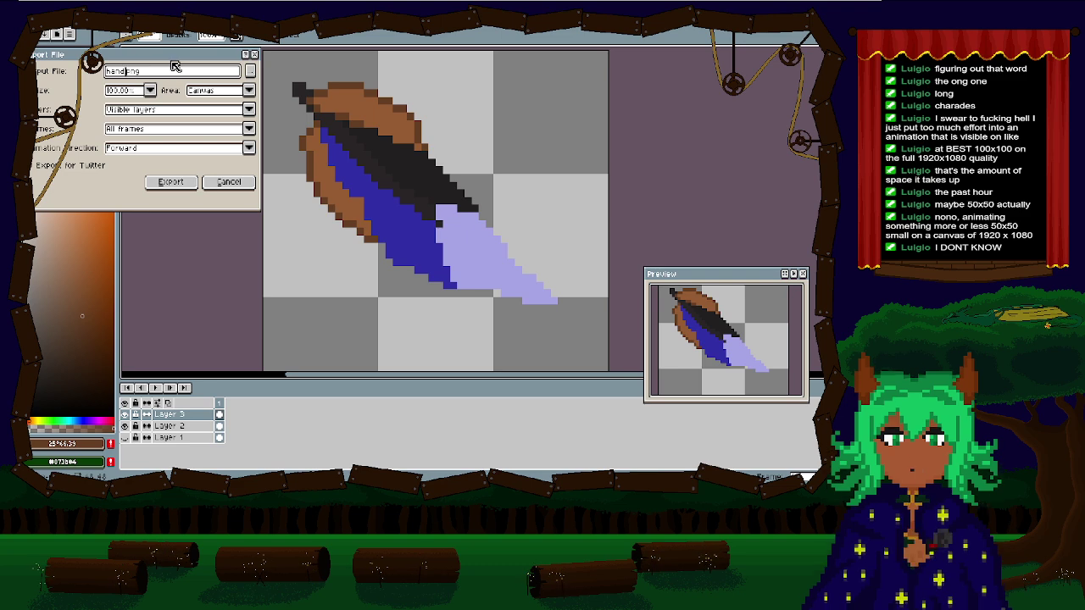
pyautogui.write('2')
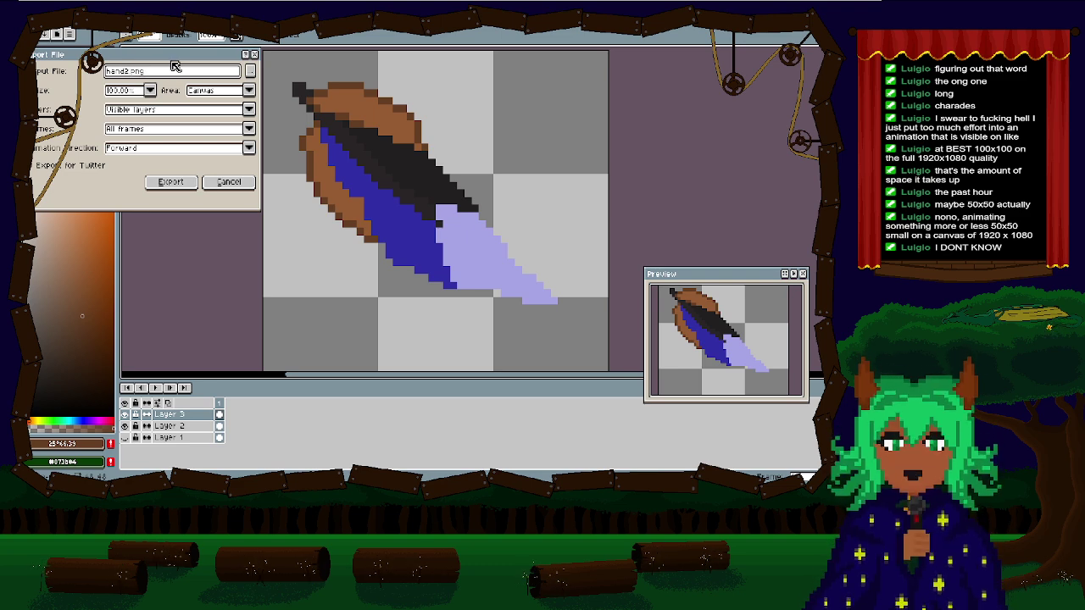
pyautogui.press('Return')
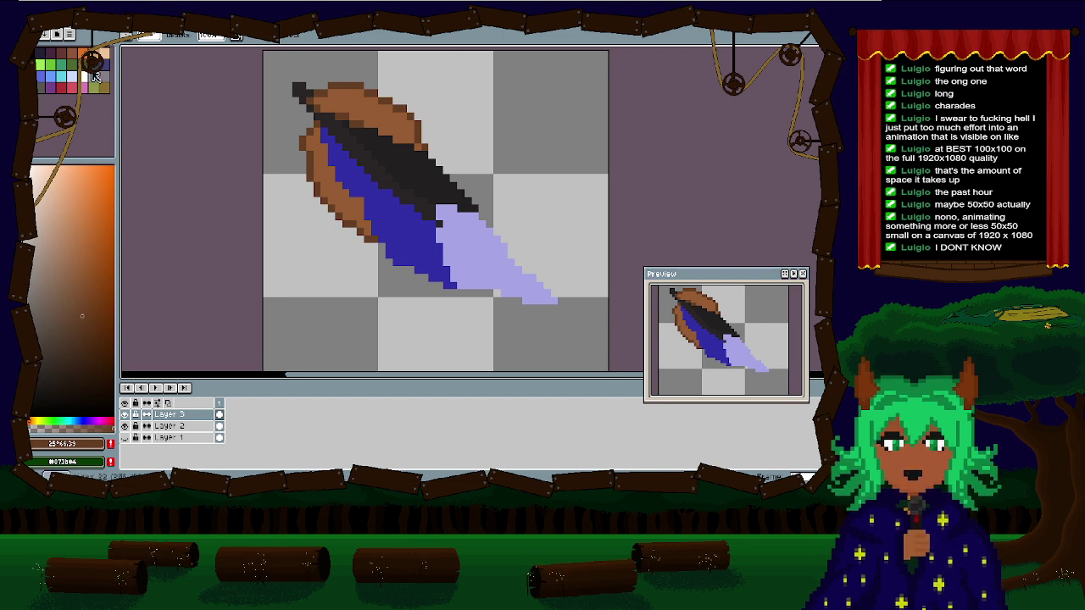
pyautogui.click(28, 8)
pyautogui.moveTo(39, 100)
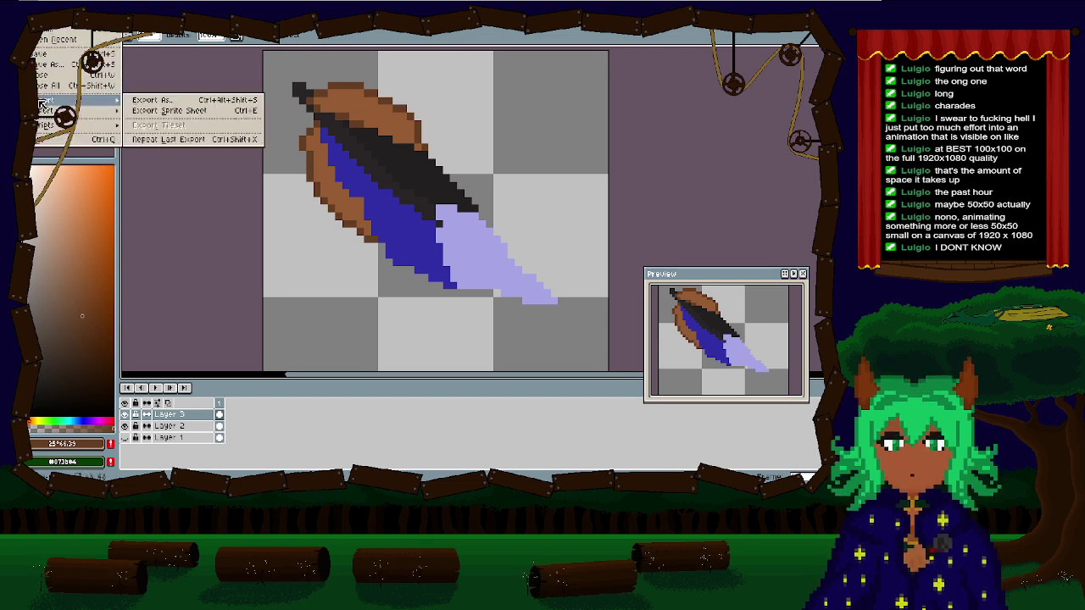
pyautogui.click(137, 100)
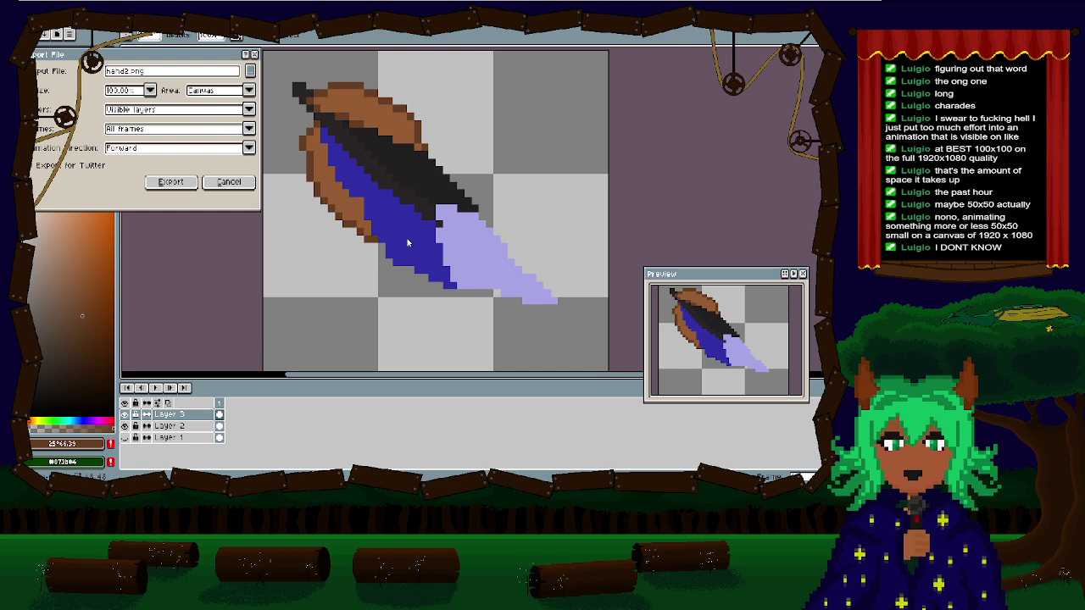
pyautogui.click(253, 55)
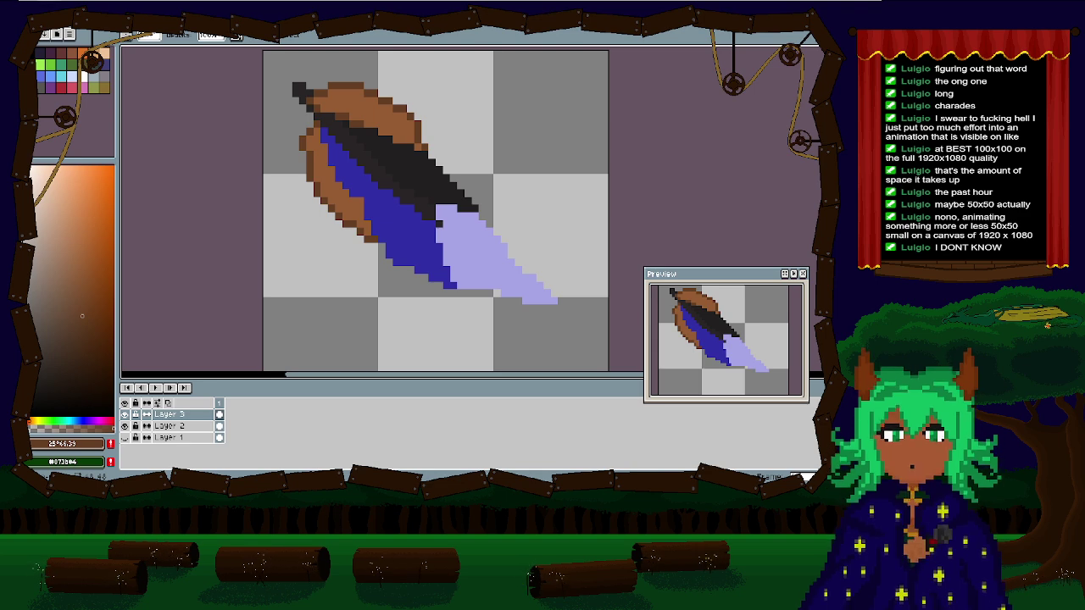
# Step: Export the feather again to hand2.png with the same settings
pyautogui.click(44, 34)
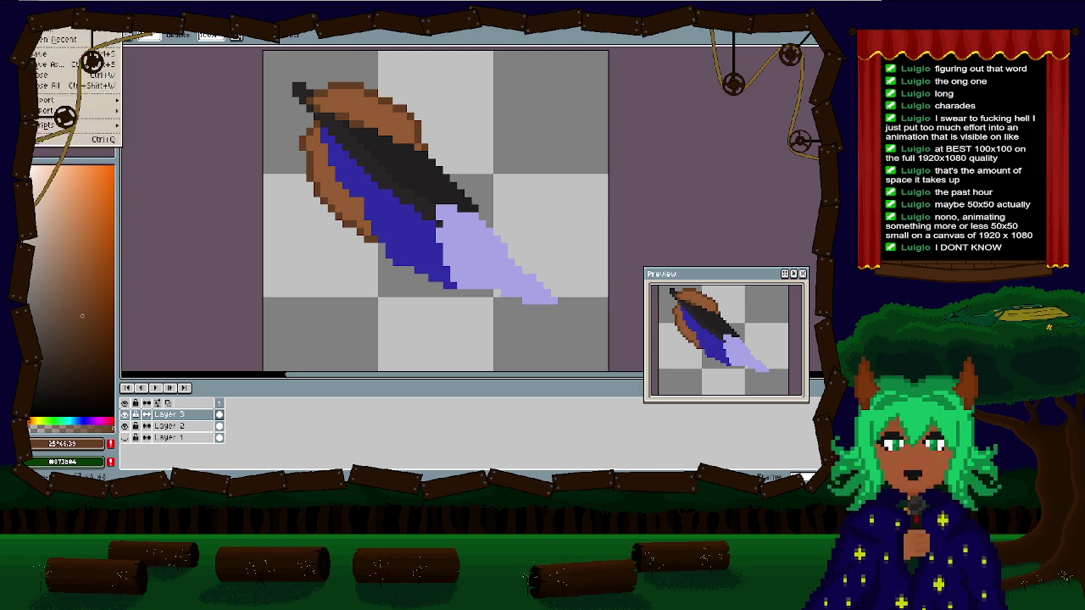
pyautogui.moveTo(68, 103)
pyautogui.click(154, 100)
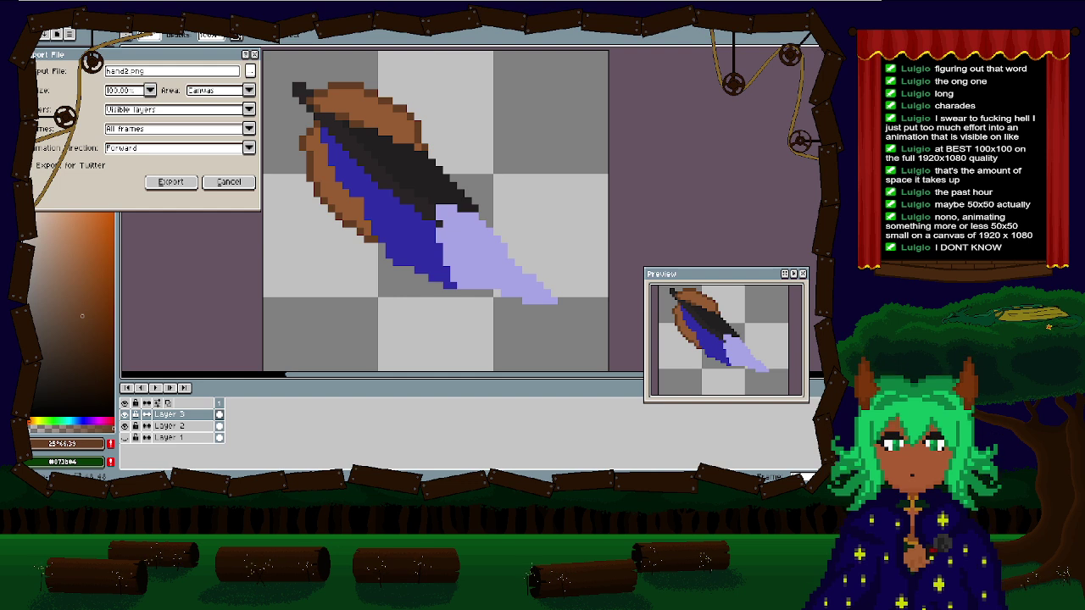
pyautogui.press('Return')
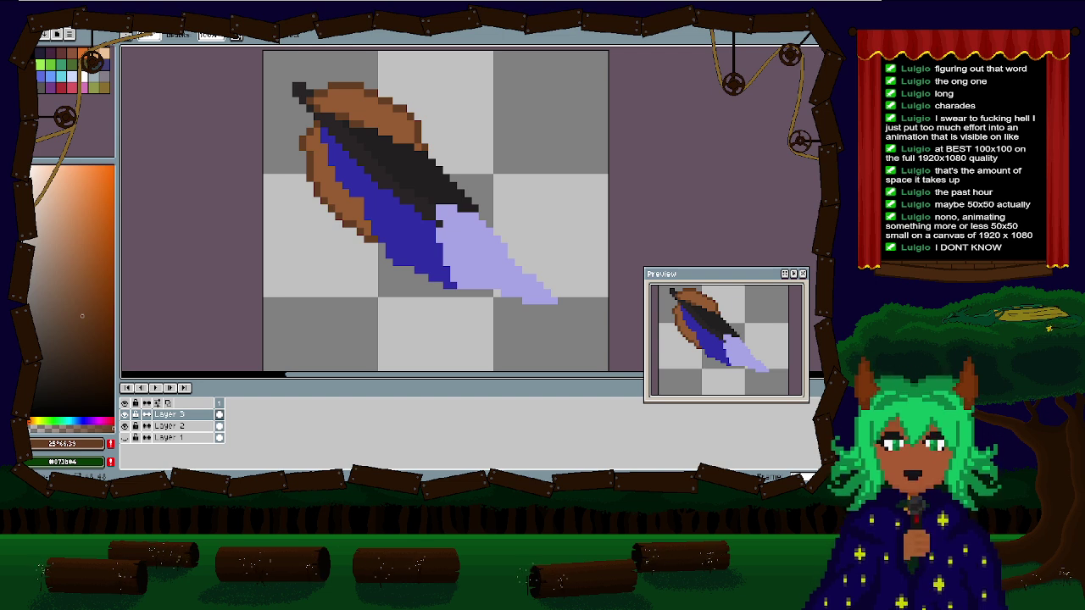
# Step: Move the preview window aside and enlarge the canvas to 1400 x 1500 px, anchoring the feather in the upper-left corner
pyautogui.scroll(-1, 546, 170)
pyautogui.moveTo(546, 169); pyautogui.dragTo(381, 82)
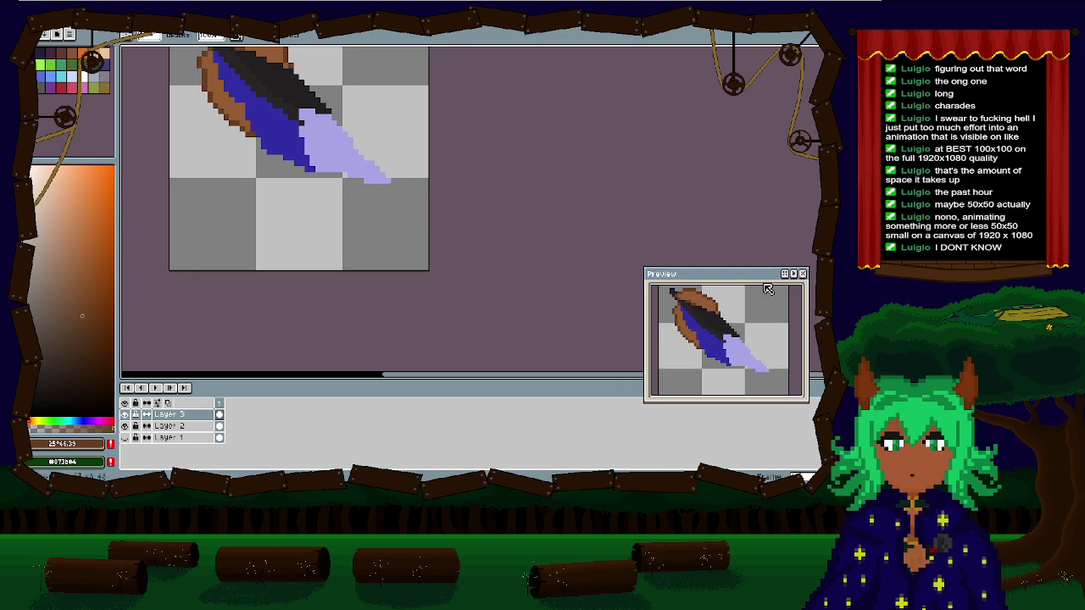
pyautogui.moveTo(734, 273); pyautogui.dragTo(790, 53)
pyautogui.hotkey('ctrl', 'alt', 'c')
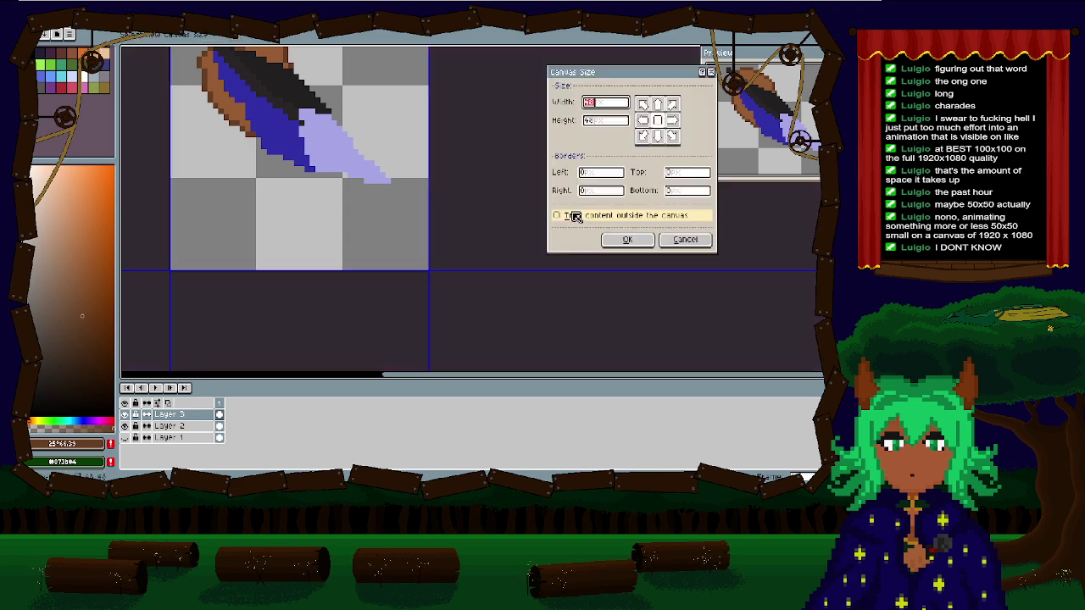
pyautogui.click(641, 102)
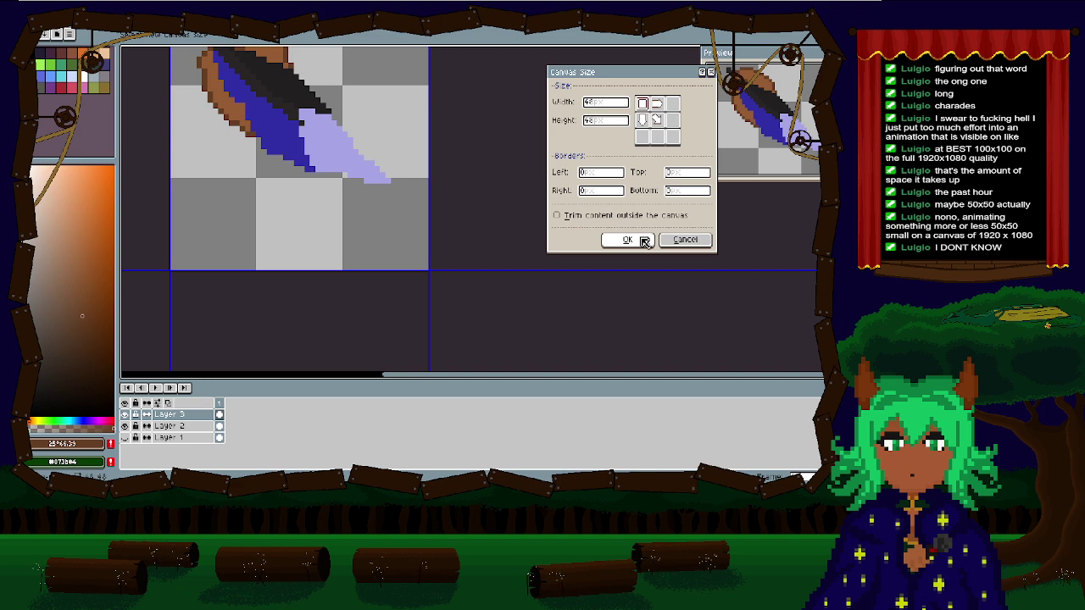
pyautogui.doubleClick(605, 103)
pyautogui.write('1920')
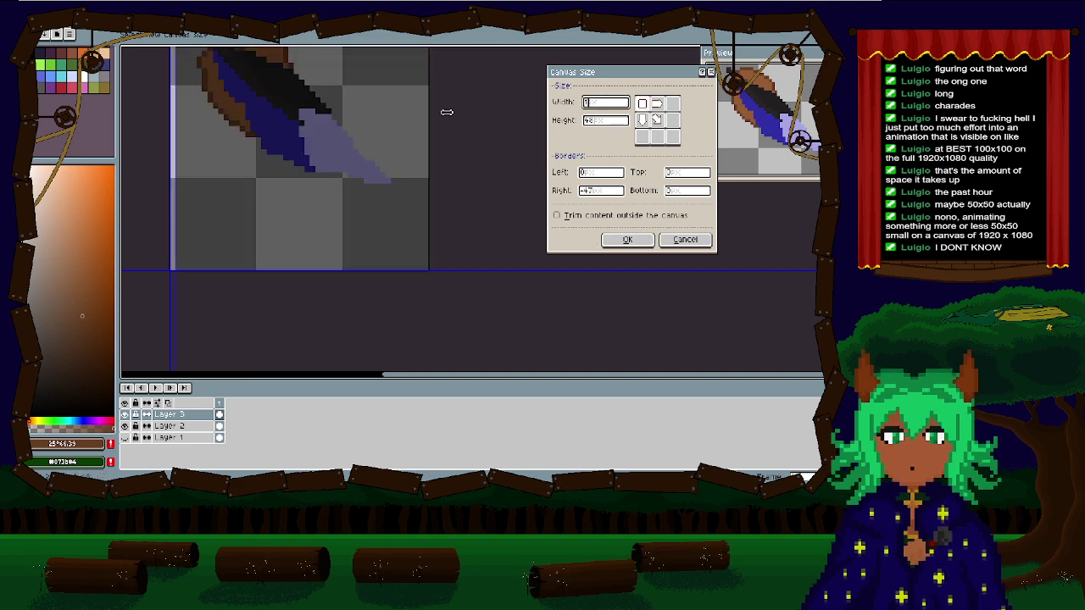
pyautogui.doubleClick(595, 121)
pyautogui.write('1500')
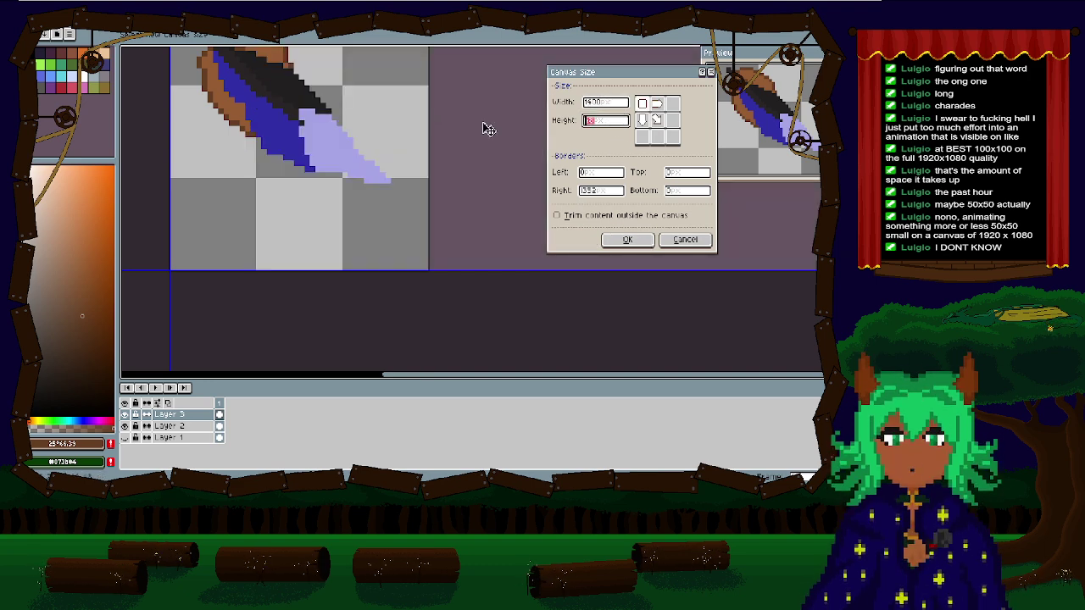
pyautogui.click(618, 236)
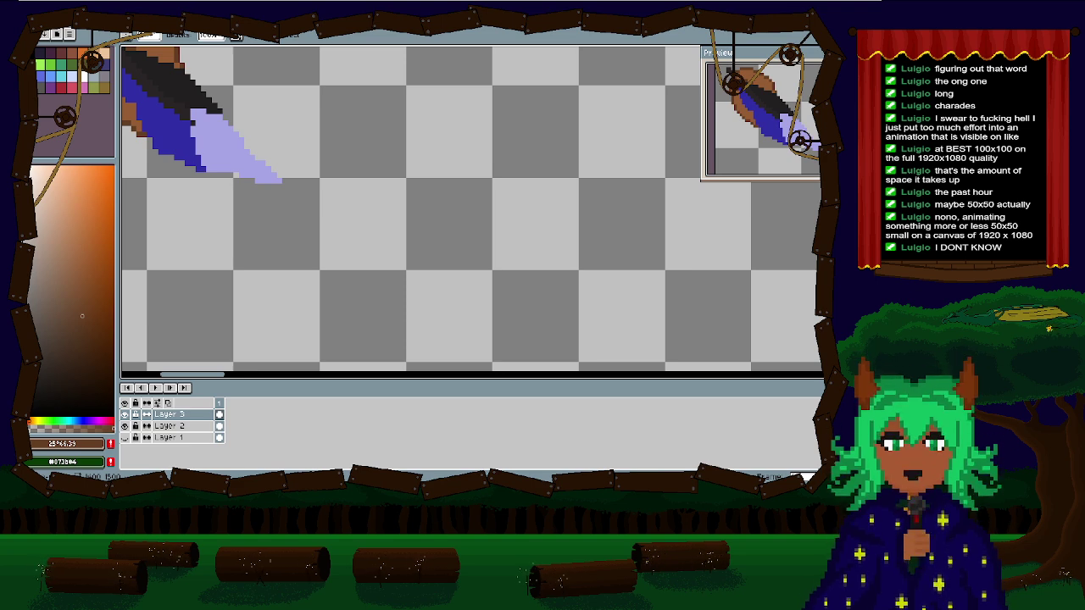
# Step: Select the feather with a rectangular marquee and try to scale it up slightly
pyautogui.scroll(-3, 356, 216)
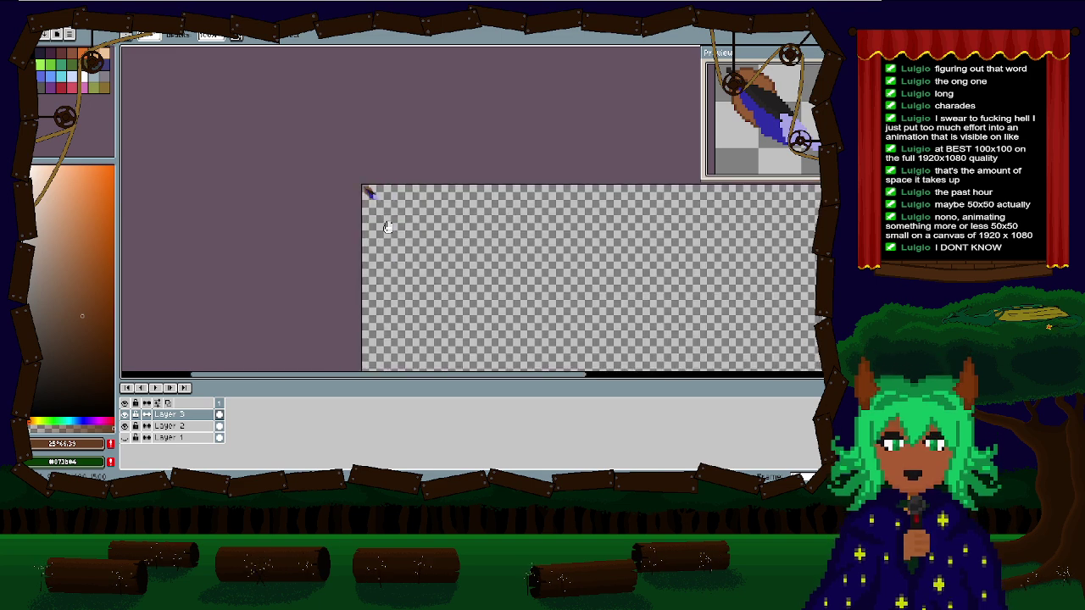
pyautogui.moveTo(309, 140); pyautogui.dragTo(352, 185)
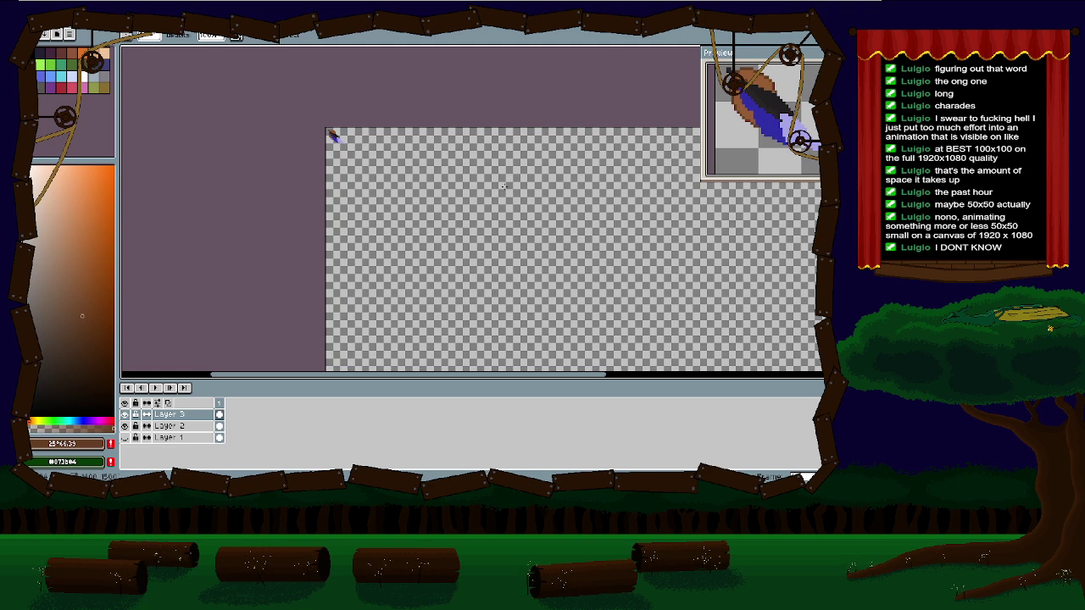
pyautogui.scroll(3, 335, 136)
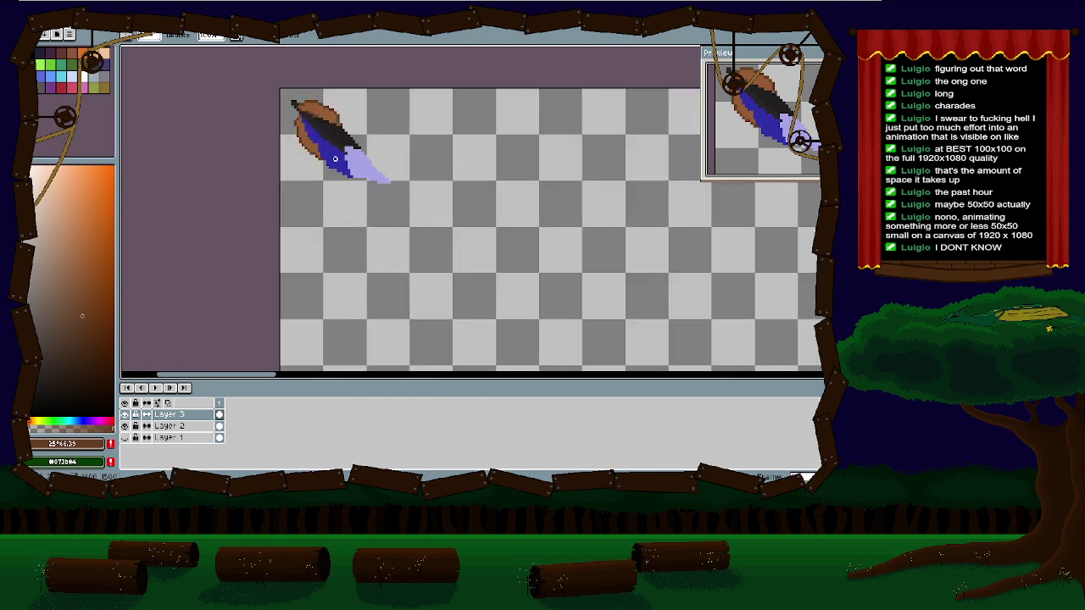
pyautogui.press('m')
pyautogui.moveTo(289, 99); pyautogui.dragTo(403, 194)
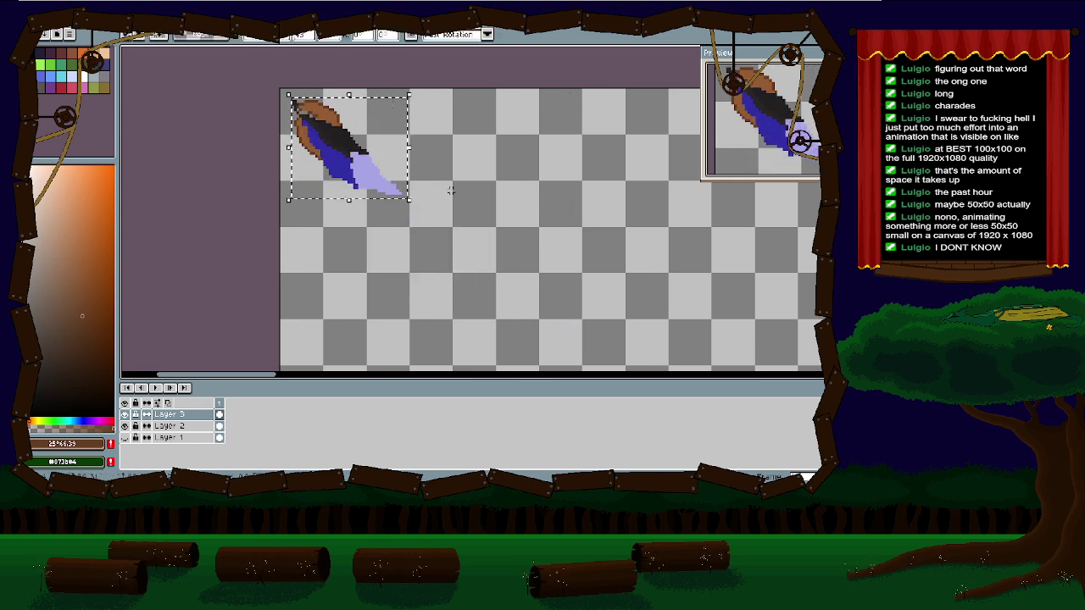
pyautogui.press('Return')
pyautogui.hotkey('ctrl', 'z')
pyautogui.hotkey('ctrl', 'z')
pyautogui.hotkey('ctrl', 'z')
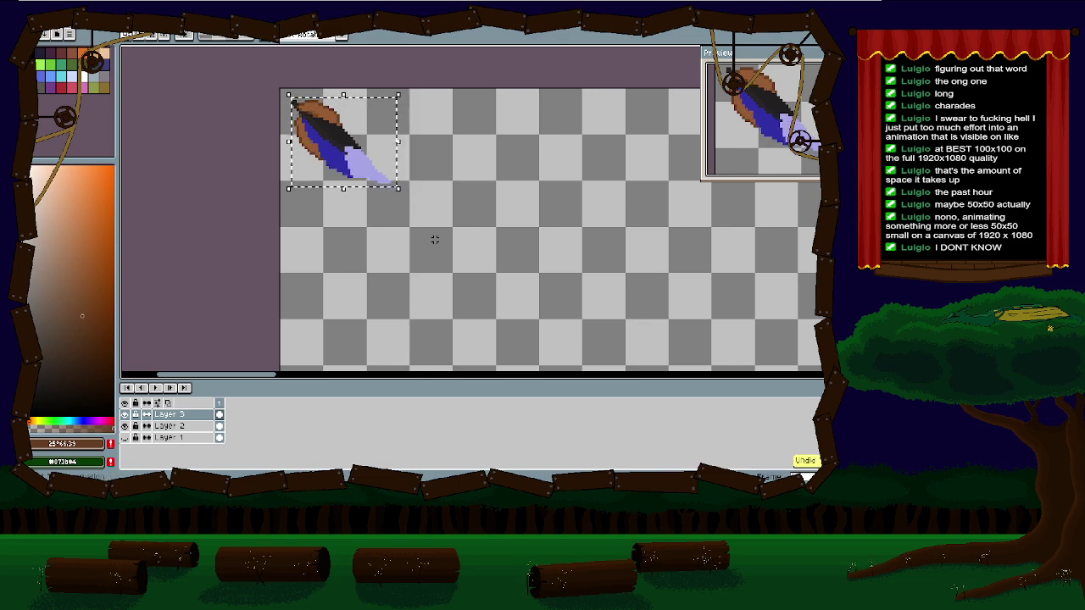
# Step: Add a new layer and move it beneath Layer 1
pyautogui.scroll(-4, 383, 240)
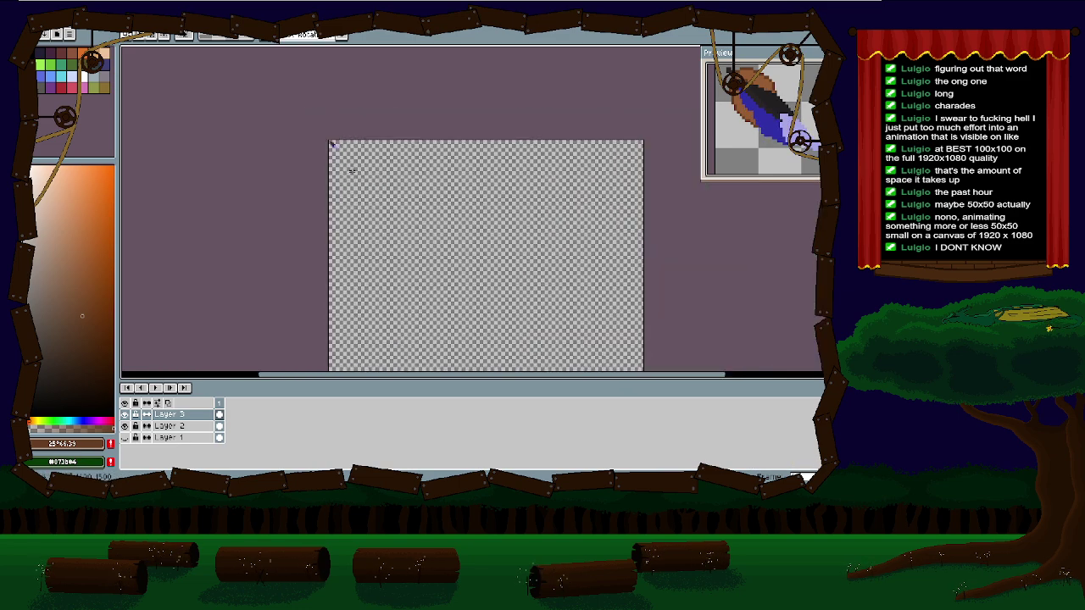
pyautogui.moveTo(351, 170); pyautogui.dragTo(332, 186)
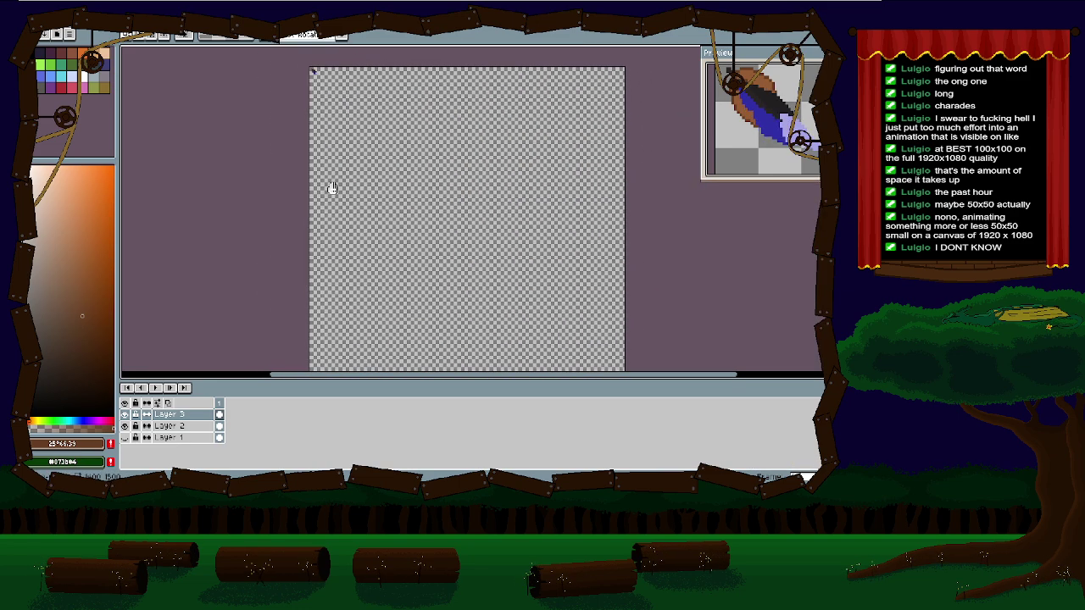
pyautogui.scroll(3, 331, 186)
pyautogui.scroll(-1, 375, 162)
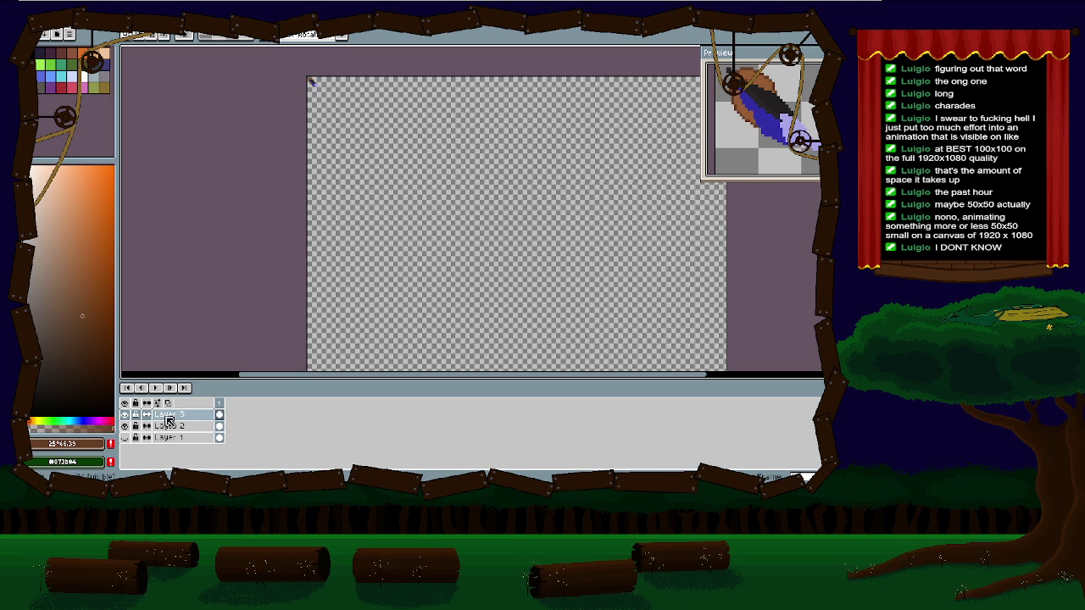
pyautogui.hotkey('shift', 'n')
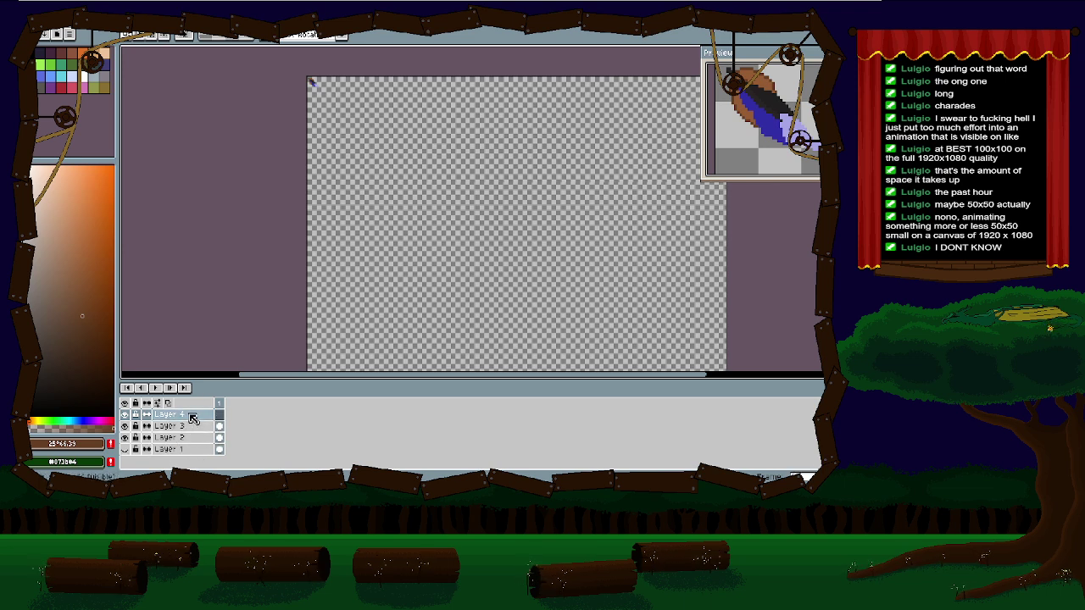
pyautogui.moveTo(193, 419); pyautogui.dragTo(193, 449)
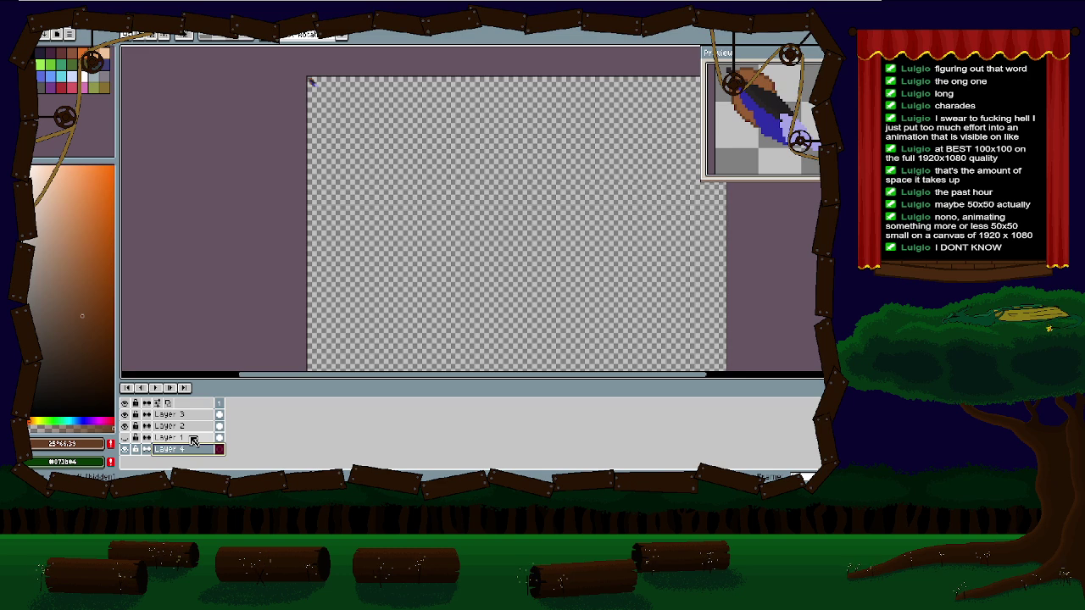
# Step: Draw a filled brown rectangle on Layer 4 behind the feather, covering about the upper-left quarter of the canvas
pyautogui.scroll(2, 382, 359)
pyautogui.scroll(1, 392, 250)
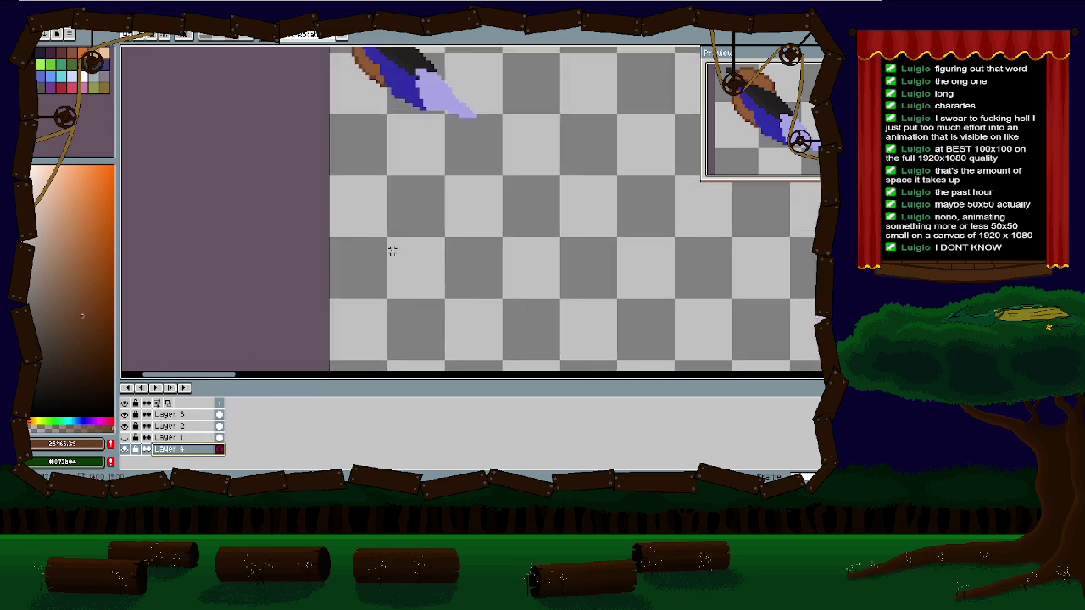
pyautogui.scroll(-2, 363, 170)
pyautogui.scroll(2, 349, 163)
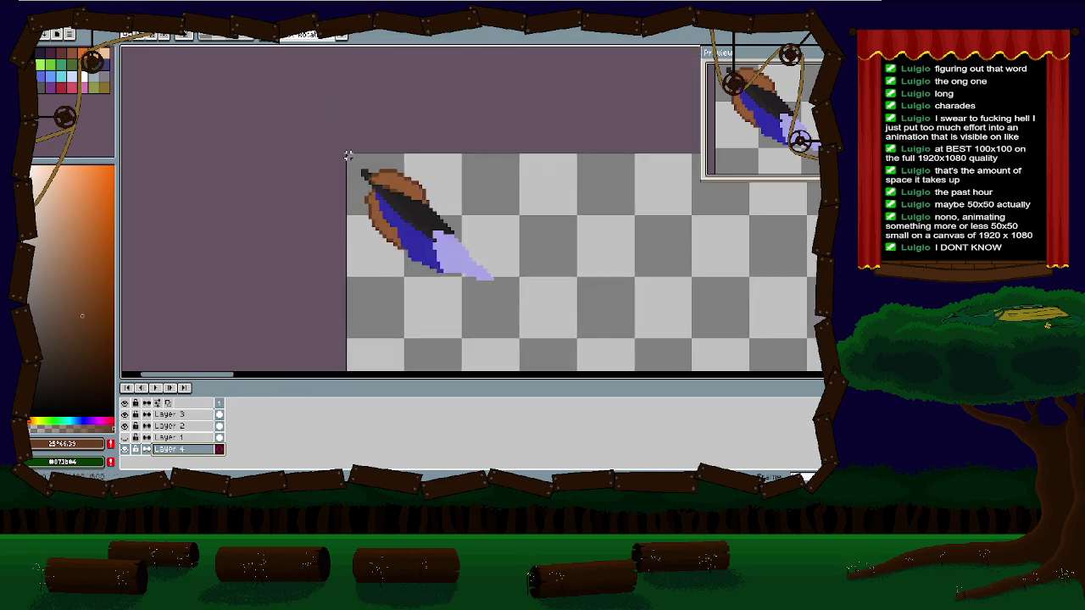
pyautogui.moveTo(348, 155); pyautogui.dragTo(623, 286)
pyautogui.scroll(-5, 521, 292)
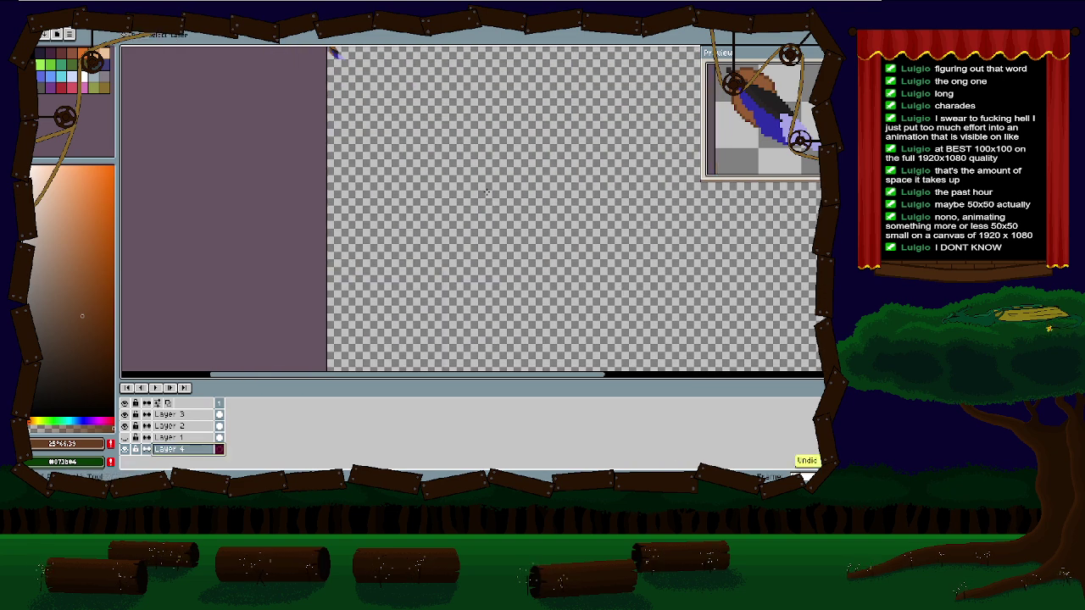
pyautogui.moveTo(421, 162); pyautogui.dragTo(492, 291)
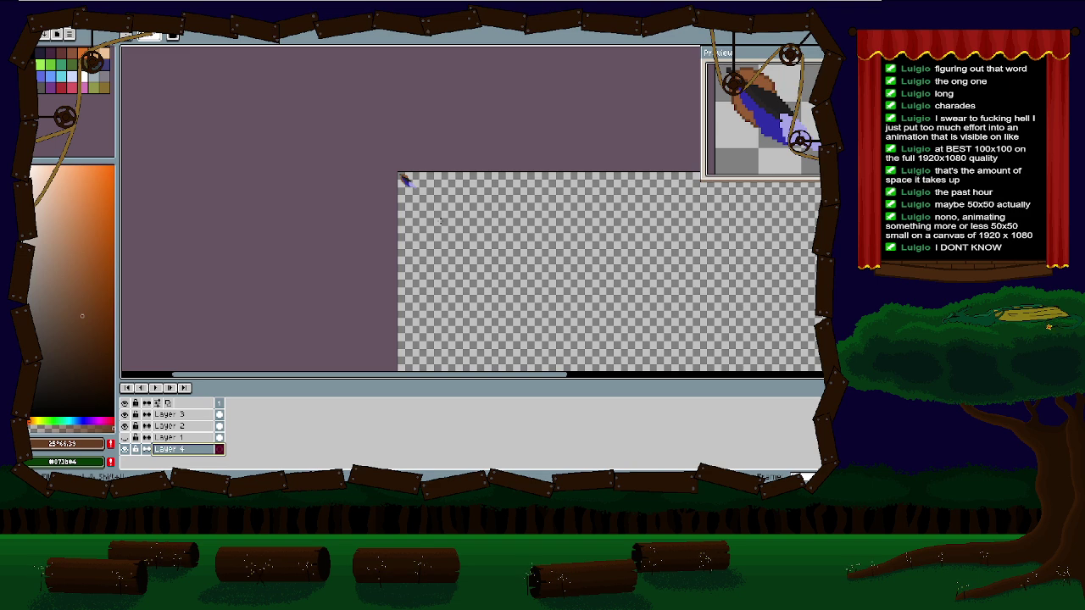
pyautogui.scroll(5, 405, 180)
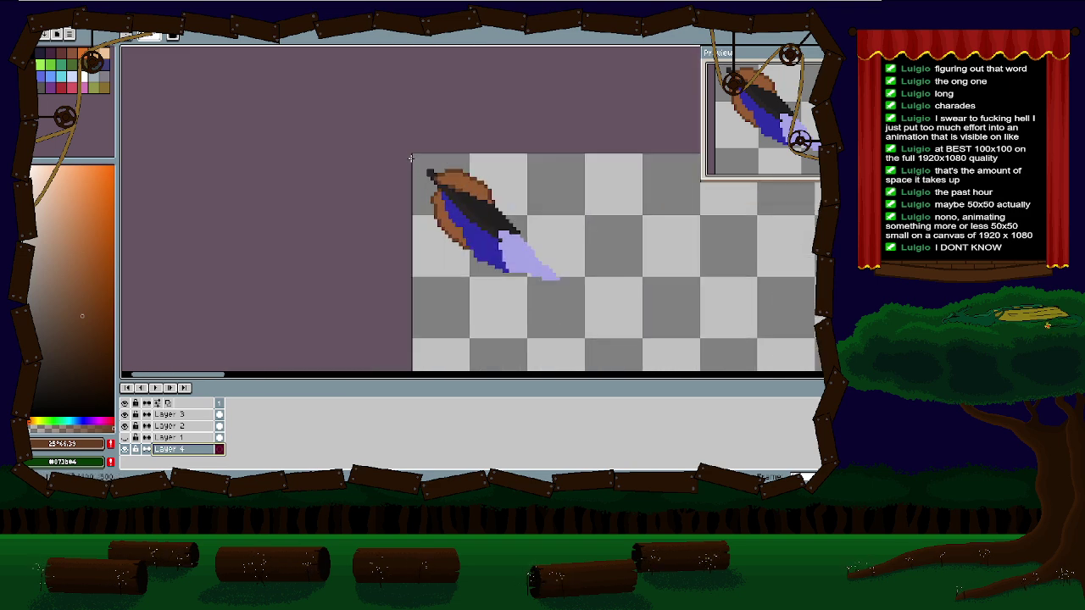
pyautogui.scroll(-5, 412, 156)
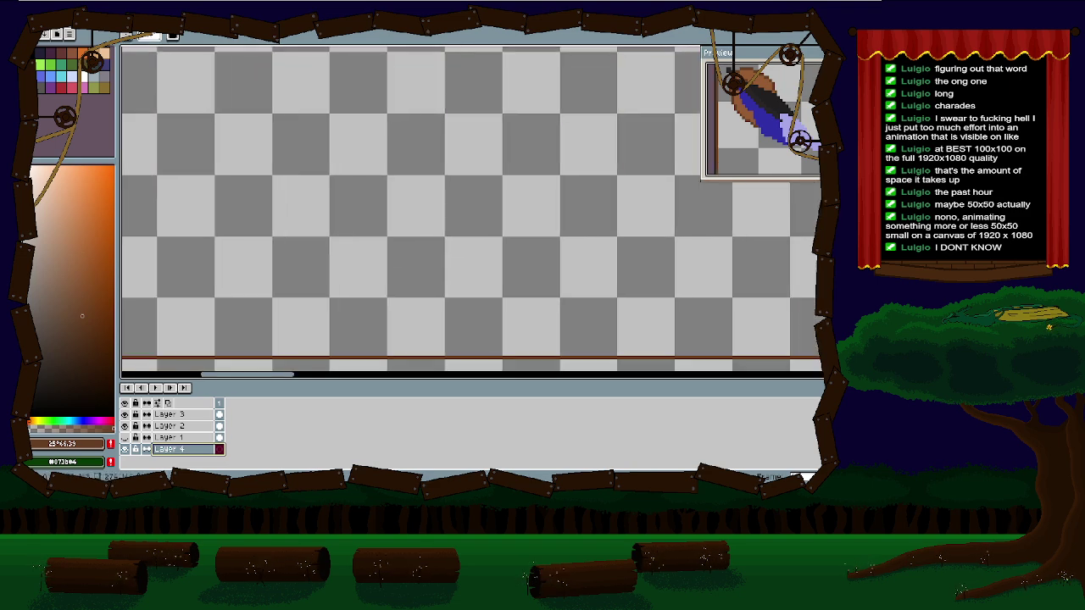
pyautogui.moveTo(796, 371); pyautogui.dragTo(511, 210)
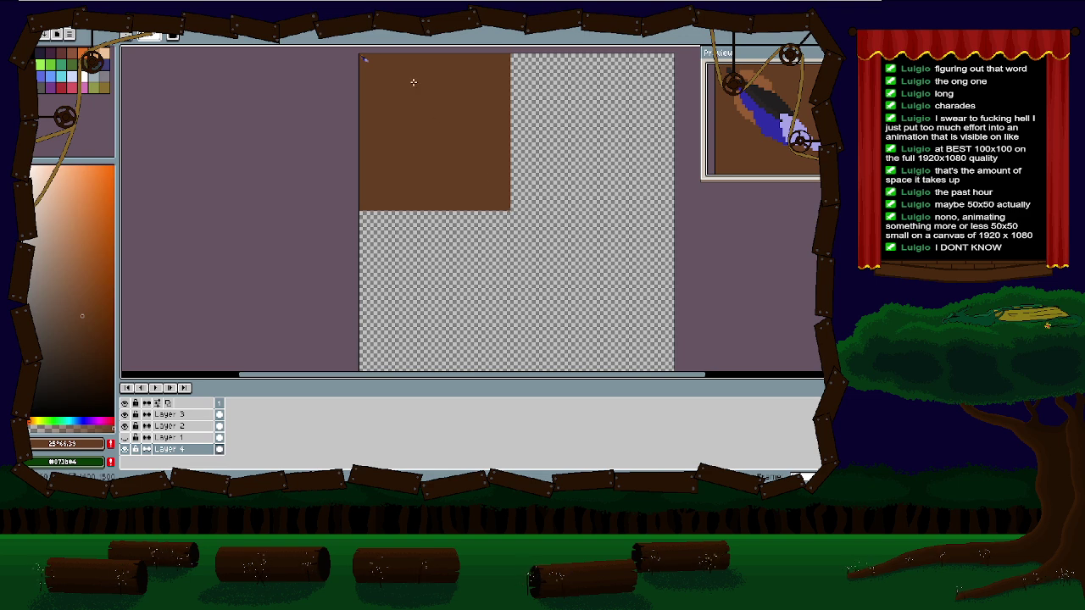
# Step: Select Layers 2 and 3, marquee the feather and try to scale it up slightly
pyautogui.scroll(5, 413, 81)
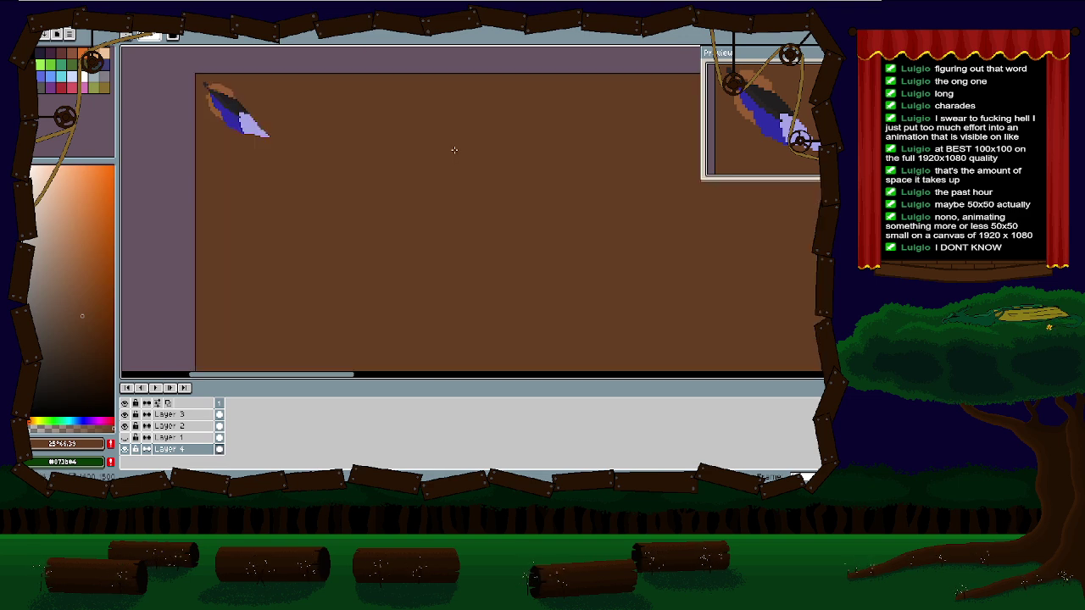
pyautogui.moveTo(454, 150); pyautogui.dragTo(566, 214)
pyautogui.moveTo(191, 414); pyautogui.dragTo(190, 426)
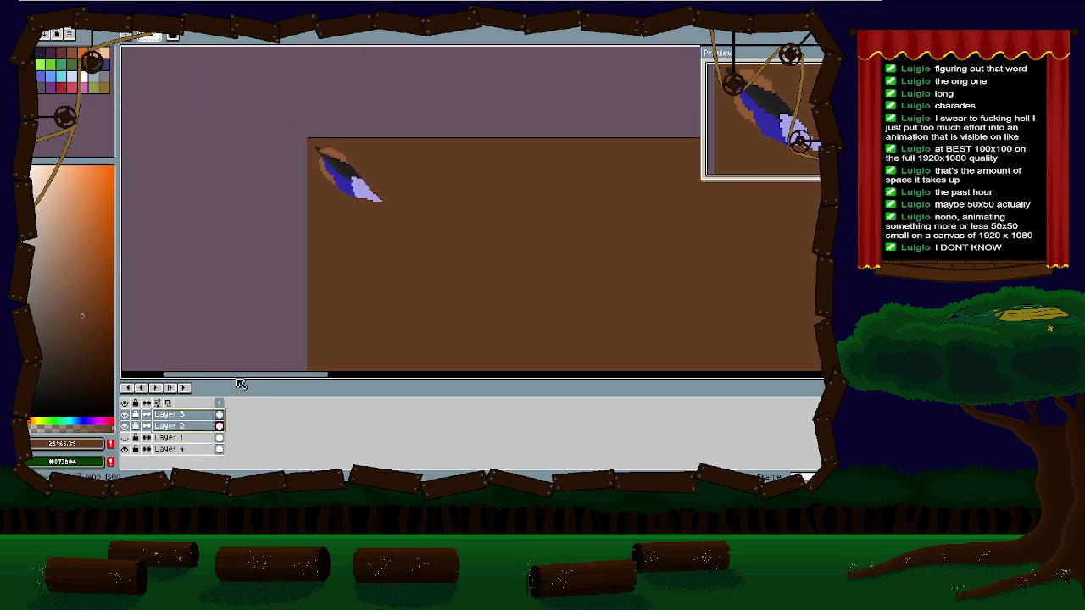
pyautogui.press('m')
pyautogui.moveTo(388, 209); pyautogui.dragTo(306, 137)
pyautogui.scroll(2, 420, 201)
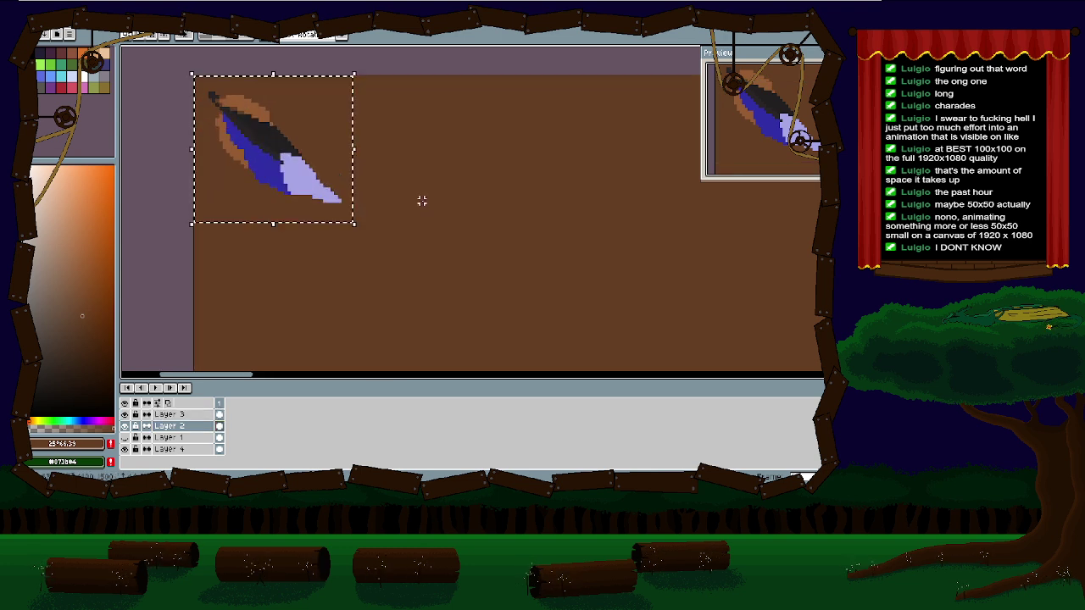
pyautogui.click(399, 293)
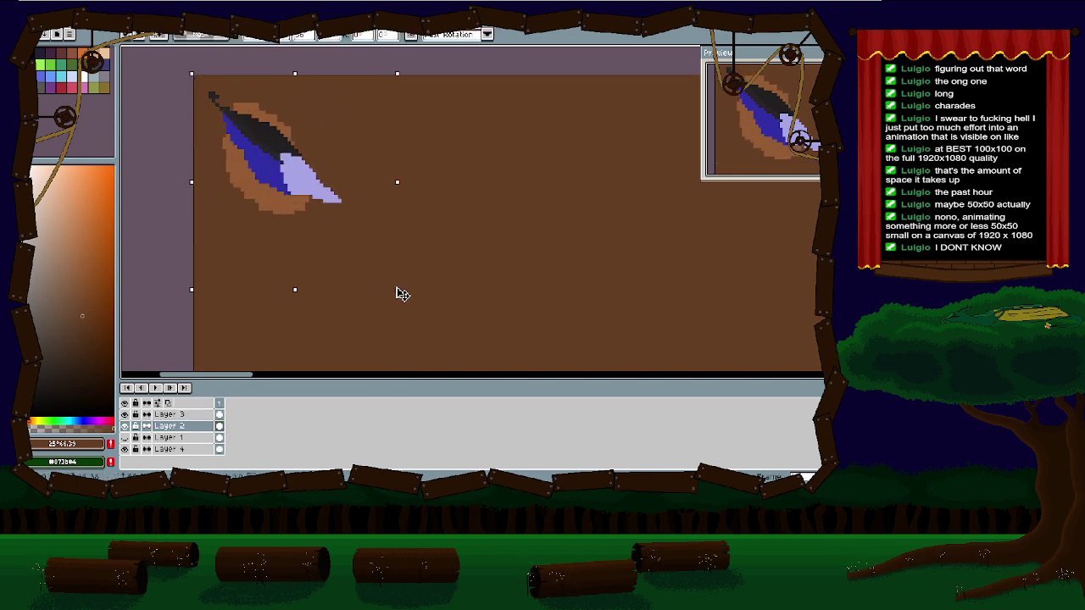
pyautogui.hotkey('ctrl', 'z')
pyautogui.hotkey('ctrl', 'z')
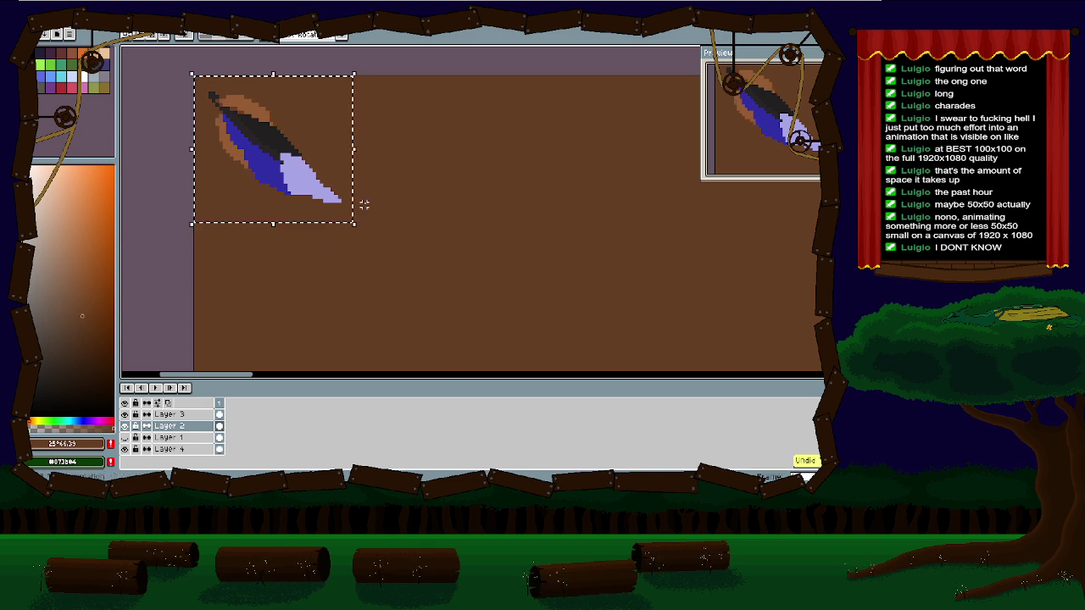
# Step: Reselect the feather on Layer 2 with a tighter rectangular marquee from its pale tip to the canvas's upper-left corner
pyautogui.click(357, 209)
pyautogui.scroll(2, 342, 206)
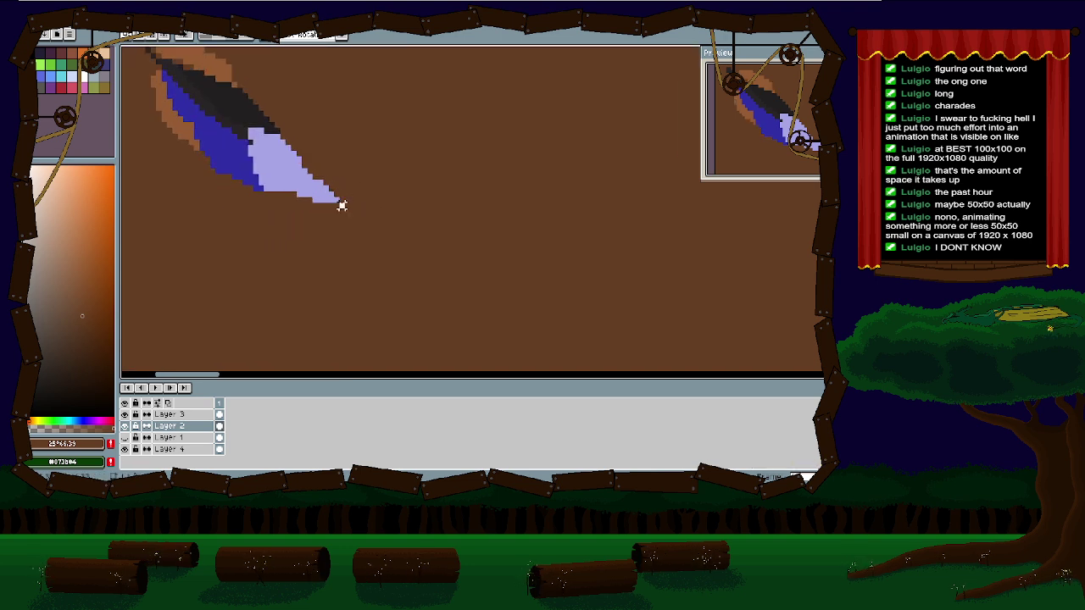
pyautogui.moveTo(342, 206); pyautogui.dragTo(133, 74)
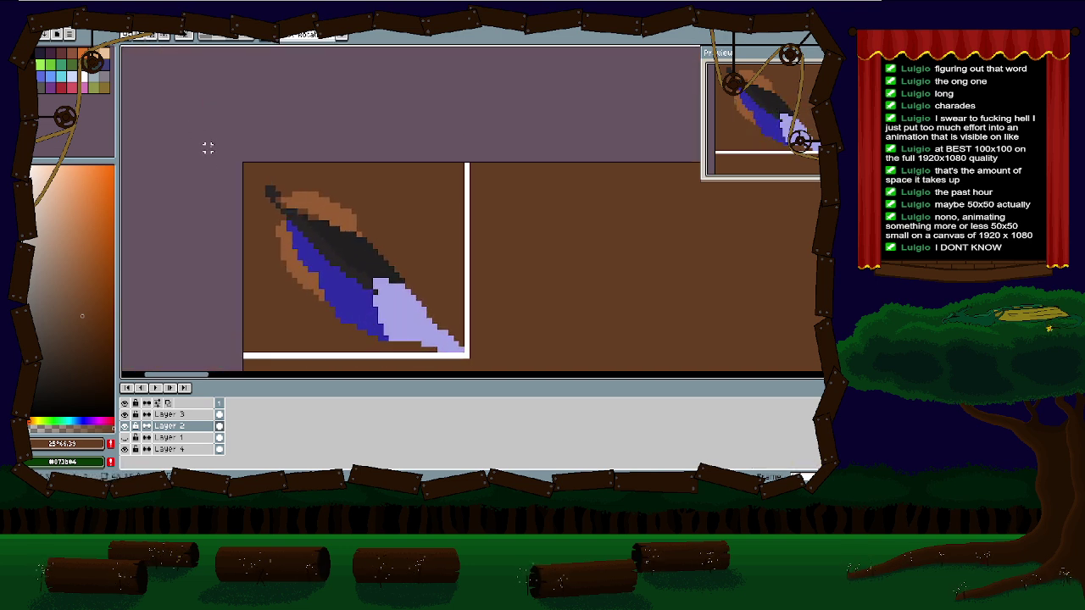
pyautogui.moveTo(208, 147); pyautogui.dragTo(208, 148)
pyautogui.scroll(-1, 339, 181)
pyautogui.moveTo(290, 153); pyautogui.dragTo(220, 49)
pyautogui.moveTo(432, 285); pyautogui.dragTo(399, 214)
pyautogui.scroll(-1, 355, 167)
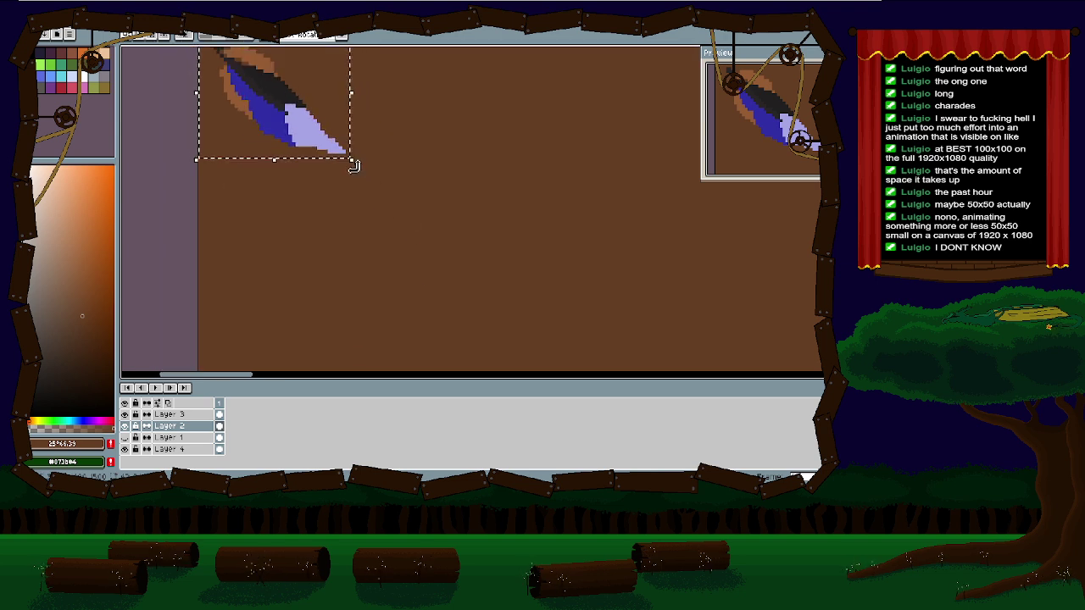
# Step: Try to transform the marqueed Layer 2 artwork from its lower-right corner
pyautogui.scroll(-1, 354, 166)
pyautogui.moveTo(354, 166); pyautogui.dragTo(406, 211)
pyautogui.scroll(2, 346, 164)
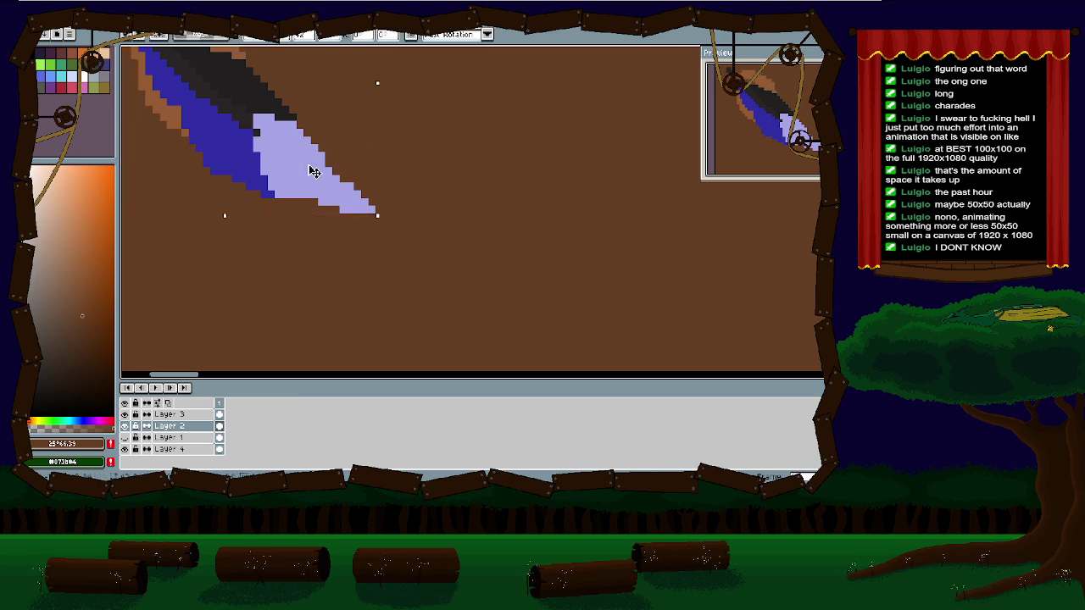
pyautogui.hotkey('ctrl', 'z')
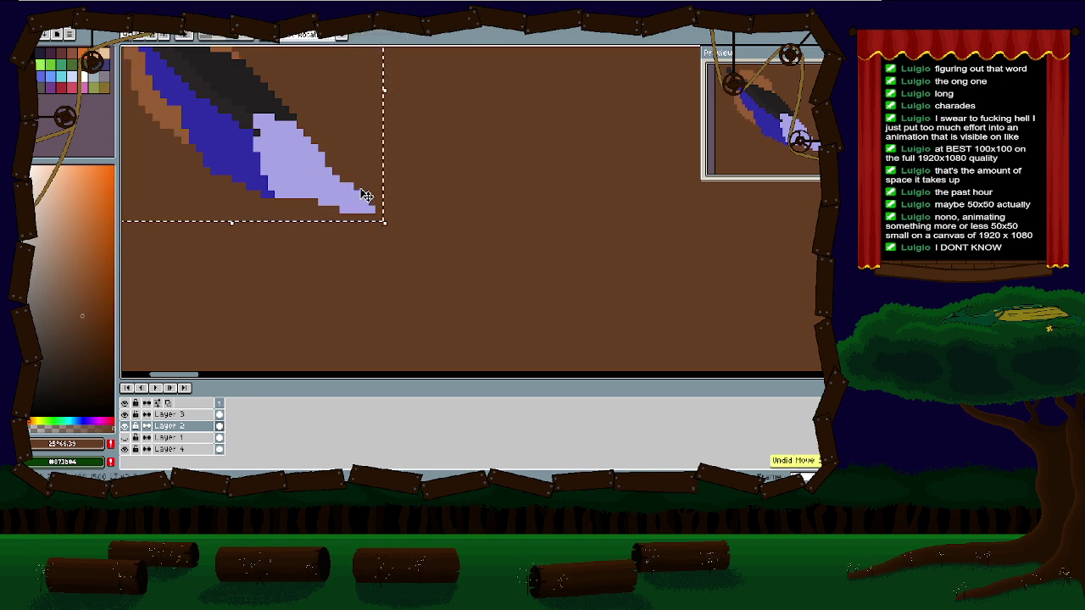
# Step: Scale the selected Layer 2 artwork up until it fills the brown rectangle and apply the transformation
pyautogui.scroll(-2, 401, 231)
pyautogui.moveTo(395, 229); pyautogui.dragTo(596, 346)
pyautogui.scroll(3, 726, 234)
pyautogui.scroll(-3, 709, 232)
pyautogui.scroll(5, 574, 269)
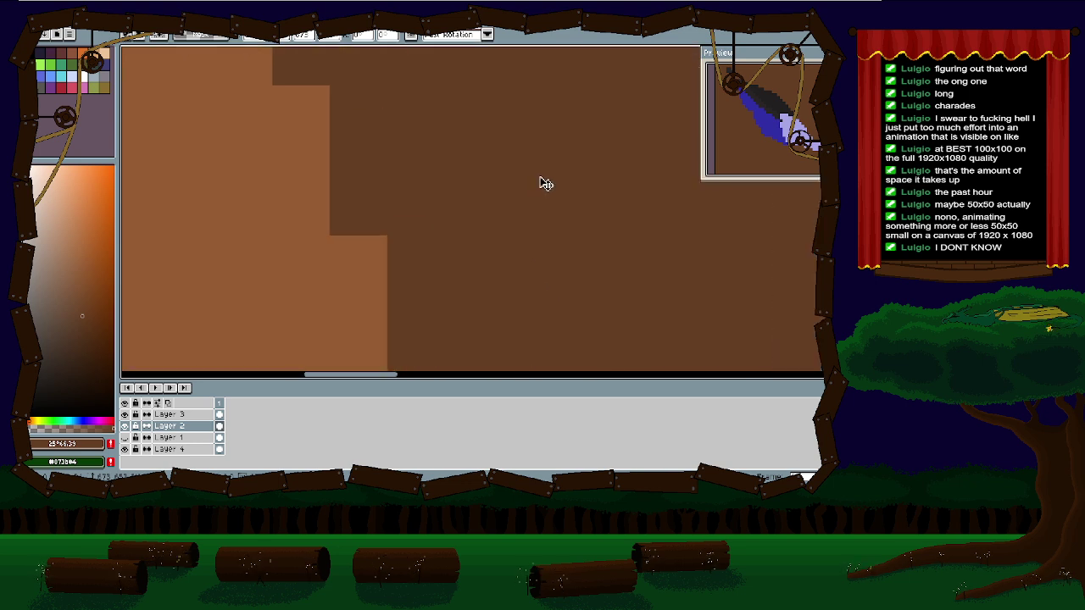
pyautogui.scroll(-3, 542, 199)
pyautogui.moveTo(565, 235); pyautogui.dragTo(691, 267)
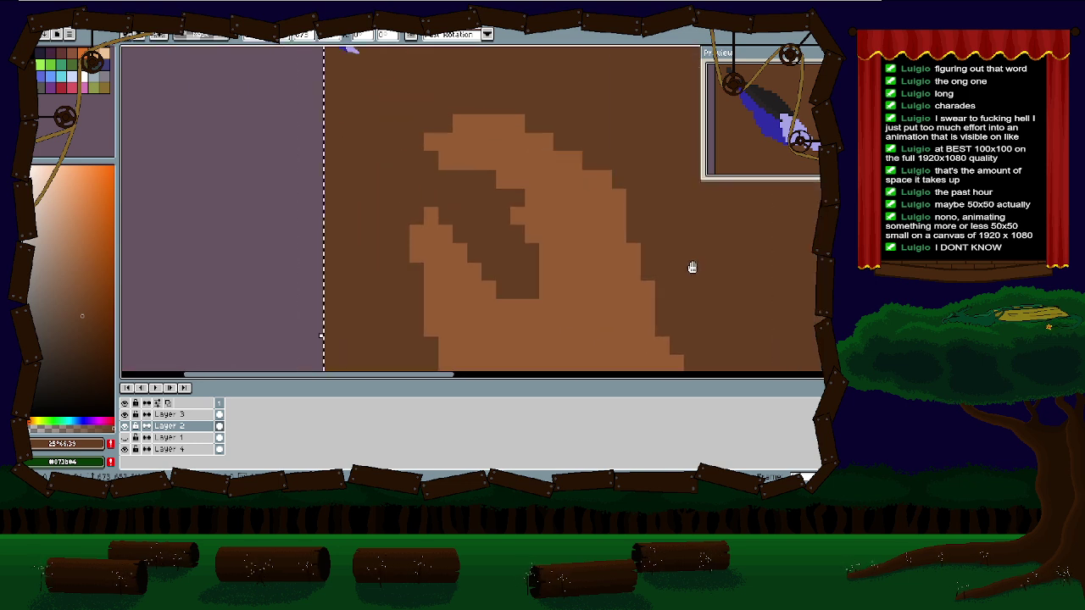
pyautogui.scroll(4, 523, 220)
pyautogui.press('Return')
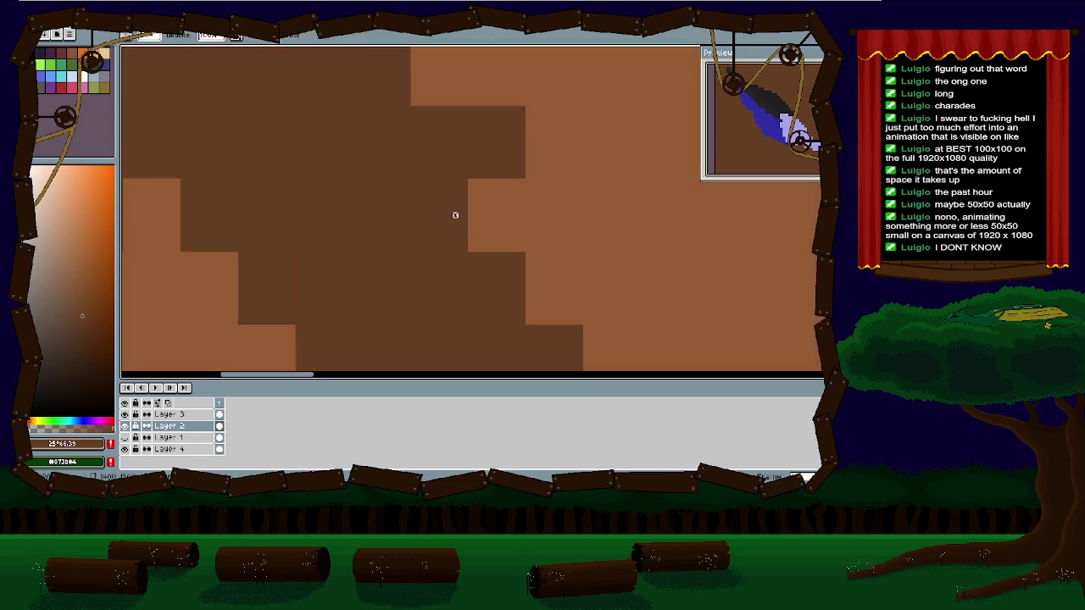
# Step: Try to erase part of the notch in the enlarged light-brown shape on Layer 2
pyautogui.moveTo(463, 209)
pyautogui.mouseDown()
pyautogui.moveTo(482, 191)
pyautogui.moveTo(482, 293)
pyautogui.moveTo(475, 179)
pyautogui.moveTo(485, 272)
pyautogui.moveTo(514, 236)
pyautogui.moveTo(510, 252)
pyautogui.moveTo(511, 171)
pyautogui.mouseUp()
pyautogui.hotkey('ctrl', 'z')
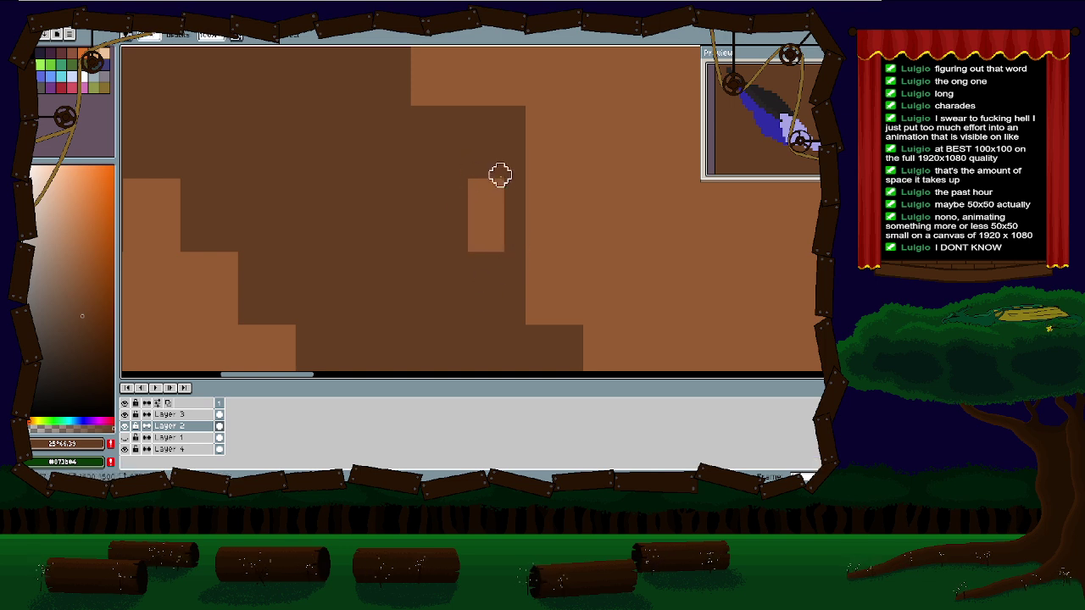
pyautogui.scroll(-3, 436, 212)
pyautogui.moveTo(435, 212); pyautogui.dragTo(569, 172)
pyautogui.scroll(4, 458, 157)
pyautogui.scroll(-4, 571, 186)
pyautogui.scroll(2, 508, 166)
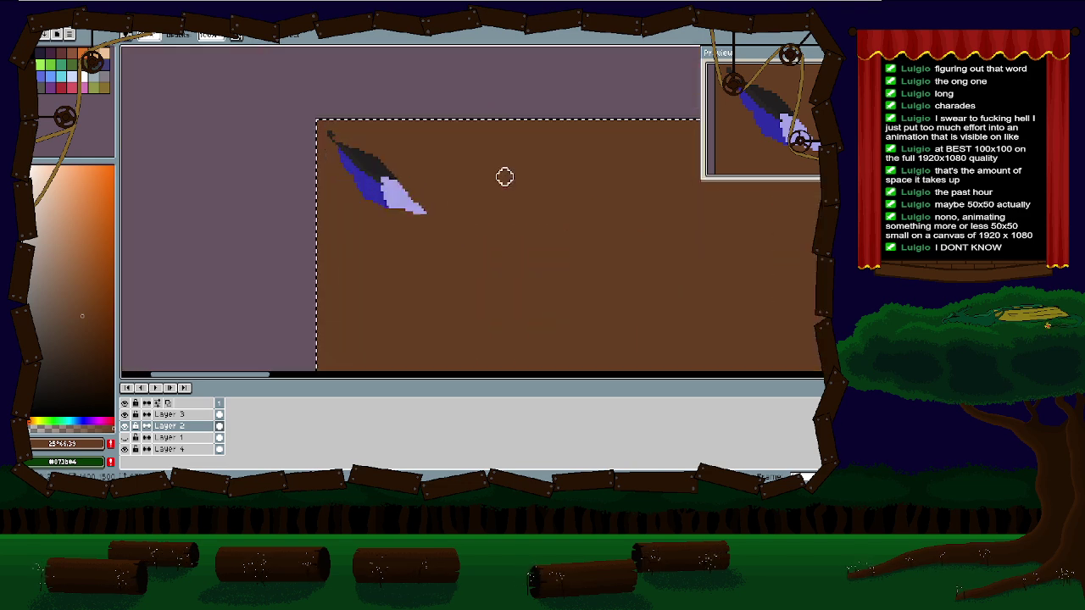
pyautogui.scroll(-2, 503, 175)
pyautogui.moveTo(503, 177); pyautogui.dragTo(526, 144)
pyautogui.scroll(3, 525, 144)
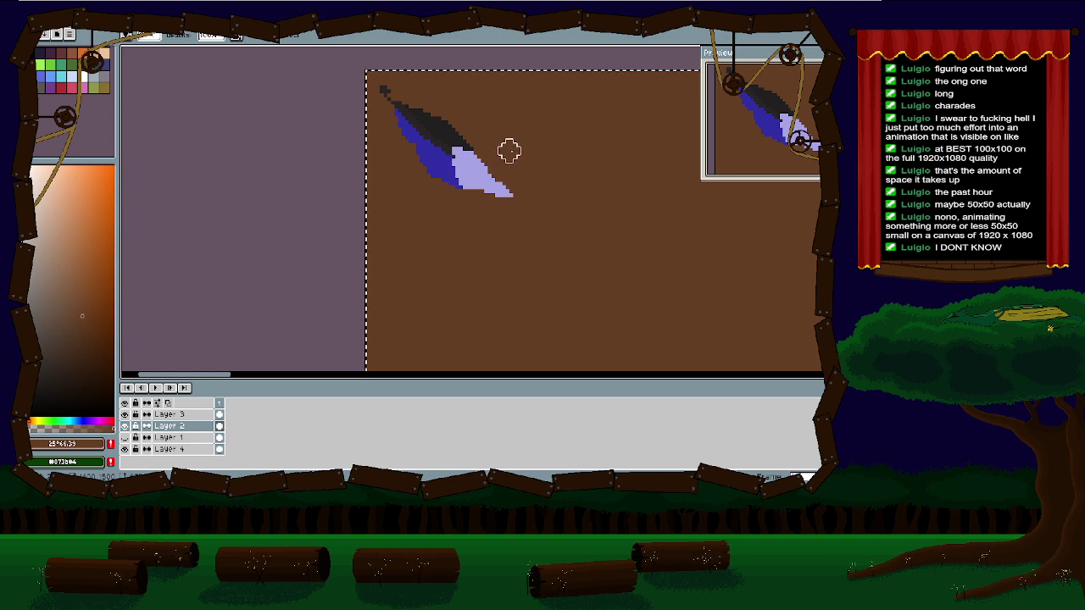
# Step: Clear the old selection, marquee the small feather on Layer 3 and scale it up to fill the brown rectangle
pyautogui.click(170, 414)
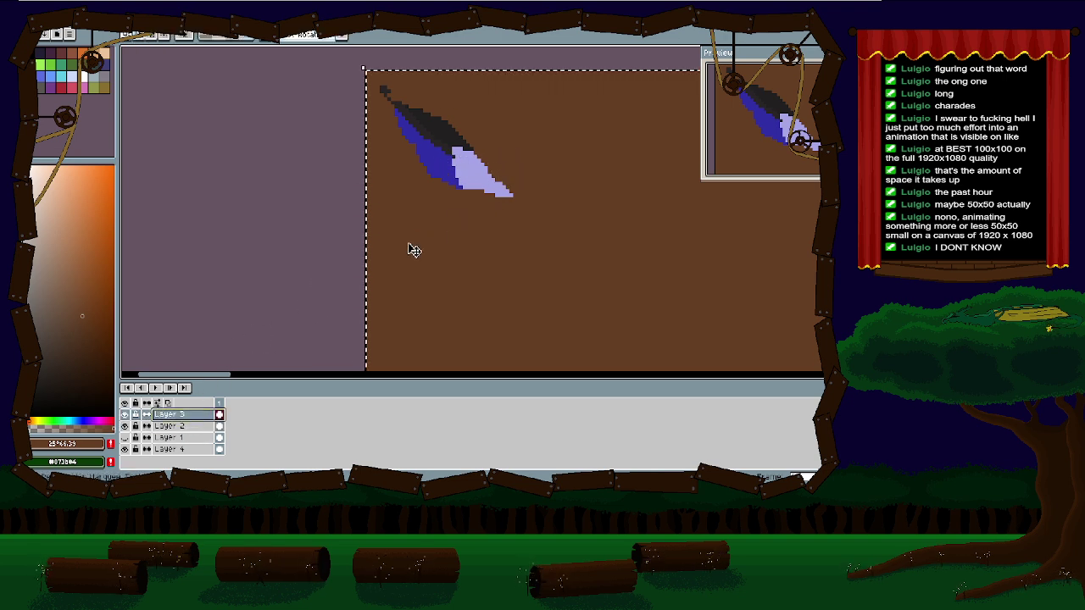
pyautogui.scroll(2, 526, 205)
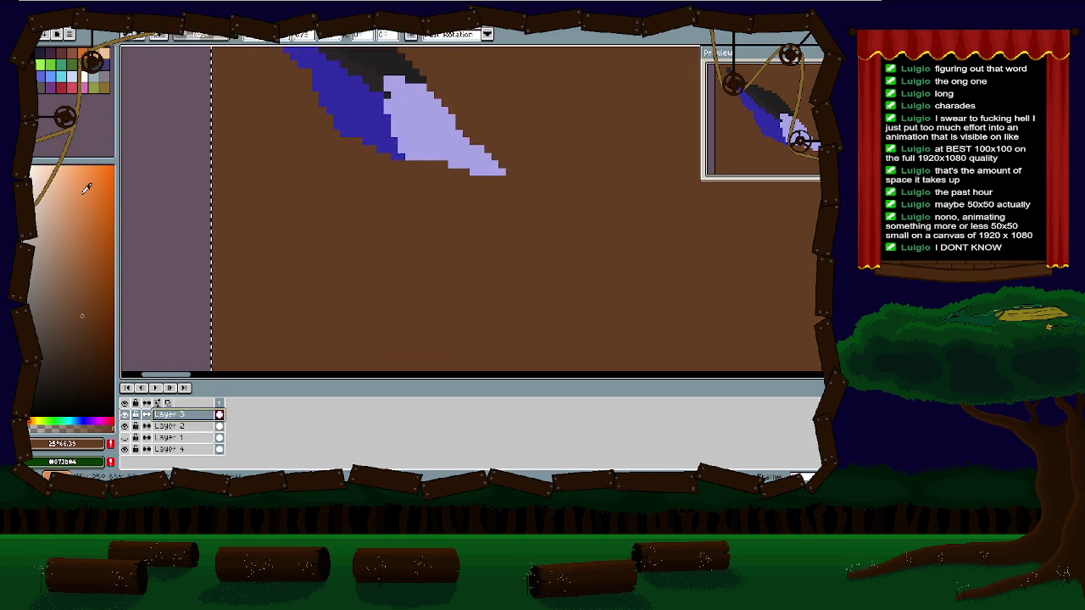
pyautogui.hotkey('ctrl', 'd')
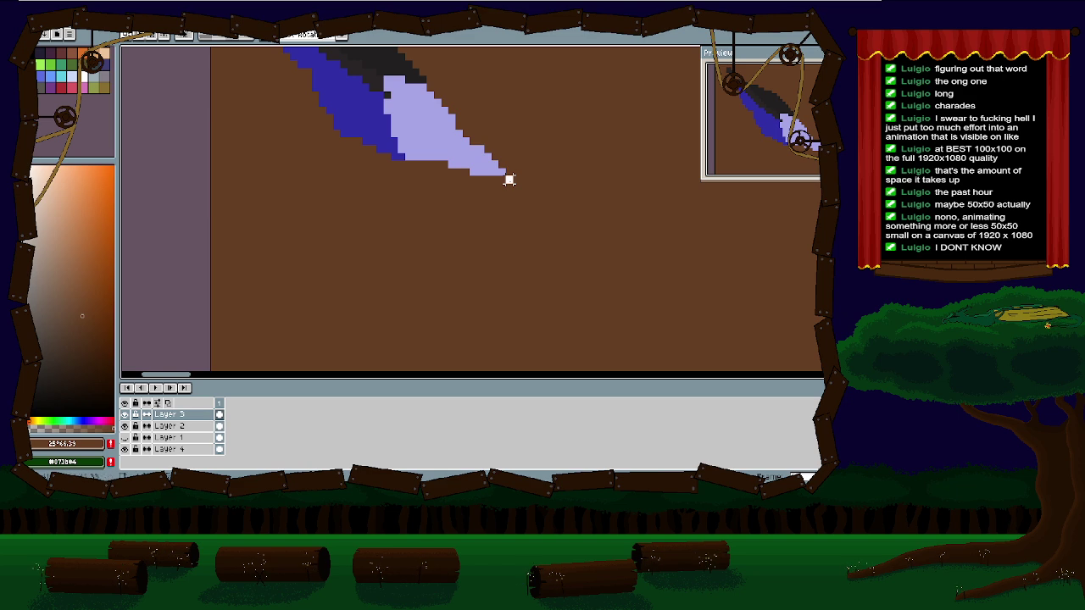
pyautogui.moveTo(508, 179); pyautogui.dragTo(171, 56)
pyautogui.scroll(-3, 172, 56)
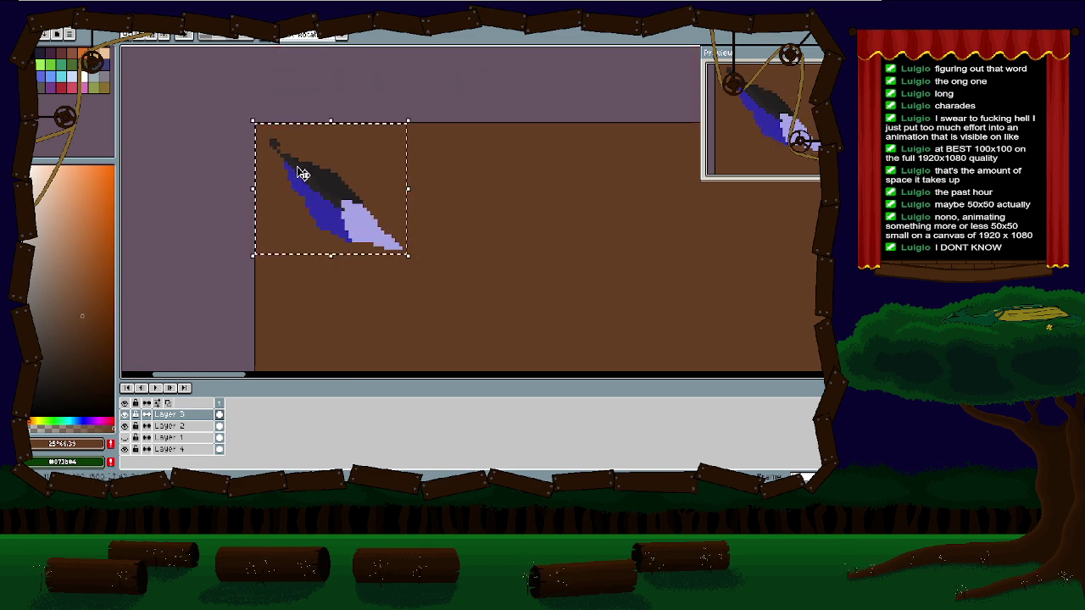
pyautogui.moveTo(288, 148); pyautogui.dragTo(793, 285)
pyautogui.scroll(3, 799, 284)
pyautogui.scroll(-7, 617, 195)
pyautogui.scroll(-4, 549, 181)
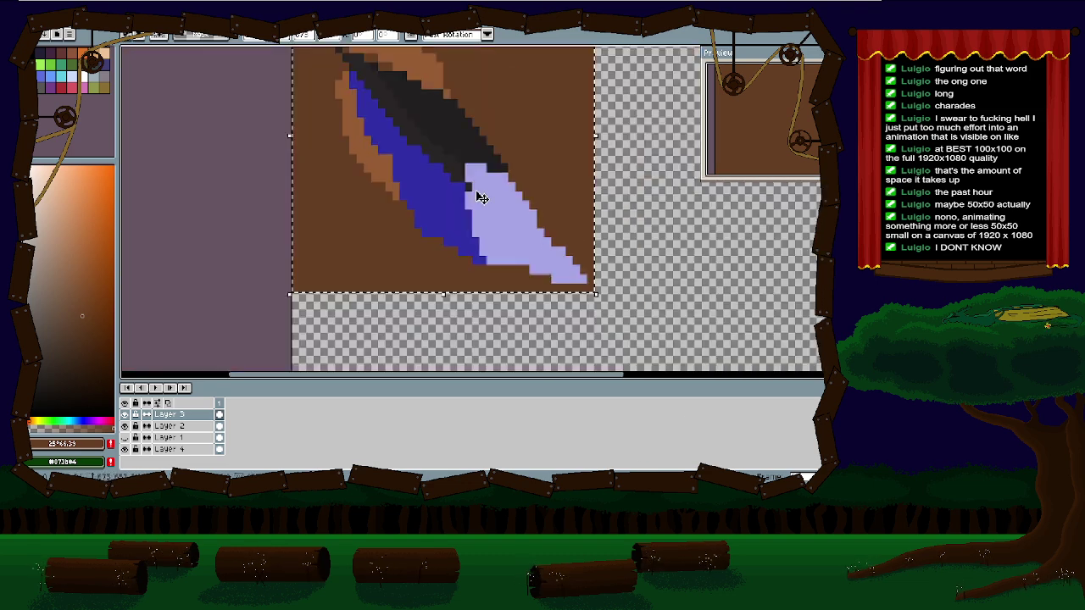
# Step: Examine how the enlarged feather on Layer 3 lines up with the enlarged brown shape on Layer 2
pyautogui.scroll(5, 518, 262)
pyautogui.scroll(-2, 453, 150)
pyautogui.scroll(-1, 455, 136)
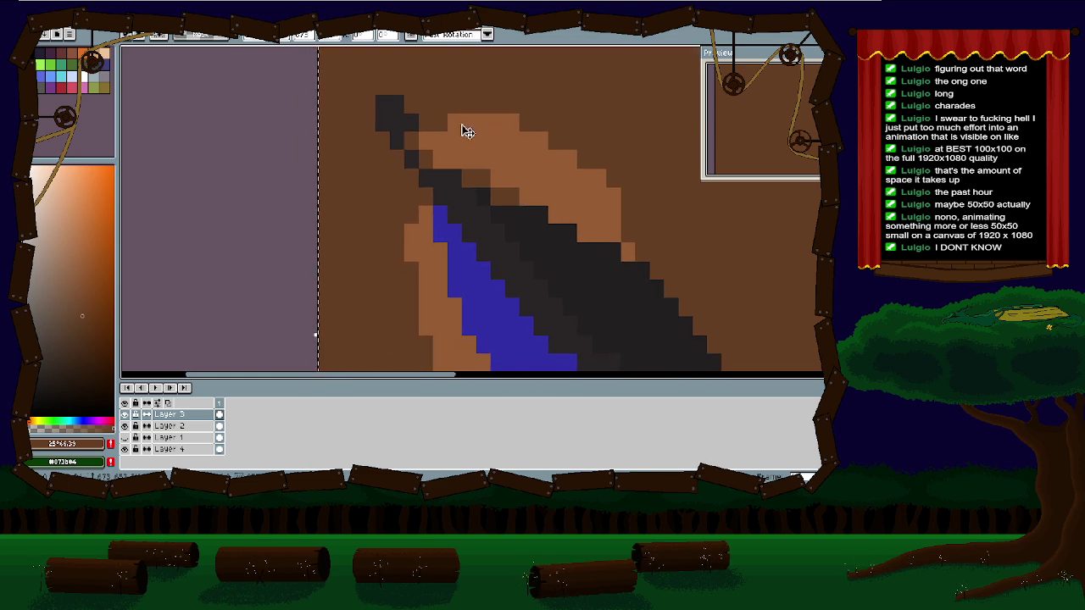
pyautogui.scroll(-2, 460, 152)
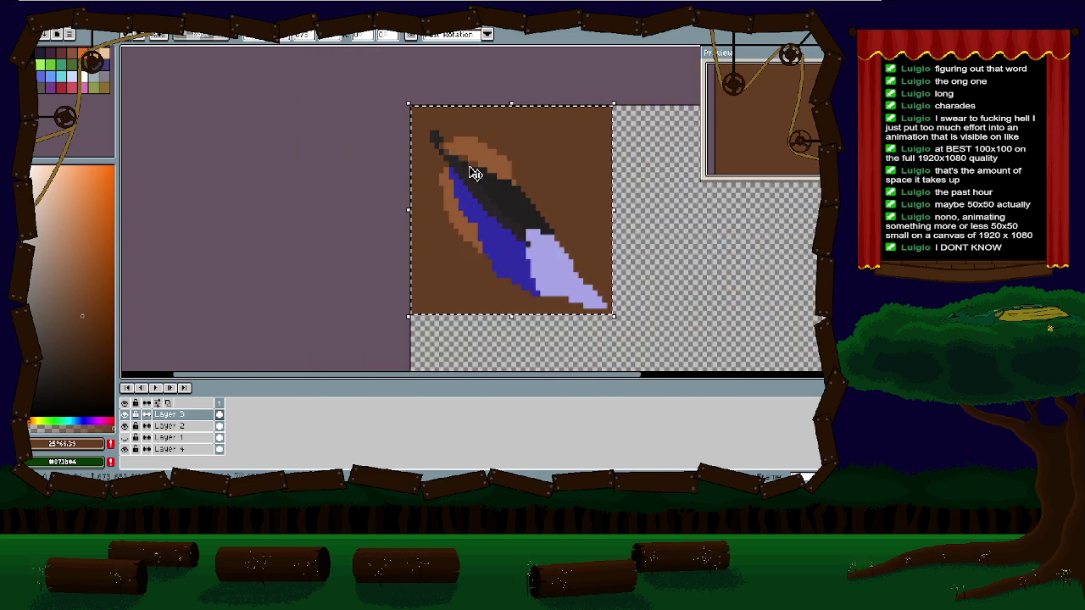
pyautogui.scroll(4, 465, 159)
pyautogui.scroll(-2, 475, 158)
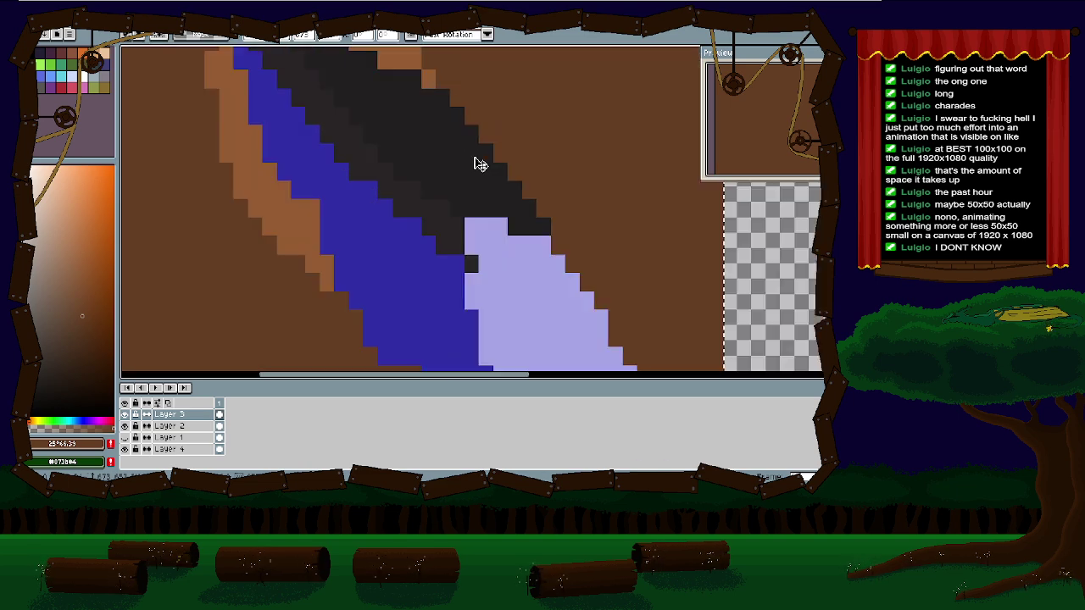
pyautogui.moveTo(438, 139); pyautogui.dragTo(658, 273)
pyautogui.moveTo(513, 172); pyautogui.dragTo(433, 167)
# Step: Hide the brown backdrop on Layer 4 so gaps in the enlarged feather show against the transparent canvas
pyautogui.click(124, 451)
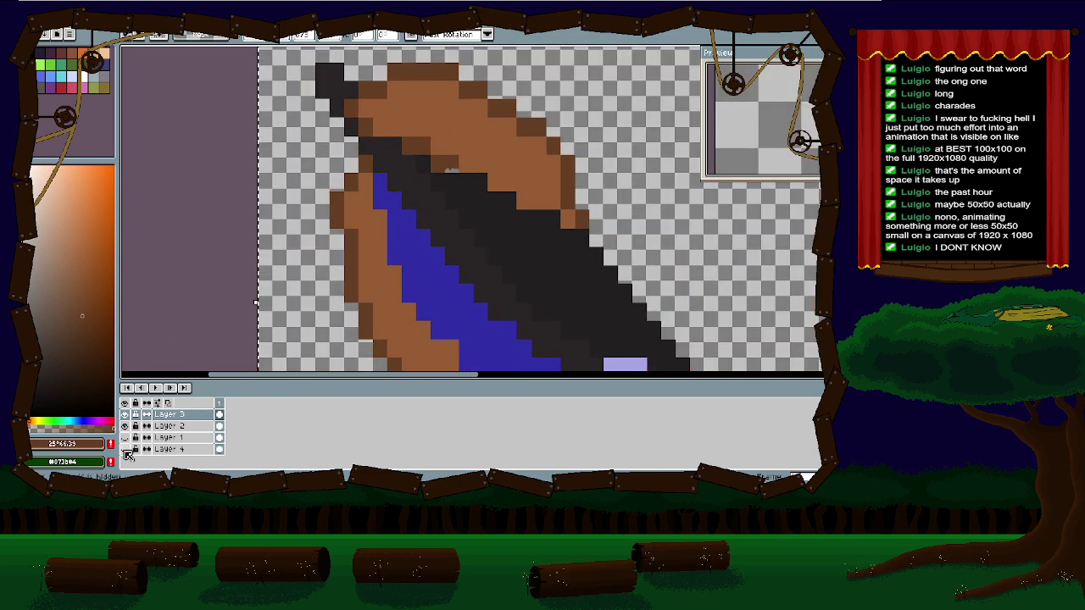
pyautogui.click(125, 451)
pyautogui.click(126, 451)
# Step: Sample the dark brown beside the feather's black area and paint over the transparent gap in the brown outline
pyautogui.scroll(3, 450, 172)
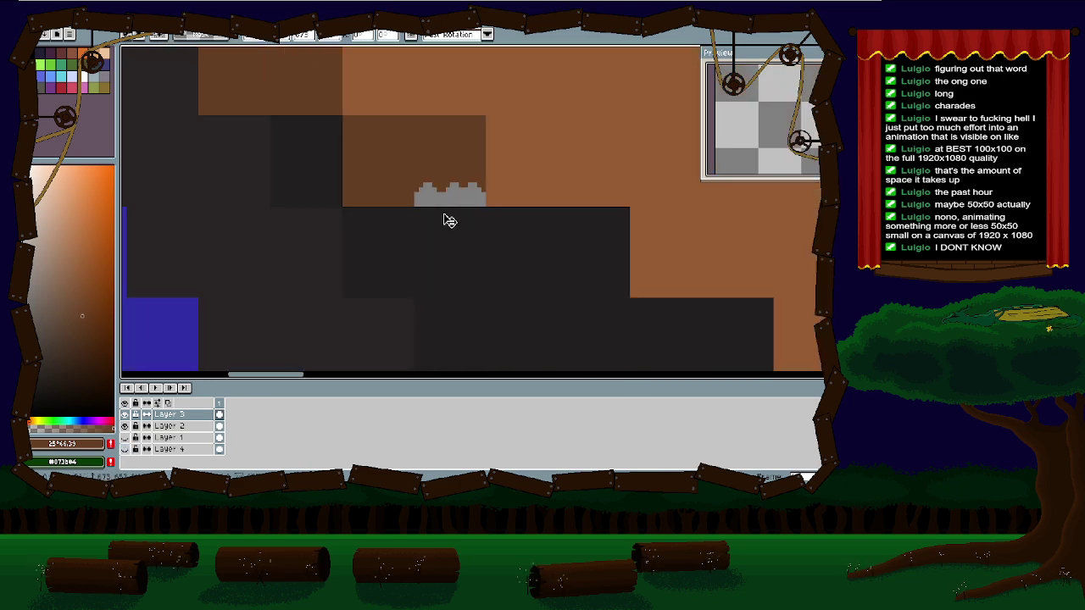
pyautogui.keyDown('alt'); pyautogui.click(423, 148); pyautogui.keyUp('alt')
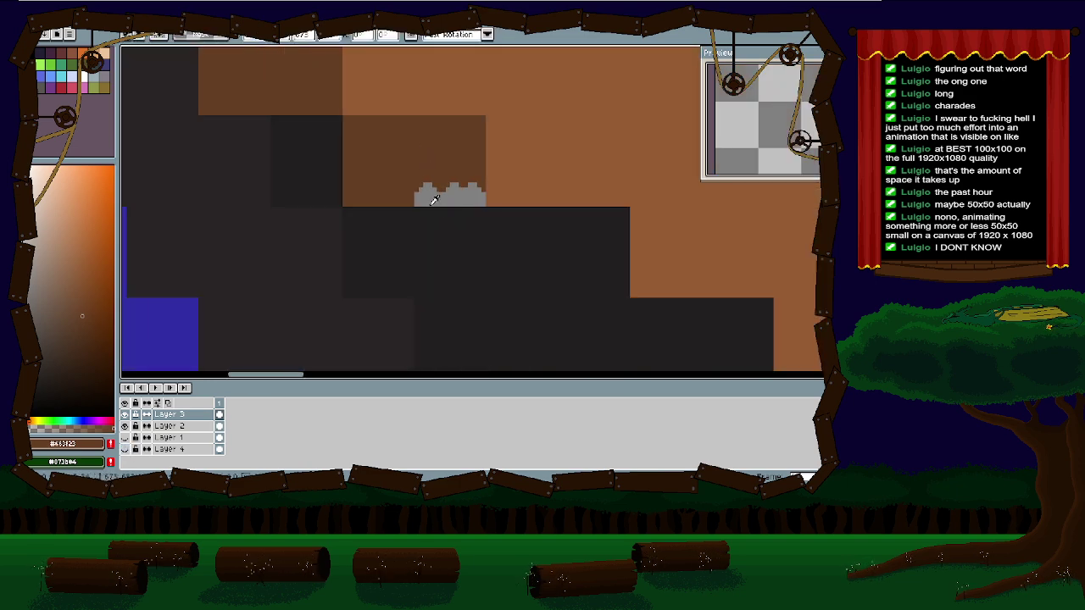
pyautogui.scroll(2, 411, 203)
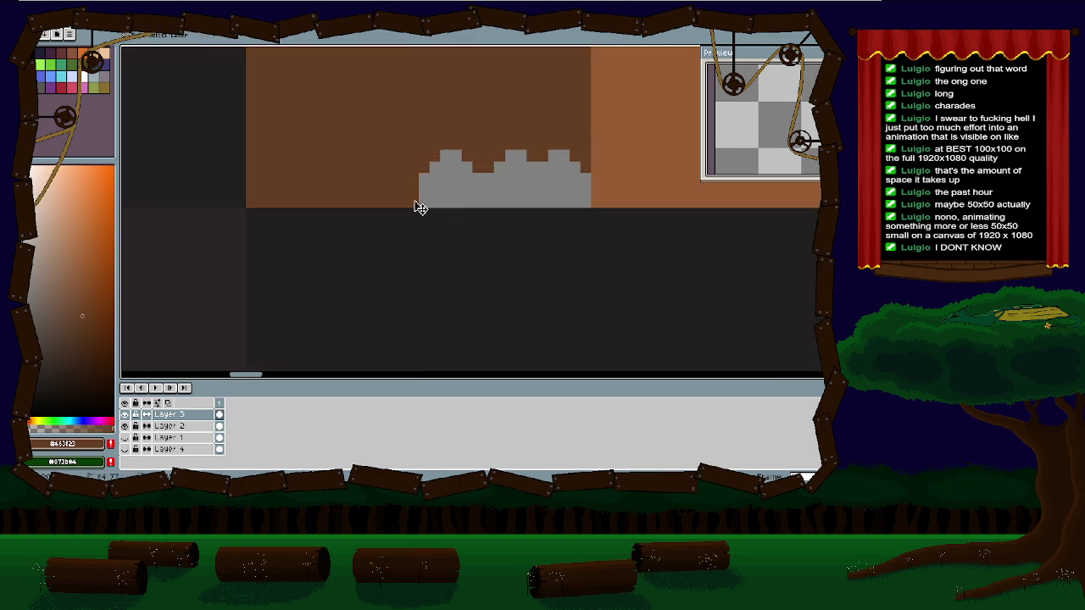
pyautogui.moveTo(420, 195)
pyautogui.mouseDown()
pyautogui.moveTo(584, 201)
pyautogui.moveTo(570, 162)
pyautogui.moveTo(415, 154)
pyautogui.mouseUp()
pyautogui.scroll(-6, 415, 153)
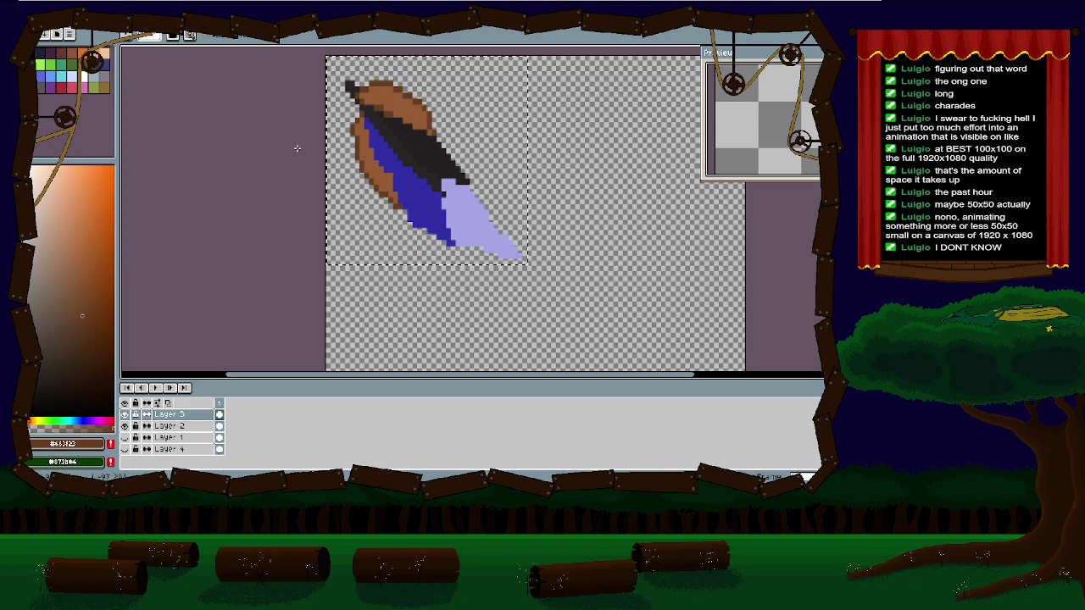
# Step: Examine the enlarged feather's edges on the transparent canvas for remaining gaps and misaligned pixels
pyautogui.scroll(3, 477, 178)
pyautogui.scroll(-3, 477, 177)
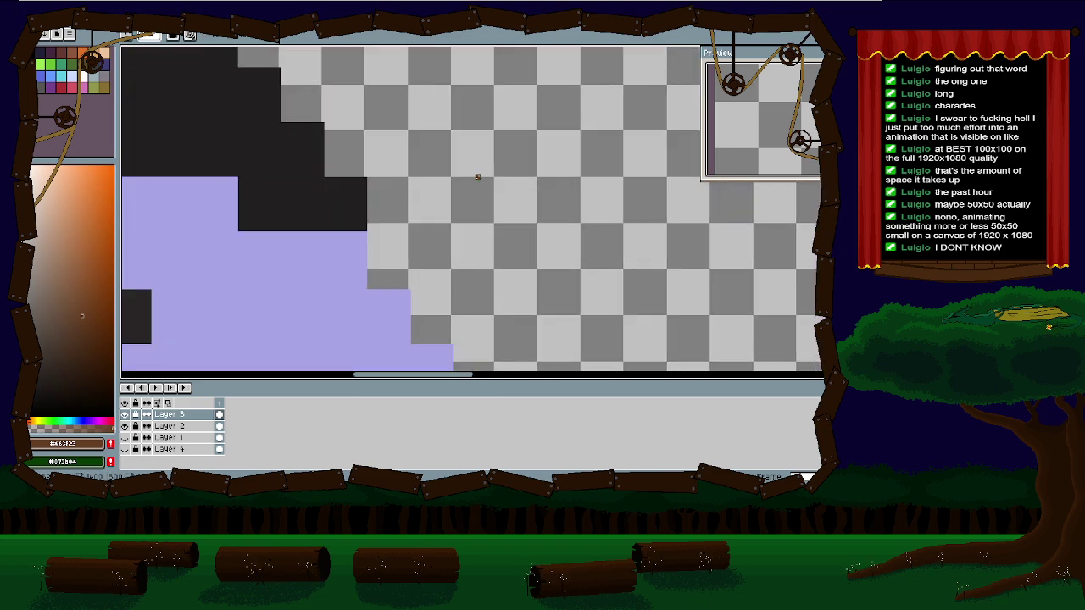
pyautogui.scroll(3, 445, 196)
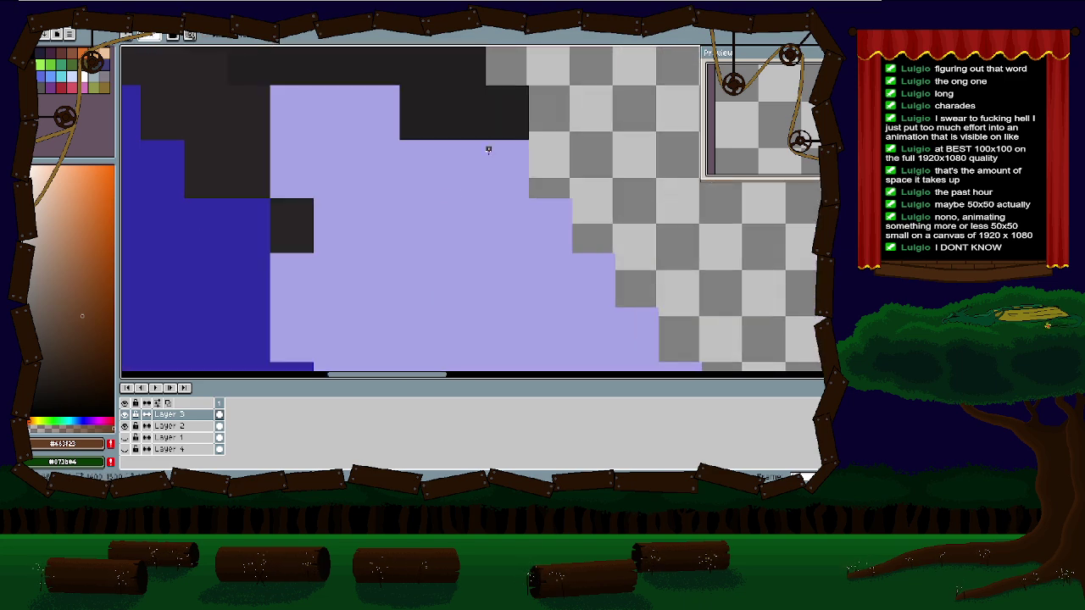
pyautogui.scroll(-2, 435, 310)
pyautogui.scroll(-3, 453, 349)
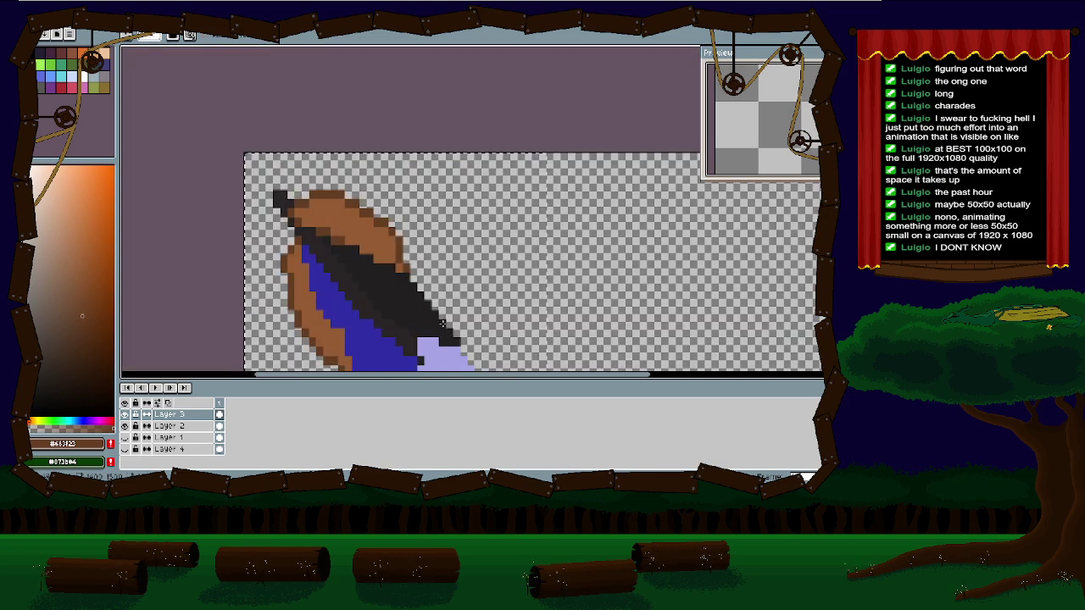
pyautogui.scroll(4, 429, 252)
pyautogui.scroll(-2, 452, 300)
pyautogui.scroll(-3, 450, 300)
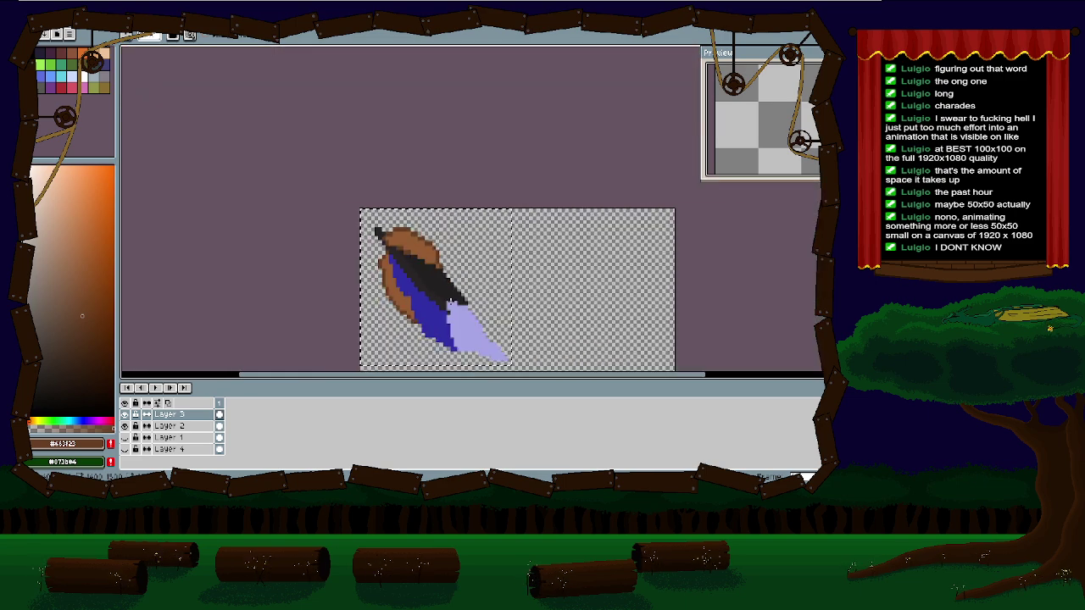
pyautogui.scroll(3, 446, 208)
pyautogui.scroll(3, 446, 208)
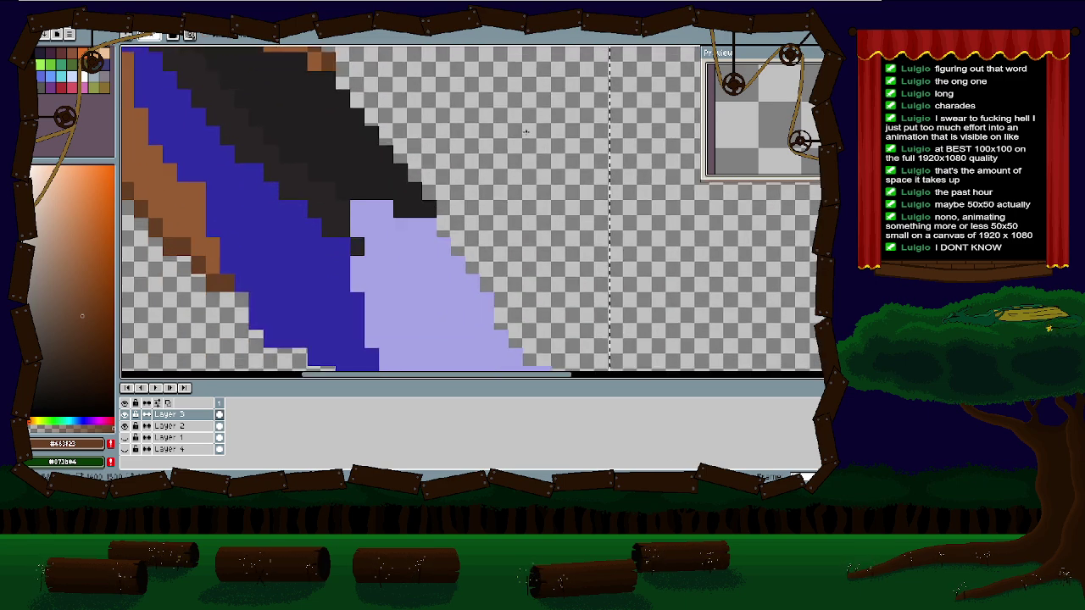
pyautogui.scroll(-4, 449, 196)
pyautogui.scroll(5, 448, 196)
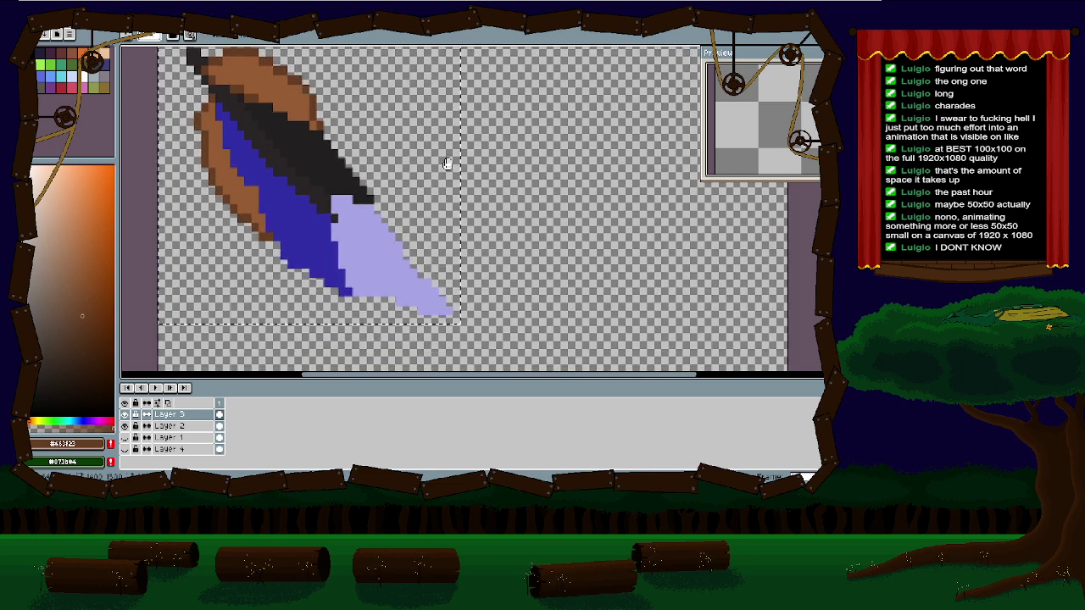
pyautogui.scroll(-5, 484, 133)
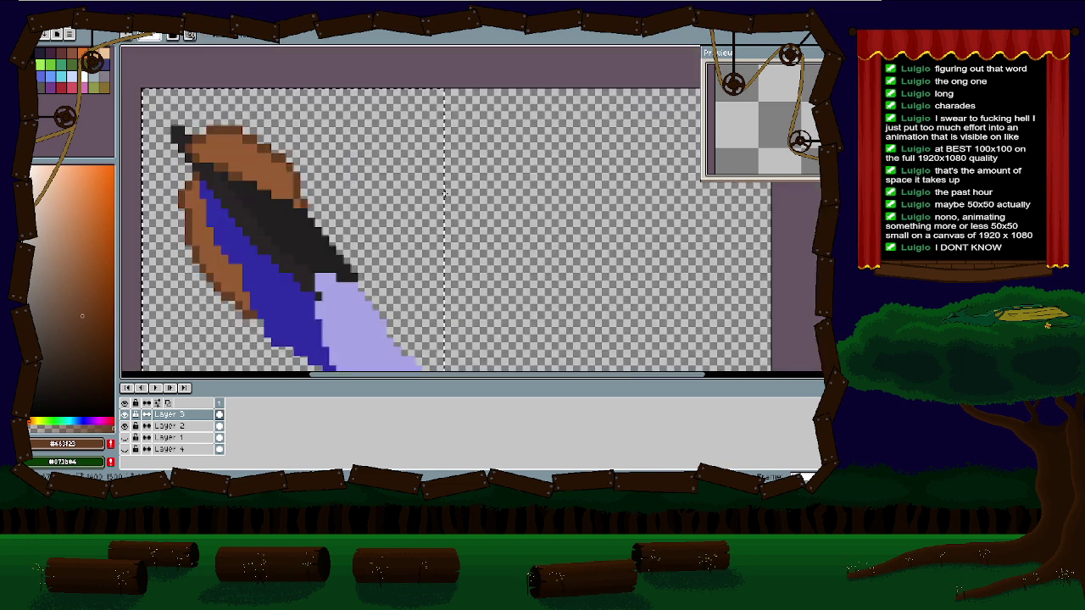
# Step: Try to resize the selected feather on Layer 3 so its edges meet the brown shape on Layer 2
pyautogui.hotkey('ctrl', 't')
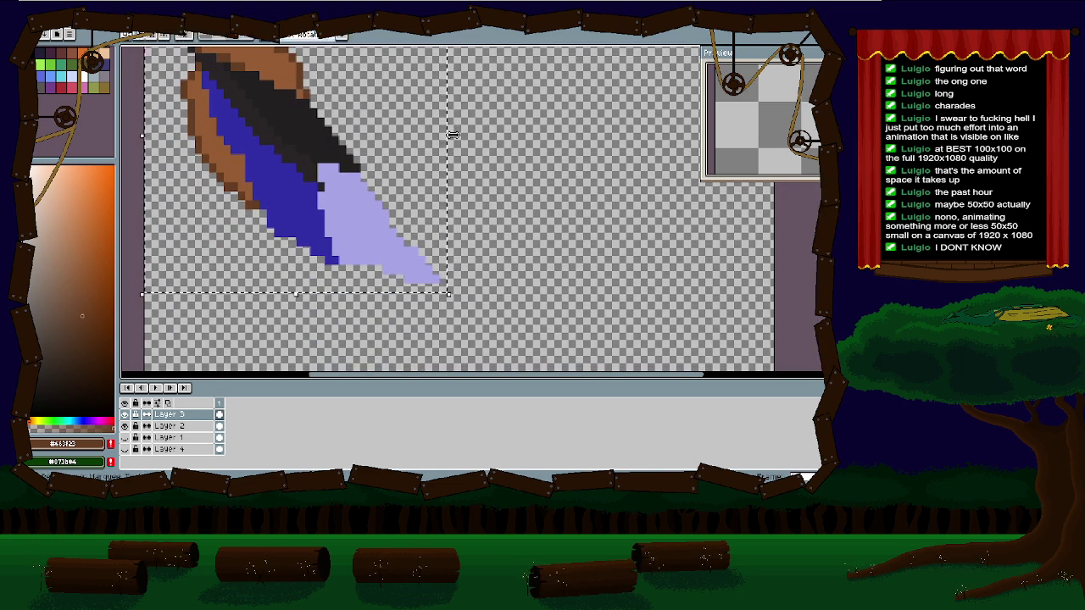
pyautogui.scroll(4, 365, 152)
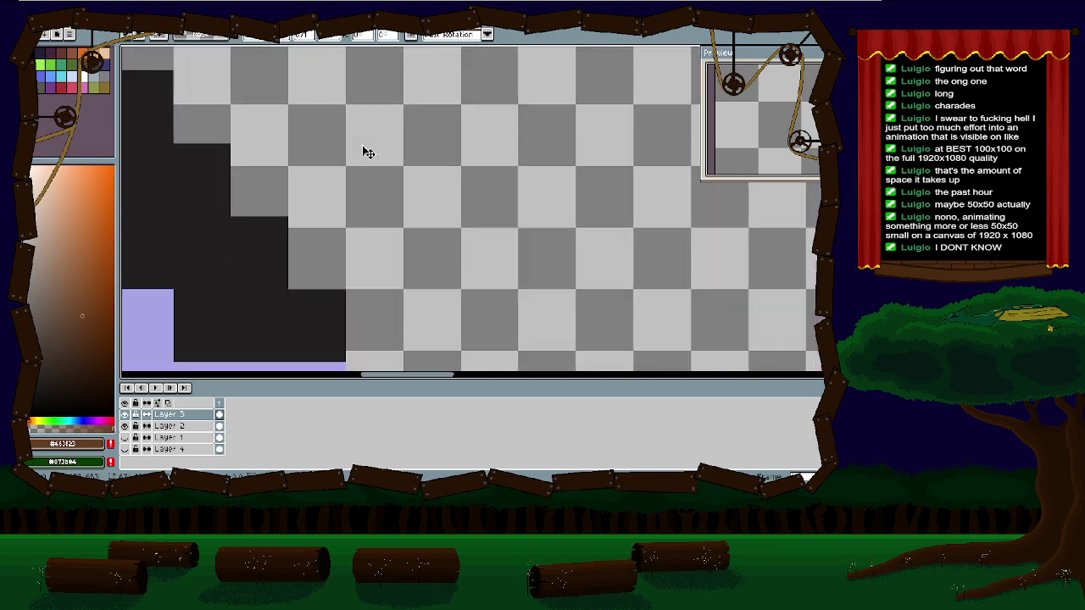
pyautogui.moveTo(365, 152); pyautogui.dragTo(449, 163)
pyautogui.scroll(-4, 448, 163)
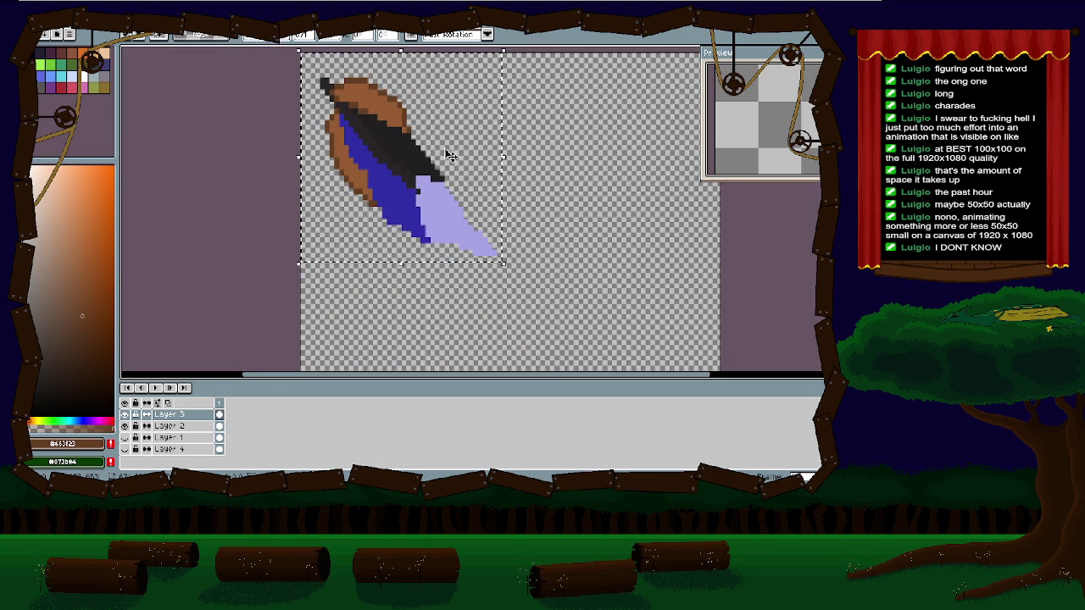
pyautogui.scroll(4, 456, 144)
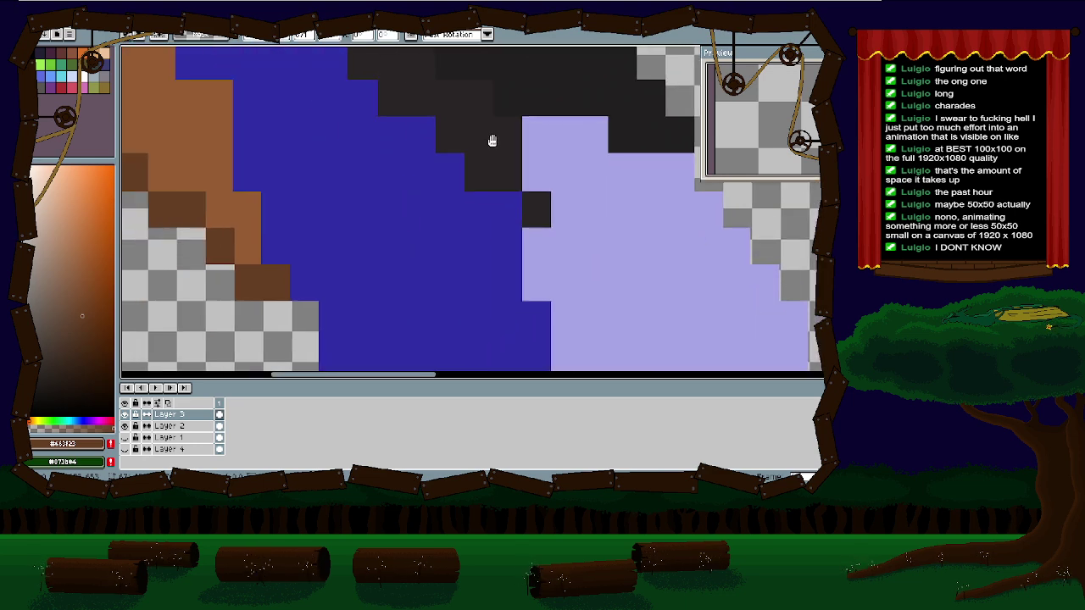
pyautogui.scroll(-4, 458, 134)
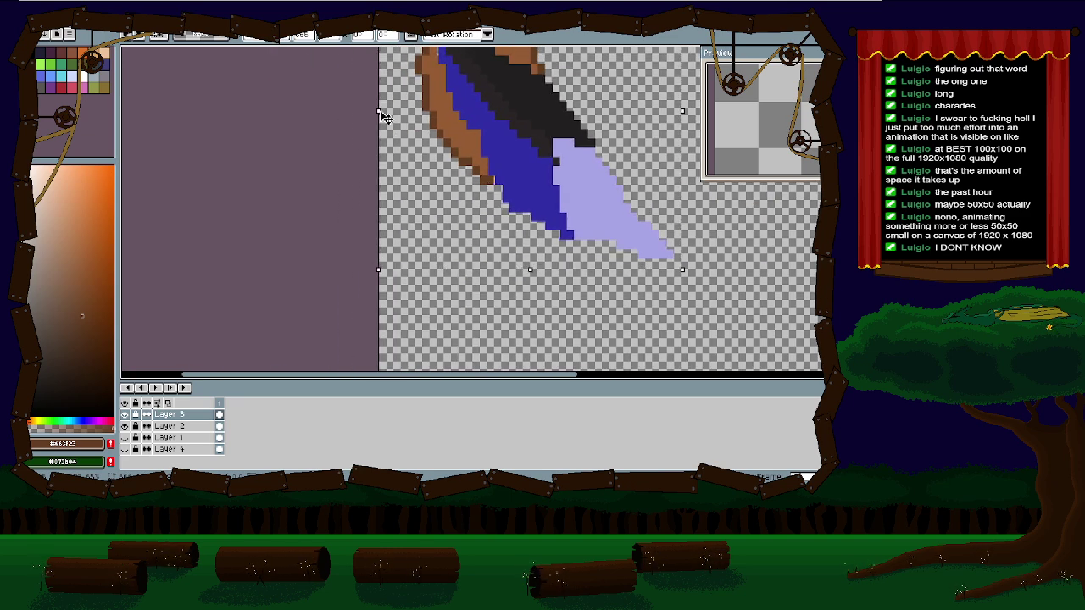
pyautogui.scroll(4, 473, 181)
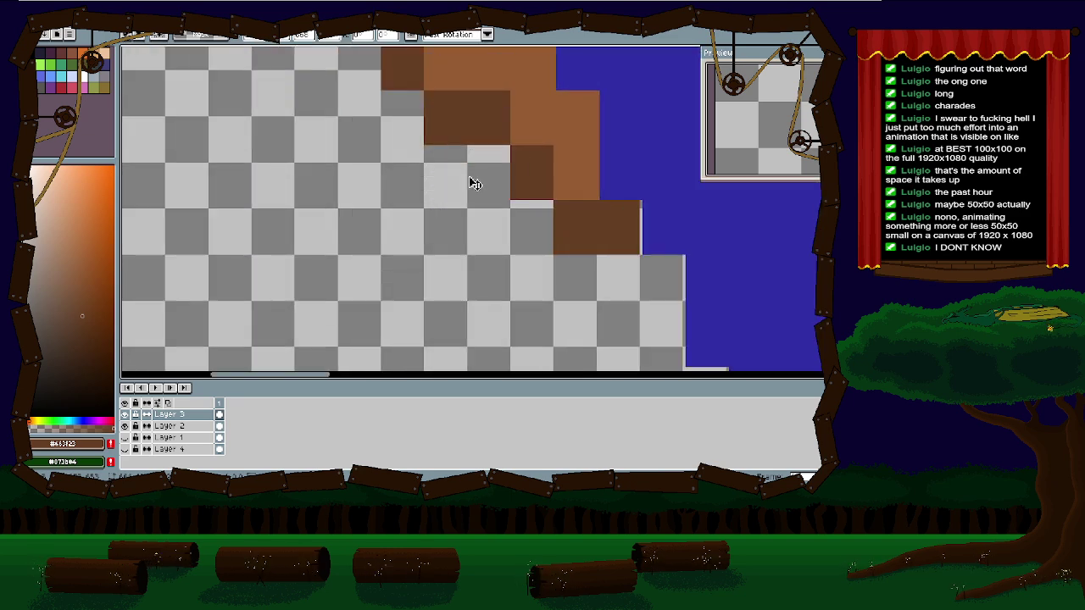
pyautogui.scroll(-4, 424, 164)
pyautogui.scroll(4, 525, 193)
pyautogui.scroll(-4, 525, 194)
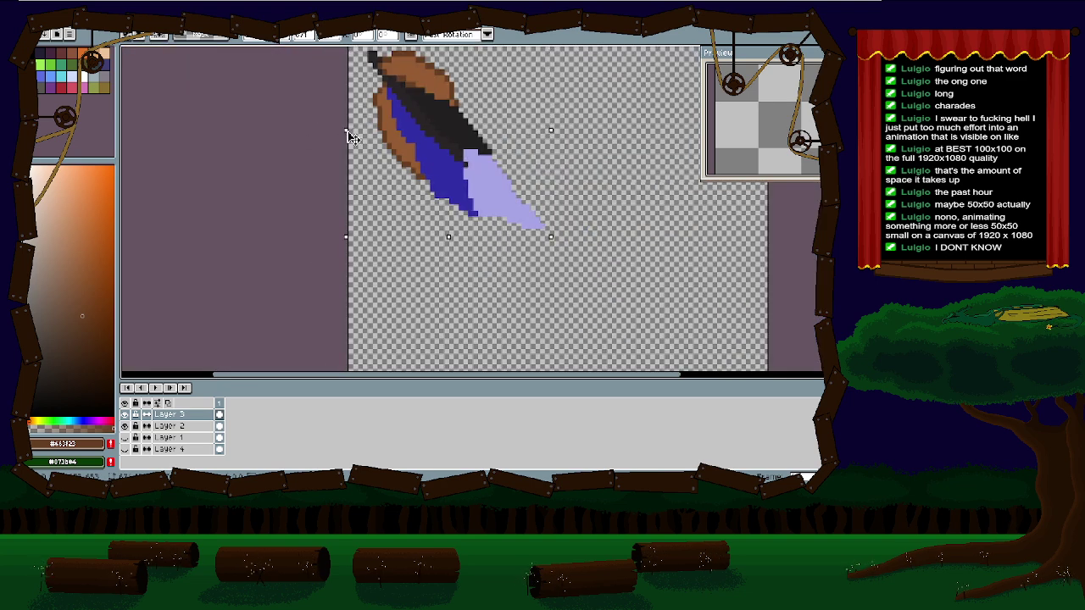
pyautogui.scroll(4, 441, 184)
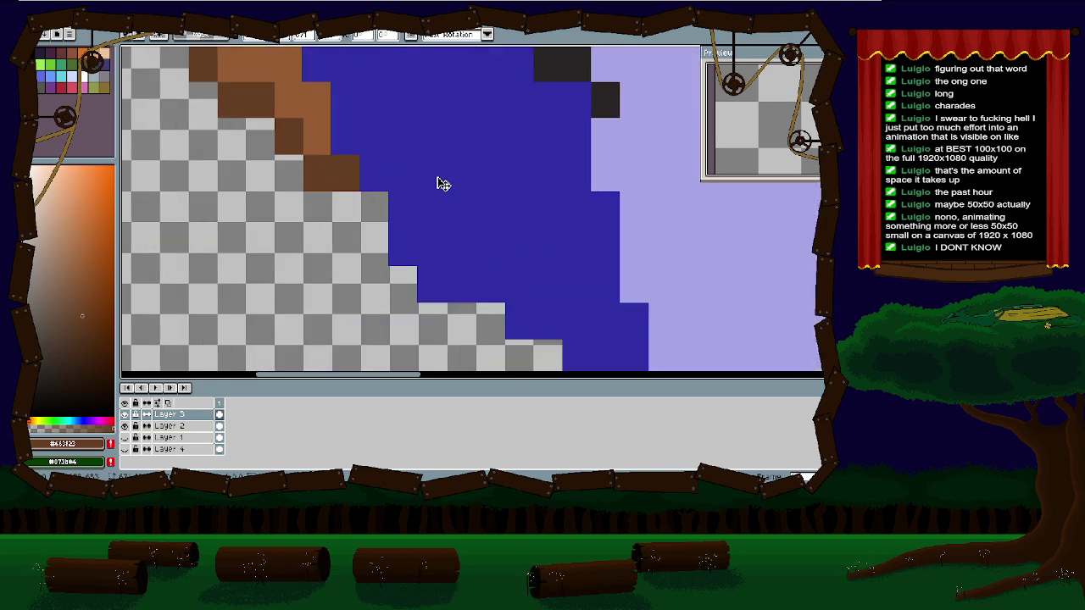
pyautogui.scroll(-4, 440, 184)
# Step: Readjust the feather's transform against the brown shape on Layer 2 and undo the change
pyautogui.scroll(3, 271, 309)
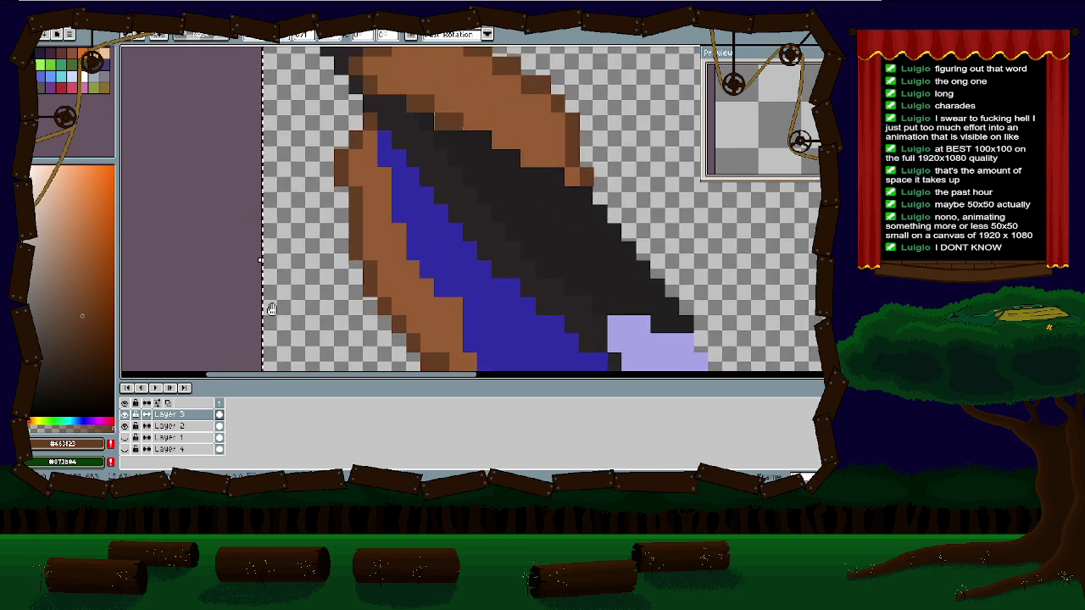
pyautogui.moveTo(271, 309); pyautogui.dragTo(286, 348)
pyautogui.moveTo(270, 180); pyautogui.dragTo(276, 223)
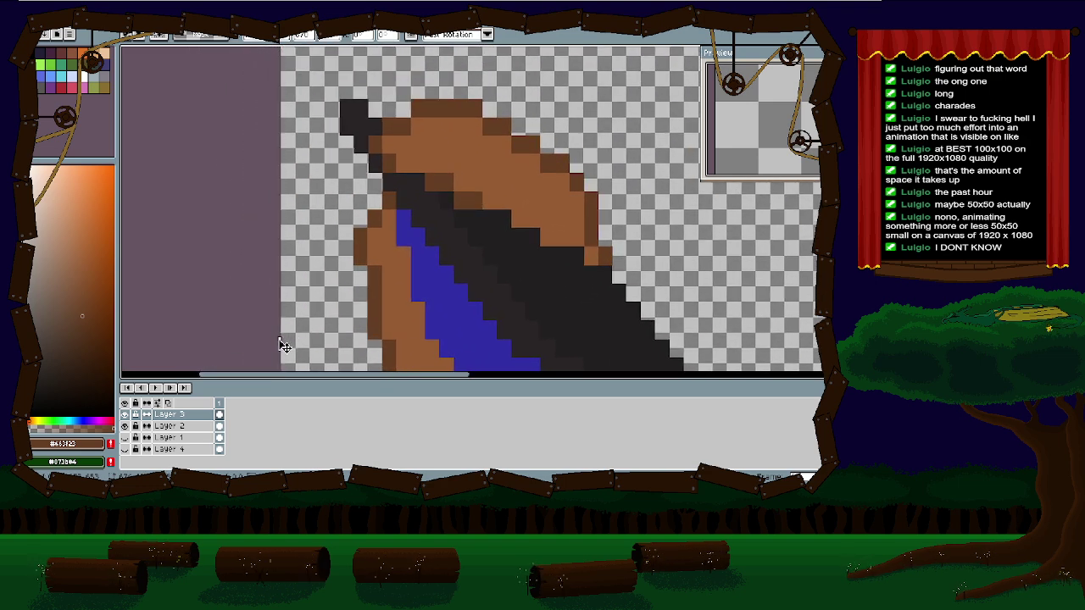
pyautogui.scroll(-2, 280, 339)
pyautogui.scroll(4, 347, 249)
pyautogui.scroll(-2, 347, 225)
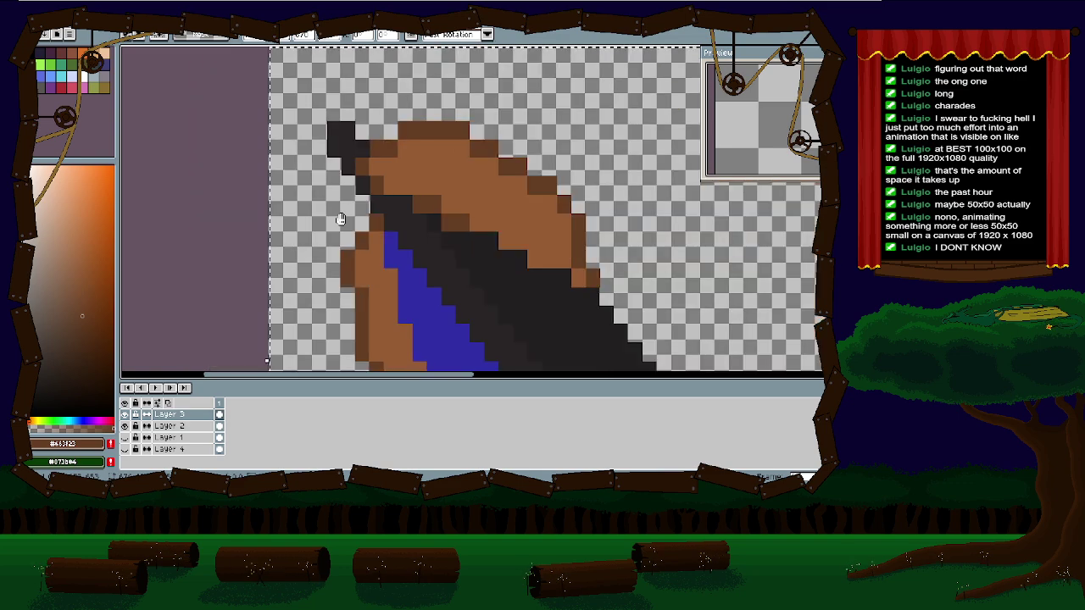
pyautogui.moveTo(347, 226); pyautogui.dragTo(320, 71)
pyautogui.moveTo(479, 308); pyautogui.dragTo(417, 115)
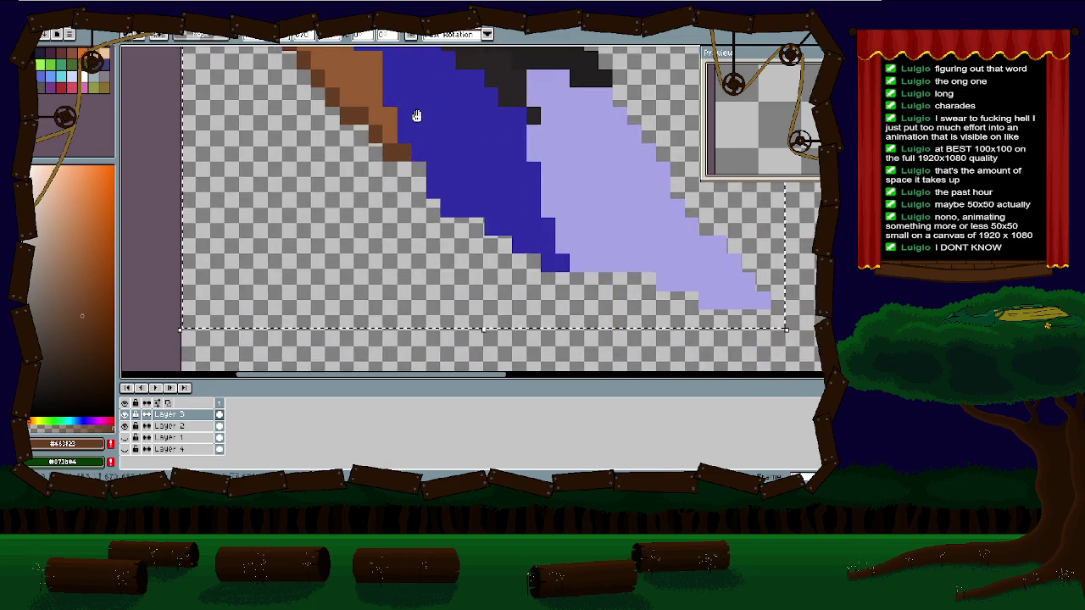
pyautogui.scroll(-3, 416, 115)
pyautogui.scroll(3, 441, 282)
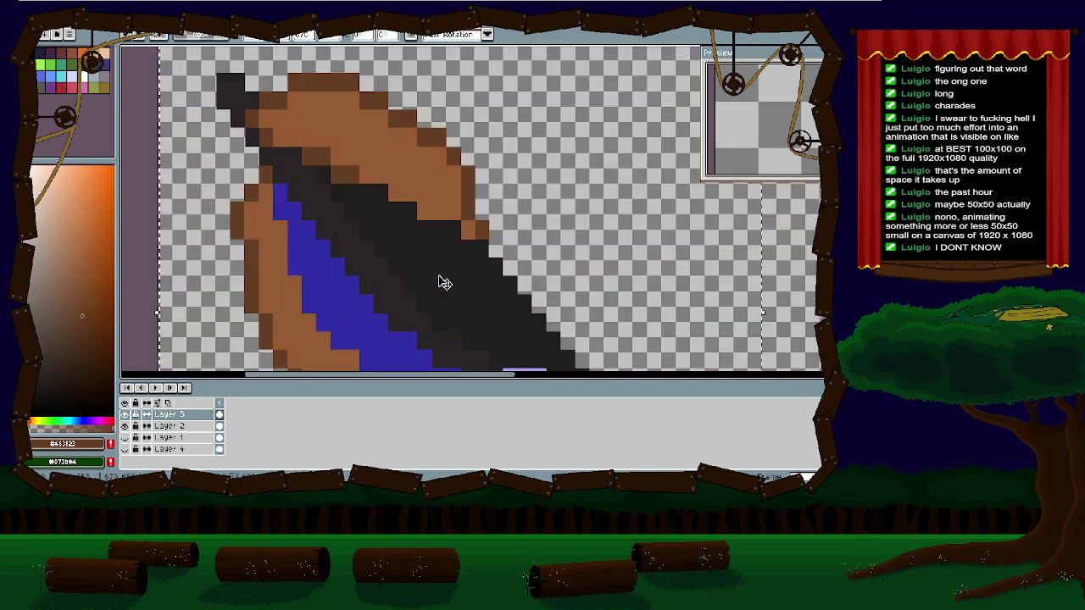
pyautogui.moveTo(440, 281); pyautogui.dragTo(460, 218)
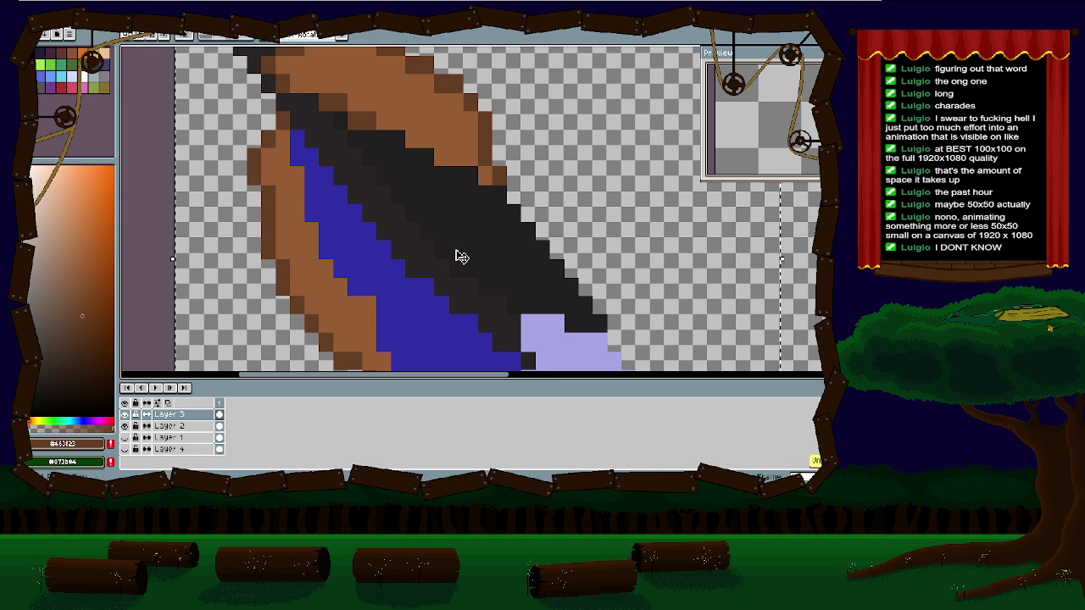
# Step: Clear the rectangular selection around the enlarged feather
pyautogui.scroll(-3, 460, 257)
pyautogui.scroll(4, 499, 245)
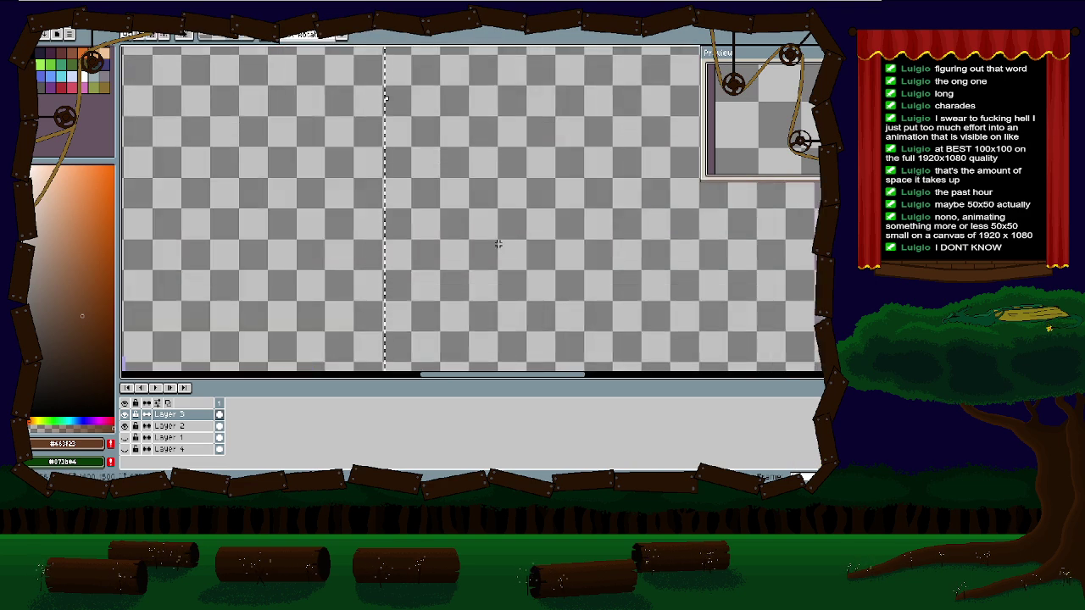
pyautogui.moveTo(498, 244); pyautogui.dragTo(526, 106)
pyautogui.moveTo(472, 368); pyautogui.dragTo(537, 142)
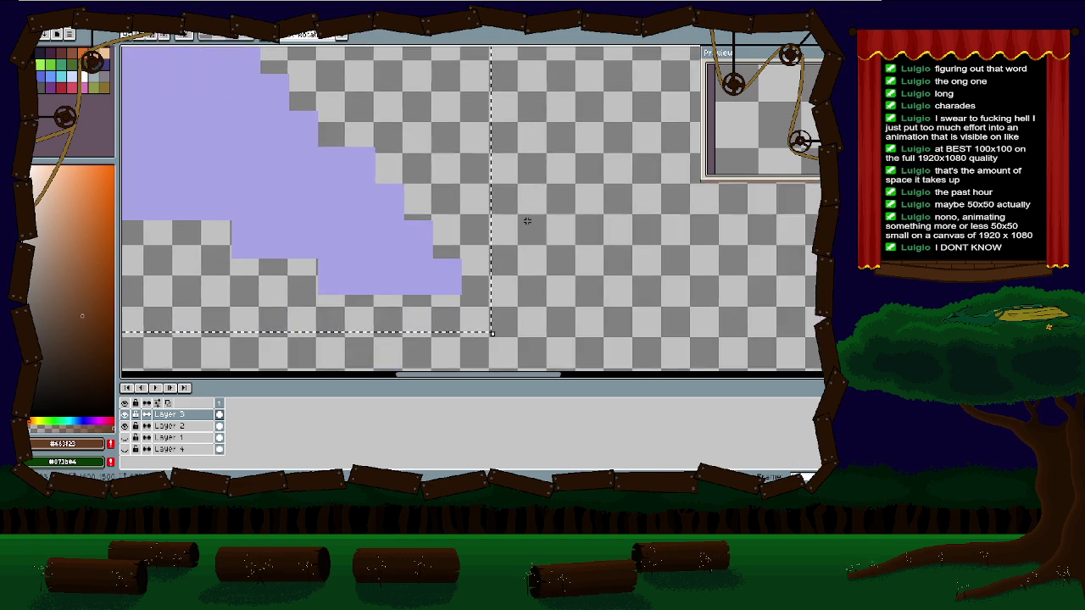
pyautogui.moveTo(528, 220); pyautogui.dragTo(531, 167)
pyautogui.scroll(2, 498, 211)
pyautogui.moveTo(498, 211); pyautogui.dragTo(506, 130)
pyautogui.scroll(1, 532, 235)
pyautogui.moveTo(532, 234); pyautogui.dragTo(554, 186)
pyautogui.scroll(1, 540, 214)
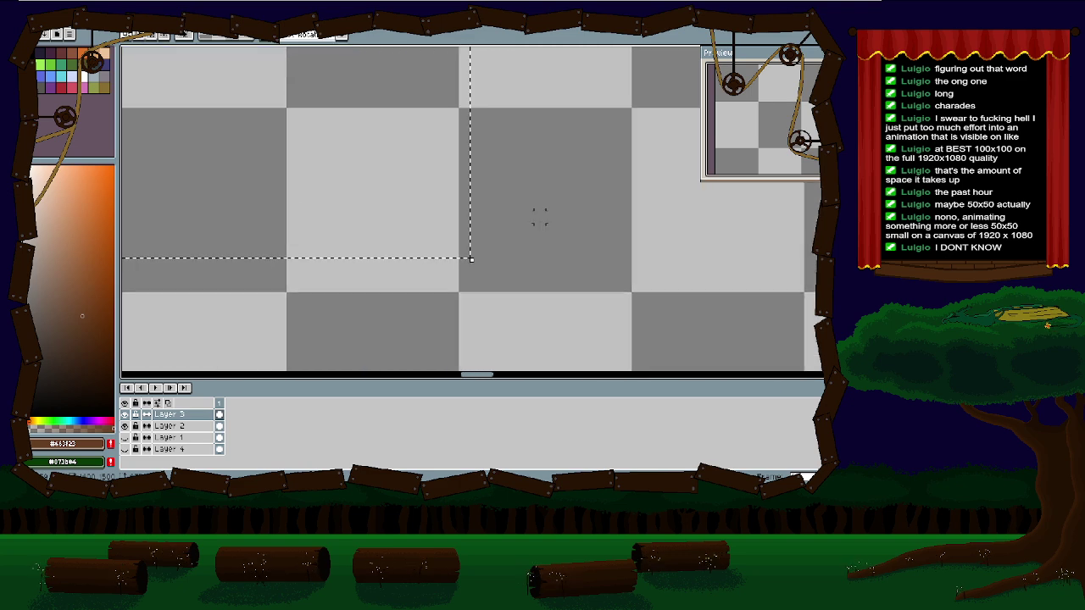
pyautogui.moveTo(478, 265); pyautogui.dragTo(542, 345)
pyautogui.scroll(-3, 480, 224)
pyautogui.click(569, 246)
pyautogui.scroll(-5, 616, 365)
pyautogui.moveTo(616, 365); pyautogui.dragTo(576, 357)
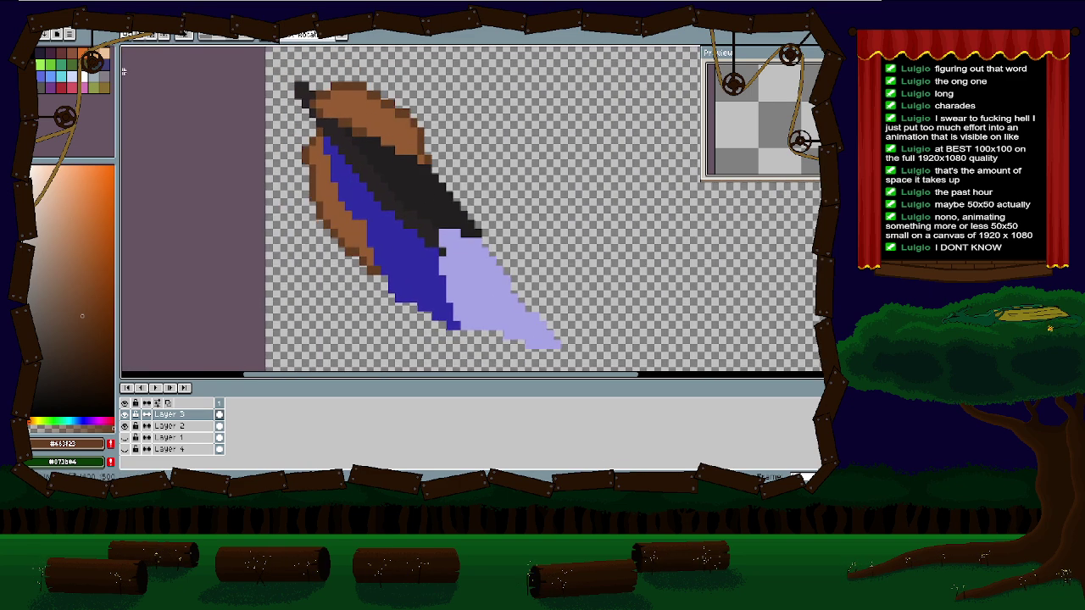
# Step: Export the visible layers of the whole canvas as a PNG image at 100% size
pyautogui.click(32, 13)
pyautogui.moveTo(82, 103)
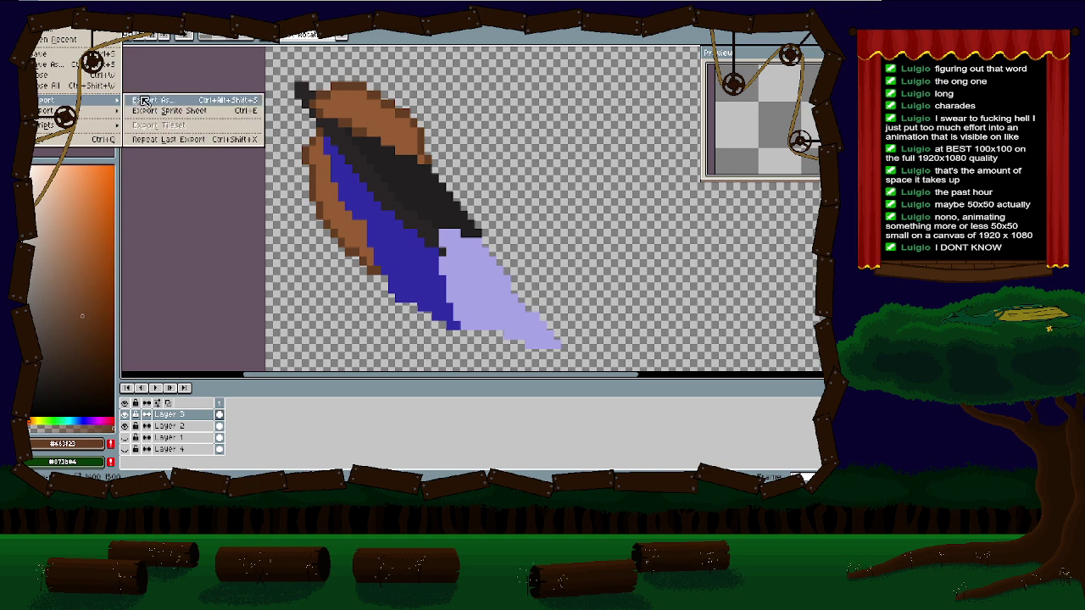
pyautogui.click(145, 101)
pyautogui.click(32, 13)
pyautogui.click(163, 92)
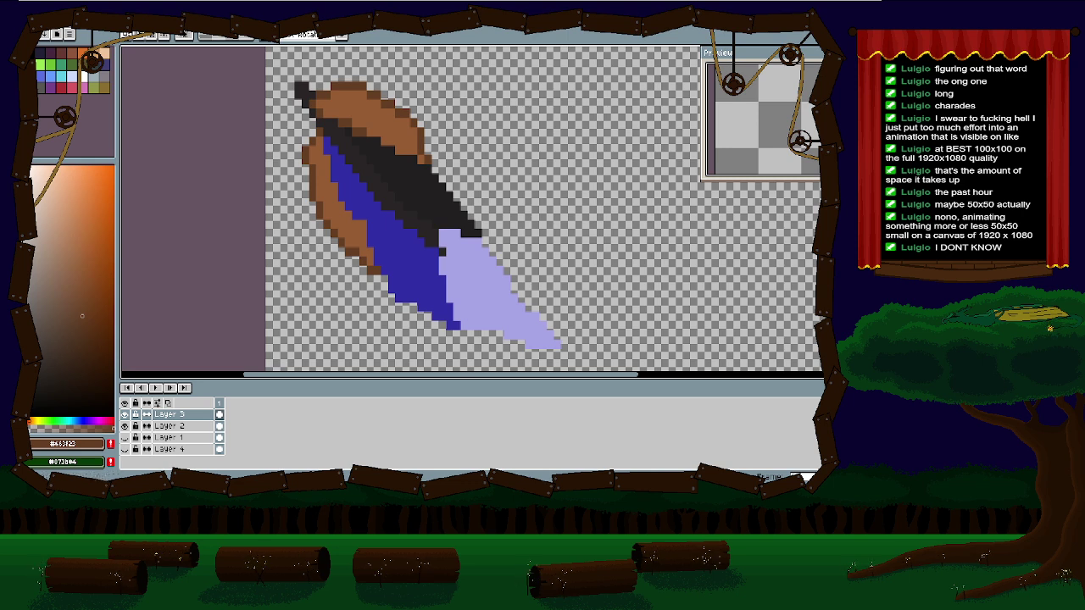
pyautogui.click(29, 8)
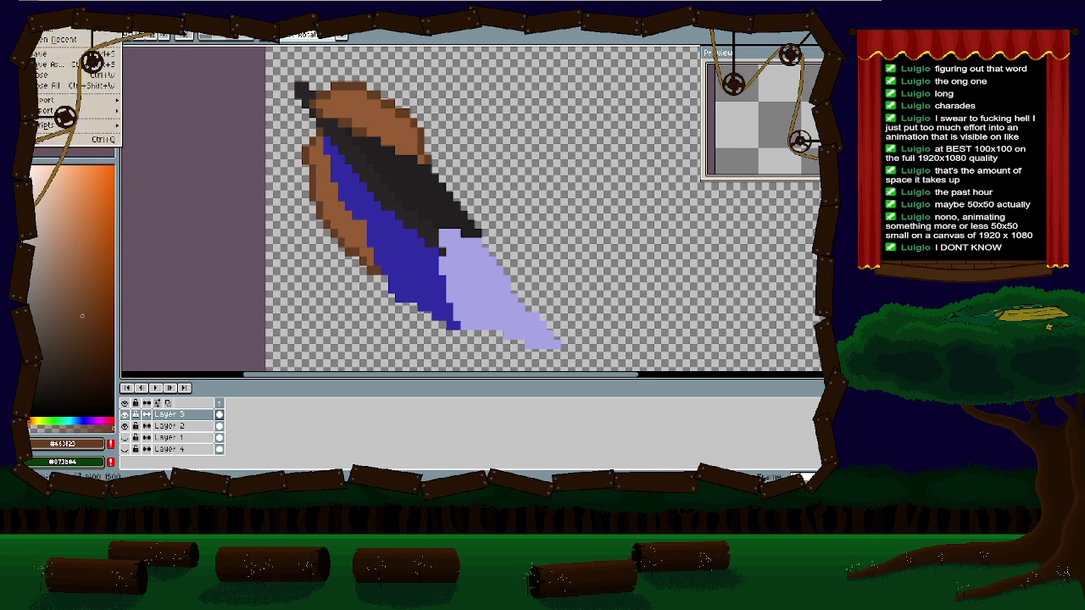
pyautogui.moveTo(76, 101)
pyautogui.click(170, 102)
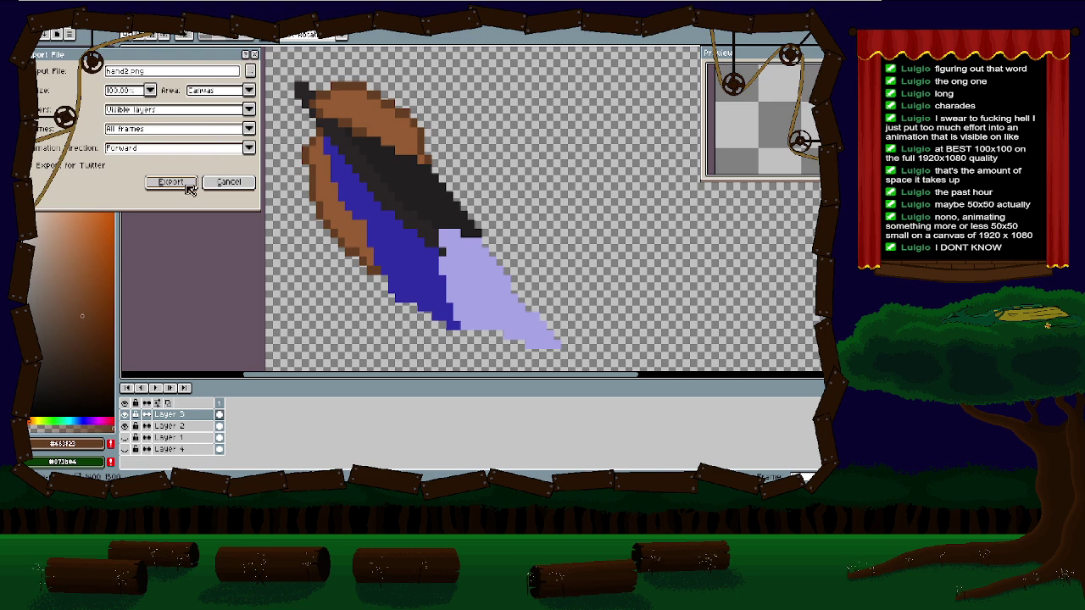
pyautogui.click(130, 74)
pyautogui.click(165, 181)
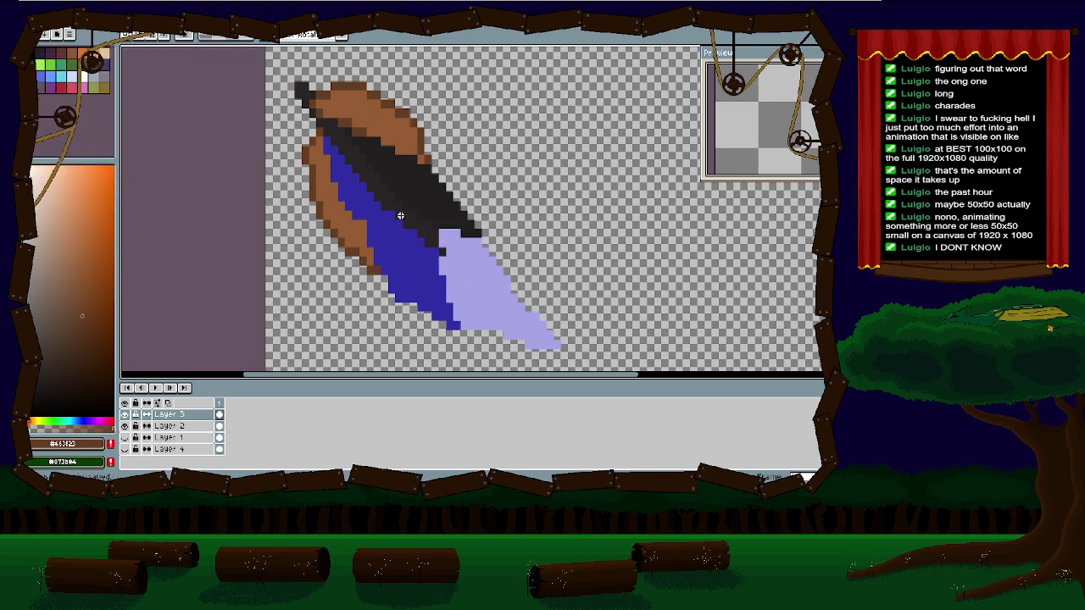
# Step: Save the feather sprite to its existing file
pyautogui.moveTo(387, 182); pyautogui.dragTo(106, 74)
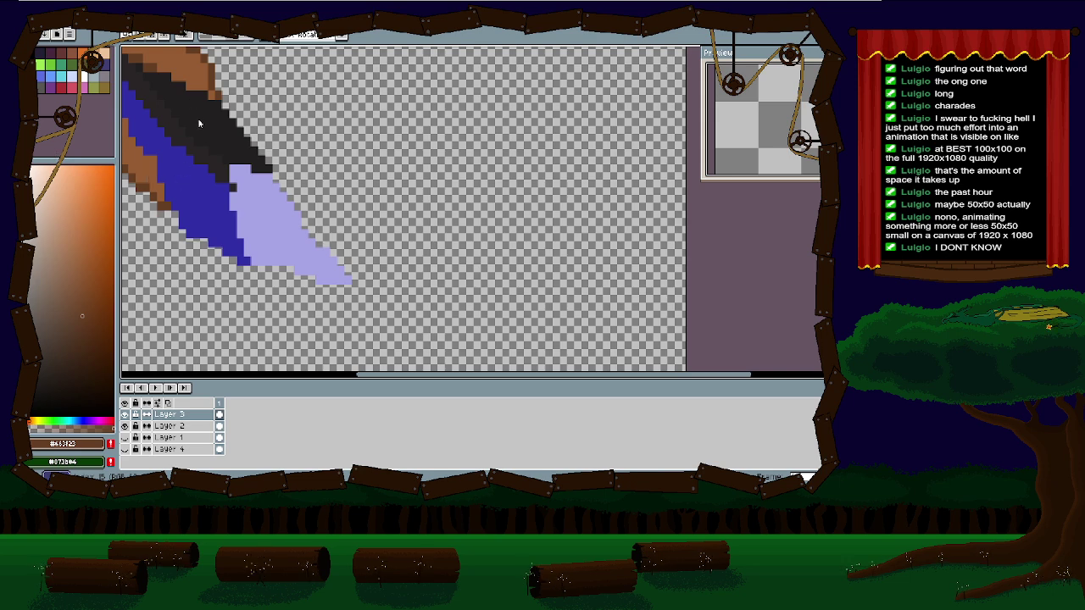
pyautogui.hotkey('ctrl', 's')
pyautogui.scroll(-4, 230, 192)
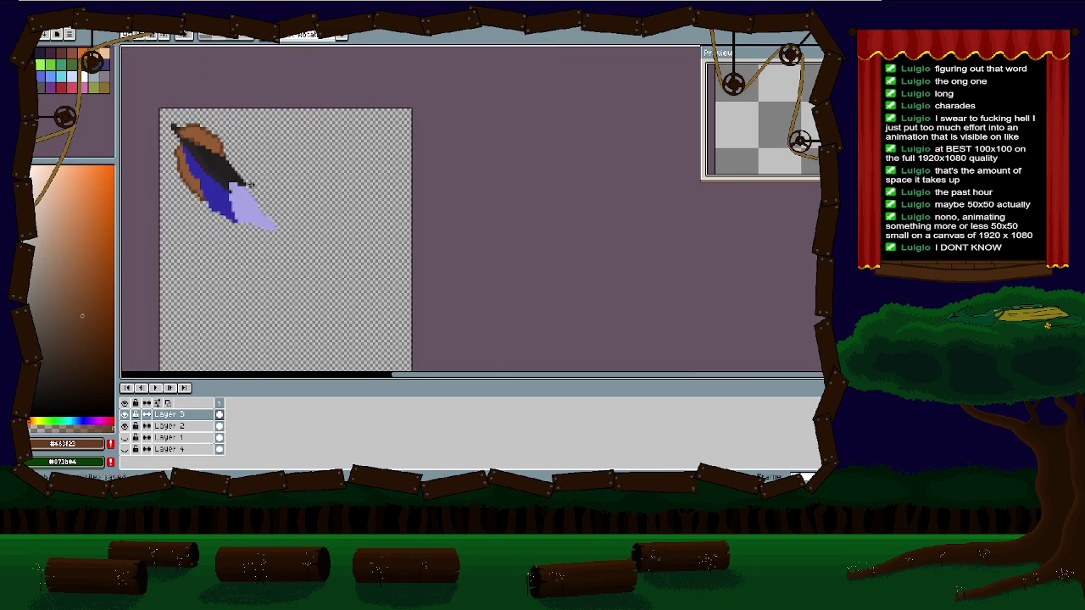
# Step: Export all frames of the visible layers as hand2.png, covering the whole canvas at 100% size
pyautogui.moveTo(257, 127); pyautogui.dragTo(332, 141)
pyautogui.click(42, 21)
pyautogui.moveTo(58, 101)
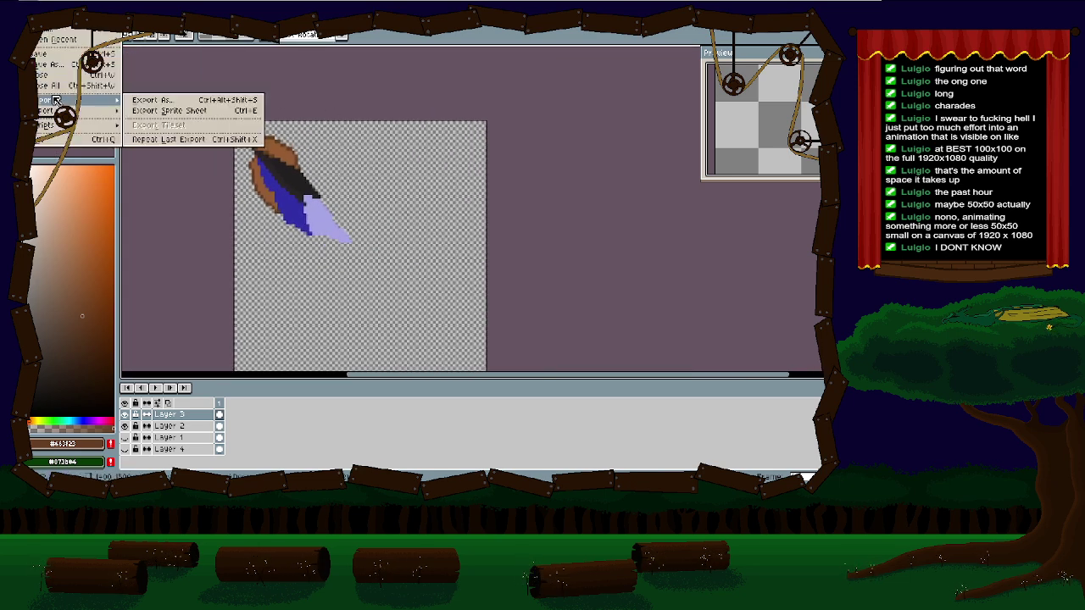
pyautogui.click(173, 103)
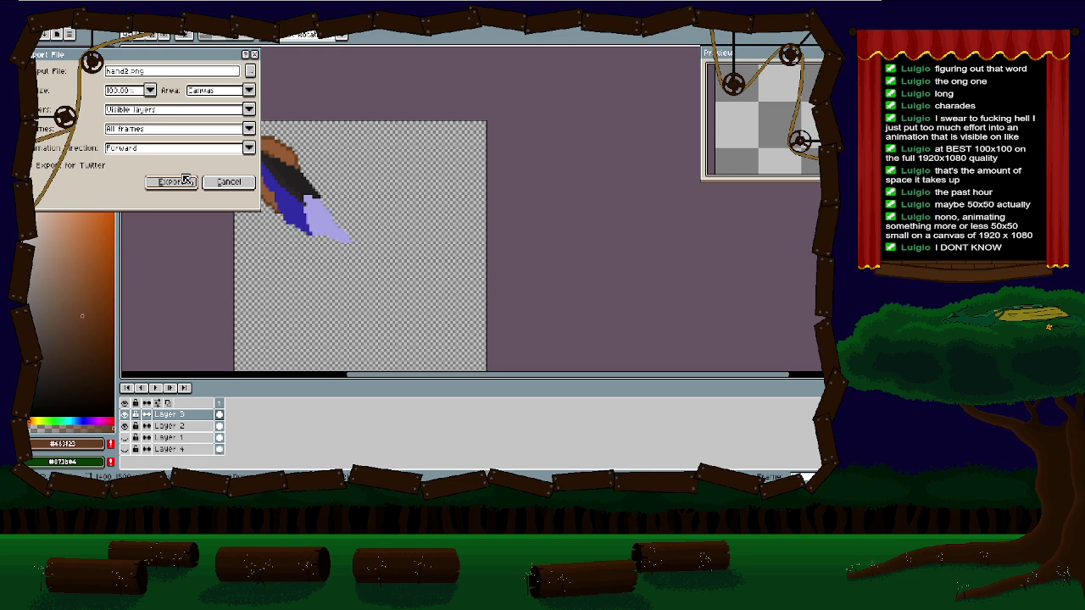
pyautogui.click(252, 71)
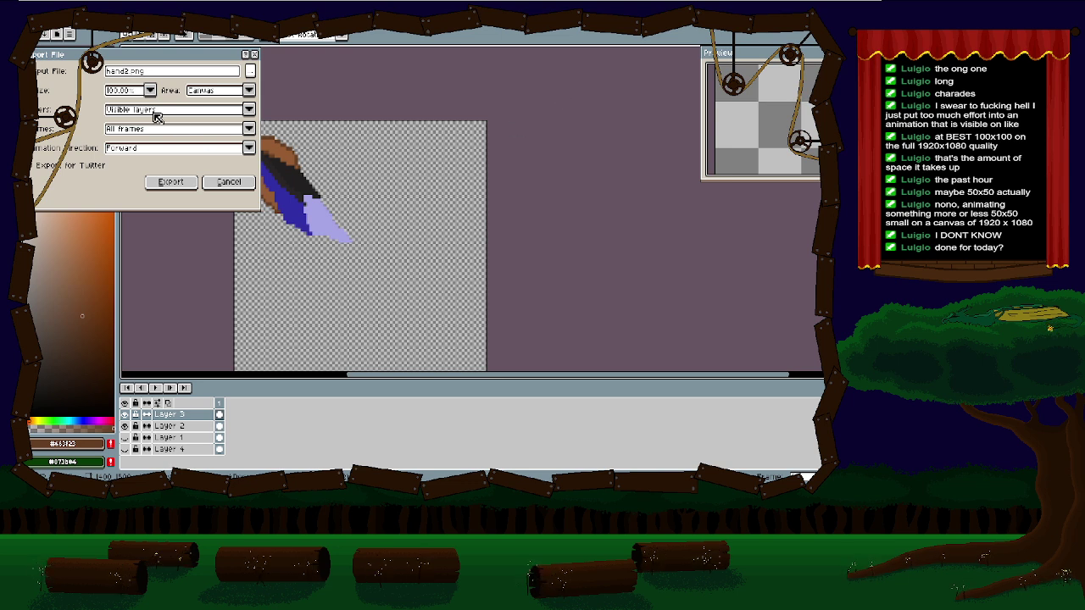
pyautogui.click(170, 183)
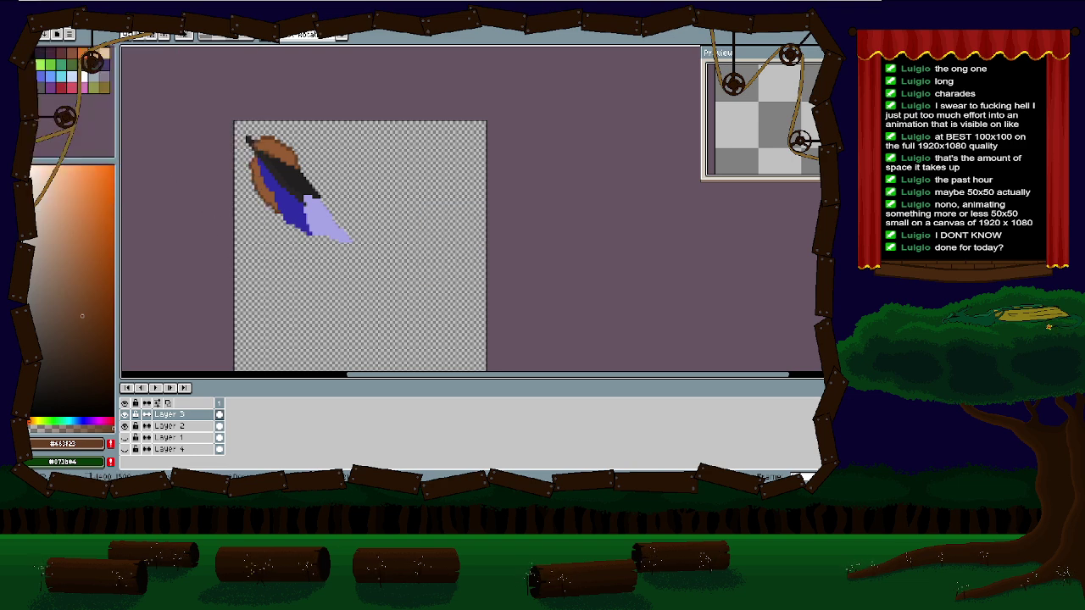
# Step: Repeat the export to hand2.png with the same canvas area, visible layers and 100% size
pyautogui.click(42, 19)
pyautogui.moveTo(85, 102)
pyautogui.click(146, 103)
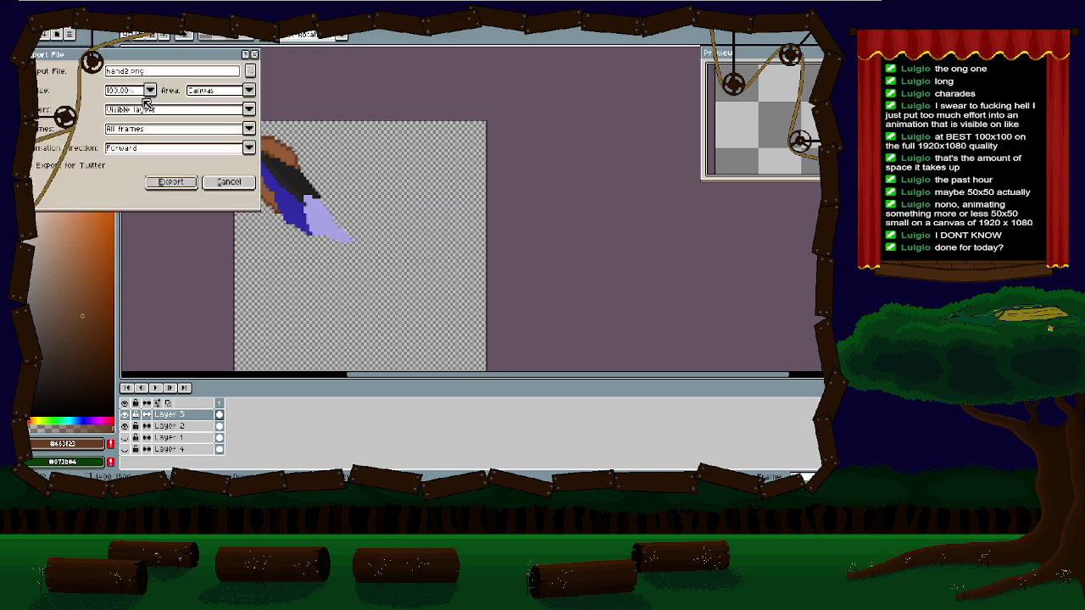
pyautogui.click(172, 182)
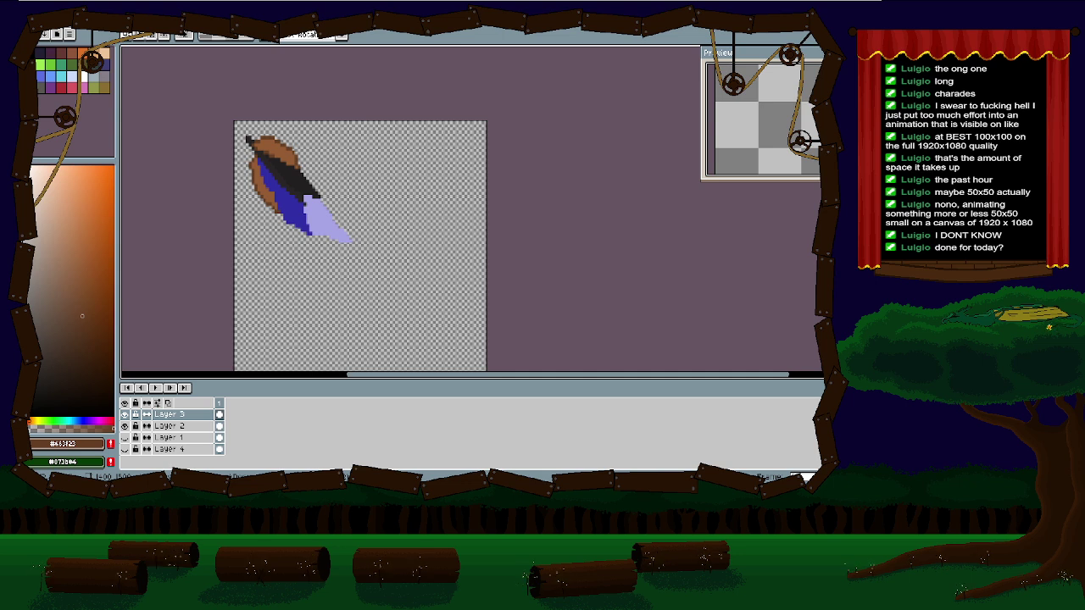